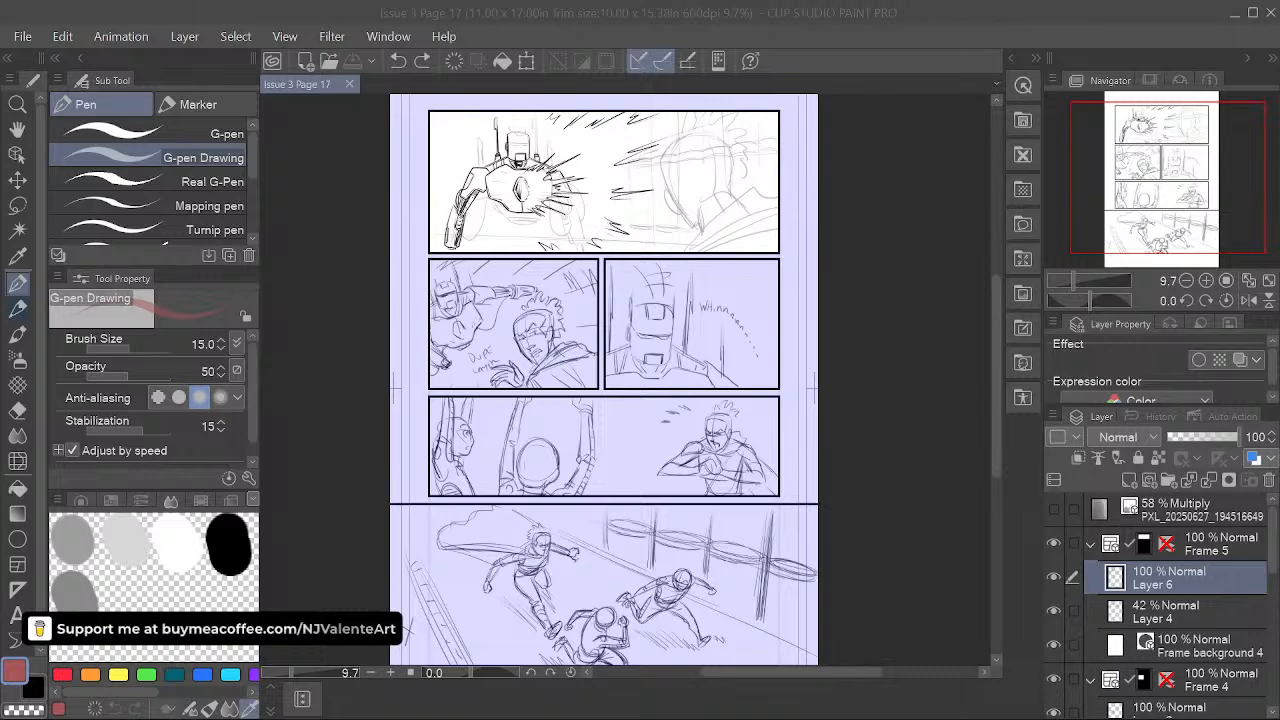
- Switch to black with the G-pen and ink the lower-left armour edge of the robot's torso in the first panel, shading its recess solid black
click(690, 132)
scroll(577, 233, up, 5)
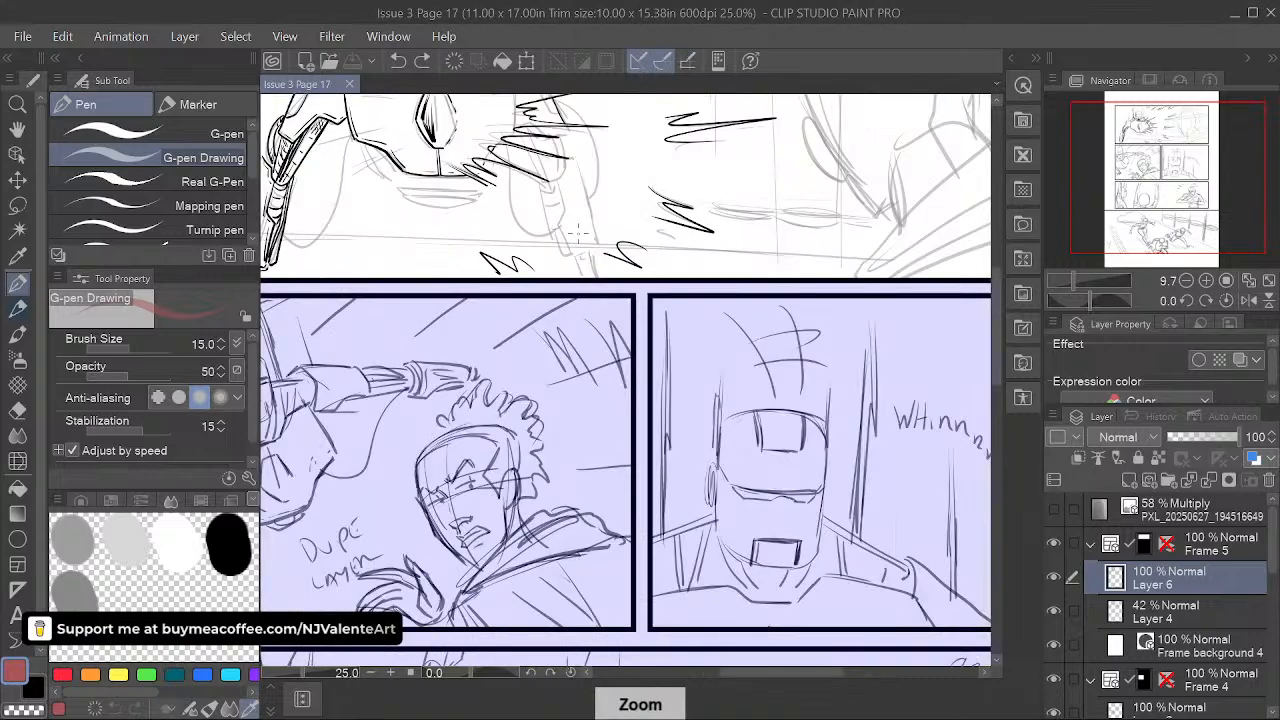
drag(595, 257, 710, 530)
scroll(690, 465, up, 1)
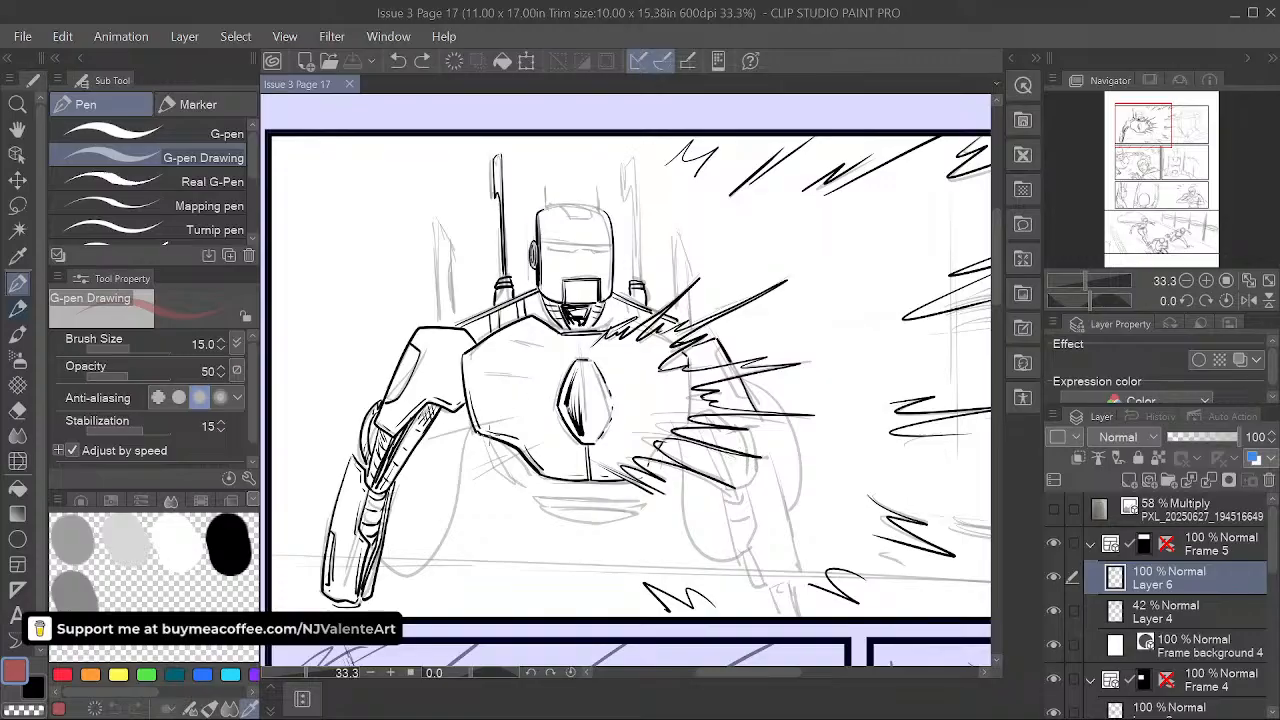
drag(506, 445, 490, 450)
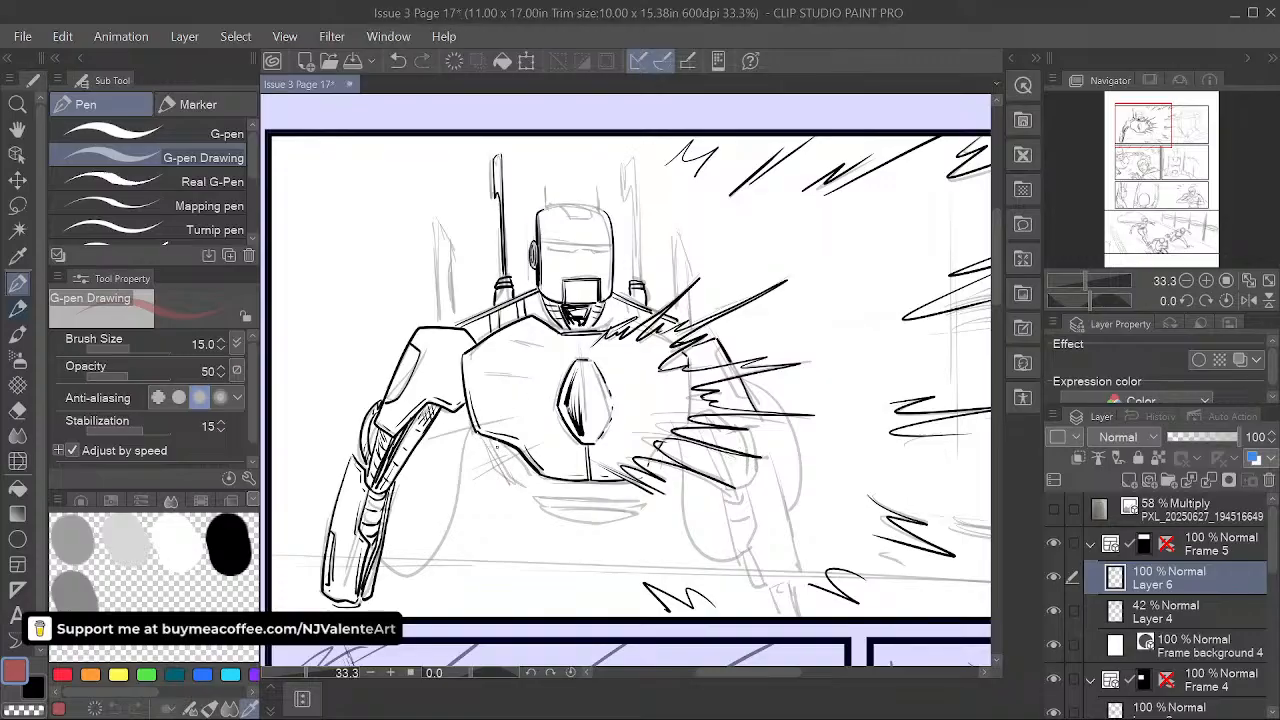
key(ctrl+z)
key(x)
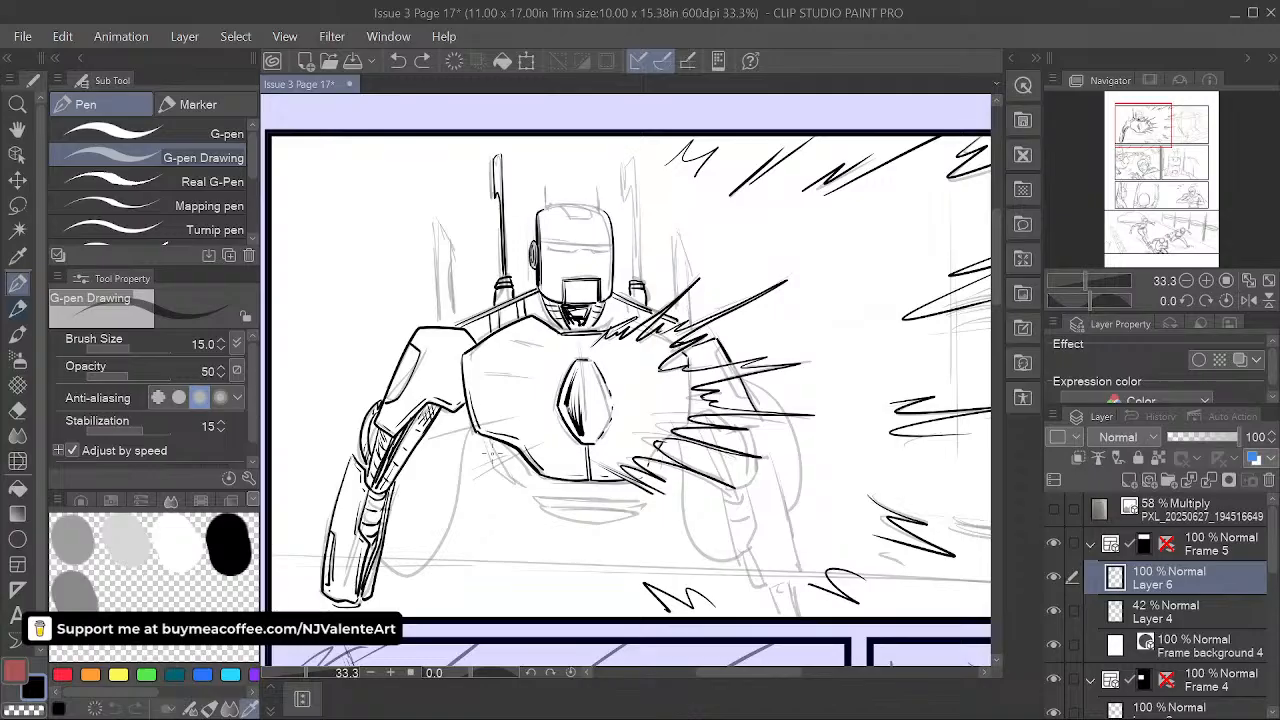
key(ctrl+z)
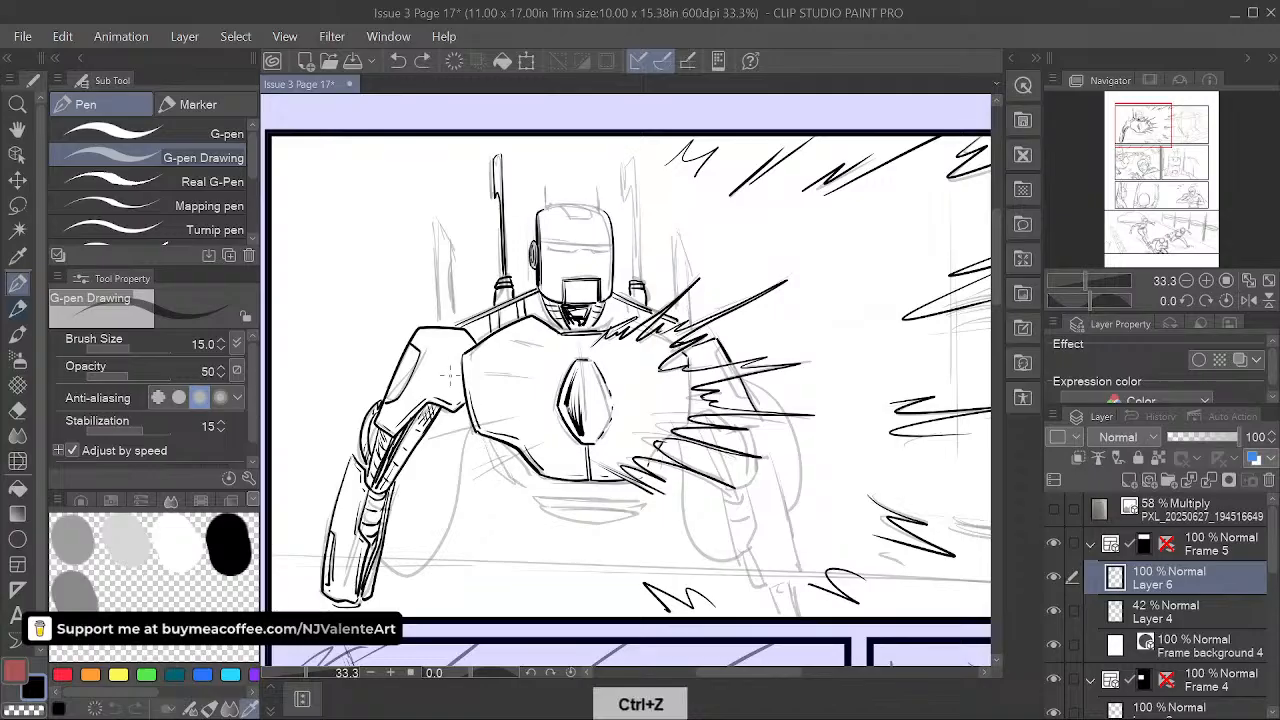
click(181, 140)
drag(479, 434, 499, 471)
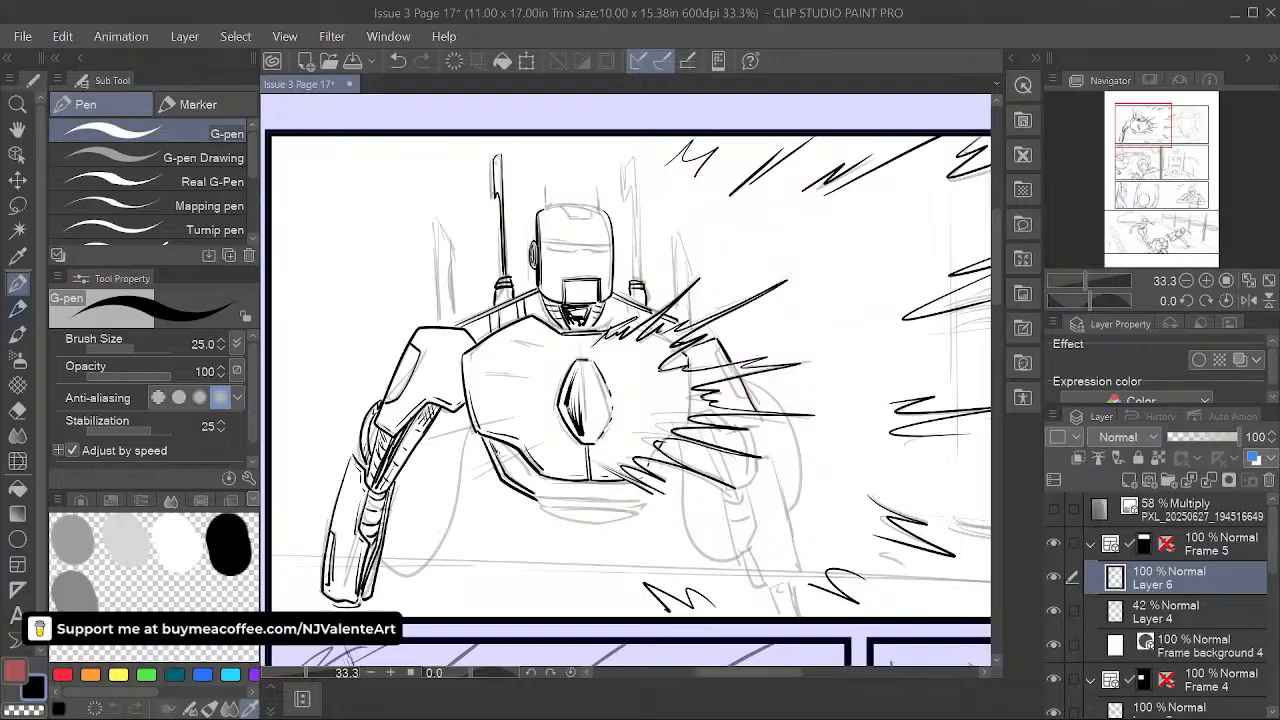
drag(495, 442, 517, 452)
mouse_move(510, 457)
mouse_down()
mouse_move(504, 475)
mouse_move(527, 488)
mouse_up()
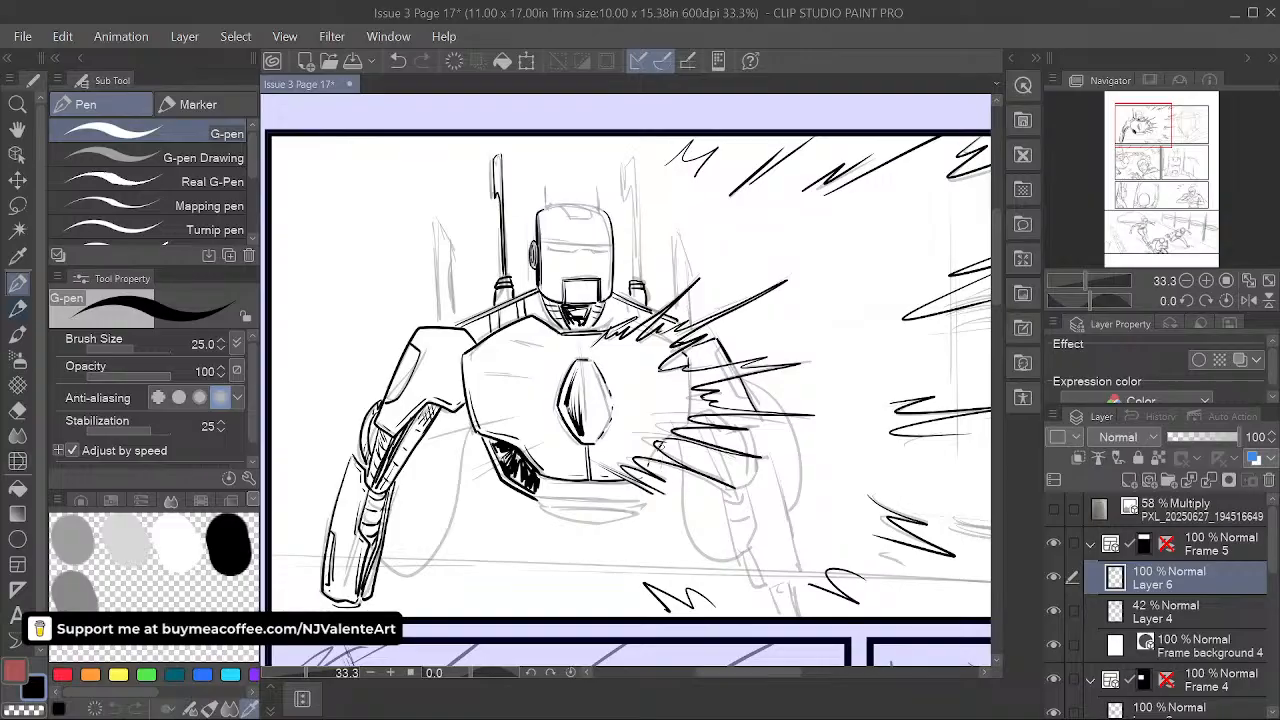
- Ink the robot's waist section beneath the torso, with its side edges, bottom curve and horizontal bands
drag(540, 490, 637, 495)
key(ctrl+z)
drag(538, 492, 638, 500)
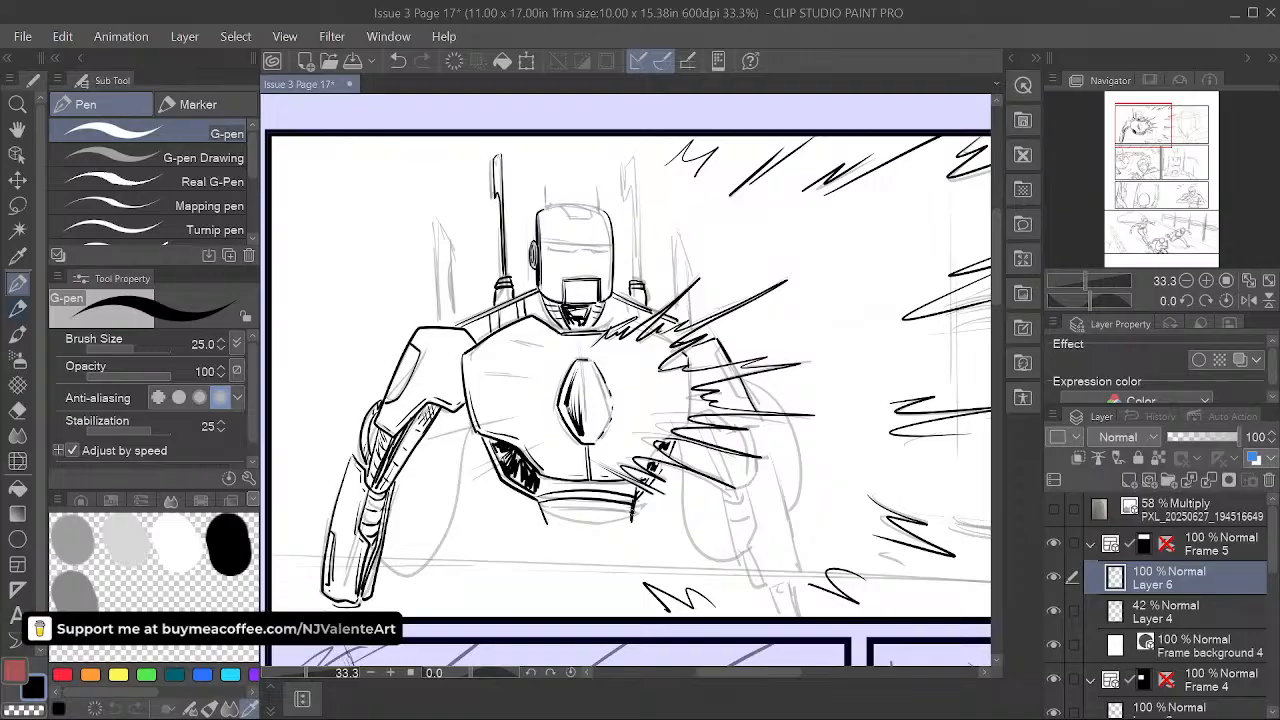
drag(548, 527, 722, 503)
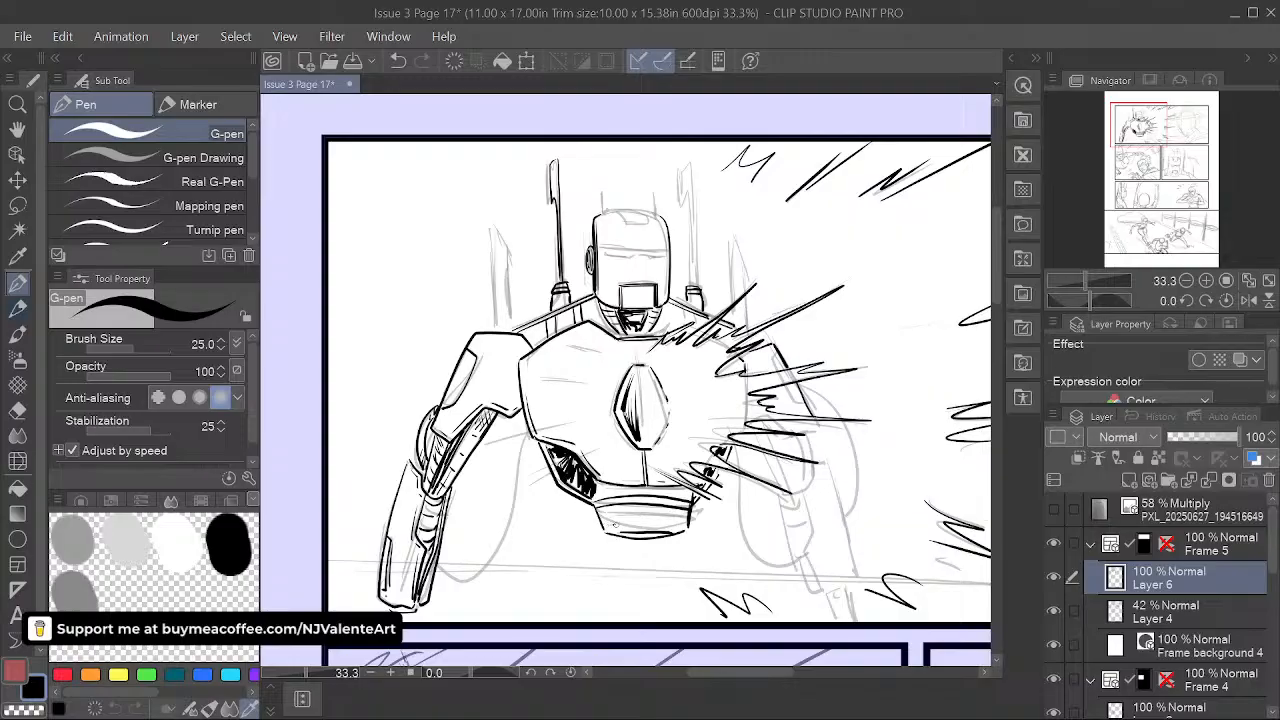
drag(808, 517, 731, 515)
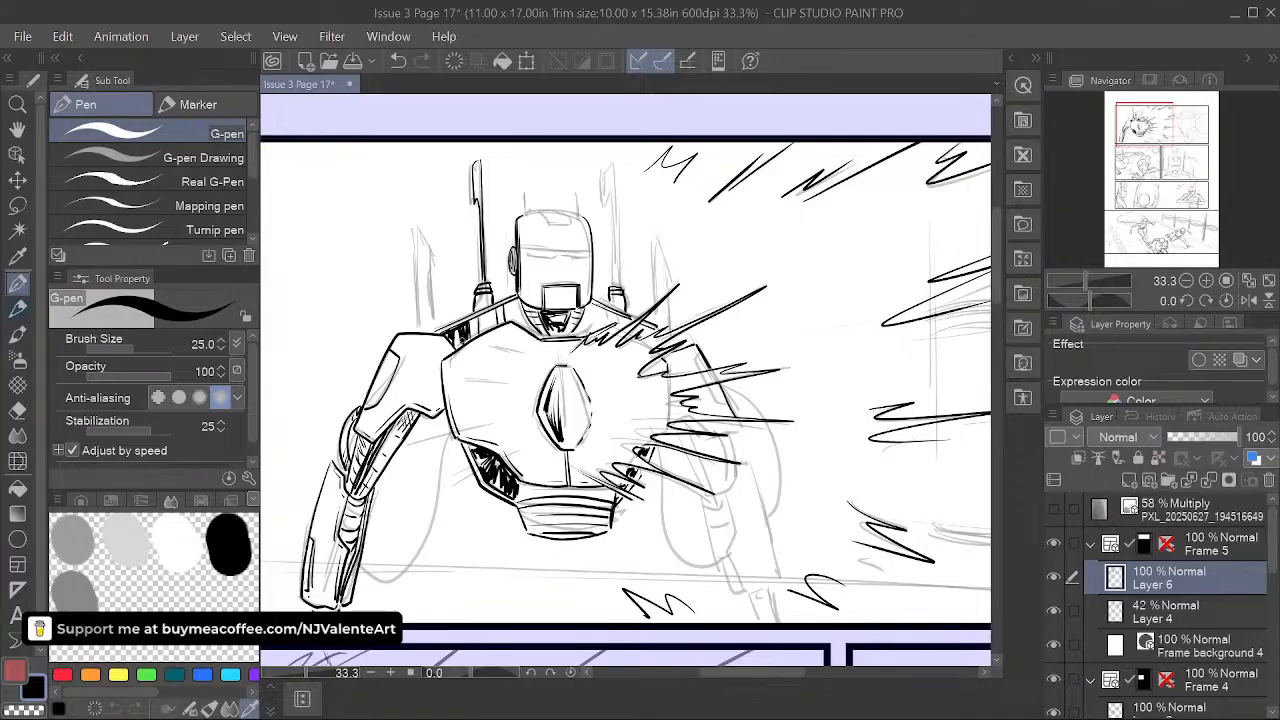
- Fill the gaps in the robot's collar with black segments on both sides of the neck
key(ctrl+z)
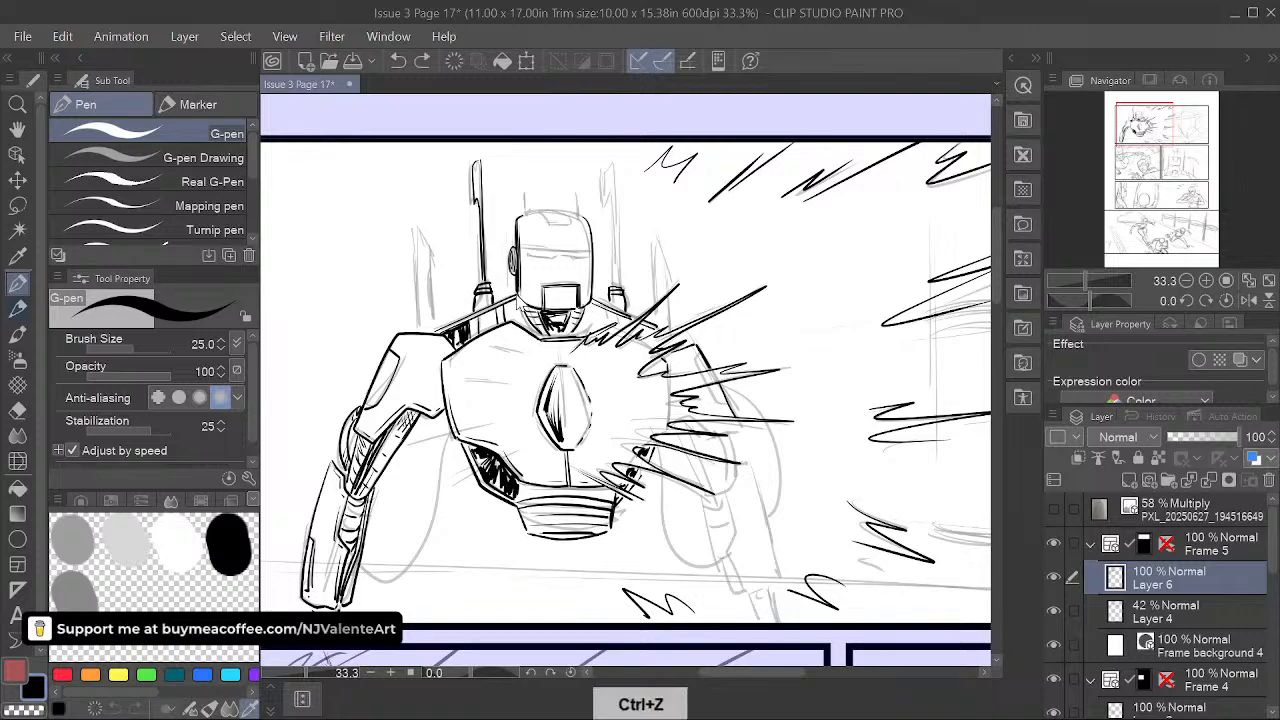
drag(484, 309, 484, 322)
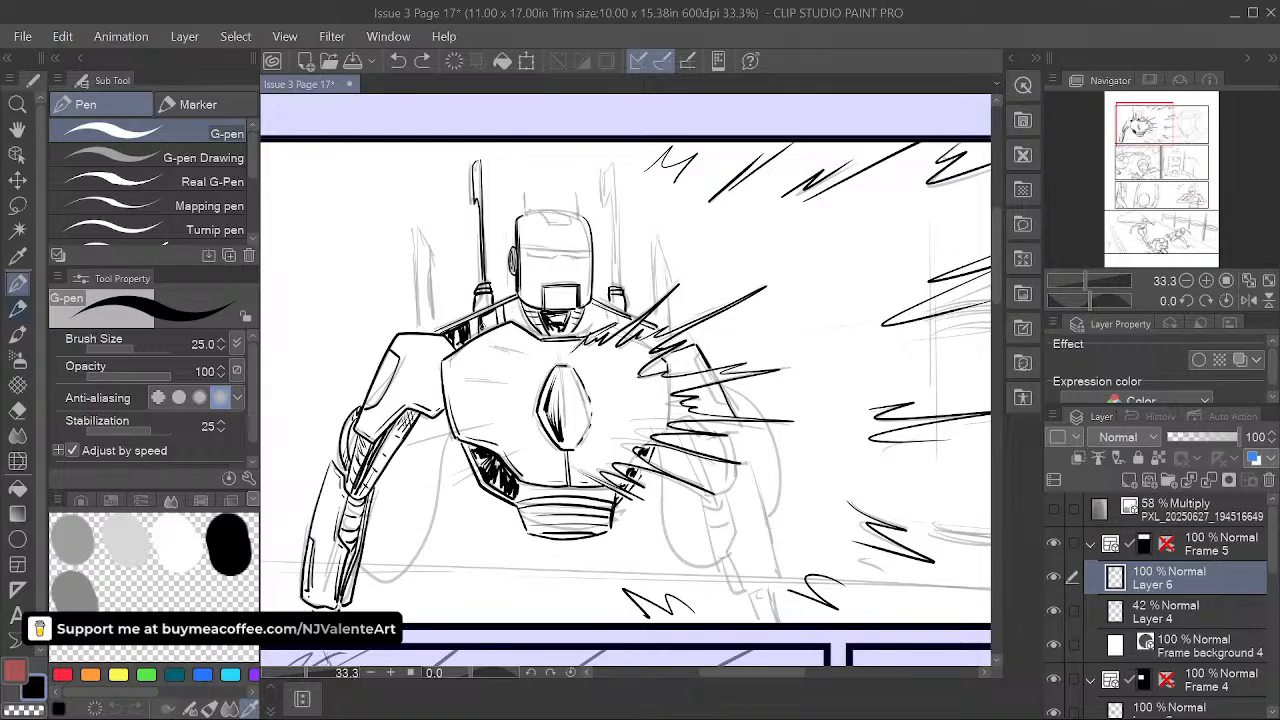
drag(479, 333, 521, 325)
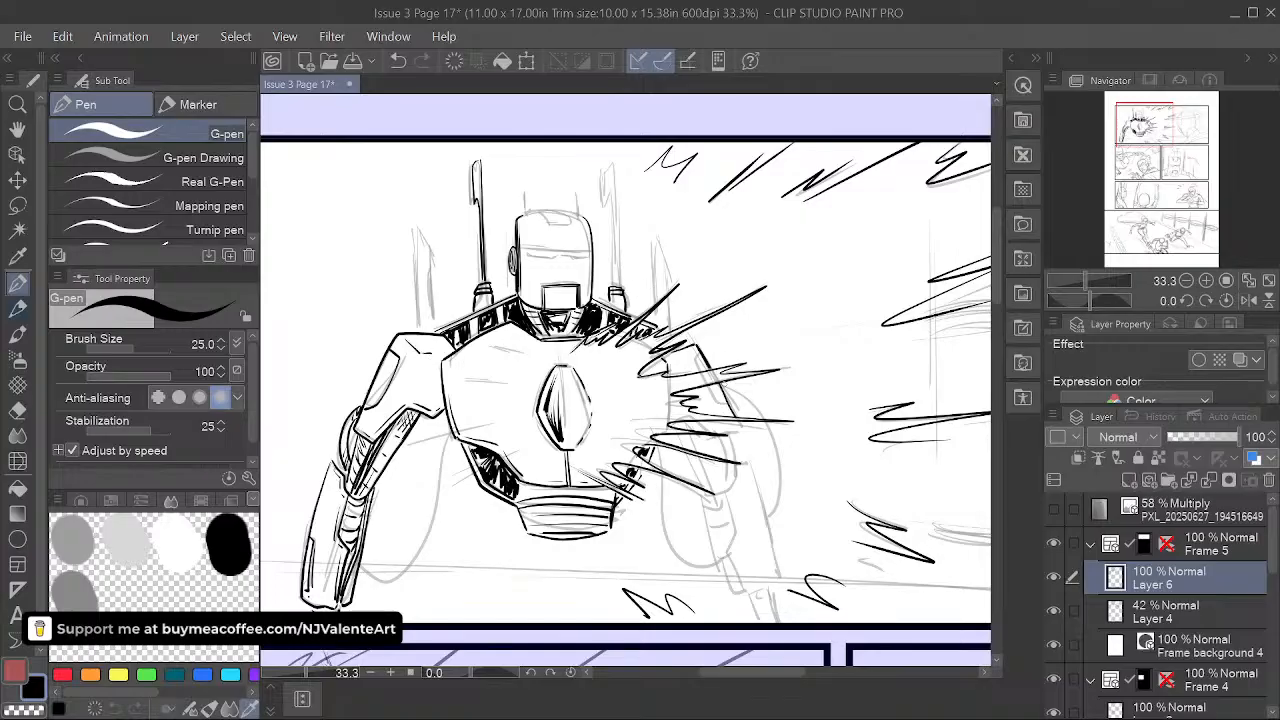
drag(566, 303, 692, 318)
- Ink radiating impact lines on the left side of the chest and the long curved loop beside the left arm
mouse_move(547, 507)
mouse_down()
mouse_move(615, 473)
mouse_move(601, 493)
mouse_up()
drag(726, 368, 690, 390)
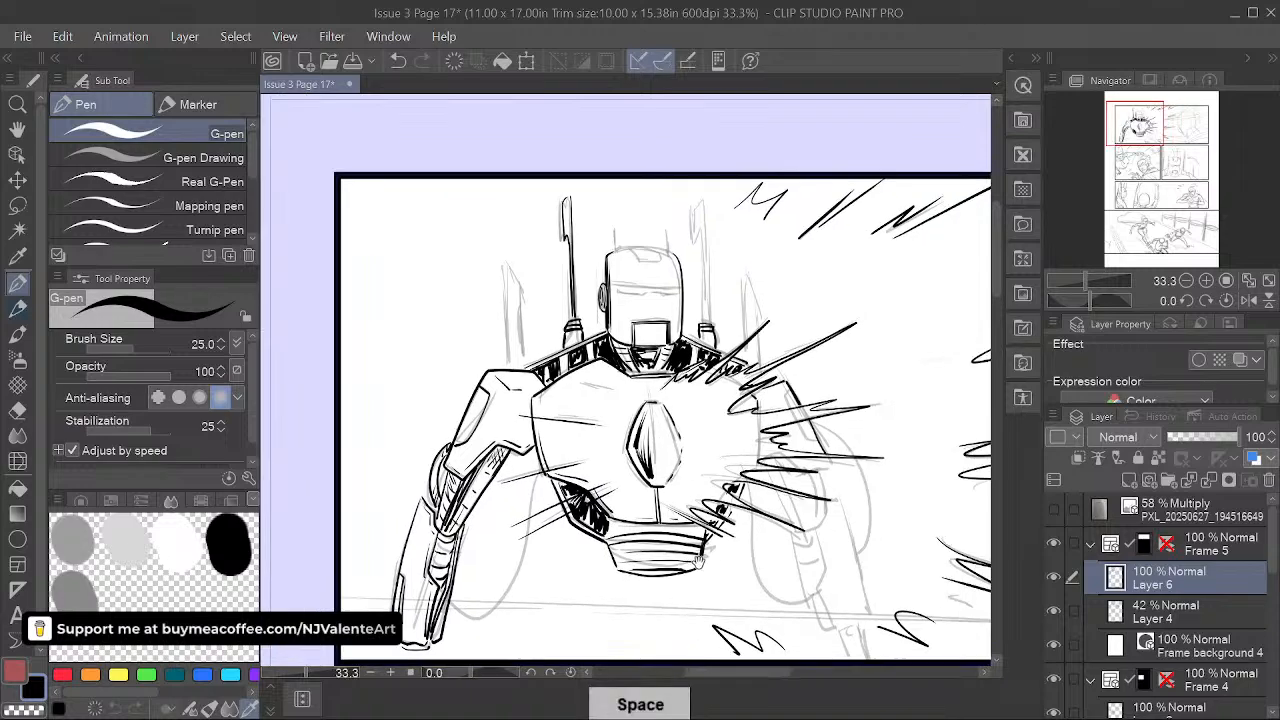
drag(836, 603, 794, 521)
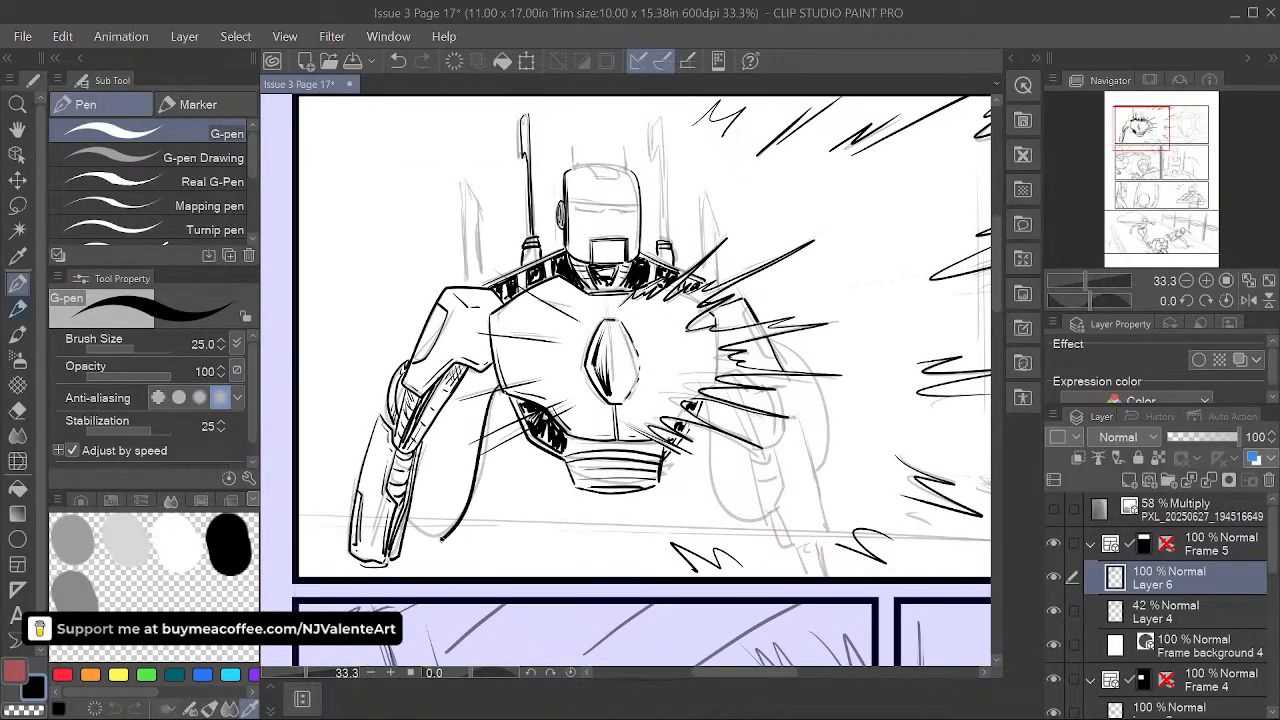
drag(638, 545, 793, 453)
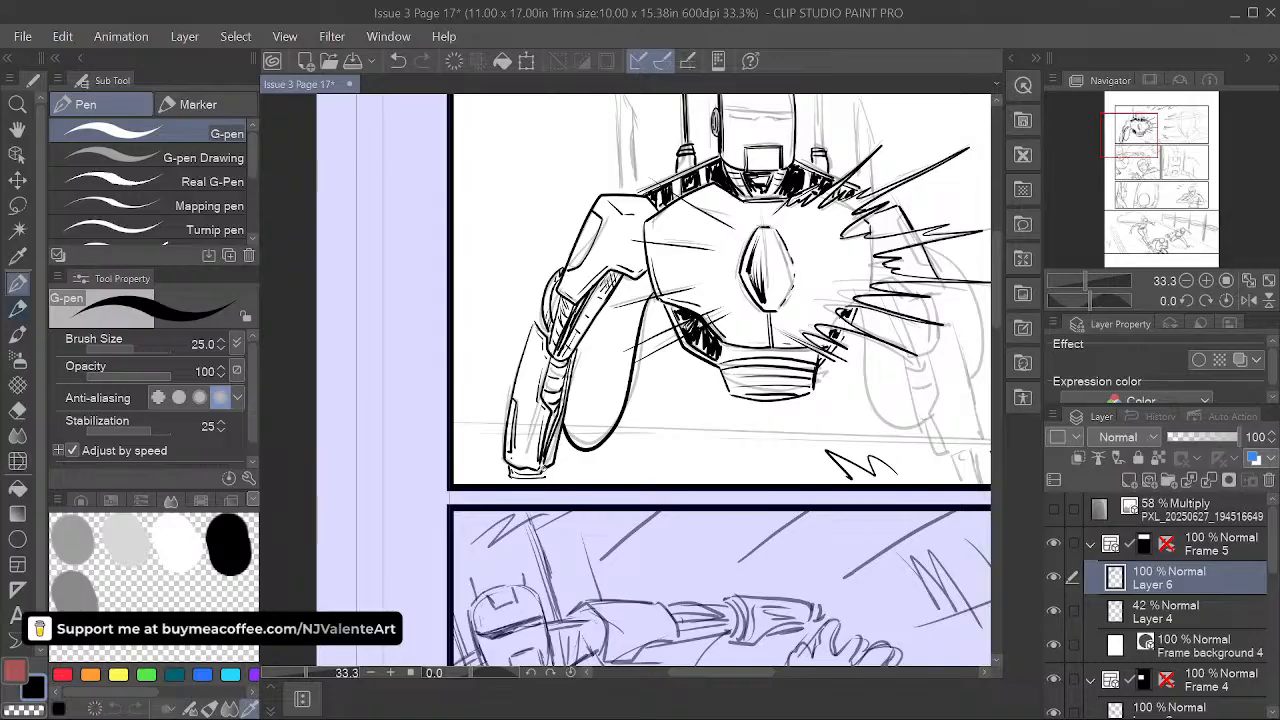
- Ink the right arm's black-shaded elbow area and the outline of its forearm plate down to the wrist
drag(839, 536, 530, 536)
drag(726, 429, 726, 527)
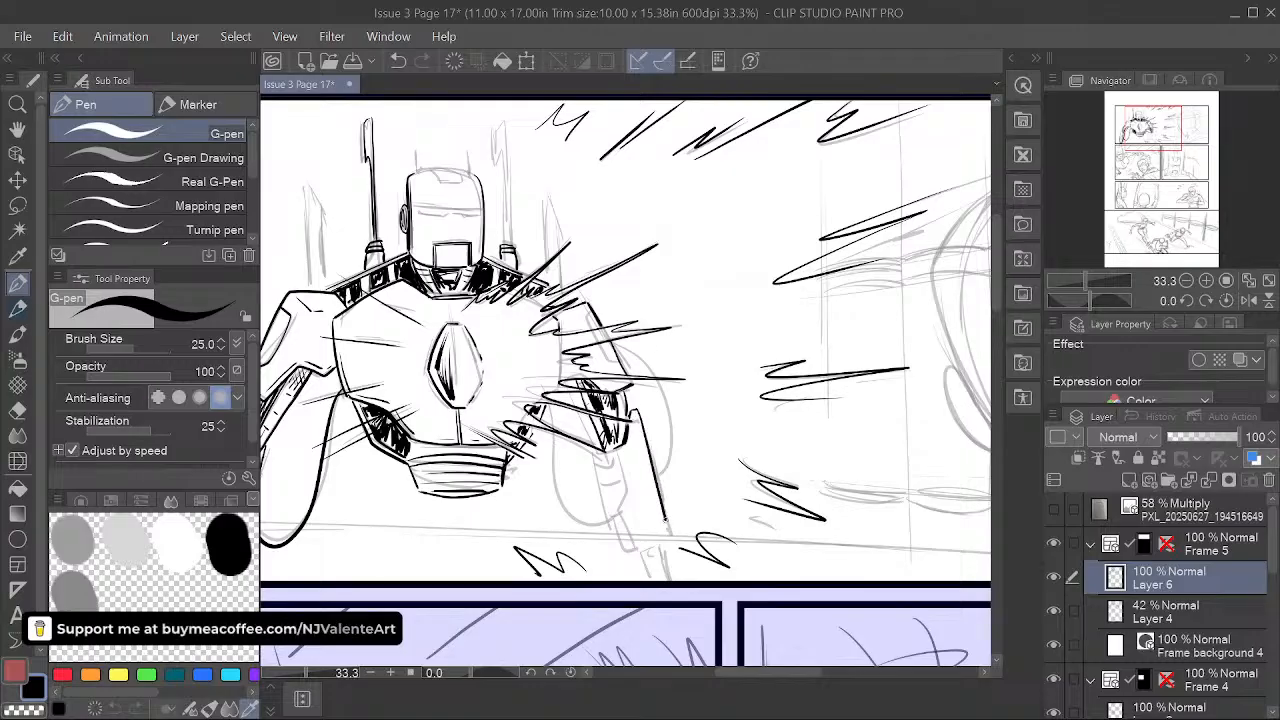
drag(700, 486, 700, 402)
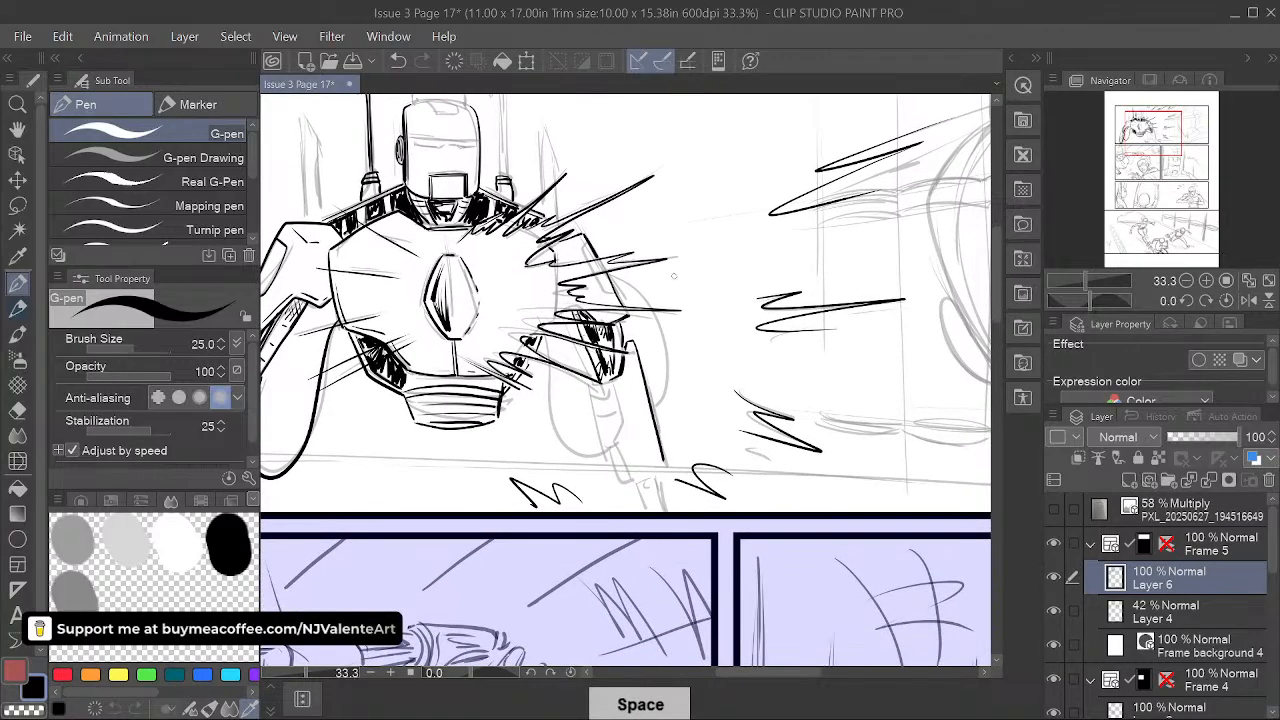
key(ctrl+z)
drag(636, 346, 662, 462)
drag(673, 287, 691, 313)
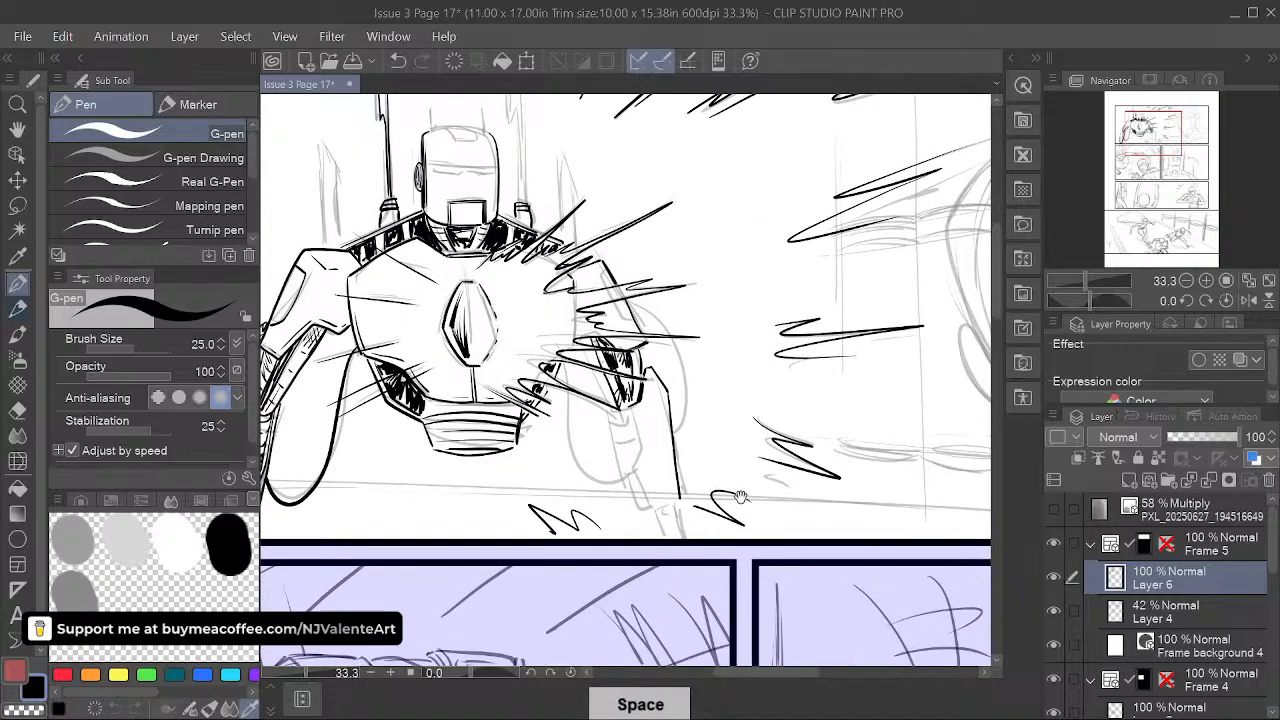
drag(634, 394, 655, 502)
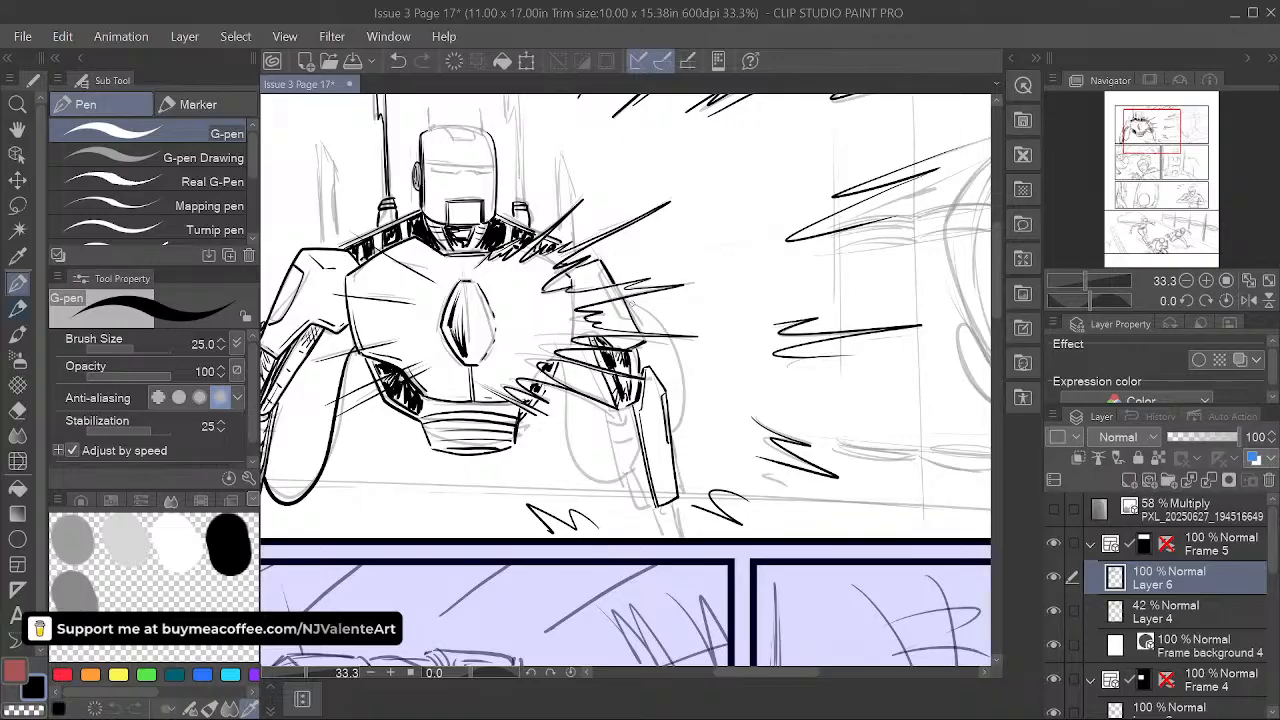
- Ink the curved loop behind the right arm, then detail the forearm's segmented inner side and narrow tip
drag(676, 352, 680, 432)
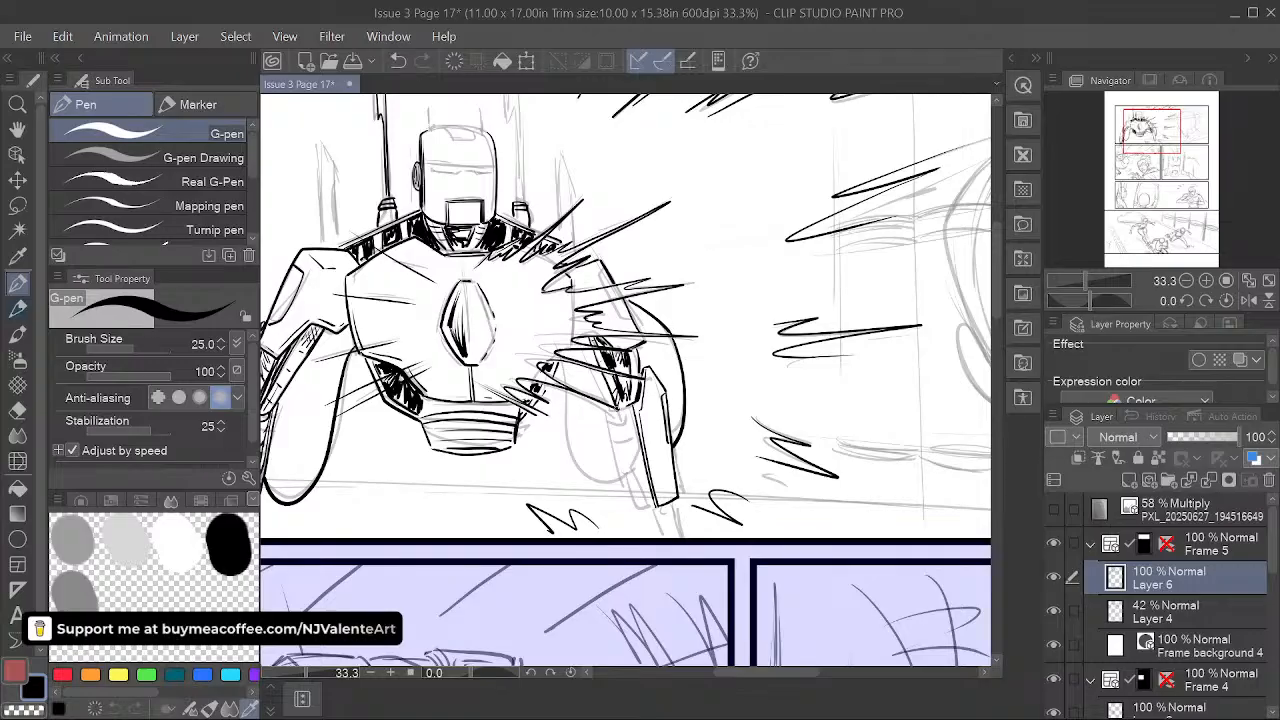
key(ctrl+z)
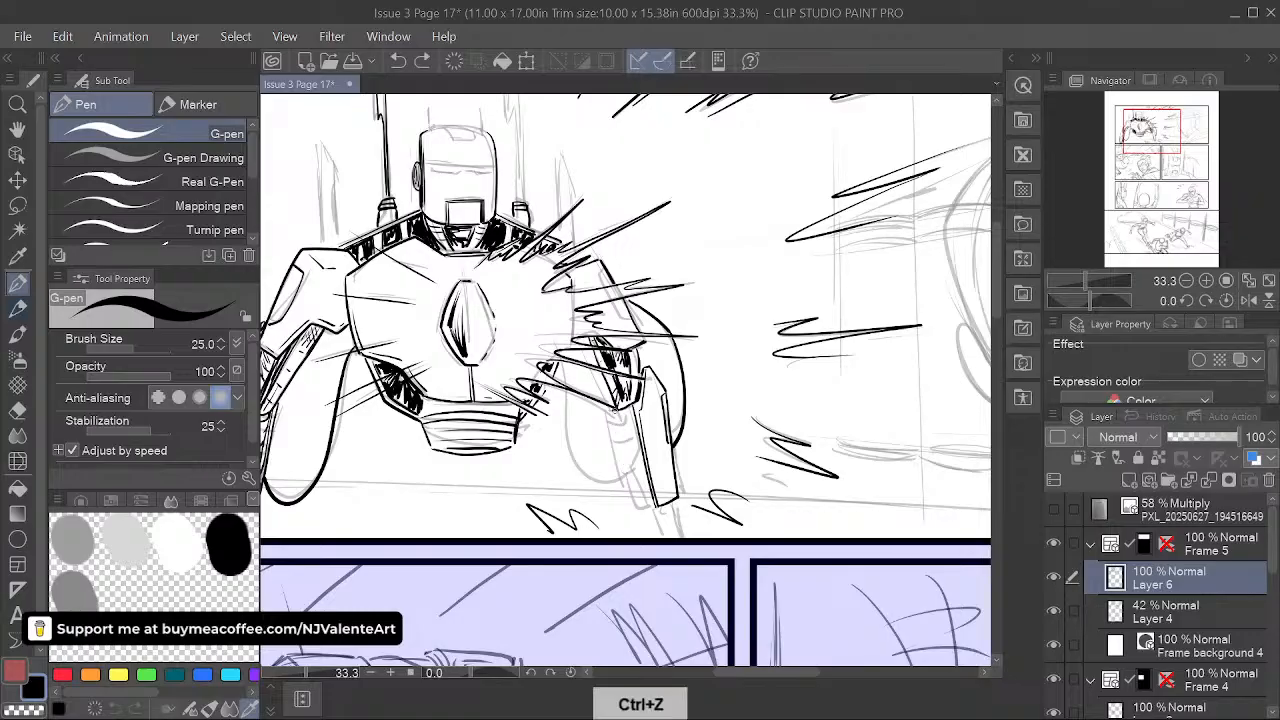
drag(616, 414, 645, 498)
drag(633, 430, 646, 470)
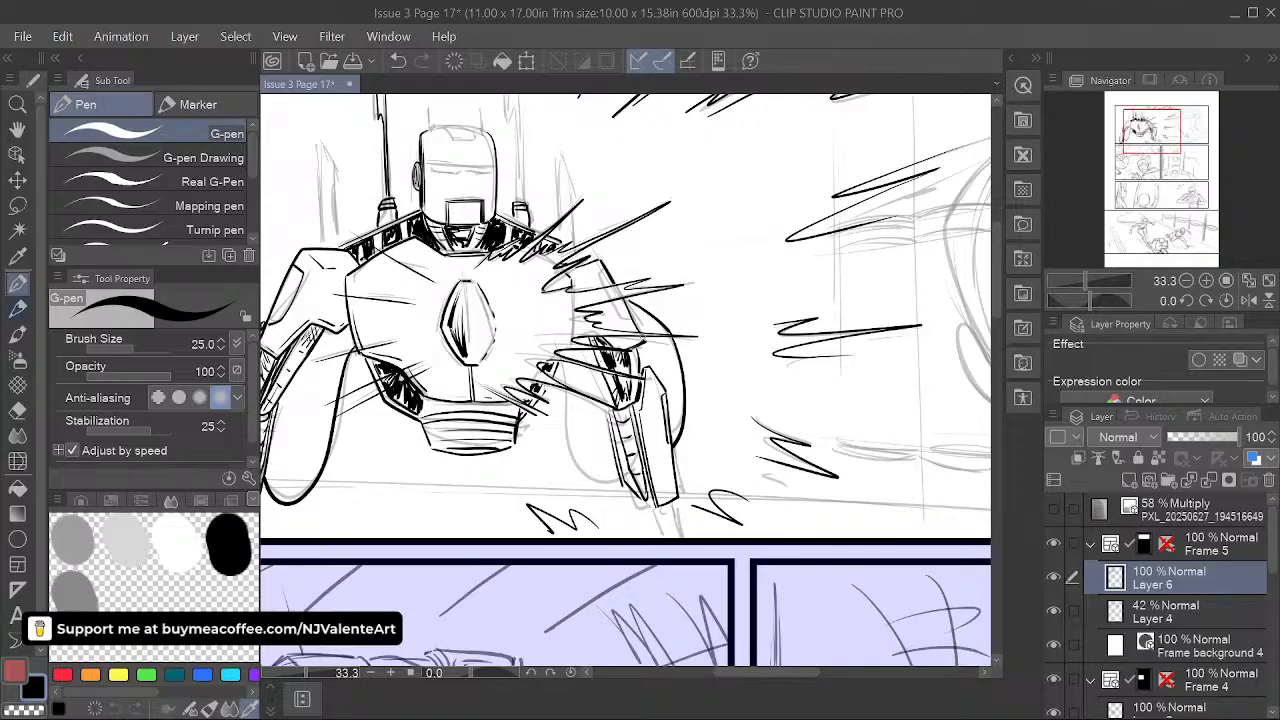
key(ctrl+z)
key(ctrl+z)
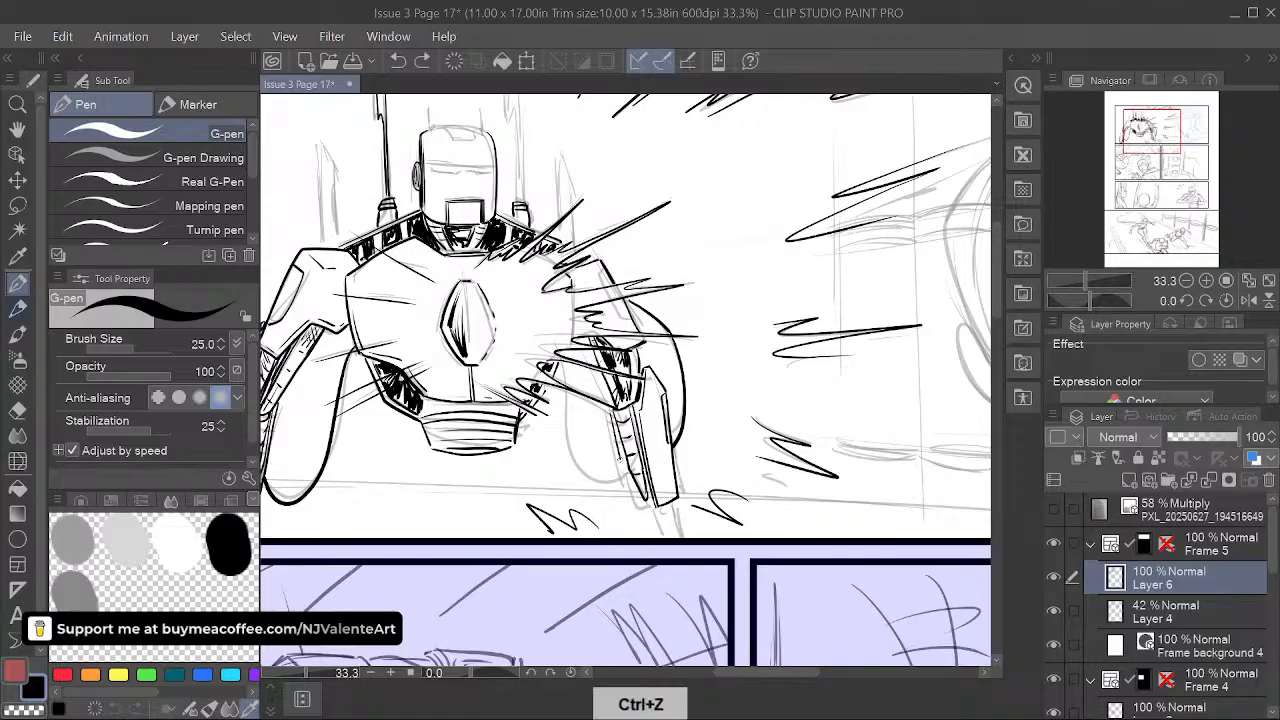
drag(618, 466, 645, 502)
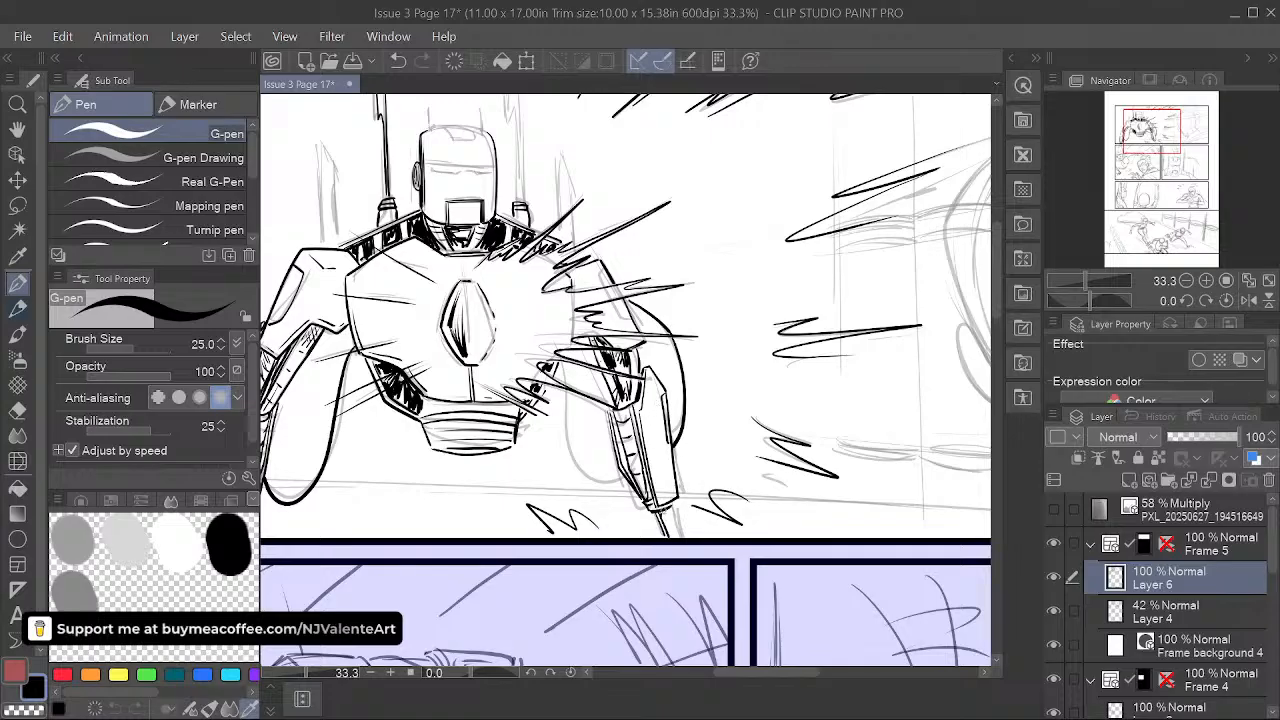
drag(664, 511, 678, 535)
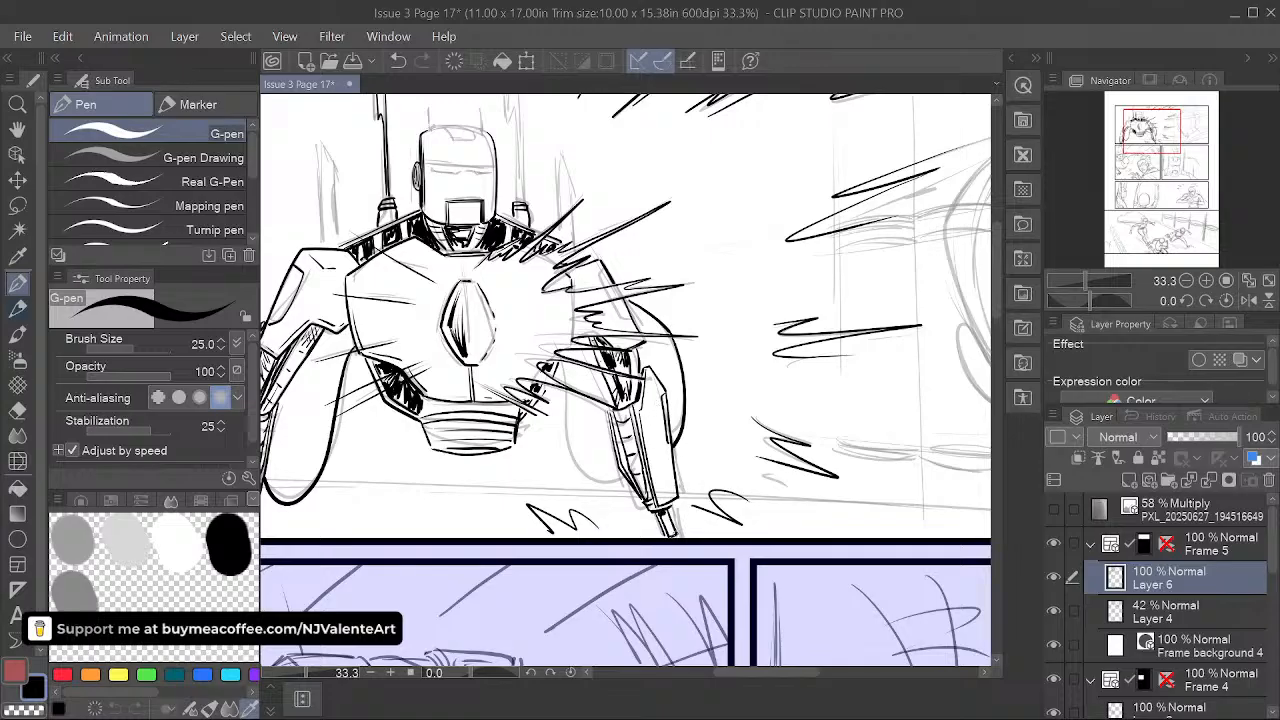
- Touch up the right shoulder and ink the tall antenna to the right of the robot's head
drag(729, 449, 774, 522)
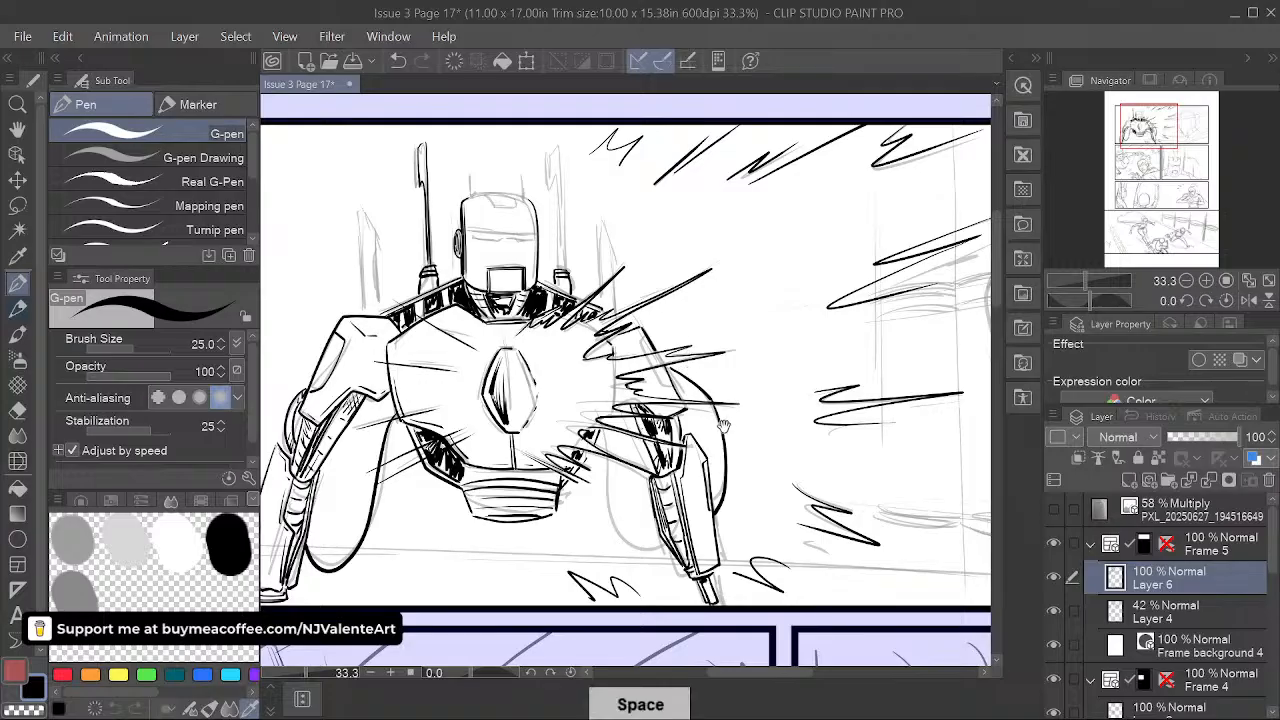
drag(724, 426, 728, 448)
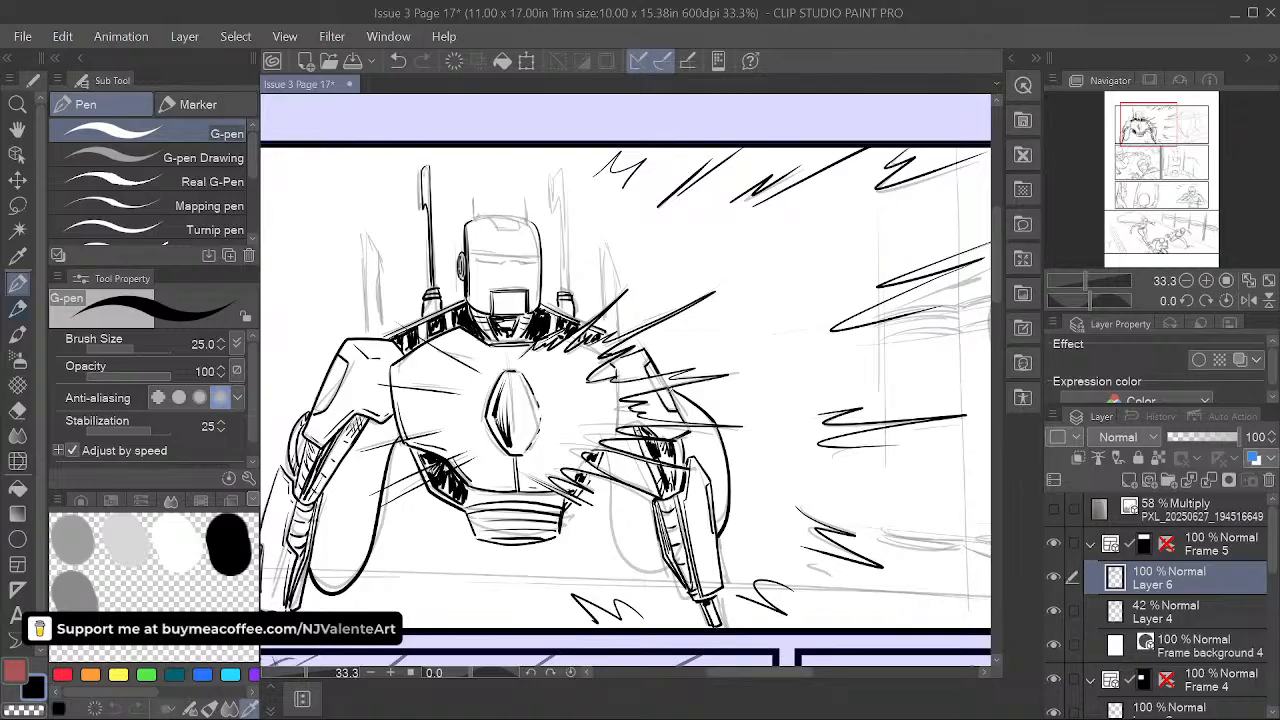
drag(668, 386, 684, 424)
key(ctrl+z)
key(space)
drag(678, 326, 792, 278)
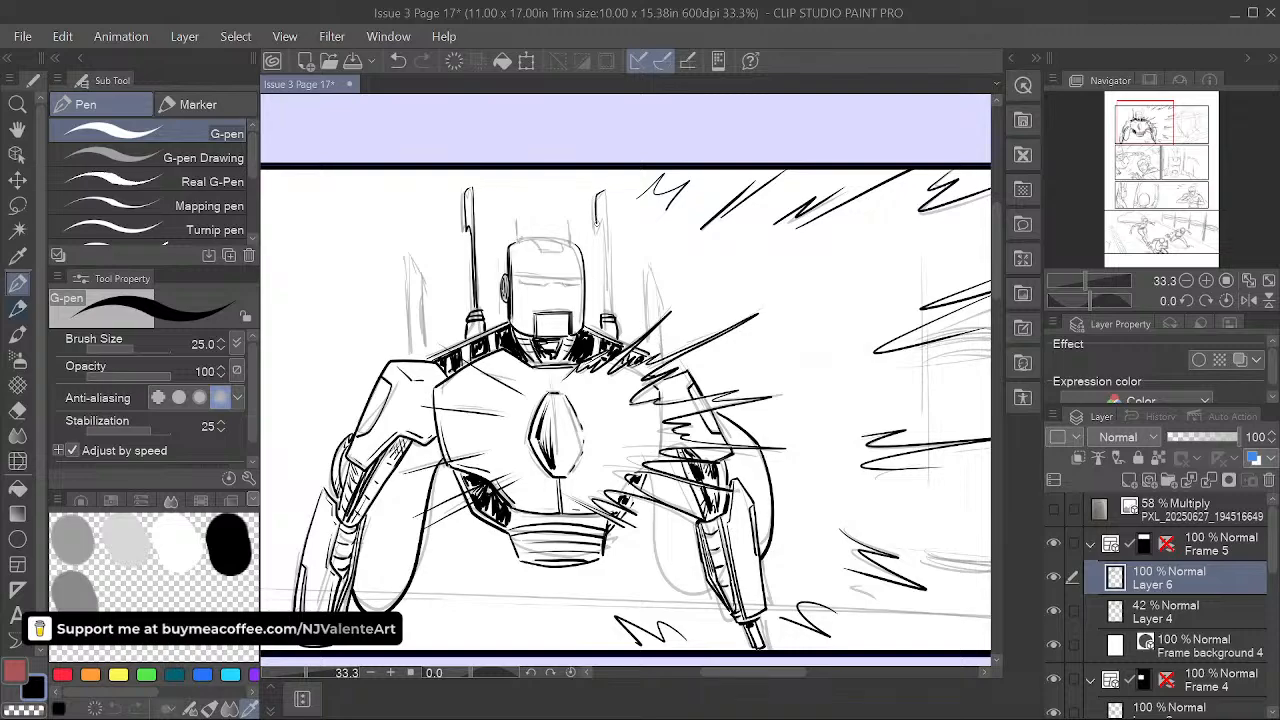
drag(603, 190, 608, 278)
key(ctrl+z)
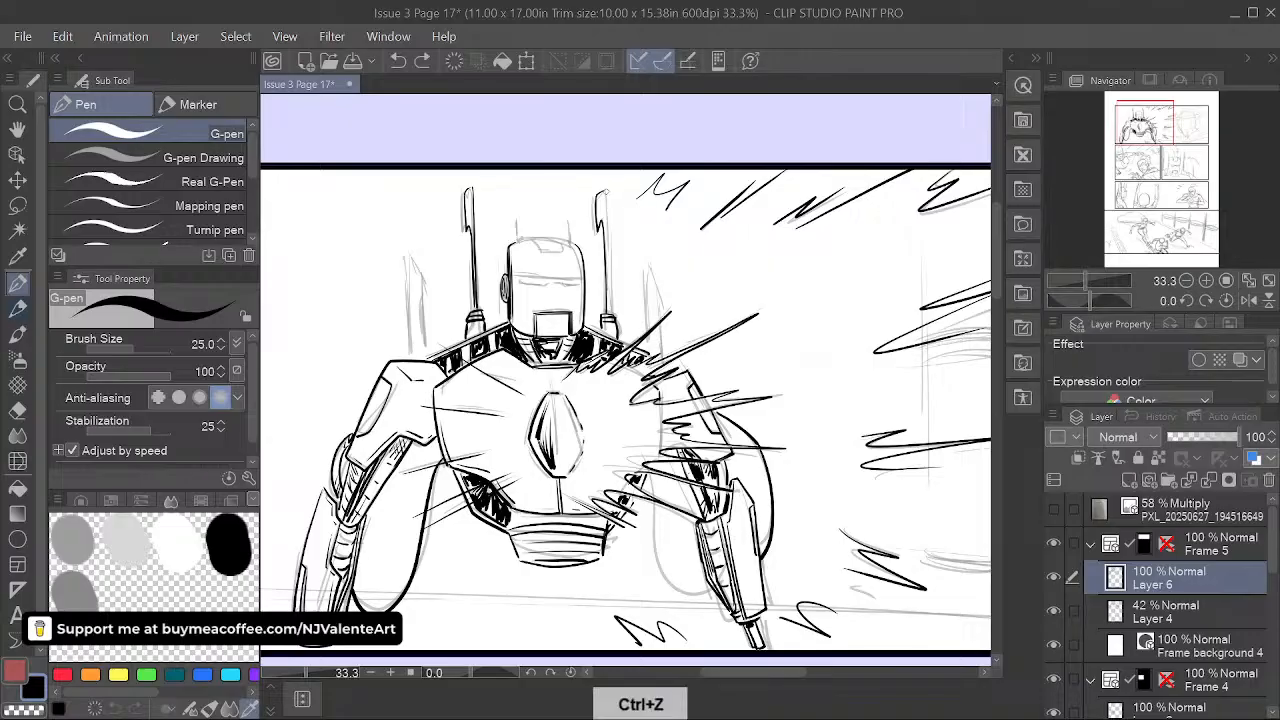
drag(606, 224, 610, 282)
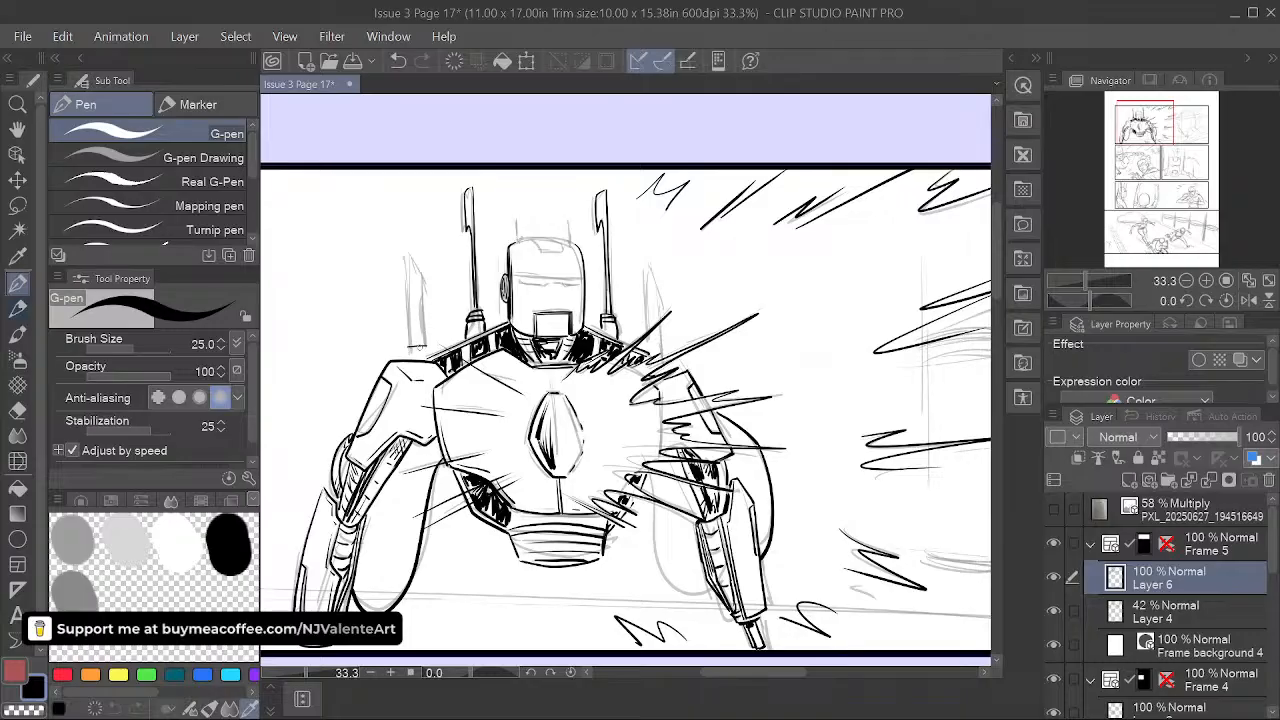
- Ink the pointed blade-like spike and its base above the robot's left shoulder, redoing the unsatisfactory strokes
drag(406, 347, 430, 346)
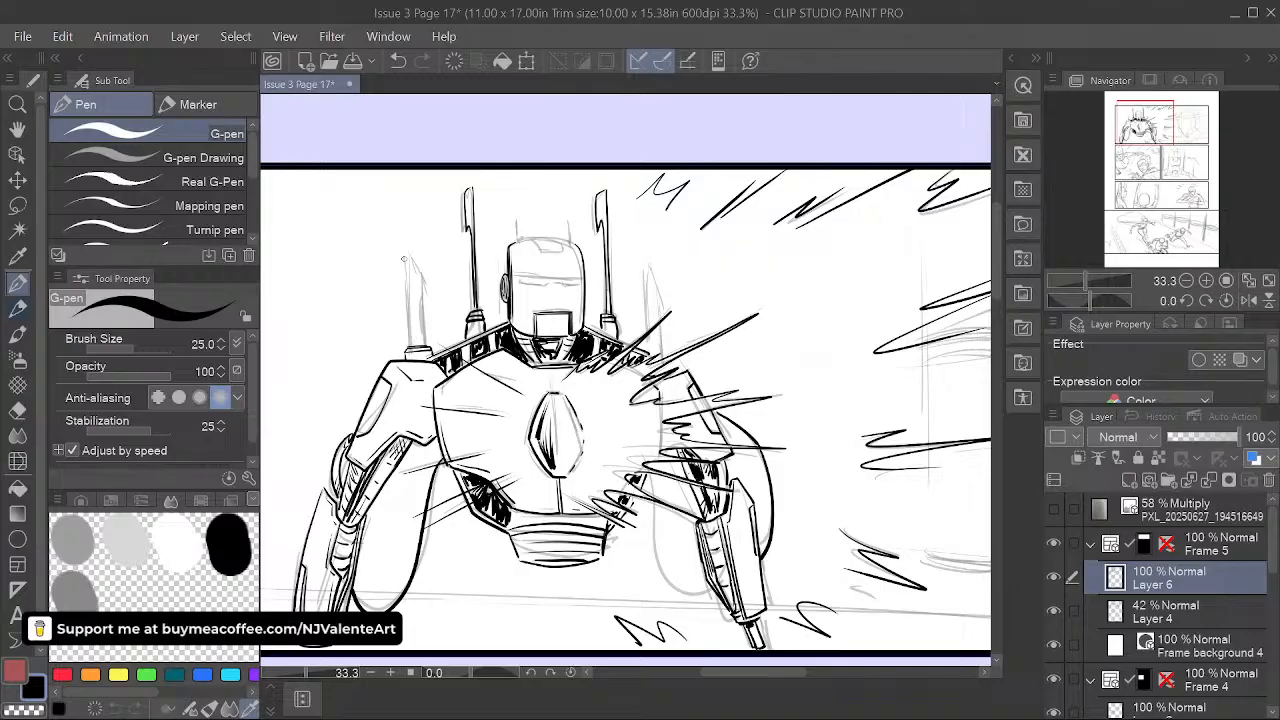
drag(406, 282, 412, 332)
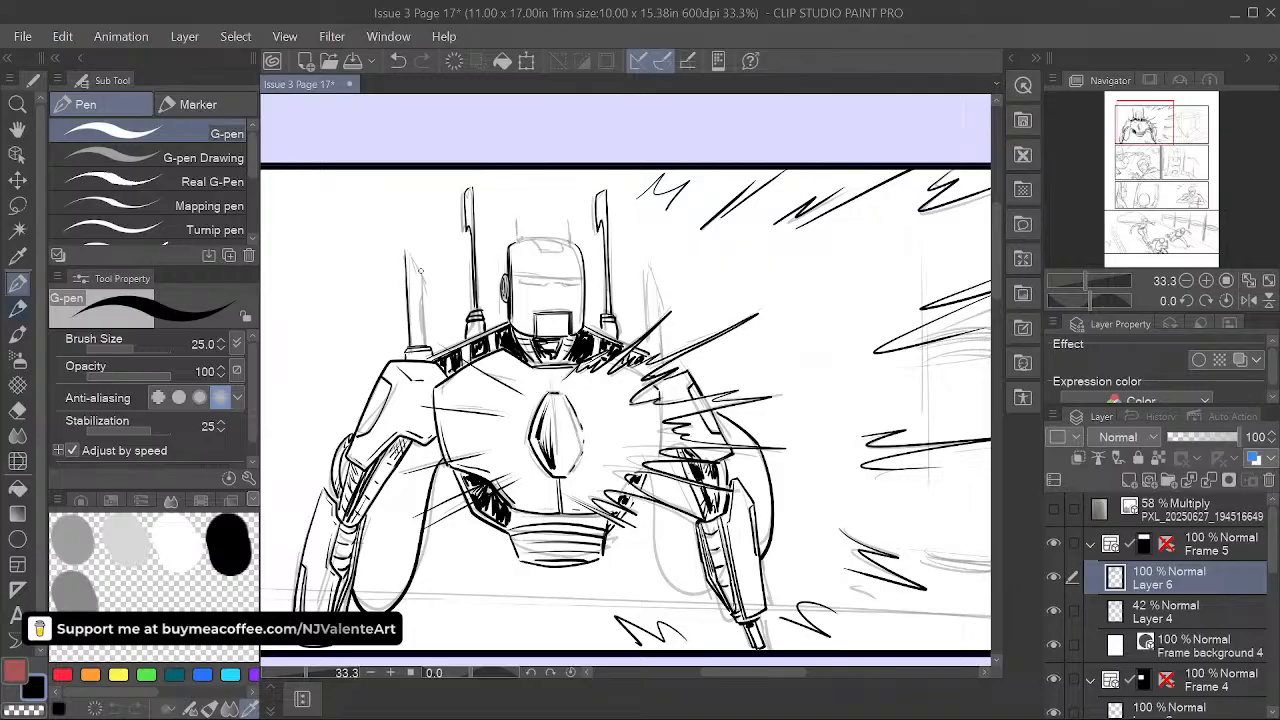
mouse_move(406, 250)
mouse_down()
mouse_move(425, 284)
mouse_move(429, 345)
mouse_up()
key(ctrl+z)
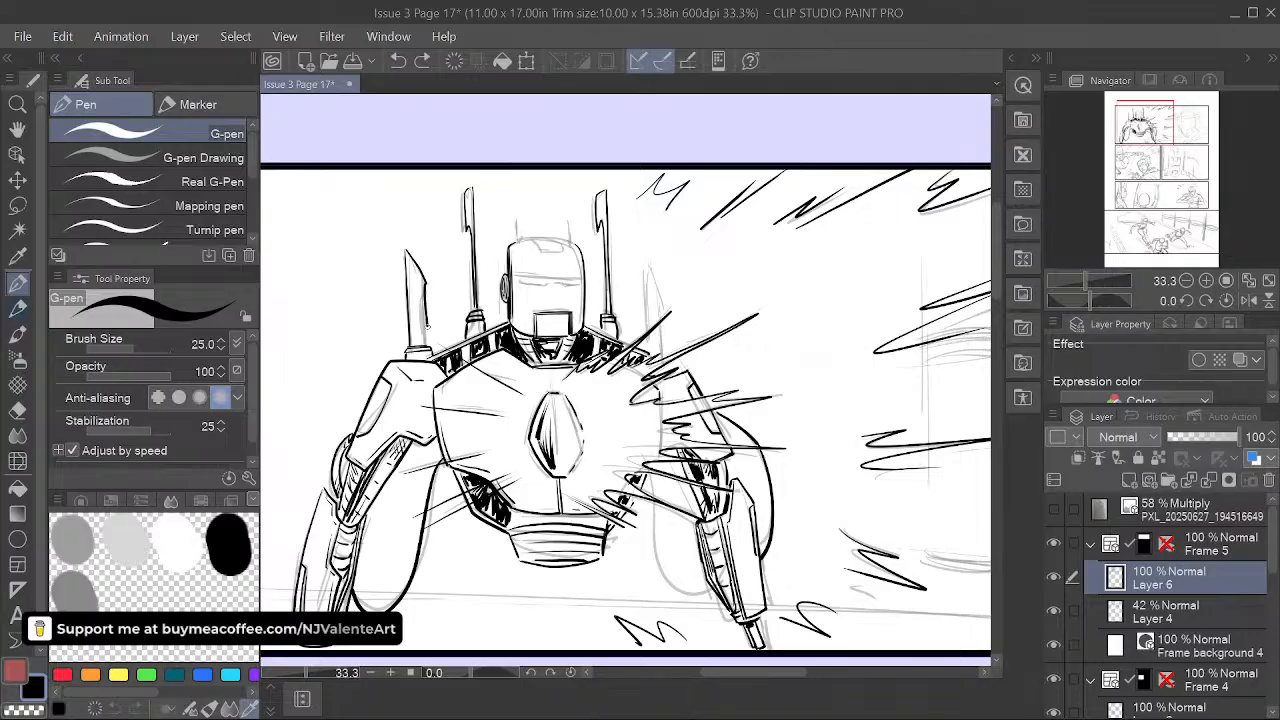
key(ctrl+z)
drag(405, 249, 423, 276)
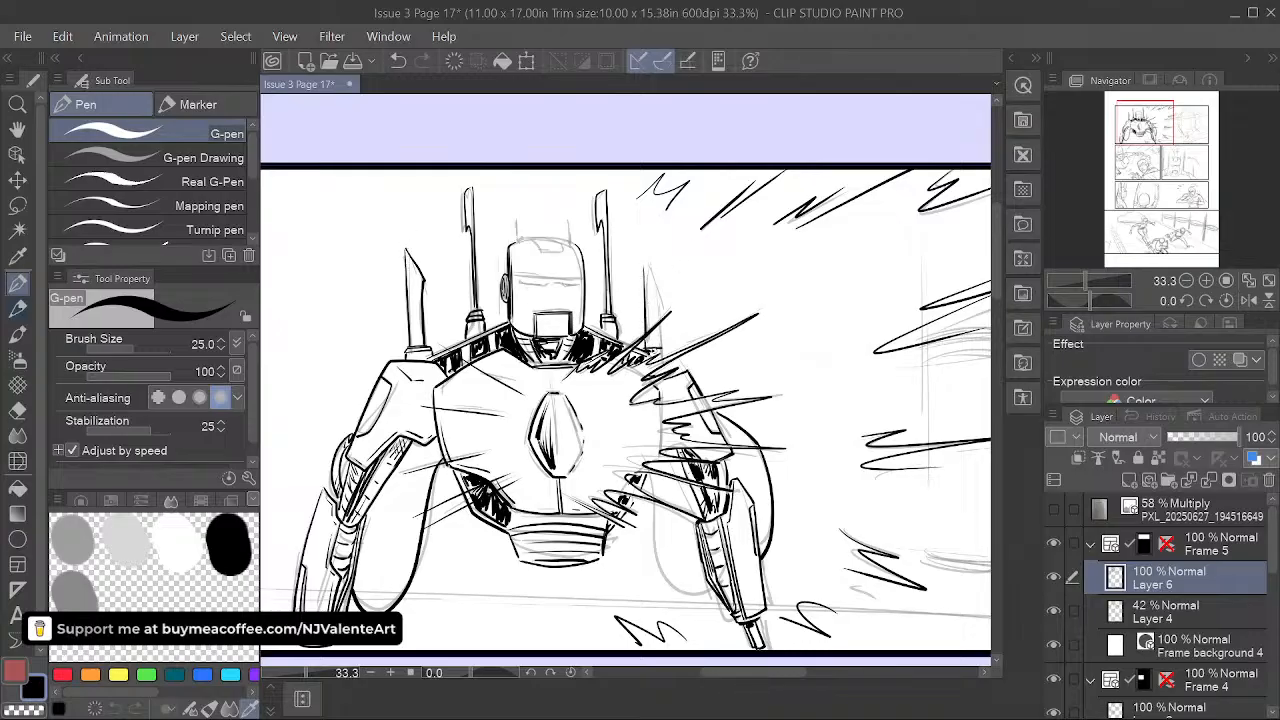
- Ink the blade-like spike on the robot's blasted-side shoulder and finish the head's crest, visor slit and small horns
drag(644, 266, 660, 300)
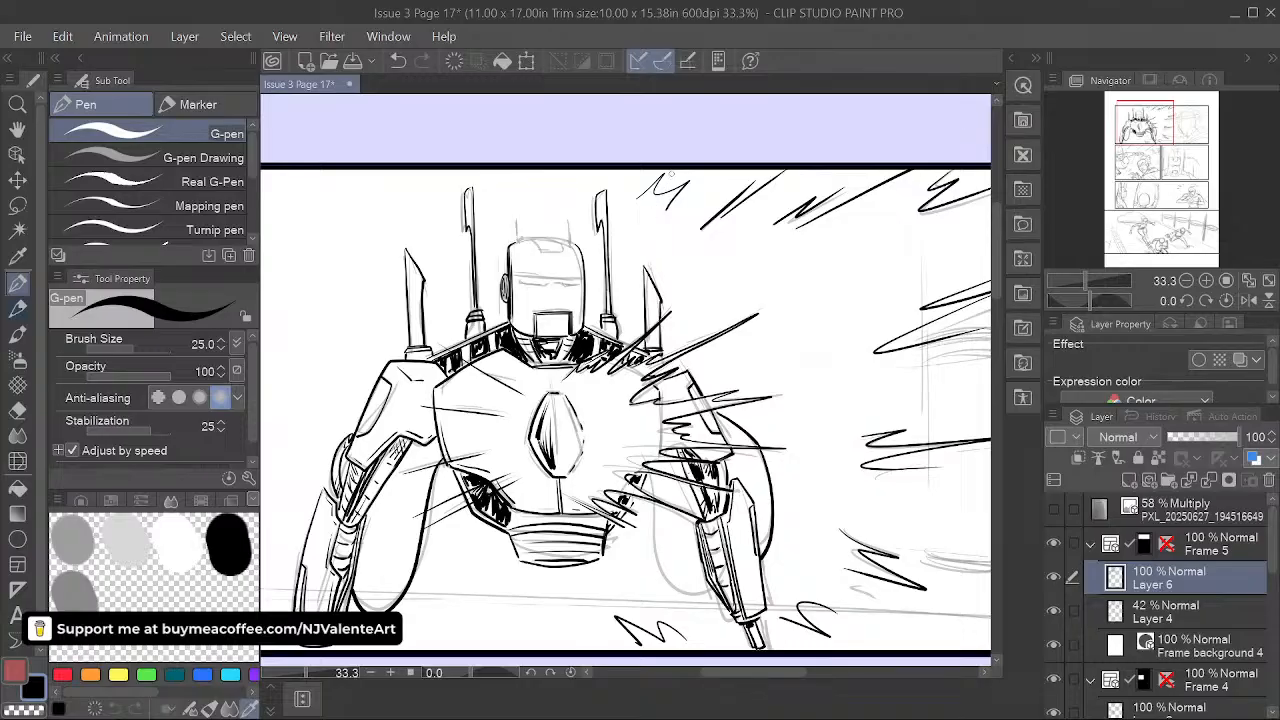
key(space)
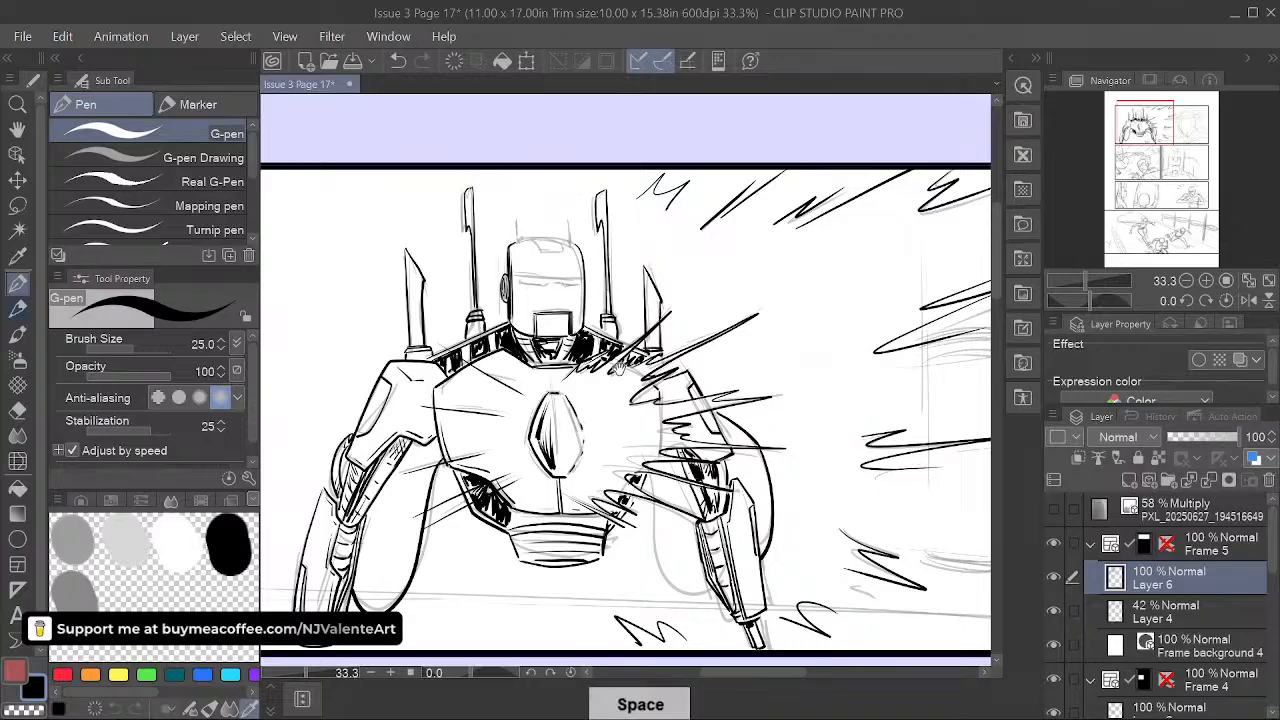
drag(620, 368, 632, 455)
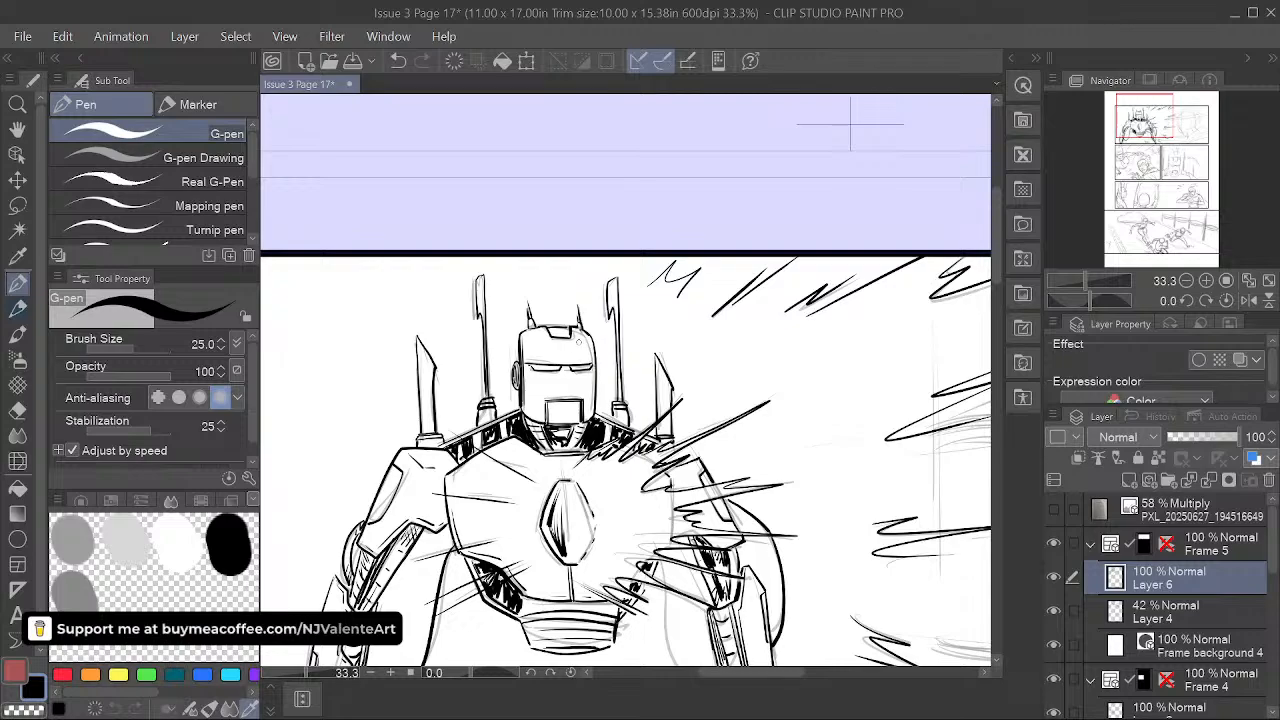
mouse_move(578, 340)
mouse_down()
mouse_move(560, 246)
mouse_move(541, 233)
mouse_up()
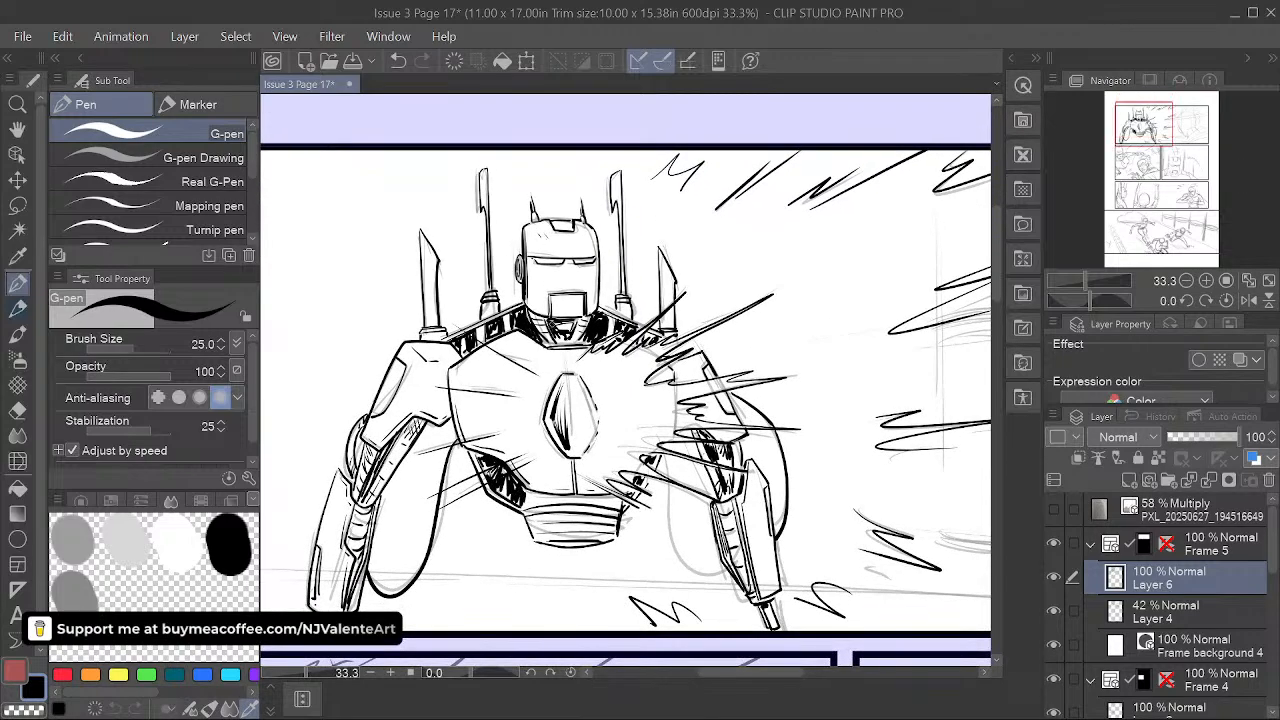
drag(809, 507, 807, 506)
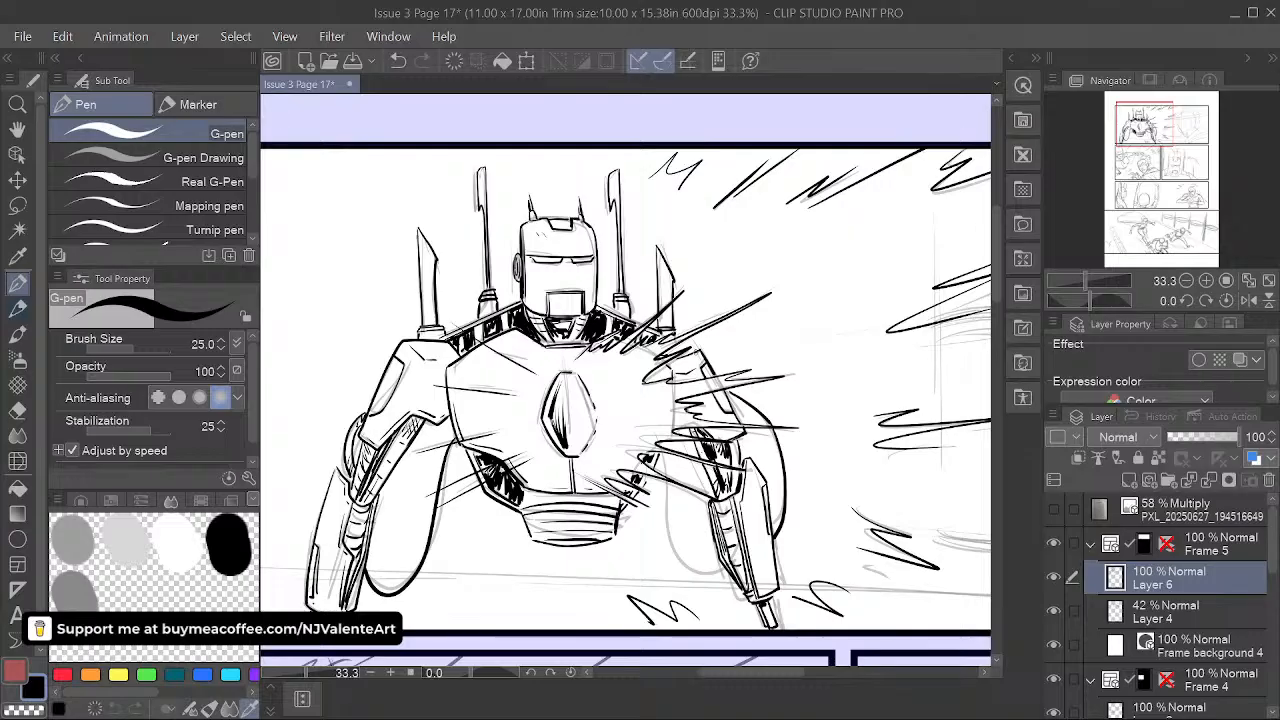
- Ink the curved loop hanging on the inner side of the robot's blasted-side forearm
scroll(739, 322, down, 1)
drag(831, 555, 740, 545)
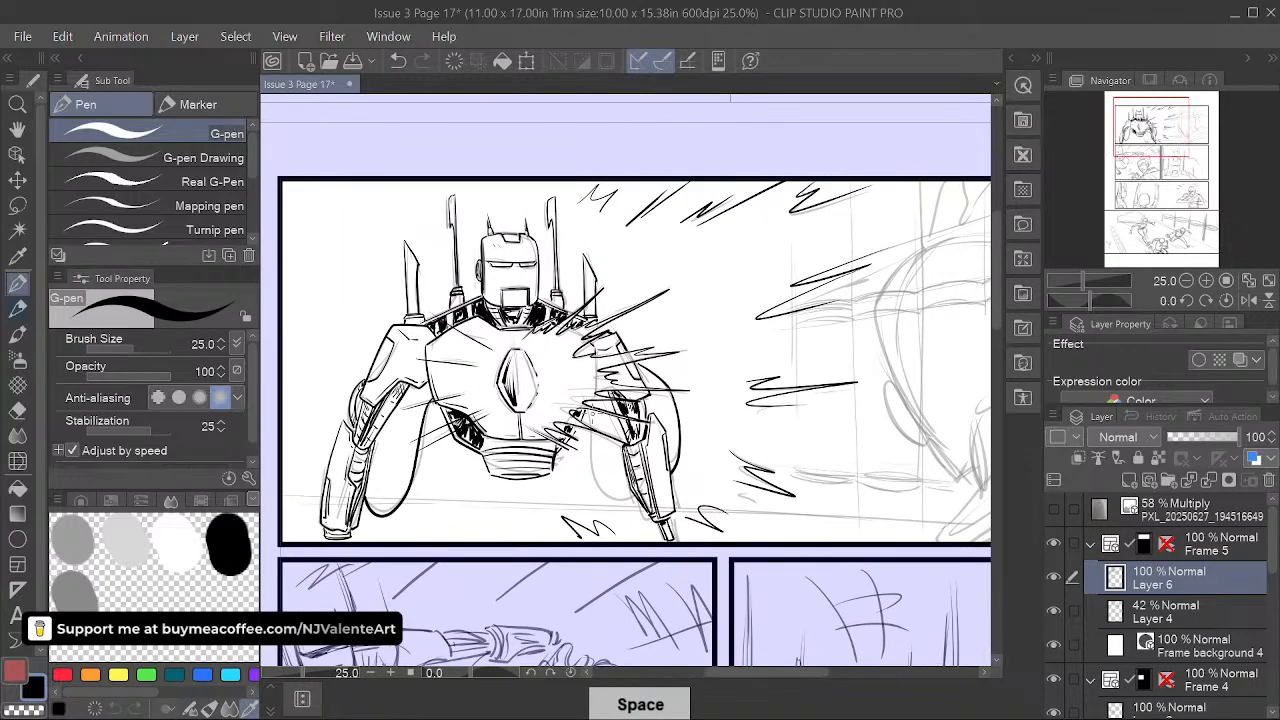
drag(592, 424, 596, 478)
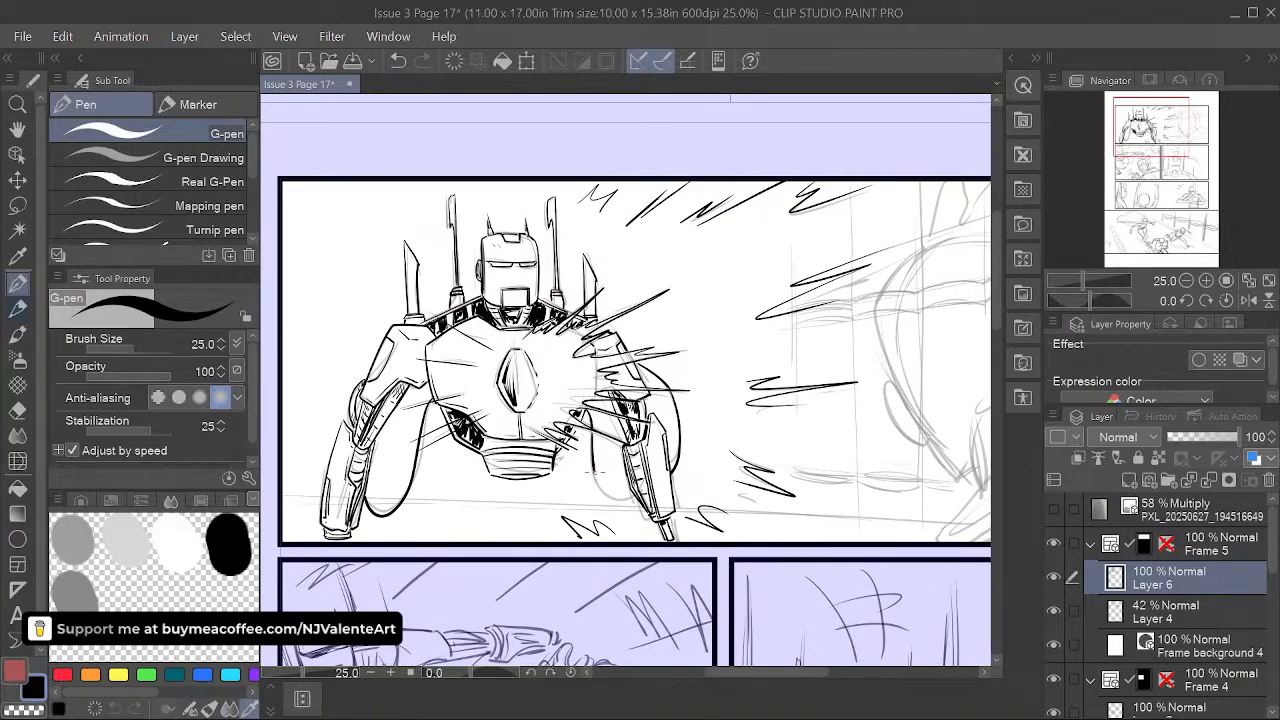
scroll(620, 426, up, 1)
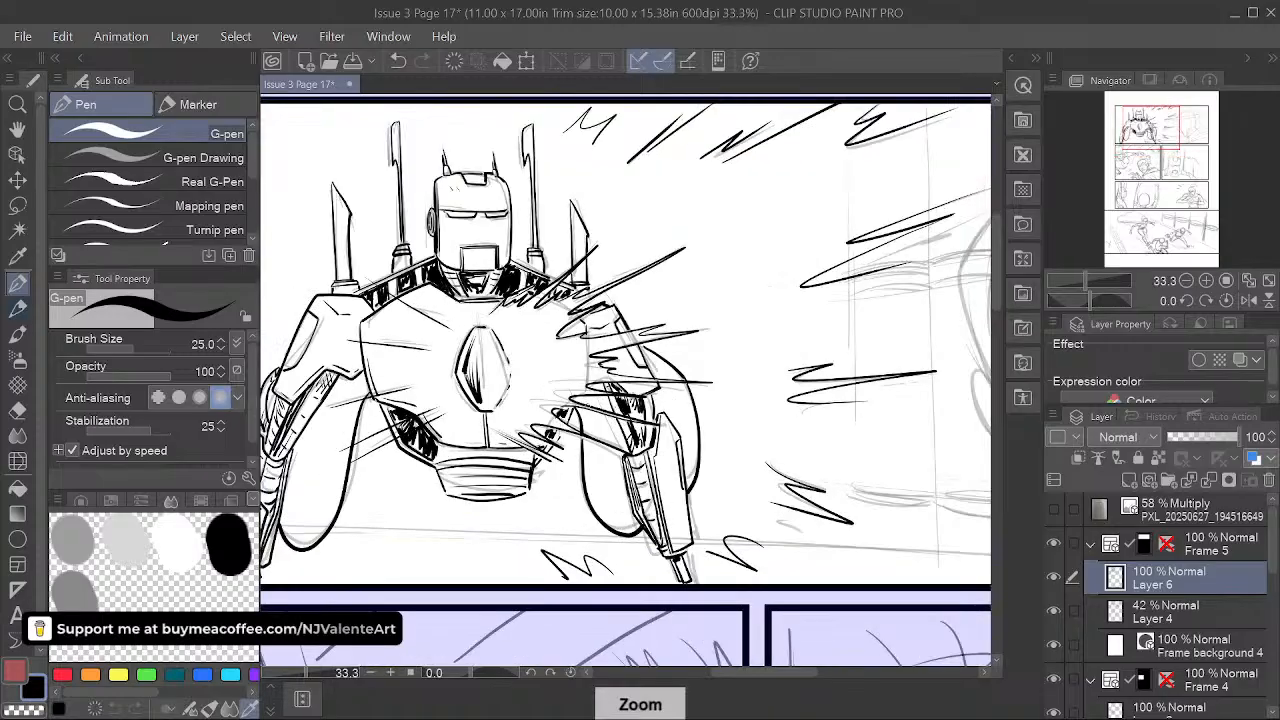
- Add loose curved blast marks in the empty corner beside the robot's antennas and undo the last stroke
scroll(811, 530, down, 3)
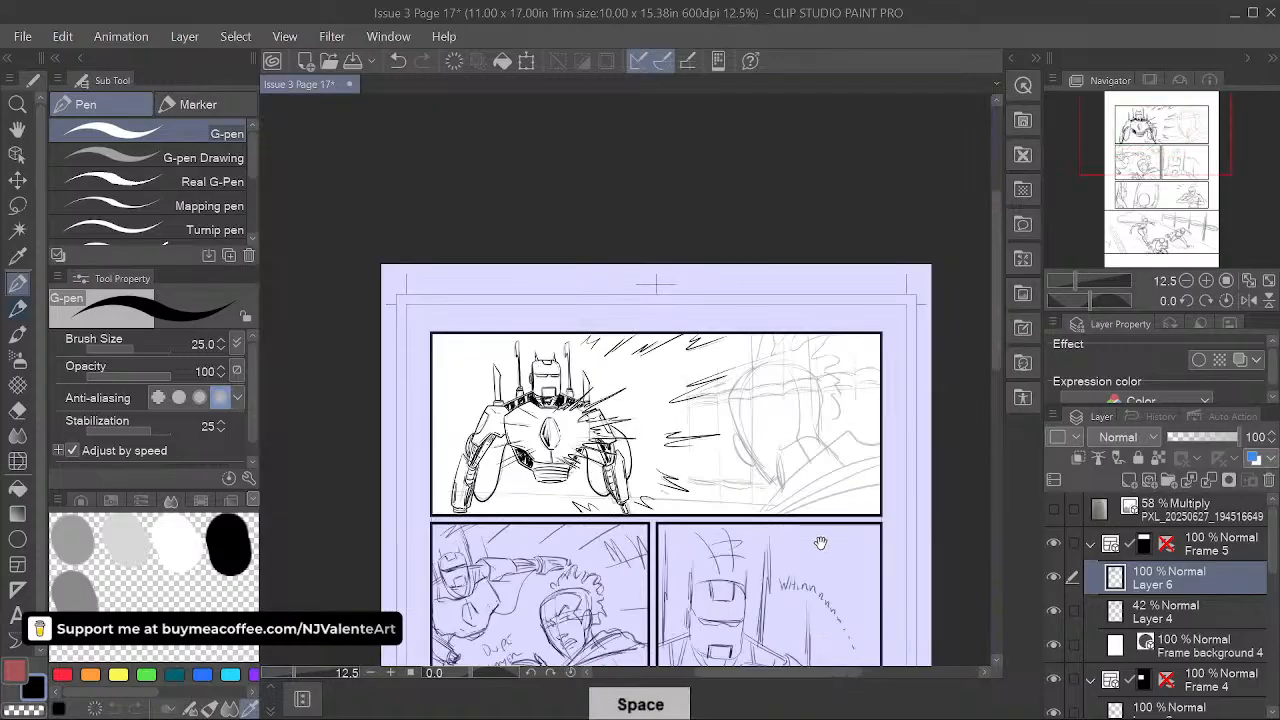
drag(820, 543, 778, 547)
scroll(780, 540, up, 1)
scroll(780, 540, up, 1)
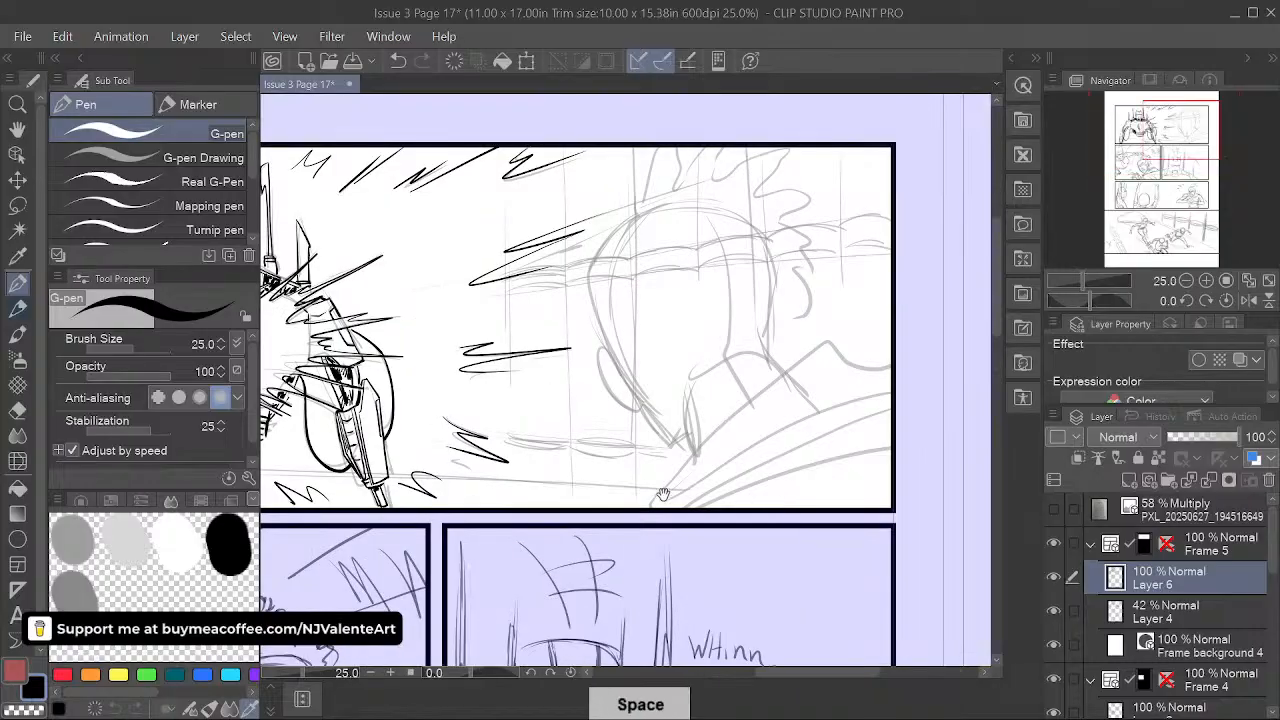
scroll(730, 486, down, 2)
drag(746, 546, 784, 578)
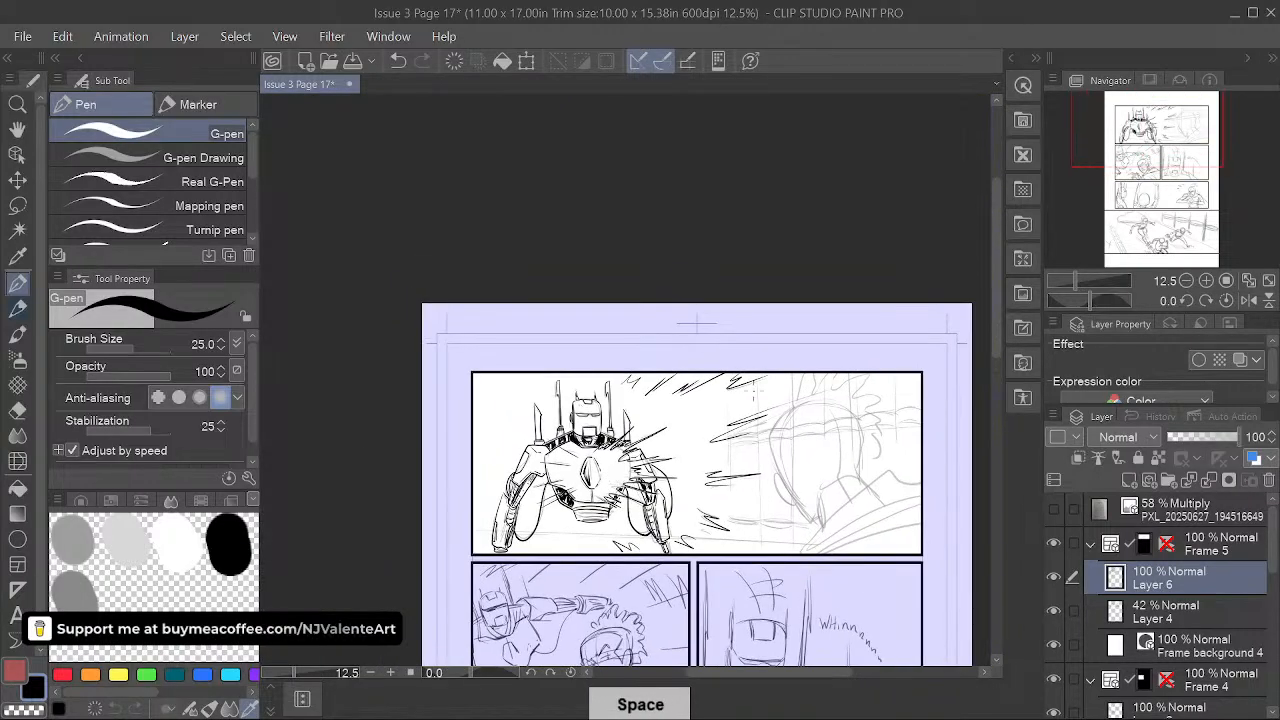
scroll(782, 570, up, 2)
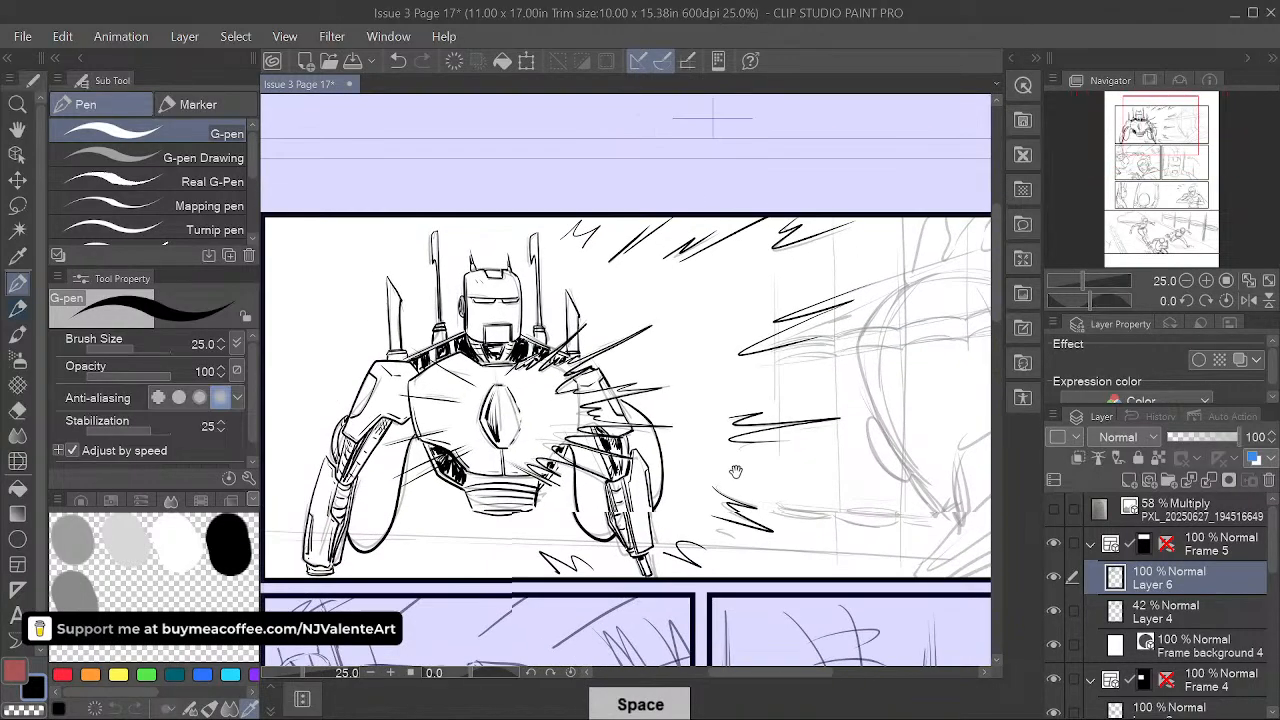
drag(797, 540, 798, 548)
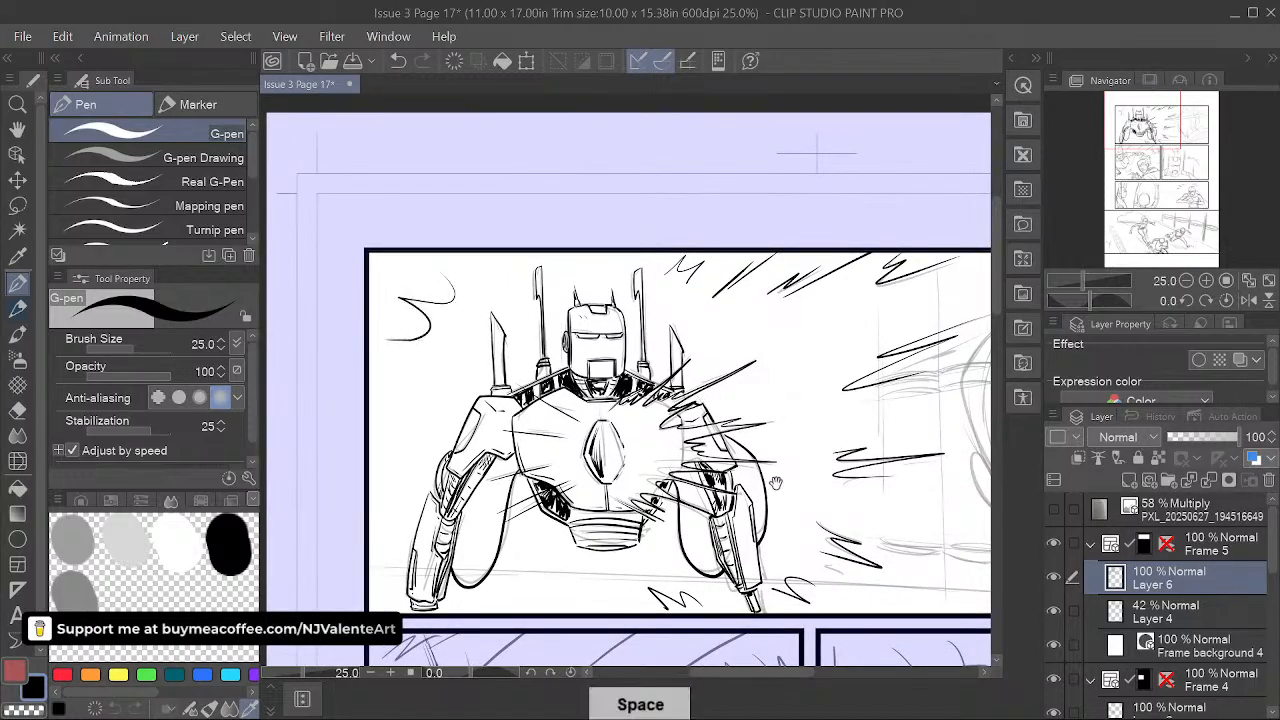
key(ctrl+z)
- Create a new vector layer above Layer 6 for the foreground figure's outline
mouse_move(884, 550)
mouse_down()
mouse_move(687, 550)
mouse_move(649, 520)
mouse_up()
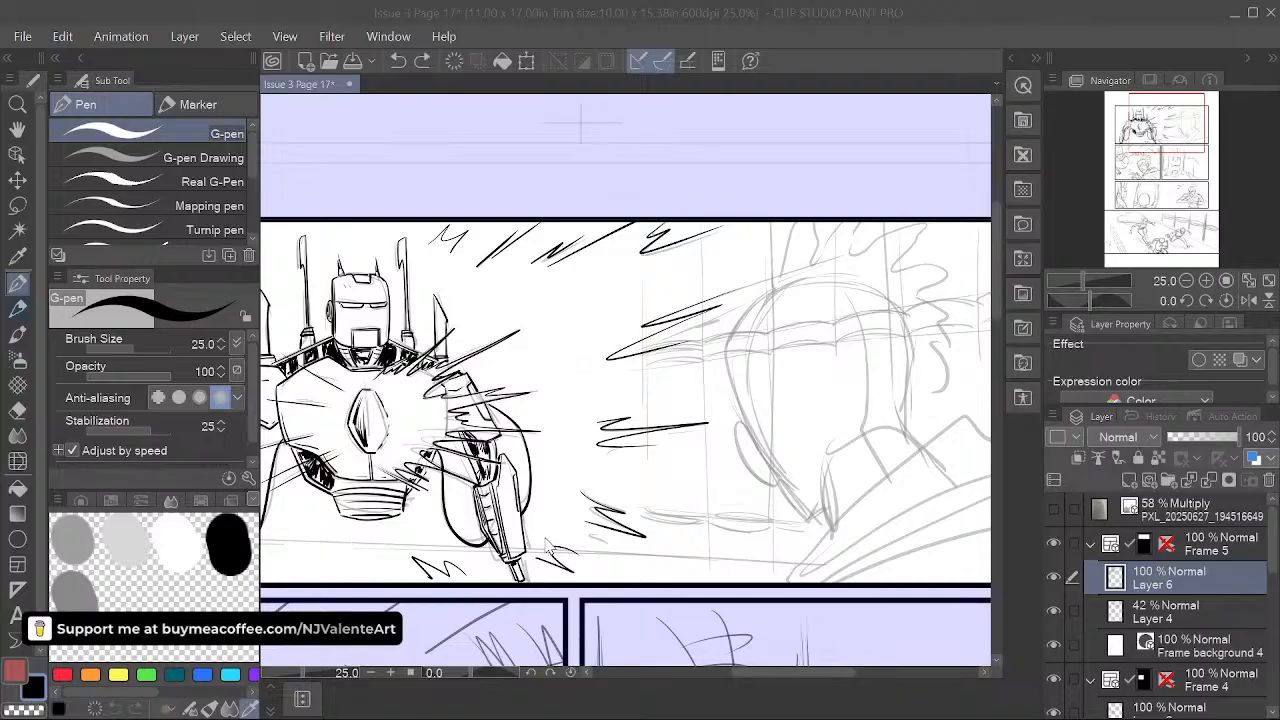
key(space)
click(386, 11)
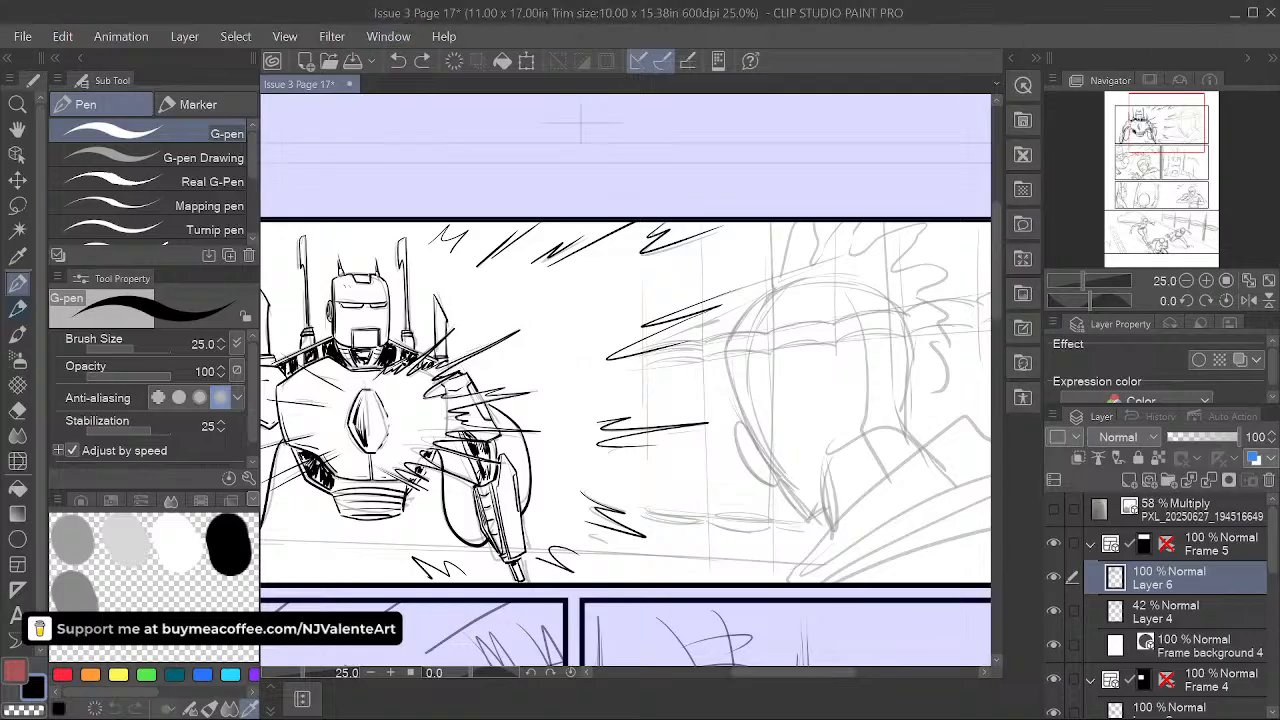
drag(849, 506, 775, 476)
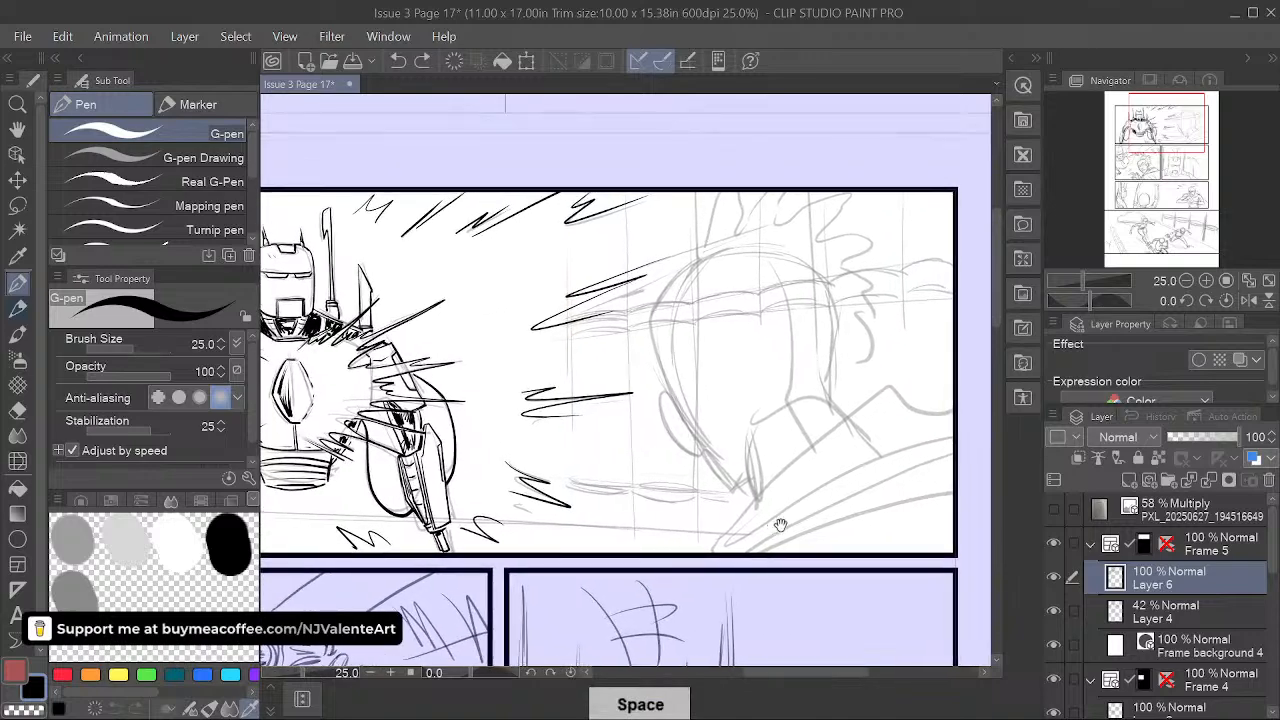
click(1203, 612)
click(1190, 578)
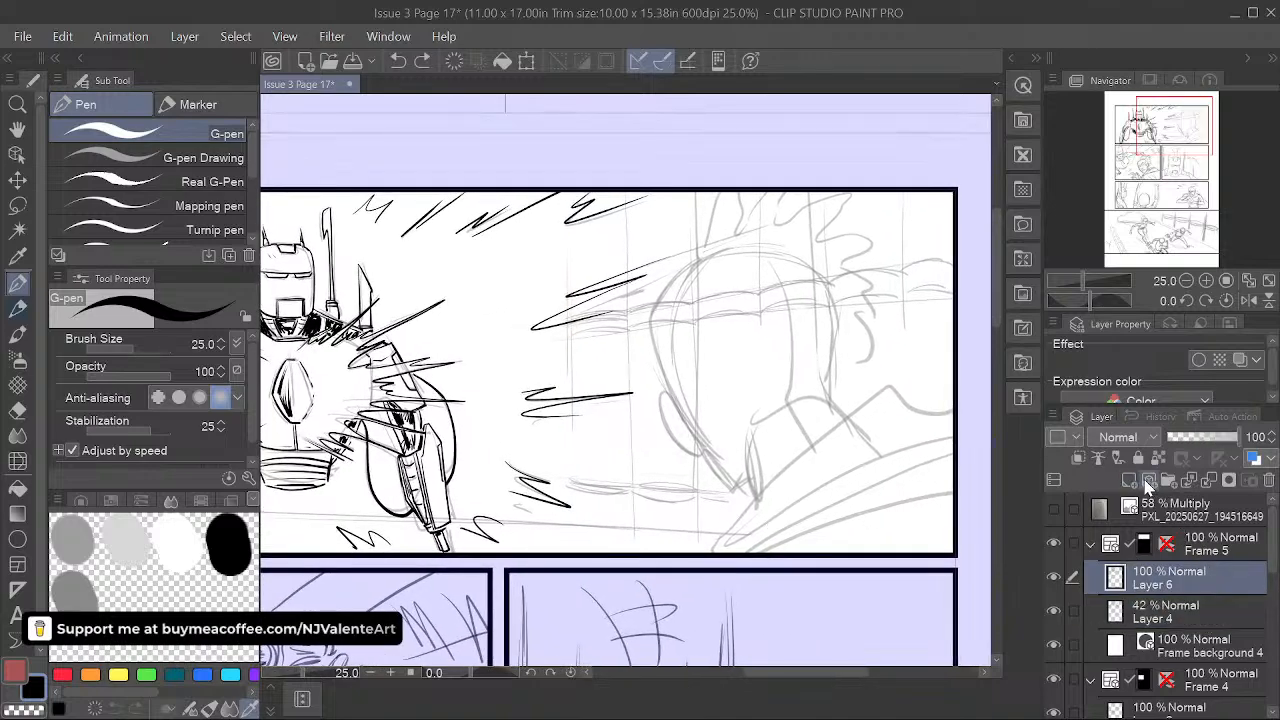
click(1148, 484)
drag(505, 92, 487, 130)
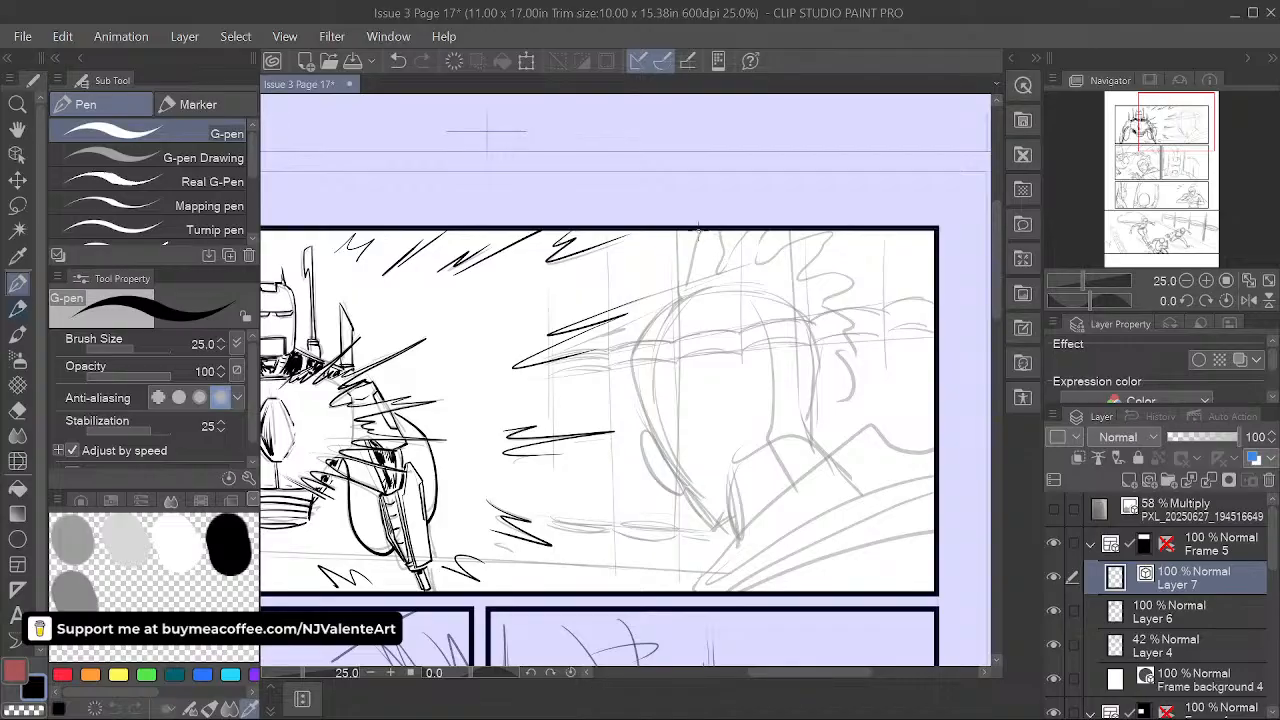
- Ink the foreground figure's wavy hair tufts from the panel's upper border around the back of the head
drag(699, 233, 684, 291)
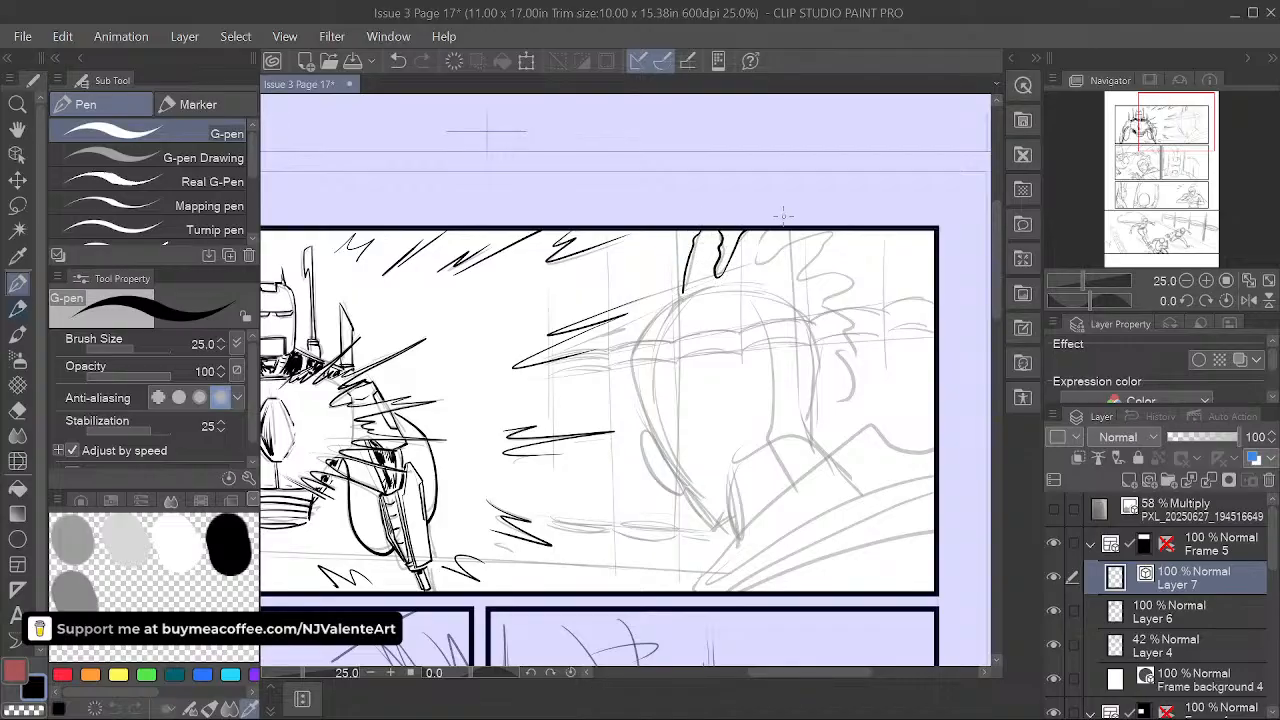
drag(758, 262, 833, 234)
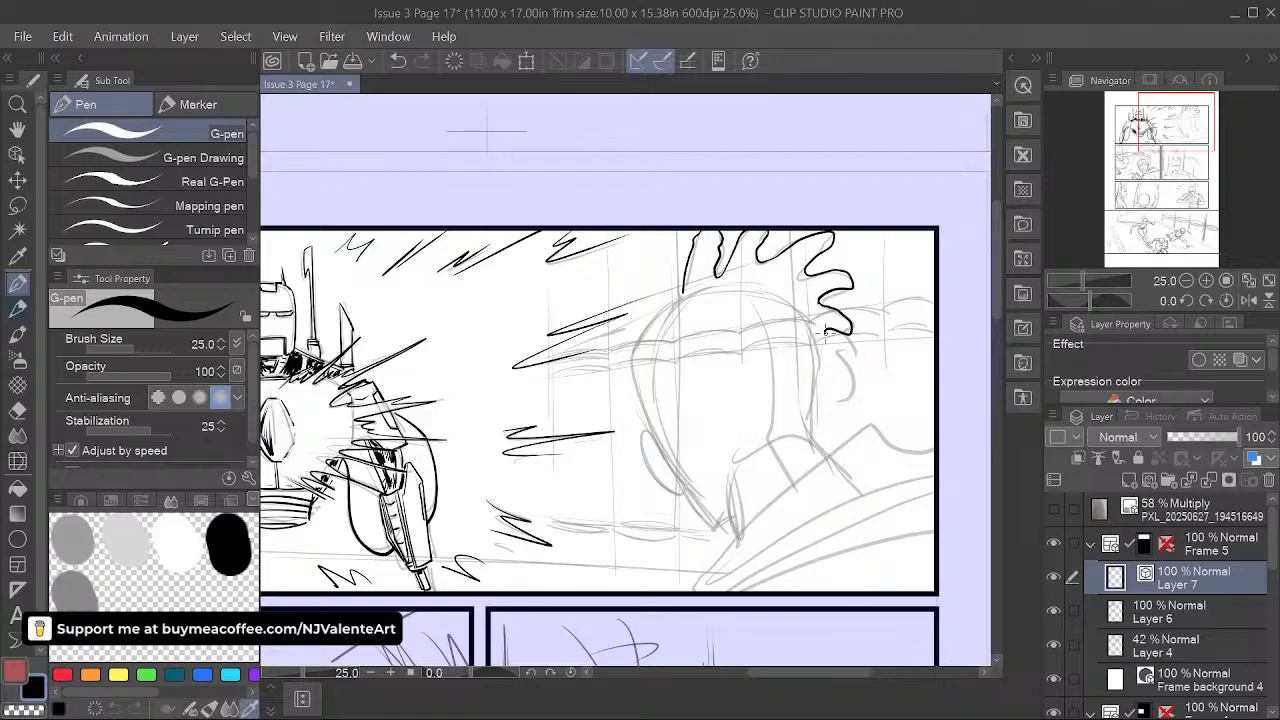
drag(841, 350, 822, 366)
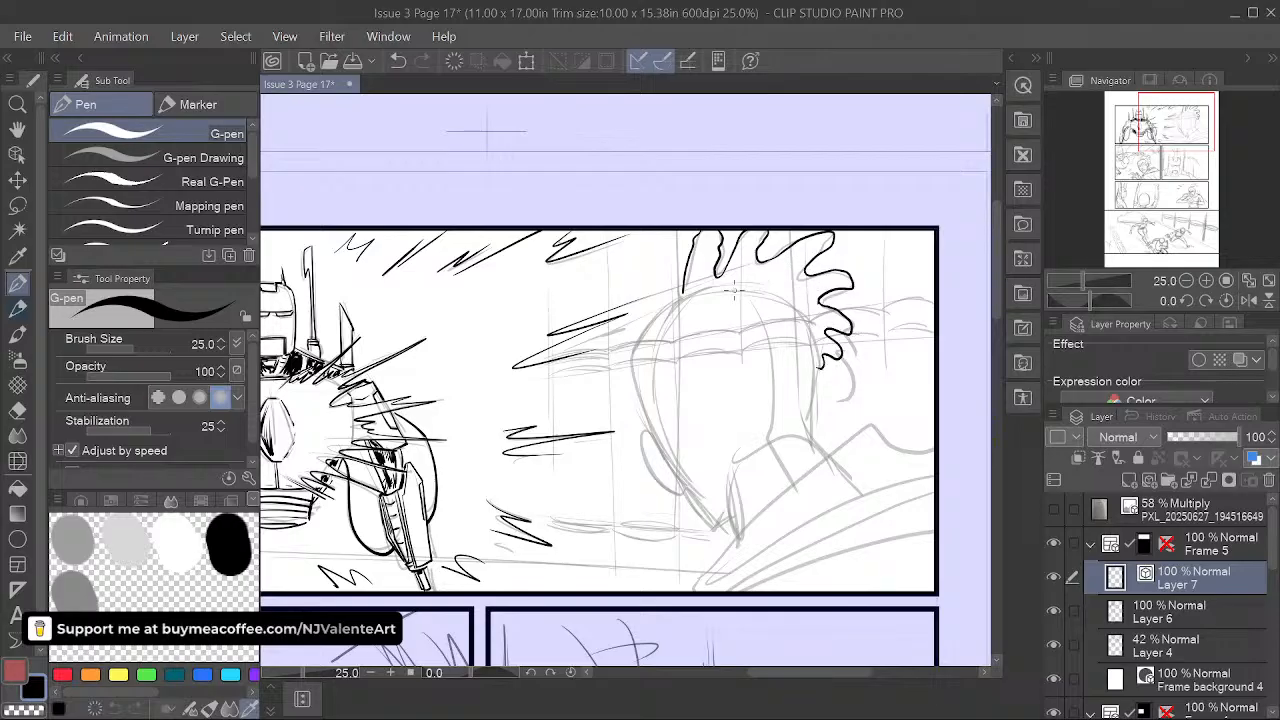
- Ink the face-side contour of the foreground figure's head, redoing the stroke, and the line down the nape
mouse_move(632, 356)
mouse_down()
mouse_move(637, 386)
mouse_move(647, 421)
mouse_up()
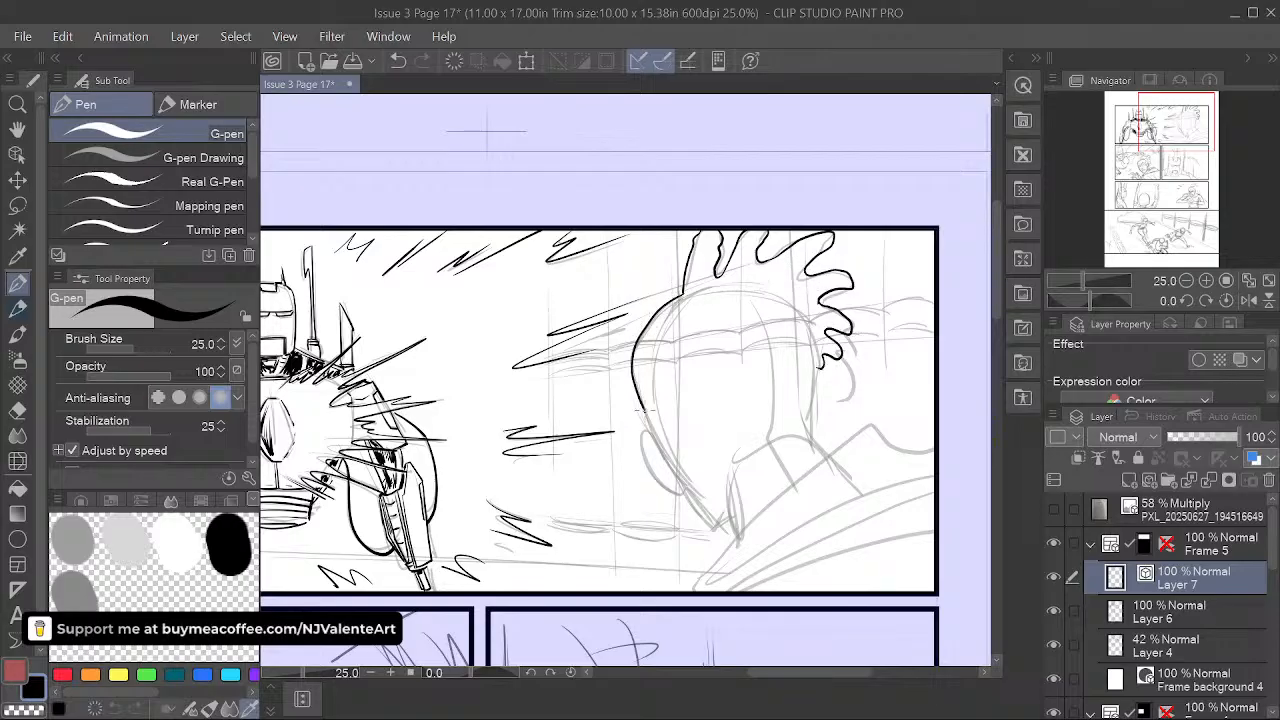
key(ctrl+z)
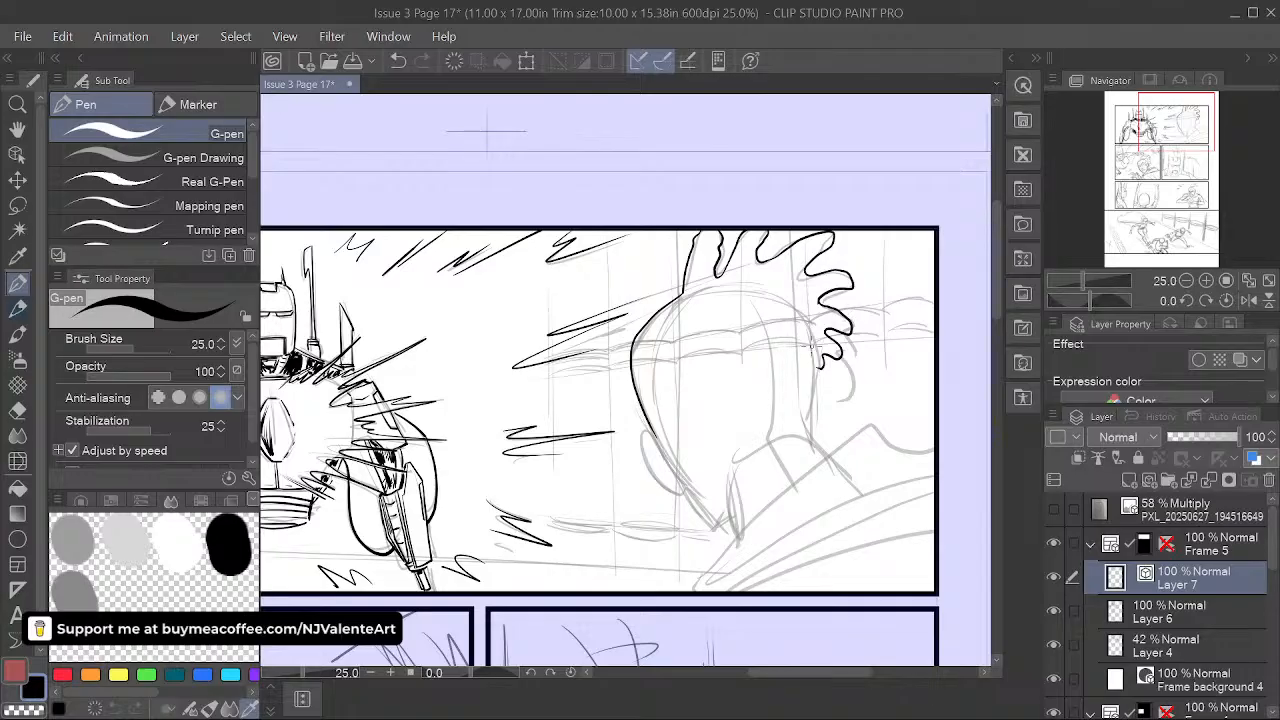
drag(809, 320, 816, 443)
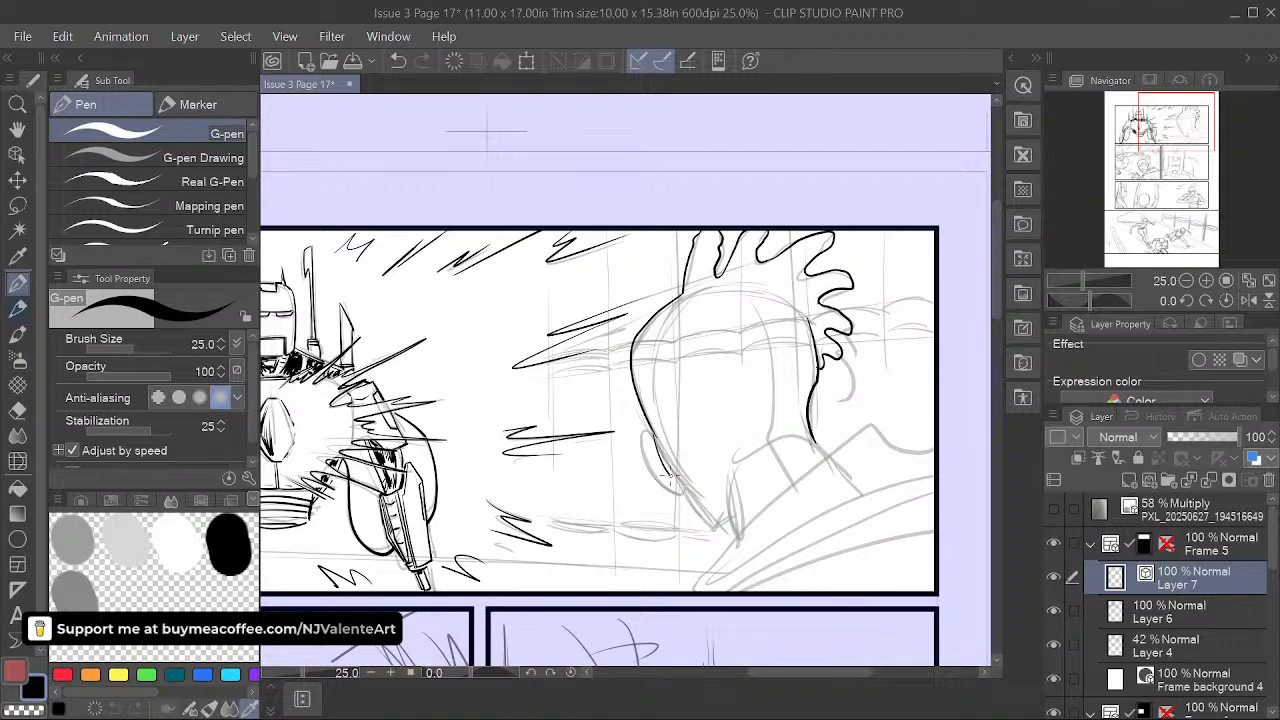
- Ink the figure's ear shape, trim its overlap with the Vector eraser, and outline the jaw, collar and shoulders
drag(670, 477, 683, 488)
click(17, 410)
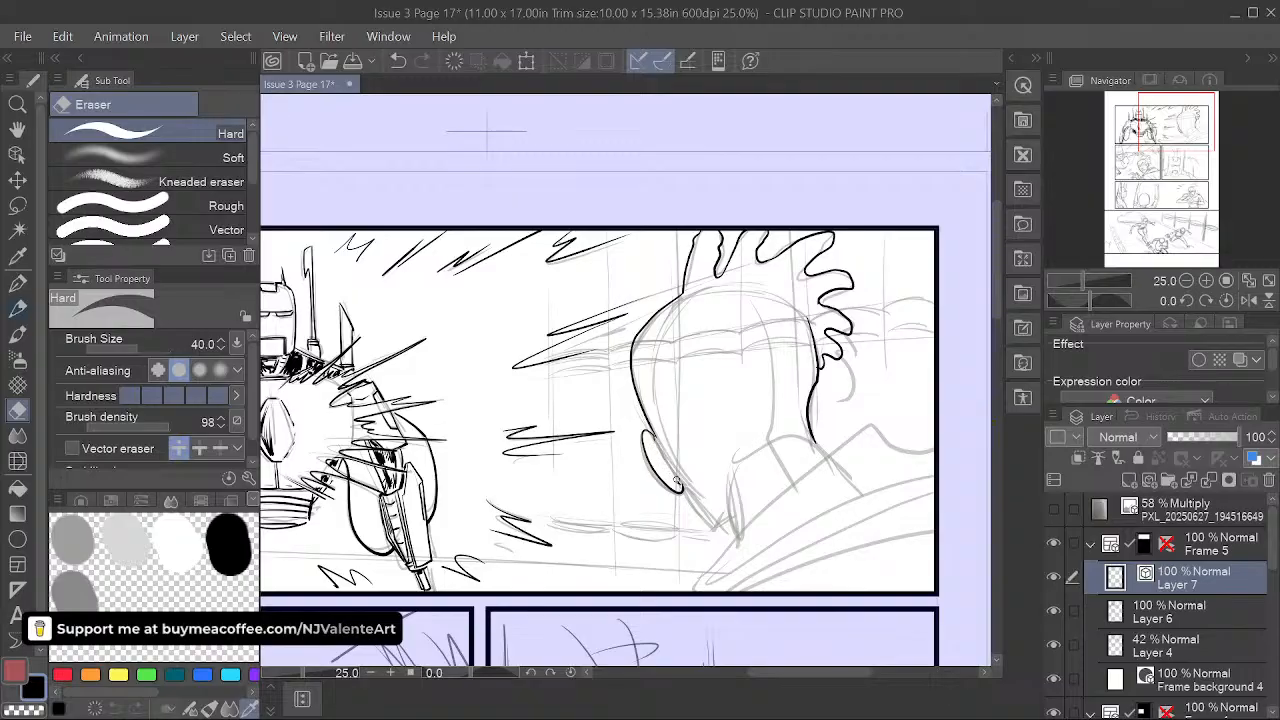
click(189, 229)
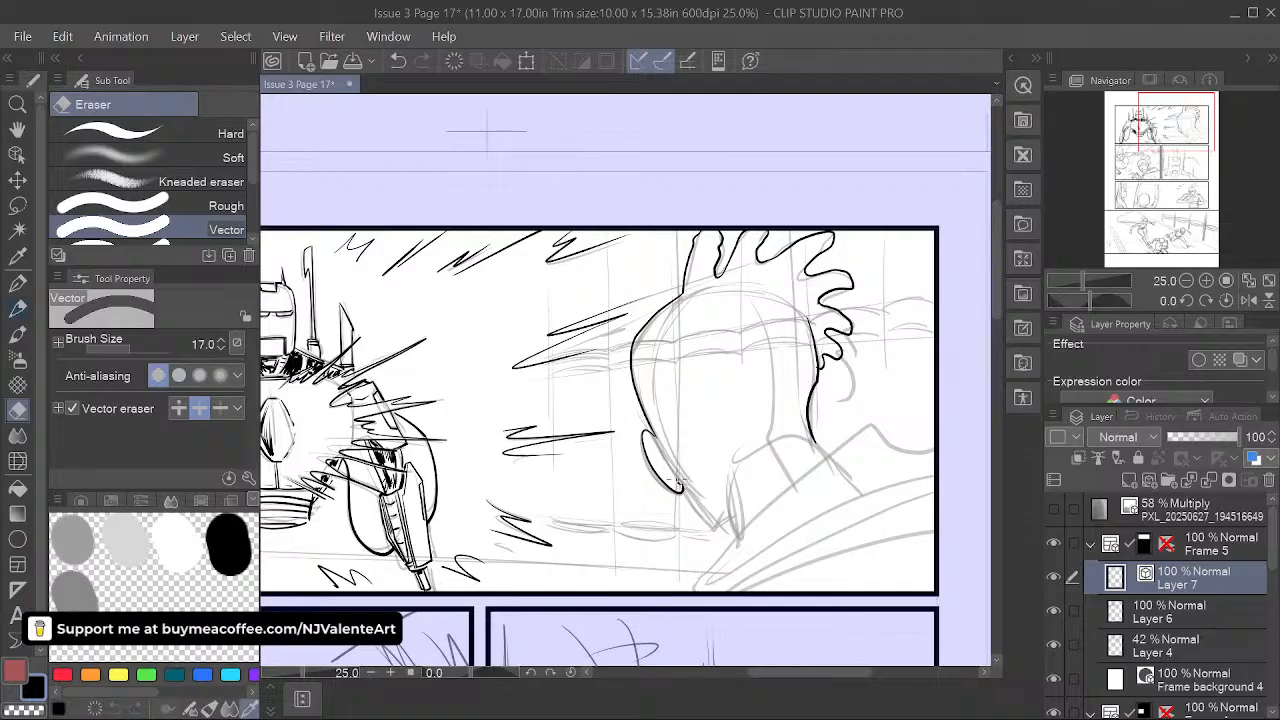
click(17, 283)
mouse_move(683, 488)
mouse_down()
mouse_move(735, 532)
mouse_move(714, 557)
mouse_up()
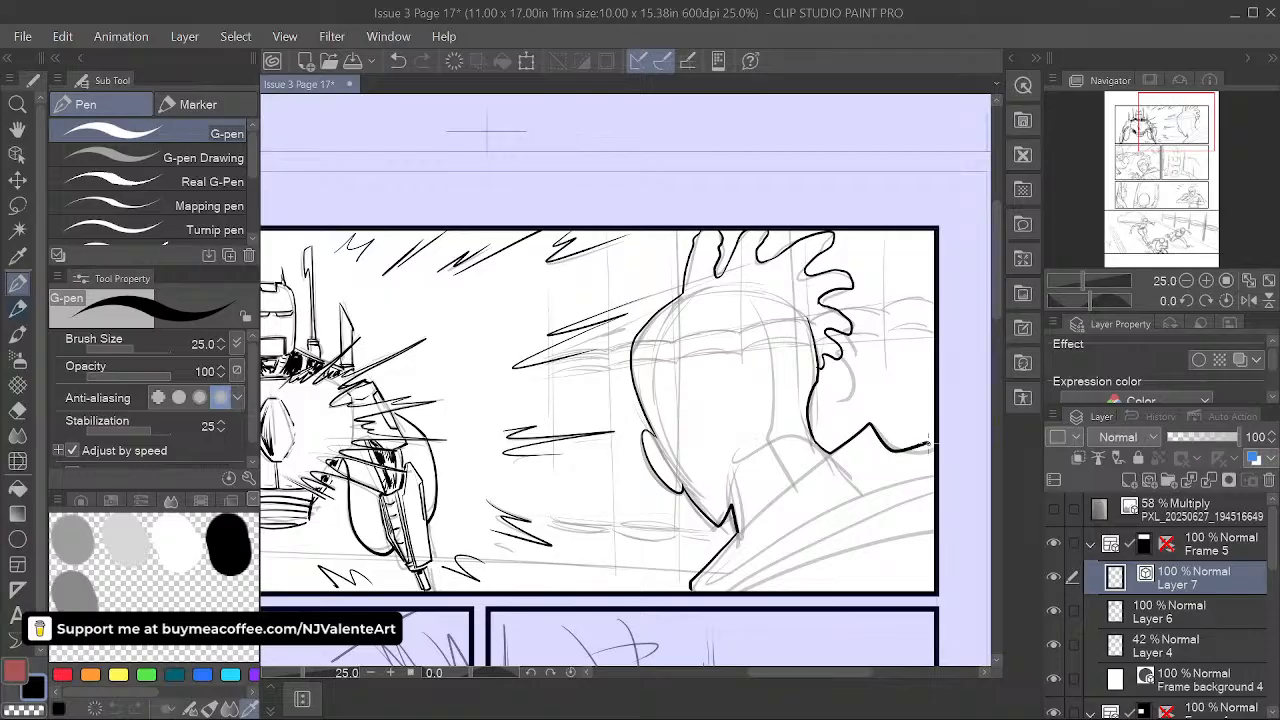
- Auto-select the outlined foreground figure and its ear, fill both areas with black on Layer 6, and clear the selection
drag(829, 583, 891, 531)
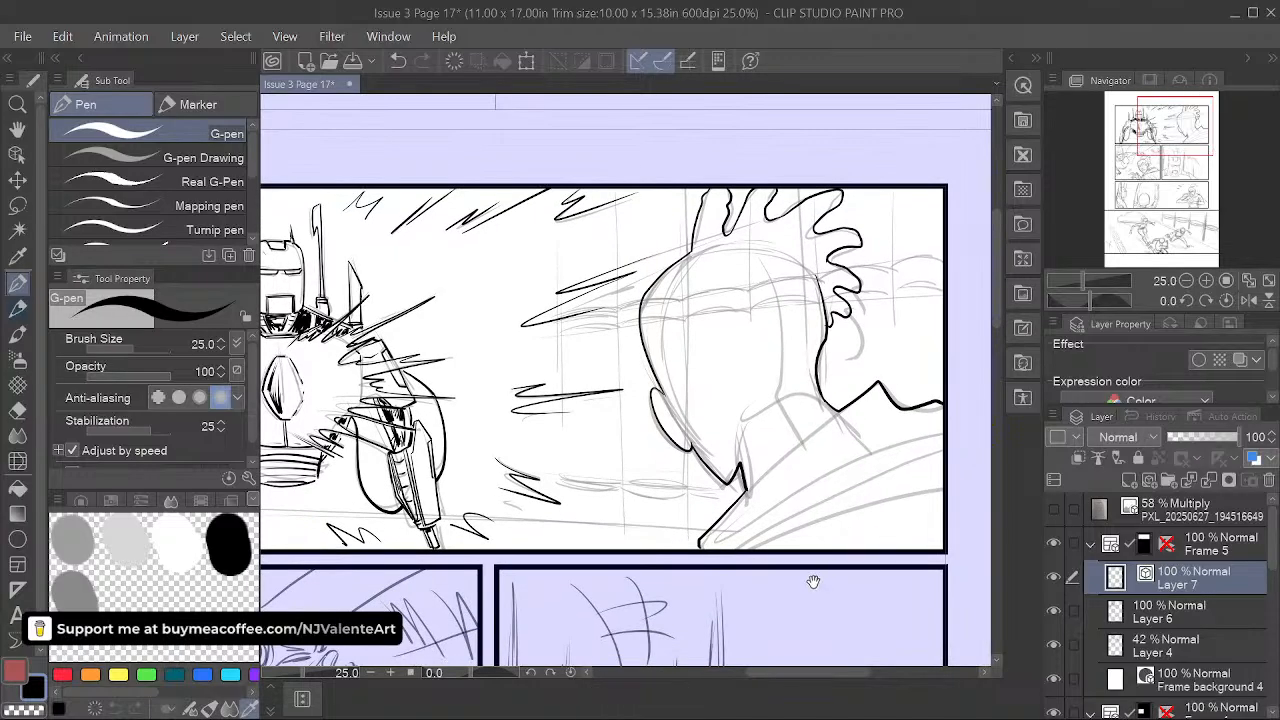
drag(814, 586, 850, 581)
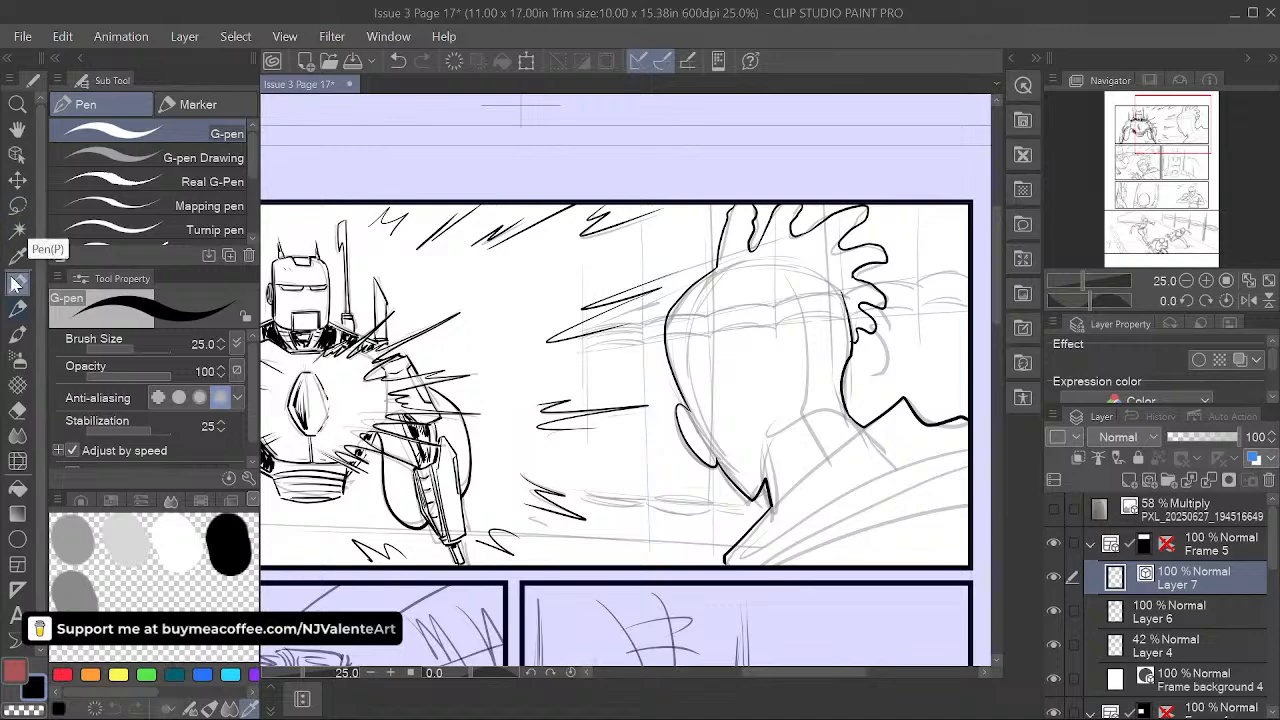
click(17, 230)
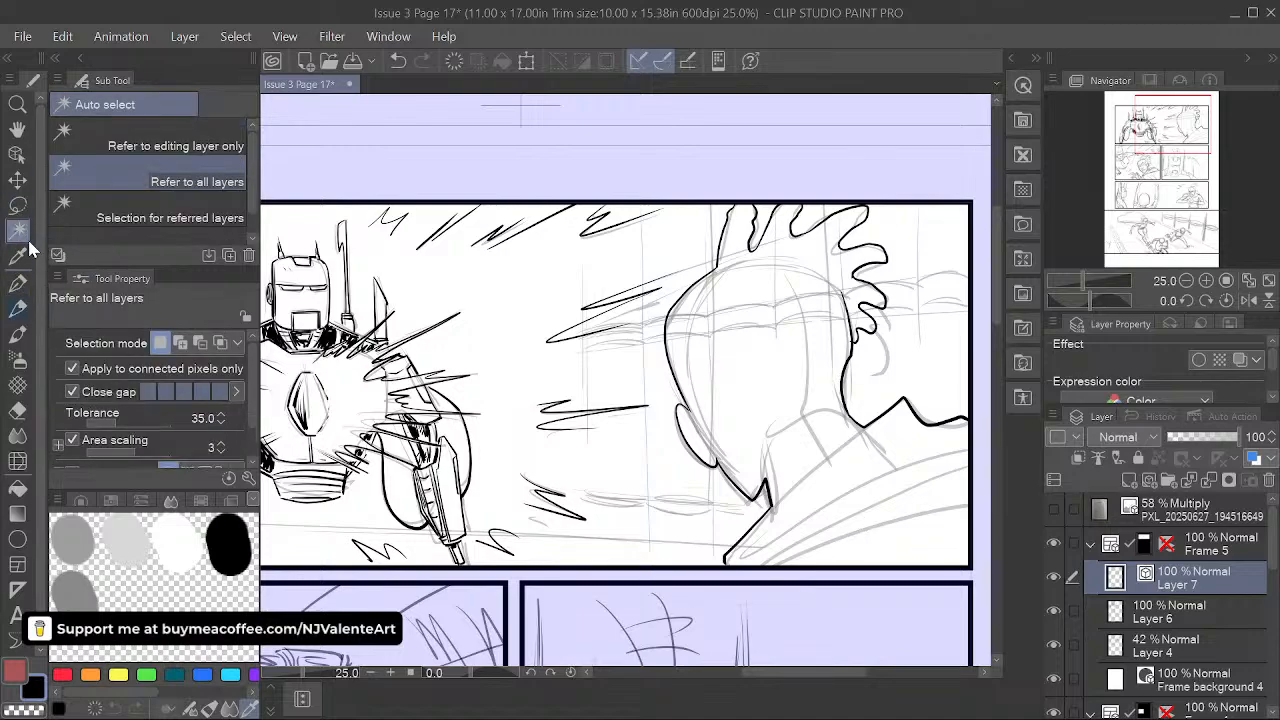
click(964, 476)
click(1213, 610)
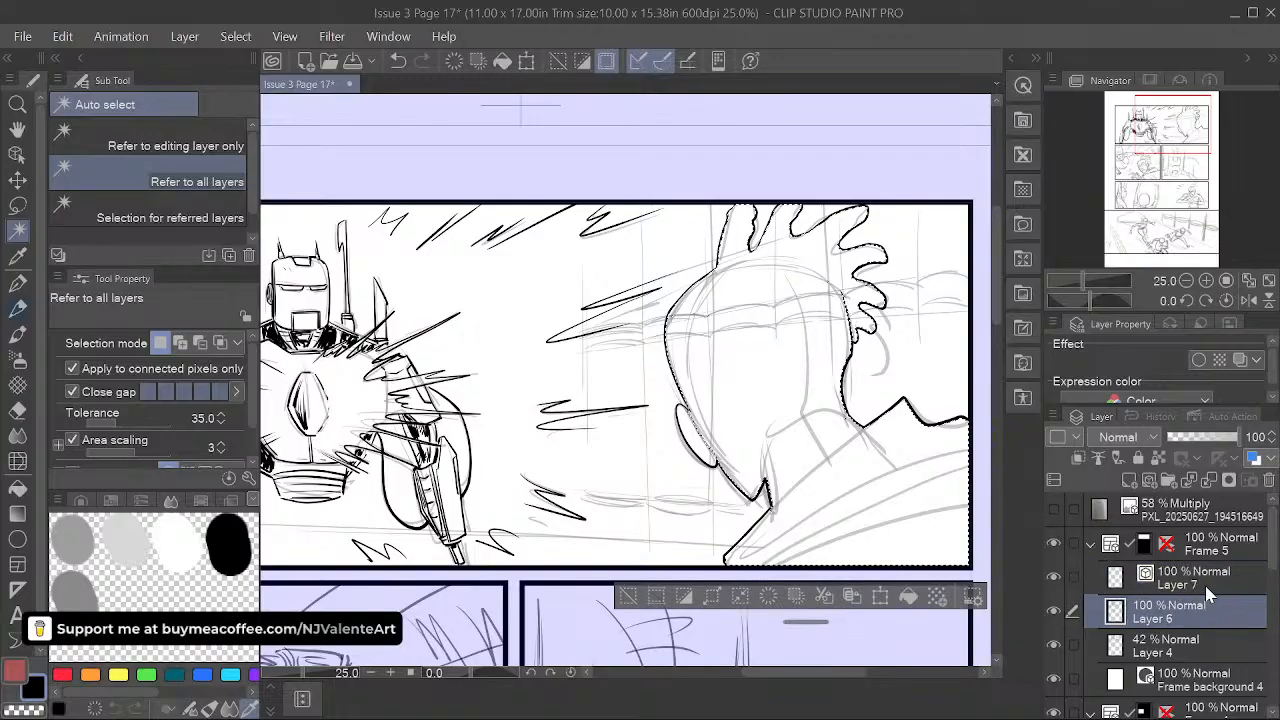
click(907, 597)
click(741, 444)
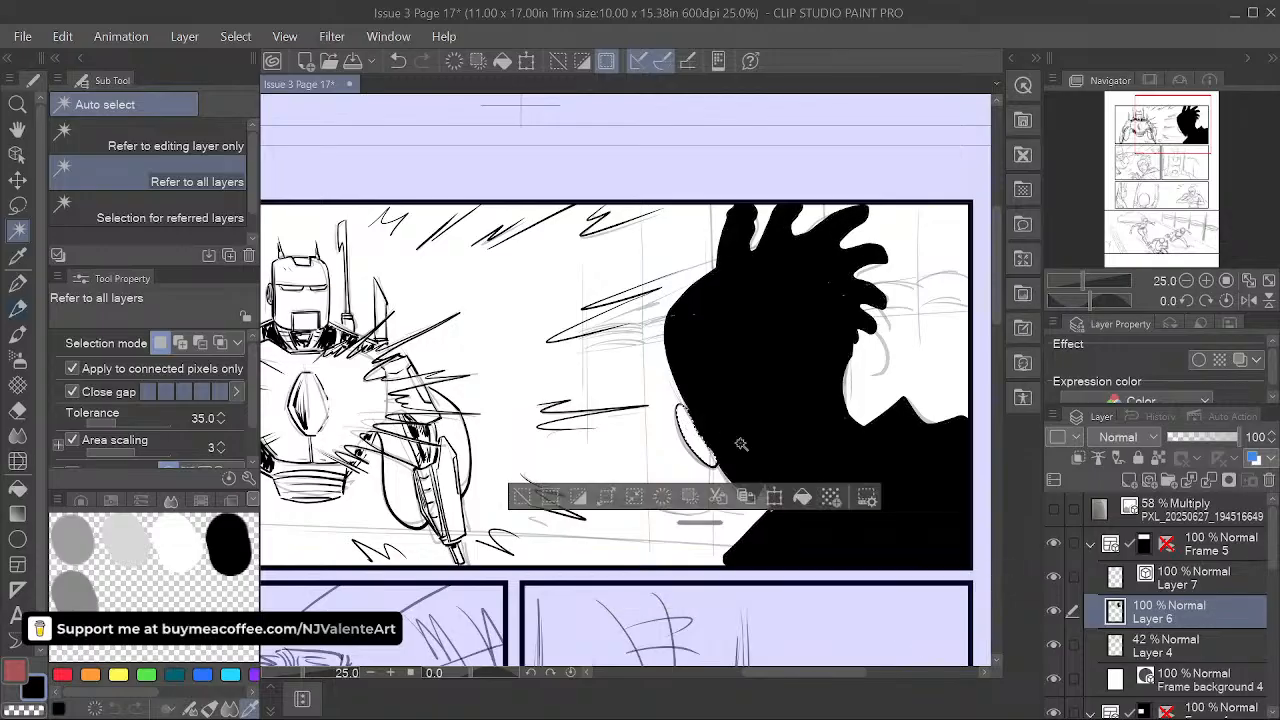
click(802, 496)
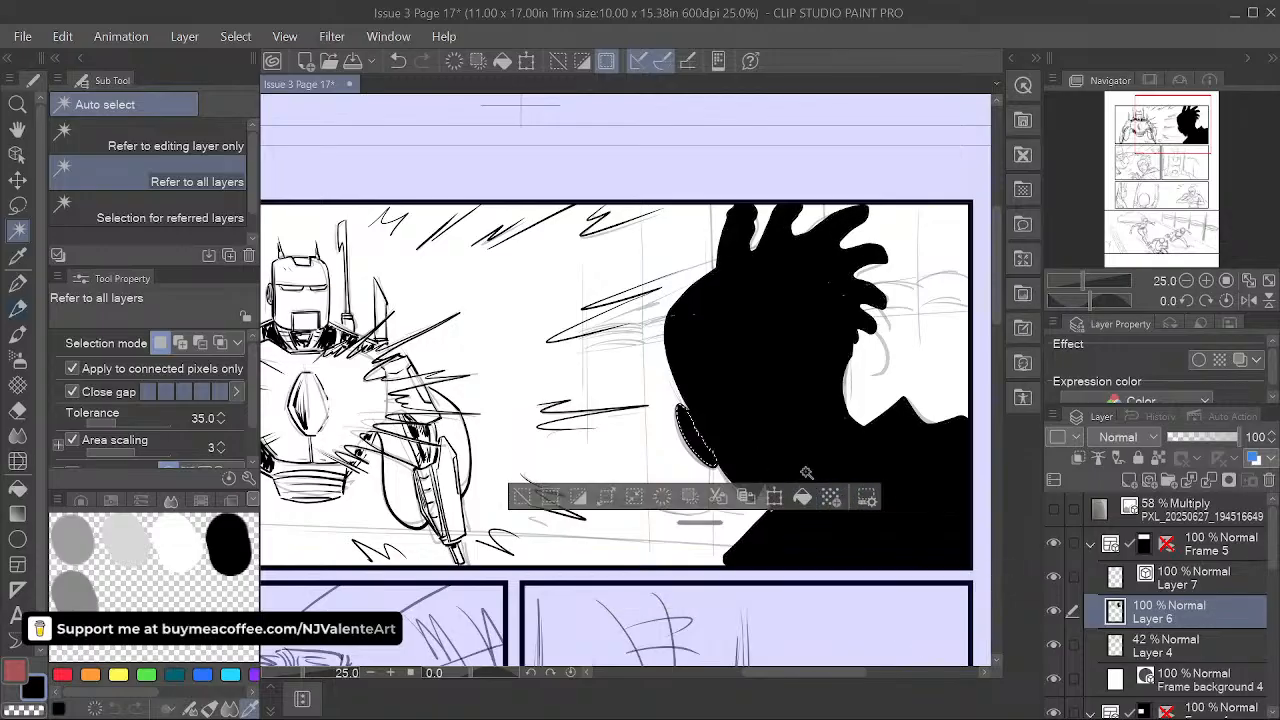
click(17, 284)
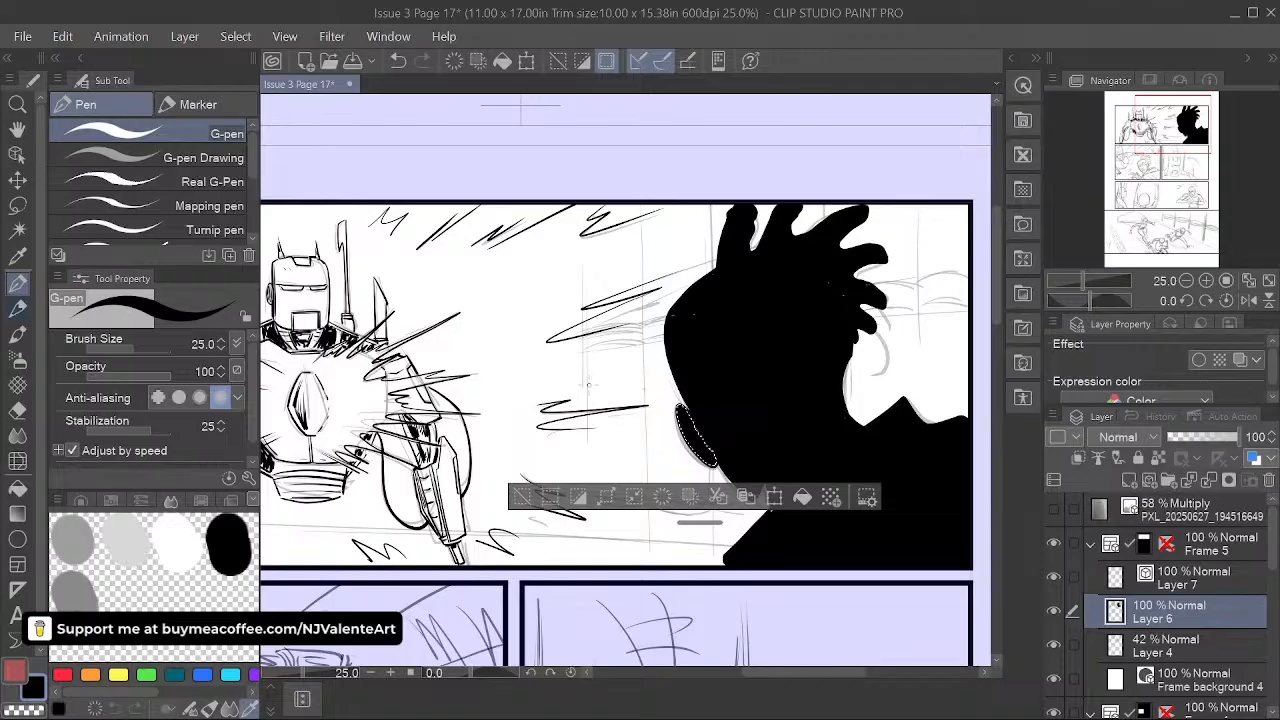
key(ctrl+d)
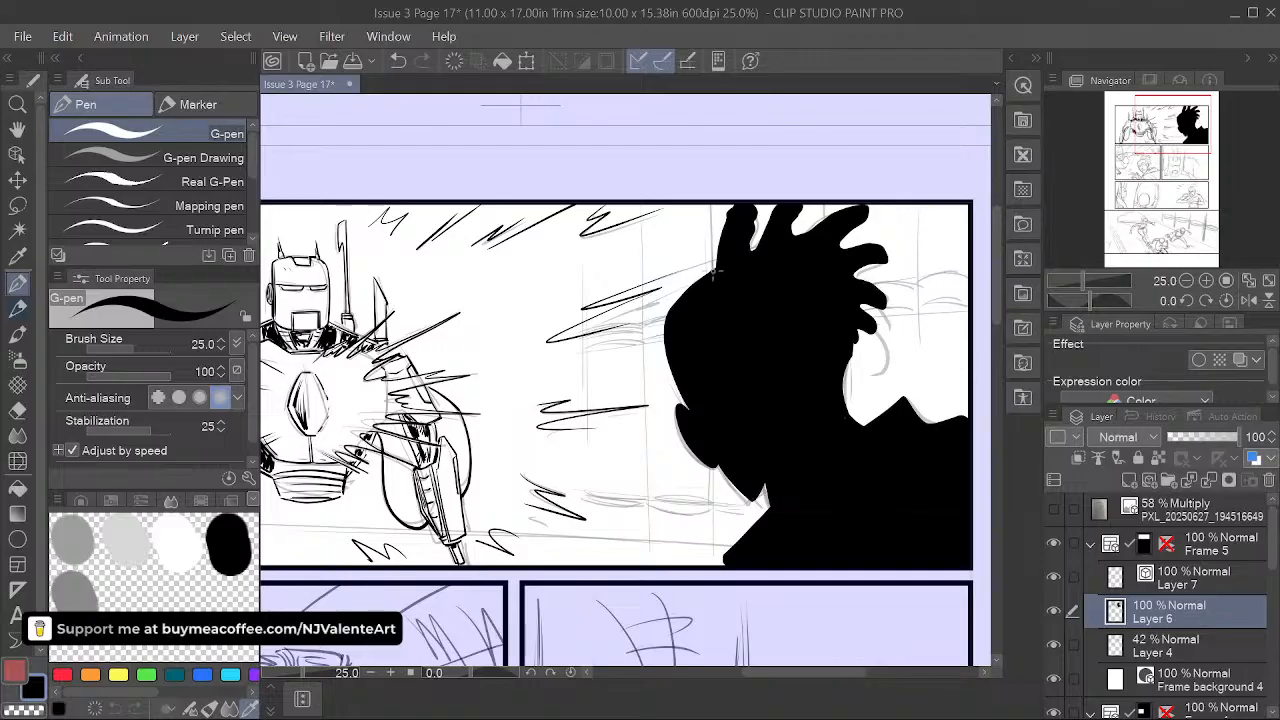
- Add a new vector layer above Layer 6 and set the Milli pen marker to brush size 8
key(space)
mouse_move(860, 392)
mouse_down()
mouse_move(900, 437)
mouse_move(928, 397)
mouse_move(888, 417)
mouse_move(850, 388)
mouse_up()
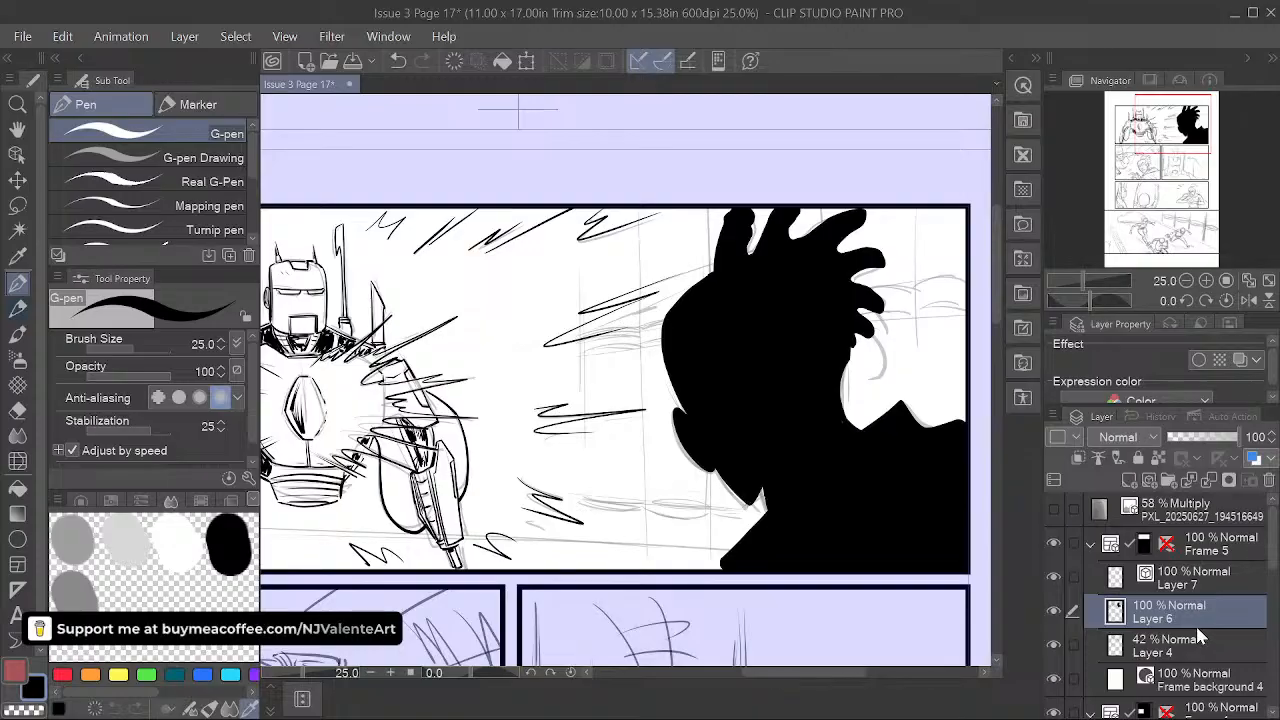
click(1131, 481)
click(190, 104)
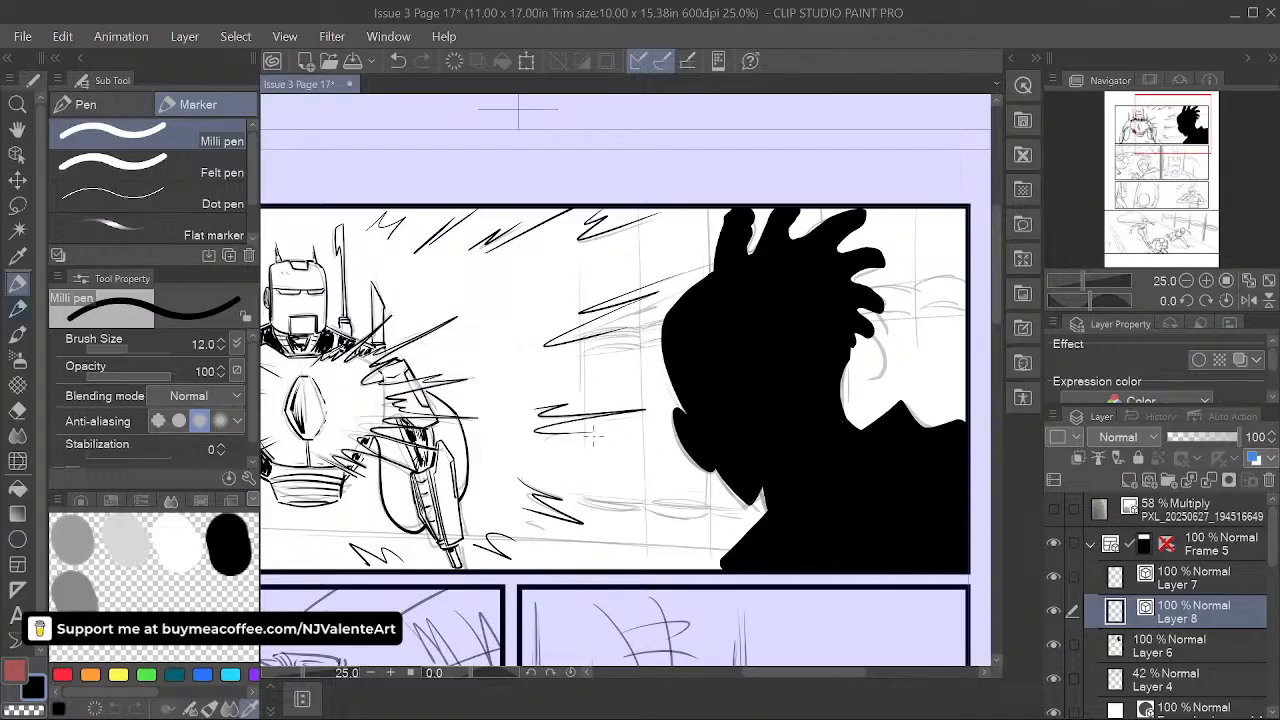
key(bracketleft)
key(bracketleft)
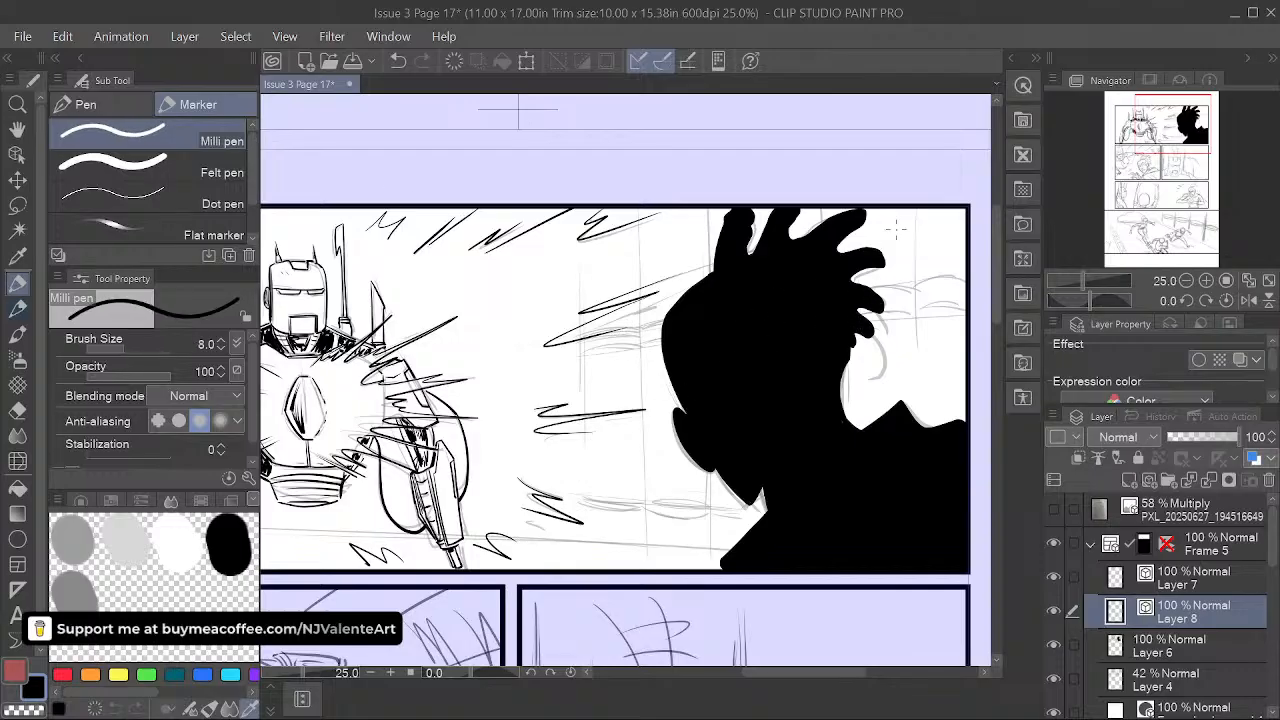
- Ink straight vertical background lines from the panel's upper border behind the silhouette's hair and shoulders, redoing missed strokes
drag(915, 206, 915, 462)
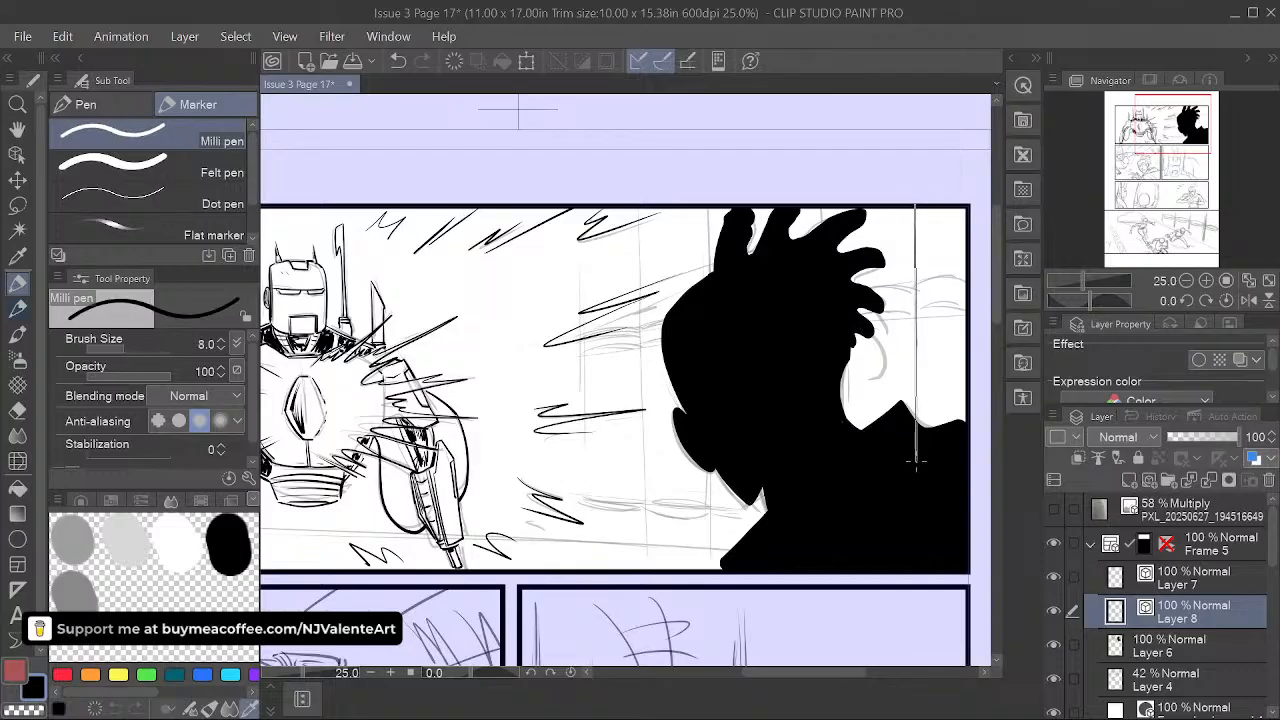
drag(836, 210, 830, 510)
key(ctrl+z)
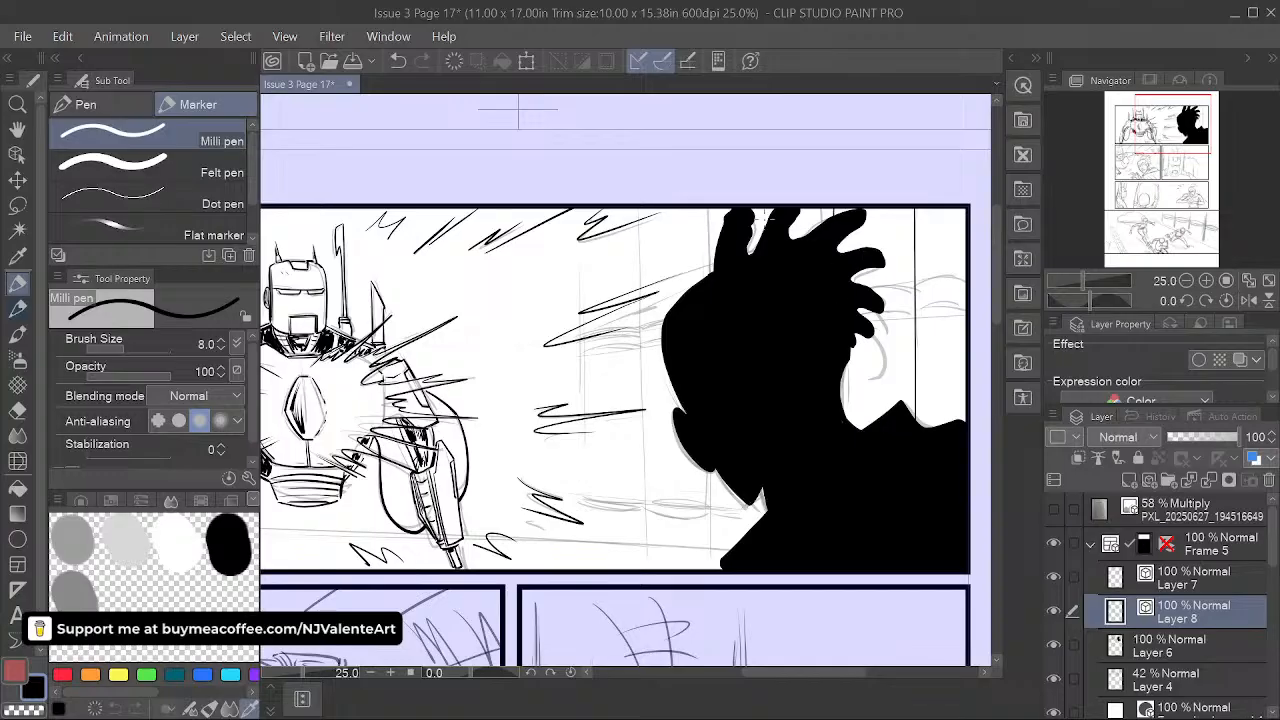
drag(755, 204, 754, 574)
key(ctrl+z)
- Ink the vertical lines beside the silhouette's face, plus a shorter one between the figure and the blast strokes
mouse_move(690, 207)
mouse_down()
mouse_move(676, 490)
mouse_move(686, 572)
mouse_up()
key(ctrl+z)
drag(696, 207, 694, 518)
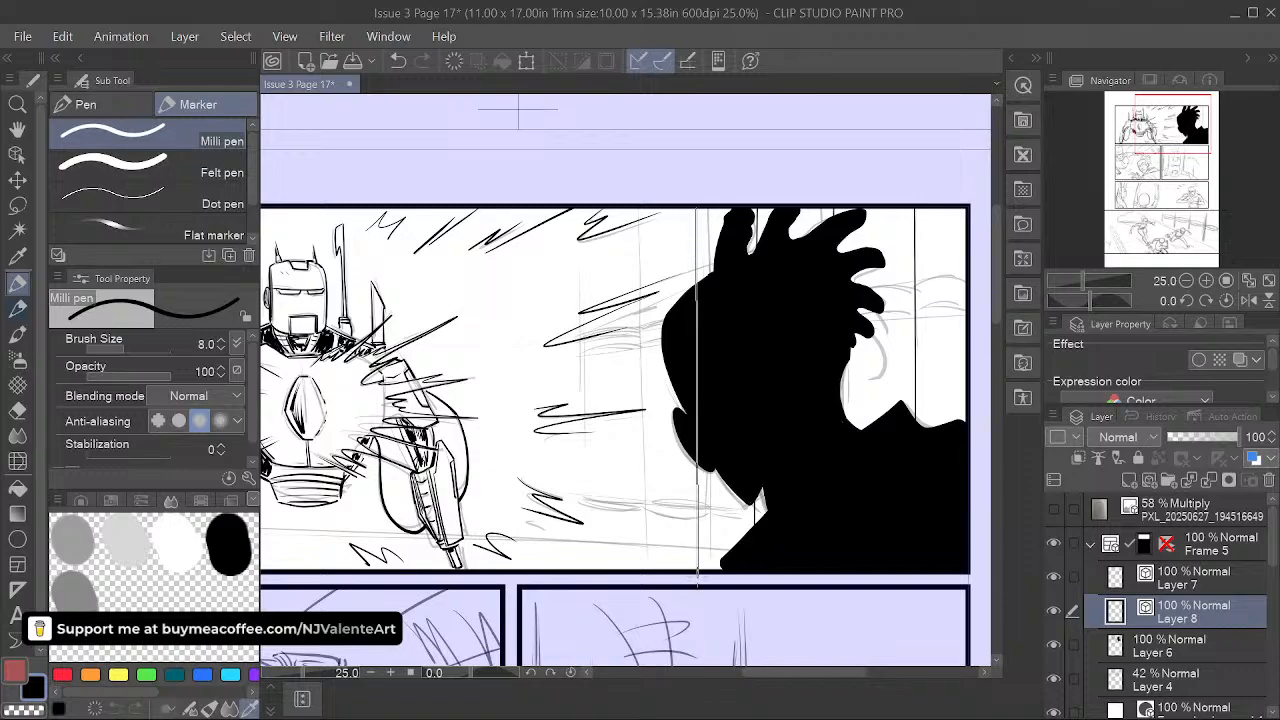
drag(699, 572, 699, 567)
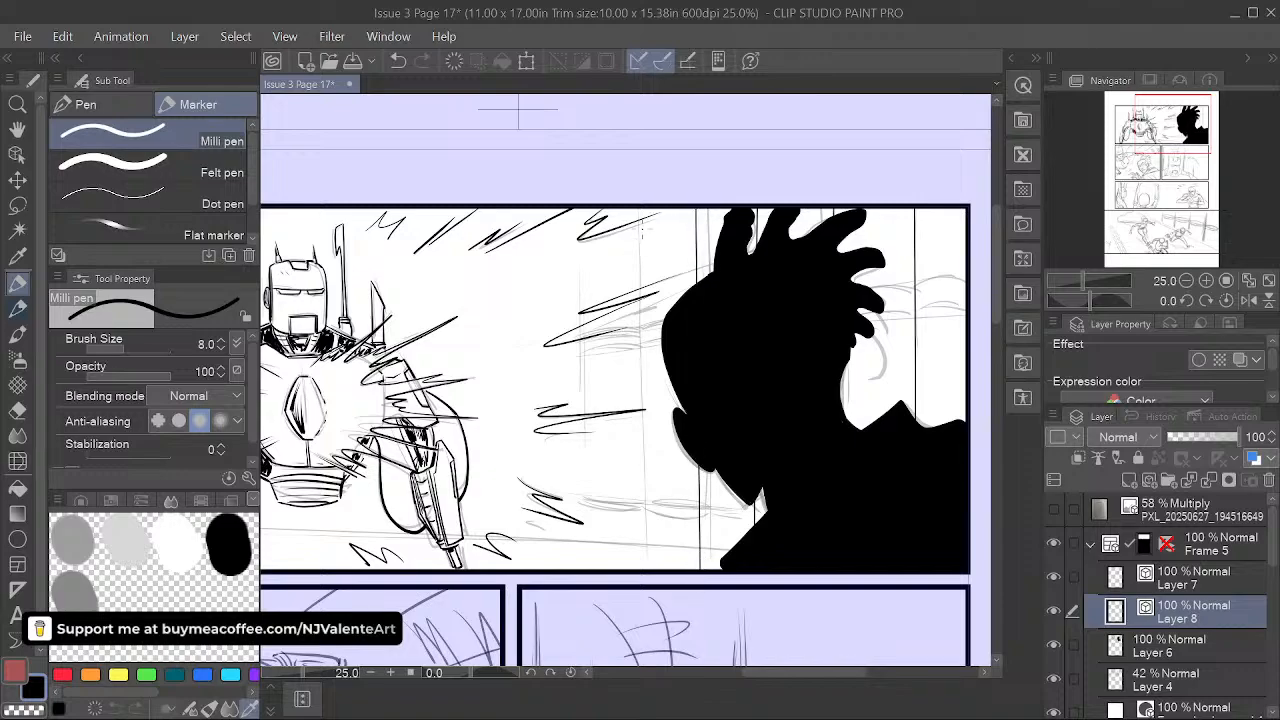
drag(641, 207, 645, 570)
drag(591, 264, 592, 476)
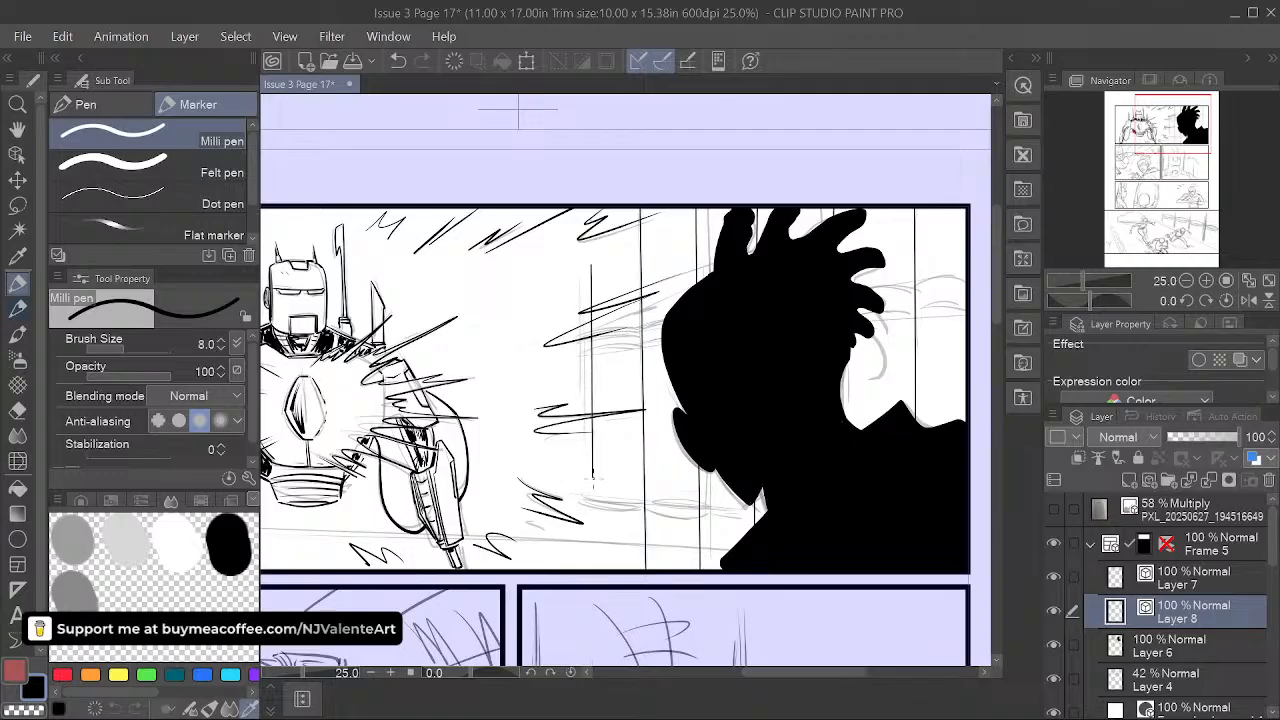
- Toggle the visibility of Layer 6, Layer 4 and Layer 8 to check what each one holds
key(space)
drag(873, 534, 828, 544)
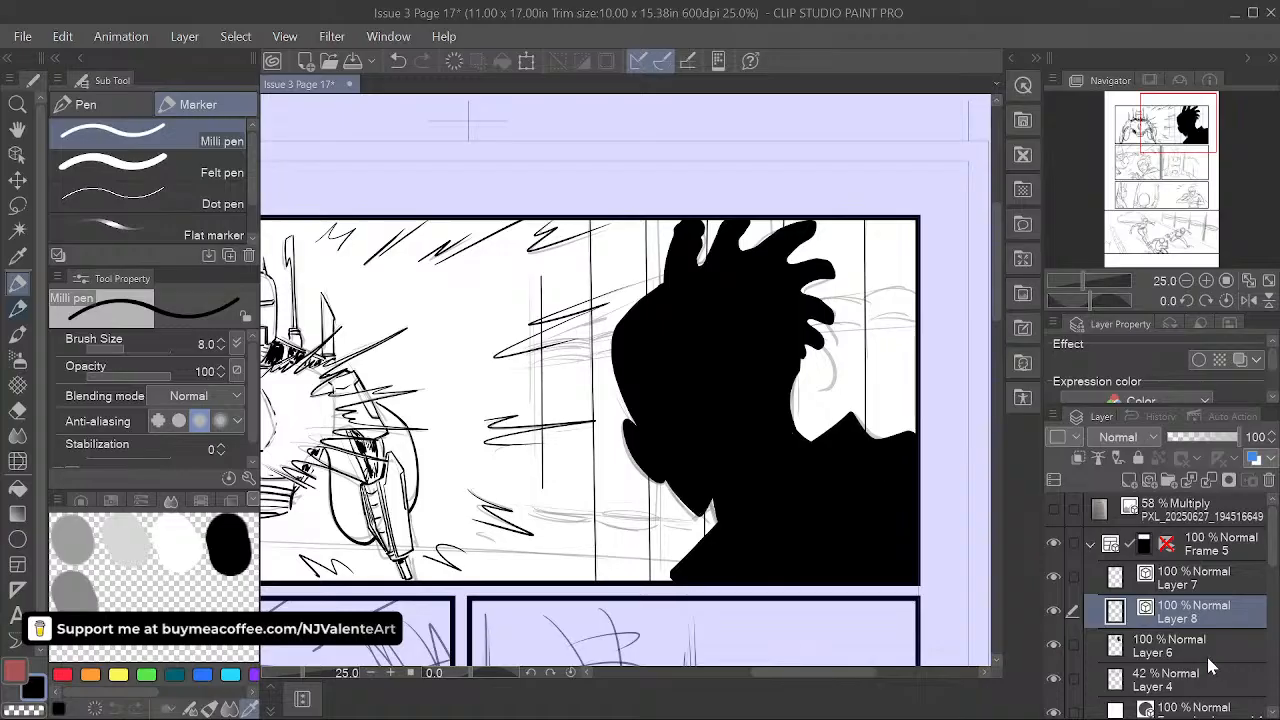
click(1225, 675)
click(1150, 648)
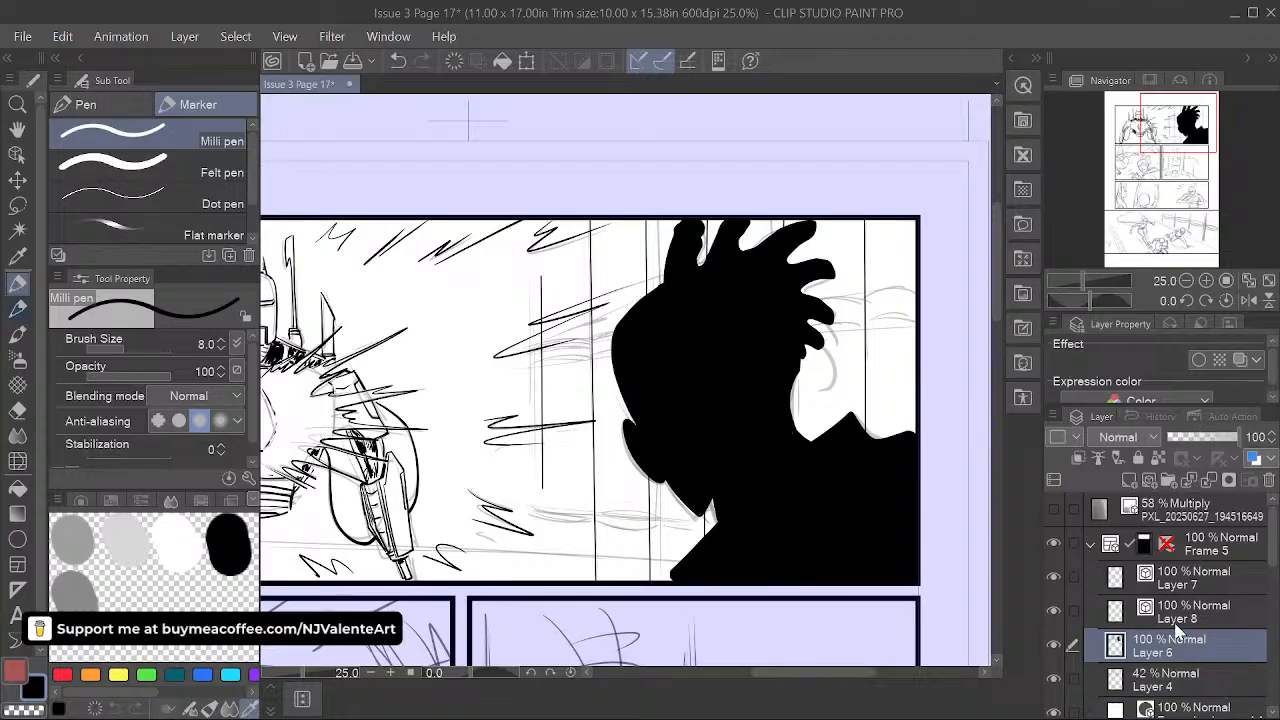
click(17, 410)
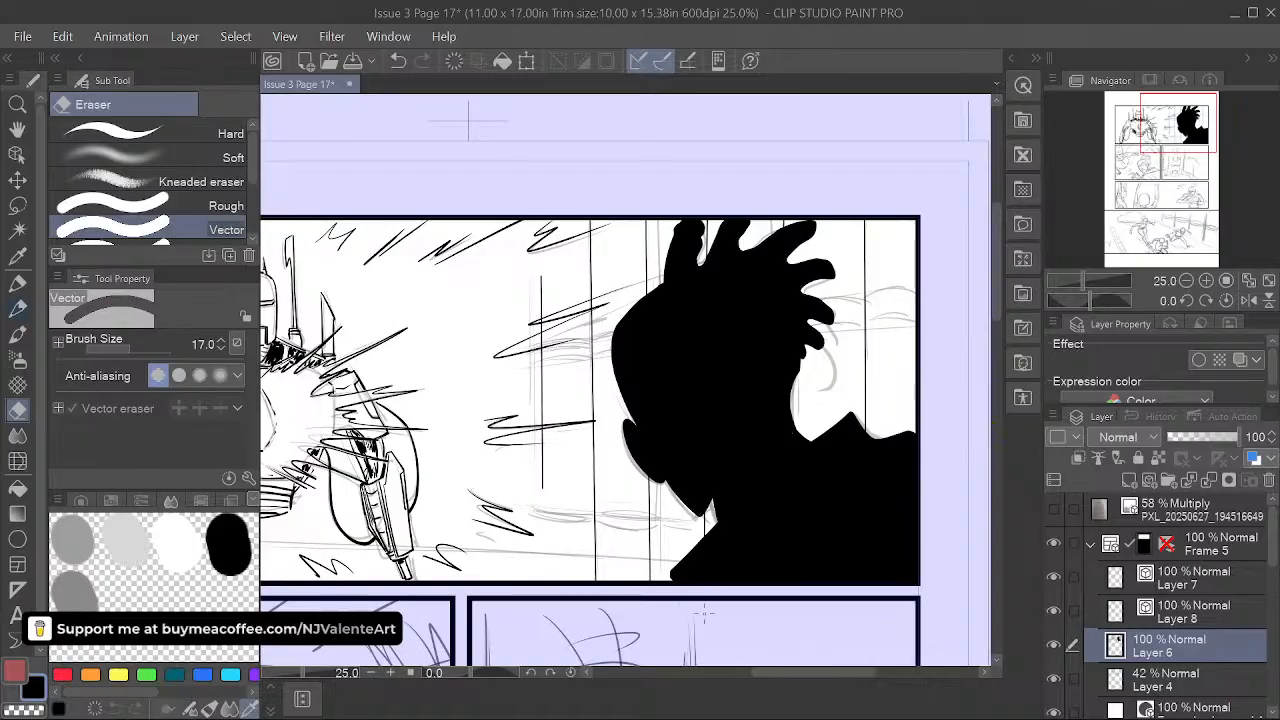
click(1058, 645)
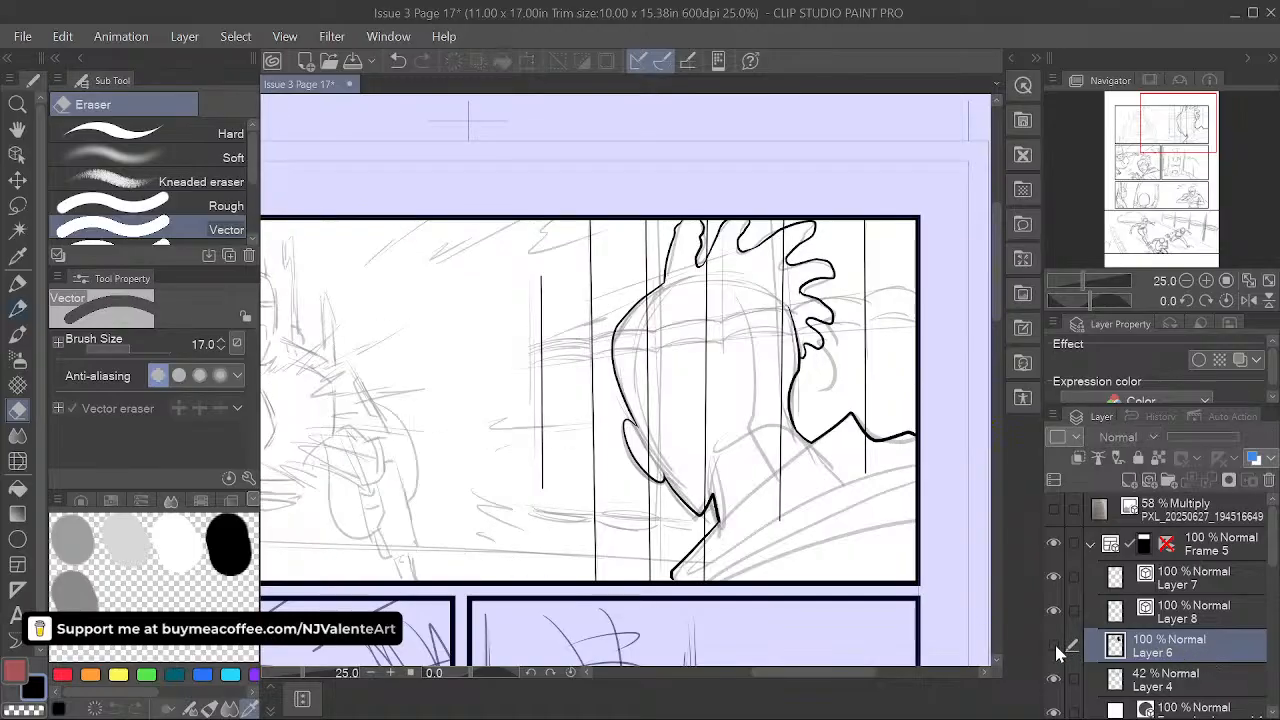
click(1058, 645)
click(1220, 686)
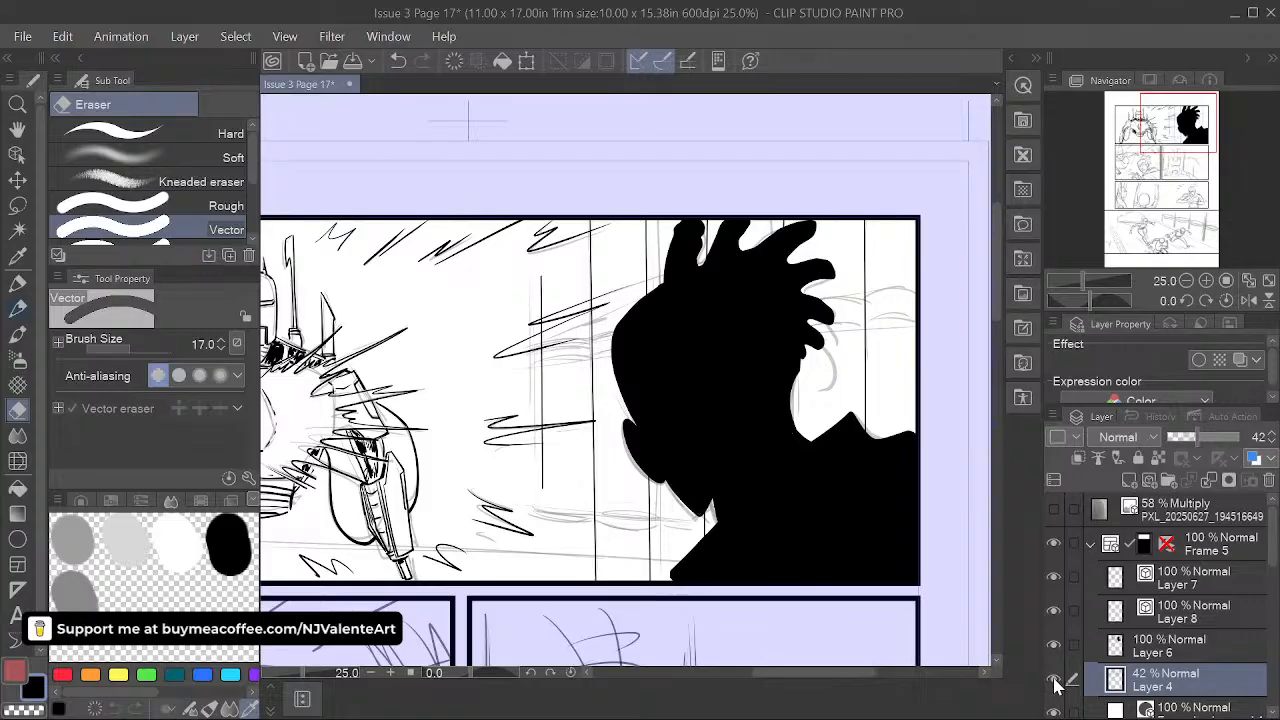
click(1053, 679)
click(1053, 679)
click(1210, 615)
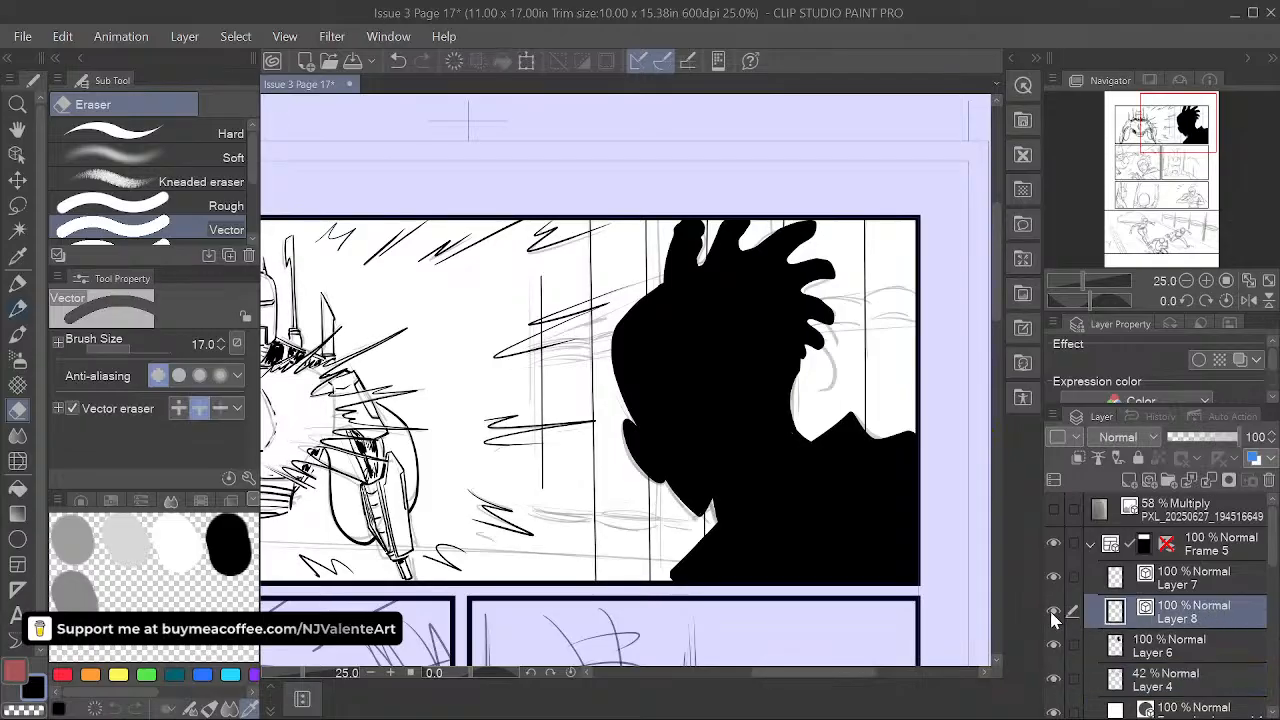
click(1053, 611)
click(1053, 610)
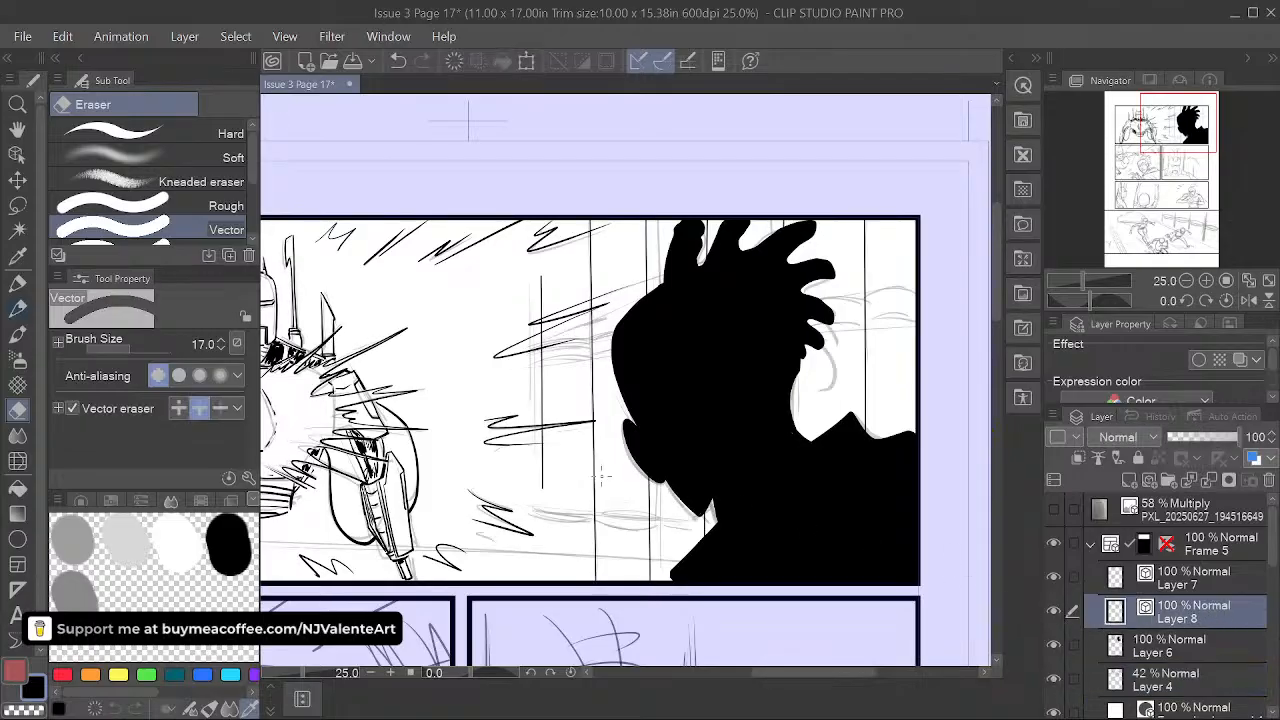
- Undo the Vector eraser stroke on the short vertical line and trim the two leftmost lines' upper ends with the Hard eraser
drag(534, 330, 556, 324)
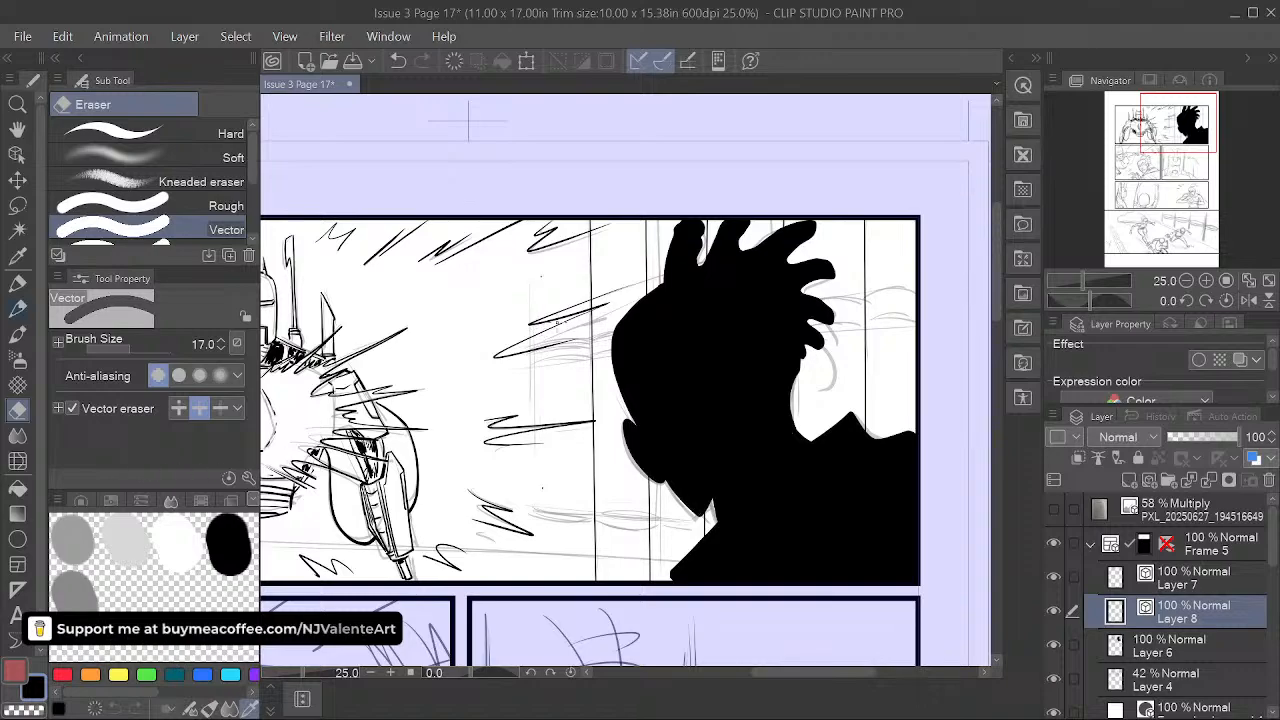
key(ctrl+z)
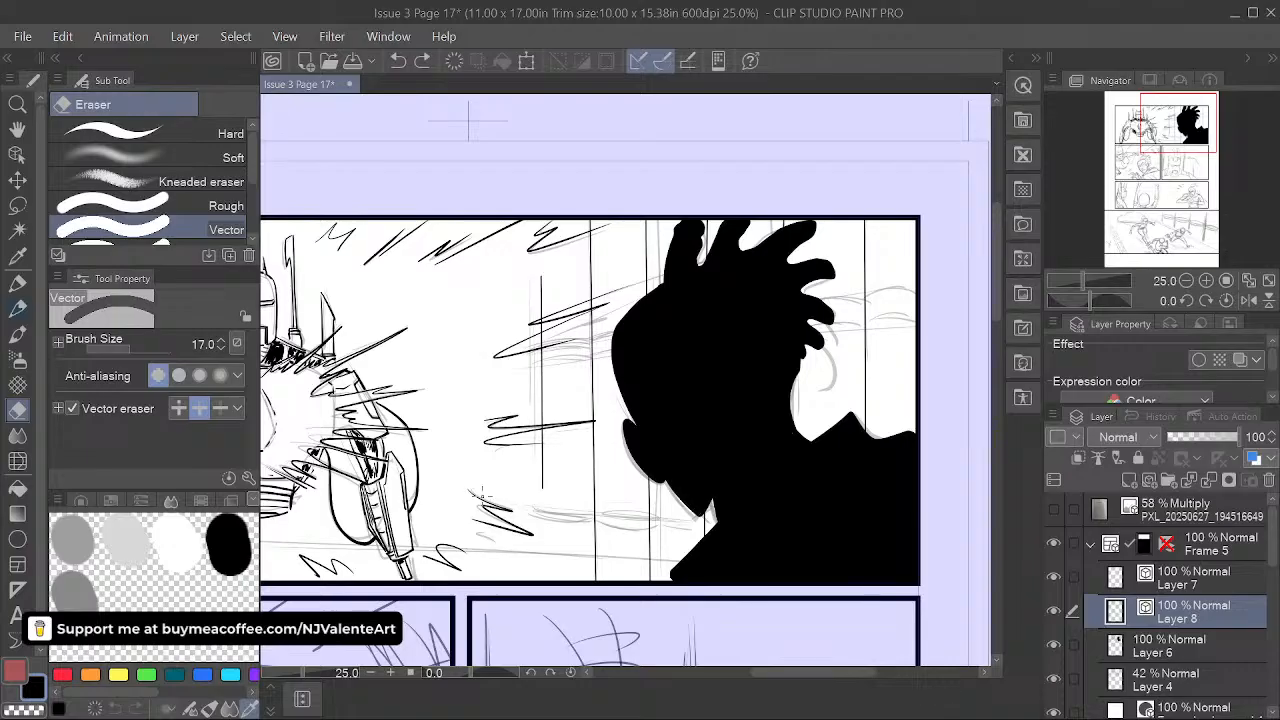
click(166, 132)
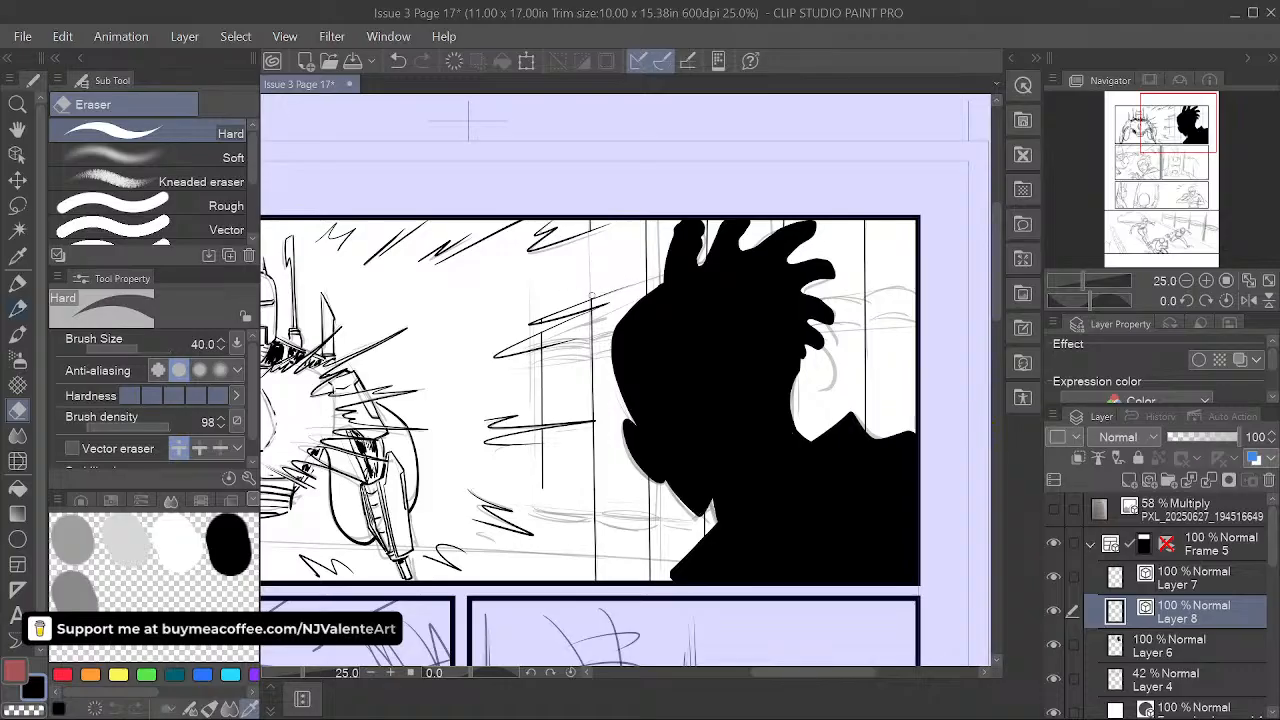
key(space)
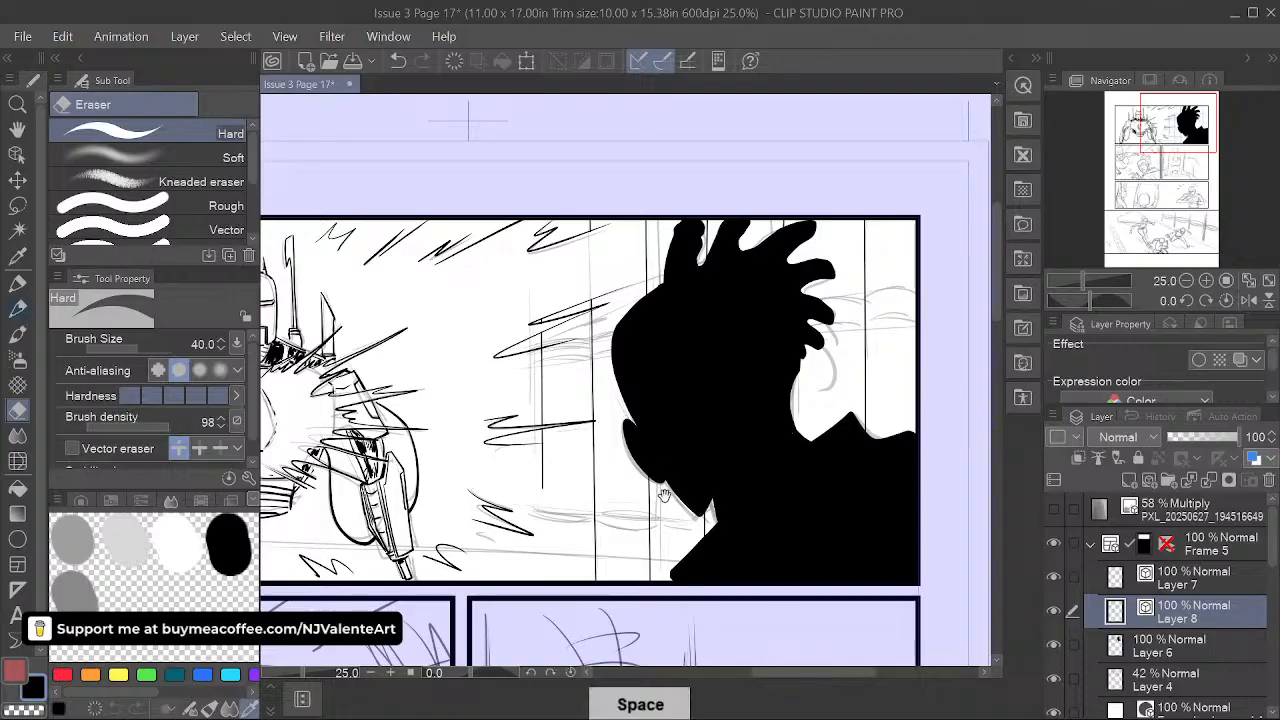
drag(663, 493, 669, 521)
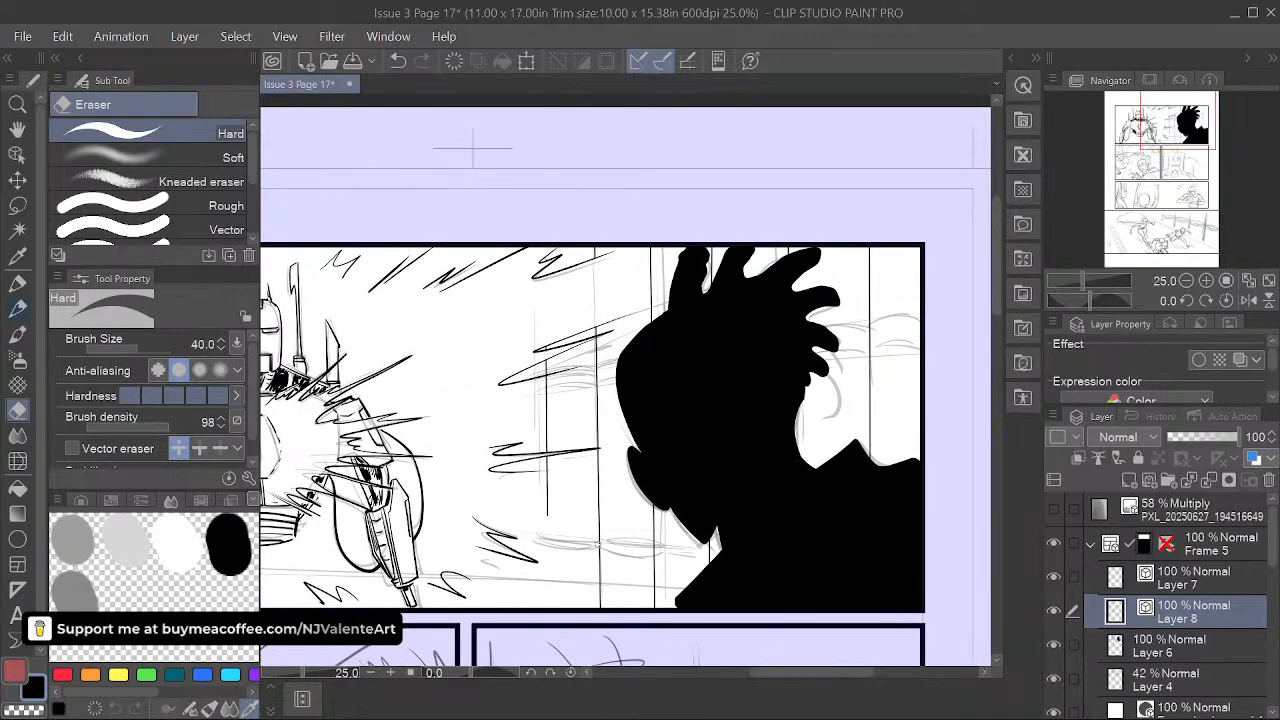
- Ink the upper curved lines of the column band beside the silhouette's forehead with the Milli pen, redoing strokes
key(space)
drag(853, 520, 822, 522)
click(18, 284)
key(space)
mouse_move(760, 445)
mouse_down()
mouse_move(785, 453)
mouse_move(720, 457)
mouse_up()
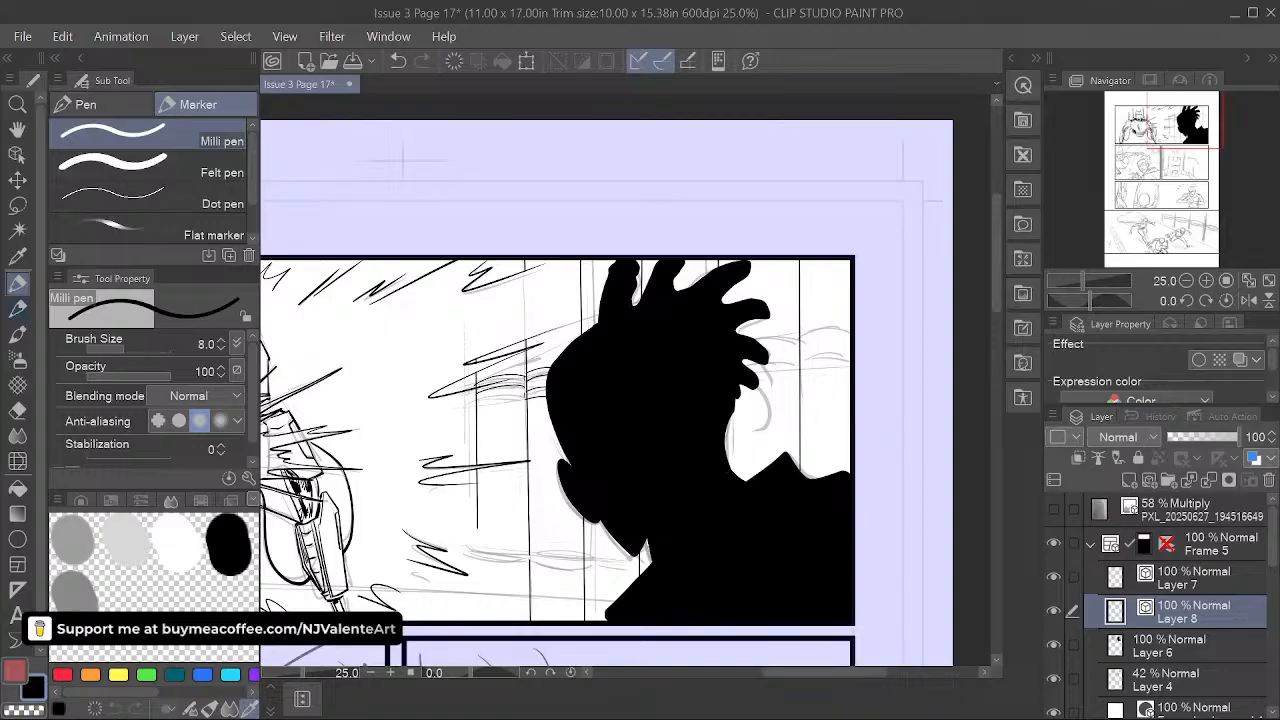
key(ctrl+z)
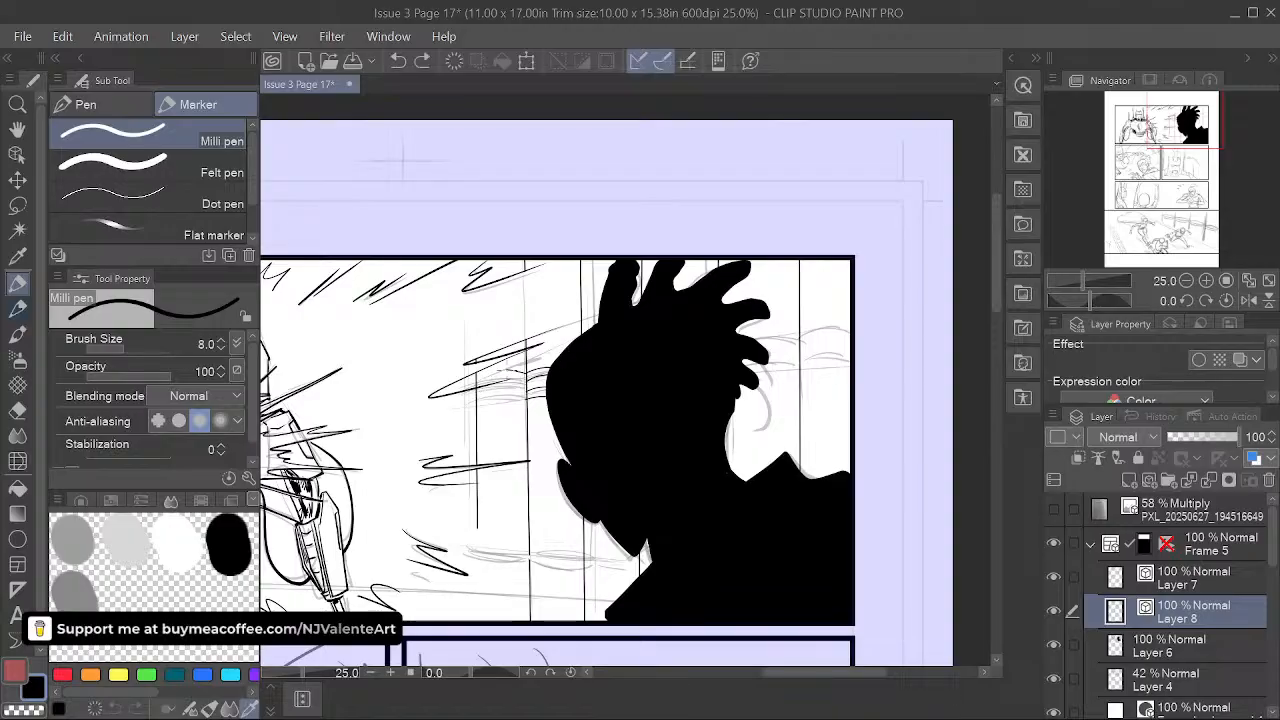
key(ctrl+z)
key(ctrl+y)
key(ctrl+z)
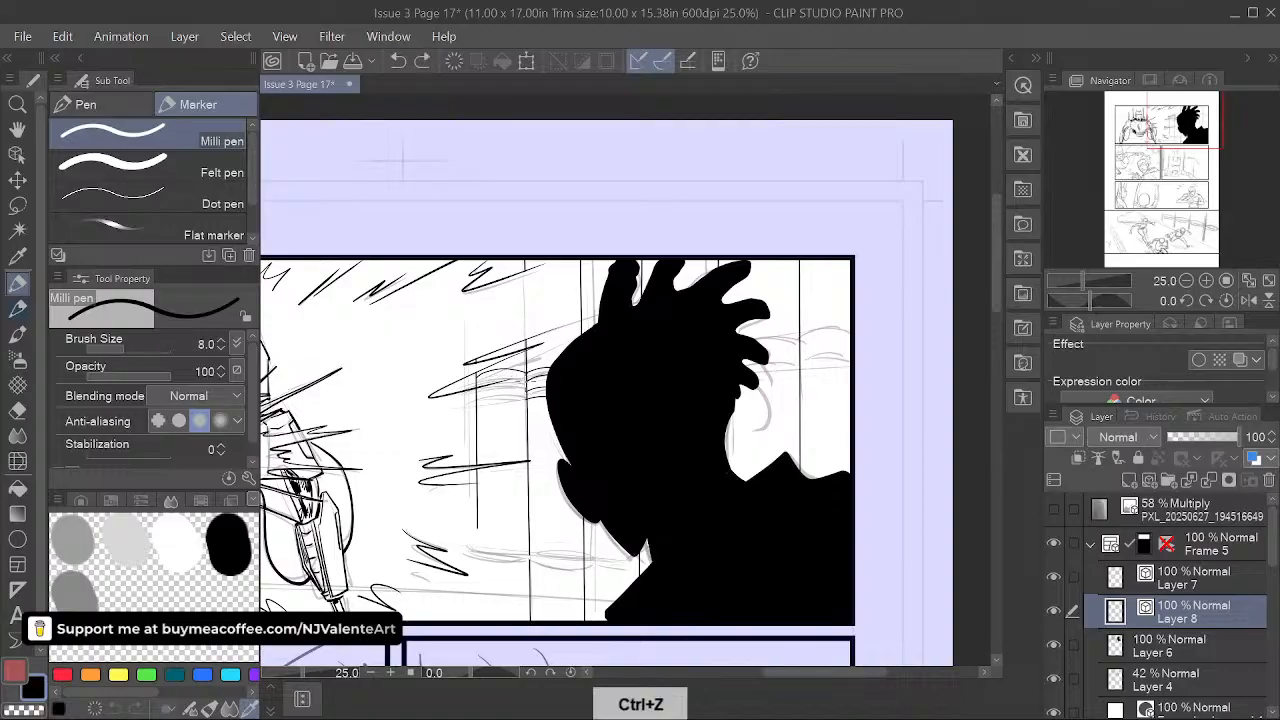
- Add the remaining curved lines beneath them to complete the upper column band, redoing strokes until they fit the sketch
key(ctrl+y)
key(ctrl+z)
key(ctrl+y)
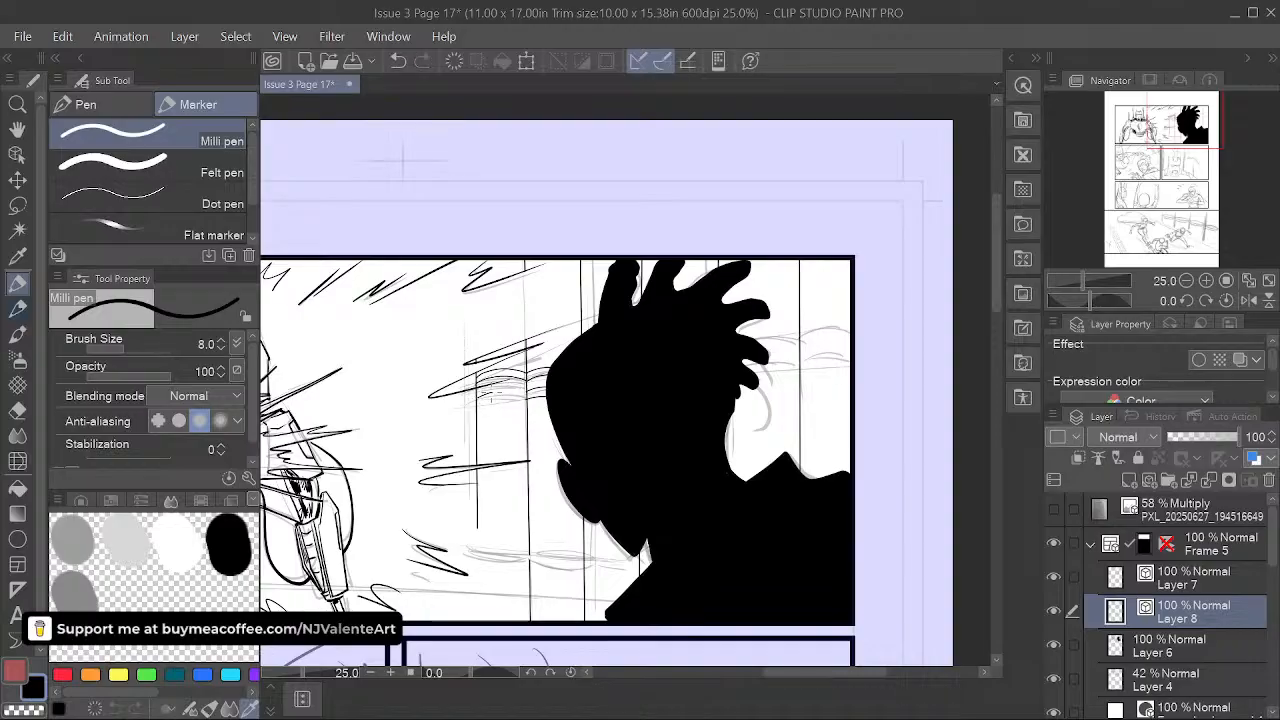
key(ctrl+z)
key(ctrl+y)
key(ctrl+z)
key(ctrl+y)
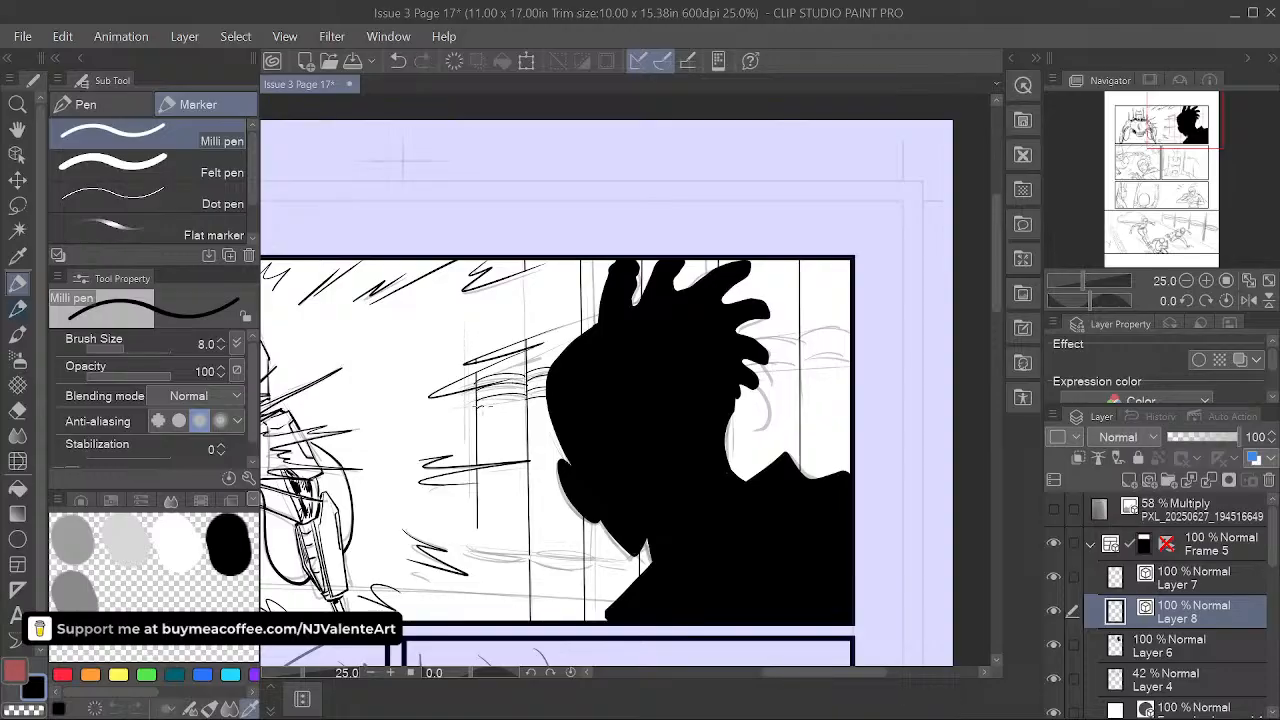
- Ink the first curved lines of the lower column band and the curved band between the hair tufts and the panel's right border
drag(691, 538, 711, 452)
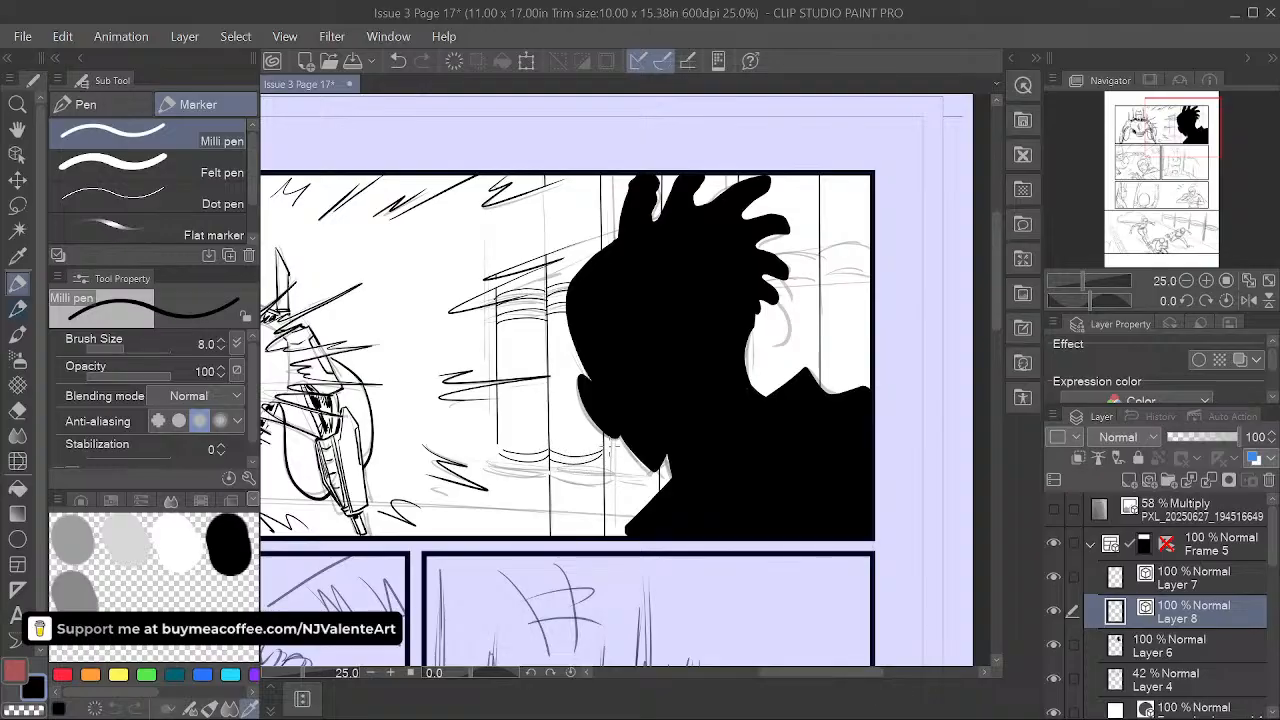
key(ctrl+z)
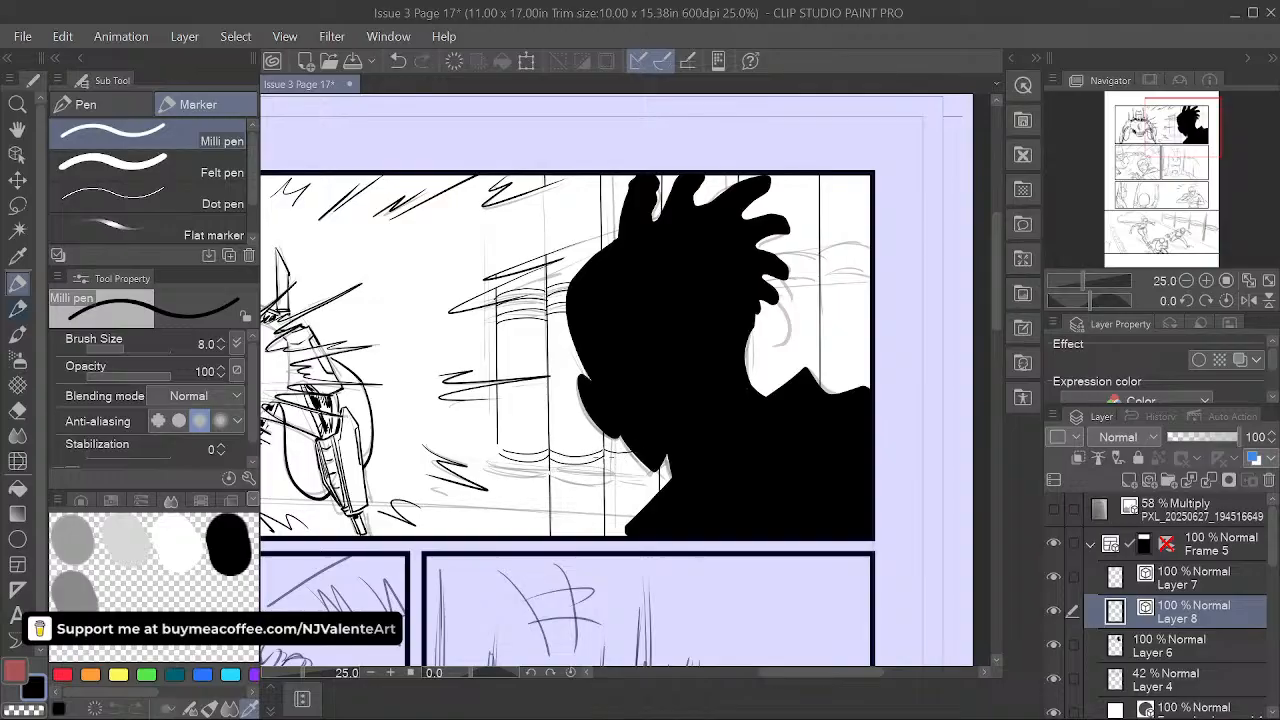
drag(695, 427, 579, 462)
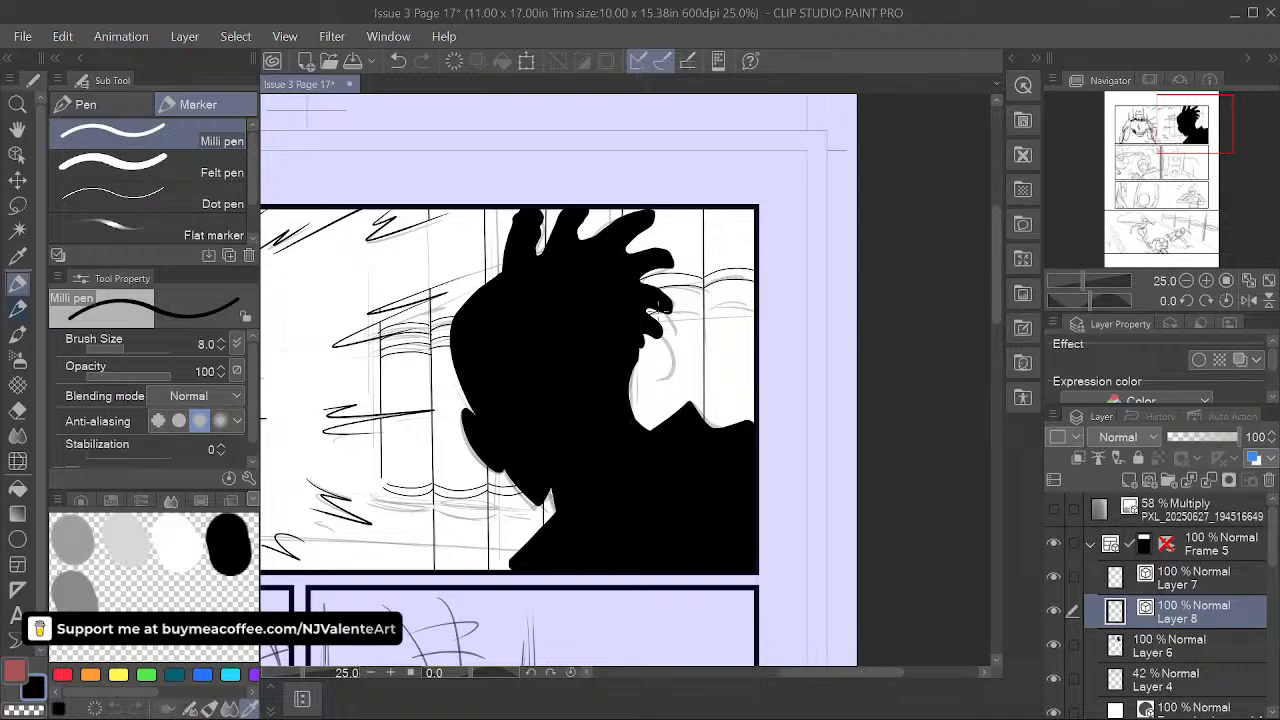
key(ctrl+z)
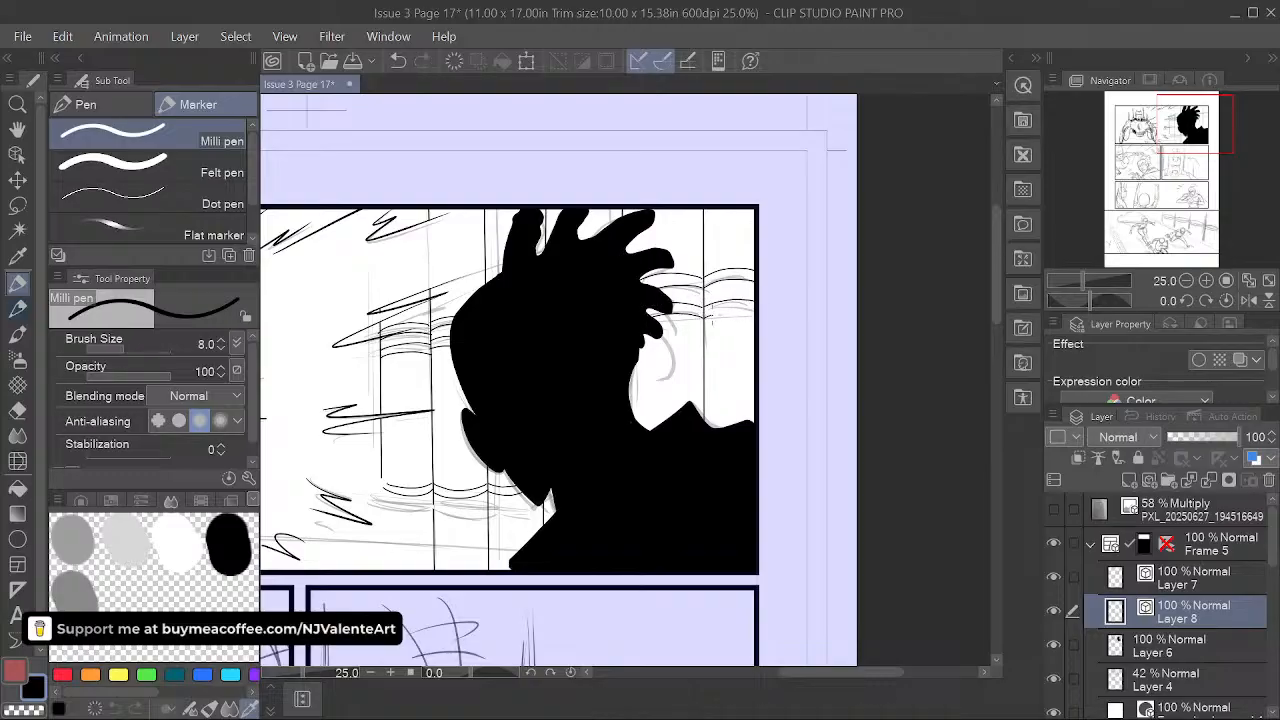
key(space)
drag(726, 536, 794, 500)
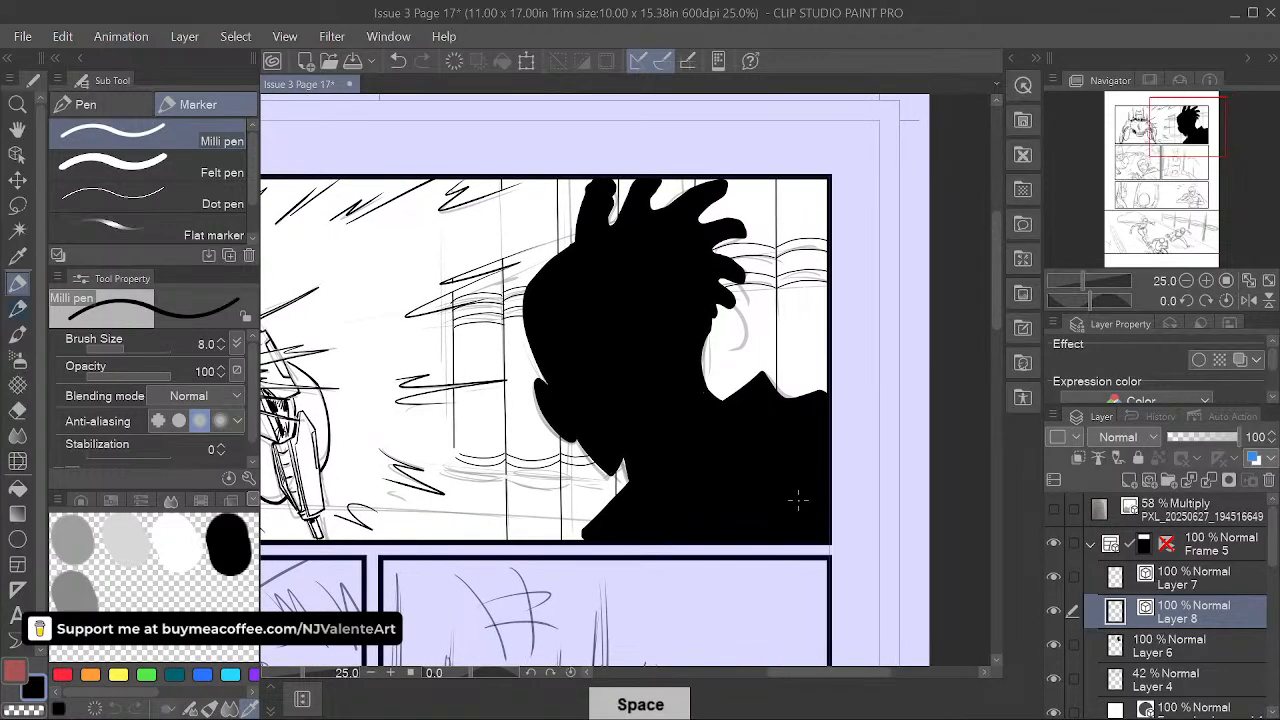
- Ink the remaining curved lines of the lower column band beside the silhouette's chin with the Milli pen
click(19, 411)
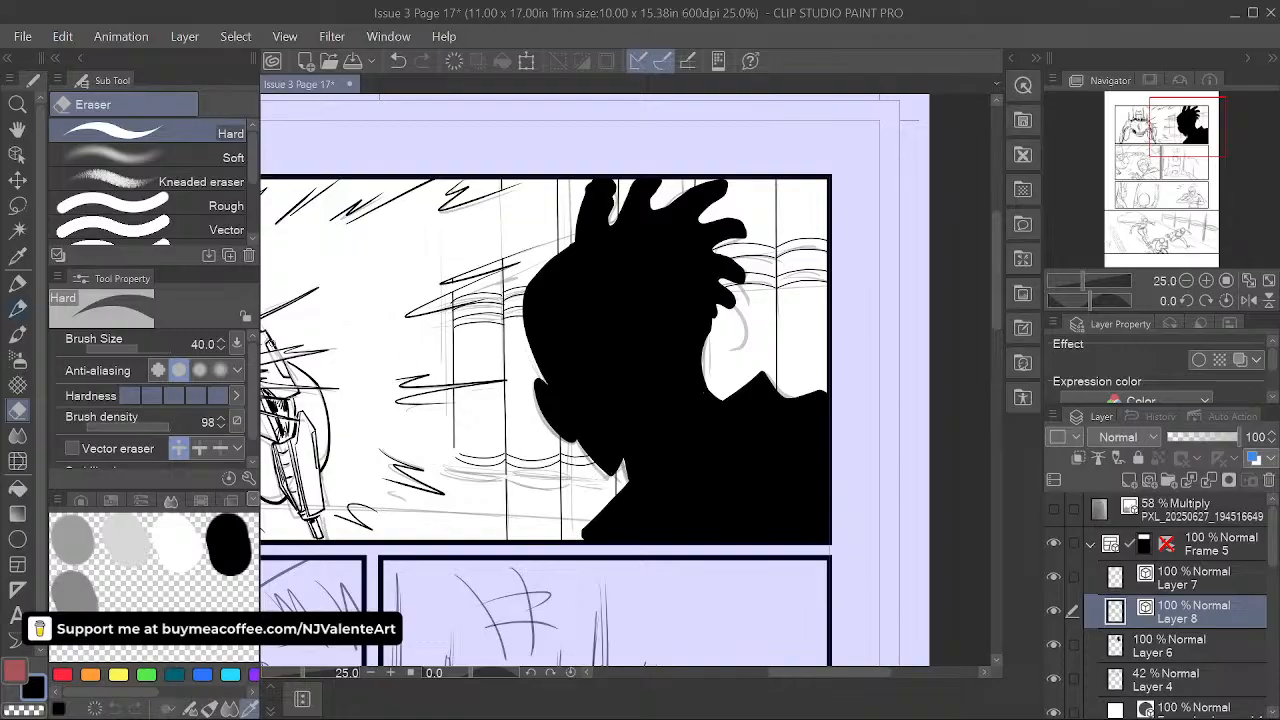
click(212, 230)
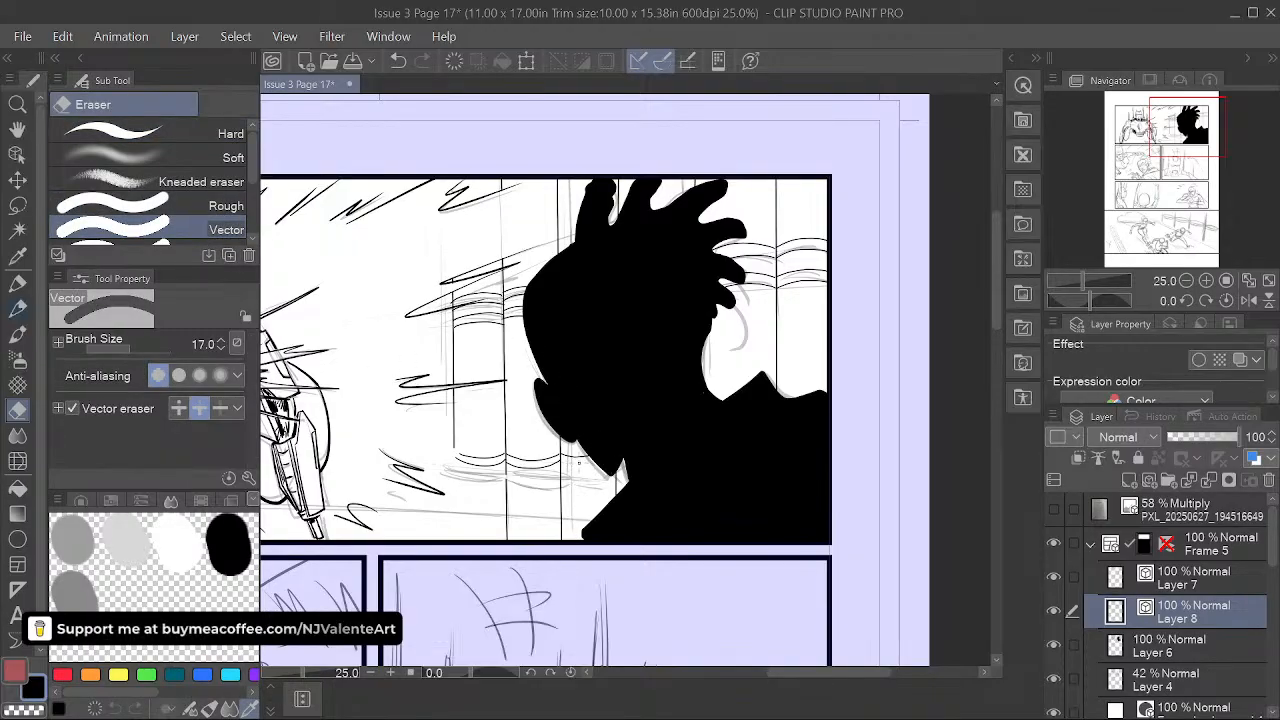
key(p)
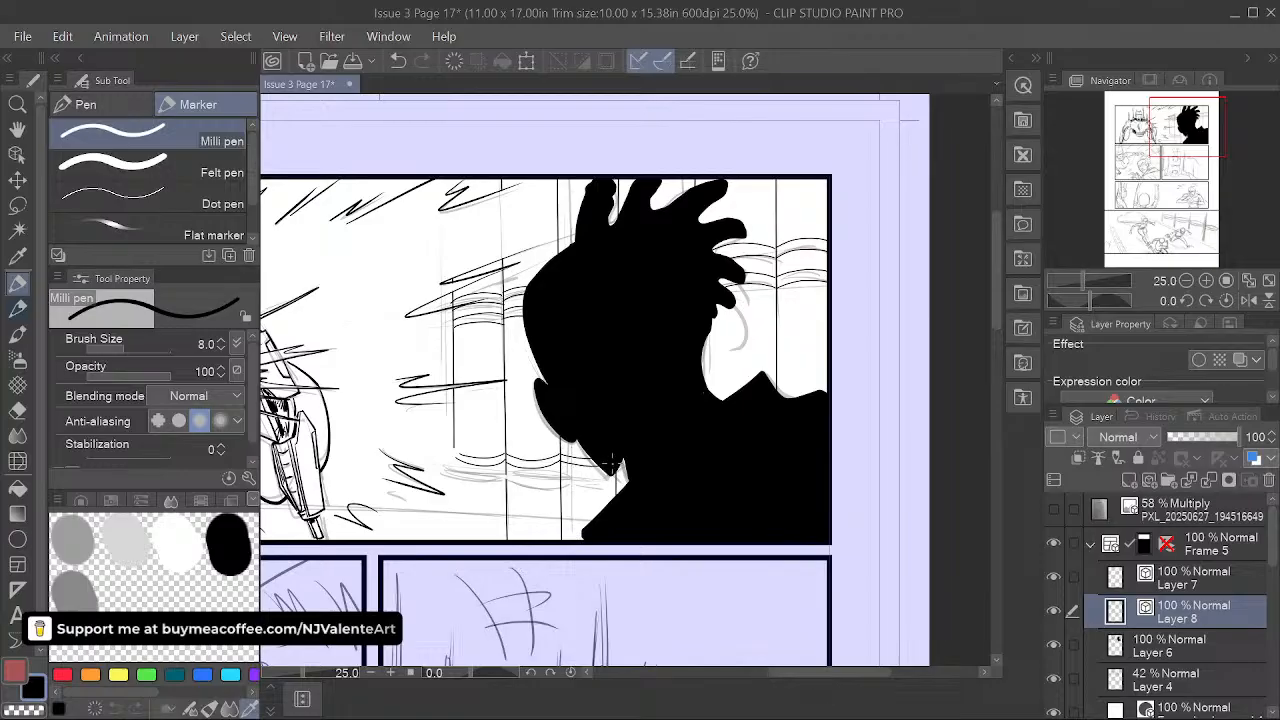
key(space)
drag(609, 463, 709, 465)
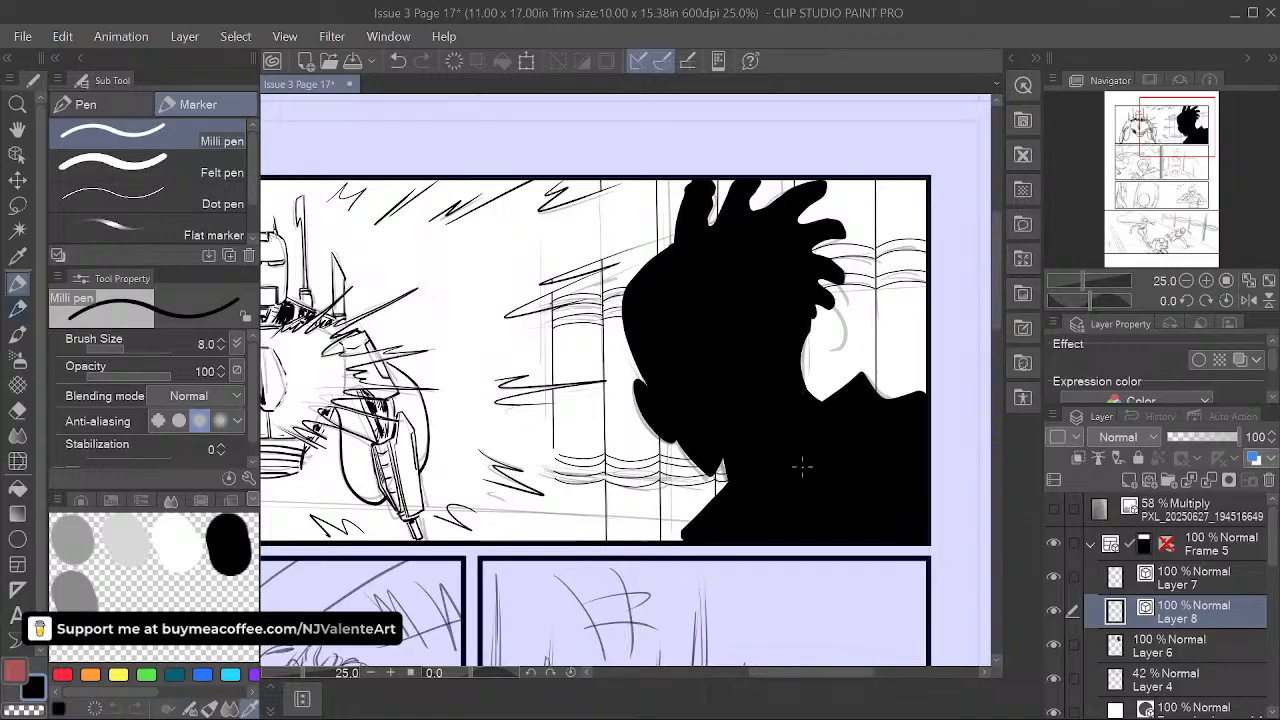
drag(883, 550, 792, 560)
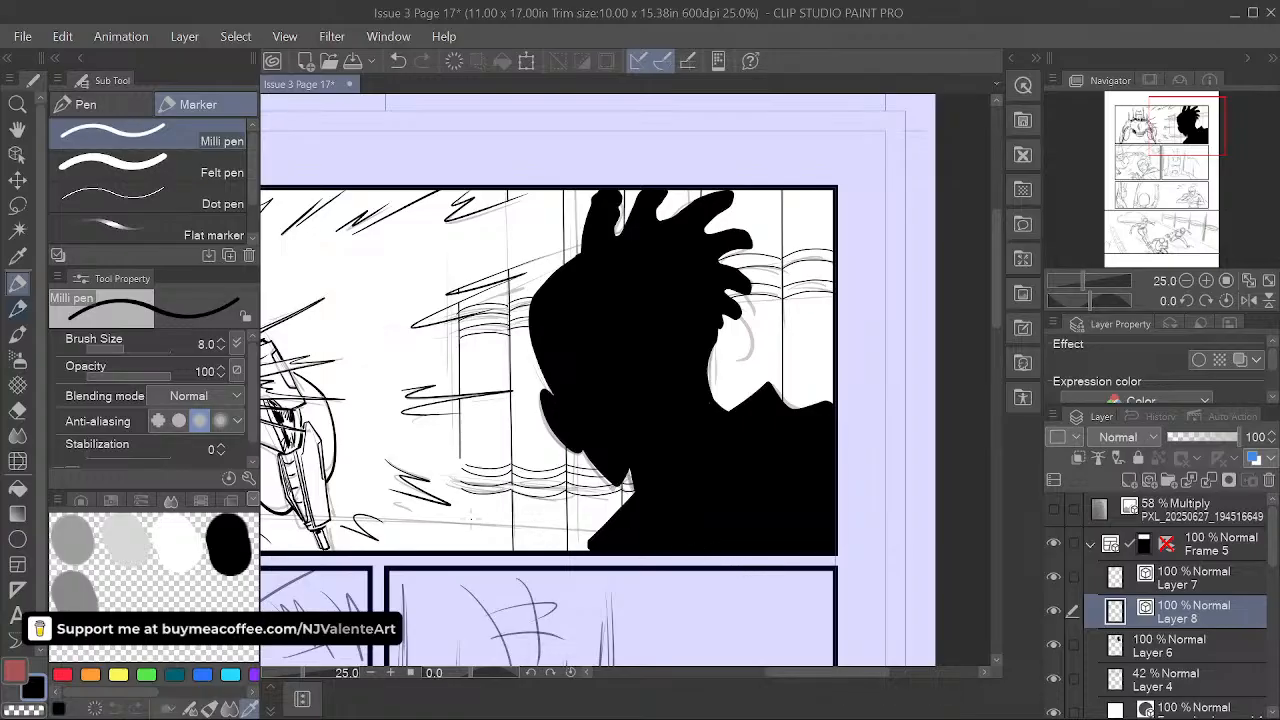
- Ink small scribbled dark details between the curved lines of the upper column band beside the silhouette's forehead with the Milli pen
scroll(471, 518, up, 1)
drag(574, 392, 605, 505)
key(e)
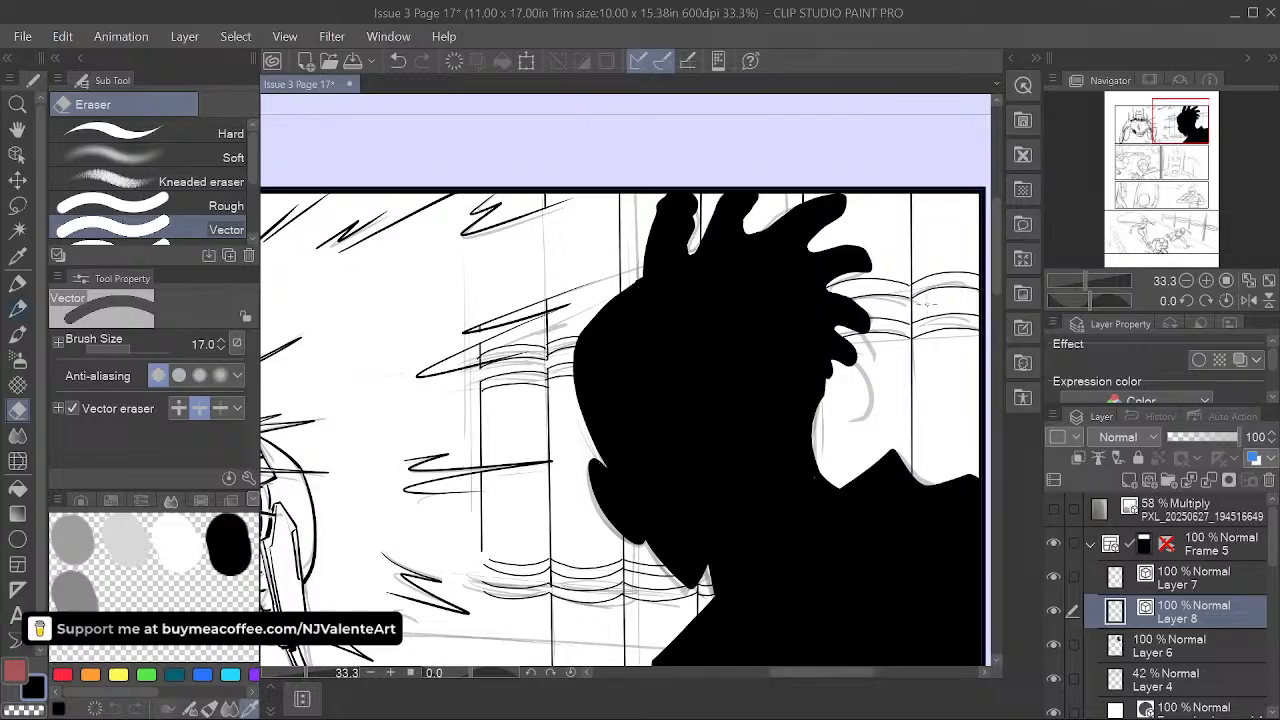
drag(682, 446, 604, 451)
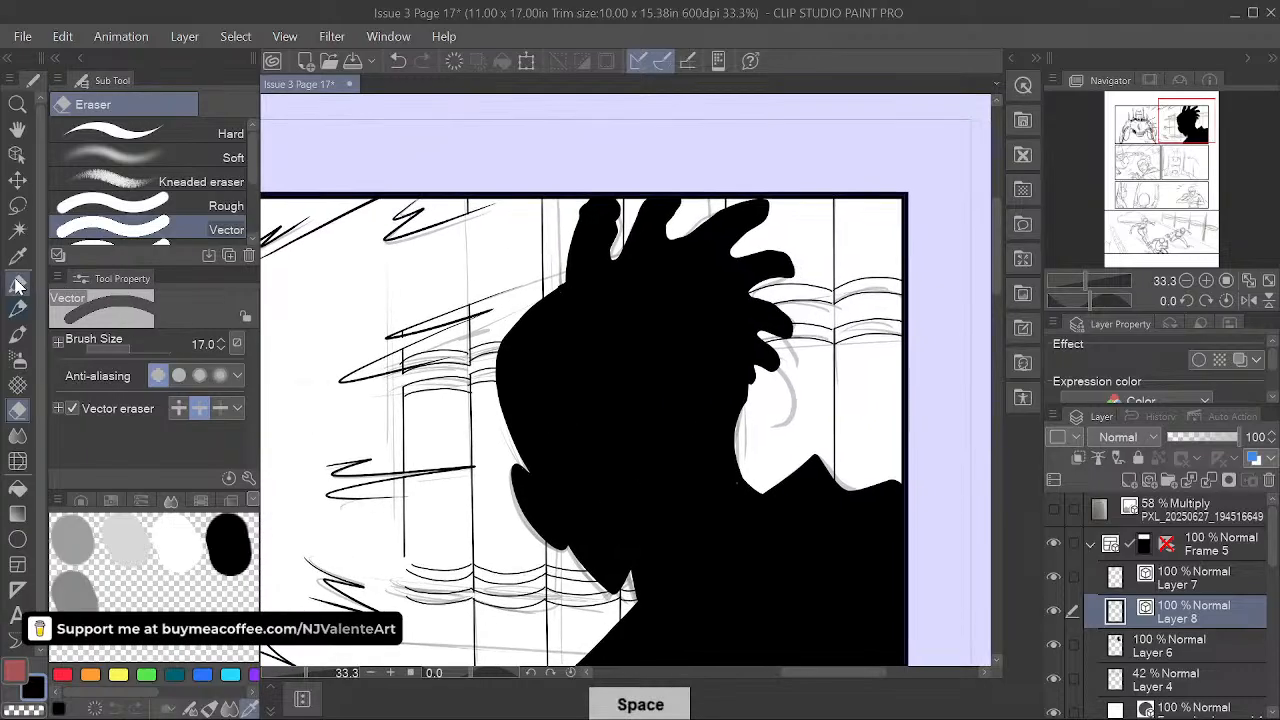
key(p)
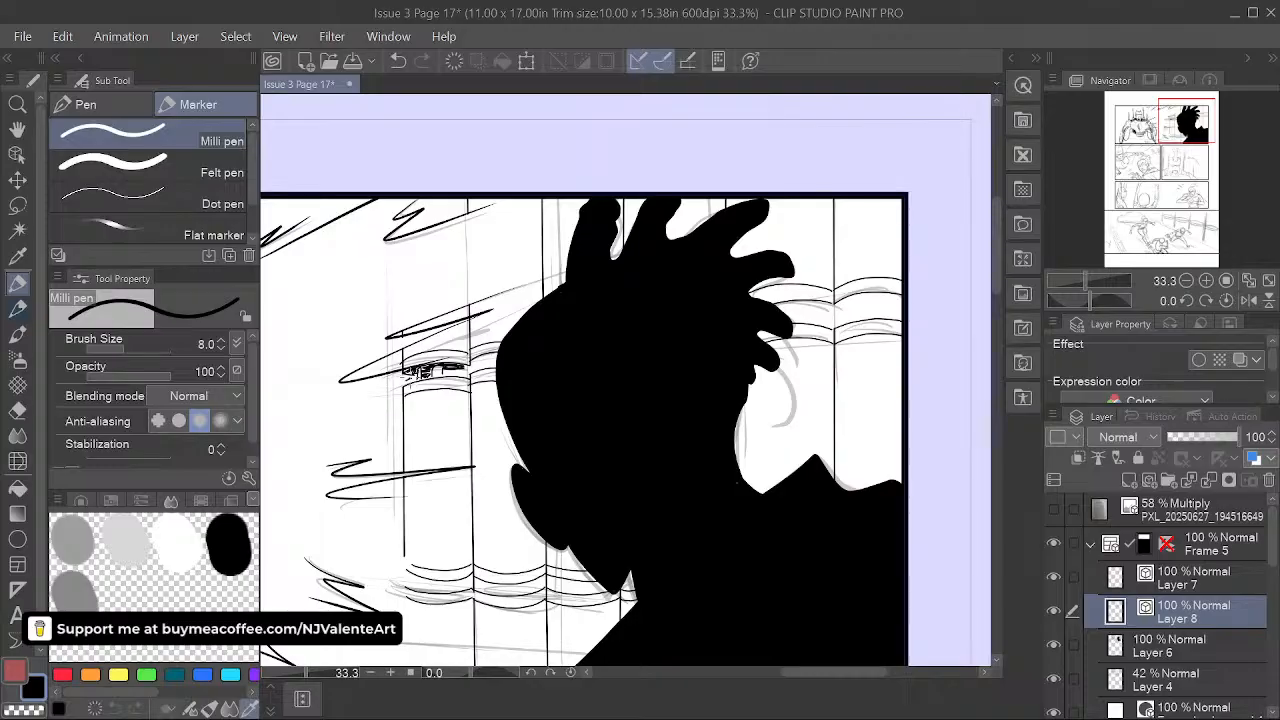
mouse_move(407, 370)
mouse_down()
mouse_move(413, 381)
mouse_move(462, 371)
mouse_up()
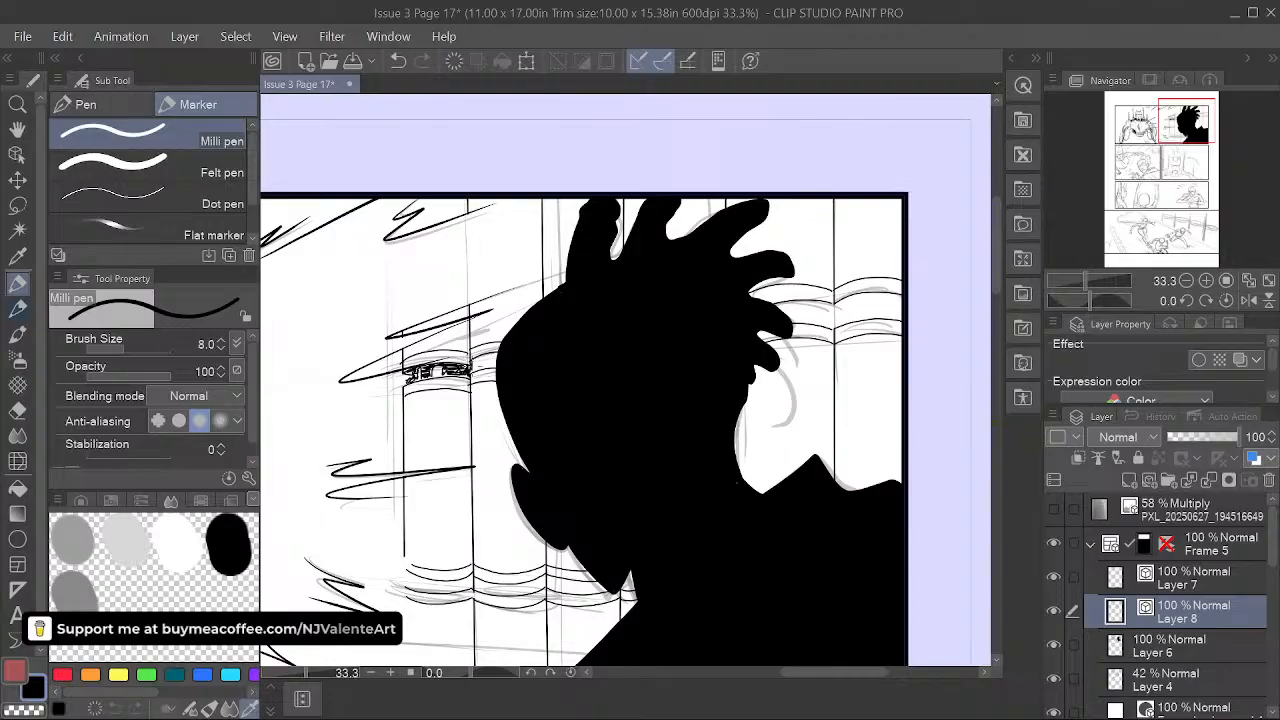
drag(470, 366, 475, 370)
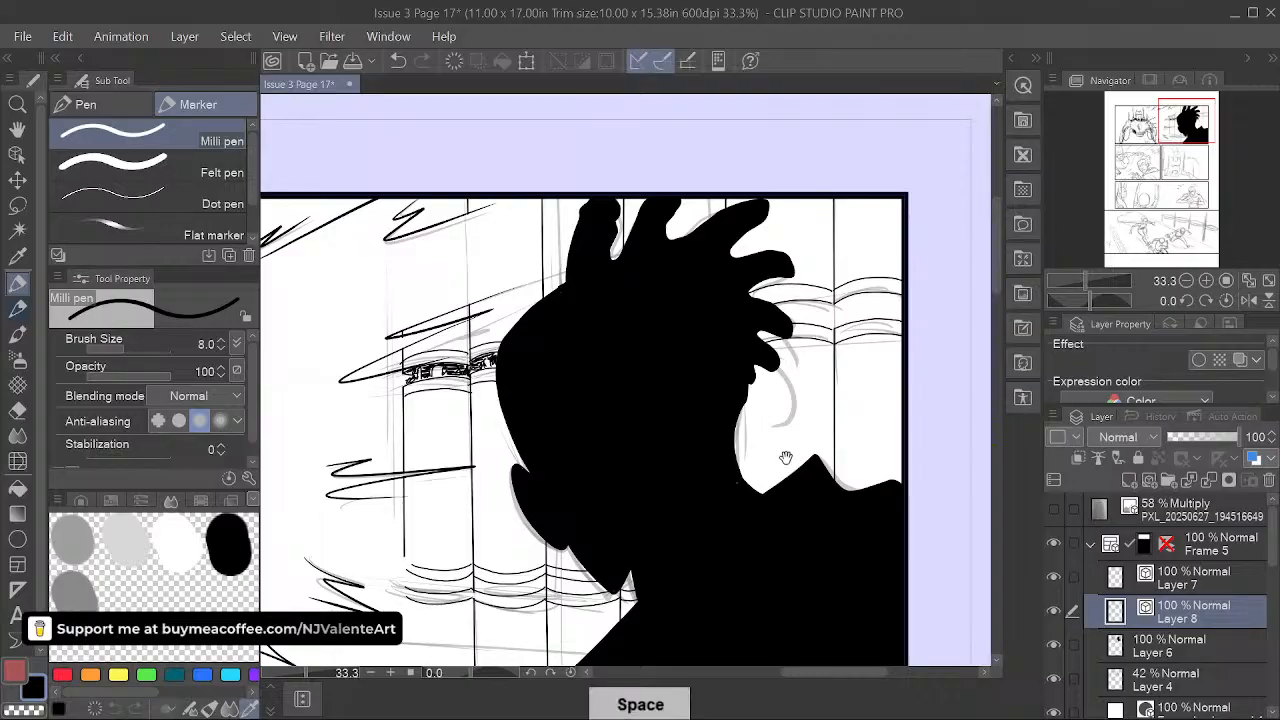
- Ink the same arched shapes and dark scribbled fill in the column band between the hair tufts and the panel's right border
drag(801, 516, 642, 534)
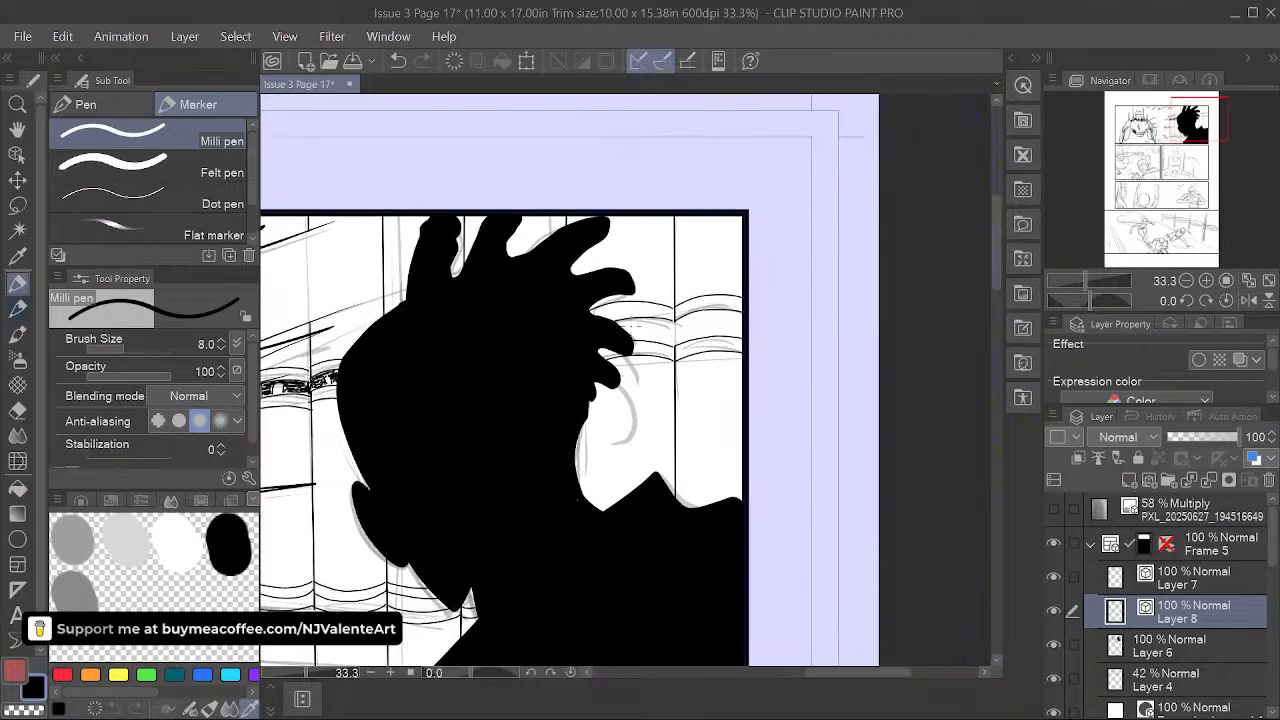
drag(618, 322, 656, 322)
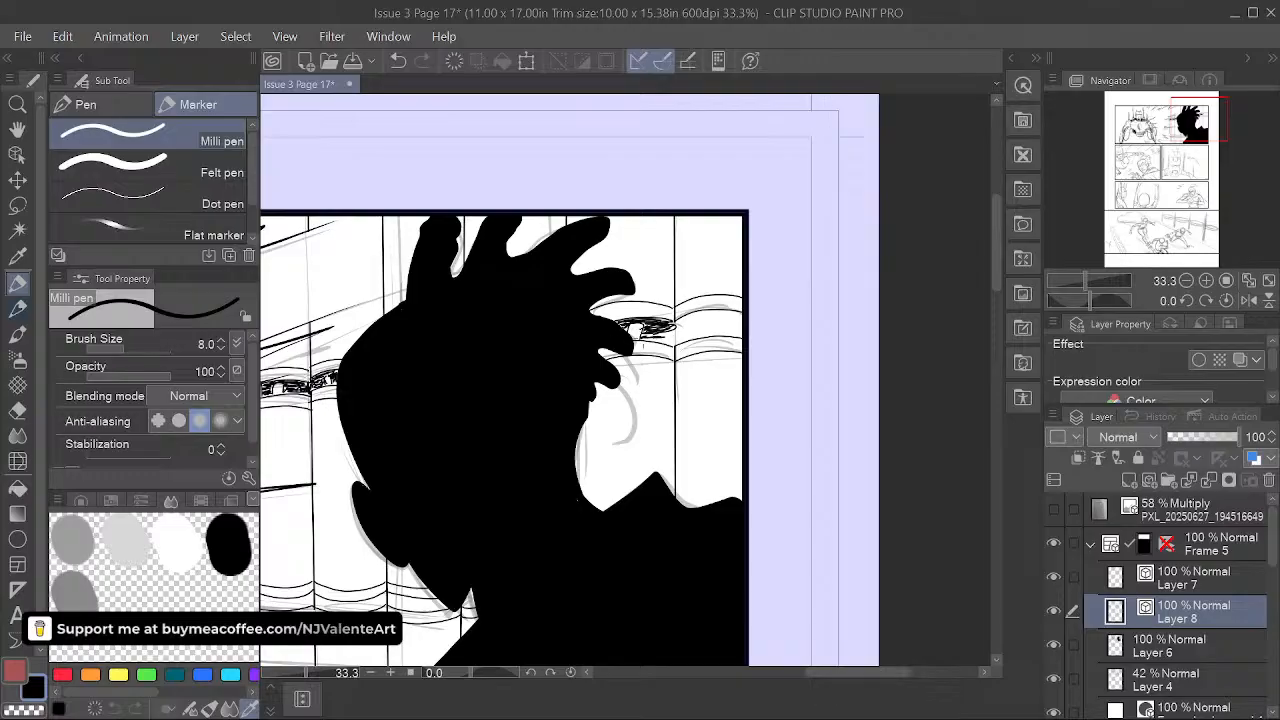
drag(651, 338, 673, 333)
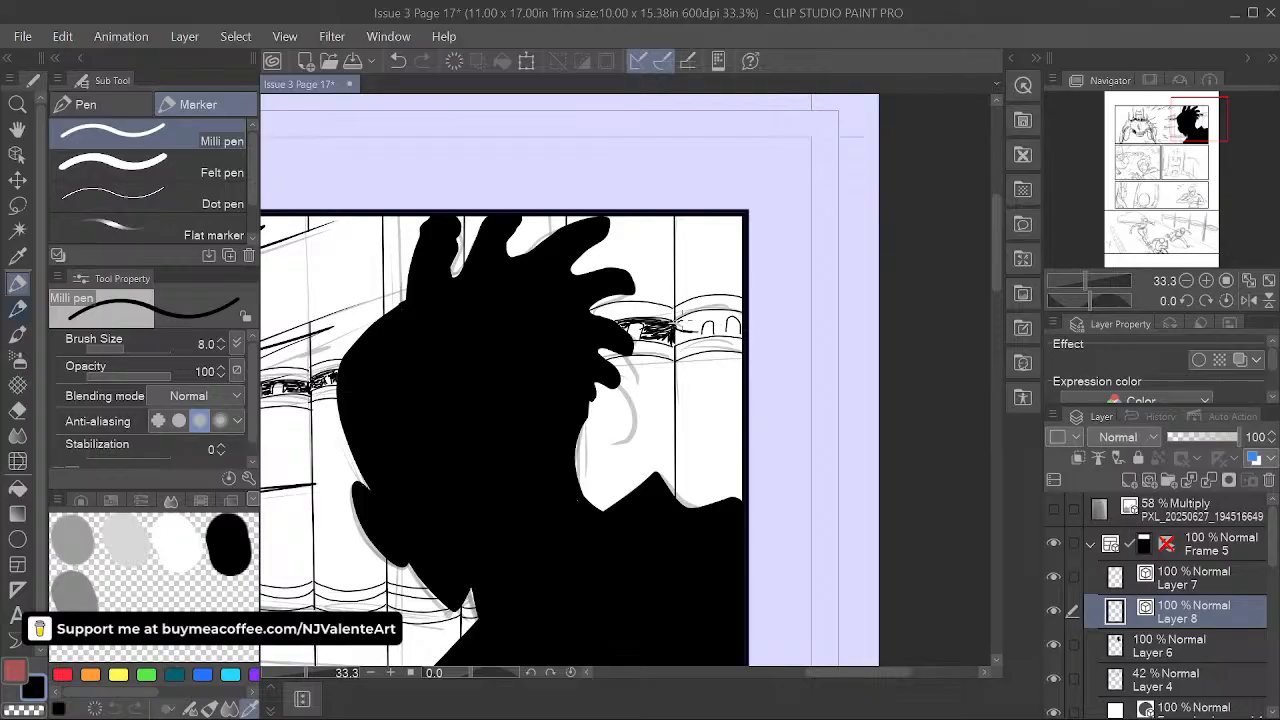
mouse_move(685, 317)
mouse_down()
mouse_move(722, 310)
mouse_move(714, 331)
mouse_move(731, 330)
mouse_move(706, 315)
mouse_up()
mouse_move(686, 328)
mouse_down()
mouse_move(716, 313)
mouse_move(738, 320)
mouse_up()
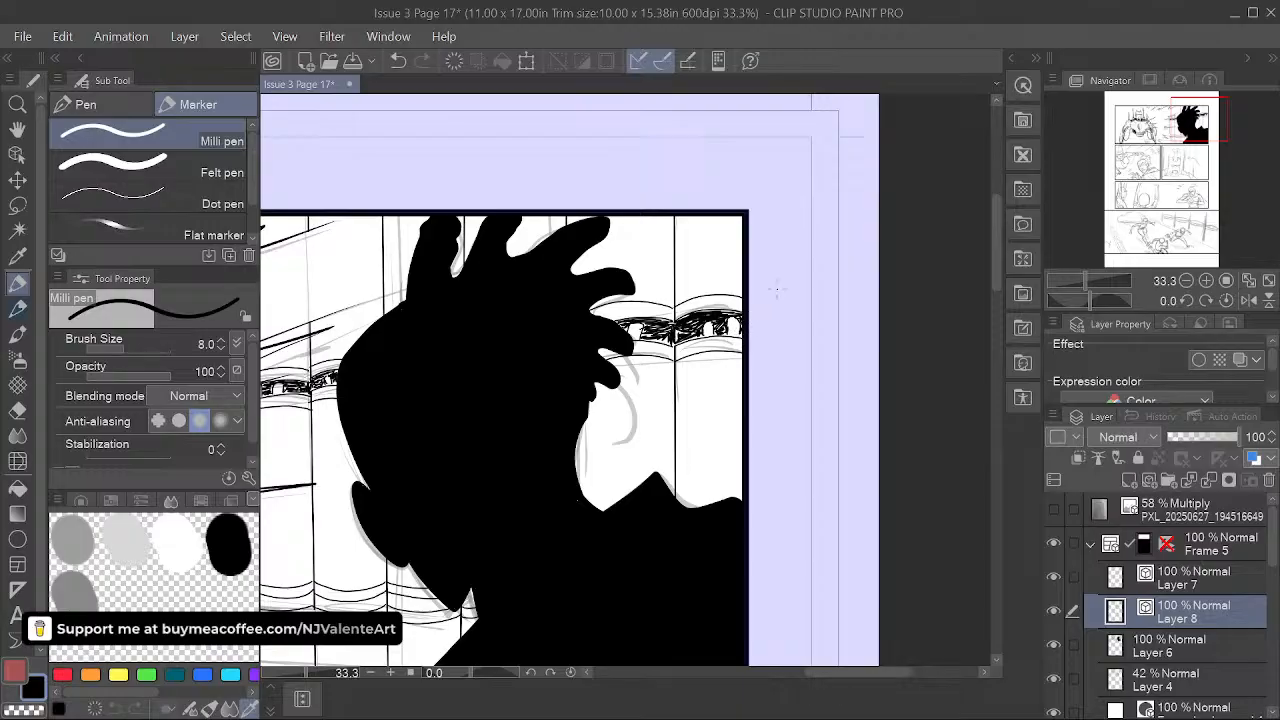
- Ink the small shapes and dark scribbled fill along all sections of the lower column band beside the silhouette's chin
drag(745, 328, 825, 265)
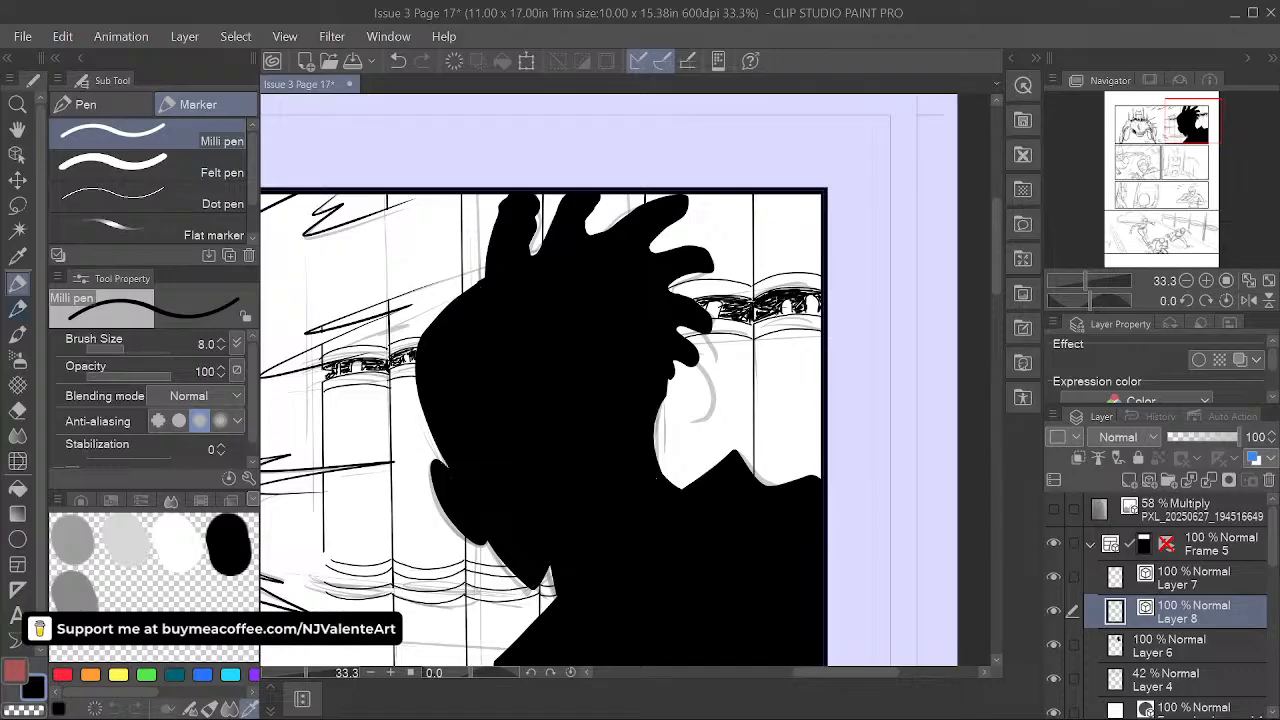
drag(541, 290, 680, 175)
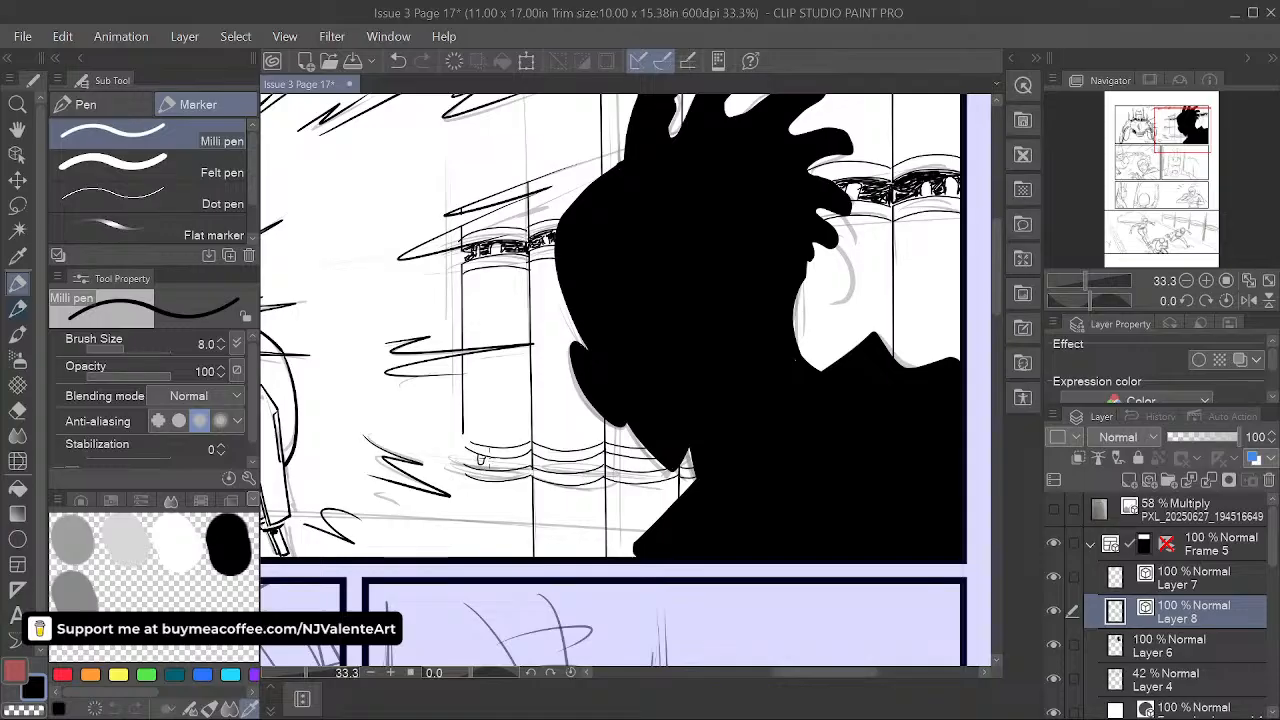
mouse_move(491, 457)
mouse_down()
mouse_move(501, 461)
mouse_move(474, 463)
mouse_move(515, 462)
mouse_up()
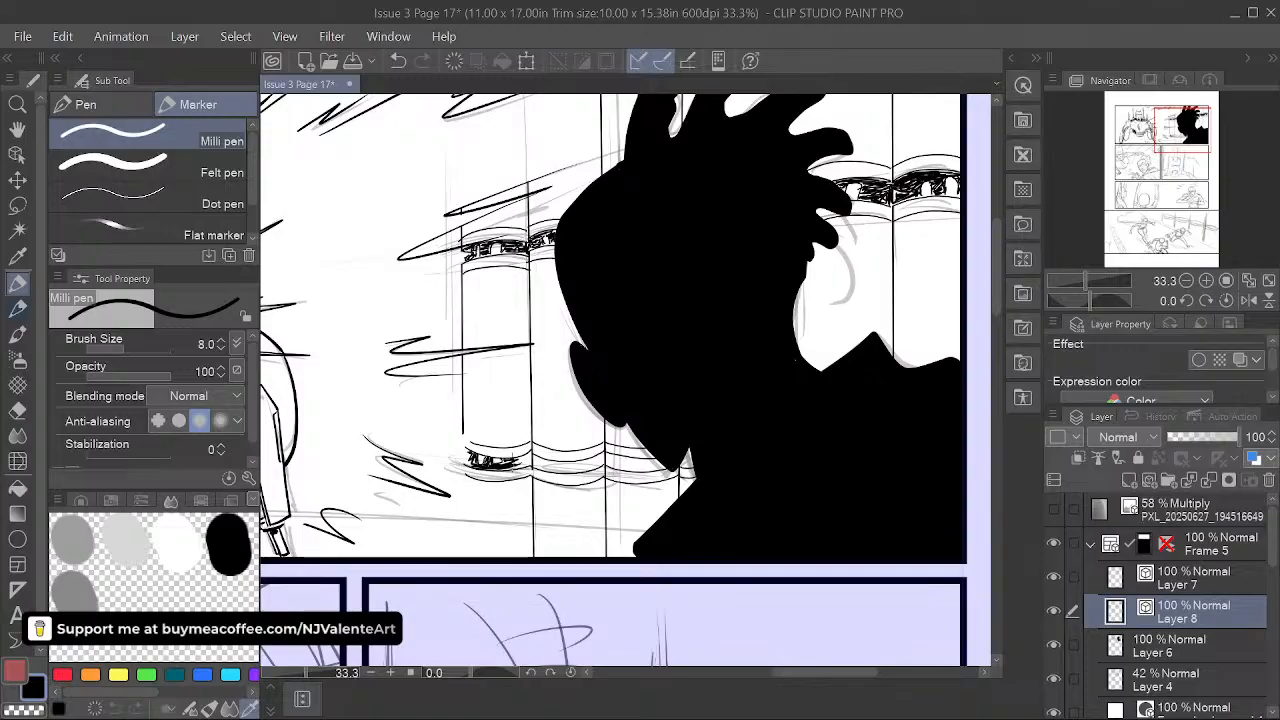
drag(510, 465, 527, 466)
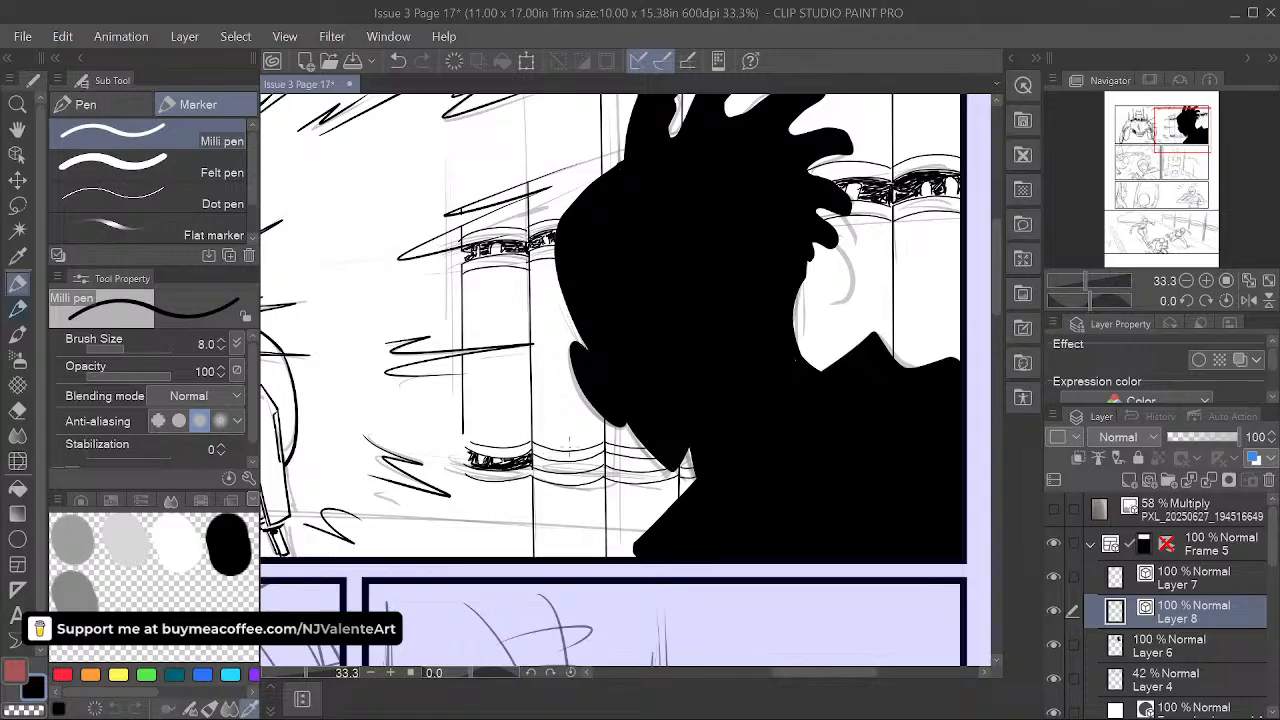
mouse_move(551, 462)
mouse_down()
mouse_move(578, 461)
mouse_move(556, 463)
mouse_up()
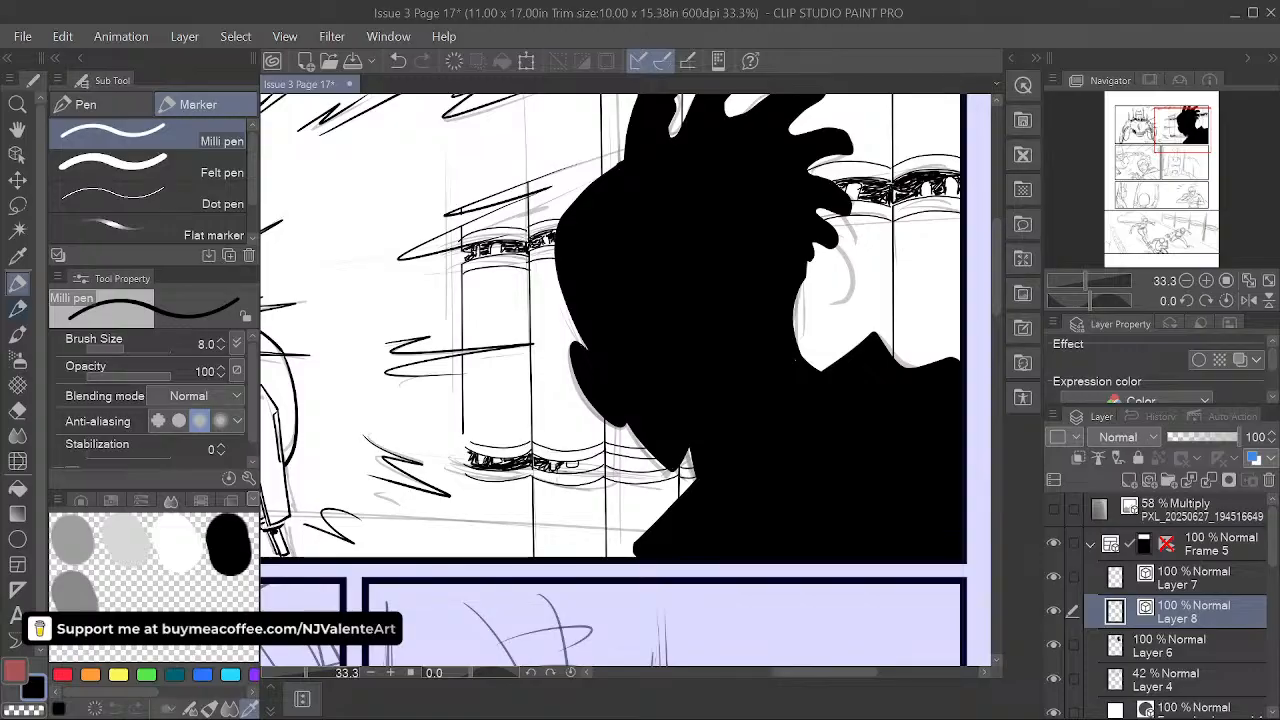
drag(573, 469, 604, 465)
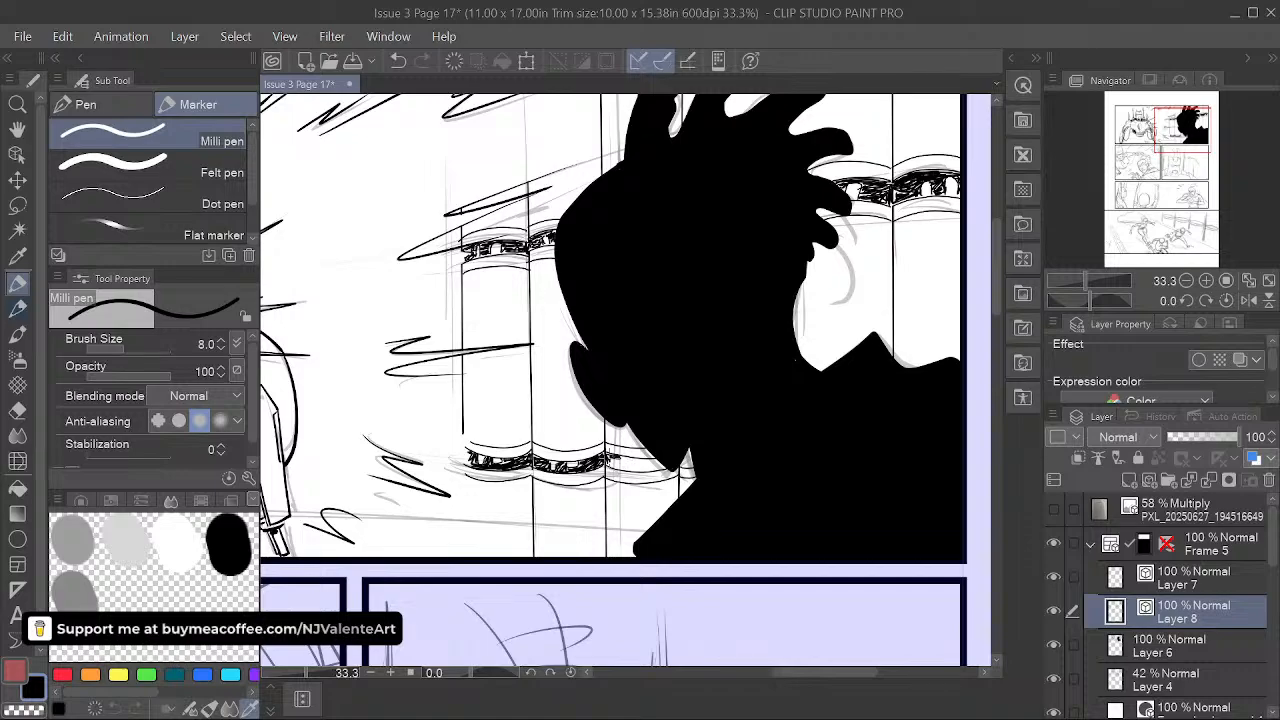
drag(605, 463, 621, 456)
drag(611, 458, 630, 471)
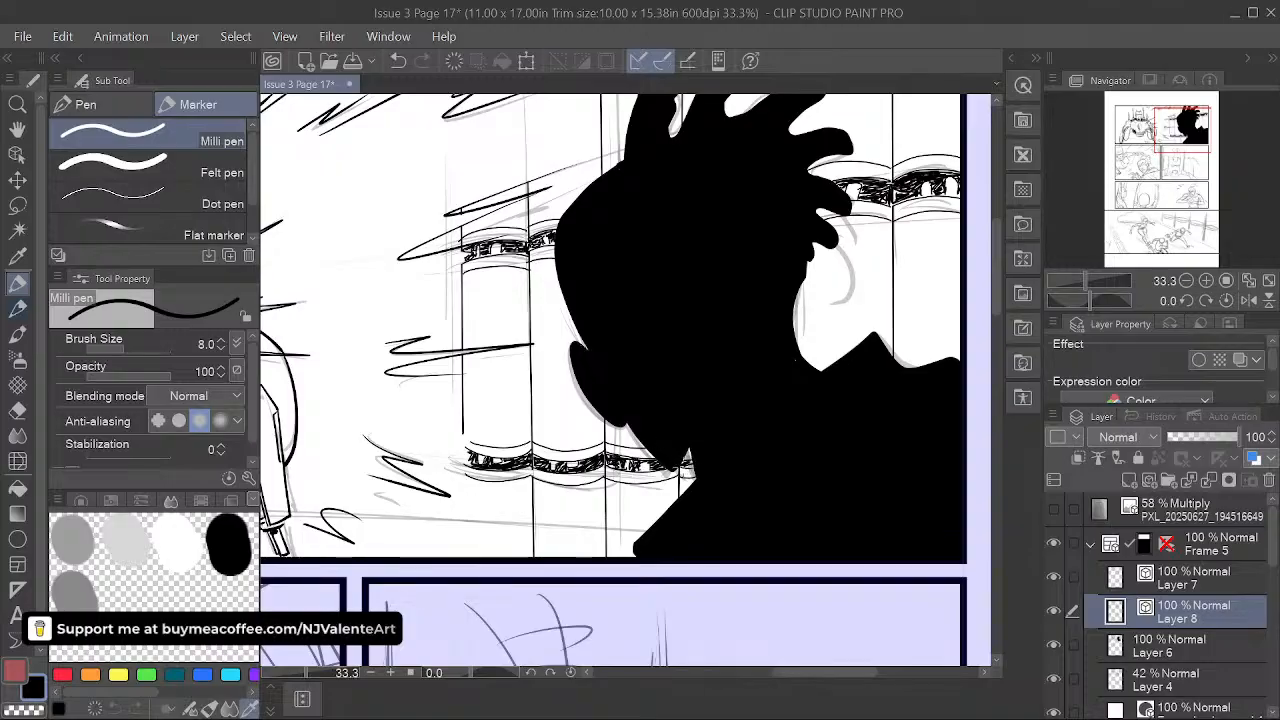
- Add rows of short tick marks along the upper and lower rims of the column bands
drag(755, 418, 737, 486)
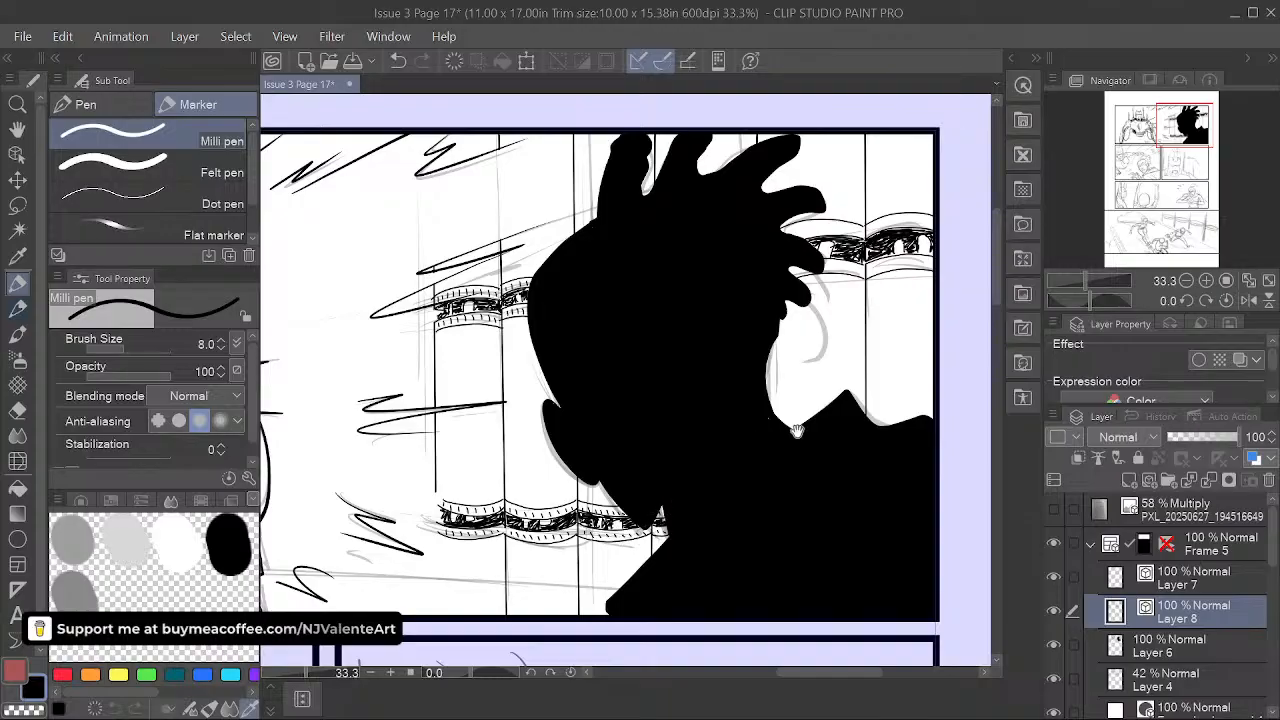
key(space)
drag(841, 493, 683, 515)
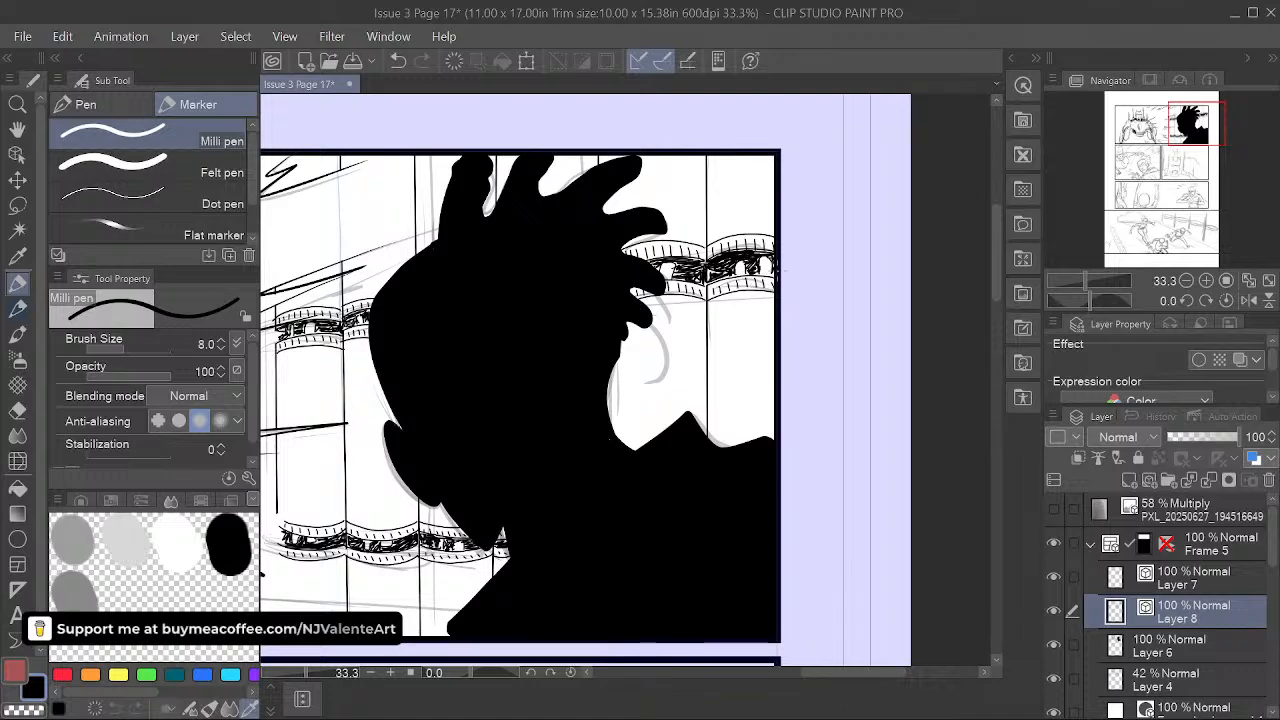
- Ink thin vertical streaks hanging below the column band between the hair tufts and the panel's right border
key(space)
drag(786, 476, 836, 402)
key(space)
drag(783, 455, 751, 595)
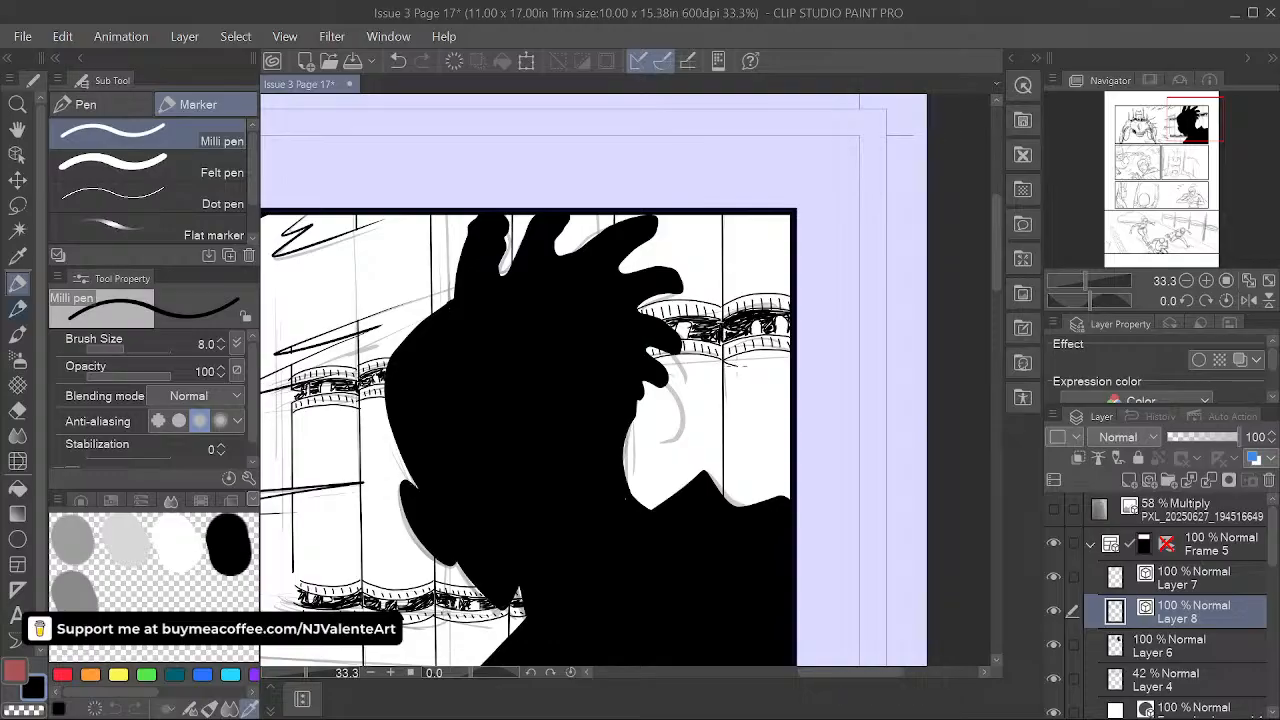
drag(760, 358, 745, 426)
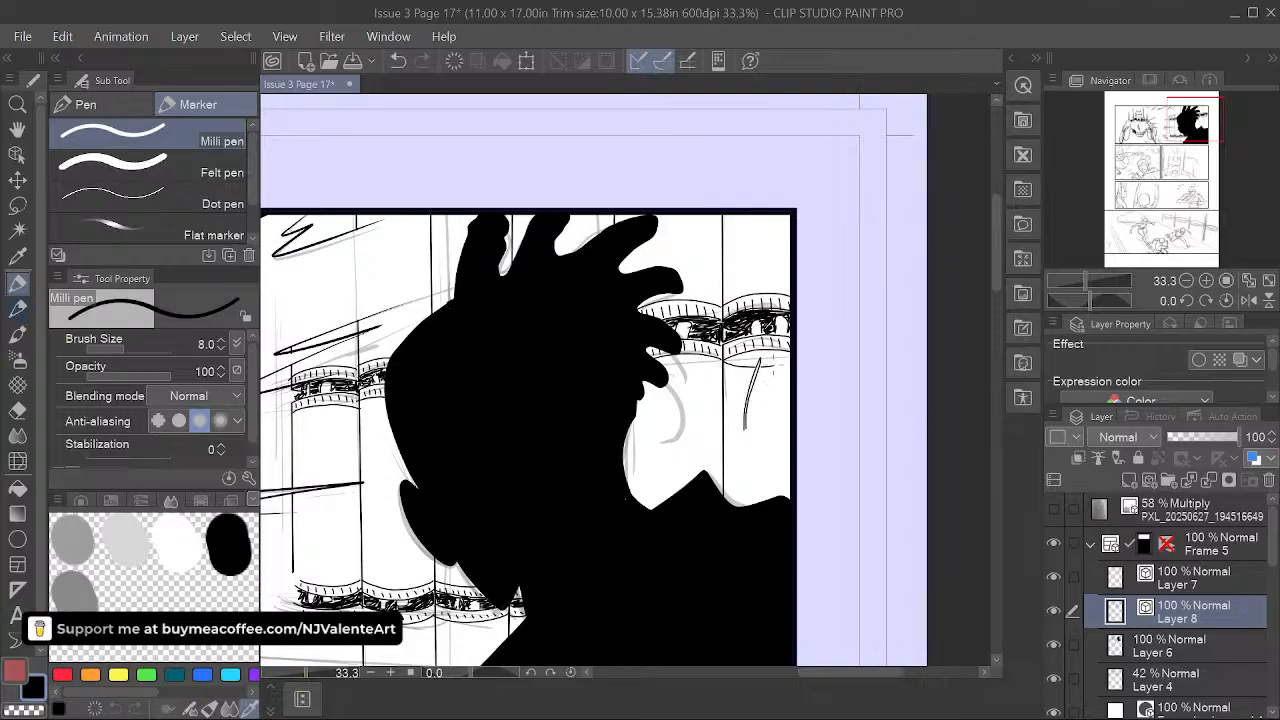
mouse_move(778, 360)
mouse_down()
mouse_move(777, 389)
mouse_move(765, 384)
mouse_up()
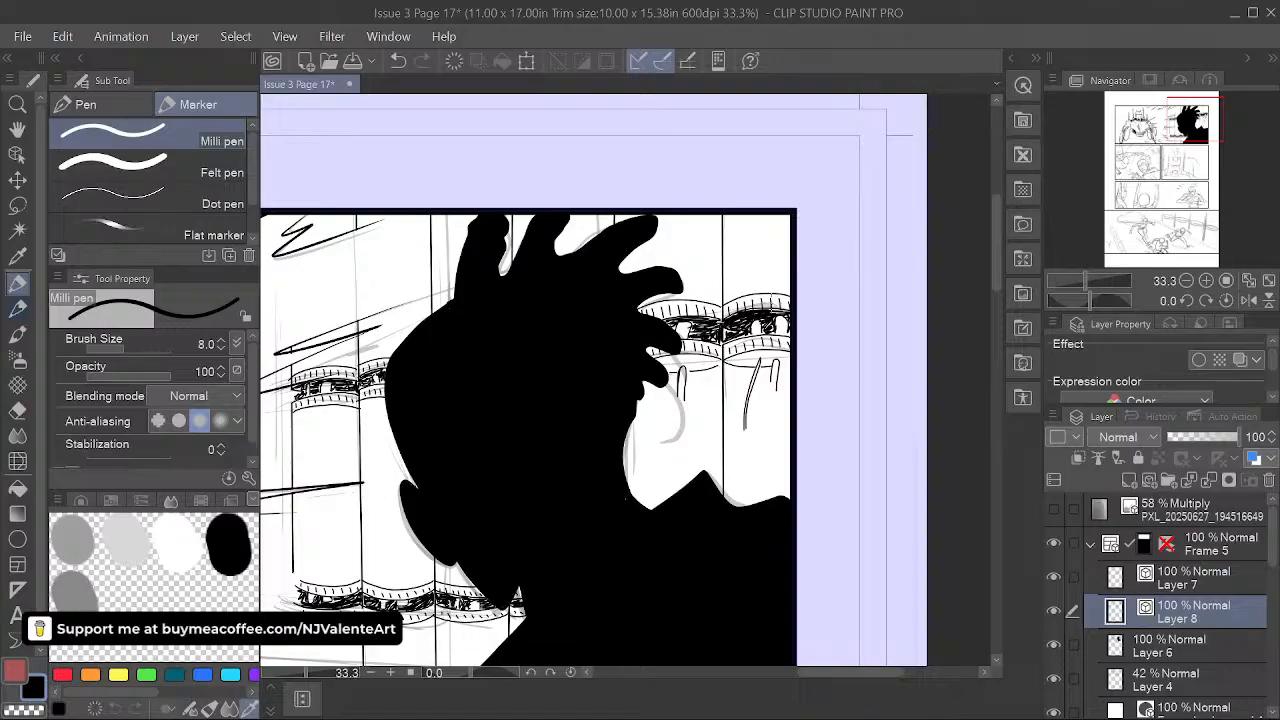
- Ink matching short vertical streaks below the upper and lower column bands in front of the silhouette's face
key(space)
drag(748, 468, 902, 432)
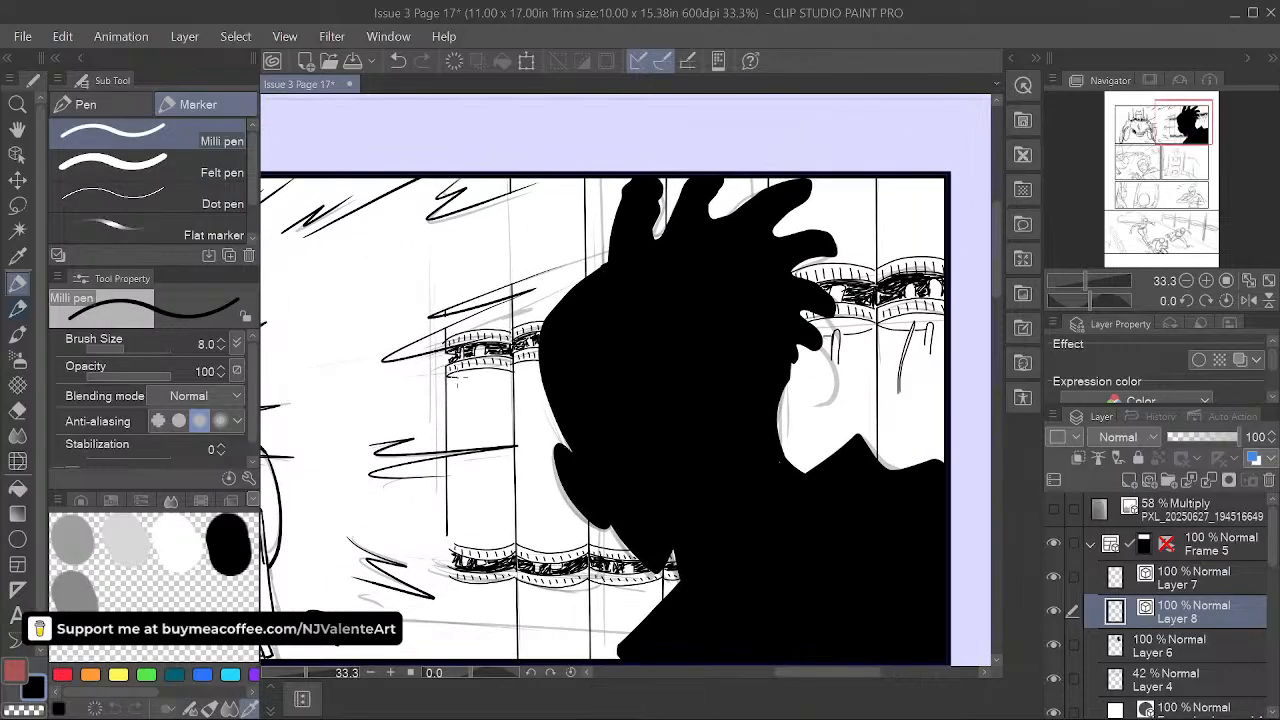
drag(482, 374, 479, 396)
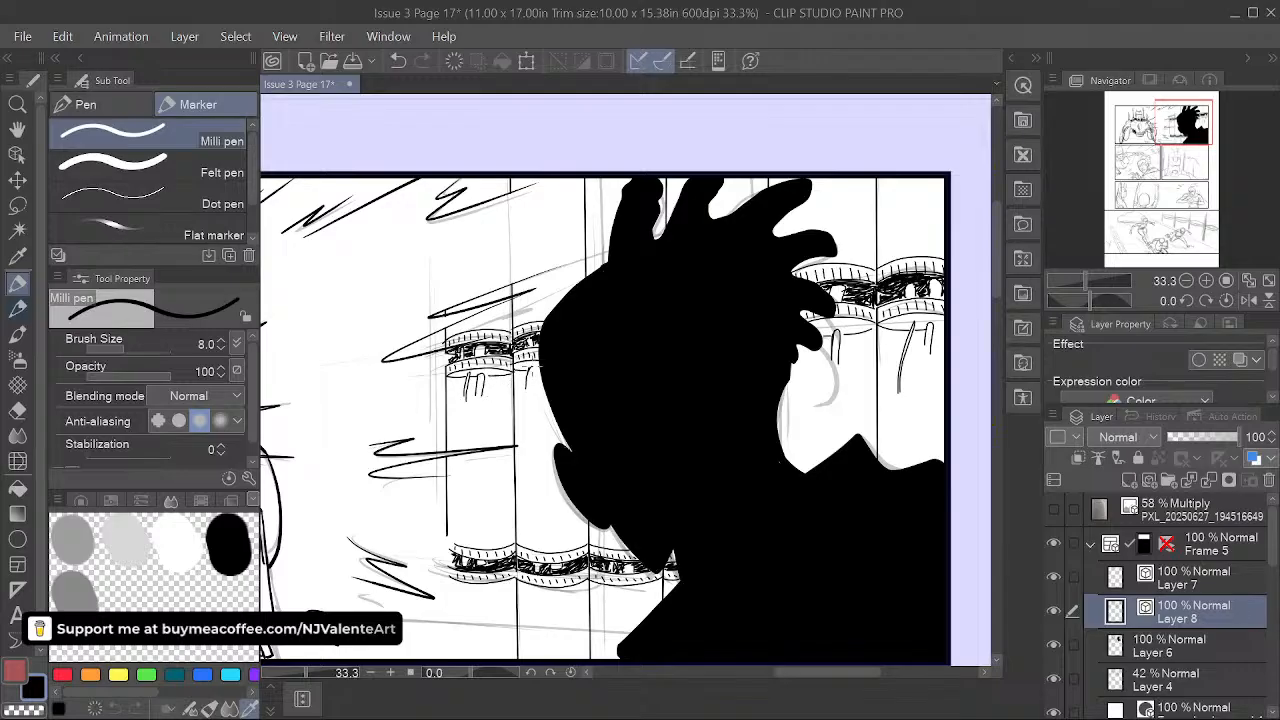
drag(608, 370, 638, 195)
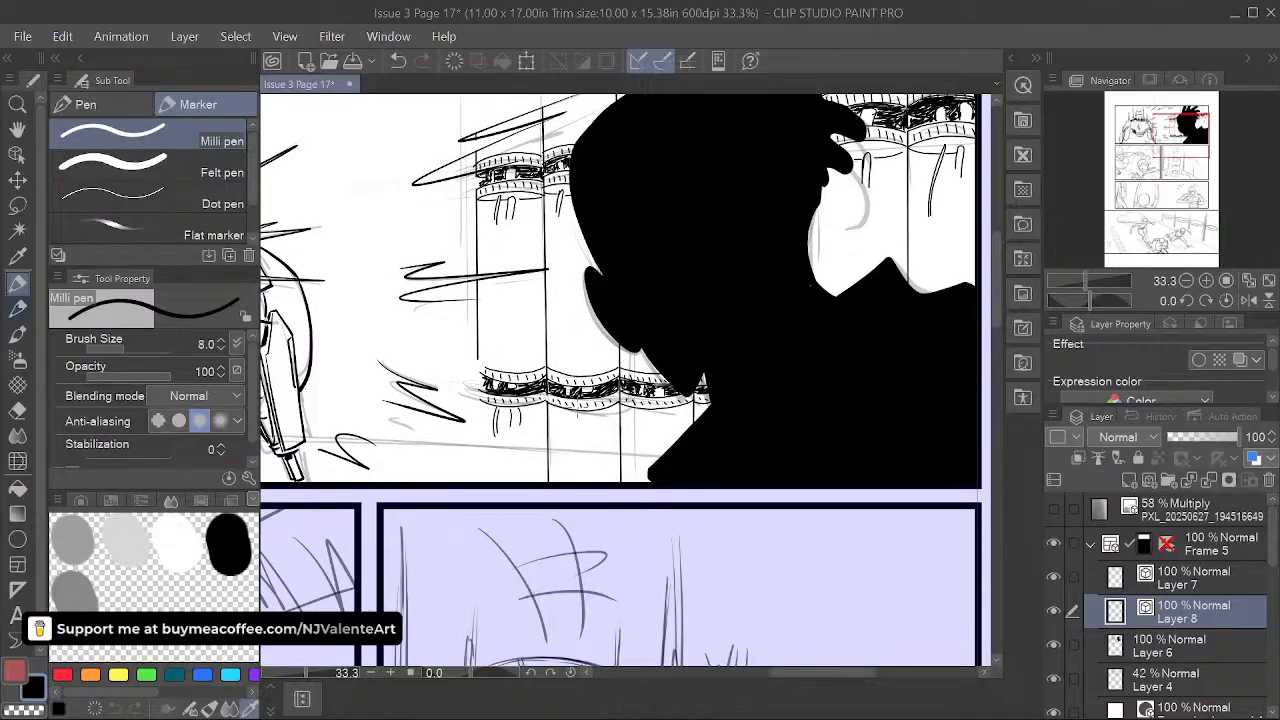
drag(565, 406, 562, 446)
key(space)
drag(582, 390, 549, 521)
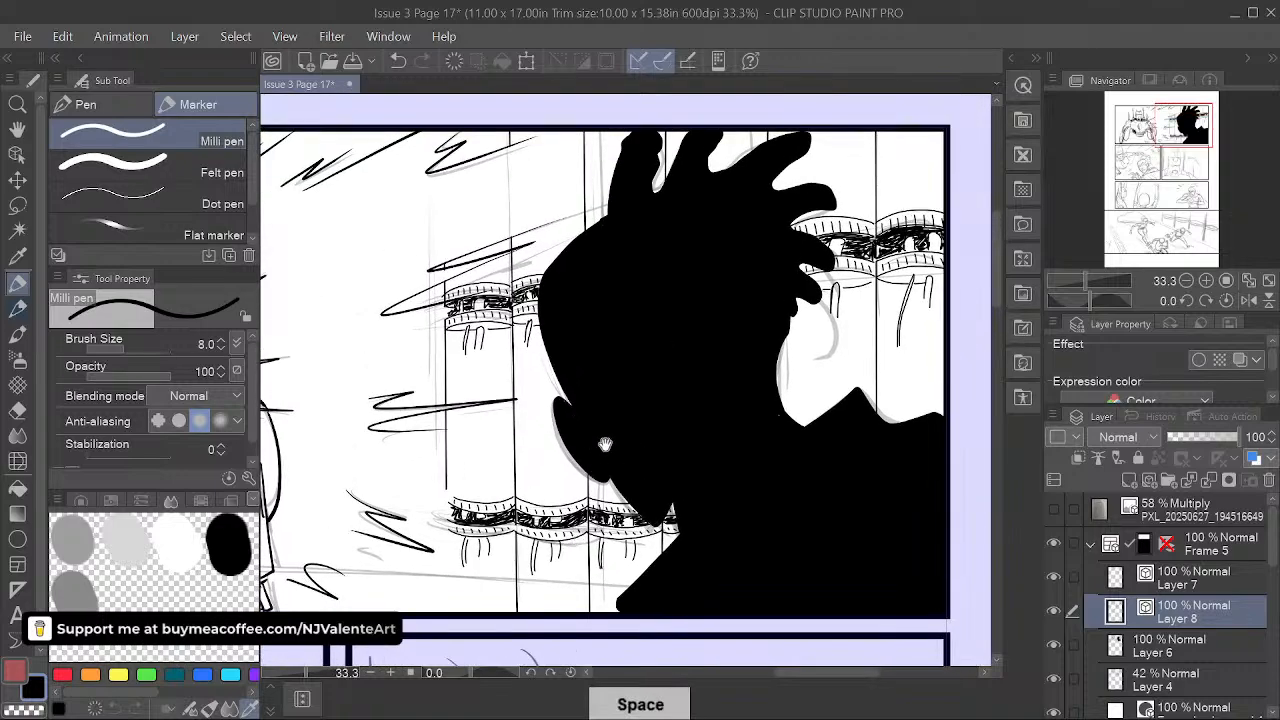
drag(606, 446, 584, 493)
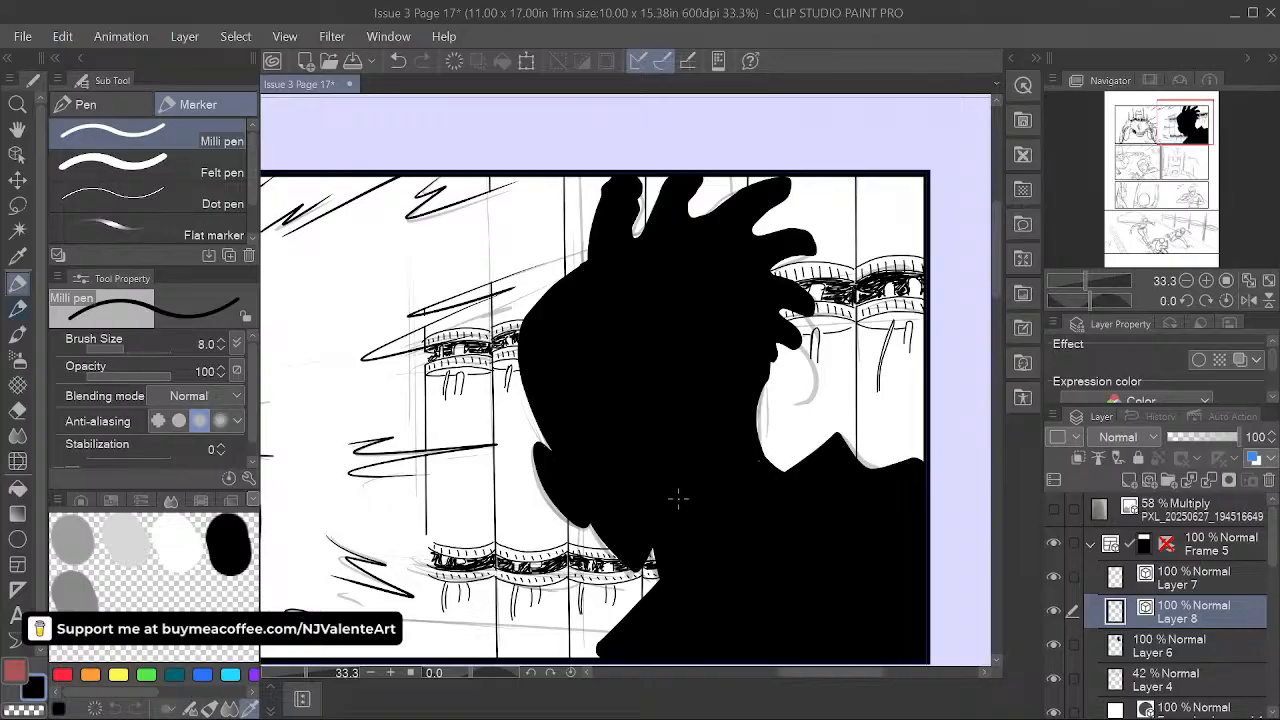
key(space)
mouse_move(678, 497)
mouse_down()
mouse_move(700, 430)
mouse_move(689, 420)
mouse_move(823, 409)
mouse_move(981, 369)
mouse_up()
key(space)
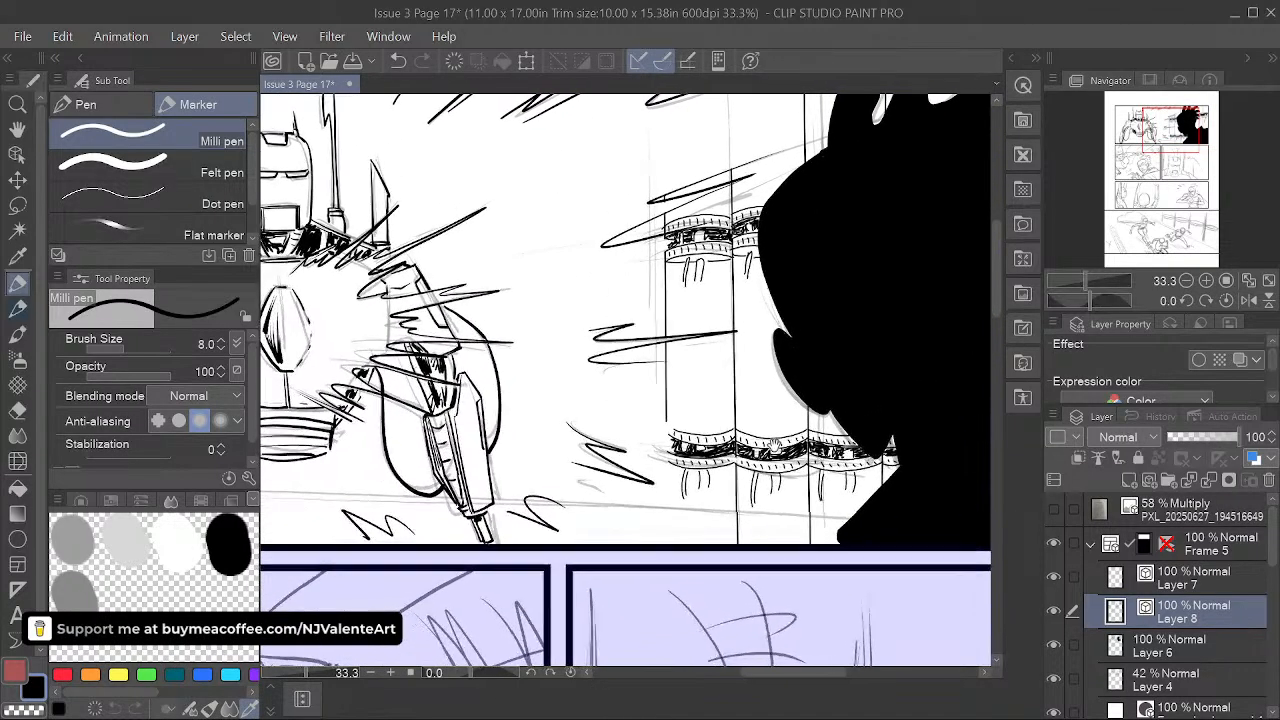
drag(775, 446, 770, 447)
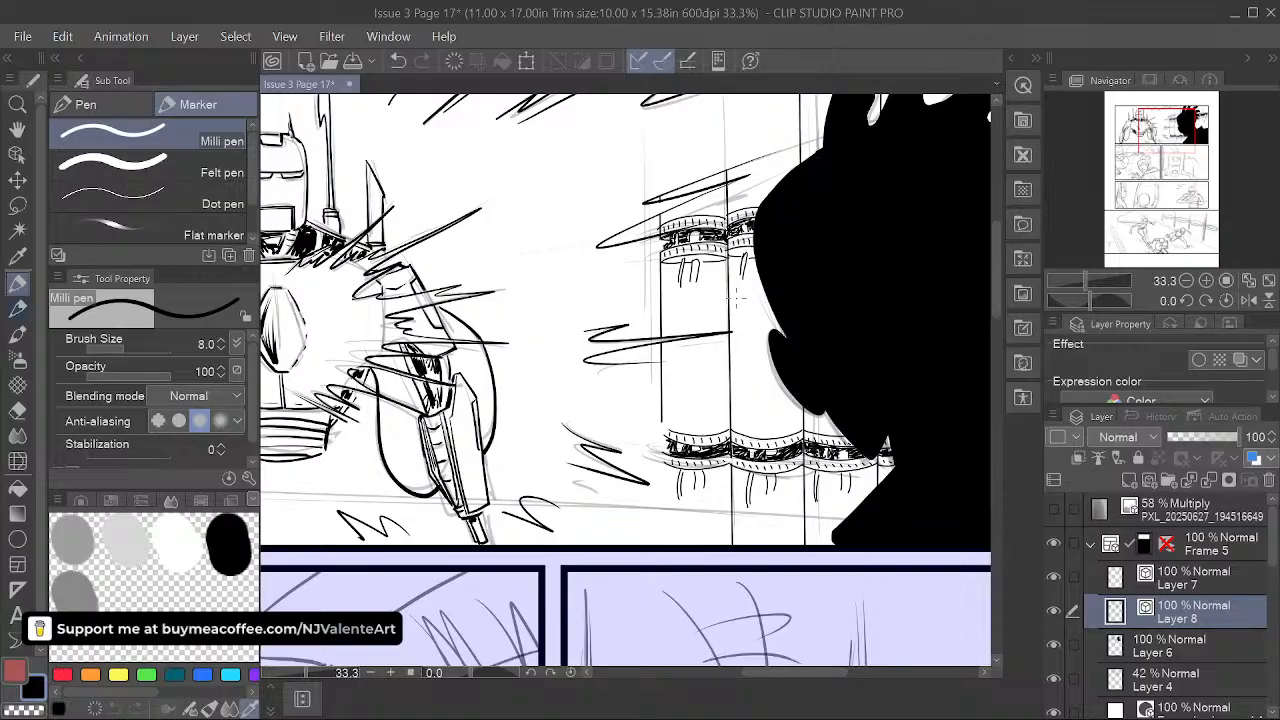
click(86, 104)
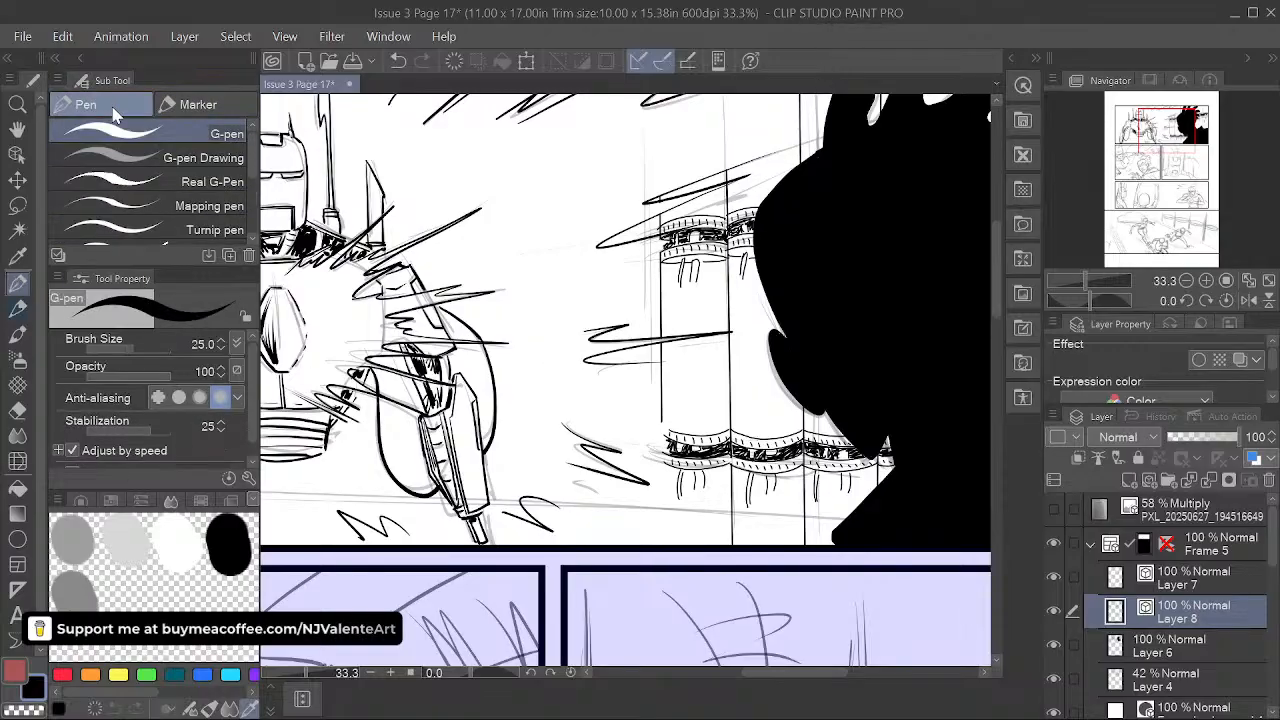
click(198, 104)
key(space)
drag(760, 418, 590, 487)
drag(768, 394, 709, 366)
key(space)
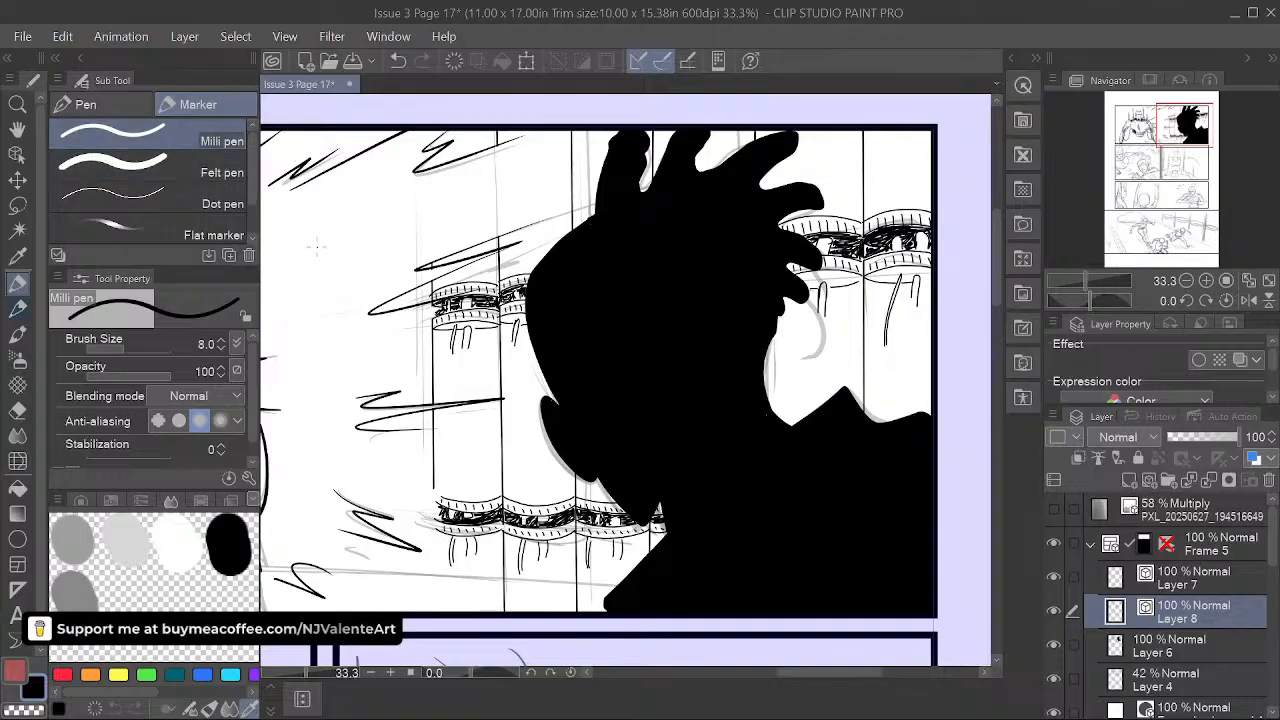
- Draw two parallel vertical Milli pen lines in the blank area between the robot and the columns, and save the page
drag(316, 330, 316, 388)
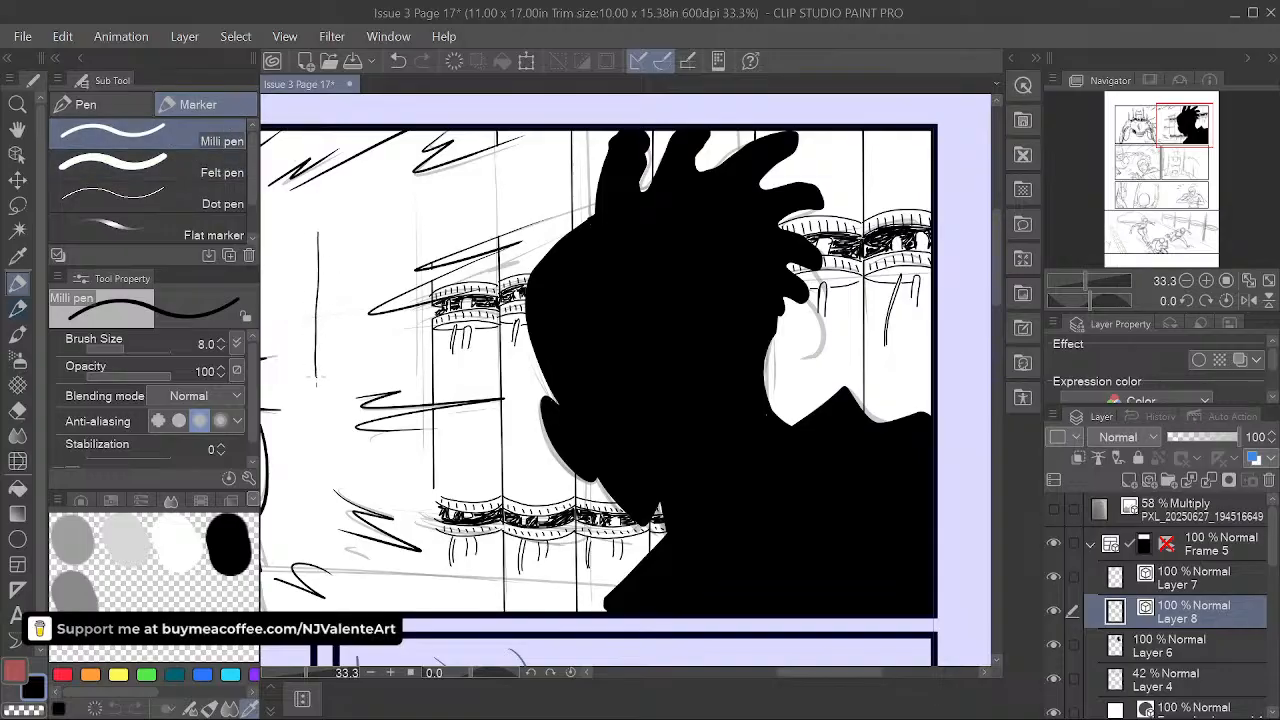
drag(332, 222, 332, 337)
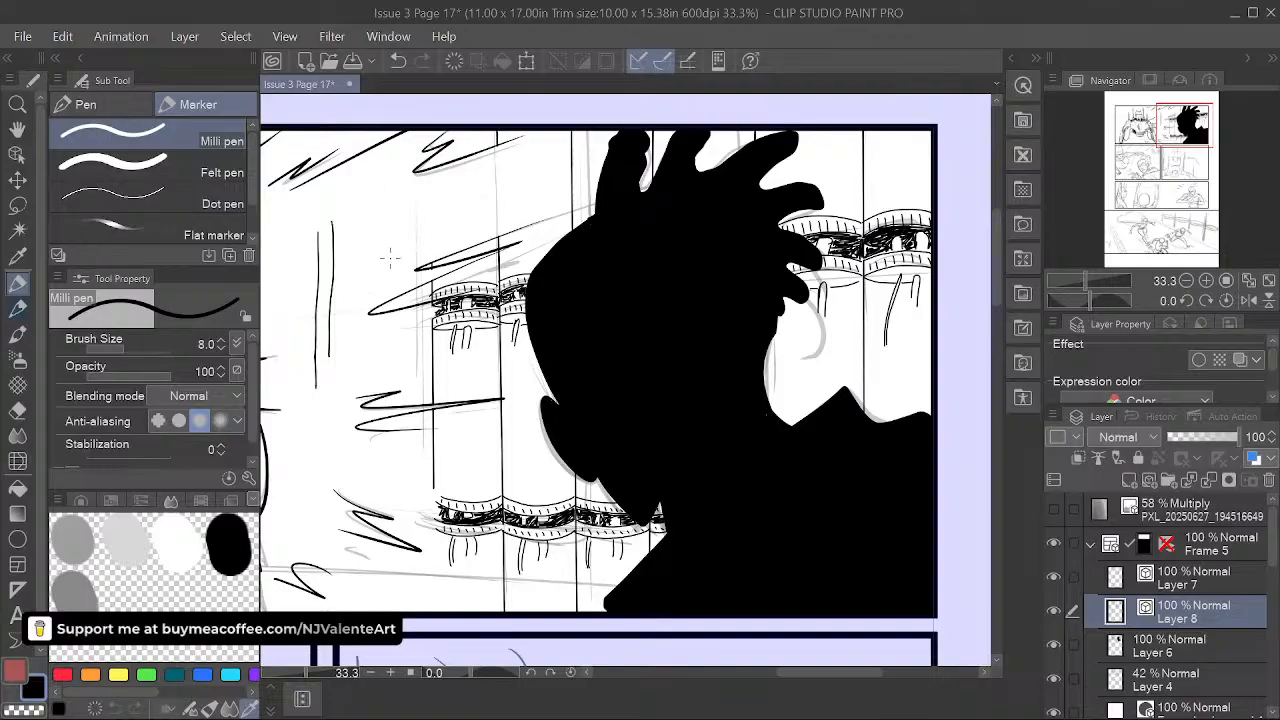
click(28, 39)
click(91, 152)
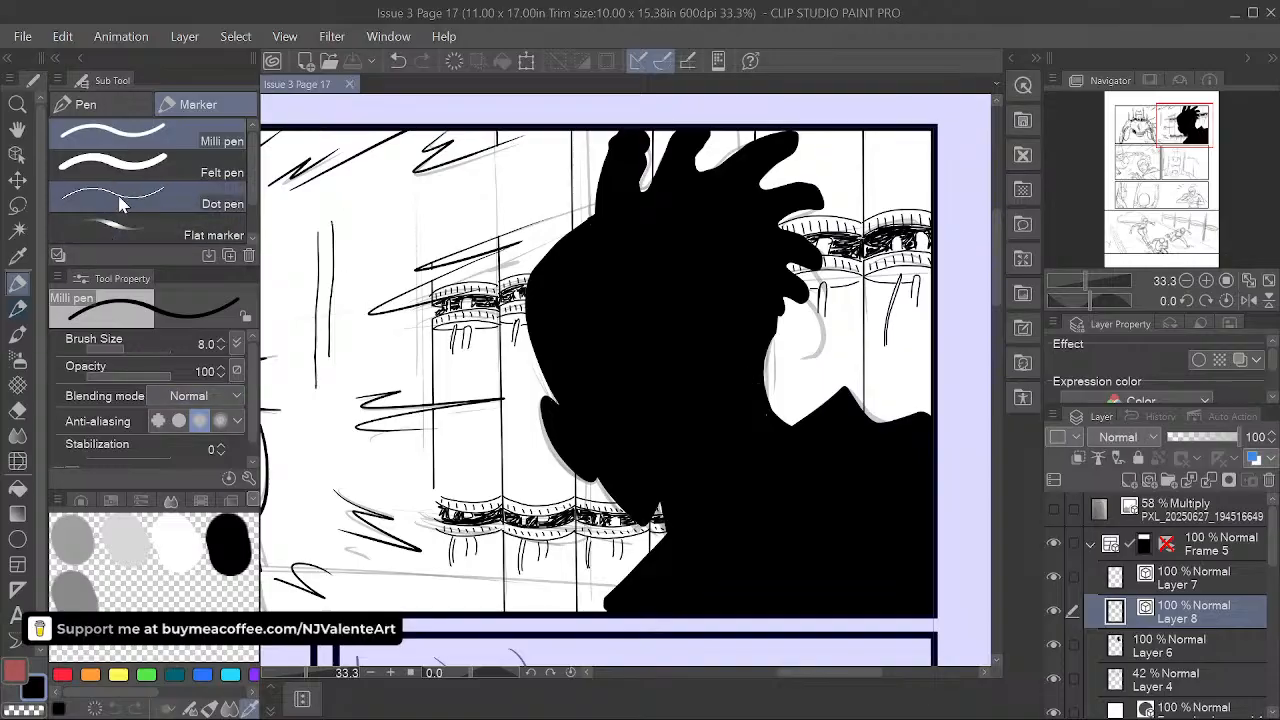
- Draw a vertical line with the G-pen at brush size 25 beside the two Milli pen lines
key(p)
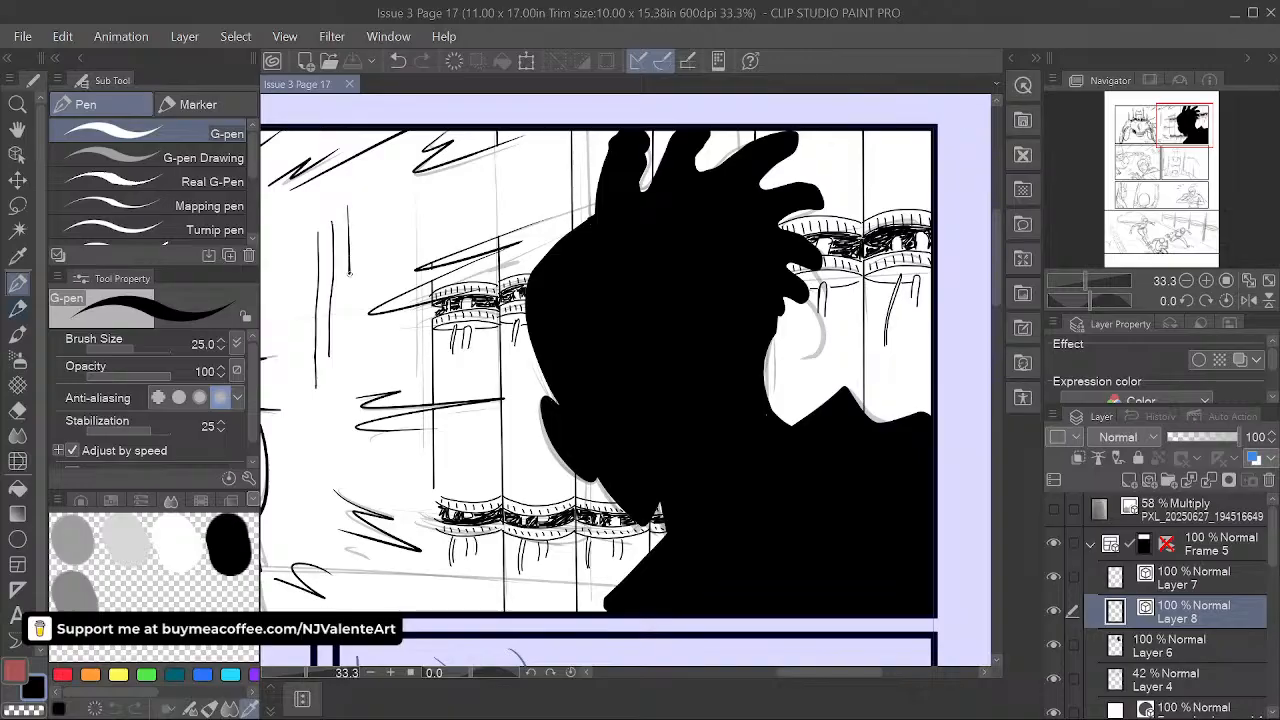
drag(349, 320, 350, 382)
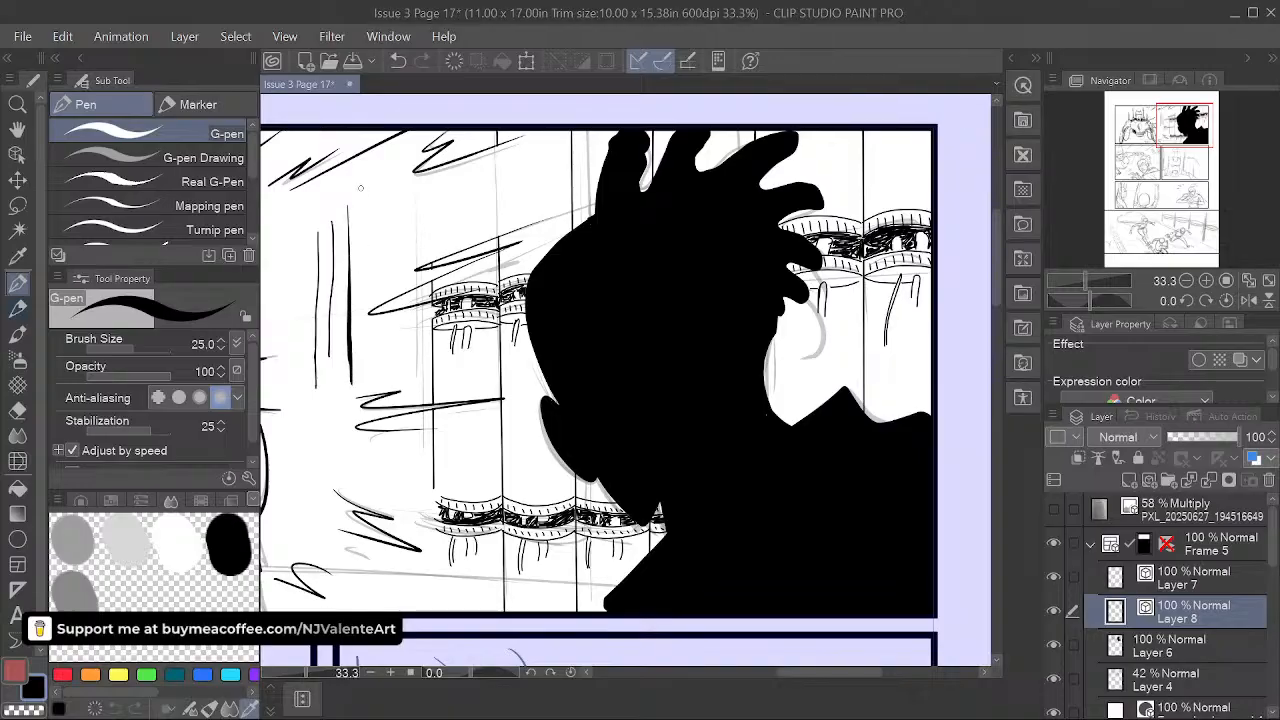
- Add one more short vertical G-pen line, then lasso all the vertical test lines beside the columns and delete them
drag(358, 188, 359, 236)
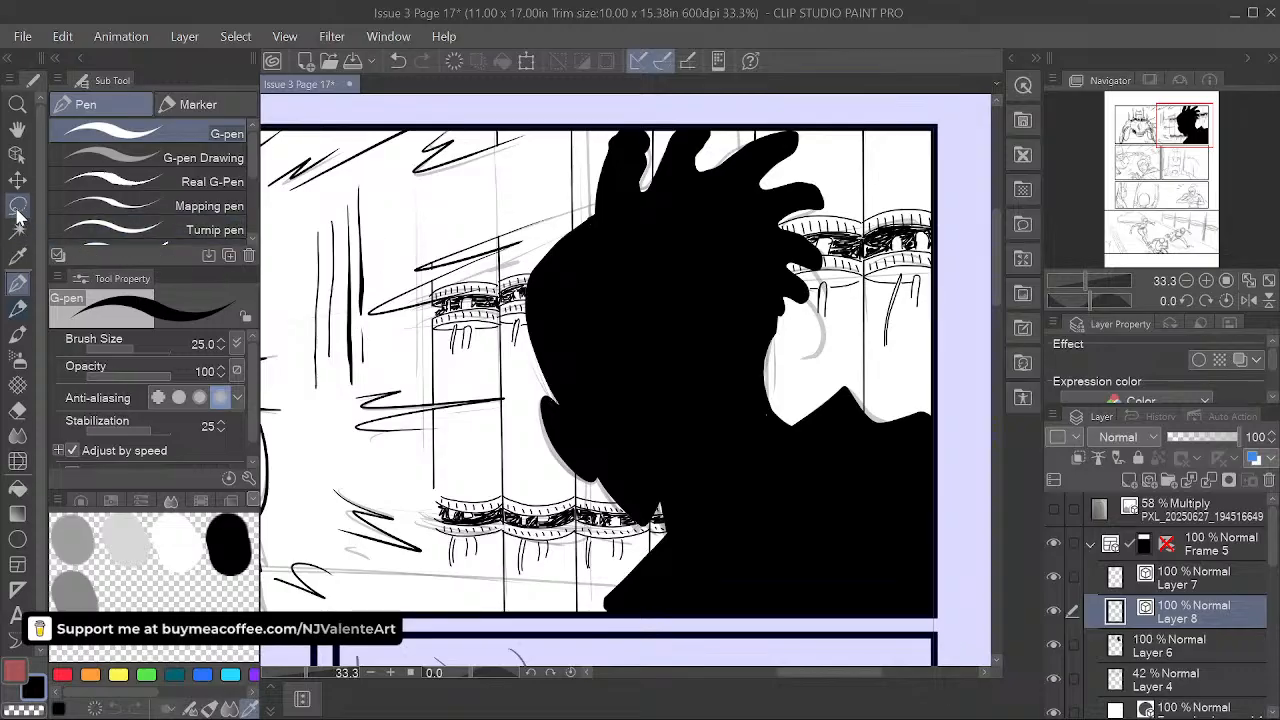
key(m)
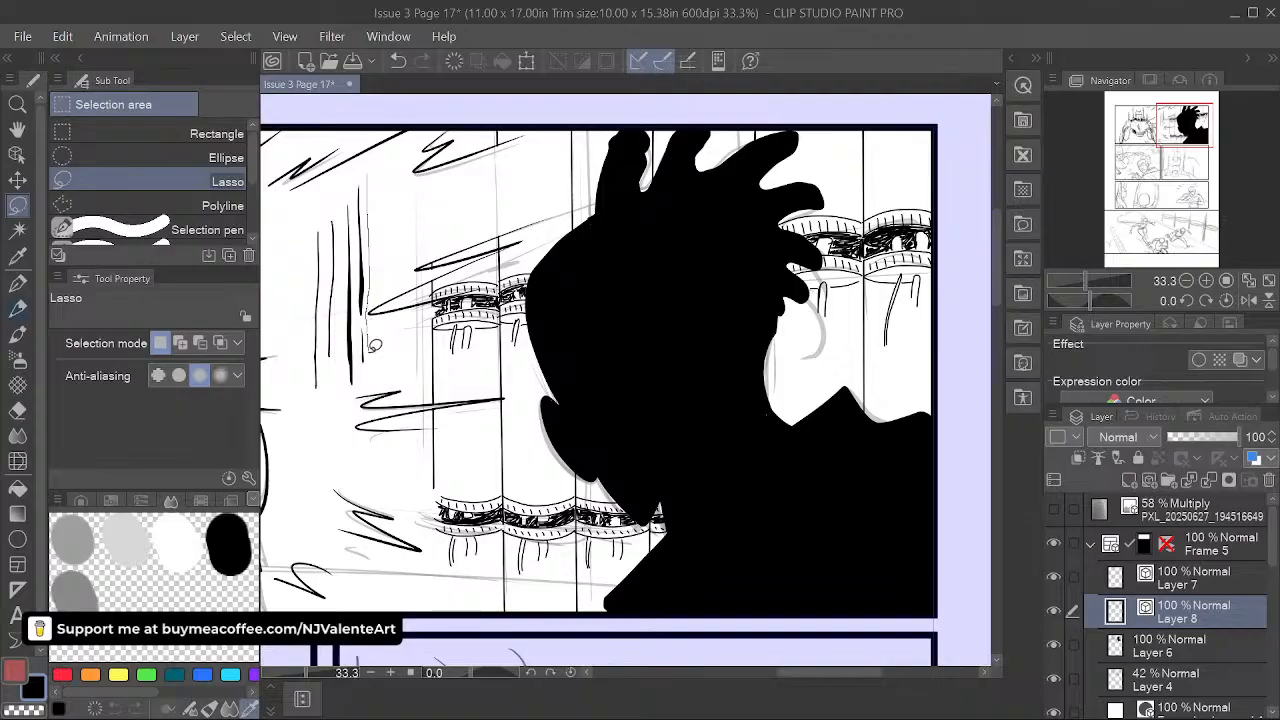
mouse_move(358, 381)
mouse_down()
mouse_move(302, 352)
mouse_move(362, 195)
mouse_move(364, 372)
mouse_up()
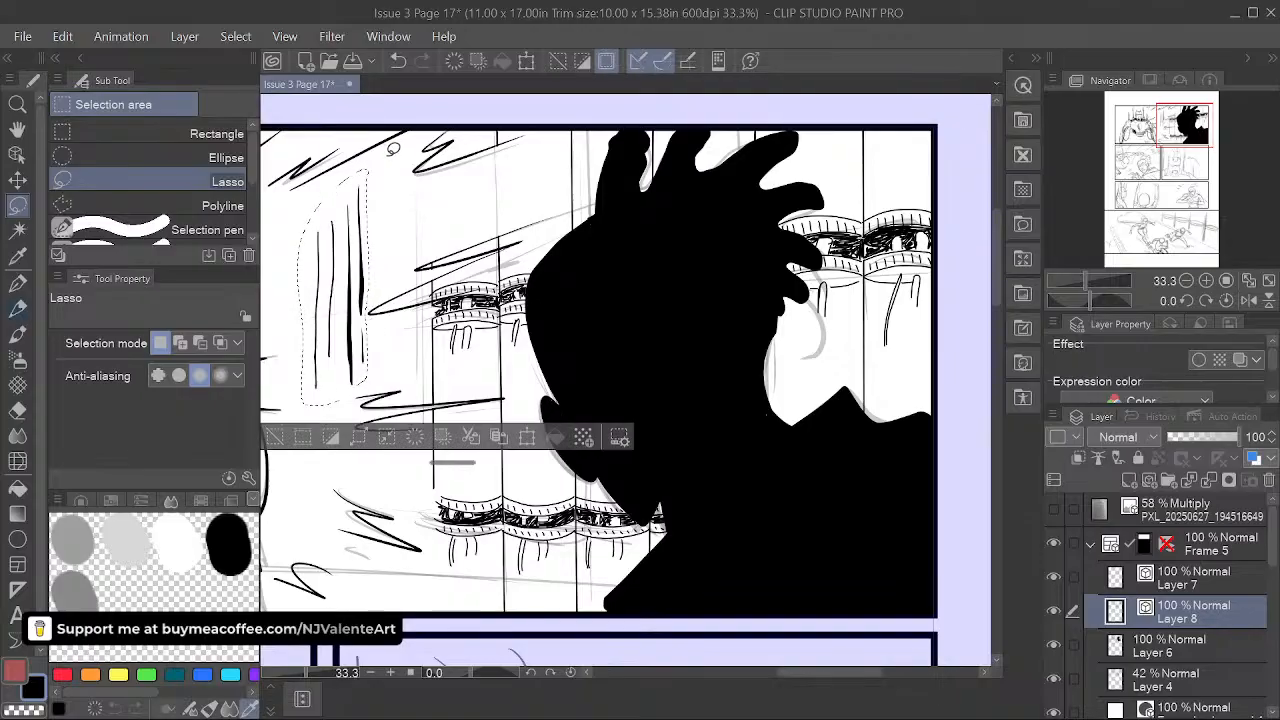
key(Delete)
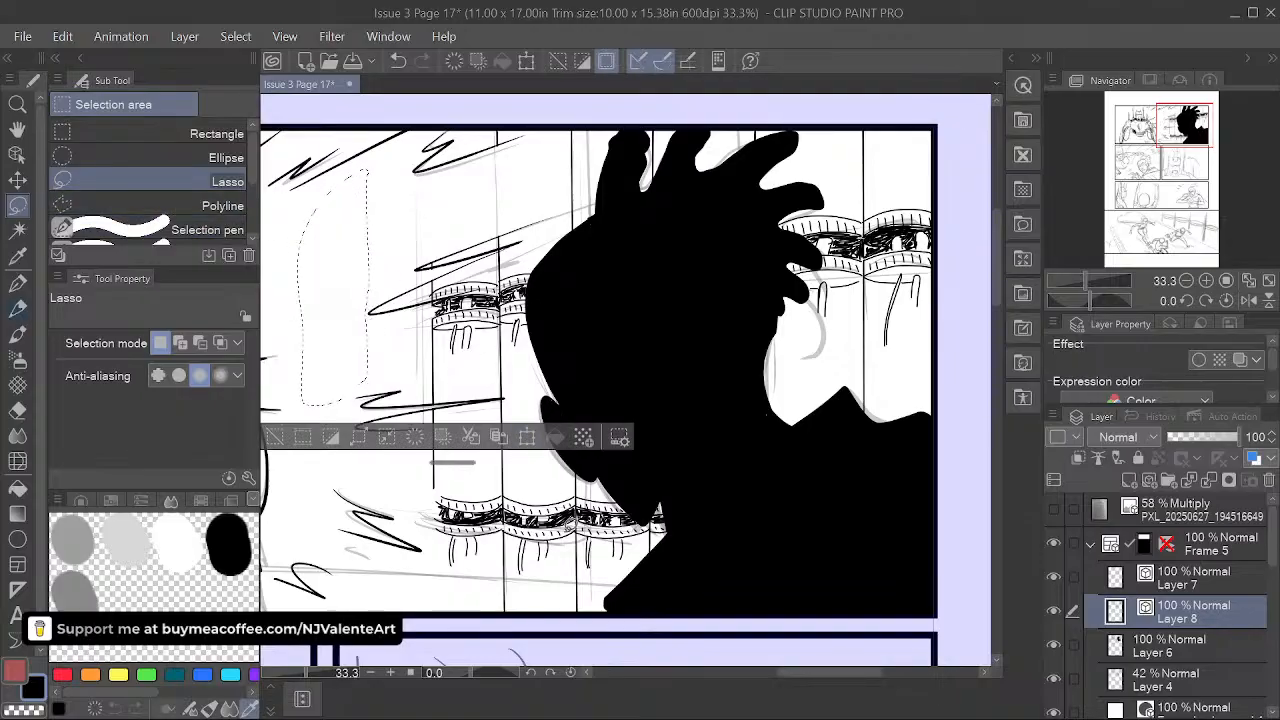
key(ctrl+d)
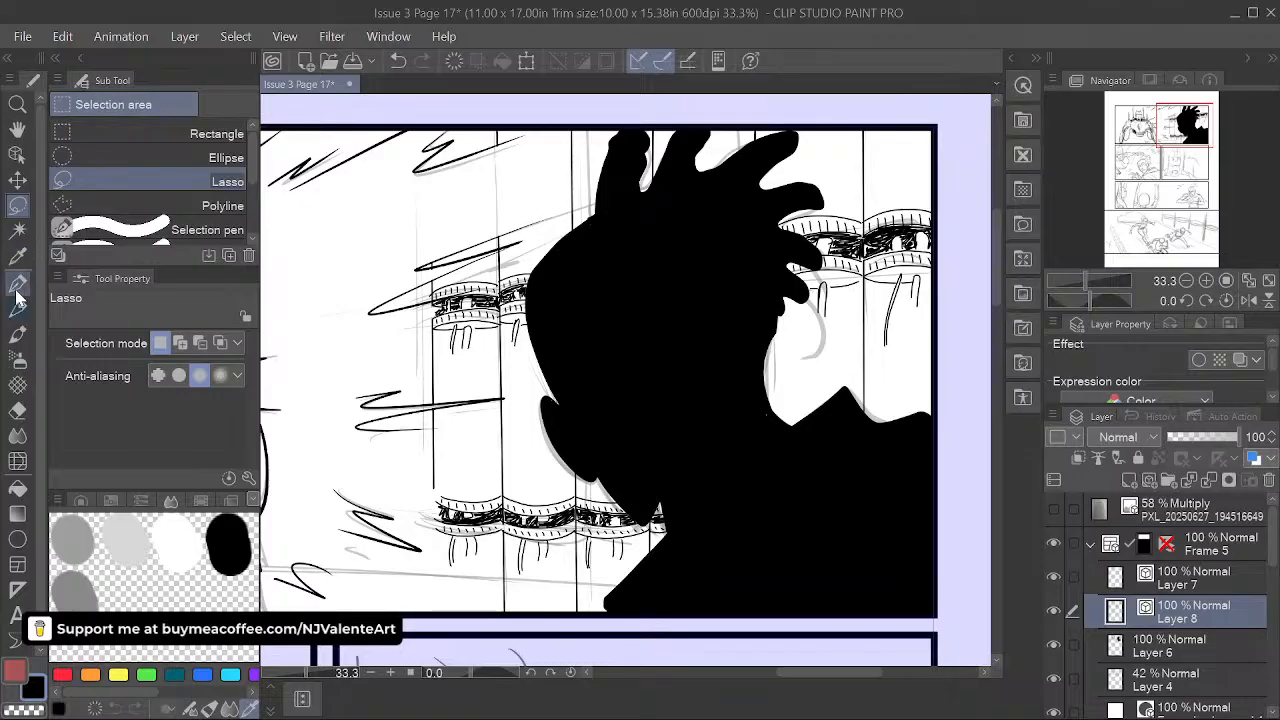
- Try two parallel diagonal G-pen strokes at brush size 25 in the blank area, then lasso and delete them
key(p)
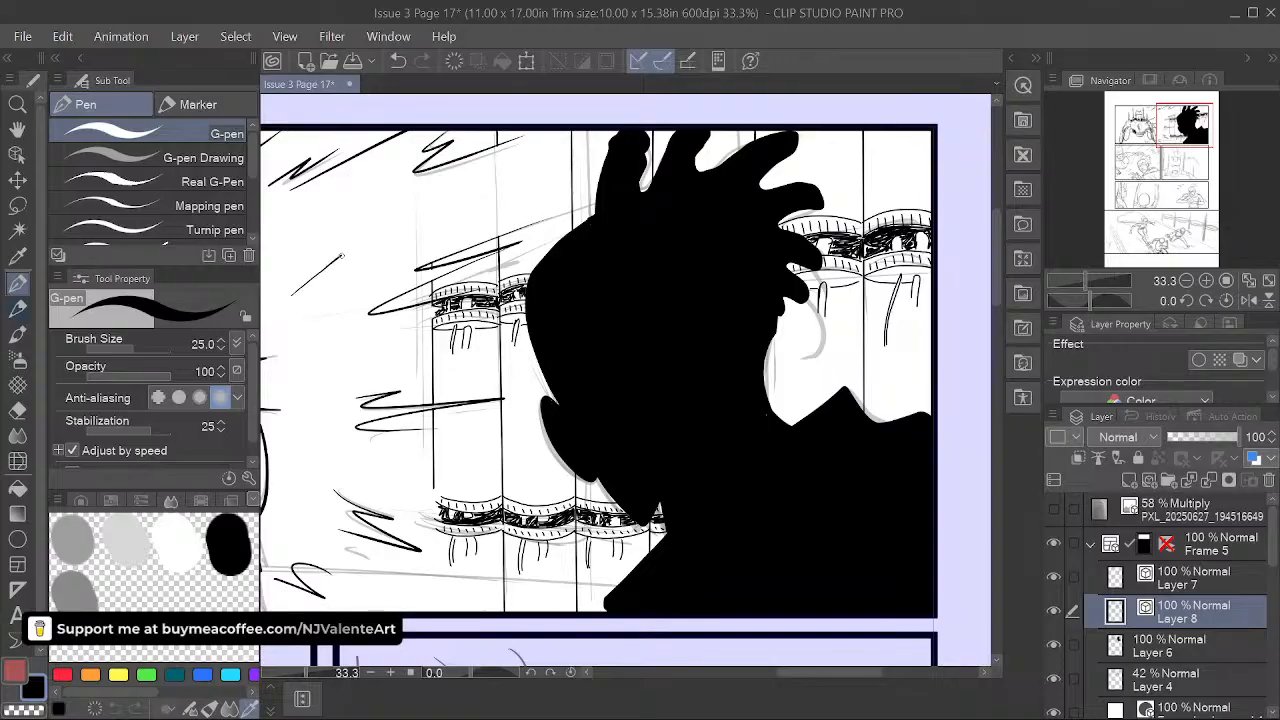
drag(291, 295, 367, 232)
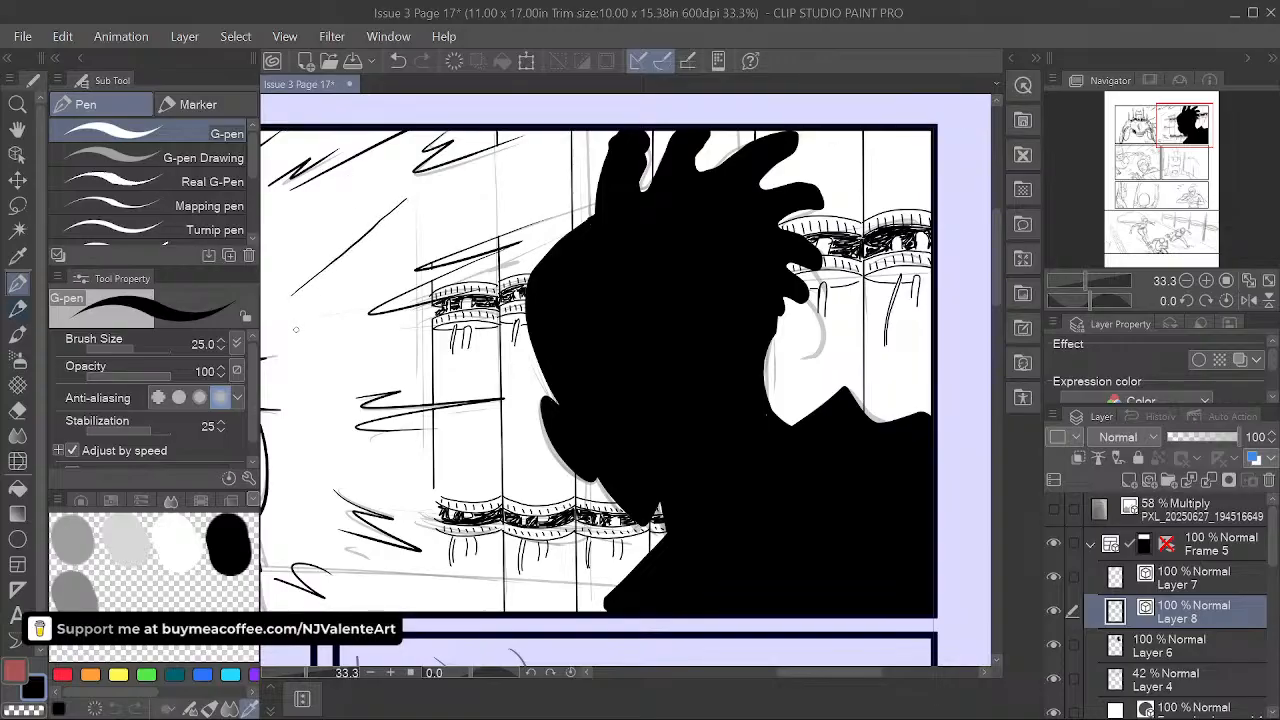
drag(298, 328, 396, 240)
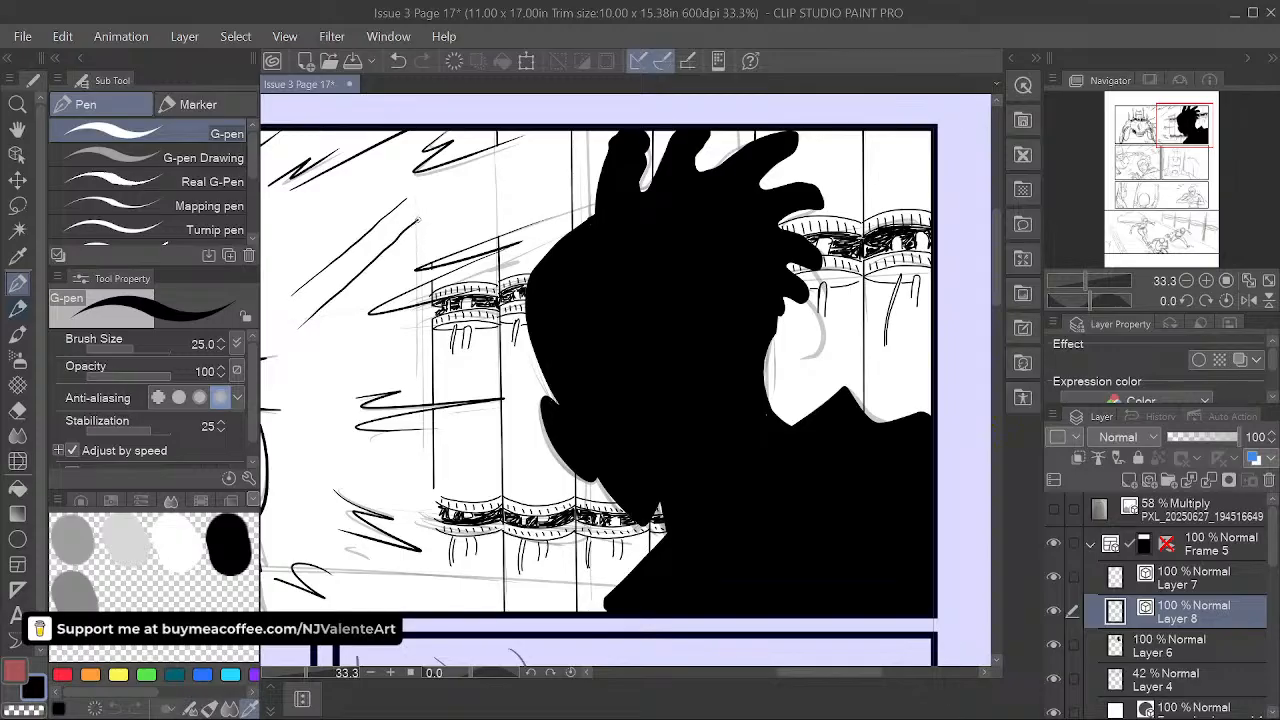
key(m)
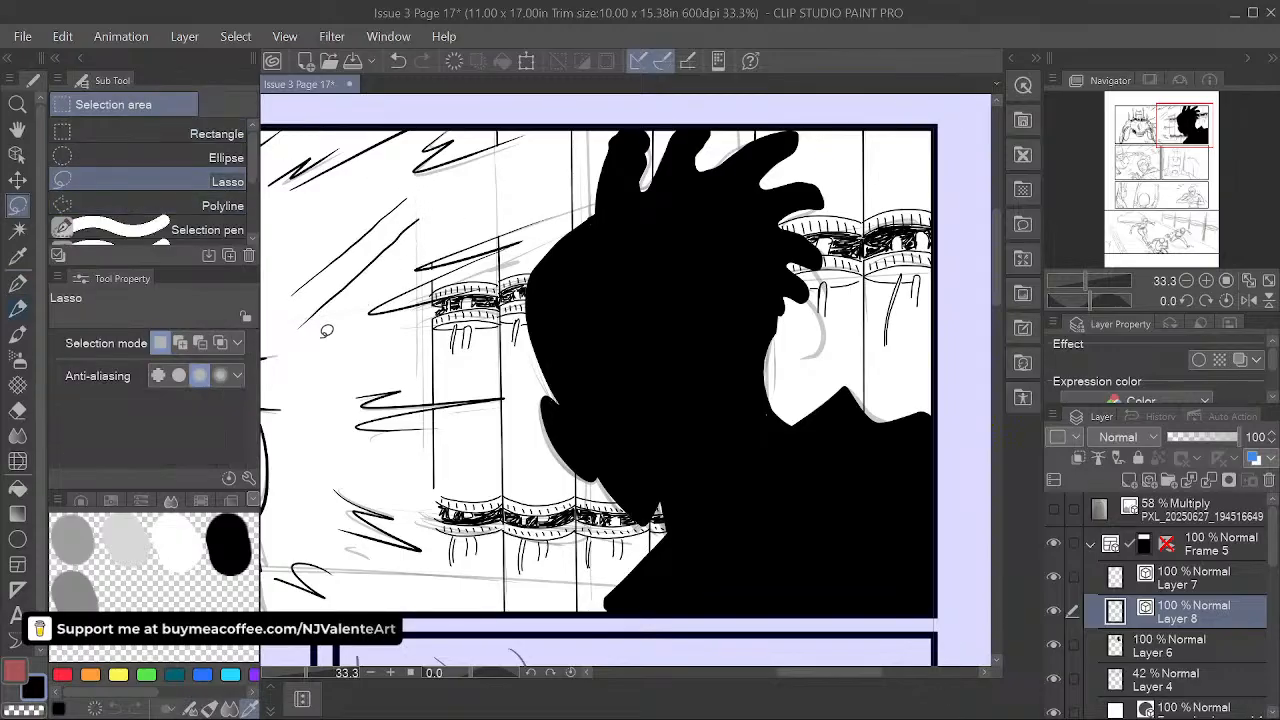
mouse_move(325, 335)
mouse_down()
mouse_move(400, 256)
mouse_move(360, 192)
mouse_move(323, 337)
mouse_up()
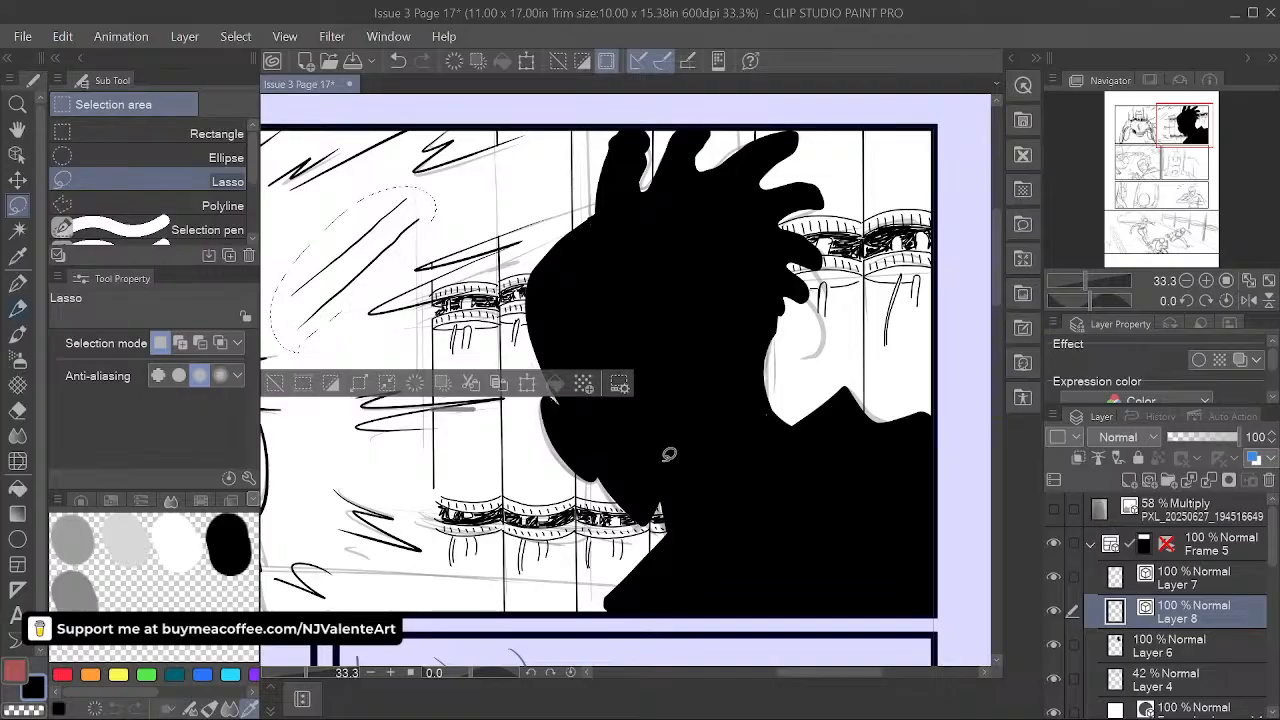
key(Delete)
key(ctrl+d)
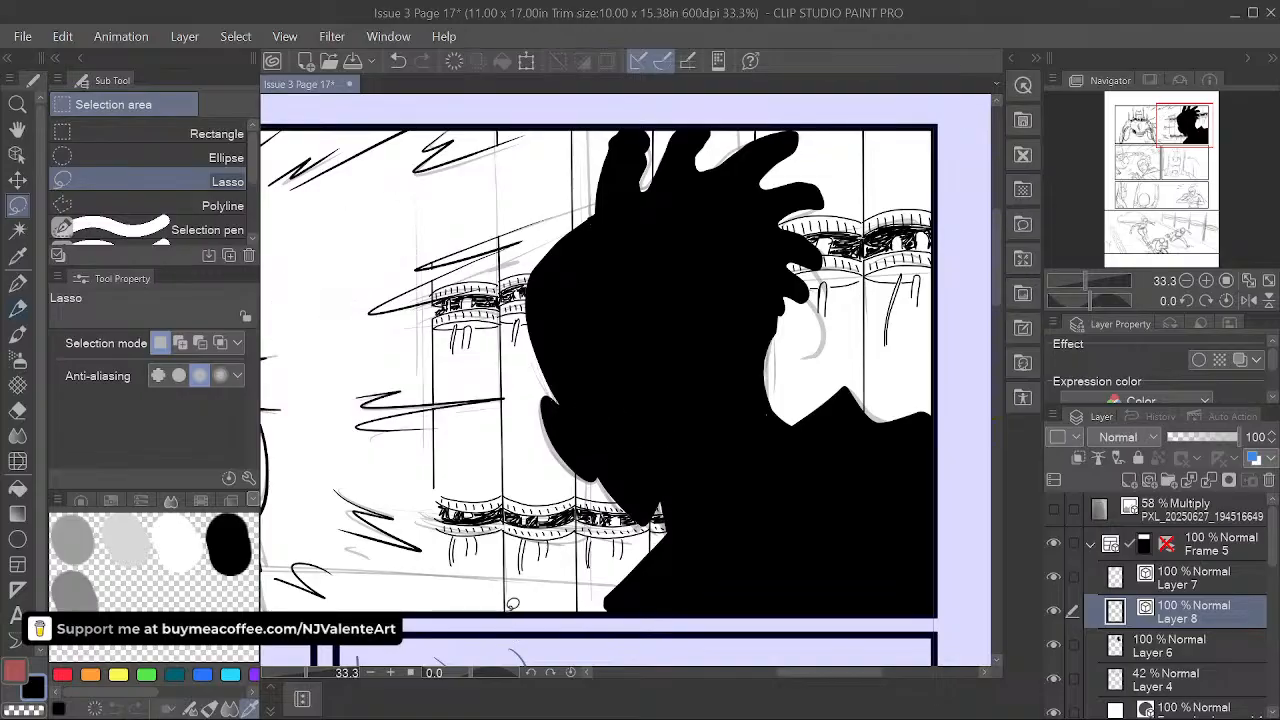
- Ink flame-like upswept hair below the band in the column beside the panel's right border, using the G-pen at size 25
key(p)
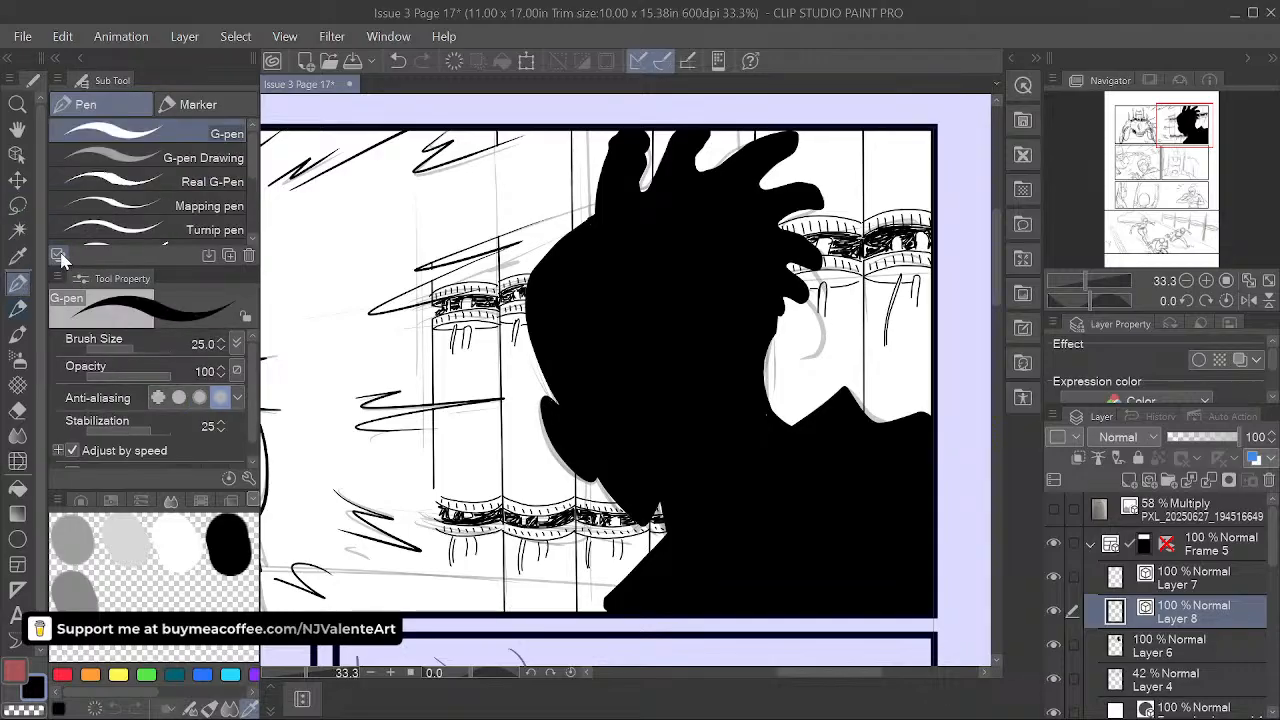
click(198, 104)
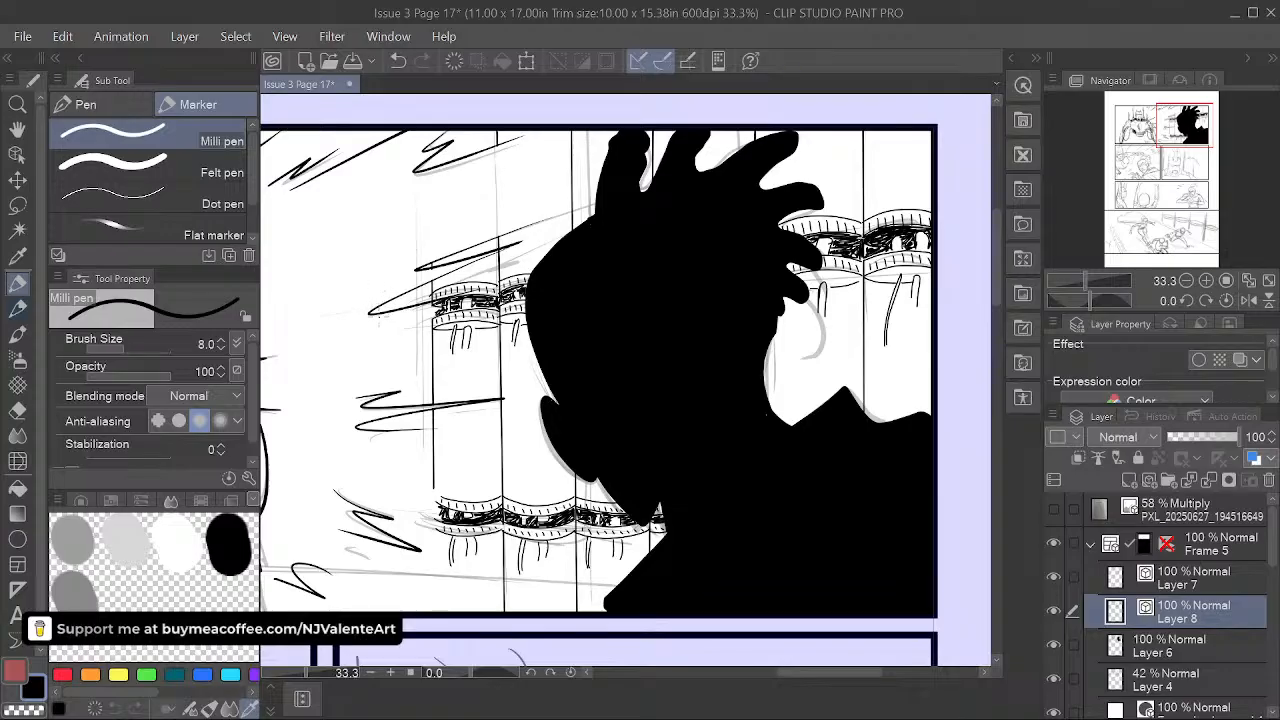
click(86, 104)
key(space)
drag(720, 479, 556, 505)
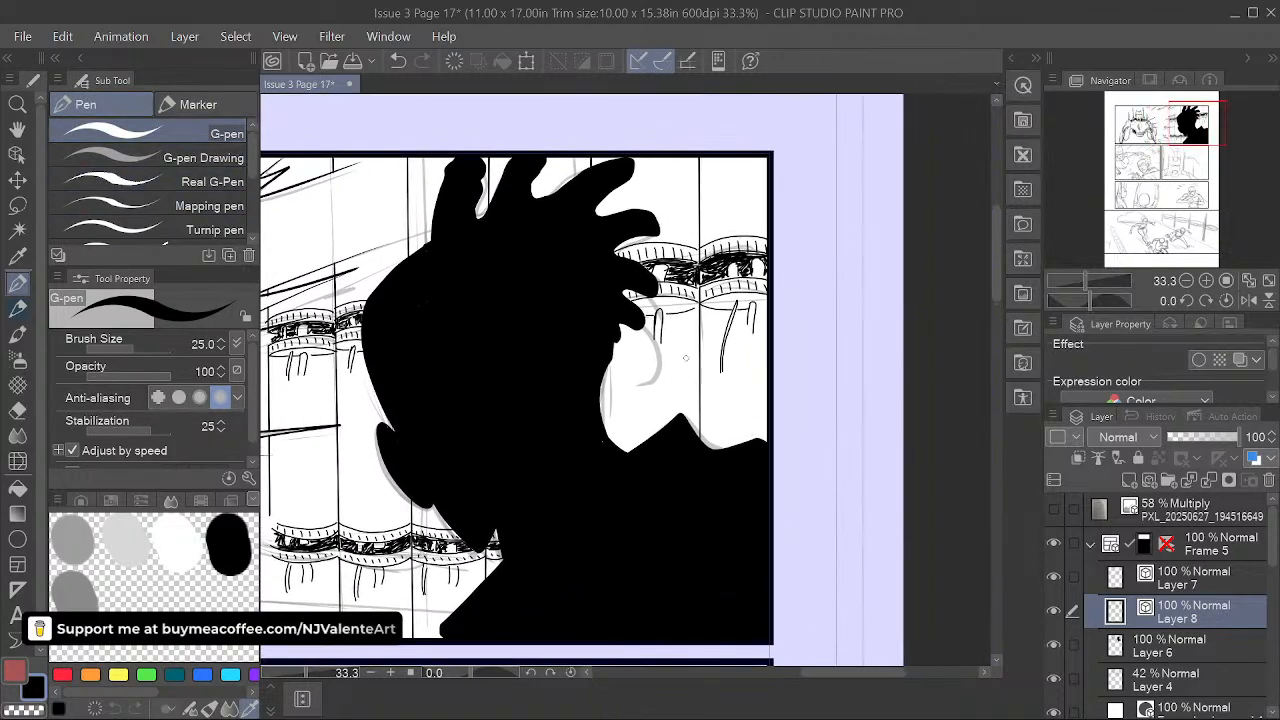
key(space)
drag(686, 357, 622, 324)
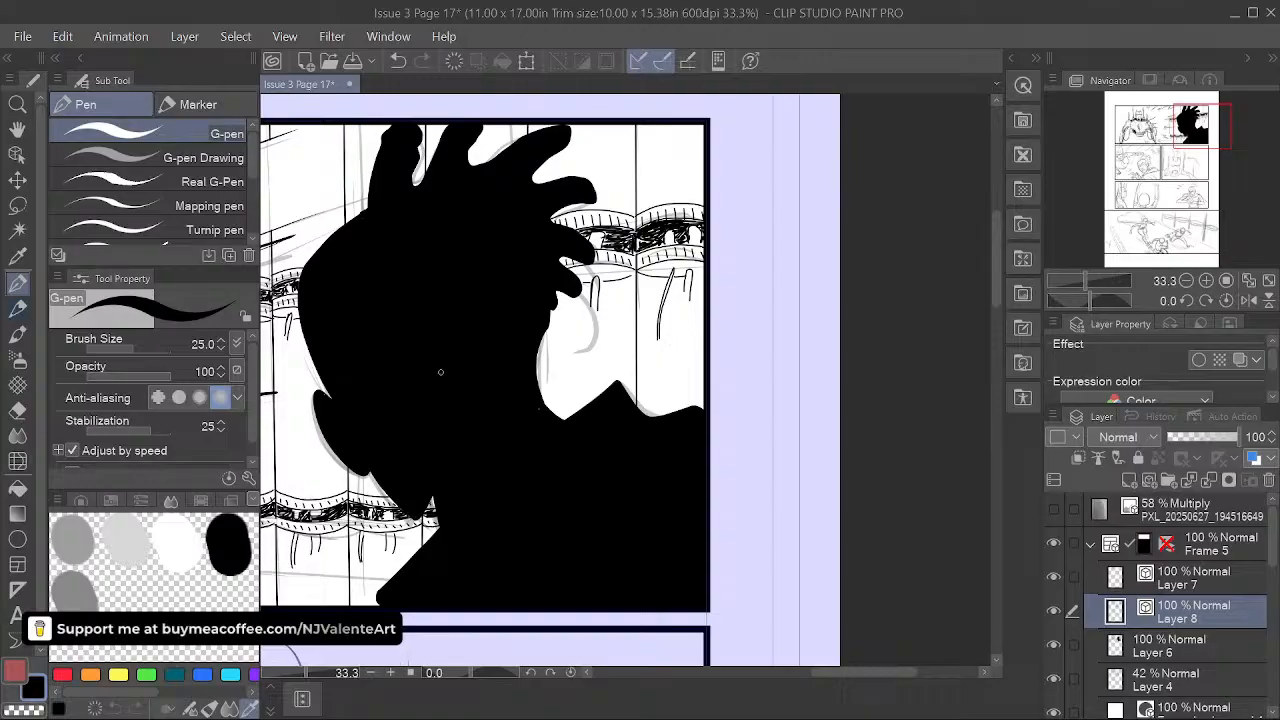
key(space)
drag(719, 407, 711, 435)
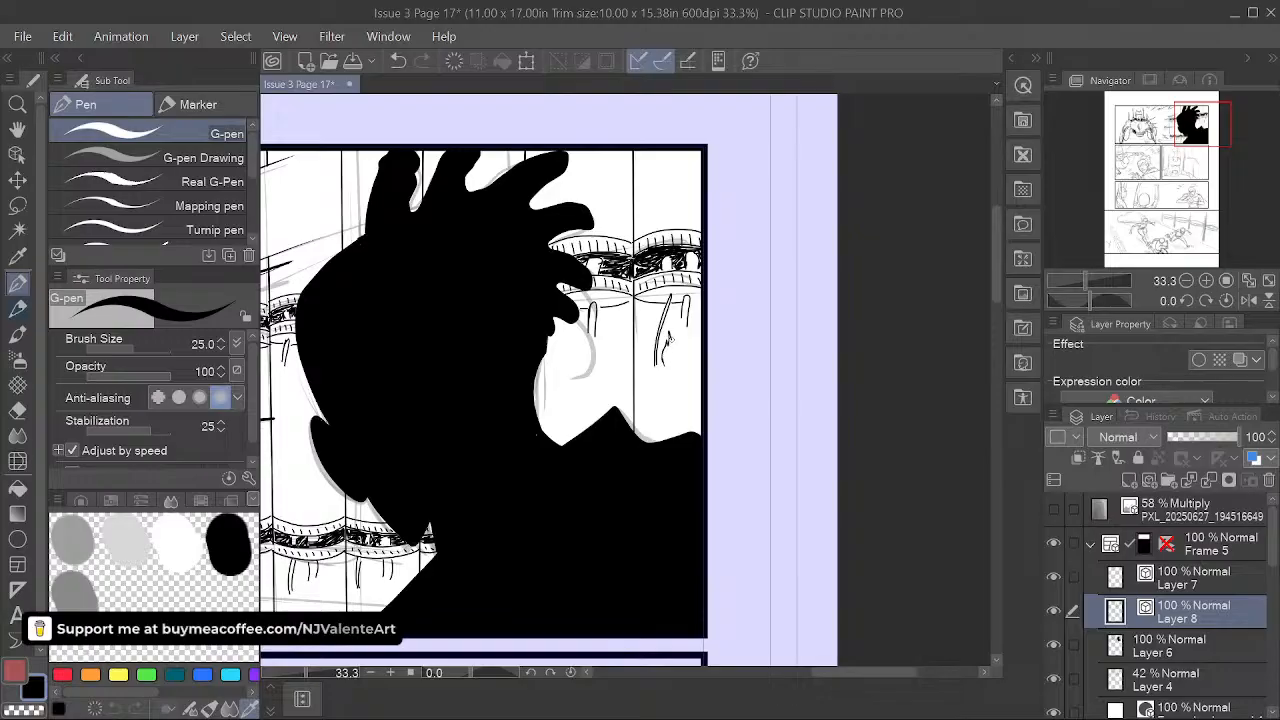
drag(680, 324, 668, 346)
drag(686, 318, 674, 336)
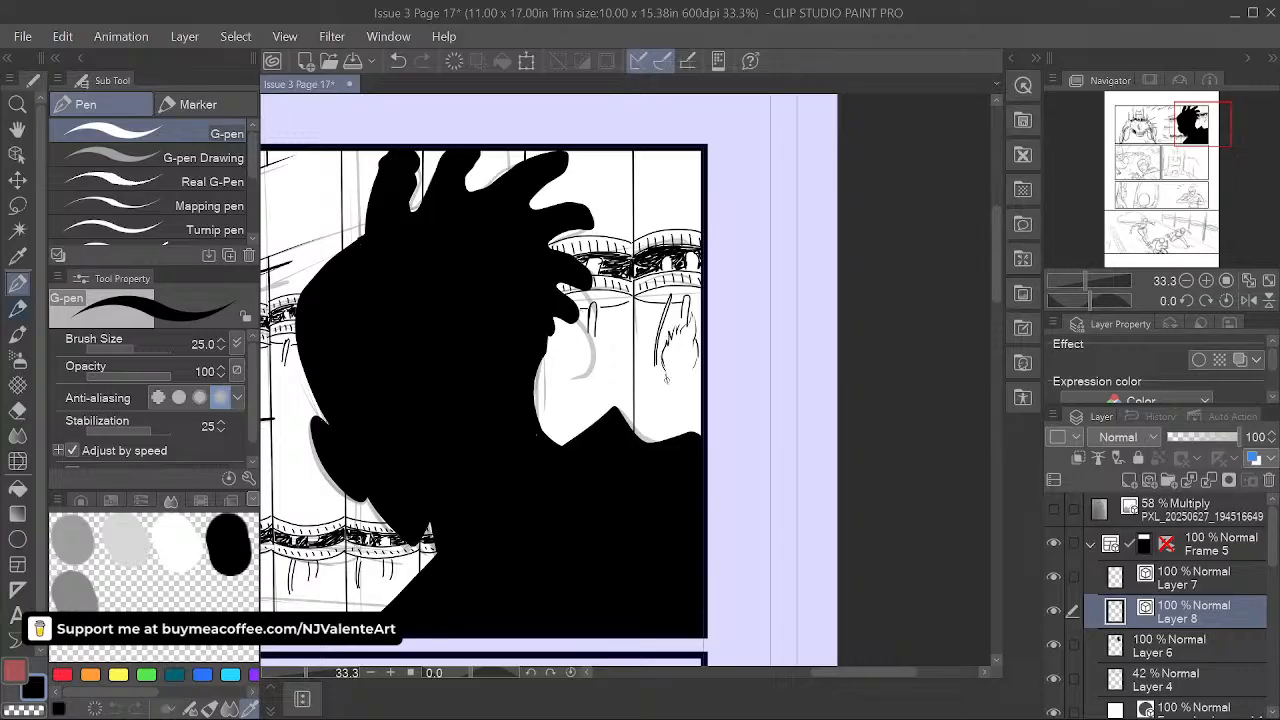
- Ink the figure's face and bare shoulders below the flame-like hair, with bubbles and a wavy streak beside it
drag(673, 393, 682, 395)
mouse_move(653, 409)
mouse_down()
mouse_move(651, 424)
mouse_move(697, 421)
mouse_move(653, 440)
mouse_up()
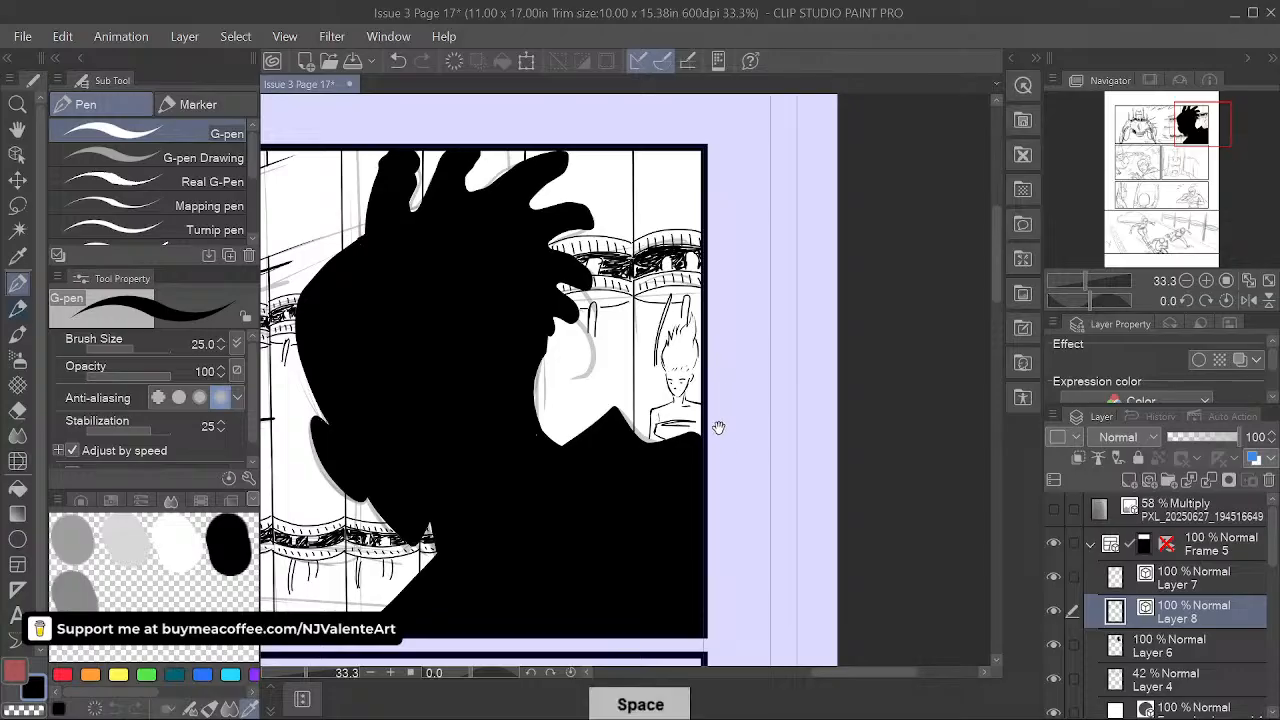
drag(731, 357, 727, 377)
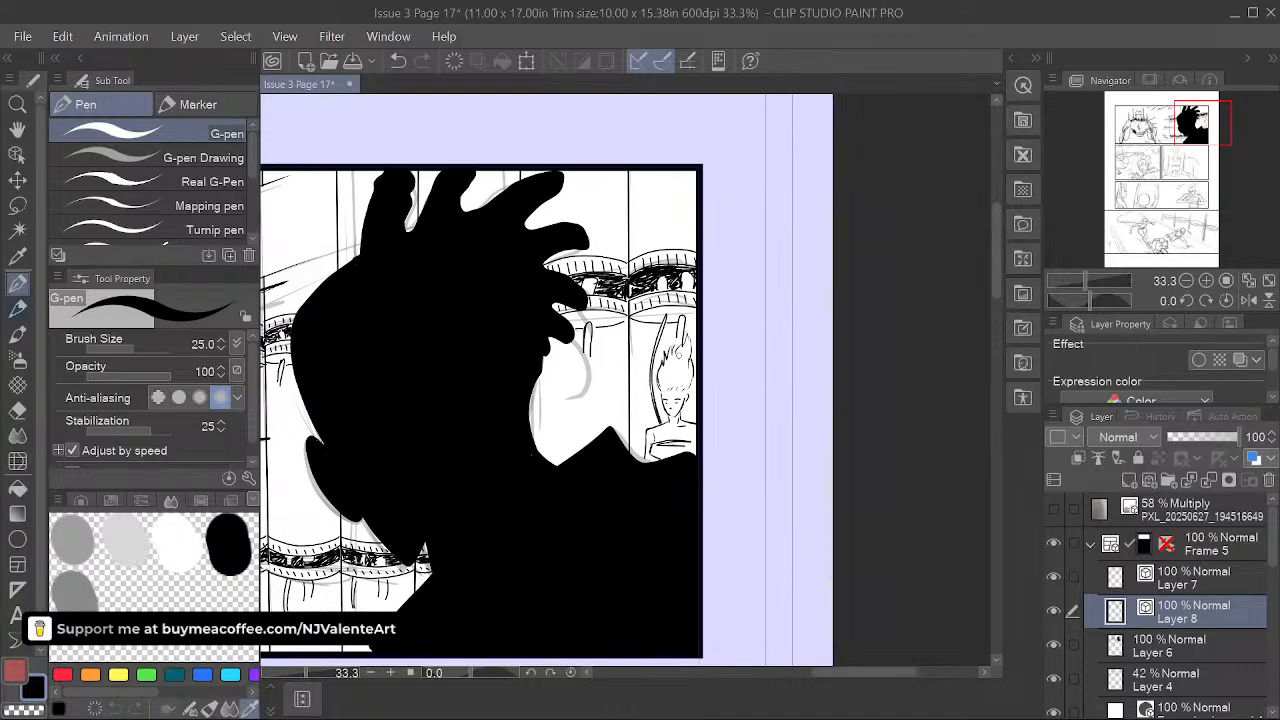
drag(659, 420, 668, 427)
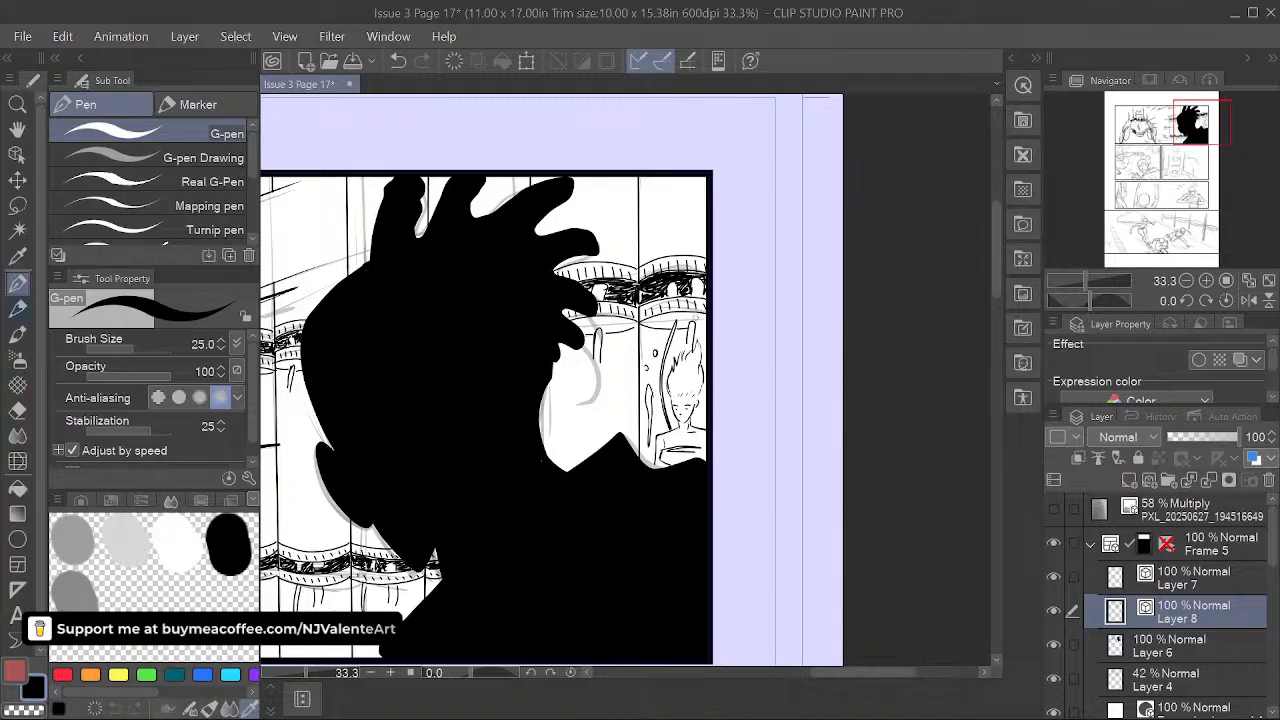
- Ink a second bare-shouldered figure with head and facial features in the neighbouring column, next to the silhouette's neck
drag(737, 476, 805, 475)
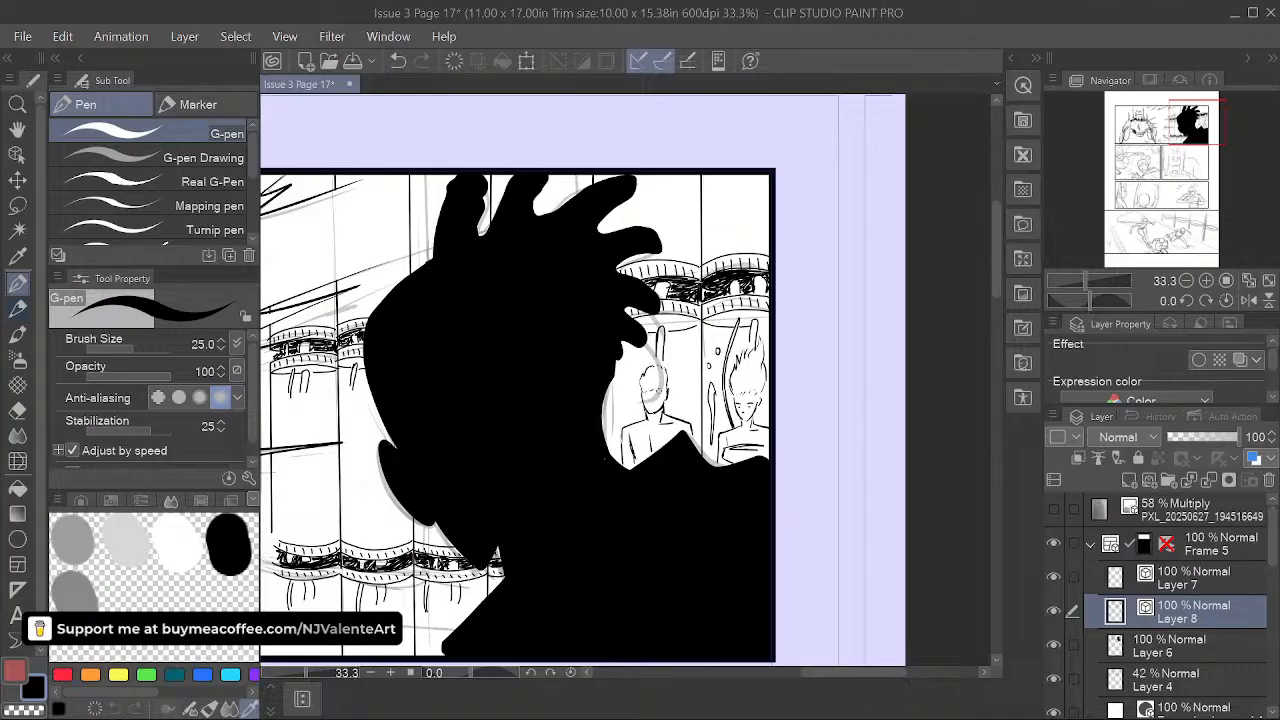
key(space)
drag(693, 390, 672, 420)
key(e)
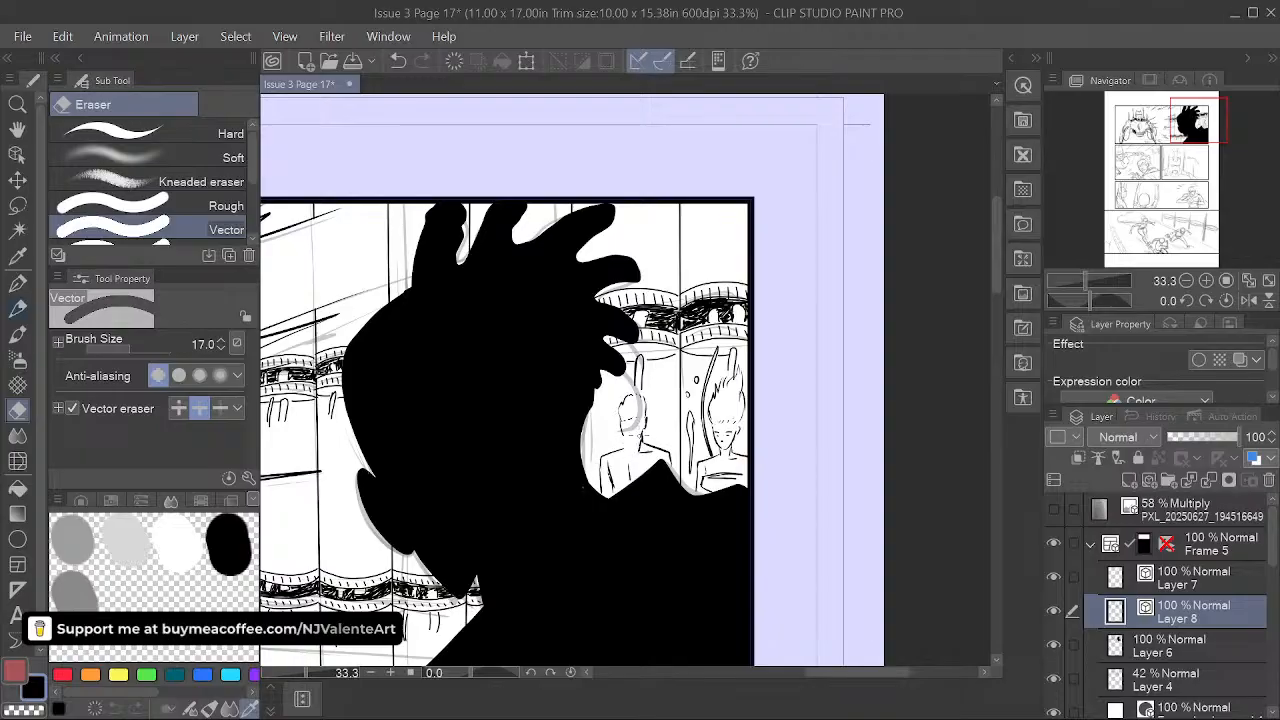
key(p)
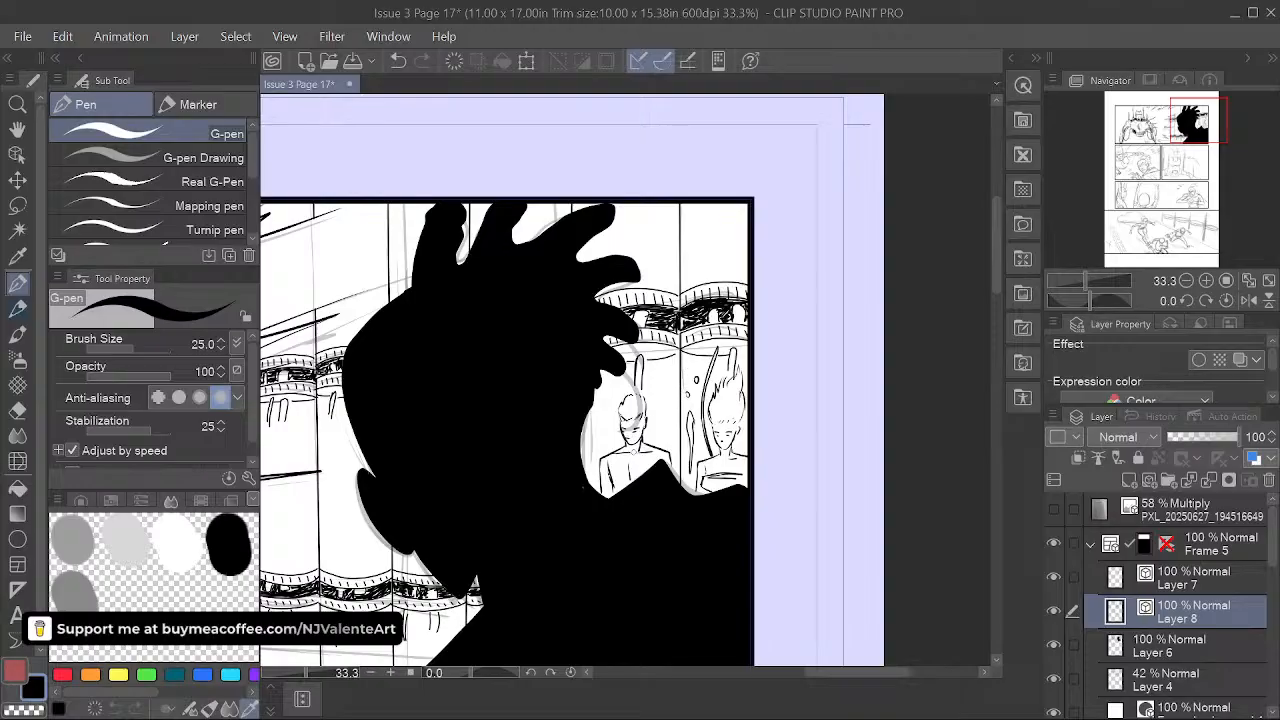
- Ink wavy streaks and small bubbles around the second figure inside its column
key(space)
drag(712, 388, 744, 390)
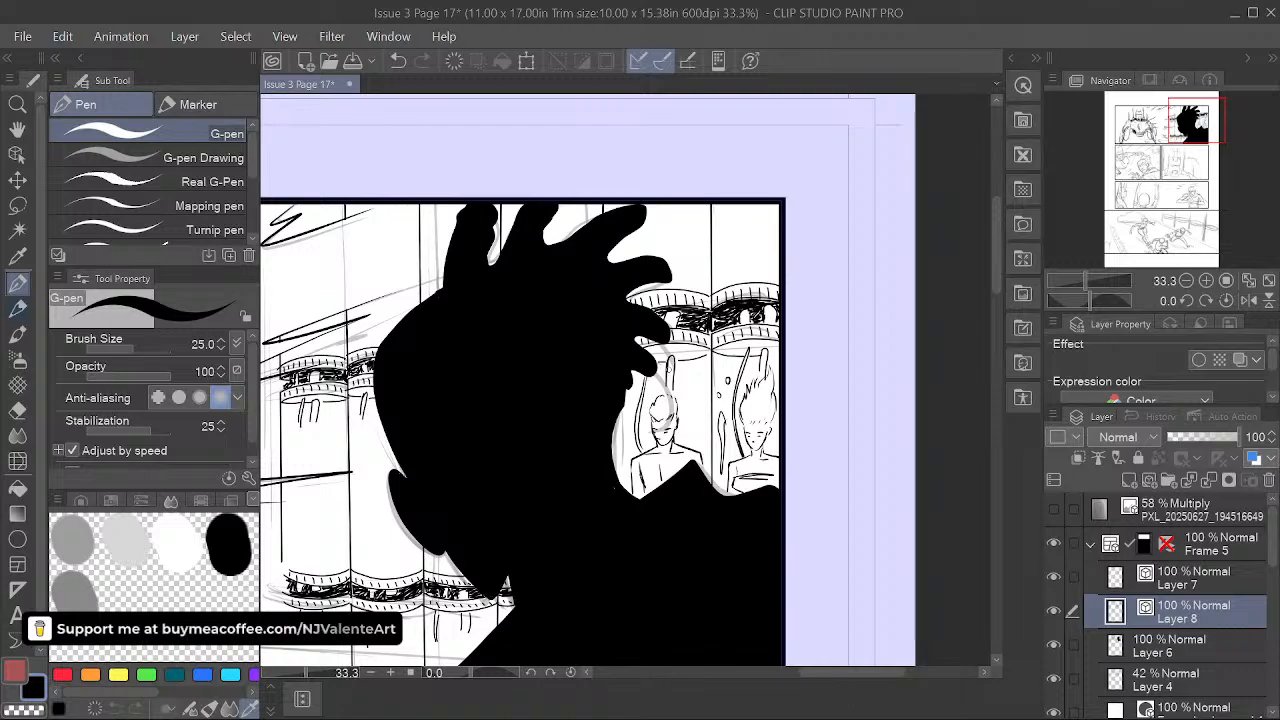
key(space)
drag(749, 492, 777, 486)
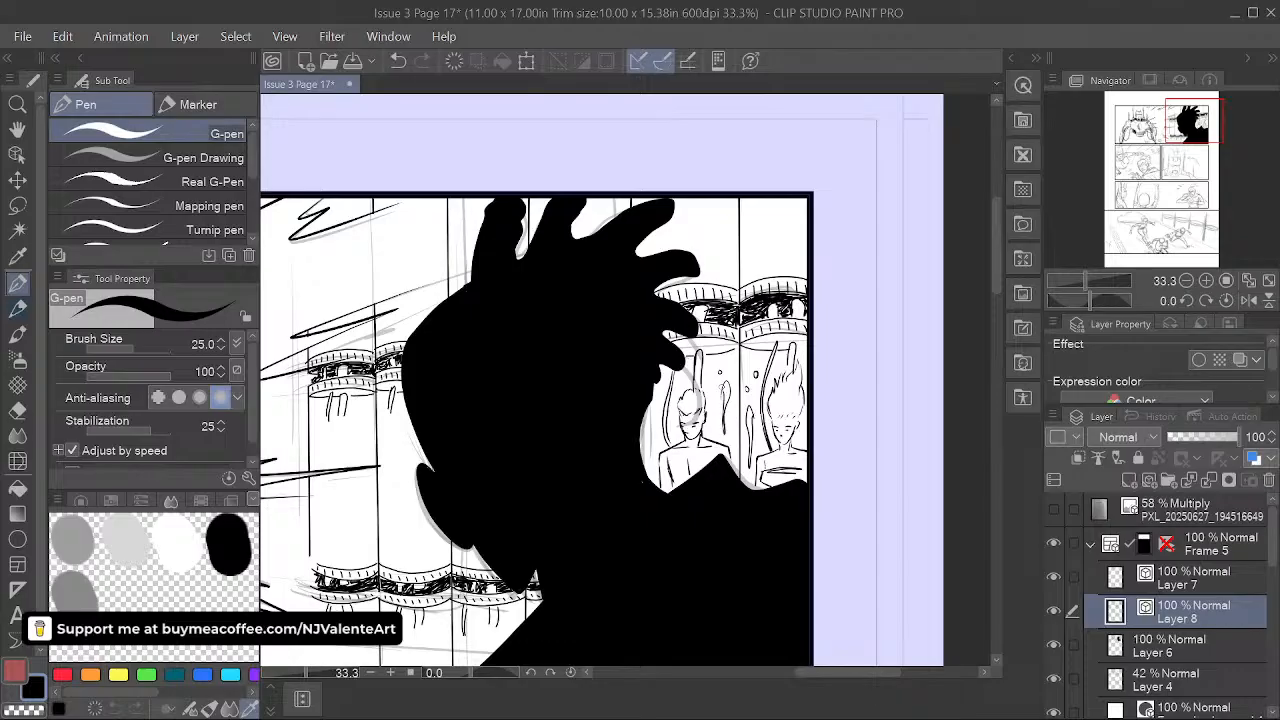
drag(655, 438, 686, 462)
key(space)
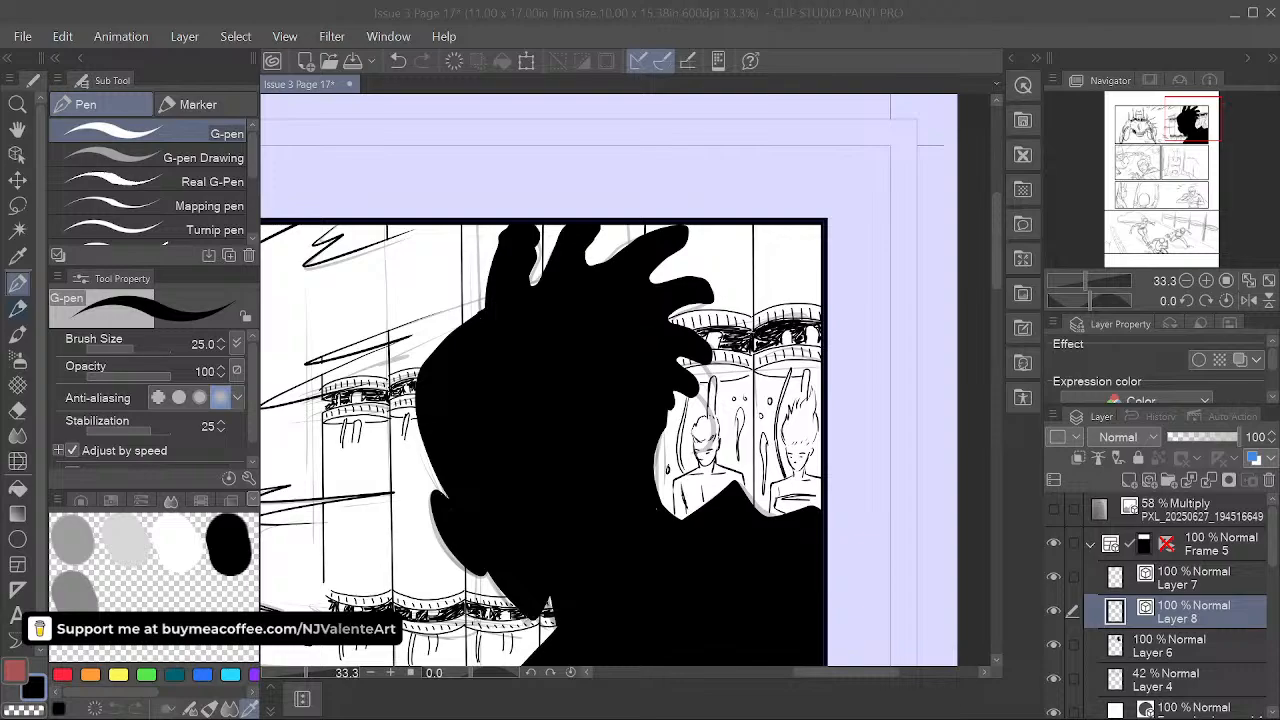
click(753, 24)
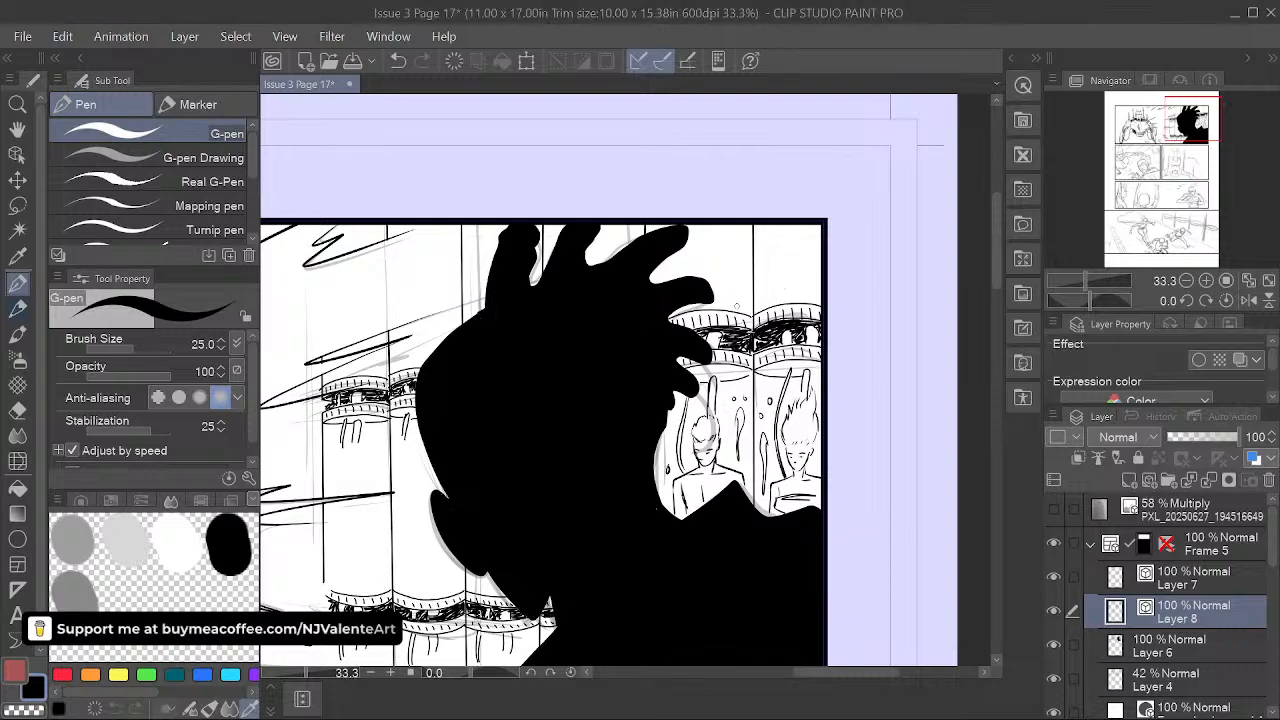
- Ink long wavy streaks in the column sections above the upper band, between the hair tufts and the right border
key(space)
mouse_move(810, 318)
mouse_down()
mouse_move(734, 284)
mouse_move(740, 320)
mouse_move(742, 267)
mouse_move(744, 327)
mouse_move(759, 264)
mouse_move(765, 330)
mouse_up()
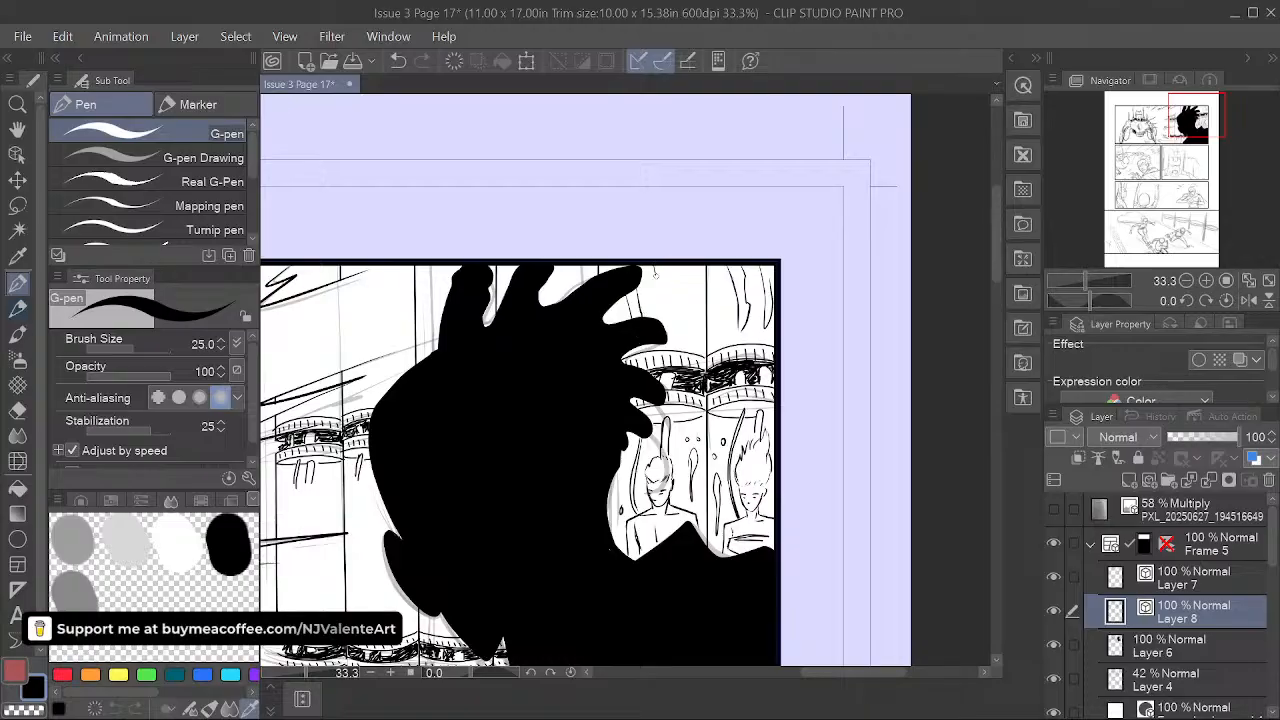
drag(656, 284, 674, 336)
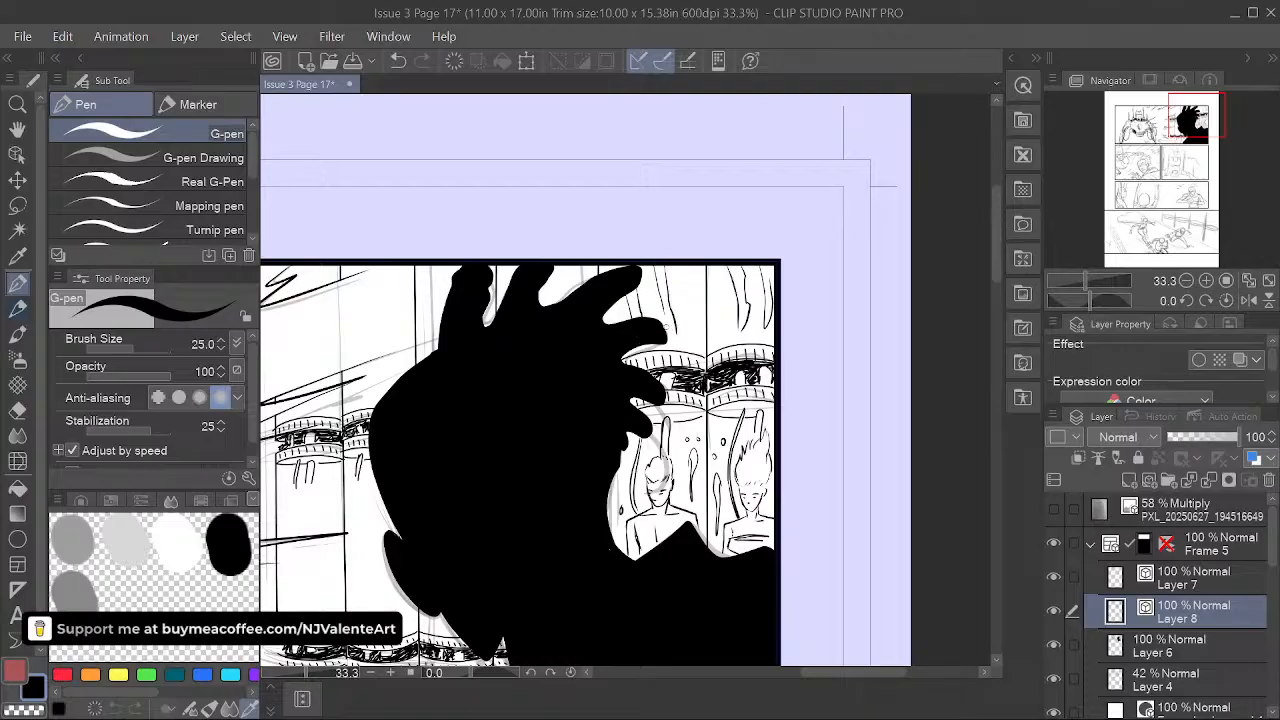
- Ink small streaks and drips between the hair tufts and above the upper band in front of the silhouette's face
key(space)
mouse_move(696, 470)
mouse_down()
mouse_move(763, 387)
mouse_move(812, 416)
mouse_up()
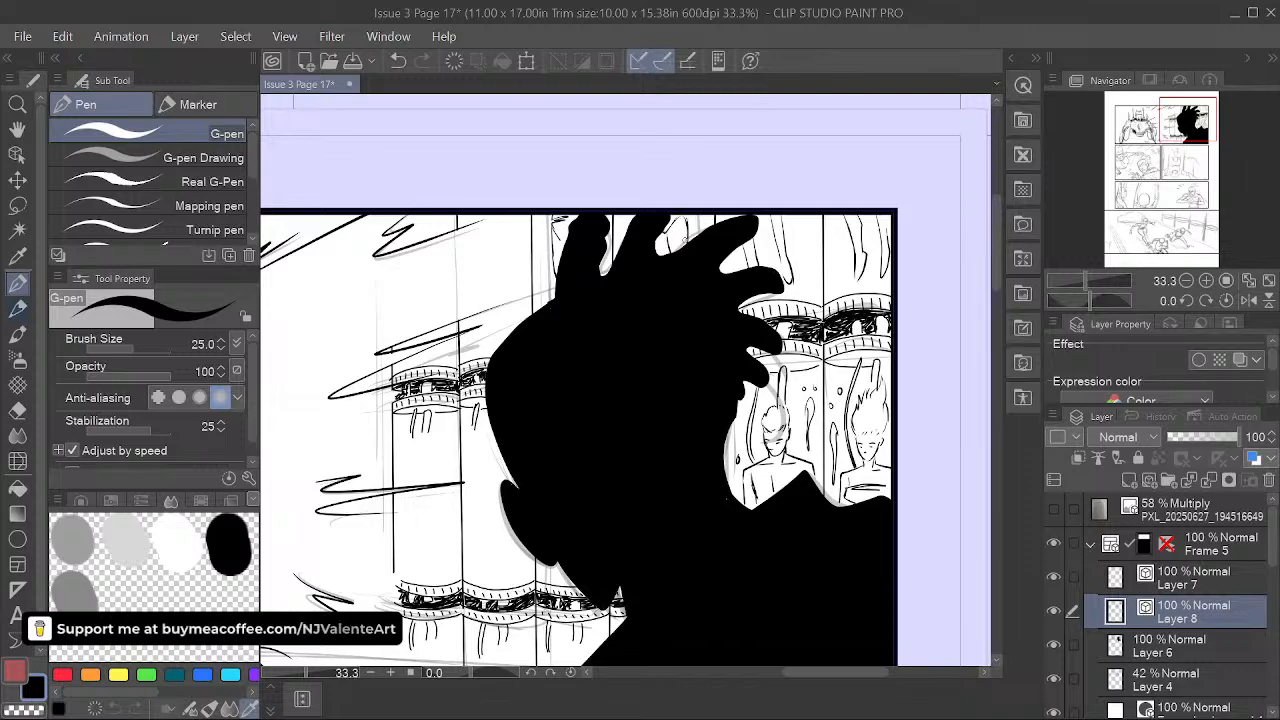
key(space)
drag(545, 202, 573, 162)
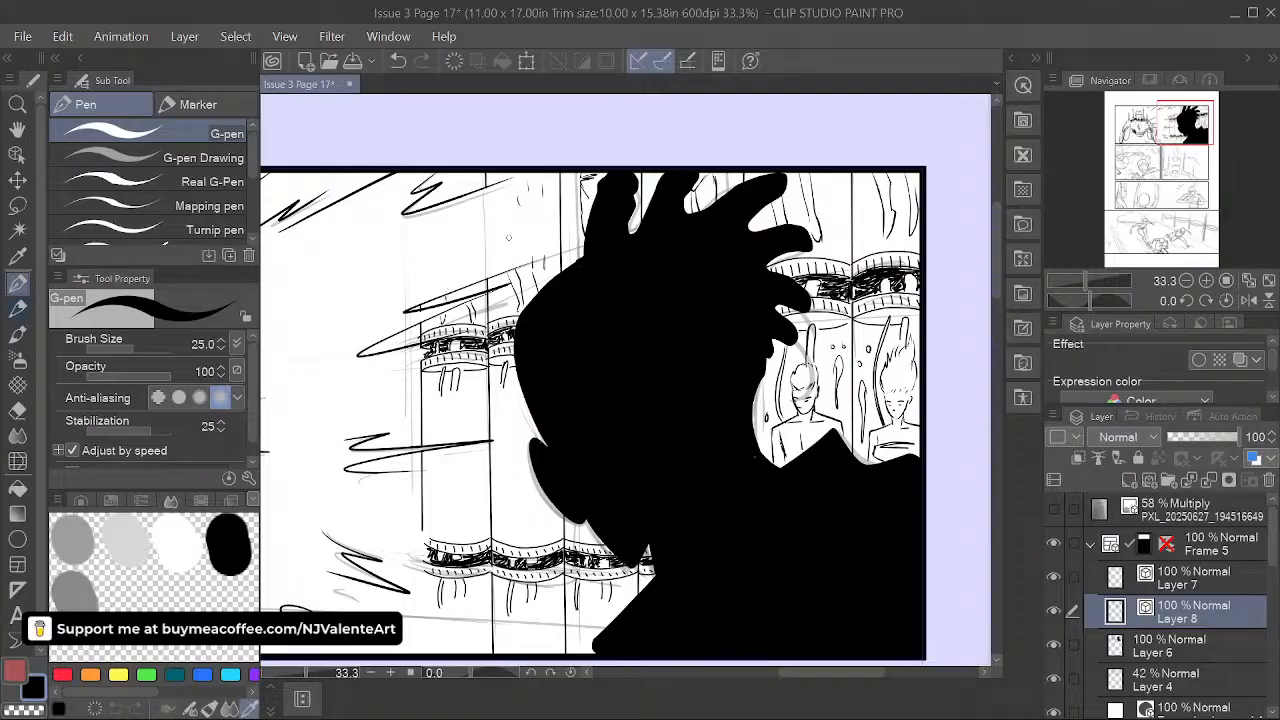
- Ink two flame-haired heads below the lower column band in front of the silhouette, with a wavy streak between them
drag(568, 328, 587, 193)
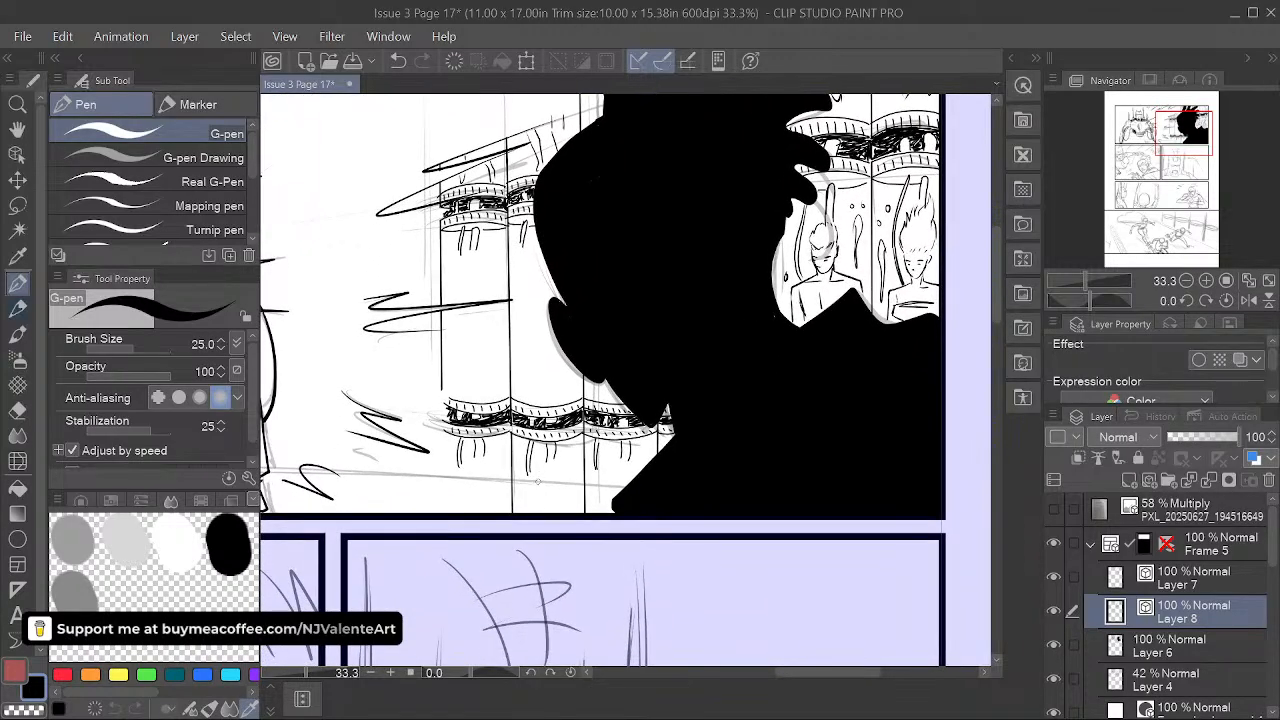
drag(543, 468, 555, 510)
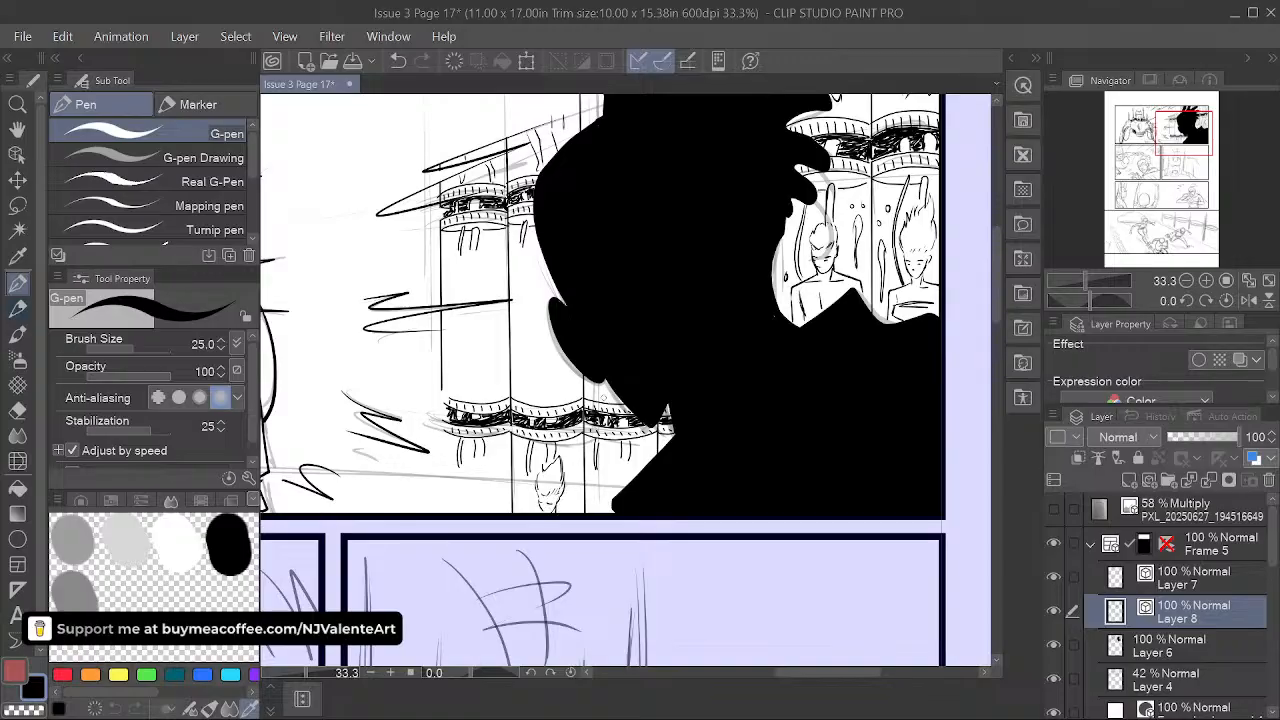
drag(460, 491, 464, 470)
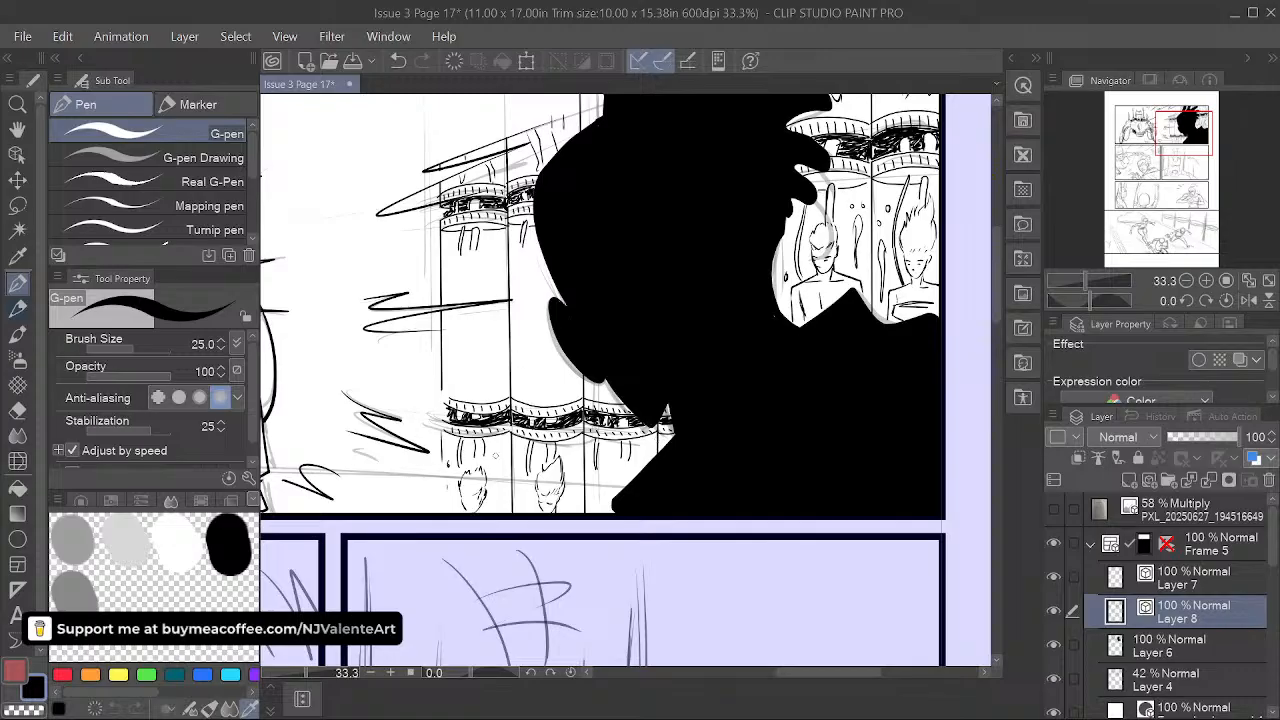
key(space)
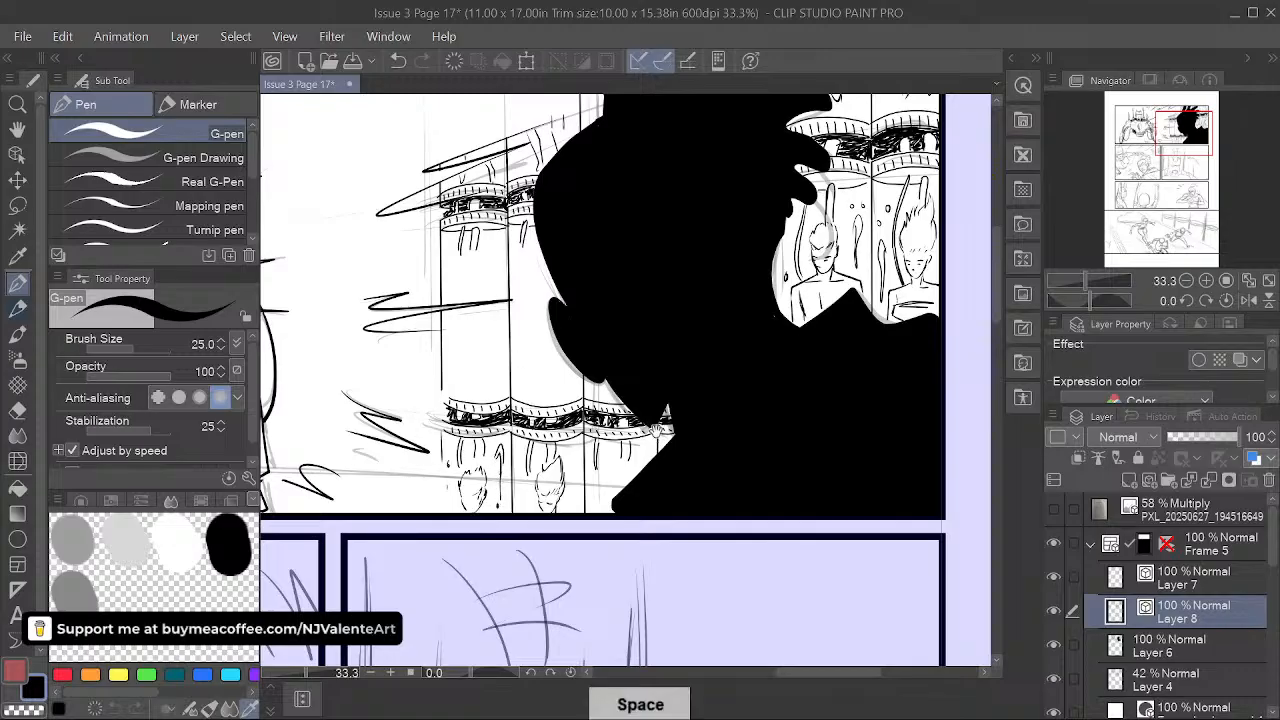
- Ink a third flame-haired head and more wavy streaks in the column sections below the lower band
drag(719, 555, 714, 509)
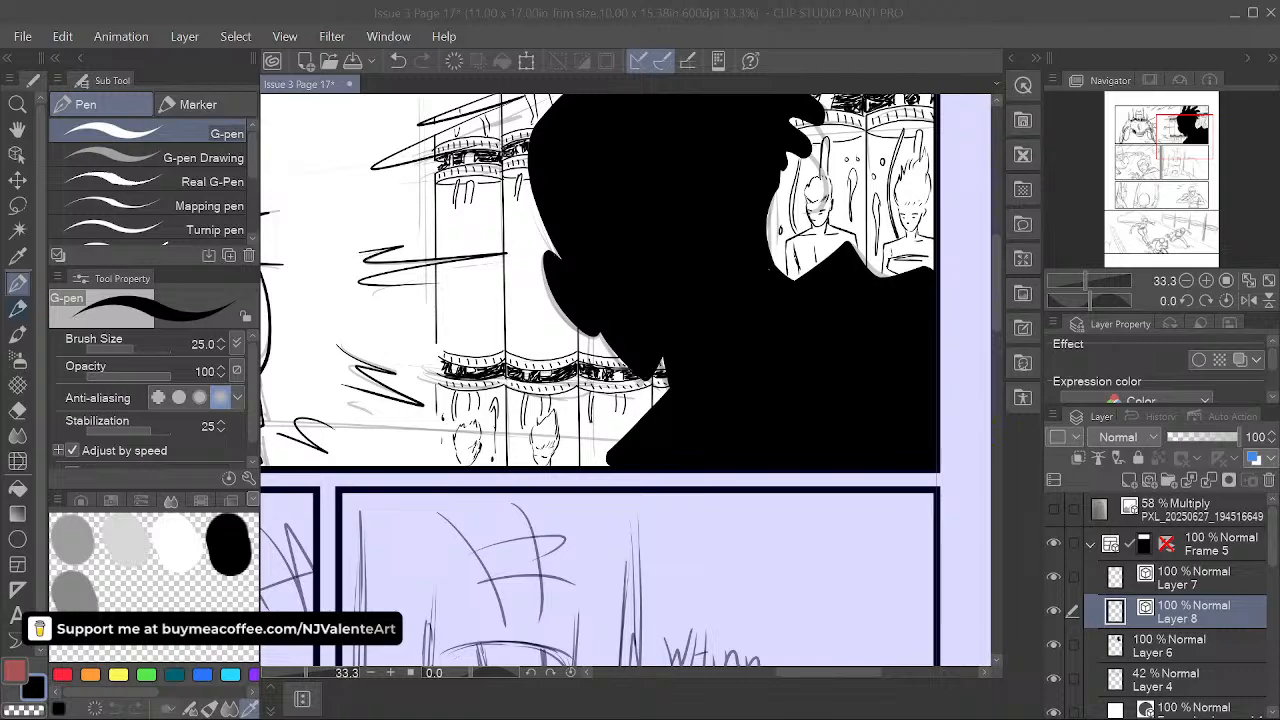
click(443, 14)
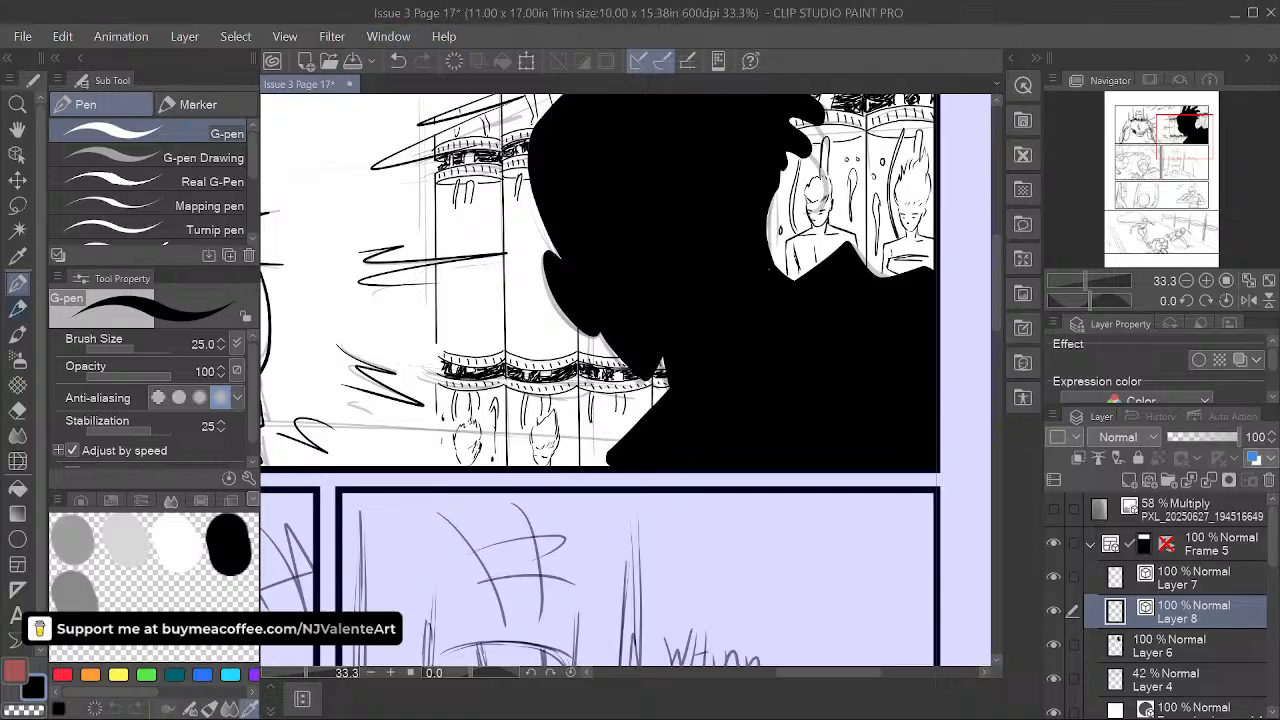
key(ctrl+z)
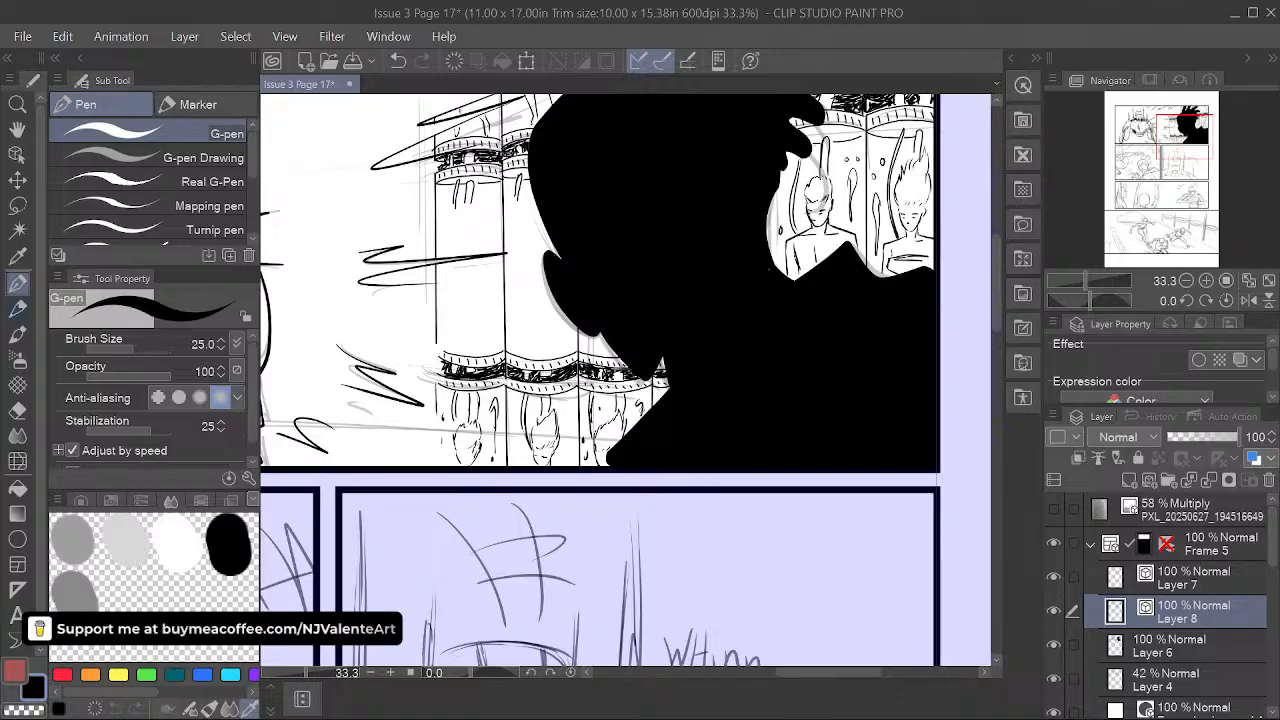
- Ink a standing figure in the column section between the two bands, just behind the silhouette's head
drag(732, 358, 704, 510)
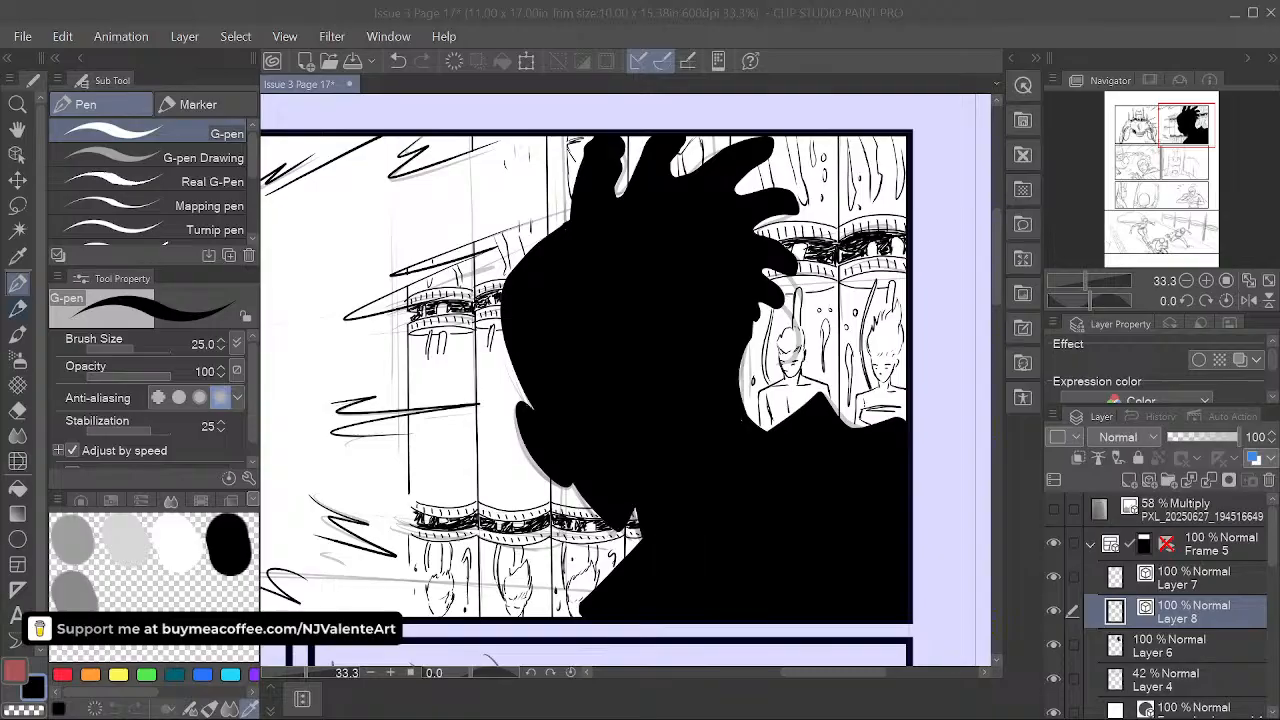
click(603, 27)
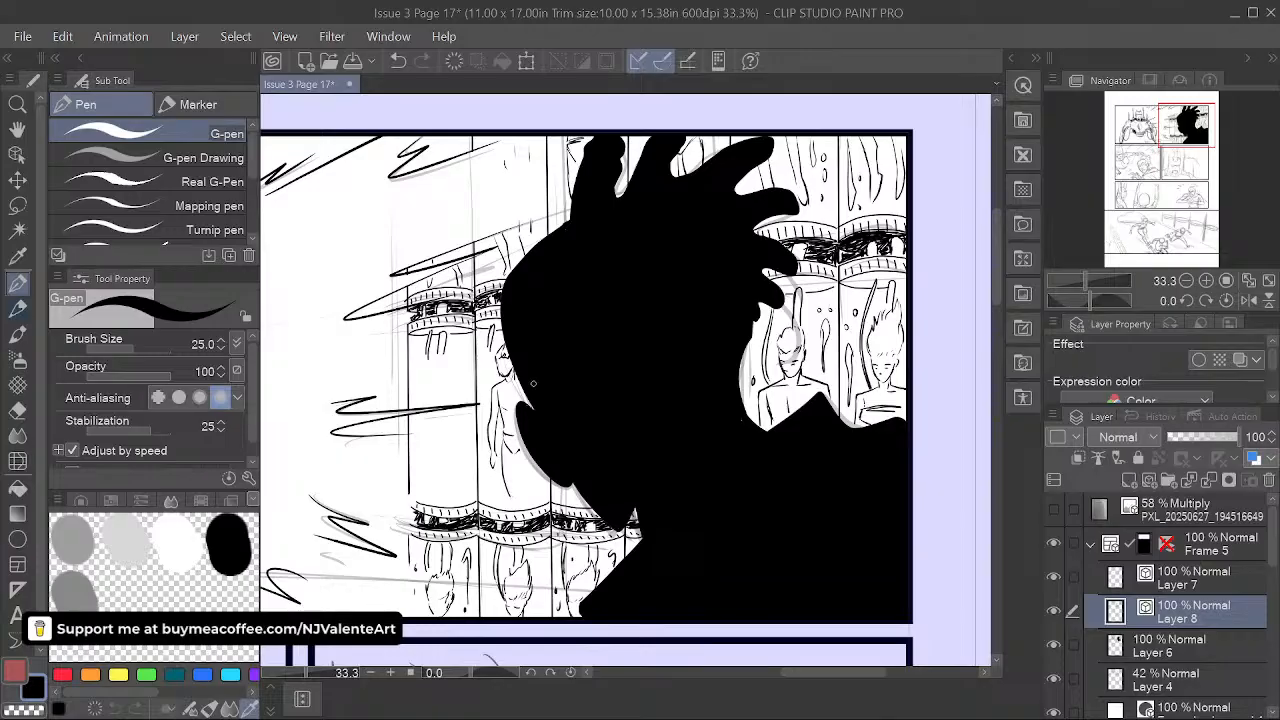
drag(533, 383, 545, 367)
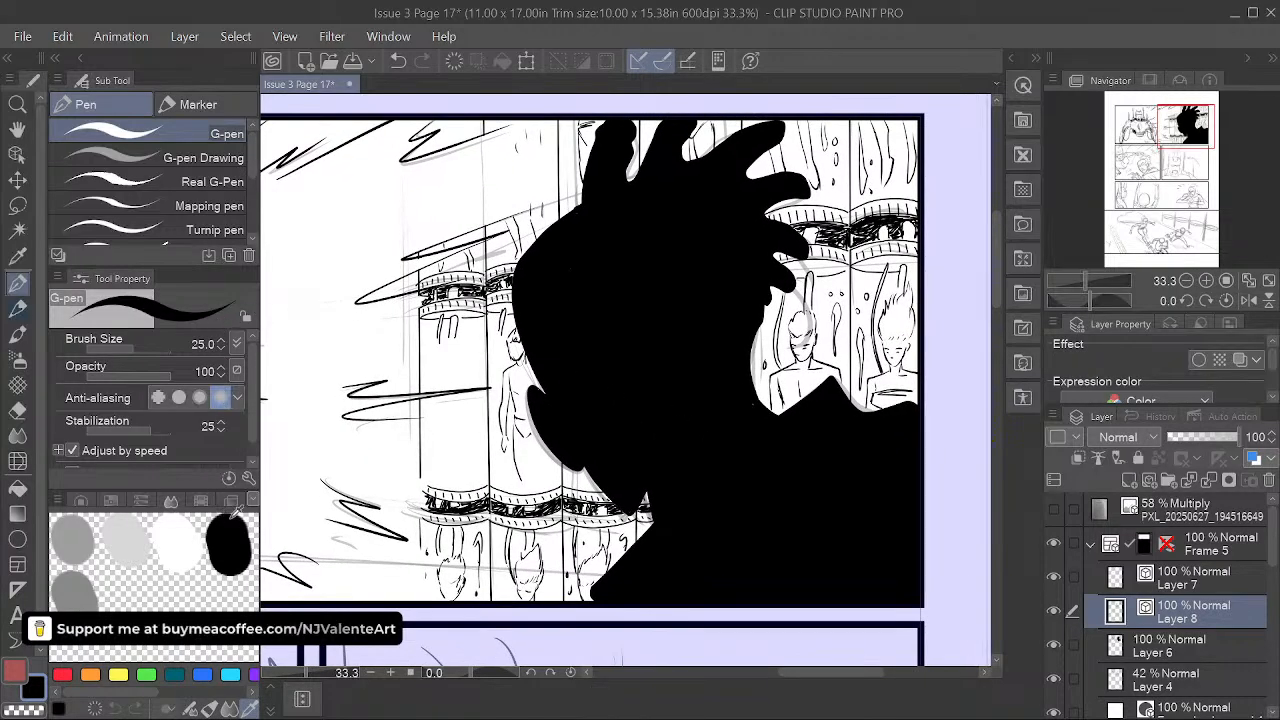
click(17, 204)
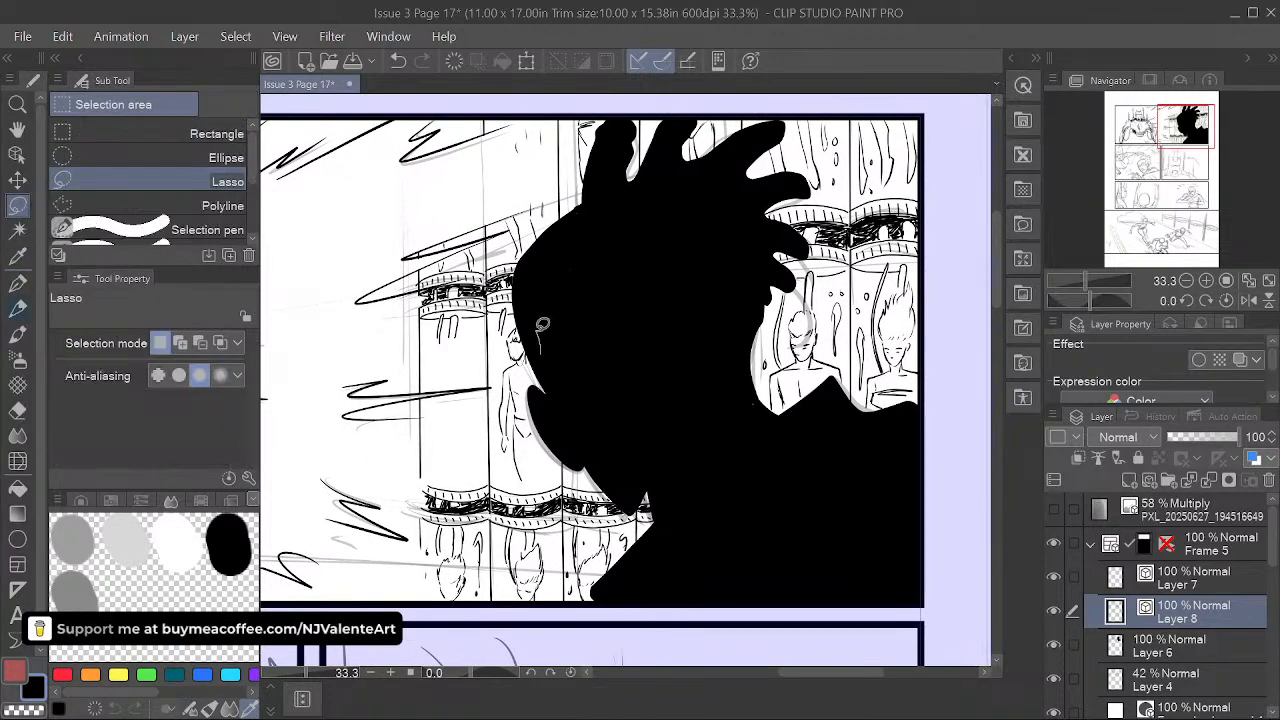
mouse_move(542, 325)
mouse_down()
mouse_move(501, 361)
mouse_move(499, 438)
mouse_move(542, 486)
mouse_move(570, 401)
mouse_move(546, 318)
mouse_up()
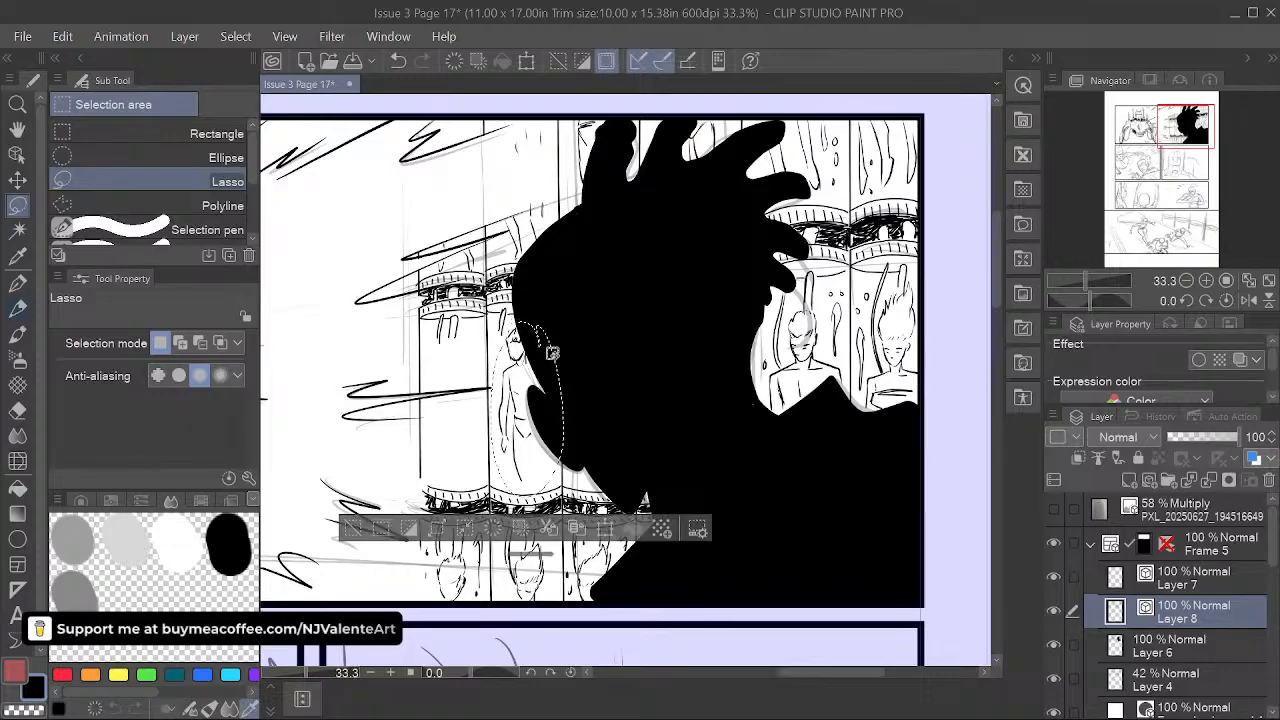
key(ctrl+t)
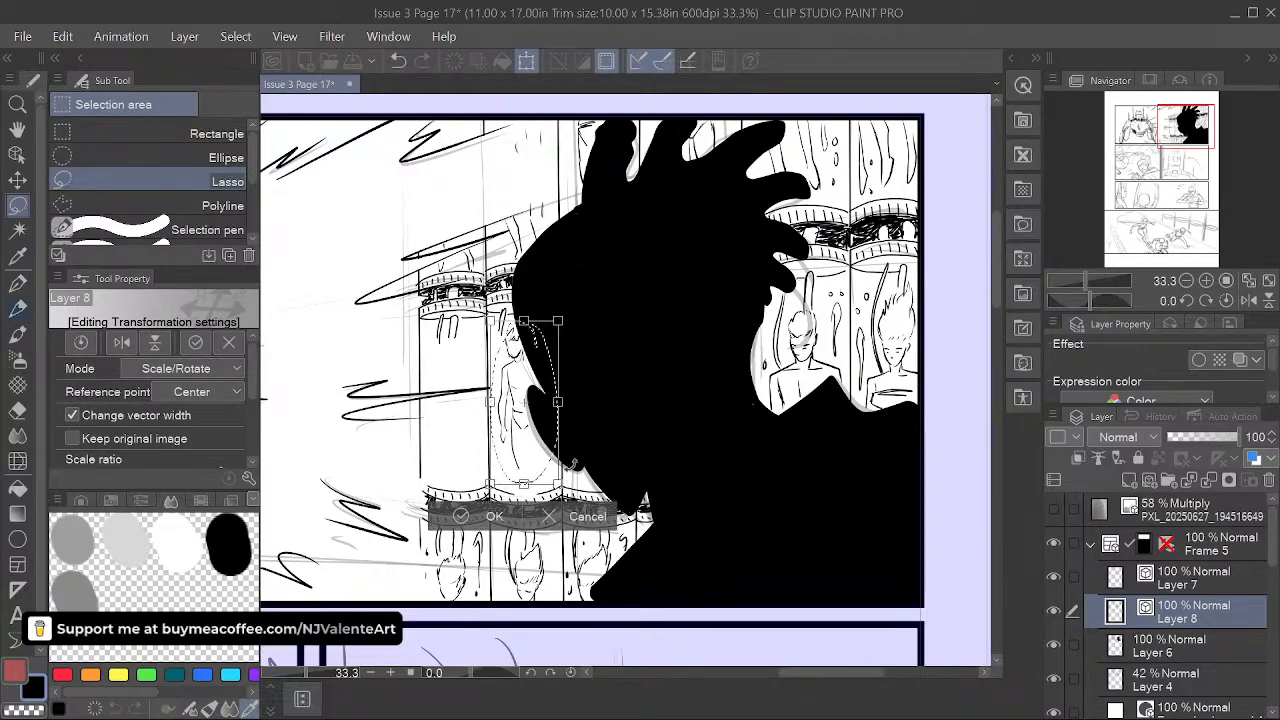
key(ctrl+z)
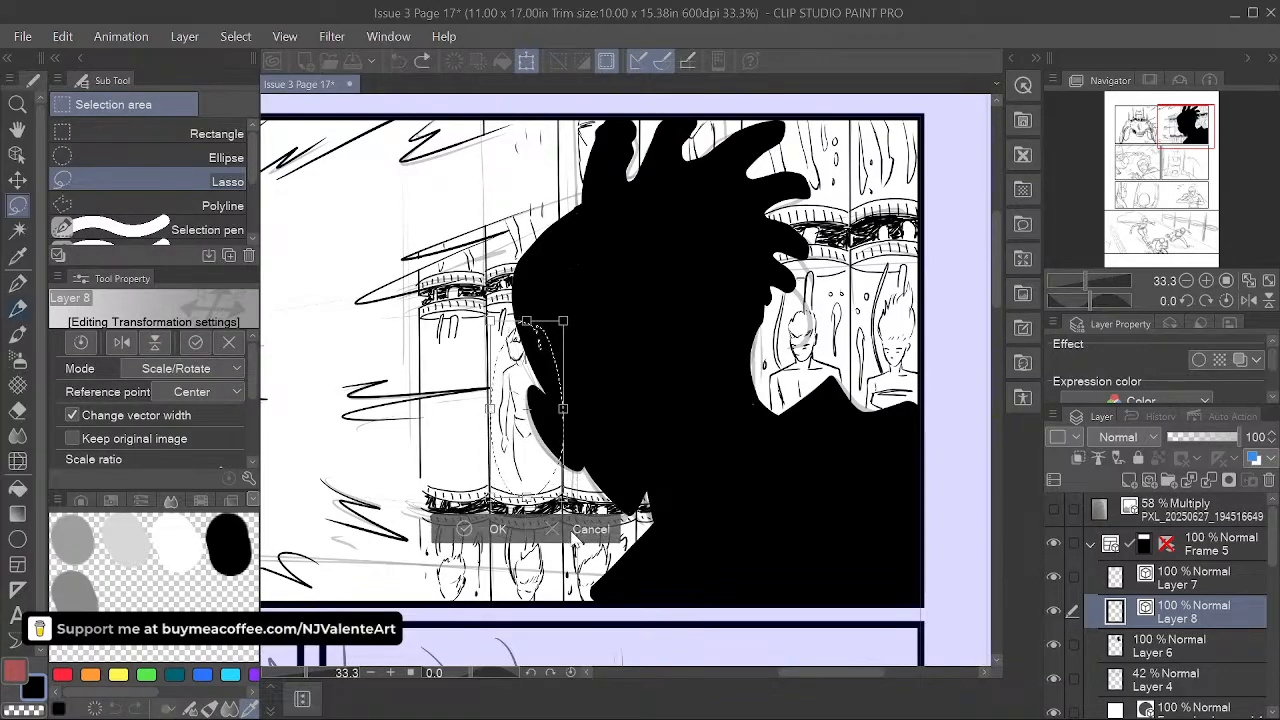
click(586, 528)
key(ctrl+d)
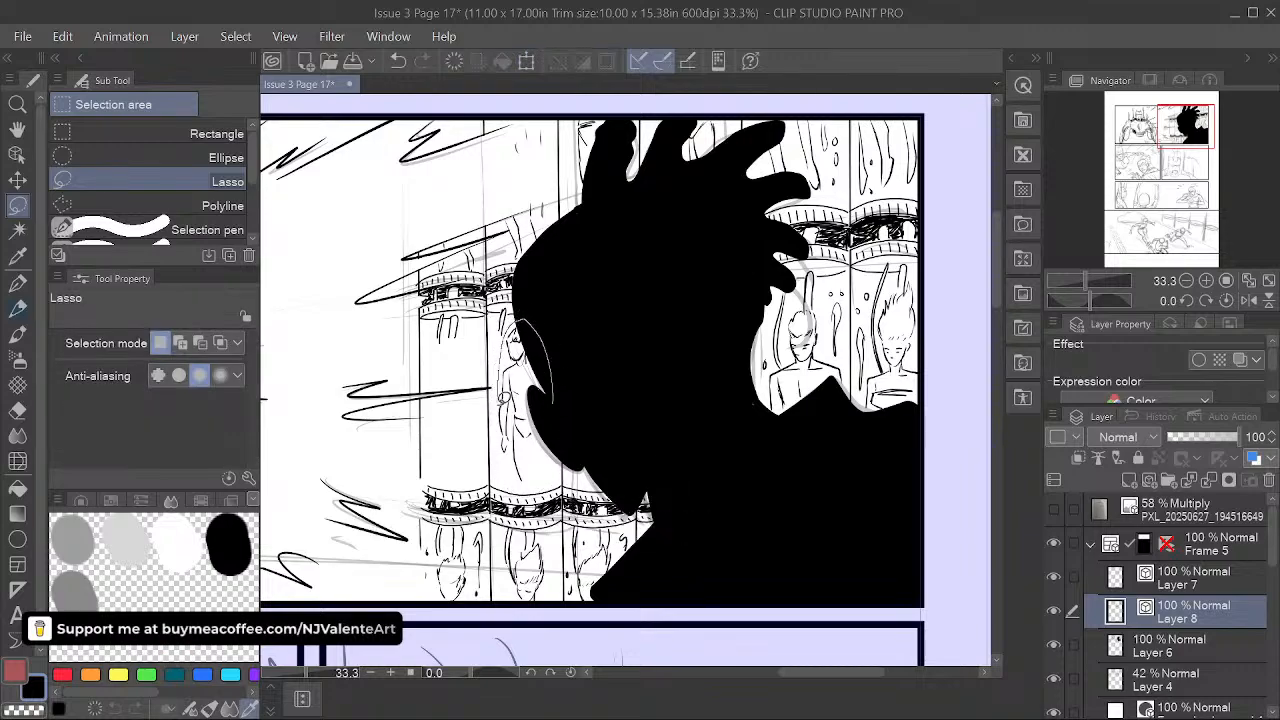
- Lasso the standing figure behind the silhouette's head, scale it down slightly, and clear the selection
drag(520, 488, 551, 380)
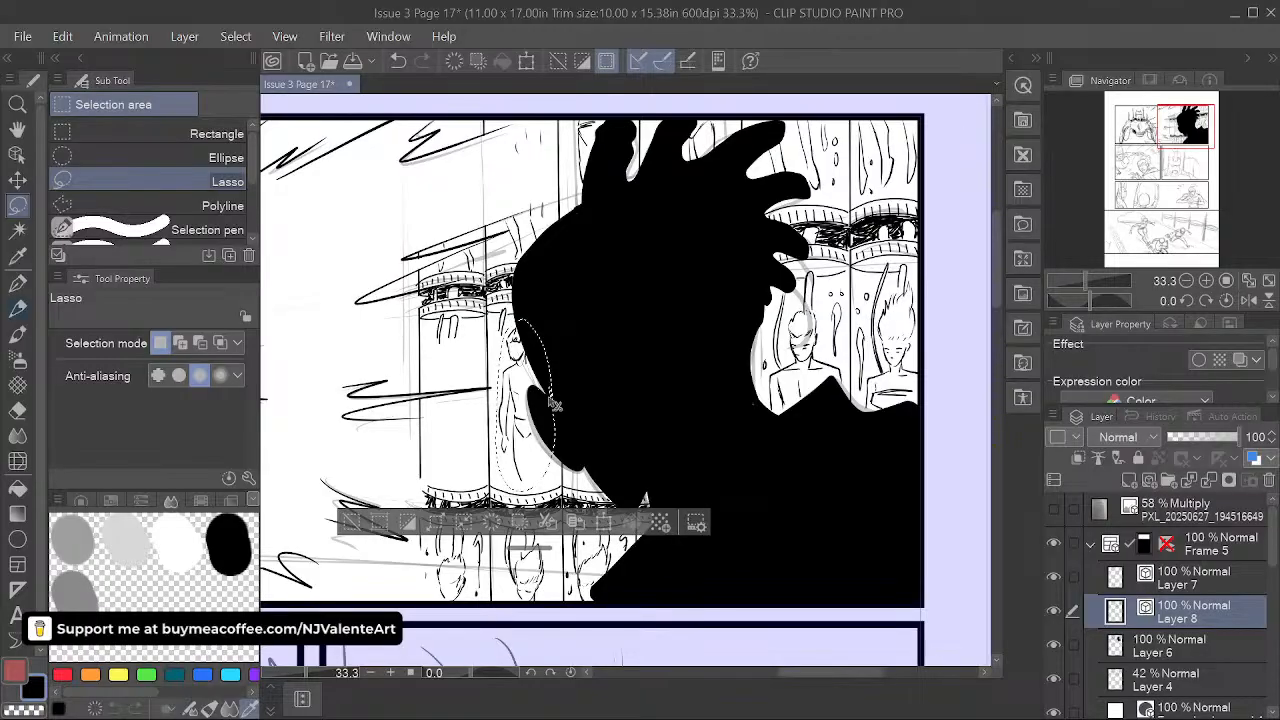
key(ctrl+t)
drag(551, 477, 545, 458)
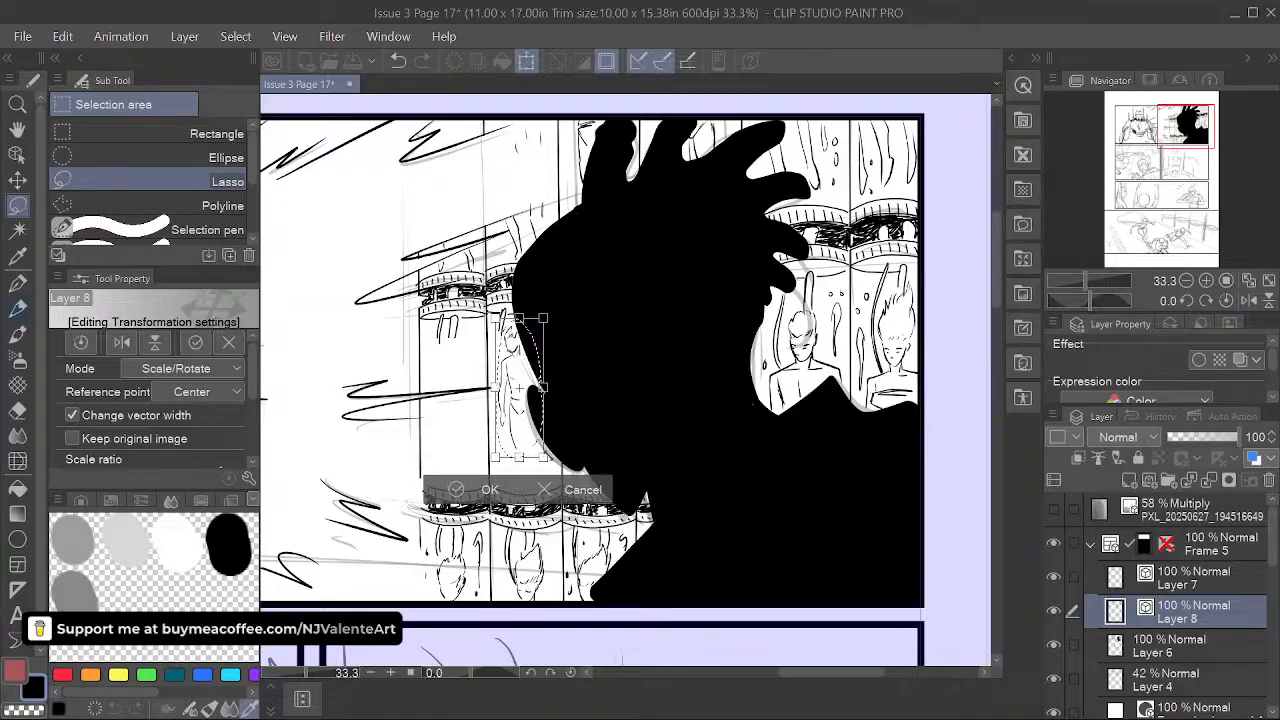
key(Return)
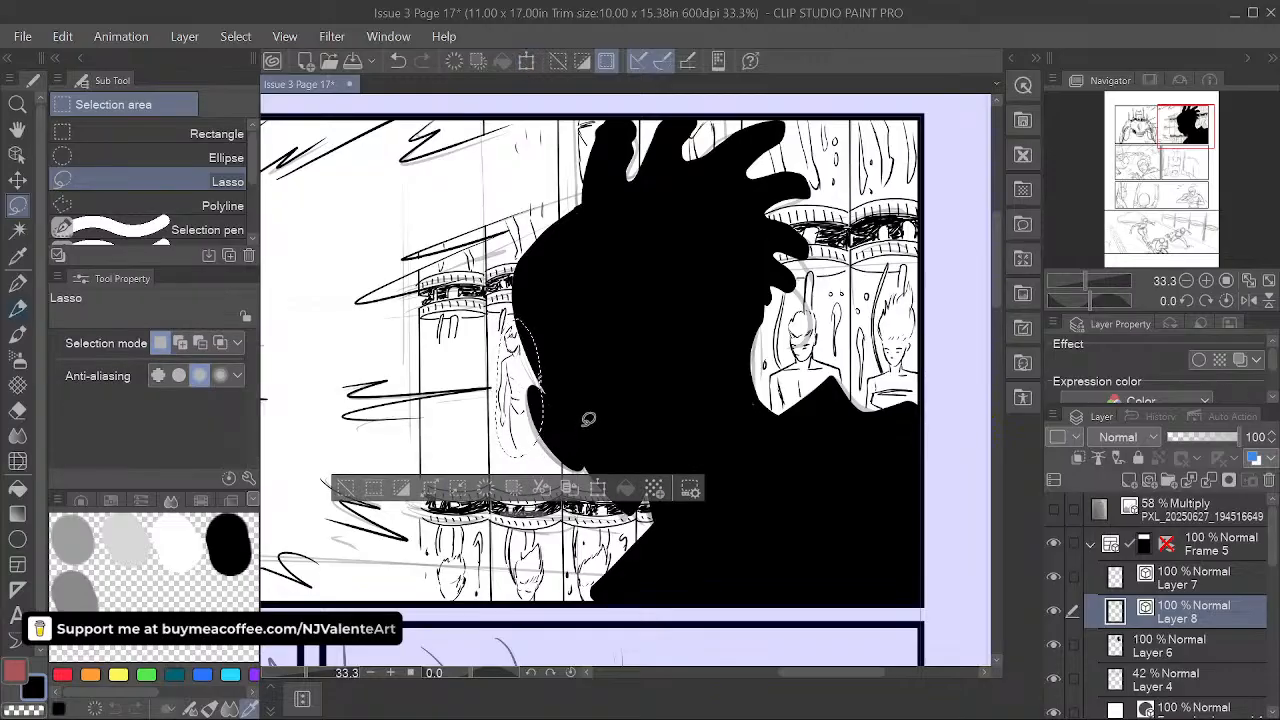
key(ctrl+d)
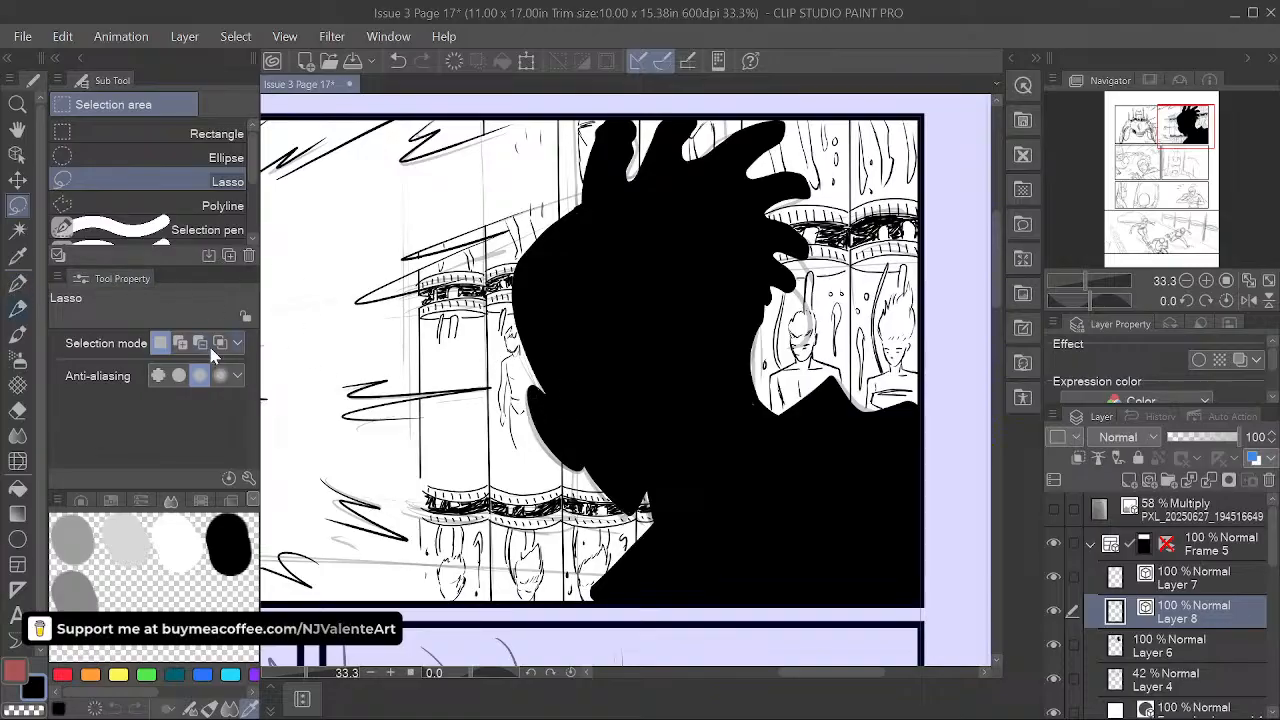
- Ink the reduced figure's lower legs with the G-pen, plus a flame-haired standing figure in the outermost column beside it
key(p)
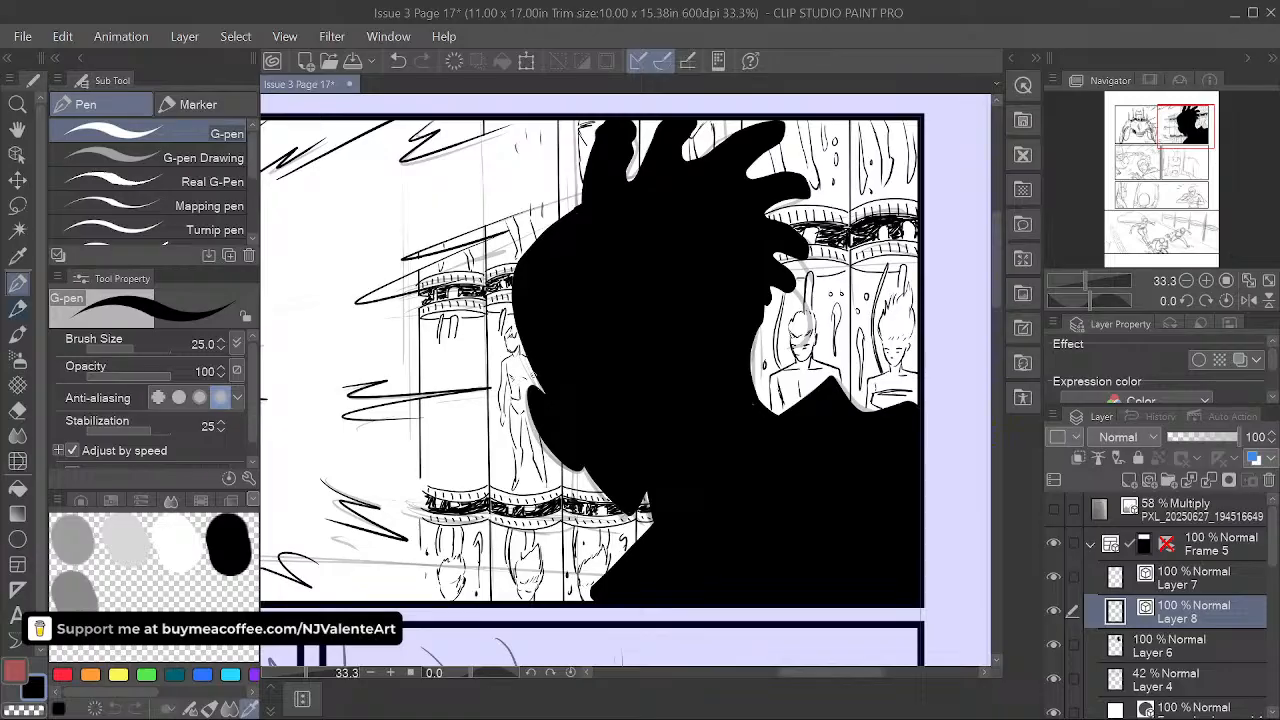
key(space)
drag(638, 475, 699, 492)
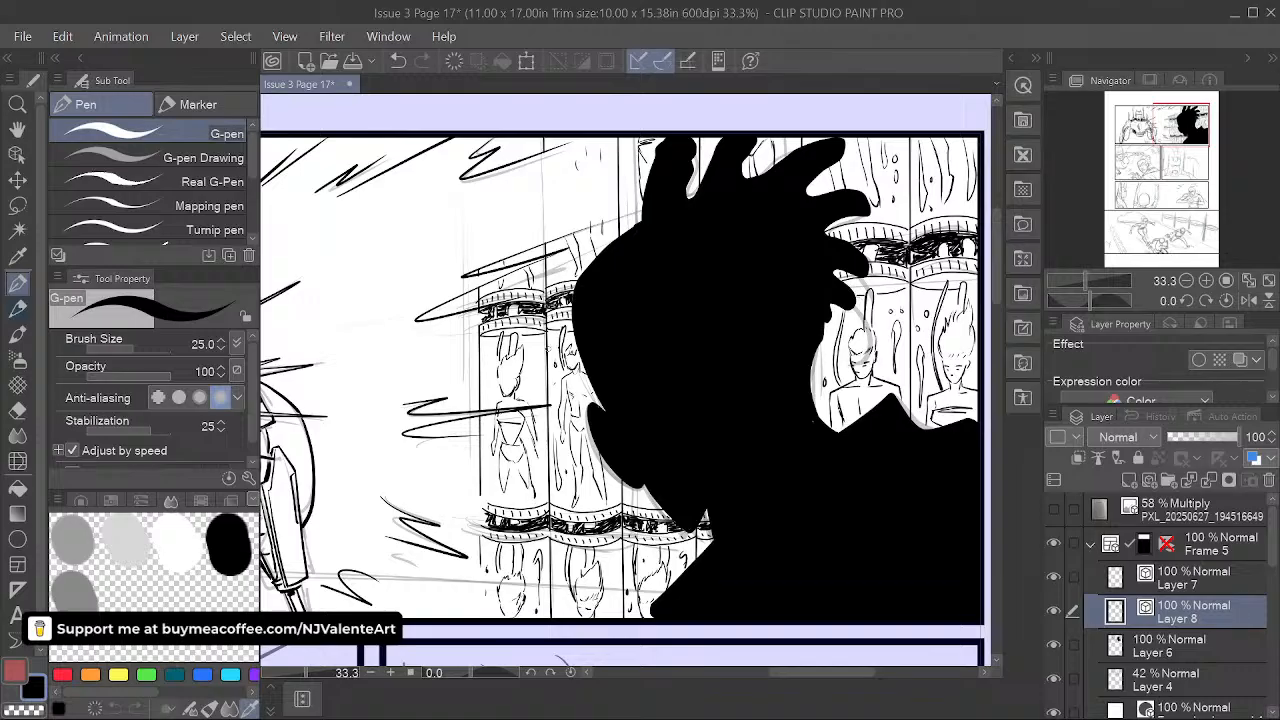
drag(578, 313, 626, 310)
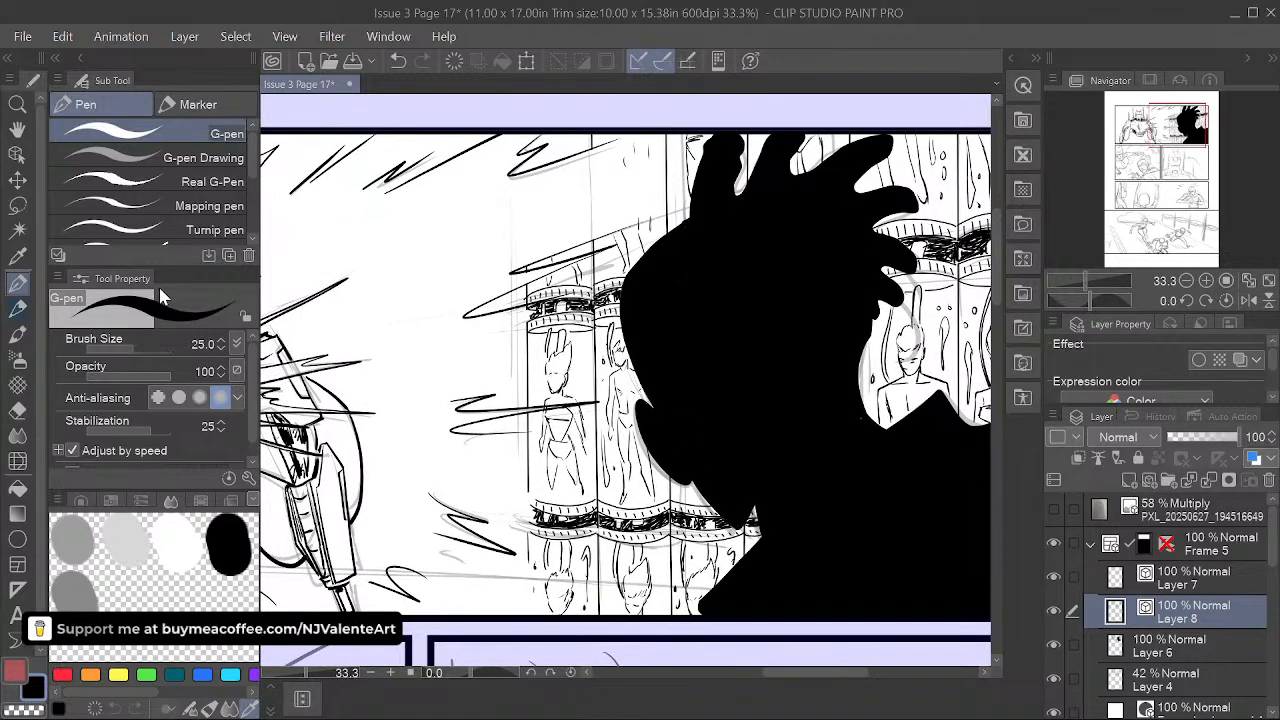
- Lasso the outermost column's figure, scale it down slightly within its column, and ink its lower legs with the G-pen
click(17, 205)
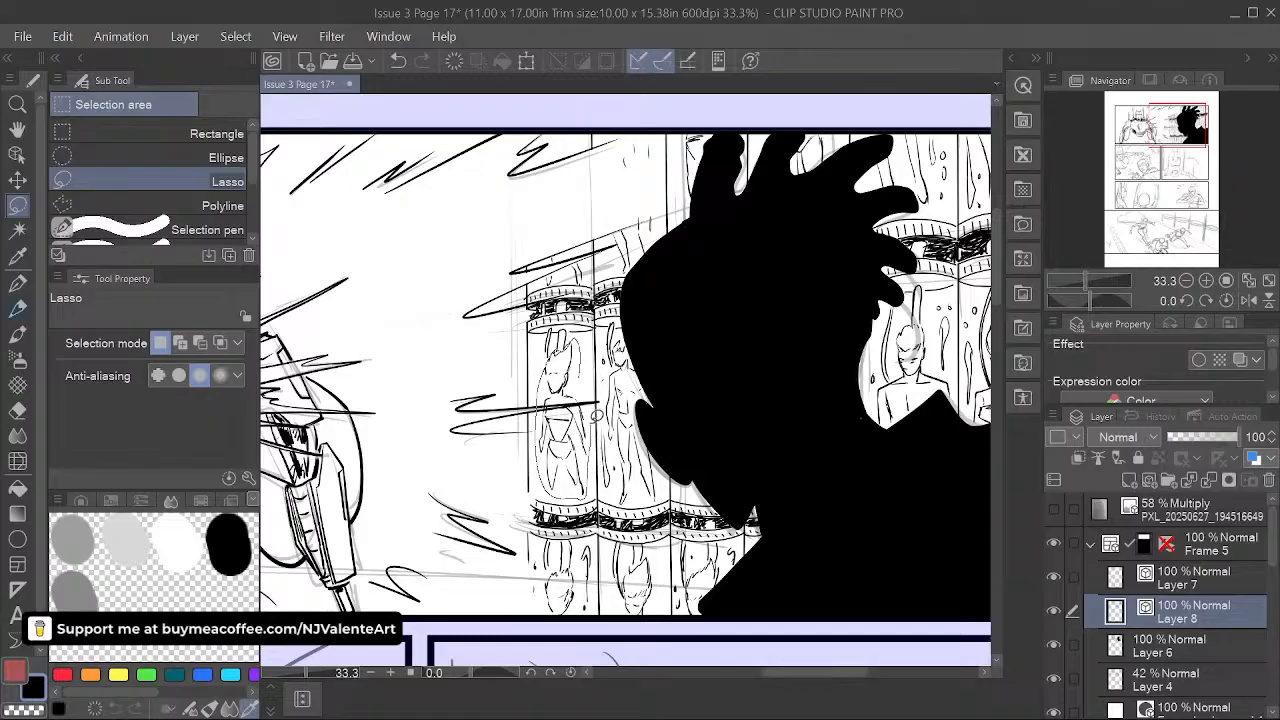
drag(596, 413, 604, 335)
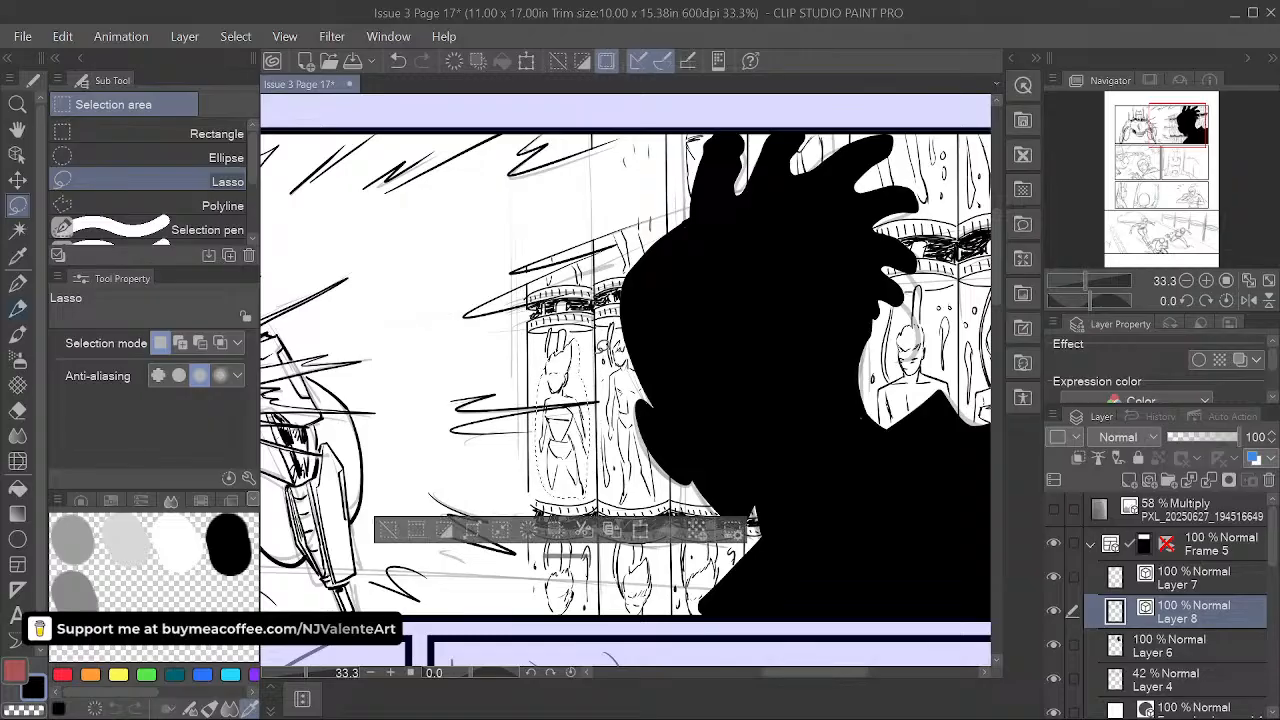
key(ctrl+t)
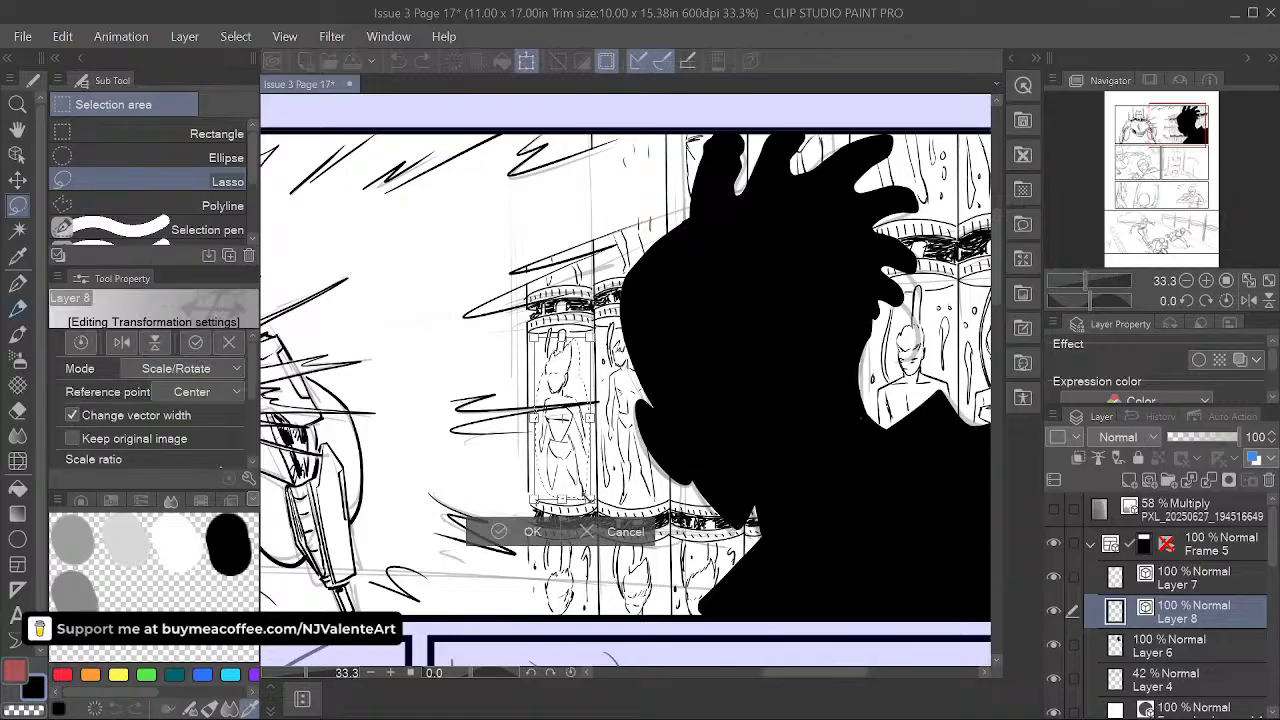
drag(583, 478, 582, 477)
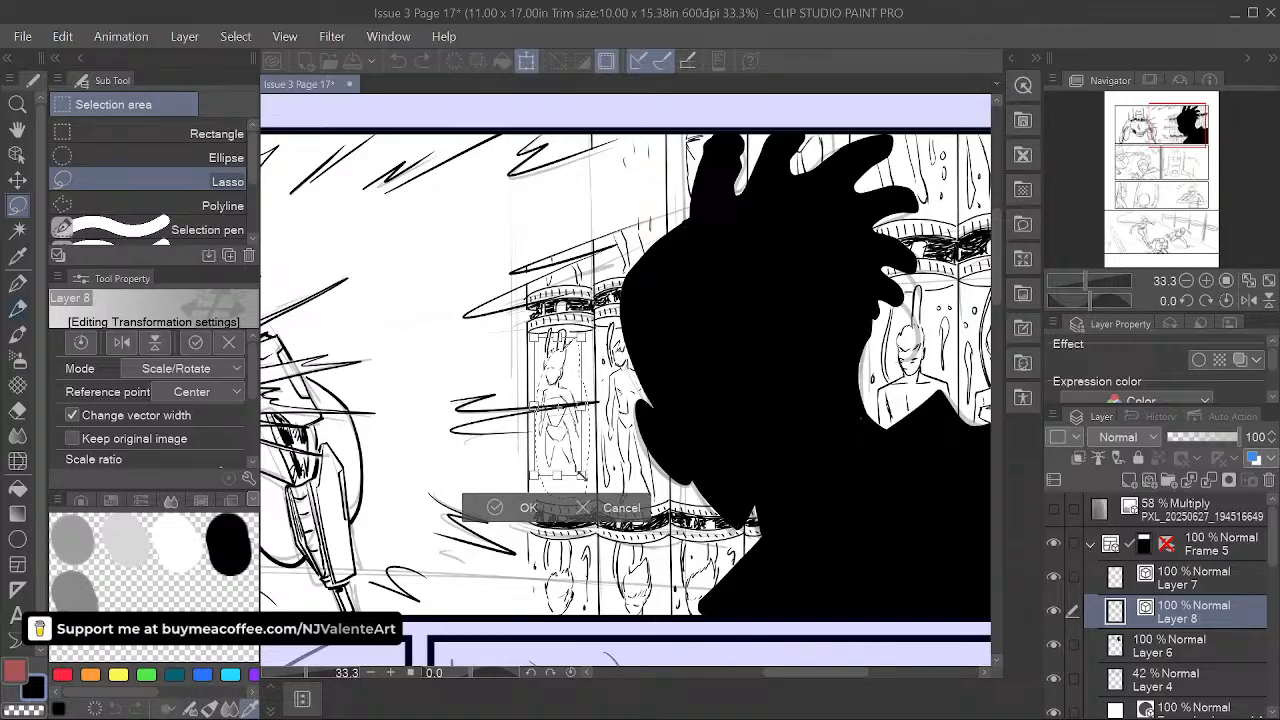
drag(570, 393, 551, 408)
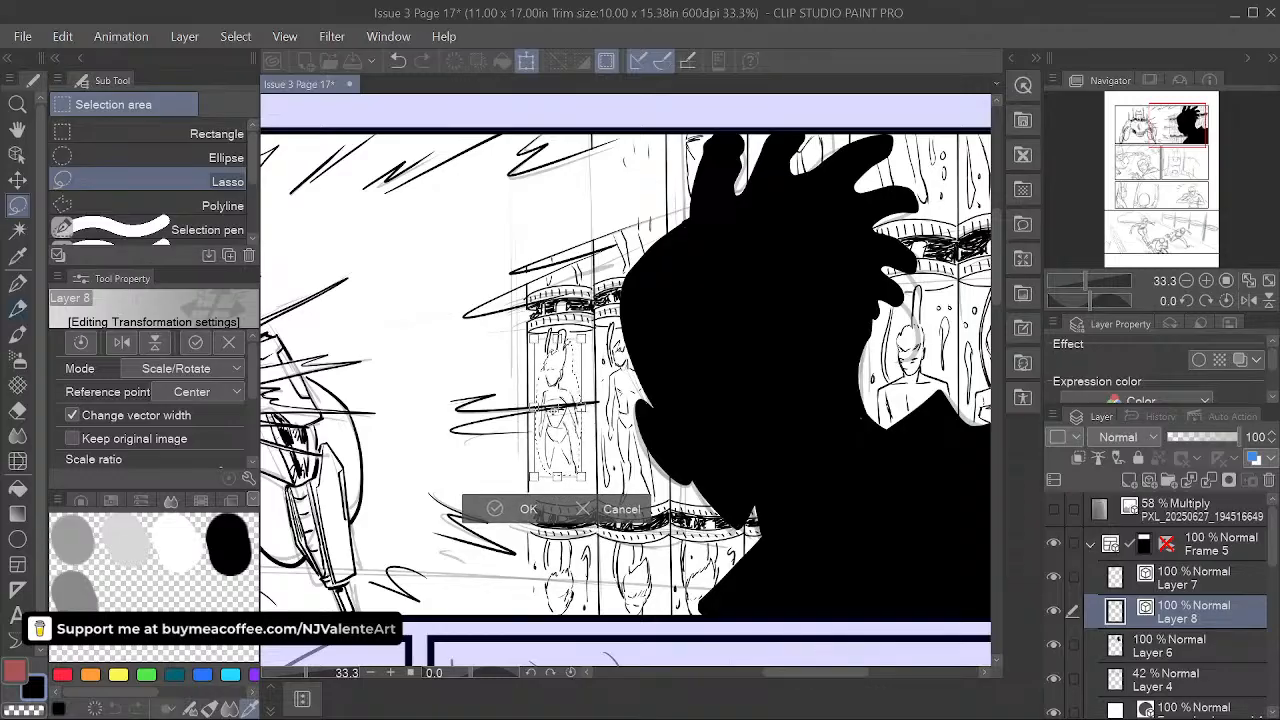
click(500, 510)
key(ctrl+d)
click(20, 283)
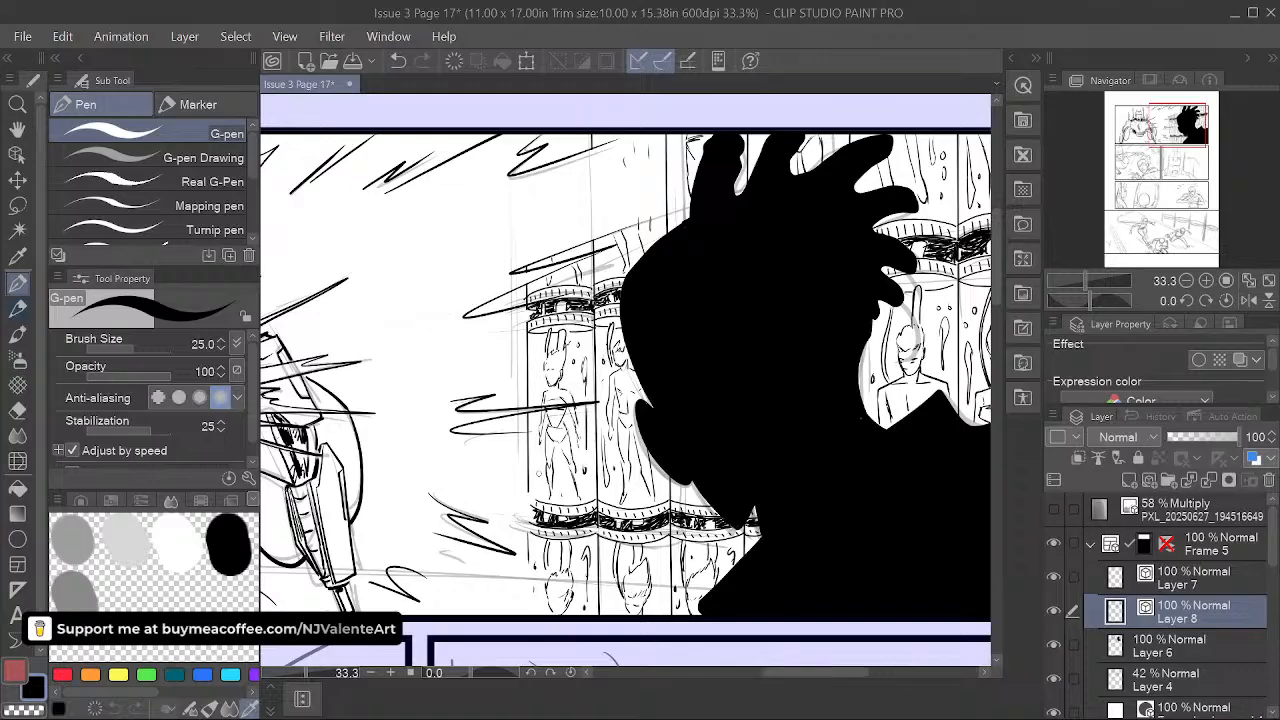
- Hide the pencil sketch on Layer 4 and add a new layer directly above it
key(space)
drag(784, 468, 880, 379)
drag(645, 512, 663, 484)
scroll(710, 503, down, 1)
key(space)
scroll(663, 484, down, 3)
drag(791, 529, 753, 527)
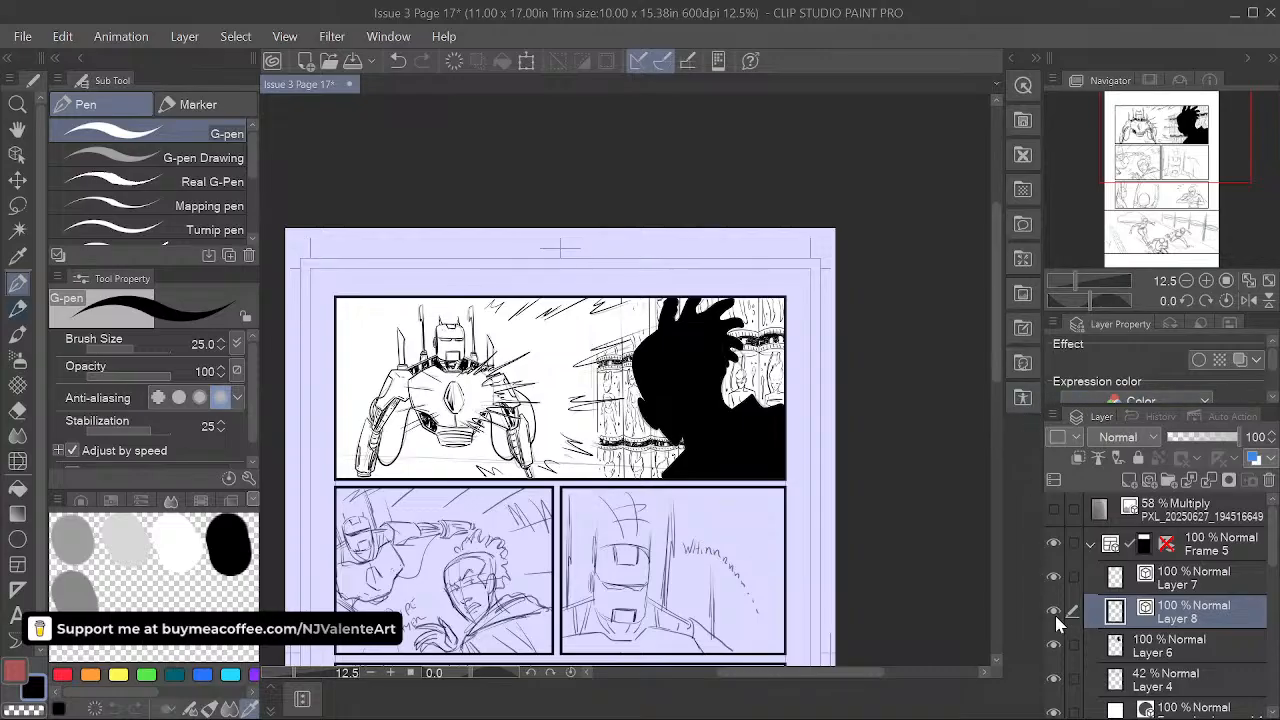
click(1054, 680)
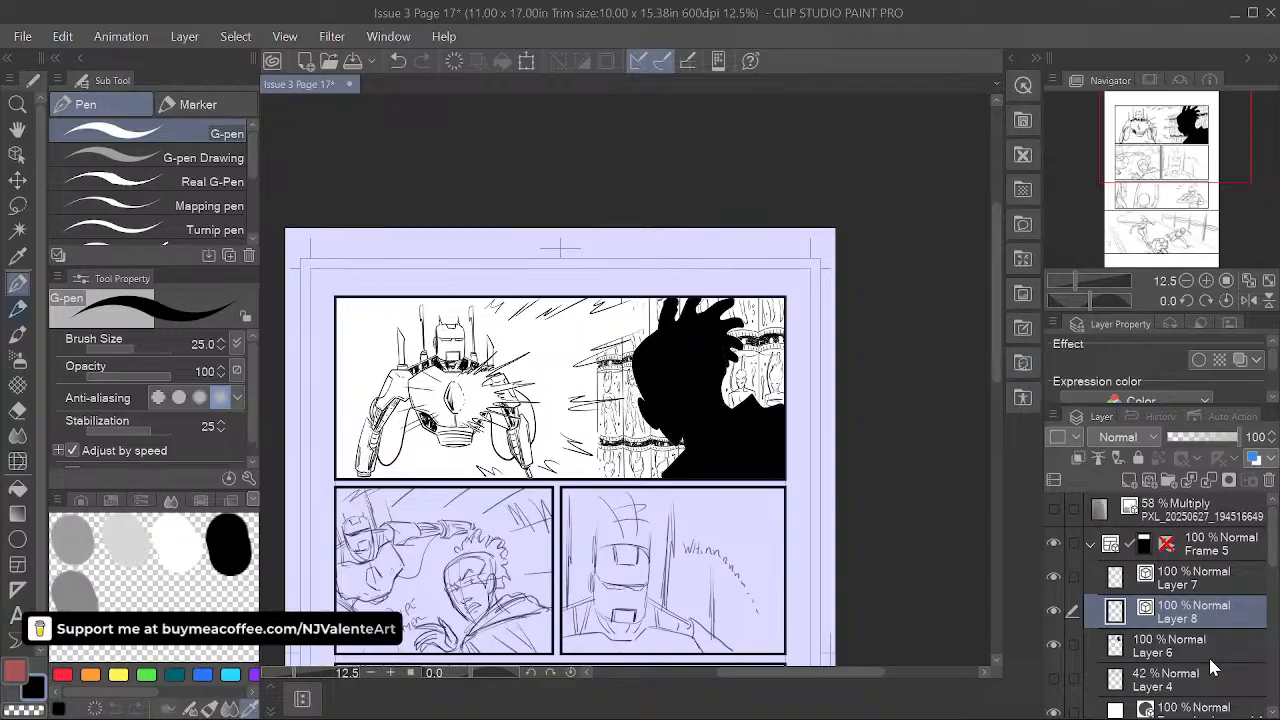
click(1208, 655)
click(1215, 675)
click(1130, 484)
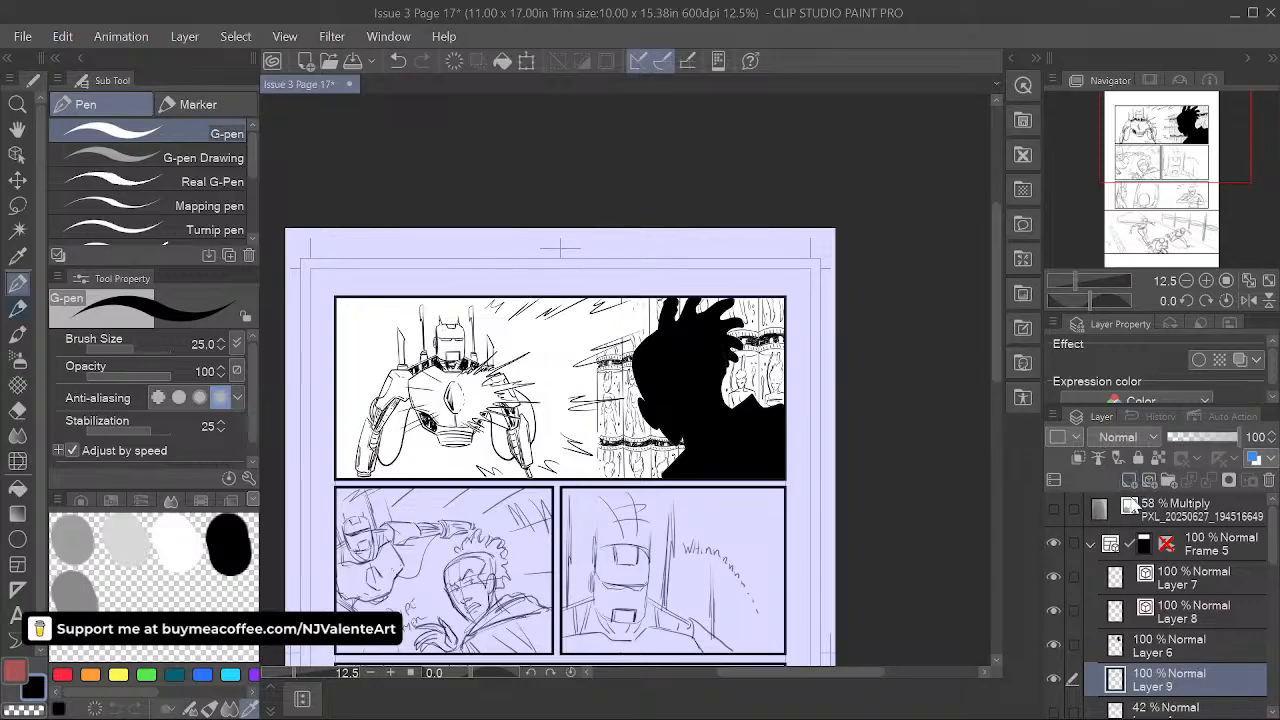
- Hide the background columns on Layer 8, leaving Layer 7, Layer 6 and the new layer visible
drag(1052, 660, 1054, 583)
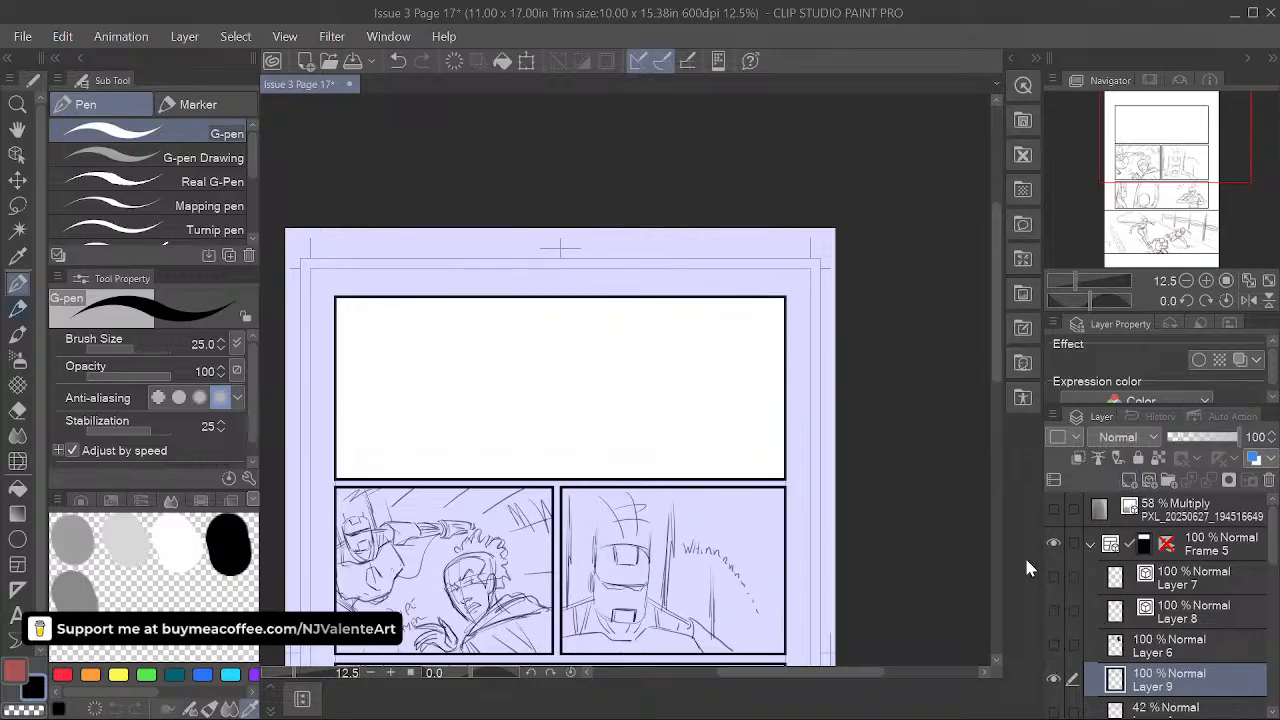
click(17, 229)
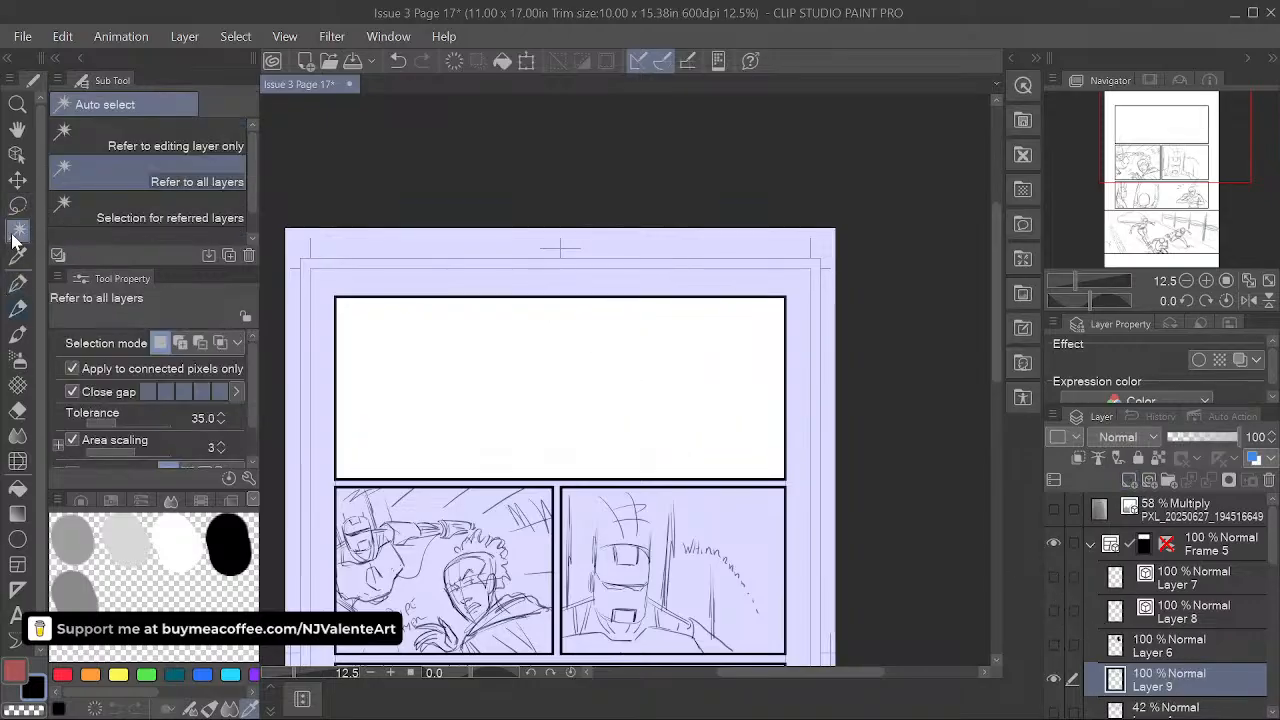
click(1053, 610)
click(1053, 612)
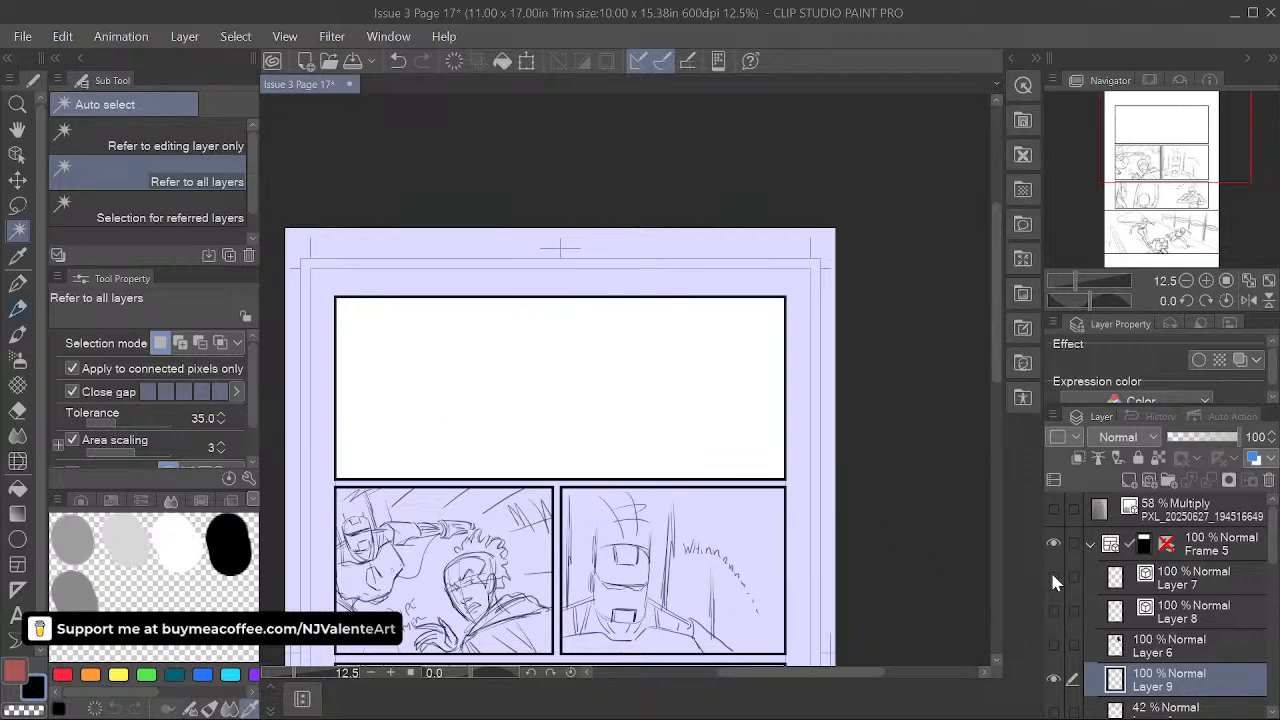
click(1053, 578)
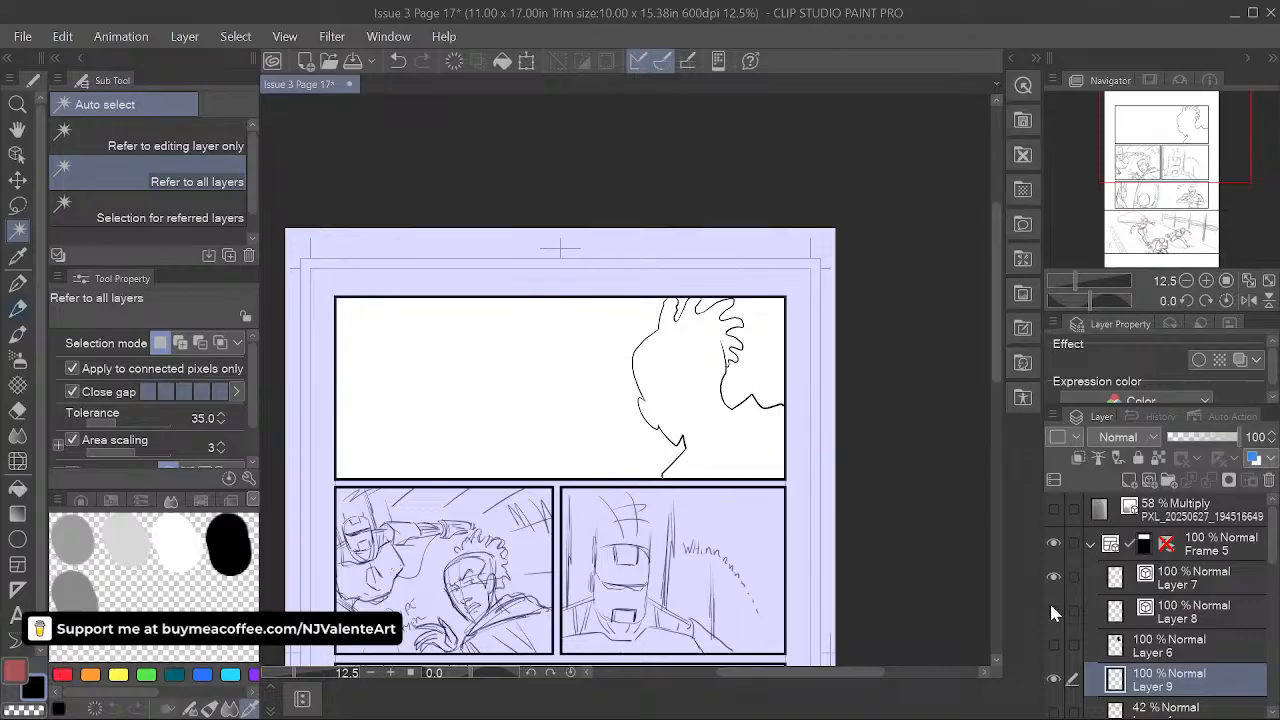
click(1052, 642)
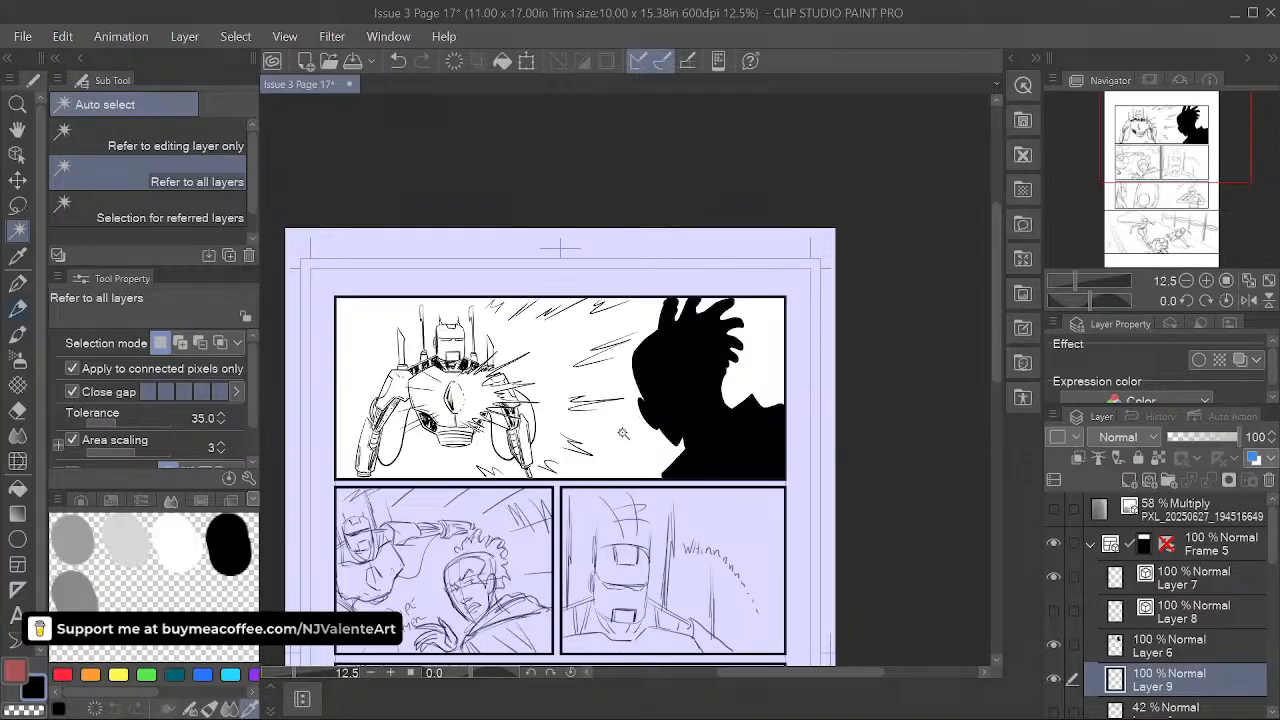
- Auto-select the panel background around the robot, the silhouette and its hair gaps, and fill it with mid grey on Layer 9
click(621, 432)
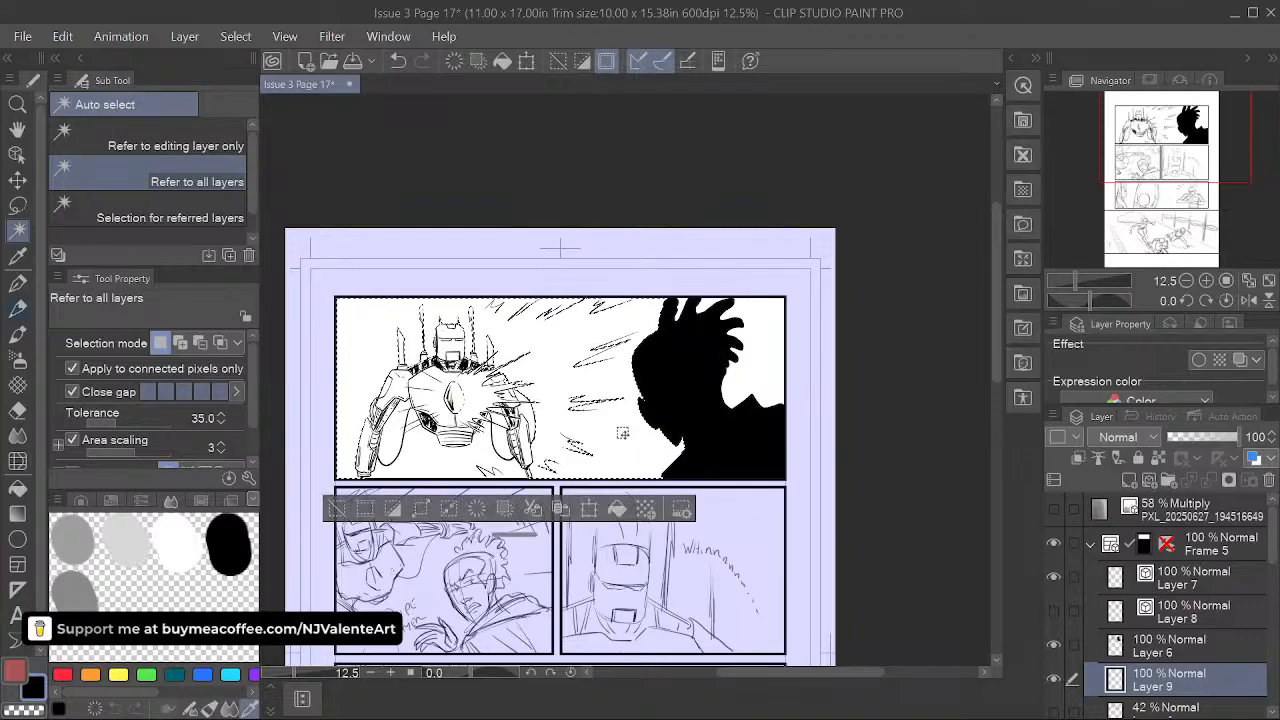
shift+click(767, 377)
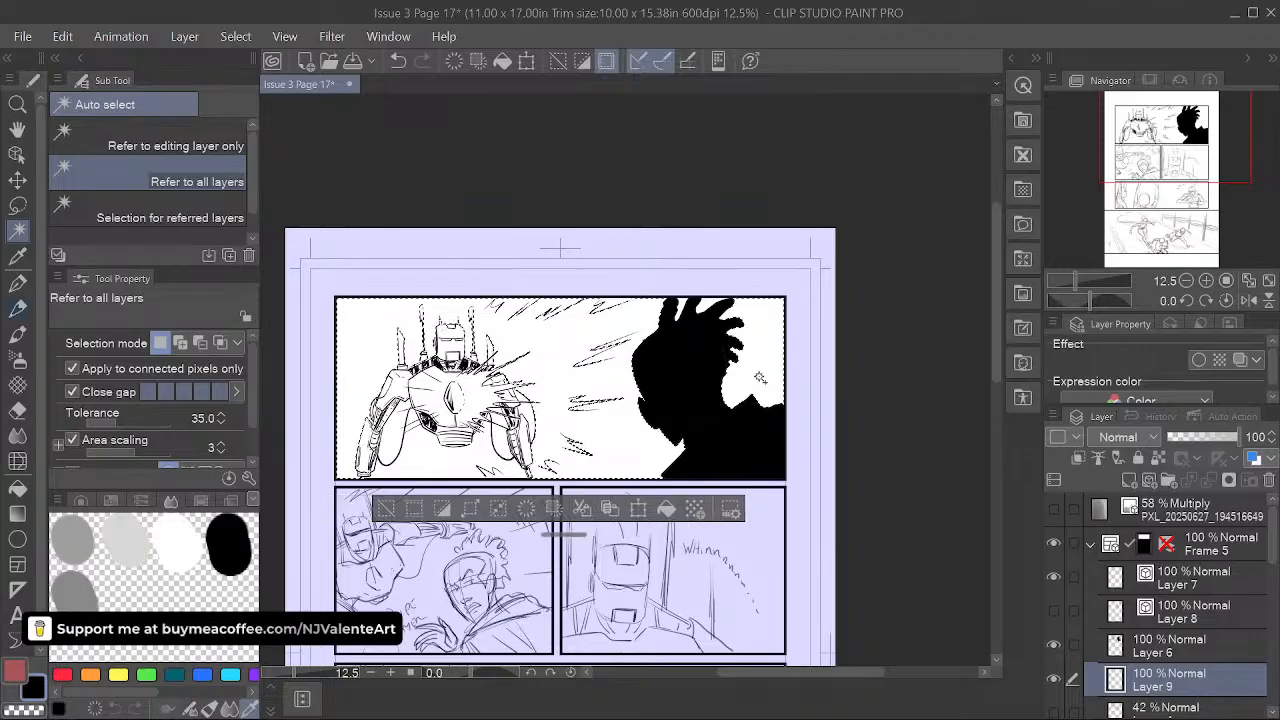
shift+click(713, 305)
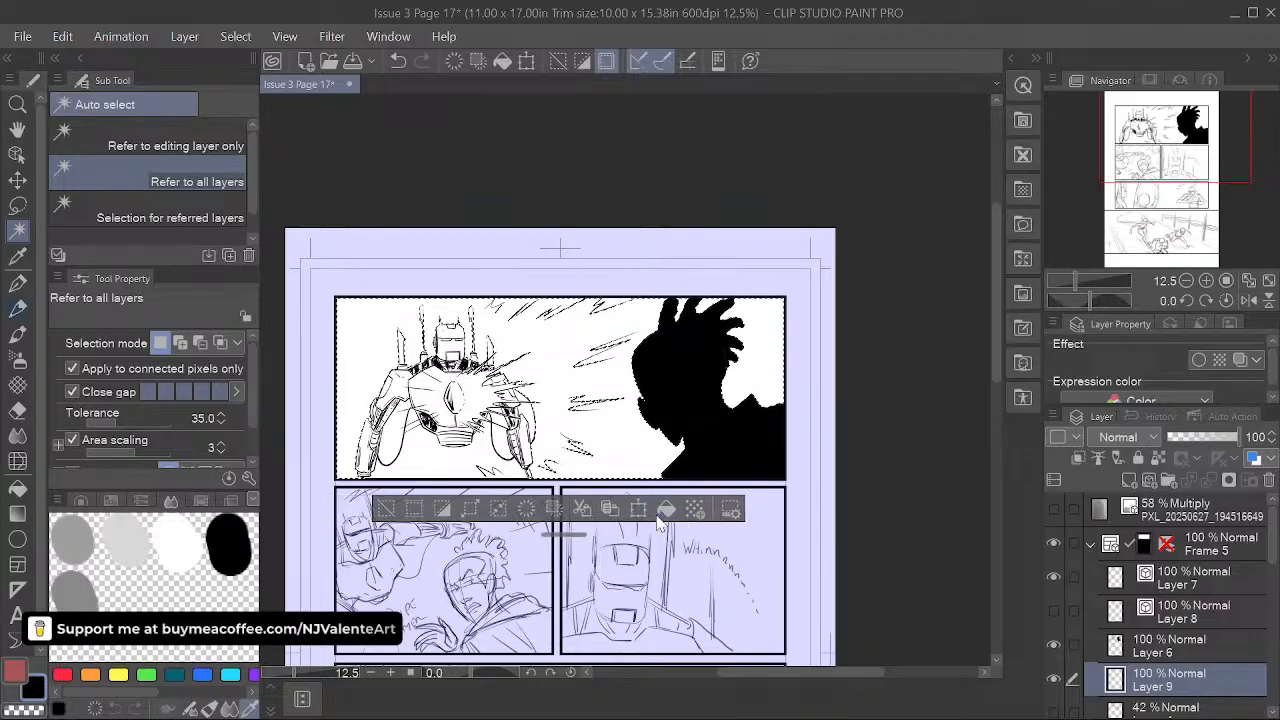
click(85, 530)
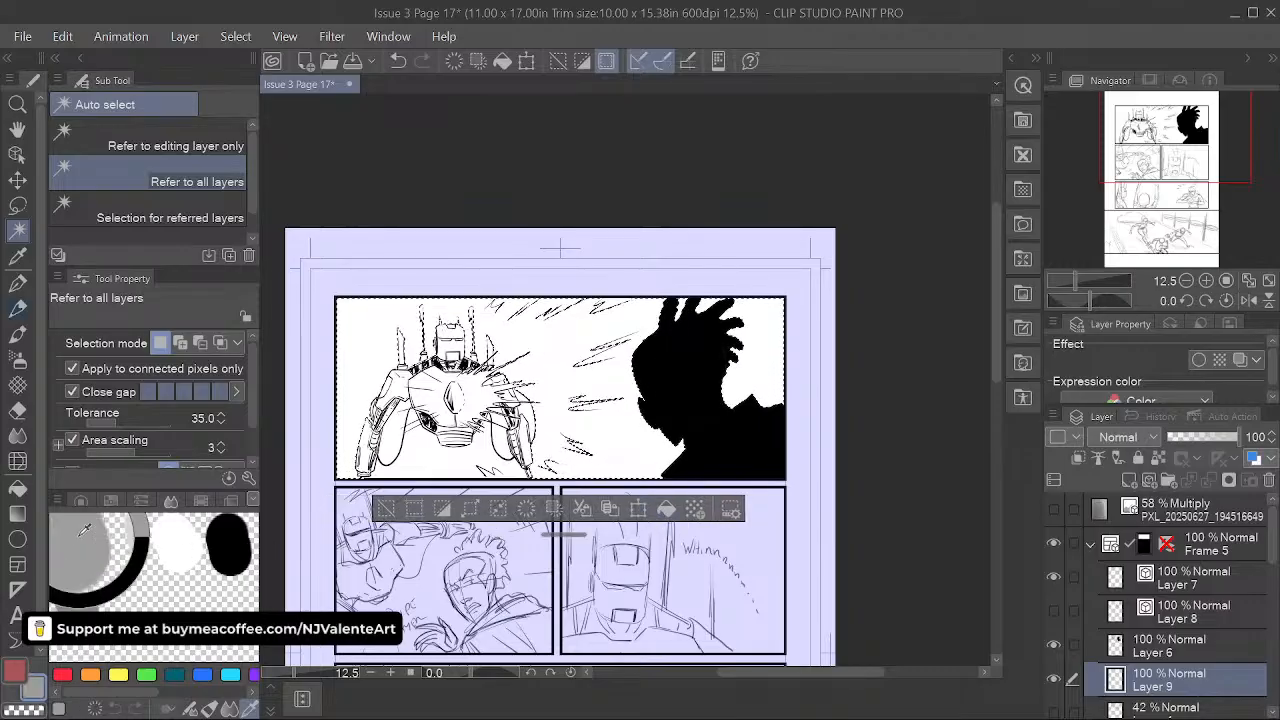
click(667, 510)
- Auto-select the white areas below the robot's torso and inside its cable loops, and fill them with the same grey
scroll(420, 450, up, 3)
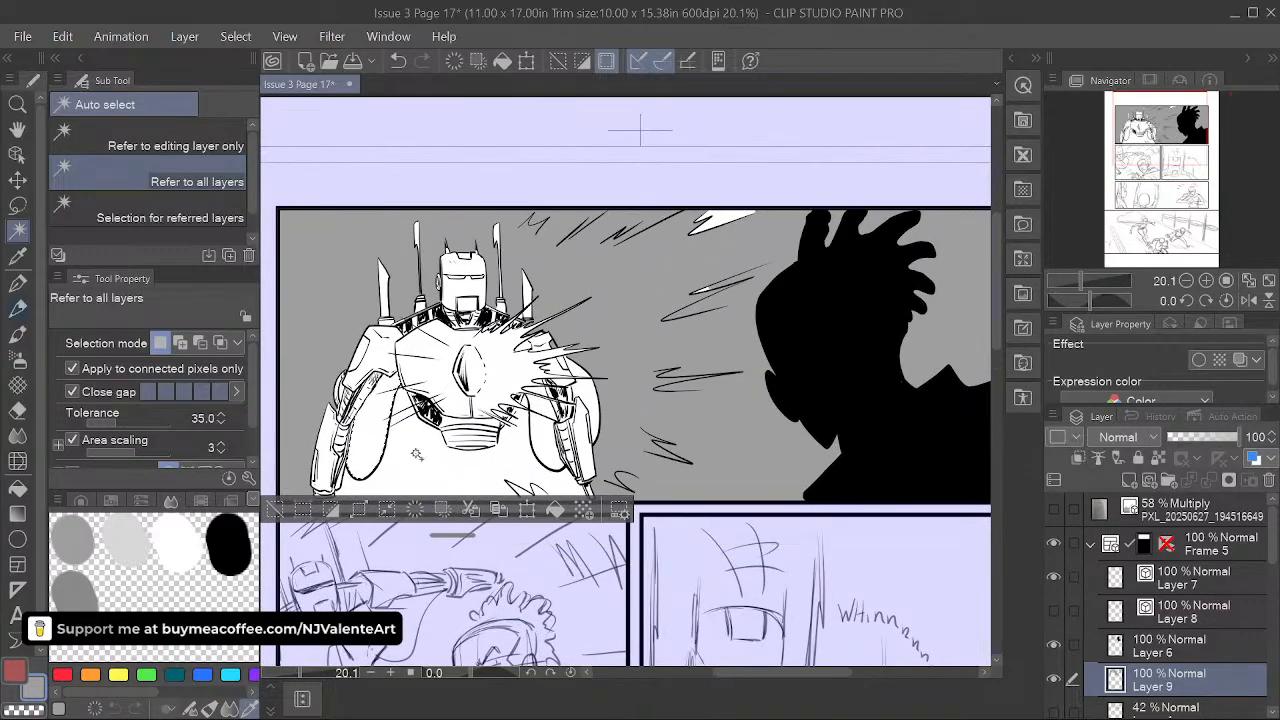
click(416, 454)
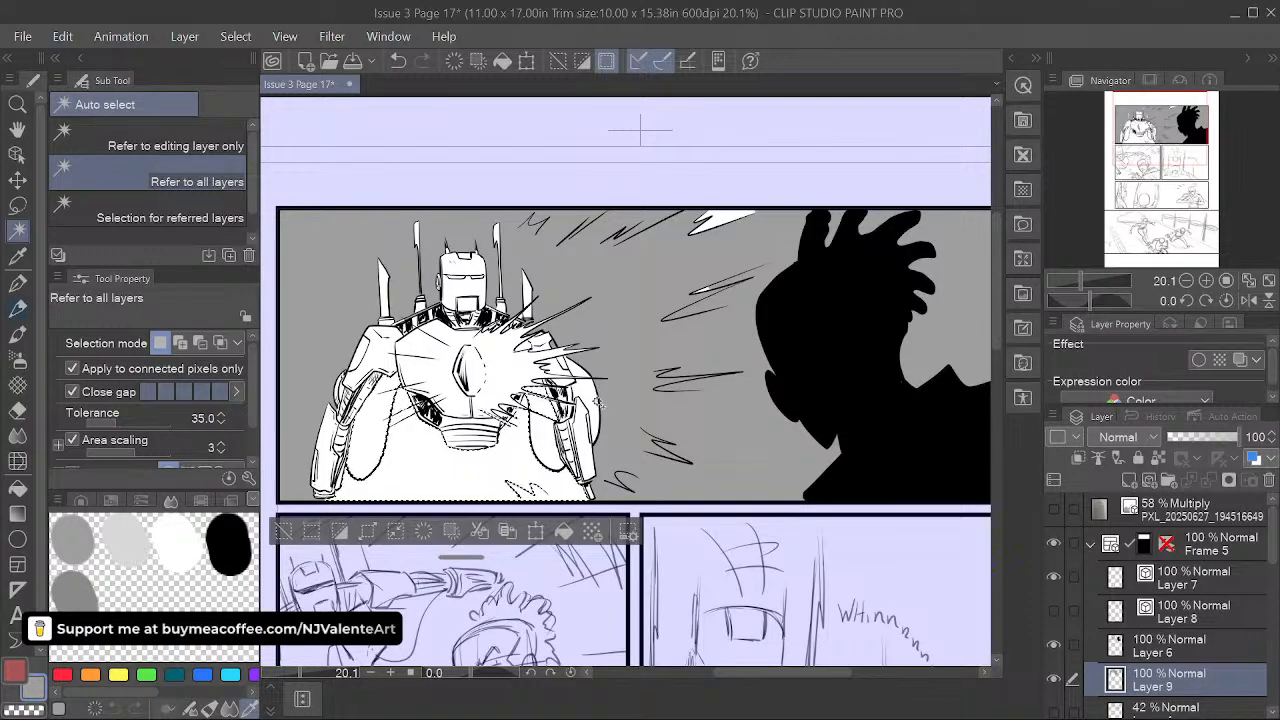
scroll(534, 489, up, 5)
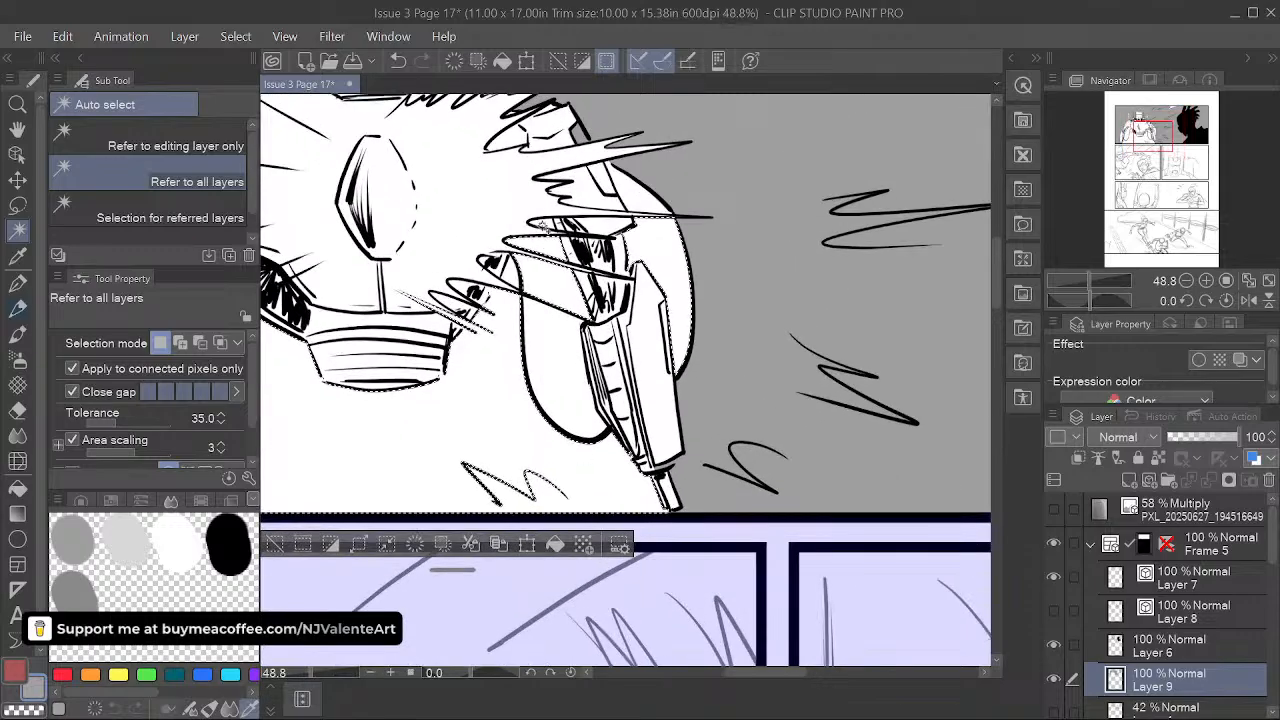
click(556, 545)
scroll(561, 549, down, 2)
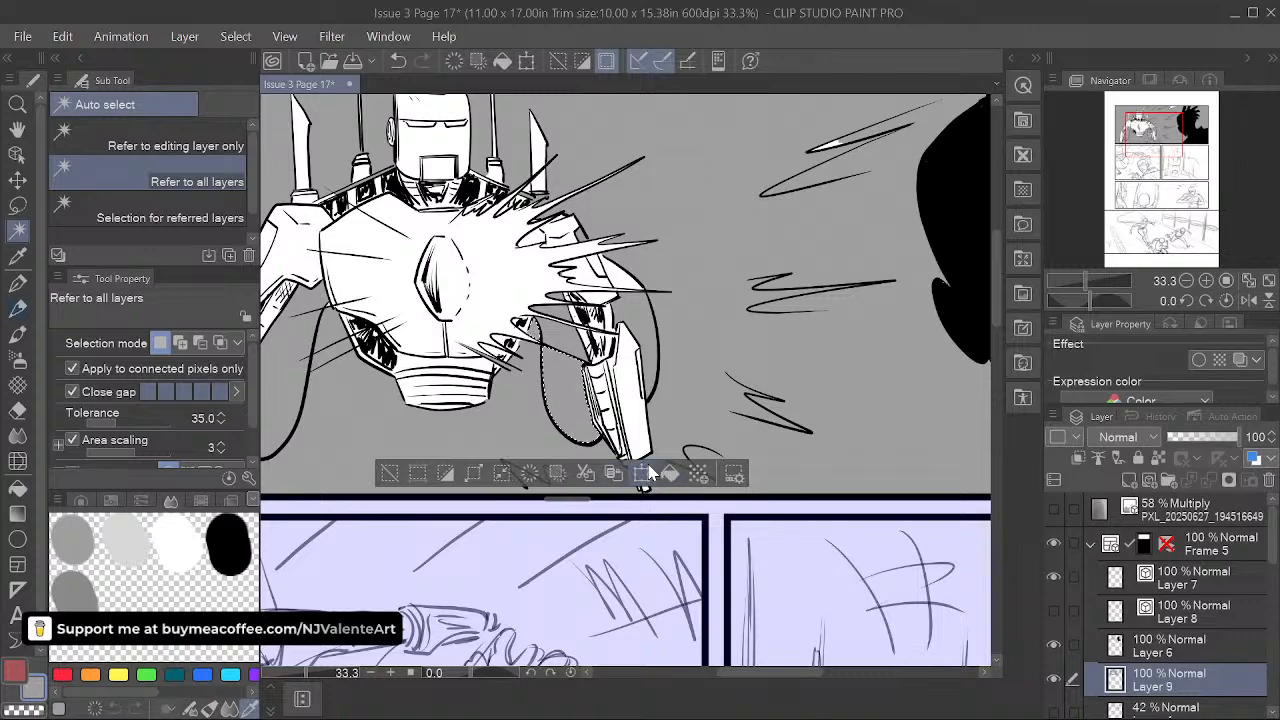
scroll(550, 397, down, 3)
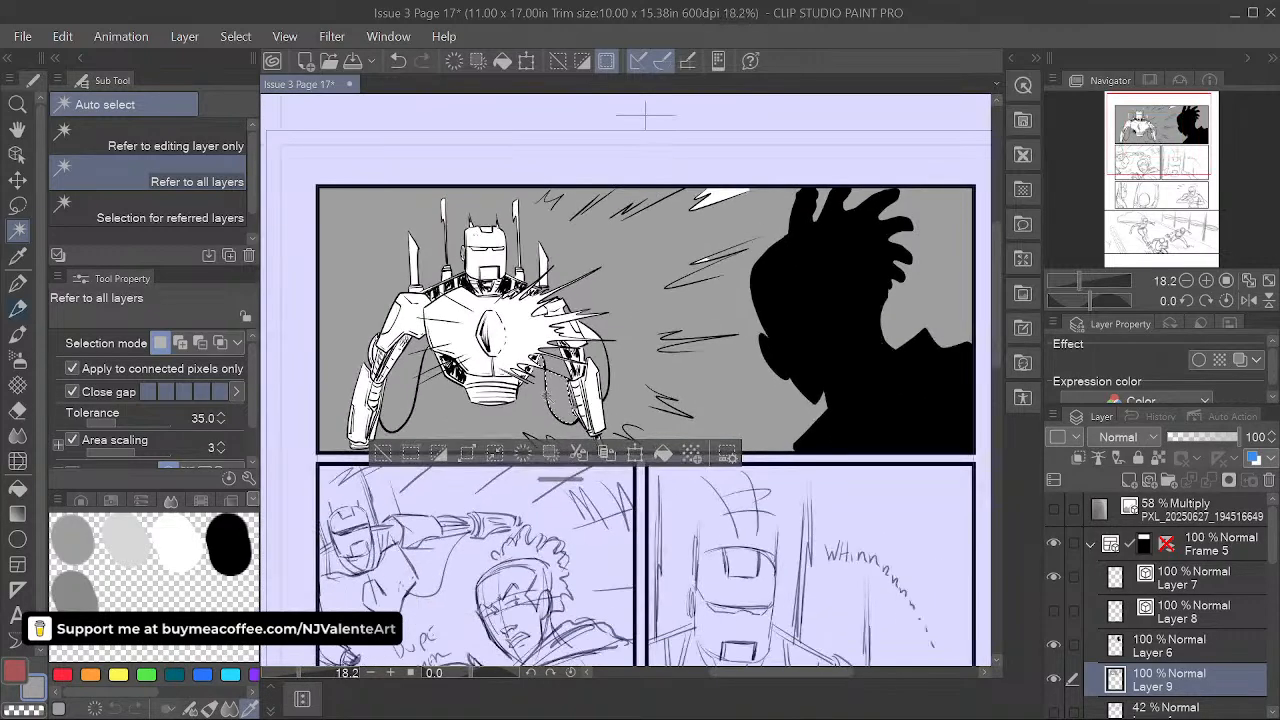
- Fill the enclosed white gaps in the speed lines and beside the robot's arm with grey, clearing the selection
click(720, 195)
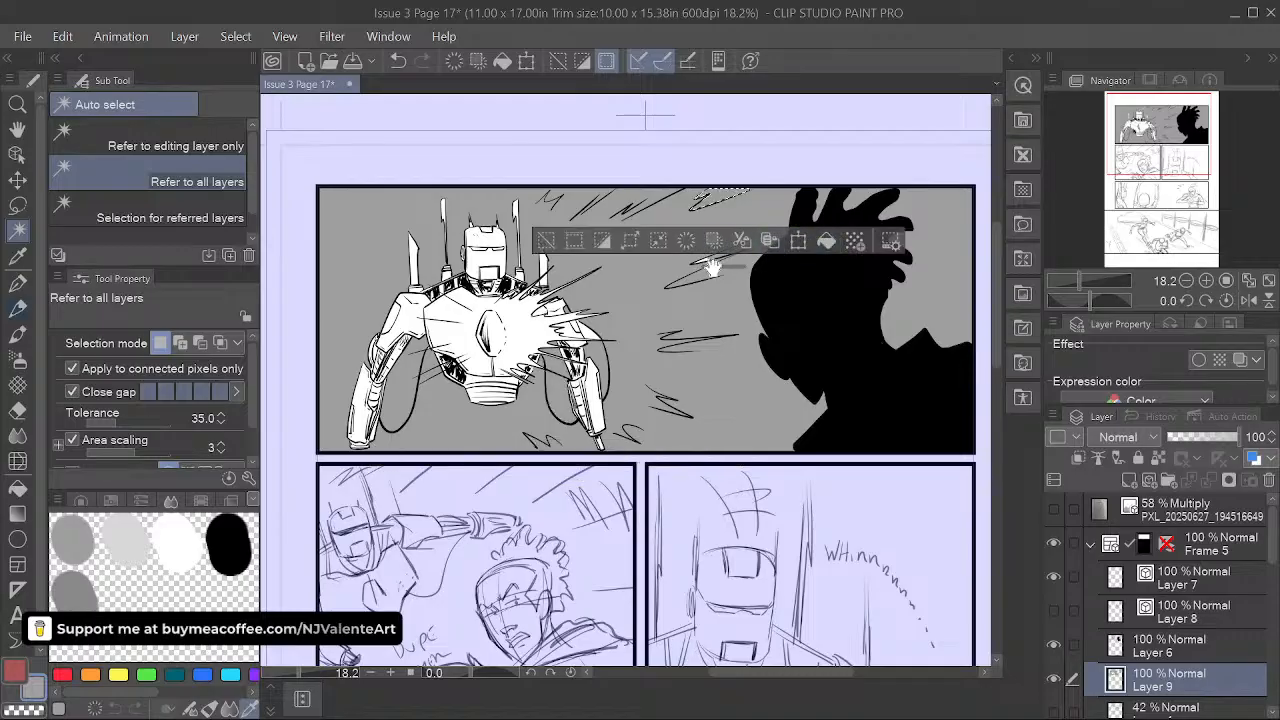
drag(712, 266, 719, 454)
click(700, 261)
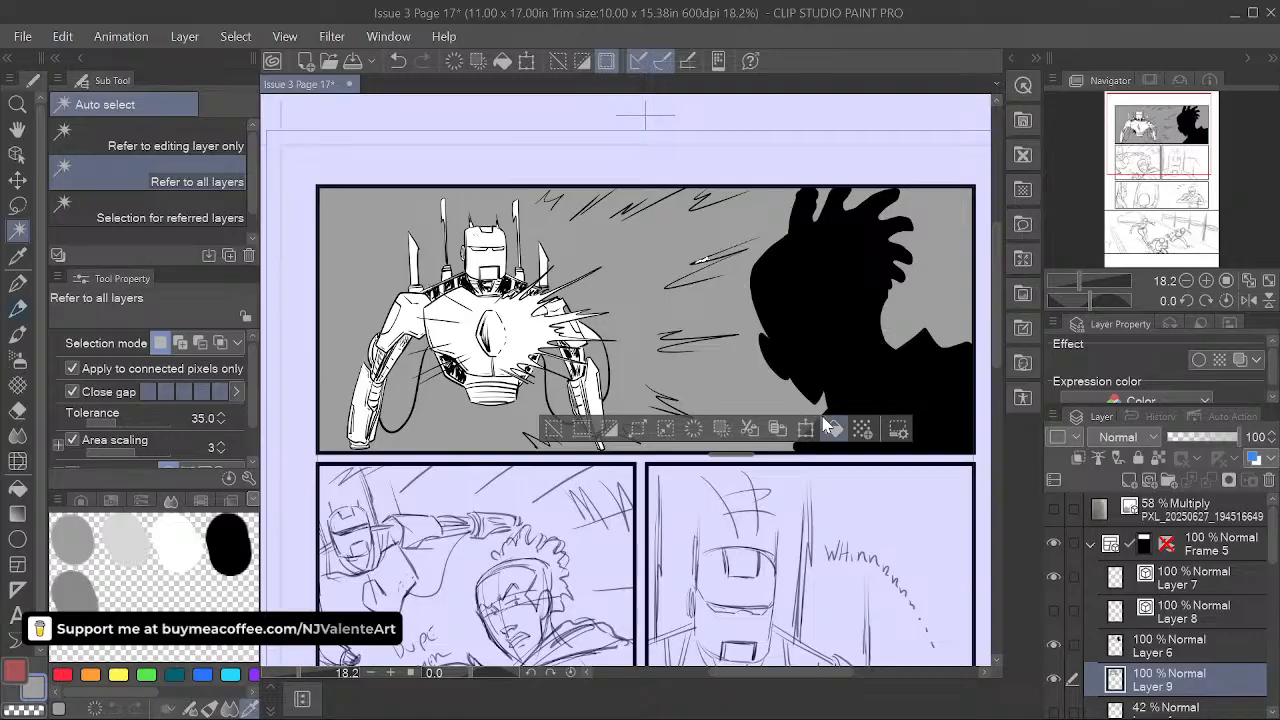
key(ctrl+d)
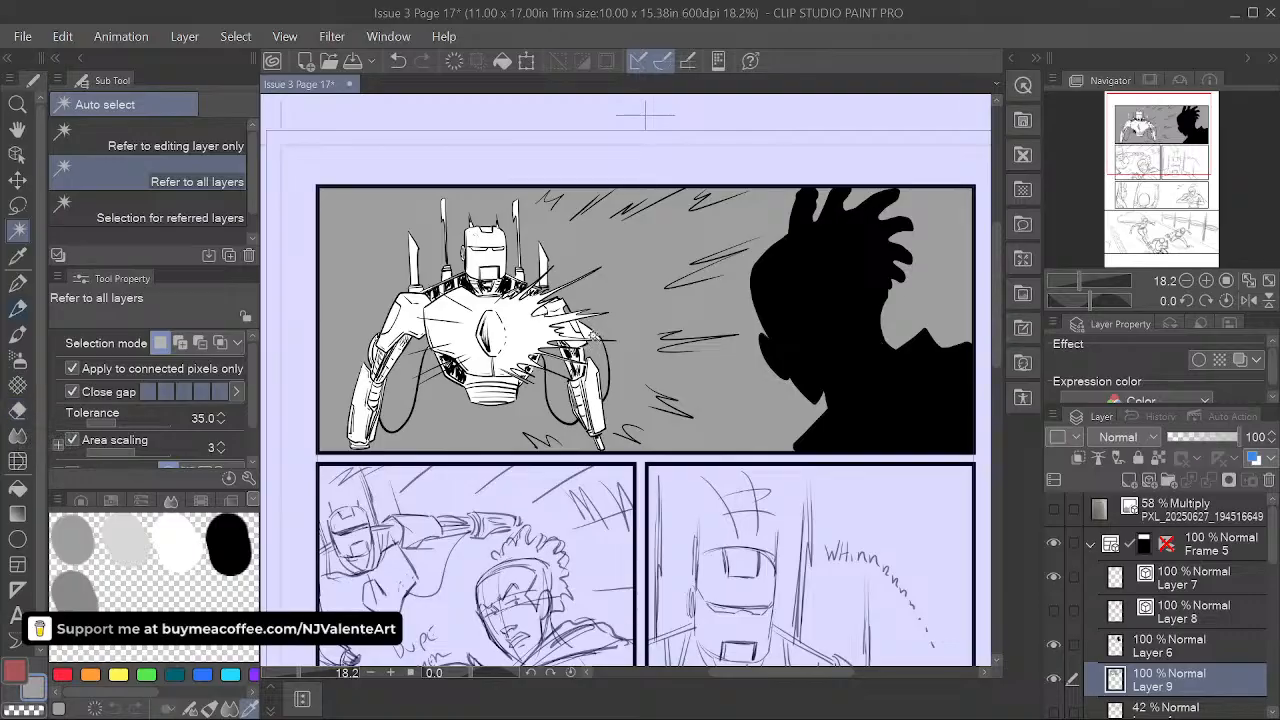
click(595, 340)
click(695, 371)
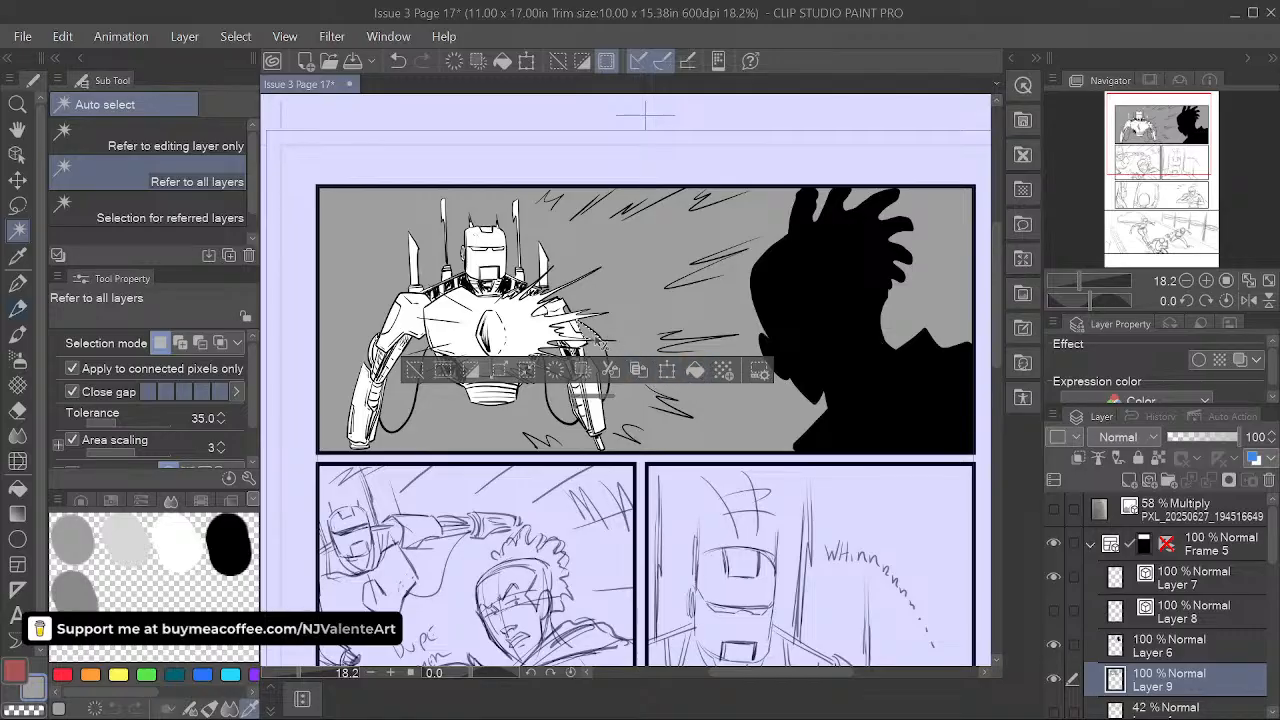
key(ctrl+d)
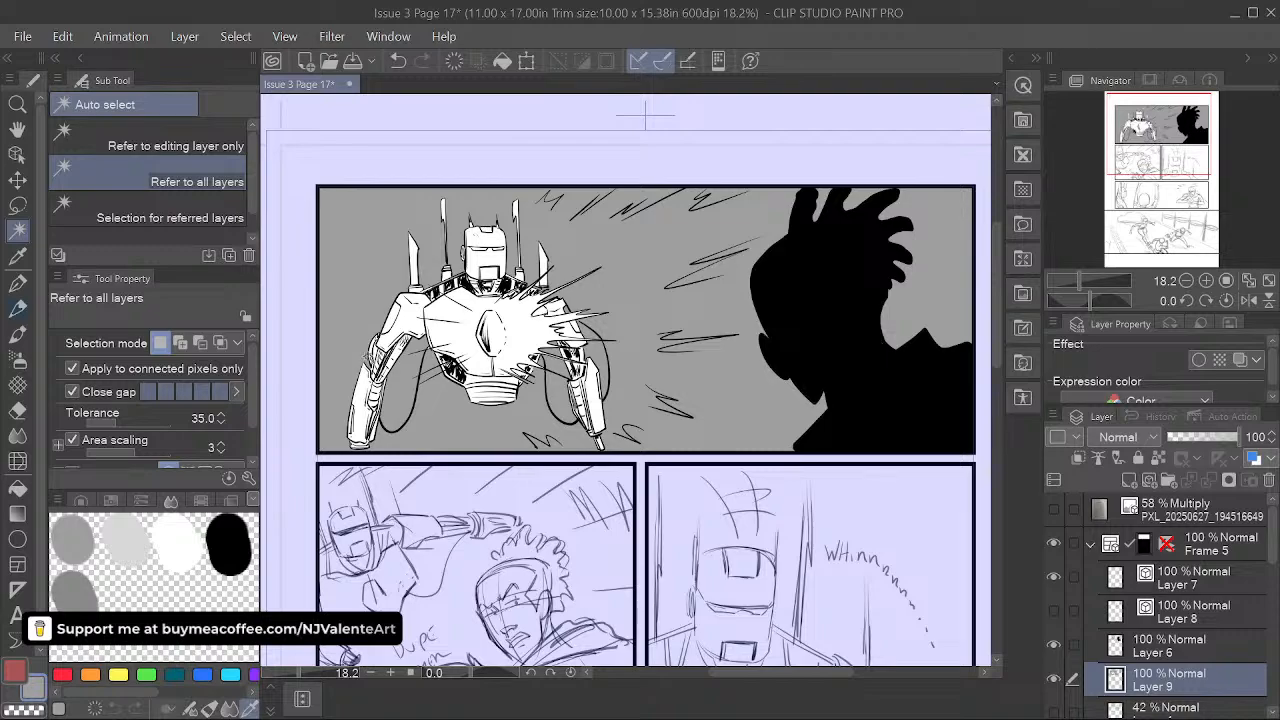
- Erase bits of the grey fill around the robot's shoulders and blast spikes with the Vector eraser at size 17
scroll(368, 344, up, 4)
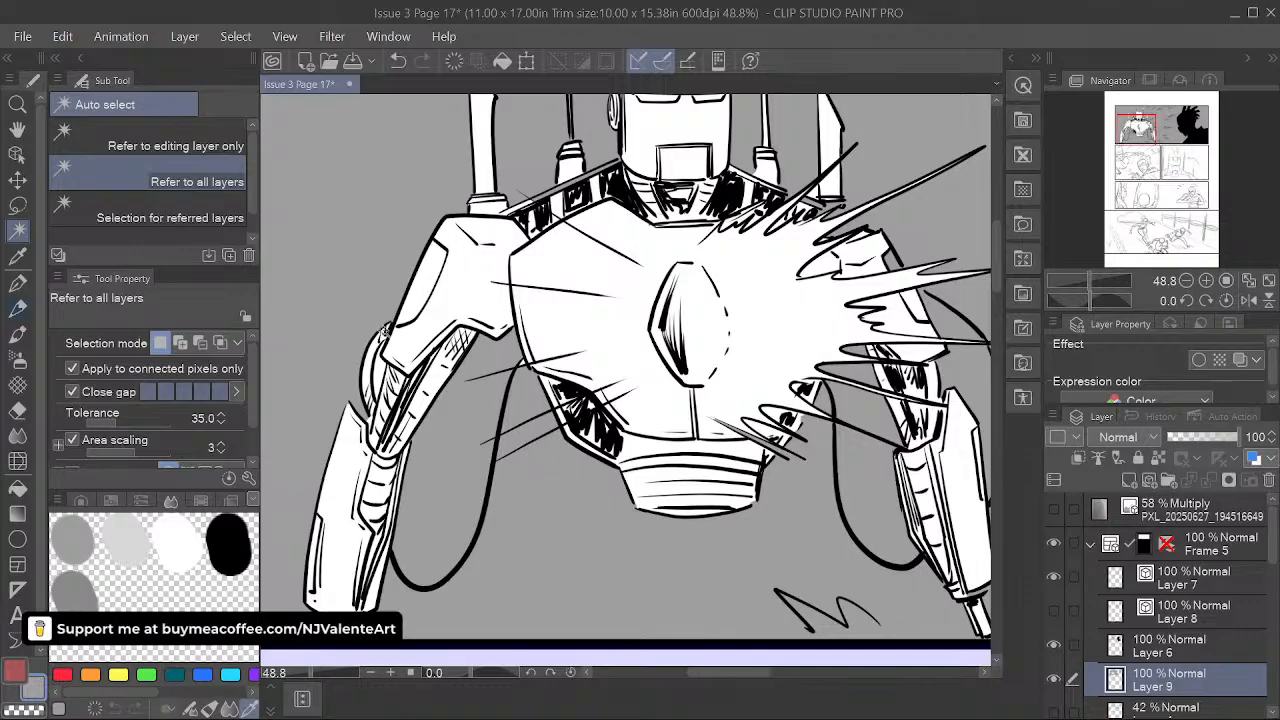
key(p)
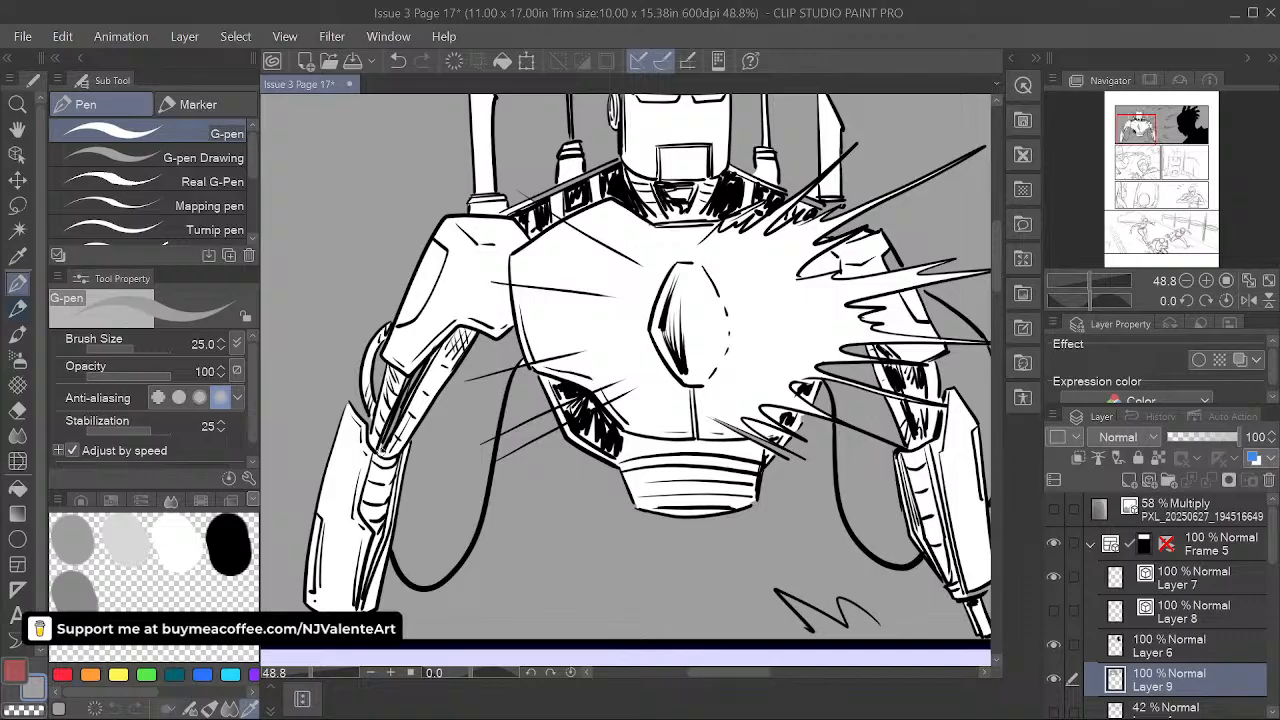
key(space)
drag(841, 419, 679, 492)
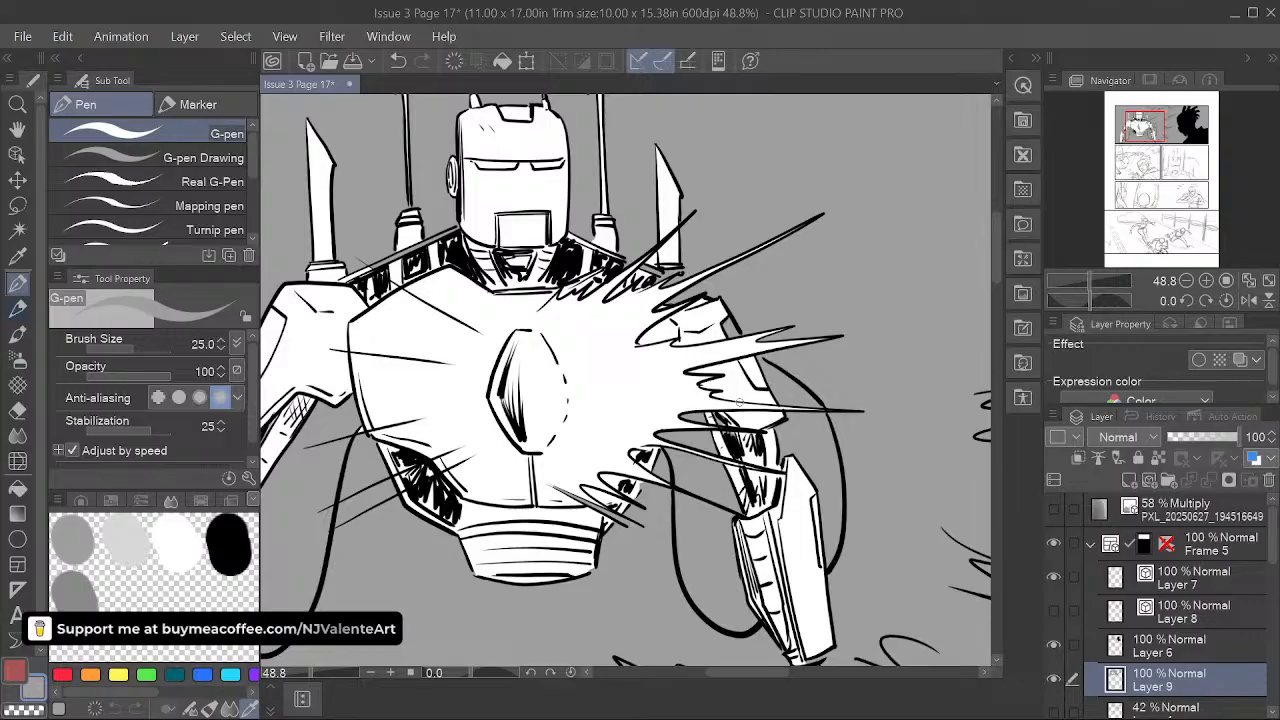
click(19, 410)
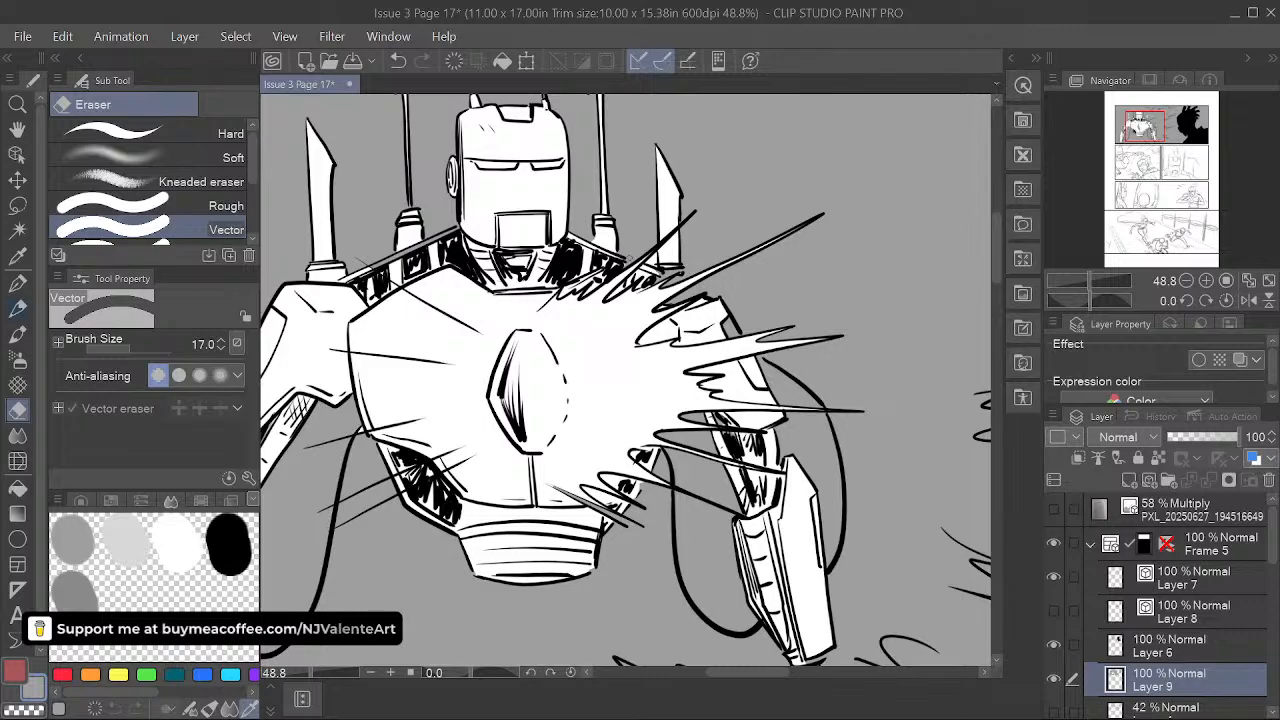
key(space)
drag(629, 417, 734, 450)
drag(468, 292, 498, 307)
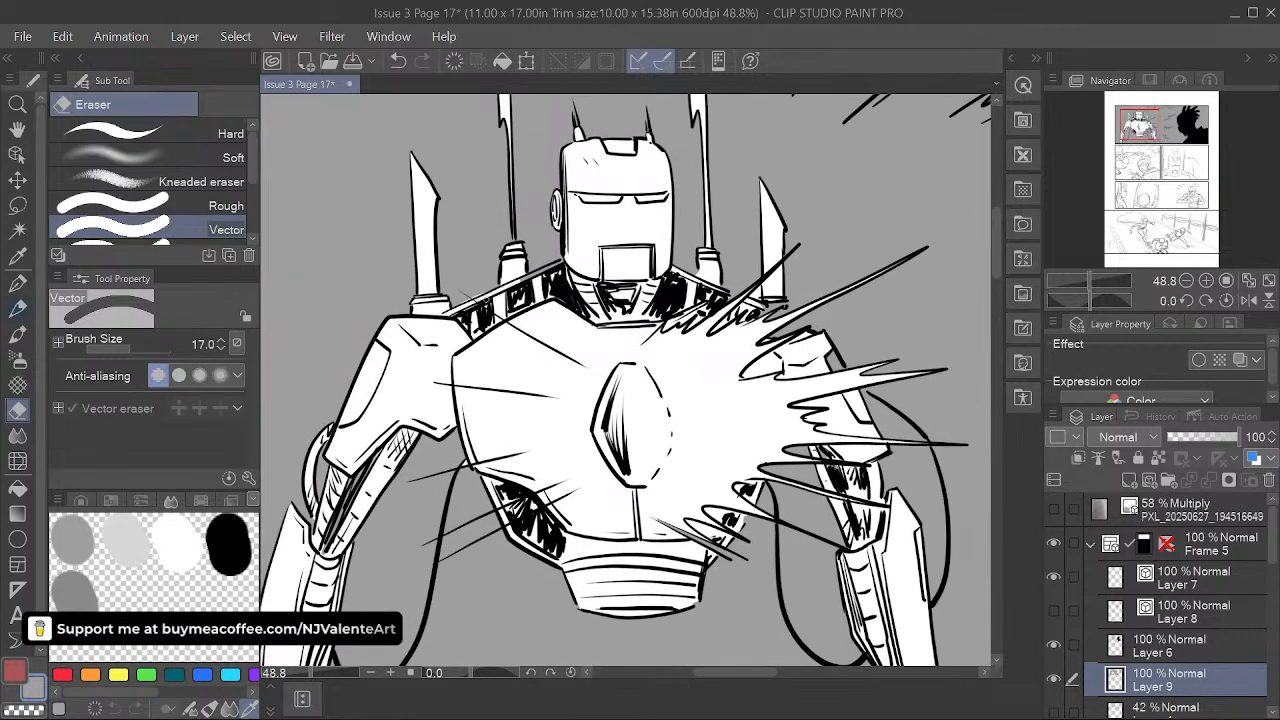
key(space)
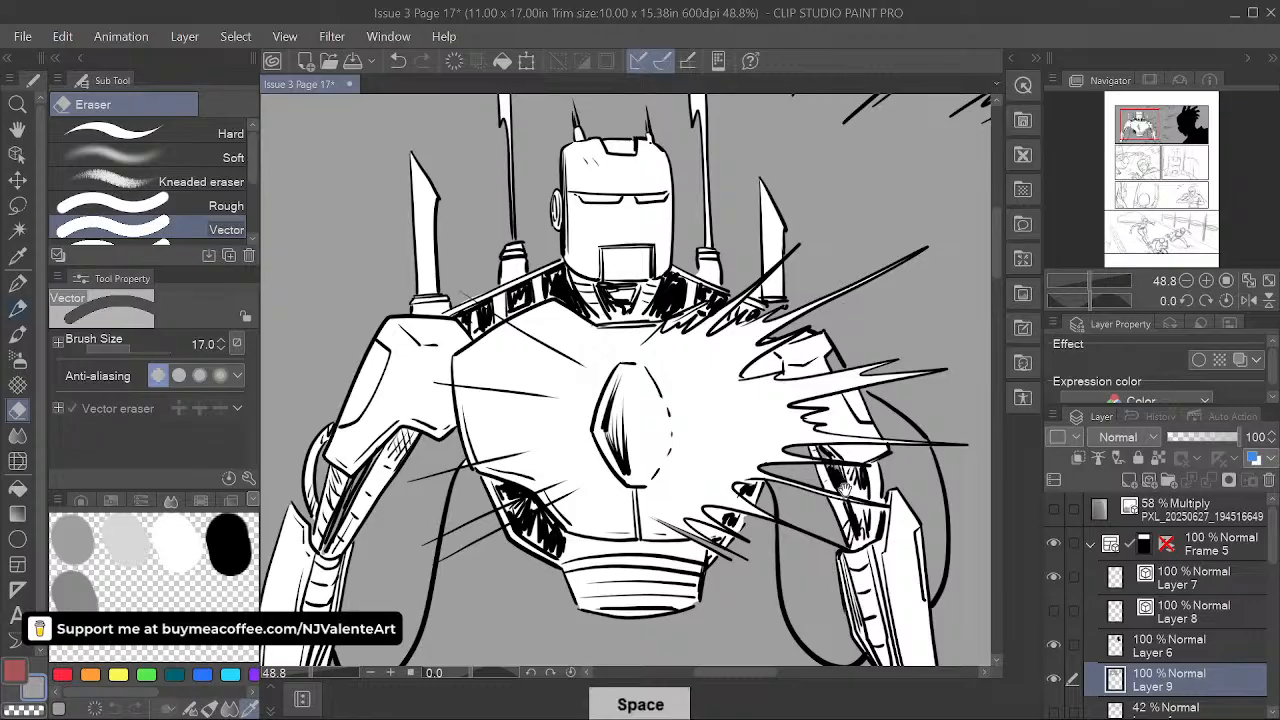
drag(845, 490, 718, 460)
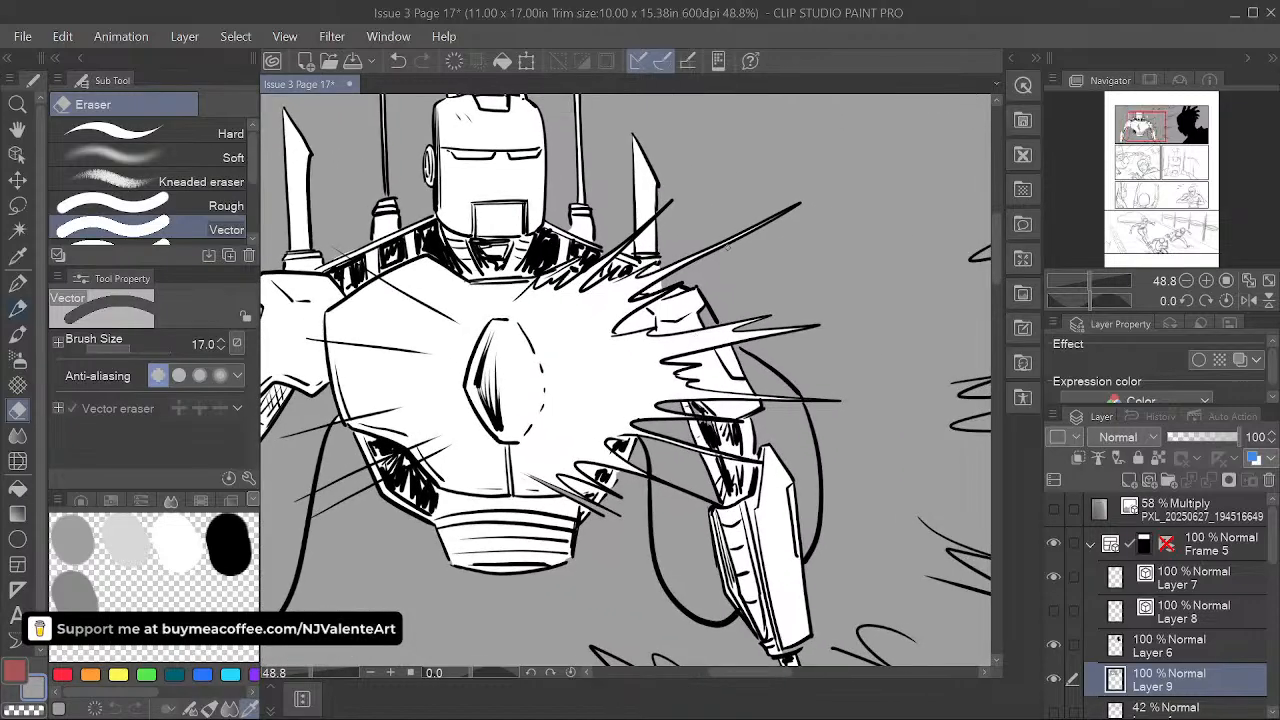
drag(708, 325, 695, 300)
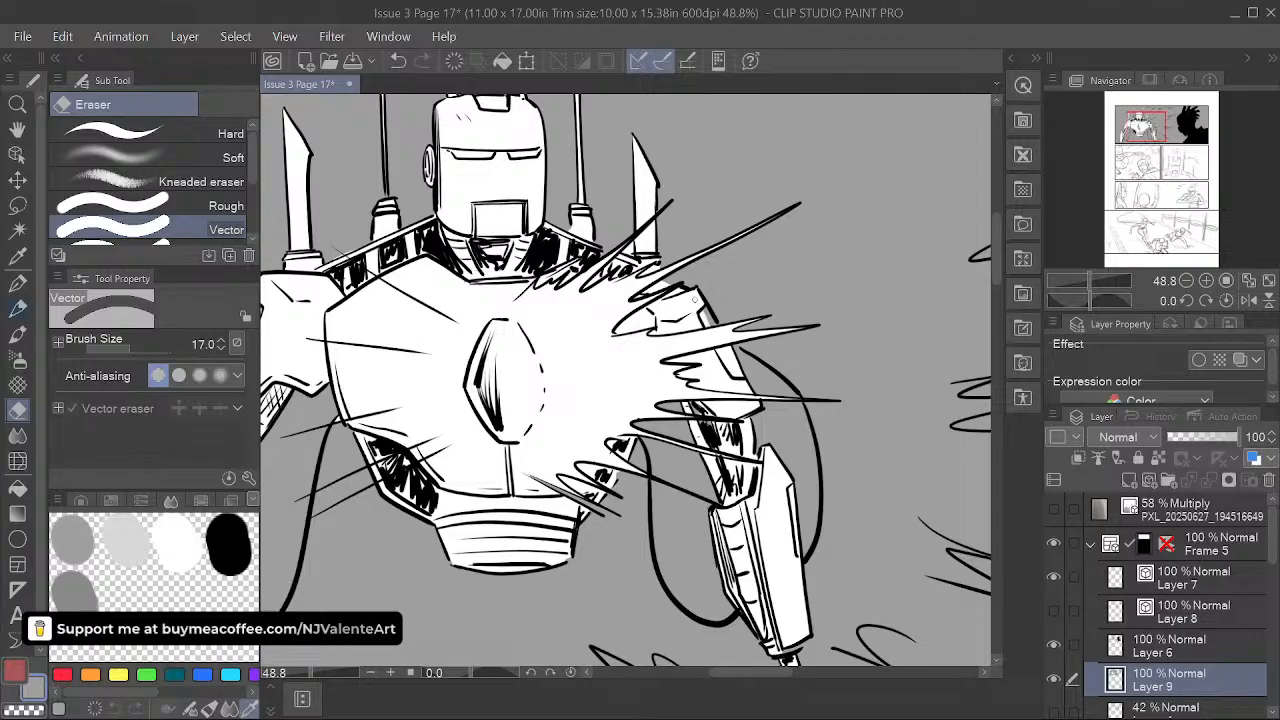
- Erase thin highlights out of the grey along the robot's hanging cables on both sides with the Vector eraser
key(space)
drag(824, 544, 802, 405)
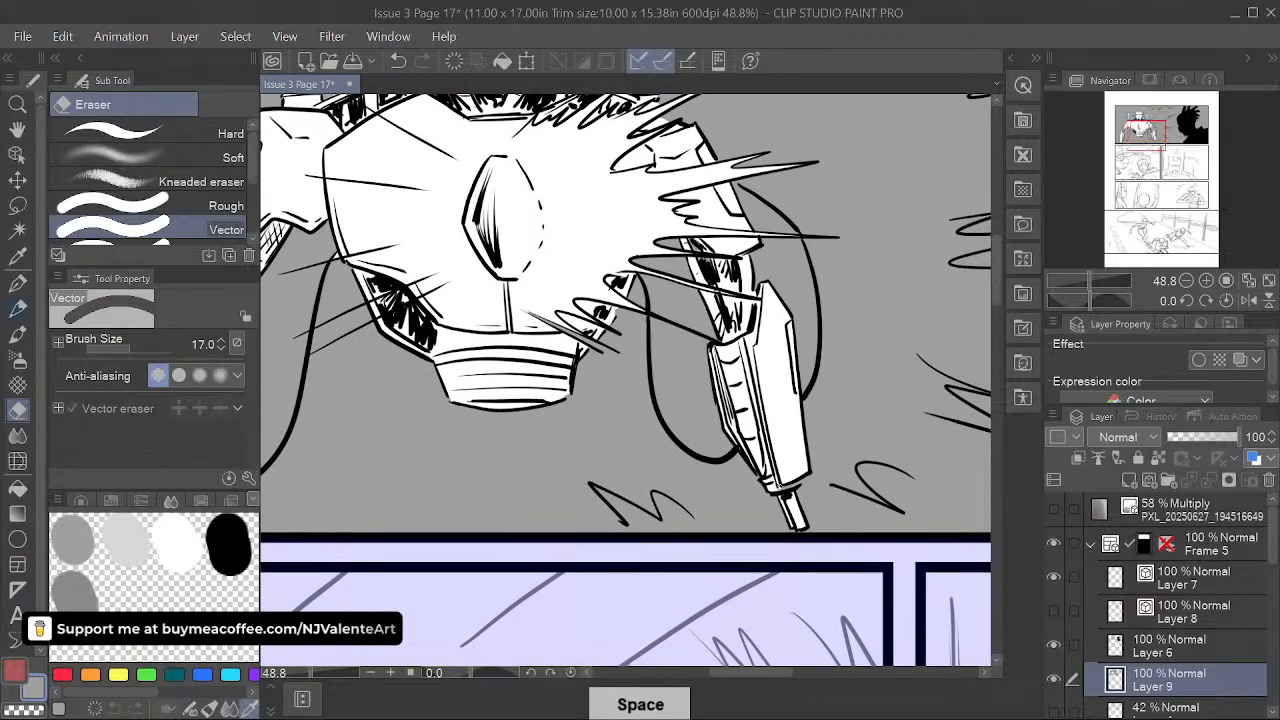
key(space)
drag(618, 458, 850, 496)
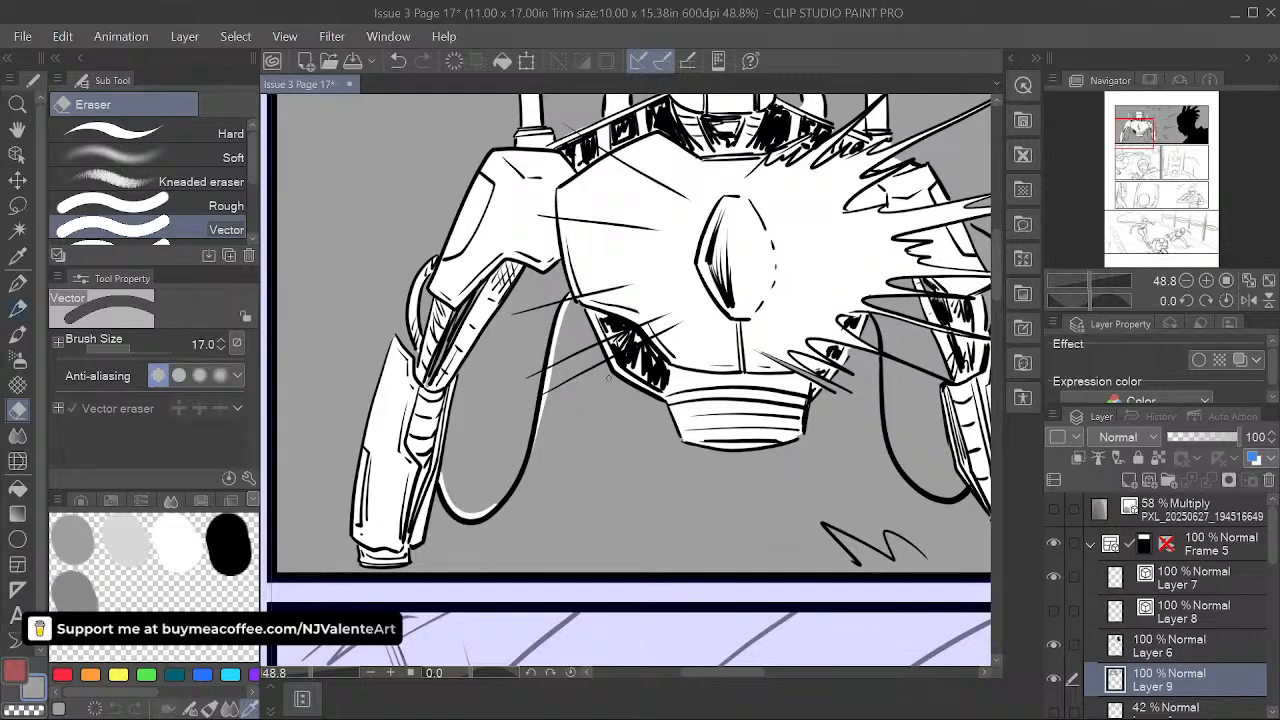
drag(608, 377, 243, 347)
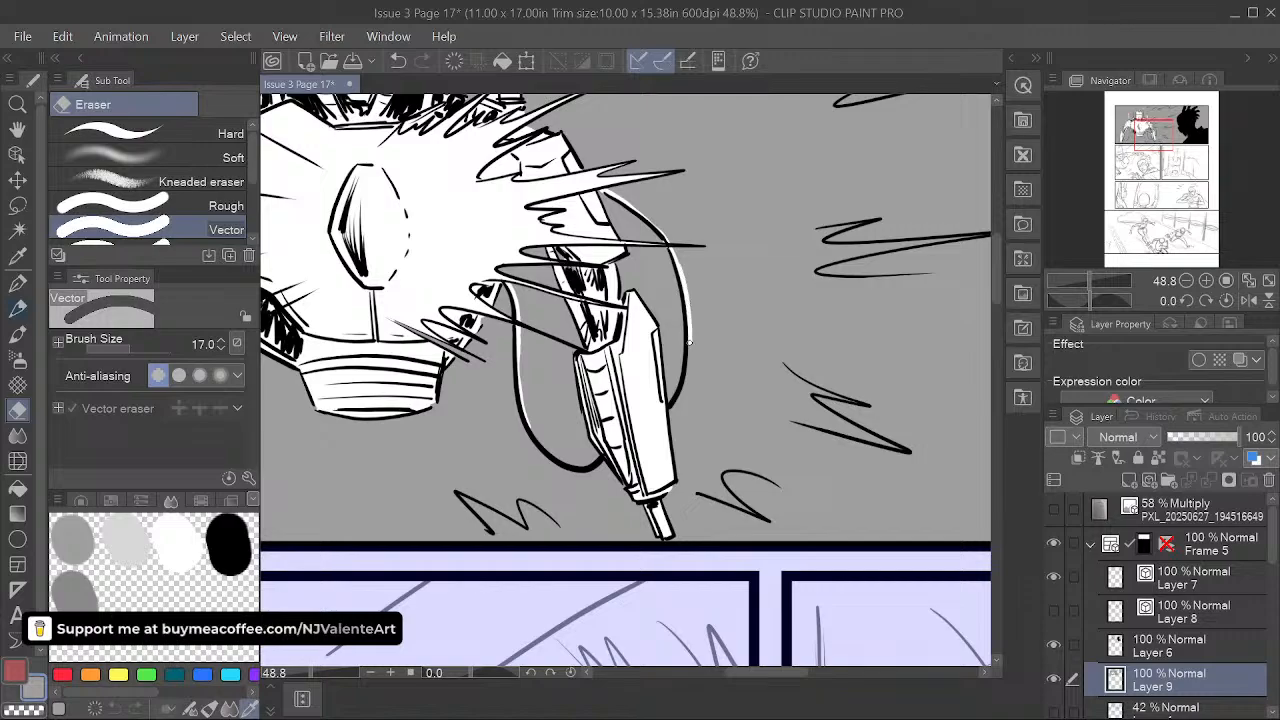
drag(751, 456, 712, 502)
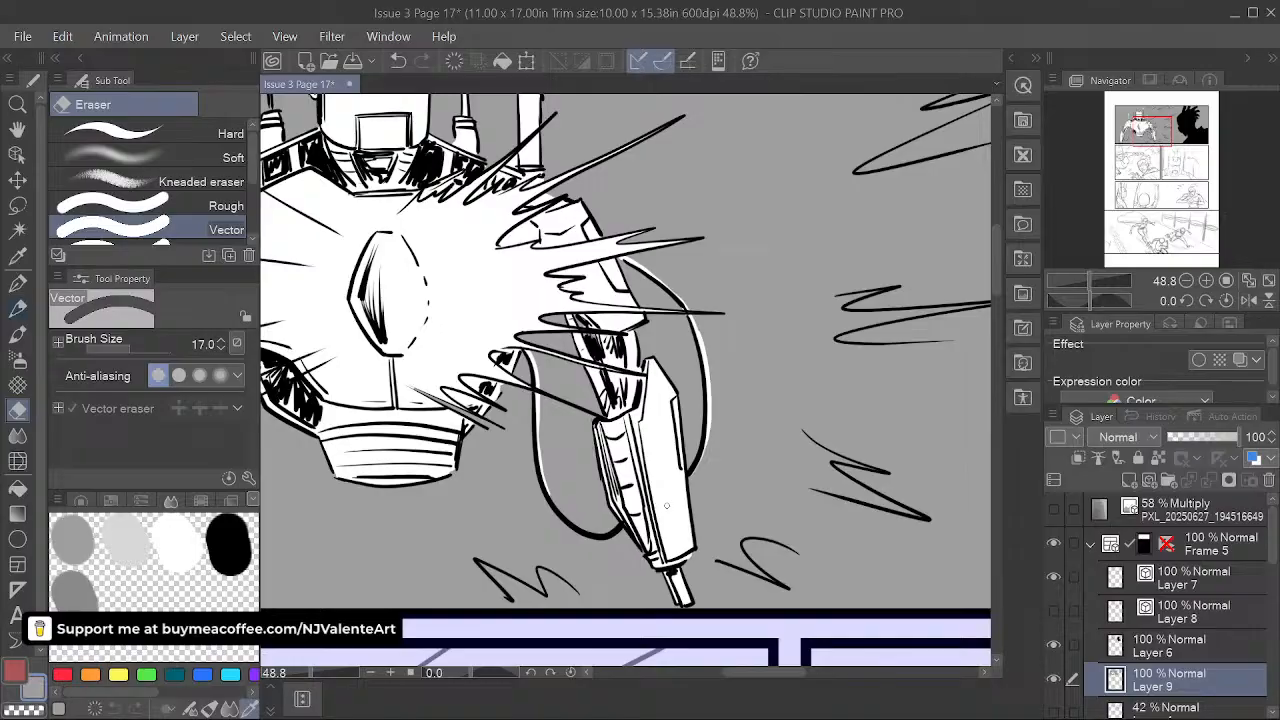
- Erase a soft glow out of the grey fill around the robot with an enlarged Soft eraser
scroll(667, 506, down, 2)
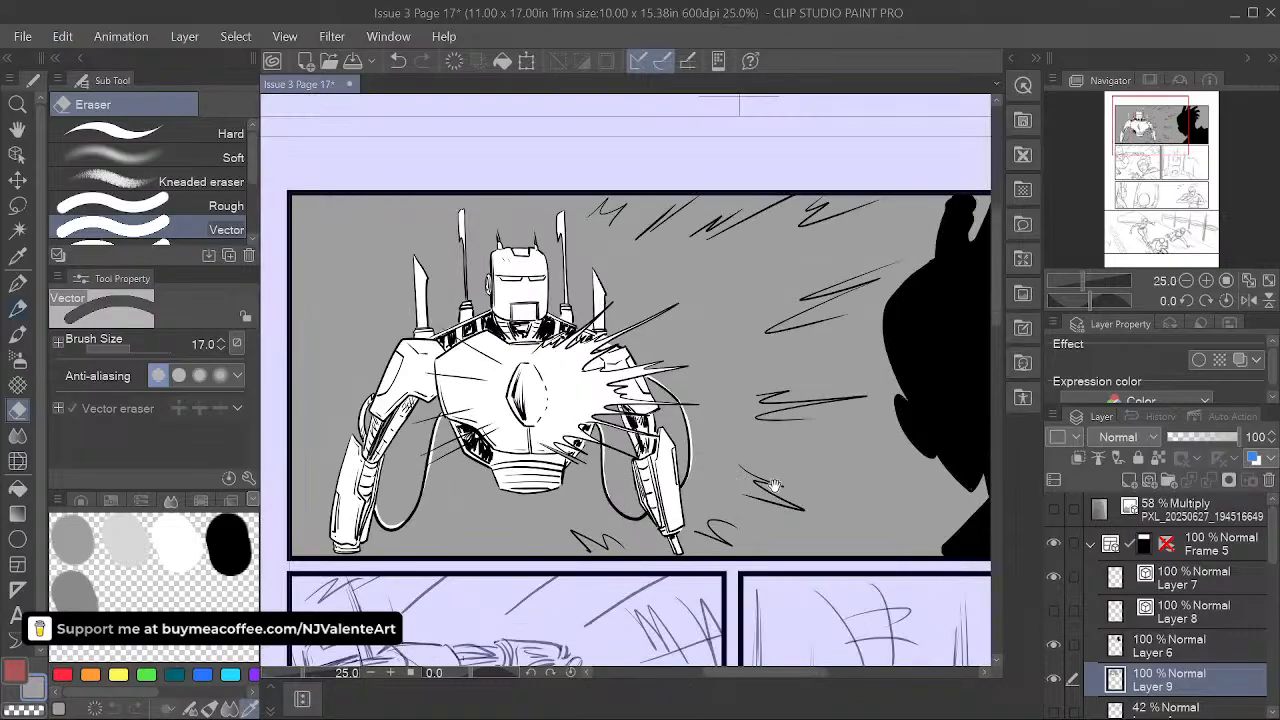
drag(814, 489, 756, 478)
click(212, 158)
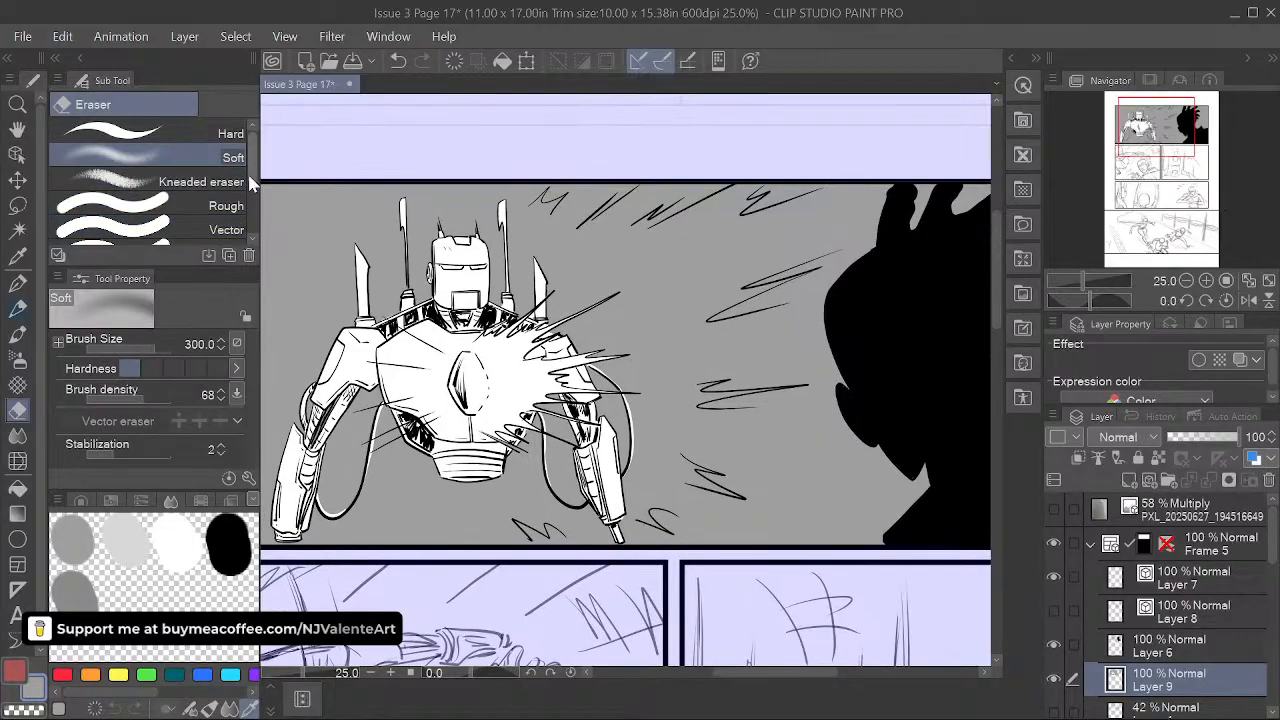
drag(624, 440, 756, 406)
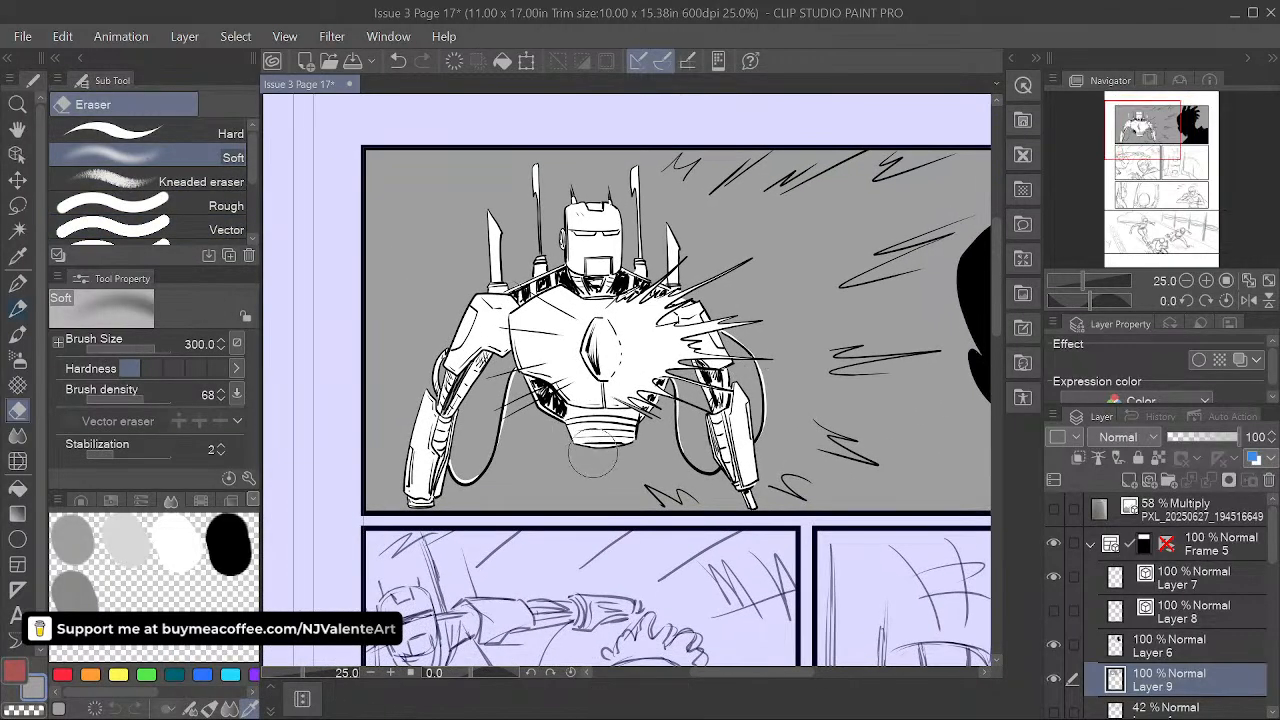
key(bracketright)
key(bracketright)
key(bracketright)
mouse_move(755, 457)
mouse_down()
mouse_move(665, 460)
mouse_move(580, 490)
mouse_move(545, 395)
mouse_move(590, 385)
mouse_move(640, 420)
mouse_move(670, 390)
mouse_move(725, 385)
mouse_move(678, 446)
mouse_move(570, 518)
mouse_move(560, 385)
mouse_move(565, 483)
mouse_move(602, 494)
mouse_move(522, 450)
mouse_move(597, 457)
mouse_up()
- Enlarge the Soft eraser up to size 1700 and widen the glow around the robot across its side of the panel
scroll(664, 460, down, 2)
key(])
key(])
key(])
key(])
key(])
key(])
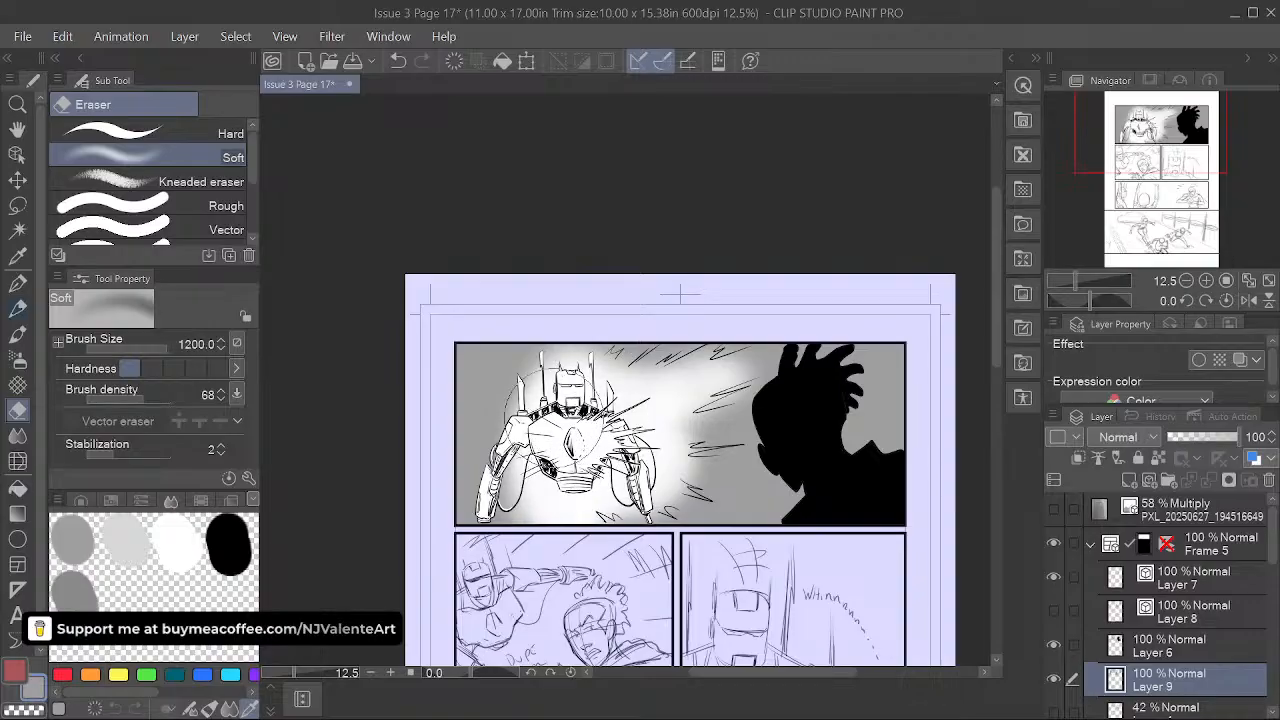
mouse_move(555, 417)
mouse_down()
mouse_move(554, 465)
mouse_move(552, 388)
mouse_move(569, 421)
mouse_move(548, 478)
mouse_up()
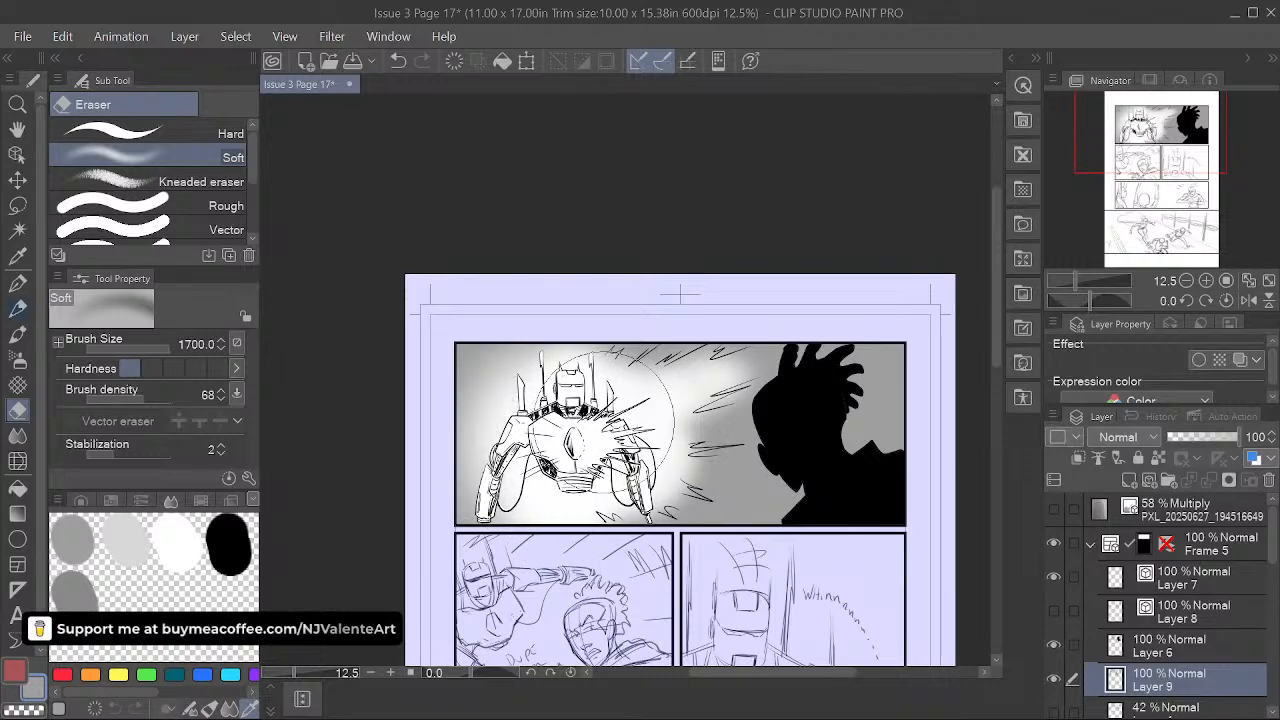
- Show Layer 8 and streak light rays out of the grey across the glass tubes with the Soft eraser at size 70
click(1052, 611)
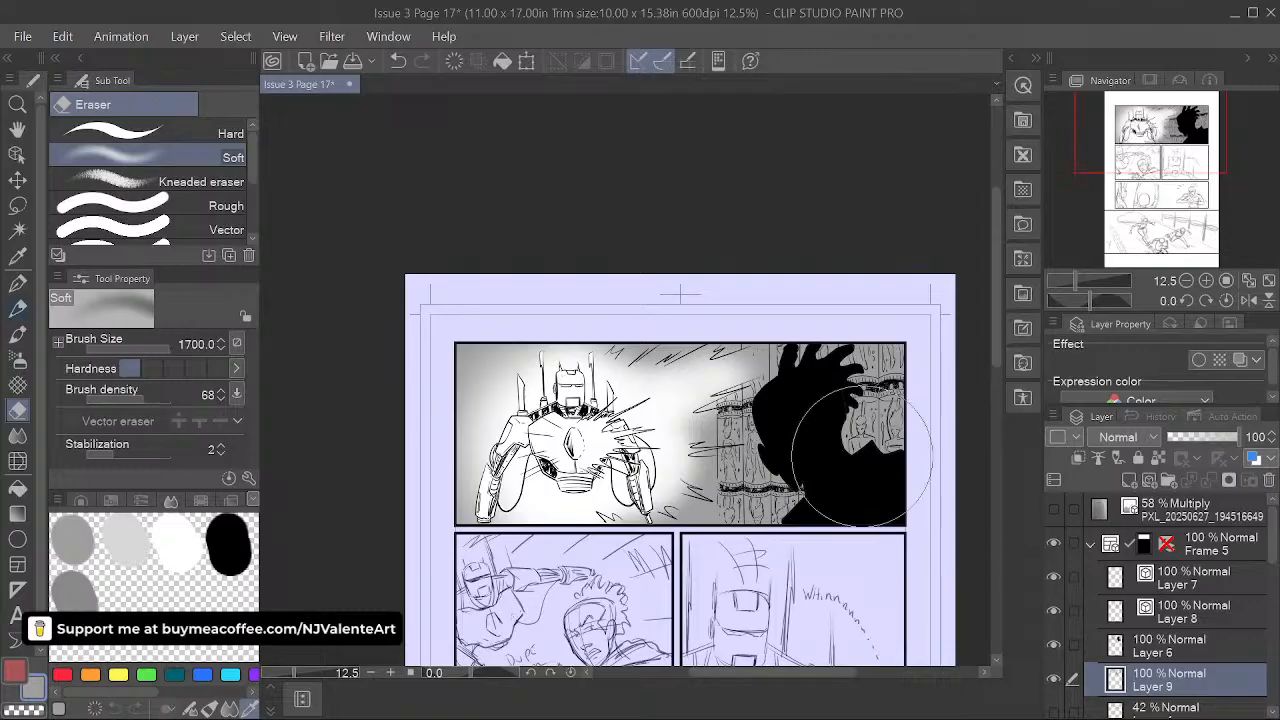
key(bracketleft)
key(bracketleft)
key(bracketleft)
key(bracketleft)
key(bracketleft)
key(bracketleft)
key(bracketleft)
key(bracketleft)
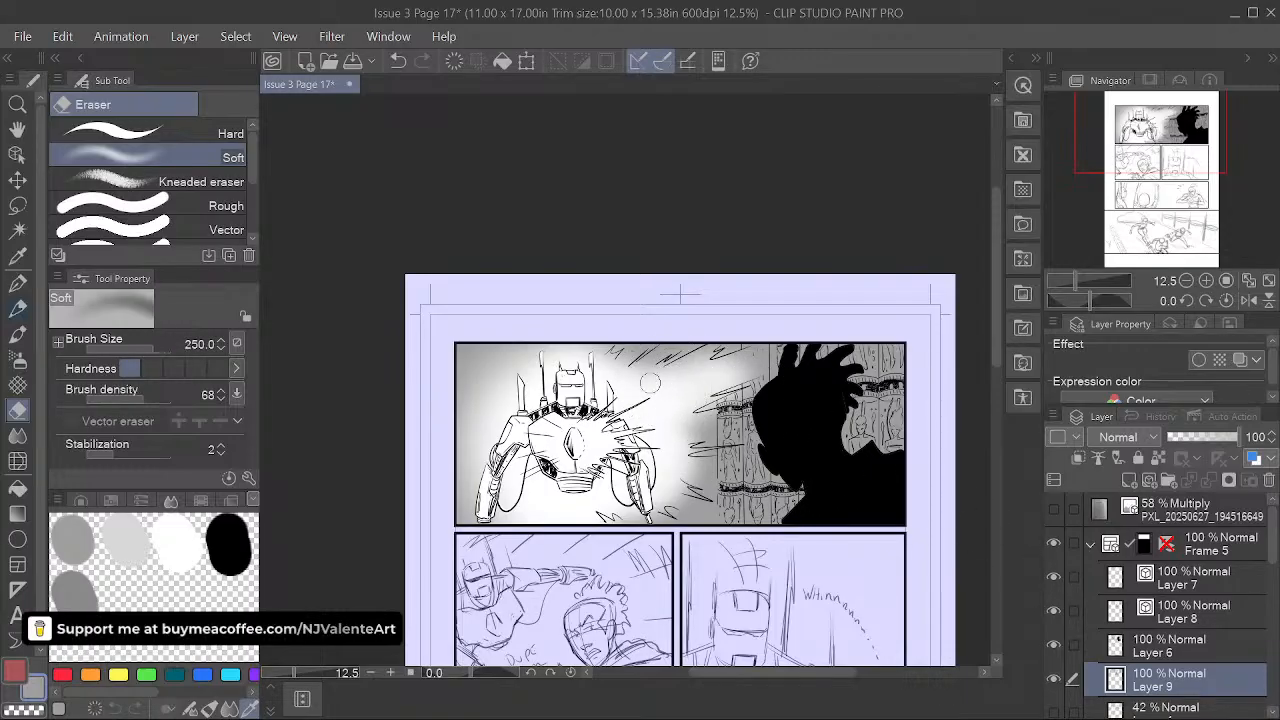
key(bracketleft)
key(bracketleft)
key(bracketleft)
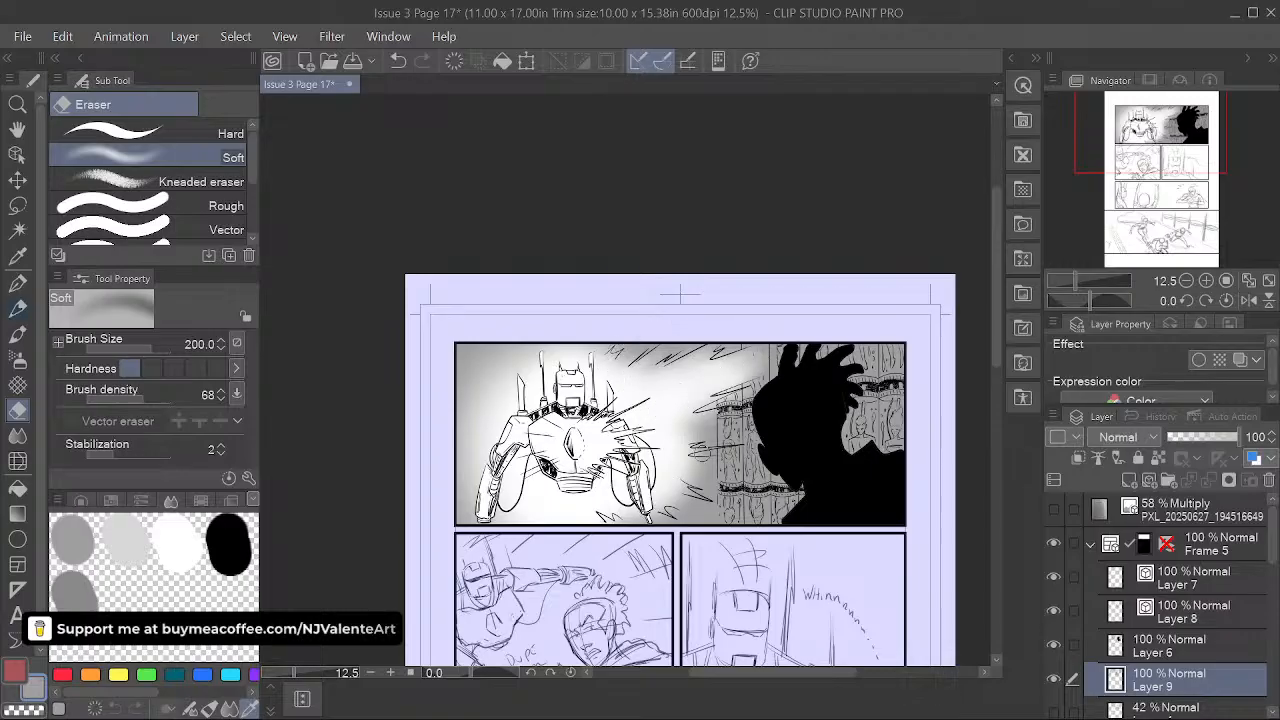
key(bracketleft)
key(bracketleft)
key(bracketleft)
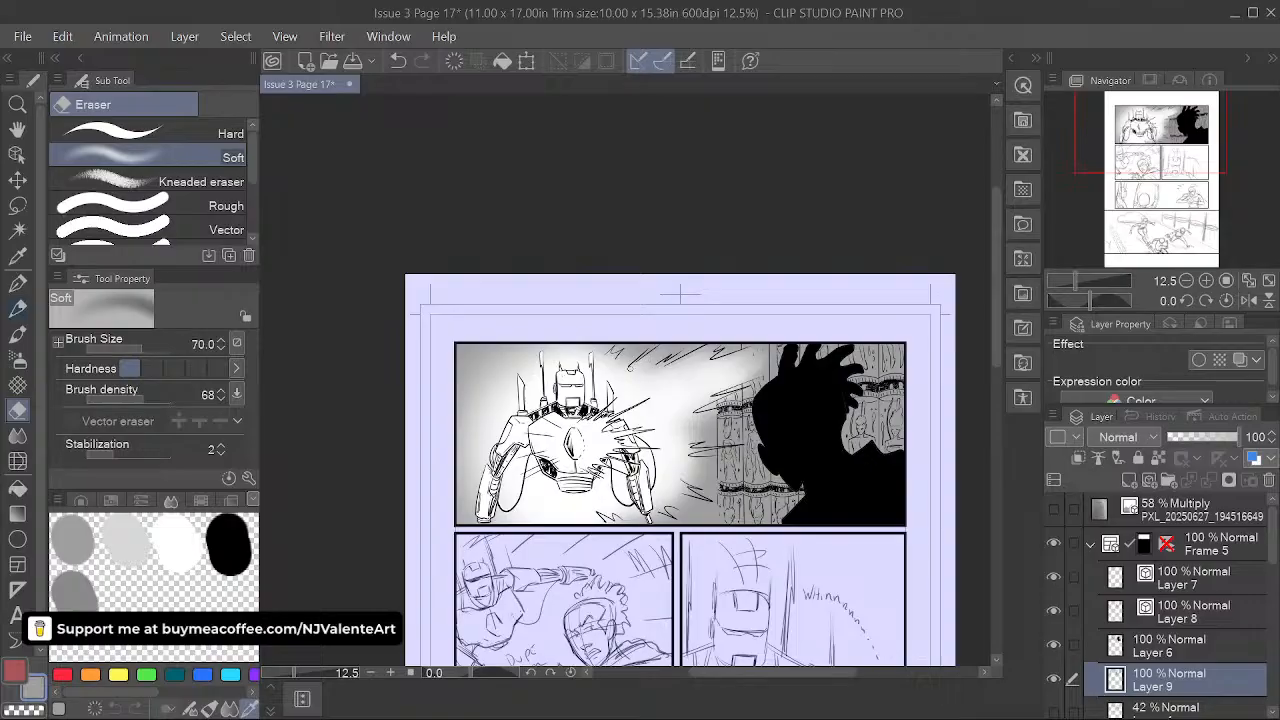
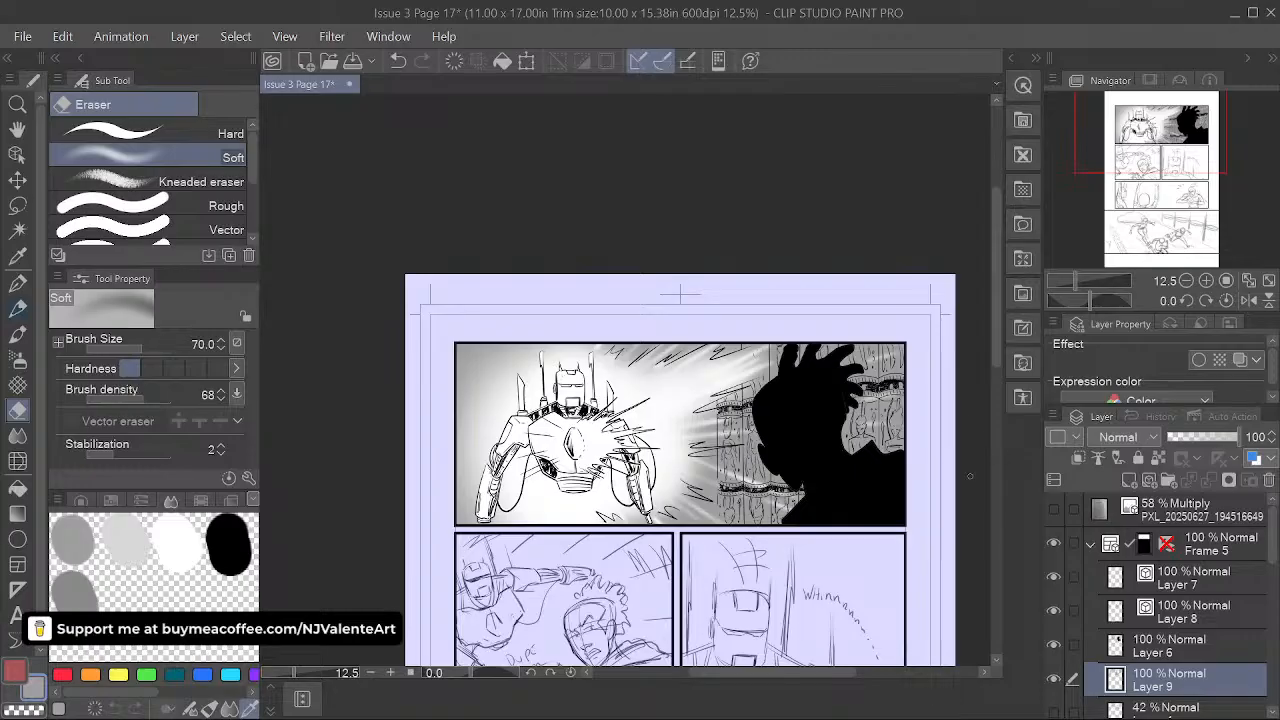
- Erase thin vertical highlights out of the grey on the glass tubes in front of the silhouette's face with the Hard eraser at size 30
drag(814, 558, 846, 494)
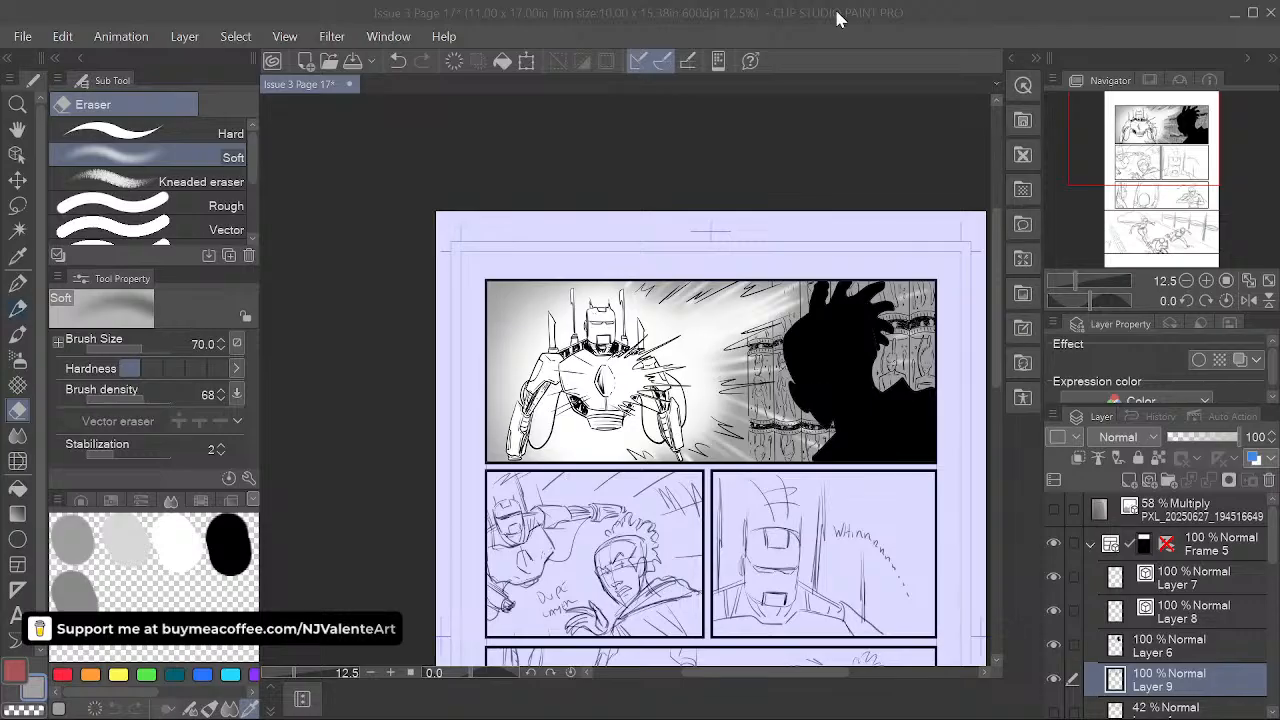
click(789, 21)
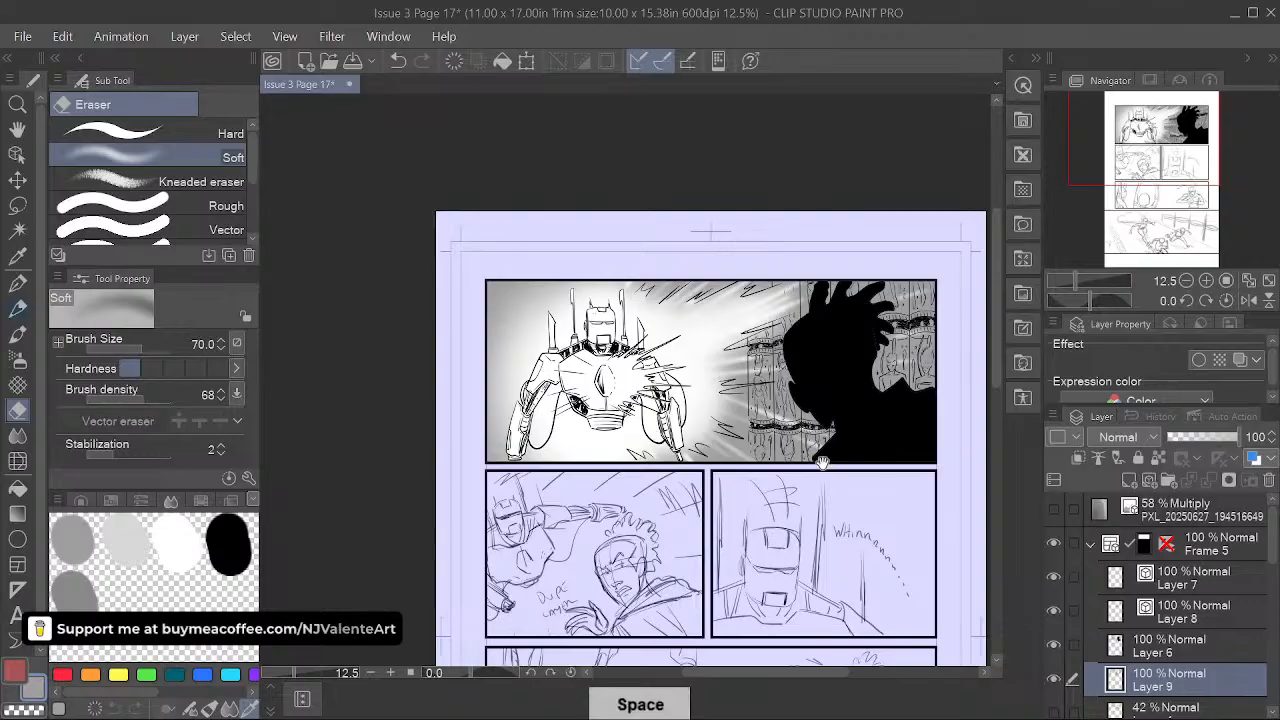
drag(828, 522, 705, 480)
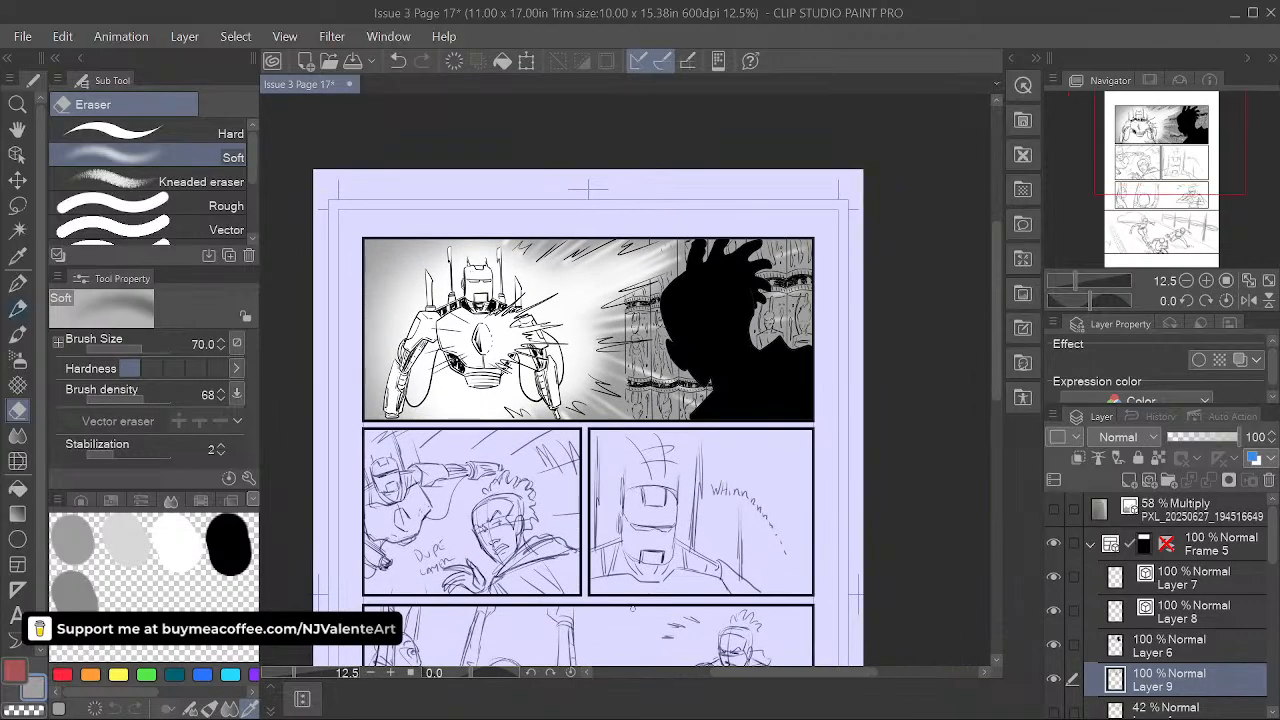
scroll(633, 607, up, 3)
drag(743, 205, 683, 394)
mouse_move(771, 236)
mouse_down()
mouse_move(726, 458)
mouse_move(734, 510)
mouse_up()
click(128, 135)
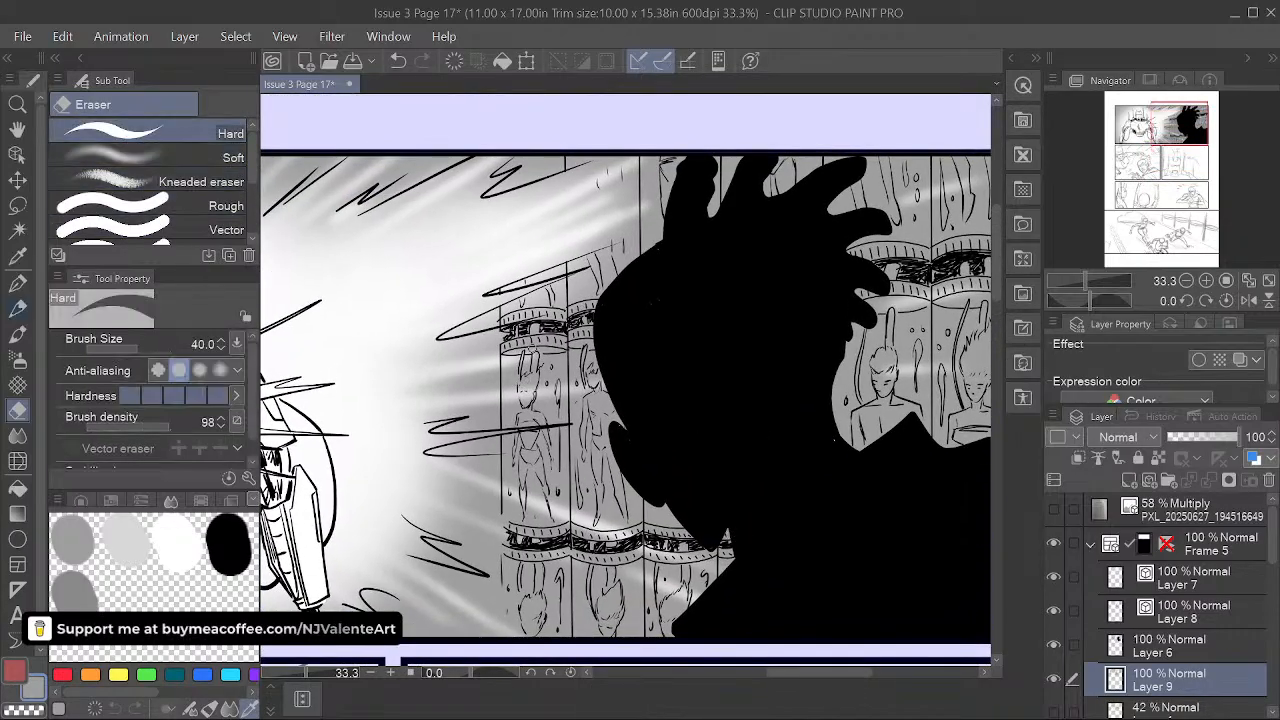
key(bracketleft)
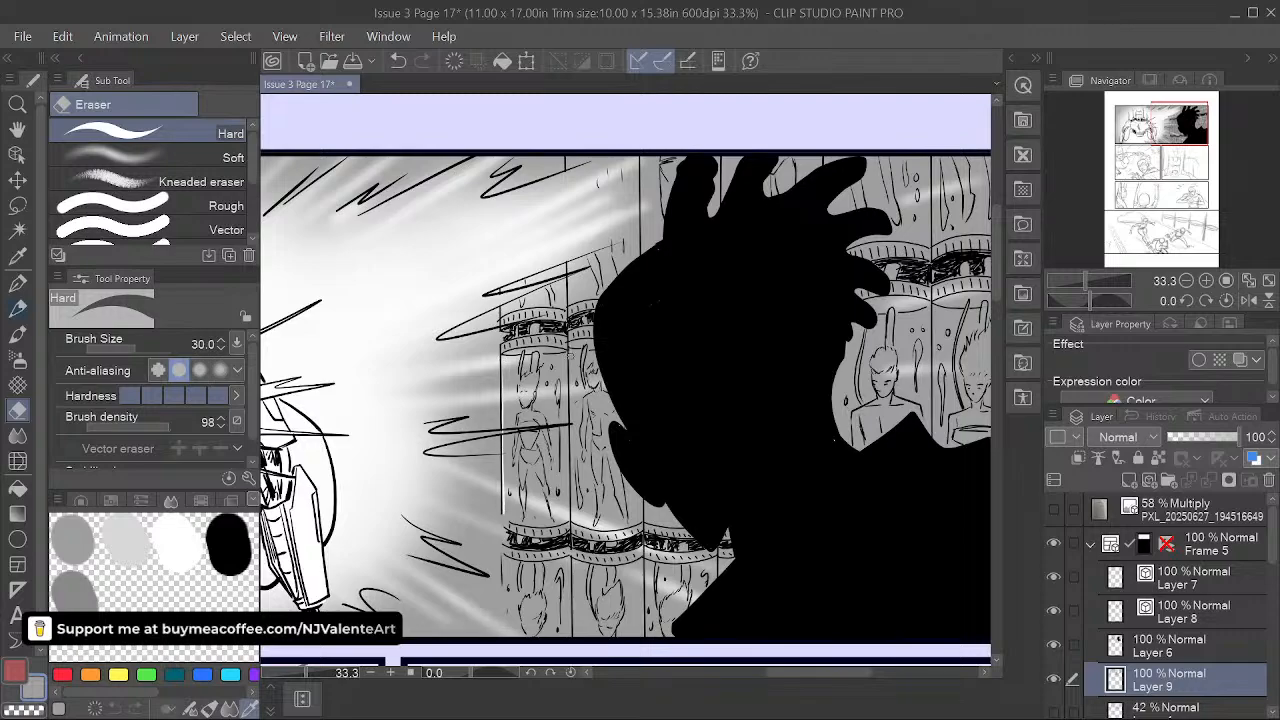
drag(570, 358, 571, 427)
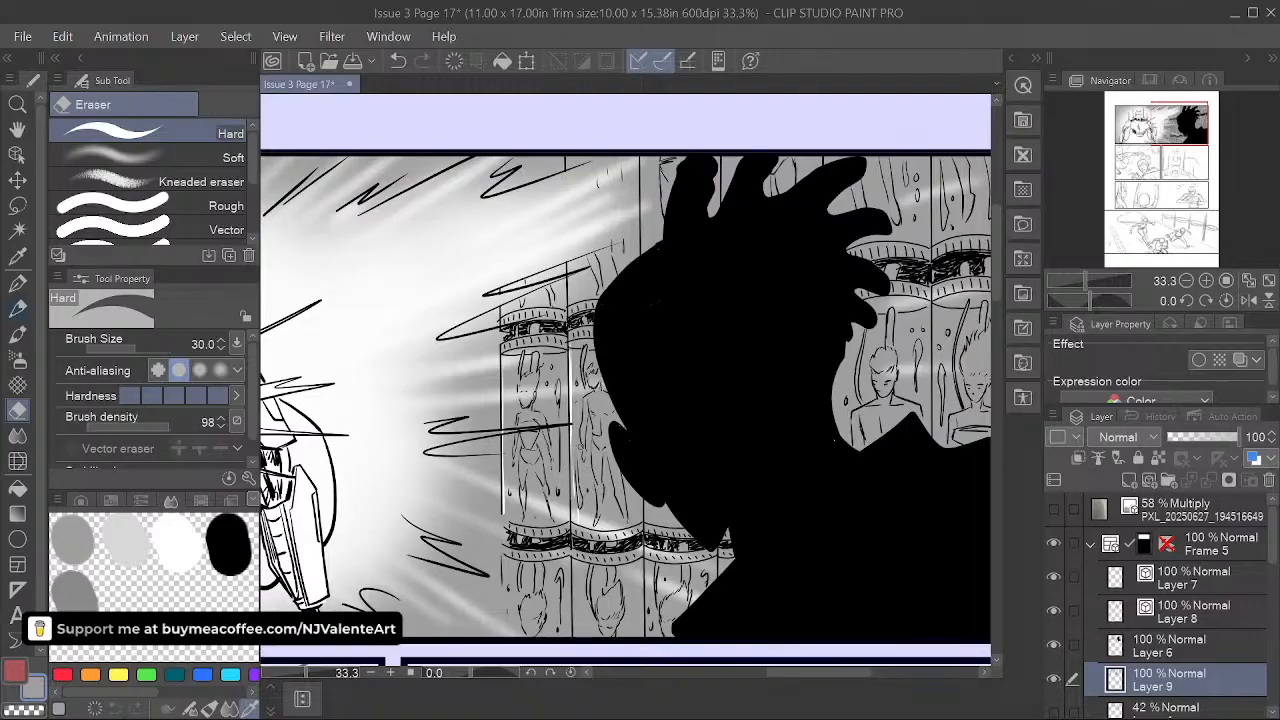
drag(596, 389, 598, 452)
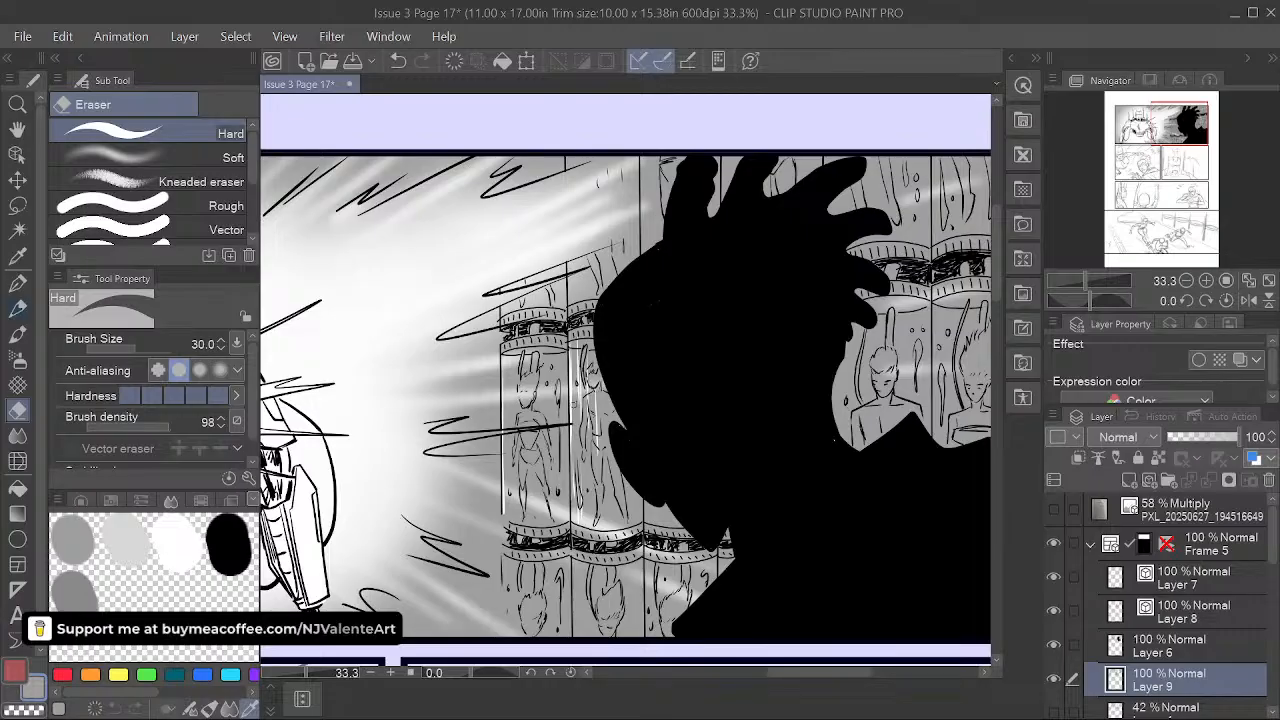
drag(514, 373, 551, 488)
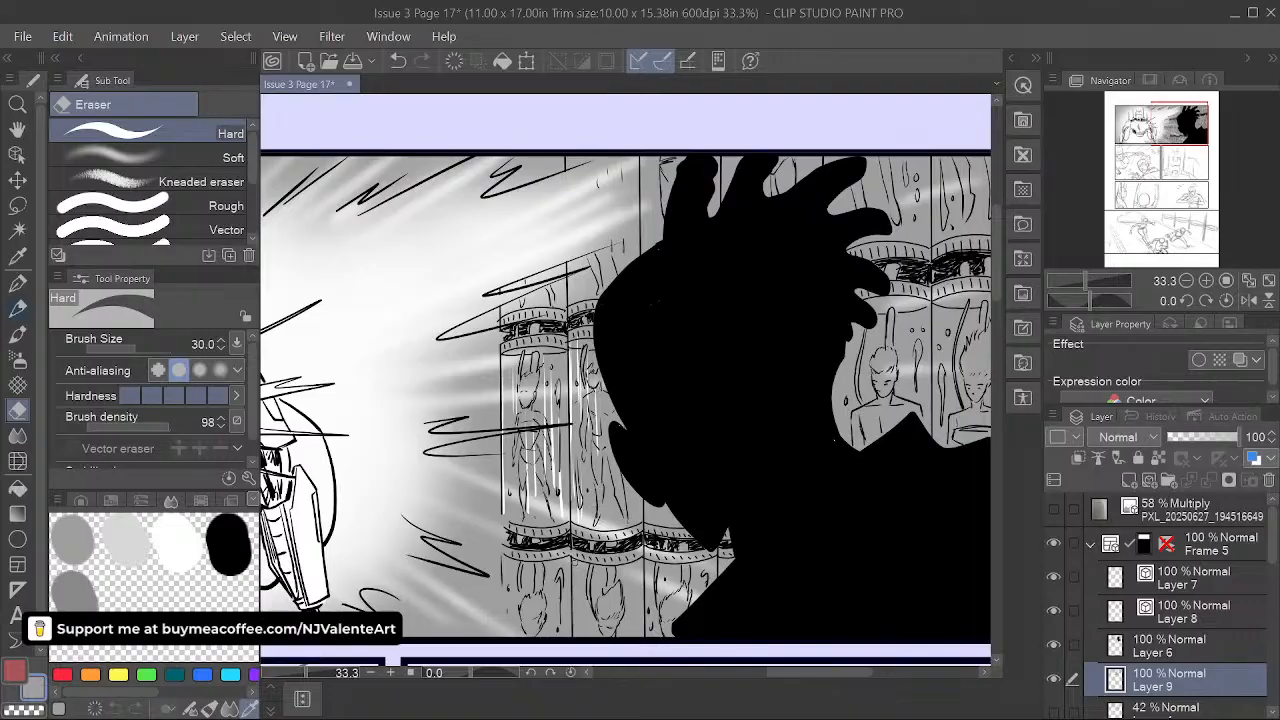
key(ctrl+z)
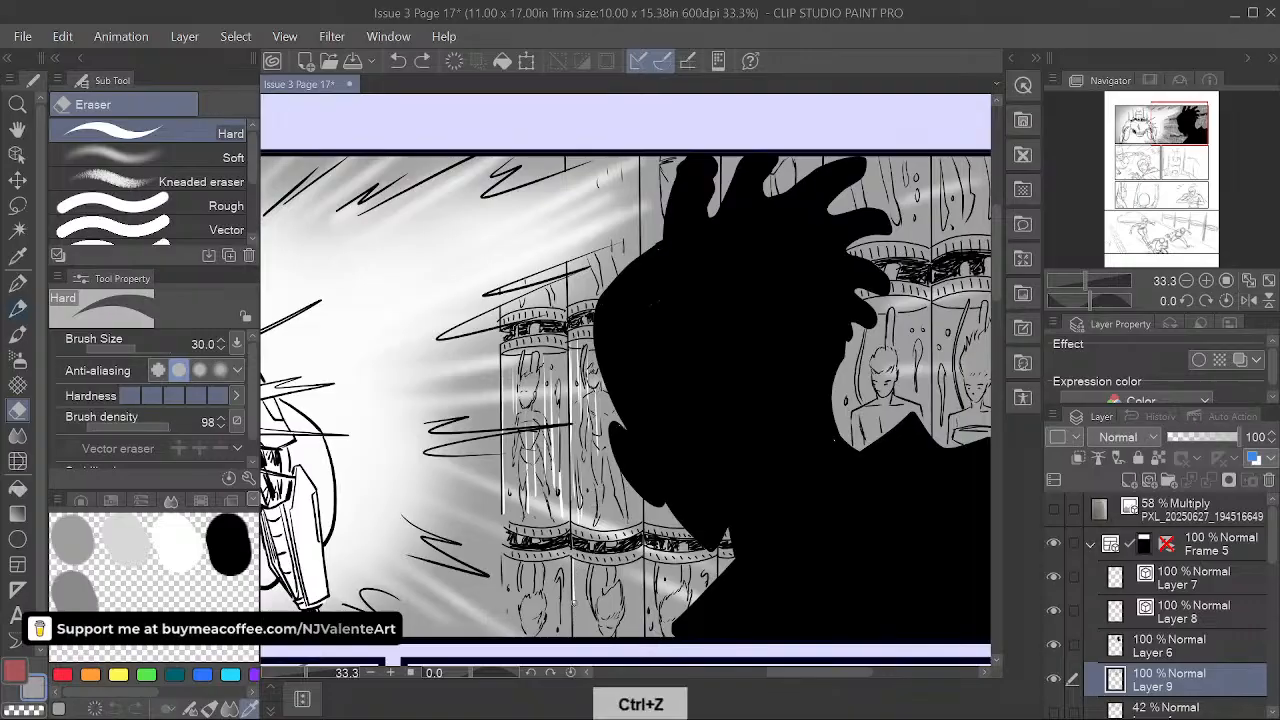
drag(551, 569, 551, 597)
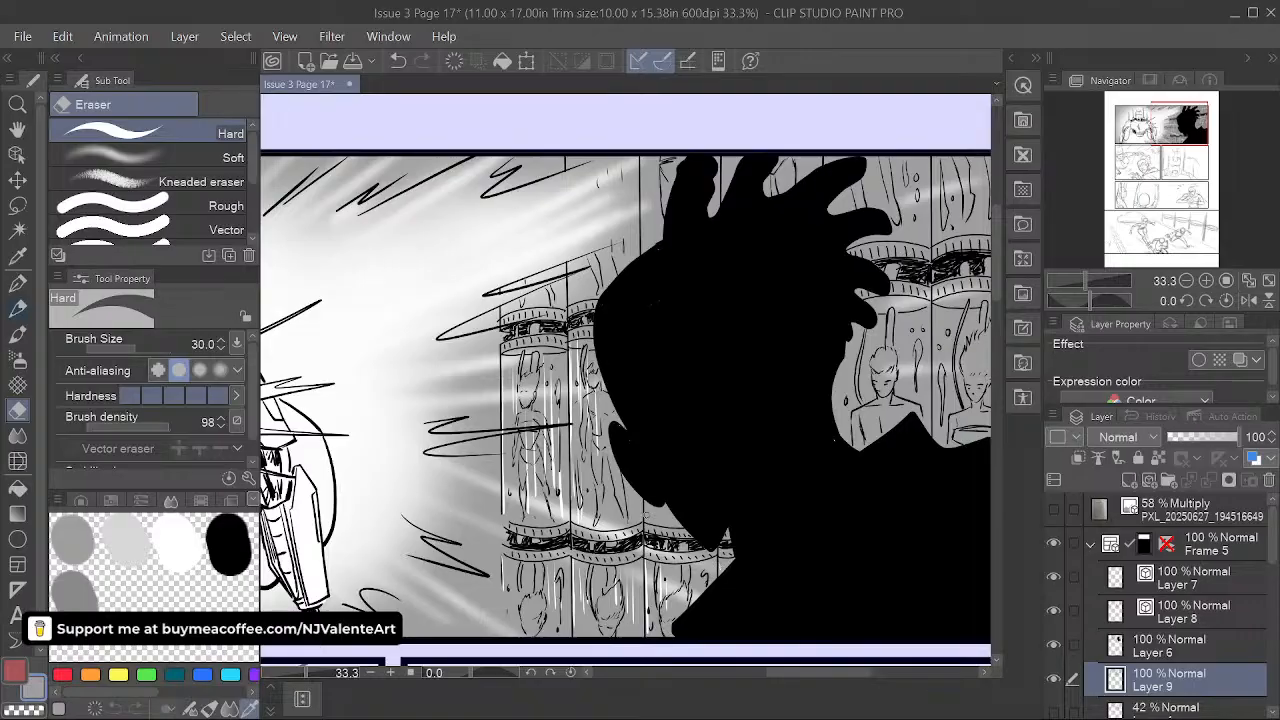
- Erase vertical highlights on the tubes and figures behind the silhouette's neck and shoulder with the Hard eraser
drag(656, 460, 664, 585)
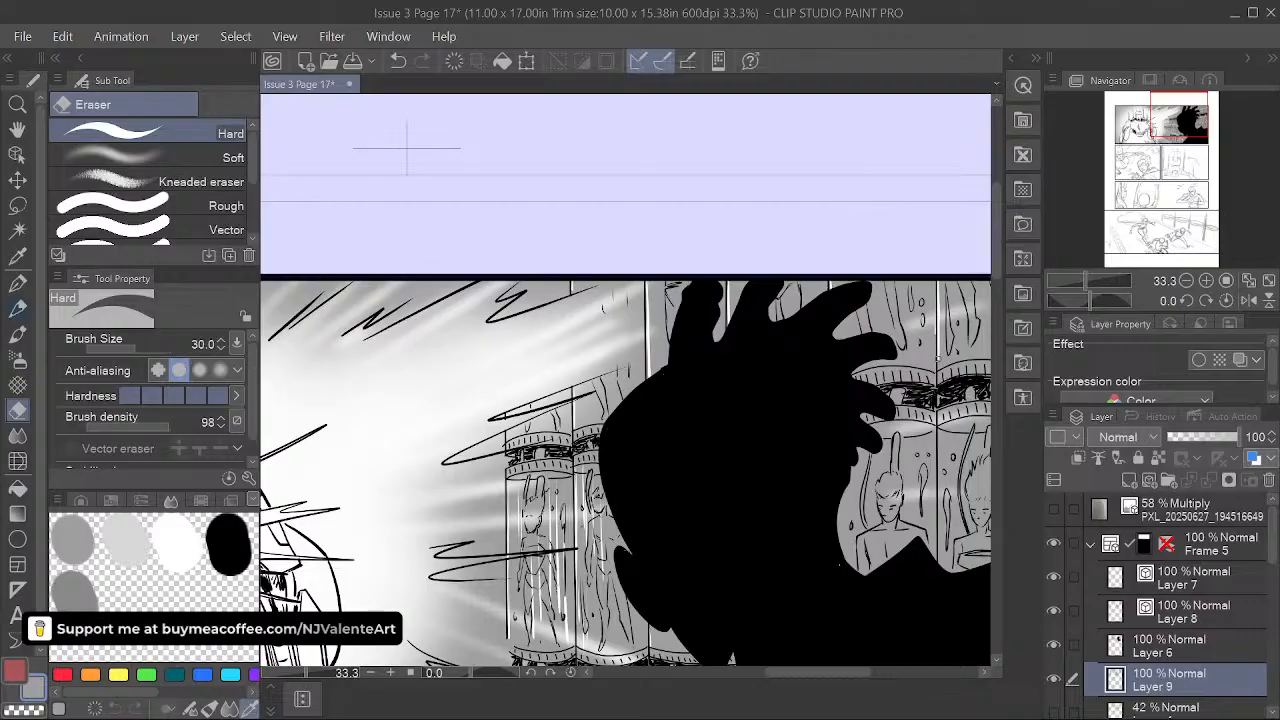
key(ctrl+z)
drag(852, 568, 850, 493)
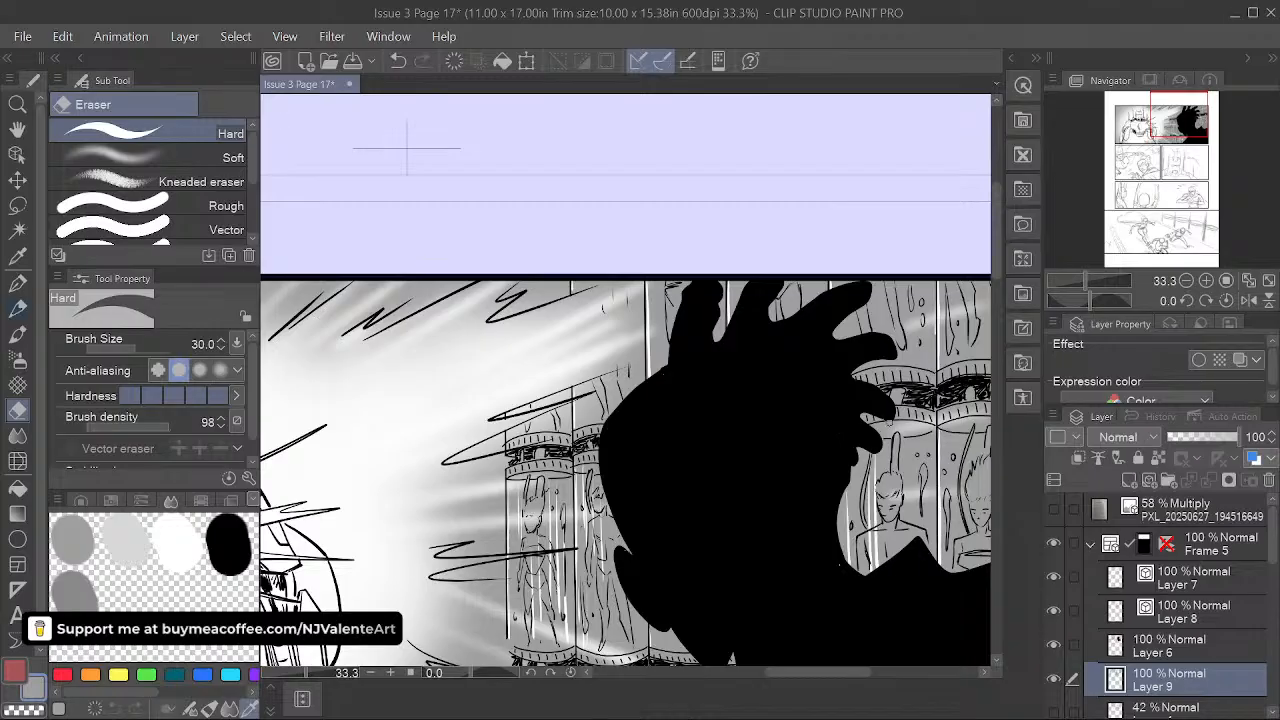
drag(891, 560, 892, 436)
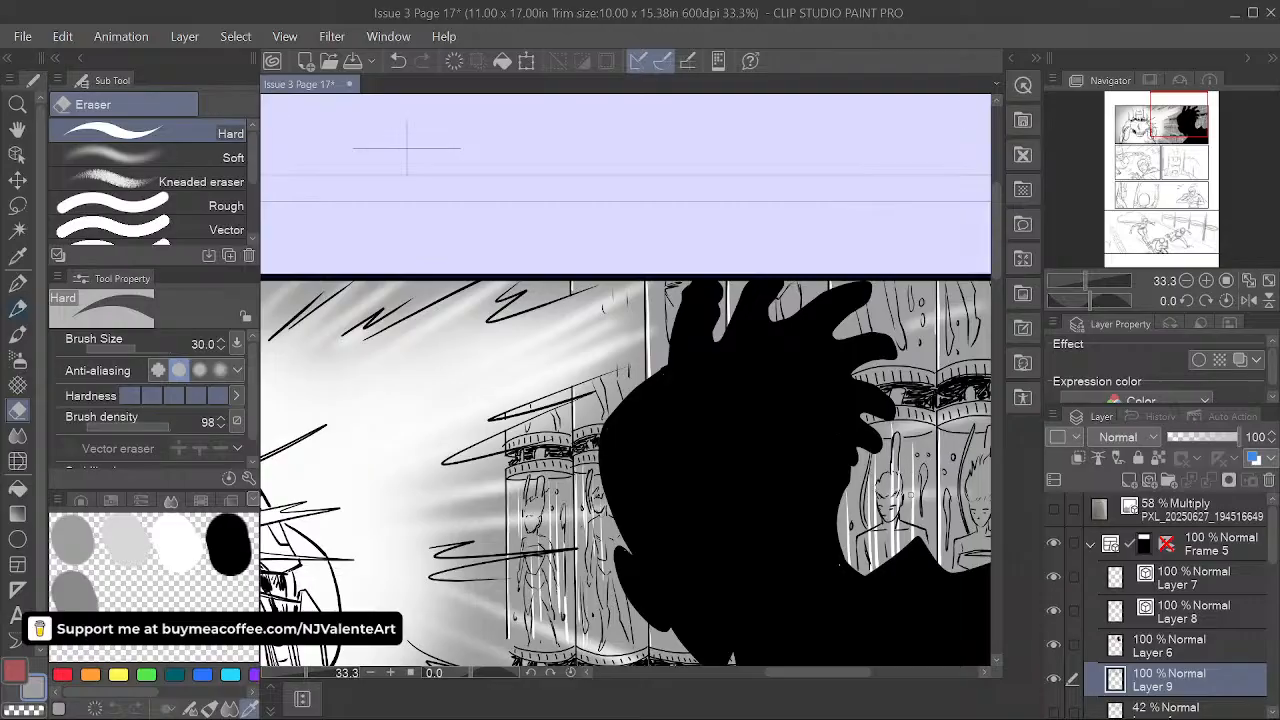
drag(959, 494, 969, 422)
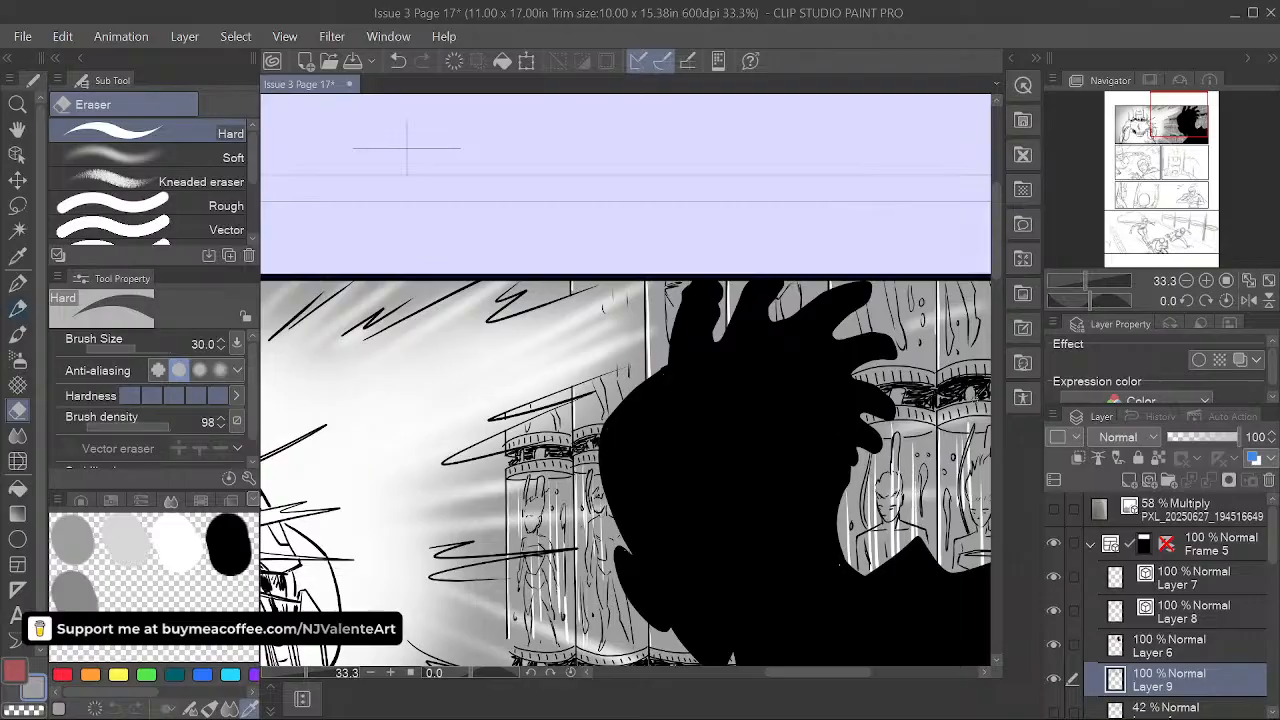
- Erase vertical highlights on the upper tube sections around the silhouette's hair along the panel's top border
mouse_move(956, 286)
mouse_down()
mouse_move(955, 333)
mouse_move(977, 361)
mouse_up()
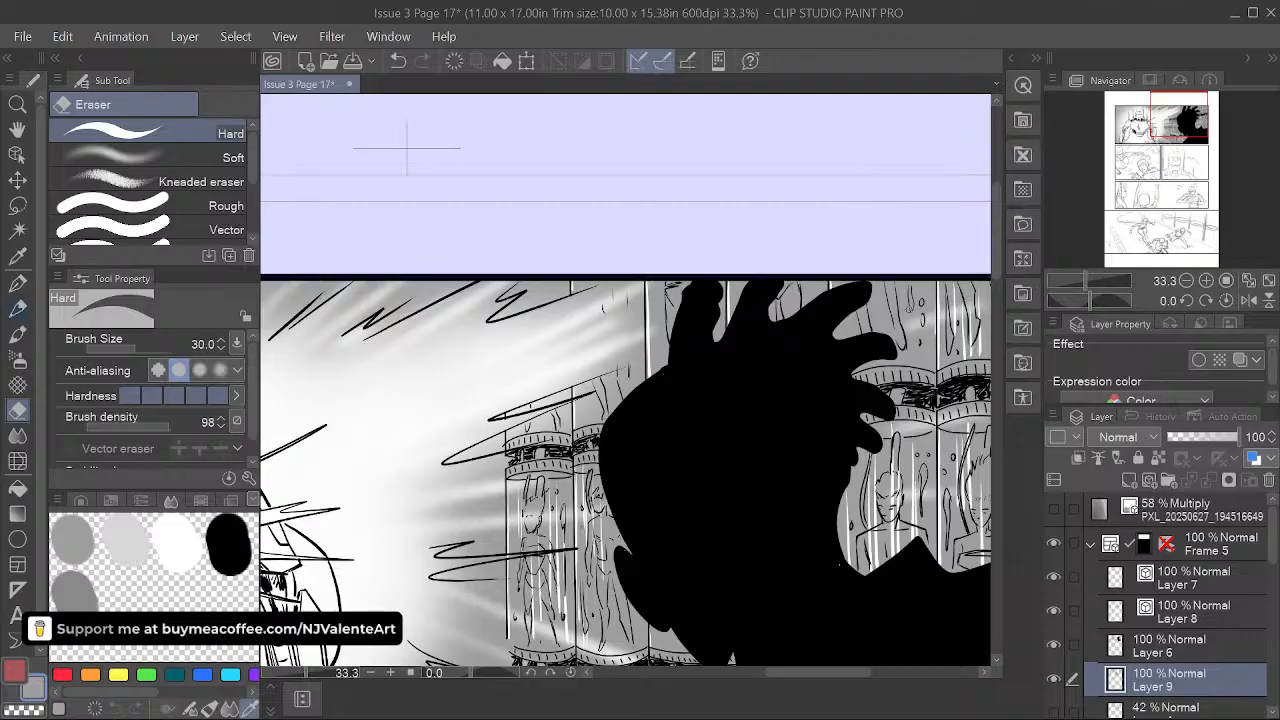
drag(883, 284, 883, 329)
drag(908, 286, 916, 362)
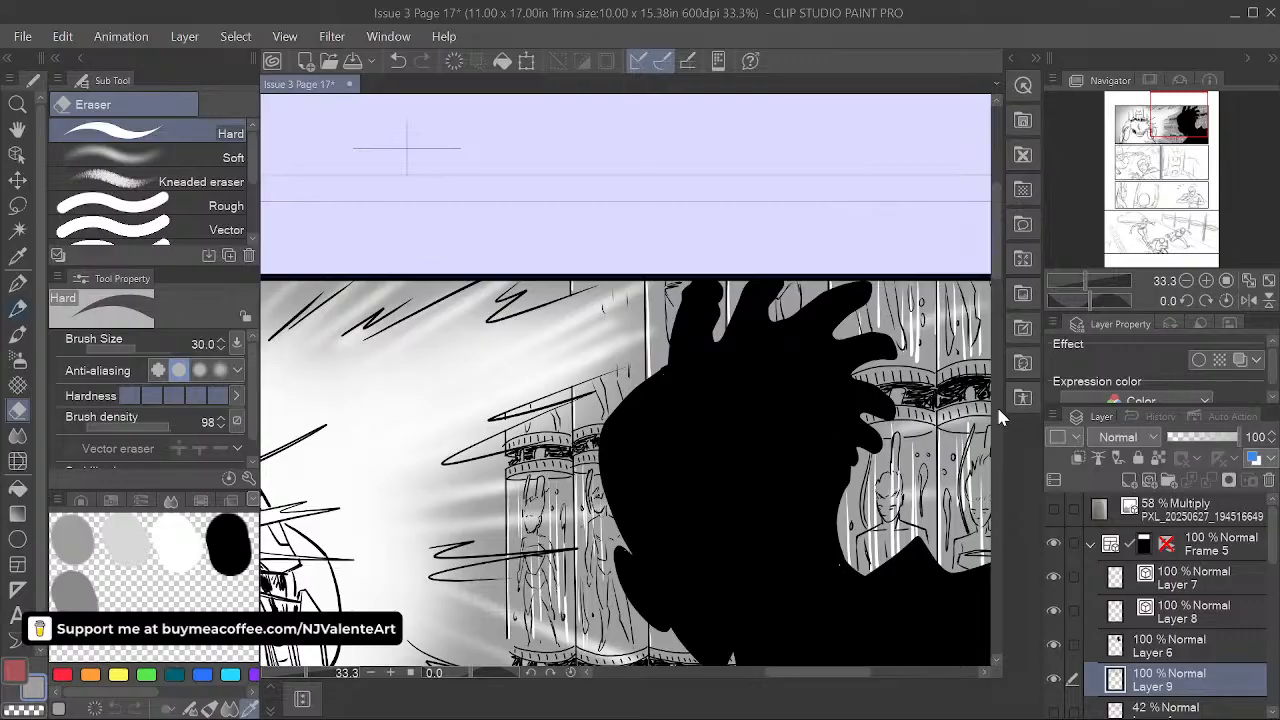
drag(664, 282, 664, 330)
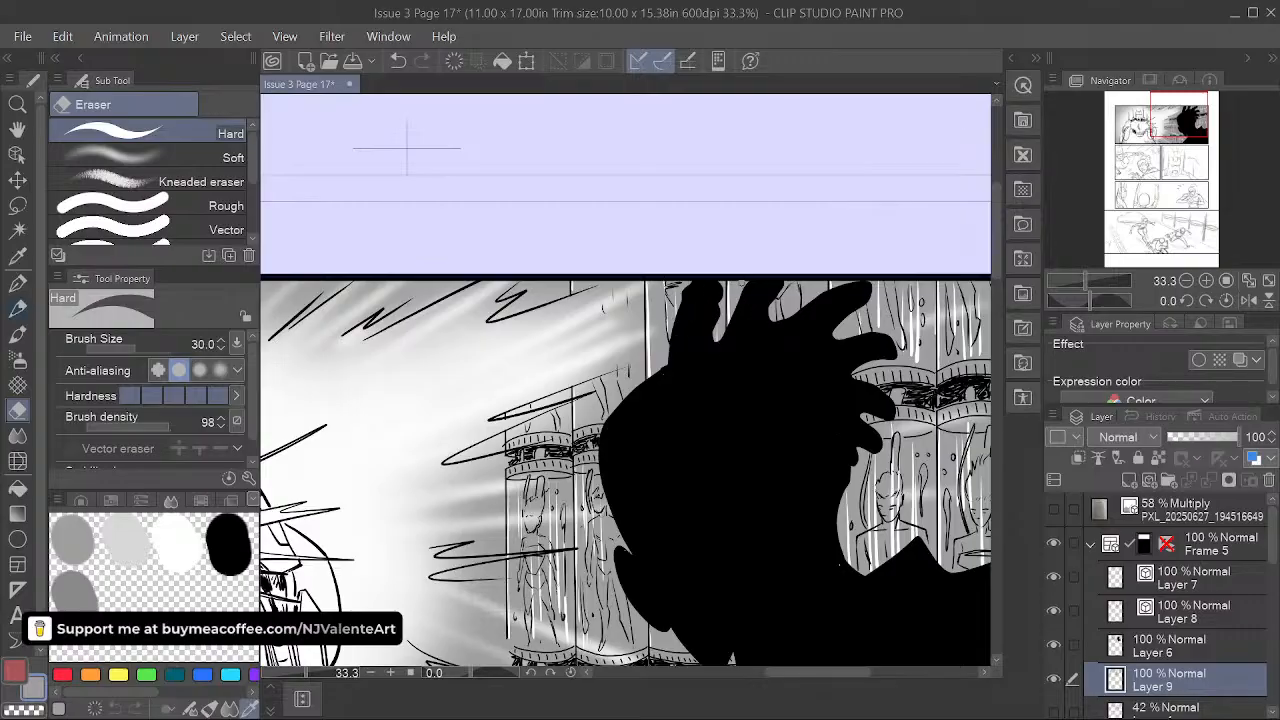
drag(784, 281, 784, 313)
drag(856, 270, 855, 328)
key(space)
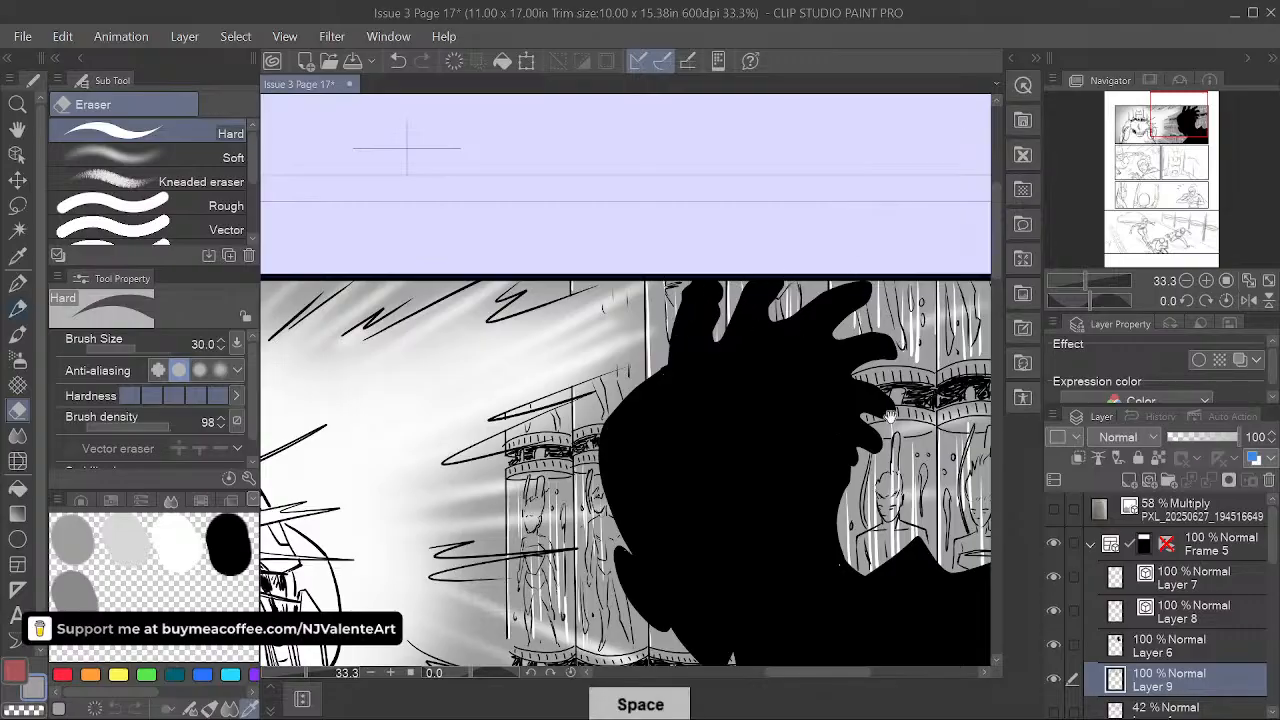
drag(751, 618, 771, 451)
key(space)
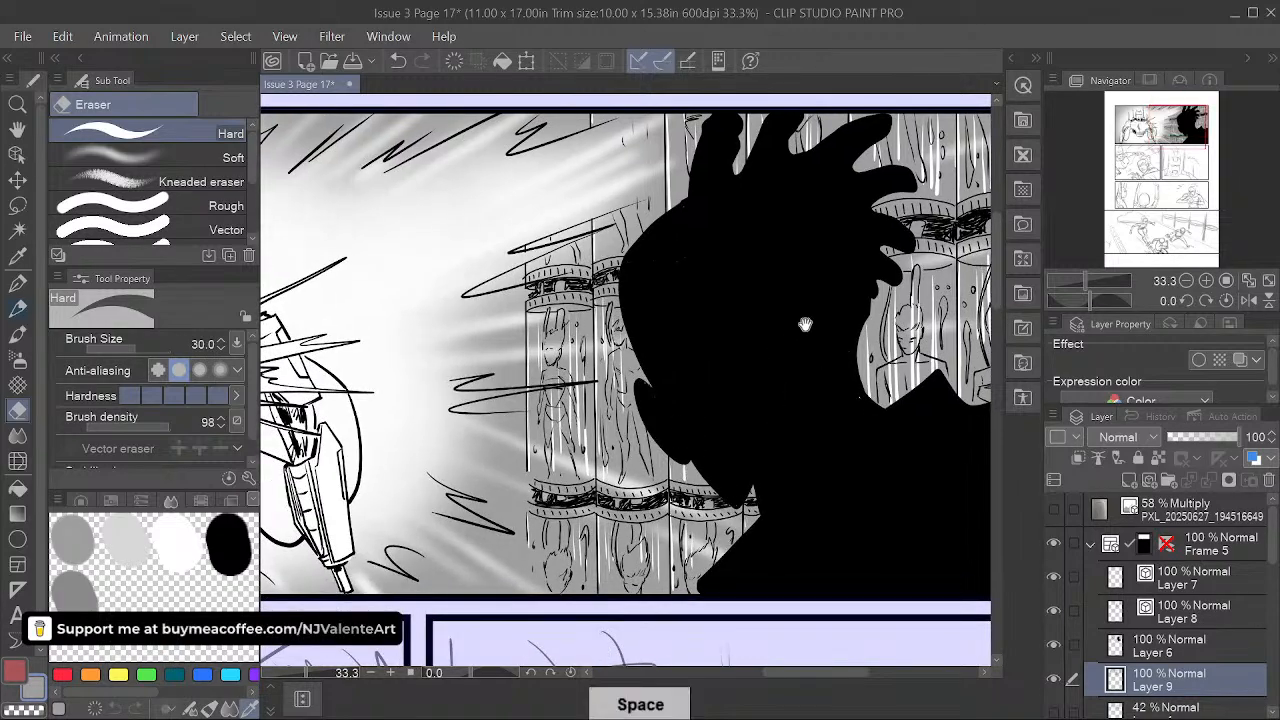
drag(700, 179, 745, 329)
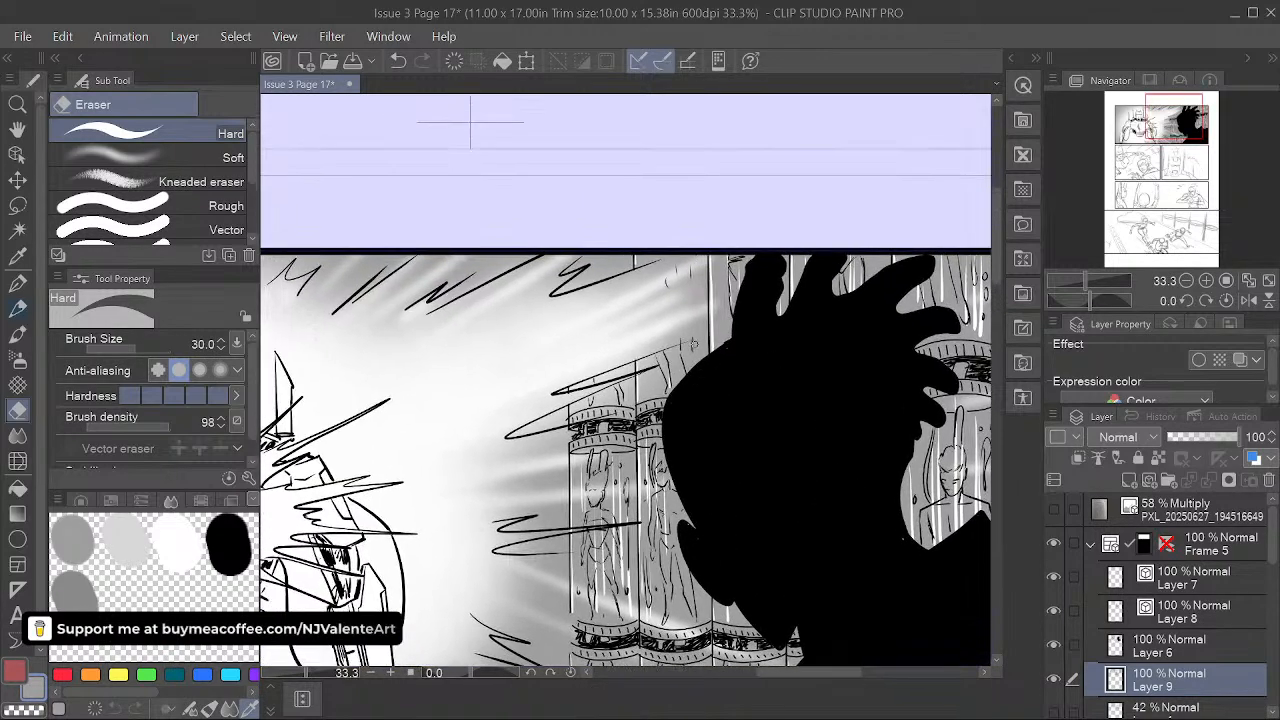
key(space)
drag(829, 530, 773, 405)
scroll(851, 400, down, 5)
key(space)
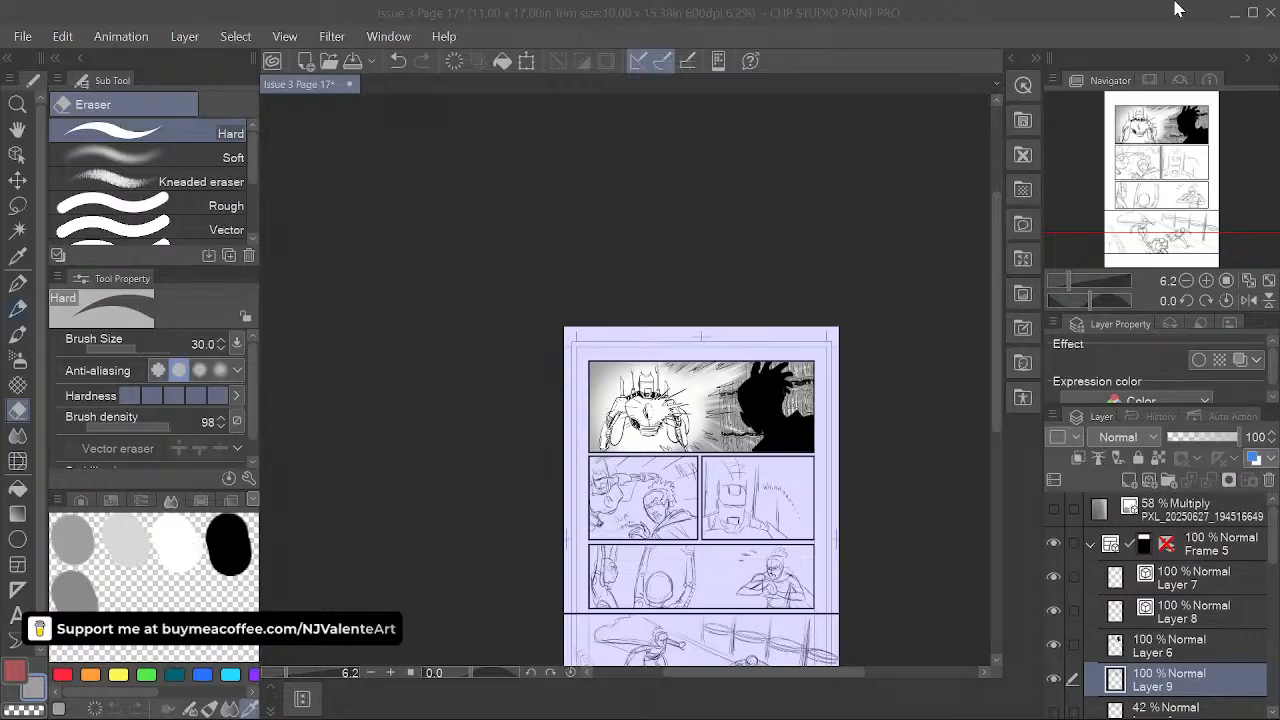
click(860, 22)
scroll(734, 434, up, 4)
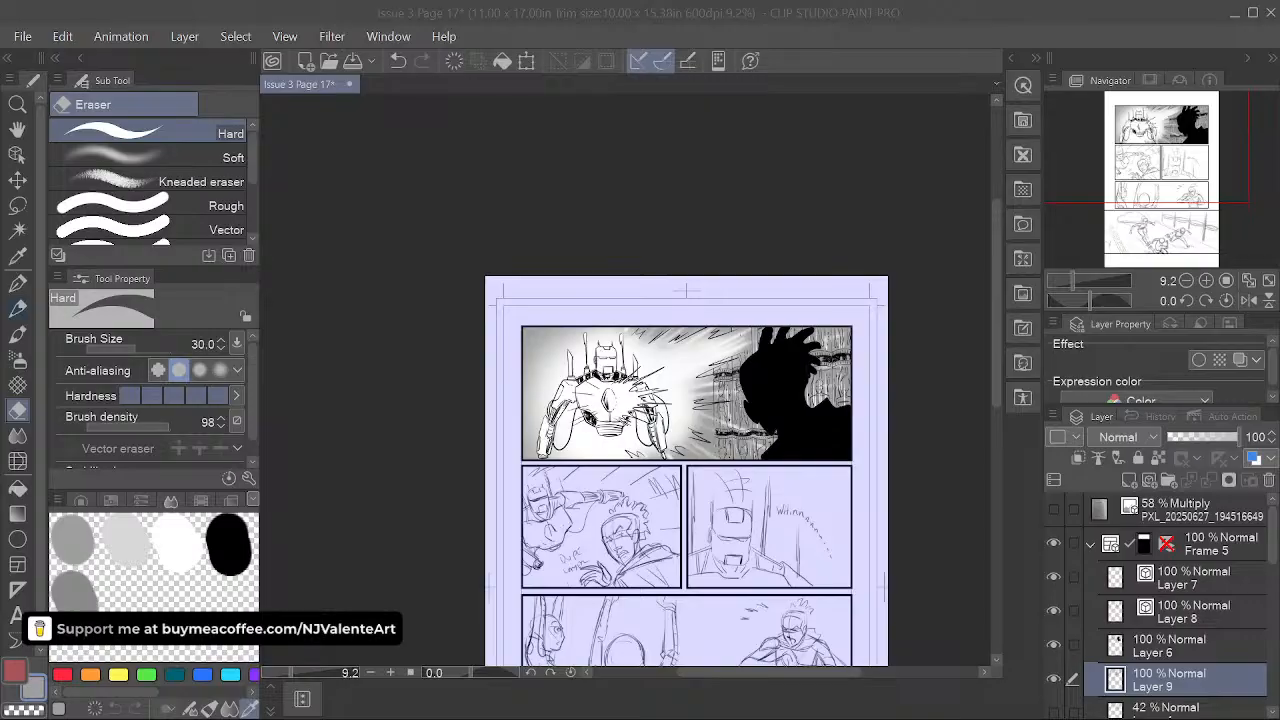
key(alt+Tab)
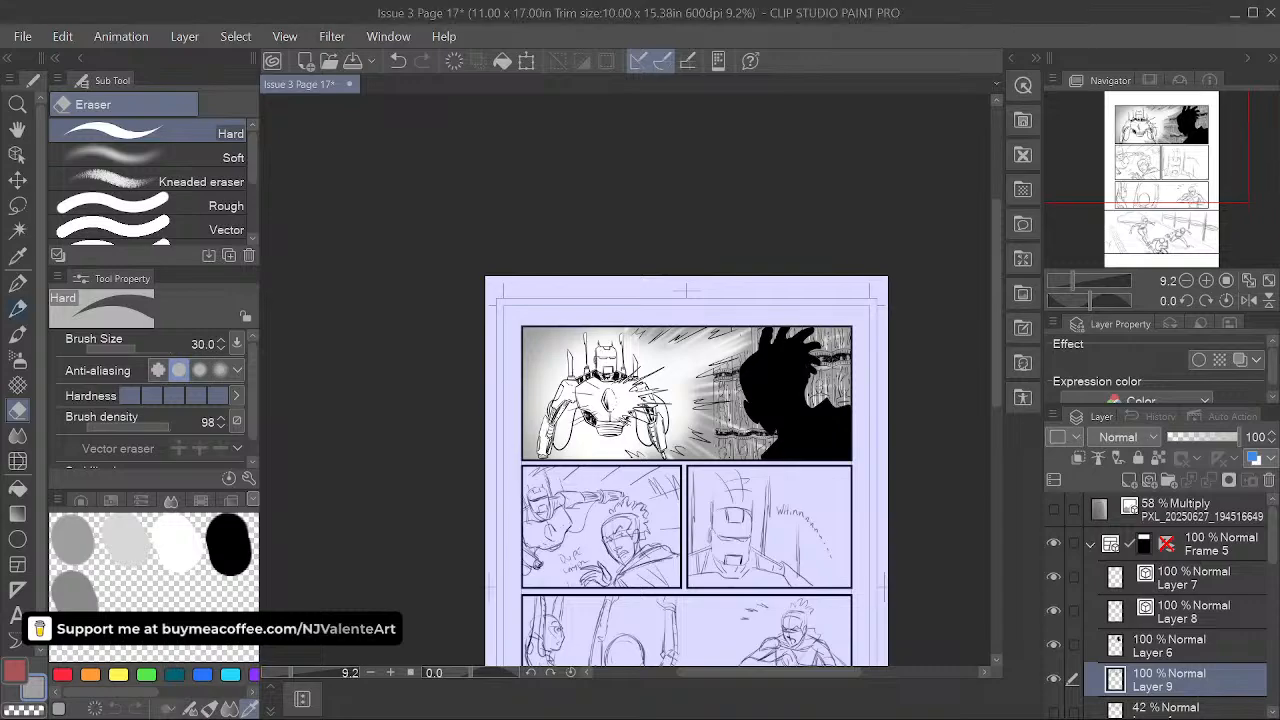
key(alt+Tab)
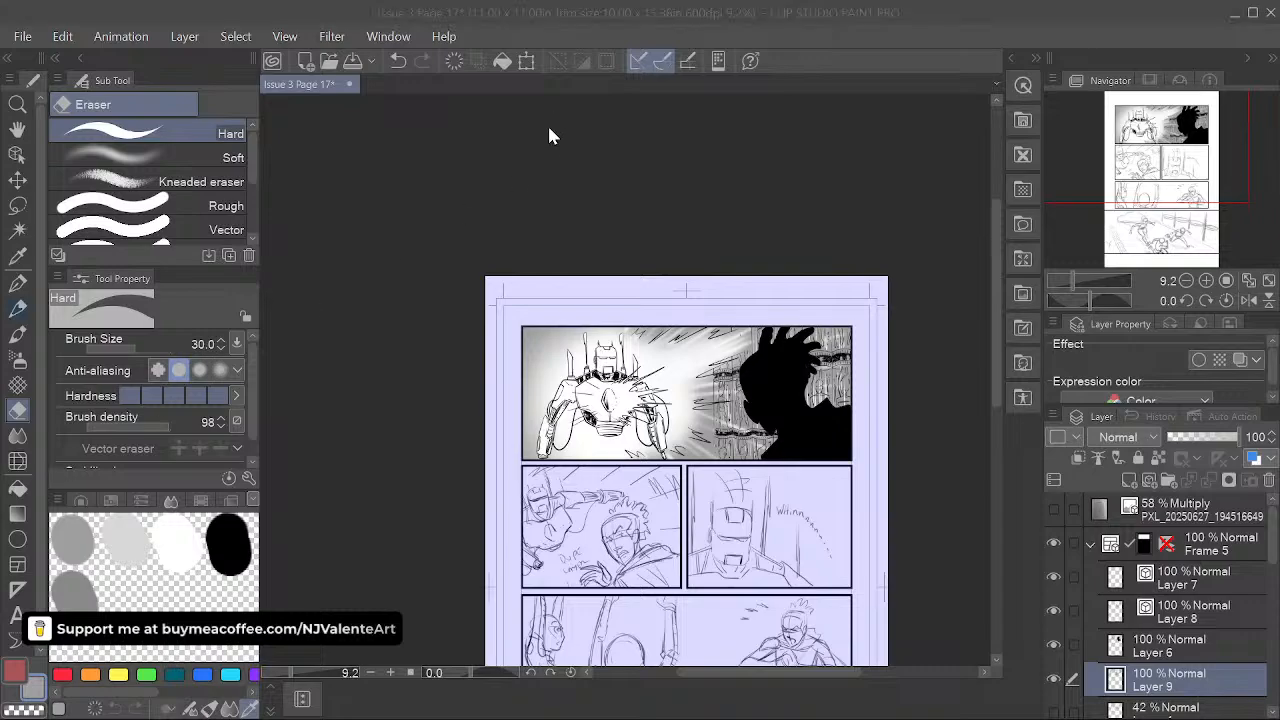
click(721, 8)
scroll(746, 340, up, 1)
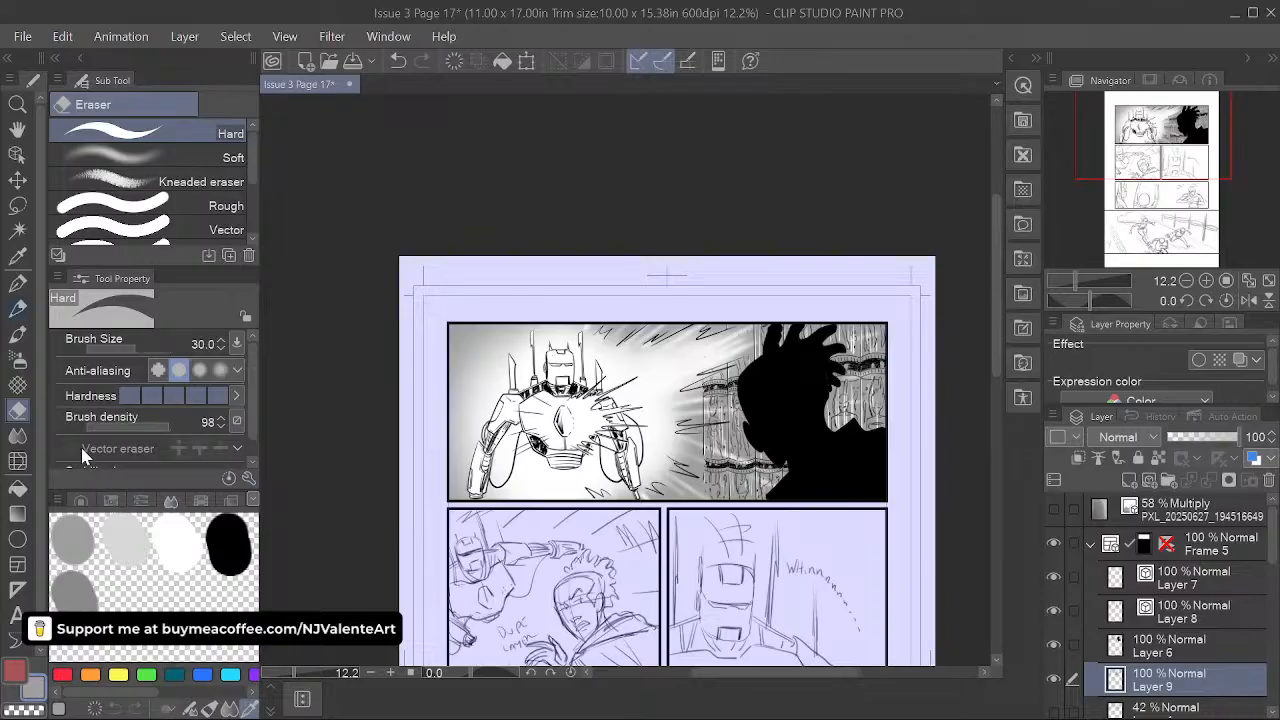
- Brush white Light crosshatch texture at size 1700 over the grey background around the silhouette on Layer 9
click(17, 385)
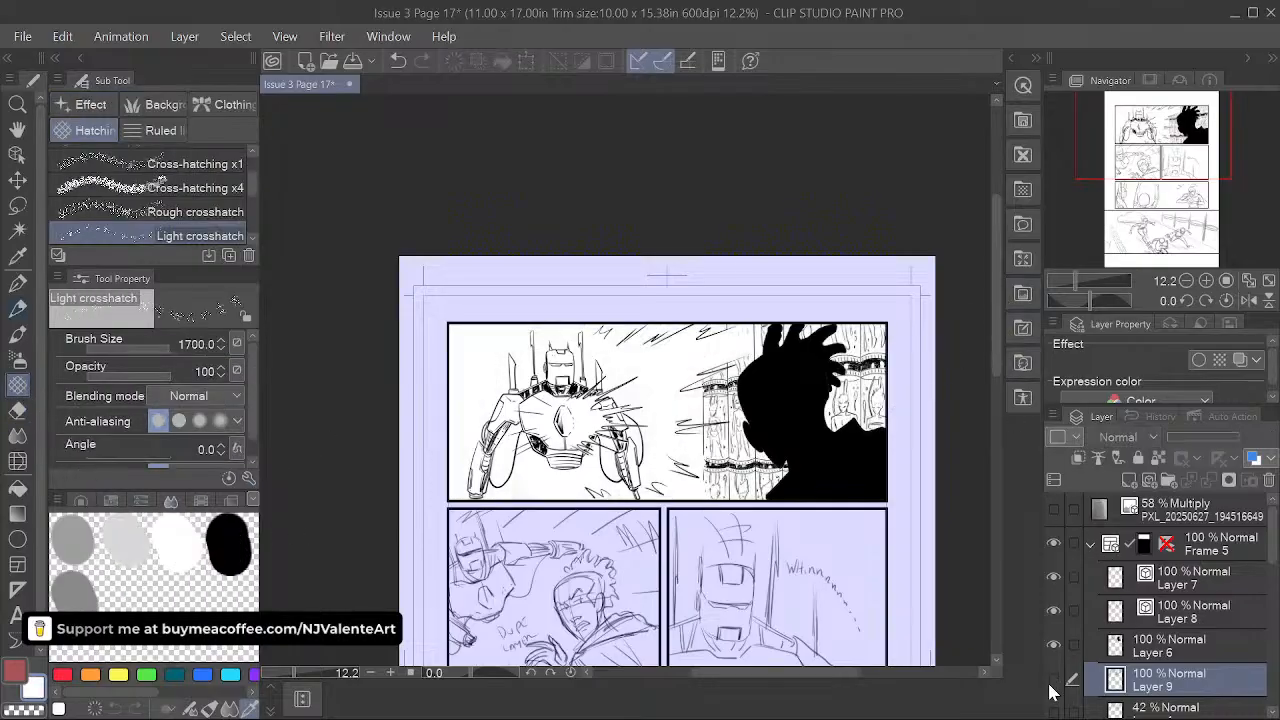
scroll(905, 385, up, 1)
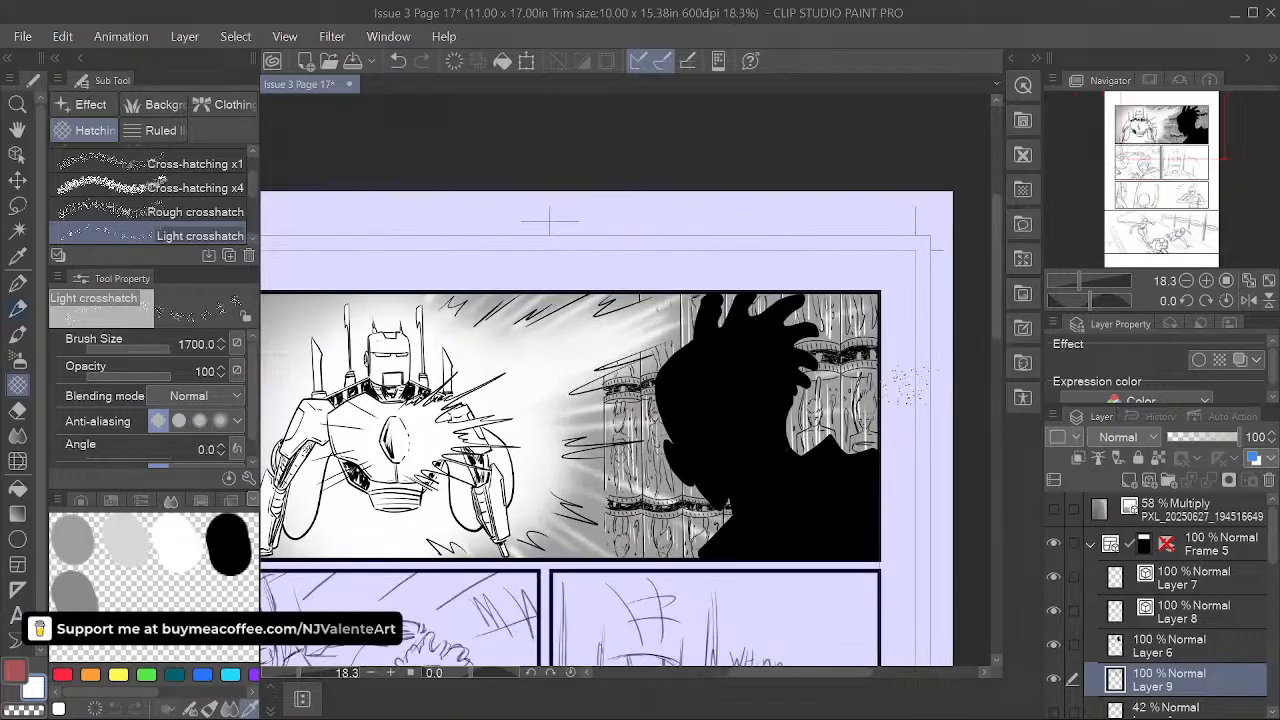
mouse_move(884, 313)
mouse_down()
mouse_move(893, 368)
mouse_move(841, 273)
mouse_move(898, 398)
mouse_move(856, 463)
mouse_up()
mouse_move(622, 562)
mouse_down()
mouse_move(687, 575)
mouse_move(722, 555)
mouse_move(674, 448)
mouse_move(734, 515)
mouse_move(885, 310)
mouse_up()
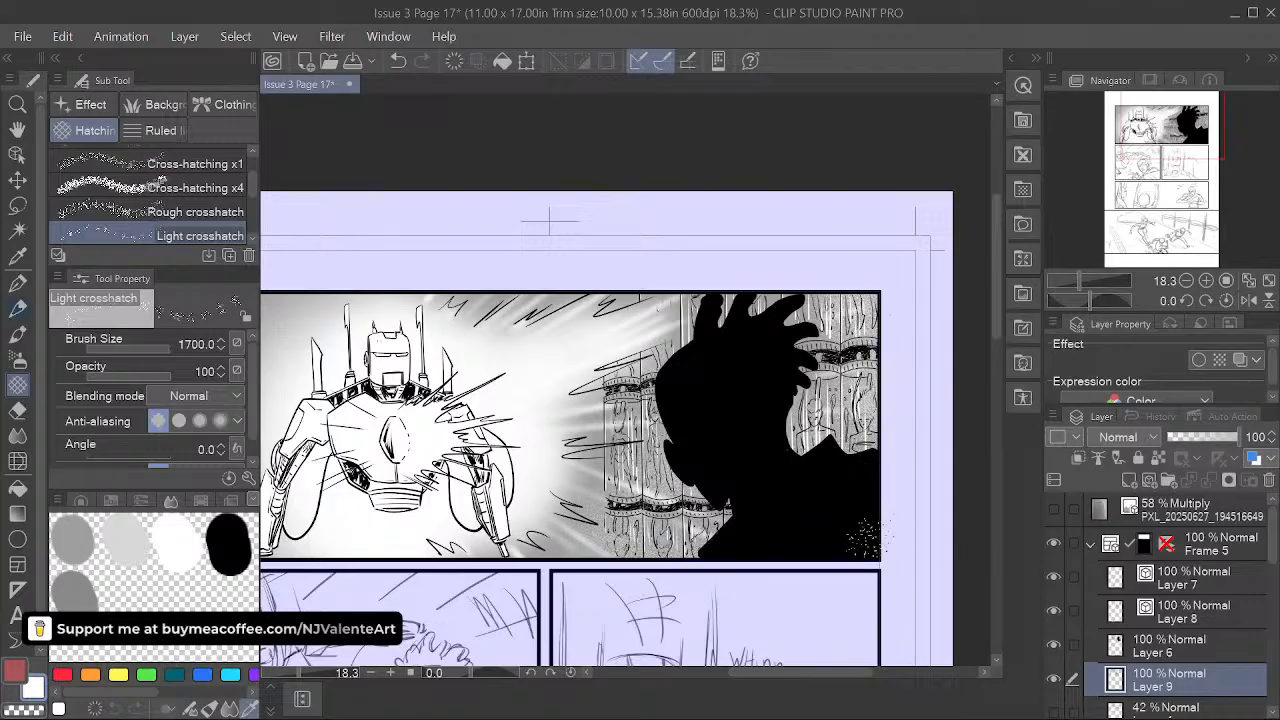
- Add white Light crosshatch texture to the grey corners of the panel on the robot's side
key(space)
drag(777, 606, 881, 558)
drag(384, 268, 462, 260)
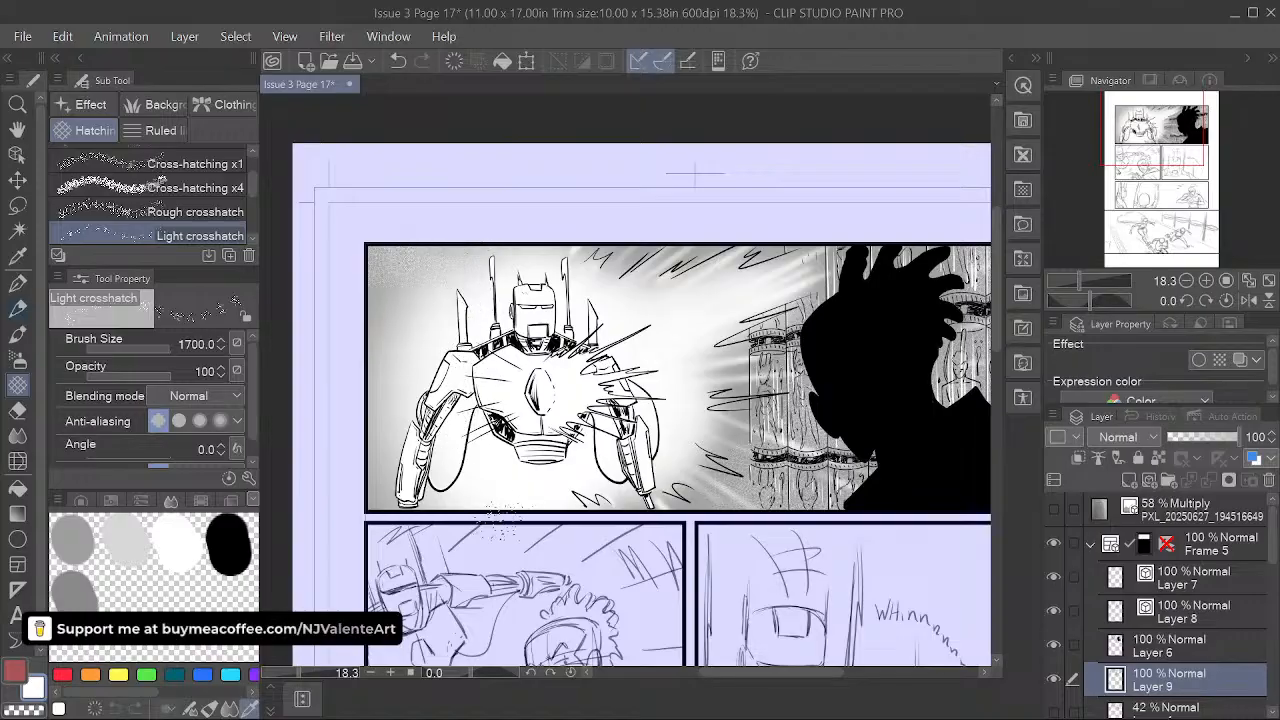
drag(372, 468, 396, 506)
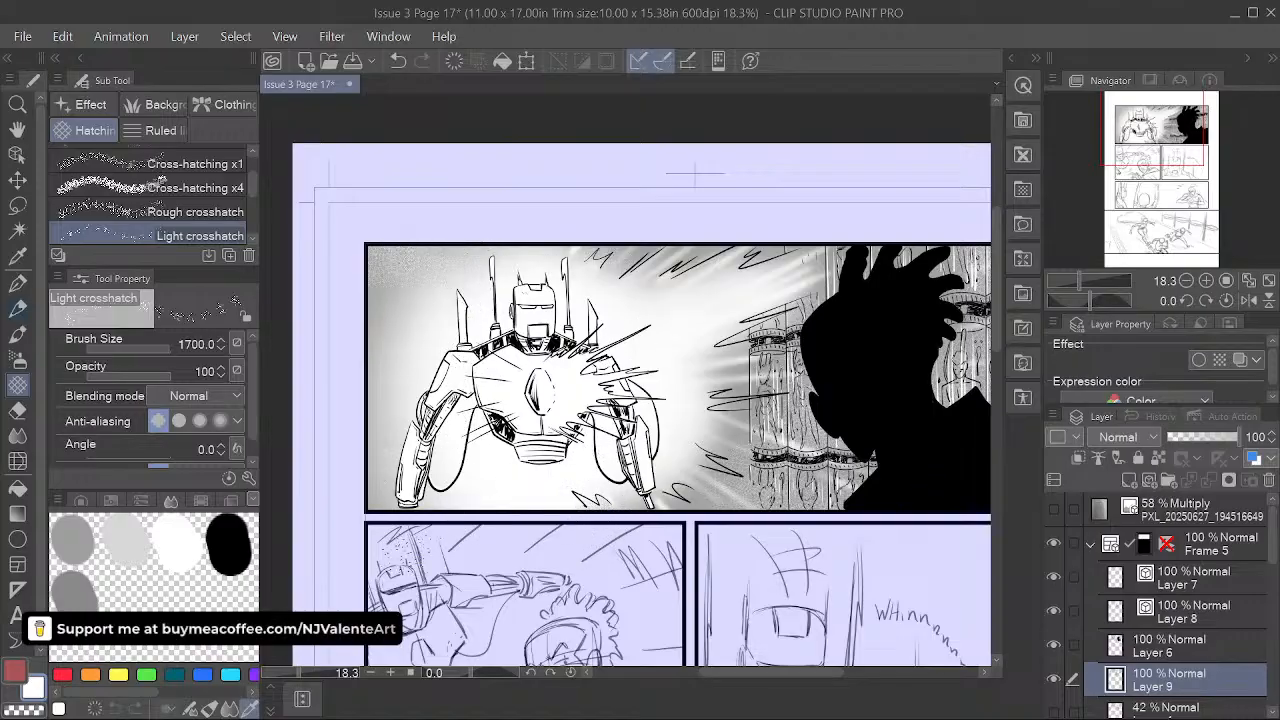
- Add a new raster layer between Layer 9 and Layer 4 in the Frame 5 folder
key(space)
drag(808, 572, 699, 539)
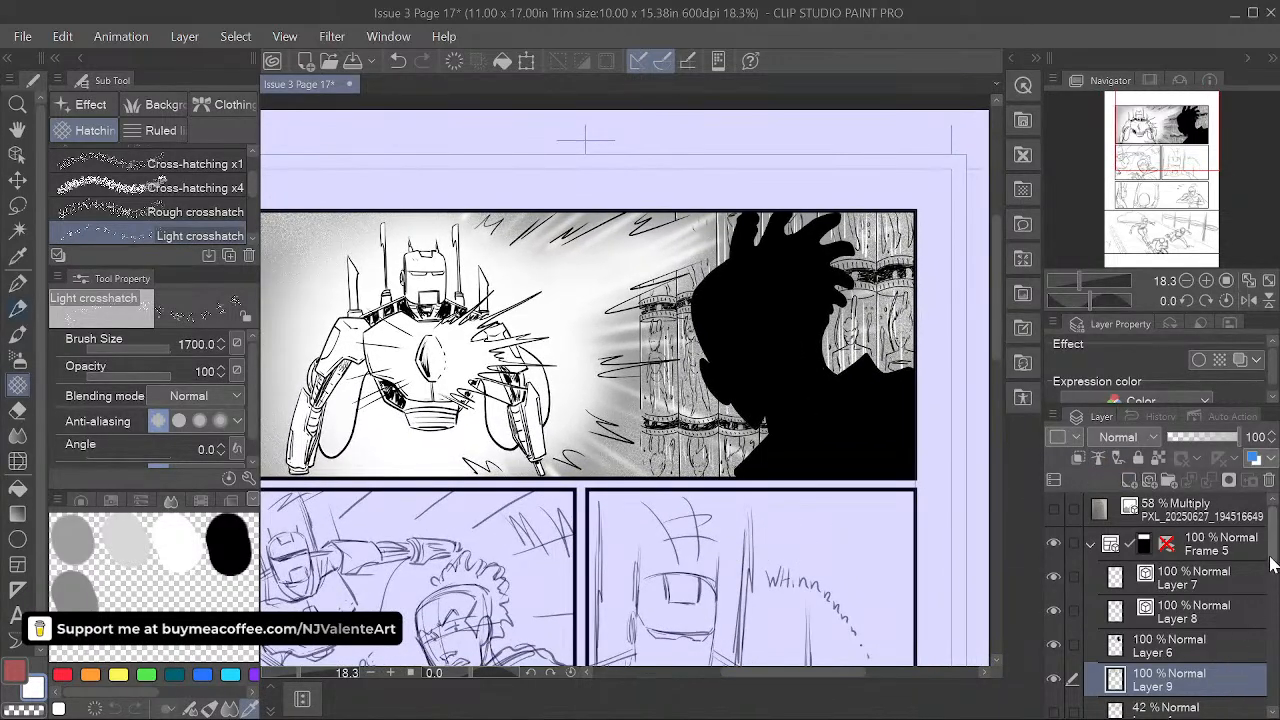
scroll(1200, 648, down, 2)
click(1130, 481)
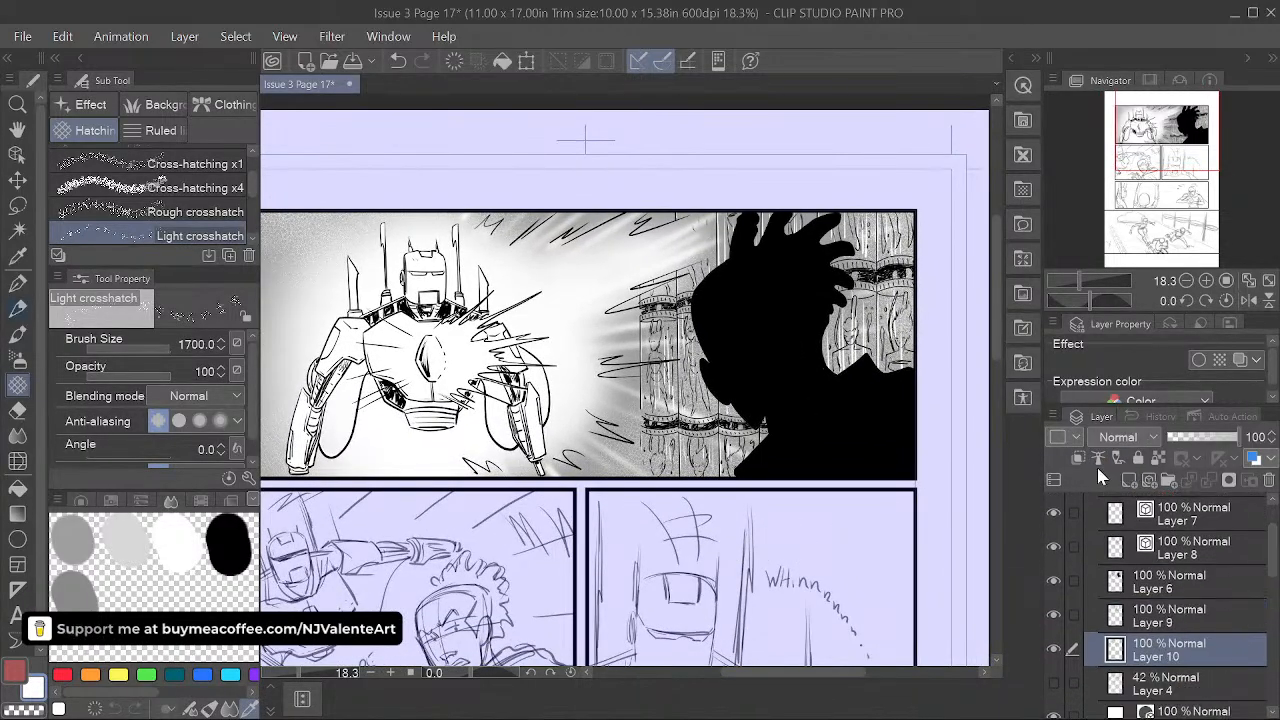
key(space)
drag(524, 504, 696, 529)
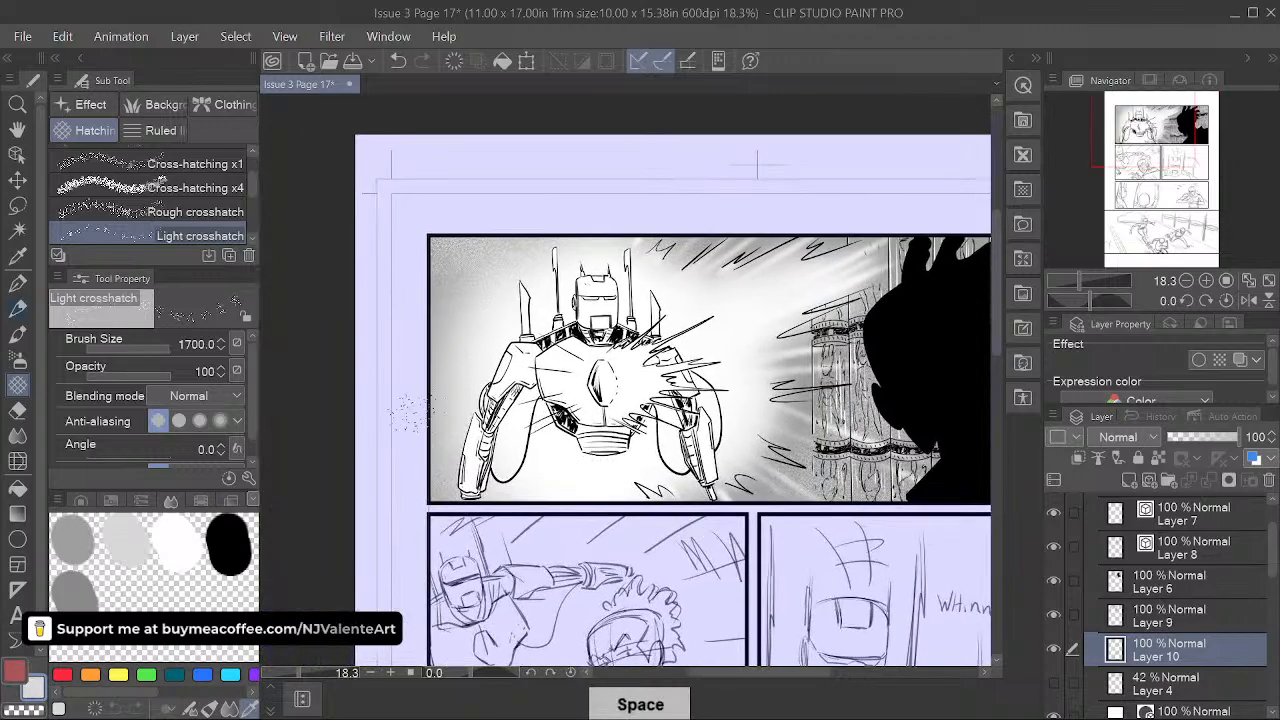
- Set up the G-pen with light grey at size 25 for the robot and move Layer 10 above Layer 9
click(19, 285)
key(space)
drag(706, 451, 664, 531)
scroll(648, 453, up, 2)
key(space)
drag(604, 418, 713, 359)
key(space)
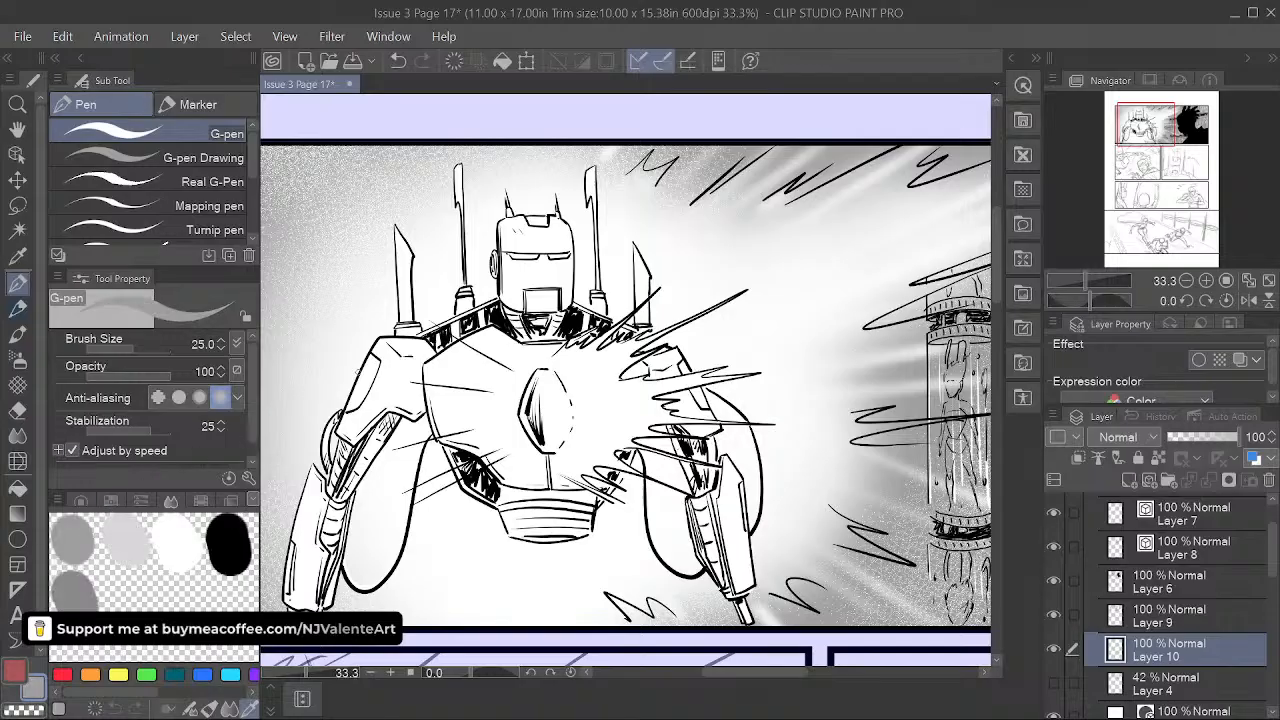
key(space)
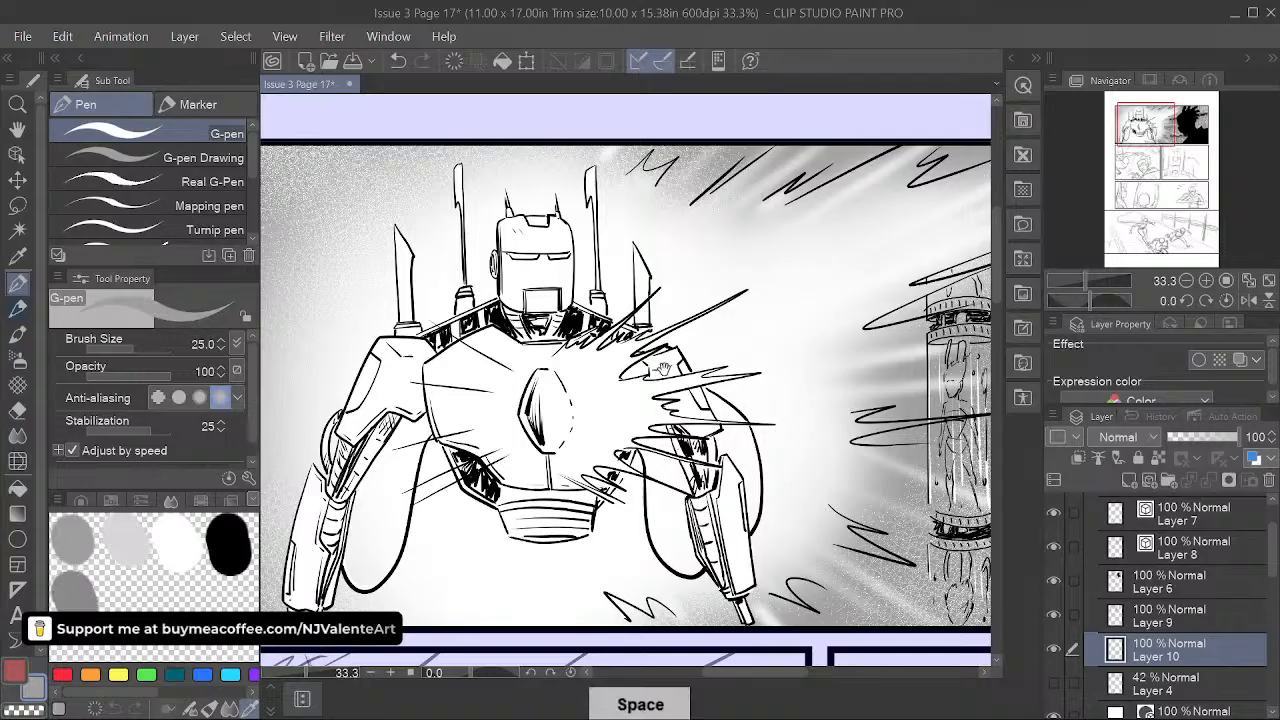
drag(664, 370, 690, 428)
scroll(690, 428, up, 1)
key(space)
drag(478, 233, 571, 345)
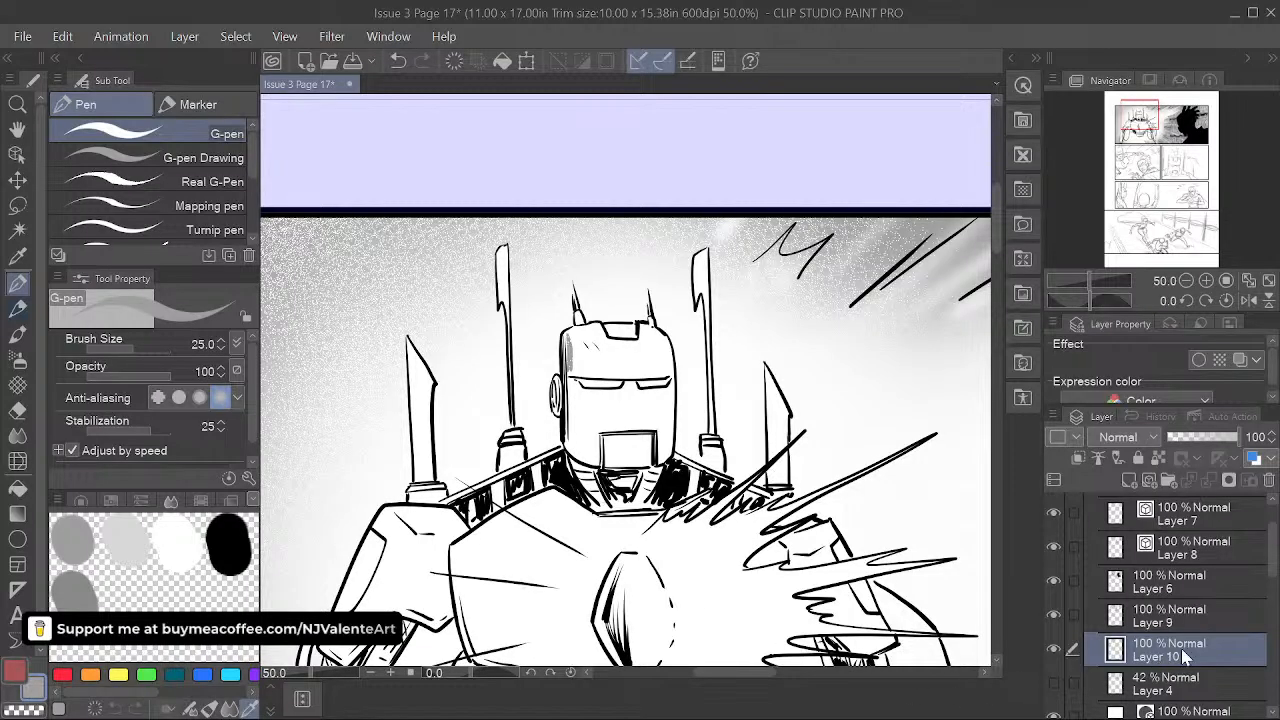
drag(1197, 652, 1167, 610)
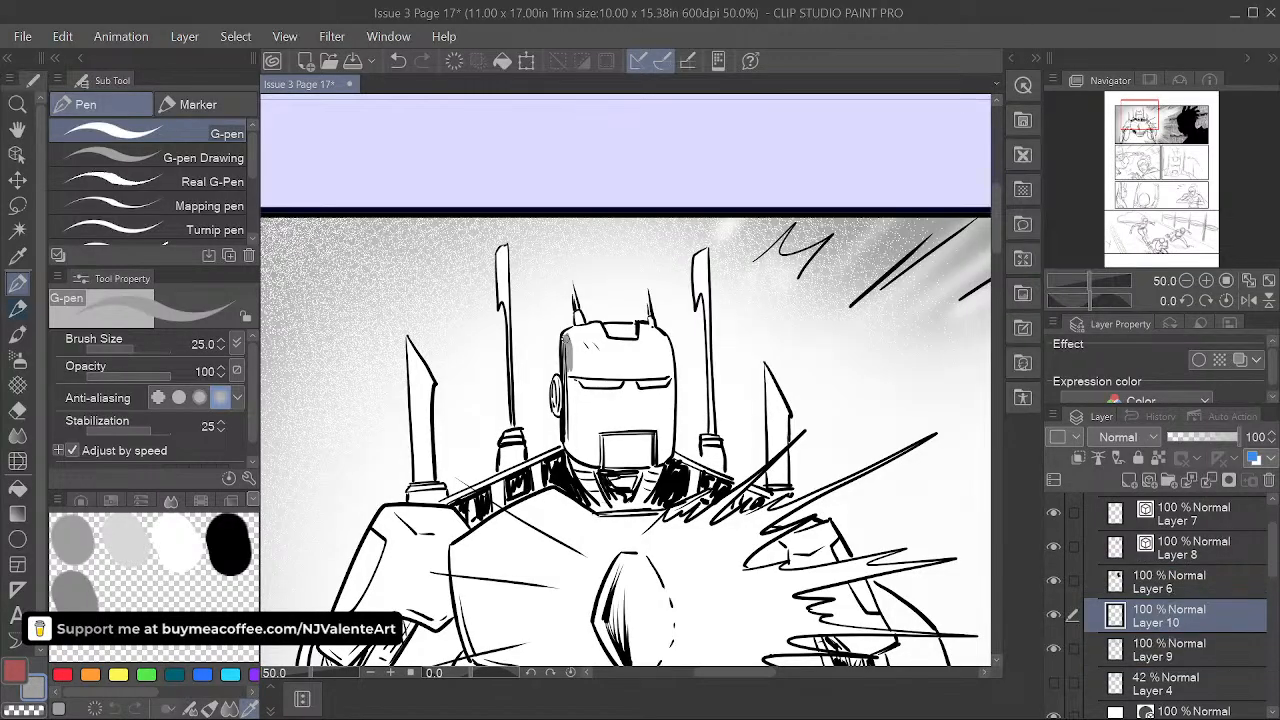
- Shade the robot's head in grey along its shadowed side, top notch, brow line and mouth plate
drag(570, 368, 567, 435)
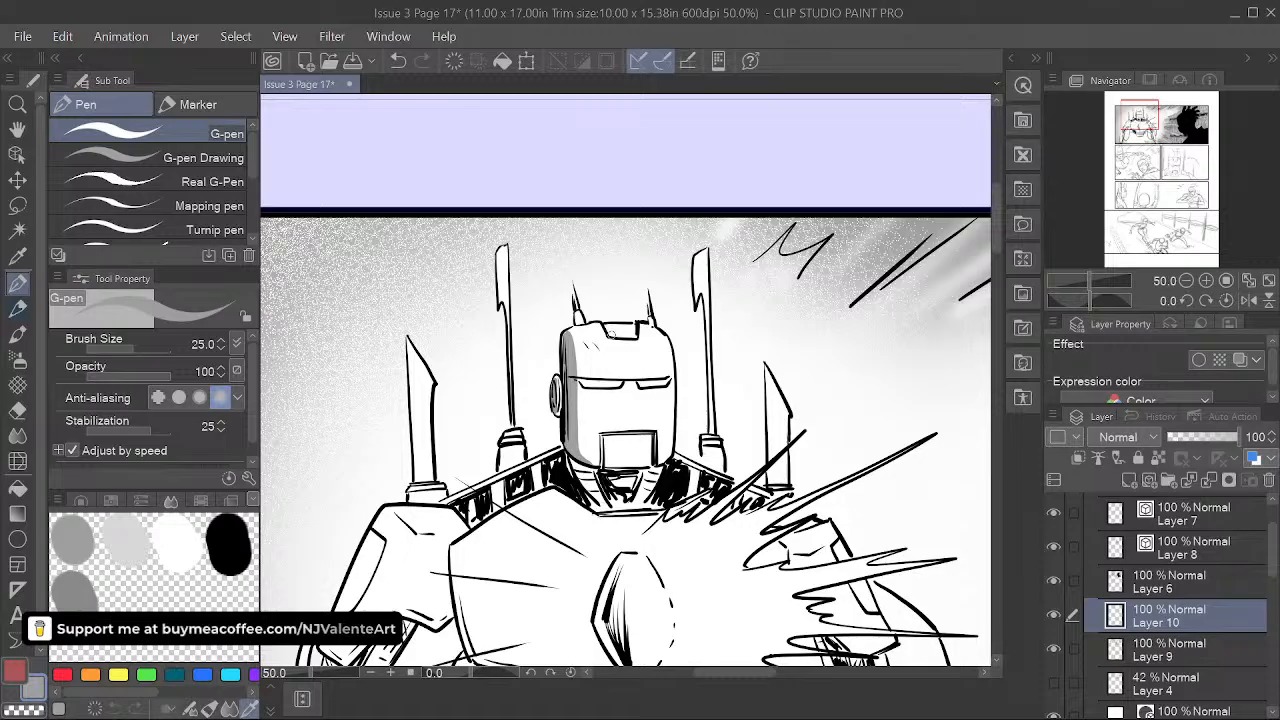
drag(614, 336, 631, 336)
drag(642, 385, 667, 383)
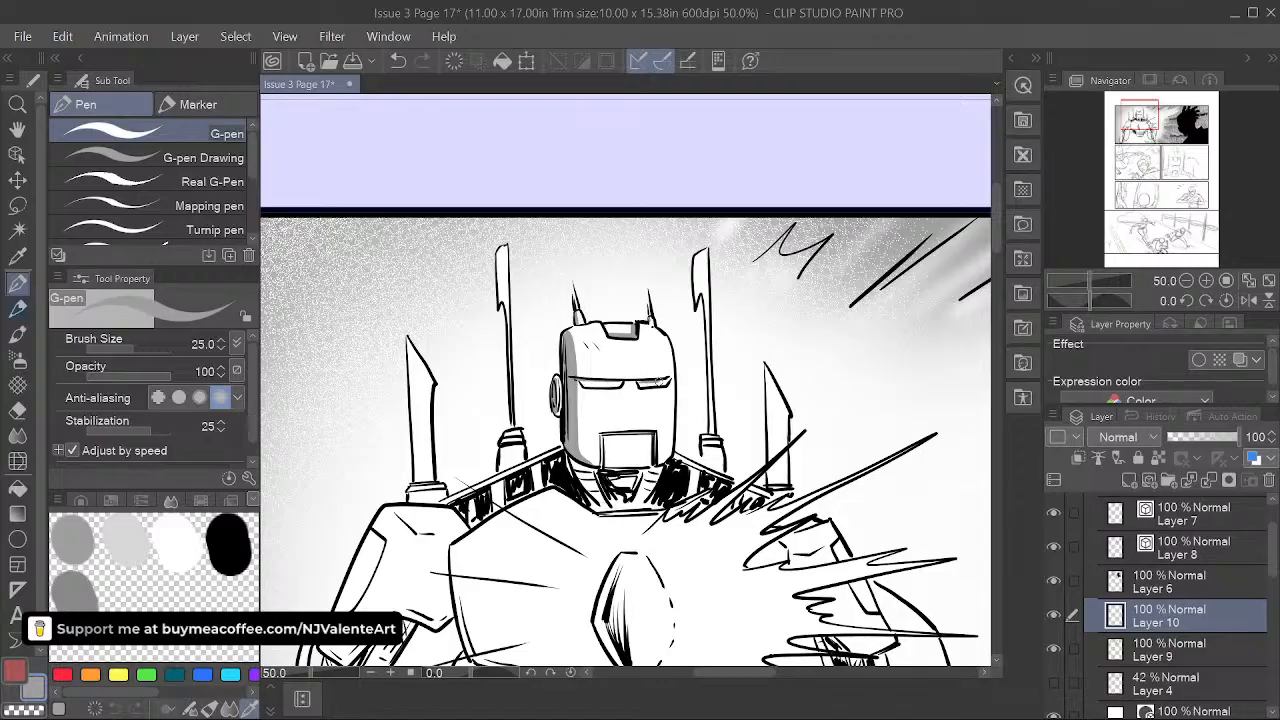
mouse_move(602, 434)
mouse_down()
mouse_move(602, 467)
mouse_move(626, 432)
mouse_move(656, 432)
mouse_up()
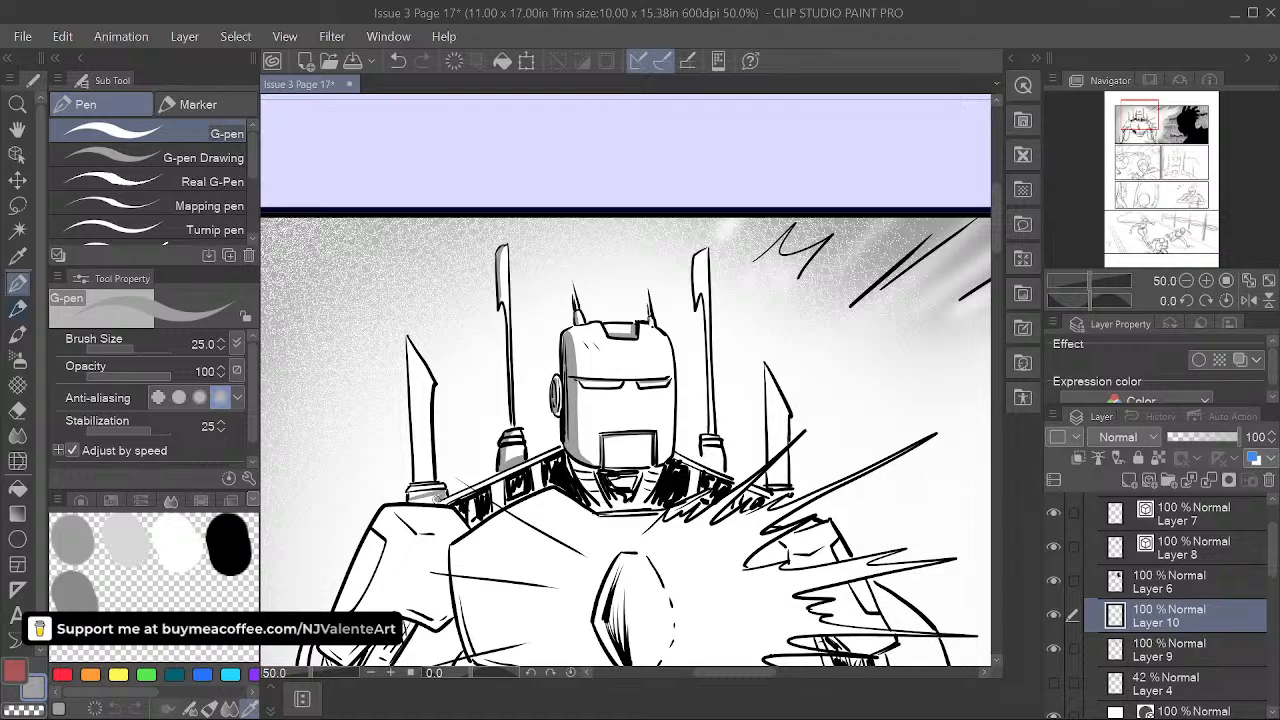
- Shade the base and edge of the blade on the robot's outer shoulder and the antenna on the silhouette's side
drag(412, 500, 436, 498)
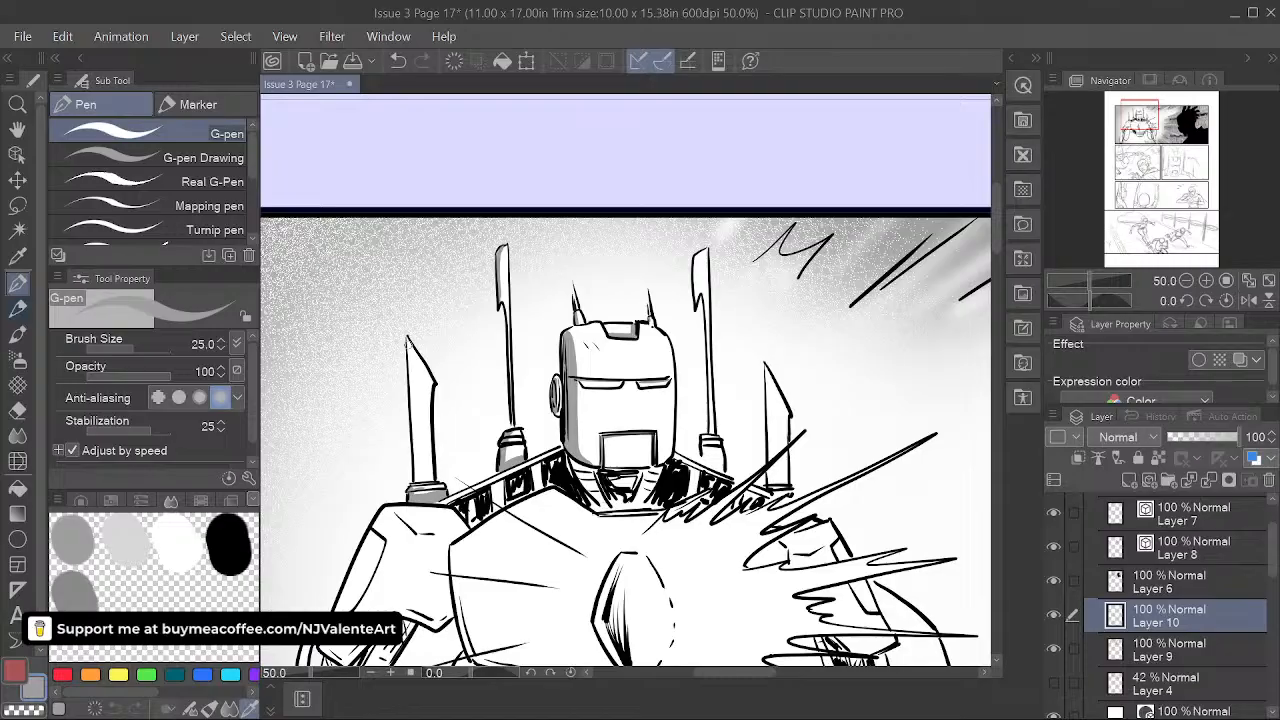
drag(408, 368, 413, 460)
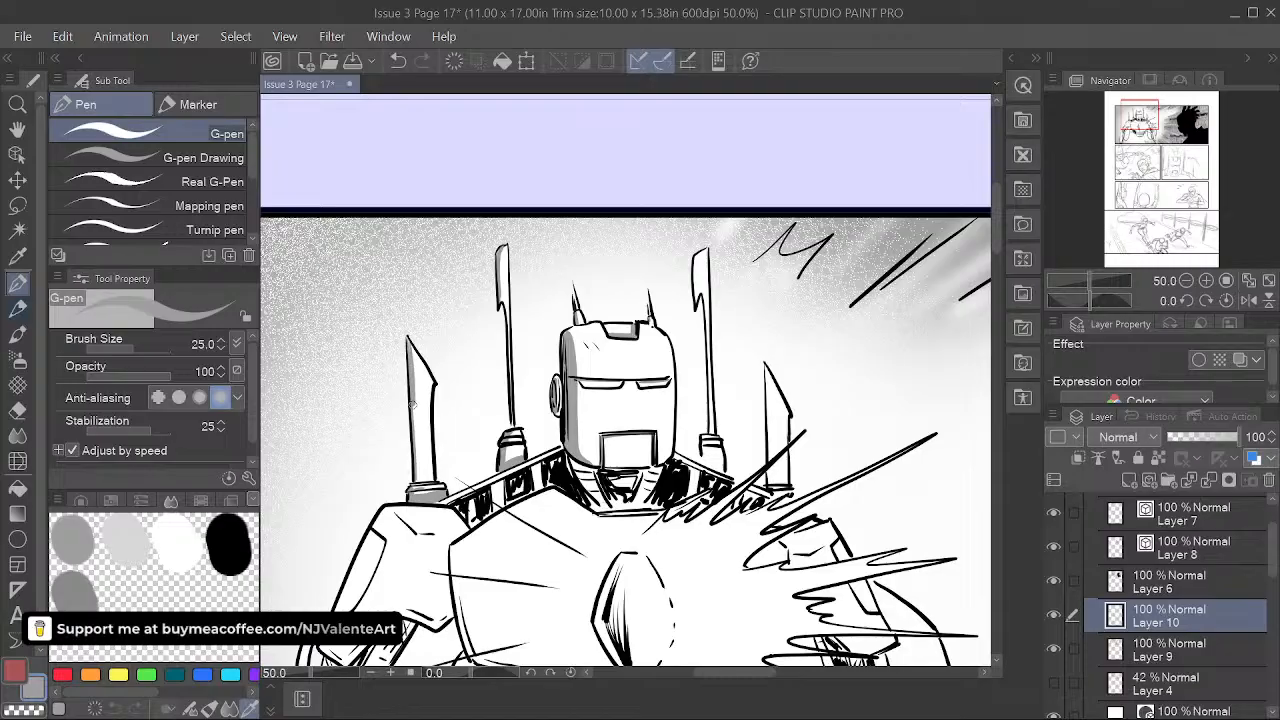
drag(410, 402, 415, 476)
drag(412, 385, 417, 476)
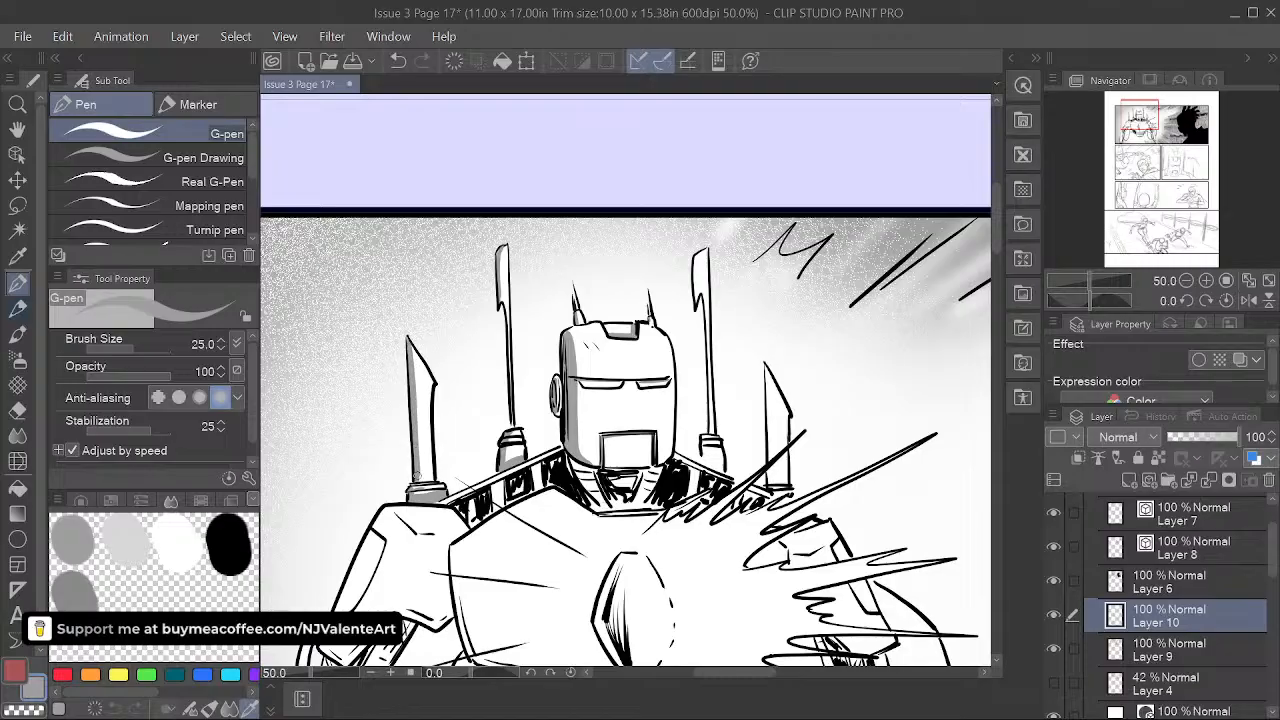
key(space)
drag(738, 420, 642, 395)
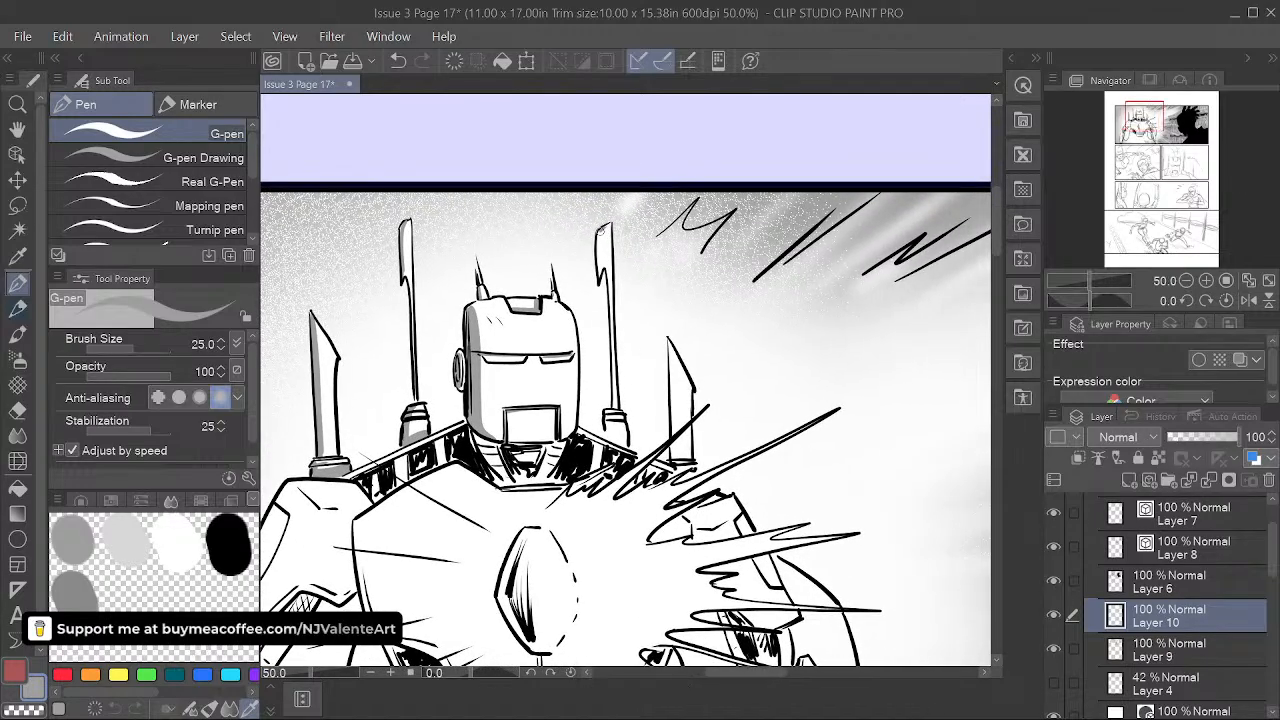
drag(604, 228, 598, 265)
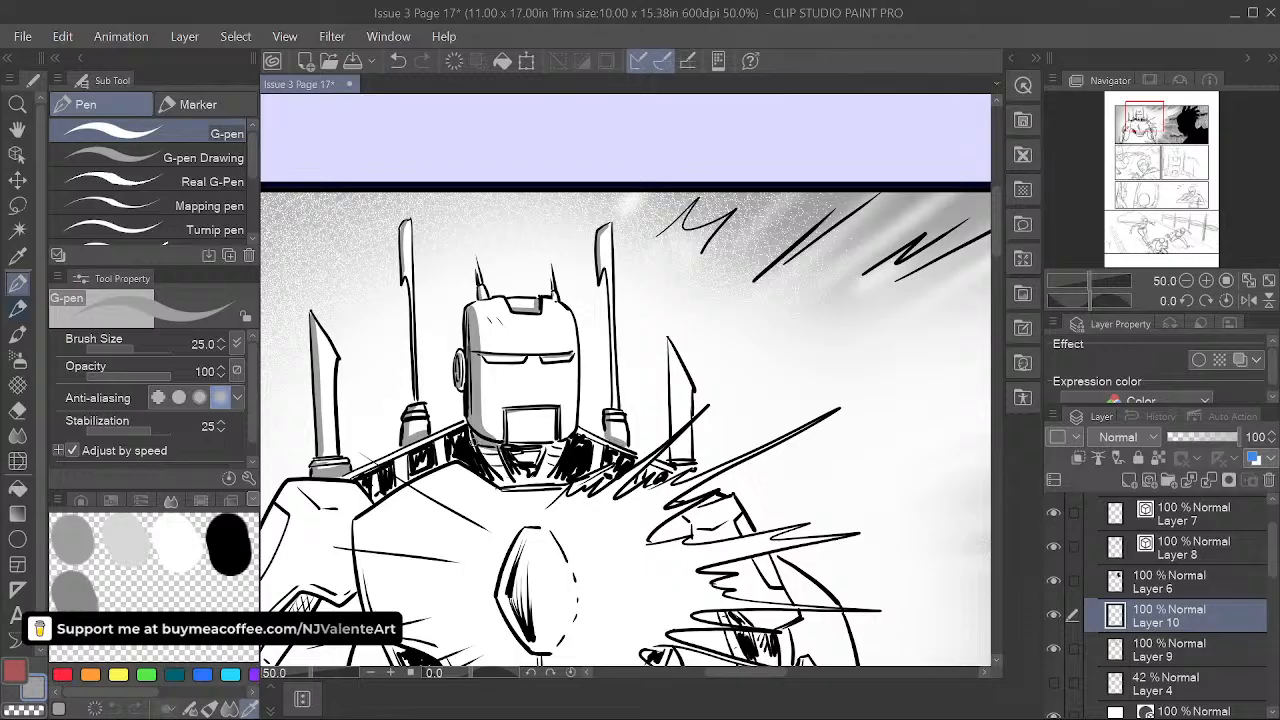
- Fill the robot's neck and collar segments with grey shading and save the page
drag(472, 439, 503, 454)
drag(389, 469, 407, 457)
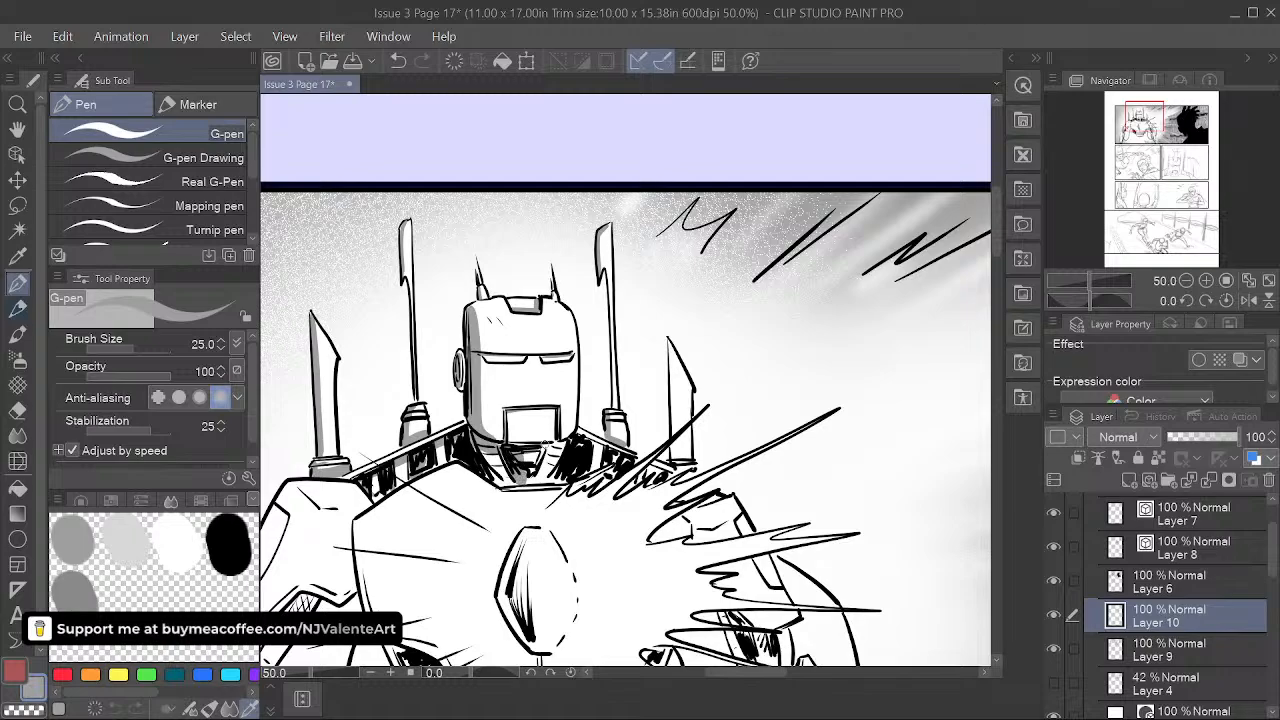
mouse_move(545, 450)
mouse_down()
mouse_move(567, 443)
mouse_move(538, 478)
mouse_up()
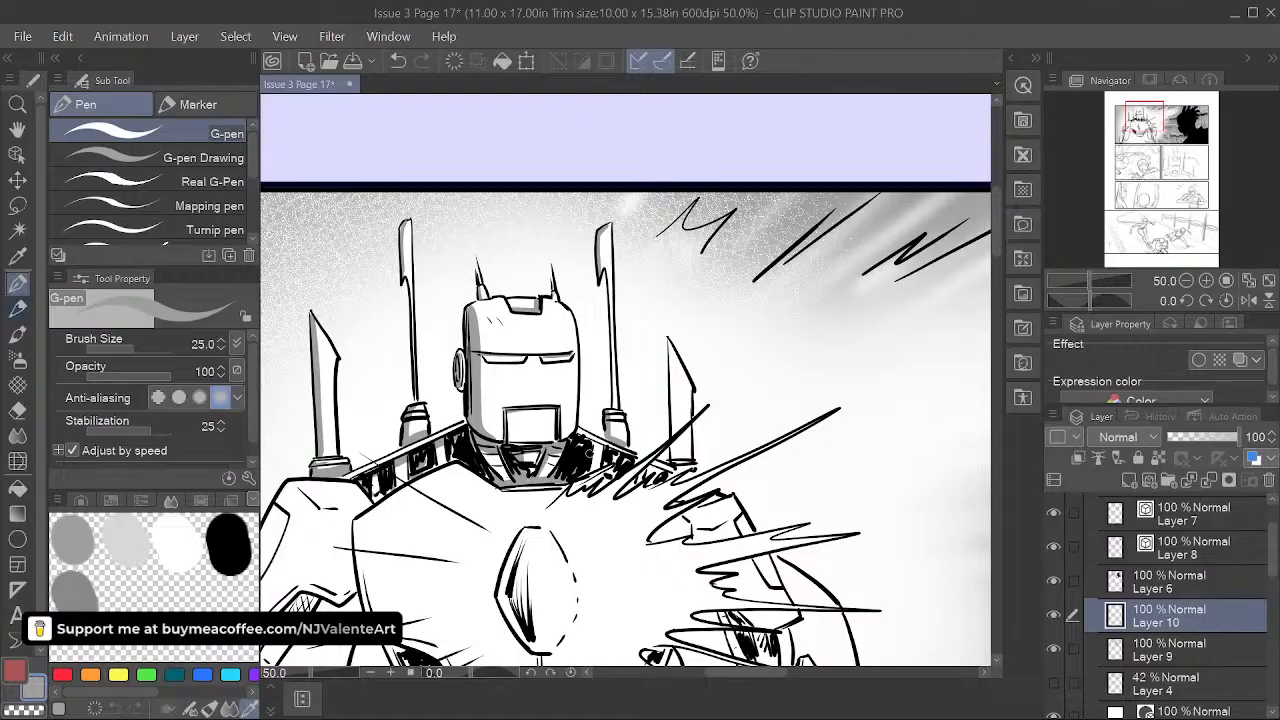
key(ctrl+s)
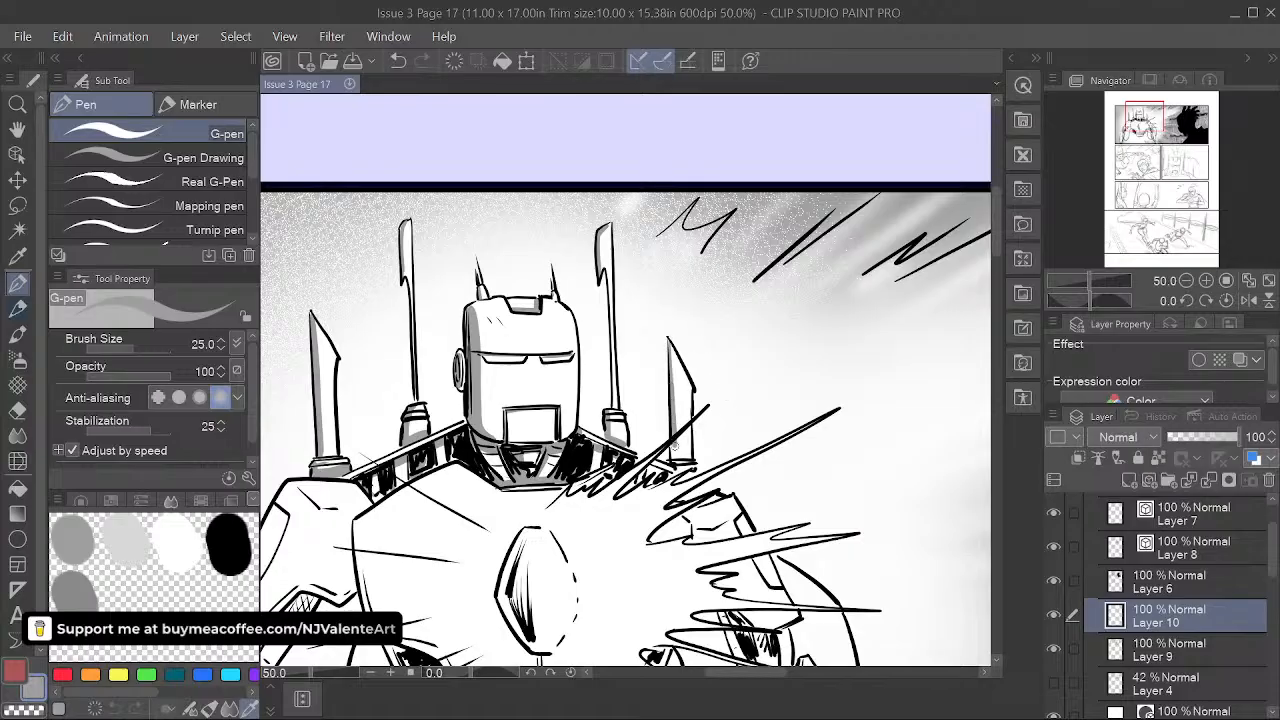
- Shade the shoulder blade and the upper arm edges on the robot's side facing the silhouette
drag(672, 366, 676, 436)
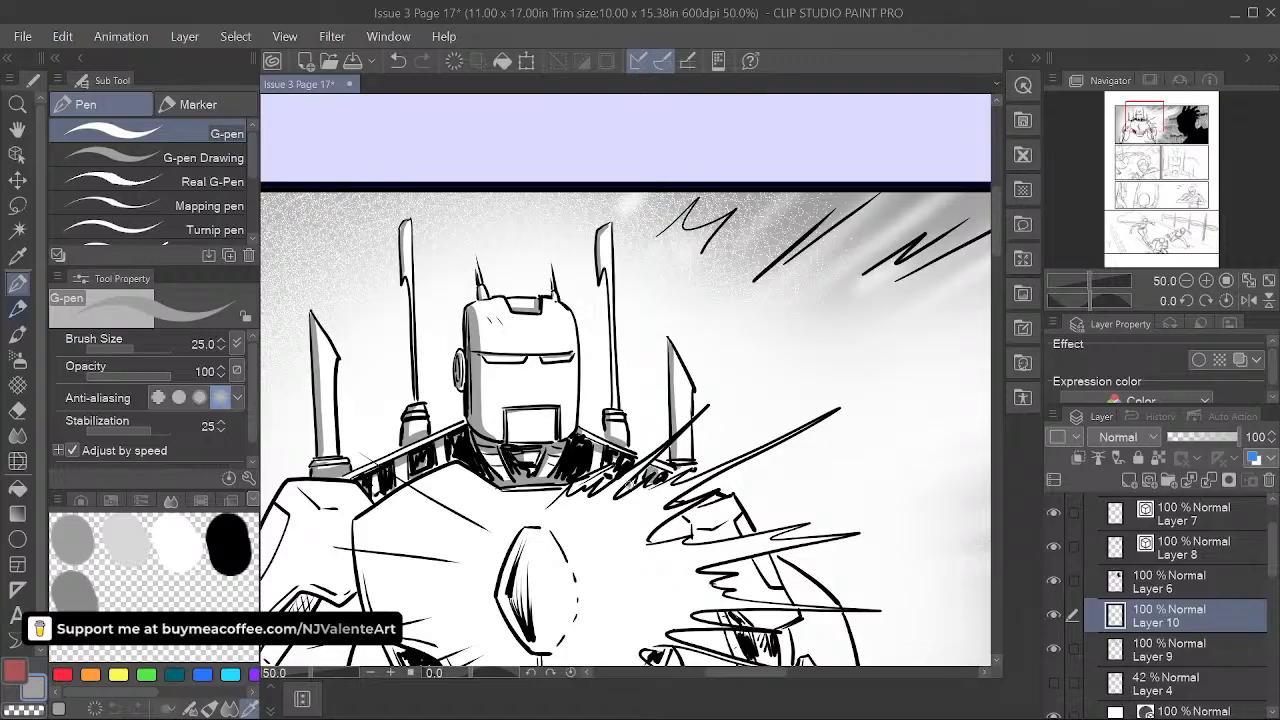
key(space)
drag(787, 566, 657, 396)
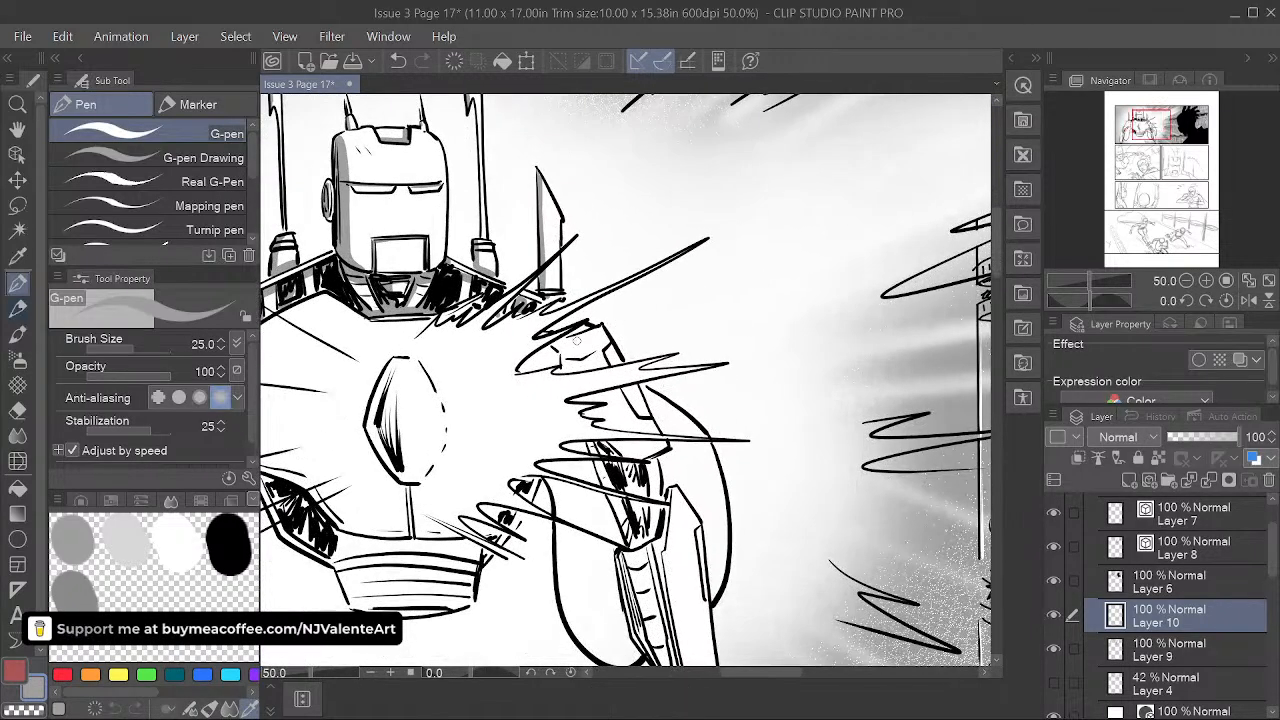
mouse_move(562, 340)
mouse_down()
mouse_move(600, 327)
mouse_move(558, 345)
mouse_up()
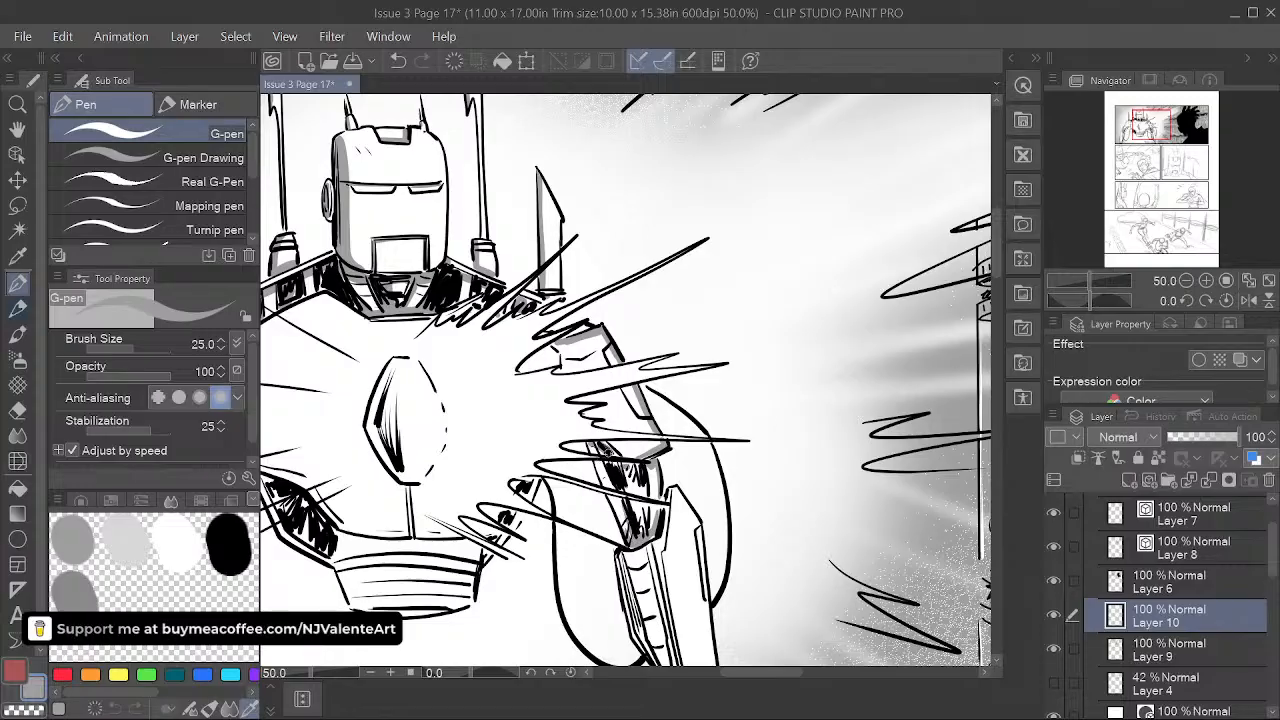
- Shade the robot's forearm nearest the silhouette along its outer edge, lower end and inner segments
key(space)
drag(724, 575, 655, 447)
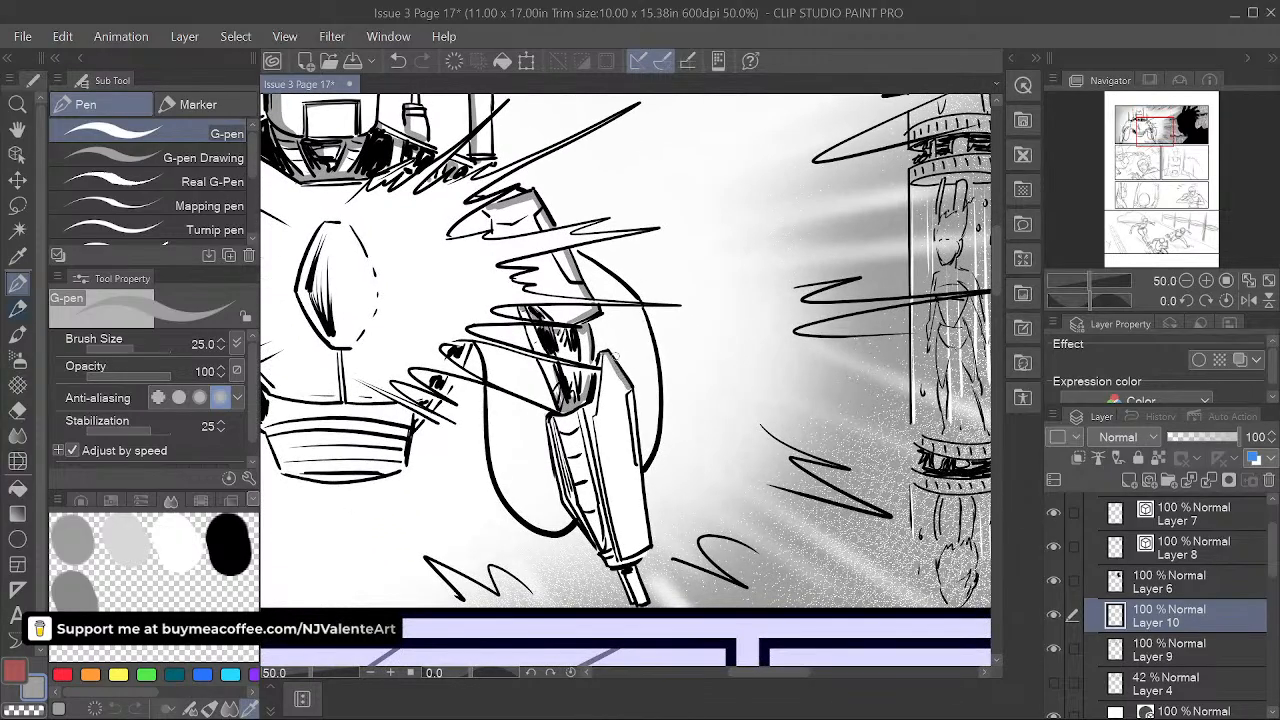
drag(627, 380, 638, 486)
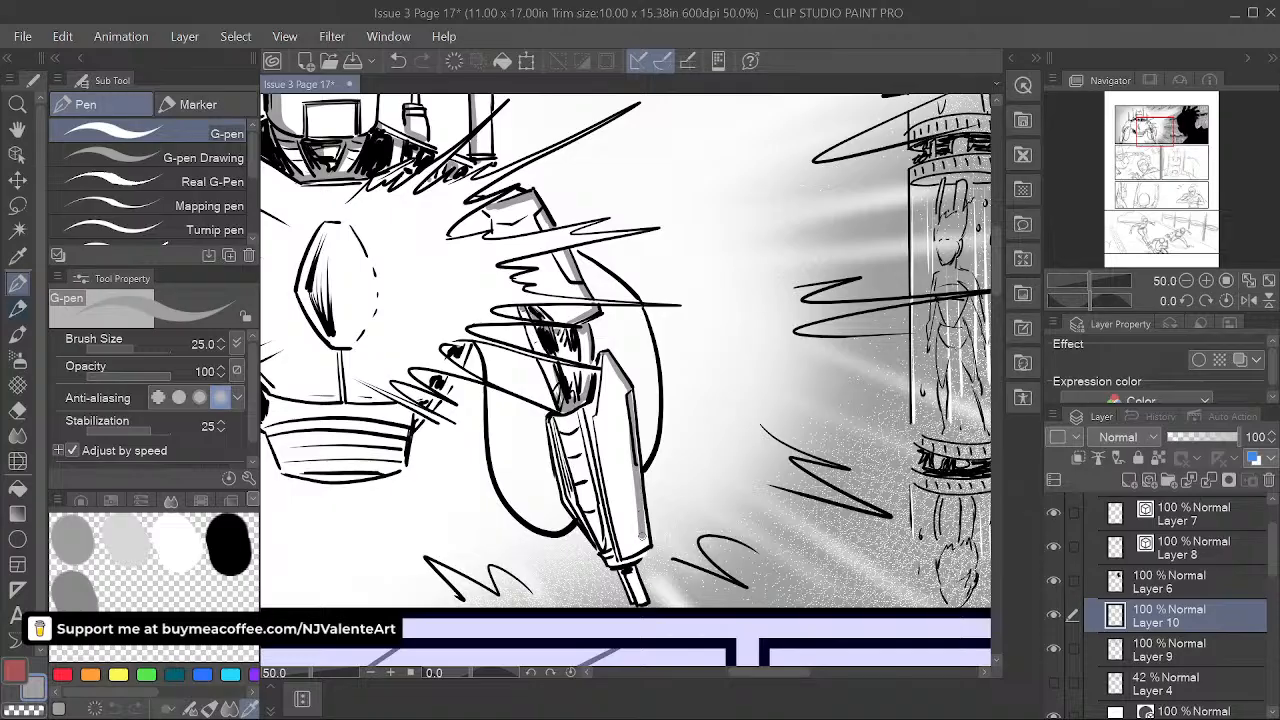
key(space)
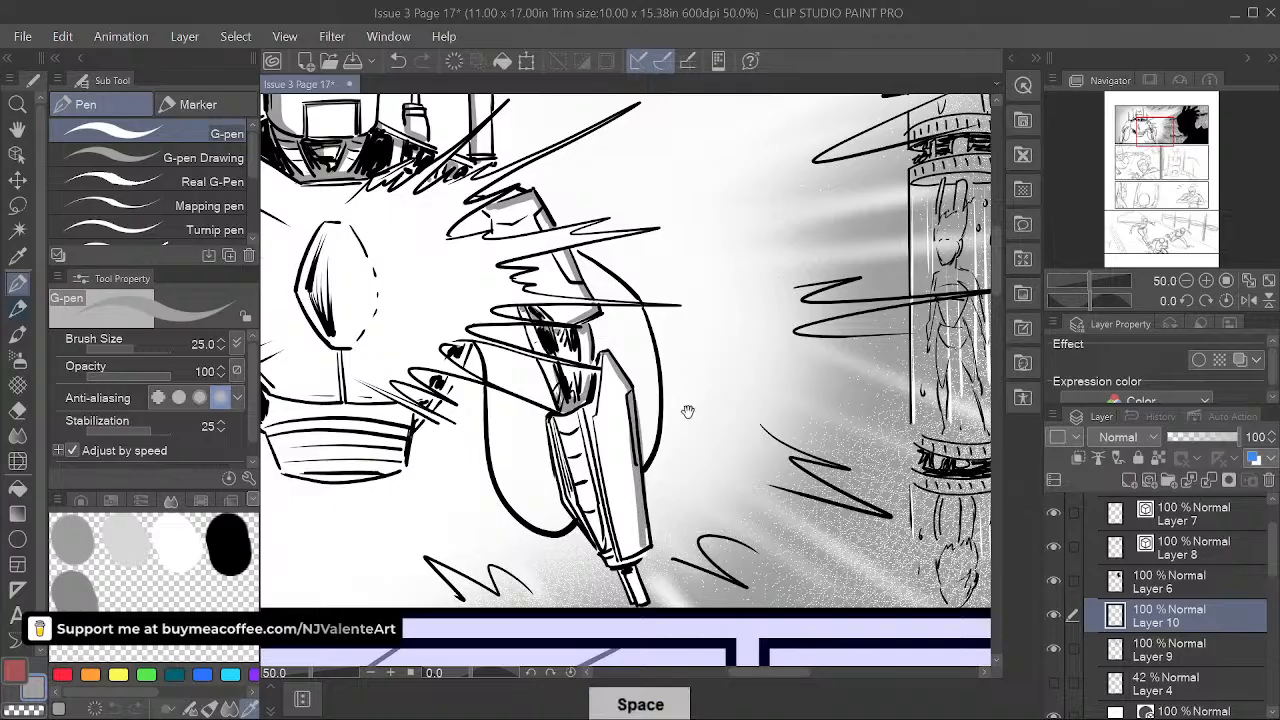
key(ctrl+z)
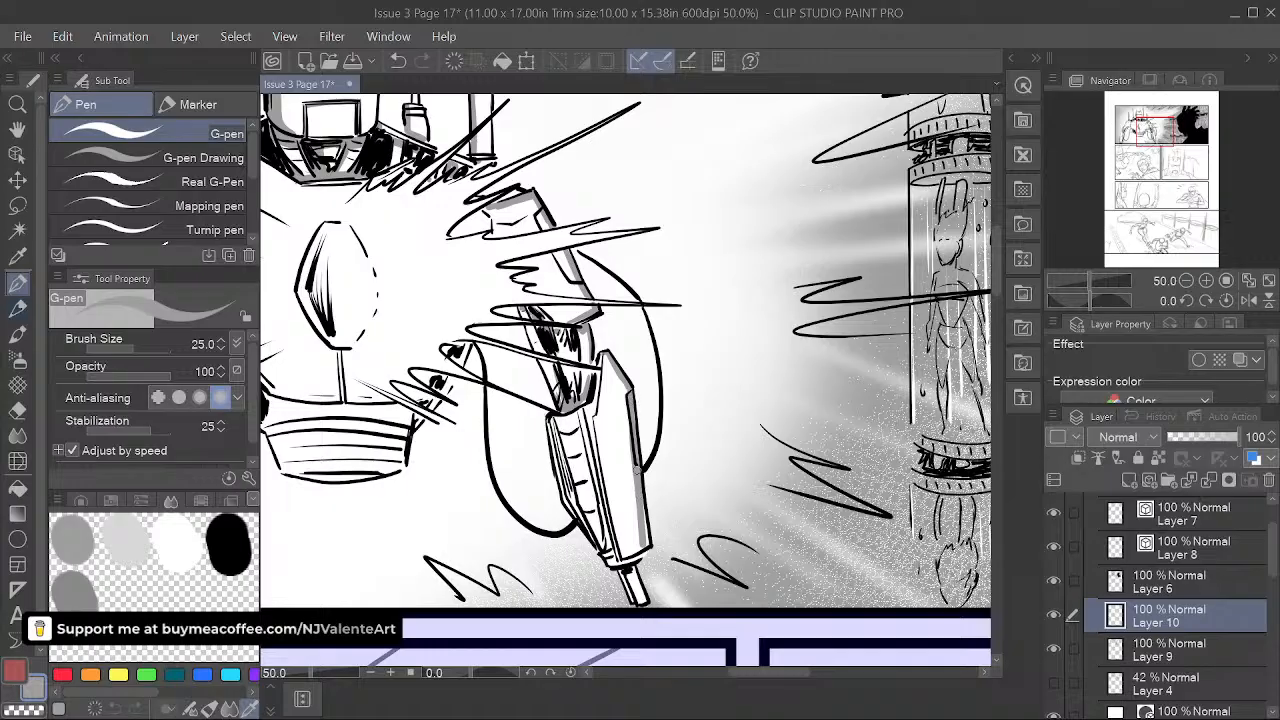
mouse_move(630, 397)
mouse_down()
mouse_move(641, 493)
mouse_move(622, 557)
mouse_up()
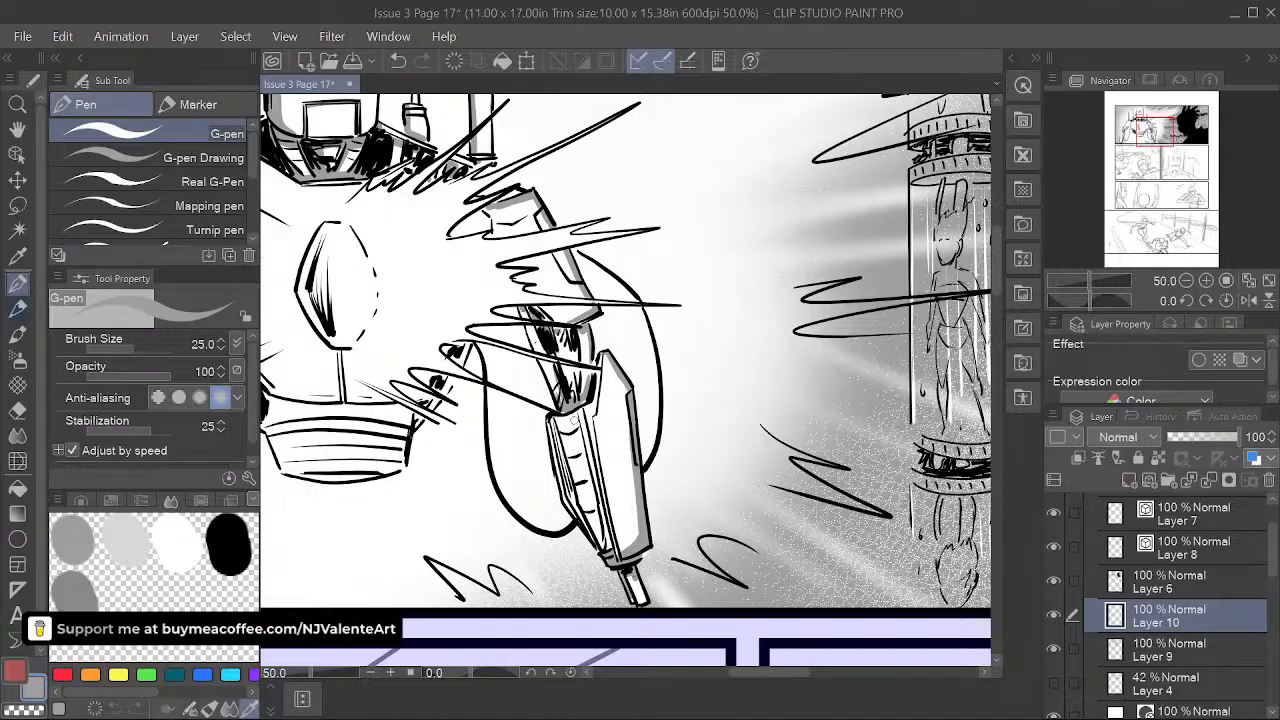
drag(574, 428, 600, 516)
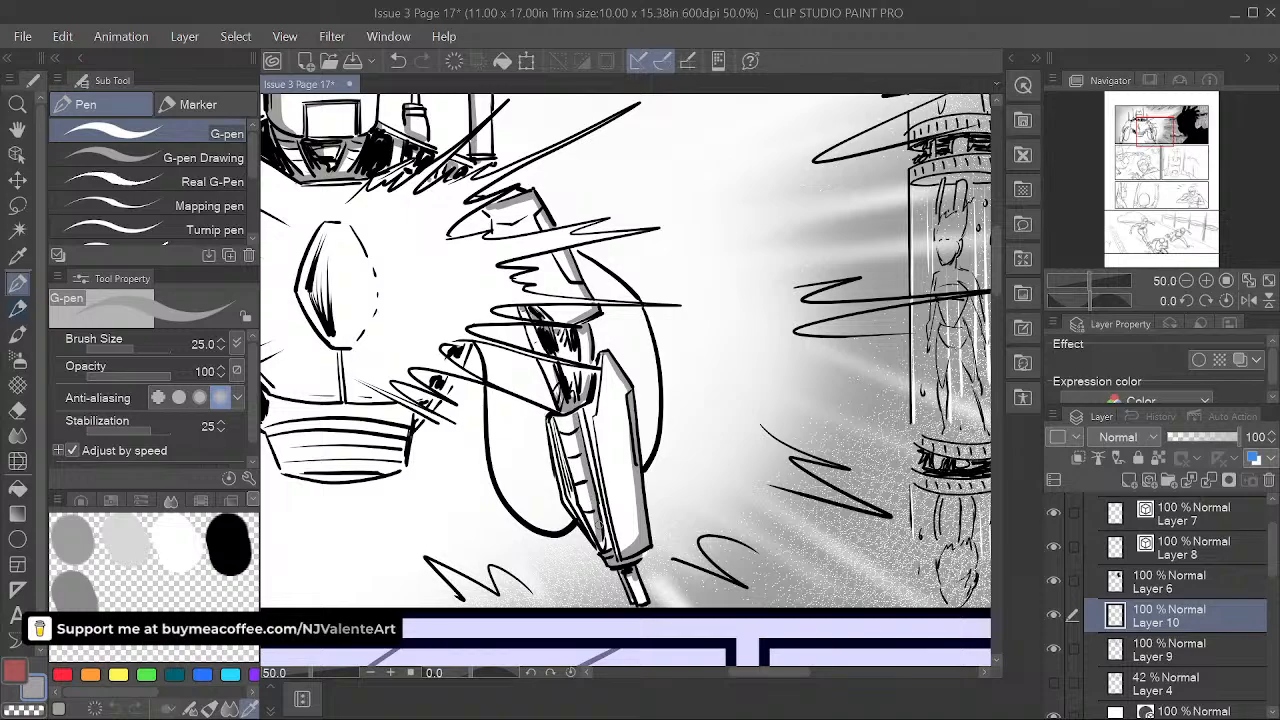
drag(552, 418, 570, 494)
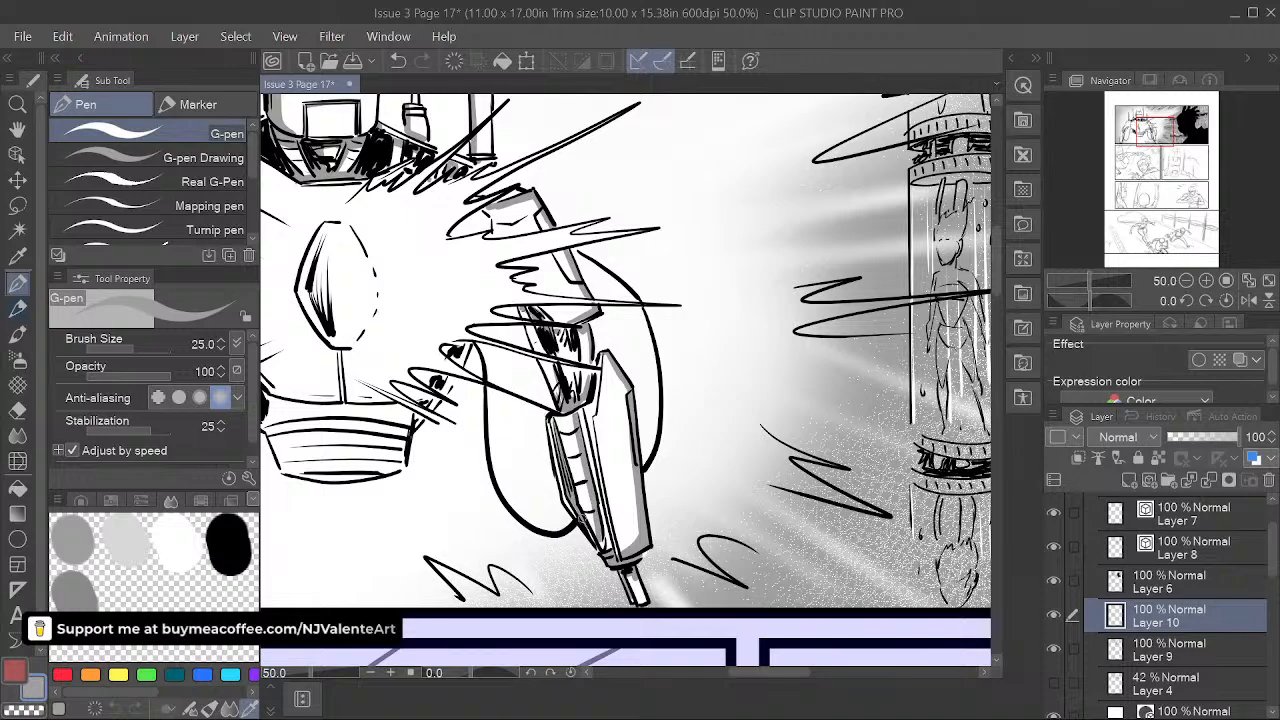
- Shade the robot's waist in grey under the chest plate and along the ribbed bands
drag(487, 483, 753, 547)
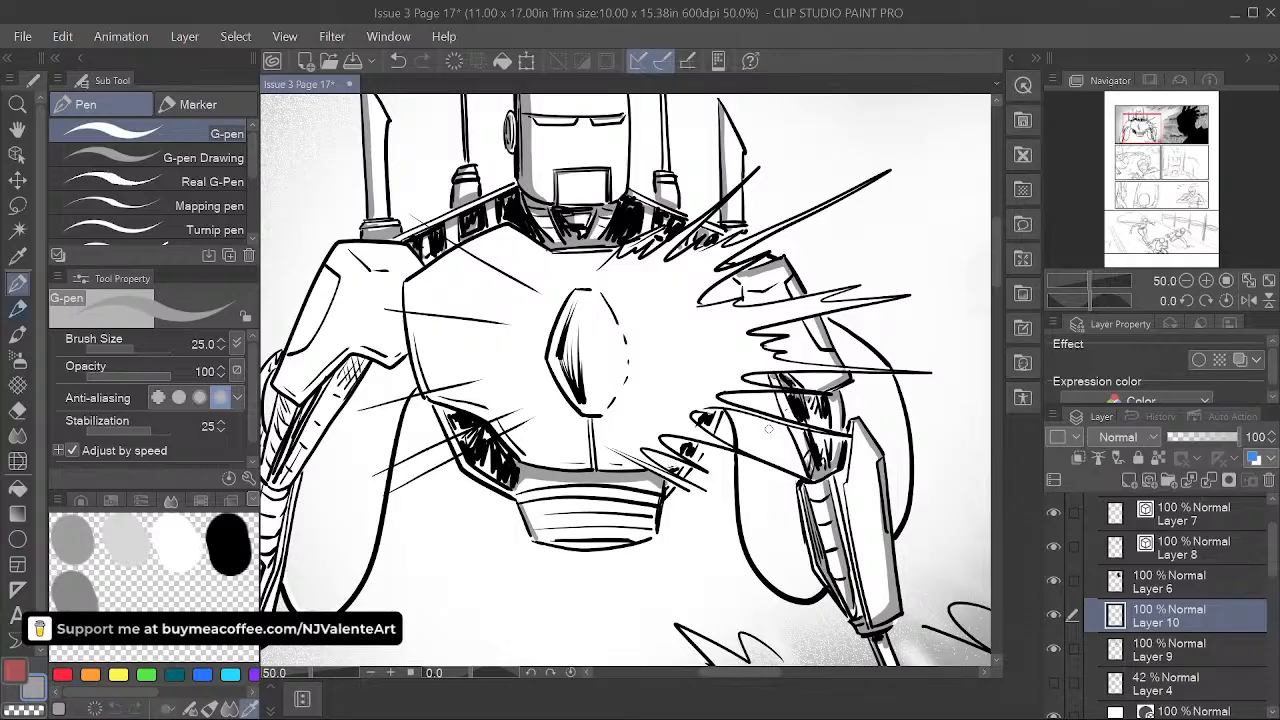
key(space)
mouse_move(546, 537)
mouse_down()
mouse_move(566, 422)
mouse_move(588, 433)
mouse_move(604, 402)
mouse_move(673, 404)
mouse_up()
drag(545, 392, 673, 393)
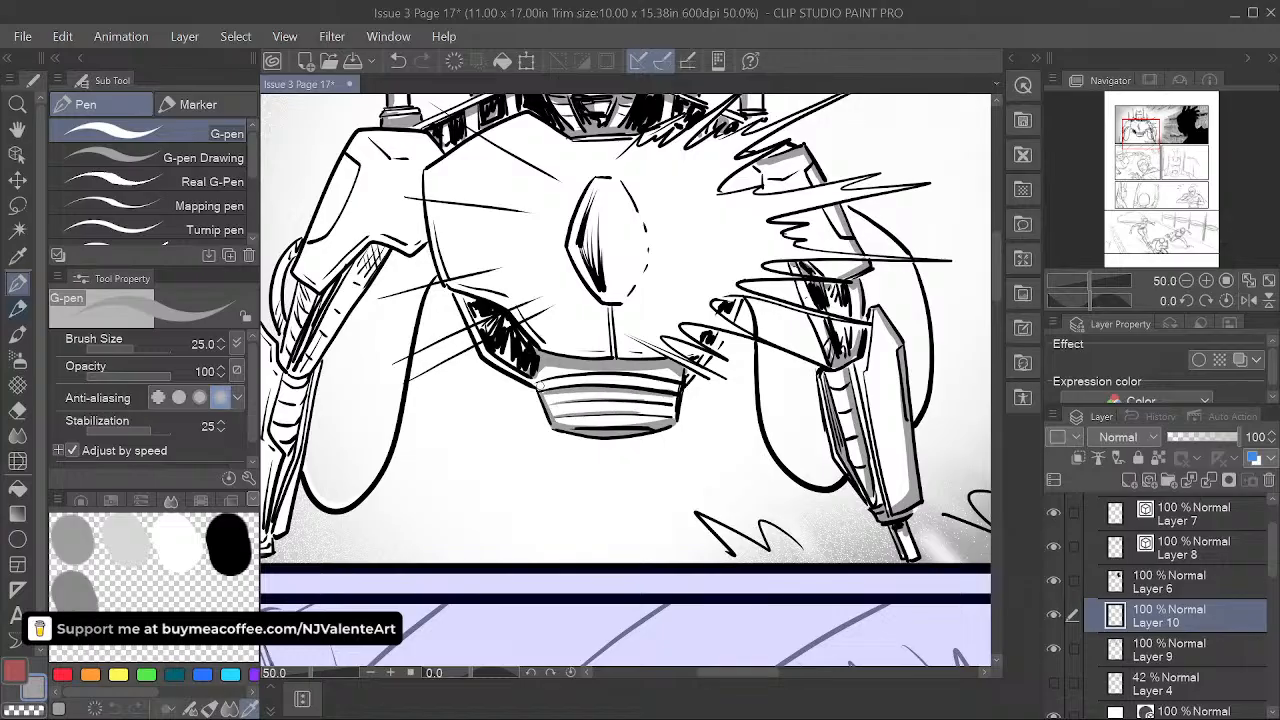
drag(540, 384, 680, 385)
- Add grey shading around the black side recess at the lower edge of the robot's chest
key(space)
drag(696, 439, 702, 536)
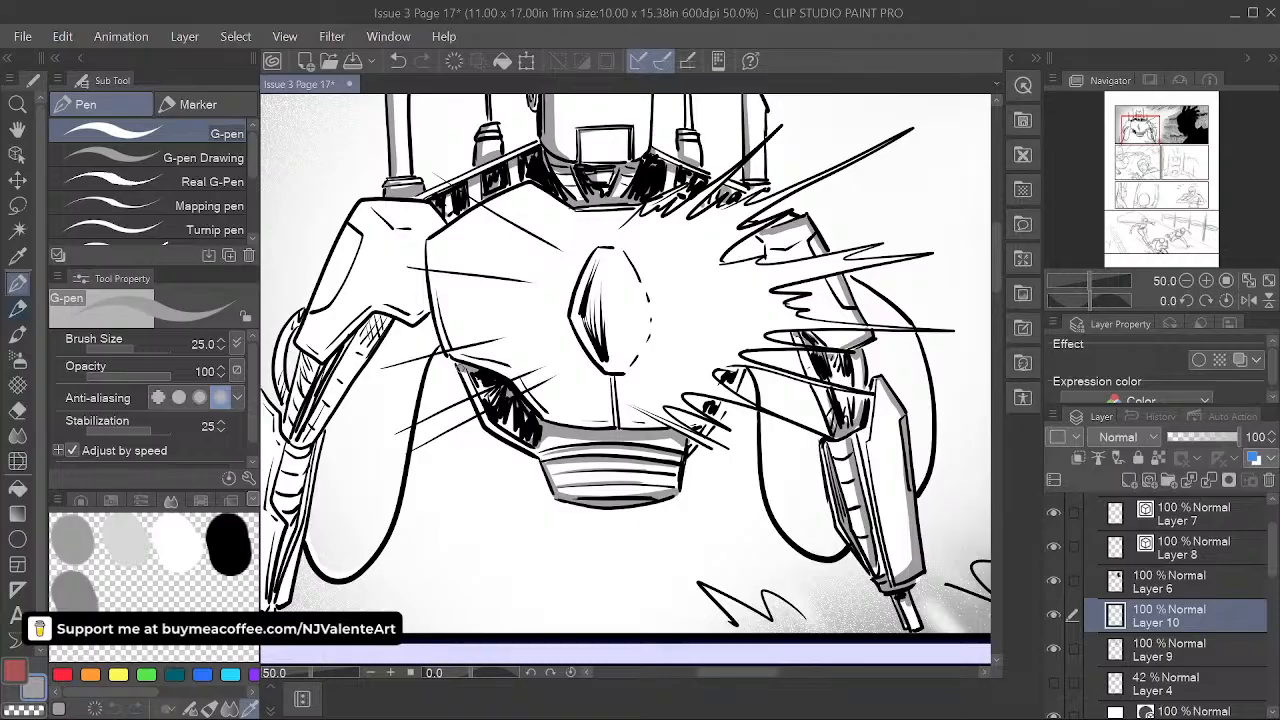
drag(459, 364, 513, 421)
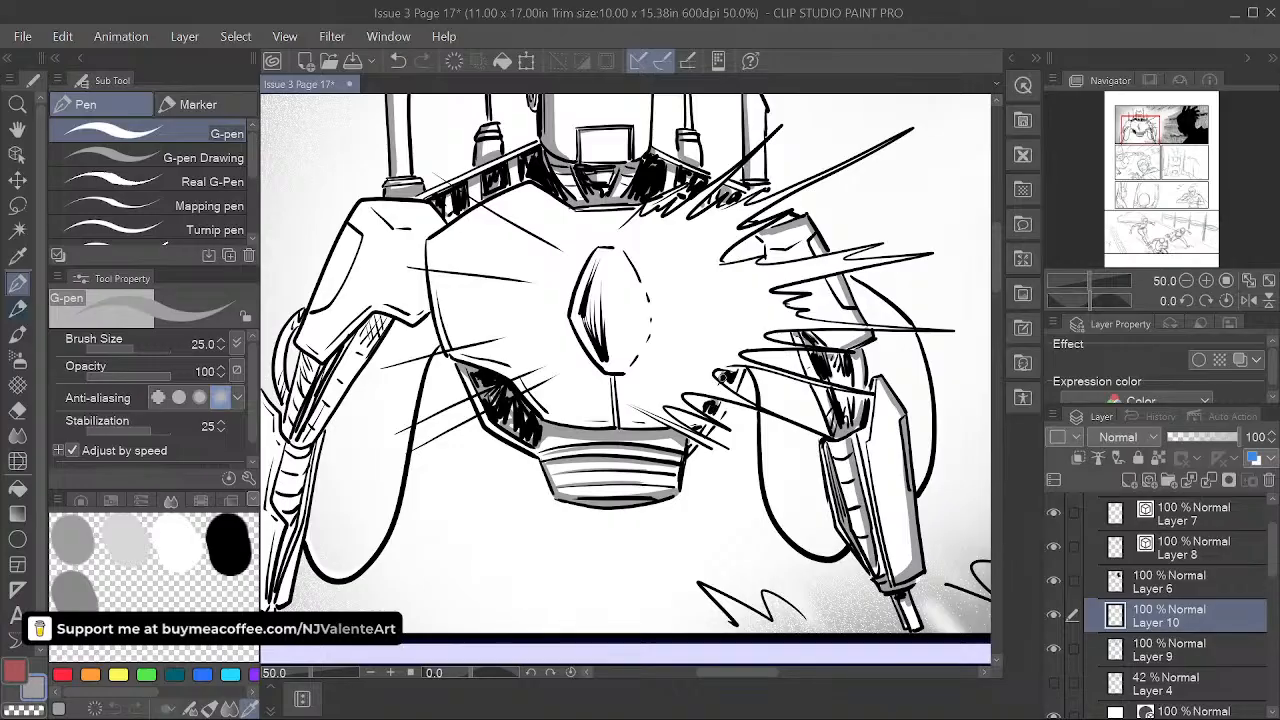
- Shade the top and outer edge of the robot's shoulder armour on the side away from the silhouette
key(space)
drag(709, 528, 830, 553)
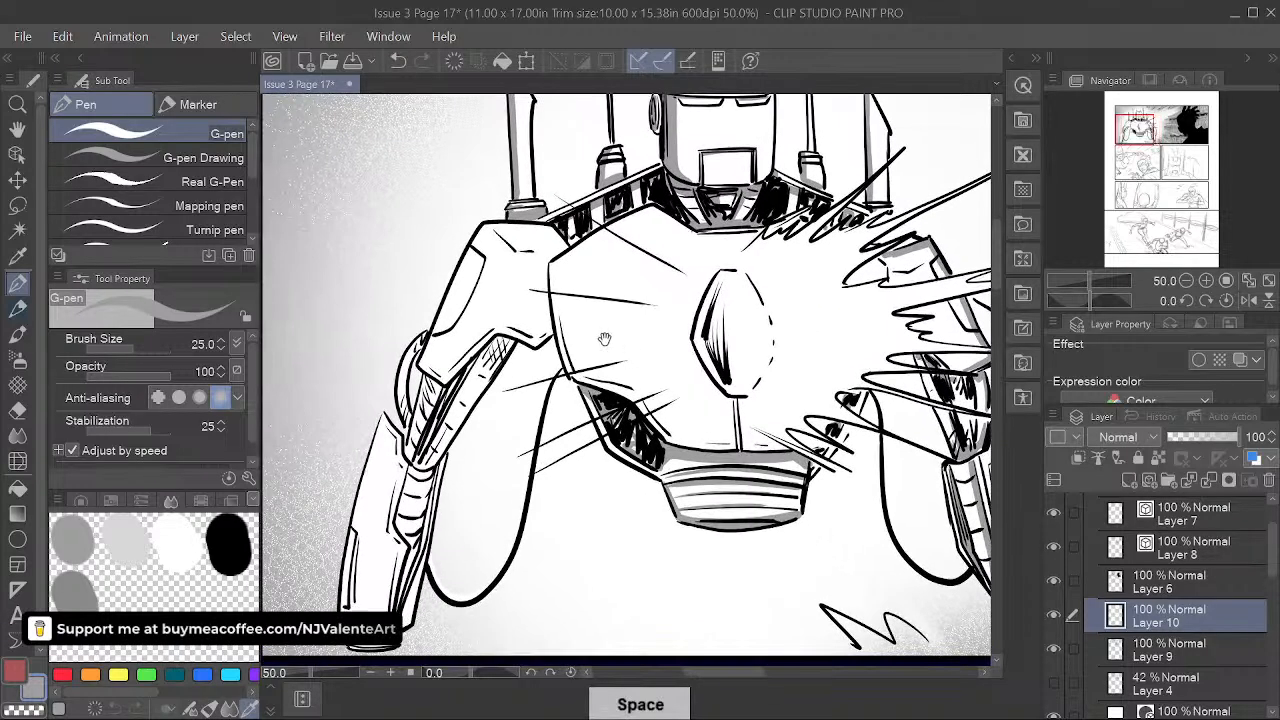
drag(603, 338, 690, 418)
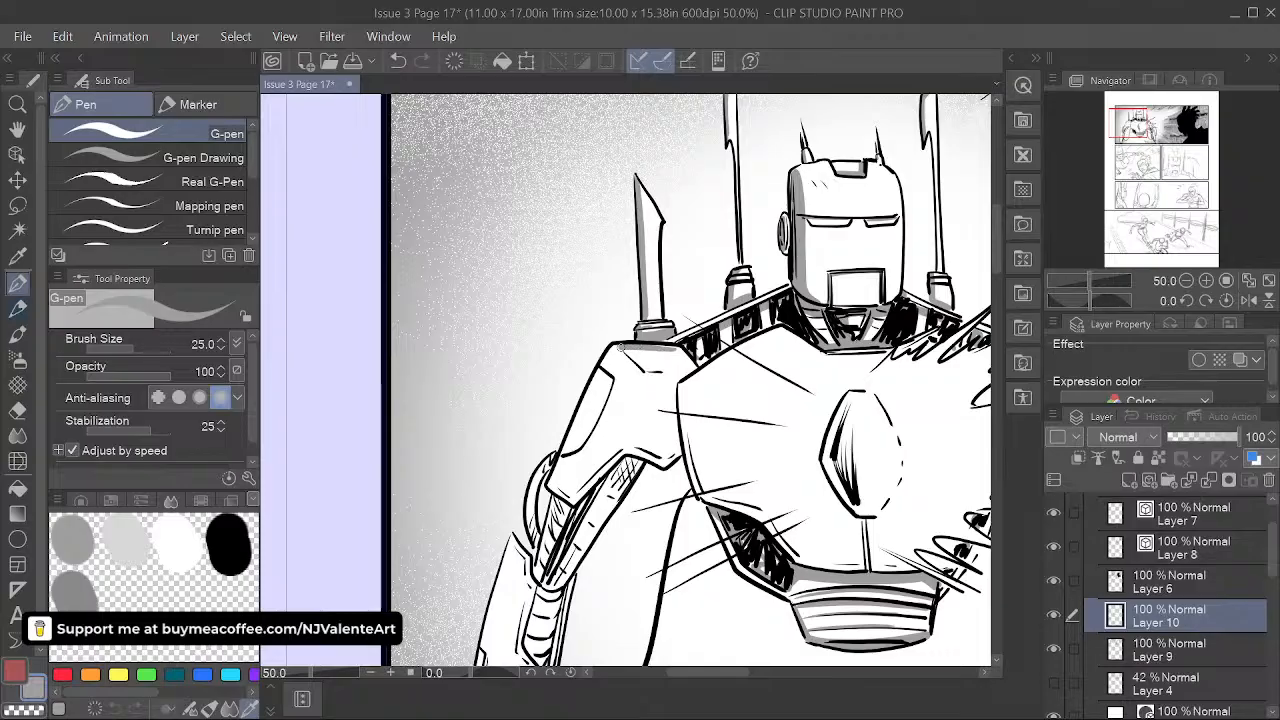
drag(603, 365, 549, 487)
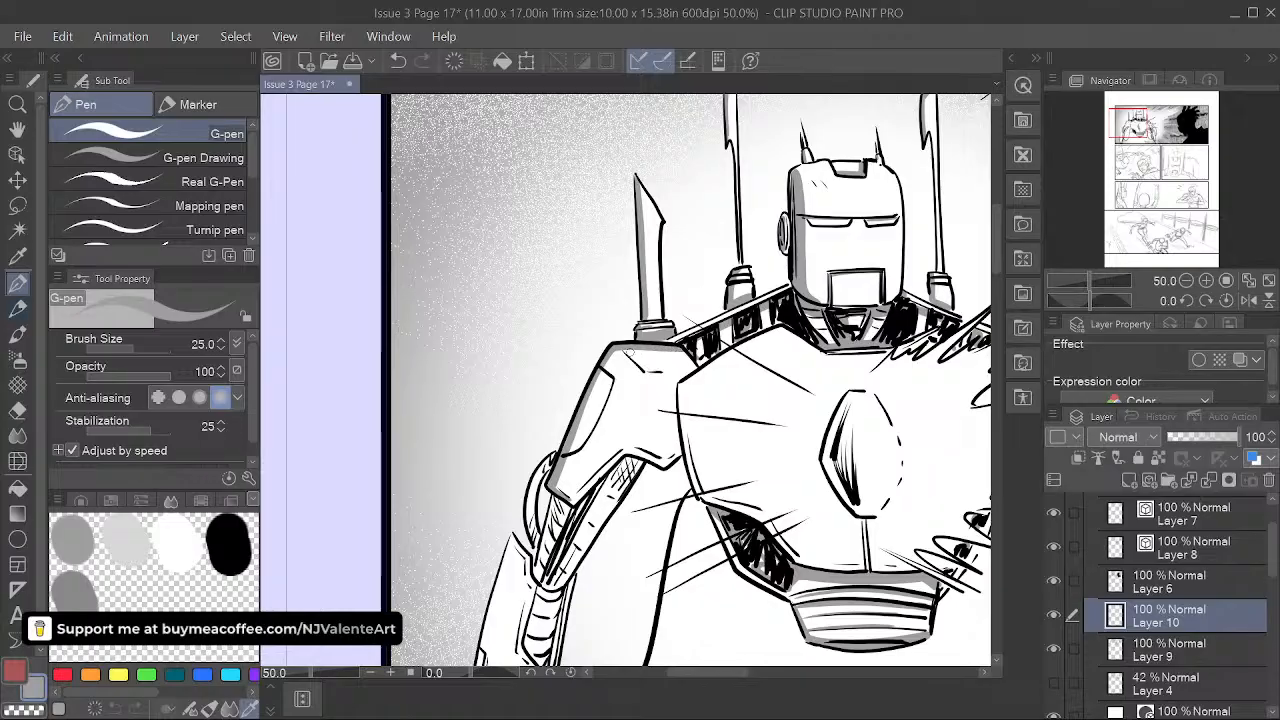
- Fill the top panel of the robot's shoulder armour away from the silhouette with grey and shade the chest plate's adjoining outer edge
mouse_move(646, 372)
mouse_down()
mouse_move(691, 370)
mouse_move(663, 360)
mouse_up()
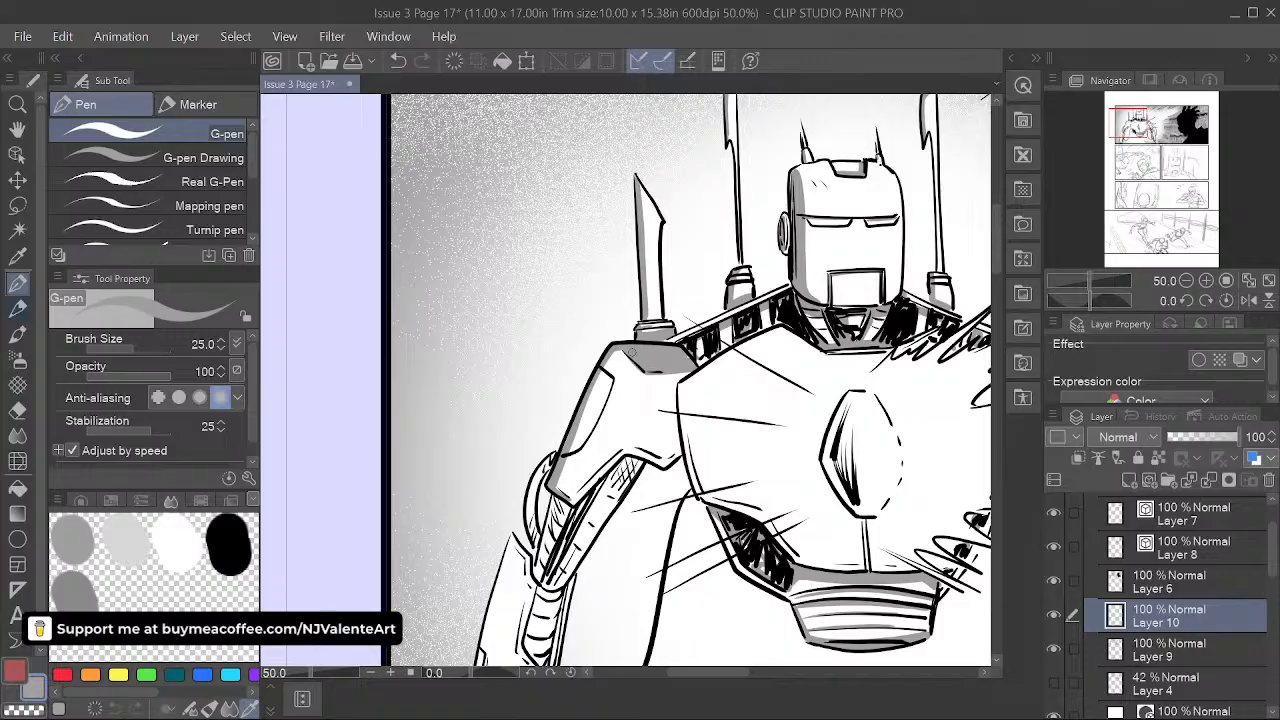
drag(685, 362, 540, 317)
drag(635, 278, 543, 337)
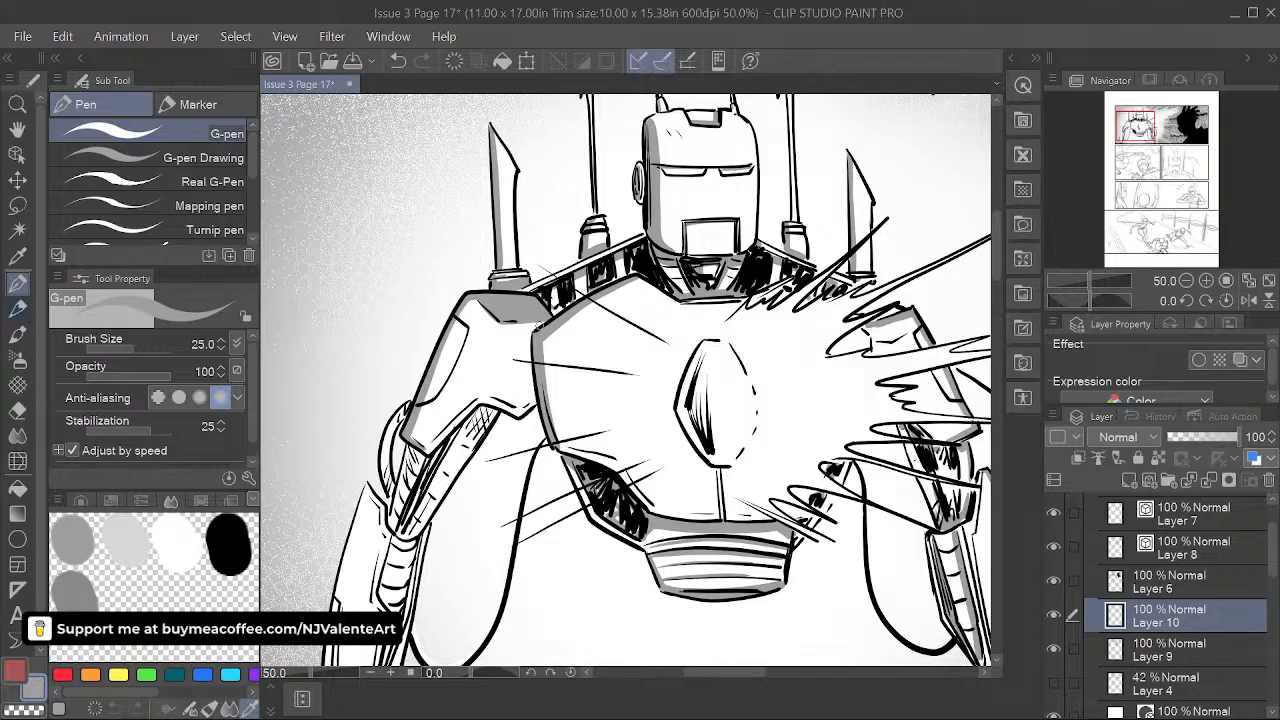
- Shade in grey along the chest core's outline, the rim above the black side recess and the chest plate's lower edge
drag(761, 420, 691, 386)
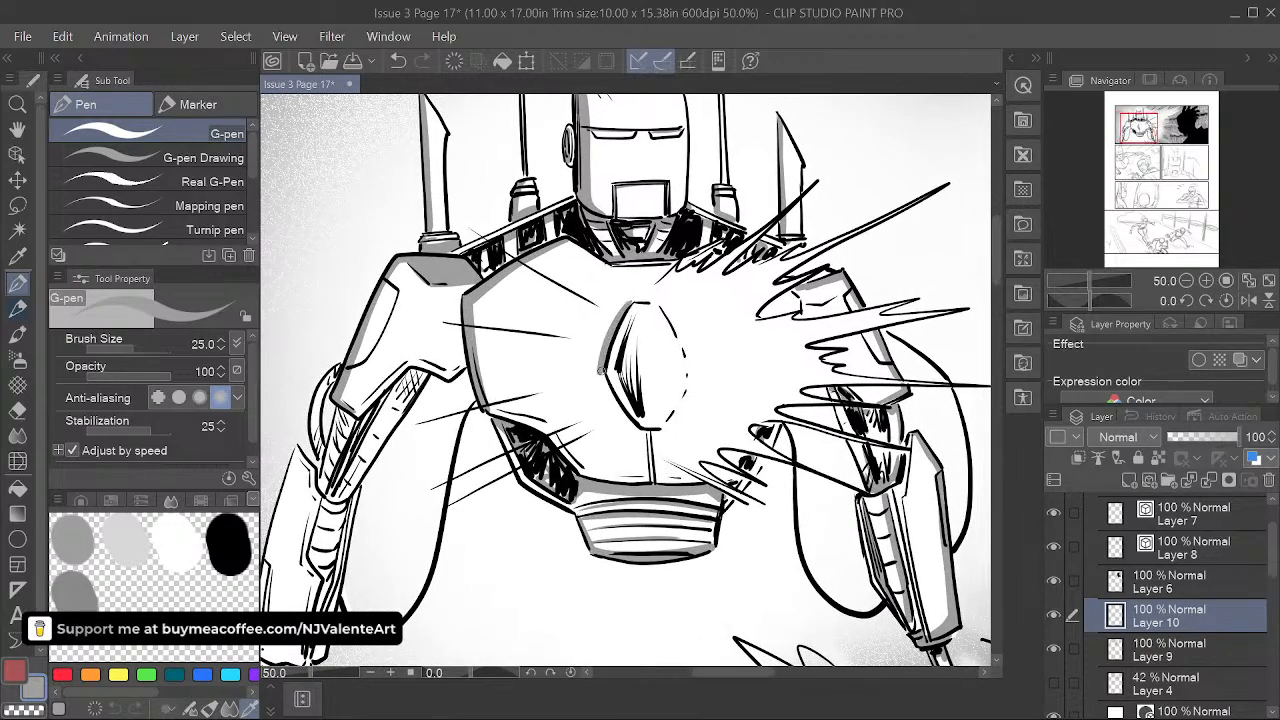
drag(604, 378, 628, 420)
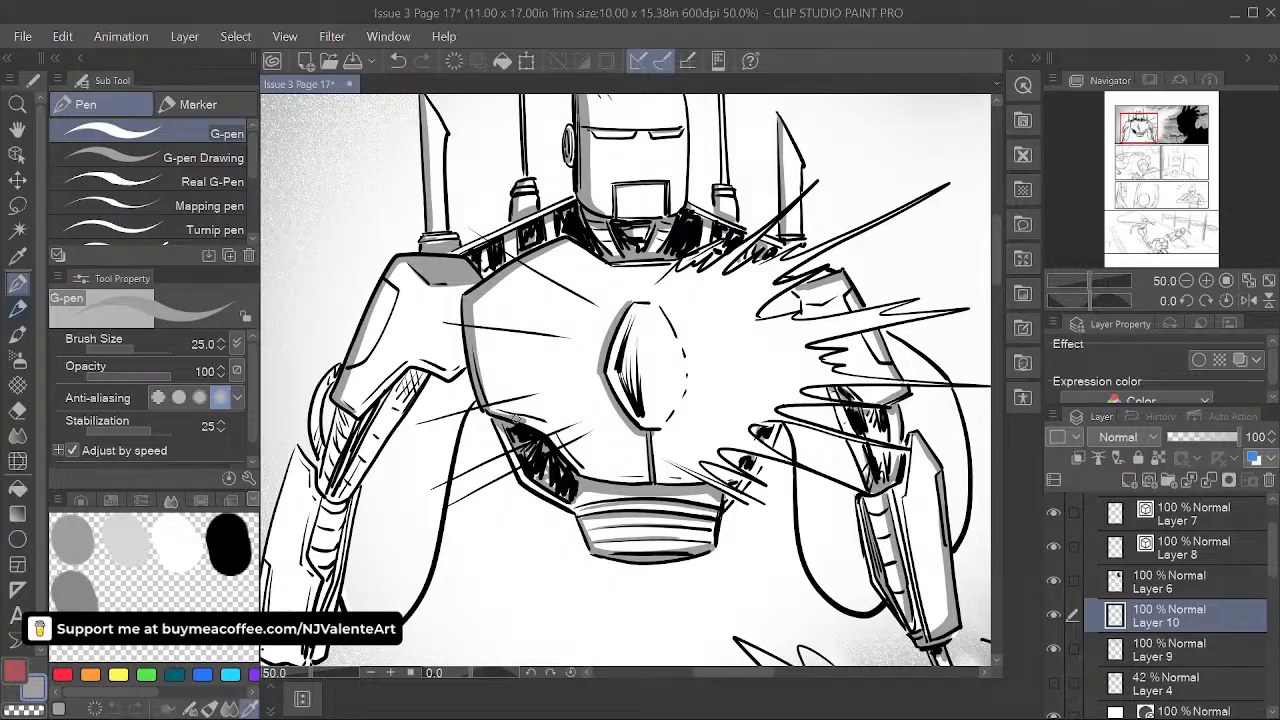
drag(530, 420, 585, 475)
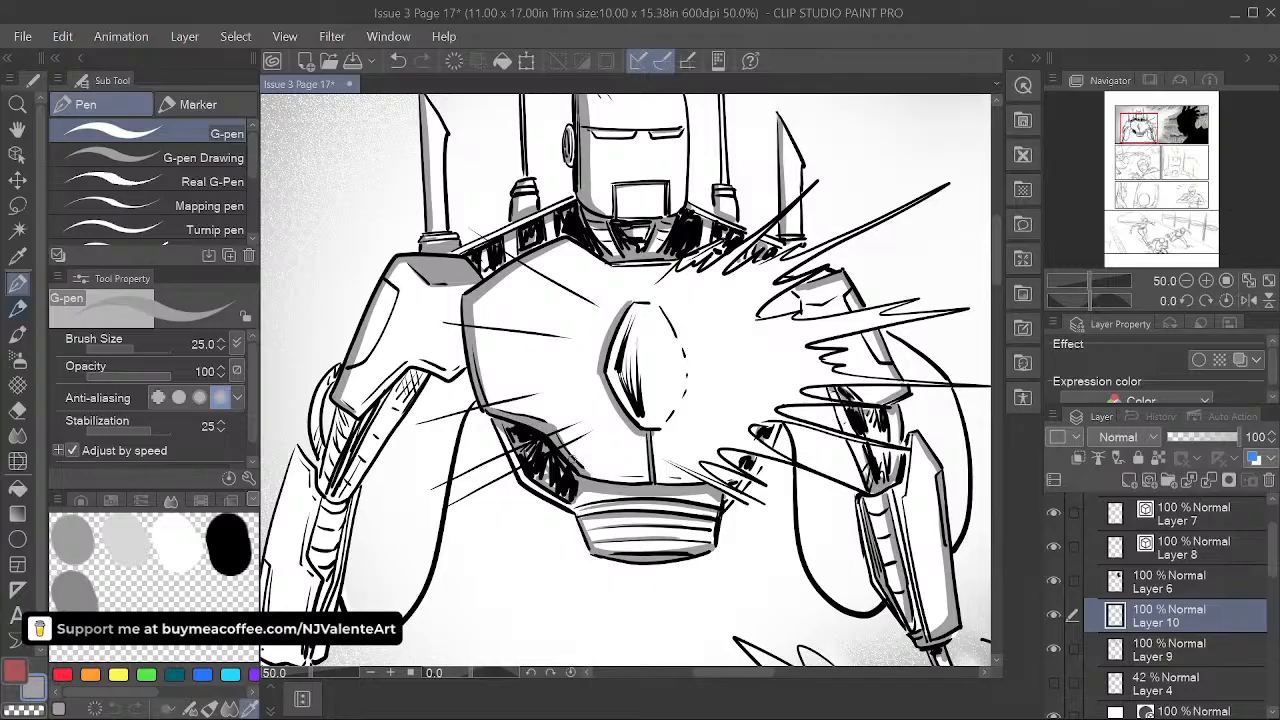
drag(597, 478, 690, 480)
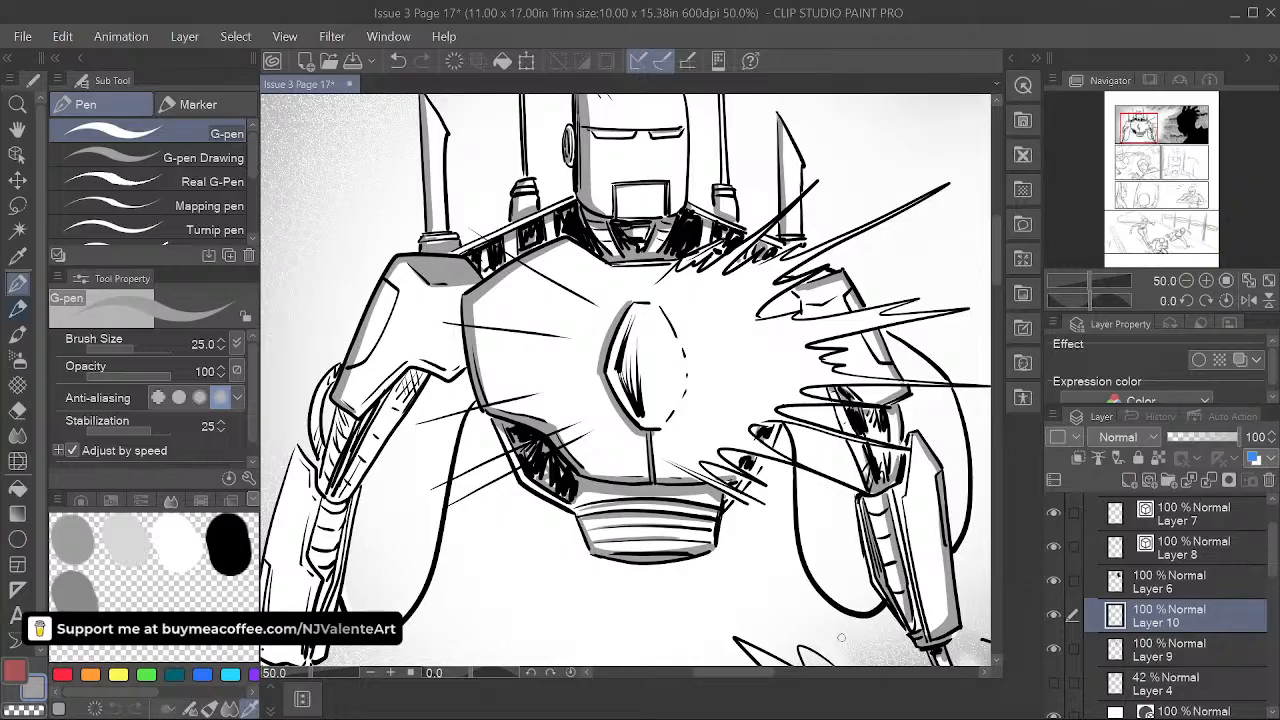
- Shade the robot's upper arm away from the silhouette in grey, beneath and along the lower edge of the shoulder armour
key(space)
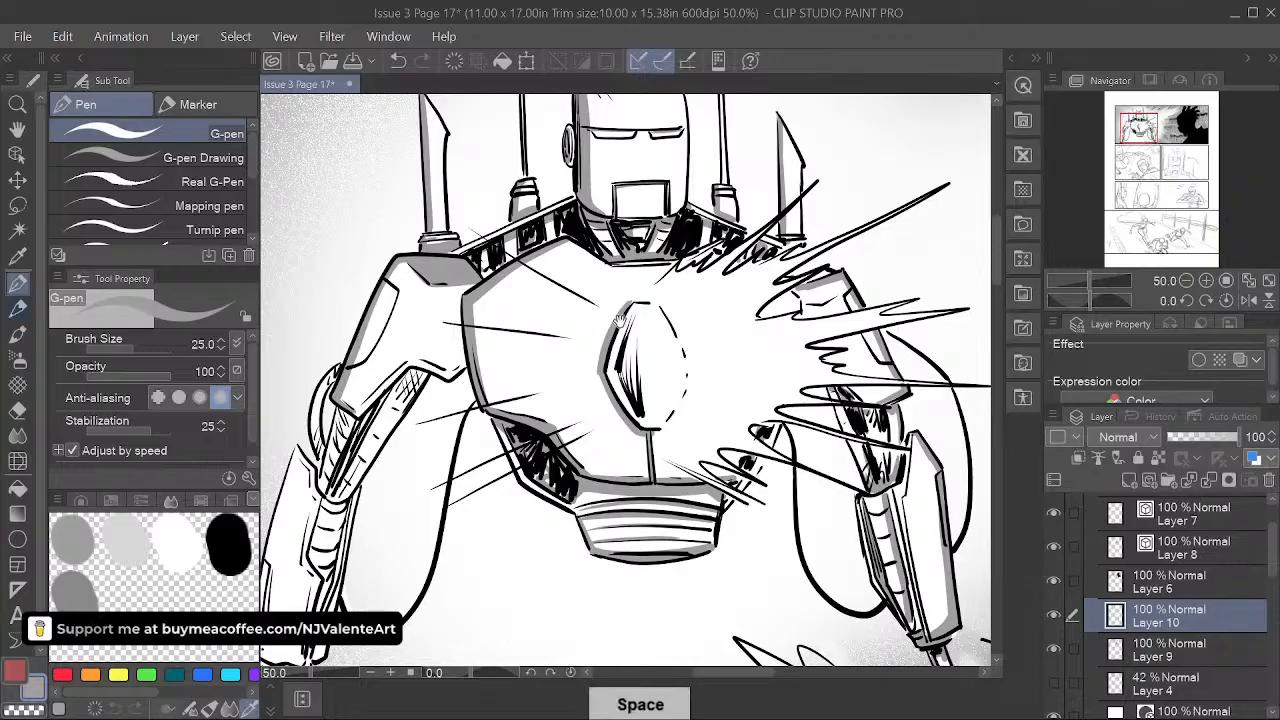
drag(630, 322, 643, 455)
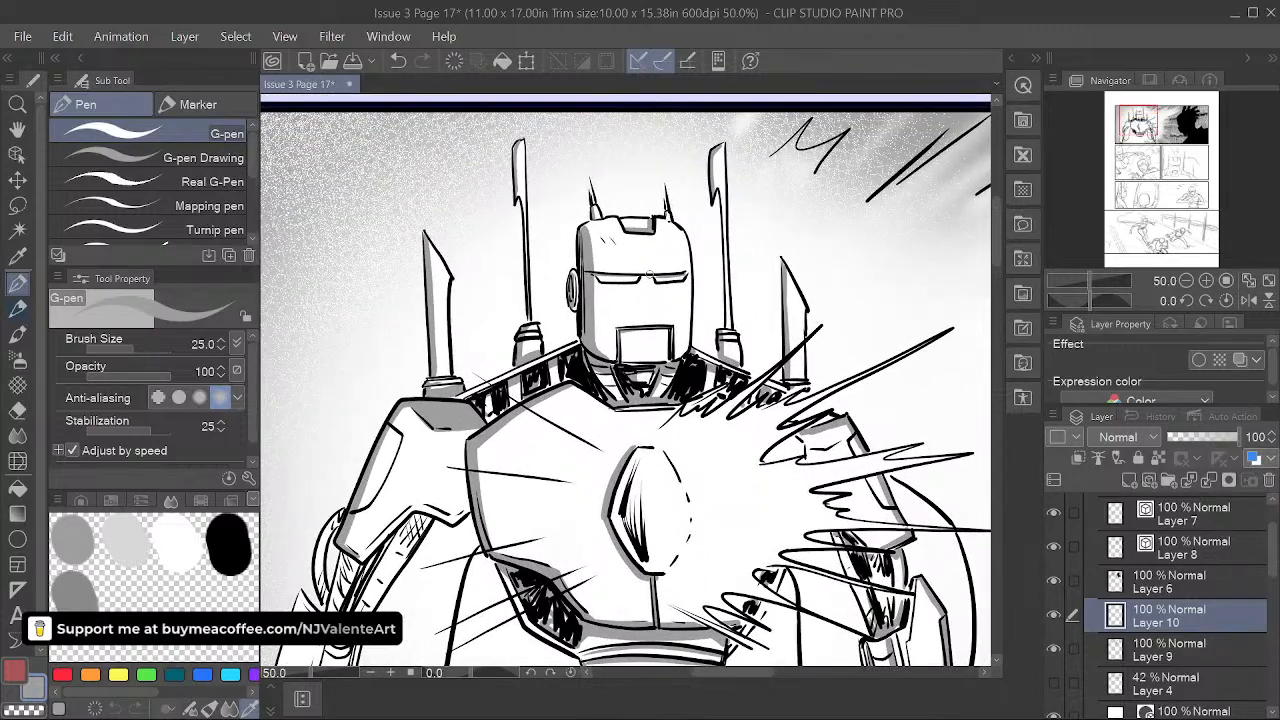
key(space)
drag(565, 460, 613, 311)
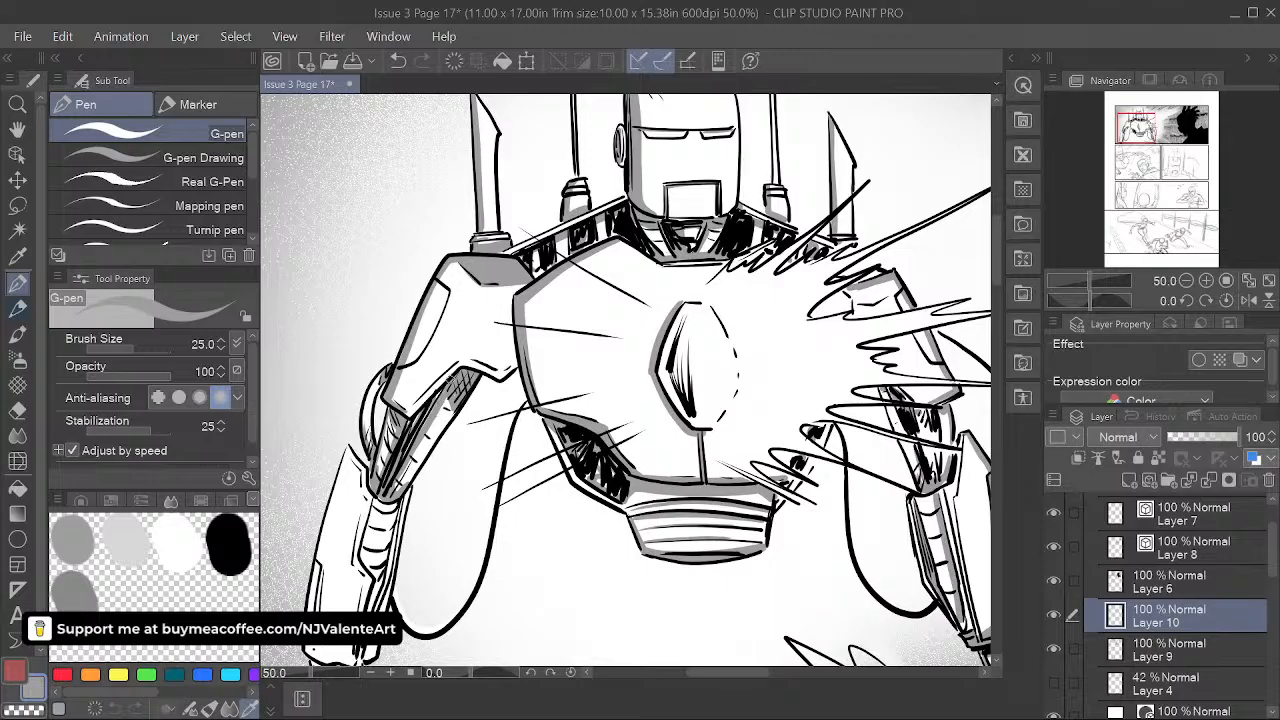
drag(477, 359, 502, 334)
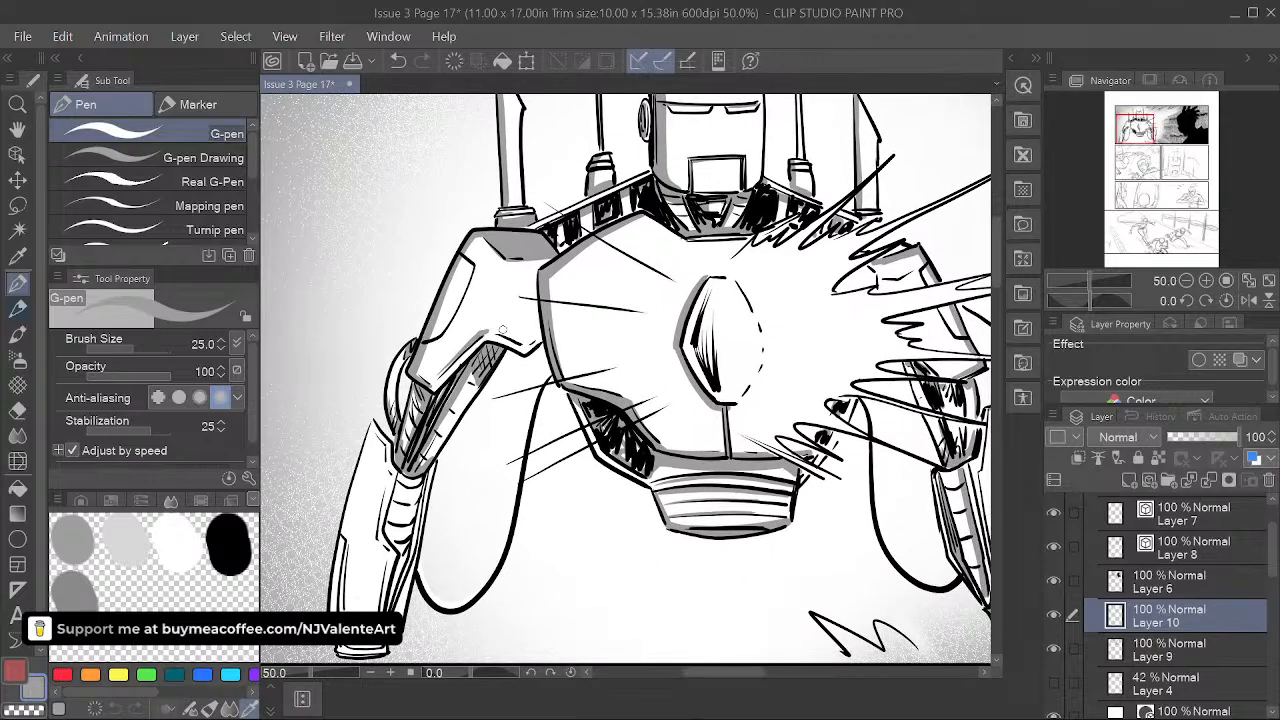
- Shade the forearm away from the silhouette in grey along its outer edge, inner segments and lower cuff
drag(602, 489, 625, 376)
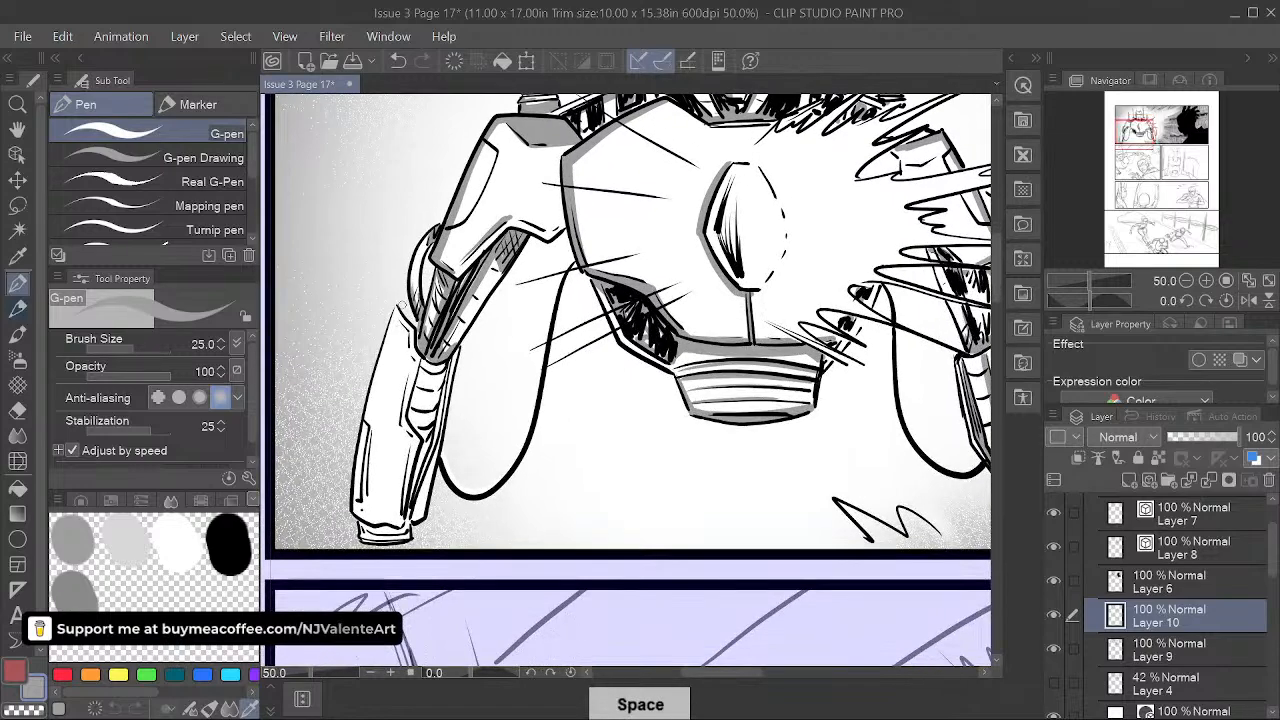
drag(362, 429, 359, 521)
drag(398, 305, 366, 418)
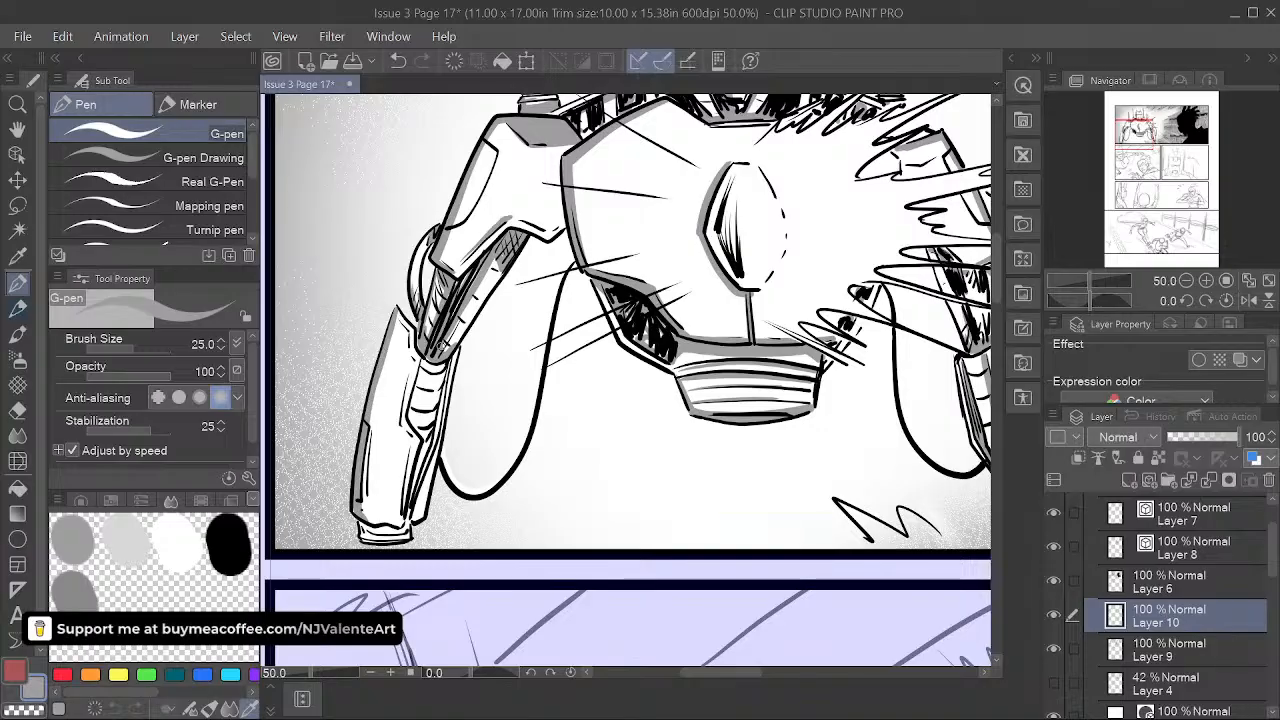
drag(426, 358, 412, 420)
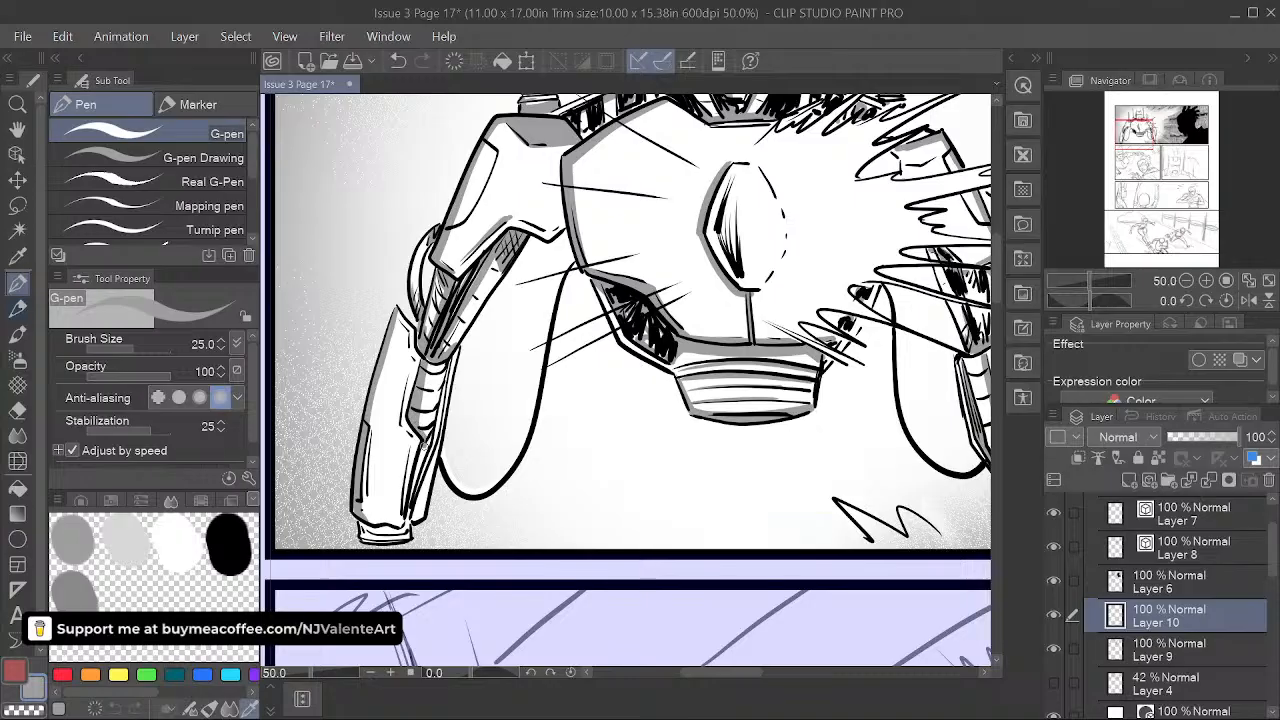
drag(428, 442, 411, 500)
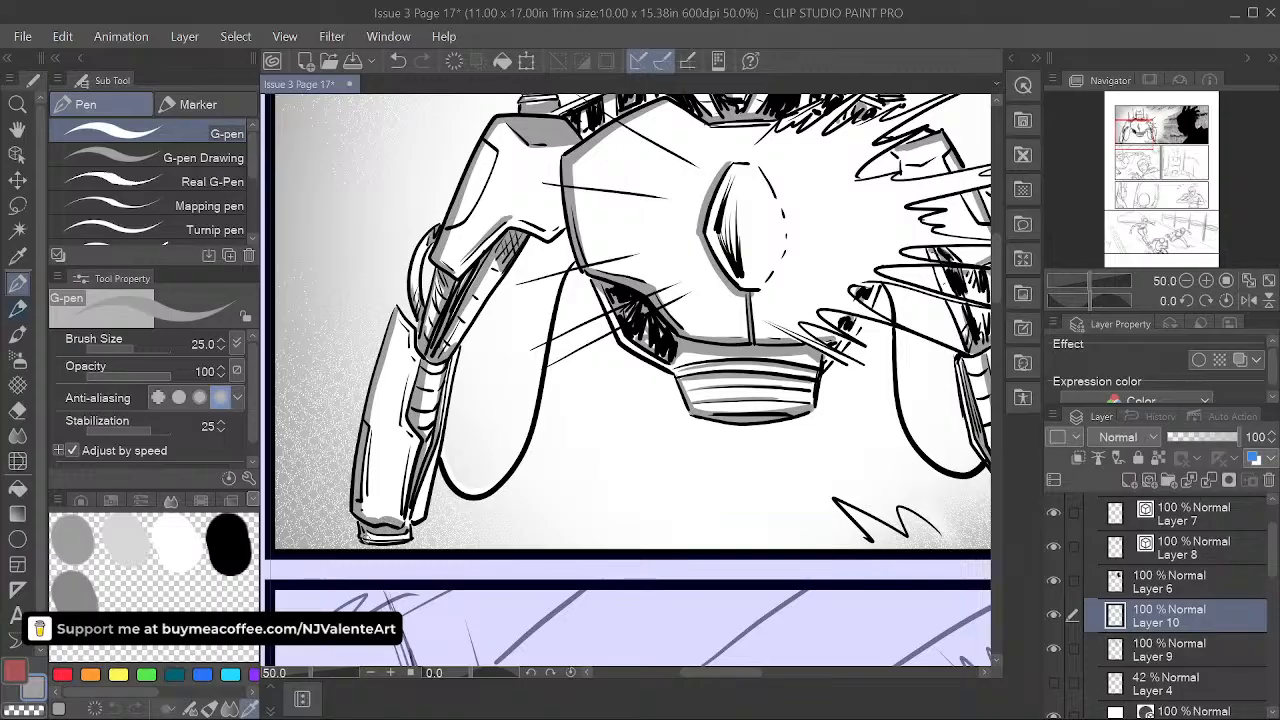
- Hatch the inside of the robot's chest core with vertical light grey G-pen strokes
key(space)
drag(851, 326, 702, 456)
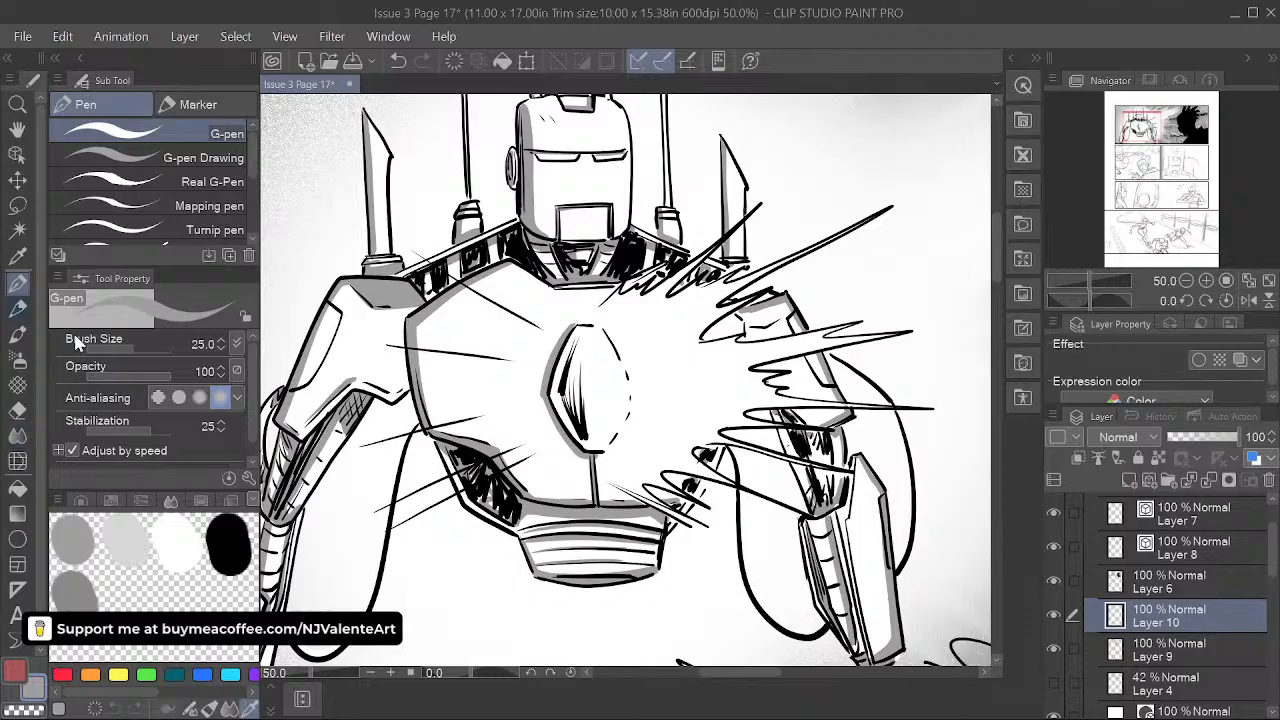
drag(576, 339, 576, 357)
drag(558, 413, 581, 456)
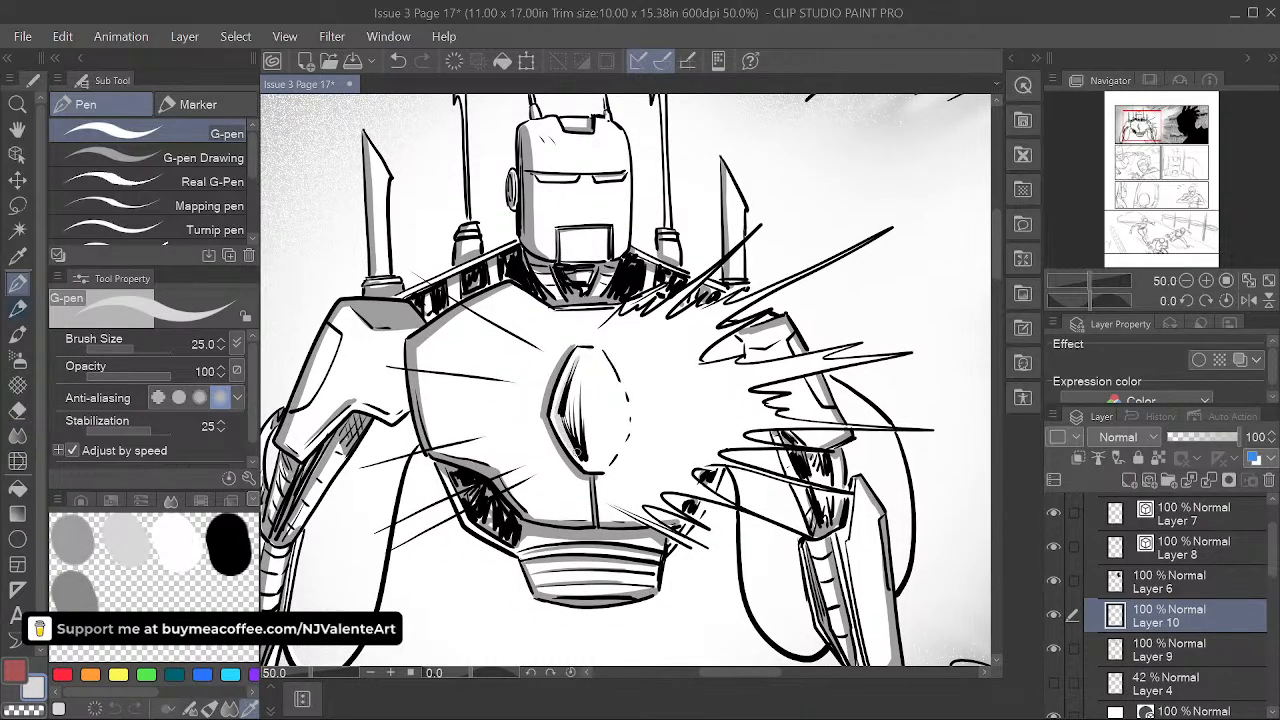
mouse_move(574, 374)
mouse_down()
mouse_move(584, 448)
mouse_move(575, 362)
mouse_move(598, 458)
mouse_up()
drag(609, 410, 607, 434)
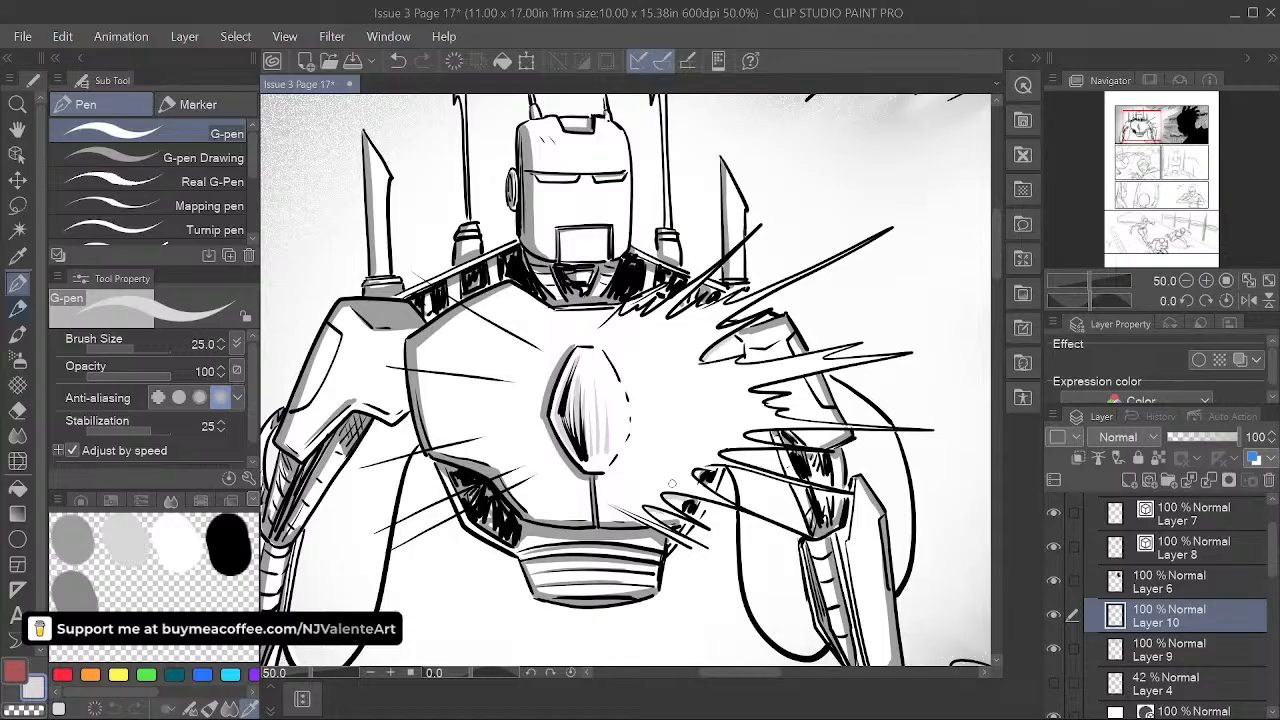
- Add thin light grey rays radiating from the chest core across the chest plate towards the energy burst, undoing one stroke
key(space)
drag(465, 386, 615, 376)
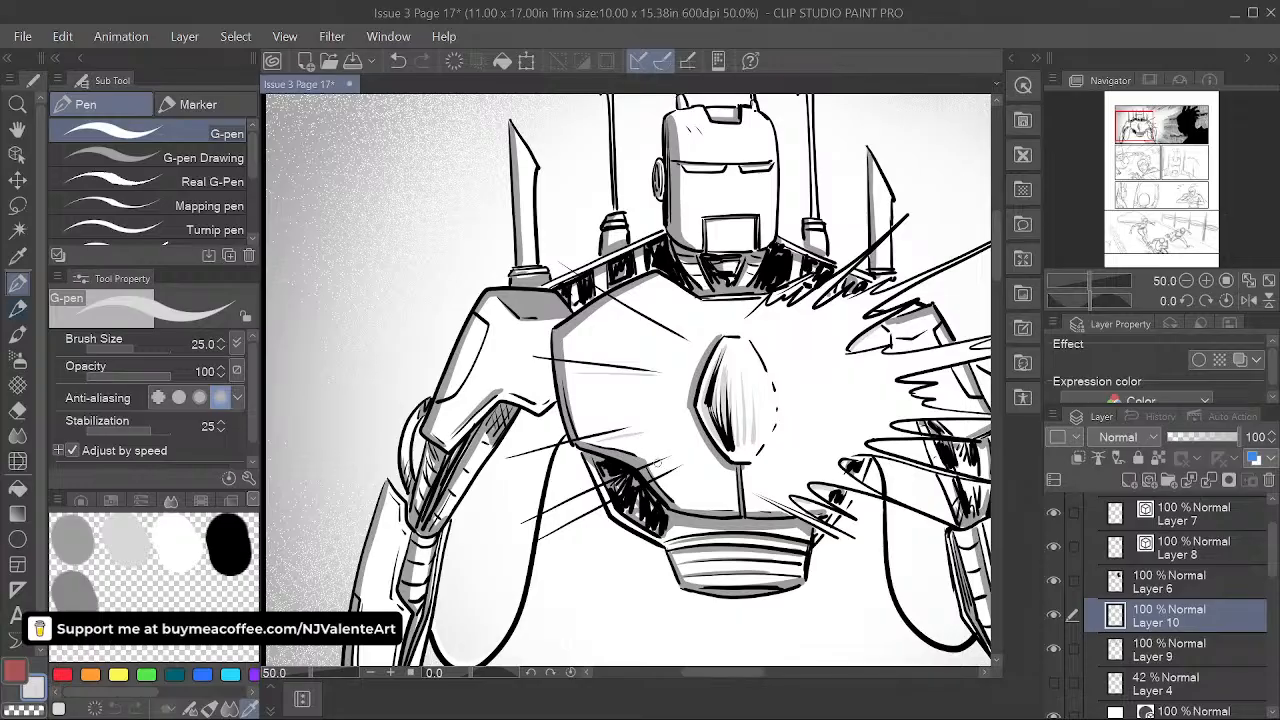
key(space)
drag(670, 332, 480, 342)
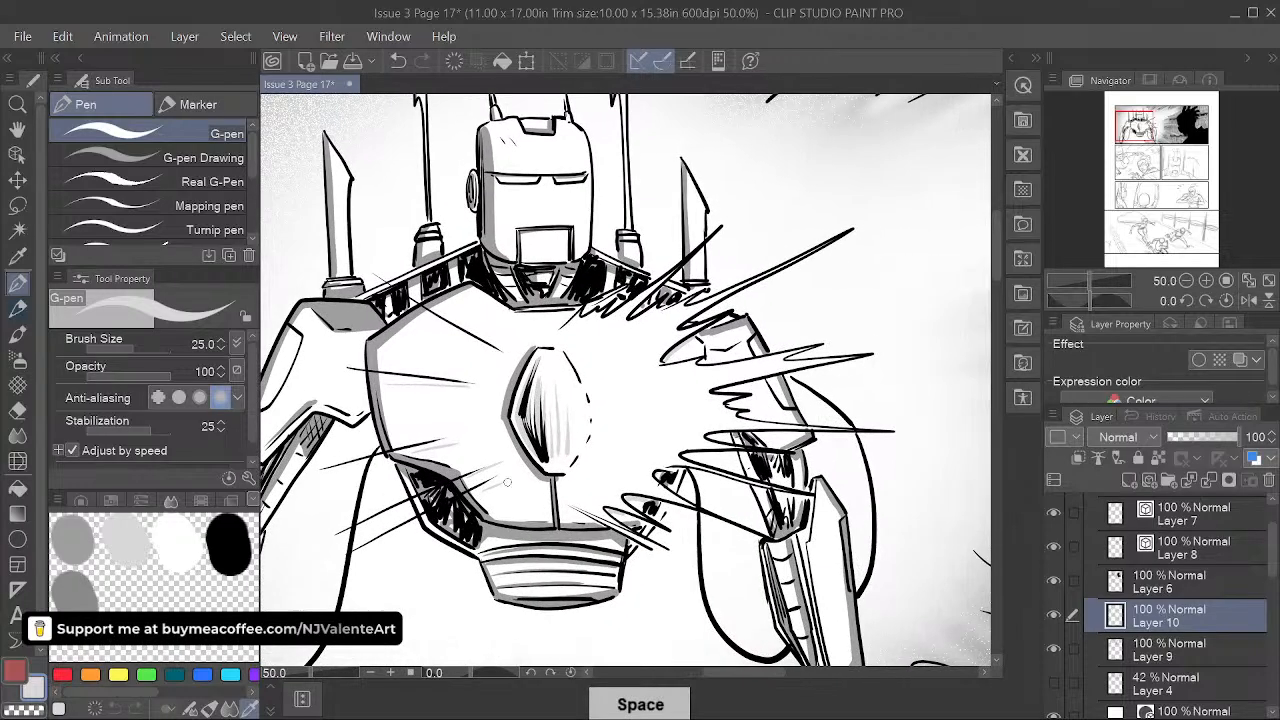
key(space)
drag(607, 345, 652, 380)
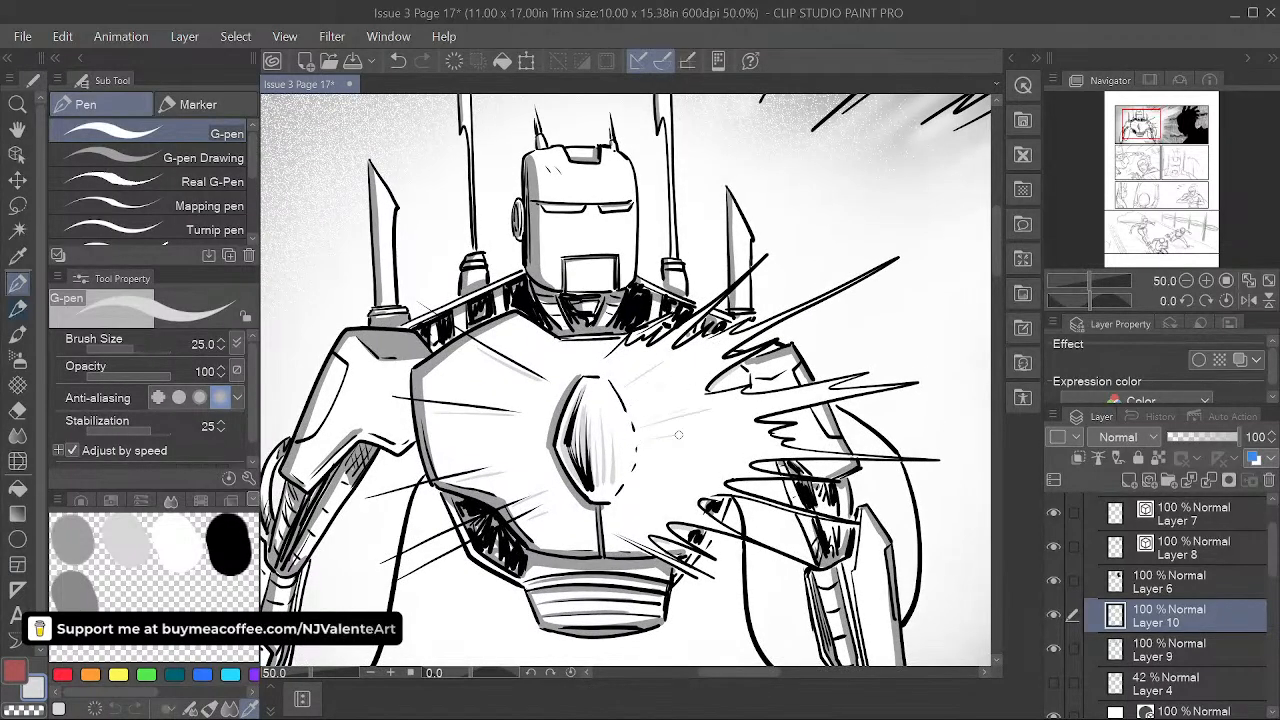
key(space)
drag(785, 428, 618, 373)
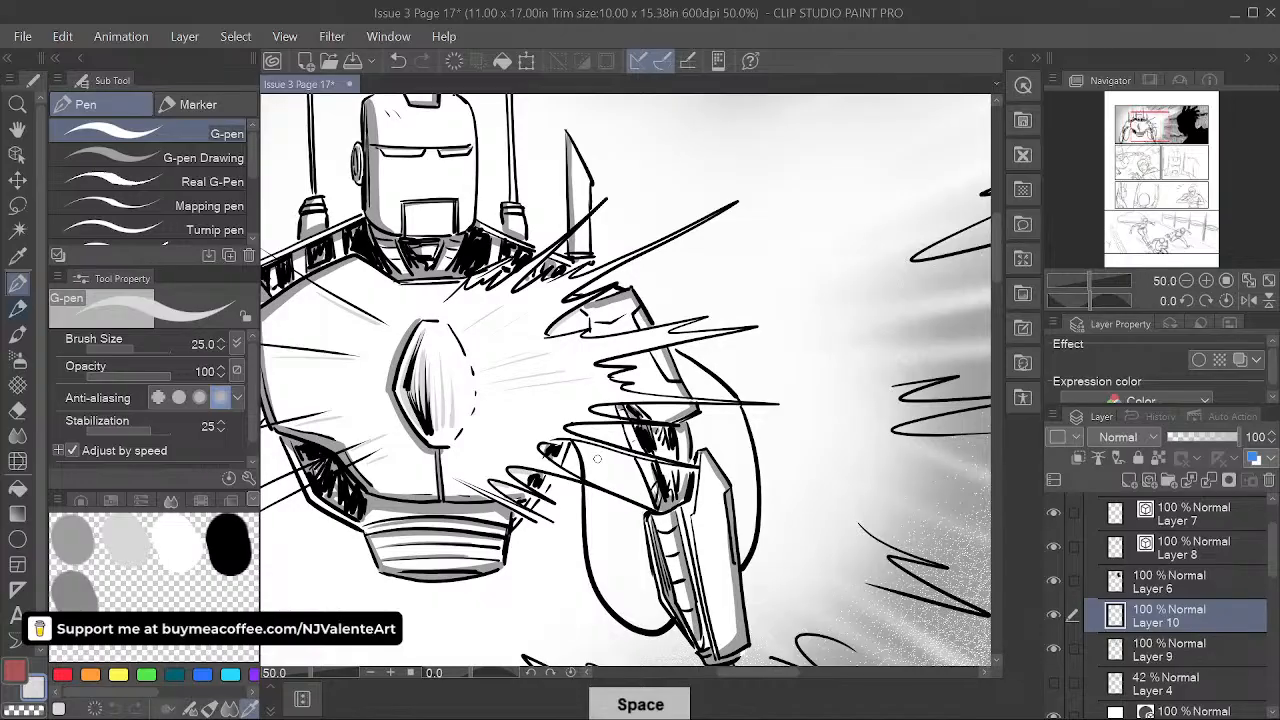
key(ctrl+z)
drag(488, 394, 530, 386)
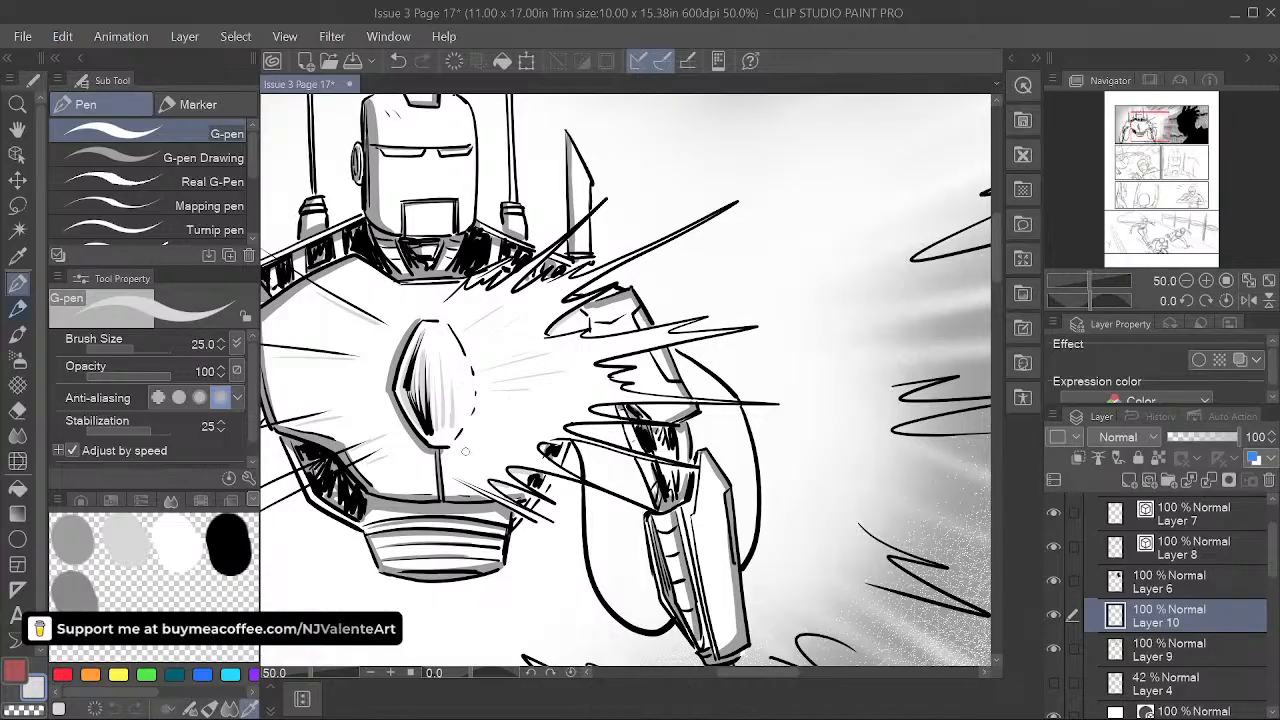
drag(466, 444, 488, 461)
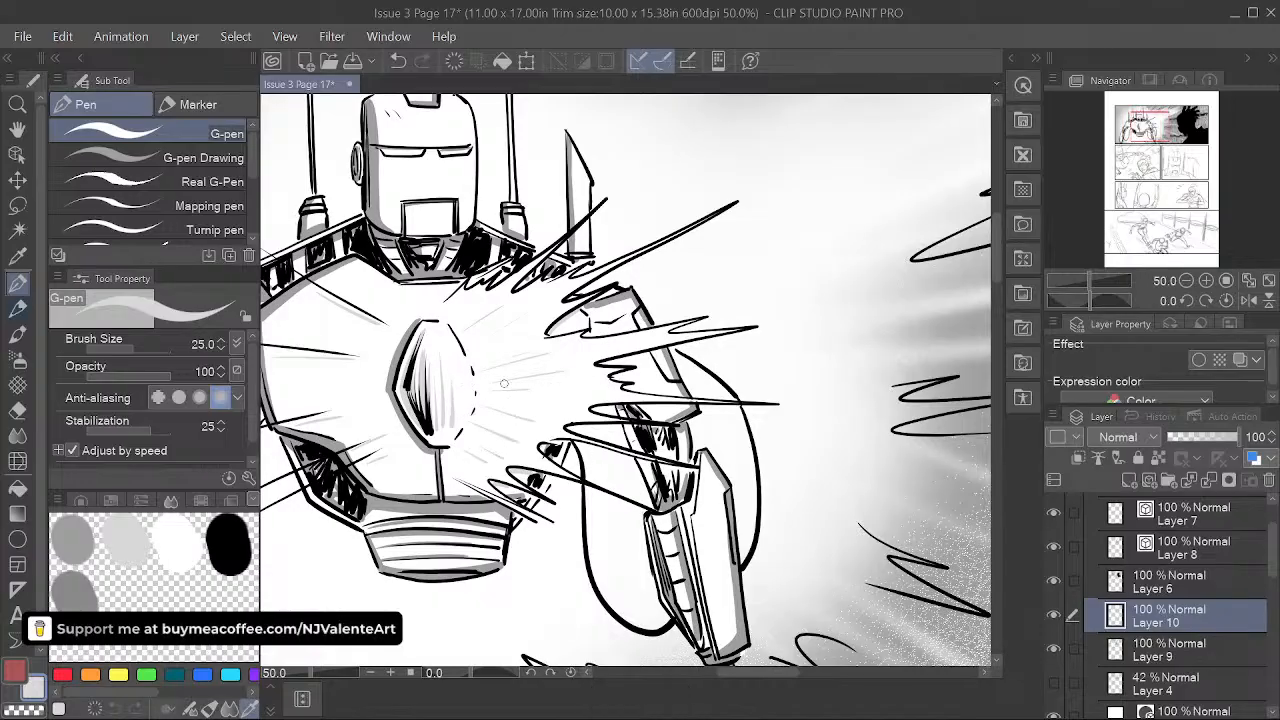
- Examine the shaded robot and silhouette panel, from close up to its place on the whole page
key(space)
drag(583, 397, 734, 504)
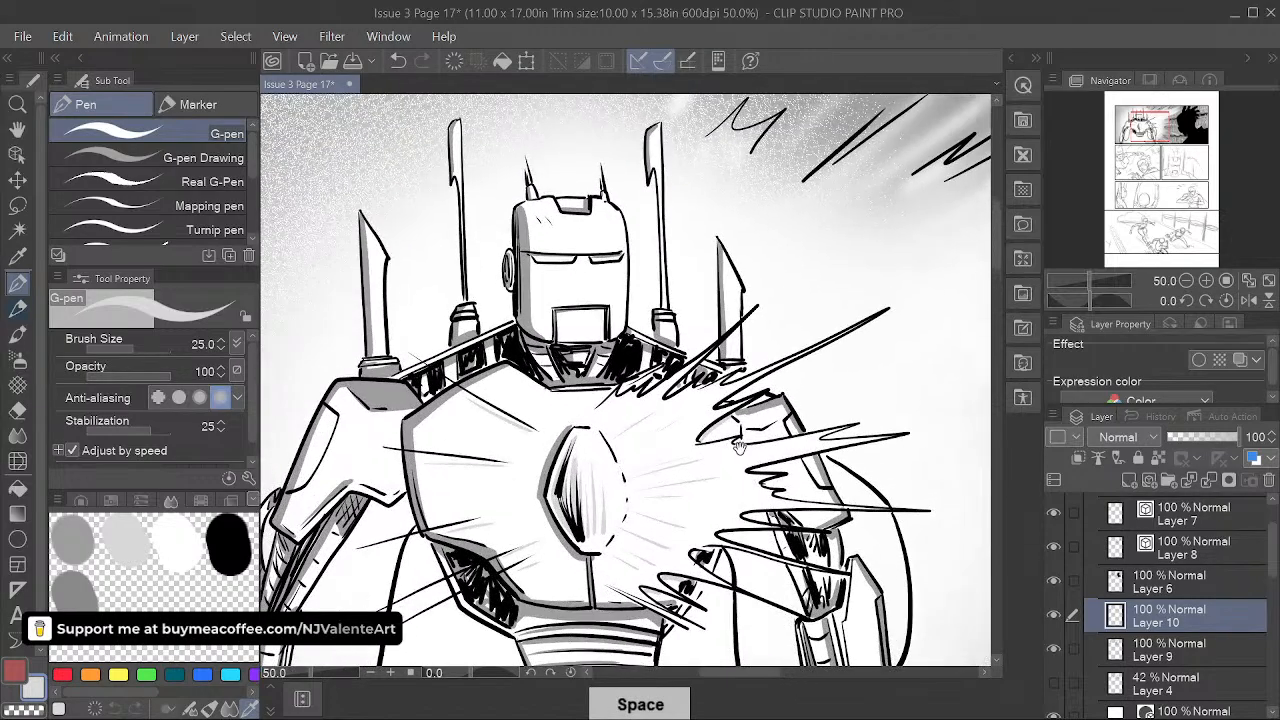
drag(685, 393, 702, 425)
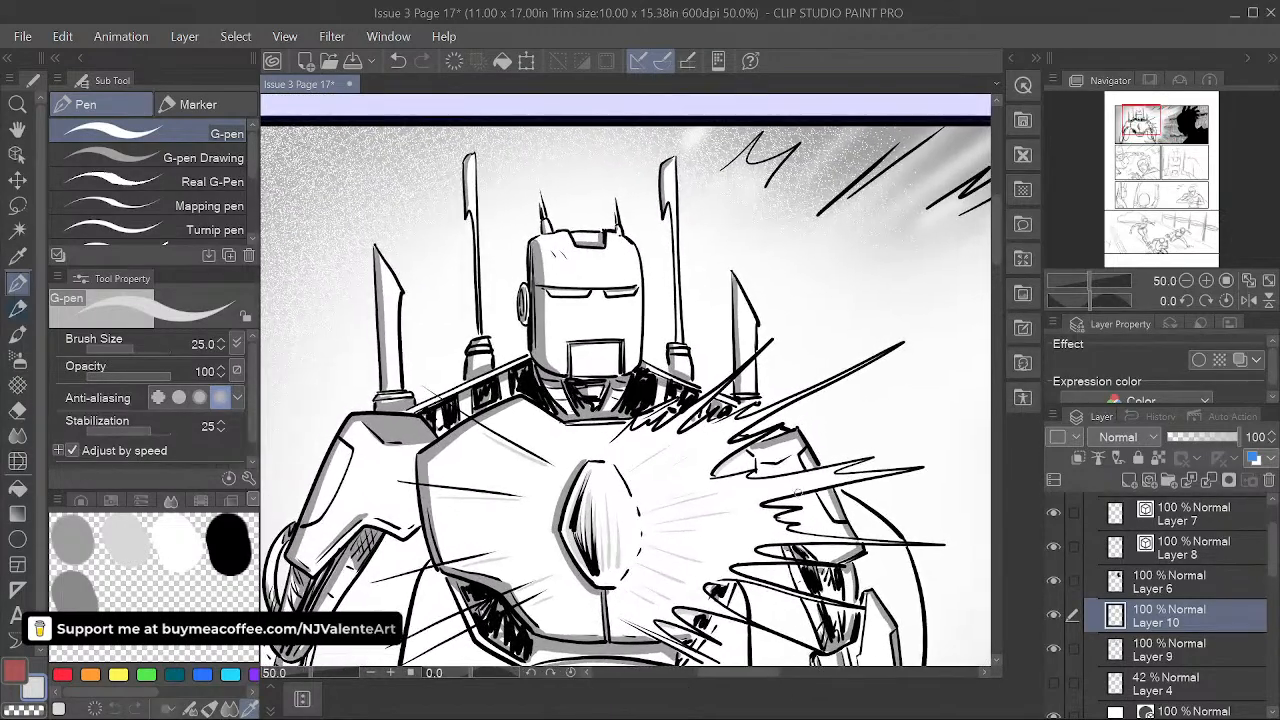
scroll(789, 478, down, 1)
key(space)
drag(885, 556, 788, 396)
drag(812, 542, 812, 510)
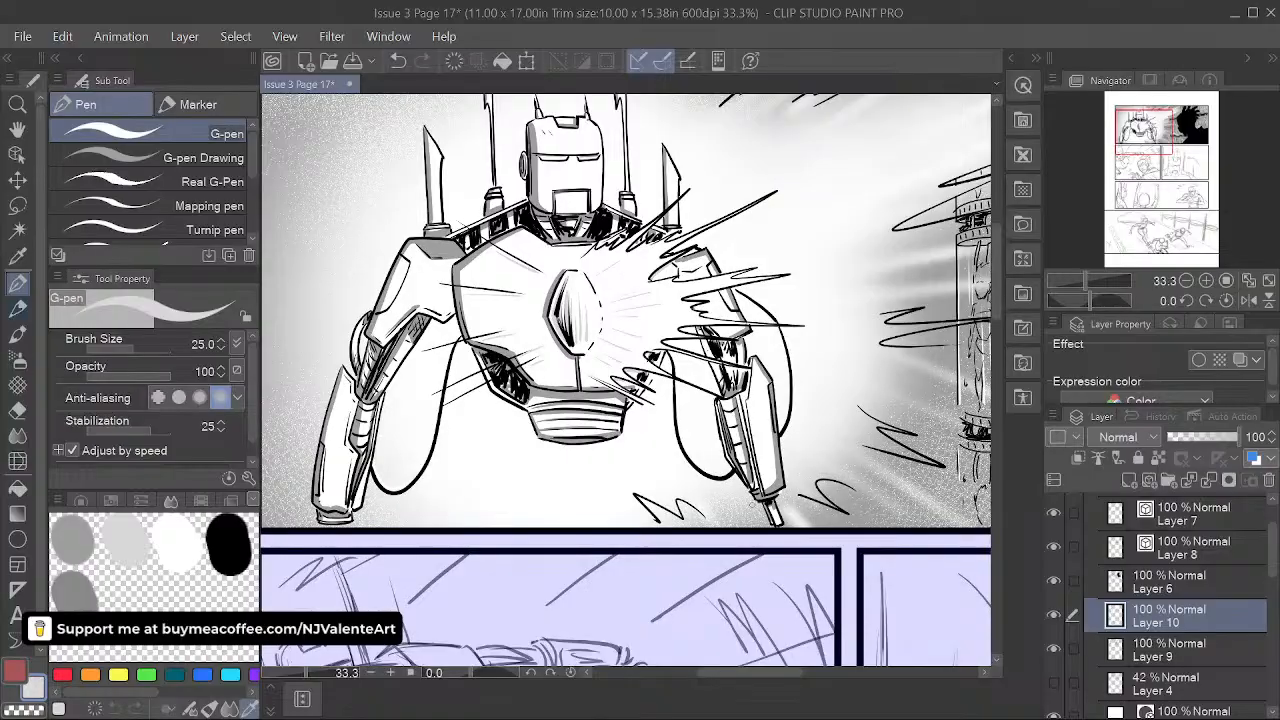
scroll(680, 527, down, 1)
key(space)
drag(970, 543, 764, 500)
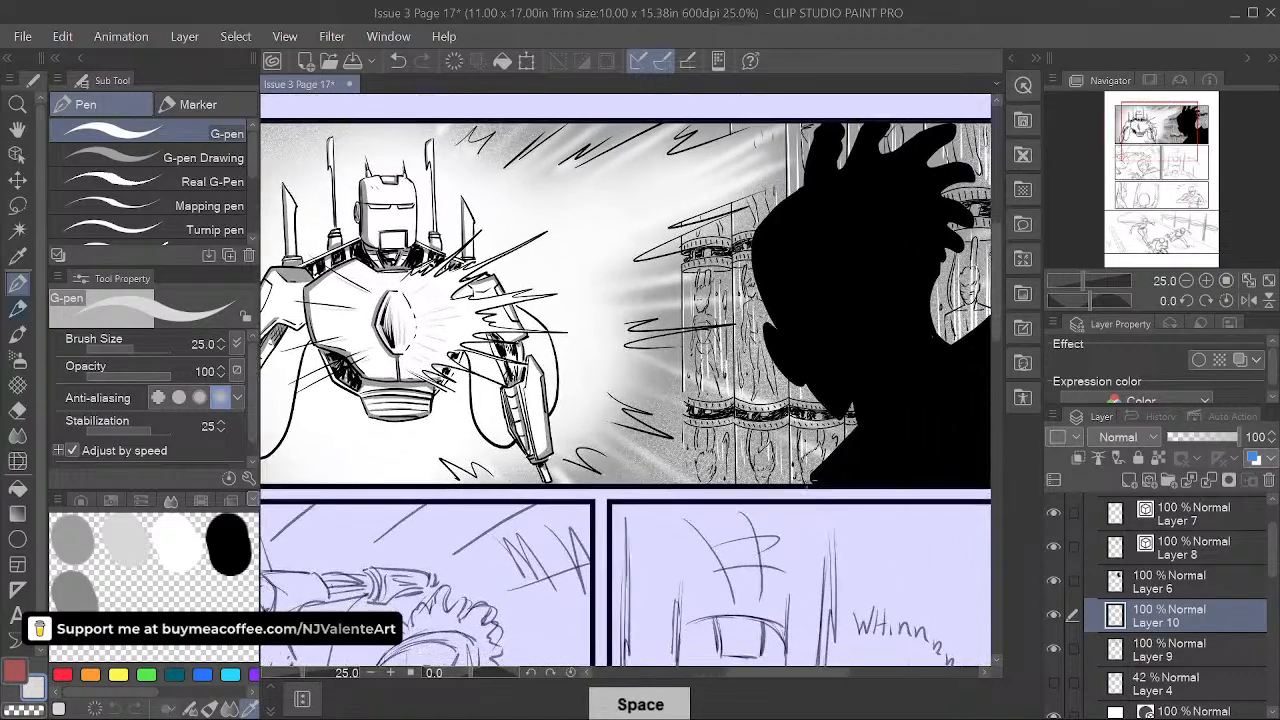
scroll(760, 504, down, 2)
key(space)
drag(753, 546, 735, 498)
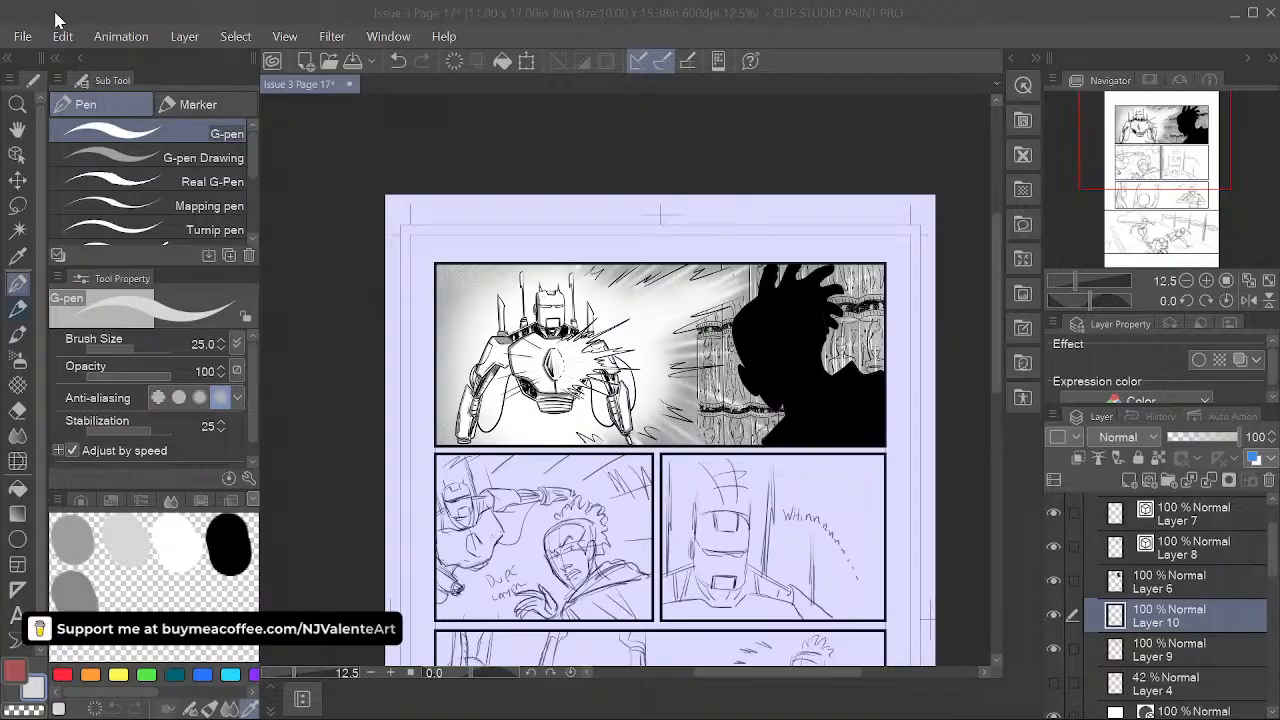
- Save the comic page file Issue 3 Page 17
click(360, 16)
click(13, 37)
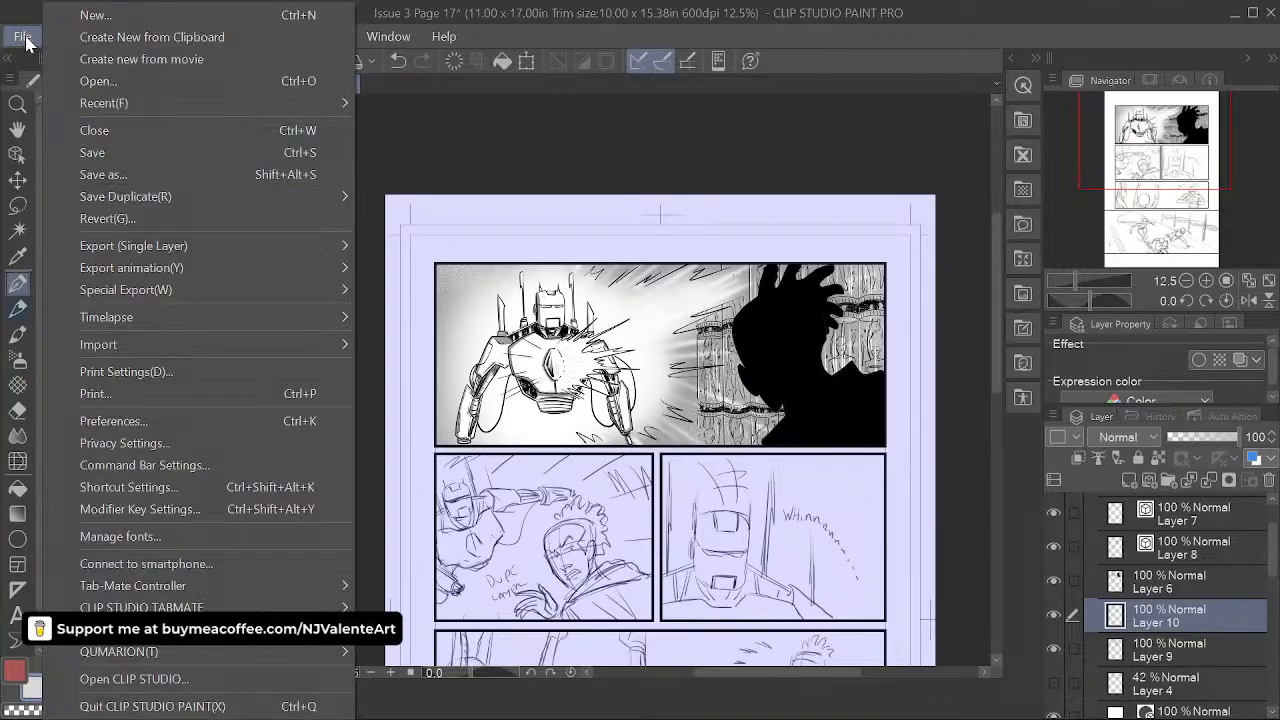
click(94, 151)
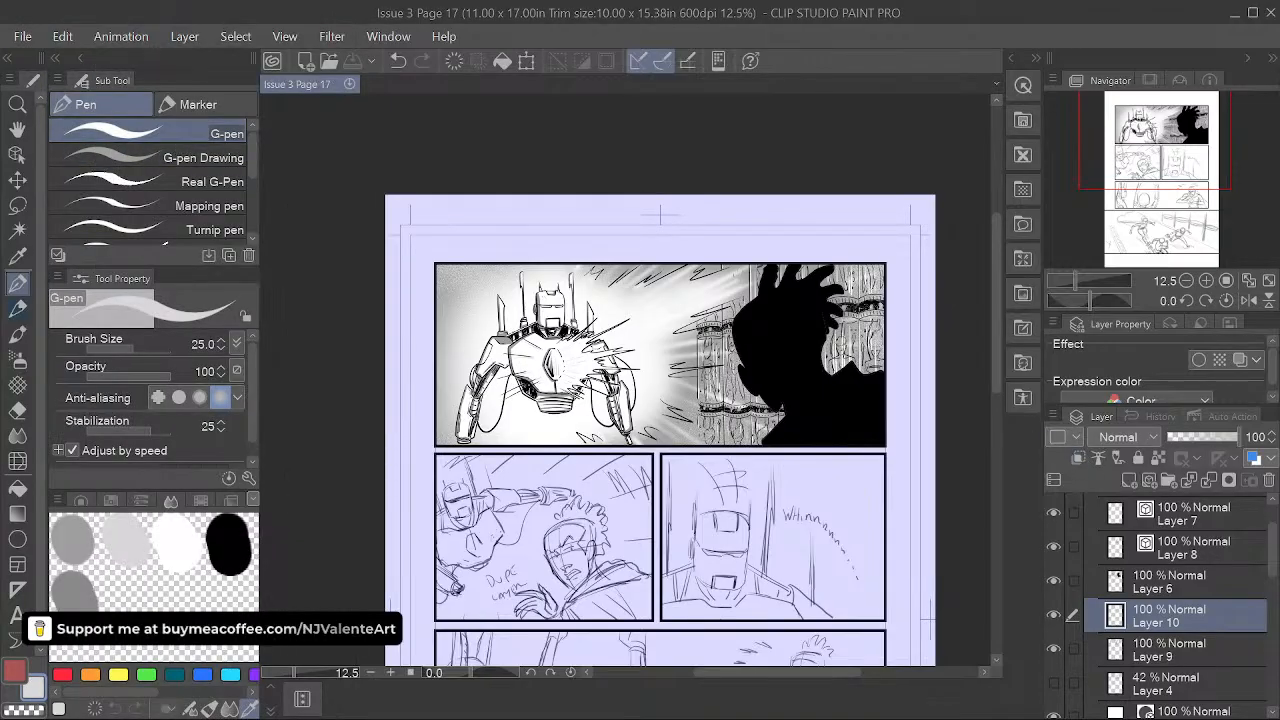
- Collapse the Frame 5 folder and set the opacity of the sketch on Layer 3 in Frame 4 to 49%
scroll(1113, 573, up, 1)
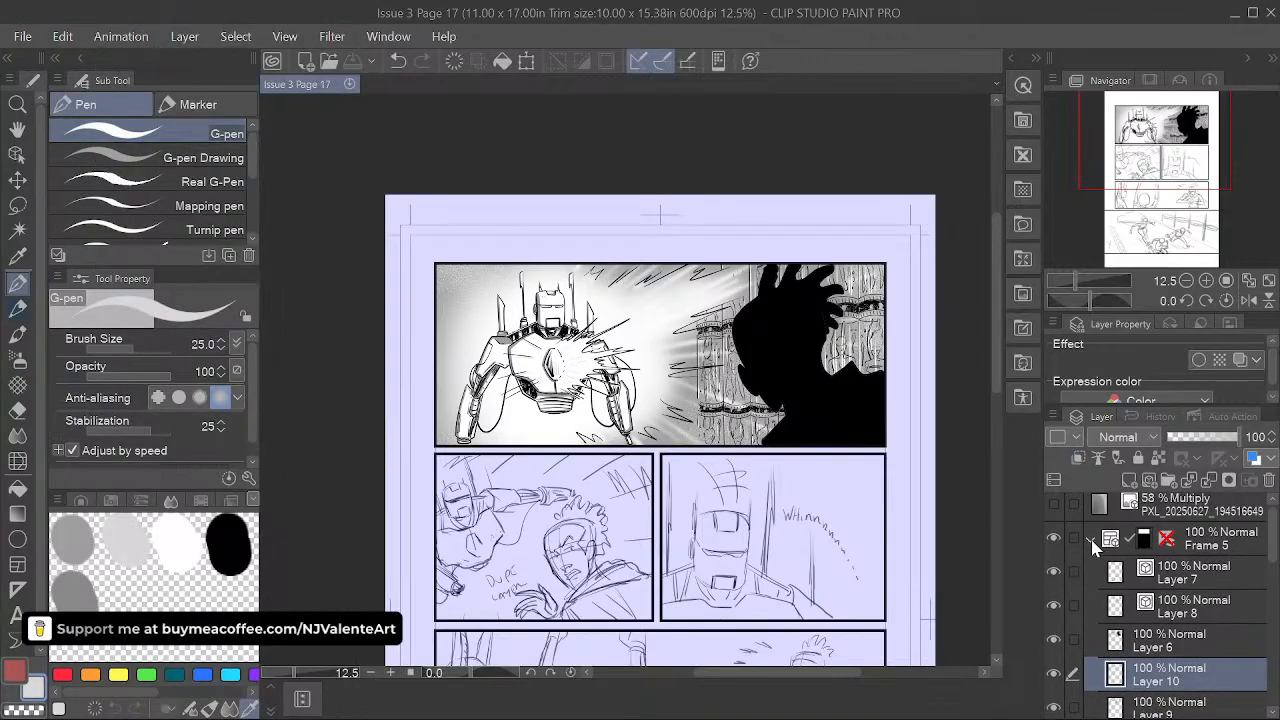
click(1091, 539)
click(1210, 598)
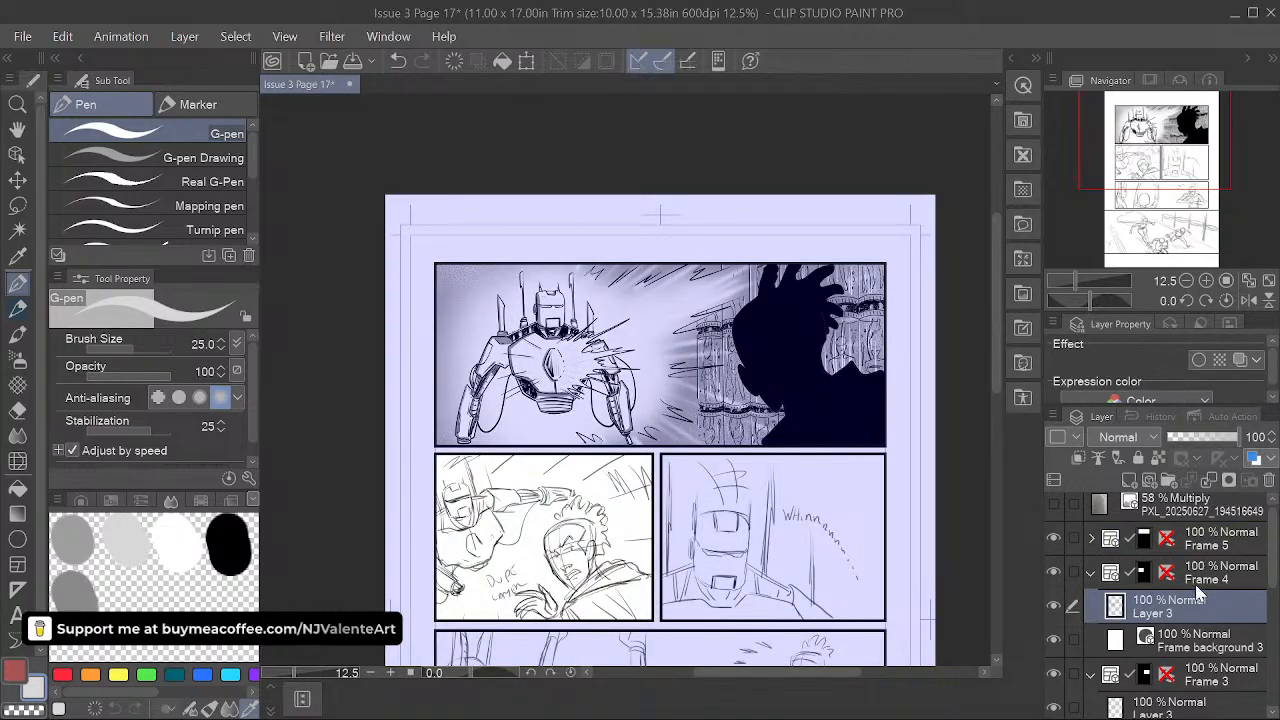
click(1204, 438)
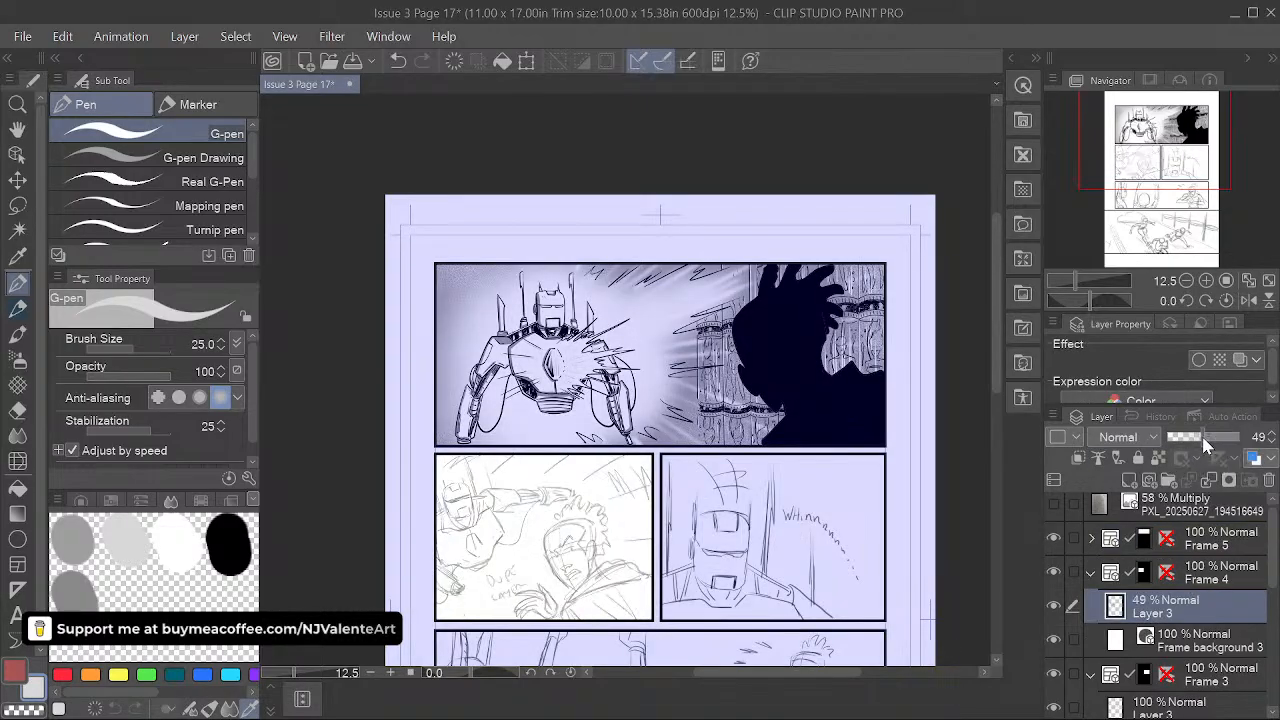
scroll(616, 467, up, 5)
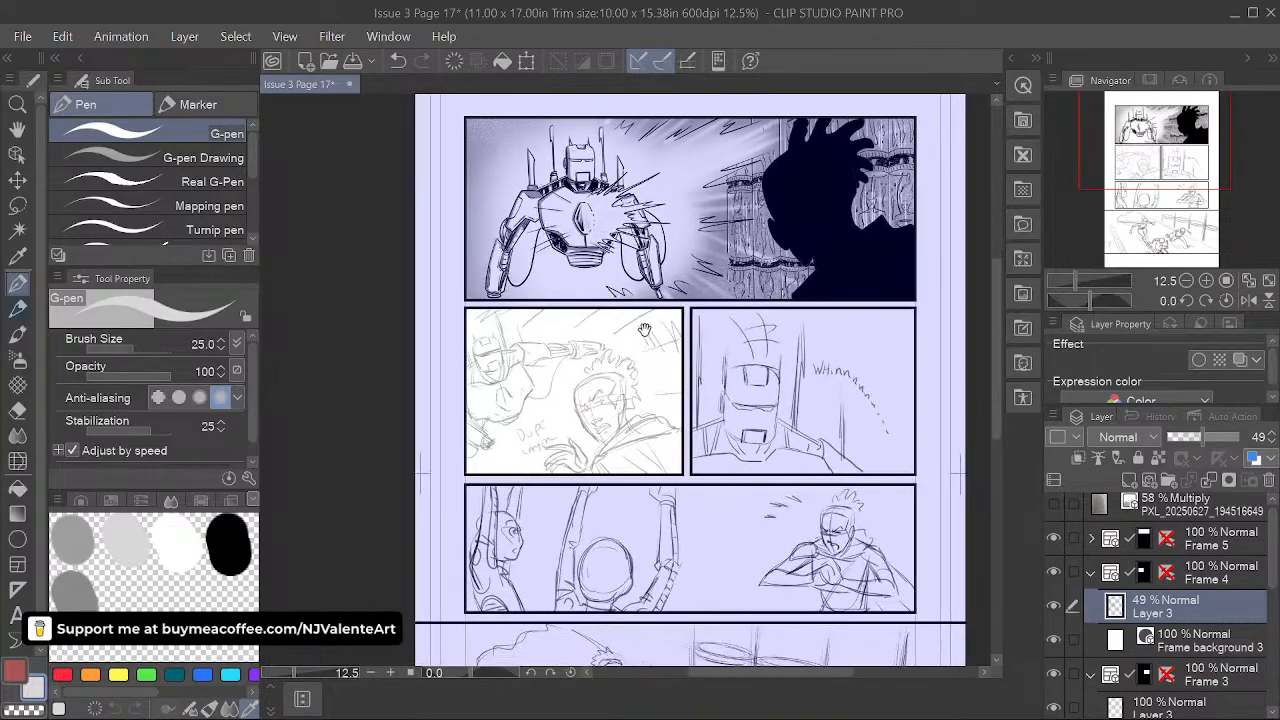
drag(605, 430, 627, 389)
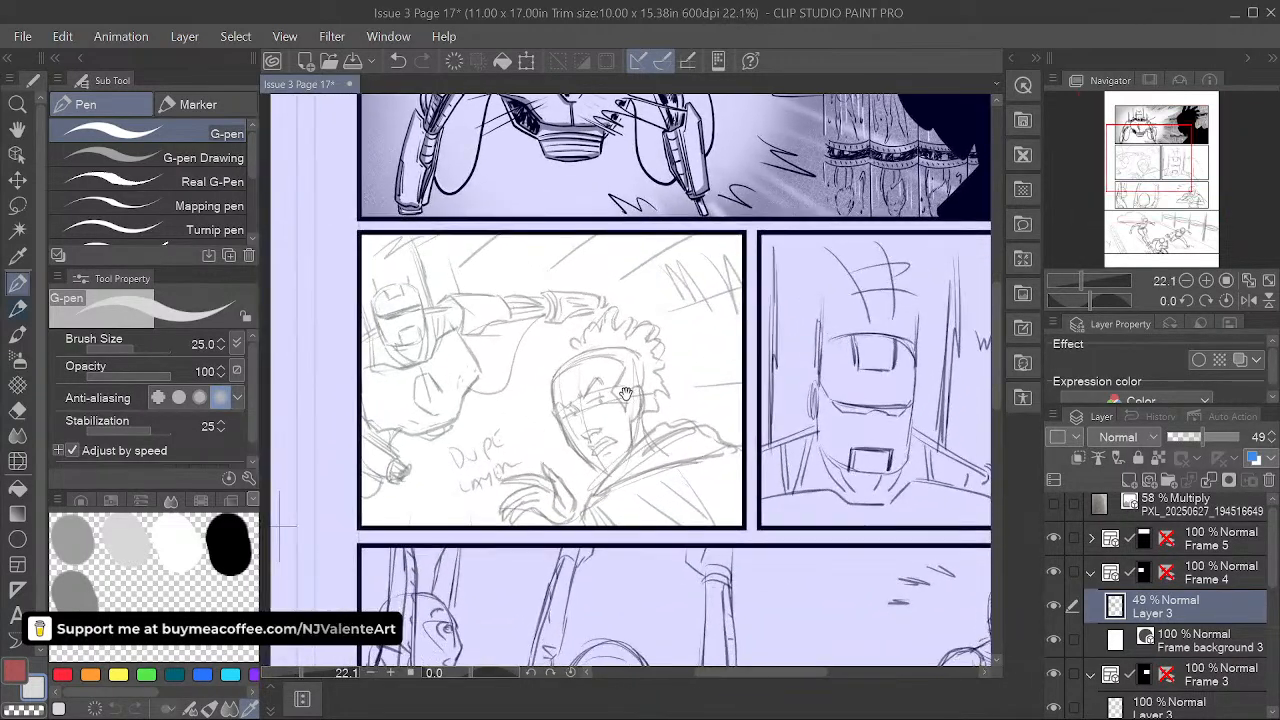
- Set the drawing colour to black and add a new vector layer above the faded Layer 3 sketch in Frame 4
scroll(604, 384, up, 1)
drag(744, 280, 673, 467)
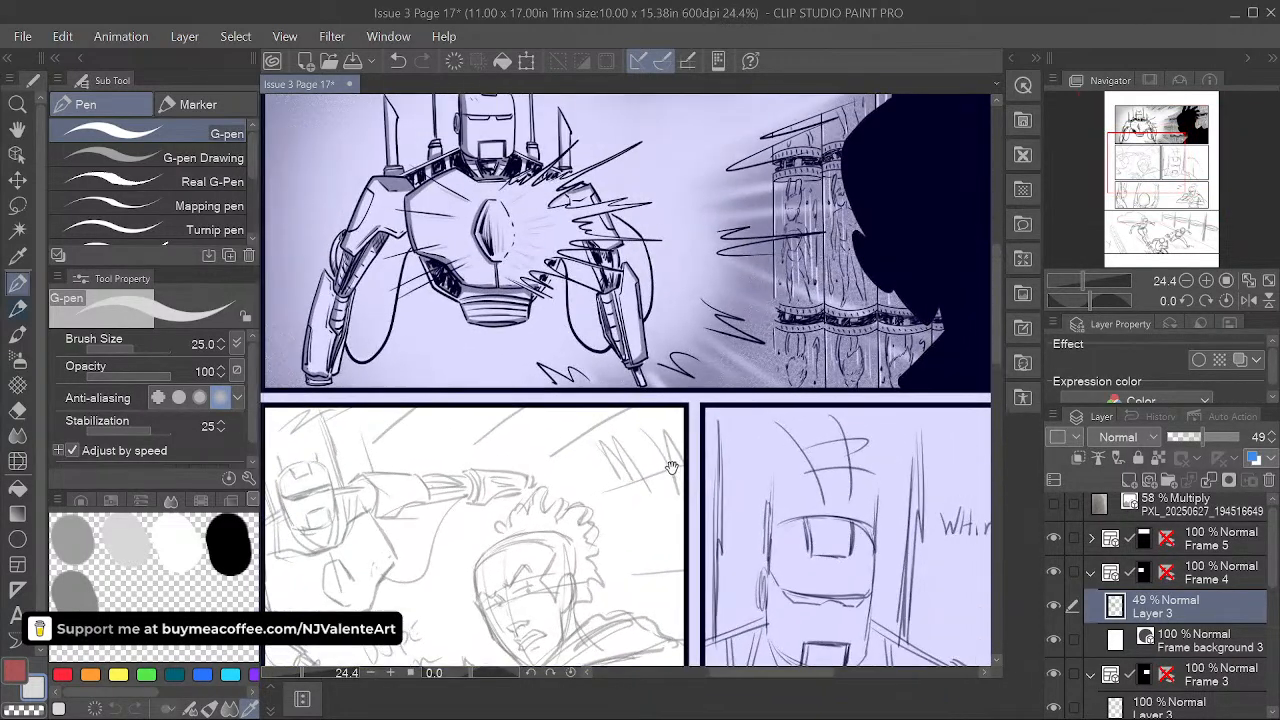
drag(812, 210, 757, 374)
scroll(757, 374, down, 3)
drag(731, 430, 753, 192)
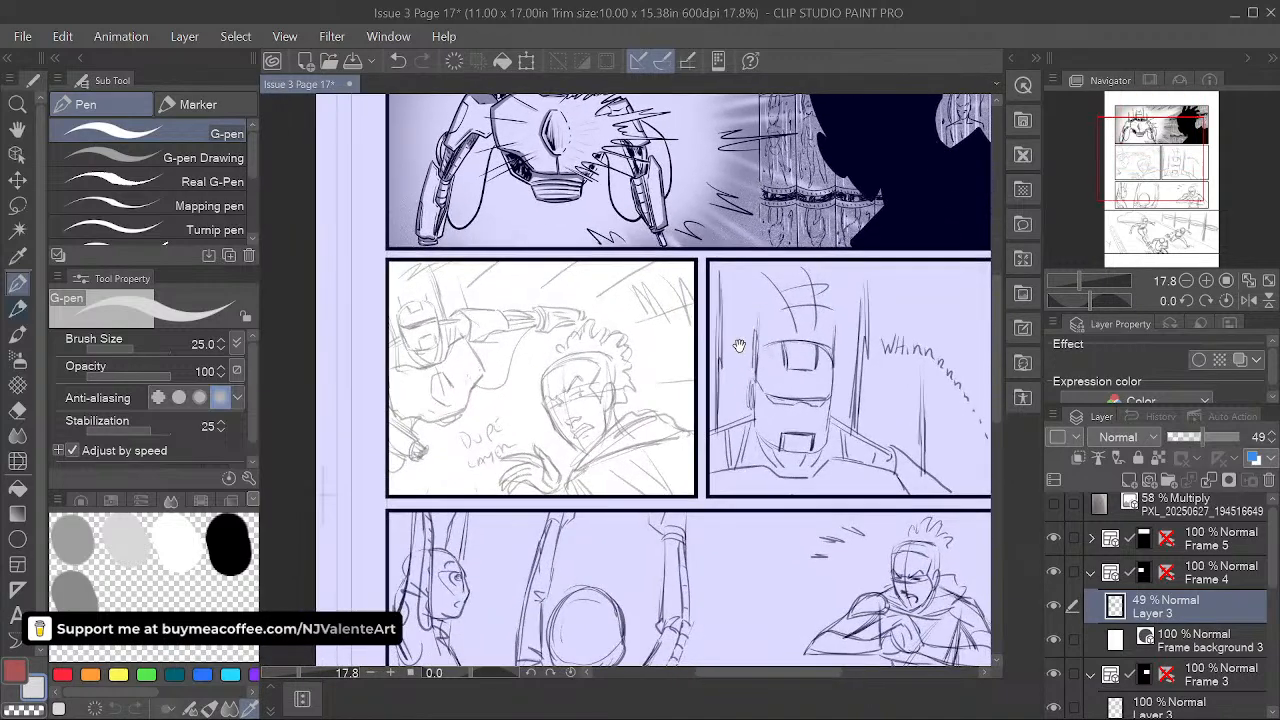
scroll(580, 373, up, 3)
drag(578, 375, 628, 383)
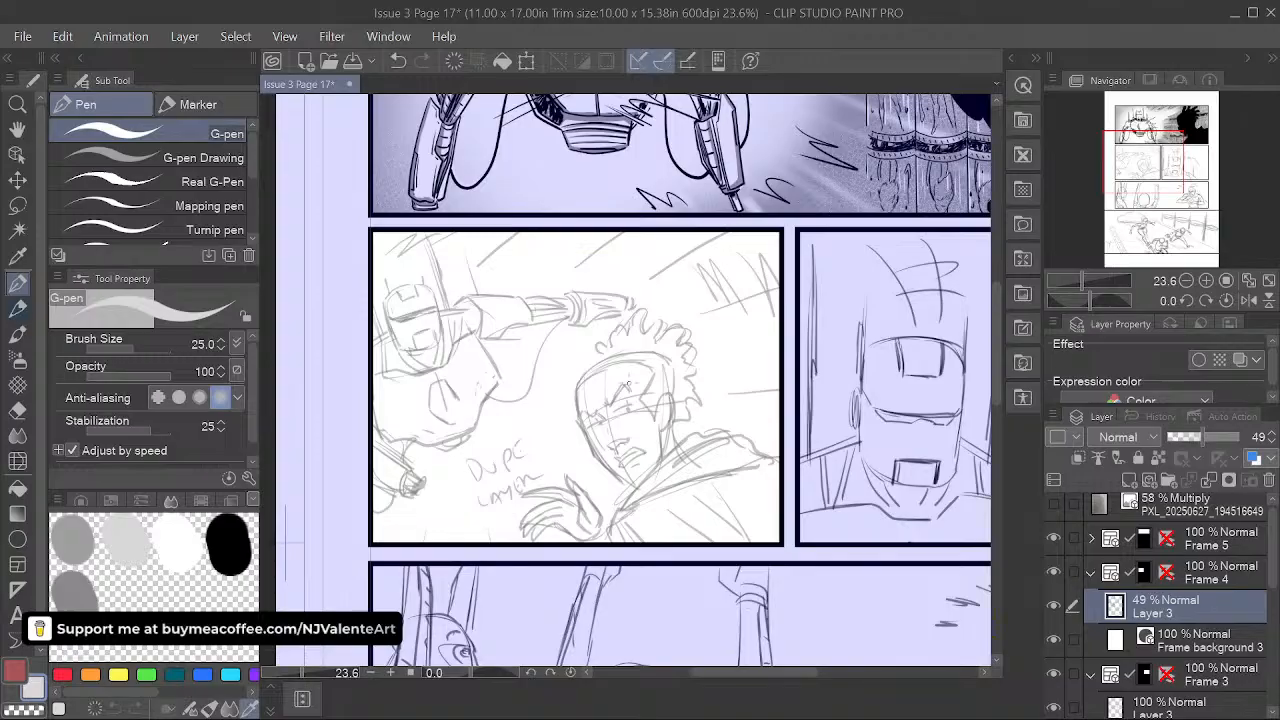
click(232, 545)
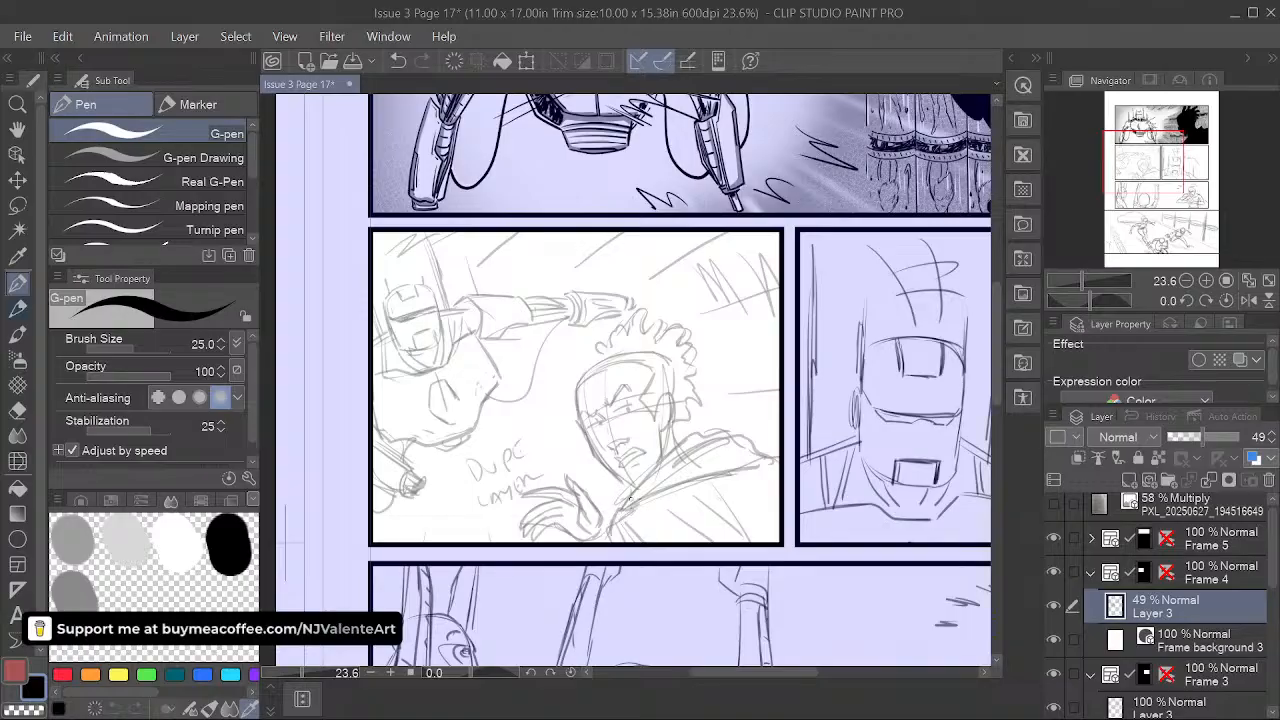
drag(776, 469, 755, 490)
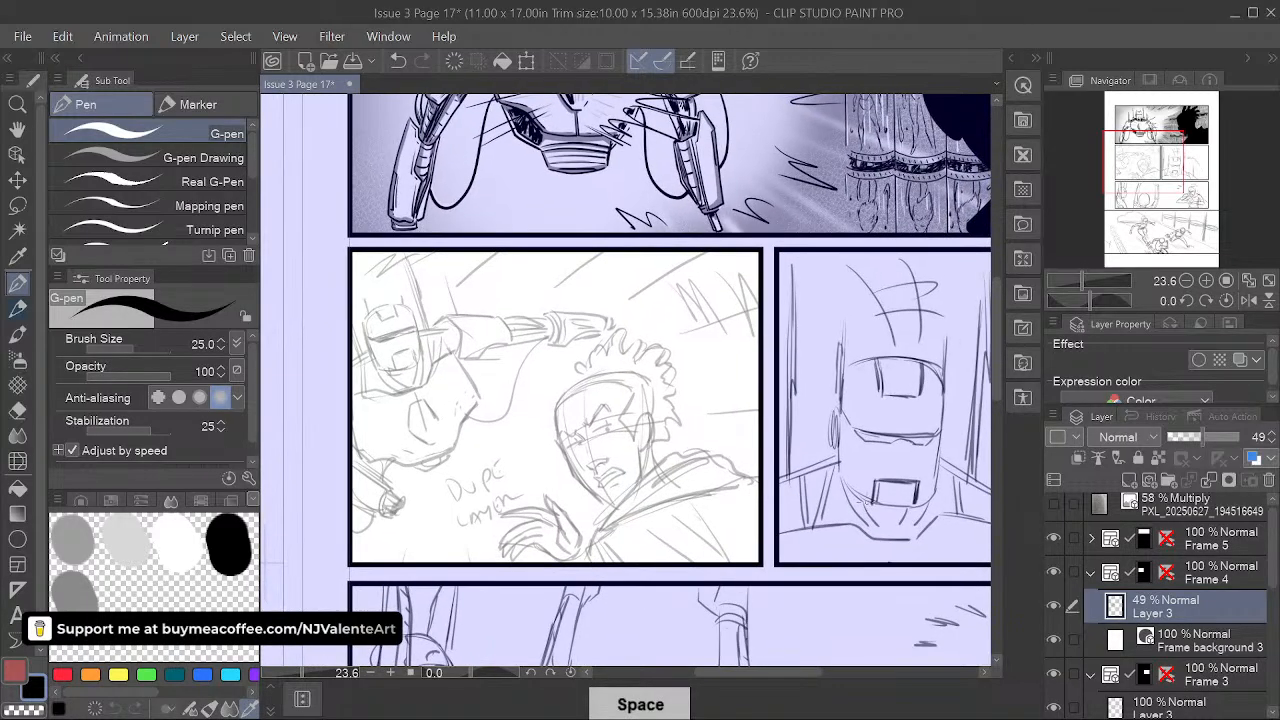
click(1149, 486)
drag(570, 500, 660, 480)
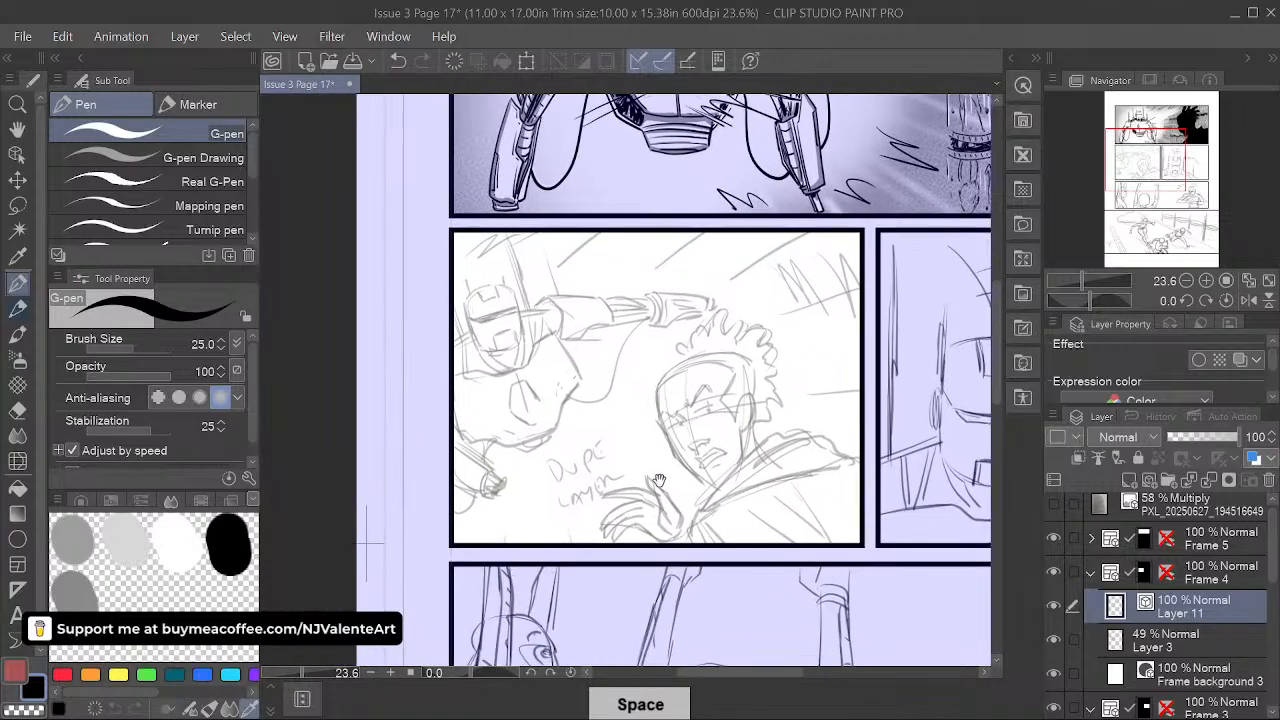
- Ink the left side of the robot's head with its round ear piece and chin line over the sketch
scroll(652, 482, up, 2)
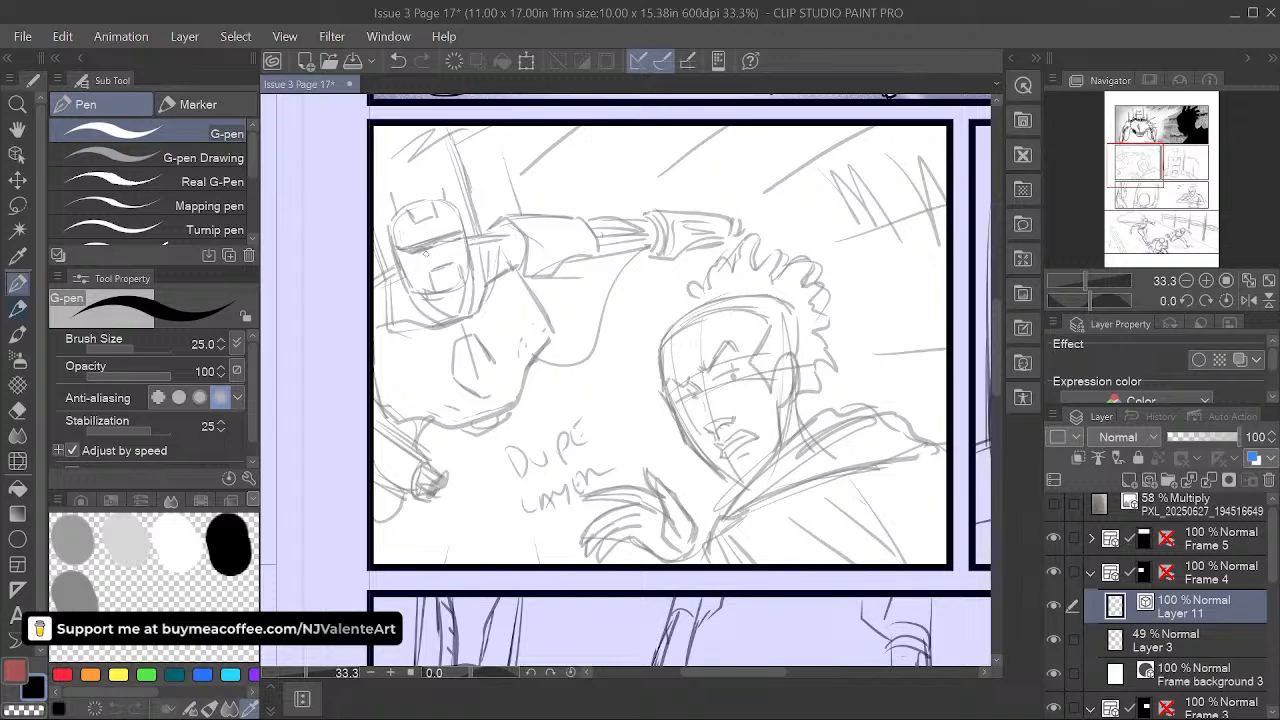
scroll(424, 257, up, 1)
key(space)
drag(588, 340, 623, 382)
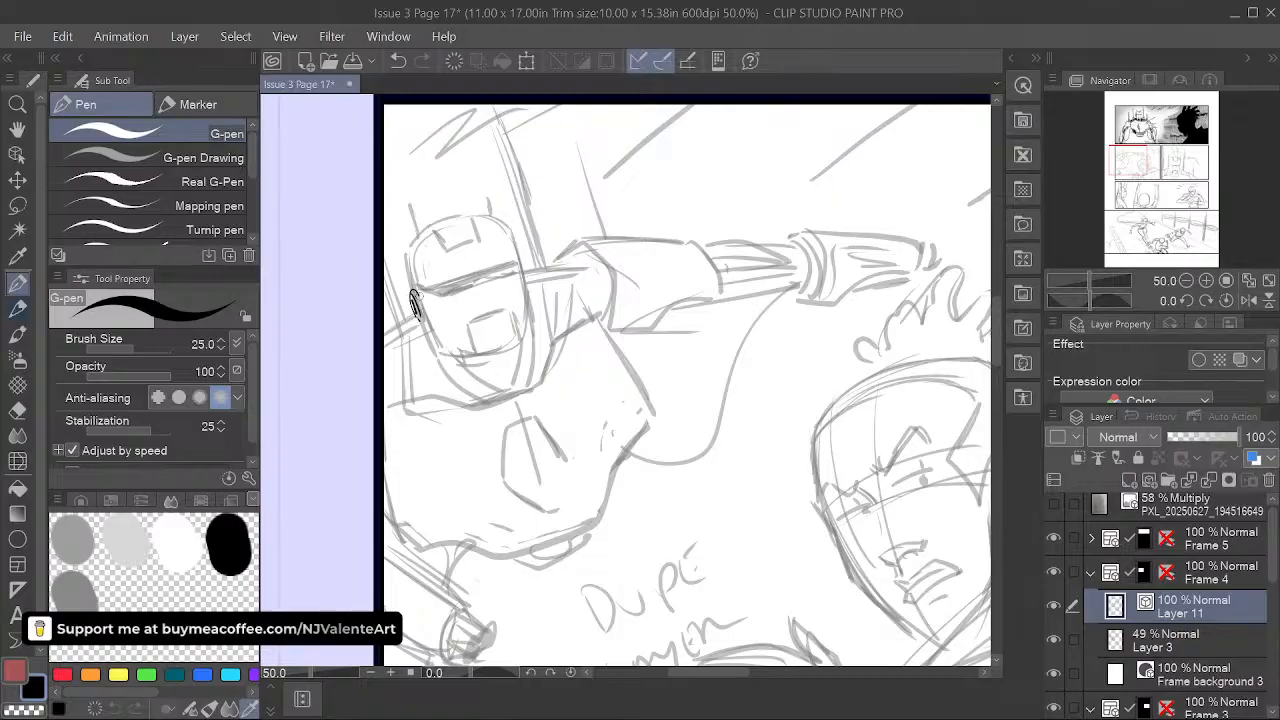
mouse_move(414, 234)
mouse_down()
mouse_move(413, 298)
mouse_move(441, 350)
mouse_up()
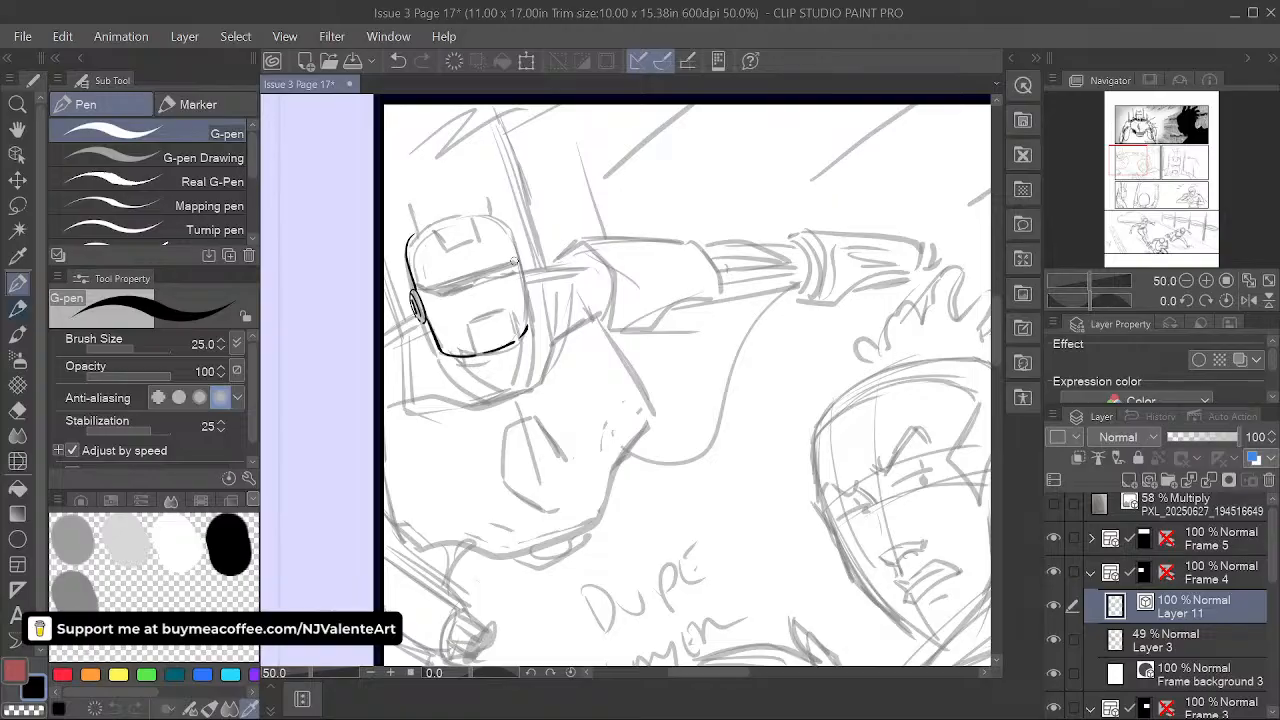
- Ink the two pointed antennae on the robot's head and the notched plate on its forehead
drag(418, 236, 424, 232)
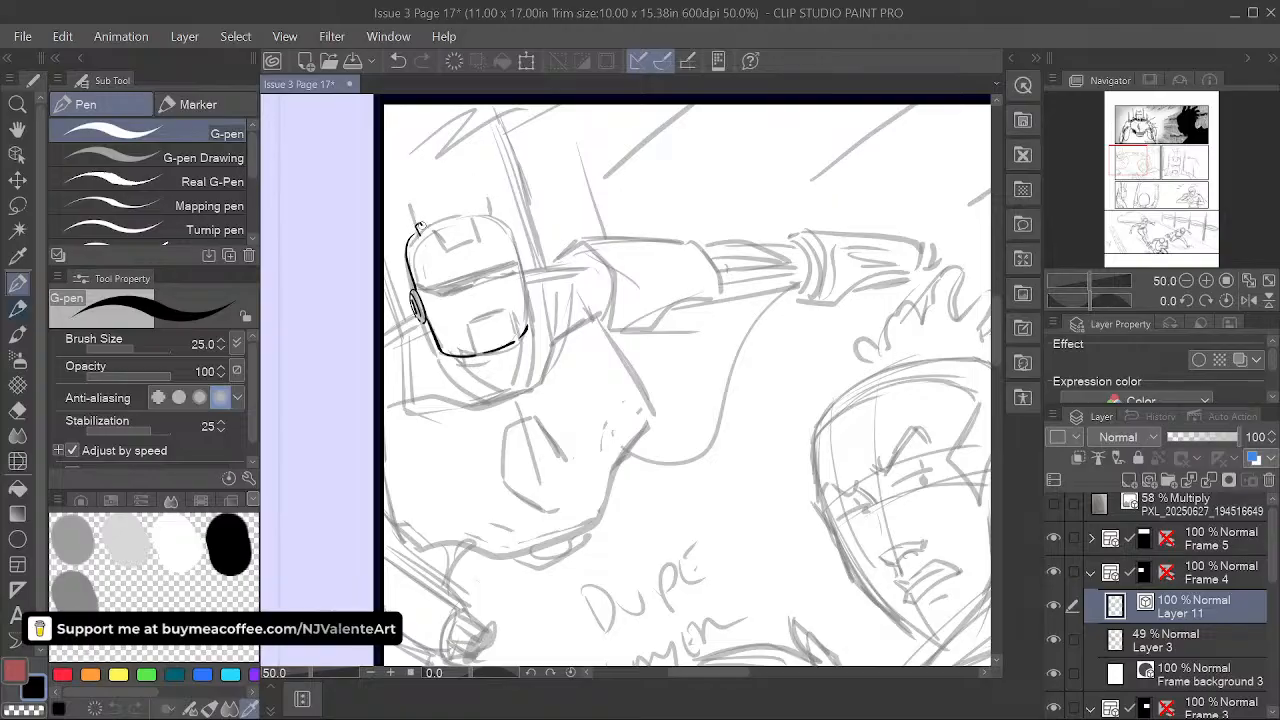
mouse_move(479, 210)
mouse_down()
mouse_move(415, 221)
mouse_move(411, 205)
mouse_move(487, 210)
mouse_up()
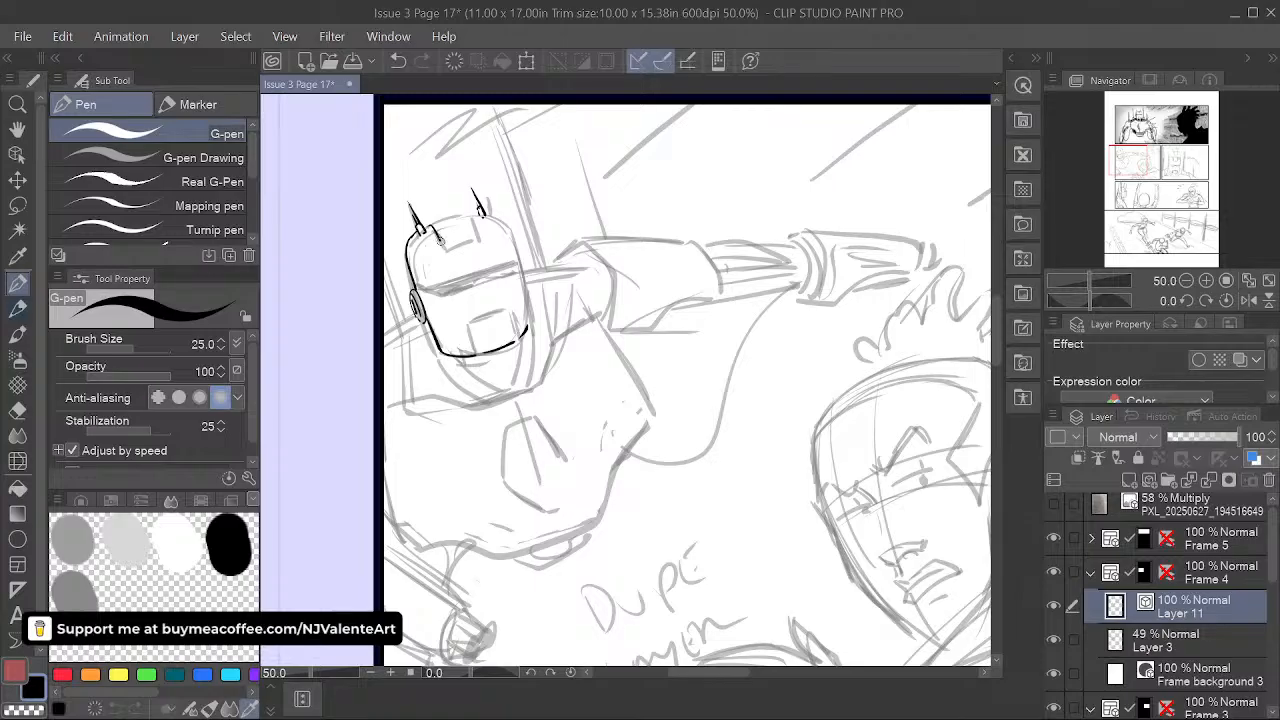
drag(445, 242, 469, 220)
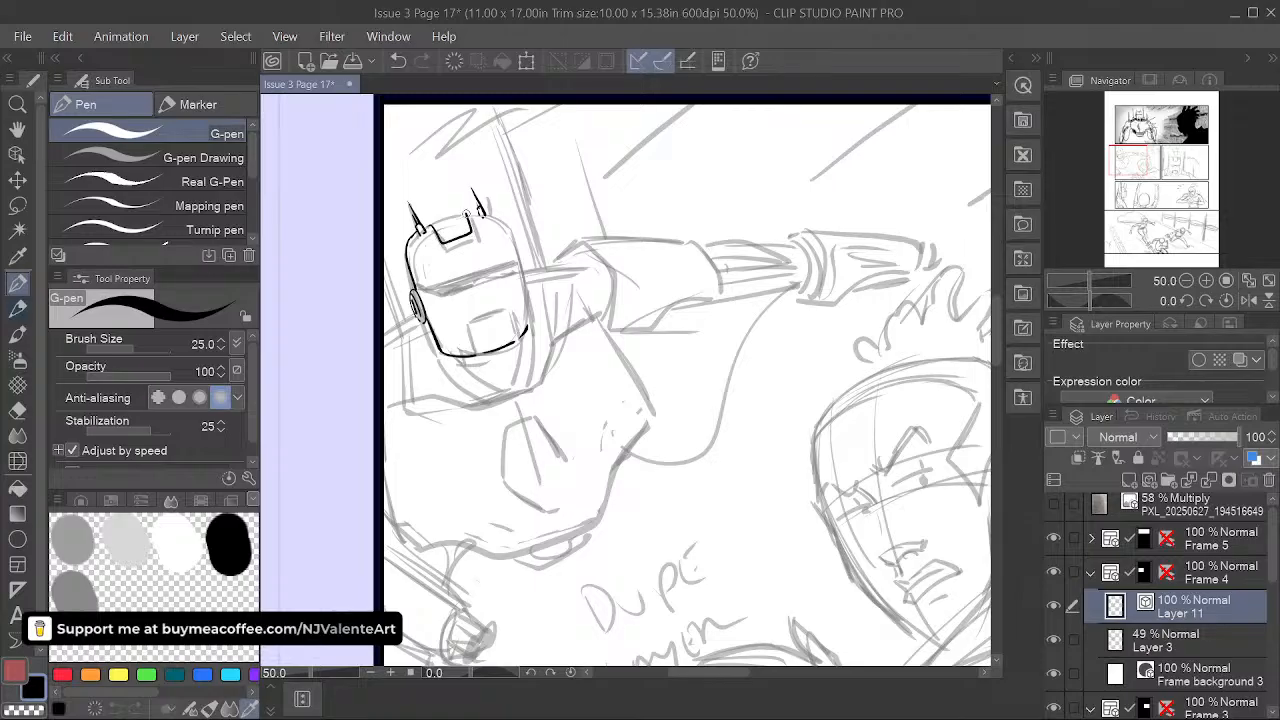
mouse_move(433, 228)
mouse_down()
mouse_move(467, 216)
mouse_move(449, 243)
mouse_up()
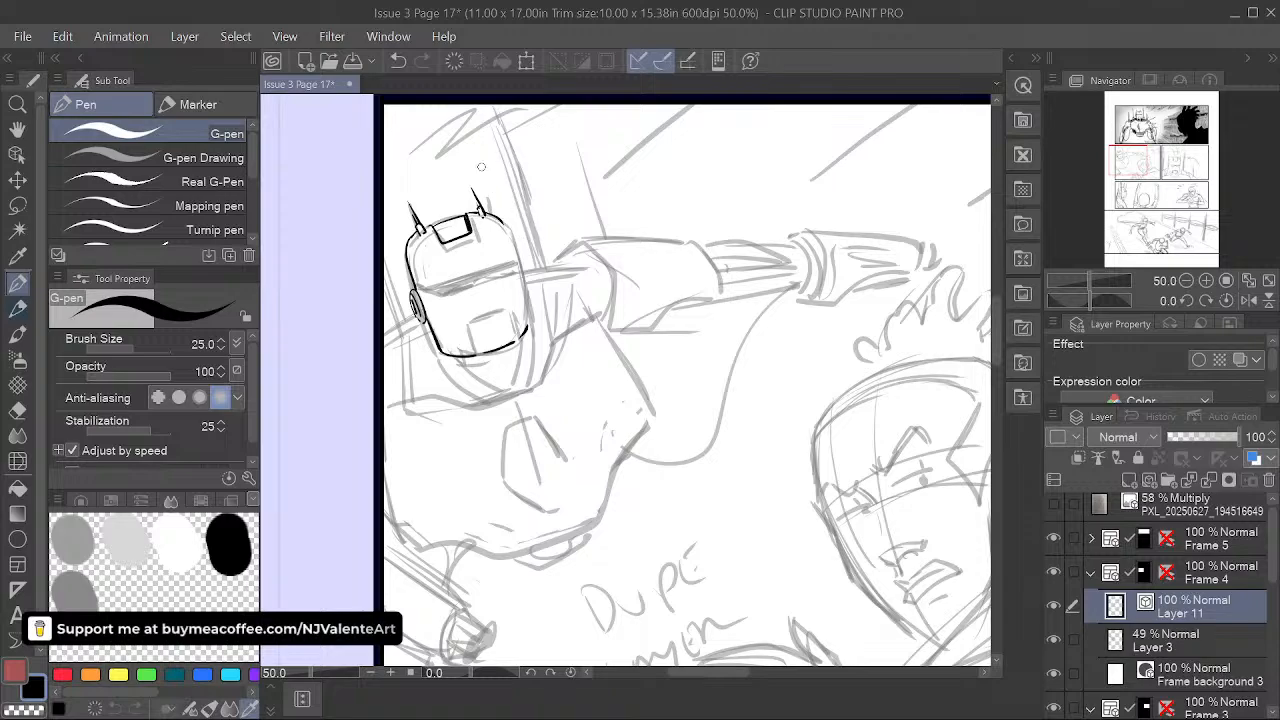
- Ink the upper corner and right side of the robot's head down to the jaw, undoing and redrawing the stray strokes
key(ctrl+z)
drag(490, 213, 502, 220)
key(ctrl+z)
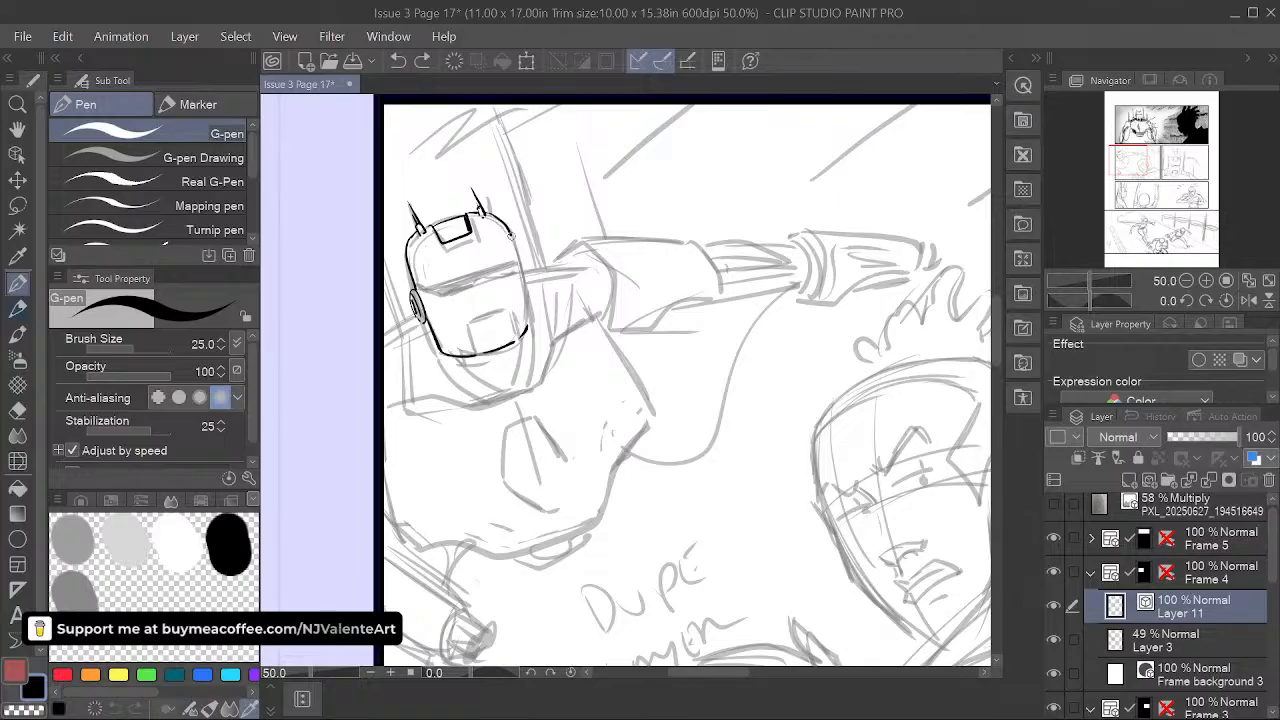
drag(508, 234, 520, 266)
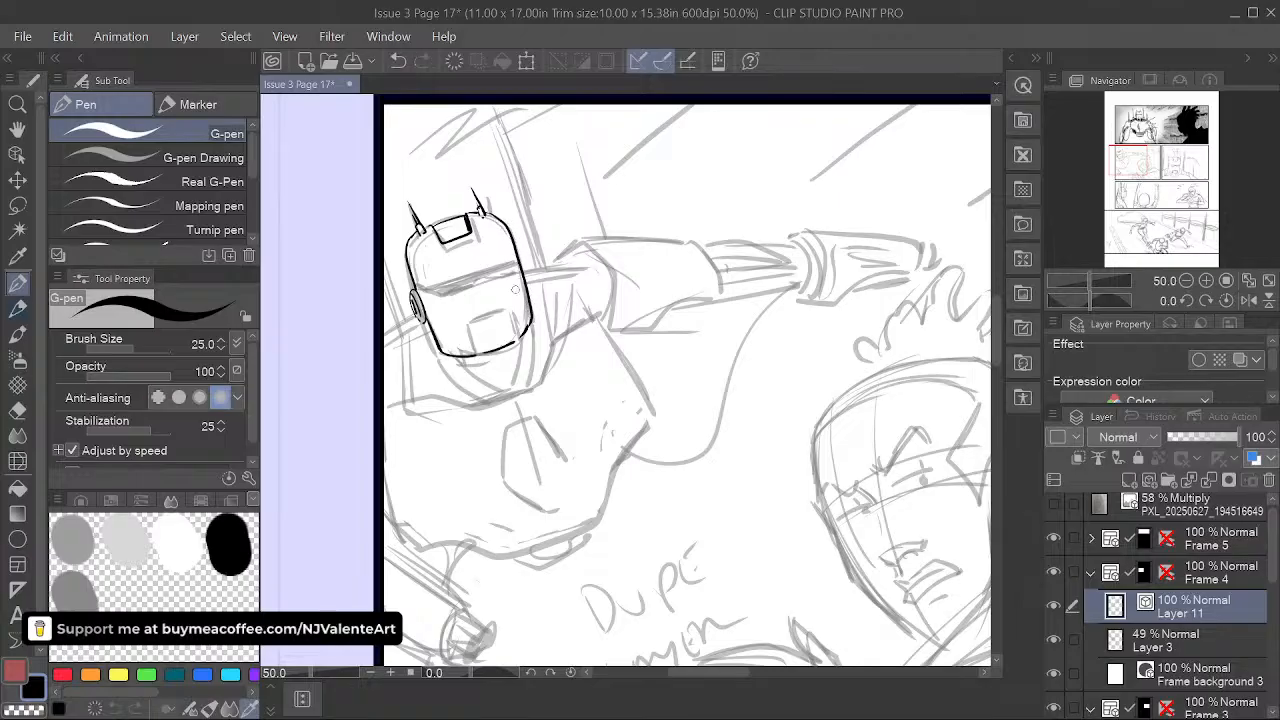
- Ink the brow line across the robot's face with the two narrow eye slits beneath it
drag(532, 318, 548, 353)
drag(433, 318, 460, 318)
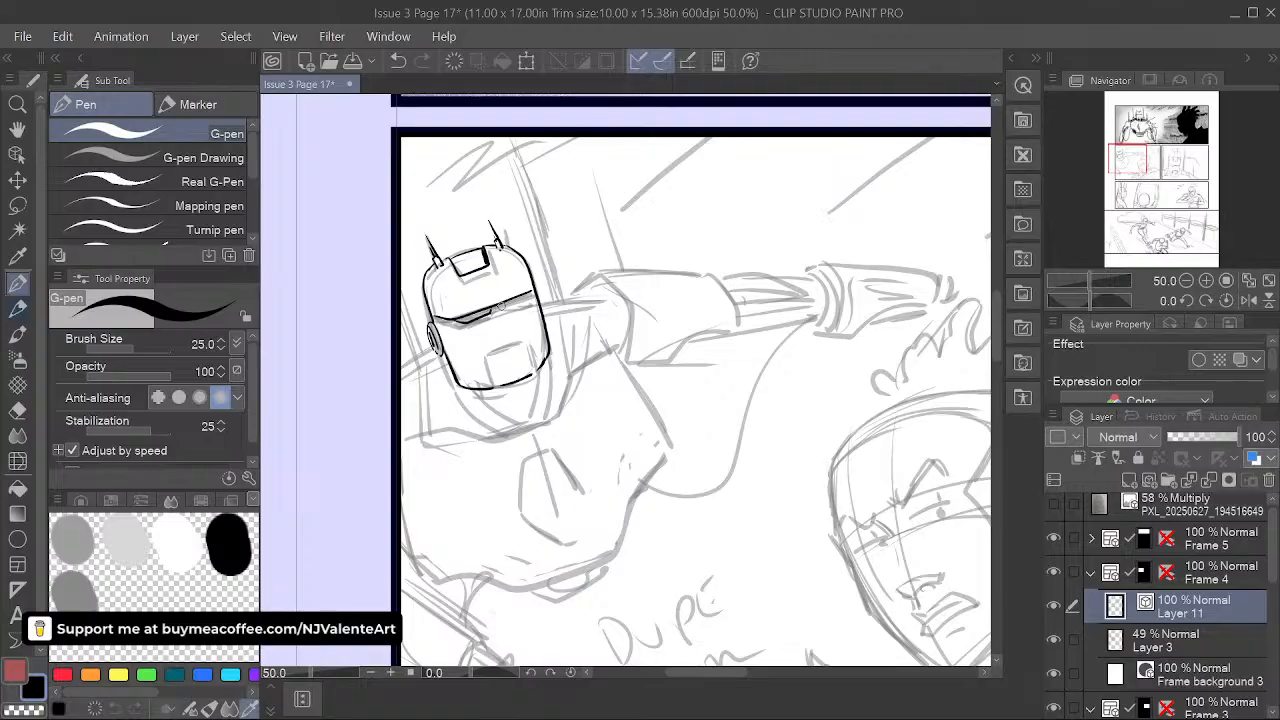
drag(502, 310, 528, 298)
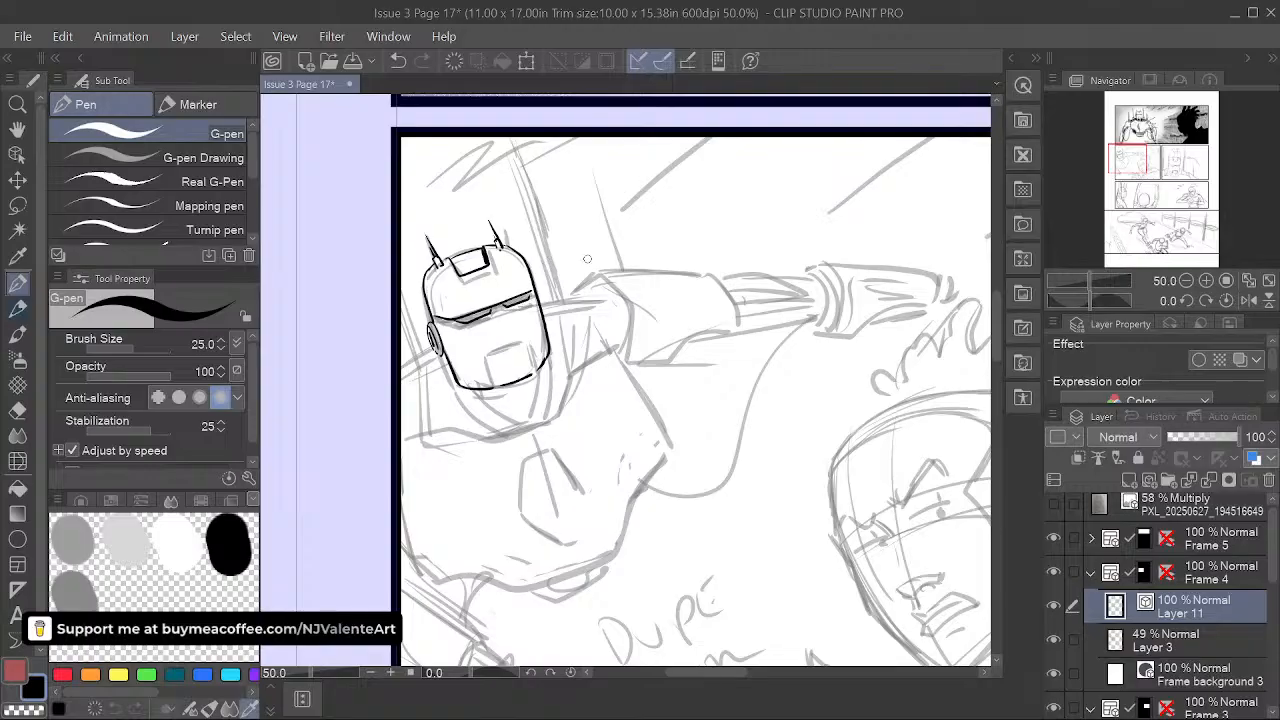
- Ink the square mouth plate on the robot's lower face with a doubled edge, undoing and redrawing the unsatisfactory strokes
mouse_move(488, 362)
mouse_down()
mouse_move(492, 388)
mouse_move(524, 339)
mouse_up()
key(ctrl+z)
key(ctrl+z)
drag(488, 352, 524, 339)
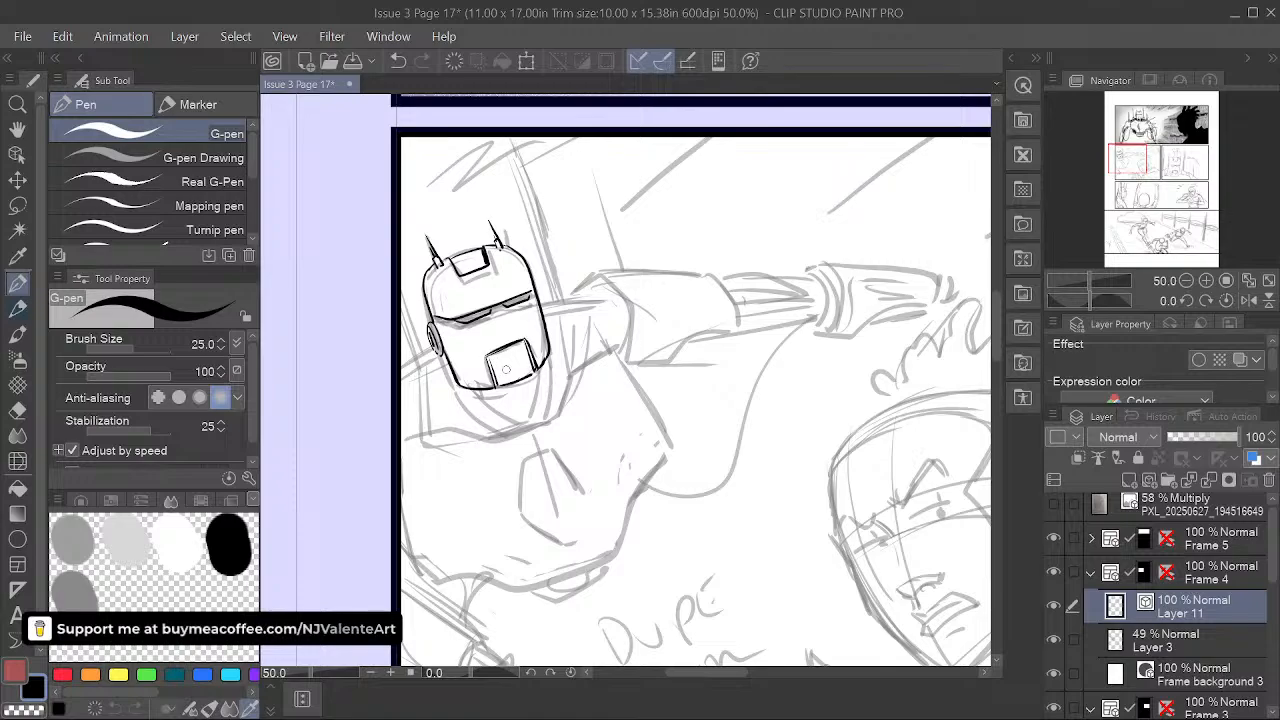
drag(490, 372, 496, 389)
key(ctrl+z)
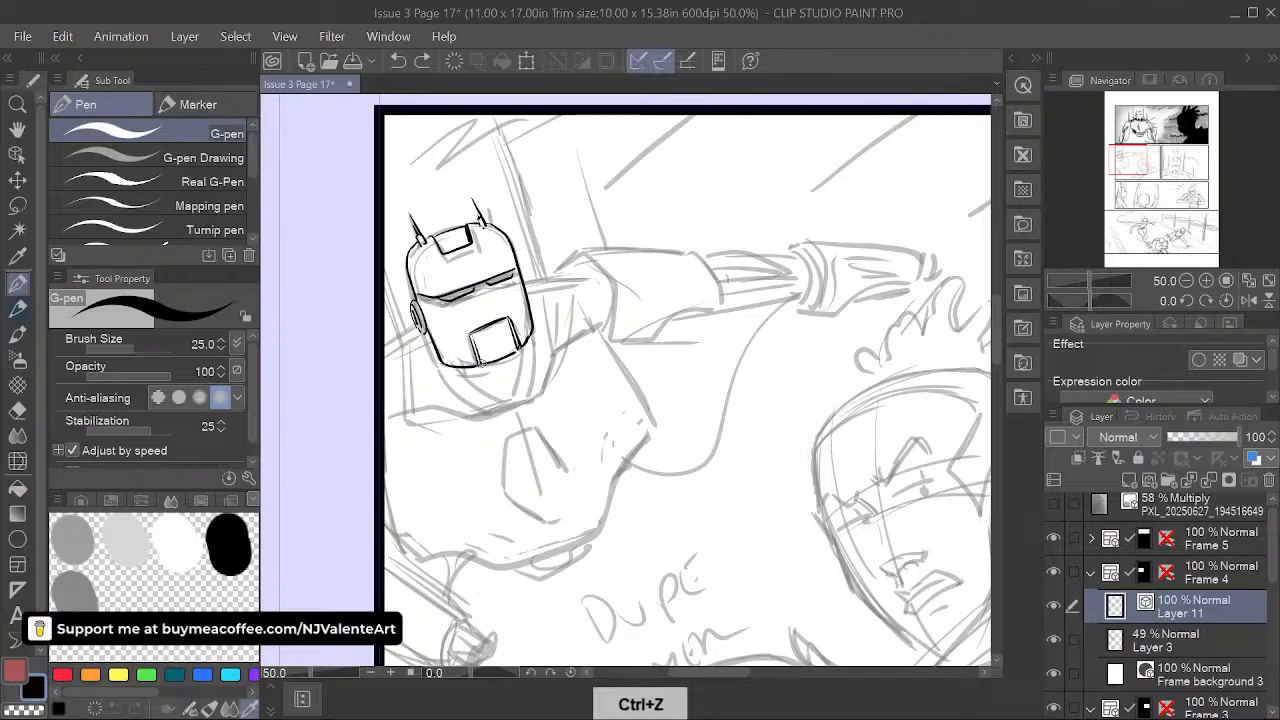
key(space)
drag(512, 354, 492, 326)
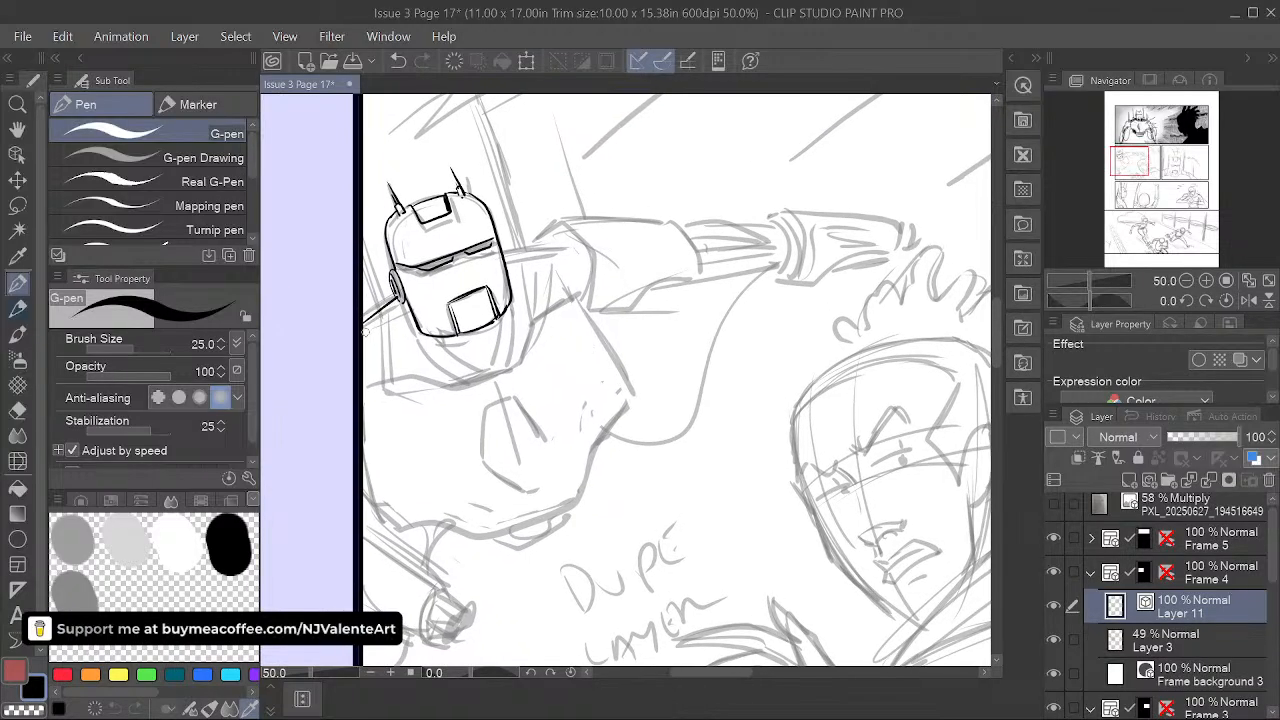
- Ink the shoulder line beside the robot's ear and the tapered neck below the chin, filling it with dark hatching
drag(395, 308, 362, 334)
key(space)
drag(607, 259, 599, 283)
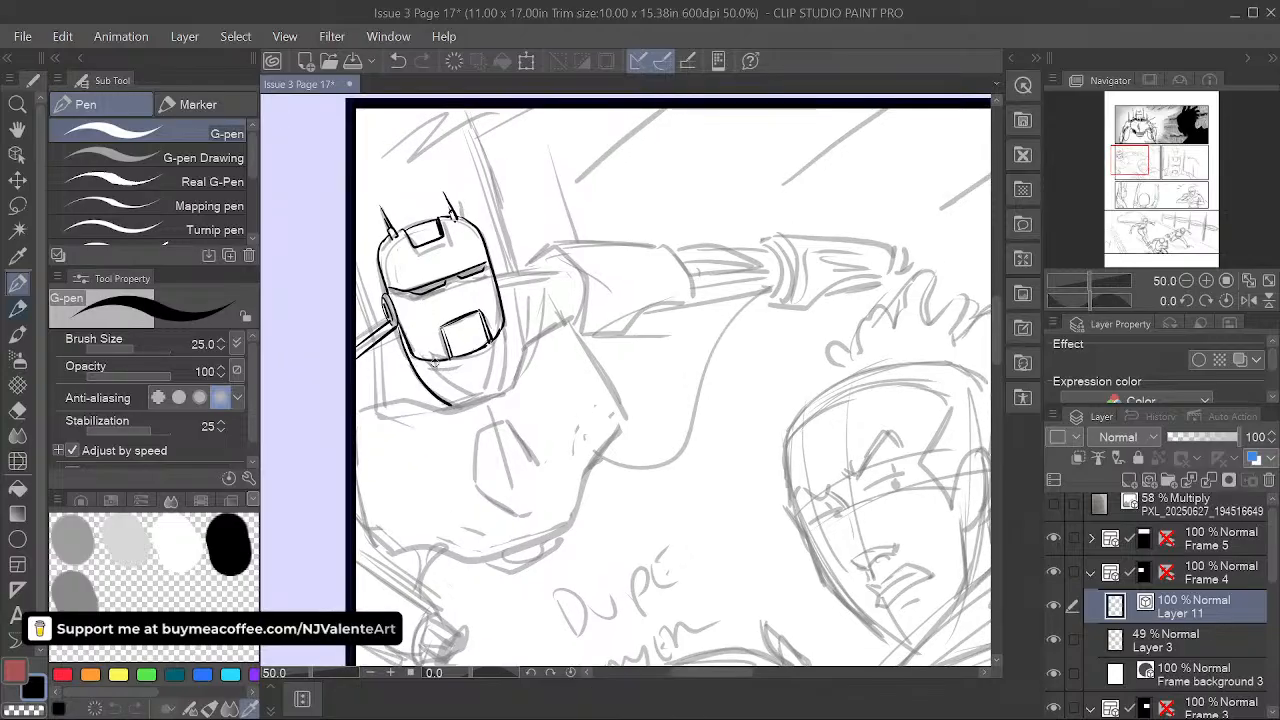
drag(494, 346, 489, 390)
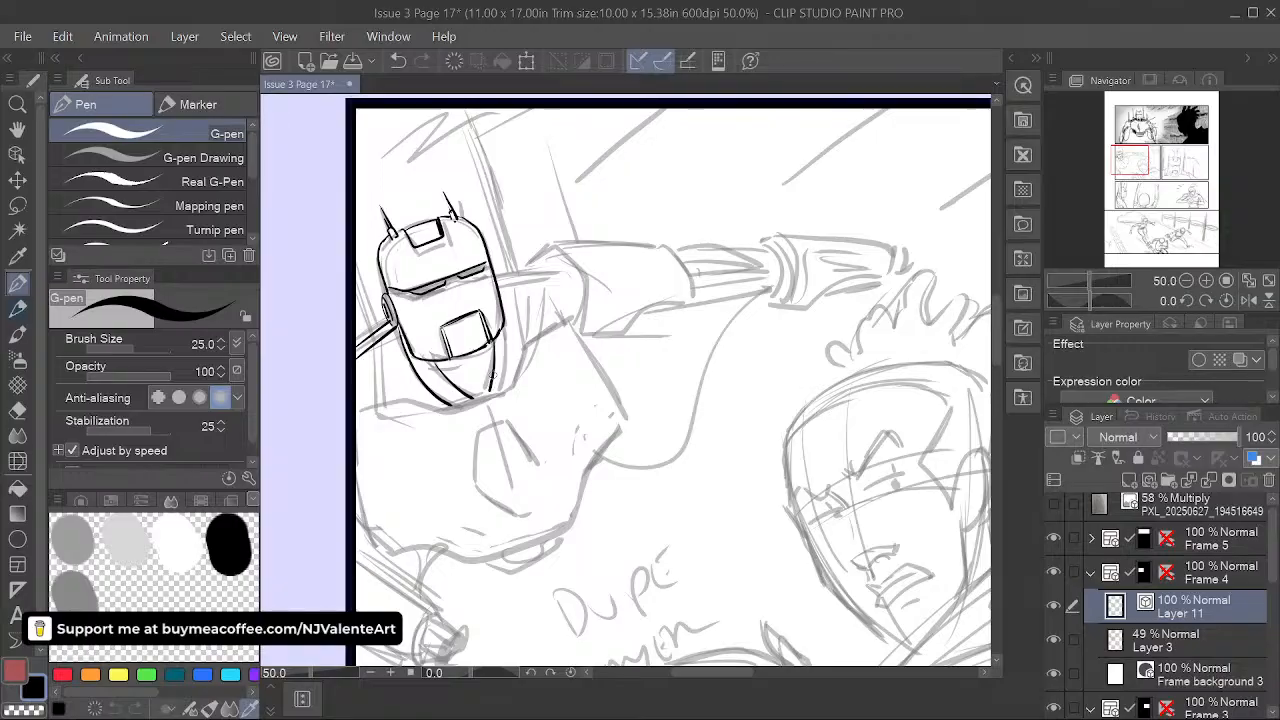
key(ctrl+z)
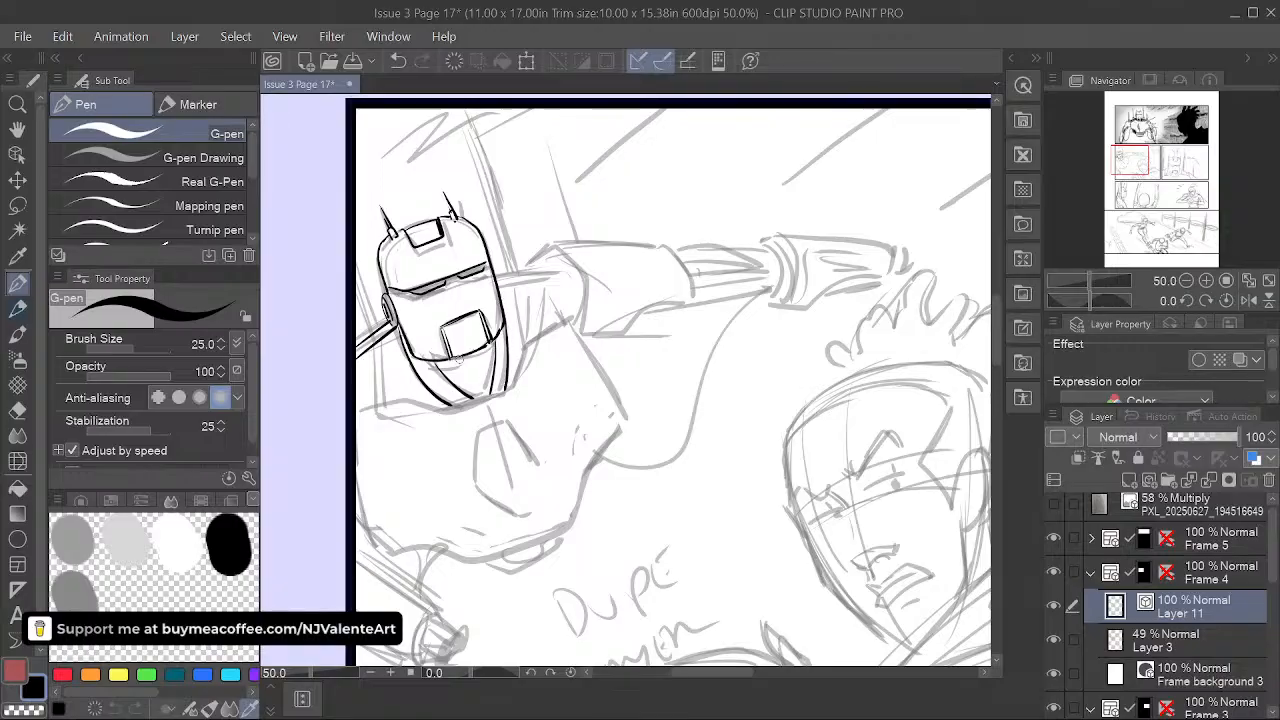
mouse_move(440, 366)
mouse_down()
mouse_move(478, 376)
mouse_move(493, 353)
mouse_move(458, 381)
mouse_up()
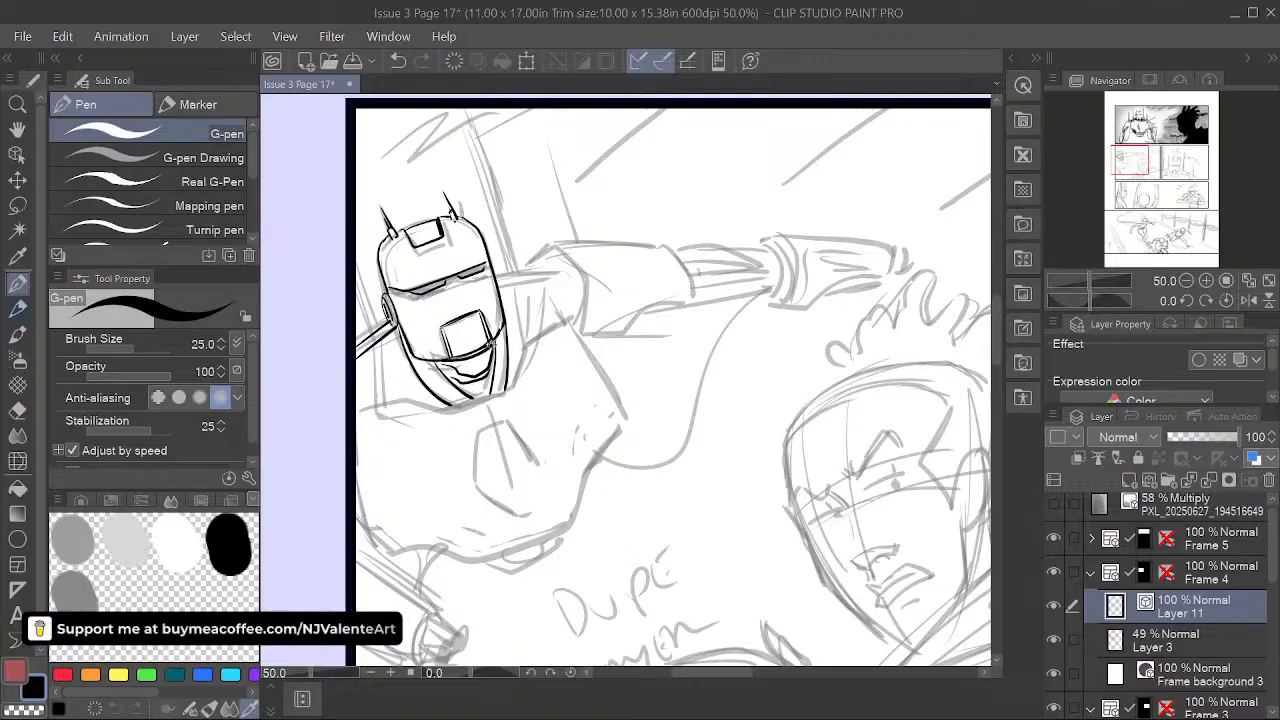
mouse_move(496, 342)
mouse_down()
mouse_move(442, 366)
mouse_move(492, 376)
mouse_move(476, 395)
mouse_up()
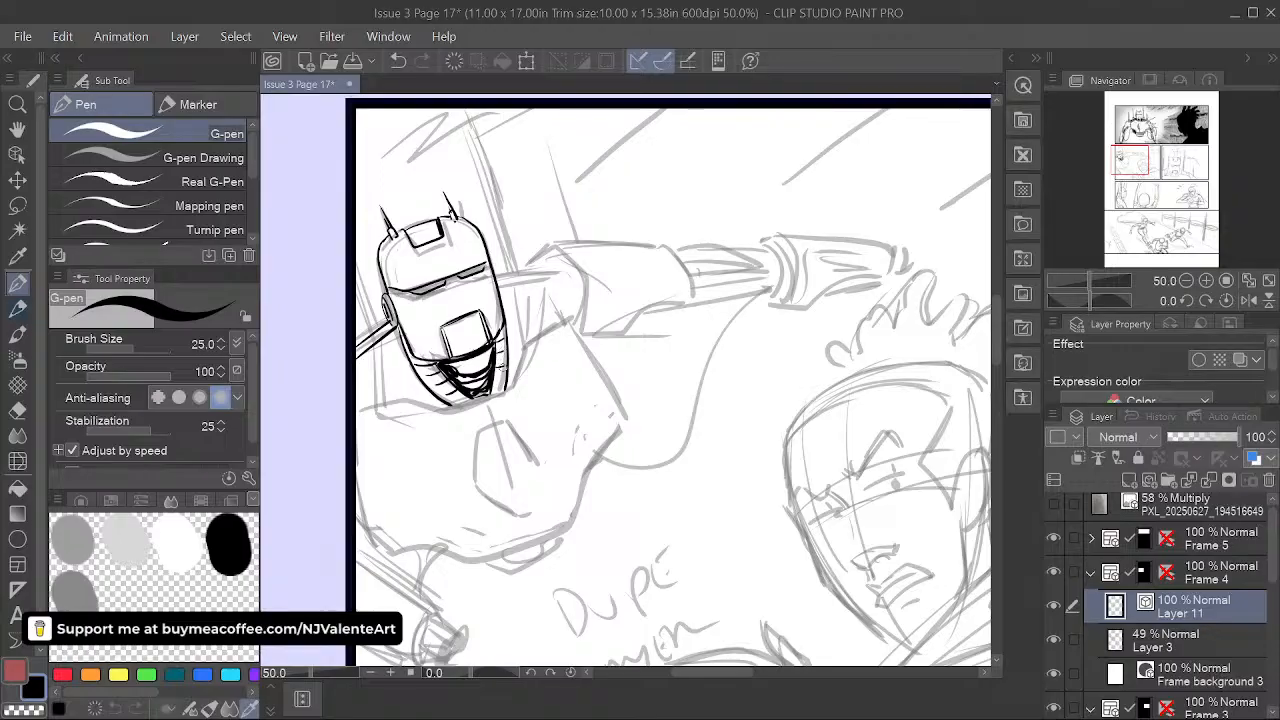
- Ink the robot's collar as a double line around the neck, with short slanted lines on both shoulders, undoing stray strokes
drag(660, 484, 728, 463)
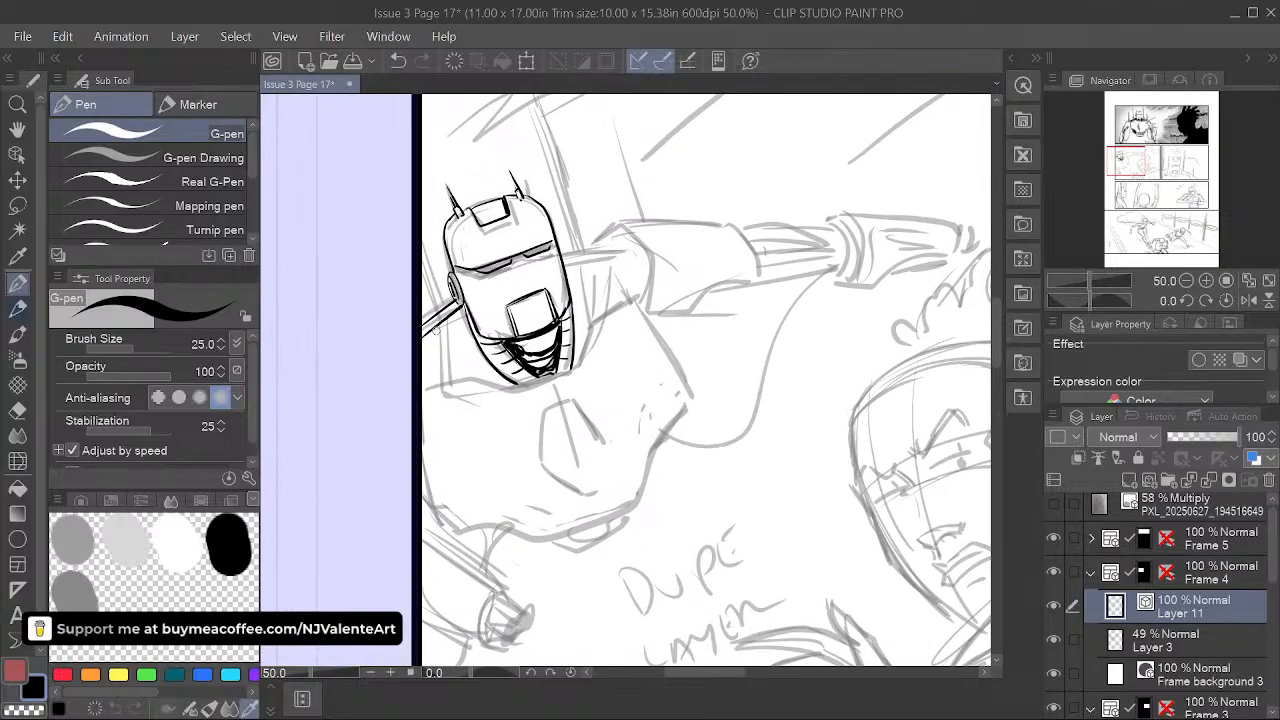
drag(434, 329, 442, 359)
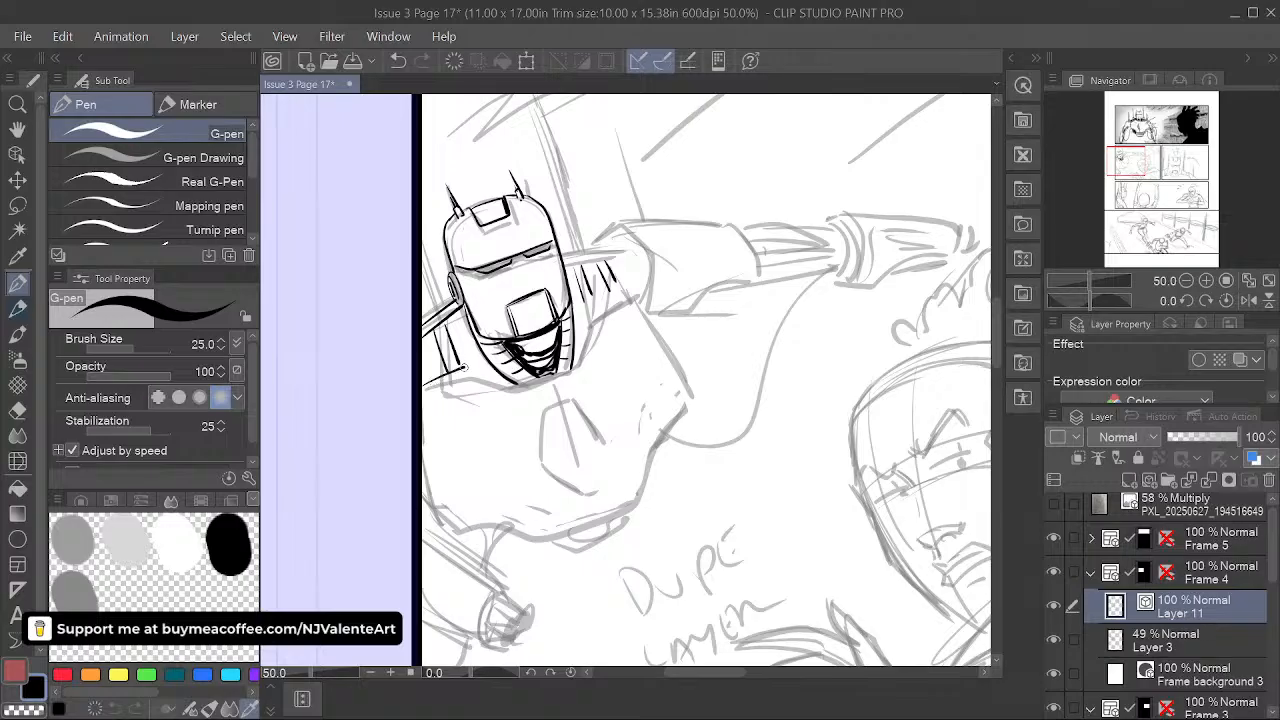
drag(465, 368, 517, 387)
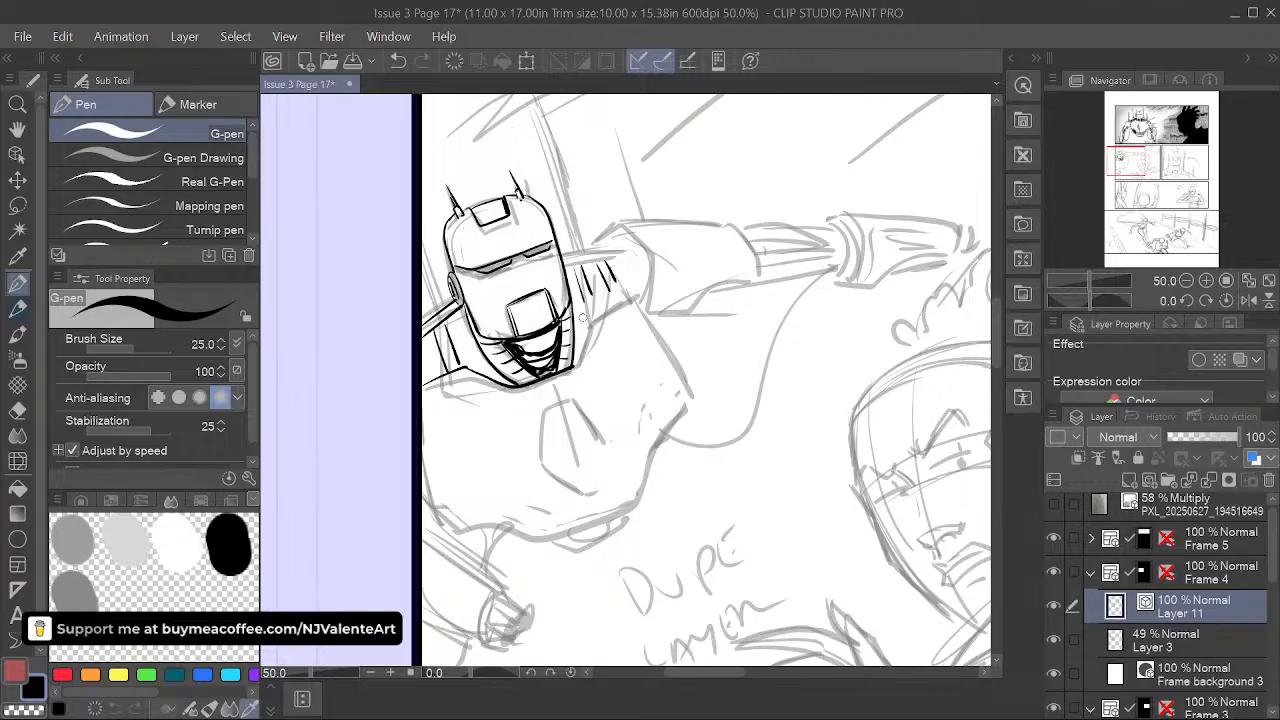
drag(588, 323, 632, 297)
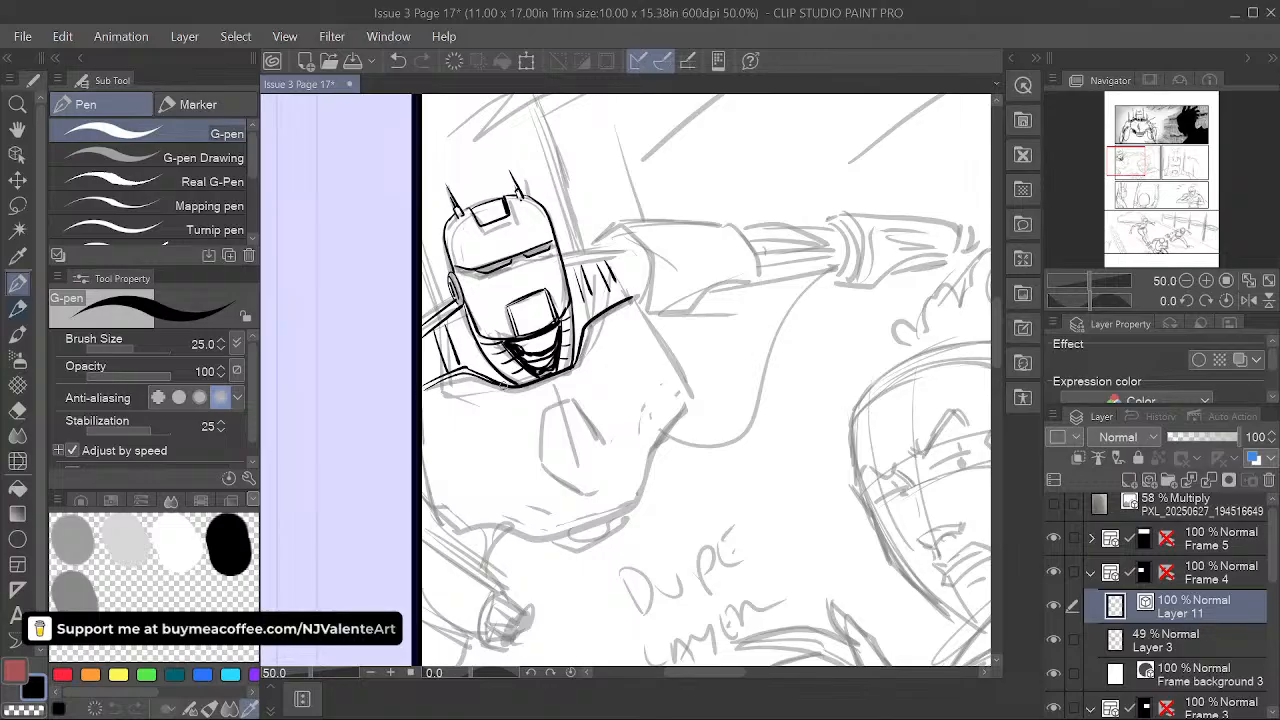
key(ctrl+z)
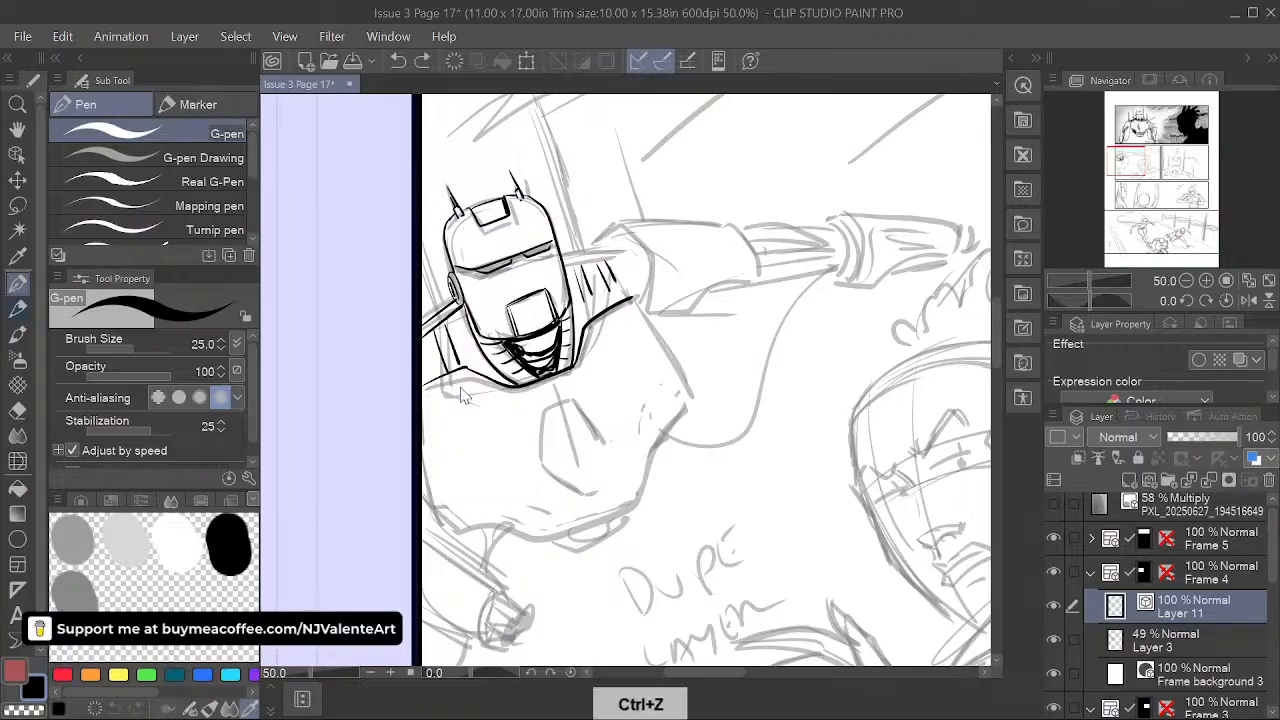
drag(425, 393, 514, 394)
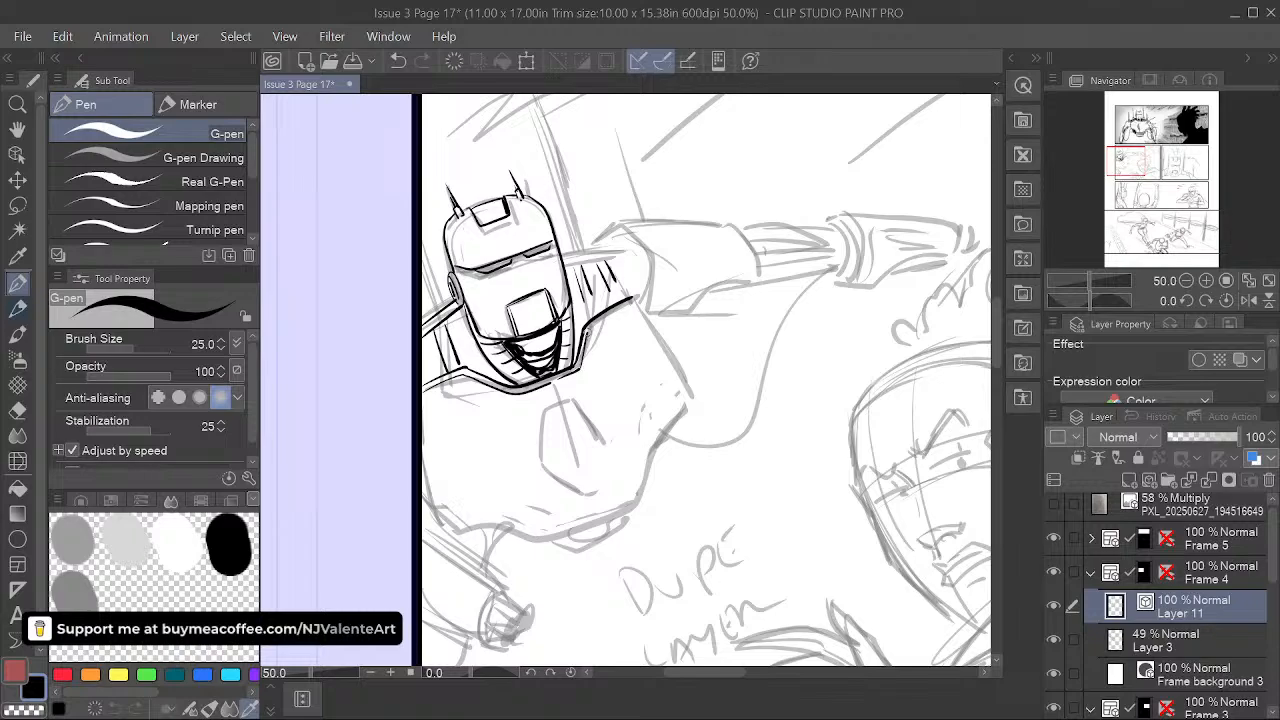
key(ctrl+z)
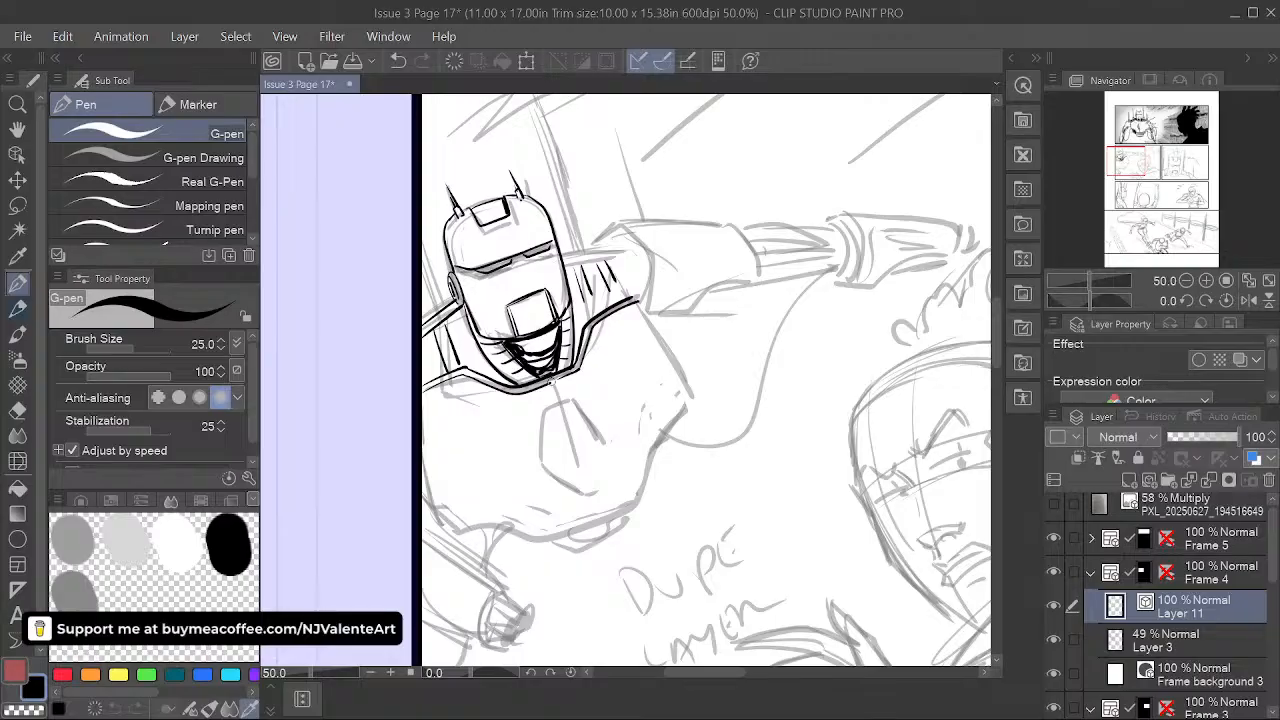
- Ink the short centre seam marks on the robot's chest and the curved lower edge of the chest plate, undoing a stray stroke
drag(558, 380, 565, 400)
key(space)
mouse_move(642, 515)
mouse_down()
mouse_move(640, 485)
mouse_move(598, 490)
mouse_up()
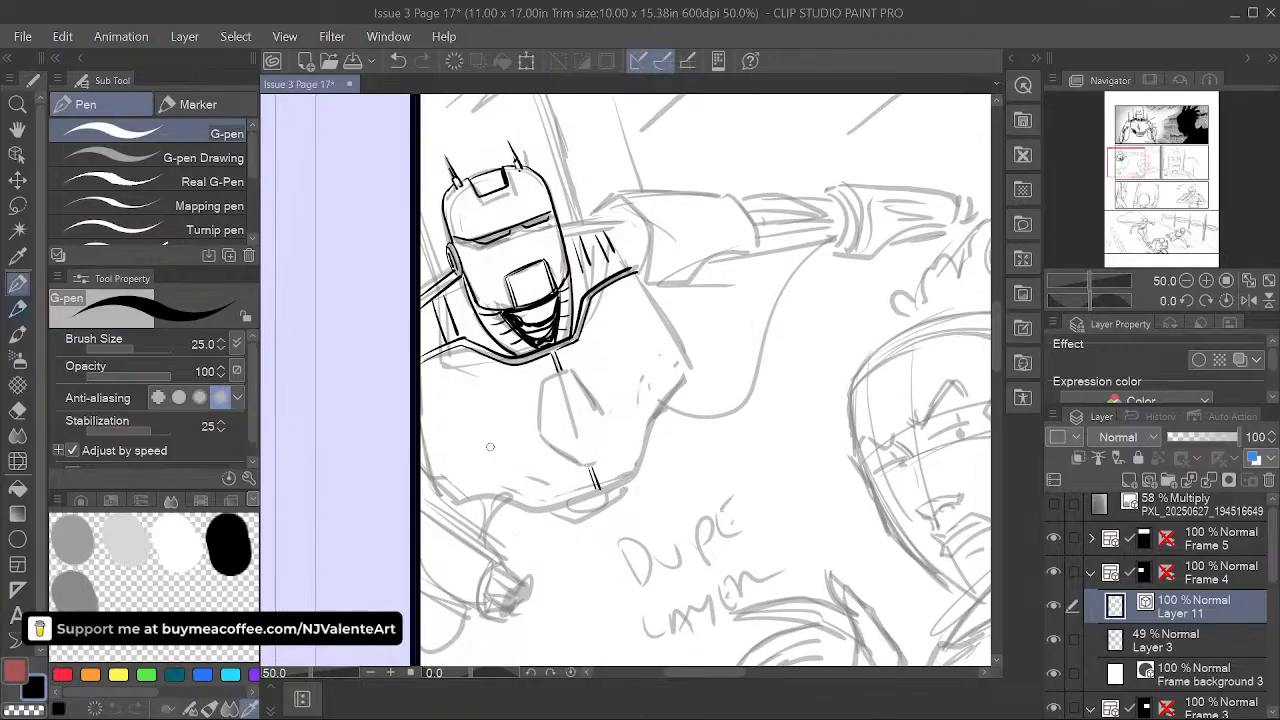
drag(420, 476, 455, 502)
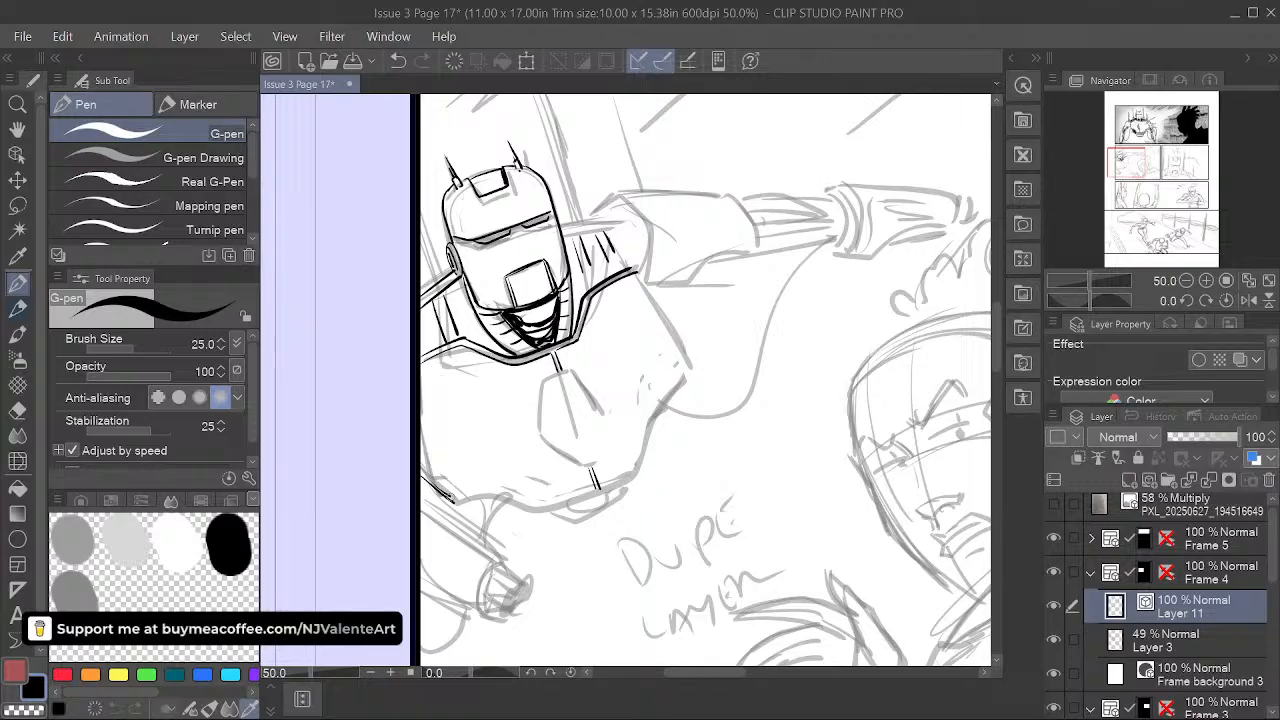
key(ctrl+z)
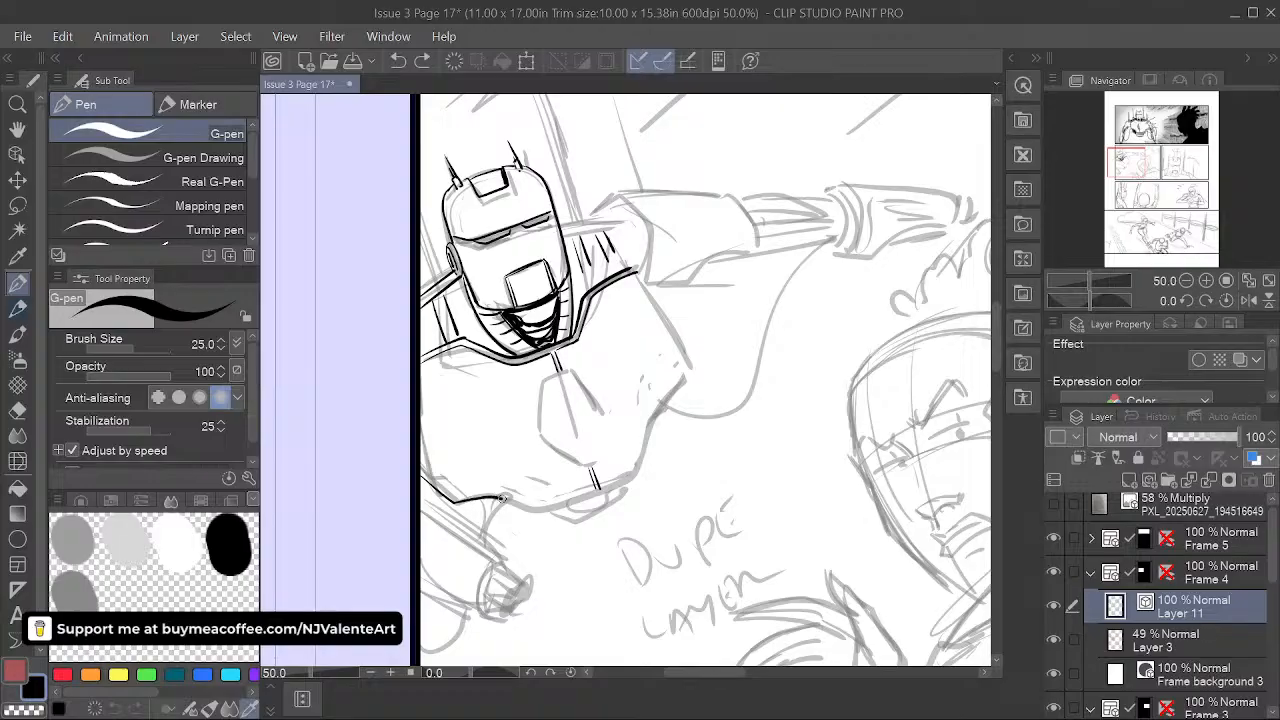
drag(535, 507, 598, 490)
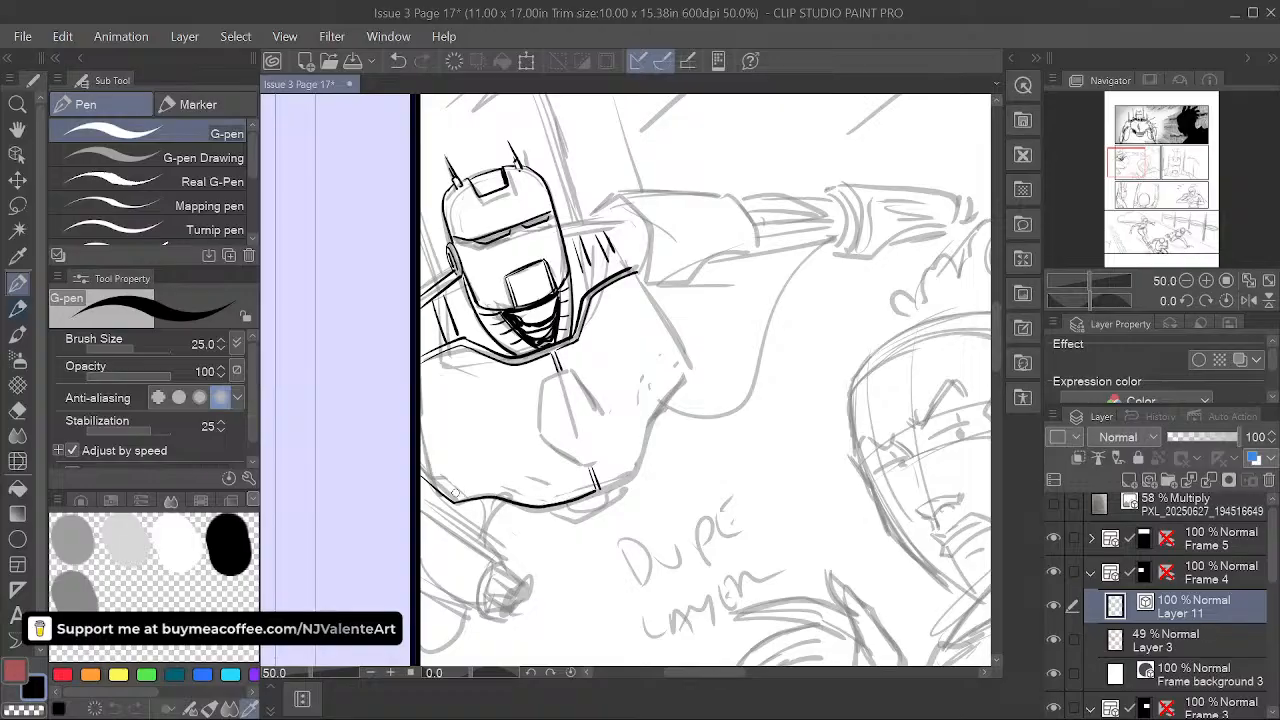
drag(504, 503, 628, 476)
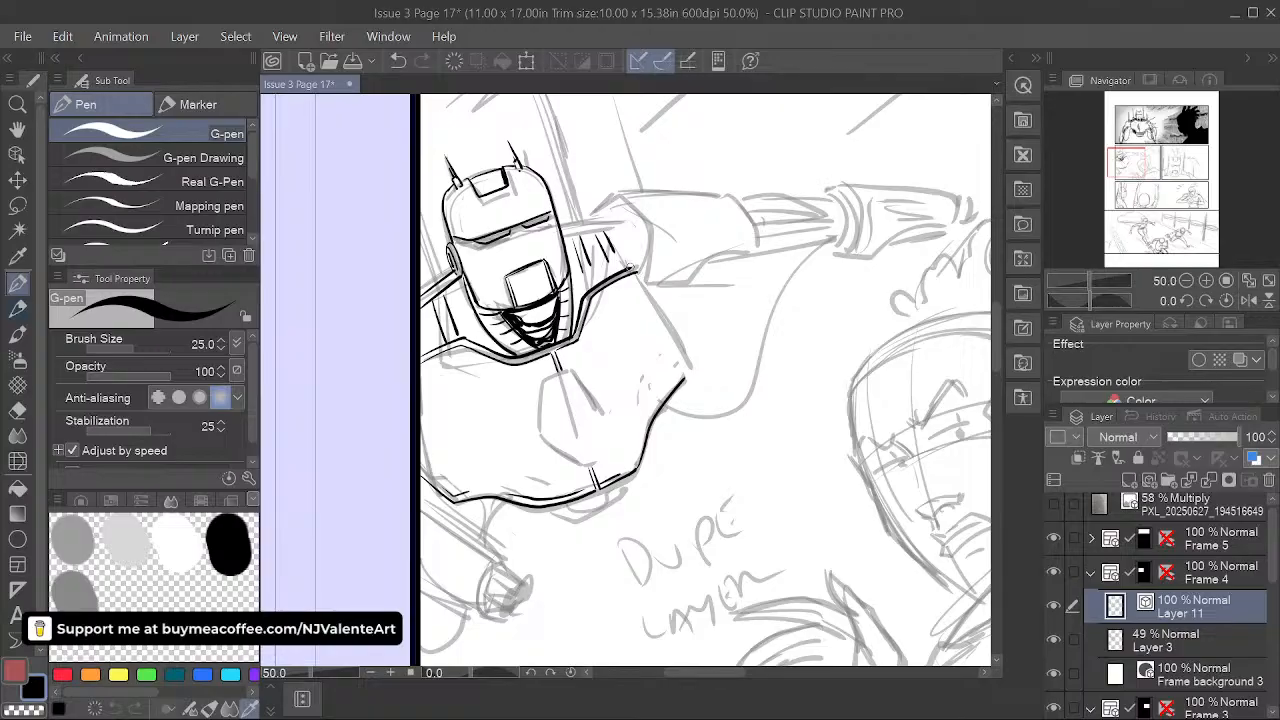
- Ink the chest plate's outer side from the collar's end down to the pointed side corner, undoing and redrawing the first stroke
drag(645, 277, 660, 294)
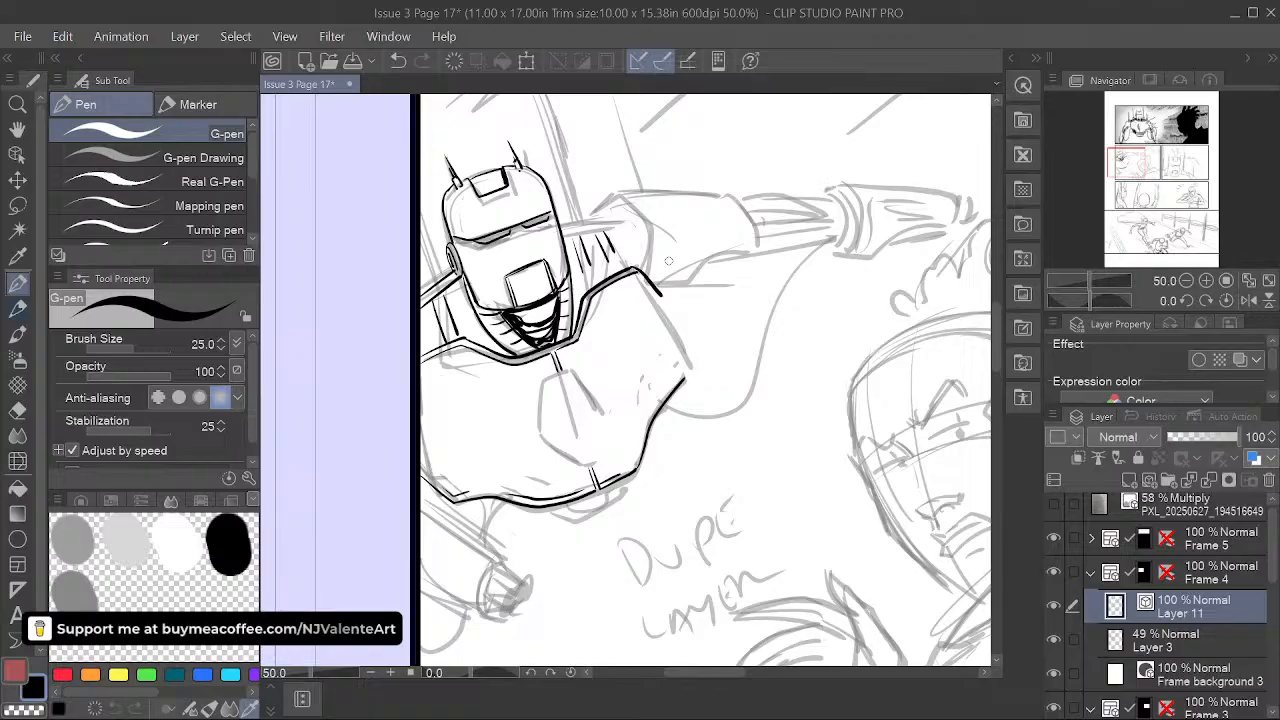
key(space)
drag(724, 274, 650, 460)
drag(710, 330, 665, 302)
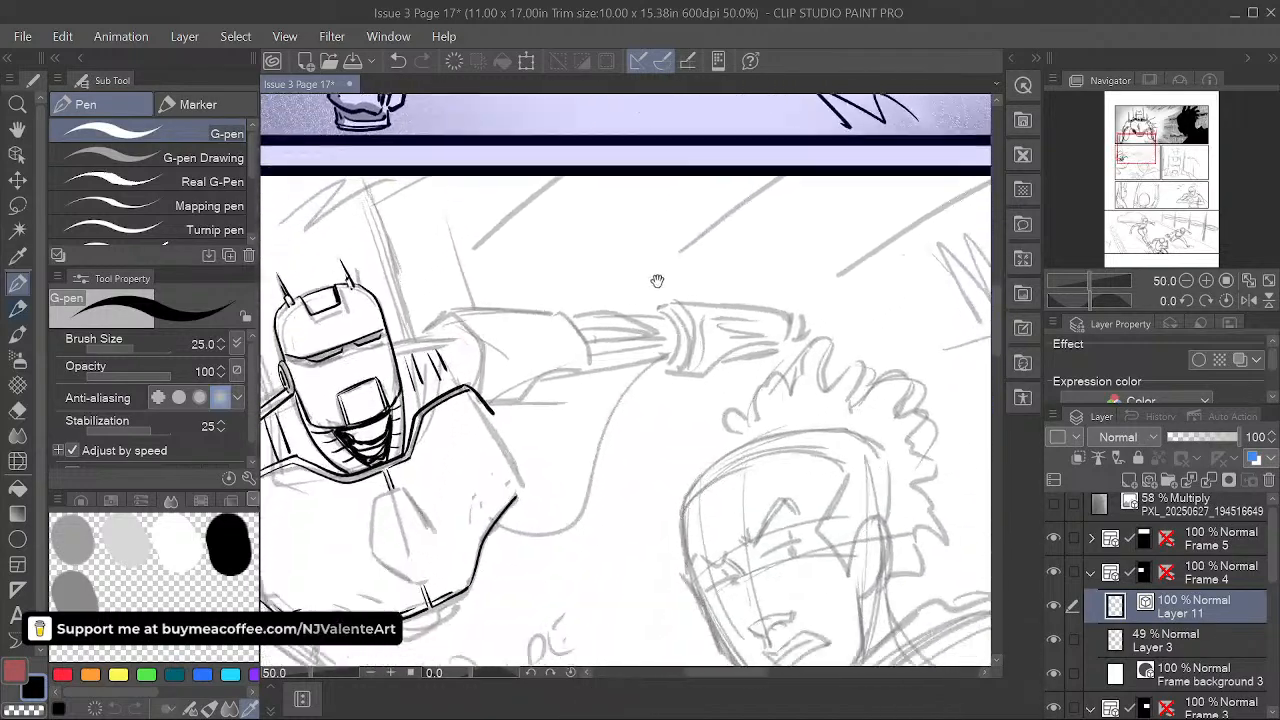
key(ctrl+z)
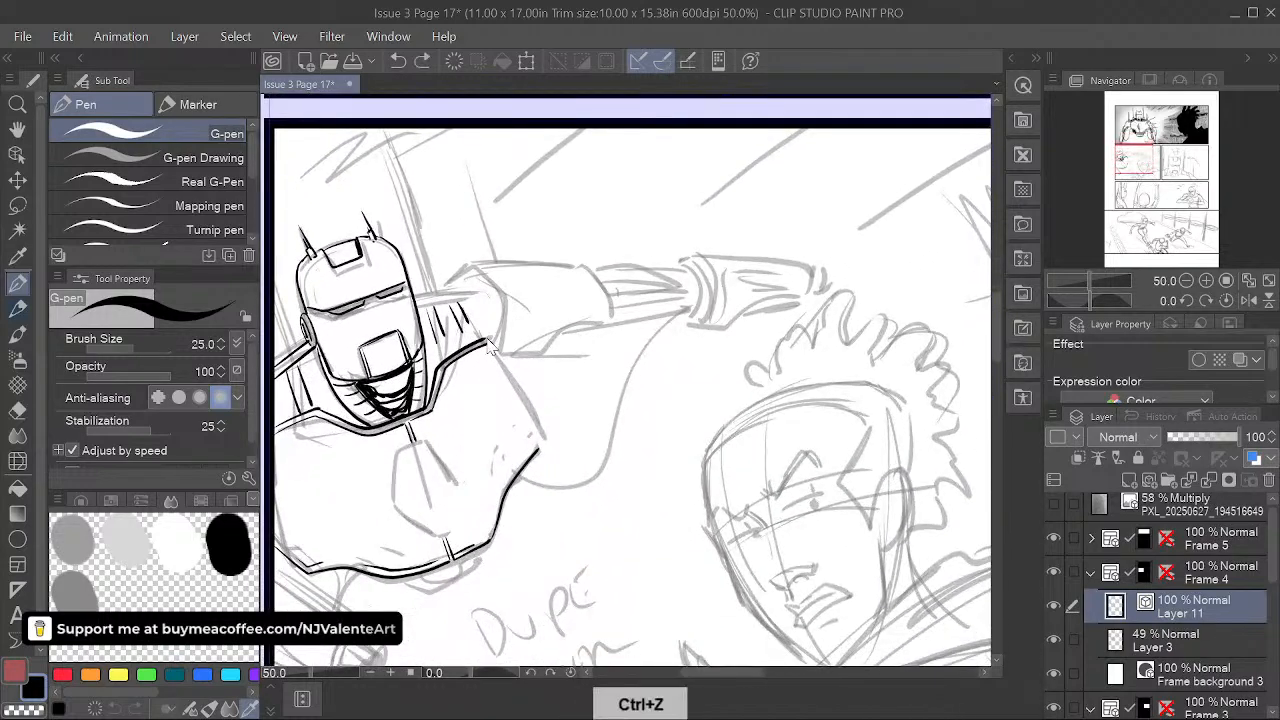
mouse_move(489, 341)
mouse_down()
mouse_move(545, 437)
mouse_move(651, 326)
mouse_up()
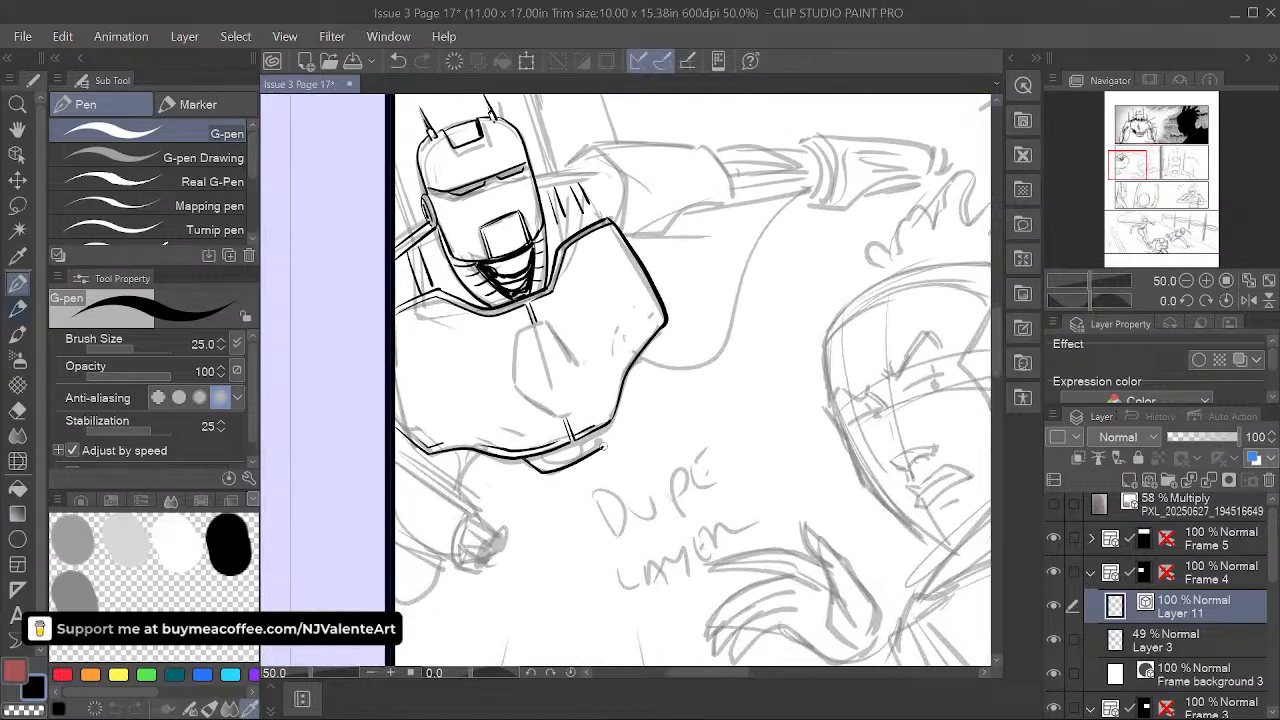
- Ink the small rounded waist section beneath the chest plate, redrawing its outline and filling its upper part with dark hatching
key(ctrl+z)
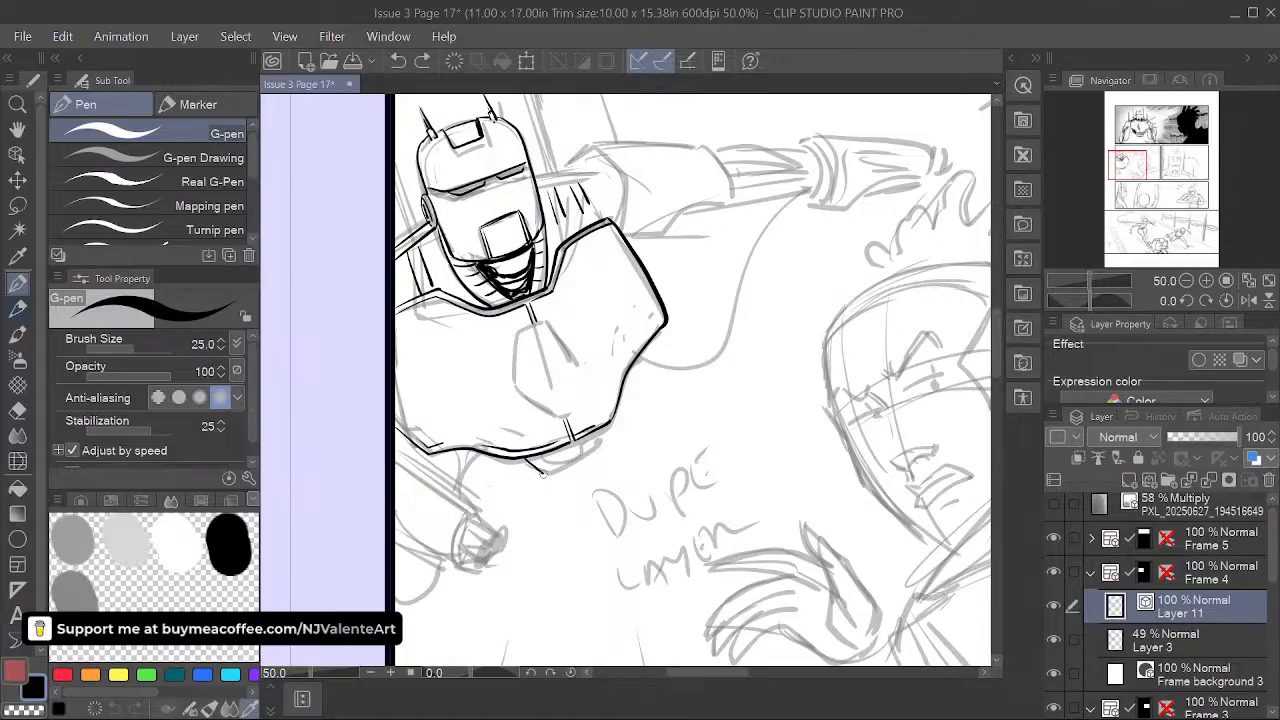
key(ctrl+z)
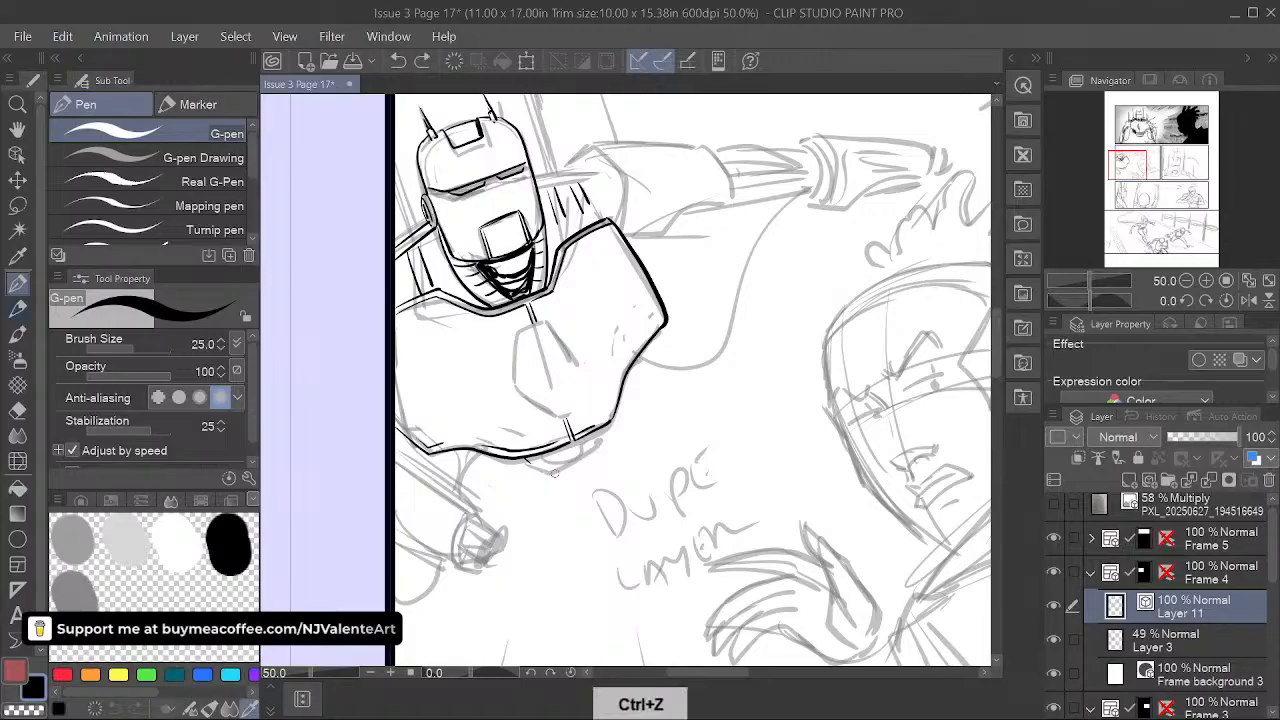
drag(527, 458, 546, 476)
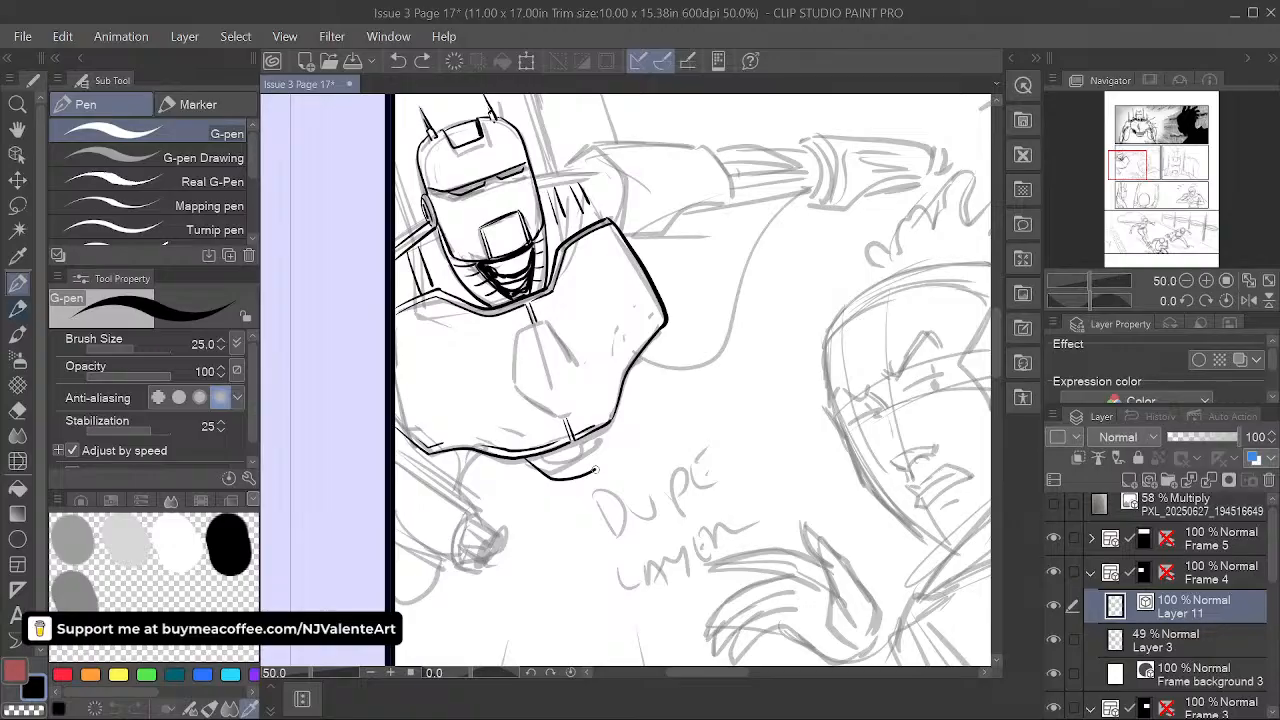
drag(607, 426, 606, 460)
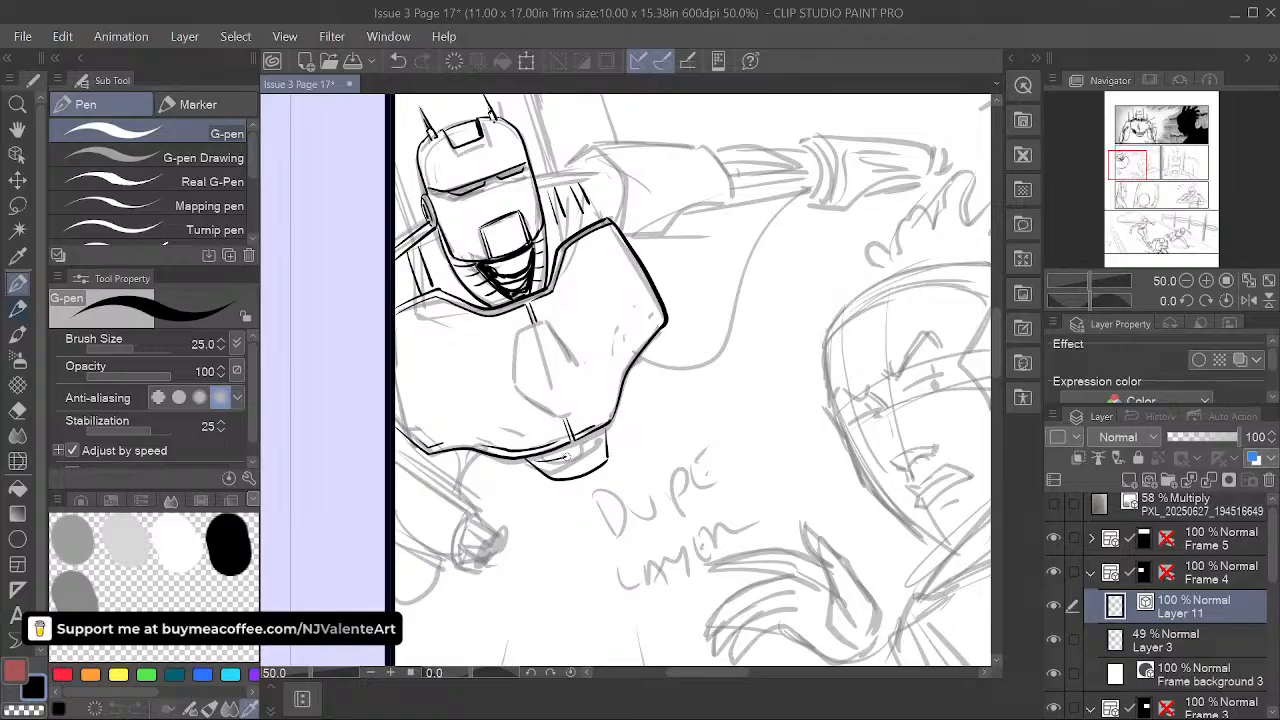
mouse_move(530, 452)
mouse_down()
mouse_move(556, 476)
mouse_move(598, 434)
mouse_move(564, 451)
mouse_move(598, 433)
mouse_up()
drag(543, 469, 572, 467)
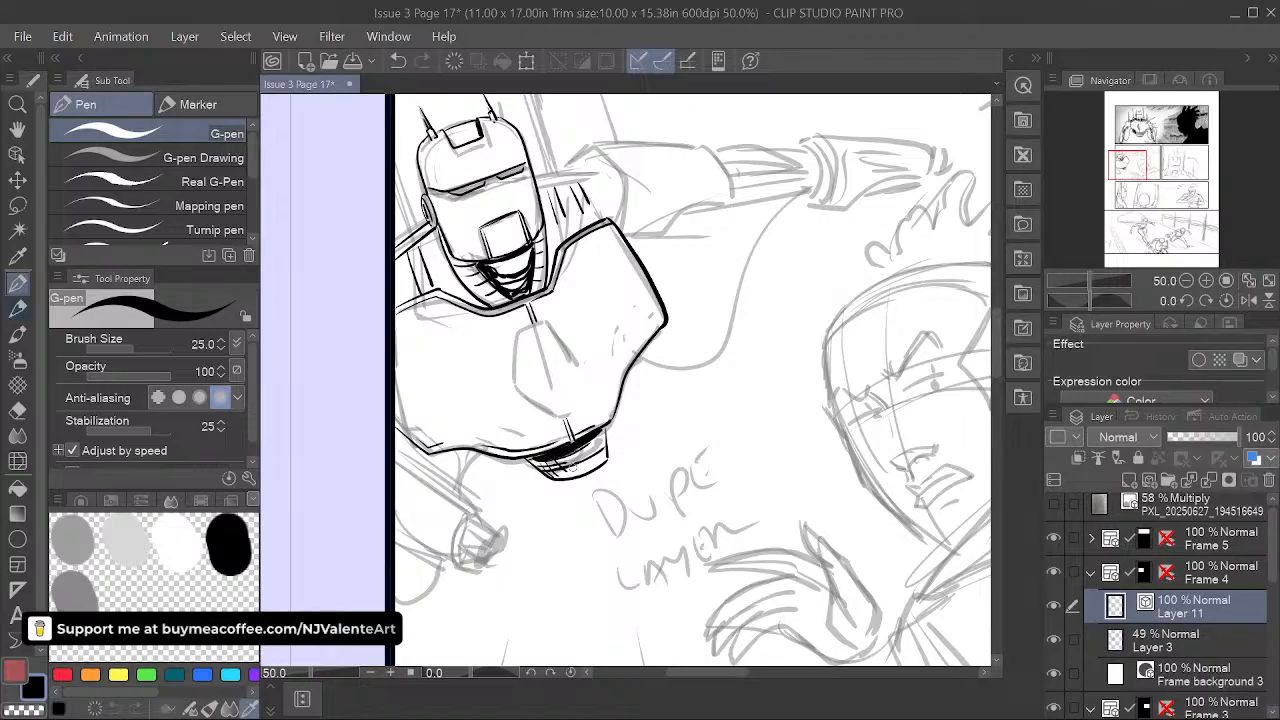
key(space)
drag(705, 507, 729, 514)
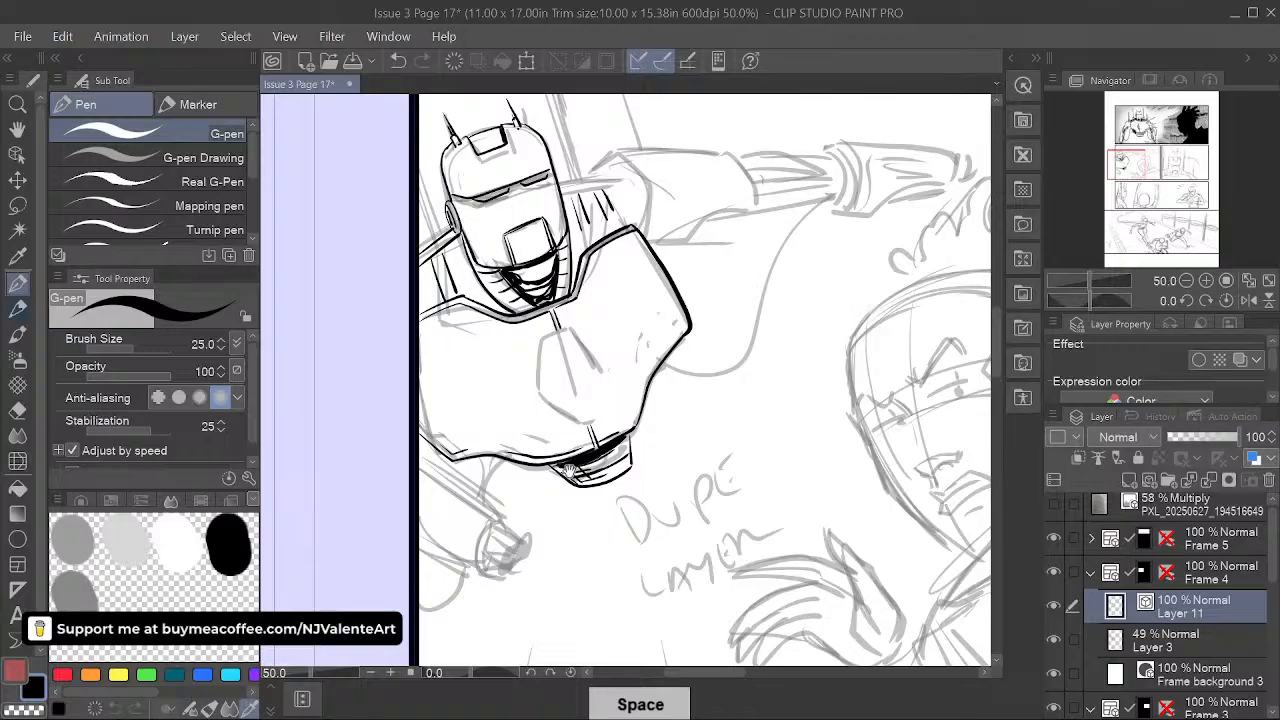
drag(568, 470, 554, 458)
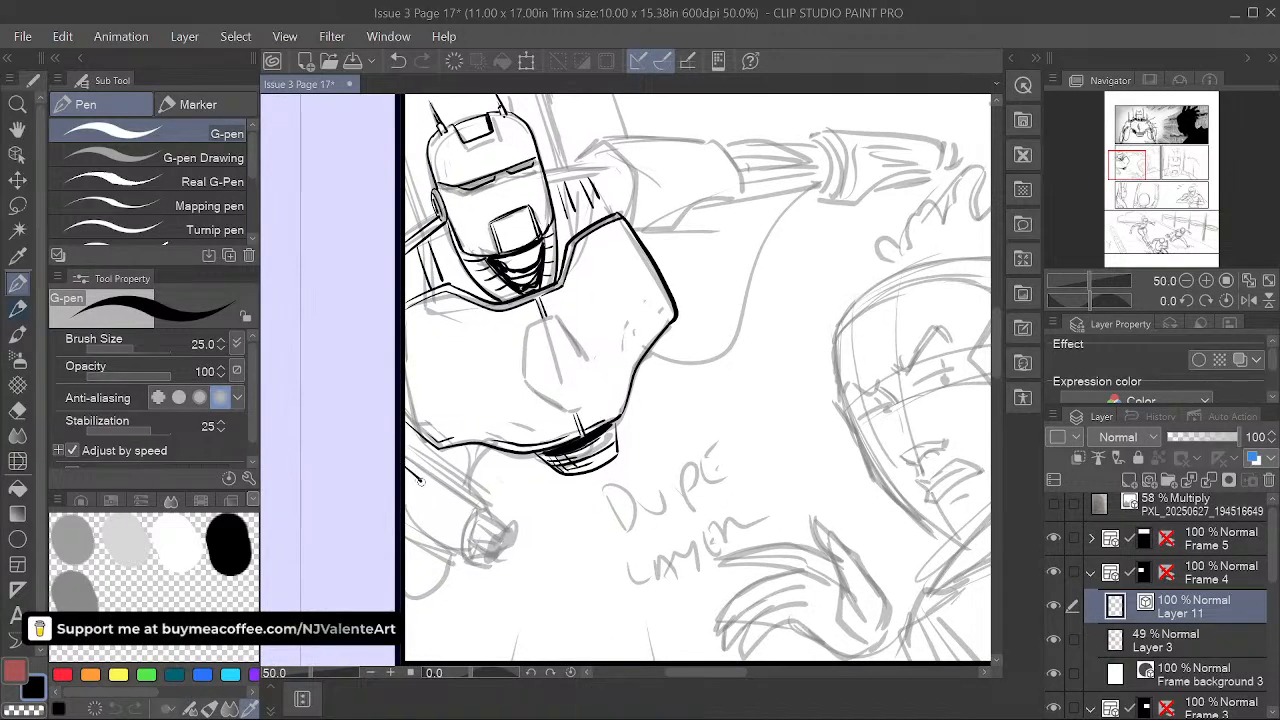
- Ink the tapered forearm below the chest plate with its oval opening and a curved band at the narrow end
drag(419, 479, 425, 516)
drag(410, 464, 430, 490)
drag(405, 430, 438, 464)
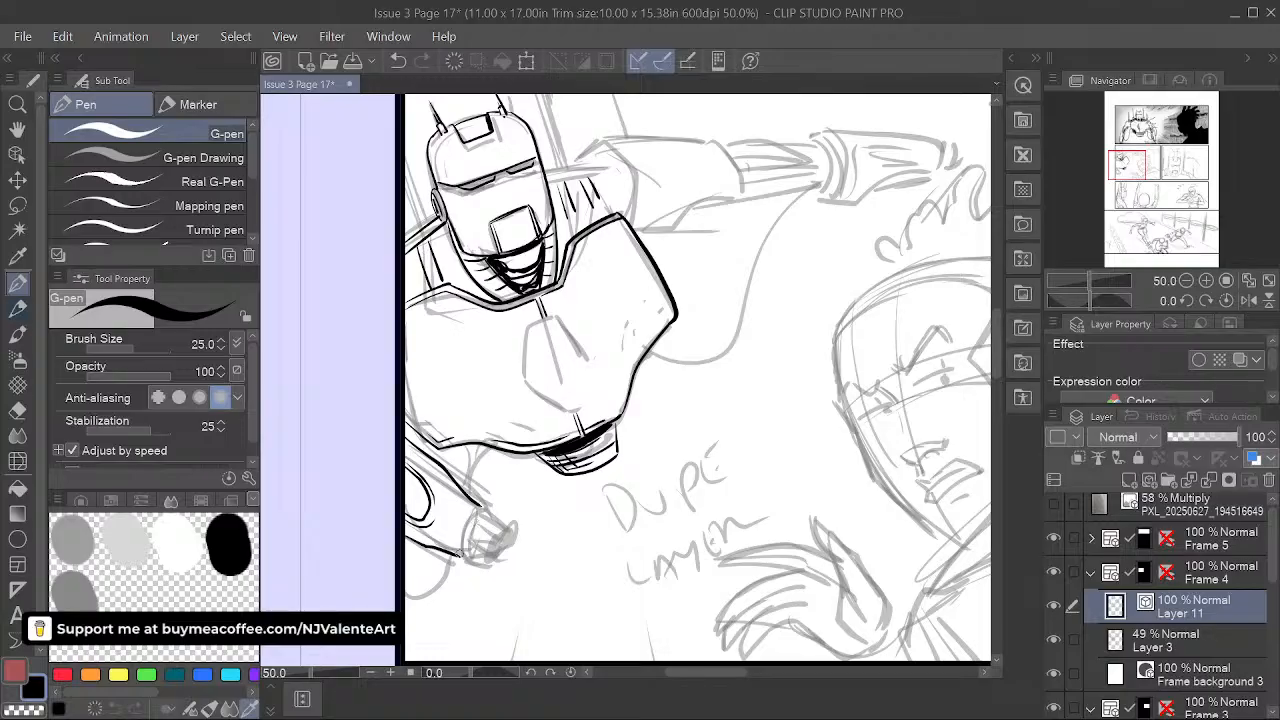
mouse_move(486, 506)
mouse_down()
mouse_move(456, 540)
mouse_move(463, 551)
mouse_up()
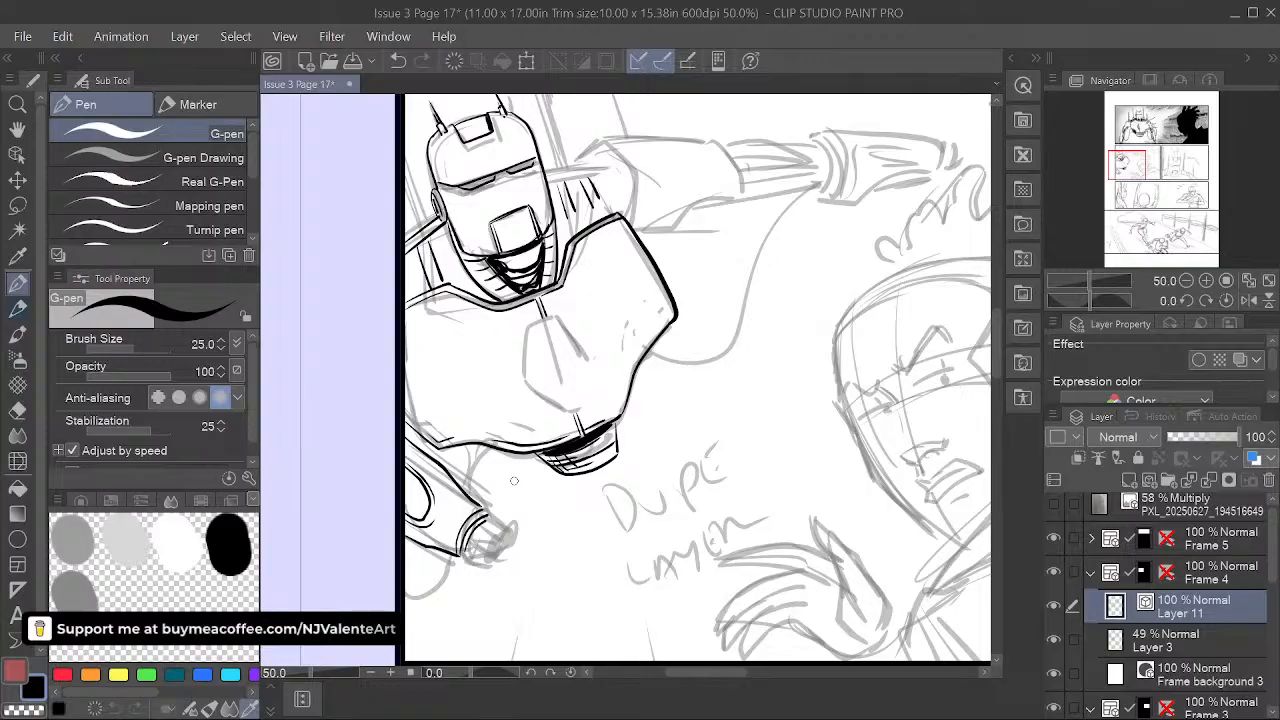
- Ink the ribbed cylindrical tip at the end of the lower forearm and add inner detail lines to the oval opening
key(space)
mouse_move(708, 183)
mouse_down()
mouse_move(657, 279)
mouse_move(579, 522)
mouse_move(645, 443)
mouse_move(733, 167)
mouse_move(733, 103)
mouse_up()
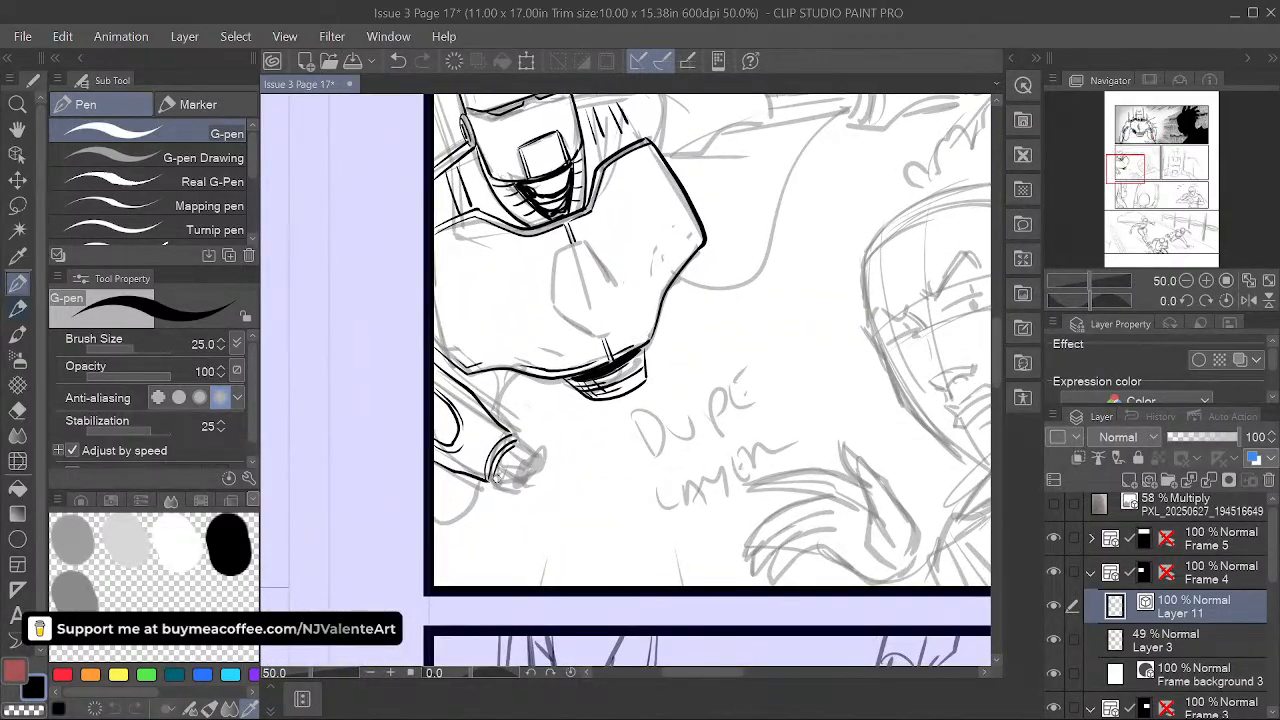
mouse_move(522, 454)
mouse_down()
mouse_move(502, 486)
mouse_move(528, 452)
mouse_move(515, 441)
mouse_up()
drag(748, 450, 724, 524)
mouse_move(412, 511)
mouse_down()
mouse_move(415, 521)
mouse_move(415, 510)
mouse_up()
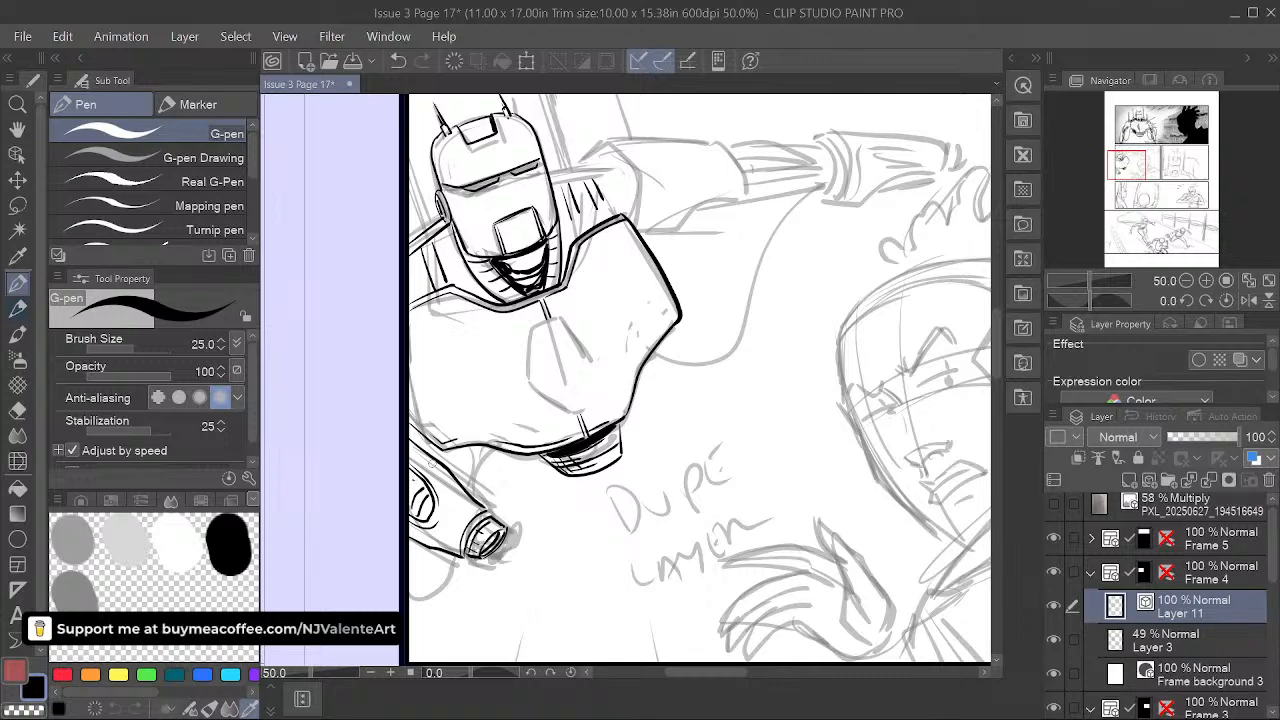
- Ink the short cable under the robot's chest plate and the strut running from its neck to the outstretched arm's shoulder joint
drag(440, 479, 527, 395)
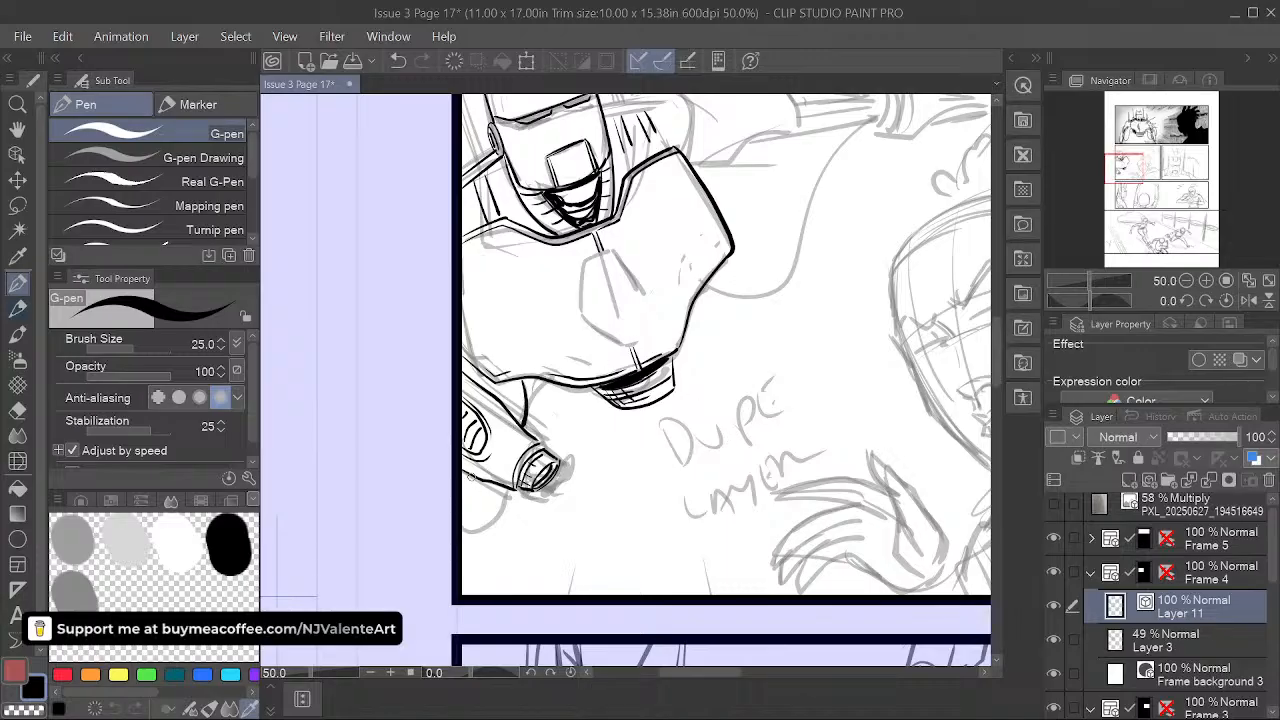
mouse_move(474, 476)
mouse_down()
mouse_move(468, 512)
mouse_move(307, 629)
mouse_move(257, 684)
mouse_up()
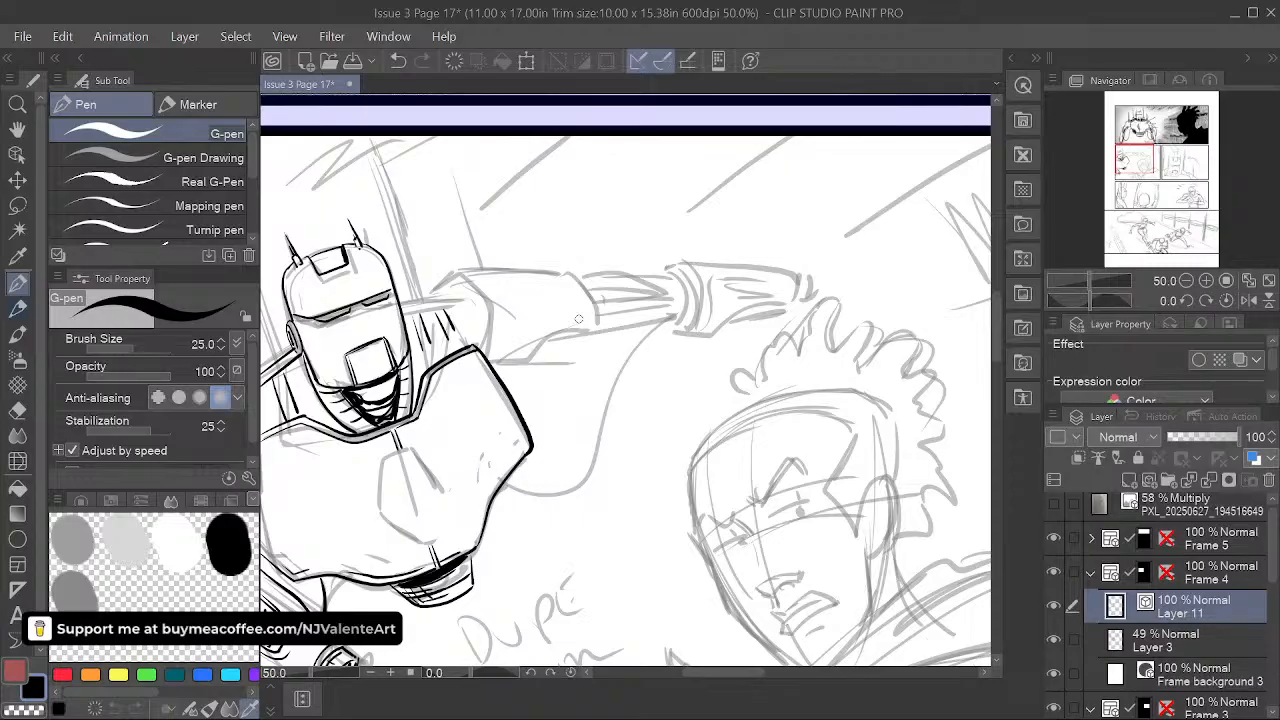
drag(510, 313, 645, 328)
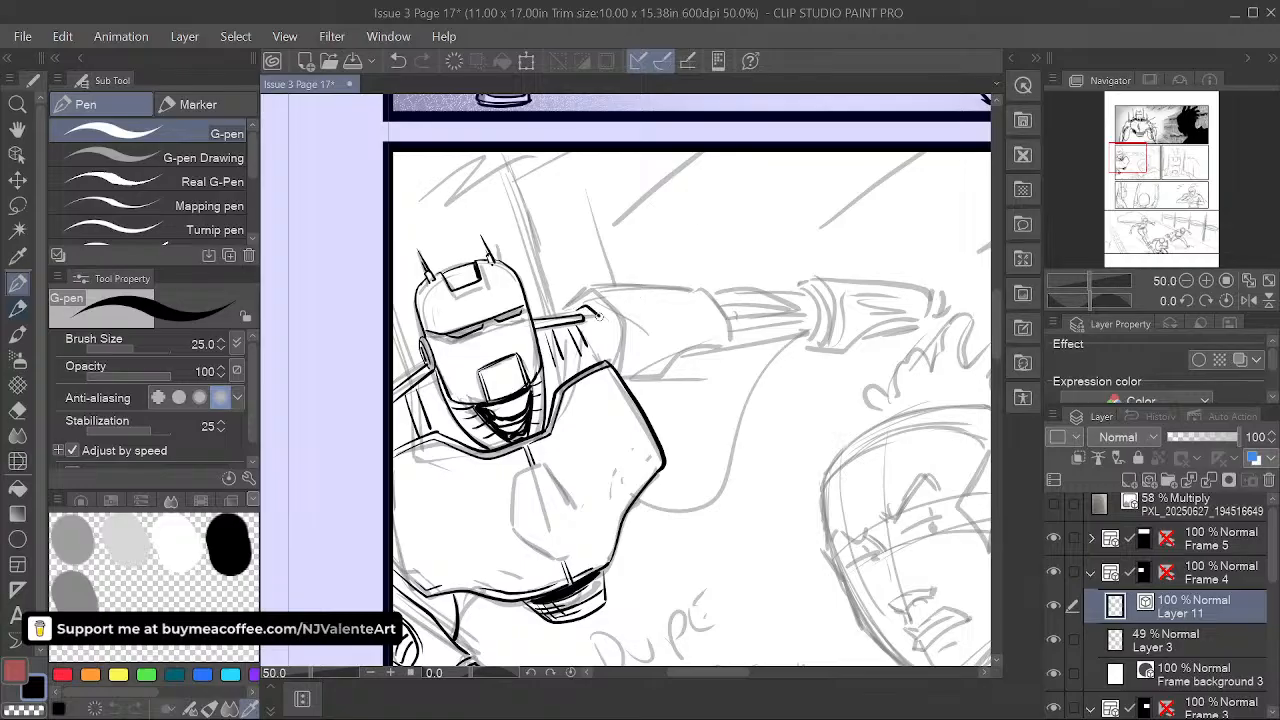
drag(590, 315, 595, 346)
- Fill the gaps between the neck cables on both sides of the robot's head with solid black
drag(410, 397, 405, 422)
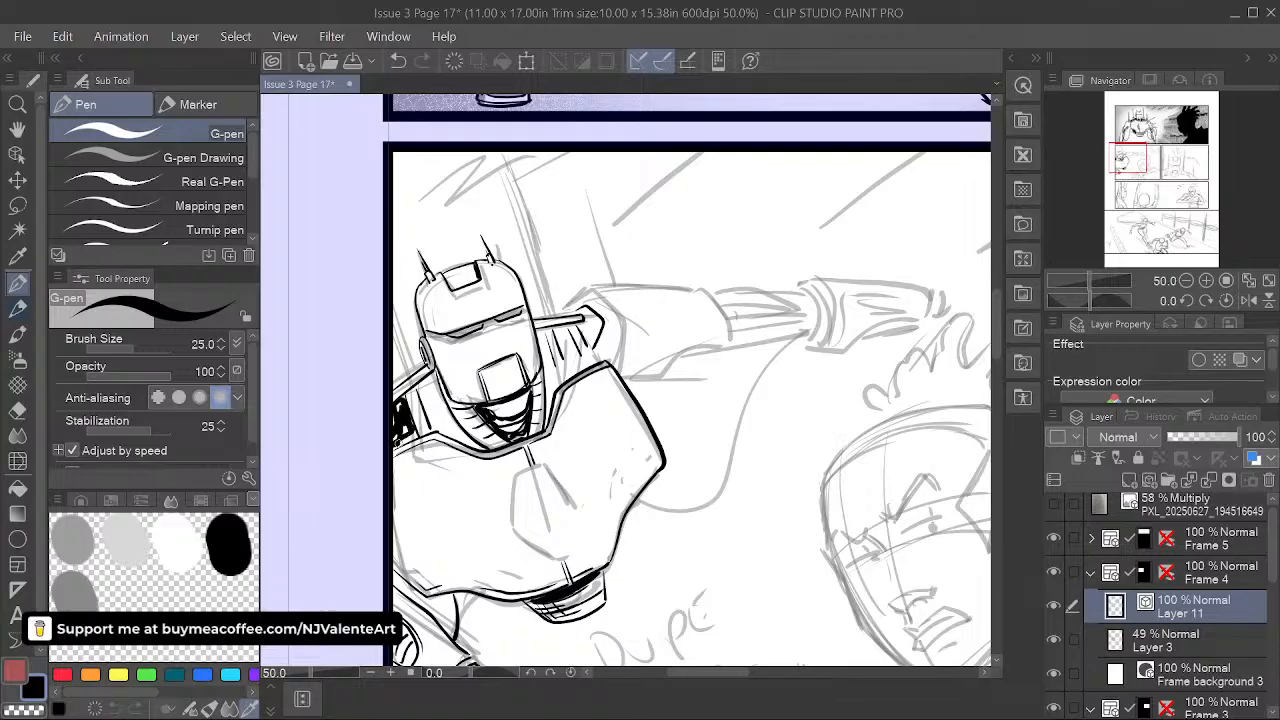
drag(409, 428, 412, 438)
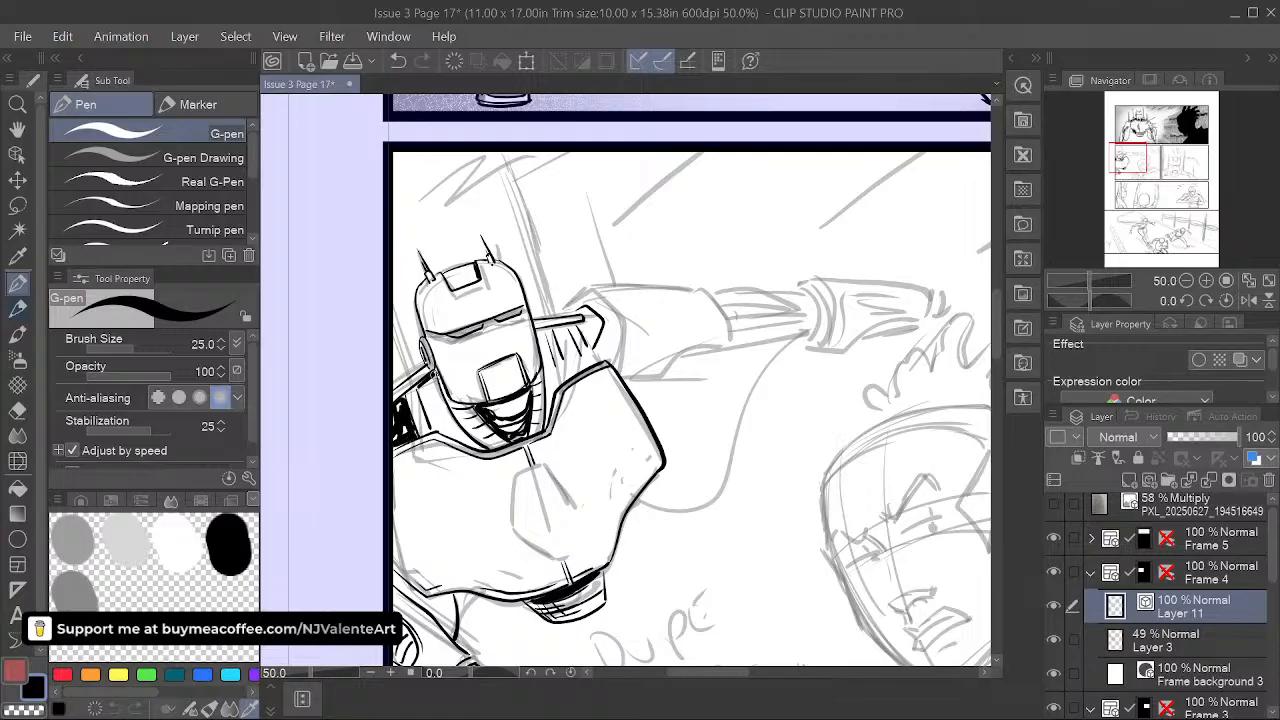
mouse_move(432, 374)
mouse_down()
mouse_move(443, 423)
mouse_move(428, 424)
mouse_move(457, 433)
mouse_move(443, 430)
mouse_up()
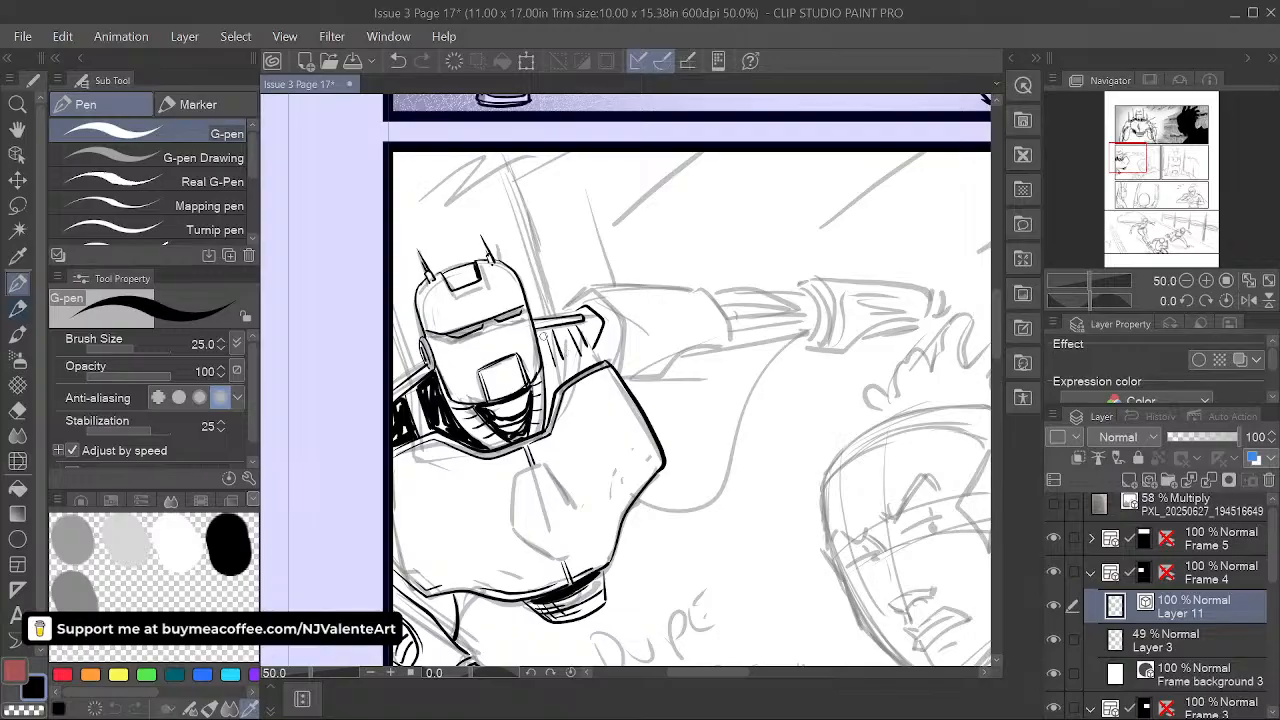
drag(540, 328, 553, 392)
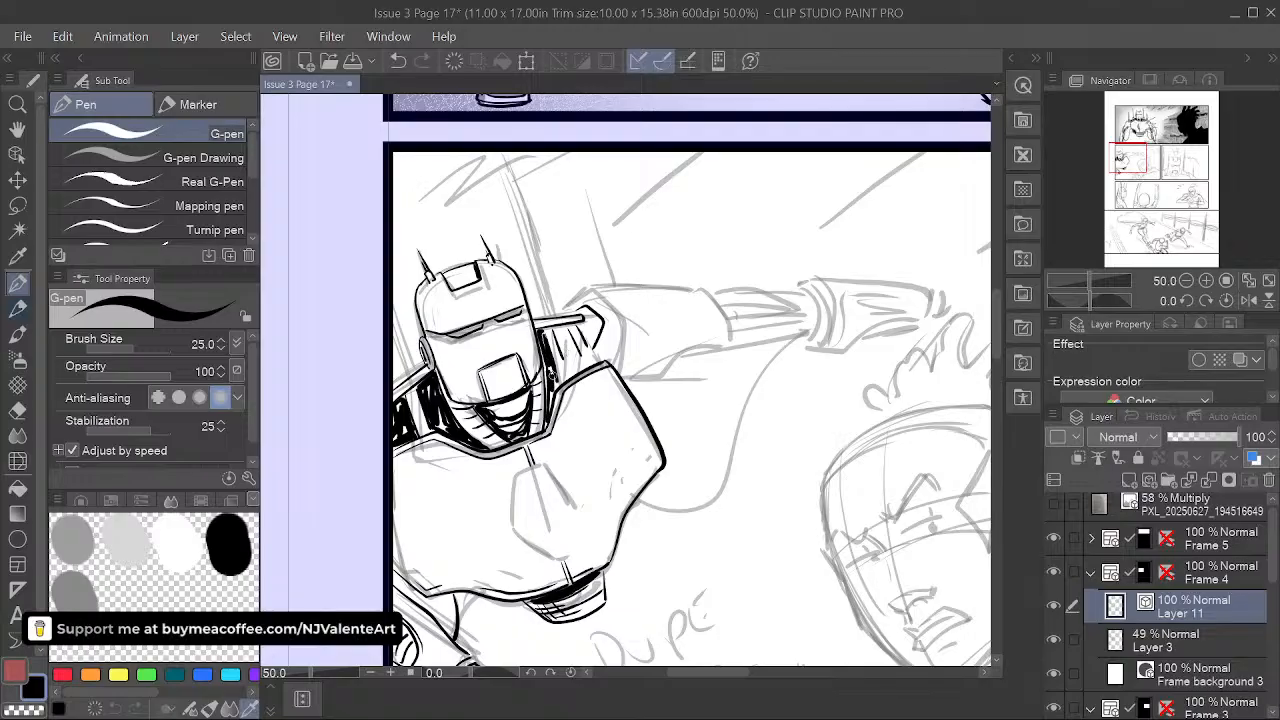
drag(559, 344, 570, 373)
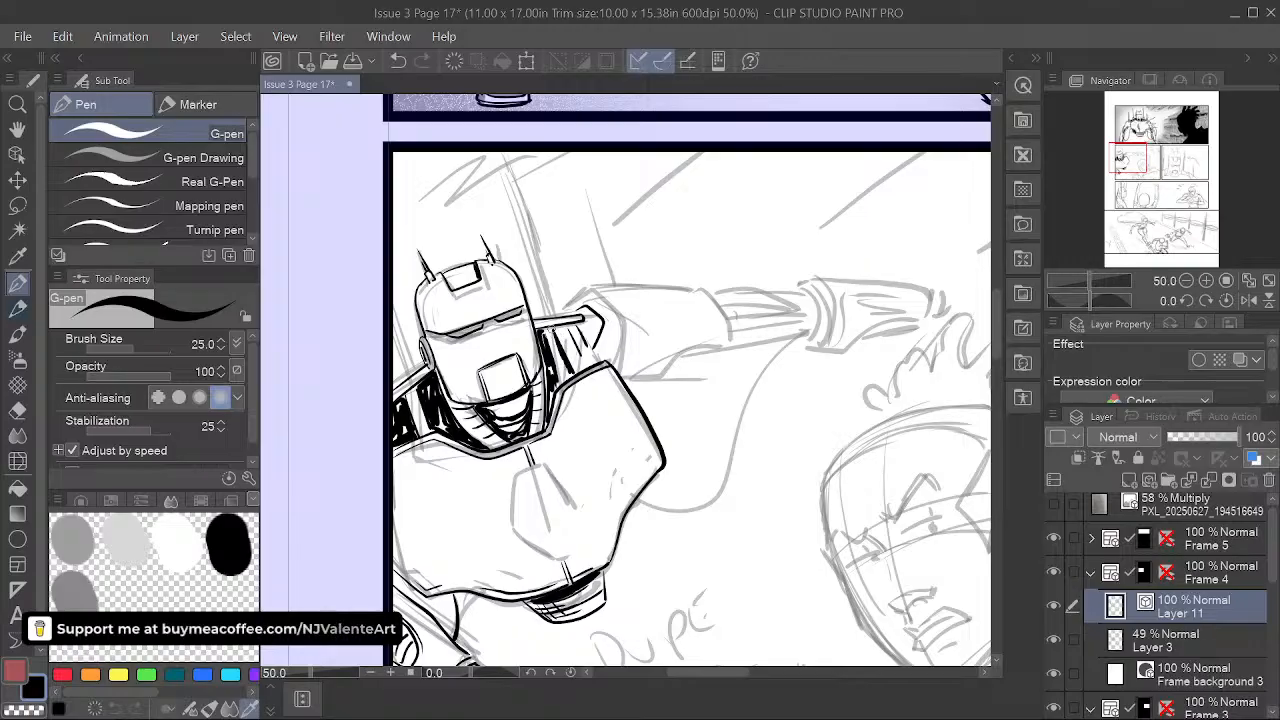
drag(552, 328, 568, 374)
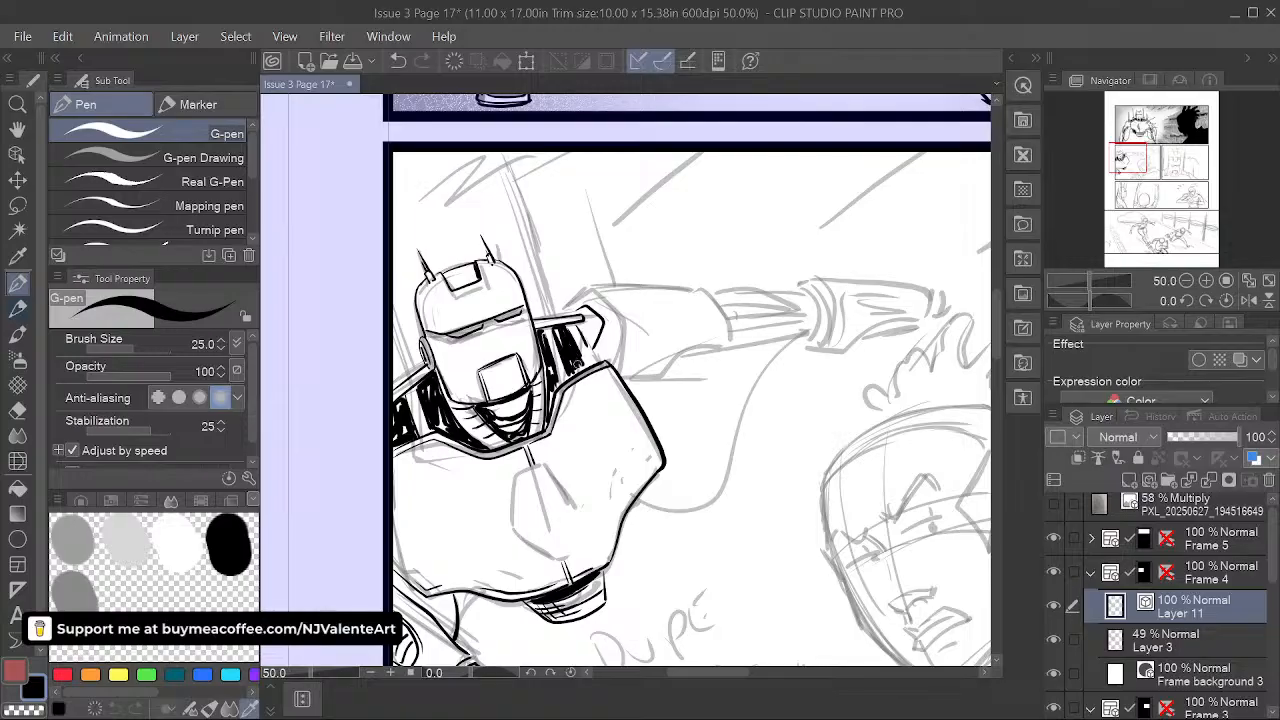
drag(581, 328, 597, 362)
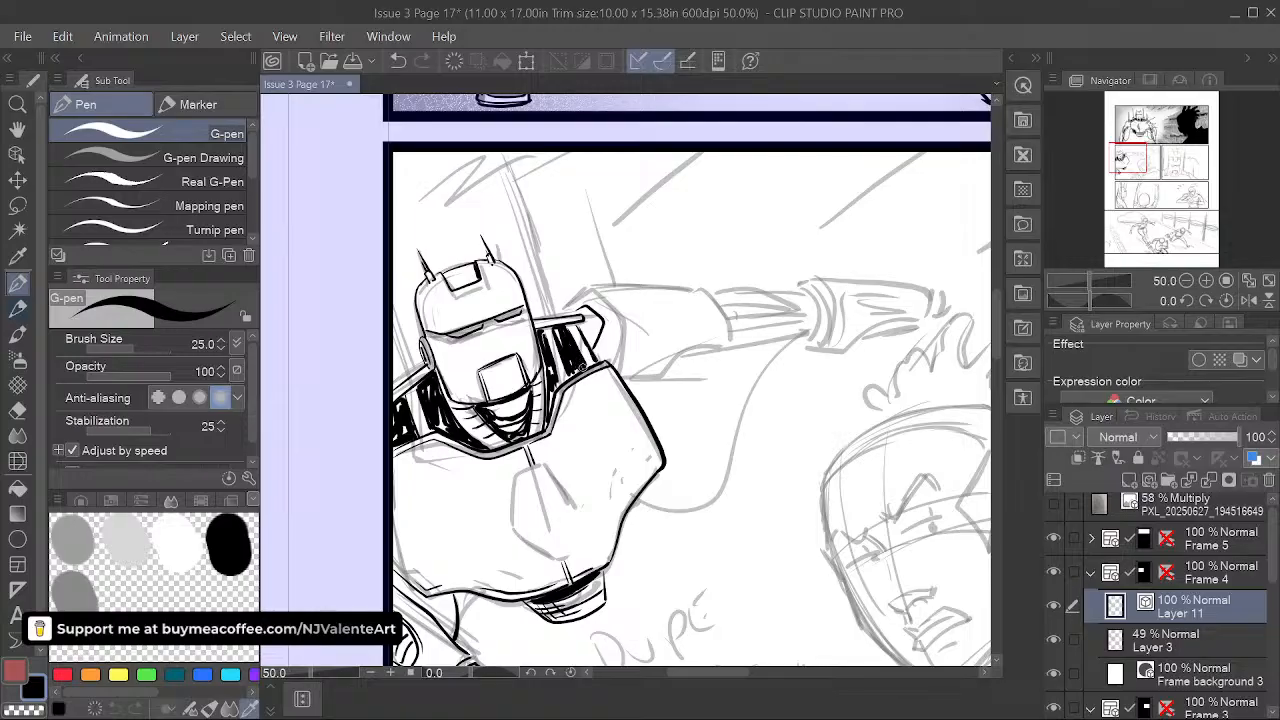
- Ink the shoulder joint with a heavy black collar and outline the underside of the upper arm
mouse_move(592, 316)
mouse_down()
mouse_move(602, 340)
mouse_move(592, 294)
mouse_up()
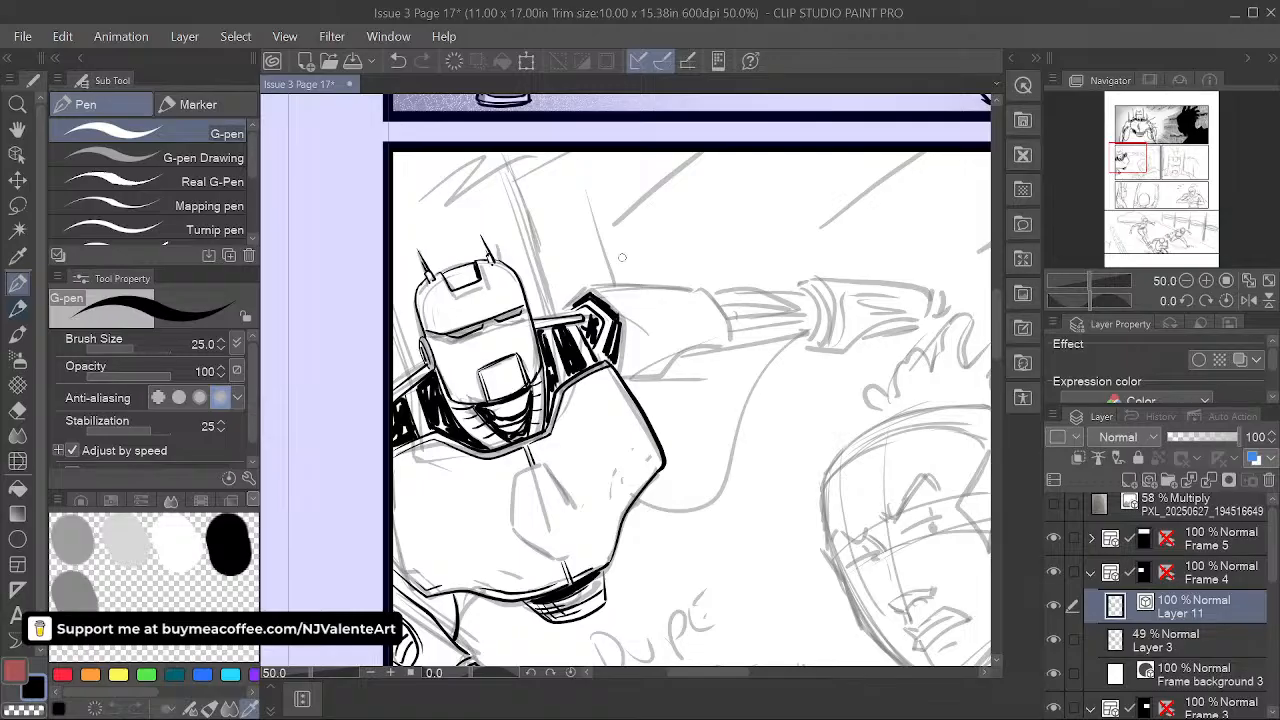
drag(566, 308, 592, 290)
drag(624, 314, 620, 370)
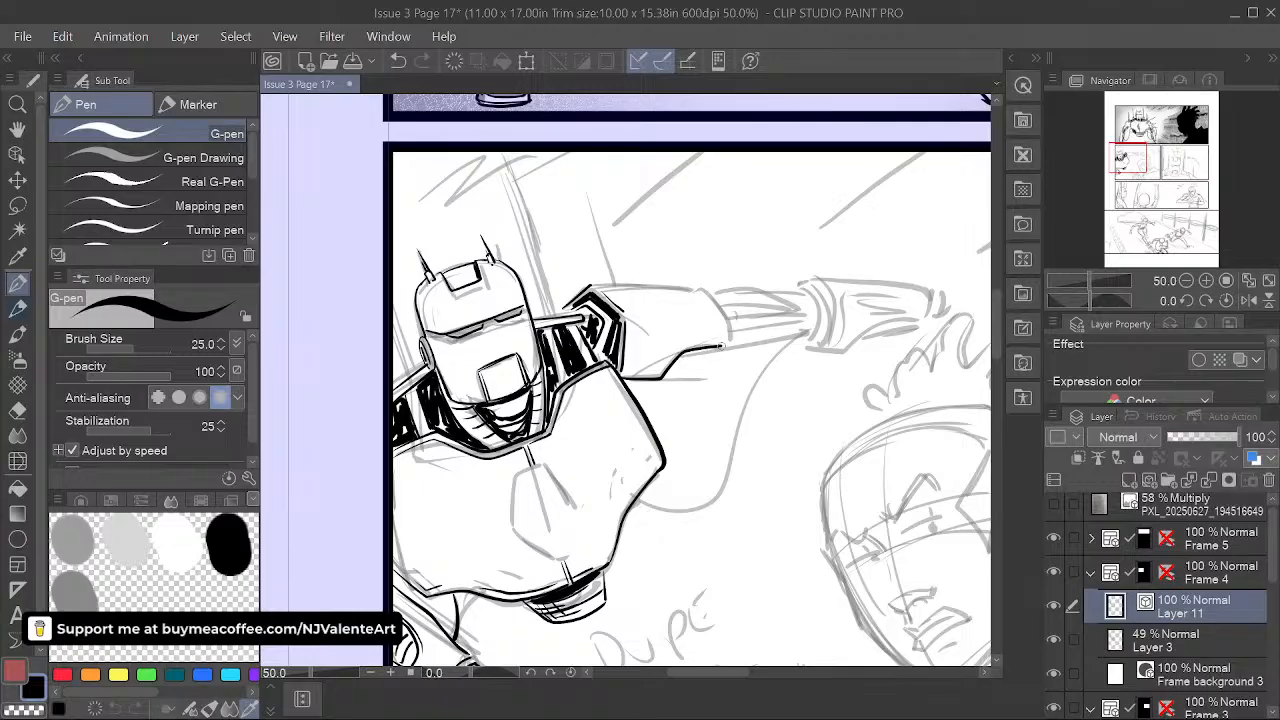
- Ink the upper arm's inset panel and complete the armour outline down to the elbow end
mouse_move(615, 285)
mouse_down()
mouse_move(636, 303)
mouse_move(679, 302)
mouse_up()
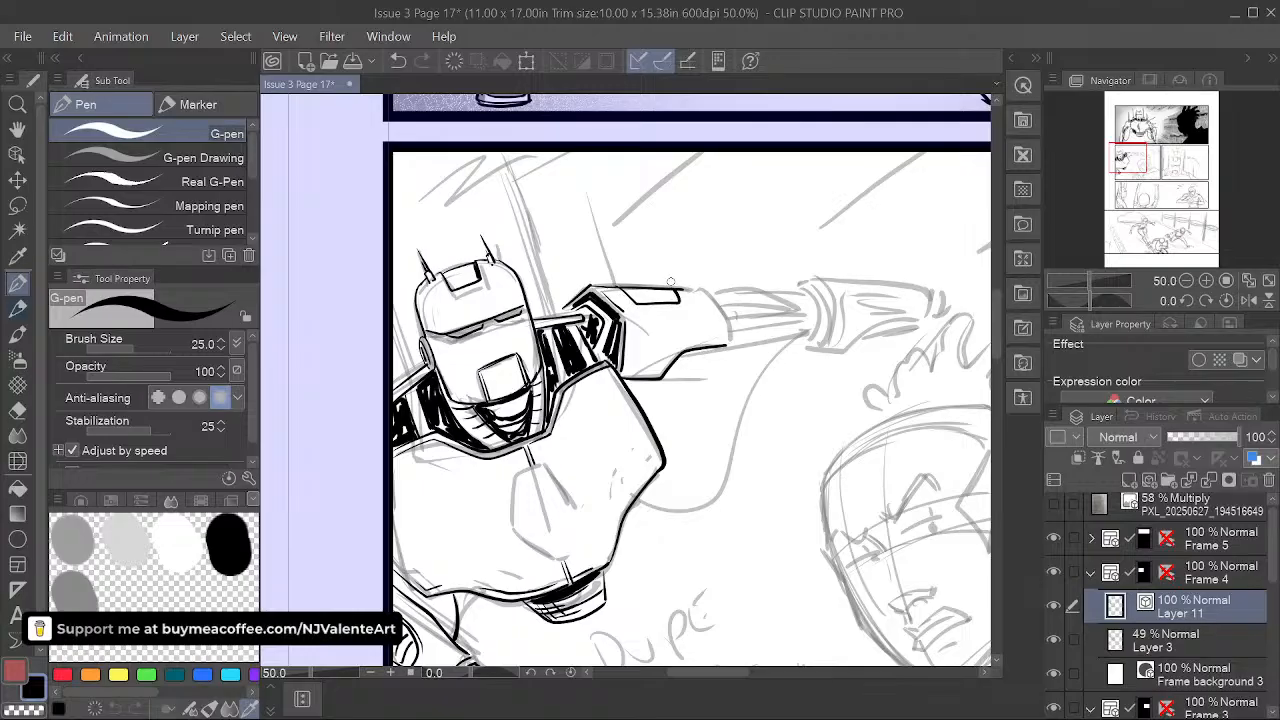
key(ctrl+z)
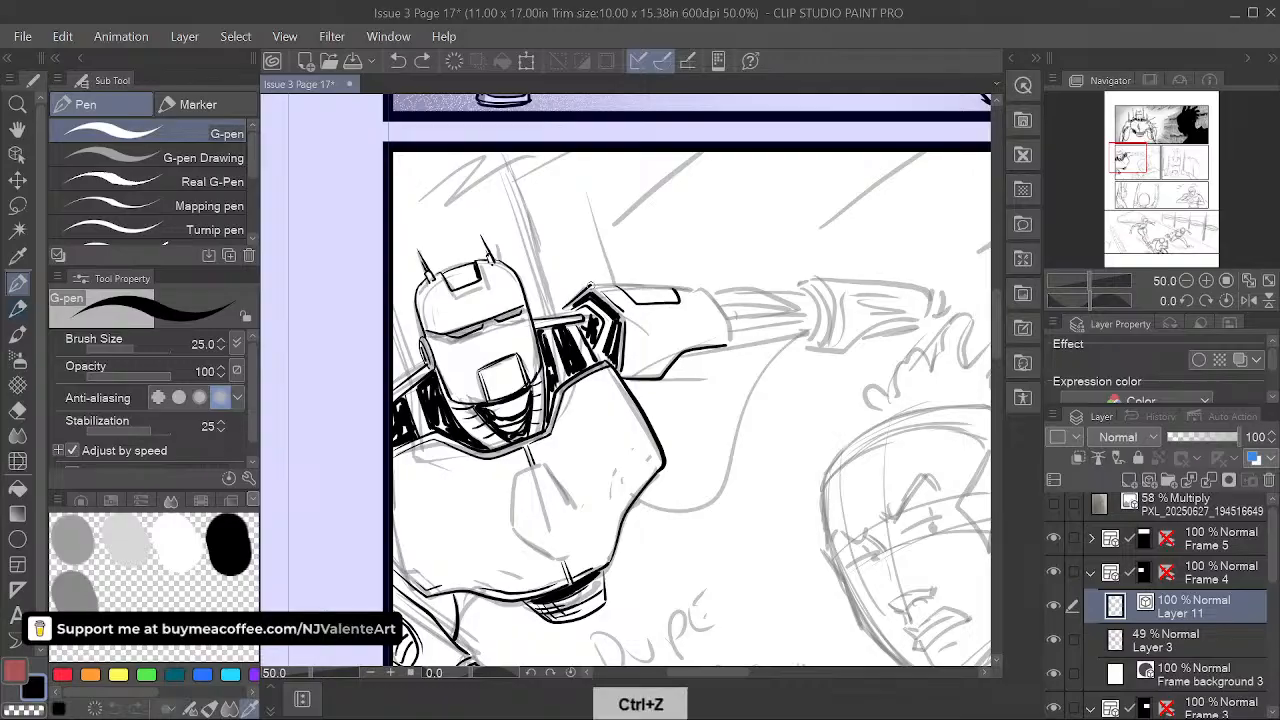
mouse_move(590, 287)
mouse_down()
mouse_move(687, 287)
mouse_move(727, 342)
mouse_up()
key(ctrl+z)
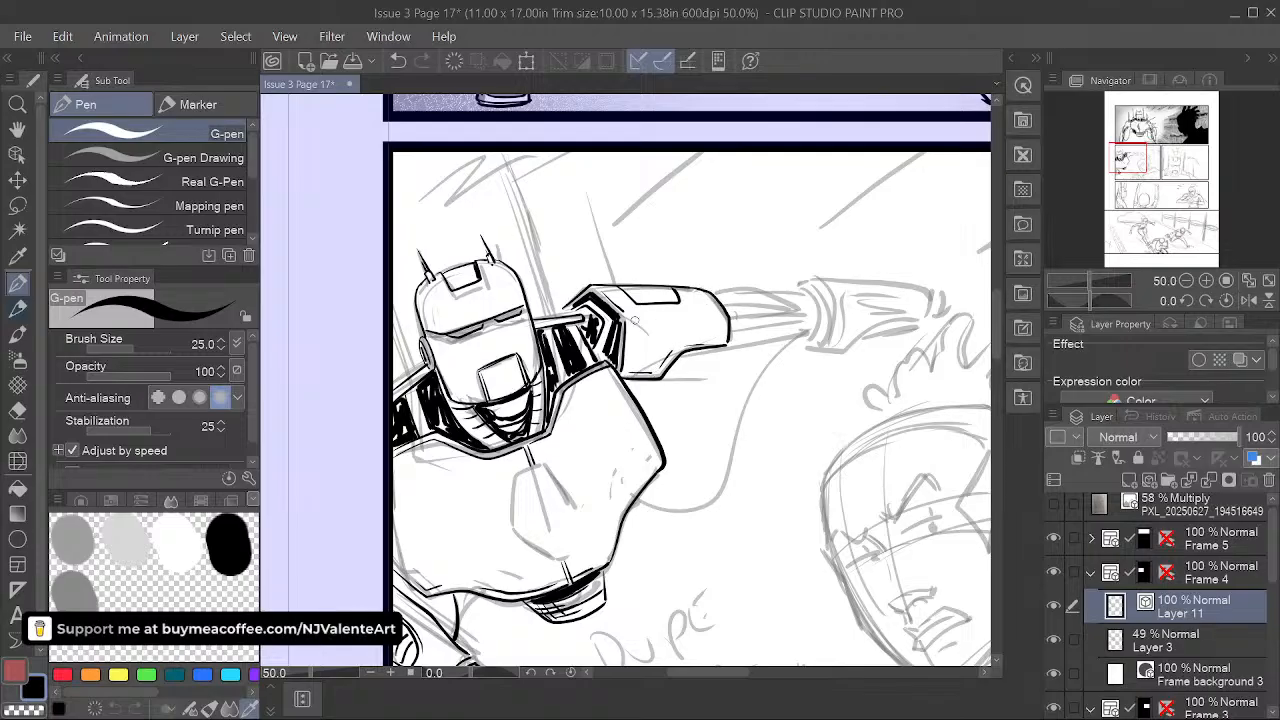
- Ink the rods and ribbed cables at the elbow, ending in the round joint of the forearm
drag(713, 354, 808, 332)
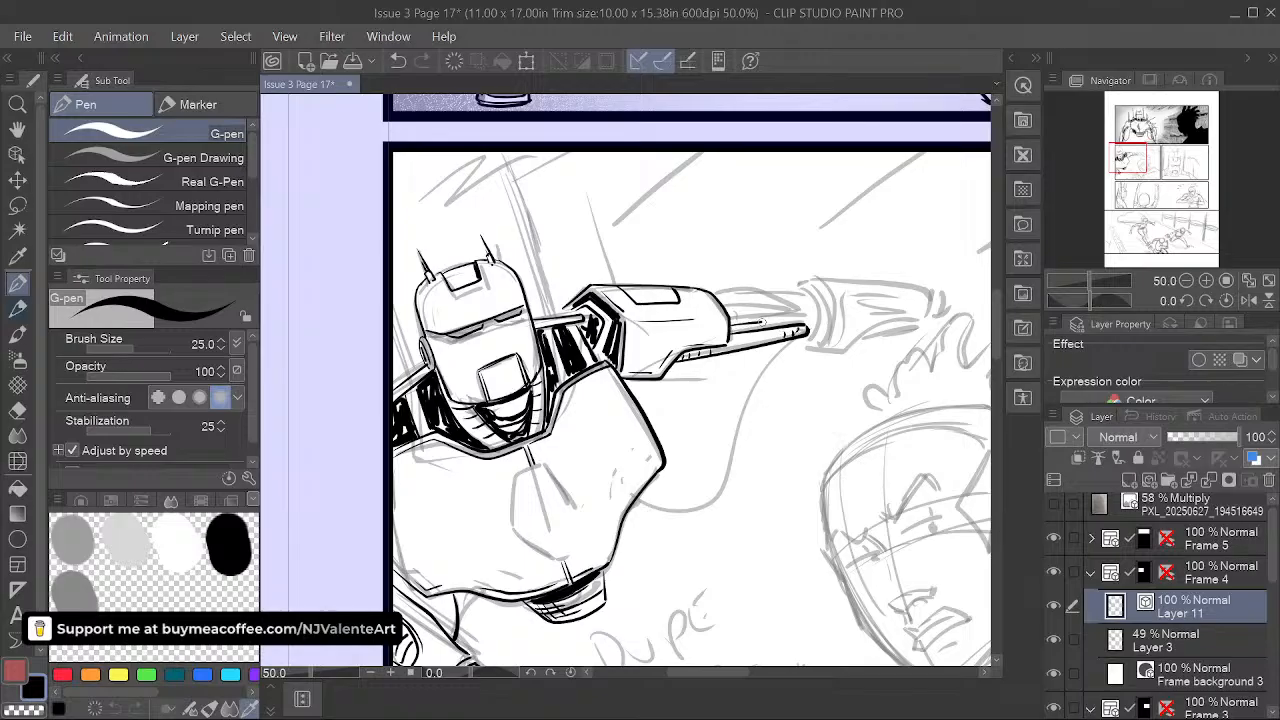
drag(730, 325, 808, 320)
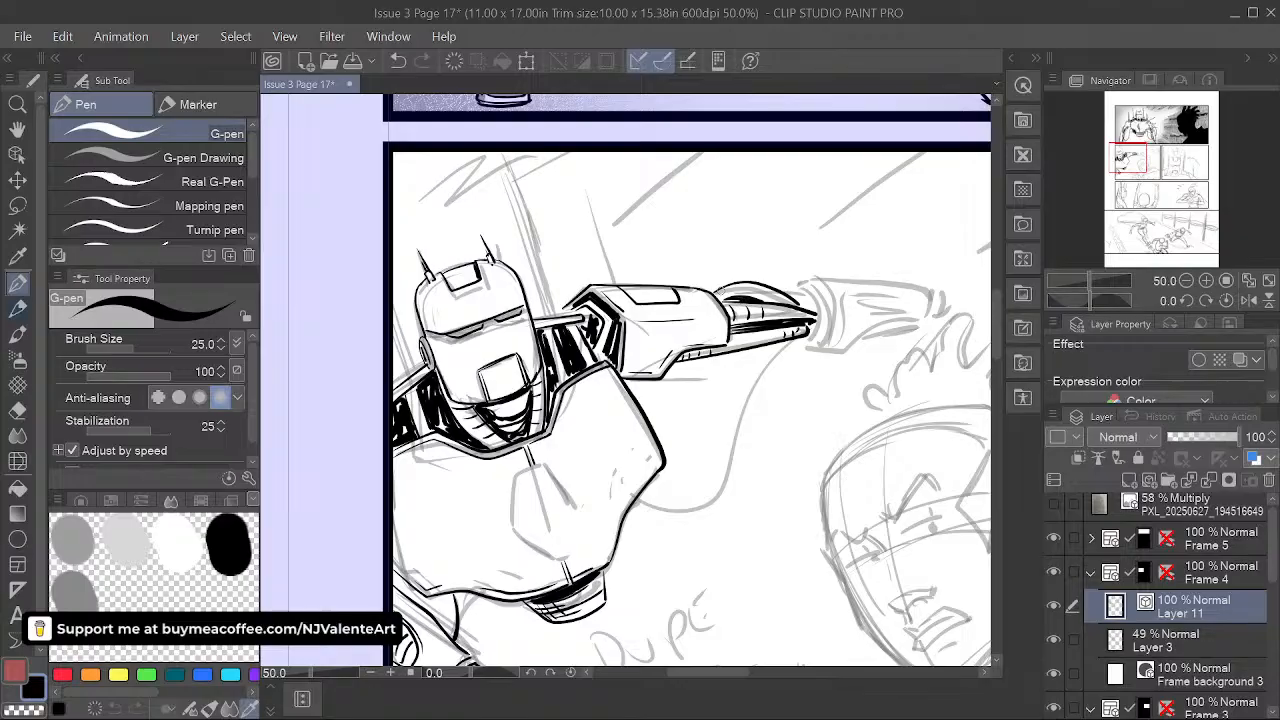
mouse_move(738, 288)
mouse_down()
mouse_move(814, 310)
mouse_move(810, 299)
mouse_up()
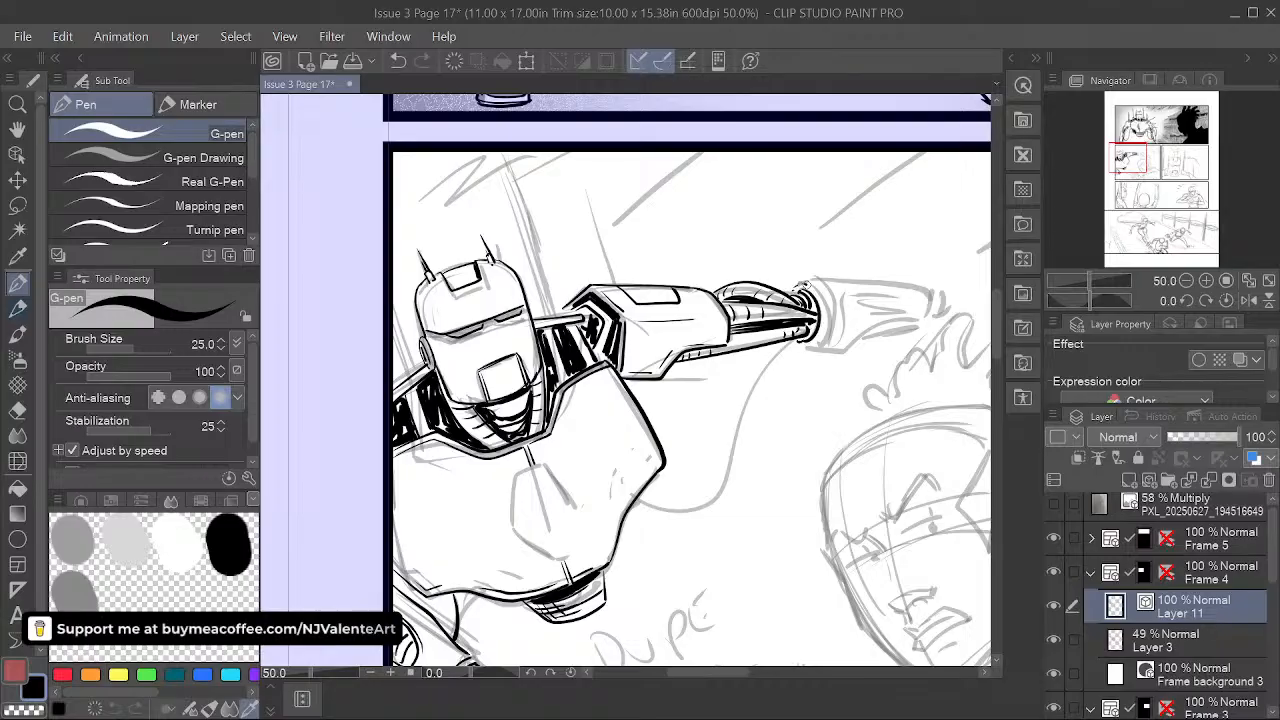
- Ink the tapered forearm casing with its underside plate and the small pronged tip at its end
key(space)
drag(821, 291, 629, 360)
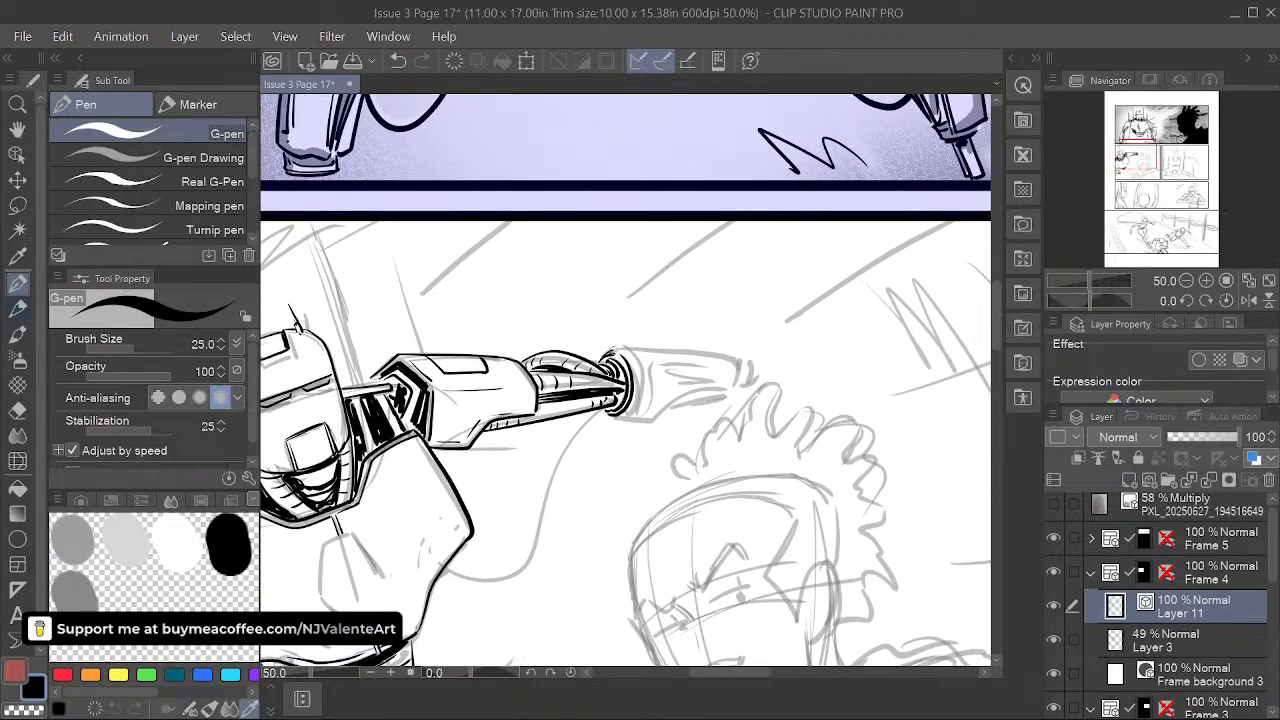
drag(652, 350, 740, 356)
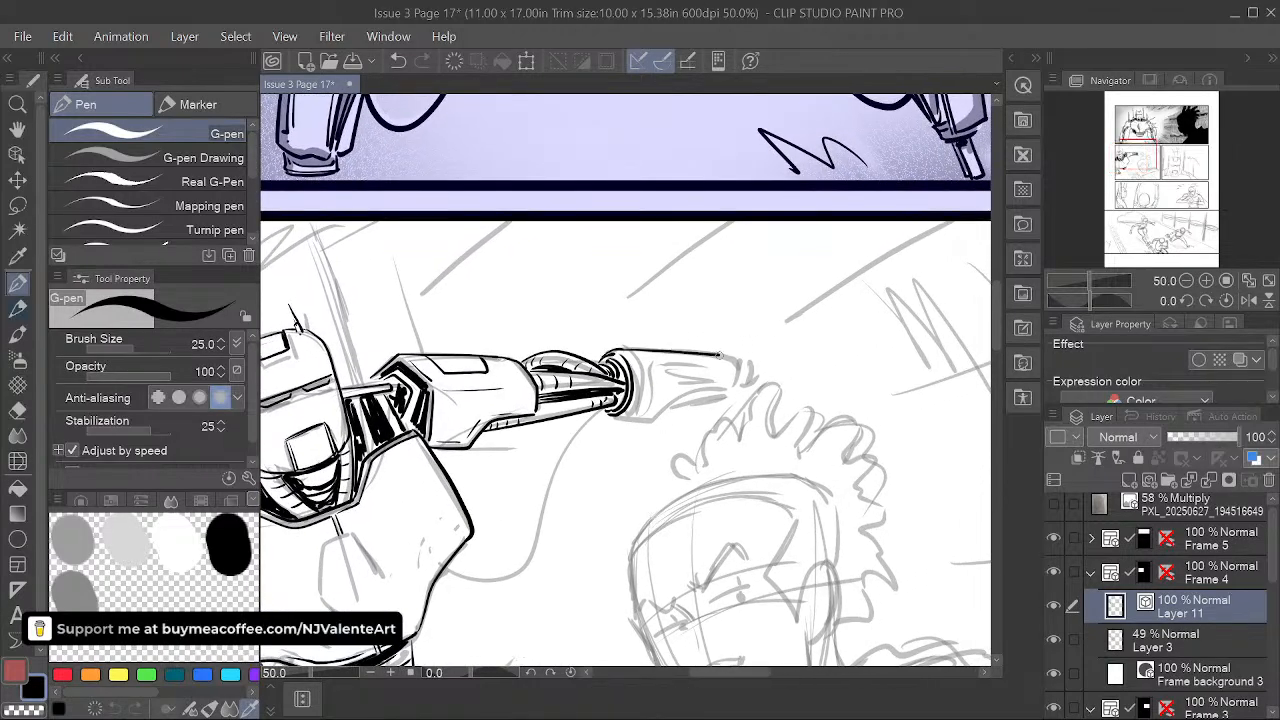
drag(628, 418, 688, 394)
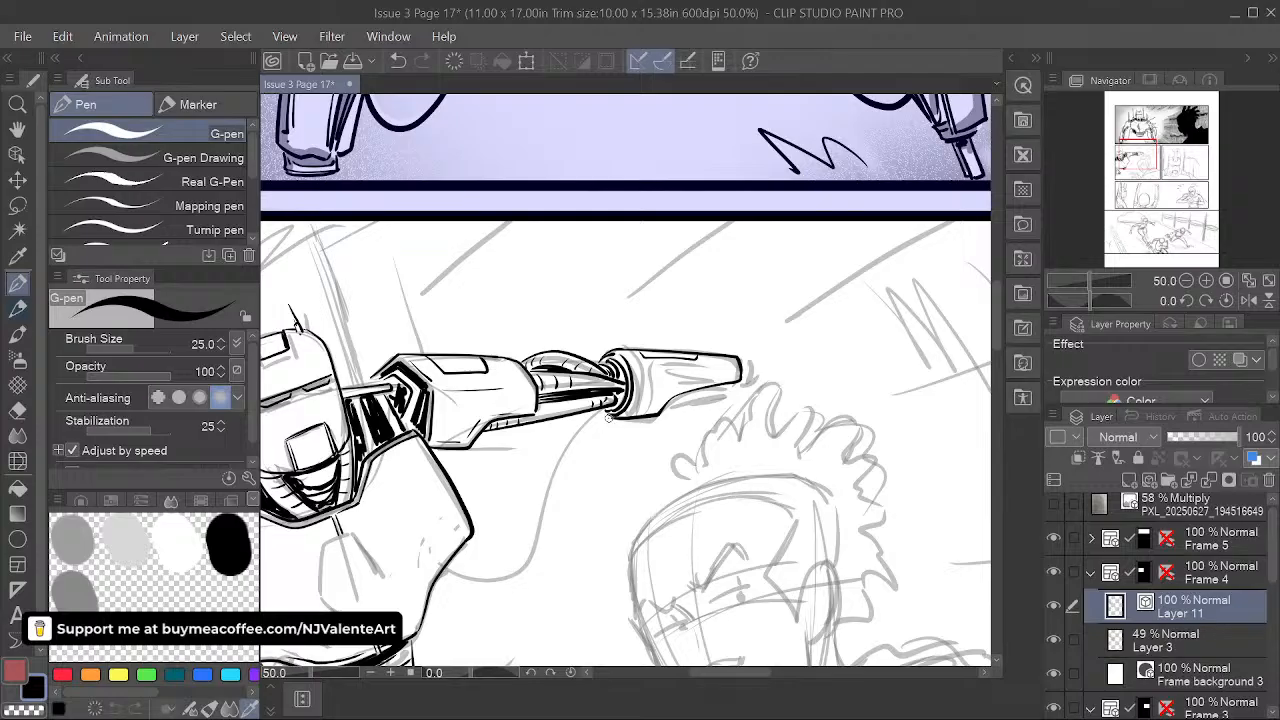
mouse_move(669, 405)
mouse_down()
mouse_move(728, 393)
mouse_move(676, 400)
mouse_move(727, 390)
mouse_move(765, 361)
mouse_up()
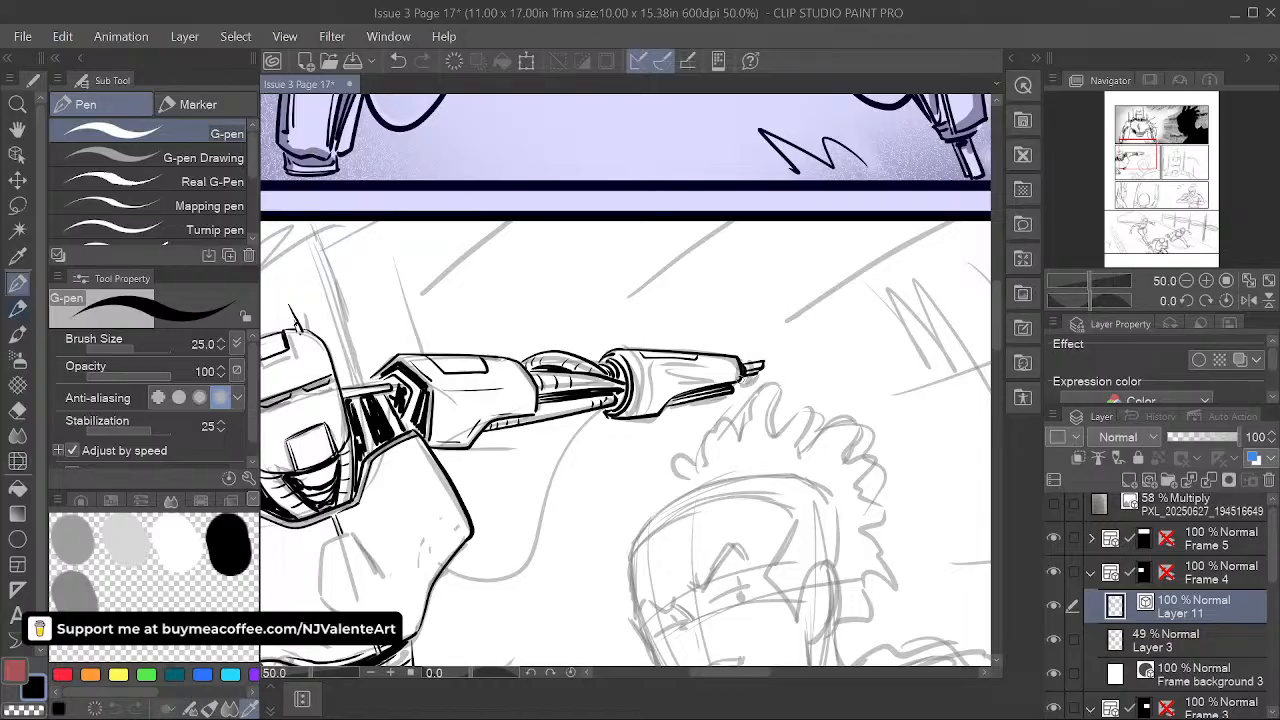
- Ink the long hanging cable that curves from the forearm joint down to the side of the chest plate
key(space)
drag(705, 500, 774, 415)
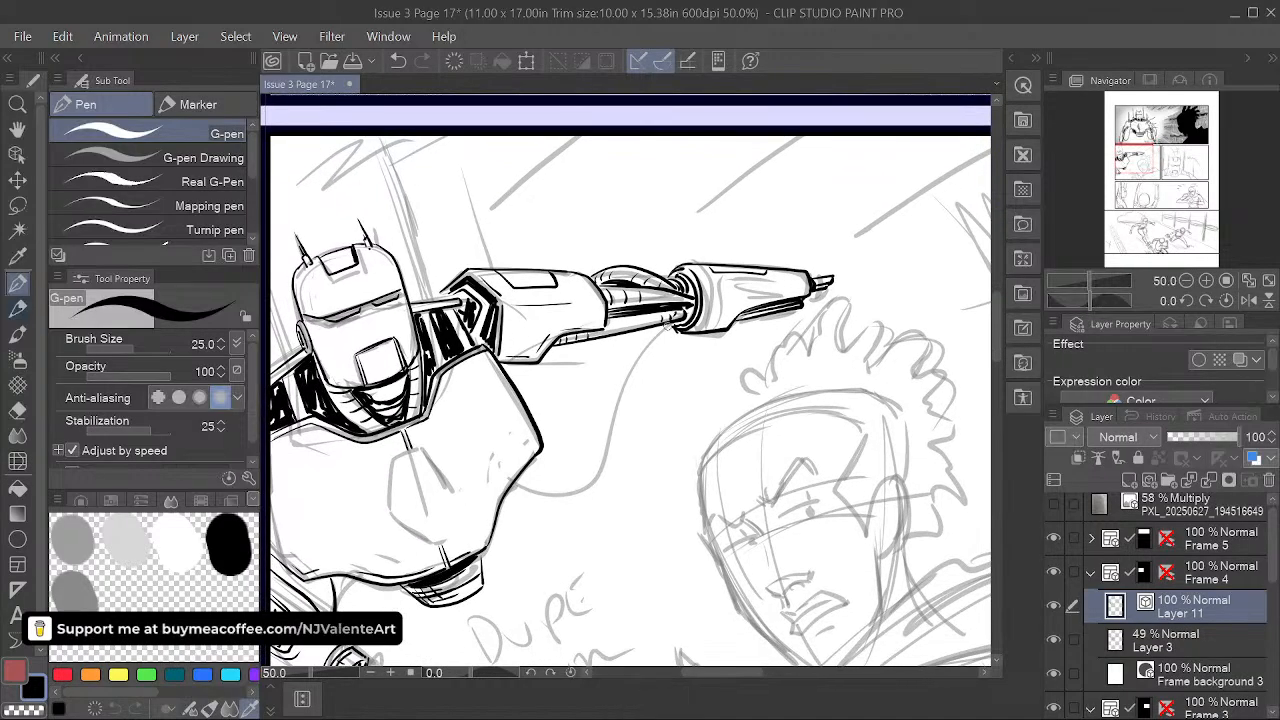
mouse_move(671, 324)
mouse_down()
mouse_move(633, 369)
mouse_move(595, 481)
mouse_move(568, 505)
mouse_move(510, 500)
mouse_up()
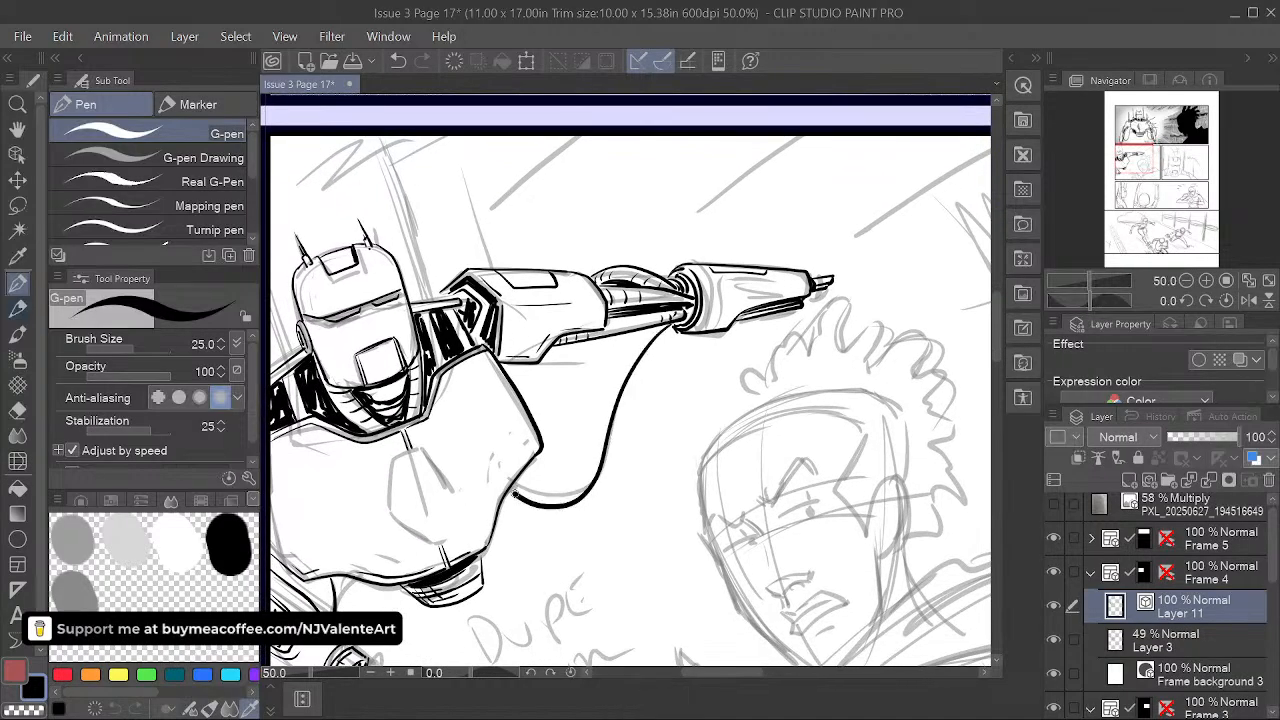
key(space)
mouse_move(632, 501)
mouse_down()
mouse_move(752, 461)
mouse_move(686, 476)
mouse_move(699, 495)
mouse_up()
key(space)
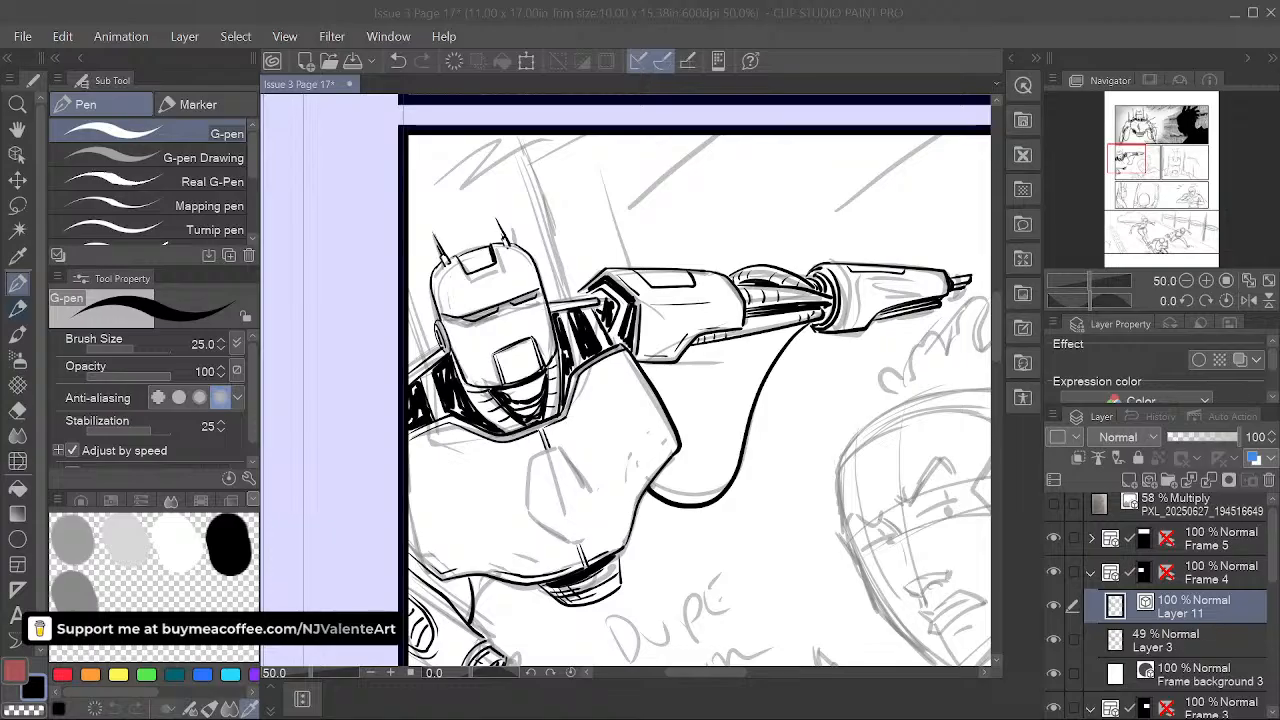
click(646, 30)
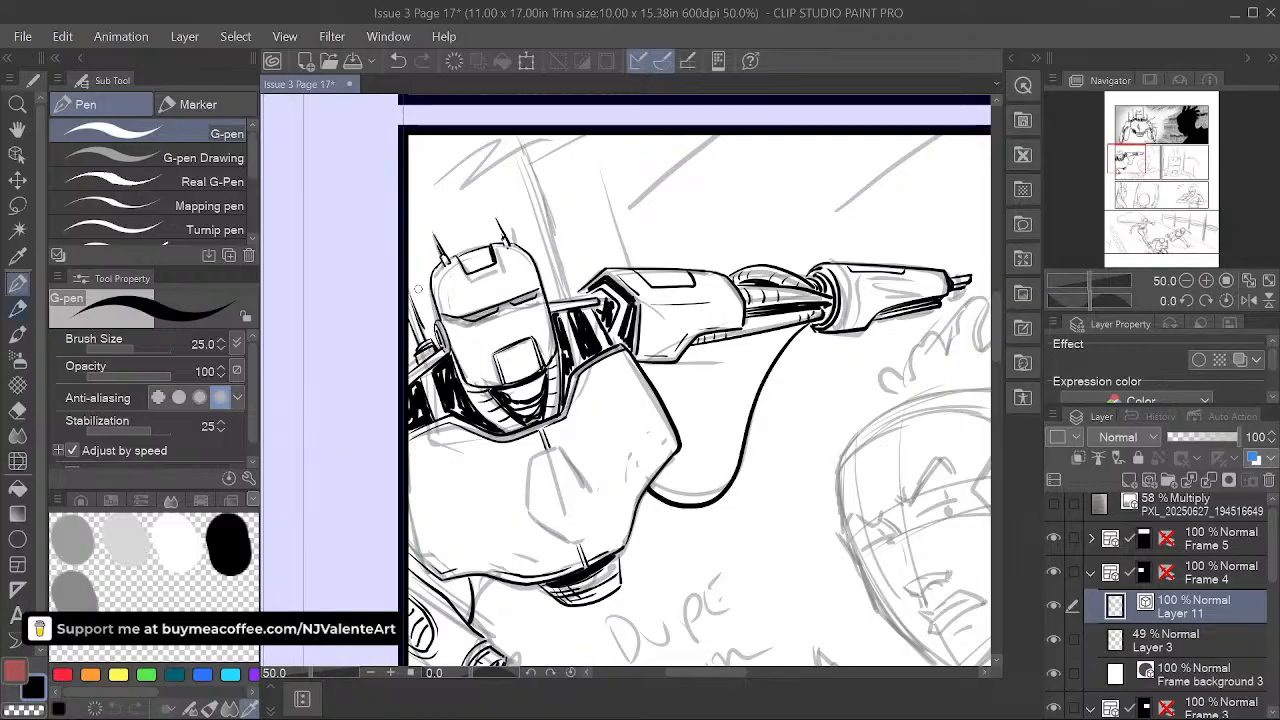
key(ctrl+z)
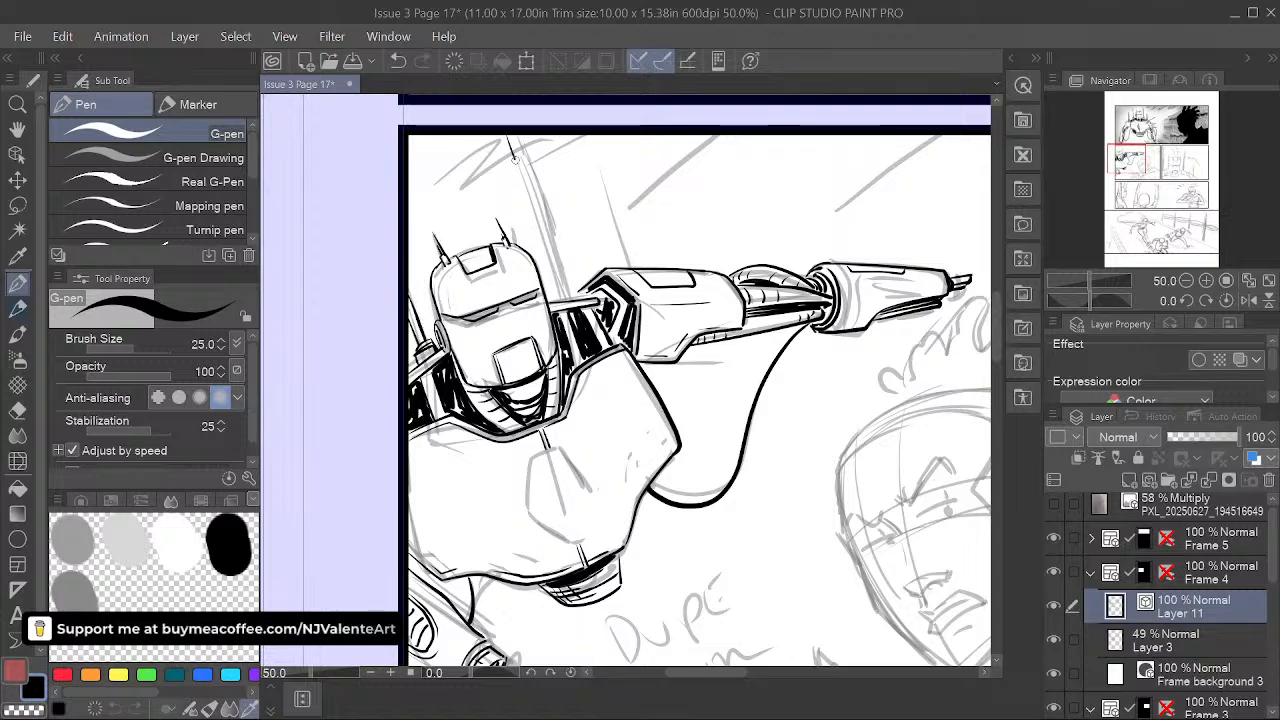
drag(514, 160, 542, 232)
drag(518, 137, 556, 258)
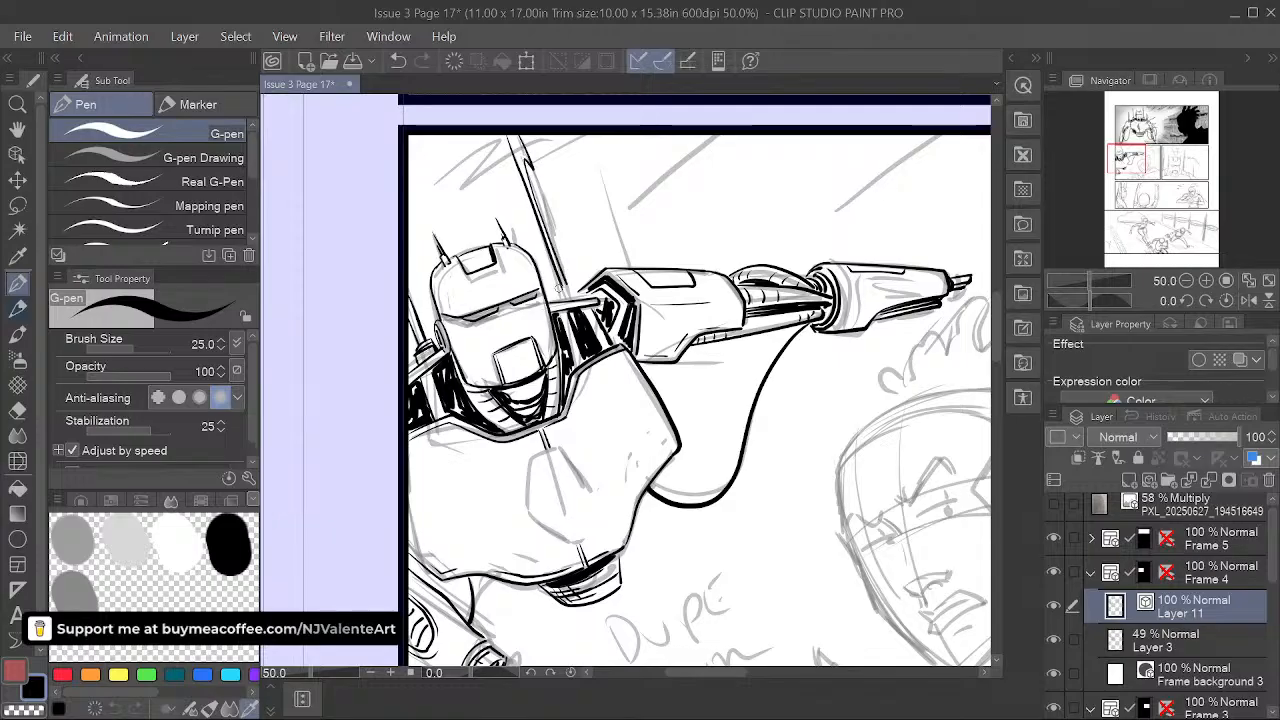
drag(561, 287, 565, 297)
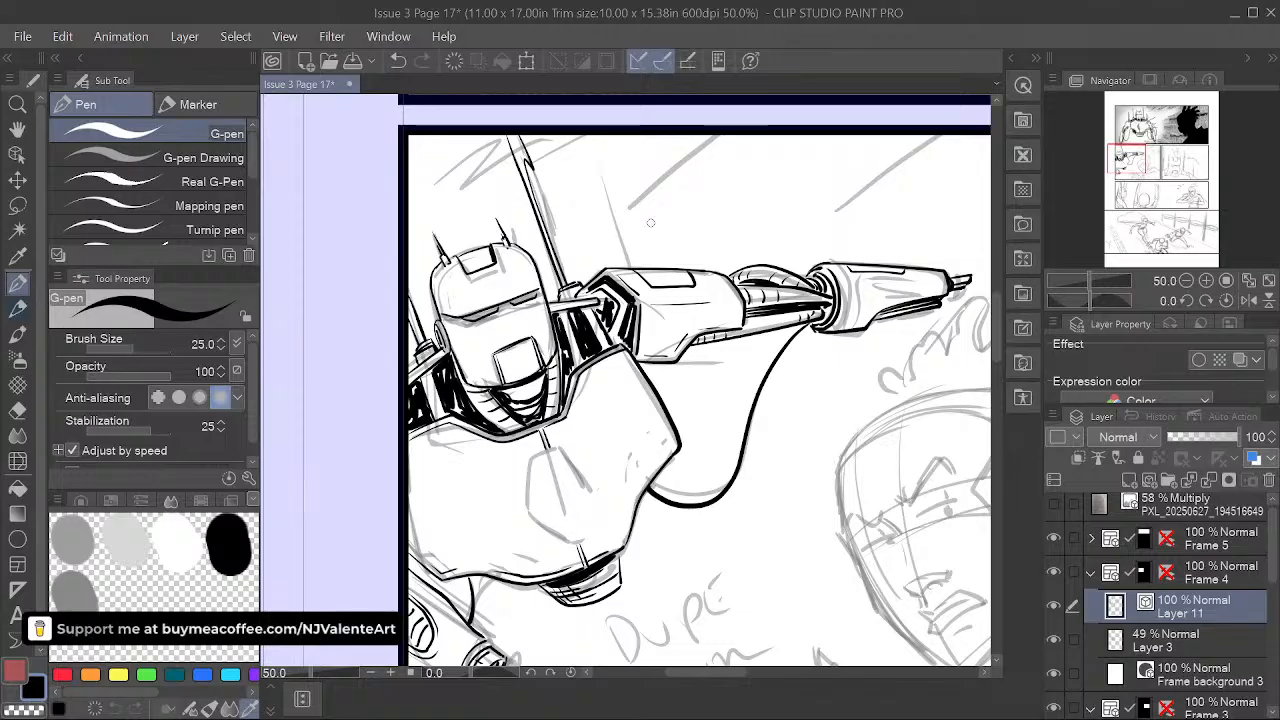
key(ctrl+z)
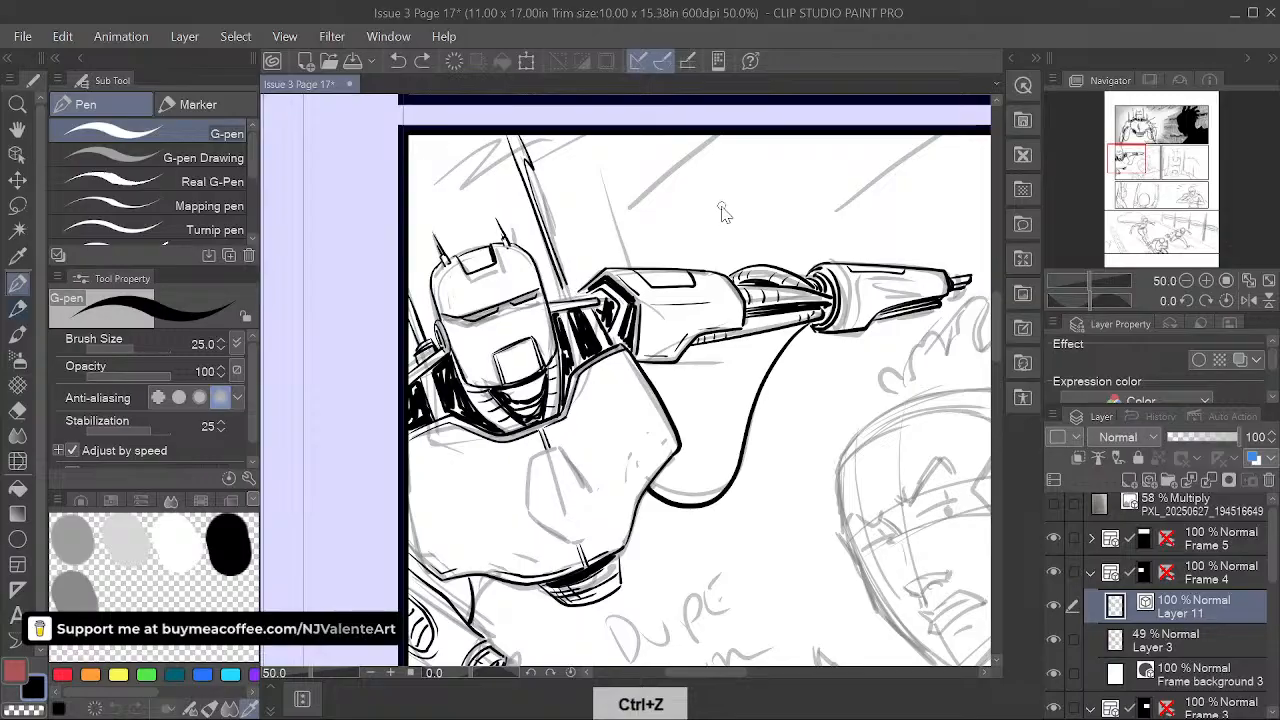
- Ink the two jagged spikes rising behind the robot's head, one above the helmet and one beside the shoulder
scroll(726, 219, down, 3)
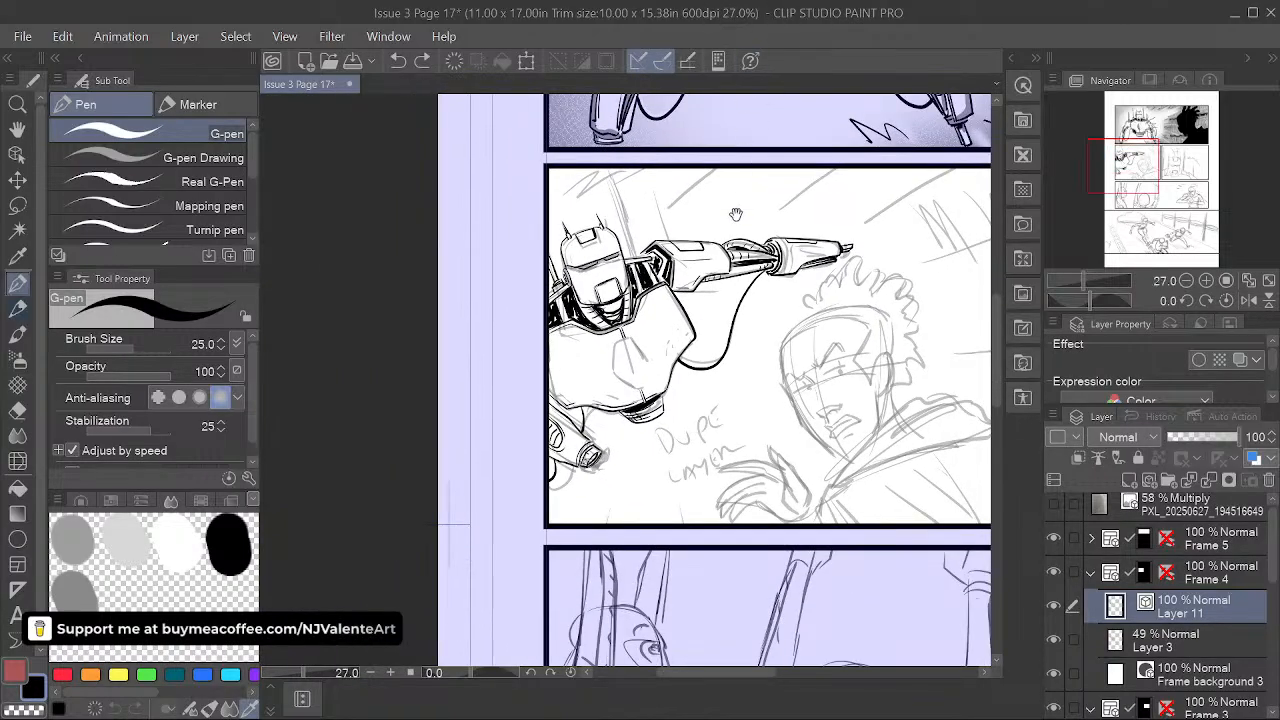
drag(736, 214, 738, 258)
scroll(594, 343, up, 3)
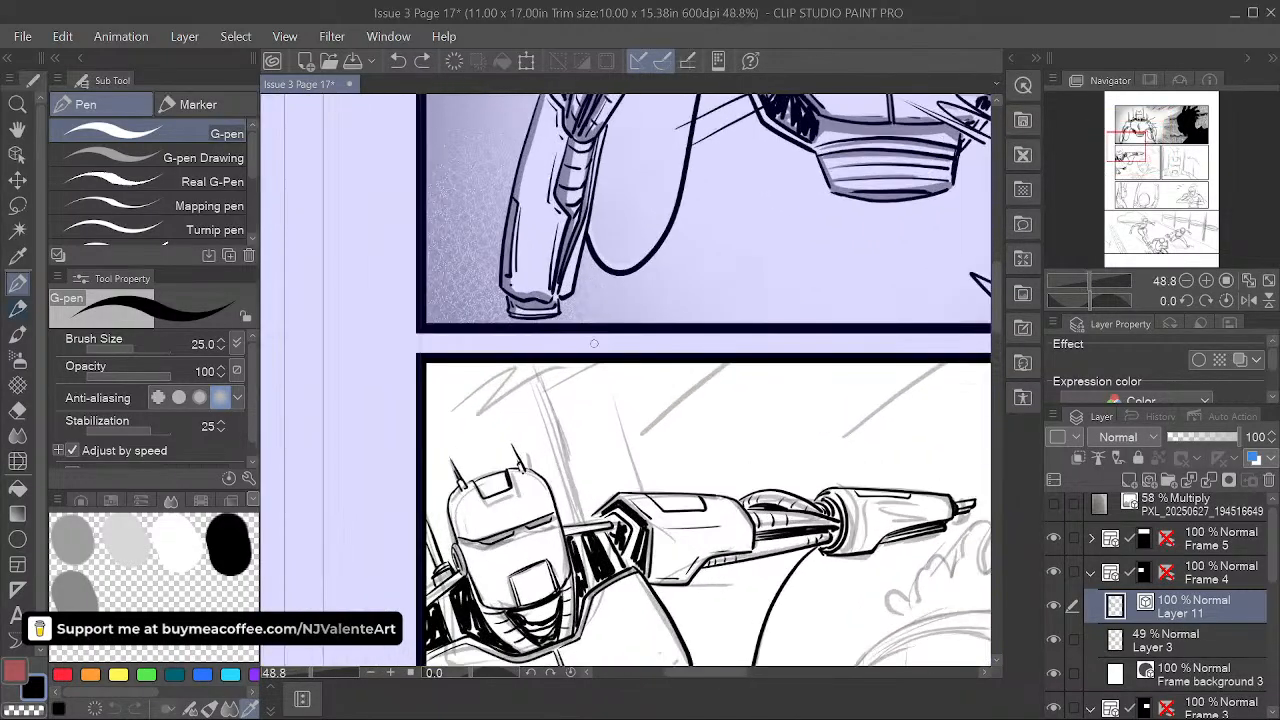
drag(522, 442, 525, 468)
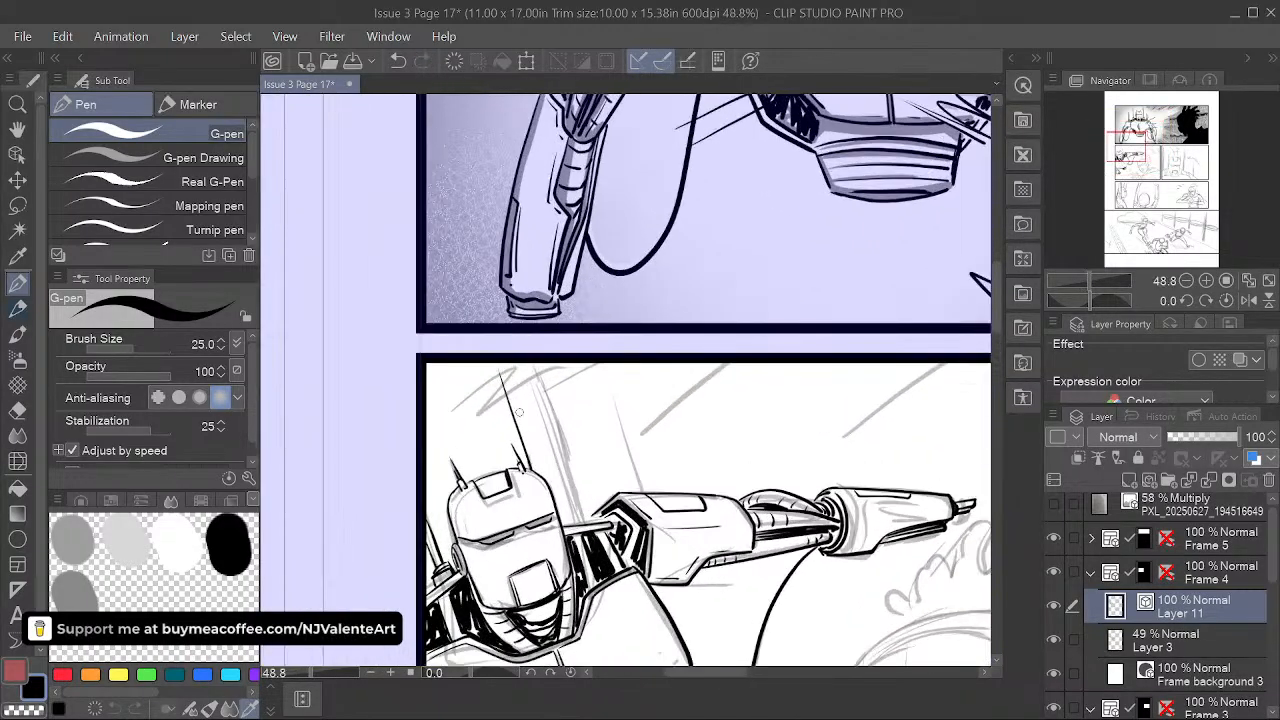
mouse_move(502, 369)
mouse_down()
mouse_move(530, 408)
mouse_move(516, 389)
mouse_up()
key(ctrl+z)
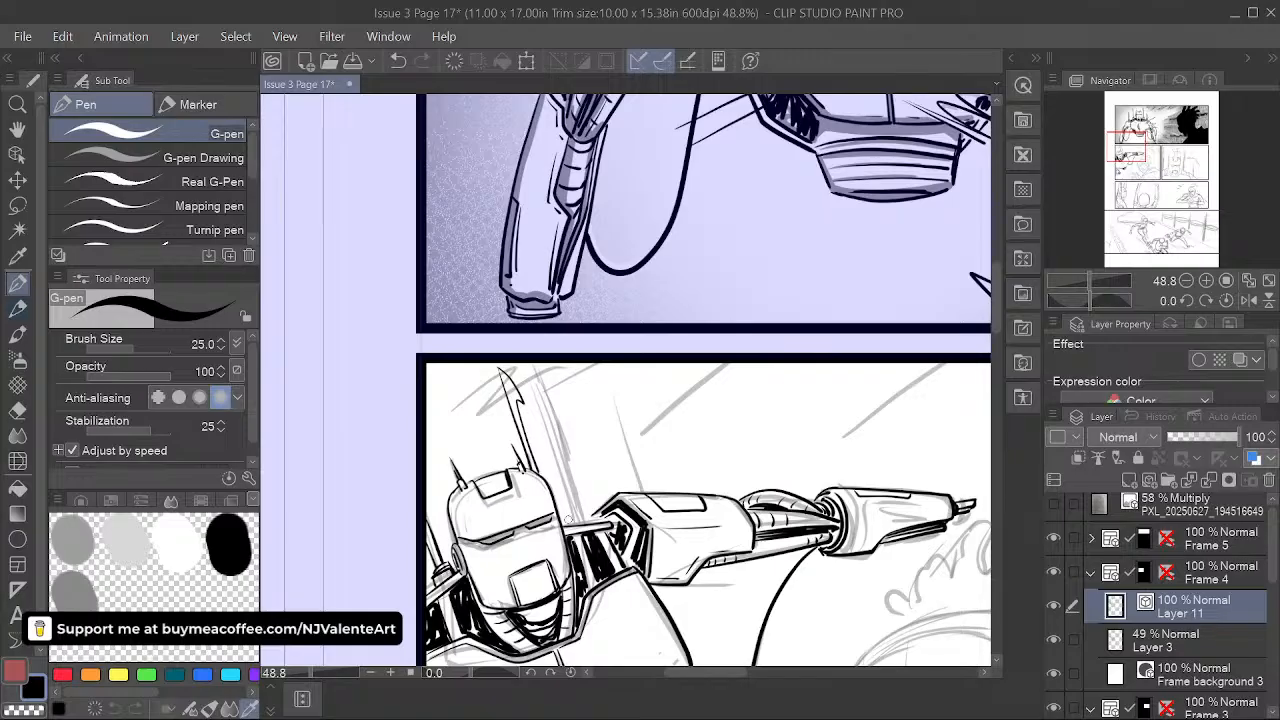
key(ctrl+z)
drag(558, 425, 588, 510)
key(ctrl+z)
drag(556, 423, 590, 524)
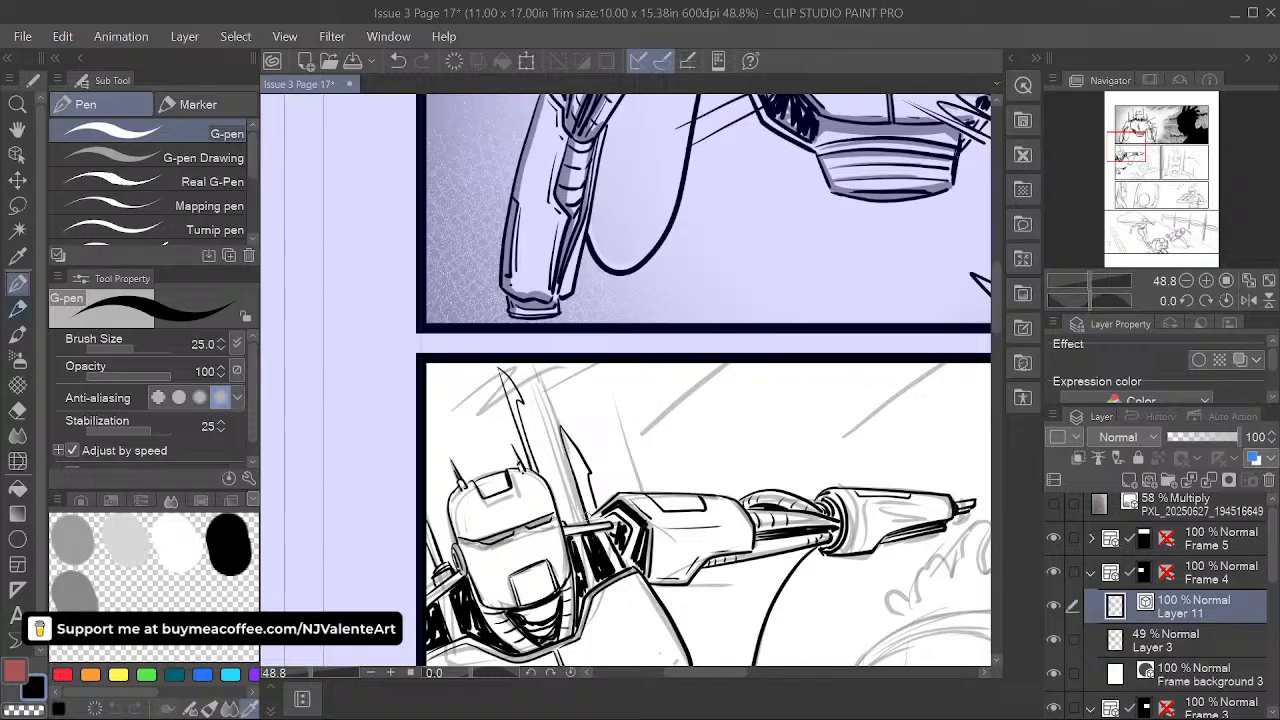
- Undo the last stroke, and ink the pointed oval emblem with its inner contour in the centre of the robot's chest plate
key(ctrl+z)
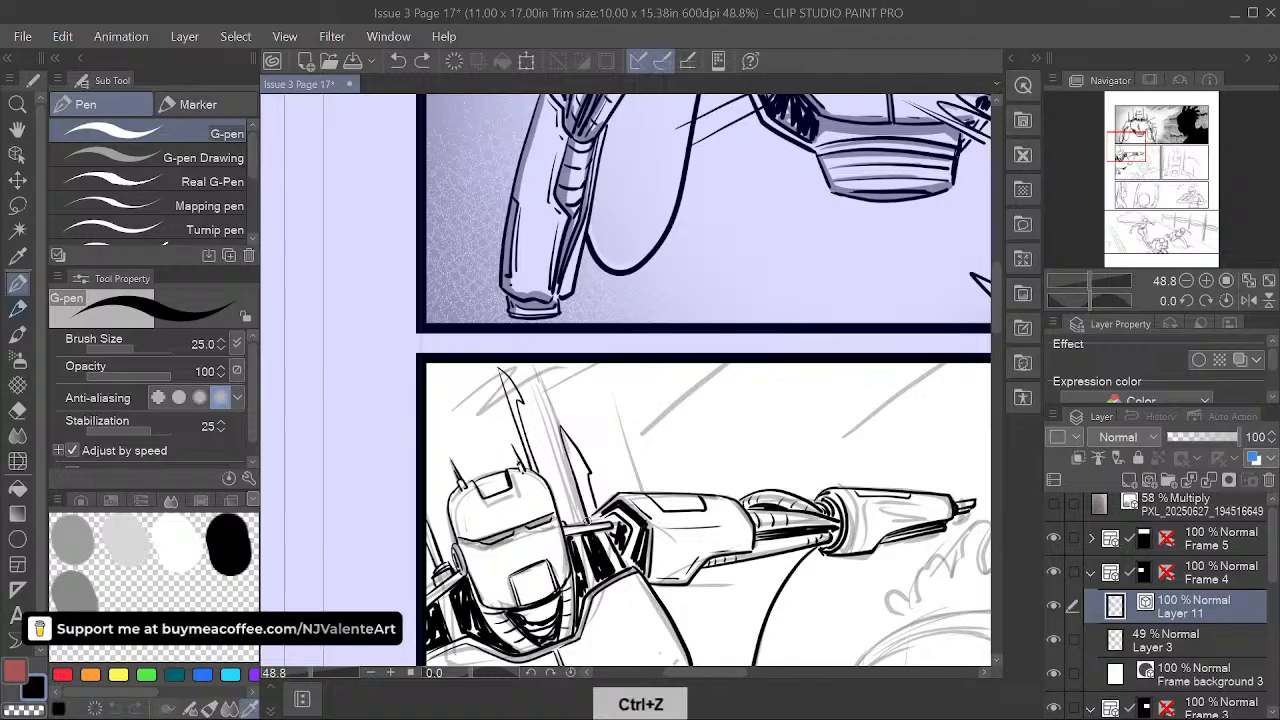
key(space)
drag(797, 574, 717, 477)
scroll(740, 498, down, 2)
key(space)
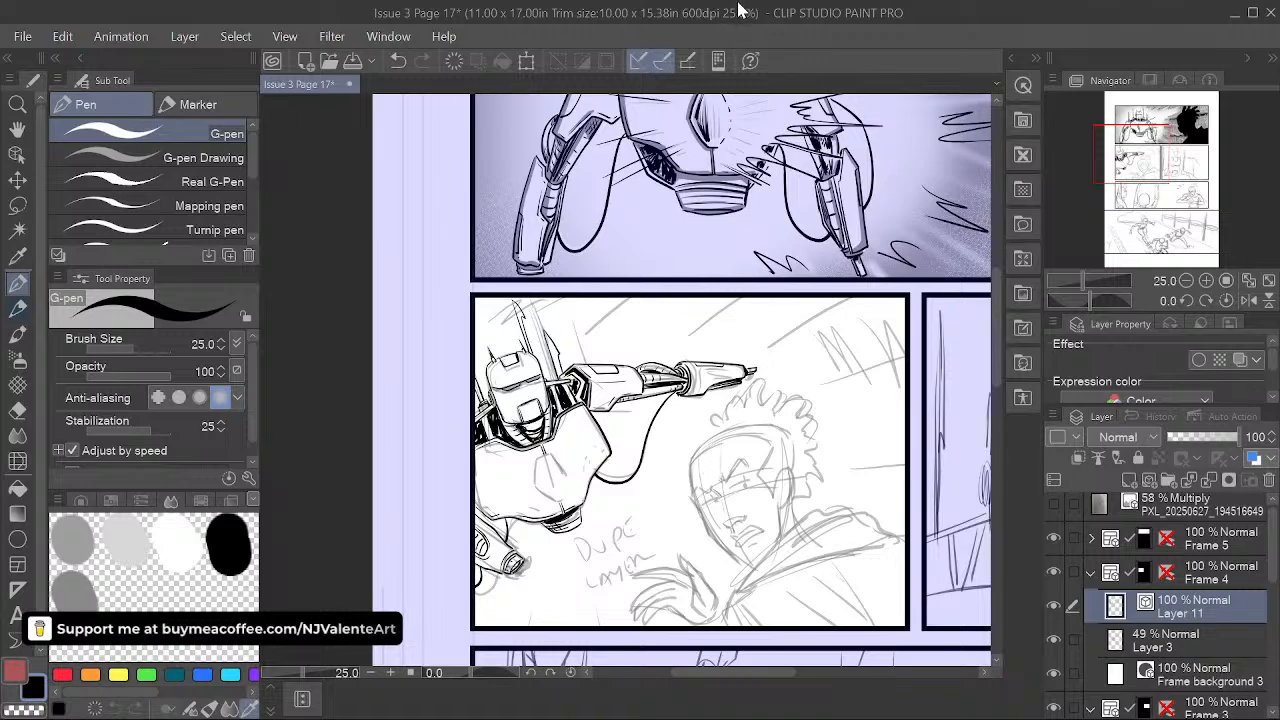
scroll(565, 464, up, 2)
key(space)
drag(552, 460, 606, 376)
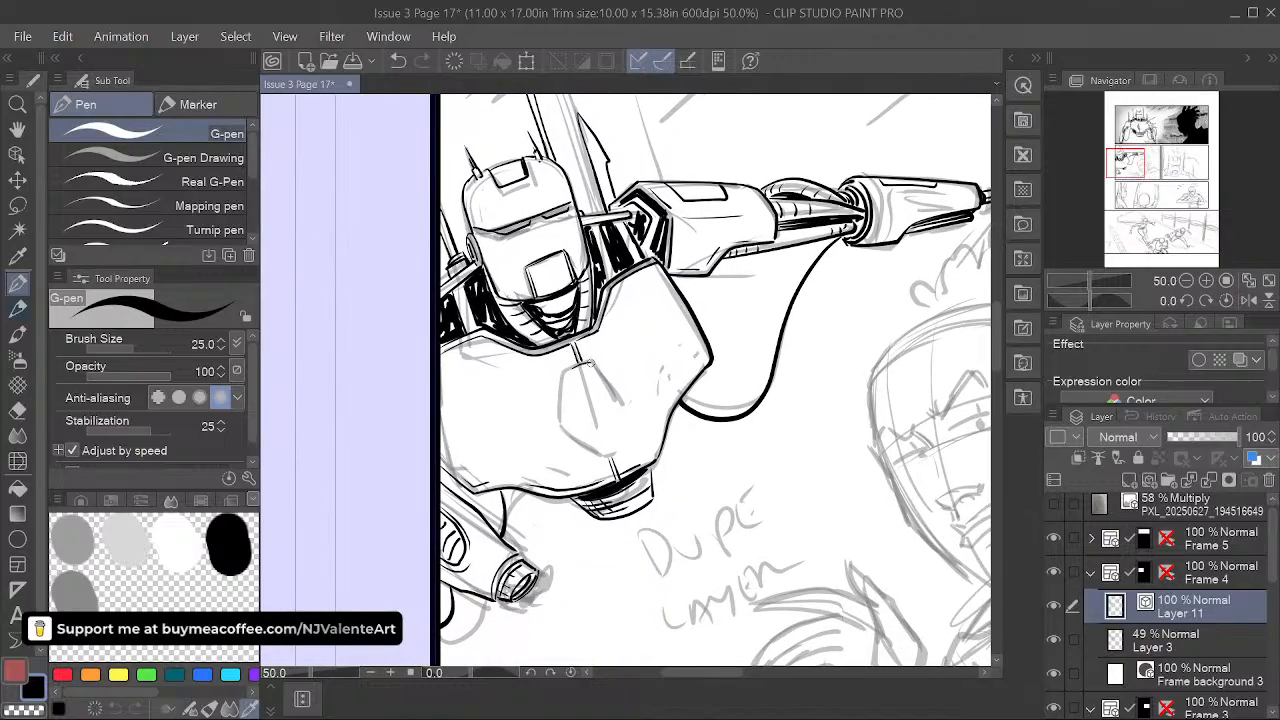
drag(565, 405, 566, 425)
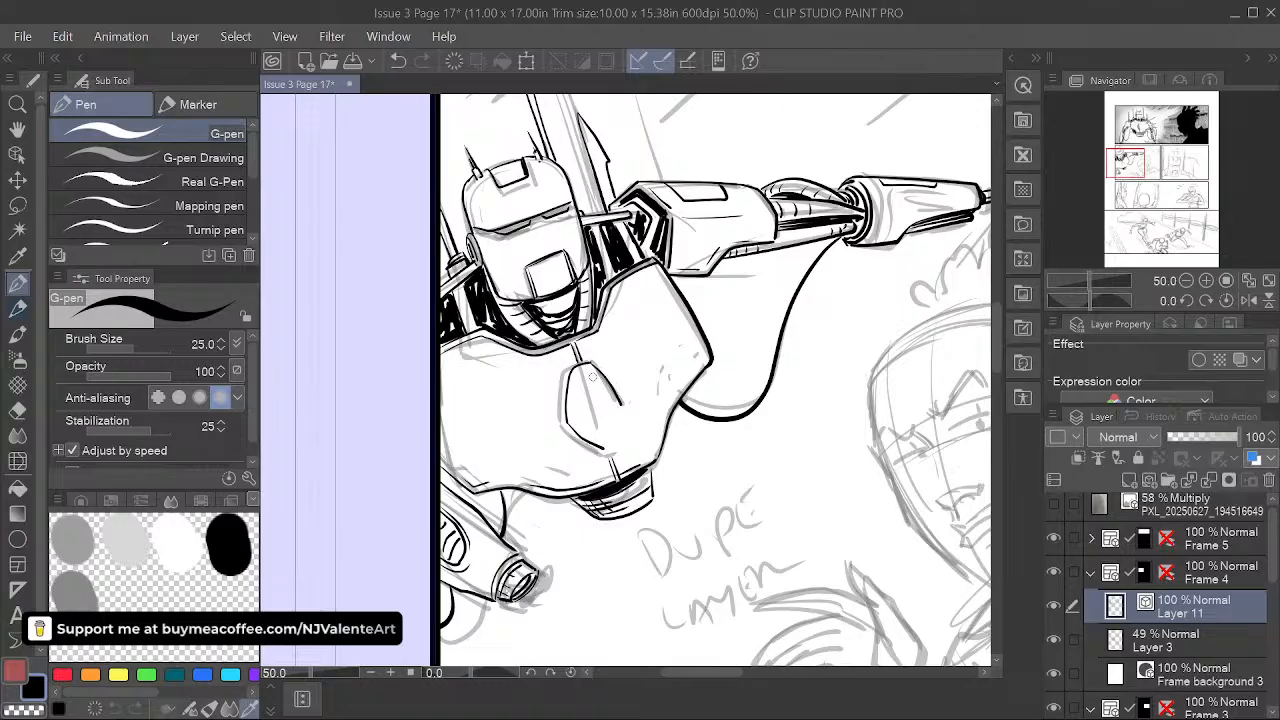
key(ctrl+z)
mouse_move(572, 432)
mouse_down()
mouse_move(611, 453)
mouse_move(621, 411)
mouse_move(572, 401)
mouse_move(592, 436)
mouse_up()
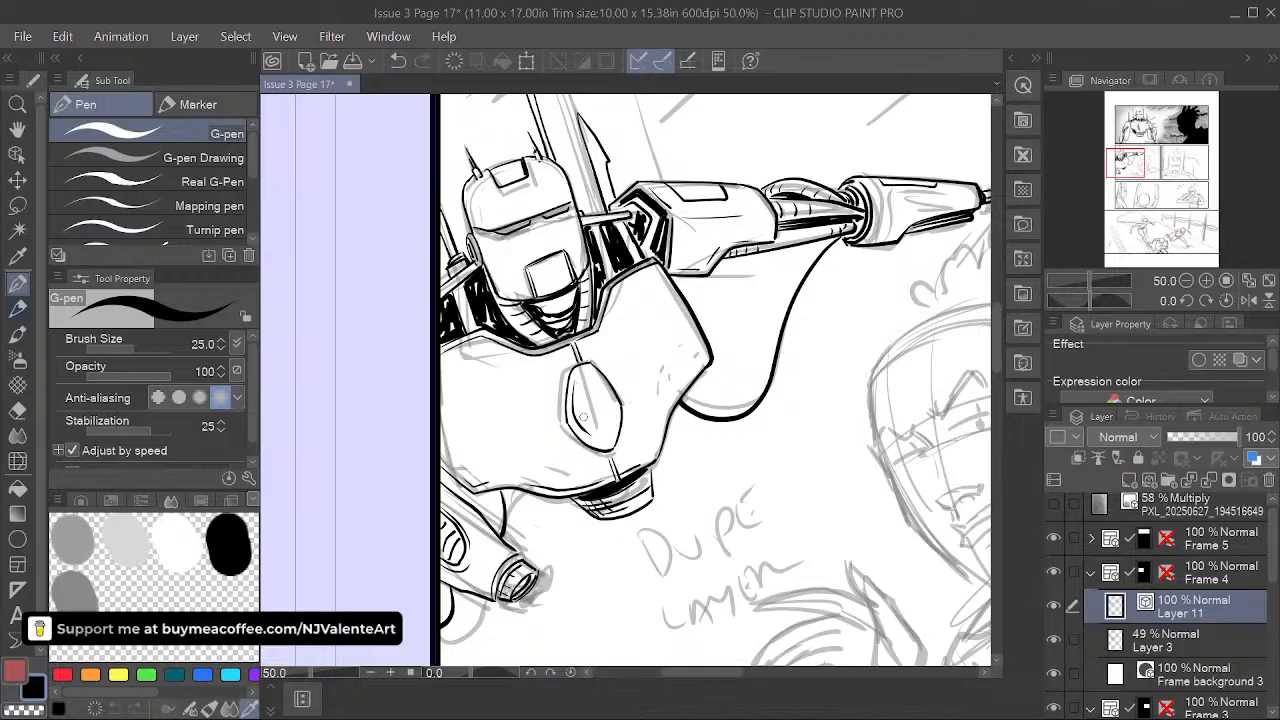
- Ink short shading lines on the robot's chest plate and the centre seam above and below the oval emblem
key(space)
drag(700, 354, 712, 385)
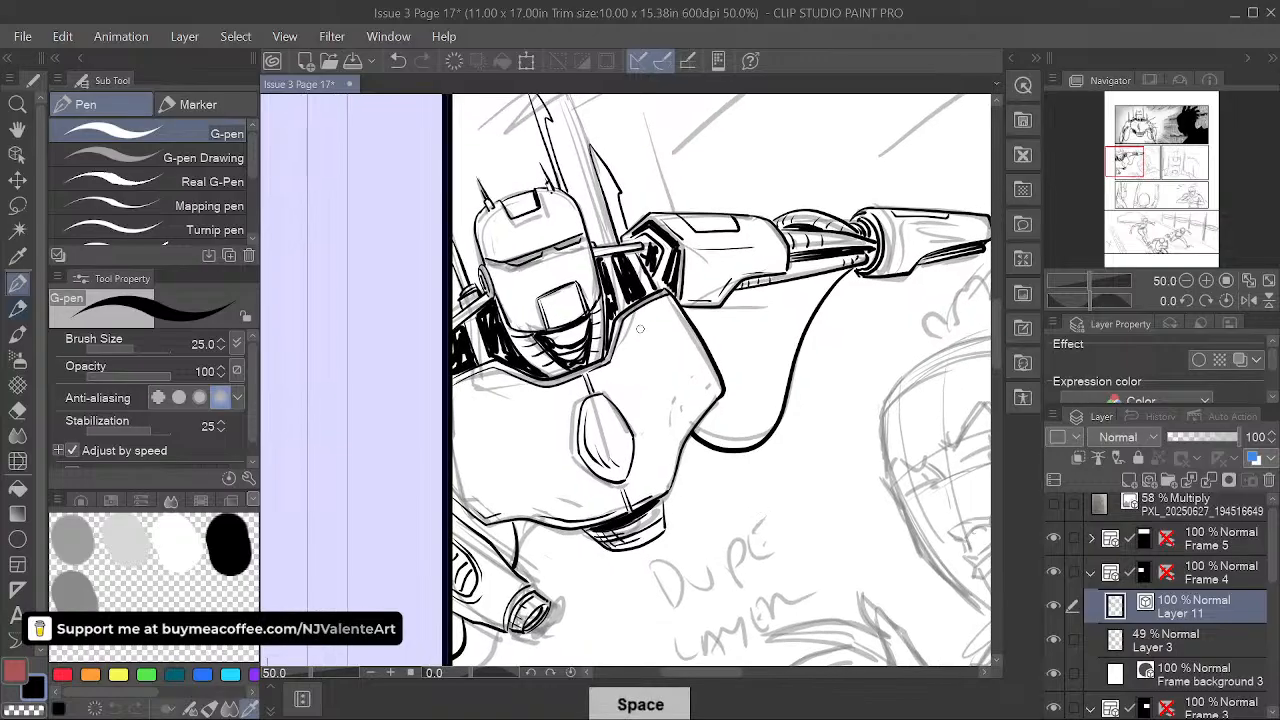
drag(651, 316, 652, 352)
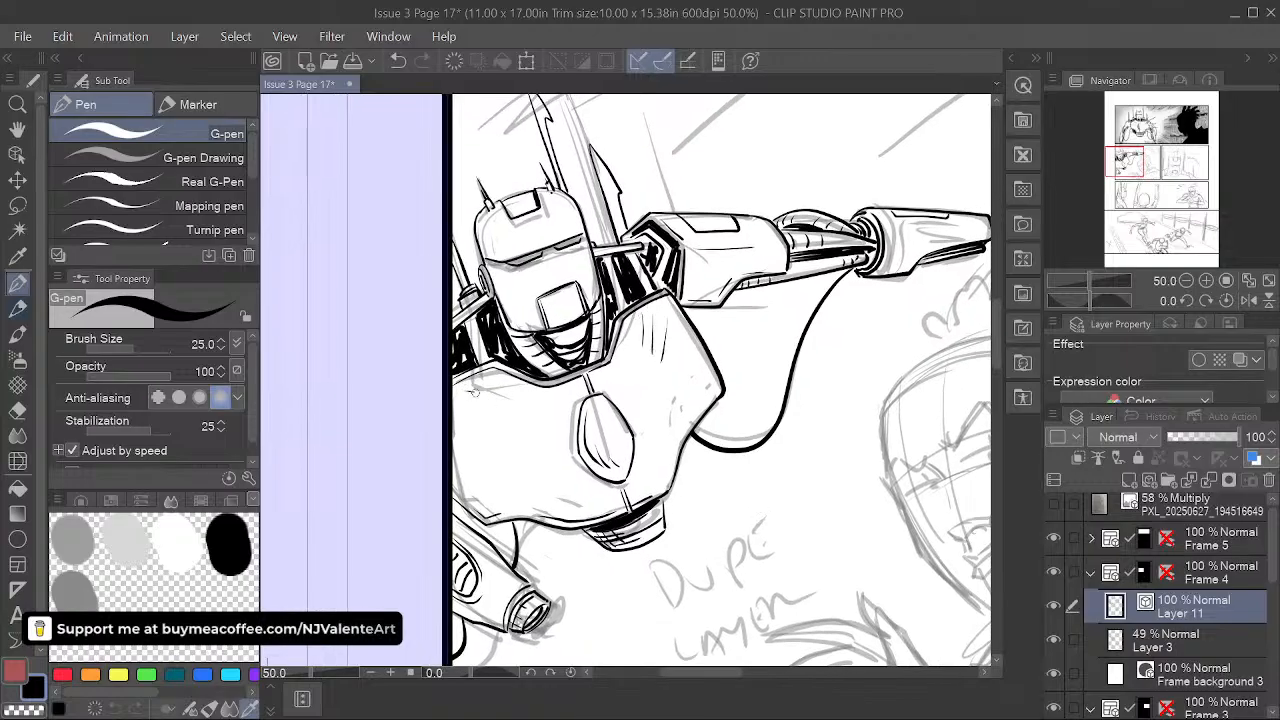
drag(522, 502, 587, 503)
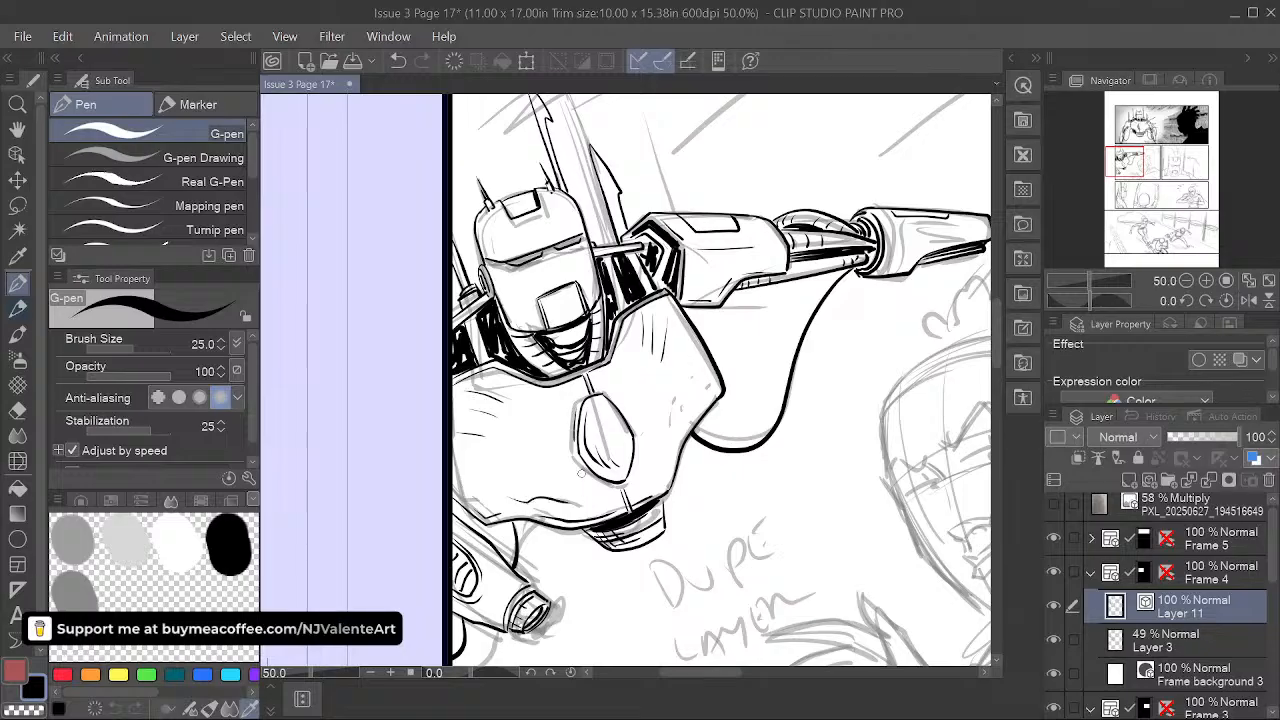
key(space)
drag(762, 511, 721, 511)
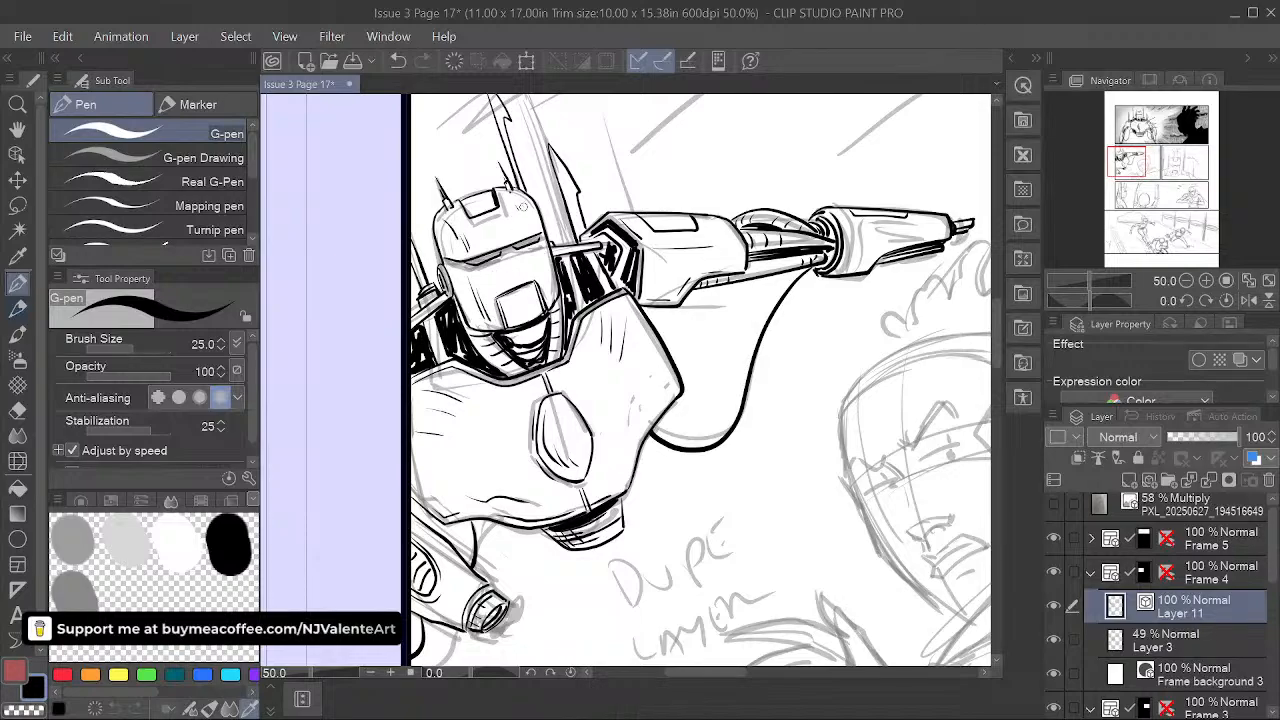
- Ink the wavy outline of the man's spiky hair, from the front lock over the crown down to behind the ear
key(space)
drag(811, 408, 685, 436)
drag(880, 510, 818, 383)
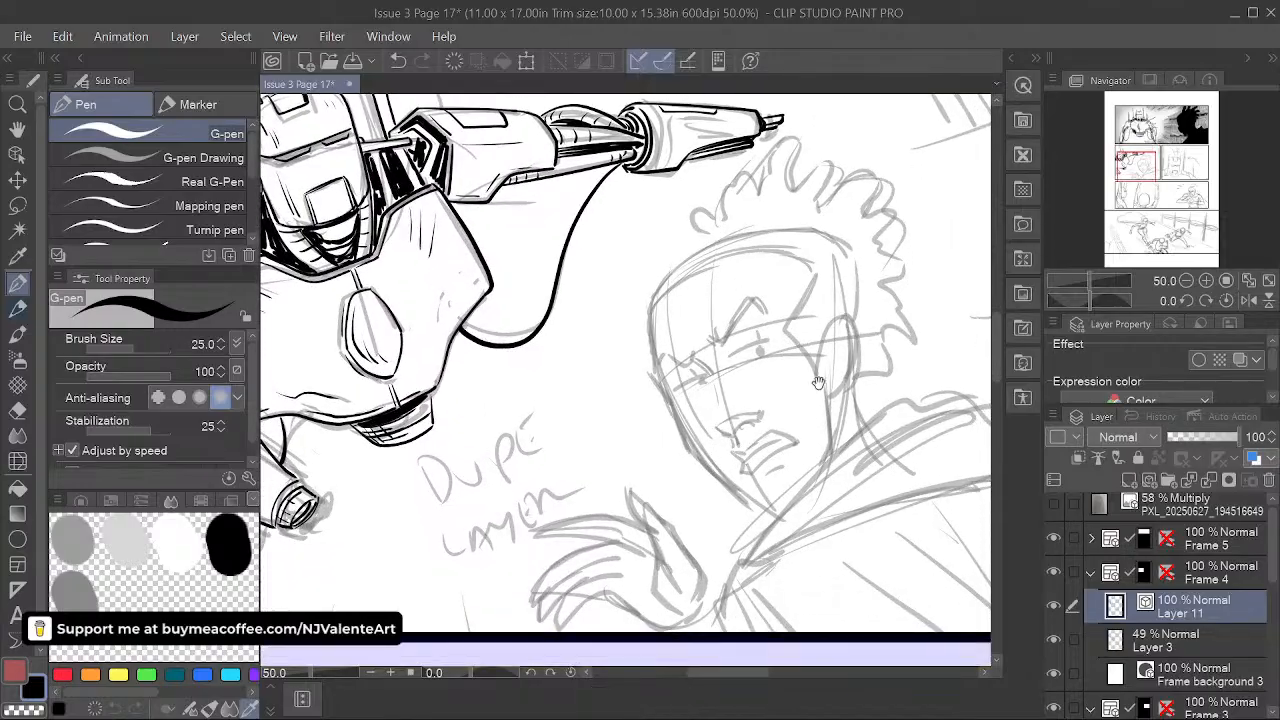
drag(812, 460, 762, 440)
key(space)
drag(743, 495, 649, 518)
drag(805, 406, 734, 489)
drag(786, 457, 830, 445)
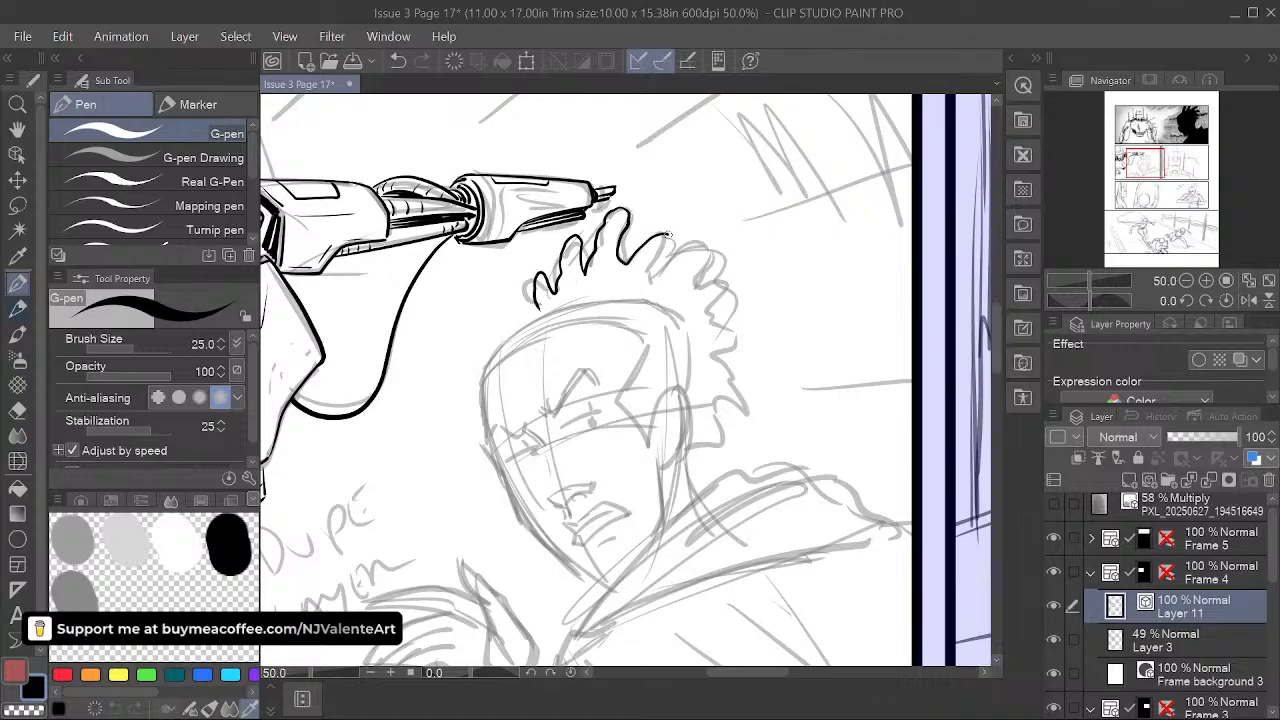
mouse_move(620, 212)
mouse_down()
mouse_move(650, 277)
mouse_move(733, 288)
mouse_move(714, 312)
mouse_move(717, 402)
mouse_up()
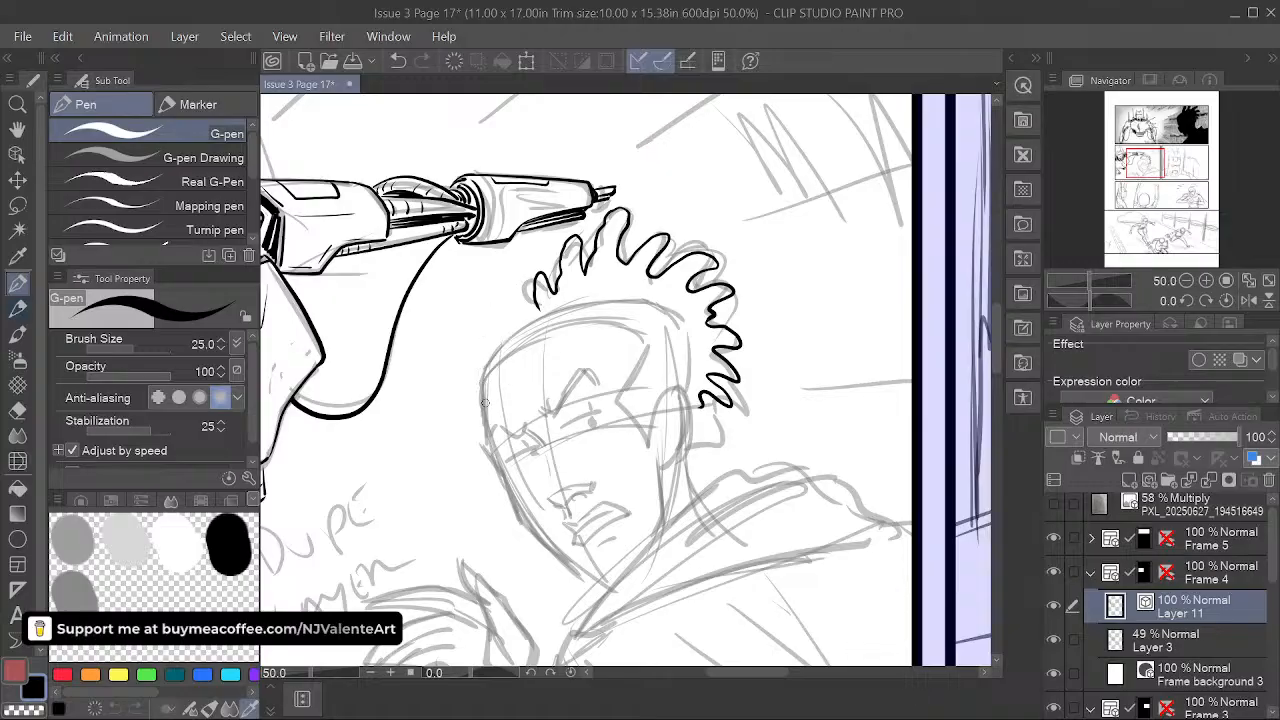
- Ink the man's hairline with its angled sideburn, and the curve separating the shaved side from the spiky hair
mouse_move(522, 358)
mouse_down()
mouse_move(634, 338)
mouse_move(626, 395)
mouse_move(645, 445)
mouse_up()
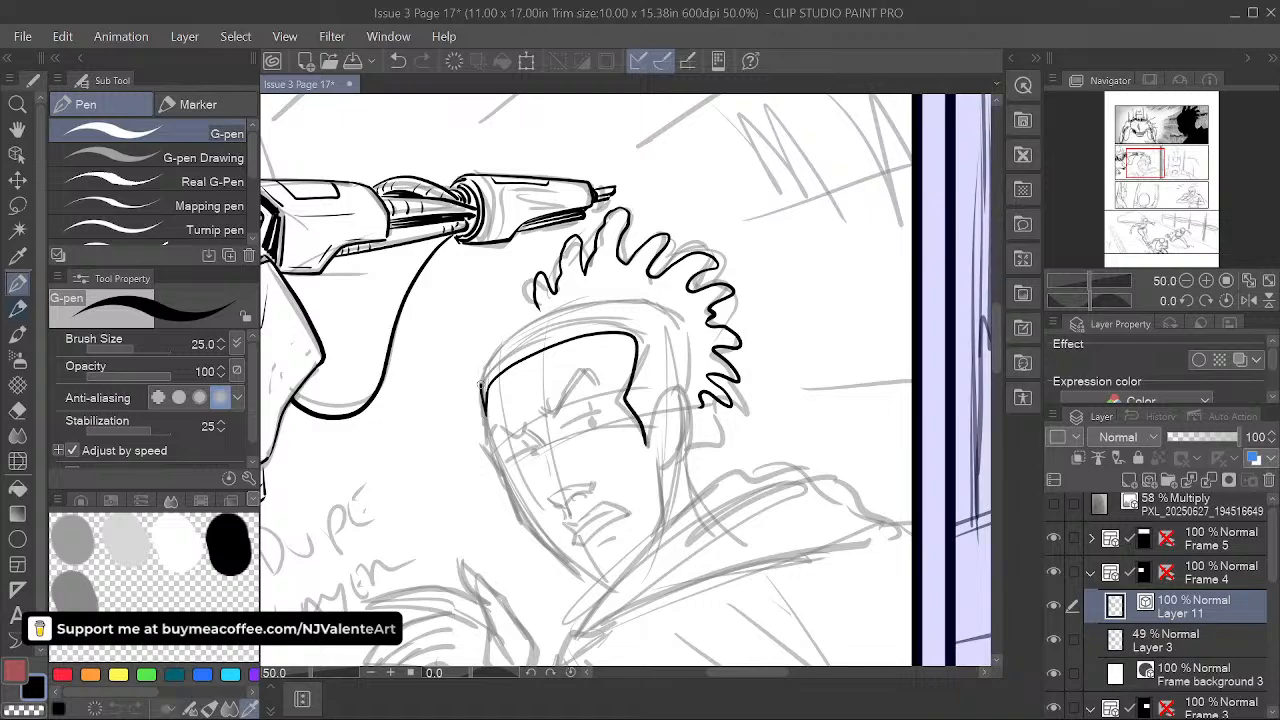
mouse_move(480, 384)
mouse_down()
mouse_move(541, 311)
mouse_move(574, 300)
mouse_up()
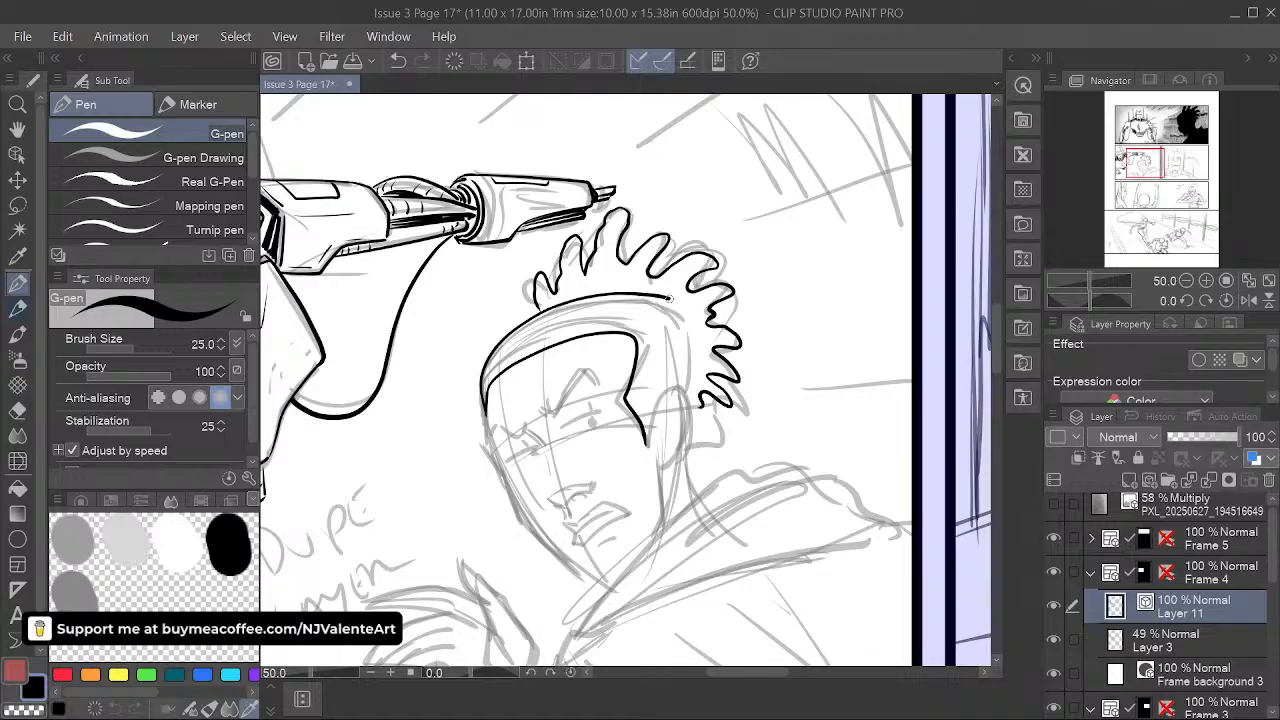
drag(688, 303, 690, 340)
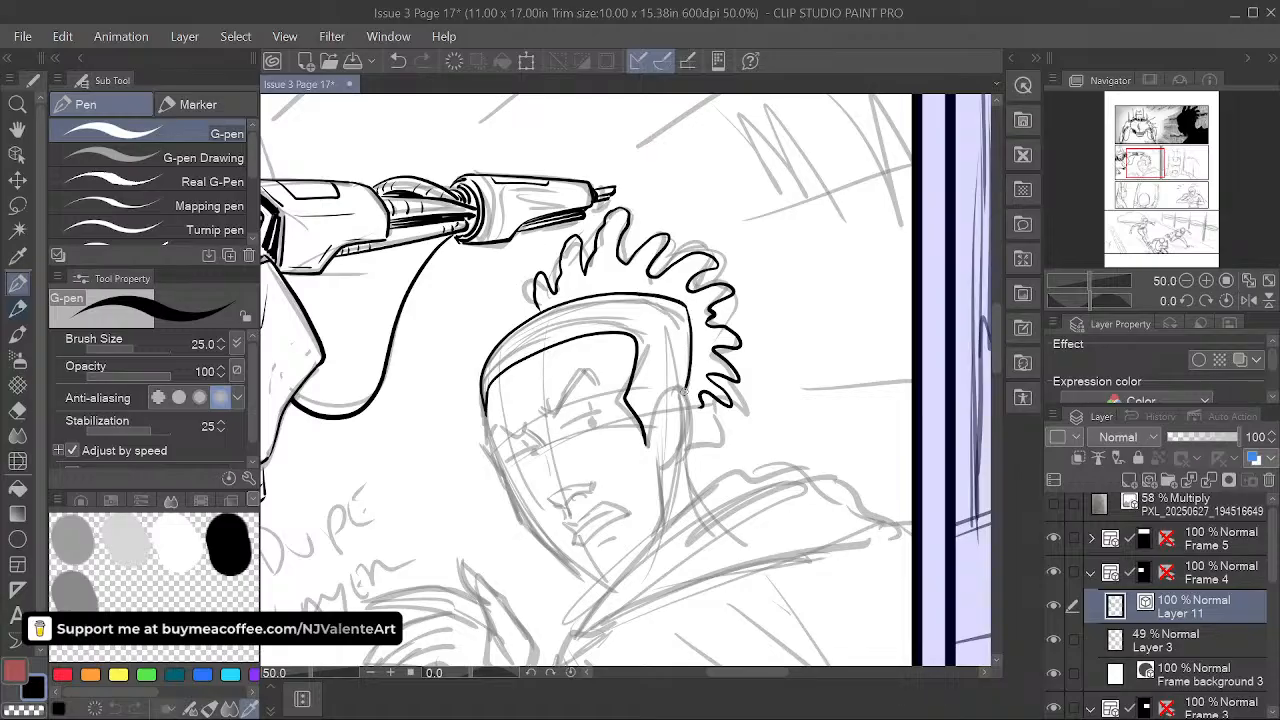
- Ink the man's ear with its inner folds and the line of the neck running down behind it
mouse_move(646, 445)
mouse_down()
mouse_move(659, 401)
mouse_move(678, 391)
mouse_move(674, 456)
mouse_move(666, 432)
mouse_move(659, 441)
mouse_up()
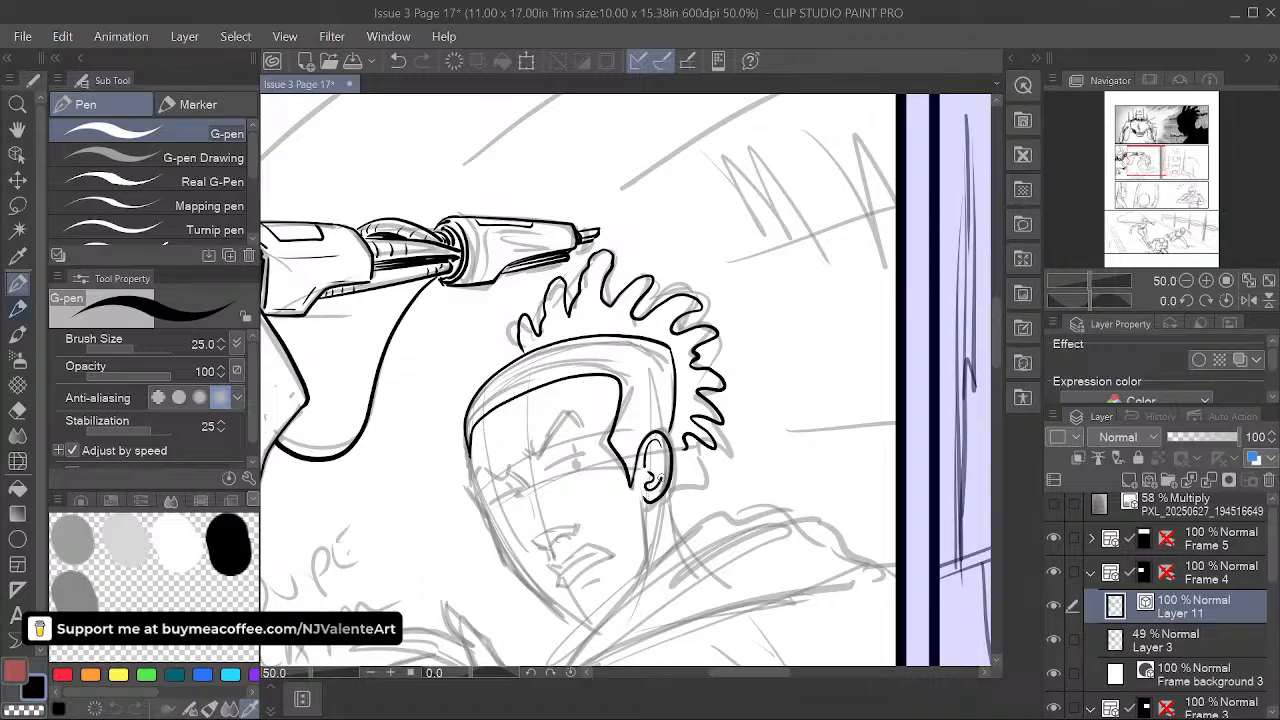
drag(678, 423, 680, 328)
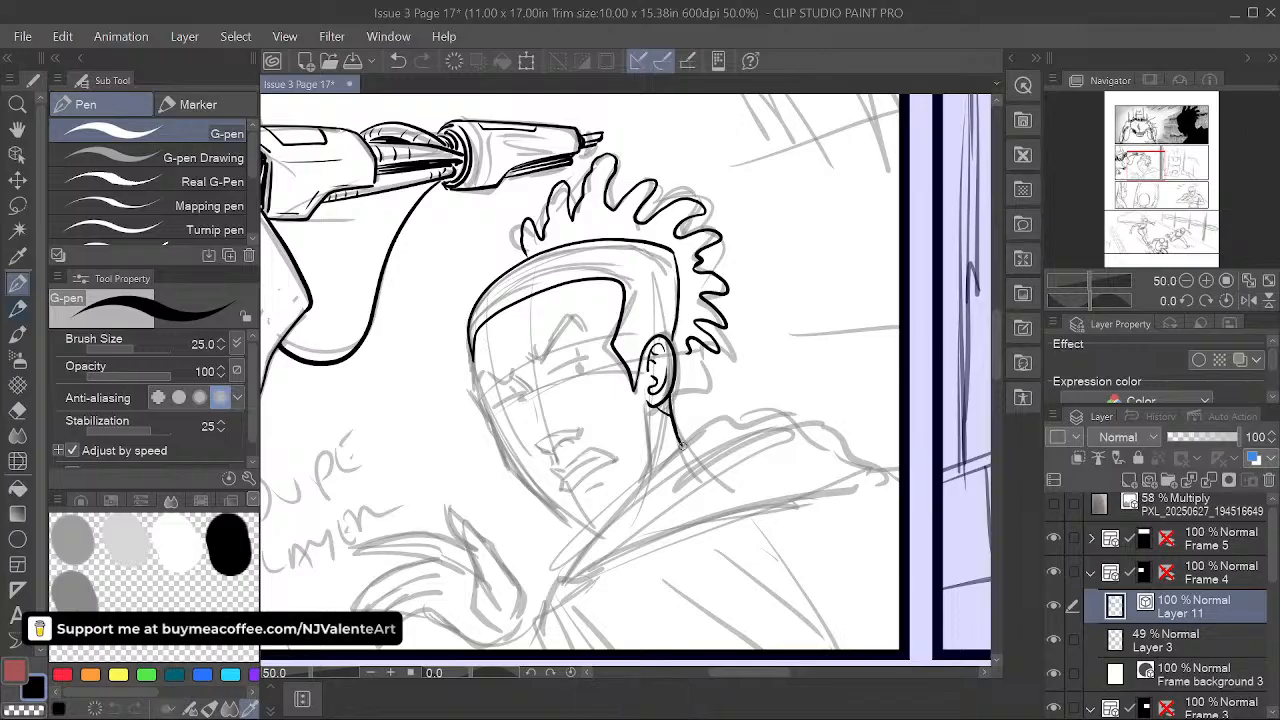
key(space)
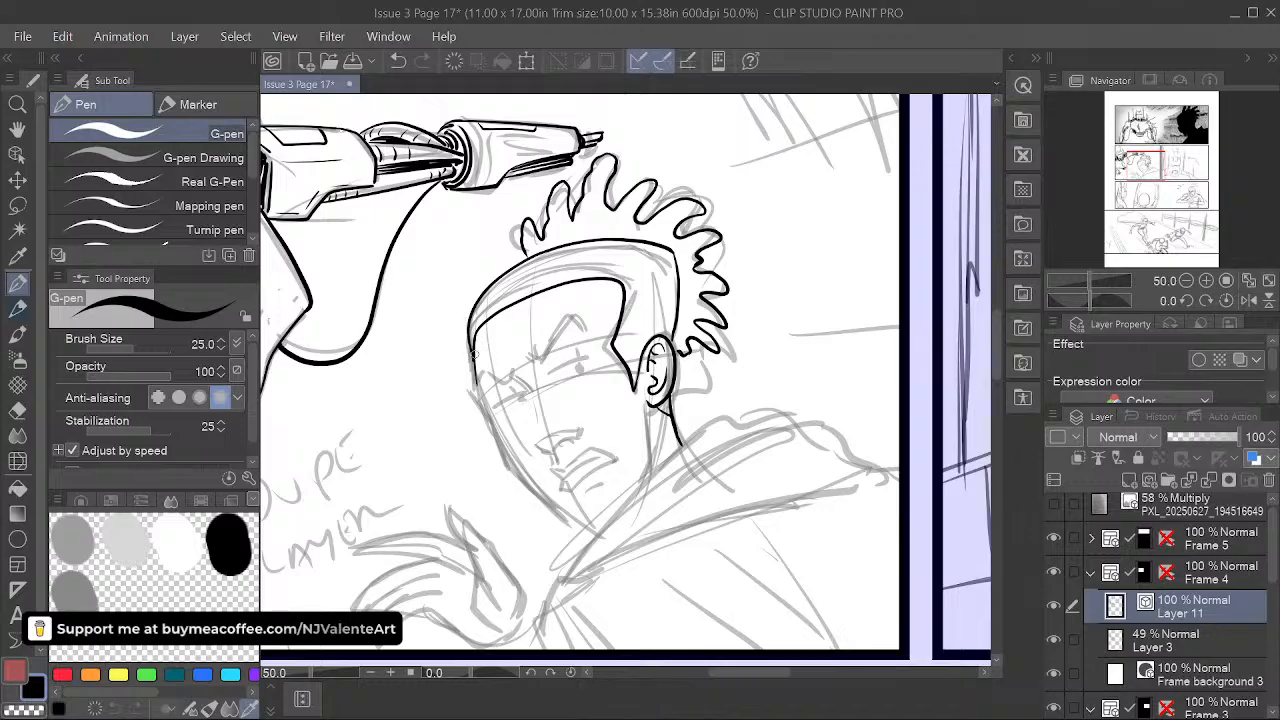
- Ink the contour of the man's face from the forehead down to the chin and back up the jaw to the ear
mouse_move(474, 353)
mouse_down()
mouse_move(508, 462)
mouse_move(570, 518)
mouse_up()
key(space)
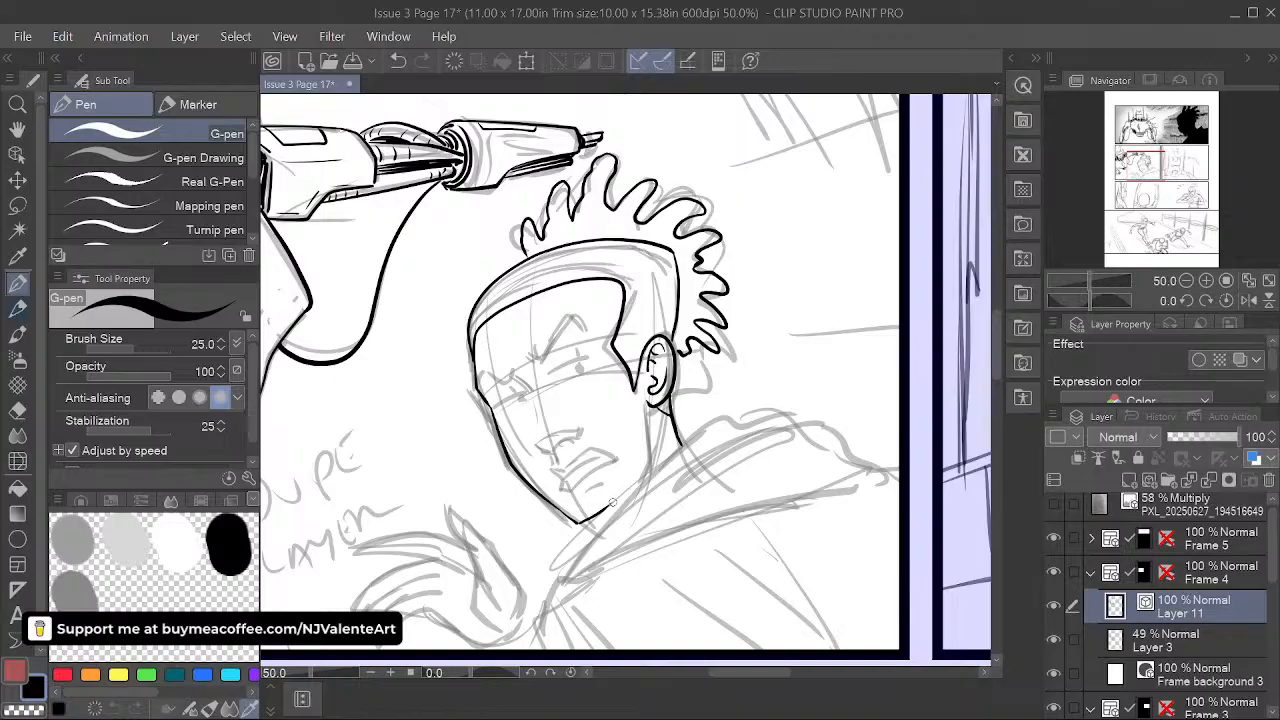
drag(641, 467, 649, 444)
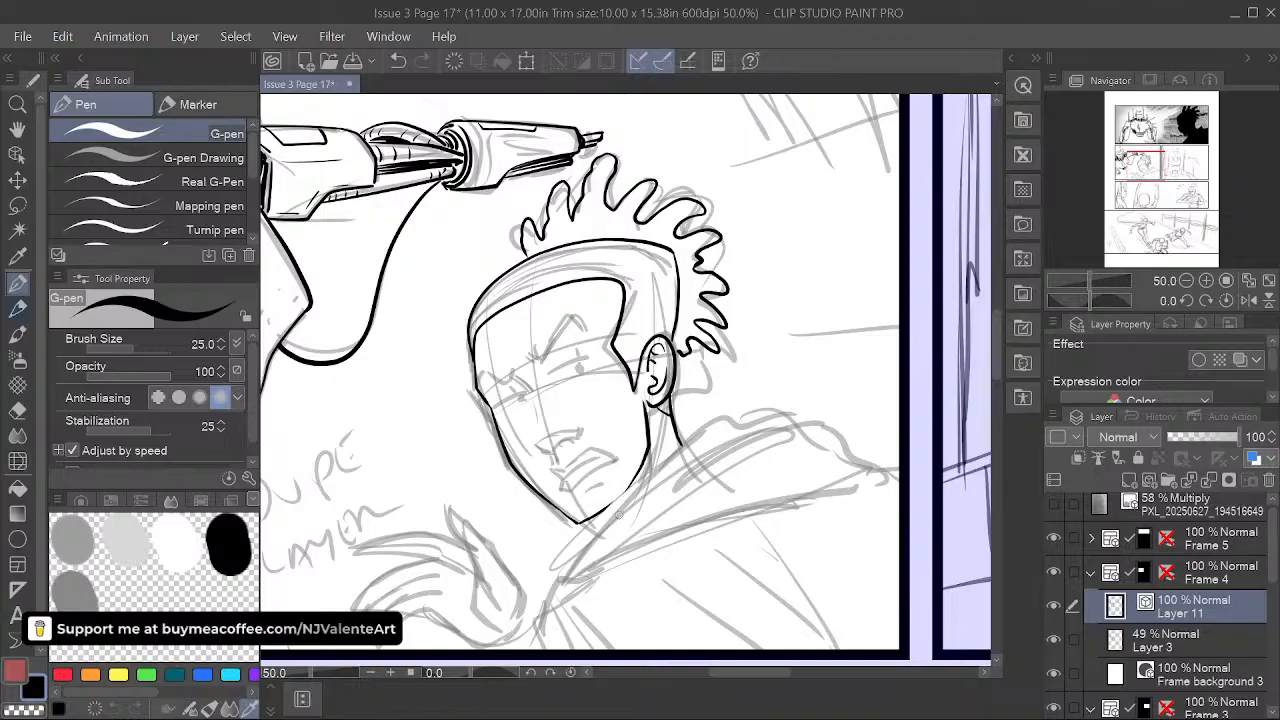
- Ink the draped hood around the man's neck, with a thick lower edge and a solid black shadow at the shoulder
mouse_move(576, 546)
mouse_down()
mouse_move(698, 433)
mouse_move(735, 413)
mouse_move(748, 426)
mouse_move(695, 466)
mouse_move(794, 417)
mouse_up()
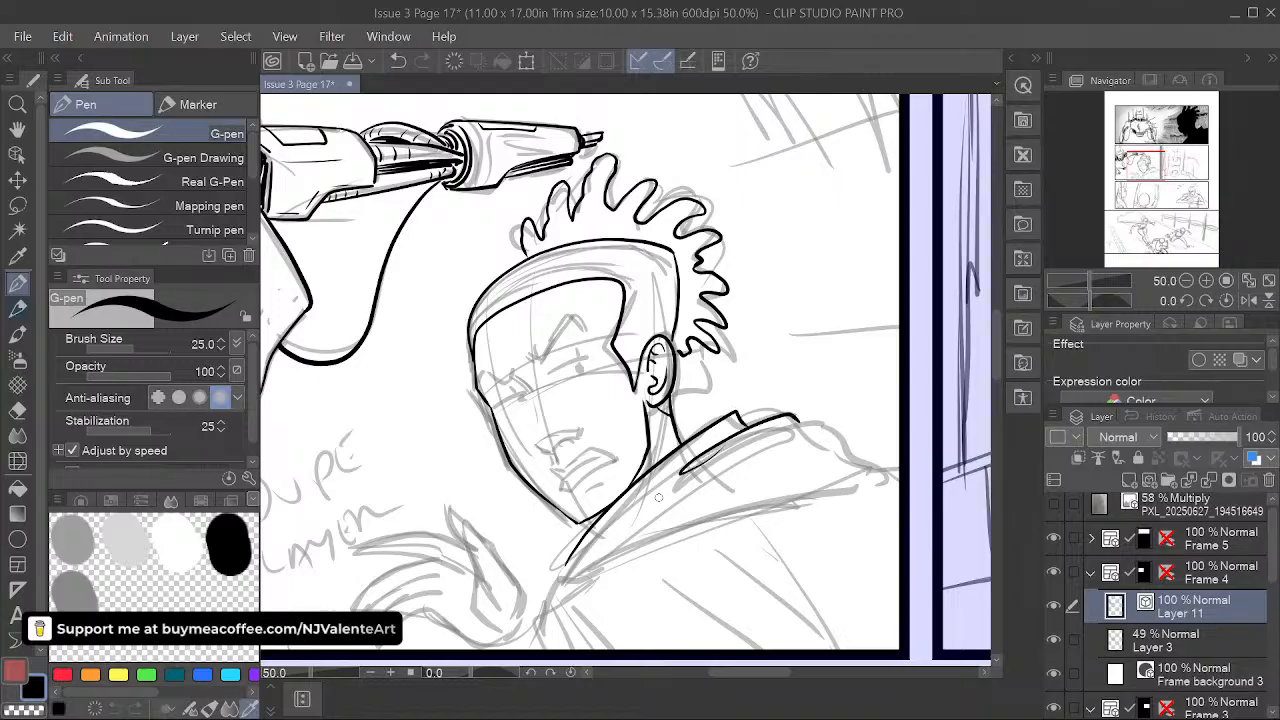
drag(680, 472, 830, 428)
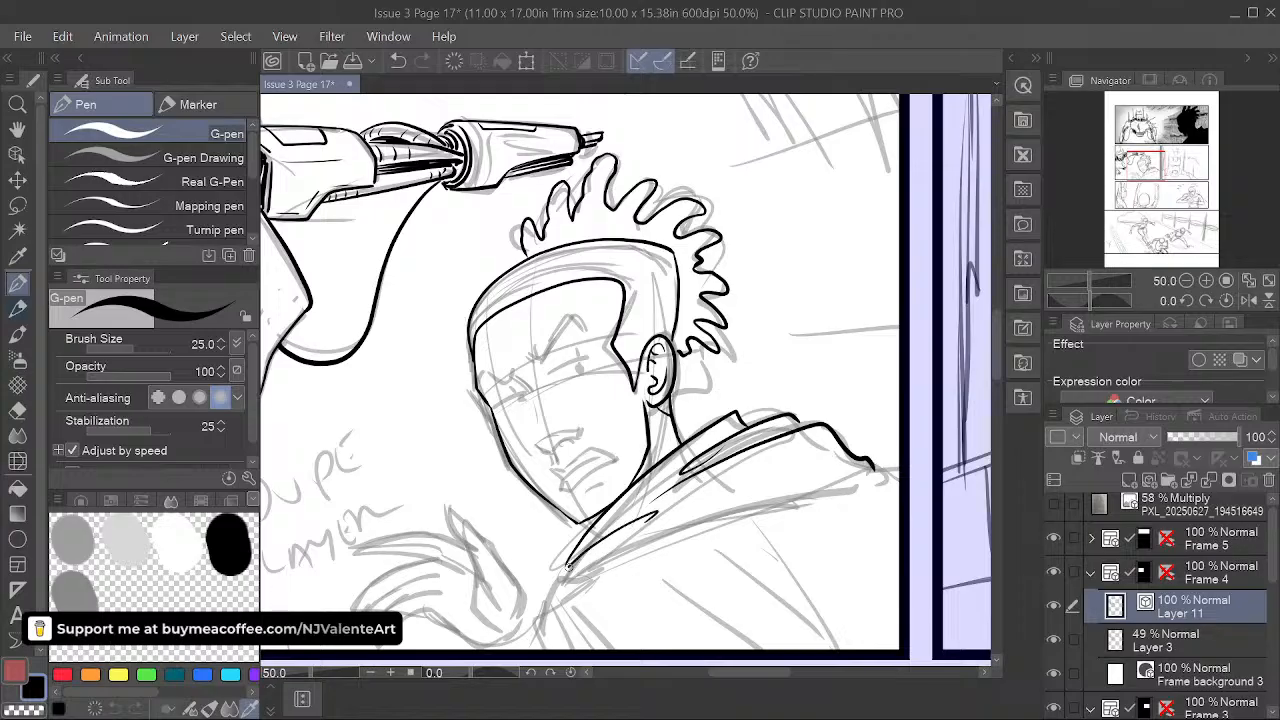
drag(576, 562, 557, 584)
drag(632, 549, 868, 484)
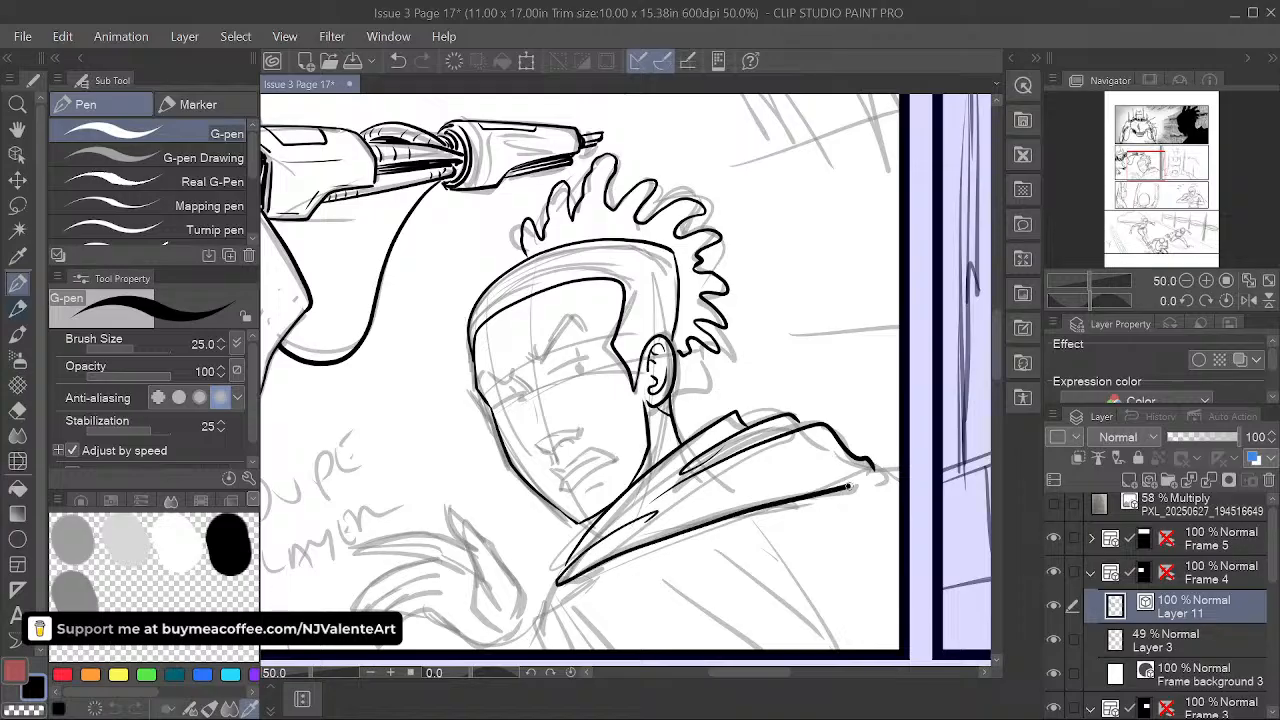
drag(604, 566, 874, 482)
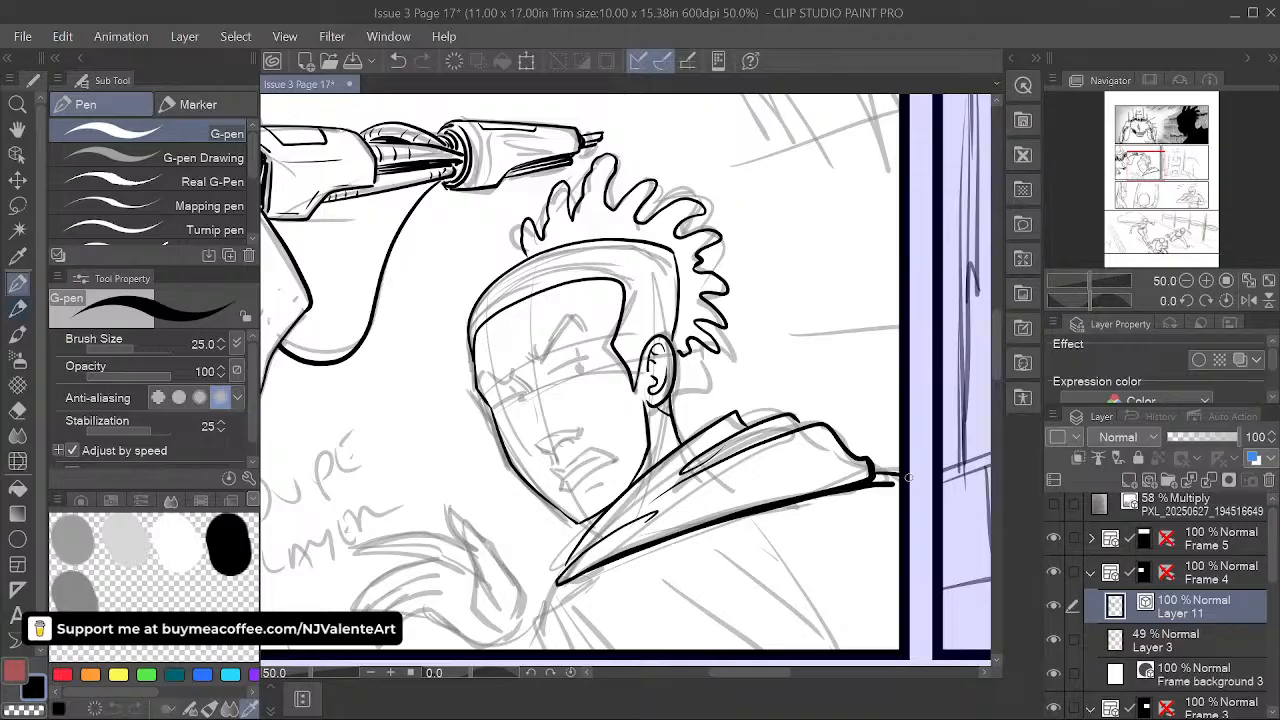
drag(900, 478, 876, 486)
drag(893, 500, 882, 488)
- Ink the front edge of the man's jacket and the diagonal fold lines running down to the panel border
key(space)
drag(898, 552, 840, 482)
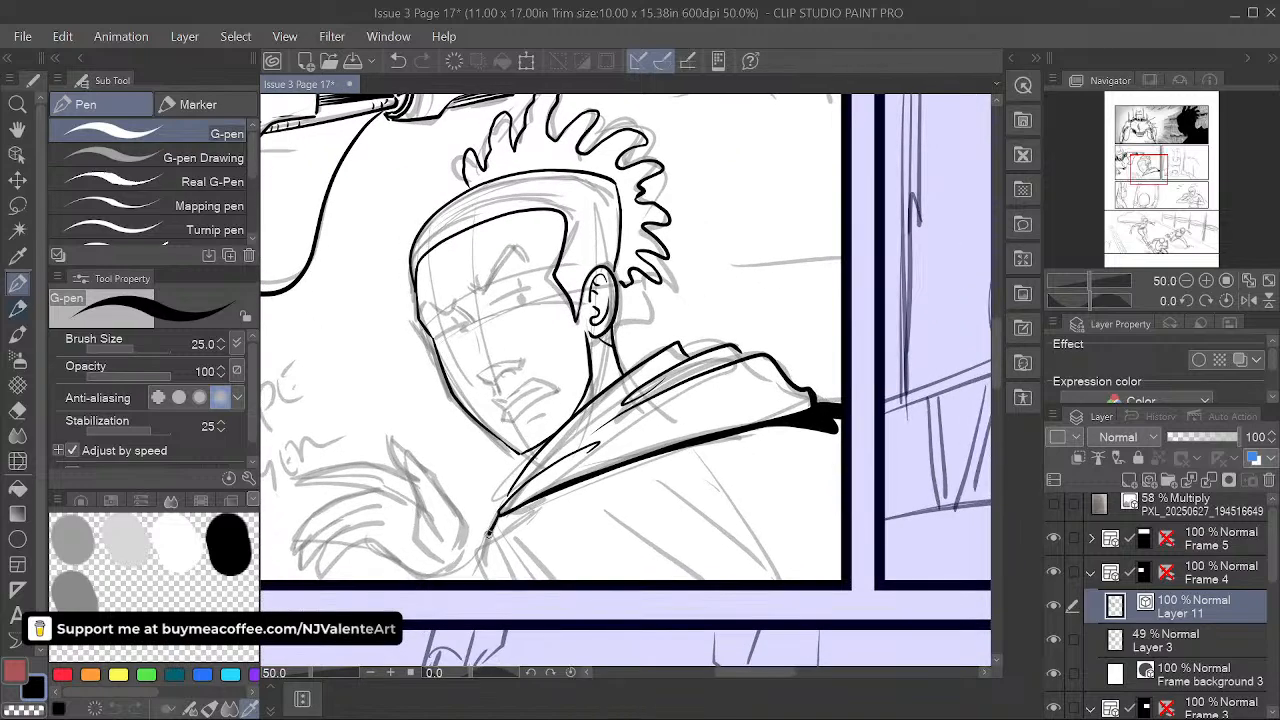
mouse_move(489, 533)
mouse_down()
mouse_move(485, 578)
mouse_move(556, 578)
mouse_up()
key(ctrl+z)
drag(605, 512, 710, 578)
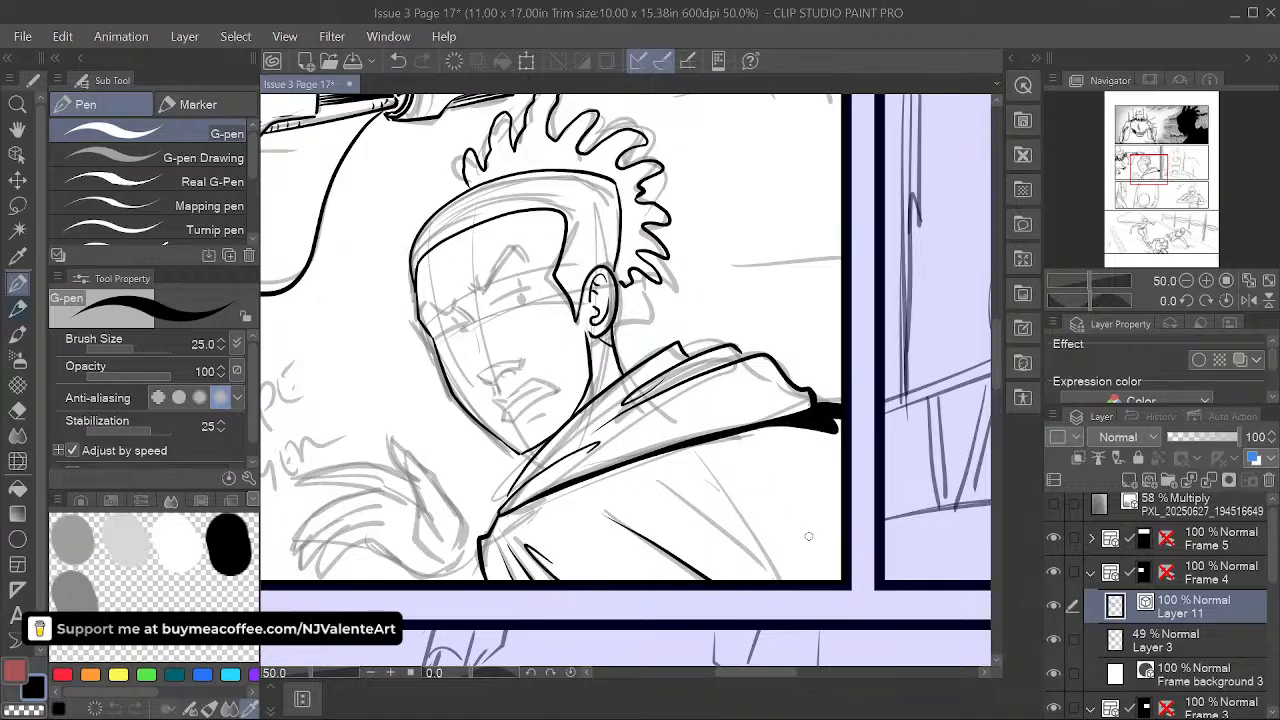
drag(748, 474, 833, 580)
drag(718, 501, 804, 580)
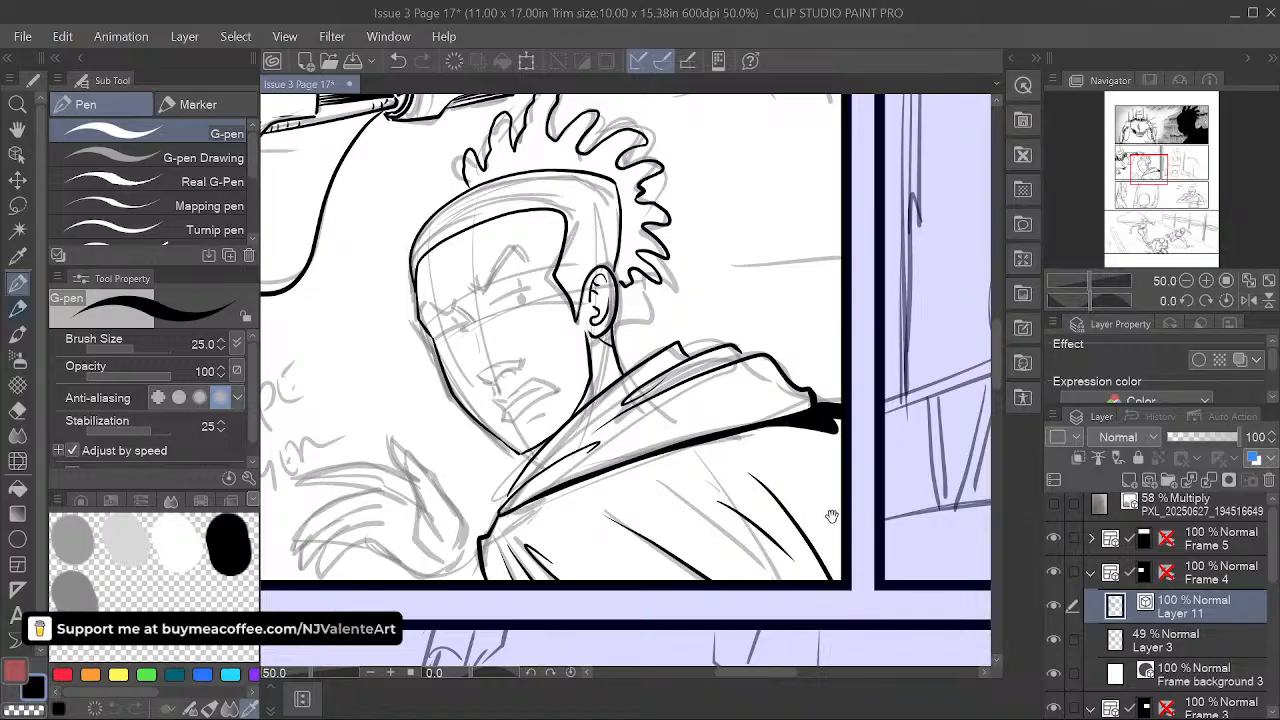
- Thicken the hood's lower edge, and black in the shadow beneath the ear and along the back of the jaw
key(space)
mouse_move(845, 502)
mouse_down()
mouse_move(896, 545)
mouse_move(830, 540)
mouse_move(831, 508)
mouse_up()
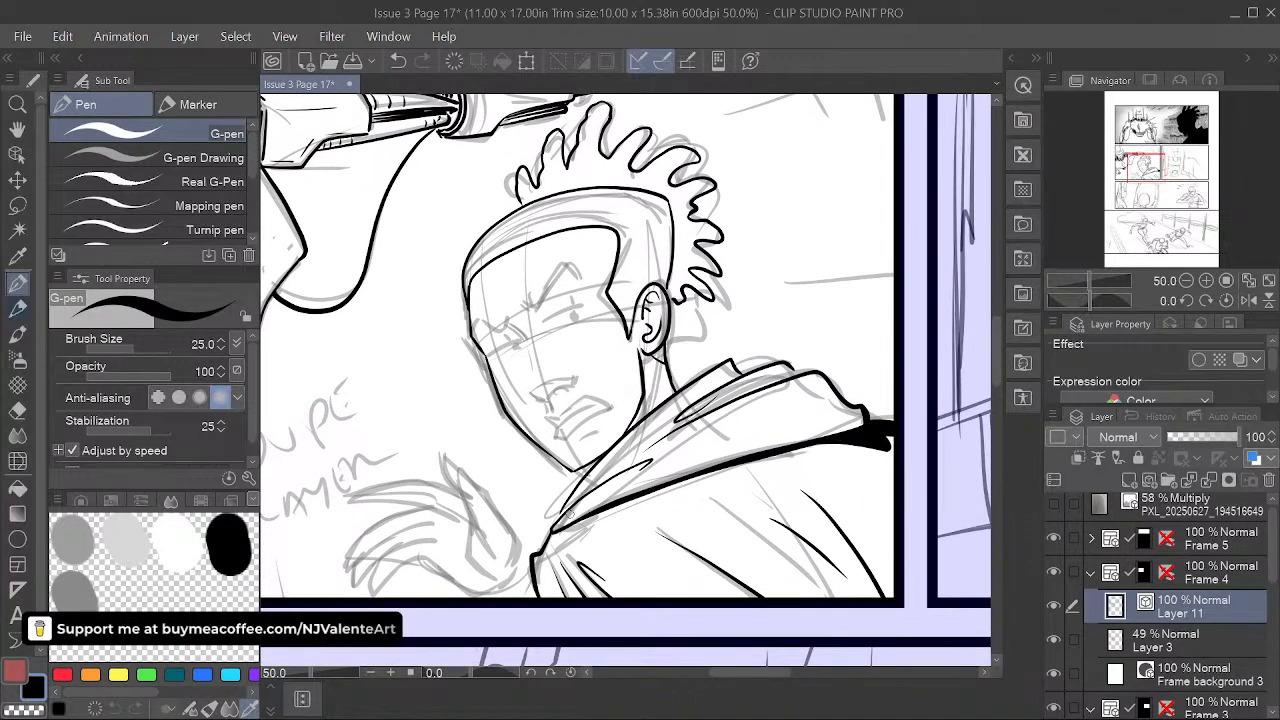
drag(543, 550, 611, 507)
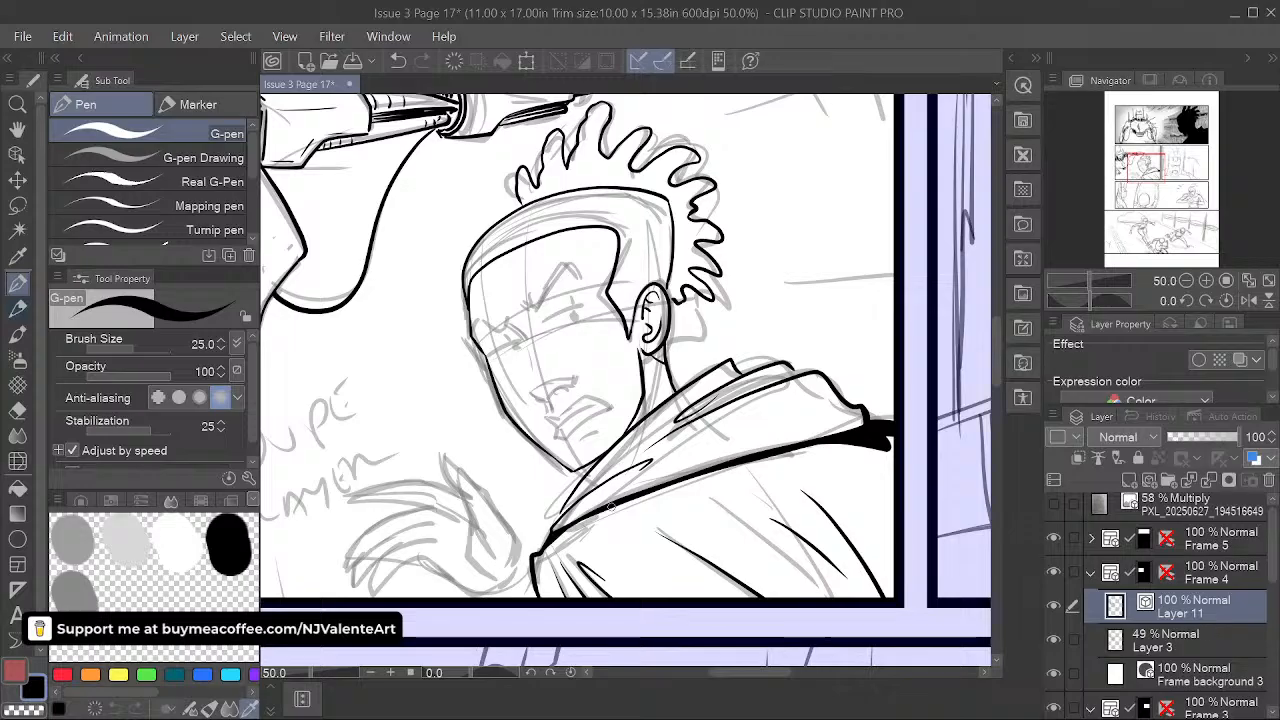
key(space)
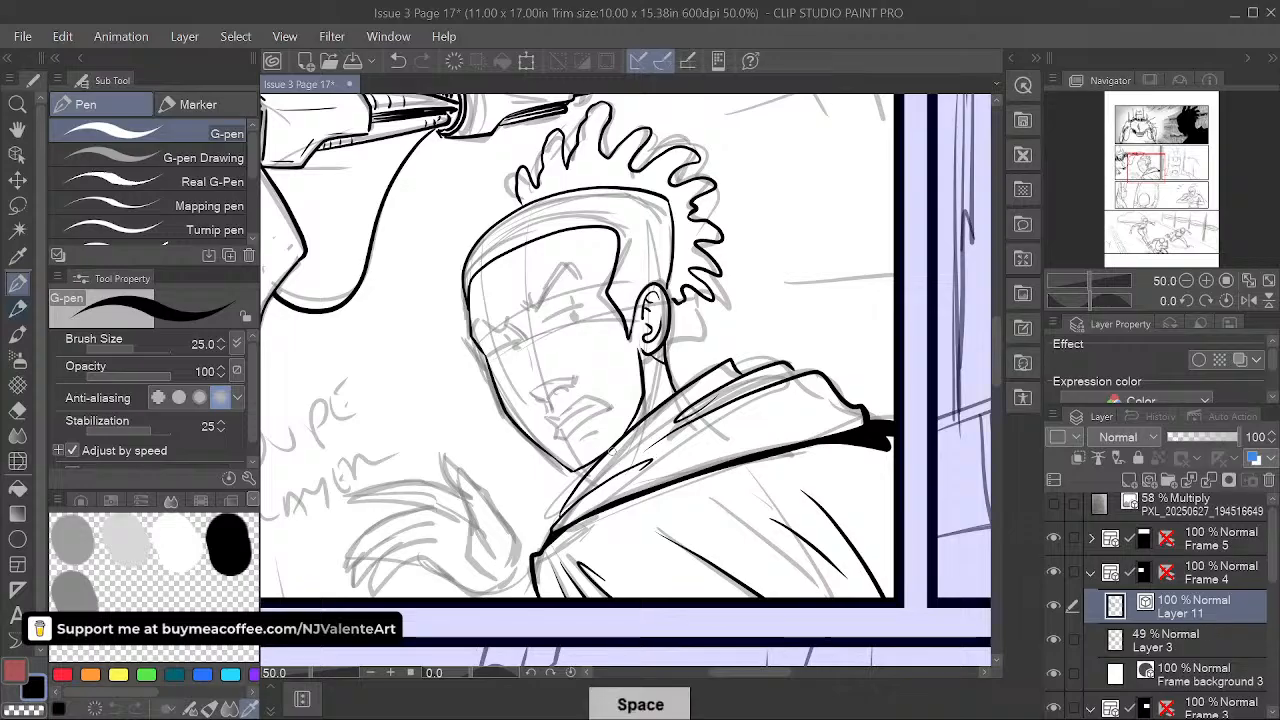
mouse_move(640, 349)
mouse_down()
mouse_move(652, 363)
mouse_move(645, 400)
mouse_up()
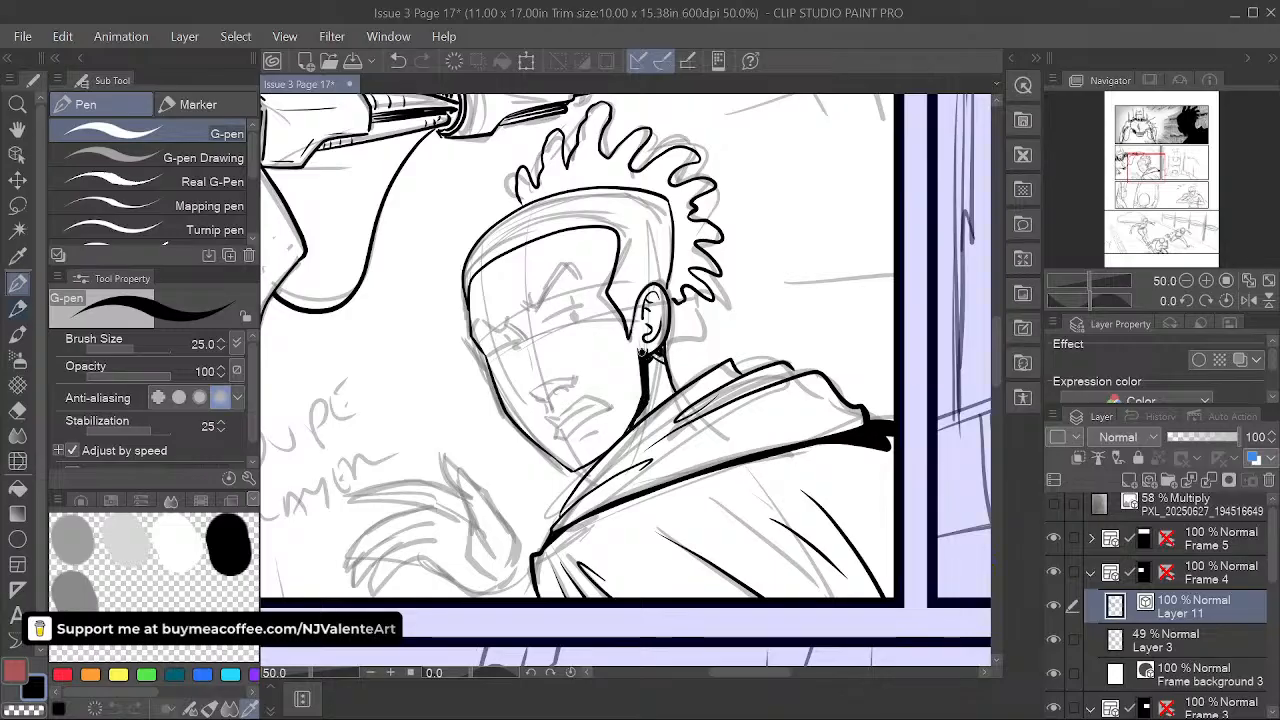
key(ctrl+z)
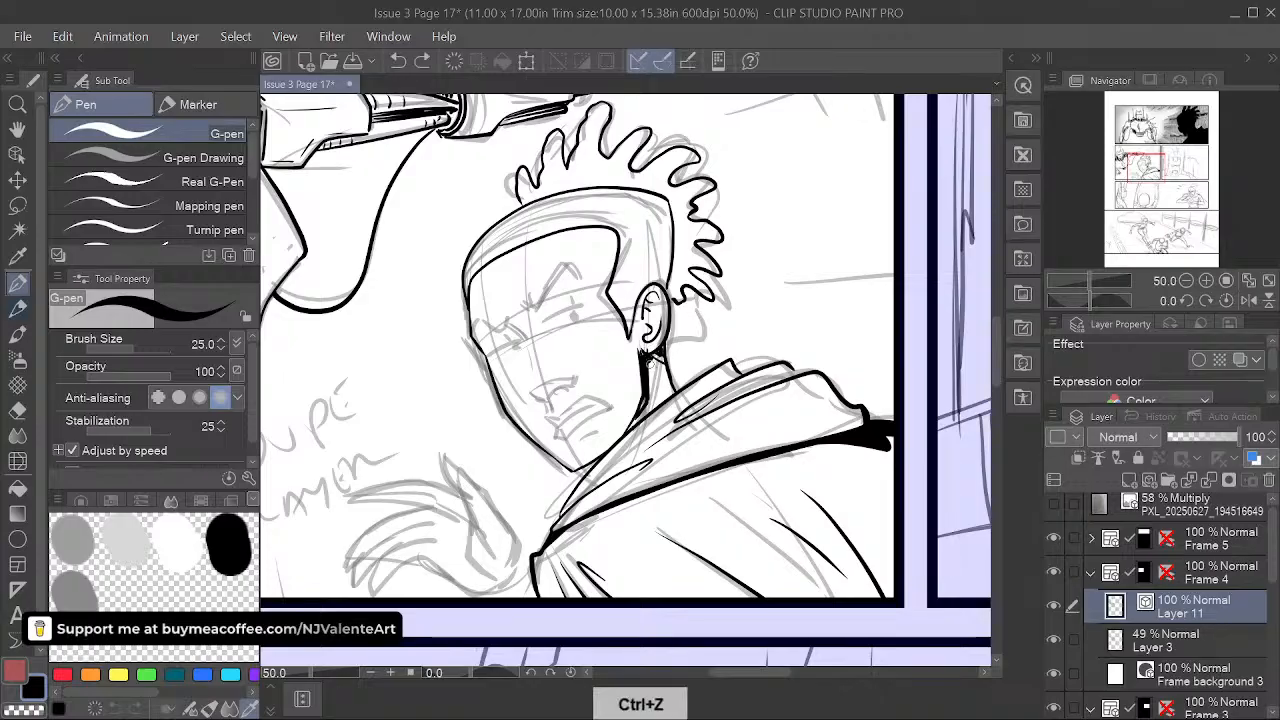
key(ctrl+z)
drag(643, 353, 645, 398)
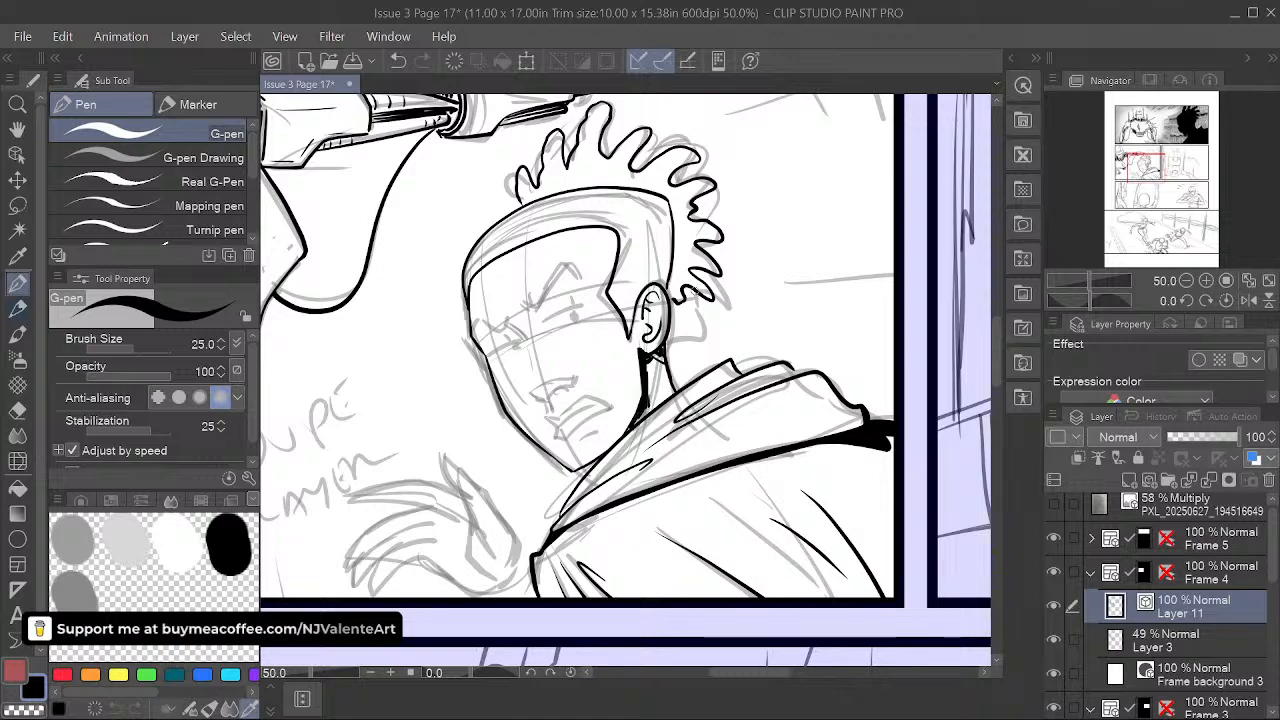
- Black in the man's front hair spikes and the hair at their base, leaving small white highlights along the edges
drag(780, 397, 784, 447)
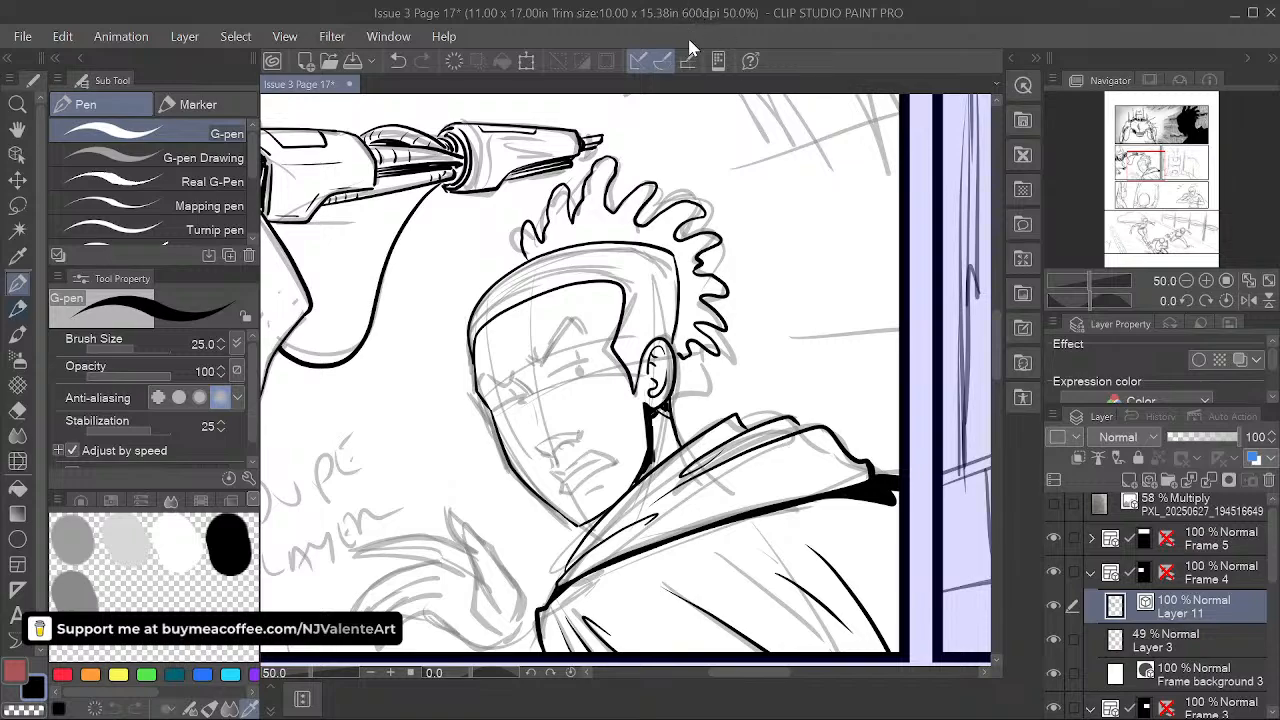
key(space)
drag(662, 270, 654, 302)
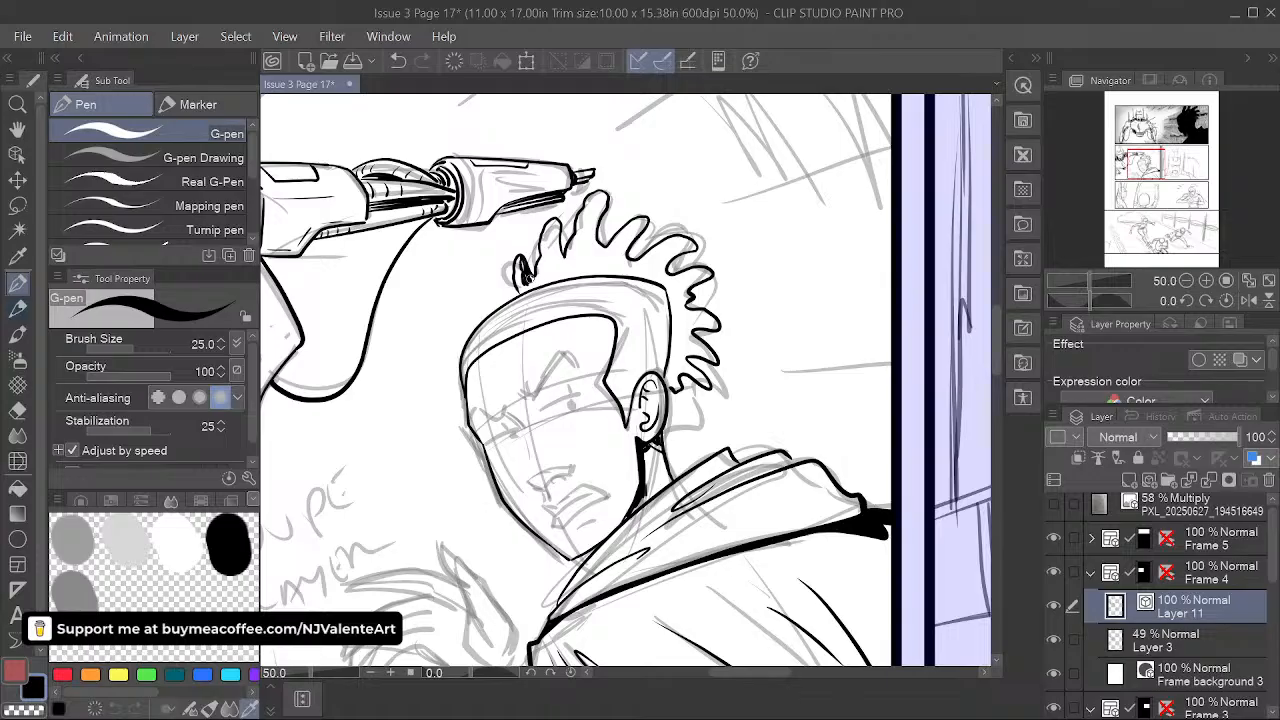
drag(553, 232, 545, 278)
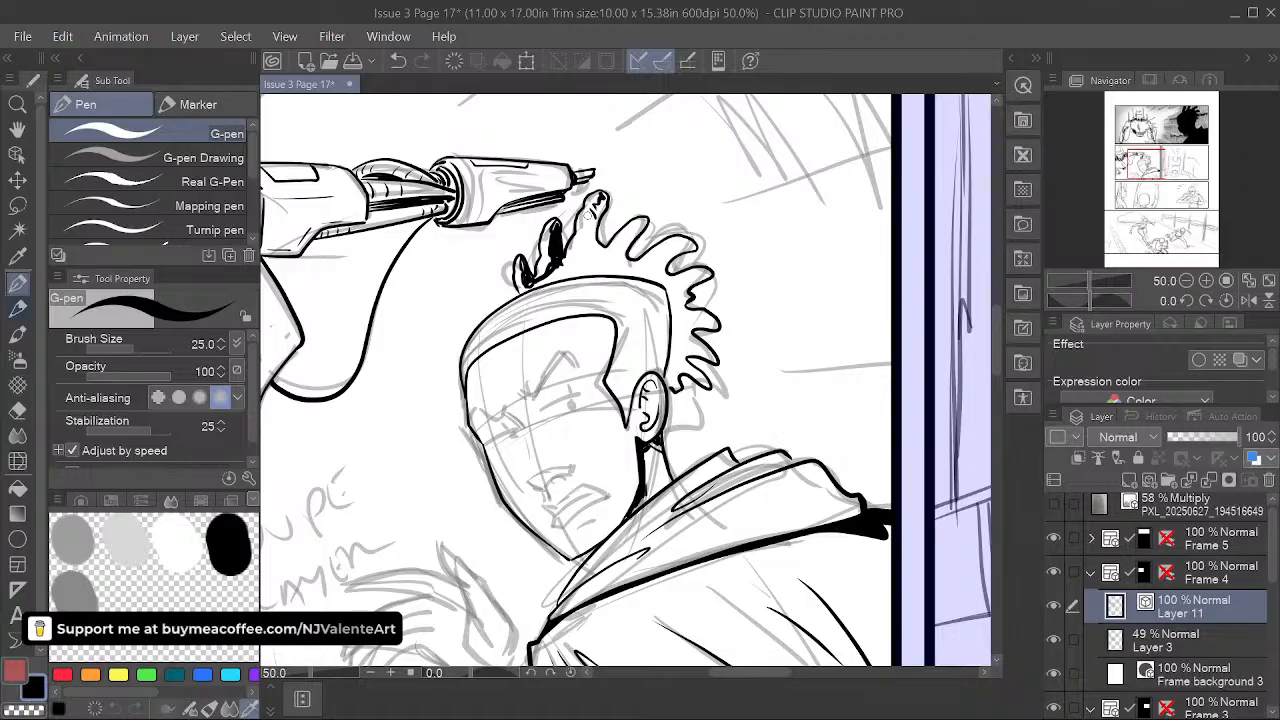
drag(594, 210, 586, 226)
drag(600, 212, 592, 230)
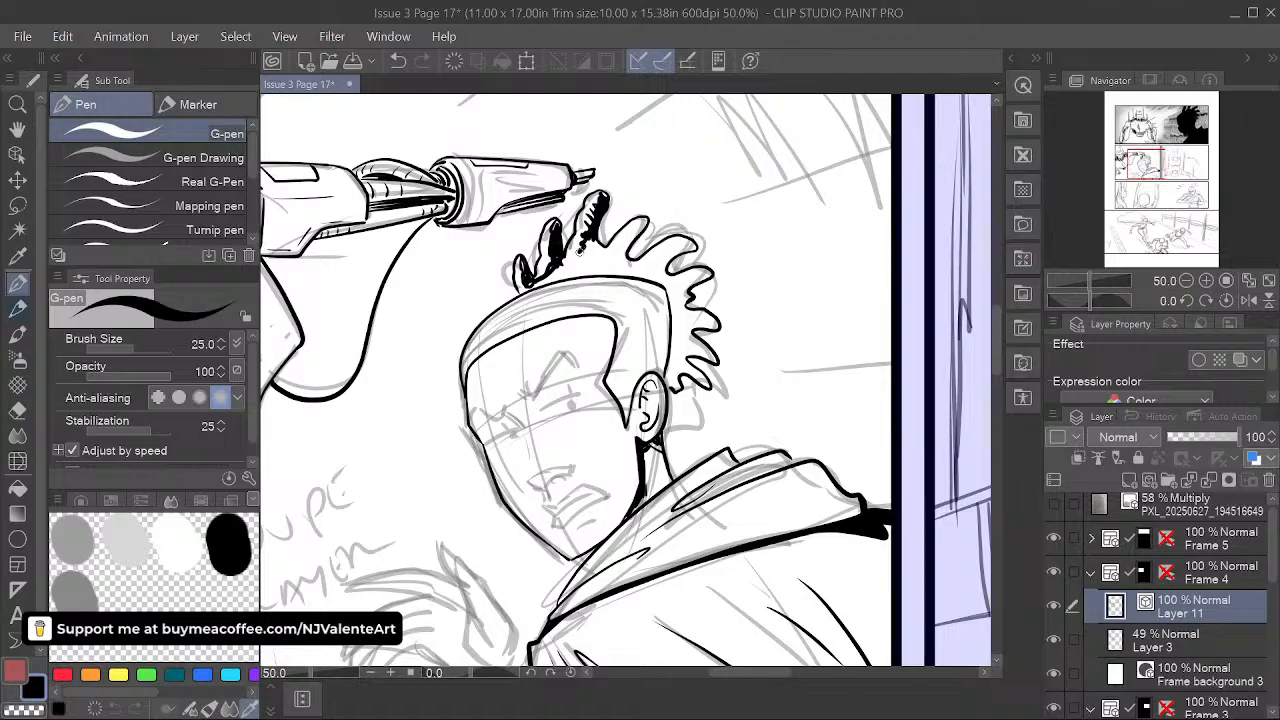
mouse_move(551, 269)
mouse_down()
mouse_move(532, 288)
mouse_move(588, 260)
mouse_up()
drag(591, 267, 572, 274)
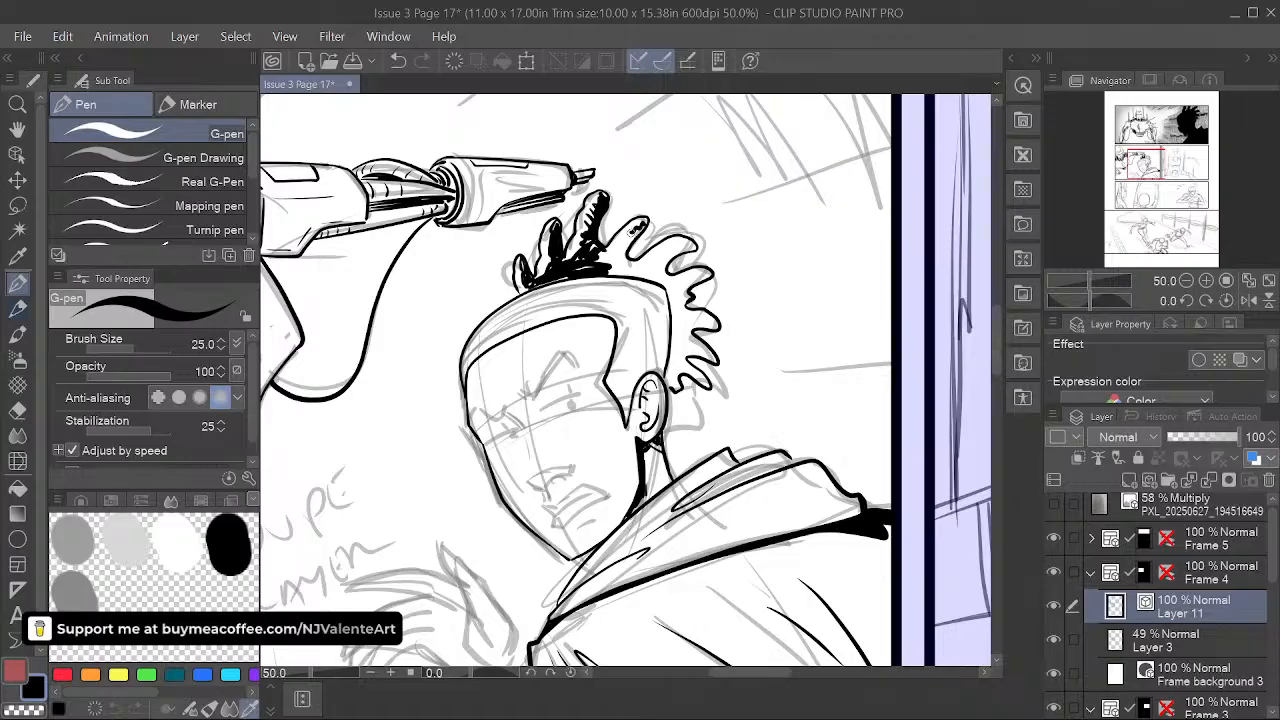
drag(637, 228, 618, 248)
drag(628, 238, 618, 259)
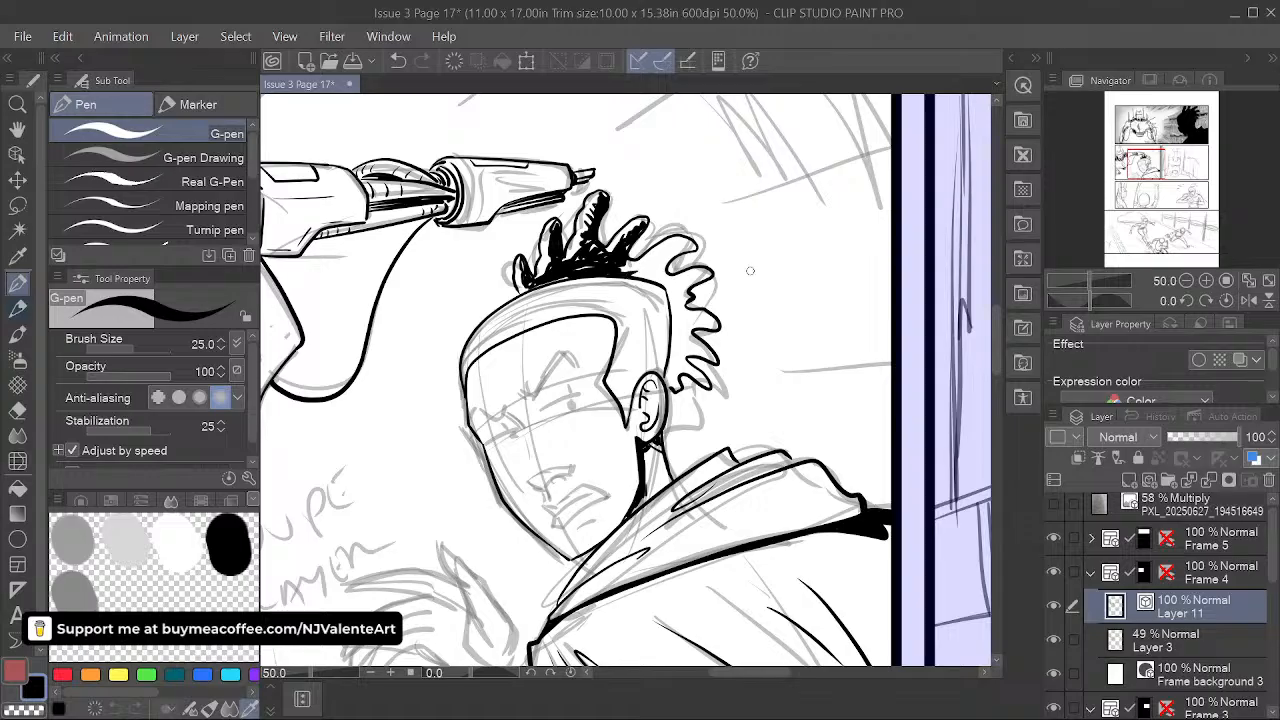
- Fill the man's close-cropped hair with black strokes from the forehead hairline across the temple to the sideburn at the ear
key(space)
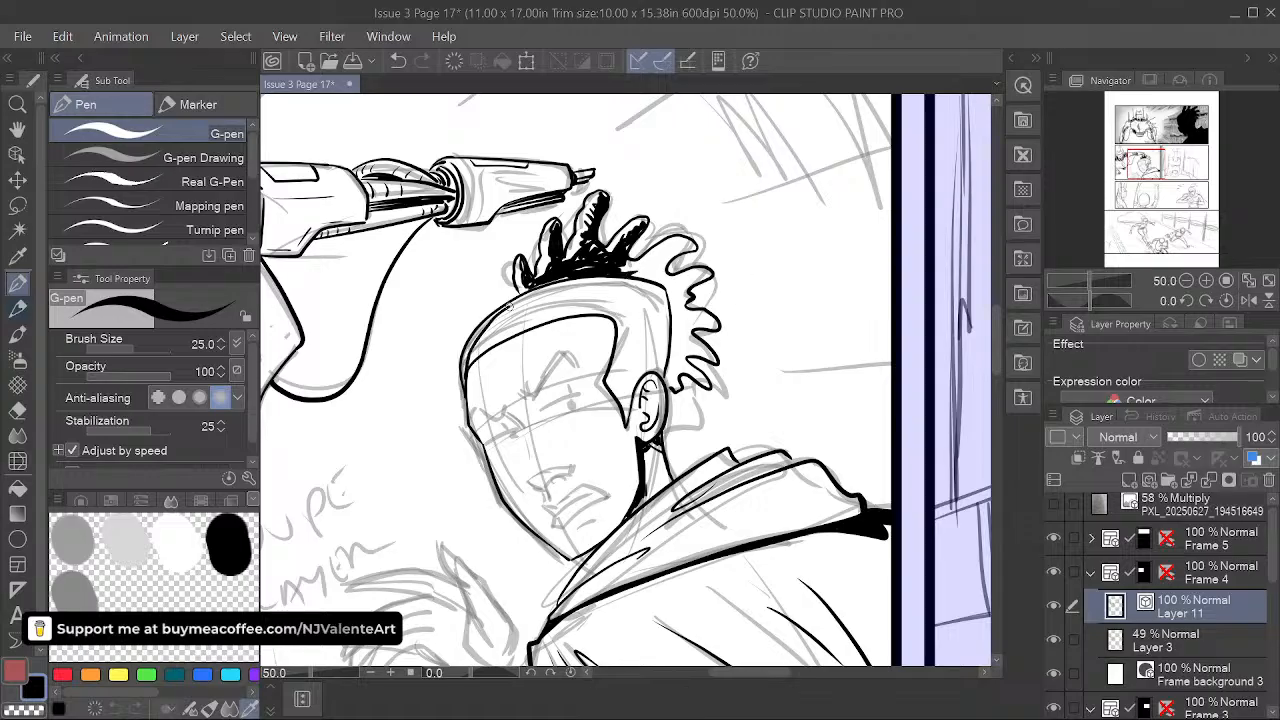
mouse_move(500, 313)
mouse_down()
mouse_move(478, 350)
mouse_move(548, 293)
mouse_move(605, 278)
mouse_move(507, 317)
mouse_move(628, 278)
mouse_up()
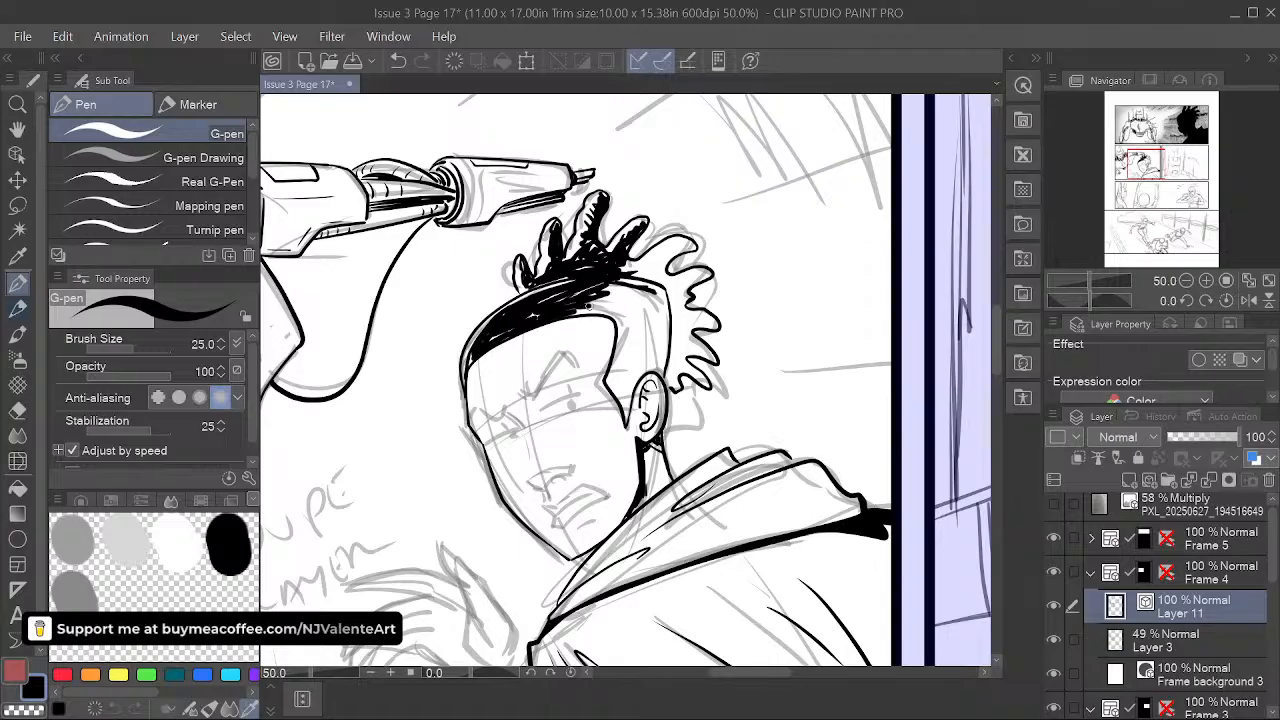
mouse_move(621, 348)
mouse_down()
mouse_move(628, 415)
mouse_move(631, 364)
mouse_up()
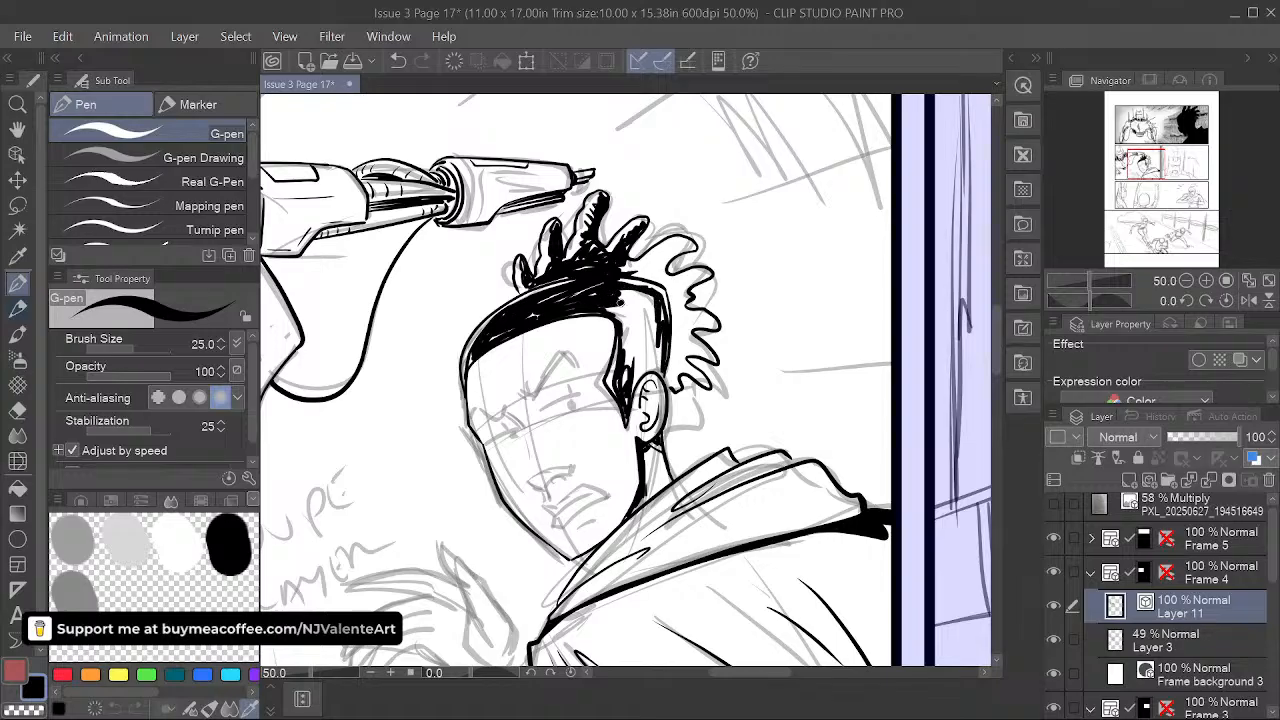
mouse_move(618, 325)
mouse_down()
mouse_move(632, 393)
mouse_move(660, 343)
mouse_up()
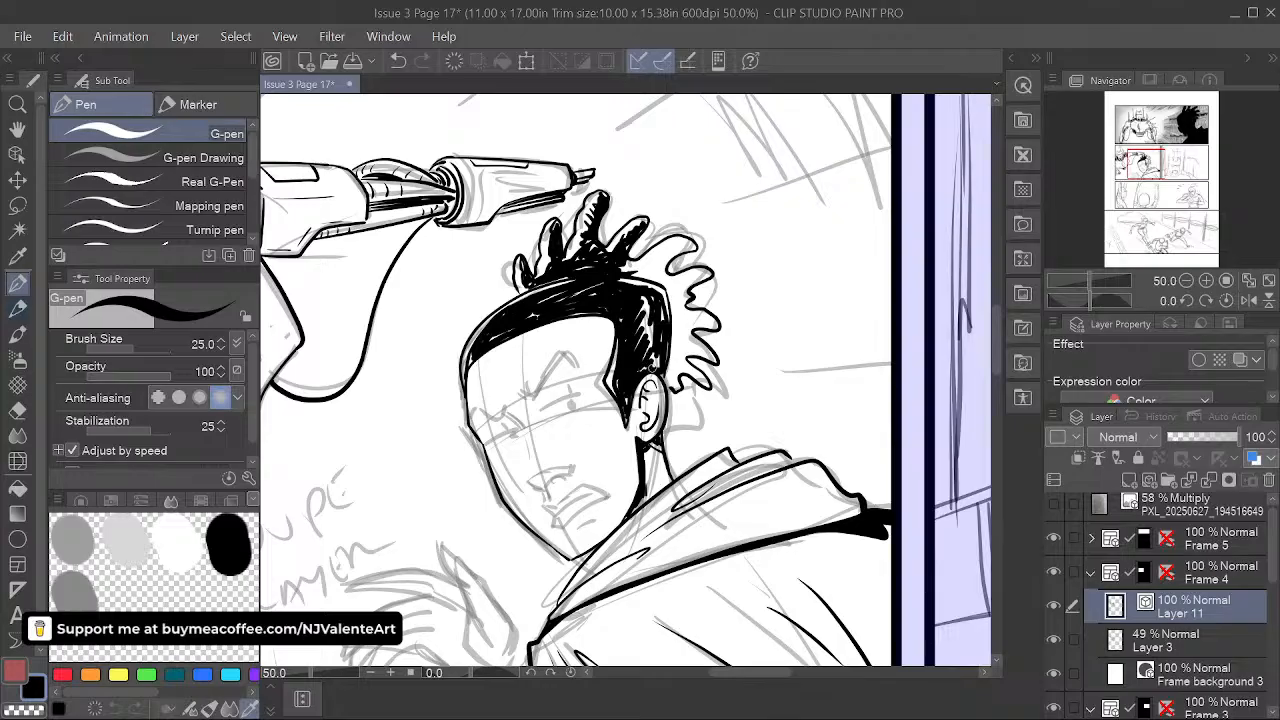
drag(652, 348, 648, 322)
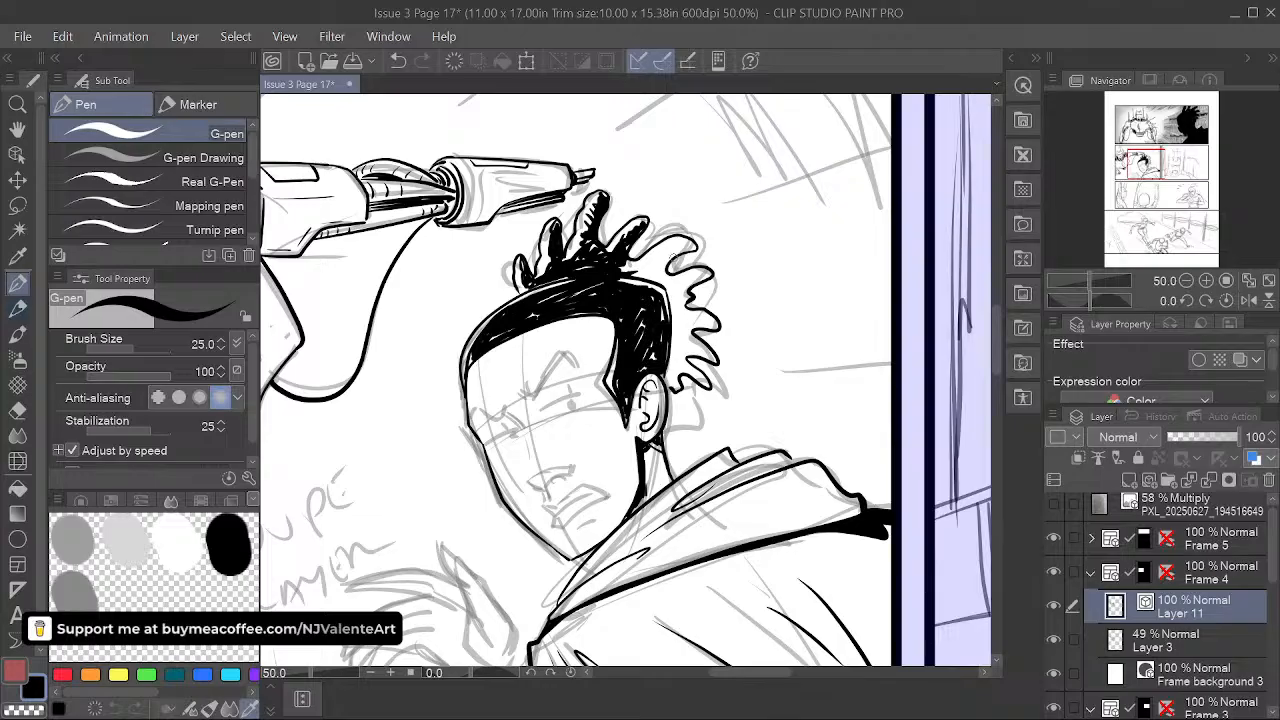
- Black in the remaining hair spikes along the back of the man's head, leaving thin white highlights
key(space)
drag(744, 414, 728, 424)
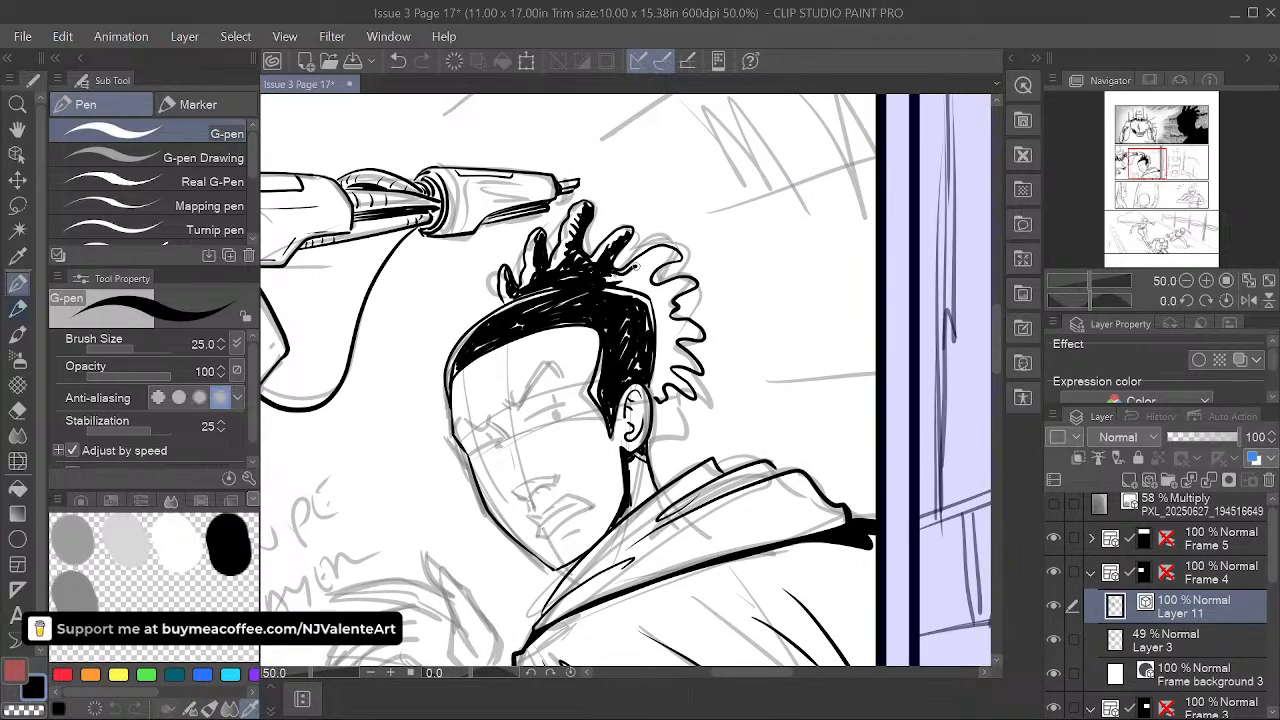
drag(660, 257, 614, 279)
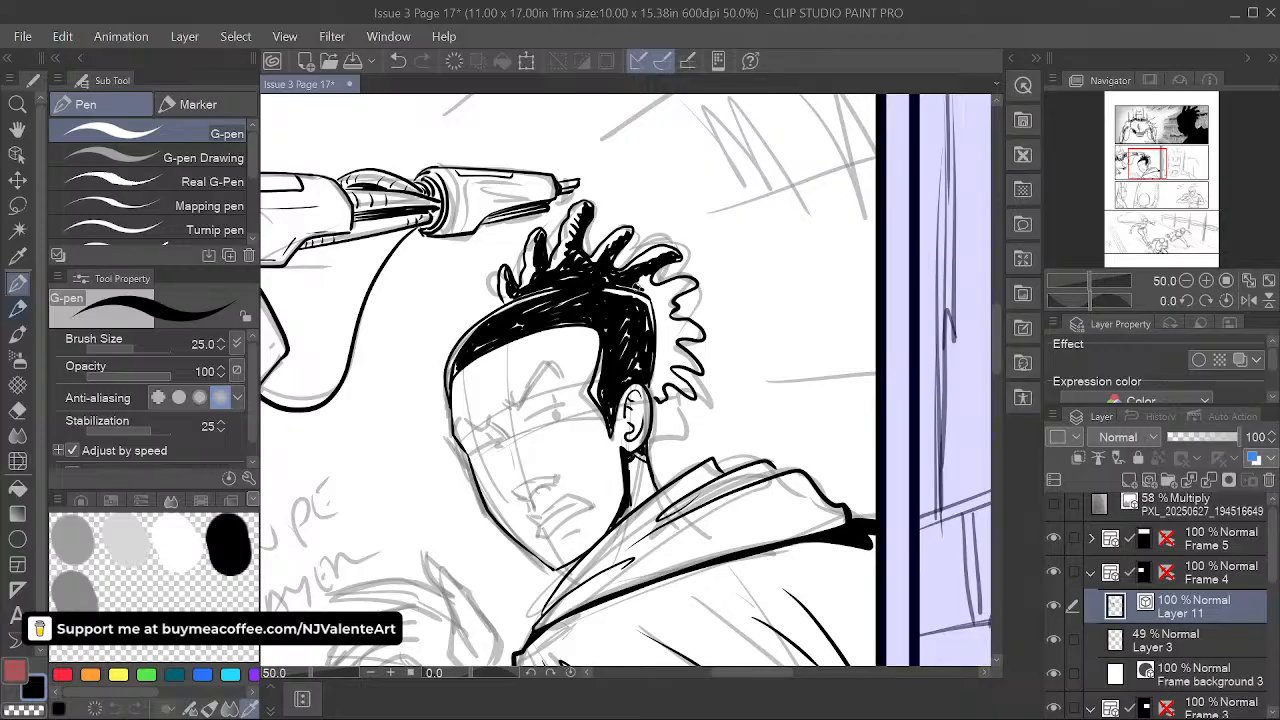
mouse_move(640, 288)
mouse_down()
mouse_move(657, 318)
mouse_move(652, 386)
mouse_move(664, 404)
mouse_move(674, 364)
mouse_up()
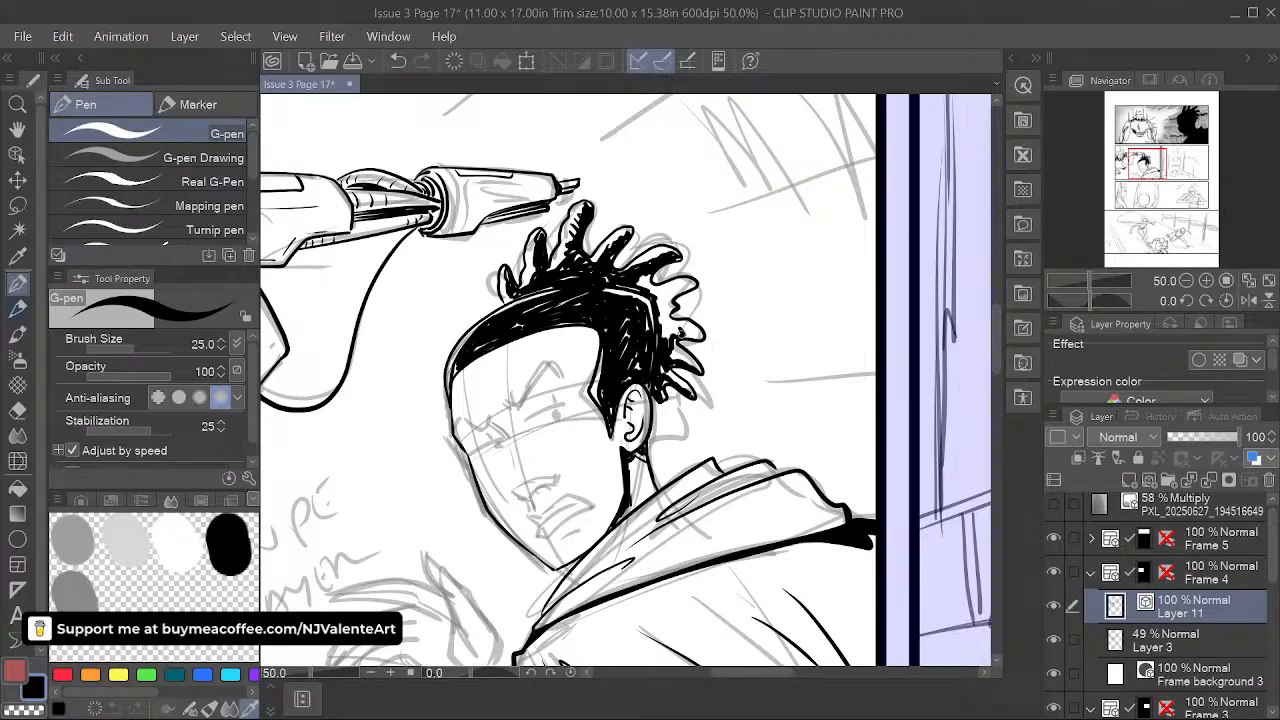
drag(692, 333, 676, 339)
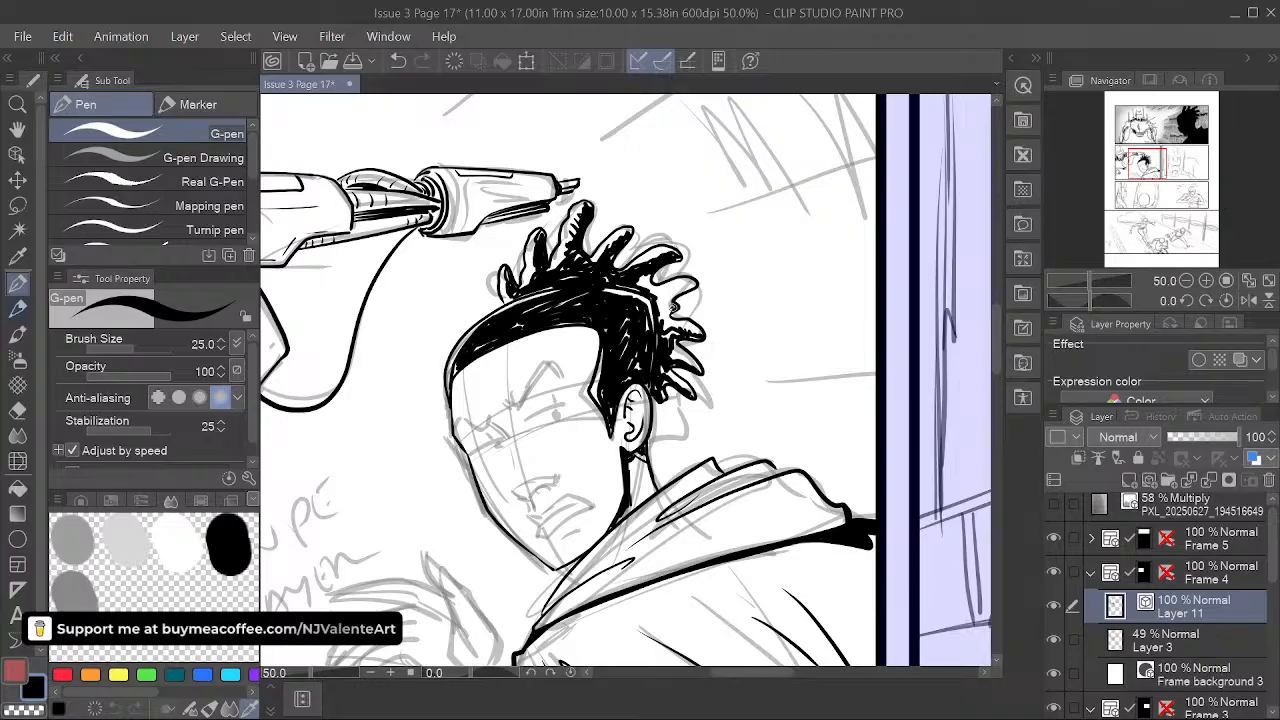
mouse_move(672, 301)
mouse_down()
mouse_move(656, 302)
mouse_move(669, 322)
mouse_move(644, 284)
mouse_up()
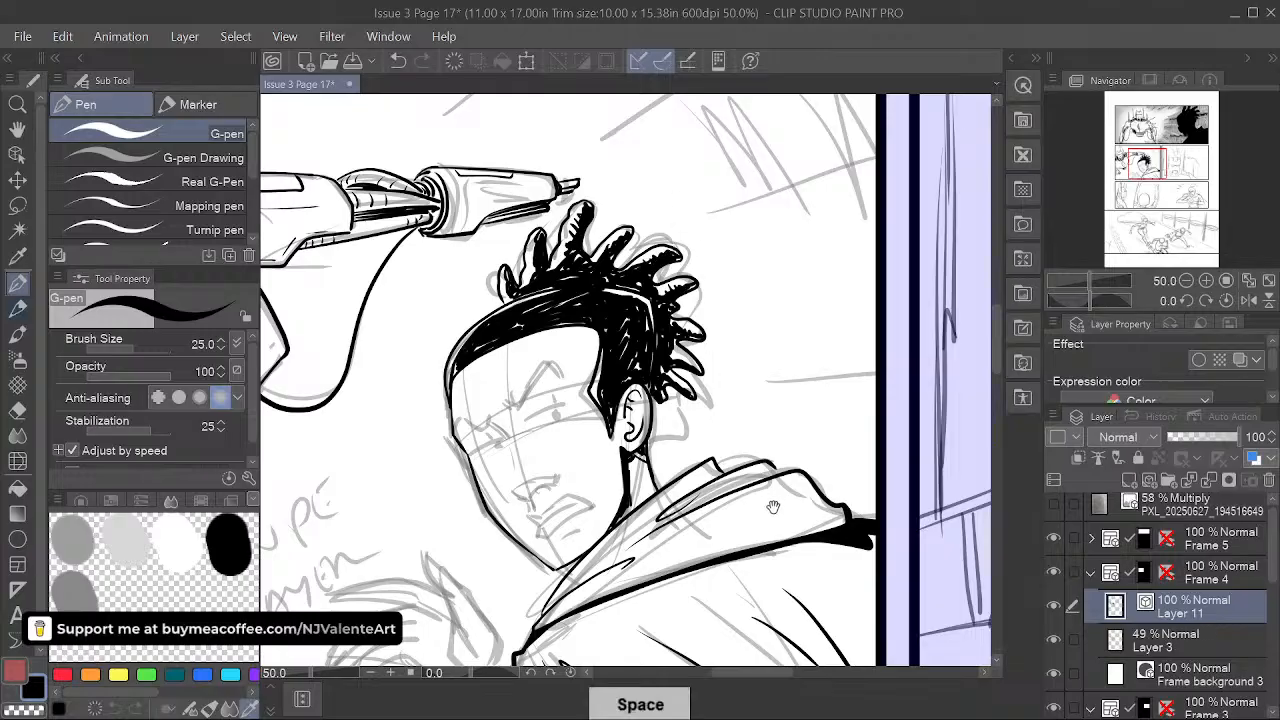
- Ink the man's furrowed eyebrows, frown lines, narrowed eyes and nose over the pencil sketch
drag(777, 511, 783, 395)
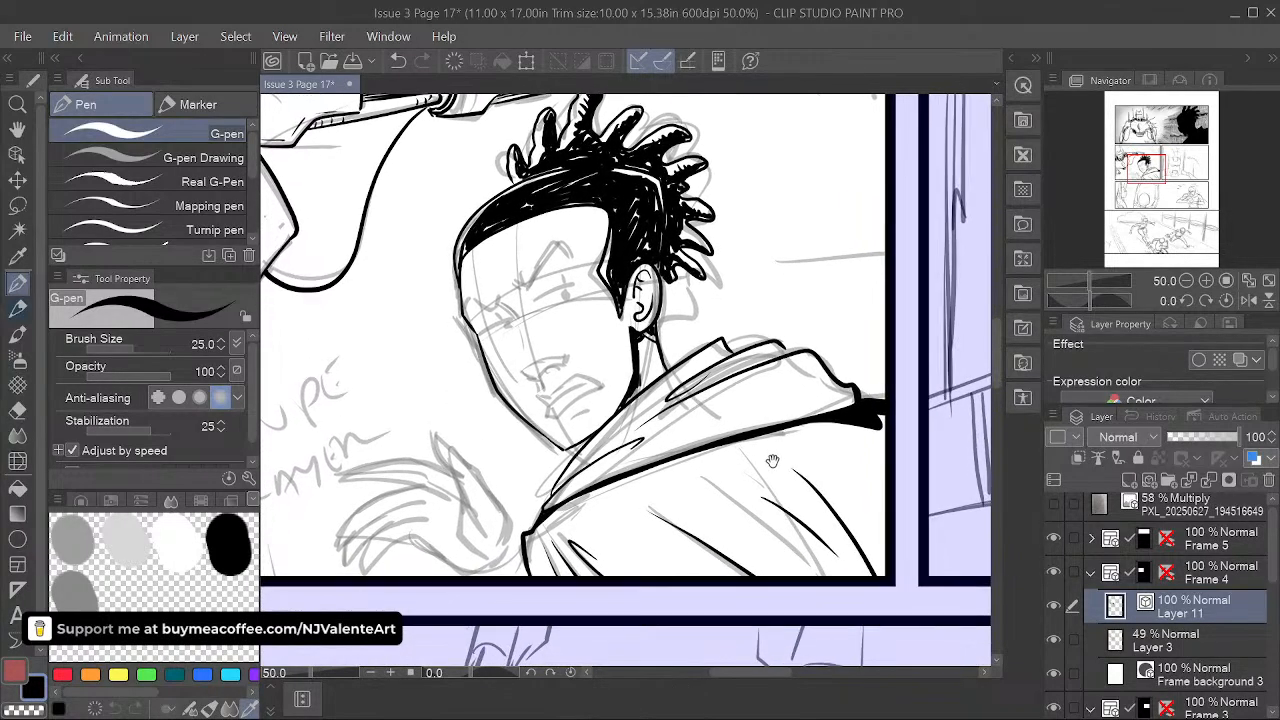
drag(770, 470, 773, 450)
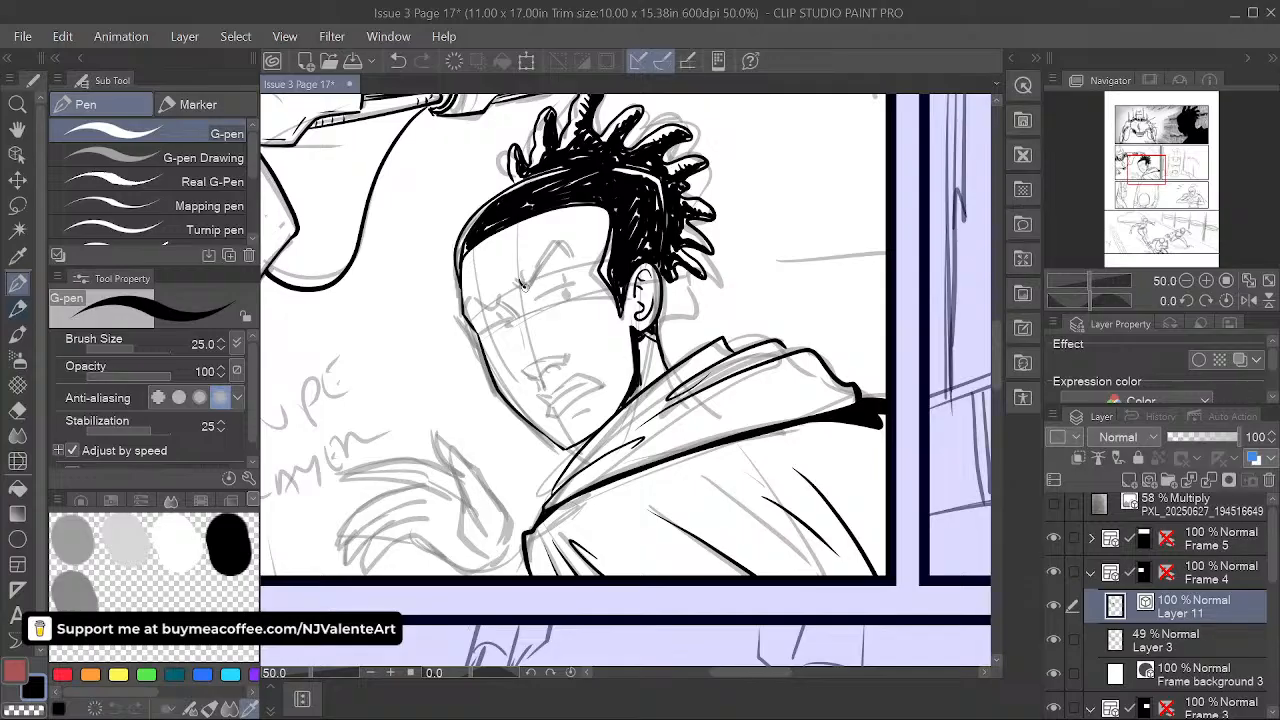
drag(521, 282, 561, 250)
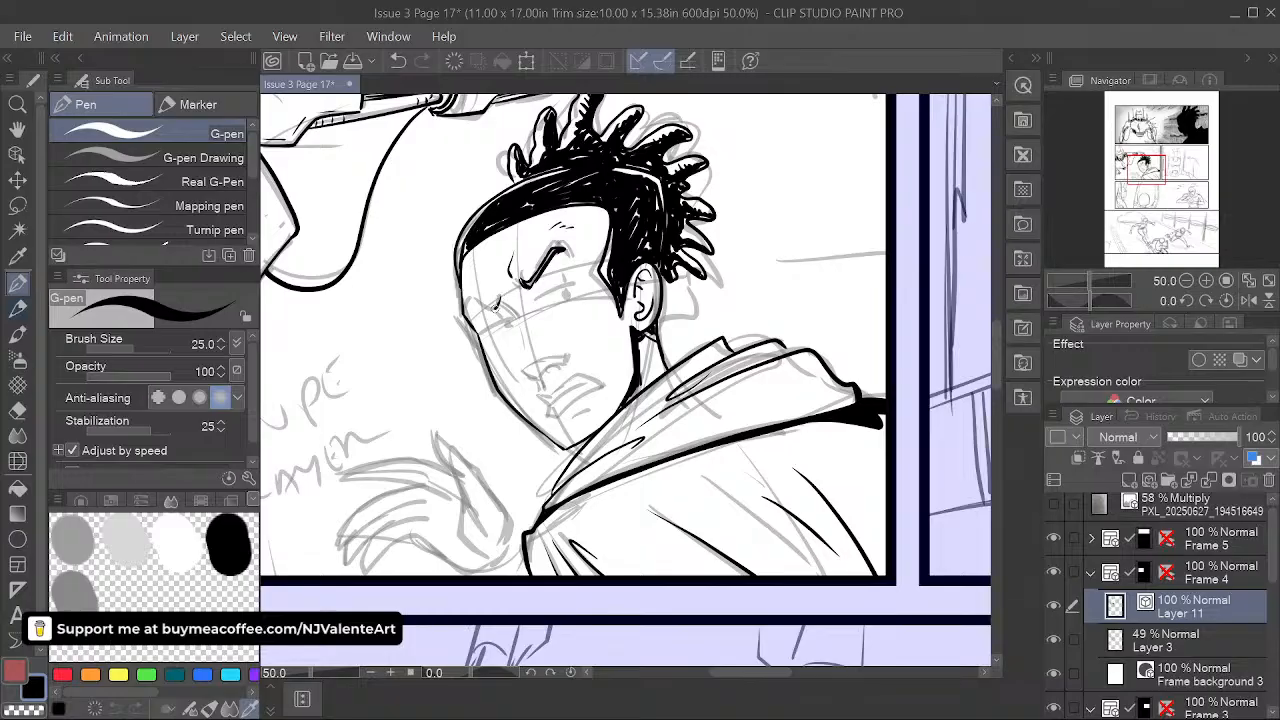
mouse_move(476, 305)
mouse_down()
mouse_move(467, 317)
mouse_move(501, 289)
mouse_up()
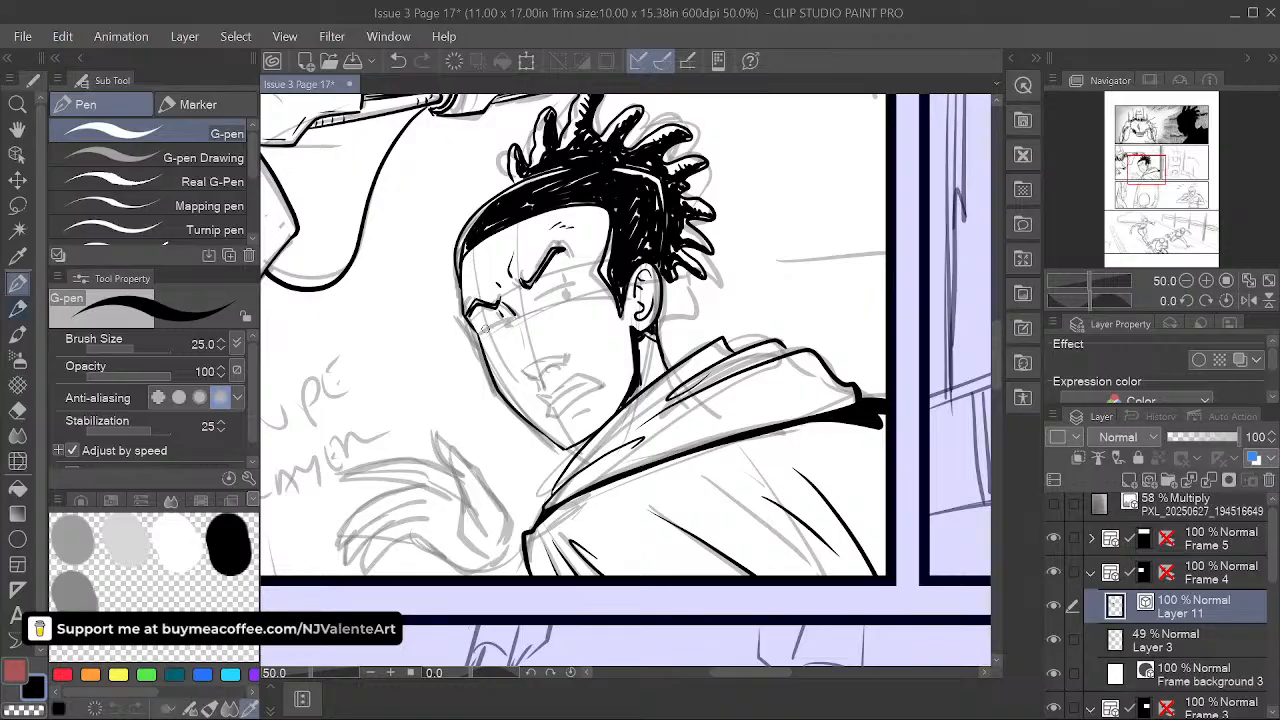
click(483, 329)
click(566, 286)
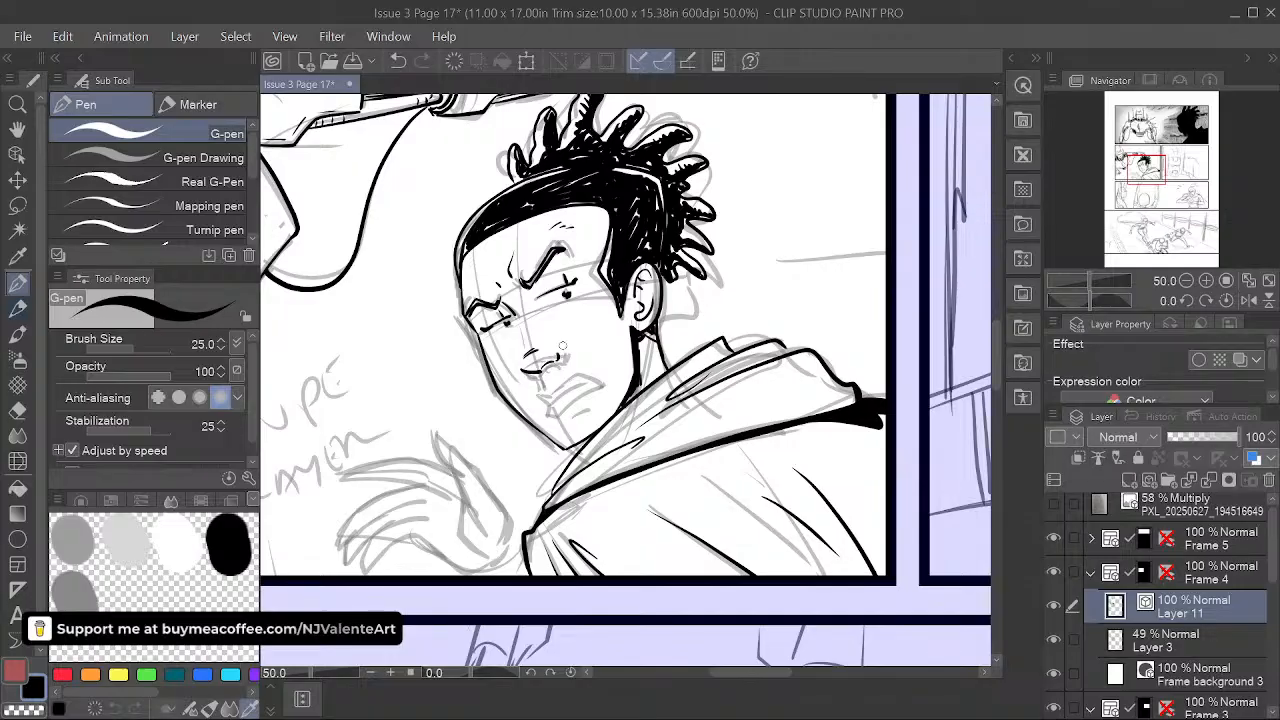
- Ink the man's snarling mouth with bared teeth, a solid black corner and a short chin line beneath the lower lip
drag(567, 377, 594, 379)
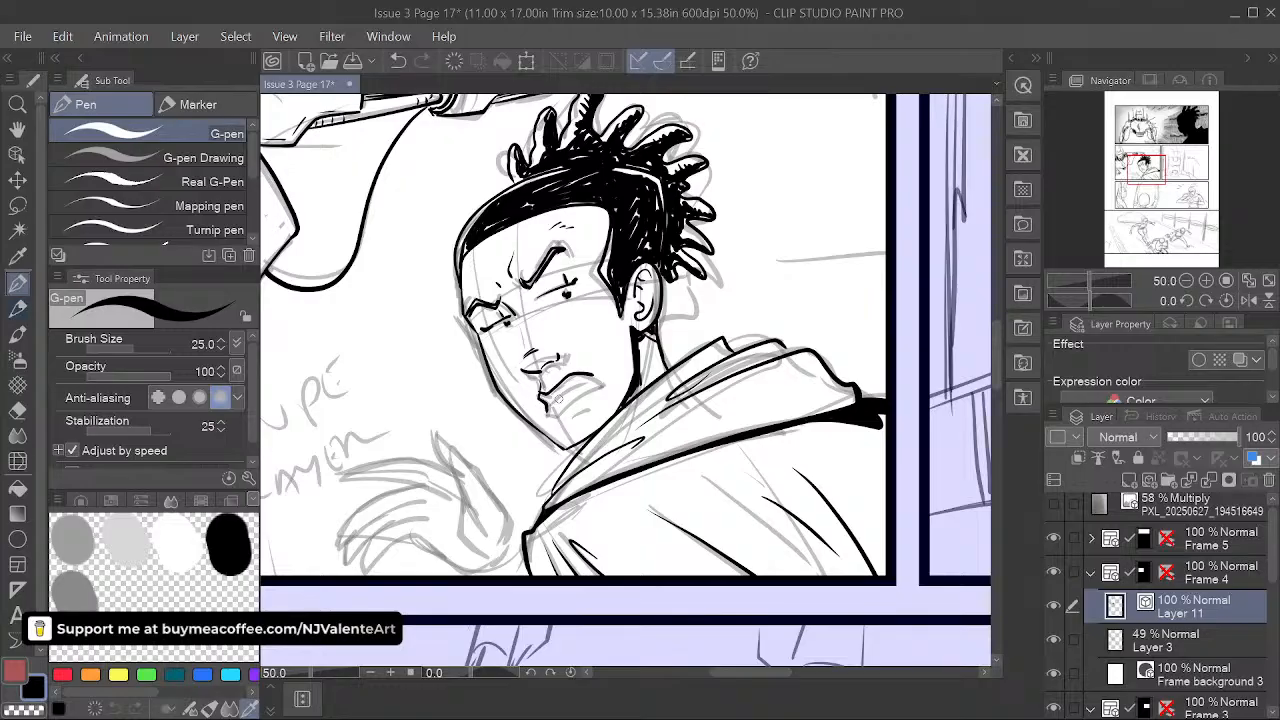
drag(662, 416, 654, 410)
key(ctrl+z)
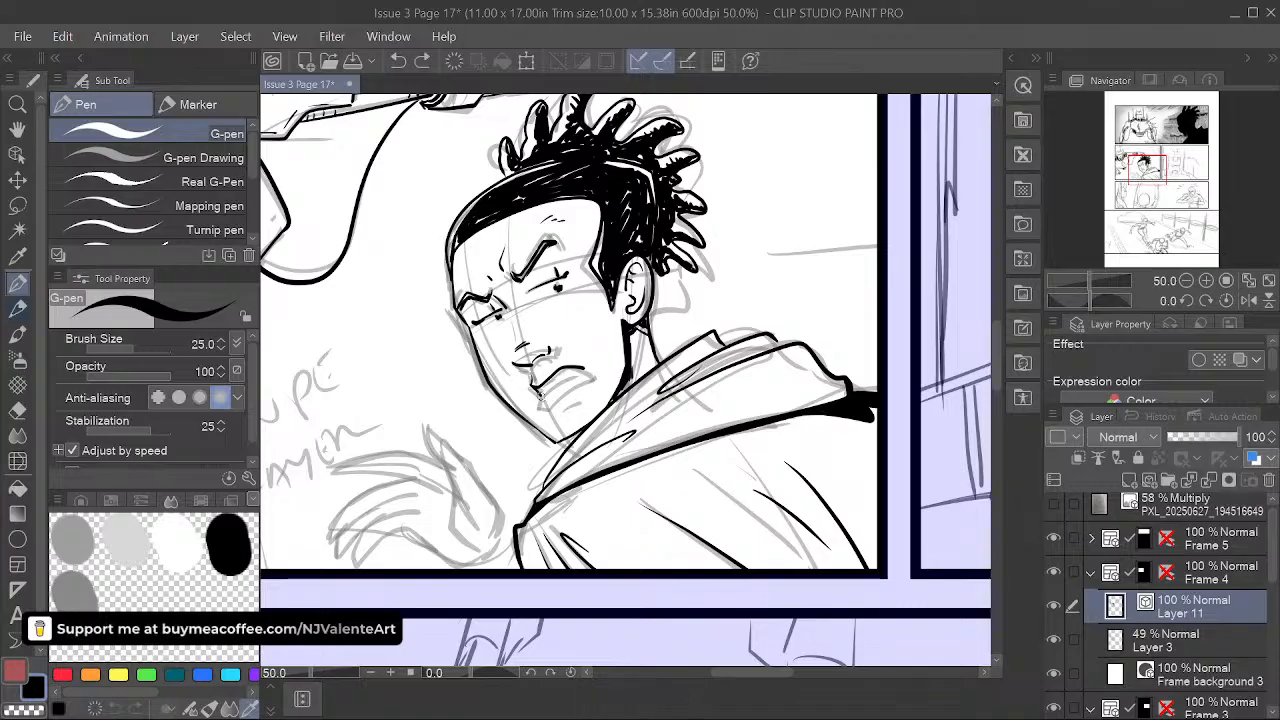
mouse_move(535, 397)
mouse_down()
mouse_move(537, 408)
mouse_move(593, 377)
mouse_up()
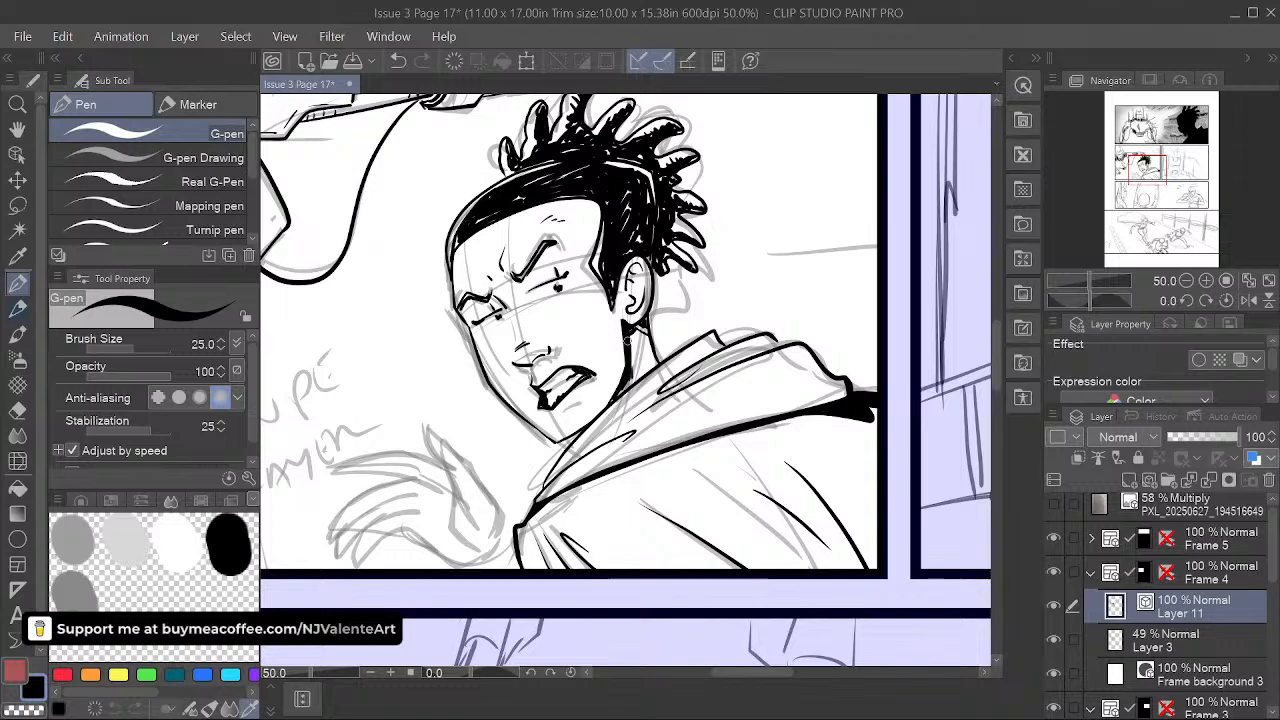
- Draw a small scribble of curved and crossing strokes in the empty space in front of the man's cheek
drag(738, 440, 747, 381)
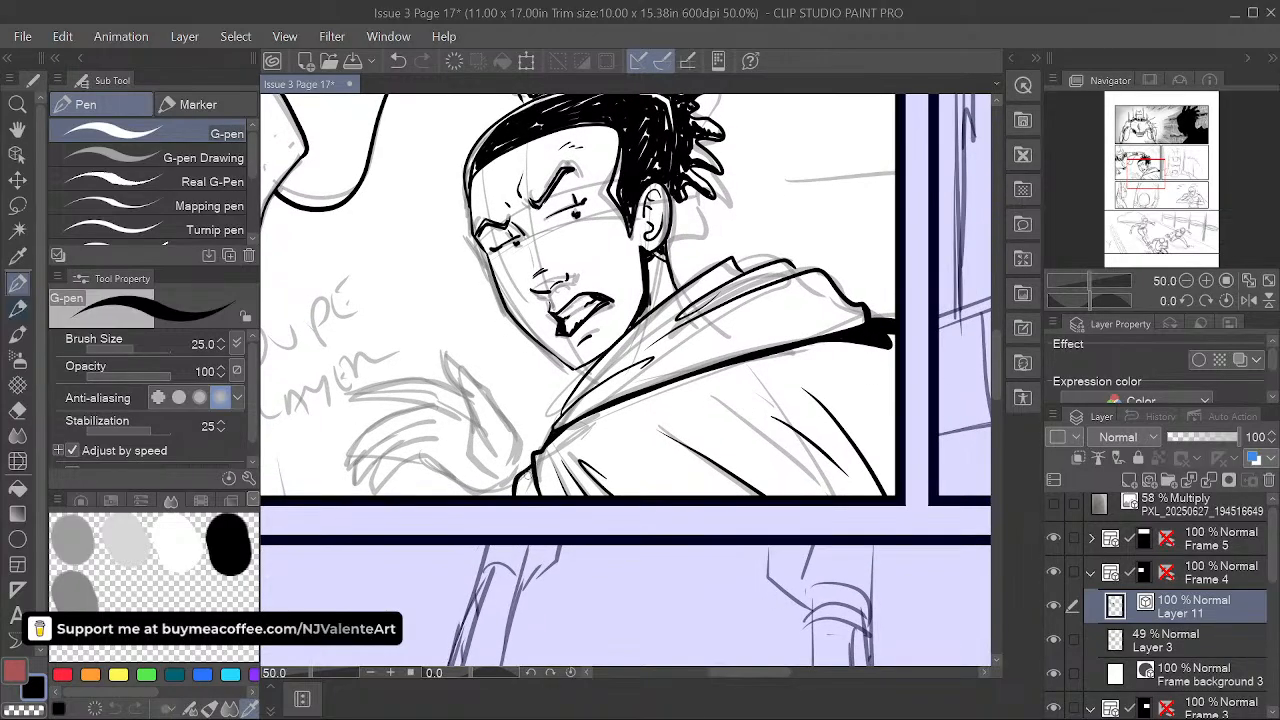
drag(657, 515, 757, 483)
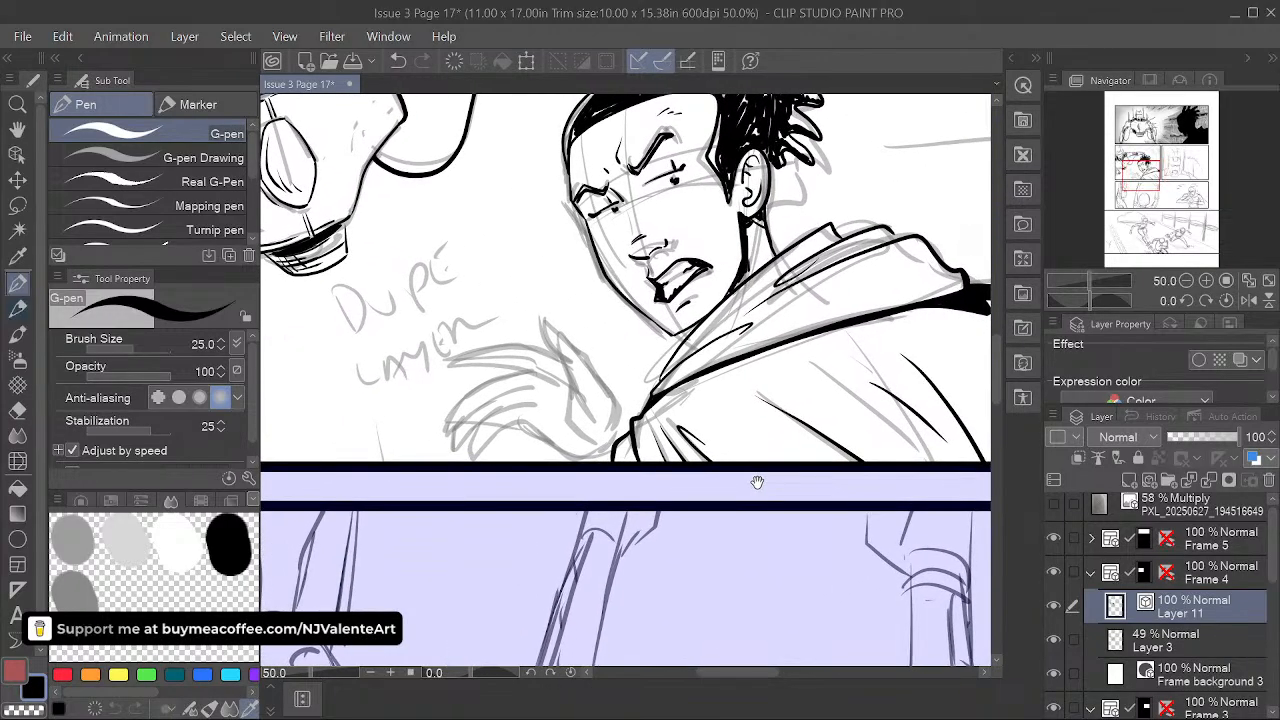
scroll(757, 483, down, 3)
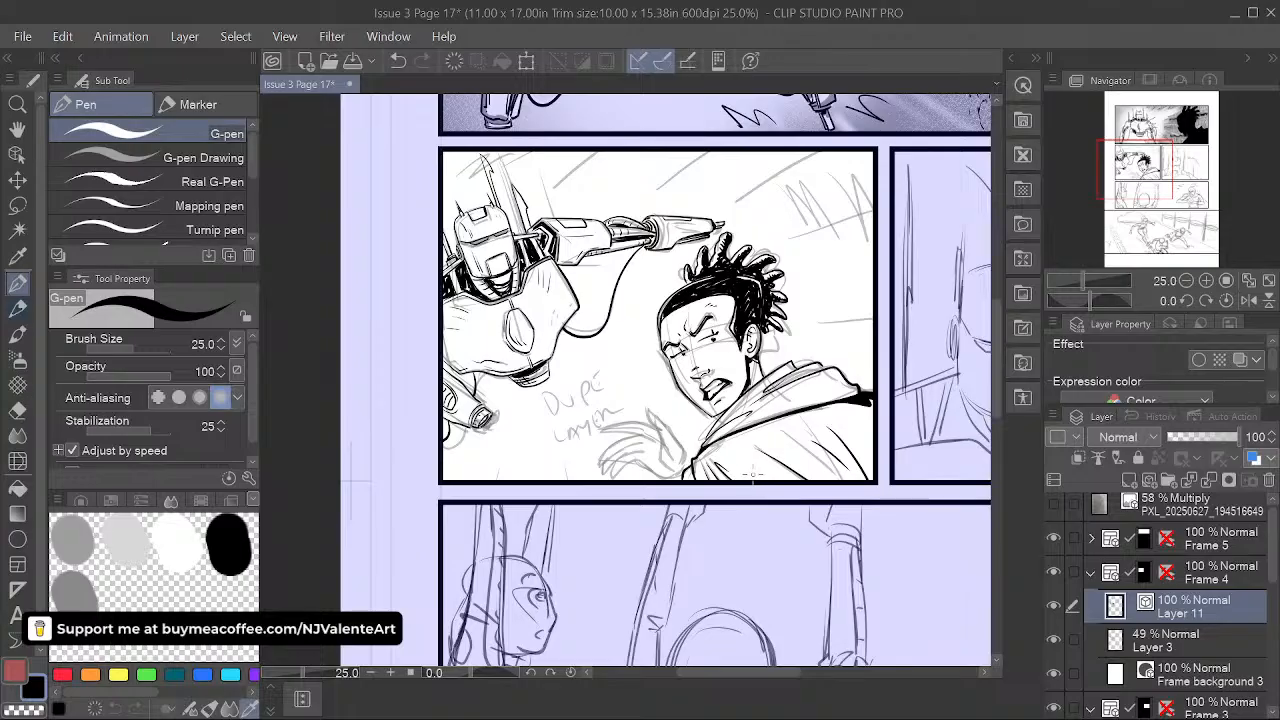
scroll(752, 475, up, 3)
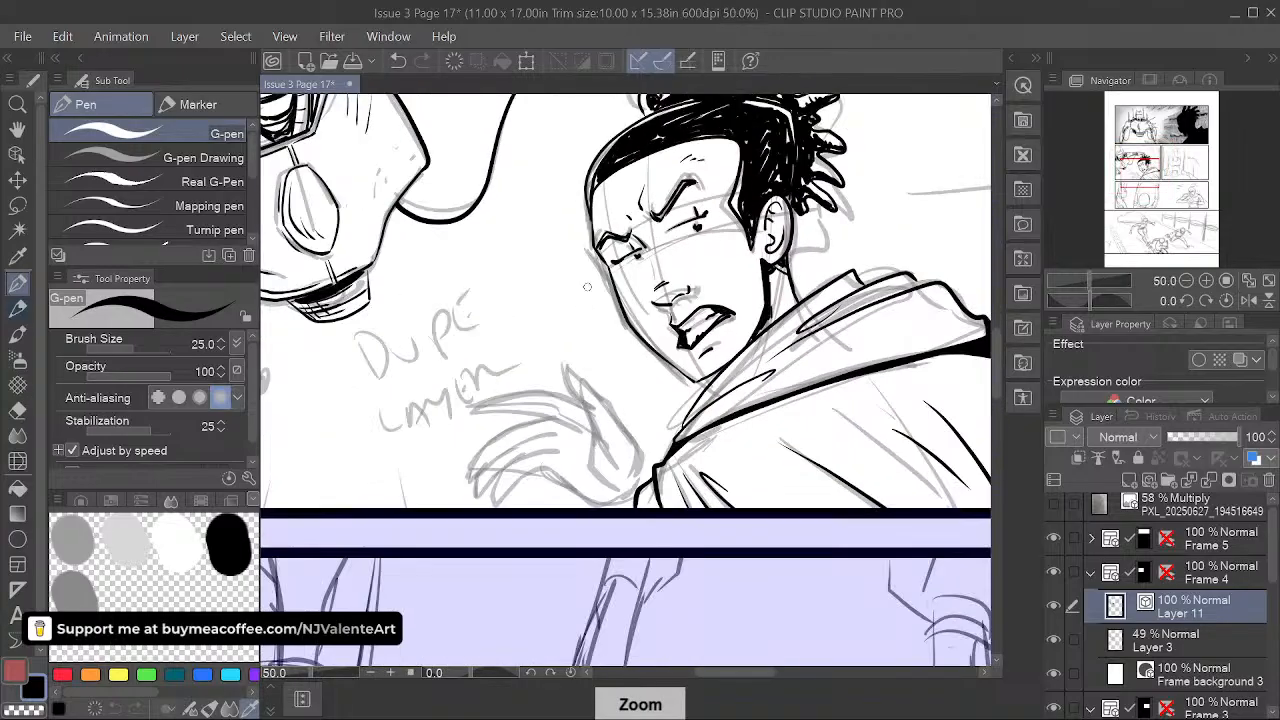
mouse_move(570, 277)
mouse_down()
mouse_move(571, 333)
mouse_move(548, 357)
mouse_move(546, 322)
mouse_move(561, 319)
mouse_up()
drag(566, 277, 574, 321)
scroll(745, 475, down, 3)
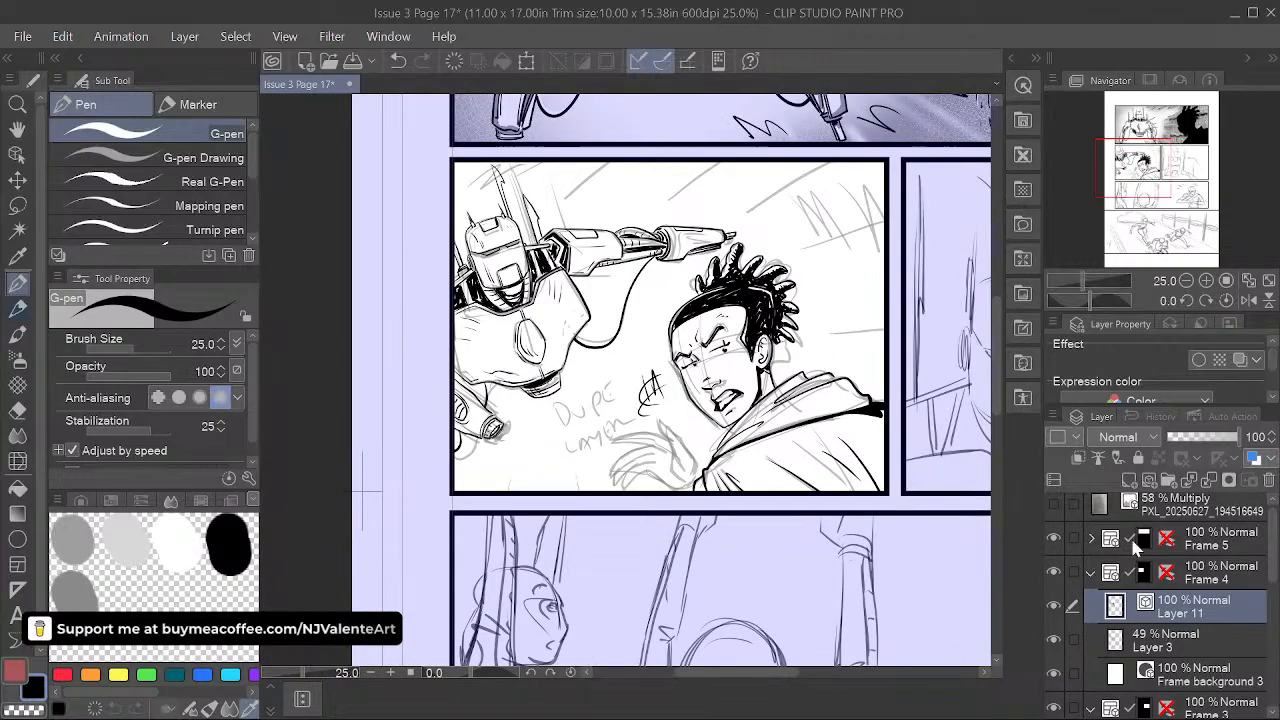
- Hide the pencil sketch on Layer 3 and check the inked man without it
click(1053, 640)
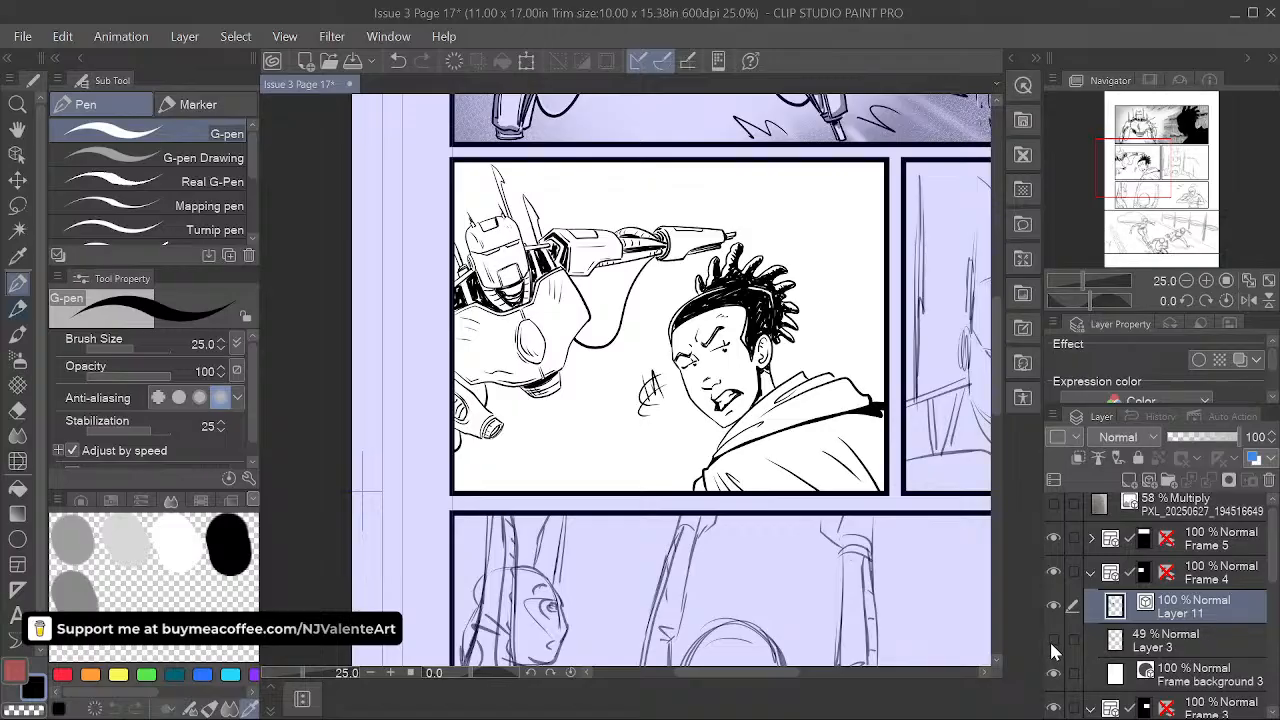
click(1052, 640)
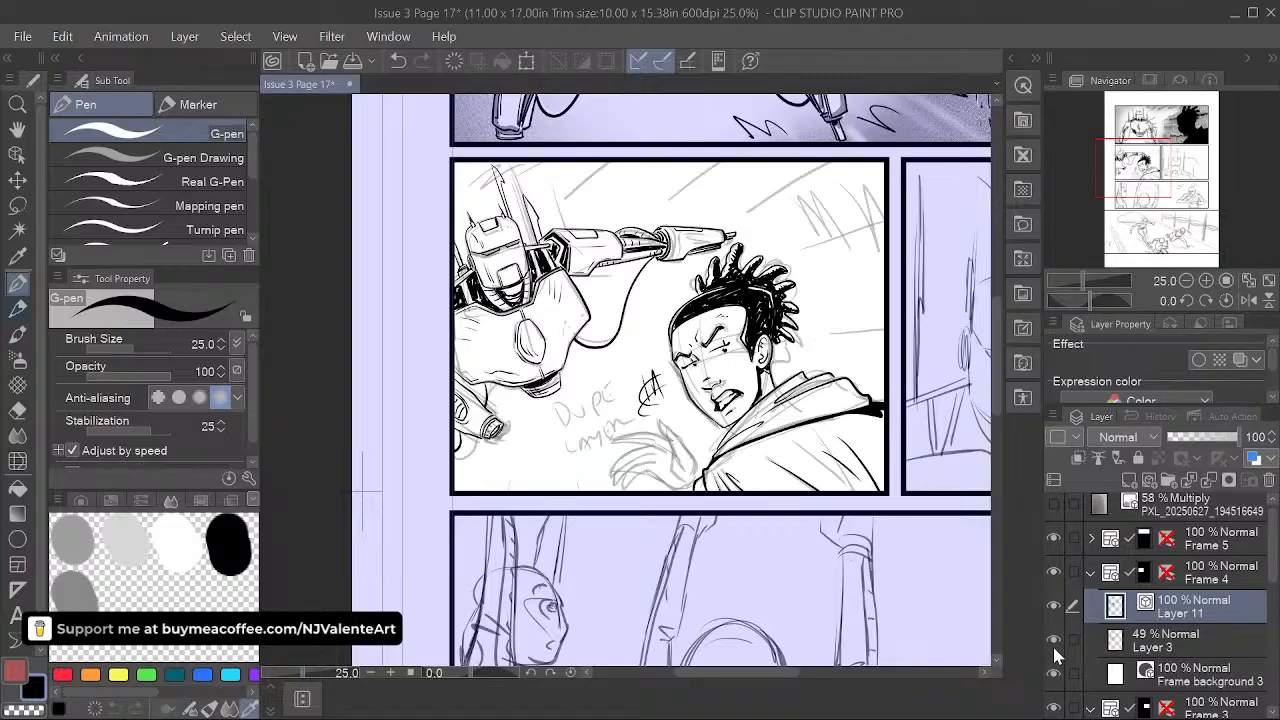
click(1053, 641)
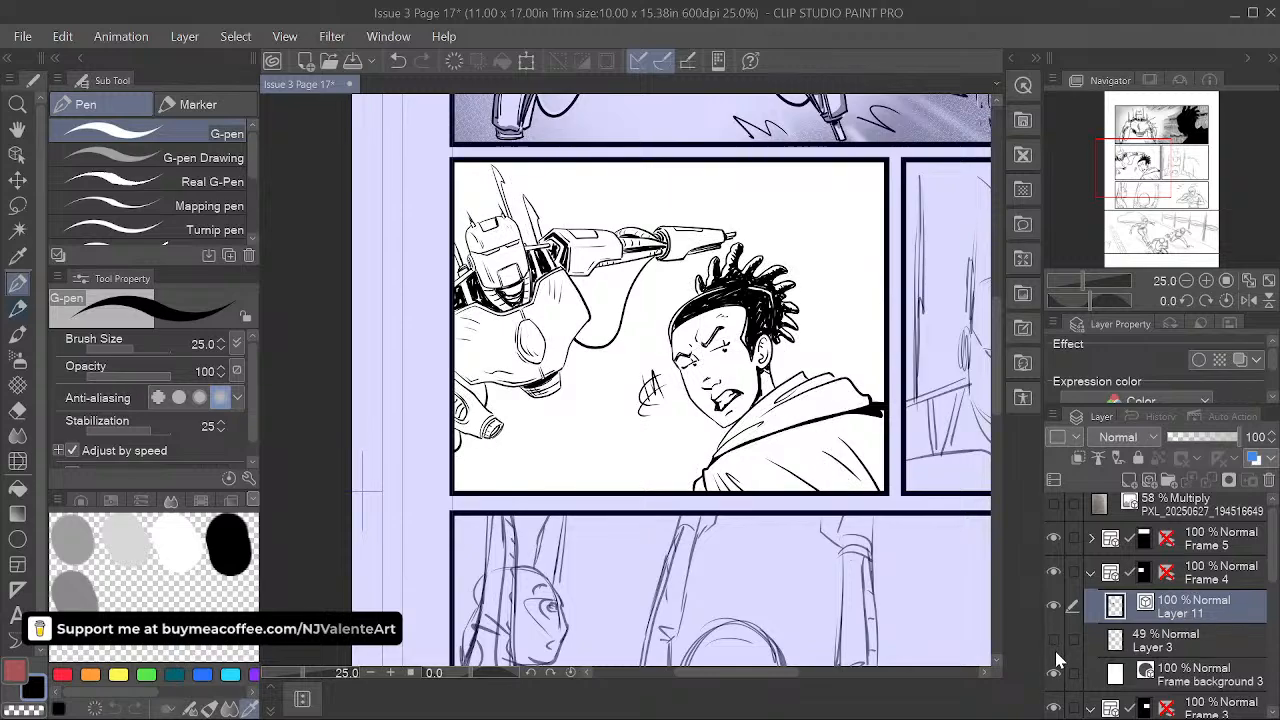
key(ctrl+plus)
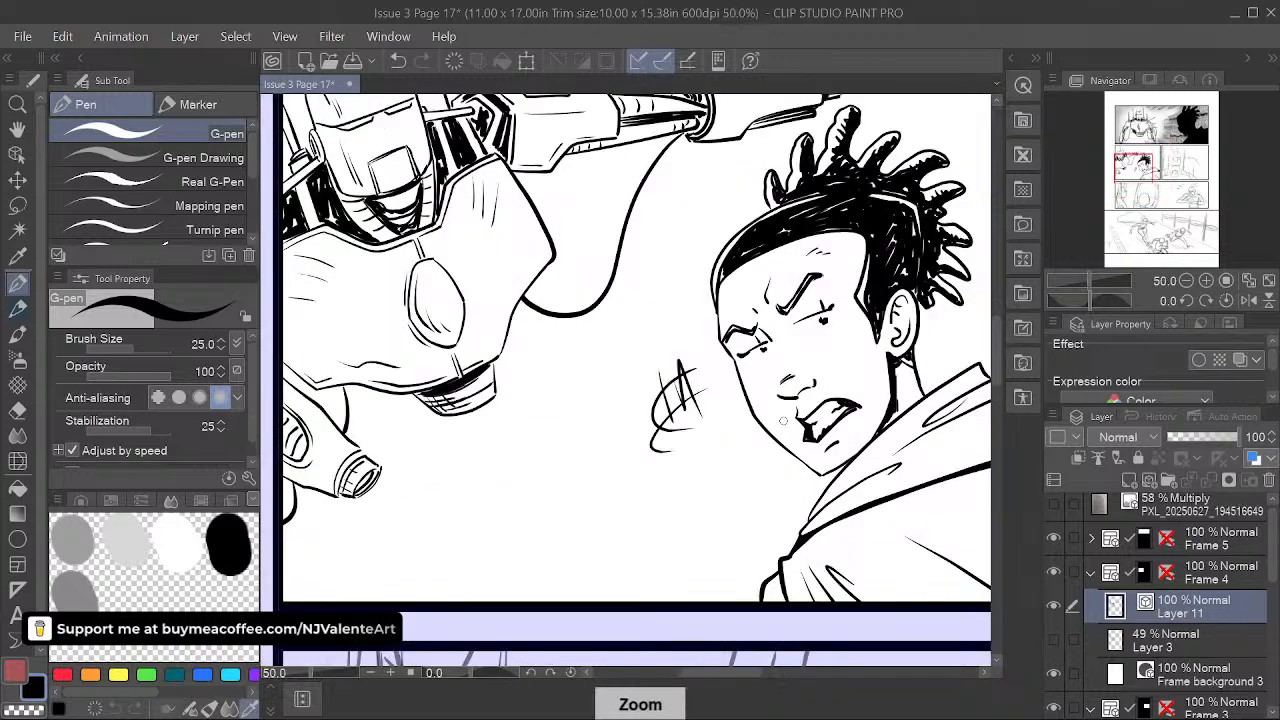
key(space)
drag(825, 545, 534, 534)
drag(754, 488, 644, 510)
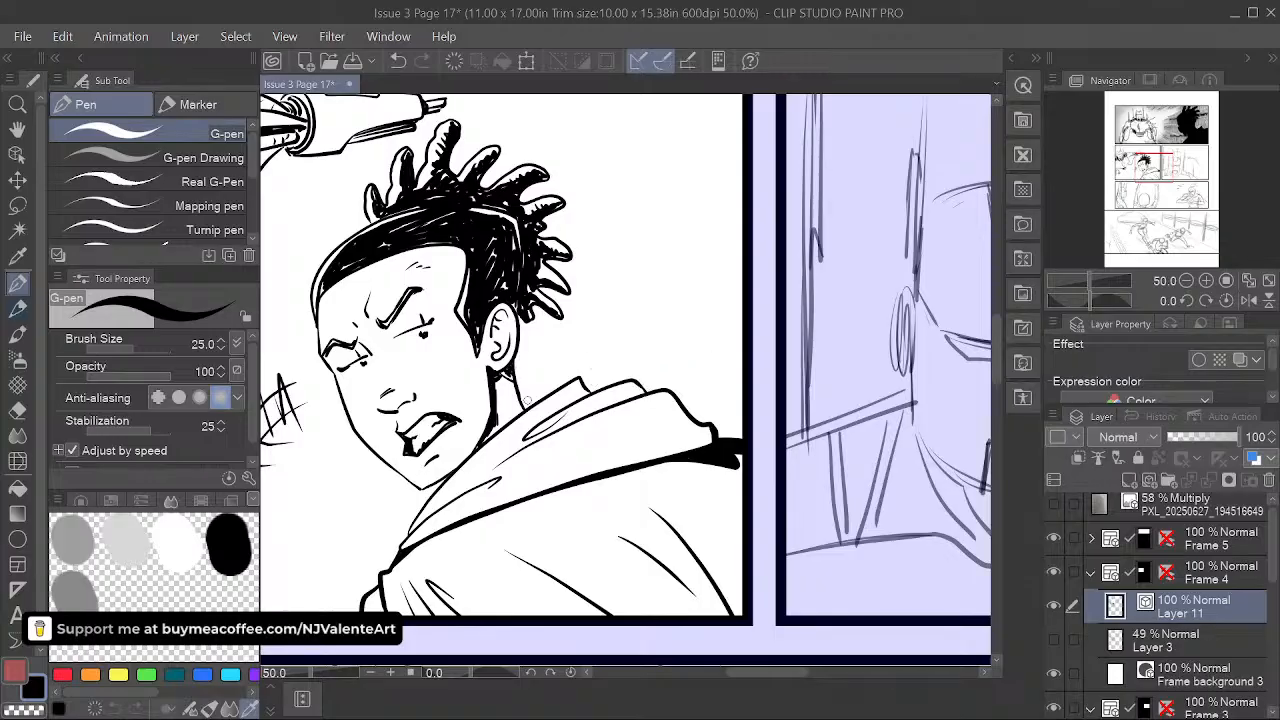
key(space)
drag(665, 490, 755, 487)
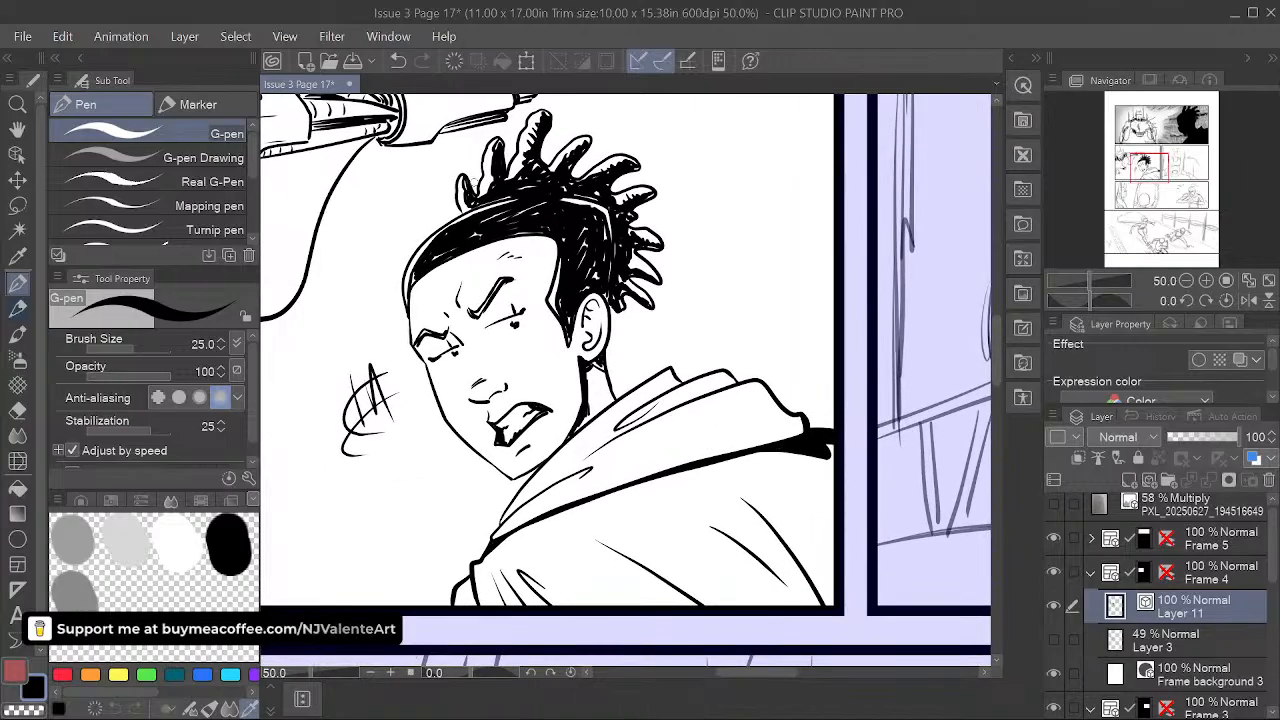
- Examine the inked Frame 4 panel up close and in the context of the surrounding page
key(space)
drag(668, 558, 724, 514)
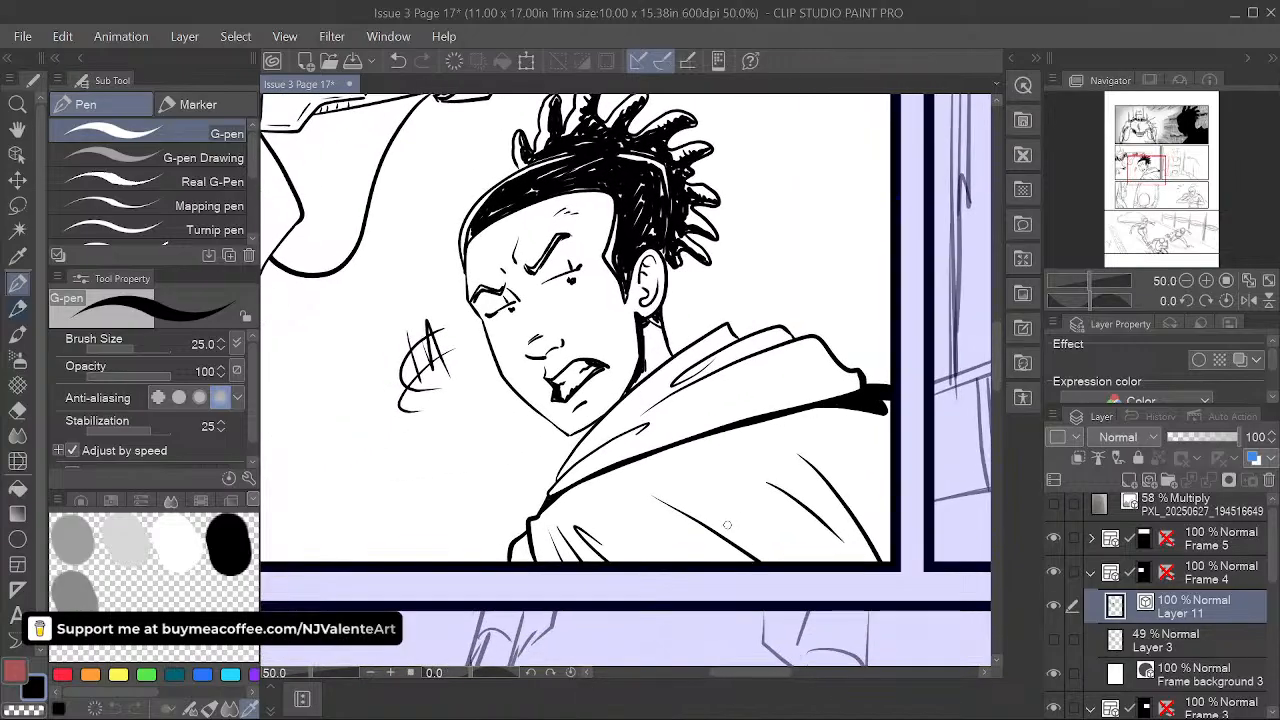
scroll(725, 527, down, 2)
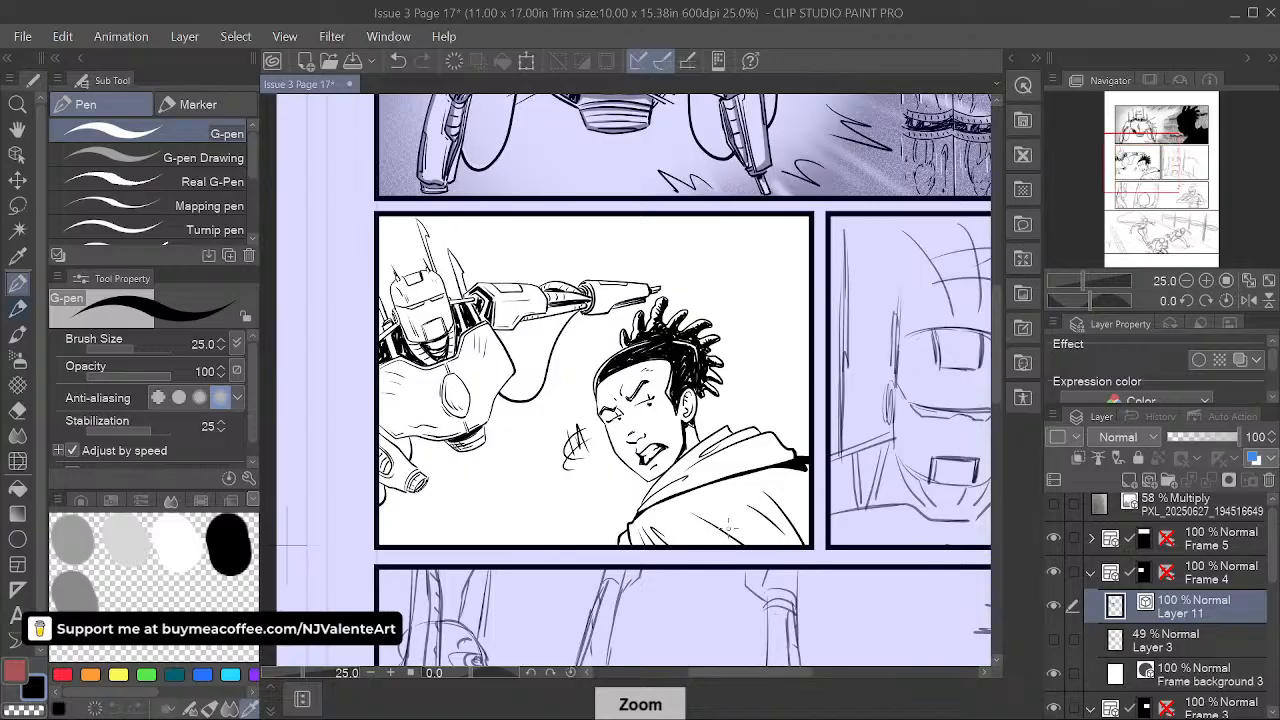
key(space)
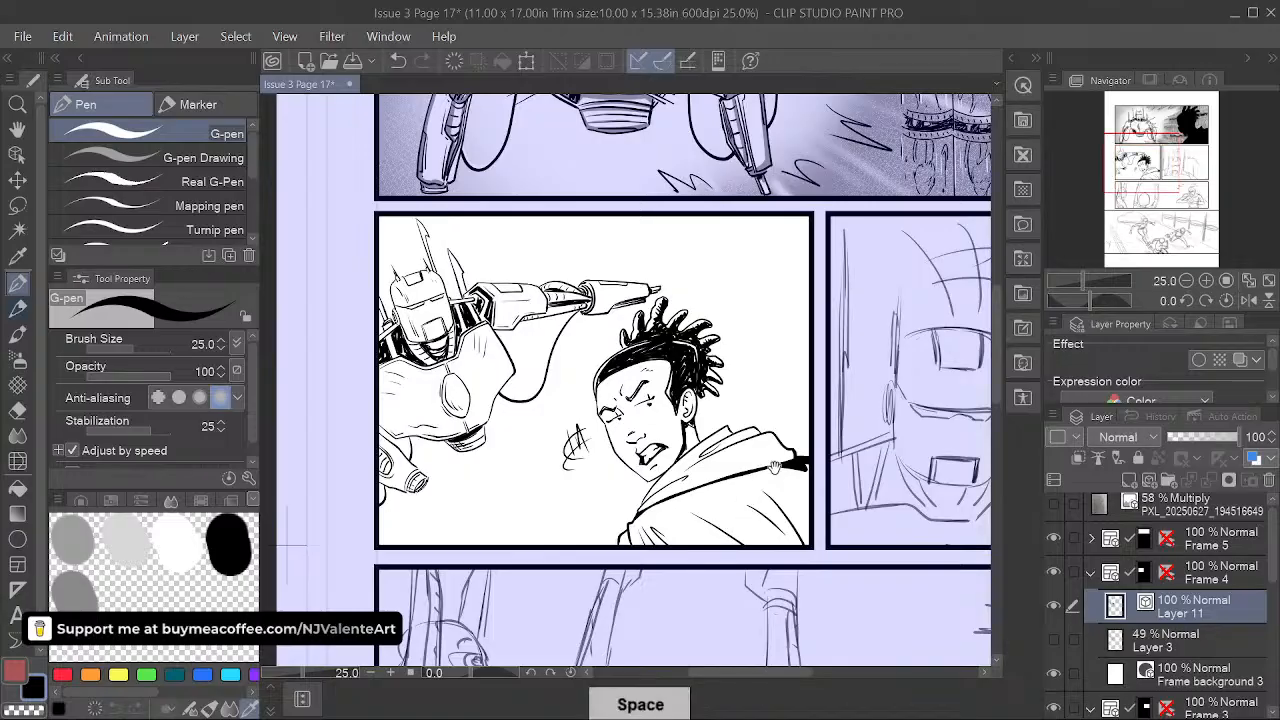
drag(727, 525, 725, 497)
scroll(815, 430, down, 1)
key(space)
drag(809, 458, 761, 486)
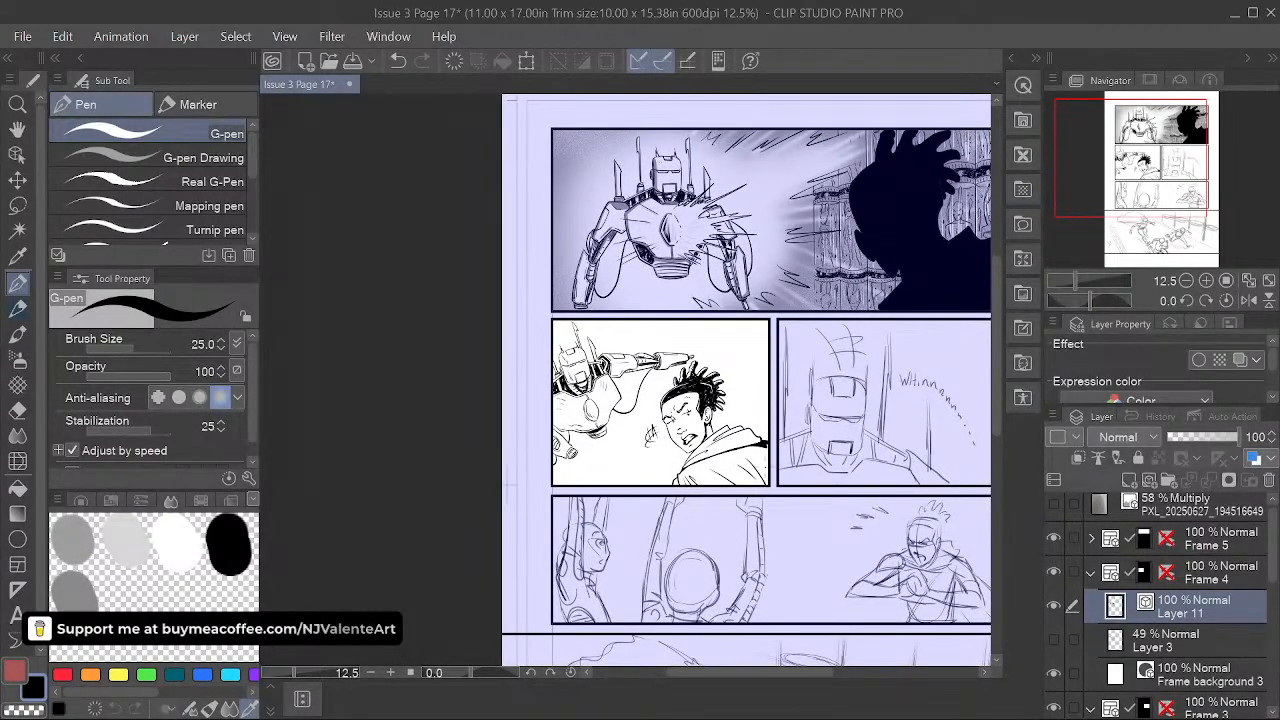
- Save the comic page Issue 3 Page 17
key(ctrl+s)
scroll(720, 400, up, 1)
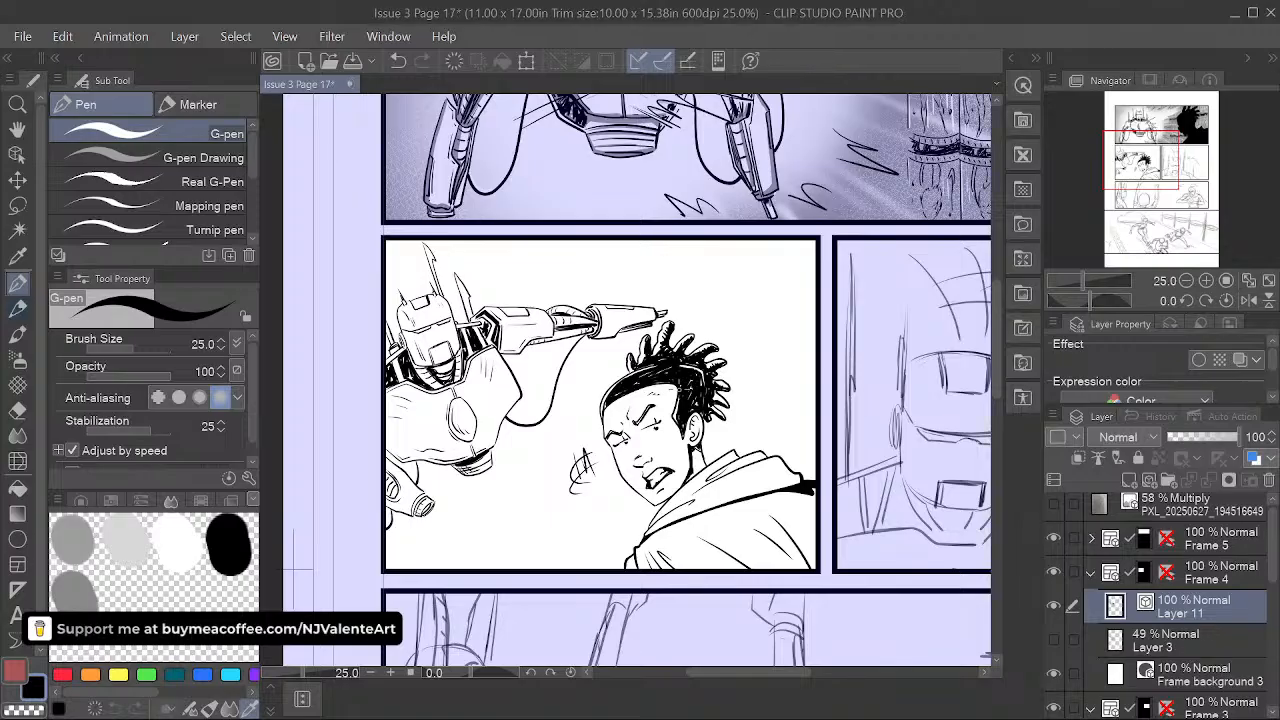
right_click(1210, 613)
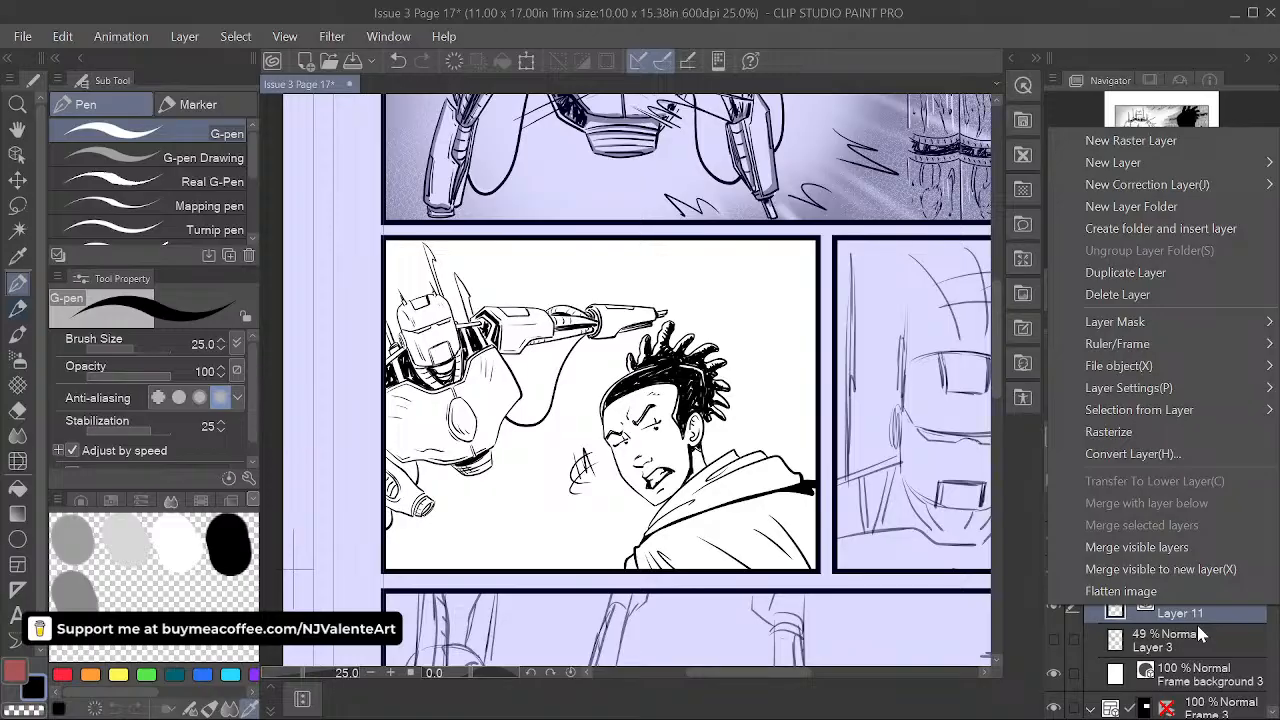
key(Escape)
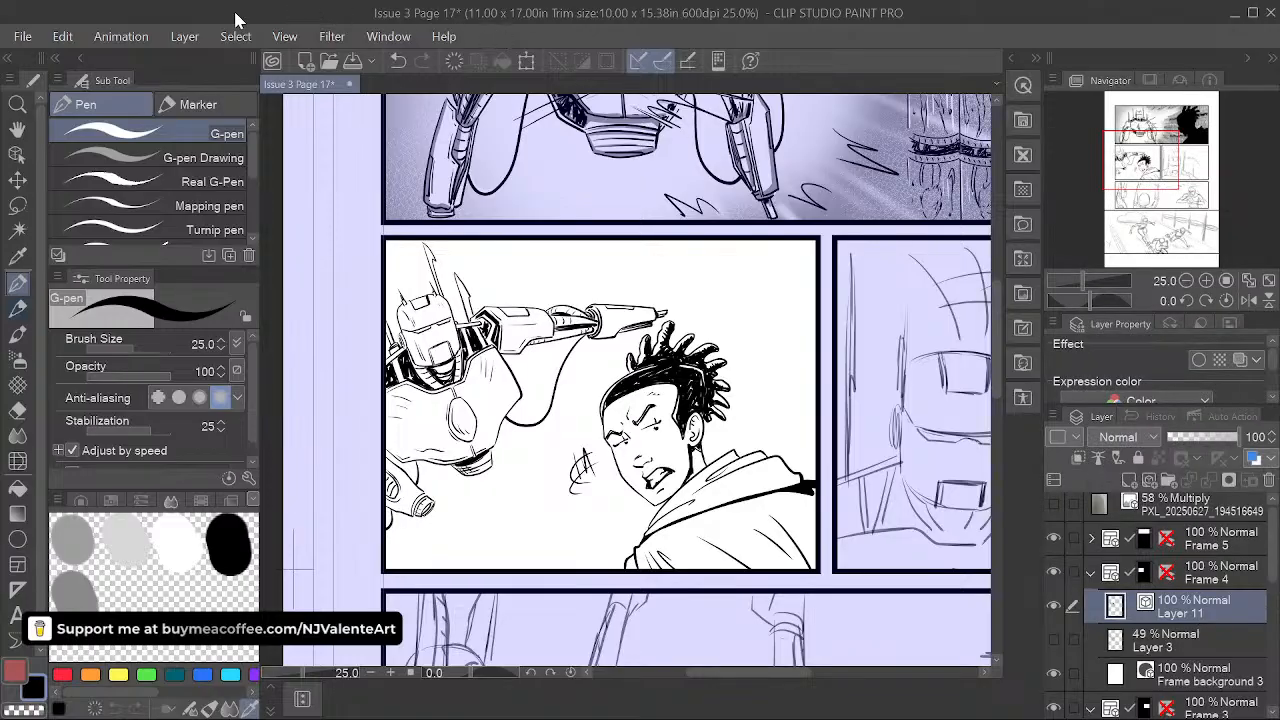
click(22, 36)
click(88, 152)
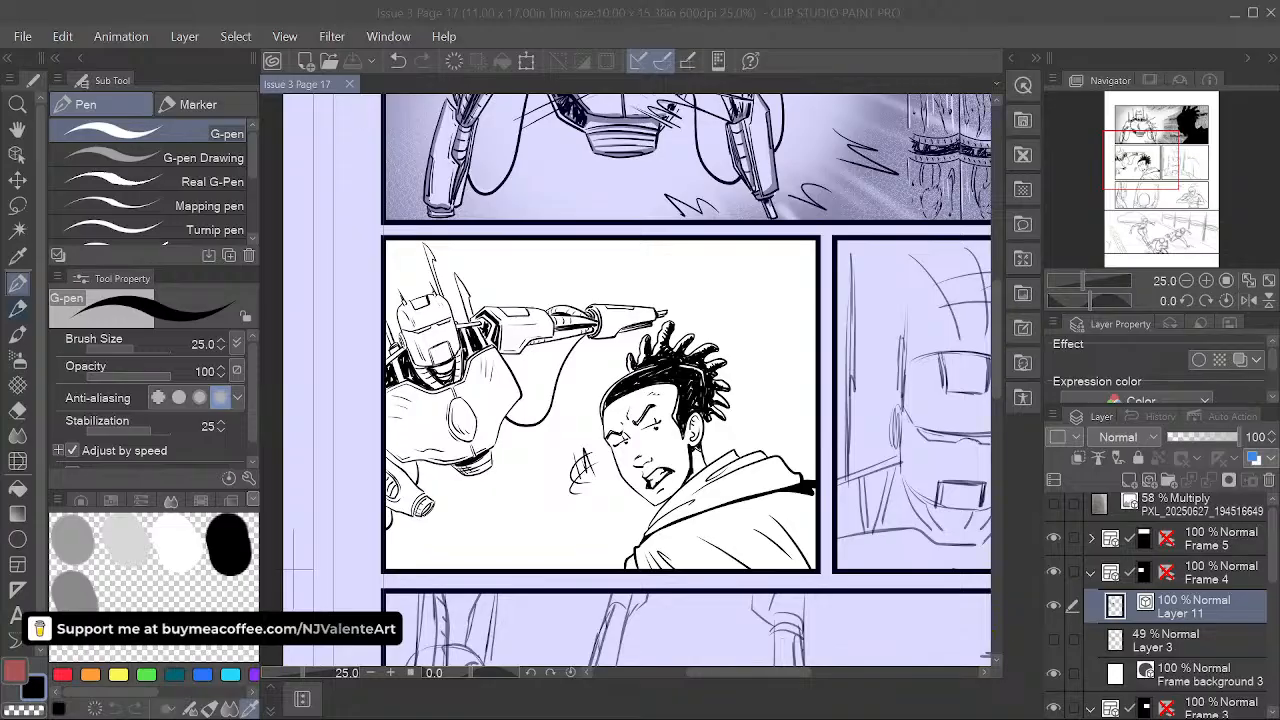
- Look over the finished pages Issue 3 Page 13, Page 15 and Page 16 in the image viewer, closing each one
drag(2, 235, 446, 44)
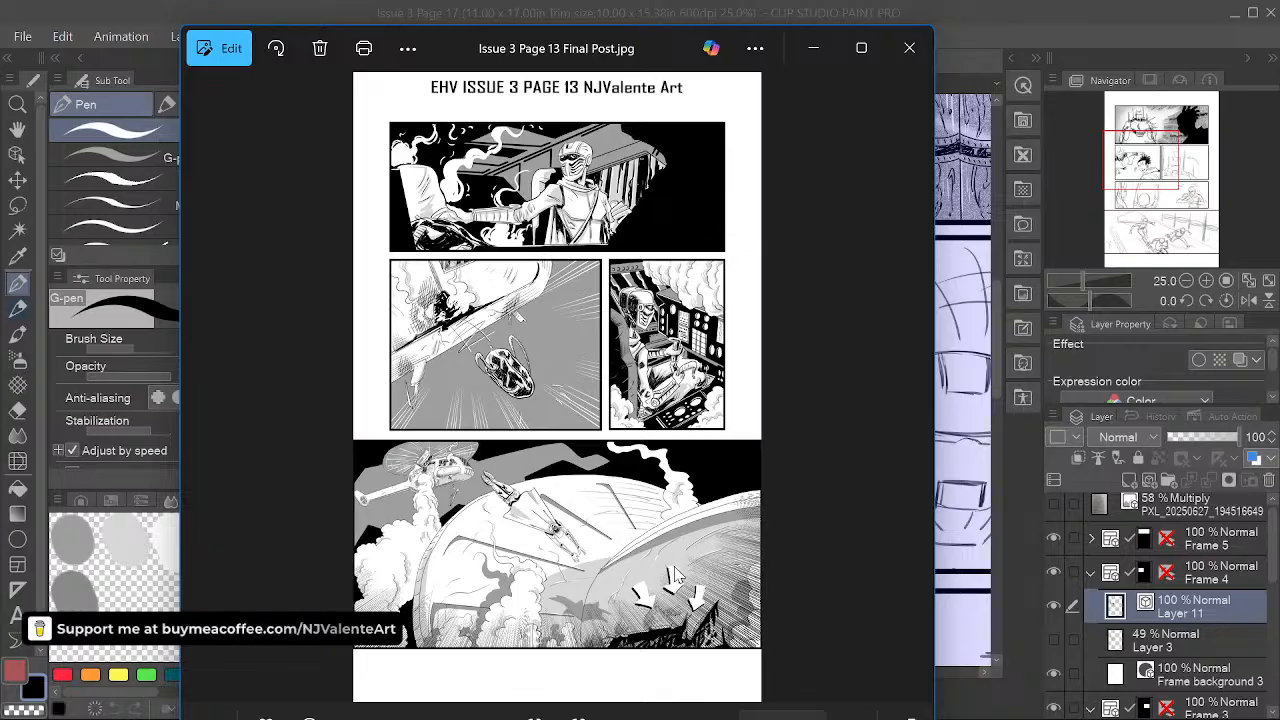
click(909, 47)
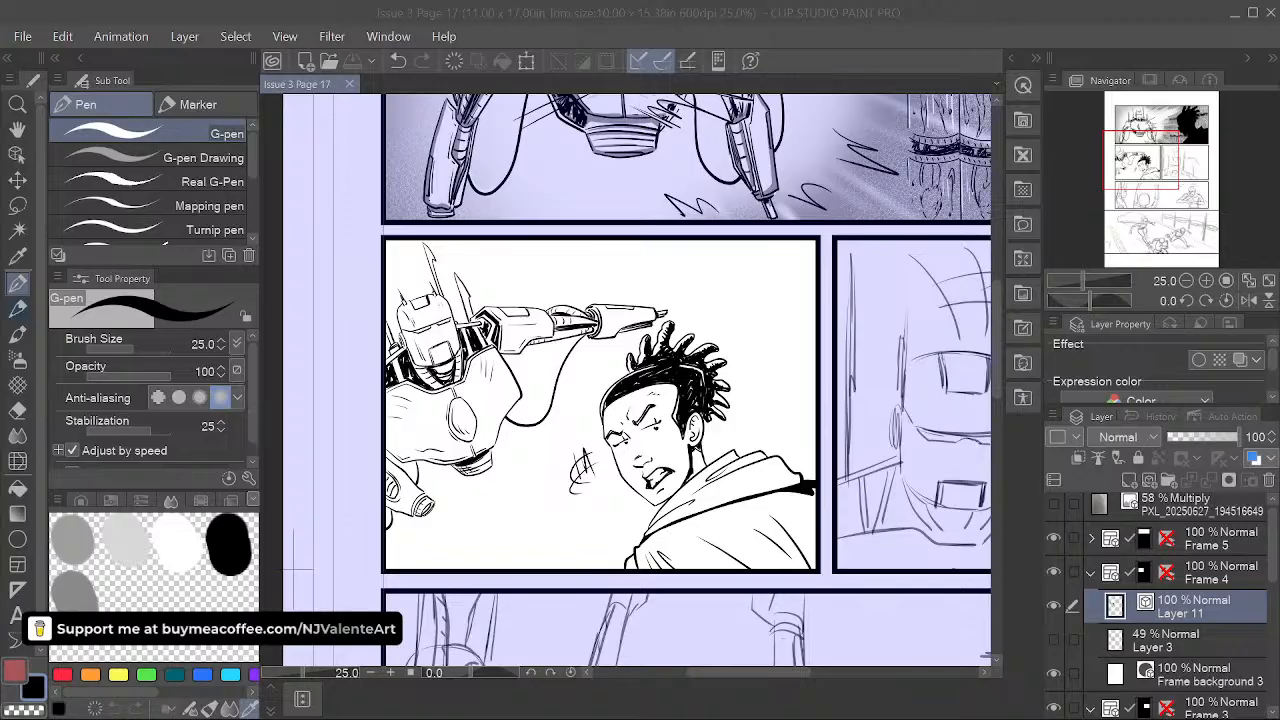
drag(0, 174, 378, 58)
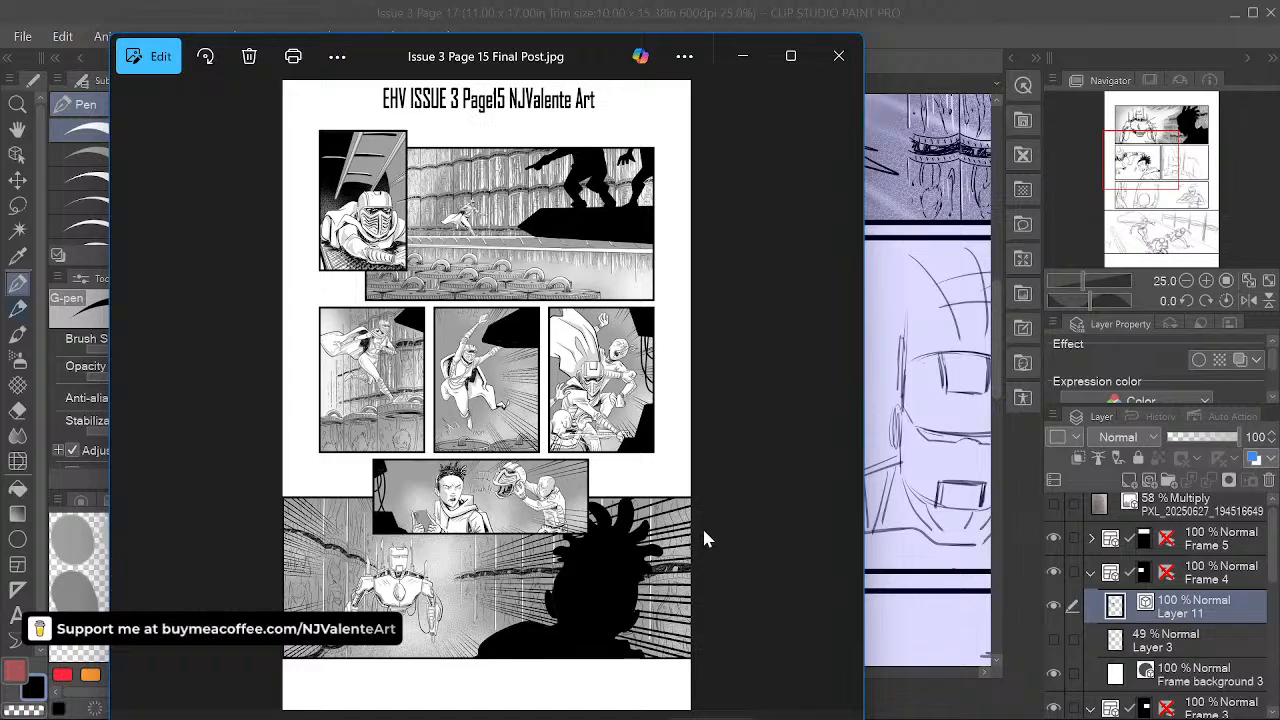
click(838, 56)
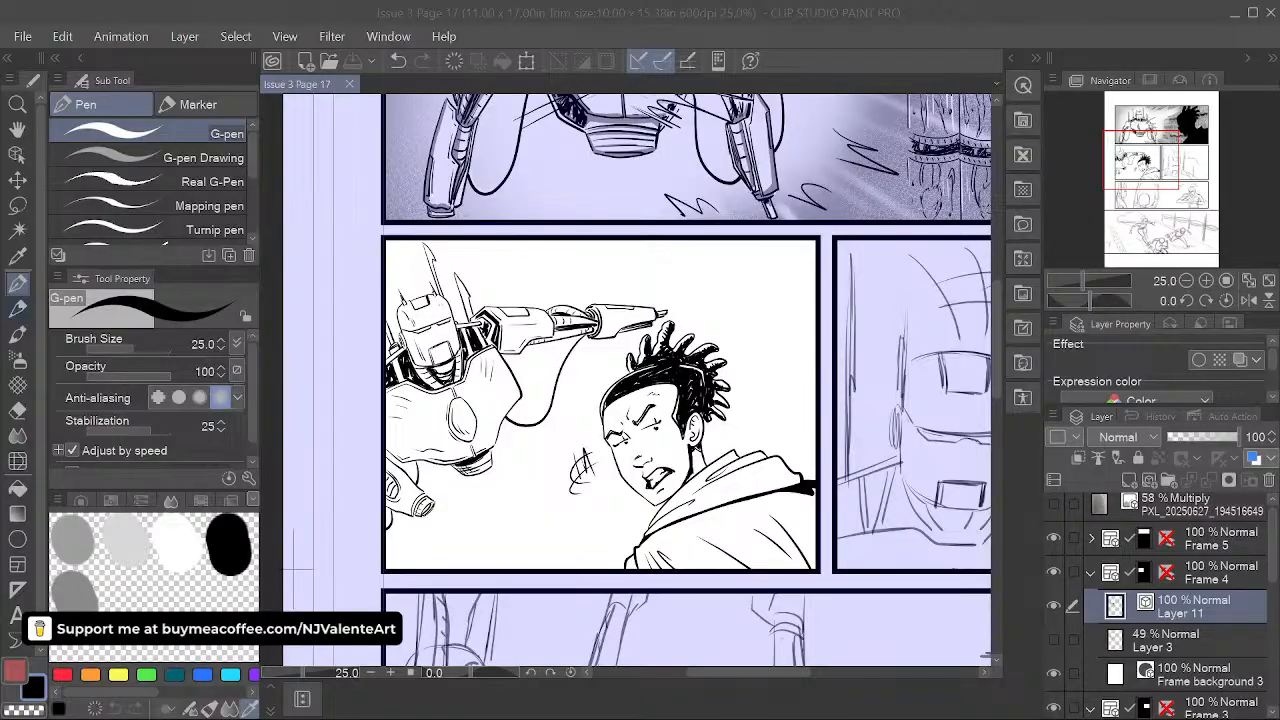
drag(0, 204, 370, 23)
scroll(519, 424, up, 2)
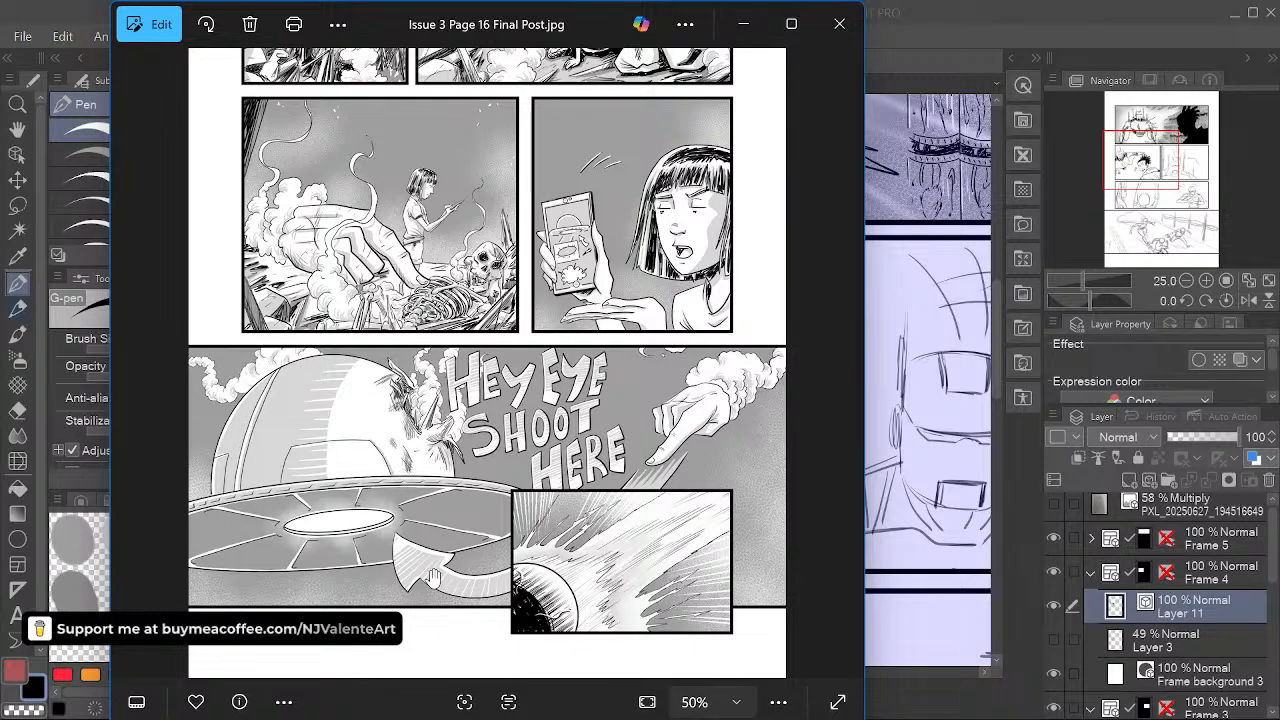
click(838, 23)
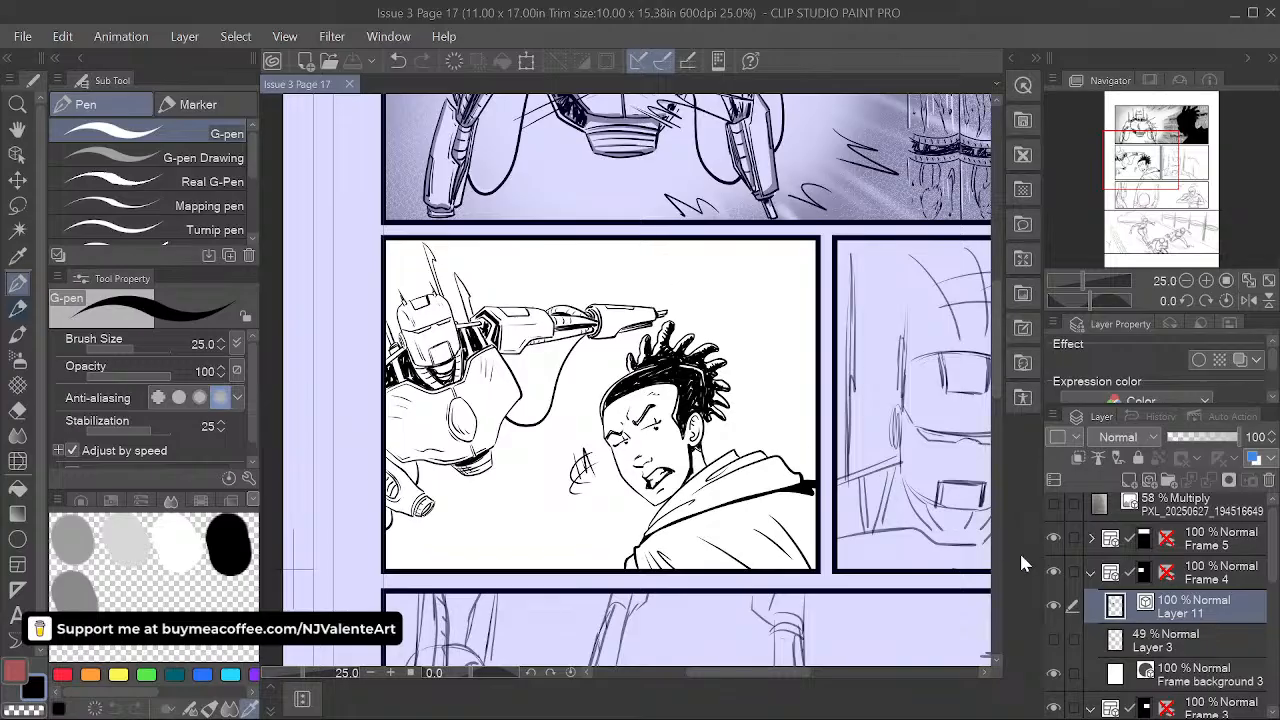
- Duplicate Layer 11, offset the copy slightly up and to the right, and set its opacity to 25%
right_click(1213, 625)
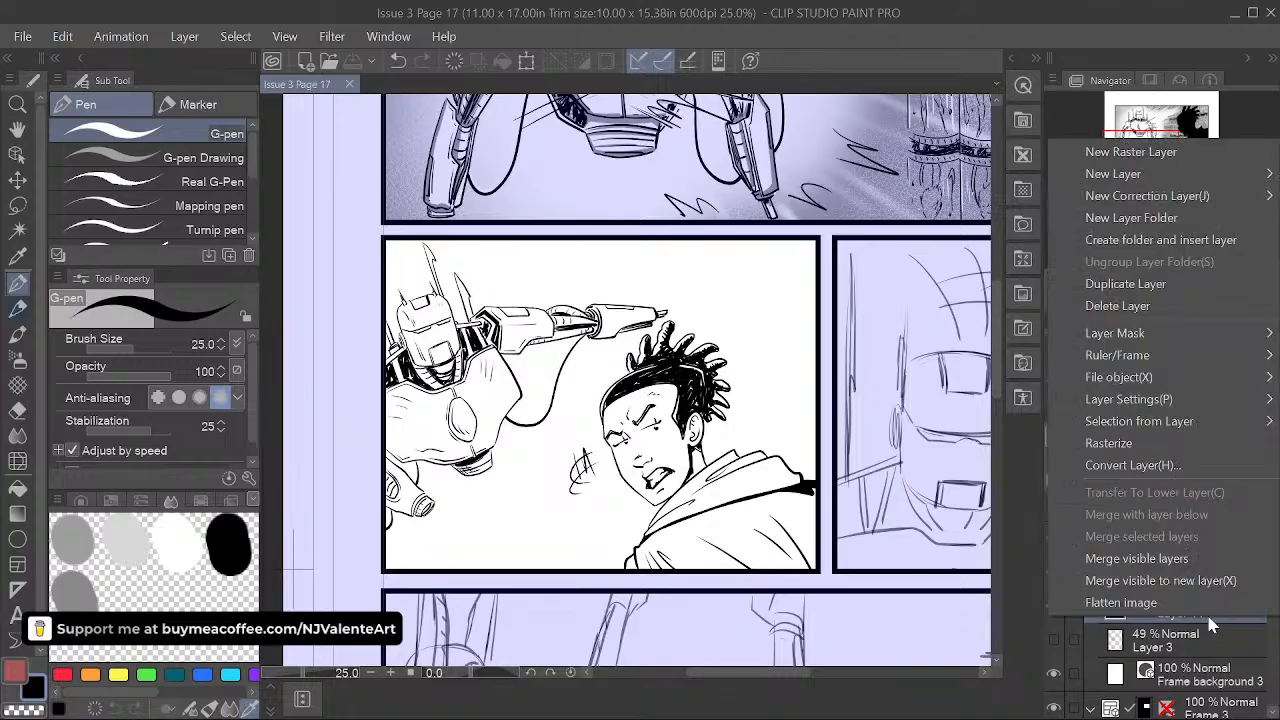
click(1170, 285)
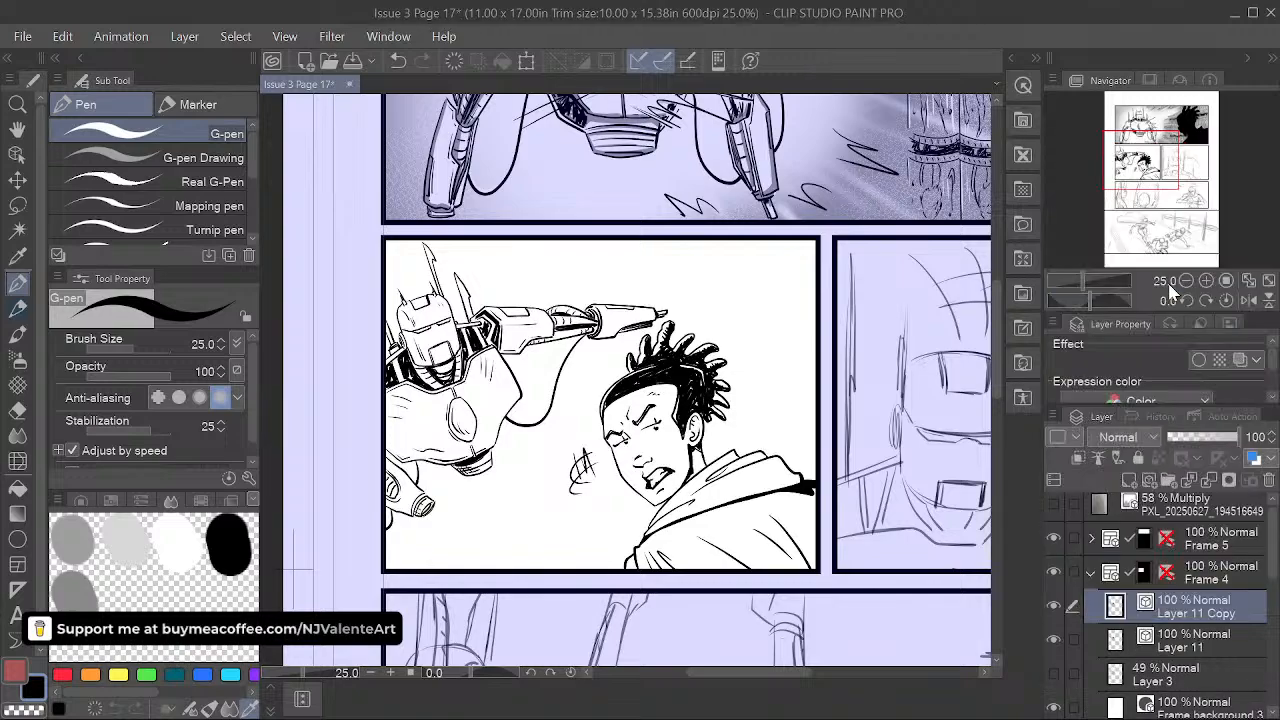
click(17, 180)
drag(636, 360, 646, 355)
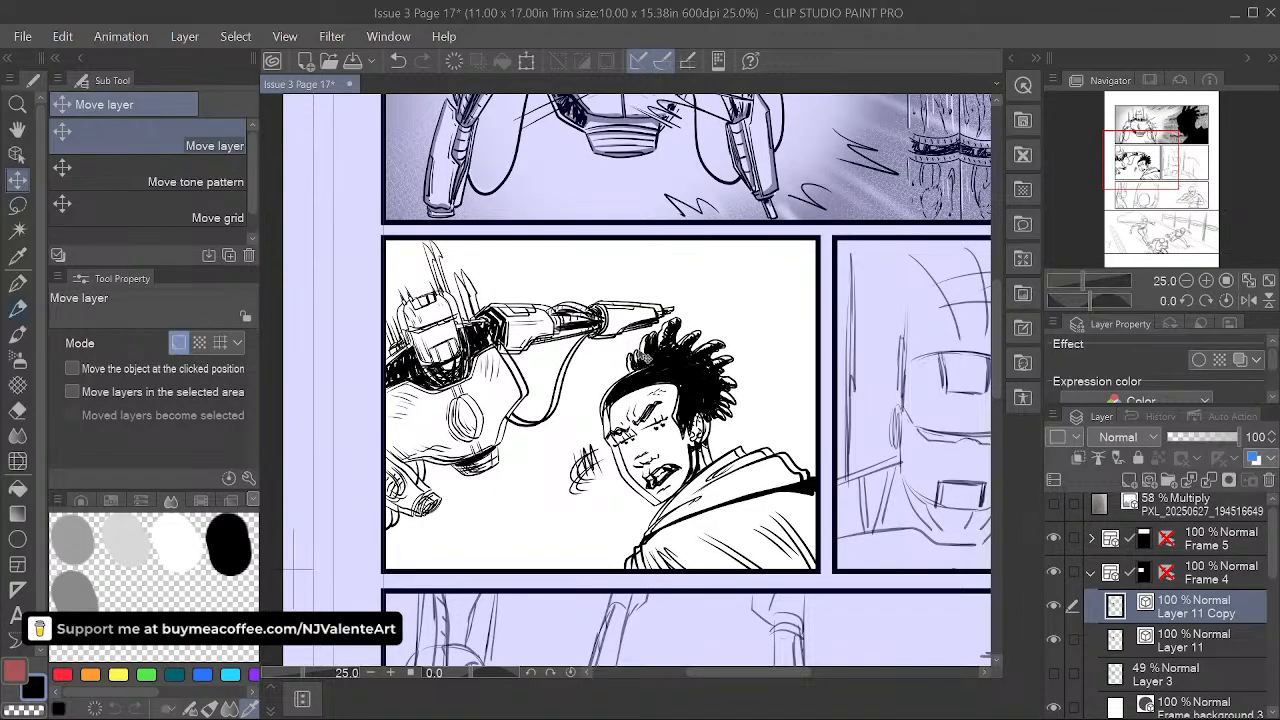
click(1201, 438)
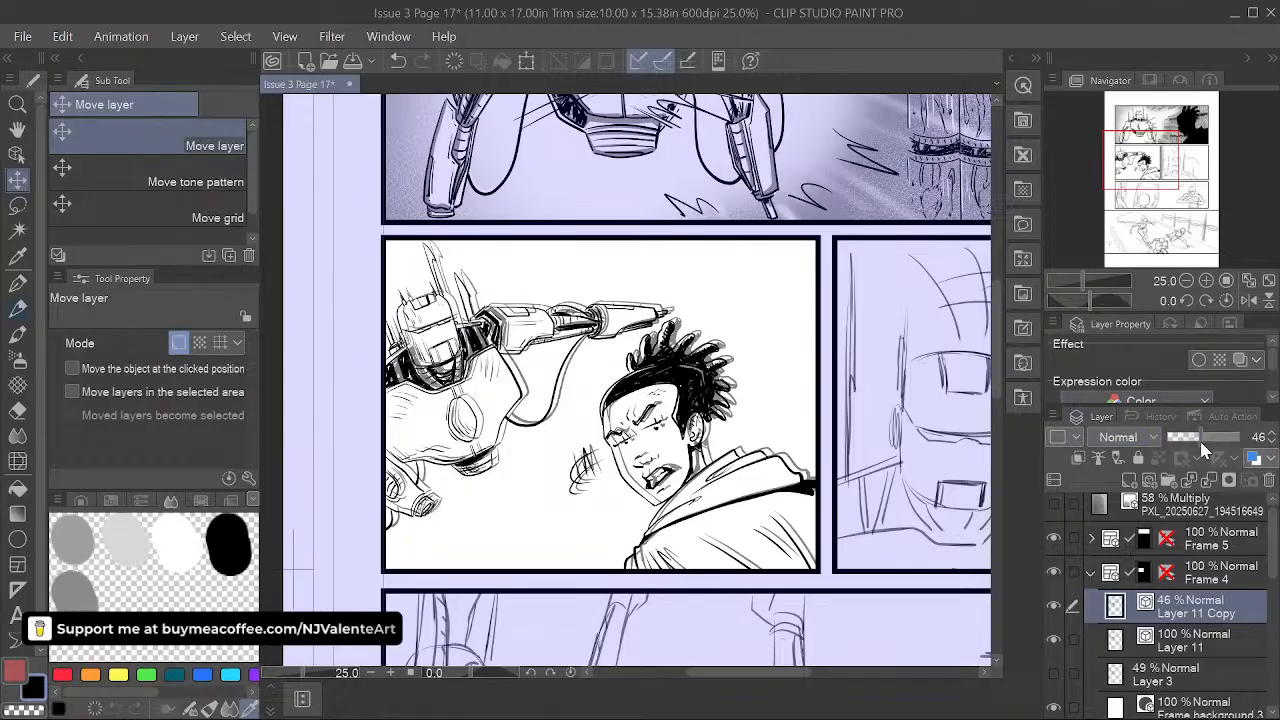
click(1189, 439)
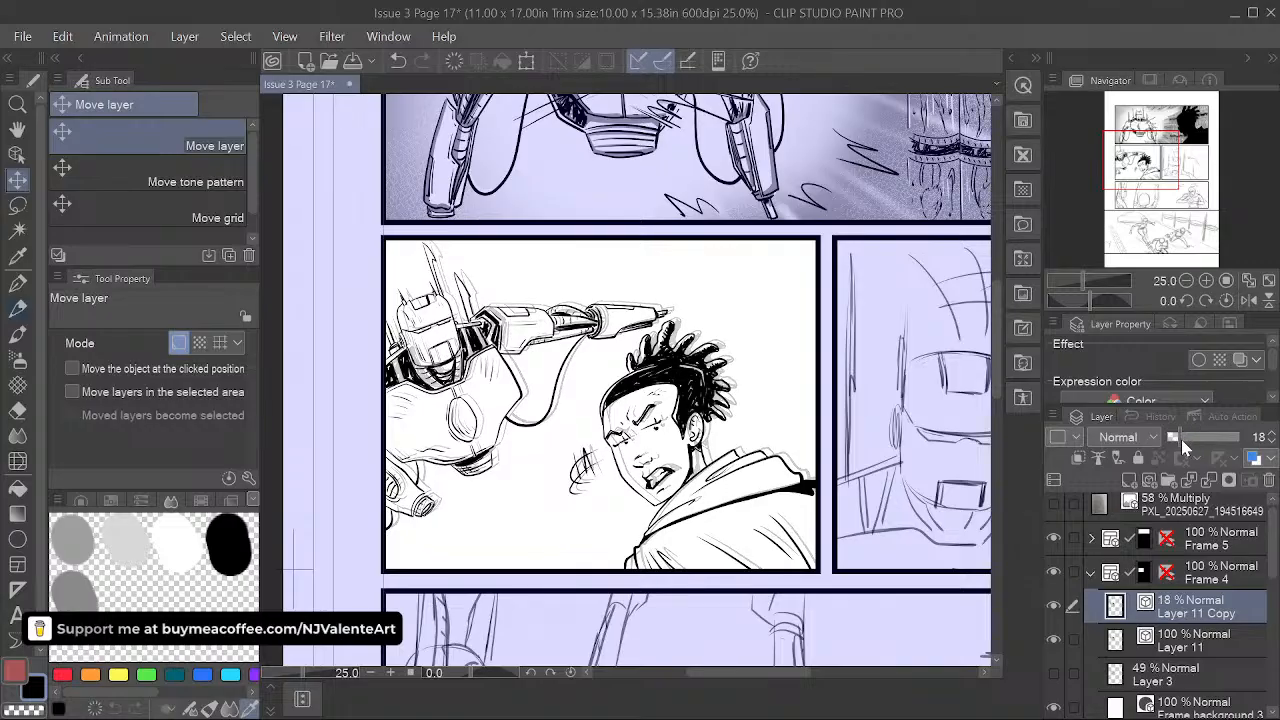
click(1185, 440)
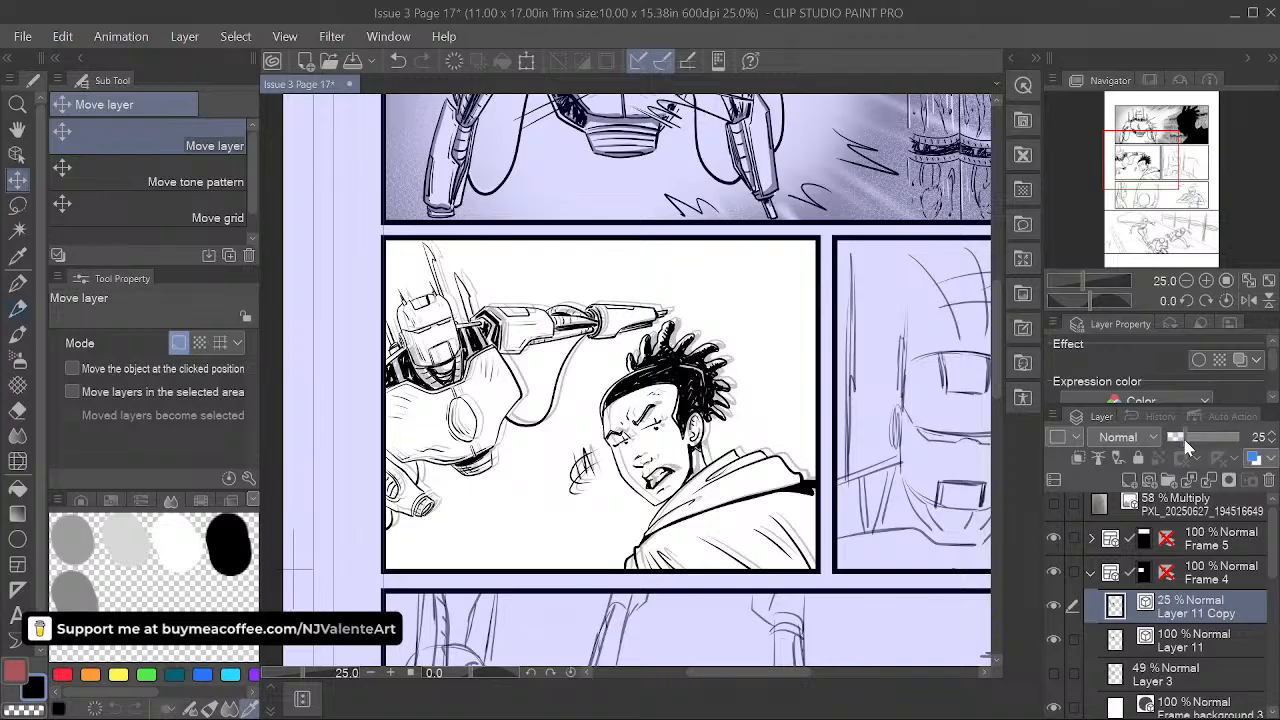
- Duplicate the 25% line-art copy and offset the new copy slightly down and to the left for a shaking effect
right_click(1205, 610)
click(1160, 271)
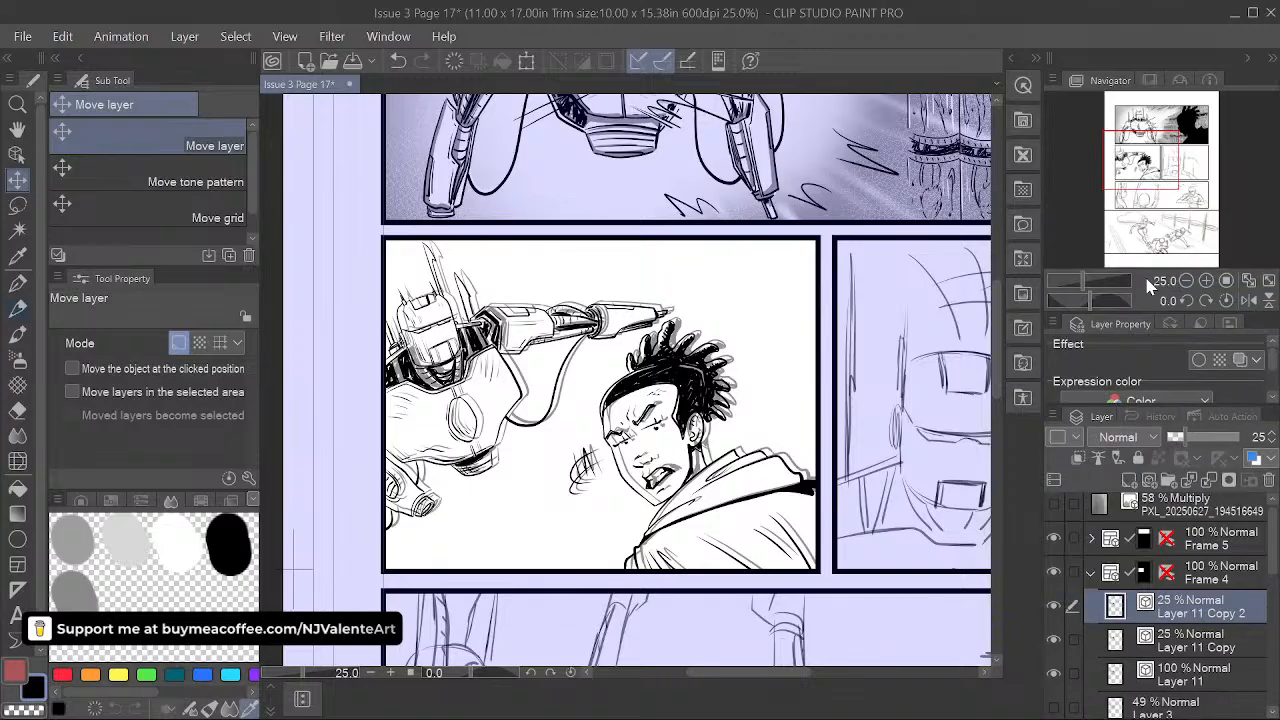
drag(693, 500, 680, 513)
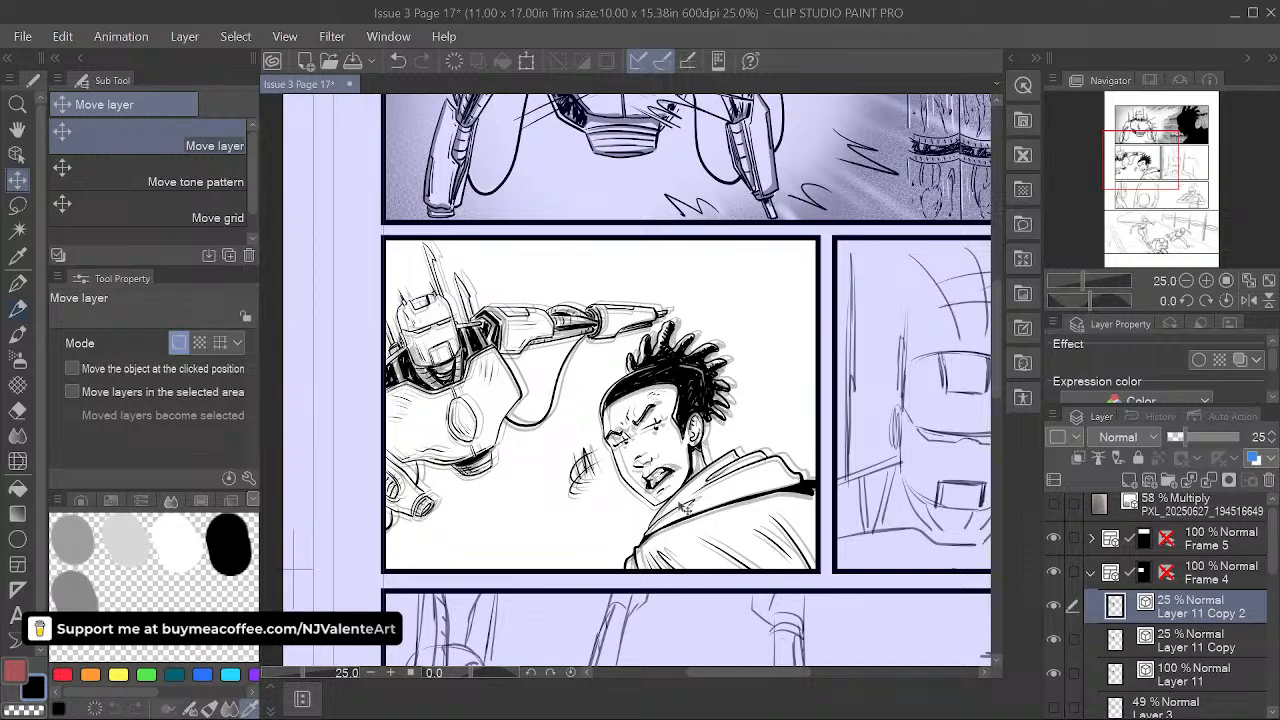
scroll(686, 504, down, 3)
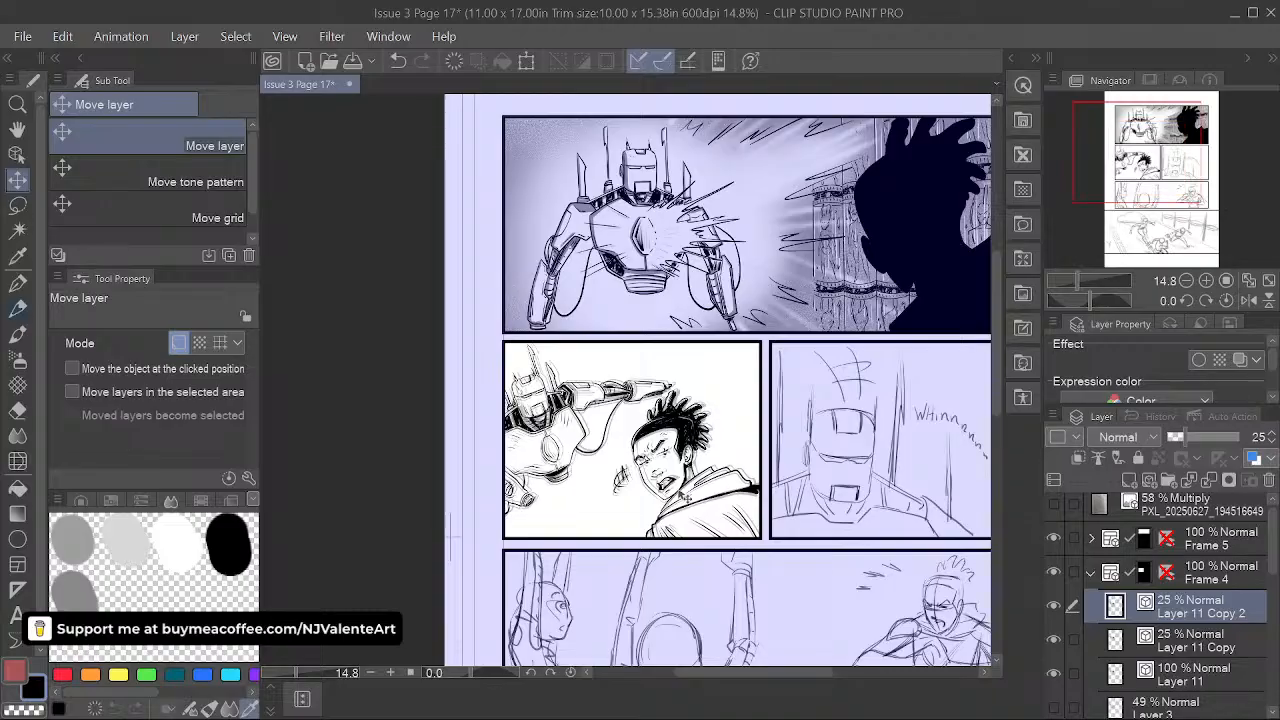
scroll(686, 497, up, 2)
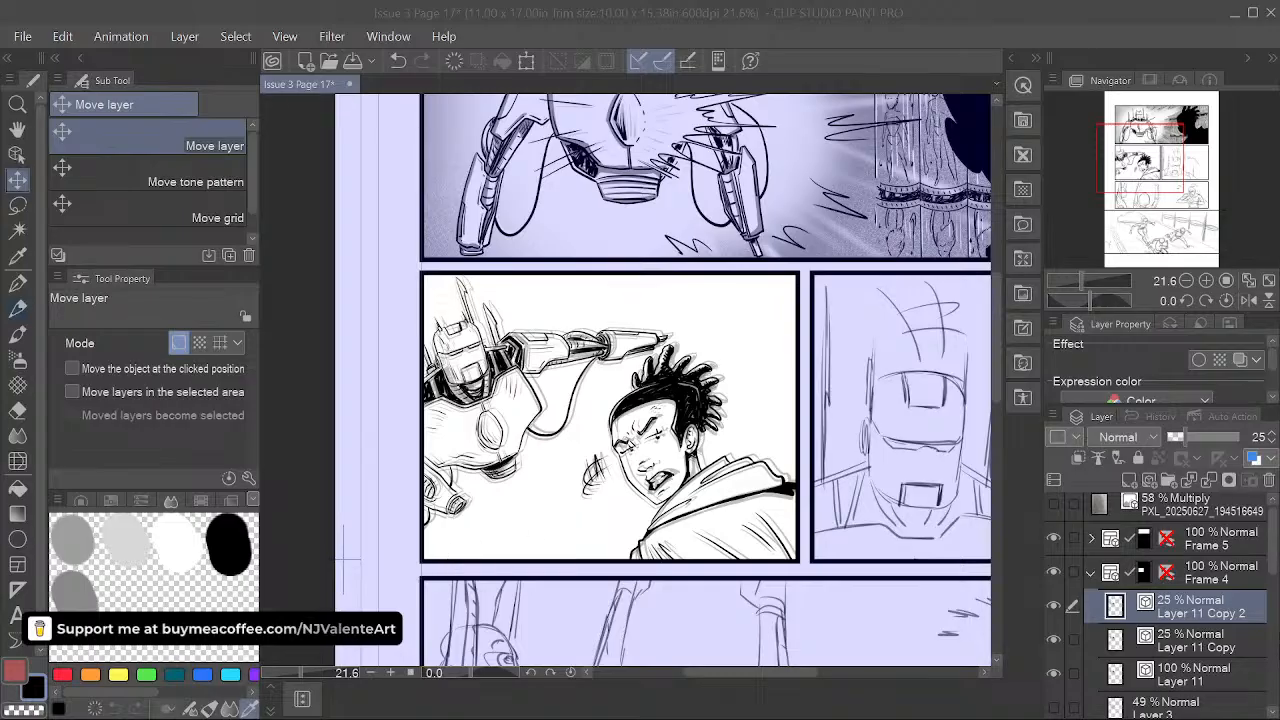
- Hide both offset copies of Layer 11 and add a new raster layer directly above Layer 3
click(1054, 606)
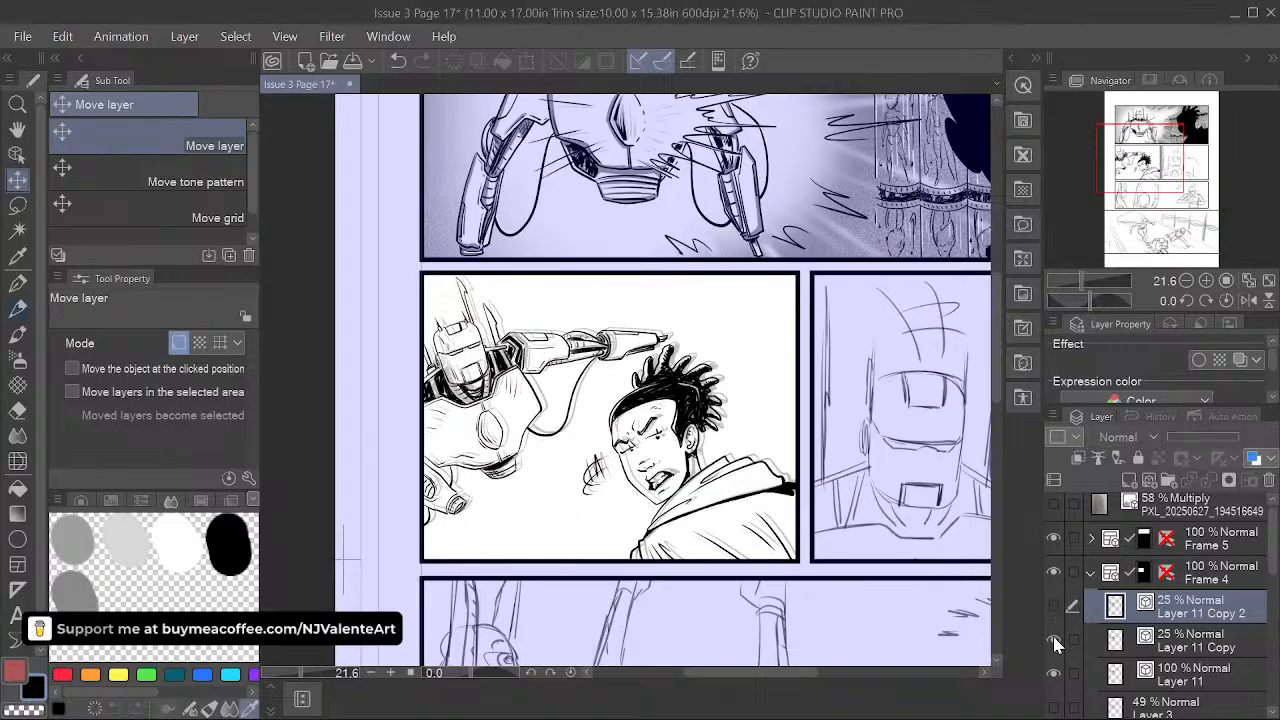
click(1055, 640)
scroll(1213, 660, down, 1)
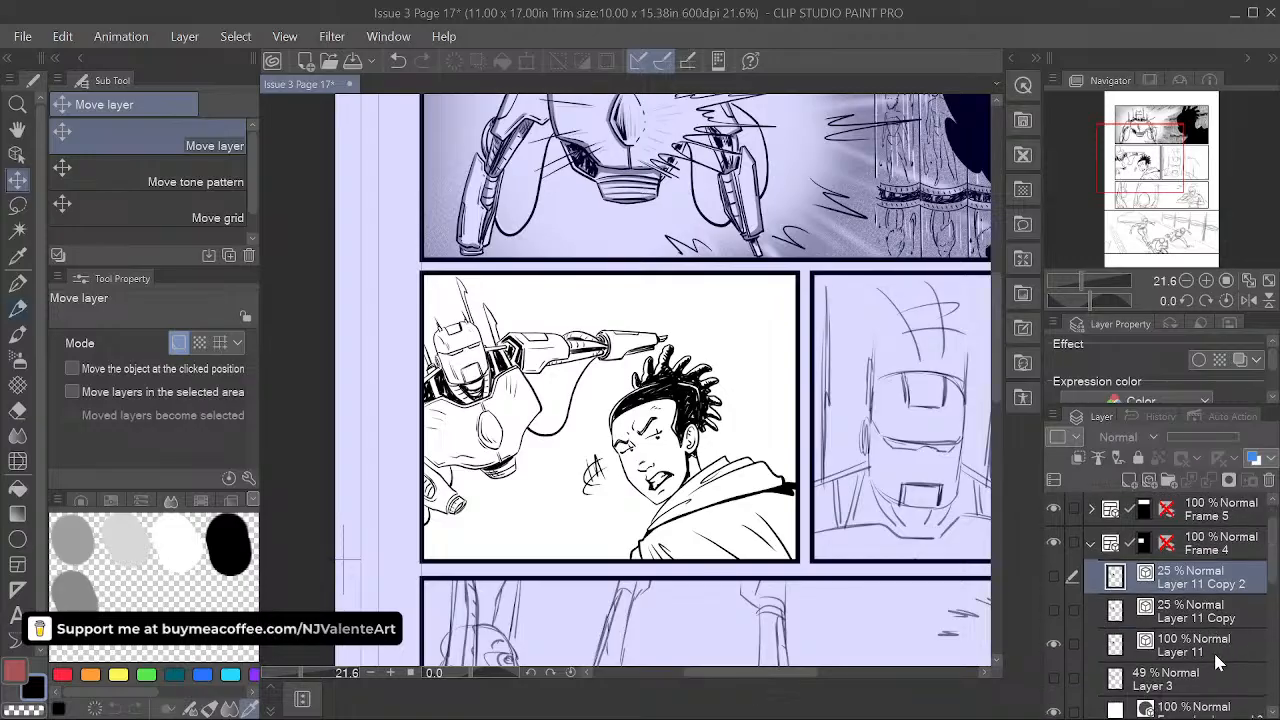
click(1212, 649)
click(1216, 681)
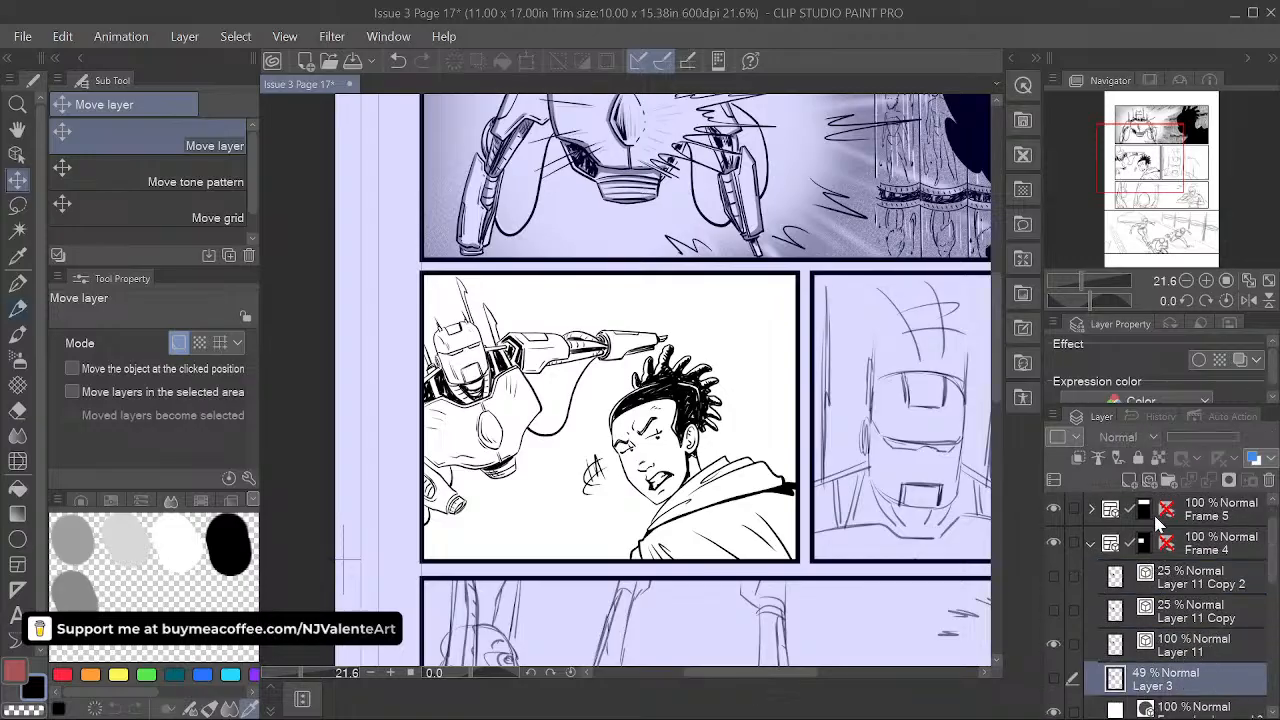
click(1129, 482)
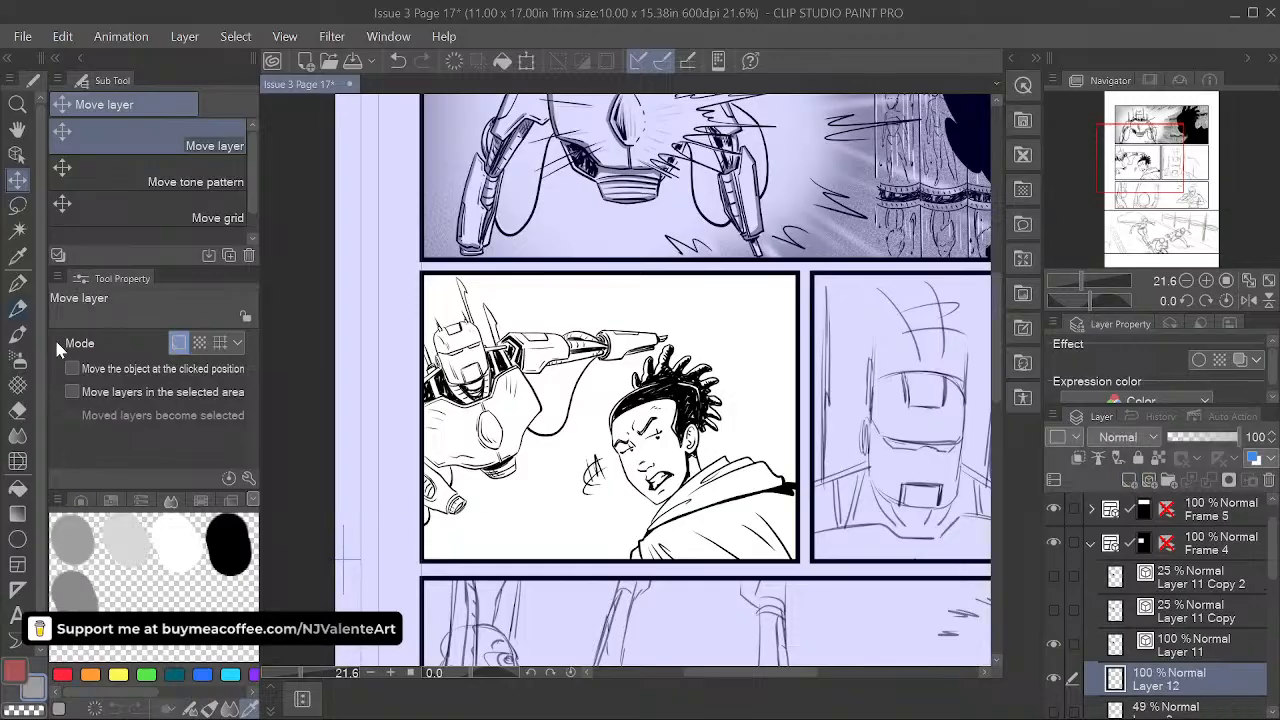
- Auto-select the empty background around the robot and the man, referring to all layers, and fill it with grey on the new layer
click(17, 229)
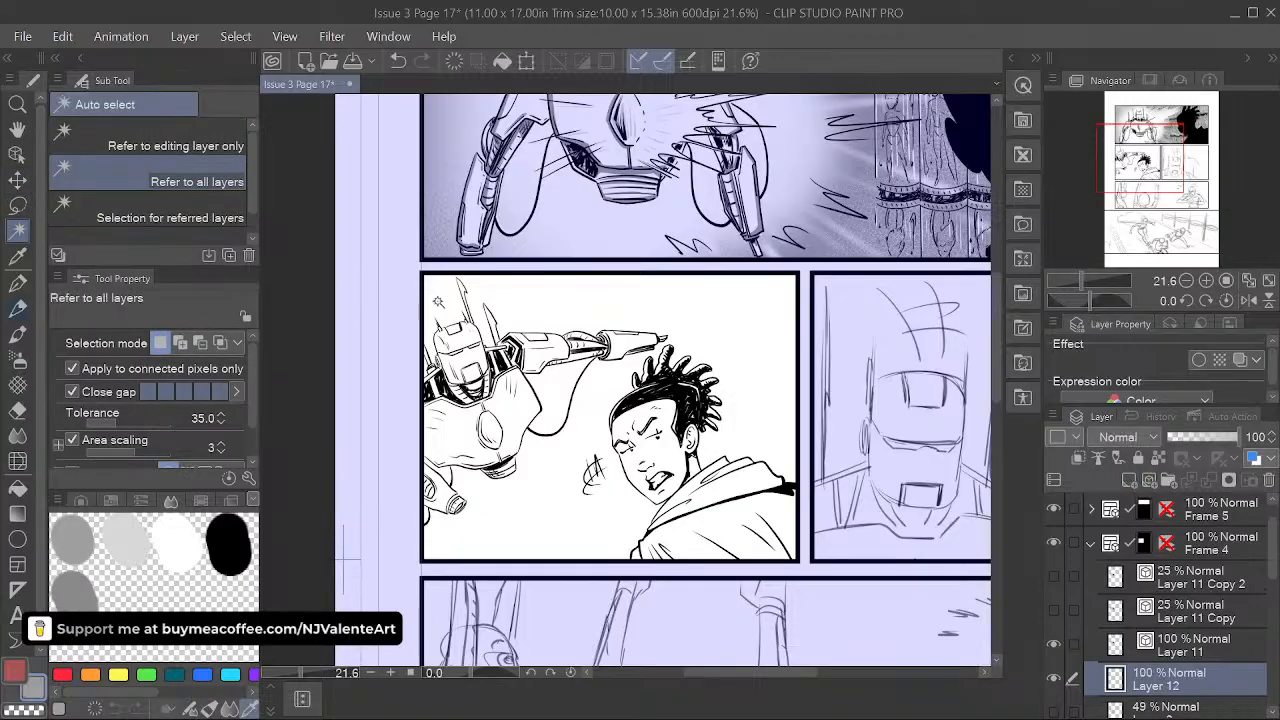
click(579, 295)
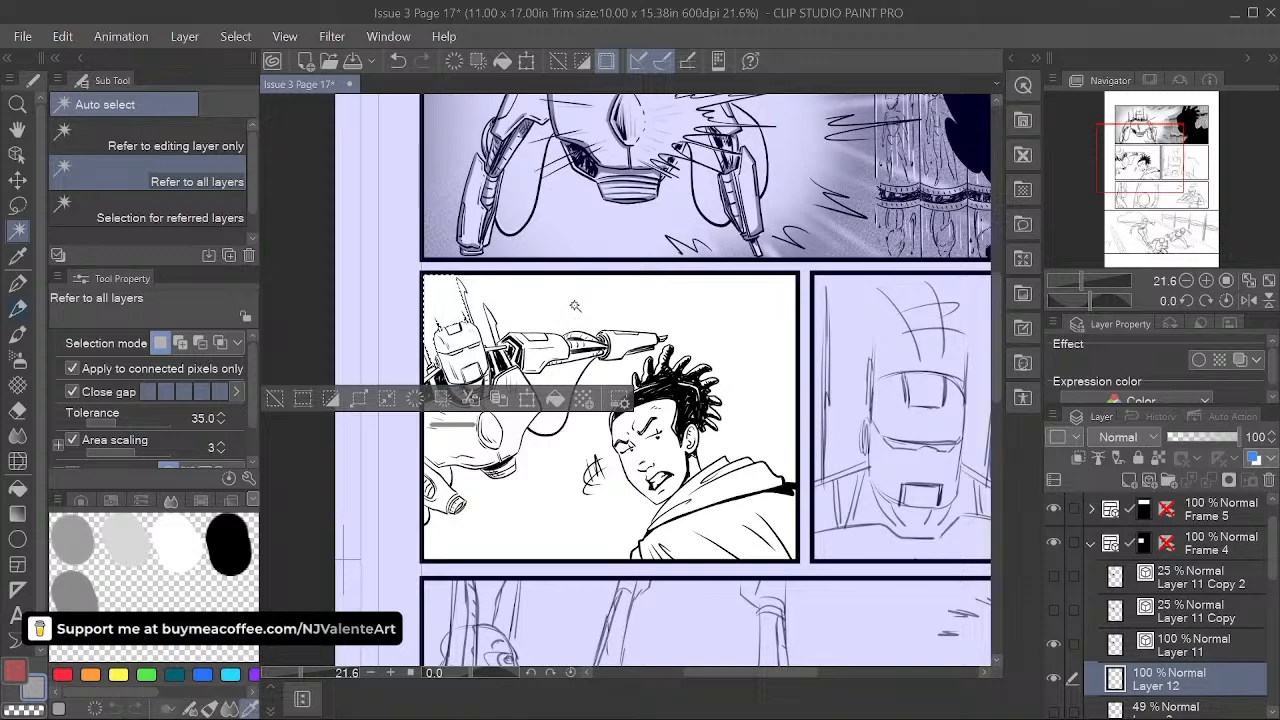
click(561, 372)
click(561, 382)
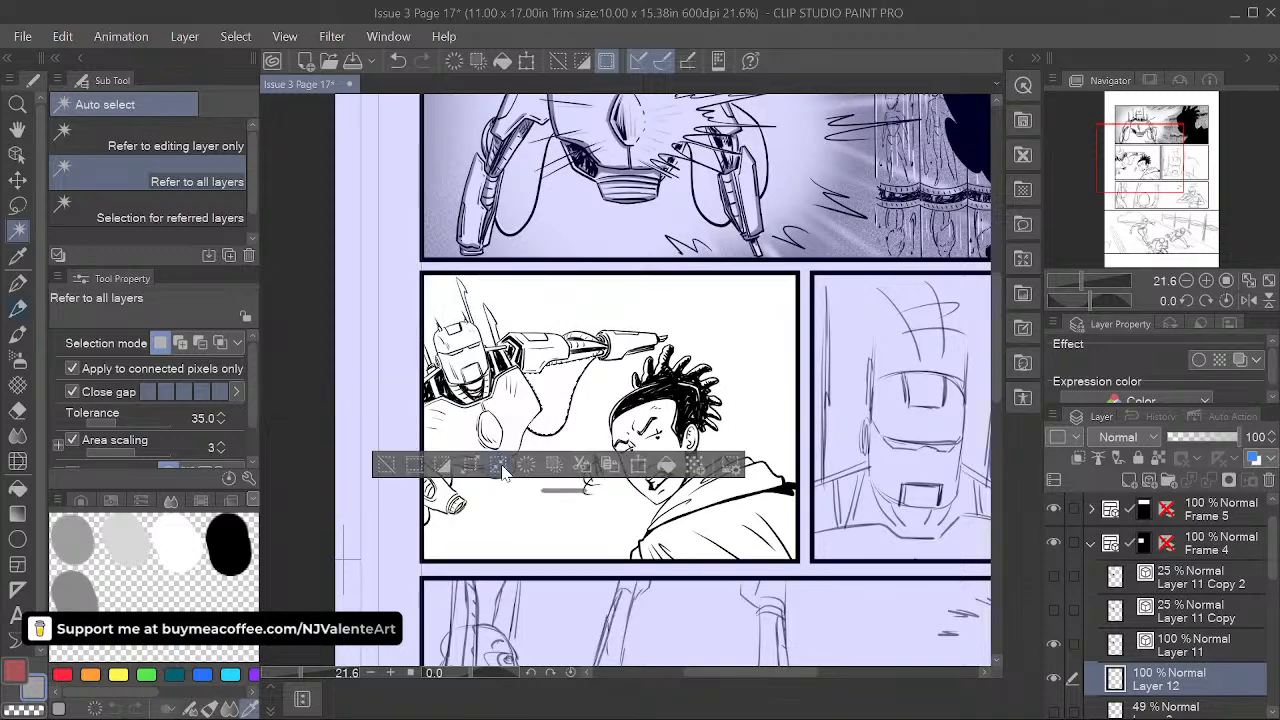
click(424, 517)
click(450, 479)
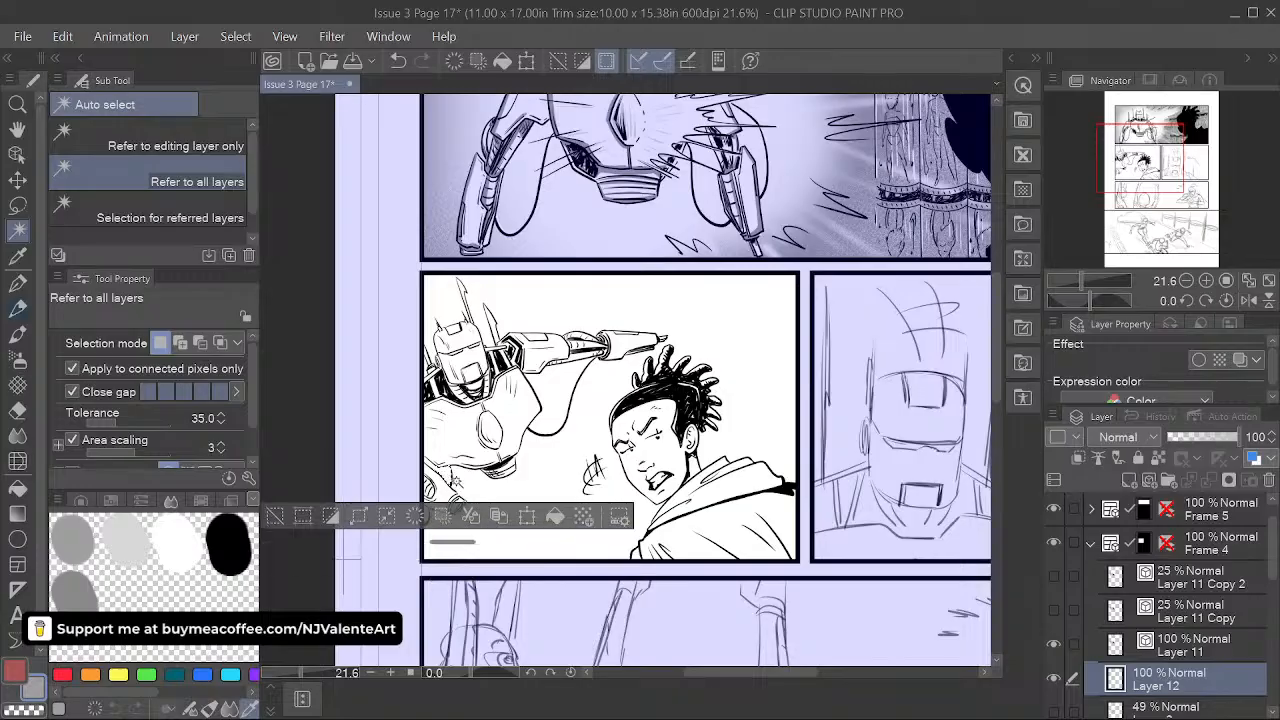
click(568, 463)
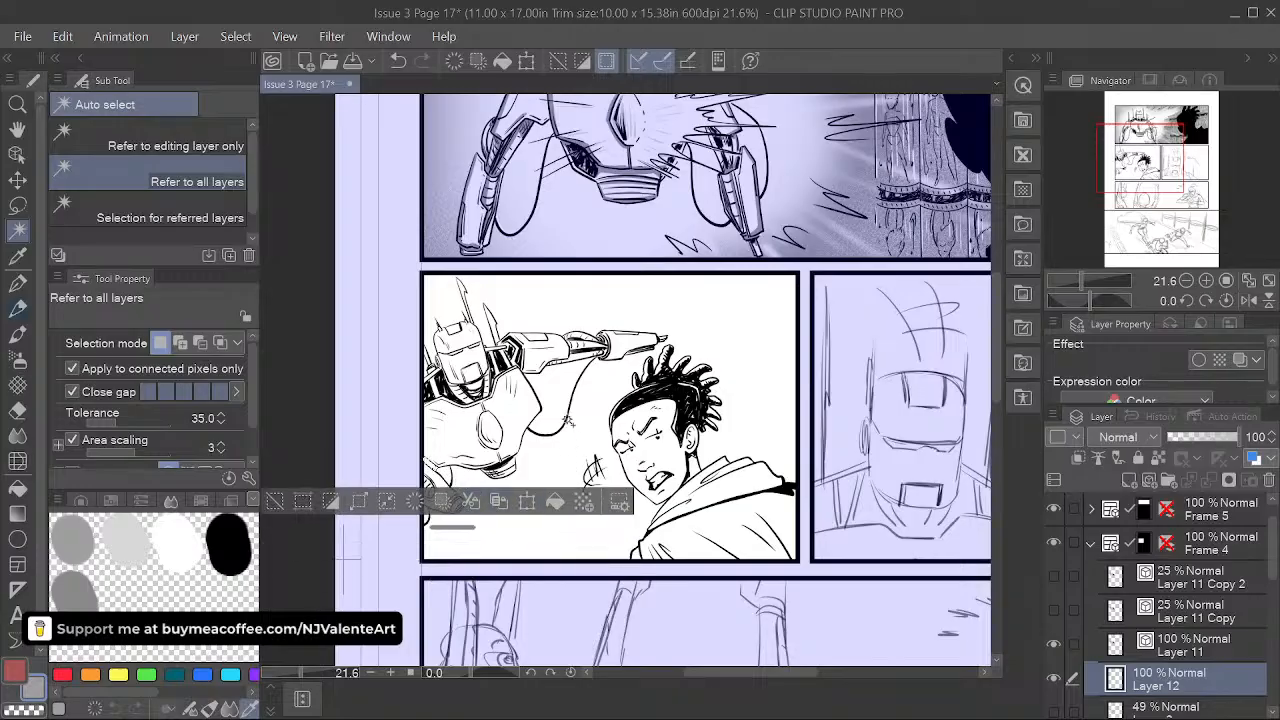
click(568, 421)
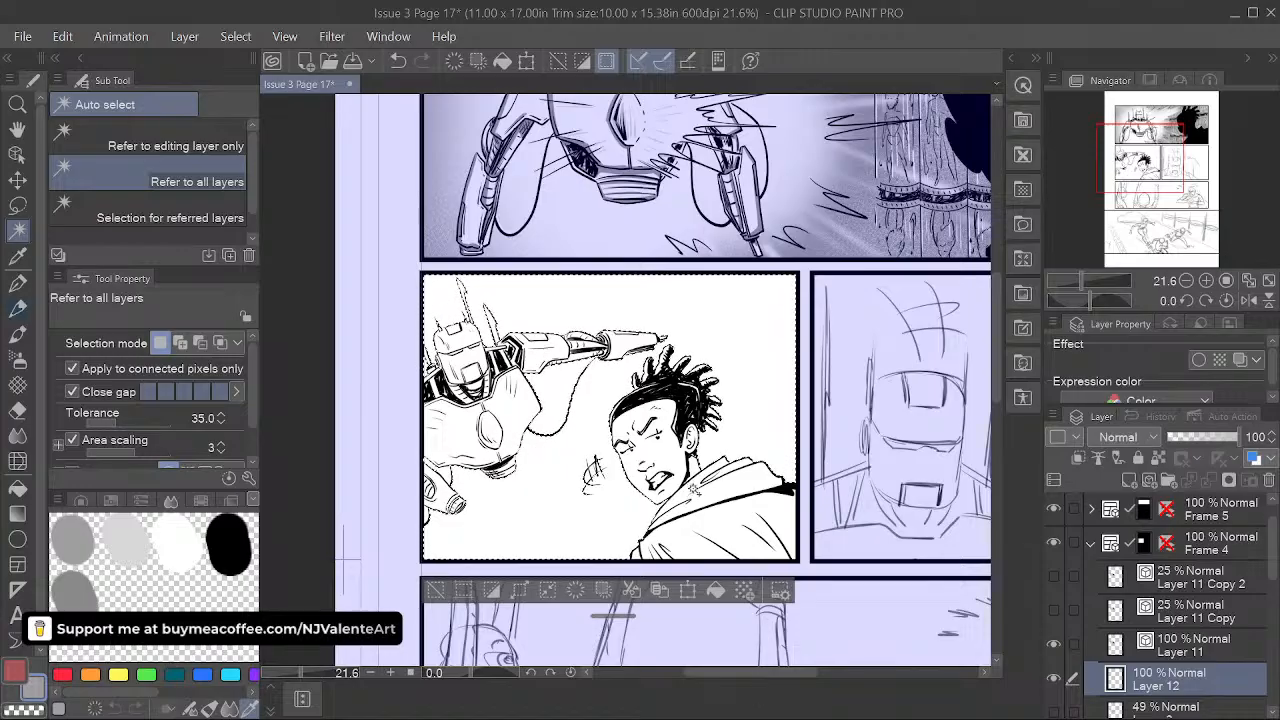
click(717, 591)
scroll(570, 497, up, 1)
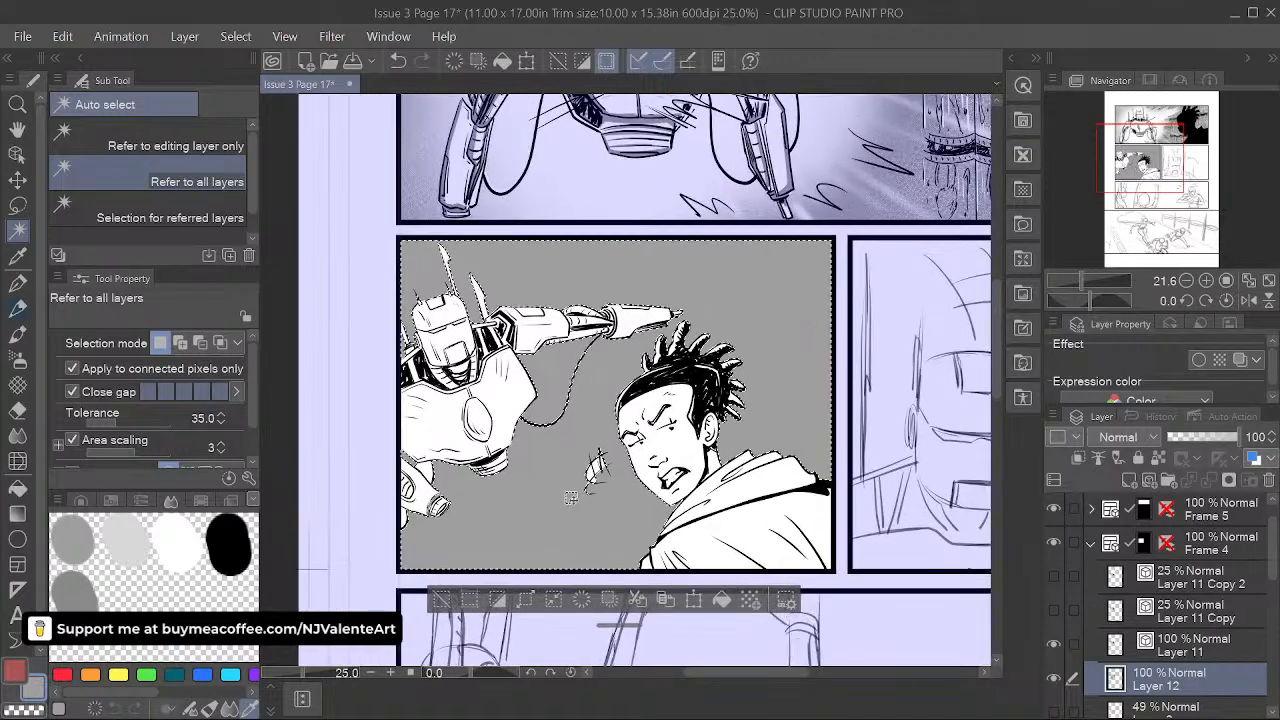
- Deselect the grey background area around the robot and the man, and switch to the G-pen
scroll(570, 497, up, 4)
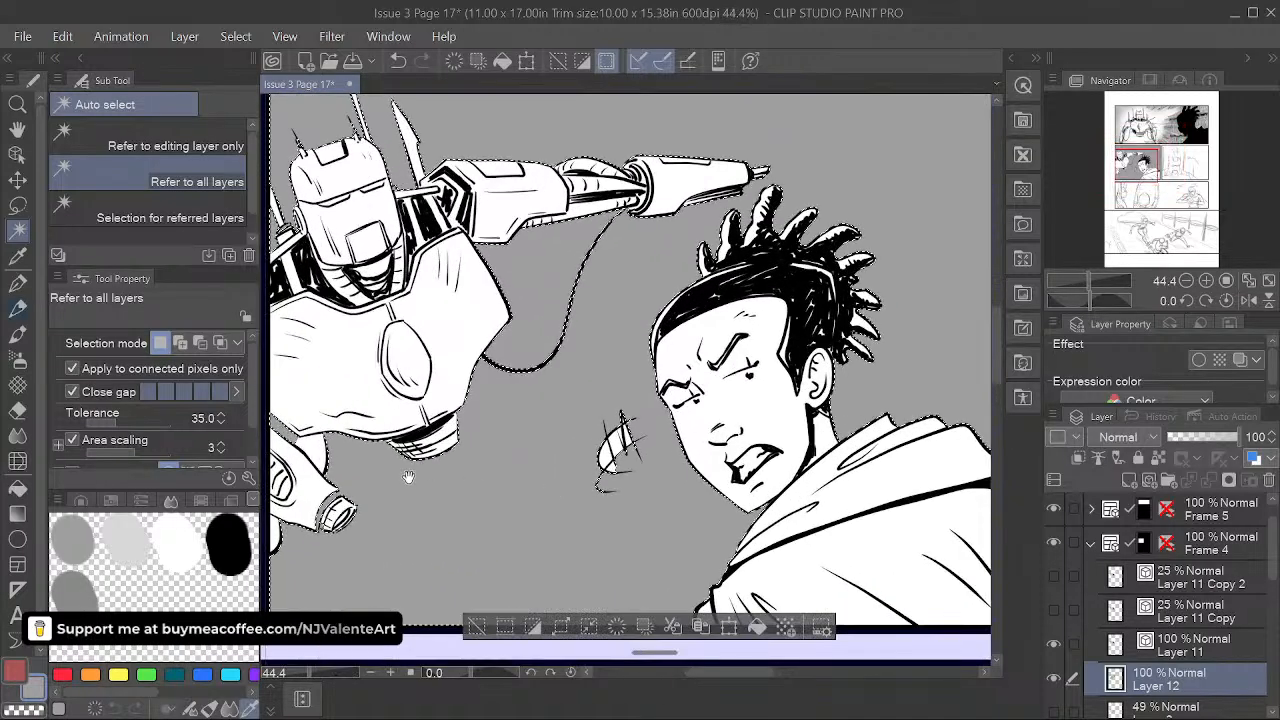
drag(408, 476, 648, 501)
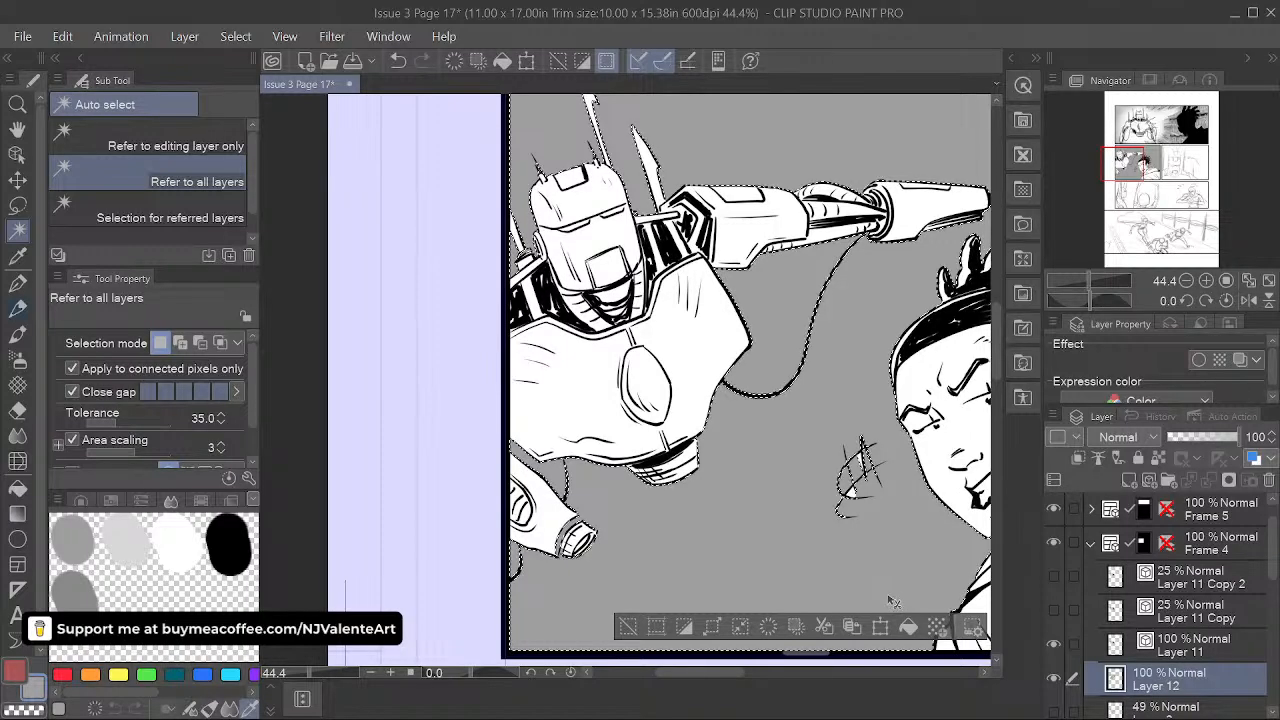
key(ctrl+d)
key(p)
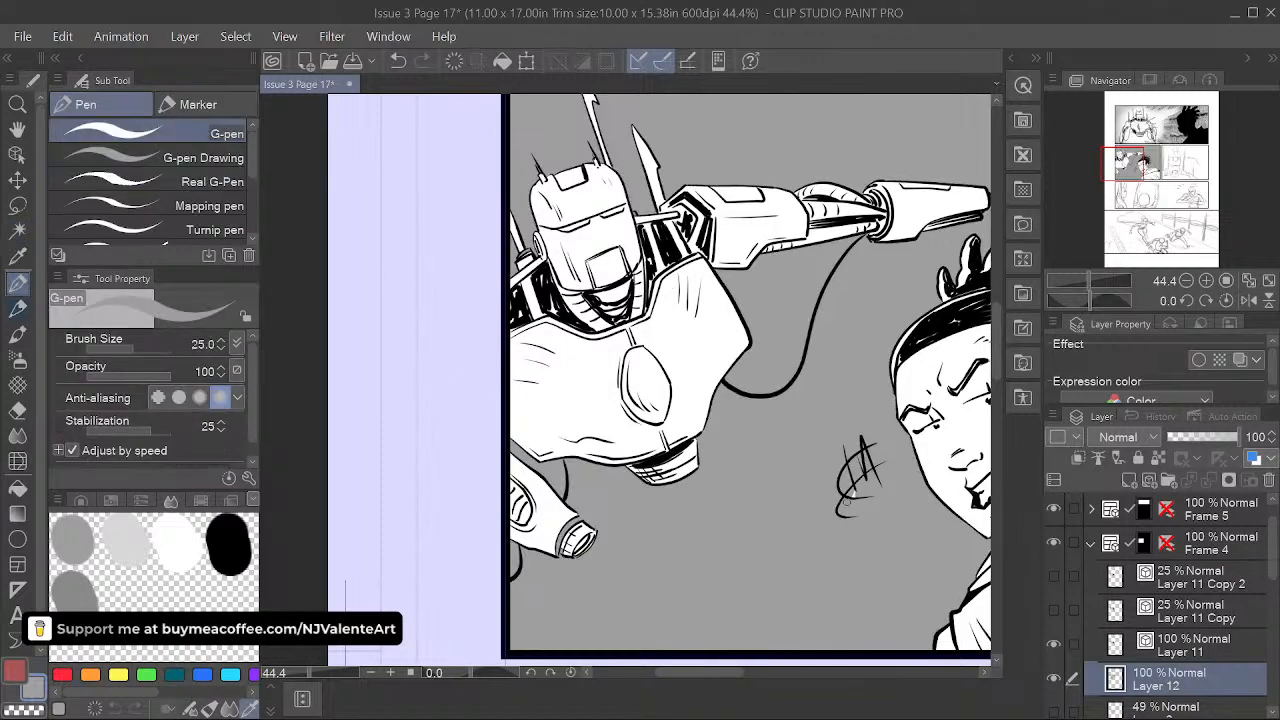
- Erase thin white highlights from the grey beside the hanging cable and the hand scribble using the Hard eraser at size 30, undoing stray strokes
drag(823, 408, 762, 422)
click(17, 410)
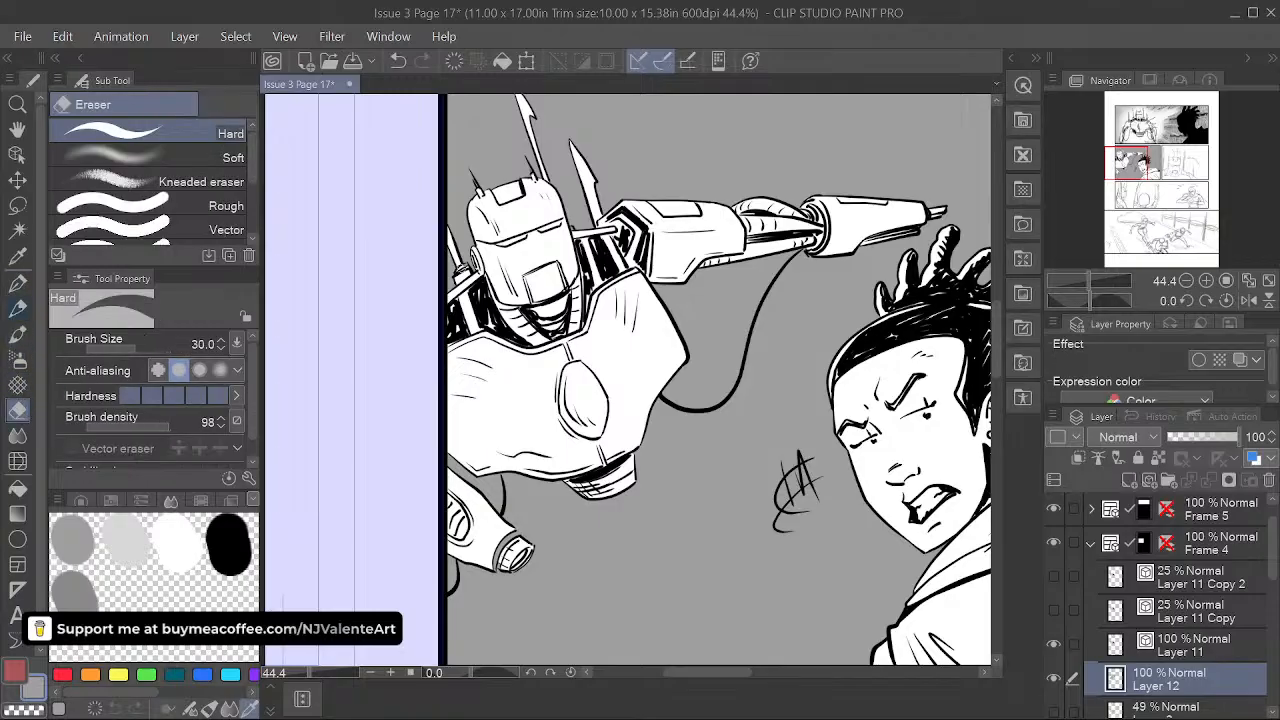
drag(703, 443, 697, 509)
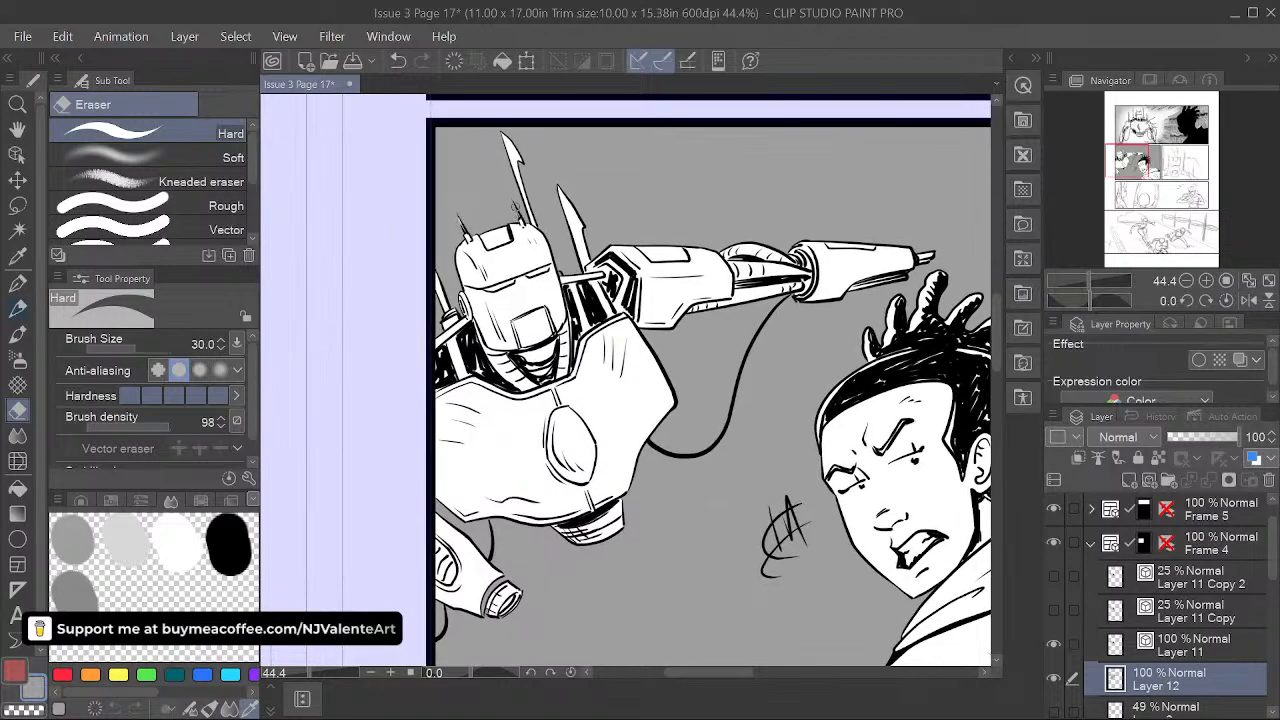
key(space)
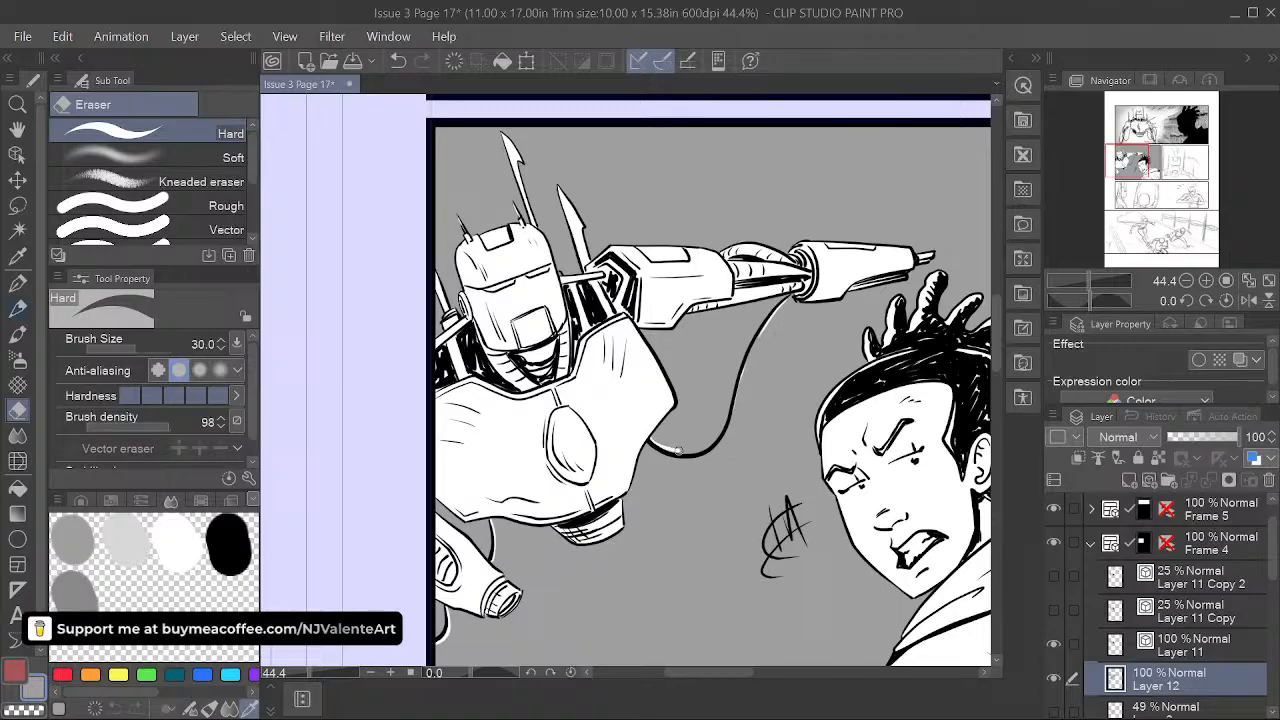
key(ctrl+z)
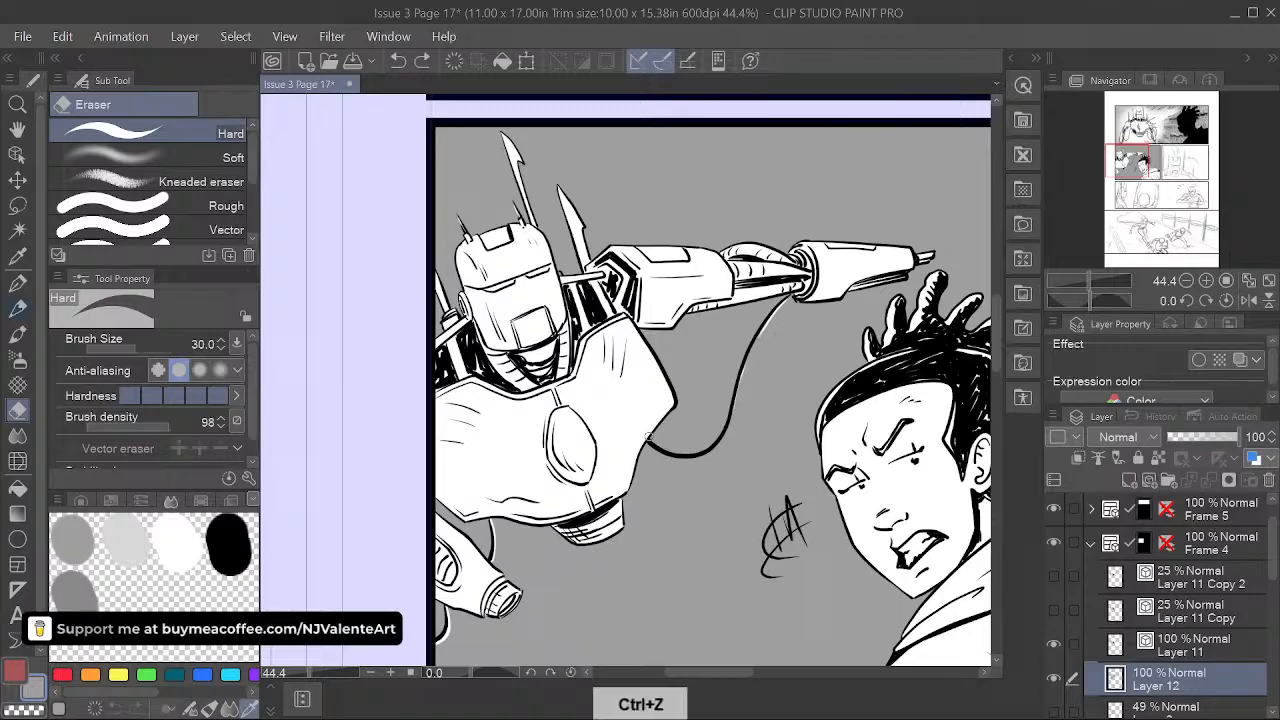
key(ctrl+z)
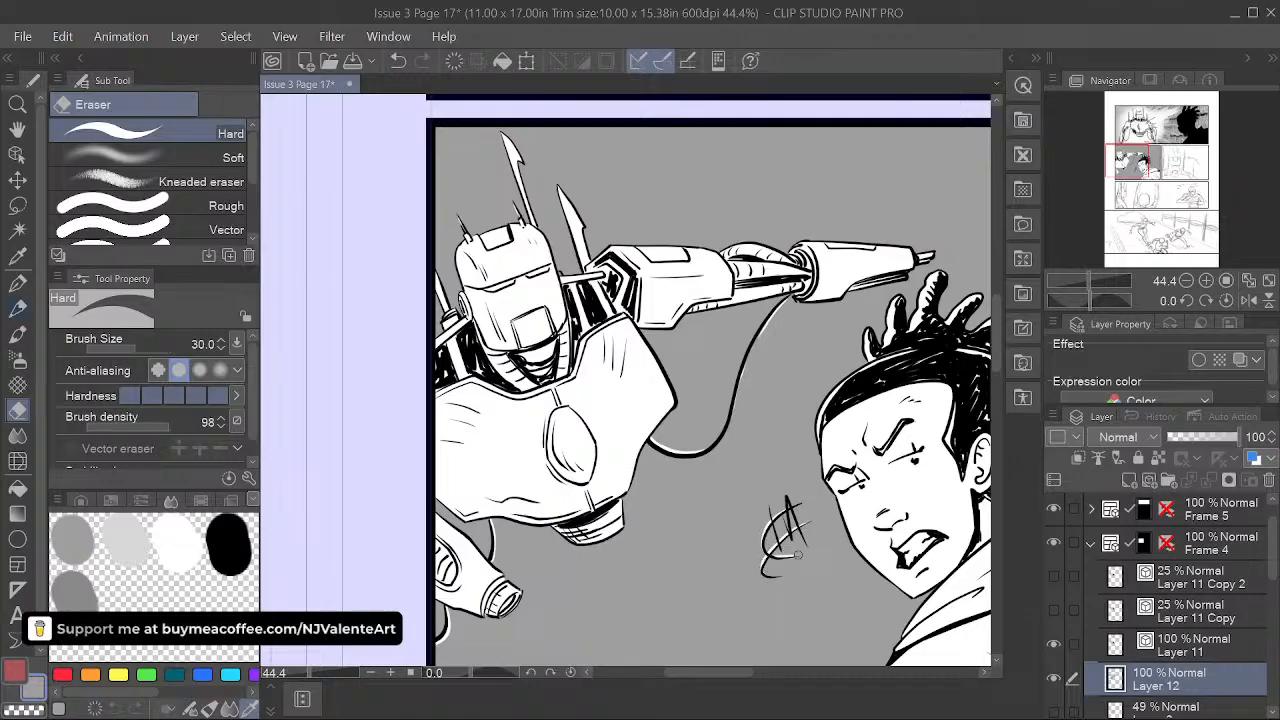
key(ctrl+z)
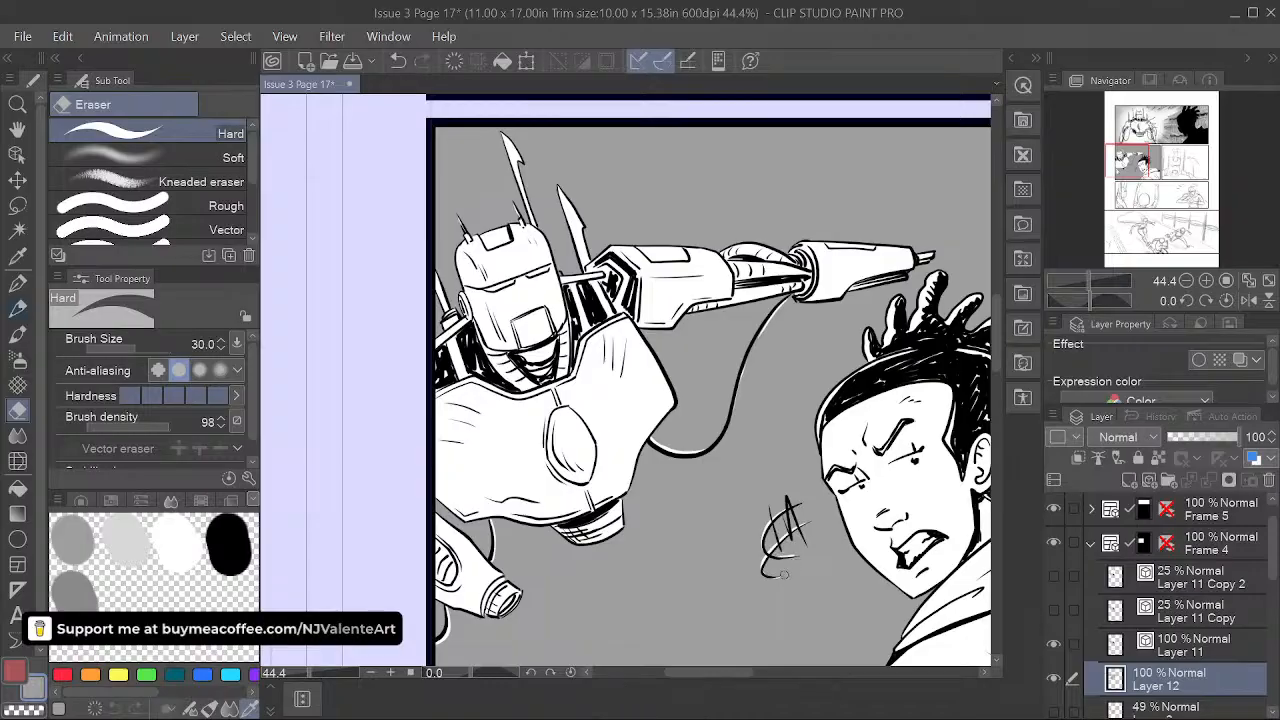
key(ctrl+z)
drag(779, 576, 787, 570)
key(space)
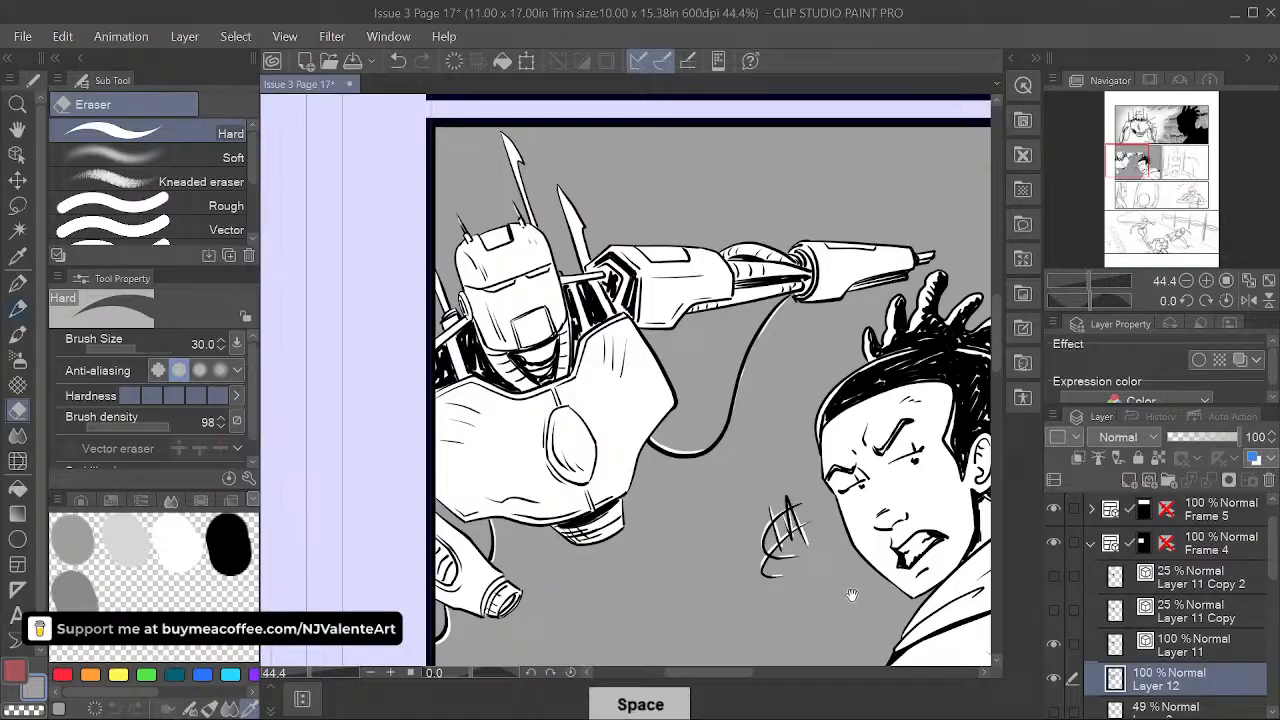
- Make both offset copies of Layer 11 visible again over the grey background
drag(851, 597, 681, 540)
drag(879, 513, 834, 466)
scroll(816, 477, down, 2)
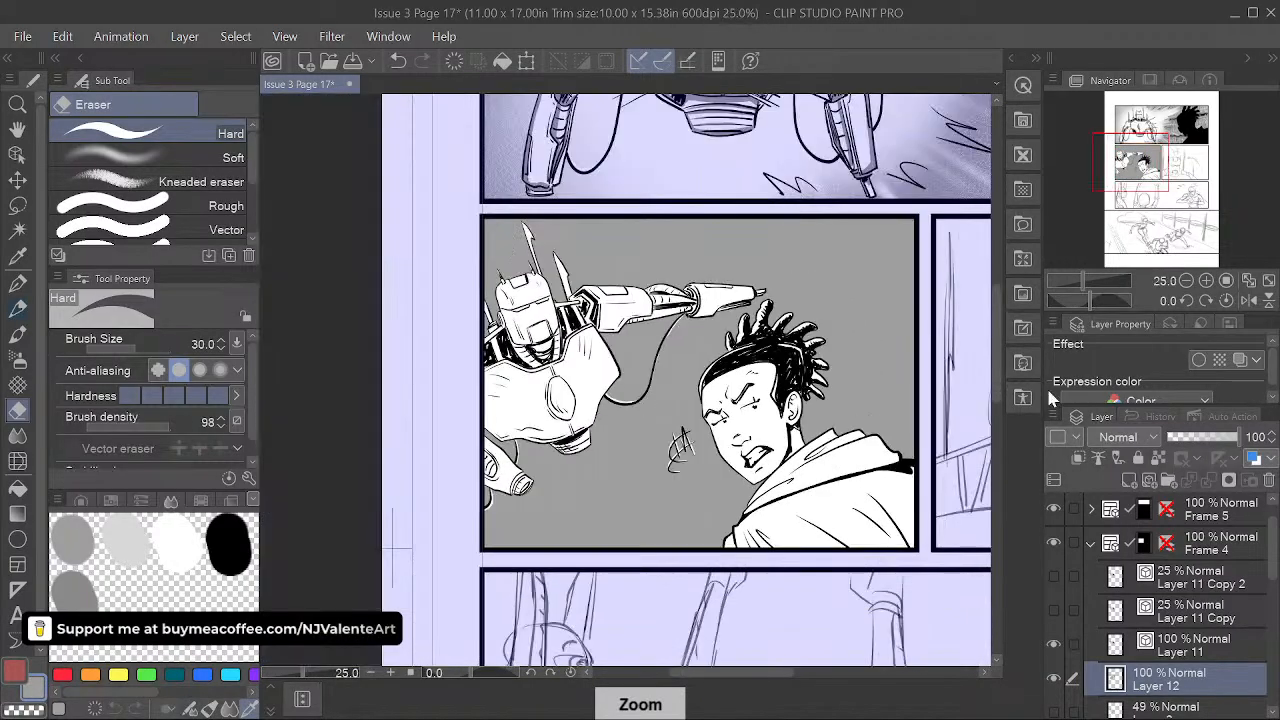
click(1053, 610)
click(1054, 576)
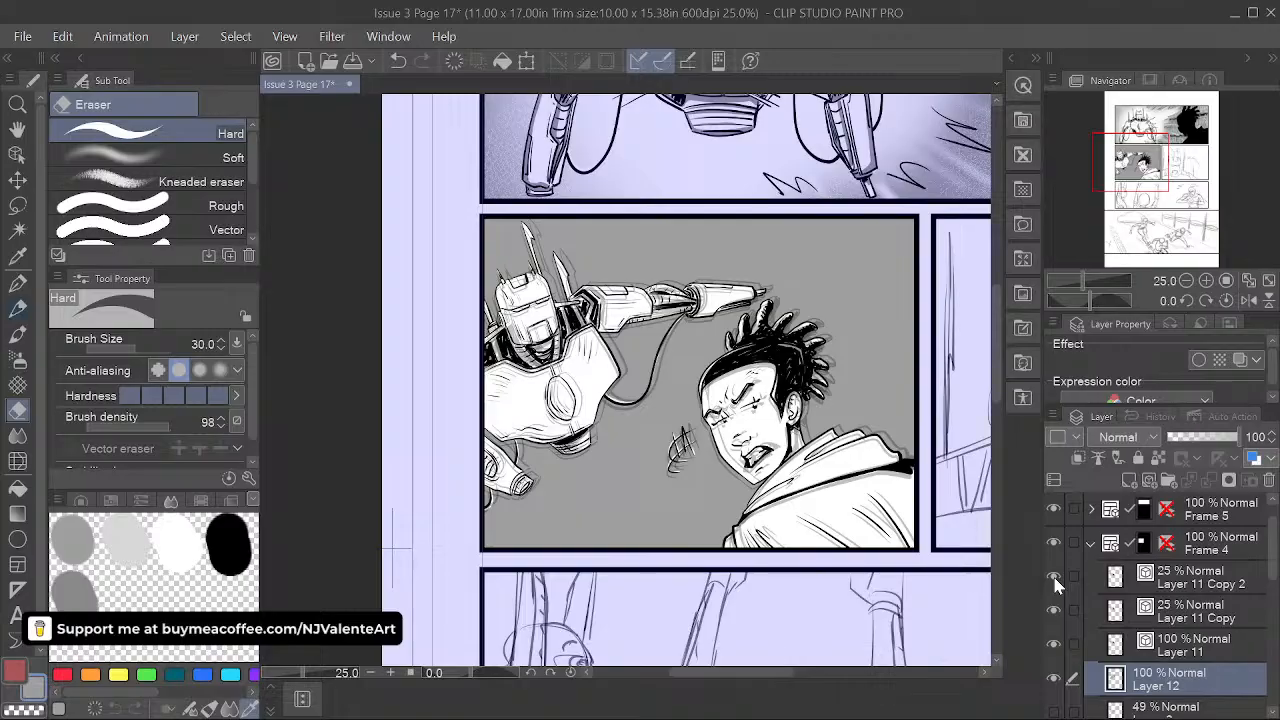
- Try lowering the opacity of Layer 11 Copy to 16% and Layer 11 Copy 2 to 14%
click(1238, 606)
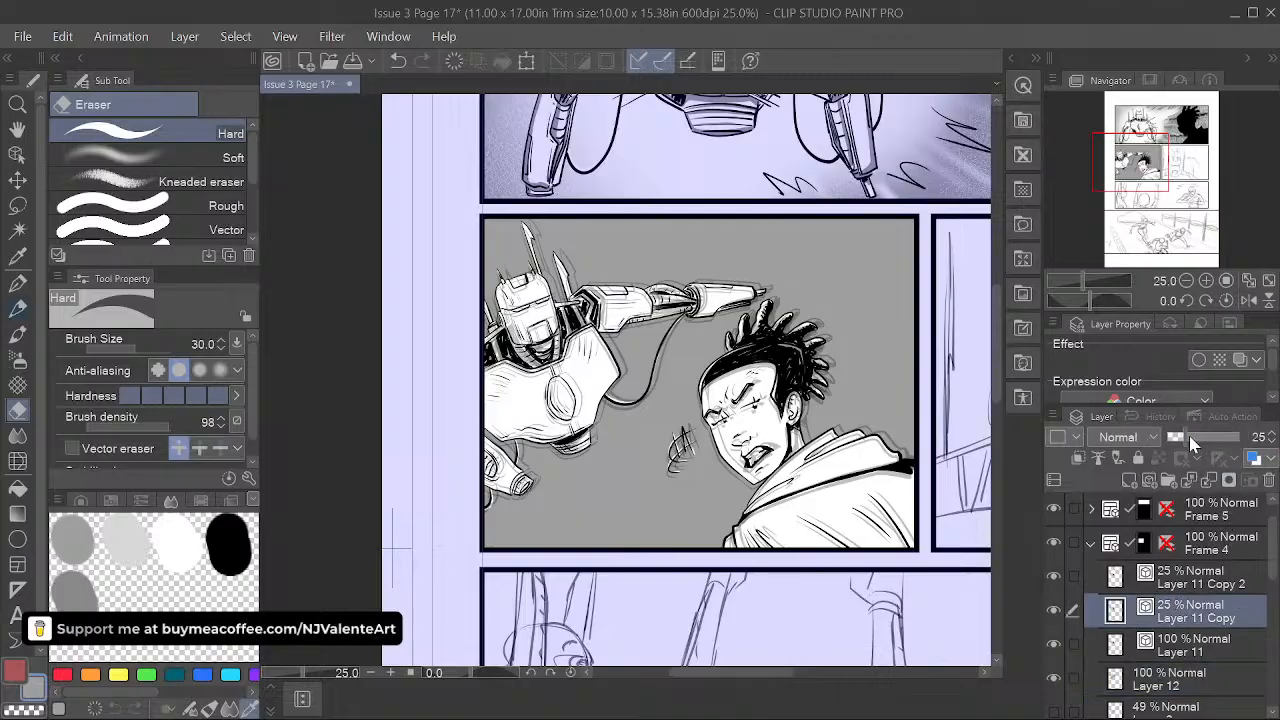
drag(1190, 437, 1180, 434)
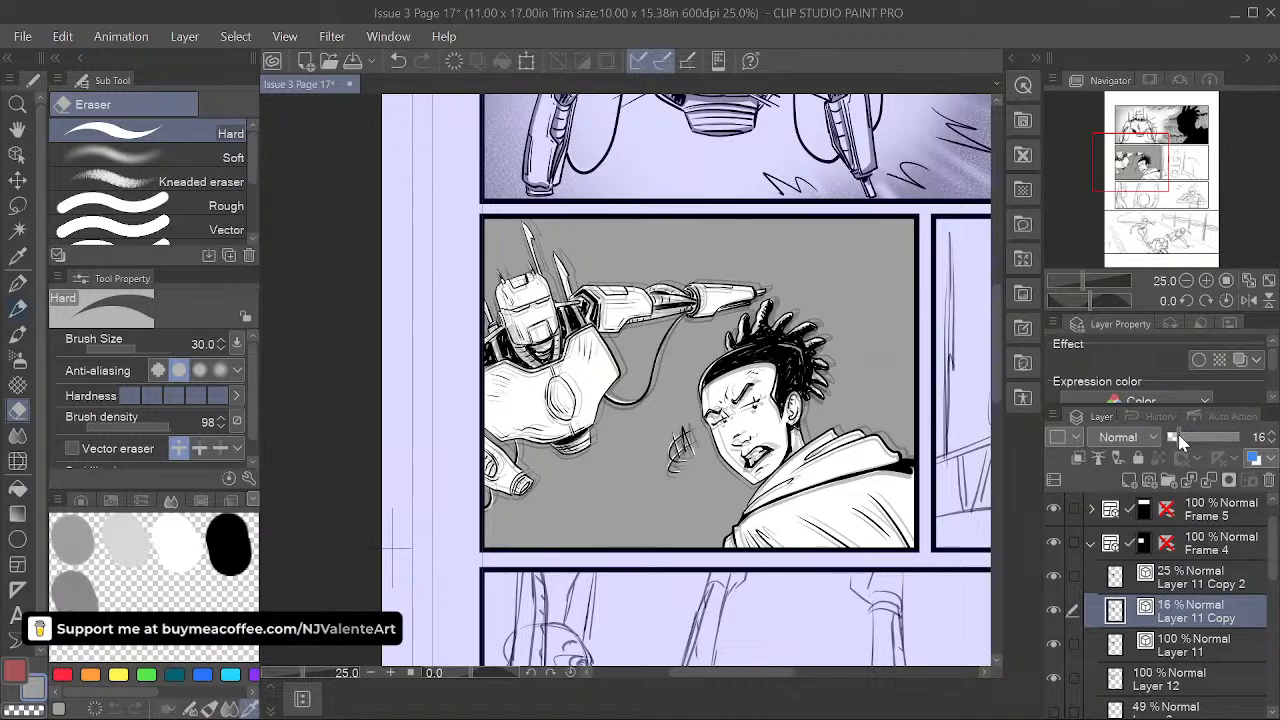
click(1199, 580)
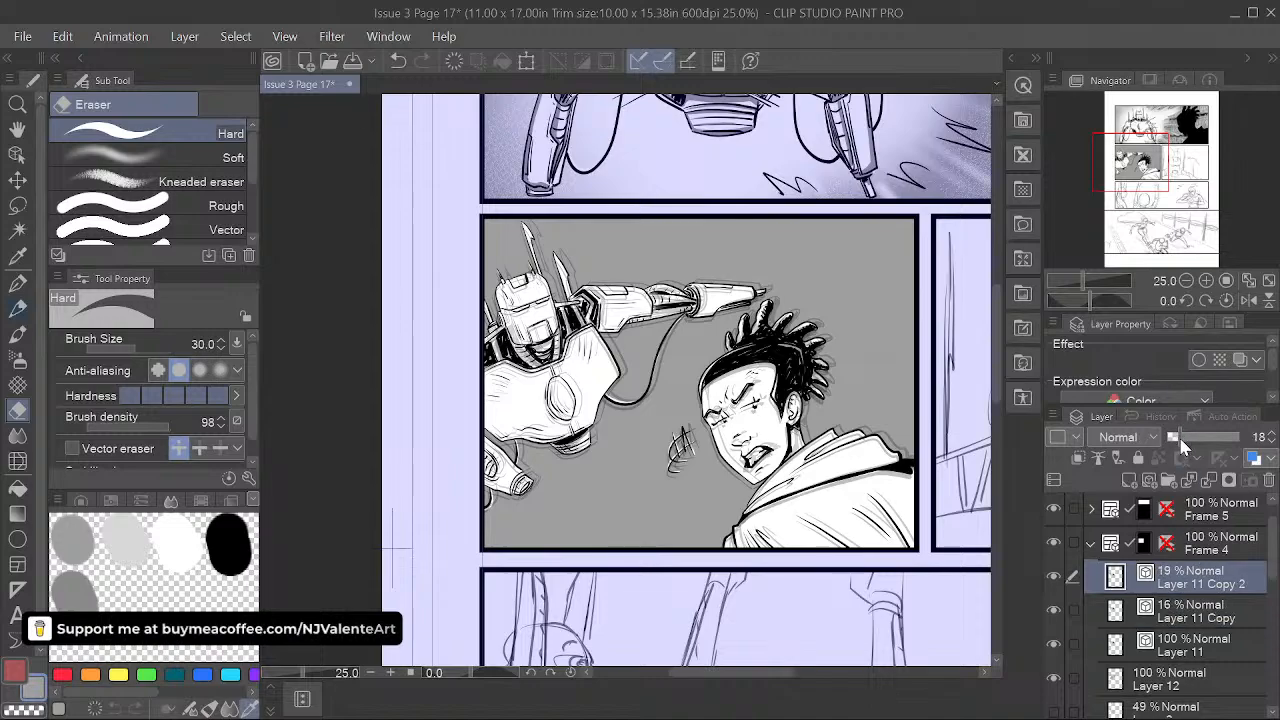
drag(1181, 440, 1177, 438)
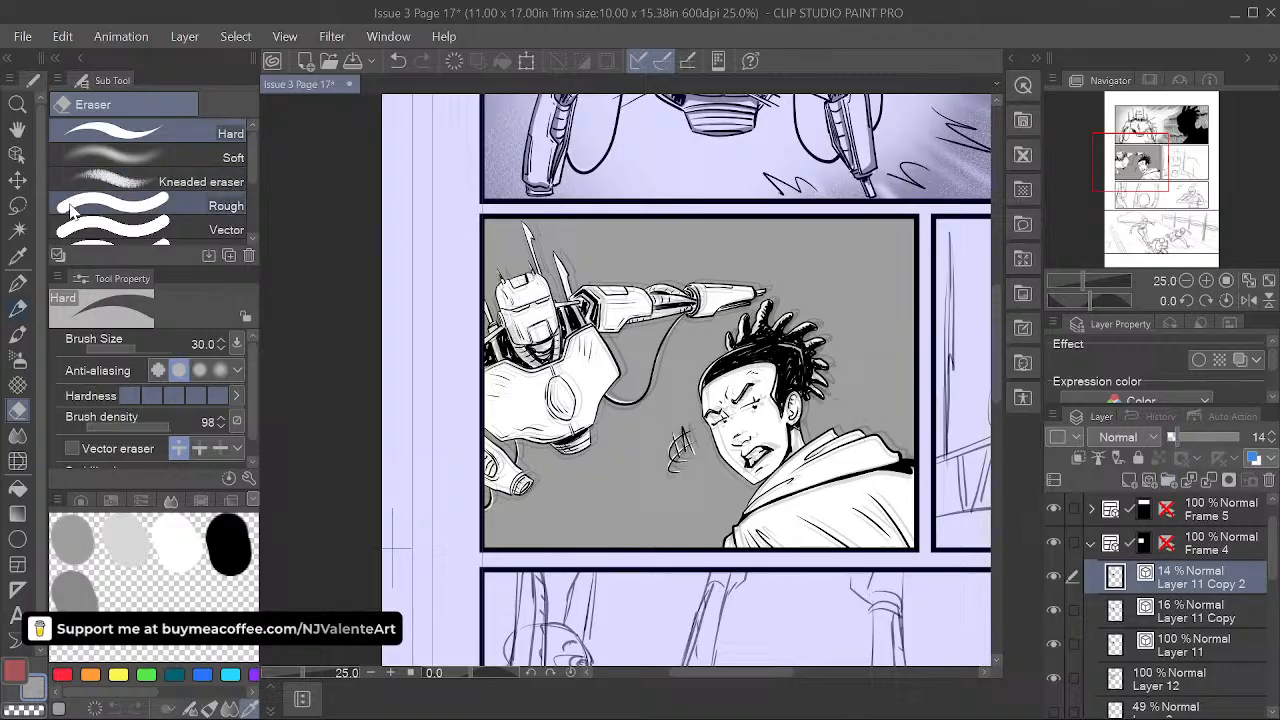
- Try nudging both offset line-art copies to new positions, and undo the moves together with the opacity changes
click(17, 180)
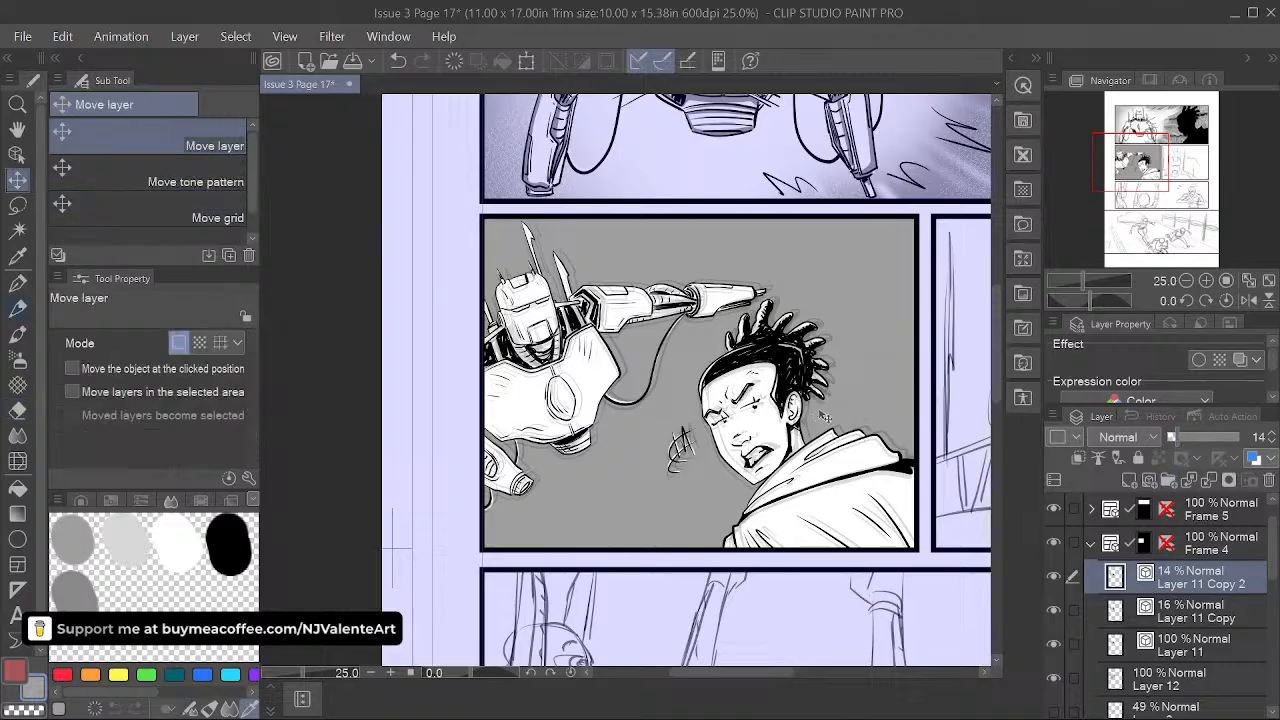
mouse_move(823, 416)
mouse_down()
mouse_move(838, 408)
mouse_move(818, 419)
mouse_up()
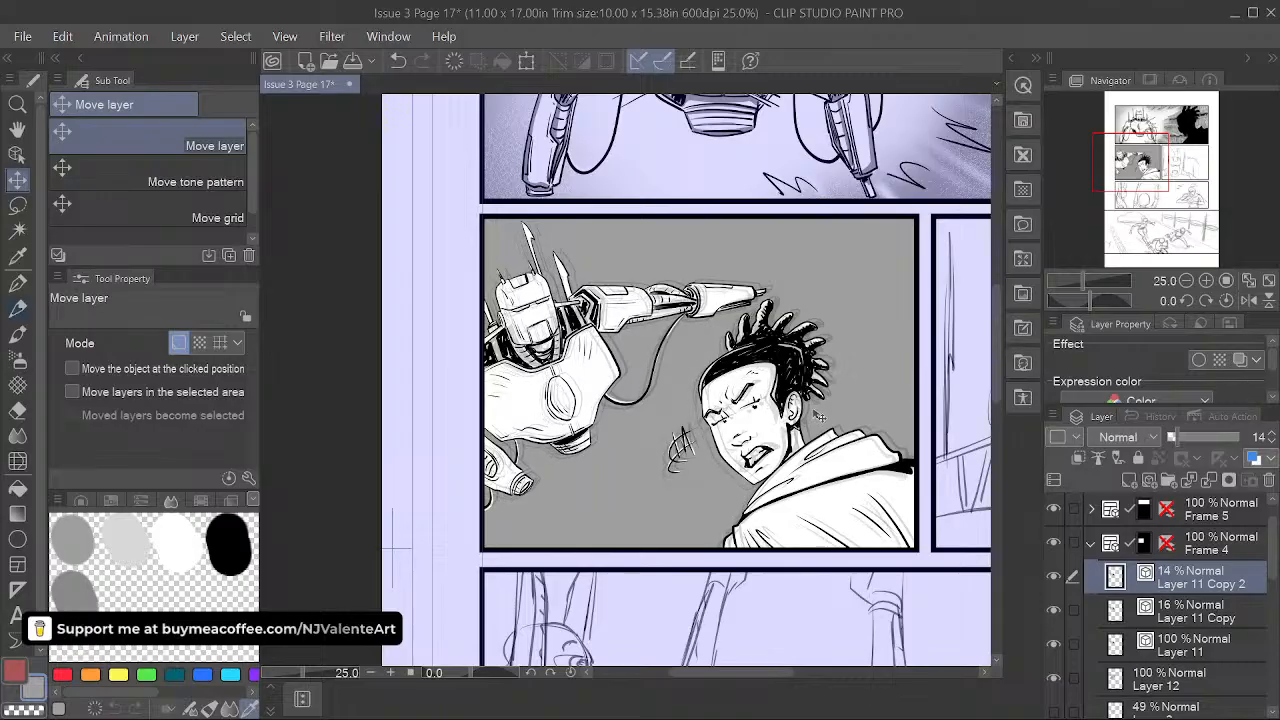
click(1230, 615)
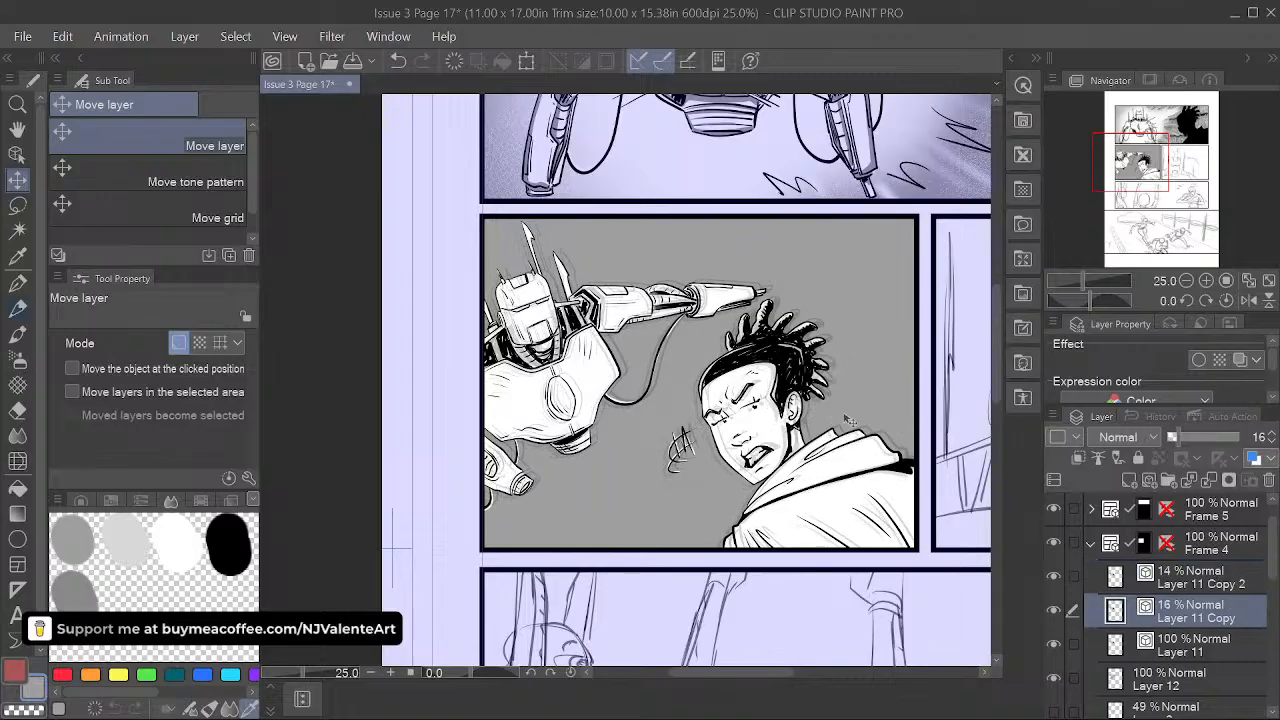
drag(851, 419, 873, 383)
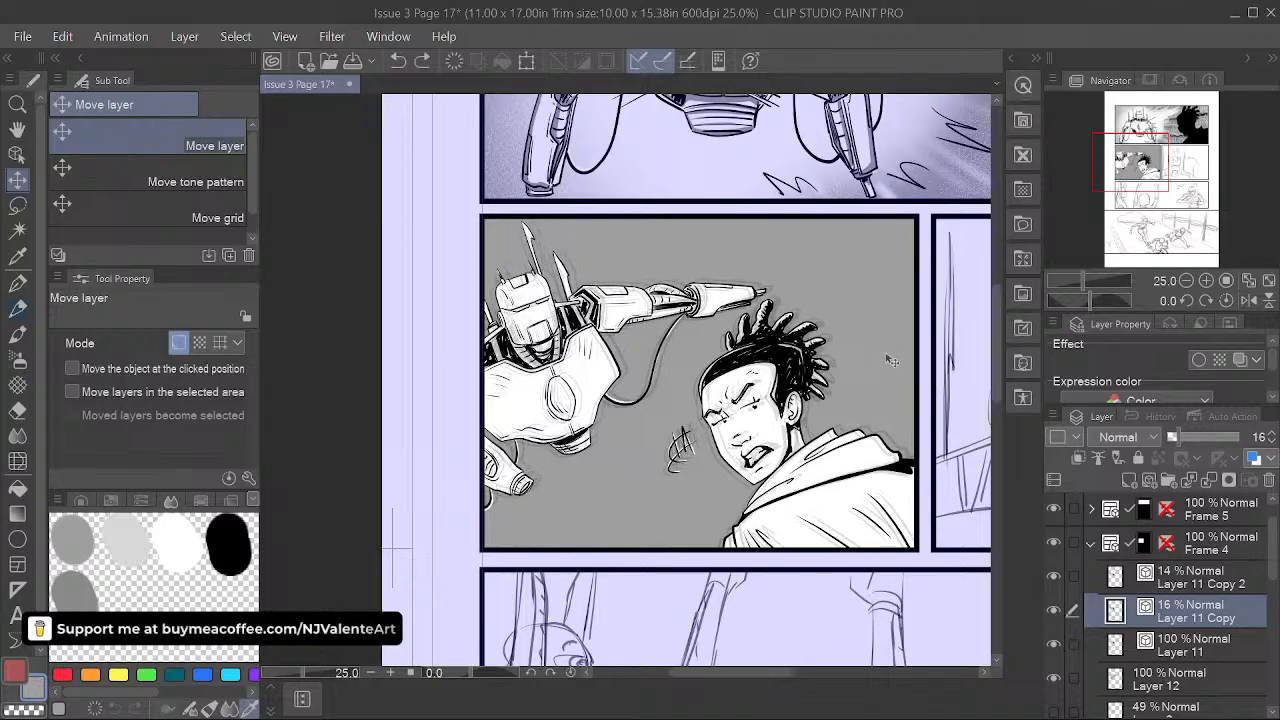
key(ctrl+z)
key(ctrl+z)
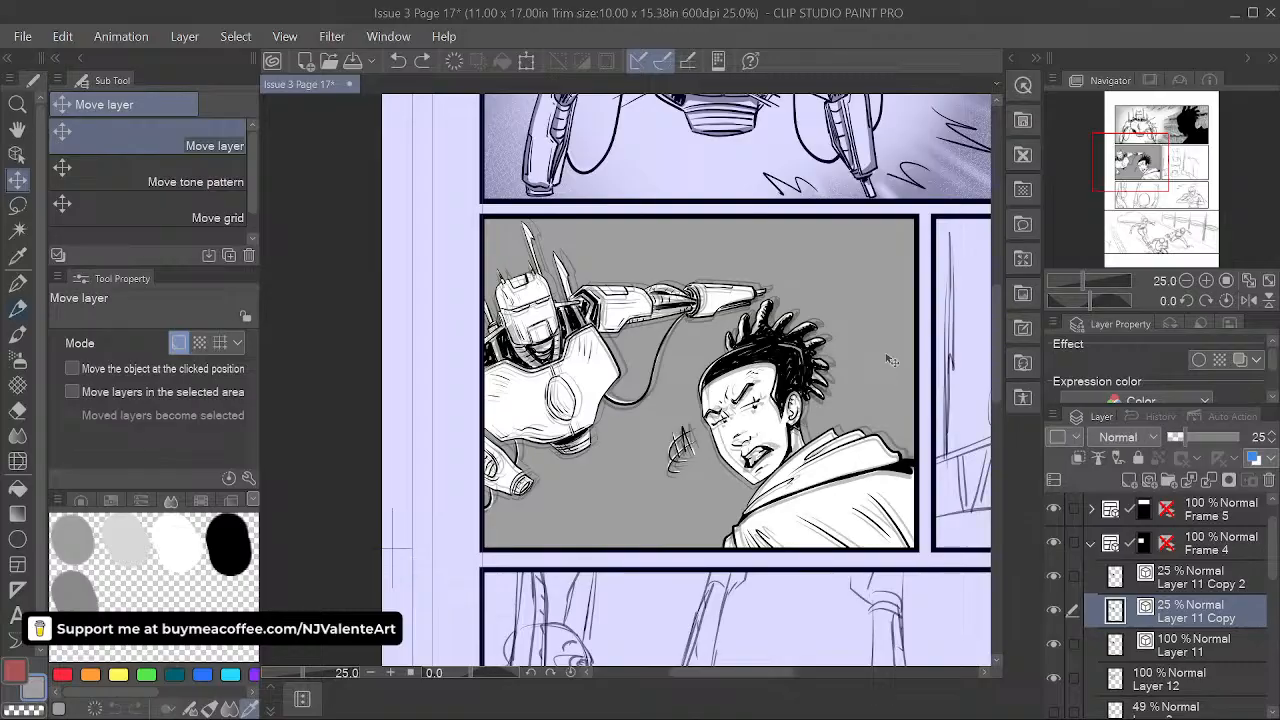
- Compare the panel with and without Layer 11 Copy, and set that copy's opacity to 14%
scroll(885, 368, down, 1)
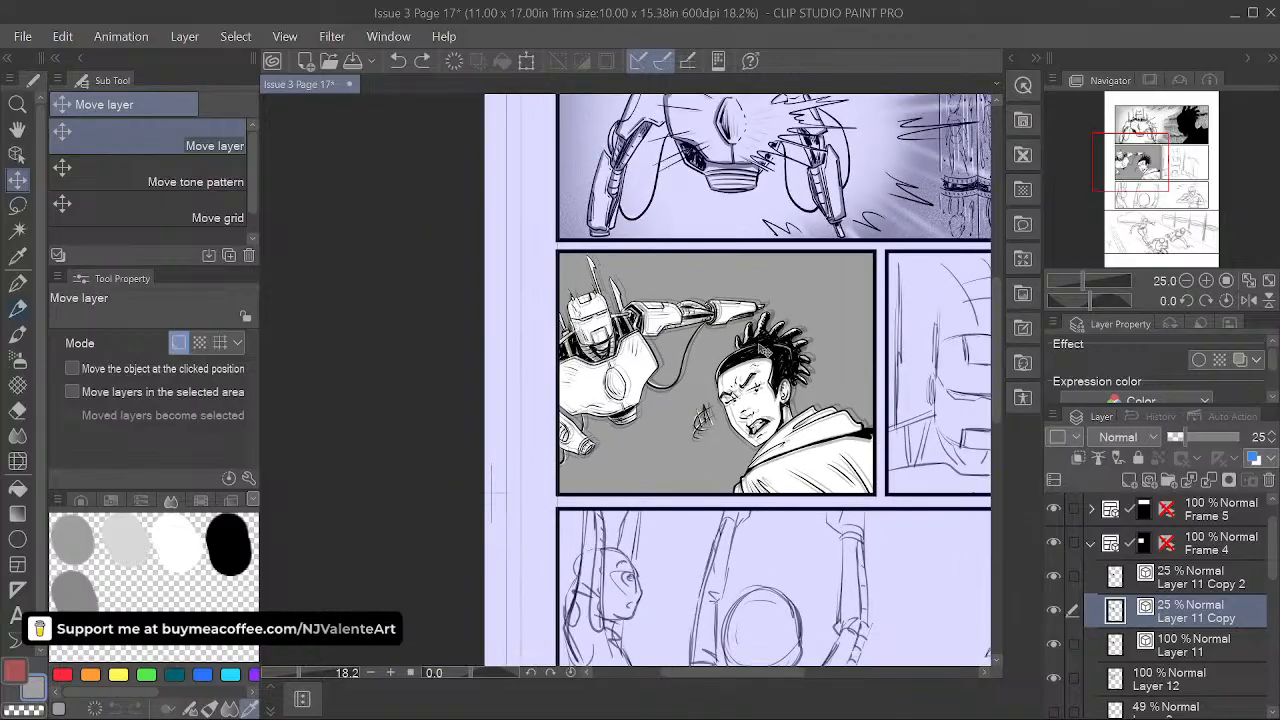
scroll(837, 386, up, 1)
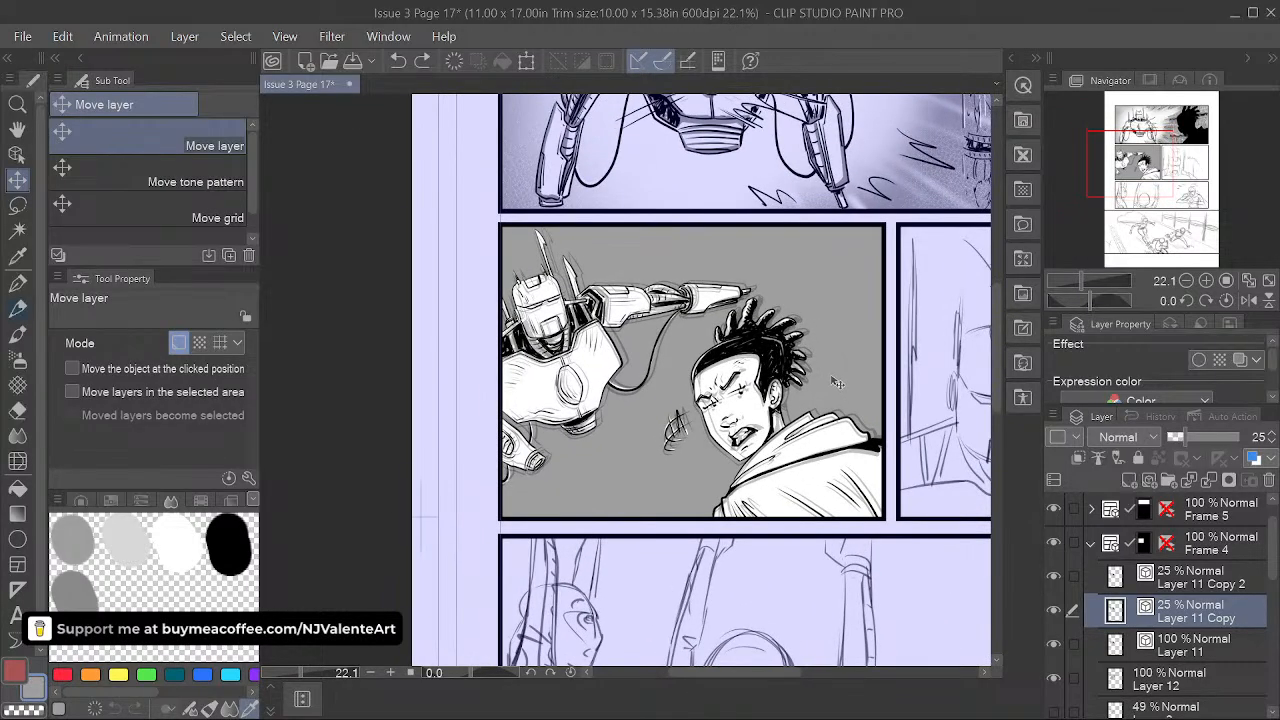
click(1055, 605)
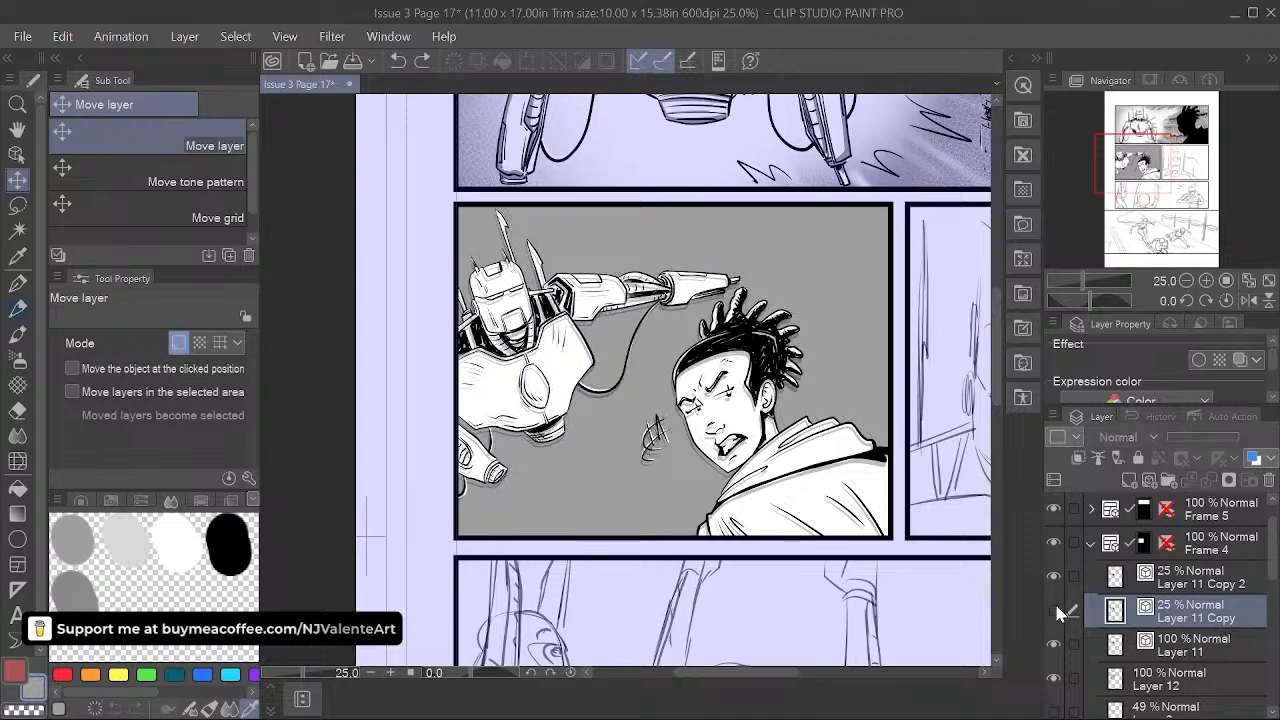
click(1055, 605)
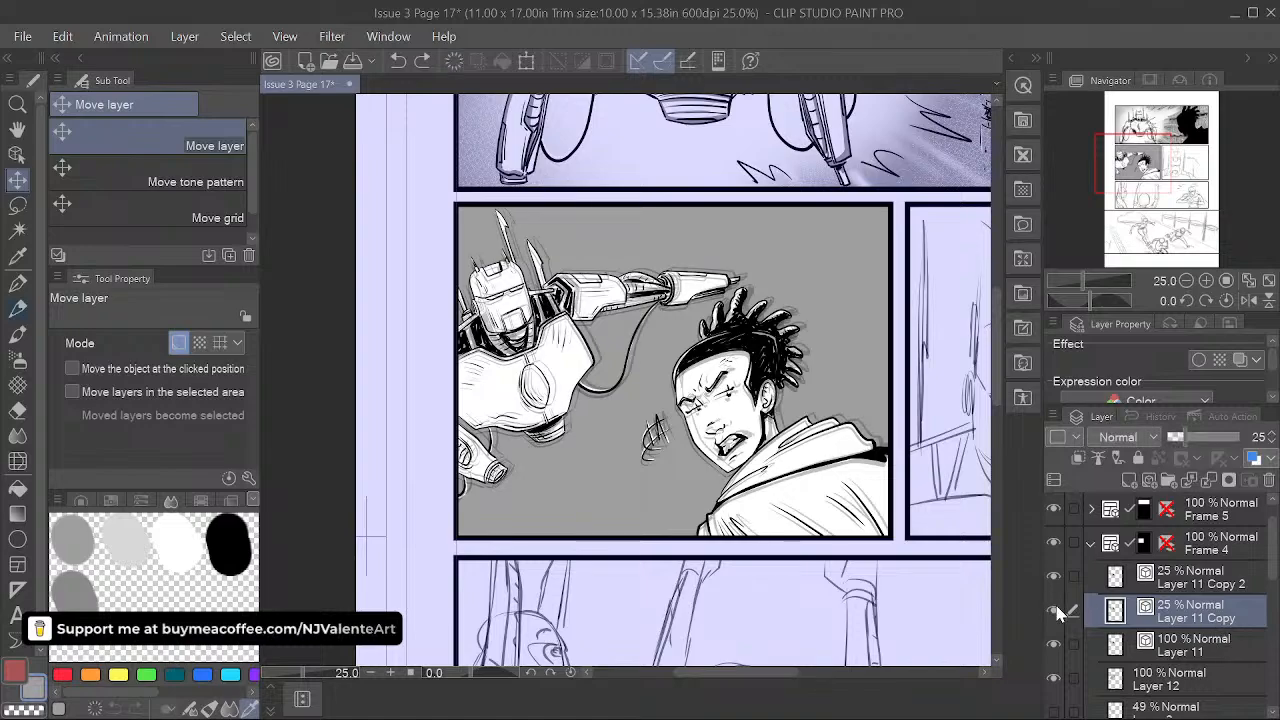
click(1178, 438)
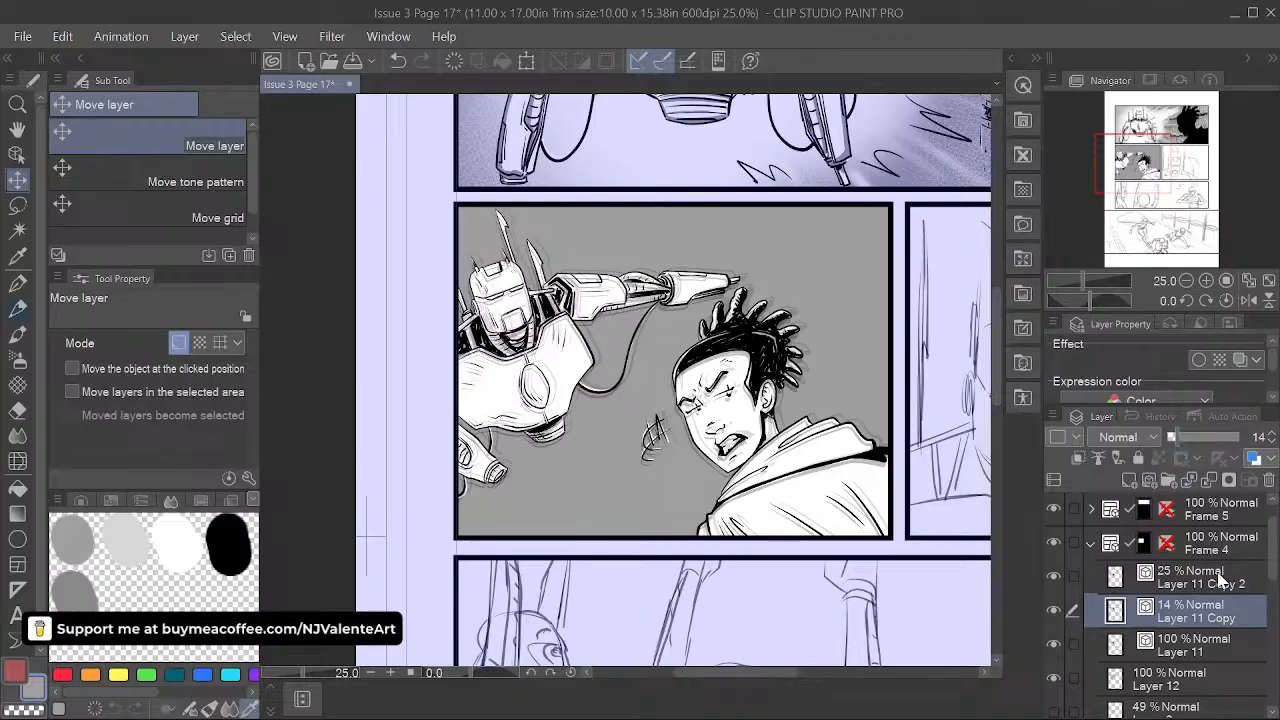
- Texture the grey background on Layer 12 with white using the Light crosshatch brush at size 1700, around the figures
click(1222, 680)
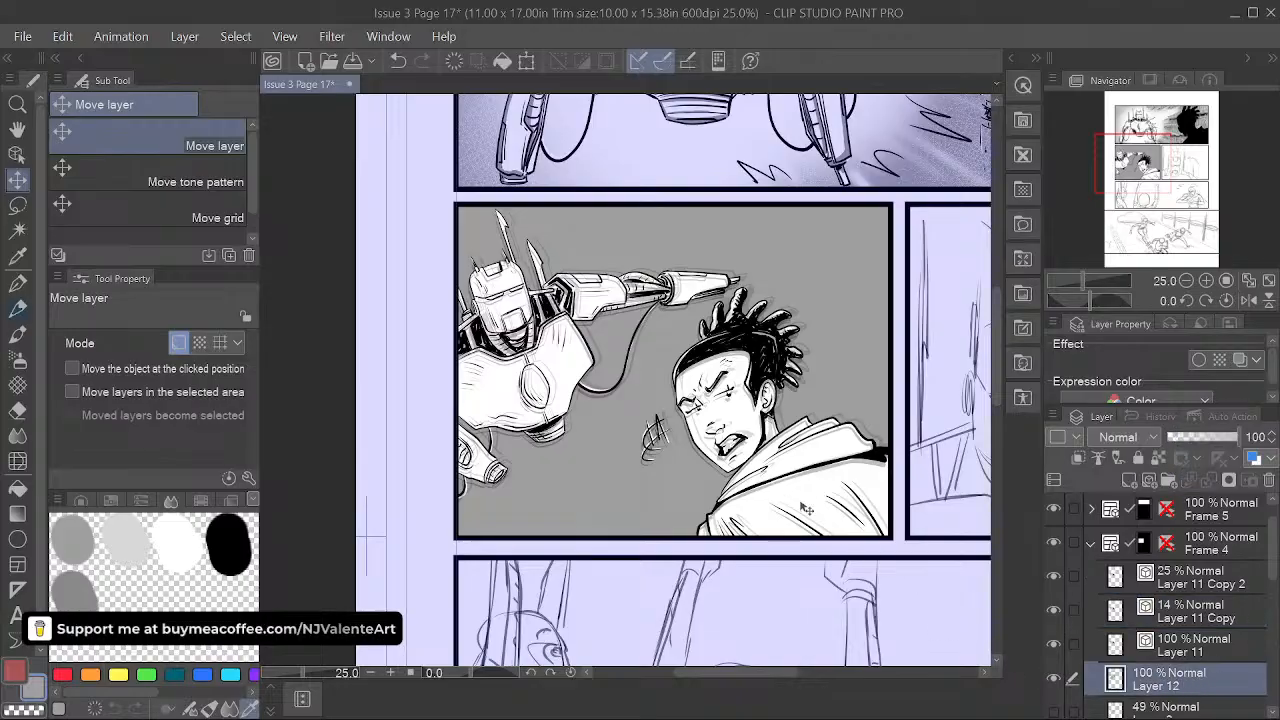
scroll(784, 472, down, 3)
drag(779, 463, 747, 420)
scroll(747, 420, up, 1)
scroll(755, 450, up, 2)
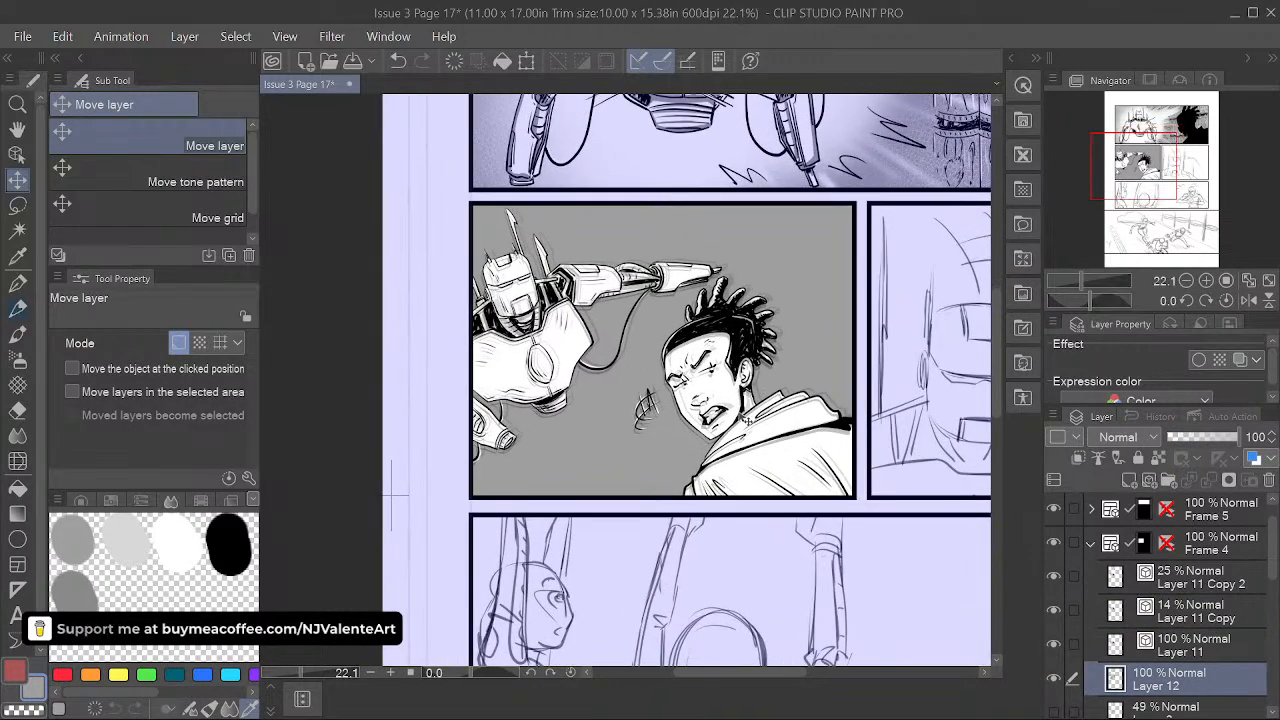
click(17, 385)
click(182, 539)
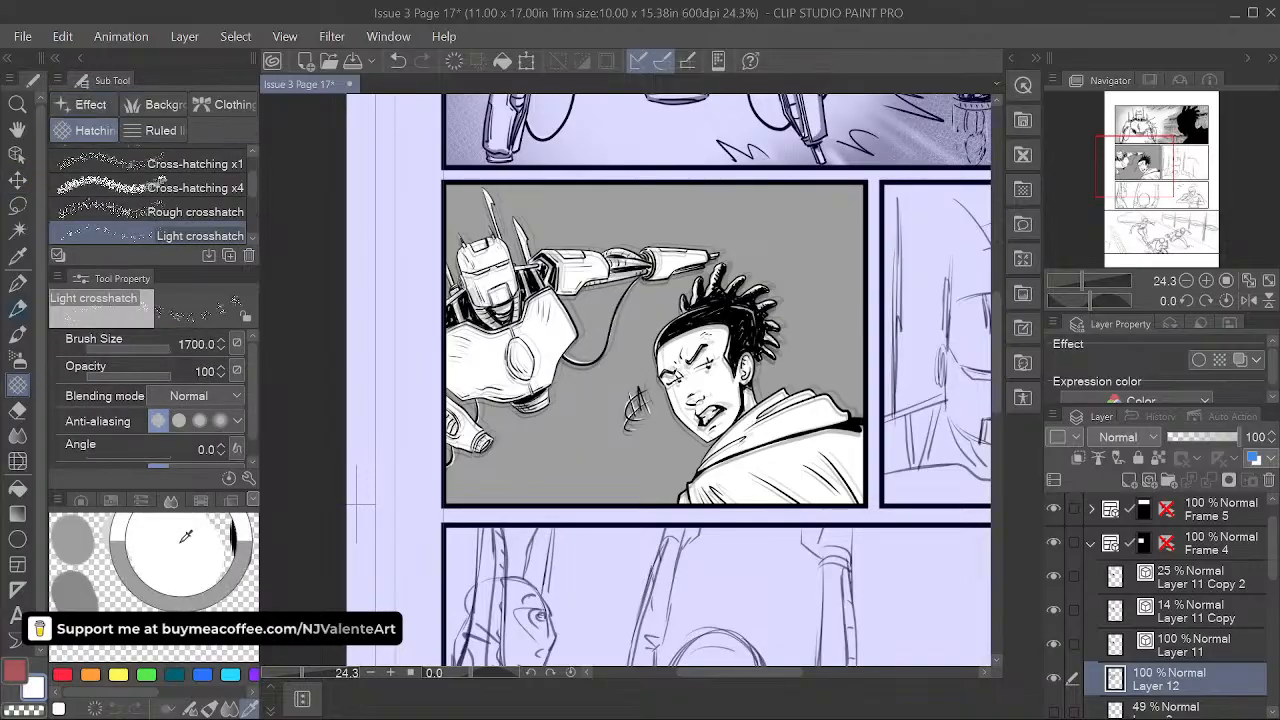
mouse_move(543, 456)
mouse_down()
mouse_move(655, 475)
mouse_move(640, 515)
mouse_move(480, 540)
mouse_move(560, 545)
mouse_move(600, 415)
mouse_move(650, 395)
mouse_move(680, 420)
mouse_move(780, 370)
mouse_up()
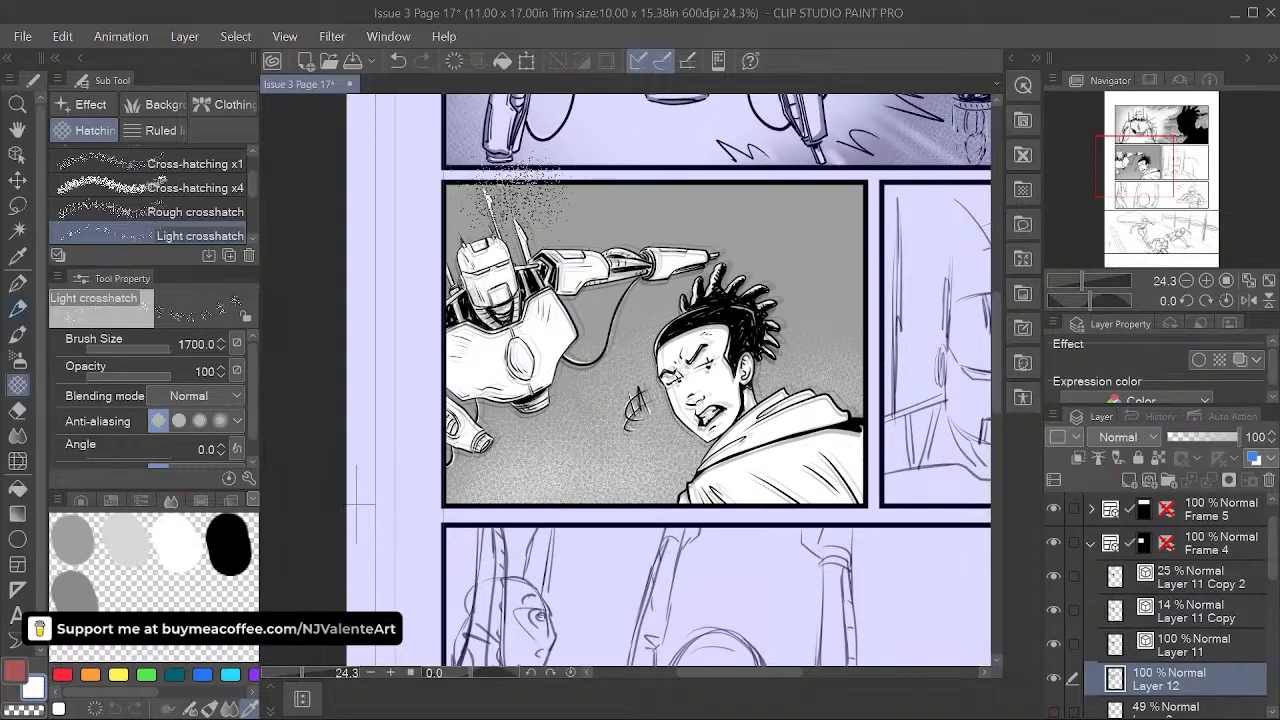
- Try adding white crosshatch texture to the background's upper-left corner and lower edge, and undo those strokes
drag(514, 196, 490, 208)
drag(565, 497, 545, 485)
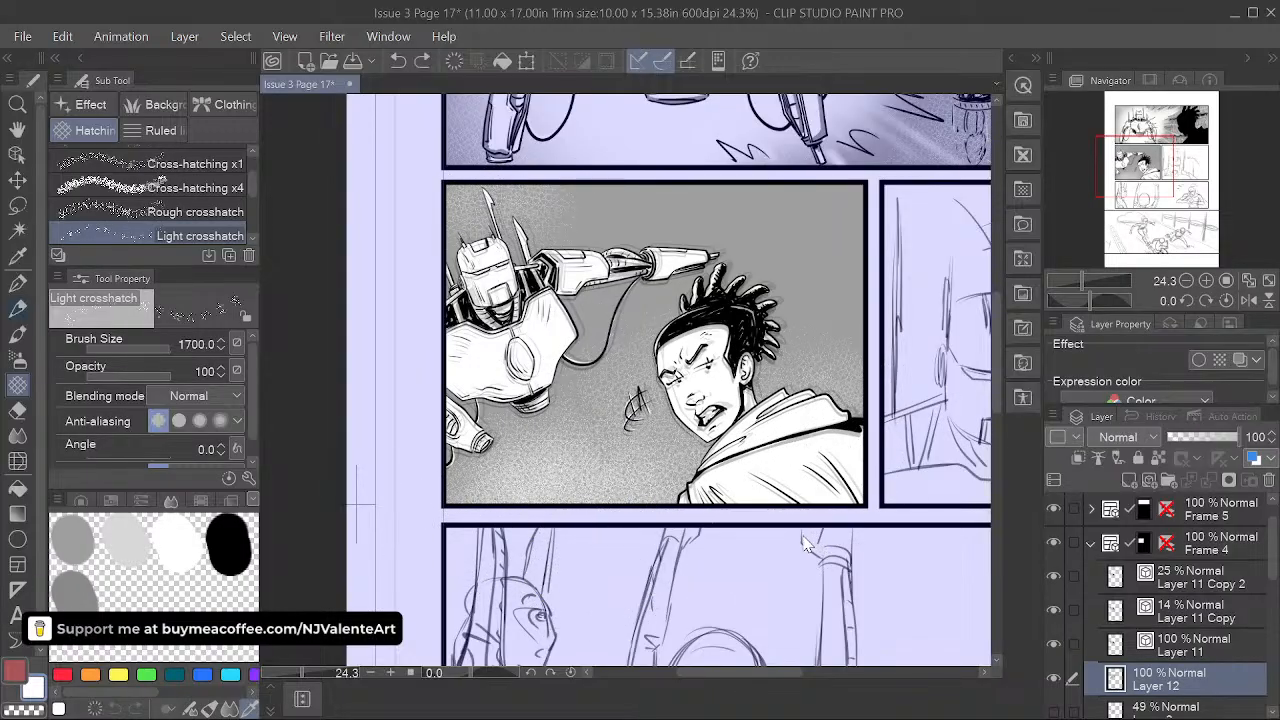
key(ctrl+z)
key(ctrl+z)
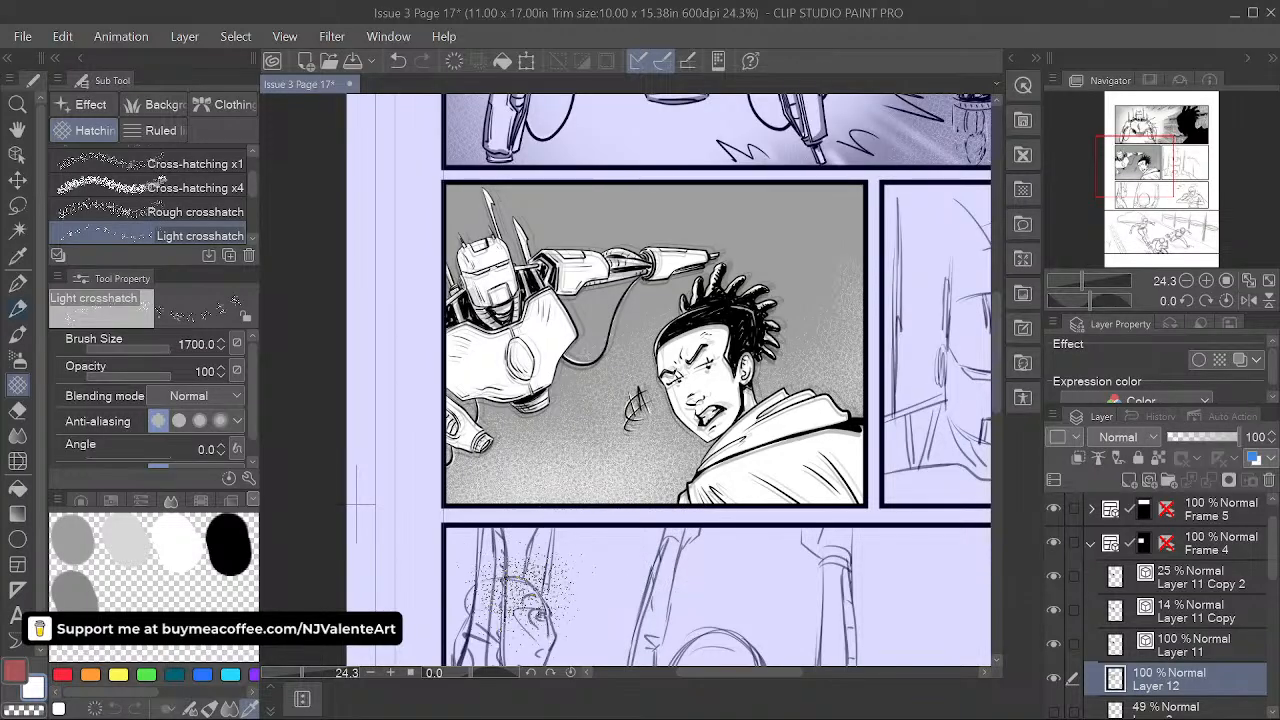
- Place black Burst focus lines around an ellipse between the robot's arm and the man's head in the Frame 4 panel
key(space)
drag(628, 533, 560, 533)
drag(300, 535, 262, 519)
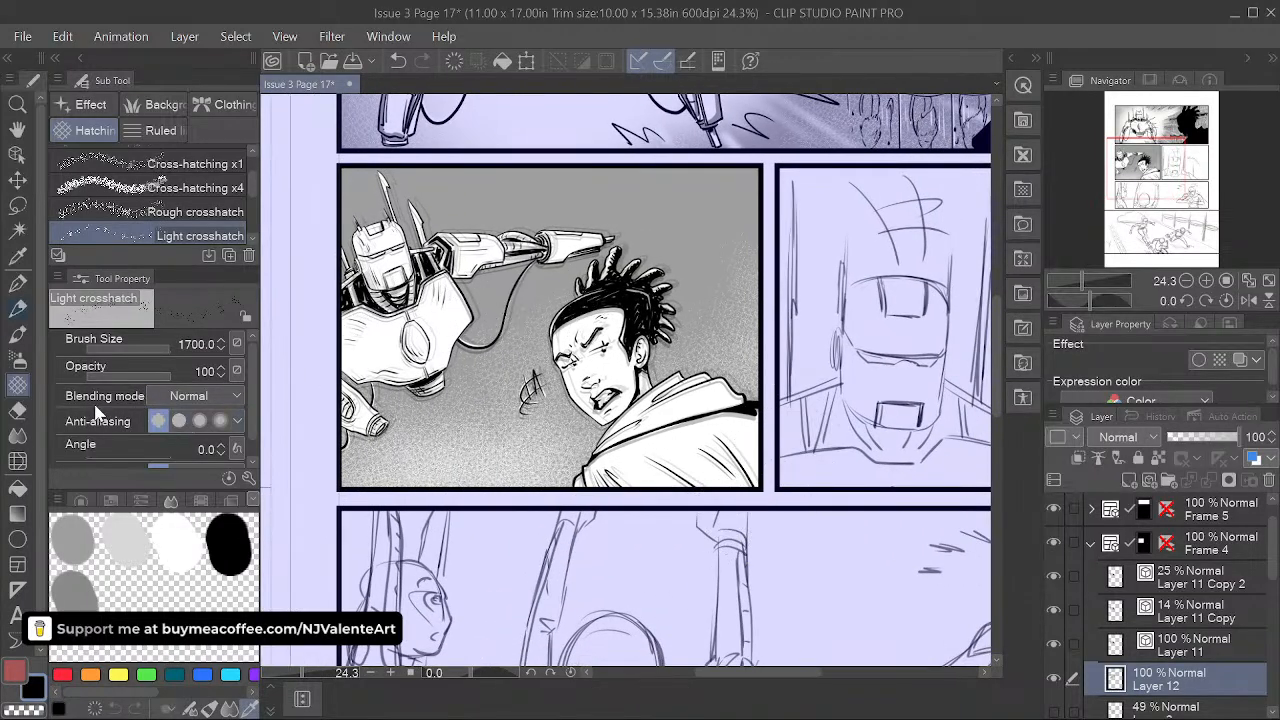
click(18, 540)
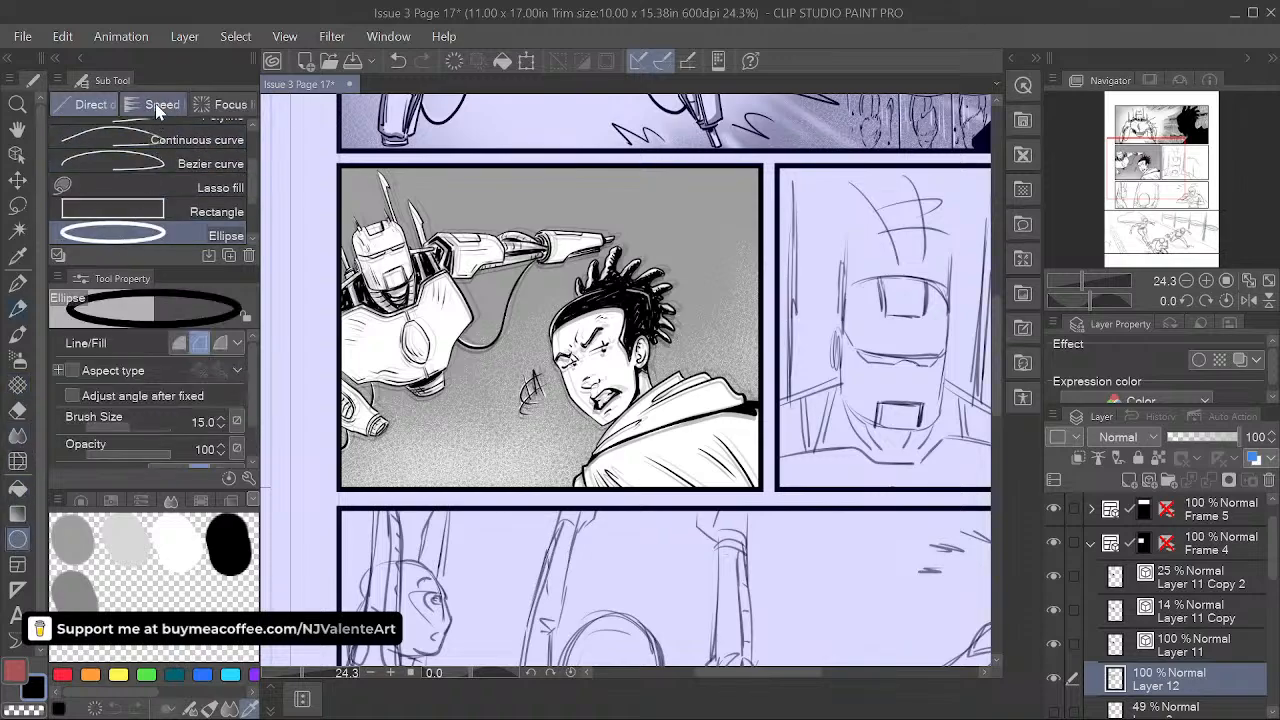
click(222, 104)
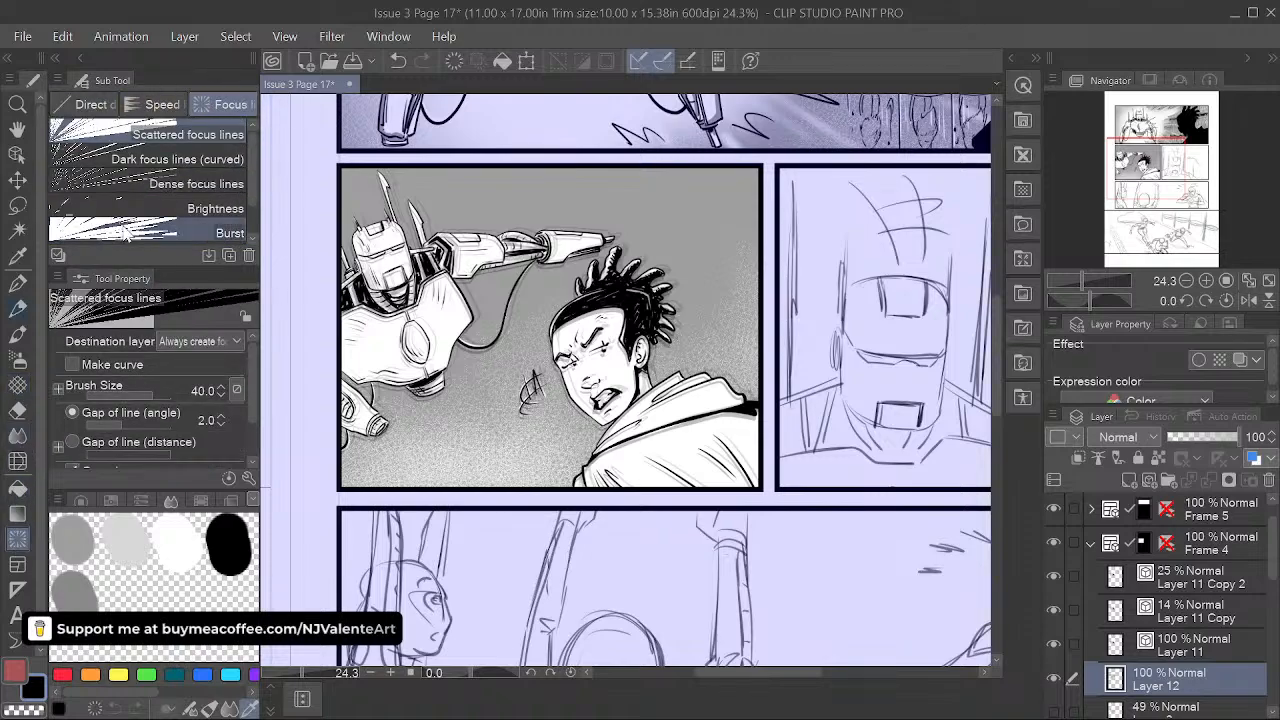
click(126, 232)
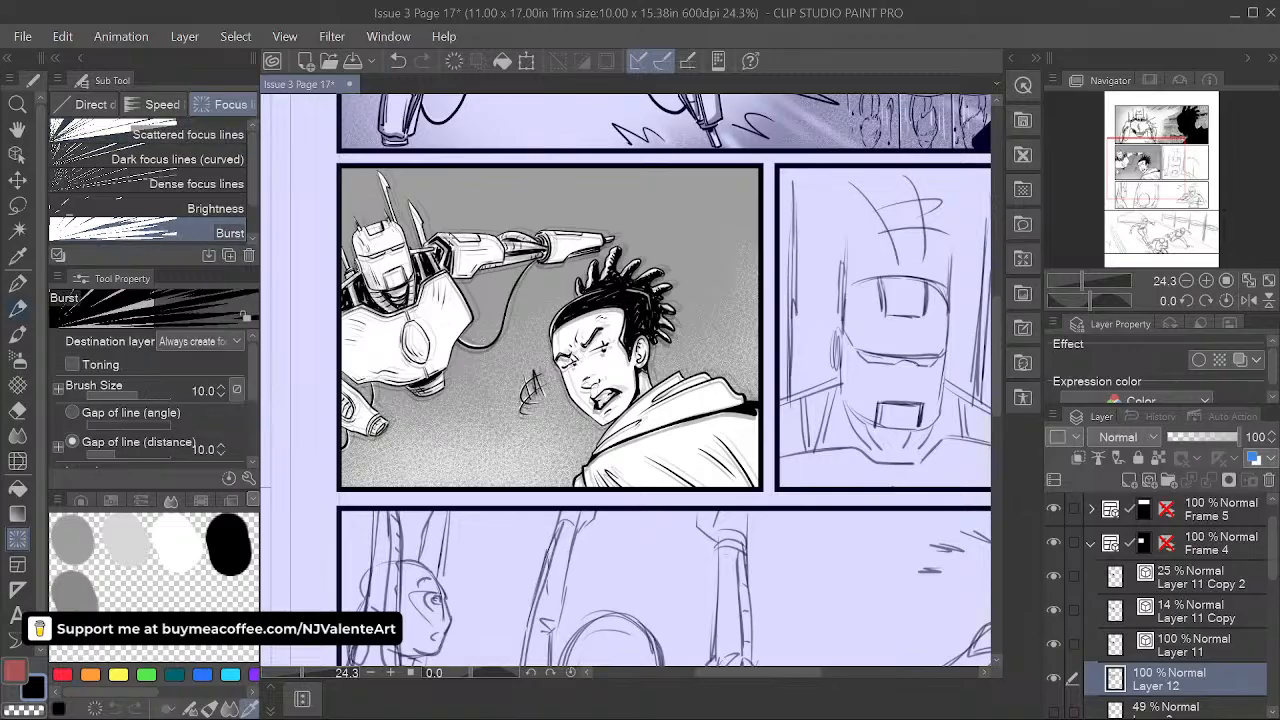
drag(492, 239, 640, 386)
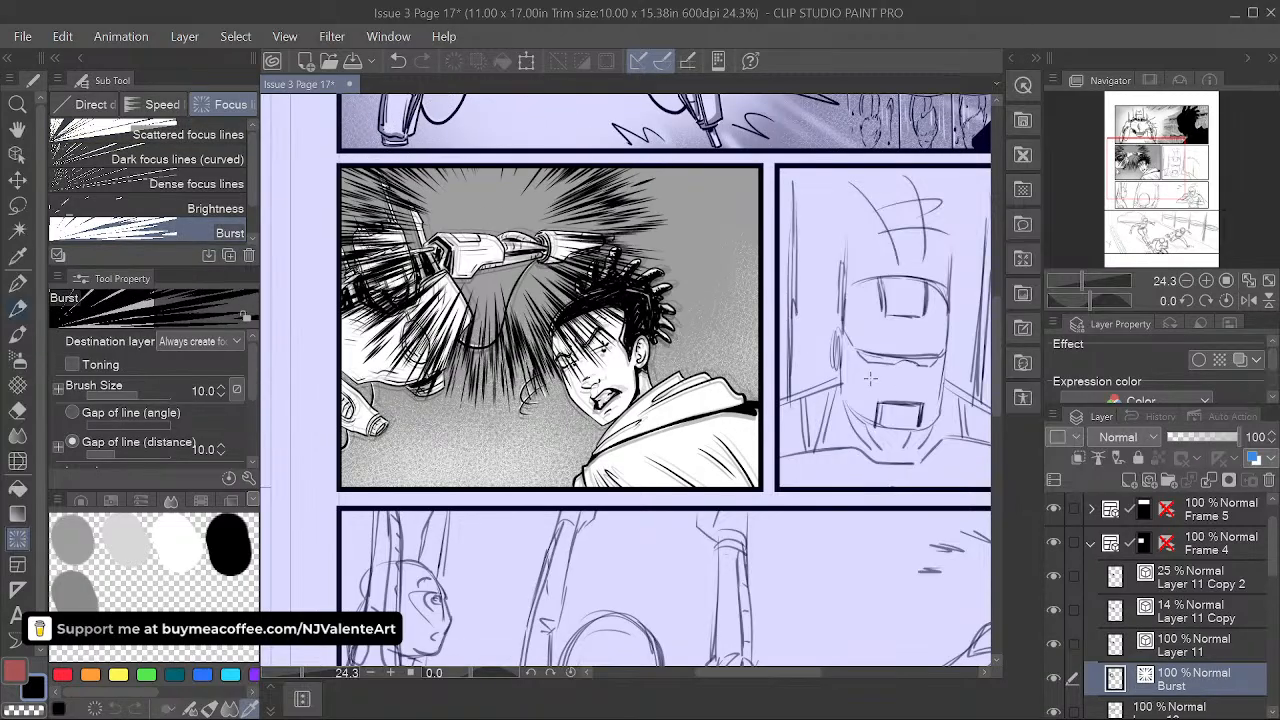
- Enlarge the burst's ellipse well beyond the Frame 4 panel, so the focus lines radiate inward from its edges
scroll(738, 352, down, 2)
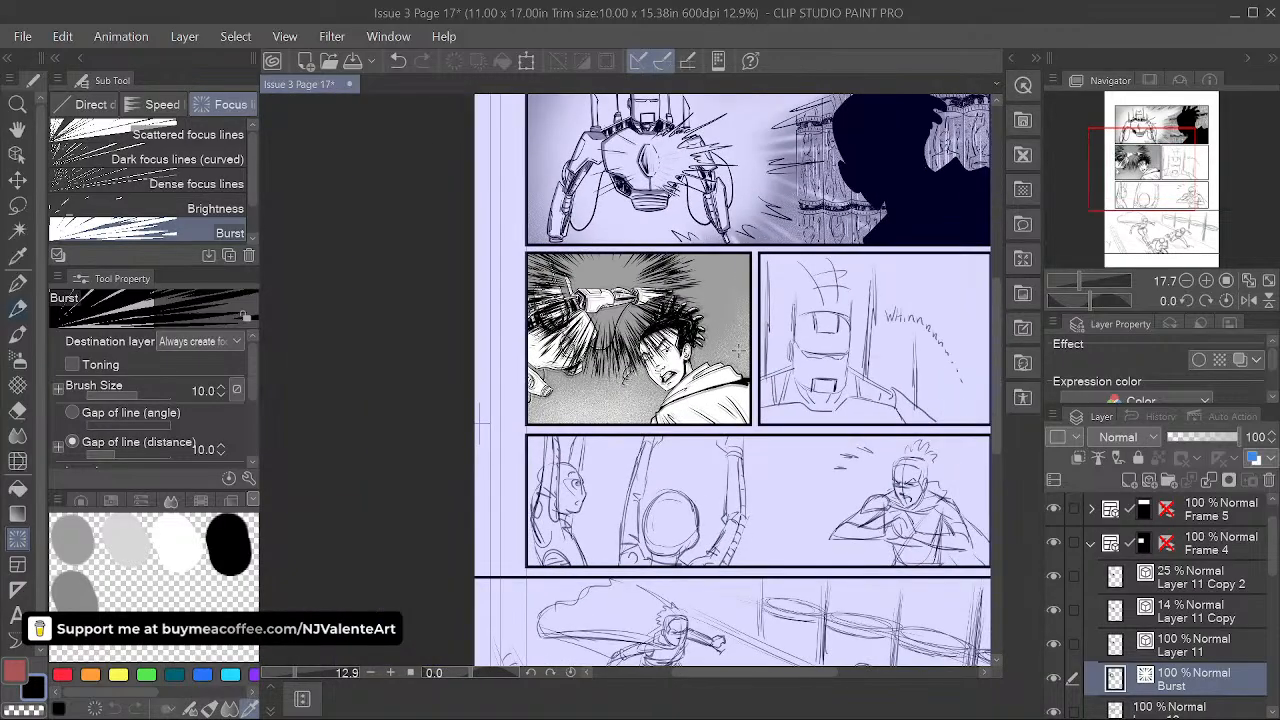
click(17, 155)
drag(706, 389, 824, 460)
drag(493, 456, 387, 525)
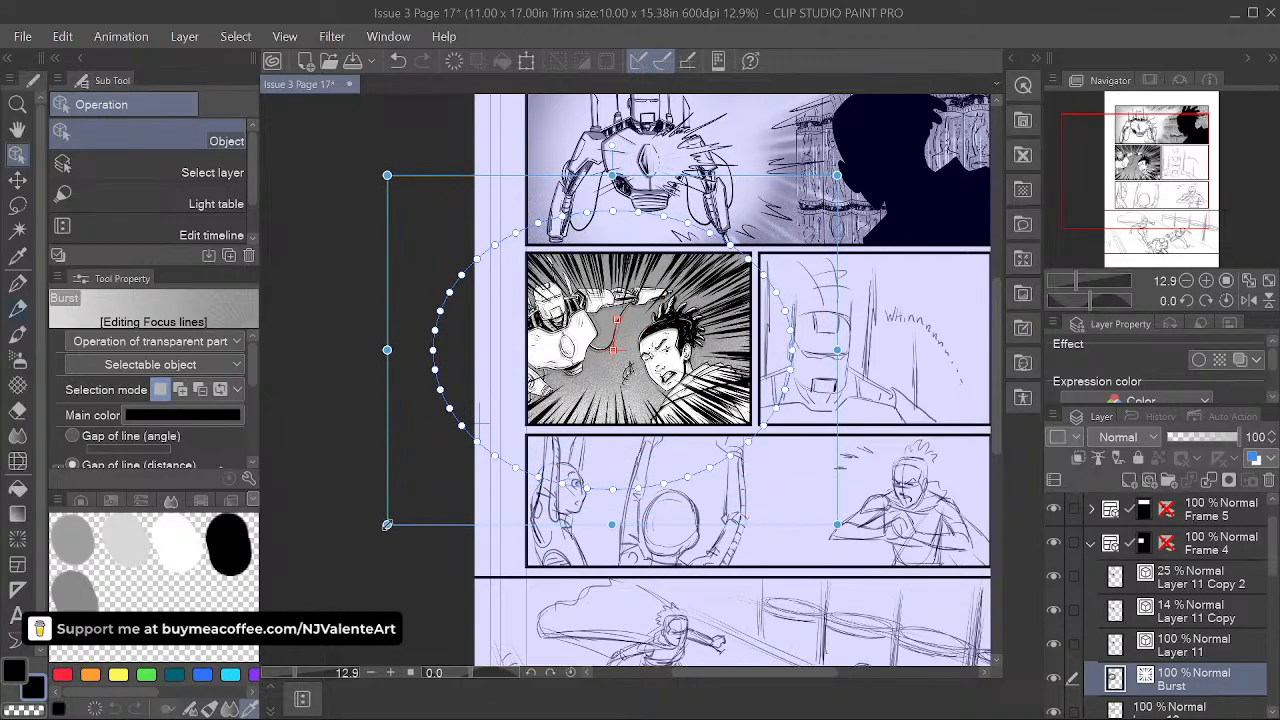
drag(837, 175, 874, 150)
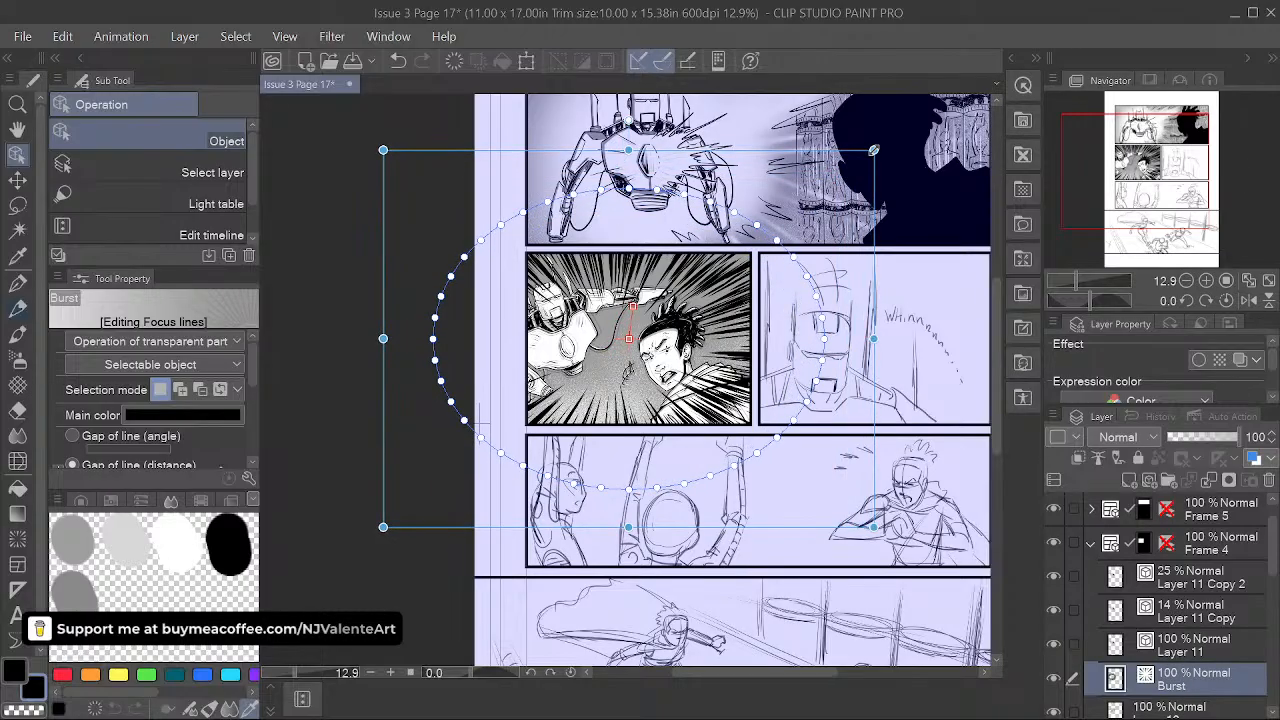
- Fine-tune the burst by stretching its bounding box further outward in width and height, leaving only short line tips along the panel edges
scroll(742, 312, down, 2)
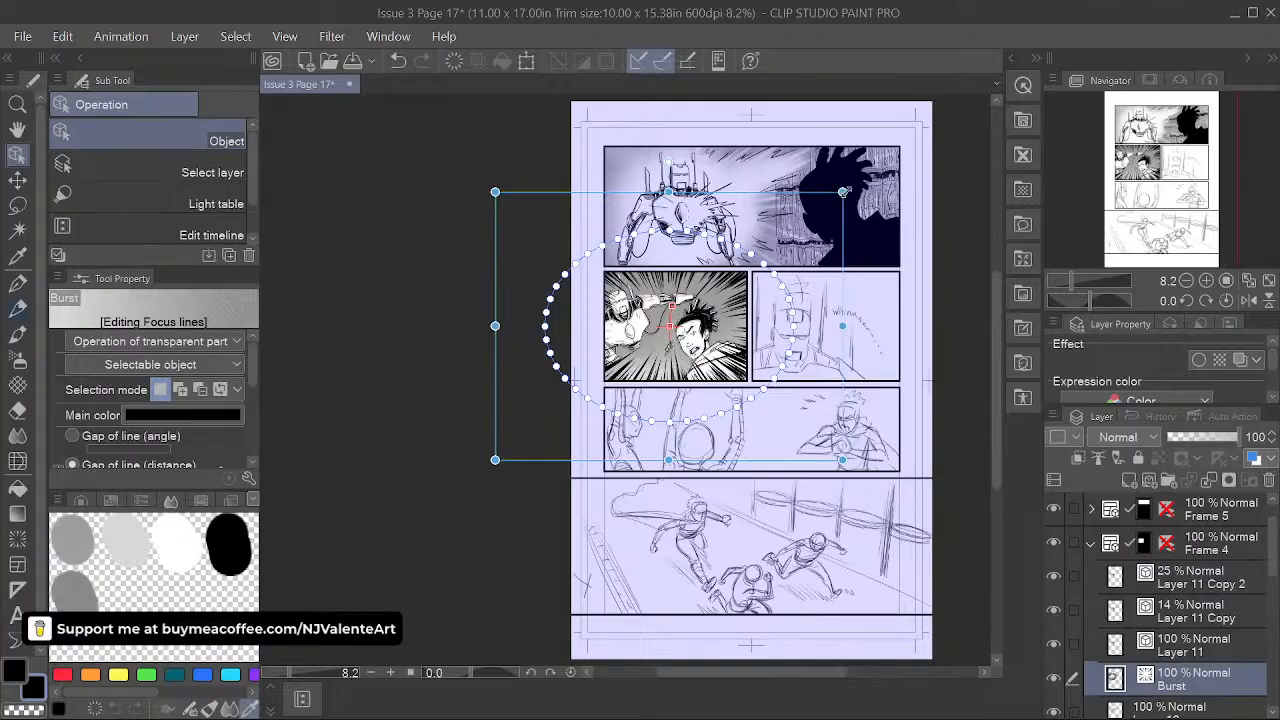
drag(845, 190, 857, 191)
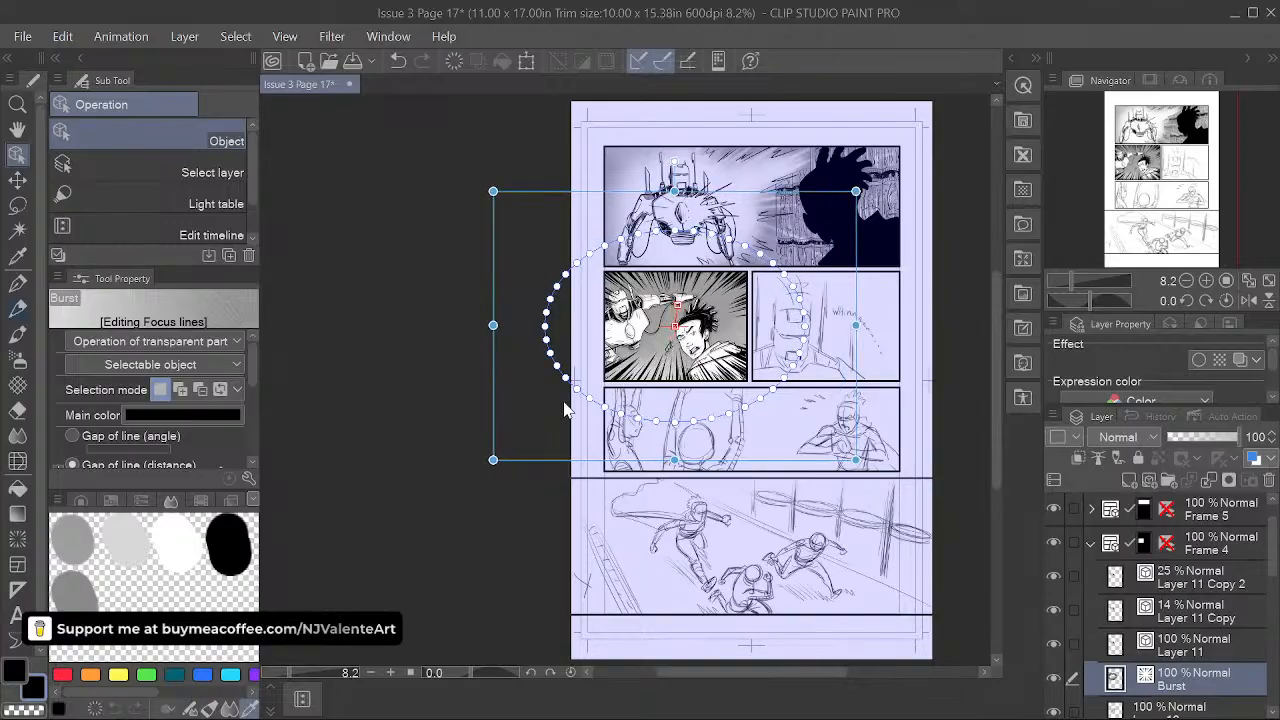
drag(491, 461, 470, 471)
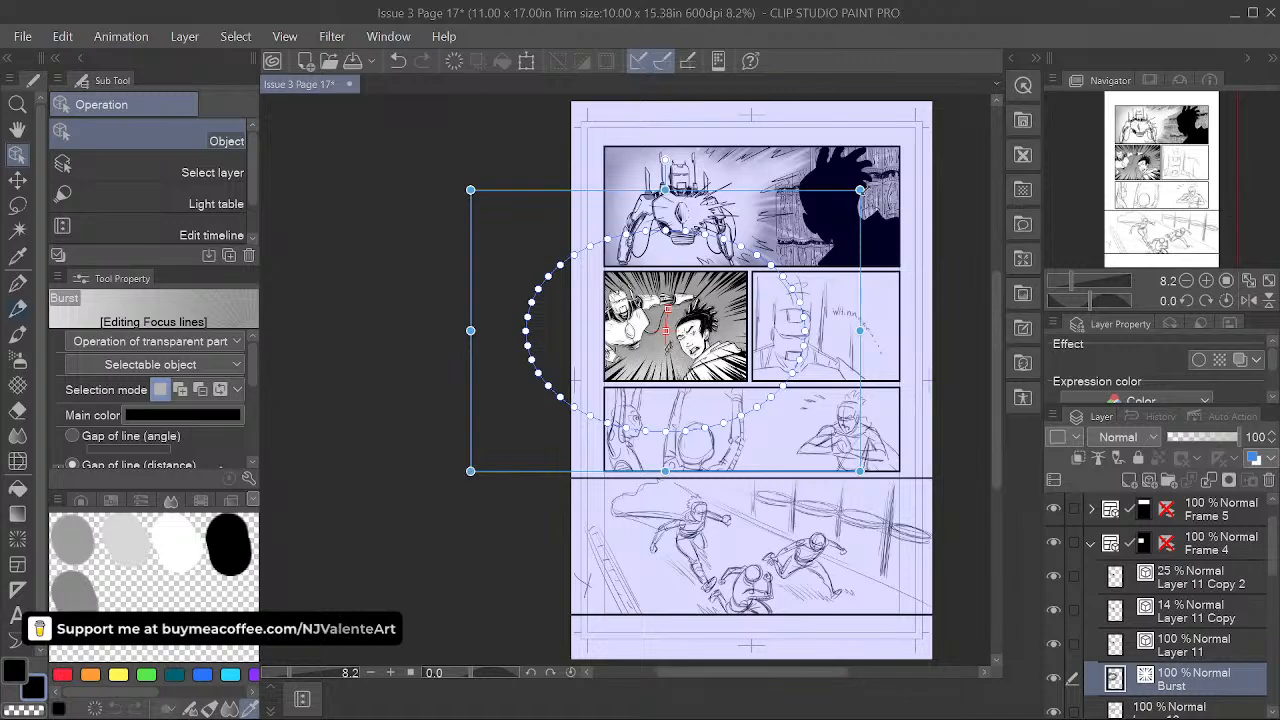
drag(860, 190, 891, 170)
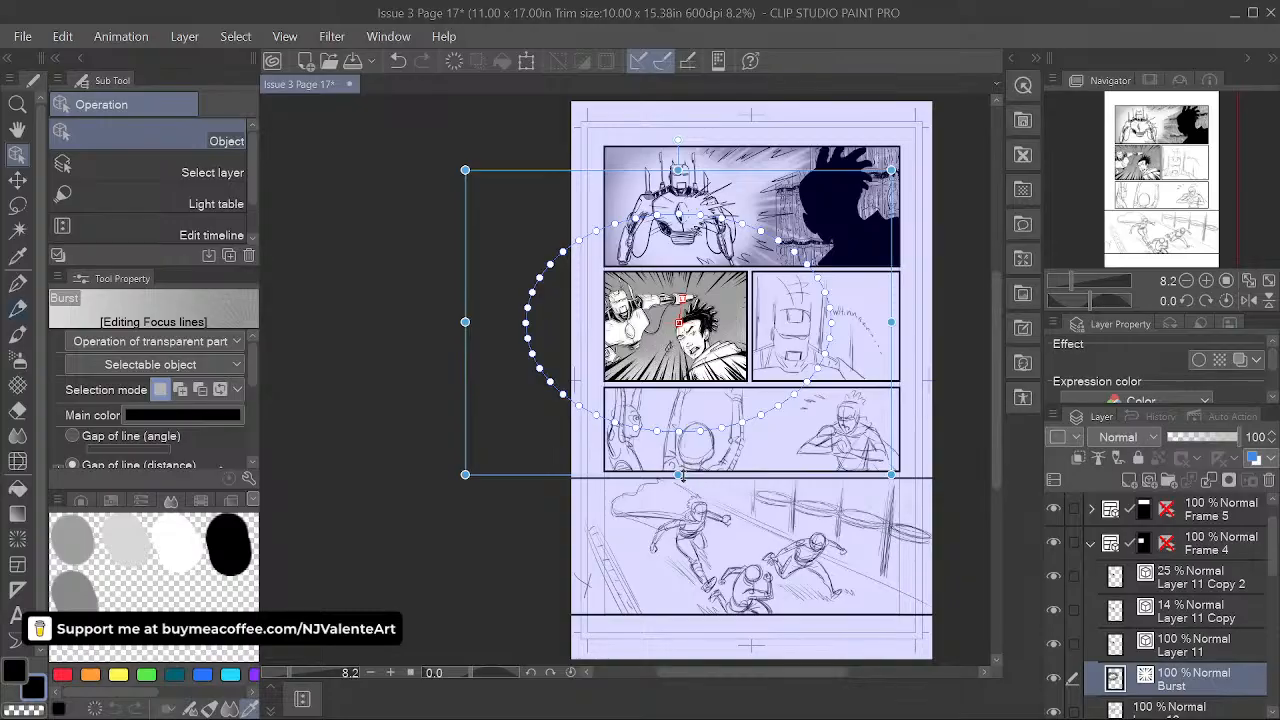
drag(679, 475, 683, 487)
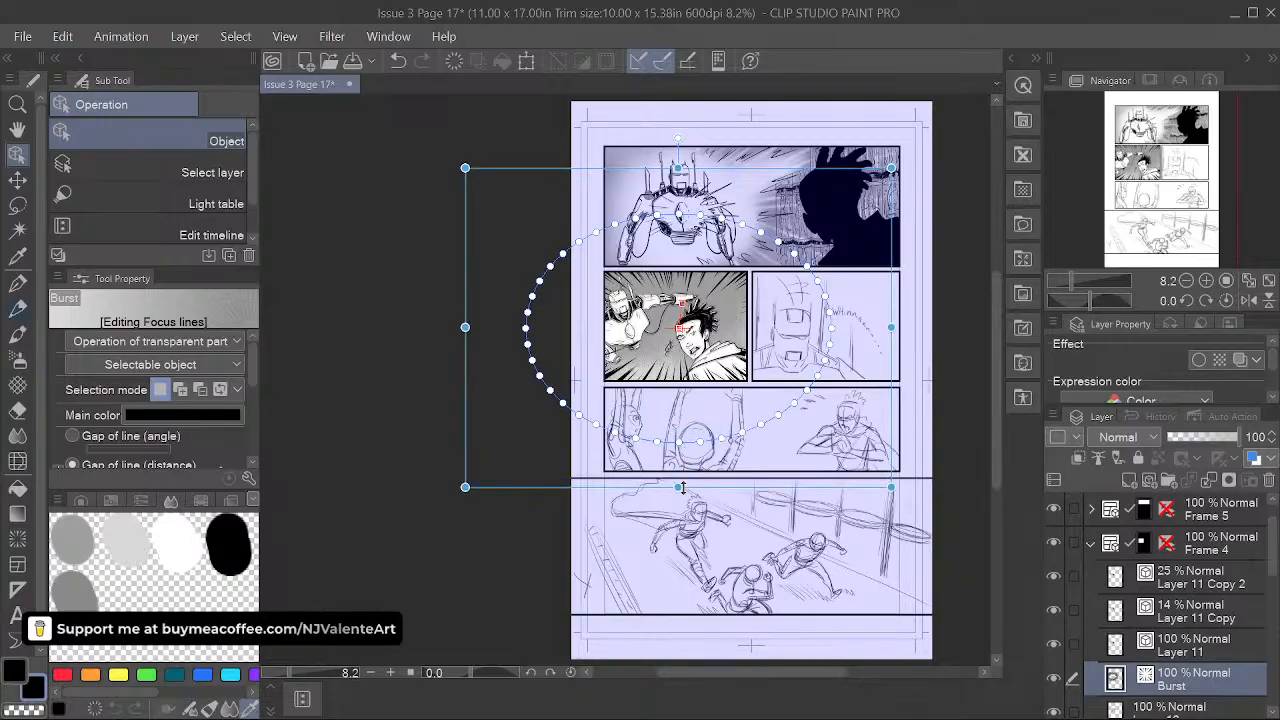
drag(679, 487, 679, 491)
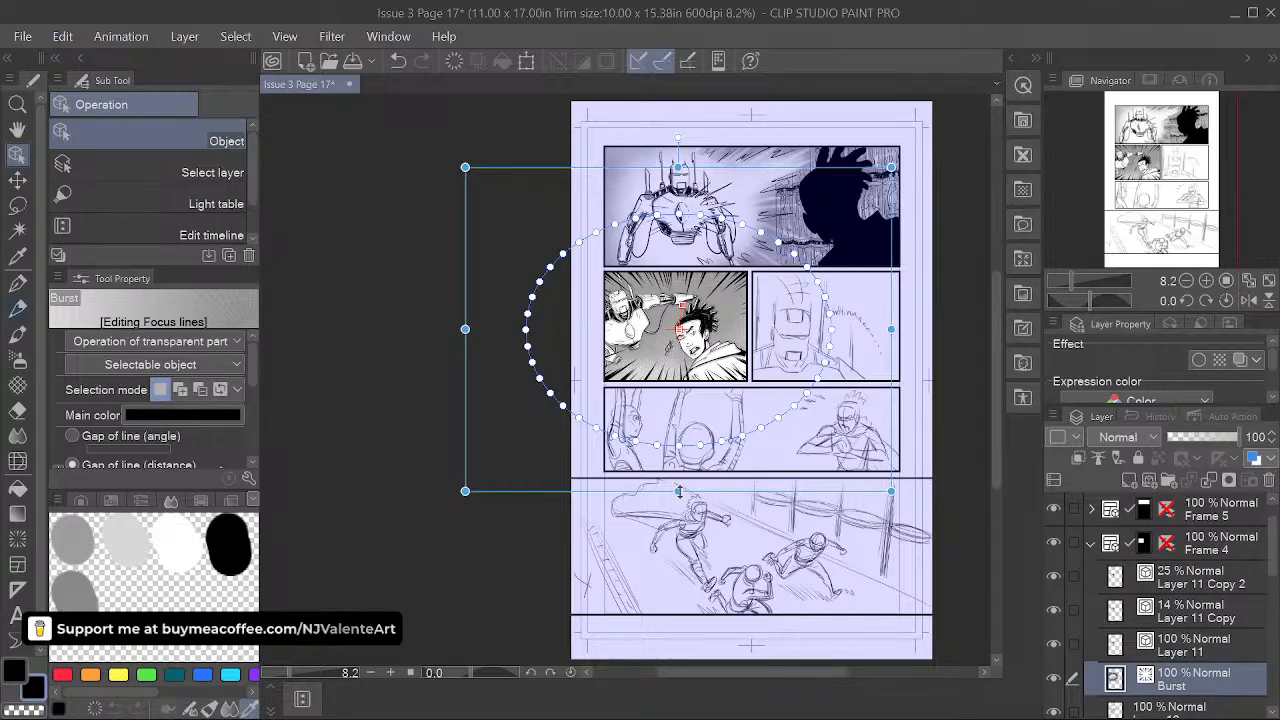
drag(679, 491, 678, 494)
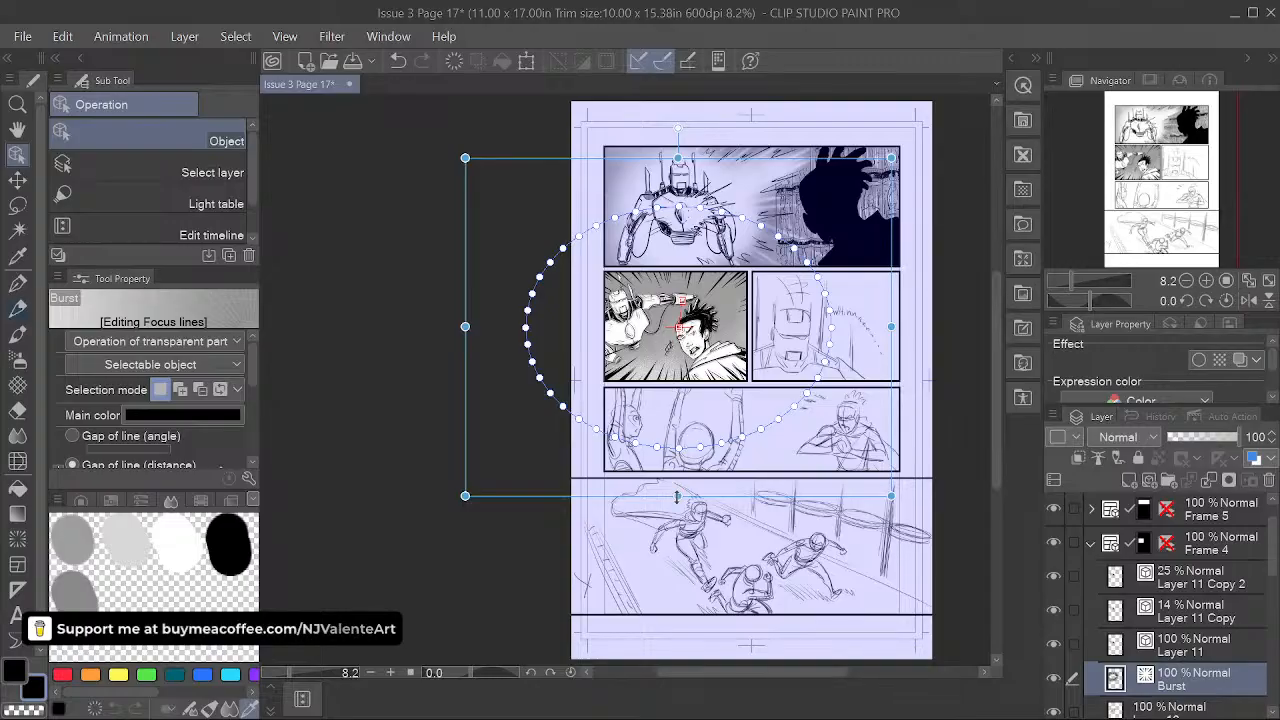
drag(677, 496, 677, 500)
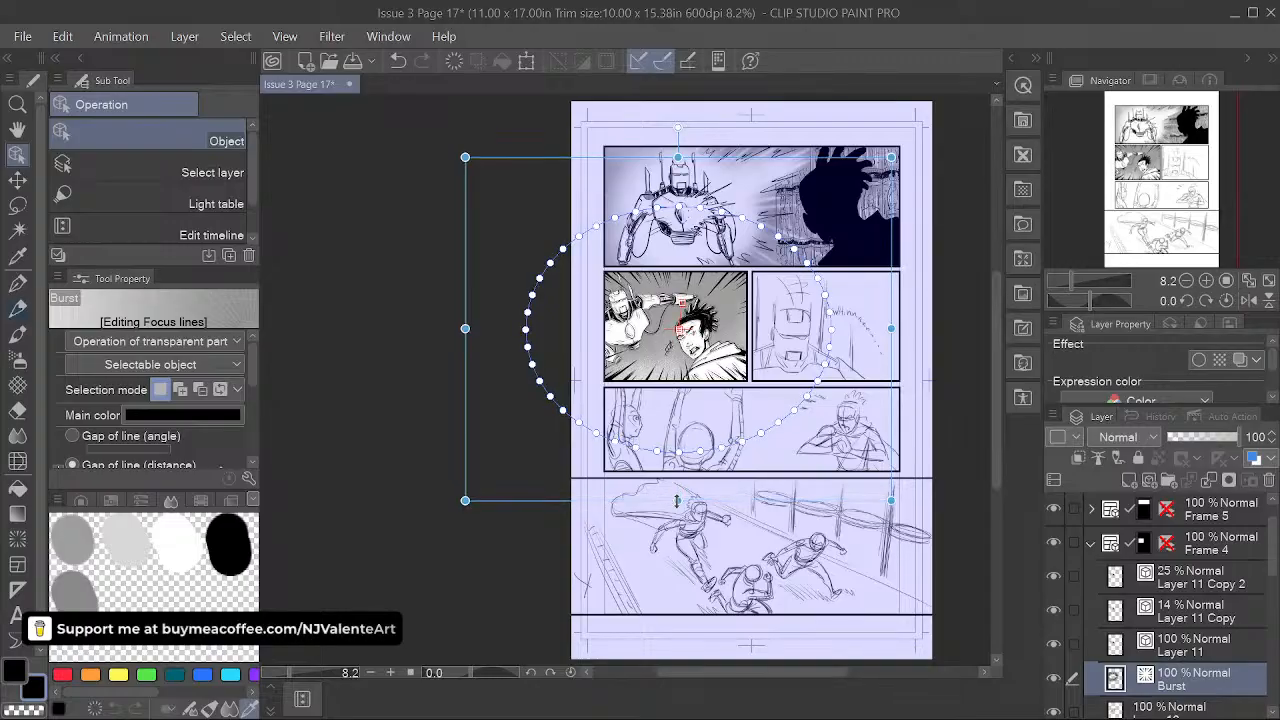
scroll(686, 392, up, 4)
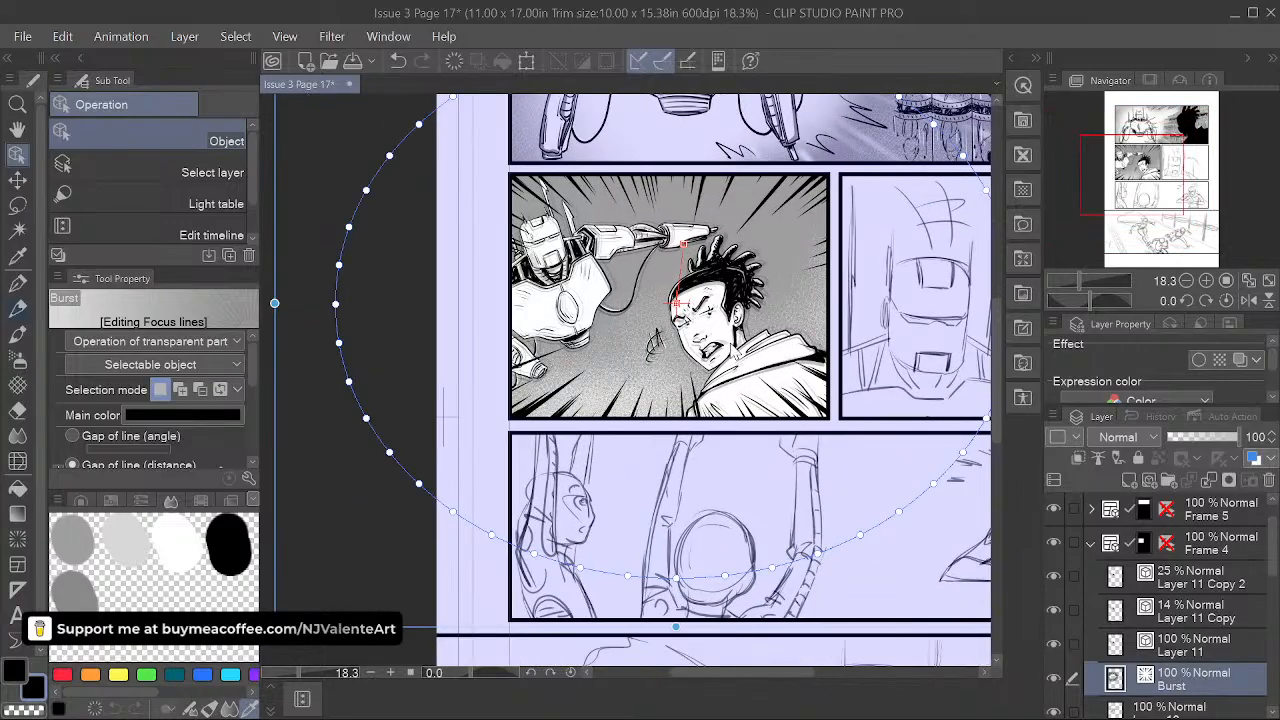
- Draw short black motion marks on Layer 11 with the G-pen at size 25, beside the man's hair, face and shoulder
click(1195, 645)
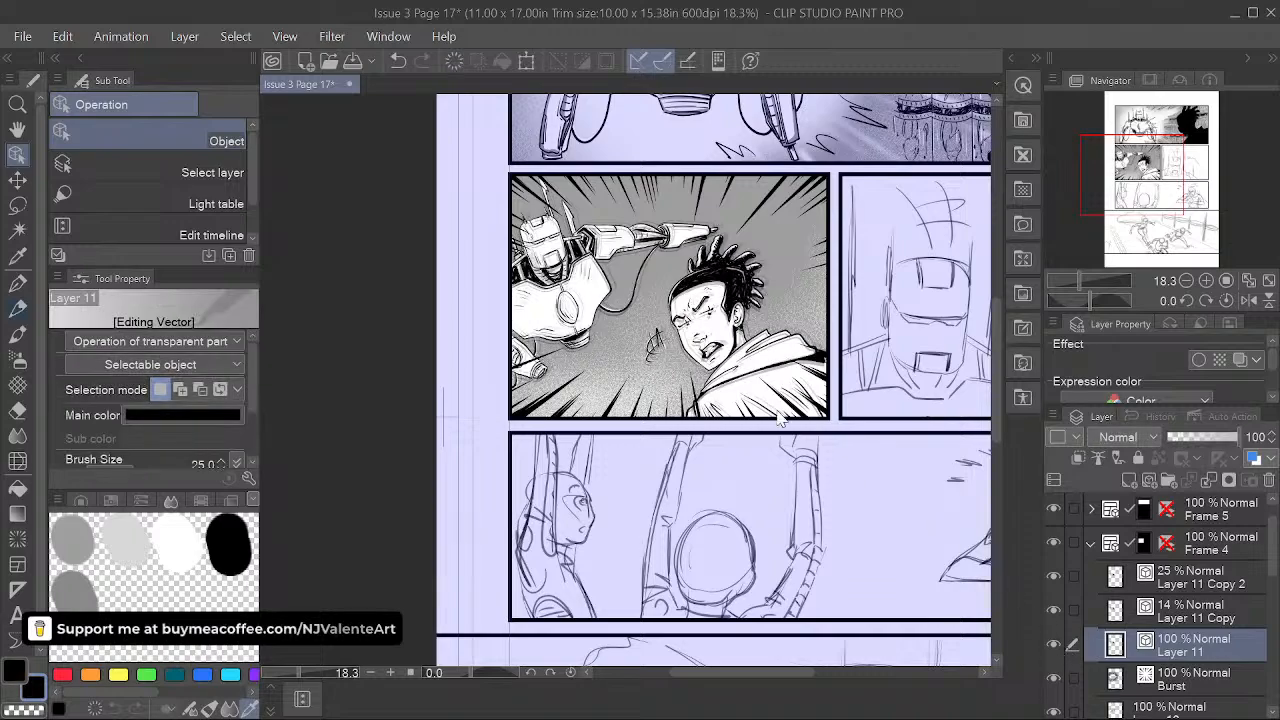
scroll(780, 420, up, 3)
click(17, 283)
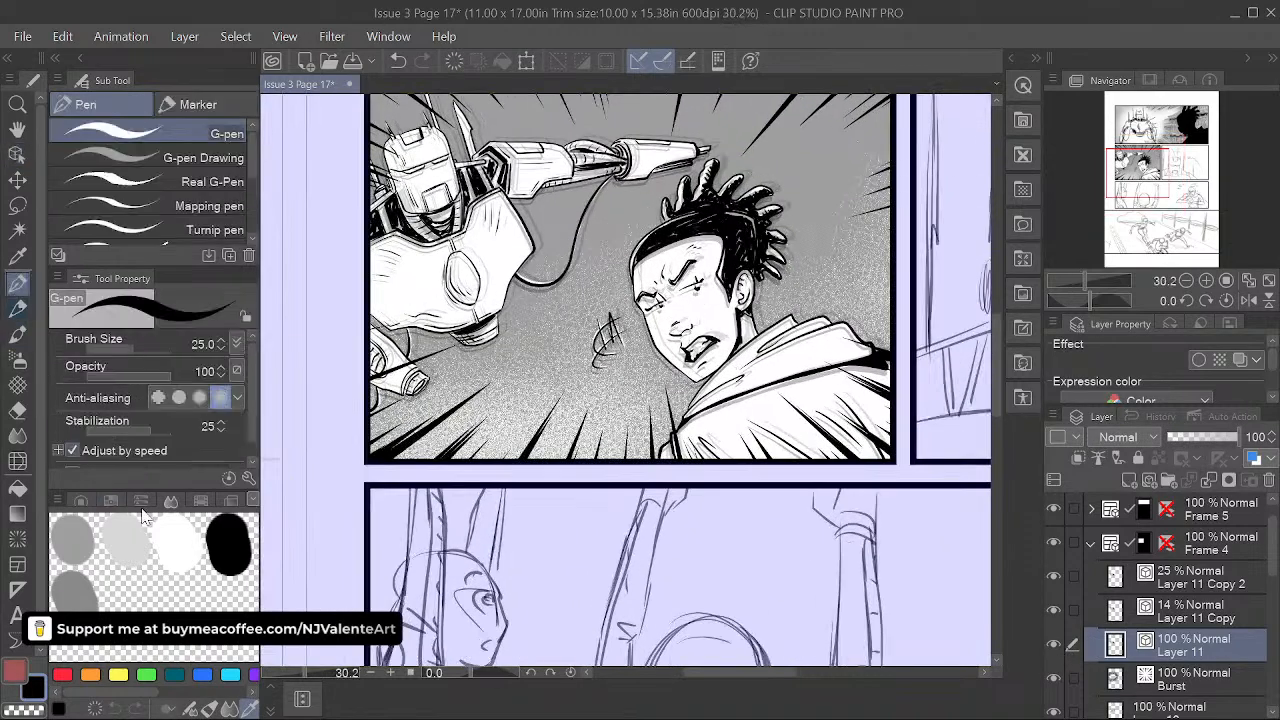
key(space)
drag(845, 369, 805, 467)
key(space)
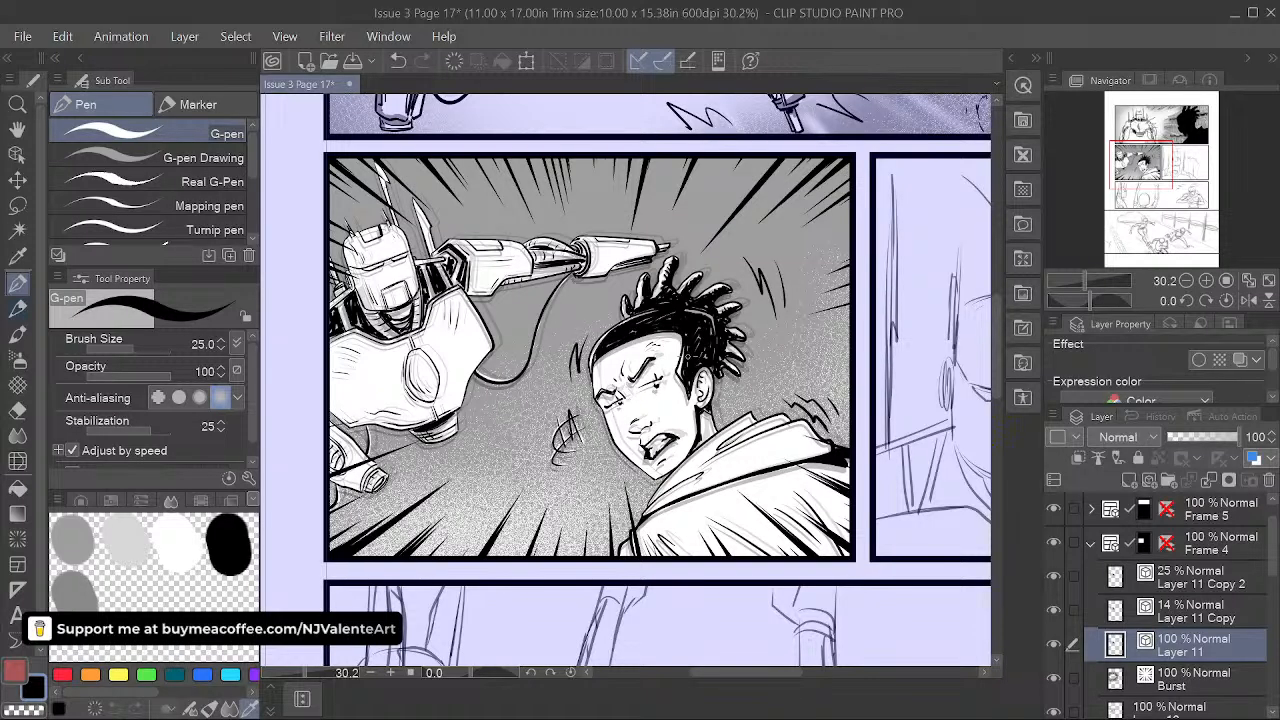
- Add more G-pen motion marks near the man's chin, along the robot's outstretched arm and beneath its torso
key(space)
drag(734, 454, 806, 481)
key(space)
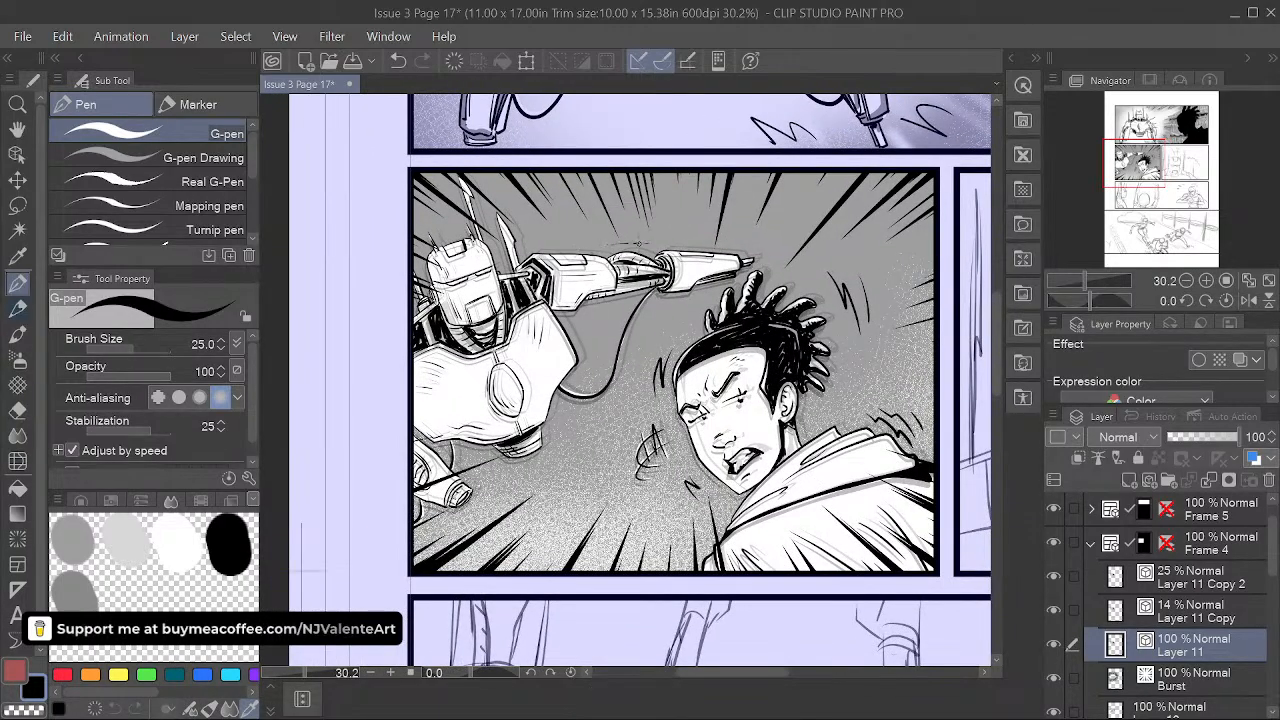
drag(626, 246, 648, 251)
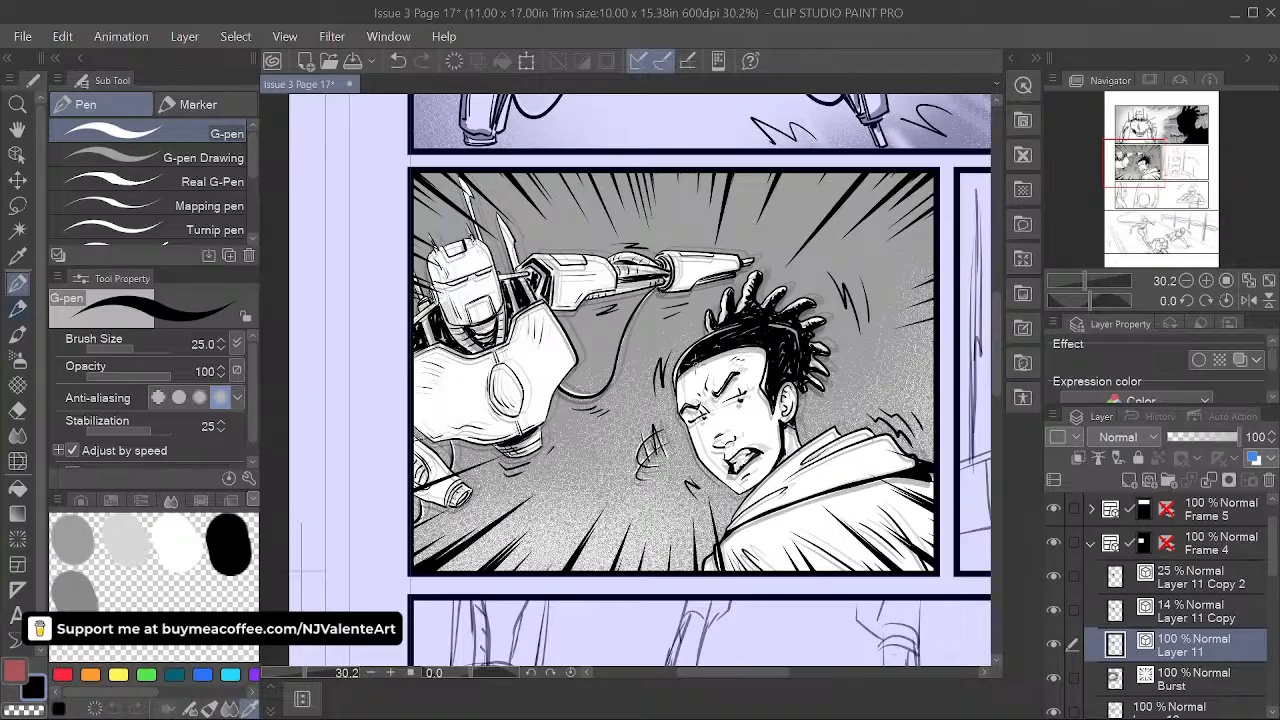
drag(859, 605, 779, 560)
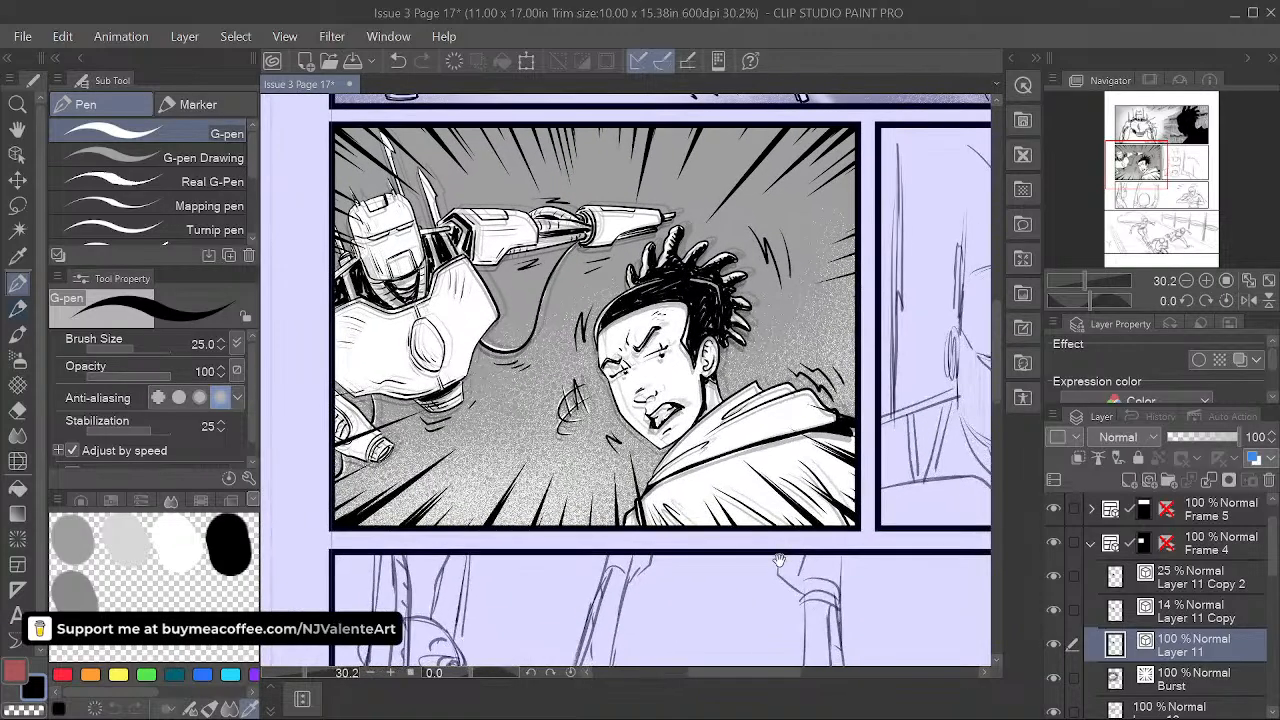
- Erase thin white motion streaks into Layer 12's grey background around both figures with the Hard eraser at size 30, and undo the last stroke
scroll(1224, 584, down, 5)
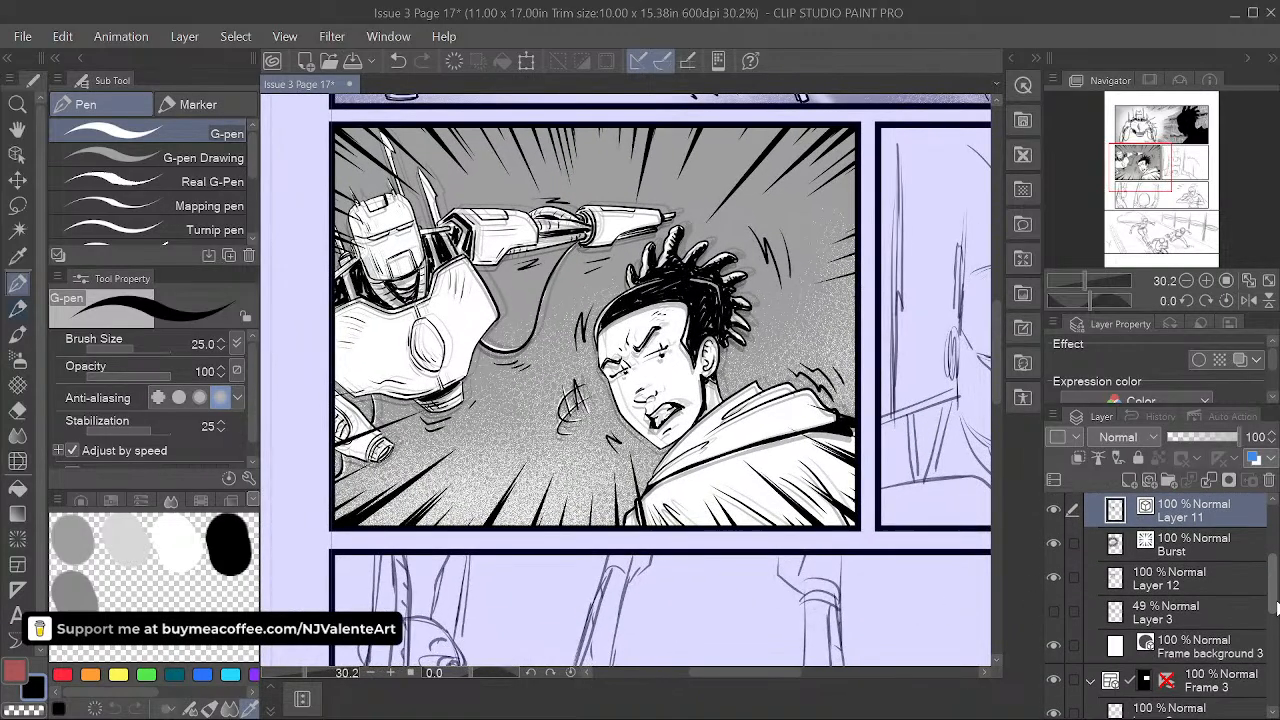
click(1180, 564)
click(1052, 562)
click(1052, 562)
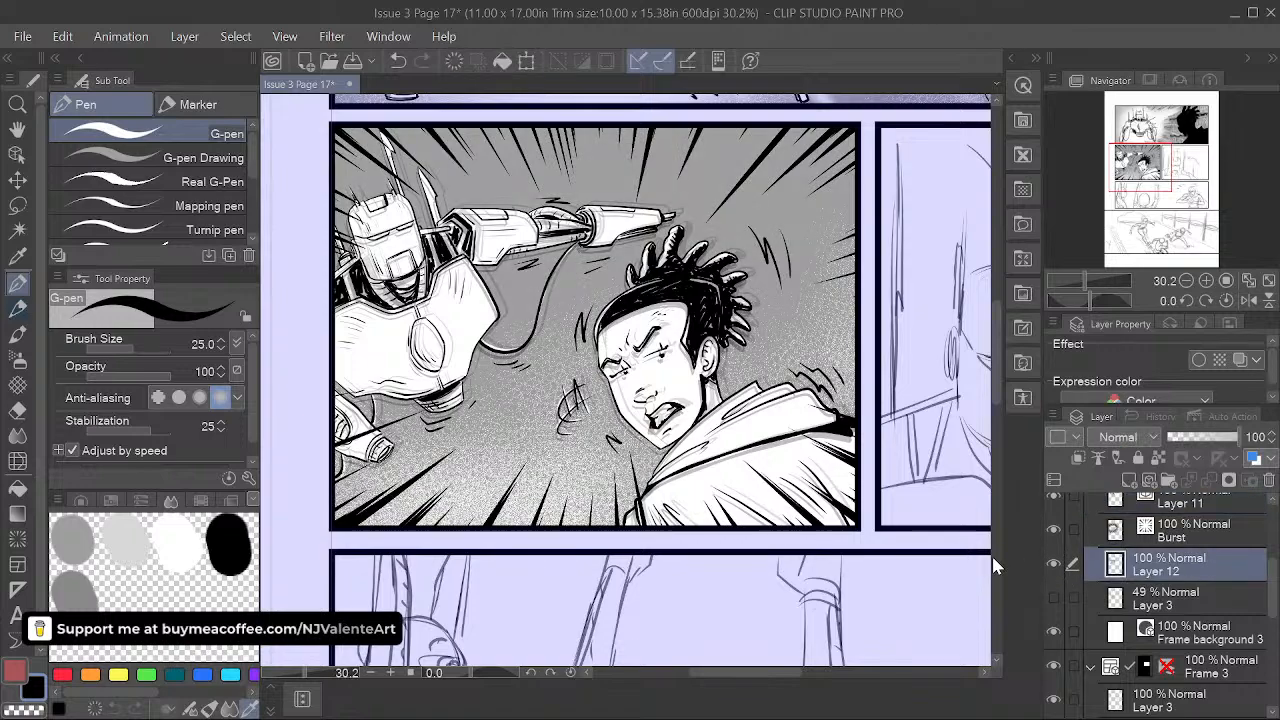
click(17, 410)
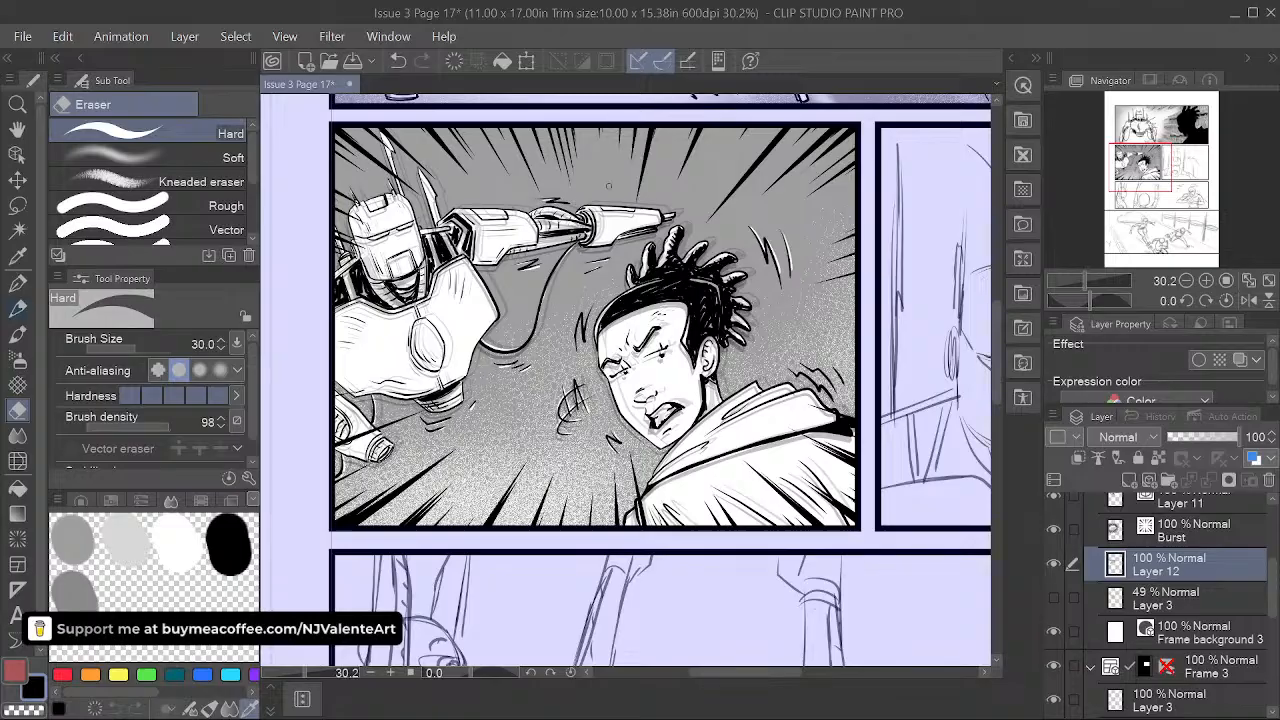
key(space)
drag(700, 320, 659, 325)
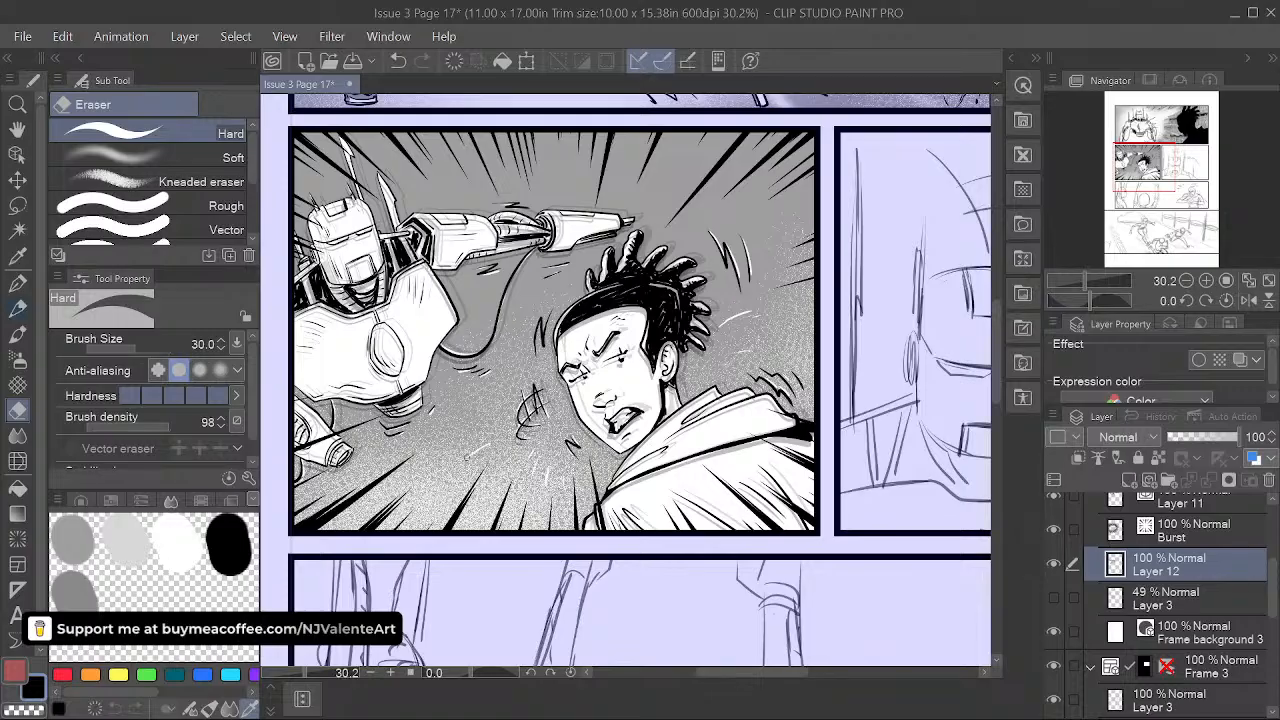
key(space)
drag(623, 205, 693, 295)
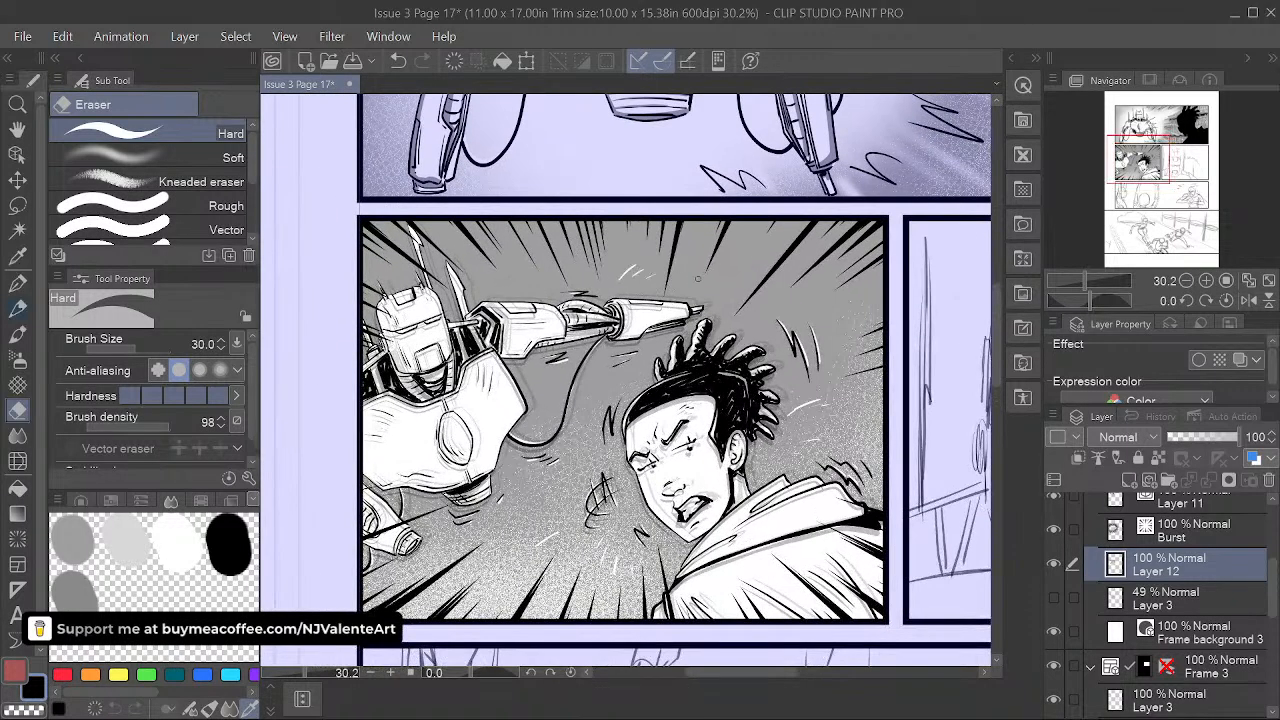
key(space)
drag(698, 279, 710, 257)
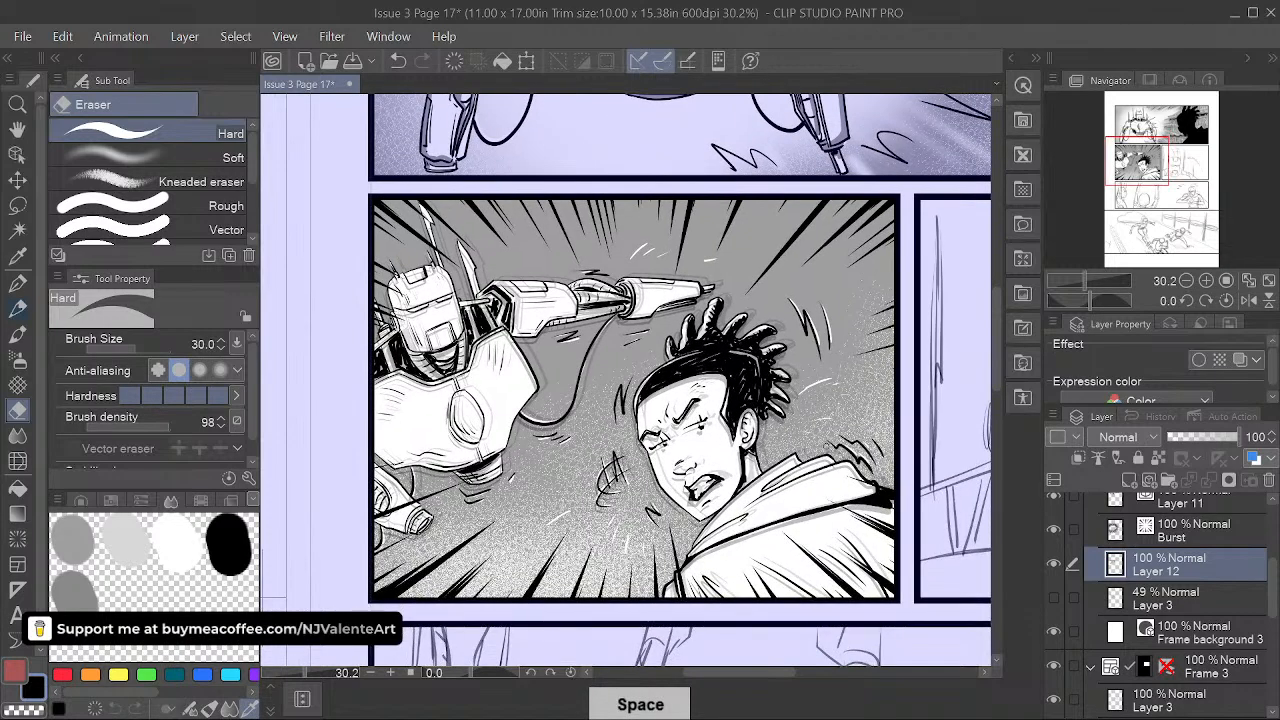
key(ctrl+z)
- Collapse the Frame 4 folder and lower the opacity of the sketch on Layer 3 in Frame 3 to 43%
scroll(833, 442, down, 1)
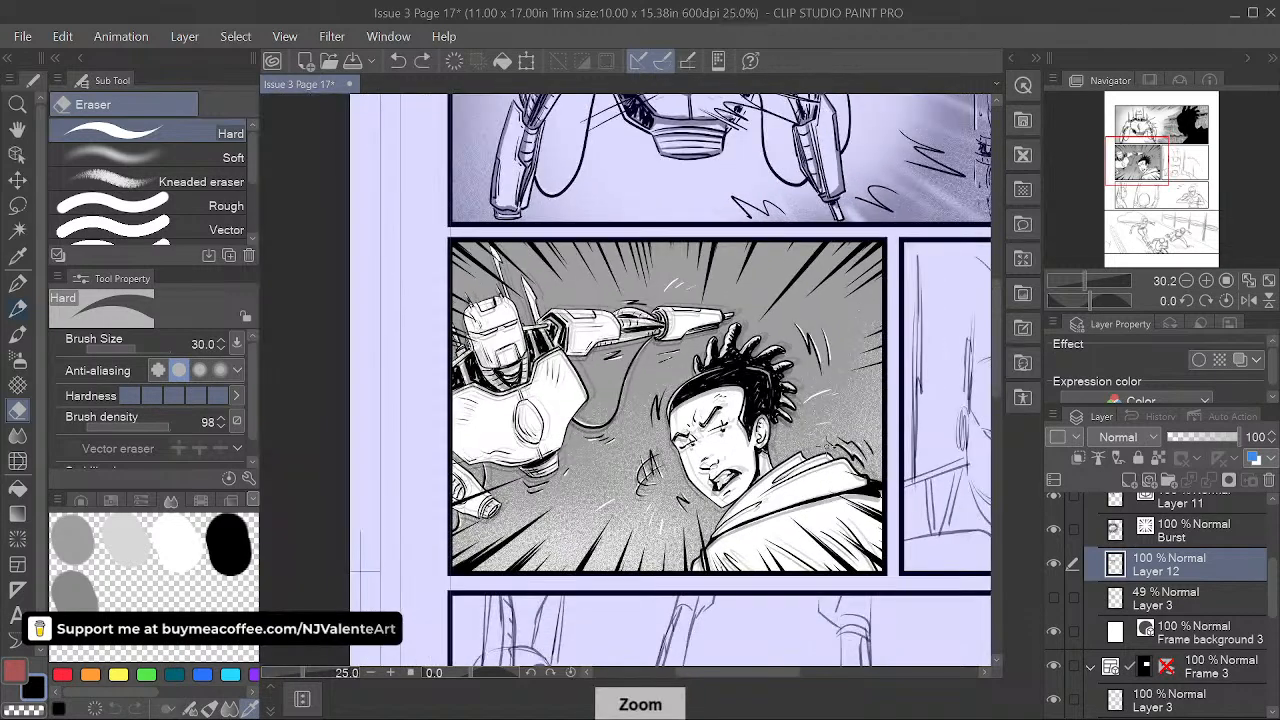
key(space)
drag(833, 480, 725, 410)
scroll(725, 440, down, 2)
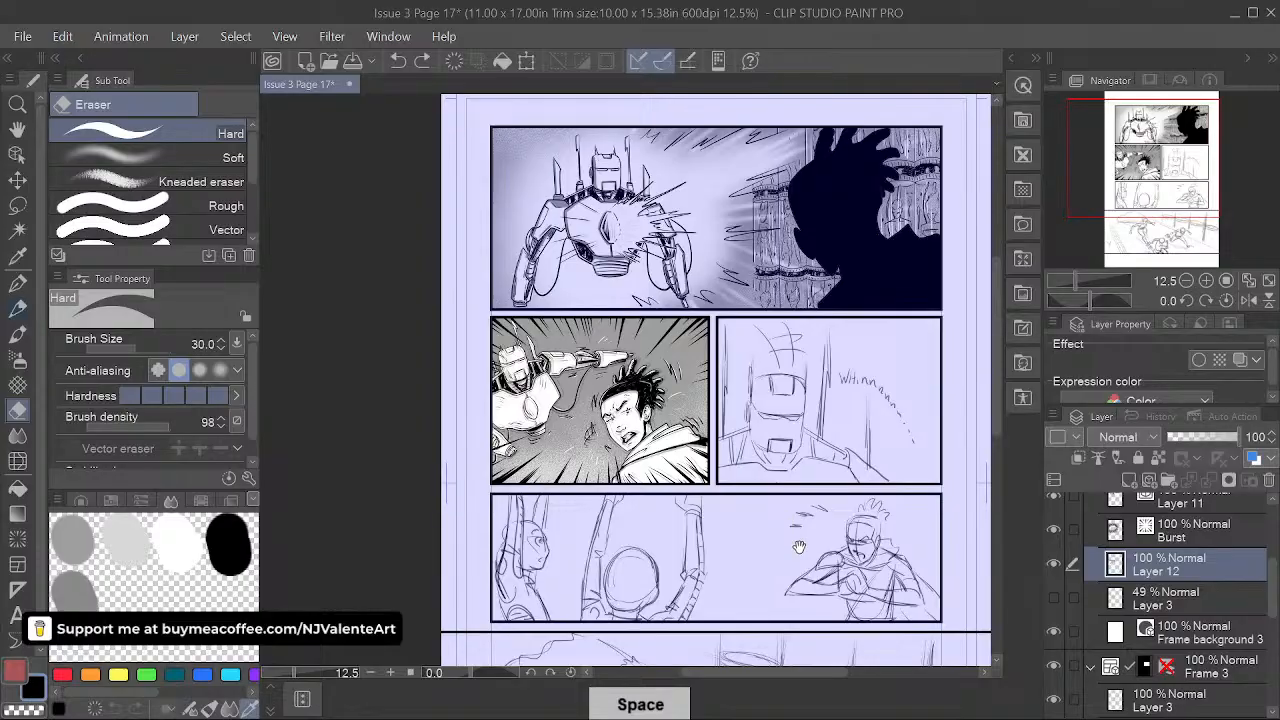
drag(799, 548, 736, 513)
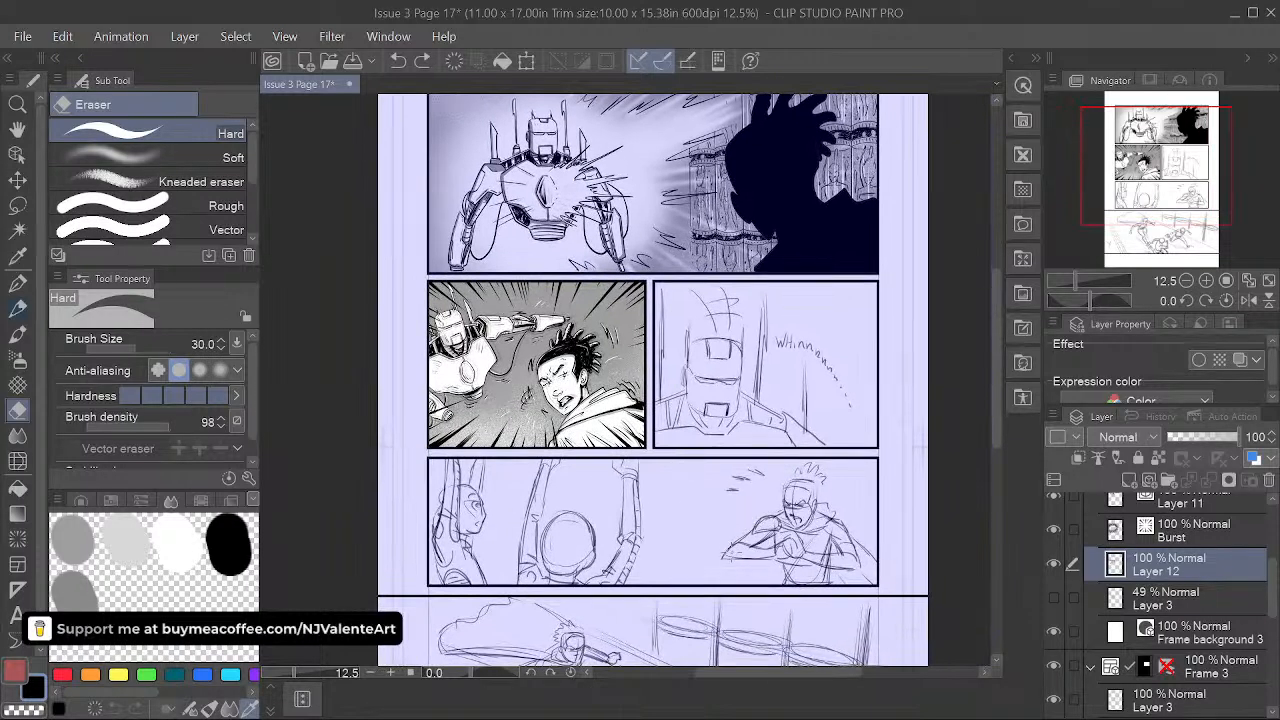
drag(836, 543, 778, 539)
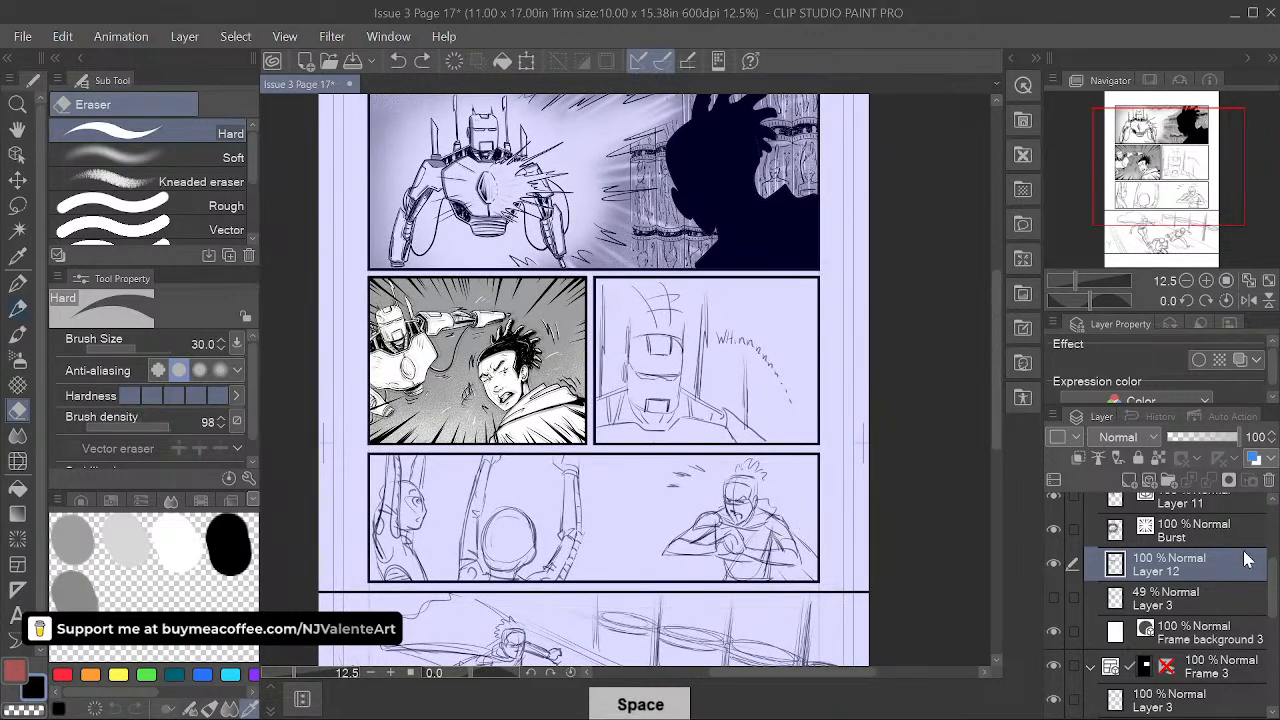
scroll(1193, 537, up, 5)
click(1090, 568)
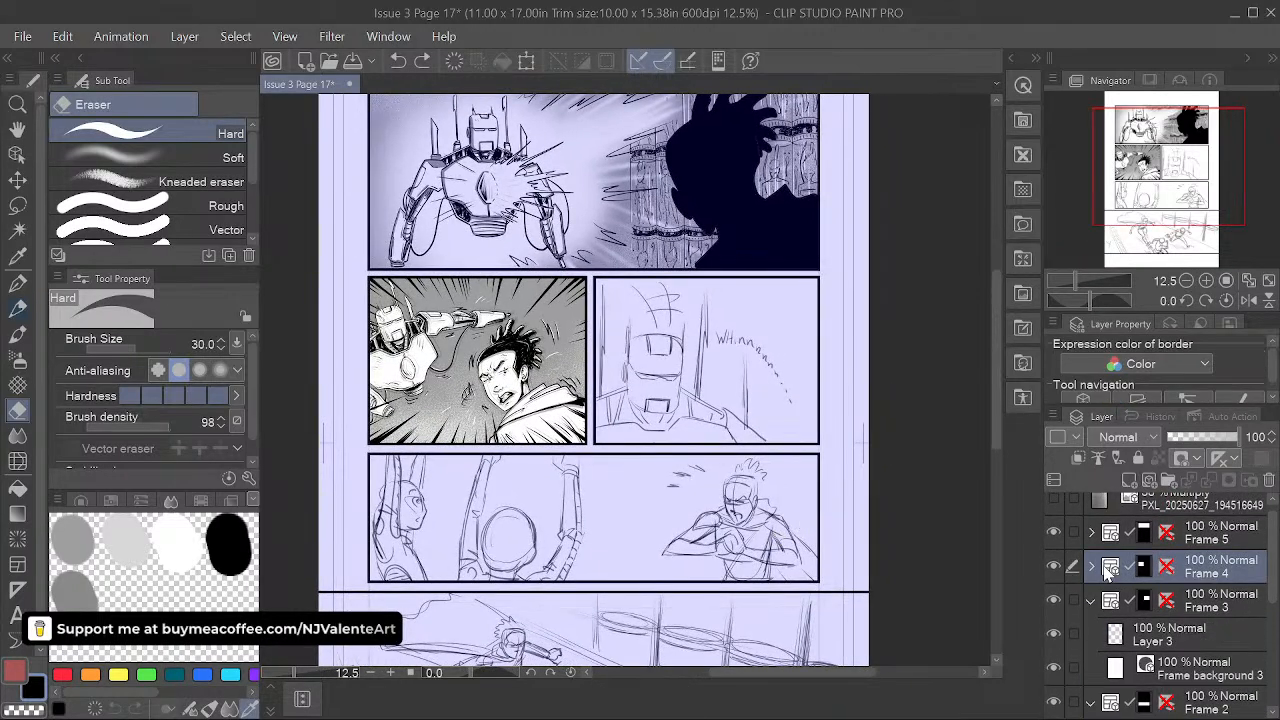
click(1227, 630)
click(1197, 445)
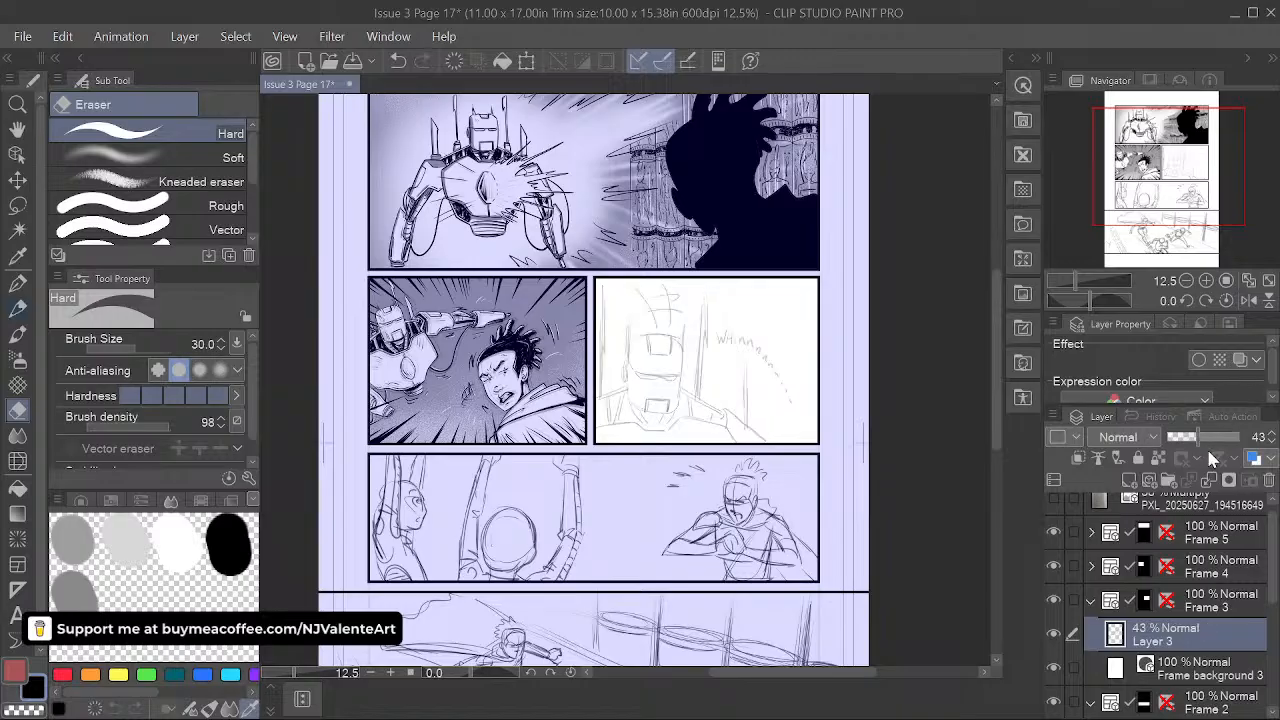
- Add a vector layer above Frame 3's sketch and ink the helmet's left side and ear disc with the G-pen at size 25
click(1149, 481)
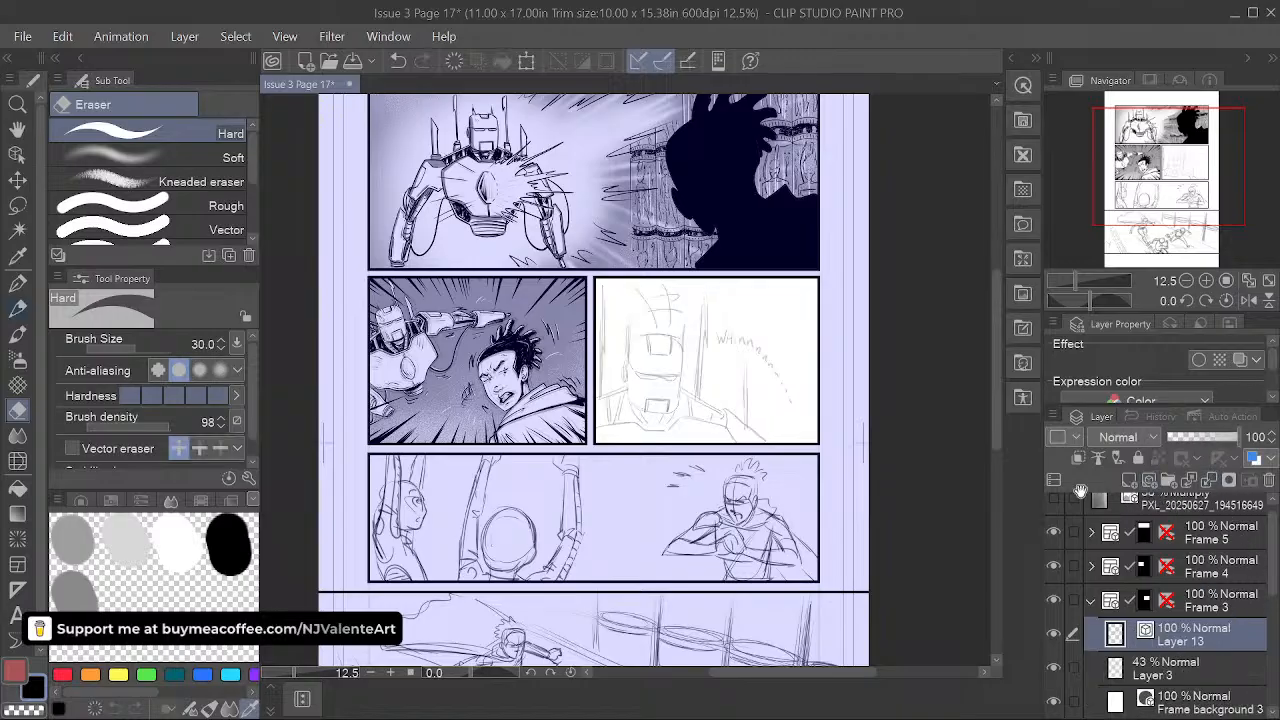
drag(730, 384, 687, 380)
scroll(640, 376, up, 4)
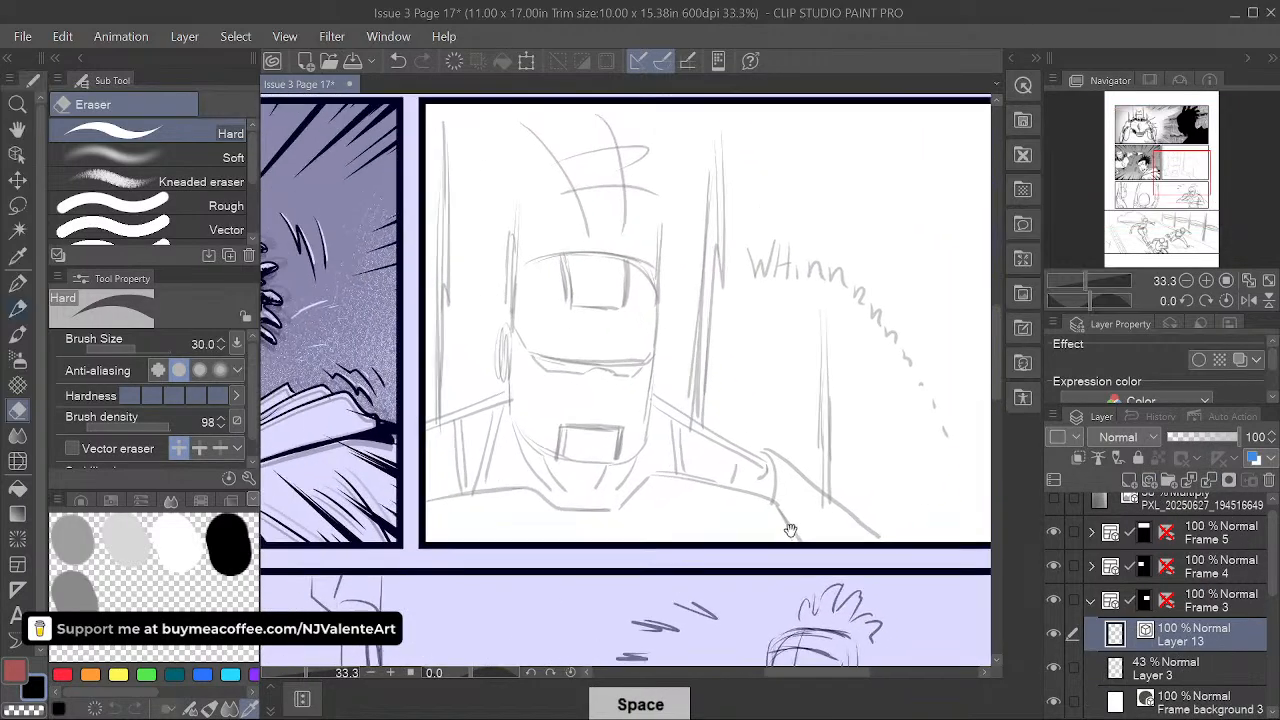
drag(816, 502, 802, 520)
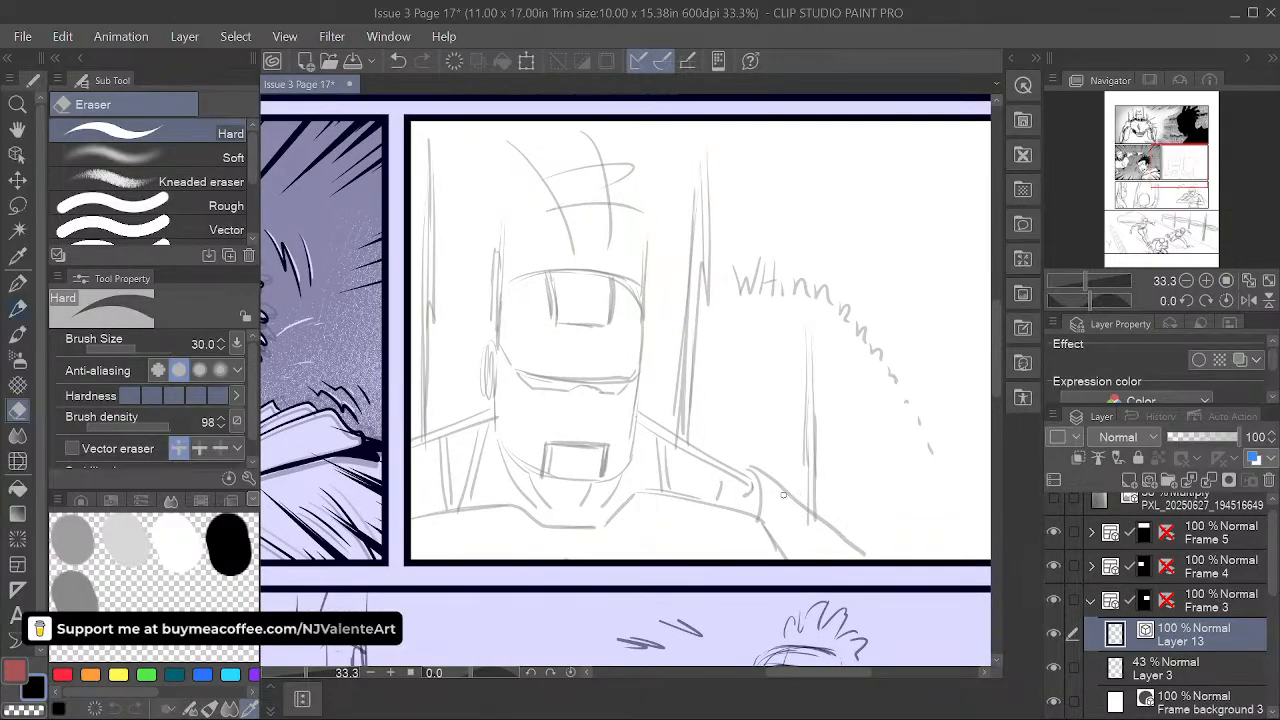
key(p)
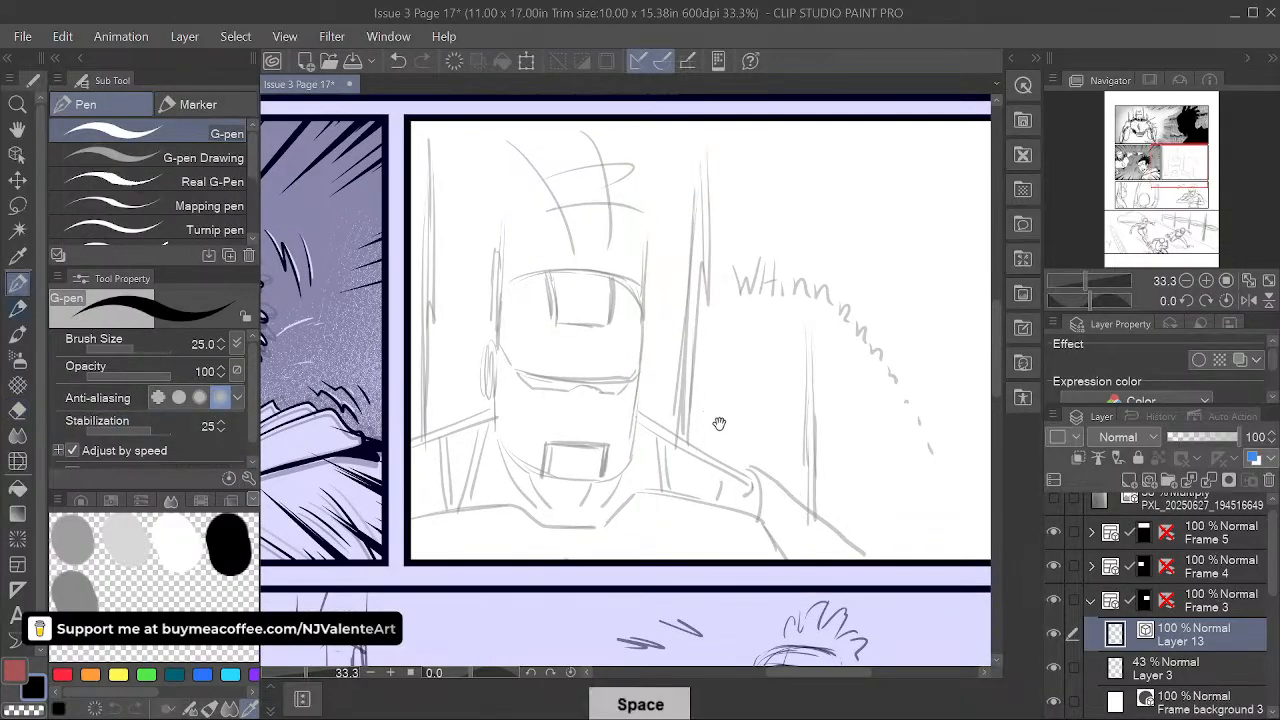
drag(720, 424, 728, 442)
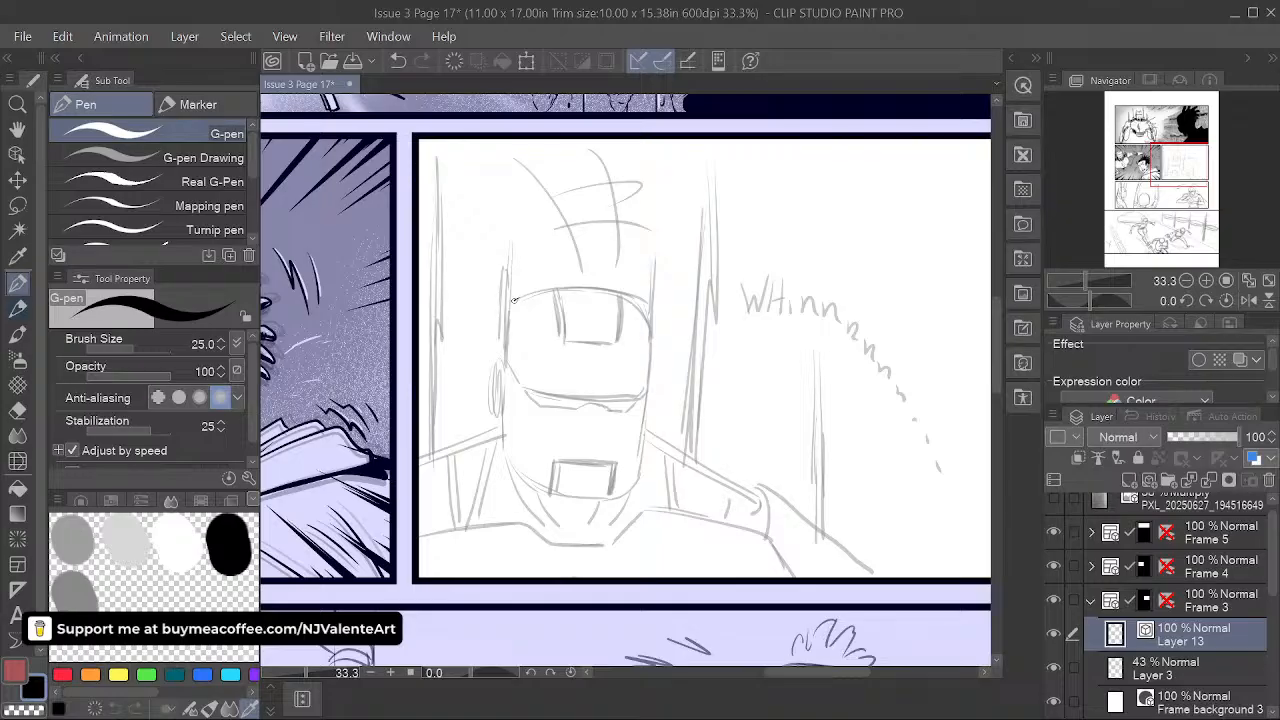
drag(506, 322, 494, 404)
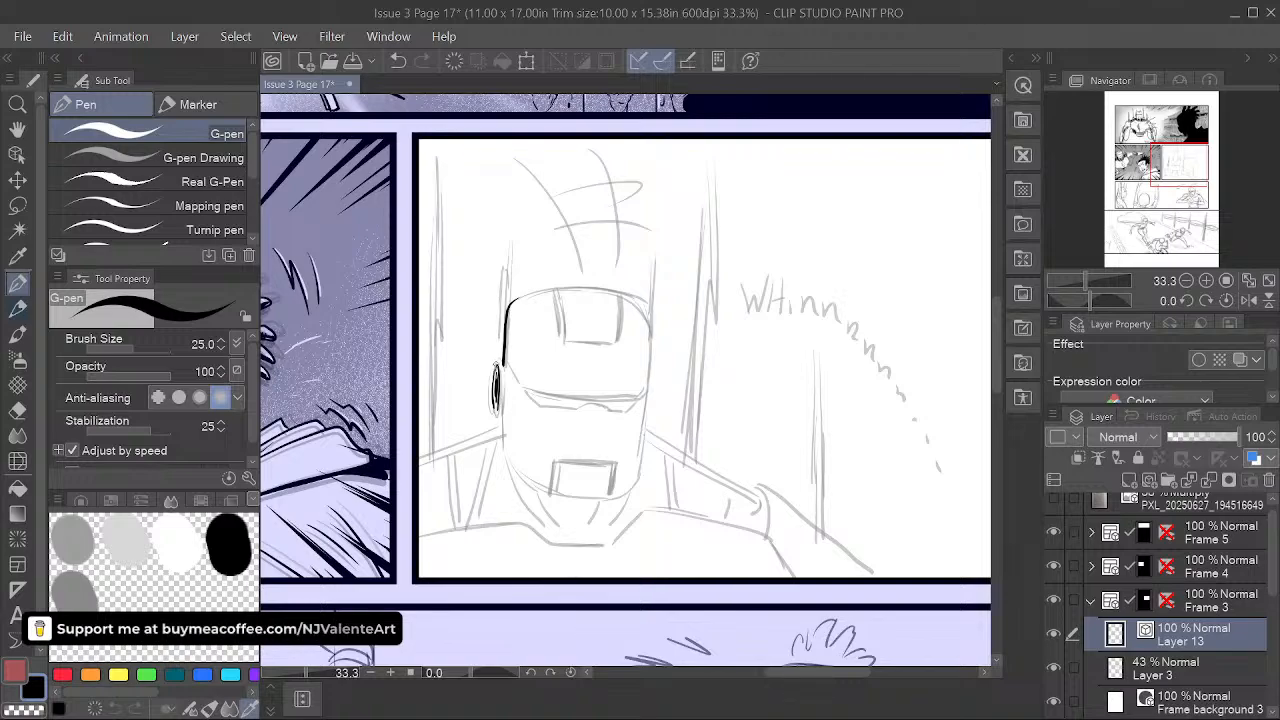
drag(505, 361, 499, 377)
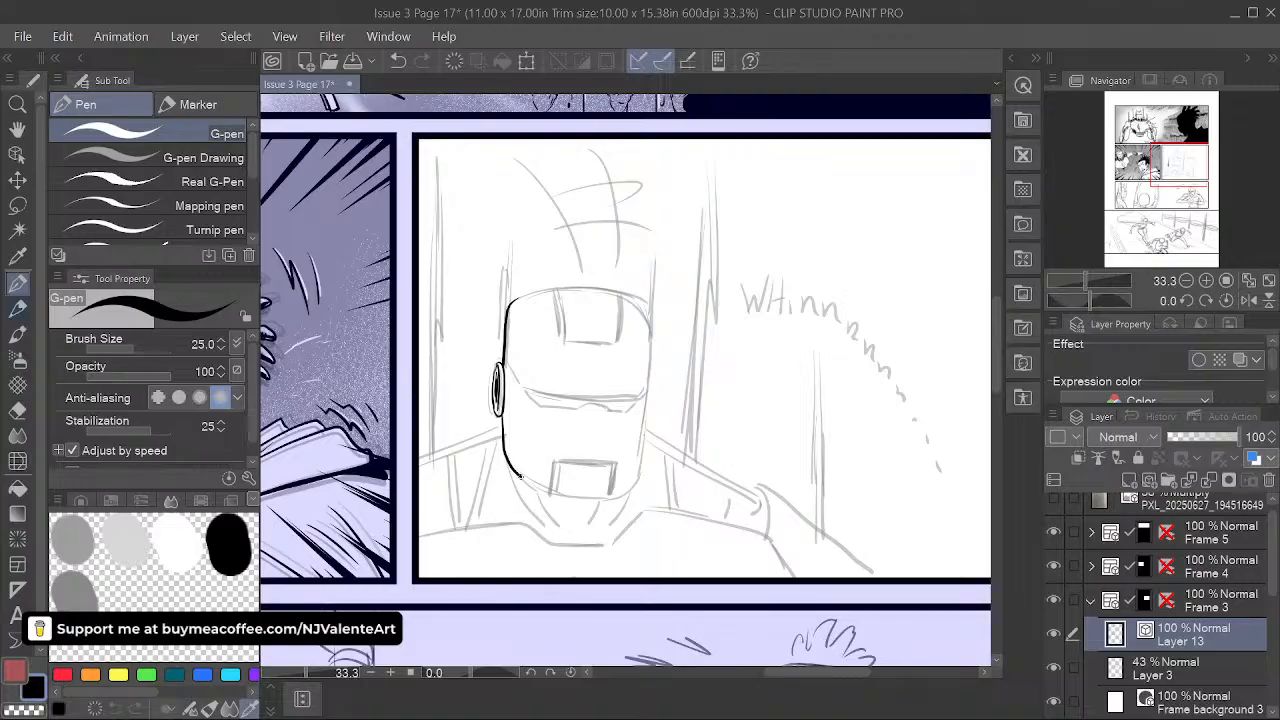
- Ink the lower edge of the robot's jaw and the rectangular chin plate with double side lines
mouse_move(547, 492)
mouse_down()
mouse_move(585, 501)
mouse_move(640, 481)
mouse_up()
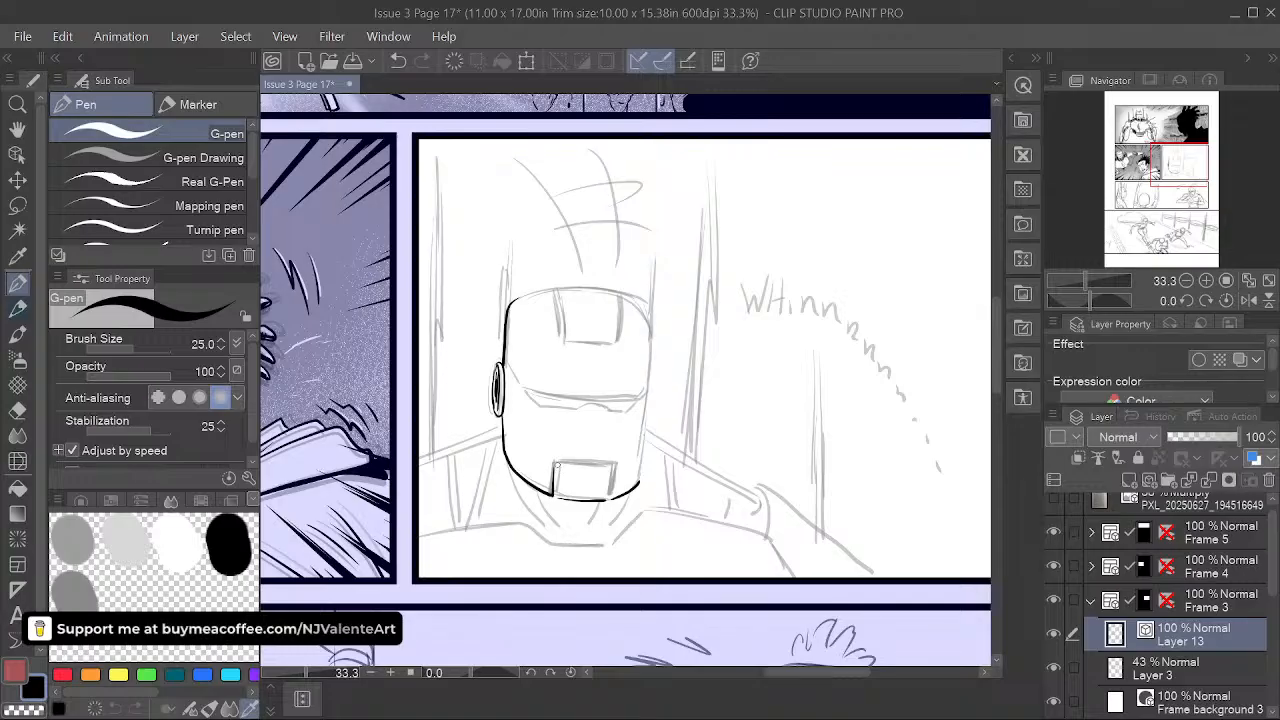
drag(557, 467, 557, 497)
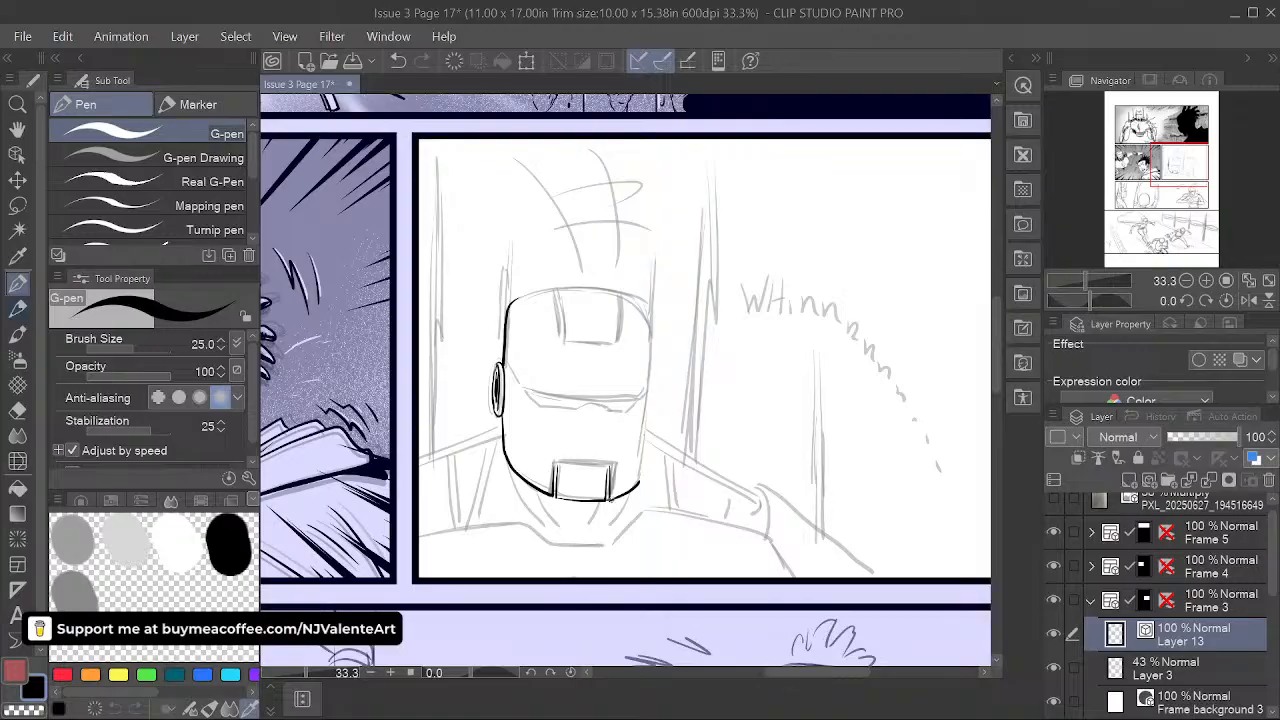
key(space)
drag(569, 468, 644, 338)
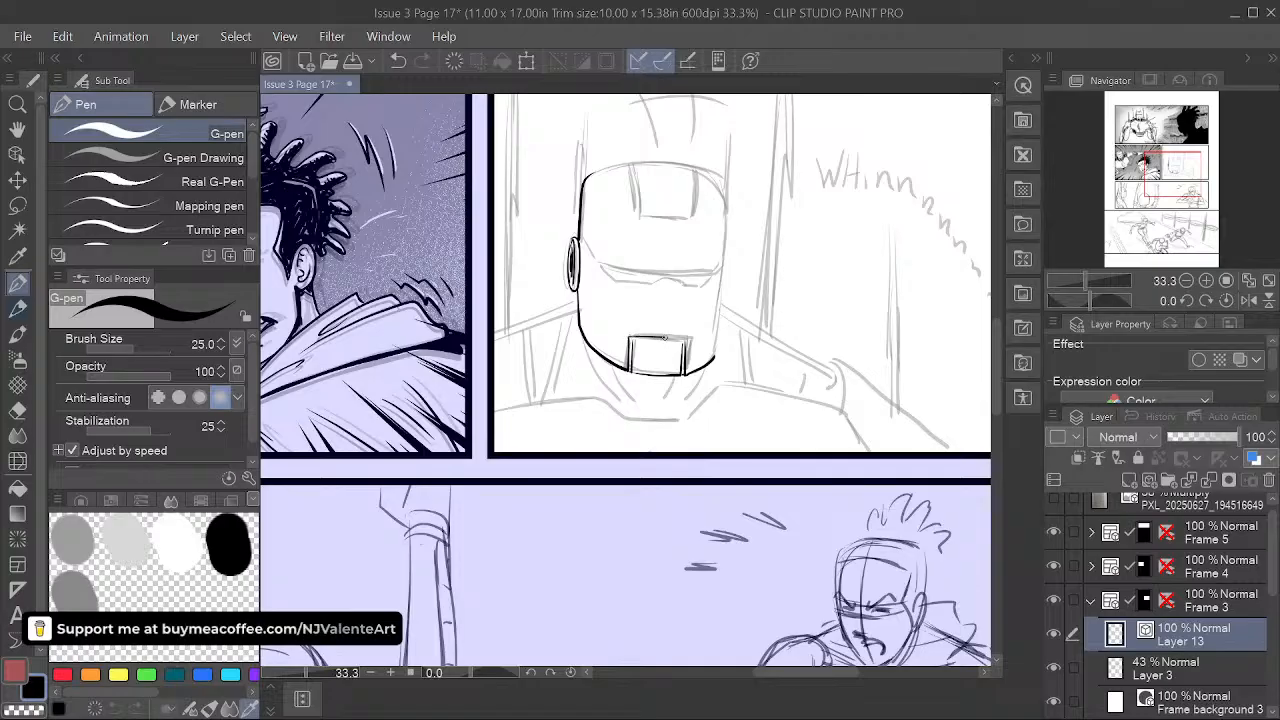
drag(660, 338, 690, 338)
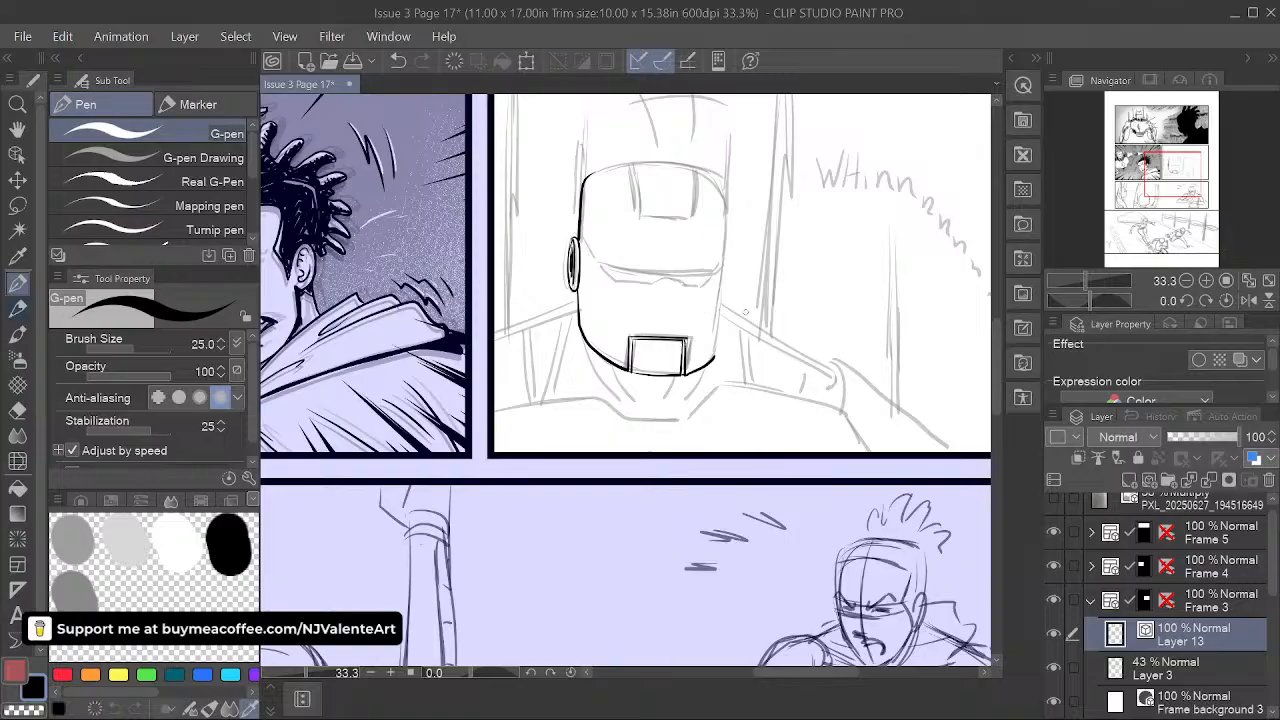
- Ink the two small pegs on top of the helmet, the forehead plate with its thick right edge, and the helmet's top edge
drag(742, 432, 721, 462)
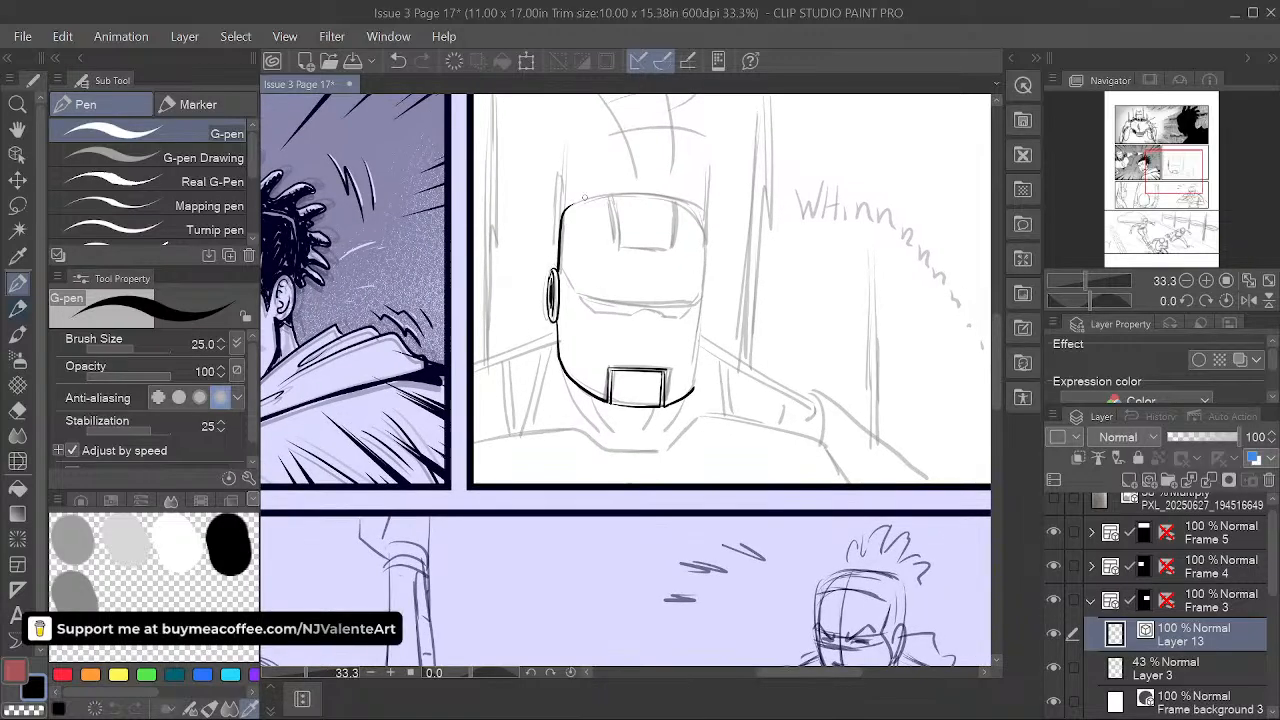
drag(585, 193, 586, 204)
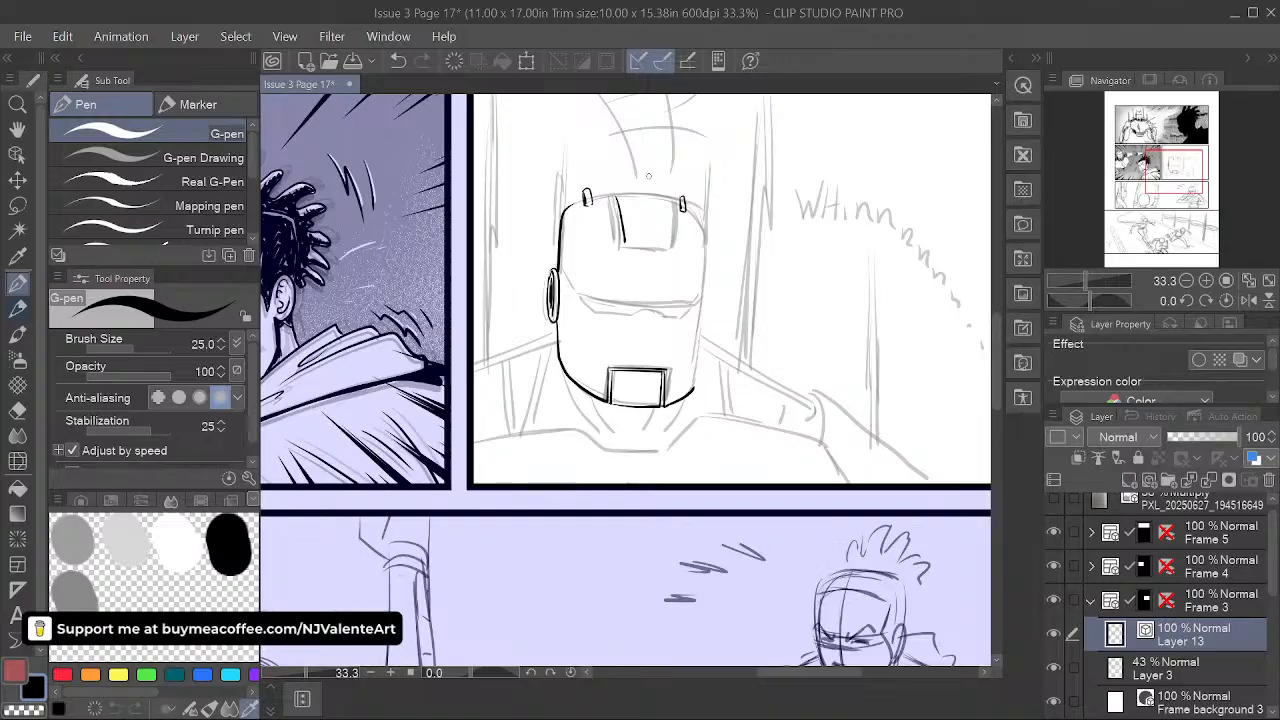
drag(626, 244, 671, 242)
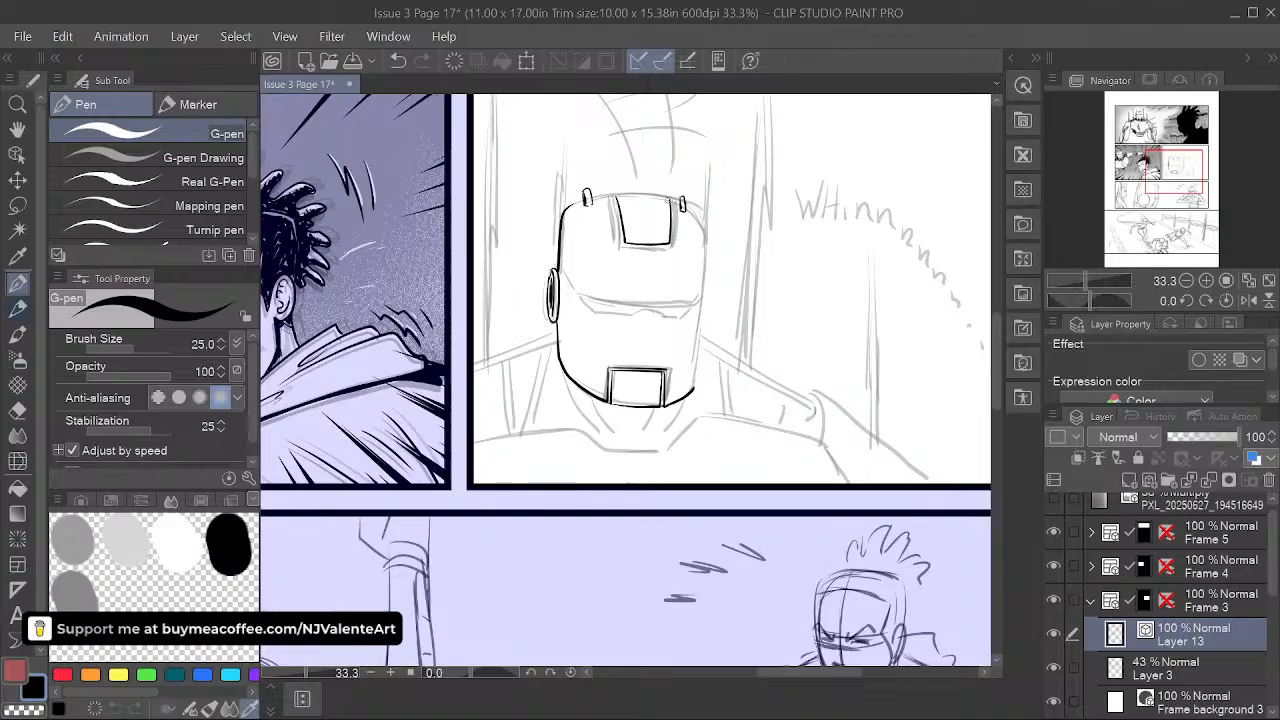
drag(670, 200, 668, 240)
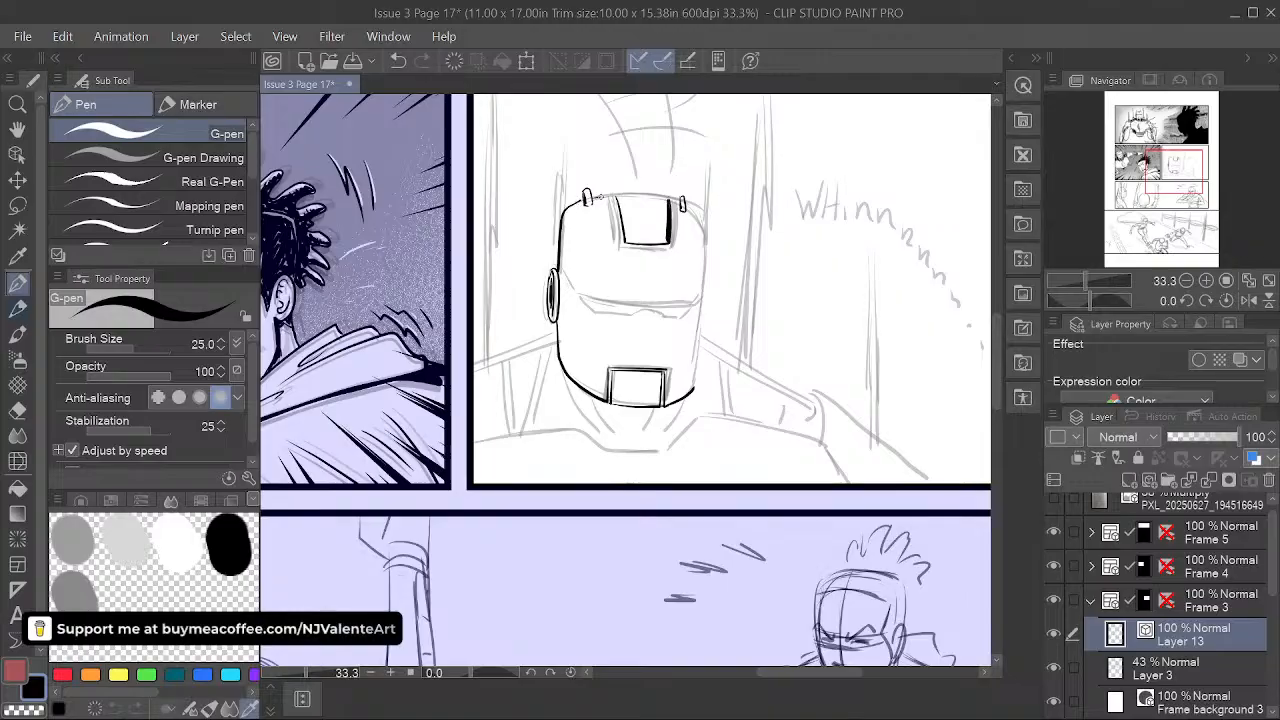
drag(626, 197, 668, 197)
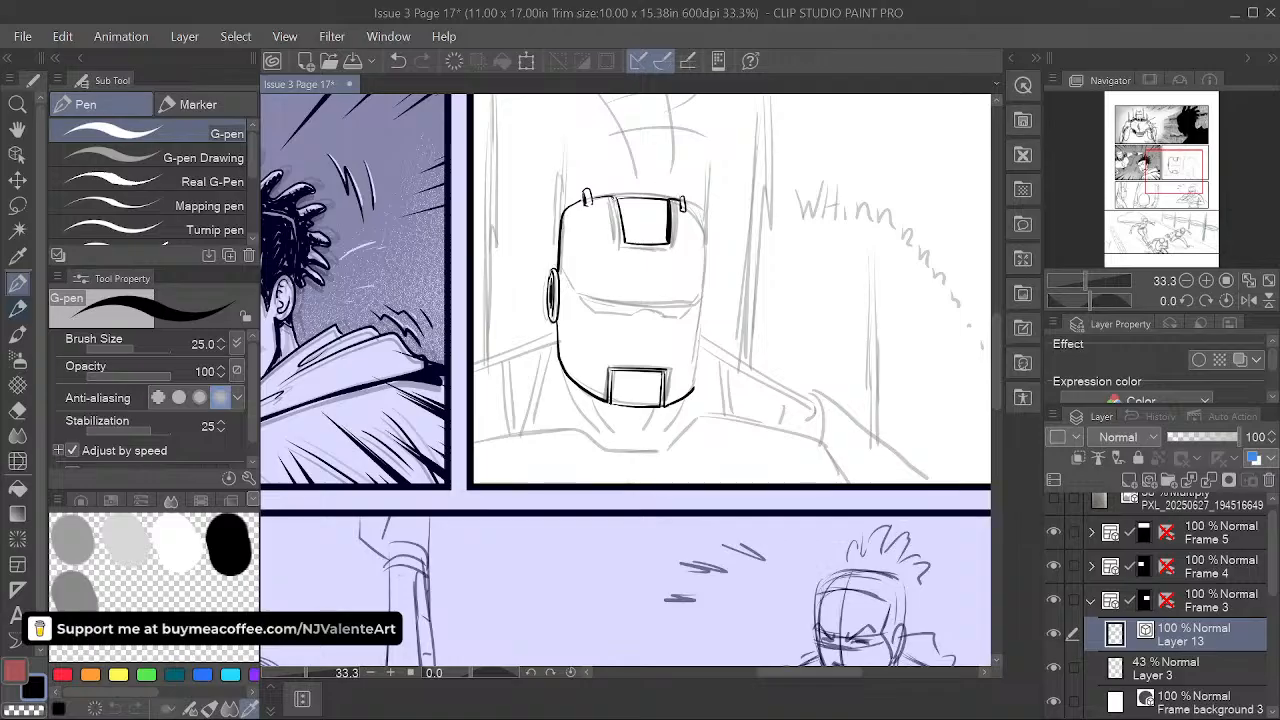
- Ink the helmet's right side from the top peg down to the jaw, undoing and redrawing the line
drag(645, 190, 537, 213)
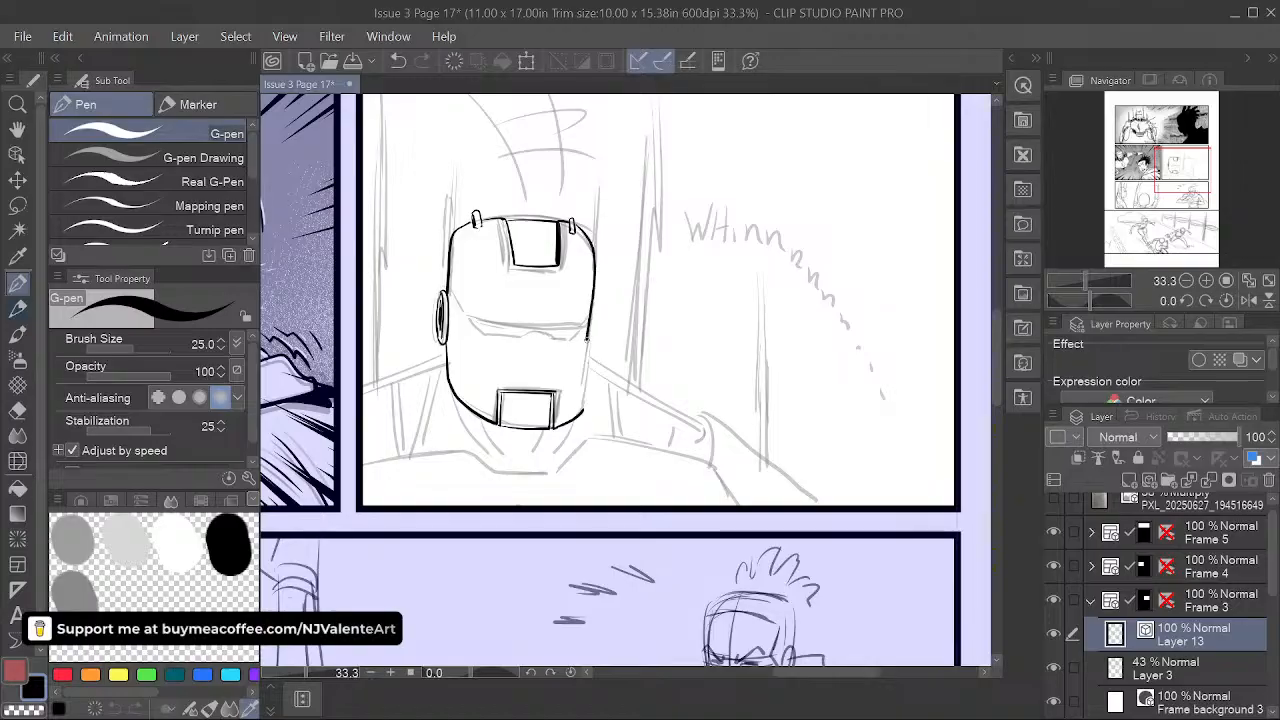
drag(580, 412, 636, 400)
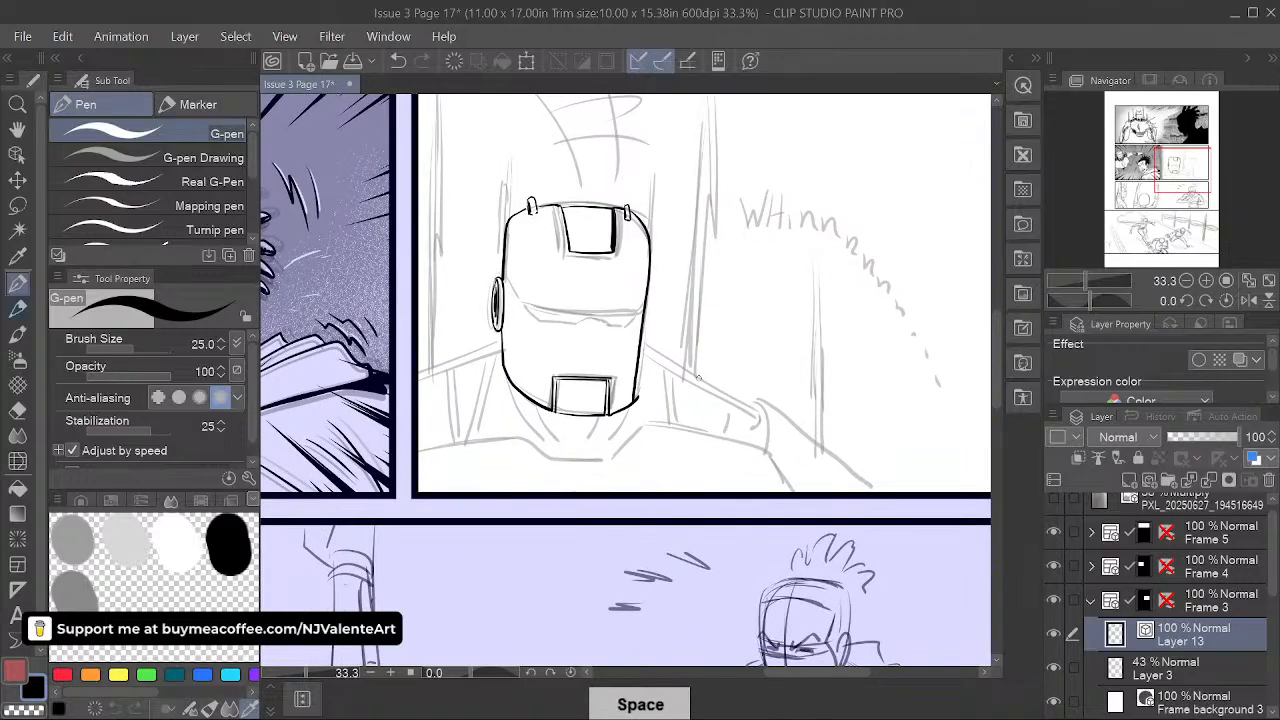
key(ctrl+z)
key(ctrl+z)
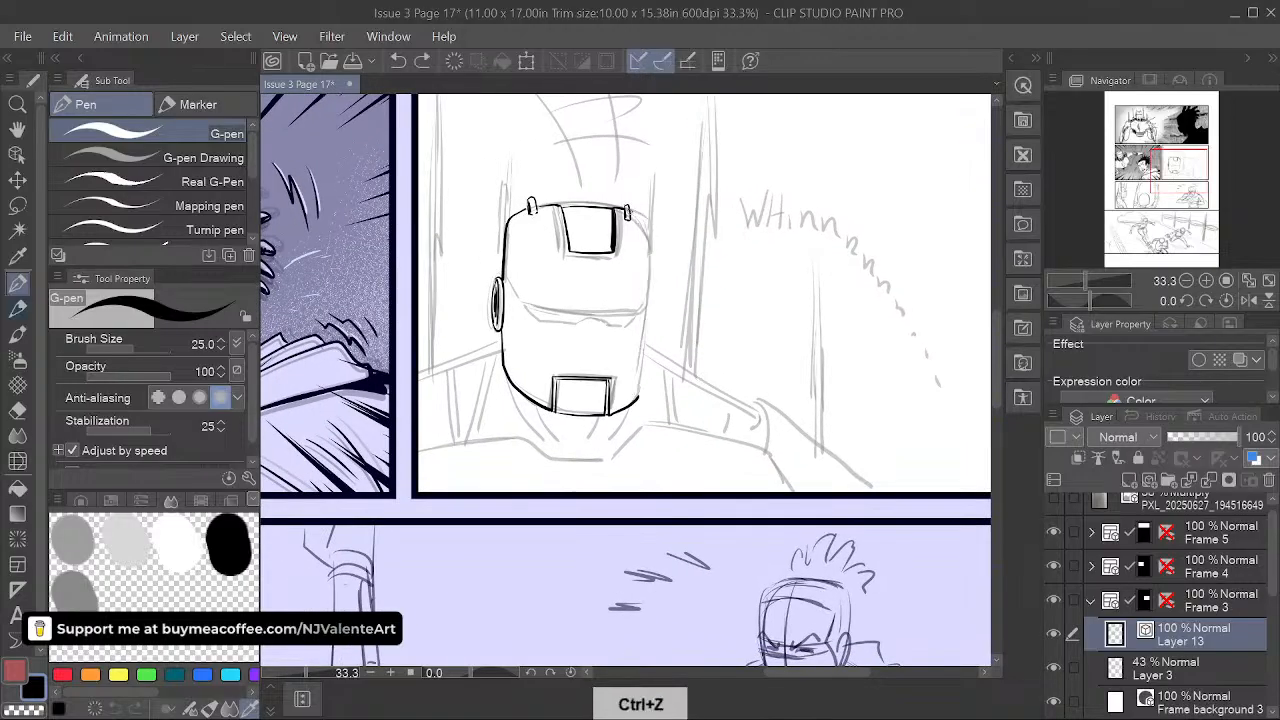
mouse_move(631, 213)
mouse_down()
mouse_move(651, 251)
mouse_move(640, 380)
mouse_up()
key(ctrl+z)
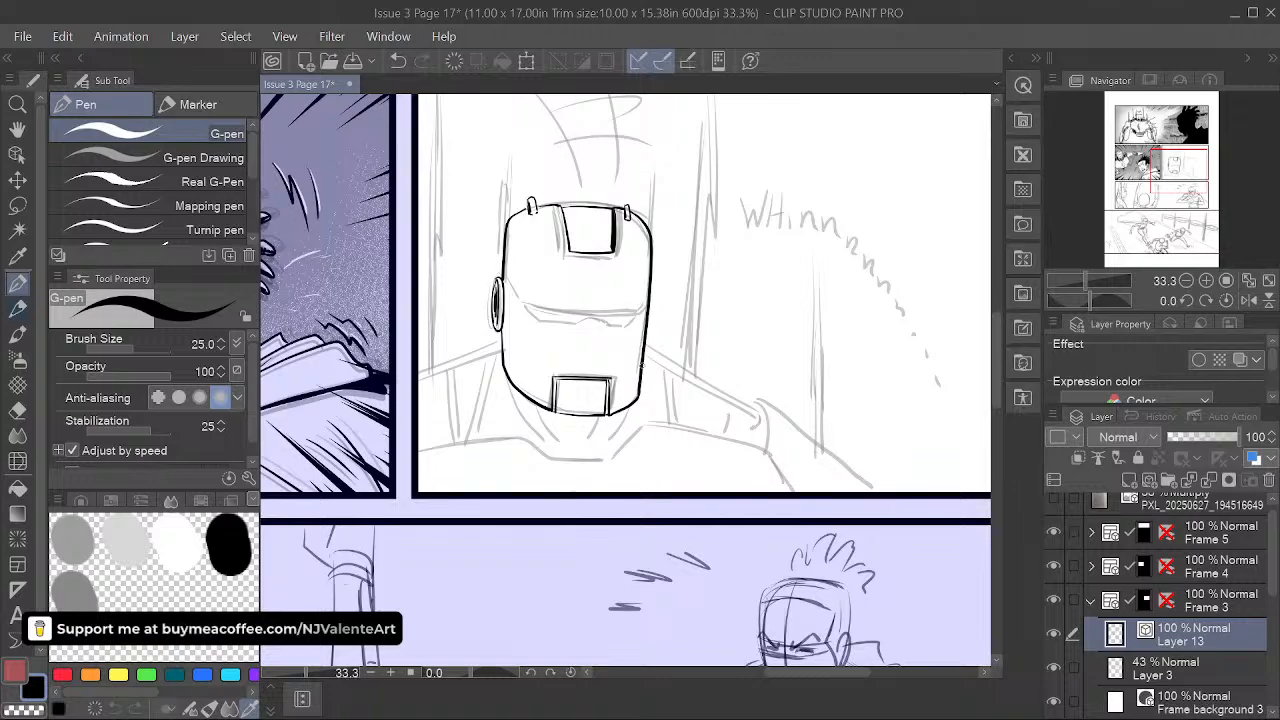
- Ink the robot's black-banded neck below the chin, then the double collar line across the chest with its centre seam
drag(694, 430, 714, 424)
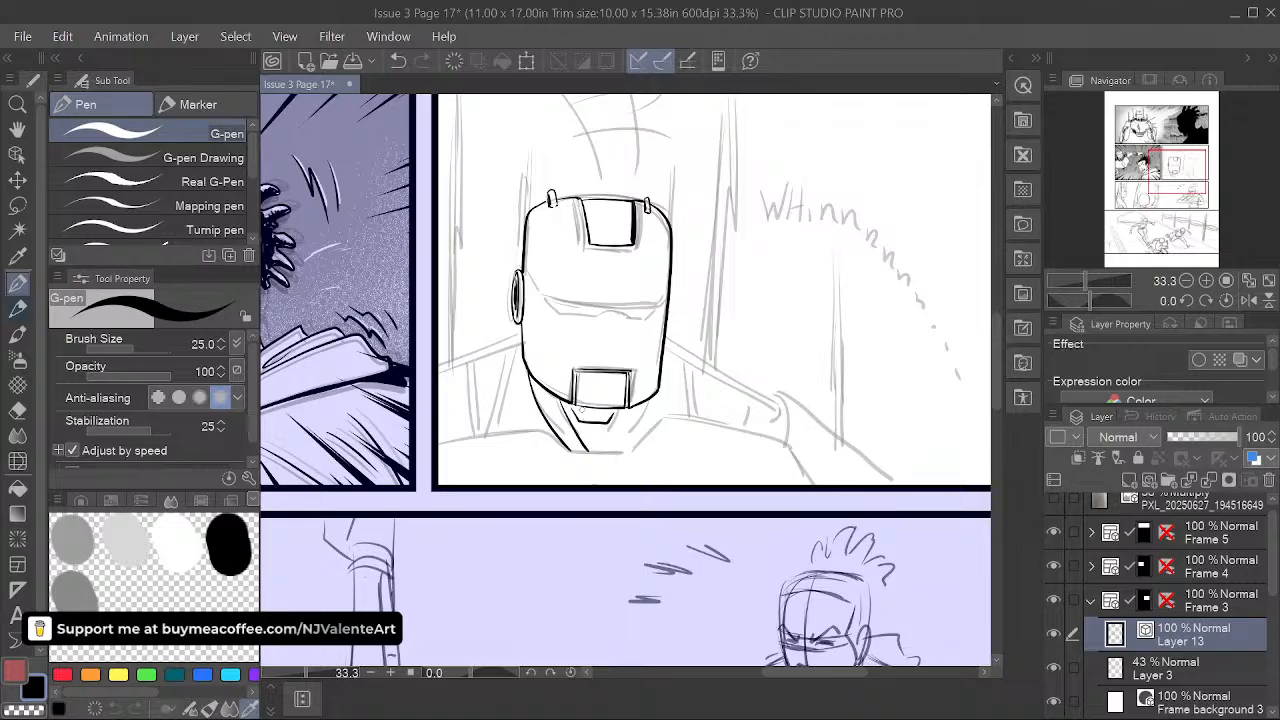
mouse_move(564, 402)
mouse_down()
mouse_move(580, 427)
mouse_move(606, 426)
mouse_up()
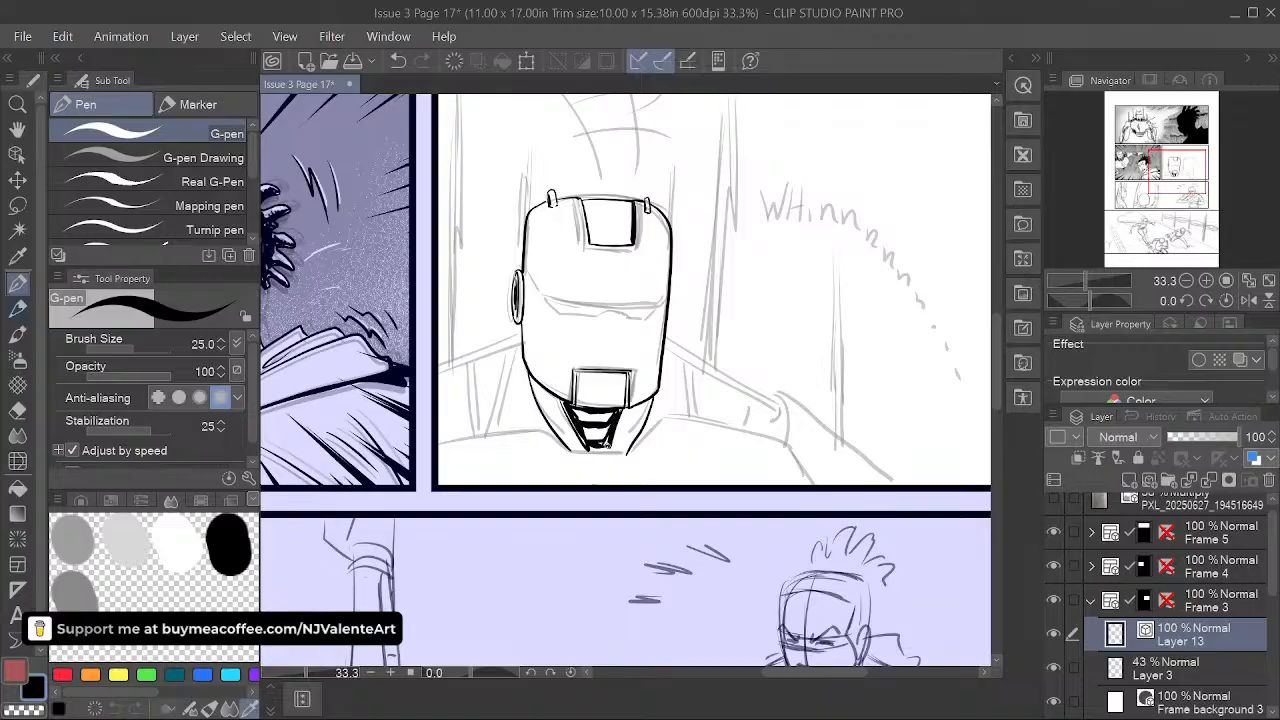
drag(709, 504, 850, 477)
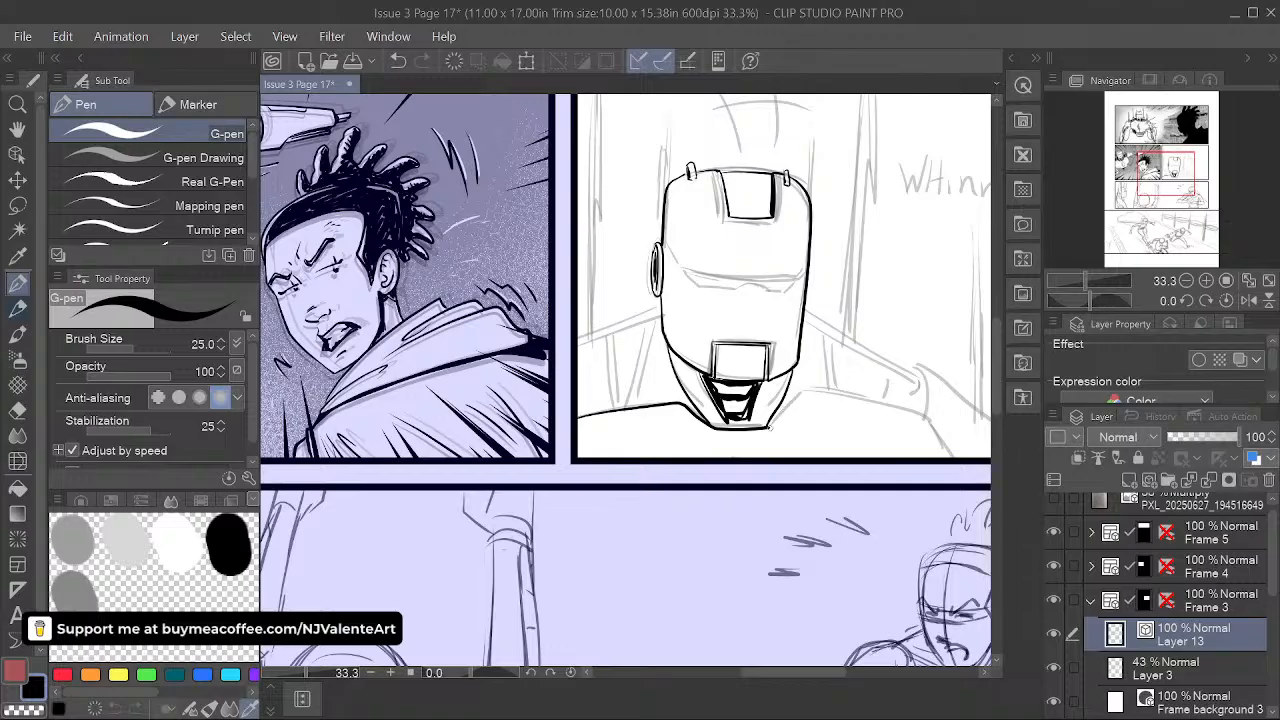
drag(787, 411, 806, 394)
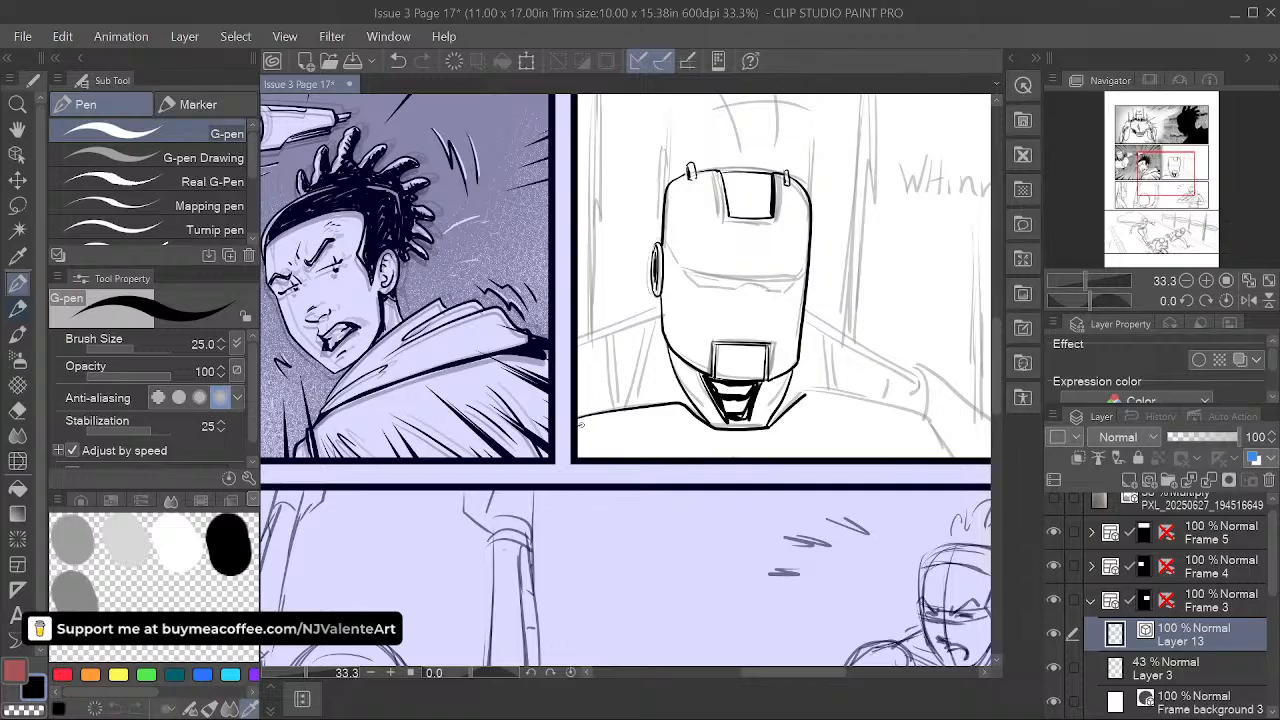
mouse_move(578, 427)
mouse_down()
mouse_move(671, 411)
mouse_move(712, 435)
mouse_move(757, 435)
mouse_move(739, 437)
mouse_move(741, 455)
mouse_move(766, 436)
mouse_up()
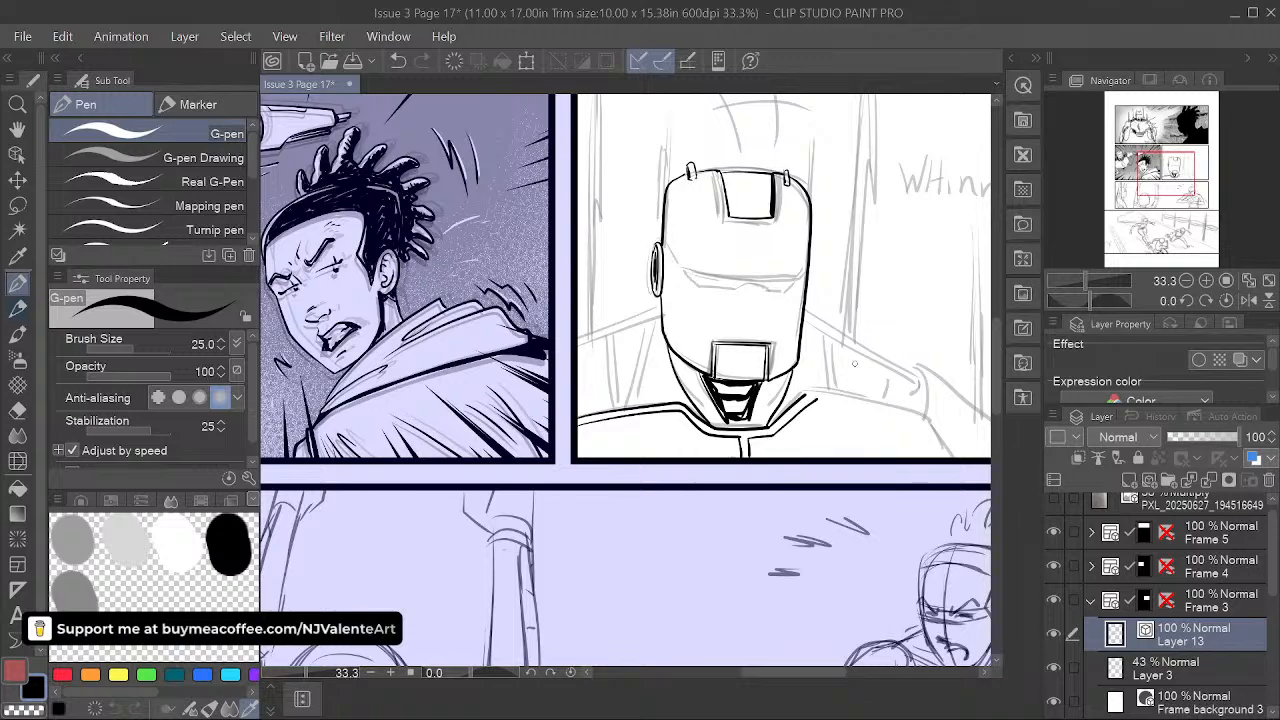
mouse_move(855, 363)
mouse_down()
mouse_move(766, 289)
mouse_move(562, 306)
mouse_move(662, 328)
mouse_up()
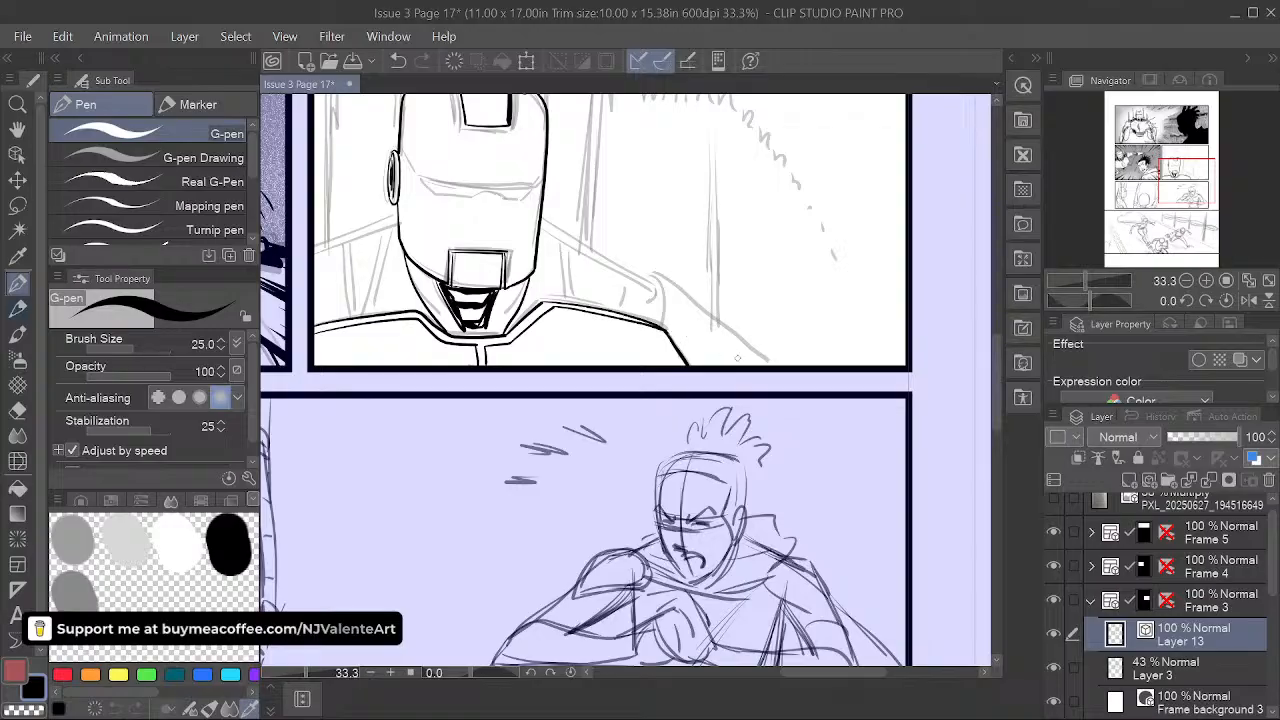
- Ink the robot's left shoulder with a double upper edge, two short panel lines and a curved seam beside the neck
drag(313, 252, 460, 297)
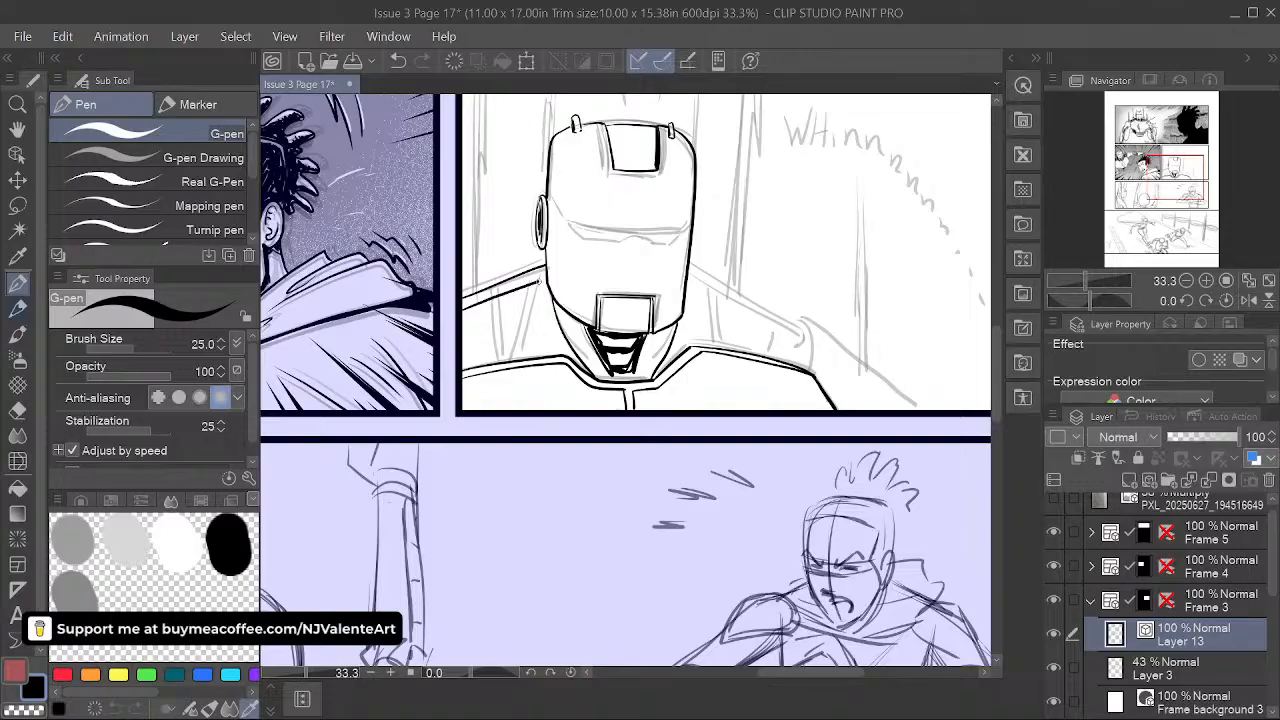
drag(491, 300, 496, 345)
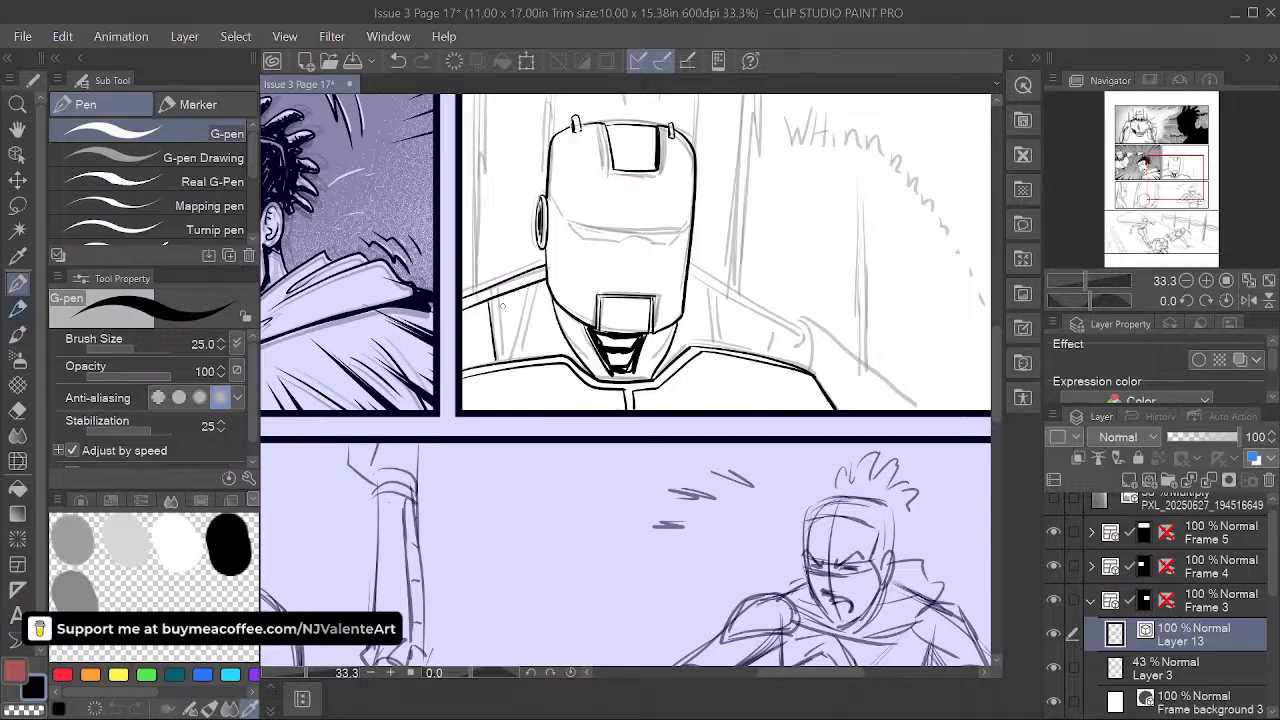
drag(505, 293, 510, 342)
drag(547, 279, 514, 357)
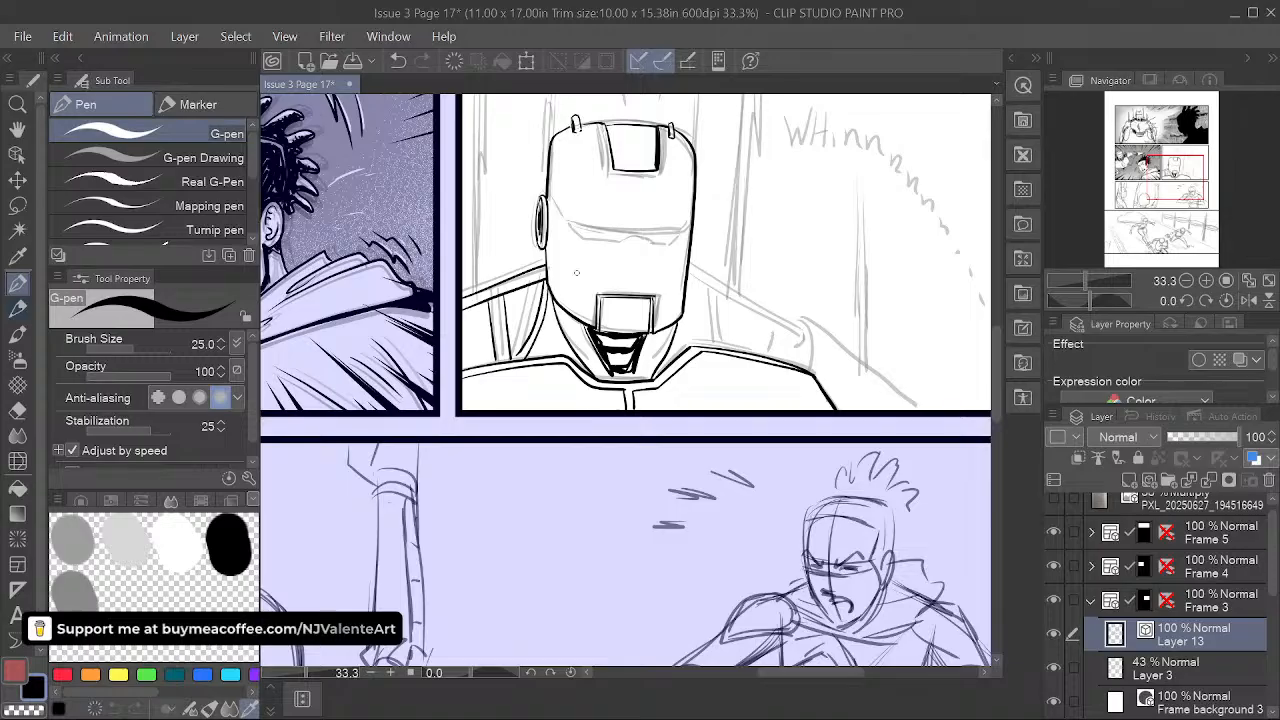
- Ink the robot's right shoulder with a double upper edge, a curved seam, short panel lines and a thick outer edge
drag(721, 297, 566, 337)
drag(641, 457, 549, 434)
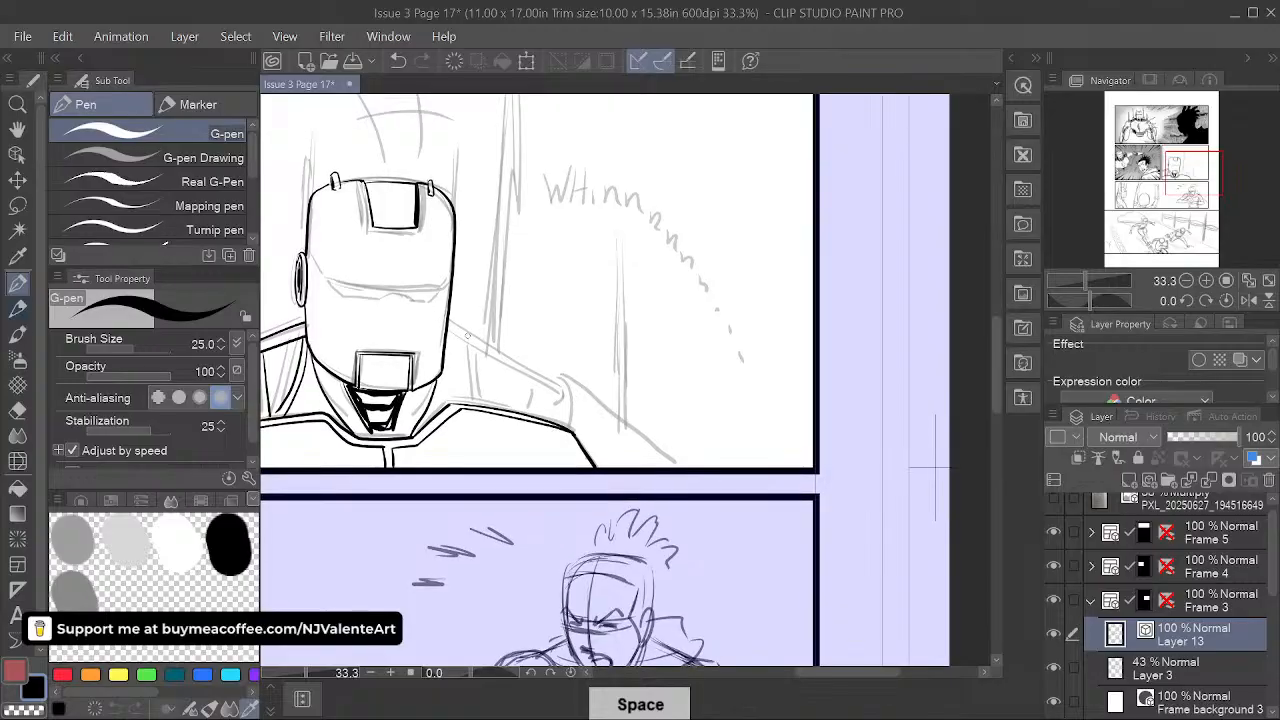
drag(527, 379, 566, 401)
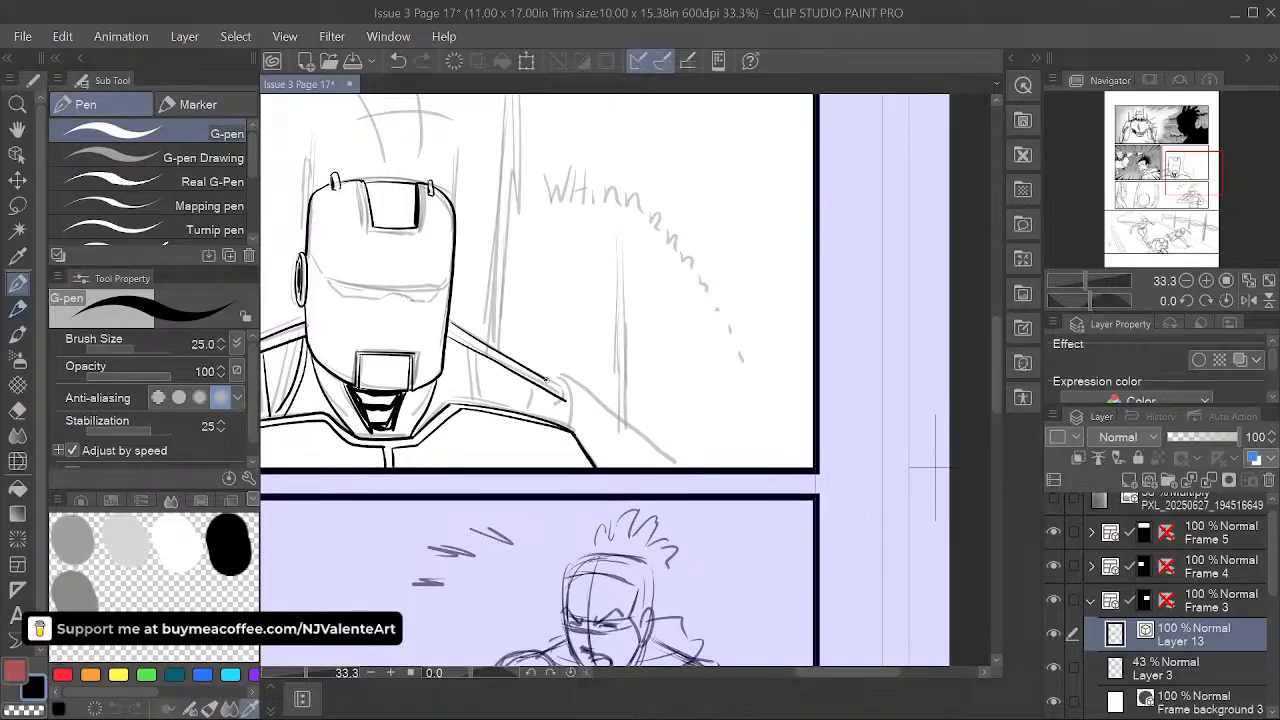
key(space)
drag(596, 523, 776, 465)
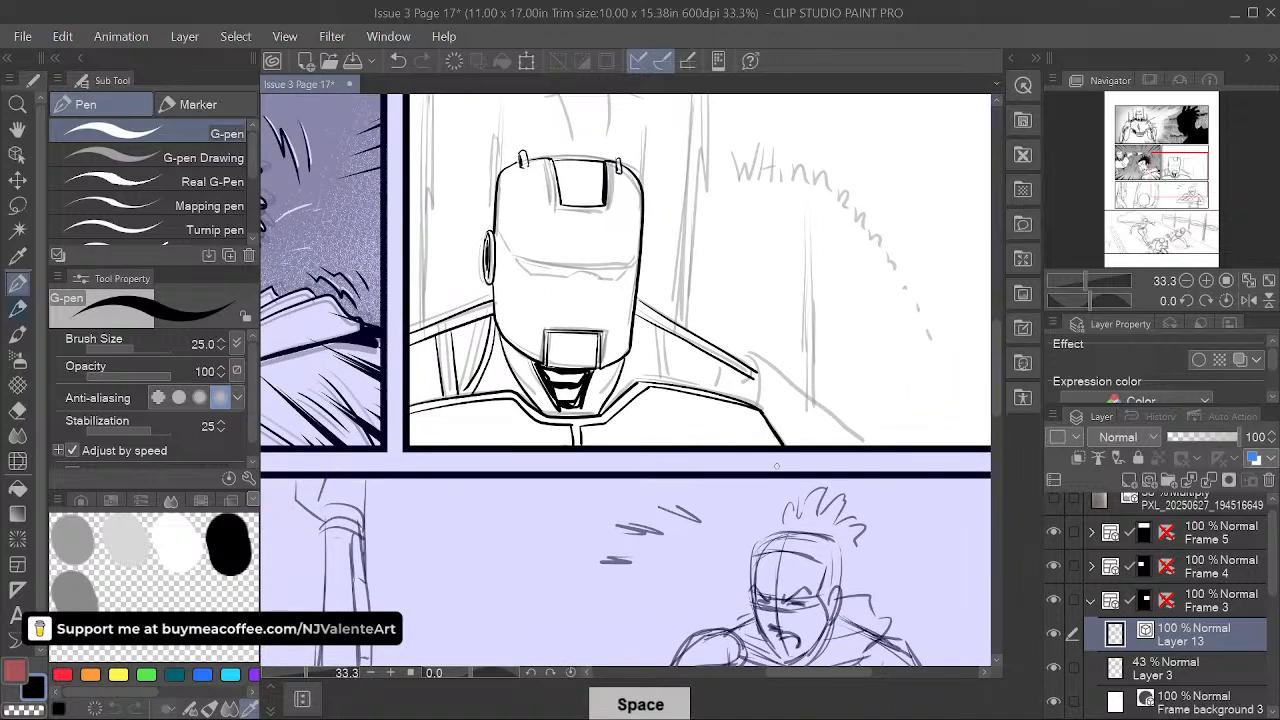
drag(635, 330, 651, 378)
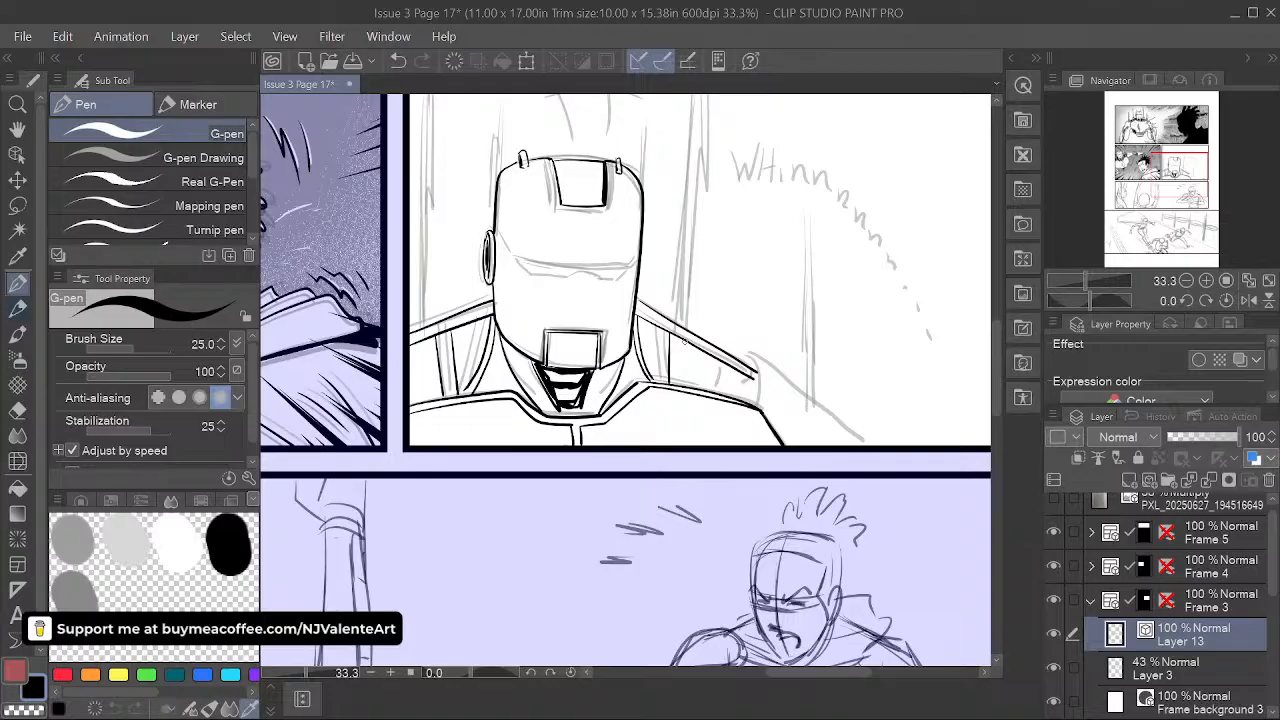
drag(714, 362, 727, 394)
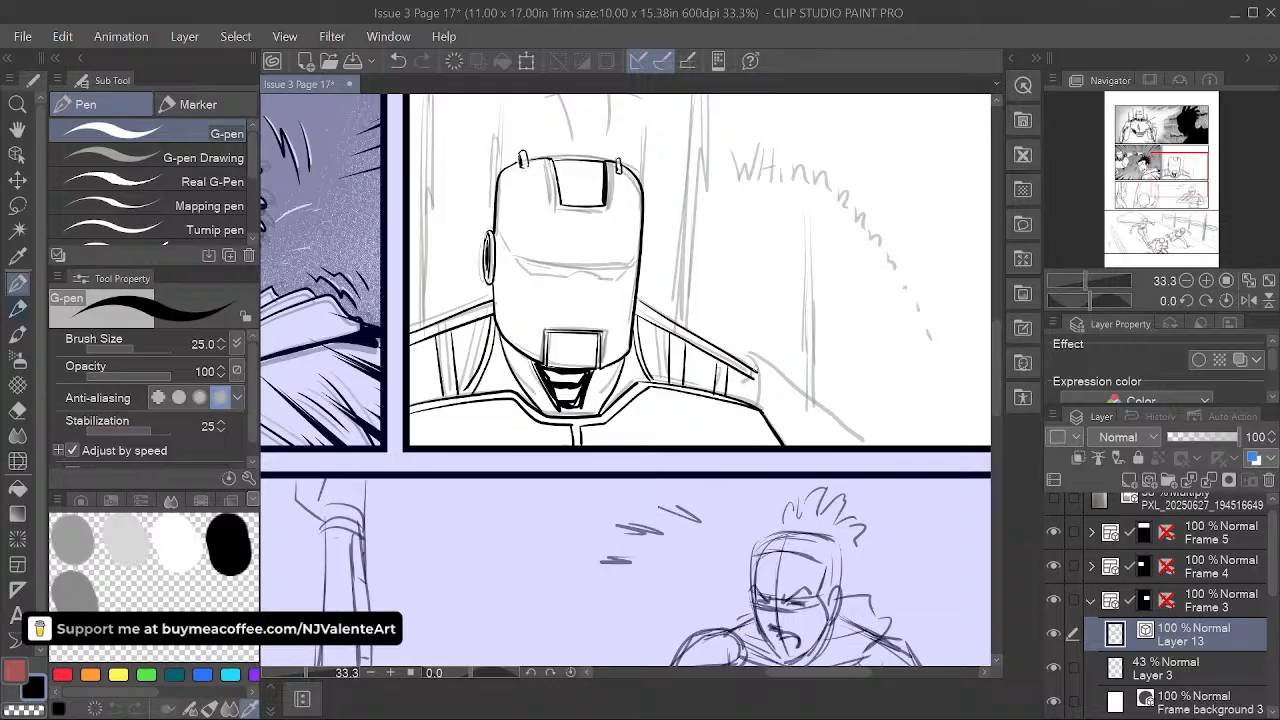
drag(754, 366, 771, 420)
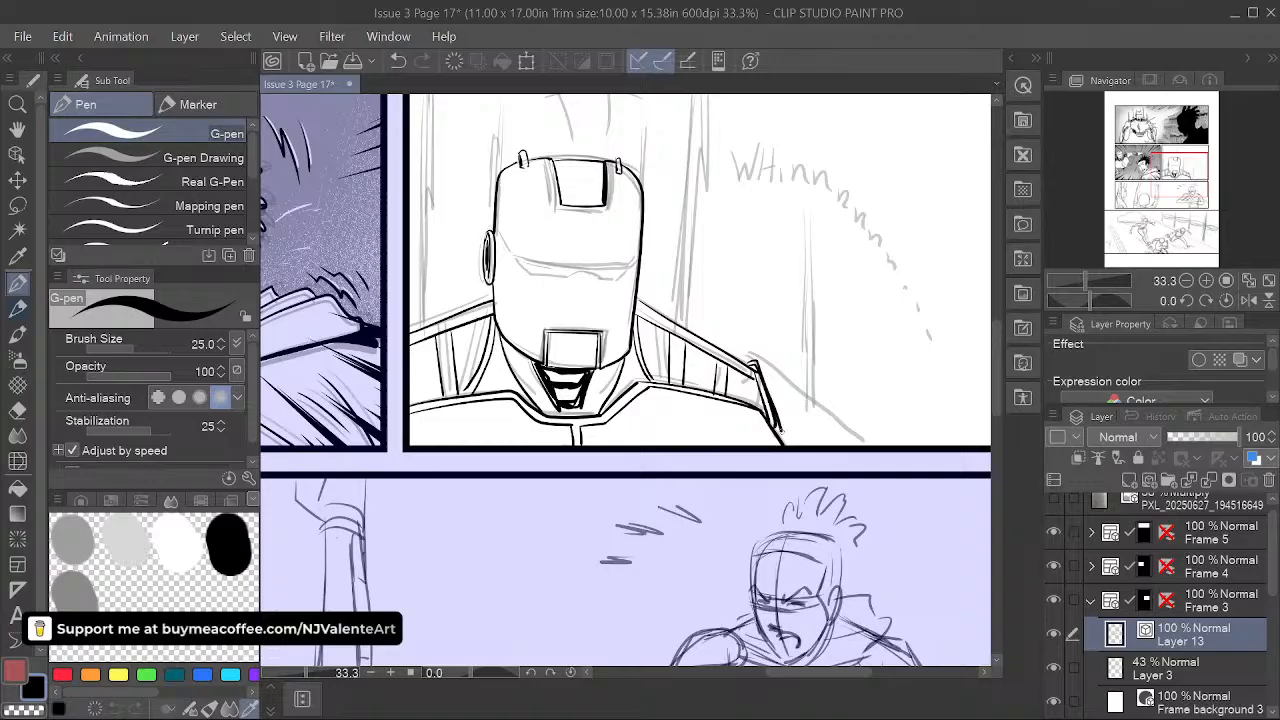
- Redraw the outer edge of the robot's right shoulder and ink the sloping arm line down to the panel border
key(ctrl+z)
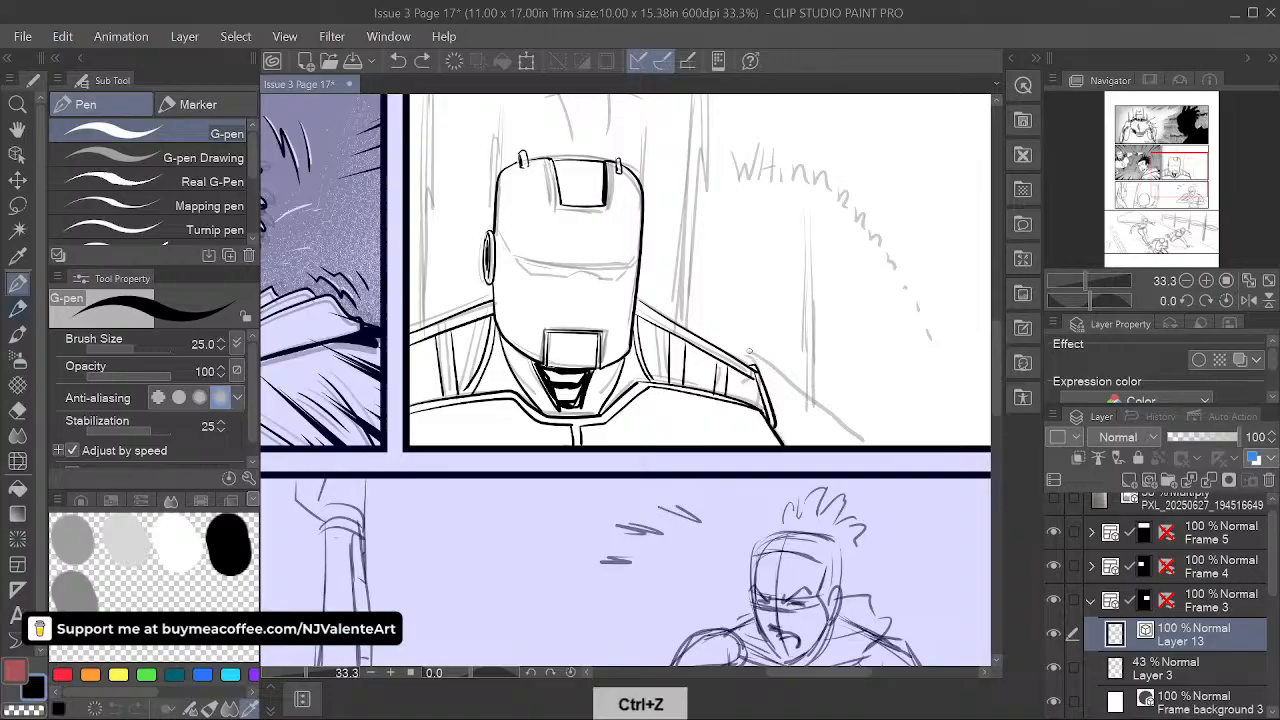
drag(757, 362, 776, 404)
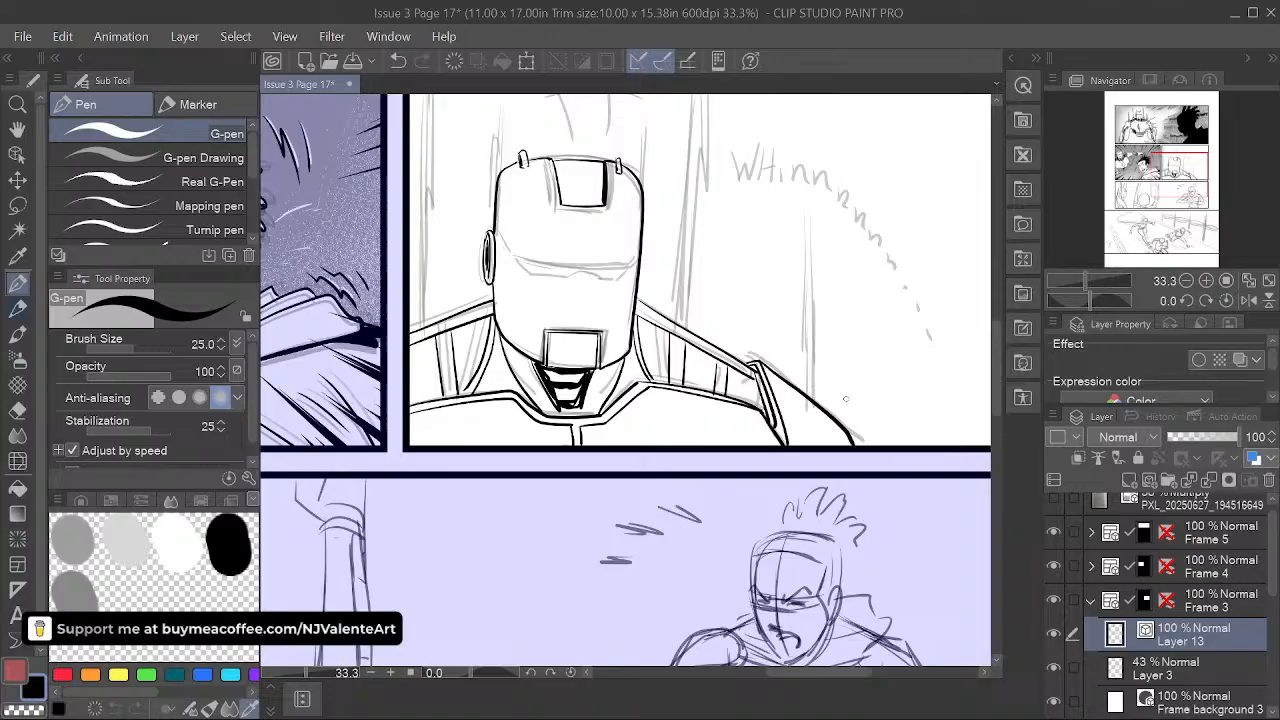
drag(759, 511, 766, 516)
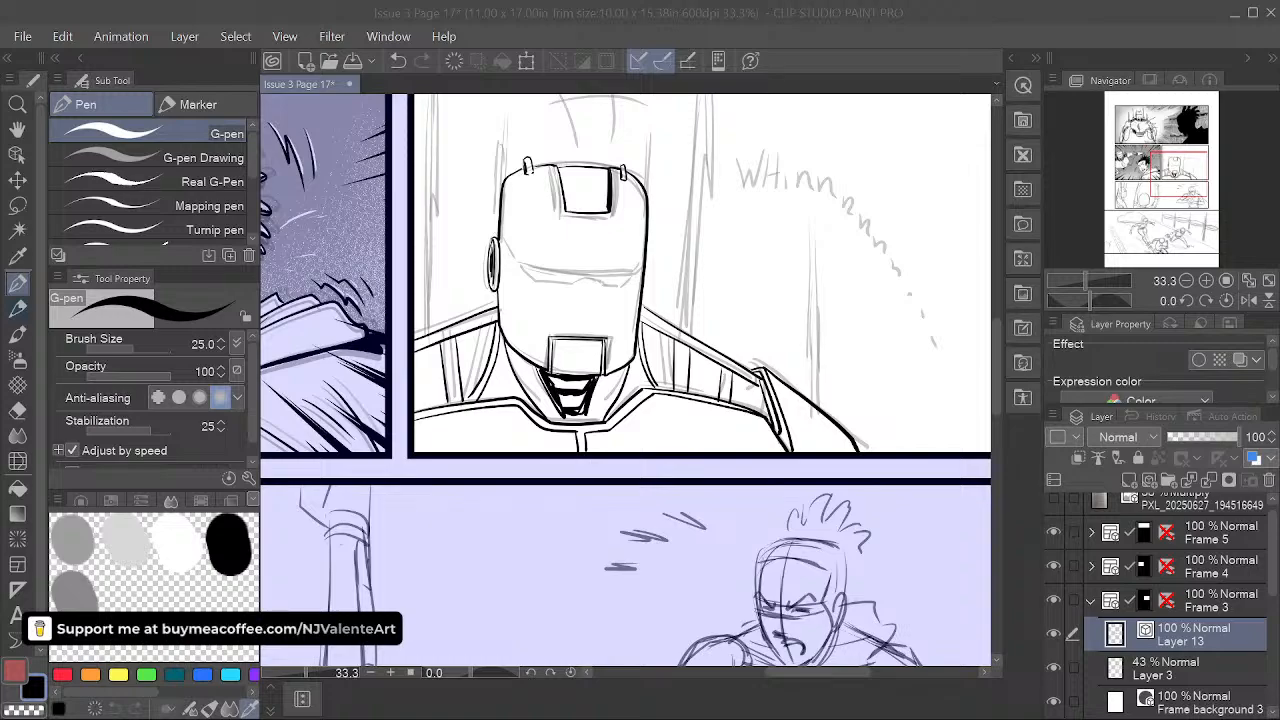
click(684, 12)
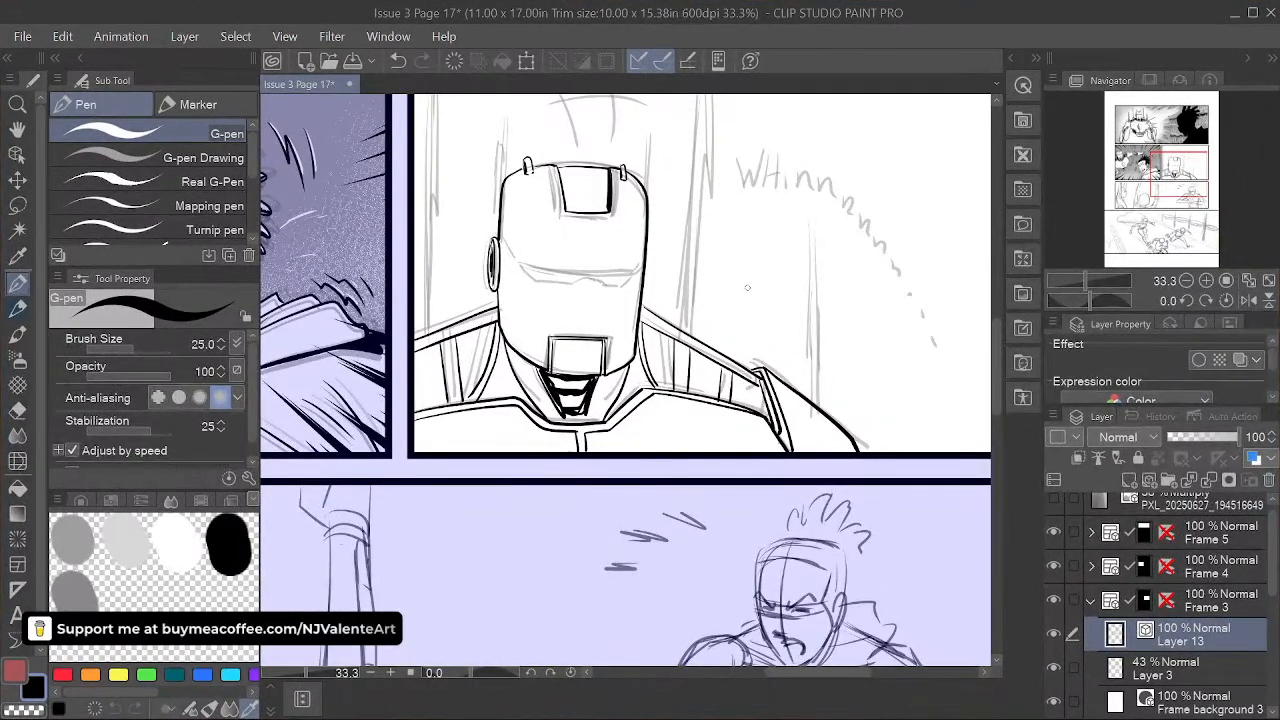
- Ink the short curved blade rising from the robot's right shoulder, with a banded base and a notched outer edge
mouse_move(806, 478)
mouse_down()
mouse_move(737, 543)
mouse_move(745, 460)
mouse_move(760, 450)
mouse_move(768, 463)
mouse_up()
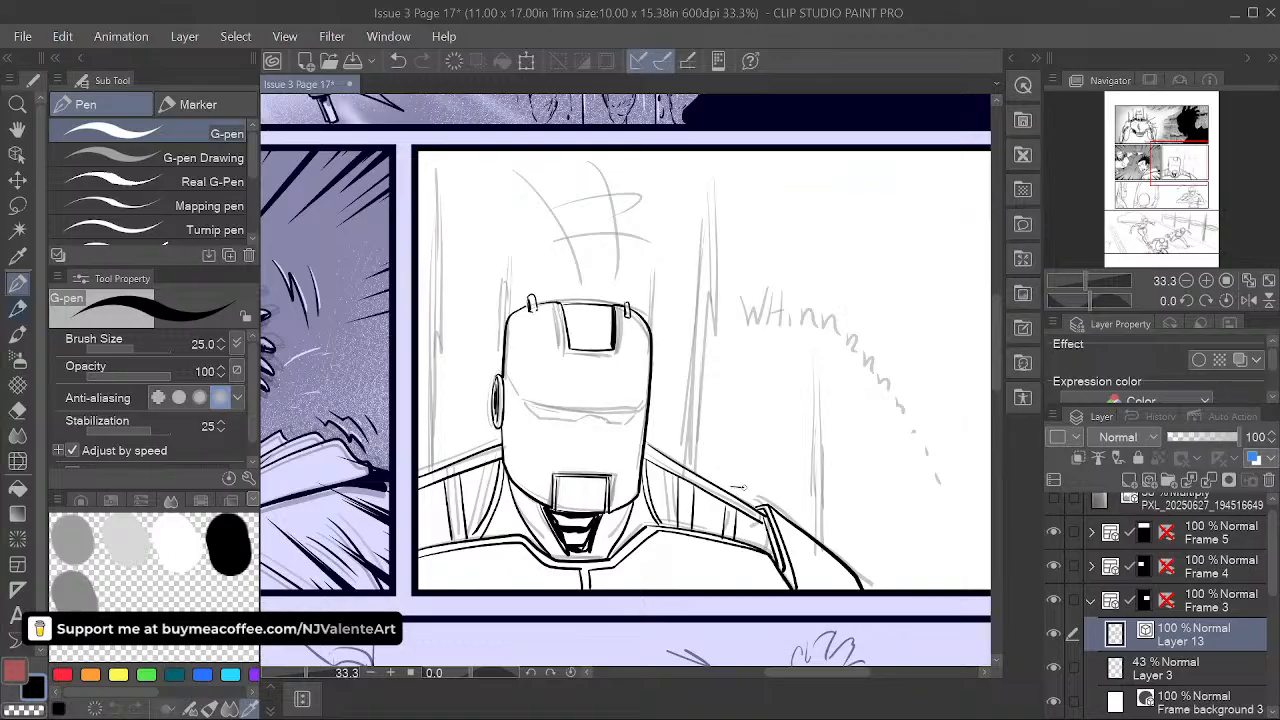
drag(731, 487, 758, 490)
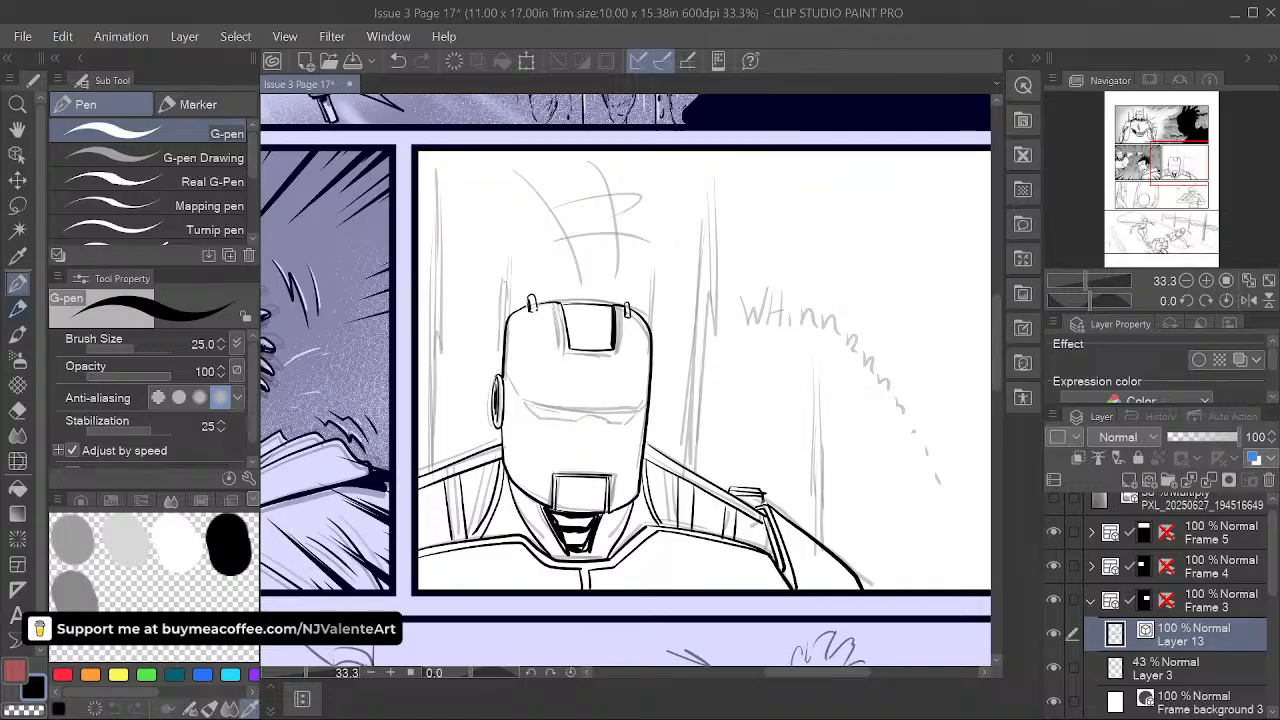
drag(808, 490, 784, 480)
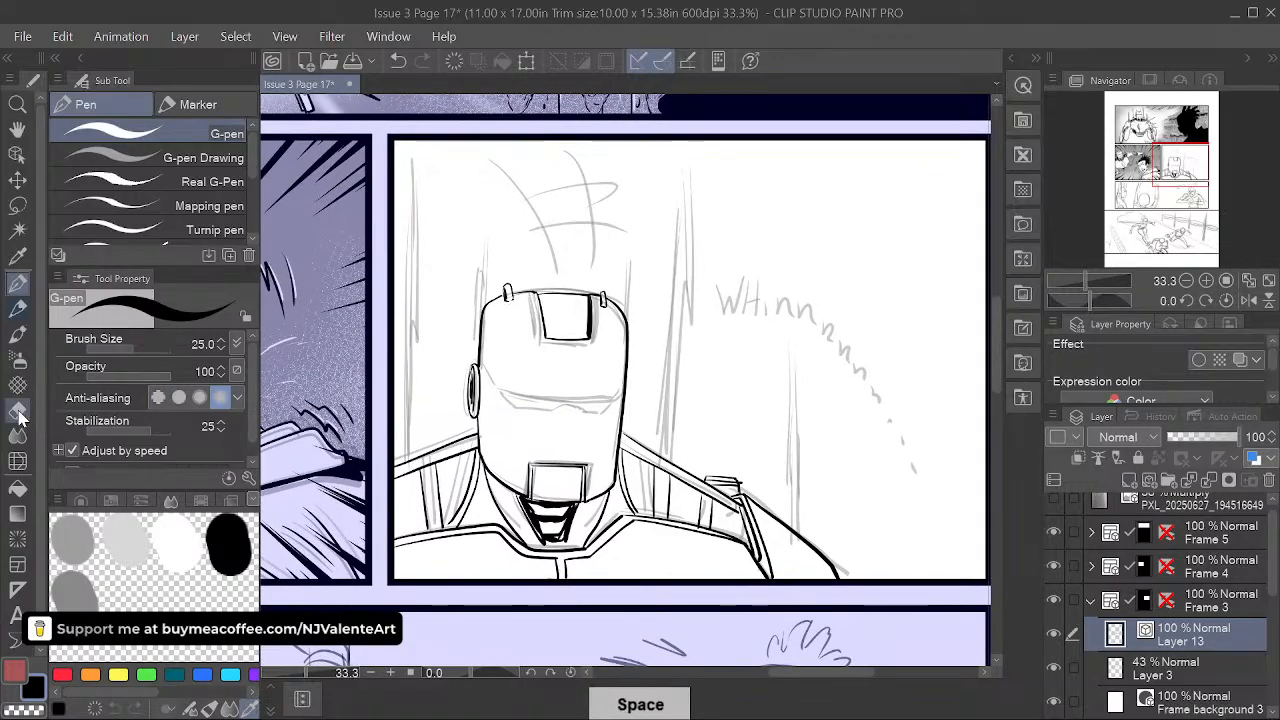
key(e)
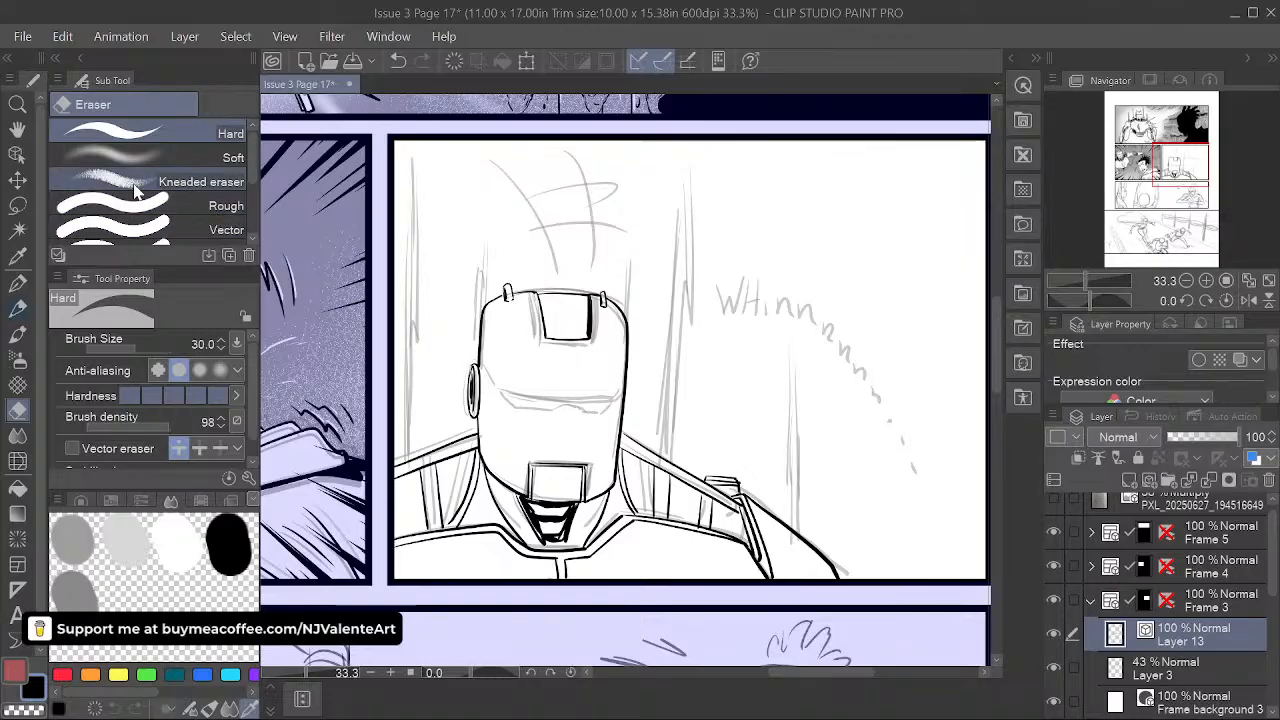
click(17, 283)
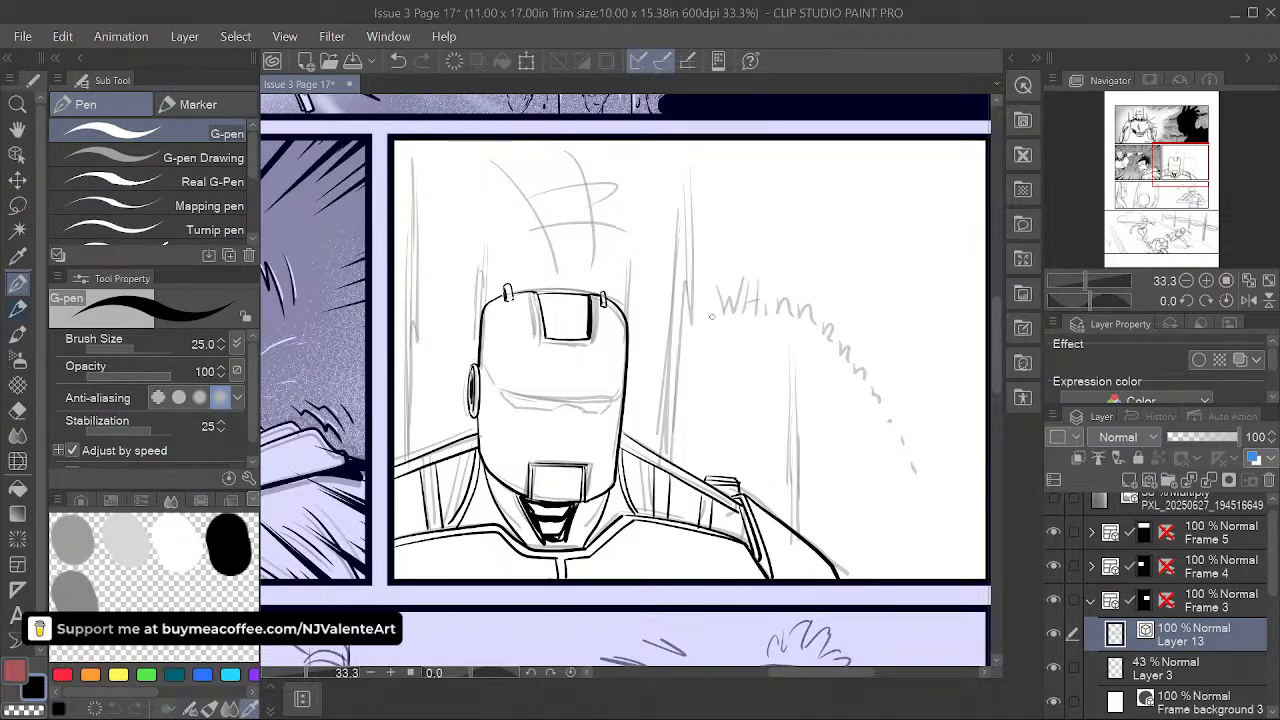
drag(713, 314, 710, 465)
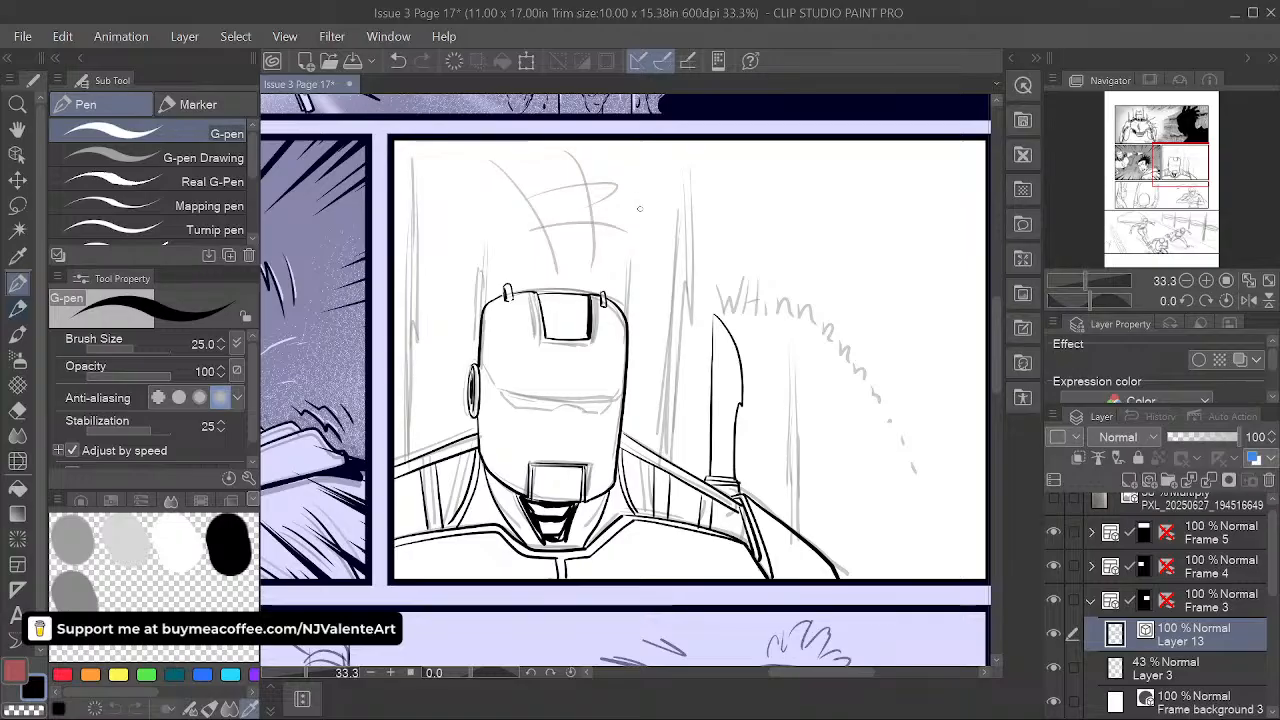
- Ink the tall blade beside the helmet's right side with a banded base, undoing and redrawing its notched edge
mouse_move(641, 172)
mouse_down()
mouse_move(642, 430)
mouse_move(659, 435)
mouse_up()
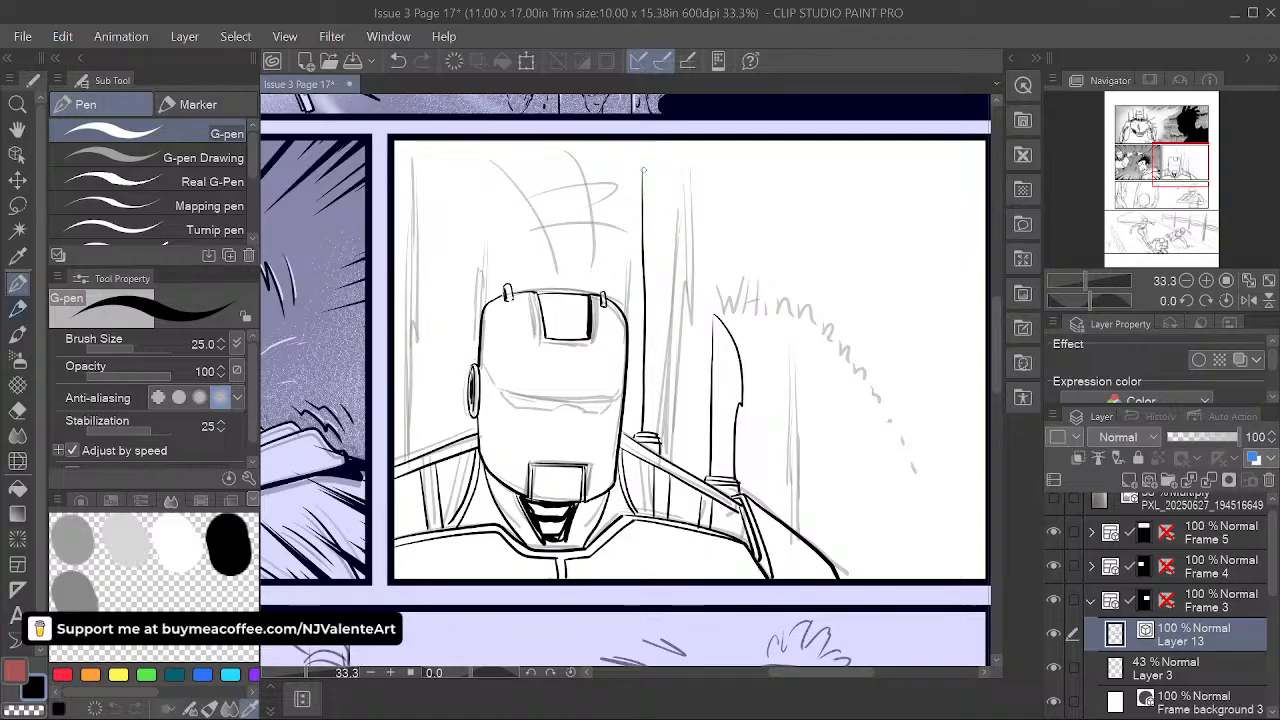
drag(656, 197, 654, 356)
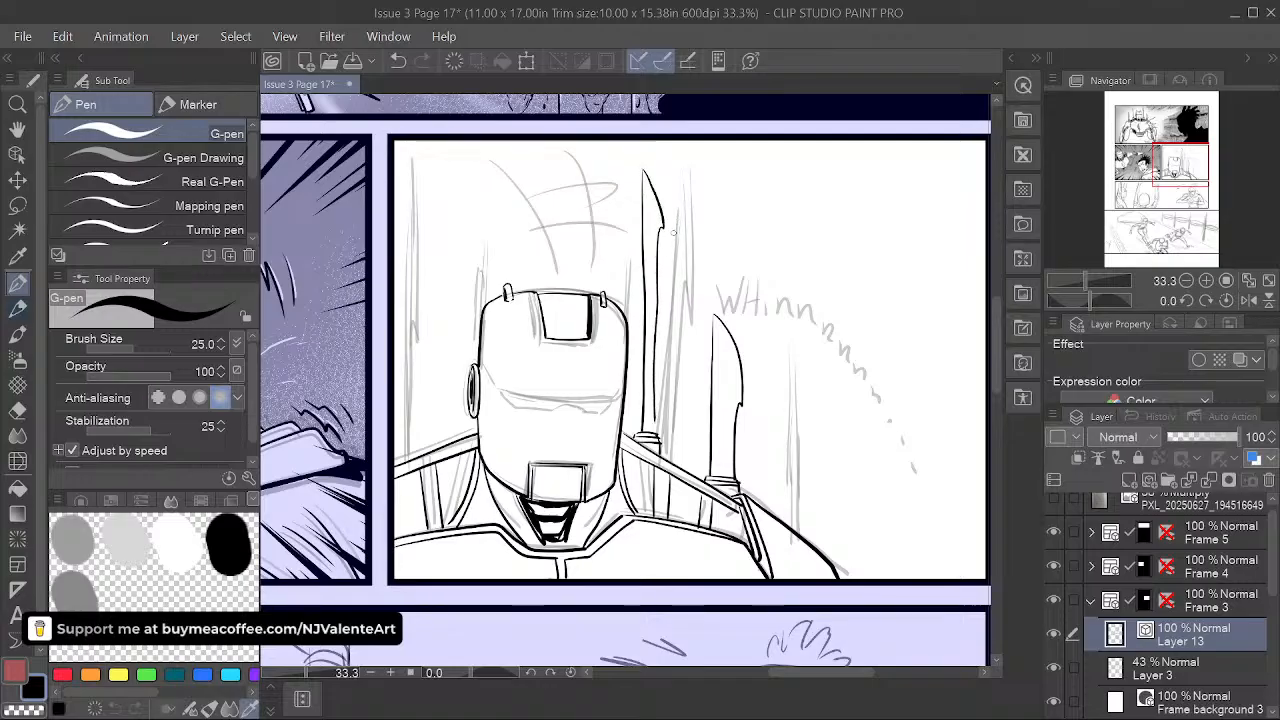
key(ctrl+z)
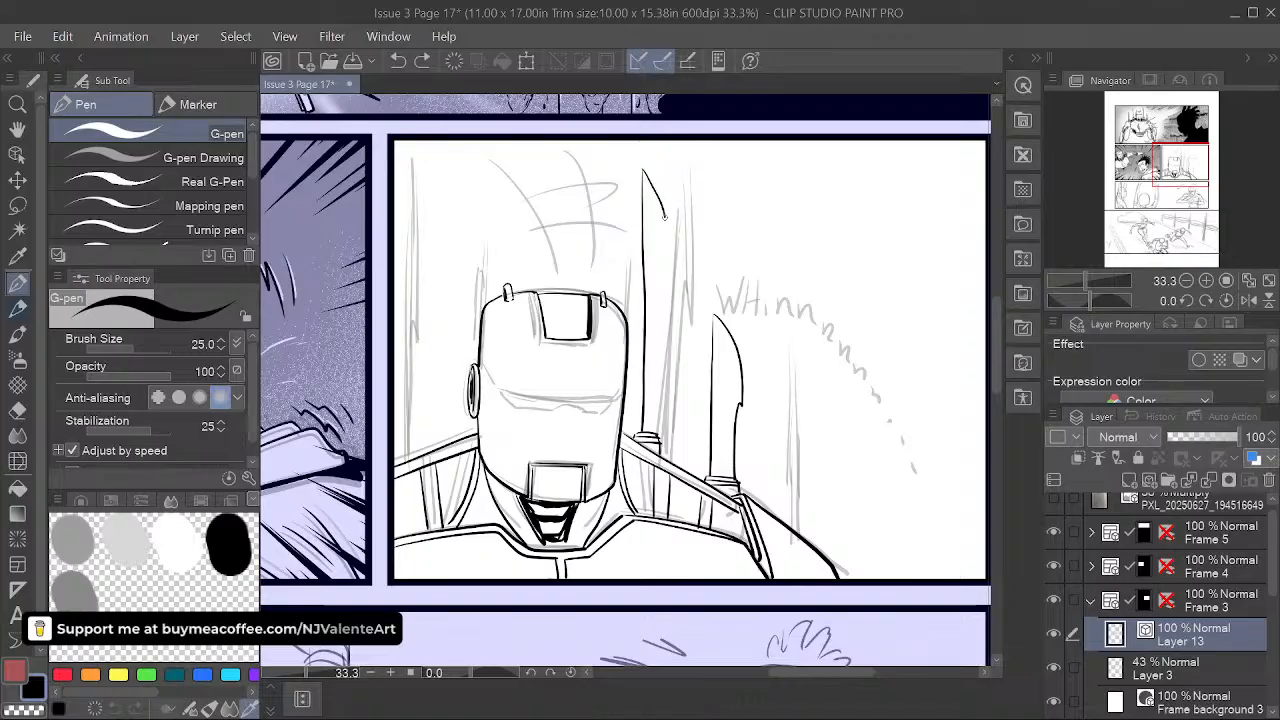
key(ctrl+z)
drag(658, 222, 660, 254)
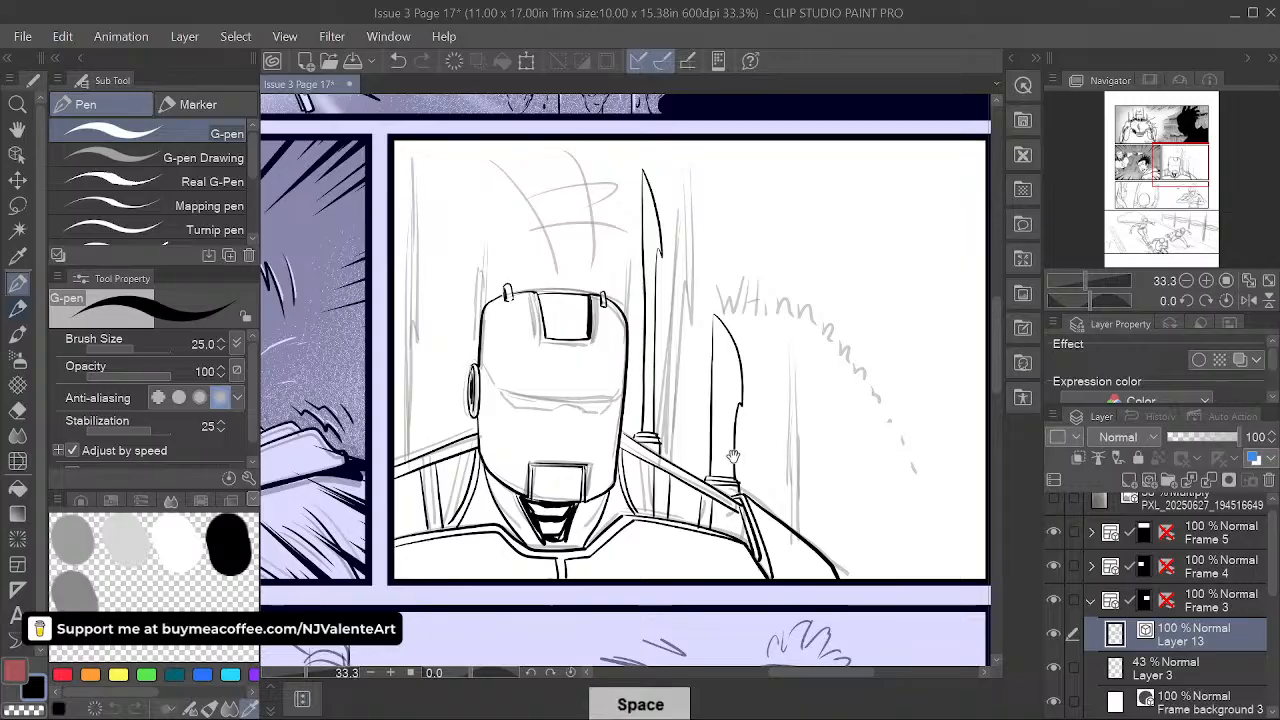
- Ink a matching tall blade near the panel's left border, with a banded base and a redrawn notched edge
drag(750, 386, 788, 394)
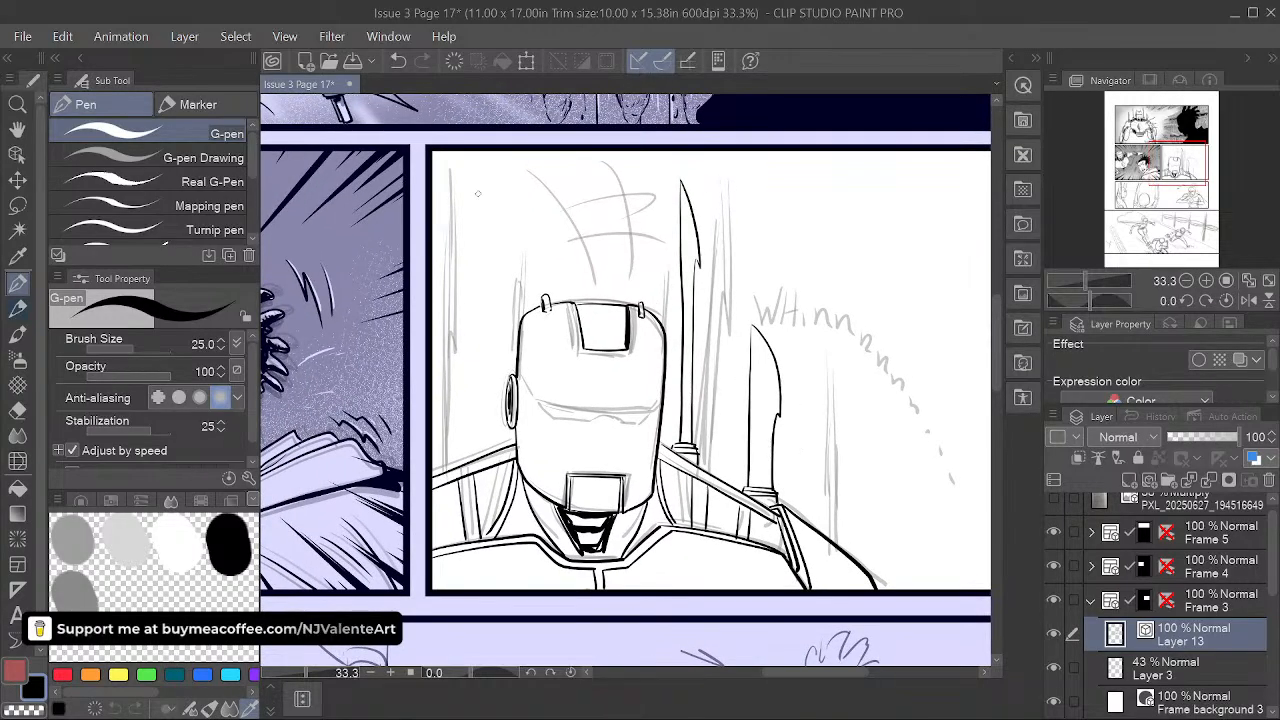
key(ctrl+z)
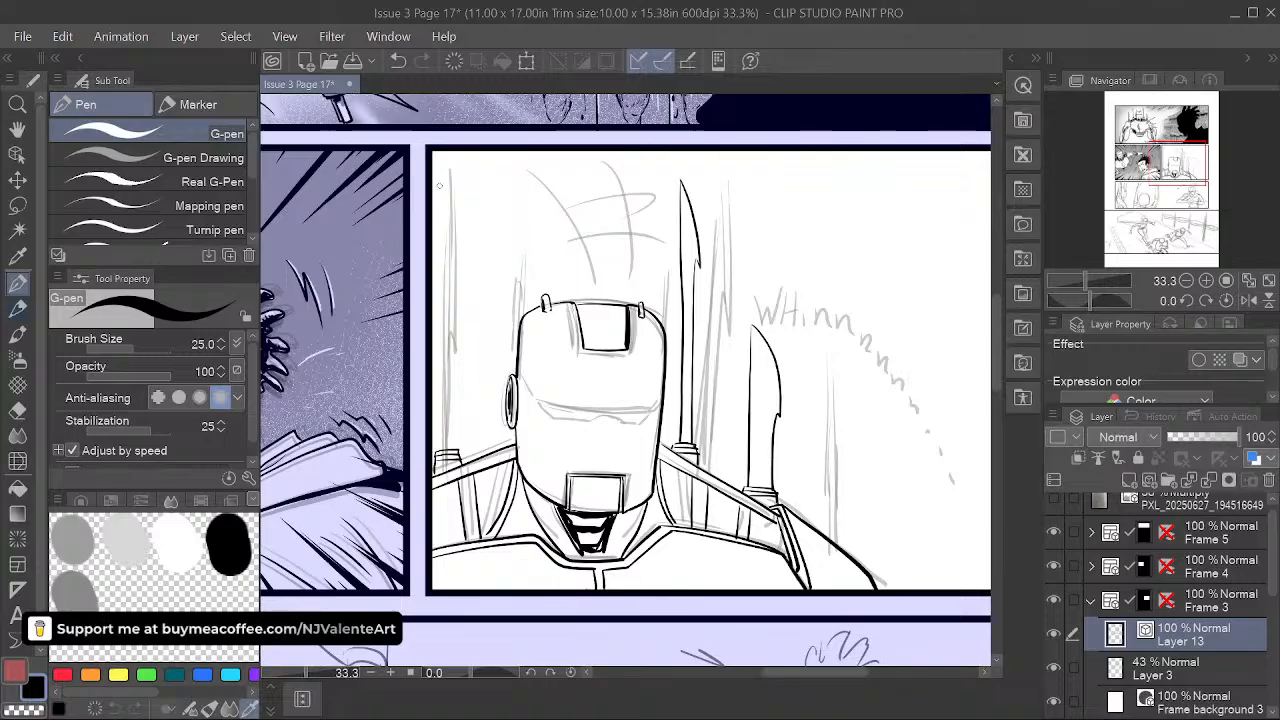
key(ctrl+z)
drag(440, 168, 444, 449)
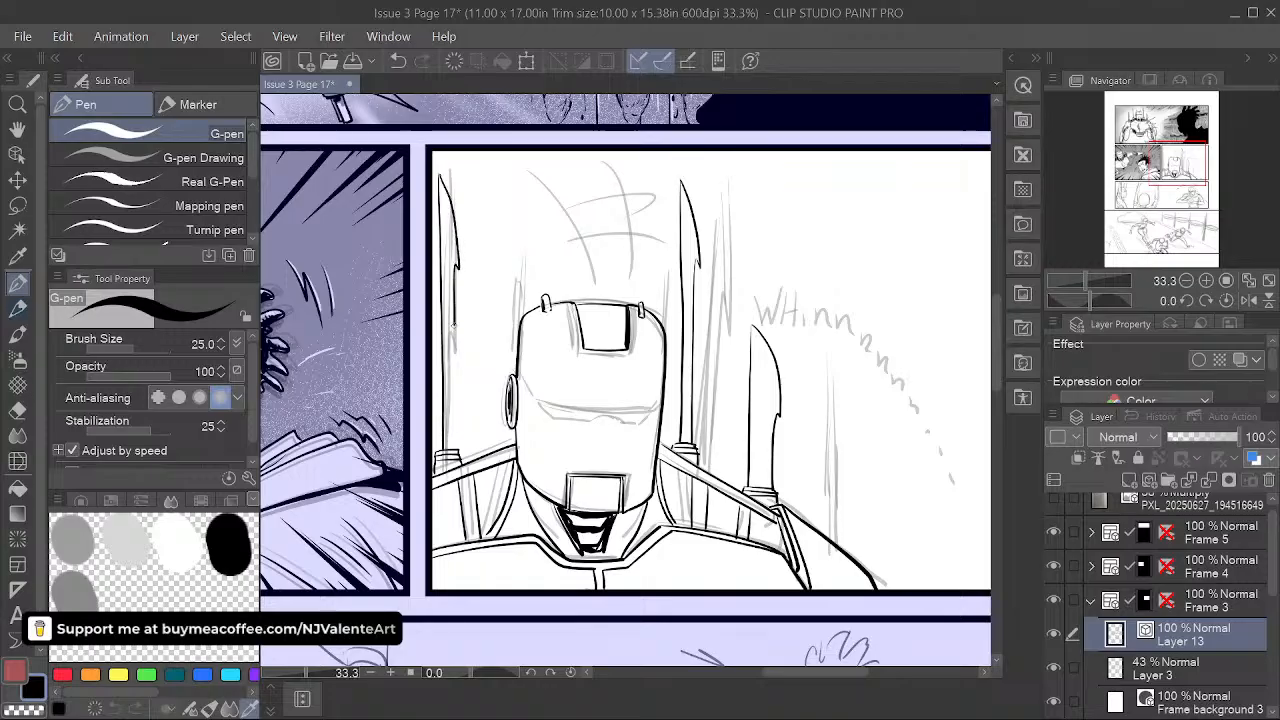
key(ctrl+z)
mouse_move(440, 174)
mouse_down()
mouse_move(460, 265)
mouse_move(451, 396)
mouse_up()
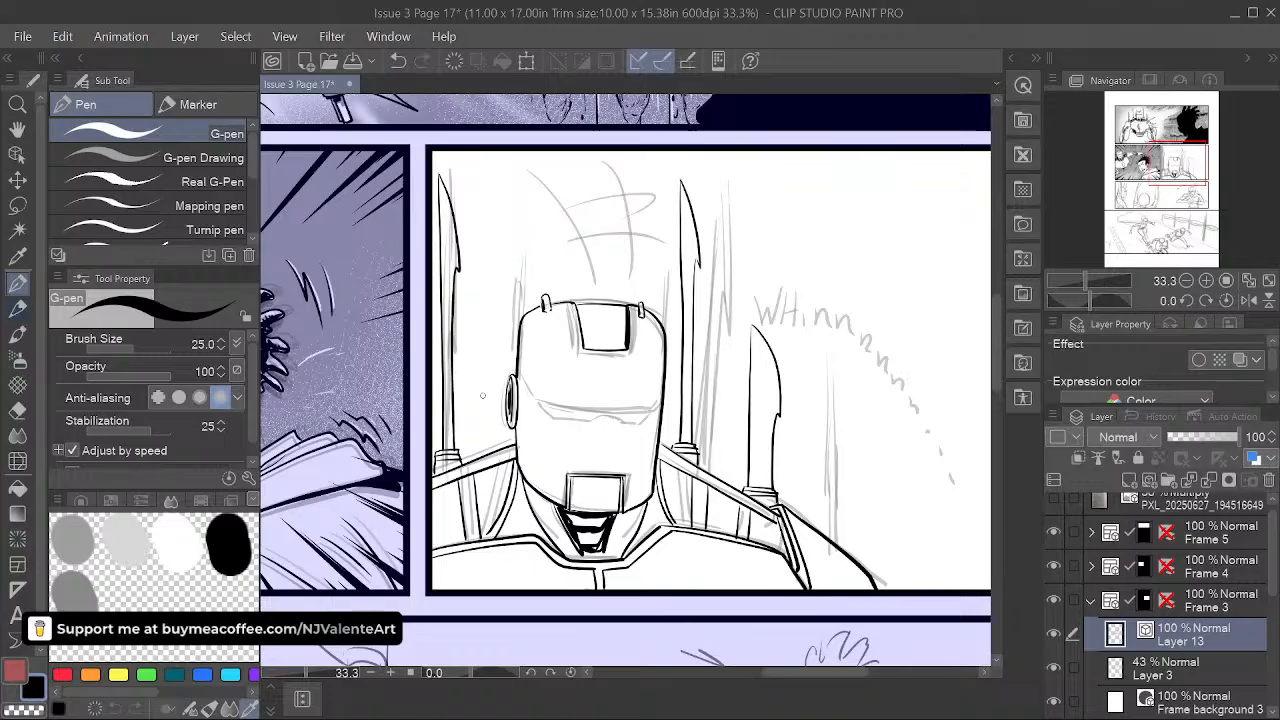
- Ink a thin pointed antenna on each of the two pegs on top of the robot's helmet
key(space)
drag(760, 527, 726, 517)
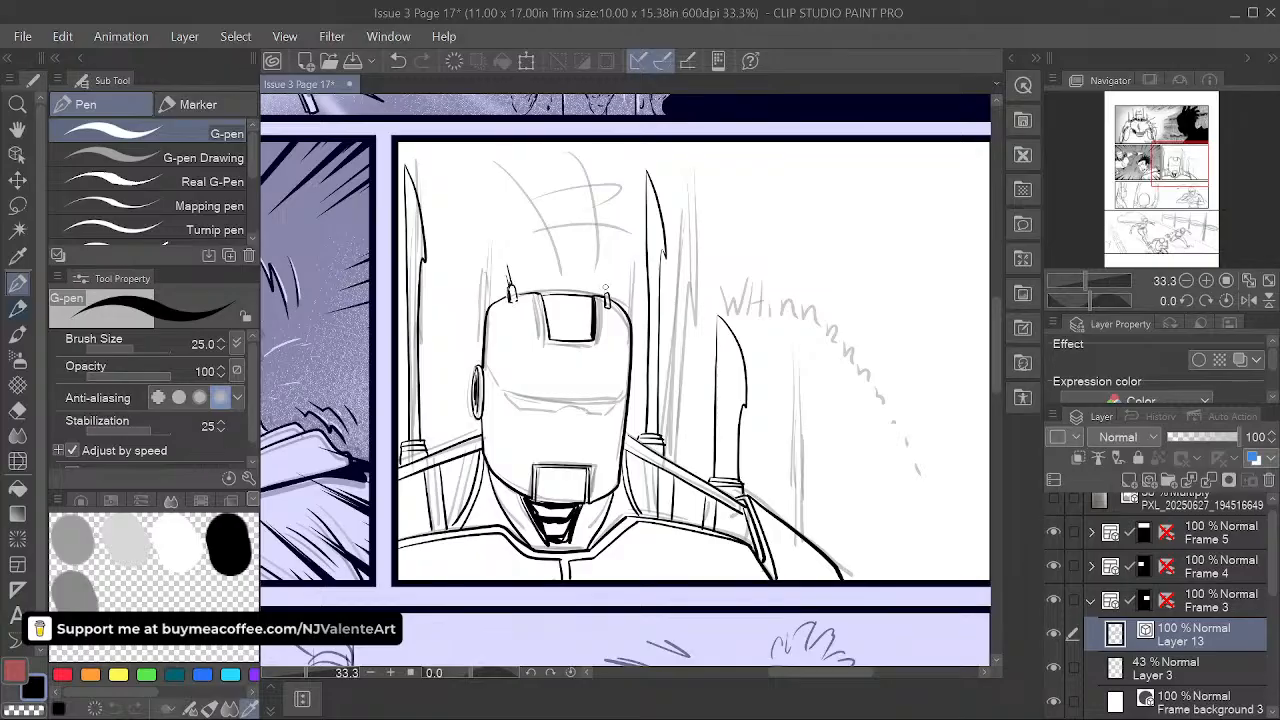
key(space)
drag(608, 219, 653, 207)
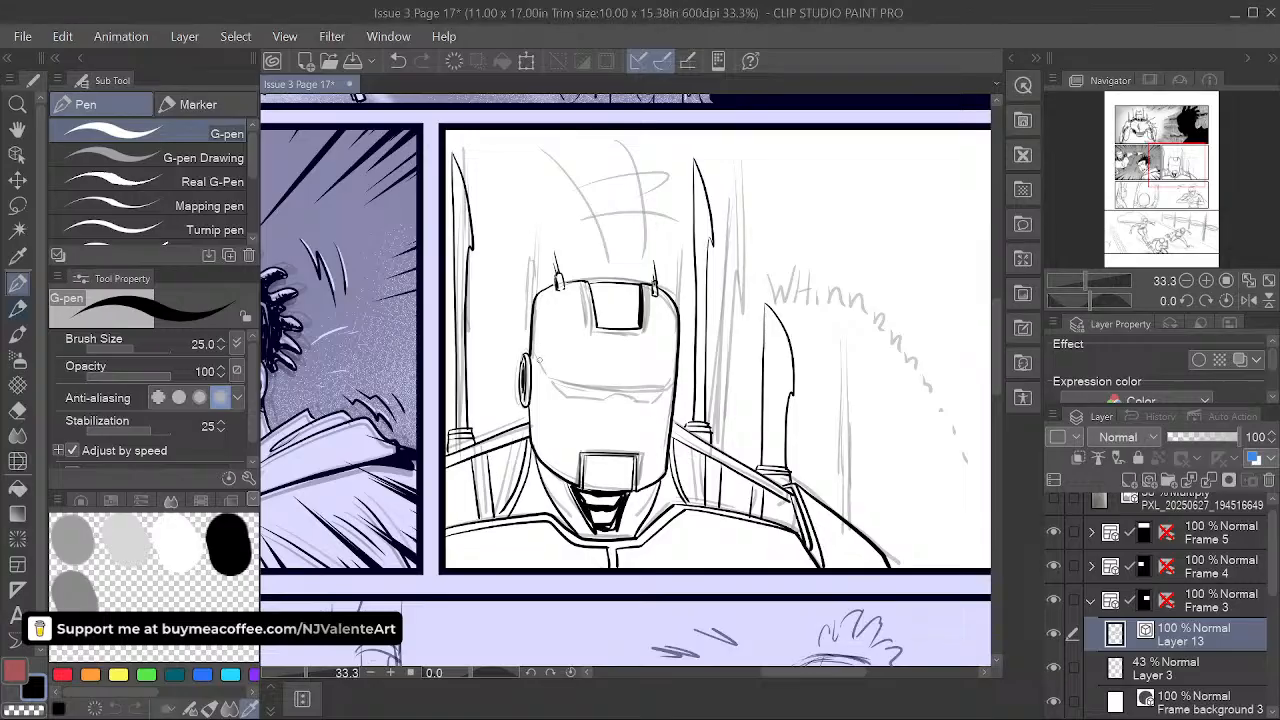
- Ink the helmet's brow line and narrow eye slits, then add short contour lines on the forehead and cheek
drag(553, 378, 665, 382)
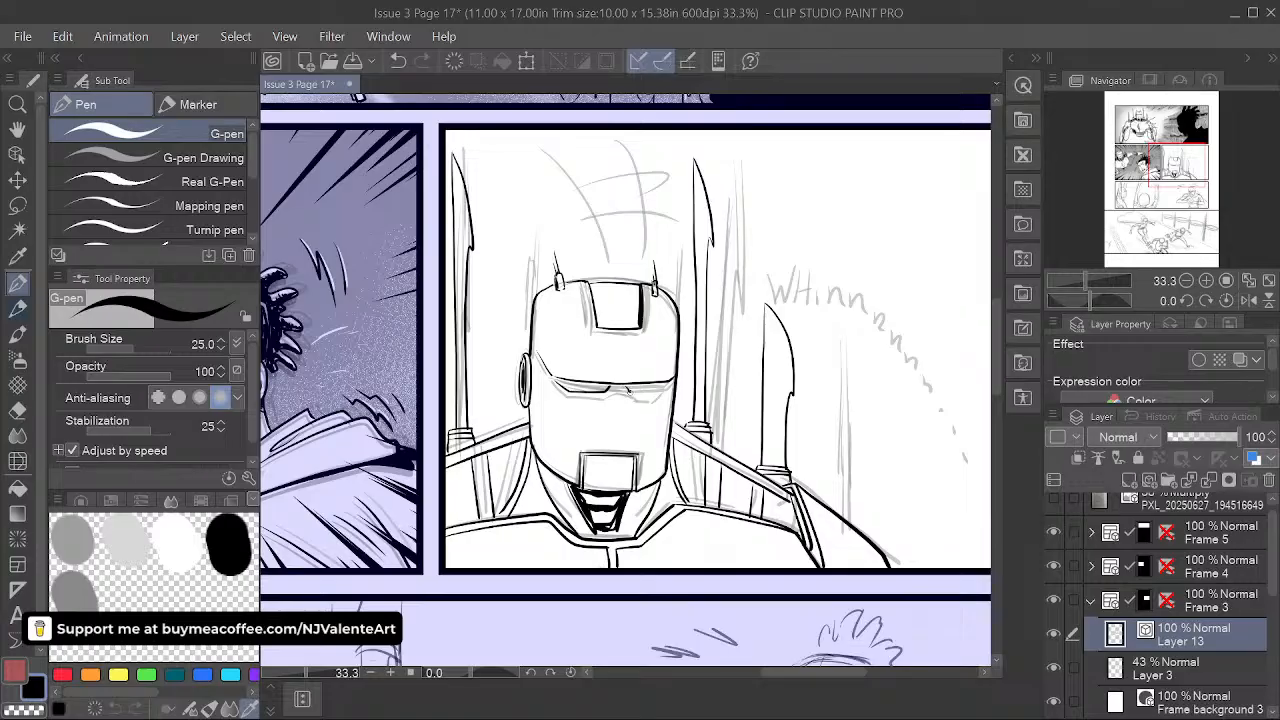
drag(652, 394, 660, 393)
key(space)
drag(620, 345, 612, 361)
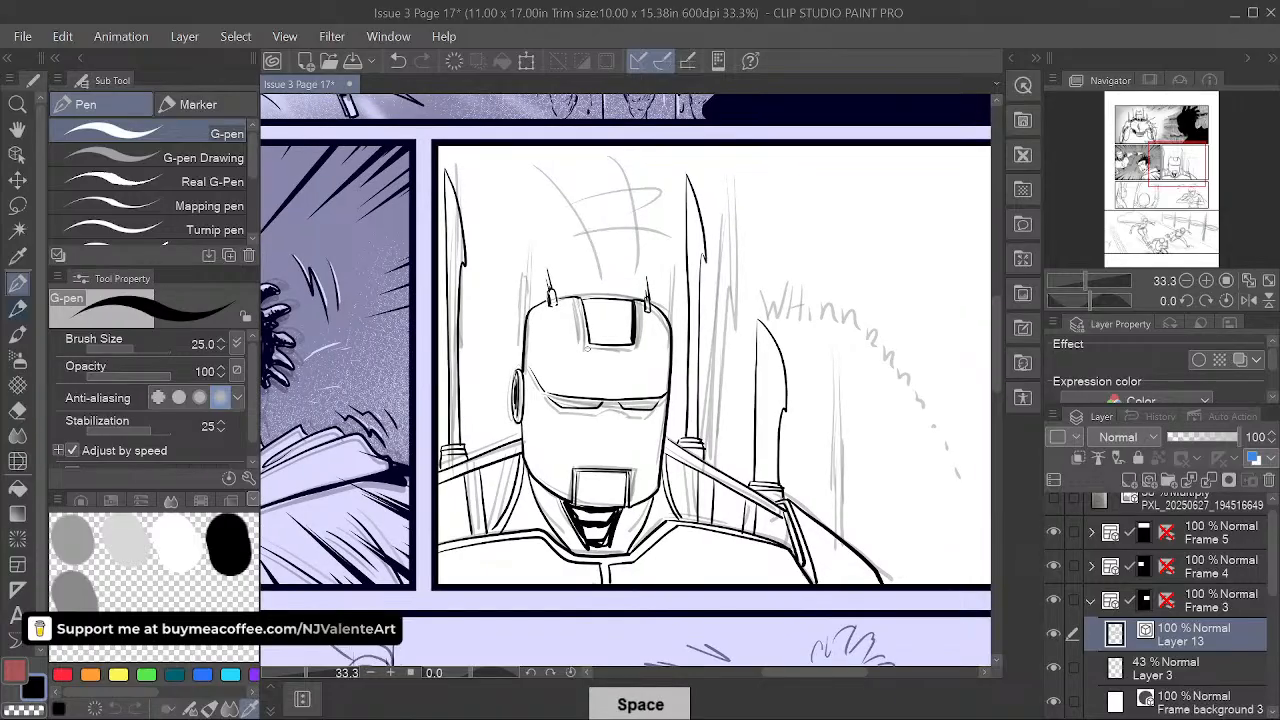
drag(542, 314, 558, 380)
drag(555, 322, 564, 363)
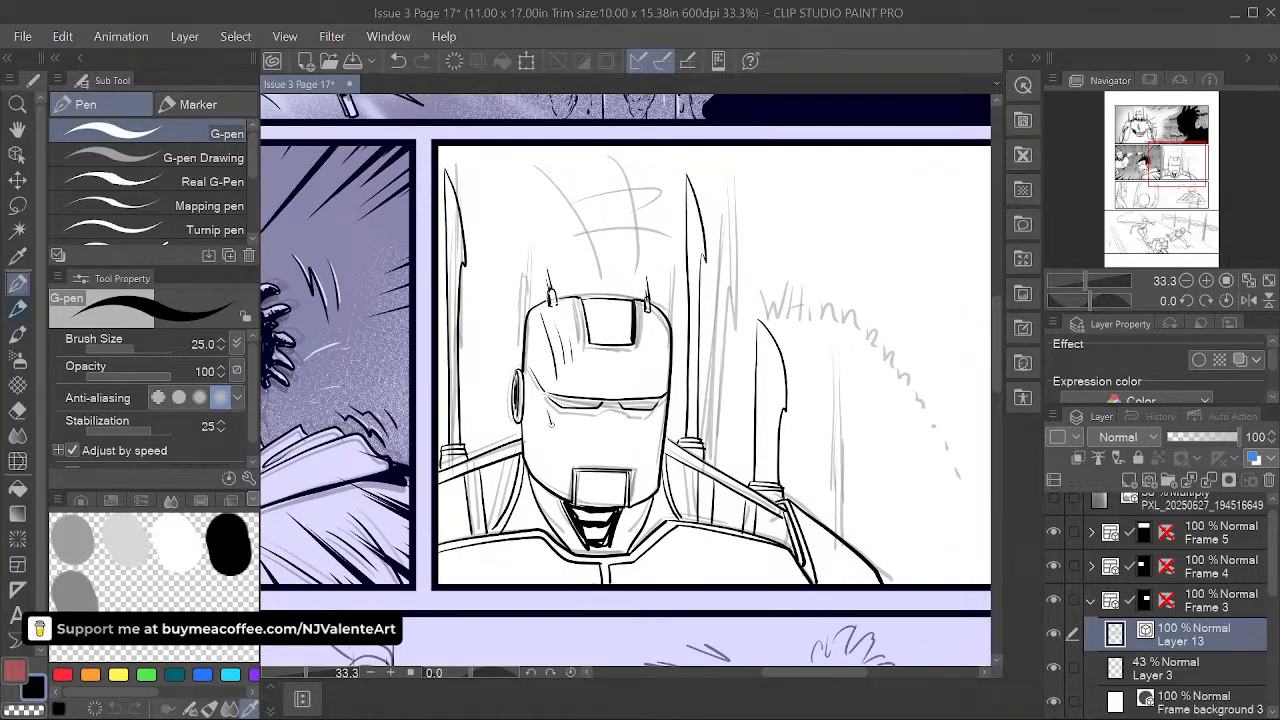
- Ink two long curved lines above the helmet and cross them with loose horizontal strokes
key(space)
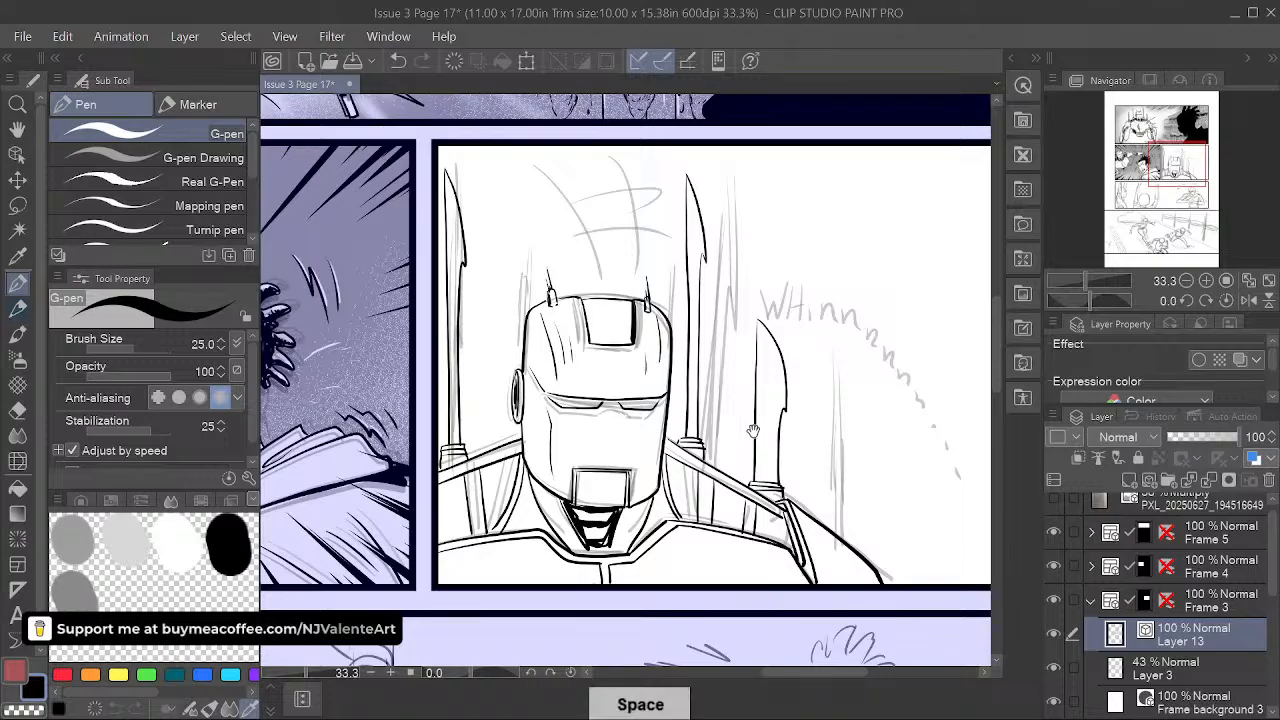
drag(645, 372, 631, 416)
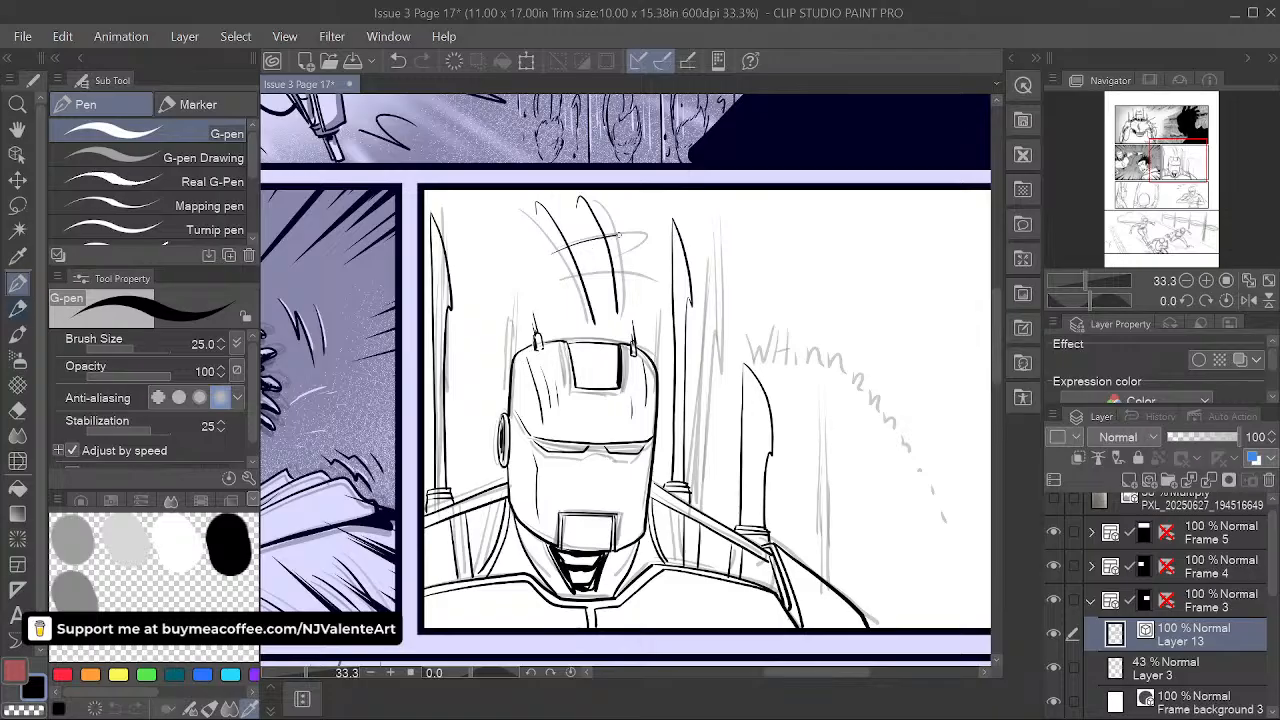
drag(566, 291, 638, 274)
drag(568, 300, 635, 292)
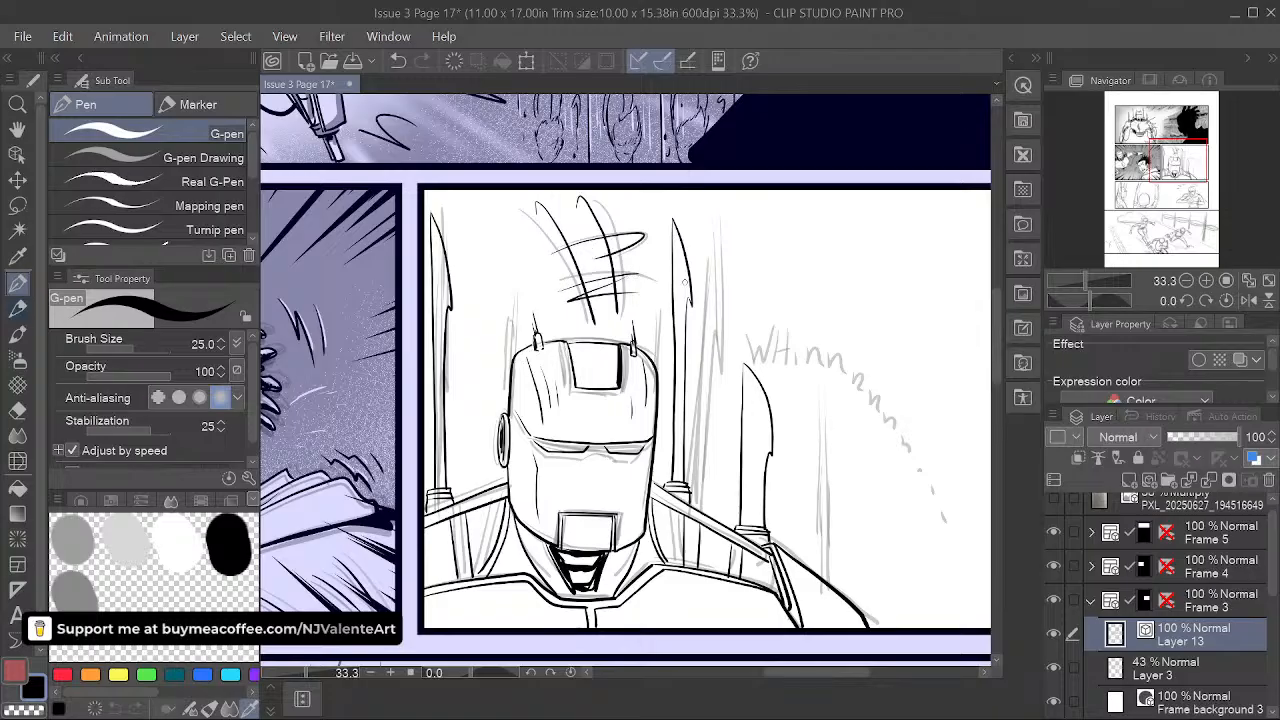
- Hand-letter the sound effect WHIRRRR in an arc beside the right blade, shrinking into a trail of dots
key(space)
drag(820, 525, 693, 430)
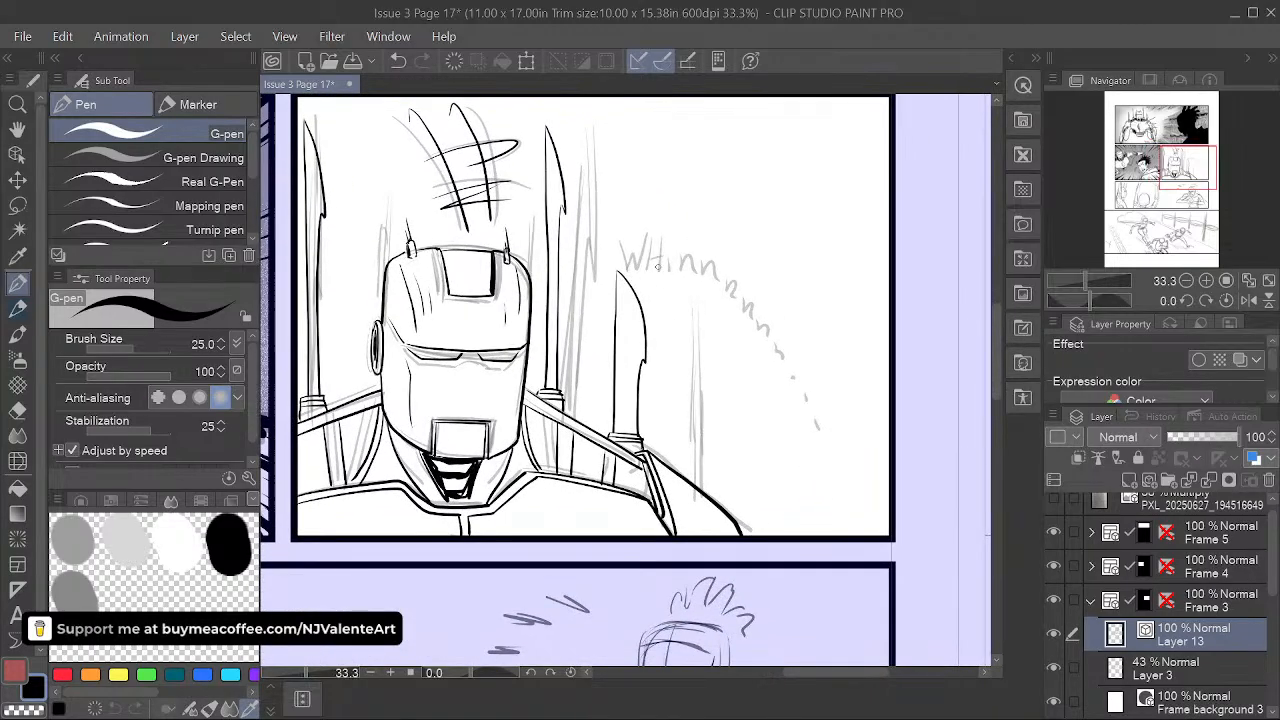
mouse_move(656, 278)
mouse_down()
mouse_move(681, 280)
mouse_move(684, 303)
mouse_up()
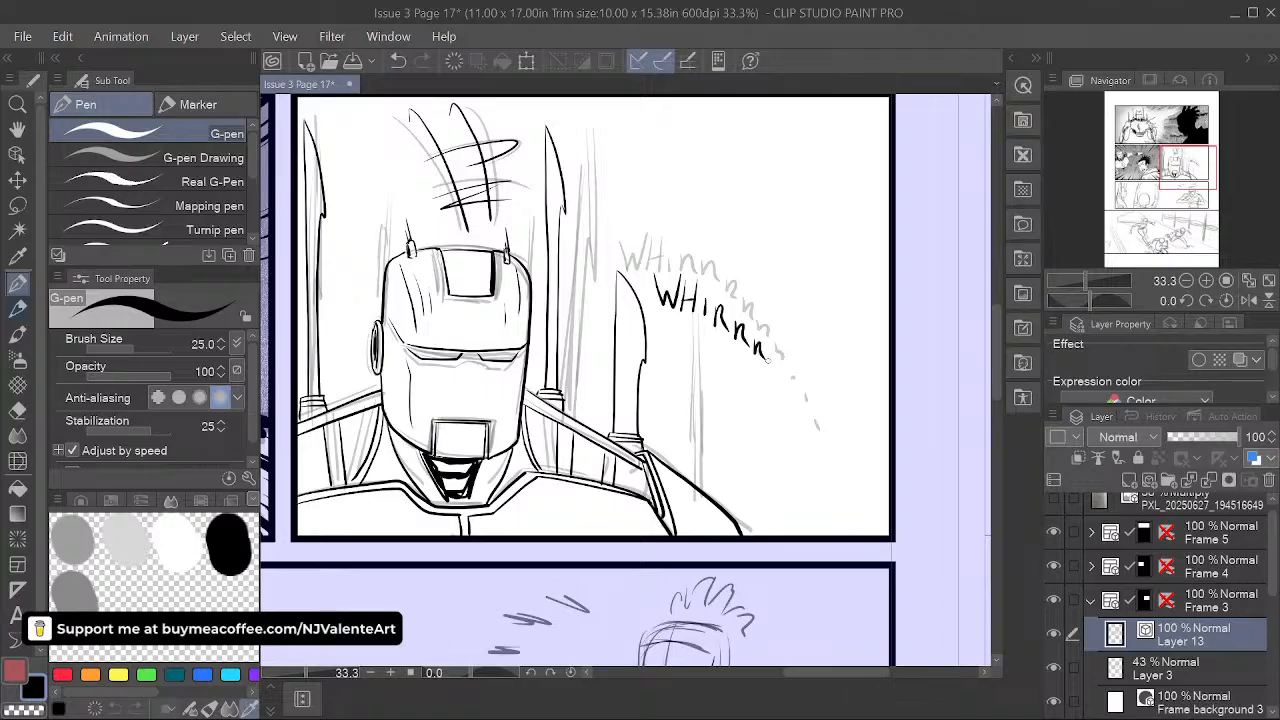
drag(771, 367, 828, 454)
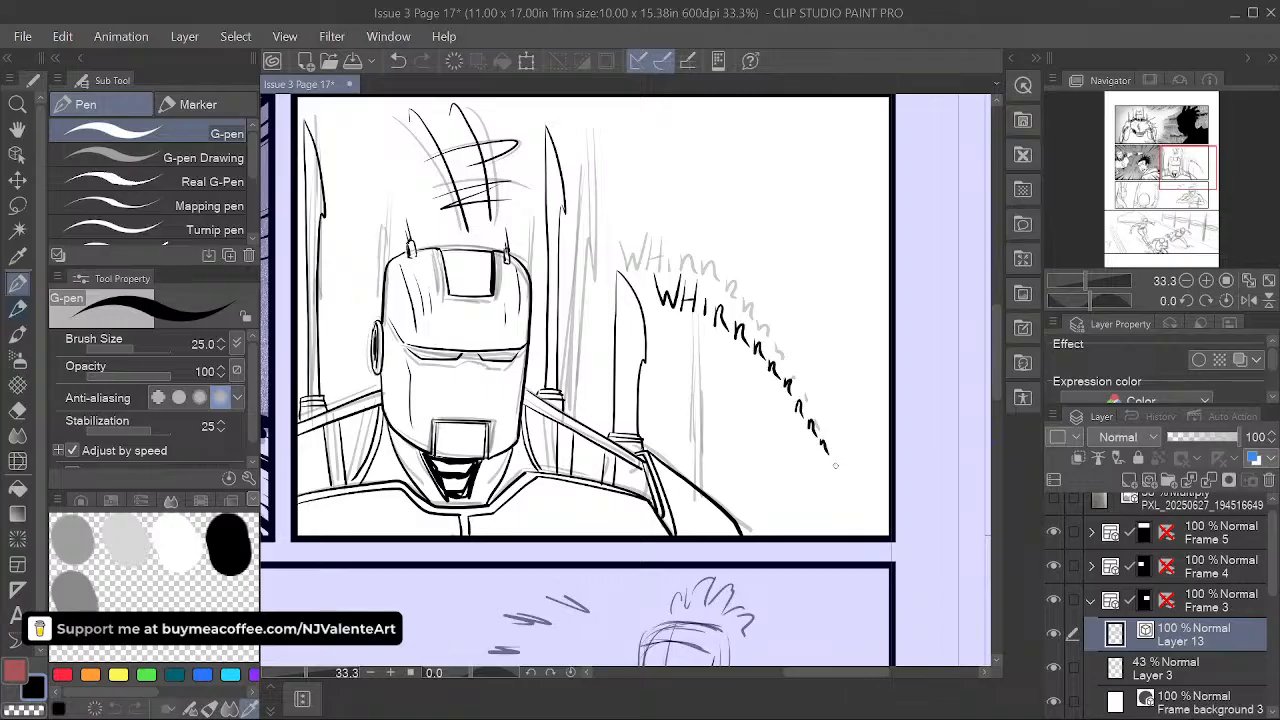
click(836, 467)
click(845, 478)
click(852, 491)
click(860, 503)
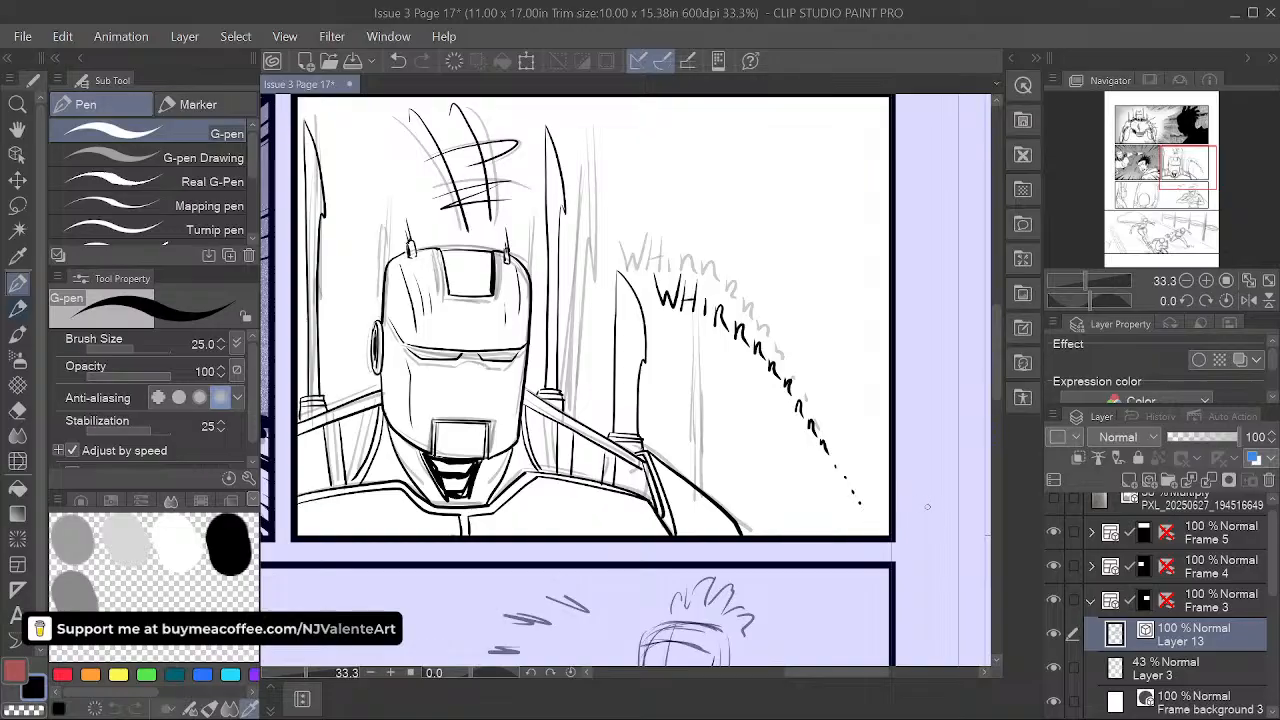
key(ctrl+z)
- Hide the Layer 3 sketch and add a new layer beneath Layer 13, ready for grey filling with Auto select referring to all layers
scroll(879, 550, down, 1)
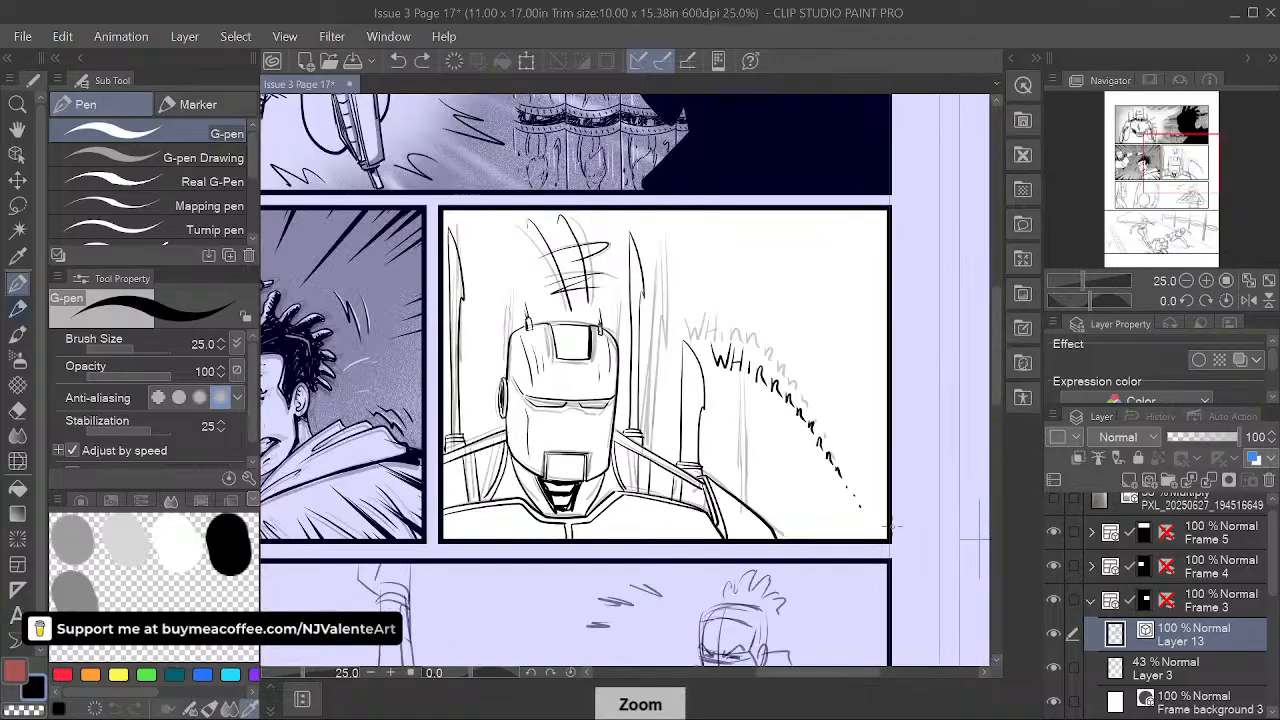
key(space)
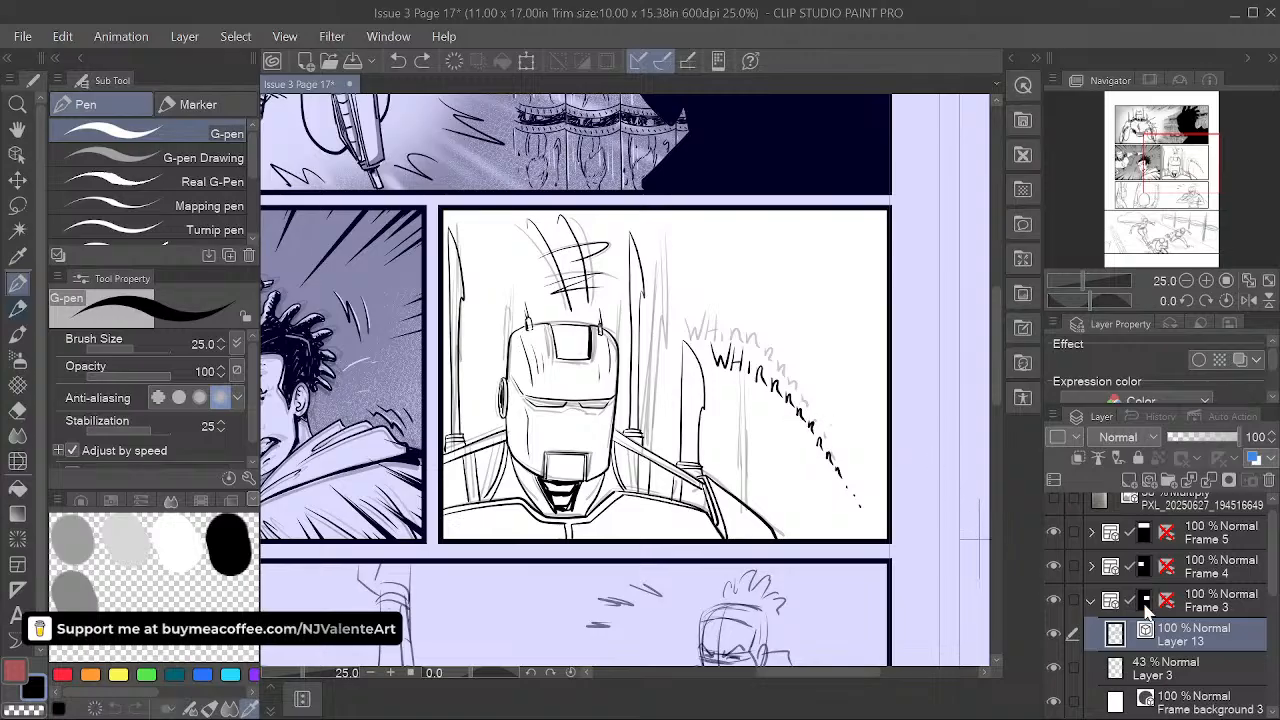
click(1212, 693)
click(1054, 667)
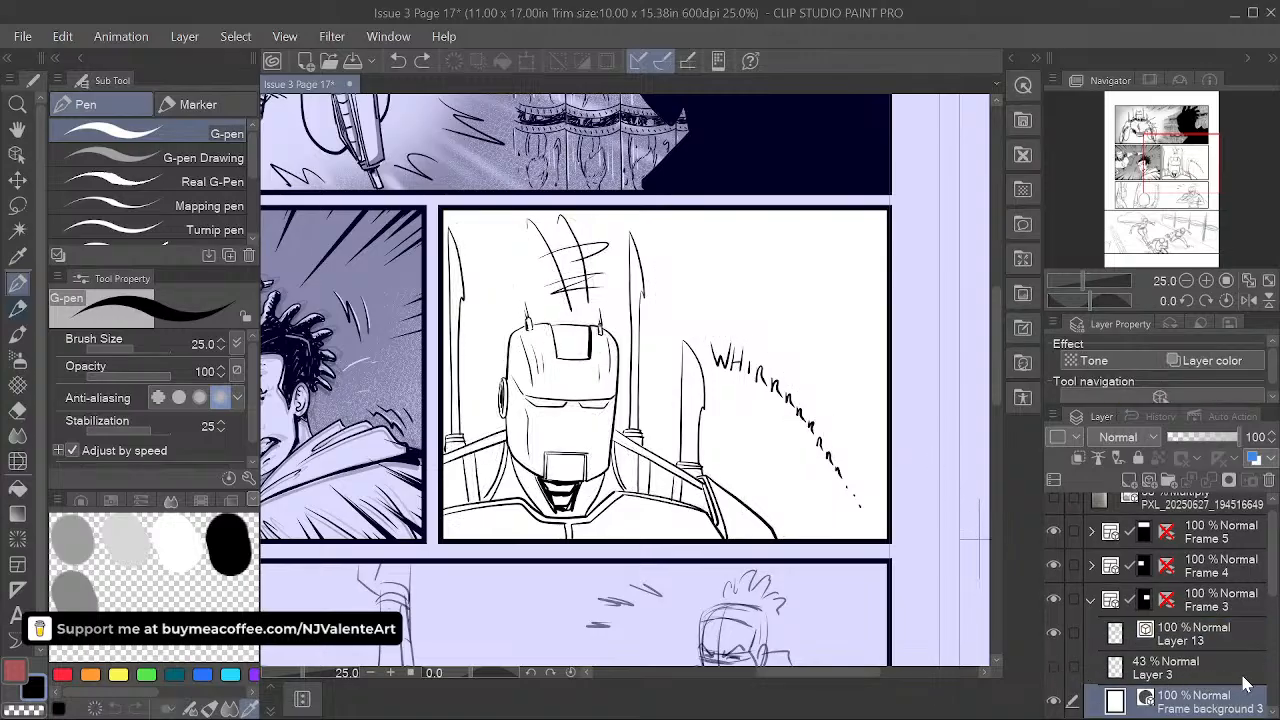
key(ctrl+shift+n)
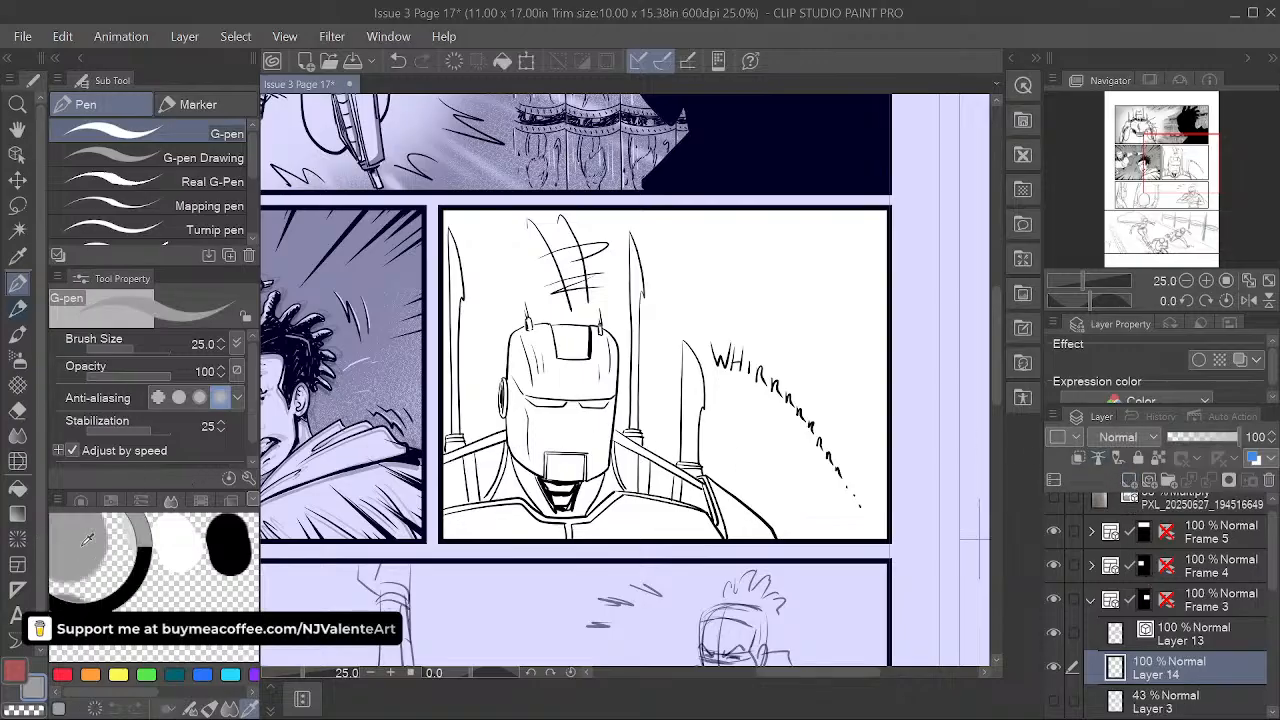
click(17, 230)
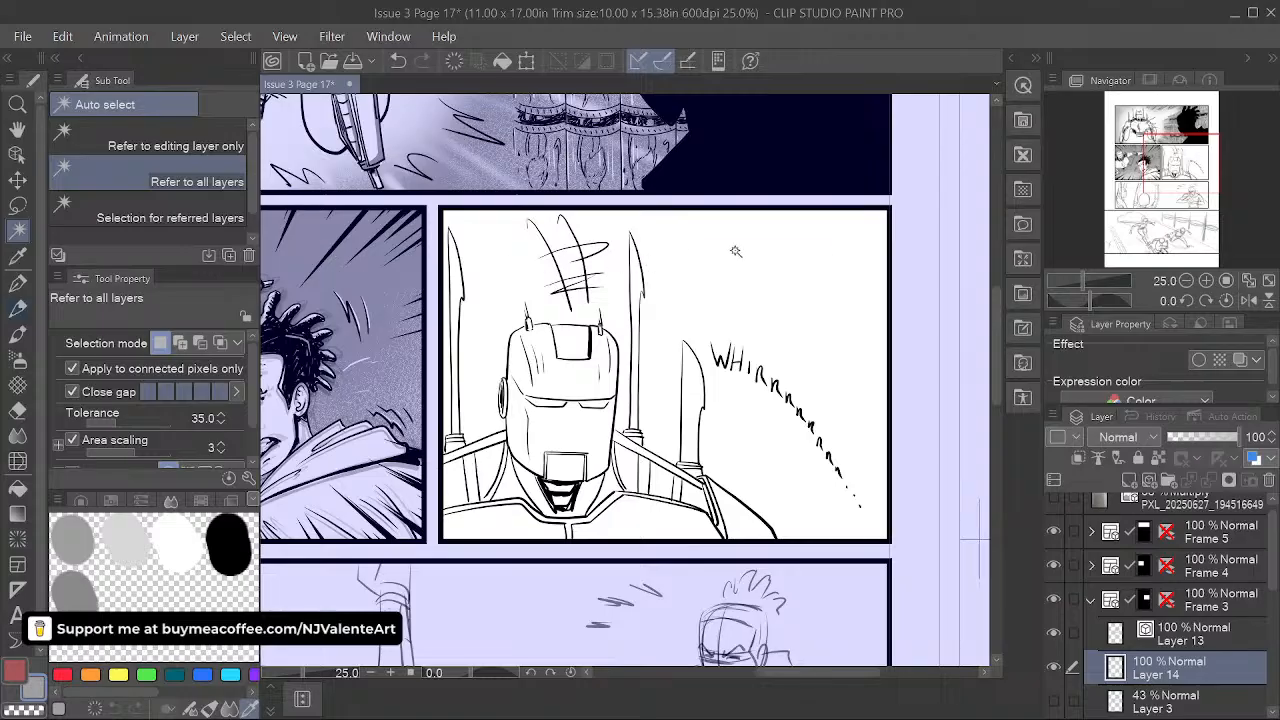
- Select the empty background of the Frame 3 robot panel, fill it with mid grey on Layer 14, and clear the selection
click(736, 251)
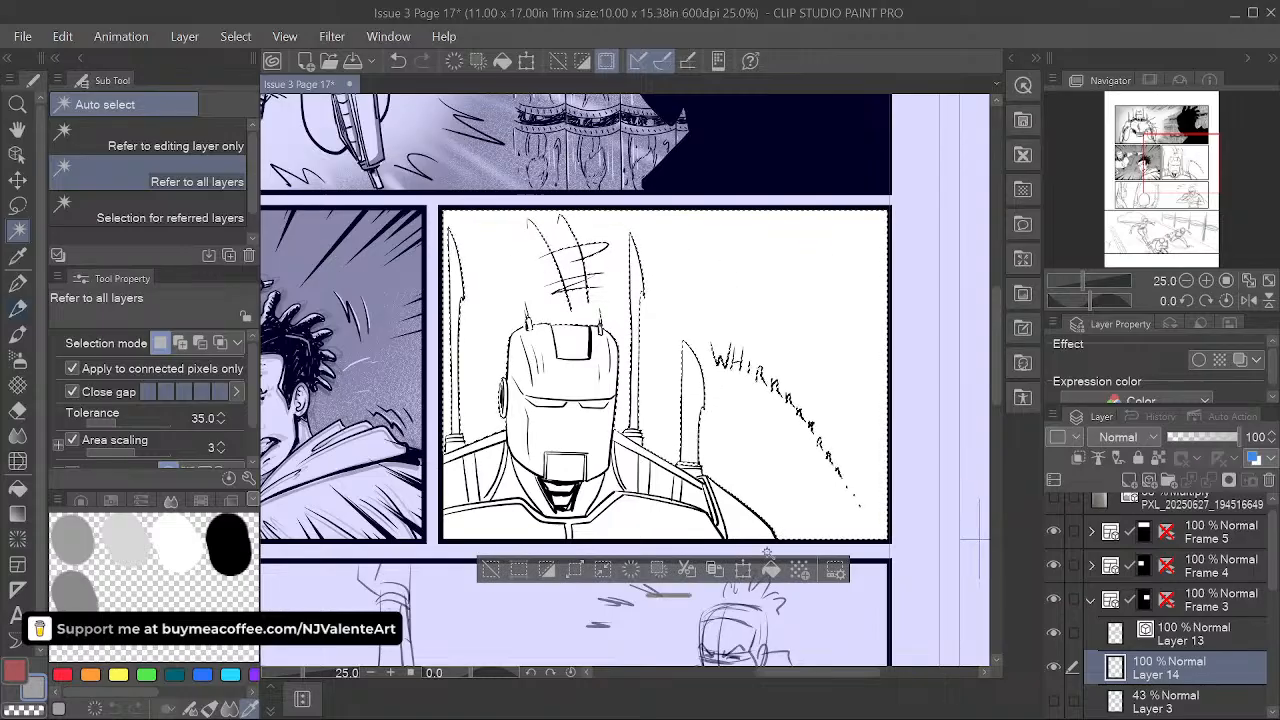
click(772, 570)
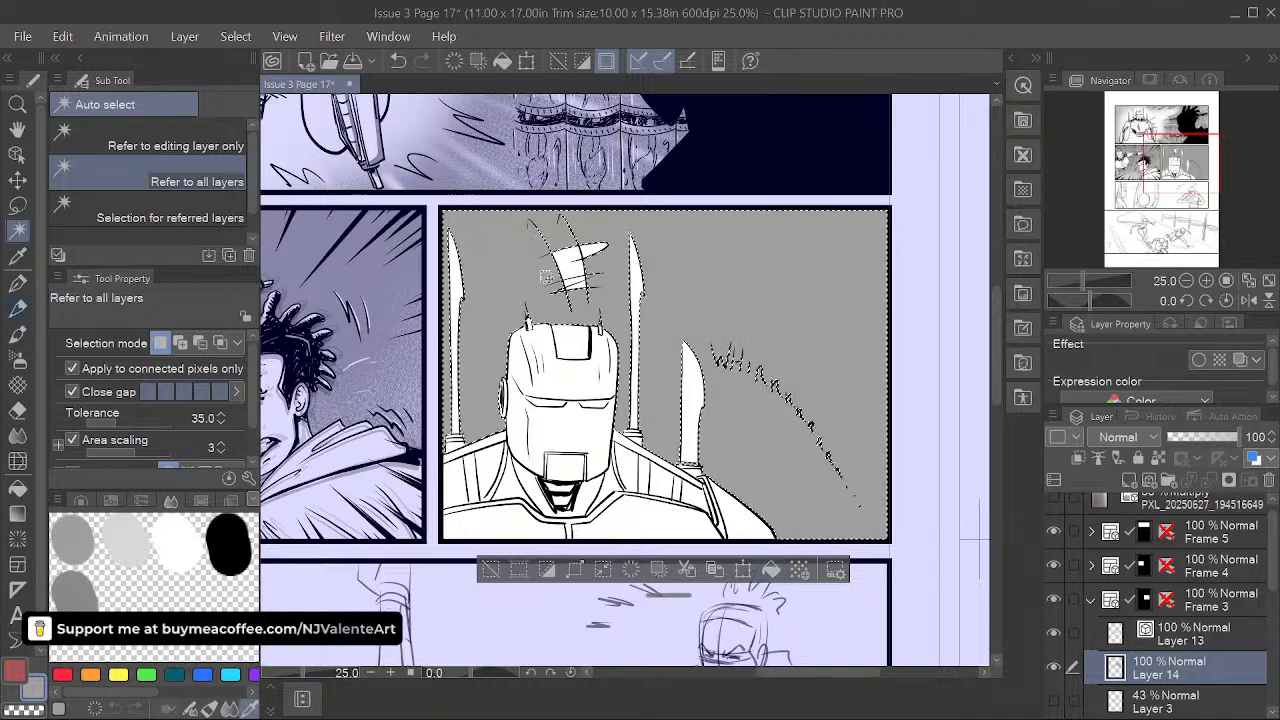
scroll(546, 276, up, 1)
scroll(546, 276, up, 1)
click(18, 283)
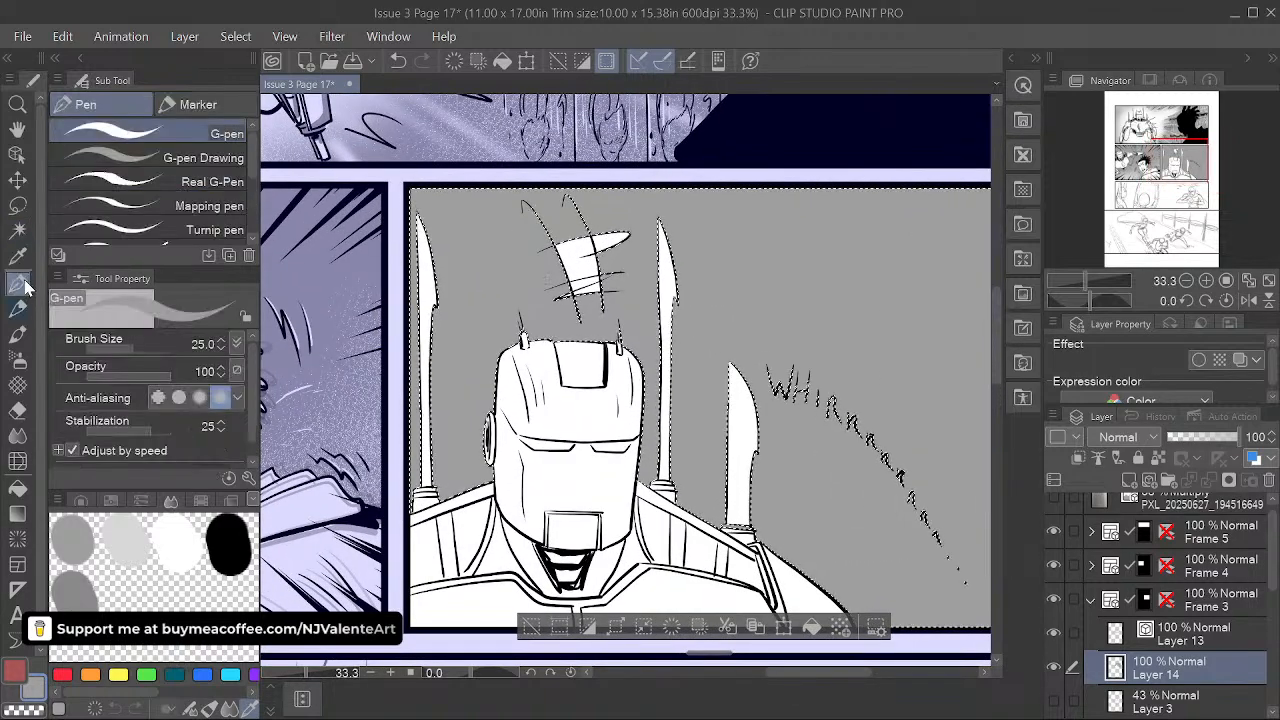
key(ctrl+d)
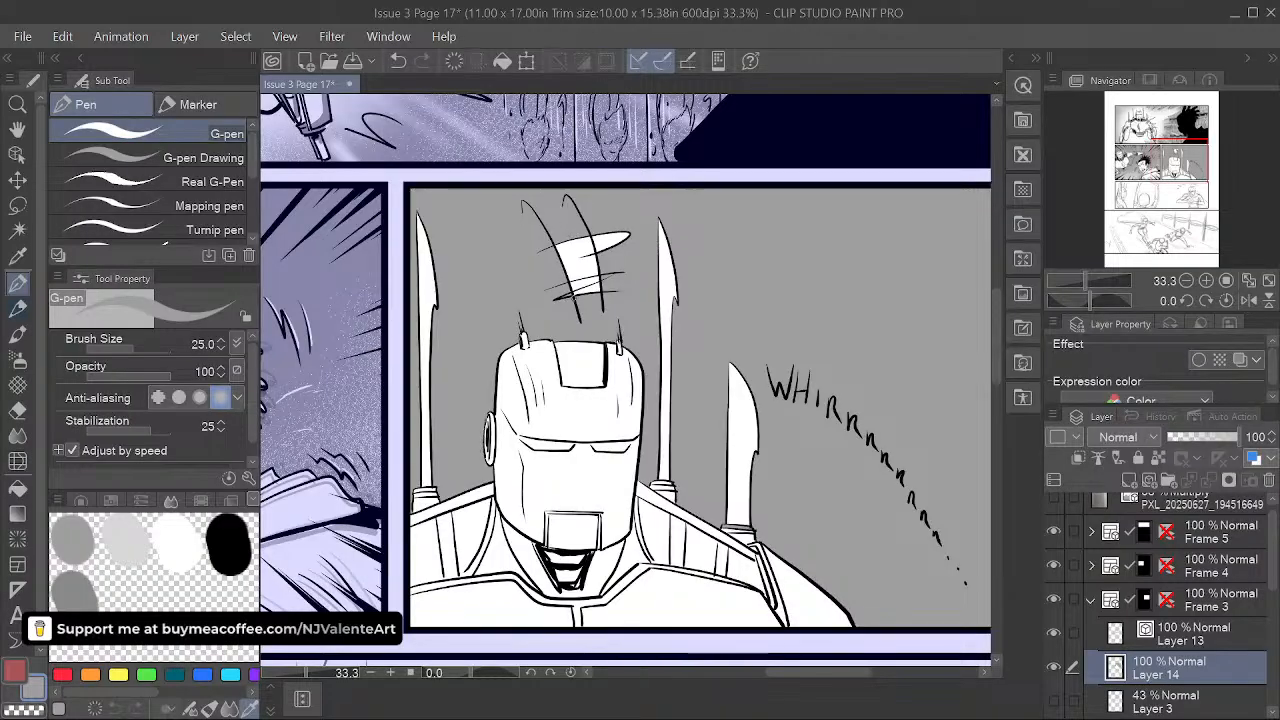
- Paint the white gaps between the curved lines above the helmet grey with the G-pen
mouse_move(582, 272)
mouse_down()
mouse_move(597, 284)
mouse_move(600, 248)
mouse_up()
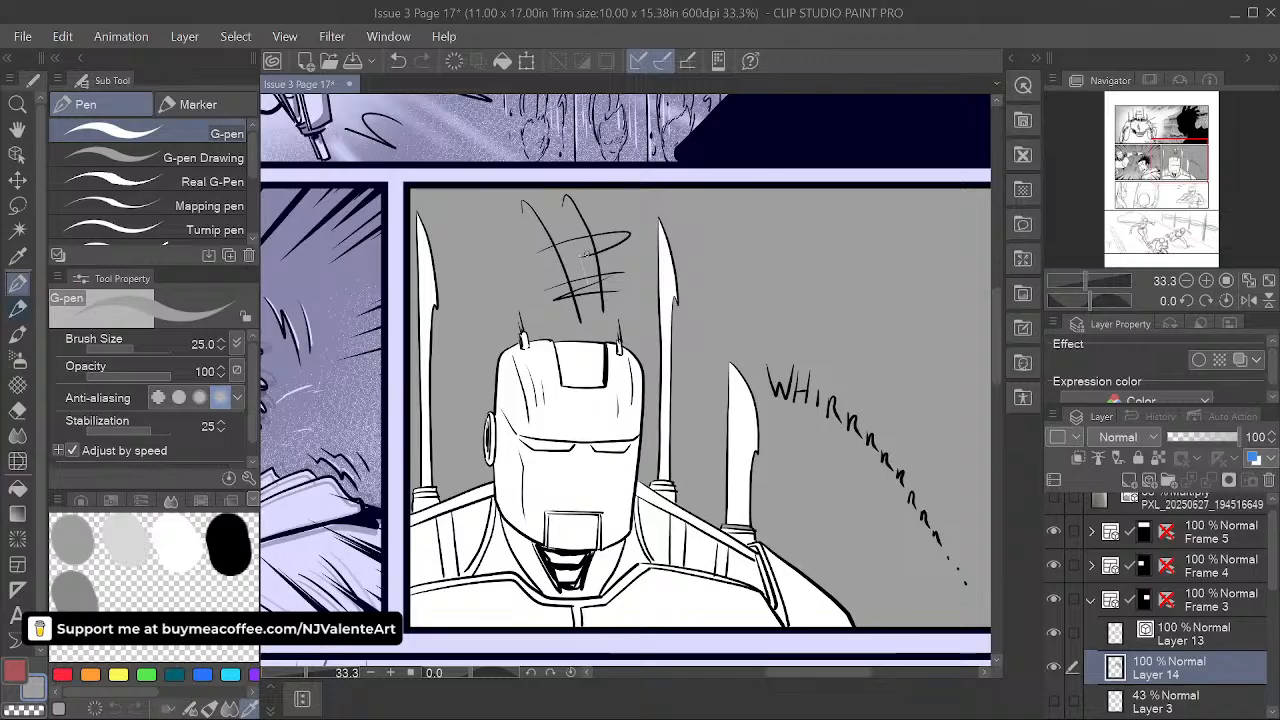
key(space)
drag(844, 562, 716, 502)
drag(834, 511, 920, 571)
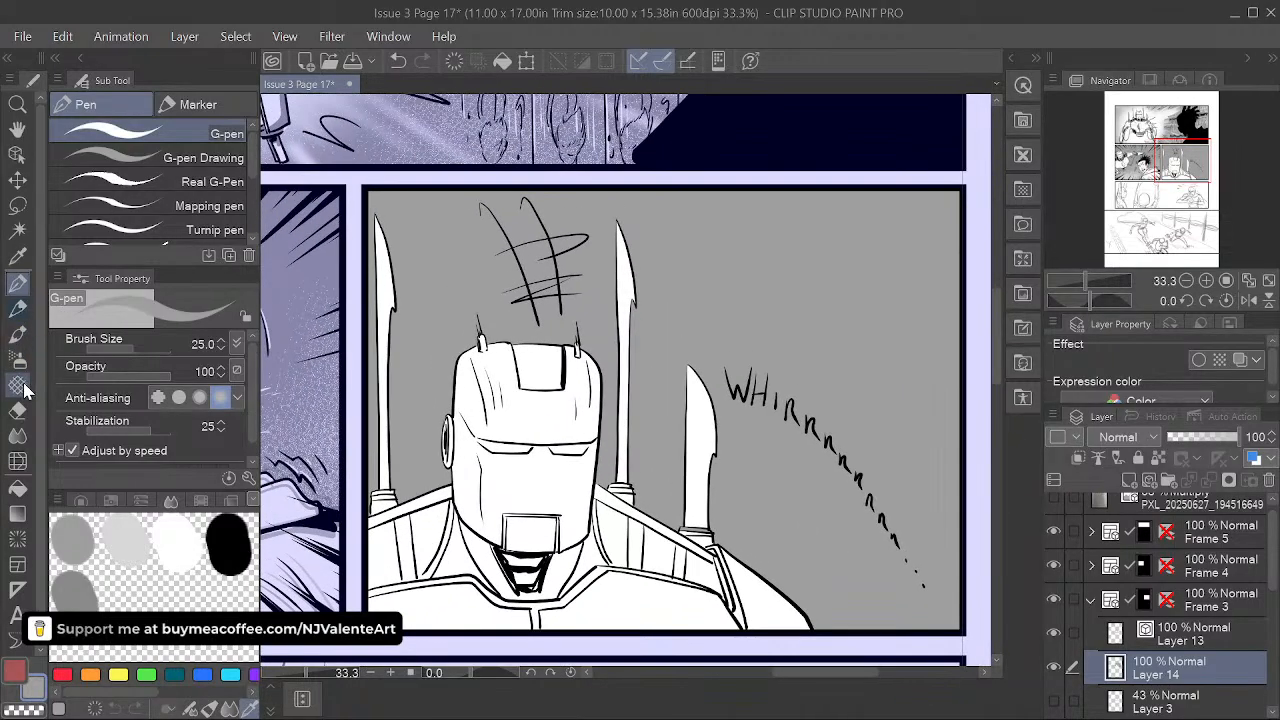
- Erase thin white highlights from the grey along the curved and crossing lines above the helmet, using the Hard eraser at size 30
click(17, 410)
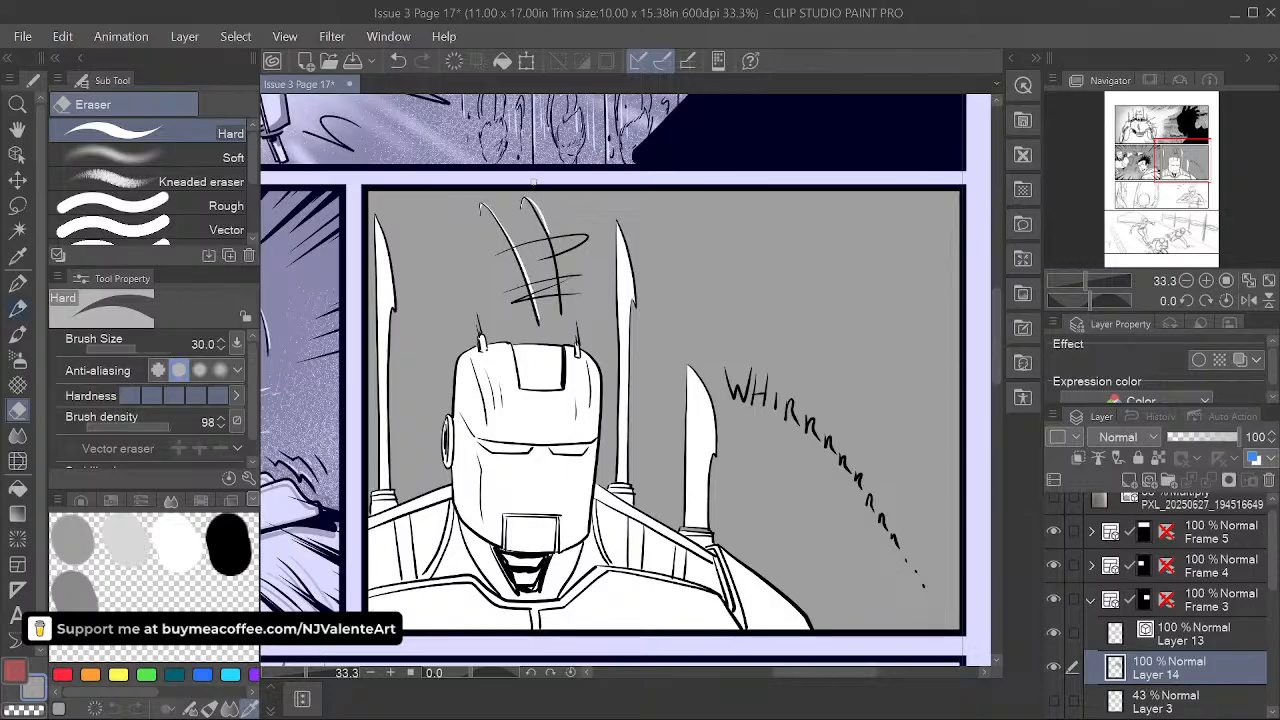
key(ctrl+z)
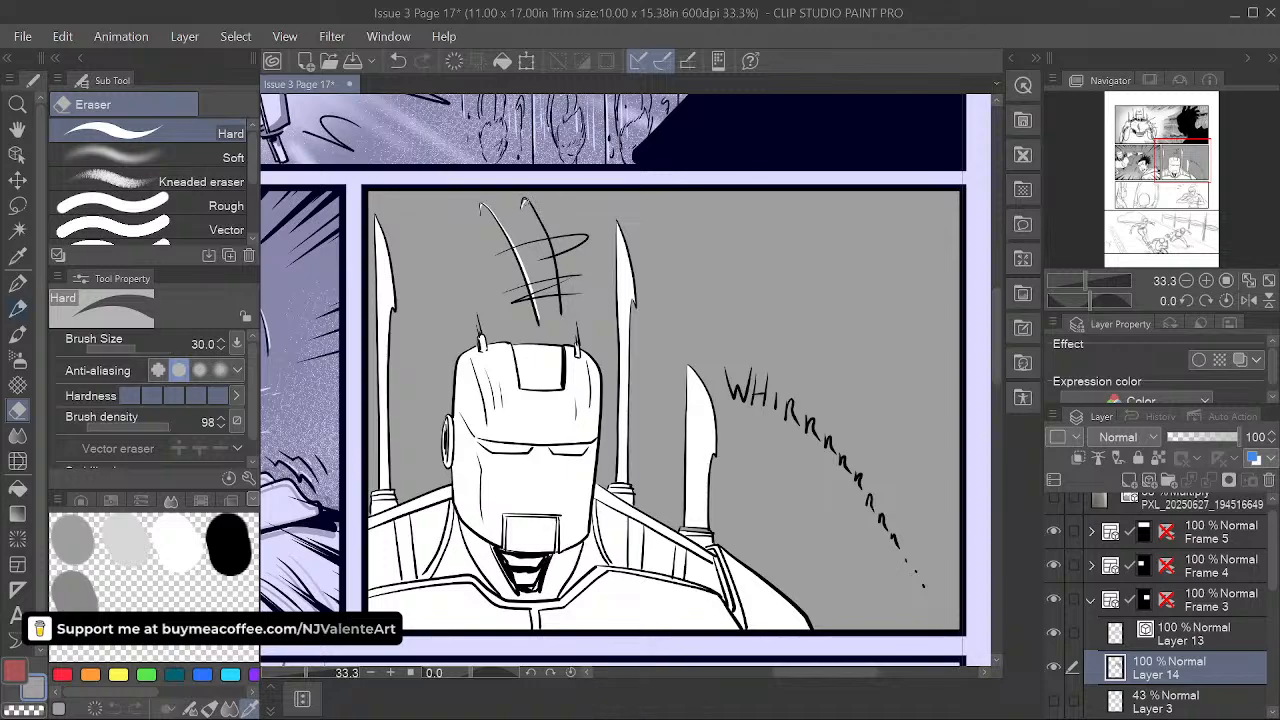
key(ctrl+z)
key(ctrl+z)
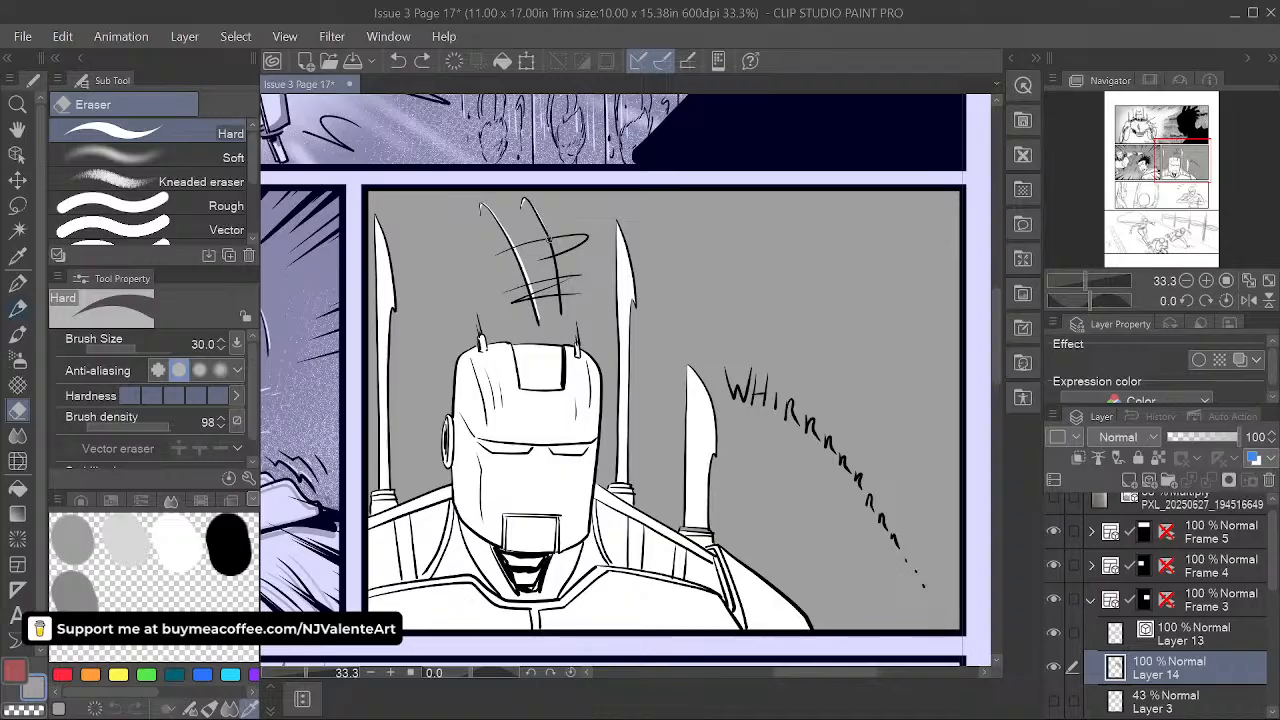
key(ctrl+z)
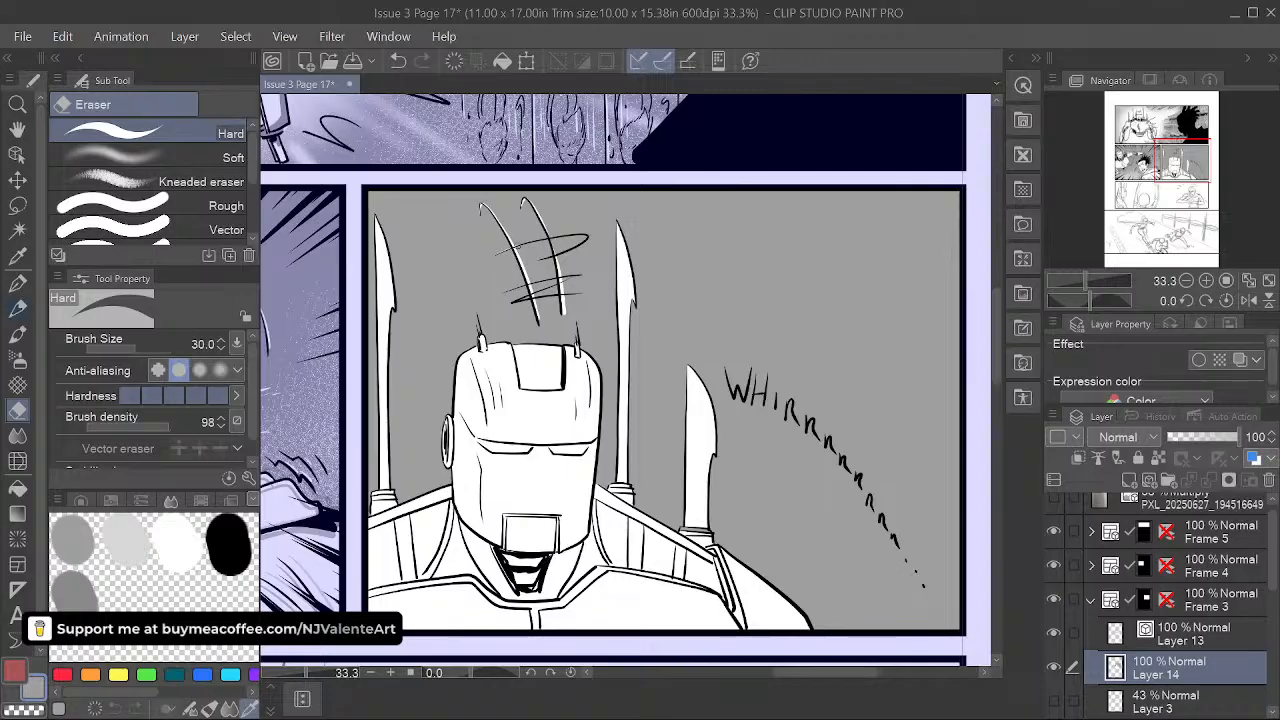
drag(534, 241, 559, 237)
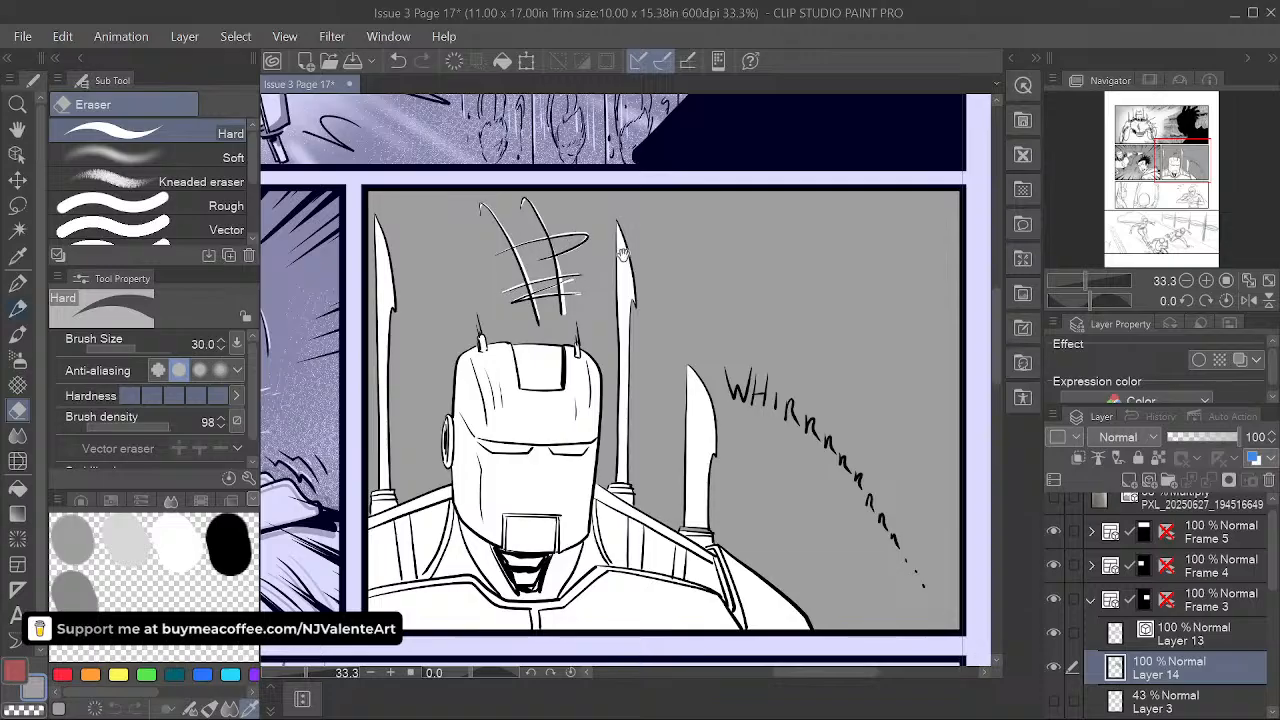
- Erase thin white highlights from the grey beside the WHIRRRR lettering and its trailing dots
drag(903, 567, 758, 479)
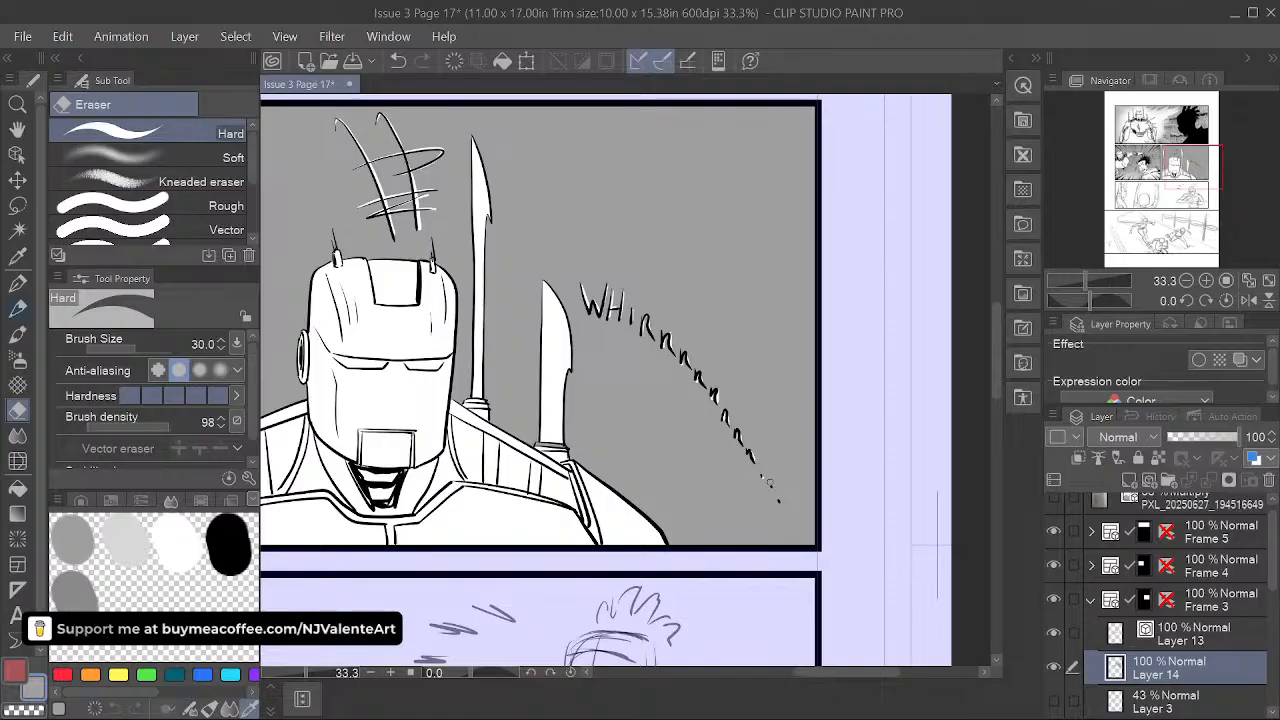
key(space)
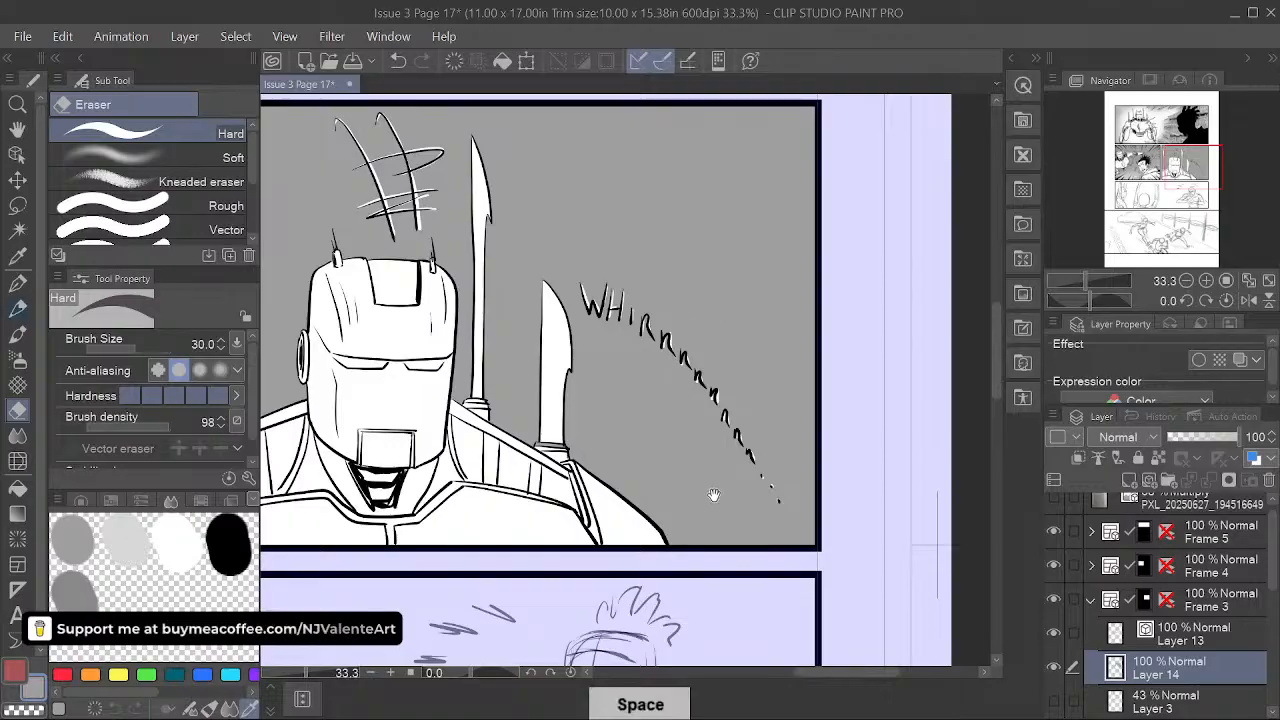
mouse_move(713, 495)
mouse_down()
mouse_move(855, 490)
mouse_move(765, 508)
mouse_move(783, 514)
mouse_up()
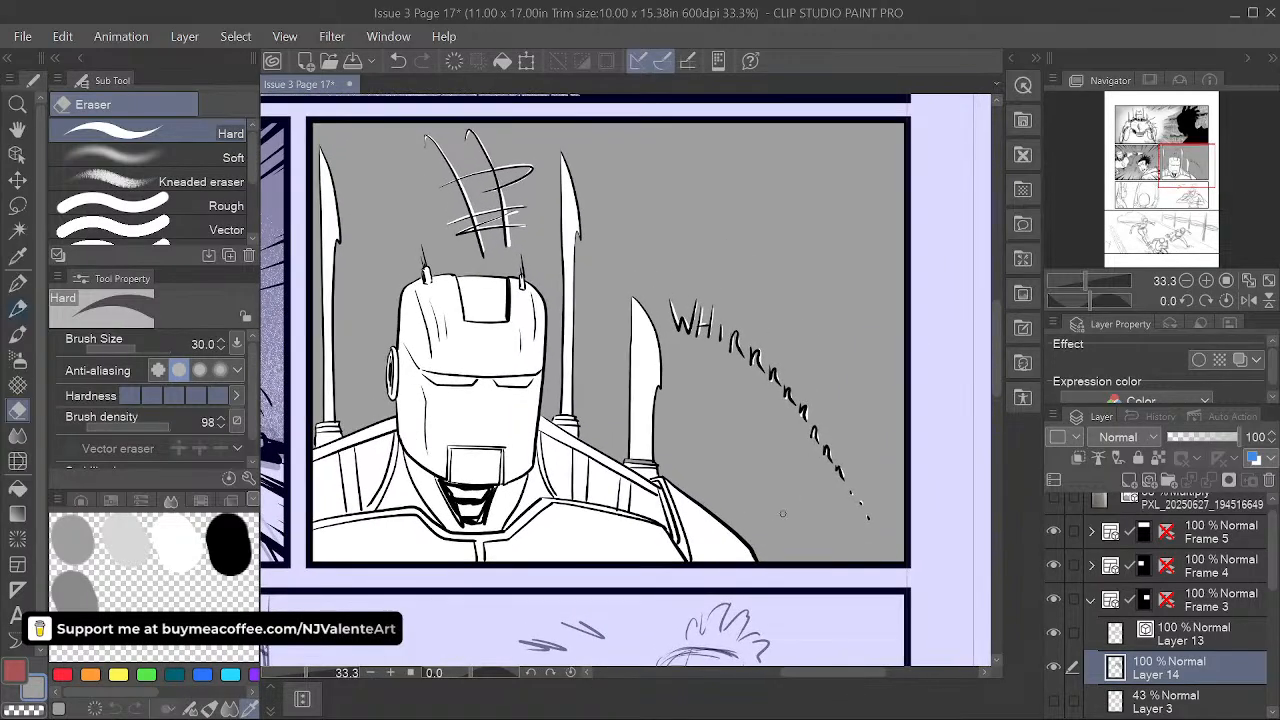
- Texture the grey background with white Light crosshatch at brush size 1700, in the upper right corner and along the lower edges
scroll(788, 515, down, 1)
key(space)
drag(832, 475, 821, 496)
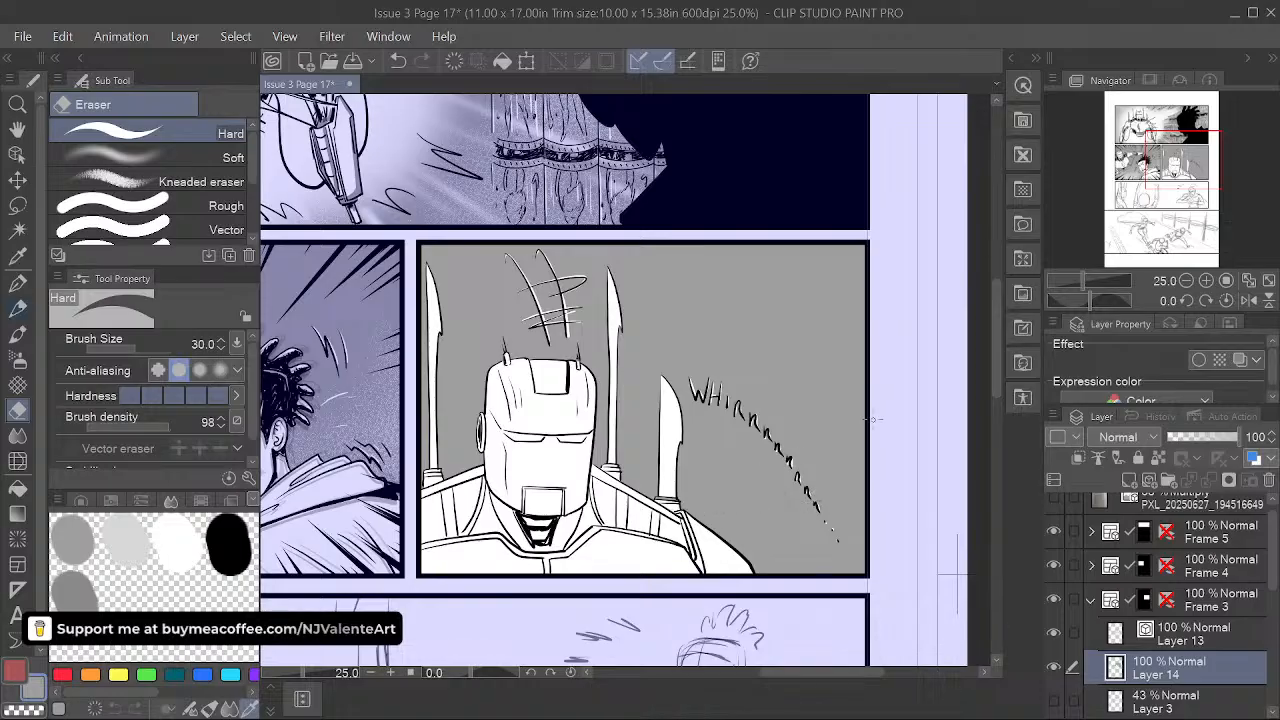
click(18, 386)
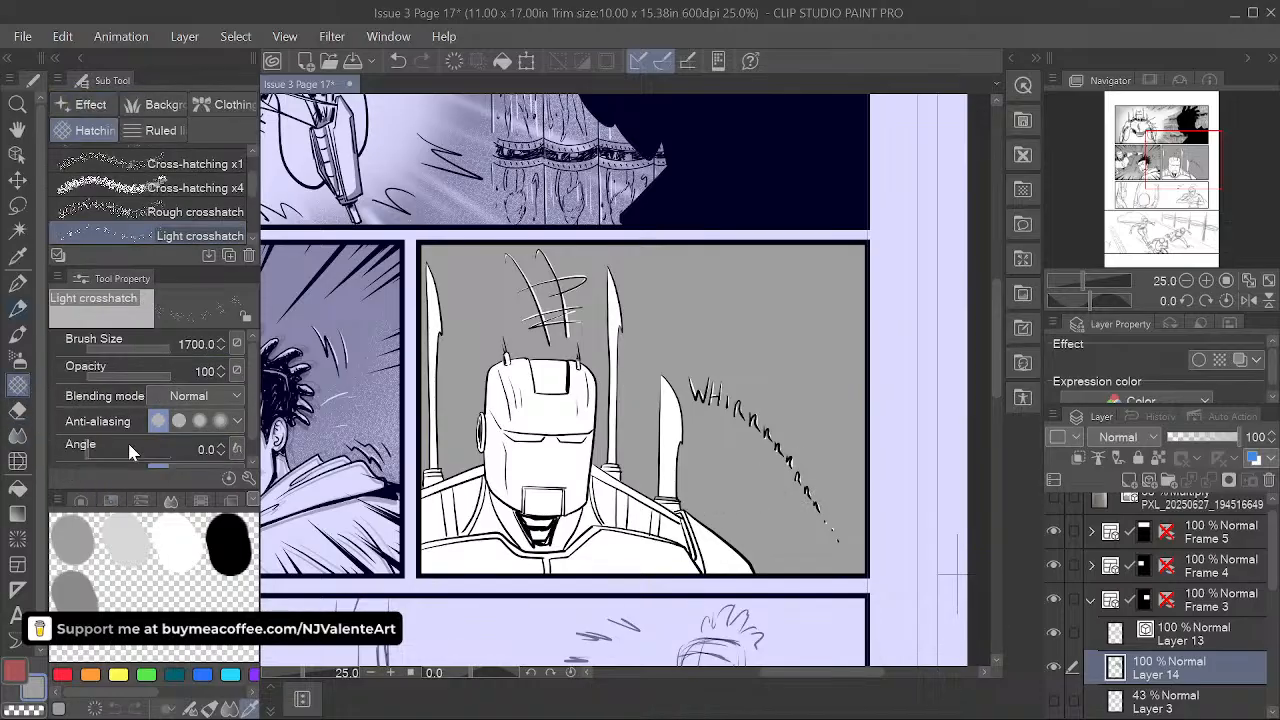
click(180, 547)
mouse_move(776, 585)
mouse_down()
mouse_move(713, 515)
mouse_move(543, 500)
mouse_move(623, 480)
mouse_move(708, 530)
mouse_move(533, 445)
mouse_move(428, 460)
mouse_move(418, 485)
mouse_move(538, 605)
mouse_move(638, 470)
mouse_move(613, 555)
mouse_move(718, 470)
mouse_move(733, 480)
mouse_move(843, 260)
mouse_move(873, 315)
mouse_move(863, 250)
mouse_move(863, 315)
mouse_move(833, 330)
mouse_move(860, 308)
mouse_up()
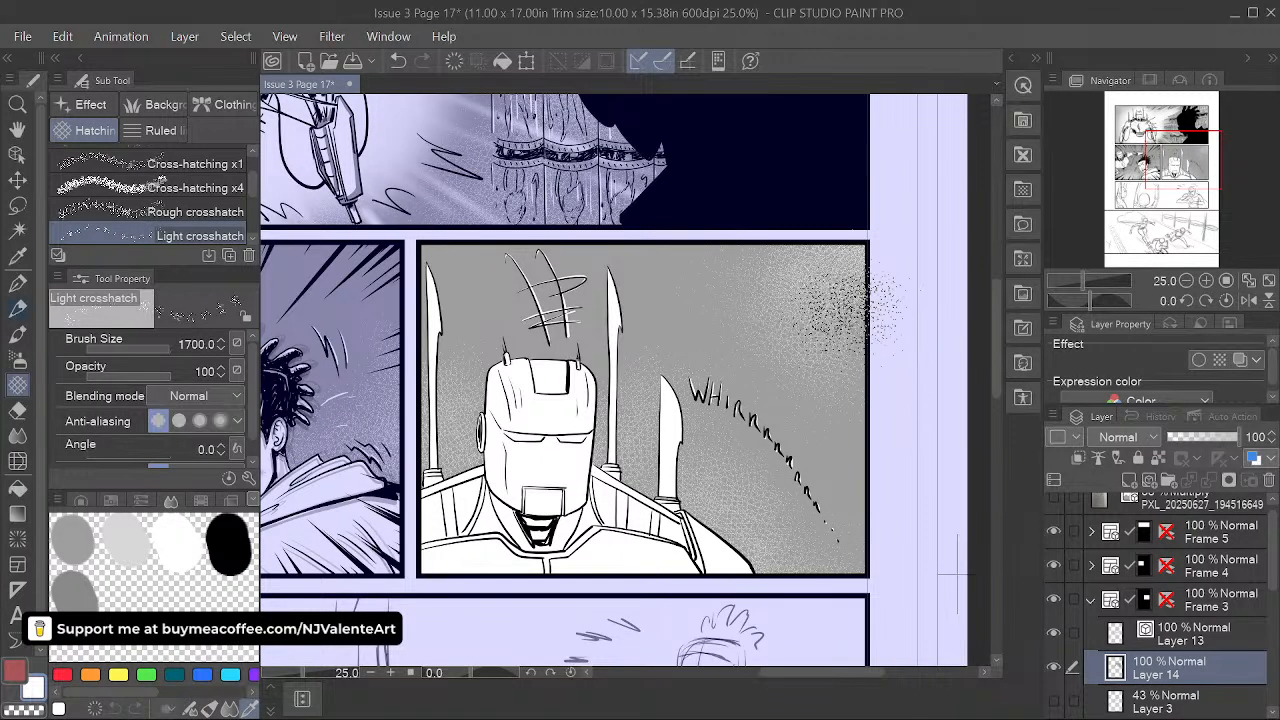
mouse_move(890, 572)
mouse_down()
mouse_move(732, 580)
mouse_move(592, 530)
mouse_move(512, 525)
mouse_move(447, 445)
mouse_move(532, 510)
mouse_move(622, 465)
mouse_move(642, 510)
mouse_move(702, 560)
mouse_move(657, 465)
mouse_move(627, 455)
mouse_move(737, 530)
mouse_move(802, 610)
mouse_move(882, 574)
mouse_up()
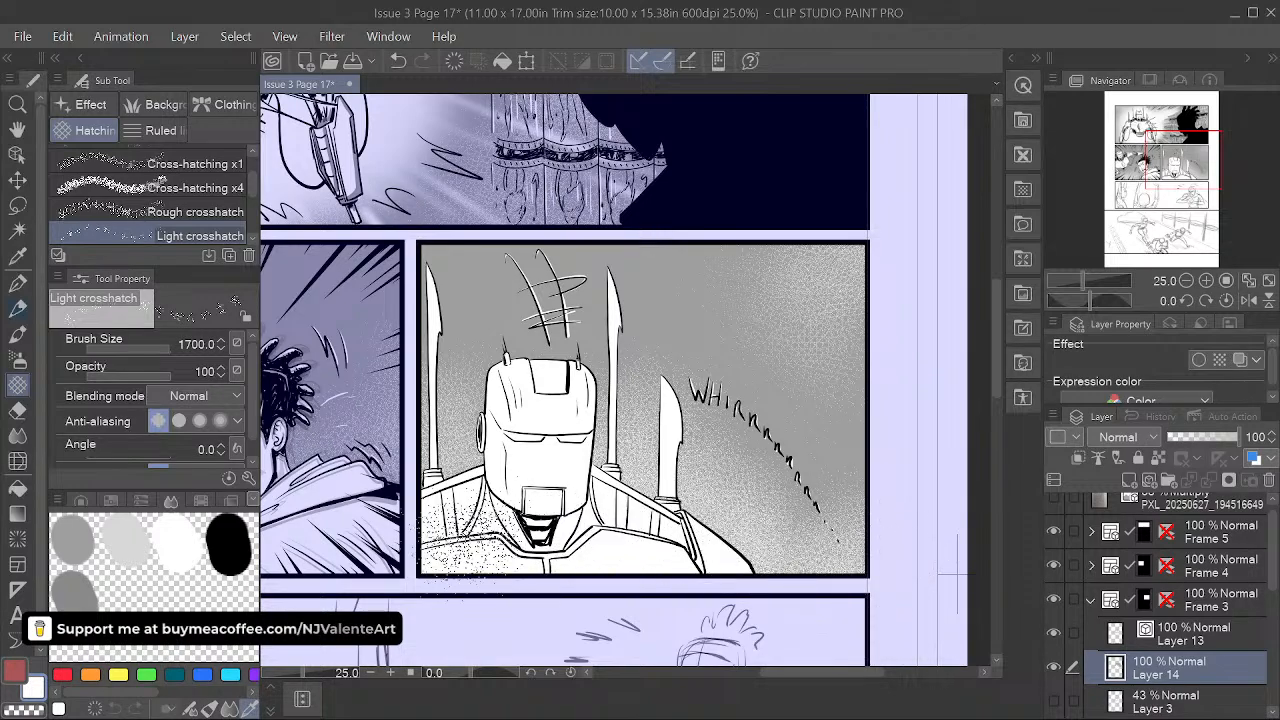
- Make Layer 13 the active layer and set the G-pen to black for inking
click(17, 283)
click(232, 540)
key(space)
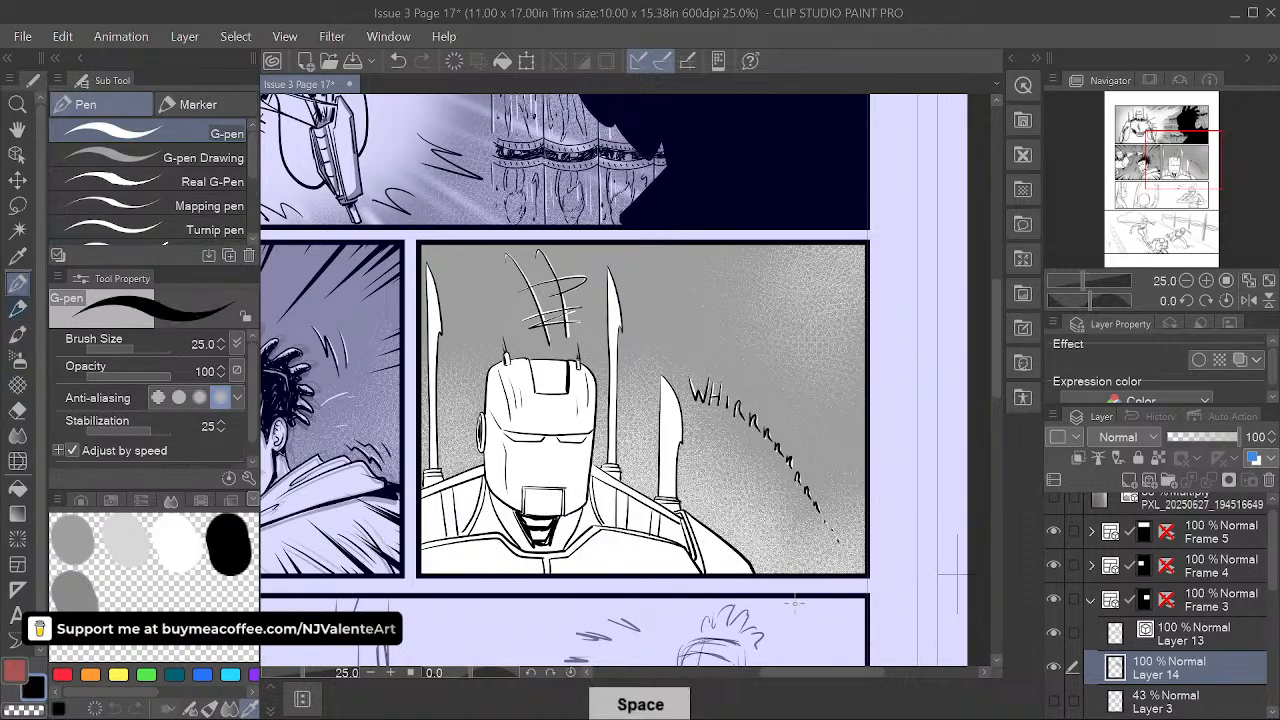
click(1233, 641)
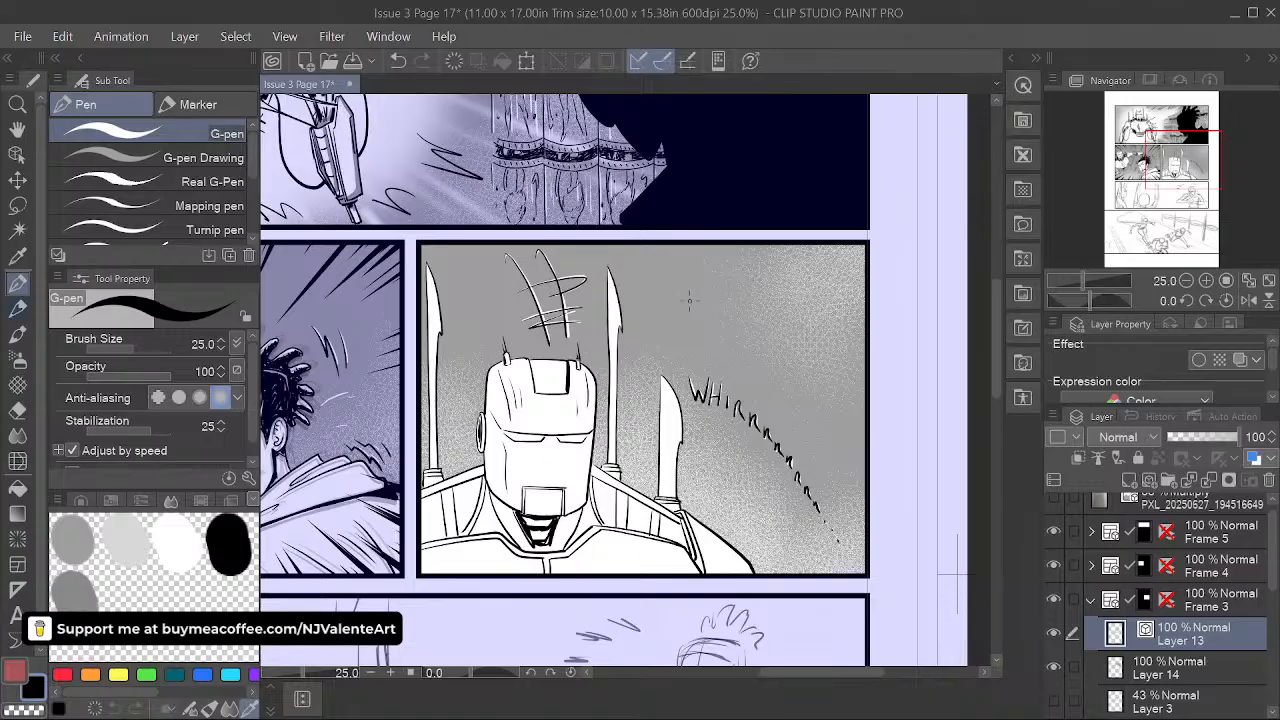
drag(726, 311, 844, 254)
drag(760, 330, 865, 296)
drag(788, 369, 865, 362)
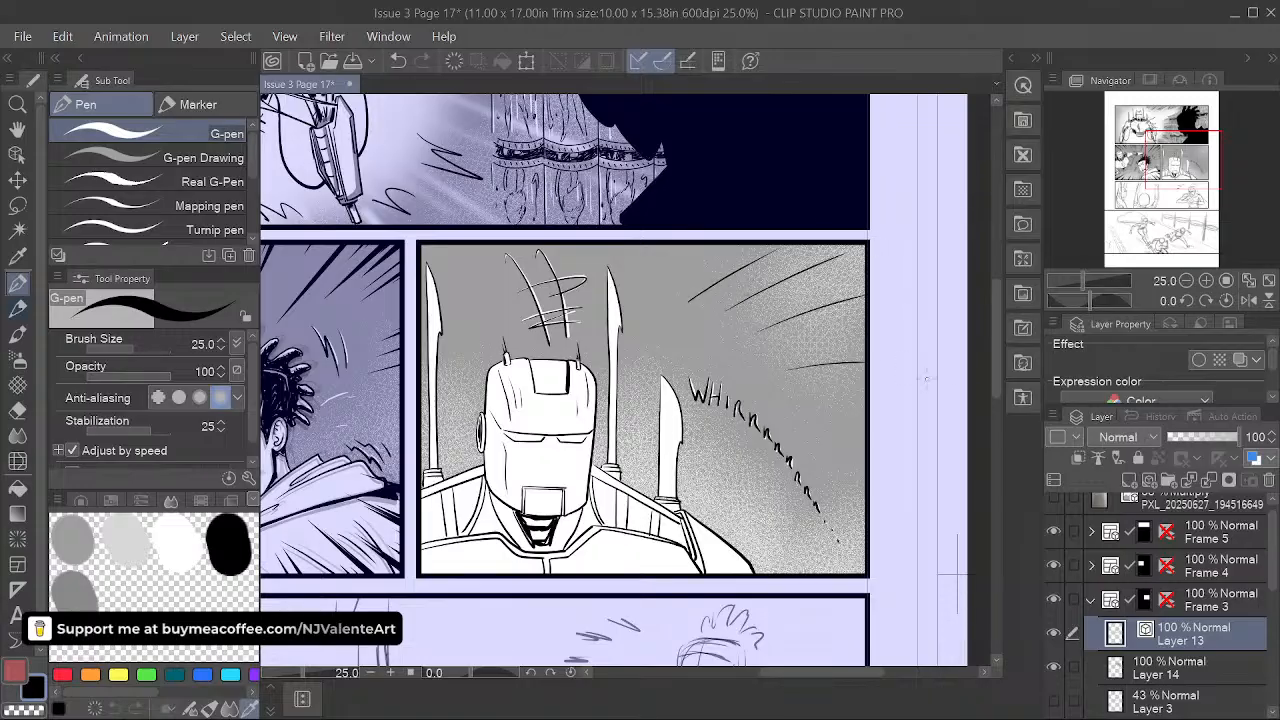
key(space)
key(ctrl+z)
key(ctrl+z)
key(ctrl+z)
key(ctrl+z)
key(ctrl+z)
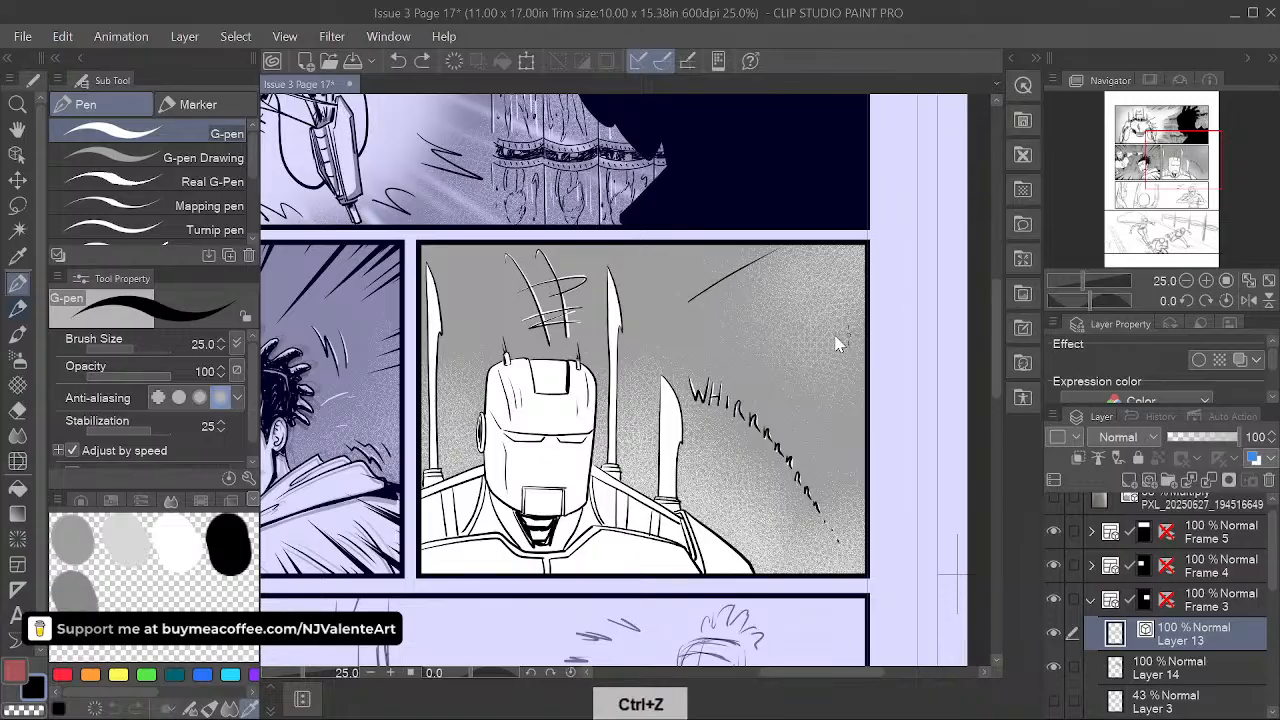
drag(662, 328, 770, 262)
key(ctrl+z)
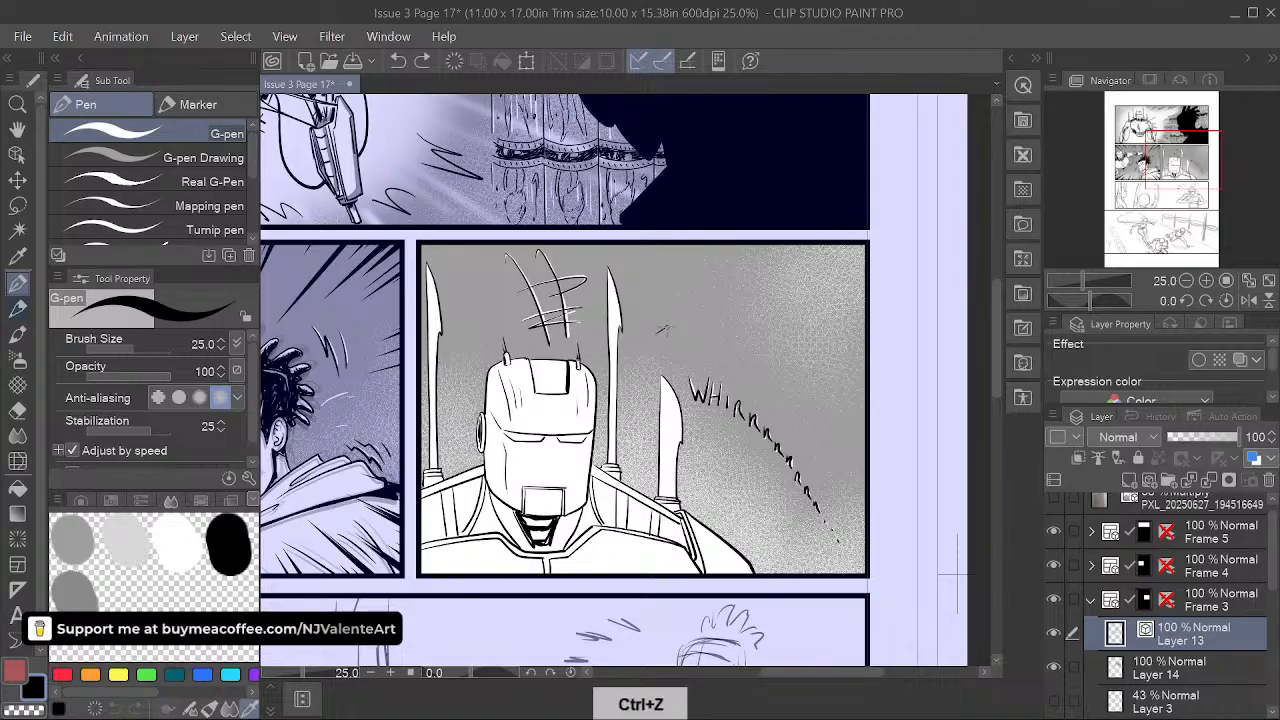
- Ink tapered black speed lines fanning in from the panel's upper right corner and right edge, redoing the first strokes until they fit
drag(656, 331, 800, 246)
drag(714, 323, 866, 257)
key(ctrl+z)
key(ctrl+z)
drag(674, 317, 796, 244)
key(ctrl+z)
drag(674, 317, 798, 244)
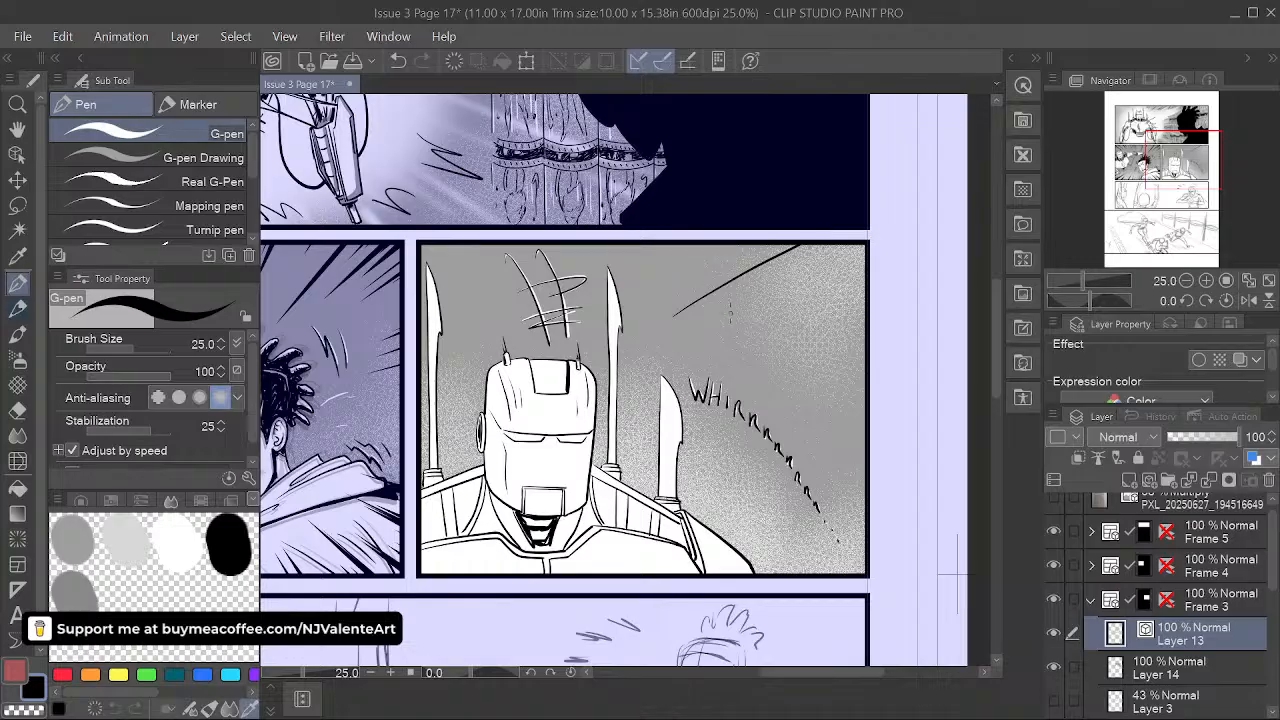
drag(762, 328, 862, 305)
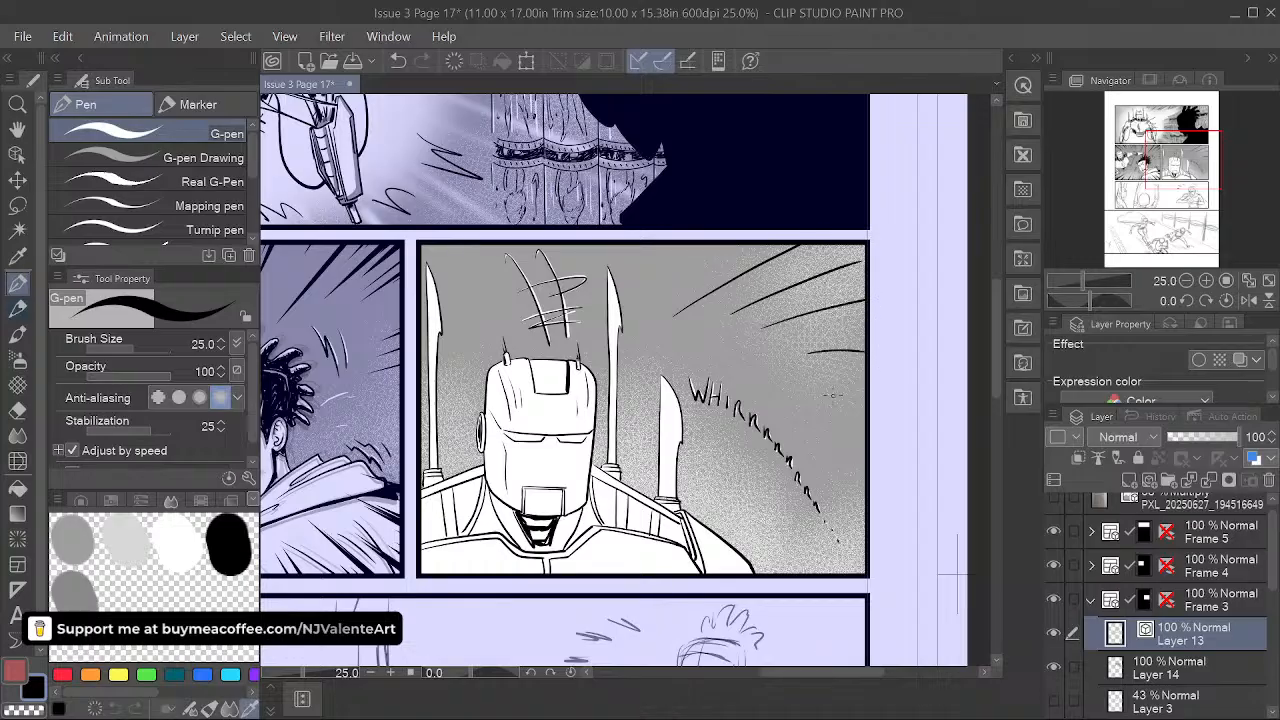
- Set the G-pen size to 50 and fill the outermost recess of the robot's shoulder at the panel's left edge with black
key(space)
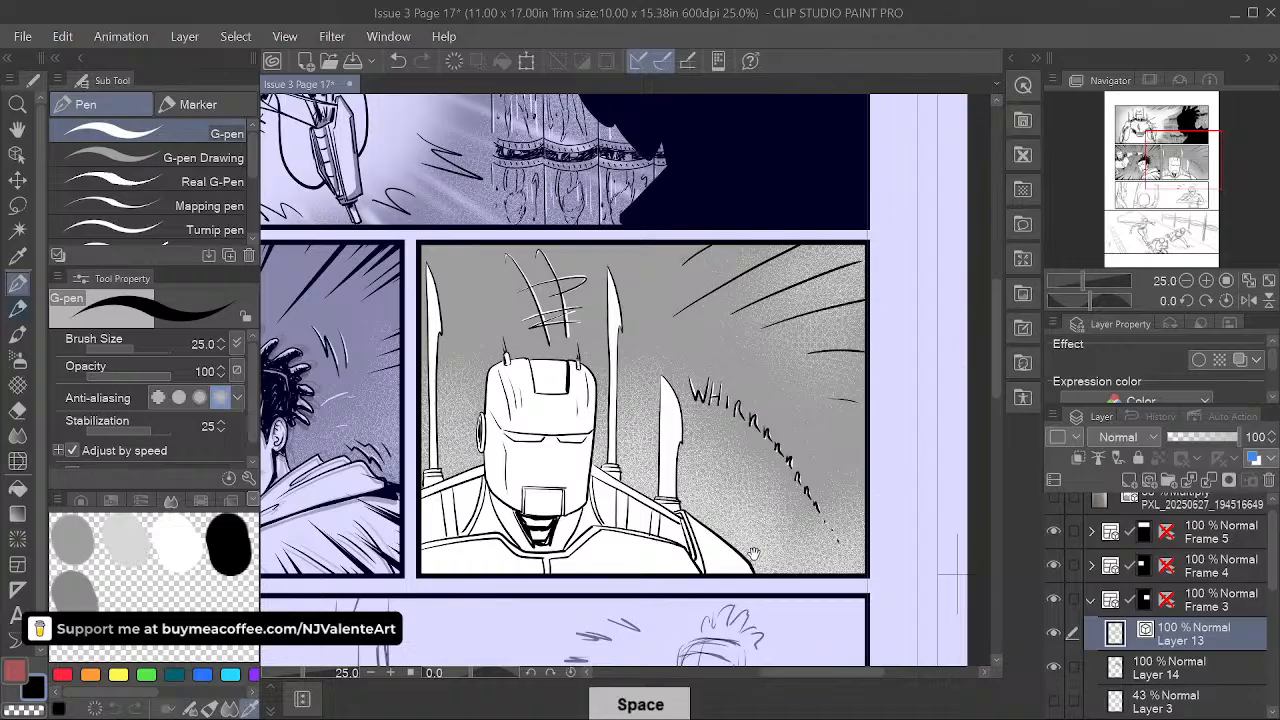
drag(664, 574, 771, 554)
scroll(764, 535, up, 1)
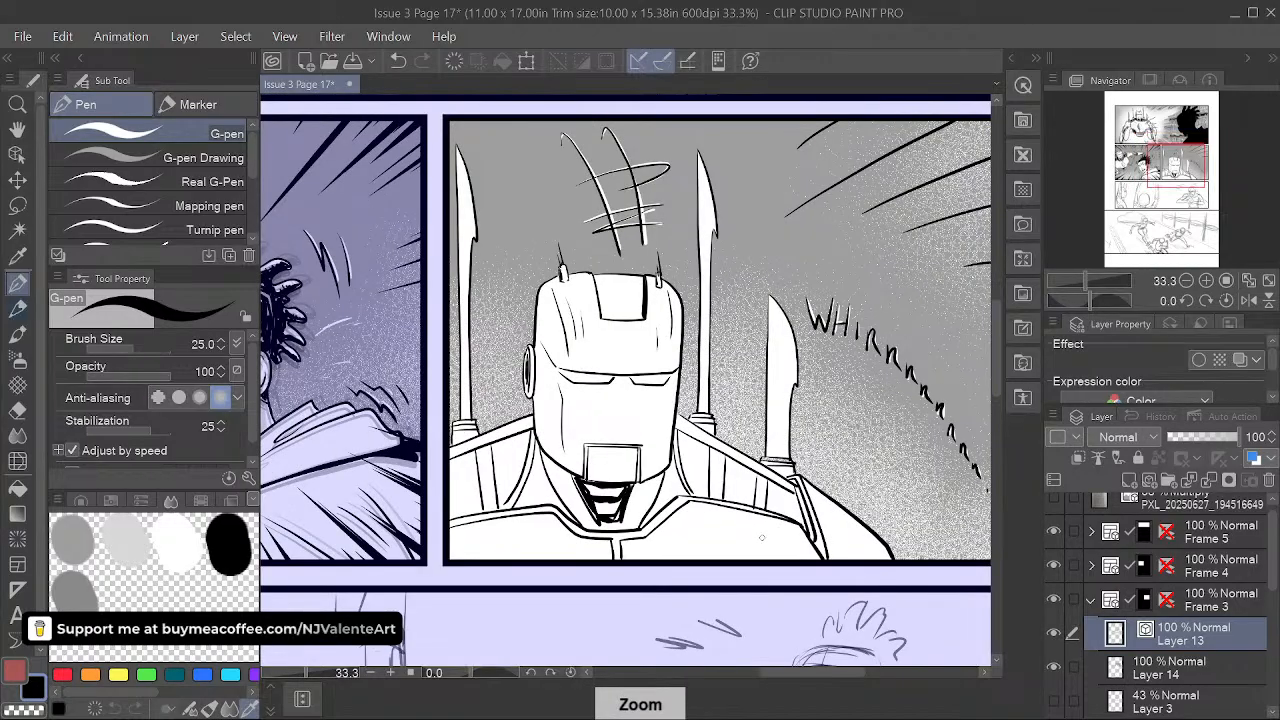
key(space)
drag(688, 529, 795, 511)
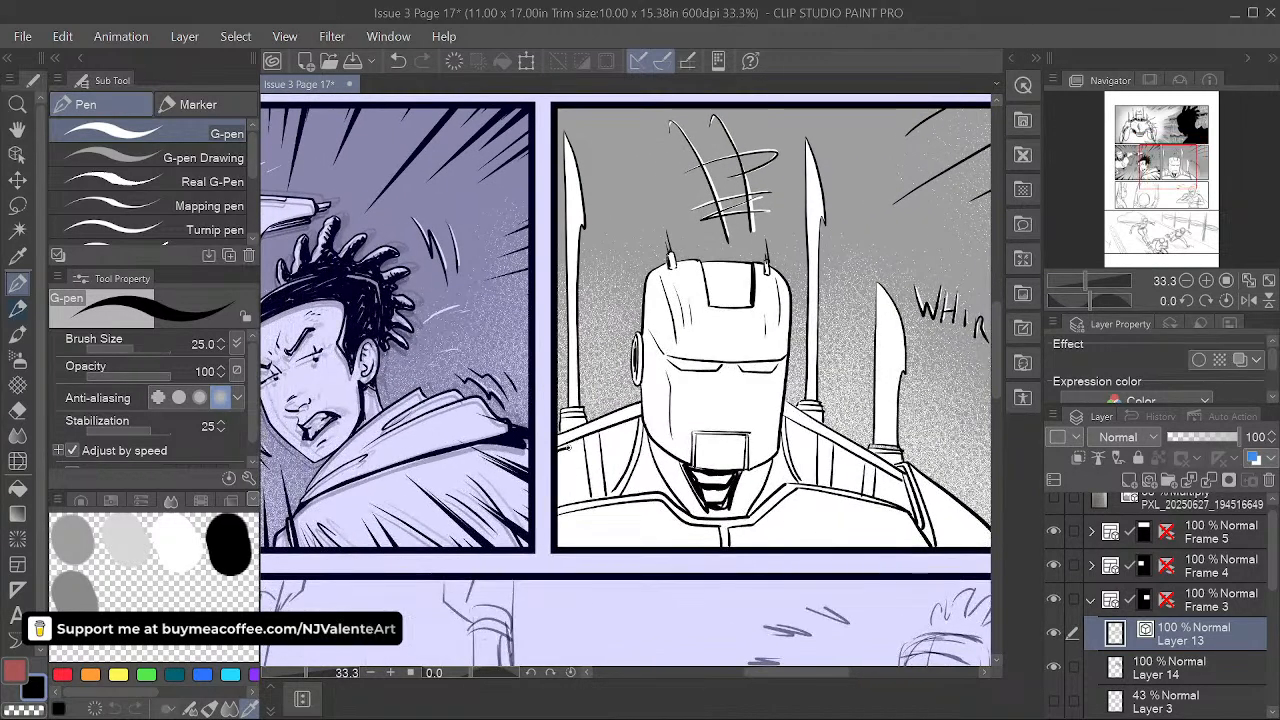
key(])
key(])
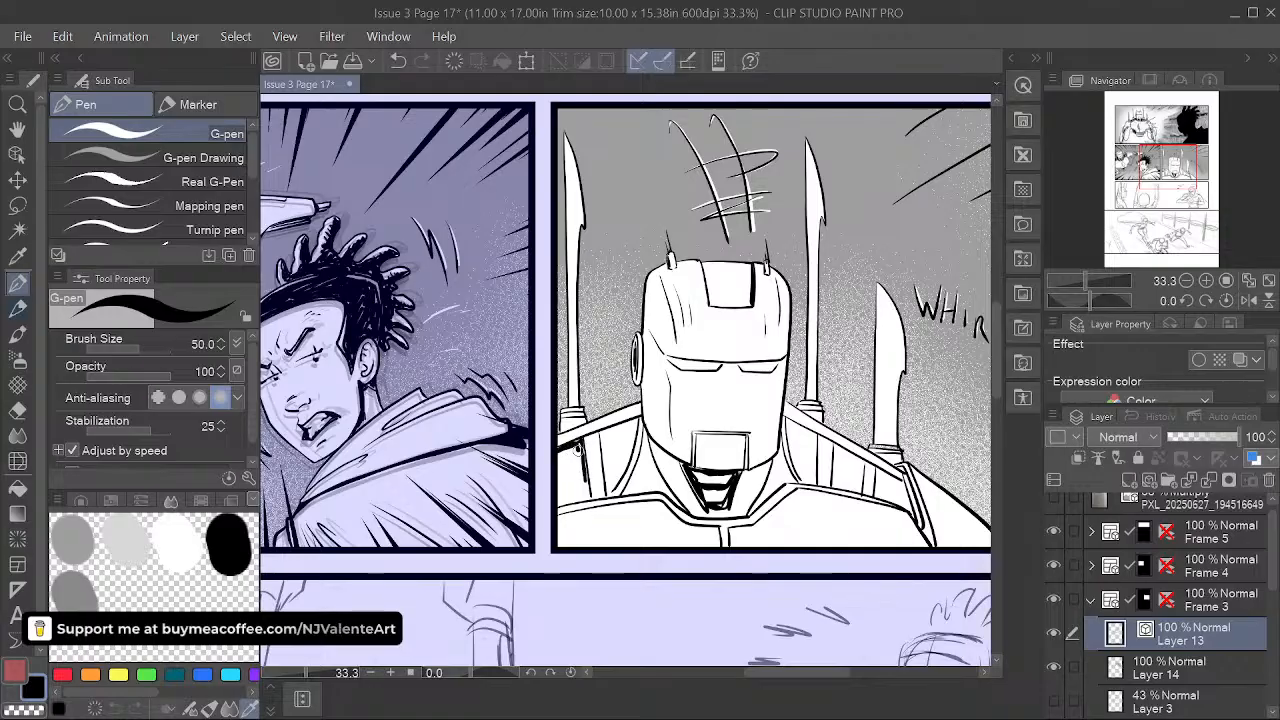
mouse_move(580, 442)
mouse_down()
mouse_move(557, 474)
mouse_move(560, 464)
mouse_move(579, 449)
mouse_move(560, 502)
mouse_move(579, 471)
mouse_up()
- Reduce the G-pen size to 30 and fill the next recess of the same shoulder, nearer the helmet, with black
key([)
key([)
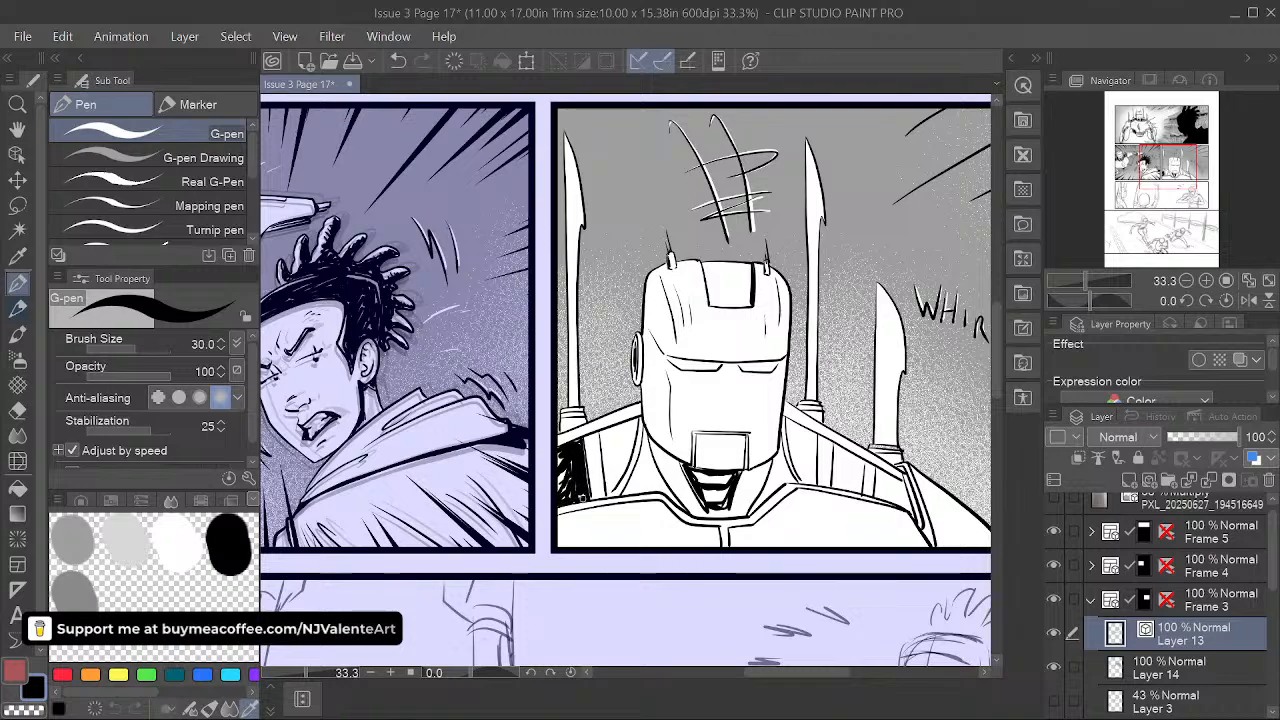
mouse_move(607, 431)
mouse_down()
mouse_move(638, 419)
mouse_move(600, 456)
mouse_move(630, 449)
mouse_move(607, 486)
mouse_up()
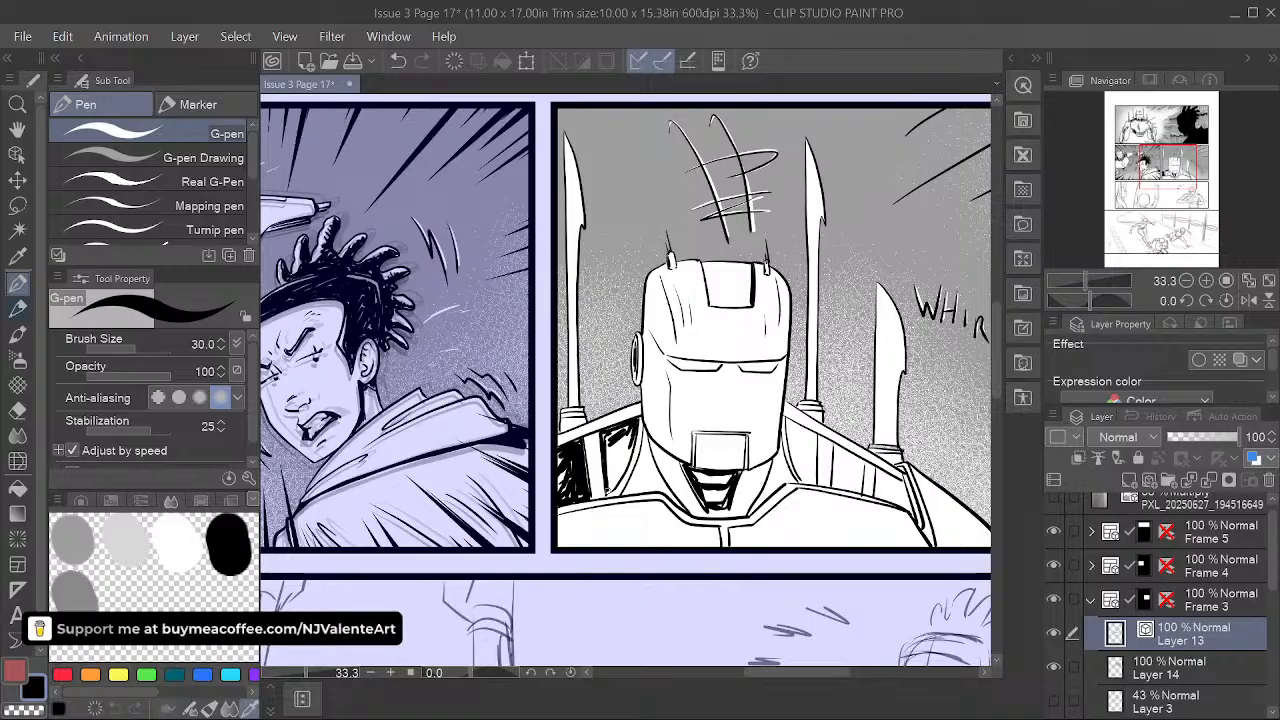
mouse_move(618, 434)
mouse_down()
mouse_move(612, 474)
mouse_move(624, 468)
mouse_up()
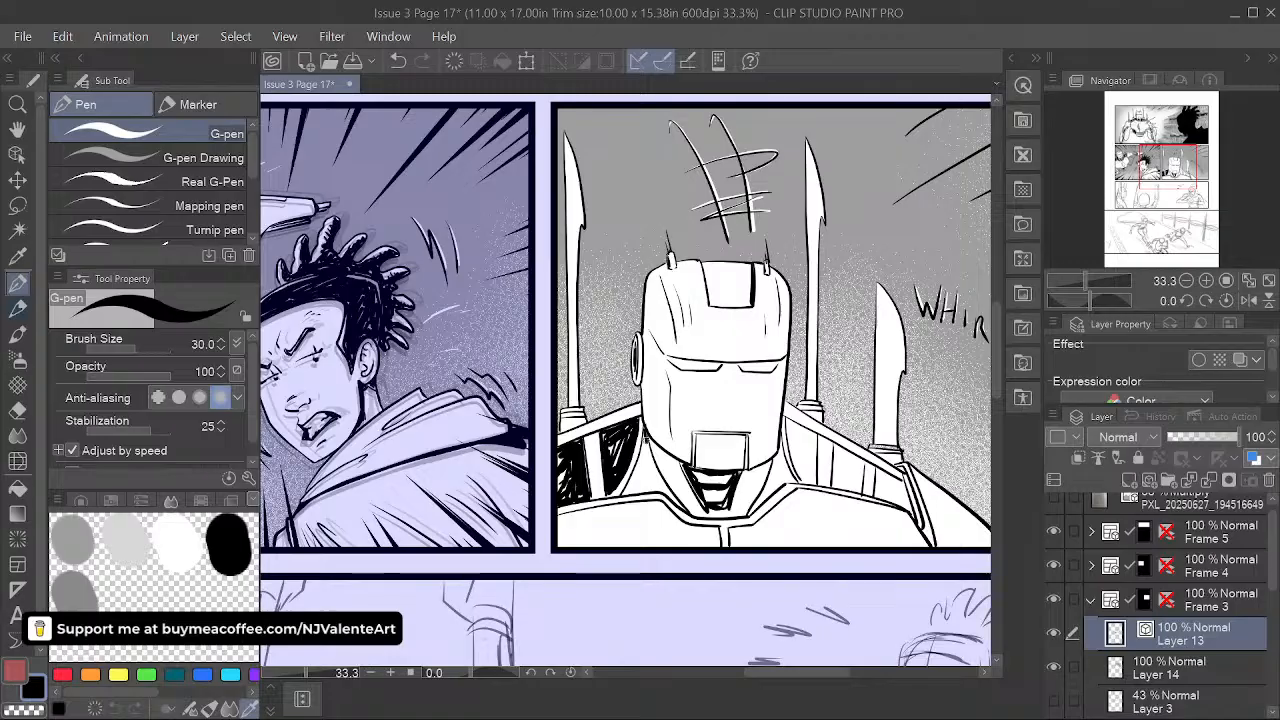
- Ink black shadows between the helmet and collar on both sides, and add short strokes across the neck
mouse_move(646, 450)
mouse_down()
mouse_move(630, 486)
mouse_move(643, 481)
mouse_move(661, 503)
mouse_move(656, 491)
mouse_up()
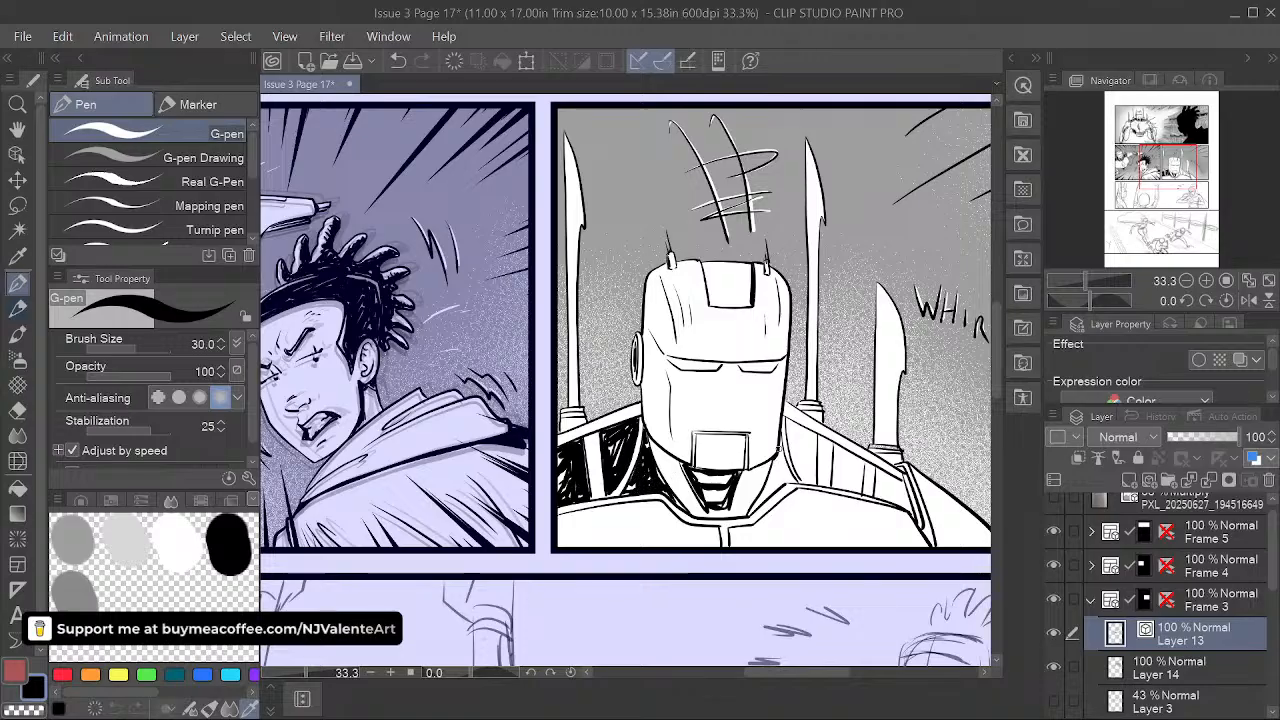
drag(767, 488, 751, 514)
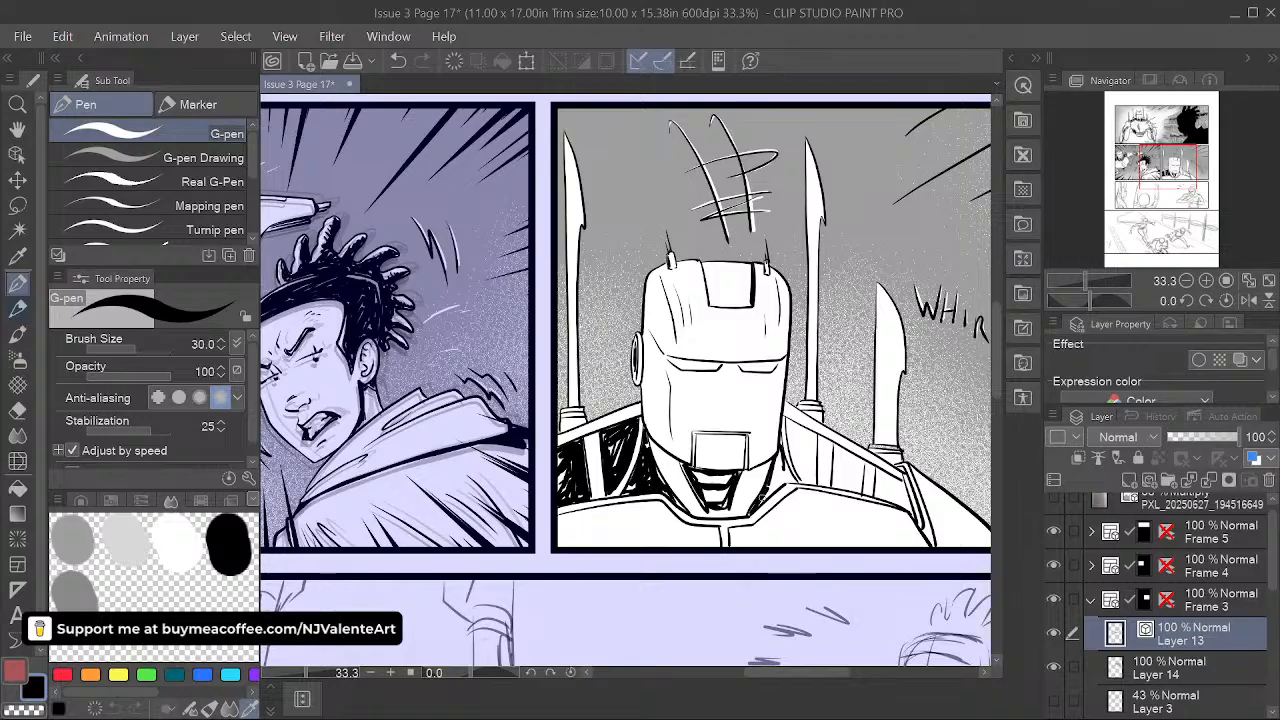
drag(781, 450, 767, 496)
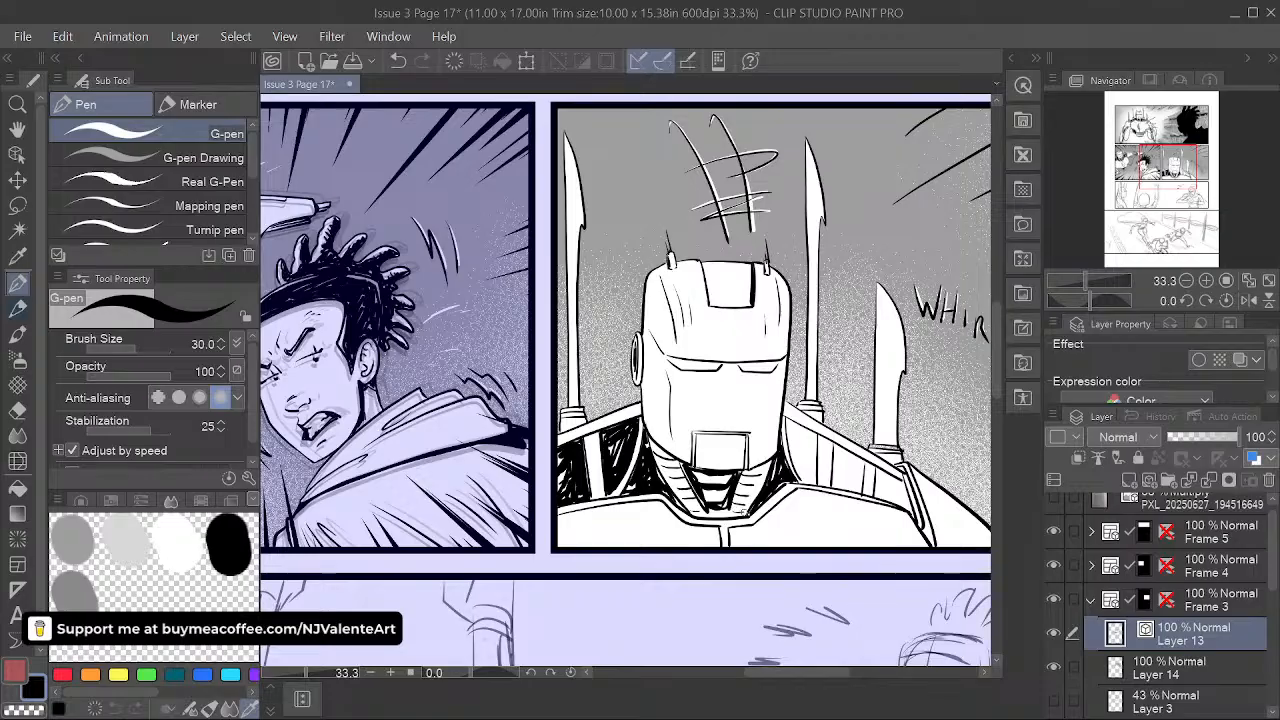
- Fill the recesses of the robot's shoulder beside the short blade with black, working outward from the helmet
drag(849, 477, 689, 475)
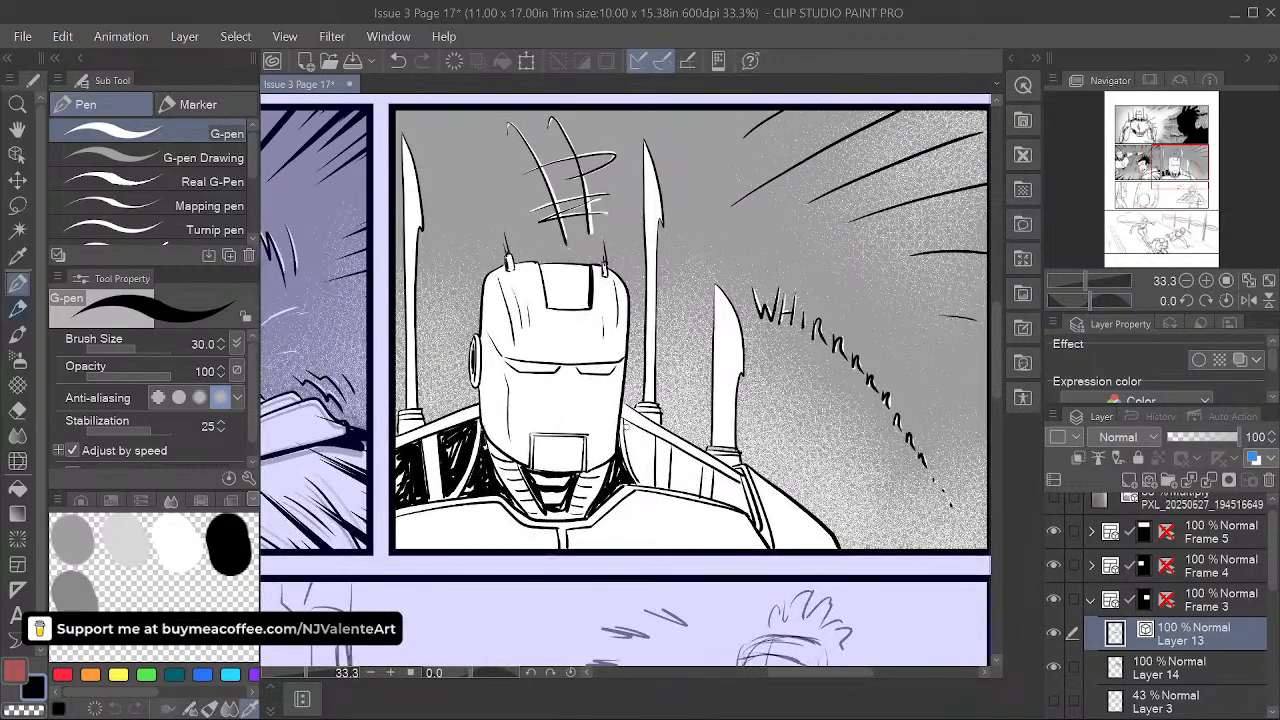
drag(626, 425, 651, 467)
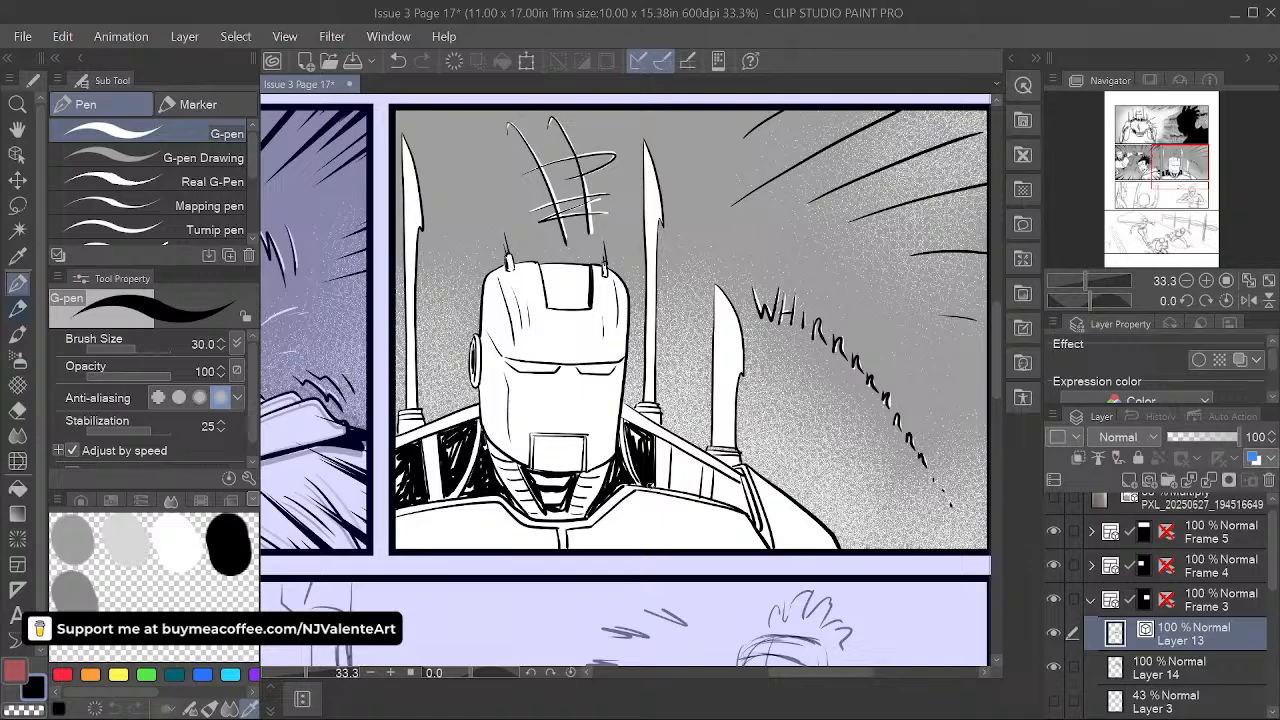
drag(672, 452, 682, 490)
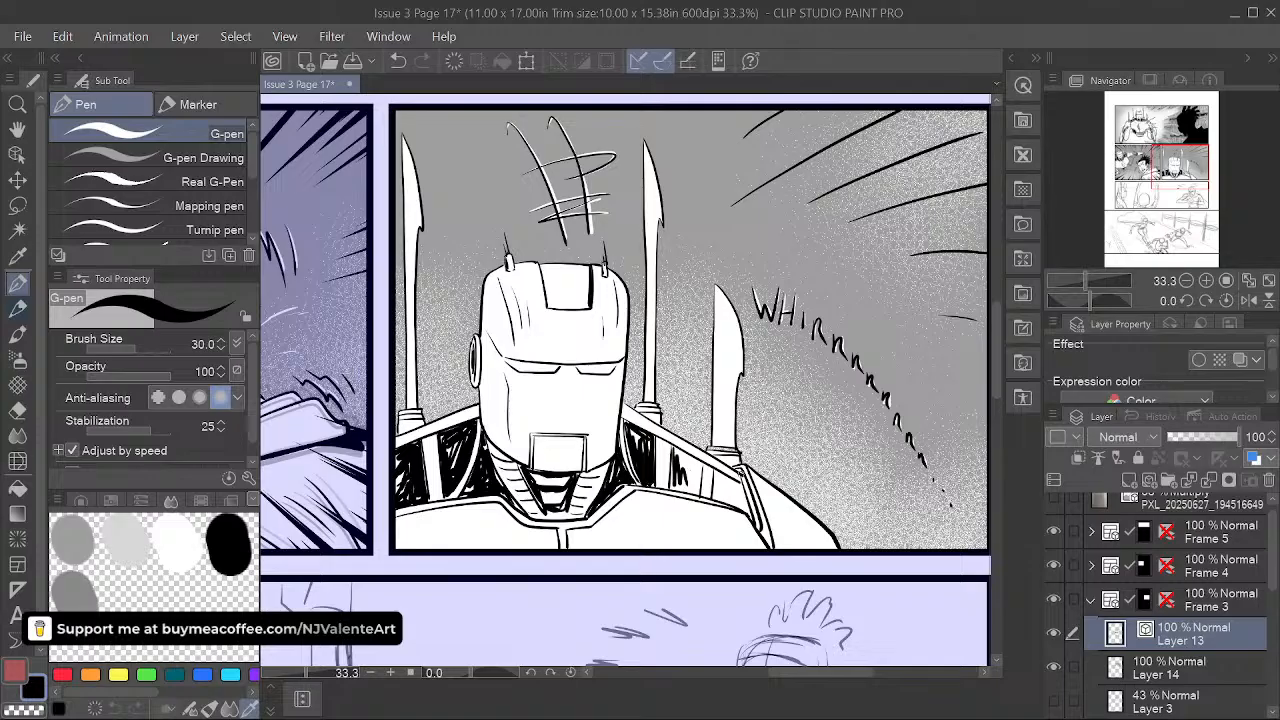
drag(729, 549, 837, 571)
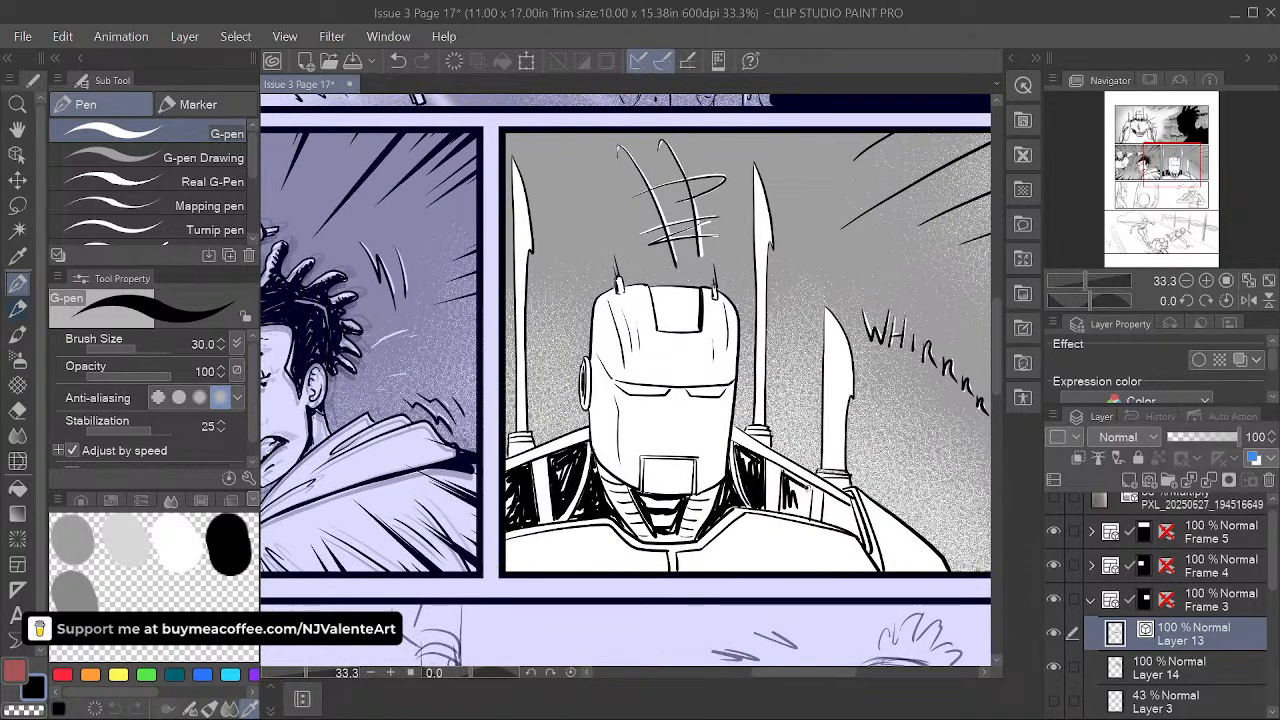
drag(790, 488, 804, 512)
drag(800, 492, 810, 514)
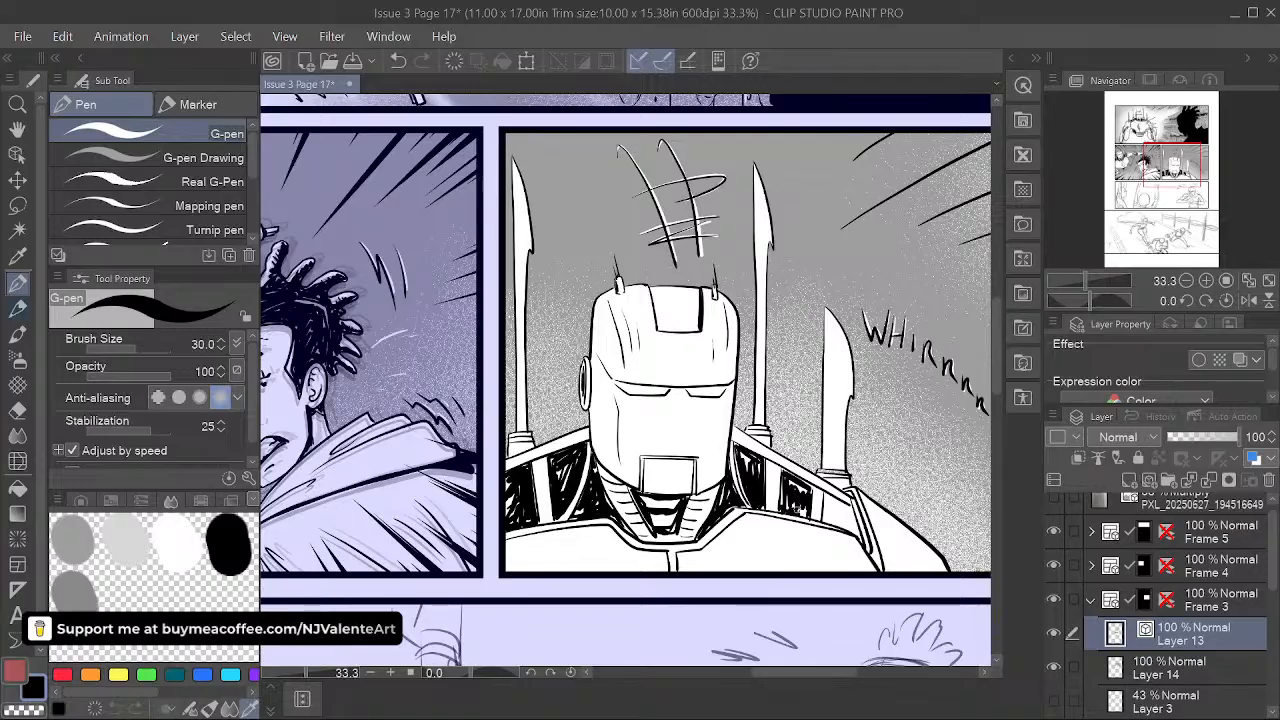
mouse_move(796, 486)
mouse_down()
mouse_move(814, 504)
mouse_move(740, 475)
mouse_move(649, 467)
mouse_move(685, 502)
mouse_move(665, 499)
mouse_up()
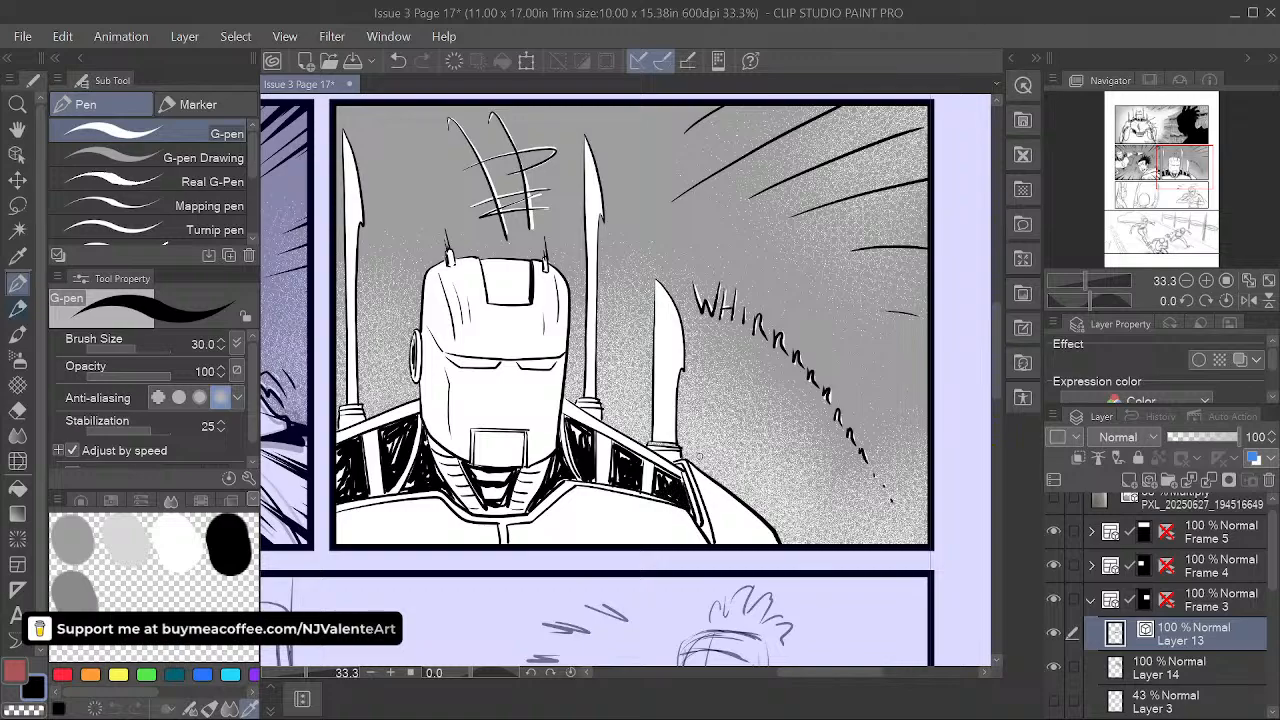
- Select Layer 14 and add short black G-pen accent strokes to the robot's chest plates
key(space)
drag(699, 456, 739, 466)
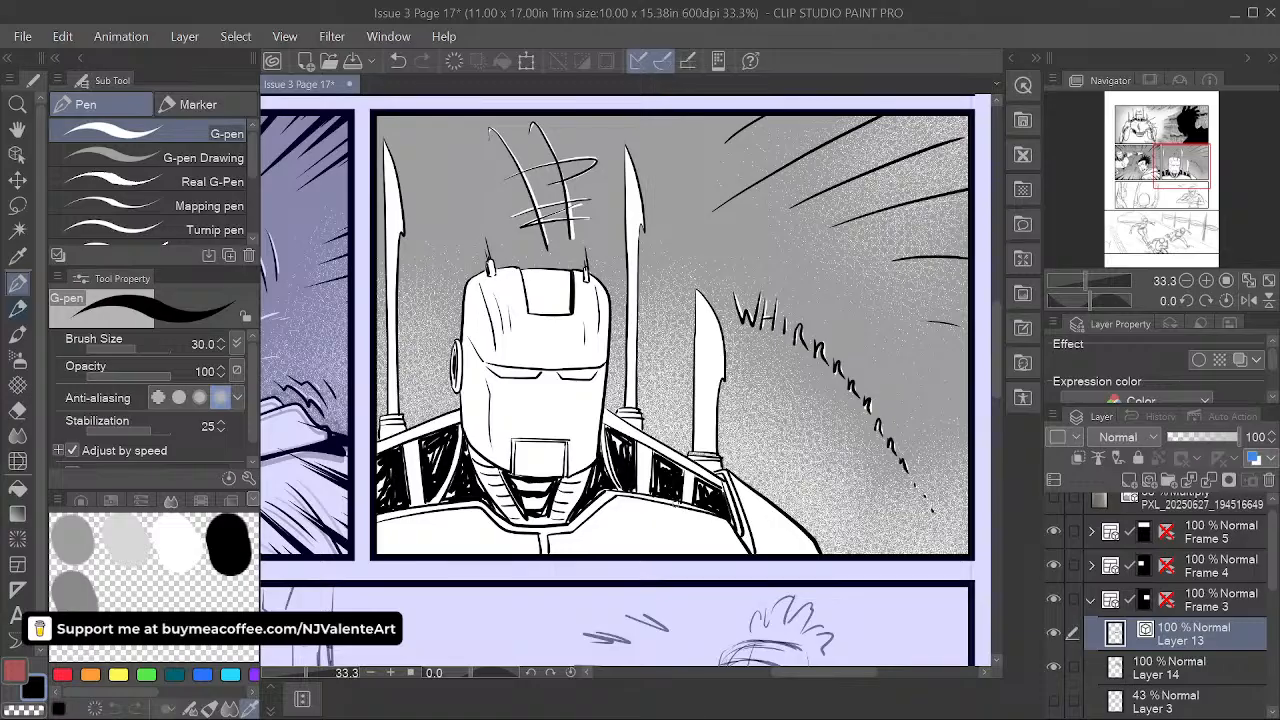
key(e)
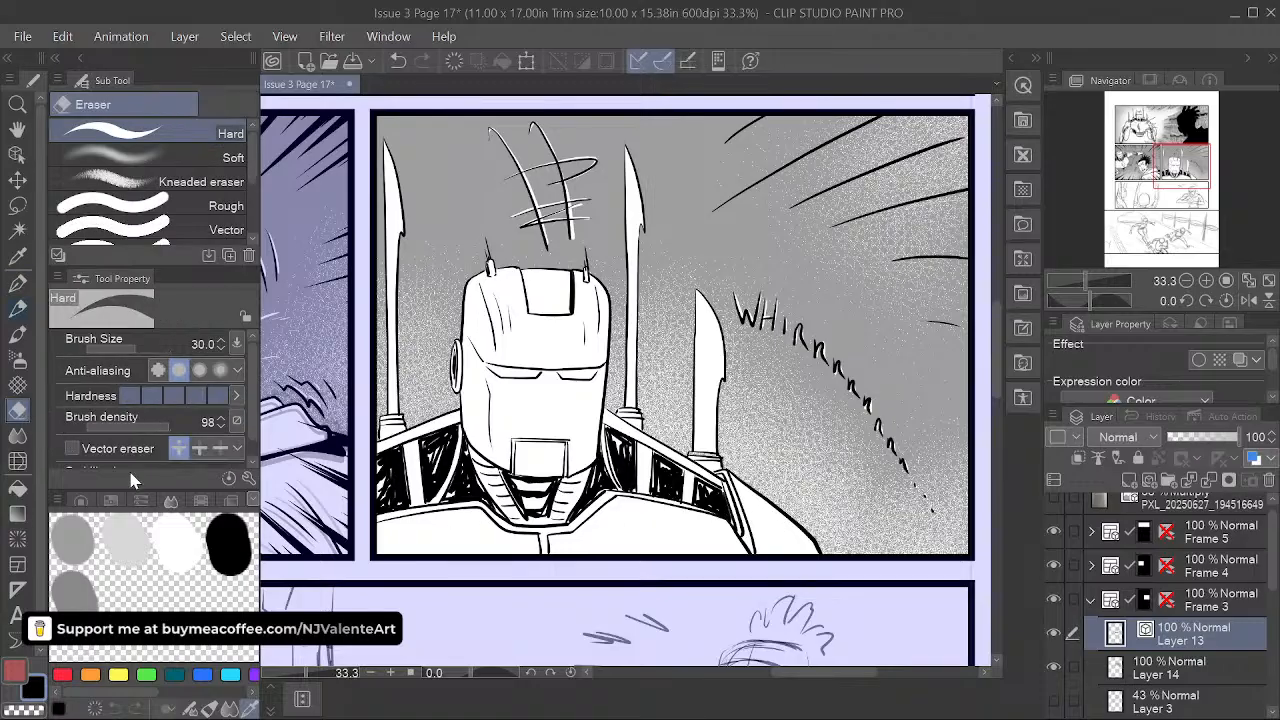
click(1202, 665)
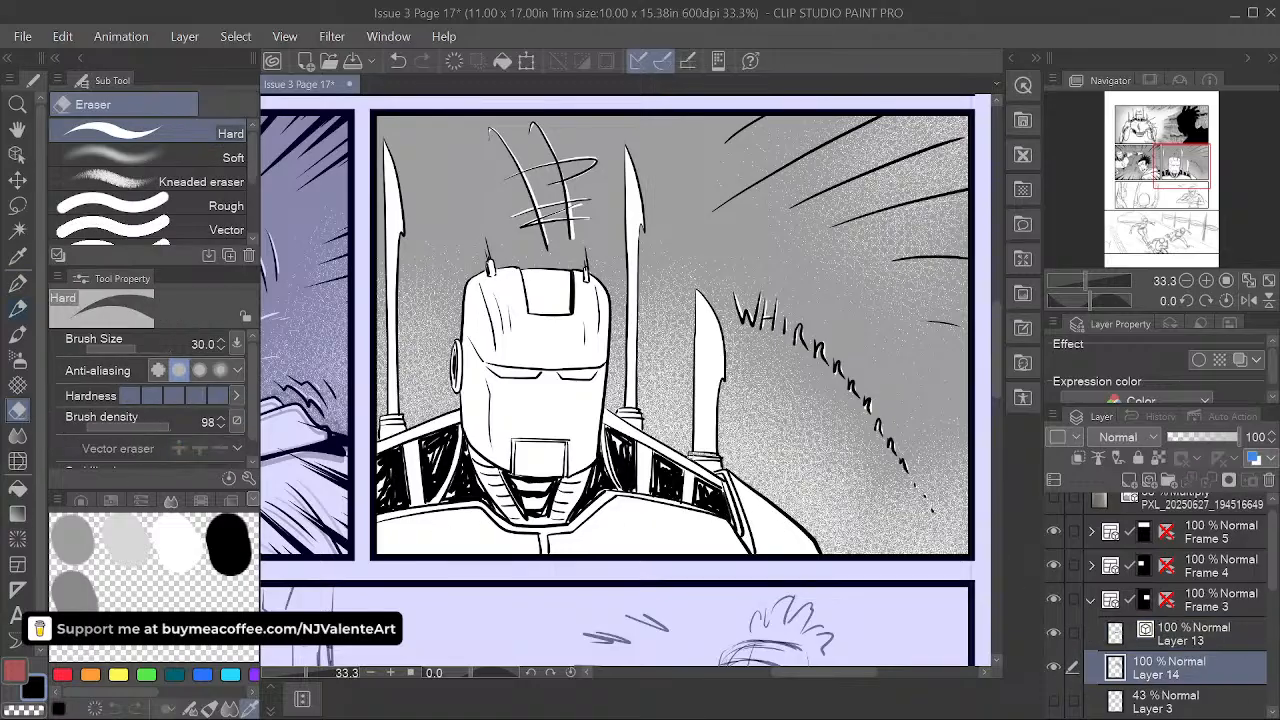
key(space)
drag(841, 634, 785, 570)
click(17, 284)
key(space)
drag(651, 524, 703, 514)
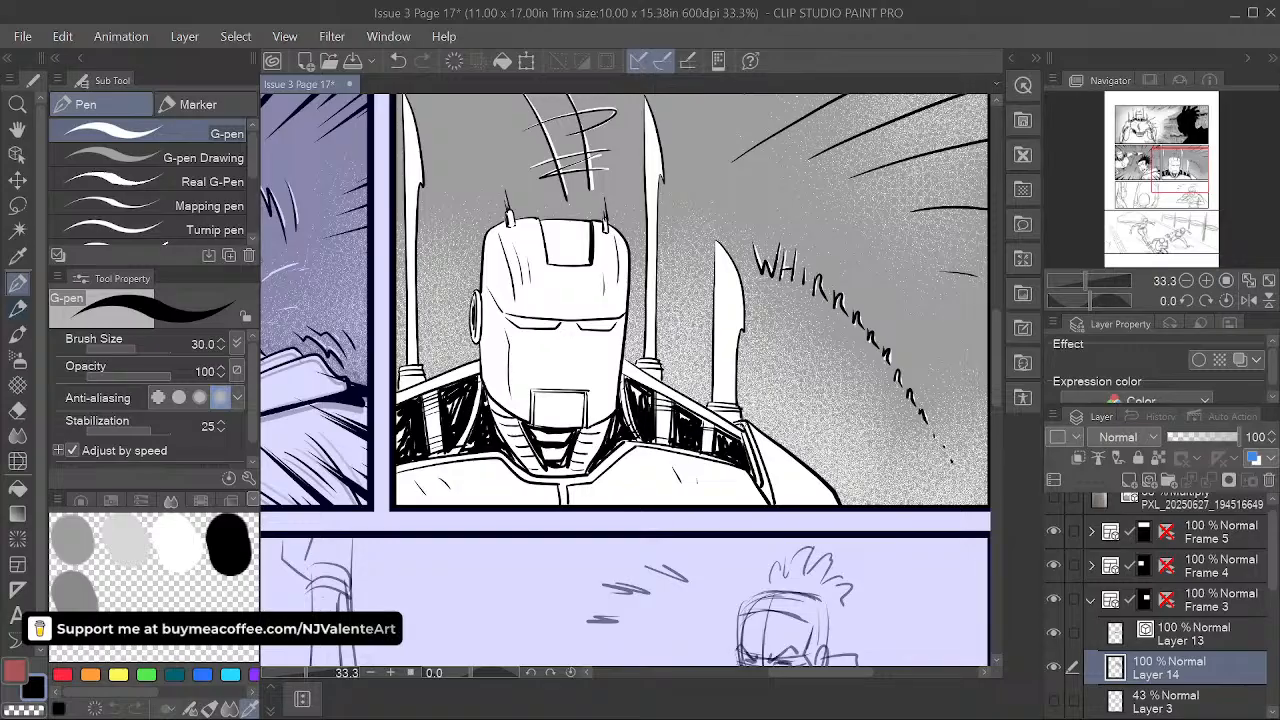
- Add a new raster layer above Layer 14 and shade the robot's blades in light grey with the G-pen
key(space)
drag(714, 537, 713, 565)
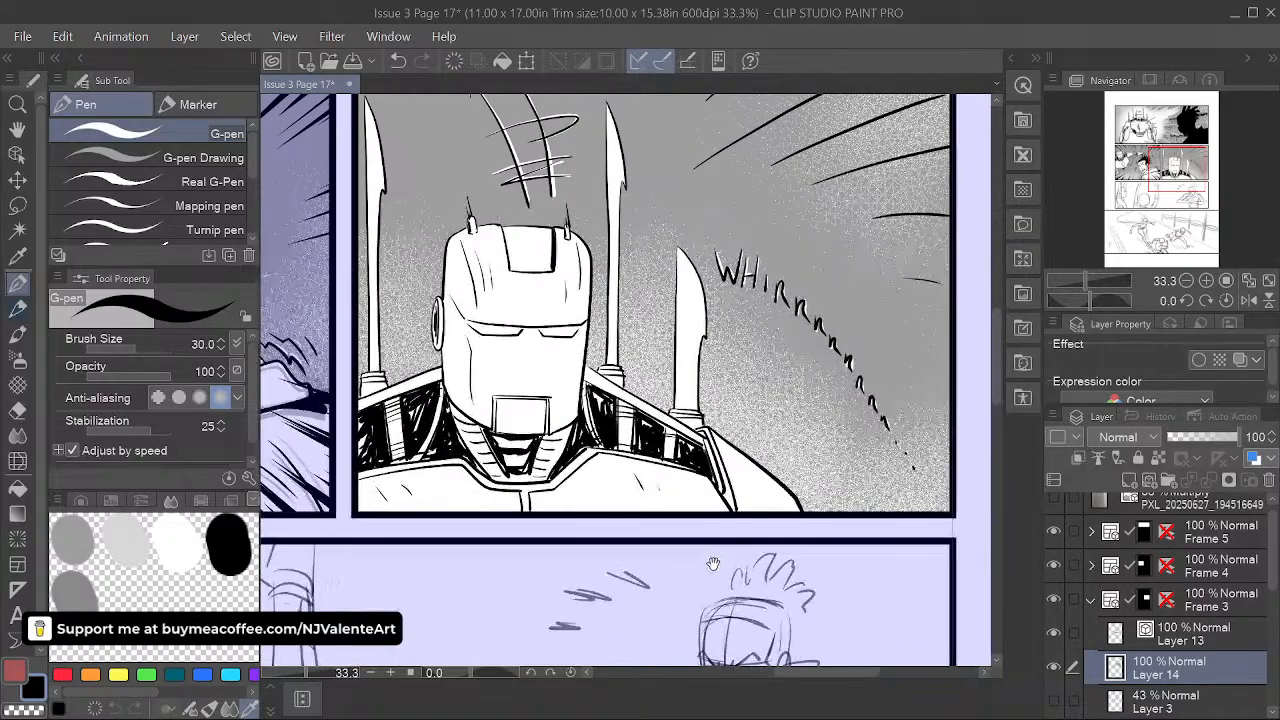
drag(827, 560, 825, 566)
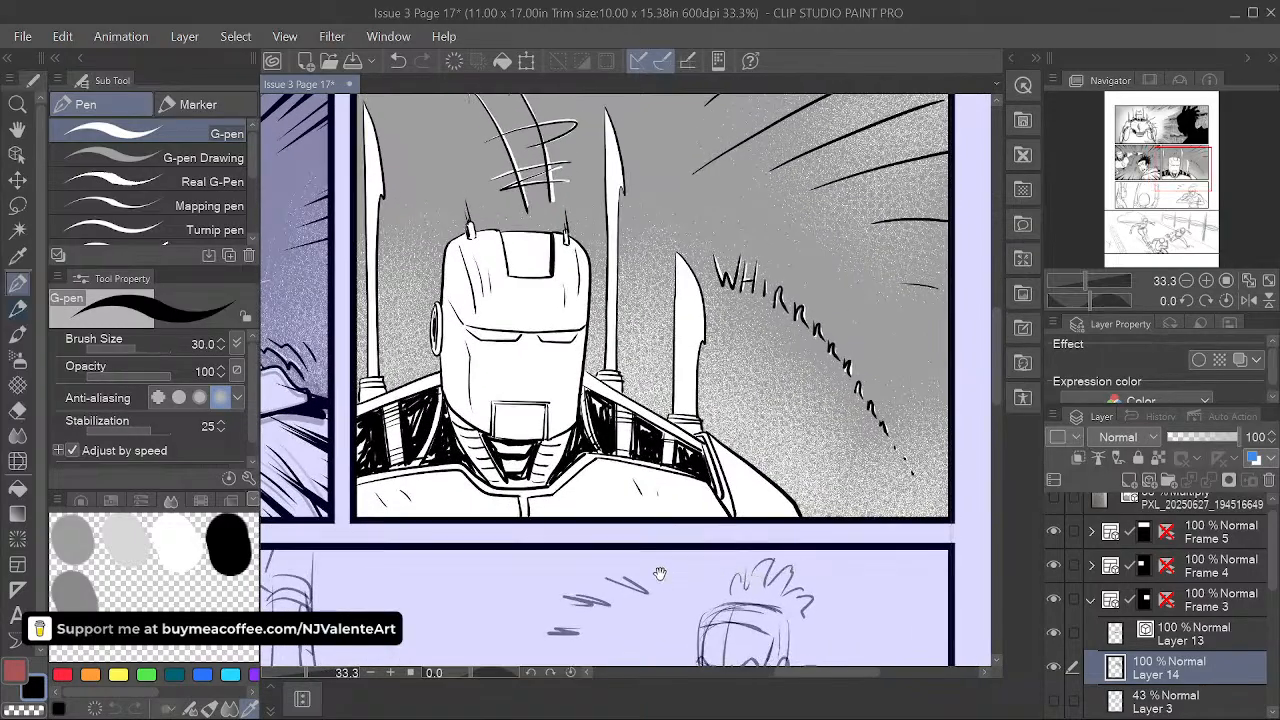
click(140, 555)
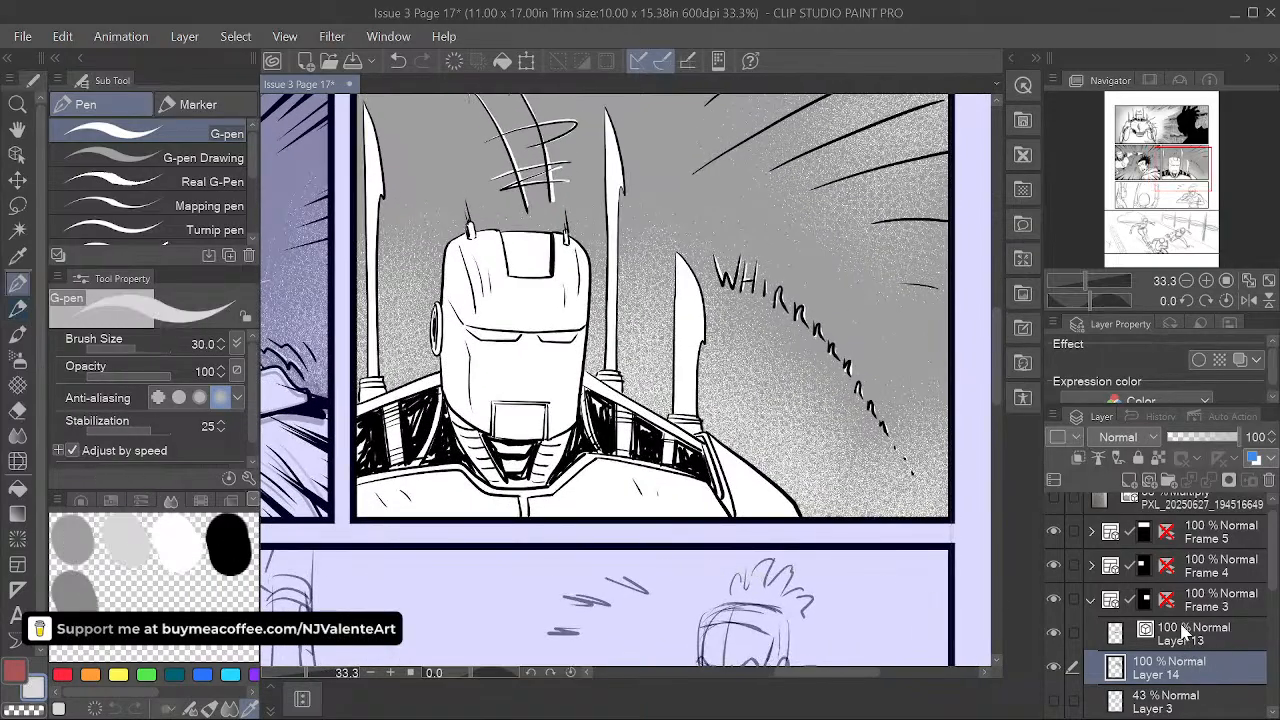
click(1130, 480)
key(space)
drag(716, 471, 700, 515)
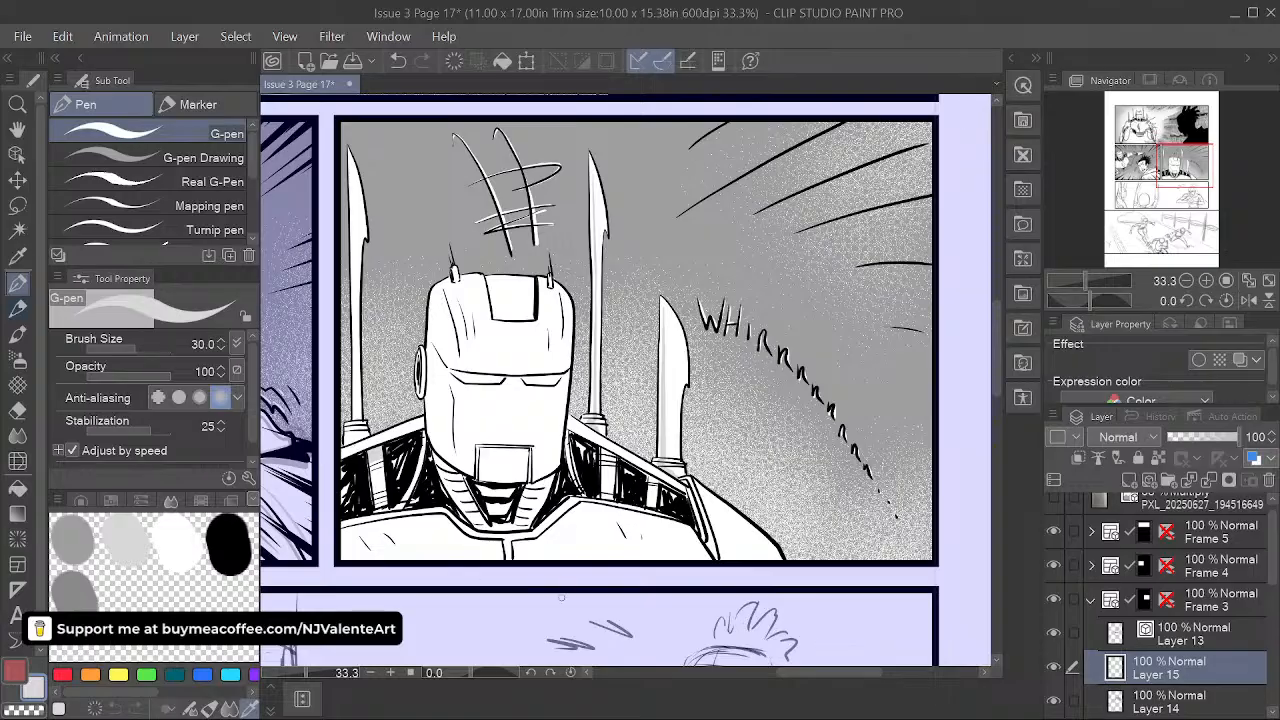
- Move Layer 14 above Layer 15 in the Frame 3 folder, and ready the Hard eraser on Layer 14
scroll(780, 495, down, 1)
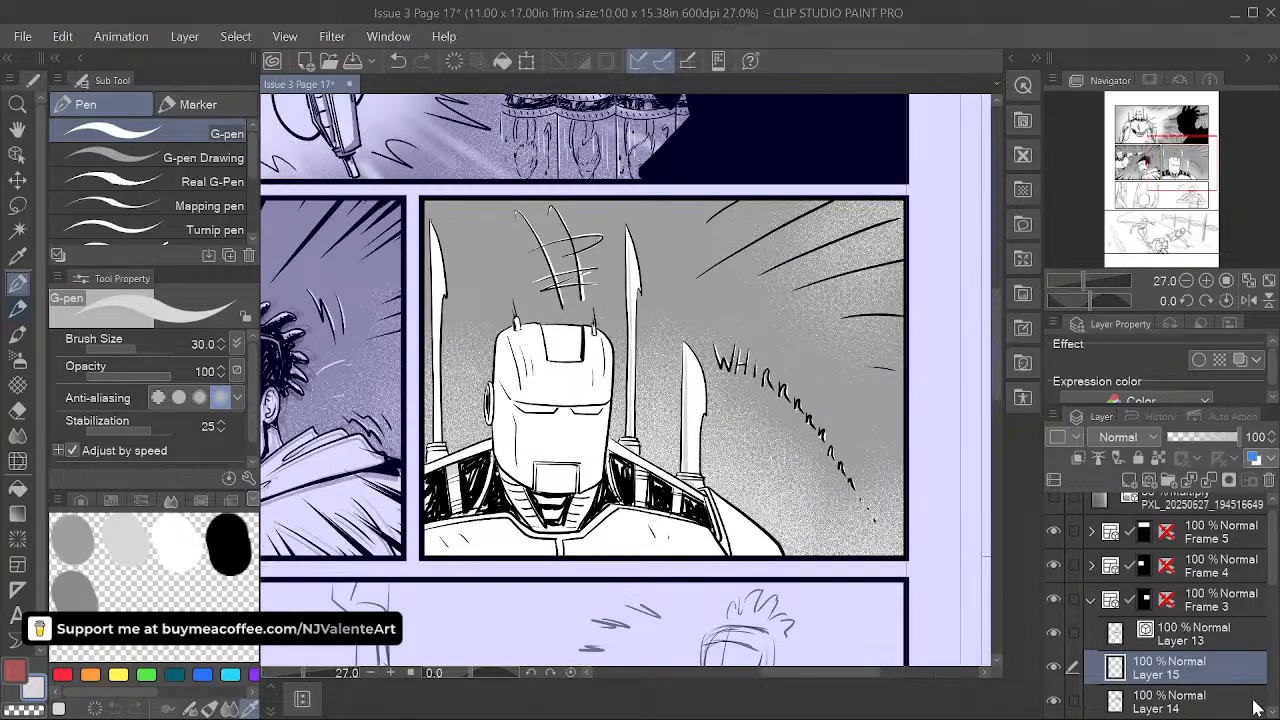
scroll(1207, 672, down, 1)
drag(1208, 672, 1195, 628)
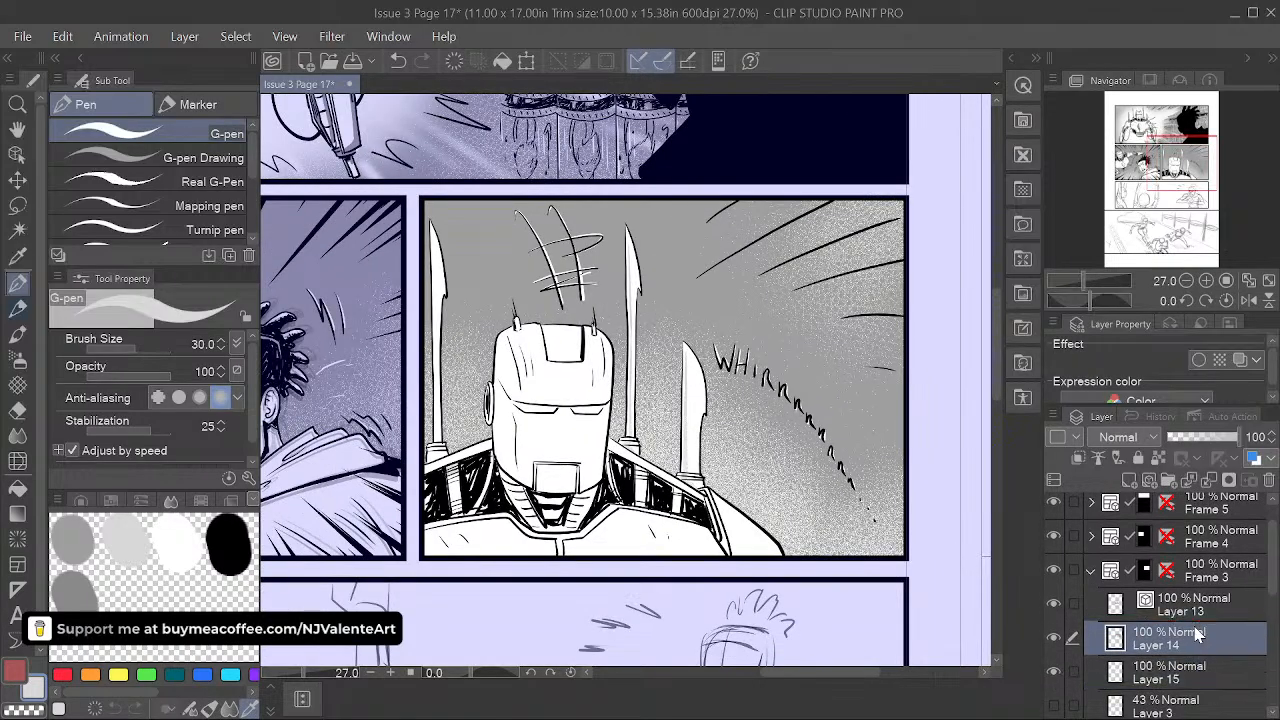
click(1205, 674)
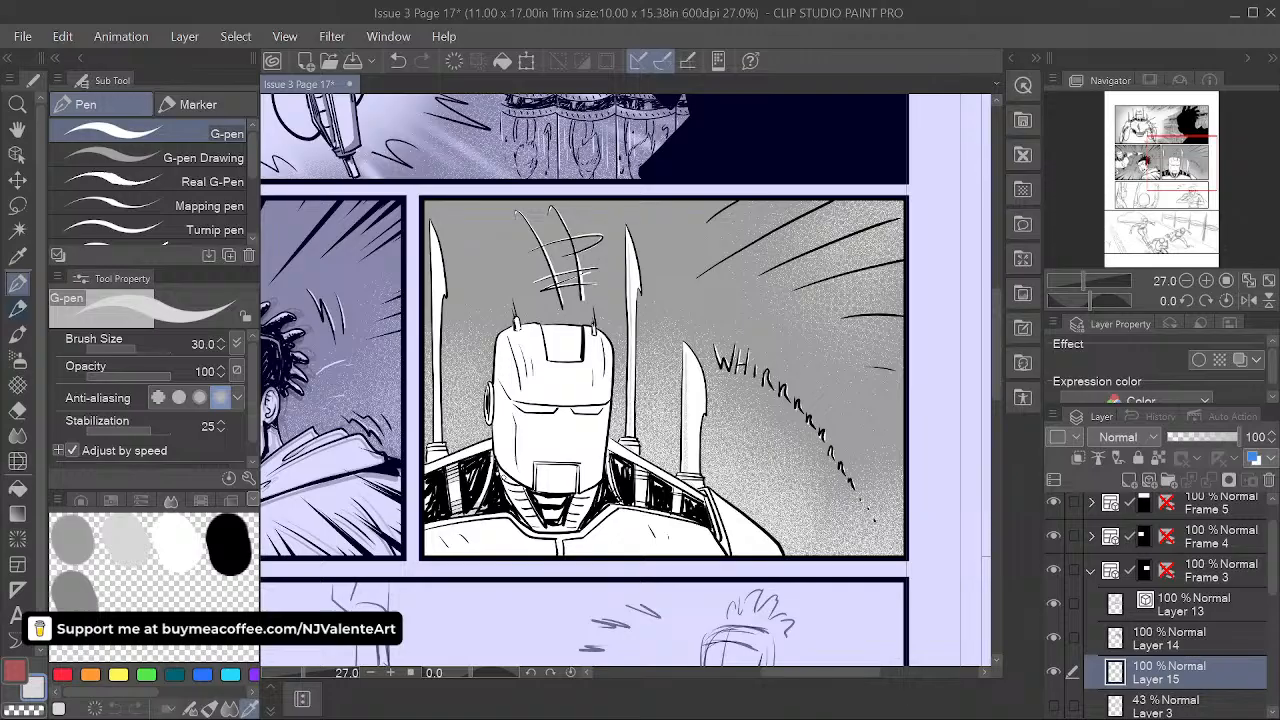
click(1222, 641)
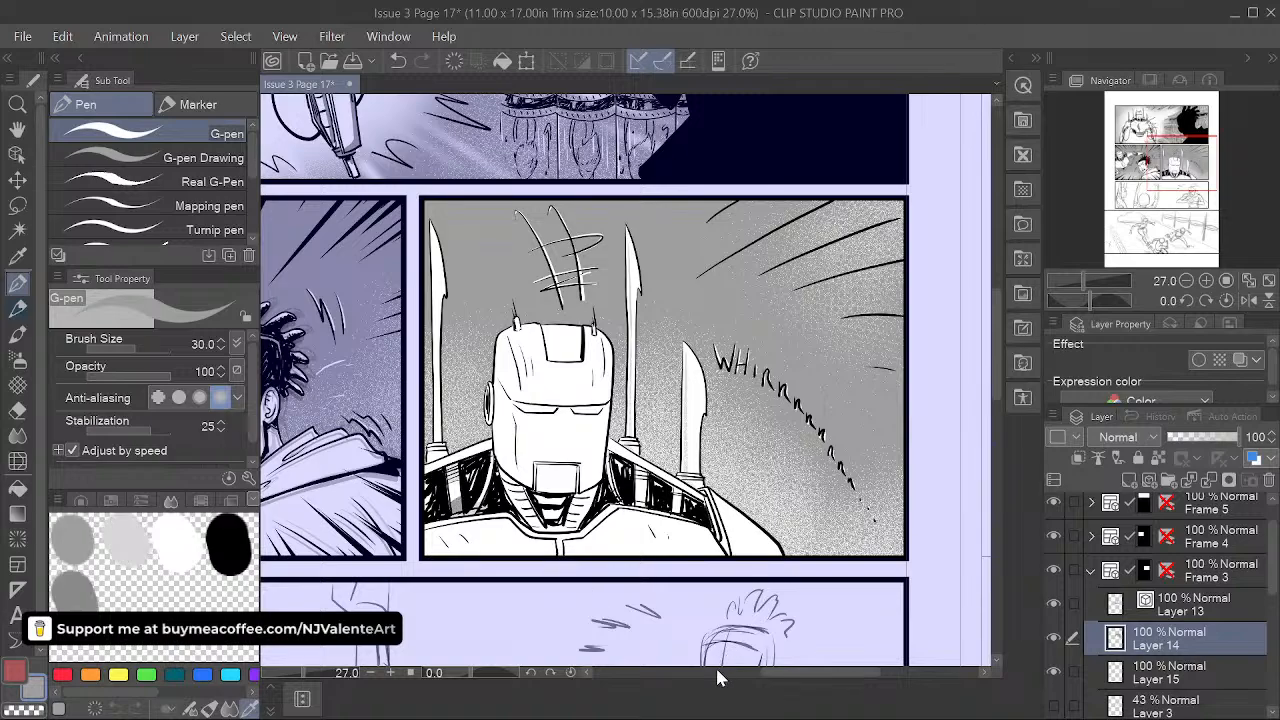
key(ctrl+2)
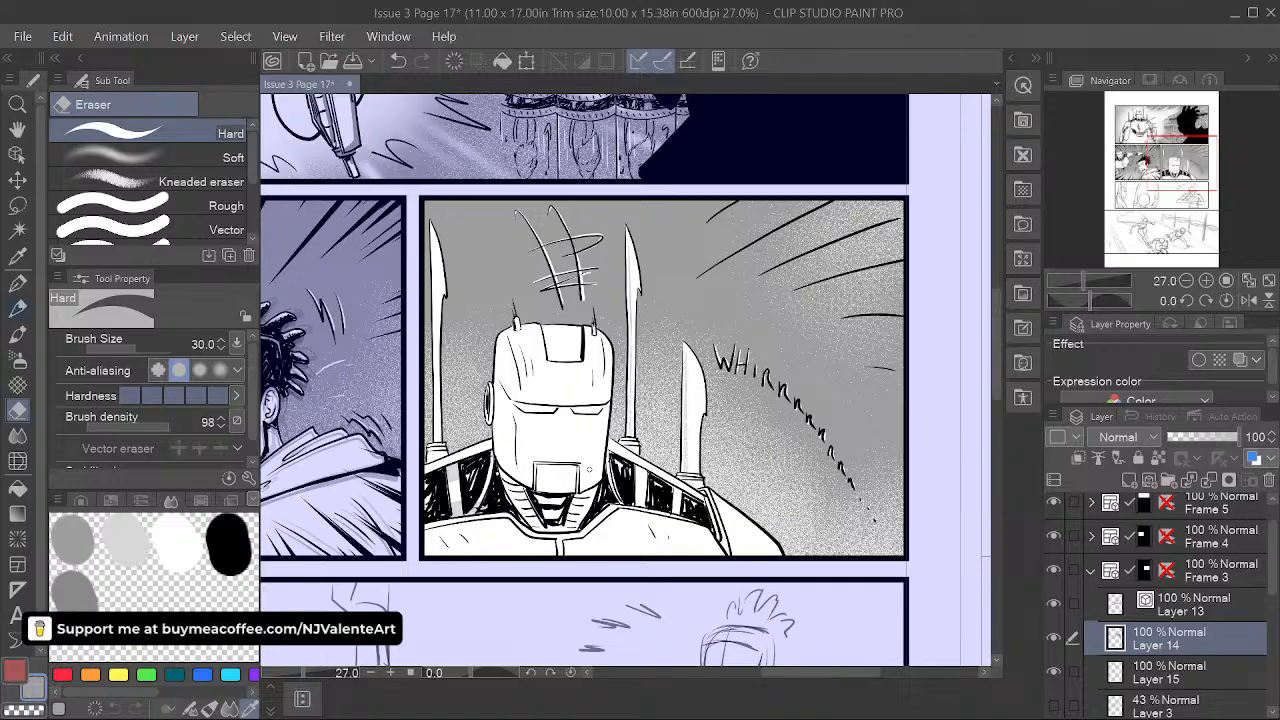
- Touch up the black shadow in the shoulder recess beside the helmet on Layer 13, and save the page
click(1218, 605)
click(17, 283)
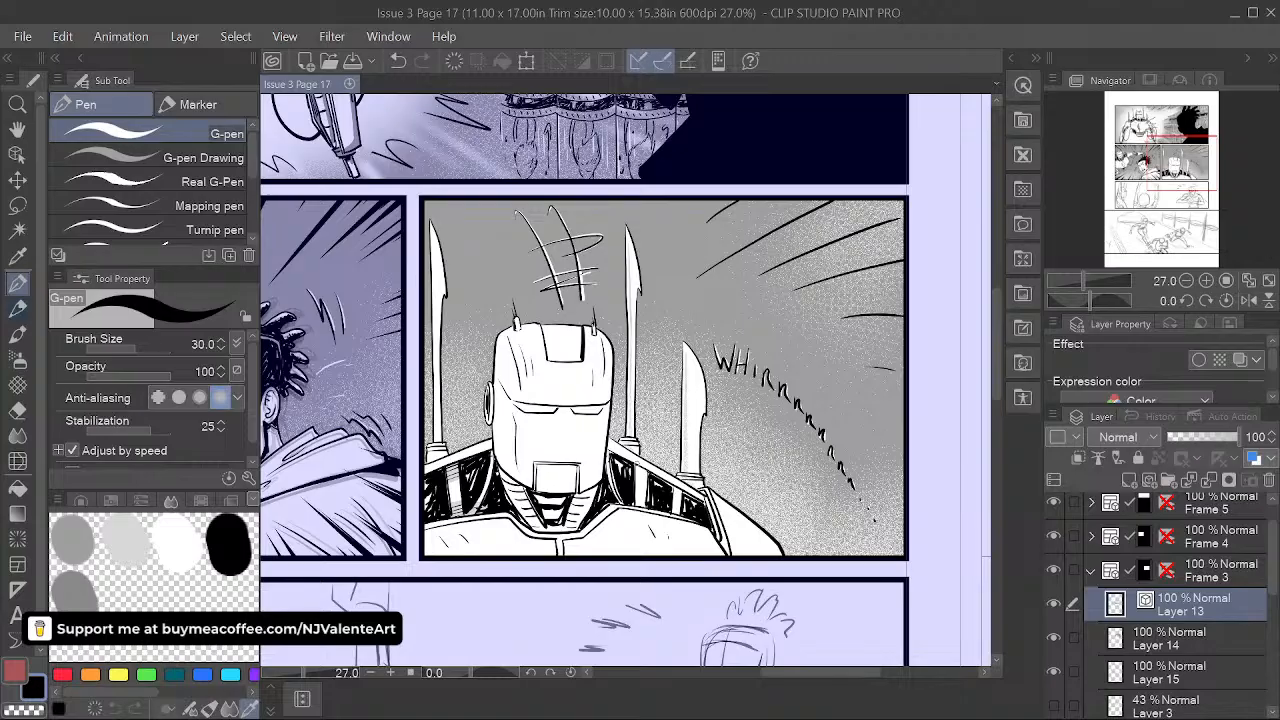
mouse_move(636, 468)
mouse_down()
mouse_move(658, 484)
mouse_move(646, 507)
mouse_up()
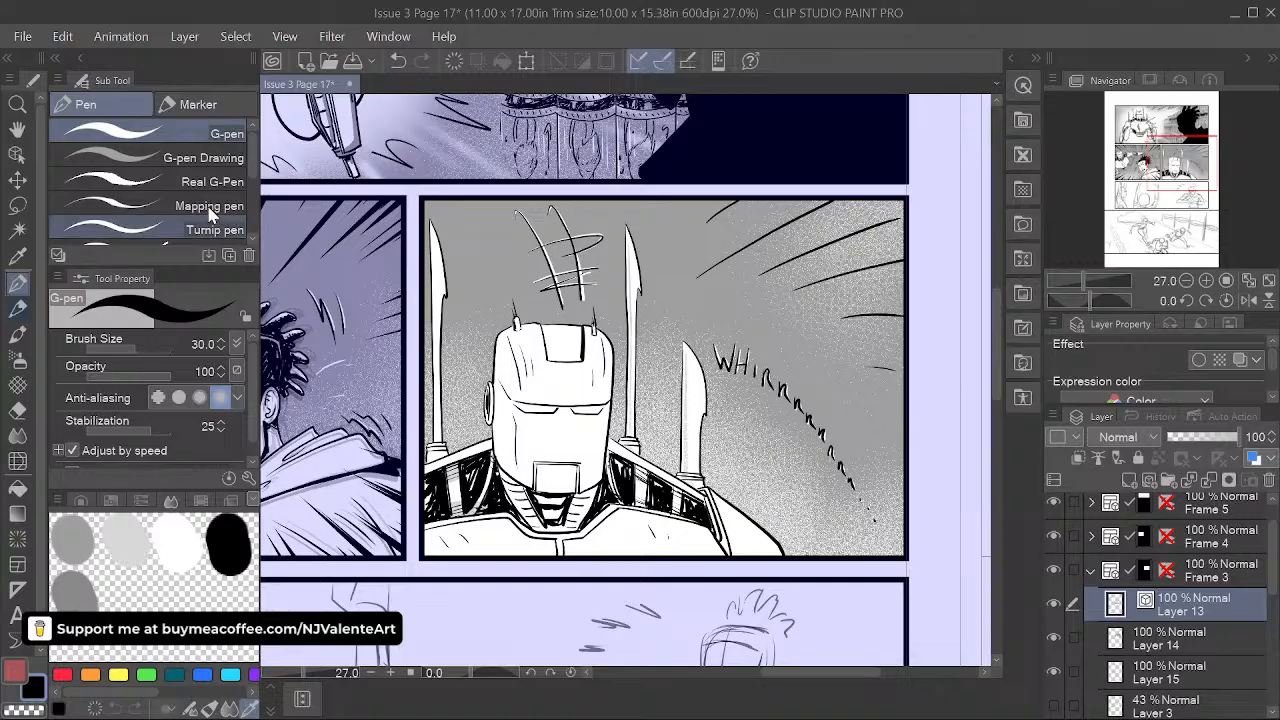
click(22, 36)
click(80, 153)
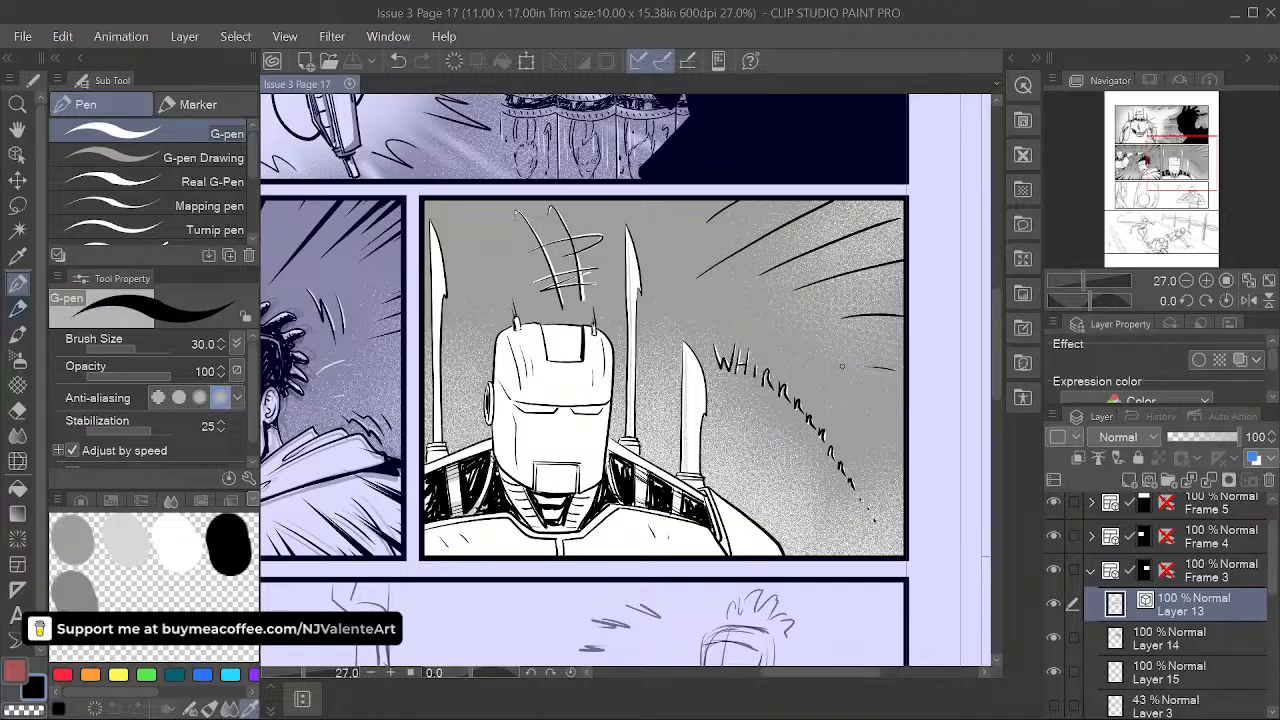
- Erase a spot near the base of the short blade on Layer 13, and move Layer 15 above Layer 14
key(e)
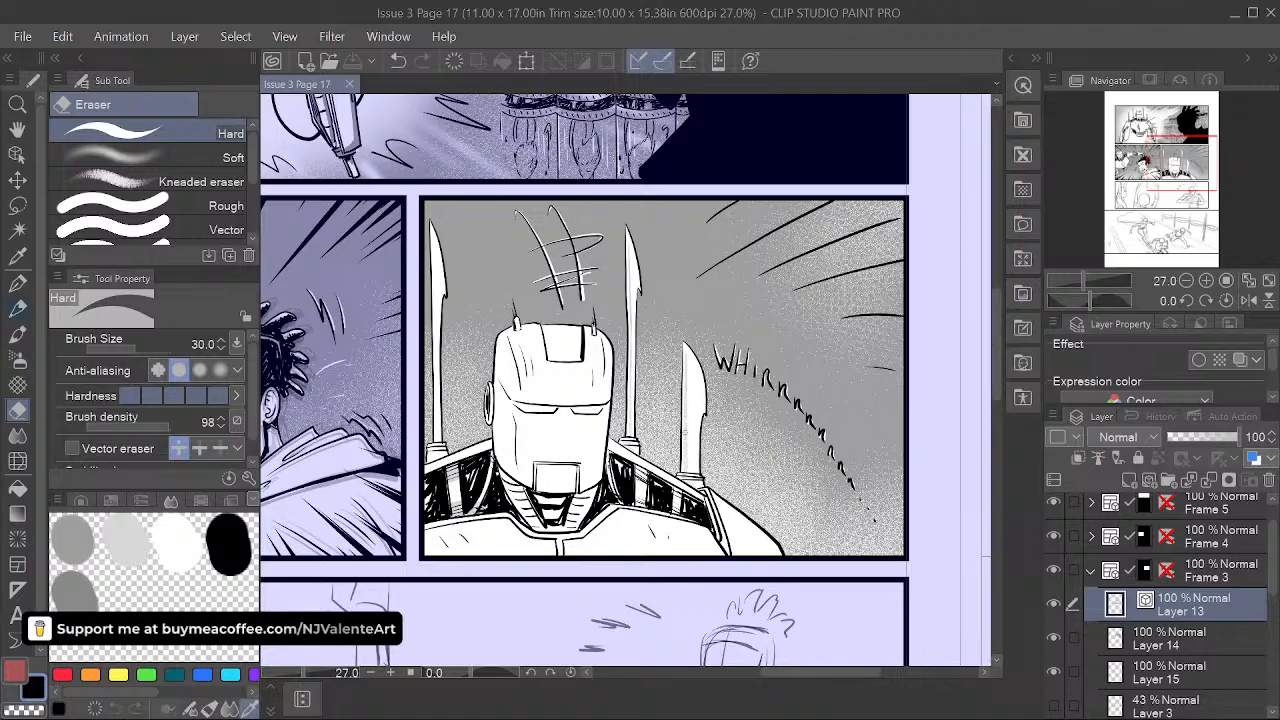
click(687, 464)
click(1228, 651)
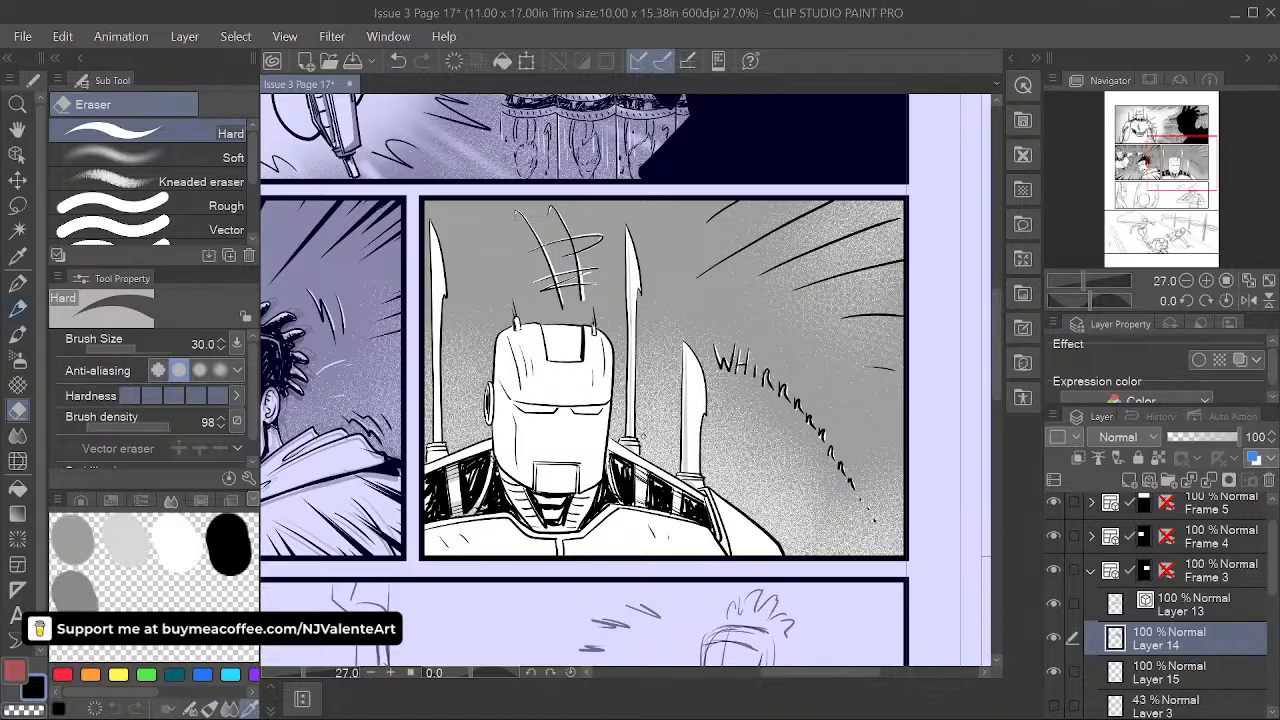
drag(1222, 676, 1192, 640)
- Shade the blades, outer shoulder and shadowed side of the helmet in light grey with the G-pen on Layer 15
key(p)
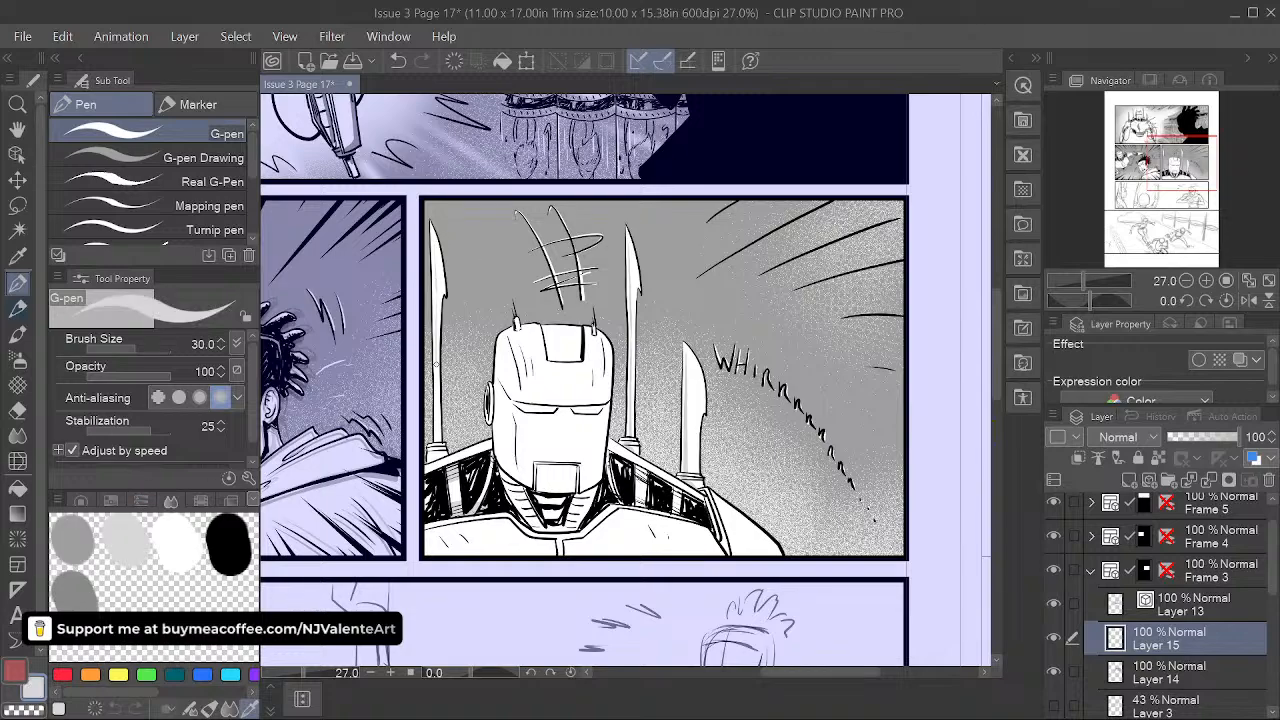
drag(436, 363, 436, 418)
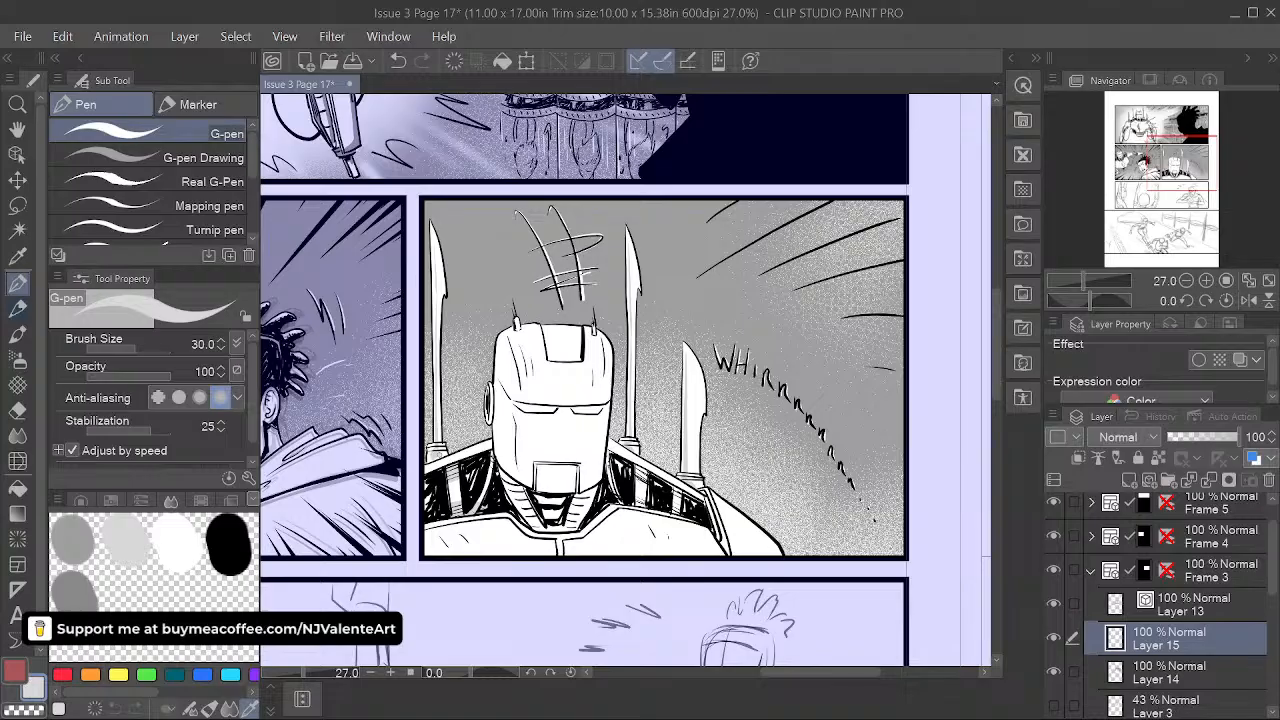
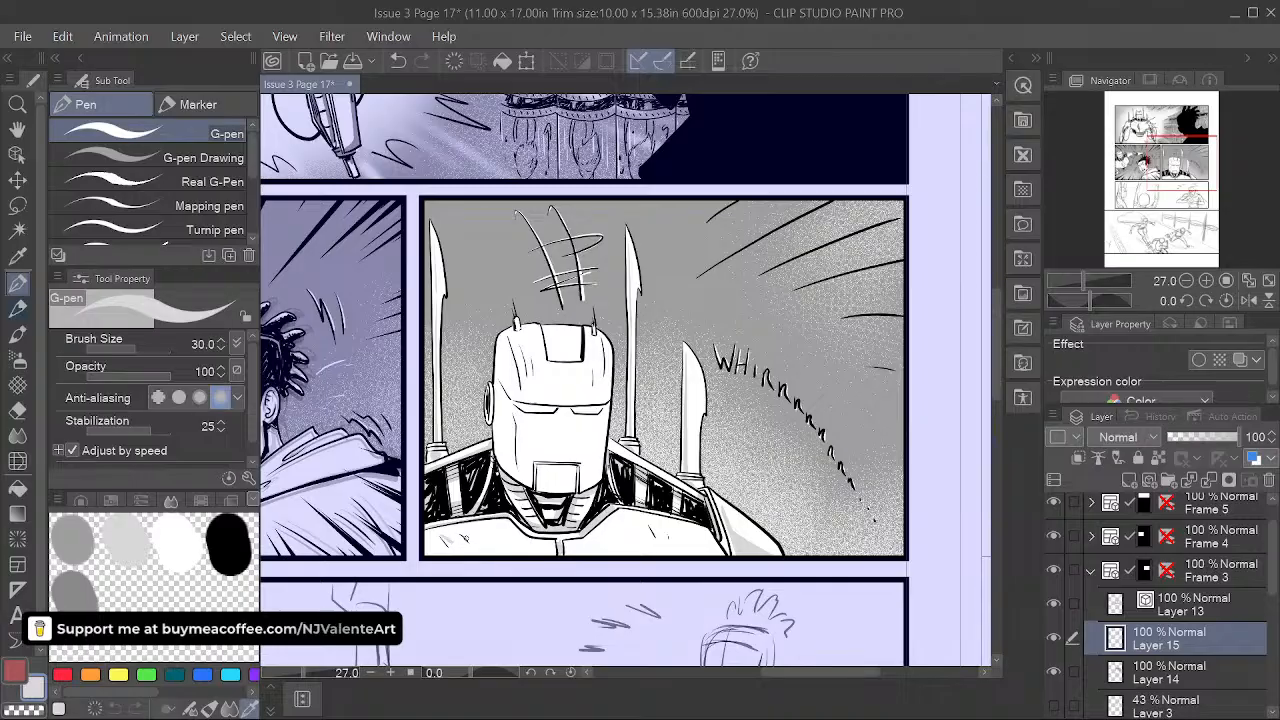
mouse_move(520, 391)
mouse_down()
mouse_move(516, 463)
mouse_move(487, 368)
mouse_up()
- Shade the helmet's forehead recess and the rectangular mouth plate in light grey on Layer 15
key(space)
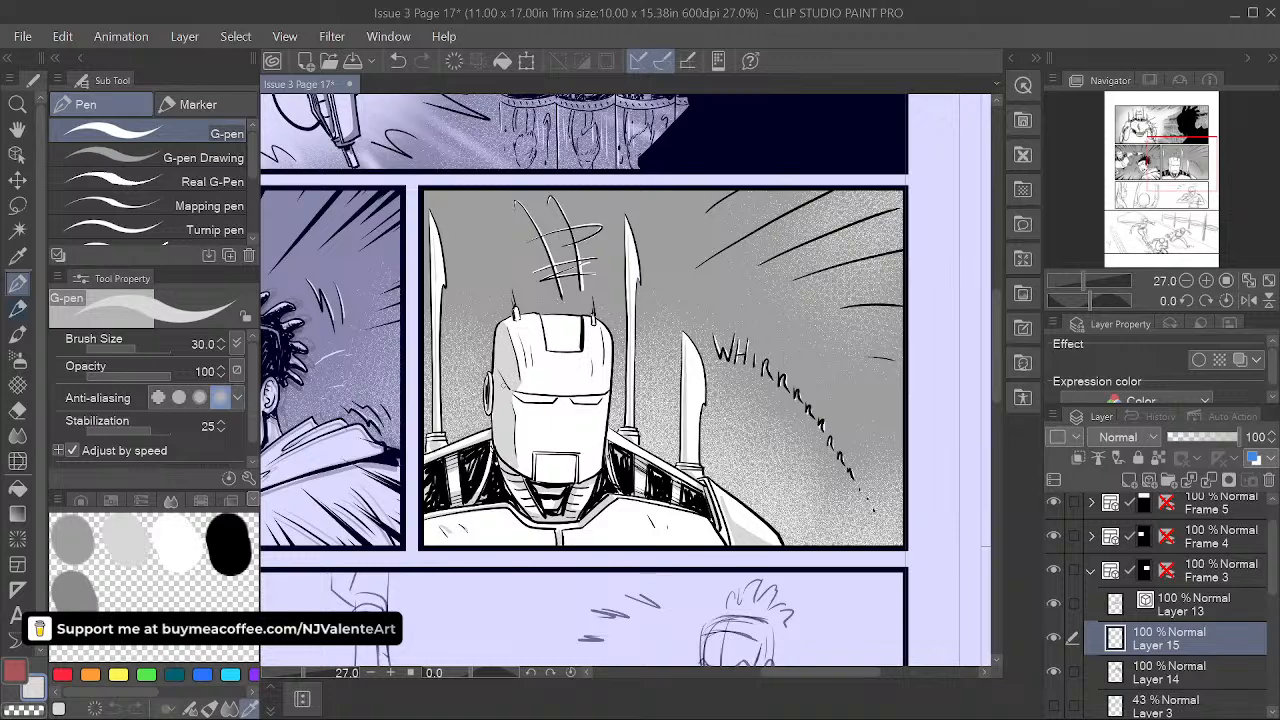
key(space)
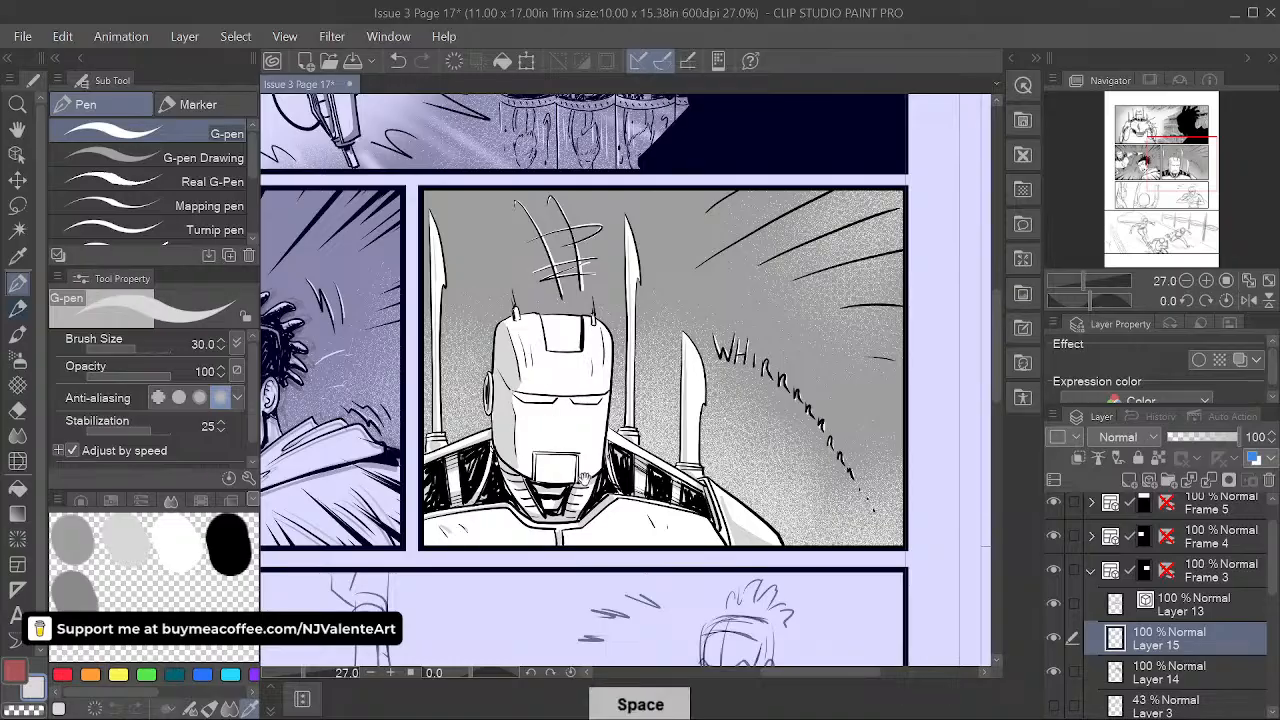
drag(584, 480, 592, 536)
click(18, 411)
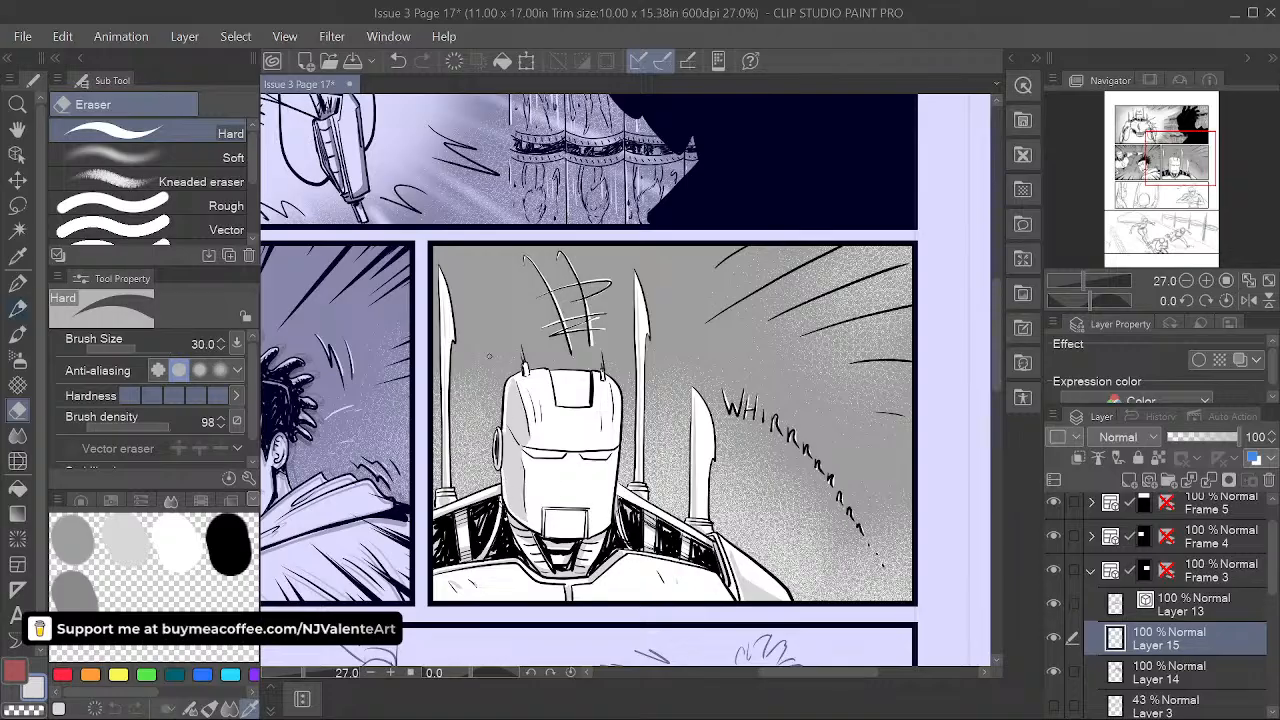
click(18, 284)
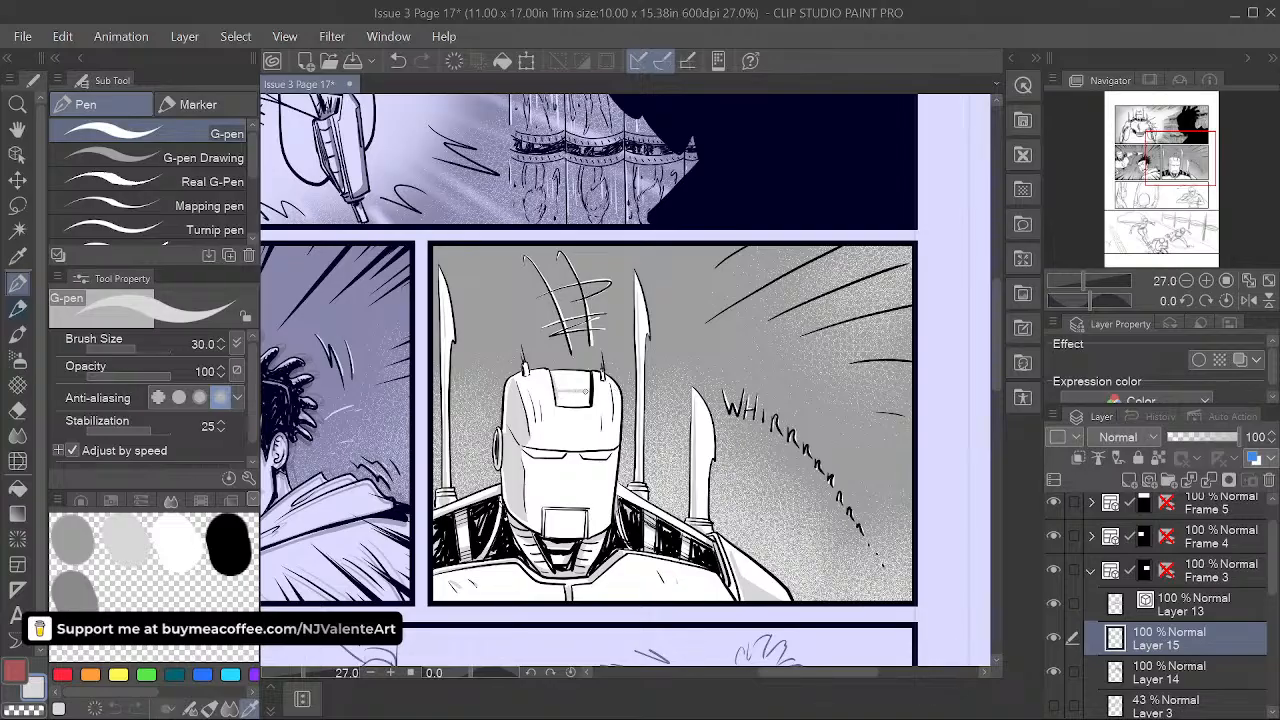
mouse_move(589, 390)
mouse_down()
mouse_move(561, 392)
mouse_move(567, 402)
mouse_up()
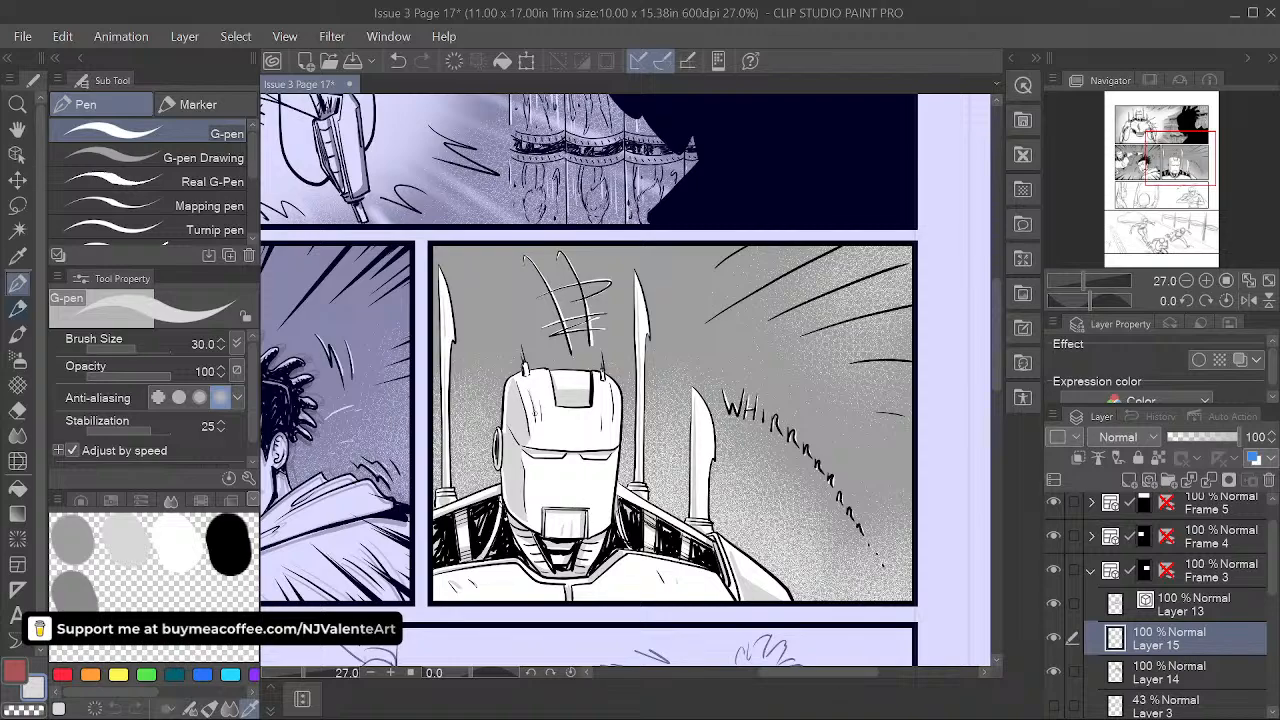
drag(736, 555, 661, 534)
- Check Layer 14 by toggling its visibility, and erase its grey along the speed lines to leave thin white highlights
click(1214, 675)
click(1054, 672)
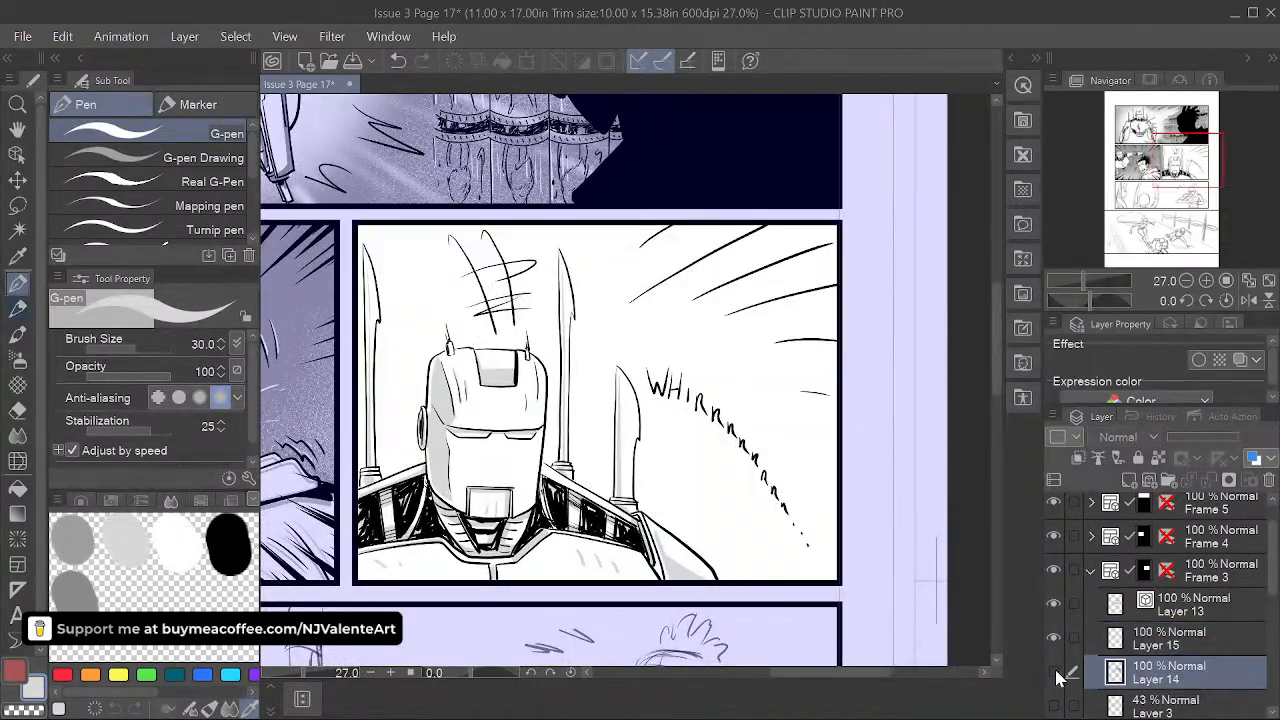
click(1054, 672)
click(17, 410)
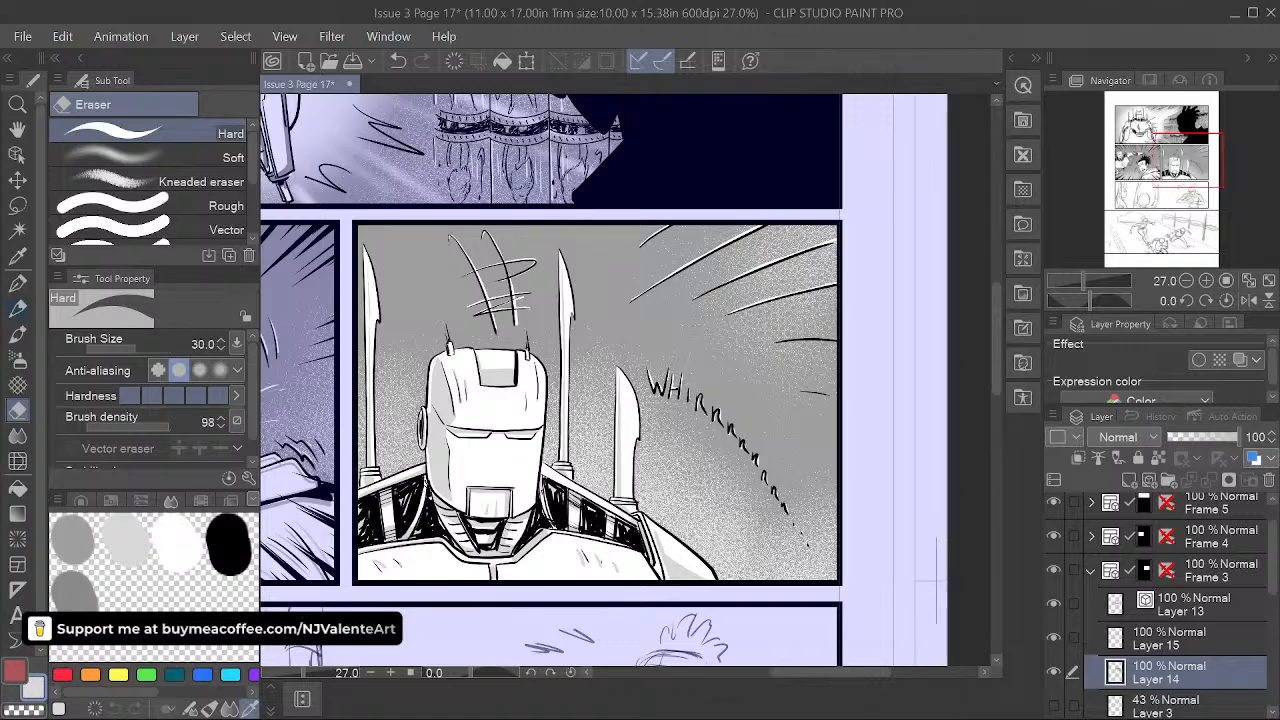
drag(778, 340, 840, 337)
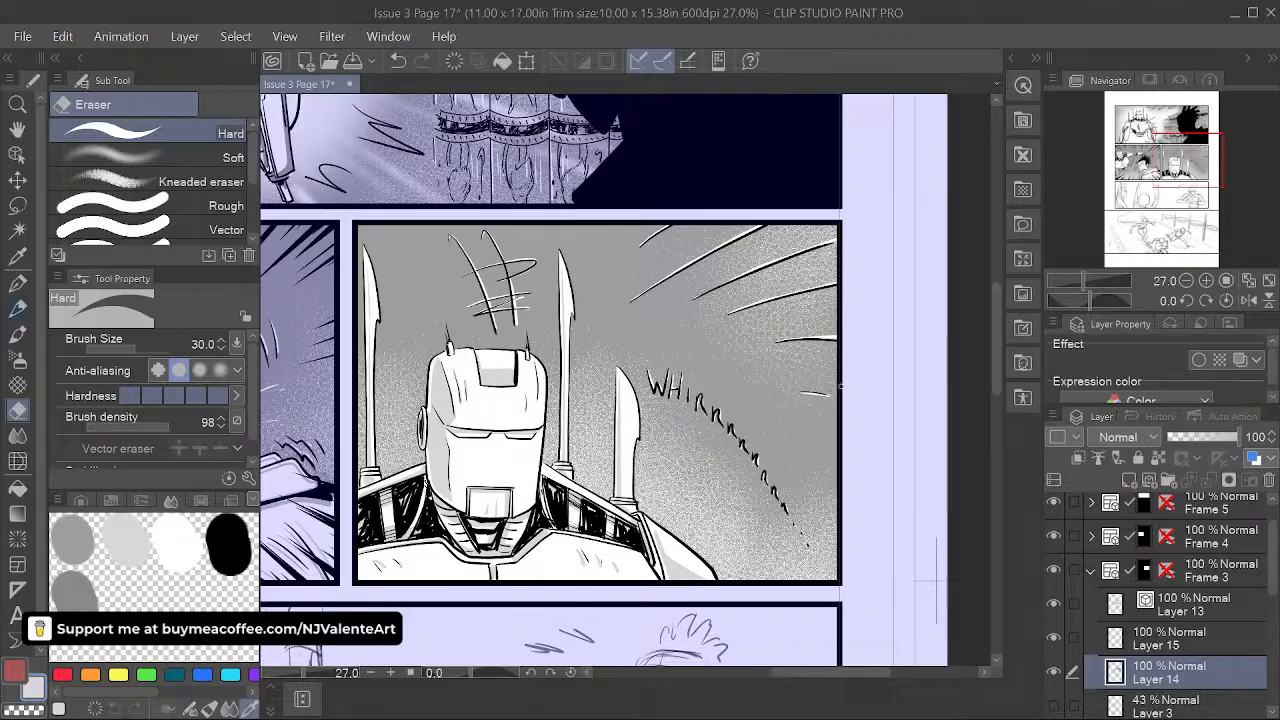
- Undo the last eraser stroke on Layer 14 in the Frame 3 robot panel
key(space)
drag(848, 471, 868, 462)
key(ctrl+z)
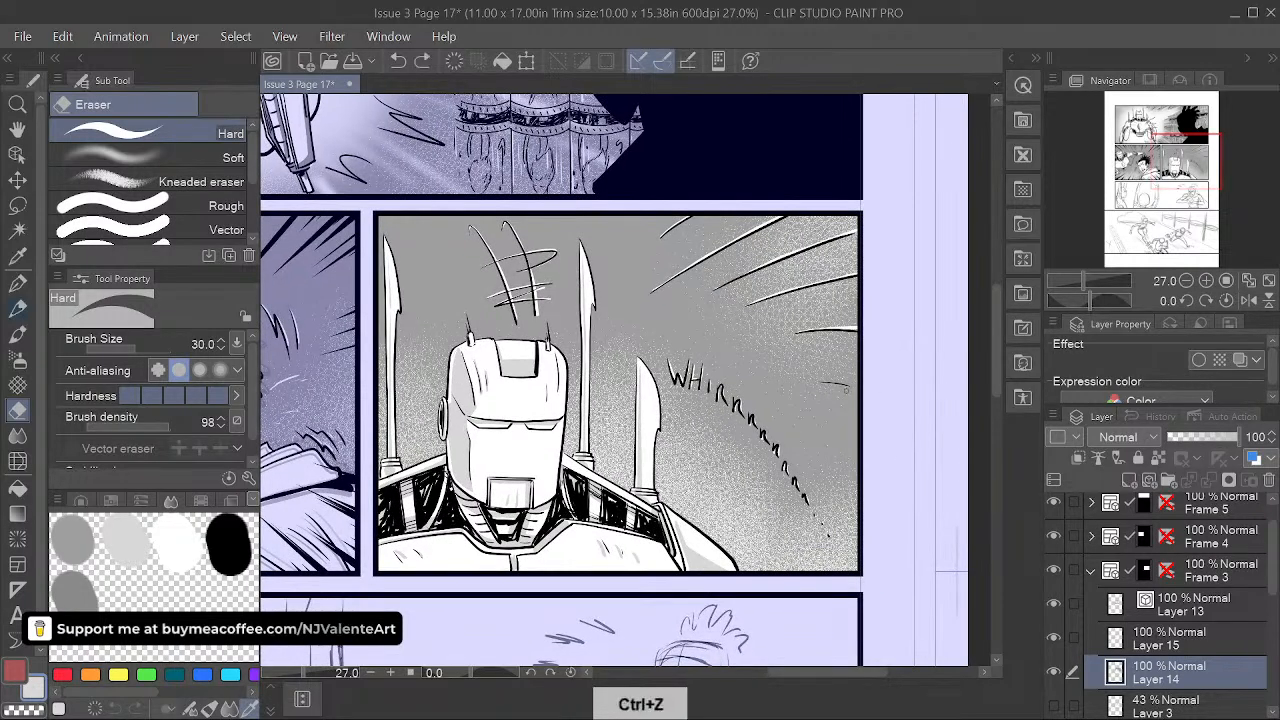
- Examine the shaded robot panel in the context of the whole page
key(space)
drag(821, 519, 833, 477)
scroll(818, 500, down, 3)
key(space)
drag(813, 554, 807, 501)
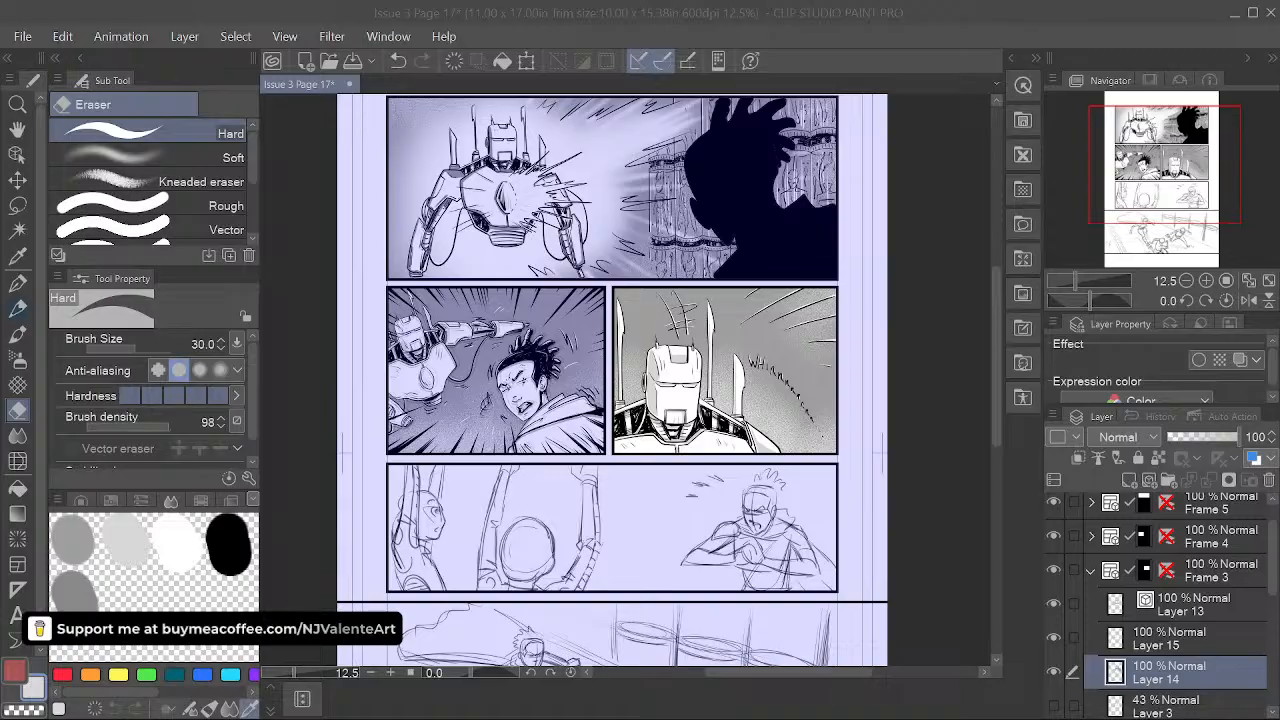
click(626, 8)
scroll(668, 231, down, 3)
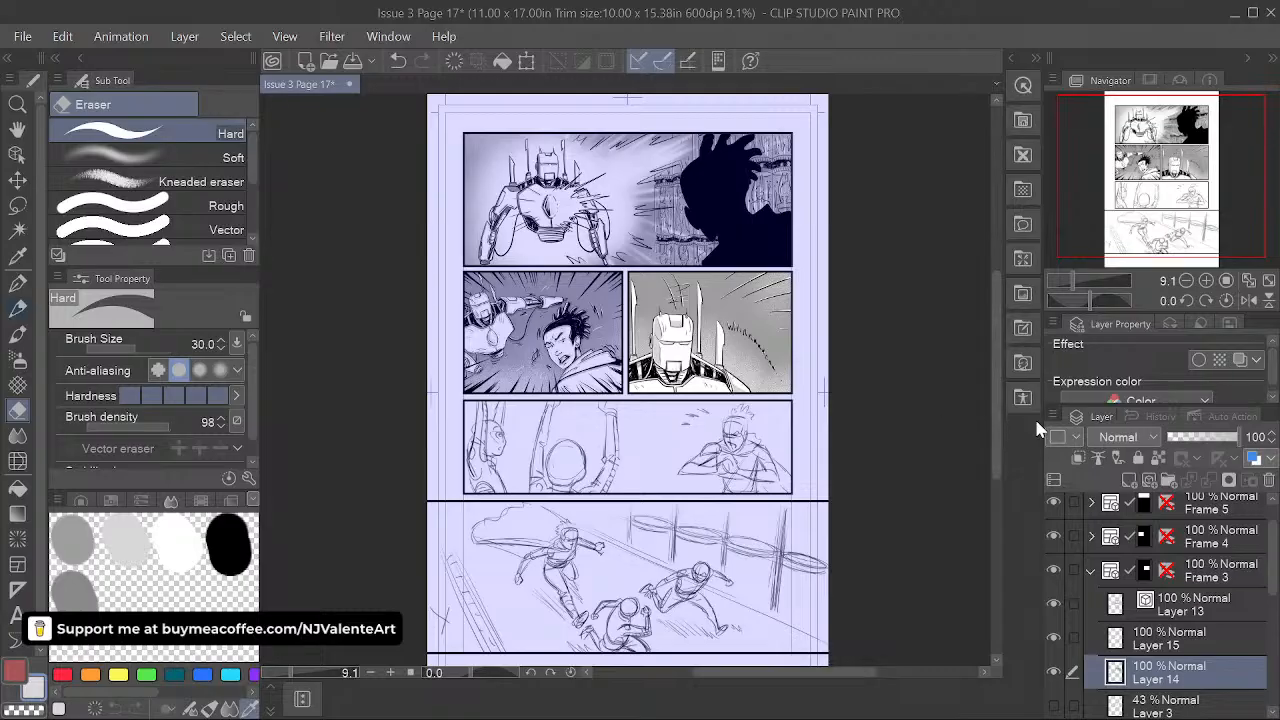
scroll(1186, 541, up, 2)
scroll(1183, 558, down, 3)
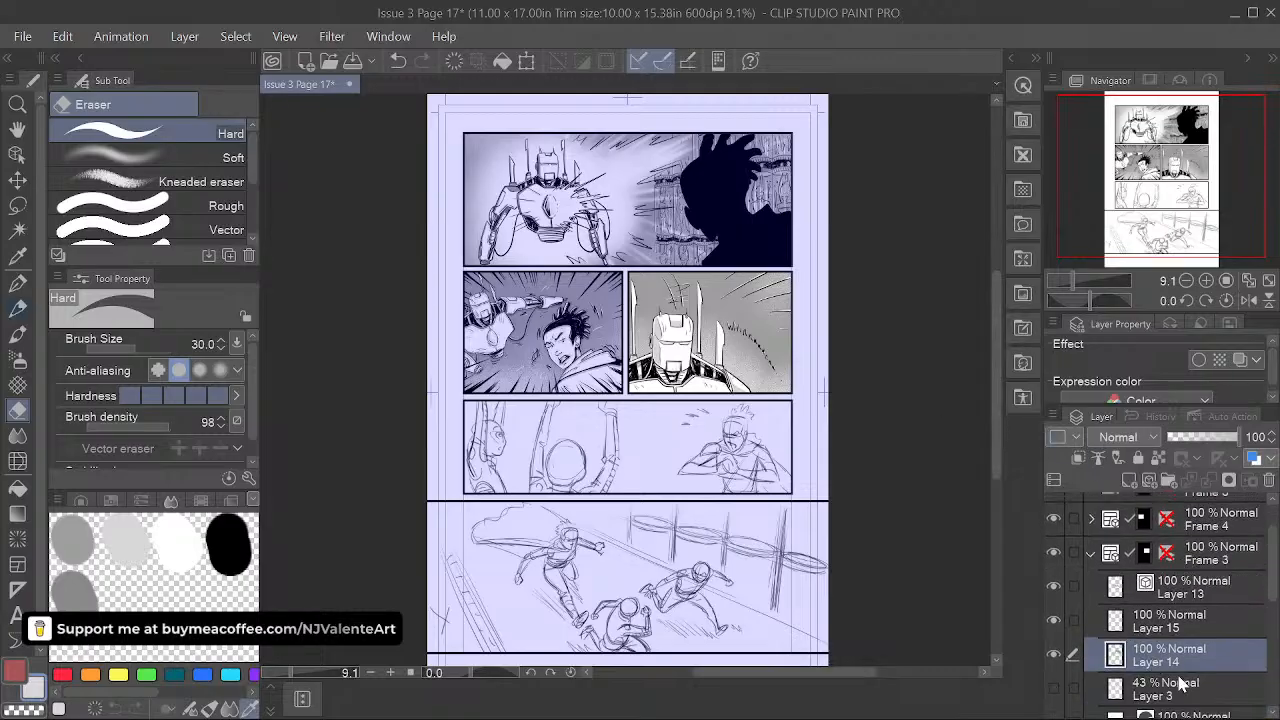
- Collapse the Frame 3 folder, and save the page with the Multiply photo layer selected
click(1091, 554)
scroll(1180, 560, up, 2)
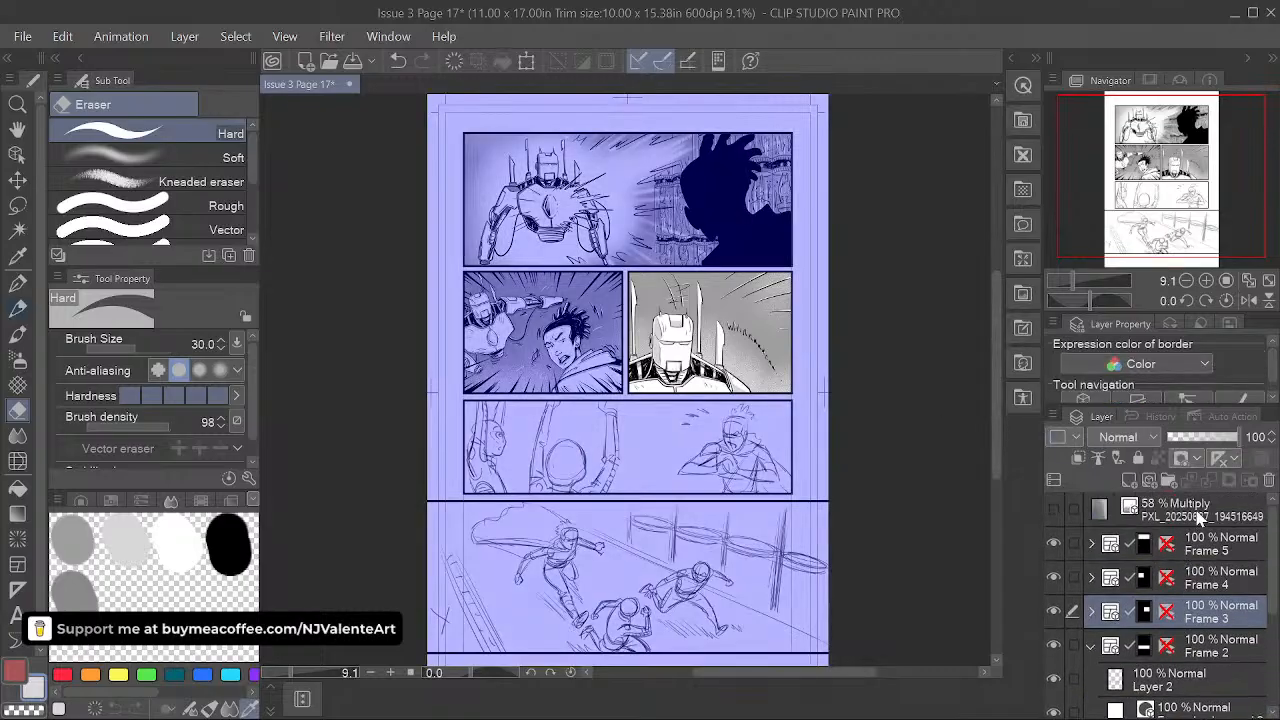
click(1200, 515)
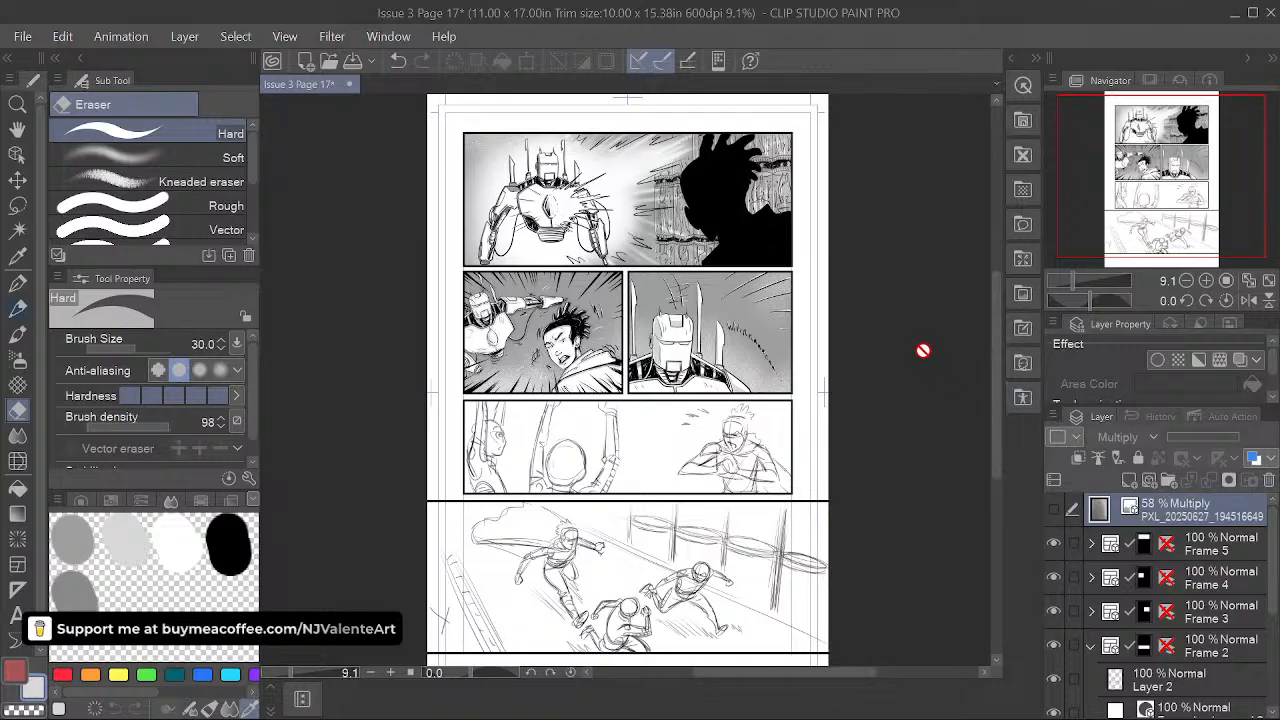
scroll(757, 334, up, 1)
drag(776, 314, 777, 331)
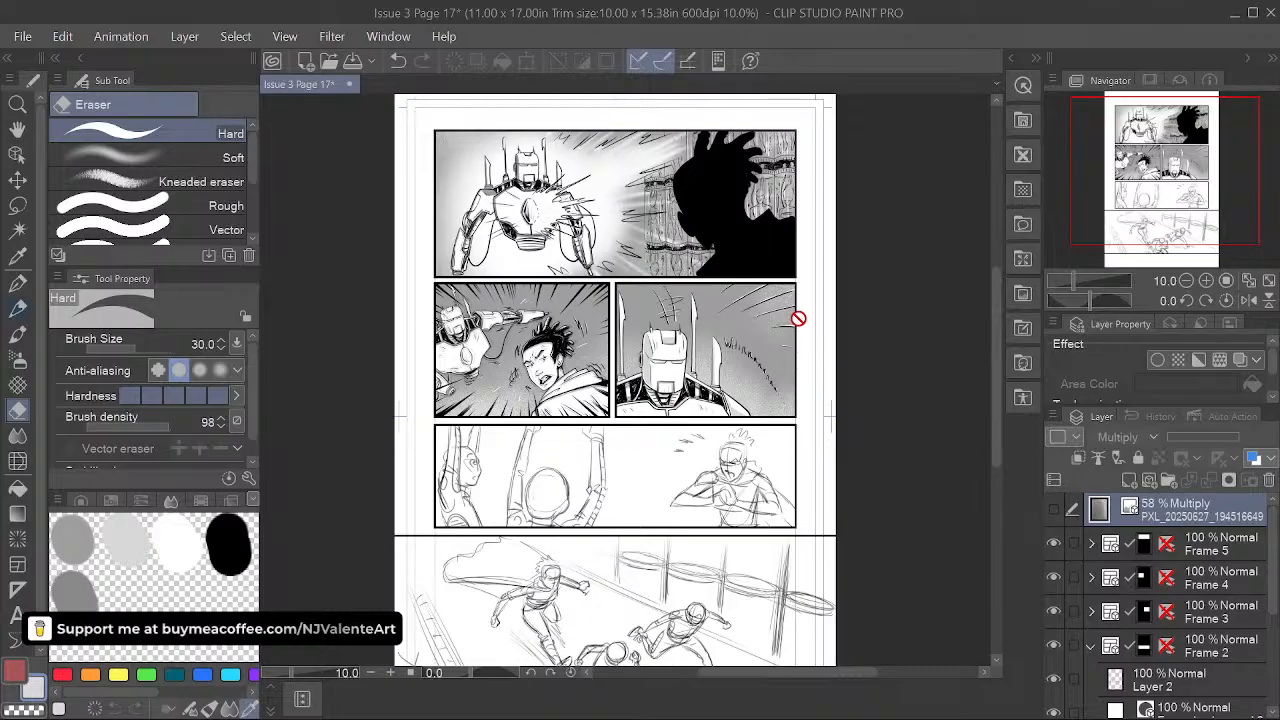
click(22, 36)
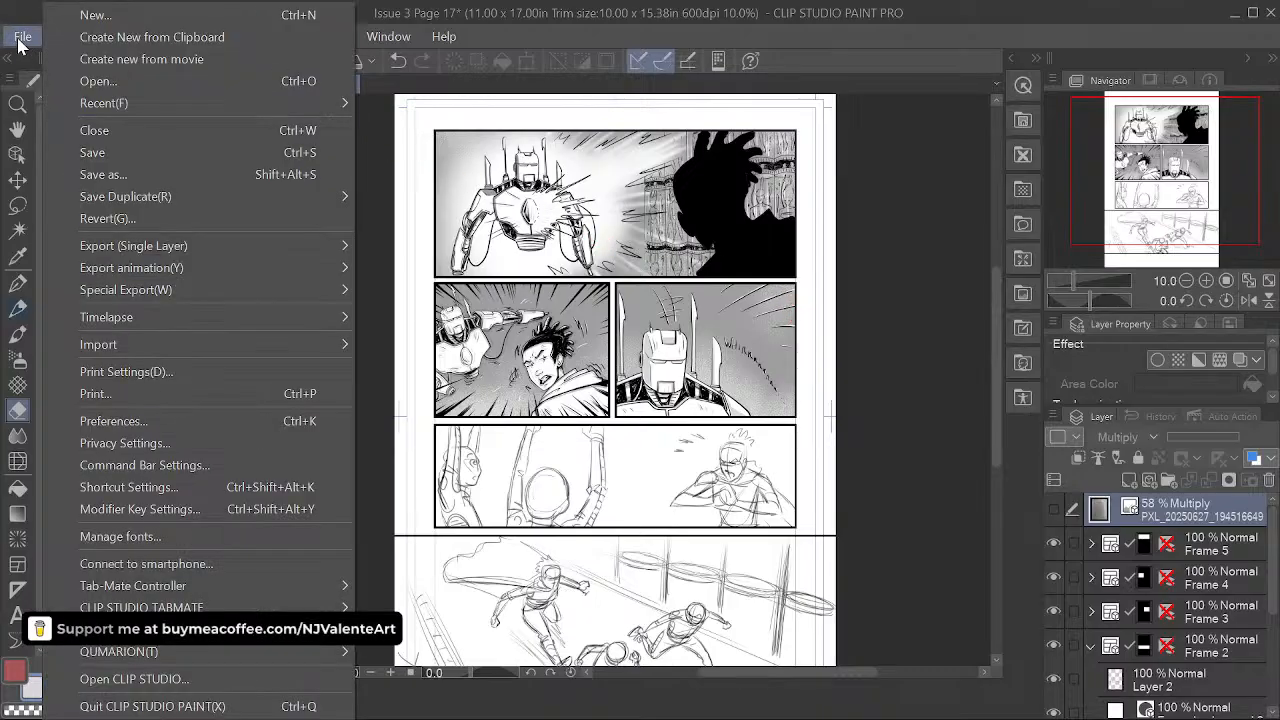
click(77, 152)
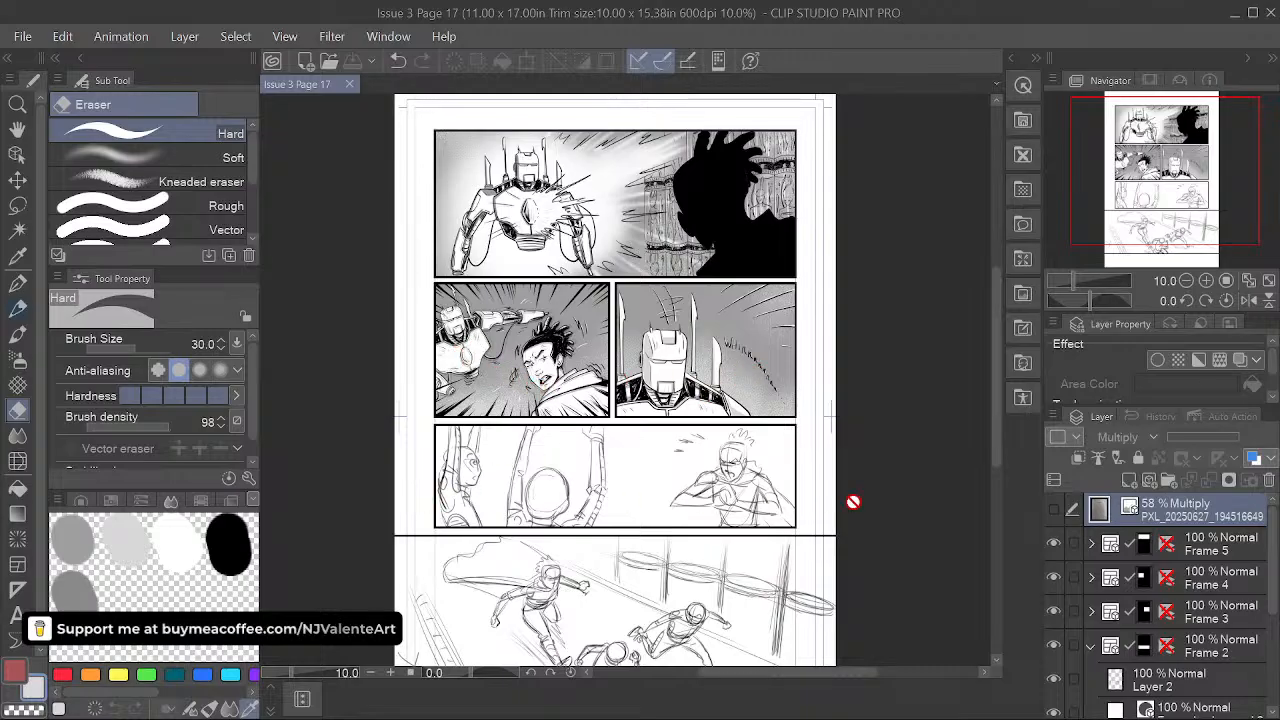
- Add a raster layer above the Multiply photo layer and set the G-pen to red at brush size 120
scroll(829, 497, down, 1)
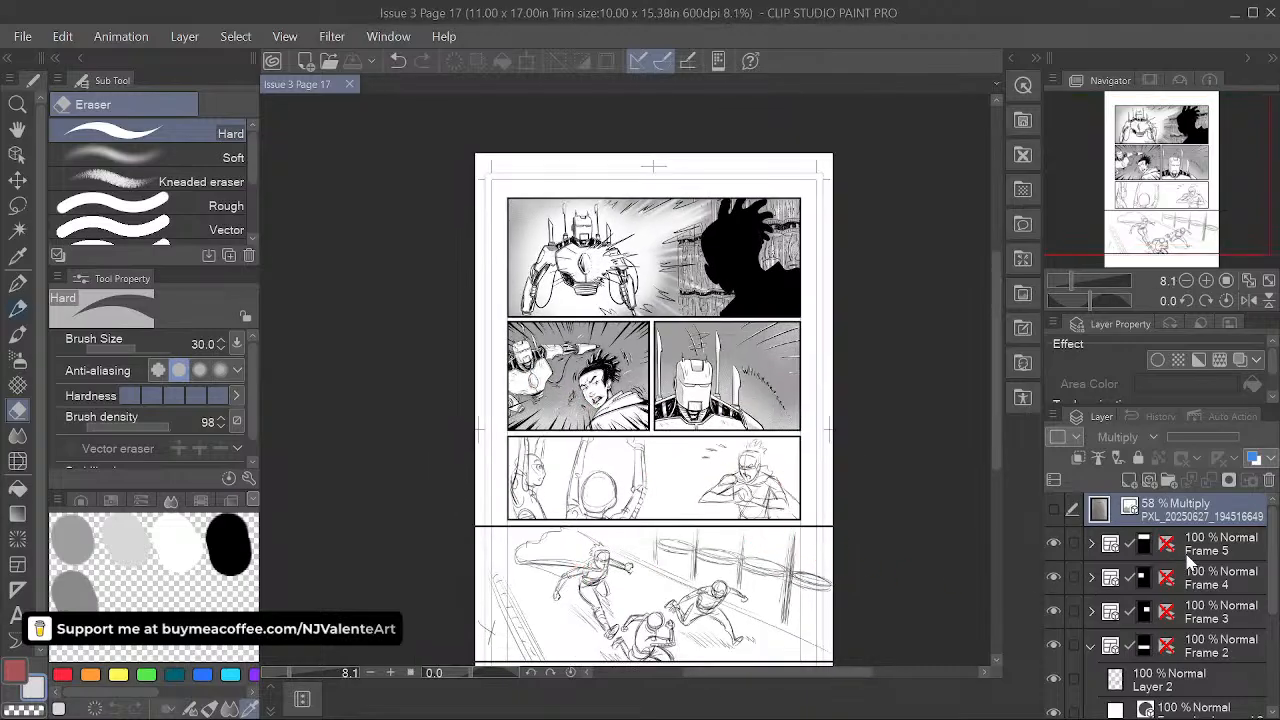
click(1129, 481)
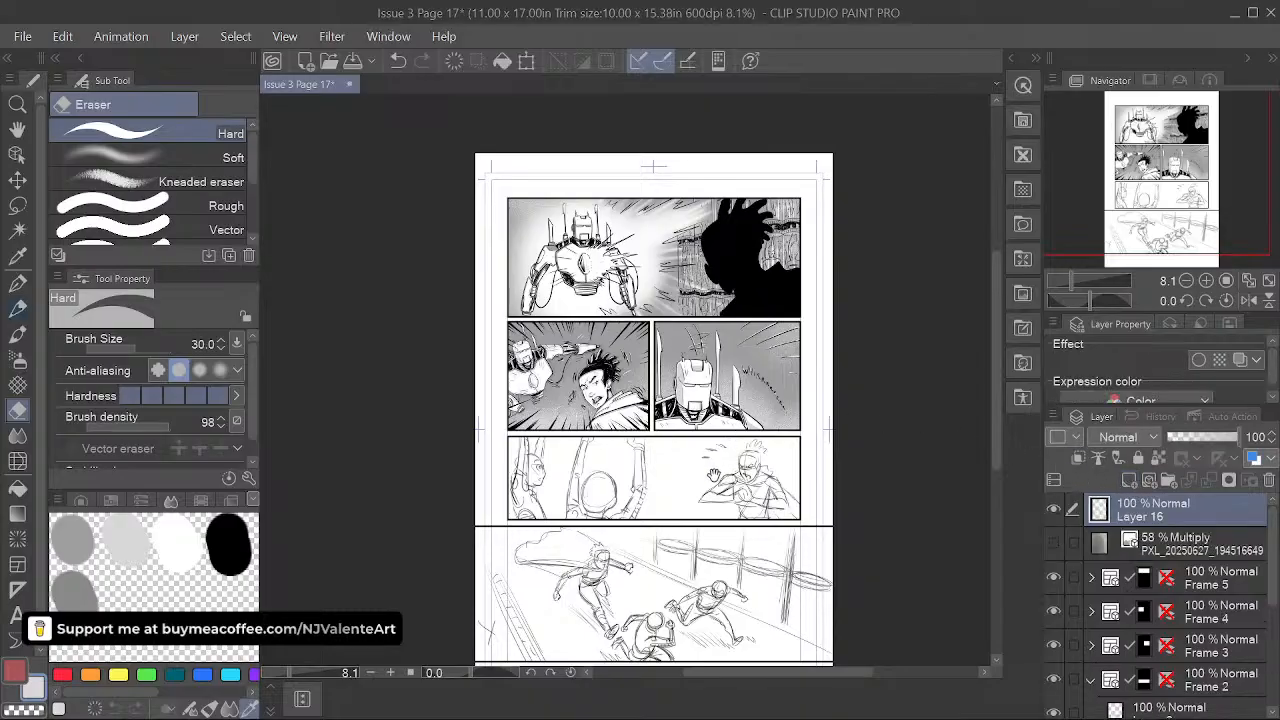
drag(712, 476, 680, 424)
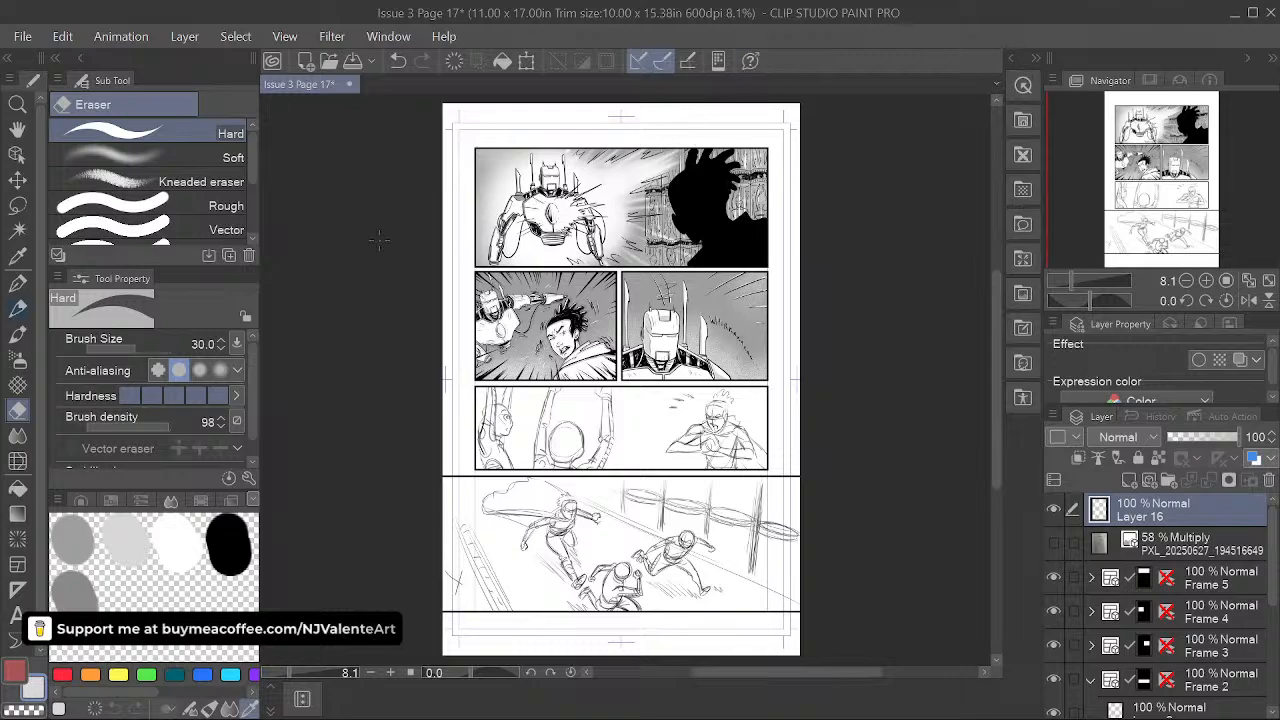
click(17, 283)
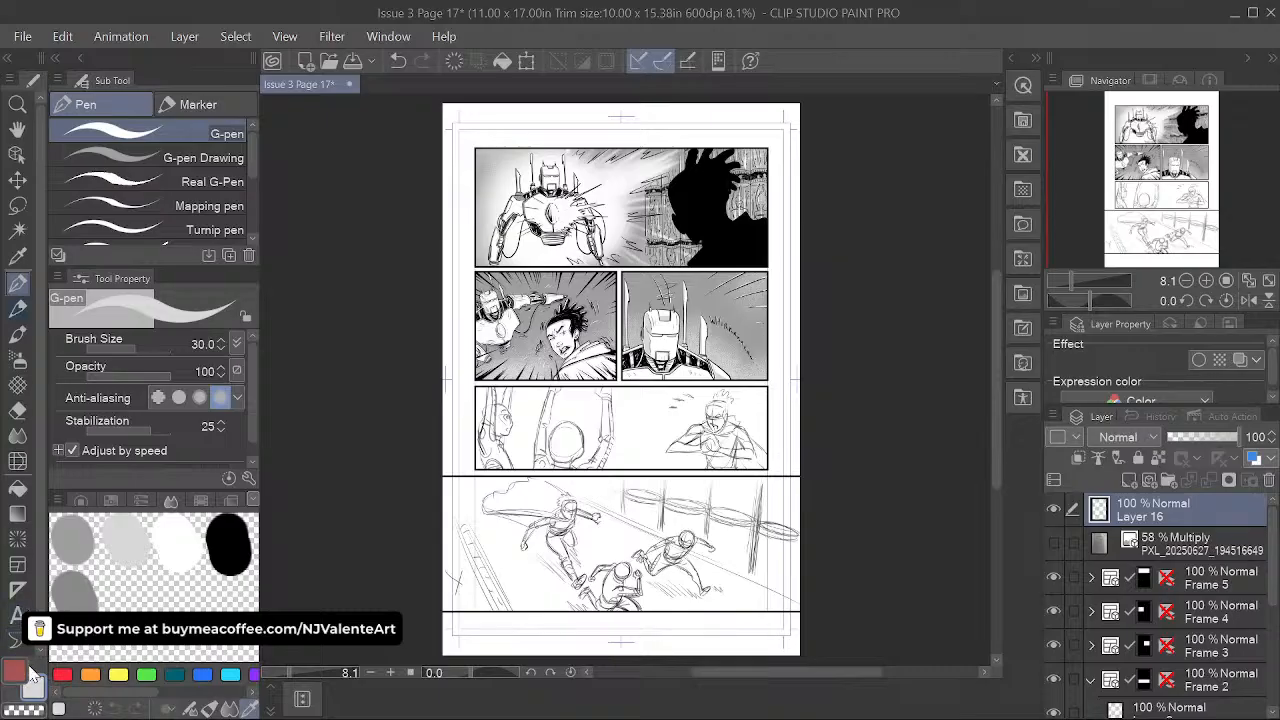
click(22, 670)
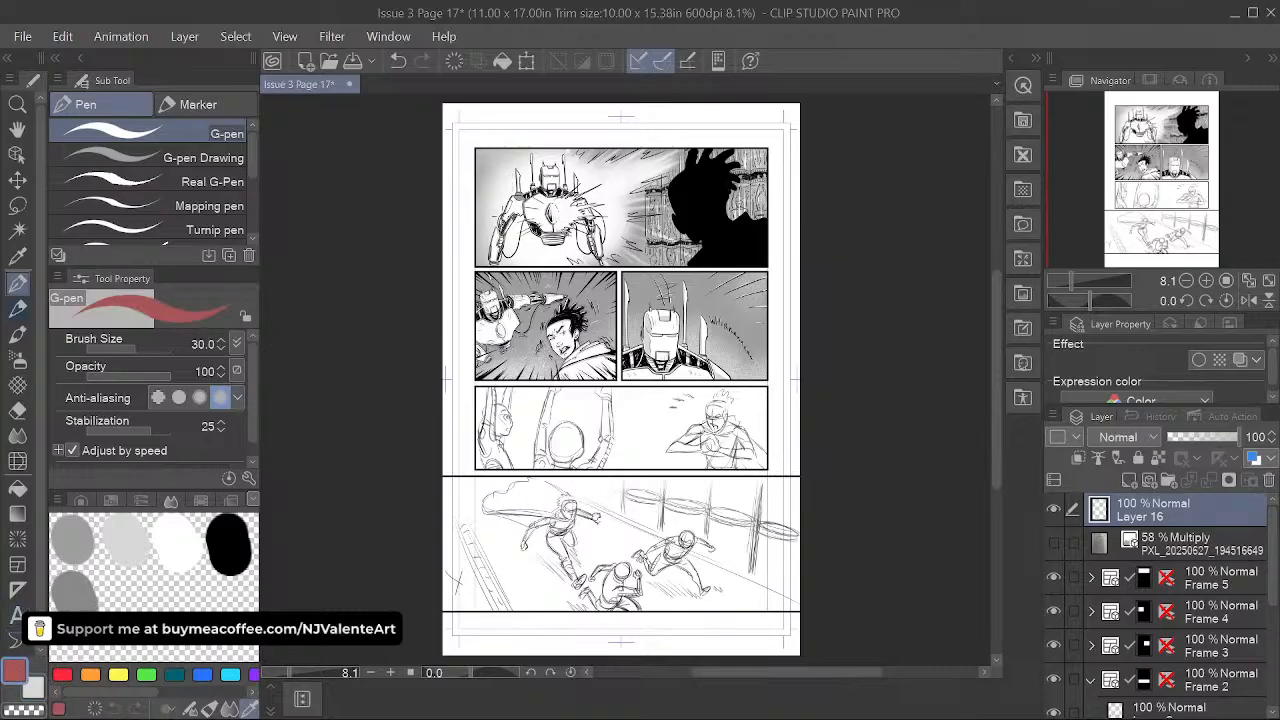
key(])
key(])
key(])
key(])
key(])
key(])
key(])
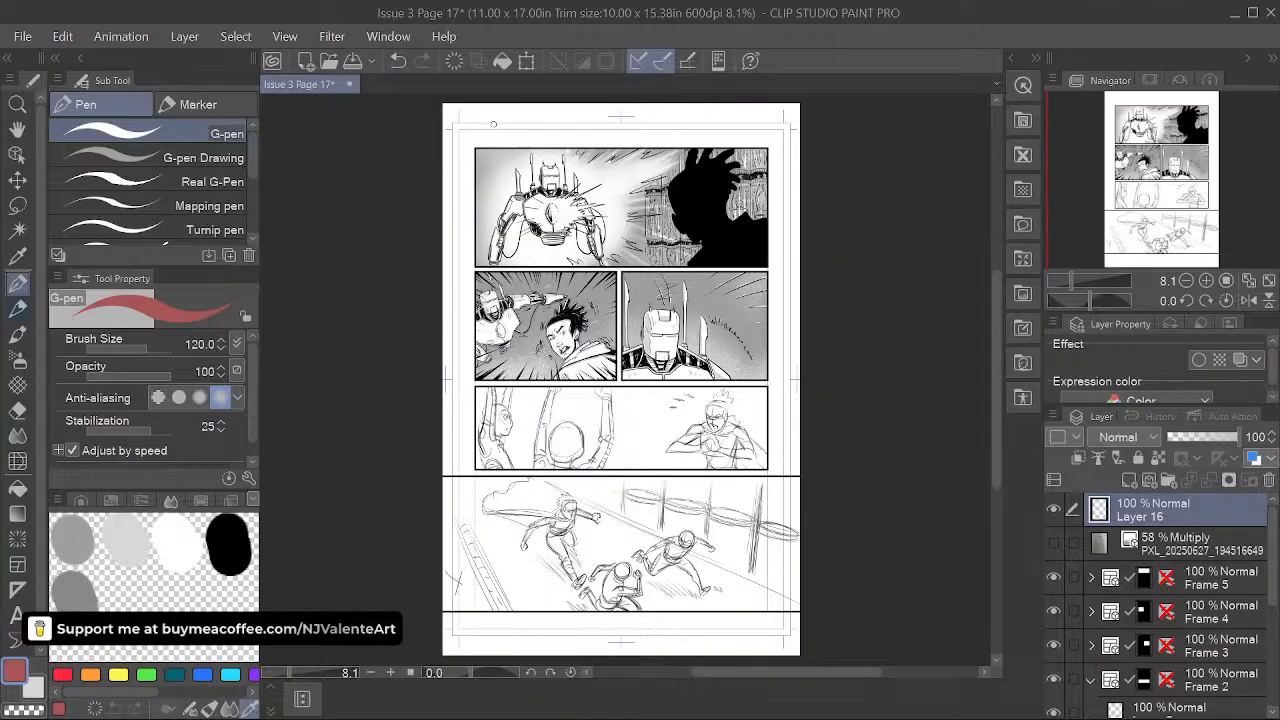
drag(489, 121, 562, 119)
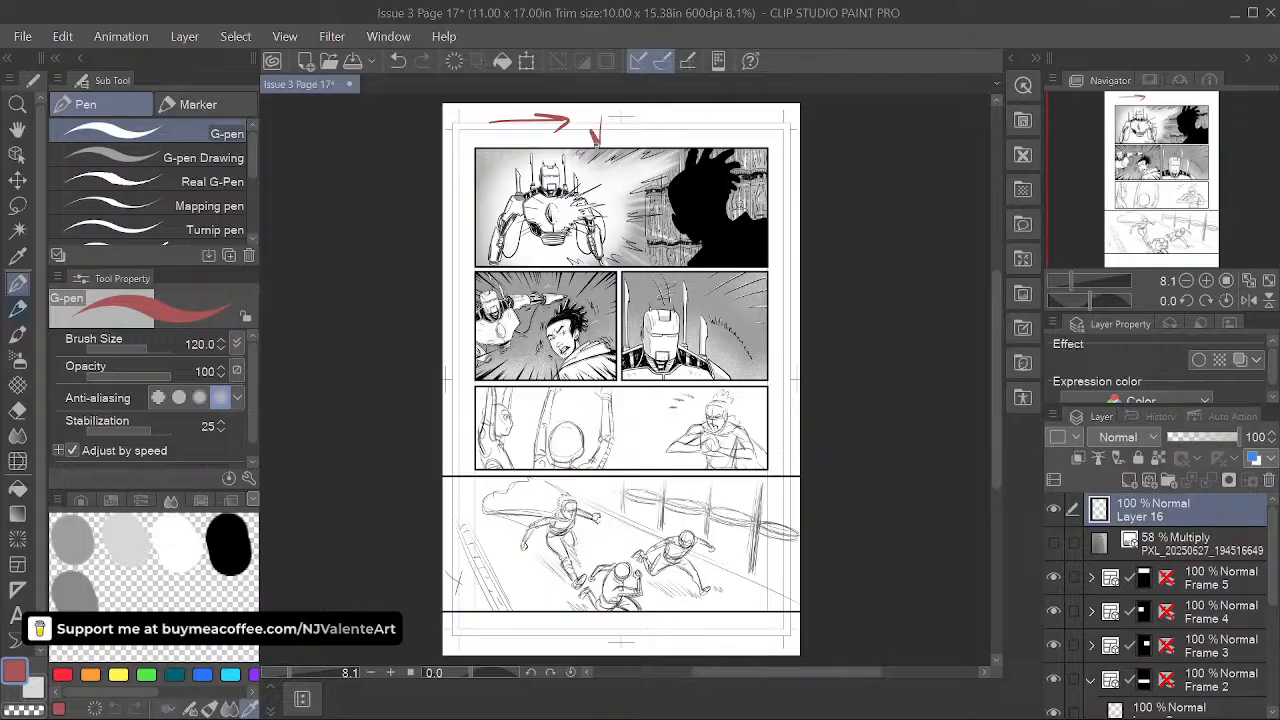
drag(602, 118, 613, 121)
key(ctrl+z)
key(ctrl+z)
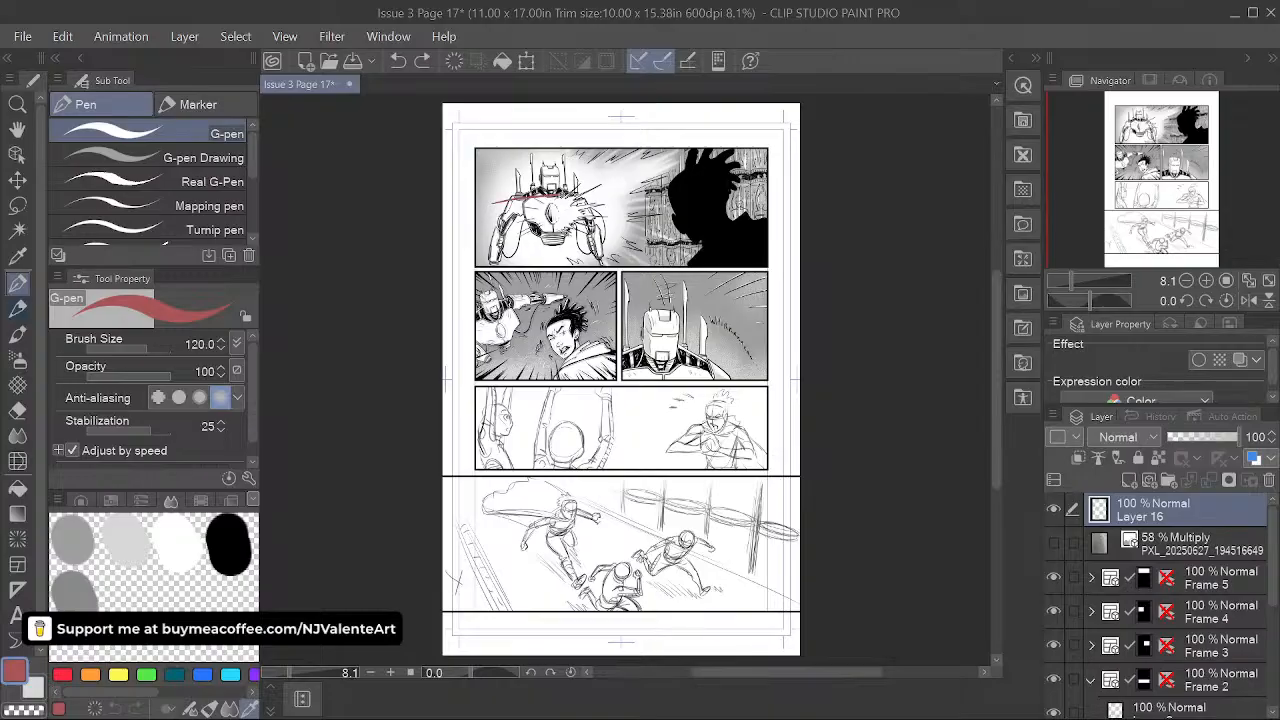
- Draw the reading path in red on Layer 16, zigzagging through the figures from the top panel down to the runners in the bottom panel
drag(705, 199, 716, 200)
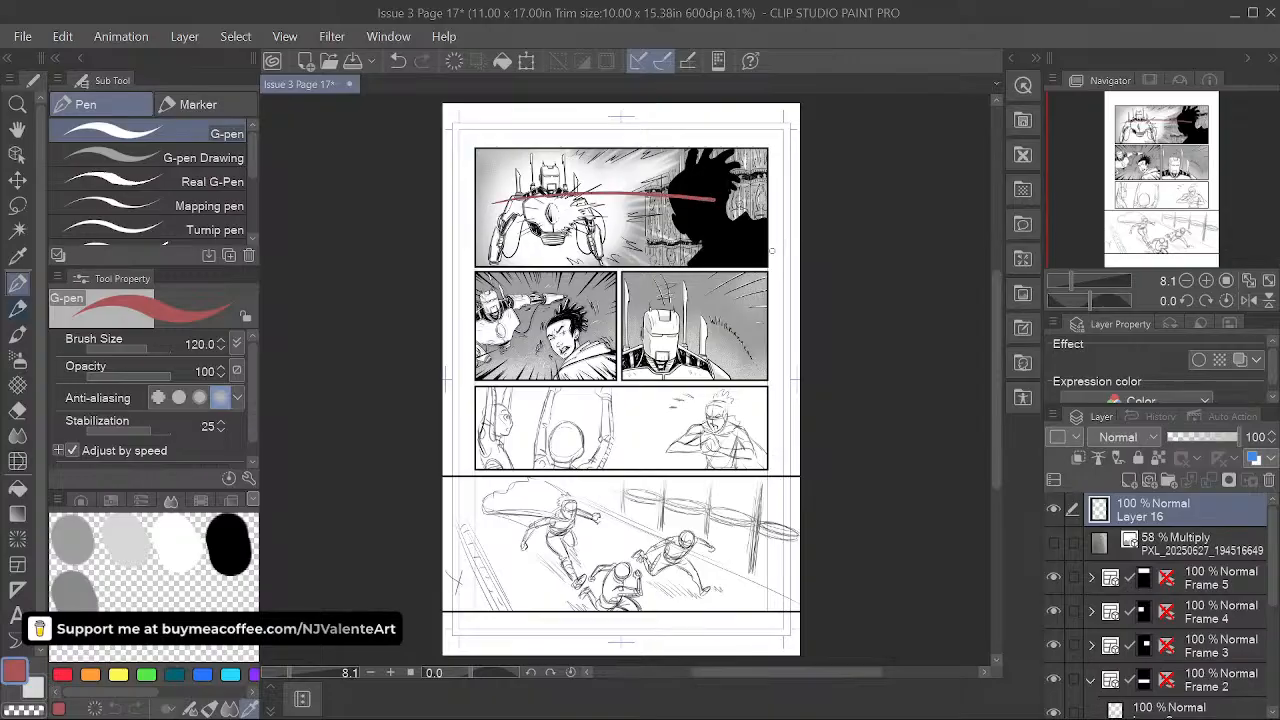
drag(705, 138, 672, 181)
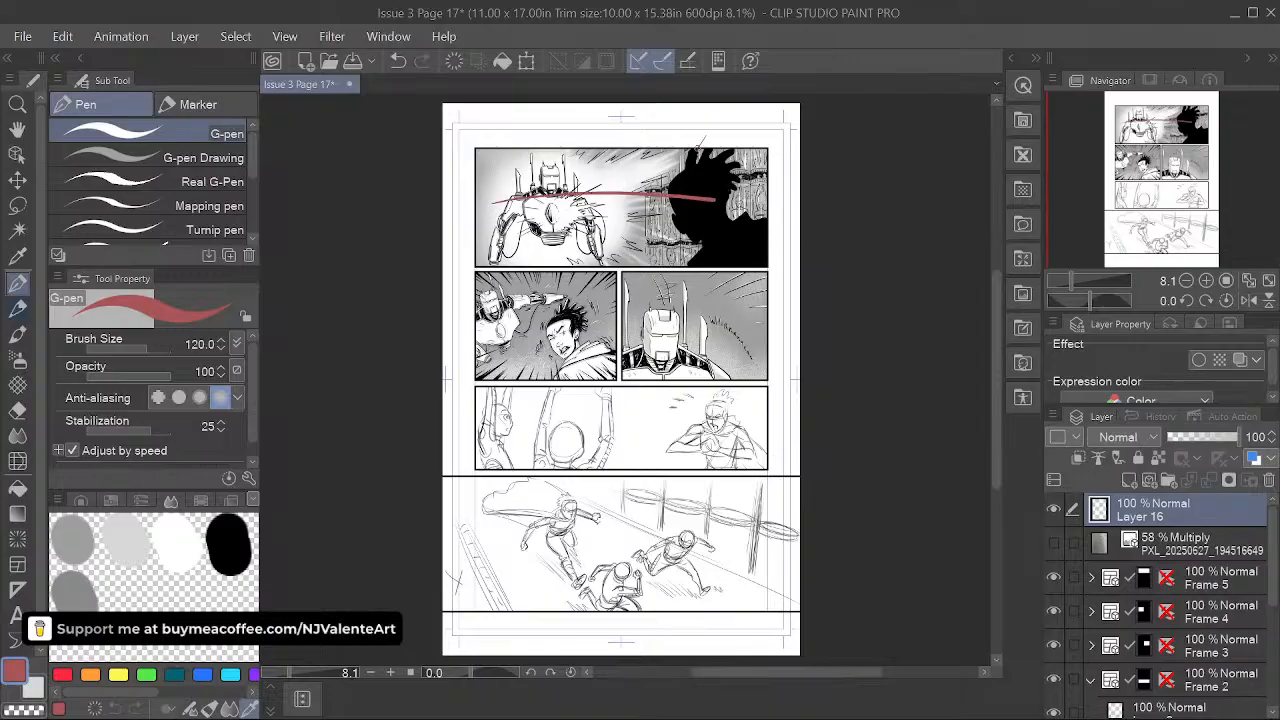
drag(795, 218, 753, 263)
mouse_move(700, 205)
mouse_down()
mouse_move(556, 271)
mouse_move(496, 320)
mouse_up()
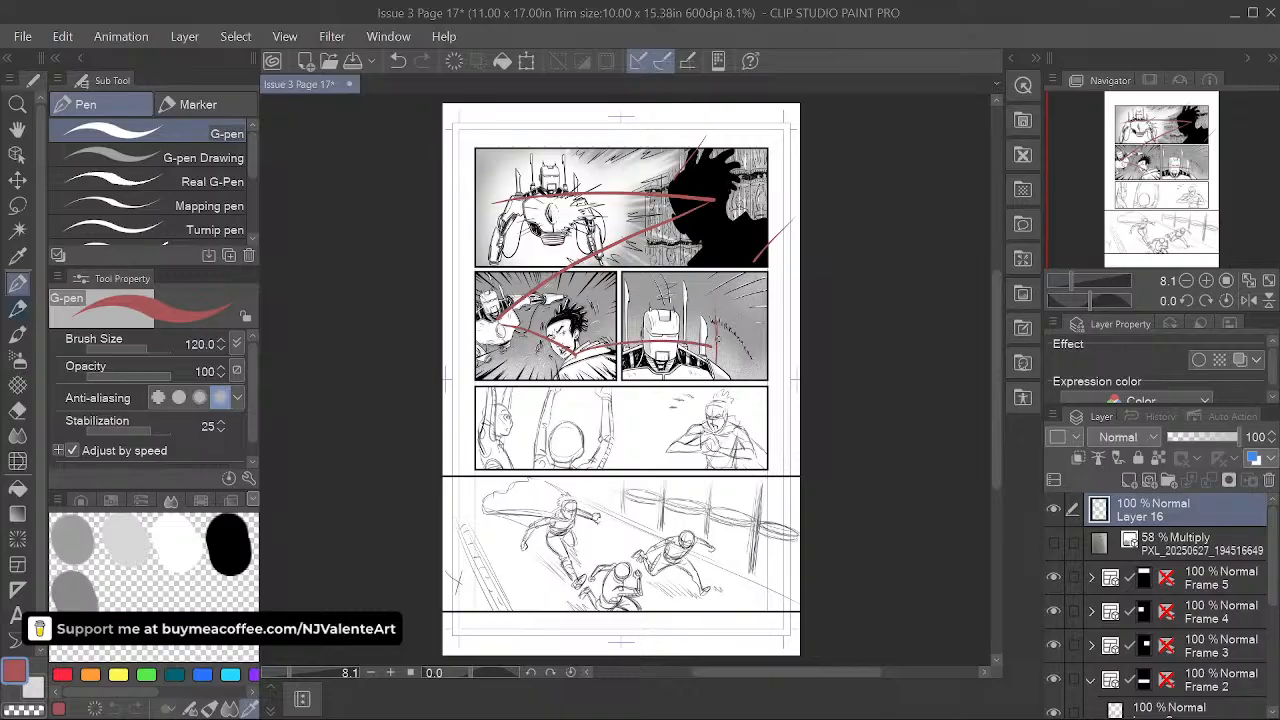
mouse_move(670, 355)
mouse_down()
mouse_move(494, 431)
mouse_move(692, 425)
mouse_up()
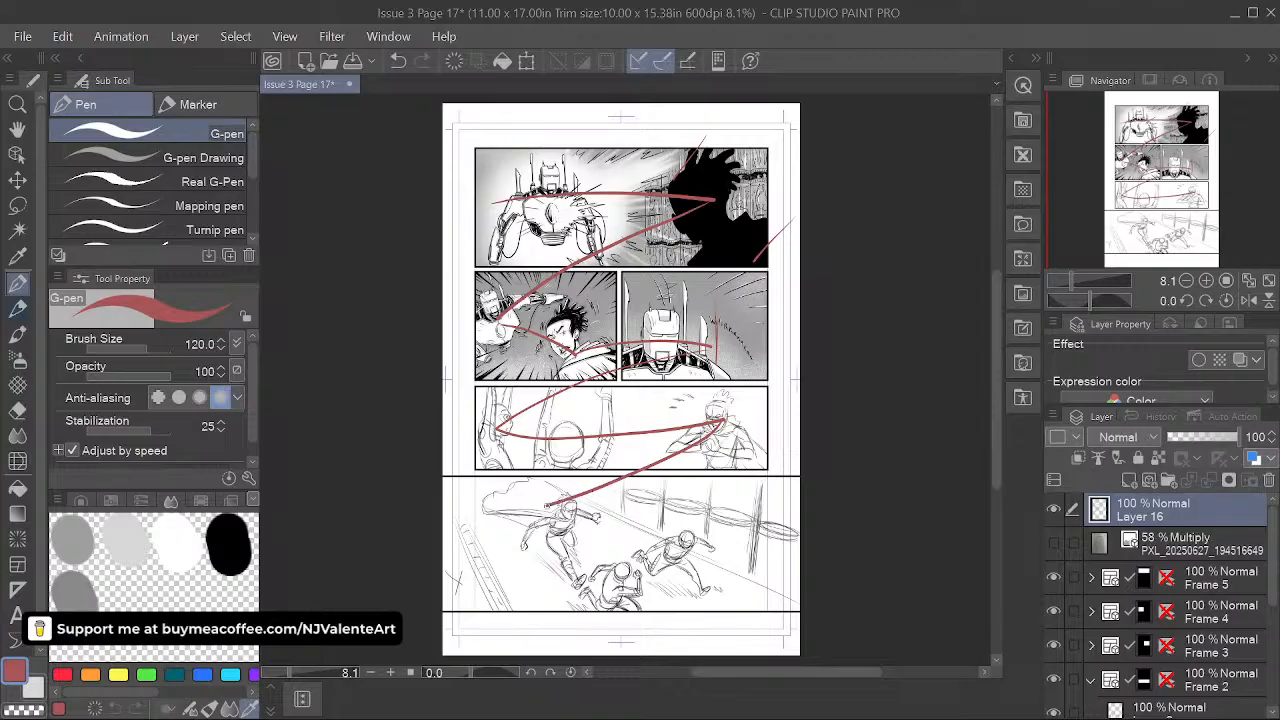
drag(545, 505, 588, 588)
key(ctrl+z)
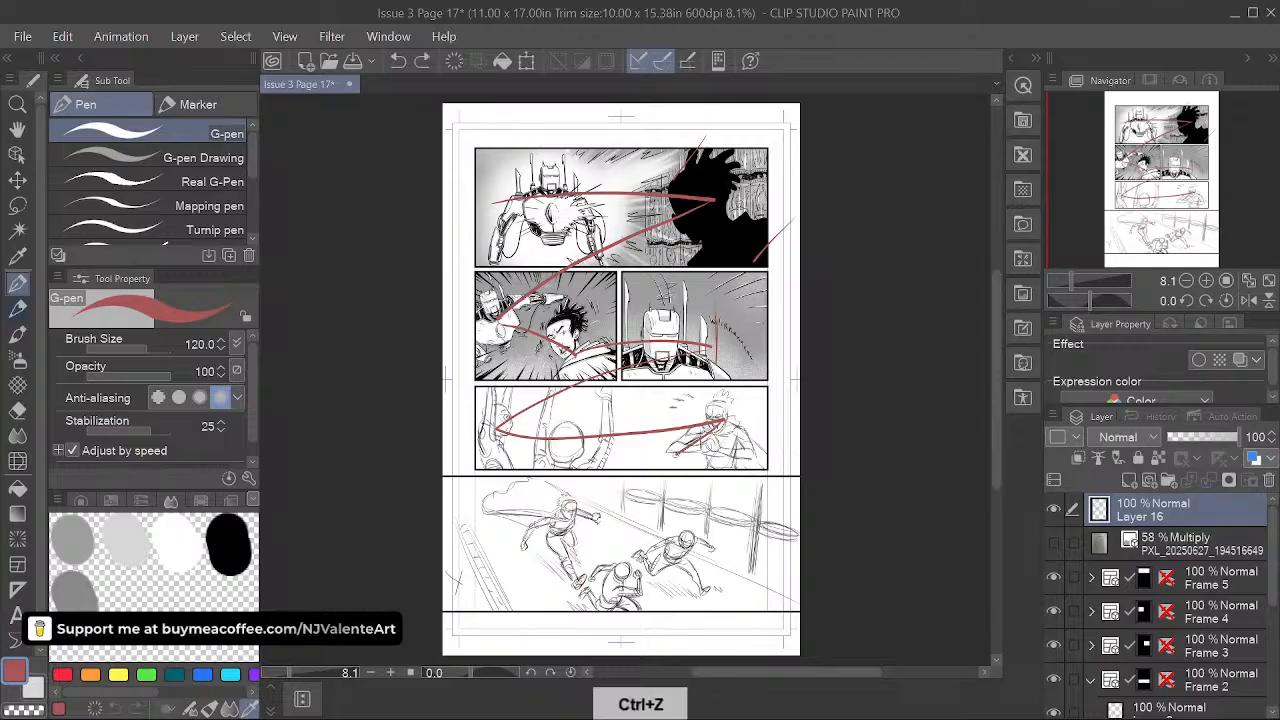
mouse_move(668, 460)
mouse_down()
mouse_move(548, 514)
mouse_move(700, 608)
mouse_up()
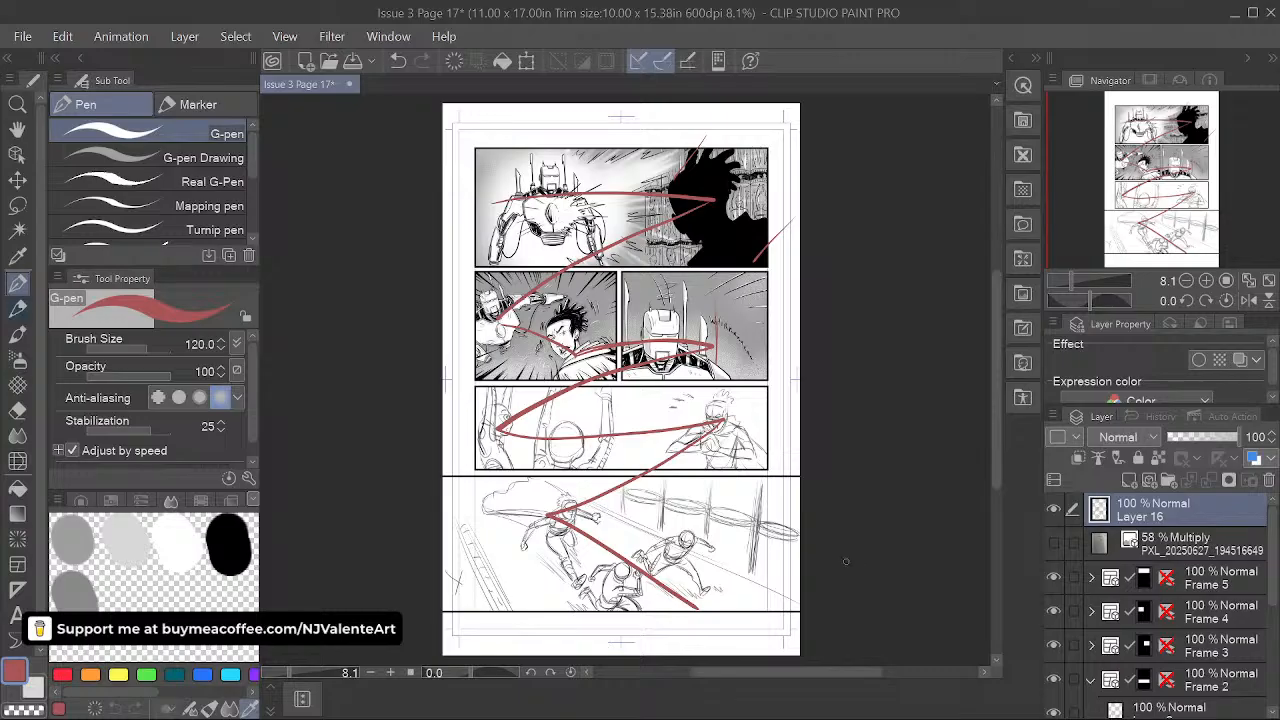
key(space)
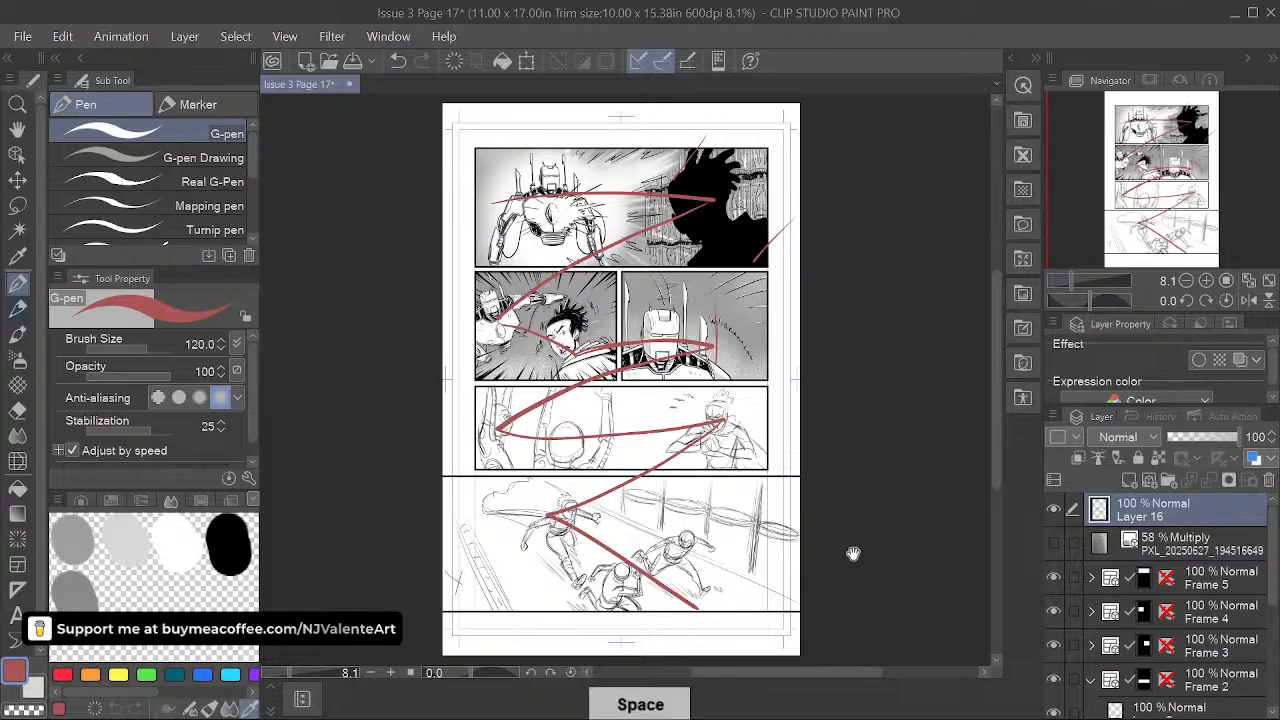
drag(851, 551, 845, 562)
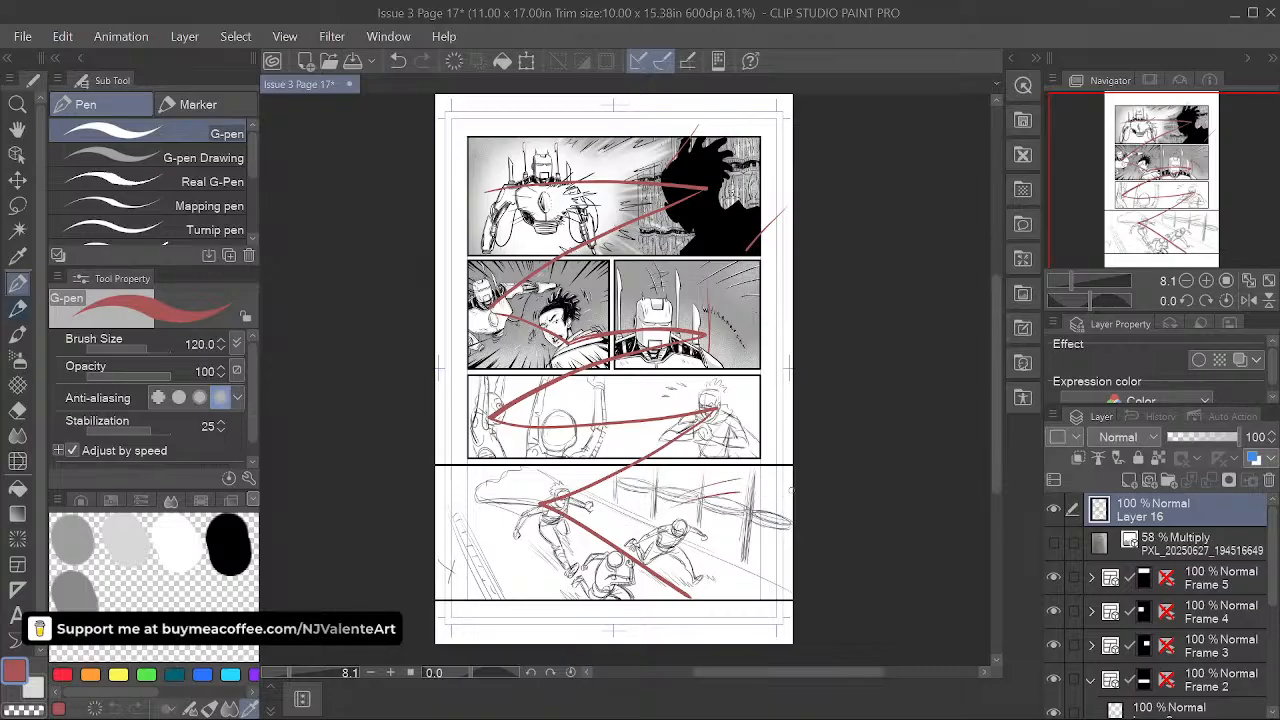
key(ctrl+z)
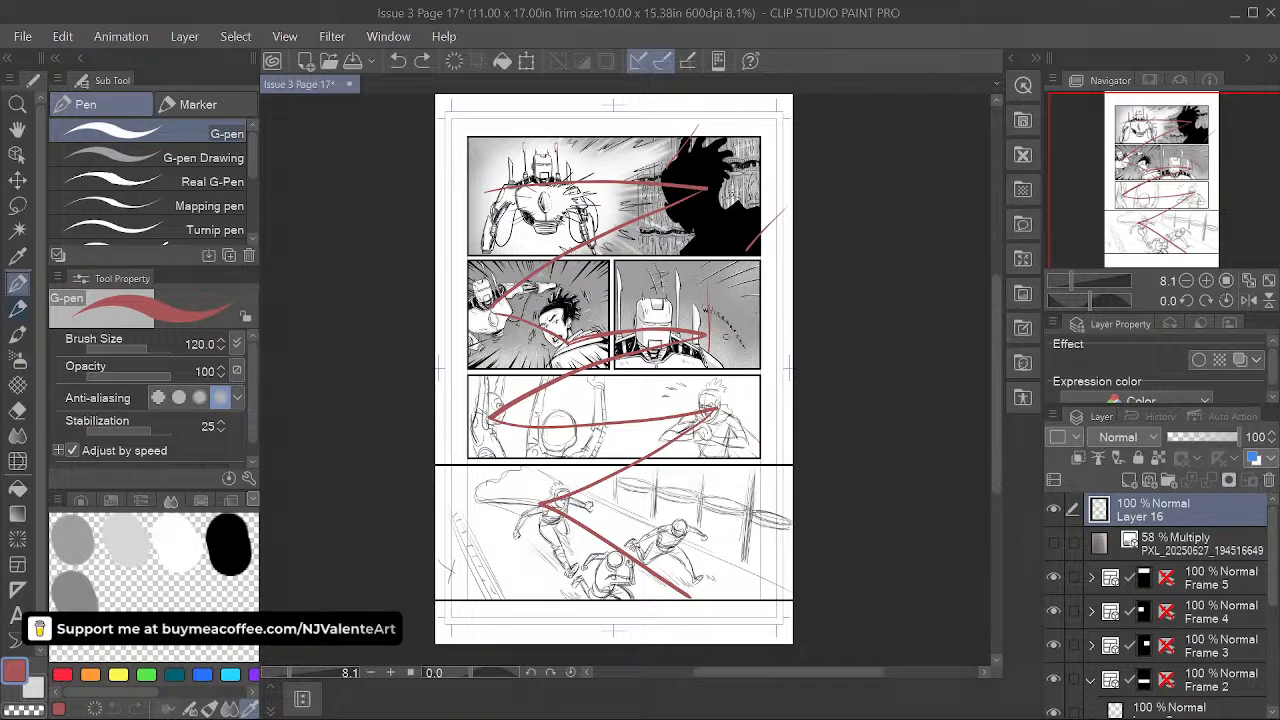
- Hide the red reading-path layer and set the drawing colour to black
click(1054, 511)
click(38, 686)
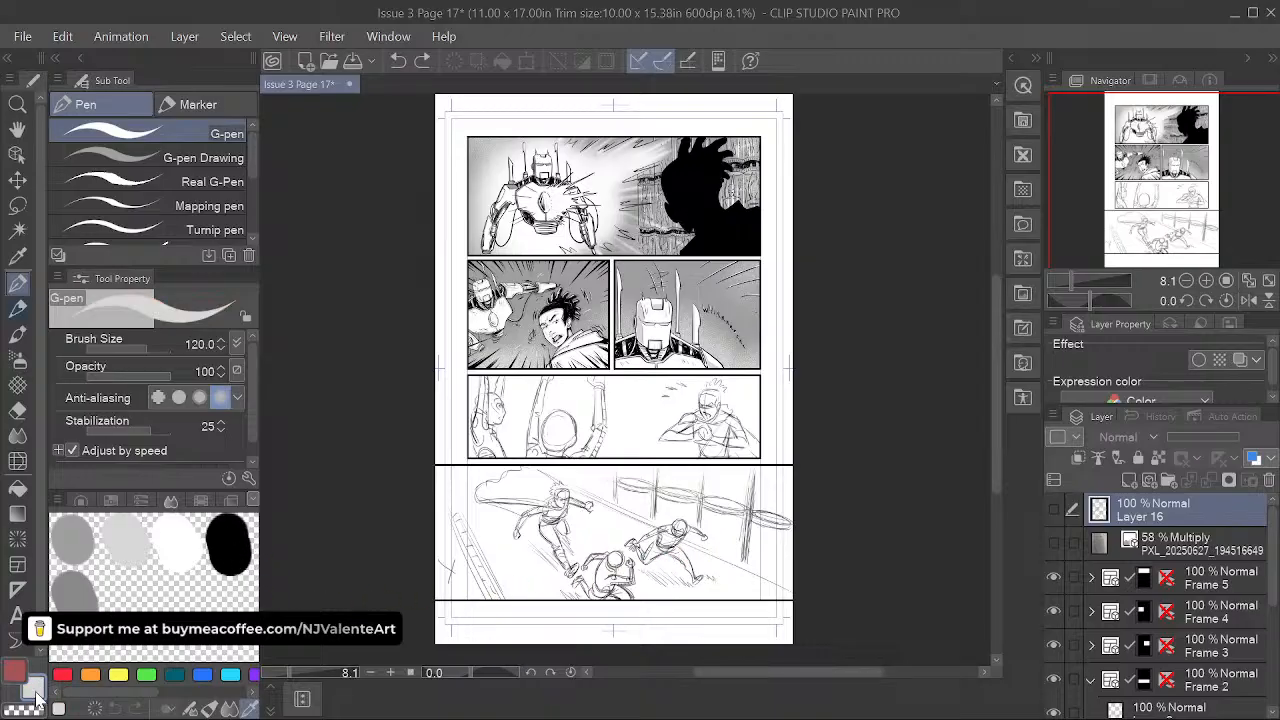
click(230, 537)
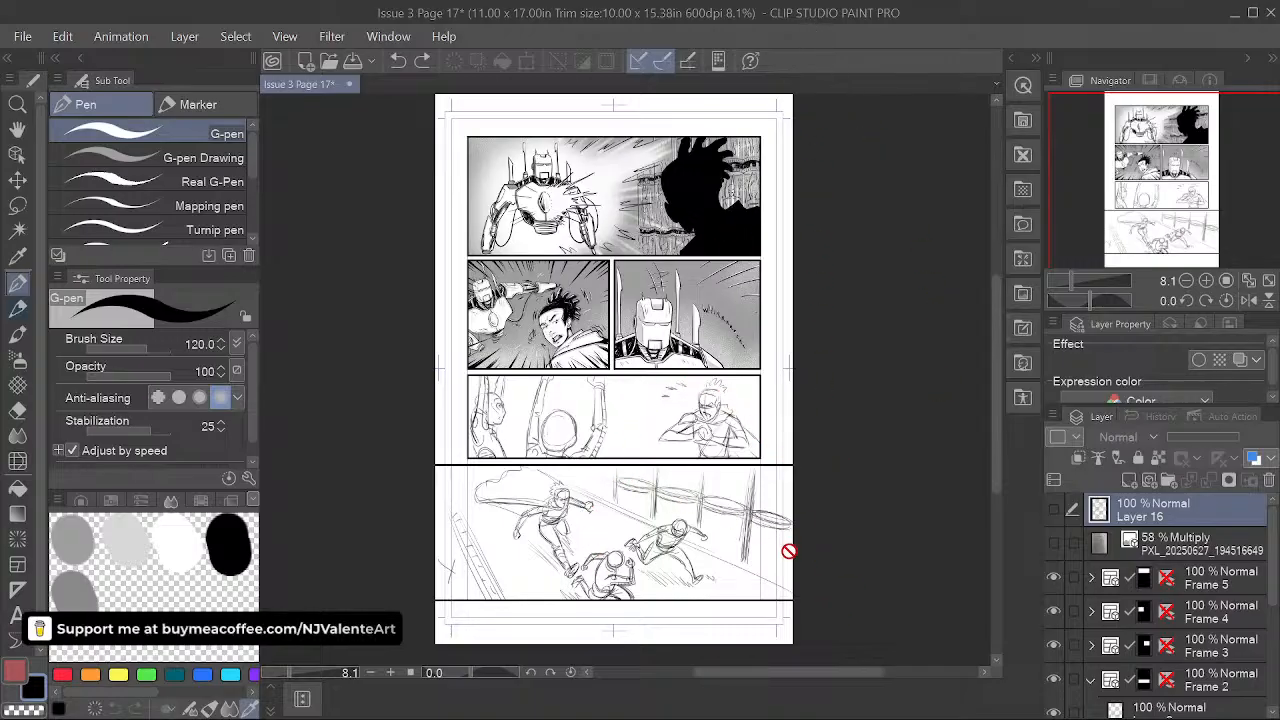
- Lower the opacity of Frame 2's sketch on Layer 2 to 36% and add a vector layer above it
scroll(748, 493, up, 1)
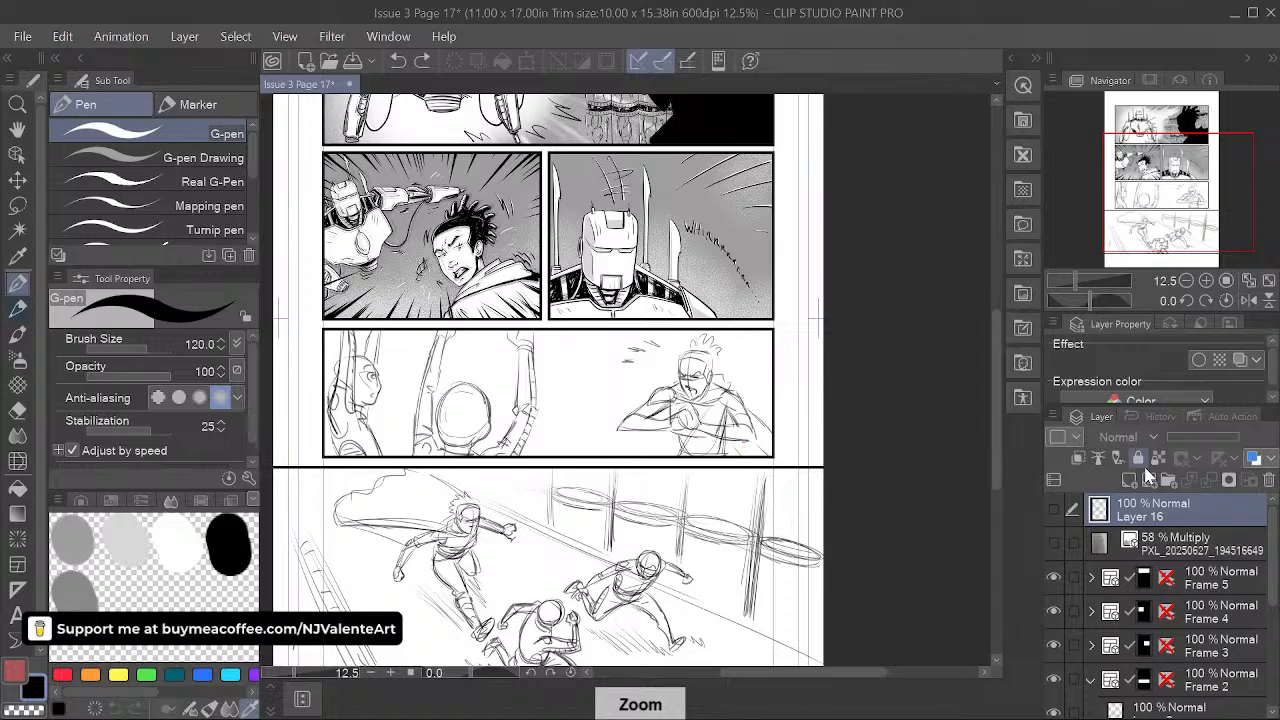
scroll(1272, 592, down, 2)
mouse_move(1272, 592)
mouse_down()
mouse_move(1272, 635)
mouse_move(1272, 591)
mouse_up()
click(1240, 588)
click(1195, 438)
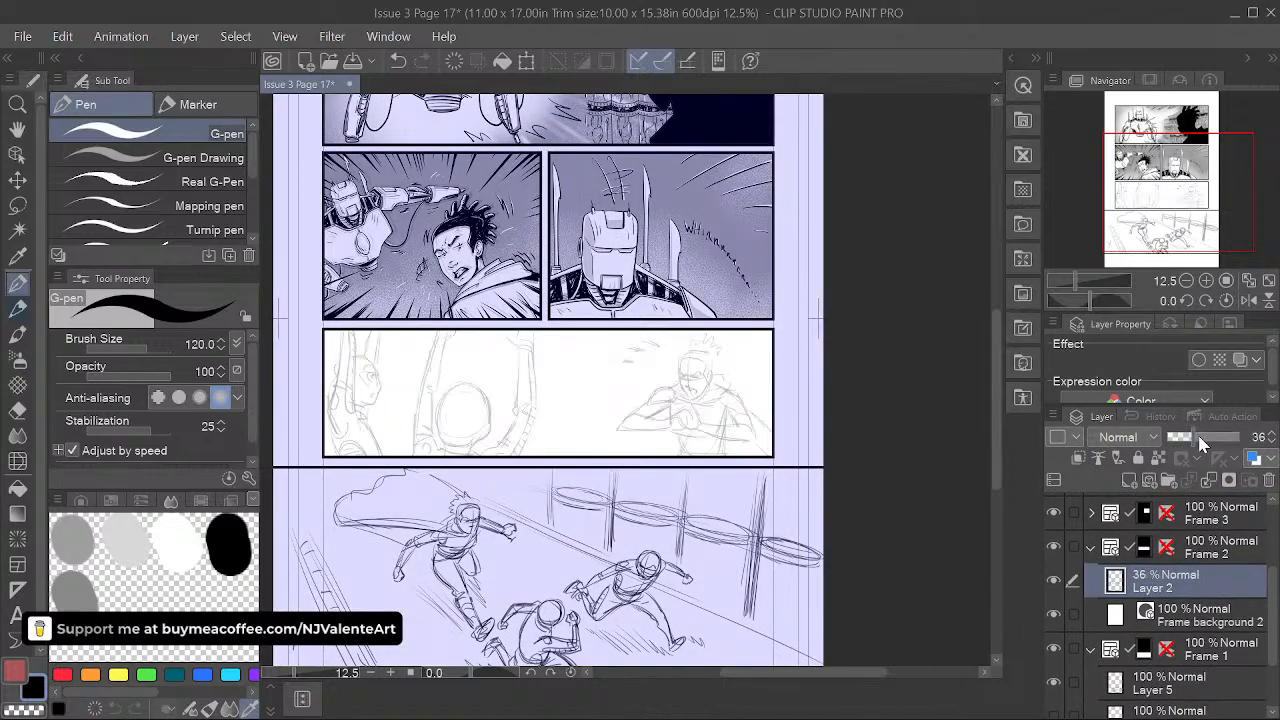
click(1143, 483)
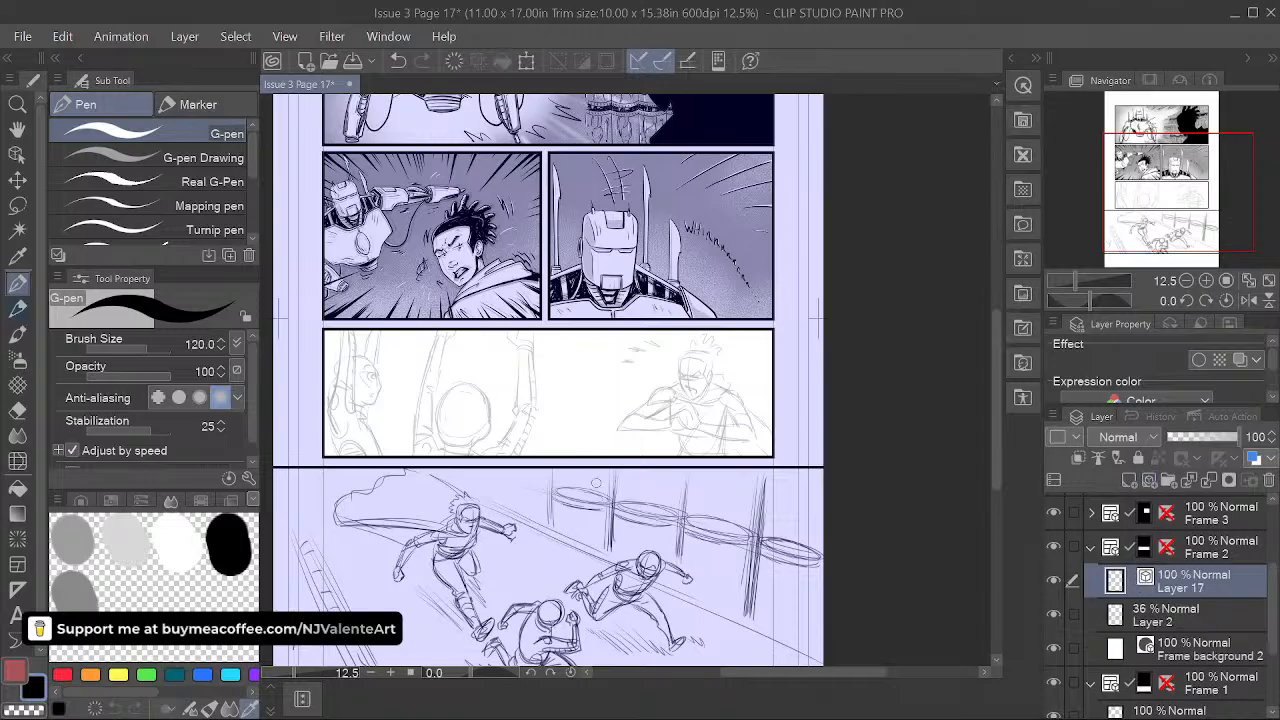
- With the G-pen at brush size 25, ink the outer contour and elbow joint of the leftmost figure's near raised arm in Frame 2
scroll(490, 448, up, 1)
key(space)
mouse_move(492, 444)
mouse_down()
mouse_move(672, 524)
mouse_move(717, 579)
mouse_up()
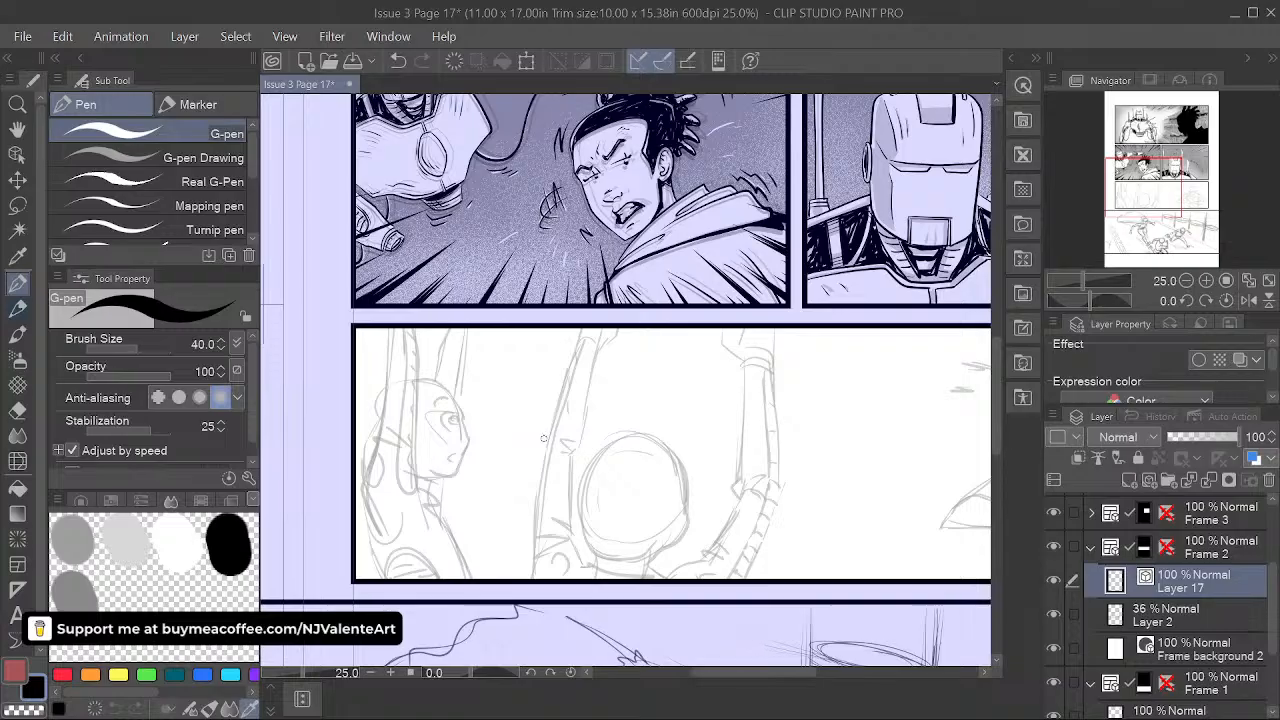
key([)
key([)
key(space)
drag(718, 496, 729, 481)
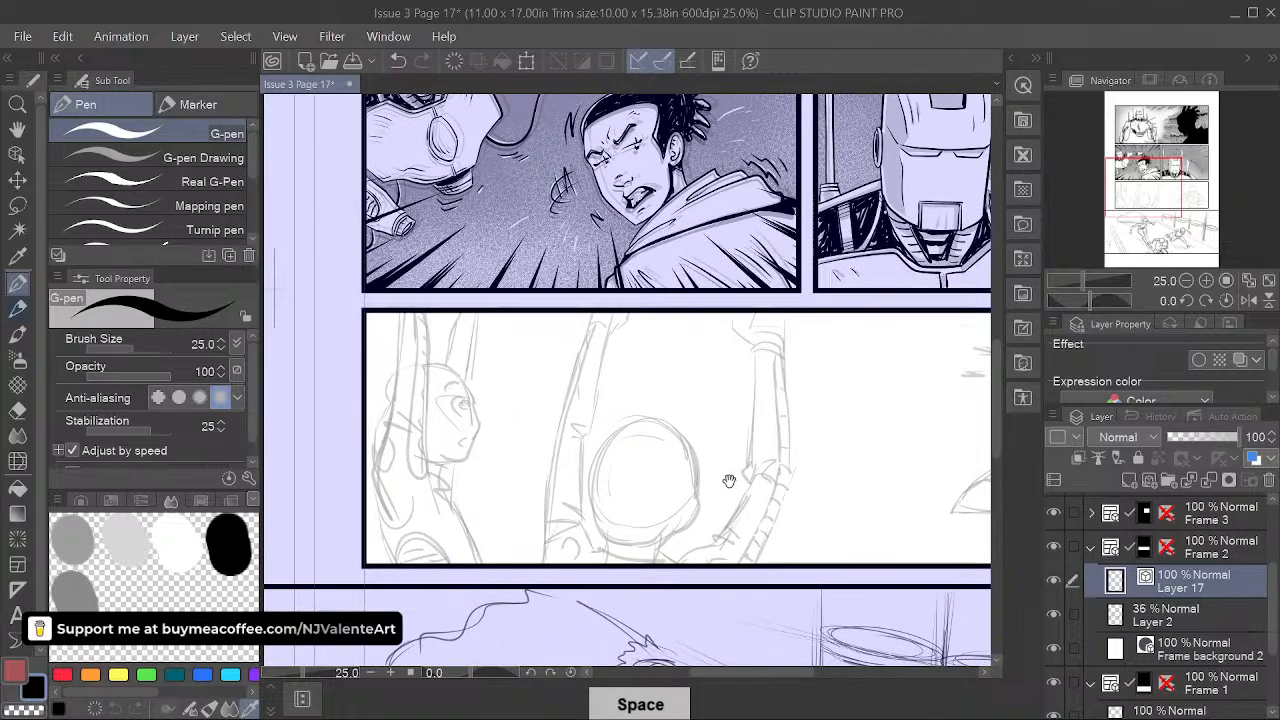
drag(777, 534, 748, 536)
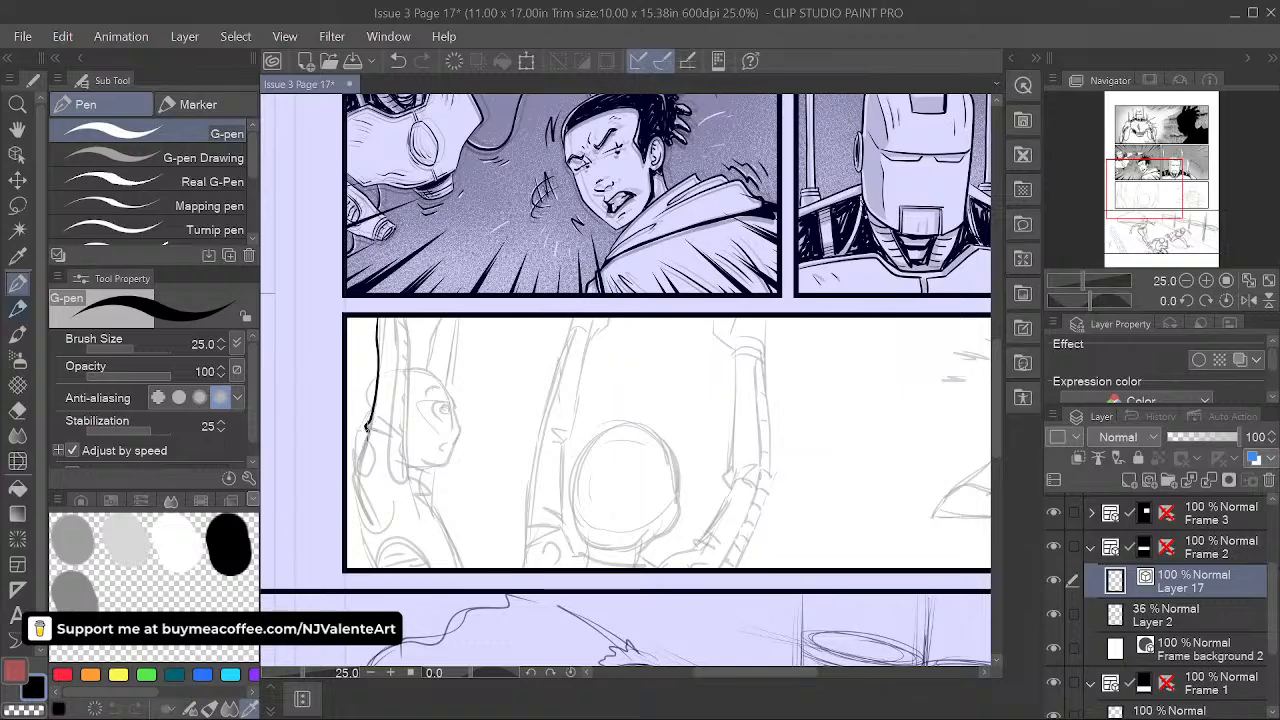
drag(361, 450, 373, 515)
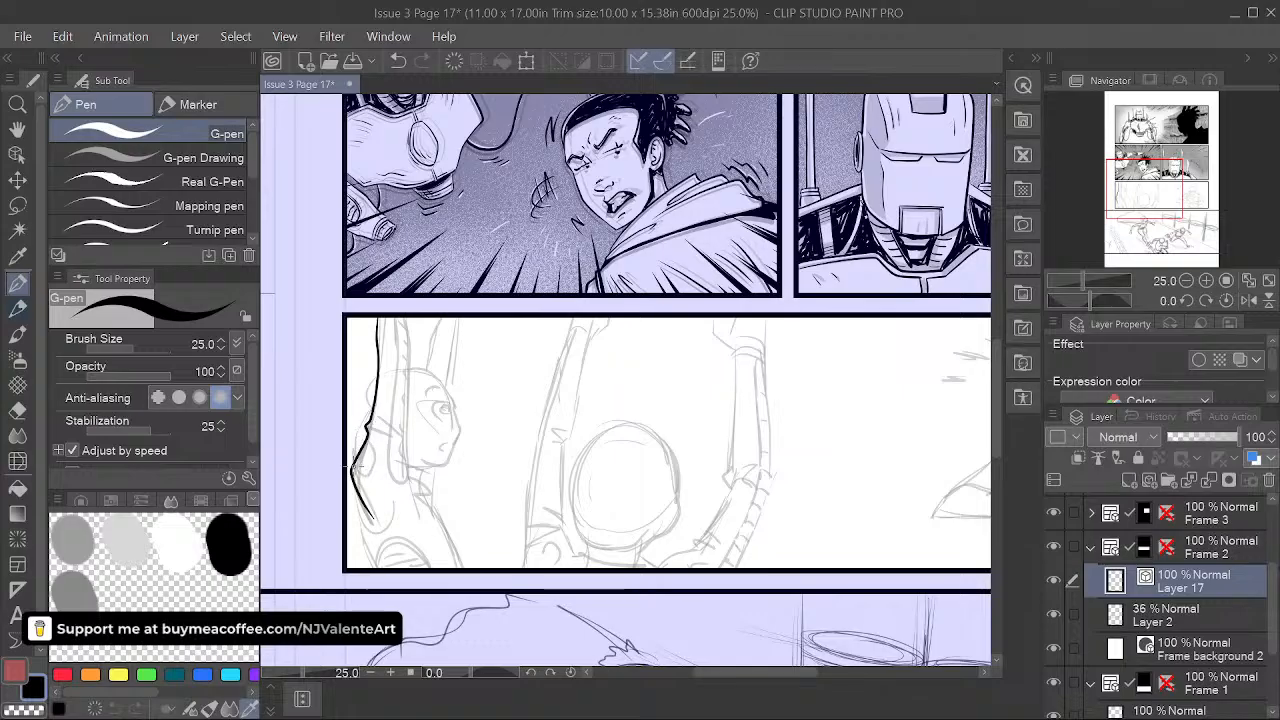
drag(355, 466, 387, 432)
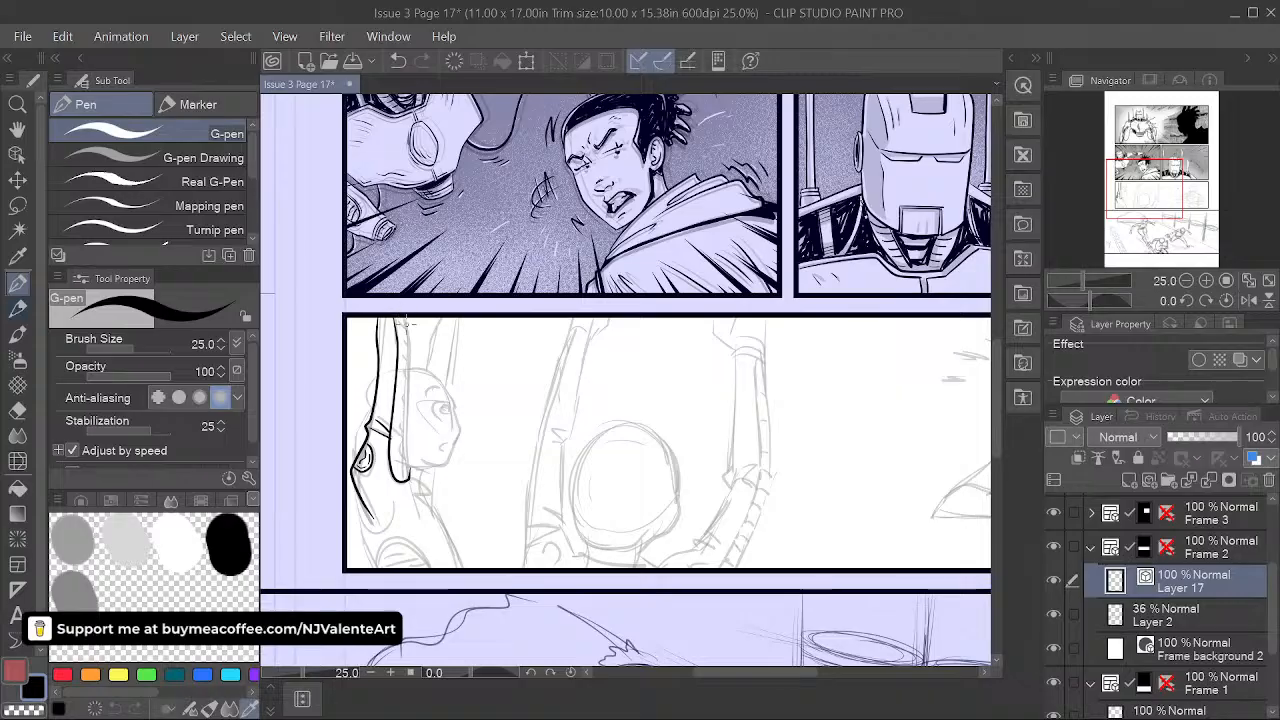
- Ink the inner edge and segment lines of the leftmost figure's near arm, plus its torso, shoulder socket and neck
drag(410, 330, 418, 512)
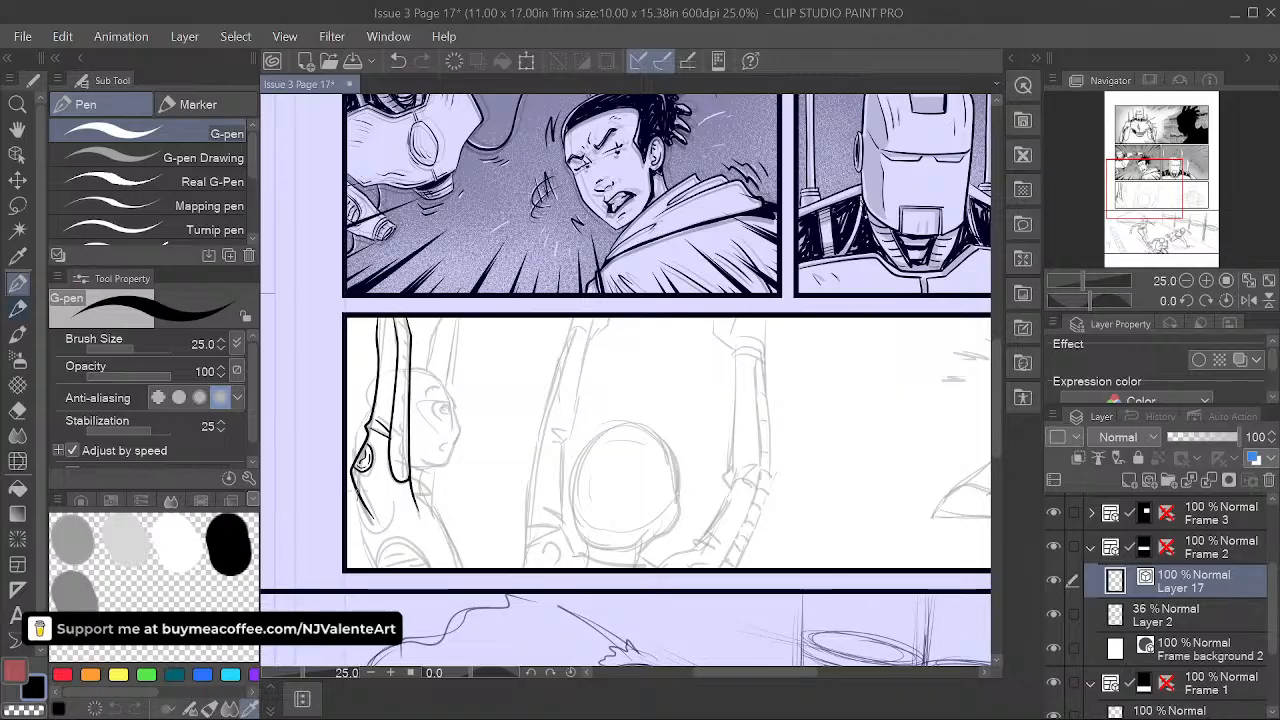
drag(357, 476, 367, 553)
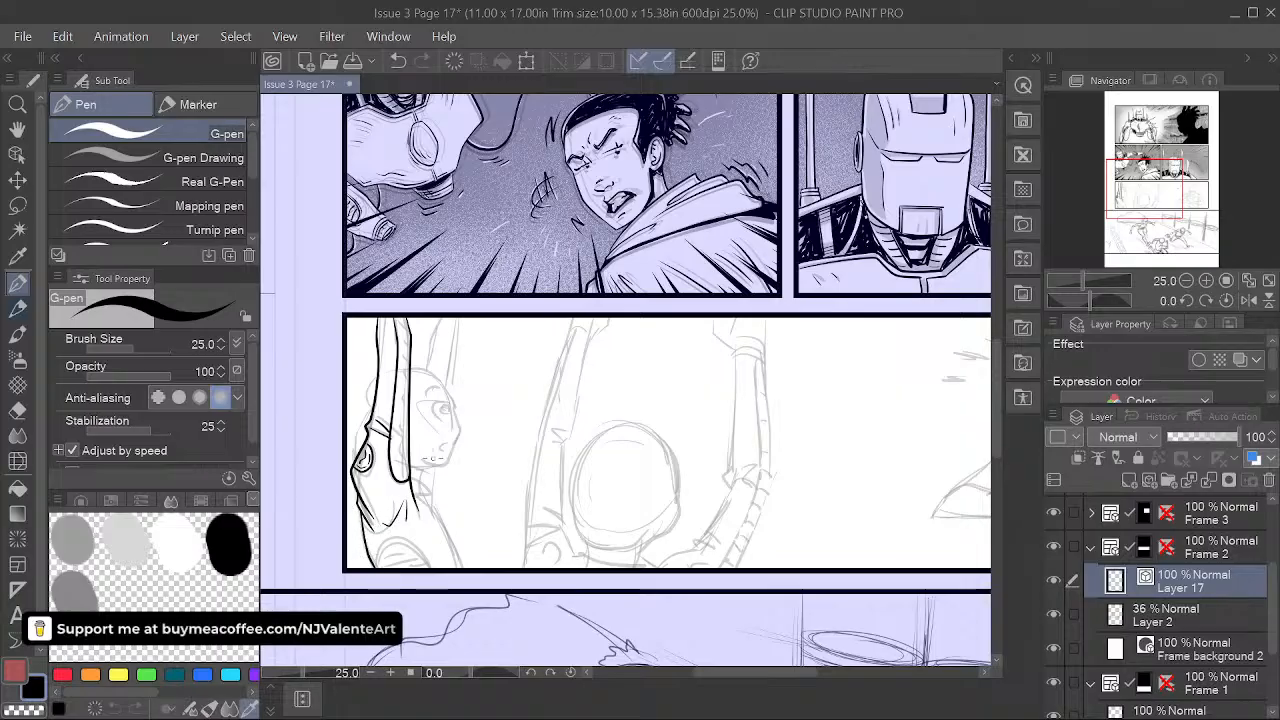
mouse_move(376, 556)
mouse_down()
mouse_move(396, 538)
mouse_move(428, 562)
mouse_up()
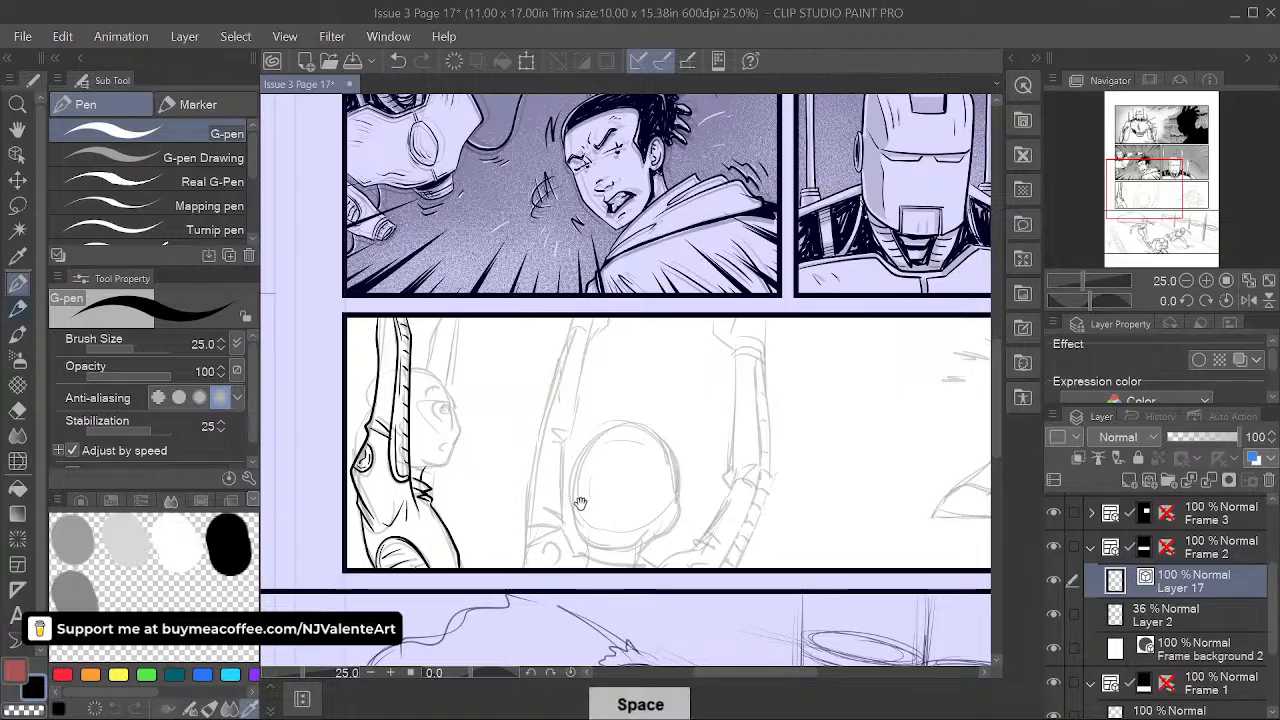
- Ink the leftmost figure's far raised arm and its head in profile, including the nose, mouth, jaw and eye
drag(430, 341, 500, 396)
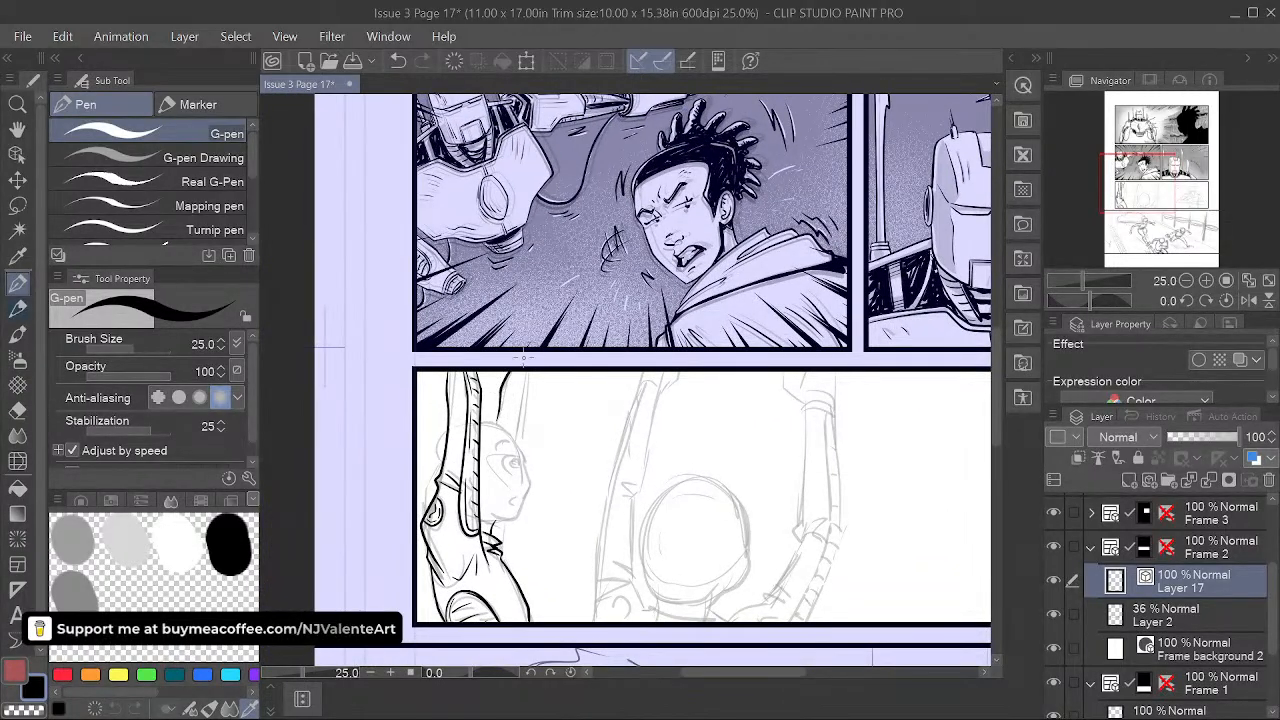
drag(524, 374, 513, 412)
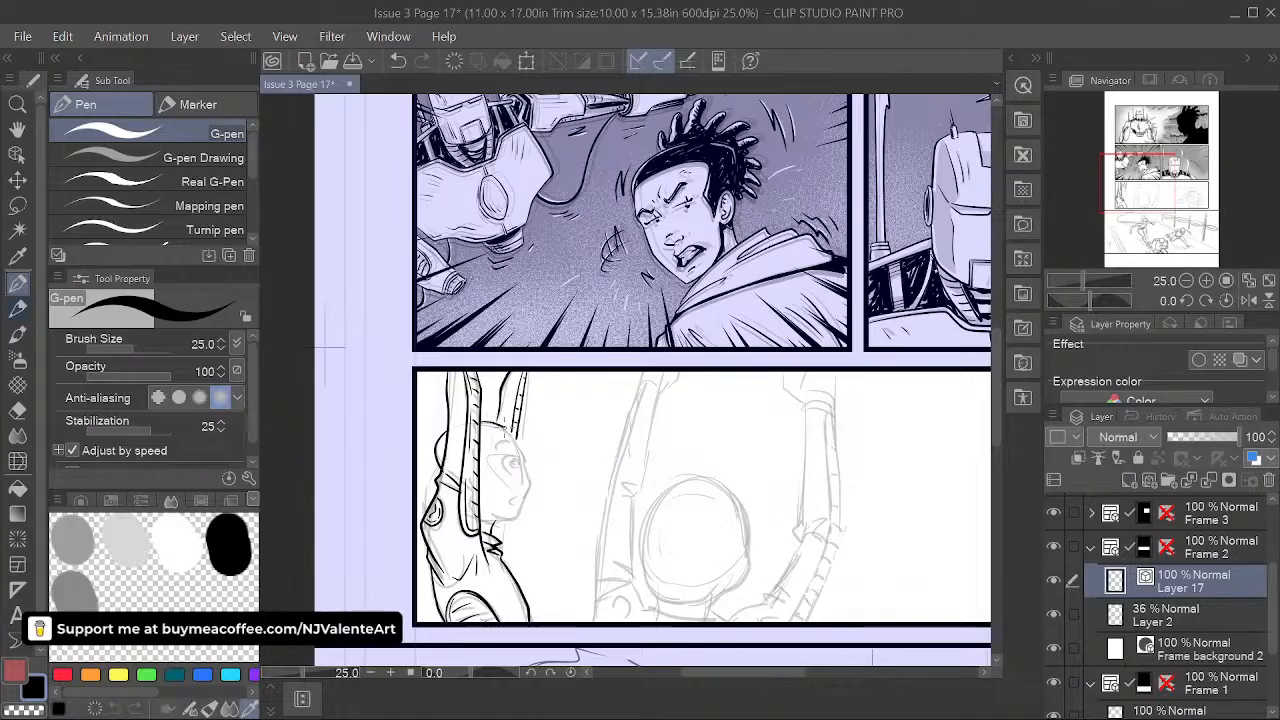
drag(519, 440, 527, 505)
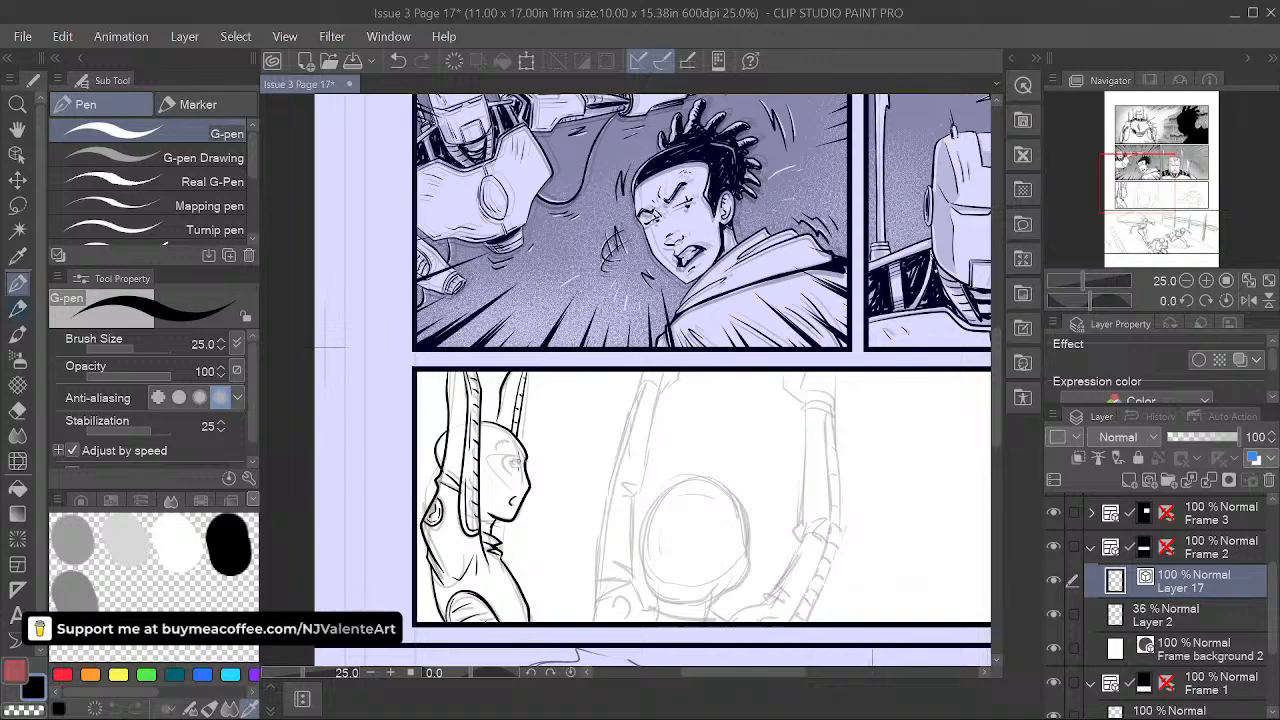
drag(513, 458, 528, 467)
drag(512, 458, 509, 465)
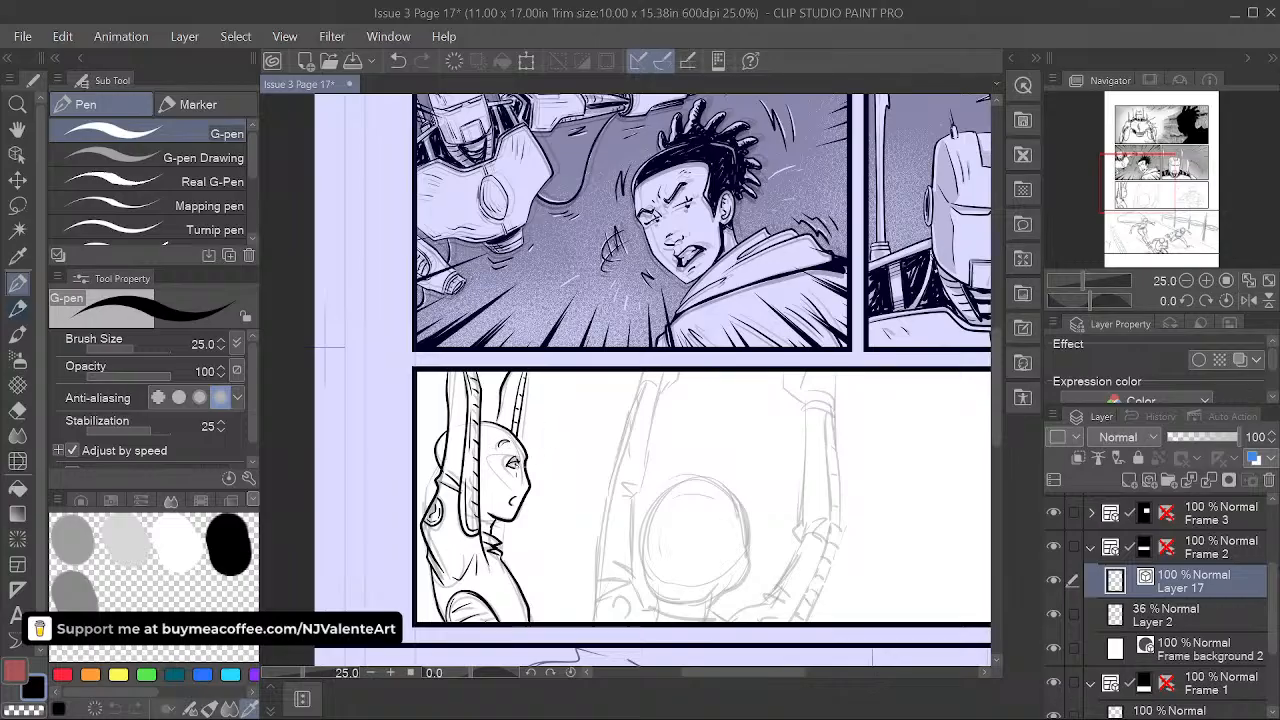
- Ink the helmeted middle figure's raised left-hand arm, including the hand, wrist cuff, elbow bands and shoulder joint
key(space)
drag(775, 485, 684, 458)
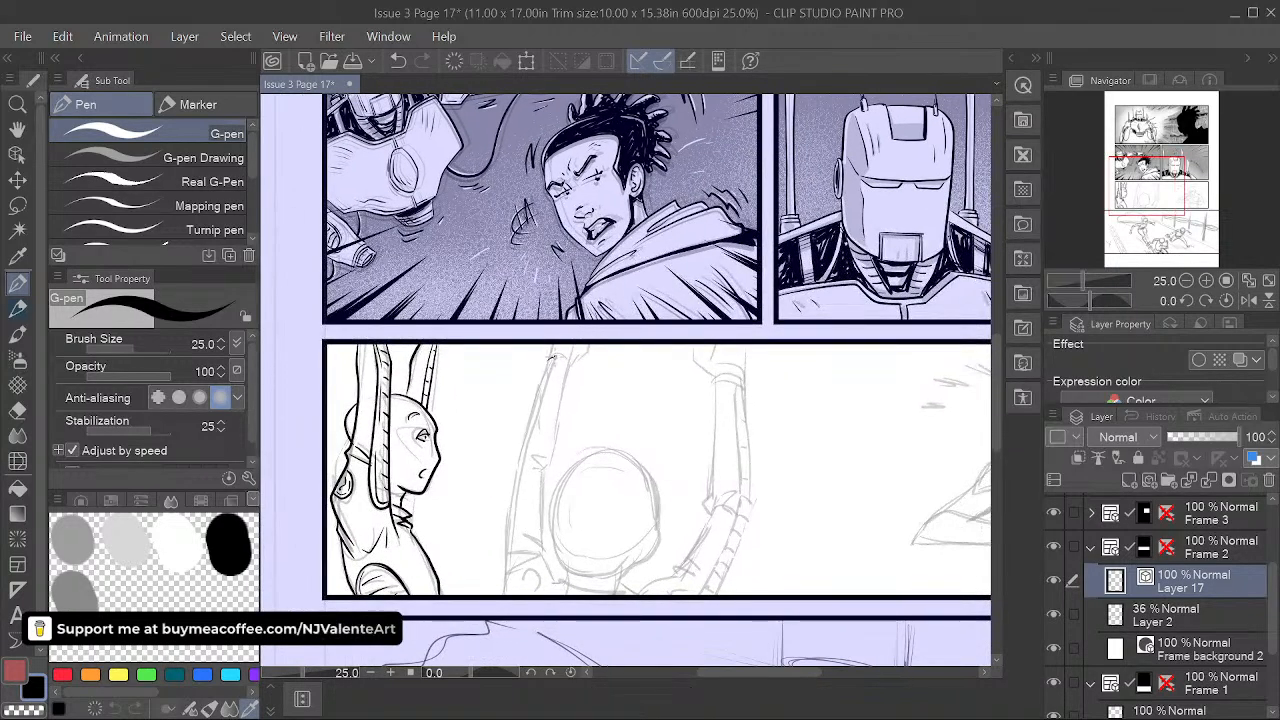
mouse_move(575, 361)
mouse_down()
mouse_move(538, 365)
mouse_move(571, 365)
mouse_move(545, 543)
mouse_up()
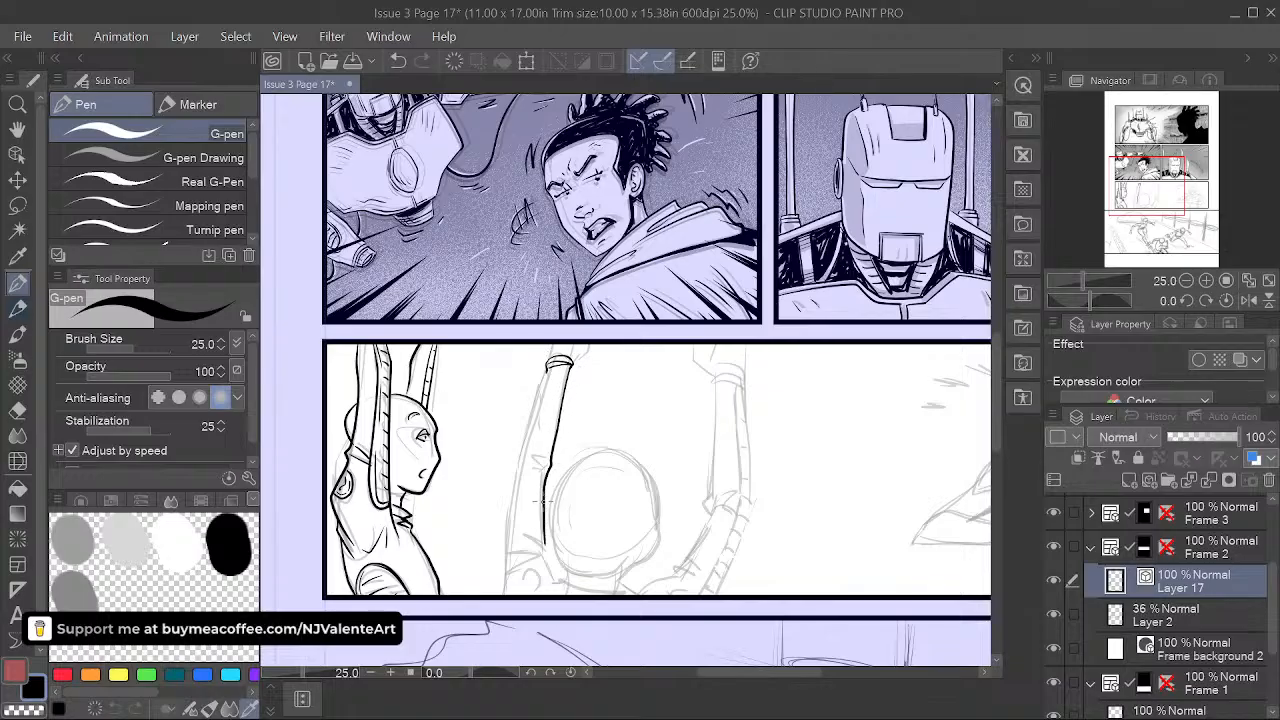
drag(526, 457, 546, 471)
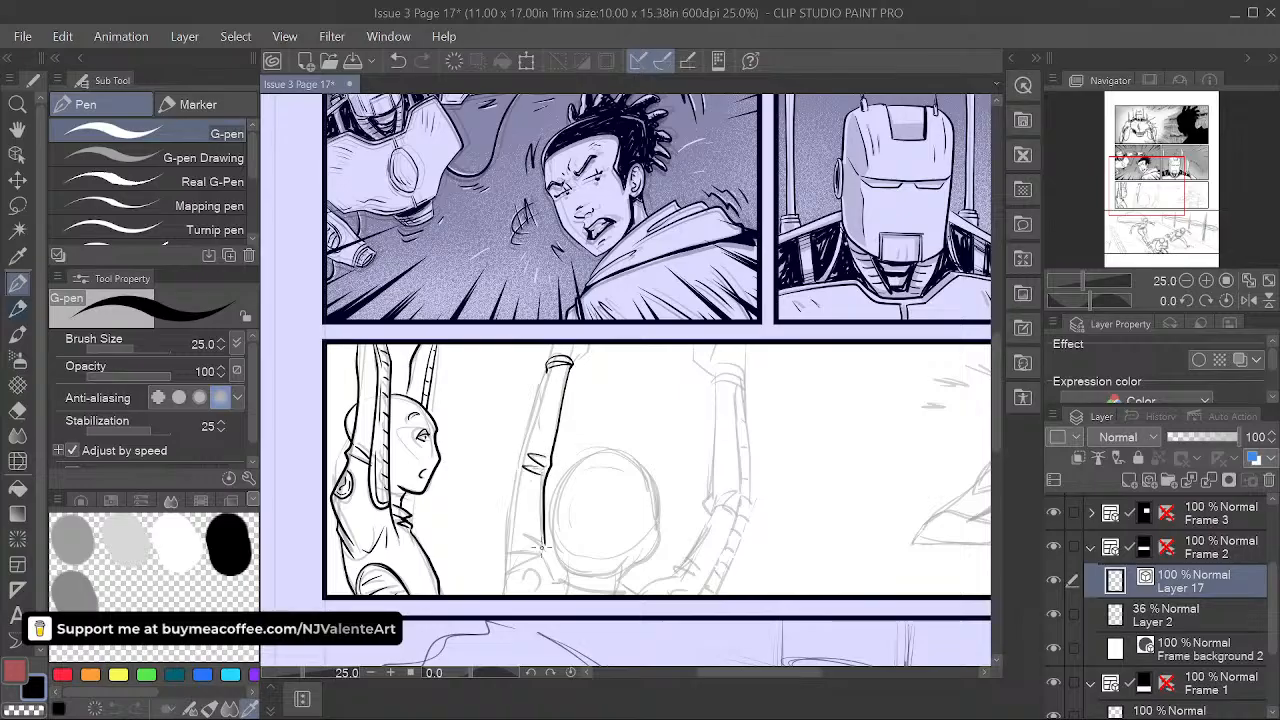
drag(545, 536, 521, 551)
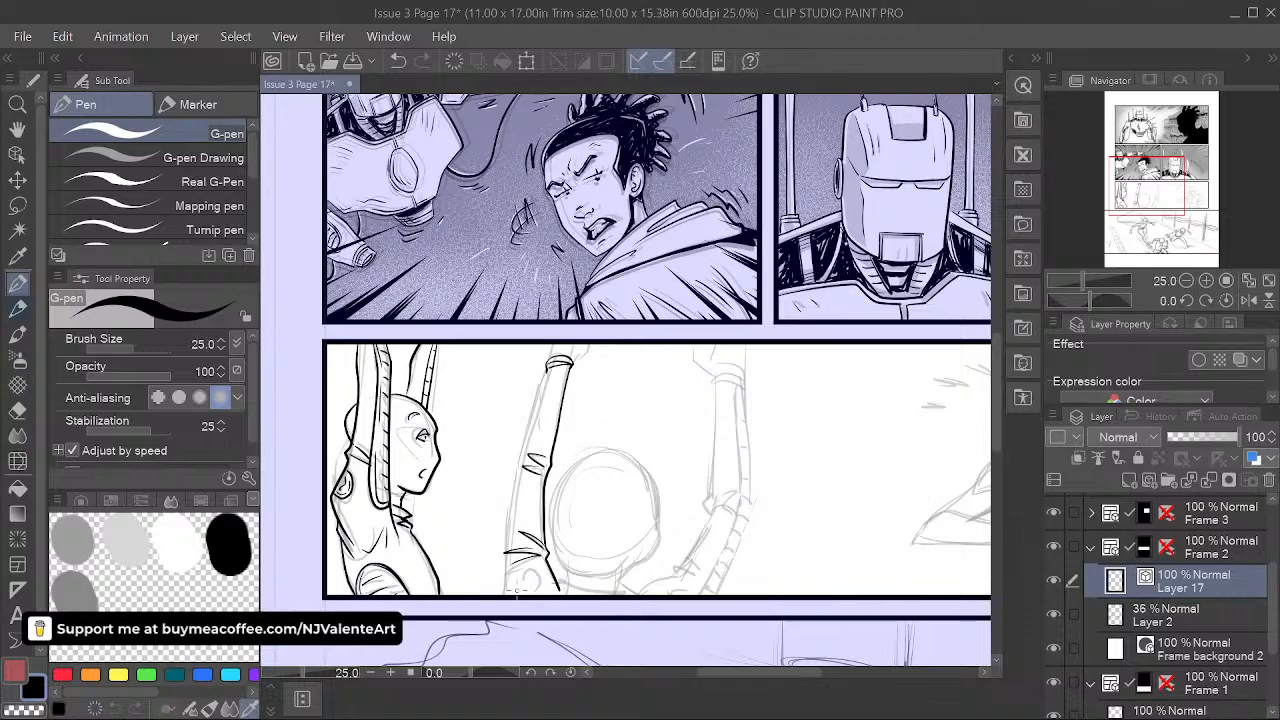
mouse_move(518, 584)
mouse_down()
mouse_move(538, 572)
mouse_move(546, 597)
mouse_up()
mouse_move(548, 364)
mouse_down()
mouse_move(513, 469)
mouse_move(504, 588)
mouse_up()
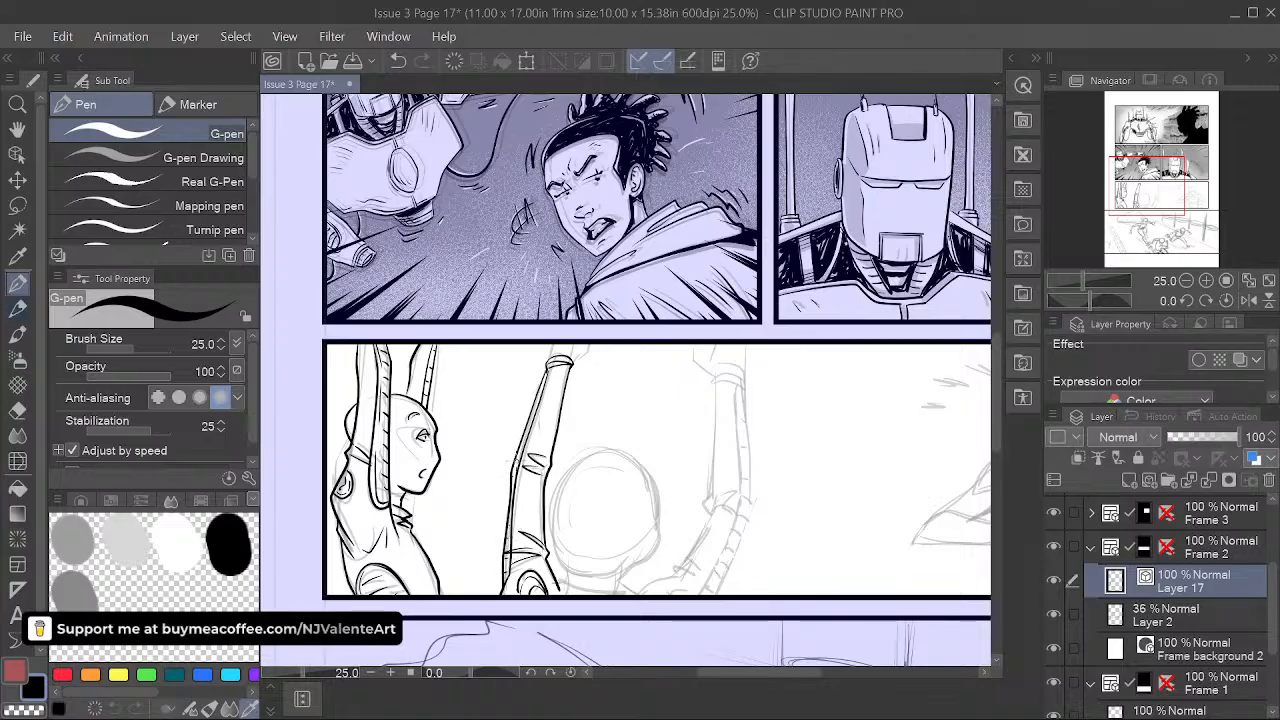
drag(547, 357, 579, 358)
- Add face detail lines to the leftmost figure and ink the middle figure's other raised hand at the panel's upper border
drag(774, 548, 723, 524)
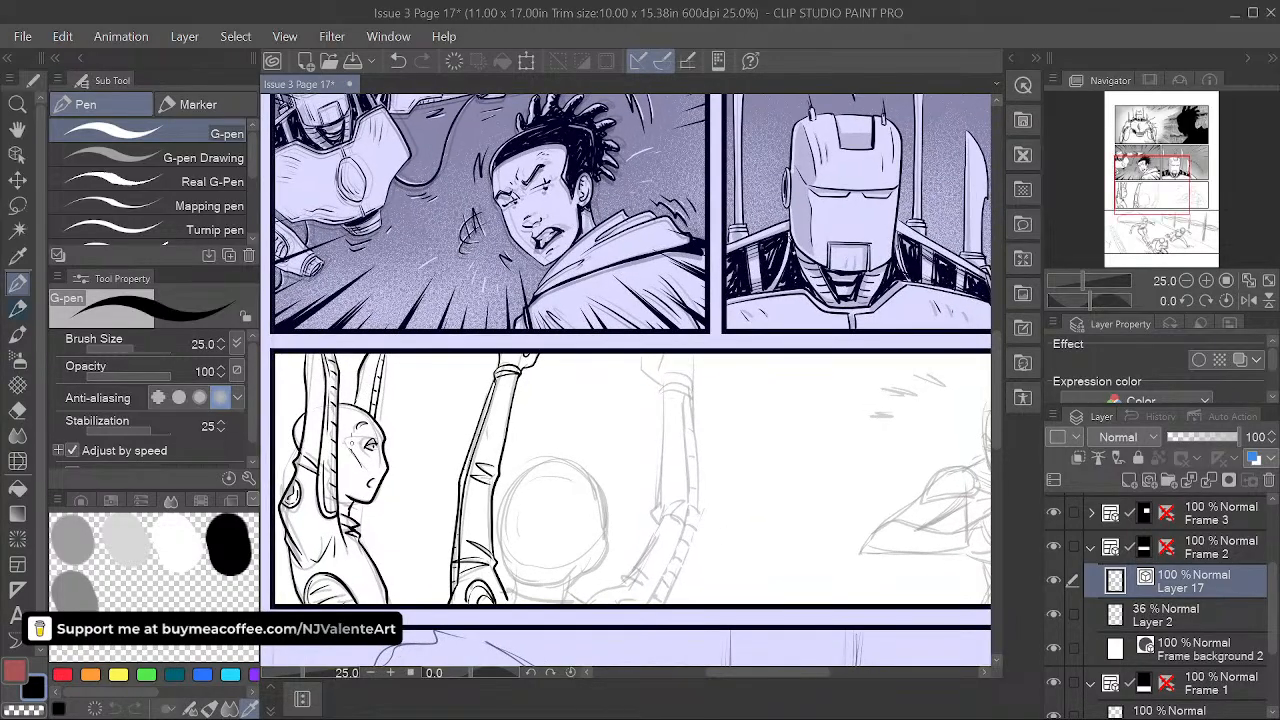
drag(758, 444, 716, 462)
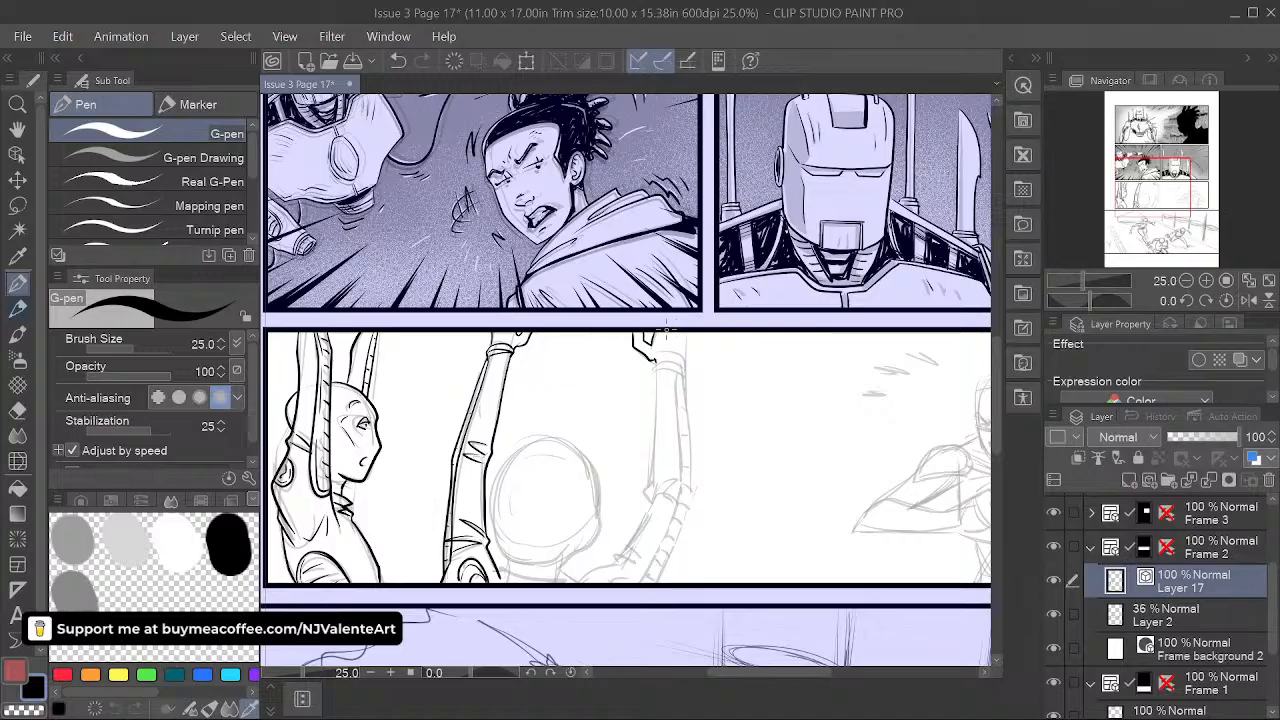
- Ink the wrist and long outer contours of the middle figure's raised right-hand arm in the Frame 2 panel with the G-pen
drag(684, 331, 685, 362)
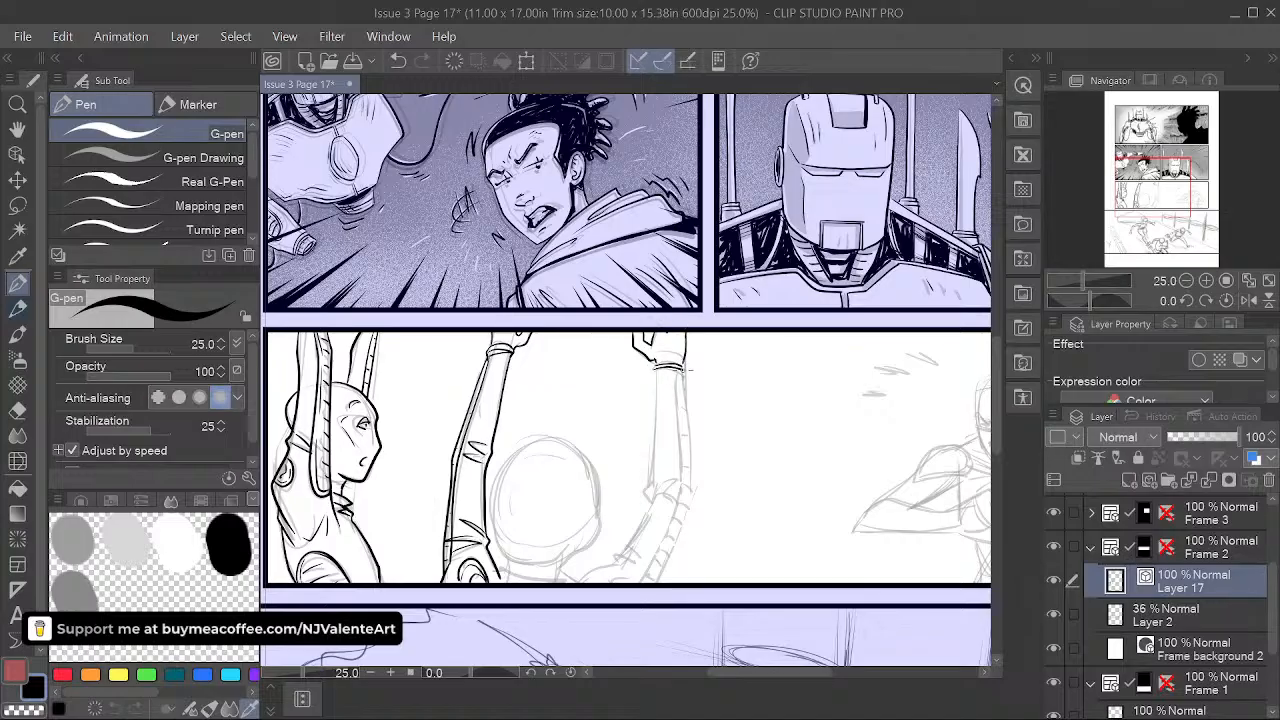
drag(698, 434, 720, 466)
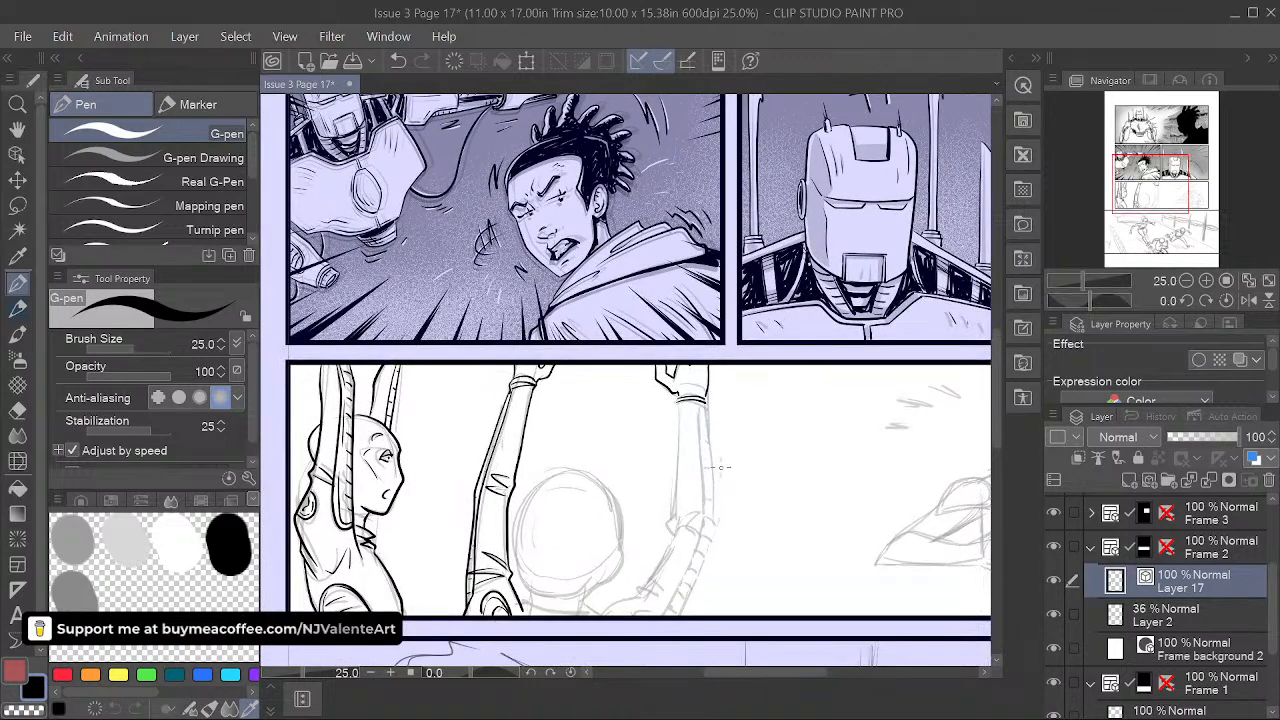
key(ctrl+z)
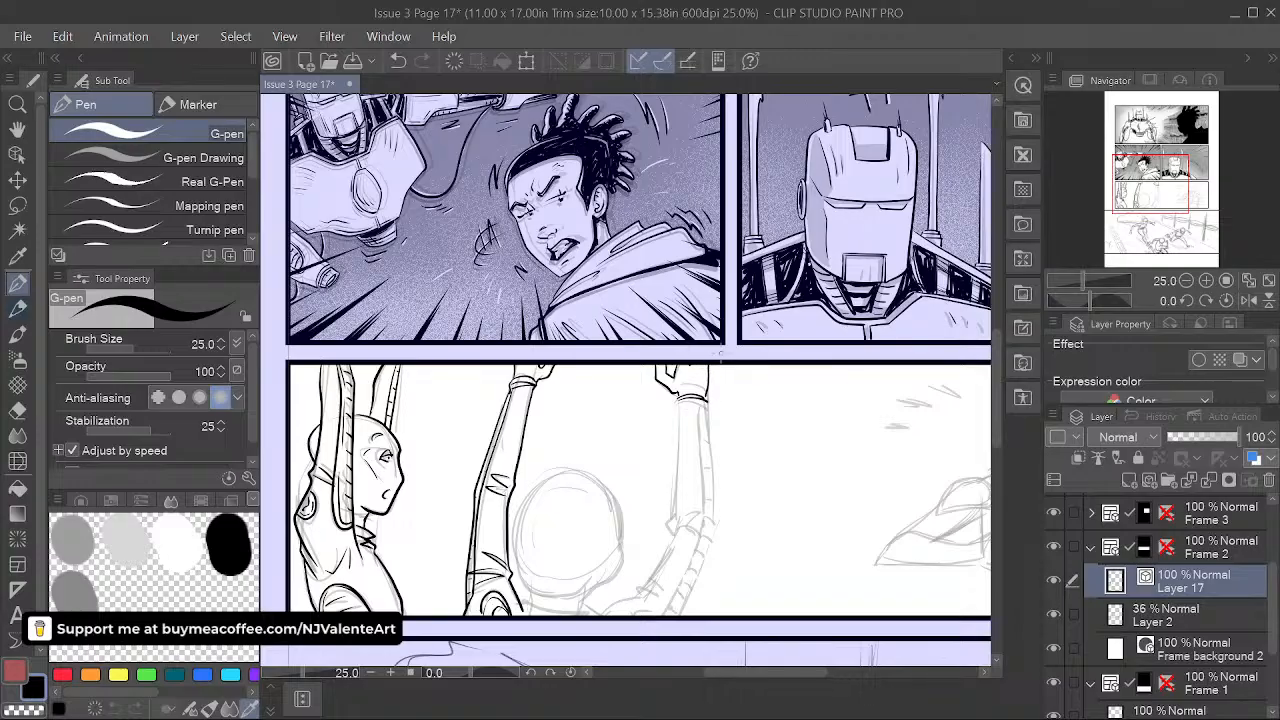
drag(679, 402, 673, 534)
drag(706, 398, 710, 545)
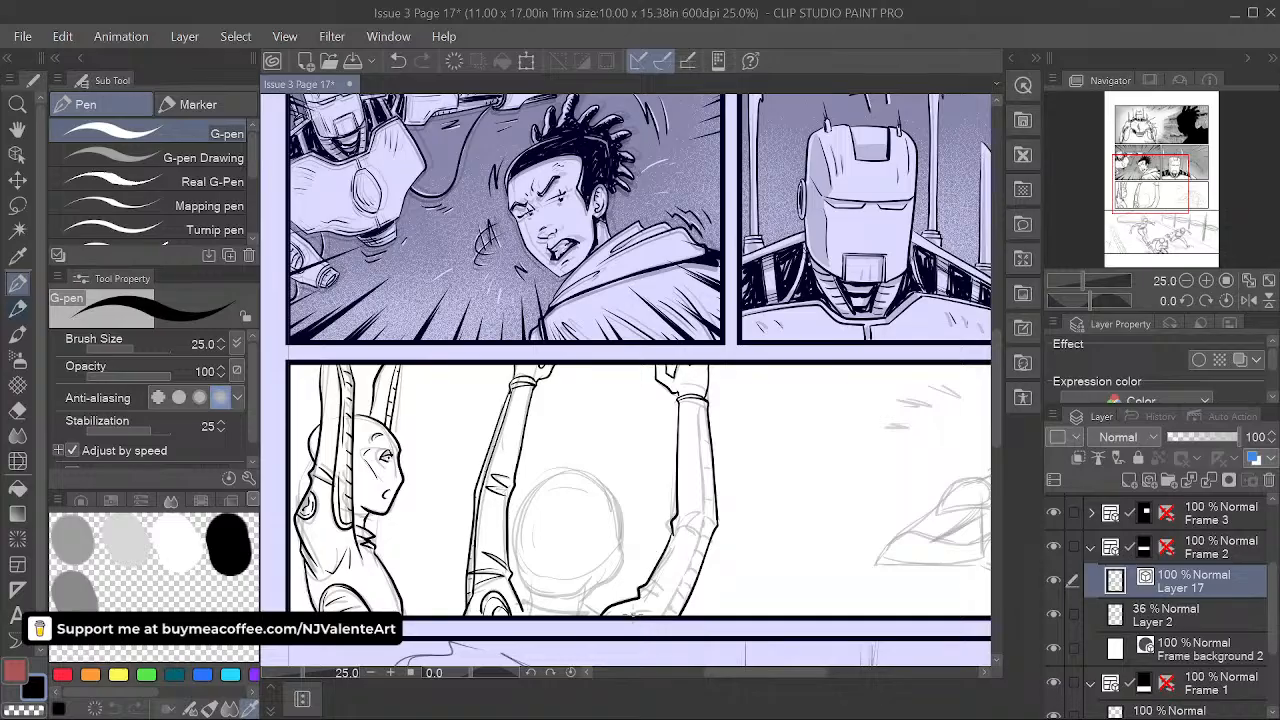
- Ink the shoulder and elbow creases and the segmented strip running along the same raised arm
drag(639, 600, 656, 602)
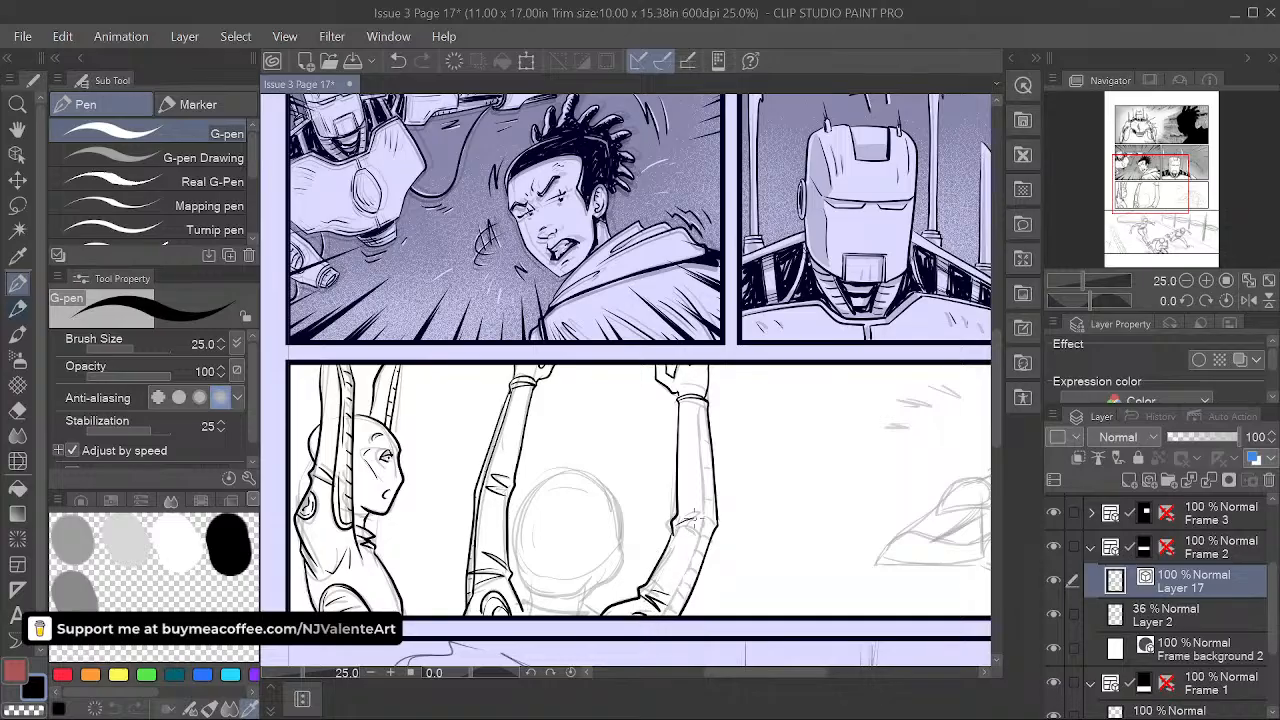
drag(674, 528, 699, 532)
drag(698, 410, 704, 486)
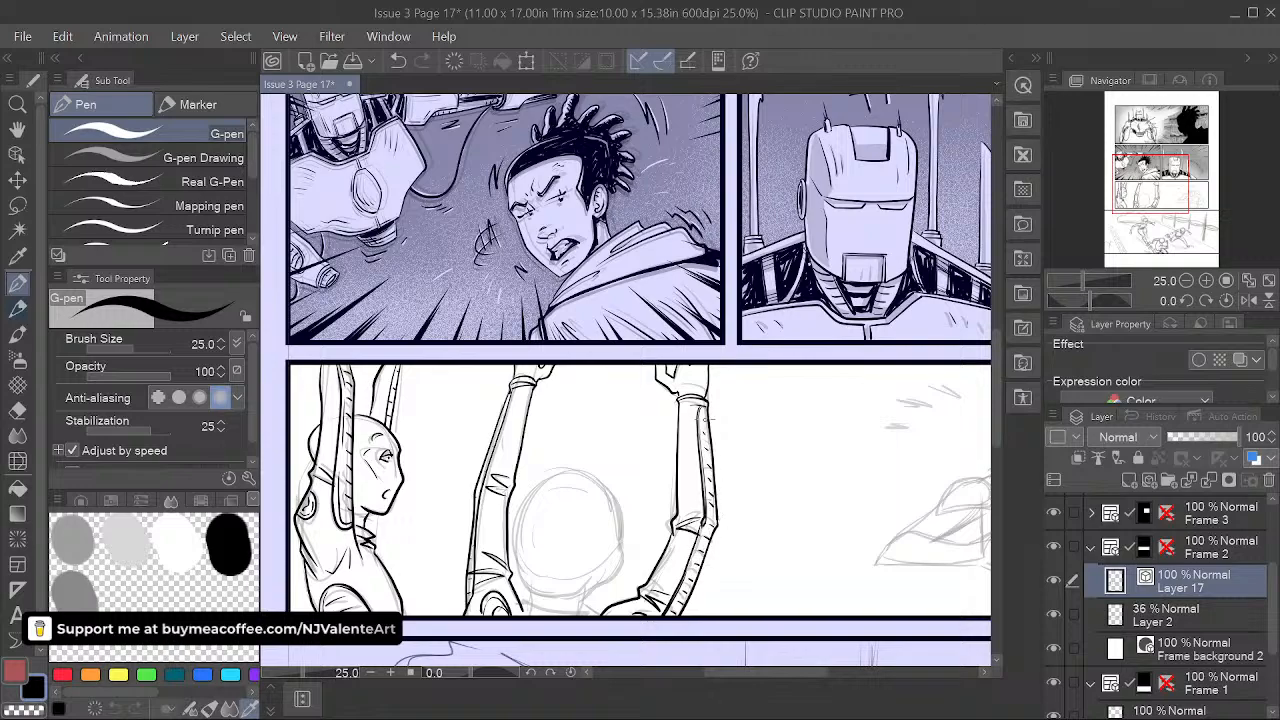
- Ink the middle figure's round head outline and the neck between the two raised arms, undoing stray strokes
drag(760, 558, 808, 515)
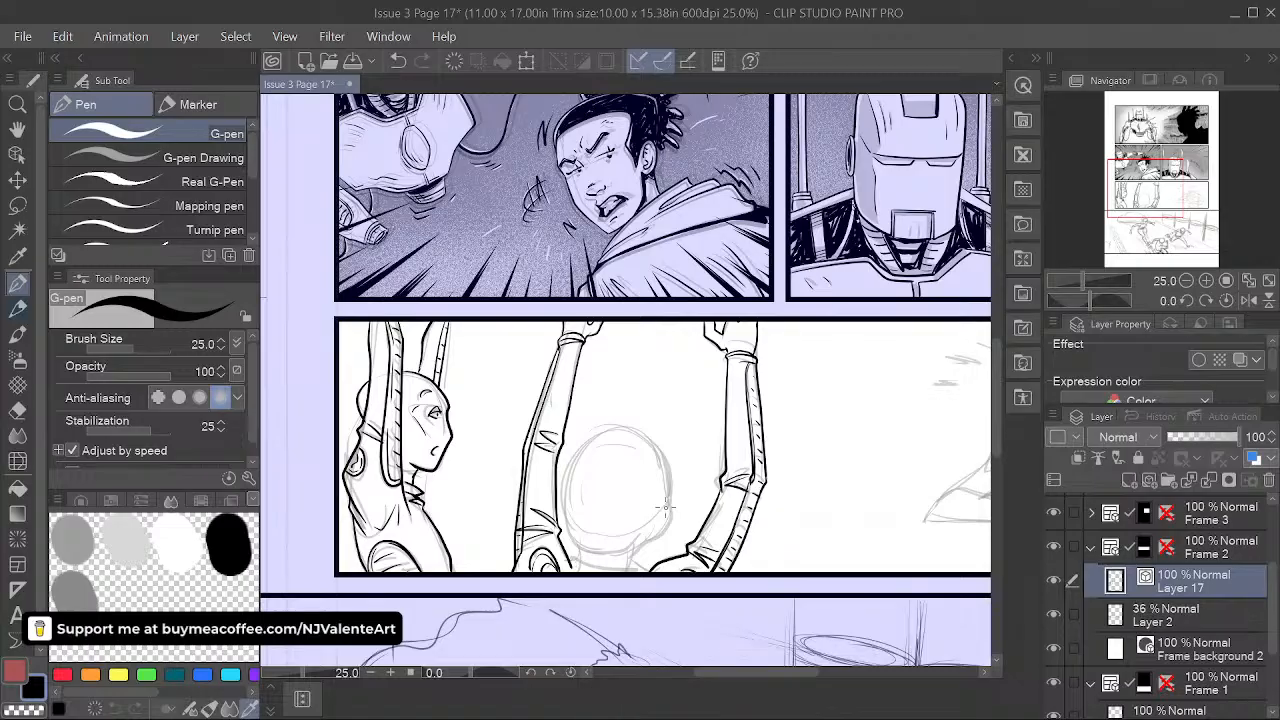
mouse_move(668, 484)
mouse_down()
mouse_move(647, 434)
mouse_move(592, 438)
mouse_move(569, 484)
mouse_move(576, 542)
mouse_up()
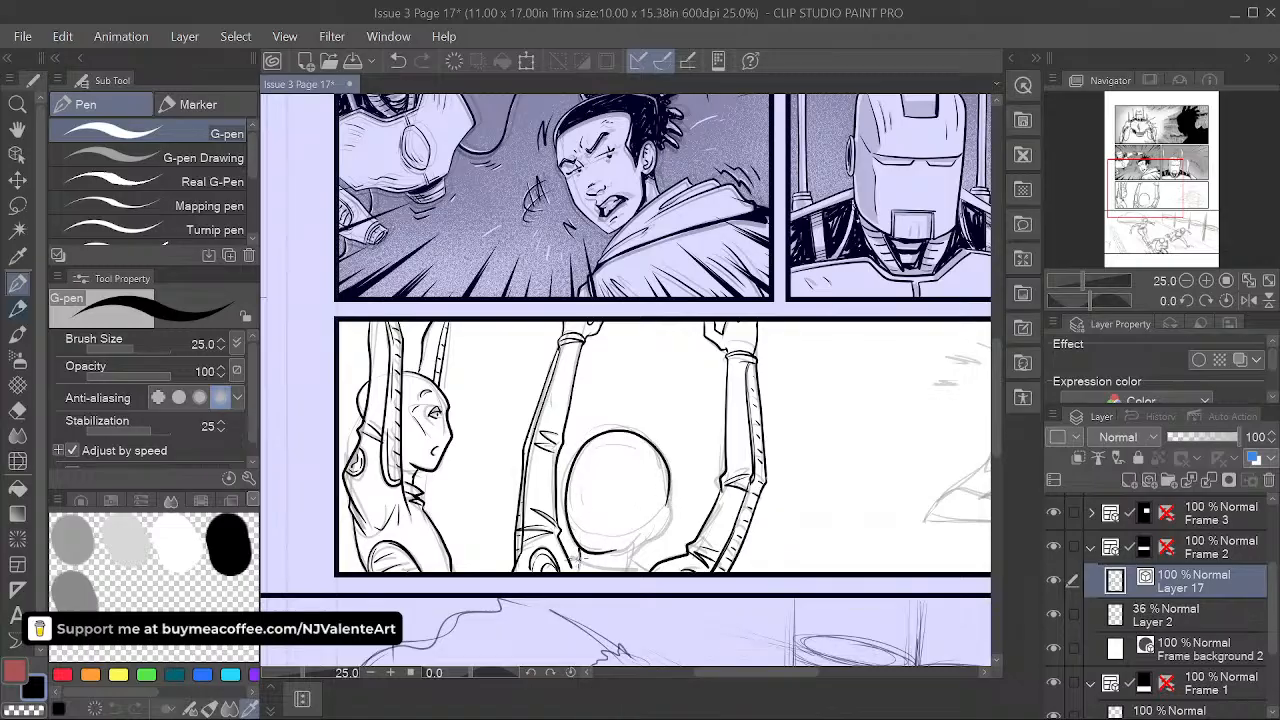
mouse_move(569, 550)
mouse_down()
mouse_move(587, 568)
mouse_move(641, 569)
mouse_up()
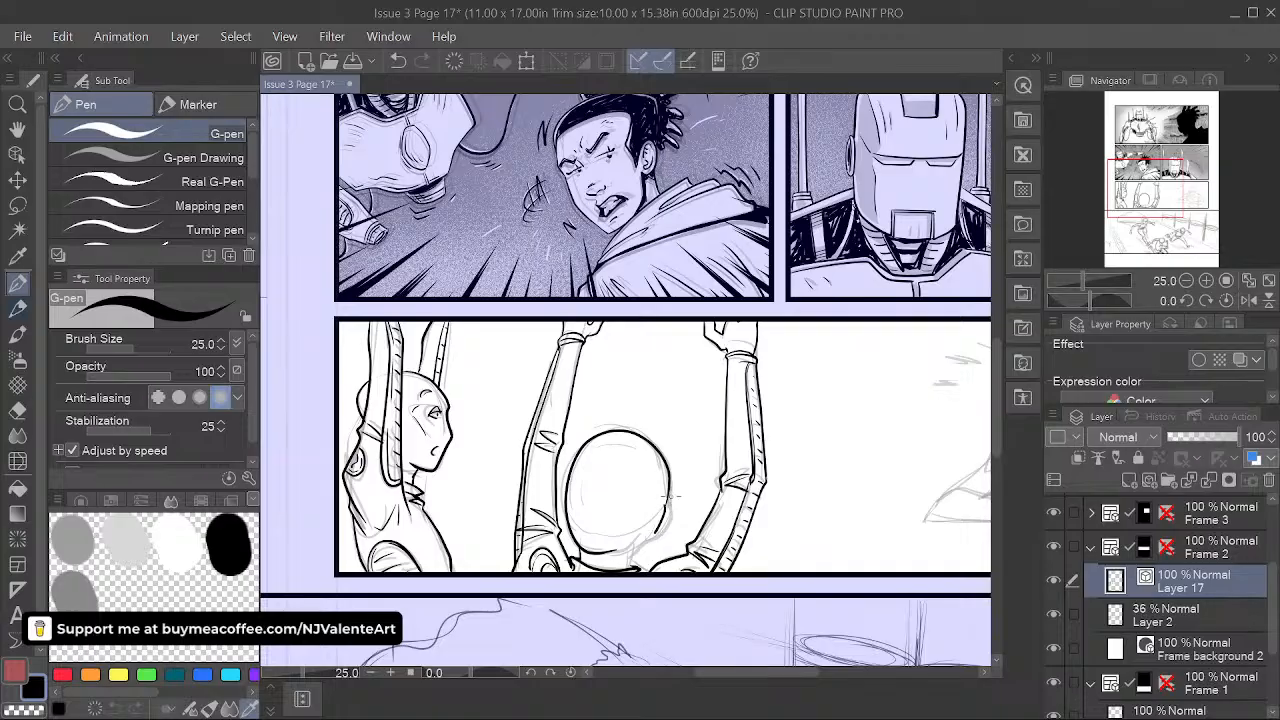
key(ctrl+z)
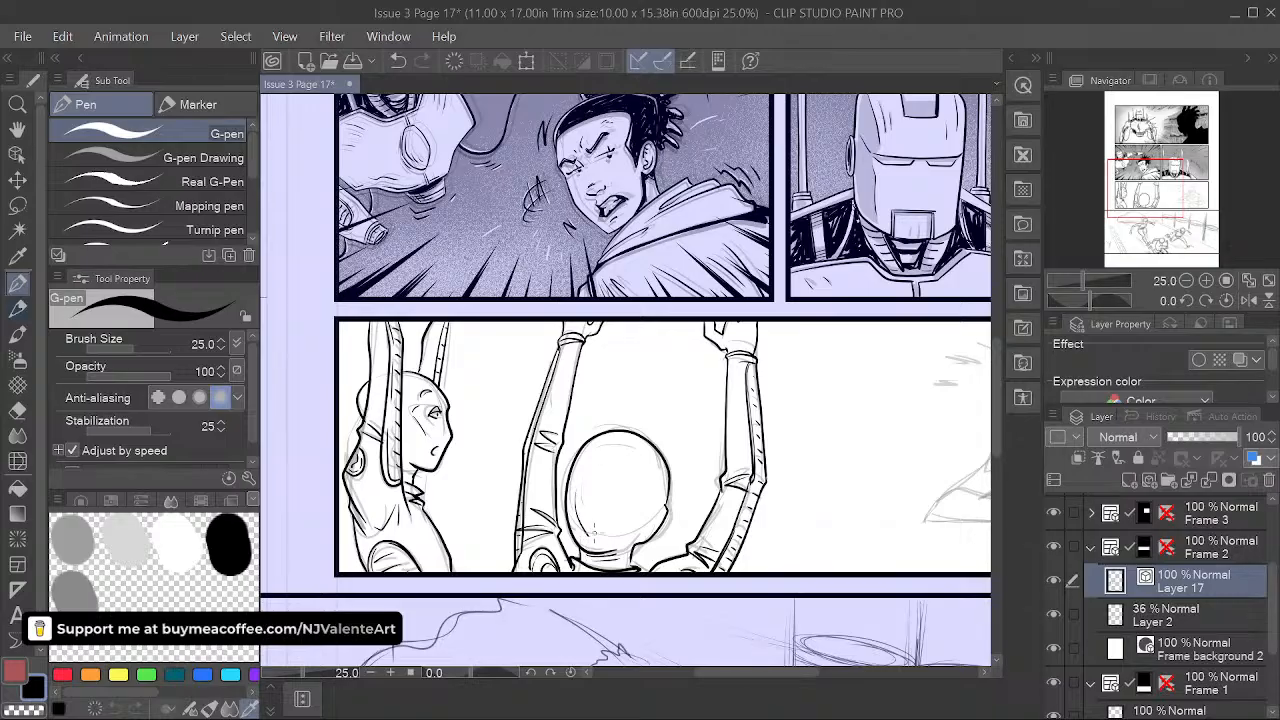
key(ctrl+z)
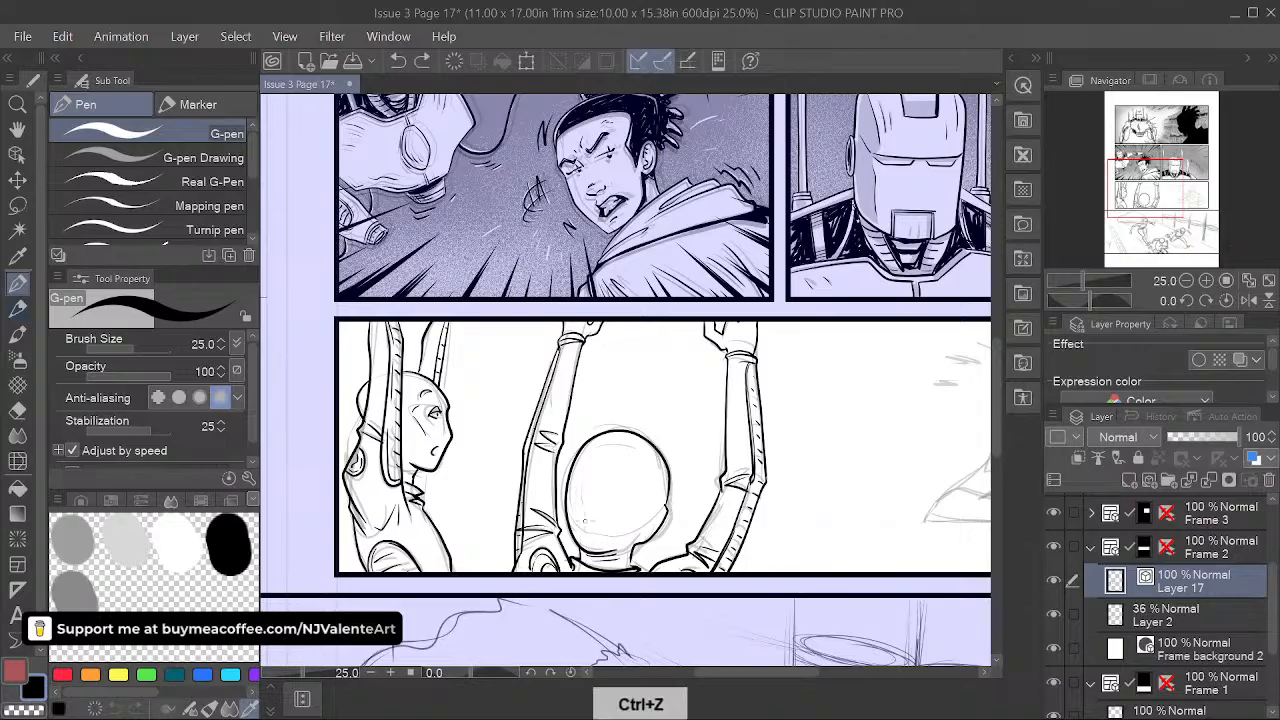
key(ctrl+z)
drag(908, 580, 632, 552)
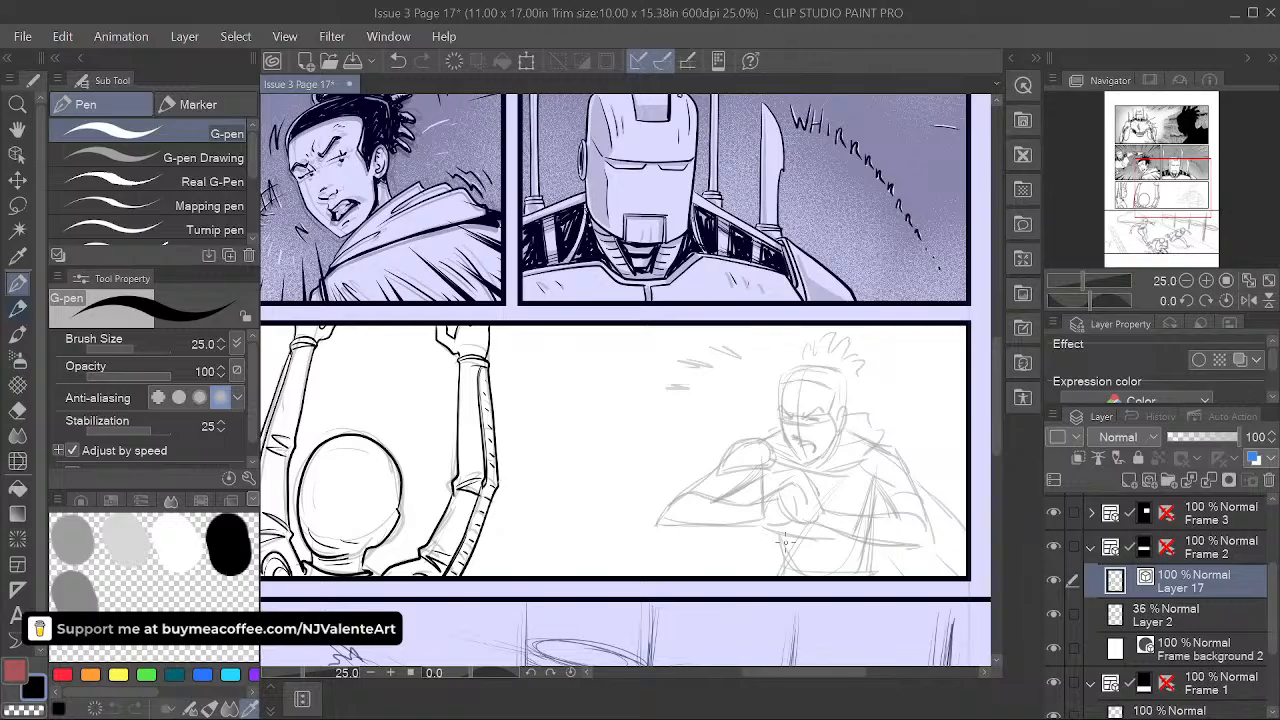
- Erase the middle figure's head outline with the Vector eraser and undo the G-pen redraw over it
key(space)
drag(638, 505, 820, 490)
key(e)
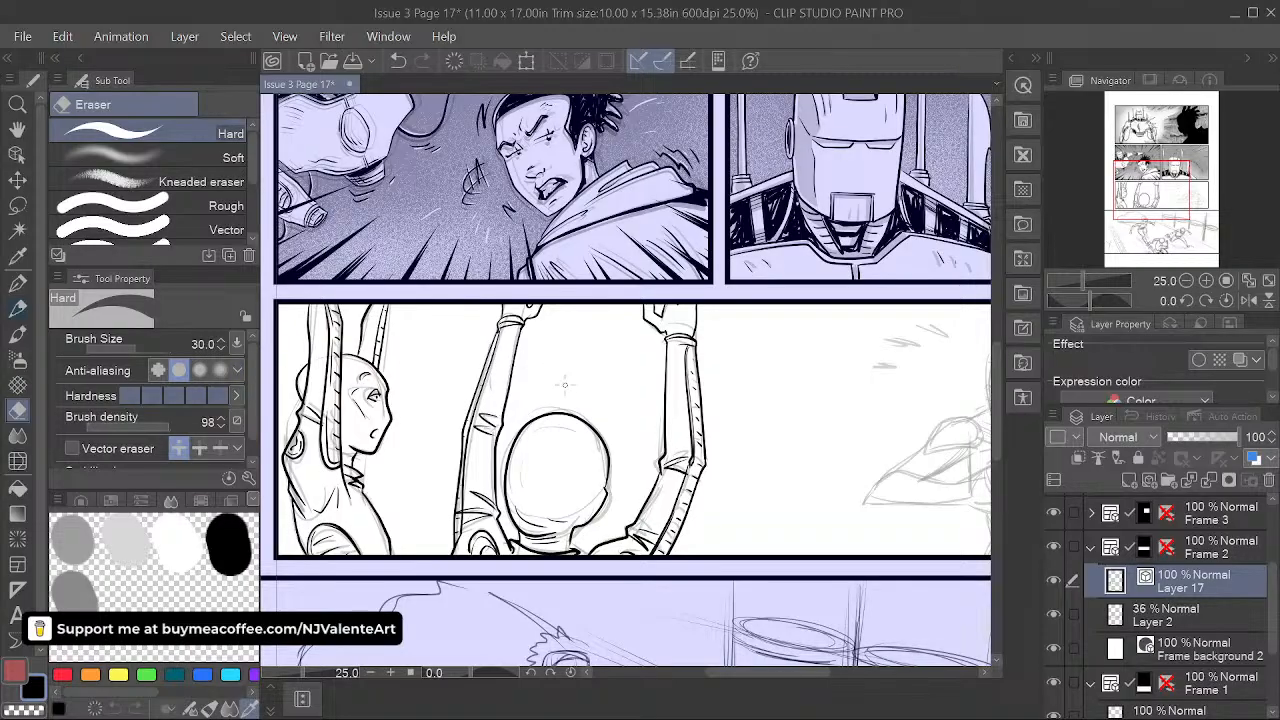
click(186, 228)
click(557, 413)
key(p)
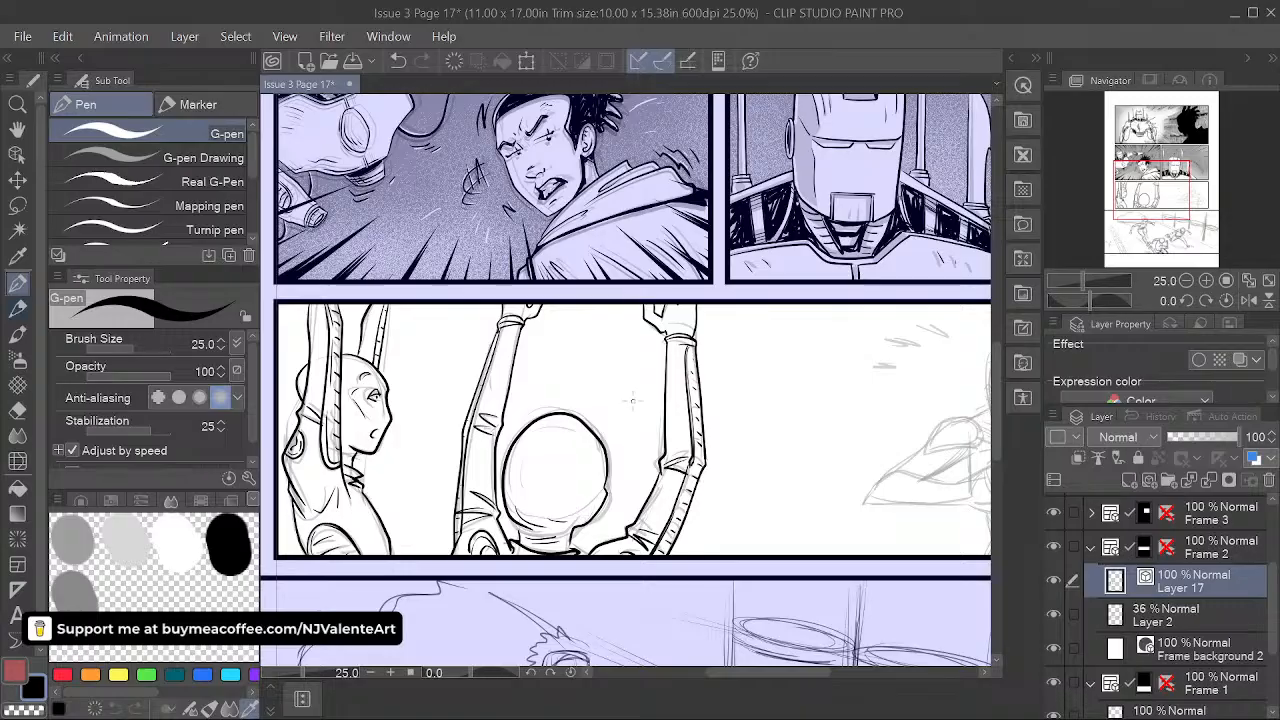
key(ctrl+z)
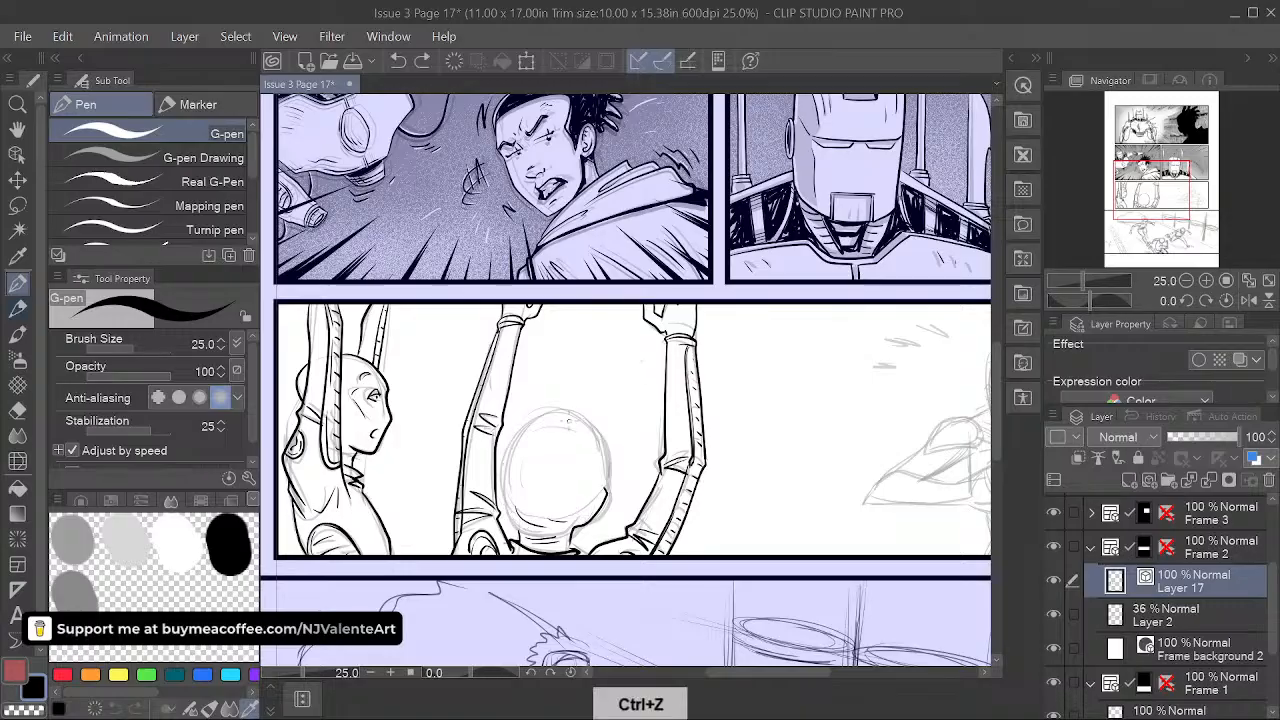
- Try a smaller inked head outline inside the sketched oval, redoing its lower right curve
mouse_move(519, 428)
mouse_down()
mouse_move(503, 490)
mouse_move(516, 535)
mouse_up()
key(ctrl+z)
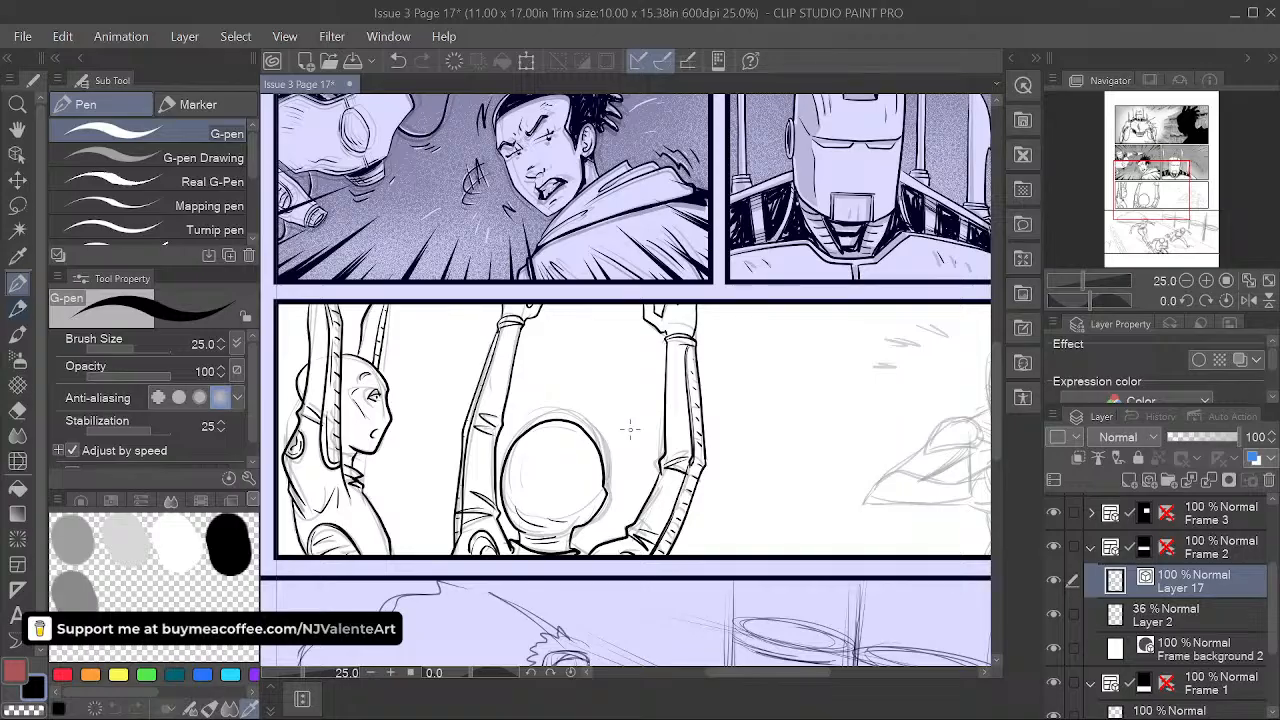
click(20, 411)
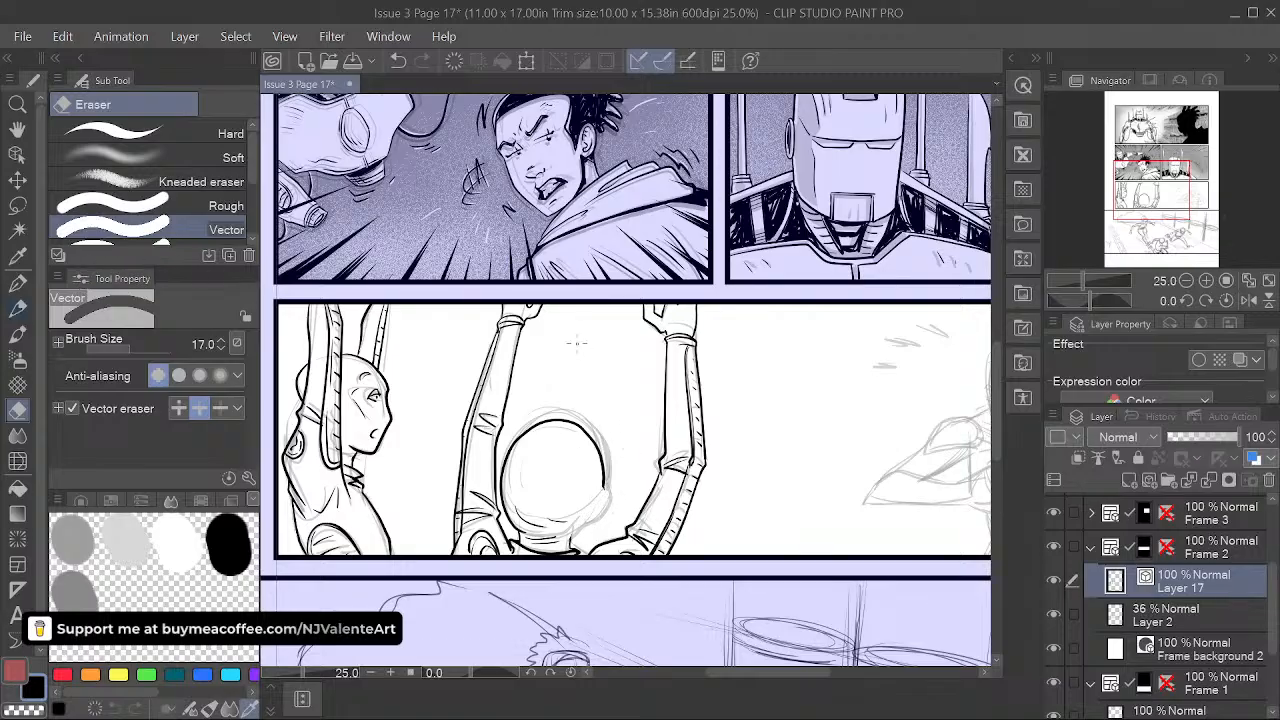
click(18, 284)
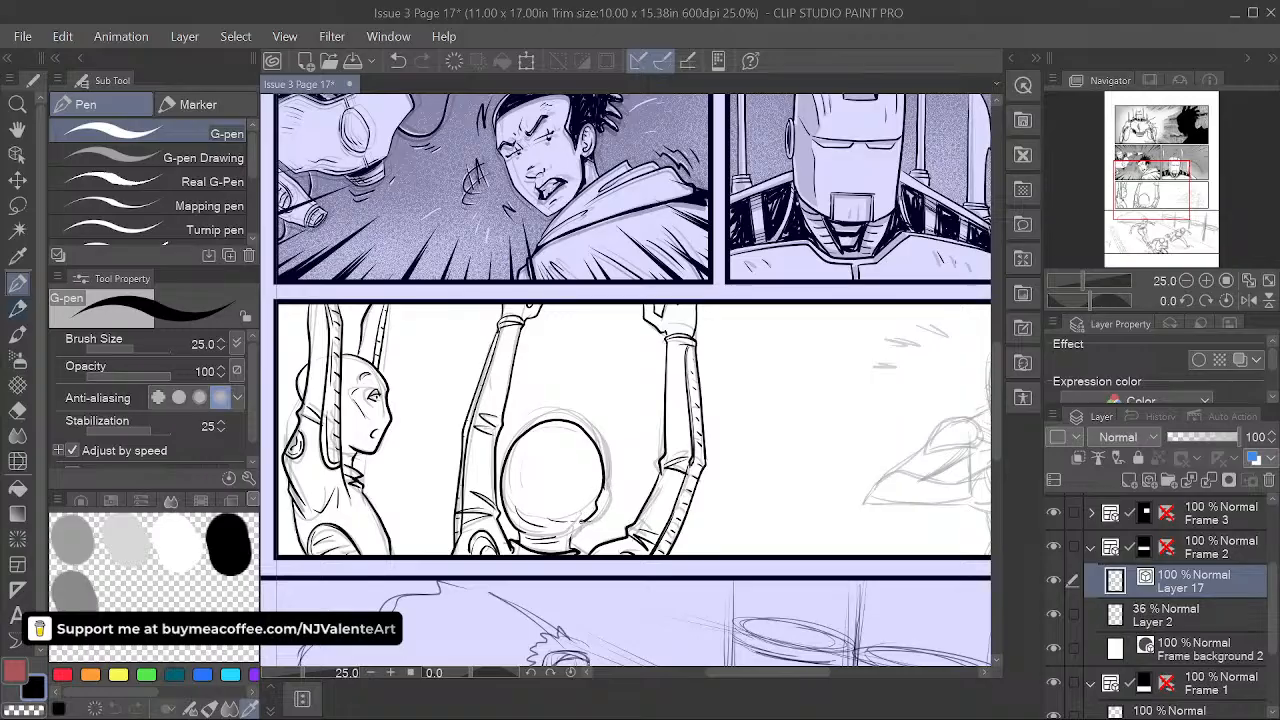
key(ctrl+z)
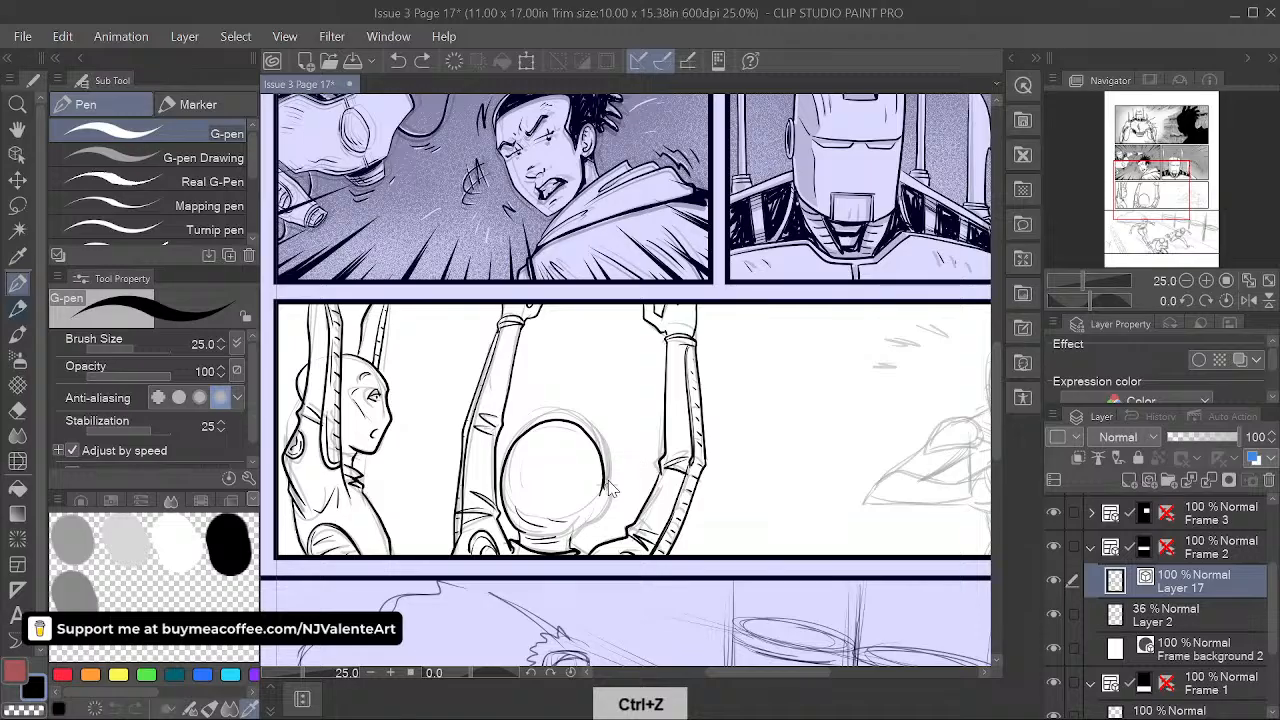
drag(605, 478, 574, 530)
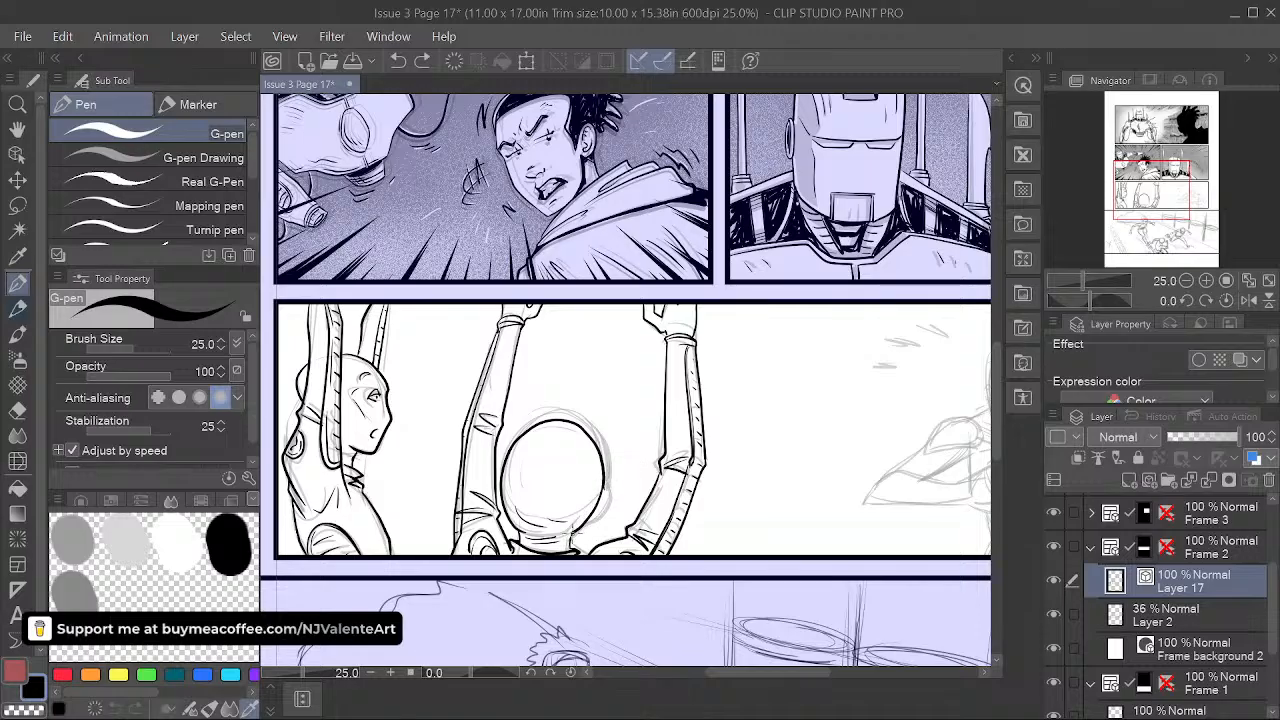
- Try a notched jaw line joining the smaller head outline to the neck
key(ctrl+z)
drag(605, 490, 593, 519)
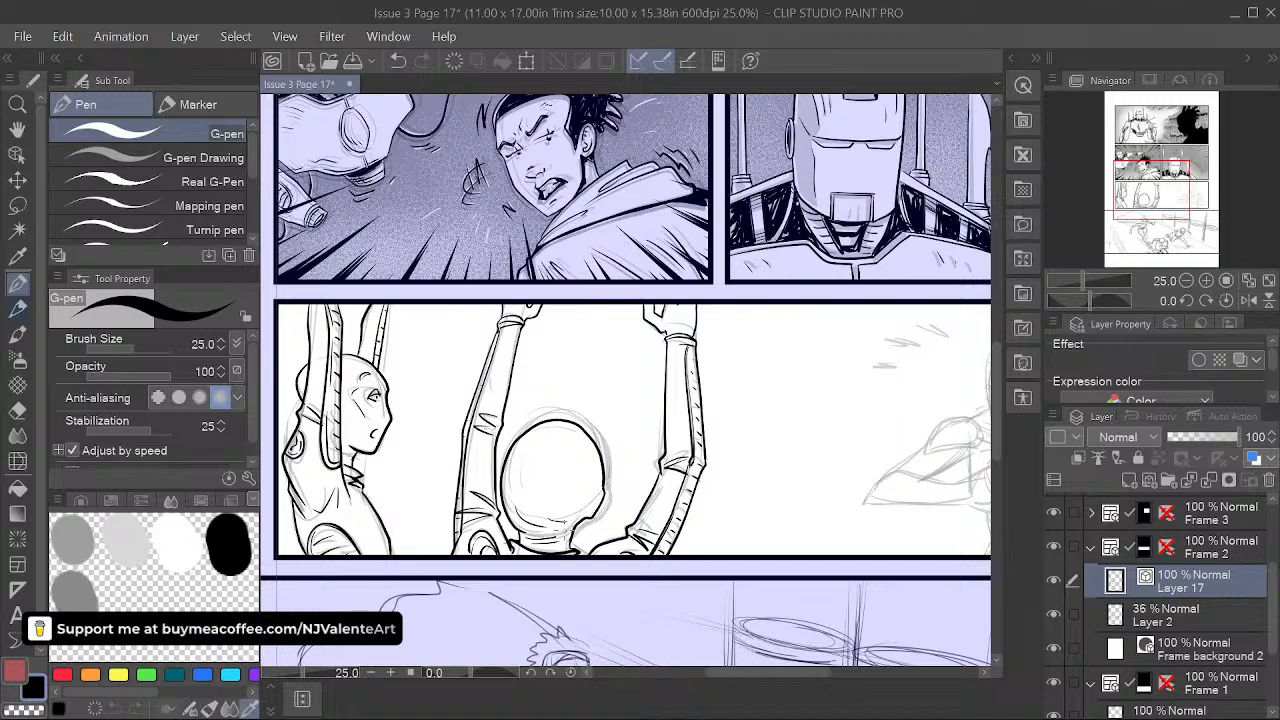
drag(576, 526, 578, 548)
key(ctrl+z)
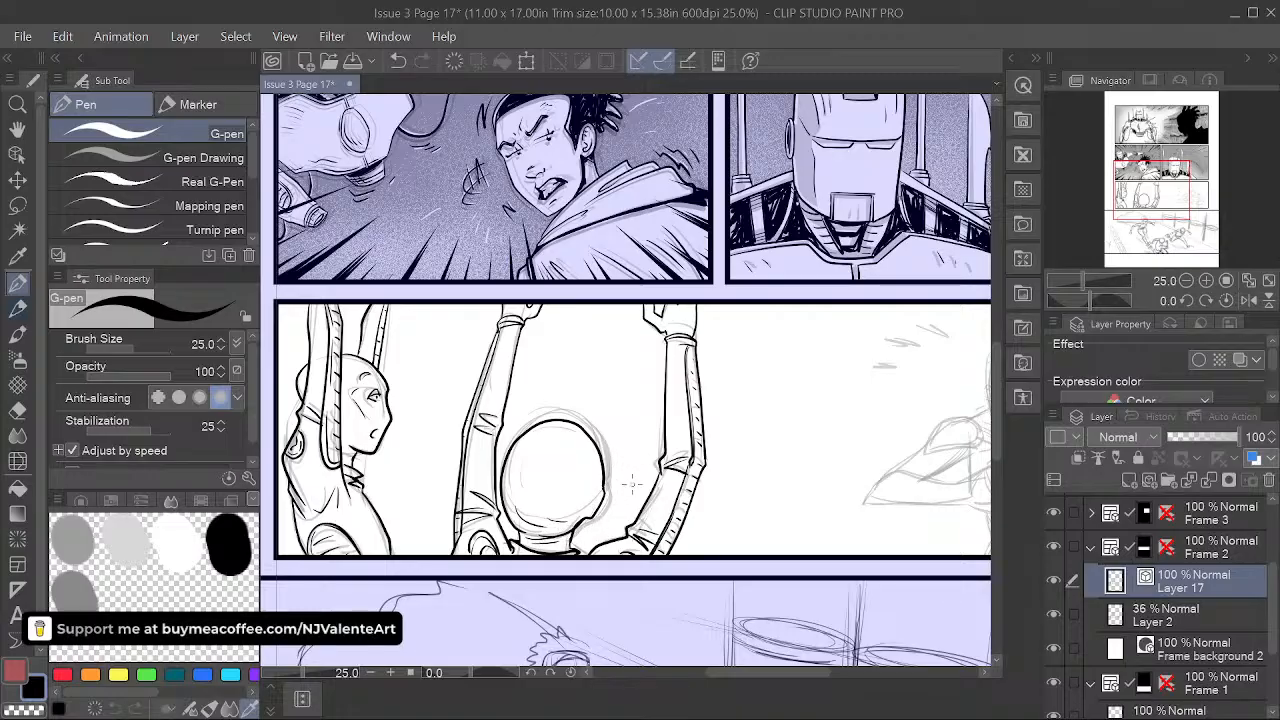
key(ctrl+z)
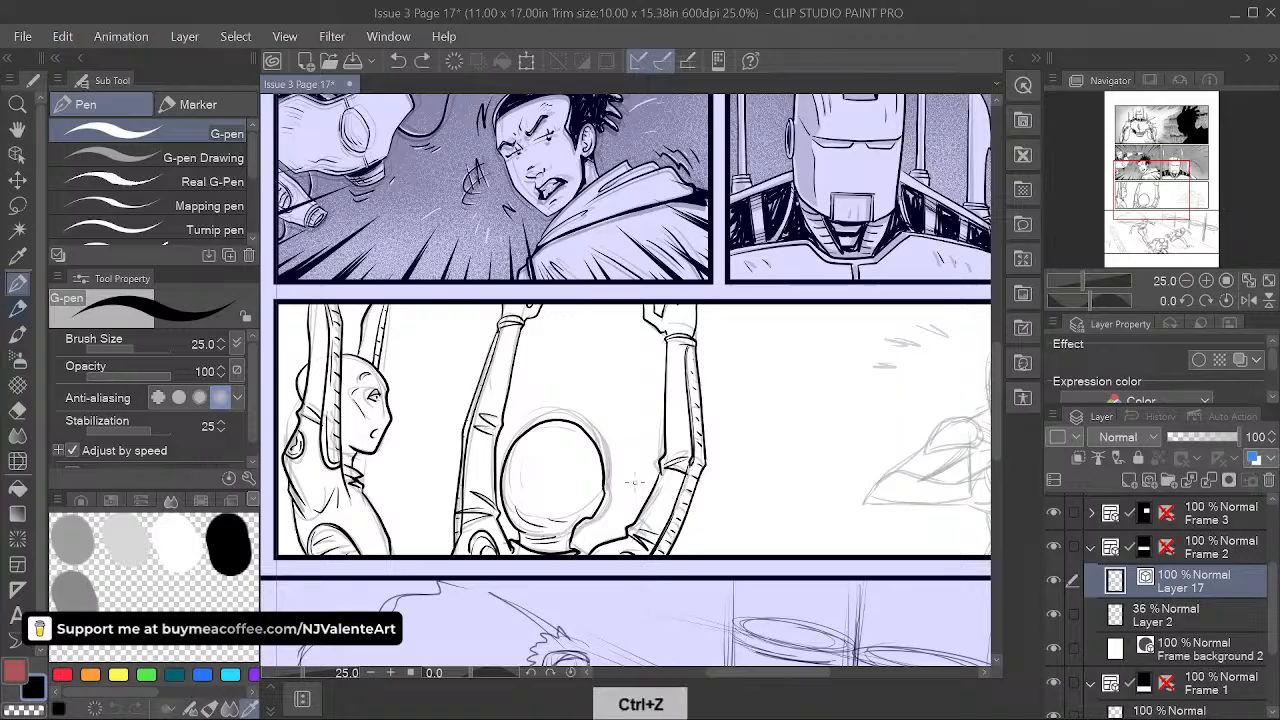
- Erase the smaller head outline with the Vector eraser and try redrawing the skull curve and jaw with the G-pen
click(17, 410)
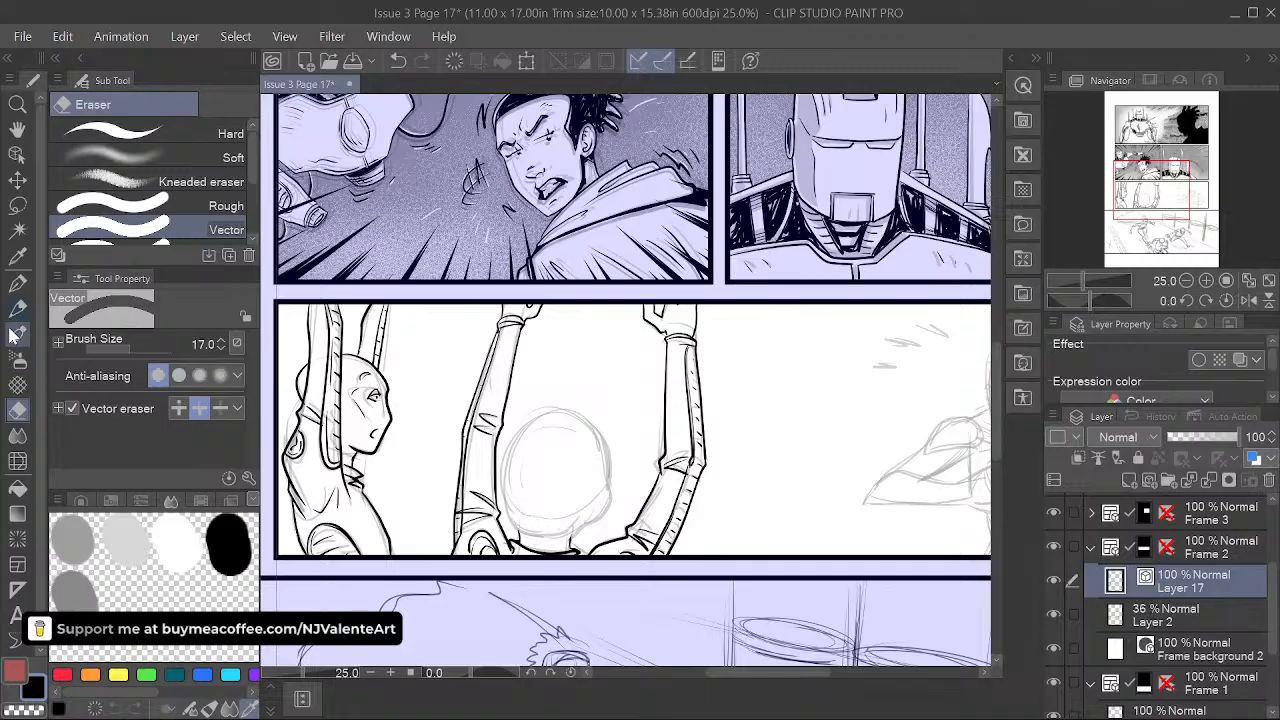
key(p)
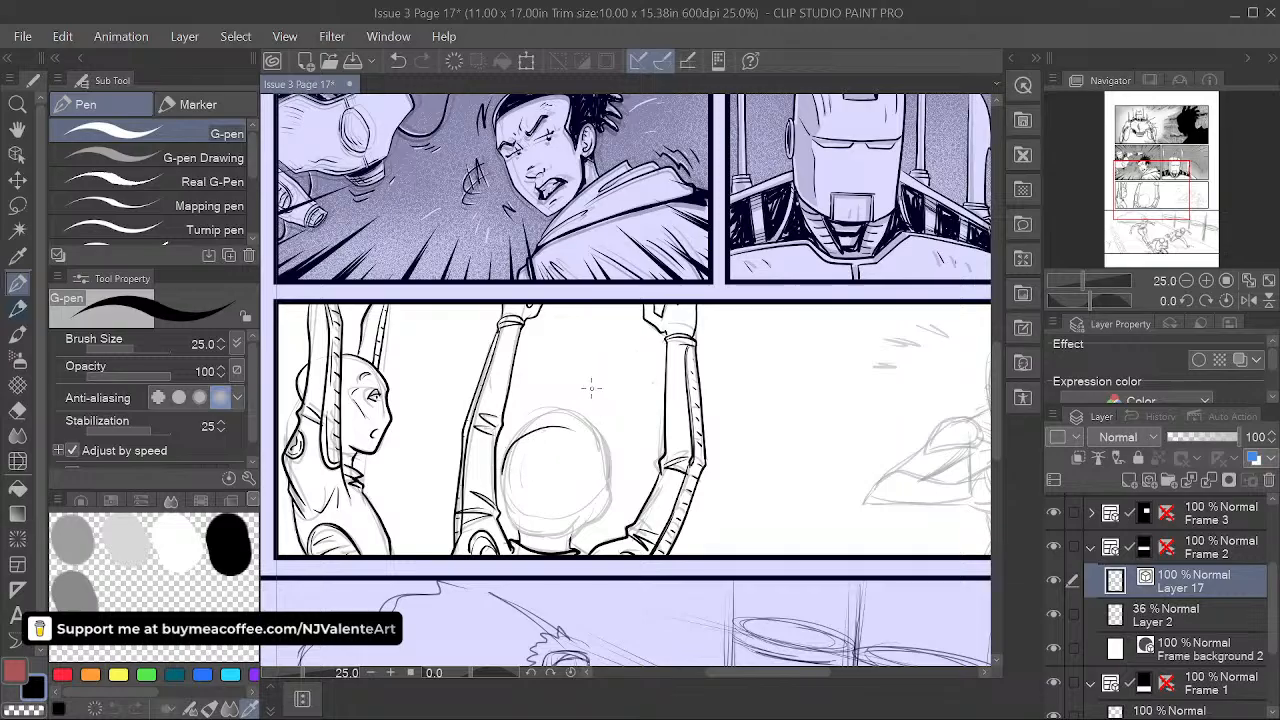
key(space)
drag(650, 476, 726, 451)
key(ctrl+z)
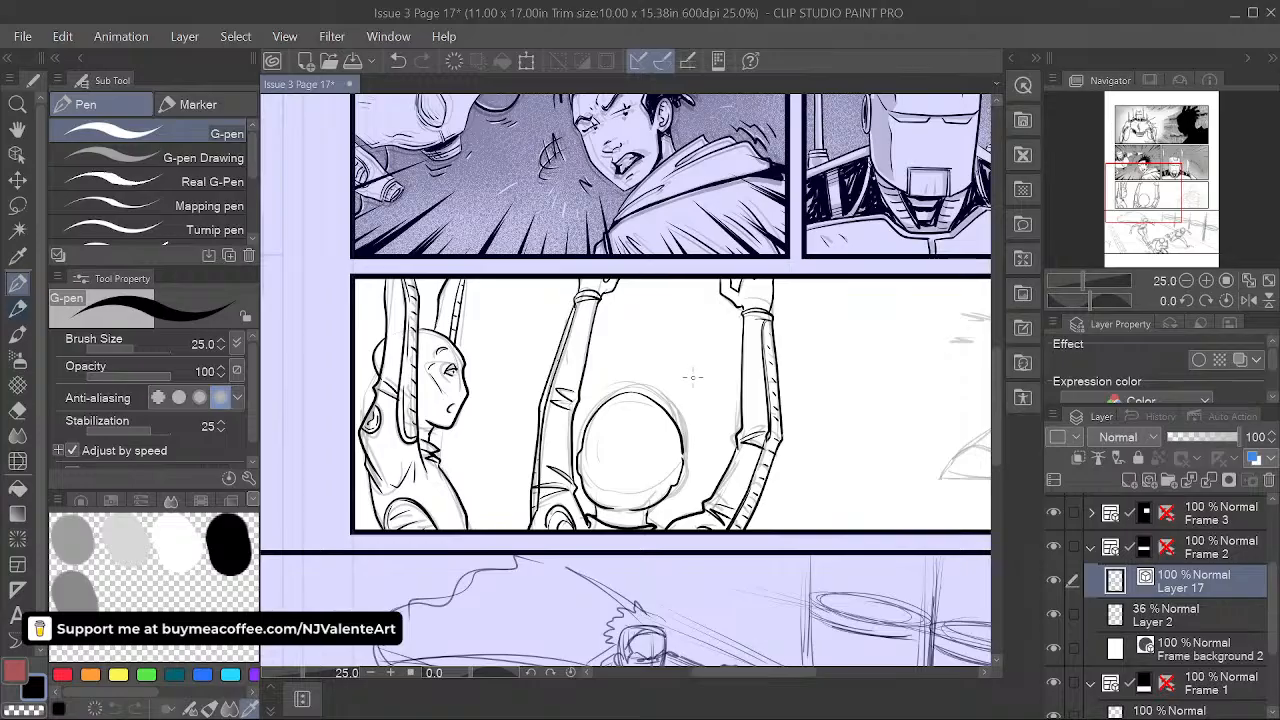
key(ctrl+z)
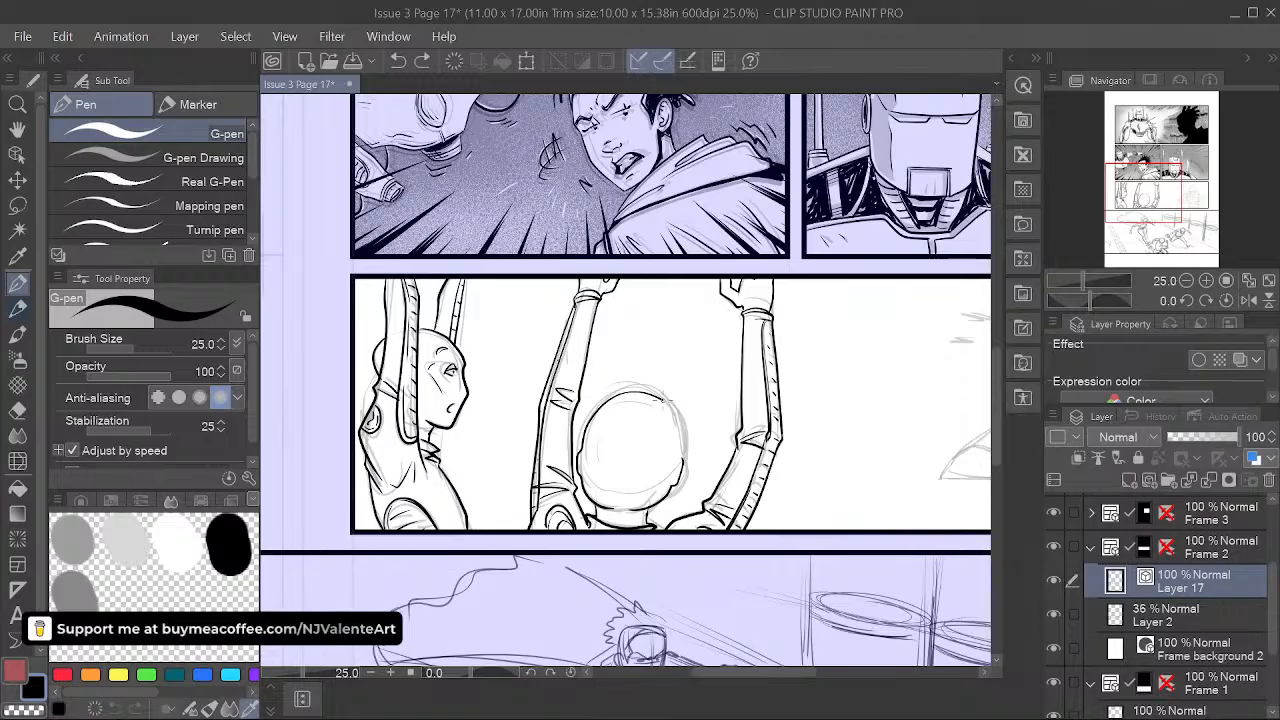
key(ctrl+z)
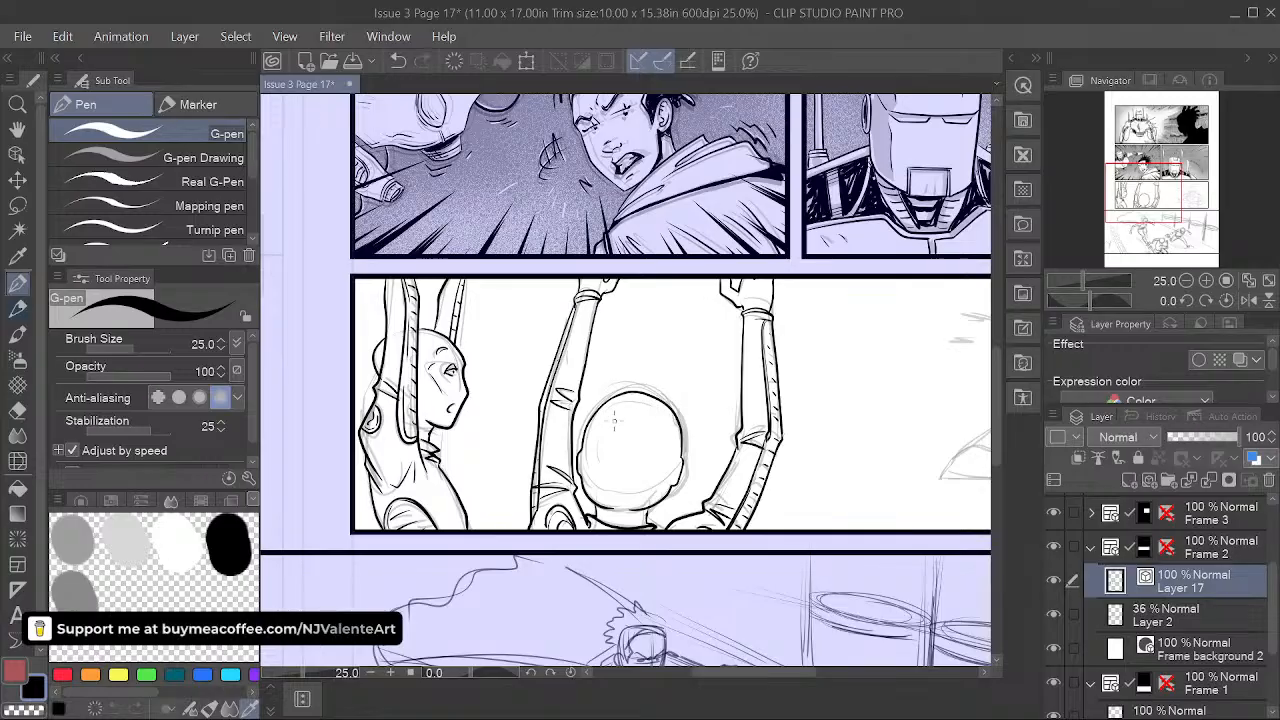
- Undo the latest inked strokes of the middle figure's head outline
key(space)
drag(796, 536, 632, 488)
key(ctrl+z)
key(ctrl+z)
key(ctrl+z)
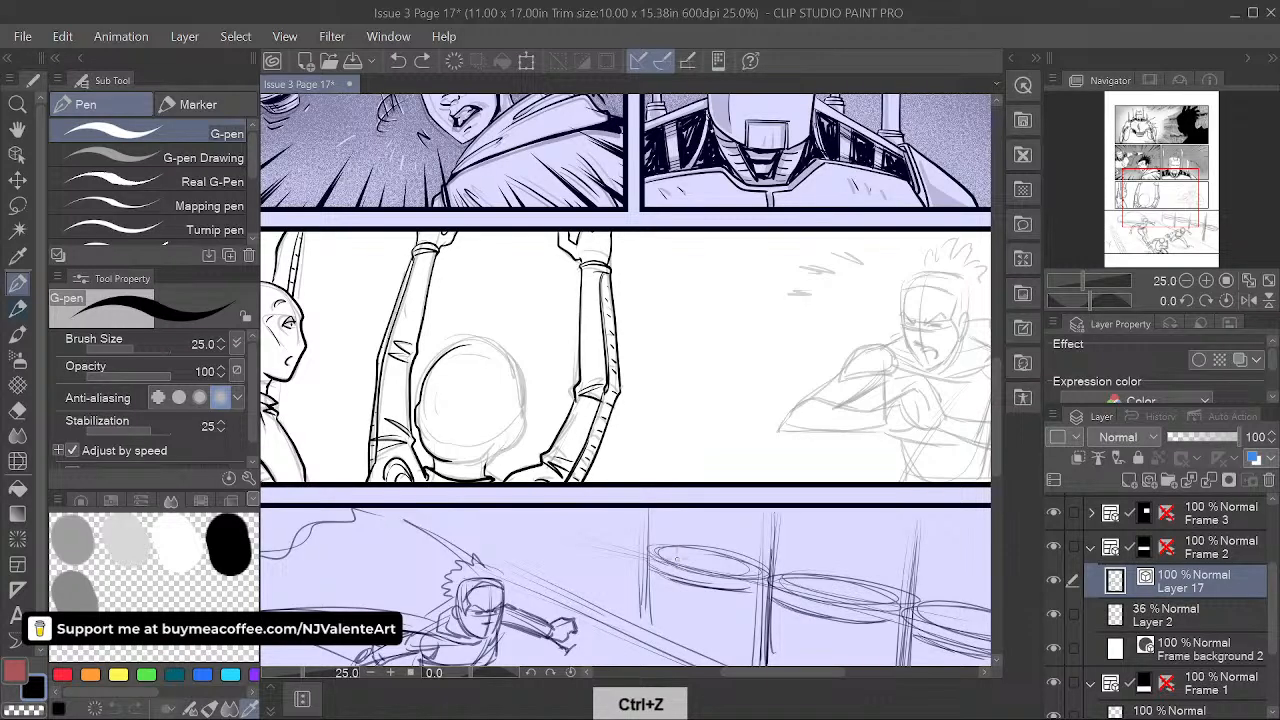
- Resketch the middle figure's head contour on Layer 2 and add an ear on its right side
click(1180, 615)
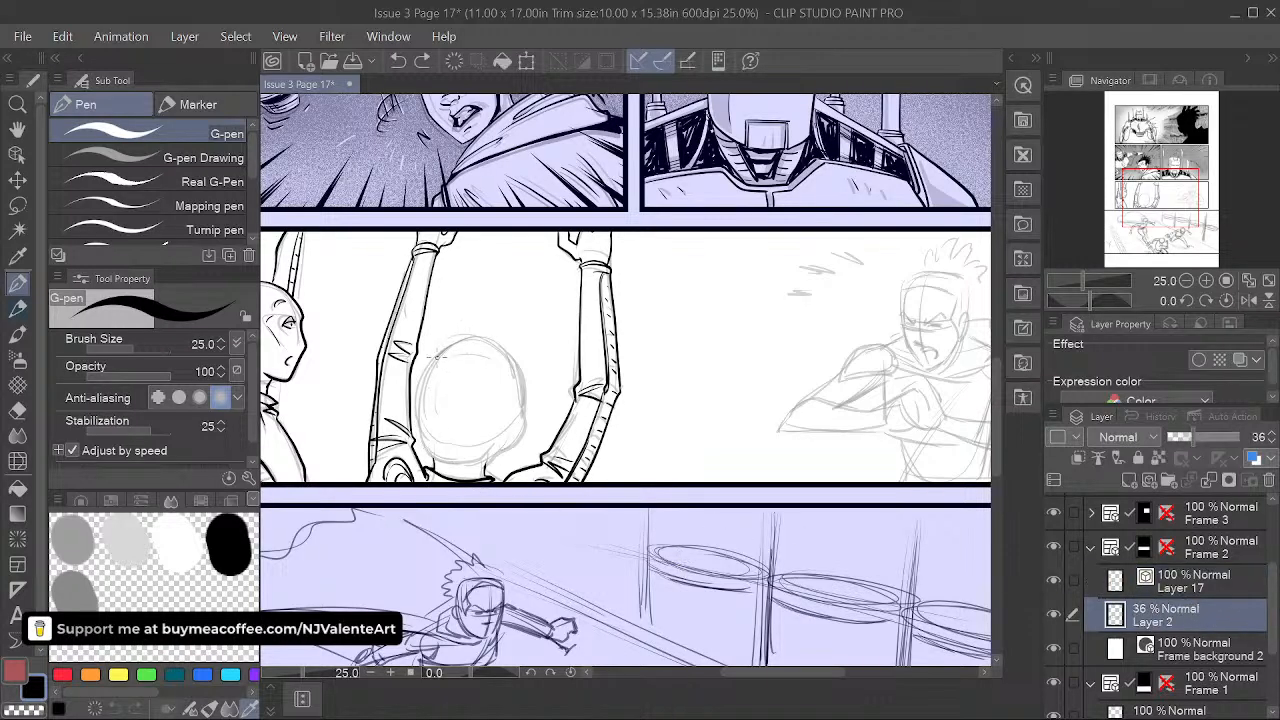
mouse_move(446, 440)
mouse_down()
mouse_move(424, 358)
mouse_move(455, 343)
mouse_up()
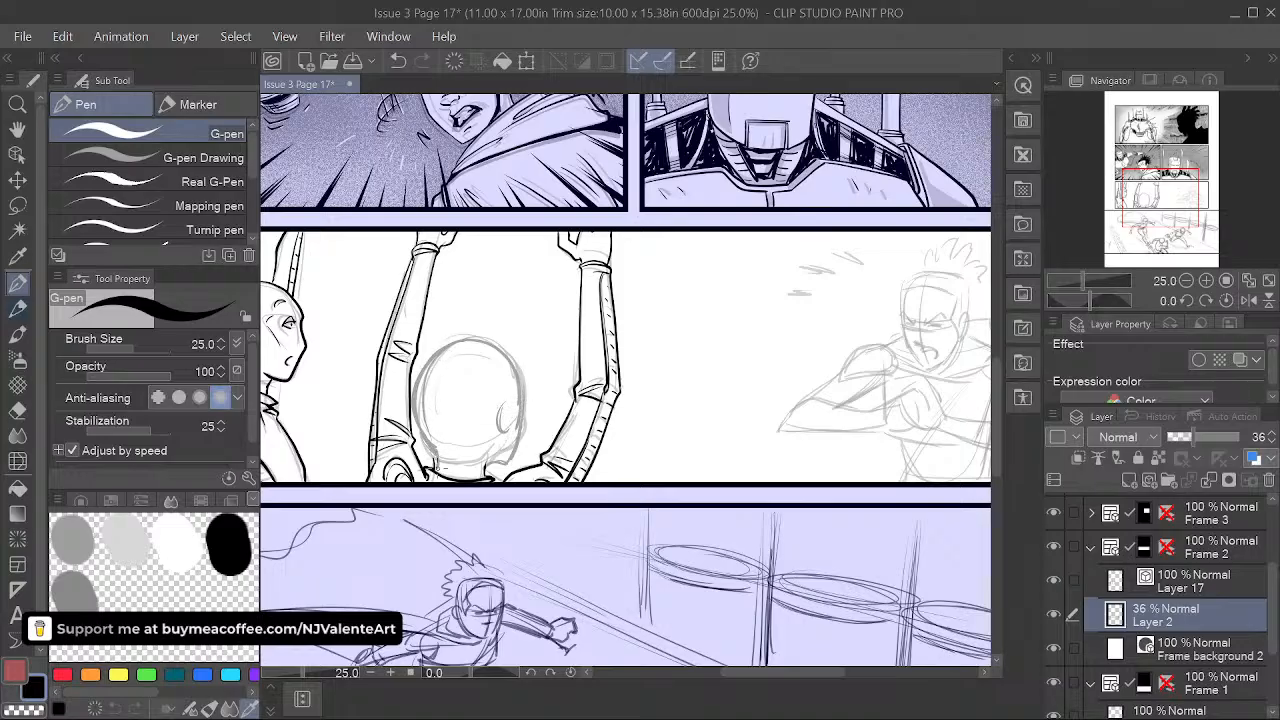
mouse_move(452, 342)
mouse_down()
mouse_move(499, 348)
mouse_move(521, 428)
mouse_up()
- Ink the resketched head outline, ear and small marks on the lower head on Layer 17, undoing unwanted strokes
click(1233, 588)
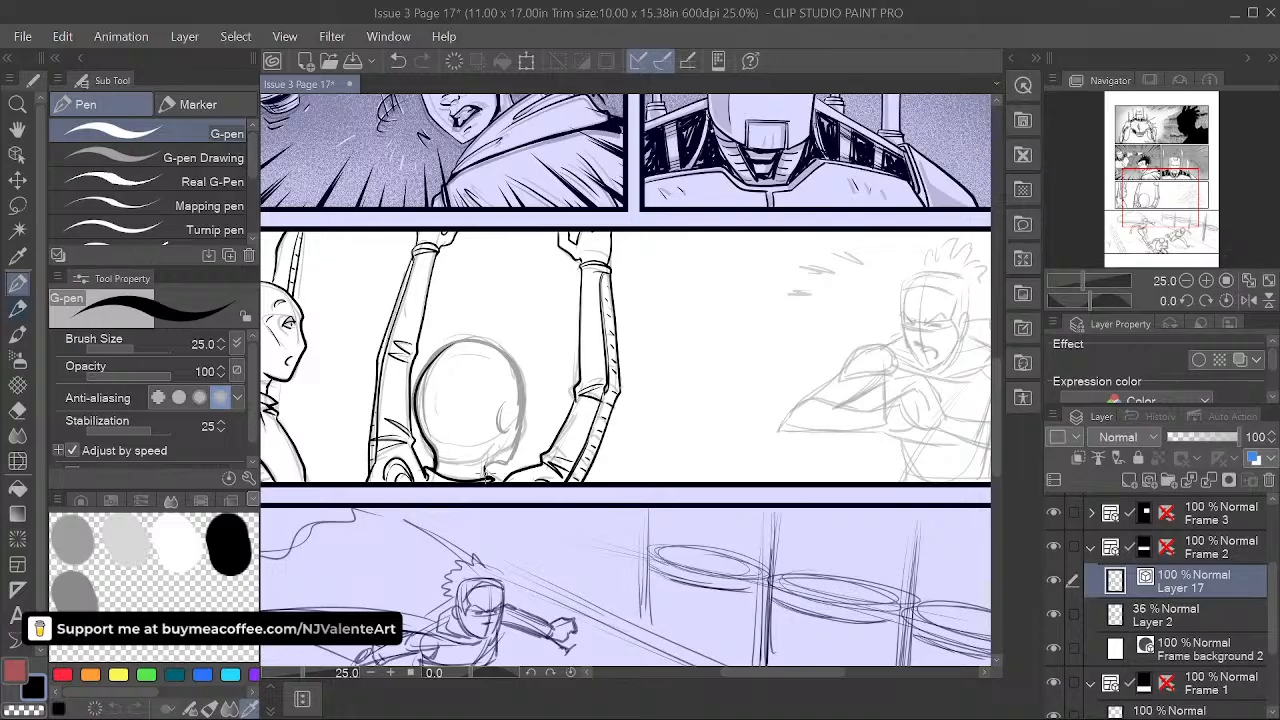
mouse_move(521, 420)
mouse_down()
mouse_move(520, 363)
mouse_move(482, 340)
mouse_move(452, 343)
mouse_move(420, 382)
mouse_up()
key(ctrl+z)
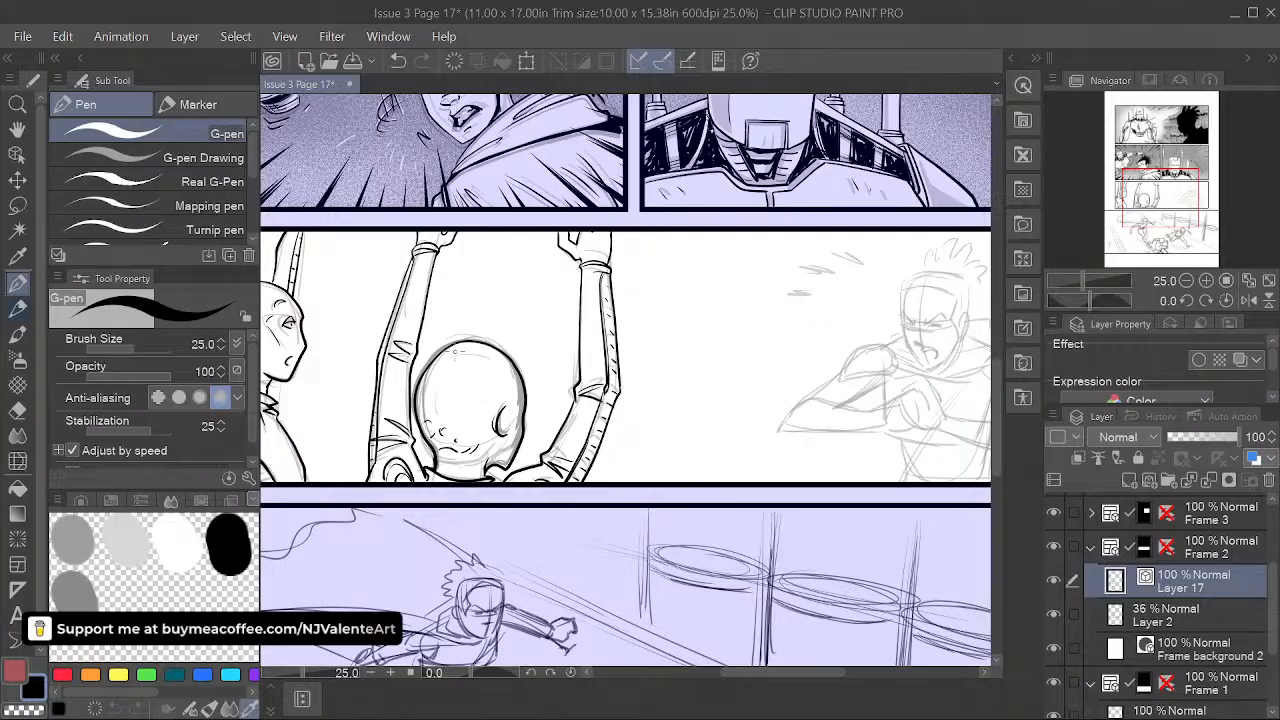
key(ctrl+z)
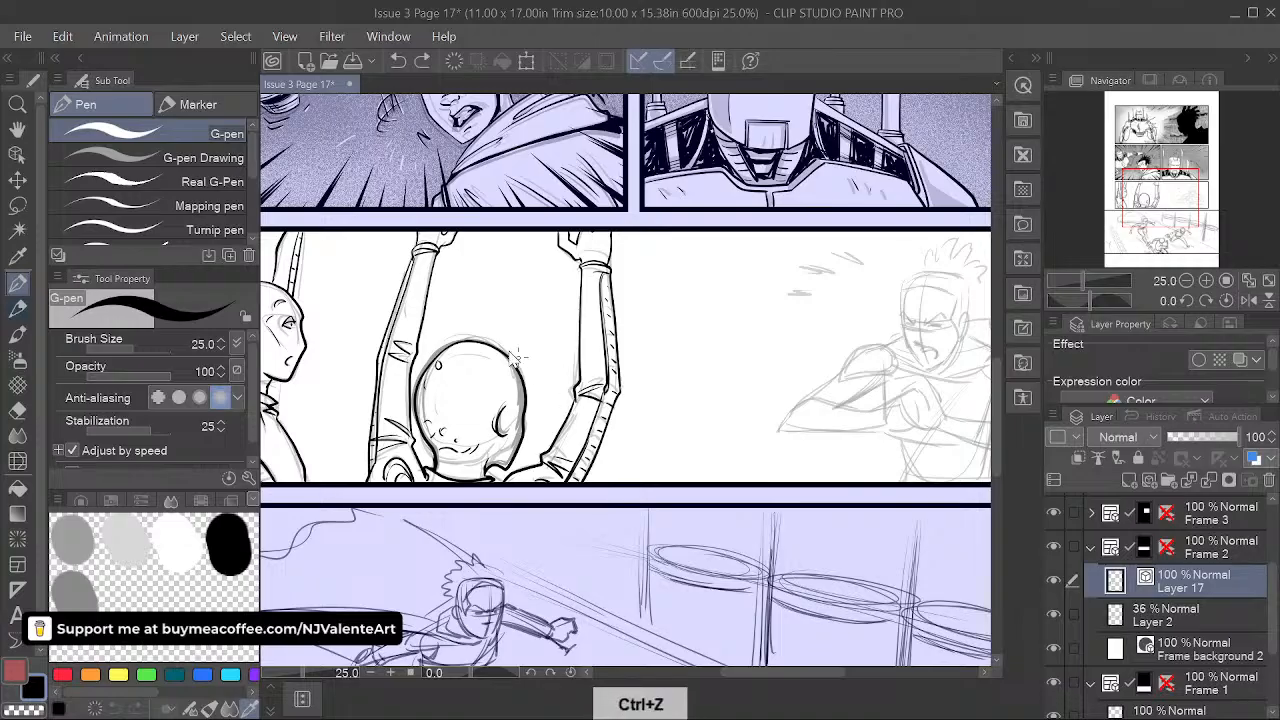
drag(465, 428, 470, 434)
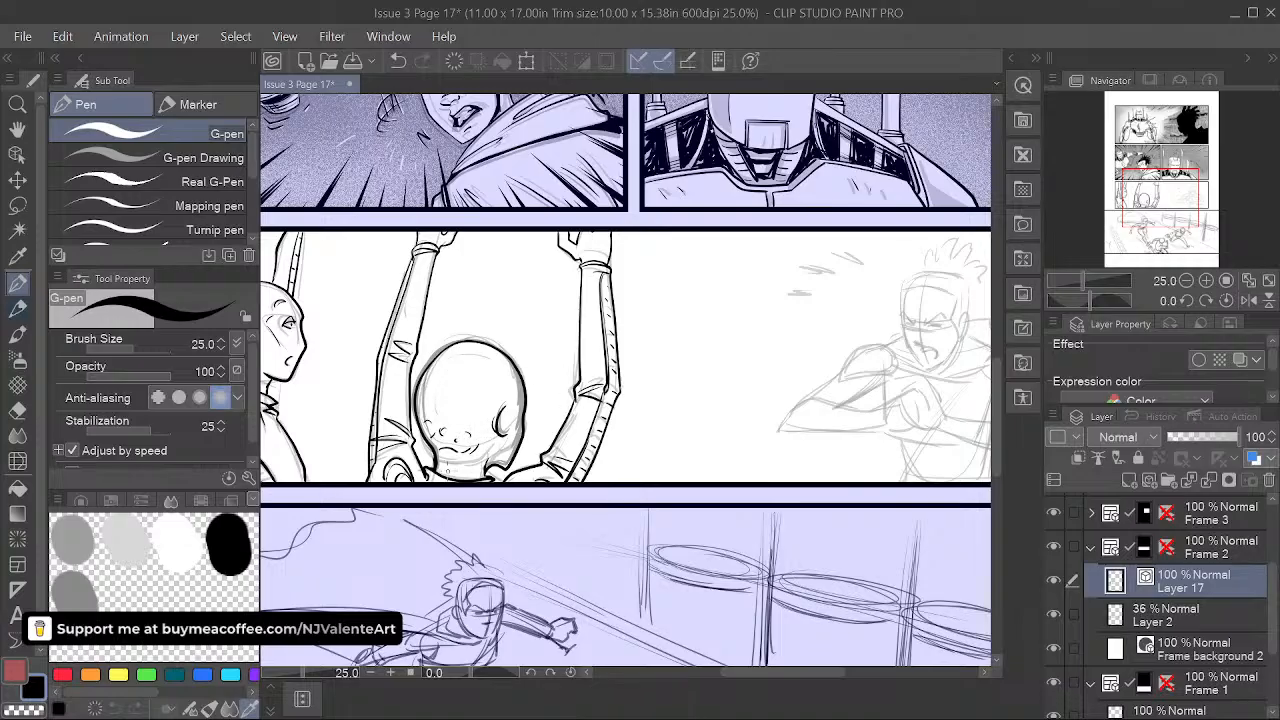
- Ink short finishing lines at the hand and wrist of the middle figure's raised right-side arm on Layer 17
key(space)
drag(555, 488, 614, 508)
drag(778, 525, 763, 554)
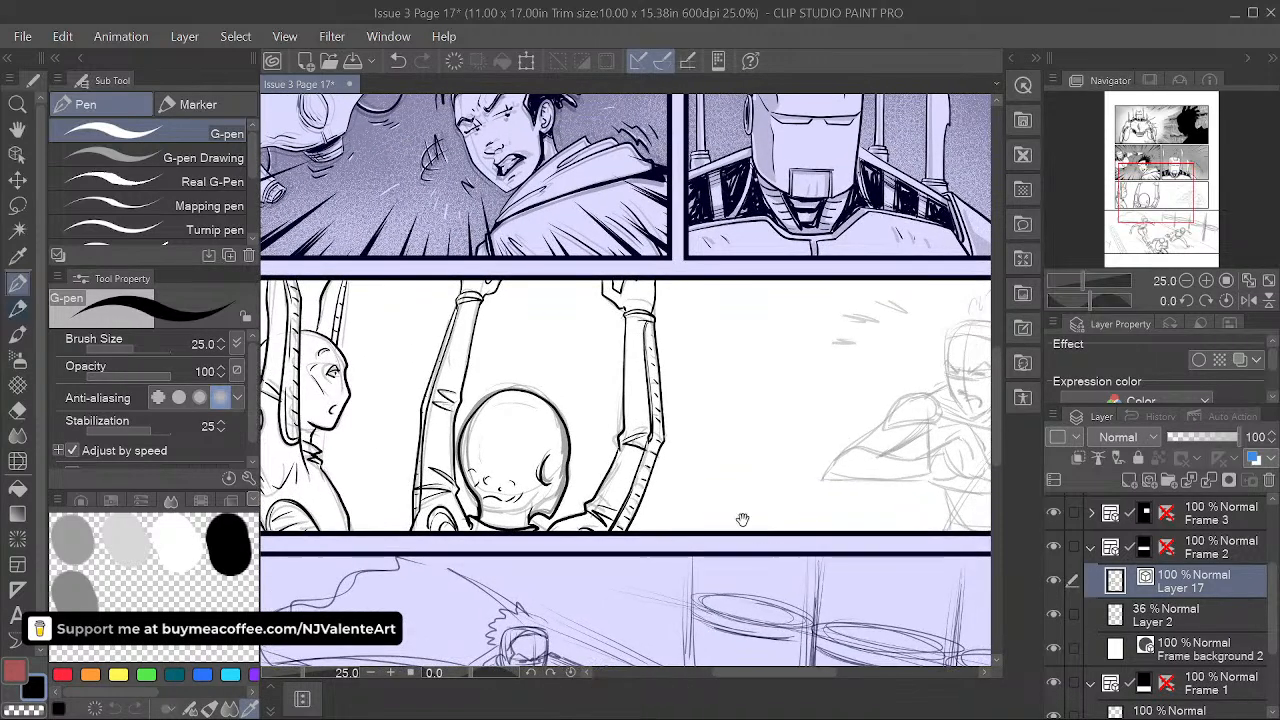
key(space)
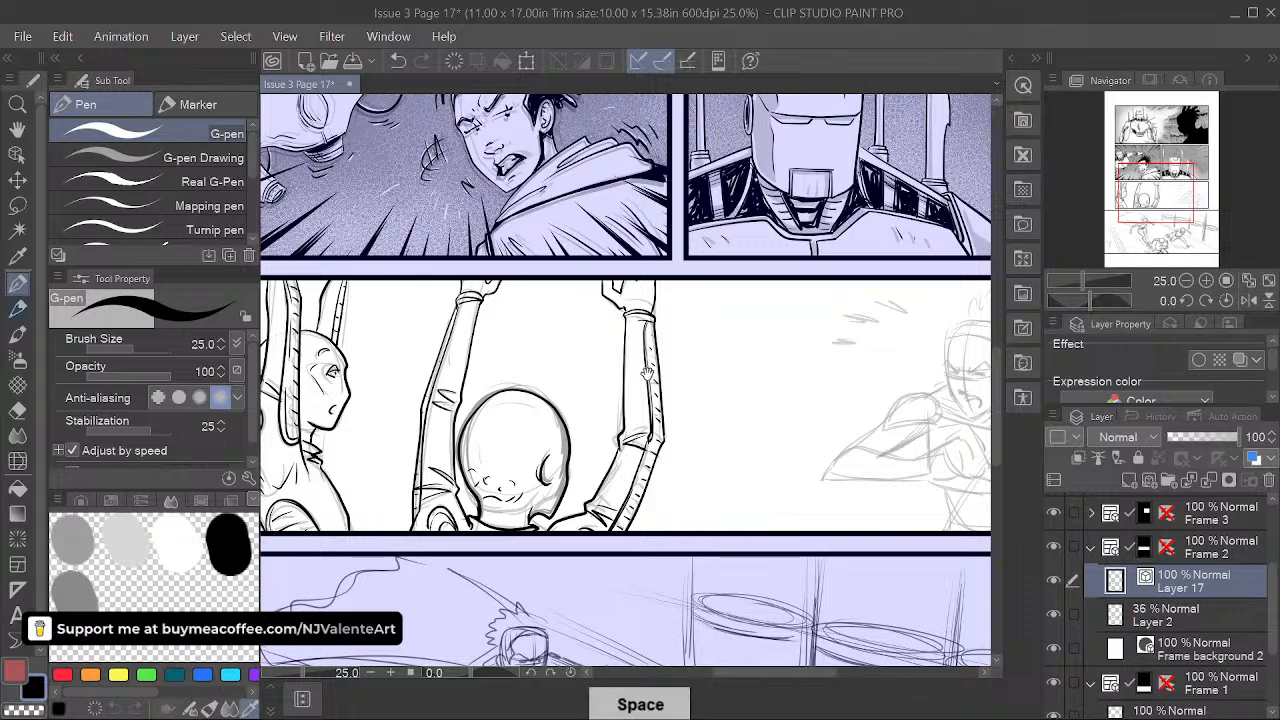
drag(629, 296, 631, 283)
drag(655, 282, 656, 308)
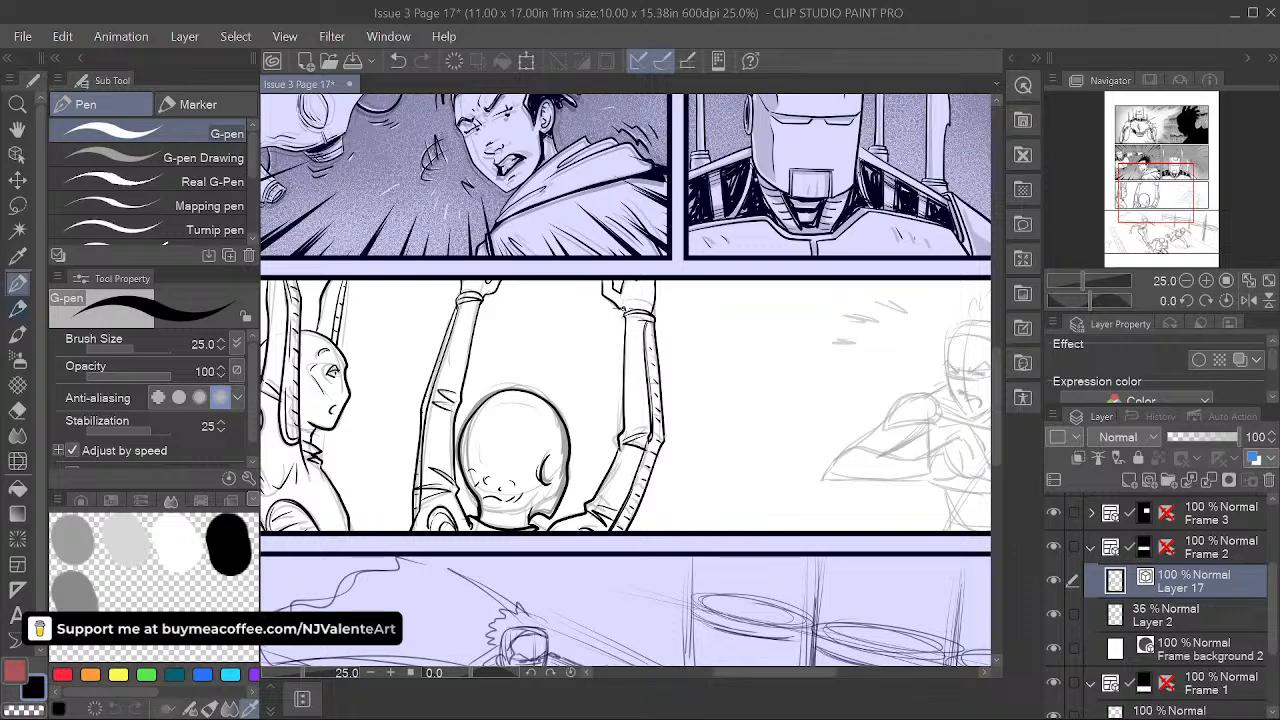
- Ink the right-hand figure's skull curve and hairline with the G-pen, undoing and redrawing the lower headband line
key(space)
drag(754, 551, 604, 557)
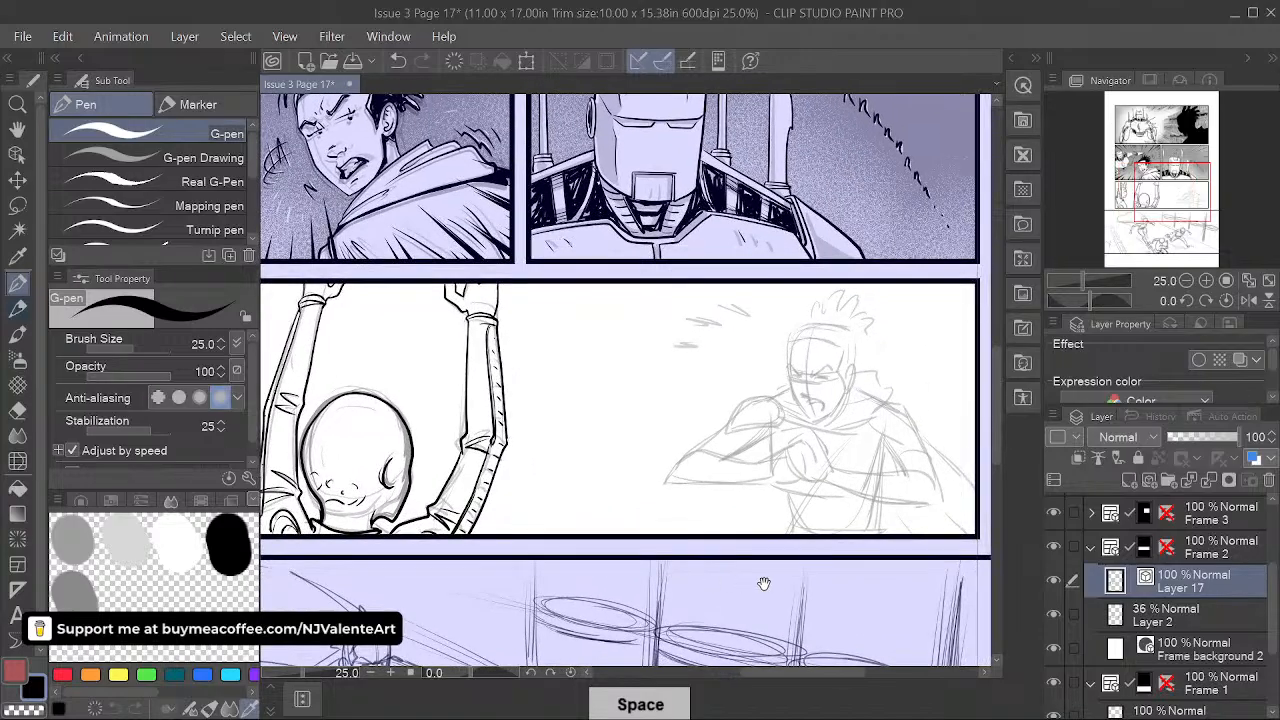
drag(763, 583, 644, 555)
key(space)
drag(992, 555, 952, 579)
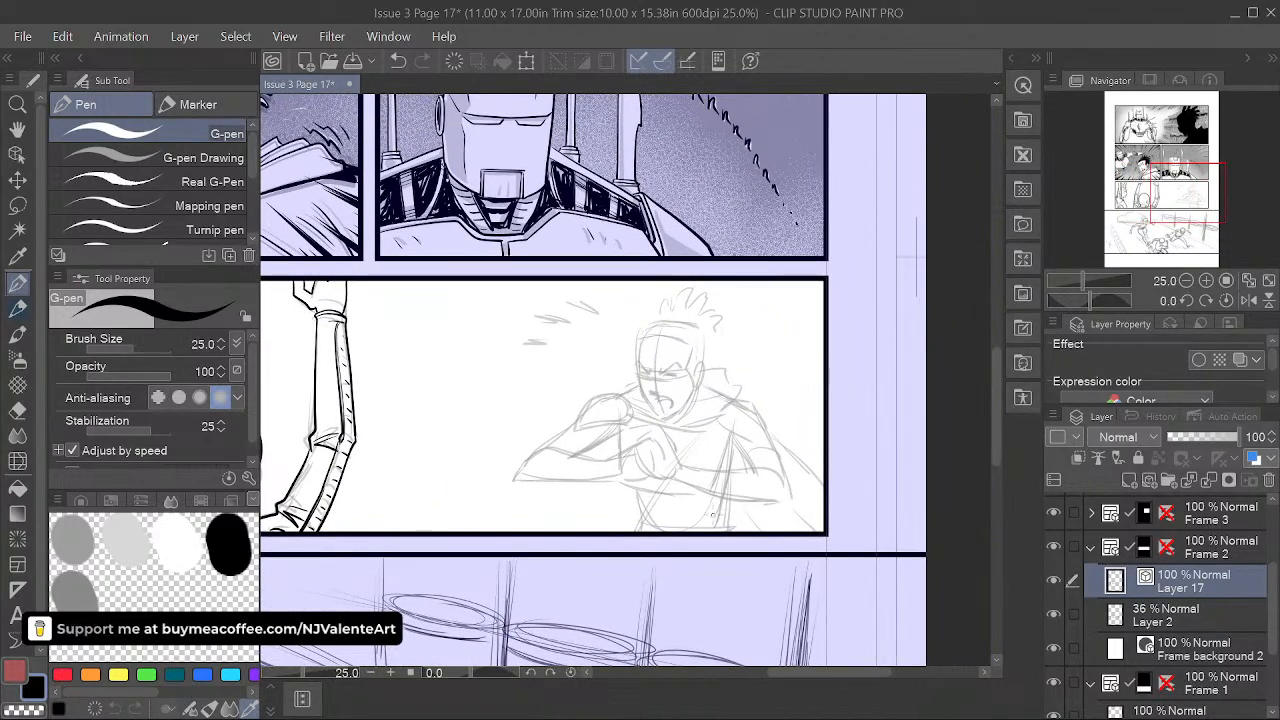
scroll(712, 512, up, 1)
key(space)
drag(737, 471, 631, 525)
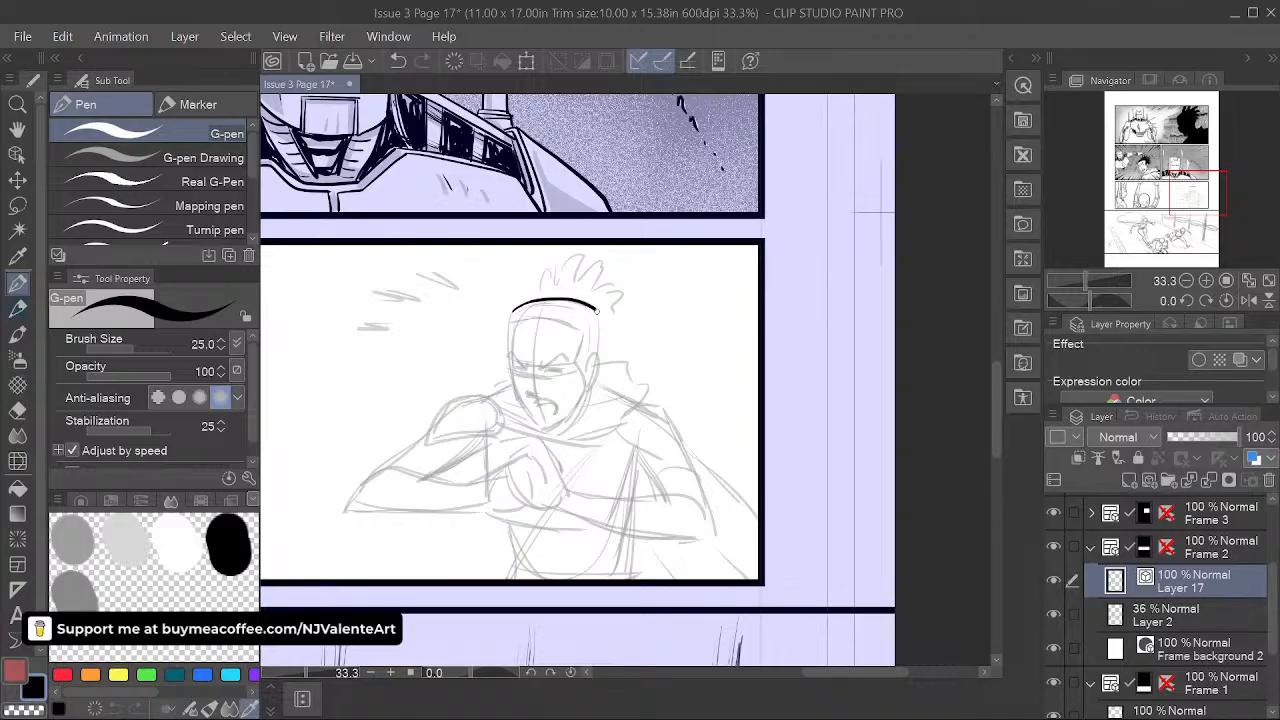
drag(597, 325, 597, 352)
mouse_move(512, 312)
mouse_down()
mouse_move(511, 352)
mouse_move(638, 326)
mouse_up()
key(space)
key(space)
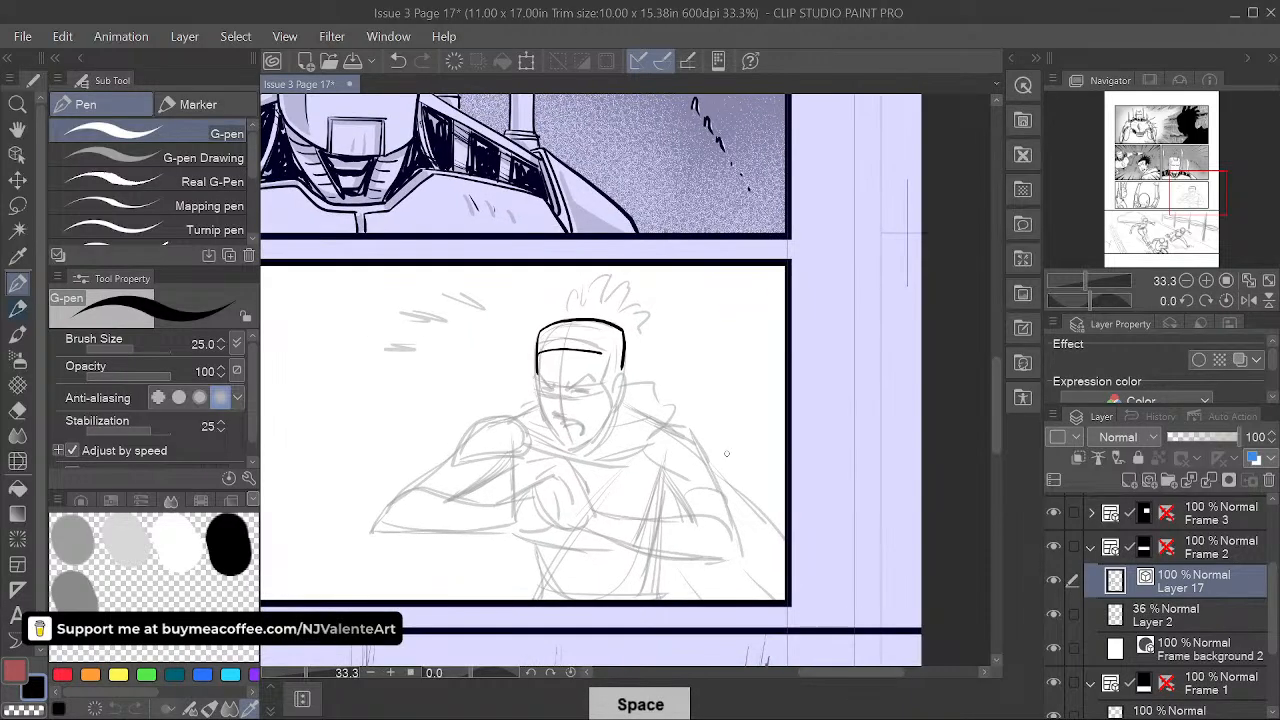
key(ctrl+z)
drag(541, 349, 562, 342)
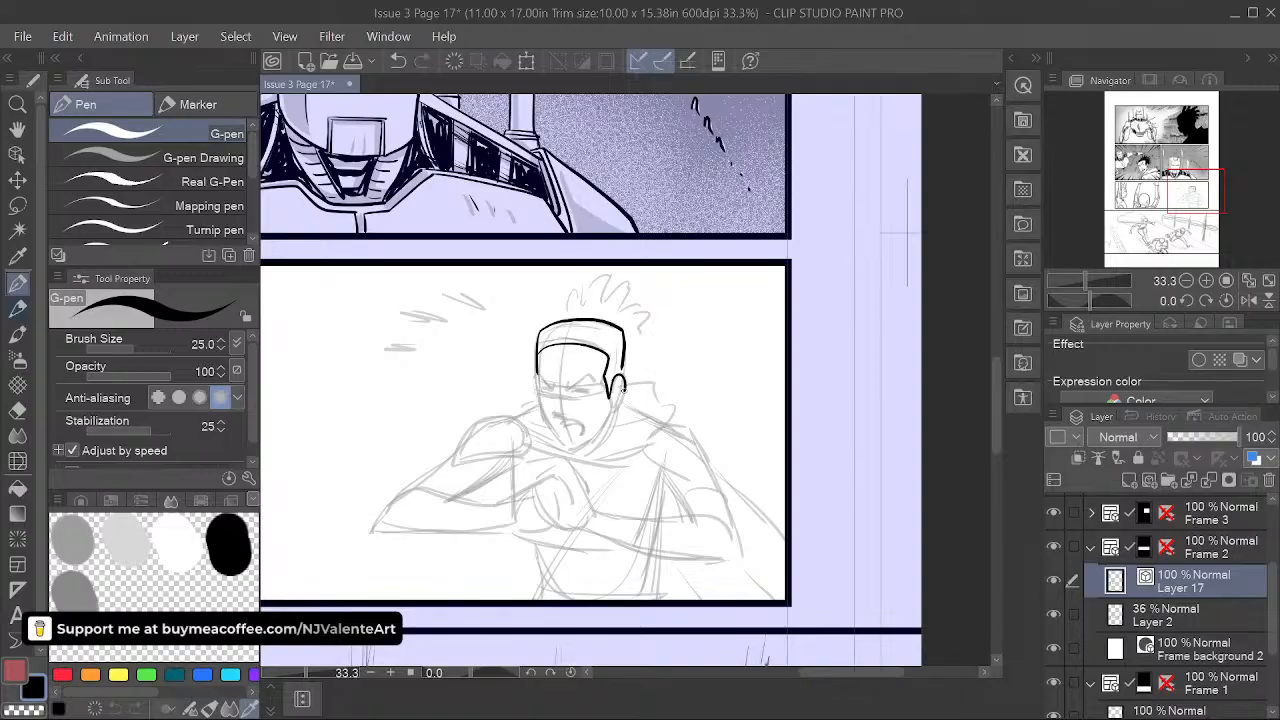
- Ink the right-hand figure's ear, angry brows and face contour down to the pointed chin
drag(612, 380, 615, 404)
drag(536, 378, 541, 393)
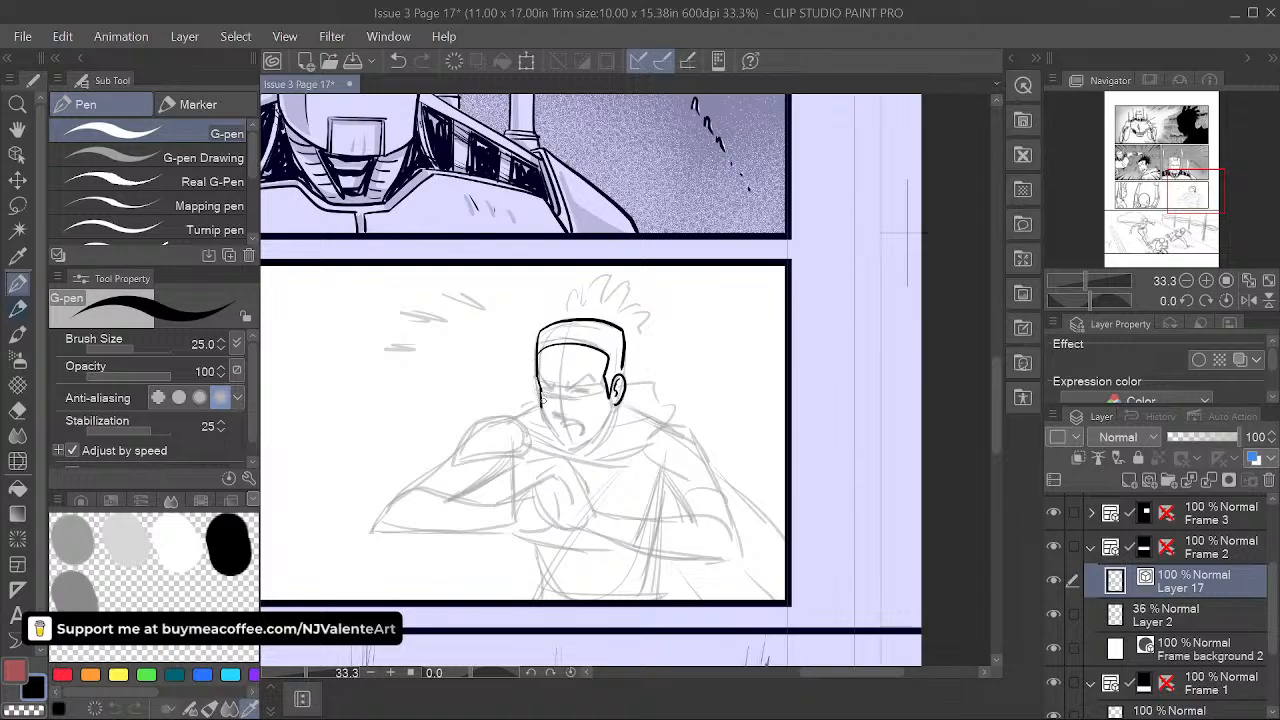
mouse_move(561, 437)
mouse_down()
mouse_move(590, 438)
mouse_move(610, 404)
mouse_up()
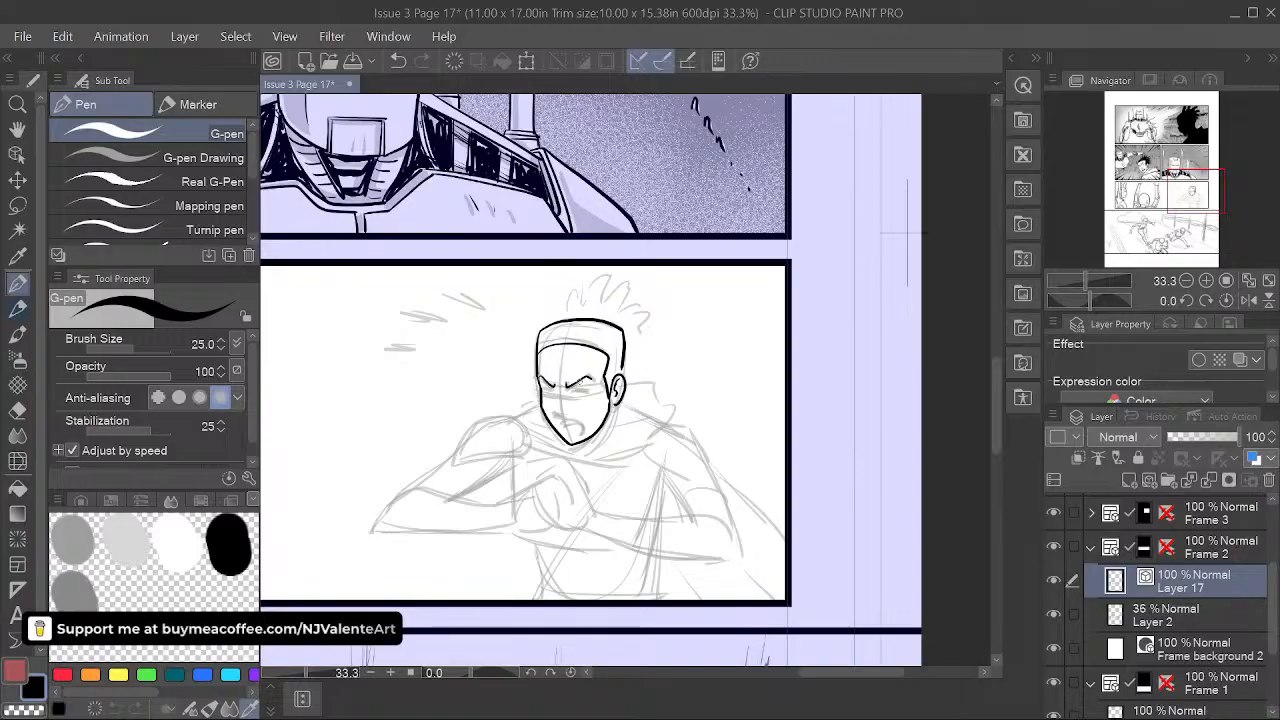
- Ink the brow crease, narrowed eyes, nose and open mouth on the right-hand figure's face, undoing unwanted strokes
drag(562, 373, 561, 381)
key(ctrl+z)
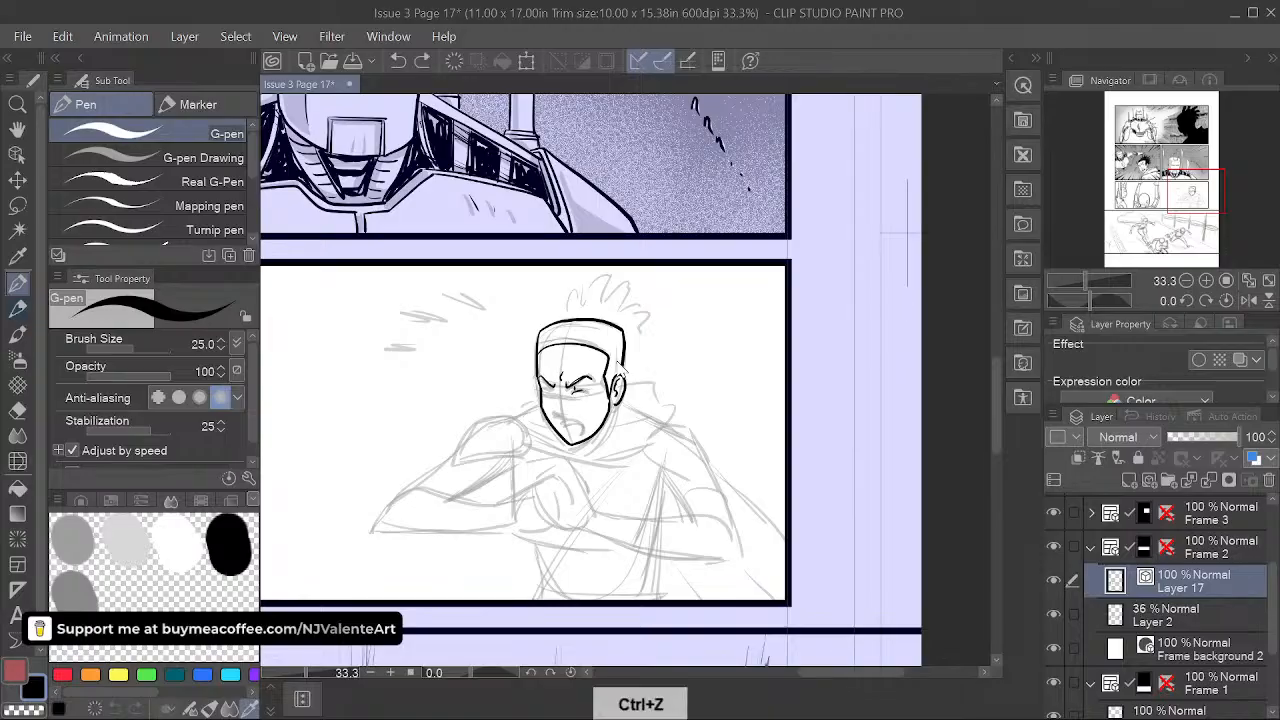
drag(574, 389, 586, 391)
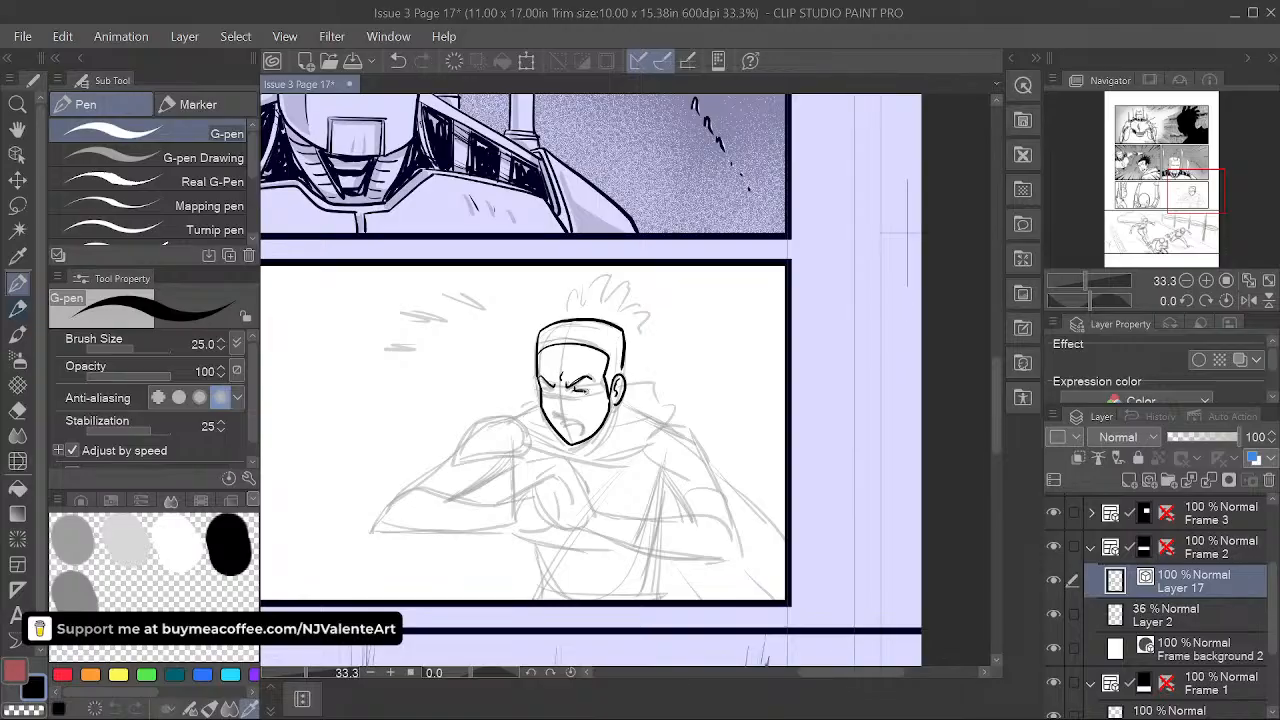
key(ctrl+z)
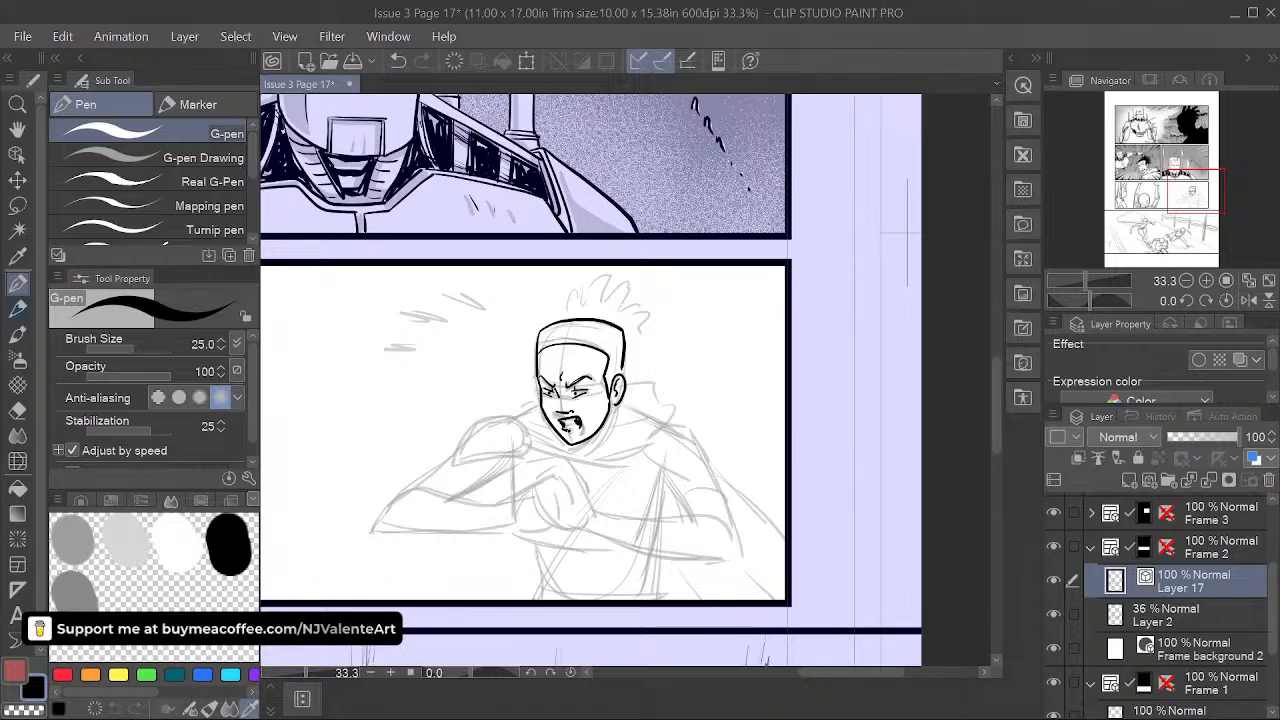
- Erase the right-hand figure's outer skull curve with the Vector eraser and redraw it closer to the face with the G-pen
key(space)
drag(684, 475, 748, 495)
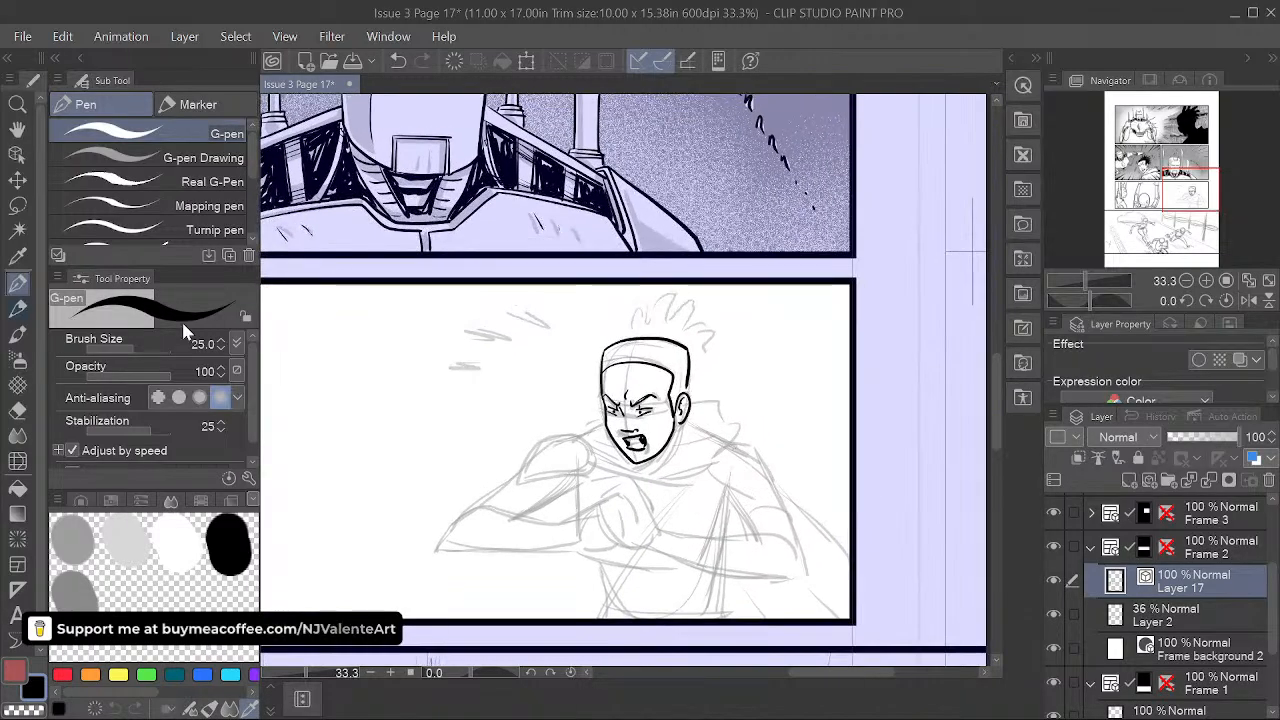
click(17, 410)
drag(655, 338, 648, 341)
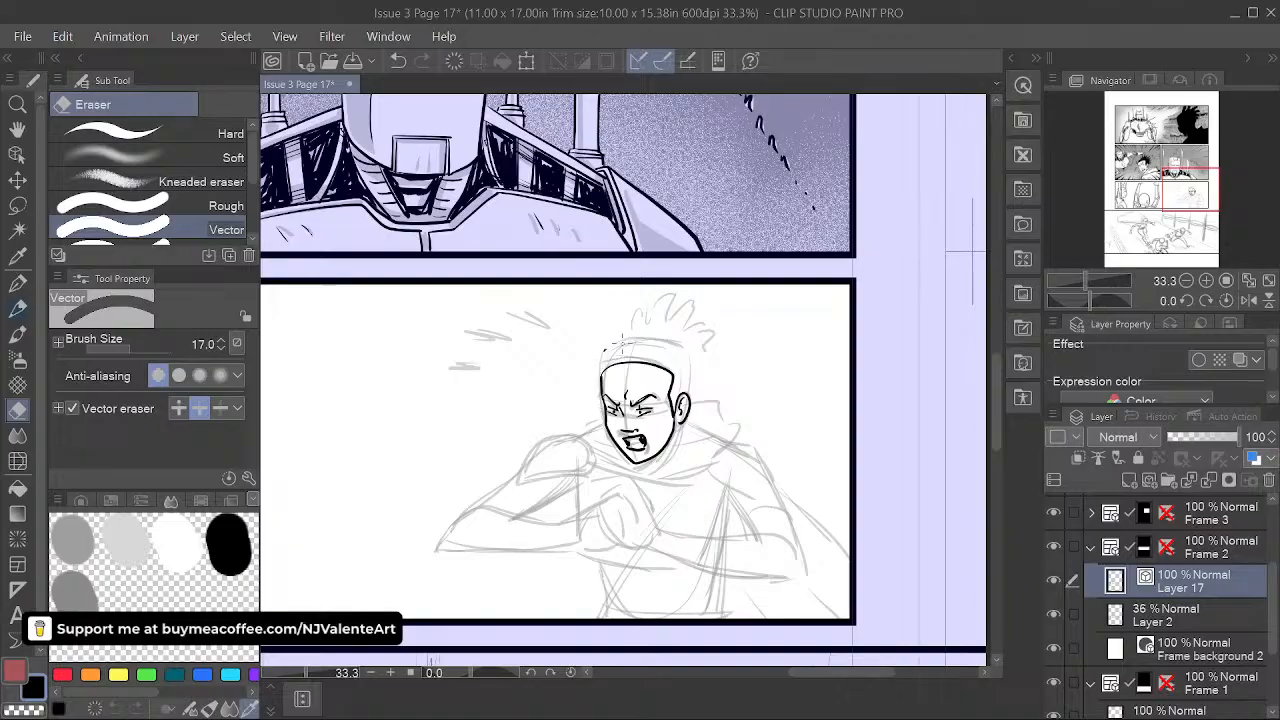
key(p)
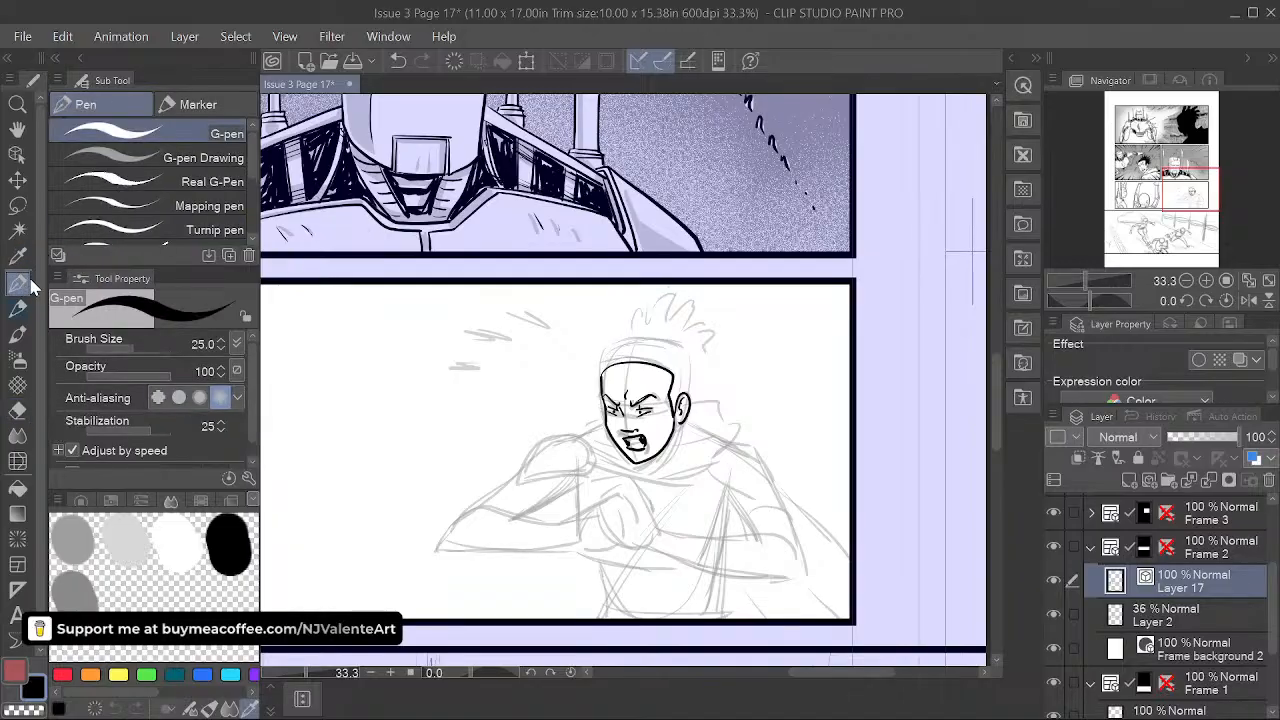
mouse_move(600, 376)
mouse_down()
mouse_move(612, 347)
mouse_move(680, 346)
mouse_up()
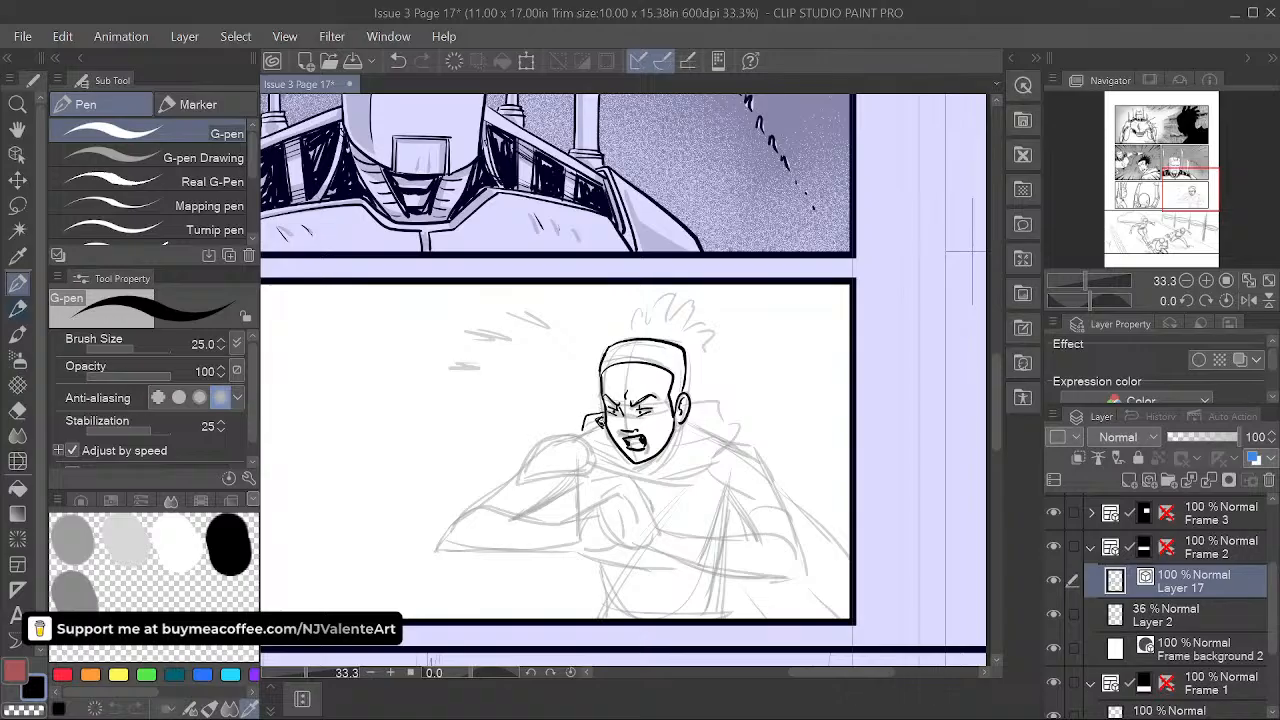
- Ink the hood folds around the right-hand figure's neck and the left-side shoulder and upper sleeve with its creases
mouse_move(599, 419)
mouse_down()
mouse_move(634, 474)
mouse_move(678, 453)
mouse_move(643, 472)
mouse_up()
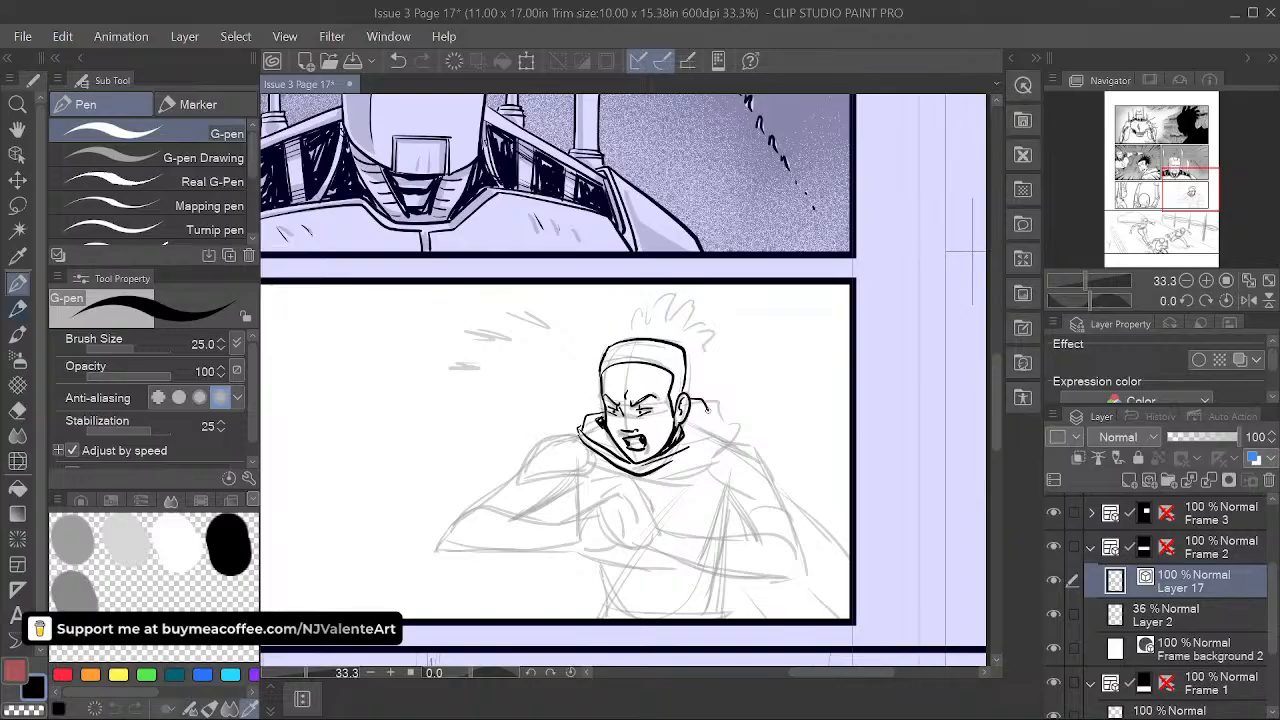
mouse_move(694, 403)
mouse_down()
mouse_move(707, 413)
mouse_move(693, 435)
mouse_move(718, 424)
mouse_move(684, 450)
mouse_move(739, 439)
mouse_up()
key(space)
drag(824, 541, 801, 507)
key(space)
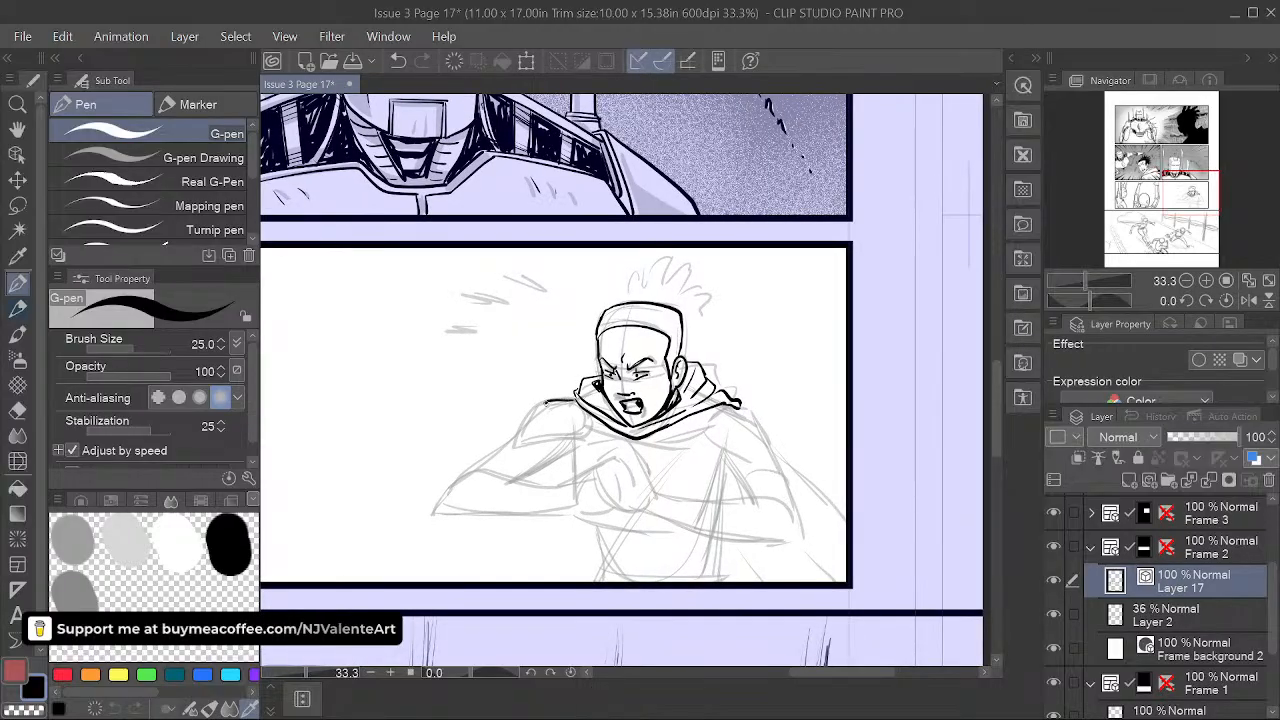
mouse_move(553, 399)
mouse_down()
mouse_move(523, 424)
mouse_move(566, 450)
mouse_up()
mouse_move(538, 436)
mouse_down()
mouse_move(562, 452)
mouse_move(487, 464)
mouse_up()
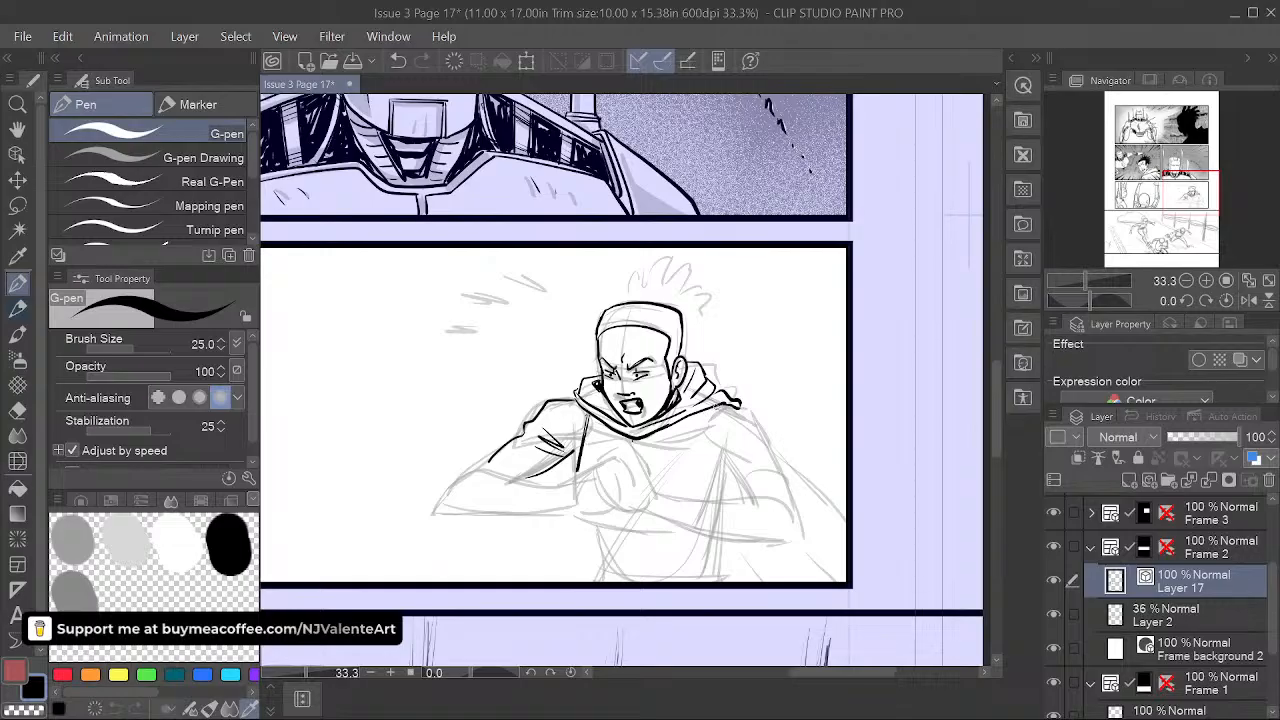
- Ink the double-lined diagonal strap running from the hood across the chest to the panel's lower border, undoing the rejected strokes
drag(703, 417, 671, 446)
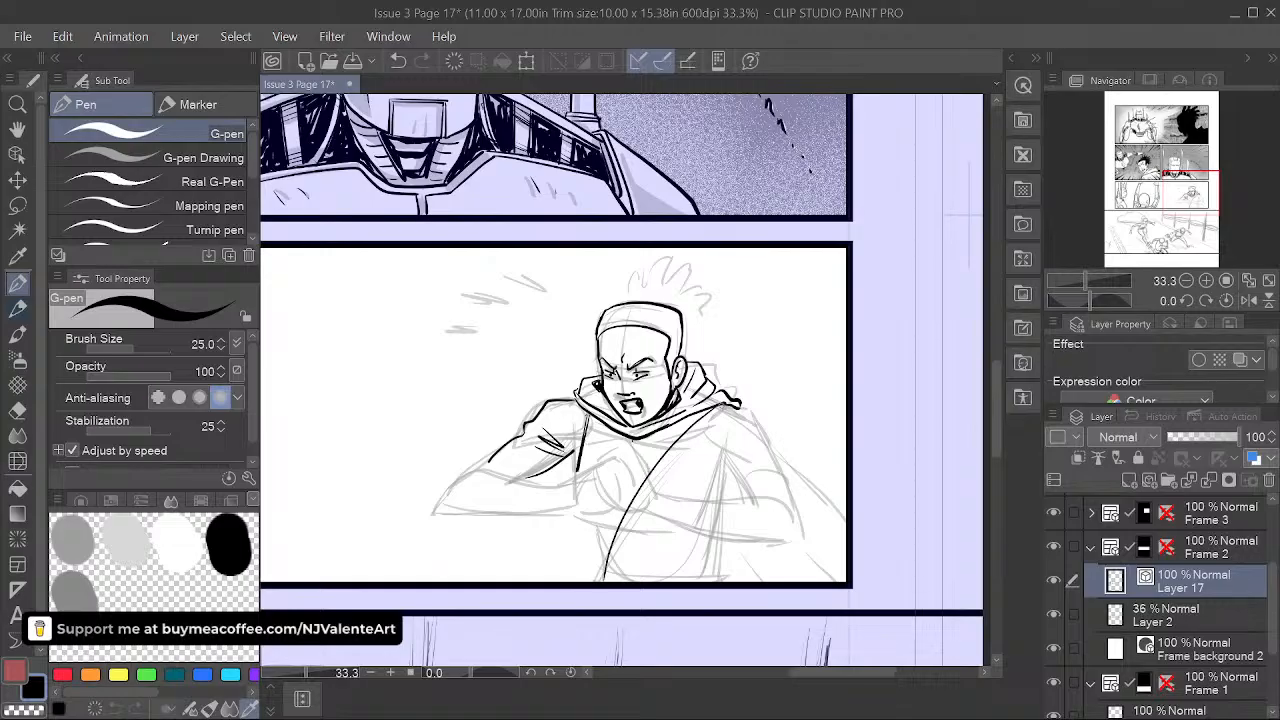
key(ctrl+z)
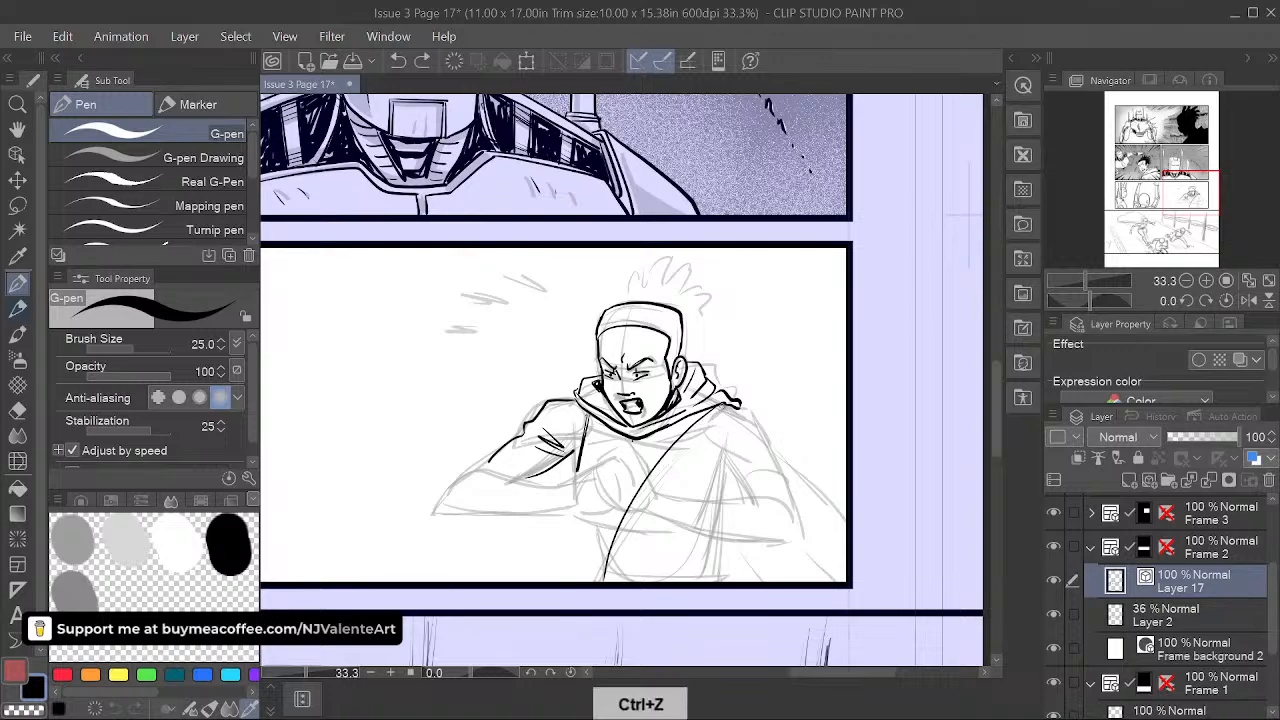
drag(723, 406, 633, 516)
key(ctrl+z)
drag(718, 409, 672, 451)
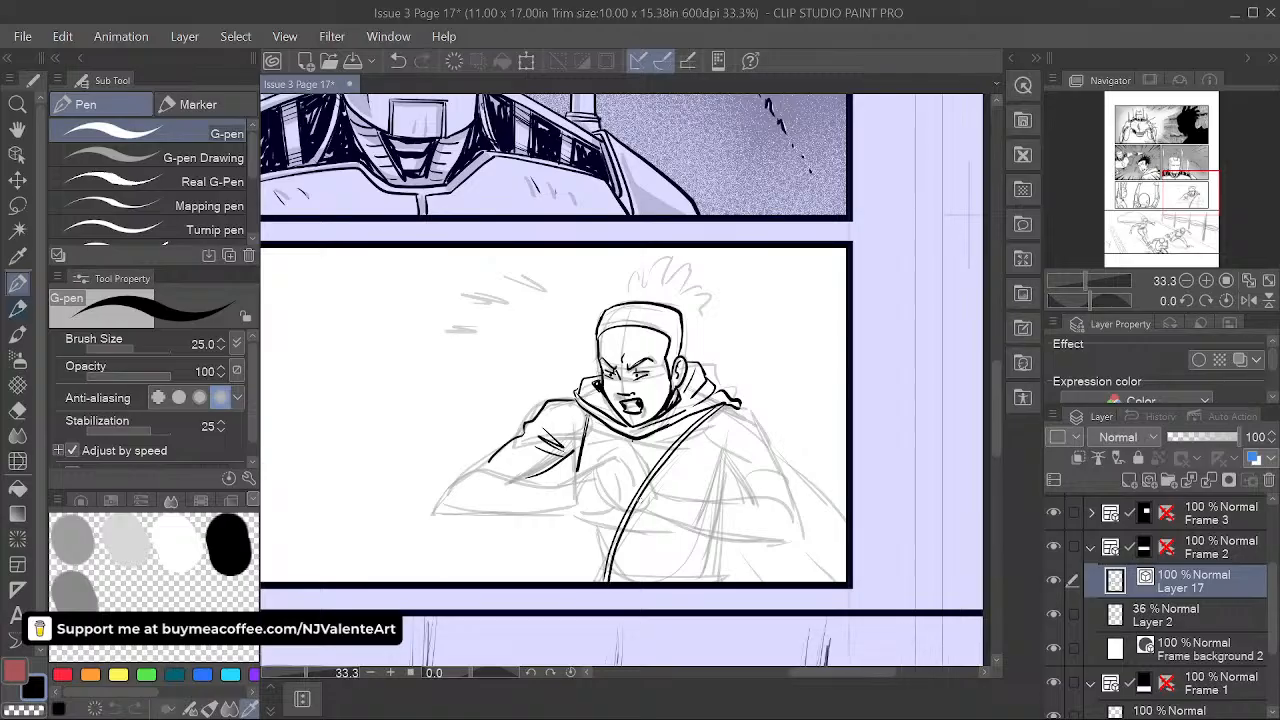
- Ink the curved fold line on the right-hand figure's chest, just right of the diagonal strap
key(space)
drag(757, 543, 746, 548)
drag(692, 427, 709, 492)
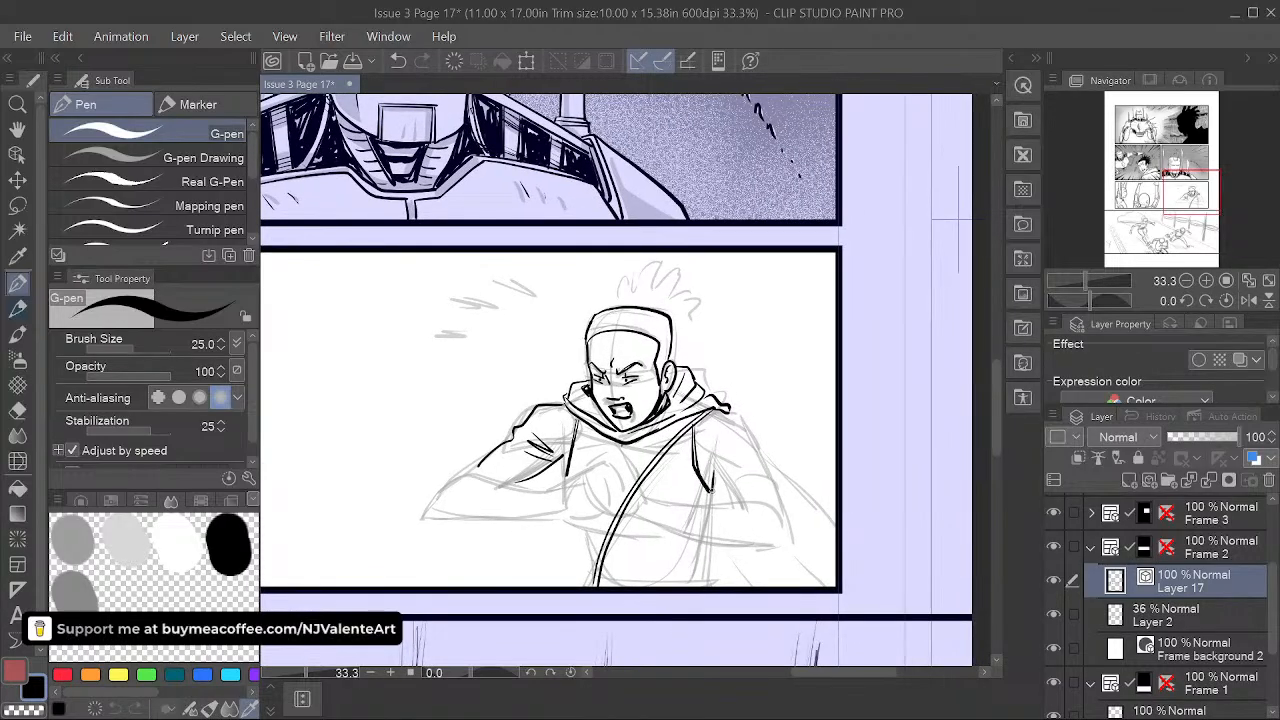
- Erase the section of the diagonal strap that crosses the sketched fist with the Hard eraser
key(space)
drag(673, 550, 697, 564)
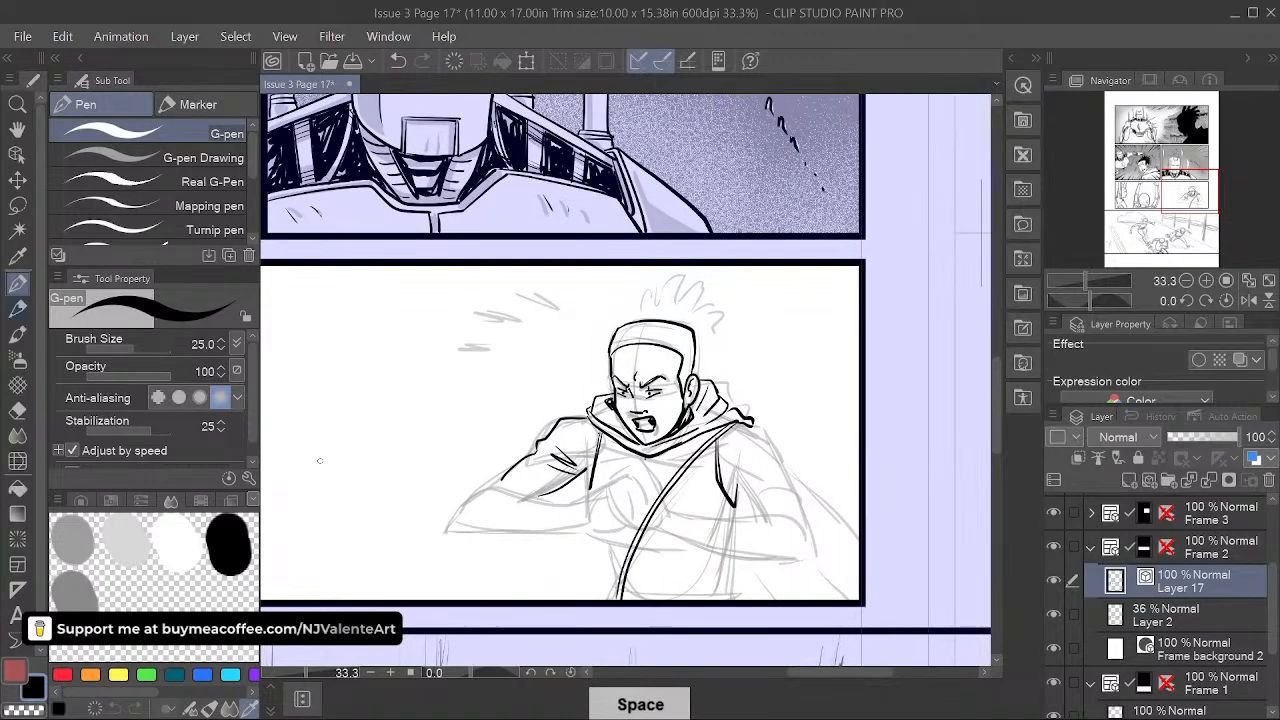
key(e)
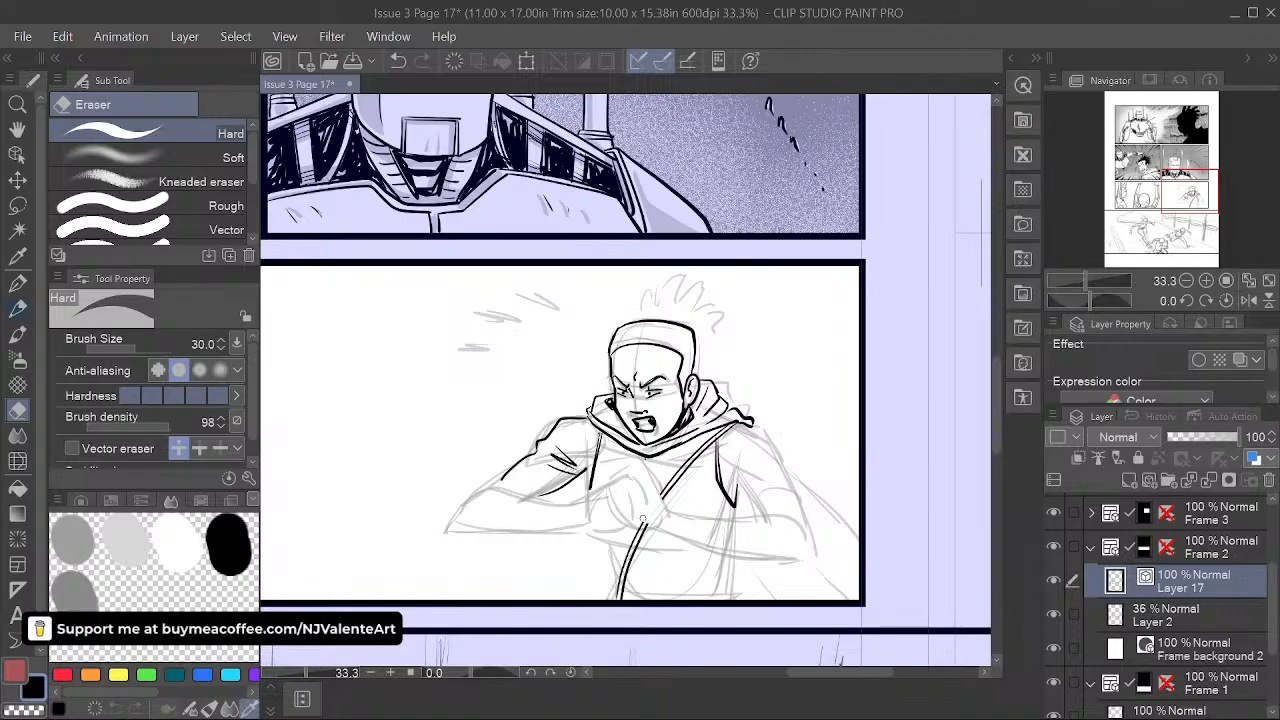
key(space)
drag(860, 533, 846, 537)
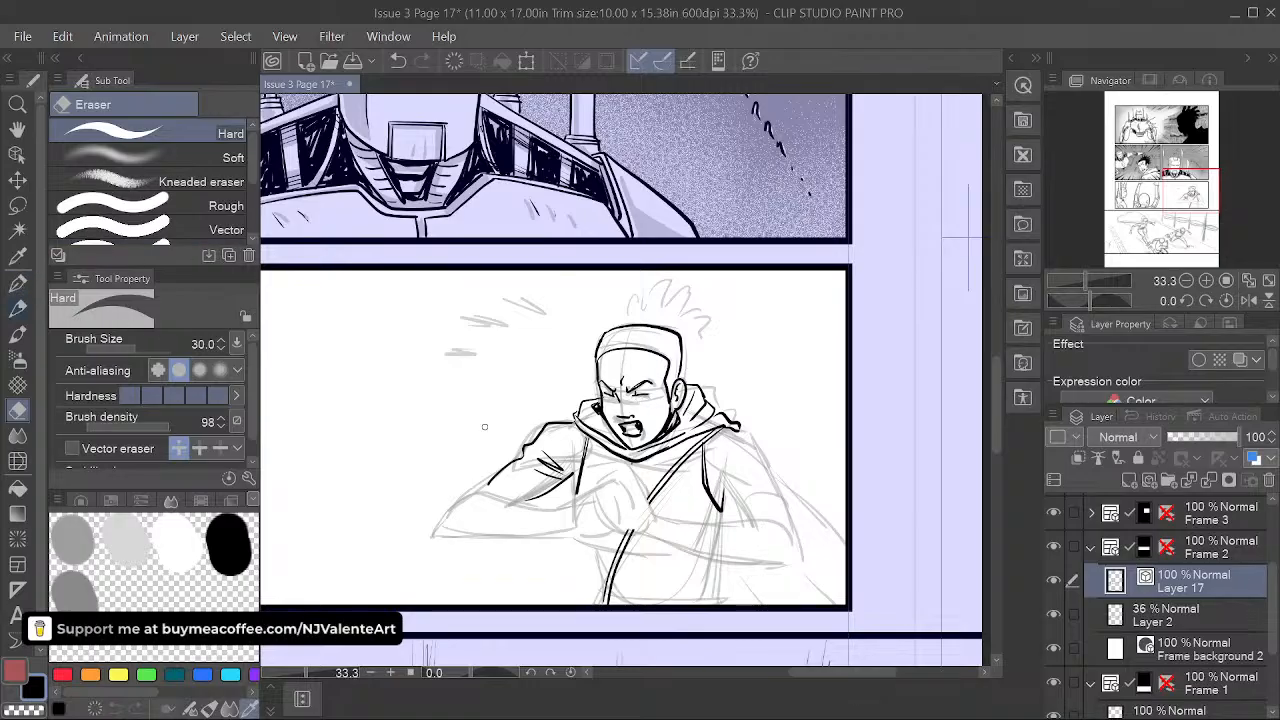
- Ink the spiky hair tufts above and behind the right-hand figure's headband with the G-pen
click(18, 283)
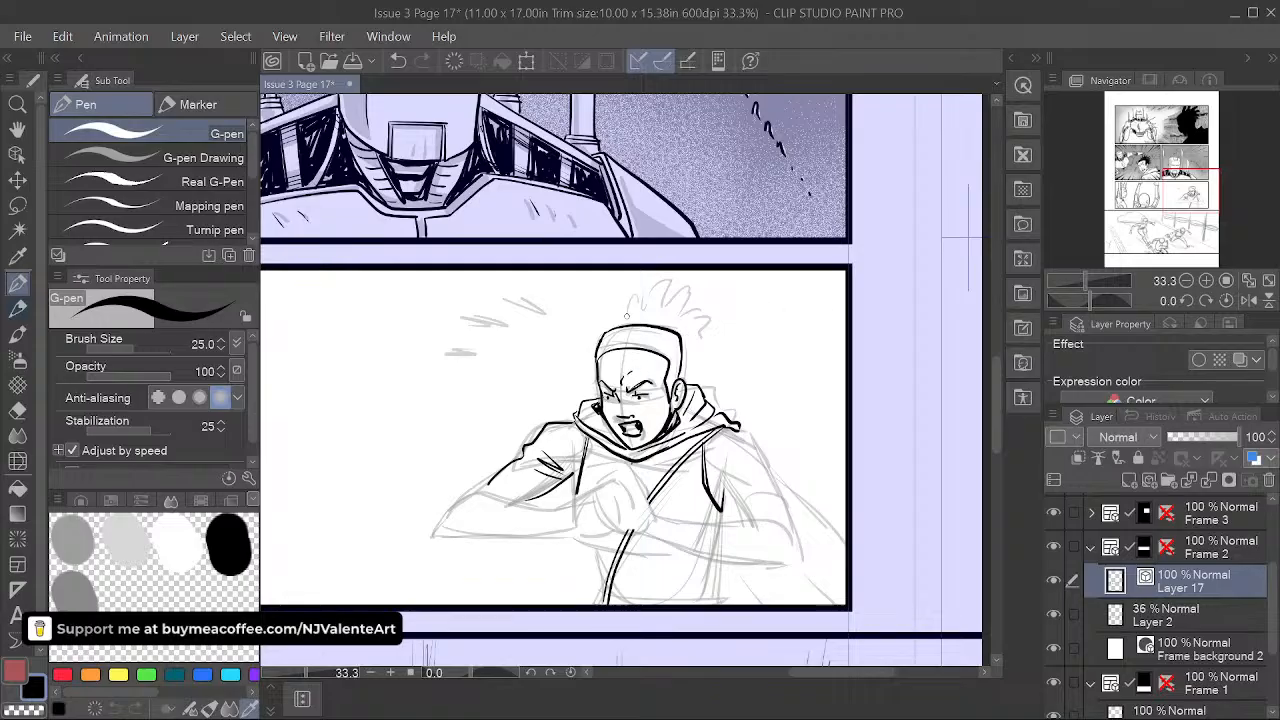
drag(627, 316, 643, 303)
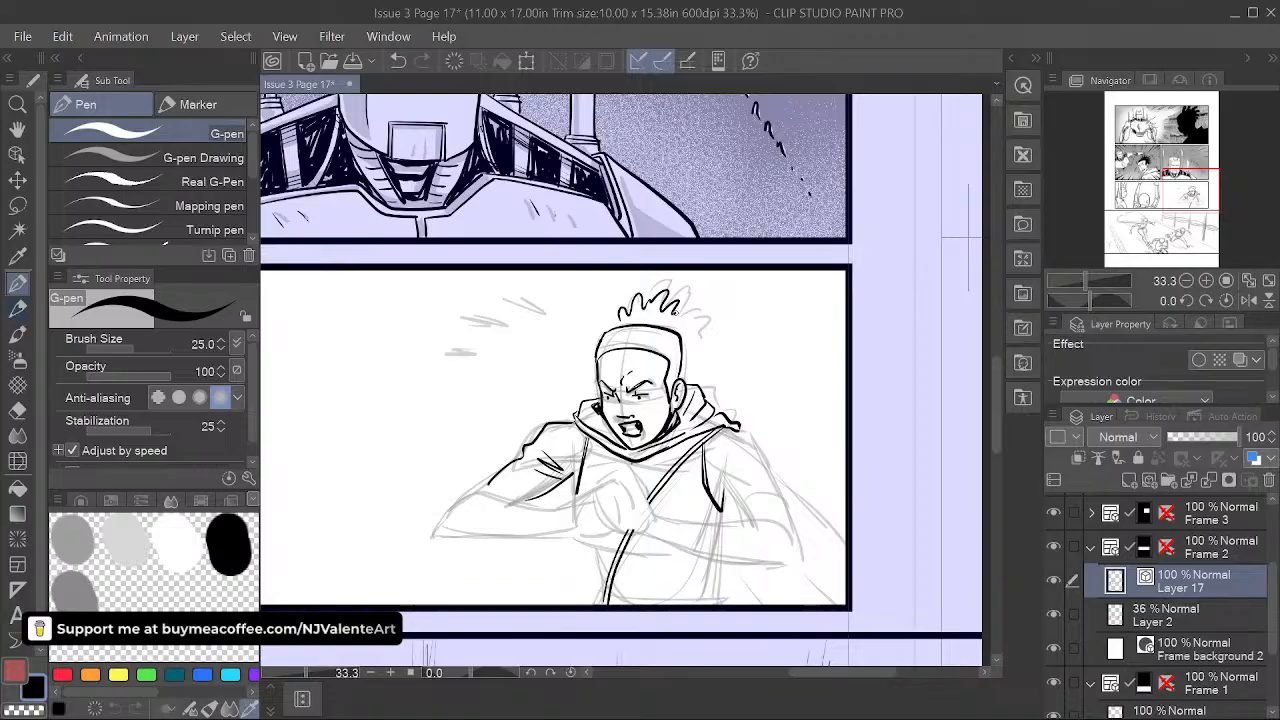
drag(689, 338, 695, 356)
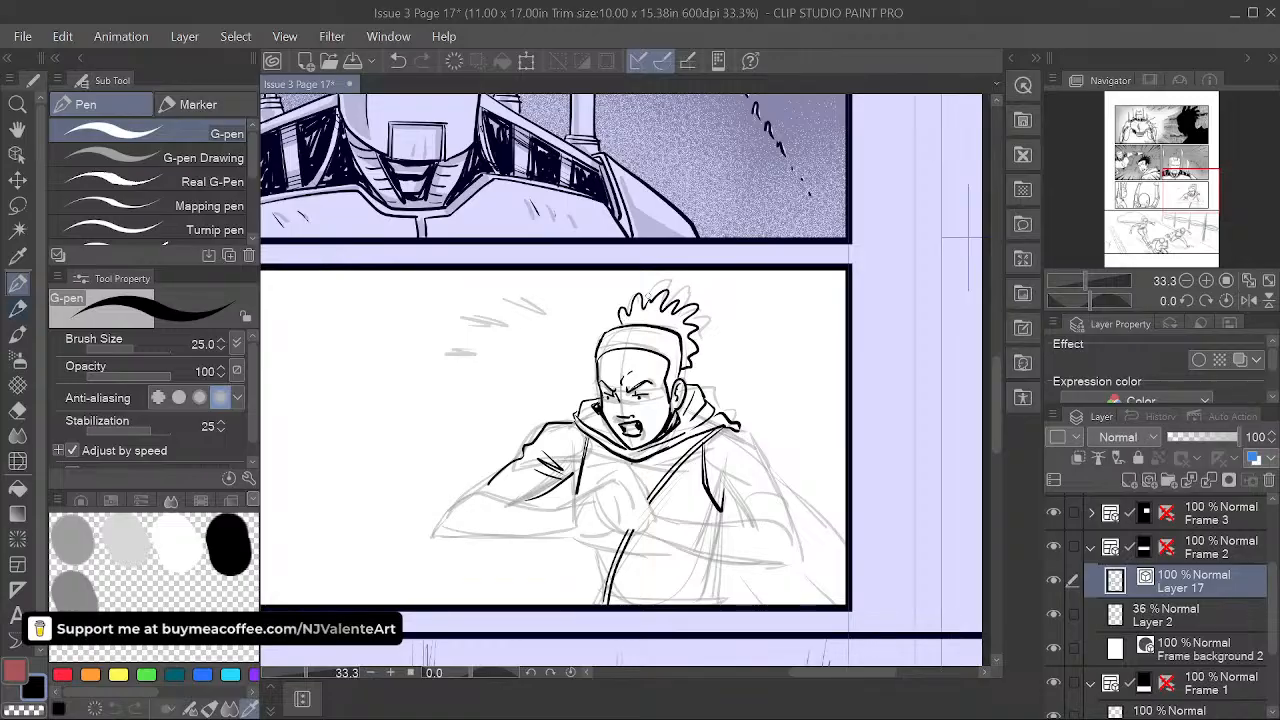
- Ink the left-side bent forearm with an oval elbow ring, the guard's outline and wrist edge, and curved bands across it
key(space)
drag(729, 470, 725, 428)
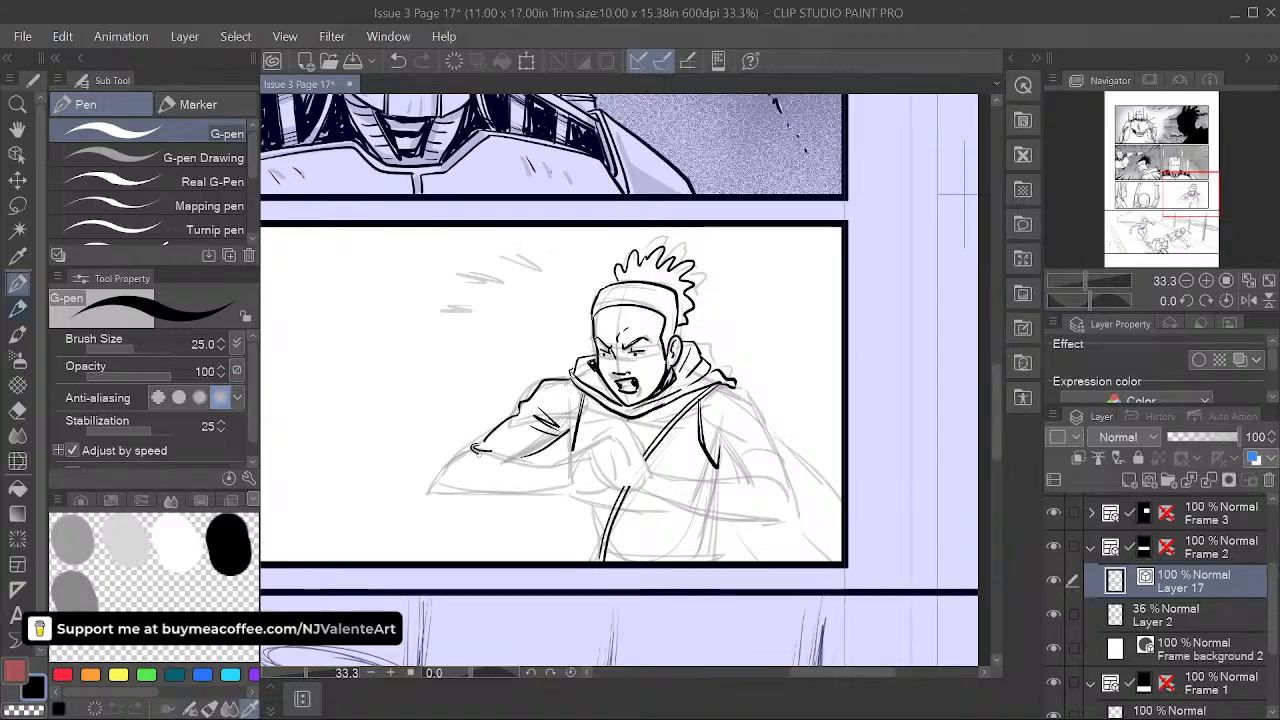
drag(478, 449, 492, 451)
key(space)
drag(663, 540, 812, 479)
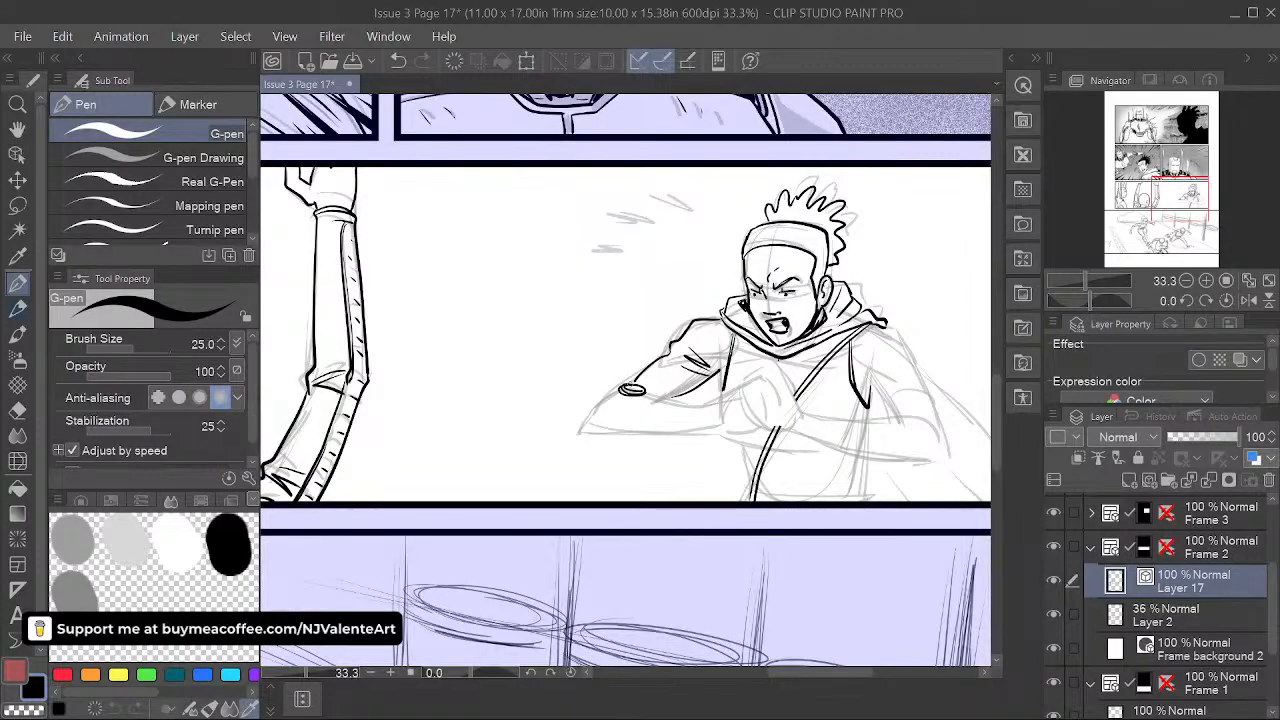
drag(644, 395, 716, 407)
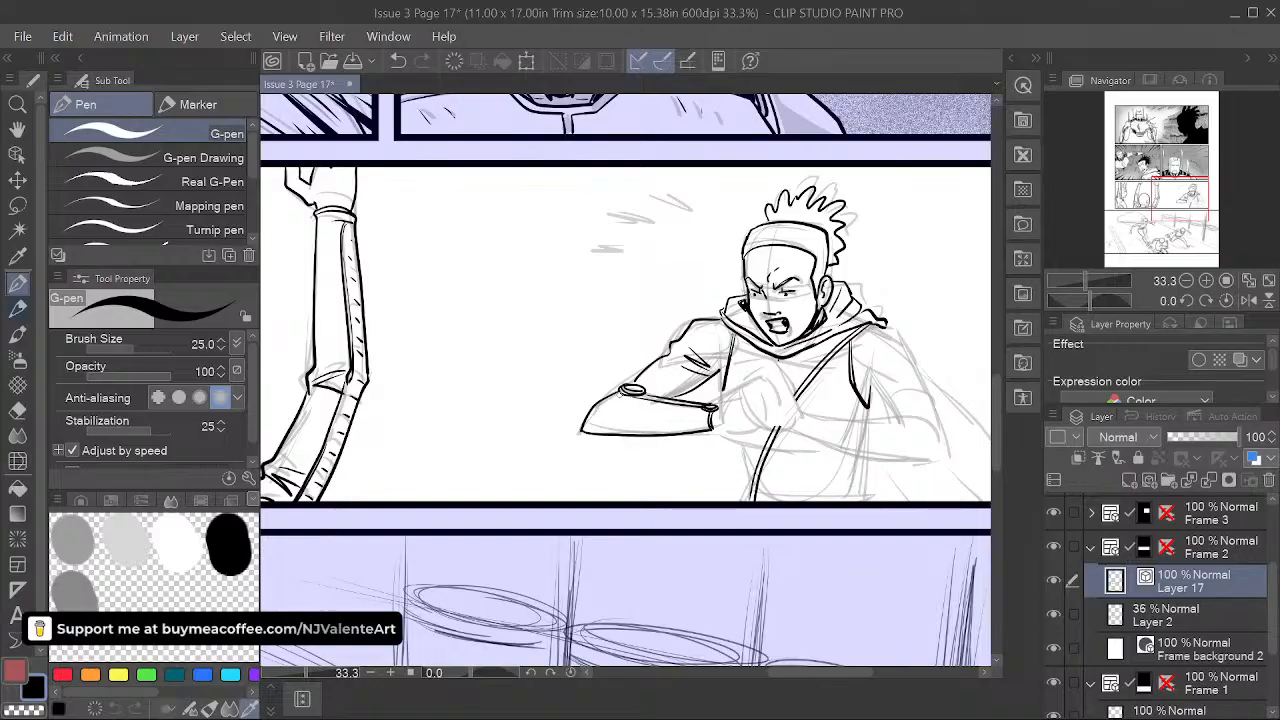
mouse_move(597, 407)
mouse_down()
mouse_move(646, 406)
mouse_move(640, 418)
mouse_move(672, 429)
mouse_up()
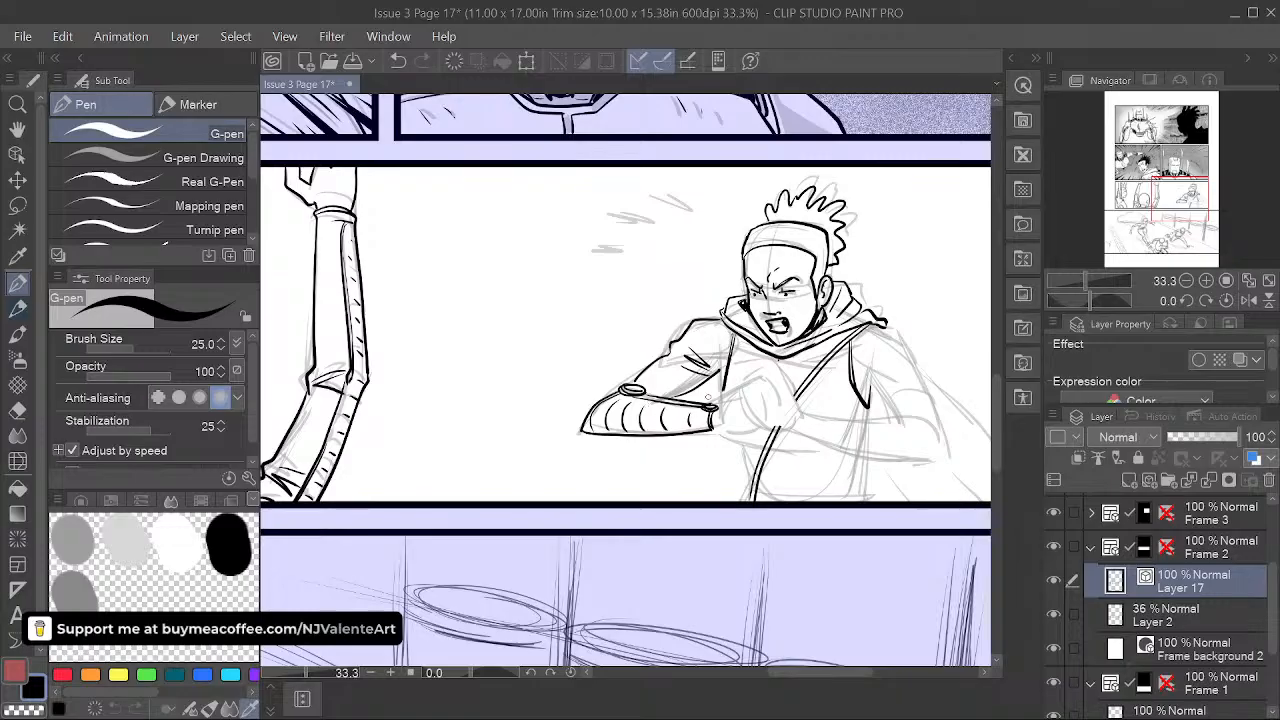
drag(823, 498, 656, 517)
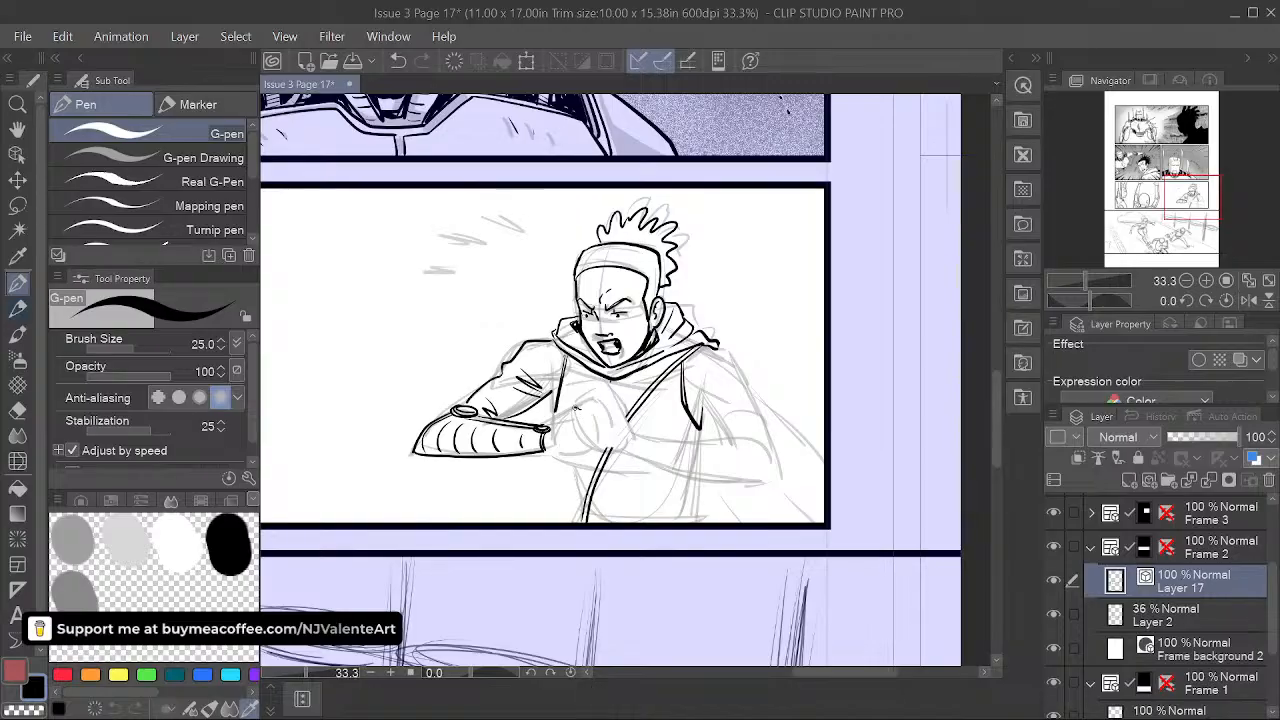
- Ink the right-hand figure's clasped fist, with its knuckles, fingers and the small wrist edge beside it
drag(577, 407, 562, 413)
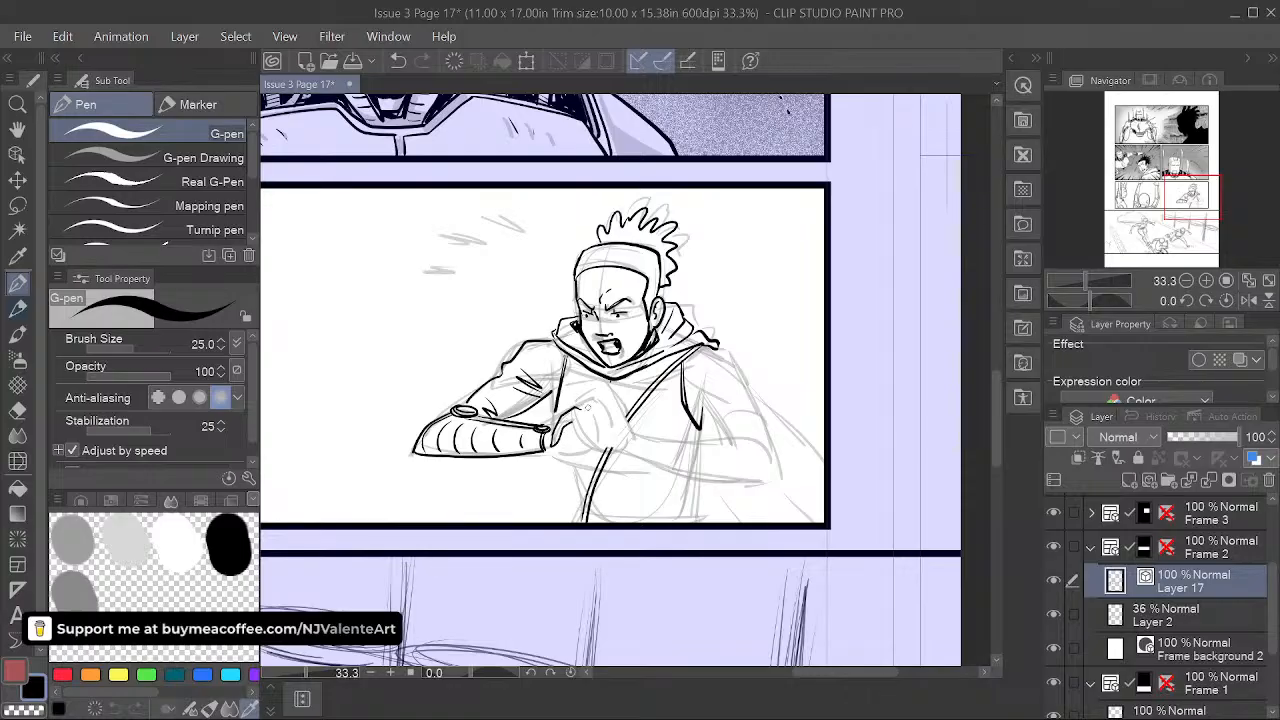
drag(587, 408, 579, 400)
mouse_move(603, 407)
mouse_down()
mouse_move(596, 396)
mouse_move(613, 428)
mouse_move(585, 450)
mouse_move(614, 454)
mouse_move(592, 449)
mouse_up()
key(space)
key(ctrl+z)
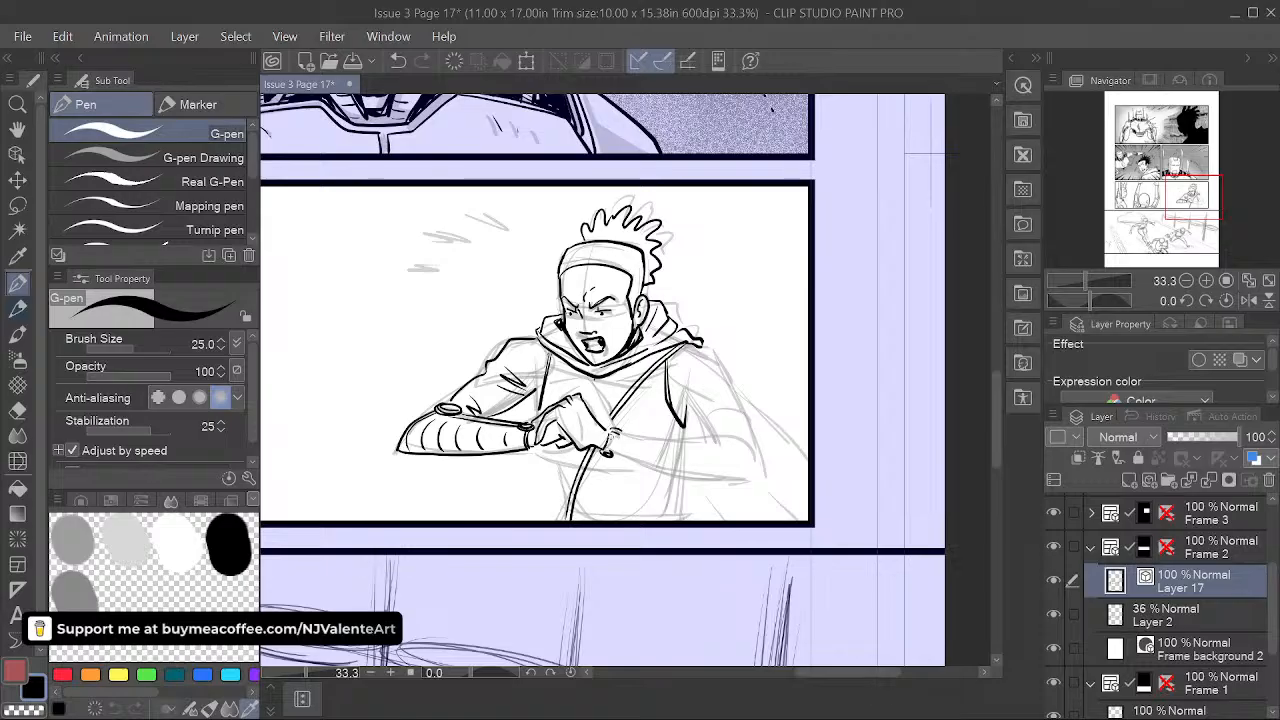
- Ink the right-side forearm guard from wrist to elbow, with straight upper and lower edges, an oval elbow ring and a rounded end
mouse_move(612, 443)
mouse_down()
mouse_move(664, 343)
mouse_move(782, 341)
mouse_up()
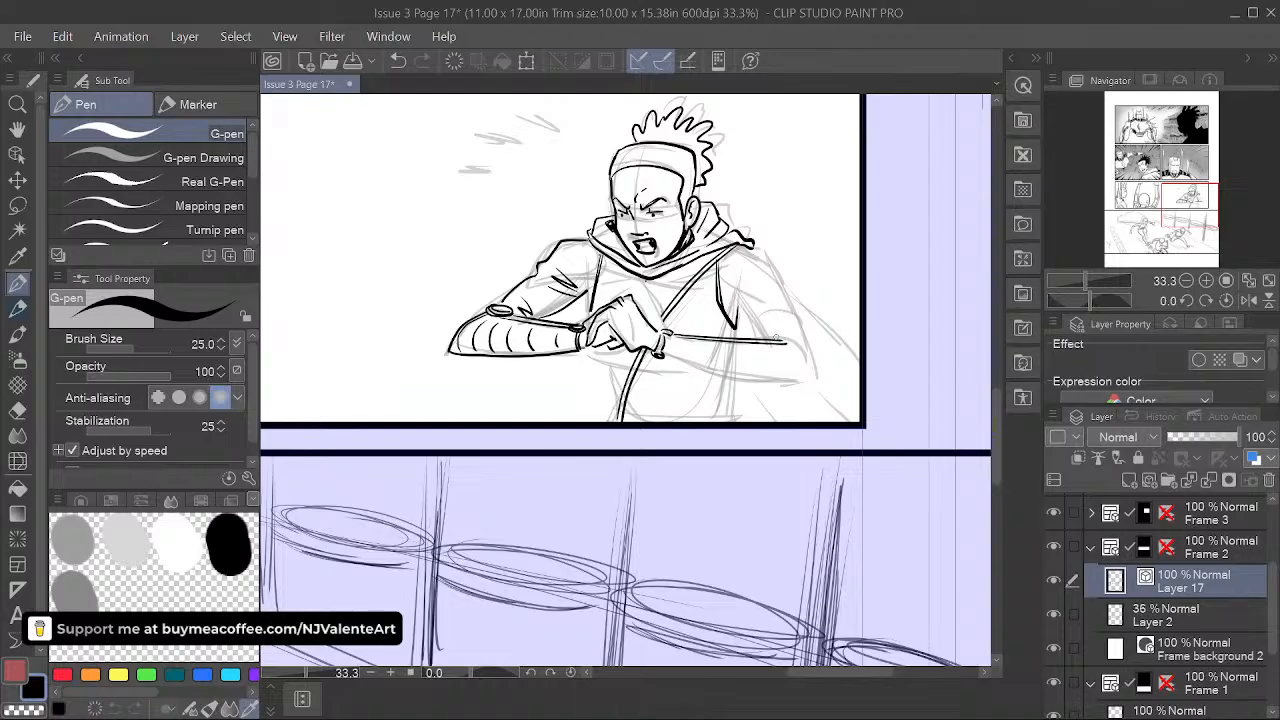
drag(766, 337, 792, 340)
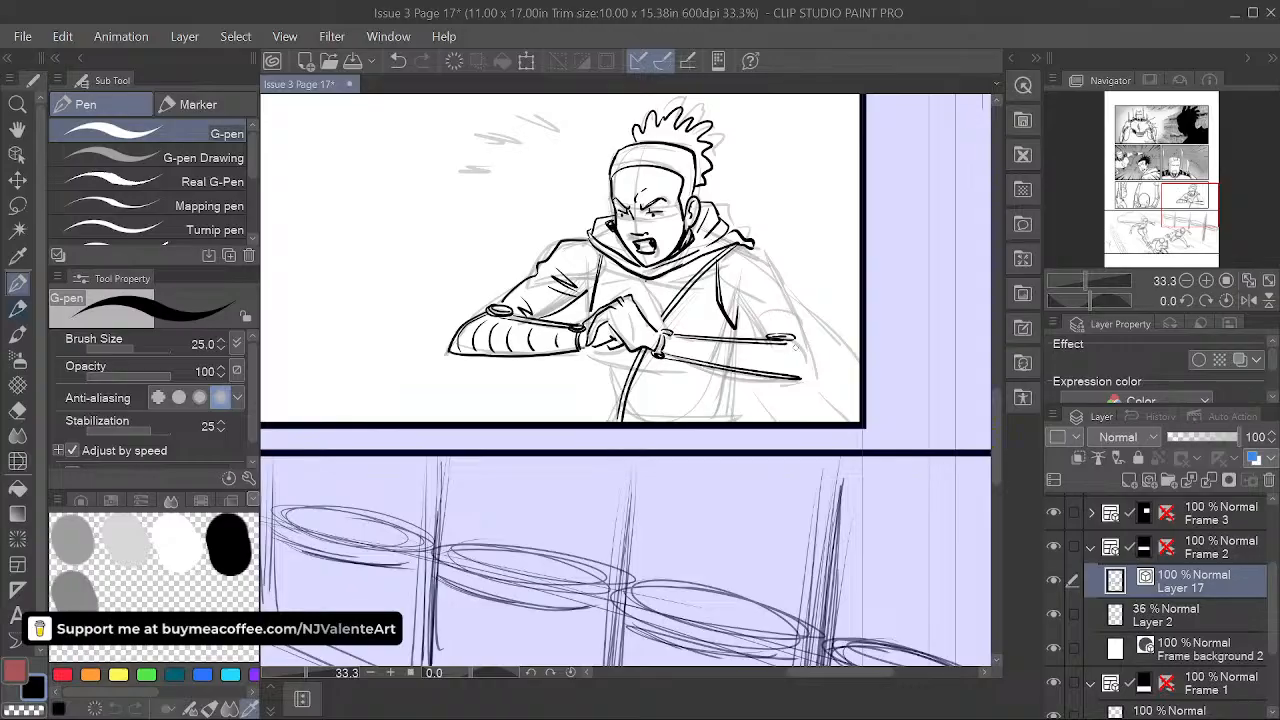
mouse_move(790, 346)
mouse_down()
mouse_move(788, 378)
mouse_move(655, 431)
mouse_up()
key(space)
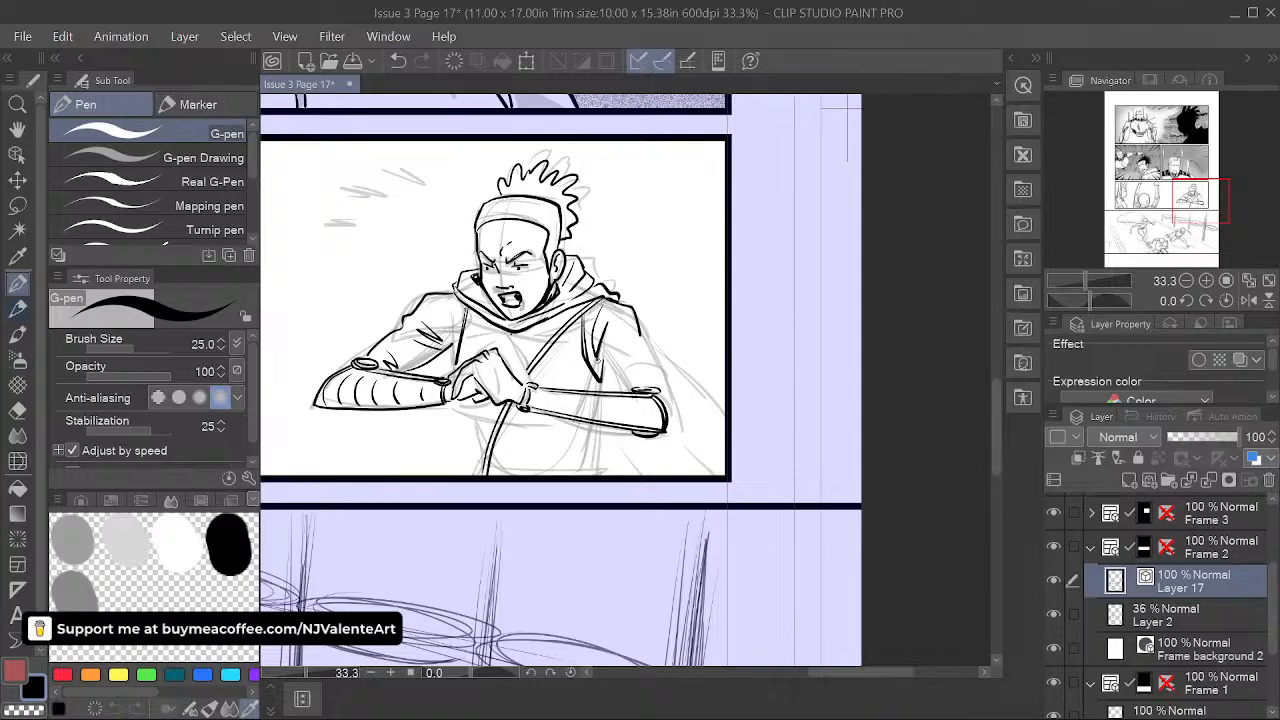
- Ink the right-side sleeve with its folds and ragged hem, and the outer upper-arm line down to the elbow
drag(624, 341, 610, 356)
mouse_move(634, 342)
mouse_down()
mouse_move(611, 358)
mouse_move(654, 362)
mouse_up()
key(space)
drag(713, 464, 714, 505)
key(ctrl+z)
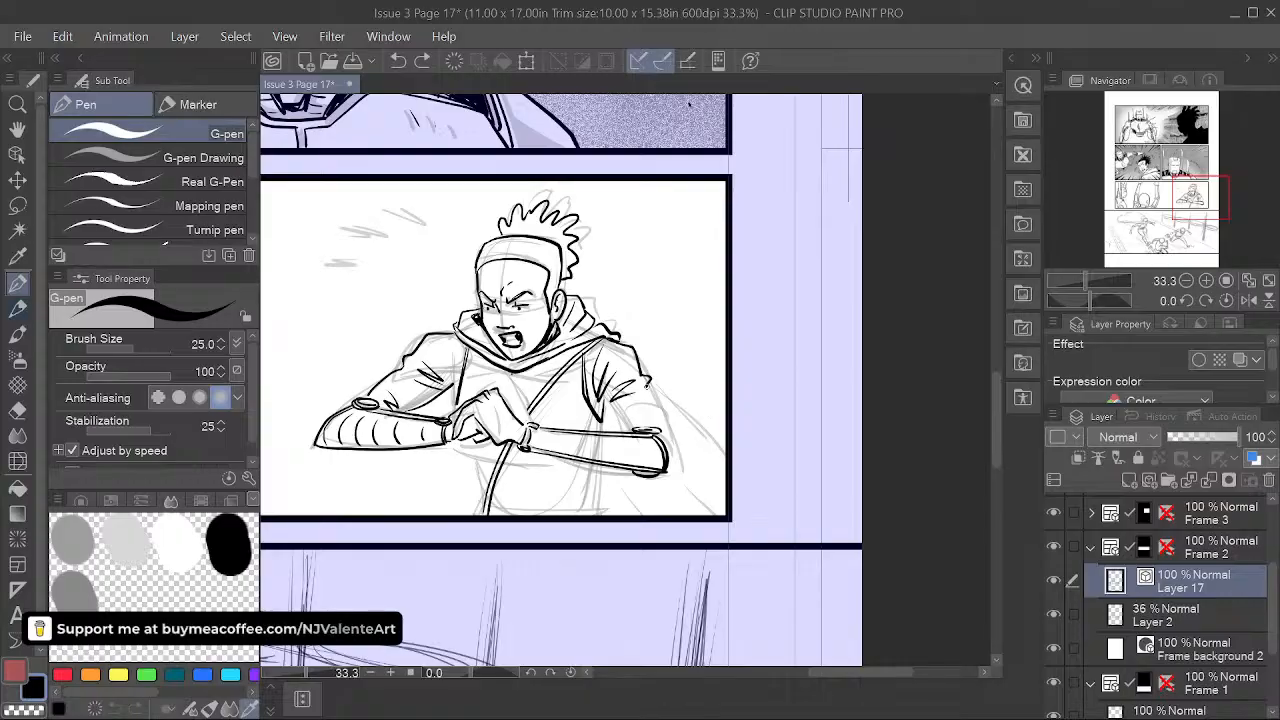
drag(646, 383, 681, 455)
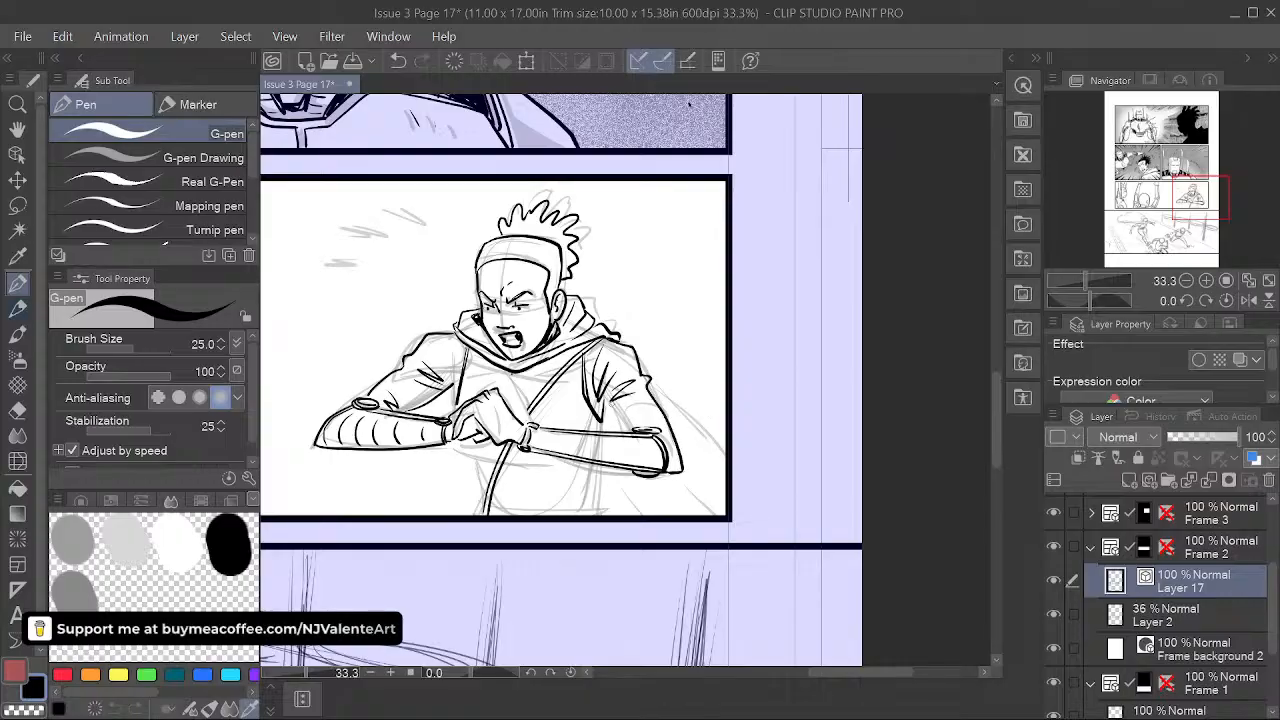
- Ink the figure's waist, with the curved hem across the torso and the belt edges at both sides
key(space)
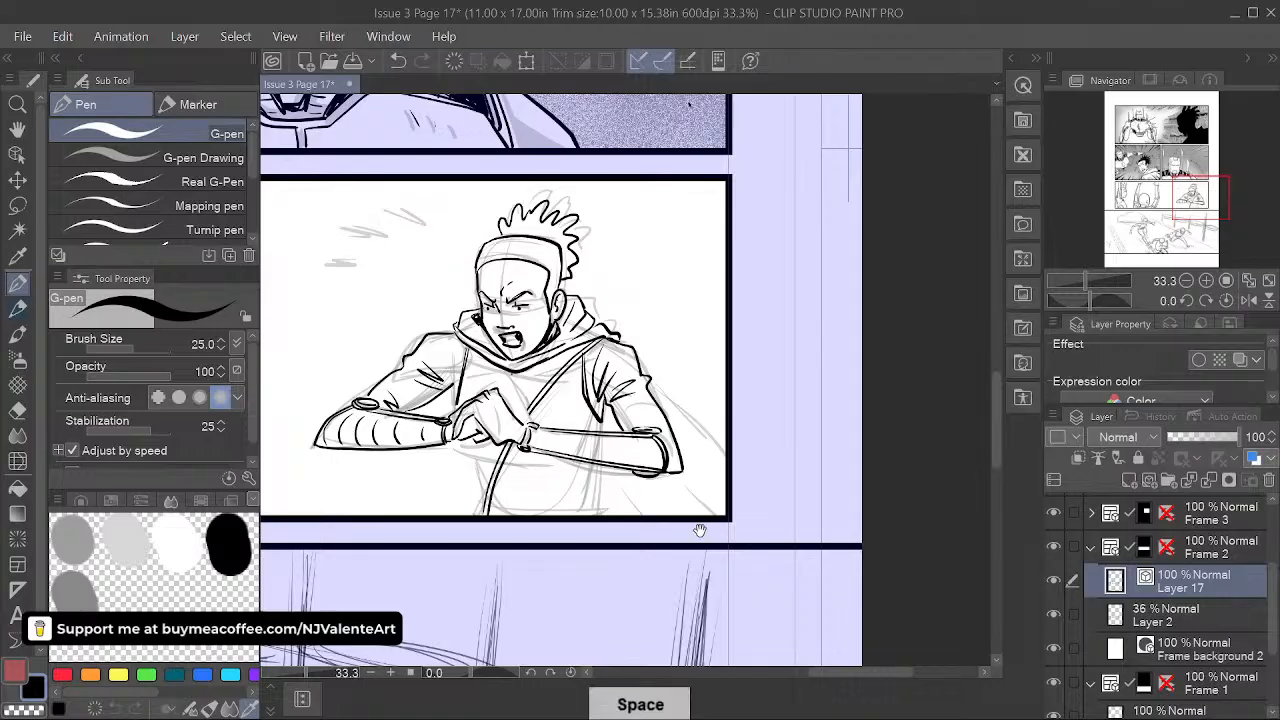
drag(700, 532, 817, 540)
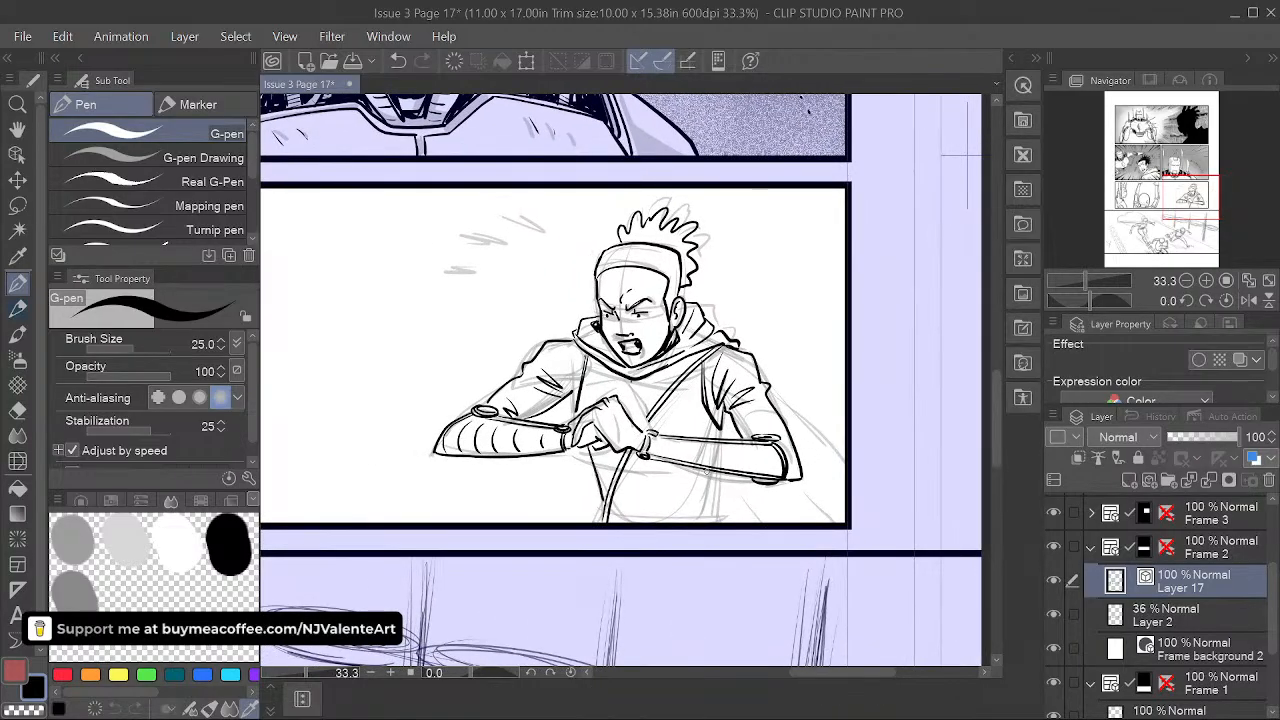
drag(633, 521, 701, 512)
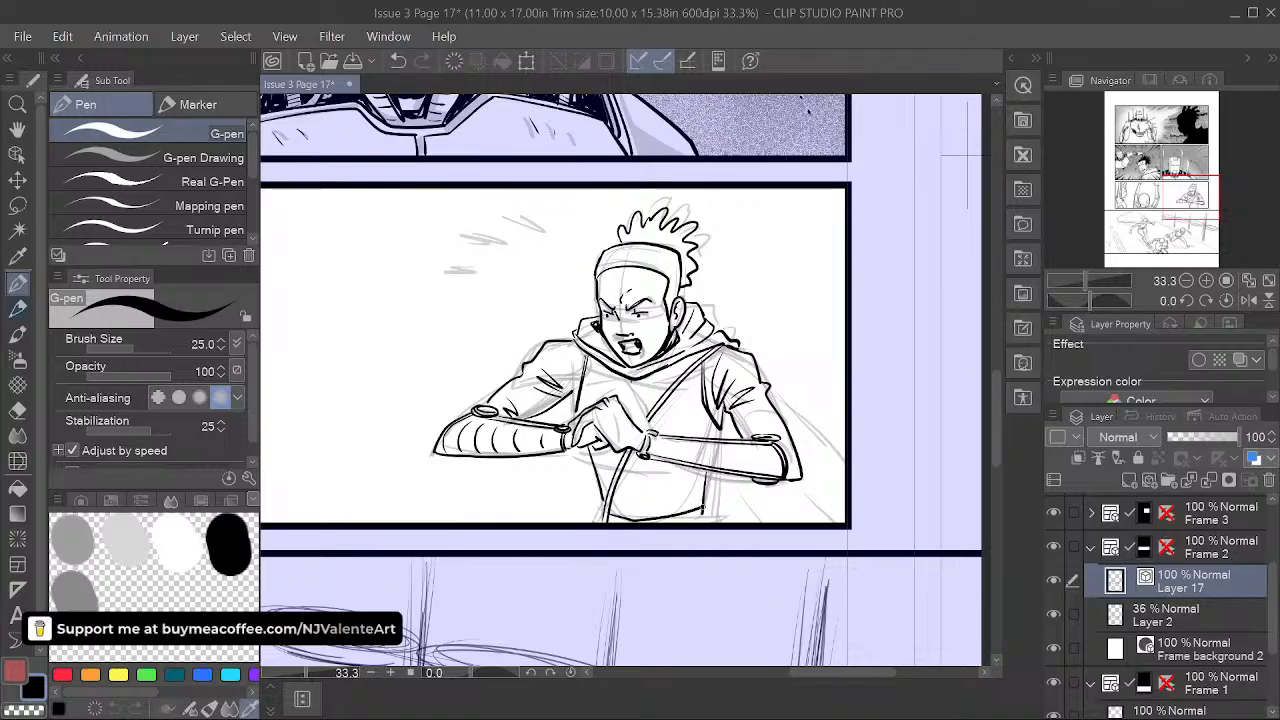
key(e)
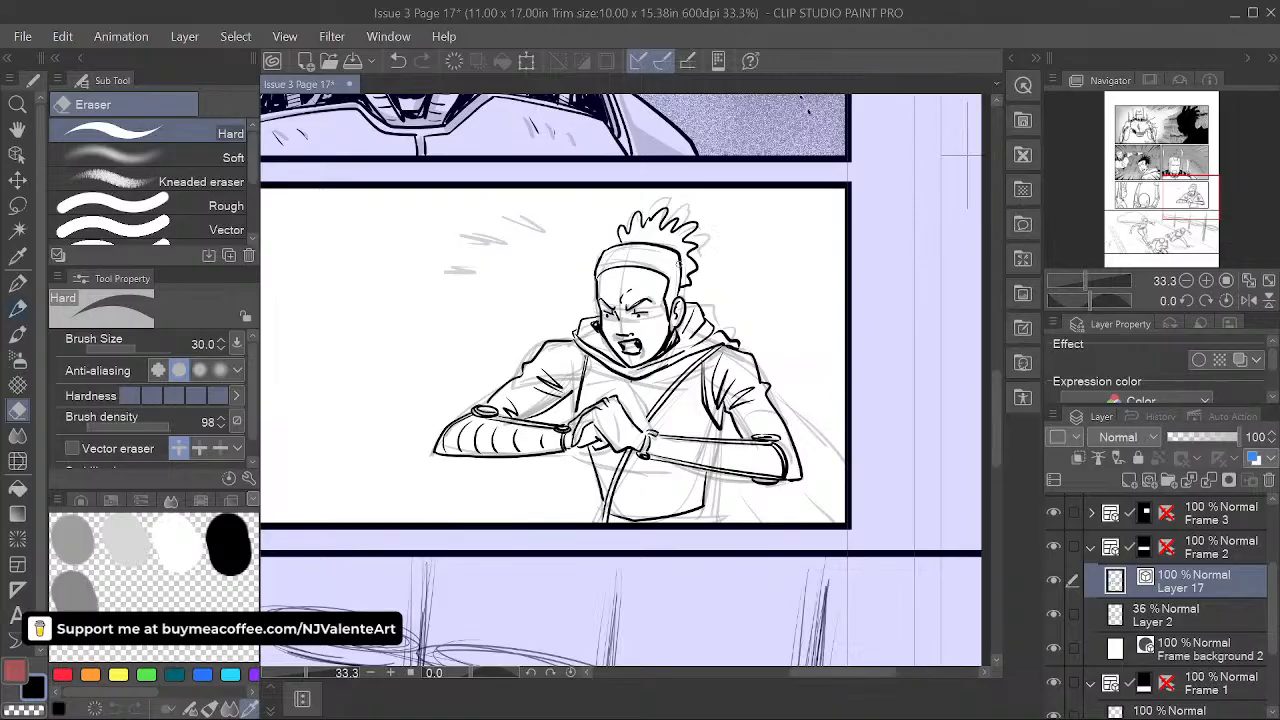
click(17, 283)
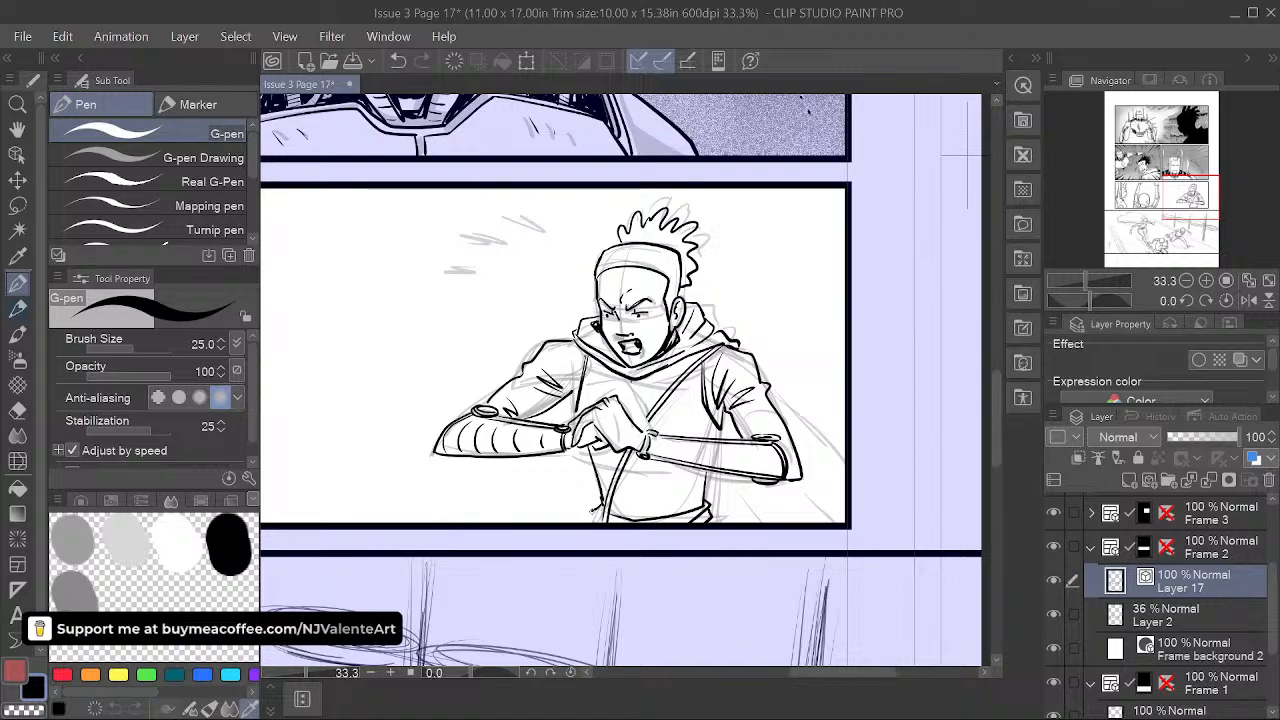
drag(601, 498, 592, 522)
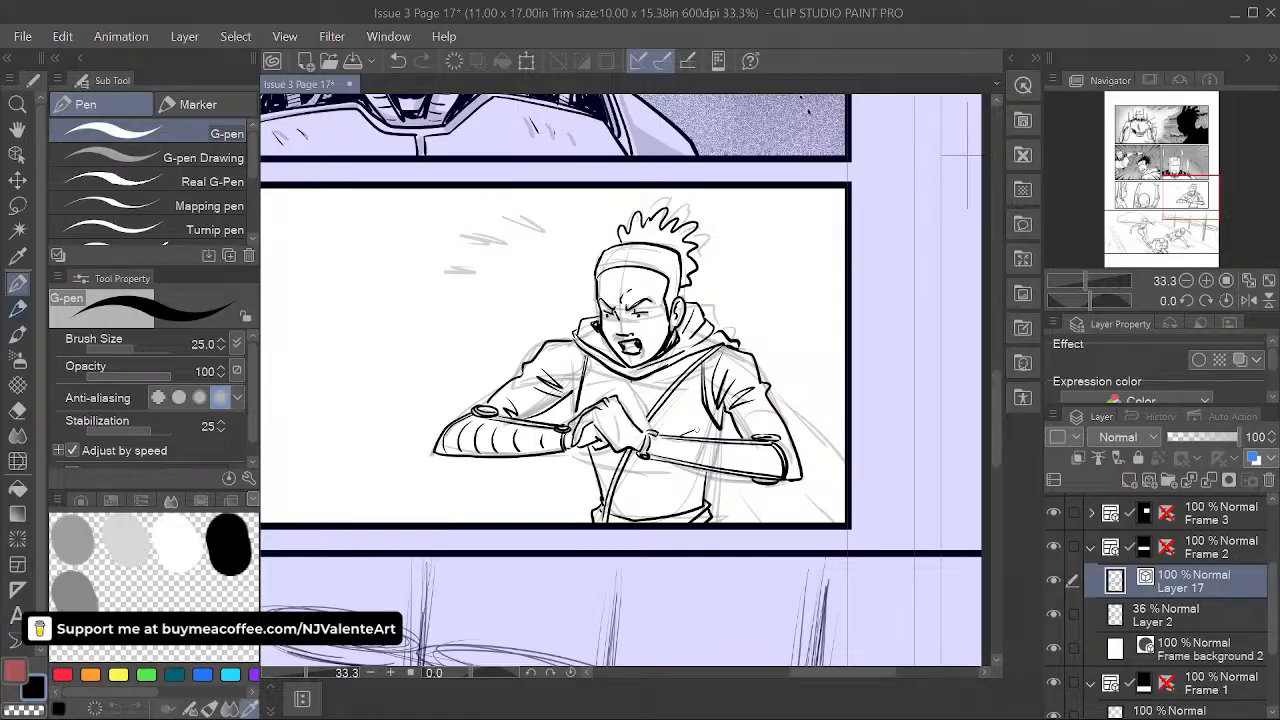
- Ink the short crease above the right-side forearm and the vertical centre seam down the lower torso
drag(682, 438, 705, 427)
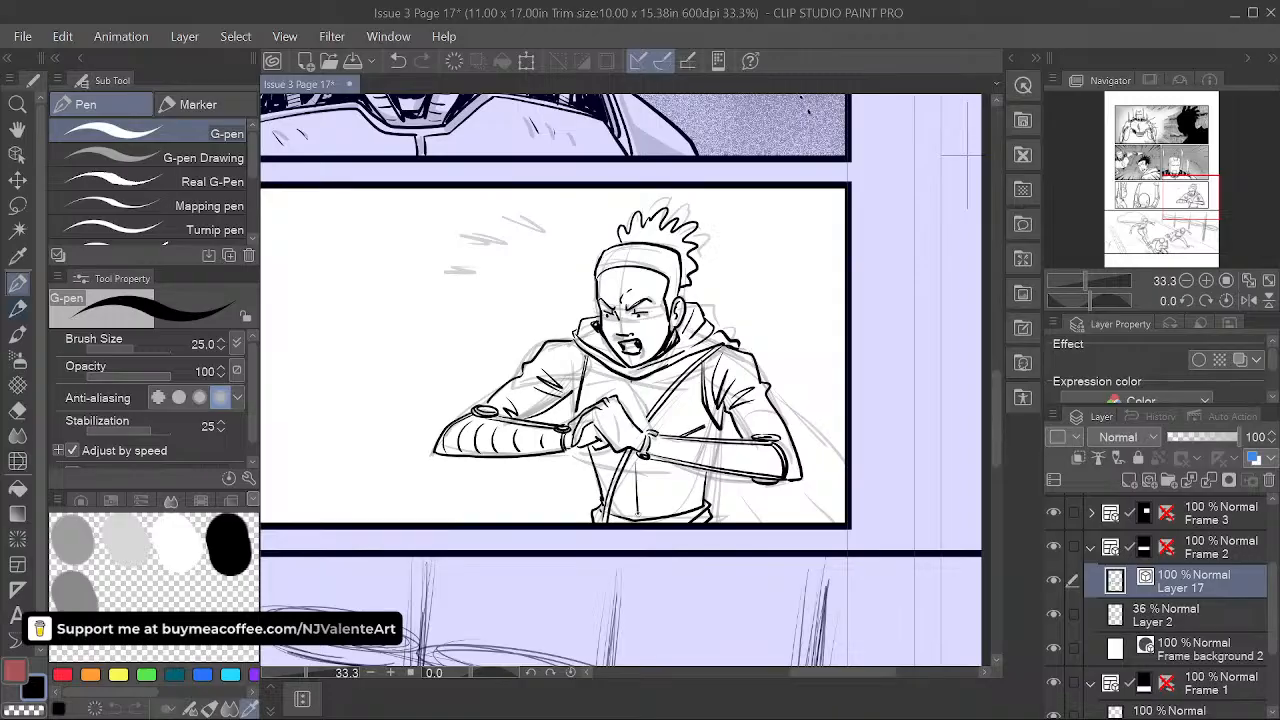
drag(638, 459, 641, 516)
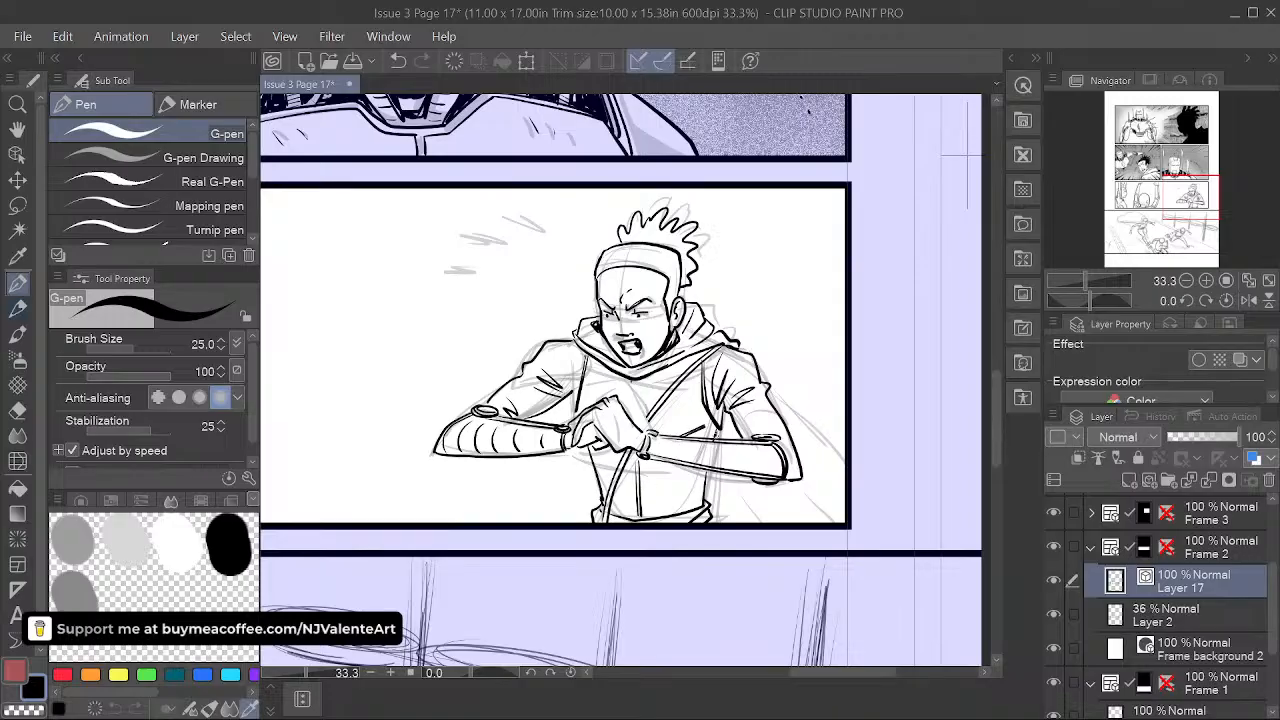
key(ctrl+z)
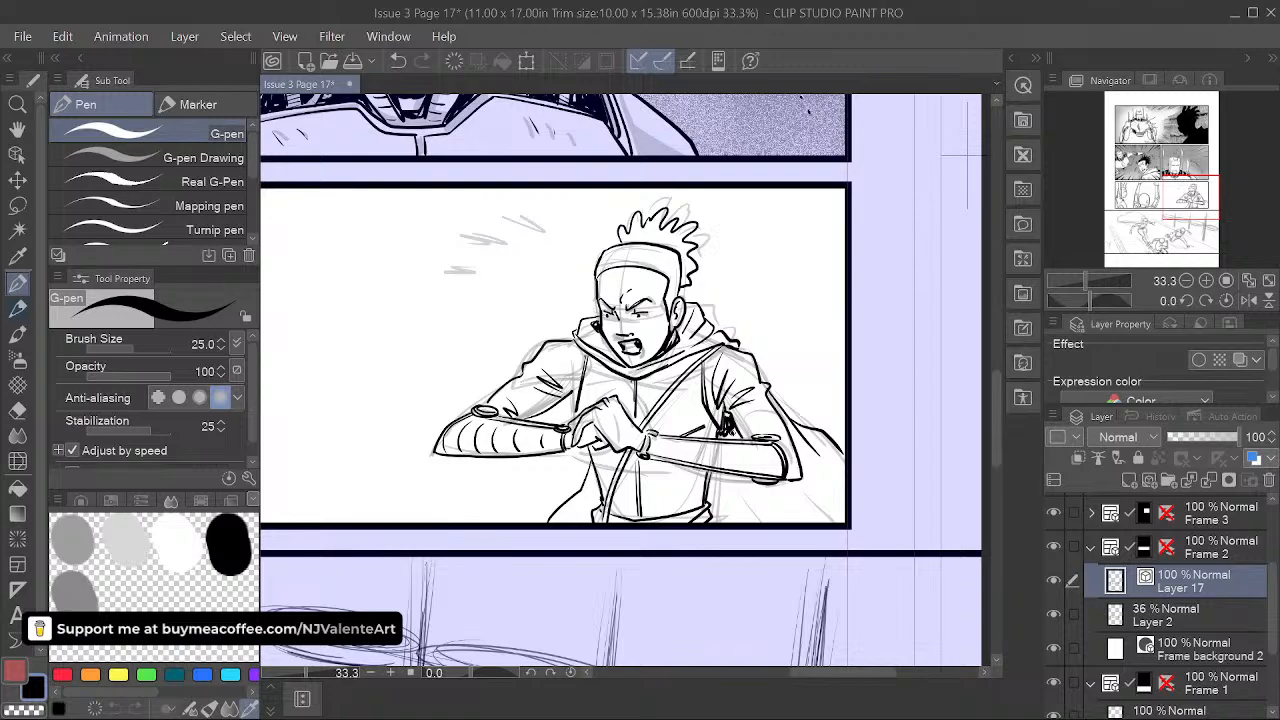
- Fill solid black shadows under the right-side armpit and inside the cape on both sides of the waist
drag(726, 411, 729, 433)
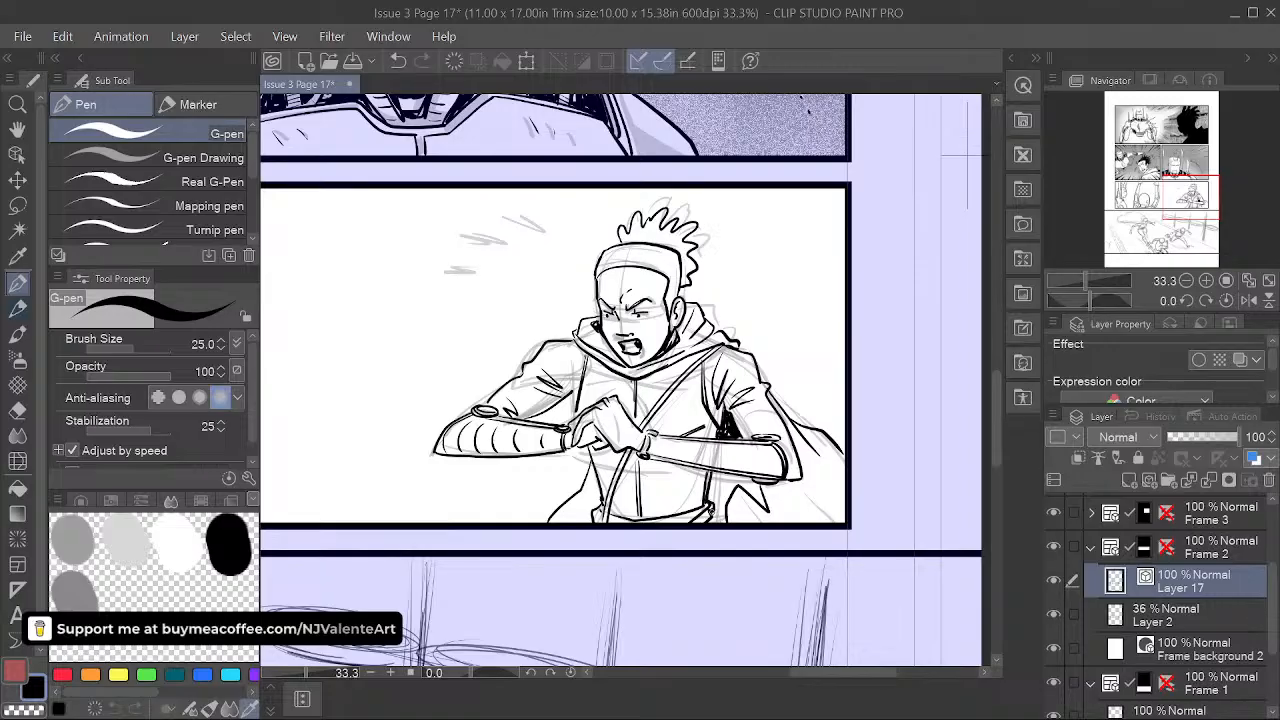
mouse_move(715, 499)
mouse_down()
mouse_move(722, 520)
mouse_move(717, 489)
mouse_up()
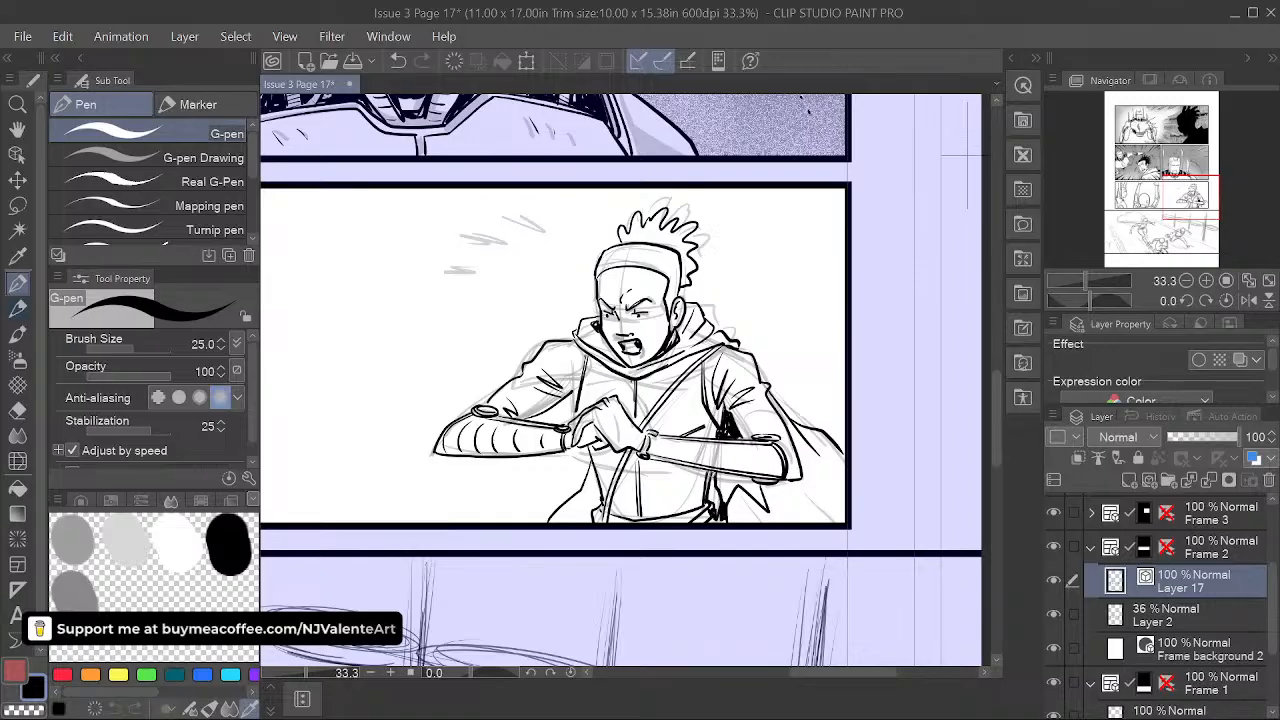
mouse_move(715, 473)
mouse_down()
mouse_move(712, 484)
mouse_move(761, 482)
mouse_move(720, 497)
mouse_move(748, 488)
mouse_up()
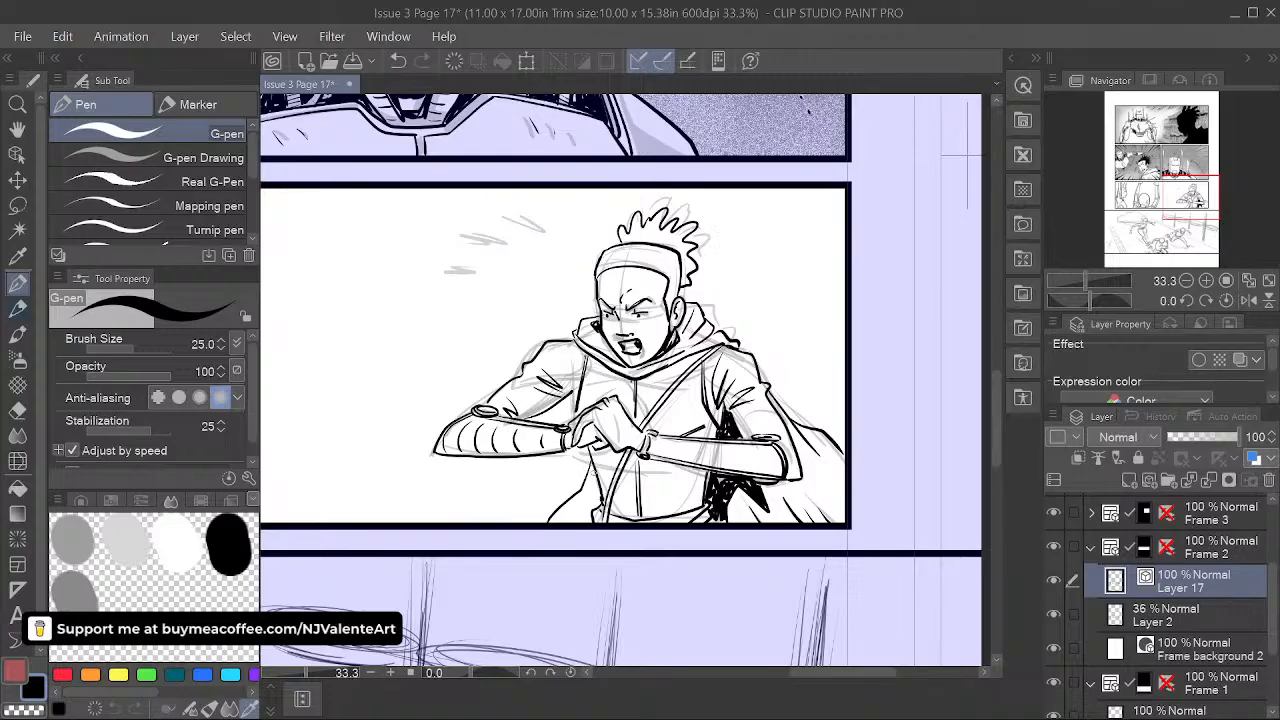
drag(593, 487, 600, 504)
drag(597, 500, 582, 519)
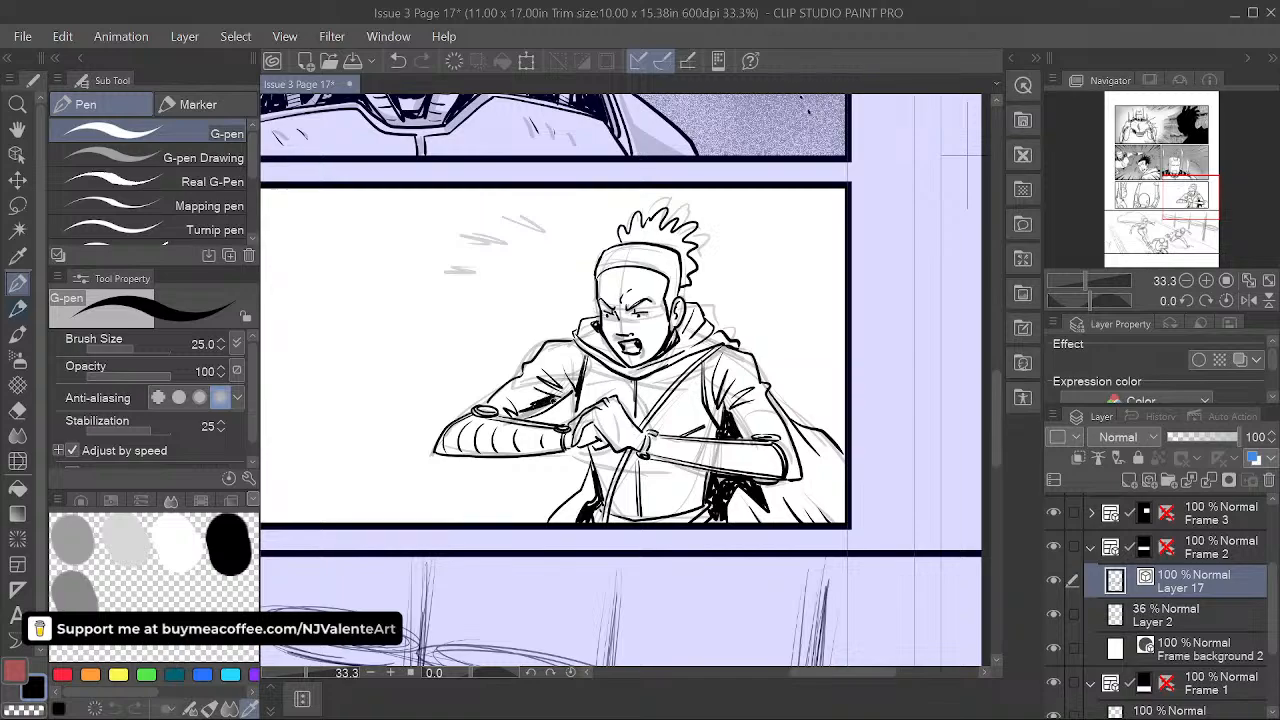
- Add black shadows to the left-side sleeve folds and armpit, and a thick shadow beneath the hood's collar
drag(566, 381, 557, 393)
key(space)
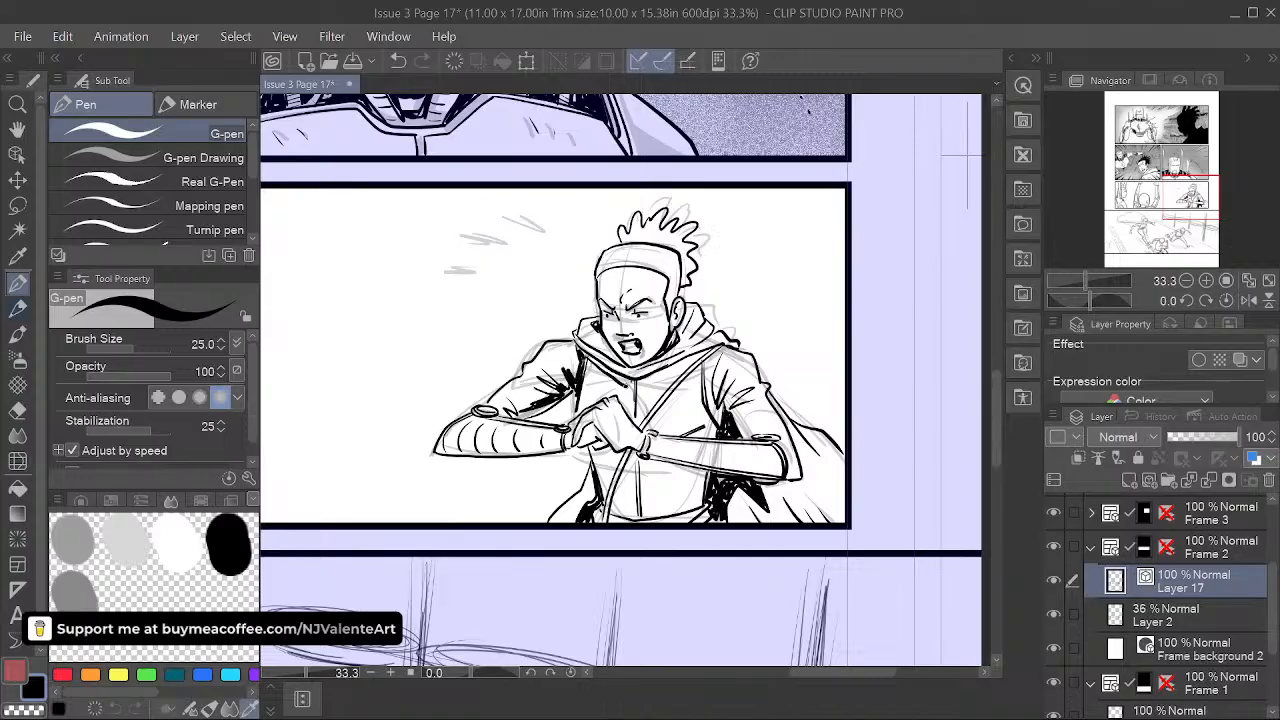
mouse_move(627, 385)
mouse_down()
mouse_move(603, 368)
mouse_move(679, 363)
mouse_up()
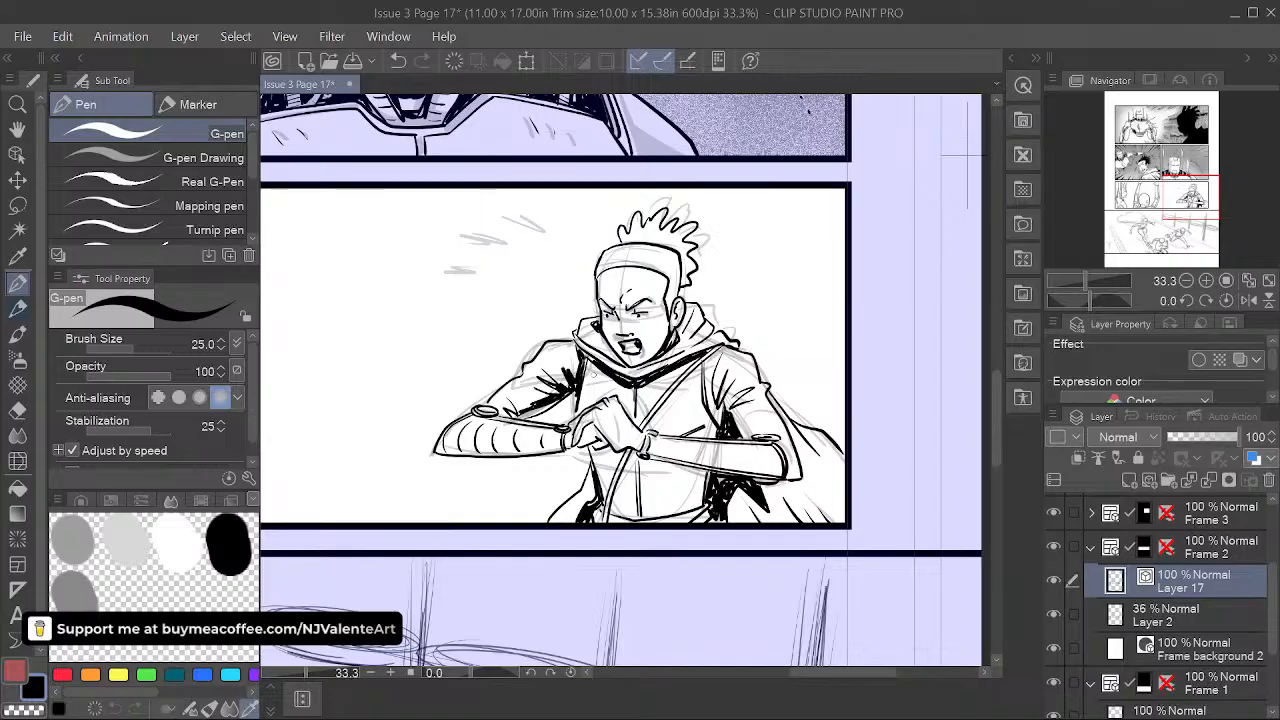
- Ink finger and wrist detail lines on the clasped fist, and short hatching on the torso beneath the right-side forearm
key(space)
drag(775, 374, 665, 391)
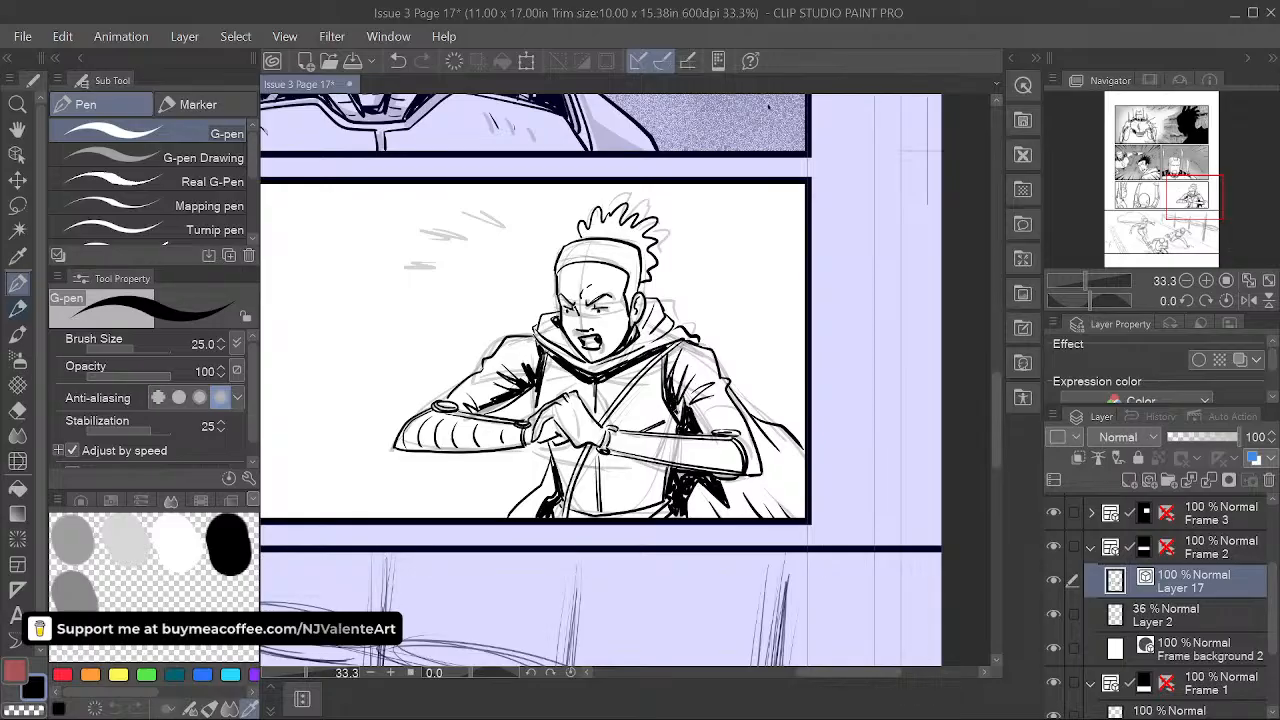
drag(564, 410, 581, 431)
drag(603, 415, 612, 427)
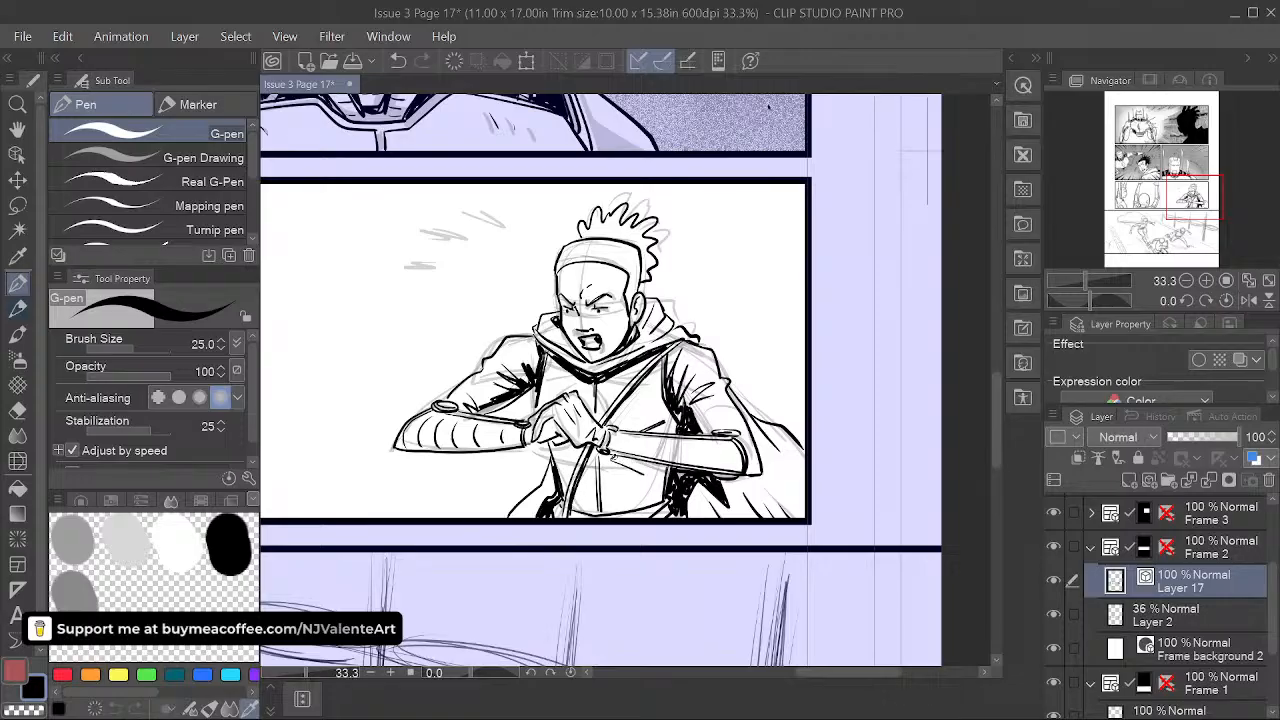
drag(622, 457, 638, 465)
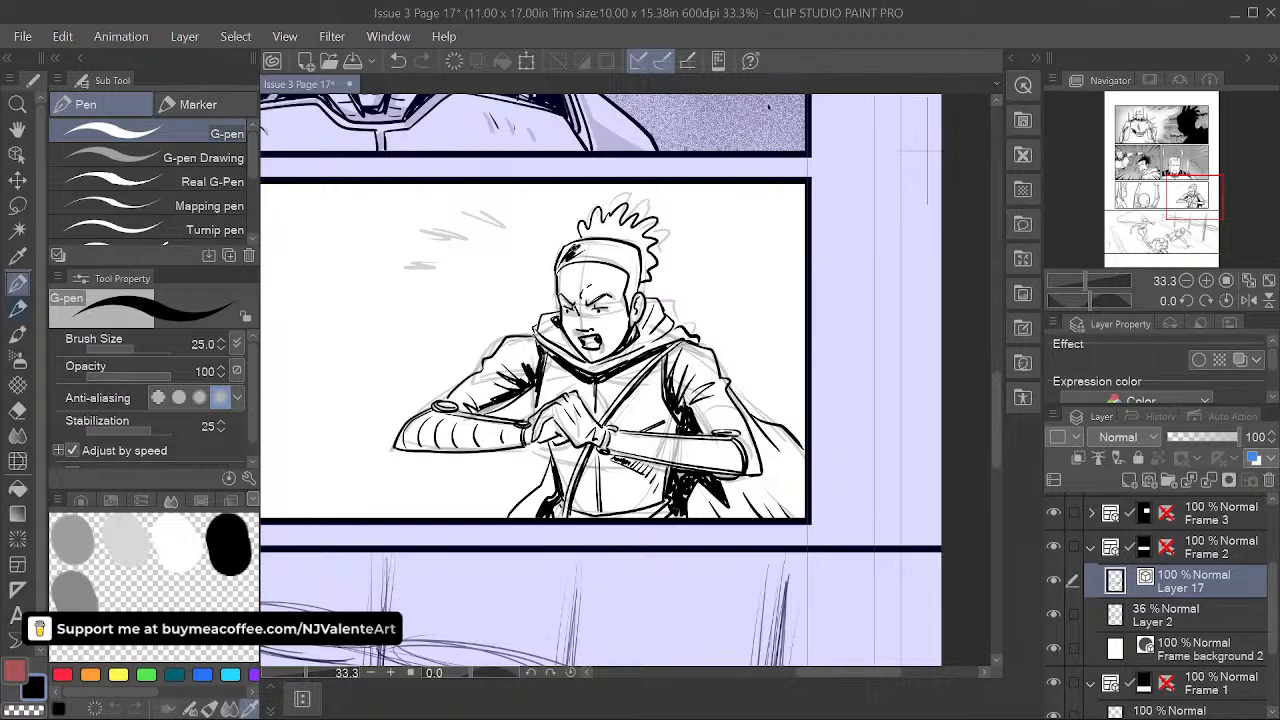
- Fill the figure's headband area and spiky hair tufts with black, leaving thin white highlights
mouse_move(606, 243)
mouse_down()
mouse_move(580, 257)
mouse_move(629, 270)
mouse_move(636, 291)
mouse_move(631, 254)
mouse_up()
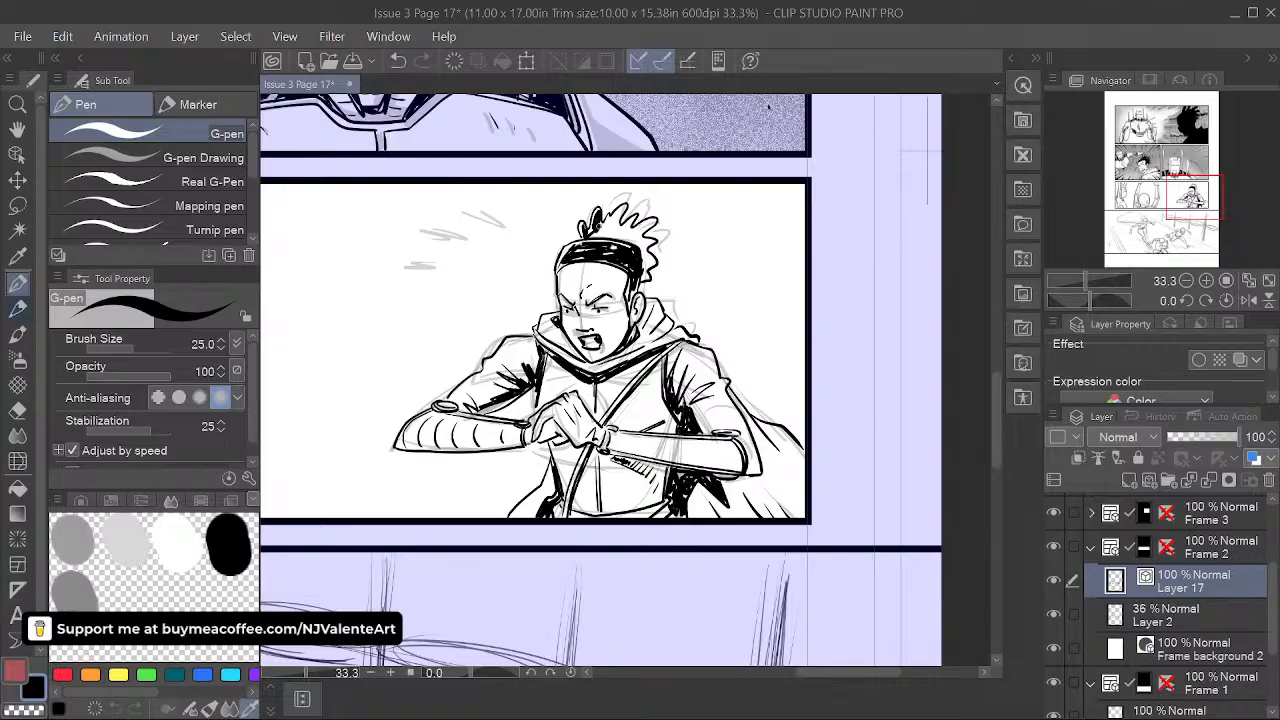
mouse_move(611, 221)
mouse_down()
mouse_move(599, 235)
mouse_move(647, 224)
mouse_up()
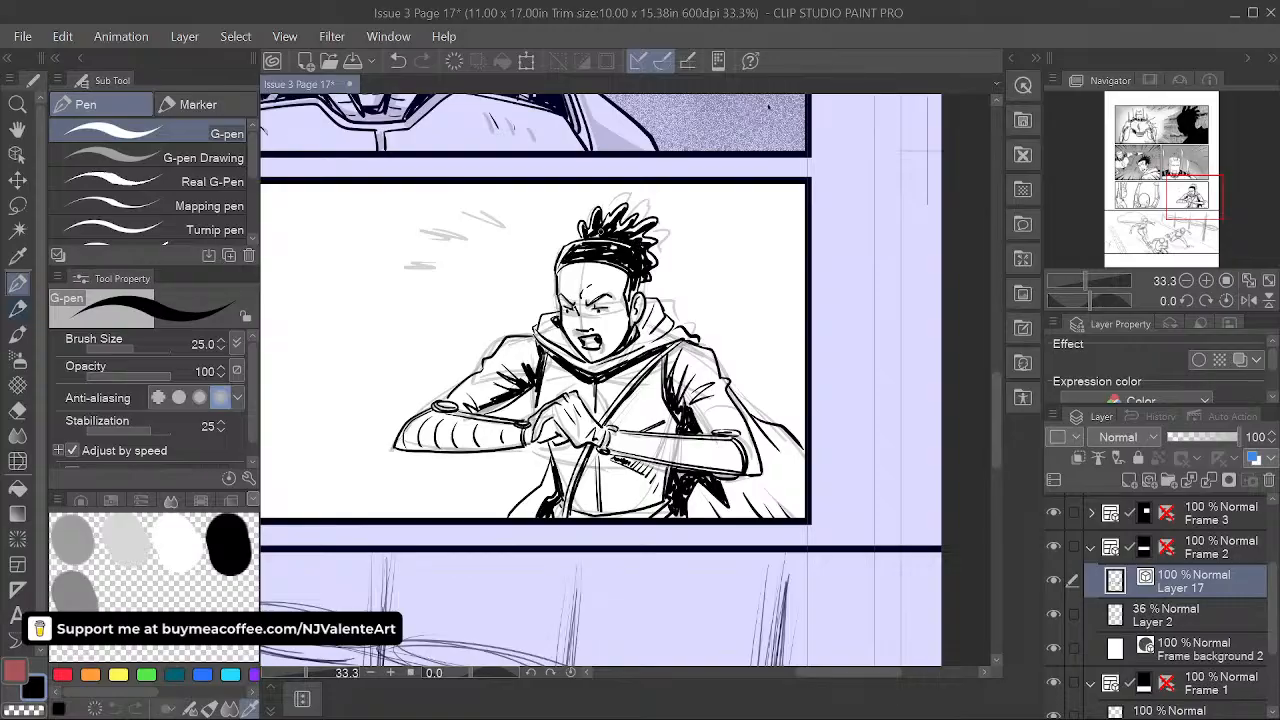
- Ink short radiating action strokes in the empty space beside the figure's head
drag(650, 183, 682, 188)
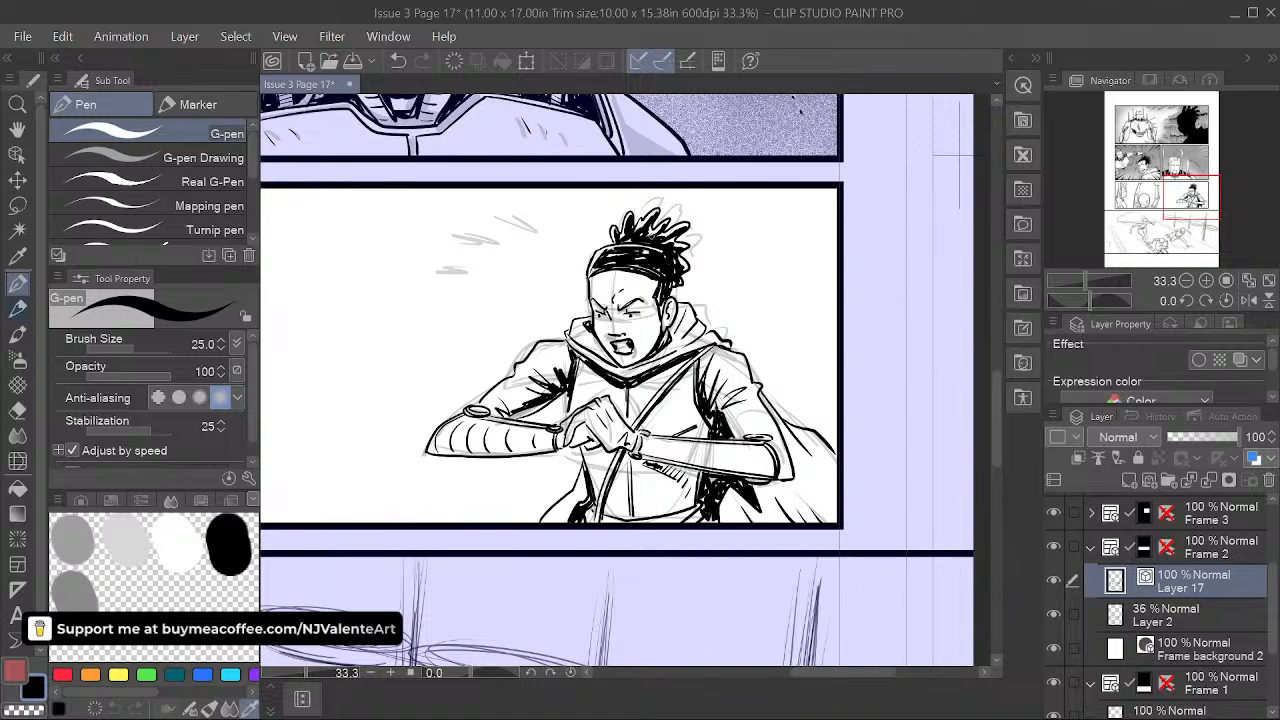
drag(505, 285, 585, 321)
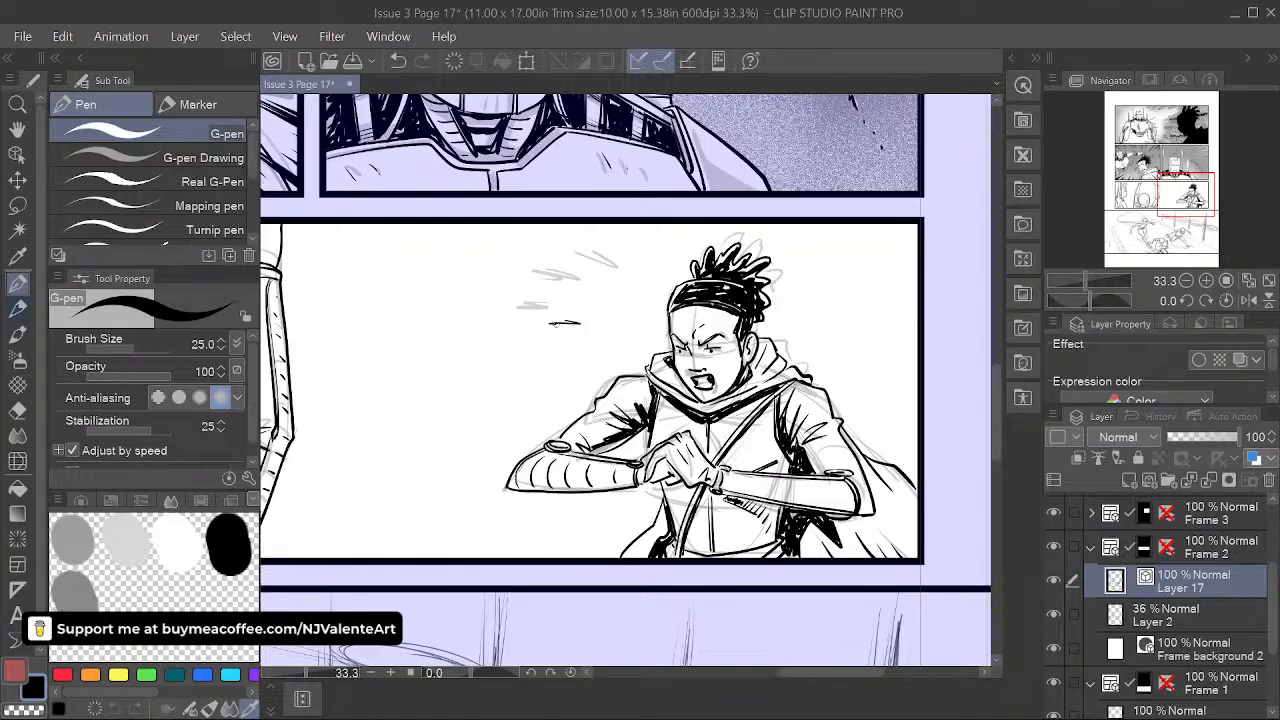
drag(587, 303, 487, 345)
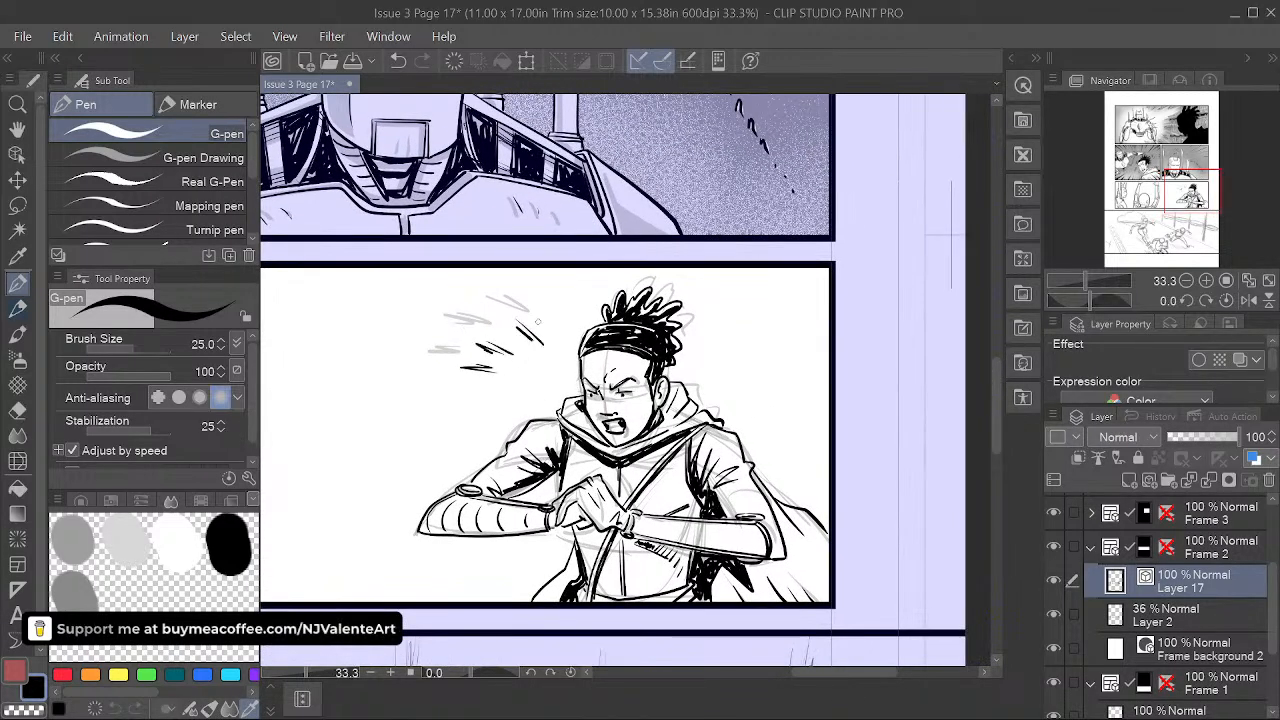
- Ink curved bands across the right-side forearm guard and a lengthwise line through the left-side guard's bands
drag(706, 596, 805, 543)
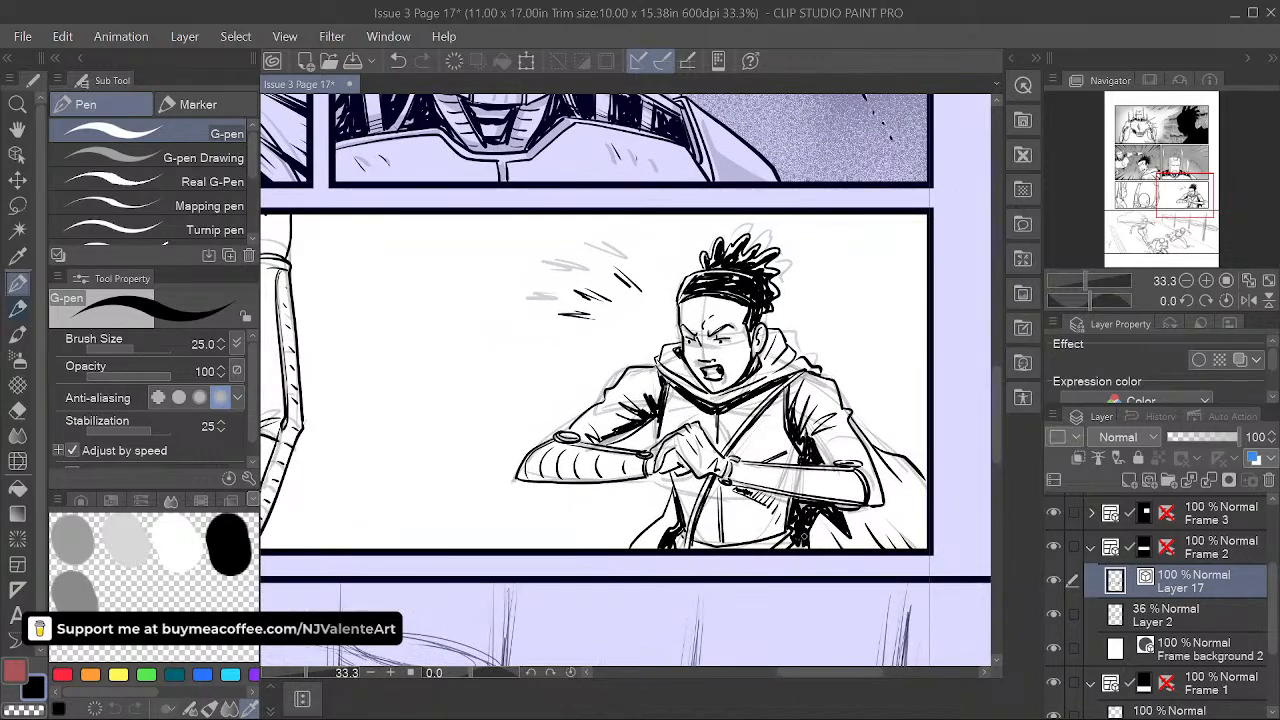
scroll(805, 543, up, 1)
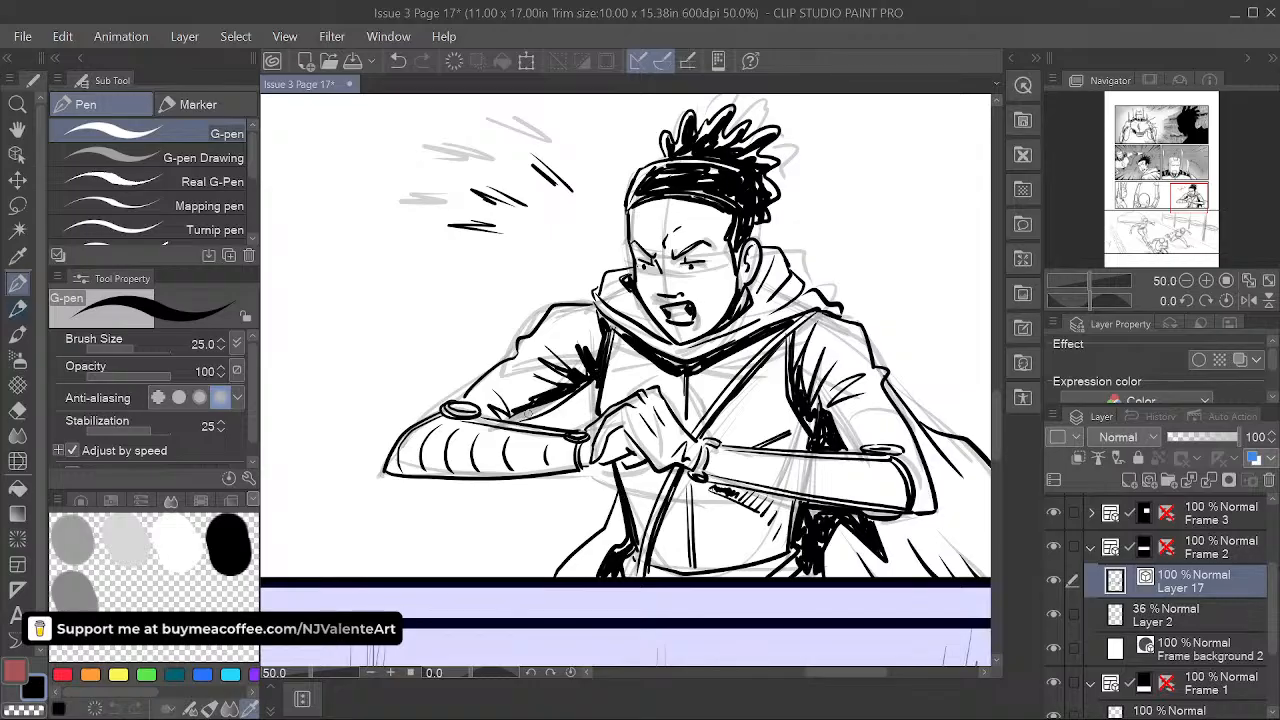
scroll(772, 520, down, 2)
drag(755, 574, 763, 543)
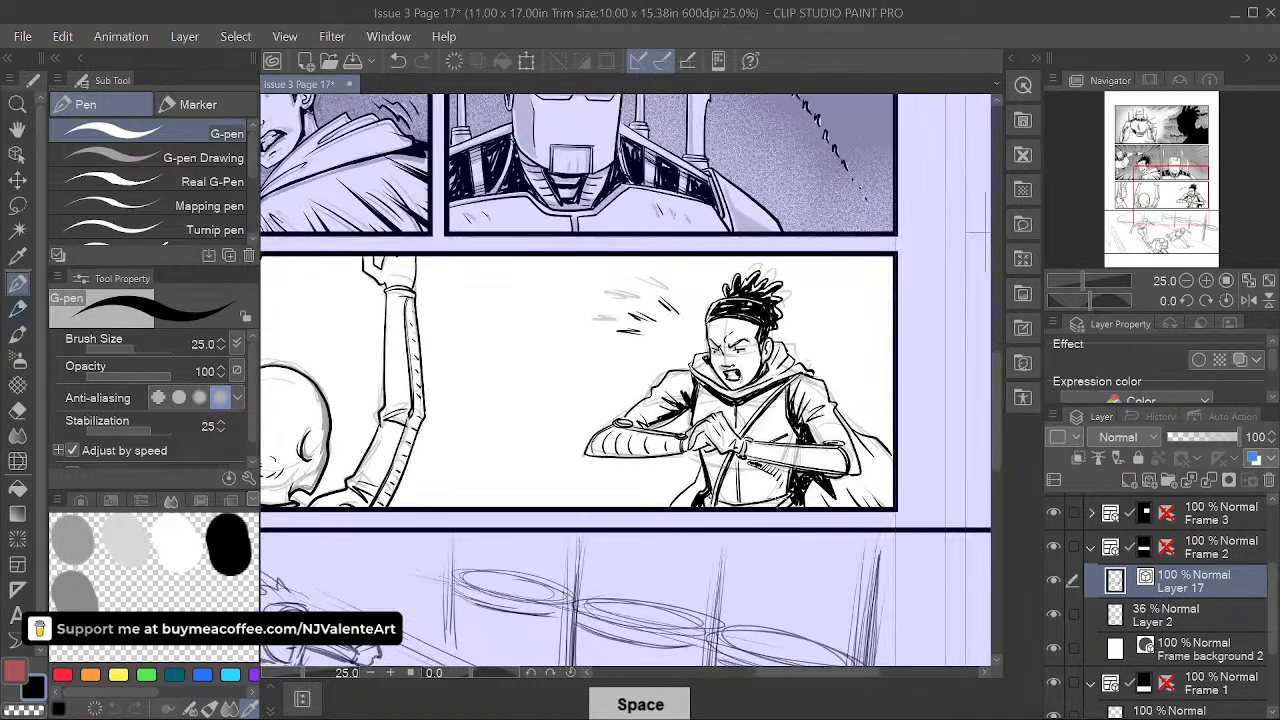
scroll(756, 510, up, 1)
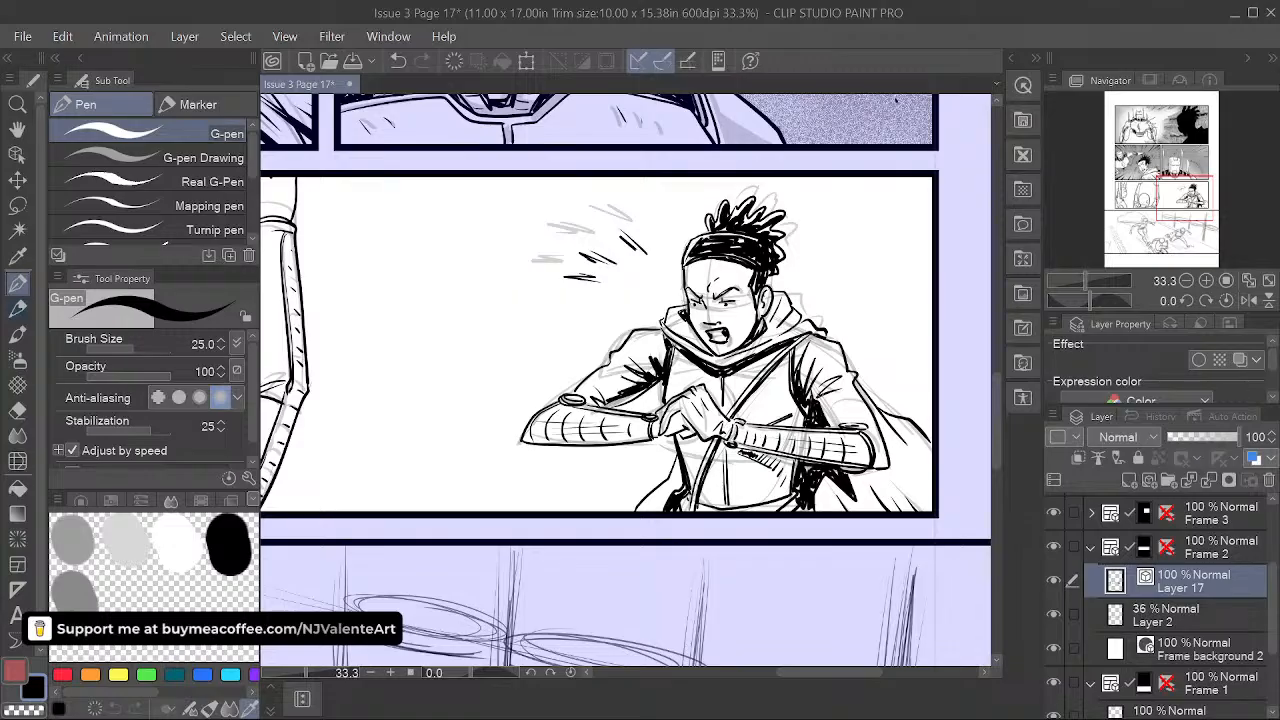
scroll(830, 445, down, 1)
drag(651, 534, 722, 526)
scroll(776, 549, down, 2)
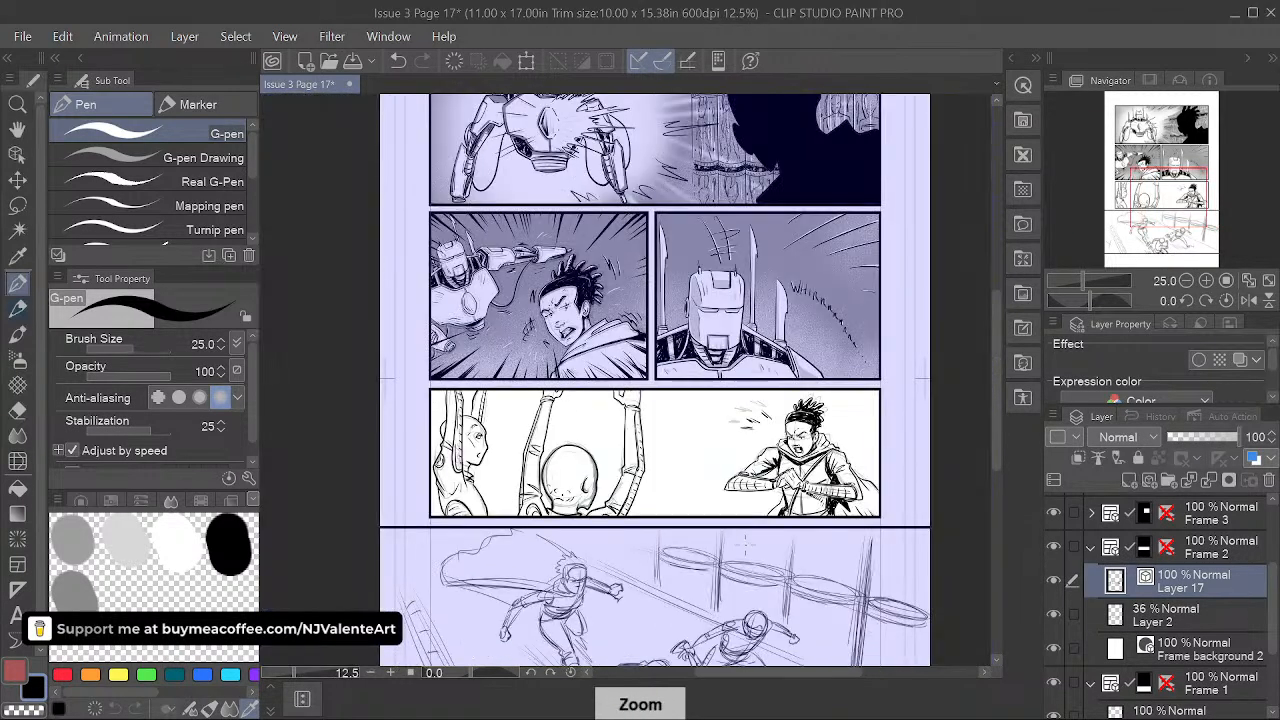
- Hide Frame 2's sketch layer (Layer 2), add a new layer between it and the inked Layer 17, and save the page
drag(826, 558, 794, 536)
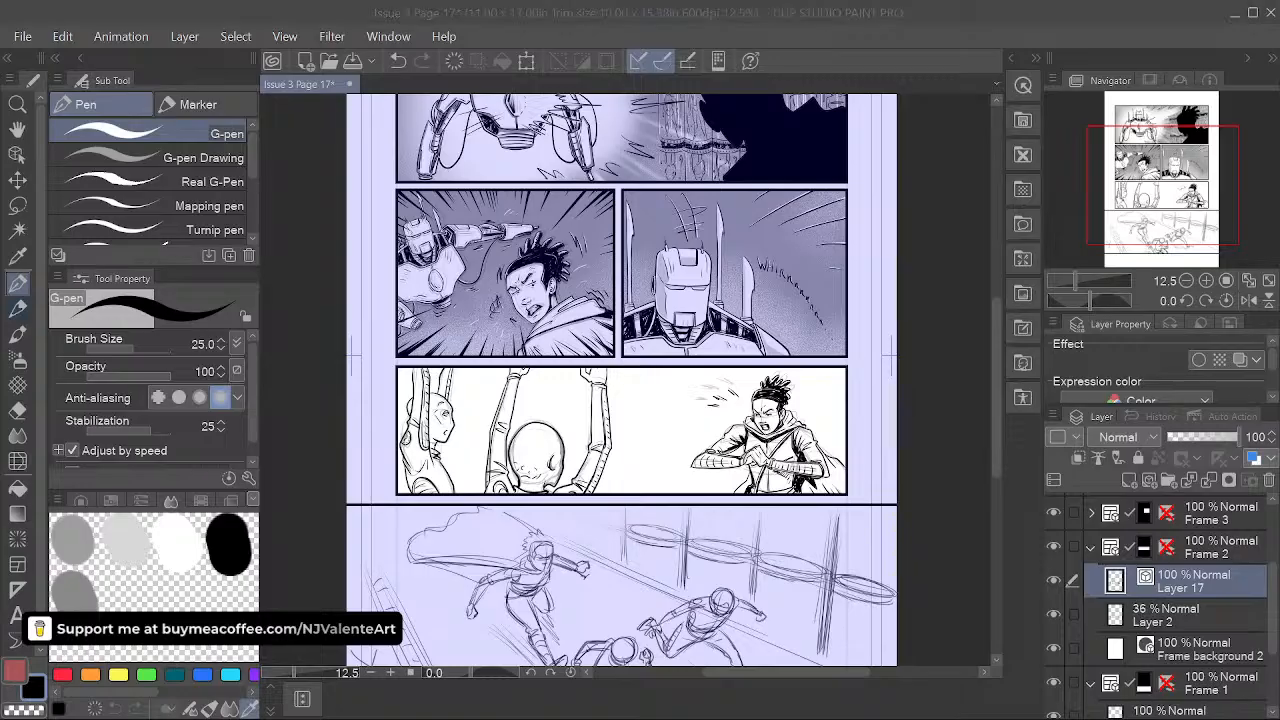
click(748, 8)
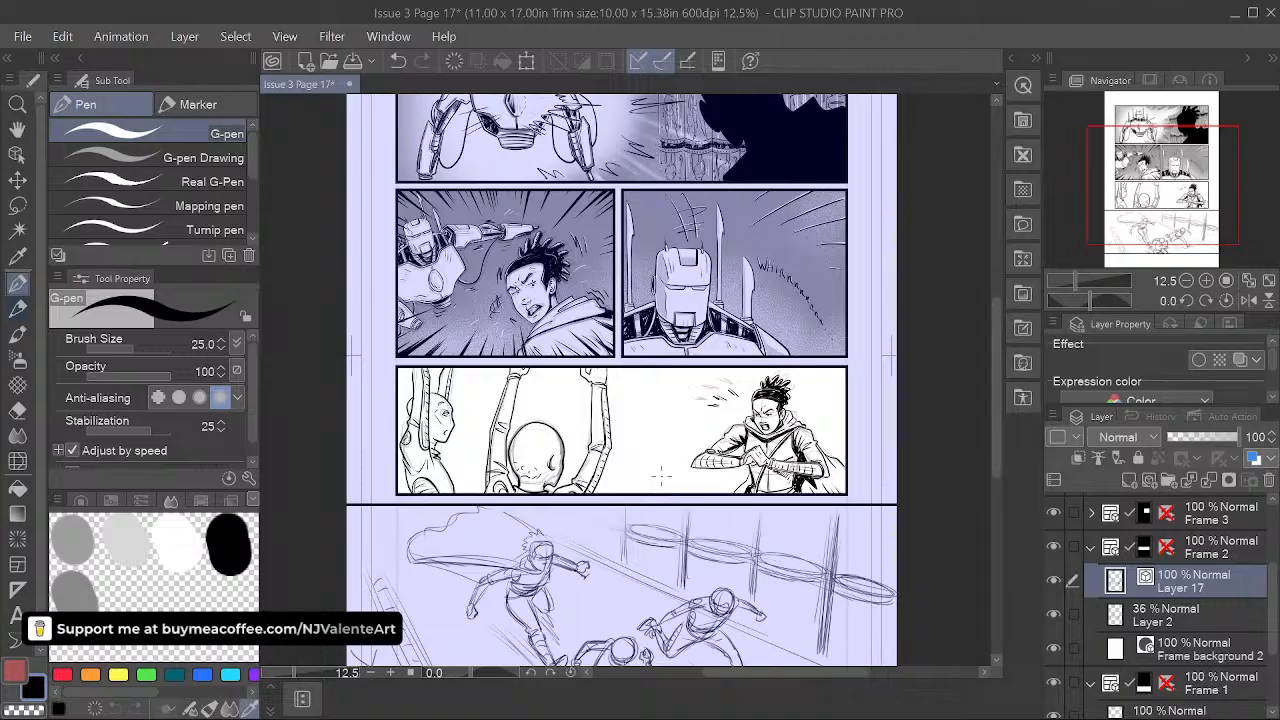
click(1053, 614)
click(1190, 615)
click(1130, 481)
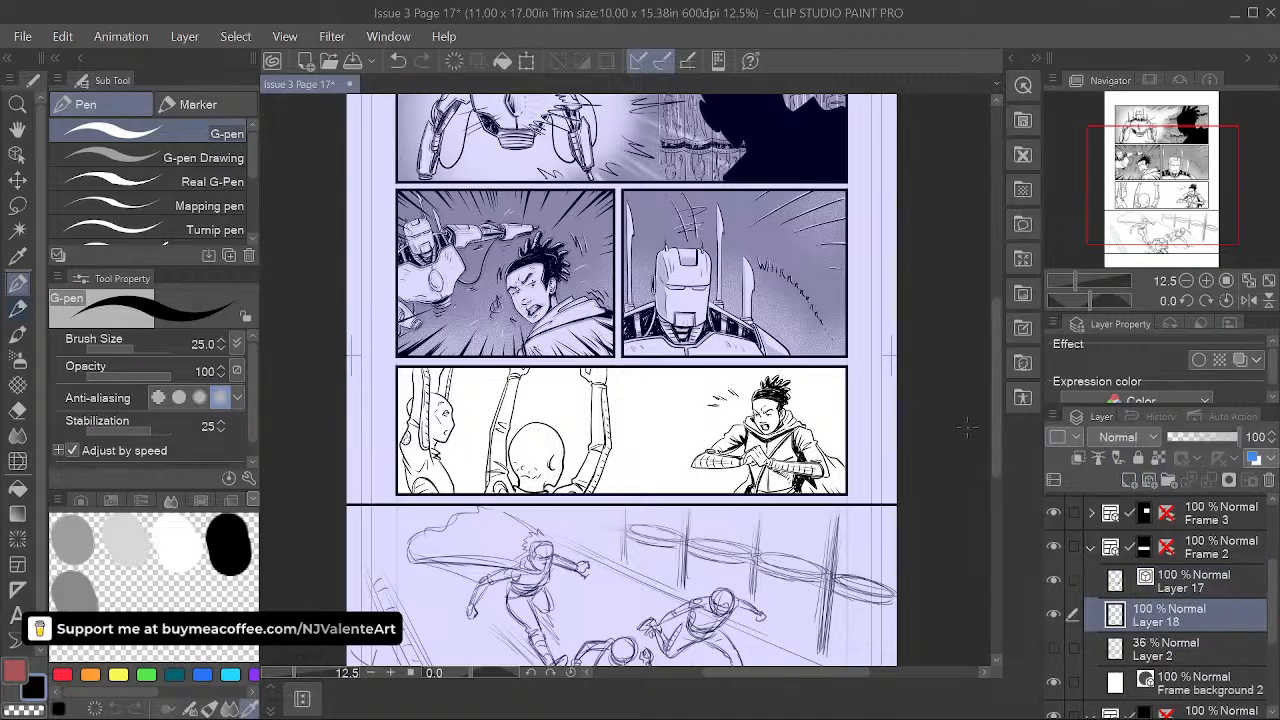
scroll(644, 422, up, 4)
key(ctrl+s)
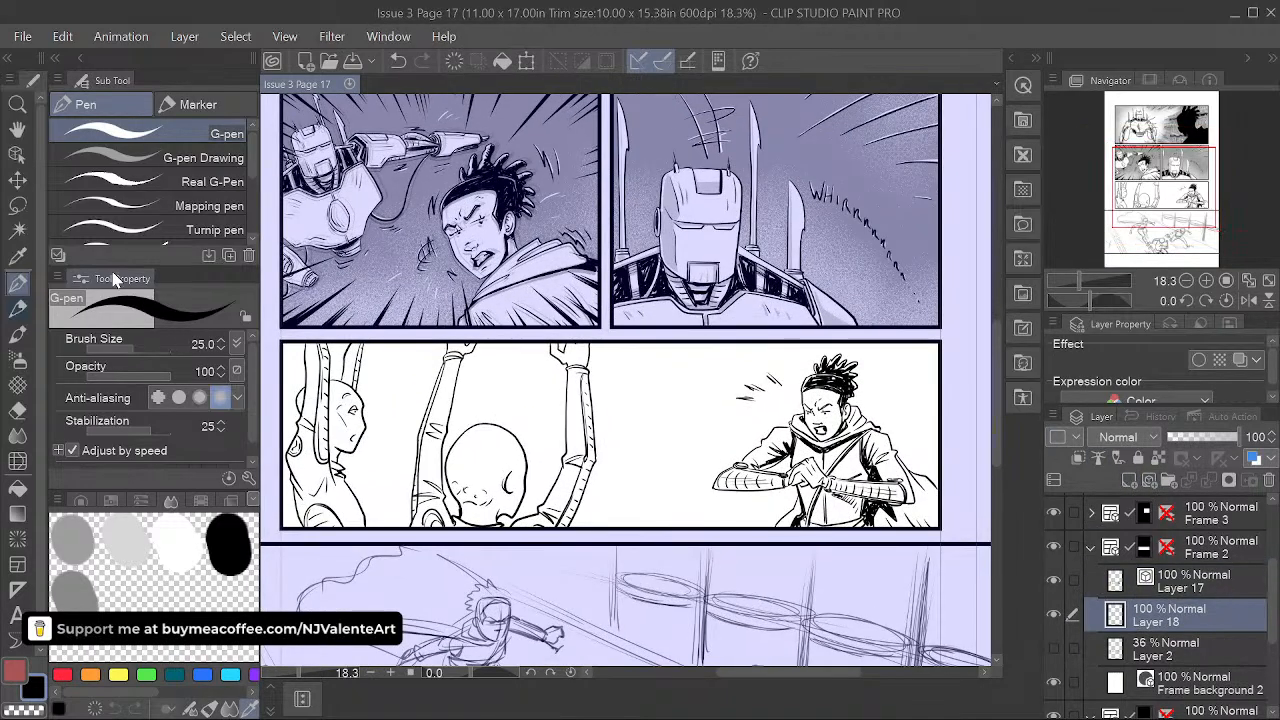
- Select all background areas around the figures in the third-row panel across all layers, fill them with mid grey, and deselect
click(18, 229)
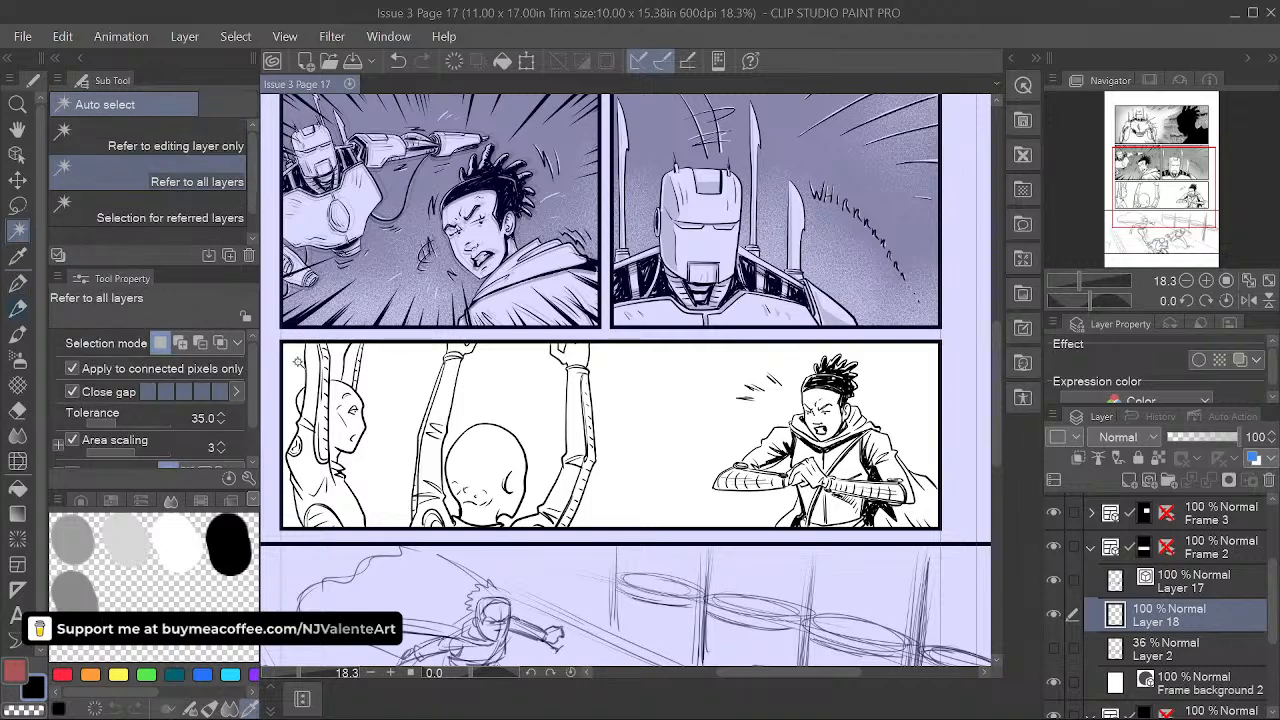
click(297, 361)
click(397, 382)
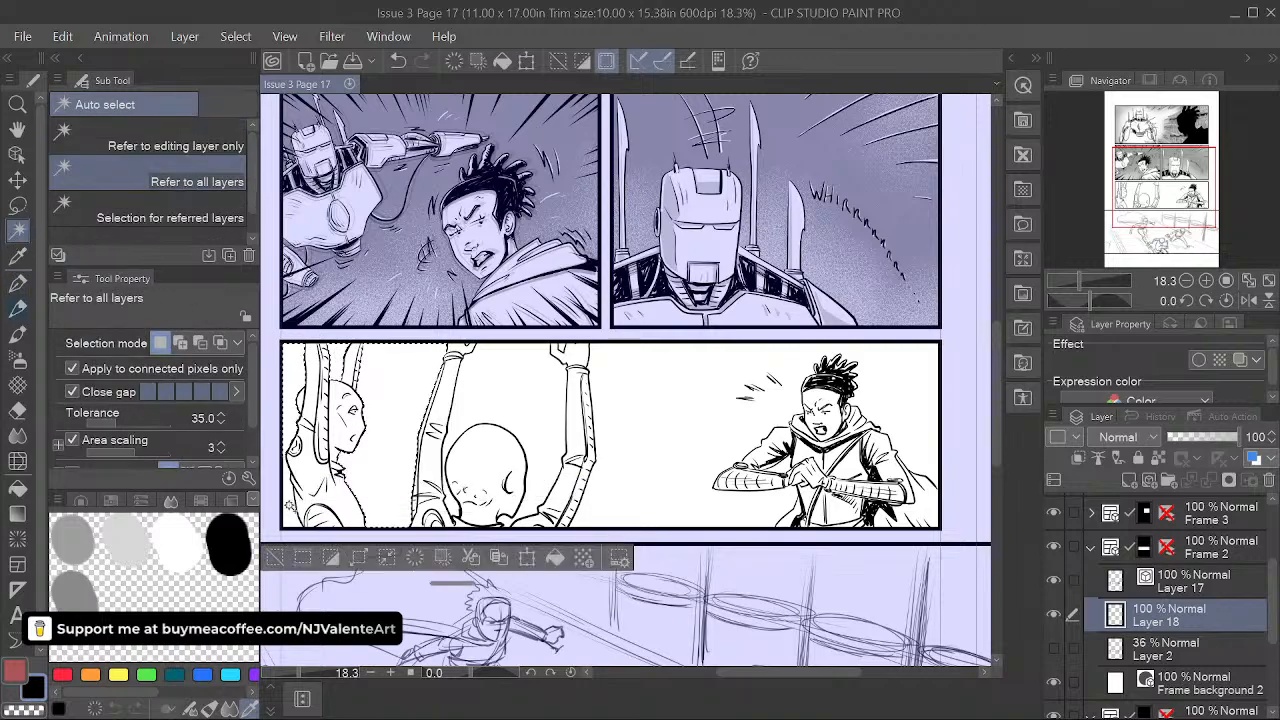
click(480, 408)
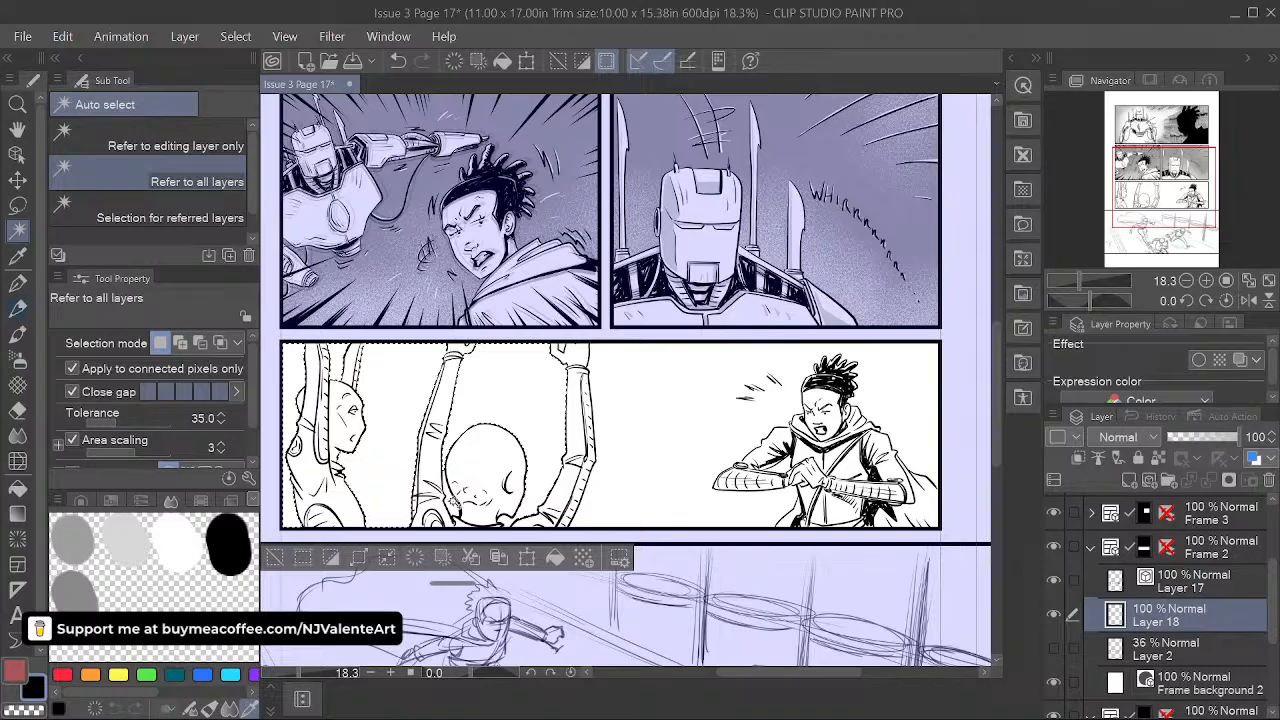
click(619, 501)
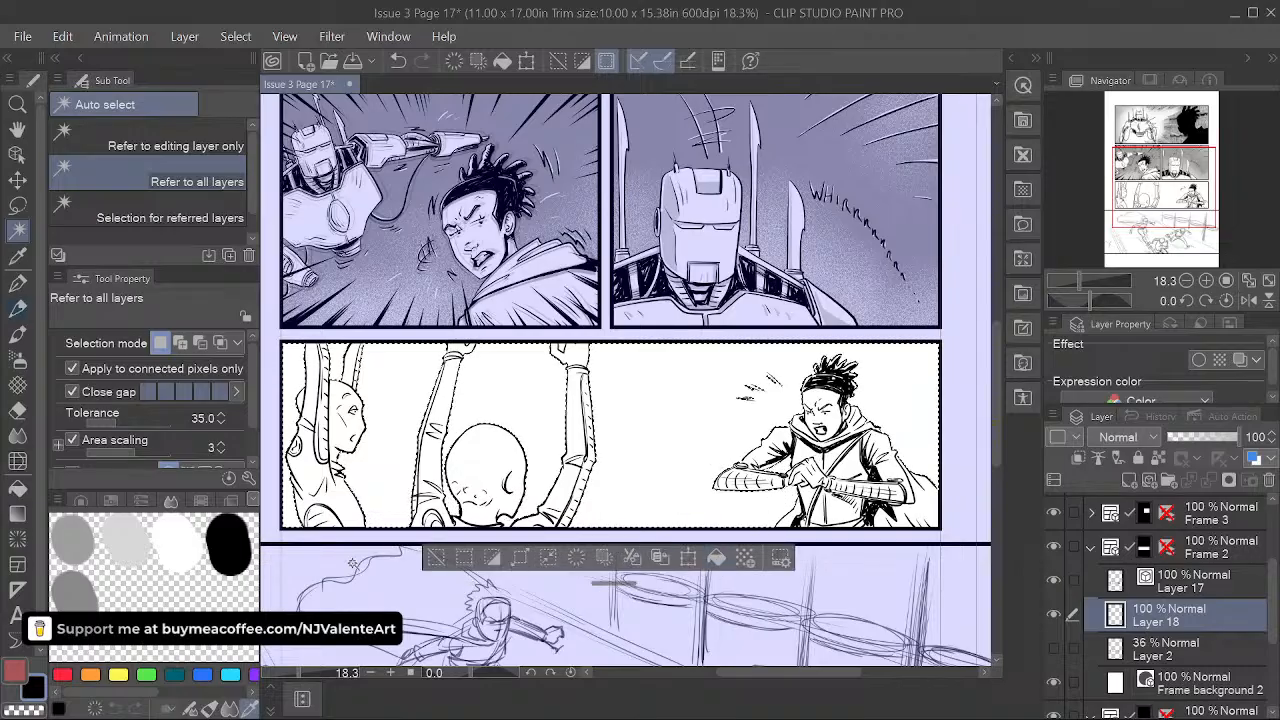
click(88, 553)
click(716, 558)
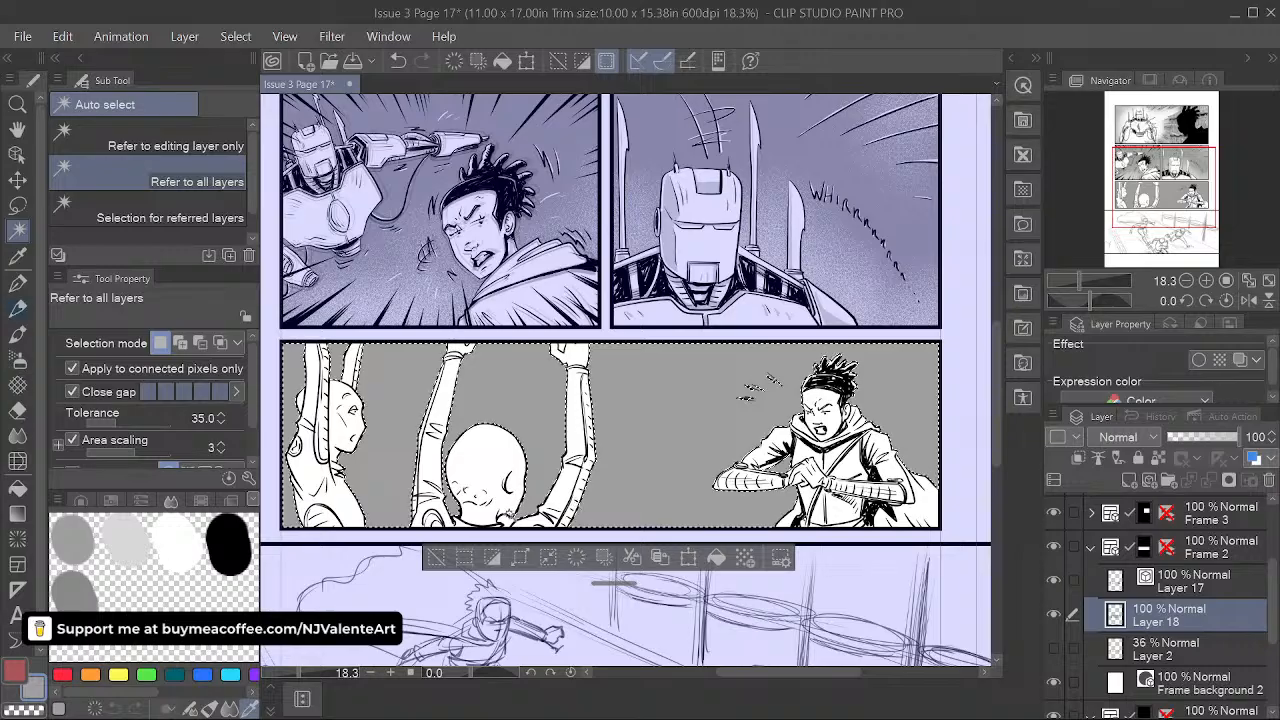
key(ctrl+d)
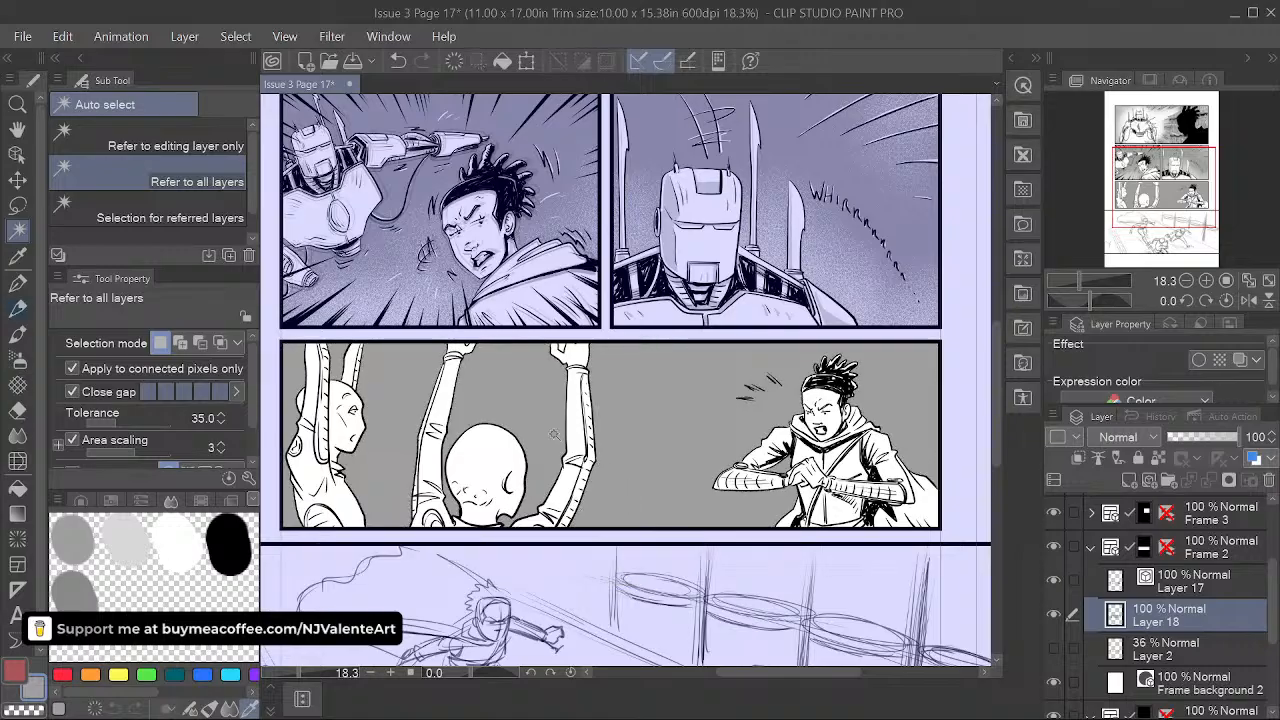
- Stipple white Light crosshatch texture at brush size 1700 along the lower and outer parts of the third-row panel's grey background
click(17, 385)
click(174, 528)
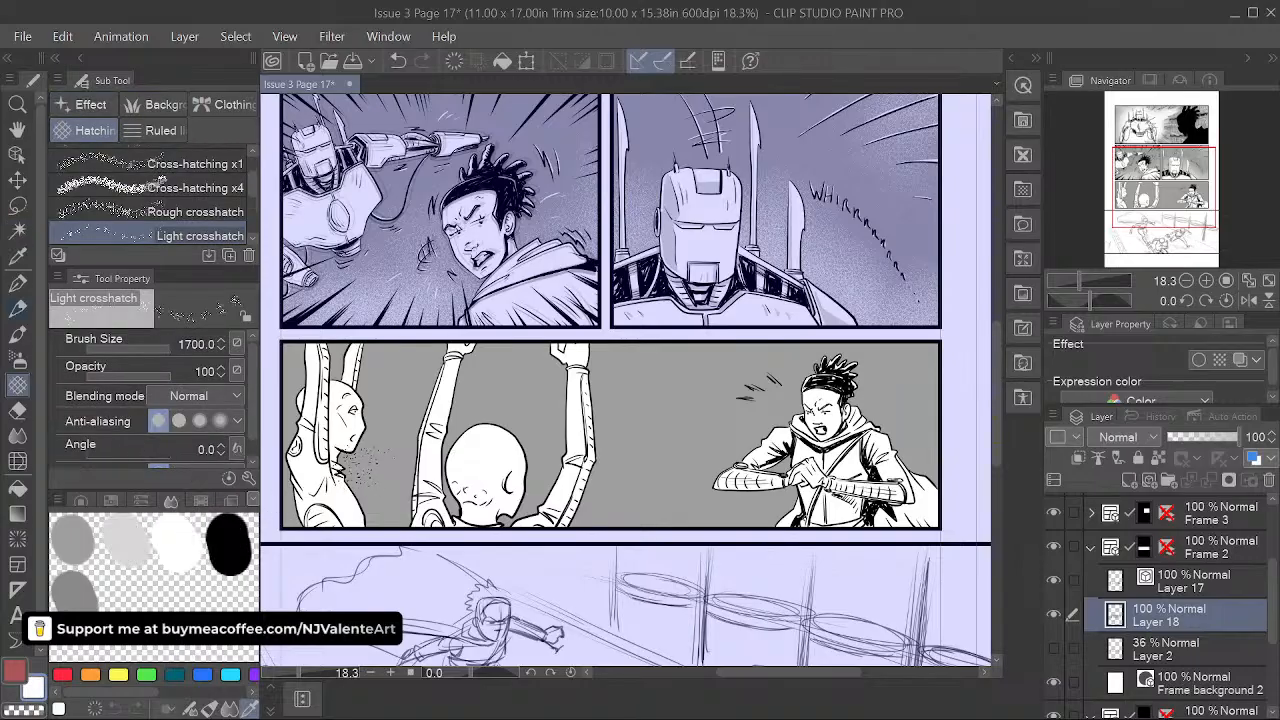
drag(298, 525, 322, 552)
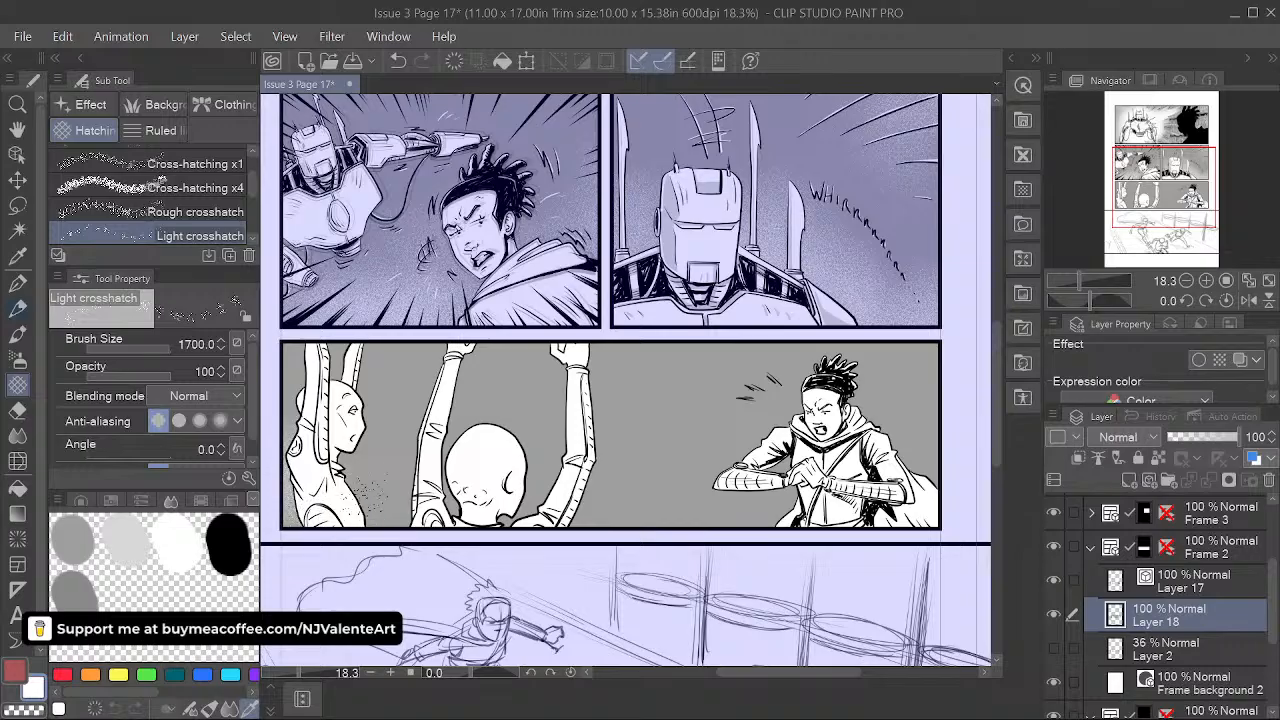
drag(367, 486, 406, 532)
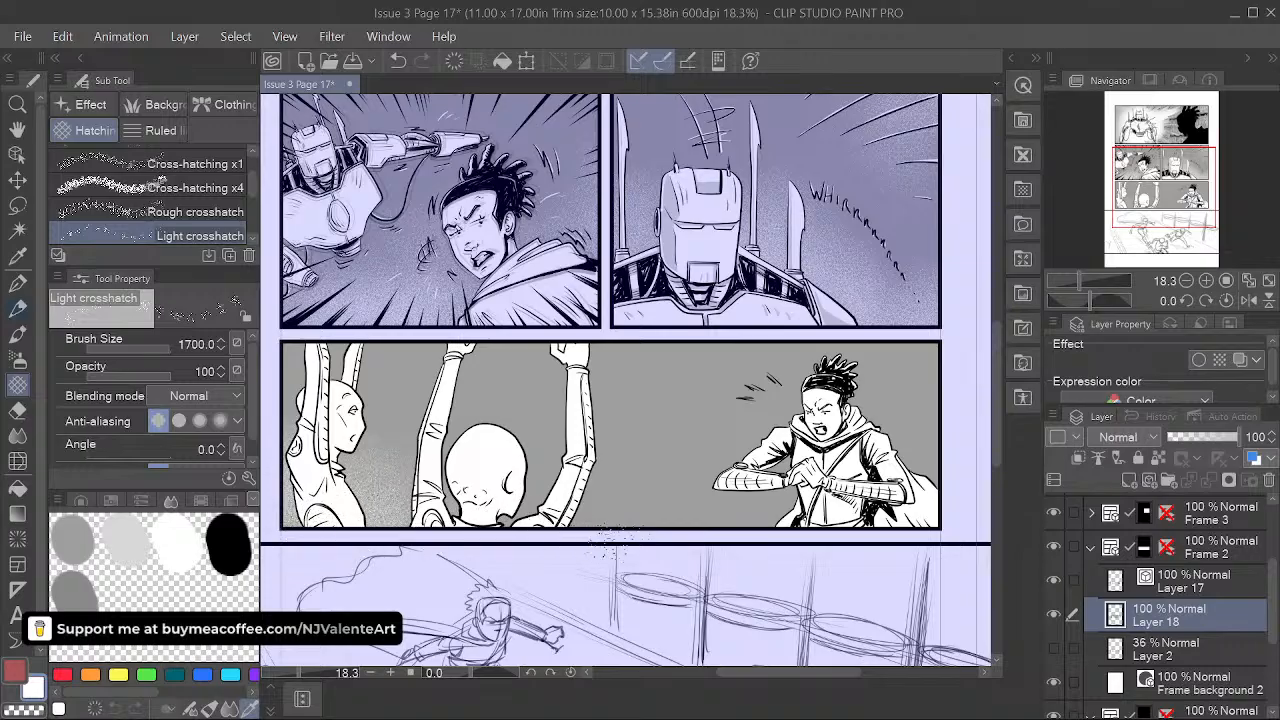
mouse_move(915, 455)
mouse_down()
mouse_move(925, 380)
mouse_move(925, 450)
mouse_move(957, 468)
mouse_up()
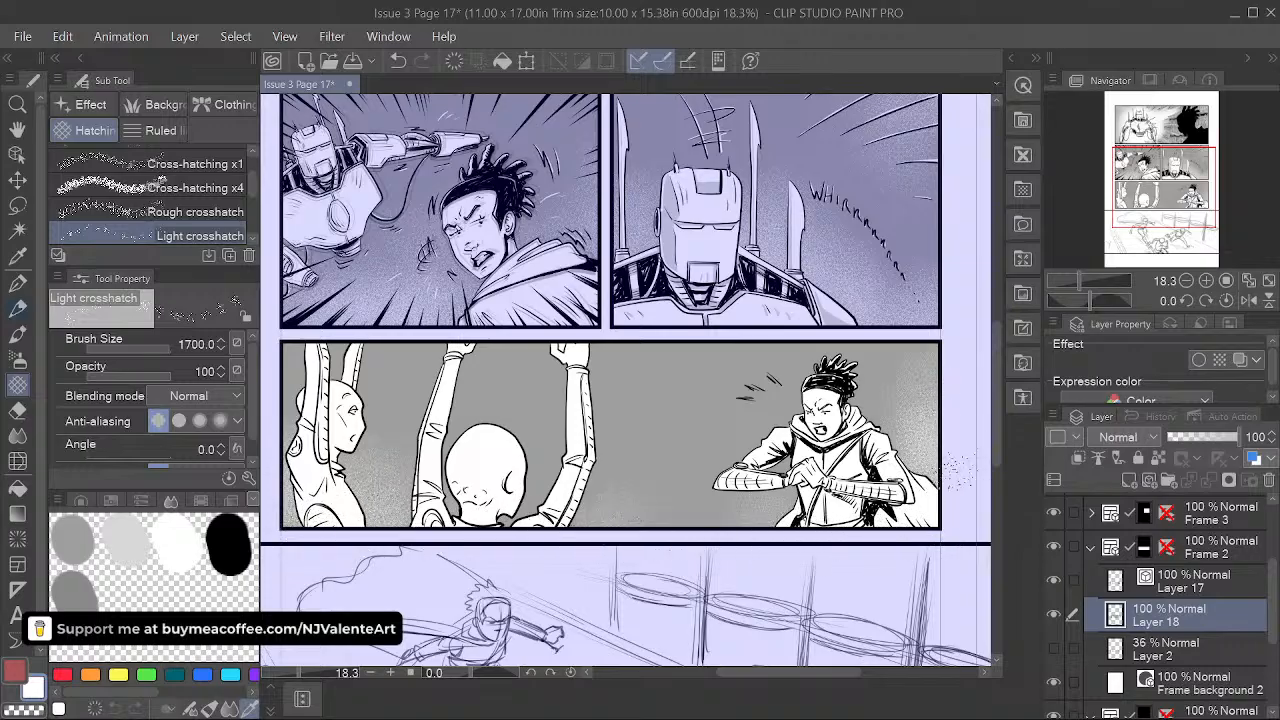
mouse_move(782, 528)
mouse_down()
mouse_move(660, 534)
mouse_move(590, 567)
mouse_move(595, 580)
mouse_move(425, 532)
mouse_move(385, 540)
mouse_up()
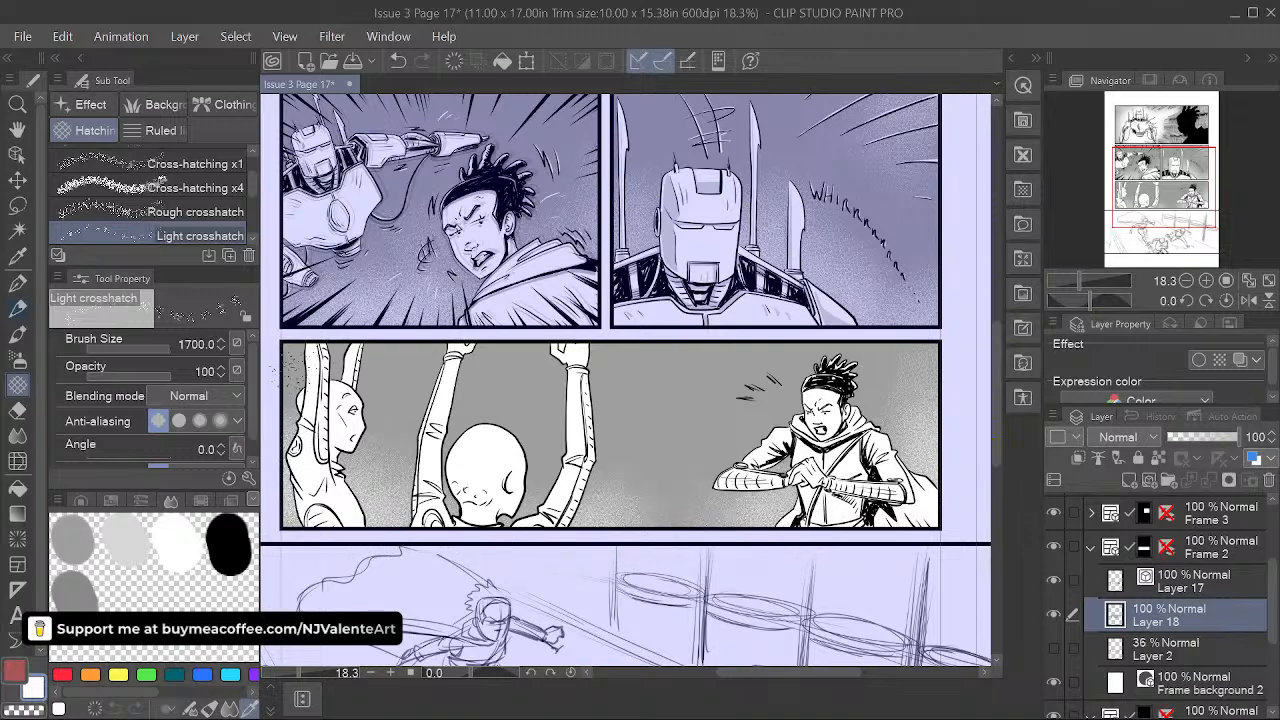
mouse_move(597, 535)
mouse_down()
mouse_move(742, 515)
mouse_move(925, 440)
mouse_move(900, 508)
mouse_up()
- Examine the textured grey background around the third-row figures up close, and check it against the whole page
click(17, 410)
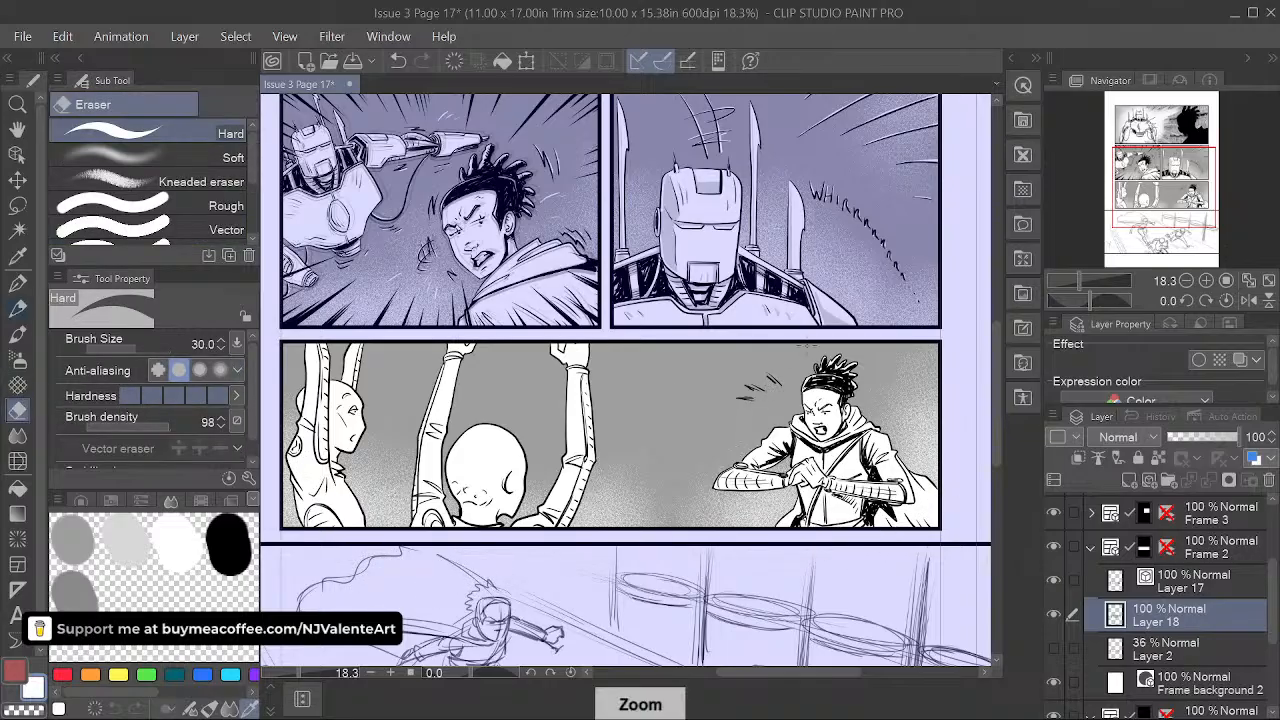
scroll(785, 358, up, 2)
key(space)
drag(785, 350, 793, 370)
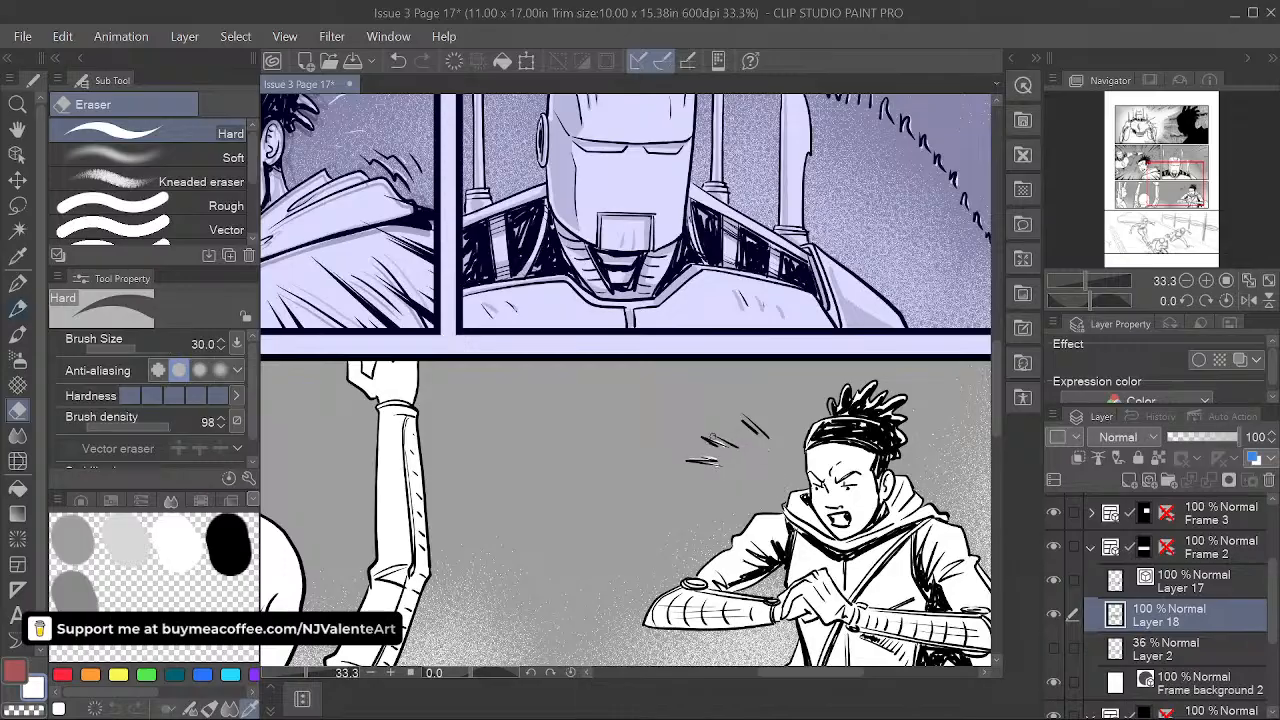
key(space)
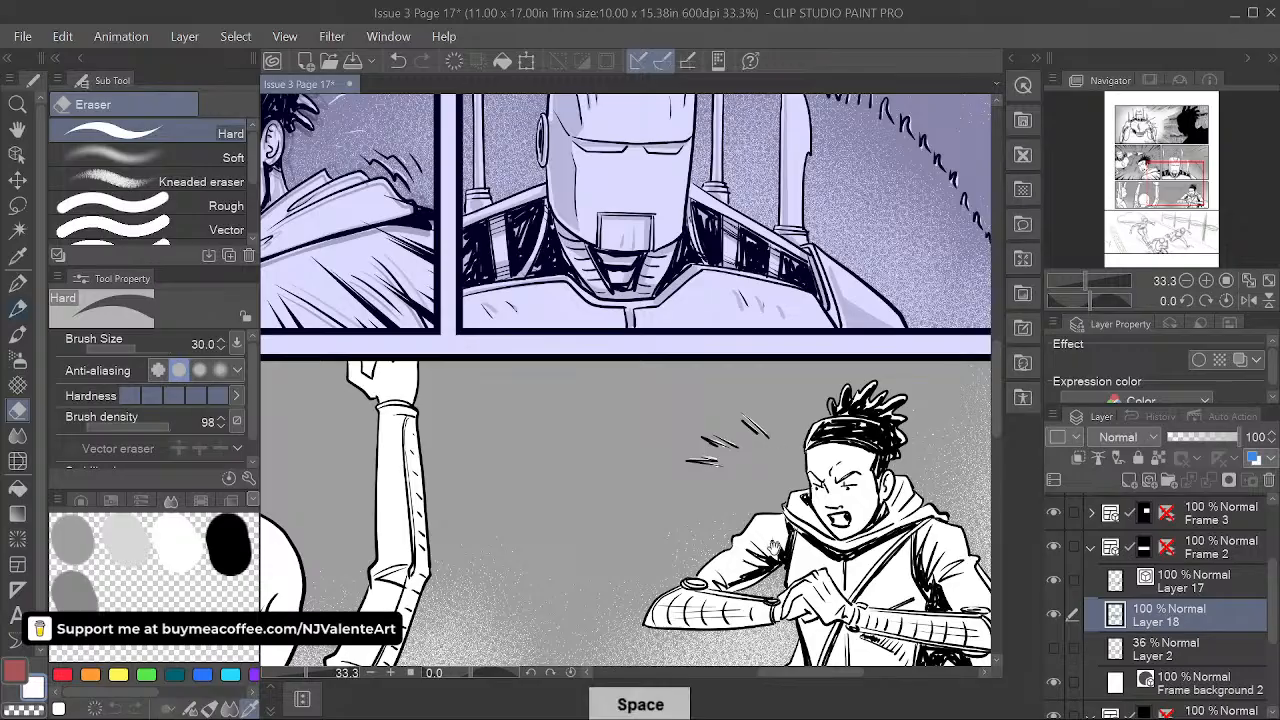
drag(775, 548, 798, 487)
scroll(798, 488, down, 3)
scroll(772, 537, up, 2)
key(space)
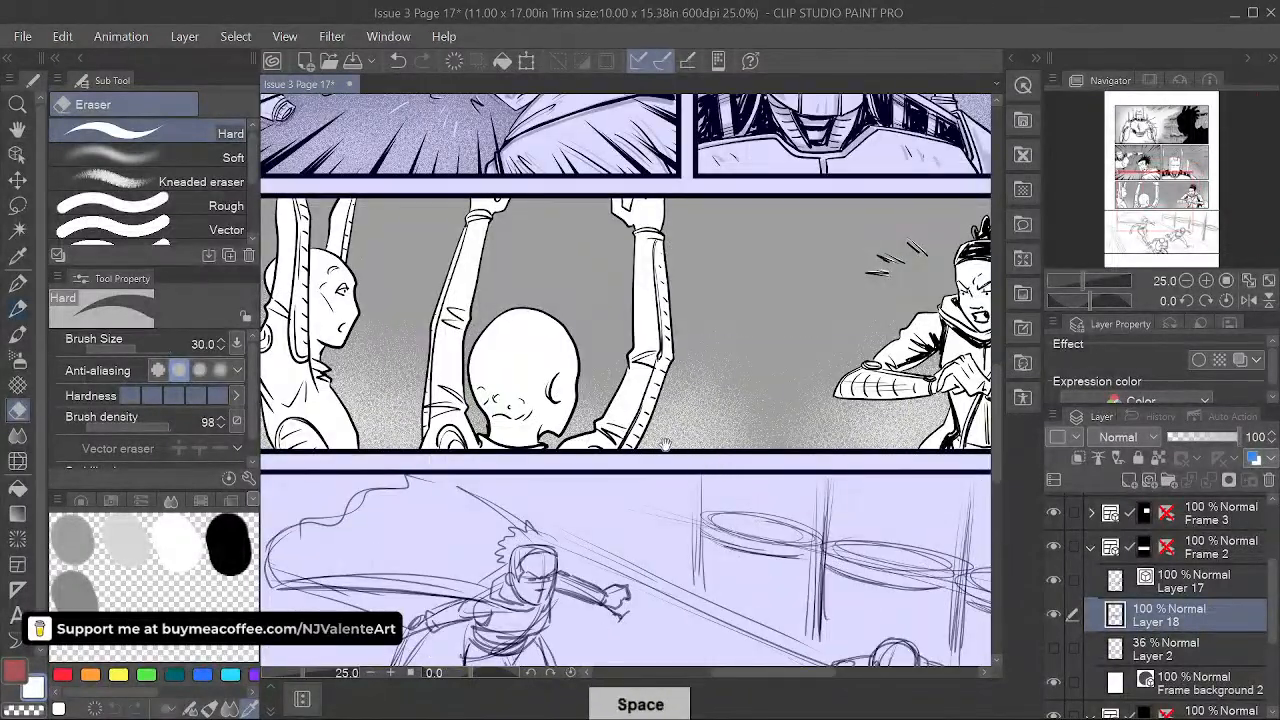
drag(666, 443, 673, 577)
click(73, 540)
key(p)
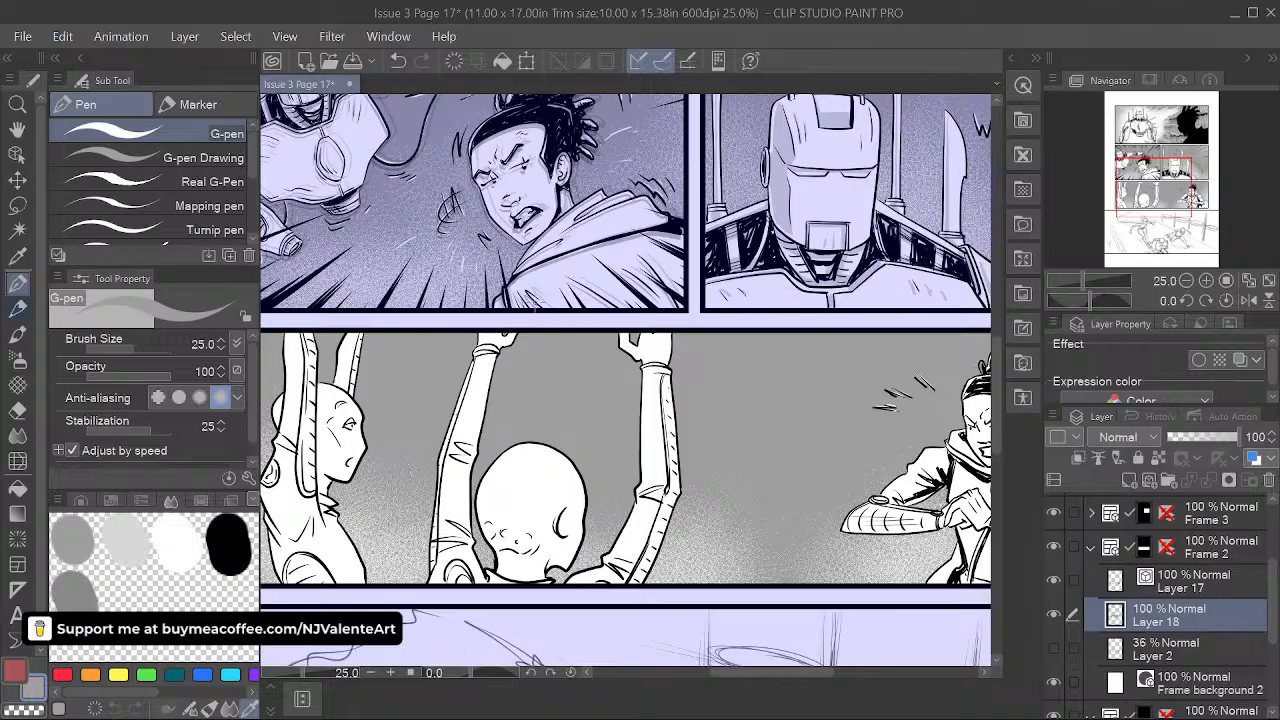
key(space)
drag(713, 518, 761, 502)
scroll(743, 522, down, 4)
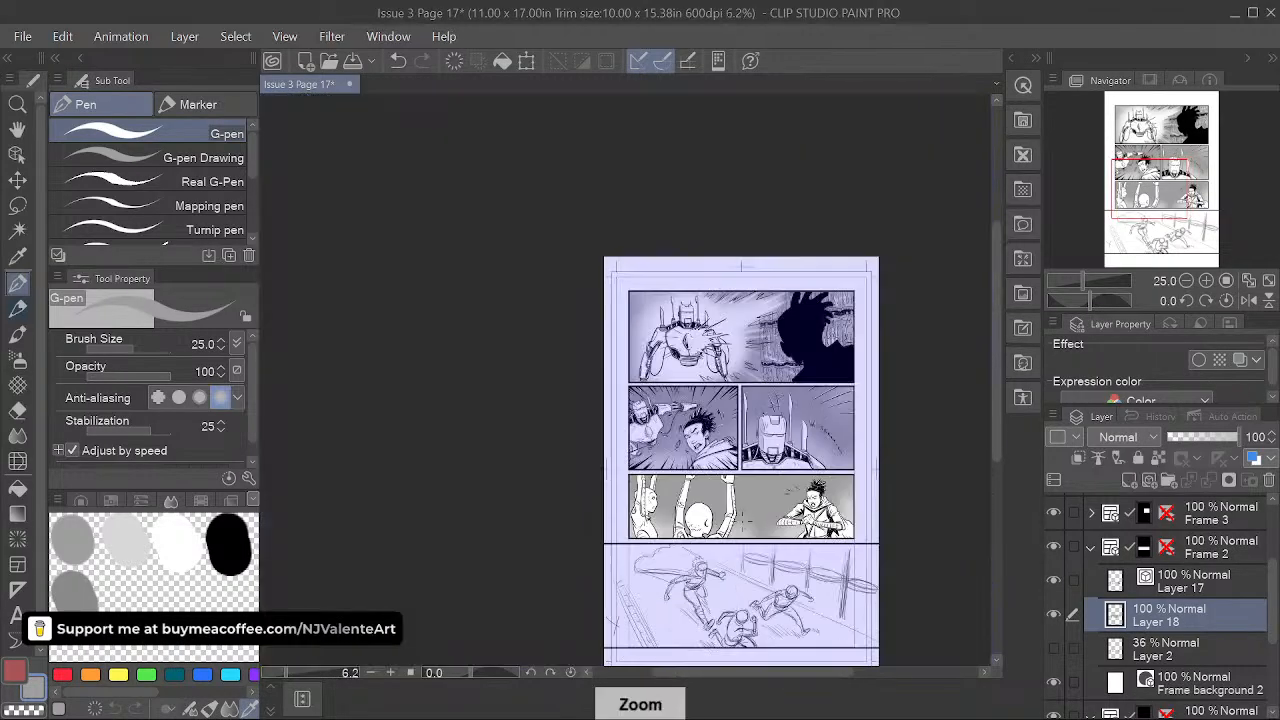
key(space)
drag(826, 568, 720, 512)
scroll(790, 508, up, 2)
key(space)
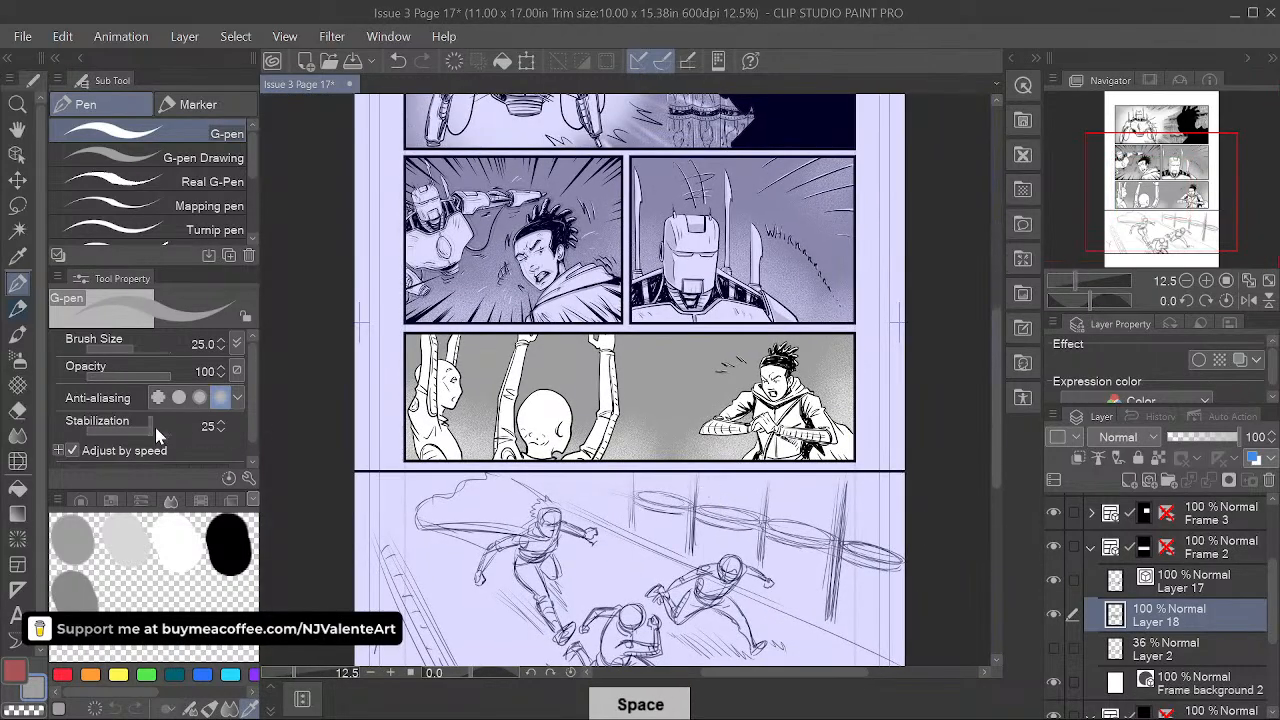
- Try grey Dark focus lines (curved) in an oval spanning the third-row panel
click(20, 537)
click(127, 188)
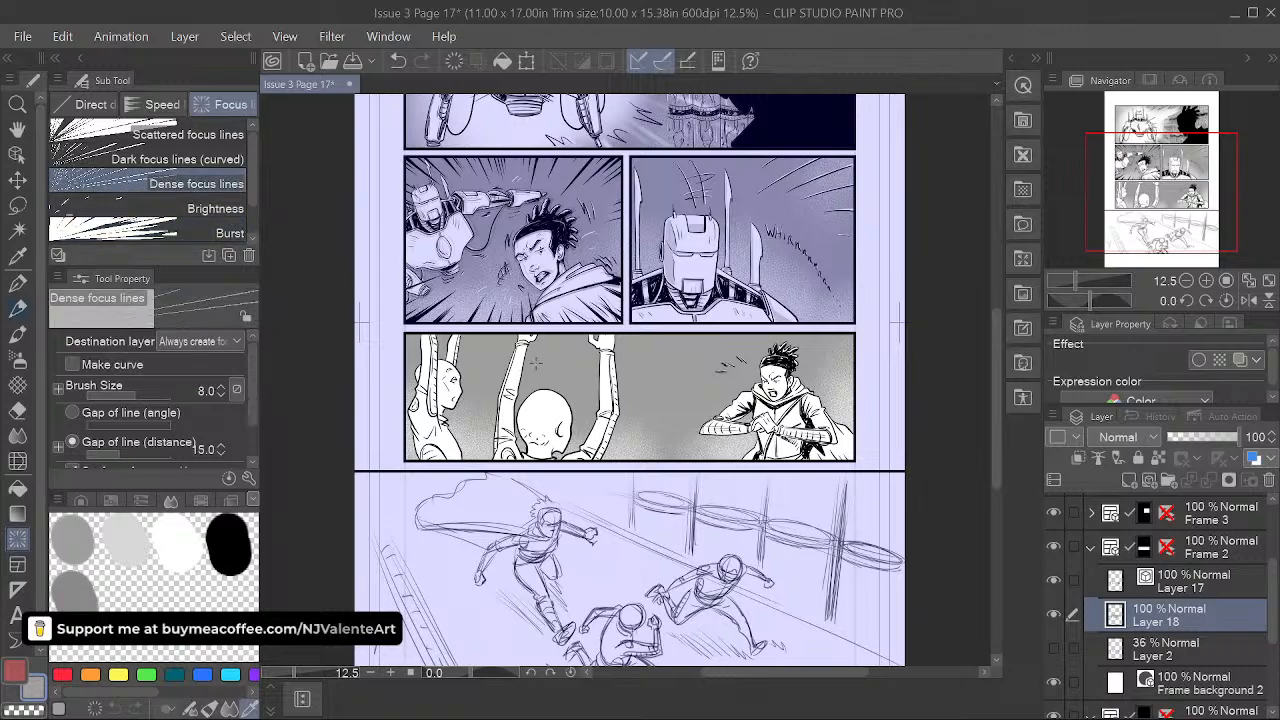
click(178, 159)
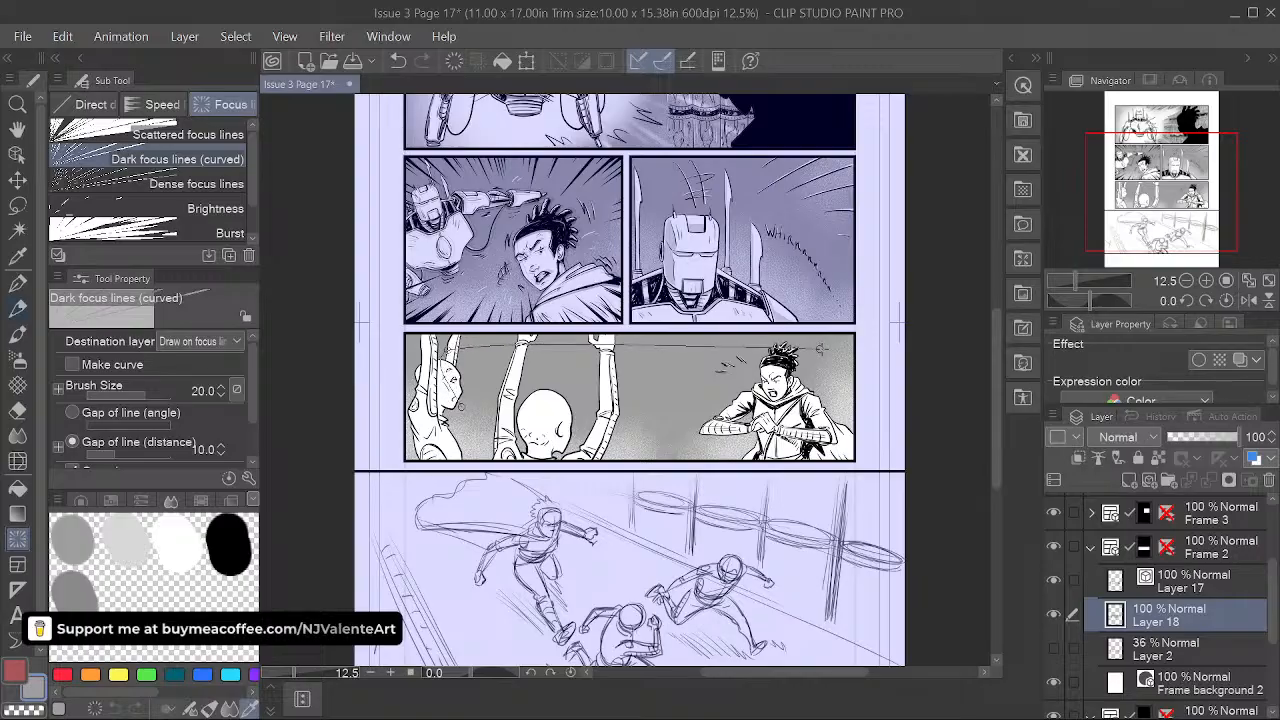
click(820, 349)
click(629, 457)
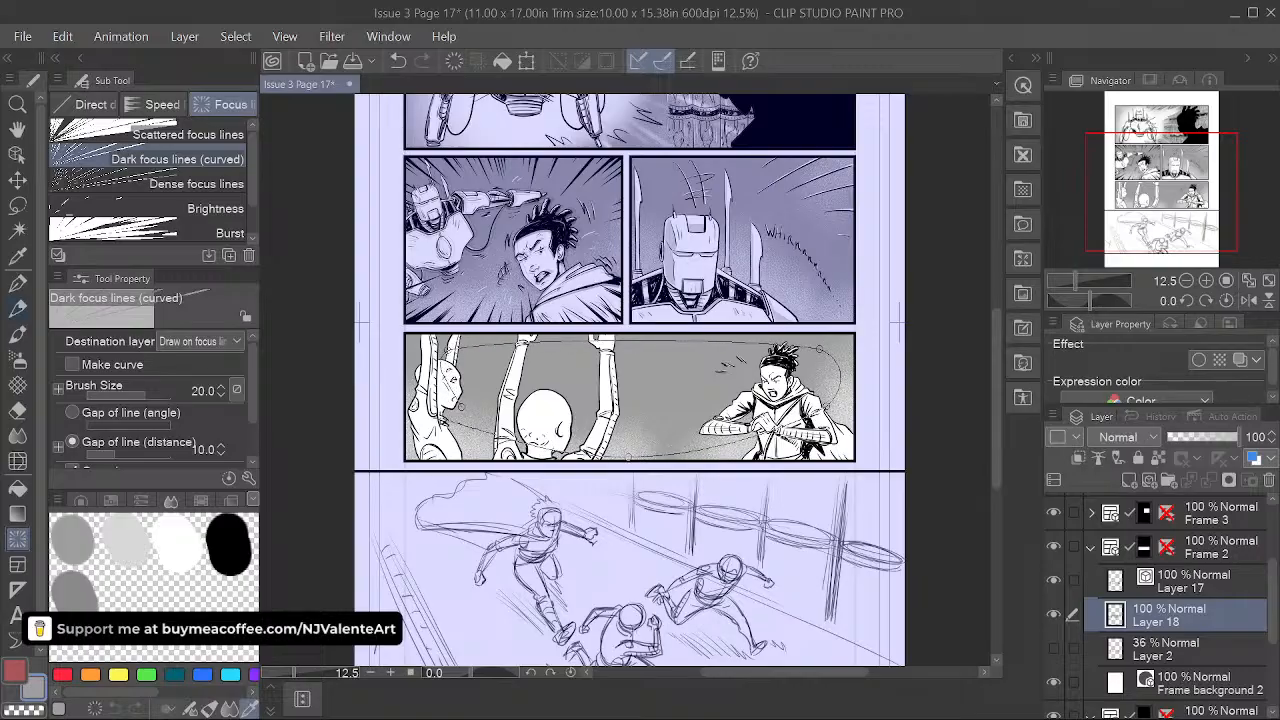
click(463, 407)
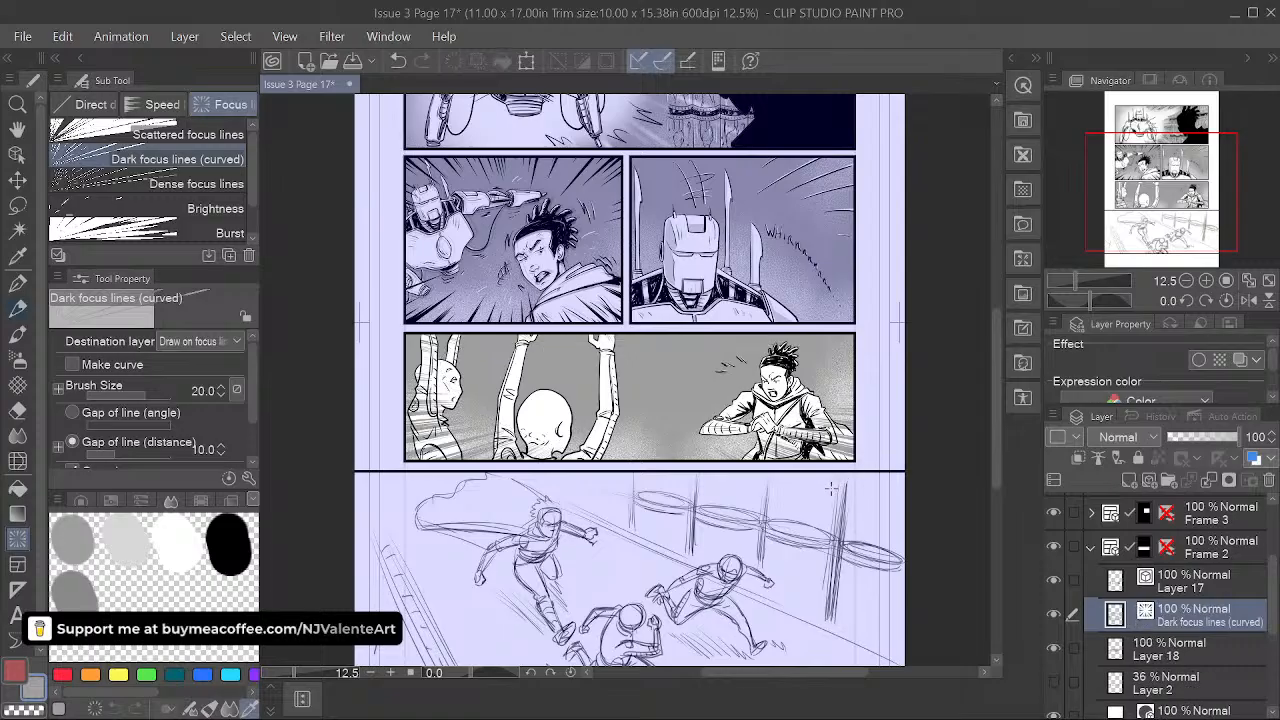
- Undo the curved focus lines, try black Dense focus lines across the third-row panel, and undo those too
click(225, 545)
click(148, 184)
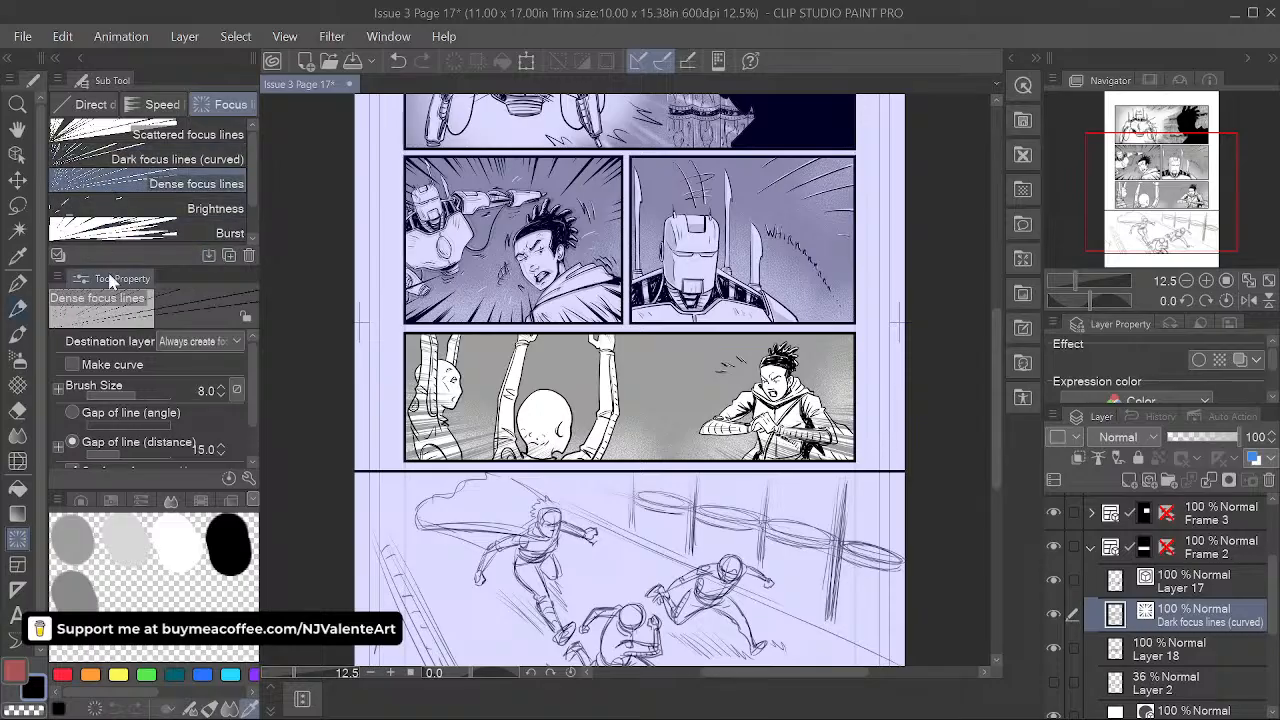
key(ctrl+z)
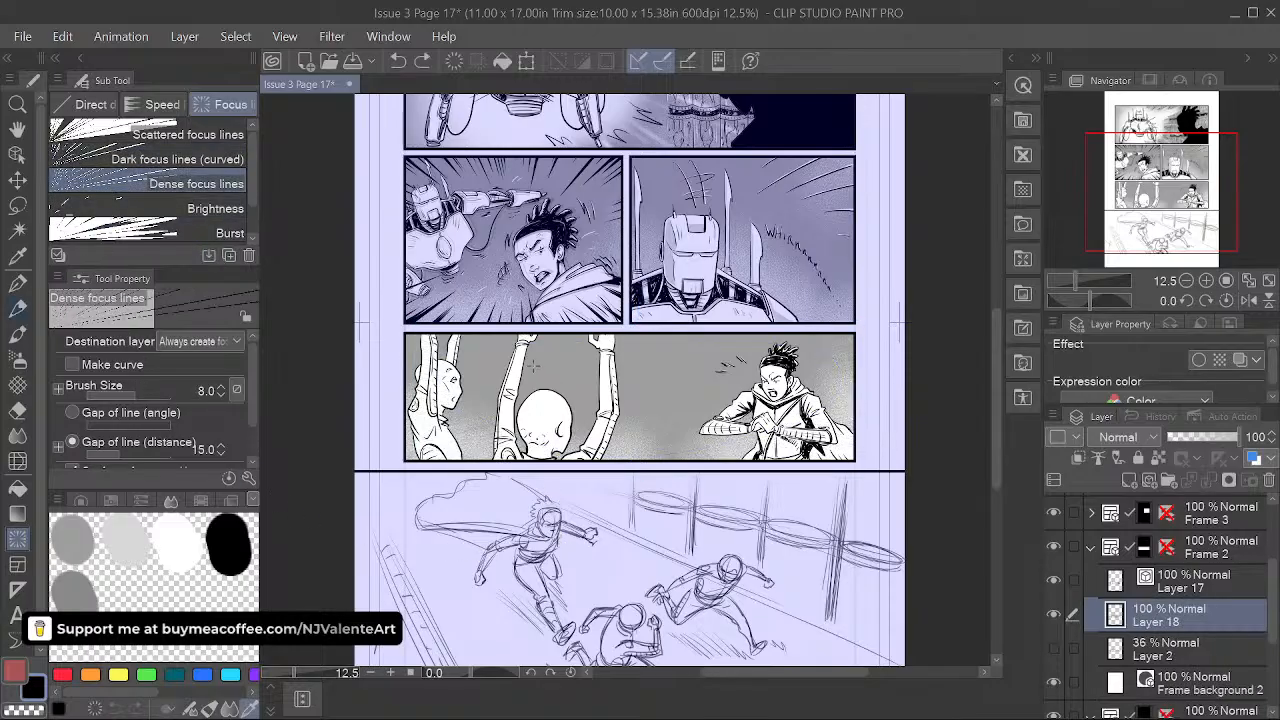
drag(532, 353, 846, 418)
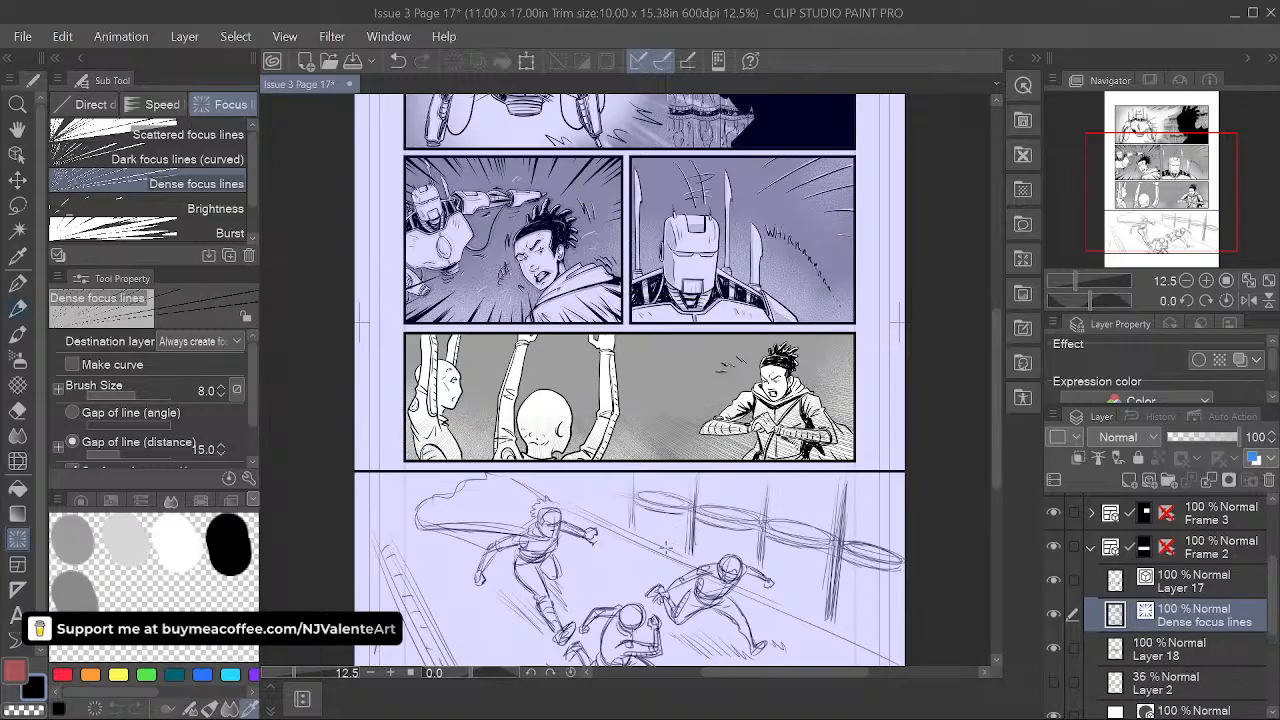
key(ctrl+z)
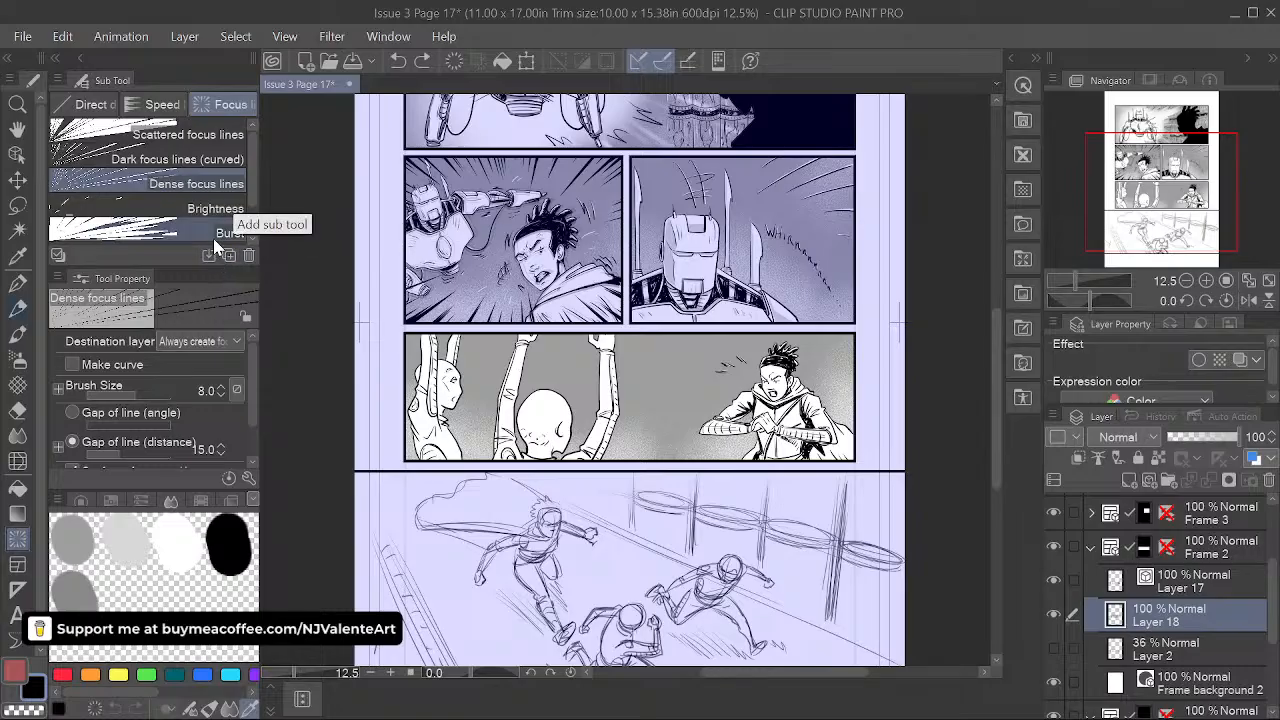
- Add black Scattered focus lines in a wide oval around the third-row panel's middle figure, and reduce the oval's height
click(200, 134)
drag(548, 356, 841, 421)
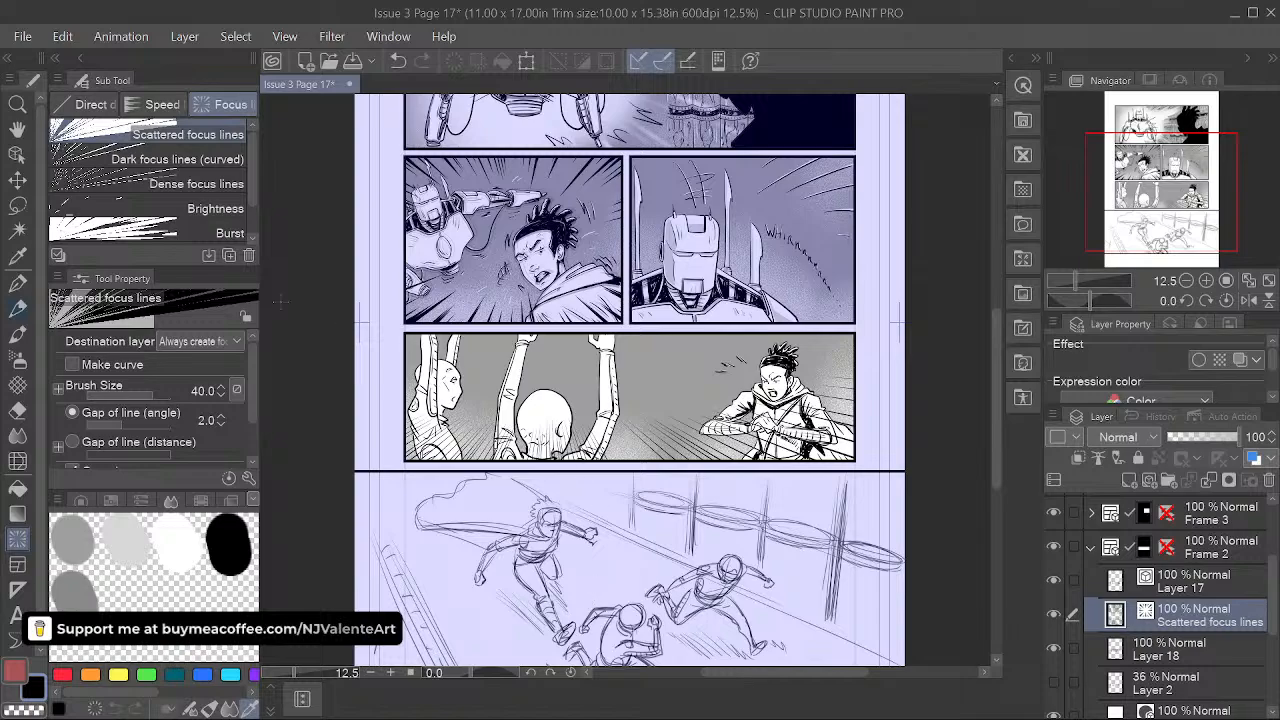
click(17, 154)
drag(548, 267, 548, 293)
drag(548, 443, 549, 553)
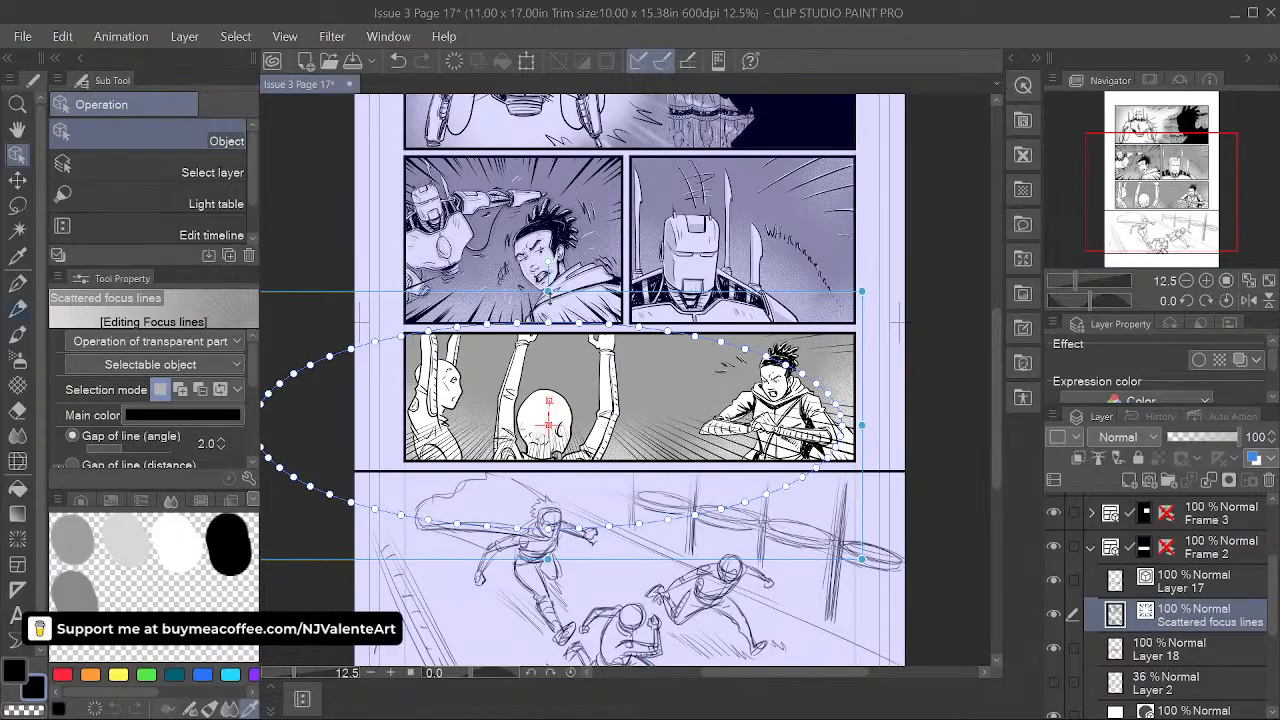
drag(548, 293, 548, 320)
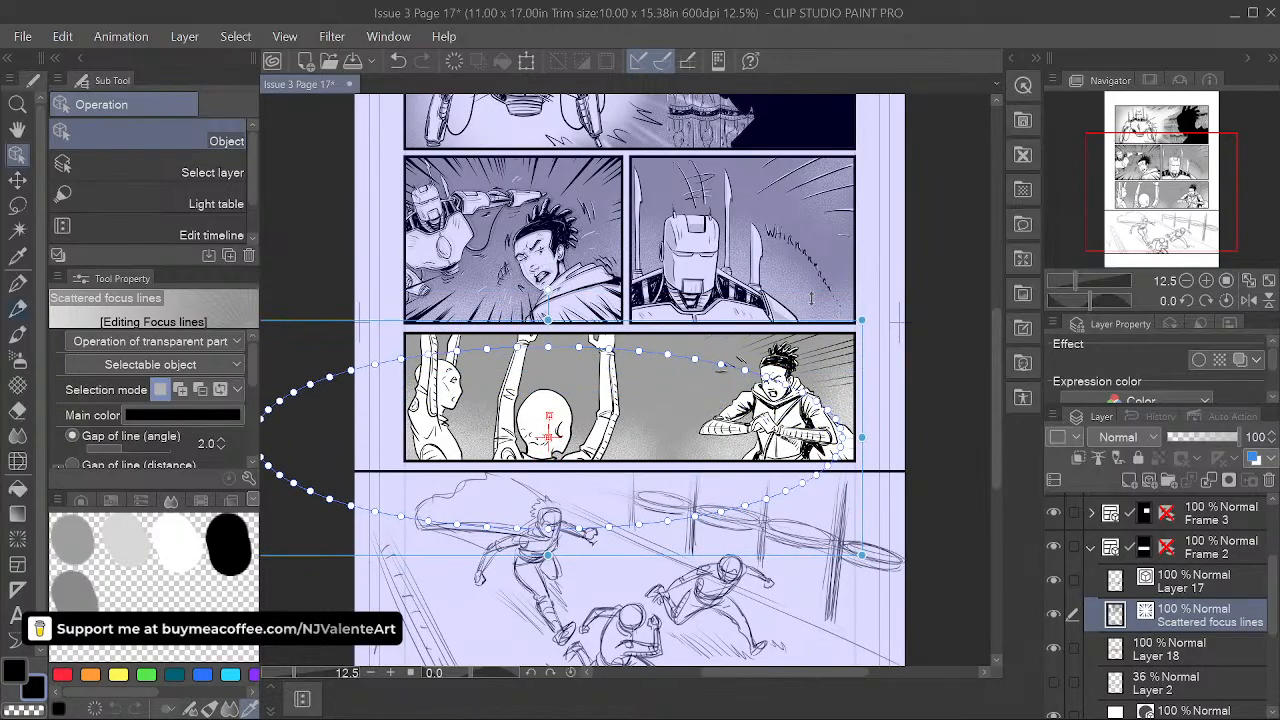
- Narrow the scattered focus-line oval from its left side until it spans about the width of the third-row panel
key(space)
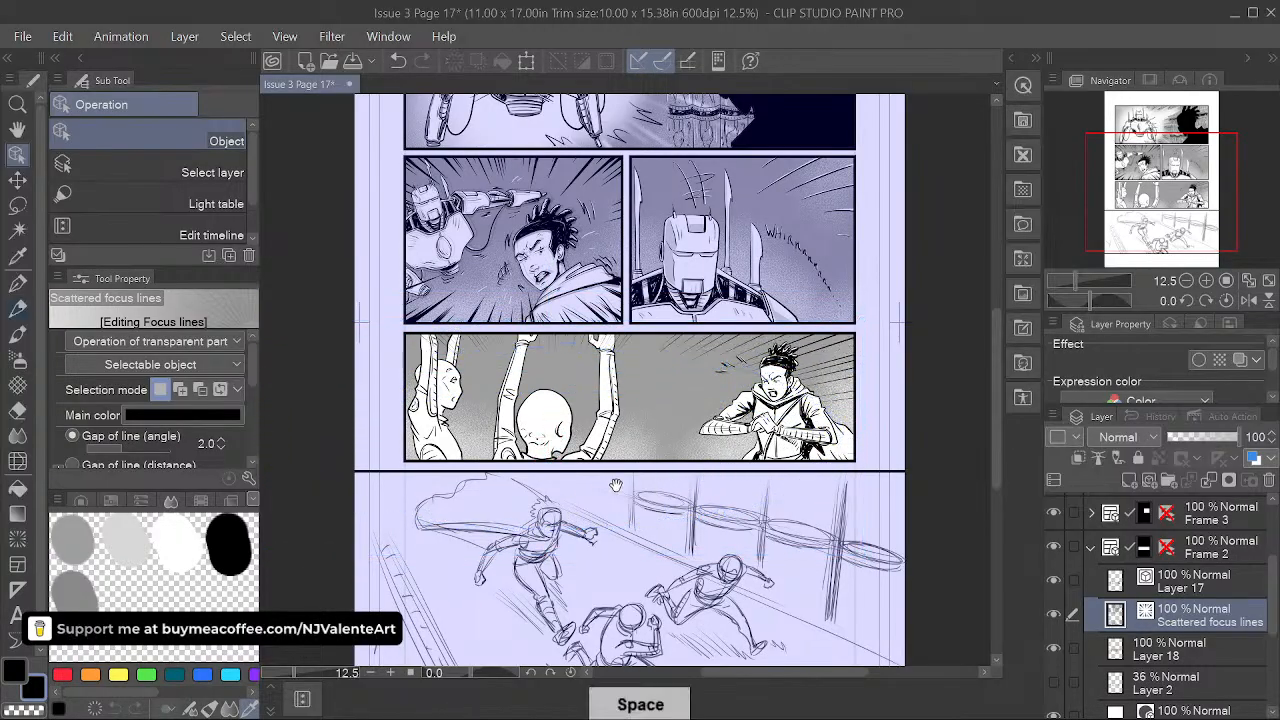
drag(566, 515, 680, 508)
drag(349, 430, 500, 430)
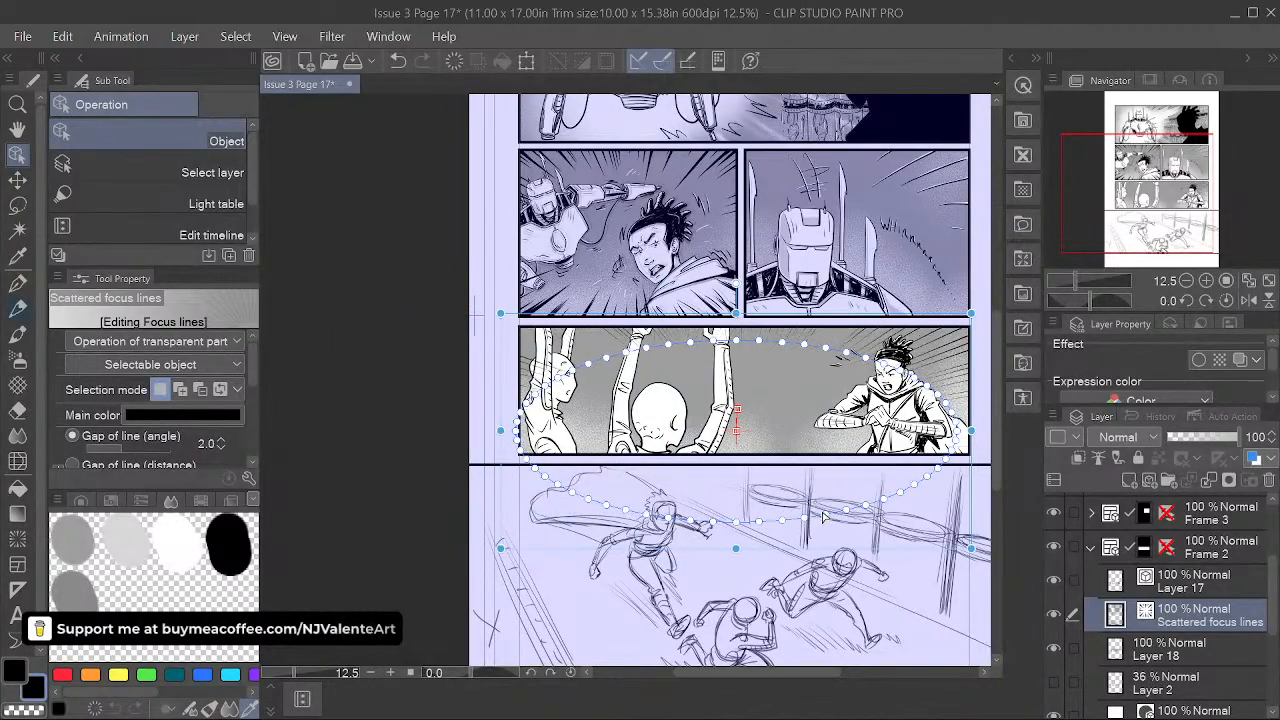
- Try tilting the scattered focus-line oval counter-clockwise so it runs diagonally across the third-row panel, and undo an enlargement of it
drag(735, 283, 706, 284)
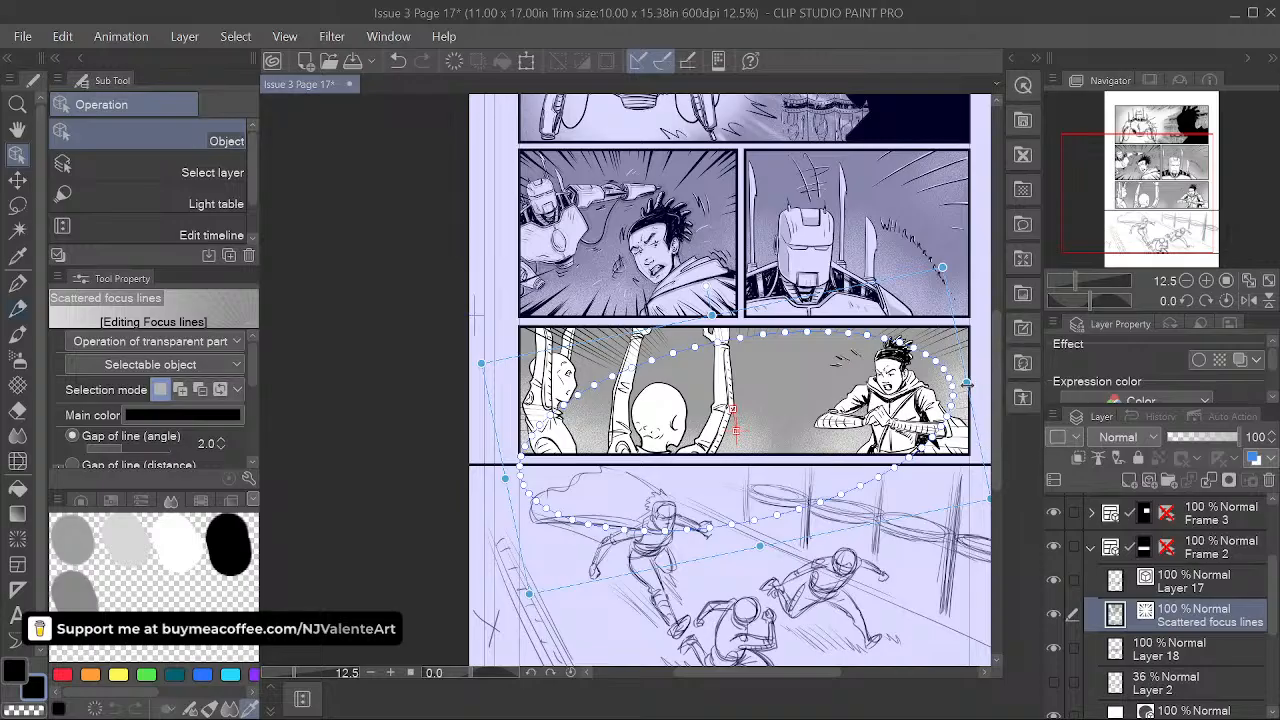
drag(966, 384, 960, 384)
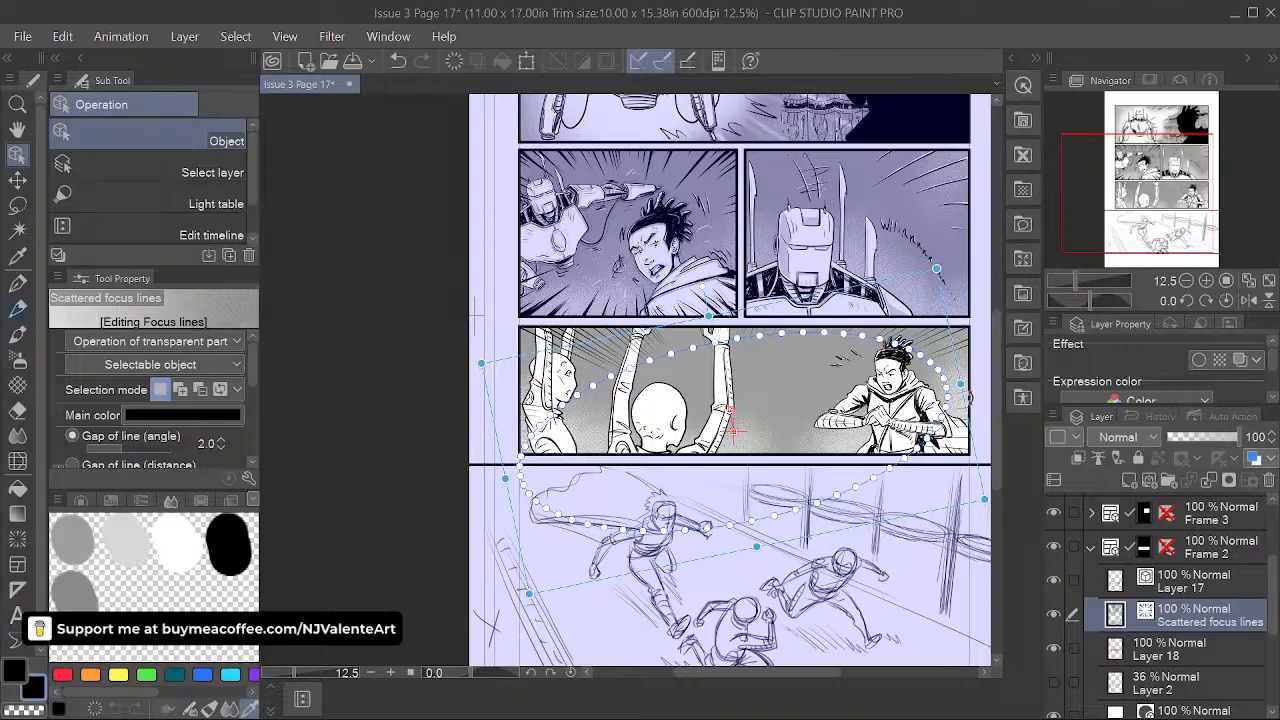
drag(970, 394, 942, 316)
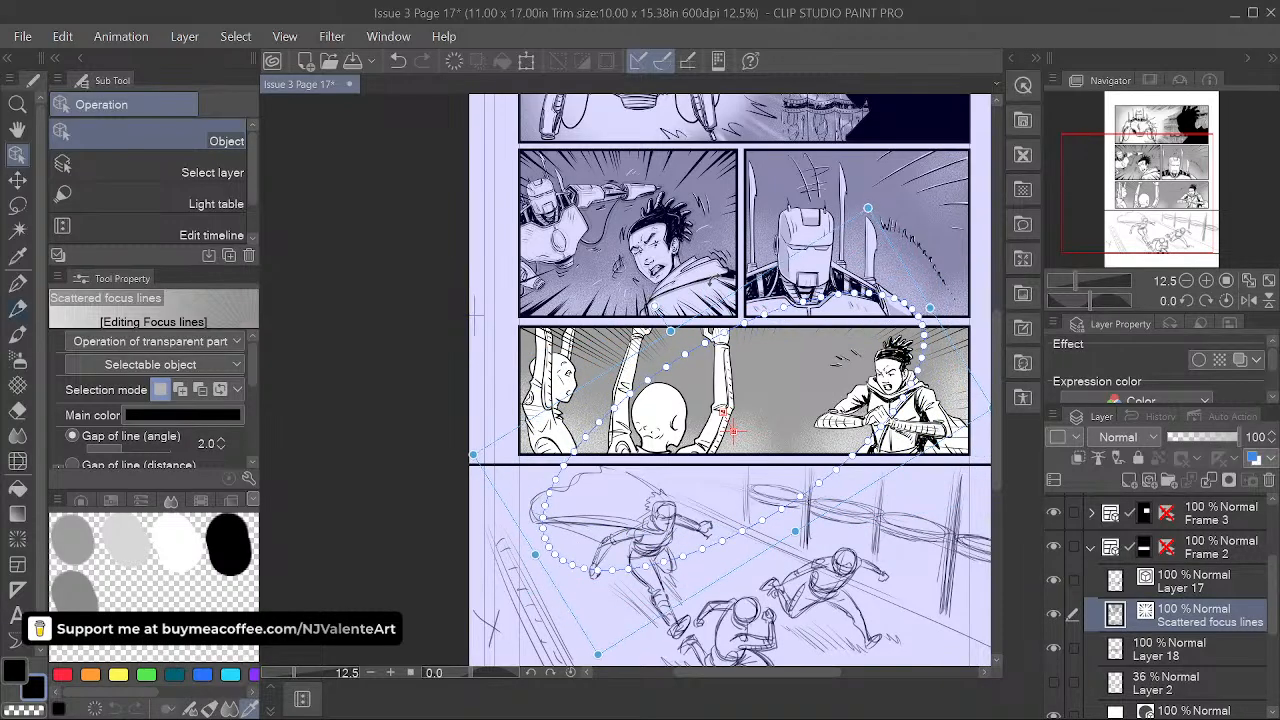
key(space)
drag(911, 529, 775, 487)
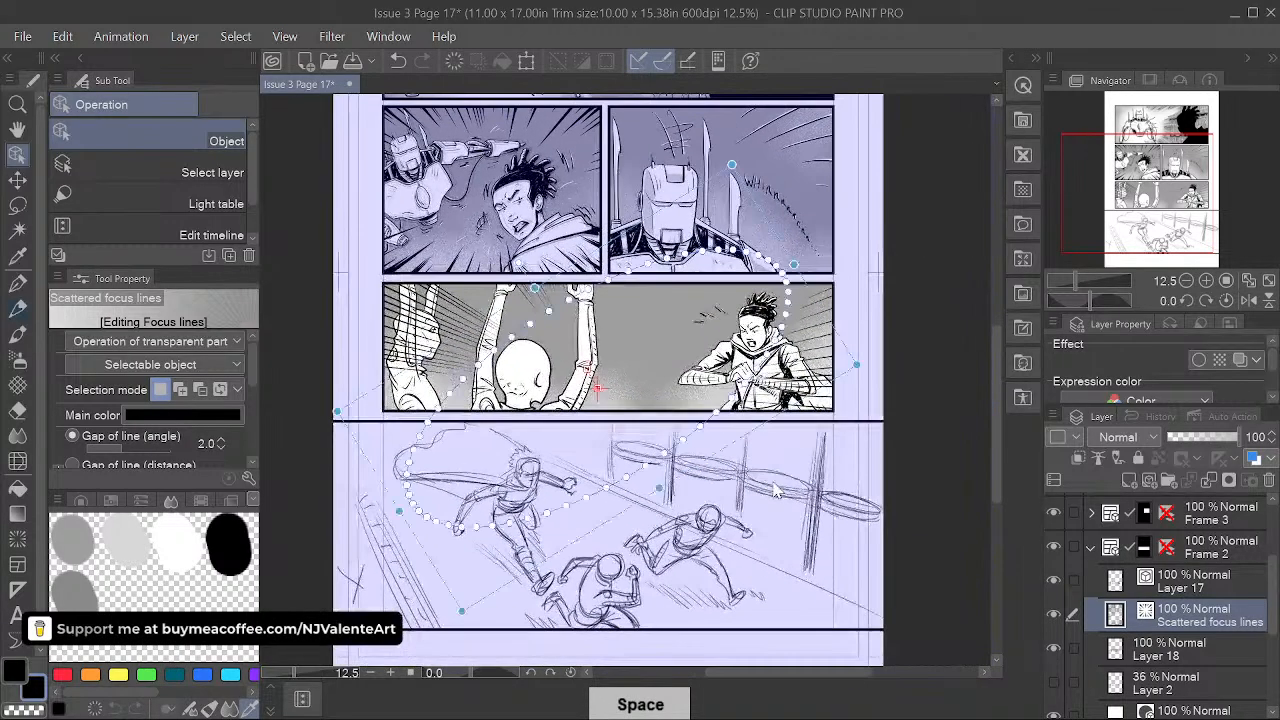
drag(860, 362, 890, 349)
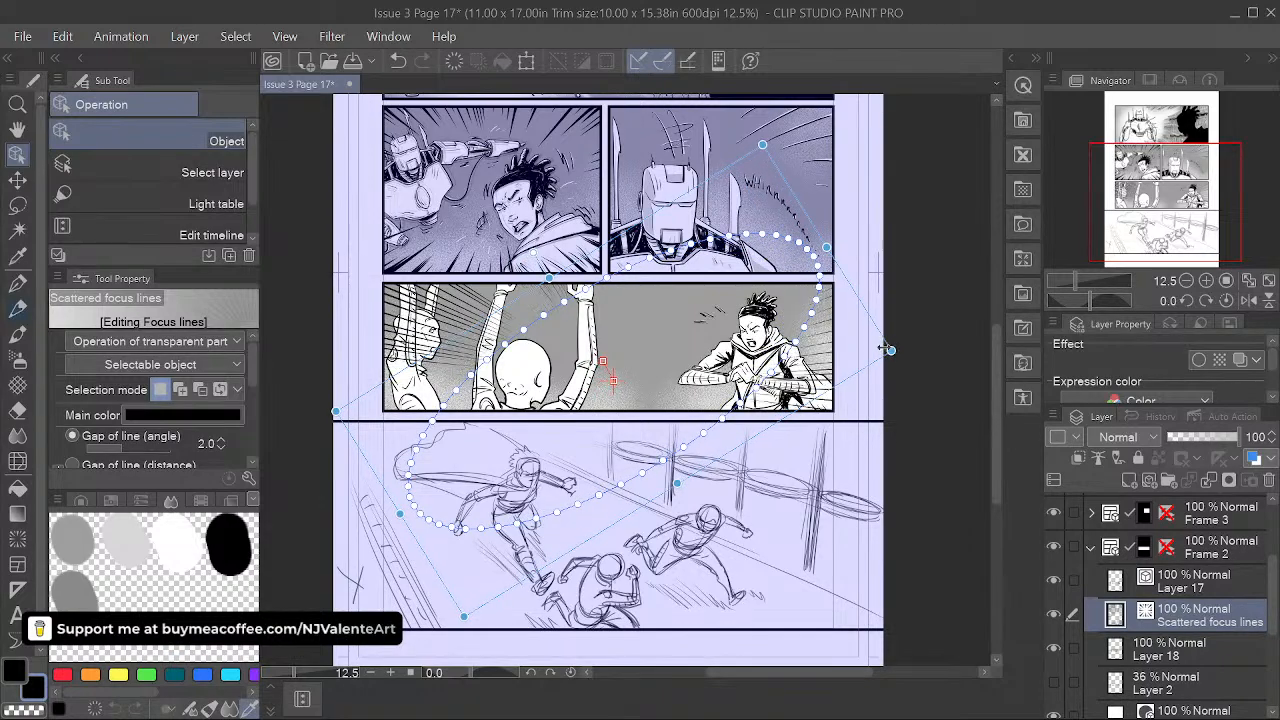
key(ctrl+z)
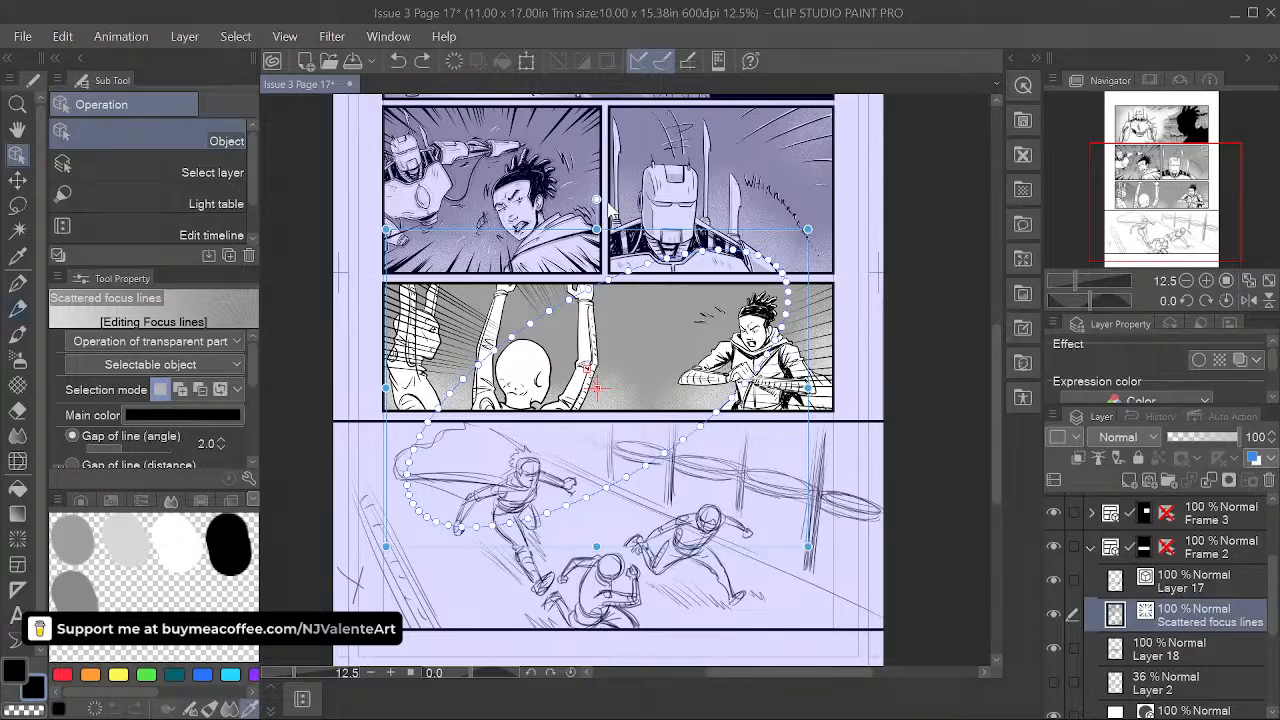
drag(603, 204, 624, 201)
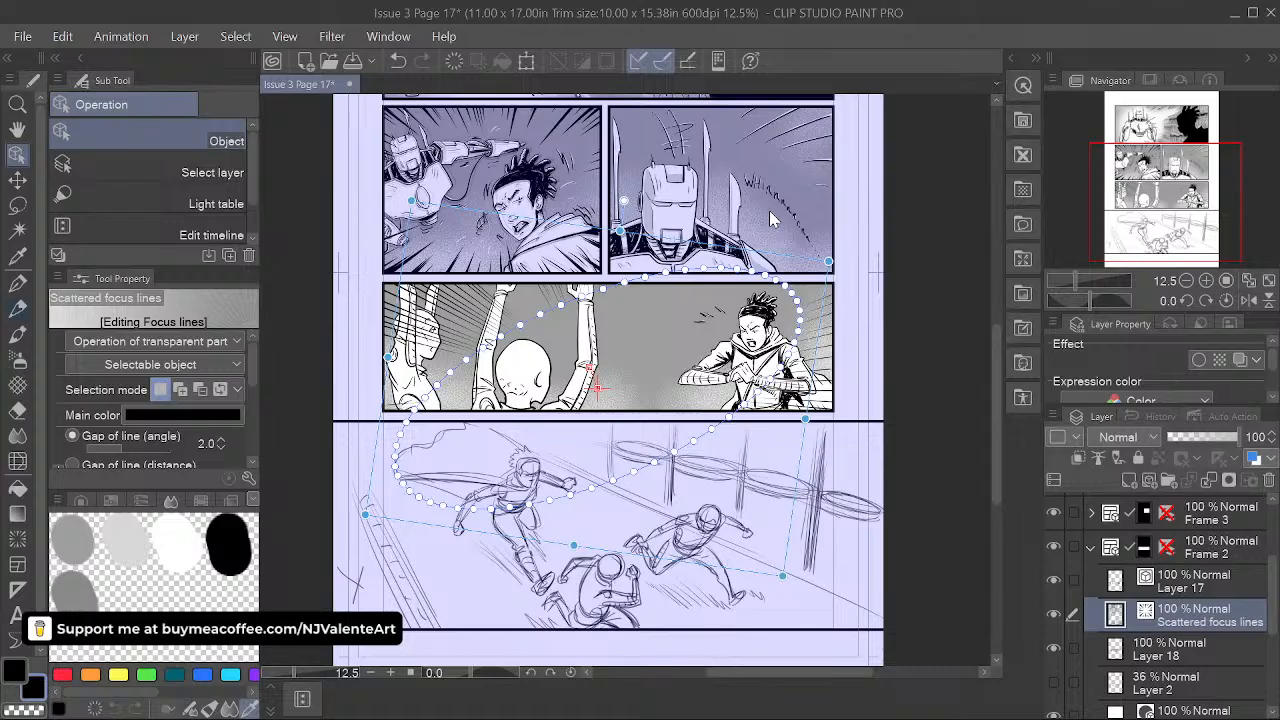
click(17, 538)
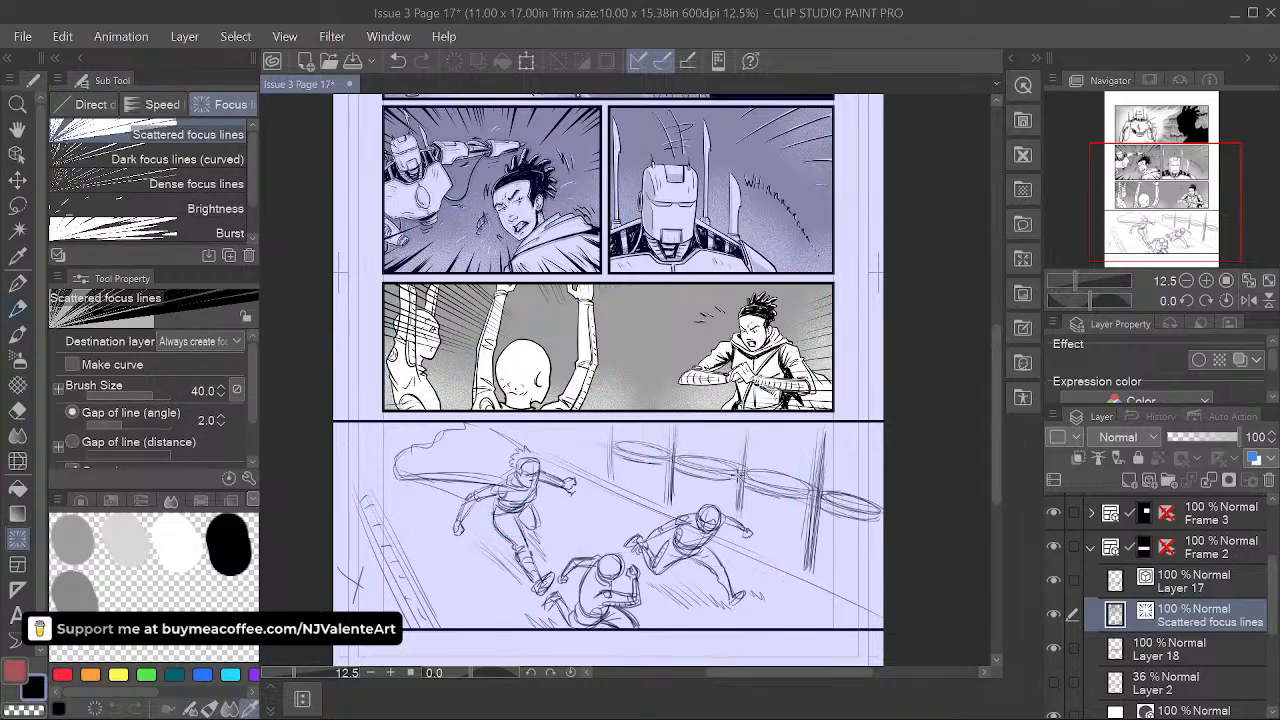
scroll(251, 180, down, 2)
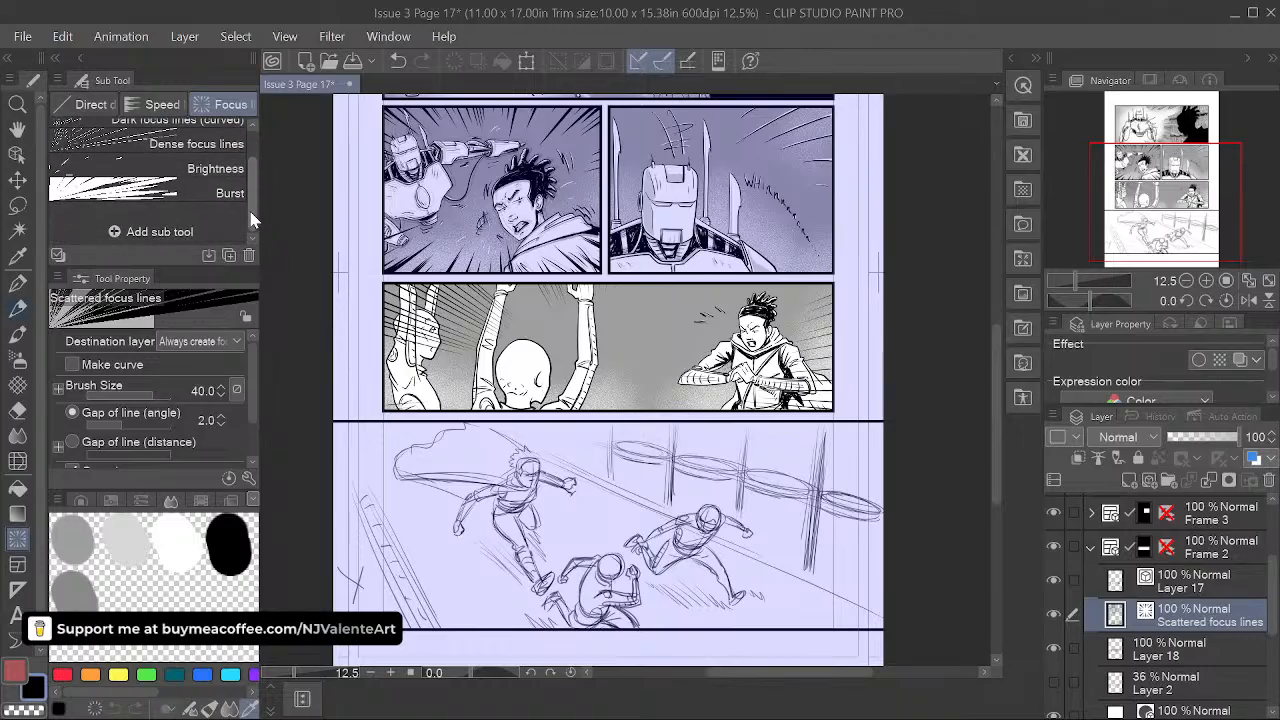
scroll(252, 180, up, 2)
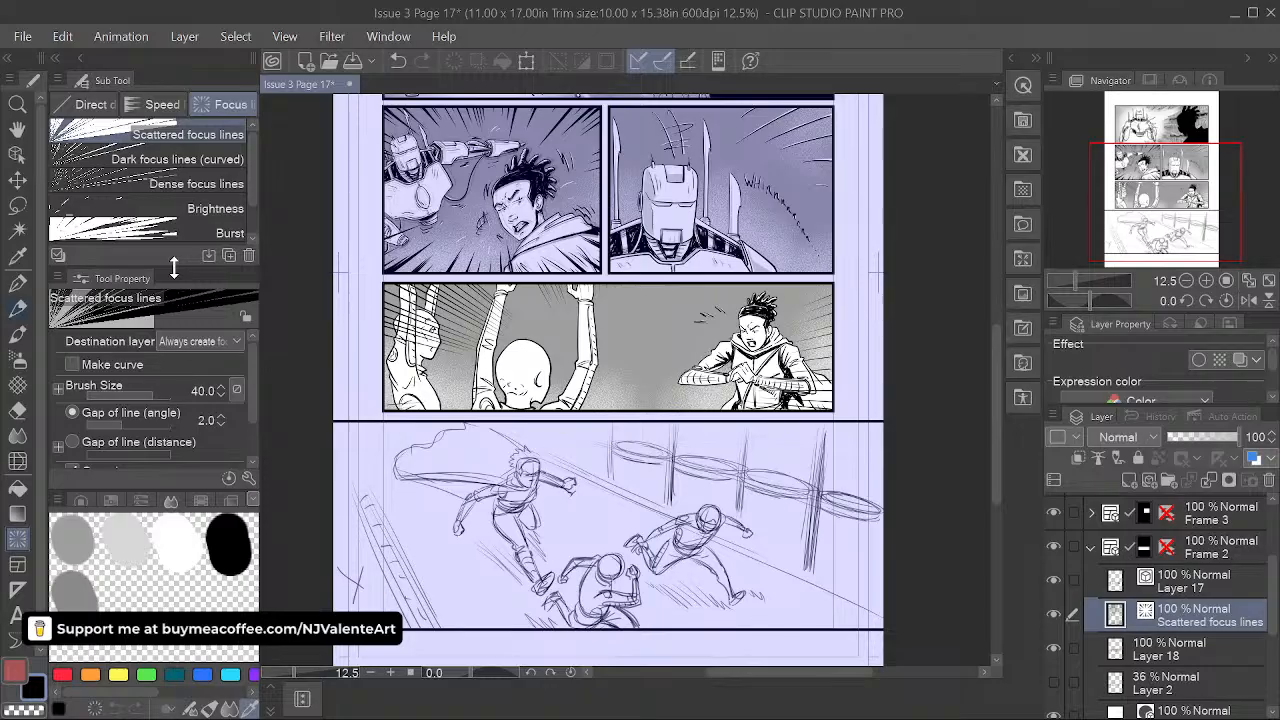
click(17, 154)
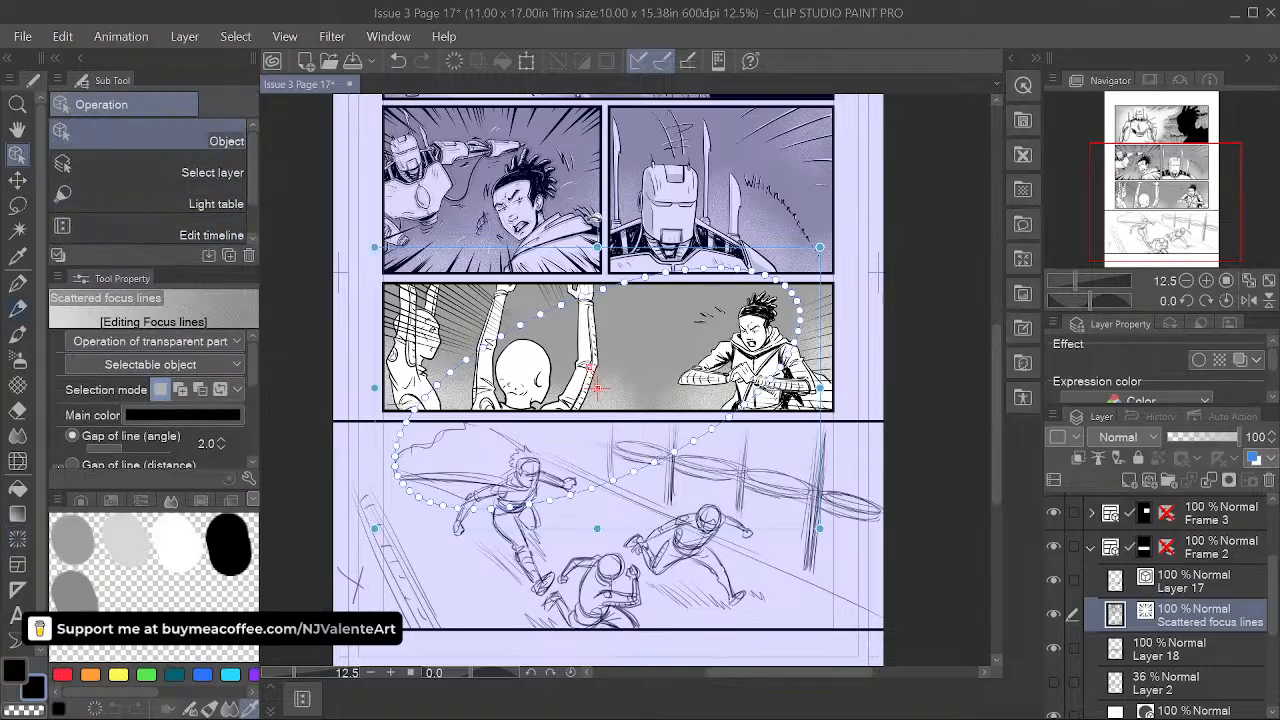
- Rotate the scattered focus-line oval clockwise until it lies nearly level across the third-row panel, and fine-tune its size
drag(837, 235, 880, 353)
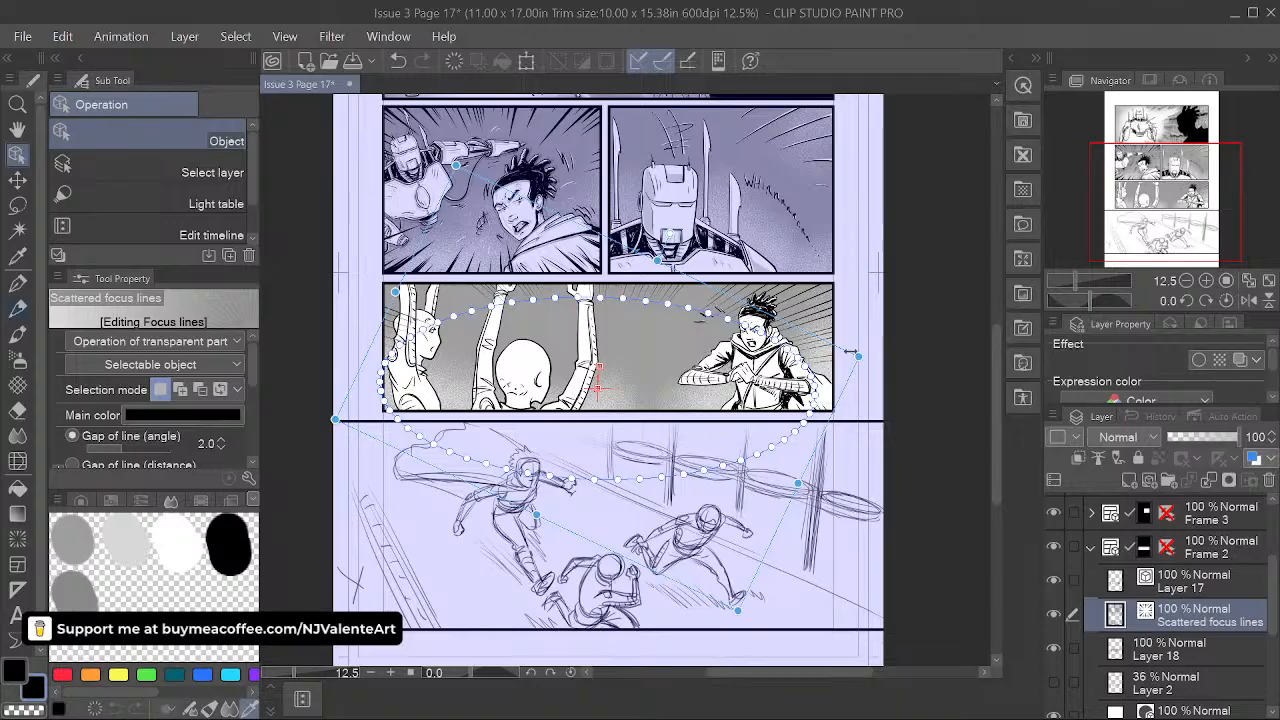
drag(858, 354, 869, 345)
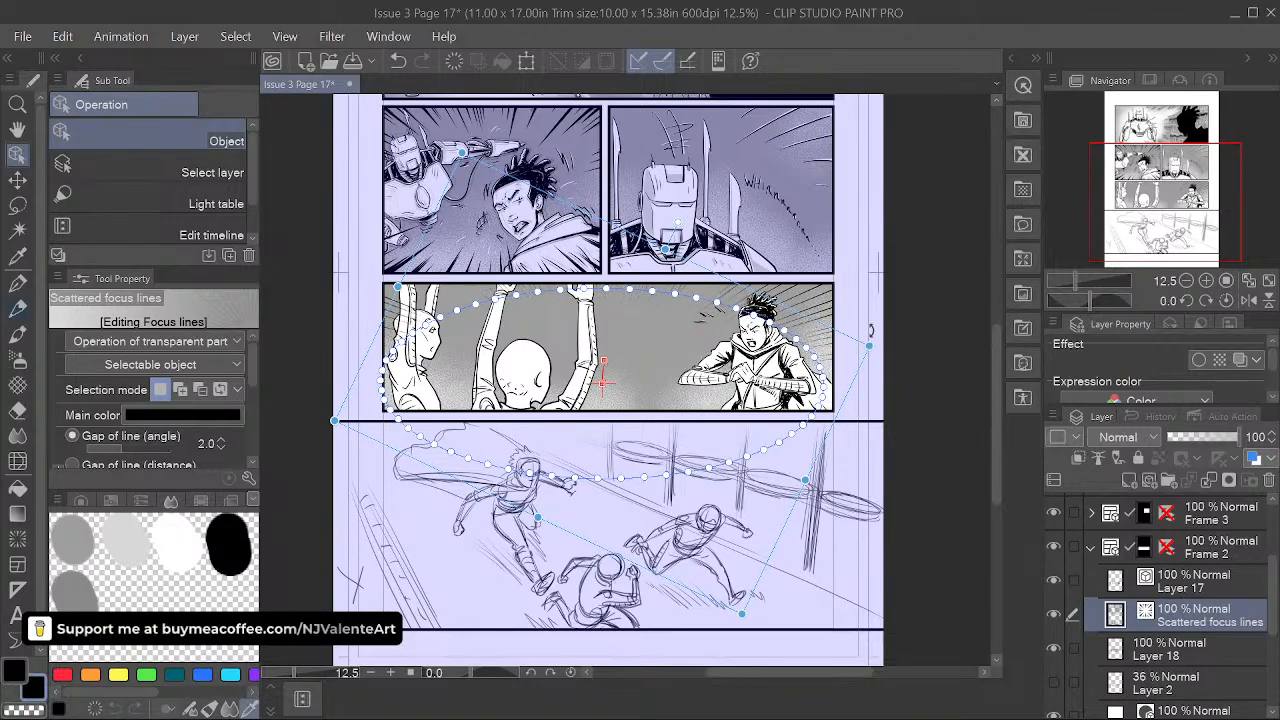
drag(869, 345, 862, 355)
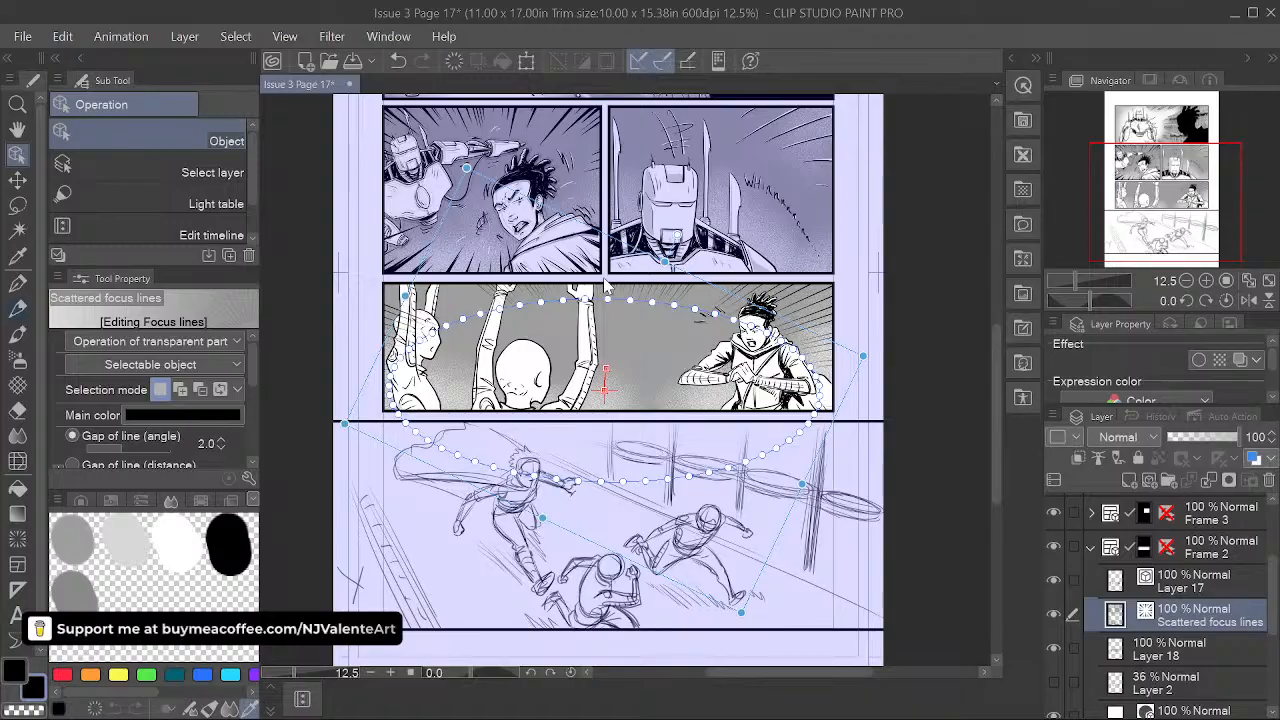
drag(466, 169, 460, 159)
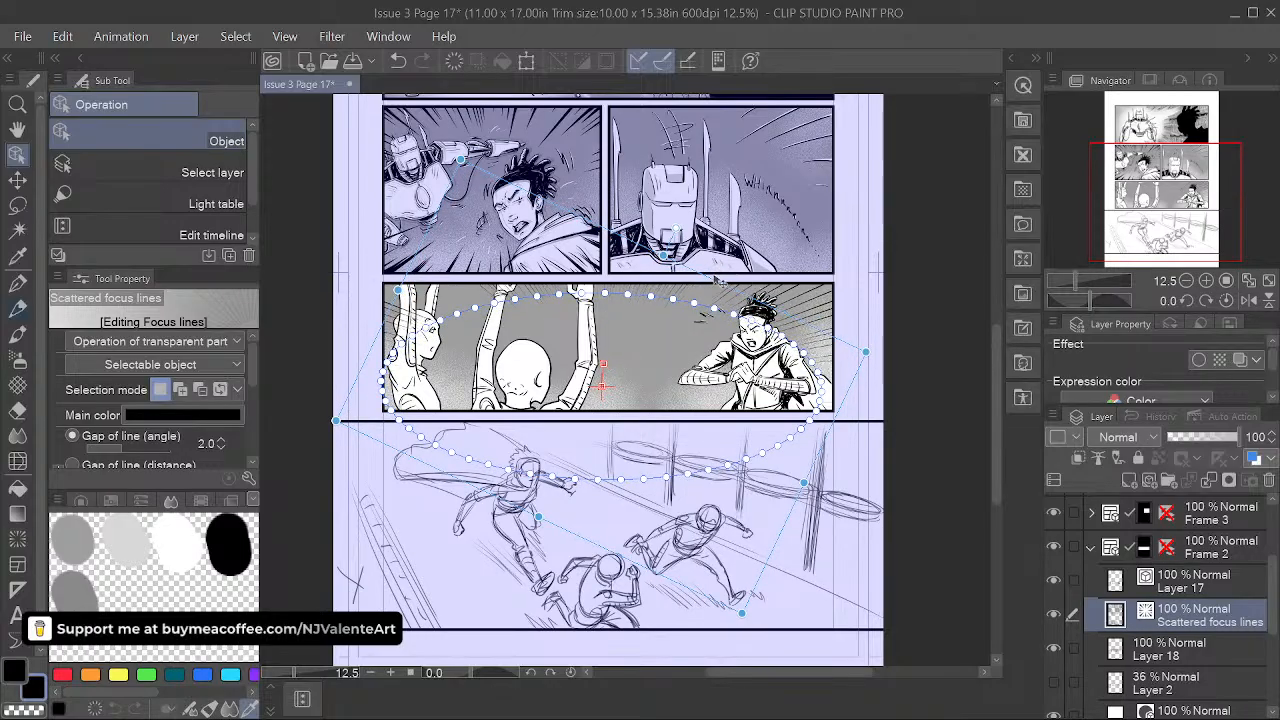
- Shift the scattered focus-line oval slightly to the right and widen it toward the panel's left edge
drag(729, 281, 735, 290)
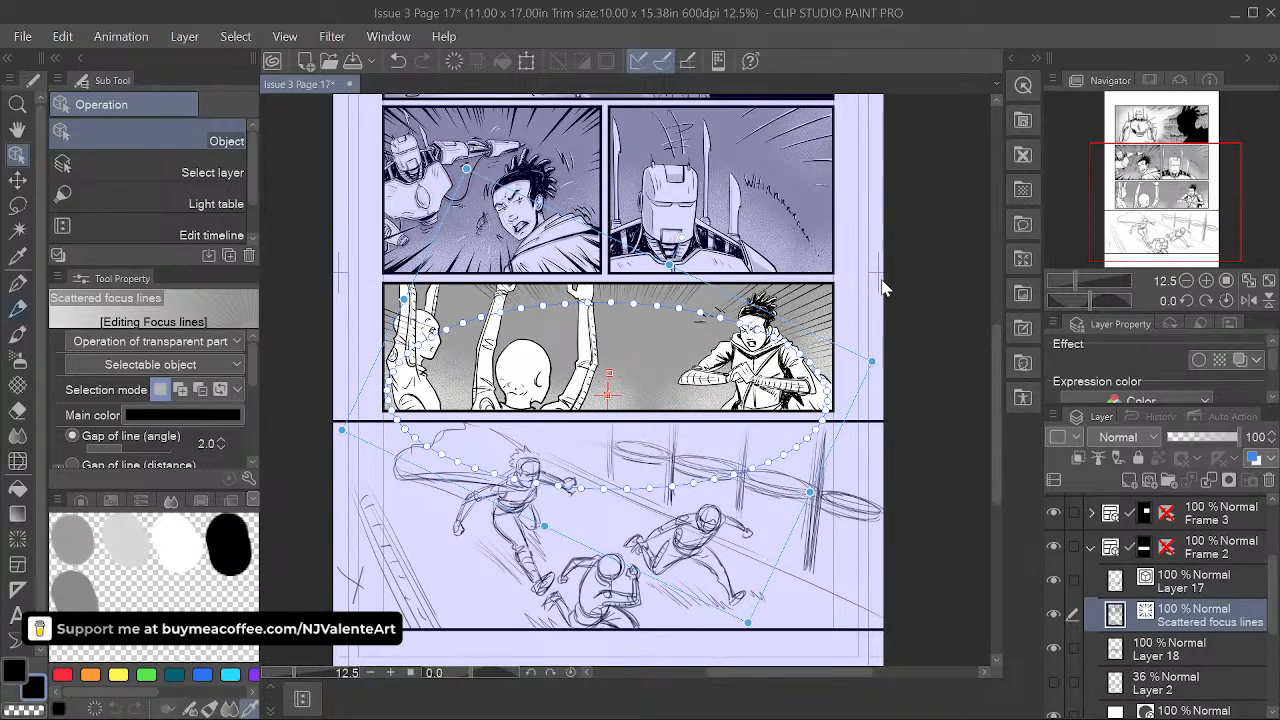
drag(800, 328, 814, 329)
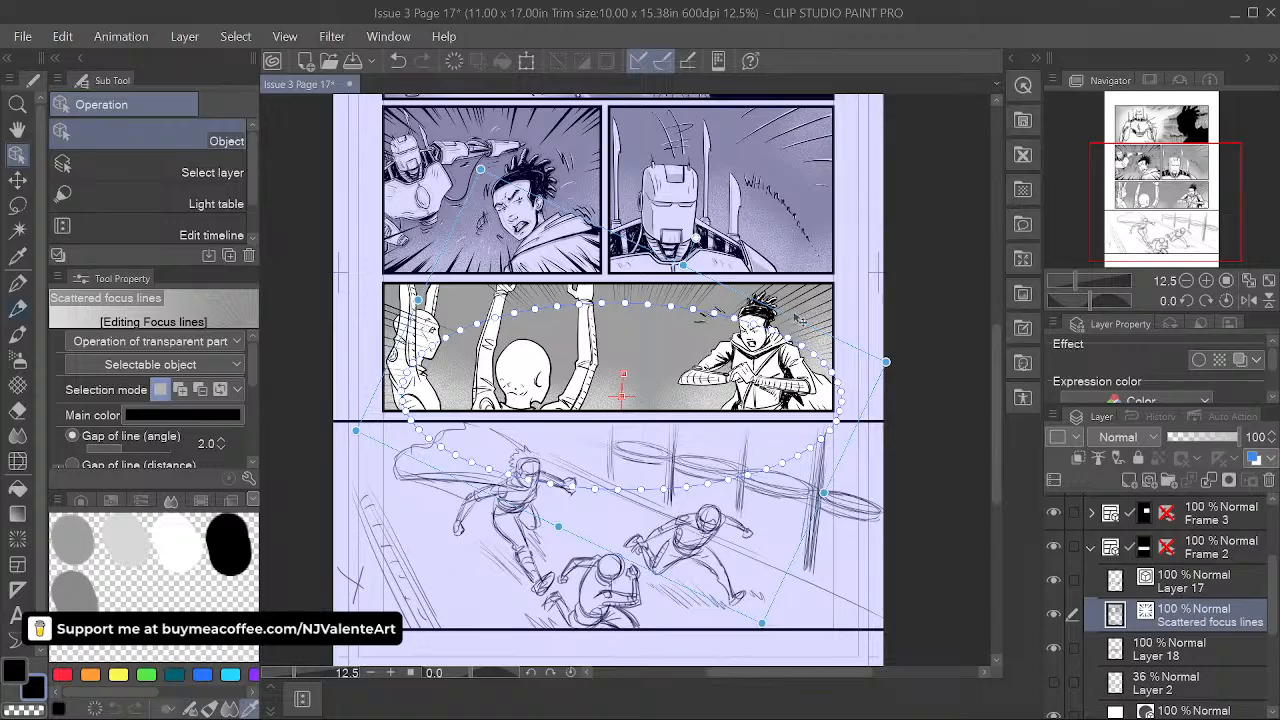
drag(800, 320, 798, 311)
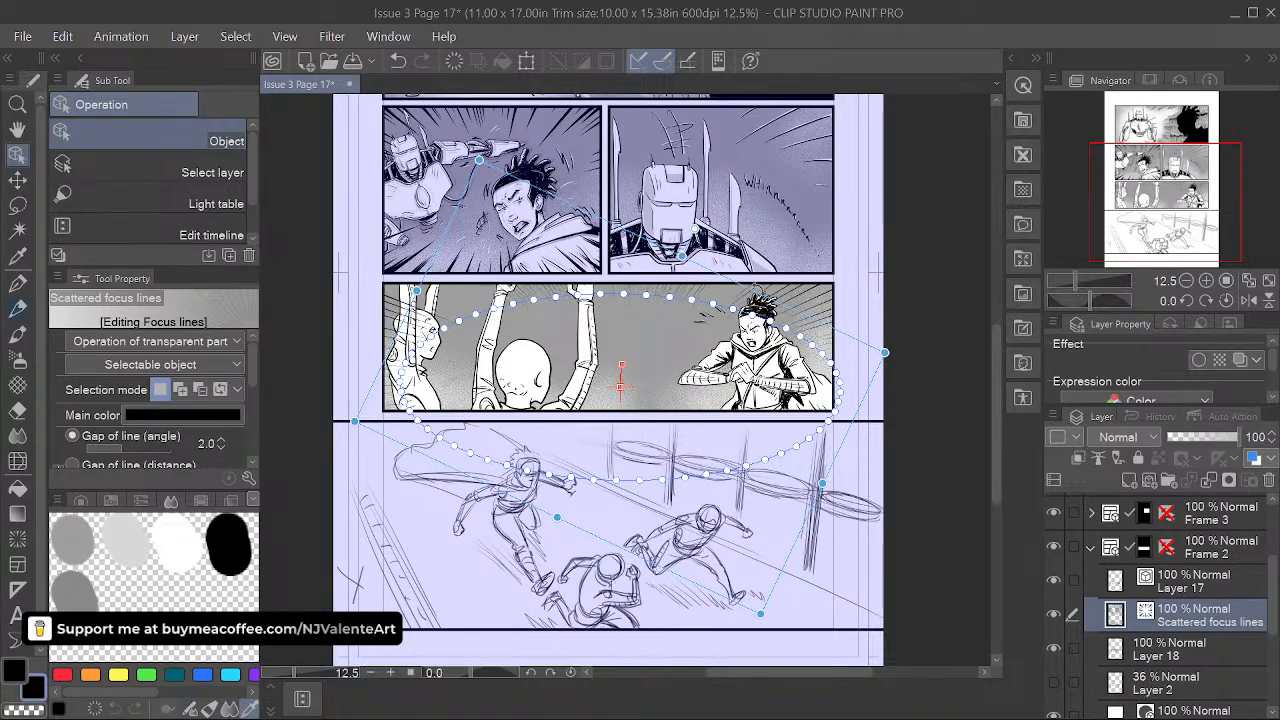
drag(416, 290, 404, 285)
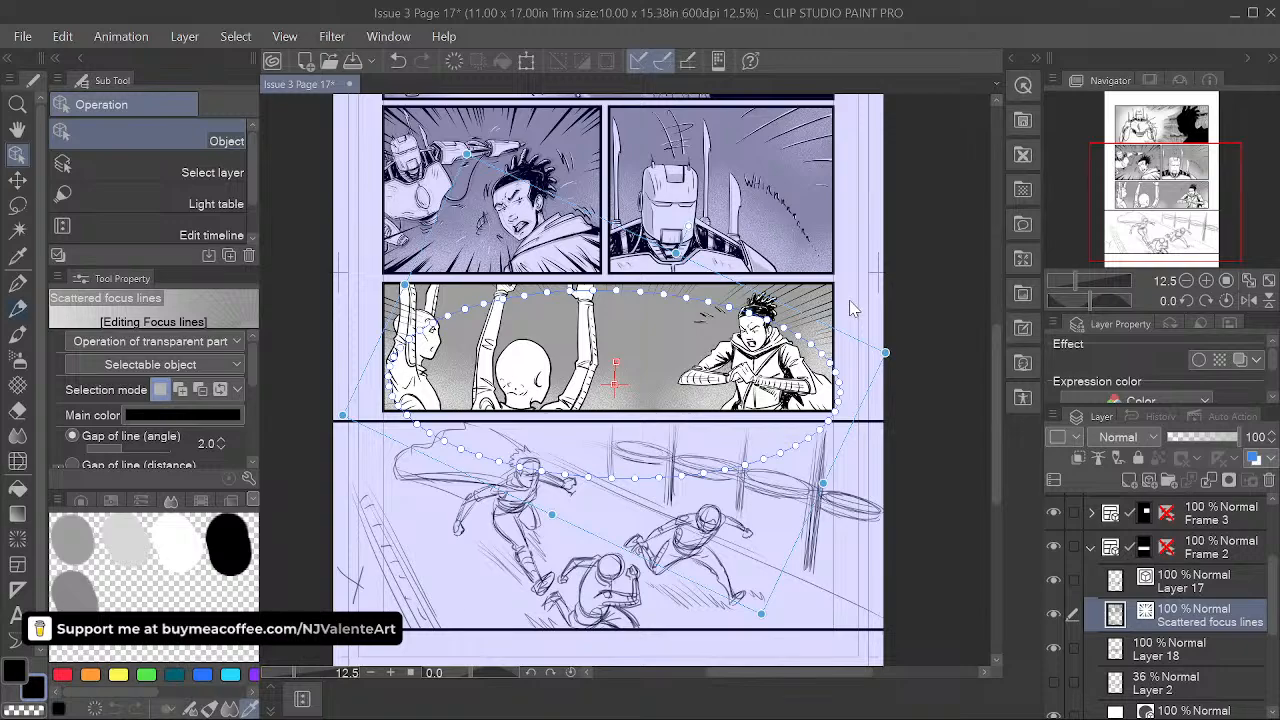
- Create a new layer directly above Layer 18 in Frame 2, and pick light grey for the G-pen
click(1207, 650)
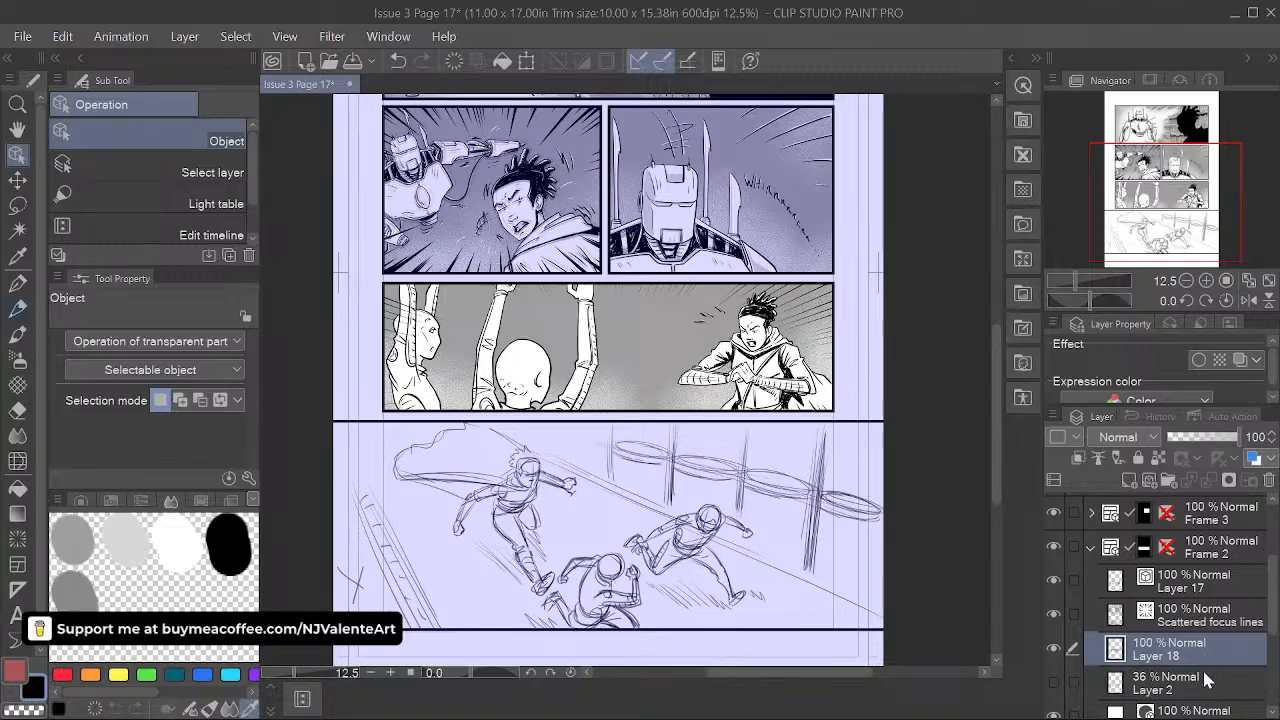
click(1130, 480)
click(133, 533)
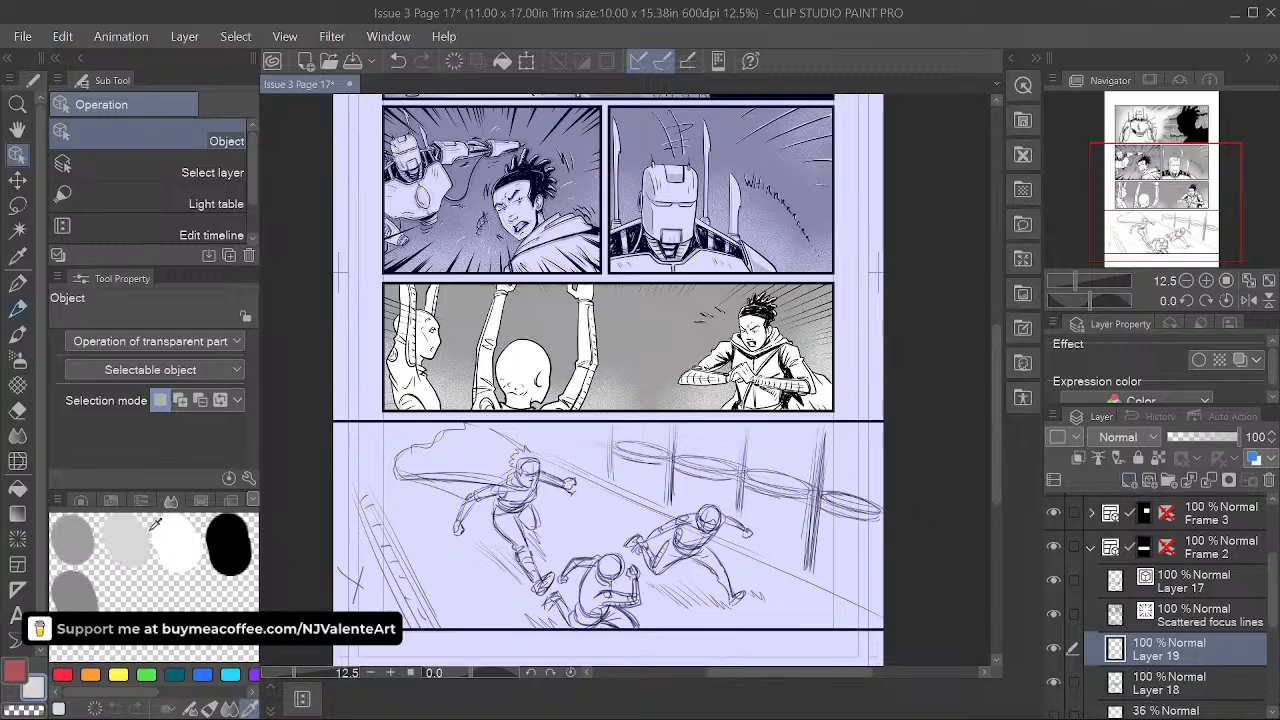
click(17, 283)
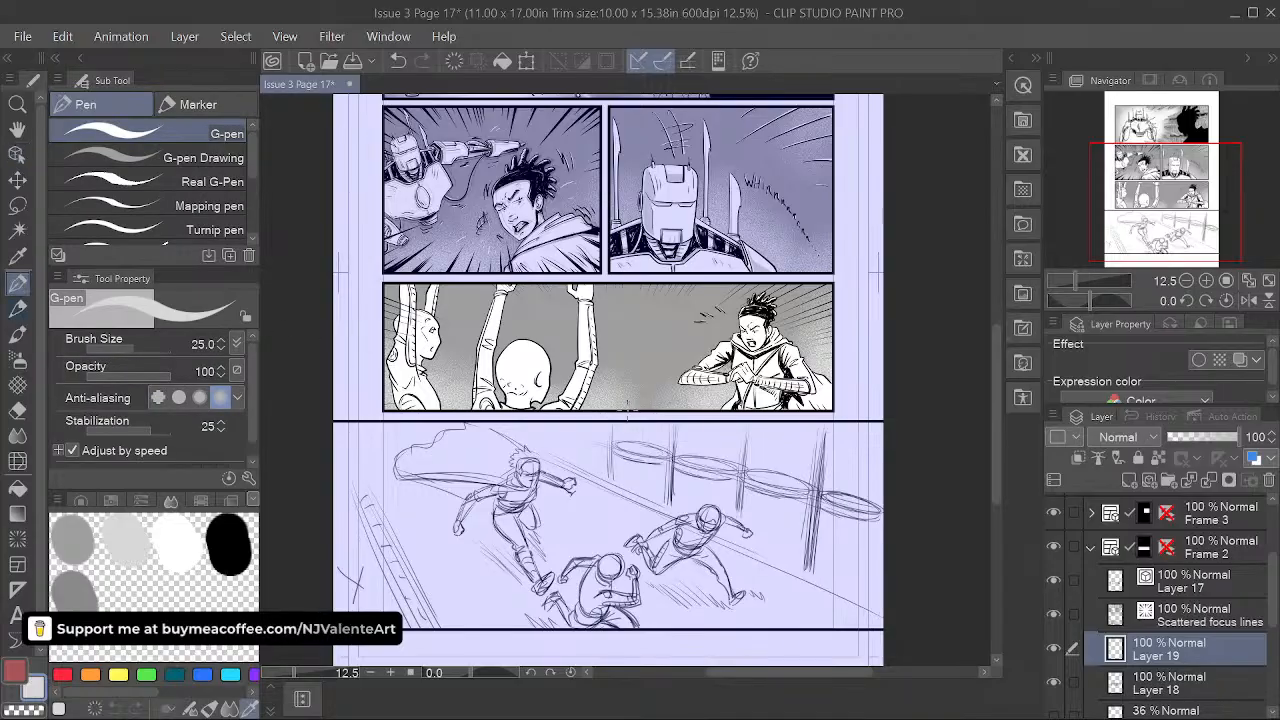
- Shade the arms, head and torso of the third-row panel's leftmost figure in light grey with the size 25 G-pen
scroll(618, 410, up, 4)
drag(615, 410, 800, 485)
scroll(622, 387, down, 2)
drag(622, 387, 757, 487)
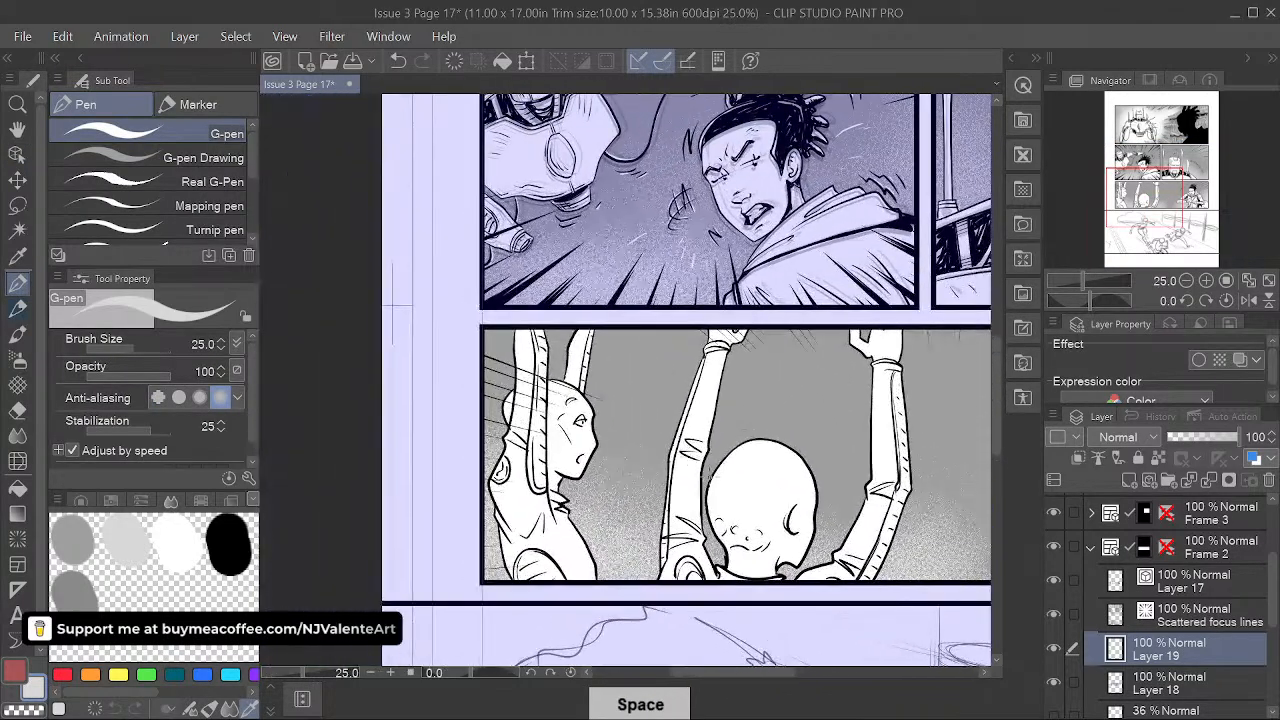
scroll(578, 340, up, 1)
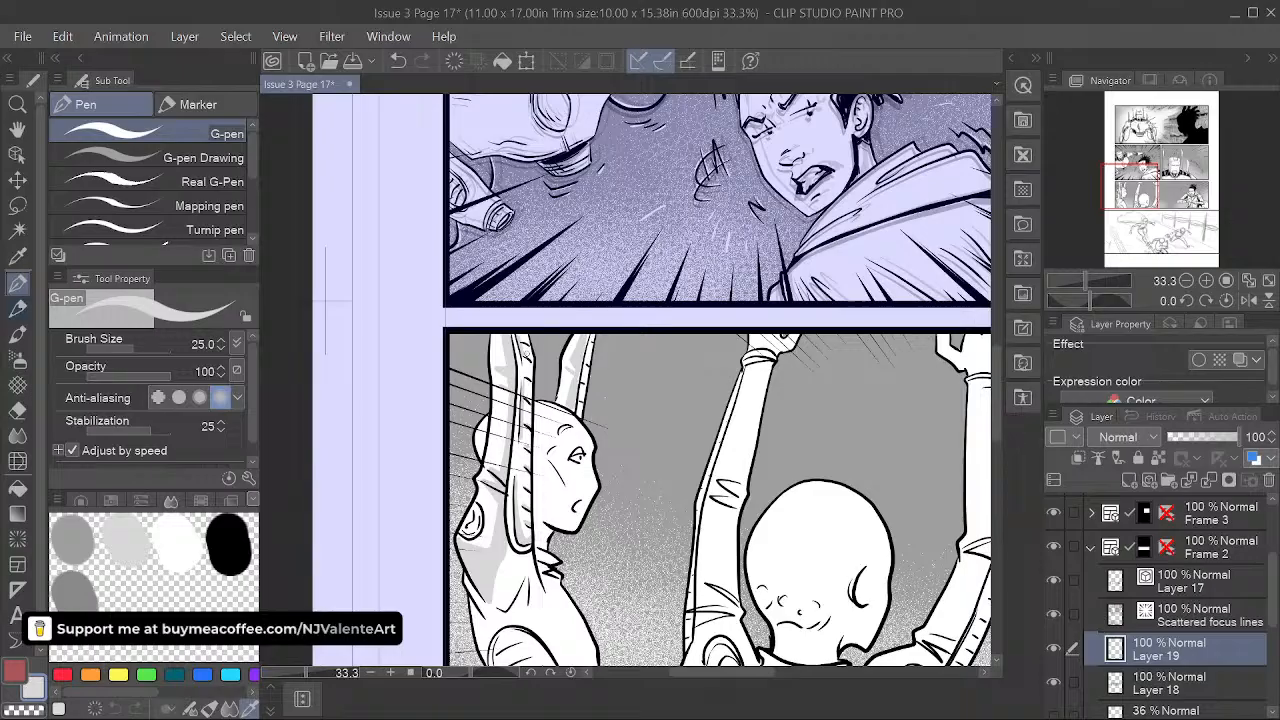
drag(604, 374, 622, 300)
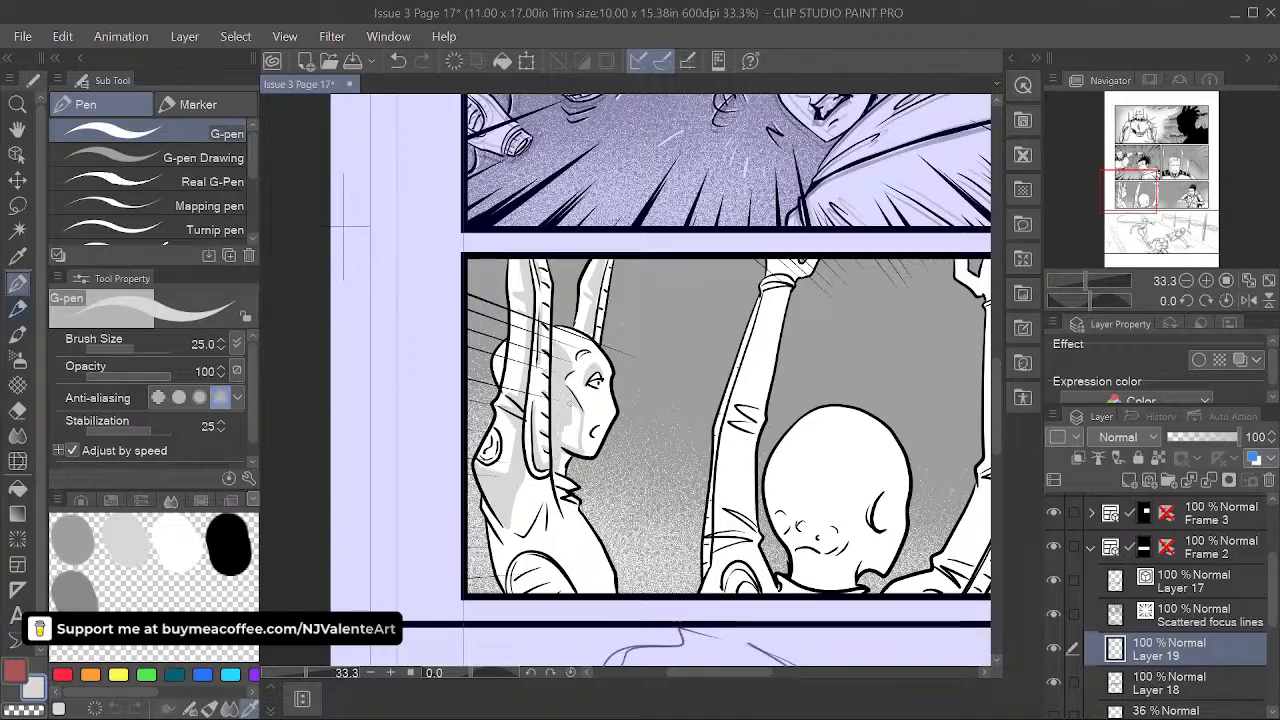
drag(563, 432, 568, 430)
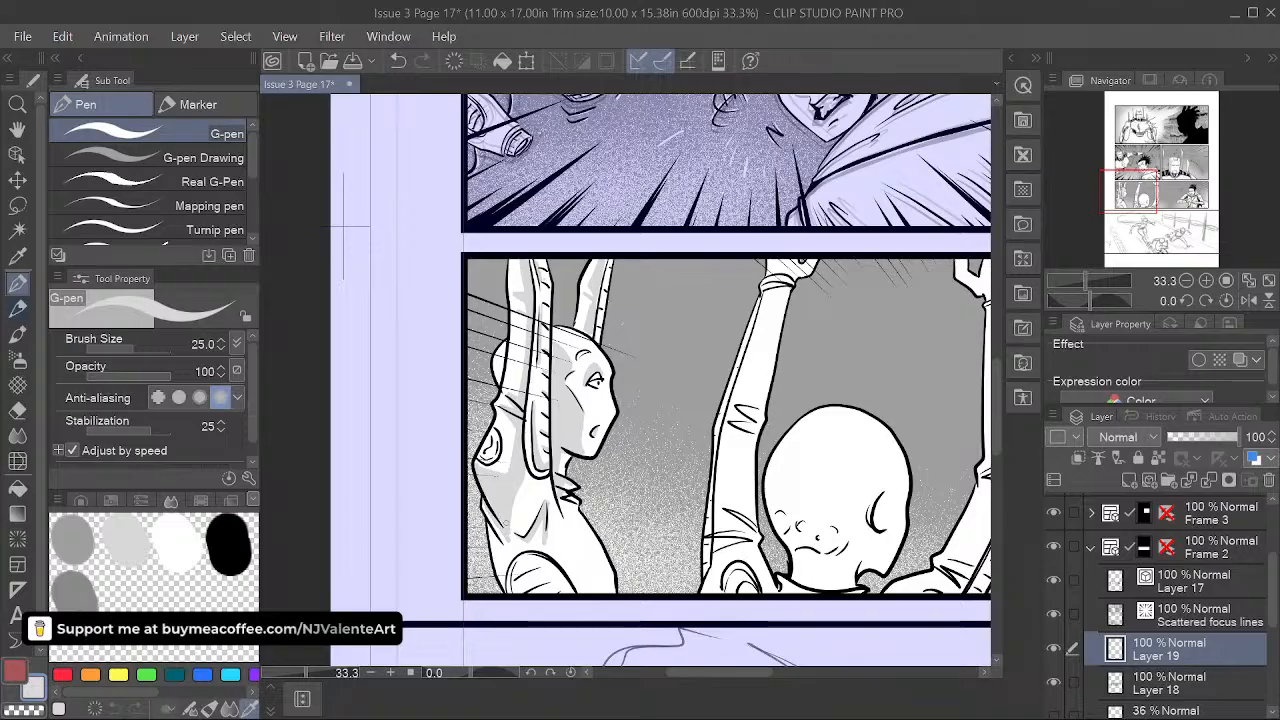
drag(608, 555, 577, 481)
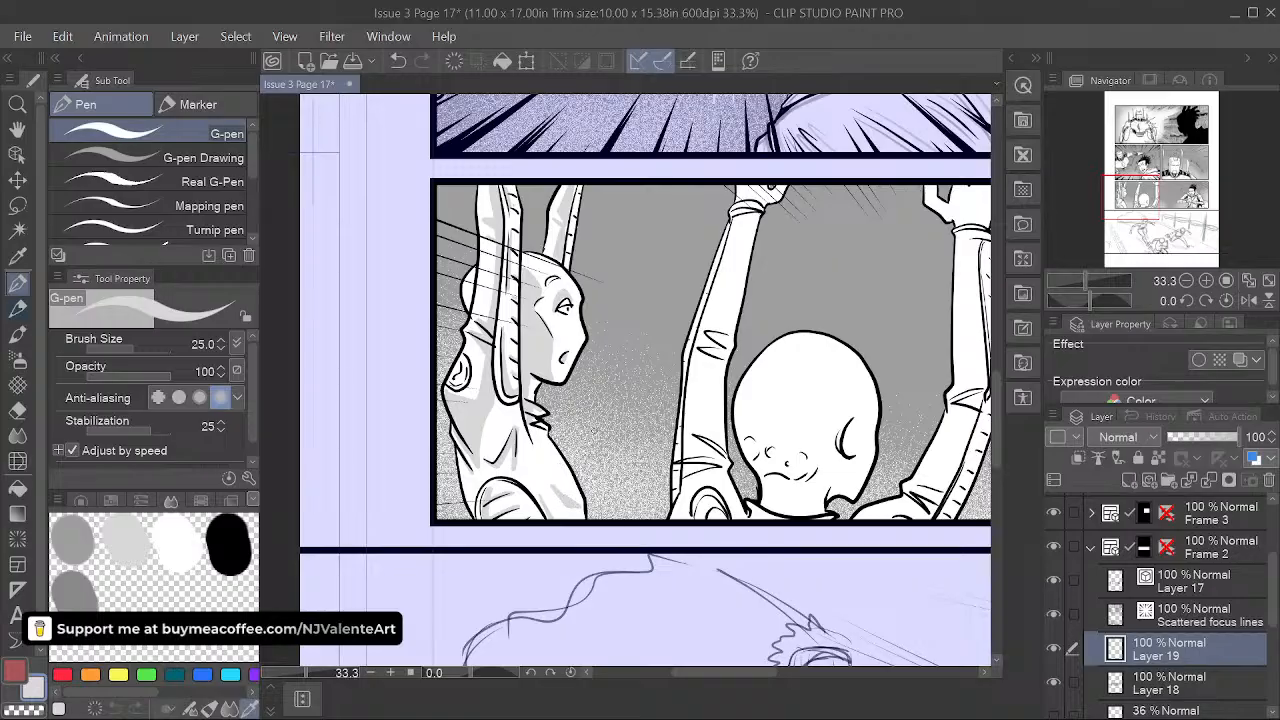
- Shade the middle figure's raised arm on the panel's left side in light grey, enlarging the G-pen to size 40 partway down
drag(660, 495, 486, 601)
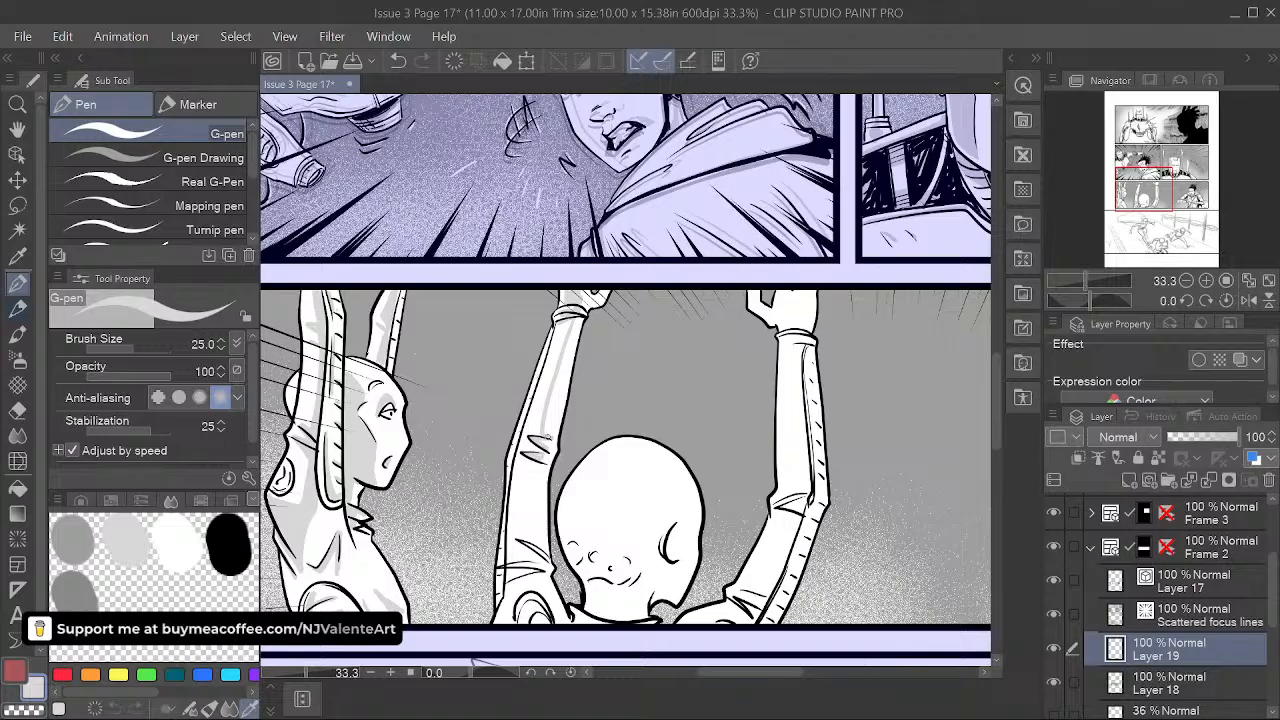
drag(537, 433, 526, 453)
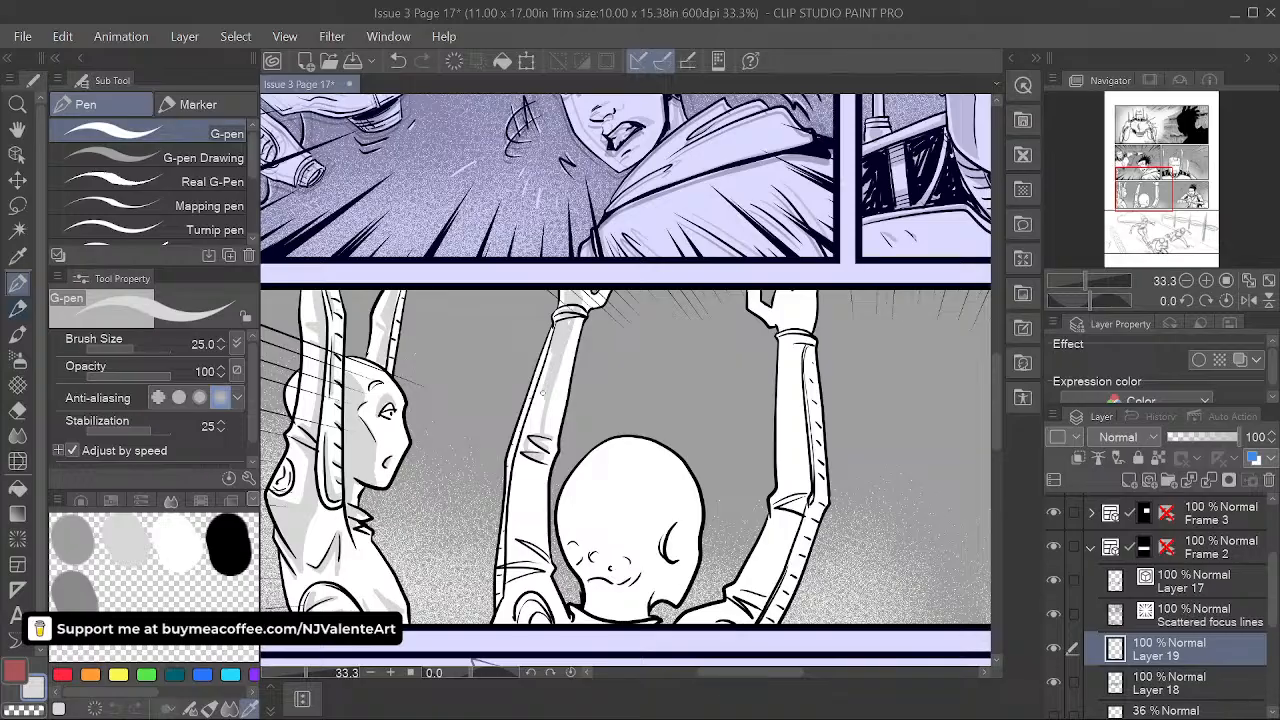
drag(533, 408, 540, 426)
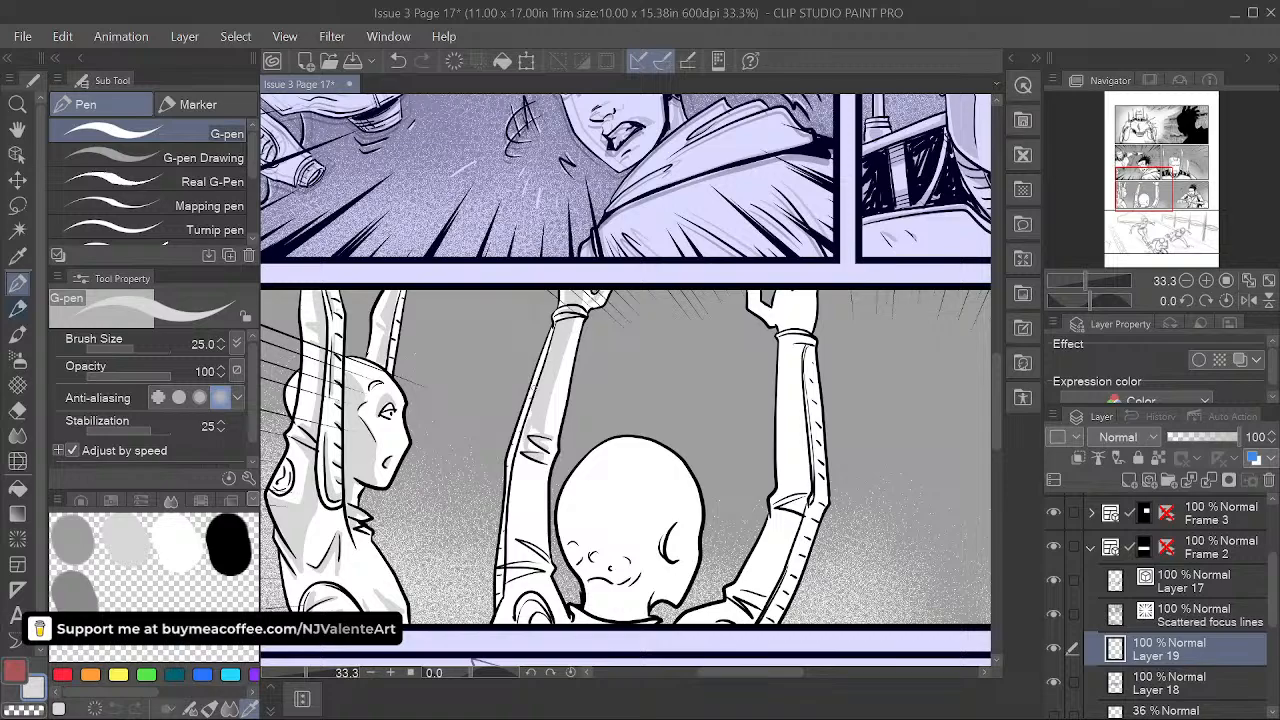
key(bracketright)
key(bracketright)
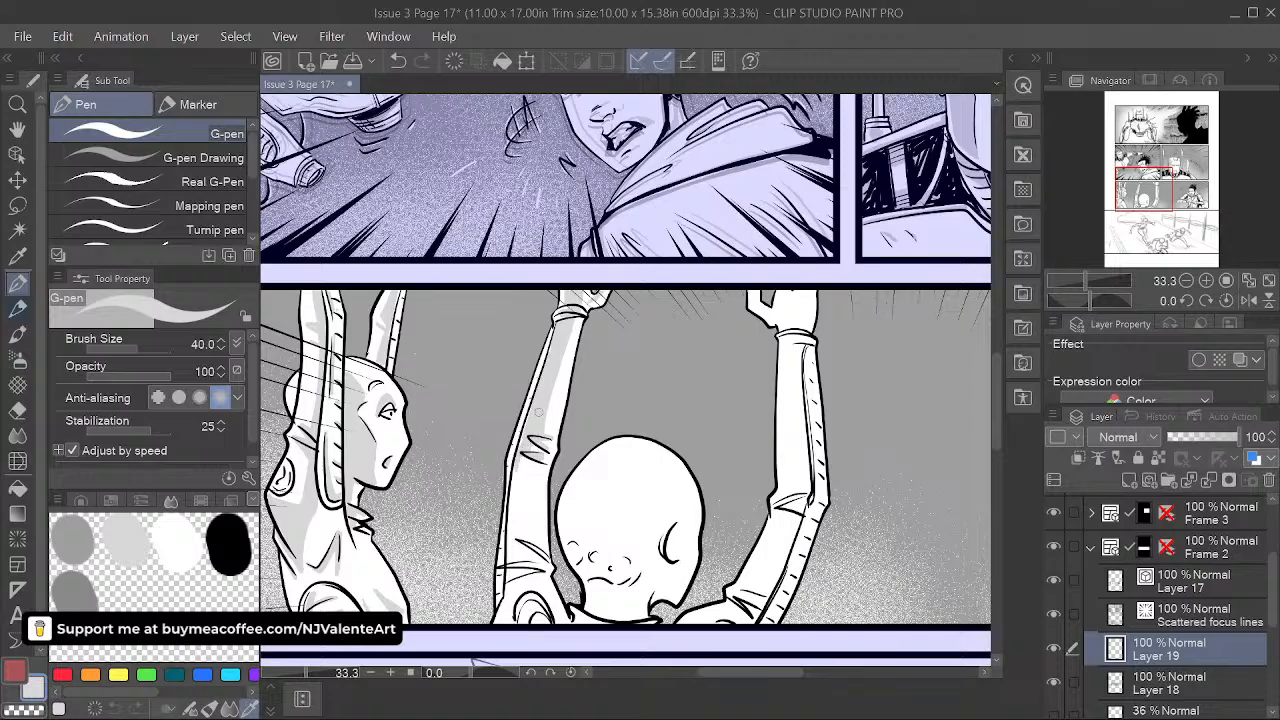
mouse_move(546, 464)
mouse_down()
mouse_move(524, 464)
mouse_move(523, 537)
mouse_up()
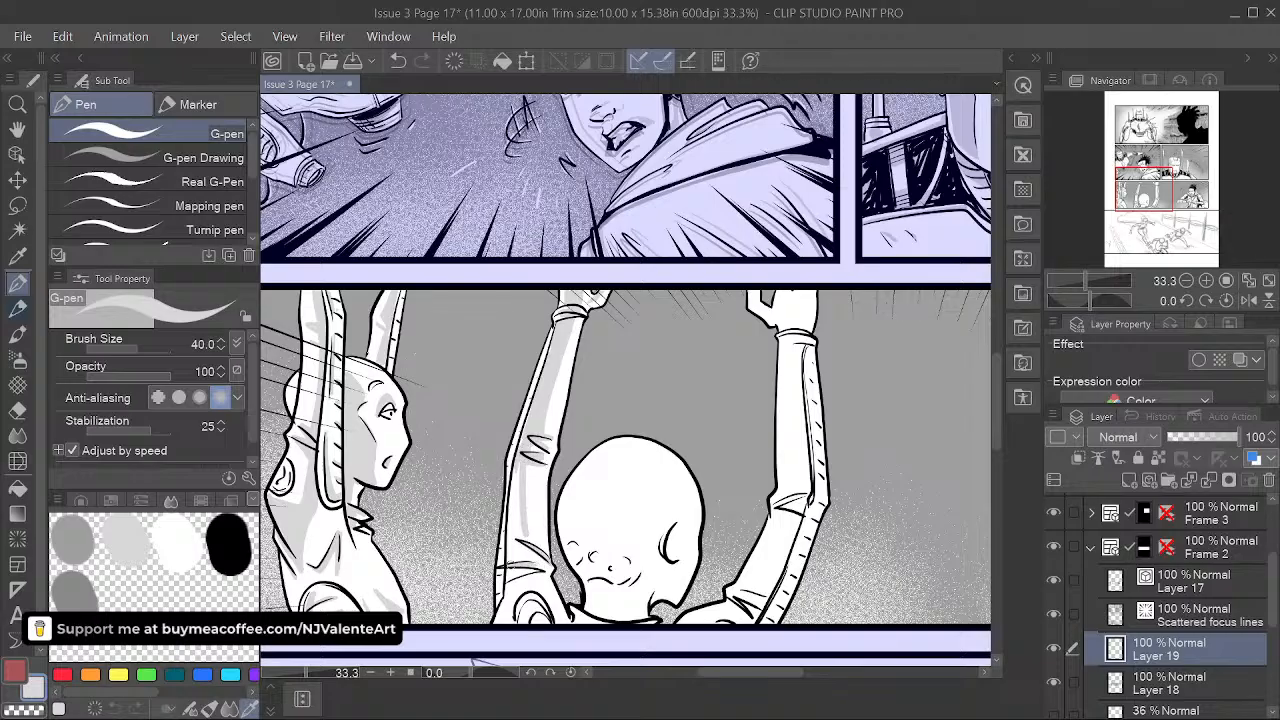
drag(517, 522, 510, 530)
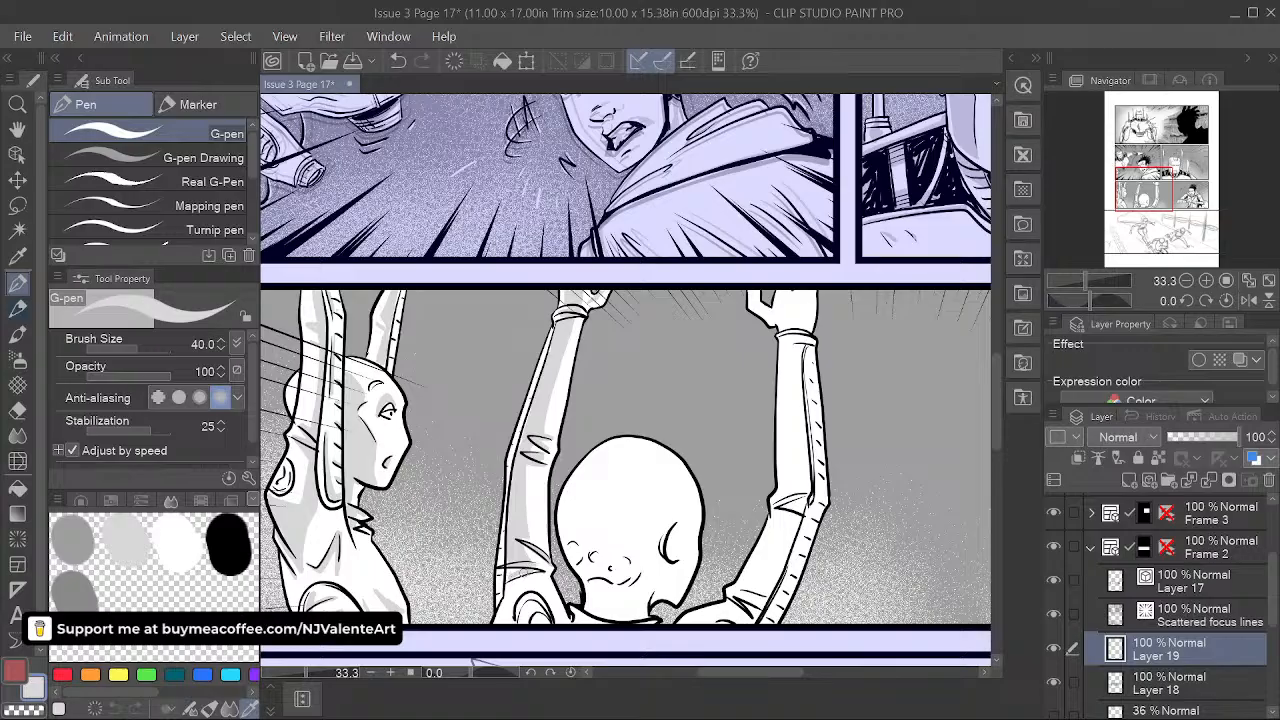
- Shade the face and scalp of the third-row panel's middle bald figure in light grey, leaving a white rim around the head
key(space)
drag(524, 576, 544, 449)
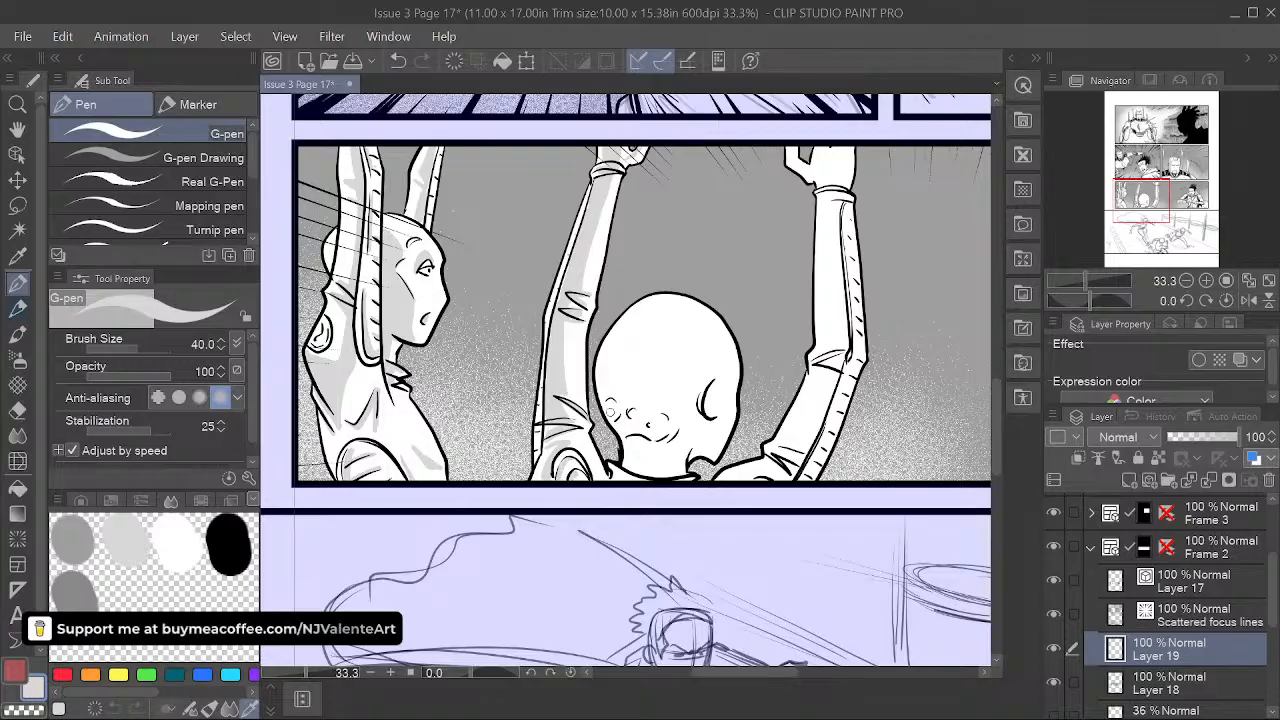
key(space)
drag(657, 421, 617, 449)
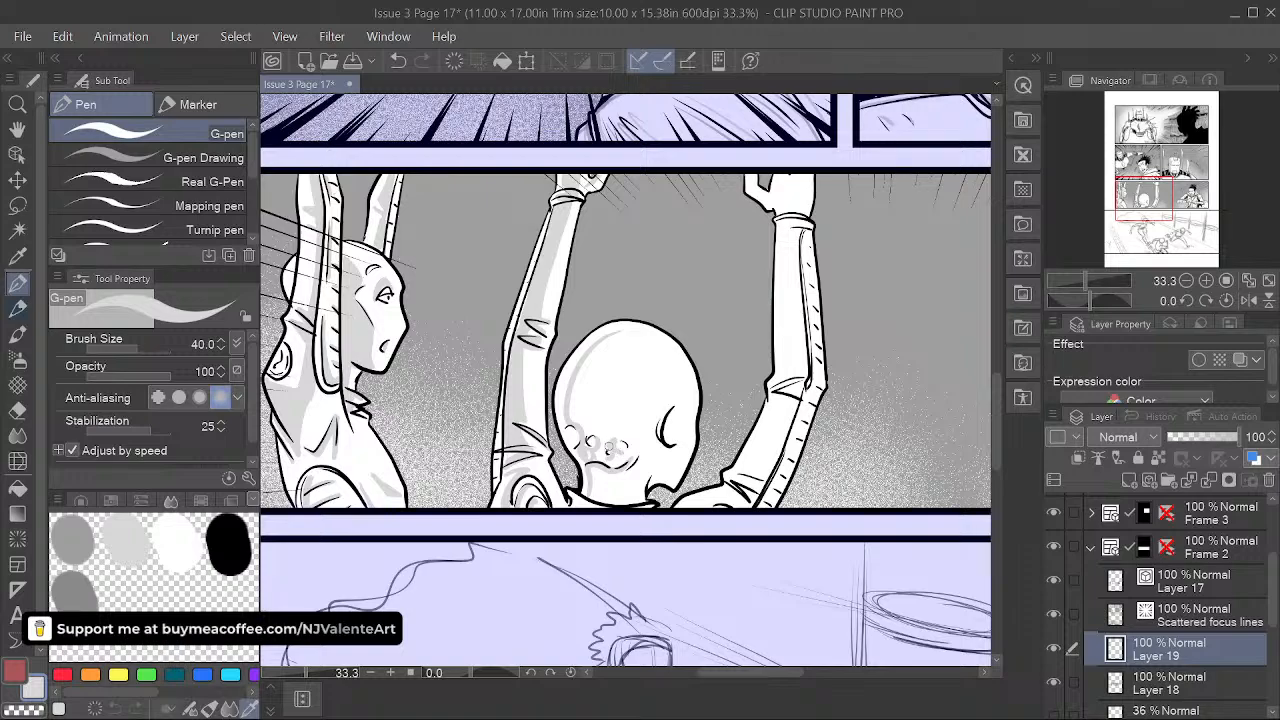
drag(611, 447, 593, 453)
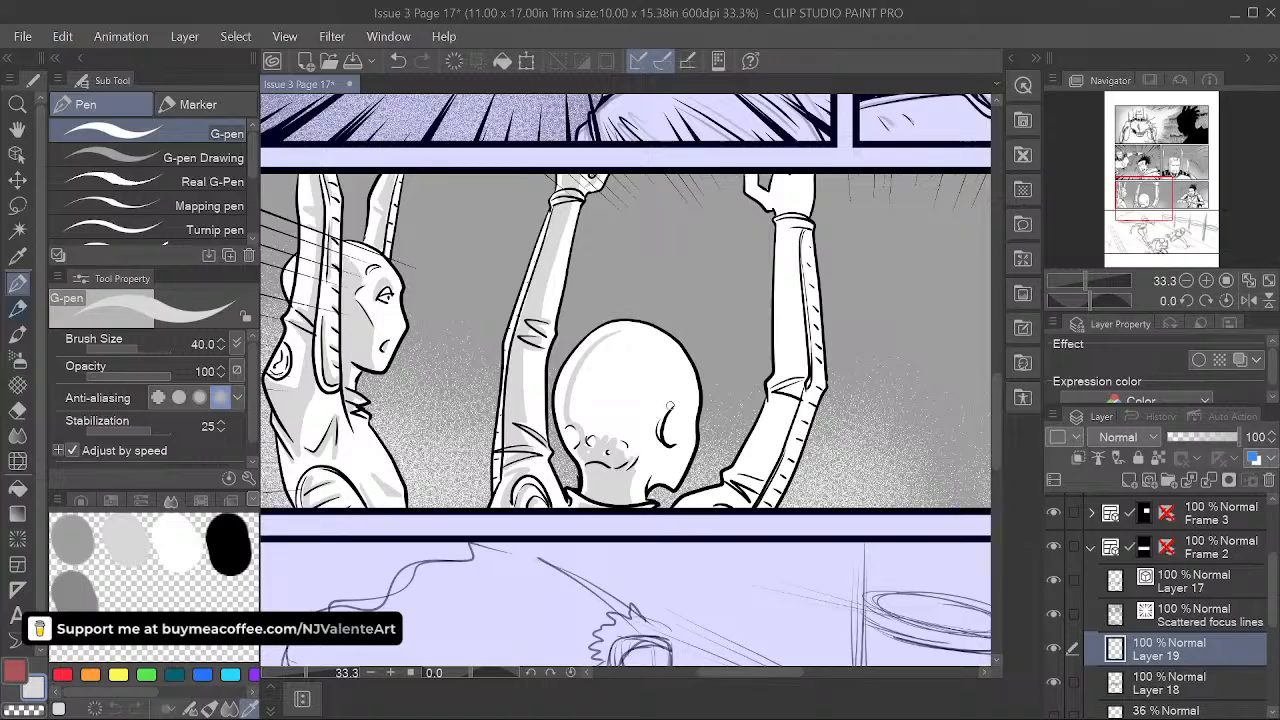
mouse_move(668, 402)
mouse_down()
mouse_move(656, 439)
mouse_move(670, 399)
mouse_move(648, 346)
mouse_up()
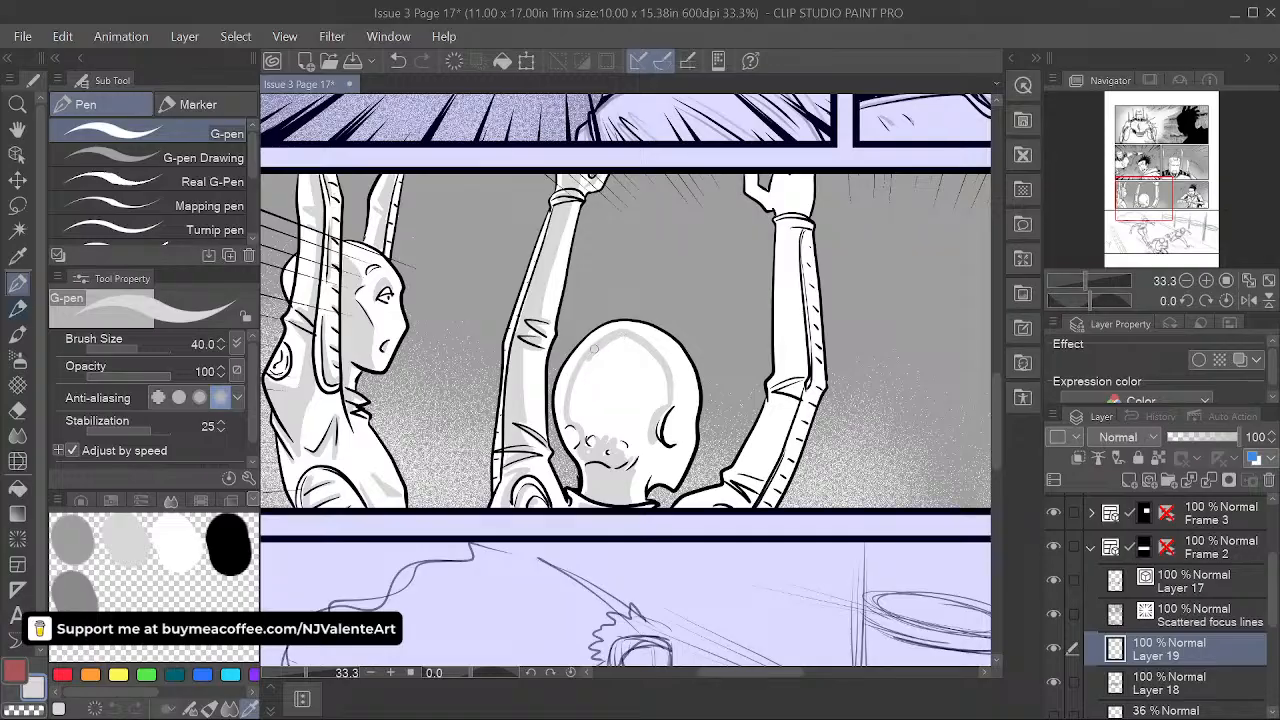
drag(603, 353, 585, 407)
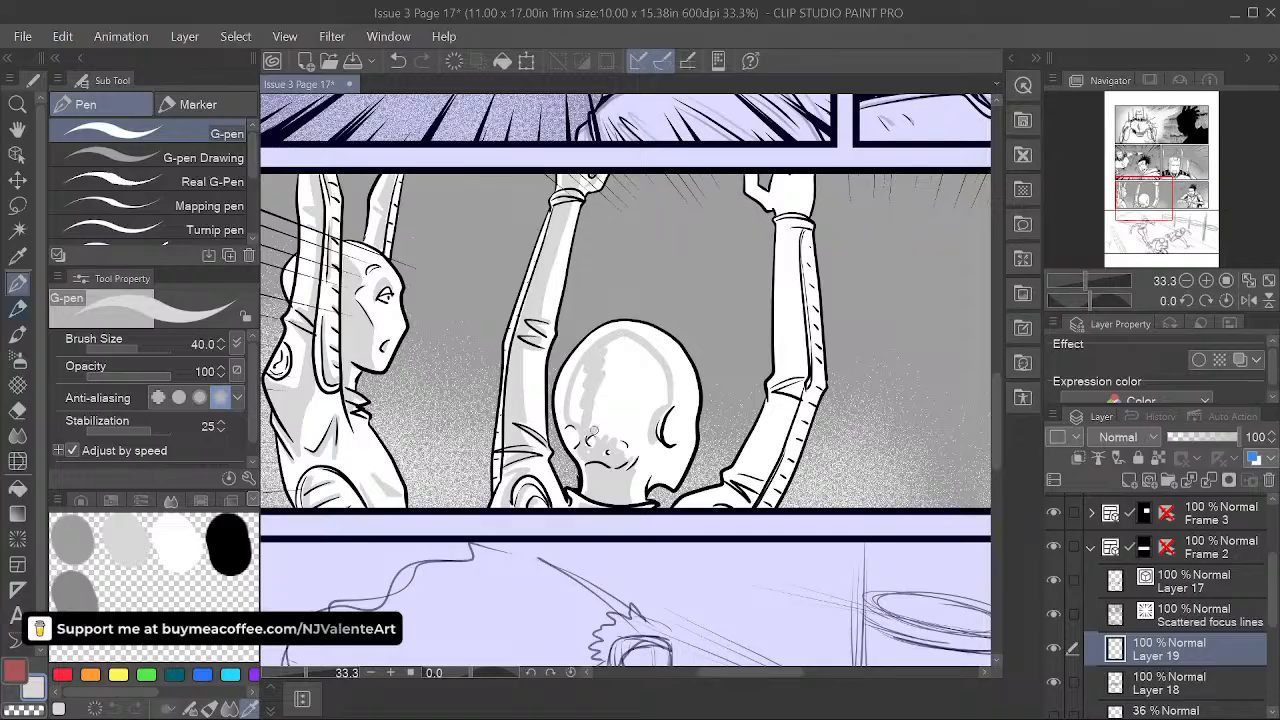
mouse_move(622, 438)
mouse_down()
mouse_move(628, 456)
mouse_move(656, 409)
mouse_move(614, 341)
mouse_up()
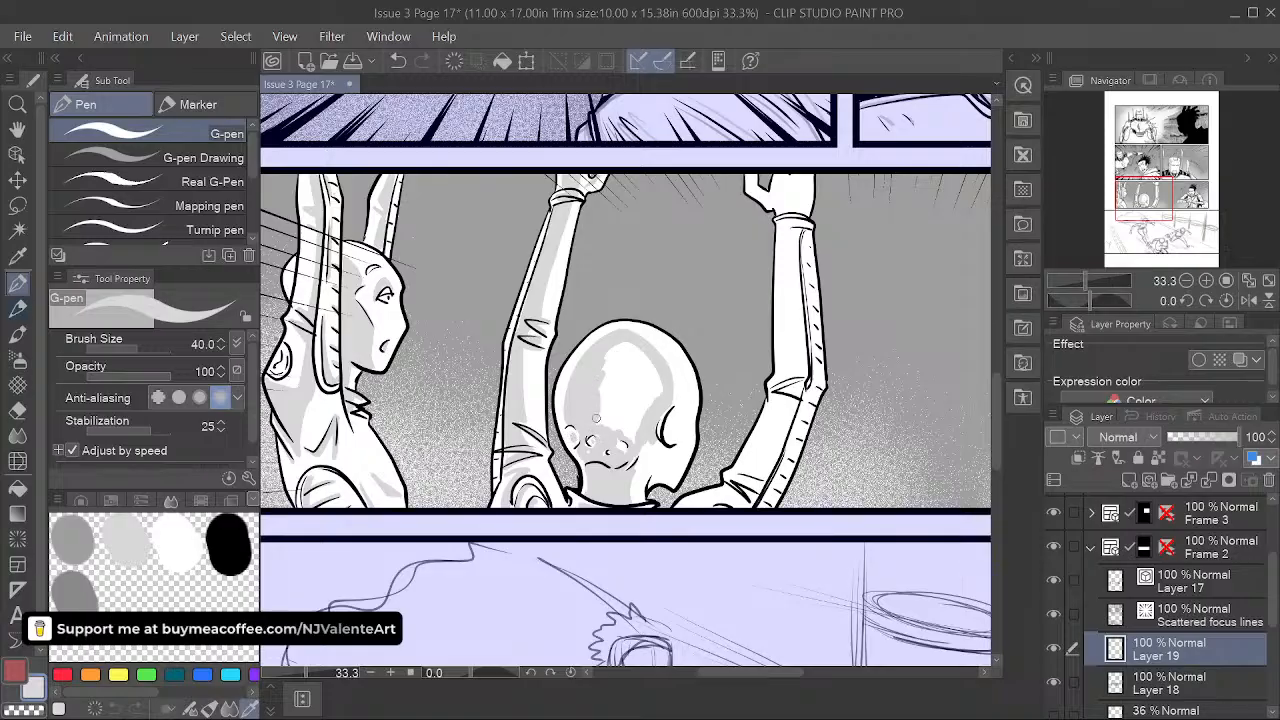
mouse_move(636, 418)
mouse_down()
mouse_move(661, 390)
mouse_move(638, 350)
mouse_move(605, 363)
mouse_move(596, 389)
mouse_move(632, 392)
mouse_up()
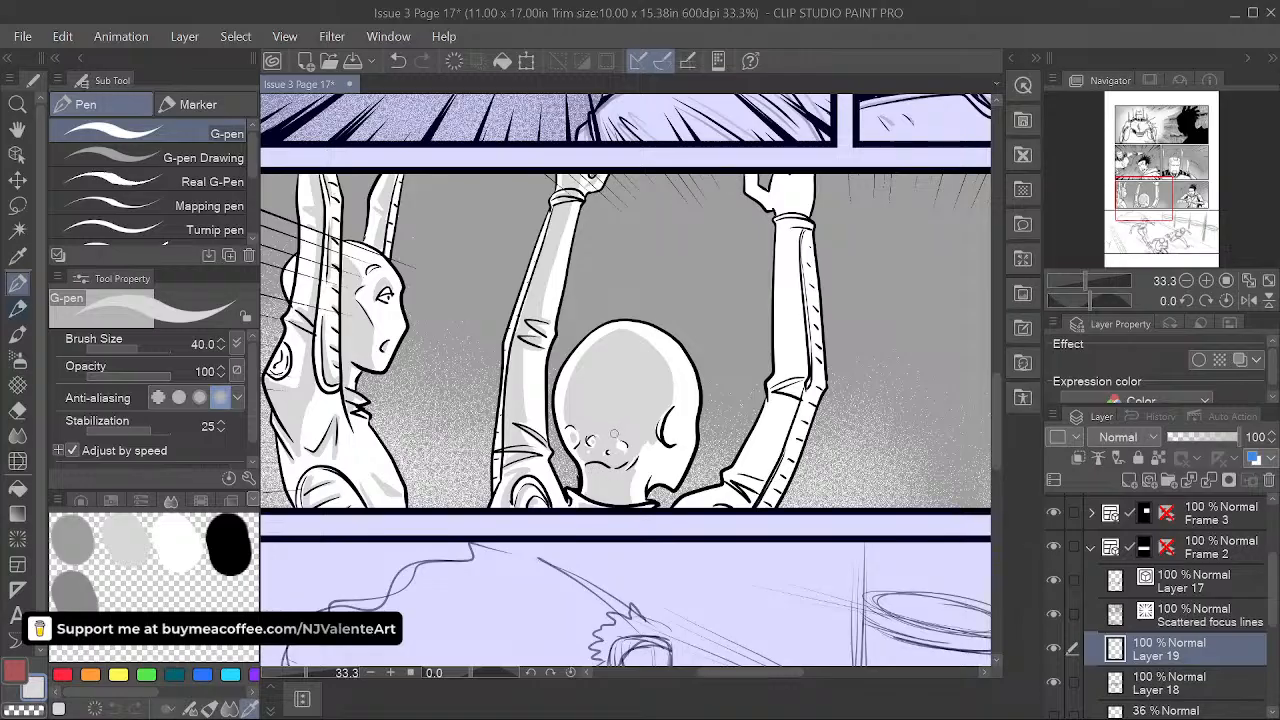
- Shade the bald figure's other raised arm, nearer the panel's centre, in light grey from the hand down to the shoulder
drag(678, 376, 583, 431)
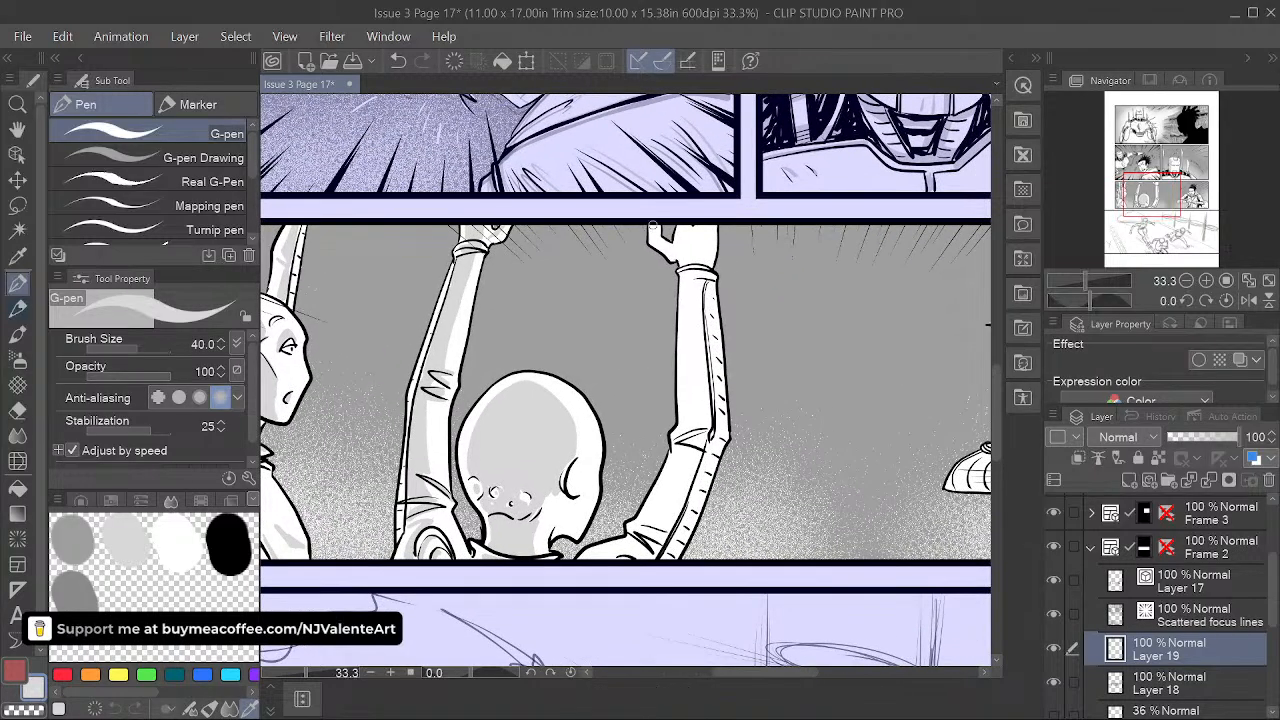
drag(682, 226, 686, 255)
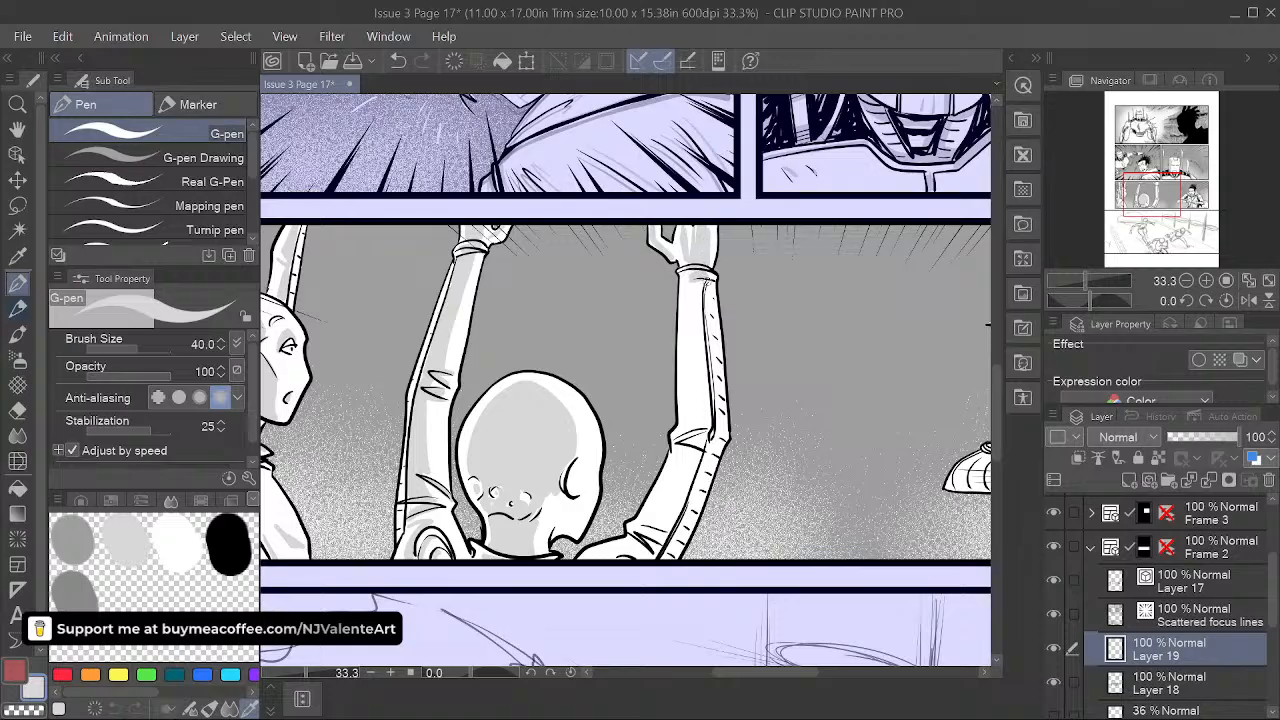
drag(702, 277, 703, 413)
mouse_move(703, 277)
mouse_down()
mouse_move(694, 426)
mouse_move(708, 422)
mouse_up()
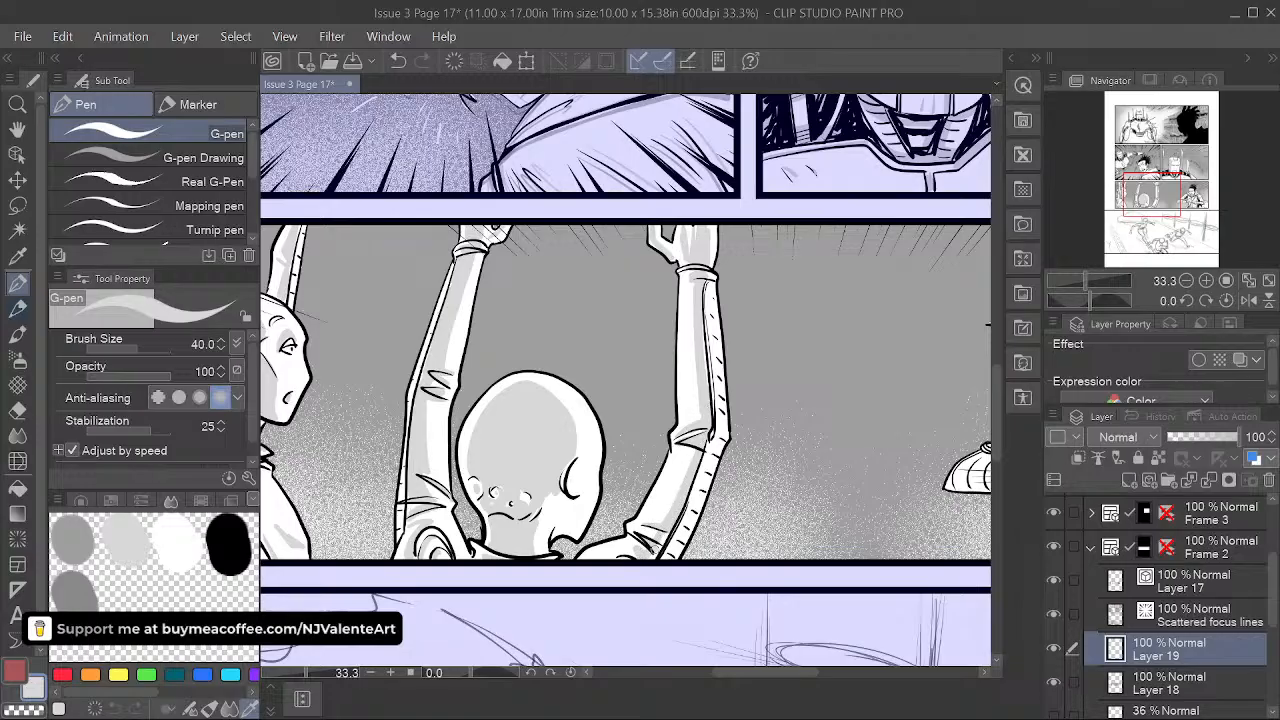
drag(704, 296, 716, 418)
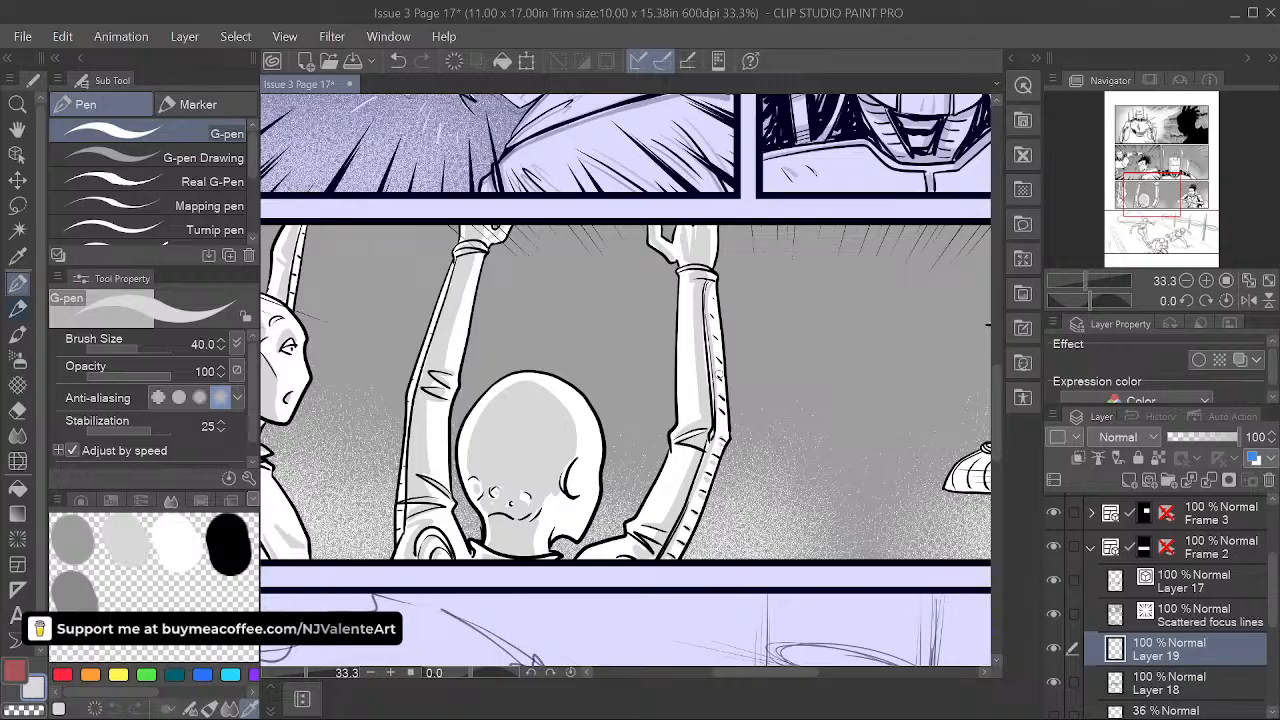
key(space)
drag(732, 609, 792, 529)
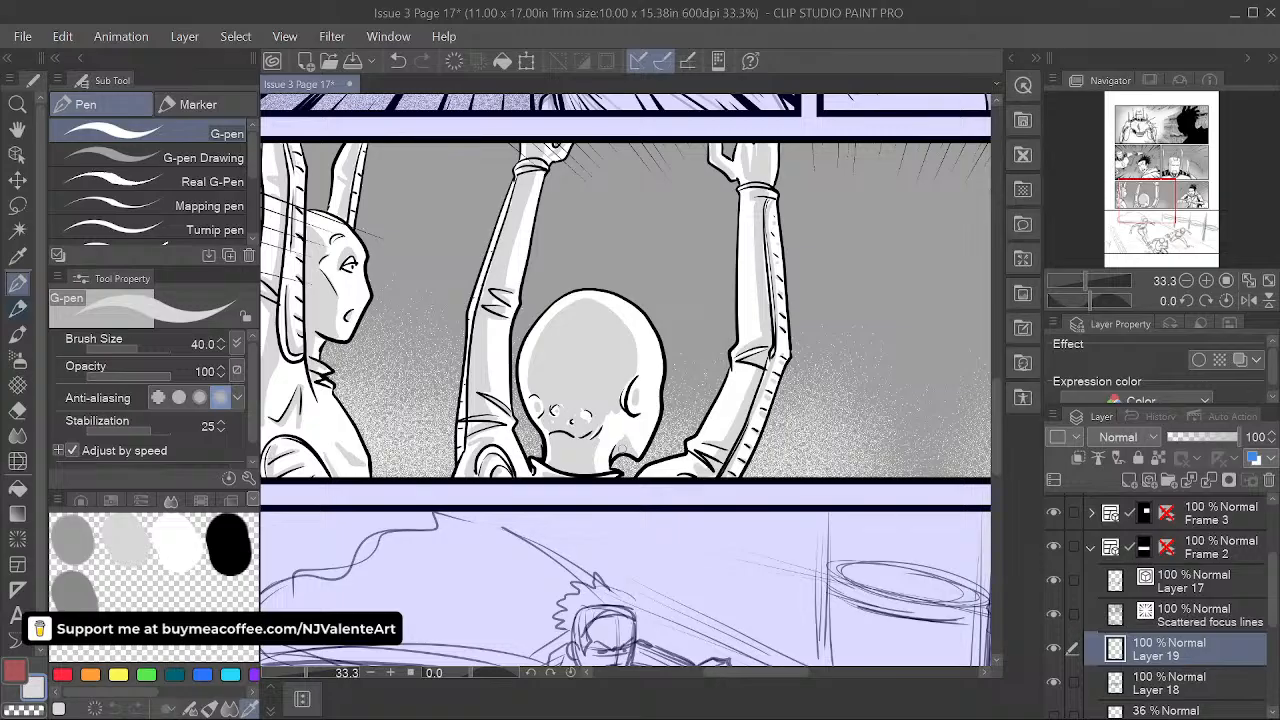
key(space)
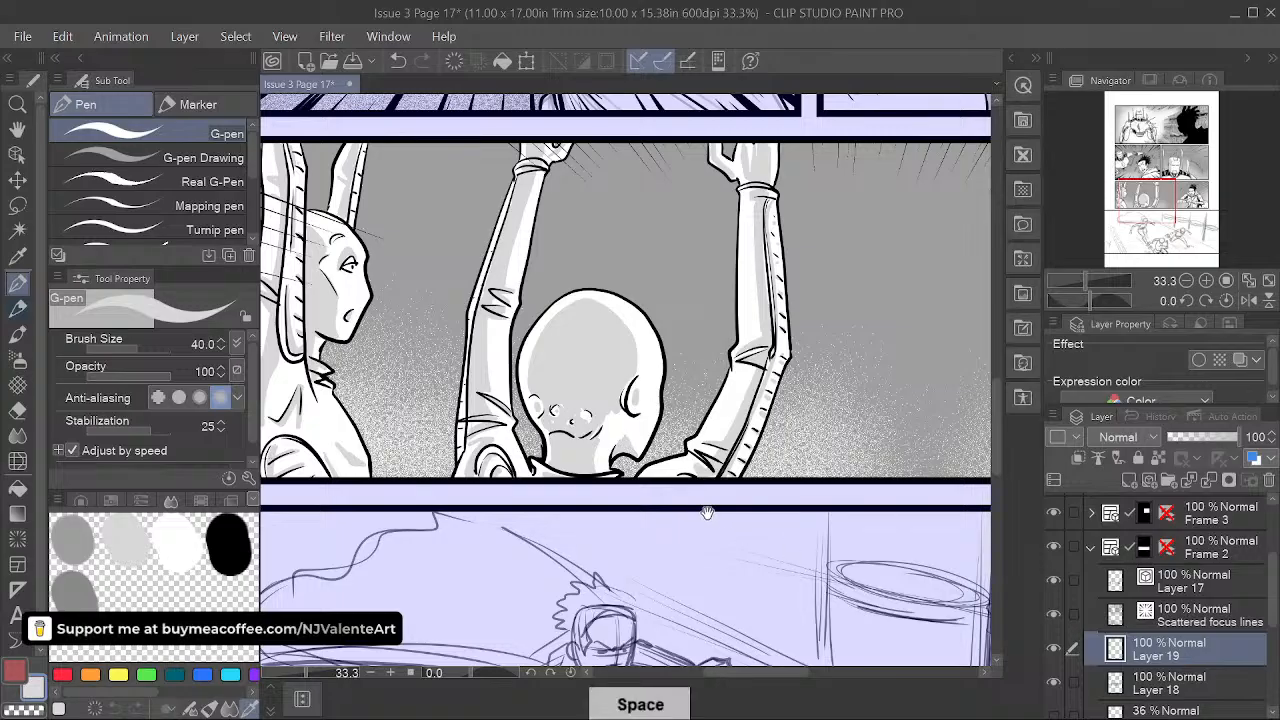
drag(693, 475, 635, 471)
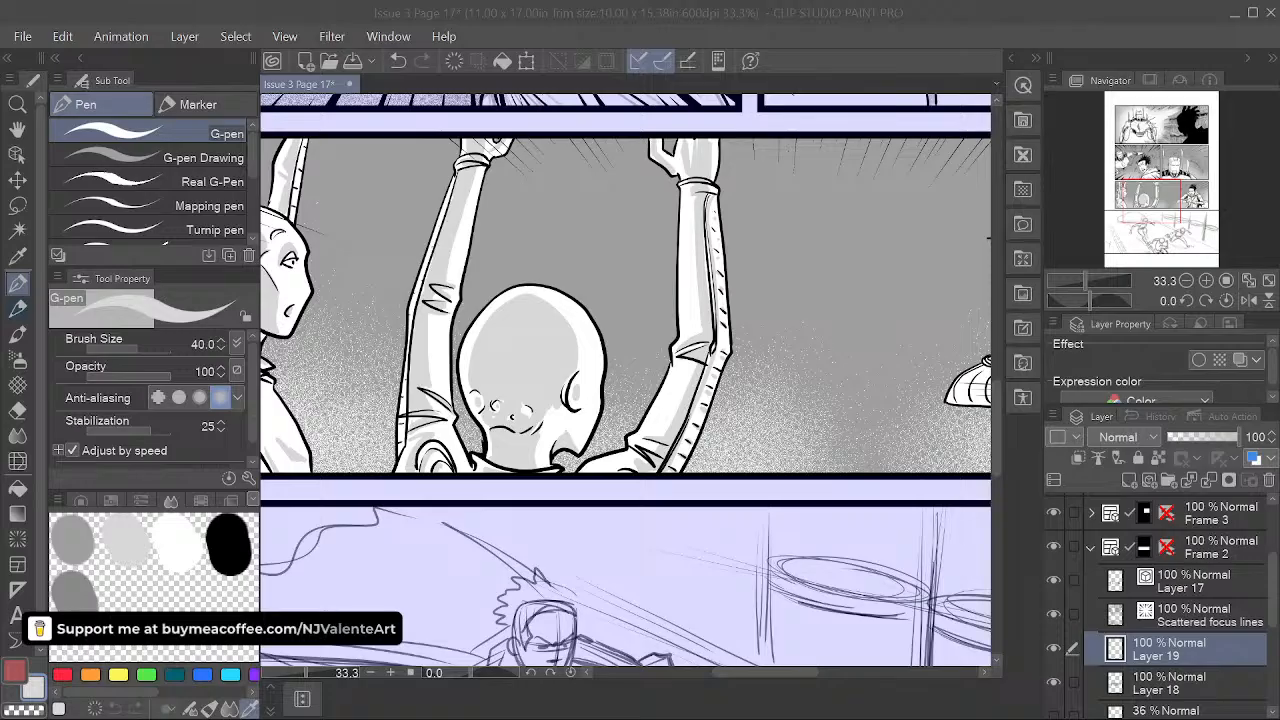
click(732, 15)
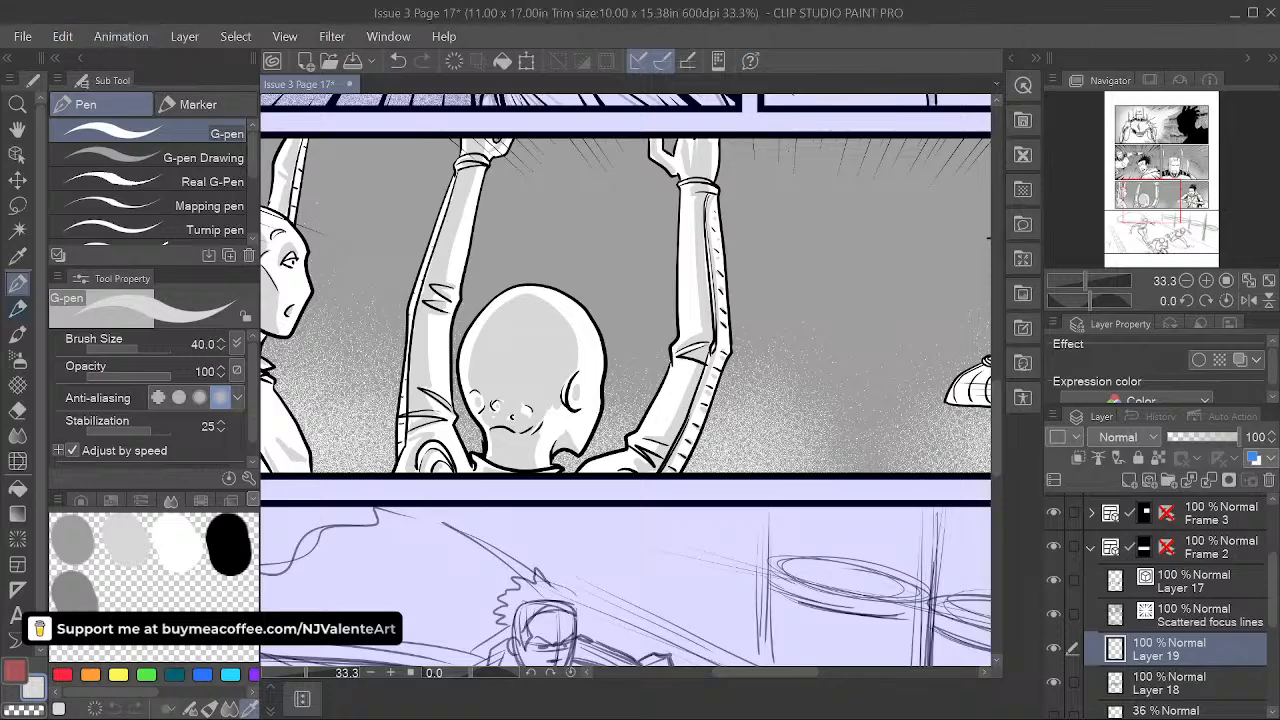
mouse_move(818, 386)
mouse_down()
mouse_move(746, 409)
mouse_move(575, 414)
mouse_up()
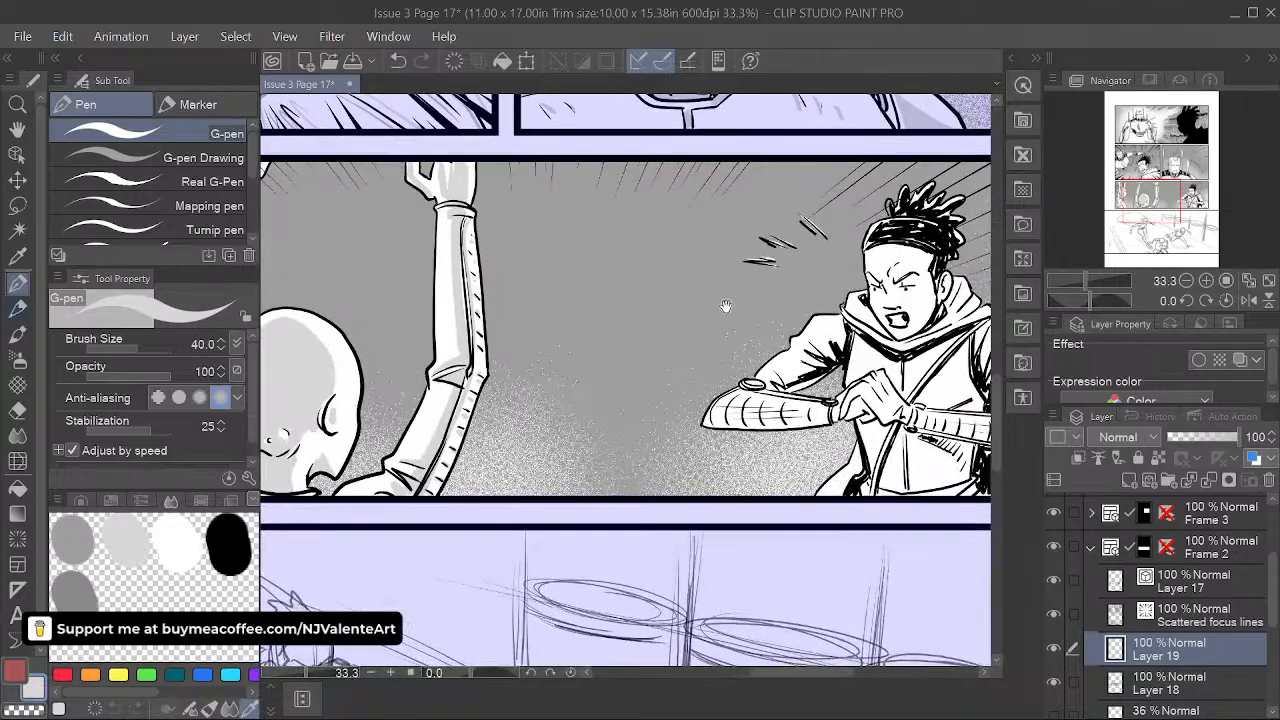
mouse_move(892, 366)
mouse_down()
mouse_move(780, 416)
mouse_move(724, 366)
mouse_up()
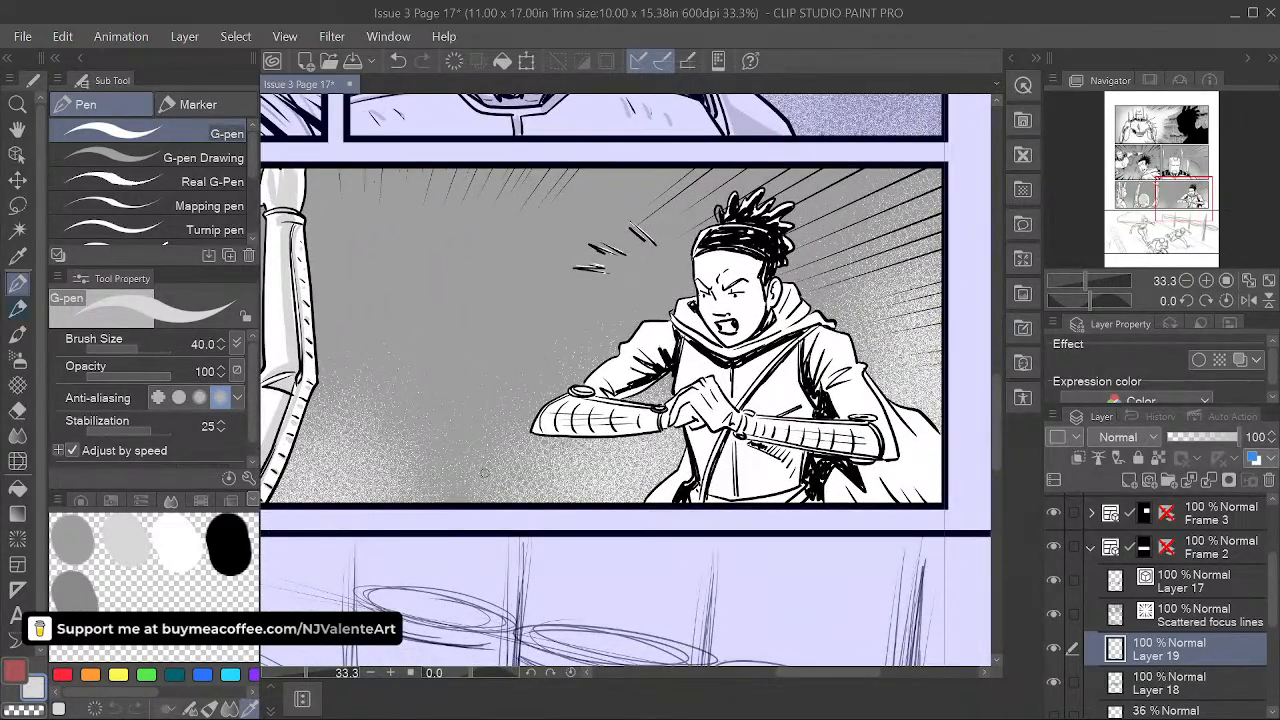
click(1213, 683)
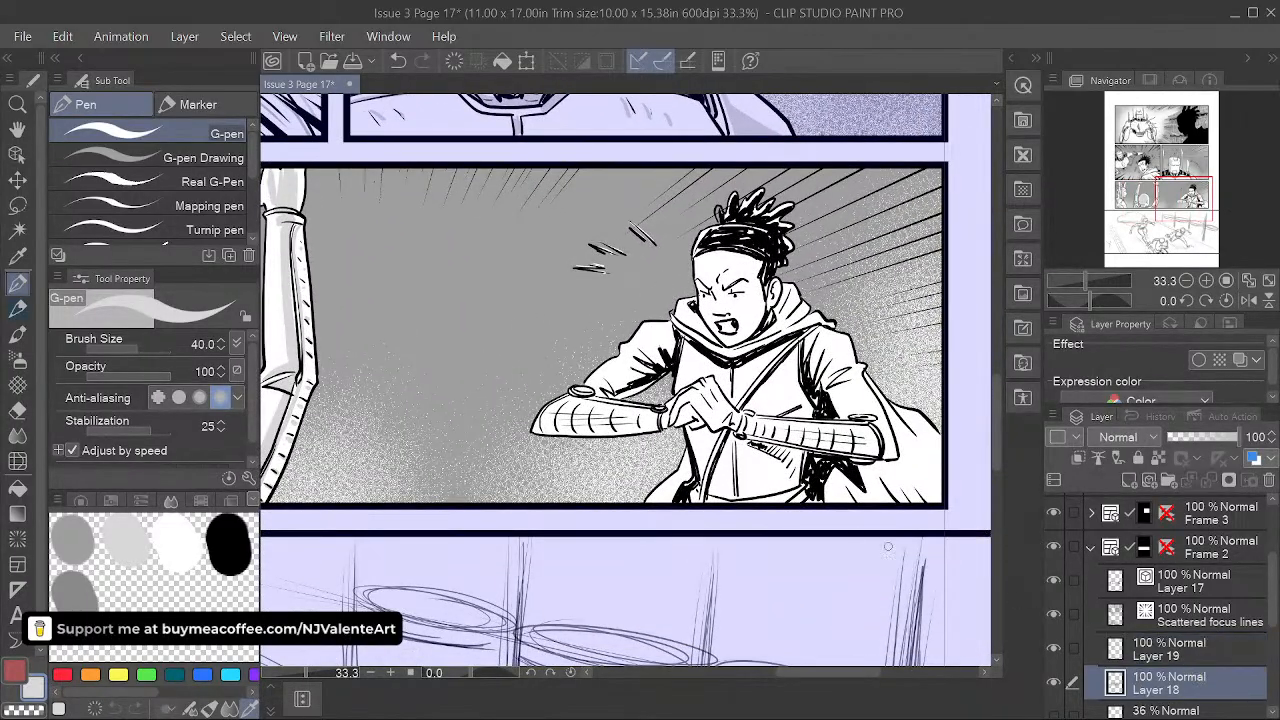
click(18, 410)
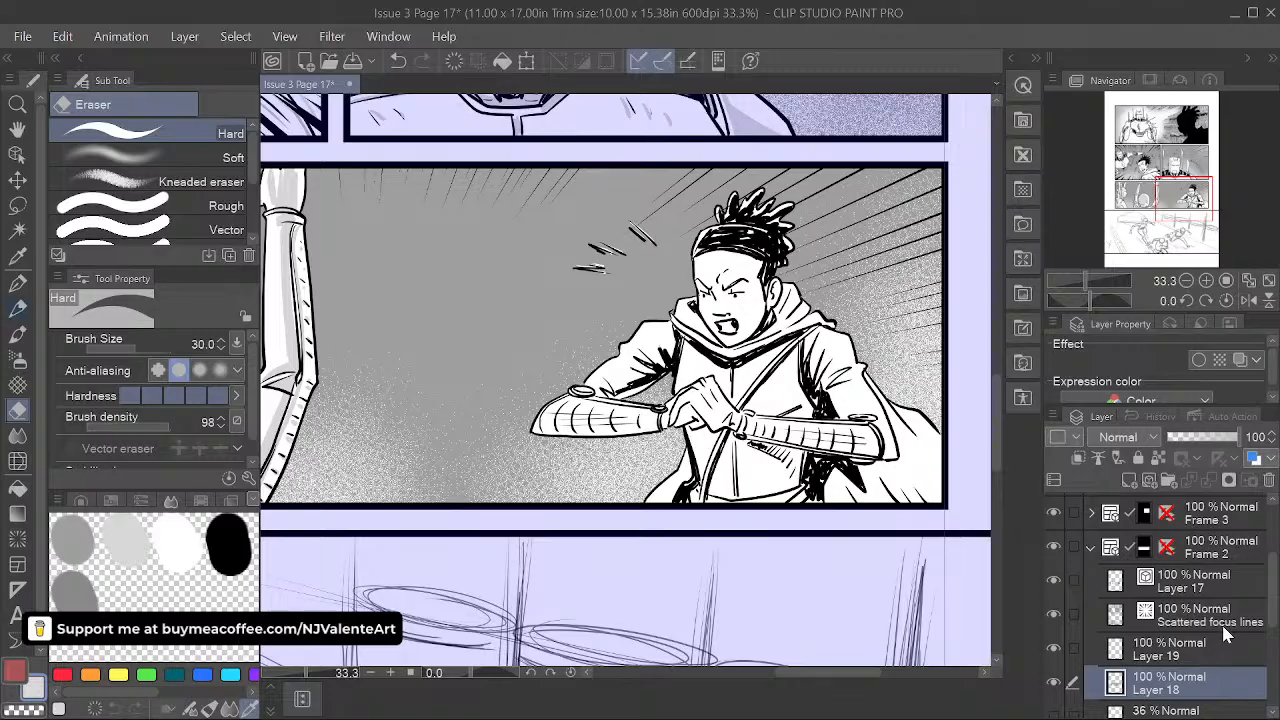
click(1200, 648)
click(1052, 647)
click(1052, 647)
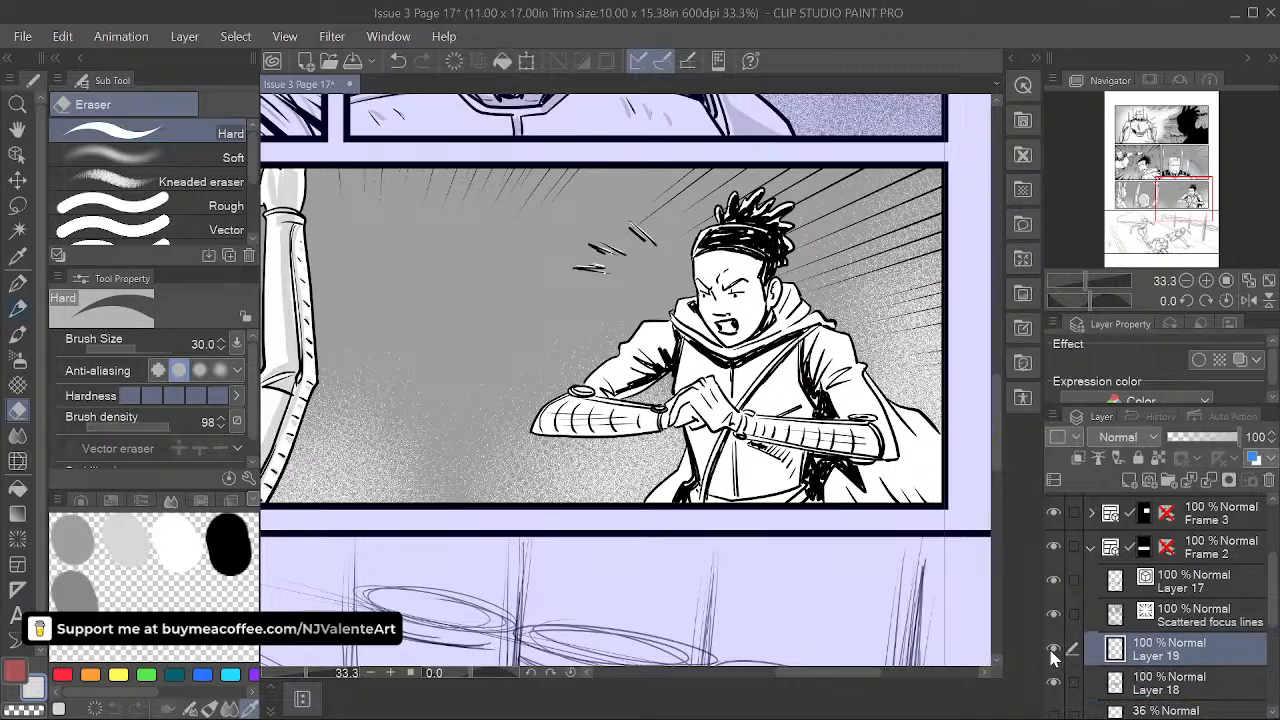
click(18, 285)
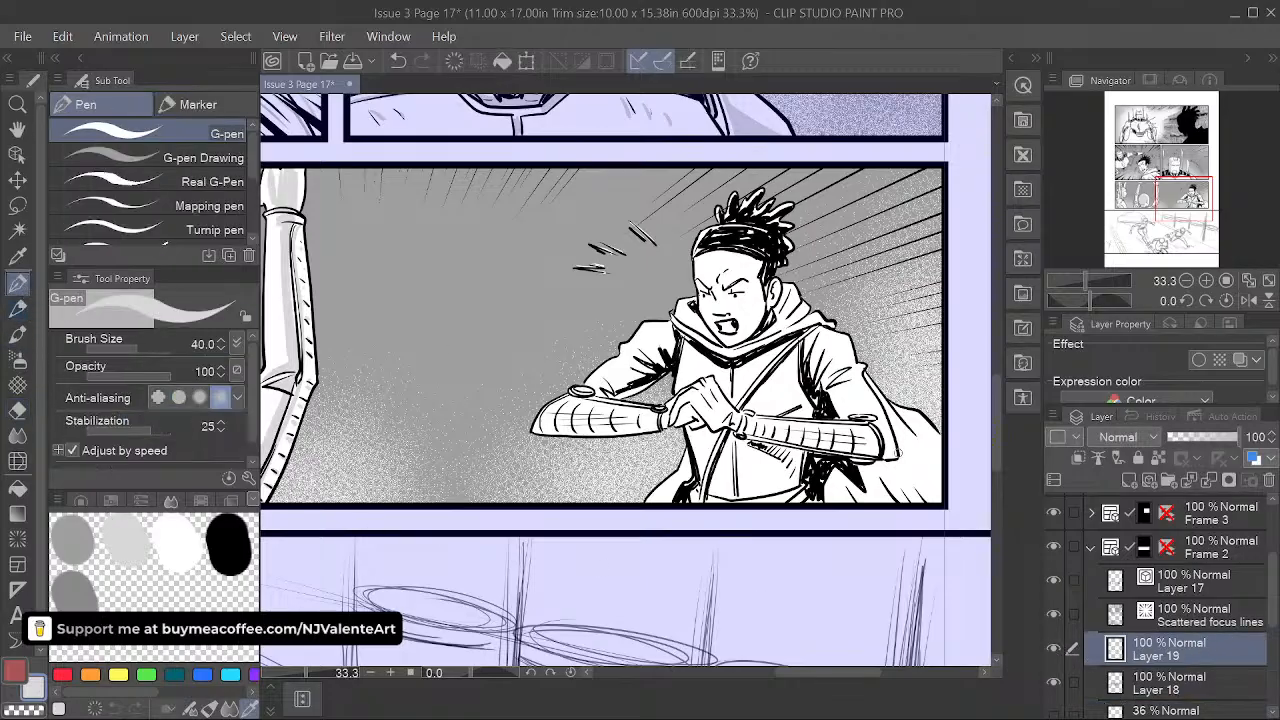
- Shade the upper sleeve of the hooded figure's arm facing the panel's centre in light grey with the size 40 G-pen on Layer 19
key(space)
drag(583, 373, 576, 391)
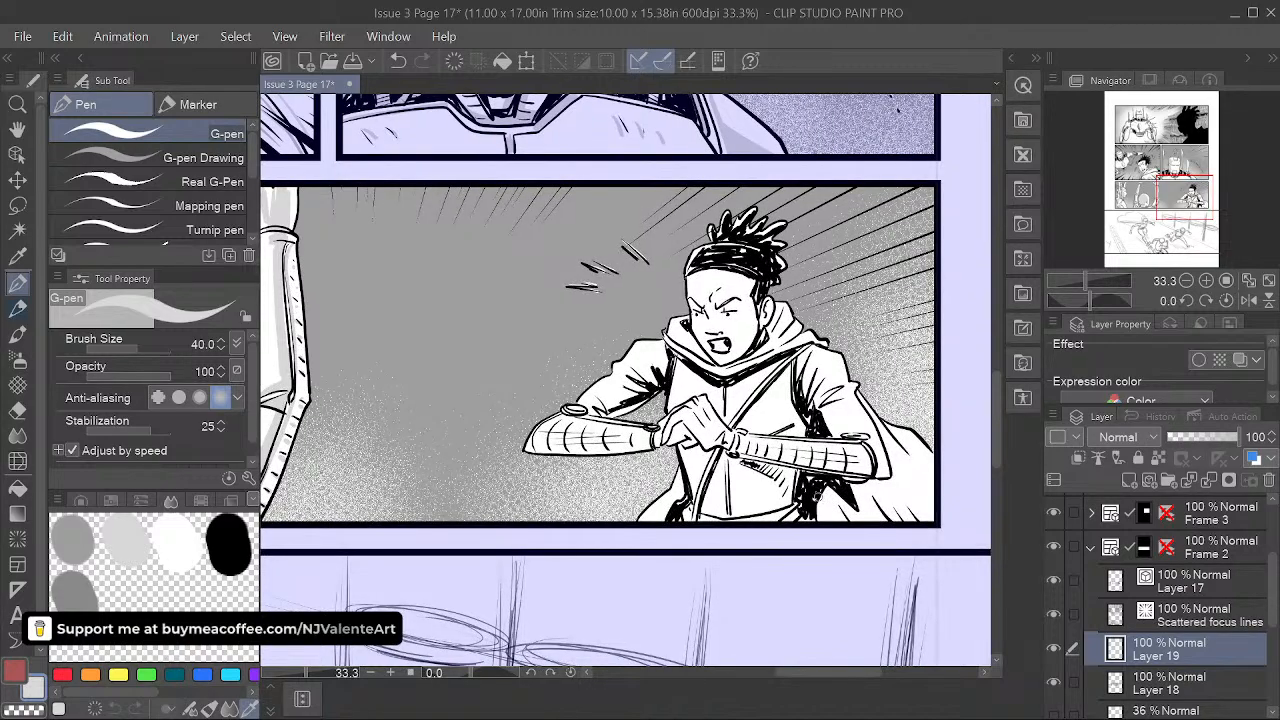
ctrl+click(822, 493)
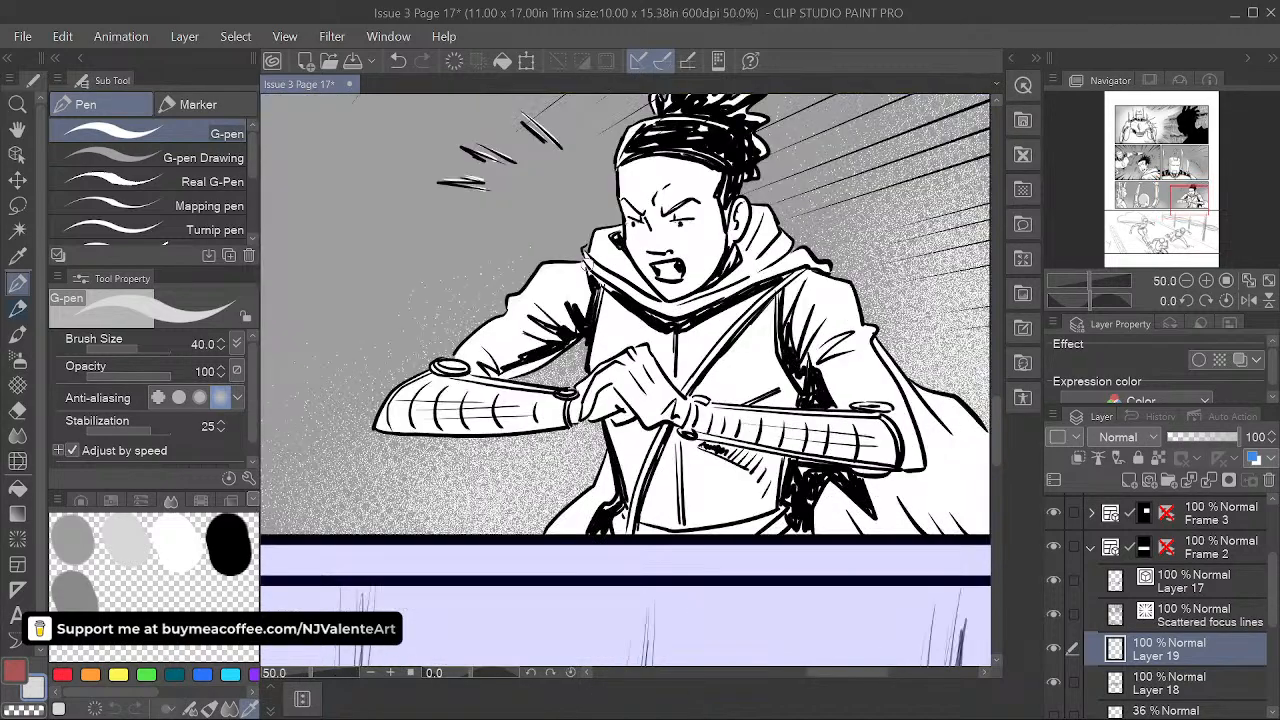
mouse_move(583, 265)
mouse_down()
mouse_move(583, 312)
mouse_move(573, 329)
mouse_move(564, 318)
mouse_up()
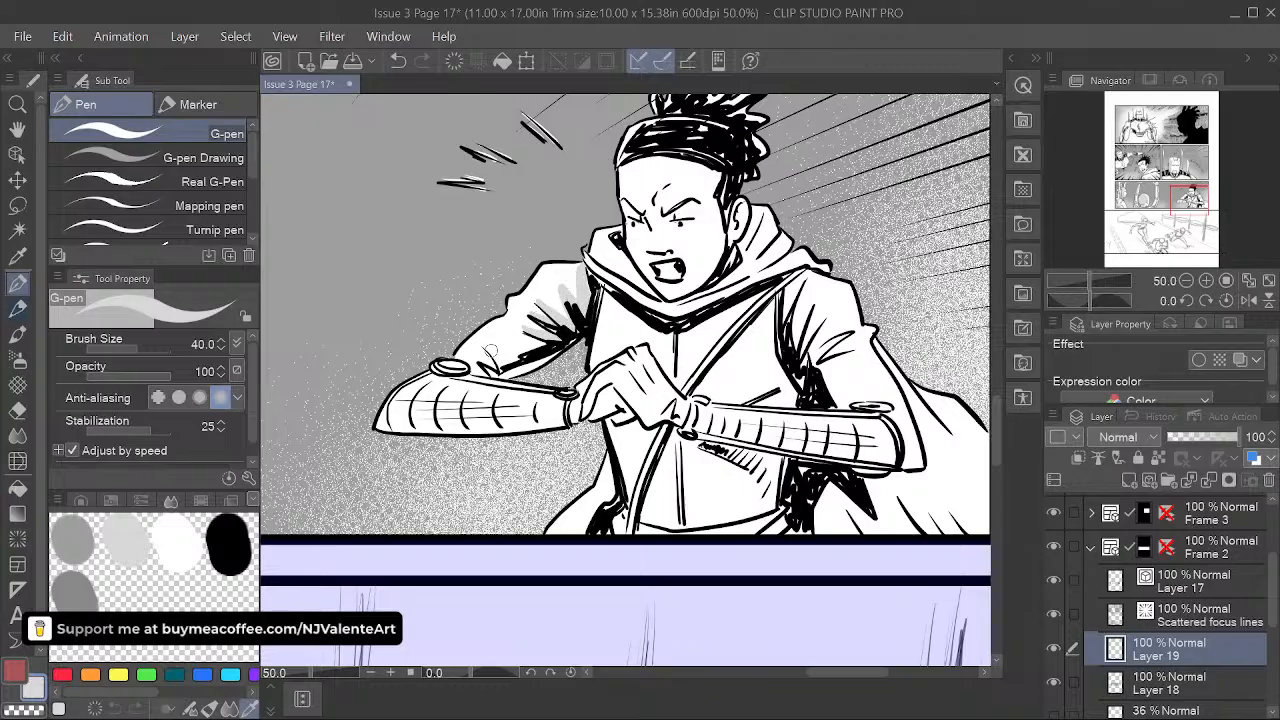
mouse_move(494, 356)
mouse_down()
mouse_move(531, 353)
mouse_move(576, 291)
mouse_move(480, 371)
mouse_up()
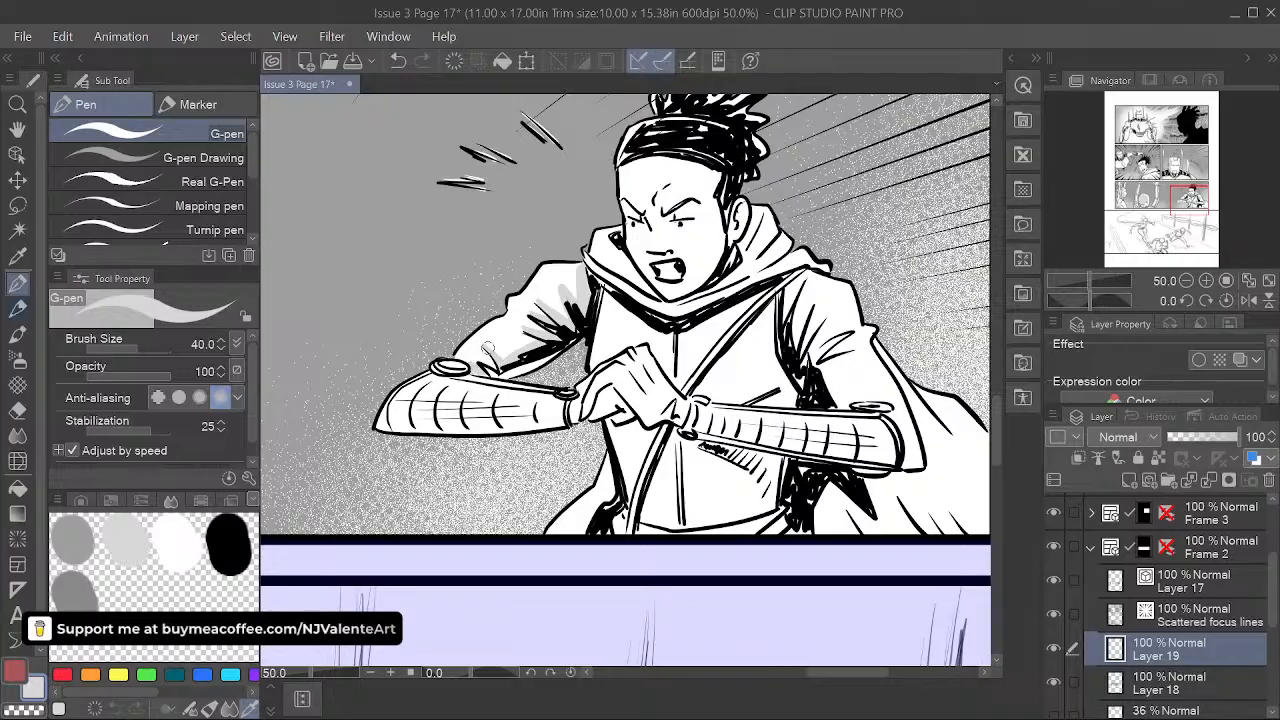
- Shade the hooded figure's chest and vest in light grey along the collar, diagonal strap, centre seam and lower edge
key(space)
drag(689, 488, 695, 486)
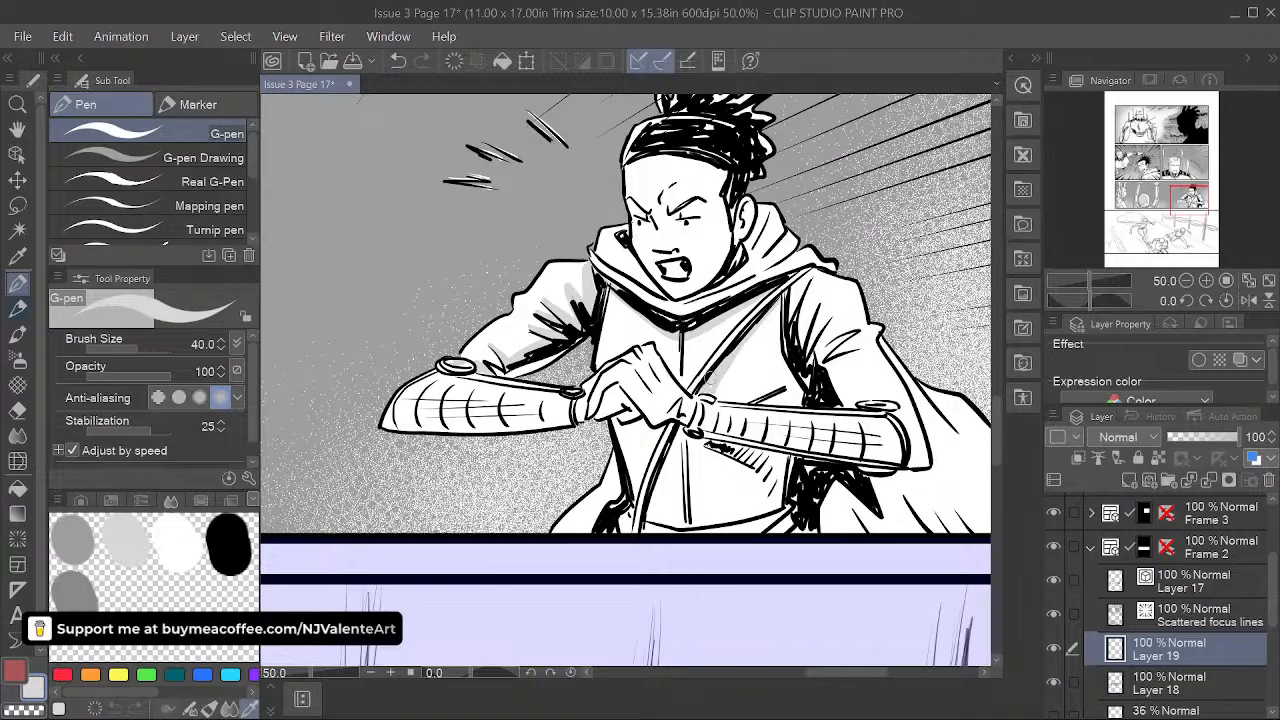
drag(682, 429, 650, 513)
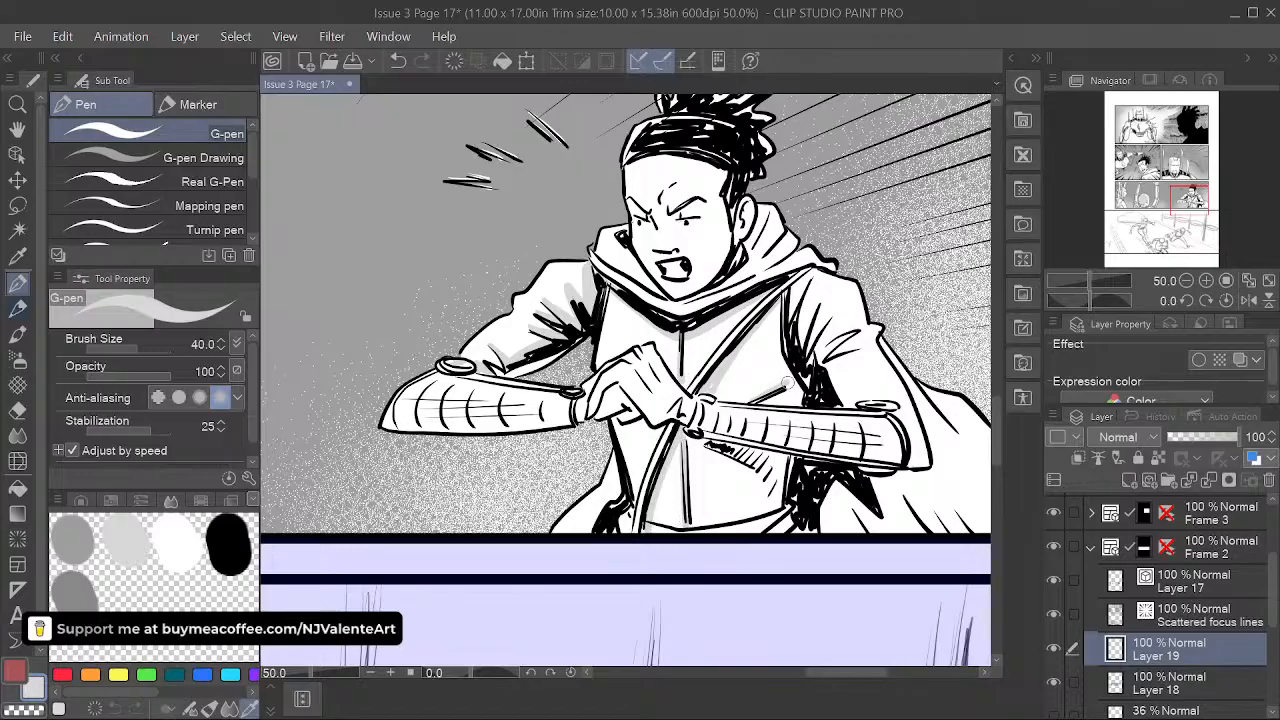
drag(779, 297, 792, 380)
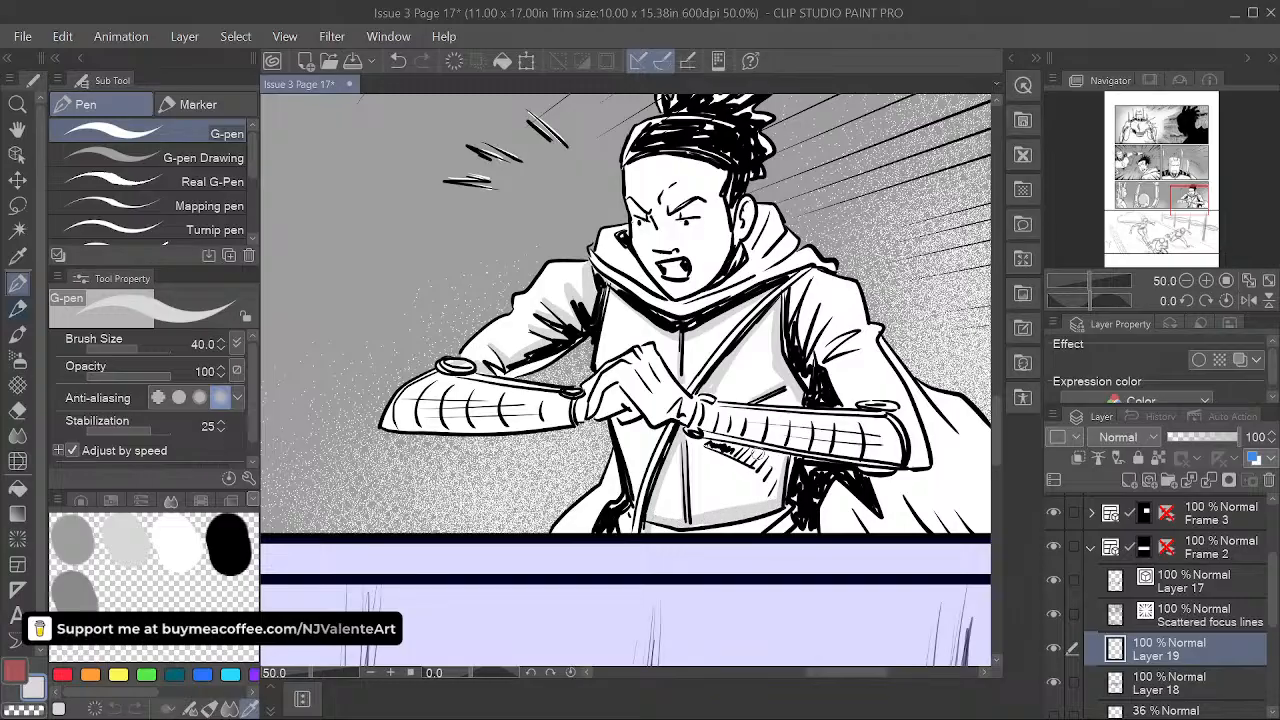
mouse_move(713, 446)
mouse_down()
mouse_move(771, 468)
mouse_move(770, 504)
mouse_up()
- Shade the hooded figure's lower coat and the cape folds behind the arm in light grey, out toward the panel border
key(space)
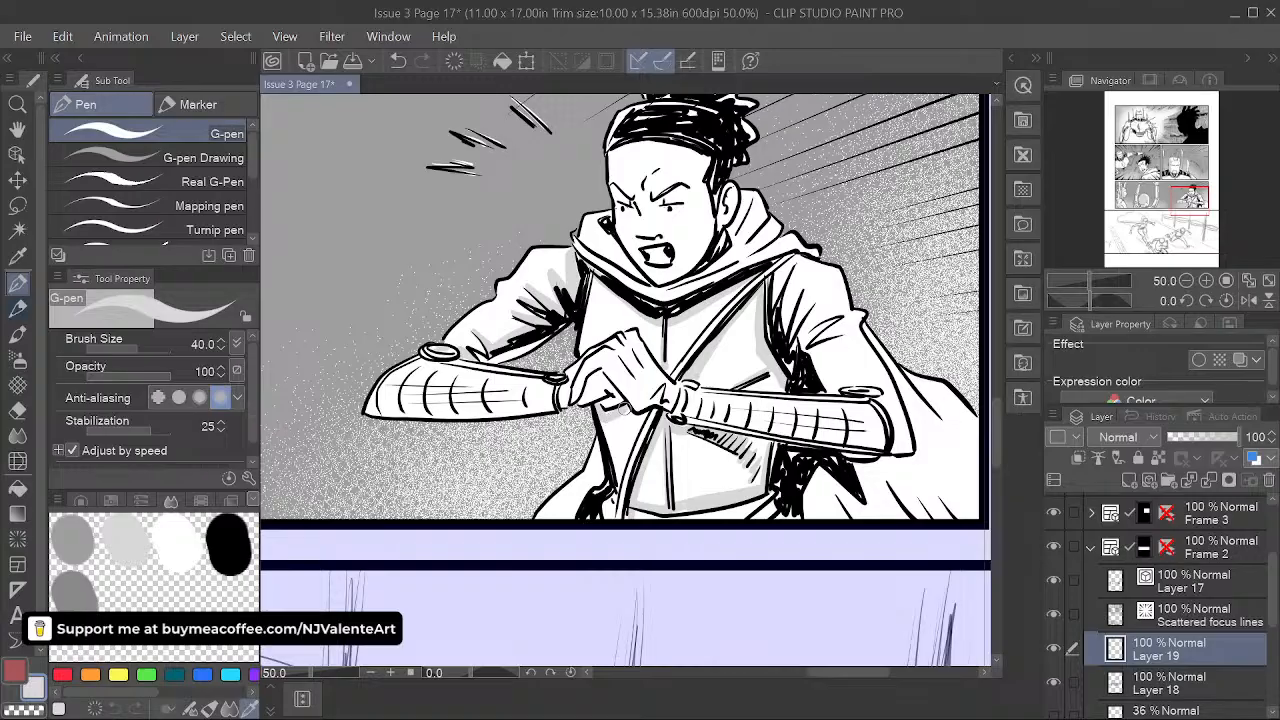
key(space)
drag(597, 453, 591, 409)
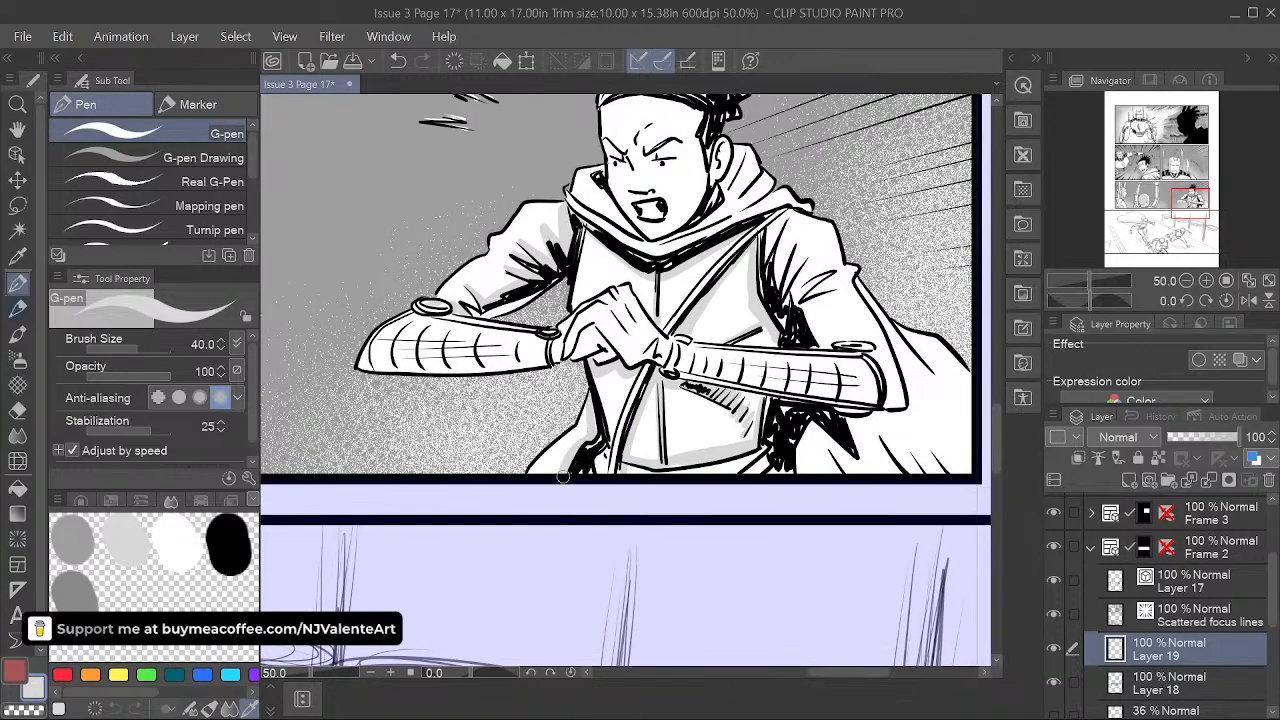
drag(790, 460, 820, 420)
drag(858, 466, 852, 392)
key(space)
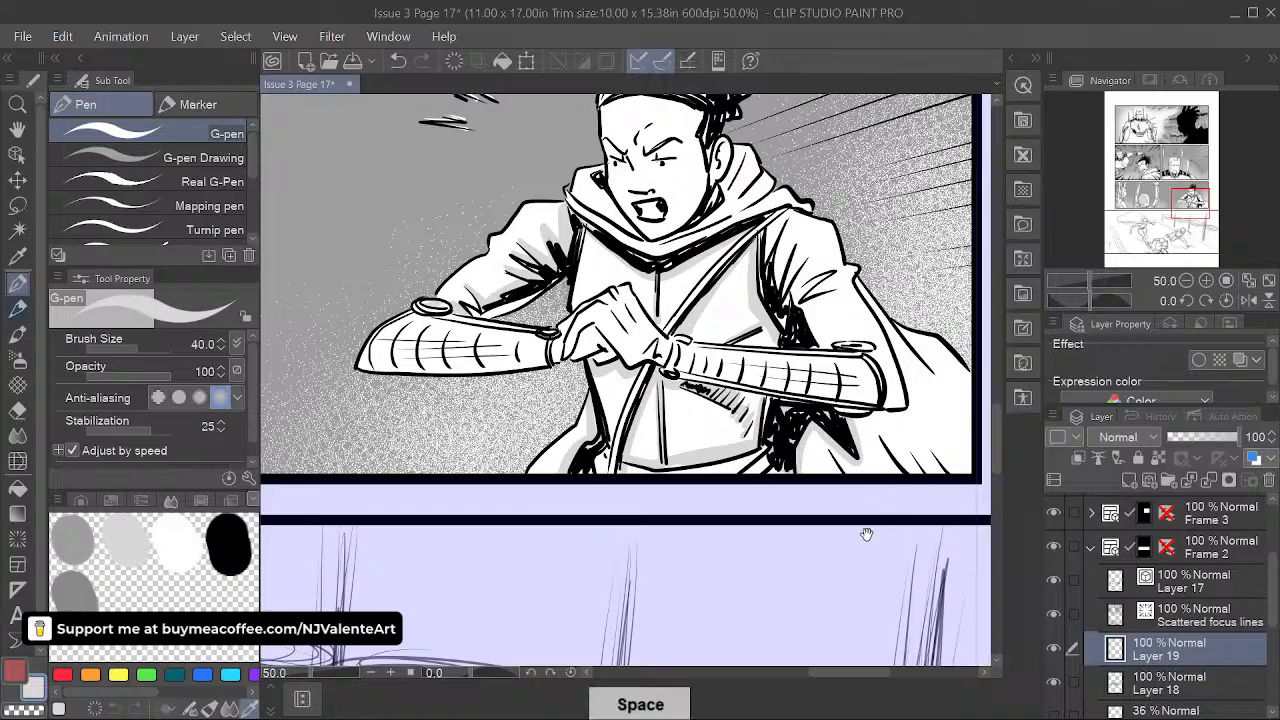
drag(866, 531, 636, 465)
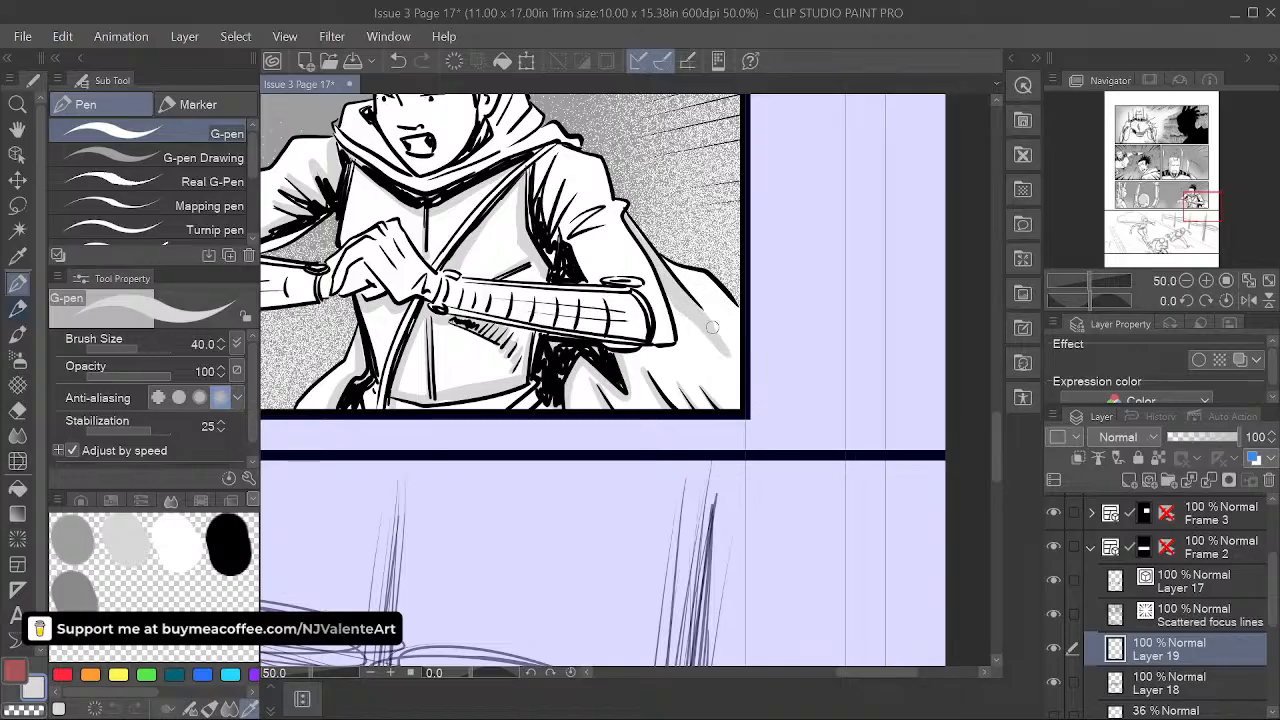
- Shade the hooded figure's shoulder and sleeve on the cape side in light grey, following the folds down to the bracer
drag(655, 450, 762, 496)
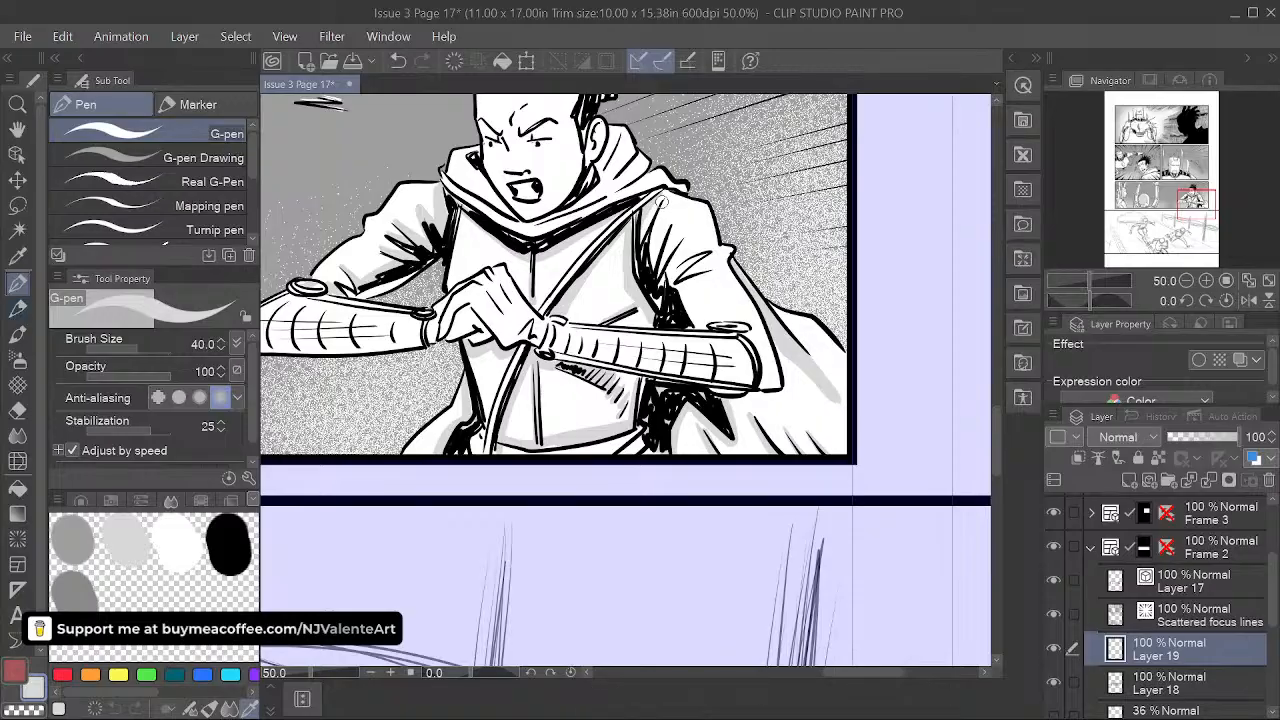
drag(654, 246, 656, 262)
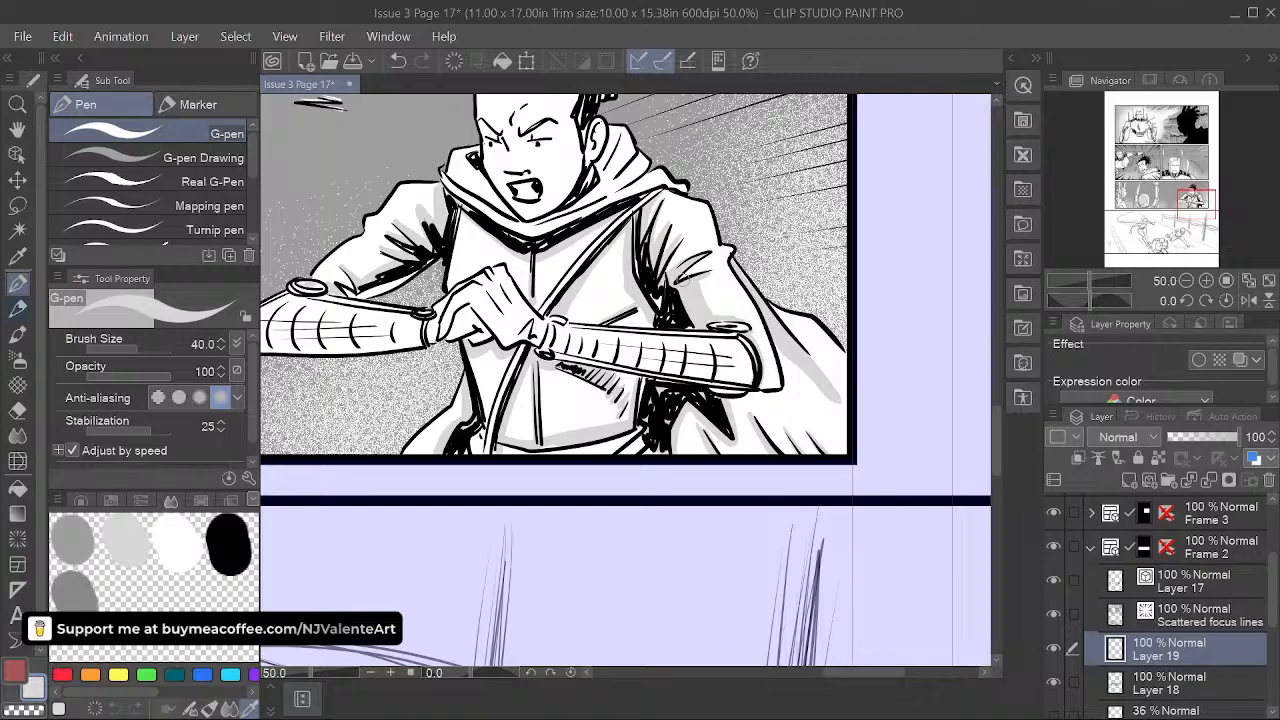
drag(719, 254, 696, 349)
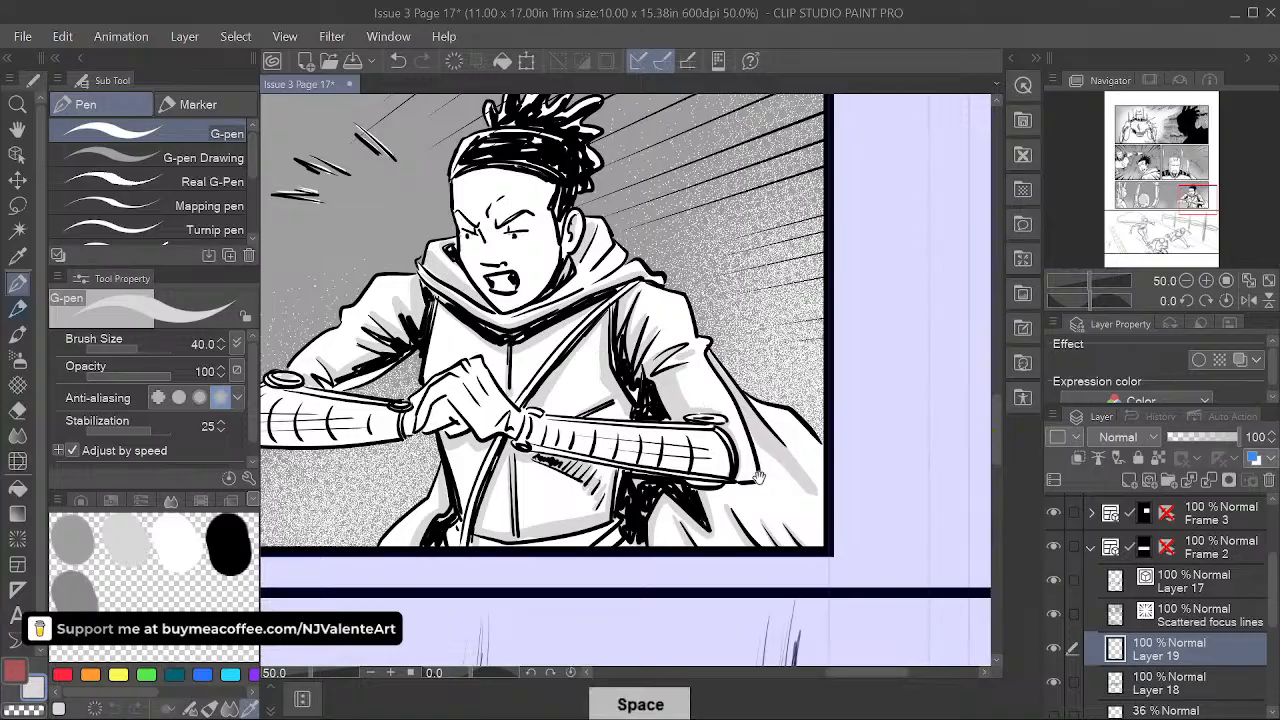
- Shade both of the hooded figure's bracers, the clasped hands and the side of the face in light grey
drag(554, 297, 640, 272)
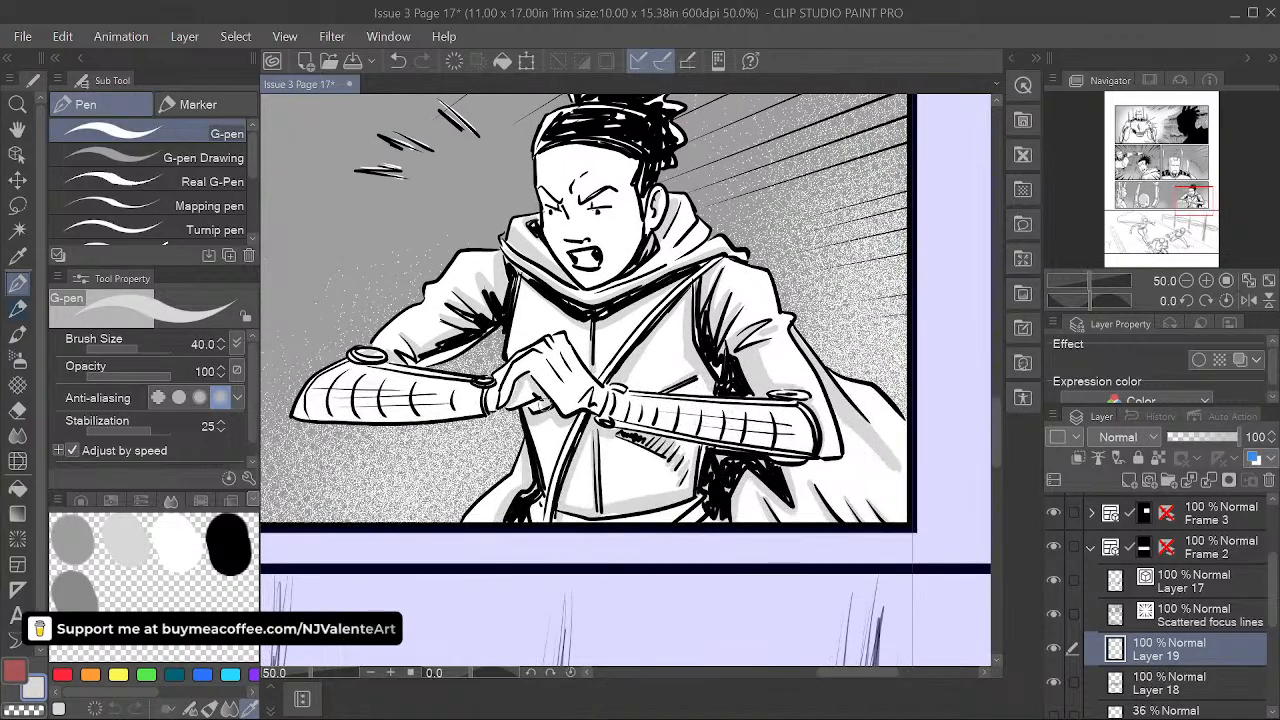
drag(493, 398, 616, 423)
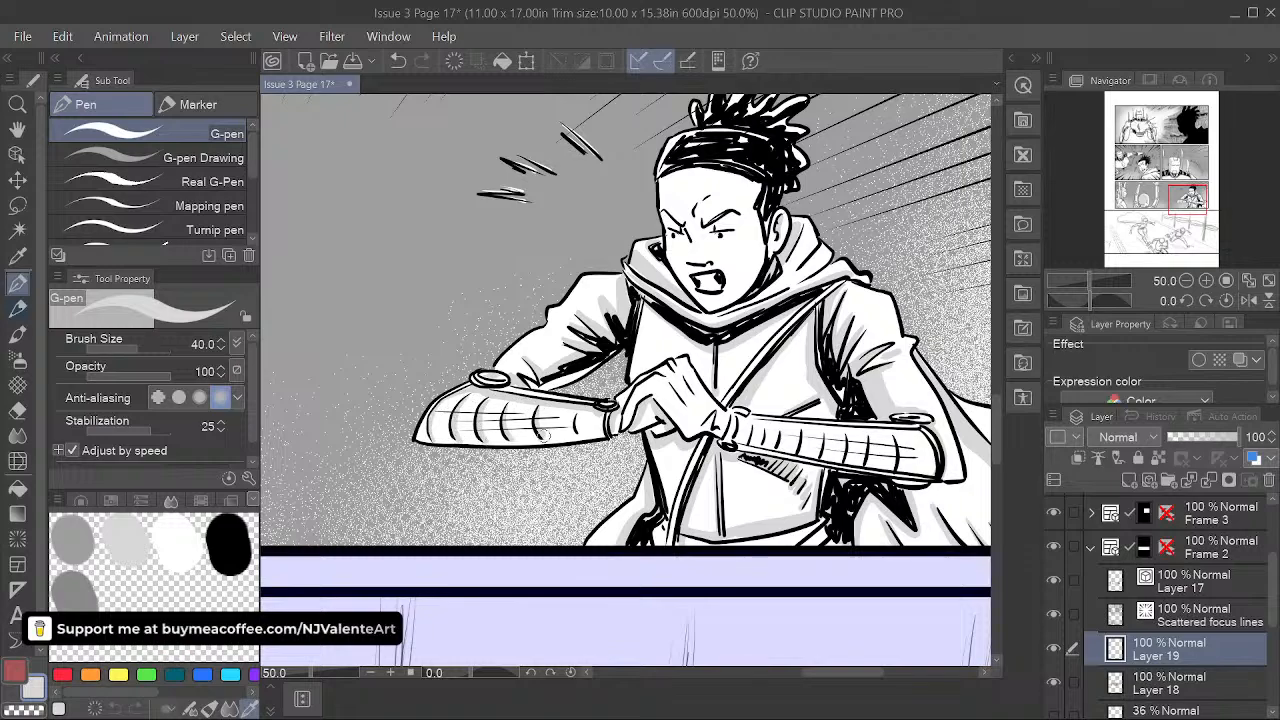
drag(577, 412, 575, 432)
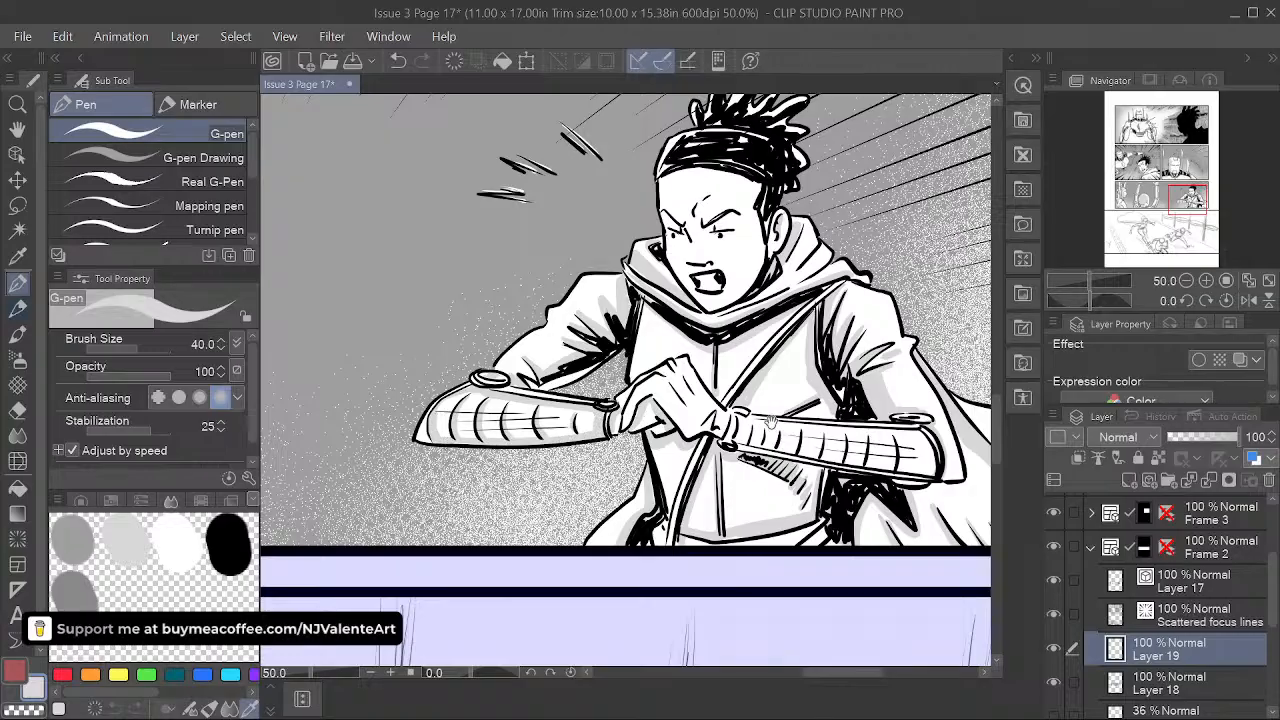
drag(772, 423, 617, 408)
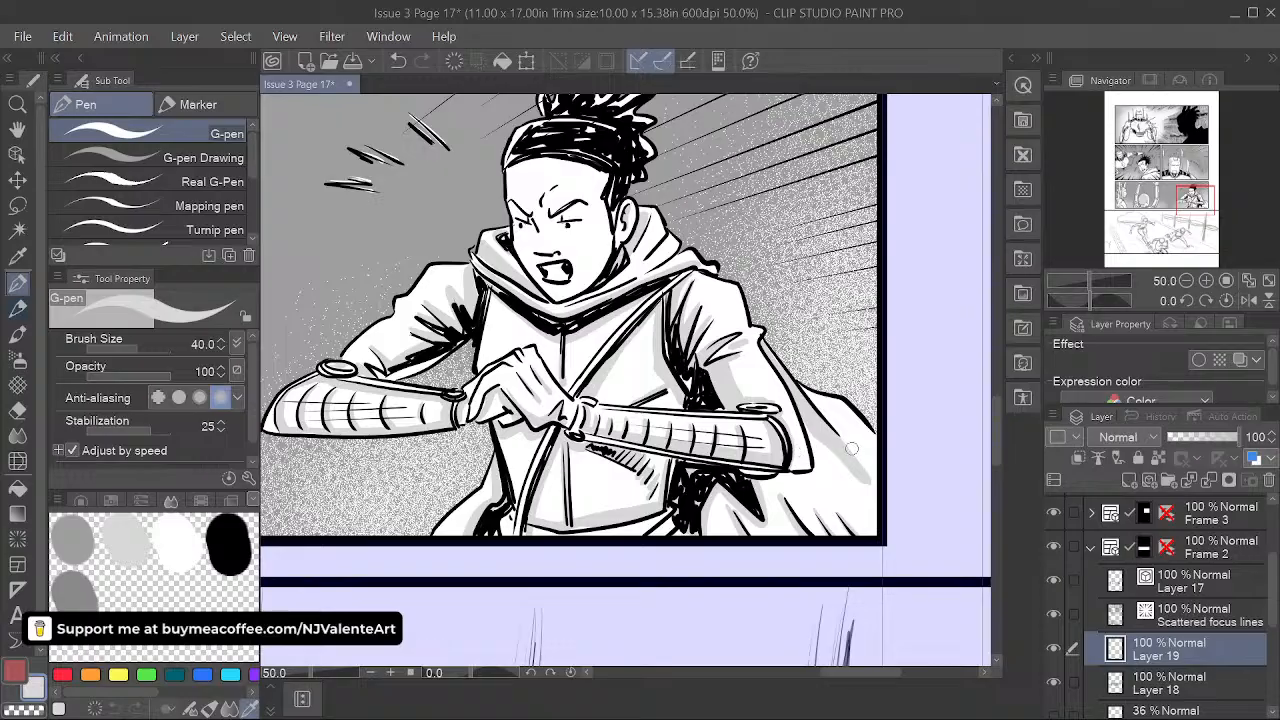
drag(796, 532, 772, 609)
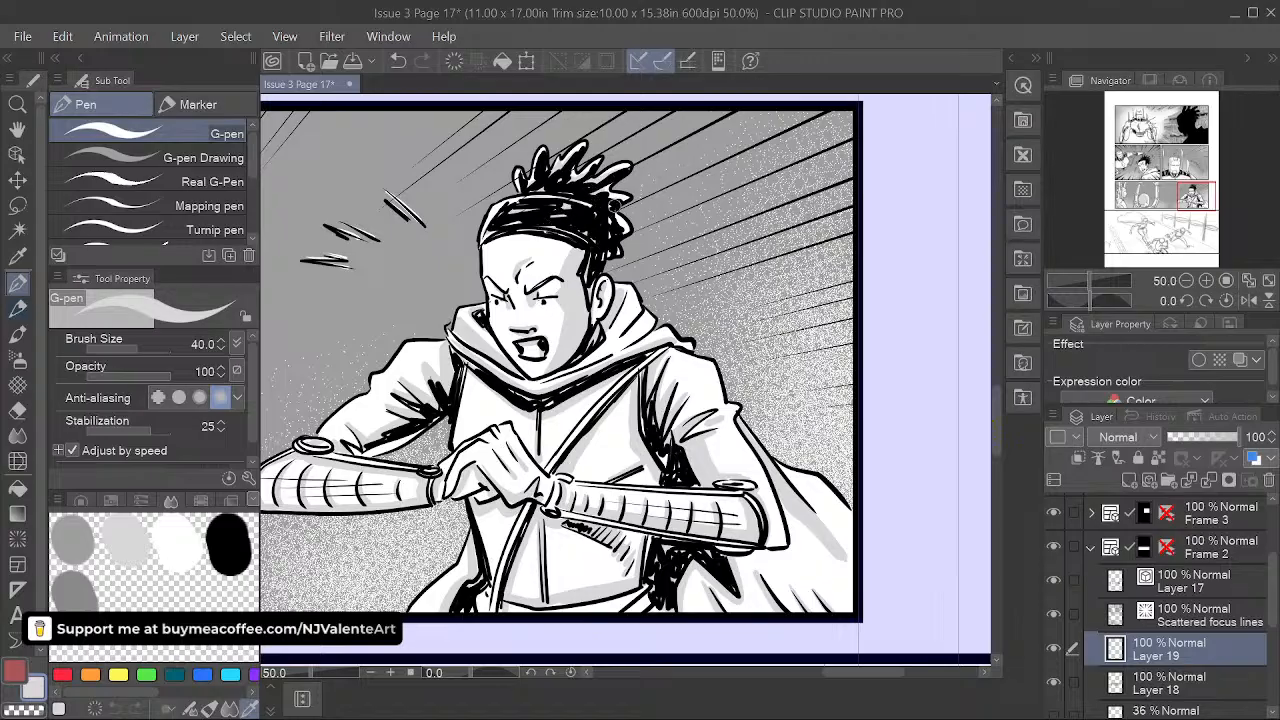
drag(688, 540, 776, 502)
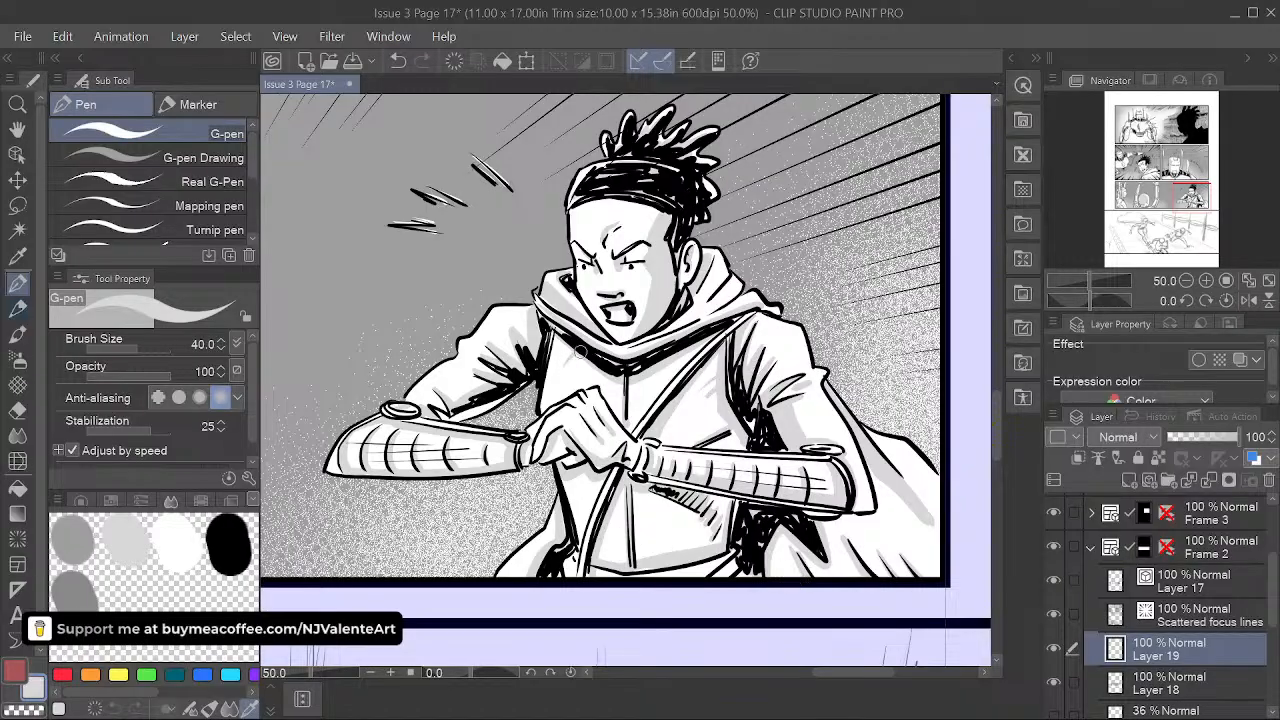
- Examine the shaded third-row panel against the rest of the page at full-page view, without the frame tint over the other panels
scroll(853, 502, down, 2)
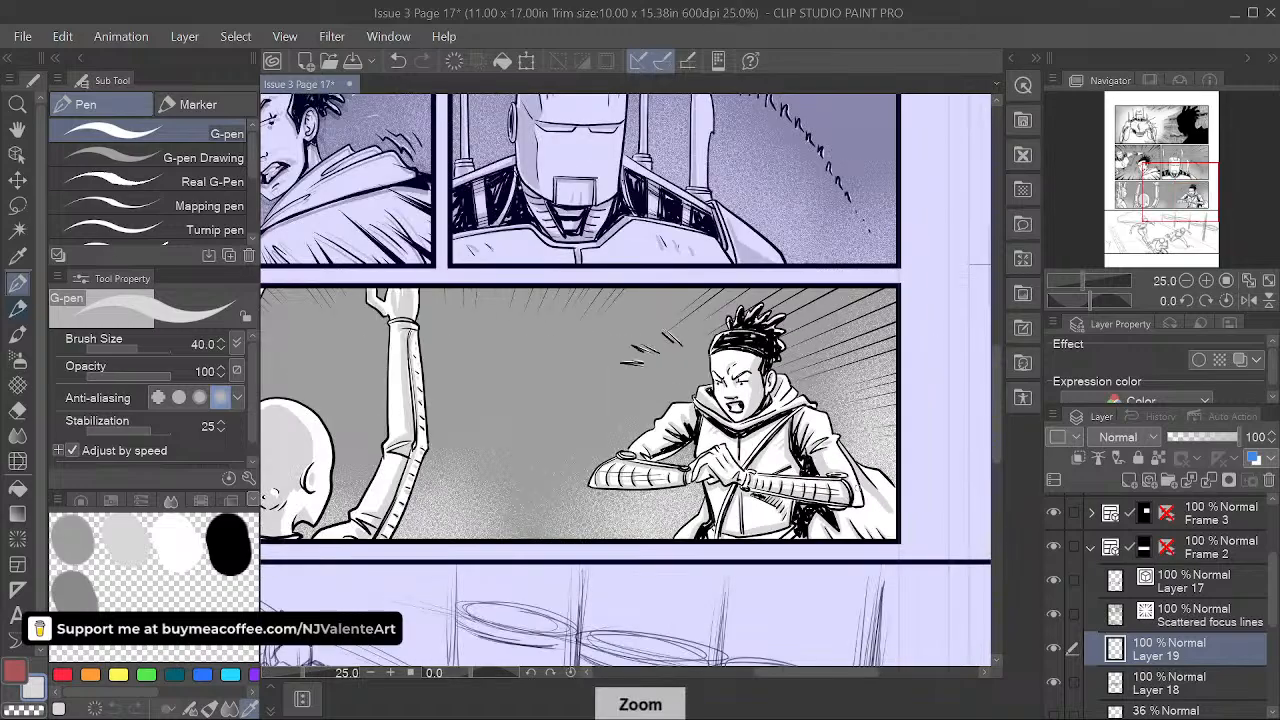
drag(755, 621, 785, 536)
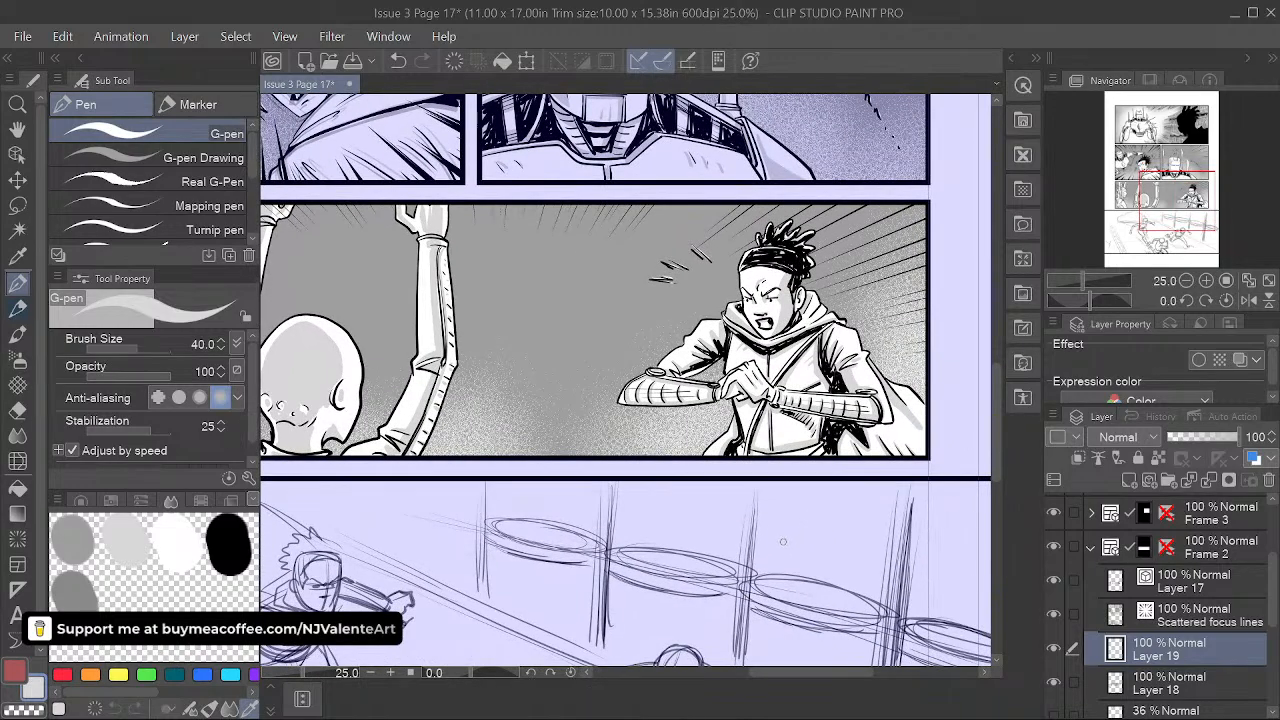
scroll(788, 543, down, 2)
drag(812, 527, 814, 517)
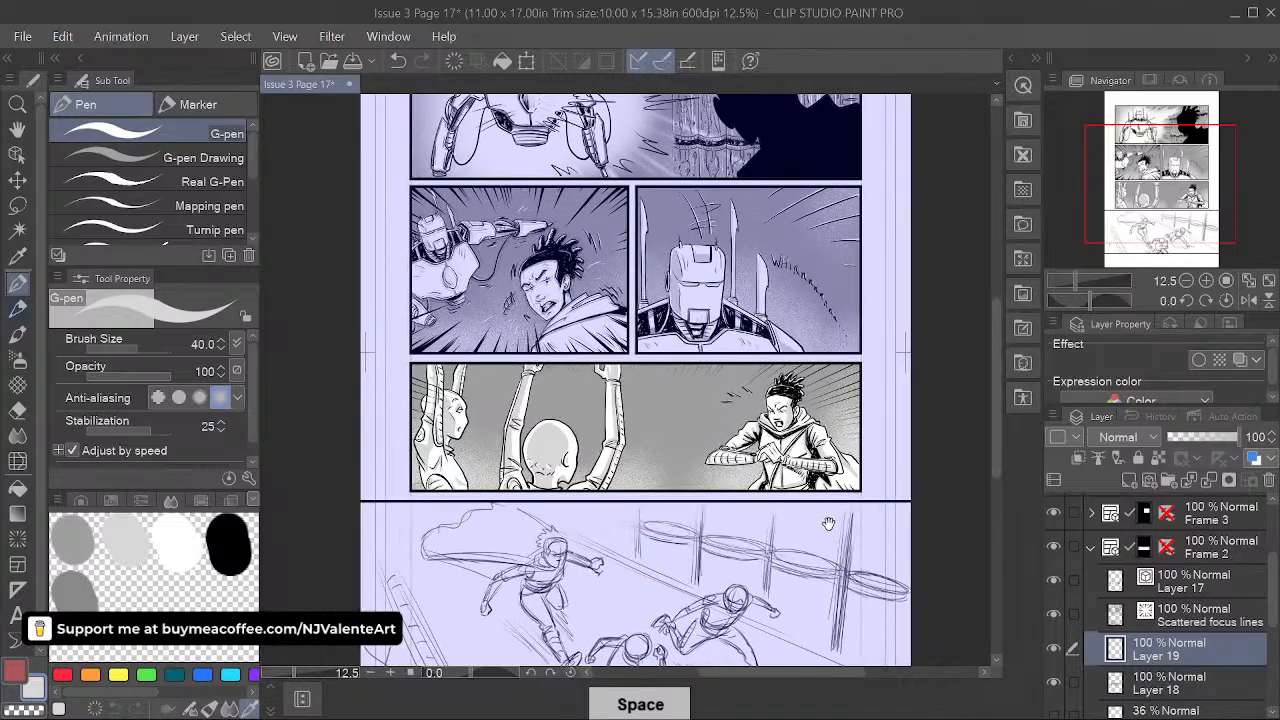
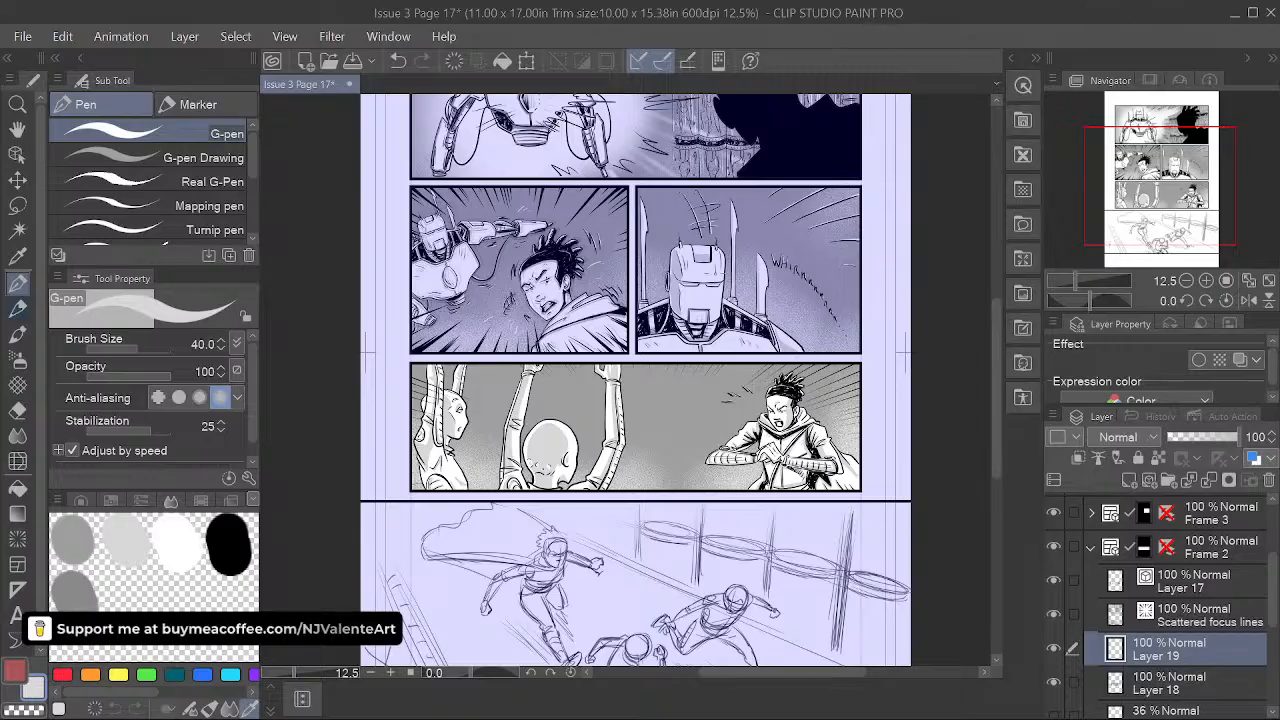
scroll(651, 360, down, 1)
drag(651, 360, 638, 418)
scroll(1160, 520, up, 3)
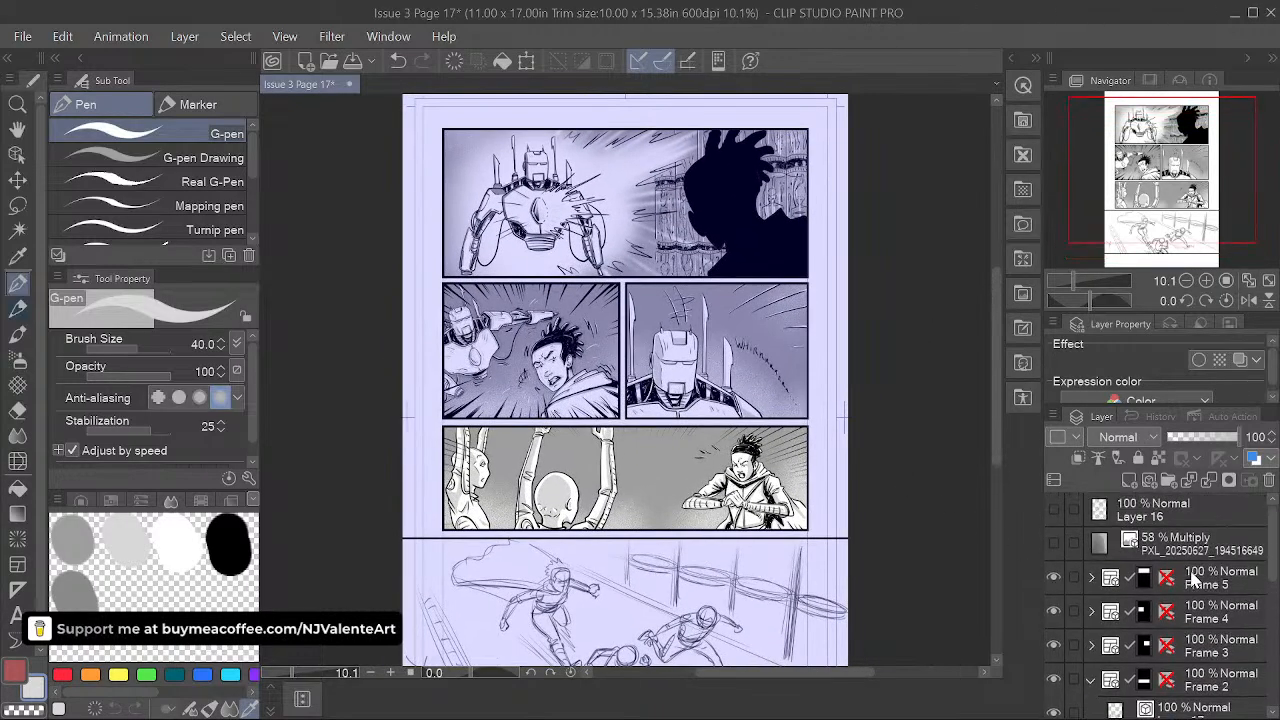
click(1088, 538)
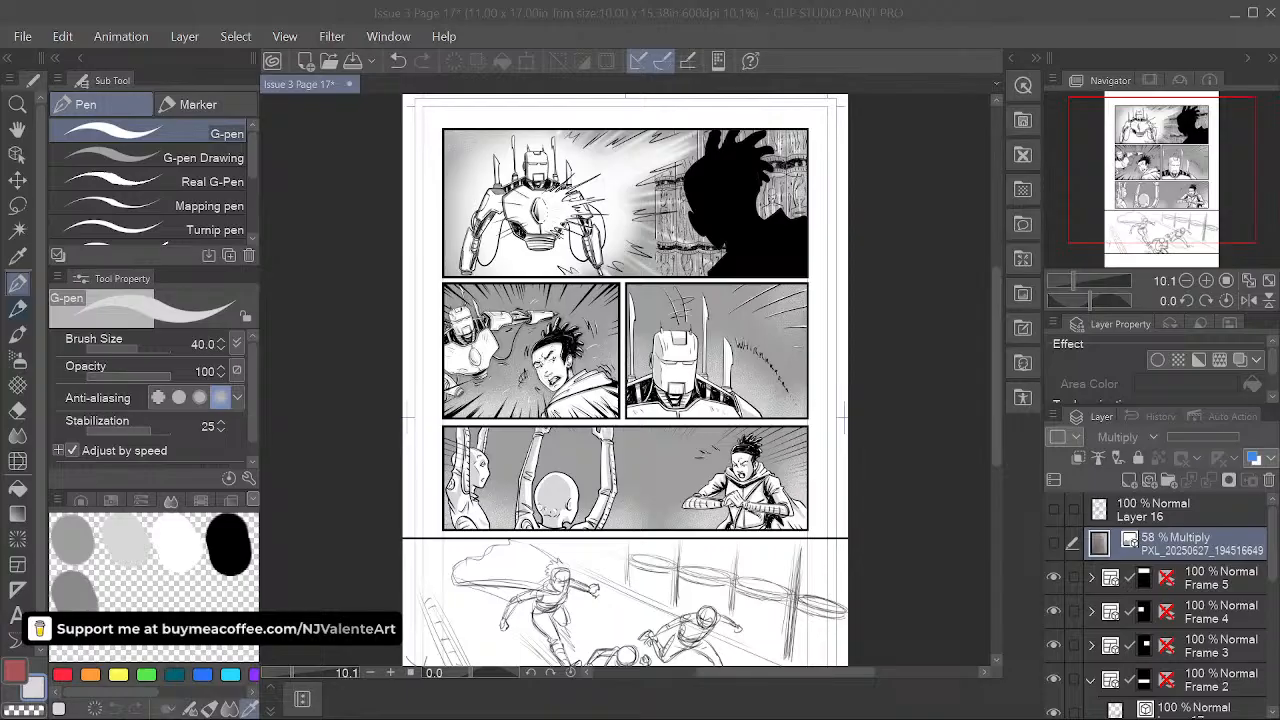
click(734, 5)
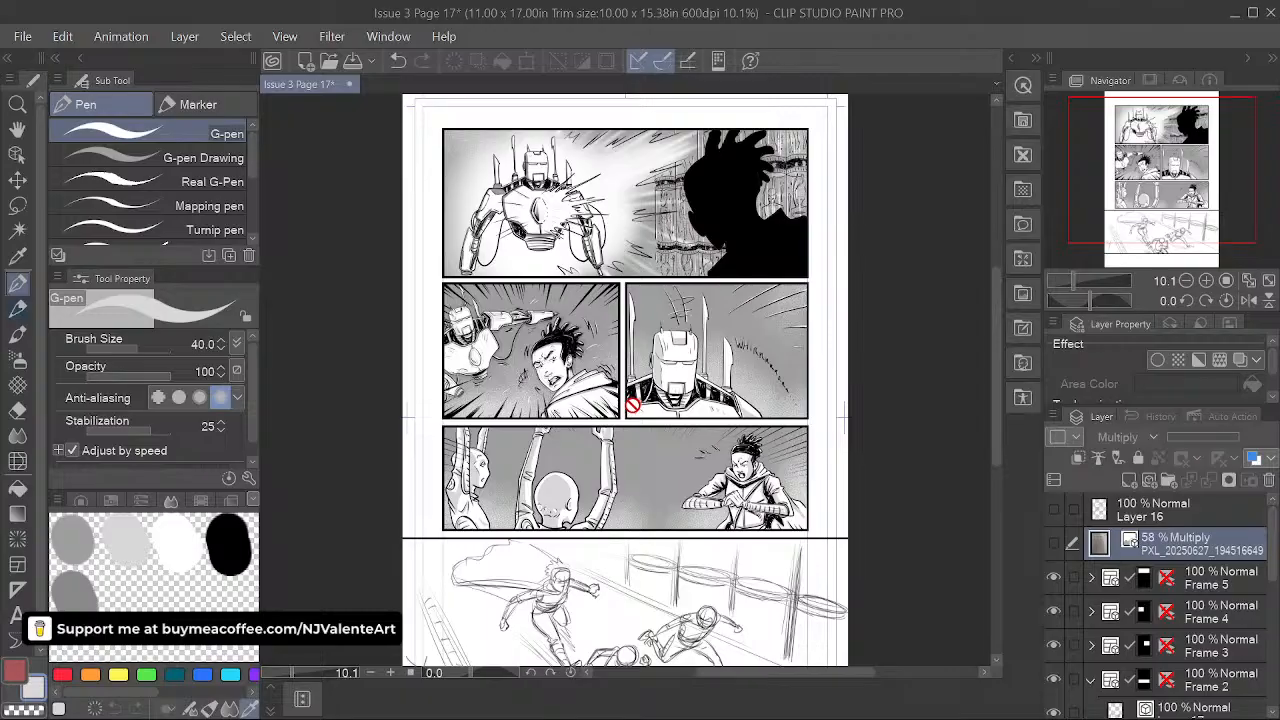
scroll(680, 379, down, 1)
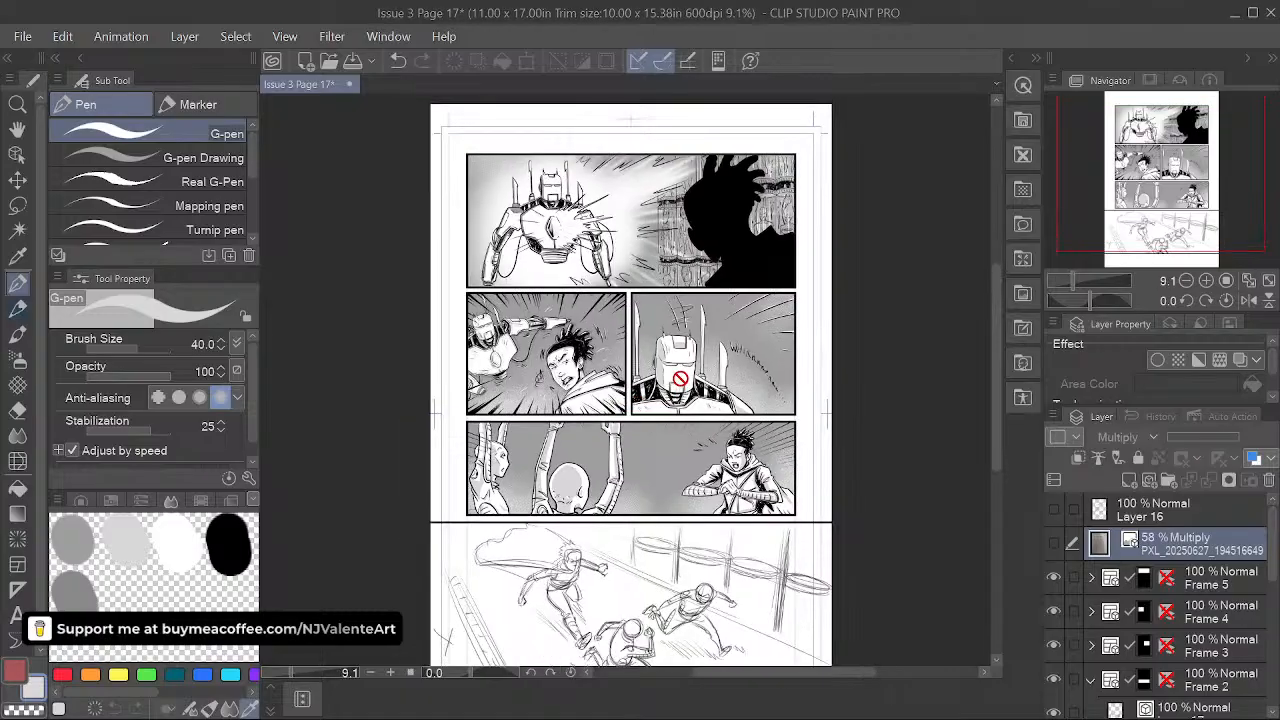
scroll(680, 379, down, 1)
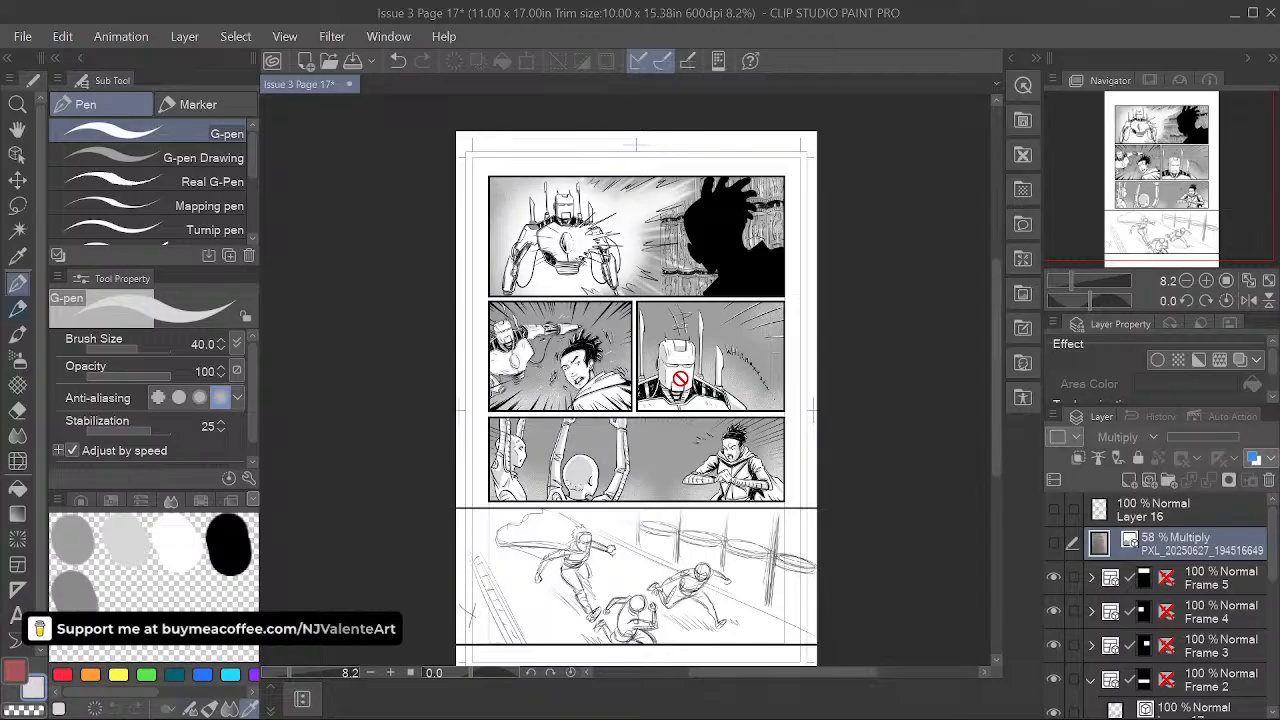
scroll(690, 386, up, 1)
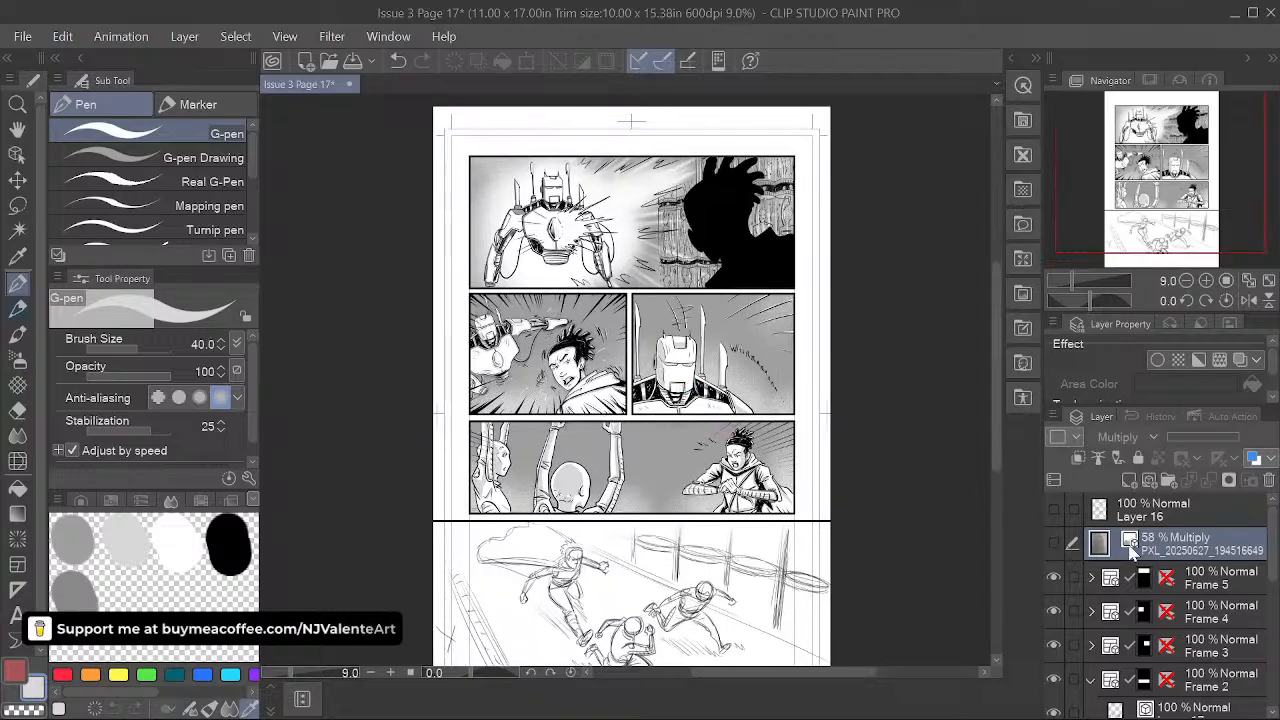
- Collapse the Frame 2 folder and delete the hidden rough sketch Layer 1 from Frame 1
scroll(1130, 553, down, 8)
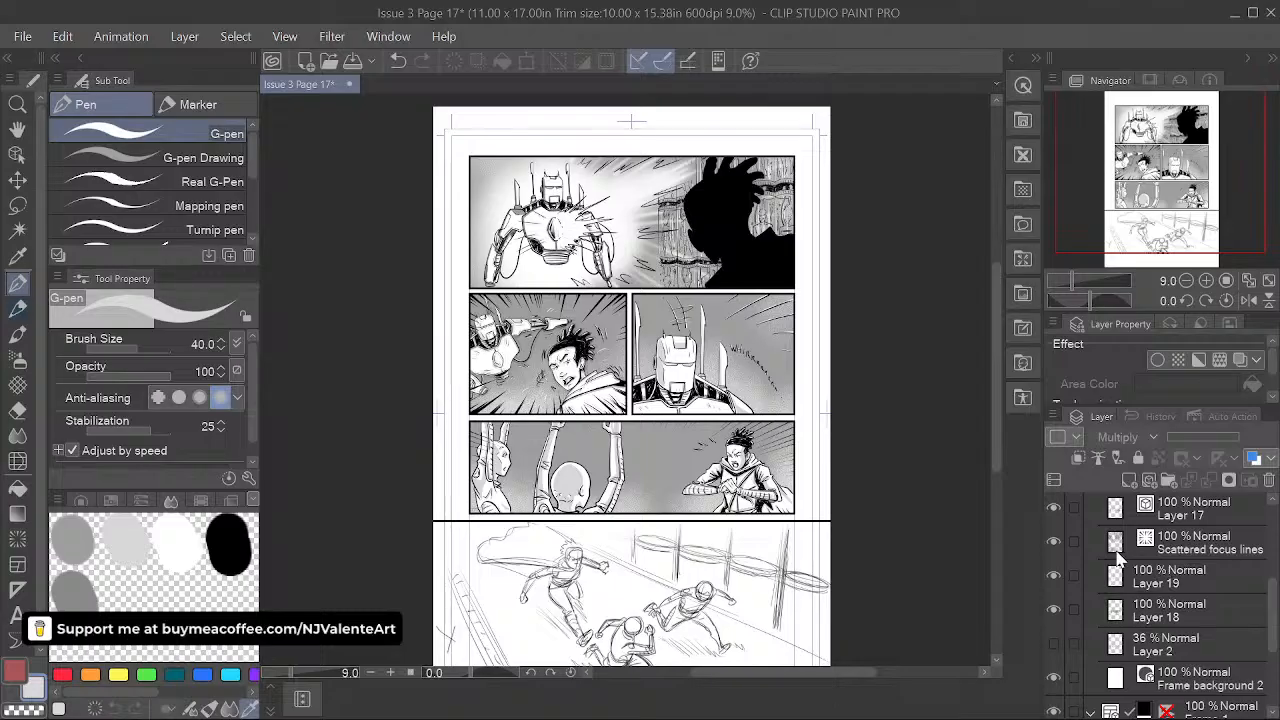
scroll(1120, 560, down, 3)
click(1146, 545)
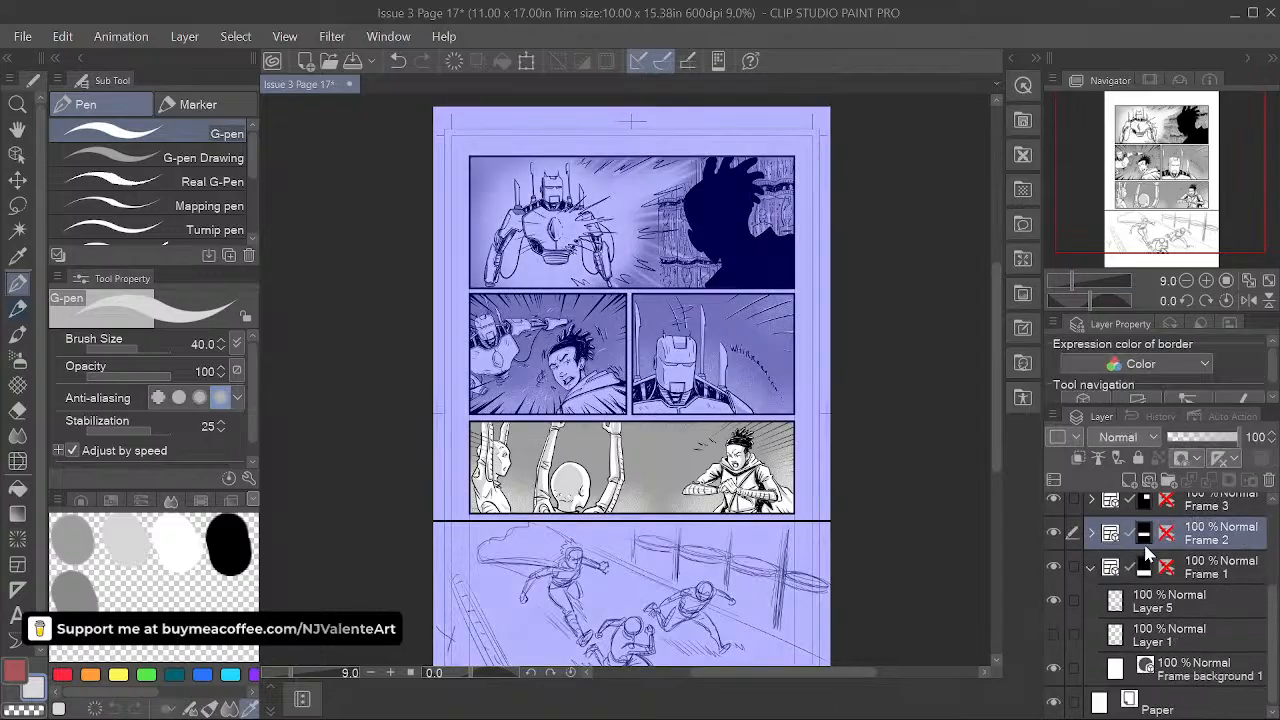
click(1200, 601)
click(1198, 640)
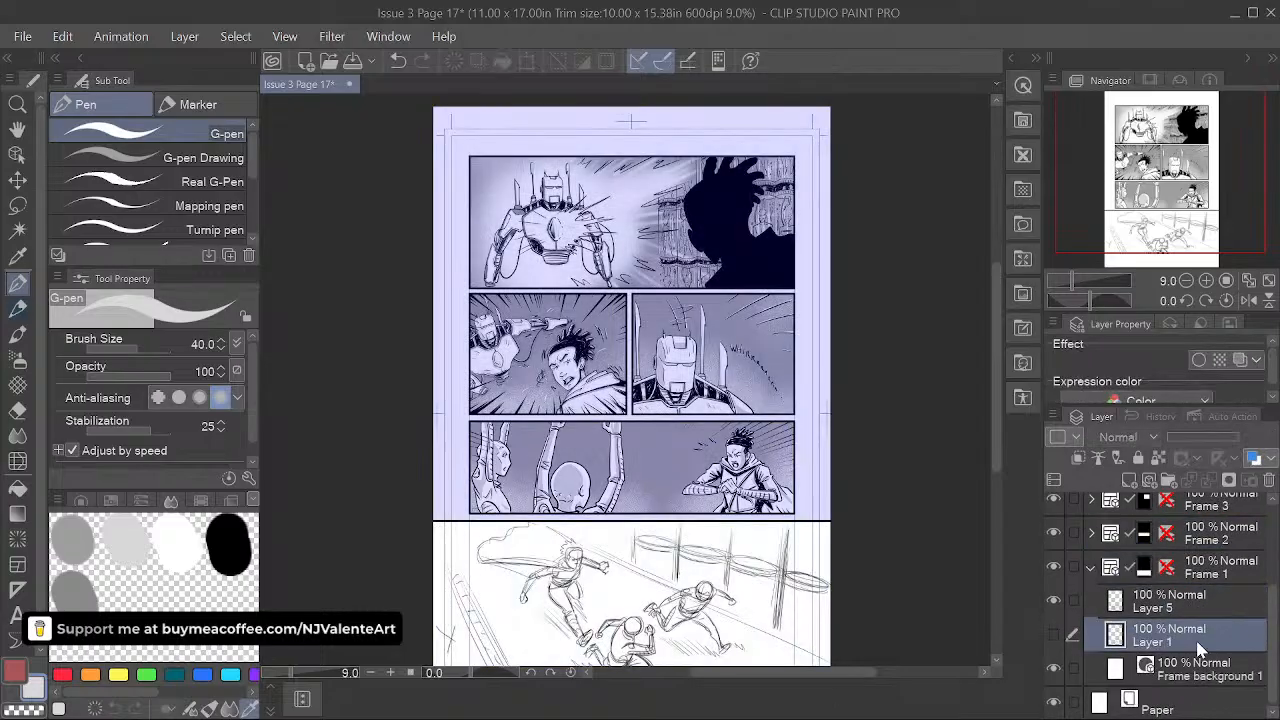
click(1055, 637)
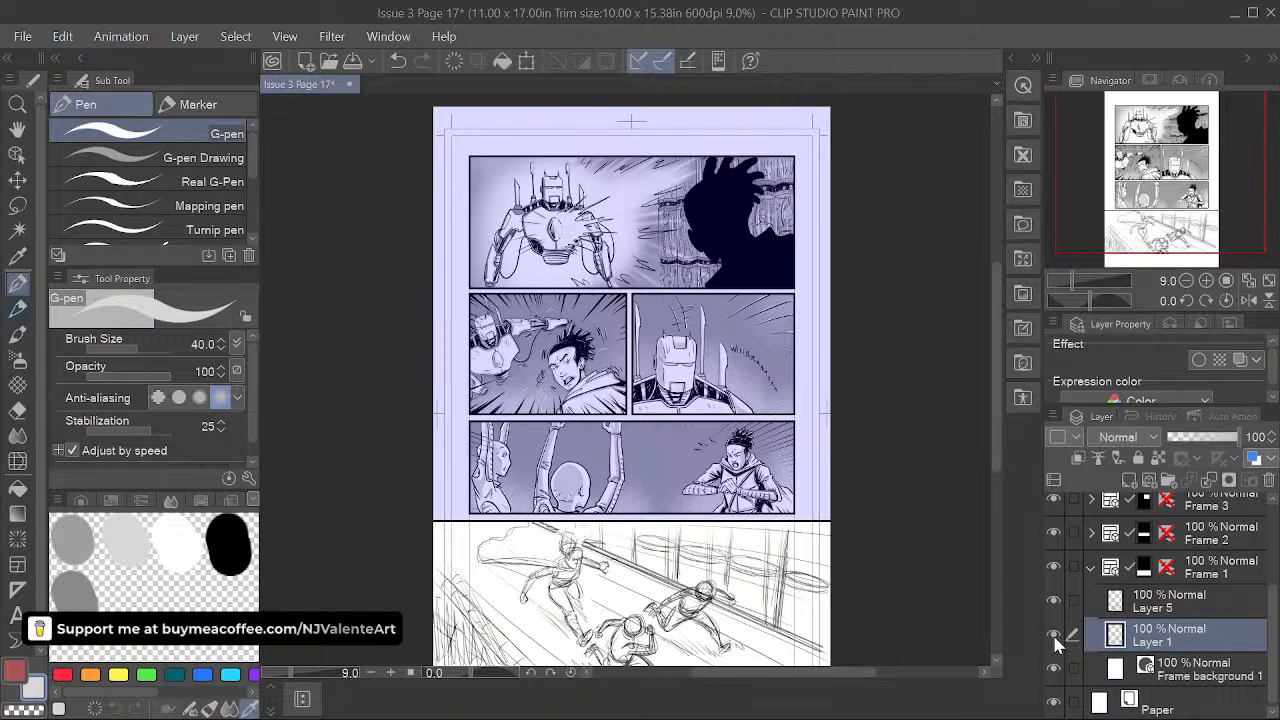
click(1055, 637)
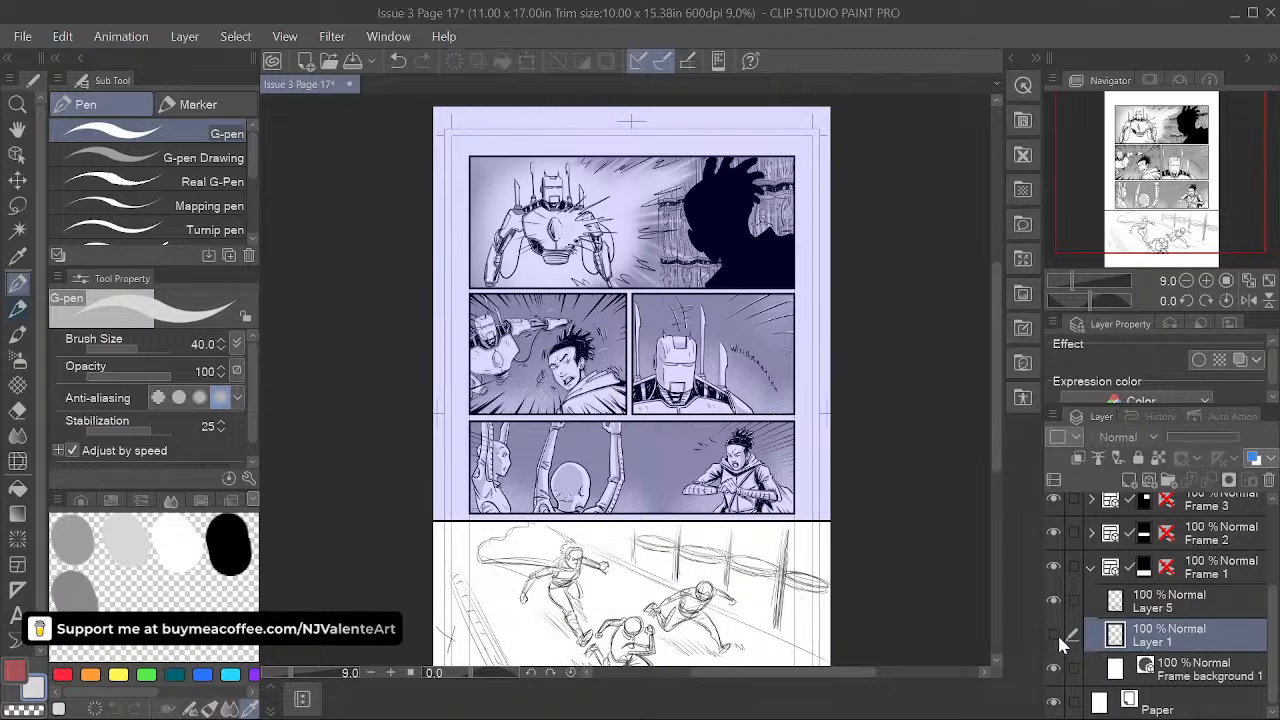
click(1268, 481)
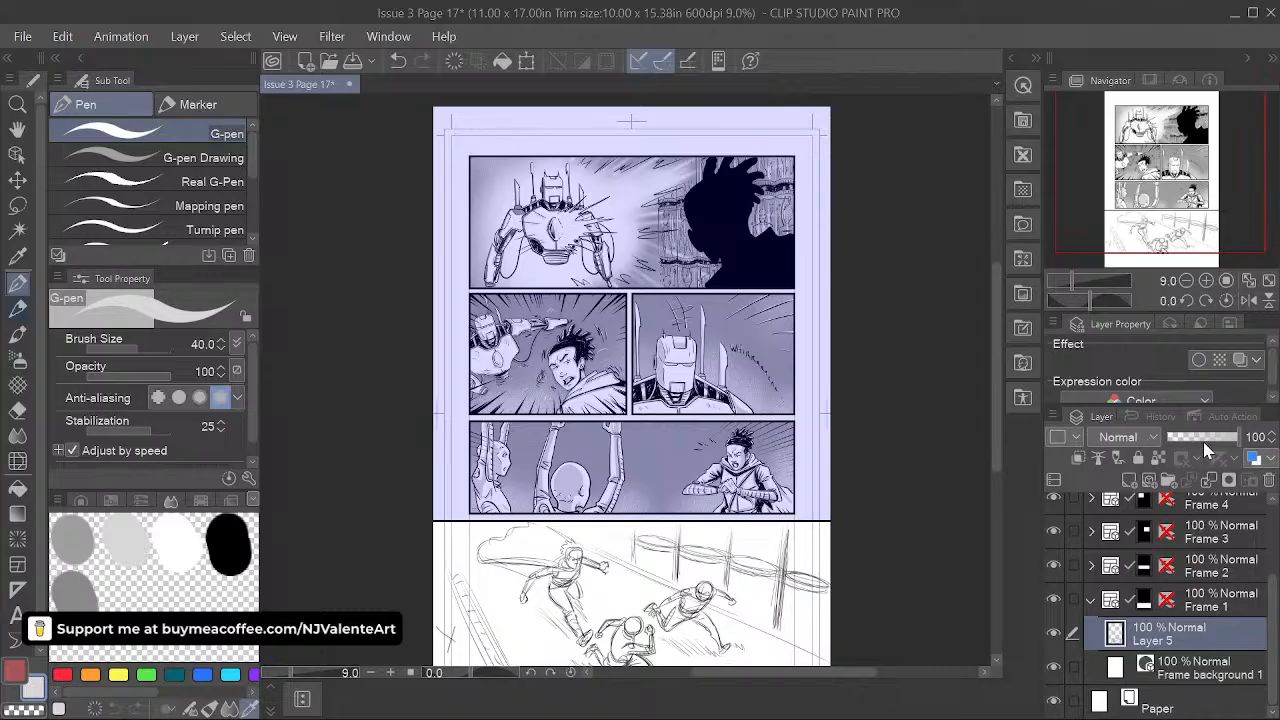
- Lower the opacity of the sketch on Layer 5 to 48% and add a new vector layer above it in Frame 1
click(1203, 441)
click(1149, 481)
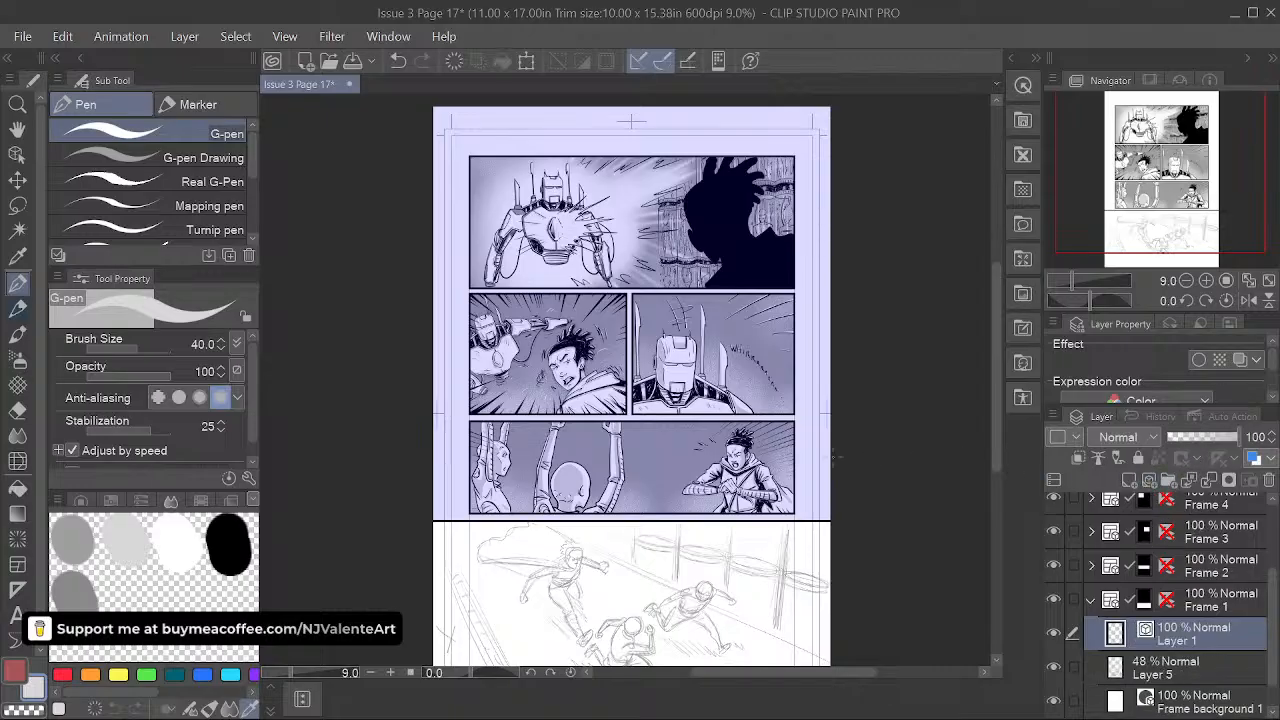
drag(685, 567, 640, 343)
scroll(600, 430, up, 2)
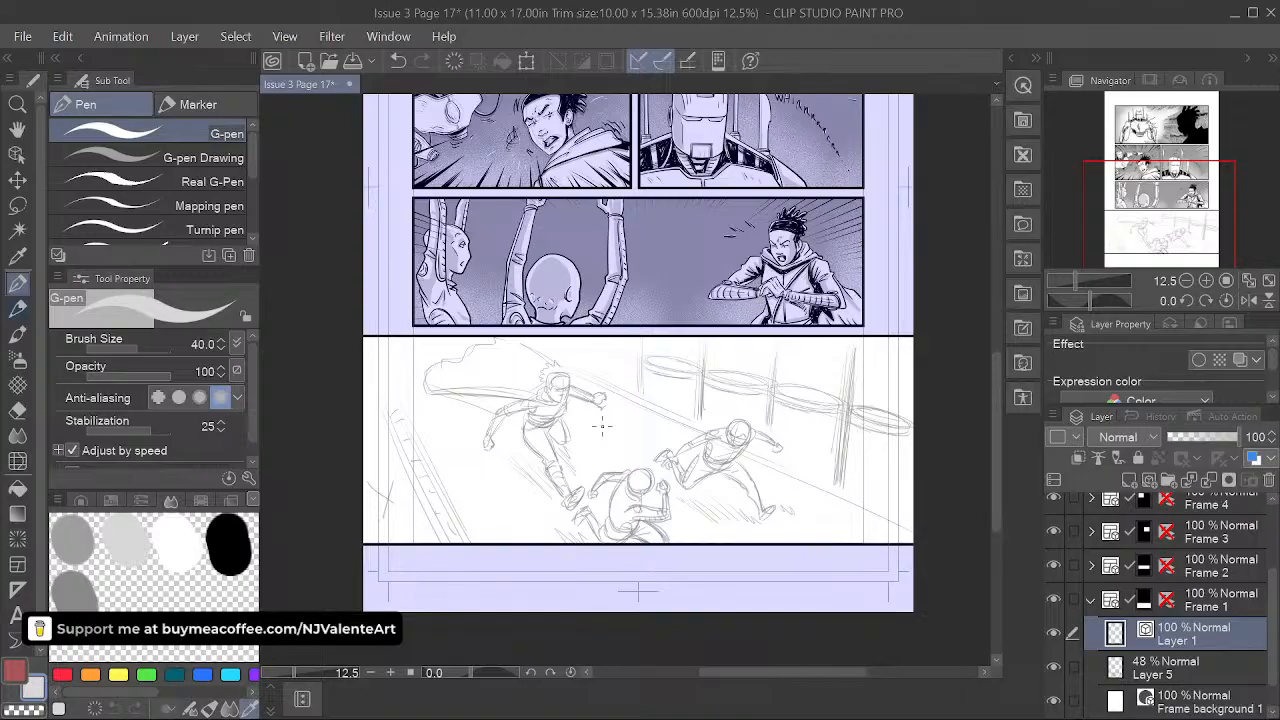
- Set up the Milli pen marker in black with a brush size of 12 for inking the background lines
click(190, 104)
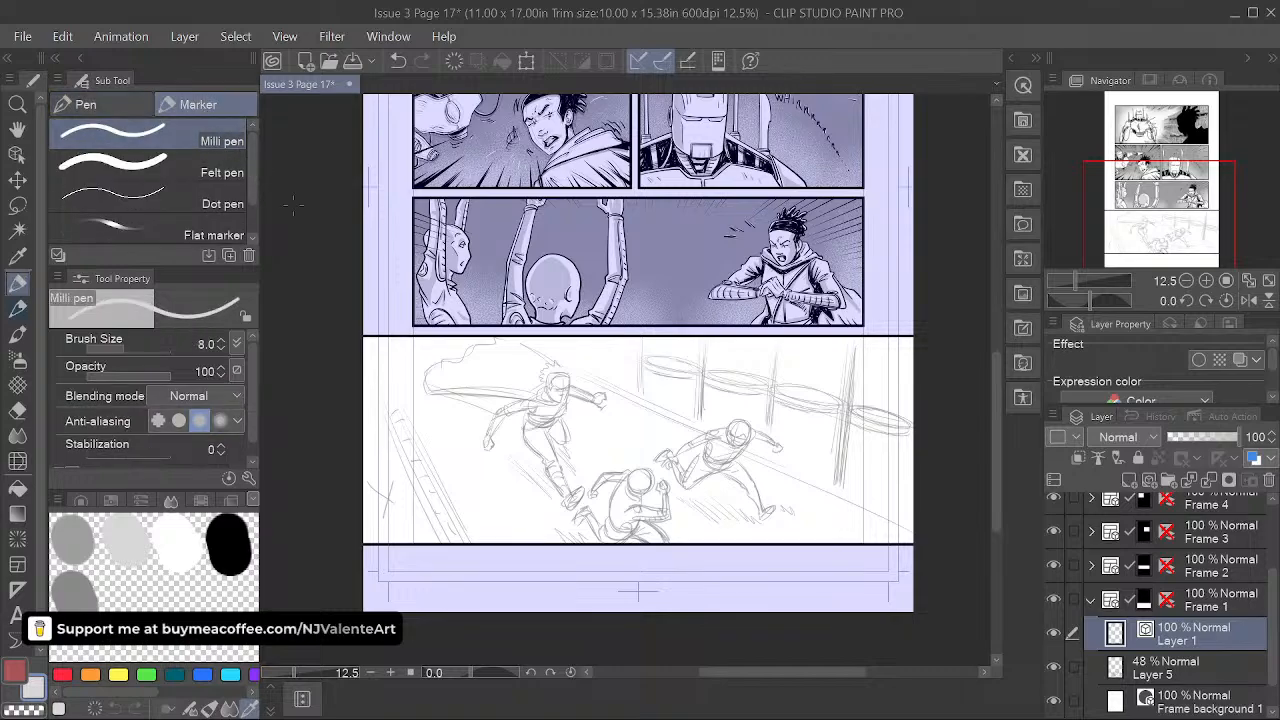
click(228, 545)
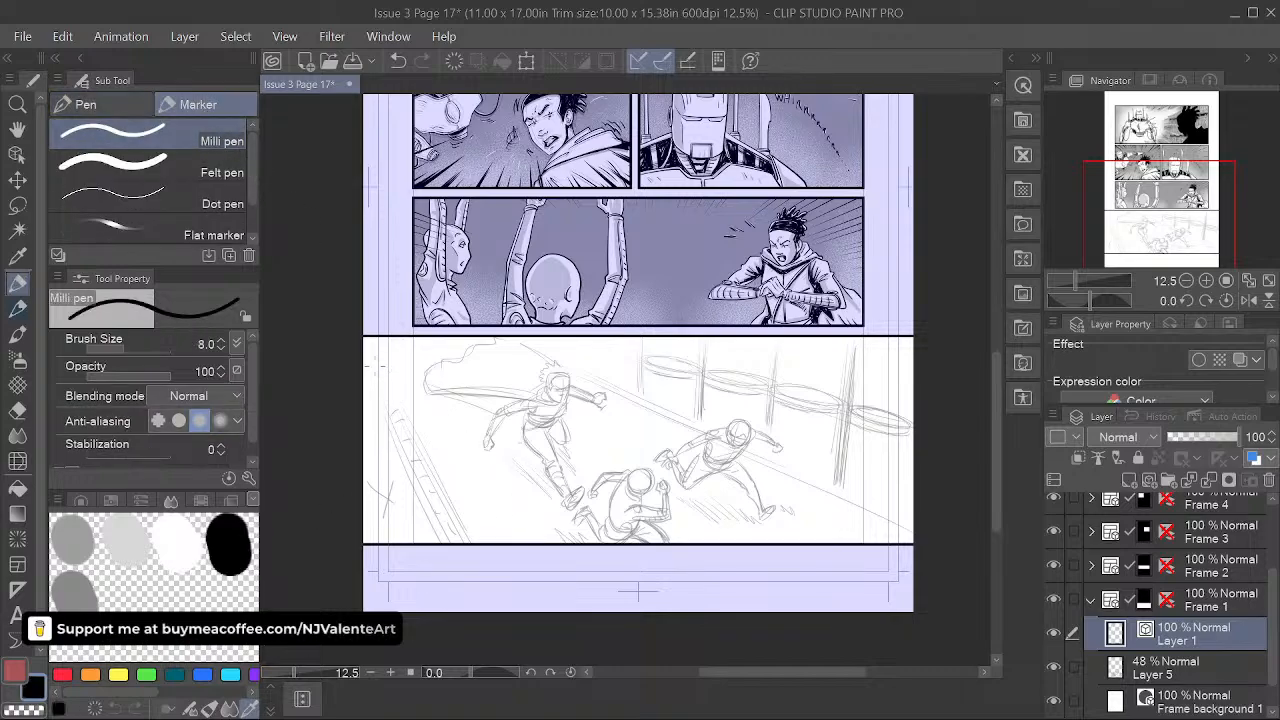
drag(368, 363, 482, 572)
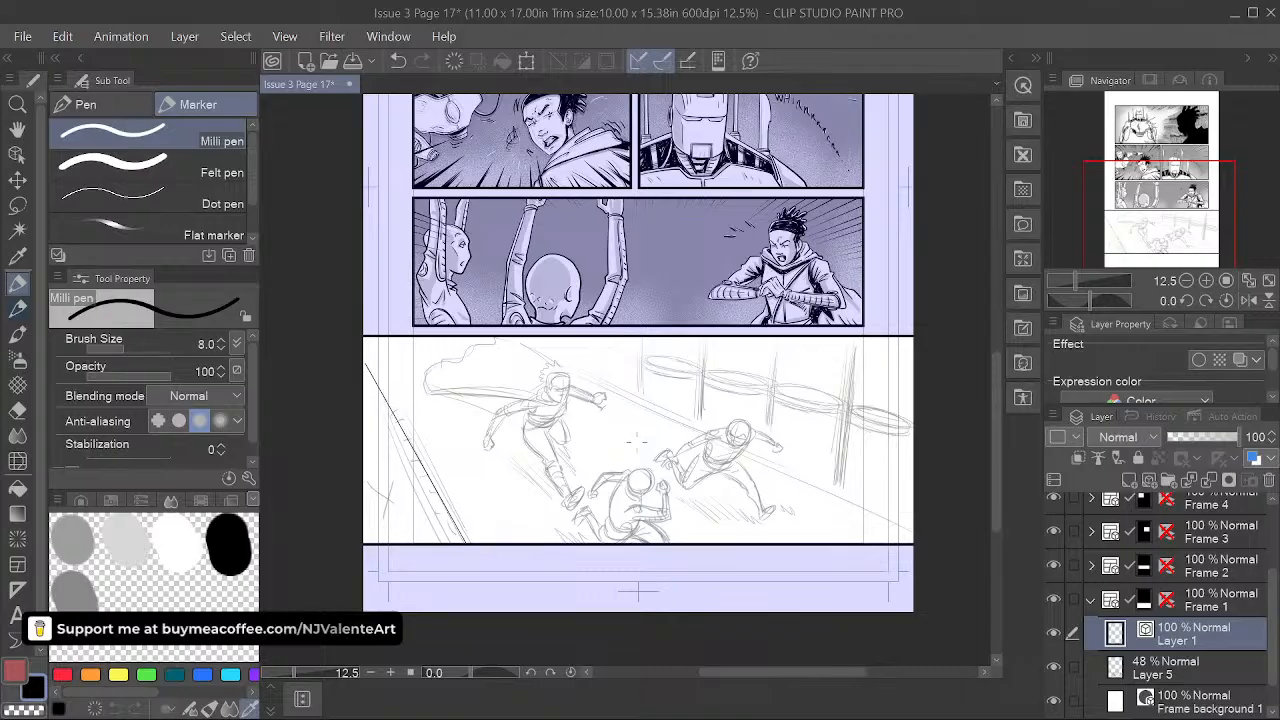
key(ctrl+z)
key(bracketright)
key(bracketright)
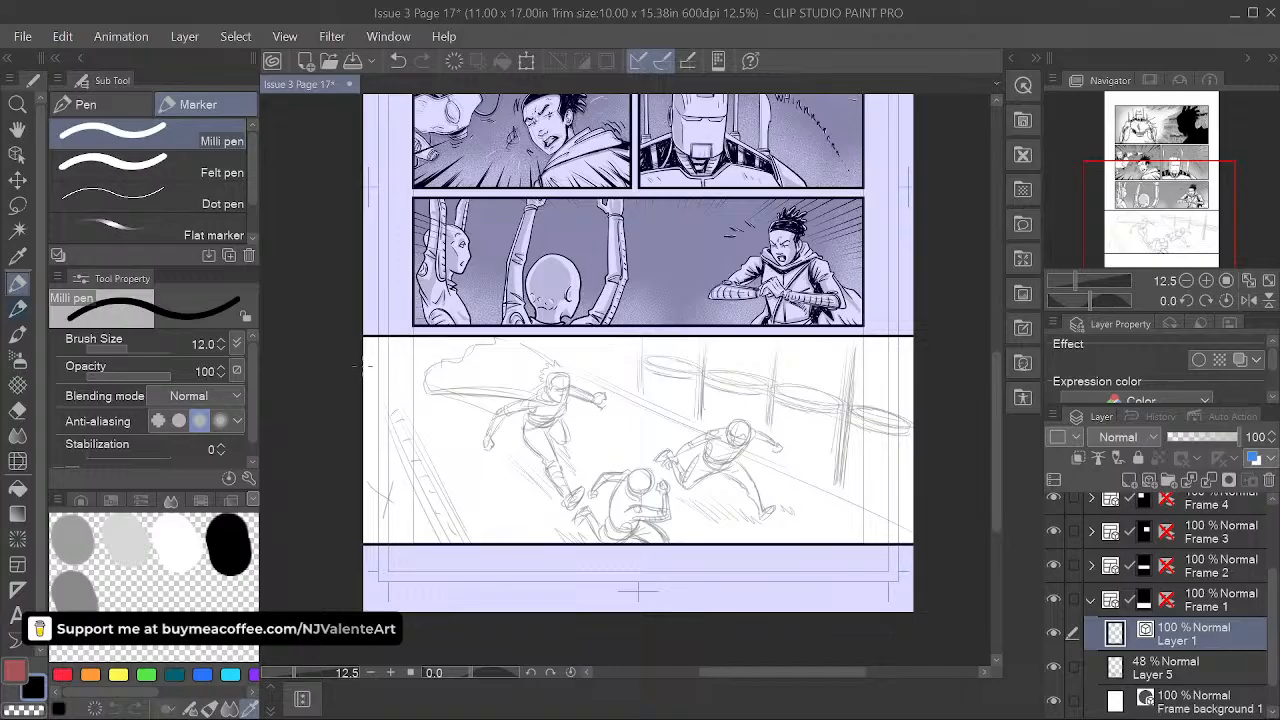
- Ink three long slanted straight lines over the sketched track at the bottom panel's left edge
drag(366, 374, 454, 568)
key(ctrl+z)
drag(370, 357, 493, 580)
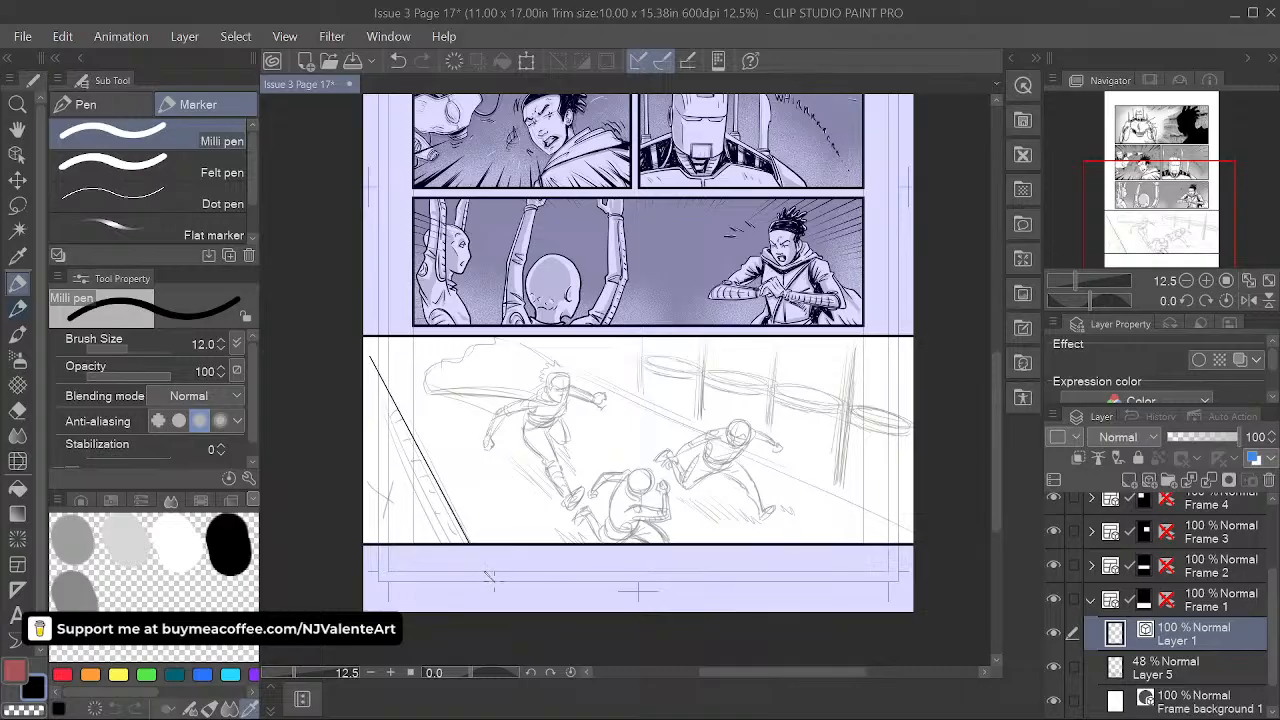
drag(368, 368, 442, 540)
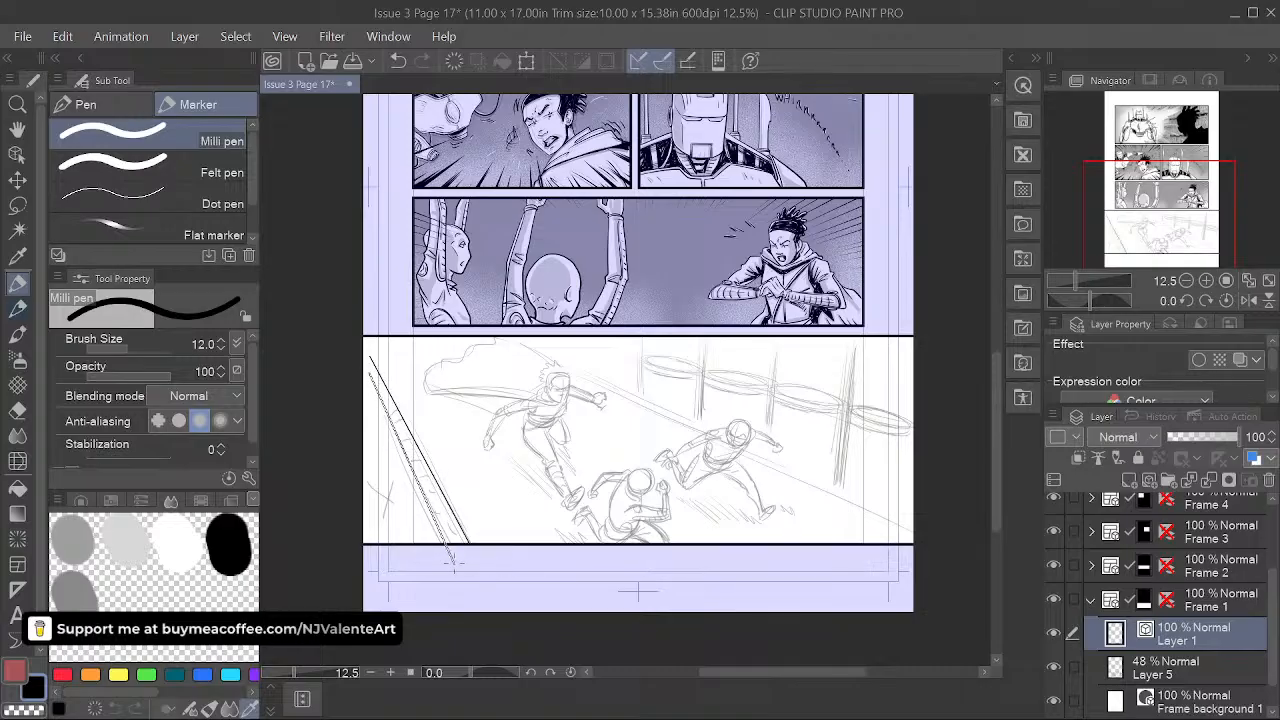
drag(370, 380, 438, 550)
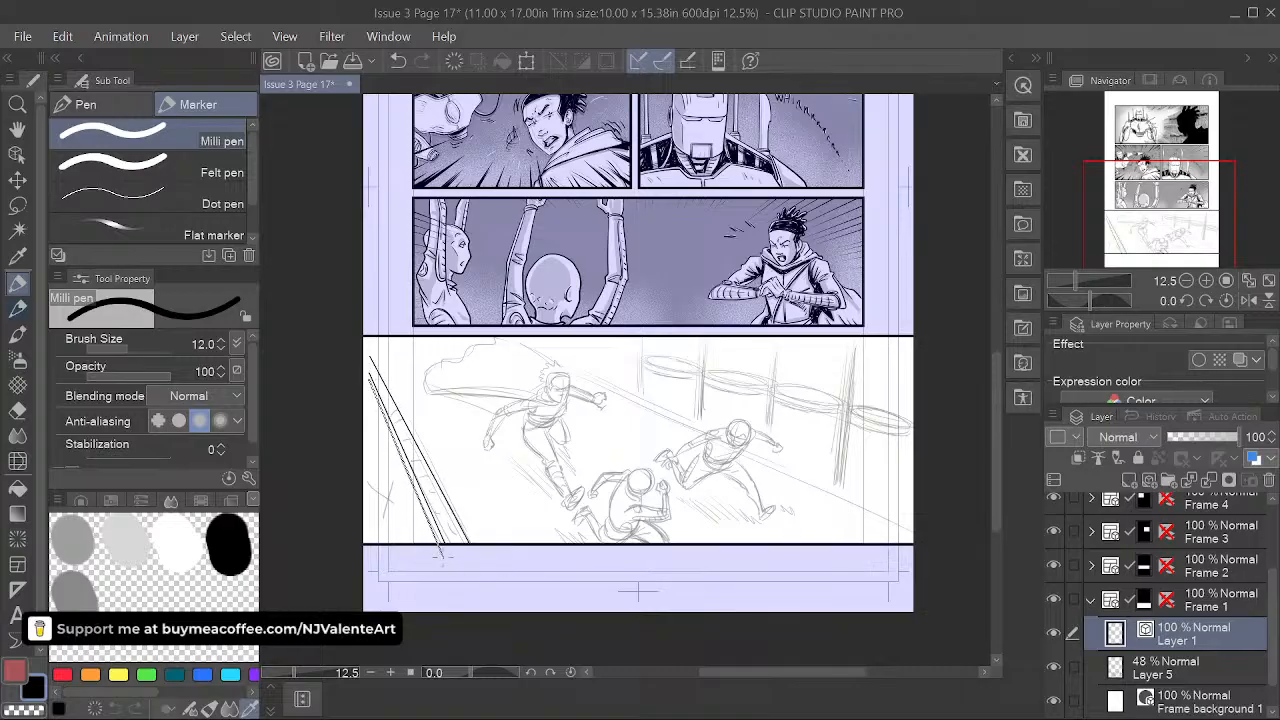
- Ink the long diagonal floor edge behind the running figures and the three farthest vertical posts of the ringed fence
key(space)
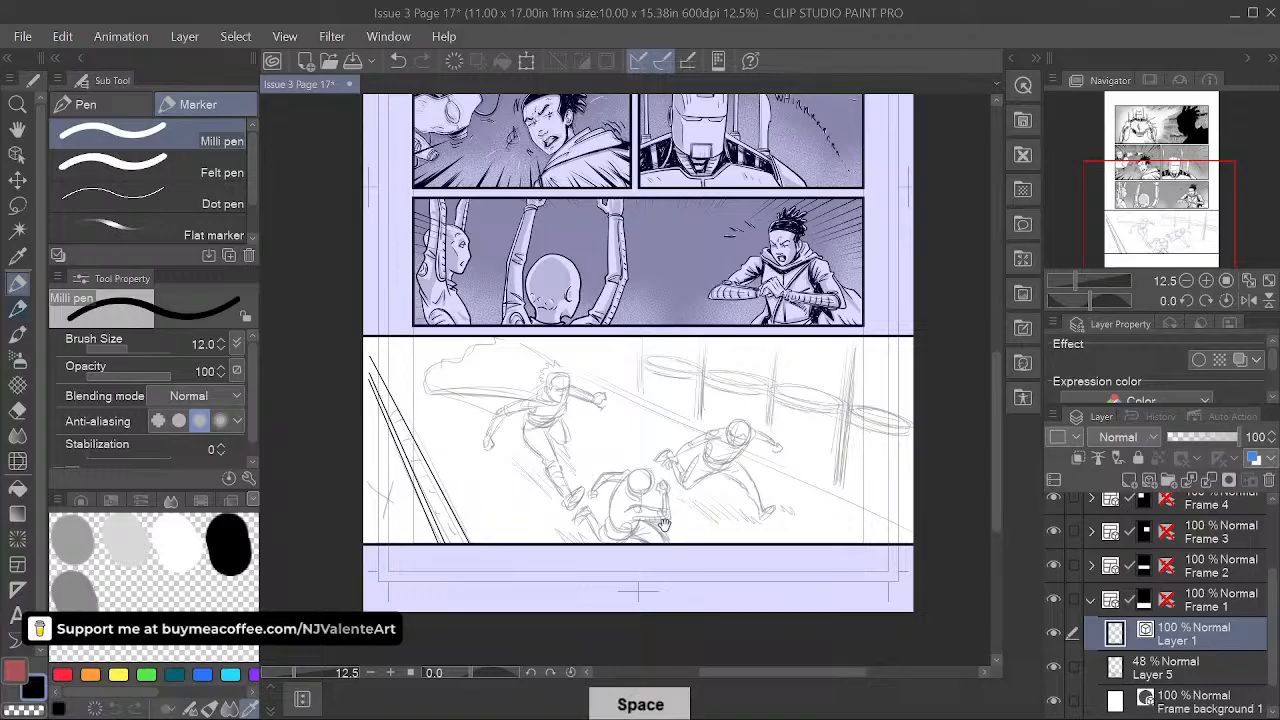
drag(498, 453, 408, 469)
drag(455, 363, 840, 560)
key(space)
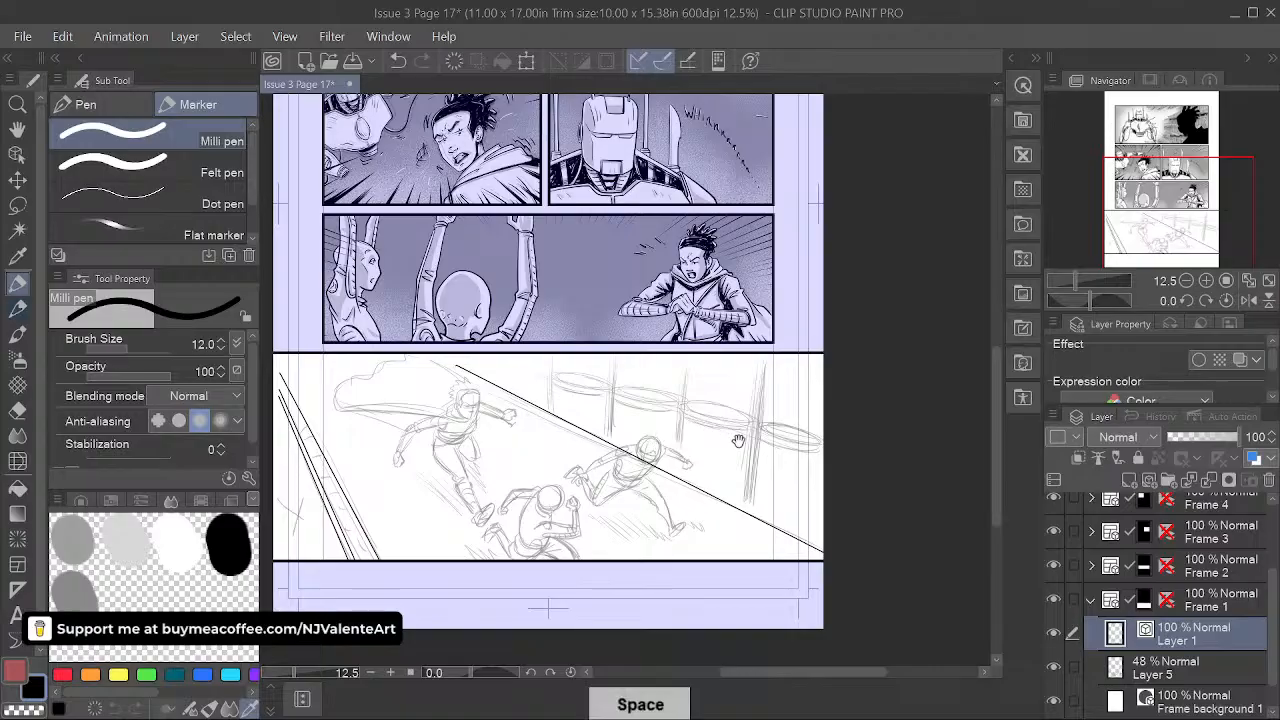
drag(551, 357, 551, 406)
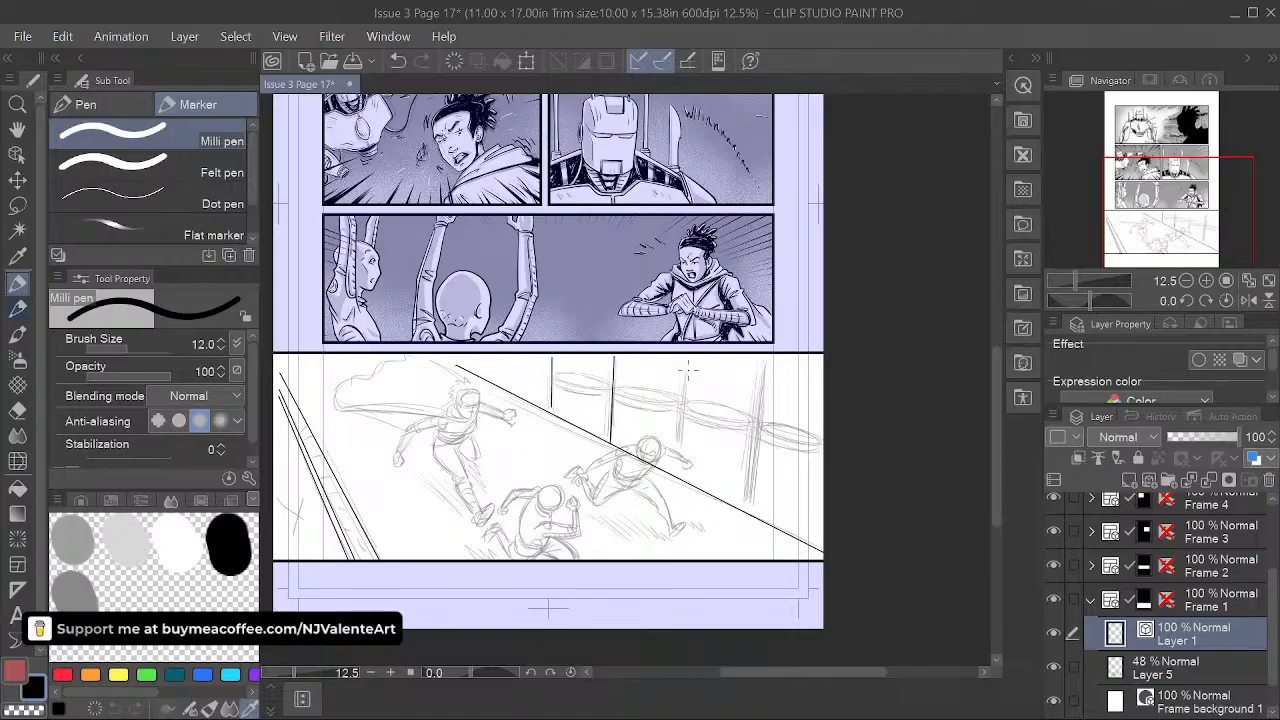
drag(685, 357, 683, 470)
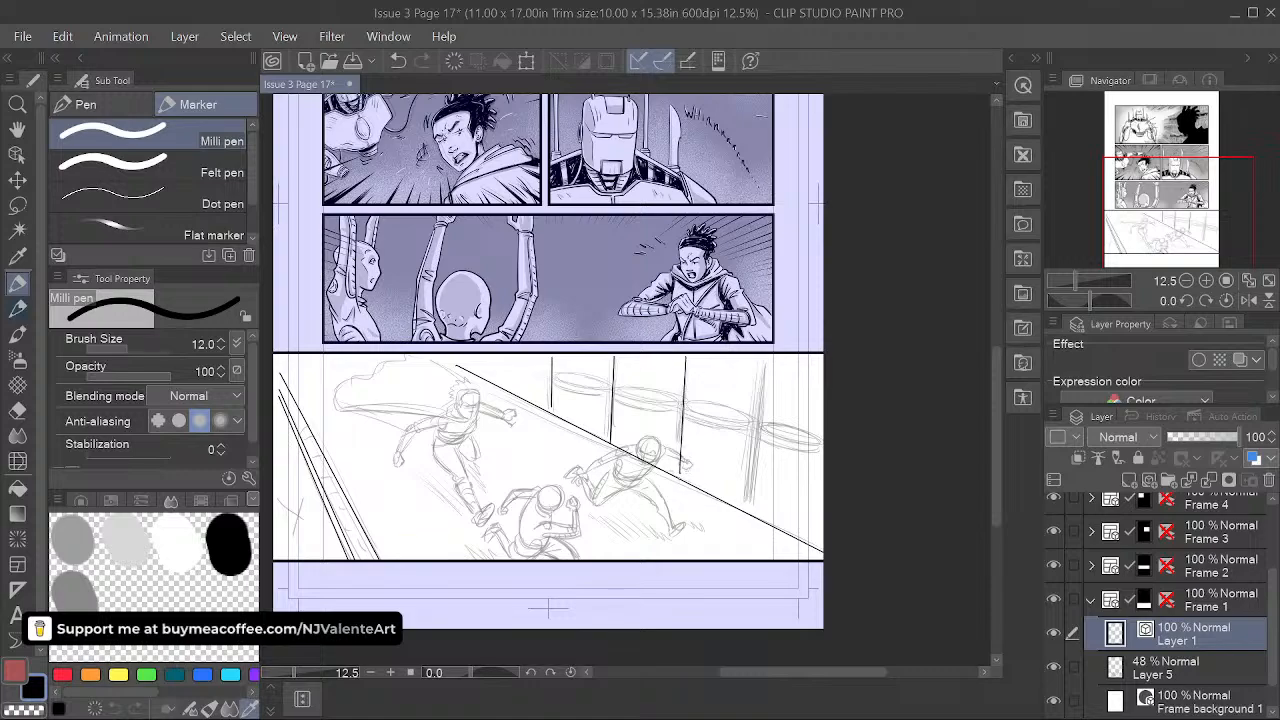
- Ink the fourth, nearest slanted vertical post of the ringed fence over its sketch, behind the running figures
mouse_move(760, 396)
mouse_down()
mouse_move(754, 509)
mouse_move(836, 501)
mouse_up()
key(space)
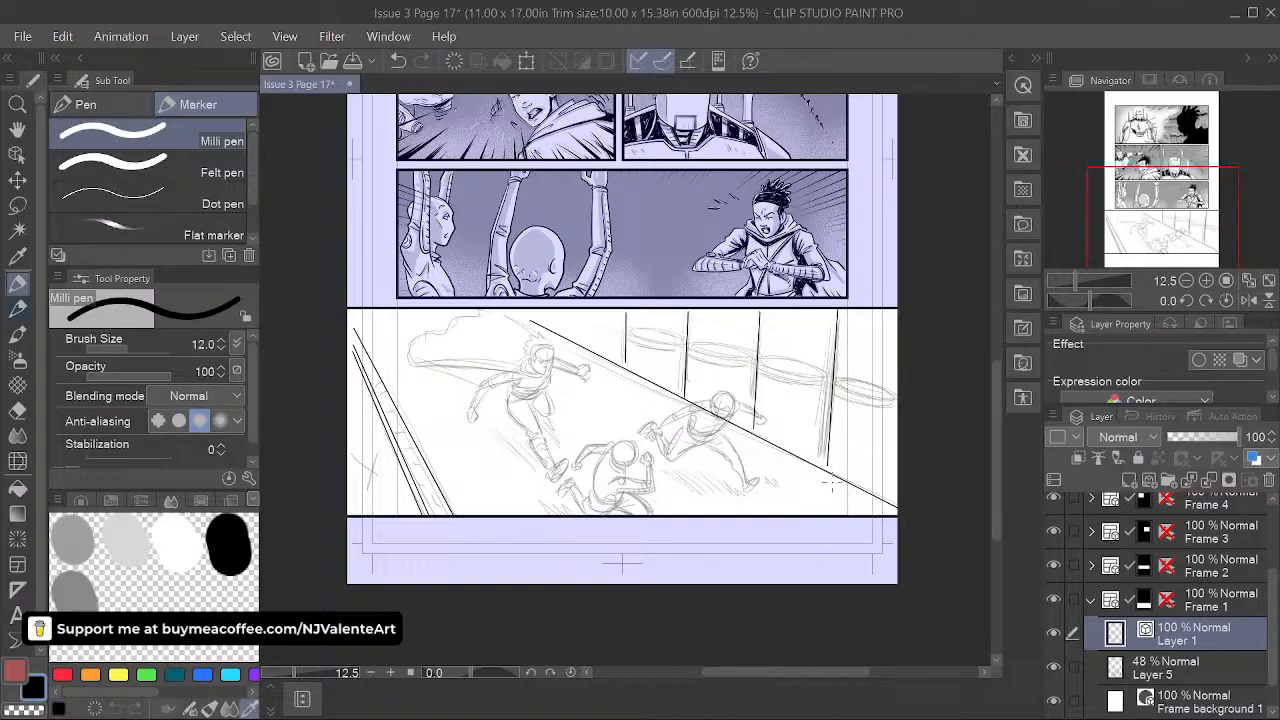
scroll(833, 483, up, 2)
drag(815, 452, 784, 502)
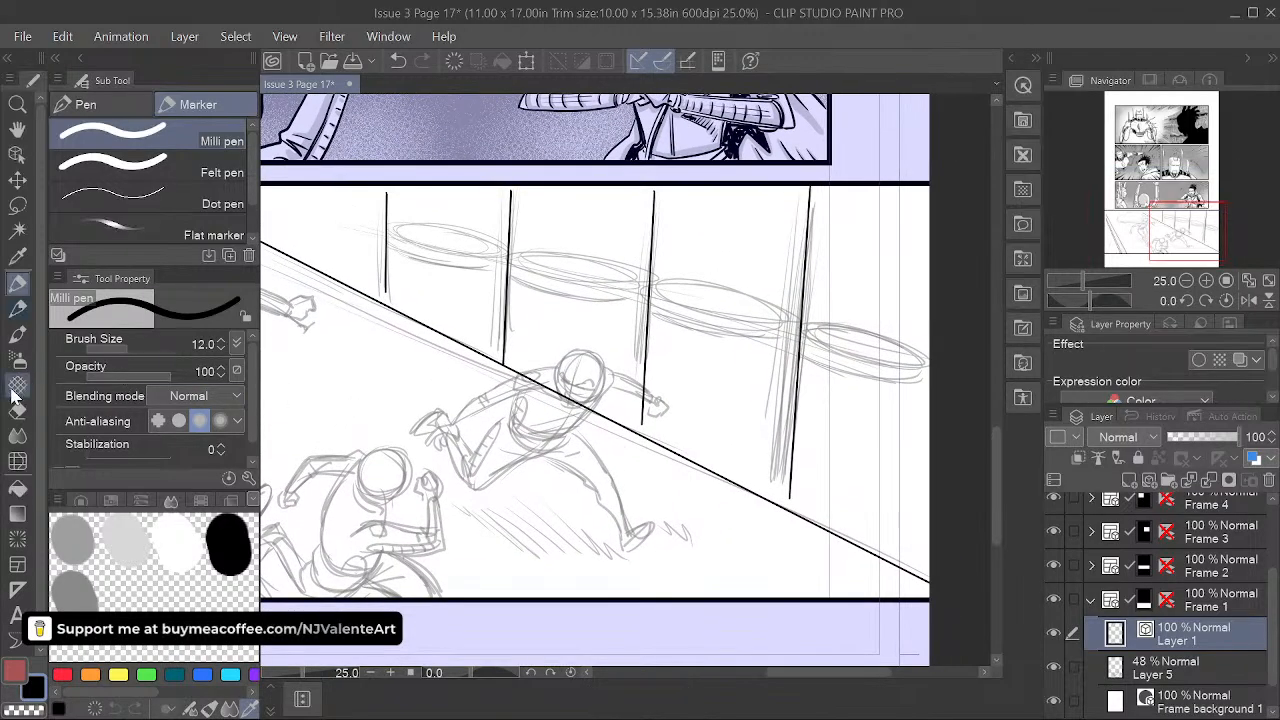
key(e)
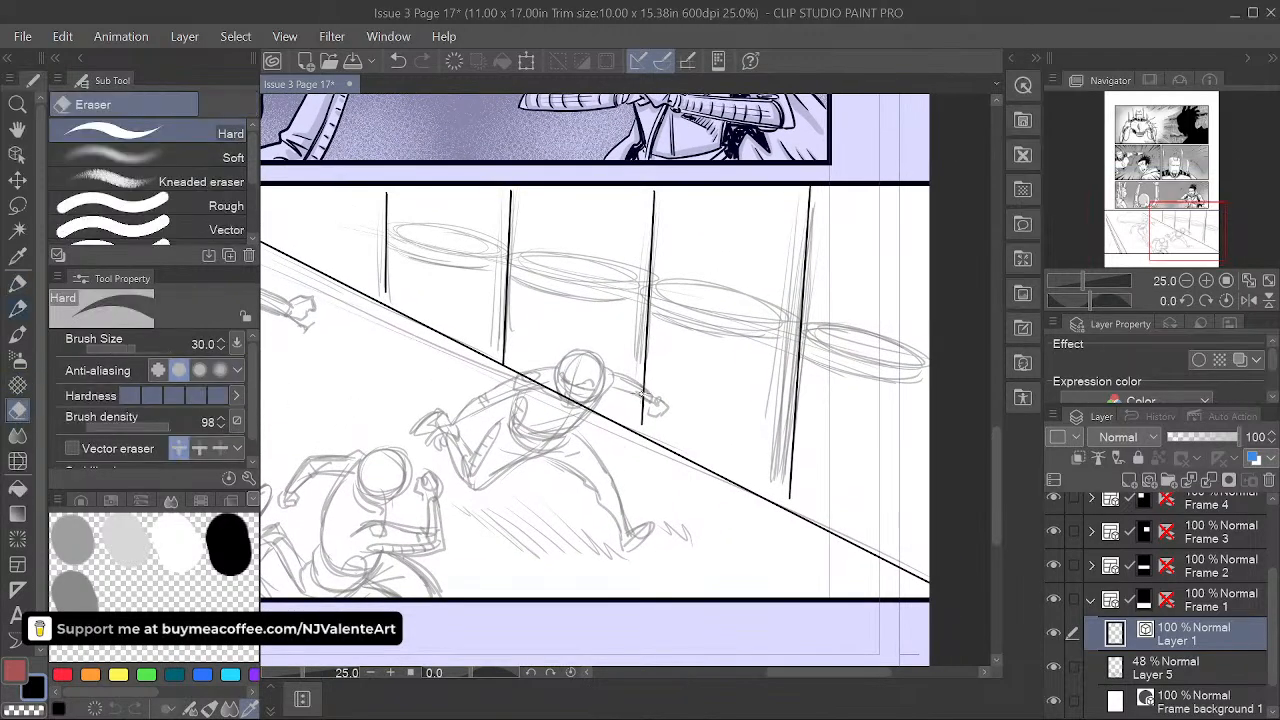
key(space)
drag(568, 430, 586, 452)
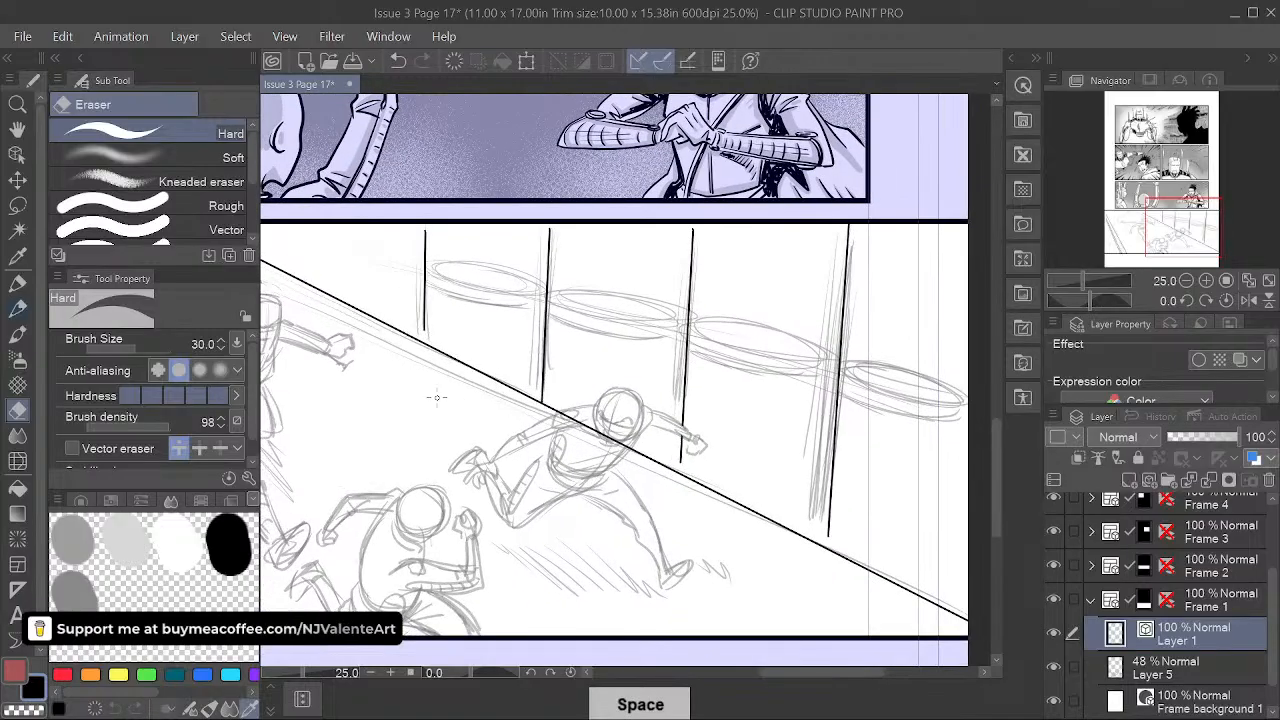
key(p)
drag(757, 441, 741, 425)
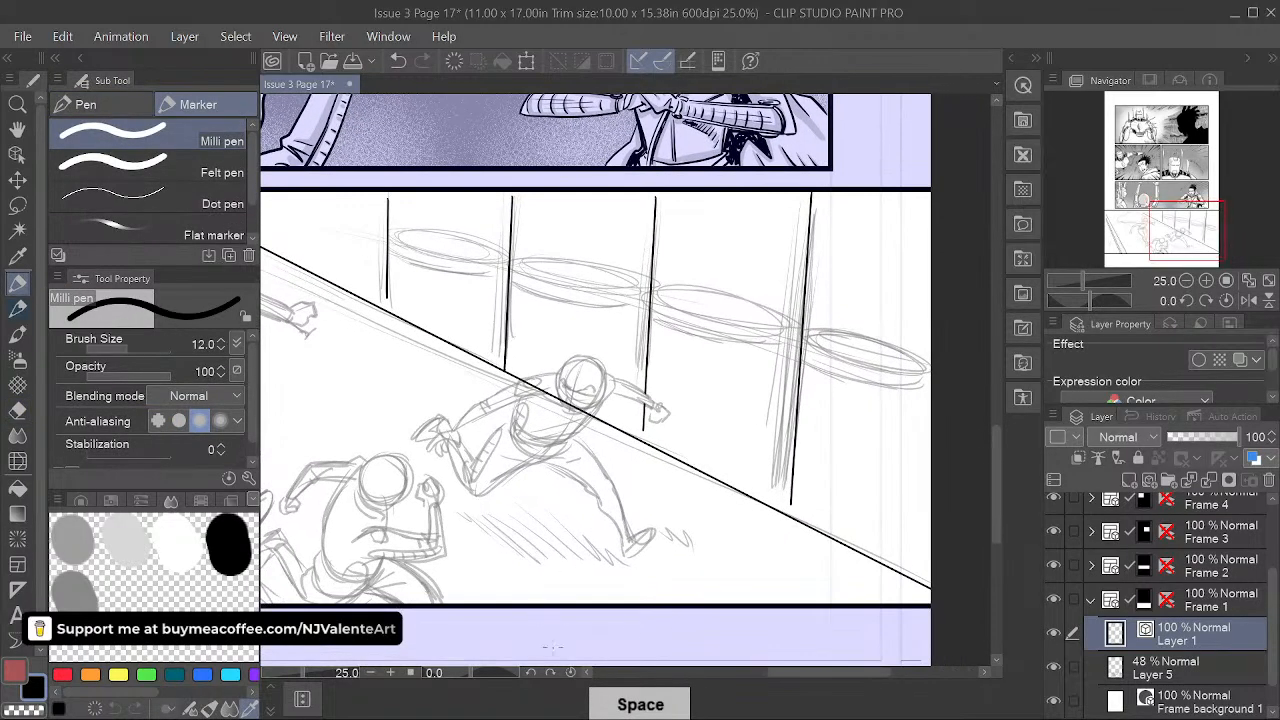
- Ink a sagging curve between the two farthest fence posts, undoing the curves tried across the three nearer gaps
key(shift+space)
drag(814, 443, 790, 303)
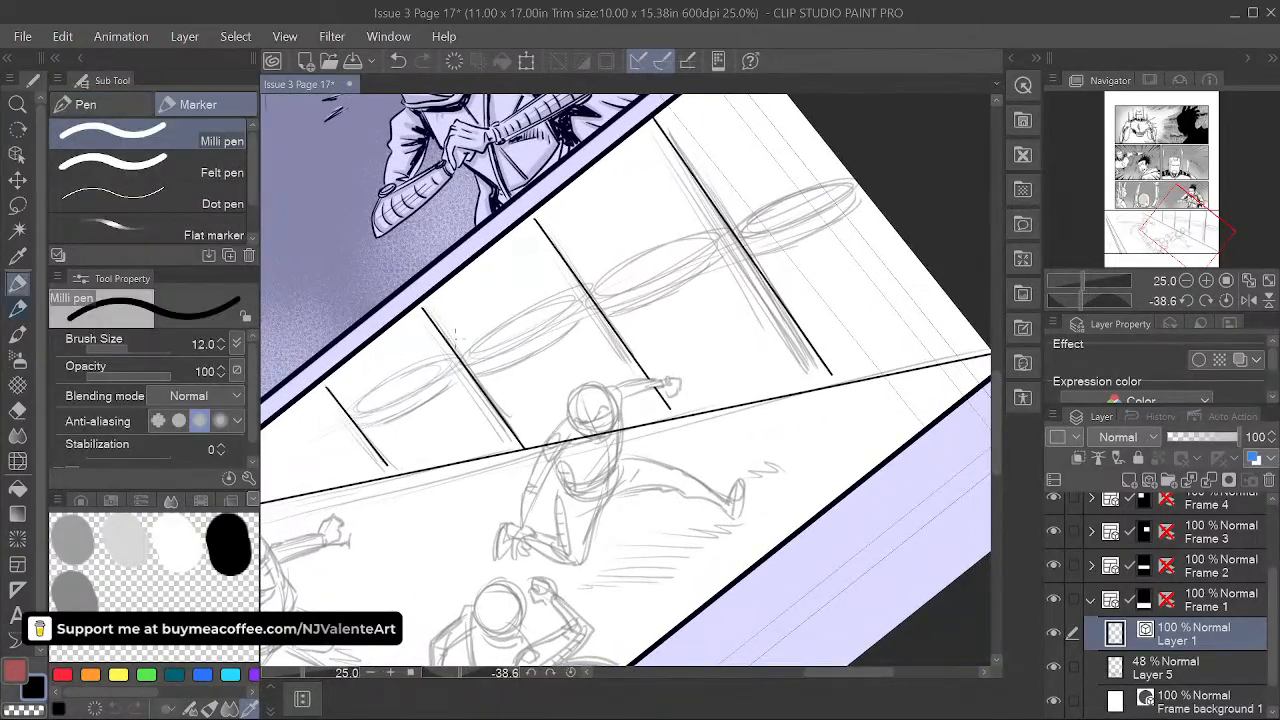
drag(358, 412, 450, 352)
key(ctrl+z)
mouse_move(354, 414)
mouse_down()
mouse_move(424, 395)
mouse_move(457, 355)
mouse_move(384, 409)
mouse_move(458, 357)
mouse_up()
key(ctrl+z)
mouse_move(522, 333)
mouse_down()
mouse_move(579, 286)
mouse_move(658, 250)
mouse_up()
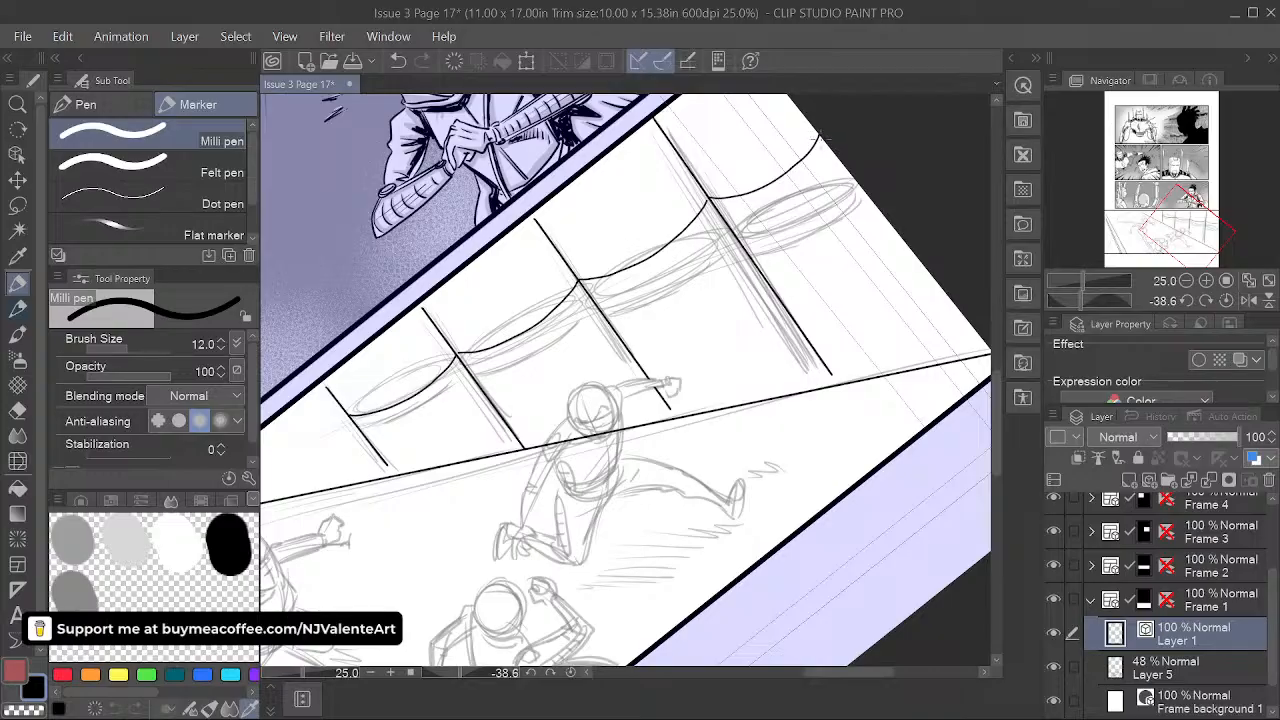
key(space)
drag(831, 416, 777, 397)
click(570, 673)
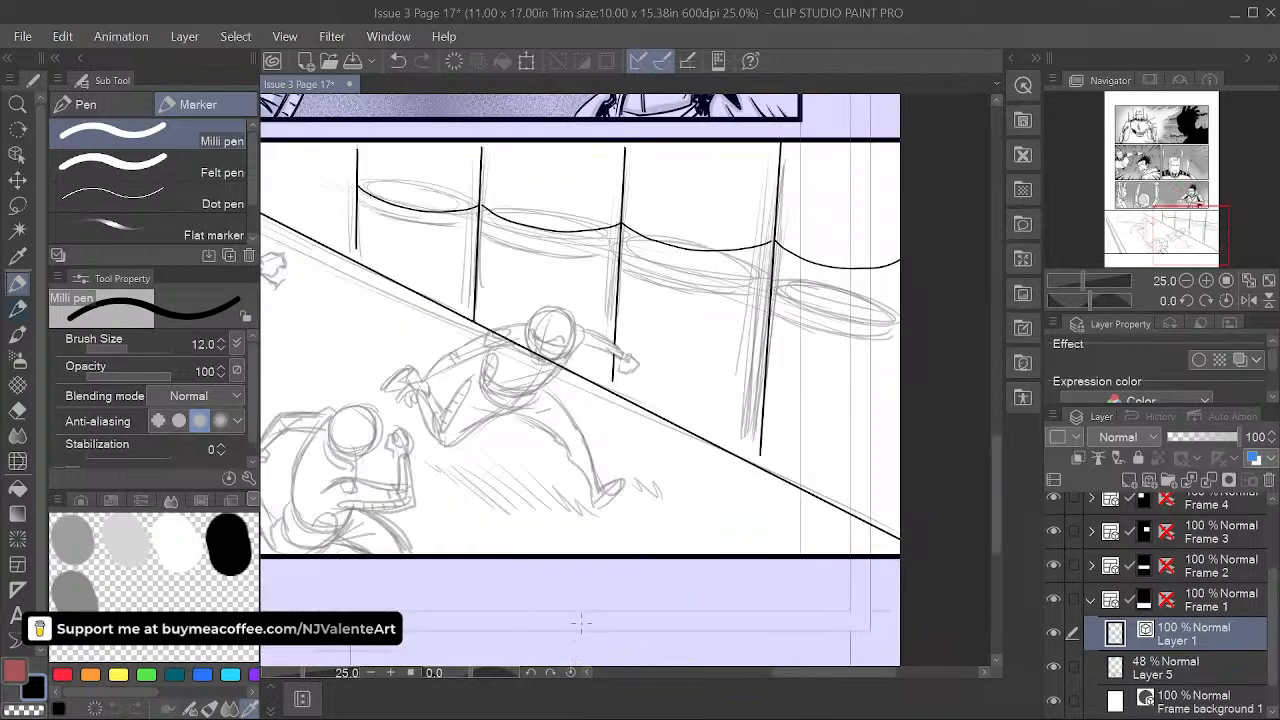
key(ctrl+z)
key(ctrl+z)
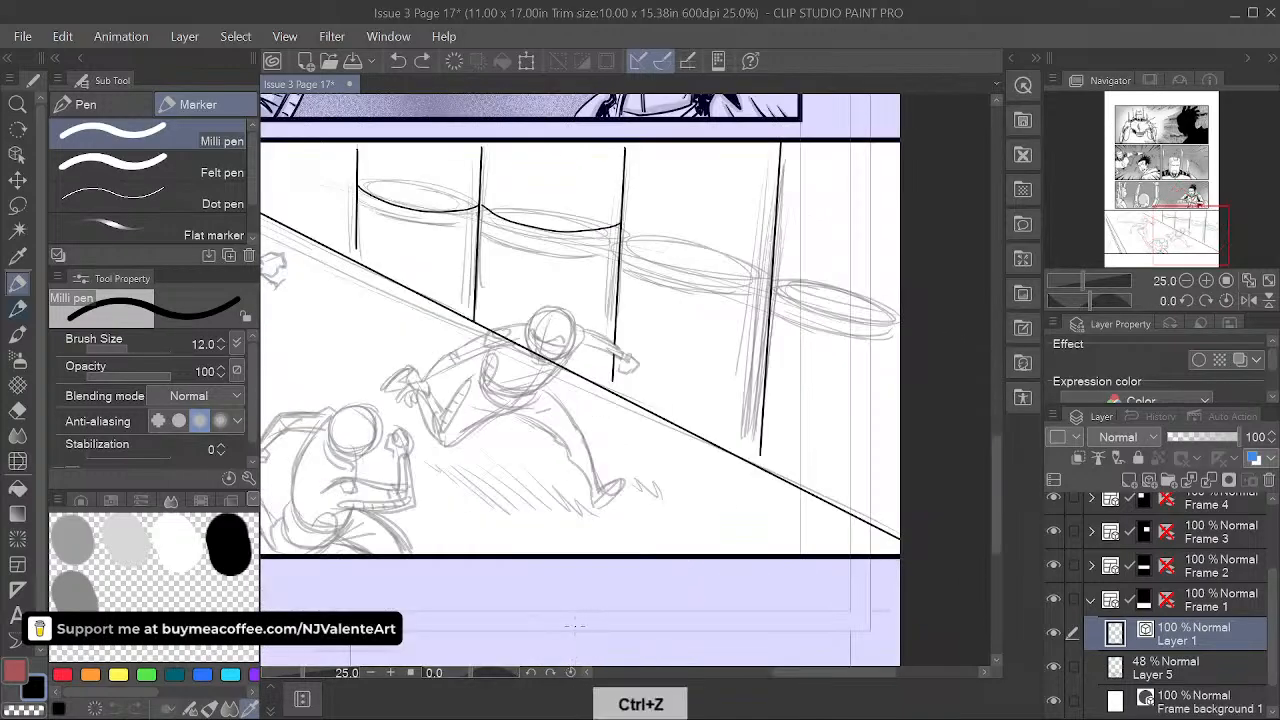
key(ctrl+z)
- Ink sagging curves along the sketched rings across the three nearer gaps, out to the panel's right edge
key(space)
drag(637, 477, 707, 517)
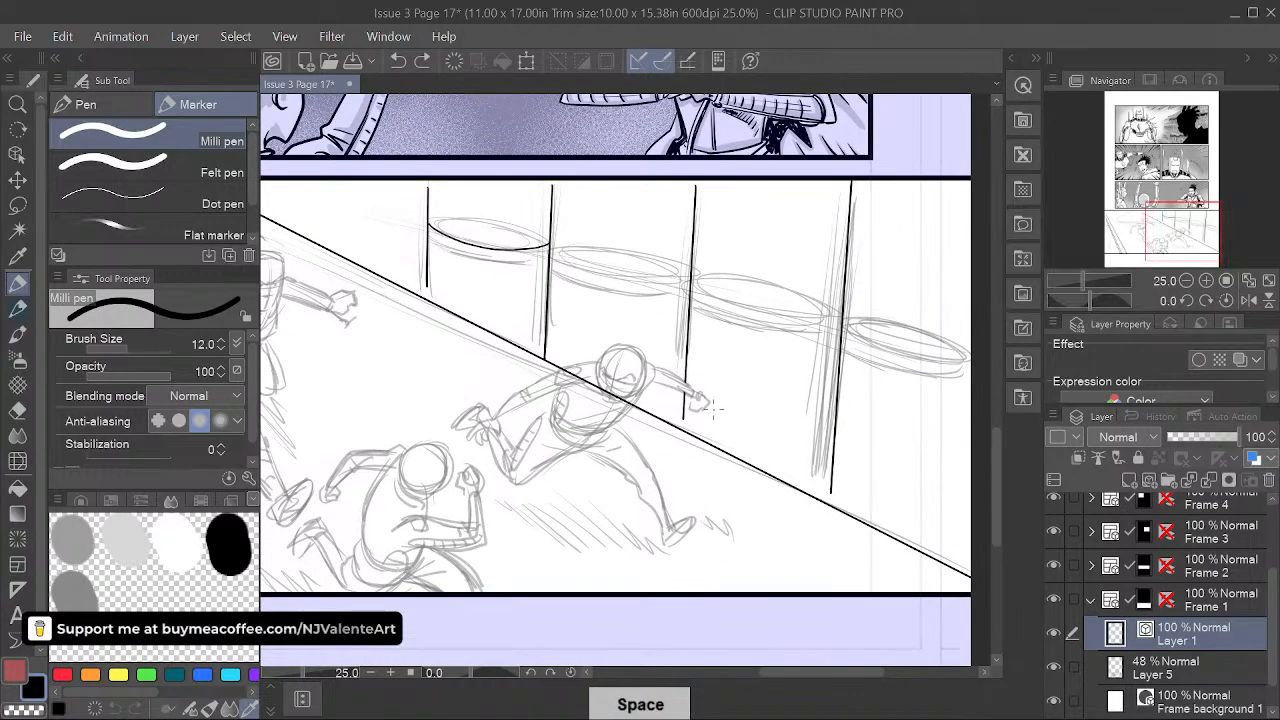
key(shift+space)
drag(757, 406, 672, 318)
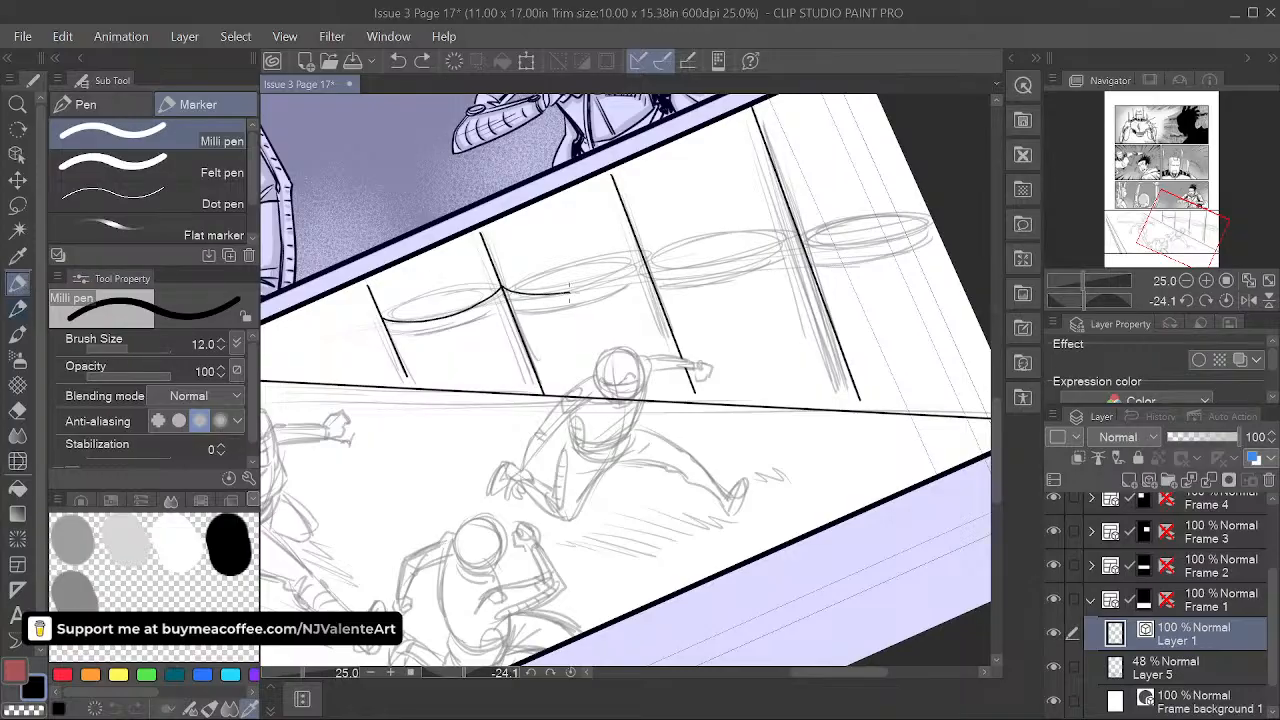
mouse_move(503, 289)
mouse_down()
mouse_move(605, 283)
mouse_move(796, 233)
mouse_up()
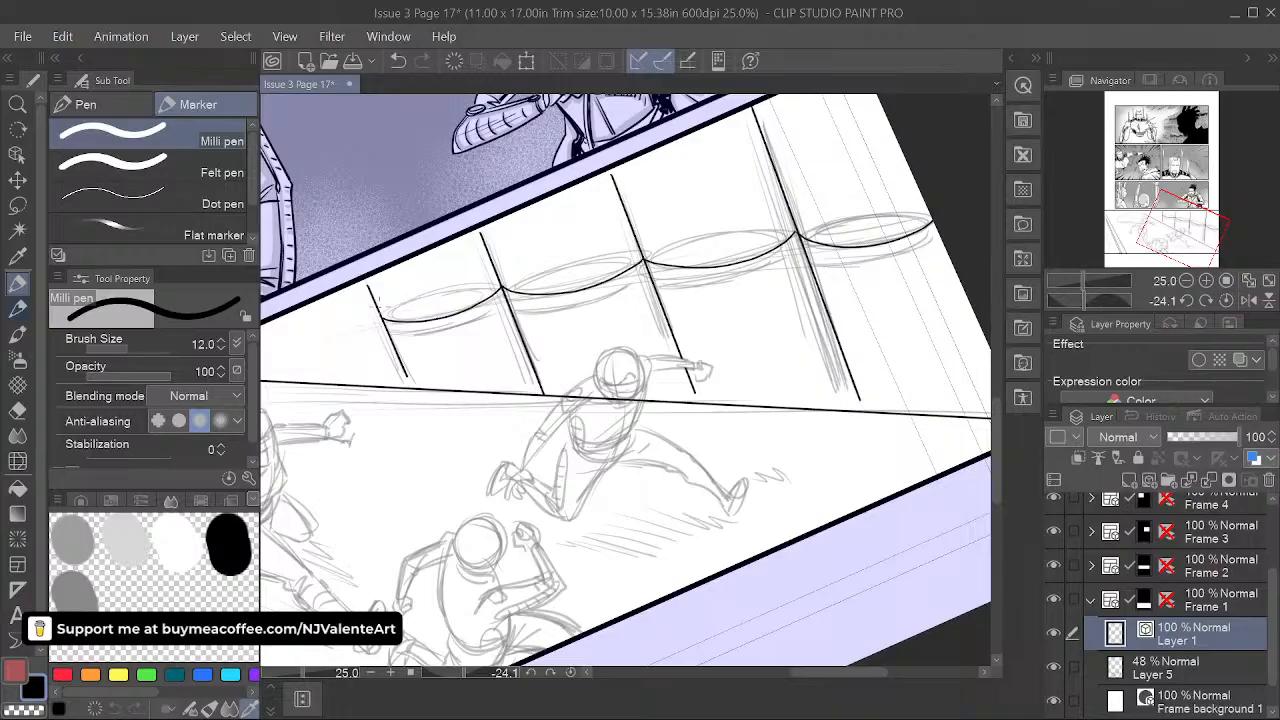
- Ink one parallel row of sagging curves above and another below the first row across all four fence gaps
mouse_move(387, 309)
mouse_down()
mouse_move(460, 296)
mouse_move(498, 272)
mouse_up()
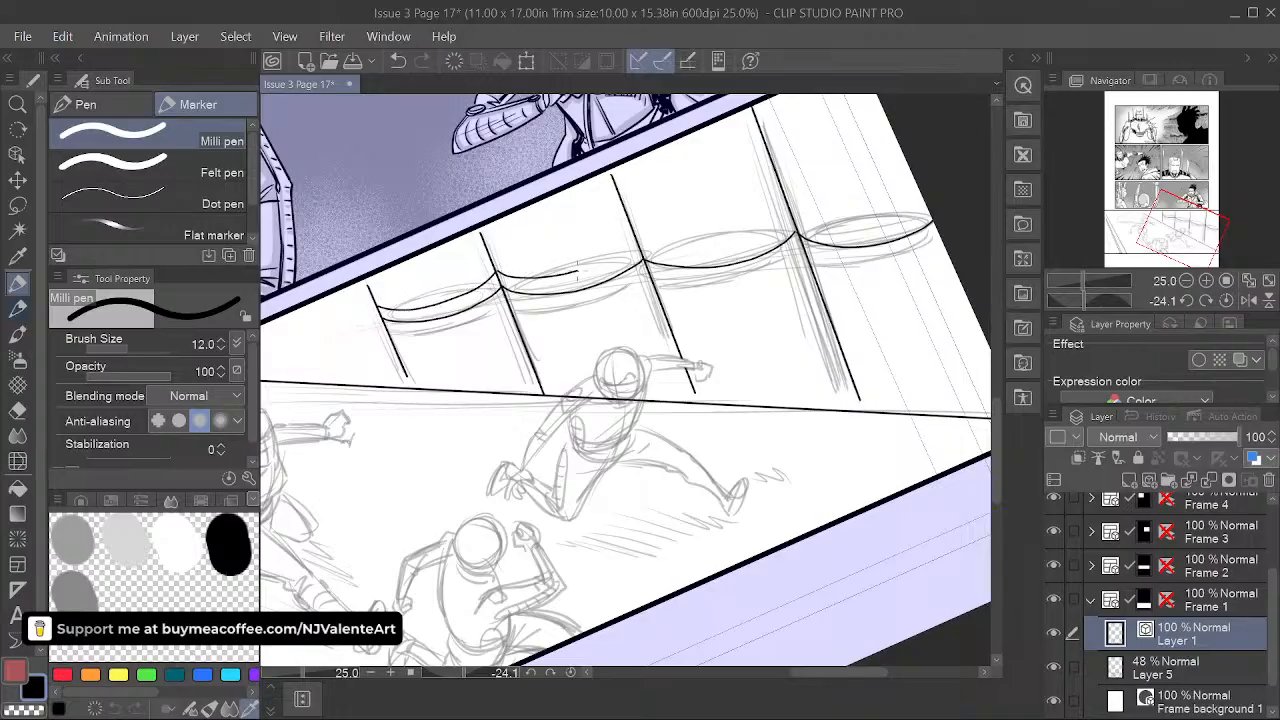
drag(577, 268, 638, 256)
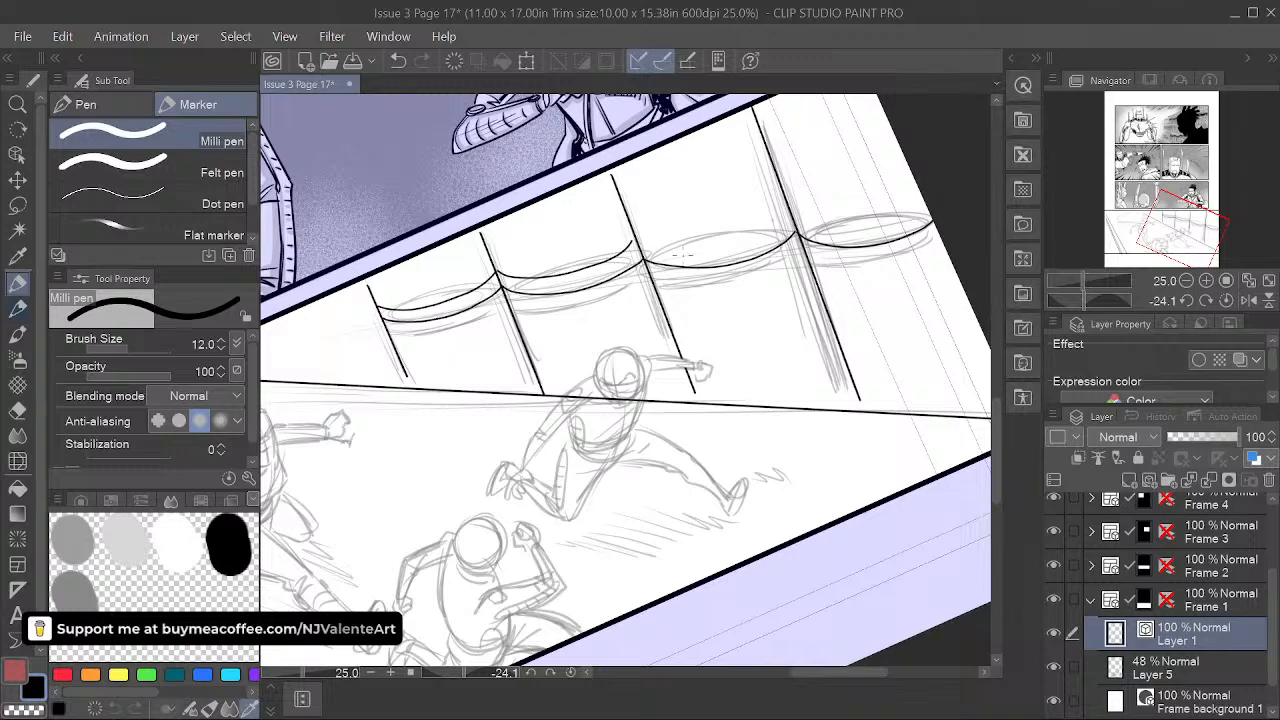
key(ctrl+z)
mouse_move(498, 275)
mouse_down()
mouse_move(551, 285)
mouse_move(495, 270)
mouse_move(533, 282)
mouse_move(630, 252)
mouse_move(763, 238)
mouse_up()
key(ctrl+z)
key(ctrl+z)
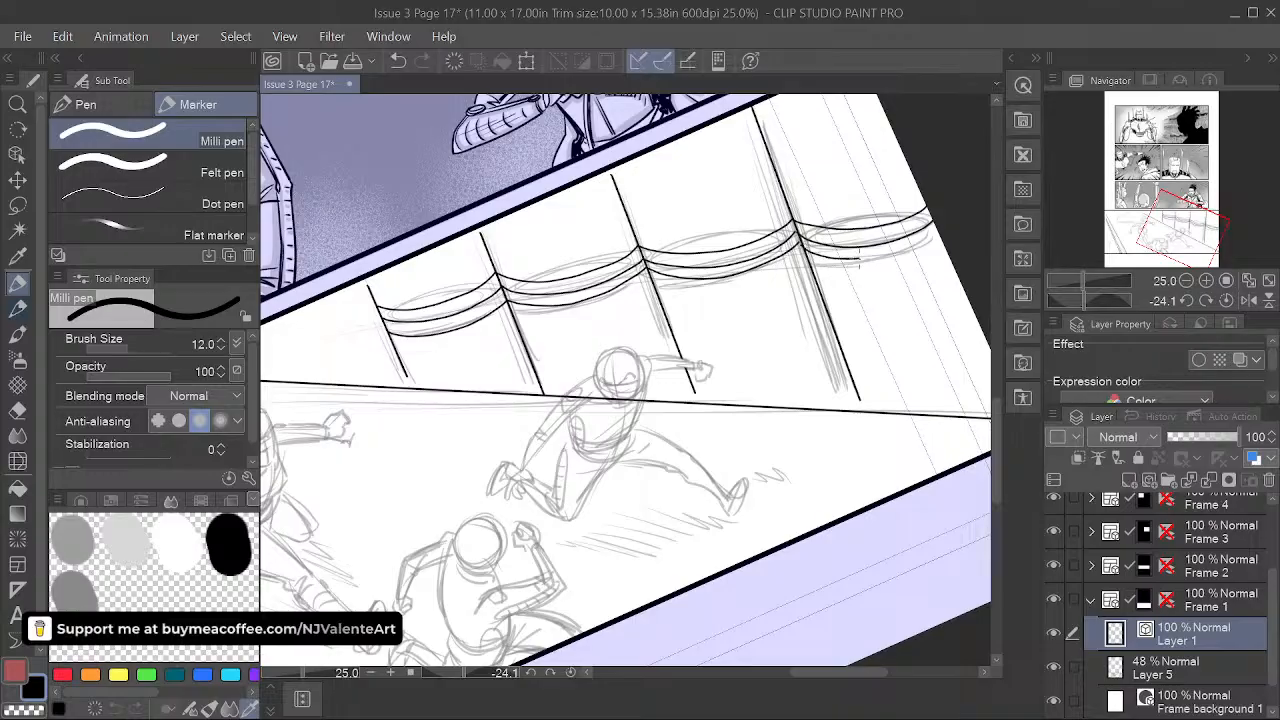
key(space)
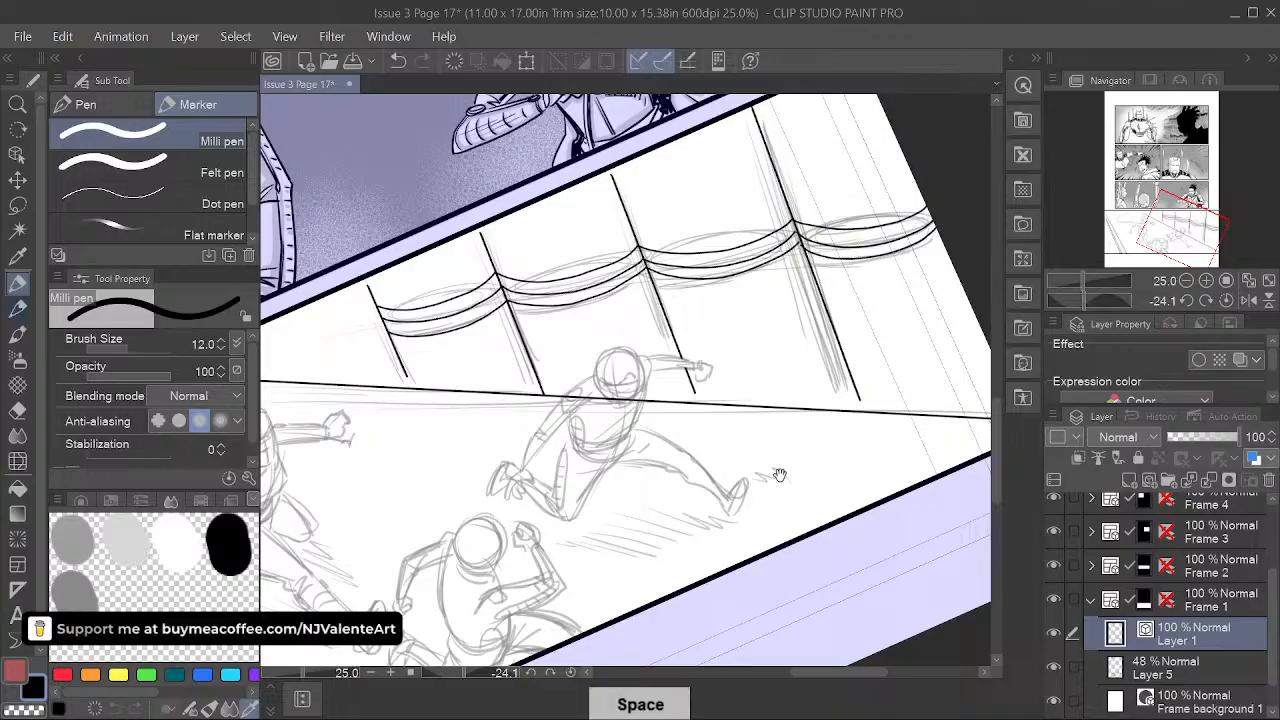
click(572, 673)
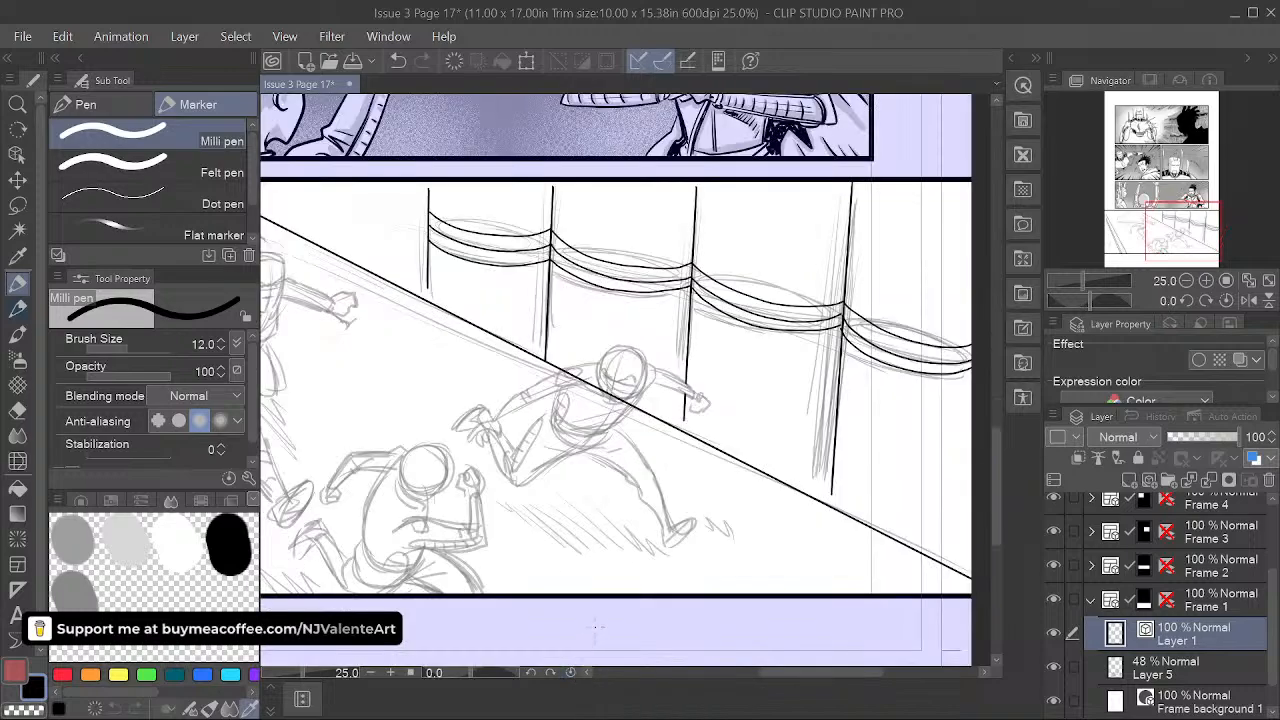
- Ink a straight post at the panel's right edge below the curves, and a fourth row of curves beneath the others
key(space)
drag(714, 528, 634, 548)
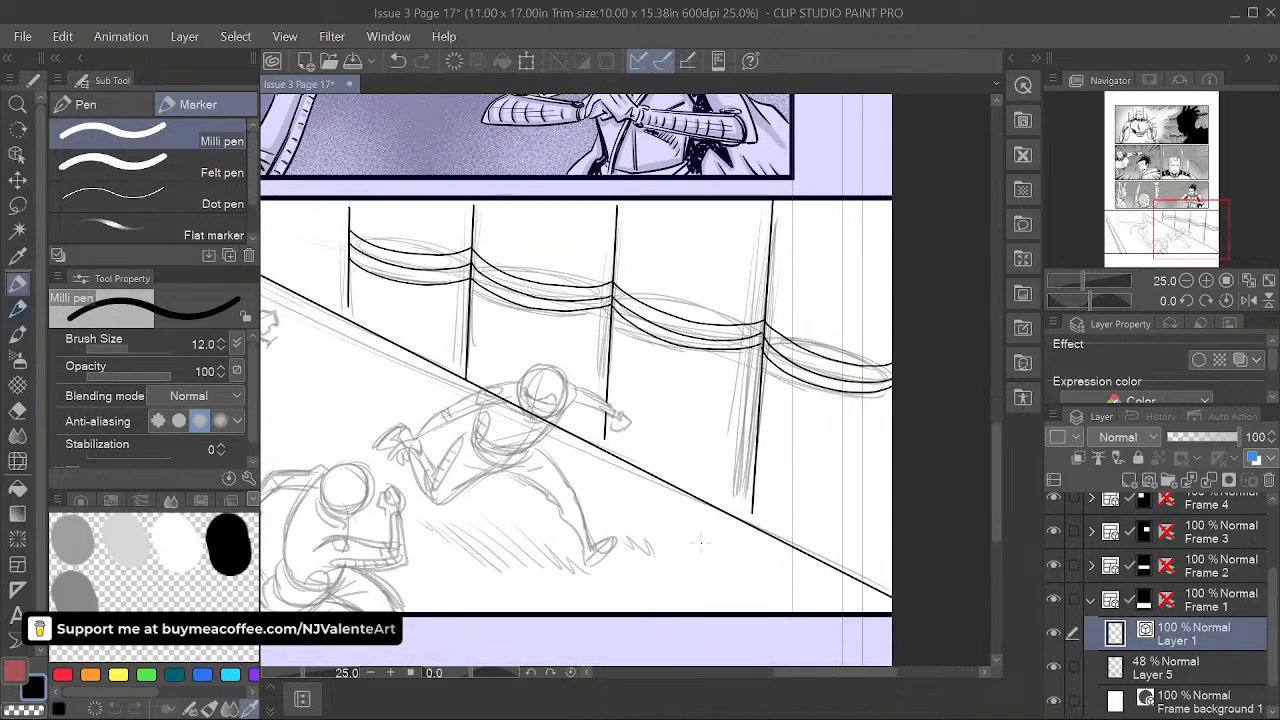
key(ctrl+z)
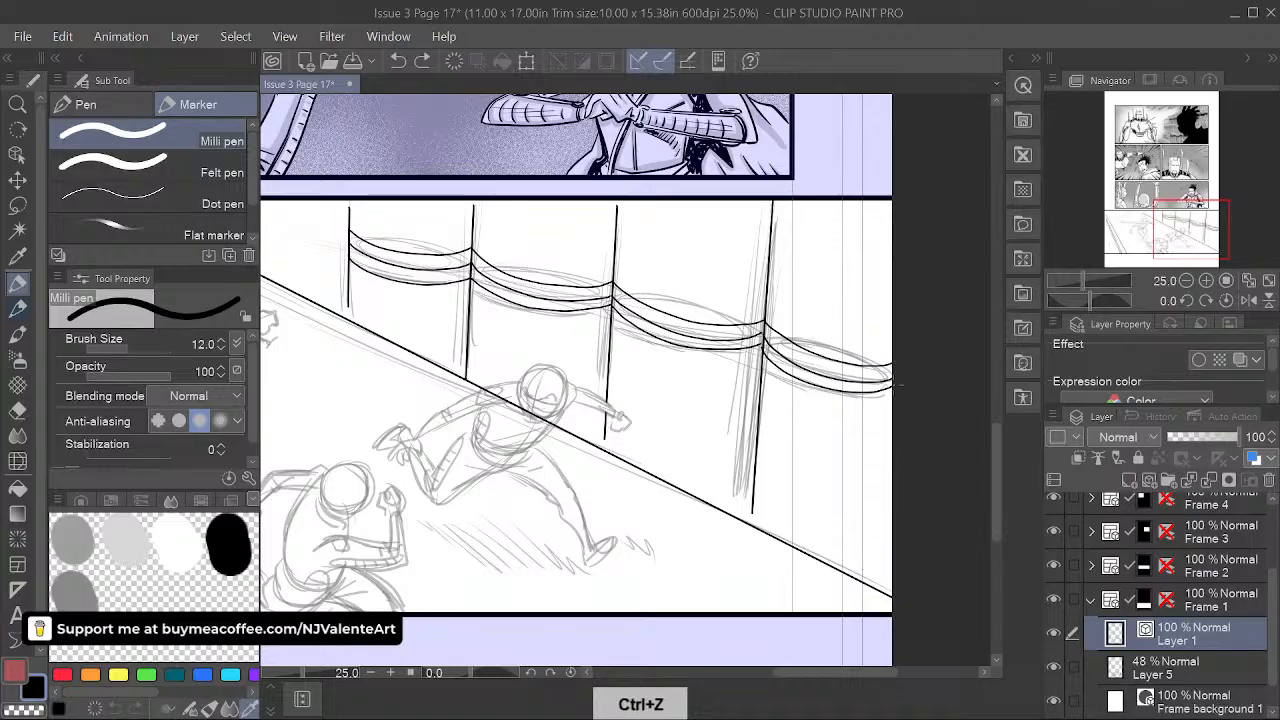
click(893, 386)
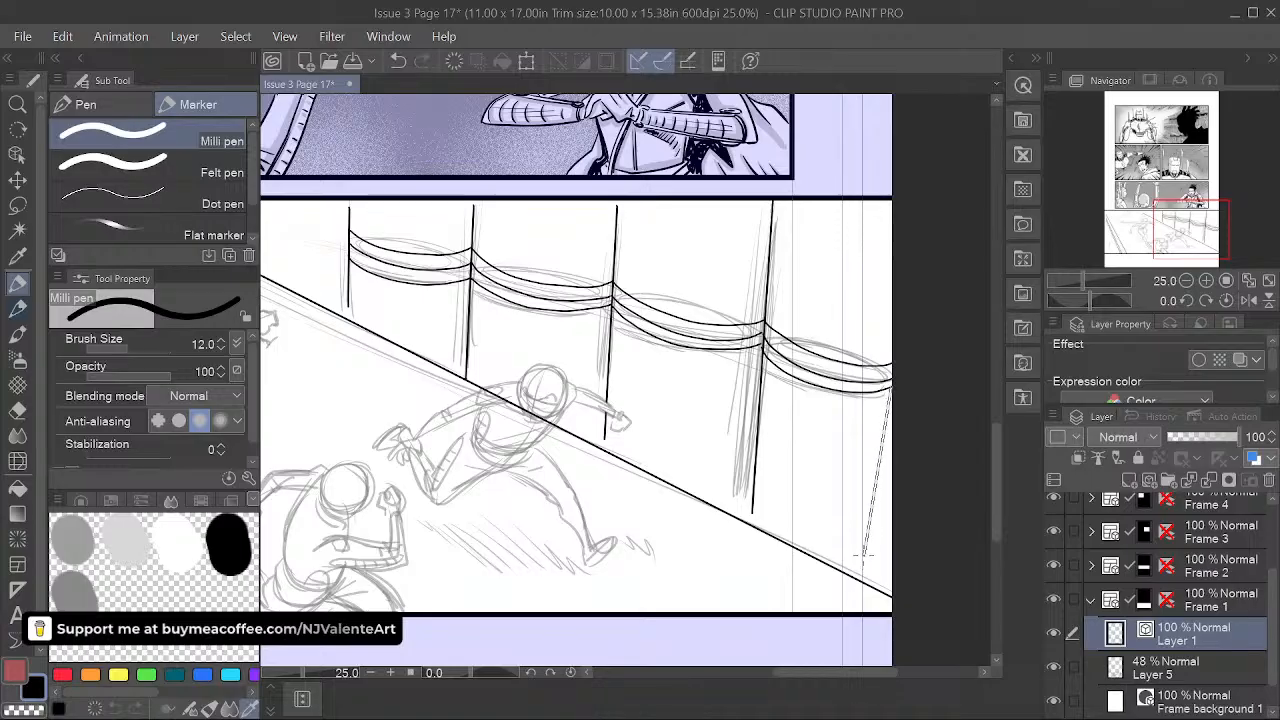
shift+click(876, 587)
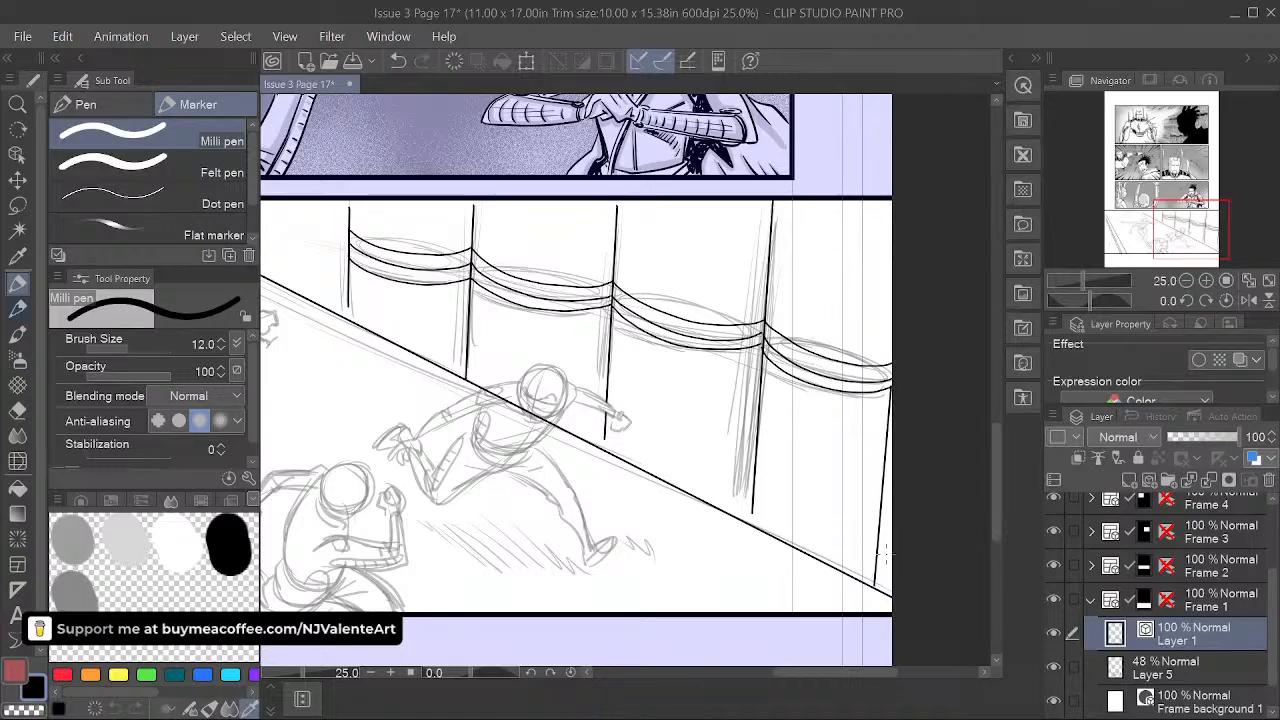
key(space)
drag(786, 520, 864, 541)
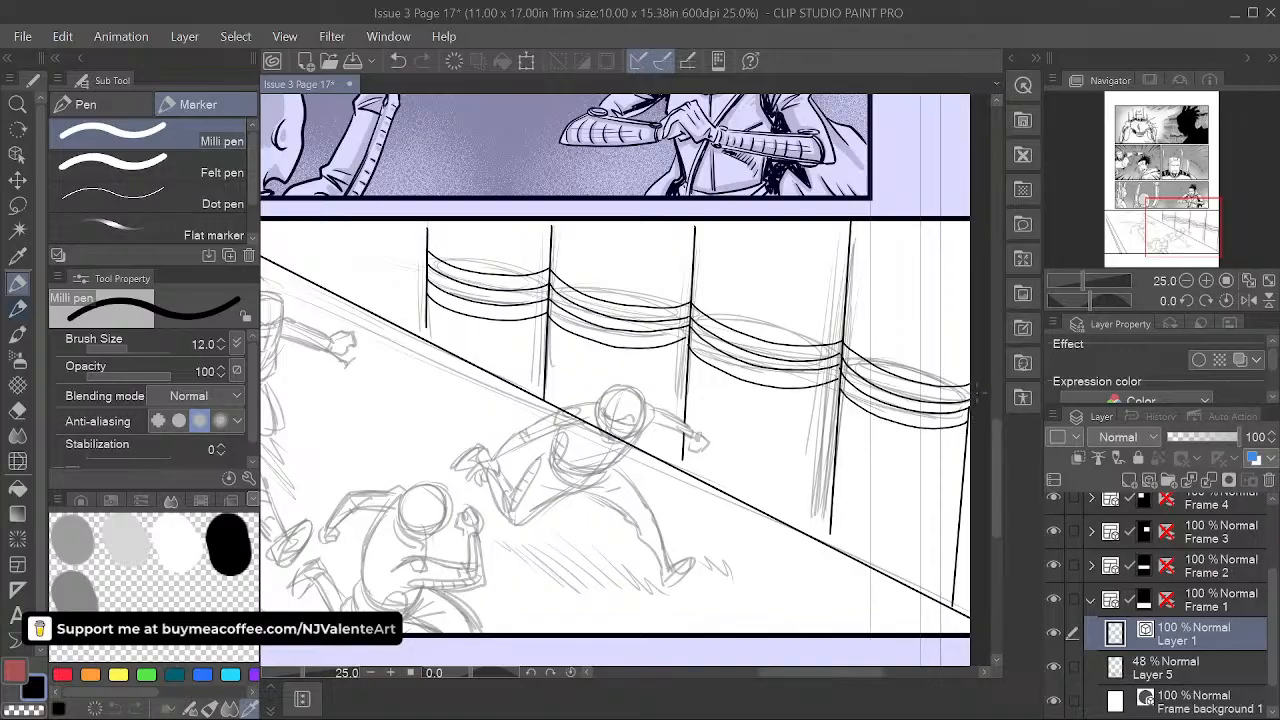
- Ink evenly spaced short tick marks along the upper curved band across all four fence gaps
key(space)
drag(800, 502, 894, 541)
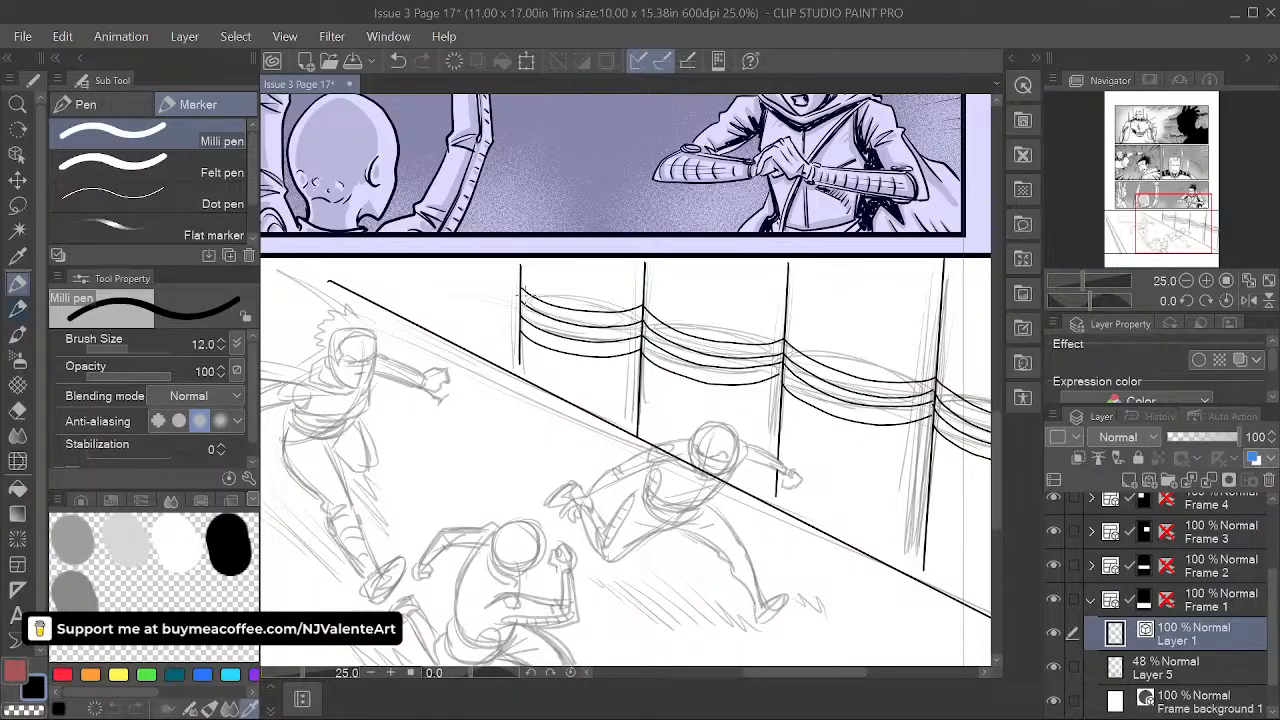
drag(530, 292, 538, 313)
mouse_move(548, 301)
mouse_down()
mouse_move(548, 316)
mouse_move(570, 320)
mouse_up()
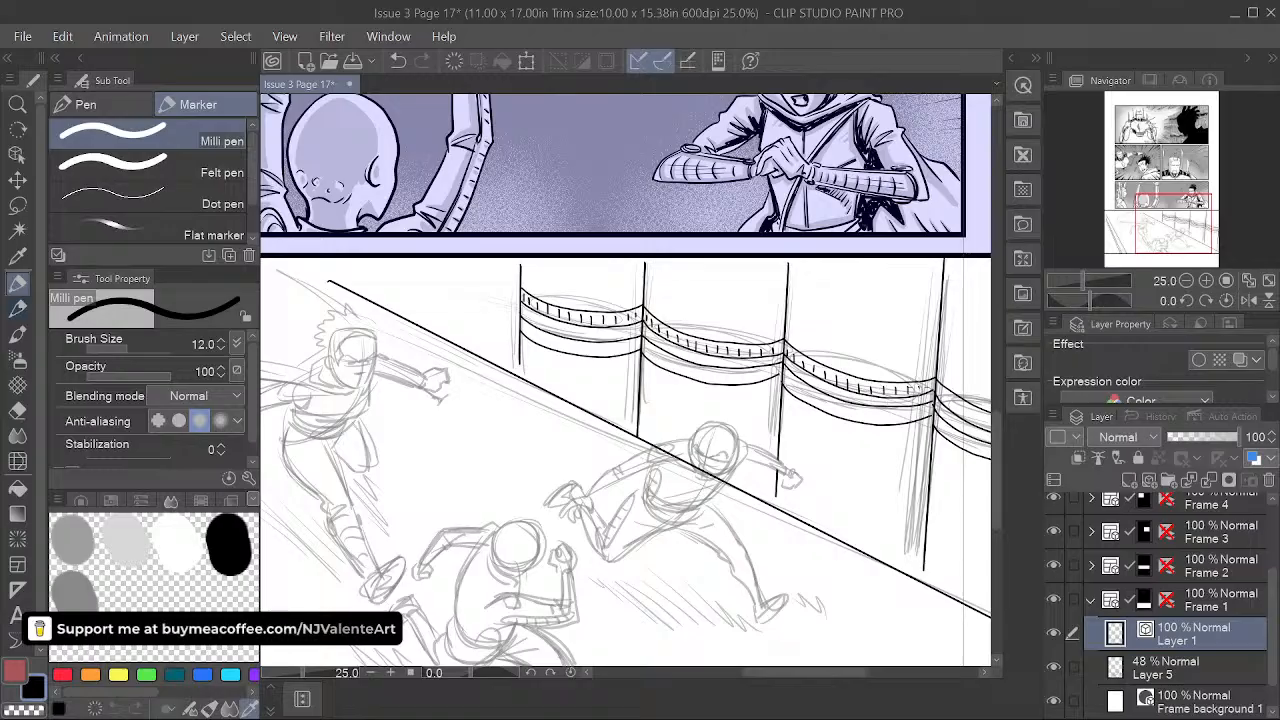
key(space)
drag(860, 520, 712, 522)
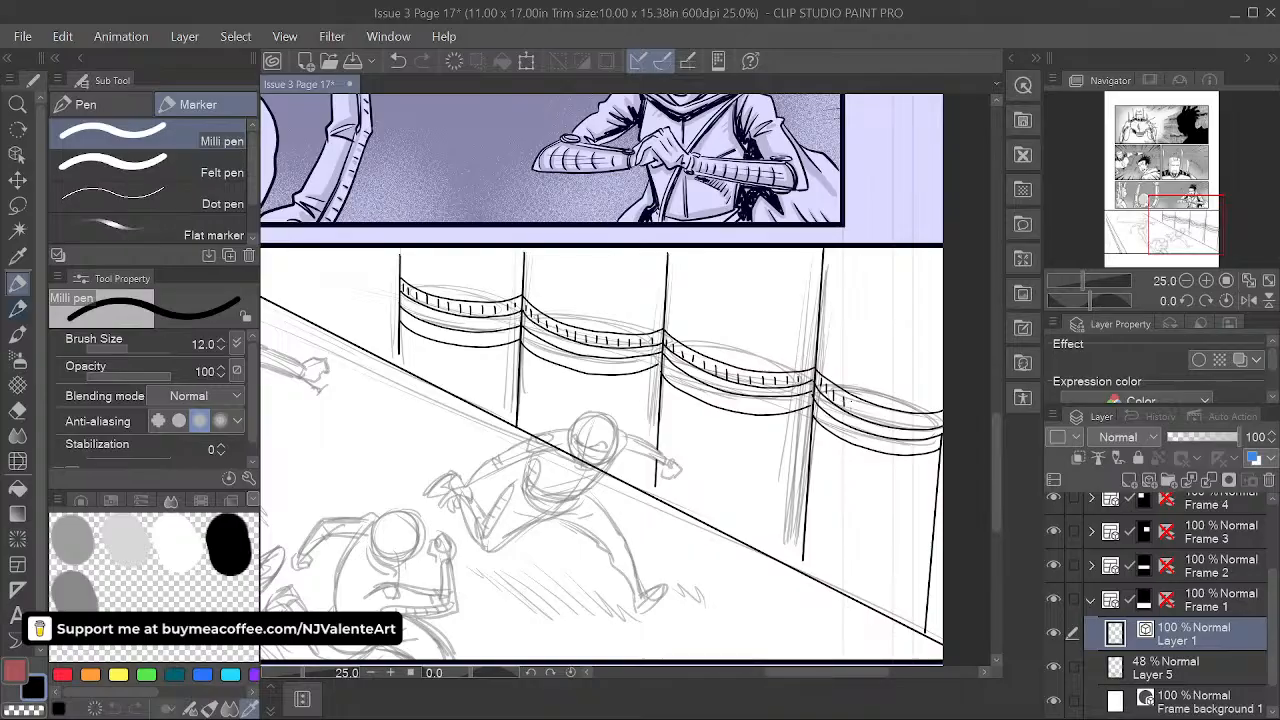
drag(866, 405, 893, 422)
drag(900, 415, 901, 425)
- Ink short tick marks along the lower curved band across all four fence gaps and save the page
drag(837, 424, 836, 432)
drag(844, 428, 851, 441)
drag(860, 436, 859, 445)
key(ctrl+s)
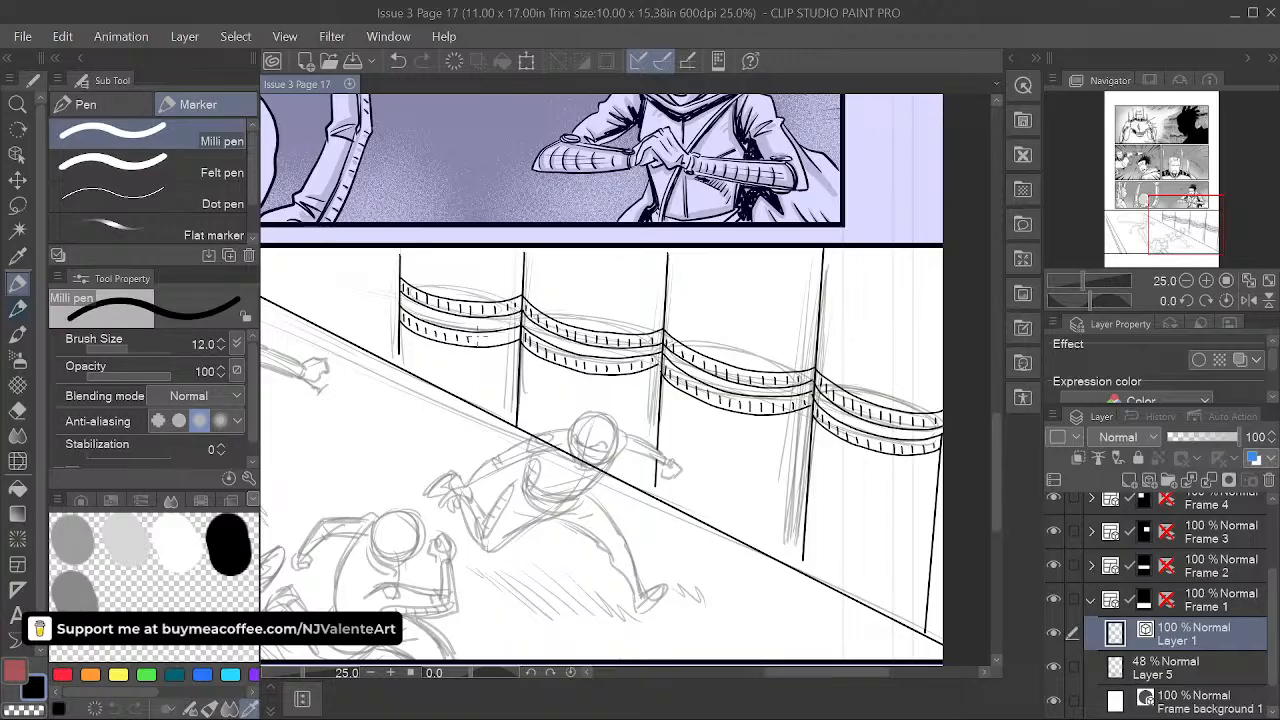
click(535, 287)
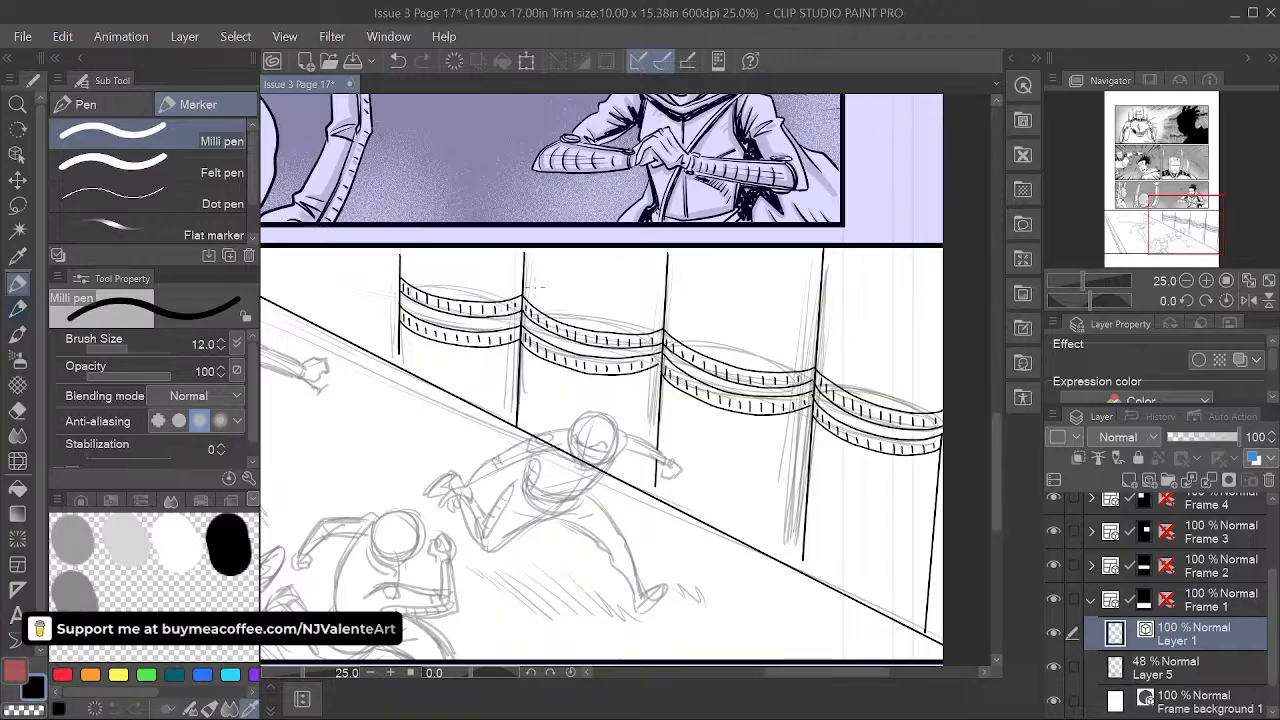
click(30, 36)
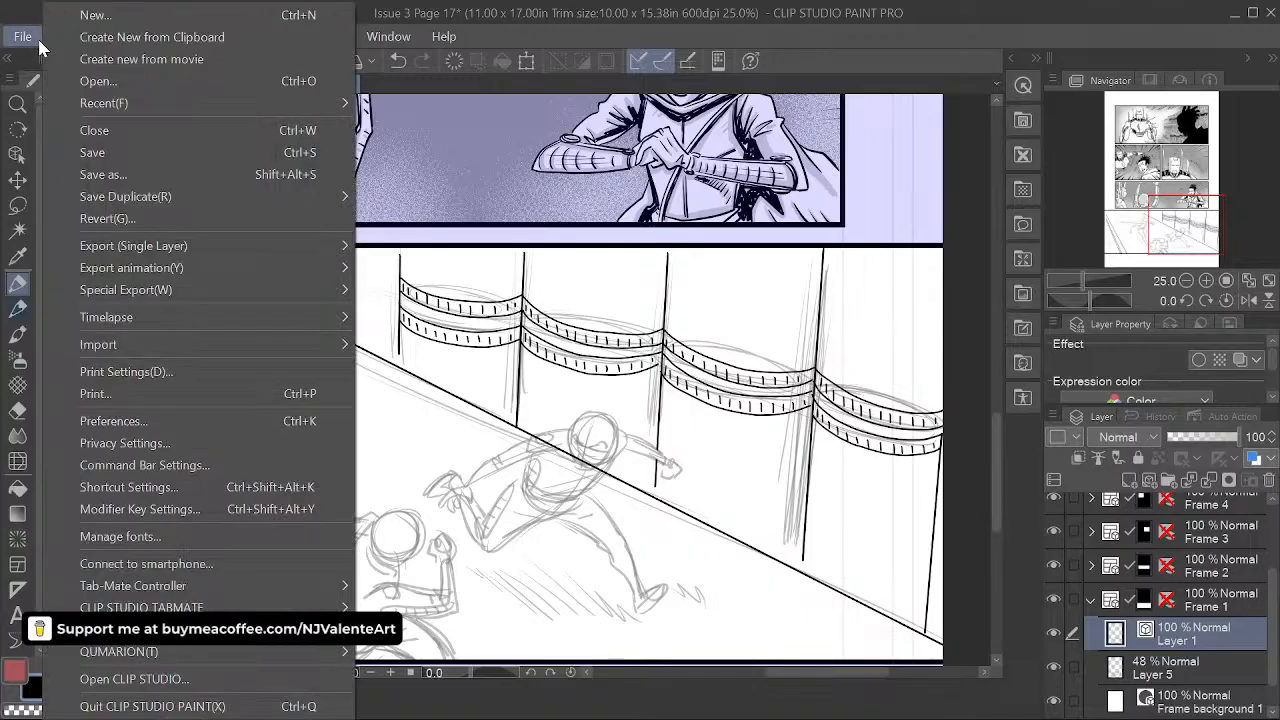
click(70, 148)
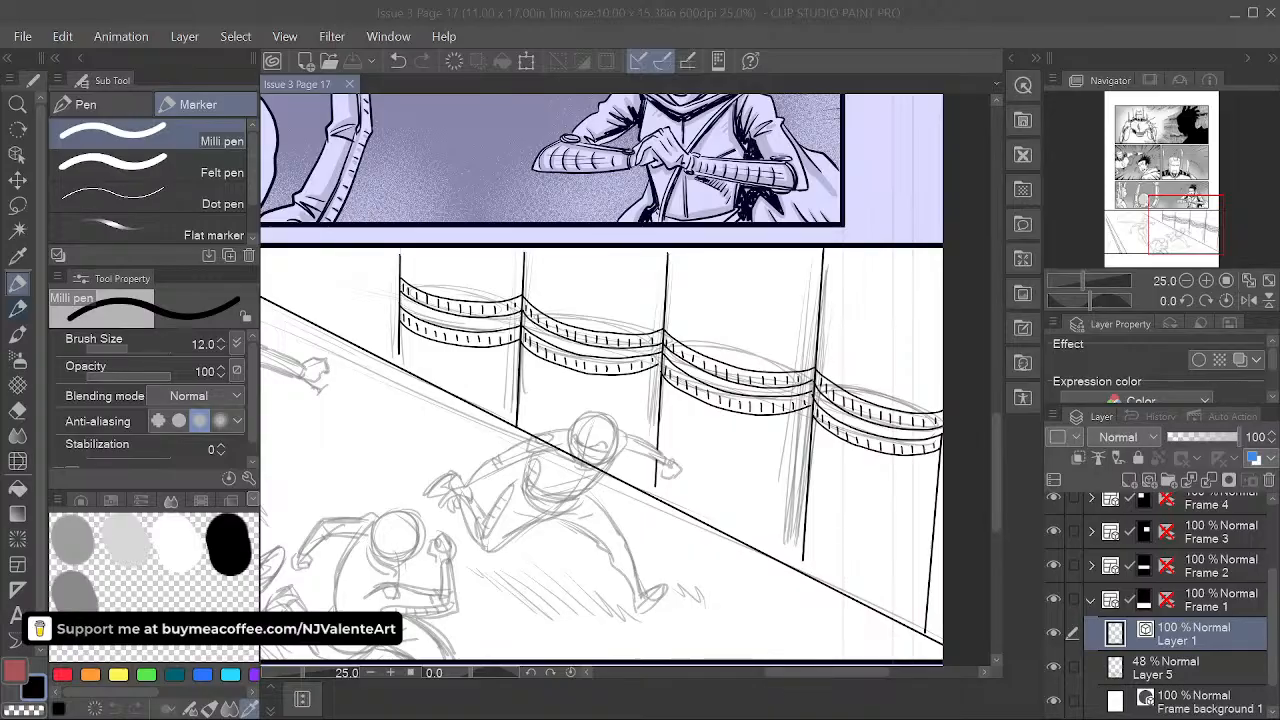
click(545, 36)
- Ink a short stroke starting the ring's back rim at the farthest post, redoing the first attempt slightly shorter
key(space)
drag(646, 441, 756, 469)
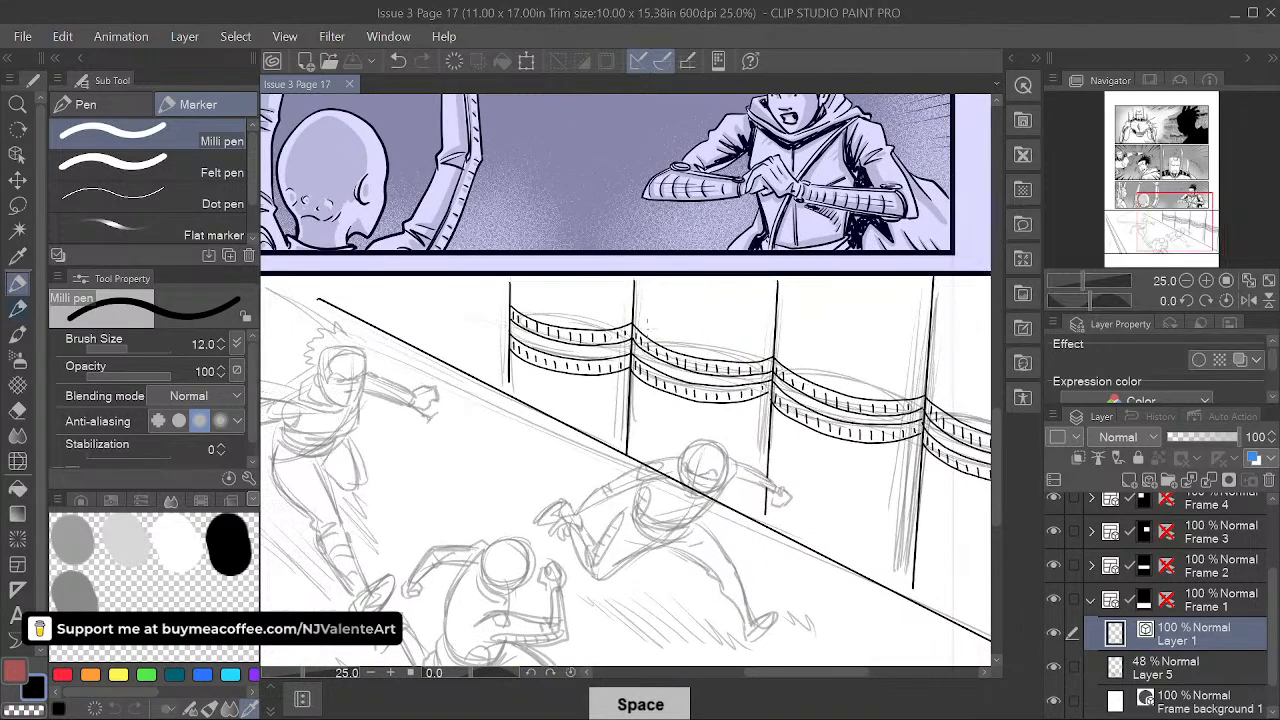
drag(511, 306, 550, 300)
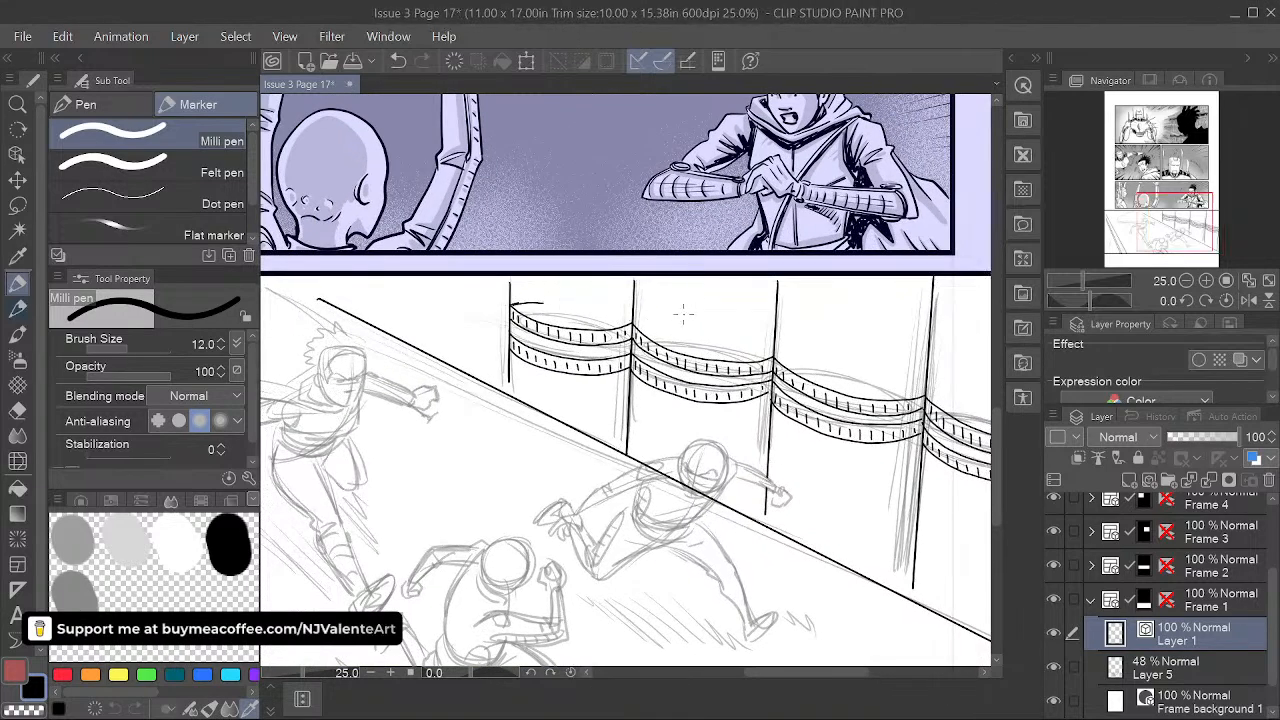
key(space)
drag(746, 456, 780, 450)
key(ctrl+z)
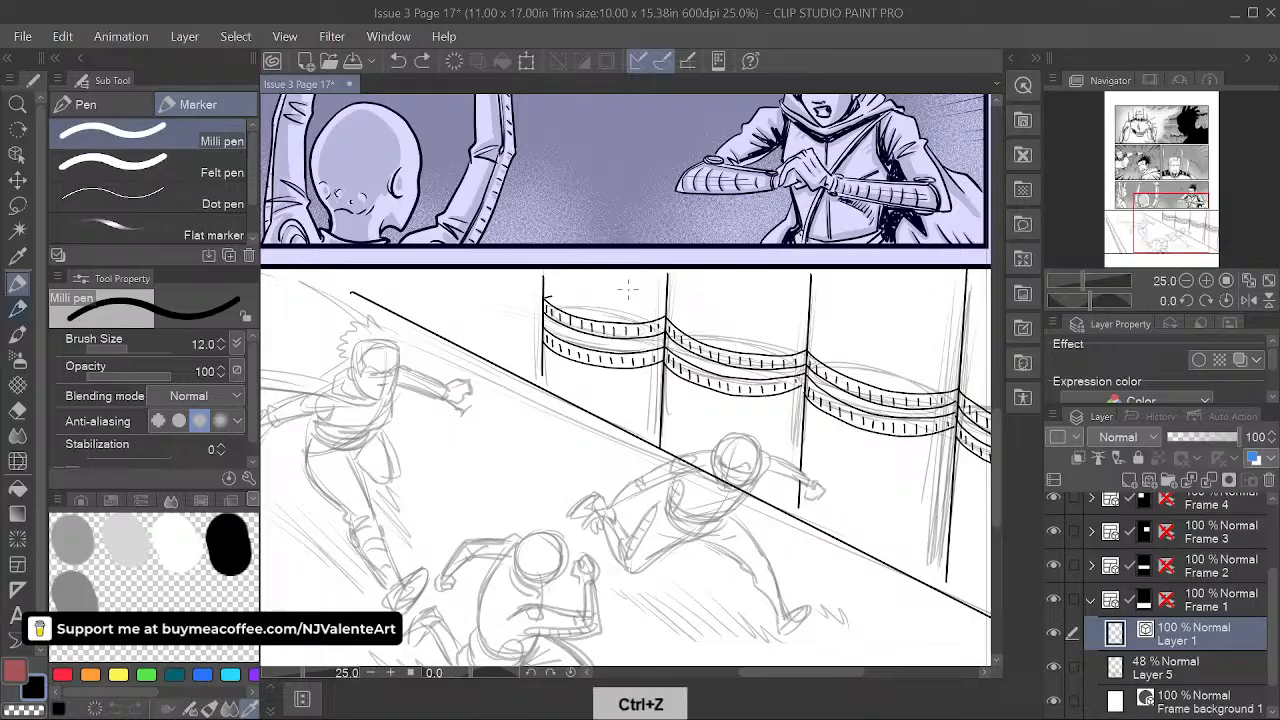
drag(545, 297, 570, 294)
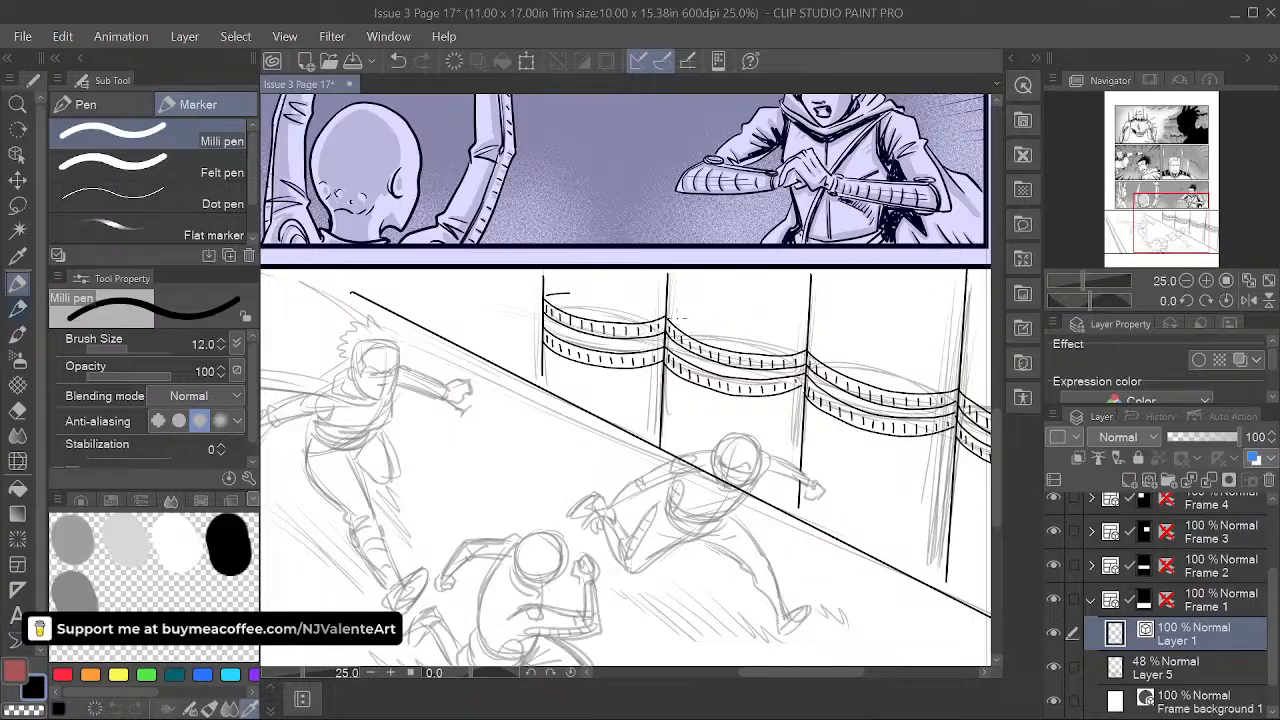
- Ink matching short back-rim strokes on the remaining posts just above the upper band, out to the panel's right edge
drag(798, 340, 836, 343)
key(space)
drag(912, 500, 630, 462)
drag(676, 347, 712, 345)
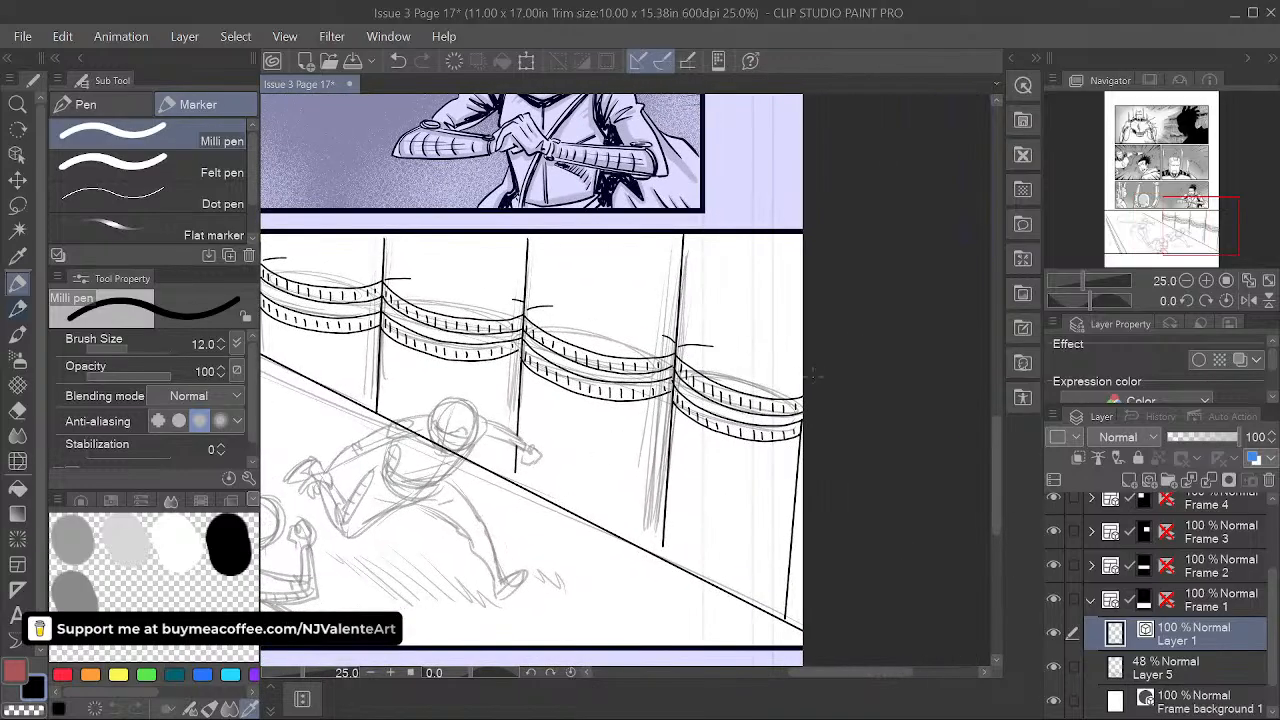
key(space)
drag(813, 393, 929, 416)
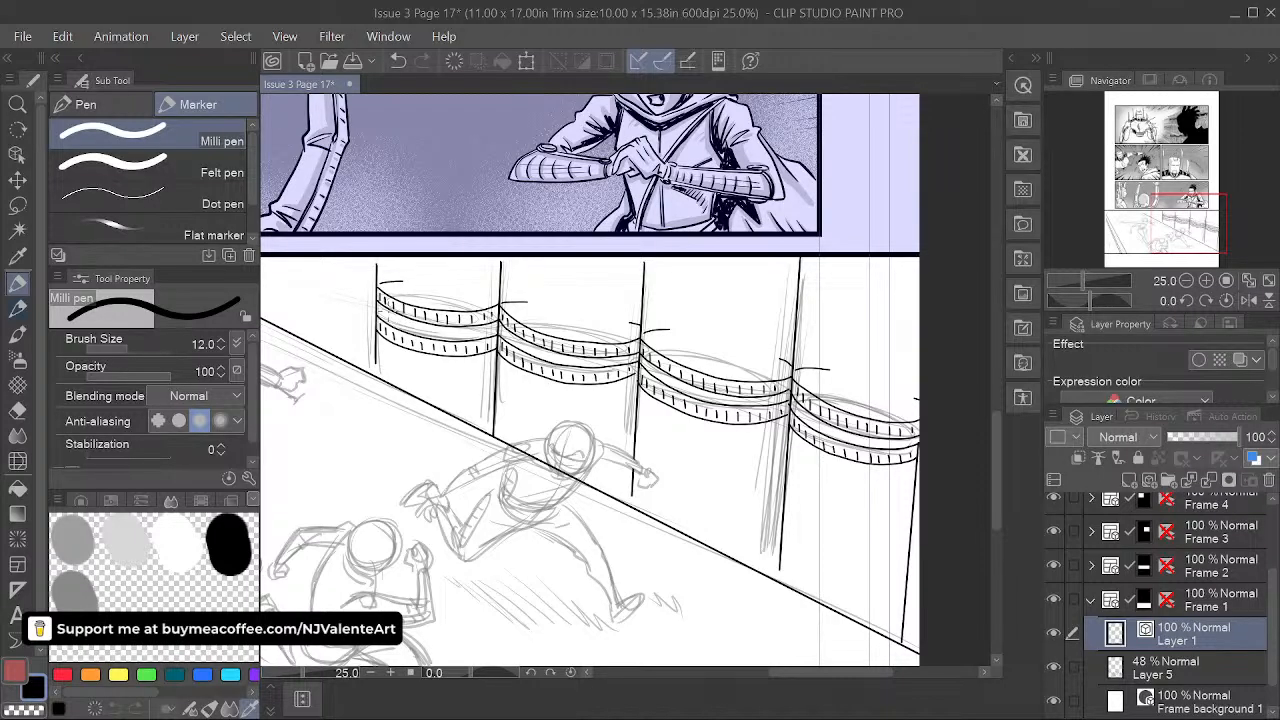
- Fill the channel between the upper and lower bands with black Milli pen strokes in the two farthest fence gaps, leaving small white breaks
click(17, 410)
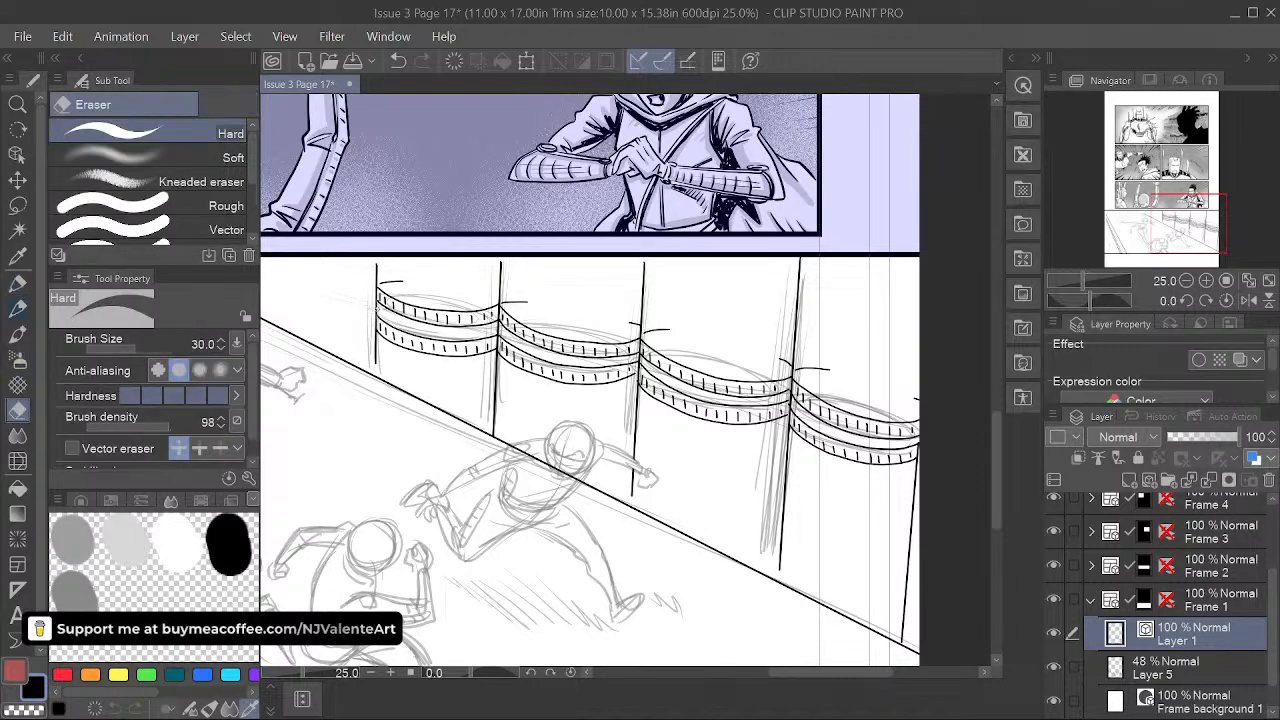
key(space)
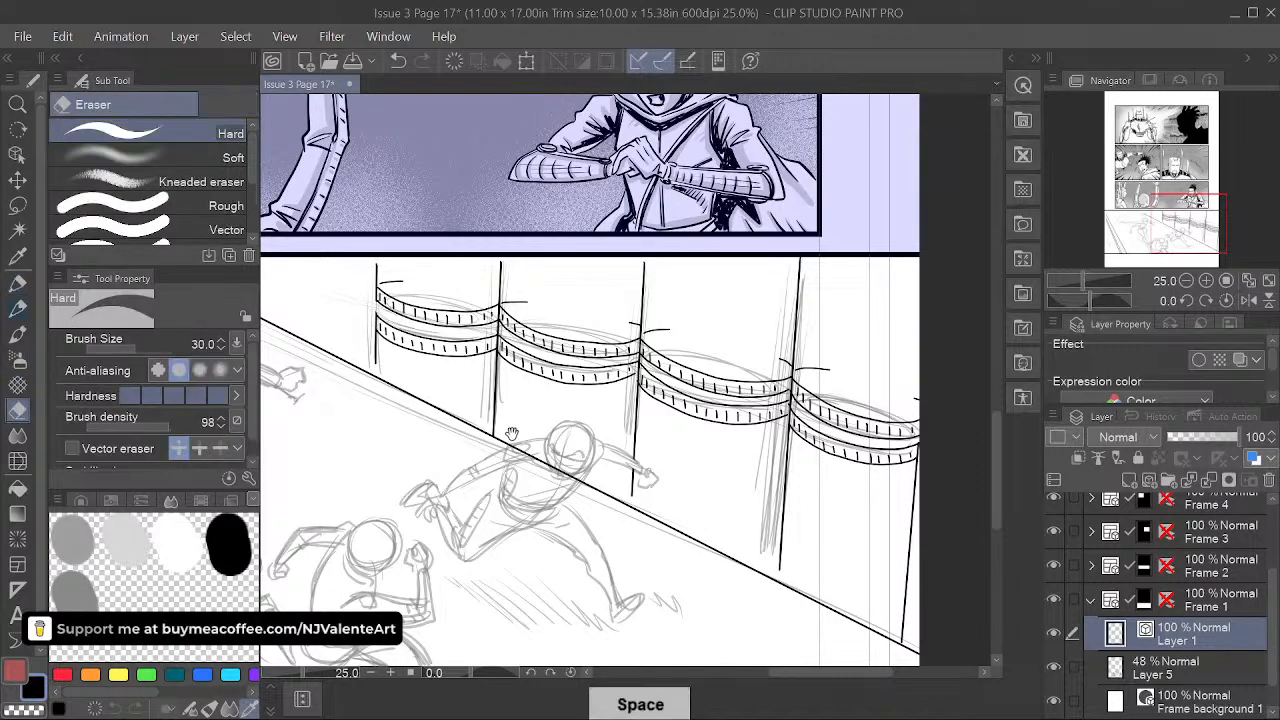
drag(526, 411, 680, 474)
key(p)
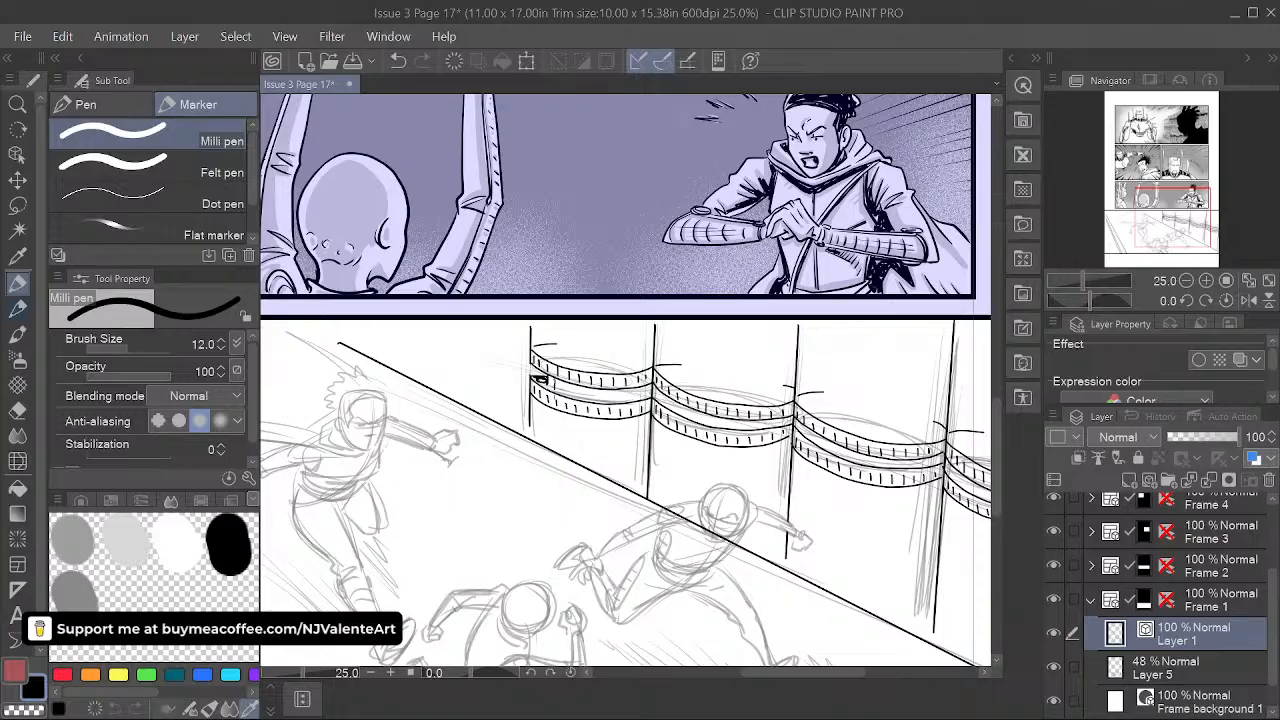
drag(538, 382, 562, 393)
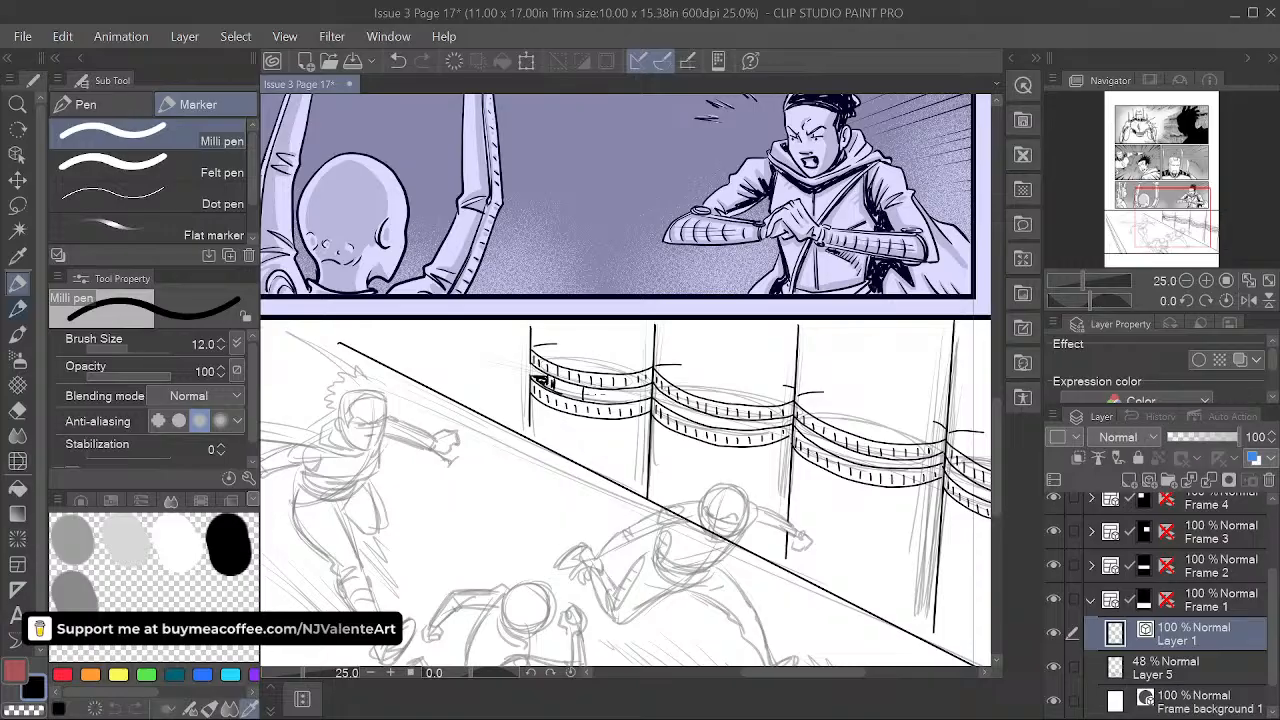
drag(558, 380, 580, 394)
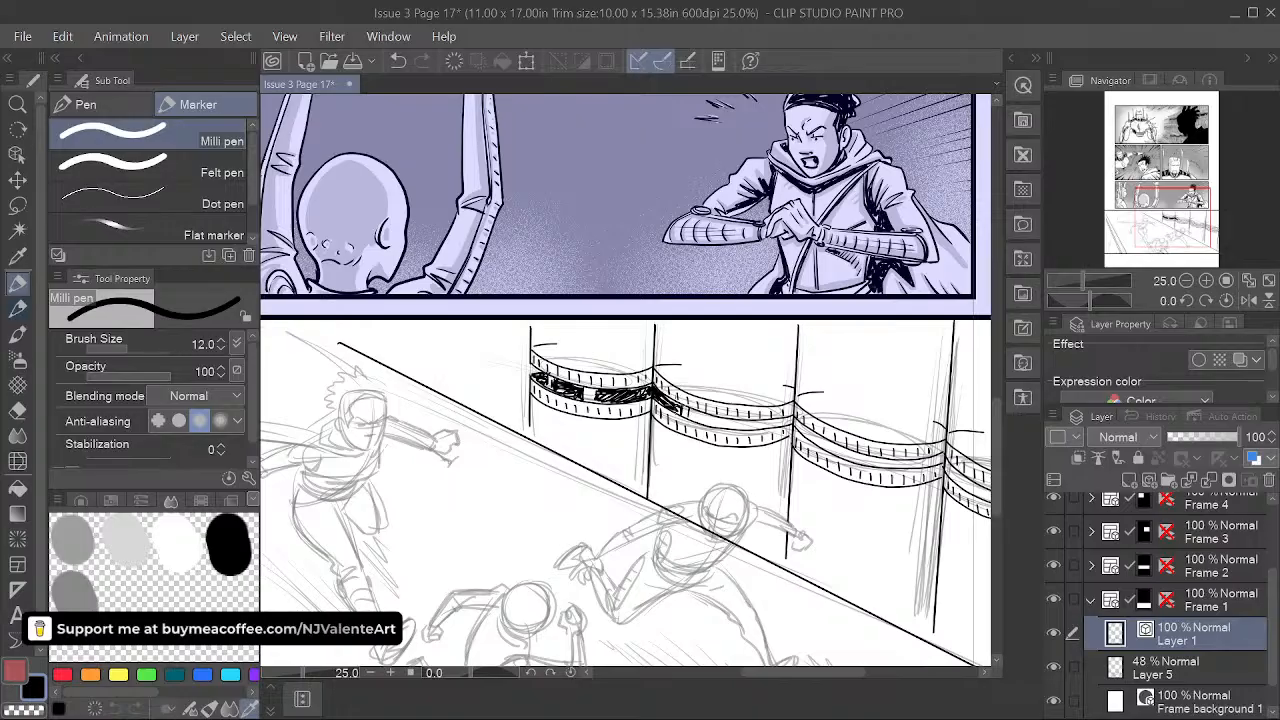
drag(684, 412, 711, 422)
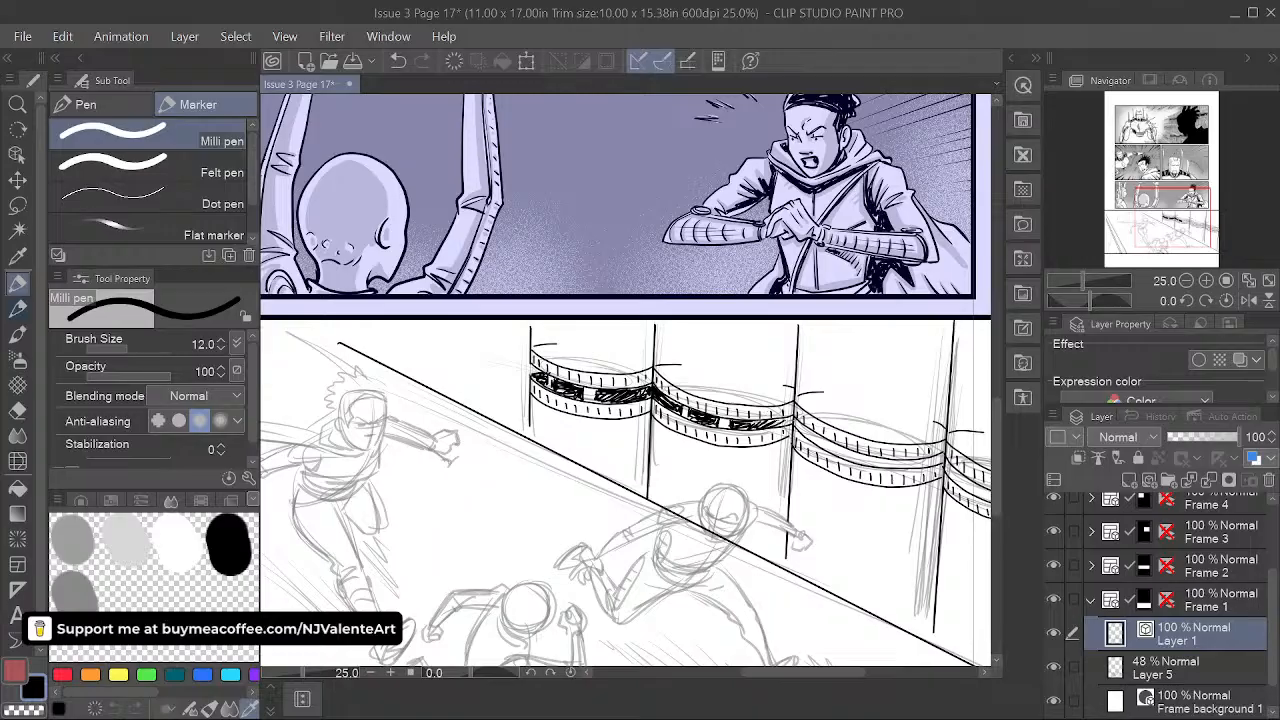
- Fill the channel between the bands with black in the two nearest fence gaps, out to the panel's right edge
key(space)
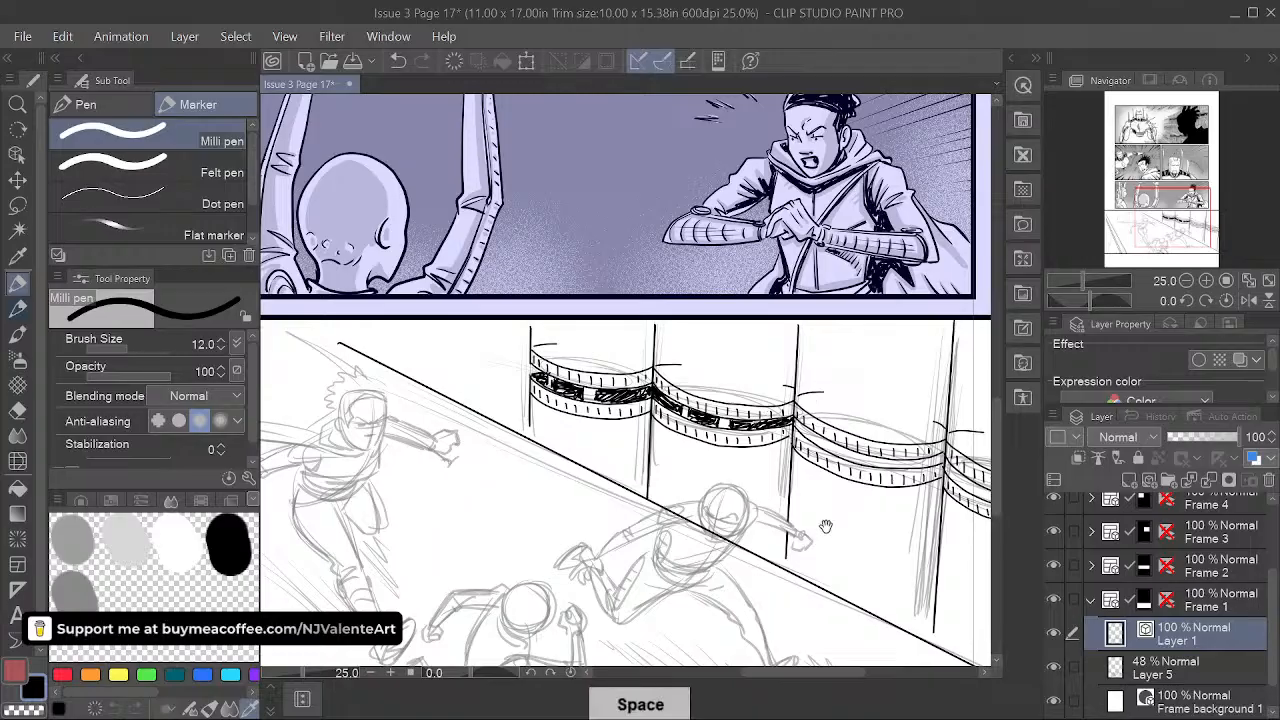
drag(821, 543, 613, 507)
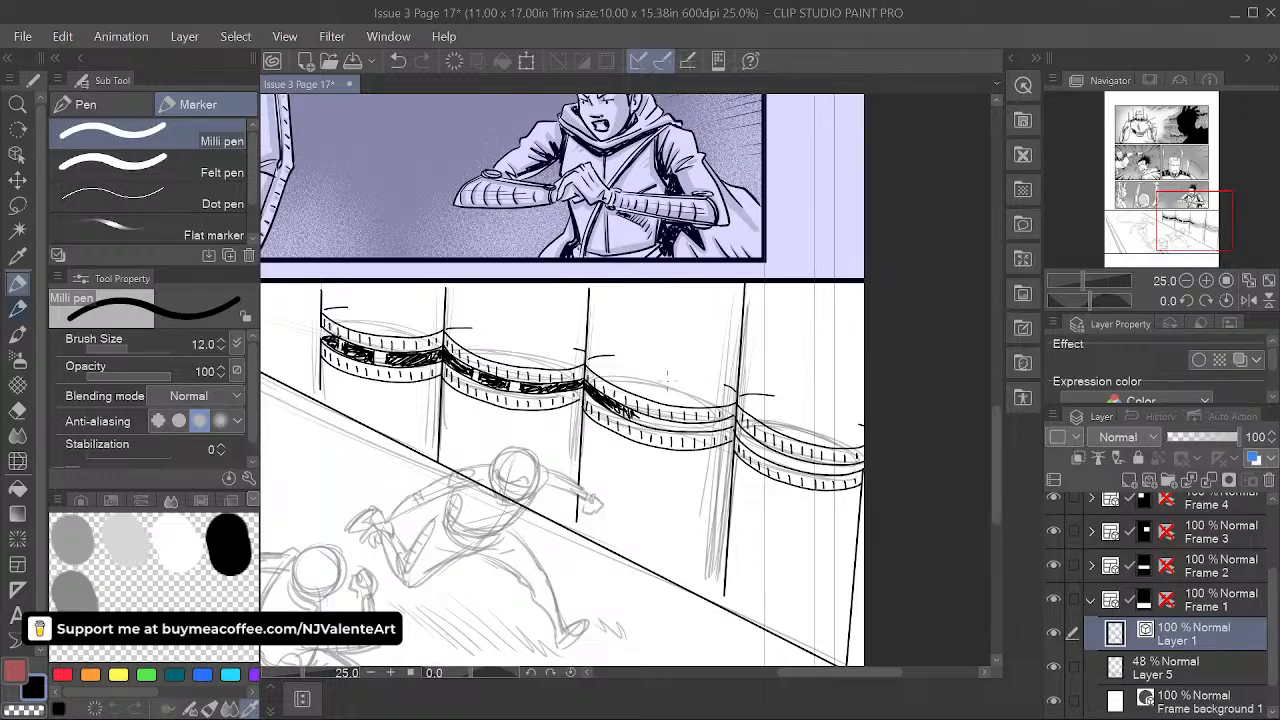
mouse_move(636, 413)
mouse_down()
mouse_move(683, 428)
mouse_move(734, 417)
mouse_move(704, 428)
mouse_up()
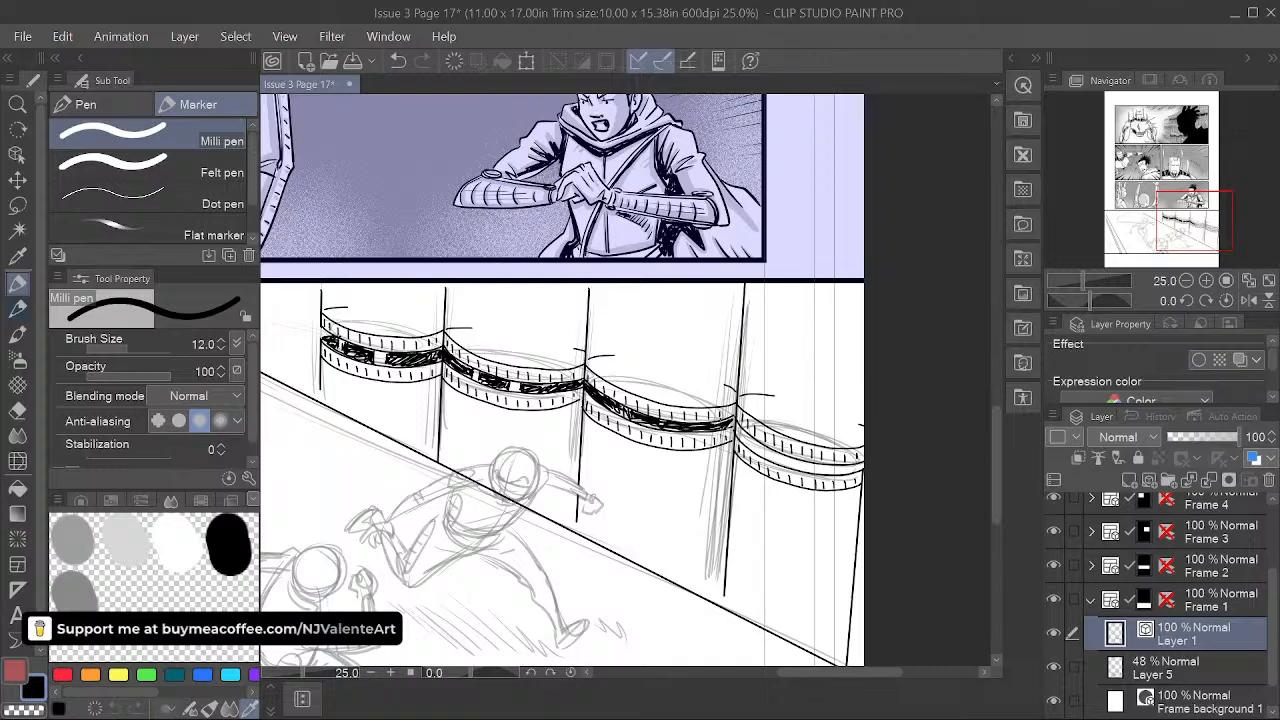
key(space)
drag(816, 549, 678, 520)
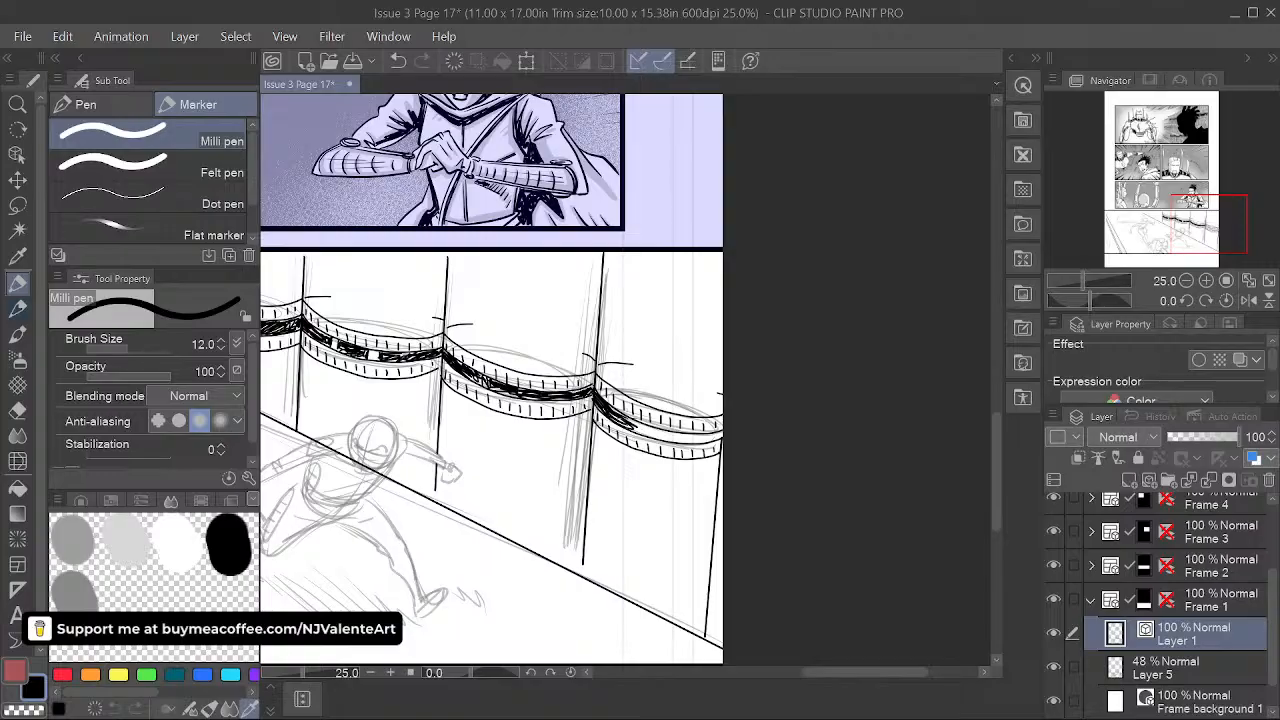
mouse_move(632, 425)
mouse_down()
mouse_move(705, 445)
mouse_move(721, 436)
mouse_up()
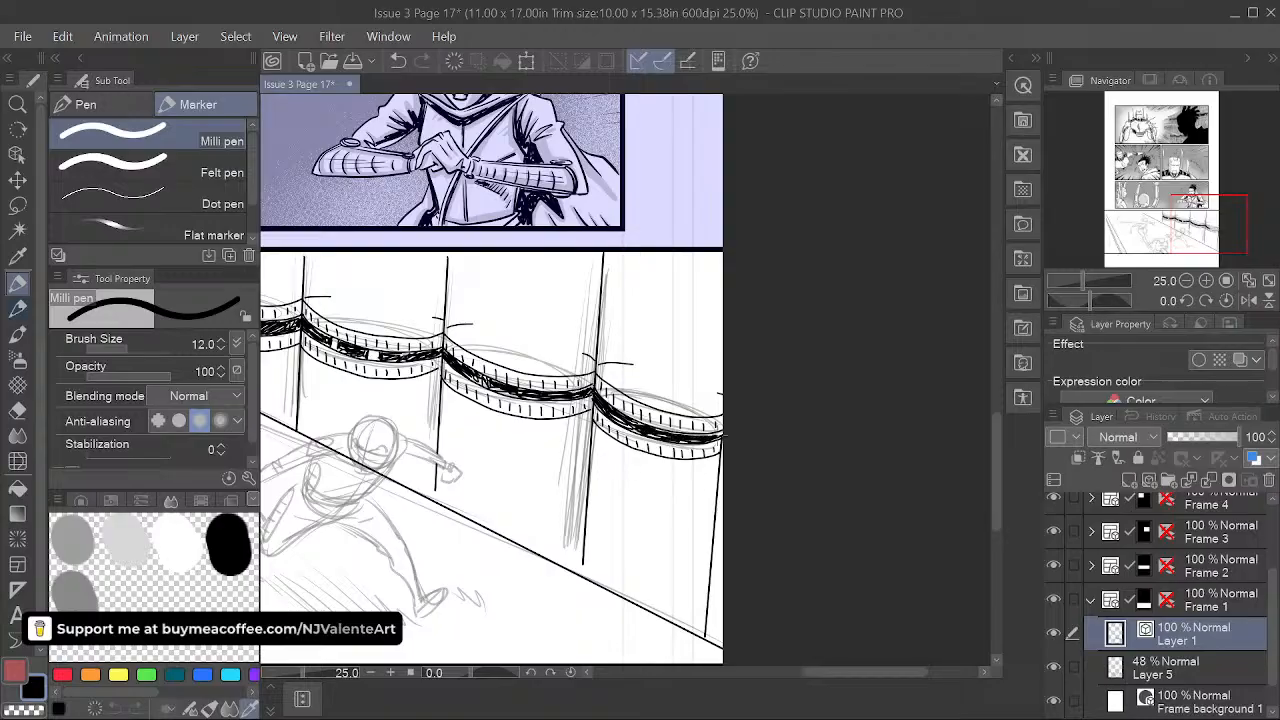
- Ink wavy drip lines and small droplets with the G-pen above the bands in the two farthest fence sections, redoing one misplaced line
drag(730, 375, 728, 567)
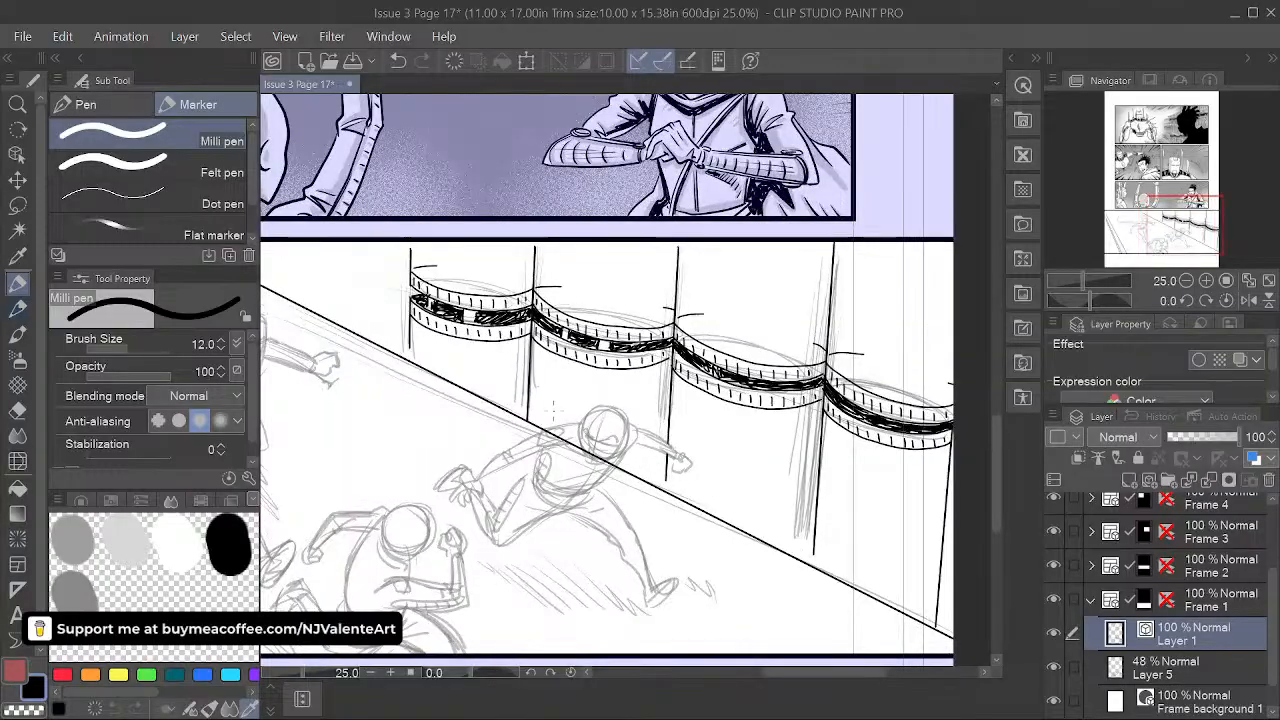
drag(621, 438, 586, 461)
drag(751, 522, 797, 523)
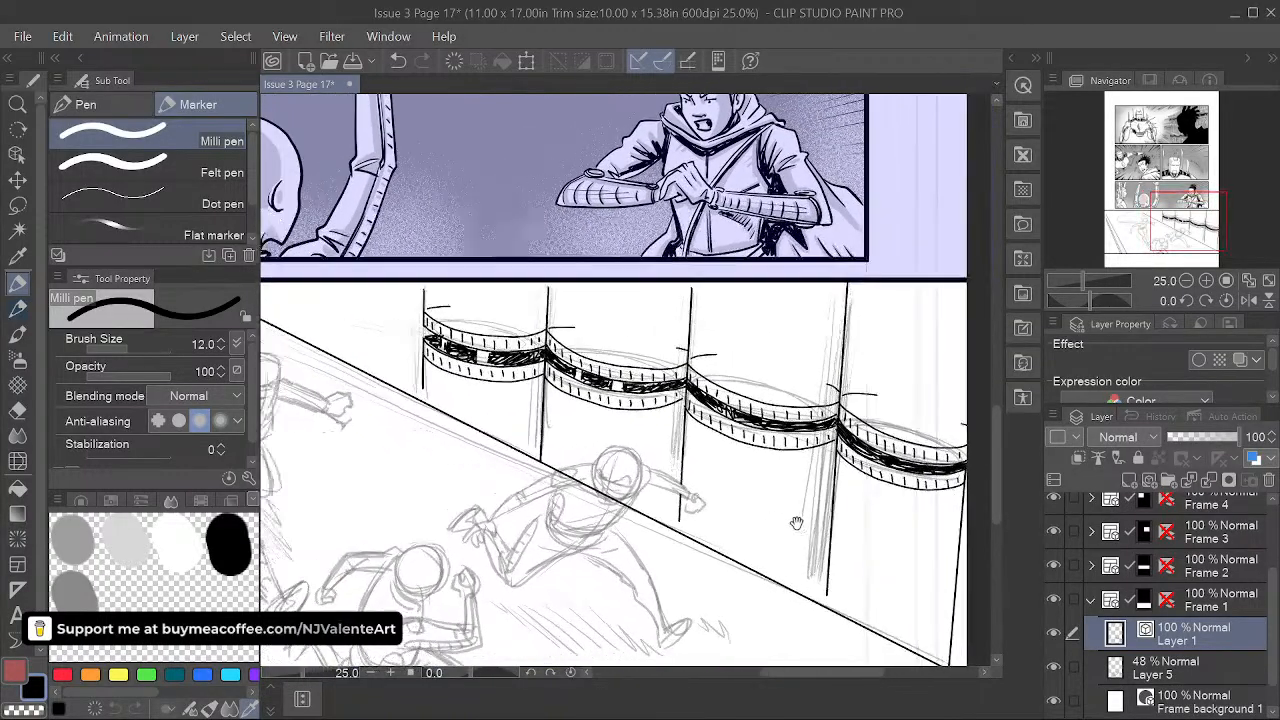
click(85, 104)
mouse_move(454, 282)
mouse_down()
mouse_move(424, 348)
mouse_move(428, 382)
mouse_up()
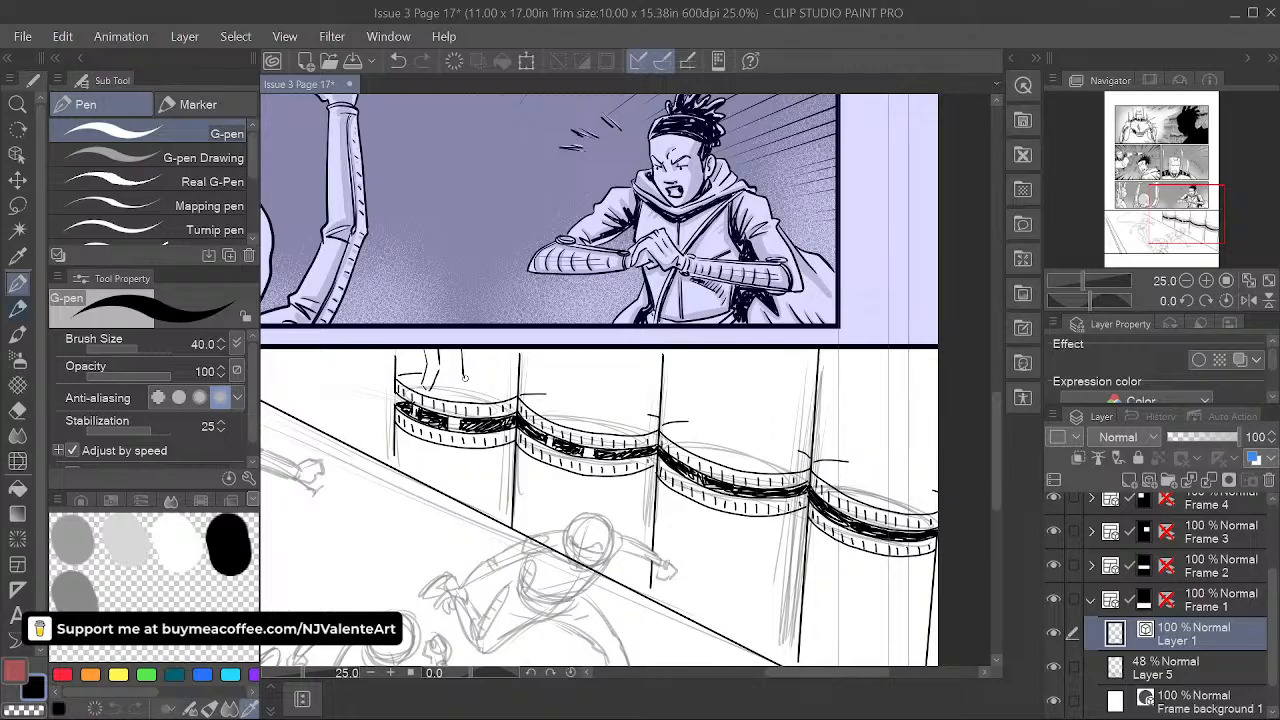
drag(480, 350, 477, 391)
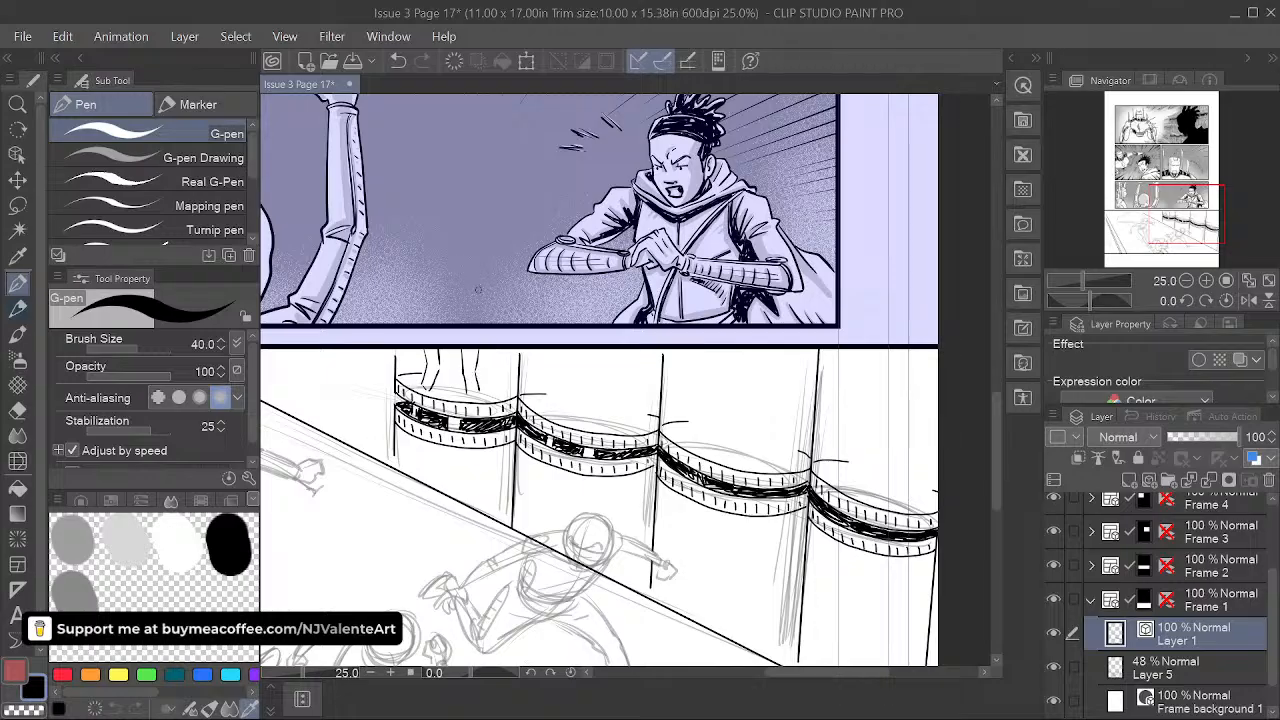
key(ctrl+z)
drag(472, 370, 478, 393)
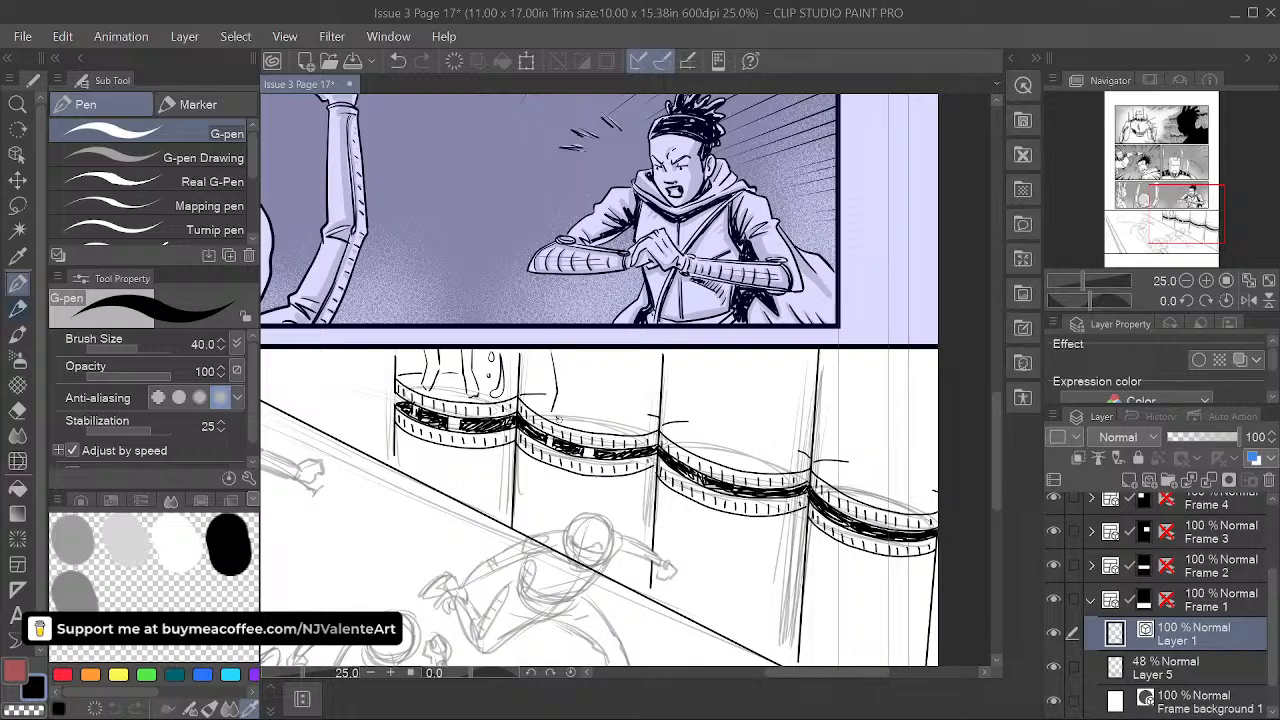
mouse_move(568, 377)
mouse_down()
mouse_move(580, 324)
mouse_move(608, 349)
mouse_move(601, 384)
mouse_move(614, 350)
mouse_move(614, 408)
mouse_up()
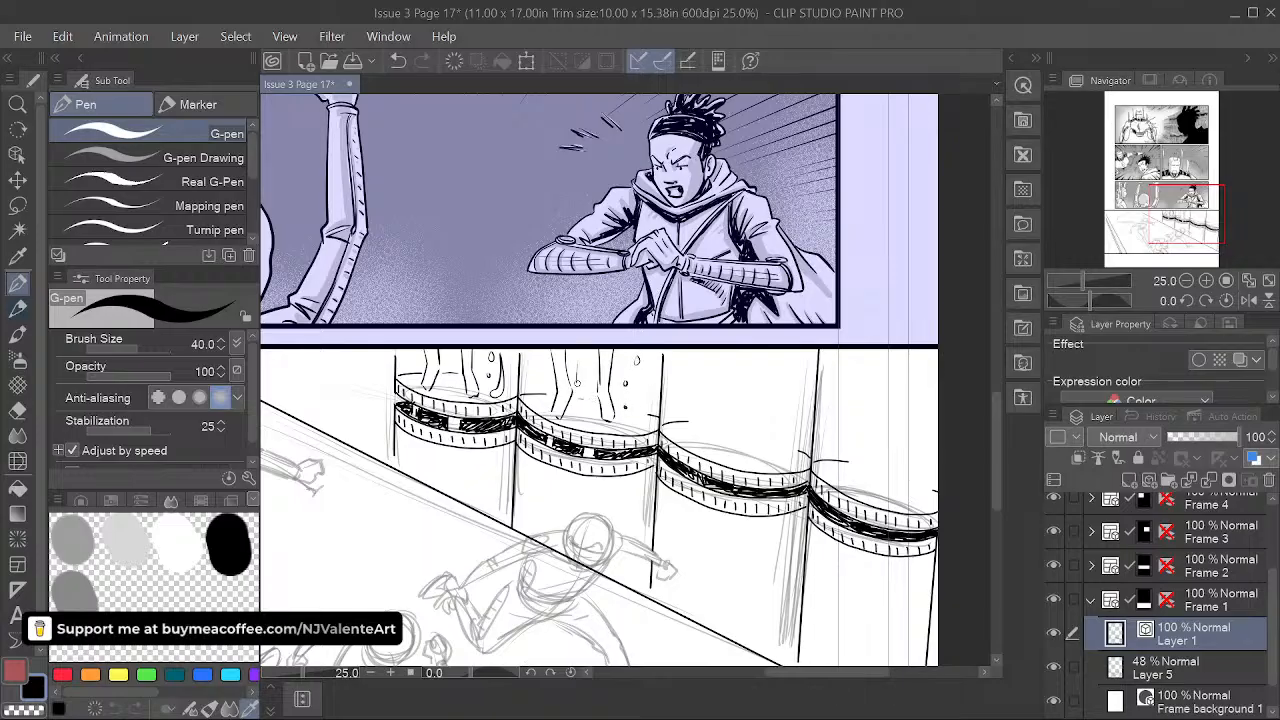
drag(582, 382, 577, 354)
- Ink small jagged strokes, curved marks and a drip below the bands in the farthest fence section
key(space)
mouse_move(756, 554)
mouse_down()
mouse_move(609, 503)
mouse_move(655, 540)
mouse_move(769, 560)
mouse_up()
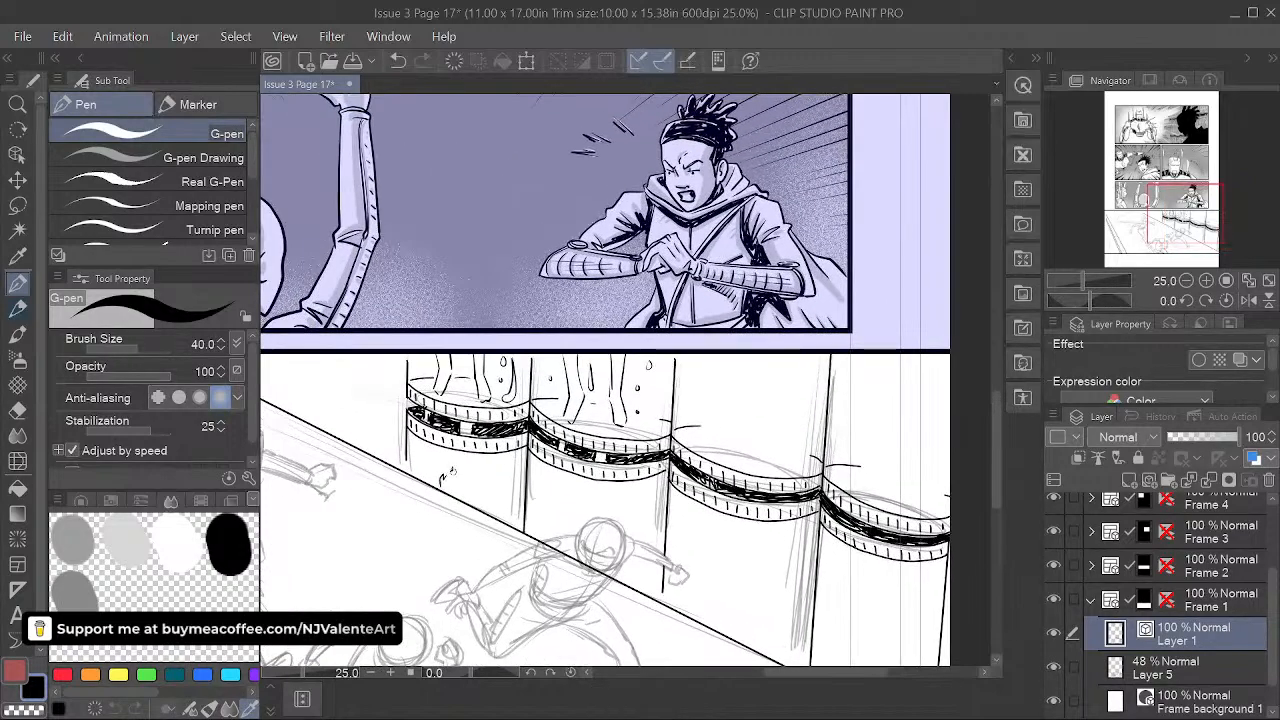
drag(469, 461, 472, 488)
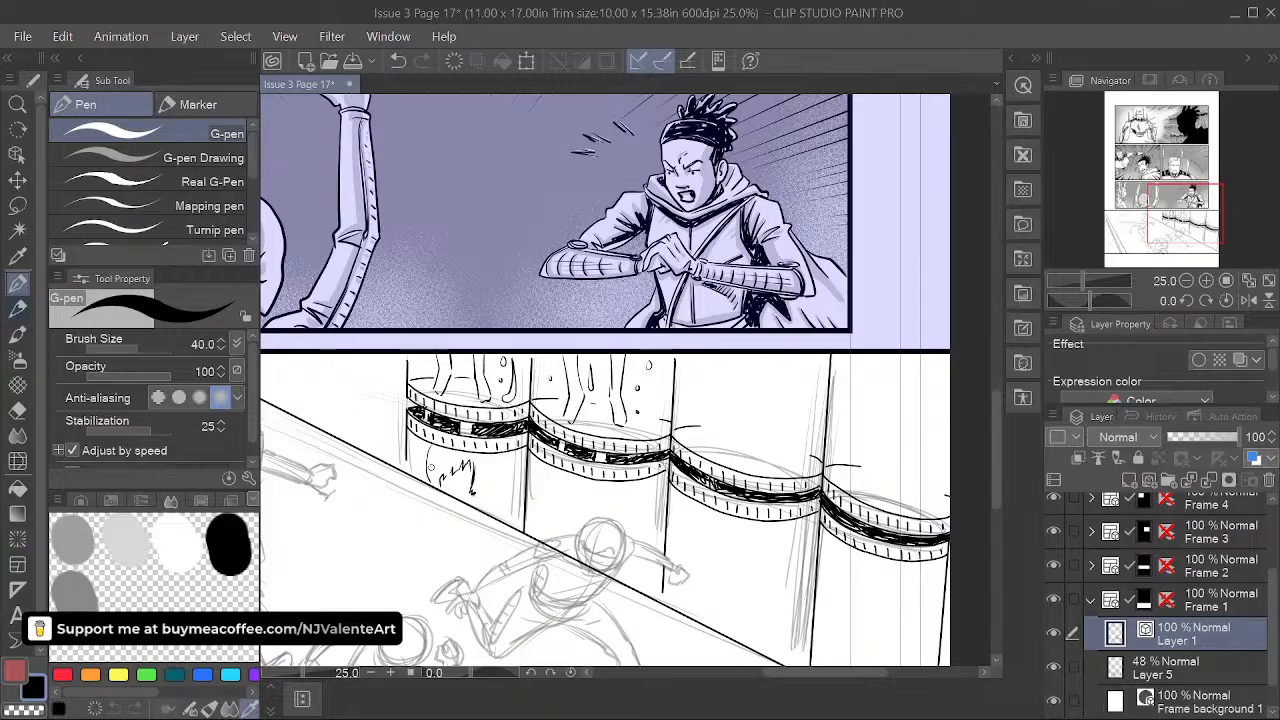
mouse_move(430, 446)
mouse_down()
mouse_move(432, 472)
mouse_move(464, 467)
mouse_move(414, 456)
mouse_up()
click(411, 465)
drag(493, 477, 497, 512)
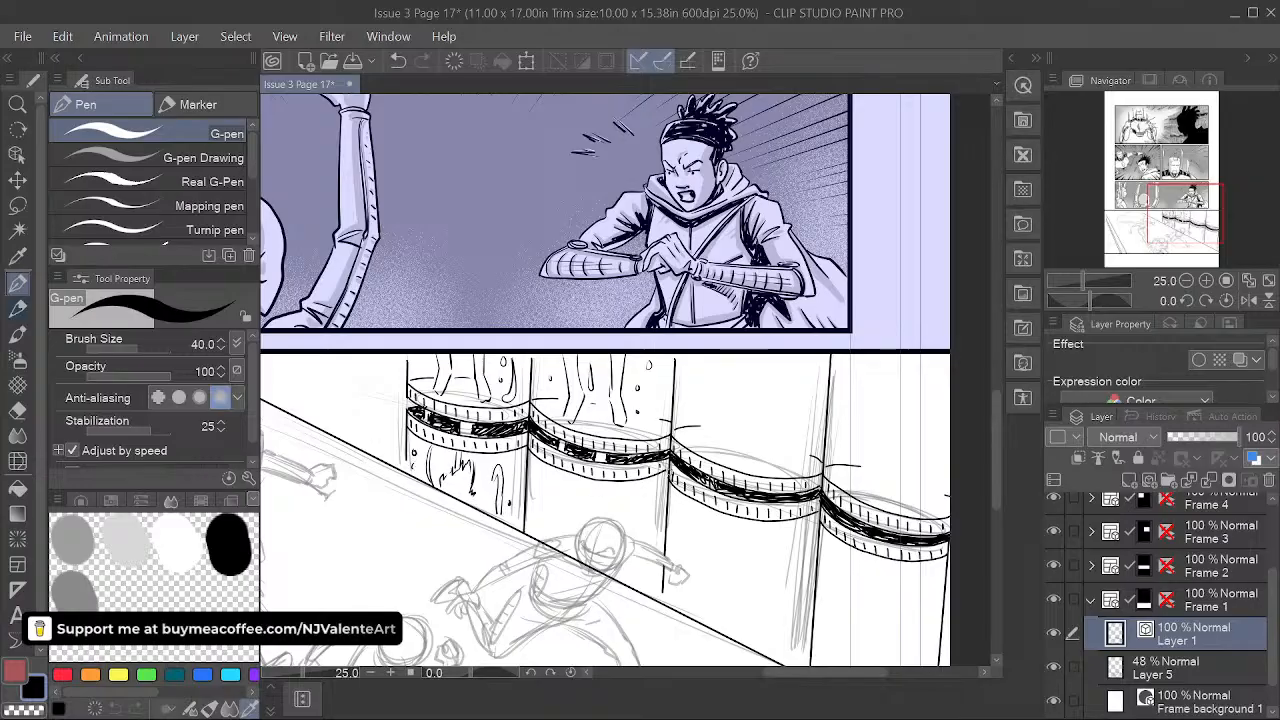
- Ink long wavy drips and droplets above the bands in the two nearest fence sections
drag(721, 360, 506, 348)
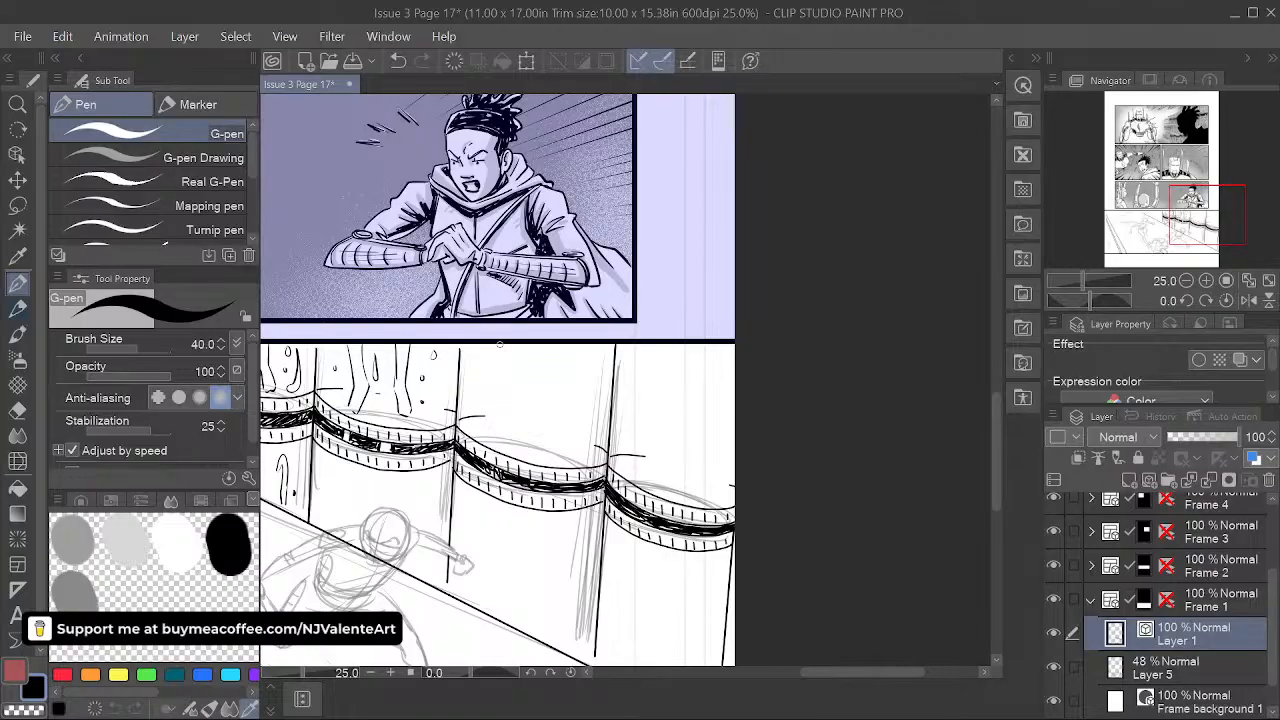
mouse_move(493, 420)
mouse_down()
mouse_move(492, 436)
mouse_move(507, 438)
mouse_up()
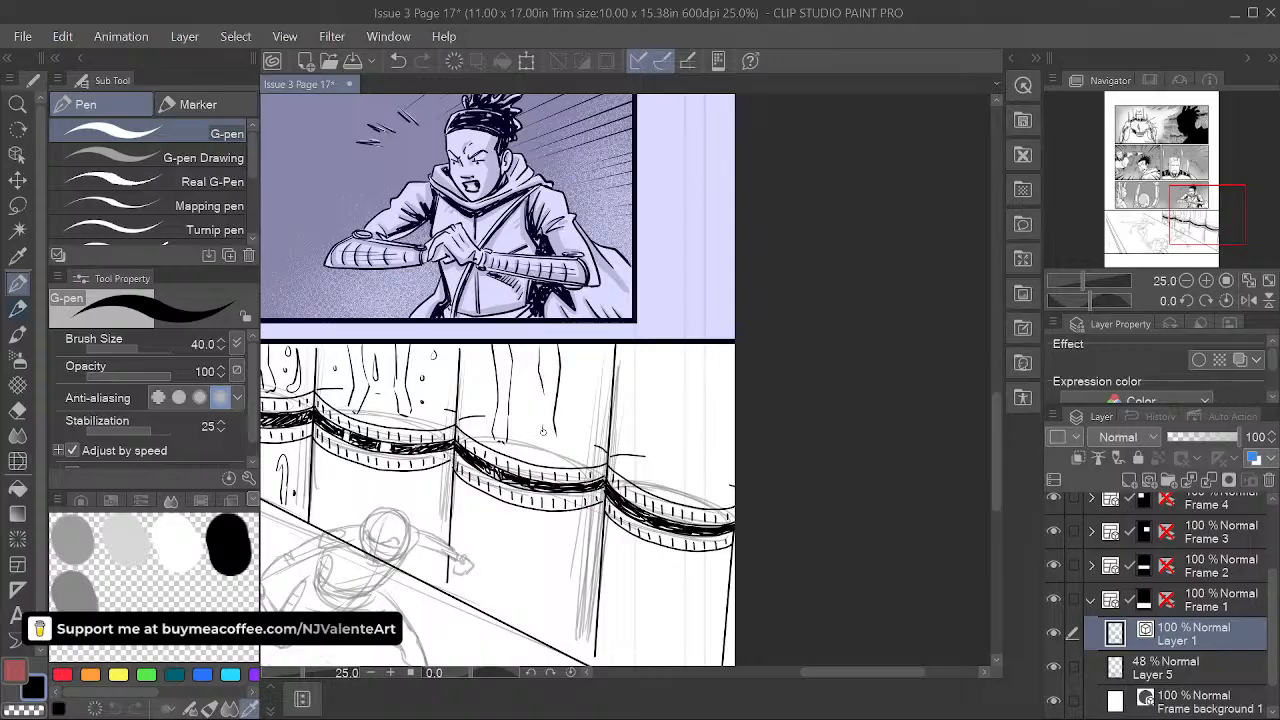
mouse_move(558, 443)
mouse_down()
mouse_move(543, 386)
mouse_move(543, 426)
mouse_up()
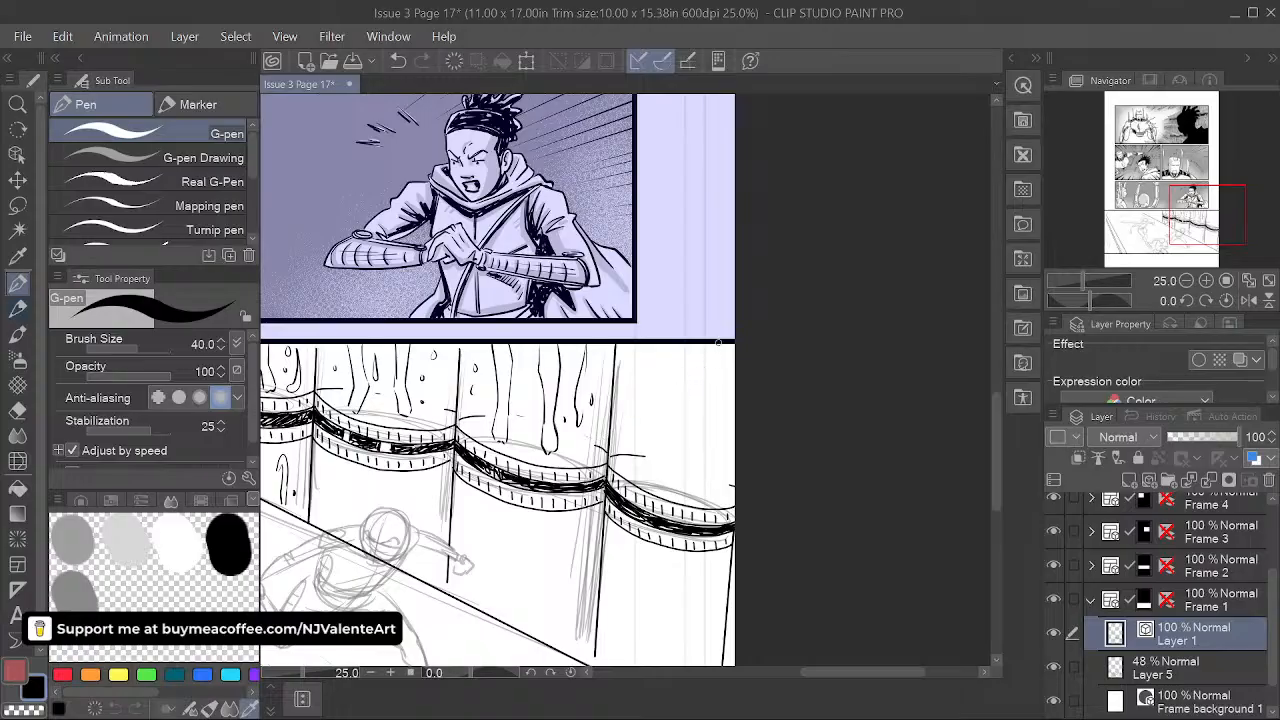
mouse_move(645, 347)
mouse_down()
mouse_move(663, 437)
mouse_move(648, 390)
mouse_move(642, 480)
mouse_up()
drag(664, 438, 648, 484)
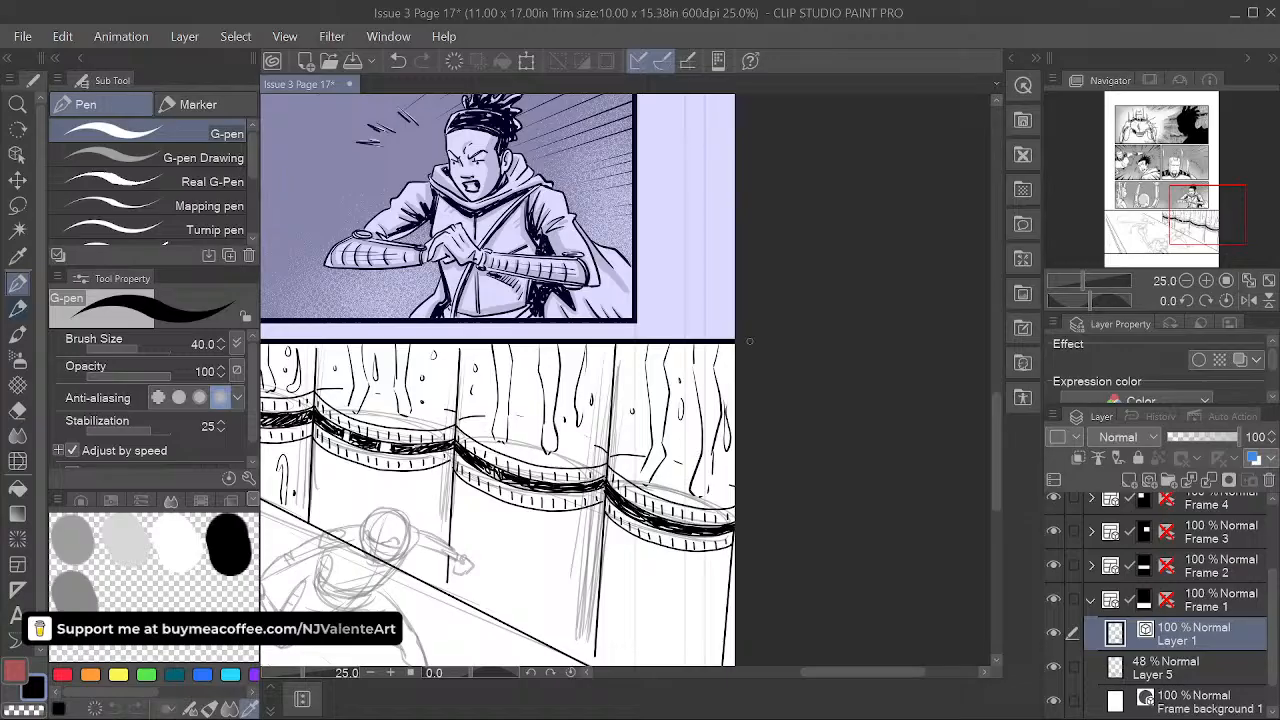
- Ink a curved reflection line and spiky hair-like strokes below the bands in the second-farthest section, behind the runner's head
drag(640, 600, 776, 495)
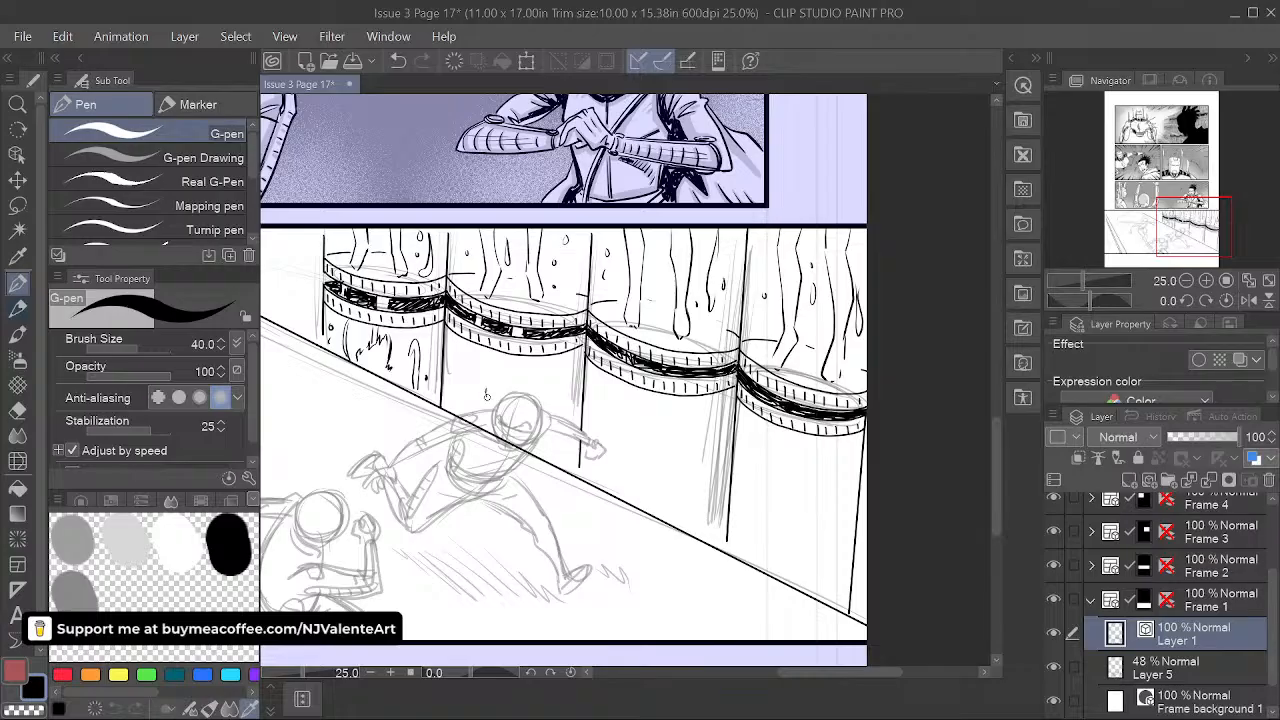
mouse_move(489, 382)
mouse_down()
mouse_move(519, 385)
mouse_move(468, 400)
mouse_up()
- Ink a small spiky-haired figure with face, shoulders and torso below the bands in the third section, with a curved reflection beside it
drag(569, 446, 458, 409)
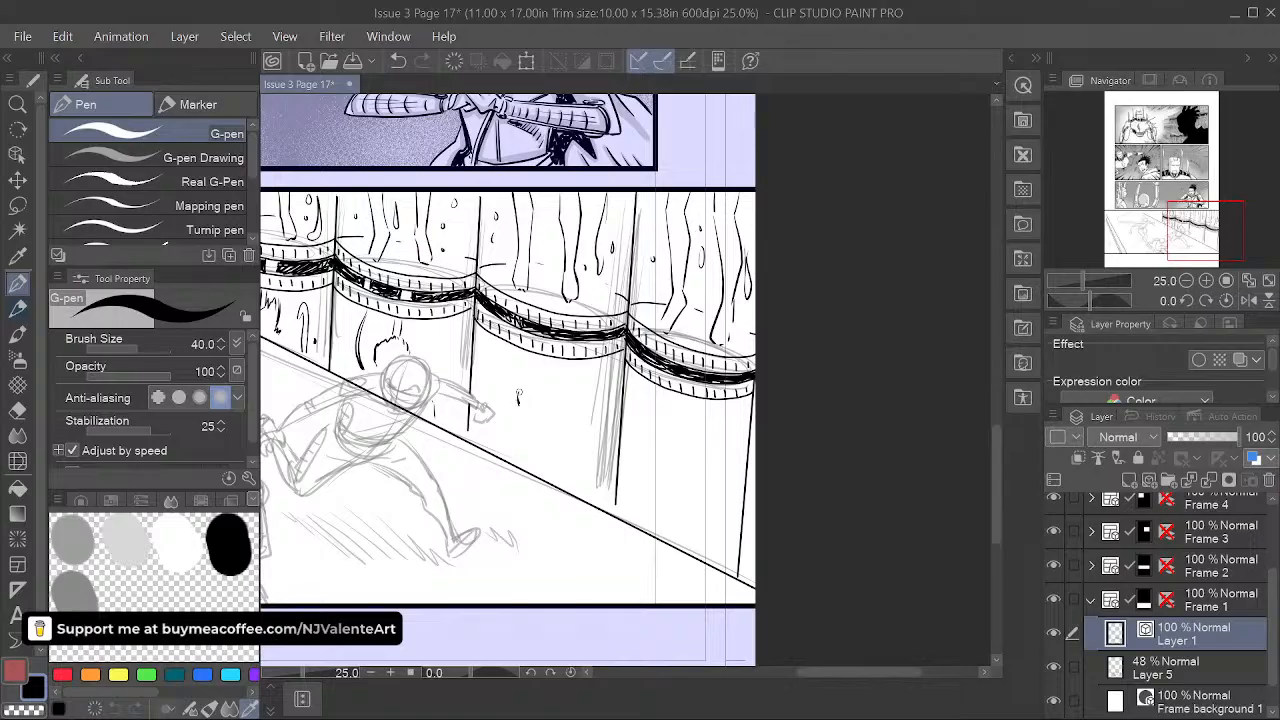
mouse_move(522, 385)
mouse_down()
mouse_move(519, 398)
mouse_move(553, 378)
mouse_move(552, 410)
mouse_move(523, 426)
mouse_up()
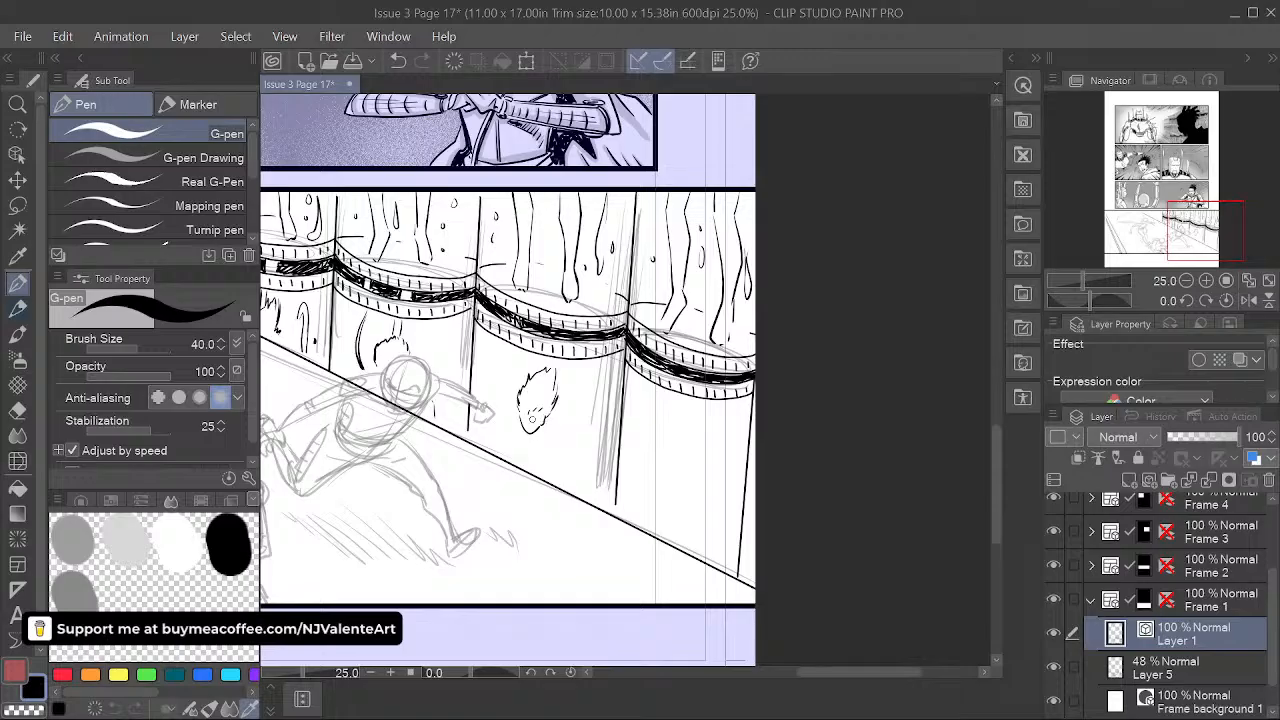
drag(526, 409, 530, 413)
drag(540, 433, 561, 476)
drag(516, 461, 542, 478)
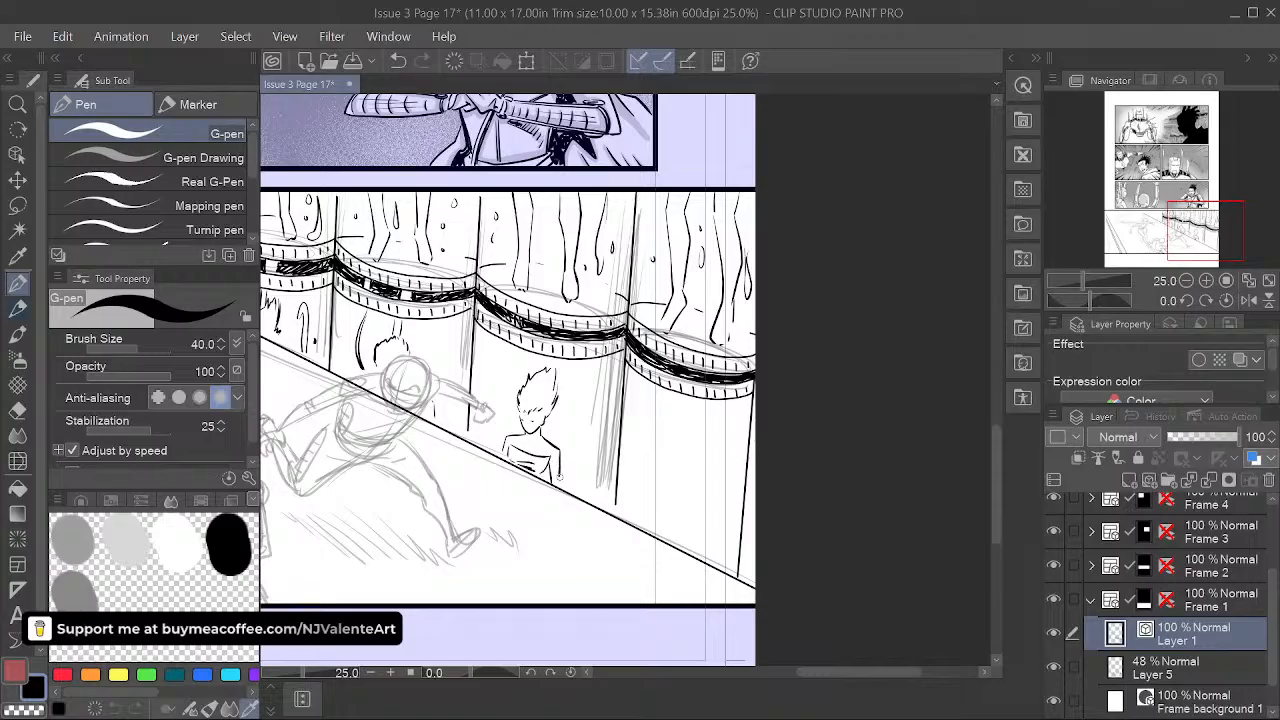
drag(512, 348, 501, 410)
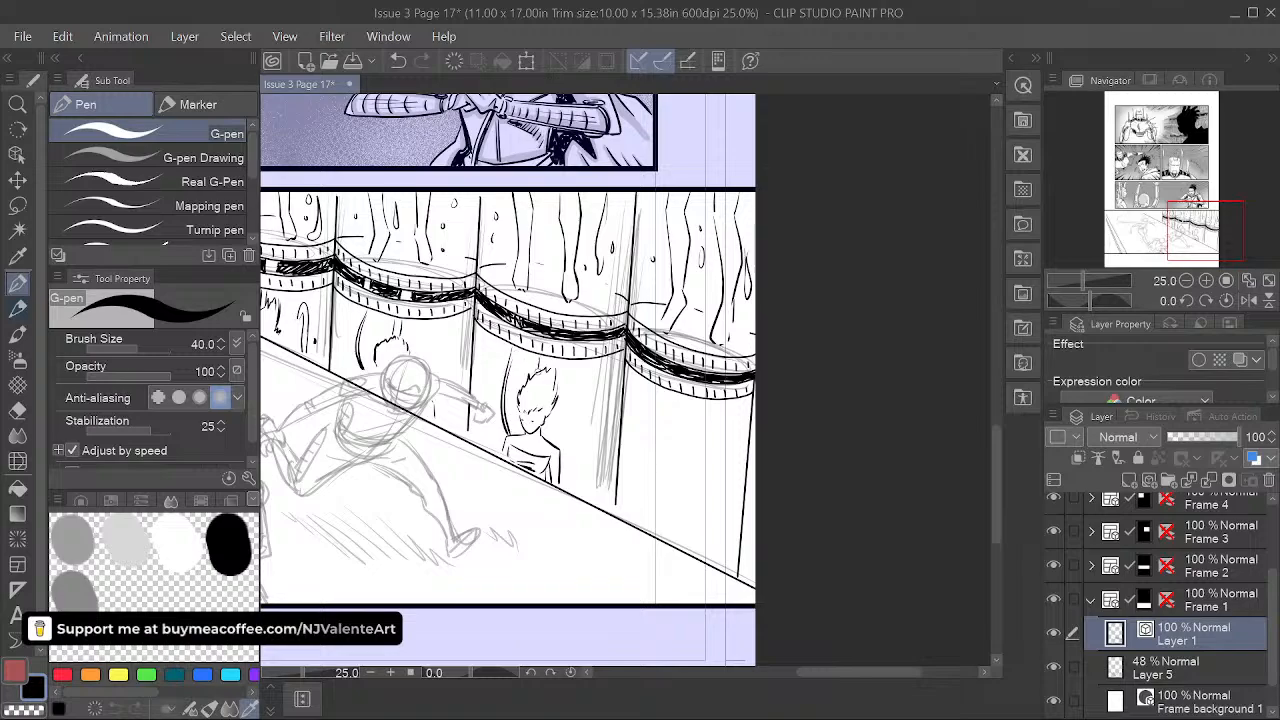
- Ink a small bald, bare-chested figure below the bands in the nearest section, adding a curved reflection and drips around it
drag(682, 445, 560, 405)
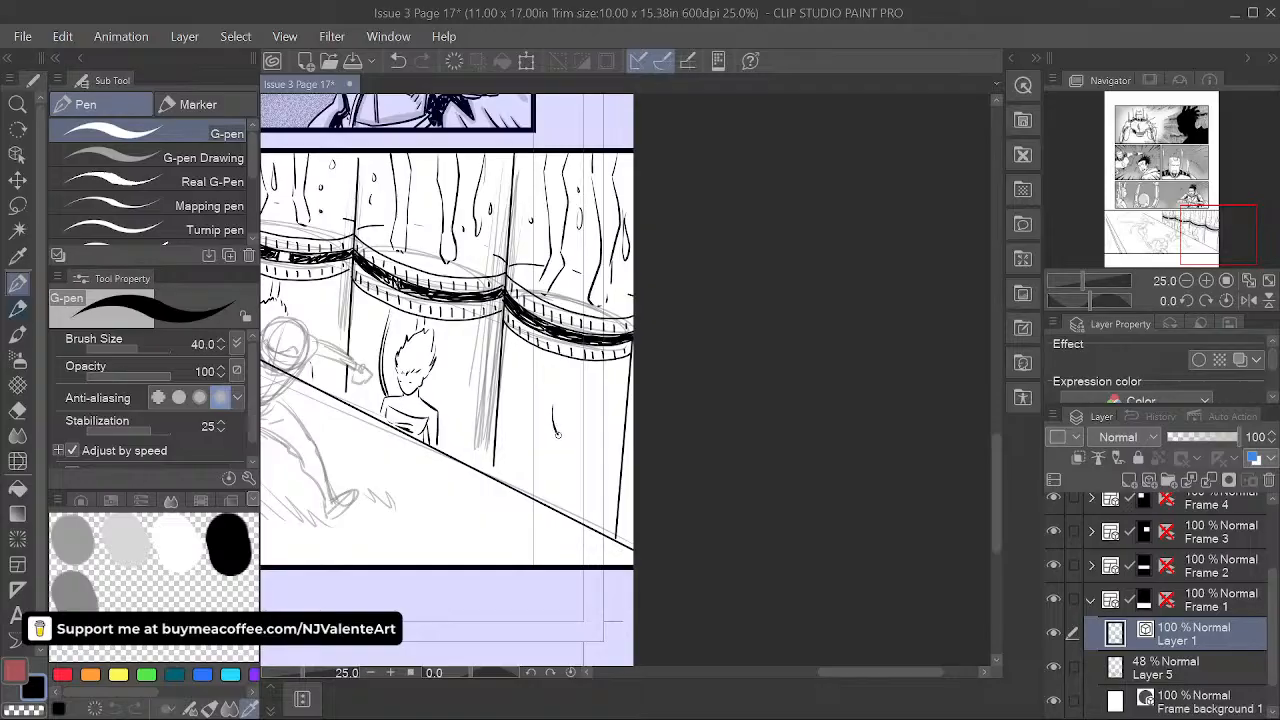
drag(565, 437, 581, 410)
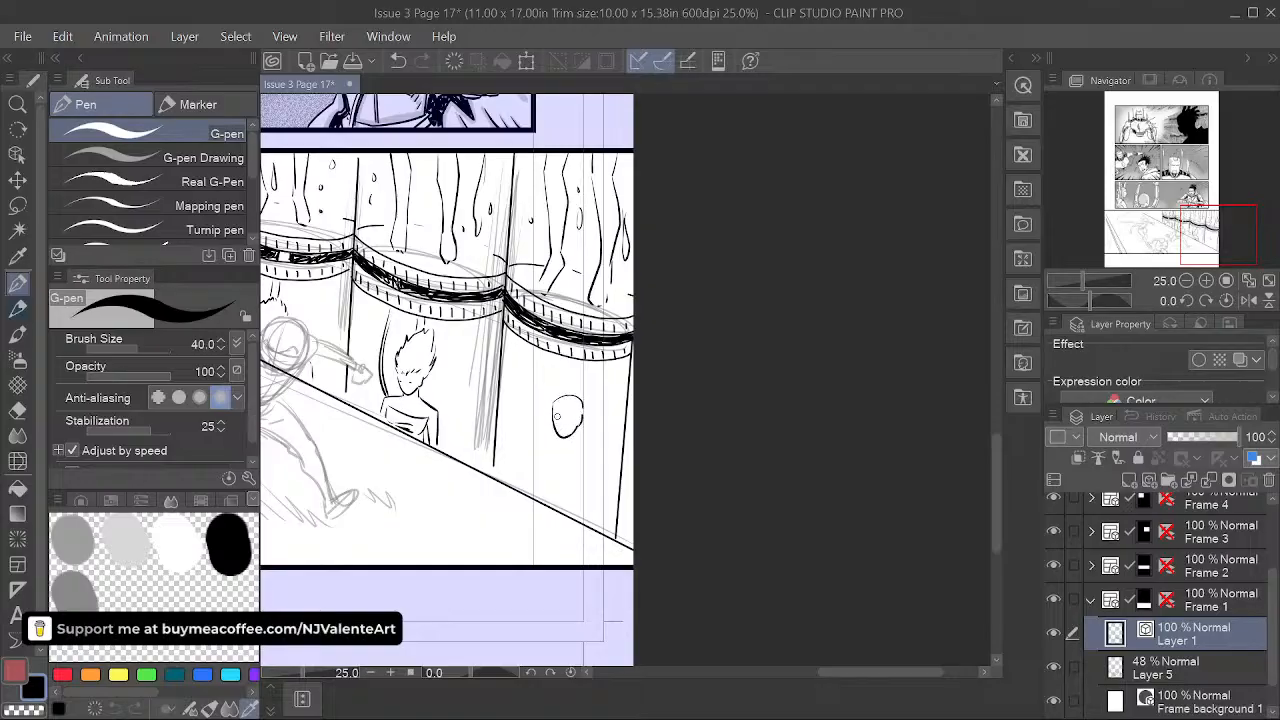
drag(556, 416, 572, 417)
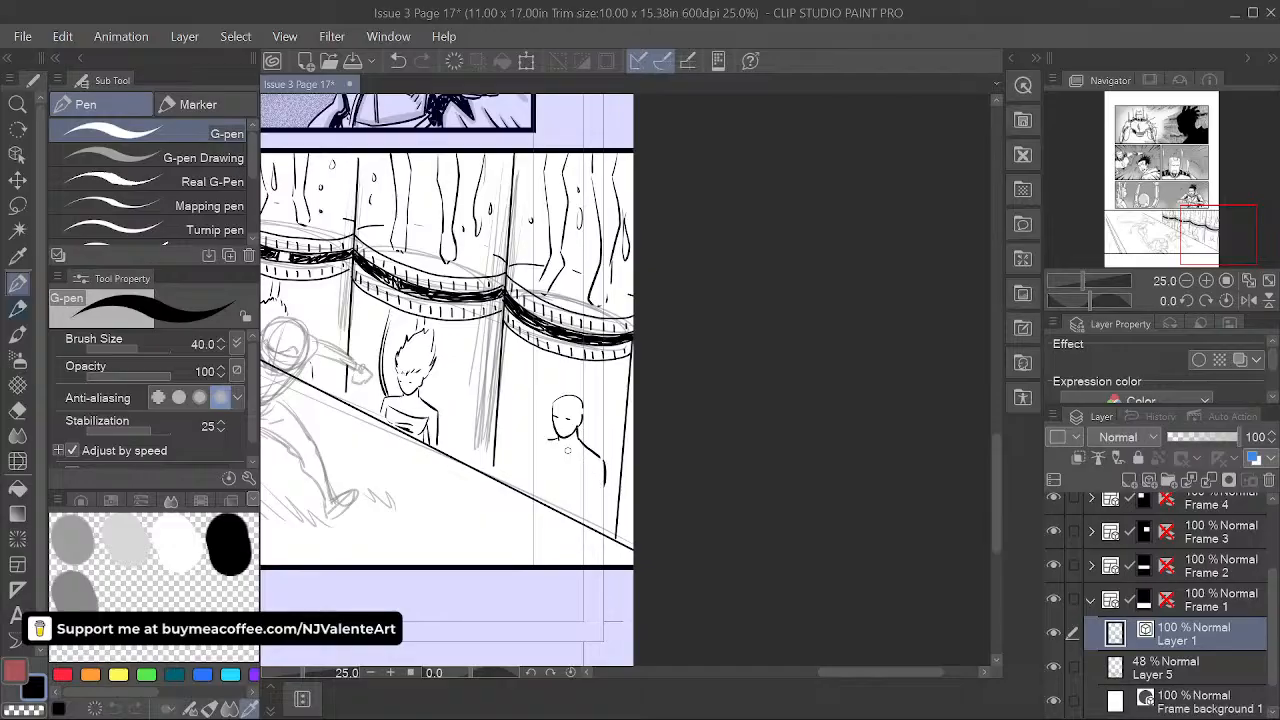
drag(548, 438, 536, 450)
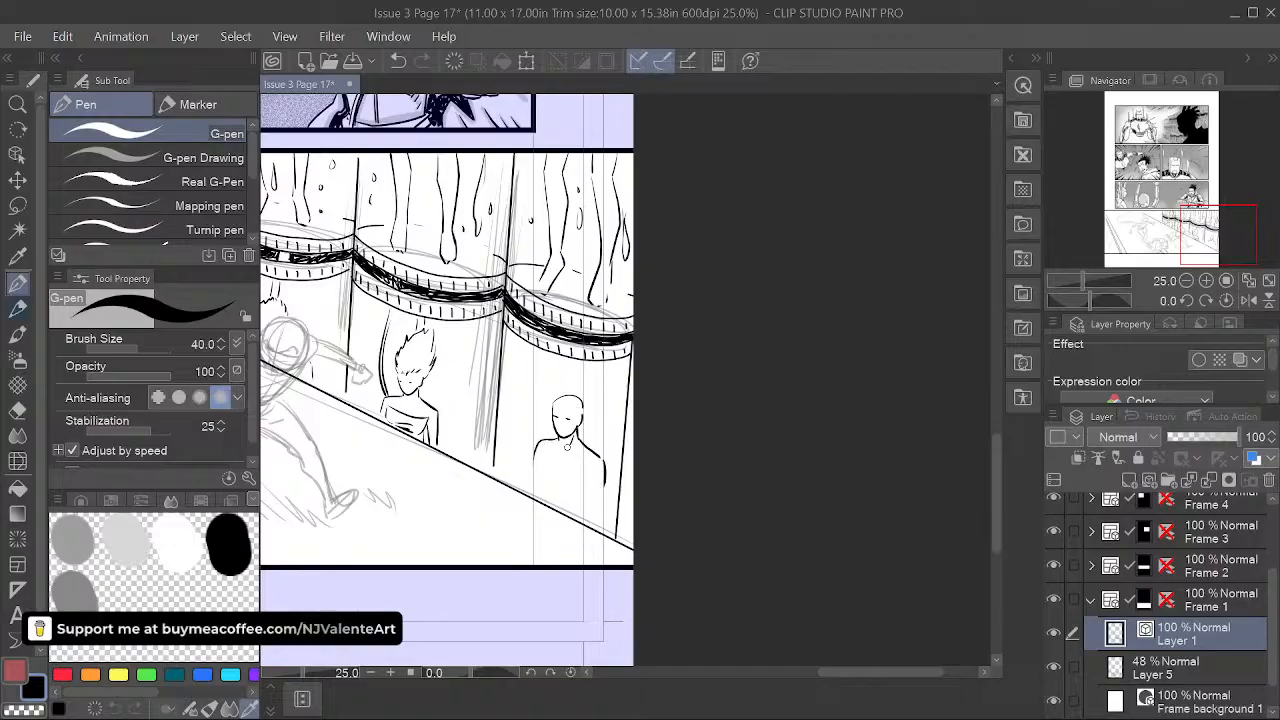
mouse_move(562, 476)
mouse_down()
mouse_move(584, 484)
mouse_move(545, 499)
mouse_up()
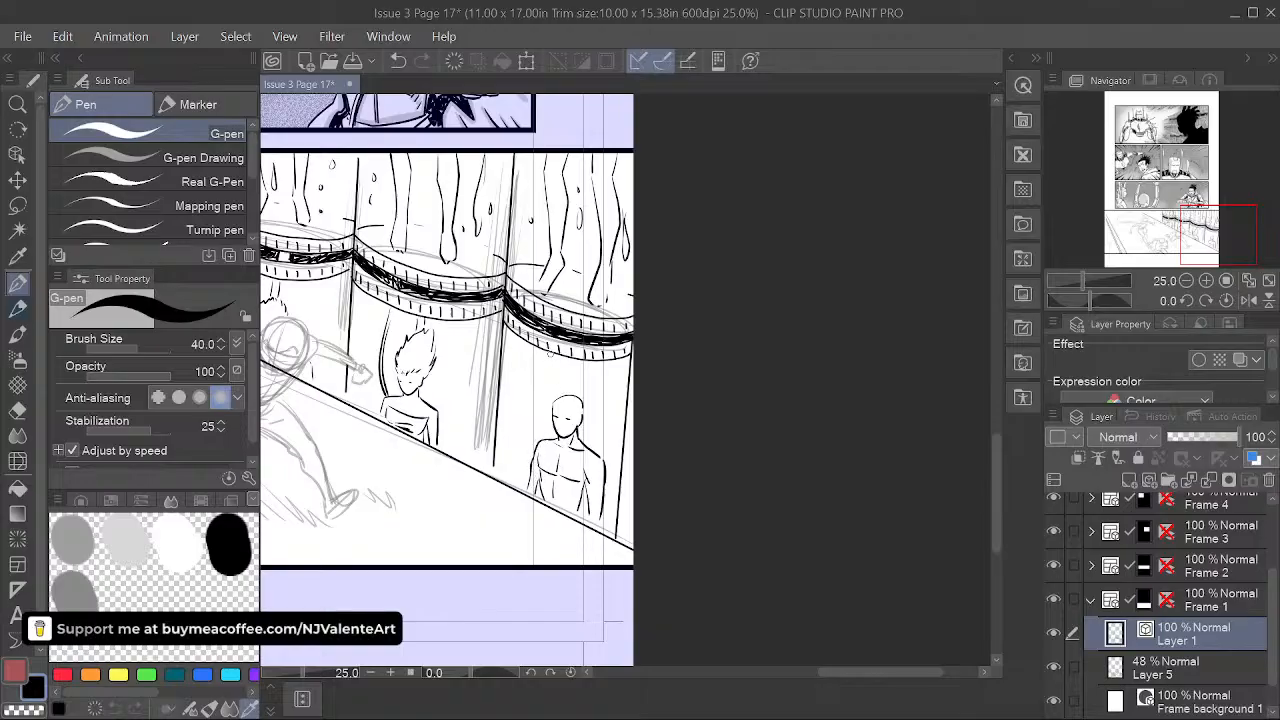
drag(545, 376, 533, 421)
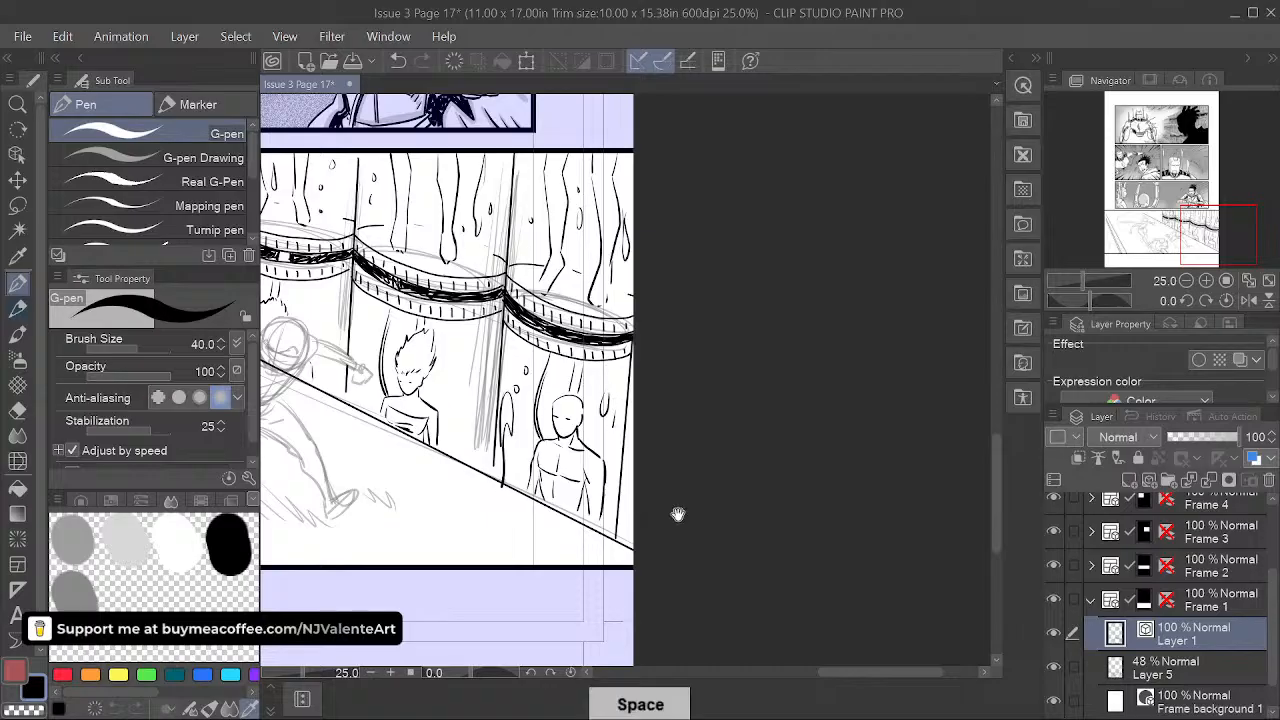
- Redo the hooked reflection line below the bands in the third section, inking a narrow loop beside the spiky-haired figure
drag(674, 514, 755, 495)
key(ctrl+z)
key(ctrl+z)
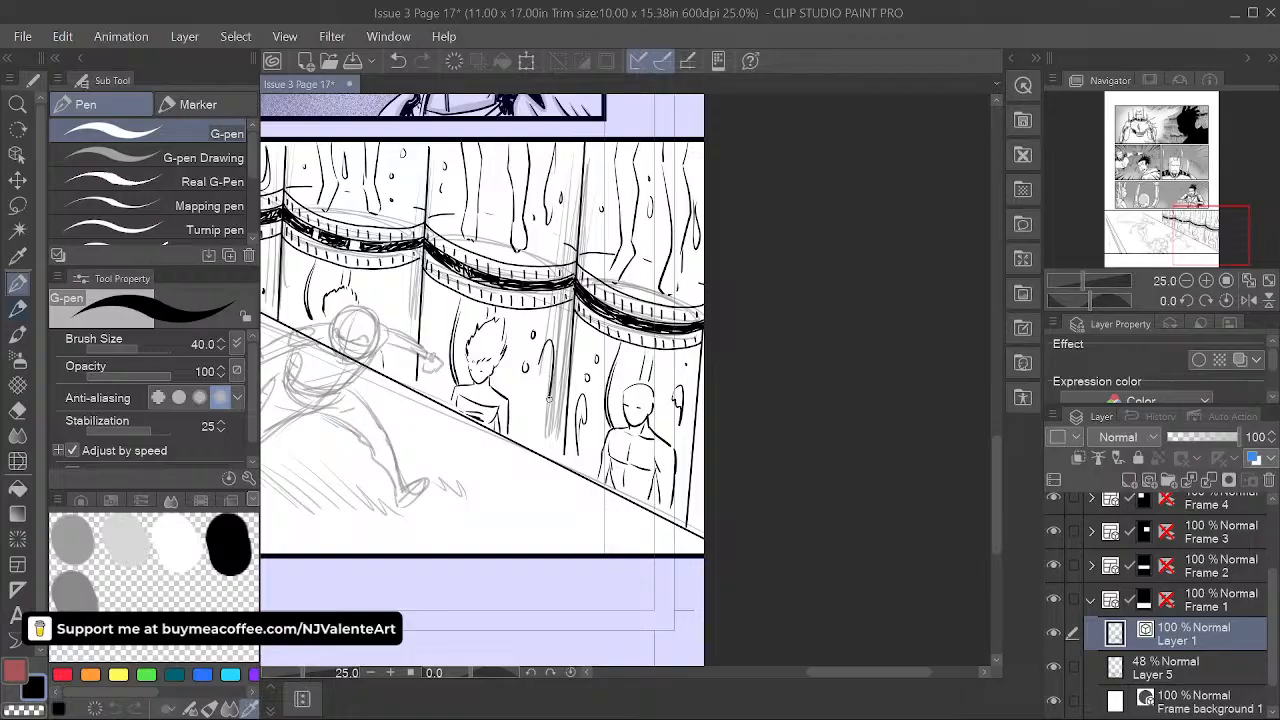
drag(539, 418, 546, 370)
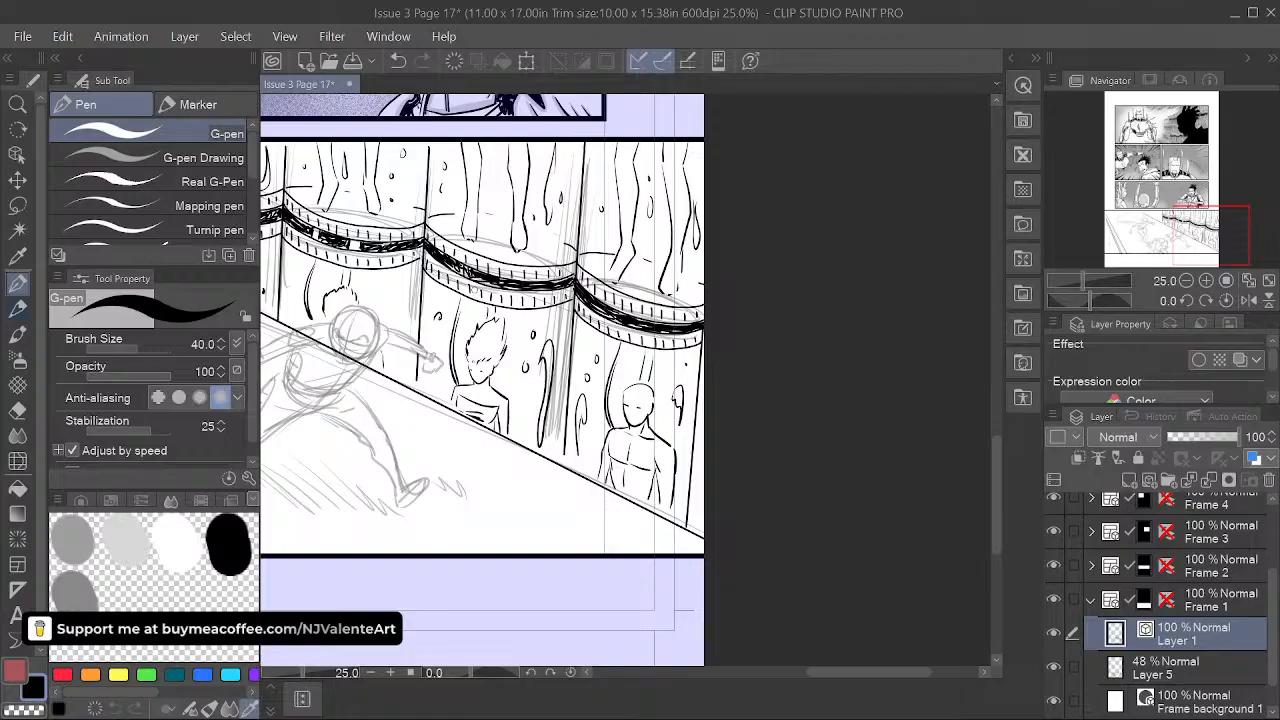
key(space)
drag(623, 485, 738, 575)
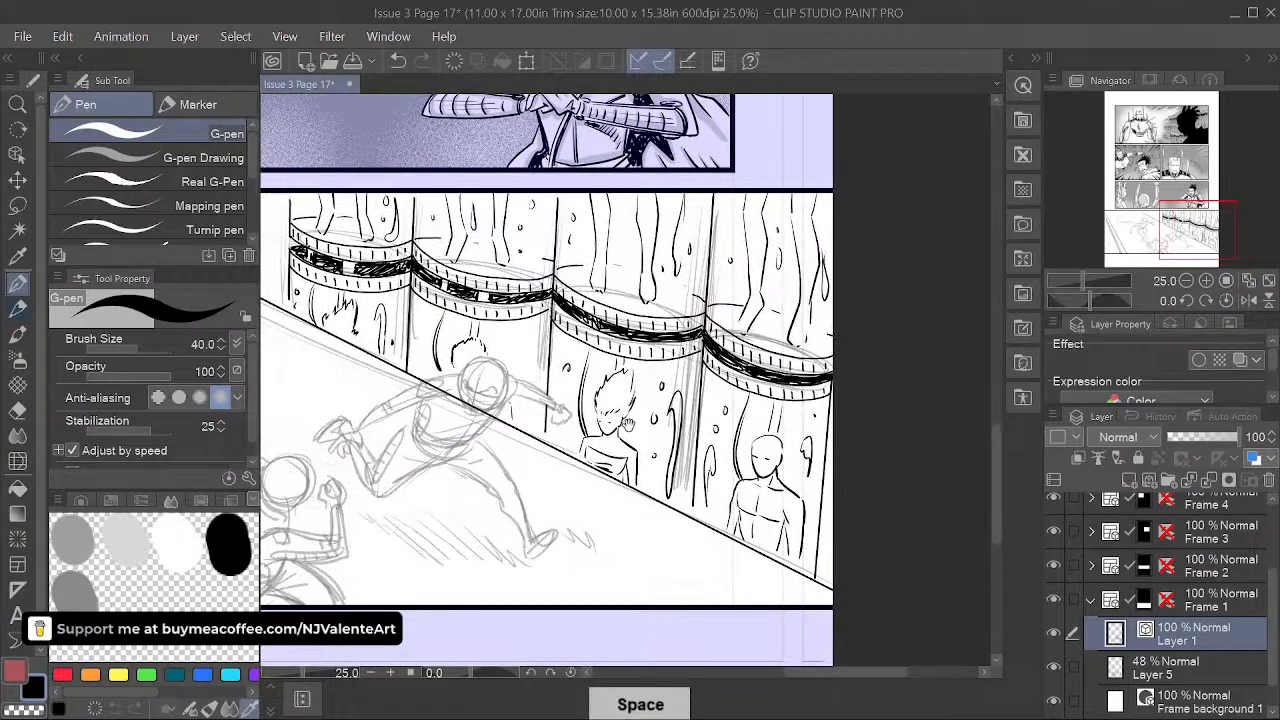
drag(635, 497, 755, 497)
drag(819, 589, 863, 612)
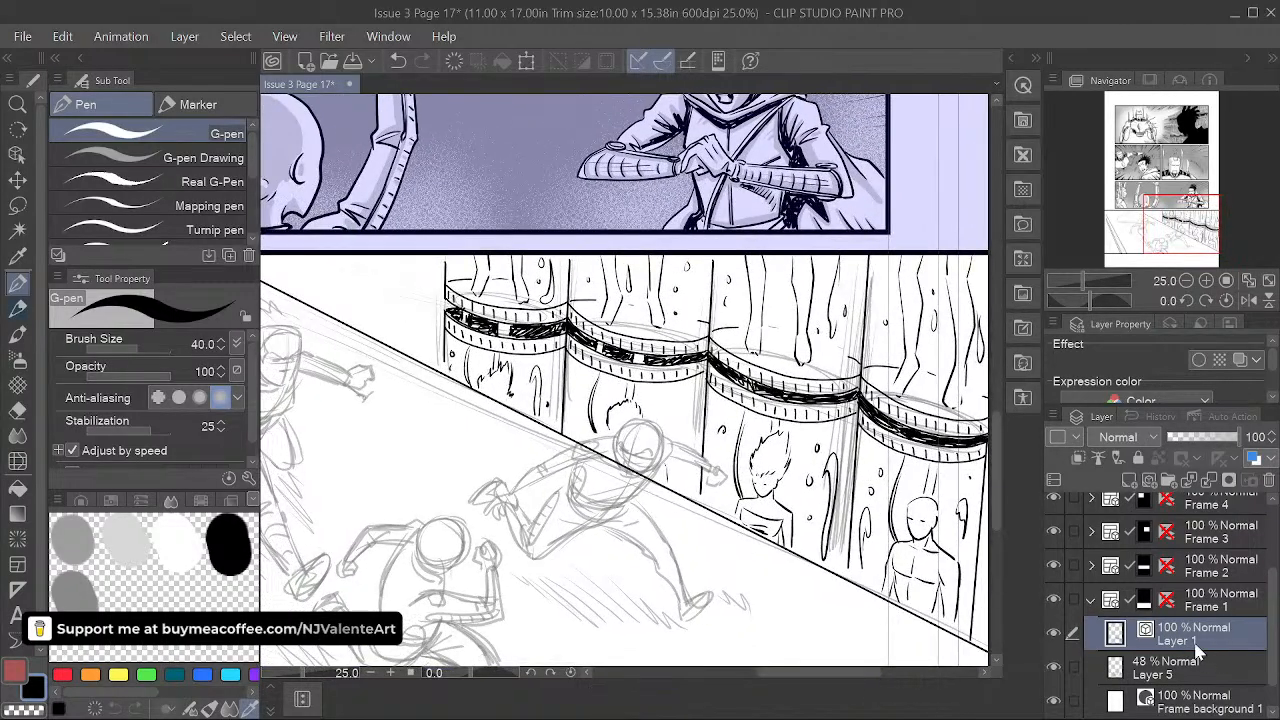
- Reduce the G-pen brush size to 20 for inking the runners
click(17, 409)
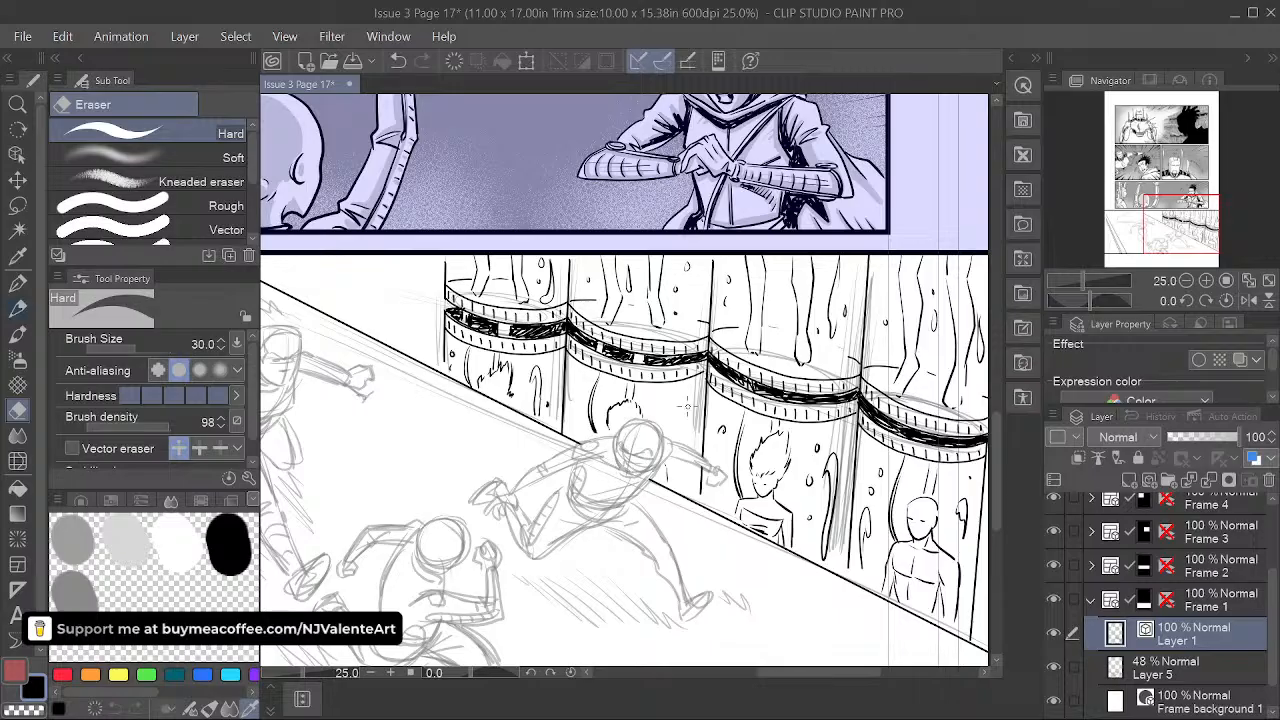
mouse_move(687, 407)
mouse_down()
mouse_move(727, 405)
mouse_move(787, 347)
mouse_up()
click(22, 281)
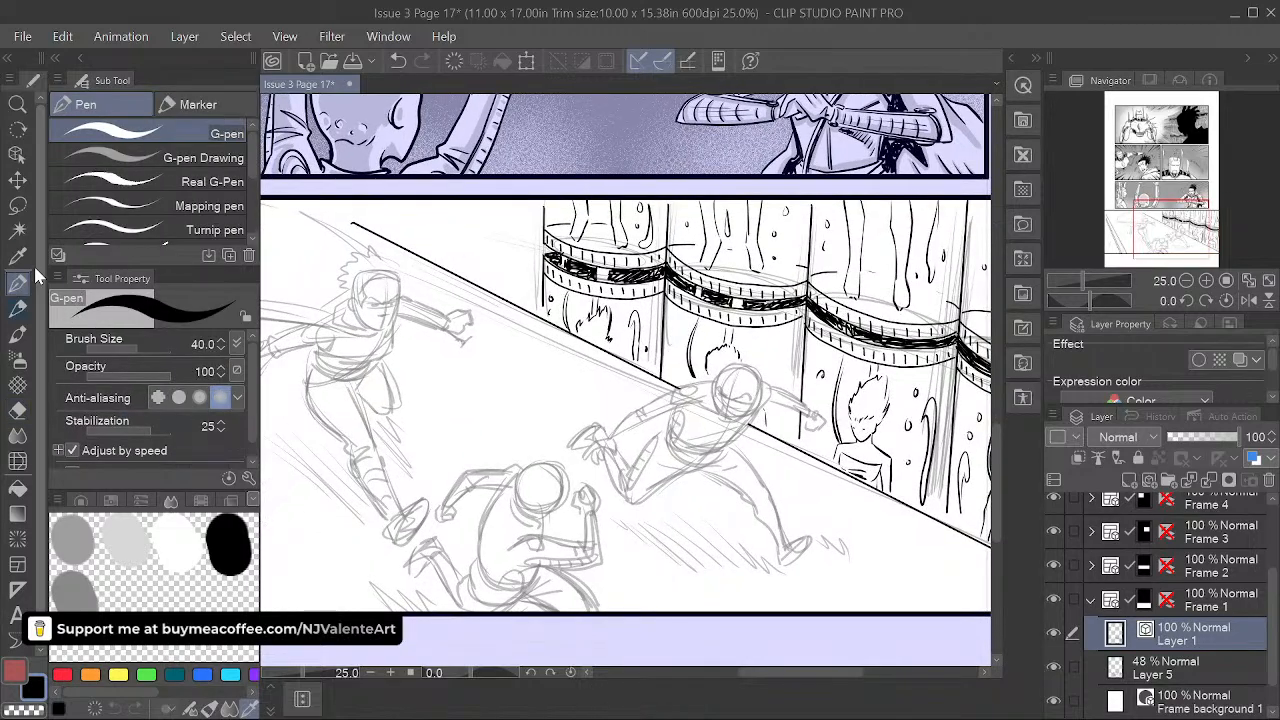
drag(634, 521, 608, 499)
drag(722, 506, 692, 517)
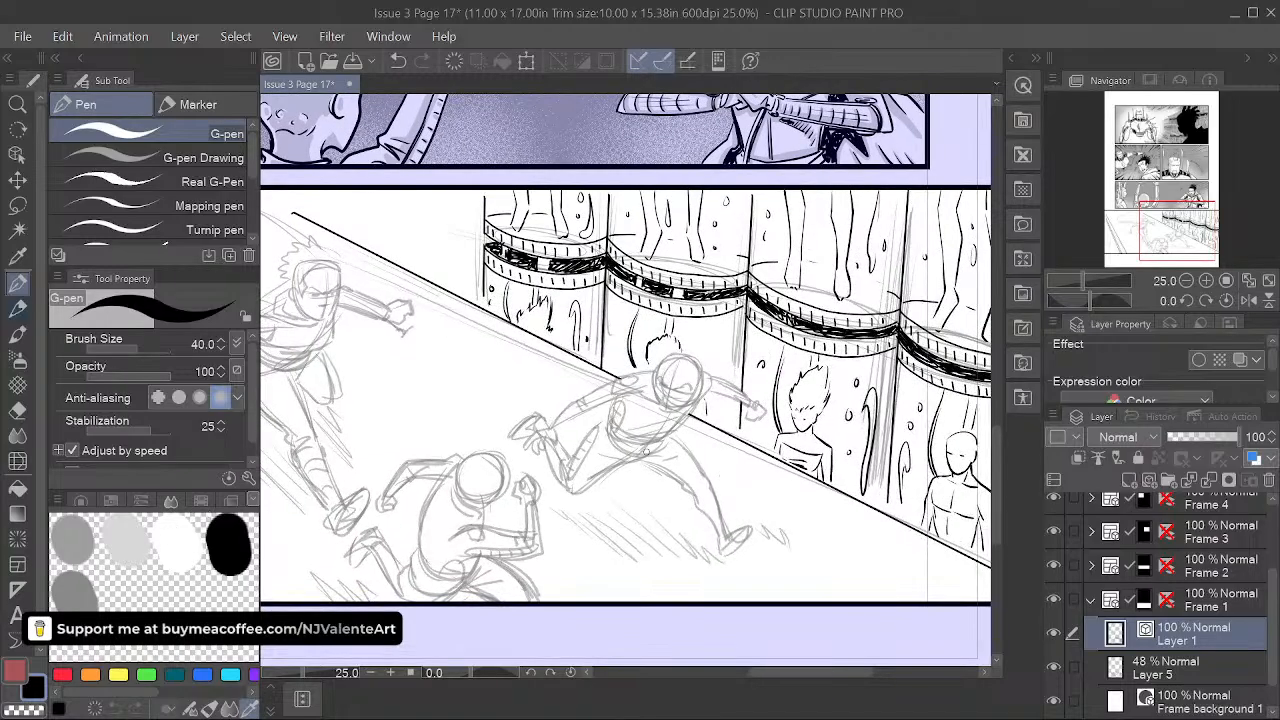
key(bracketleft)
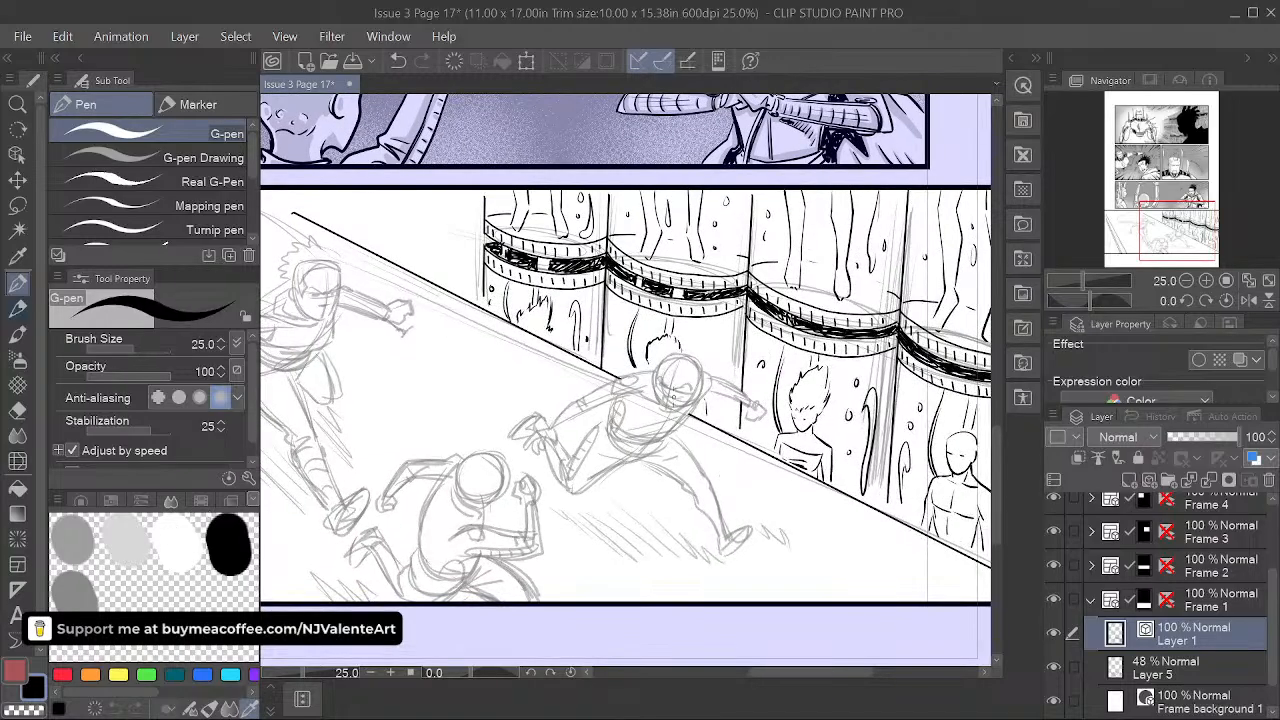
key(bracketleft)
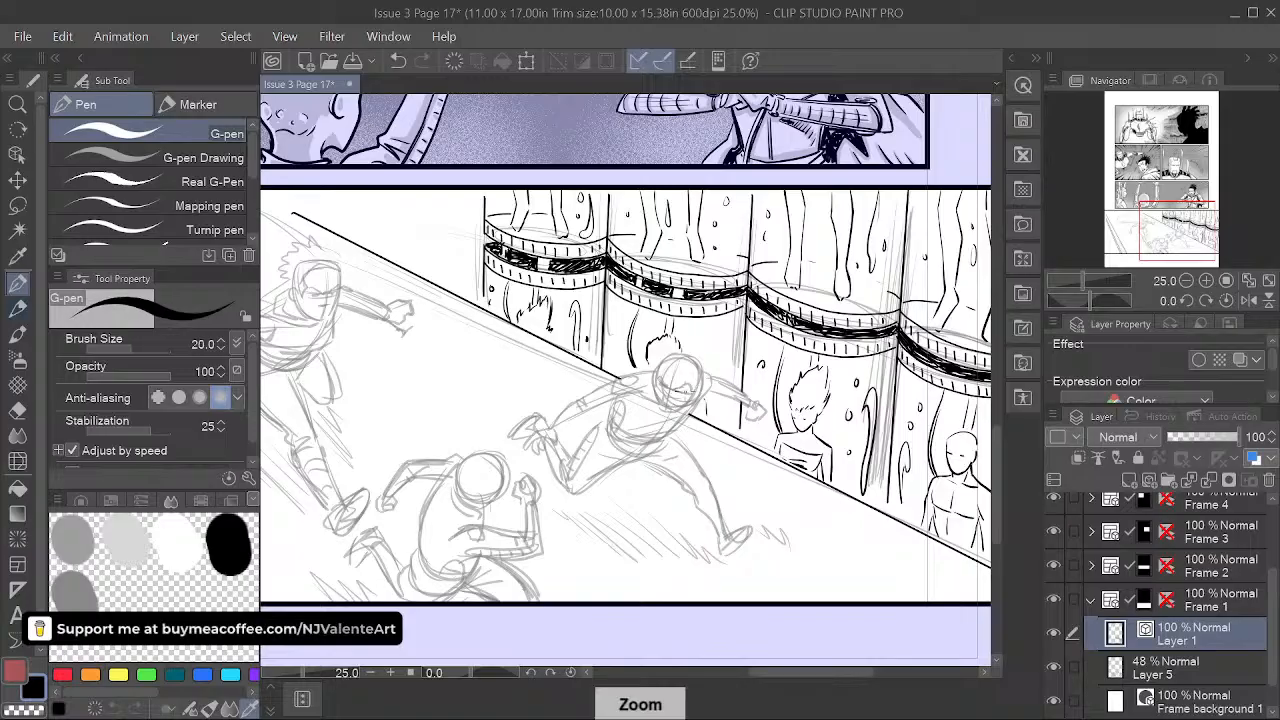
- Add a new vector layer above Layer 1 in Frame 1, discarding the raster layer created by mistake
scroll(687, 401, up, 2)
key(space)
drag(745, 411, 754, 398)
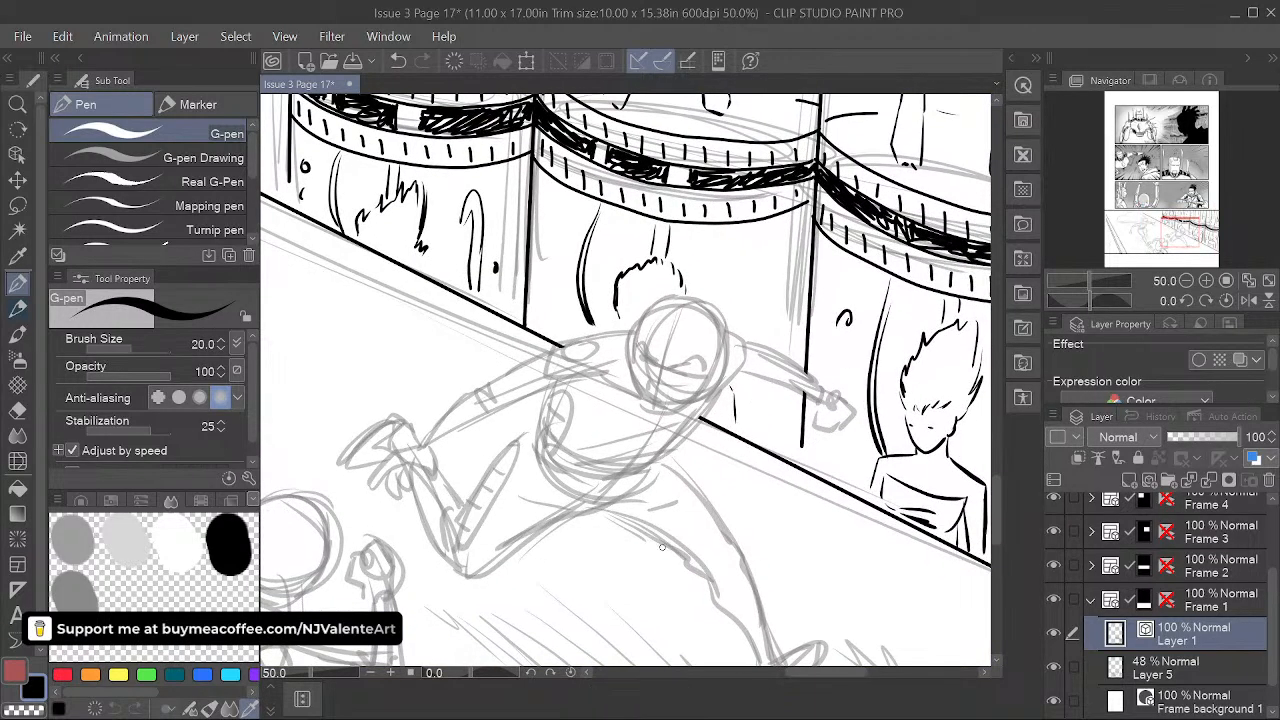
scroll(659, 559, down, 2)
key(space)
drag(659, 559, 692, 510)
scroll(751, 528, up, 4)
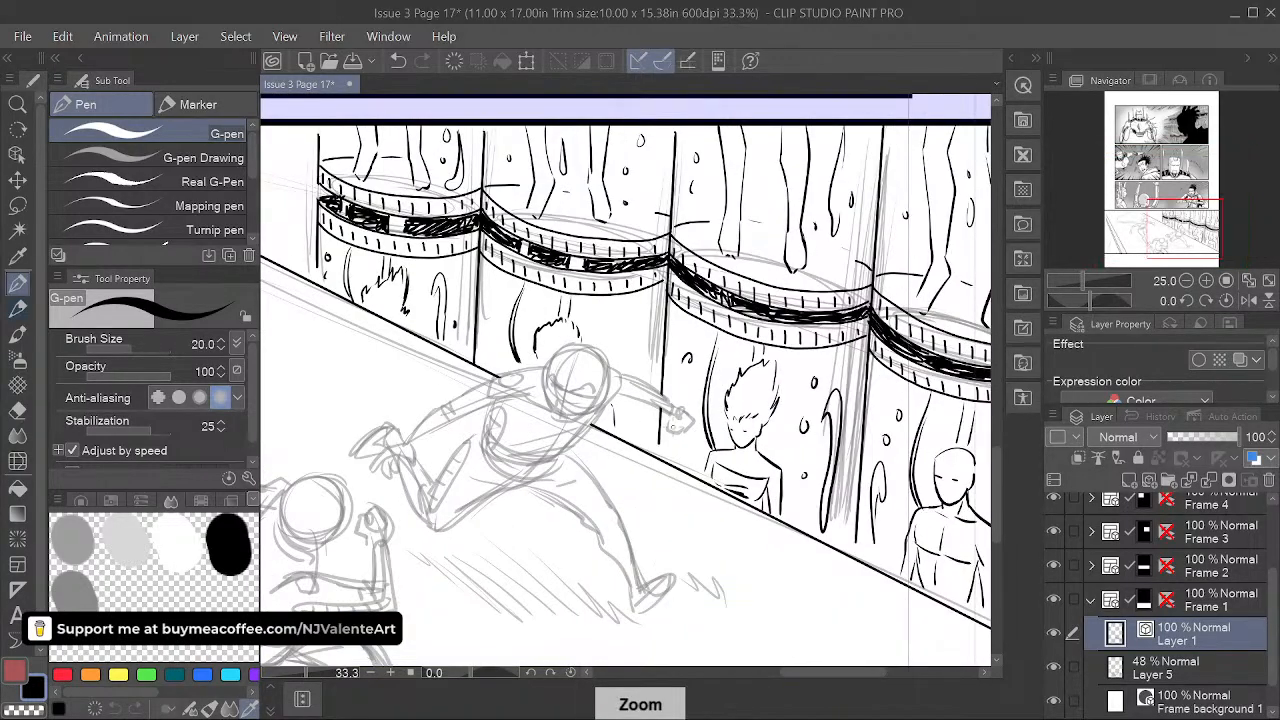
key(space)
drag(632, 480, 742, 435)
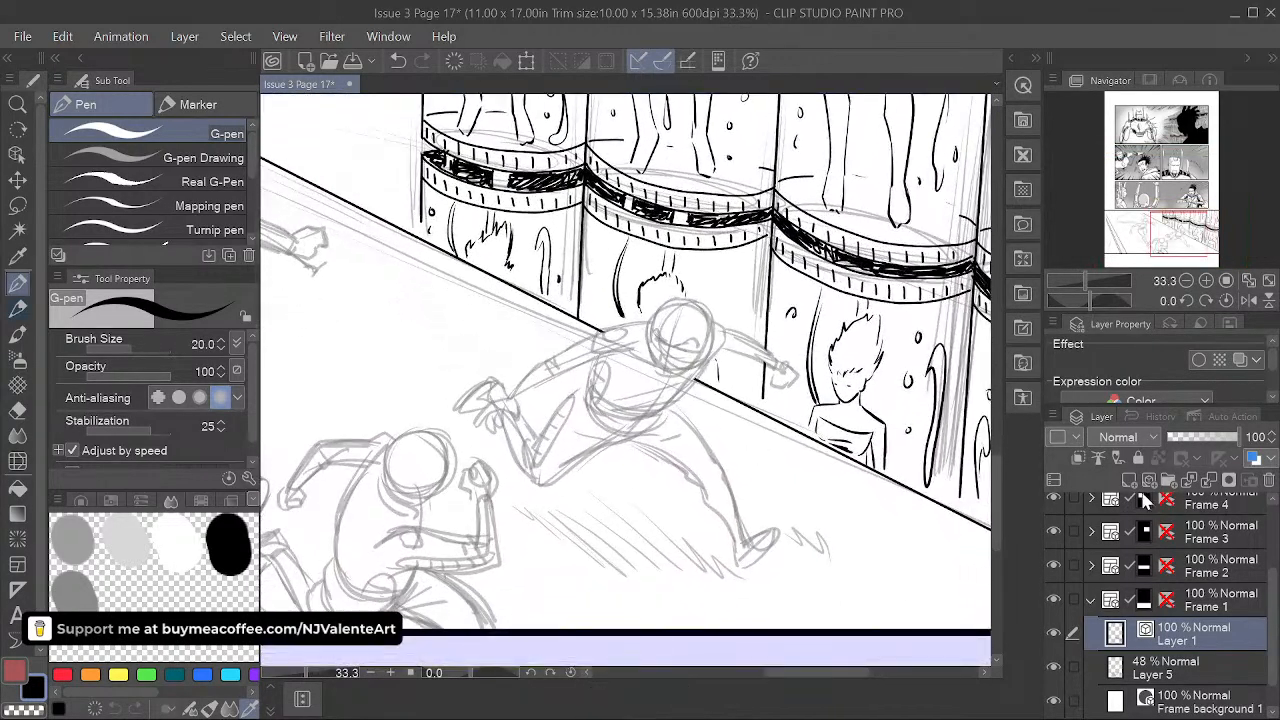
click(1128, 483)
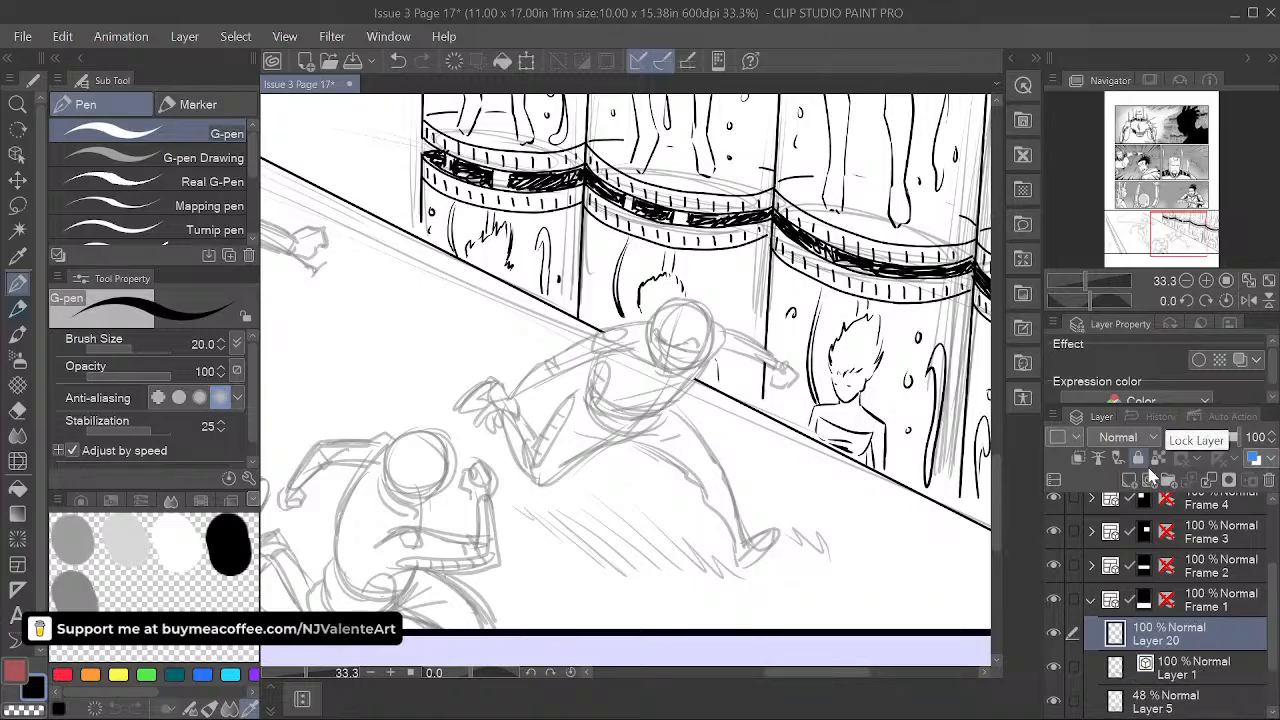
click(1269, 481)
click(1149, 481)
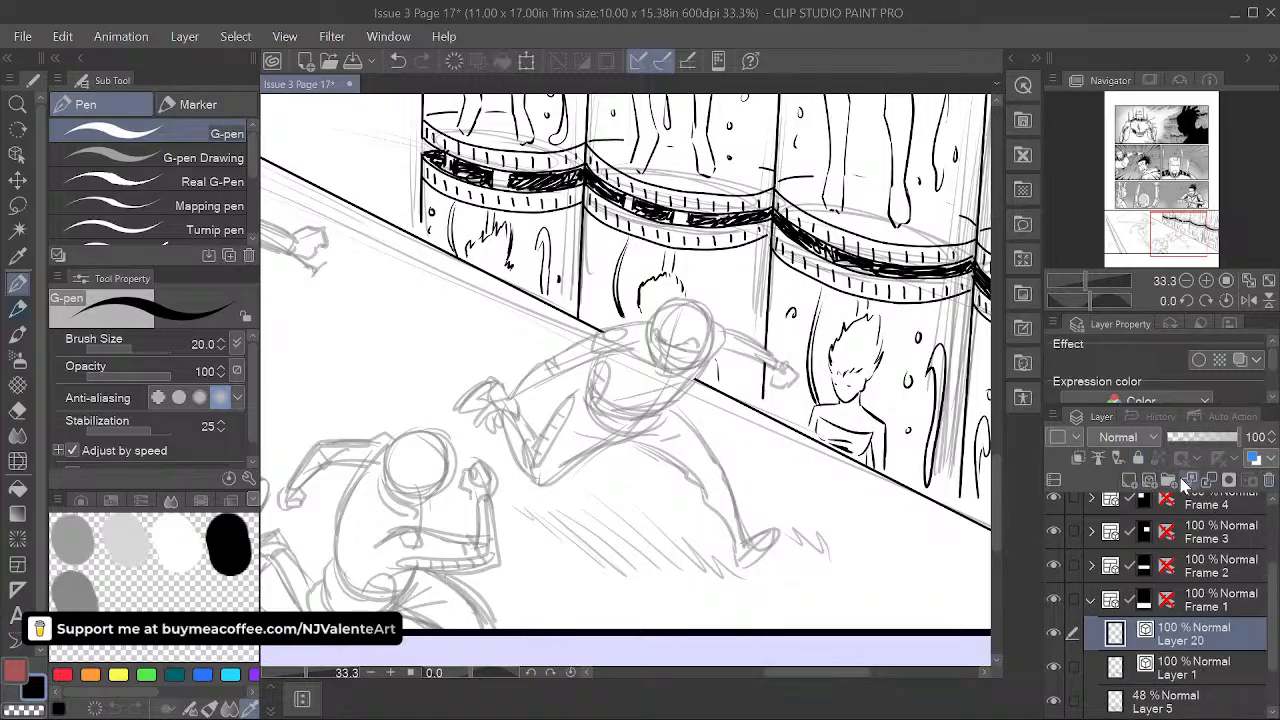
- Ink the head outline of the runner nearest the banded sections, including the jaw and ear contour
scroll(685, 302, up, 1)
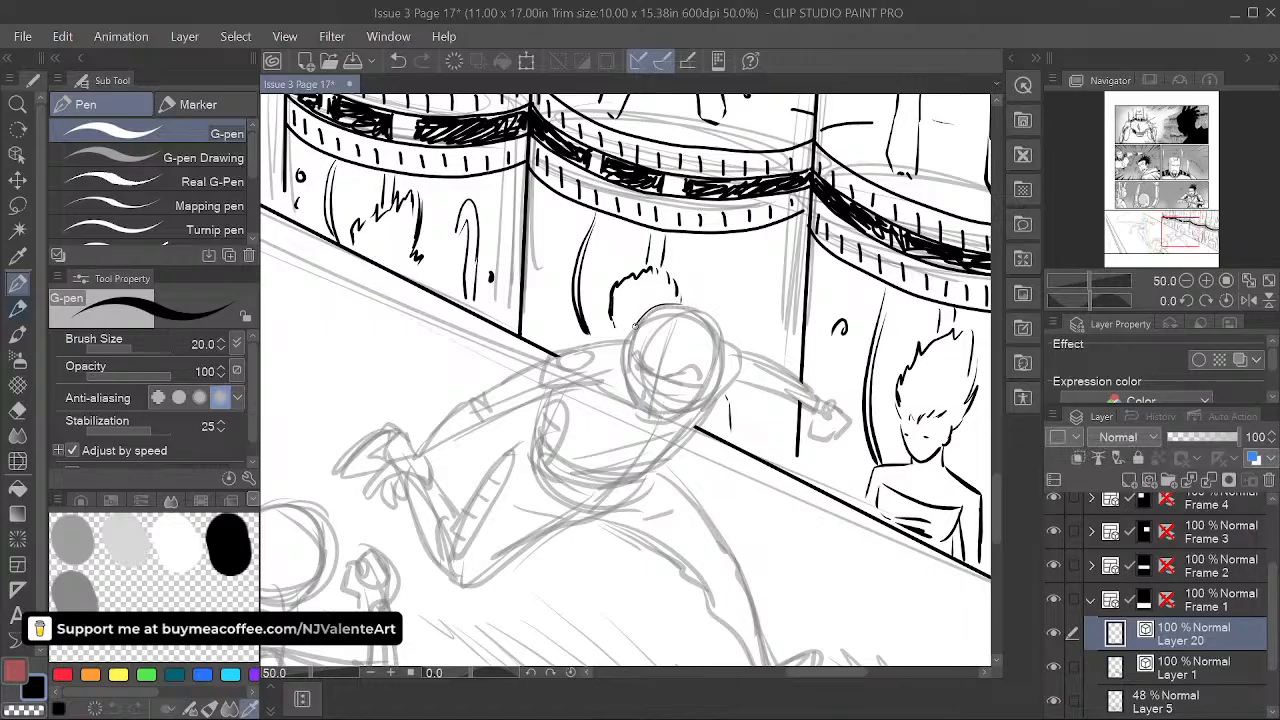
key(ctrl+z)
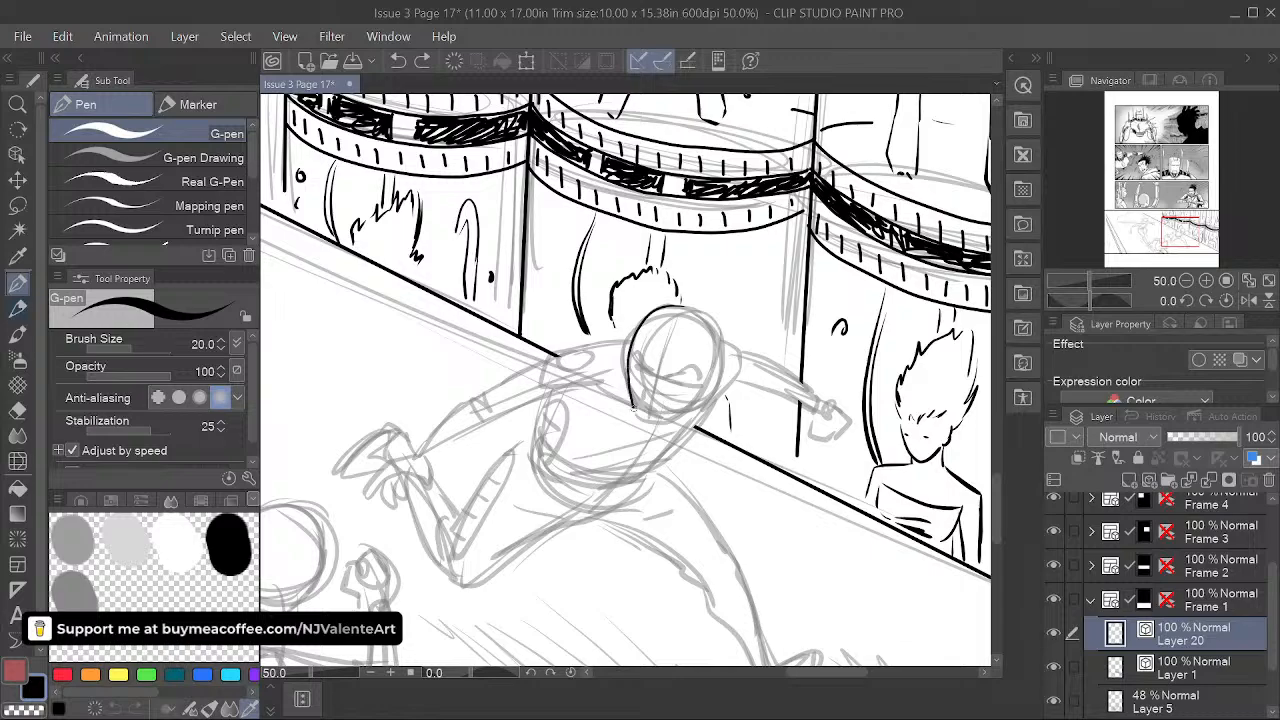
drag(628, 352, 643, 423)
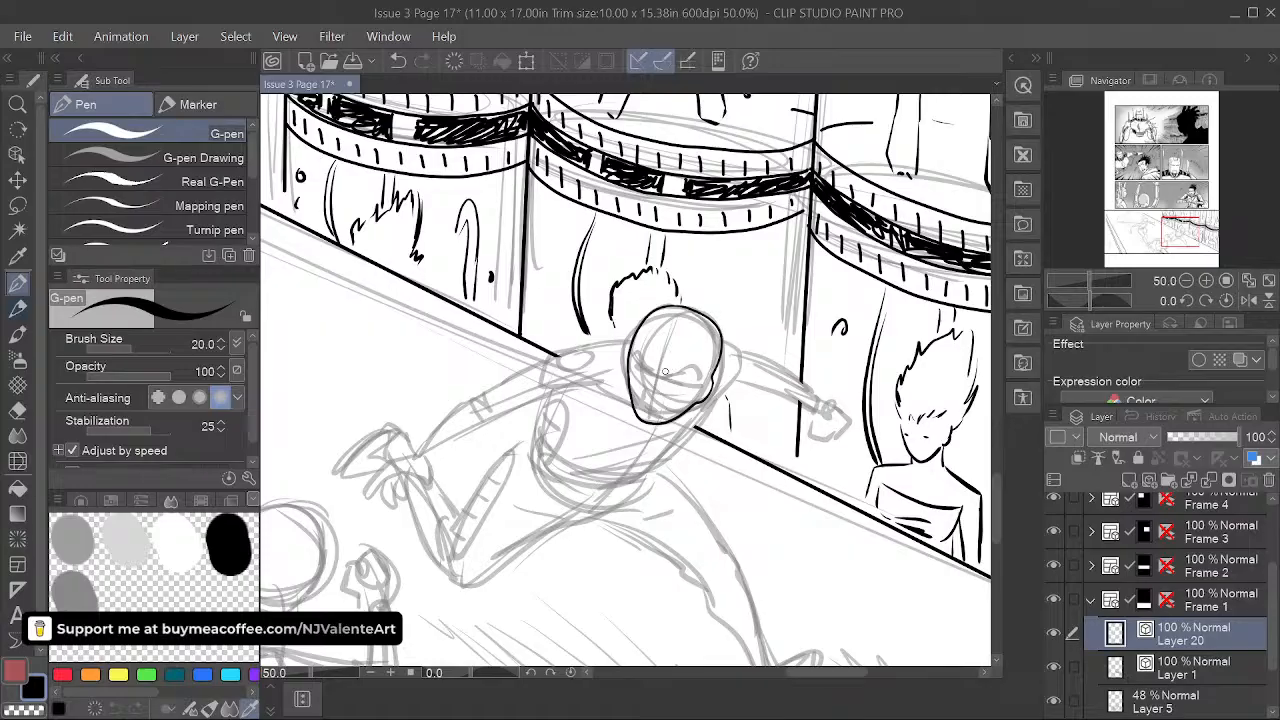
- Ink the runner's angry face with eyes, brows, nose, open mouth and forehead creases
drag(669, 372, 640, 359)
key(ctrl+z)
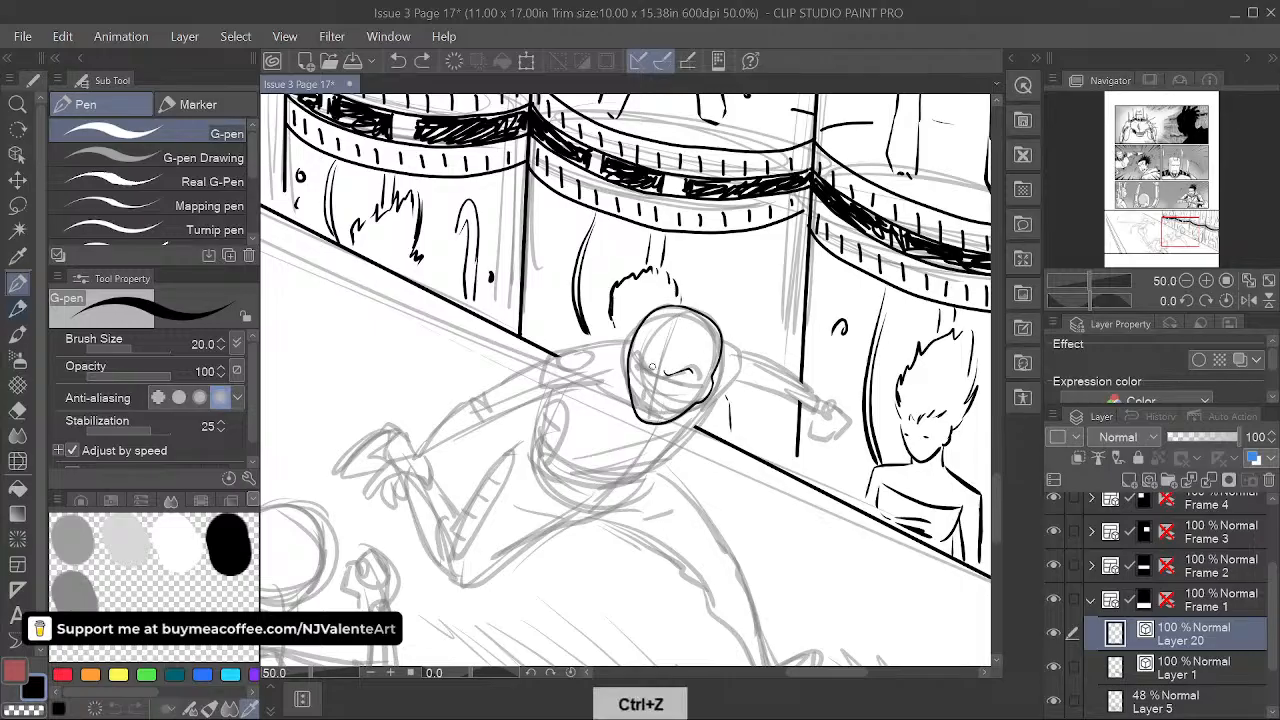
drag(652, 366, 645, 369)
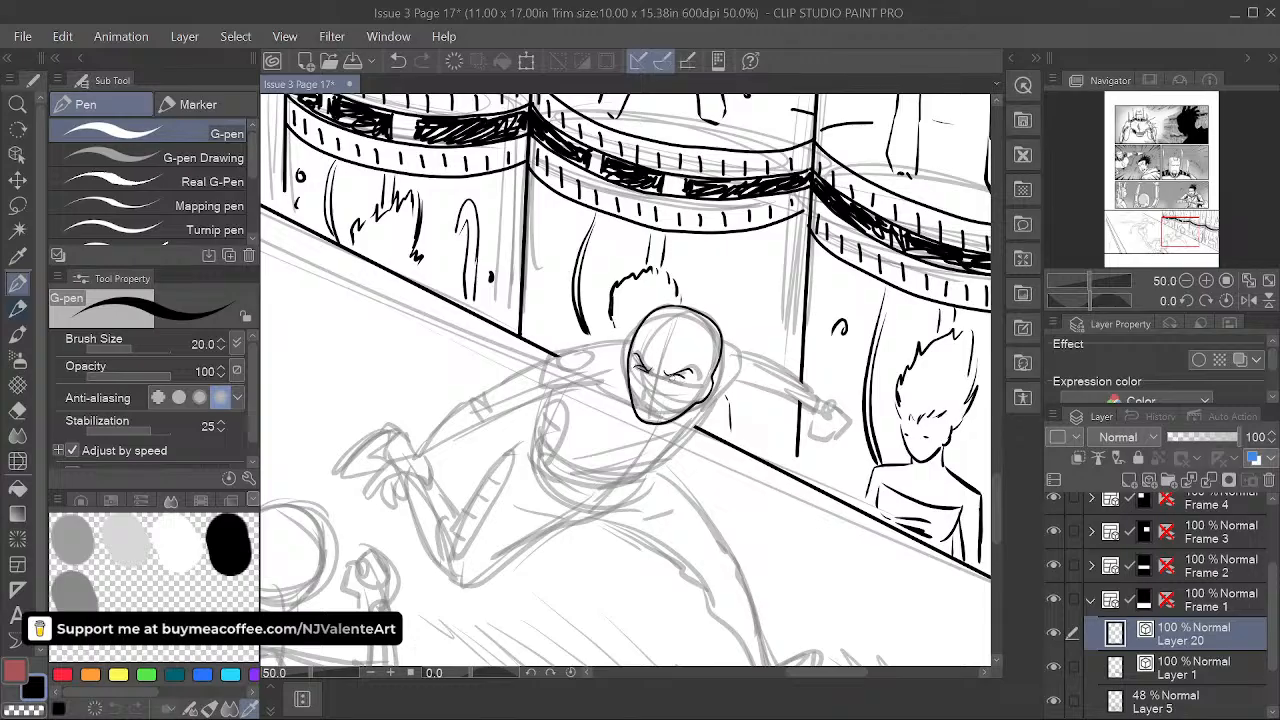
drag(672, 378, 686, 382)
drag(646, 402, 658, 412)
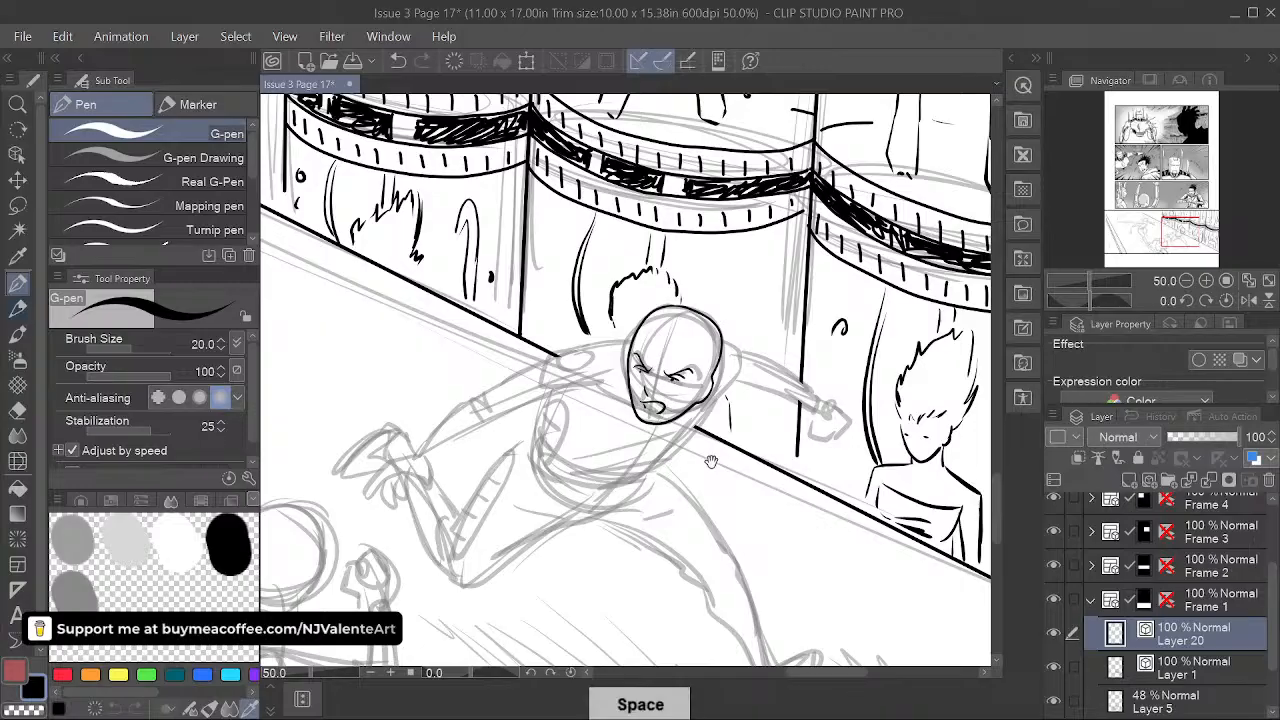
drag(662, 357, 666, 389)
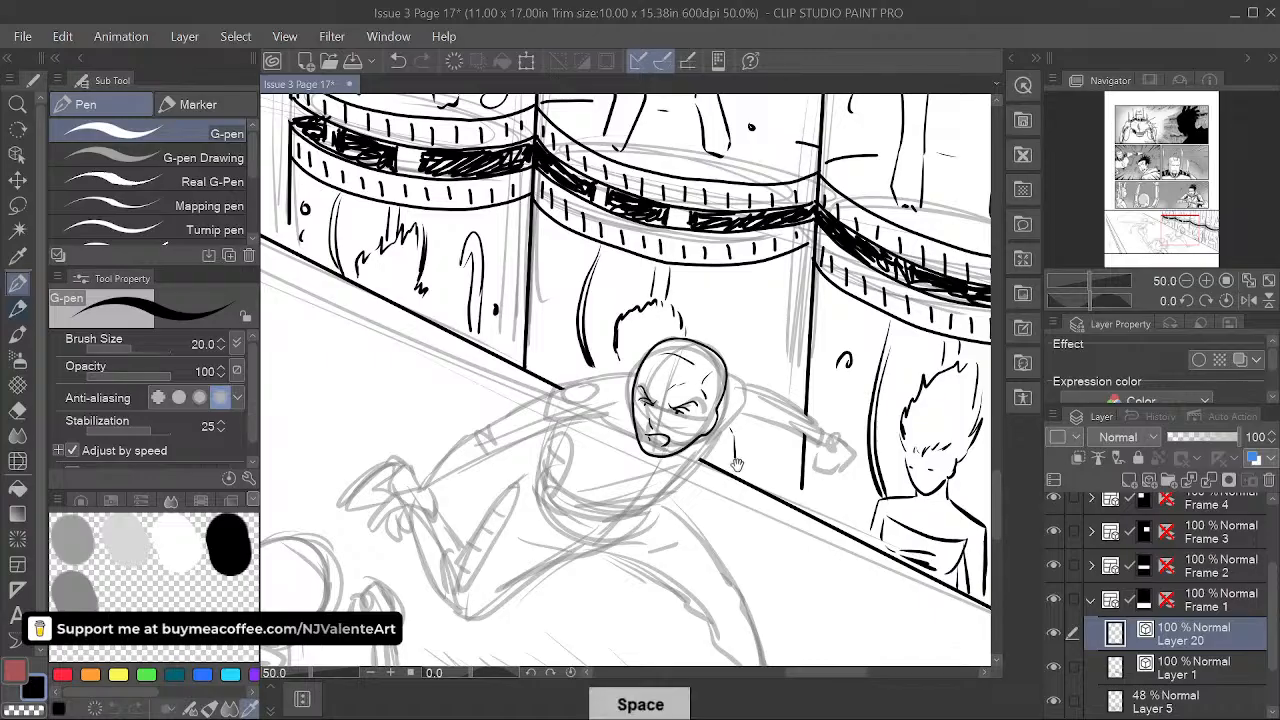
drag(652, 400, 674, 366)
- Ink the runner's trailing shoulder on Layer 20, with short fold lines under the armpit
drag(656, 323, 660, 400)
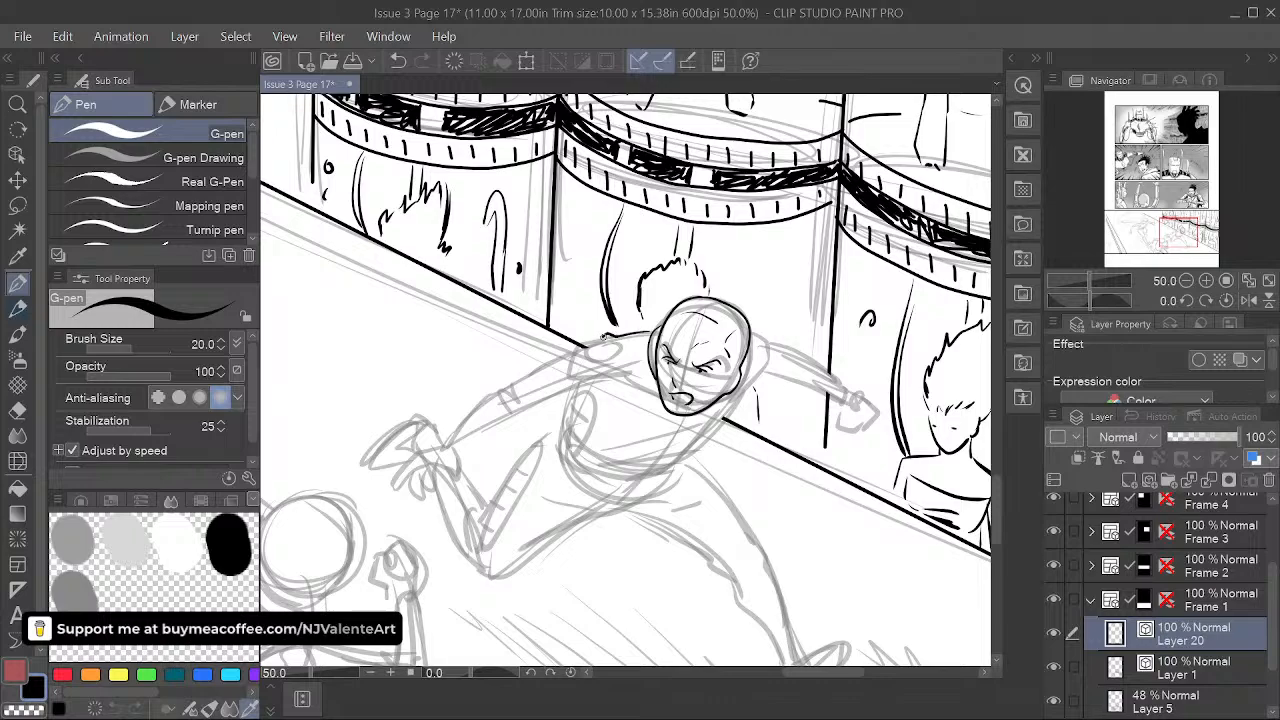
drag(618, 336, 586, 340)
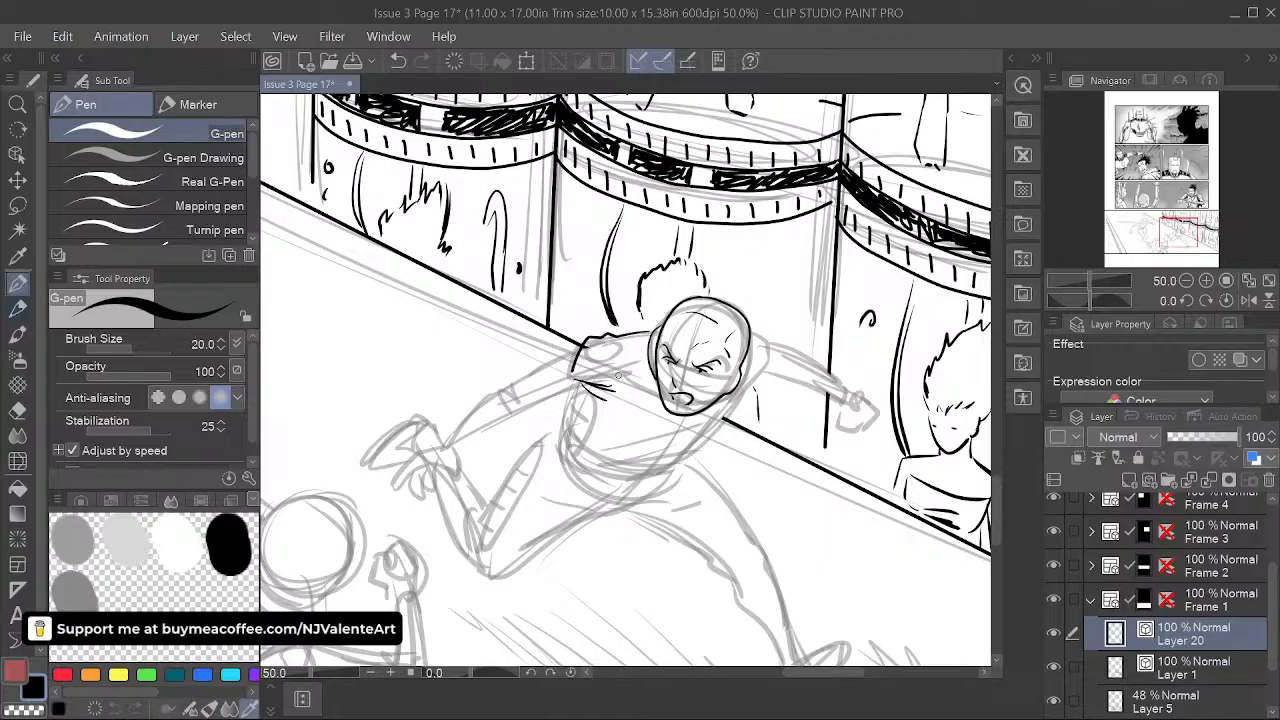
key(e)
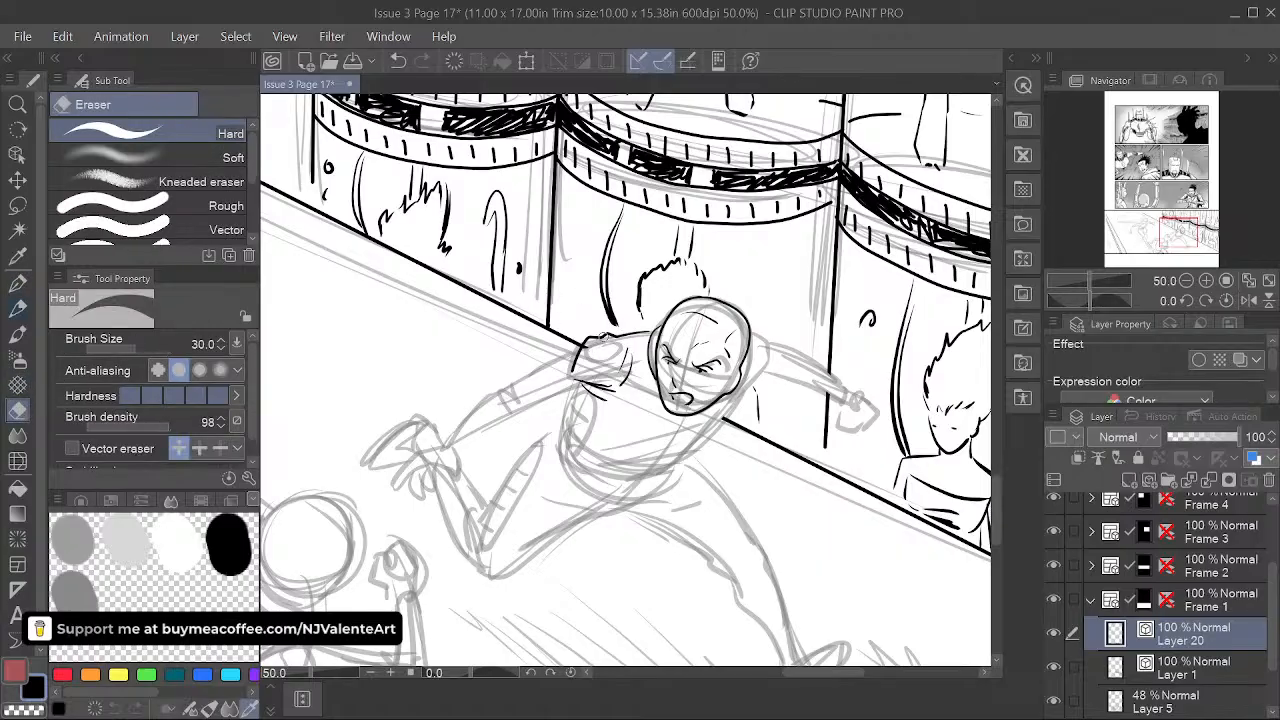
click(1164, 662)
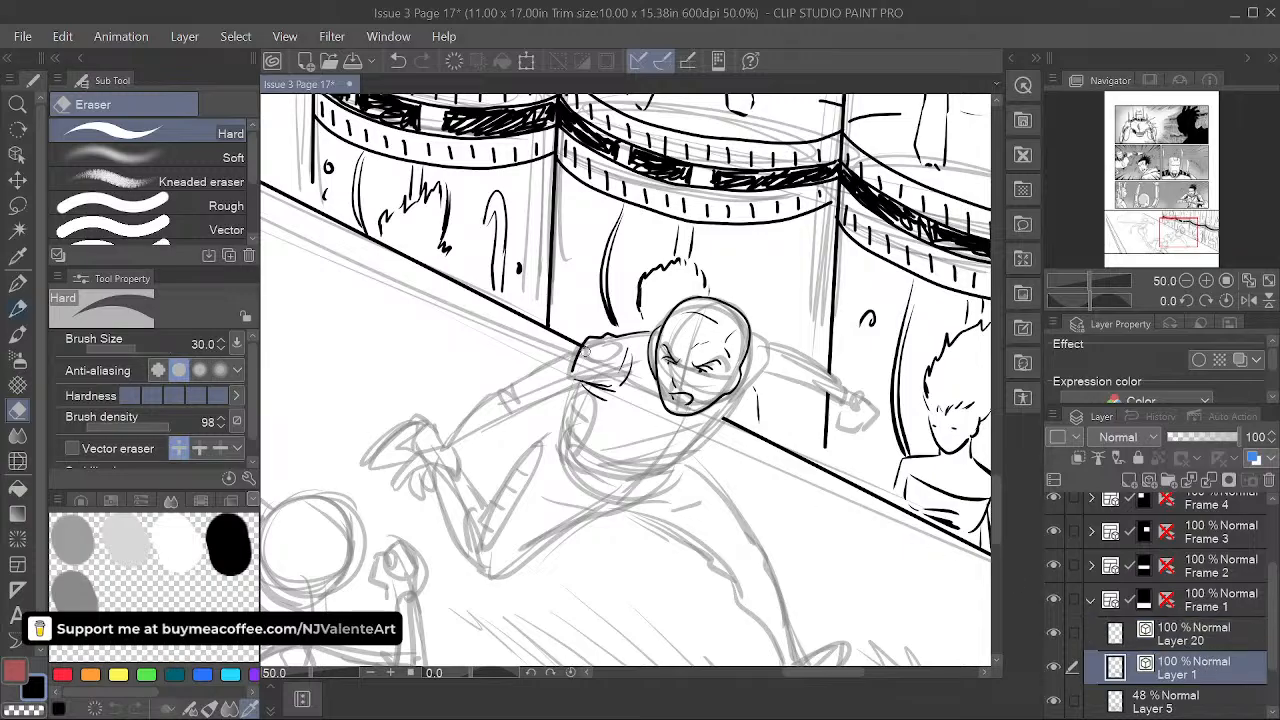
click(1238, 640)
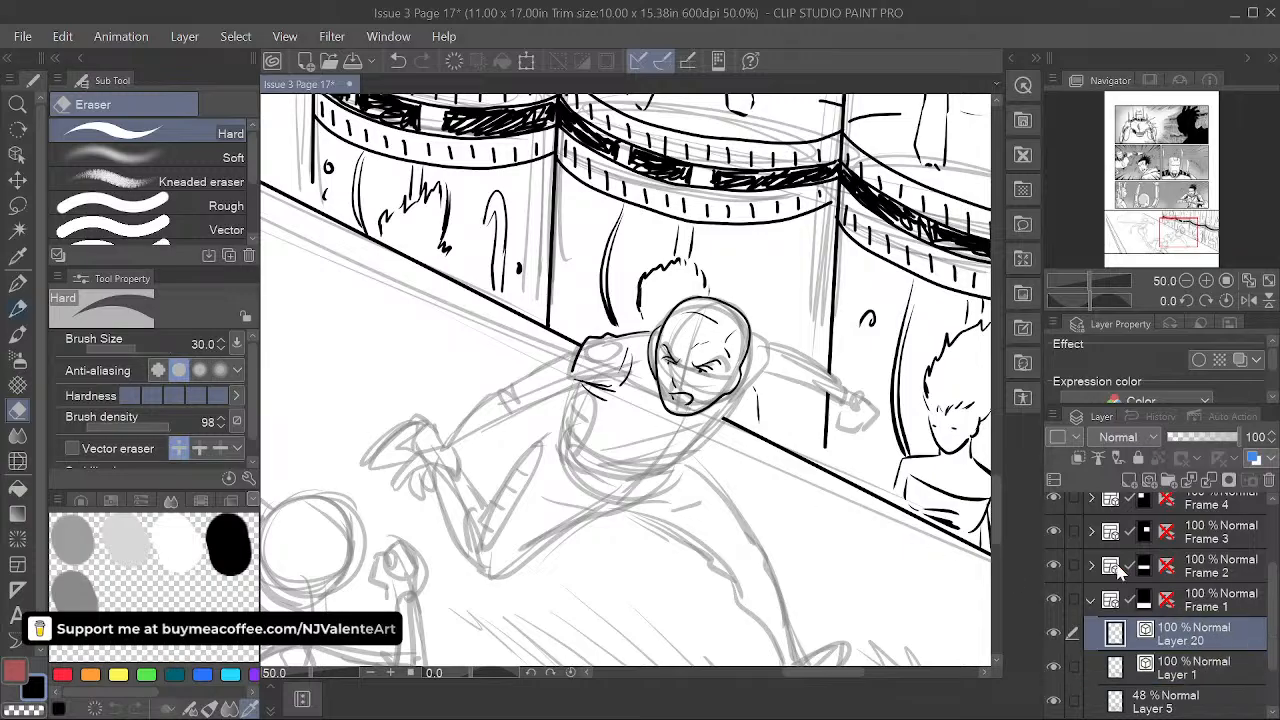
- Ink the runner's trailing arm down to a banded wrist, adding elbow details and a round emblem on the shoulder
key(p)
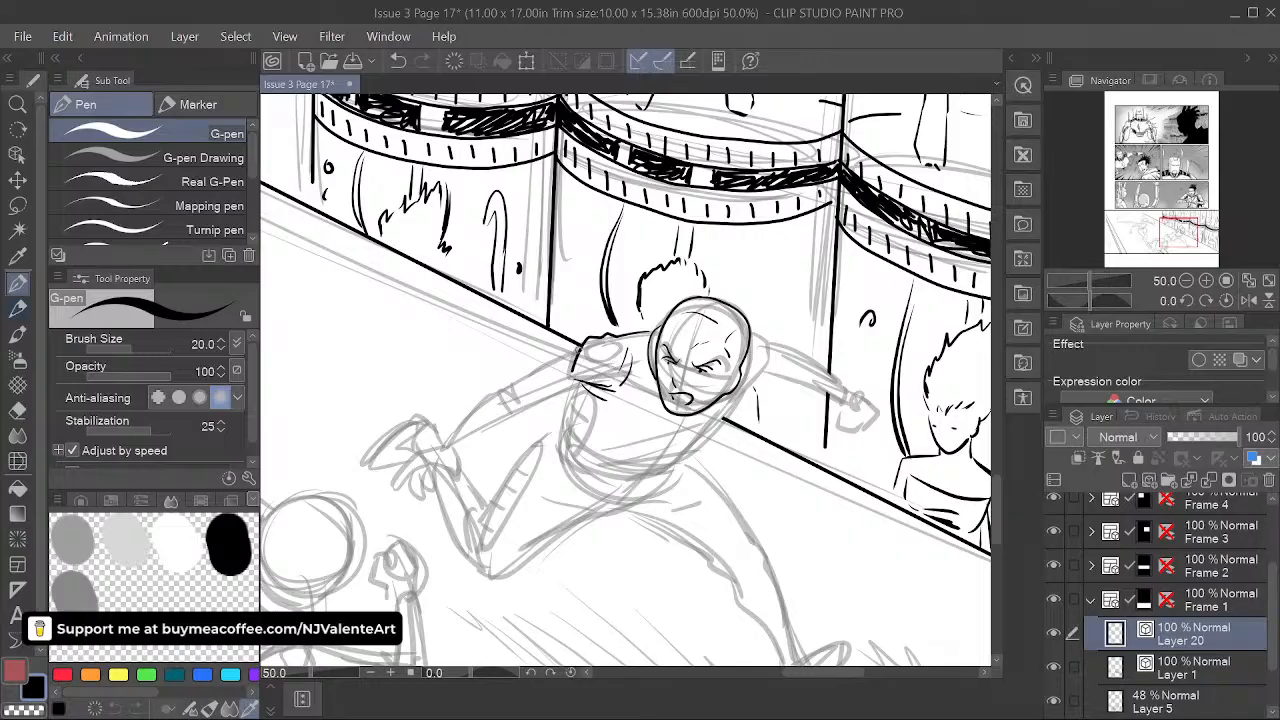
mouse_move(570, 352)
mouse_down()
mouse_move(493, 385)
mouse_move(447, 447)
mouse_move(457, 454)
mouse_move(521, 410)
mouse_up()
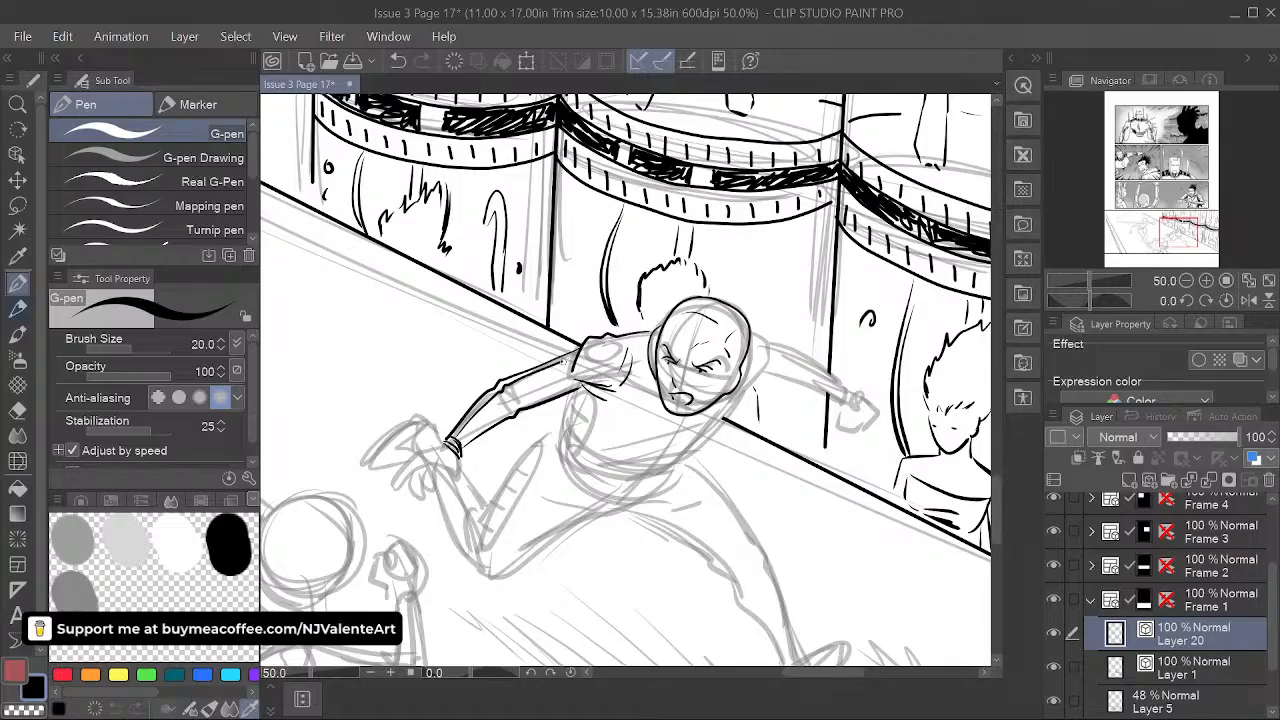
mouse_move(505, 402)
mouse_down()
mouse_move(513, 411)
mouse_move(489, 398)
mouse_up()
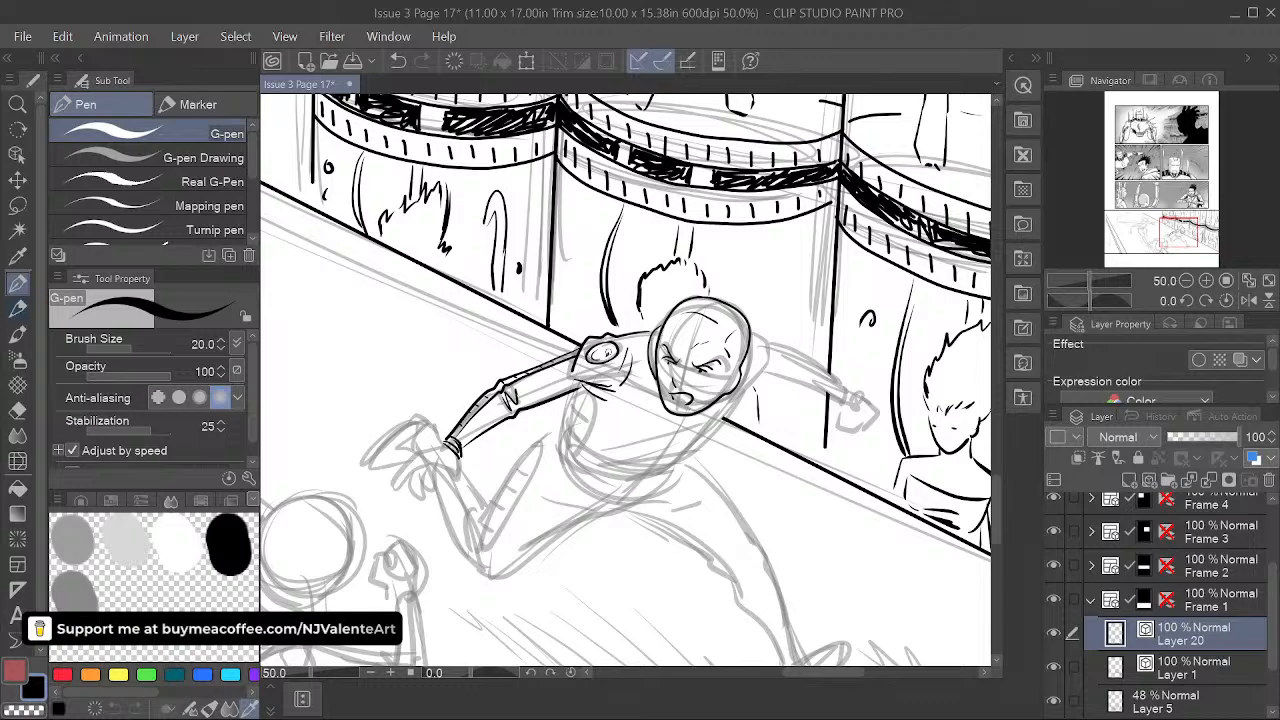
- Ink the runner's torso with a curved waistline, a rounded belt piece, the side contour and short strokes at the leading shoulder
drag(708, 484, 662, 481)
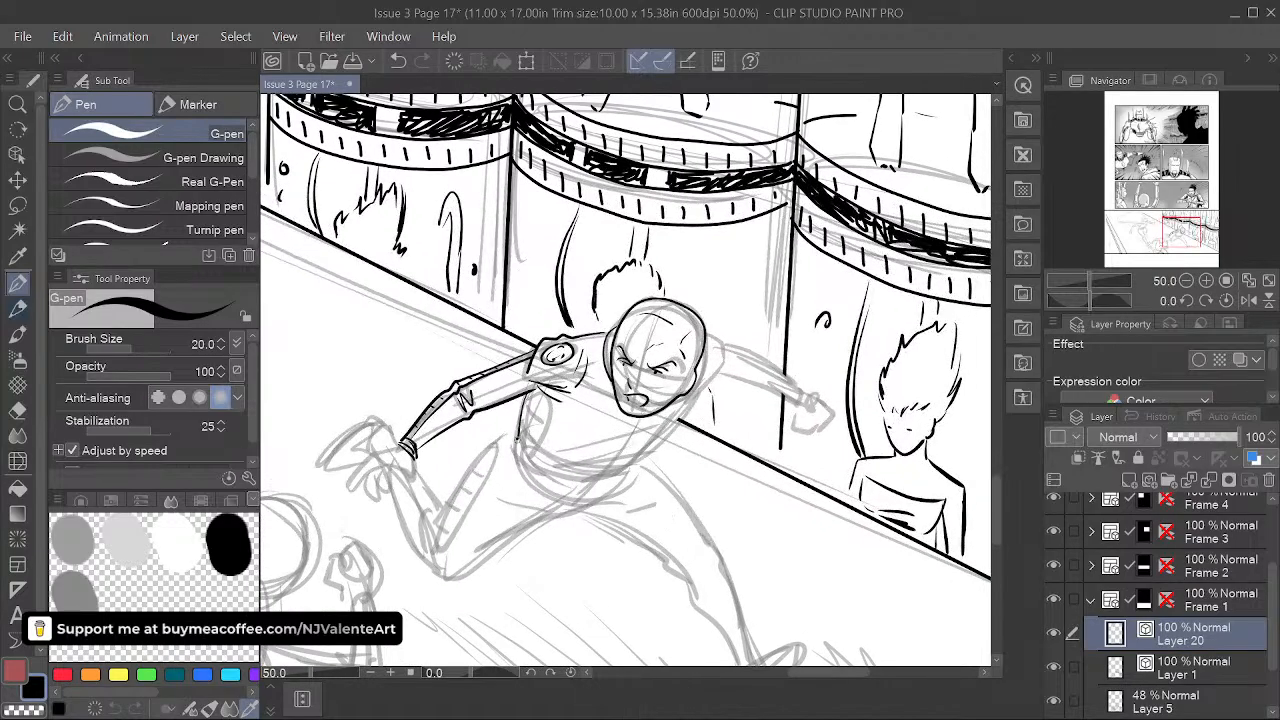
mouse_move(516, 436)
mouse_down()
mouse_move(522, 455)
mouse_move(600, 483)
mouse_up()
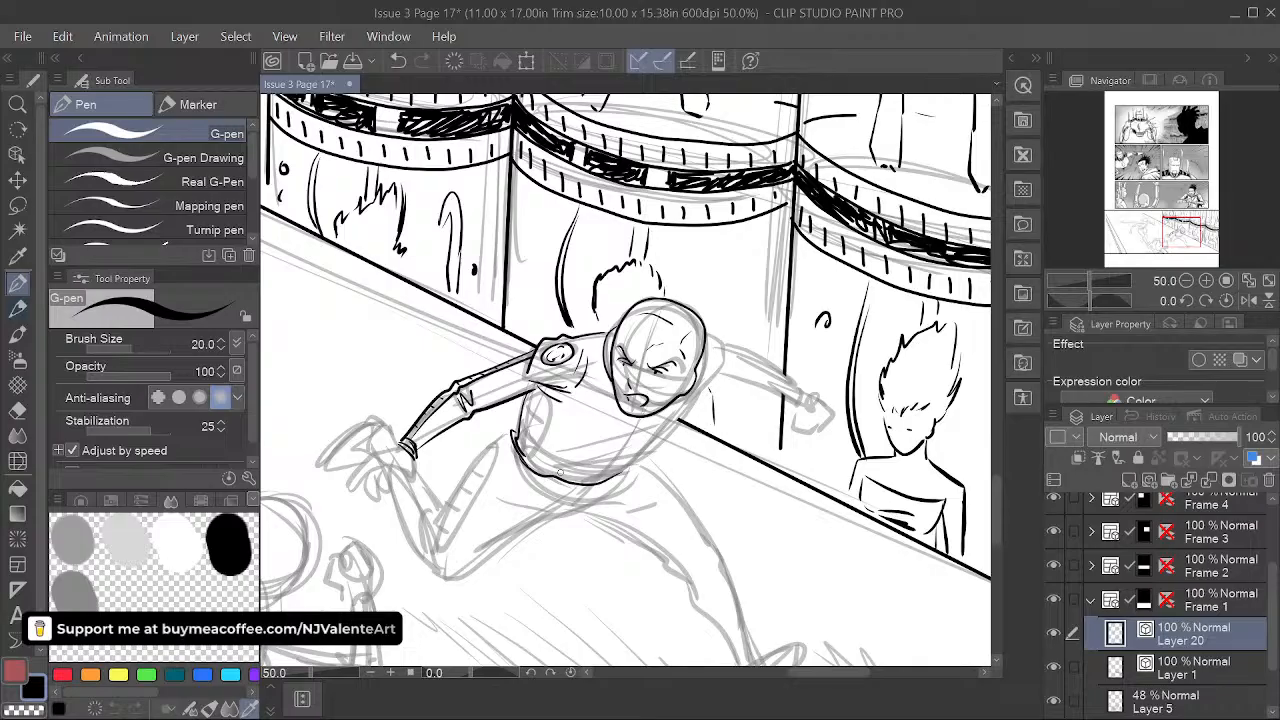
key(ctrl+z)
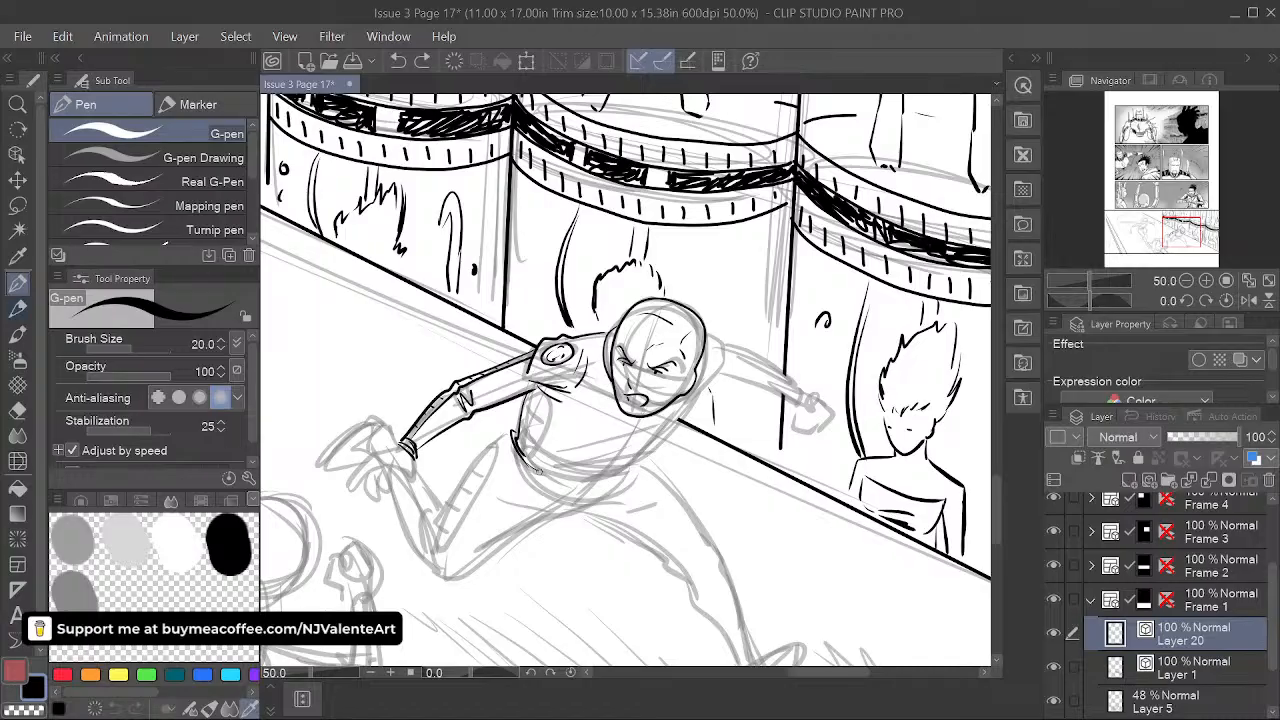
drag(520, 460, 627, 456)
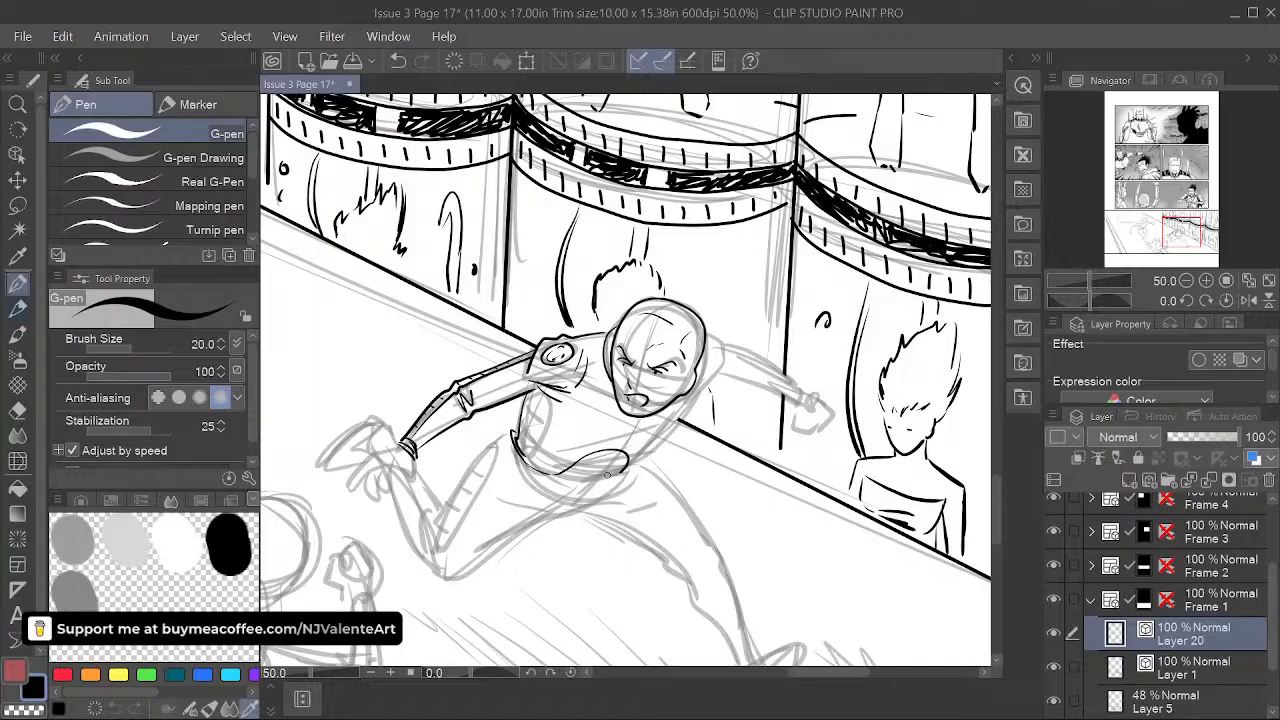
drag(600, 490, 557, 487)
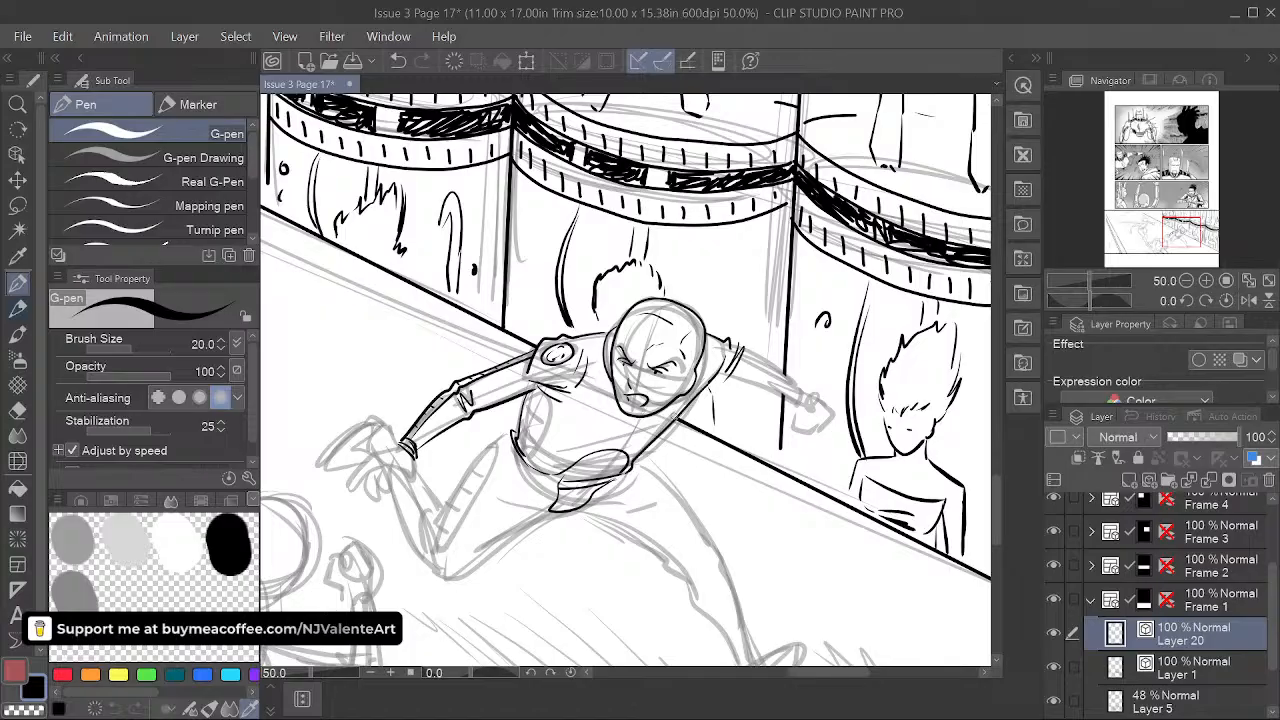
drag(736, 502, 646, 537)
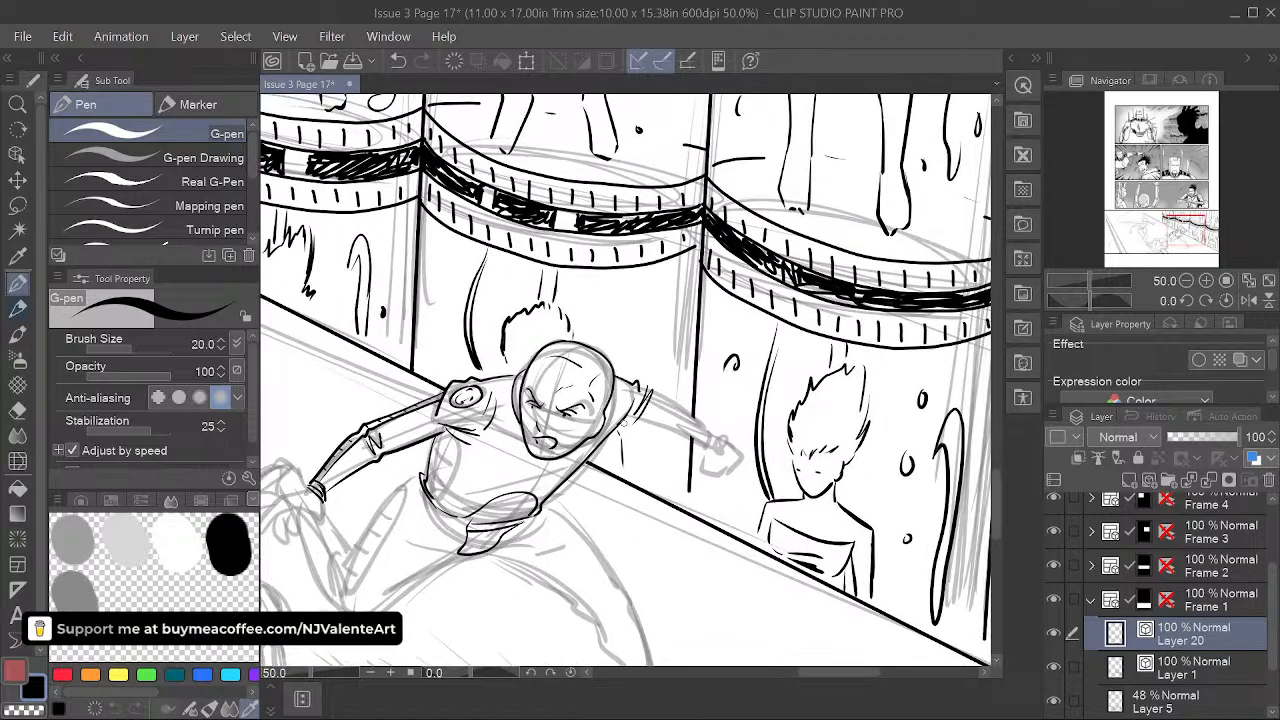
- Erase the stray strokes at the runner's leading shoulder and ink the leading arm down to a banded wrist and clenched fist
key(e)
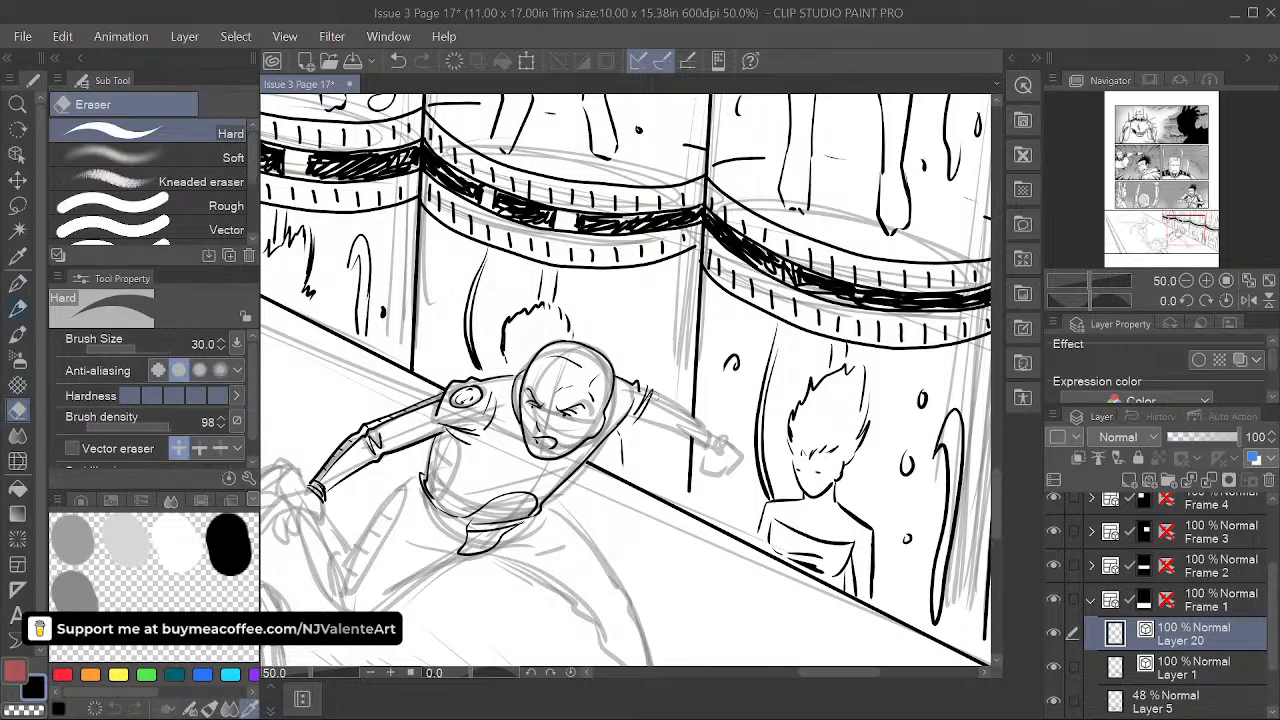
key(p)
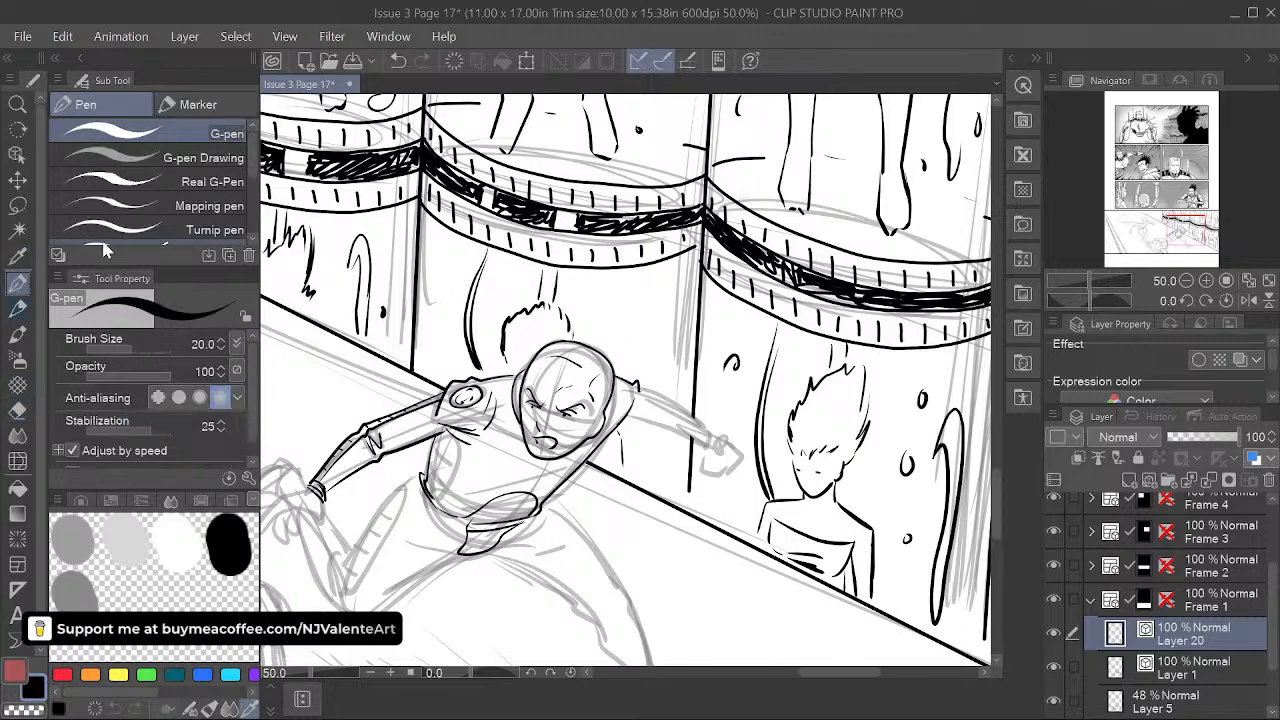
drag(651, 386, 622, 431)
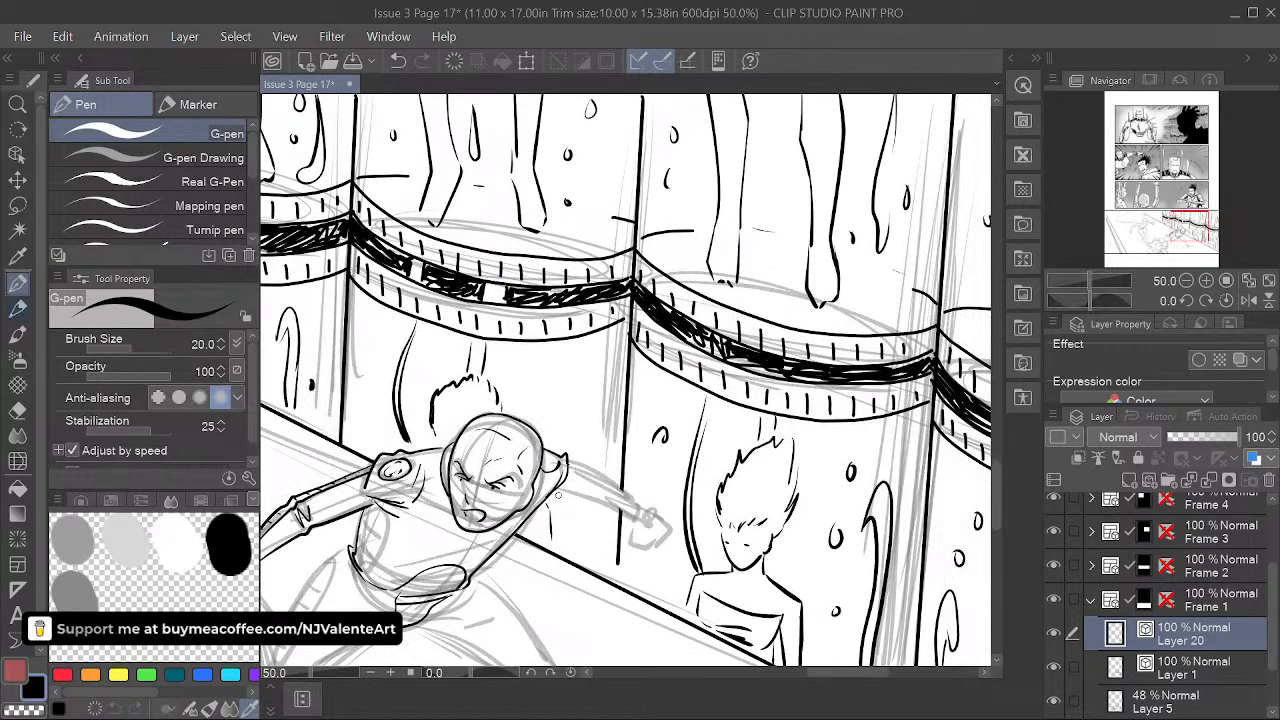
drag(554, 490, 596, 502)
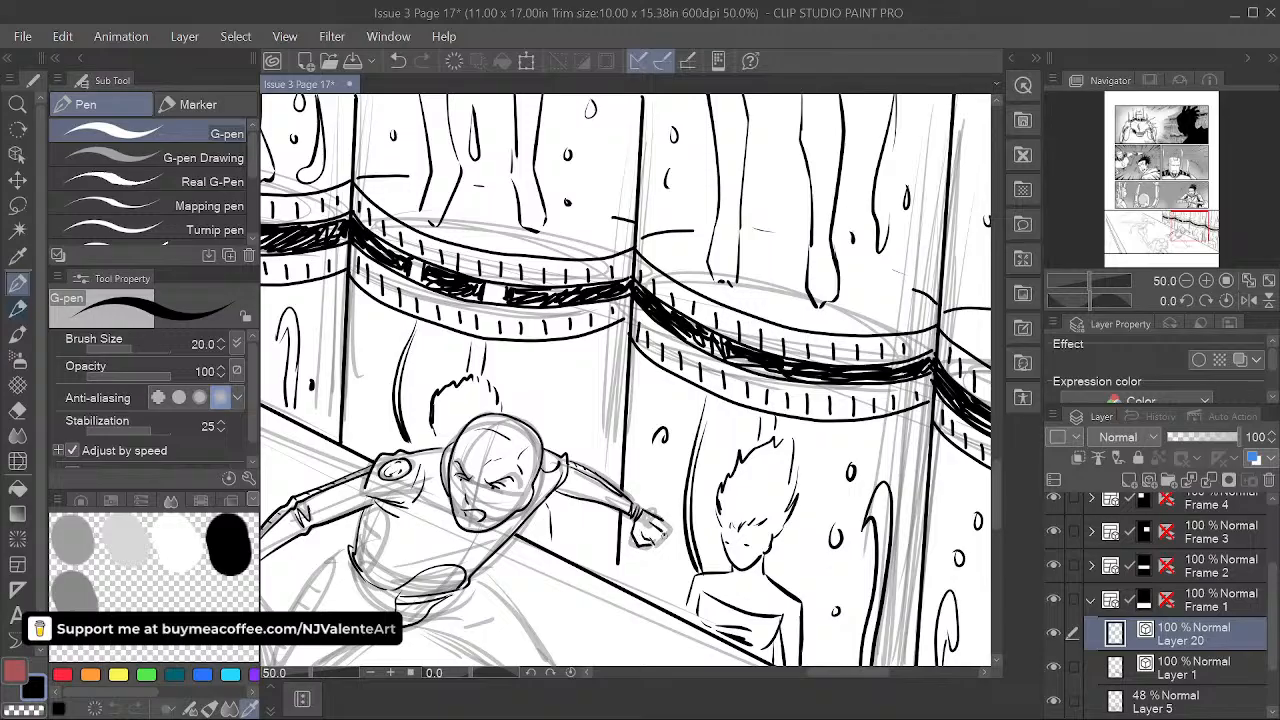
- Ink the runner's trailing hand with curled fingers and hatch the belt piece, adding fold lines around the waist and hips
mouse_move(656, 463)
mouse_down()
mouse_move(830, 330)
mouse_move(851, 293)
mouse_up()
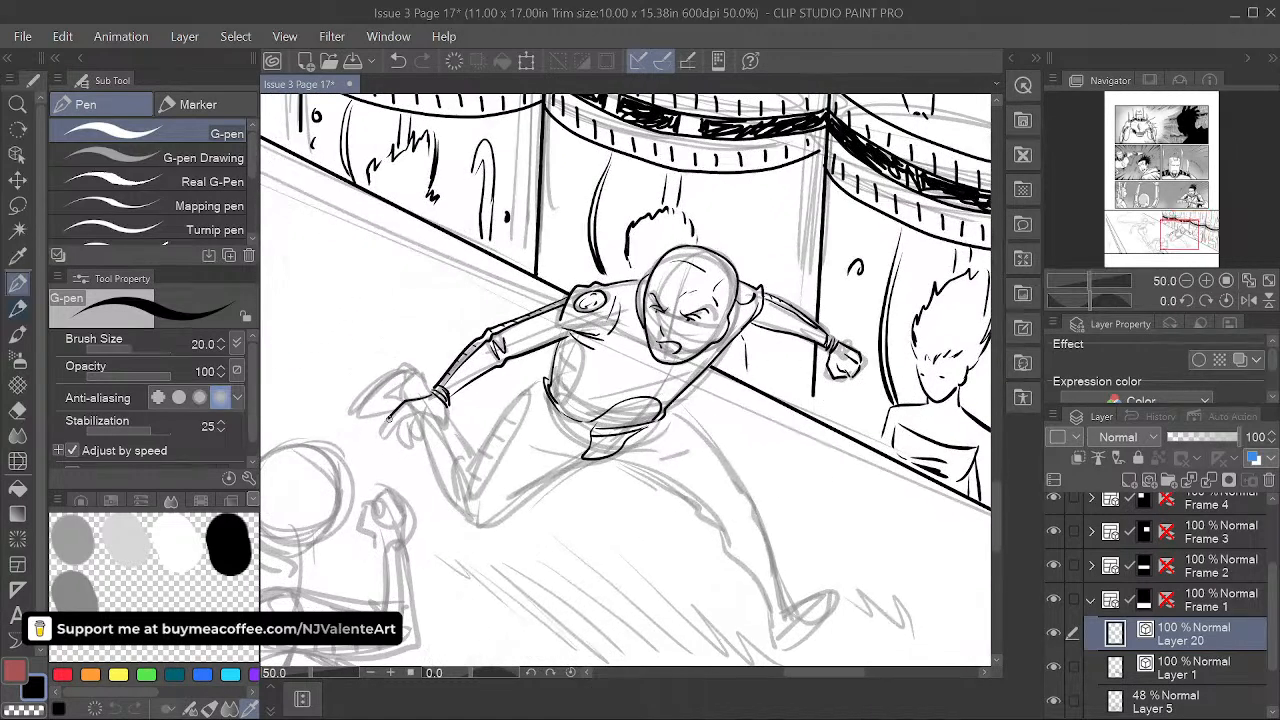
mouse_move(425, 401)
mouse_down()
mouse_move(381, 438)
mouse_move(428, 438)
mouse_move(419, 419)
mouse_up()
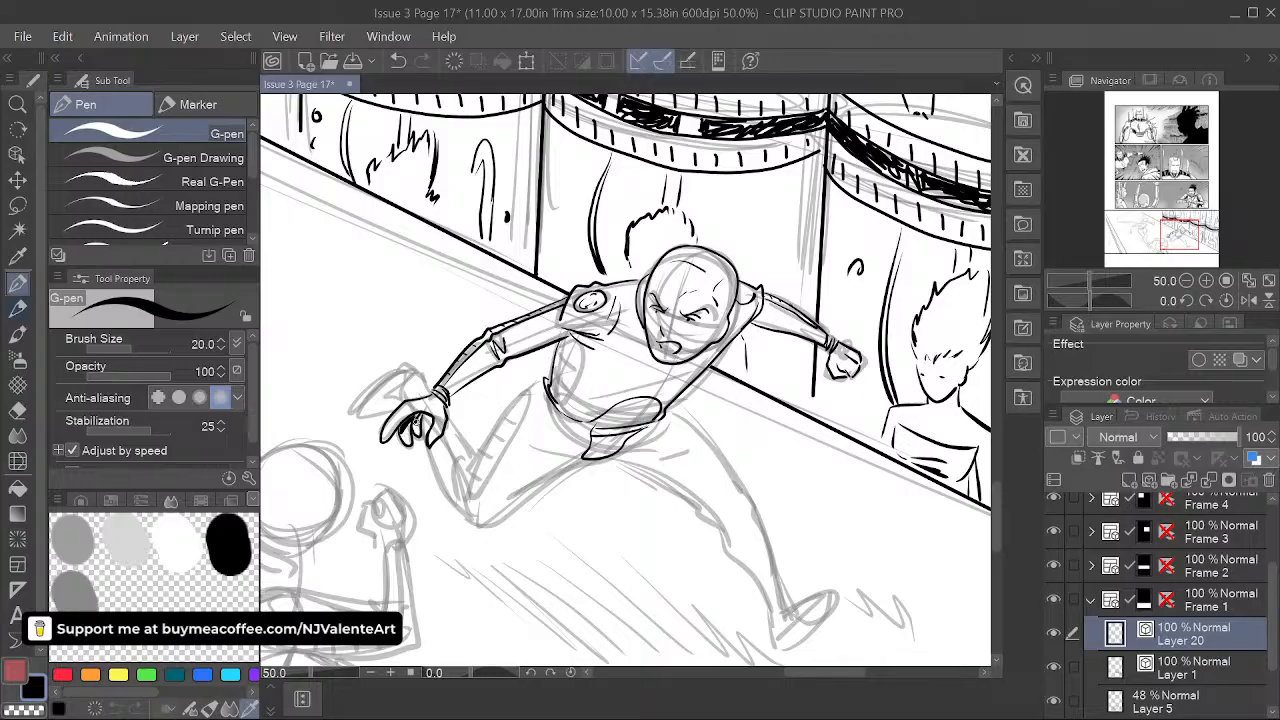
drag(665, 376, 600, 381)
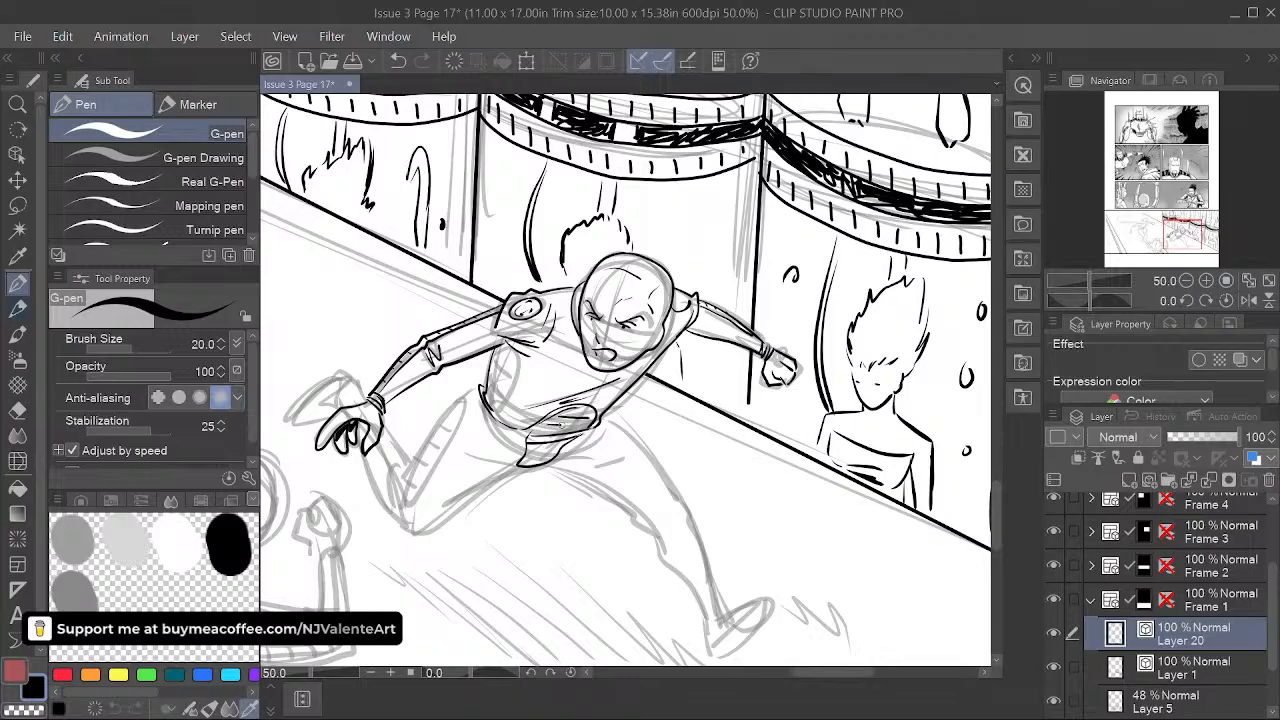
drag(558, 431, 588, 422)
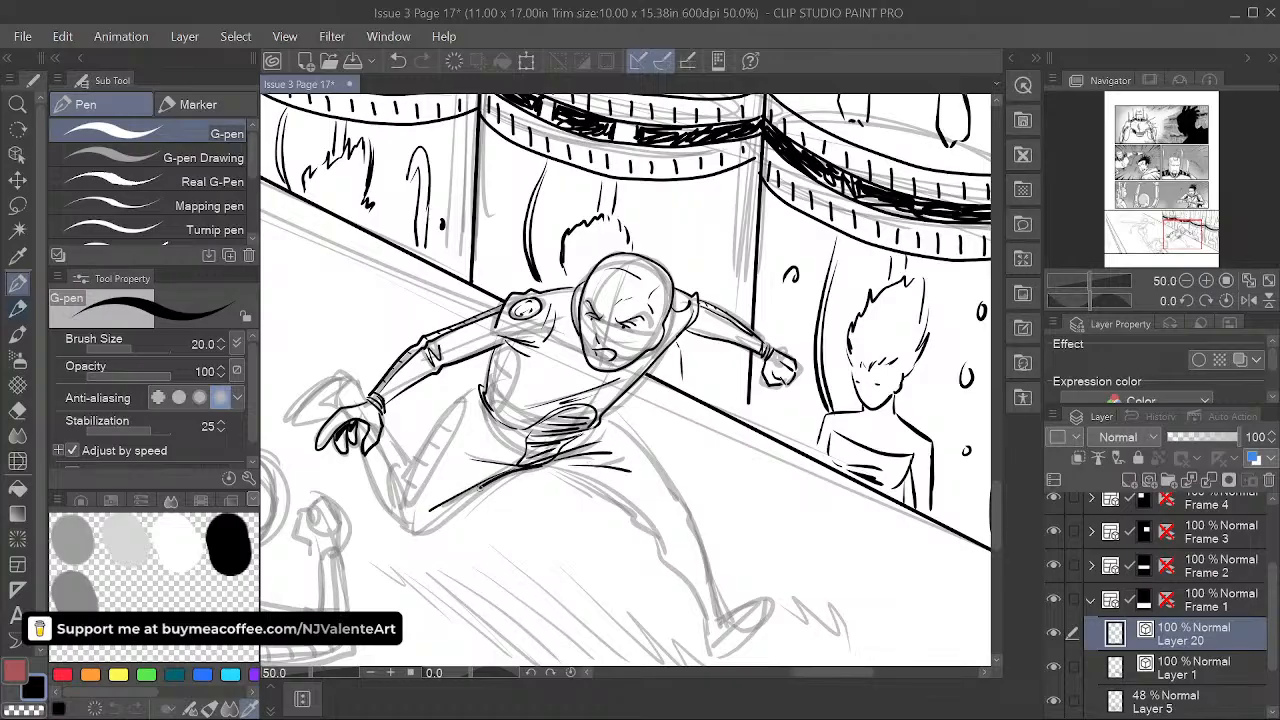
- Ink the runner's bent trailing leg from thigh to knee and shin, with short stripes along the thigh and shin panels
drag(484, 488, 430, 527)
mouse_move(368, 456)
mouse_down()
mouse_move(406, 530)
mouse_move(431, 526)
mouse_up()
key(ctrl+z)
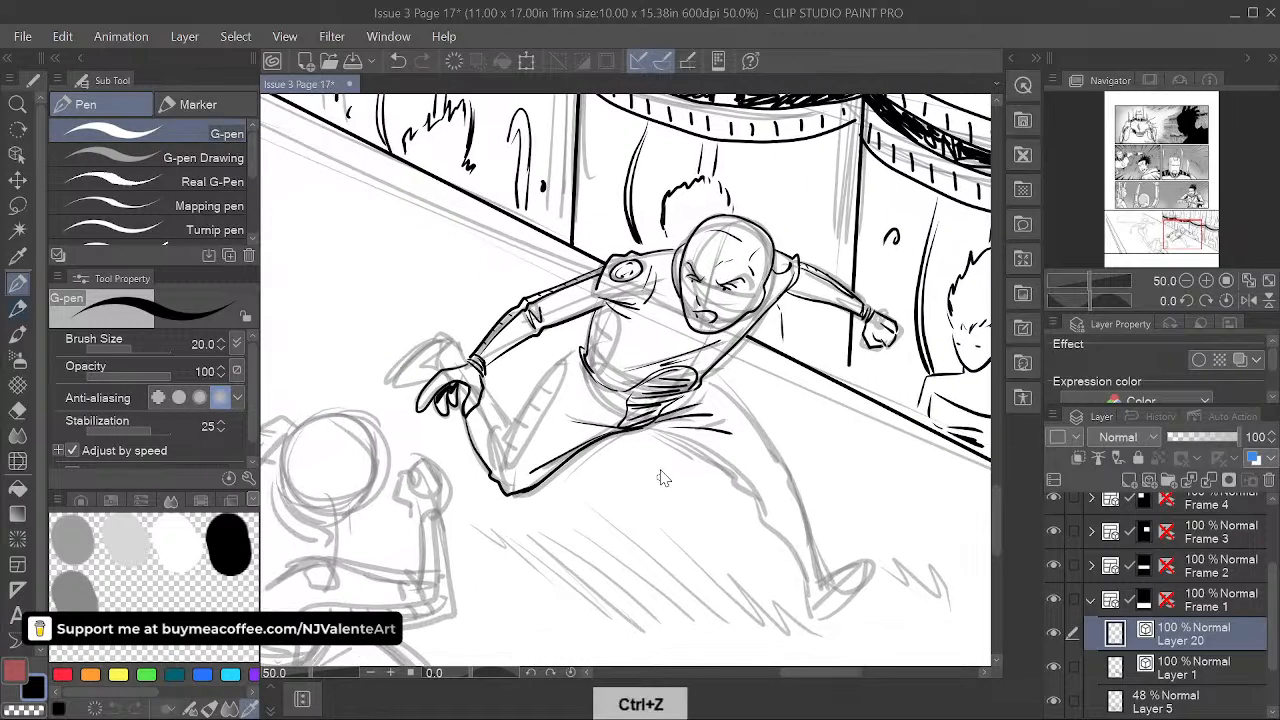
drag(503, 494, 526, 489)
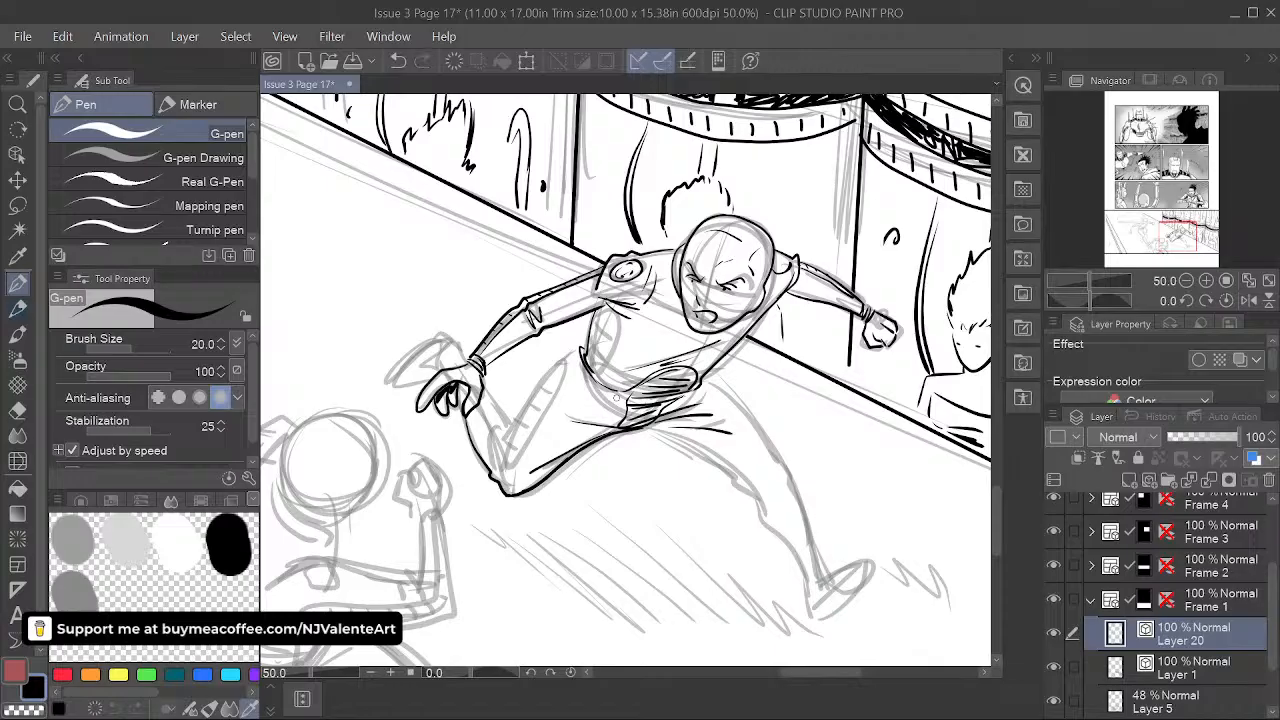
mouse_move(513, 422)
mouse_down()
mouse_move(496, 461)
mouse_move(502, 443)
mouse_up()
key(ctrl+z)
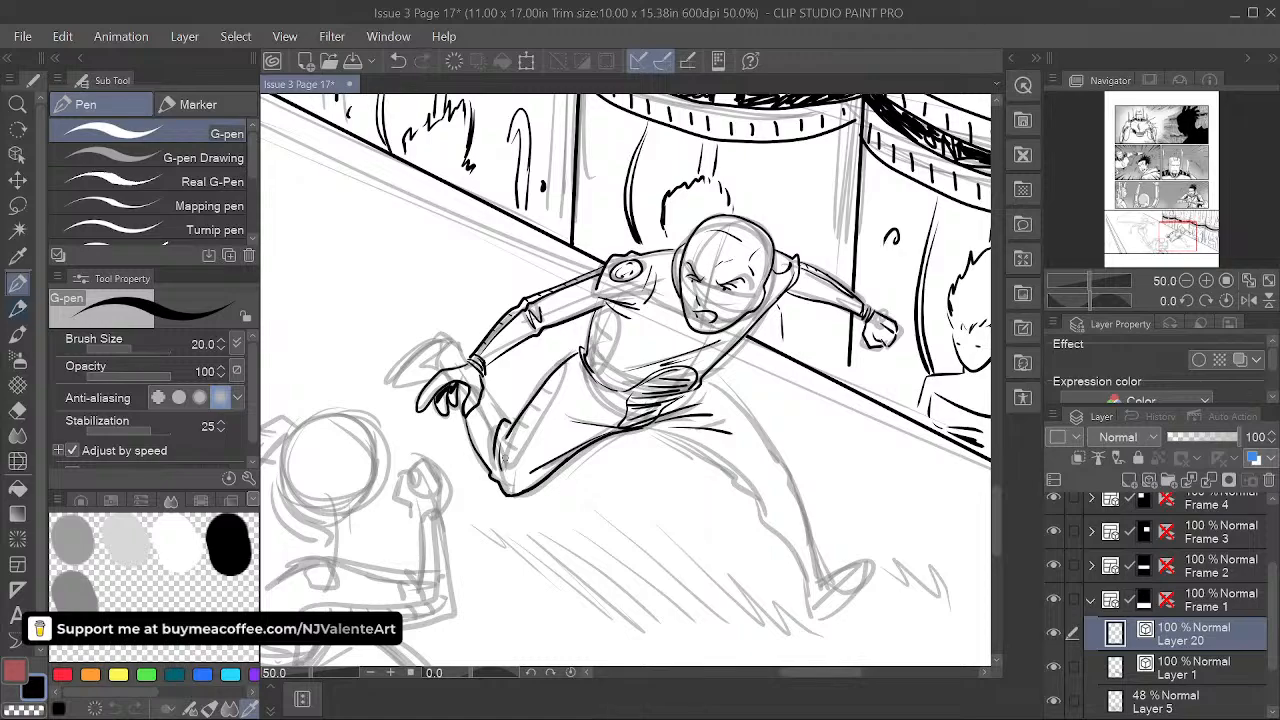
drag(510, 447, 503, 460)
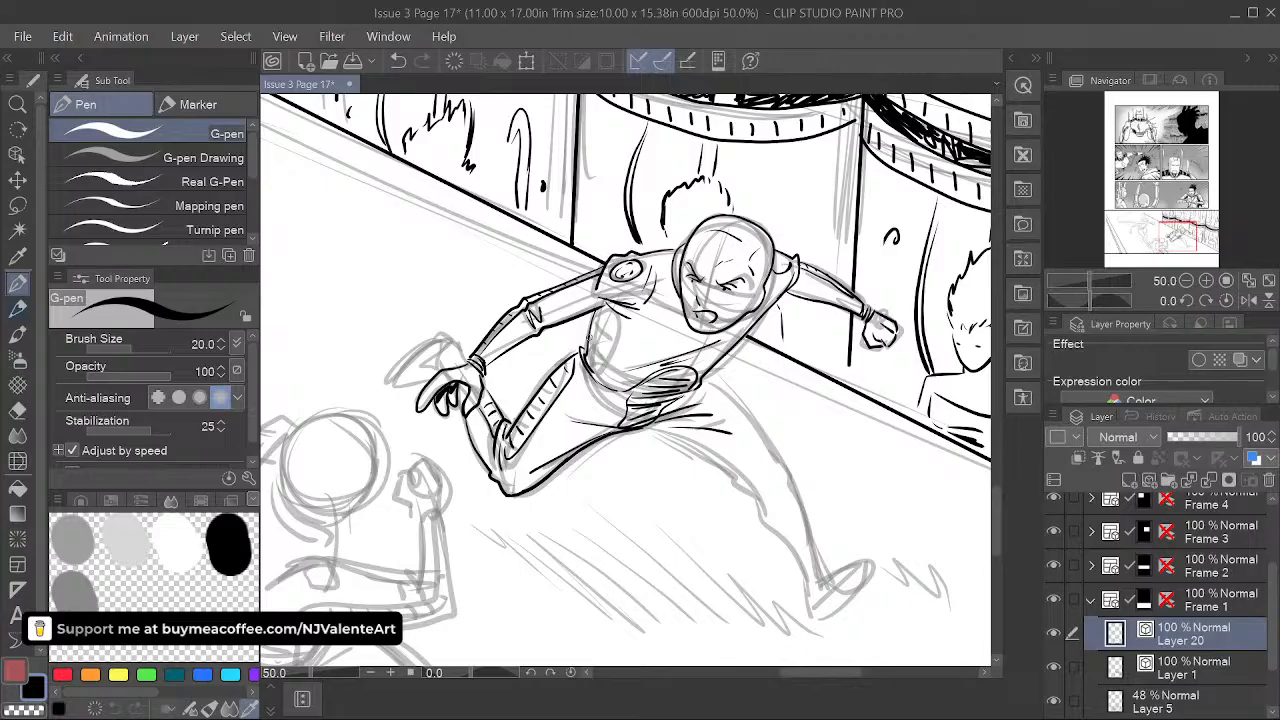
- Ink the runner's outstretched leading leg with both contours, fold lines at the knee and a banded ankle cuff
drag(691, 477, 598, 528)
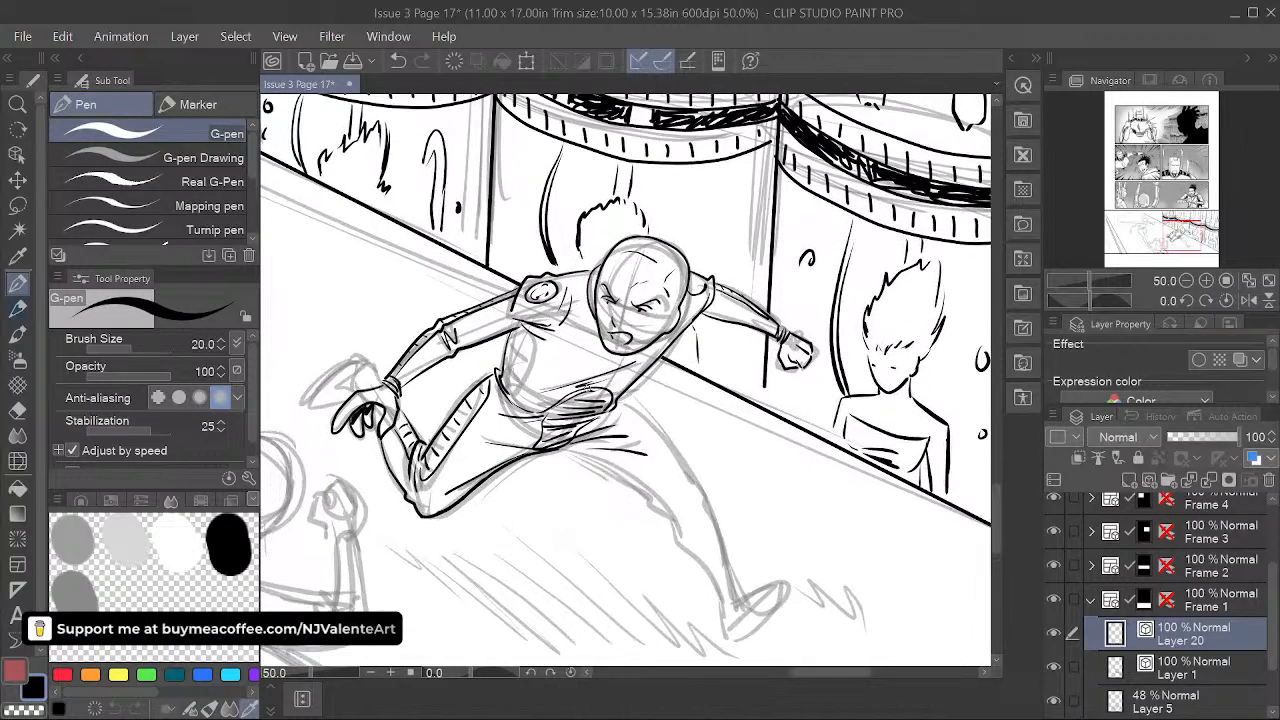
drag(686, 455, 599, 413)
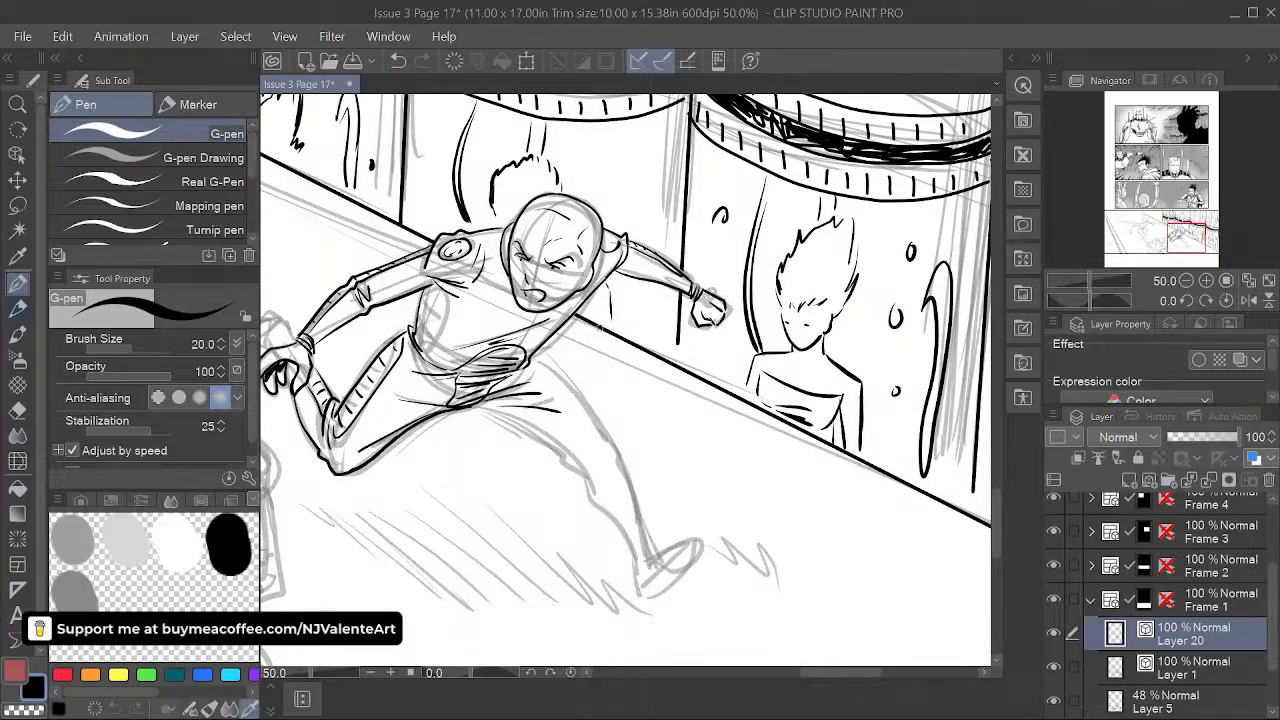
mouse_move(536, 358)
mouse_down()
mouse_move(484, 338)
mouse_move(560, 428)
mouse_move(528, 453)
mouse_up()
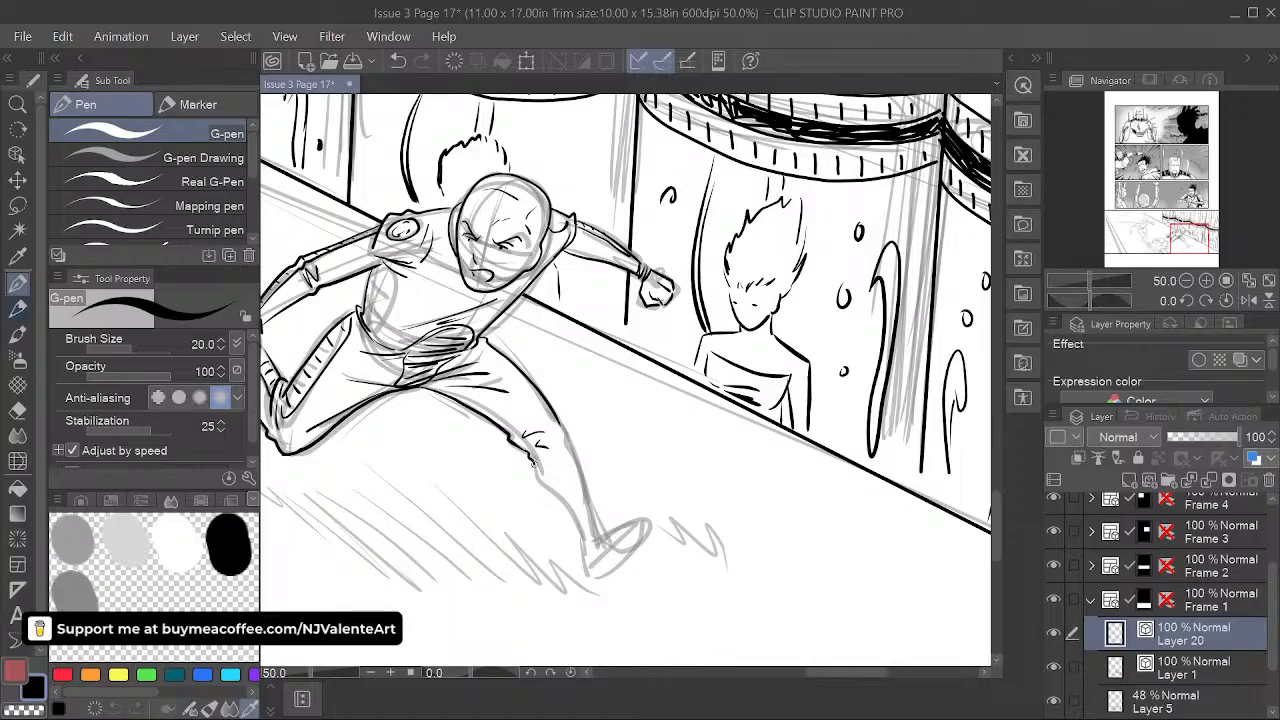
drag(545, 489, 578, 526)
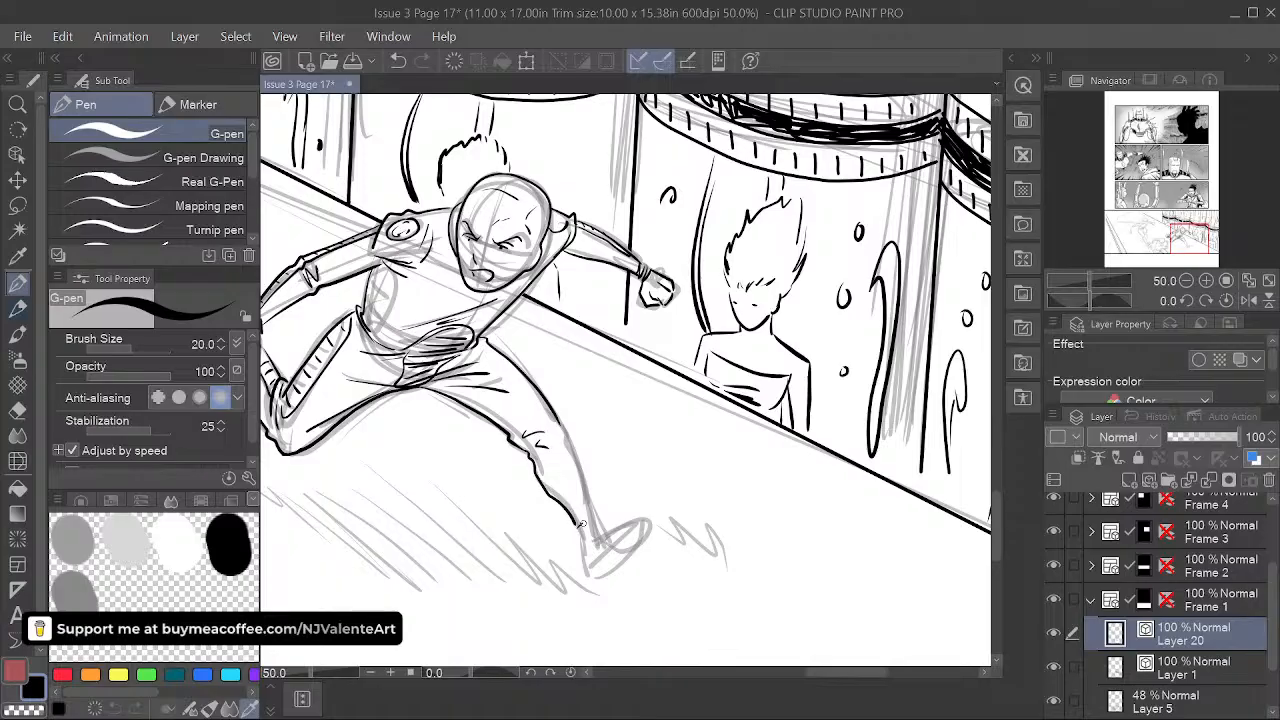
drag(575, 522, 581, 542)
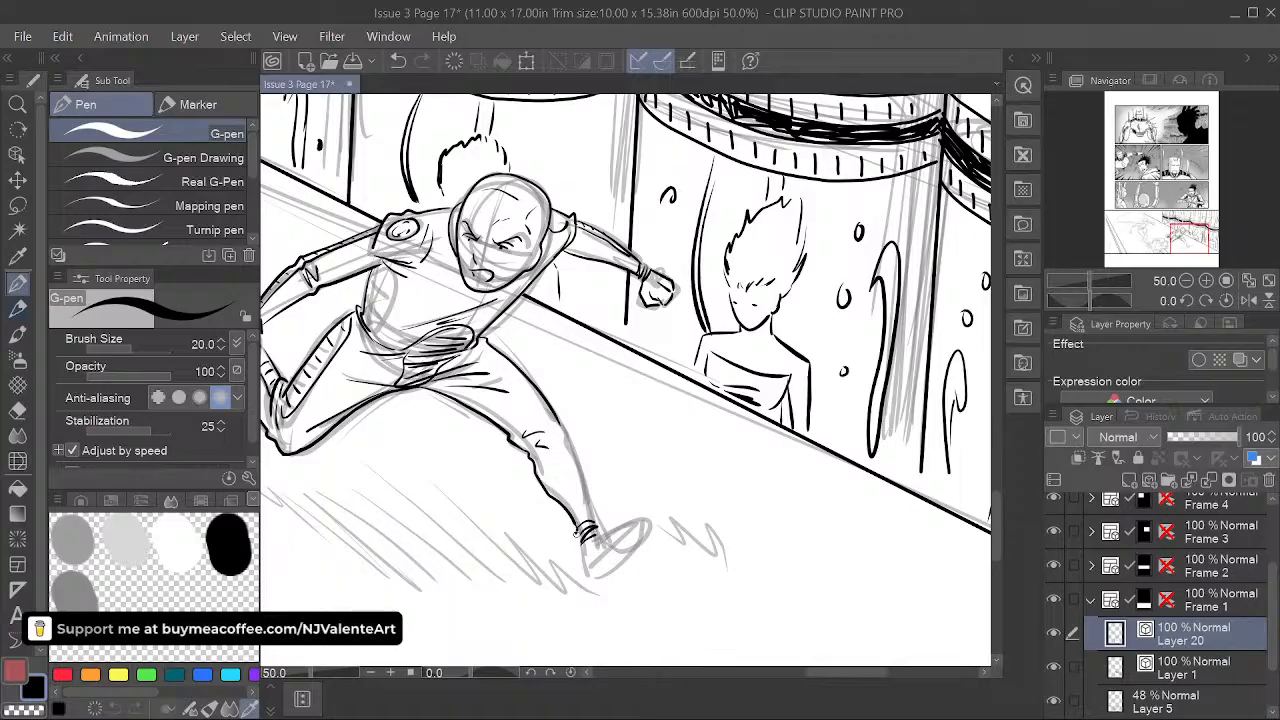
drag(563, 428, 589, 506)
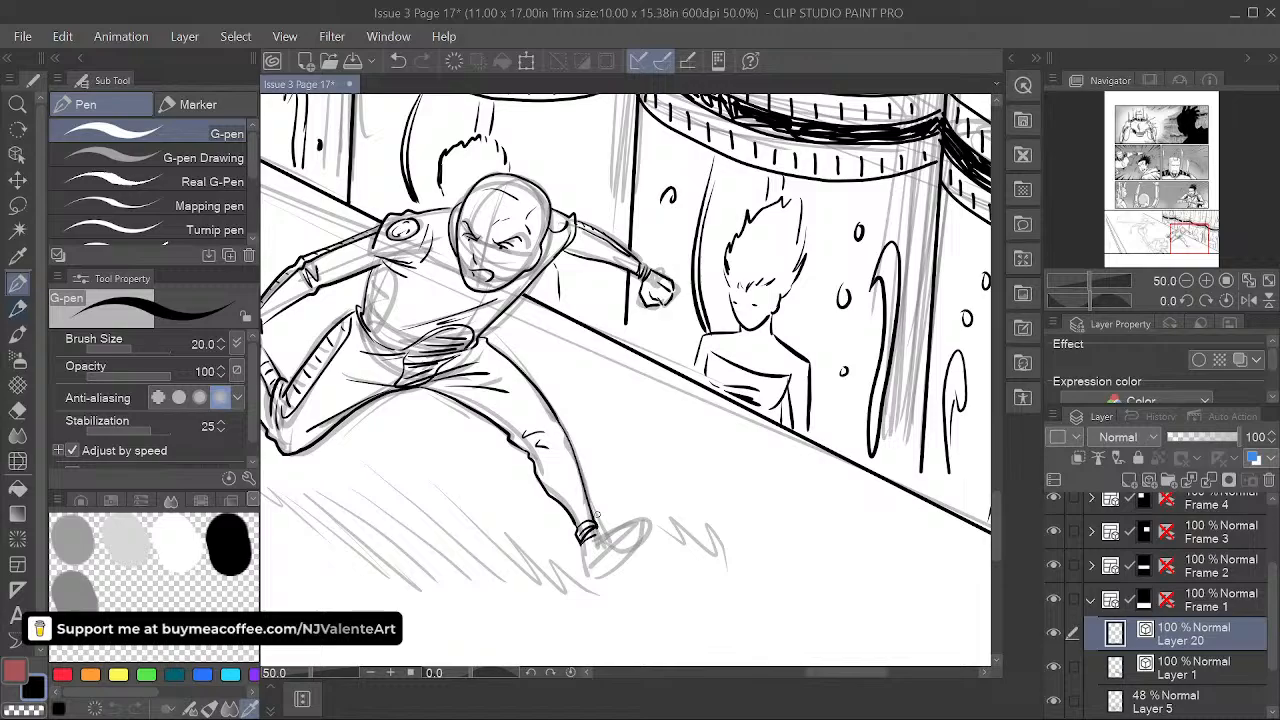
- Ink the runner's raised trailing foot behind the hand and the leading shoe with its sole and small tread marks
key(space)
drag(681, 575, 701, 526)
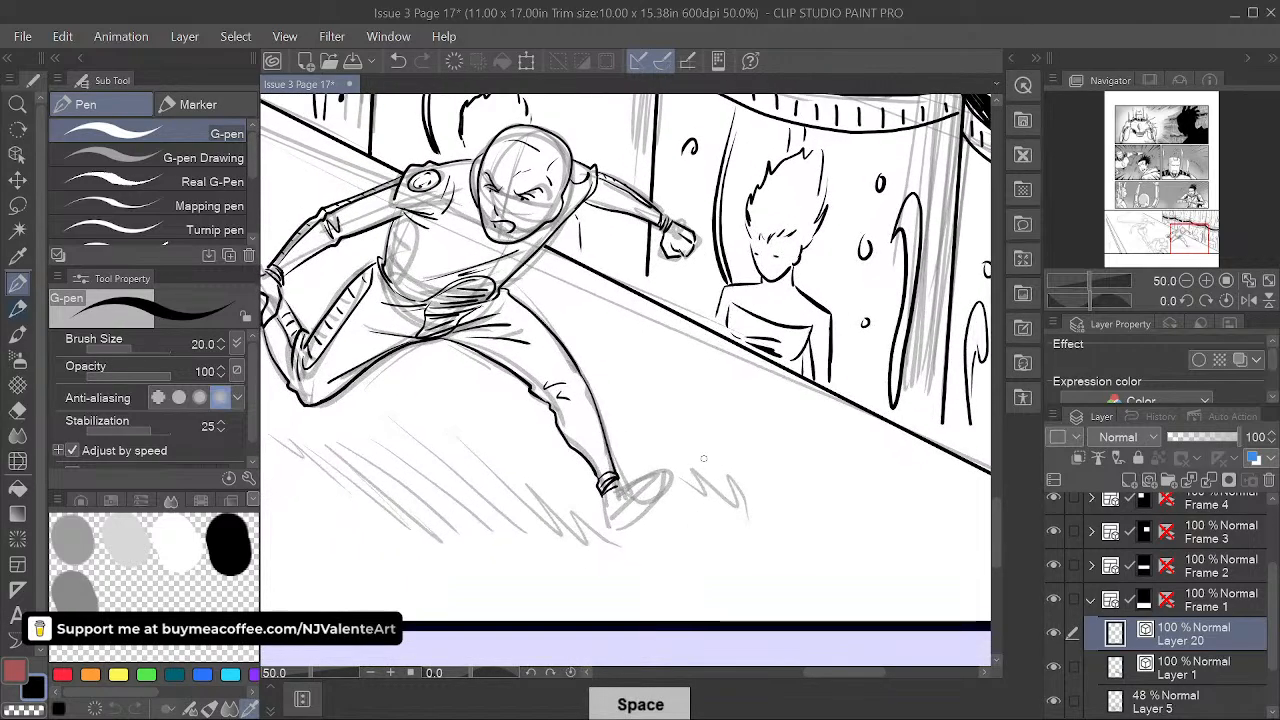
key(space)
drag(456, 503, 565, 530)
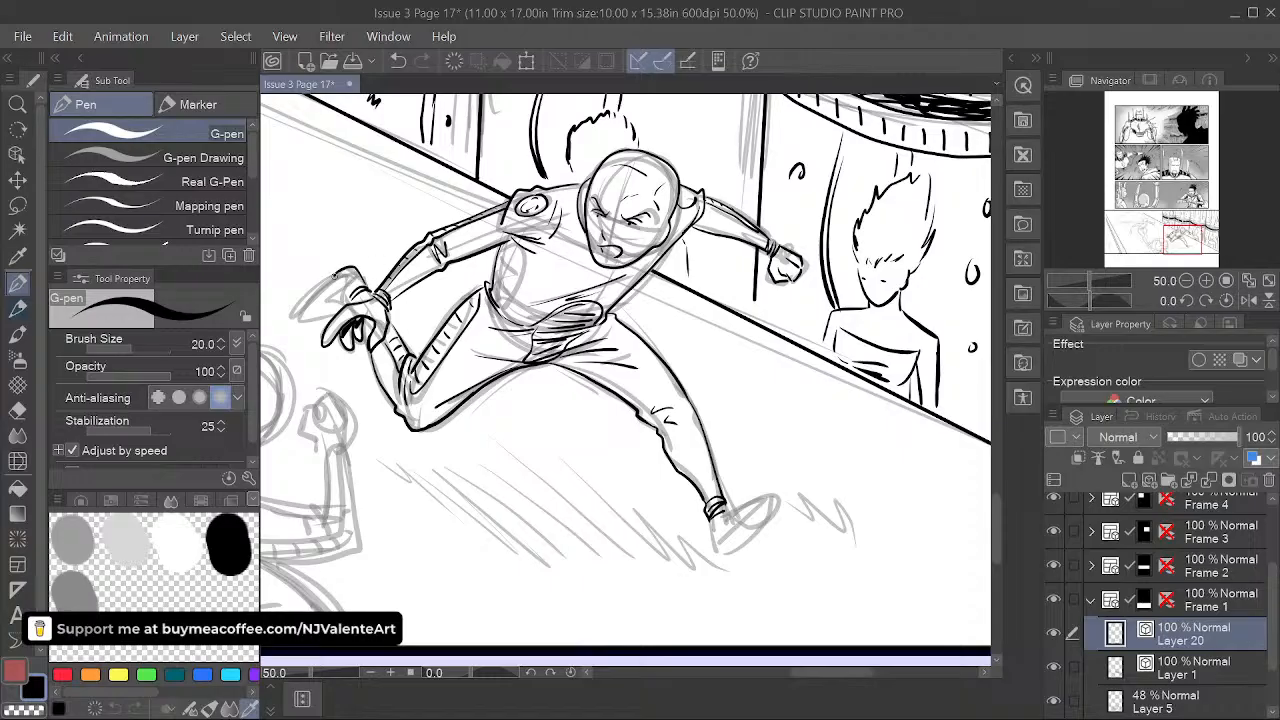
drag(334, 276, 329, 301)
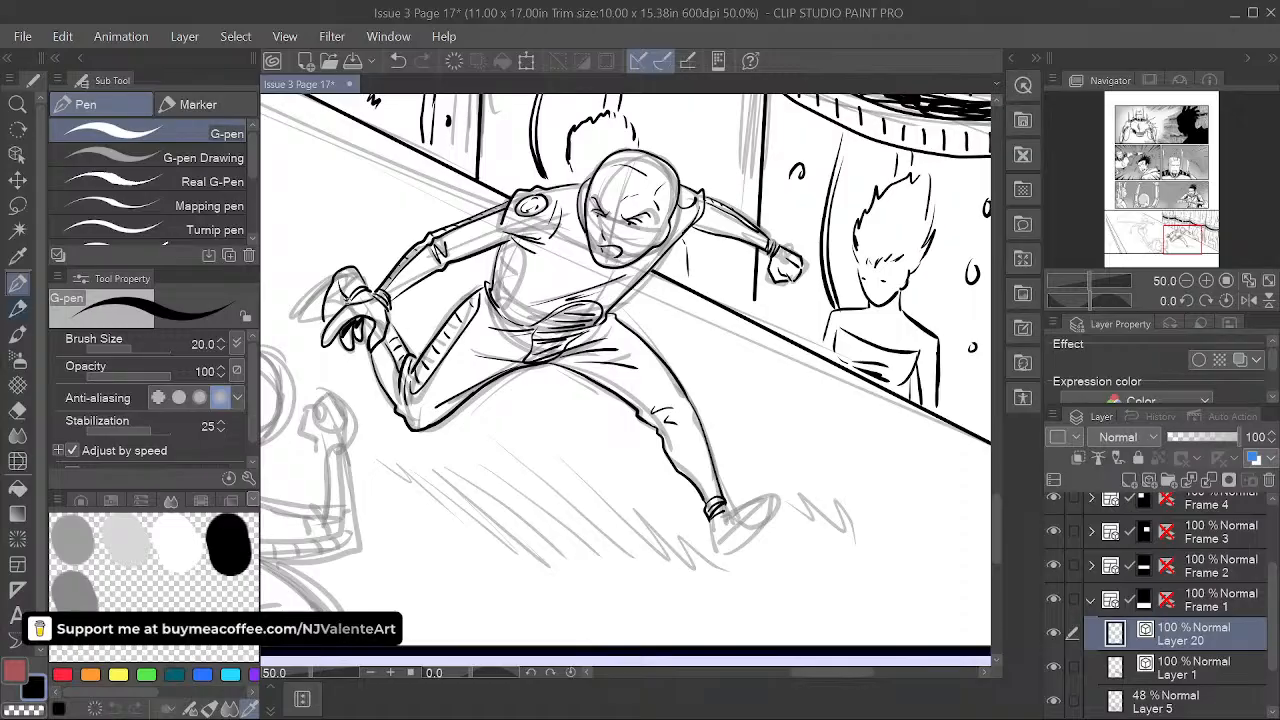
drag(387, 236, 222, 141)
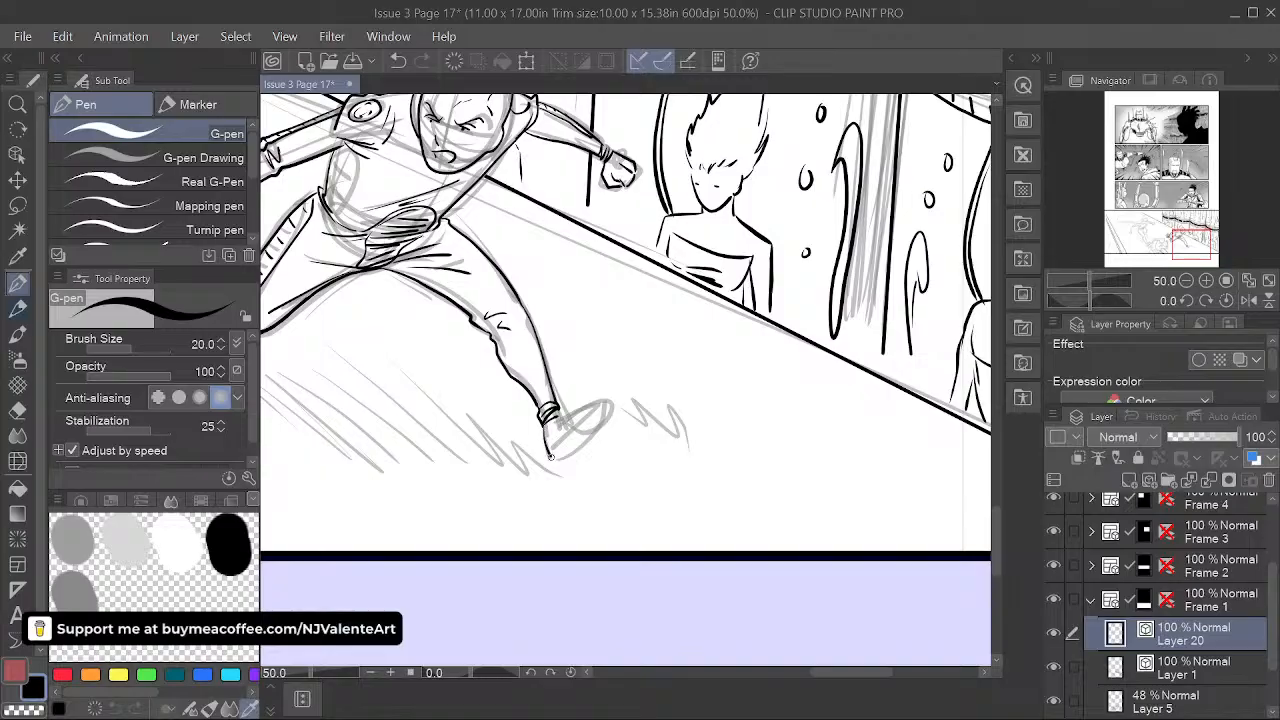
mouse_move(563, 423)
mouse_down()
mouse_move(610, 401)
mouse_move(583, 442)
mouse_up()
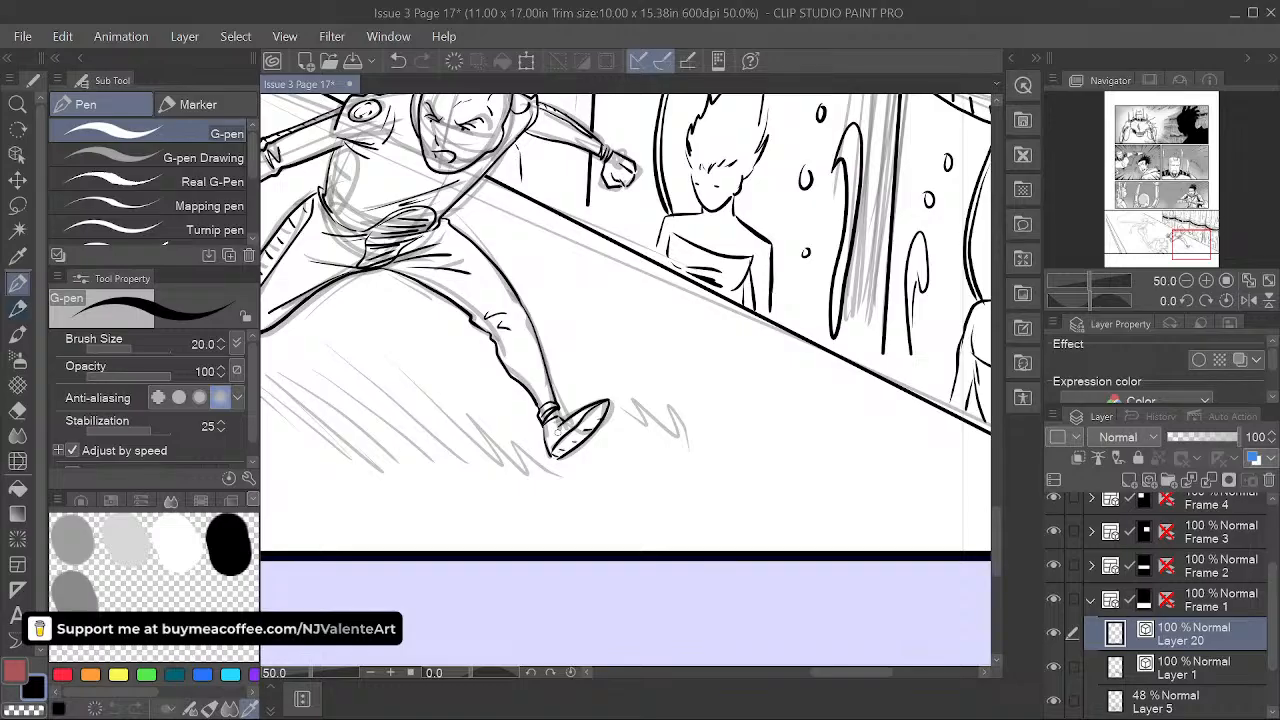
- Ink the striped side panel on the runner's torso and add angular contour lines across the chest and abdomen
drag(574, 383, 746, 541)
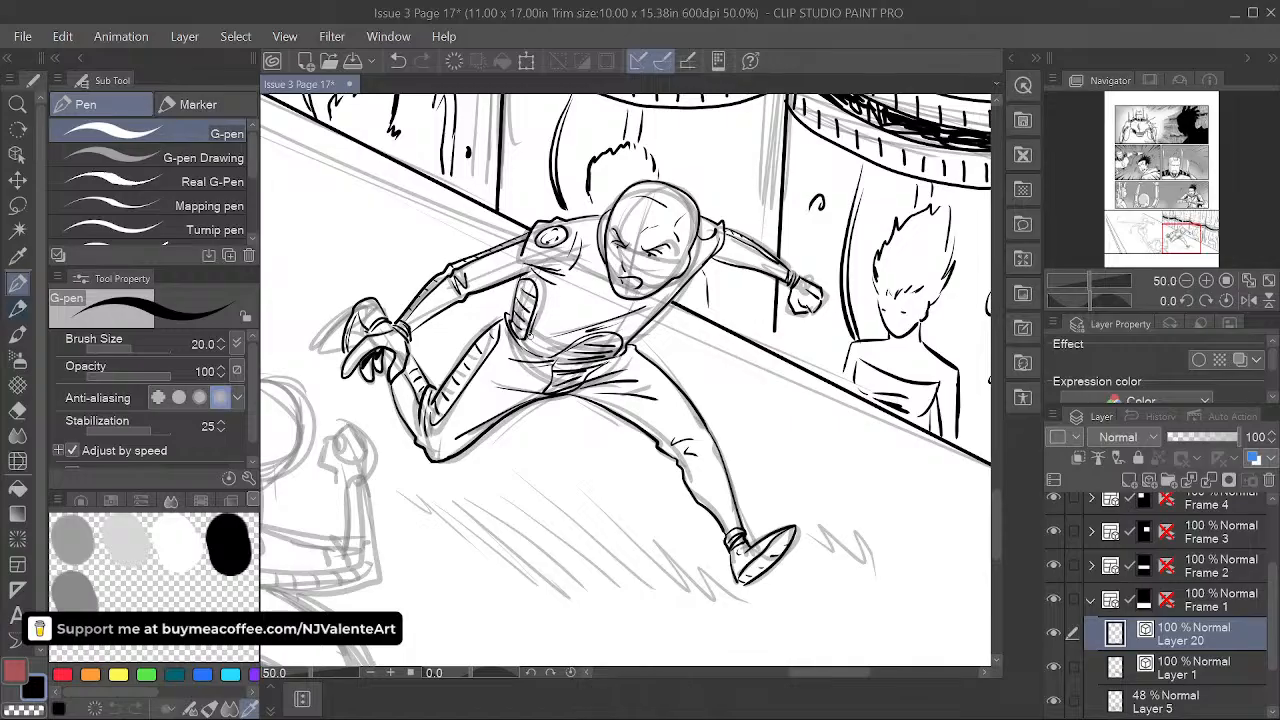
drag(668, 477, 648, 535)
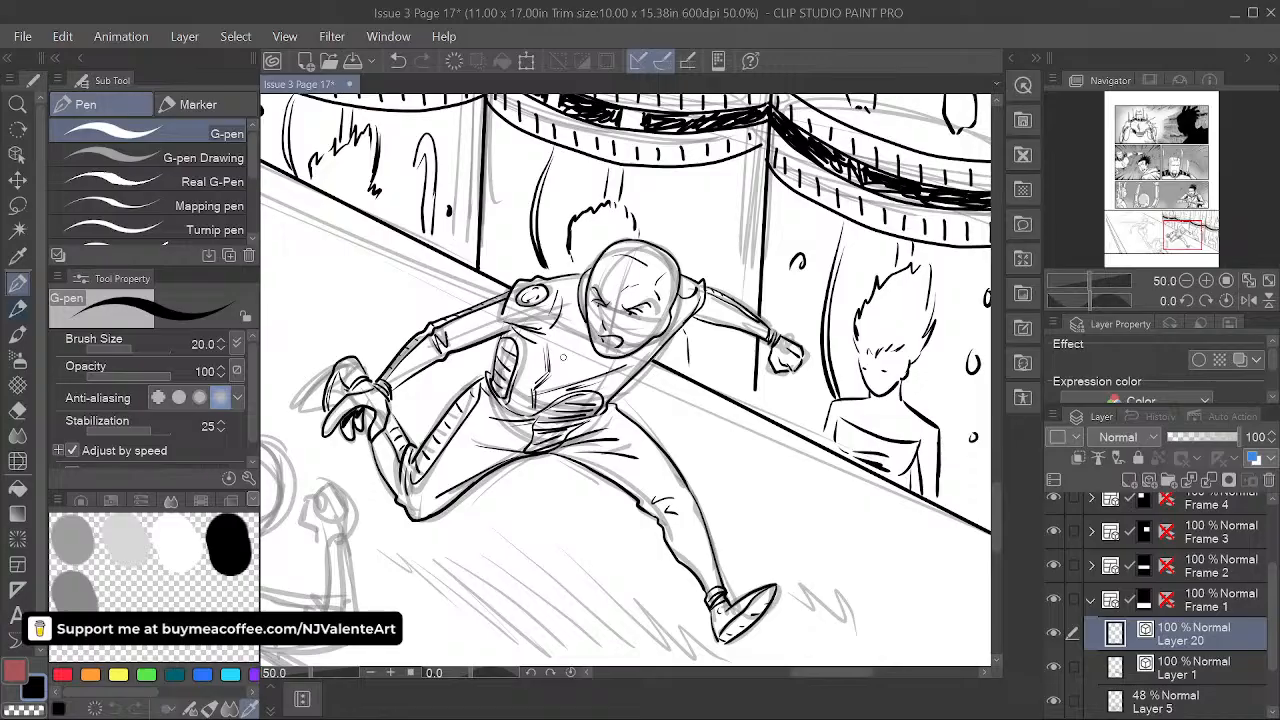
drag(563, 356, 621, 356)
mouse_move(658, 540)
mouse_down()
mouse_move(740, 507)
mouse_move(695, 528)
mouse_up()
drag(804, 537, 807, 500)
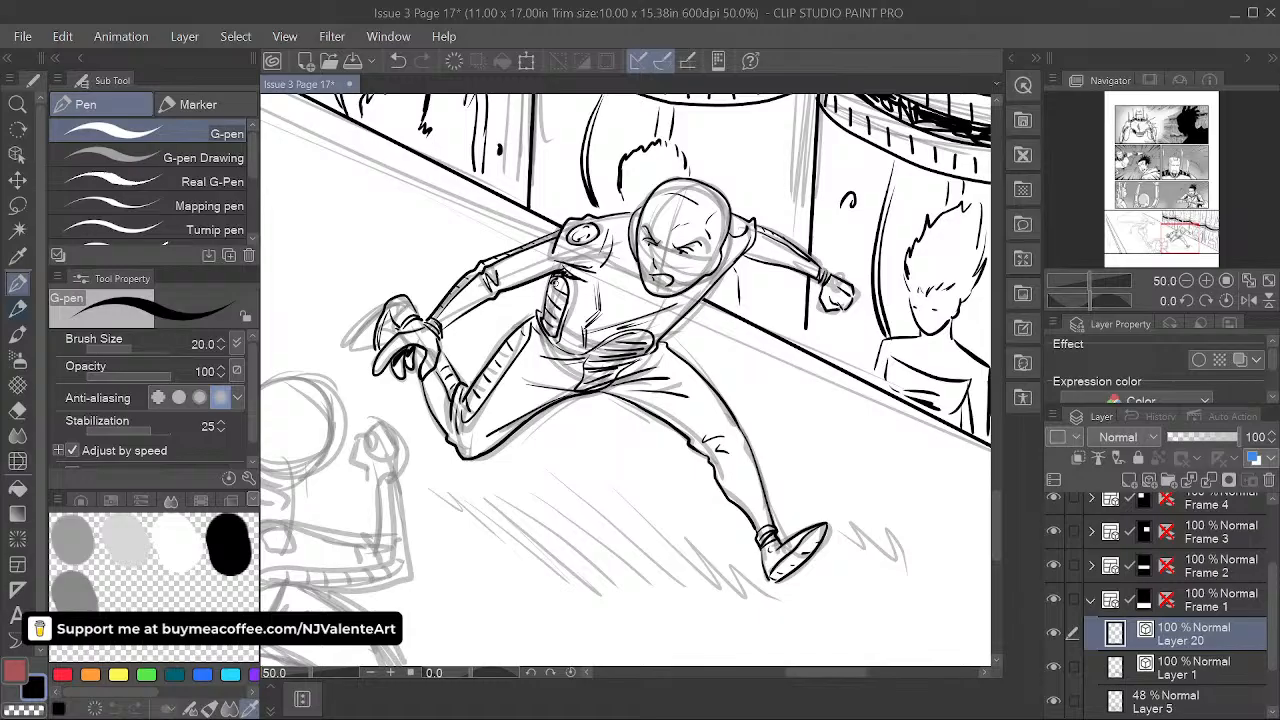
- Fill black shadows in the runner's side panel and around the jaw and neck, and hatch heavily beneath the belt
drag(559, 284, 551, 309)
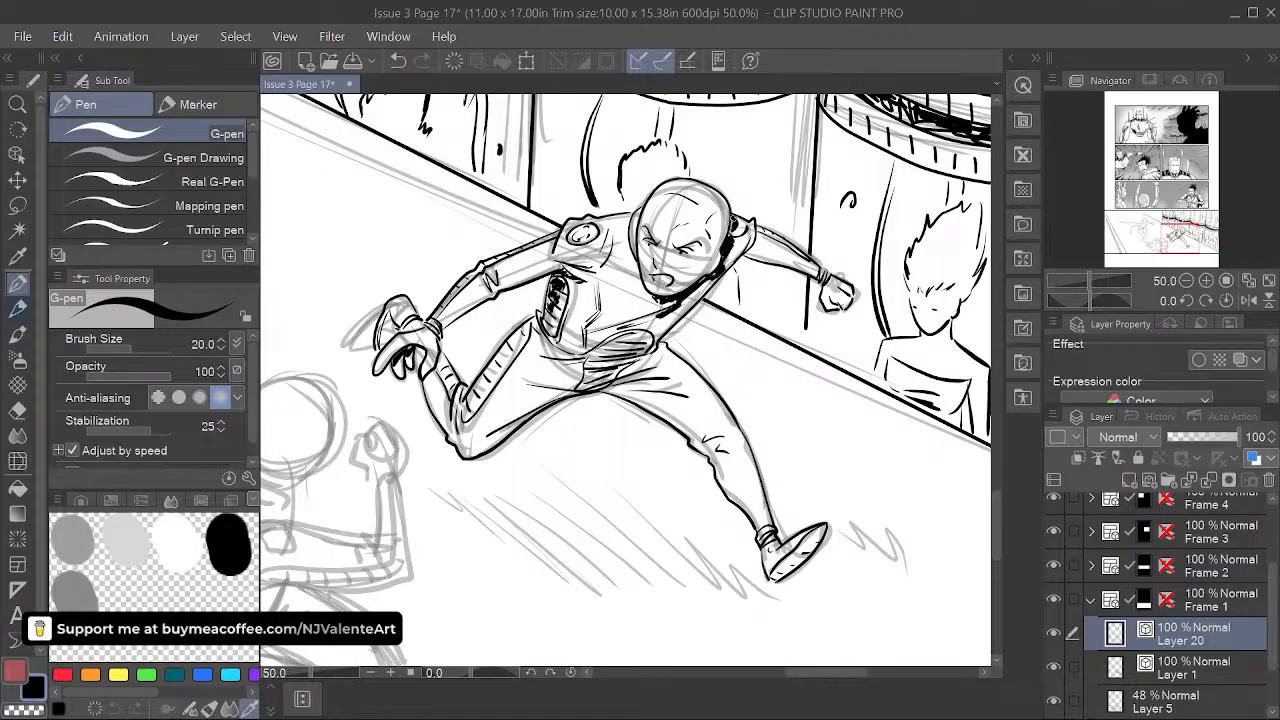
drag(761, 204, 816, 173)
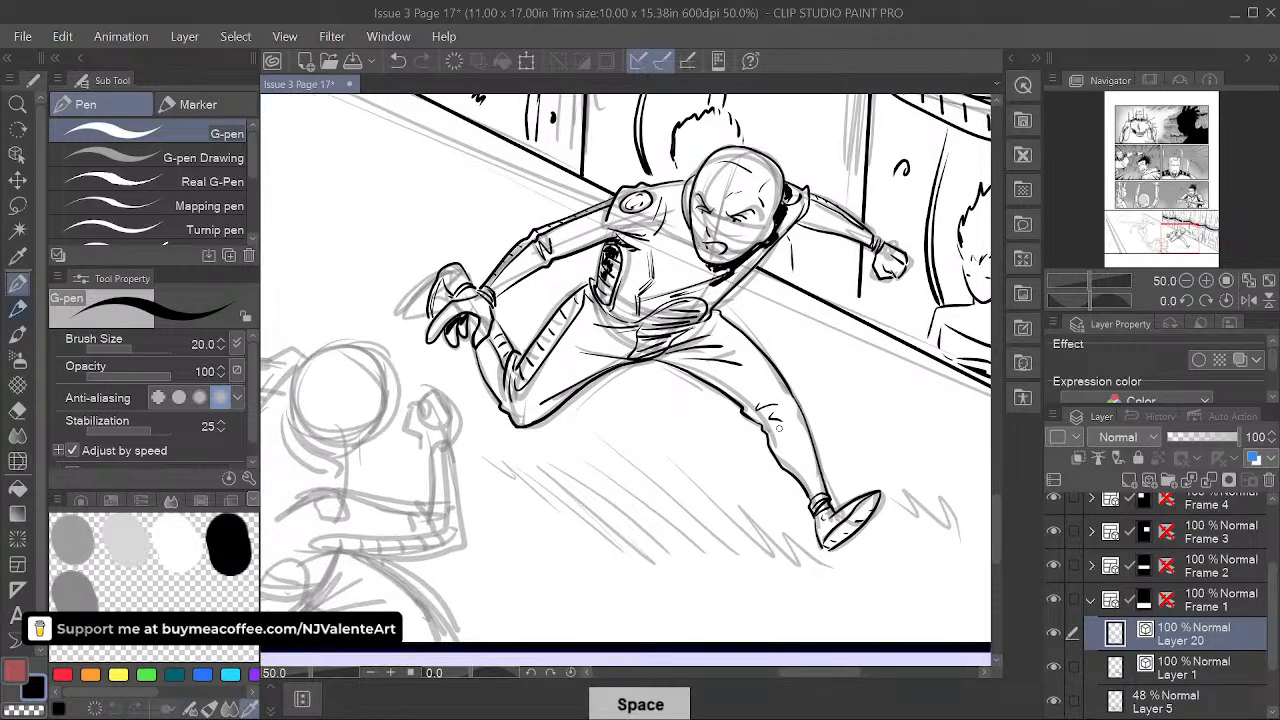
drag(664, 356, 720, 347)
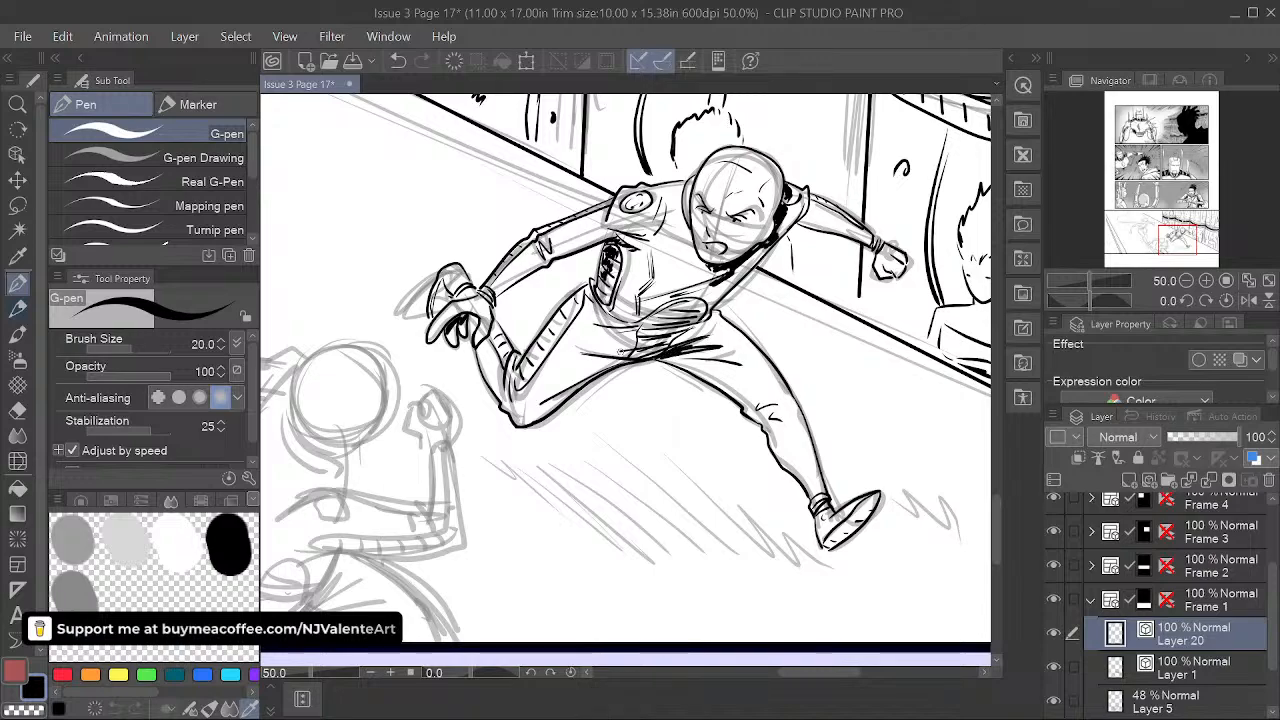
drag(626, 347, 658, 337)
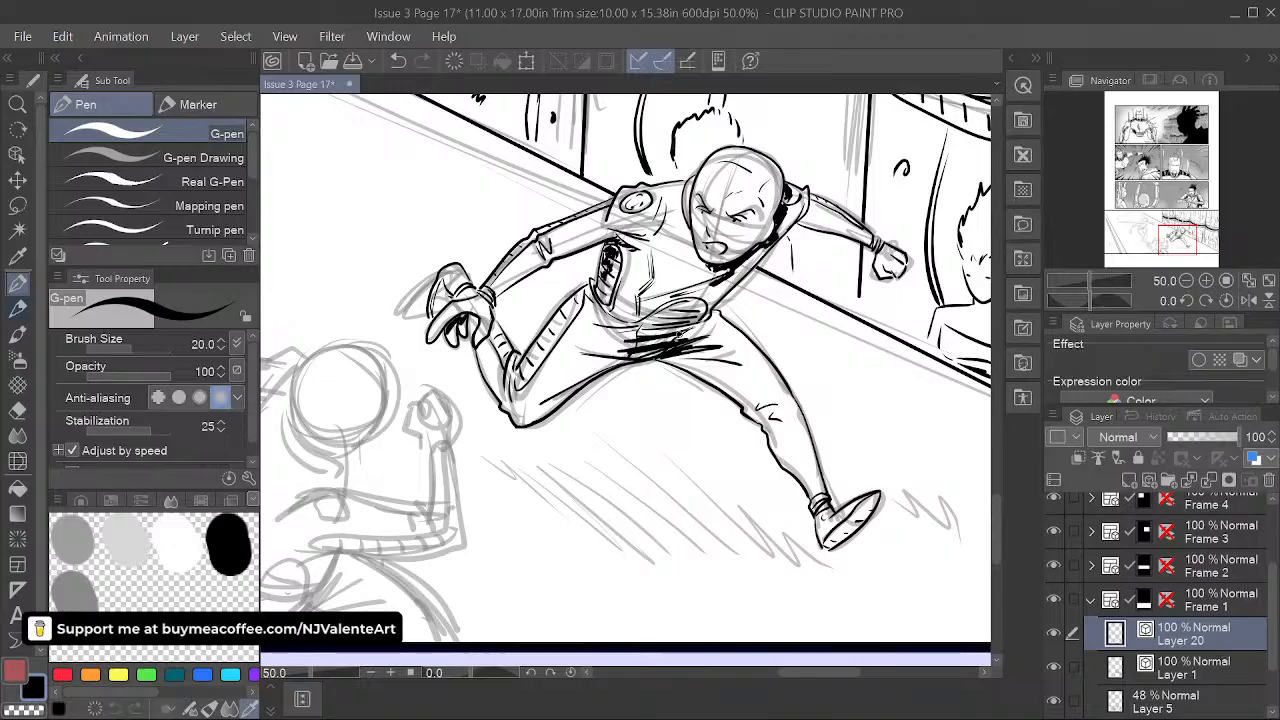
- Ink the second runner's round head with small facial strokes, the thick collar beneath it and the first chest and shoulder lines
drag(758, 458, 611, 429)
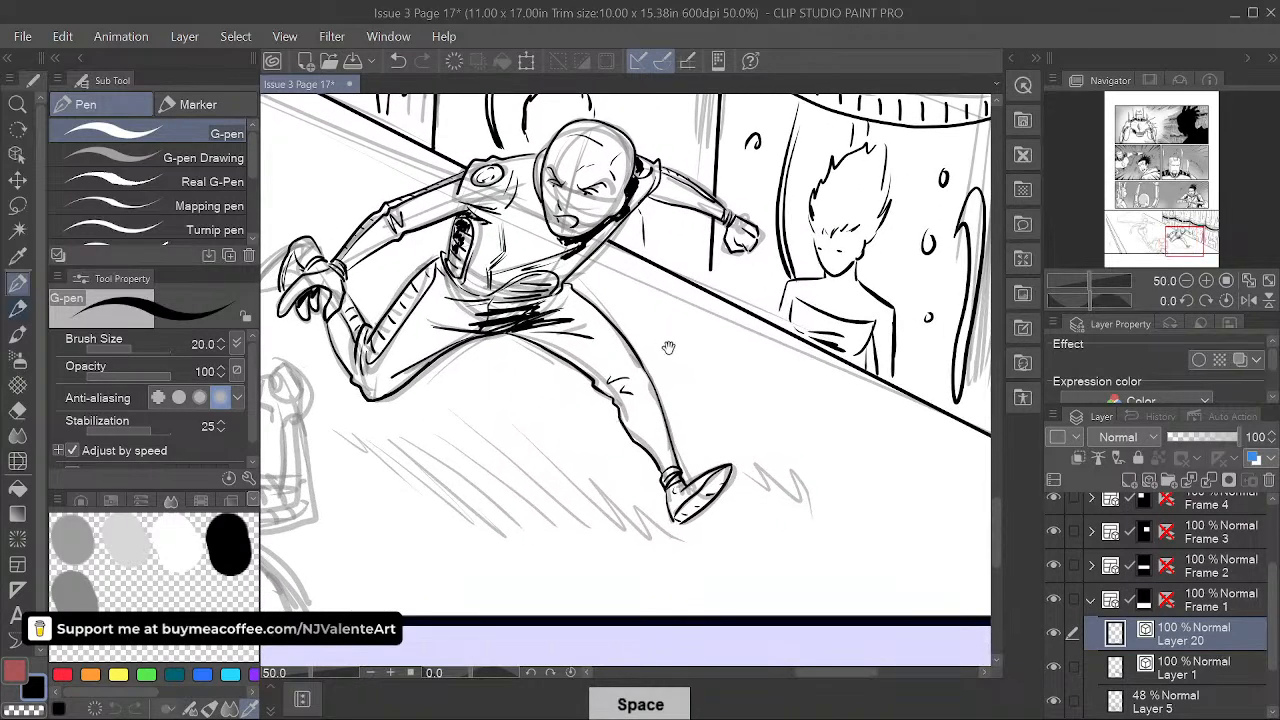
mouse_move(718, 486)
mouse_down()
mouse_move(771, 473)
mouse_move(820, 438)
mouse_up()
mouse_move(678, 454)
mouse_down()
mouse_move(828, 446)
mouse_move(884, 518)
mouse_up()
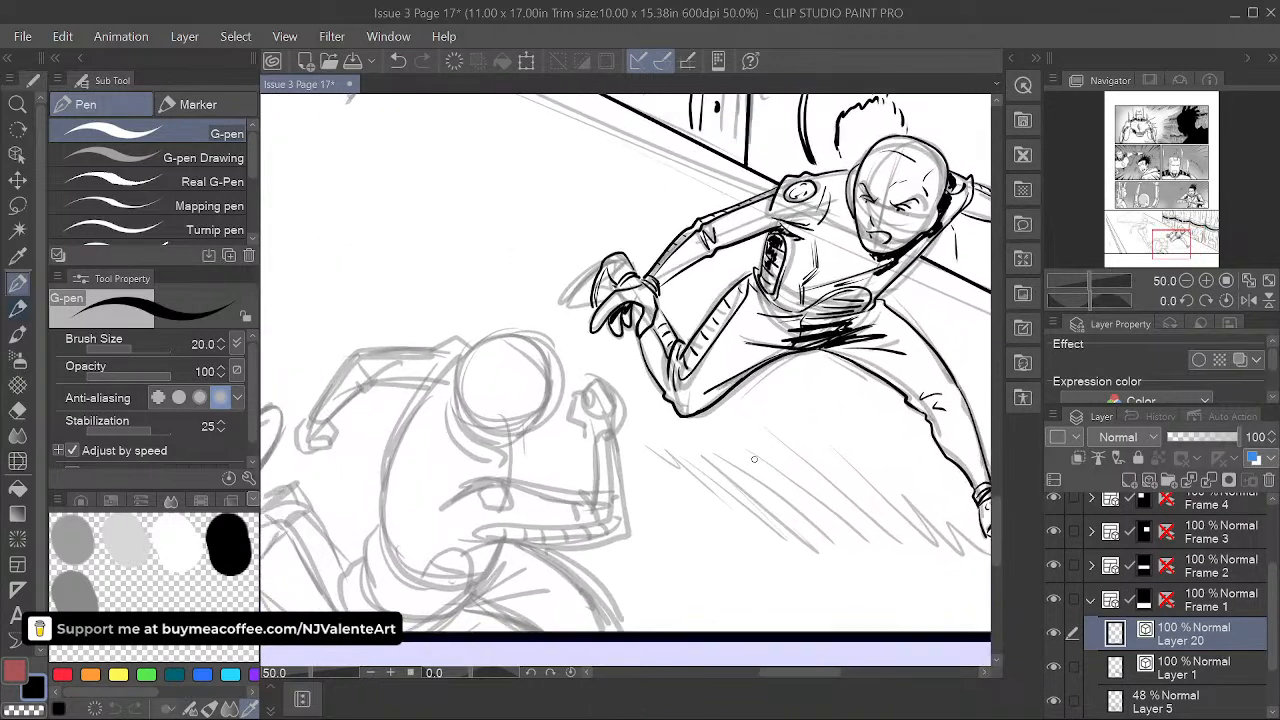
drag(498, 334, 456, 376)
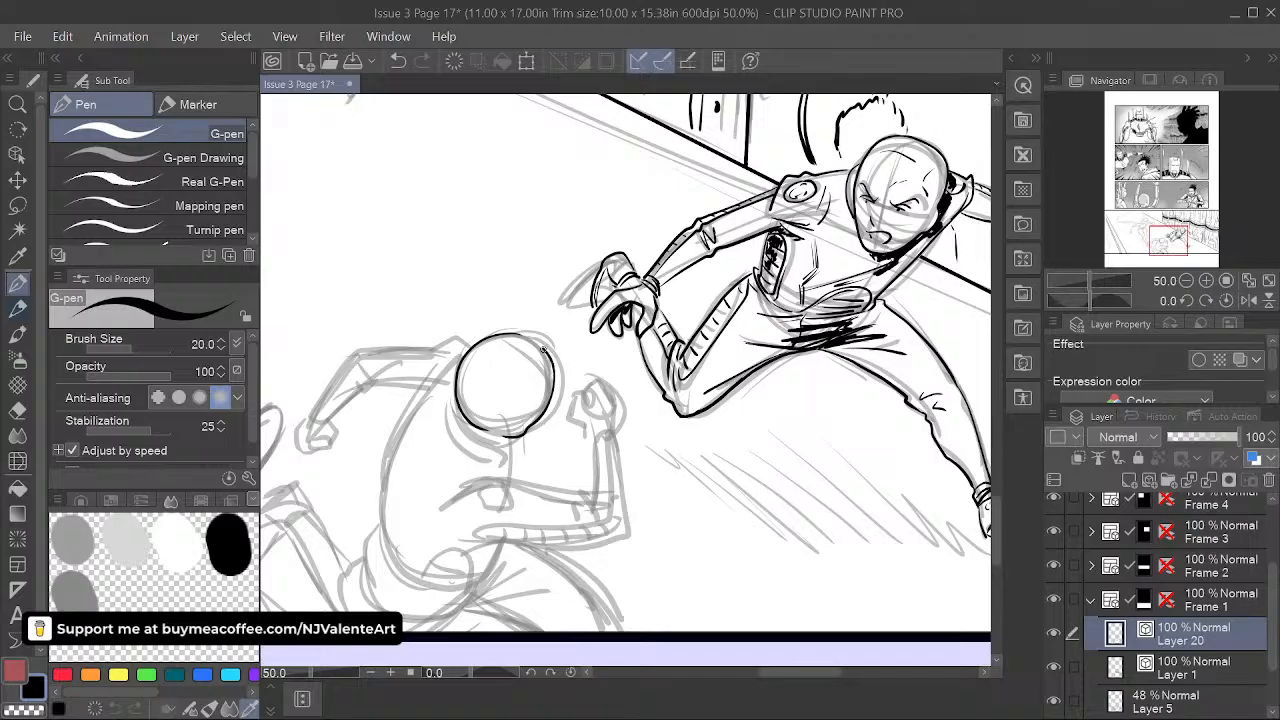
mouse_move(464, 376)
mouse_down()
mouse_move(481, 410)
mouse_move(511, 408)
mouse_move(452, 404)
mouse_move(455, 428)
mouse_move(486, 462)
mouse_move(517, 450)
mouse_up()
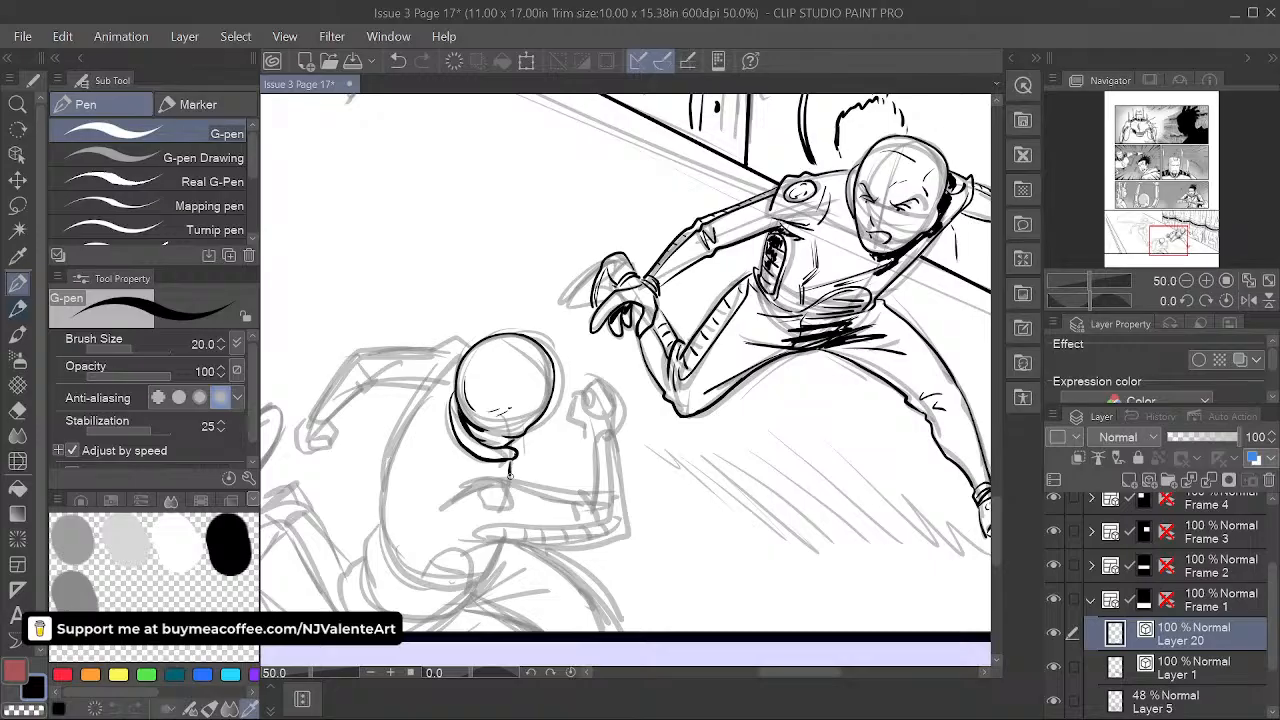
drag(460, 481, 497, 477)
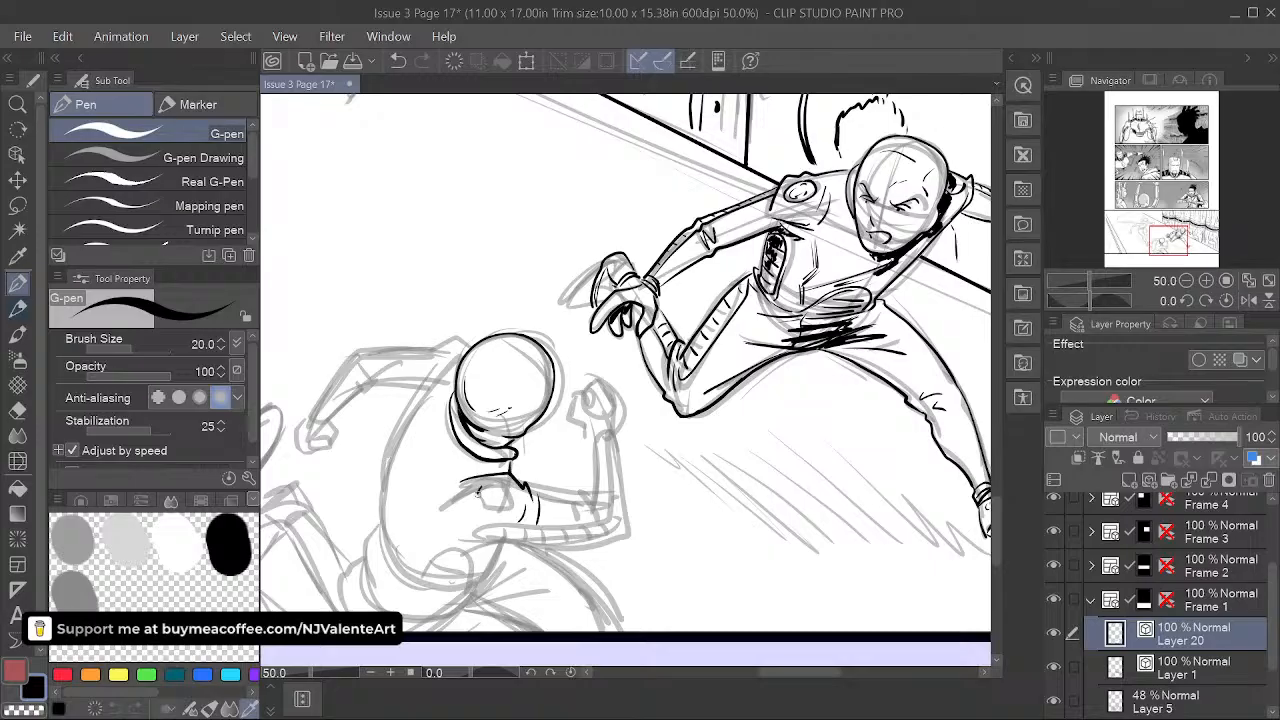
- Ink the second runner's round chest emblem, the far shoulder with its sleeve folds, and the long curved outline of the back
drag(483, 486, 502, 504)
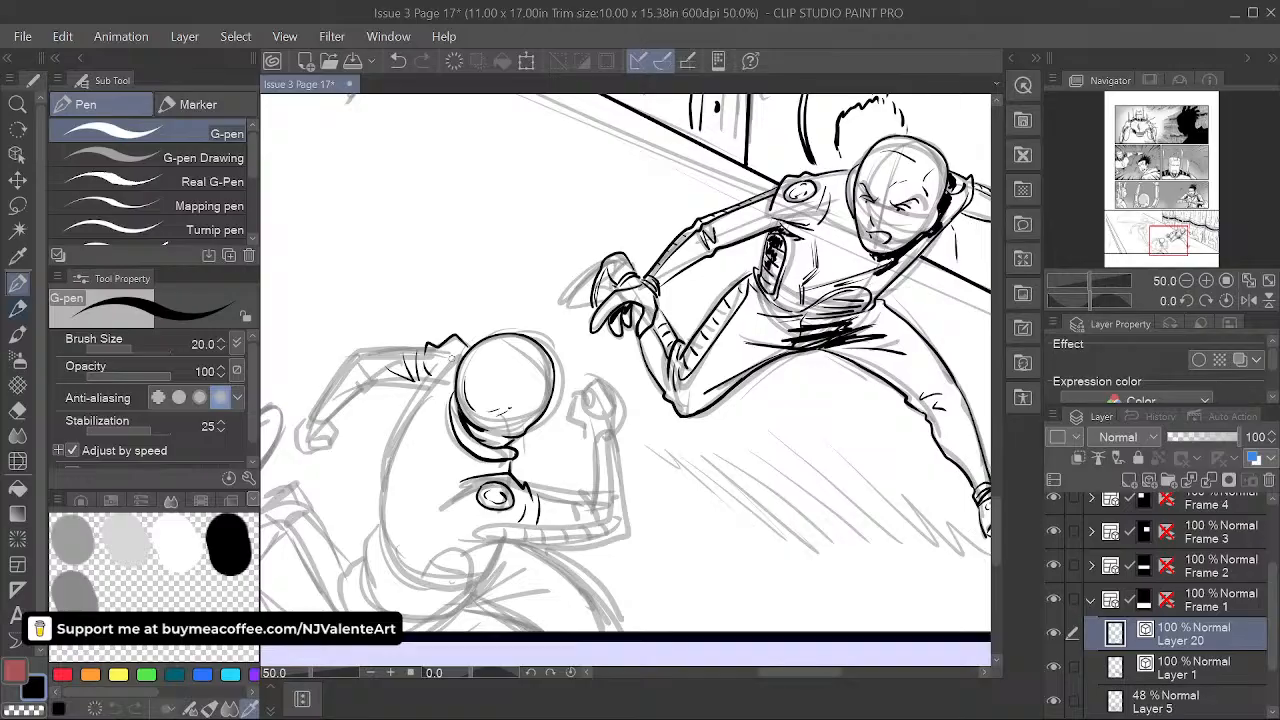
mouse_move(437, 372)
mouse_down()
mouse_move(394, 430)
mouse_move(386, 505)
mouse_up()
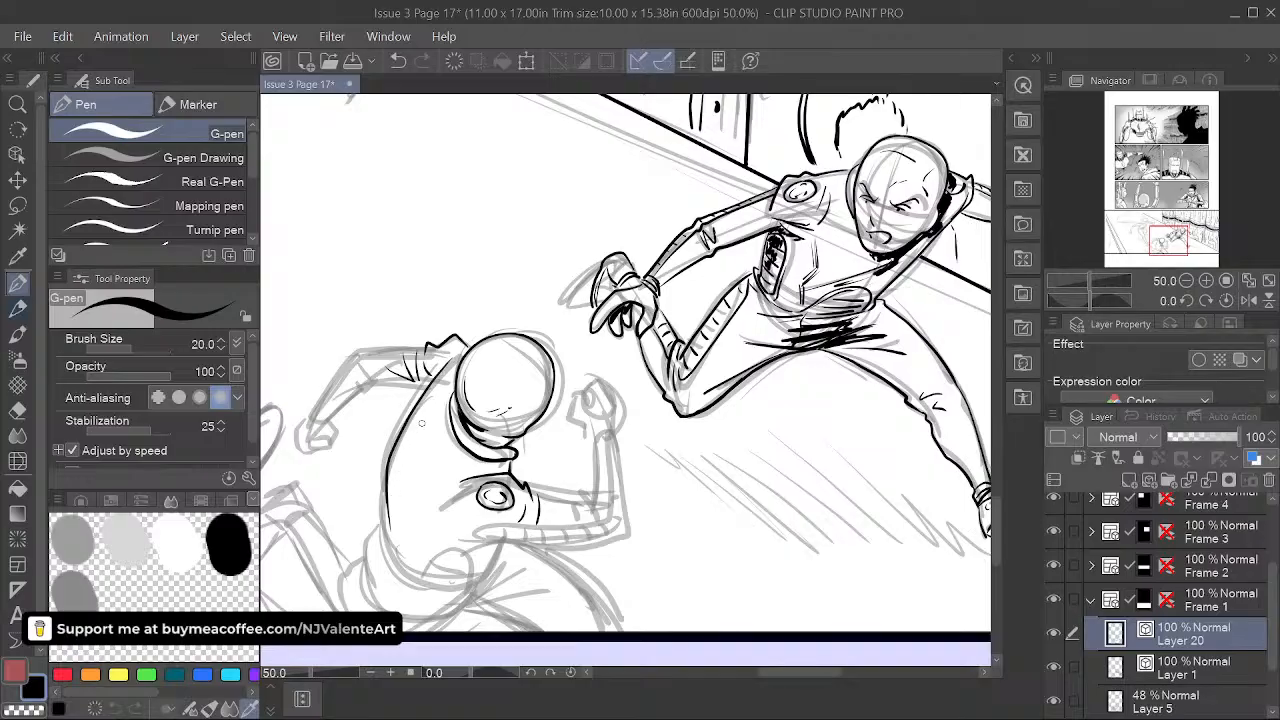
drag(461, 383, 505, 363)
key(ctrl+z)
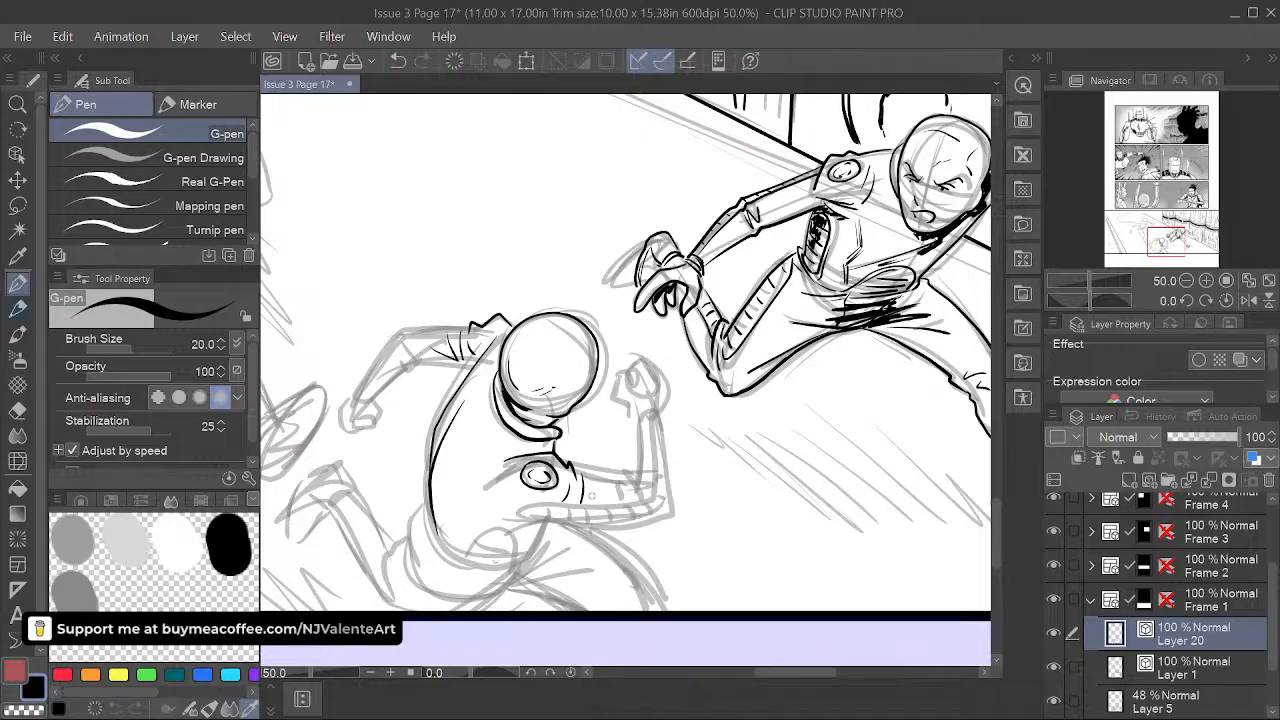
- Ink the striped oval pad at the second runner's hip and the fold lines fanning out across the front thigh
drag(661, 526, 733, 466)
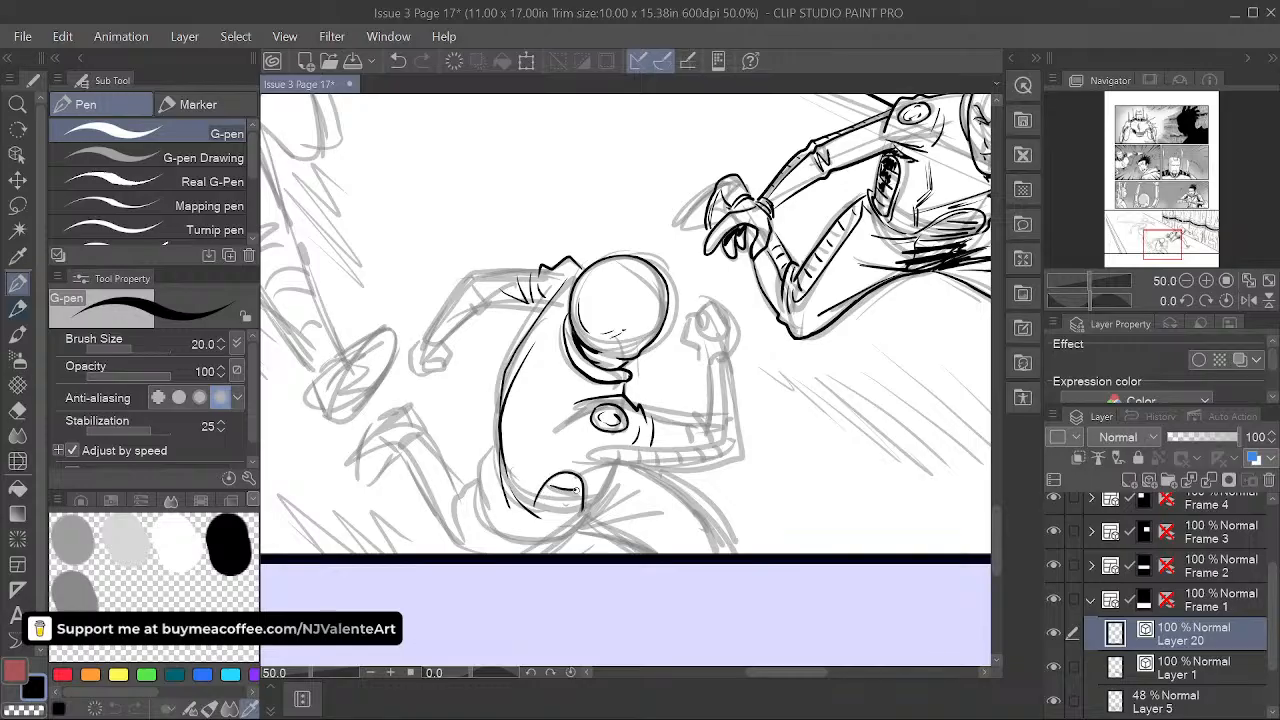
mouse_move(548, 491)
mouse_down()
mouse_move(574, 496)
mouse_move(570, 512)
mouse_up()
mouse_move(538, 516)
mouse_down()
mouse_move(530, 531)
mouse_move(562, 540)
mouse_move(564, 514)
mouse_move(630, 482)
mouse_up()
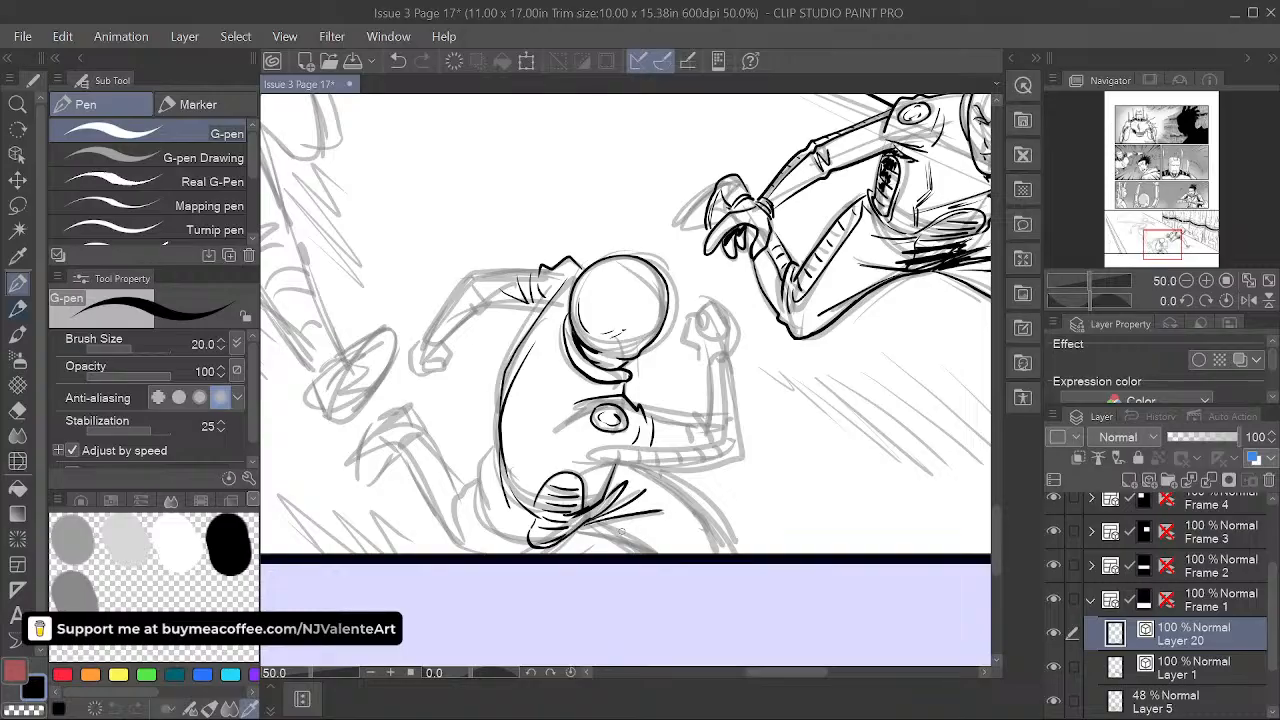
drag(590, 525, 690, 536)
- Ink the second runner's rear waist edge, the folds of the trailing thigh, and the lower leg with its banded ankle cuff
drag(498, 446, 484, 526)
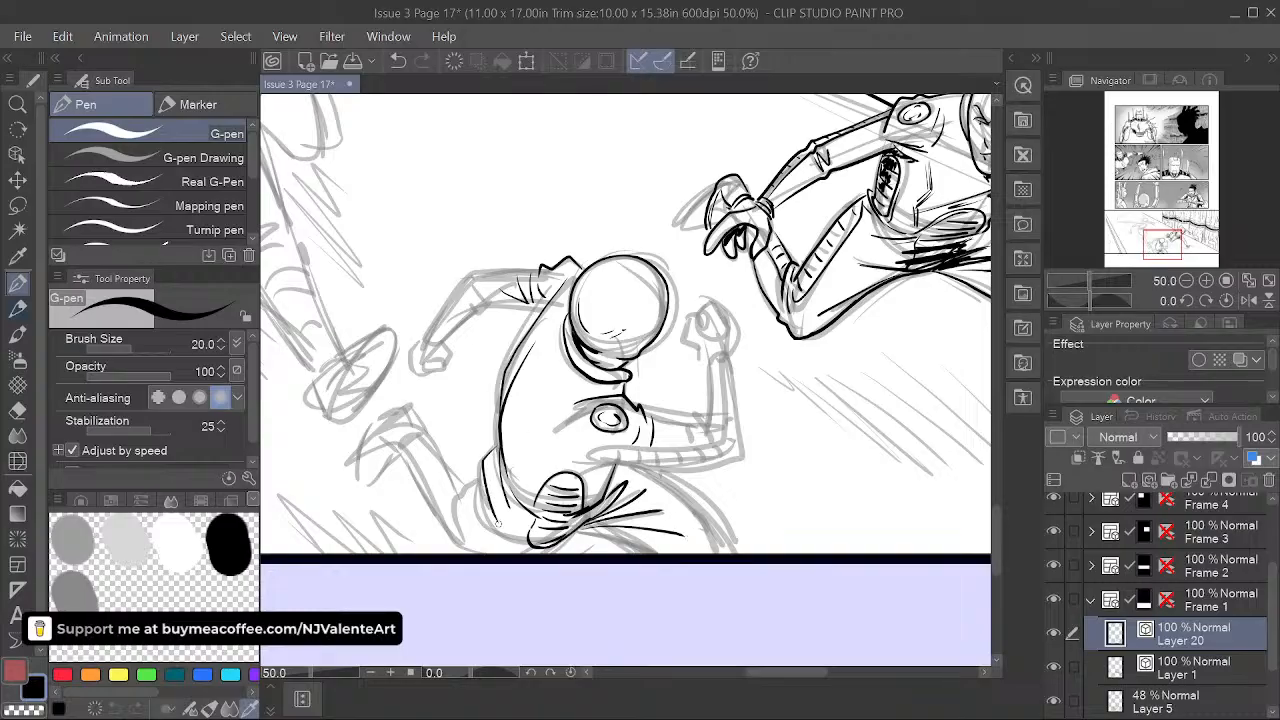
drag(492, 478, 478, 536)
drag(476, 484, 460, 538)
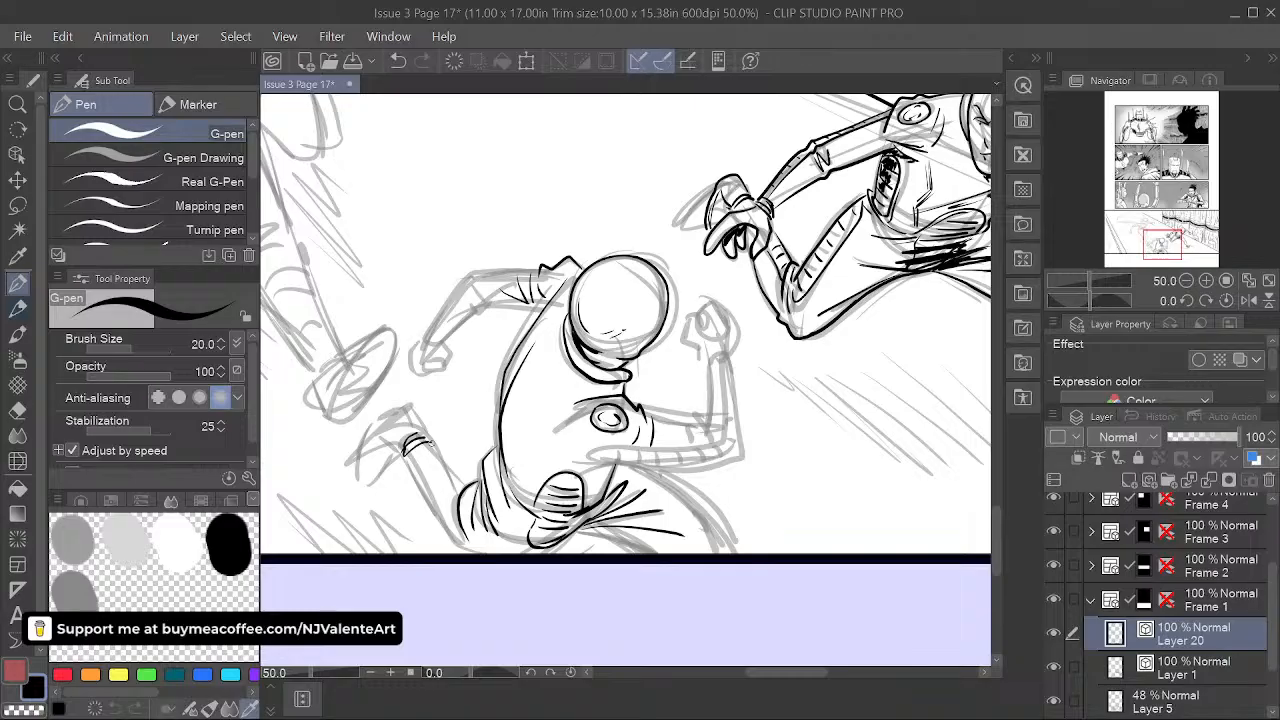
drag(414, 448, 451, 542)
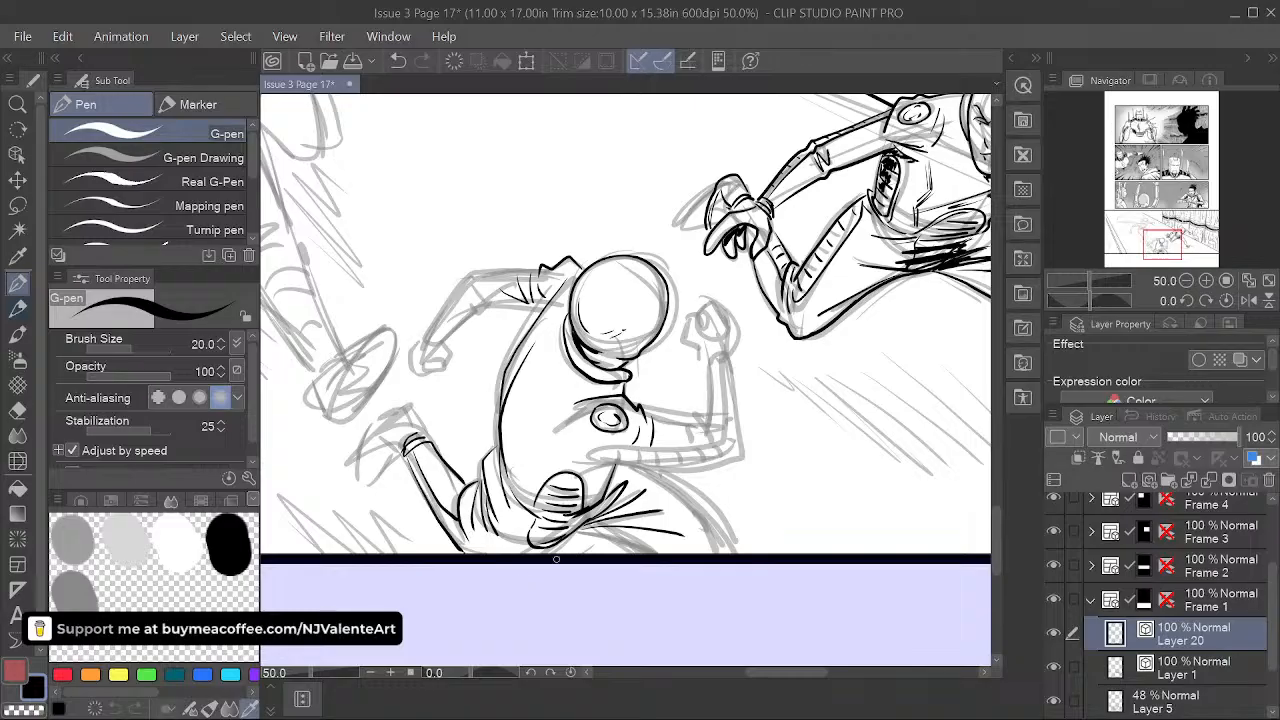
- Ink the second runner's bent front arm with its elbow creases and wrist band, and start the upper contour of the rear arm
key(space)
drag(733, 562, 765, 552)
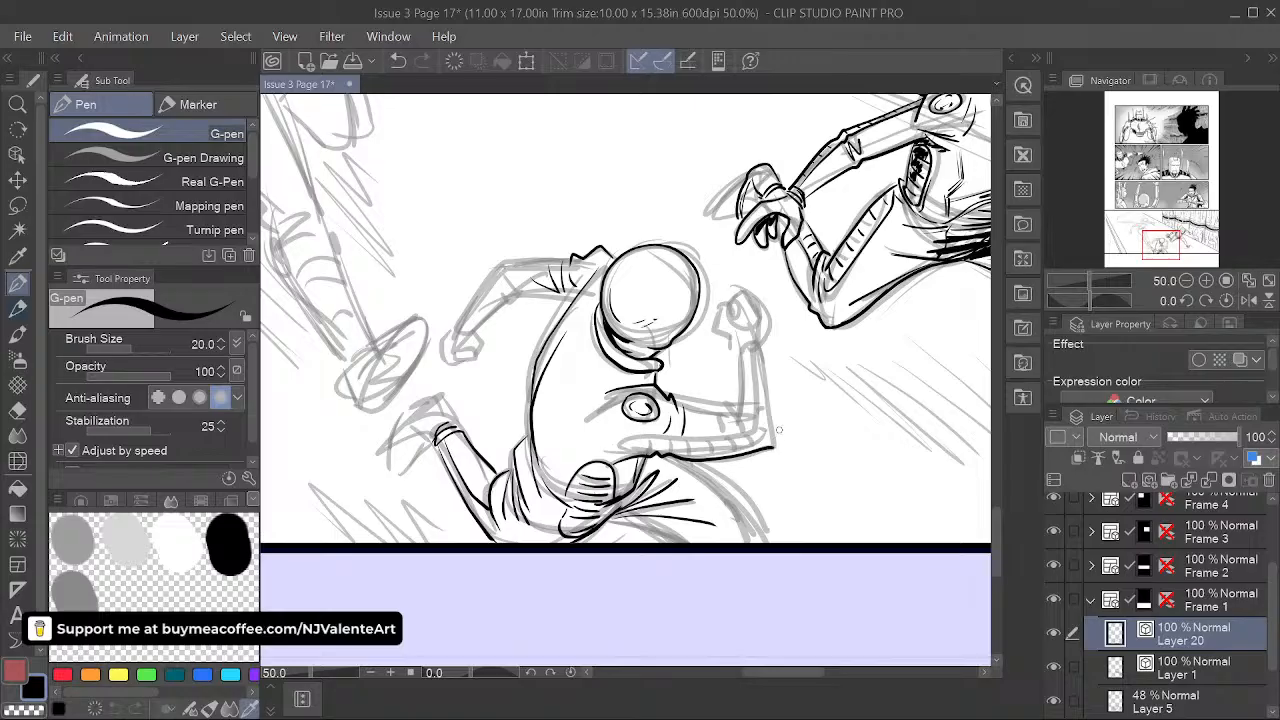
mouse_move(670, 394)
mouse_down()
mouse_move(681, 433)
mouse_move(738, 414)
mouse_move(742, 431)
mouse_up()
mouse_move(741, 349)
mouse_down()
mouse_move(759, 343)
mouse_move(742, 408)
mouse_up()
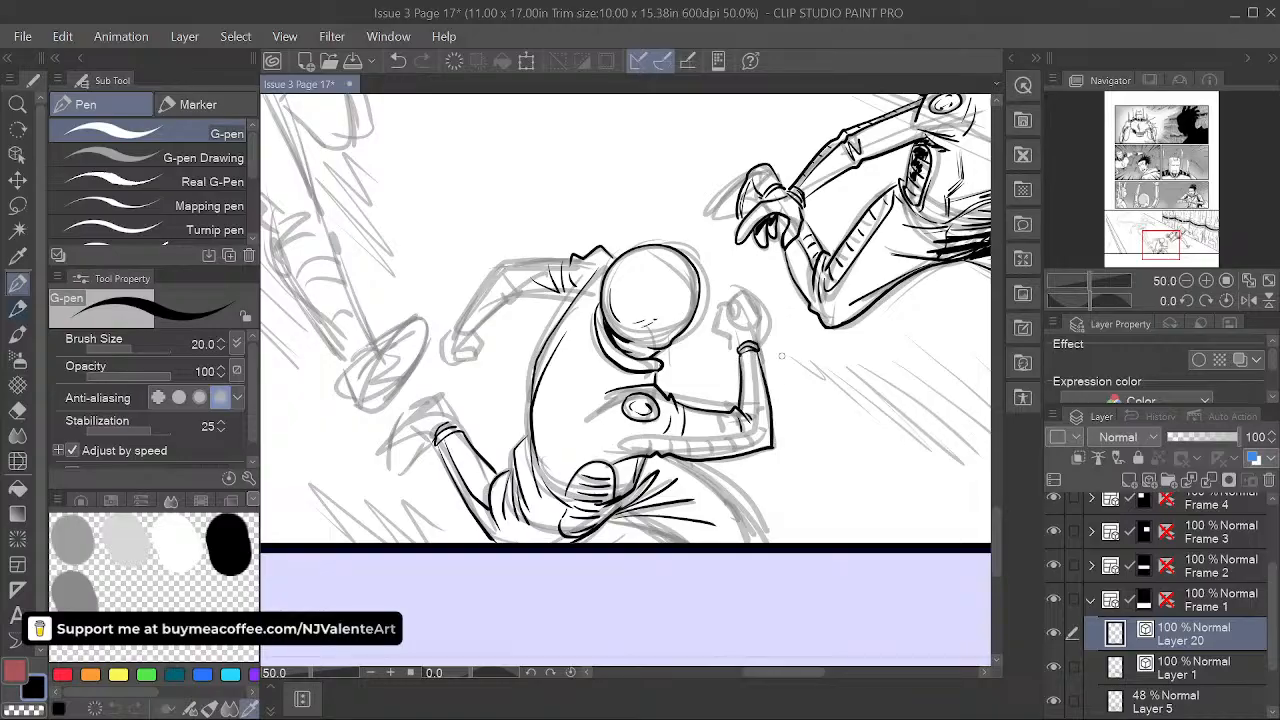
key(space)
drag(590, 255, 666, 305)
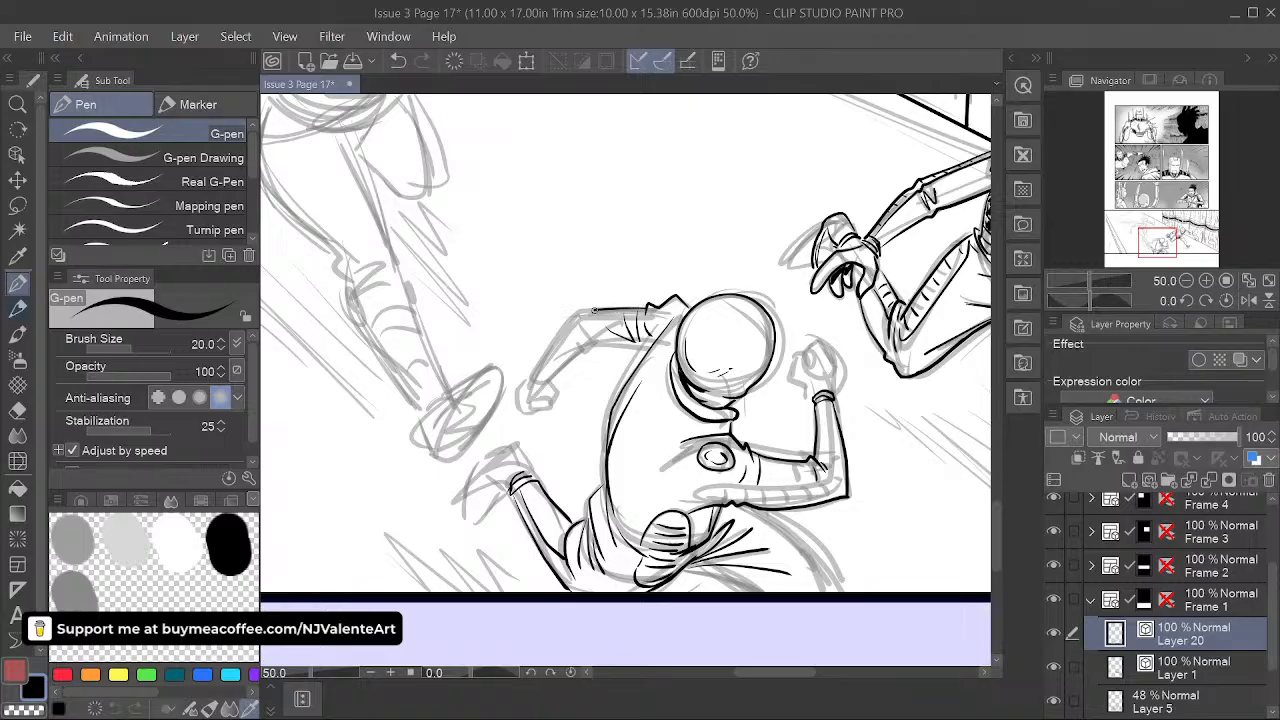
- Ink the outline of the helmeted runner's bent rear arm from the shoulder to the wrist cuff
mouse_move(563, 324)
mouse_down()
mouse_move(536, 372)
mouse_move(556, 386)
mouse_up()
mouse_move(581, 325)
mouse_down()
mouse_move(587, 347)
mouse_move(542, 369)
mouse_up()
drag(584, 320, 648, 315)
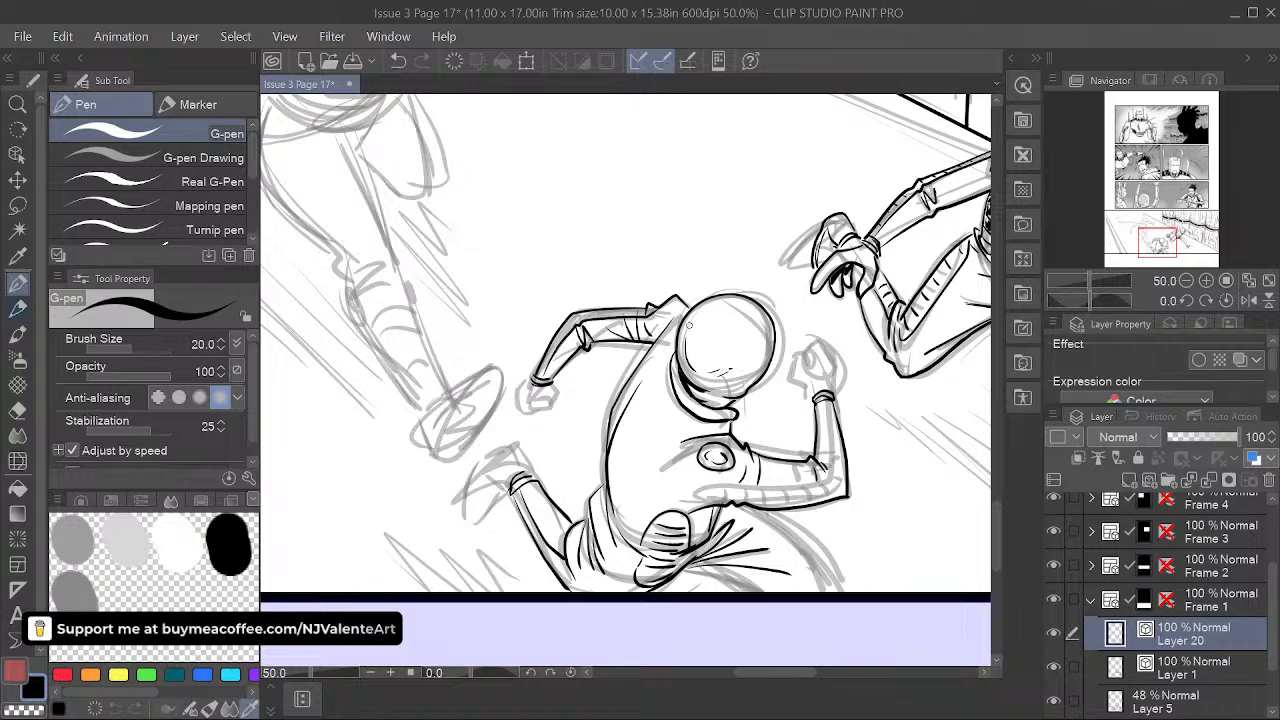
- Ink short band lines along the sleeve of the runner's bent rear arm
drag(776, 516, 752, 482)
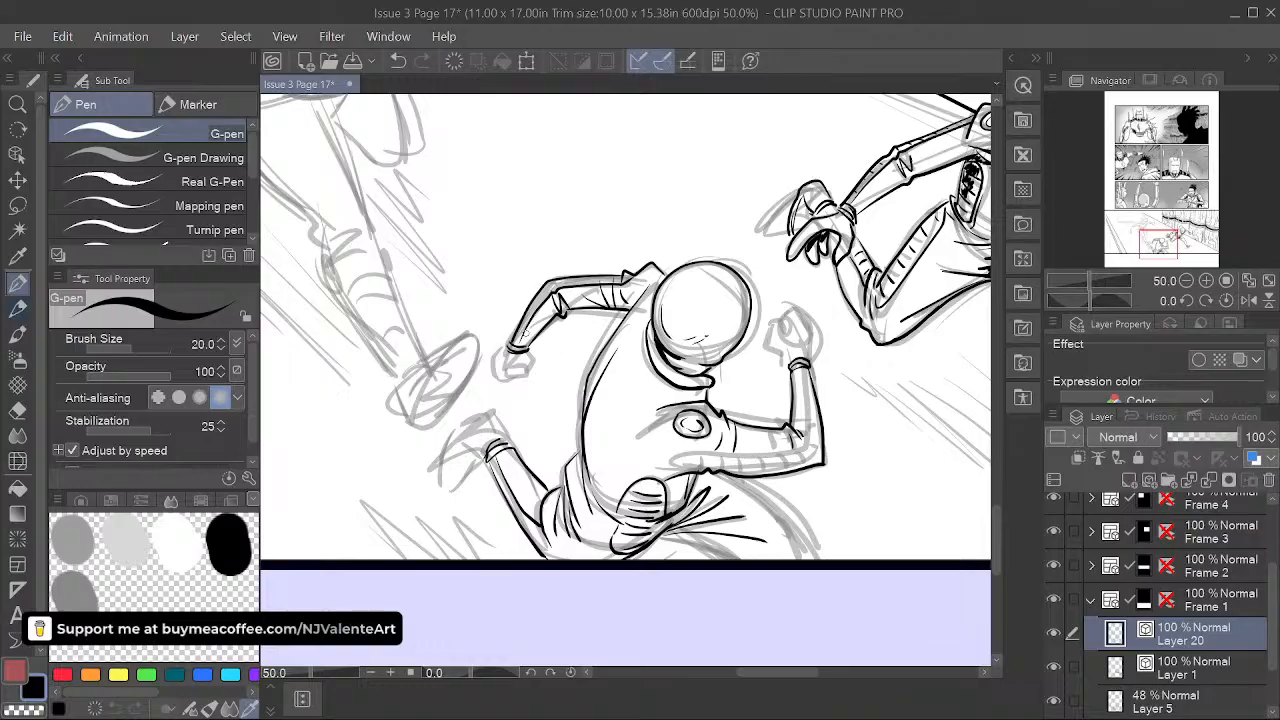
drag(532, 302, 546, 299)
drag(549, 283, 565, 288)
drag(577, 278, 592, 285)
drag(605, 276, 606, 284)
- Ink the band lines on the runner's raised forward arm and both clenched fists
key(space)
mouse_move(681, 468)
mouse_down()
mouse_move(674, 458)
mouse_move(797, 455)
mouse_up()
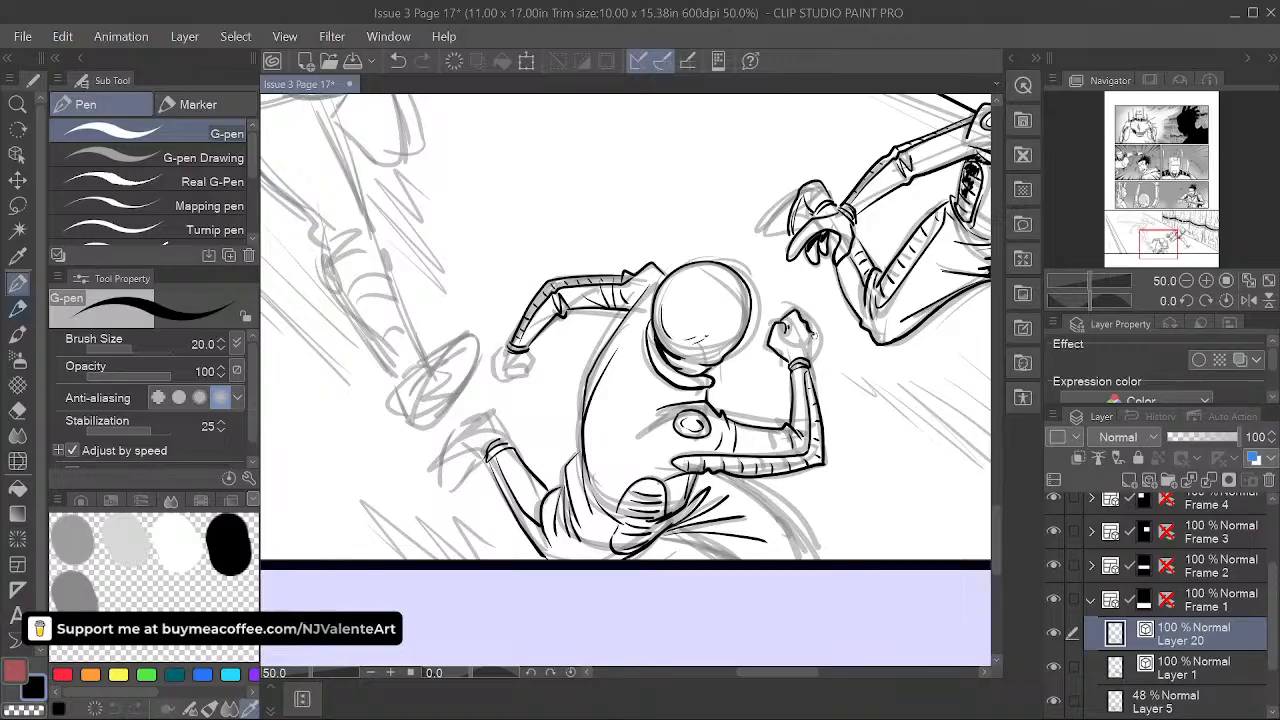
drag(840, 289, 845, 321)
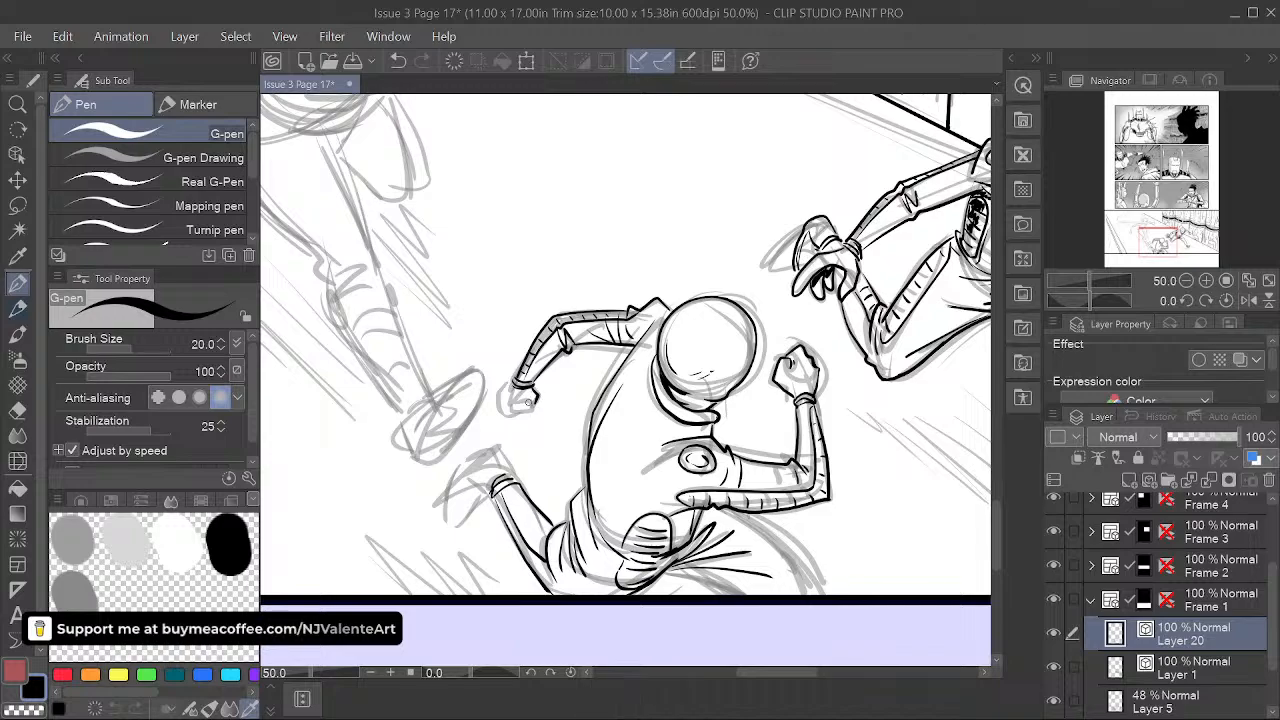
drag(518, 403, 528, 411)
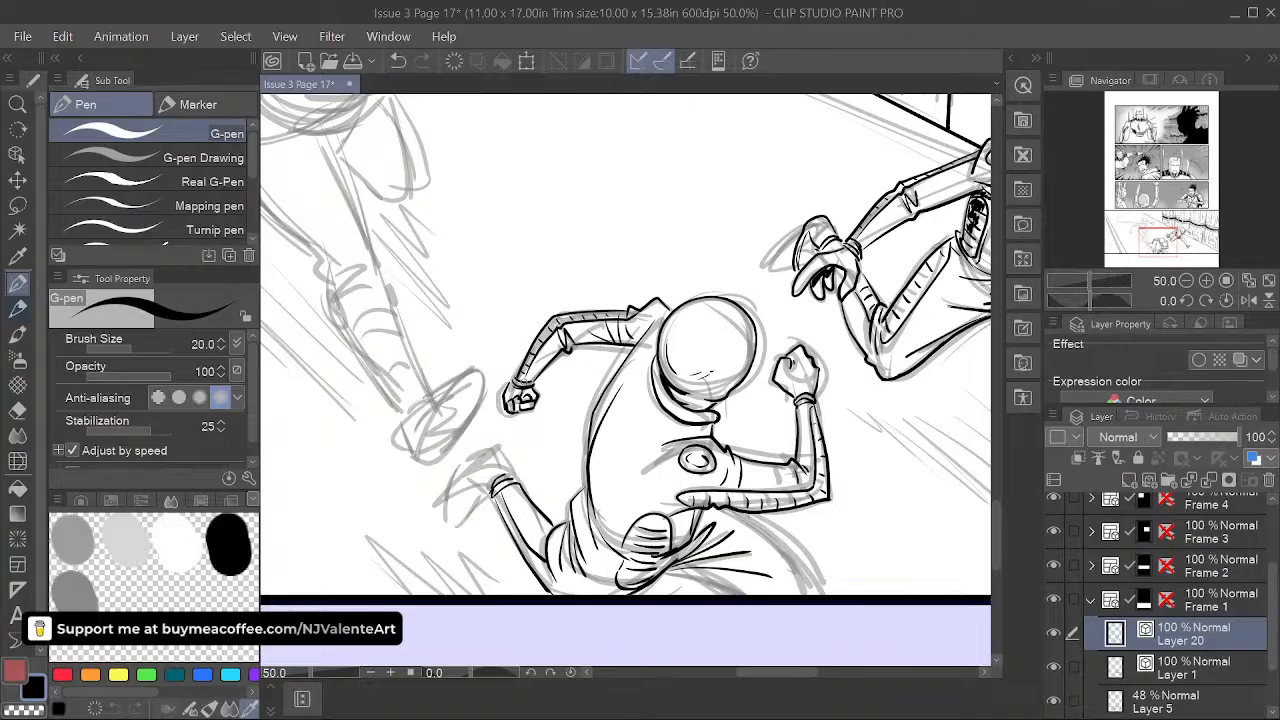
- Ink the runner's trailing boot over the rough sketch, including its heel and sole
drag(500, 415, 482, 320)
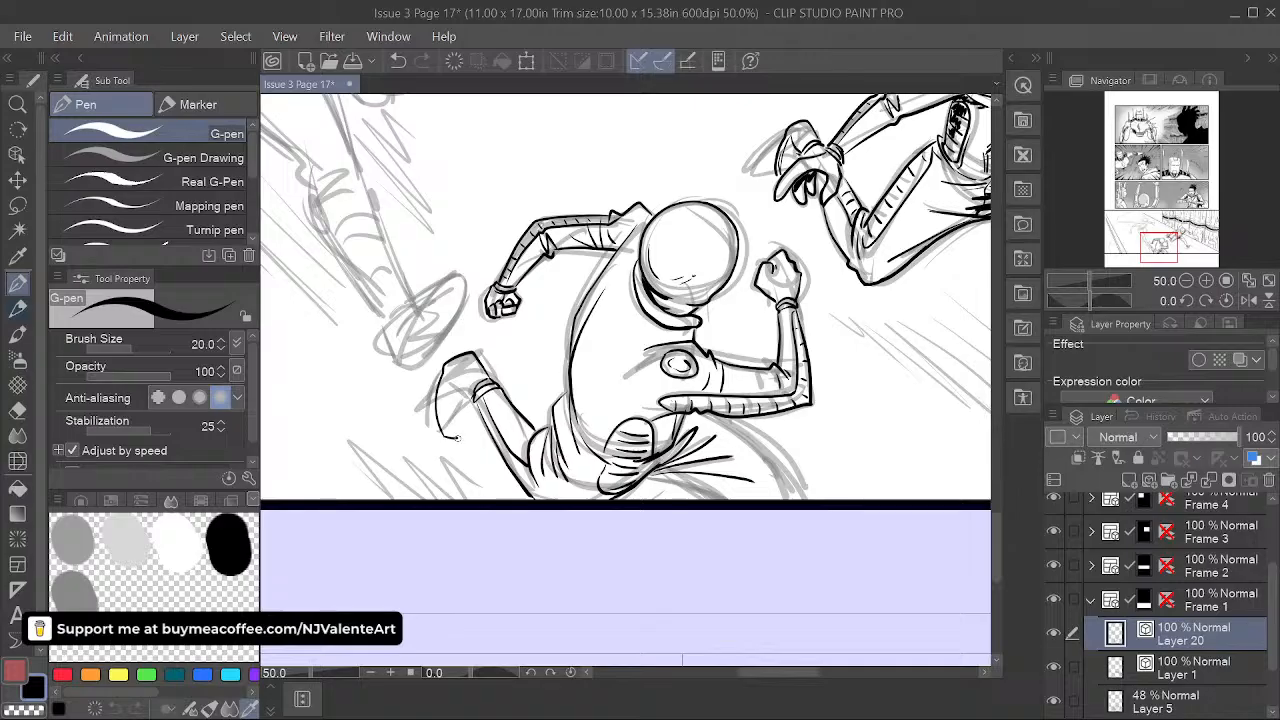
drag(464, 435, 467, 408)
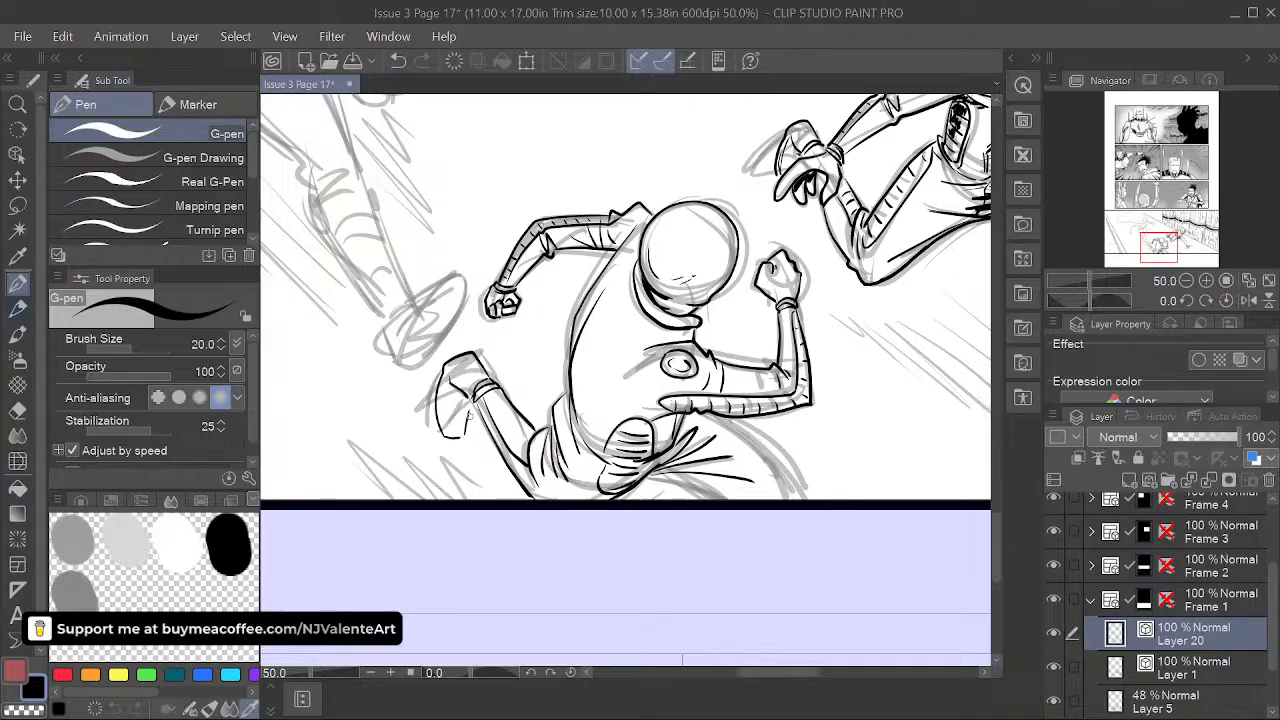
drag(471, 408, 463, 437)
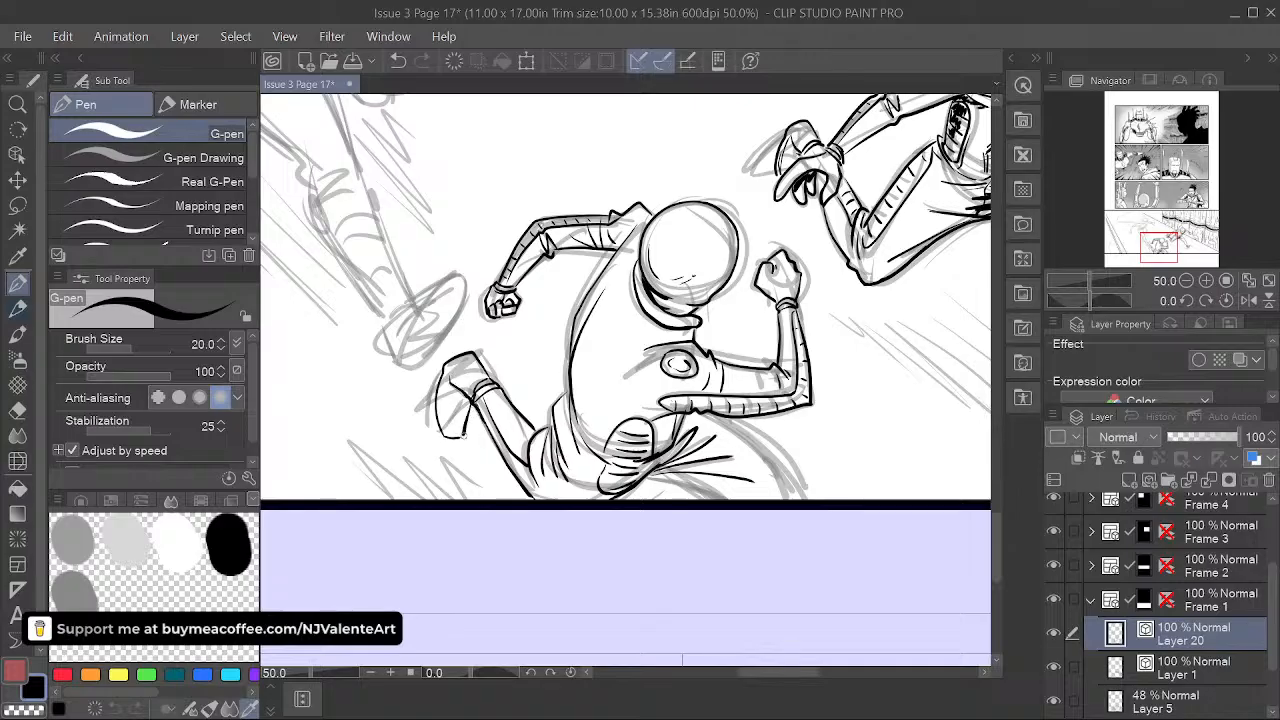
drag(441, 386, 450, 437)
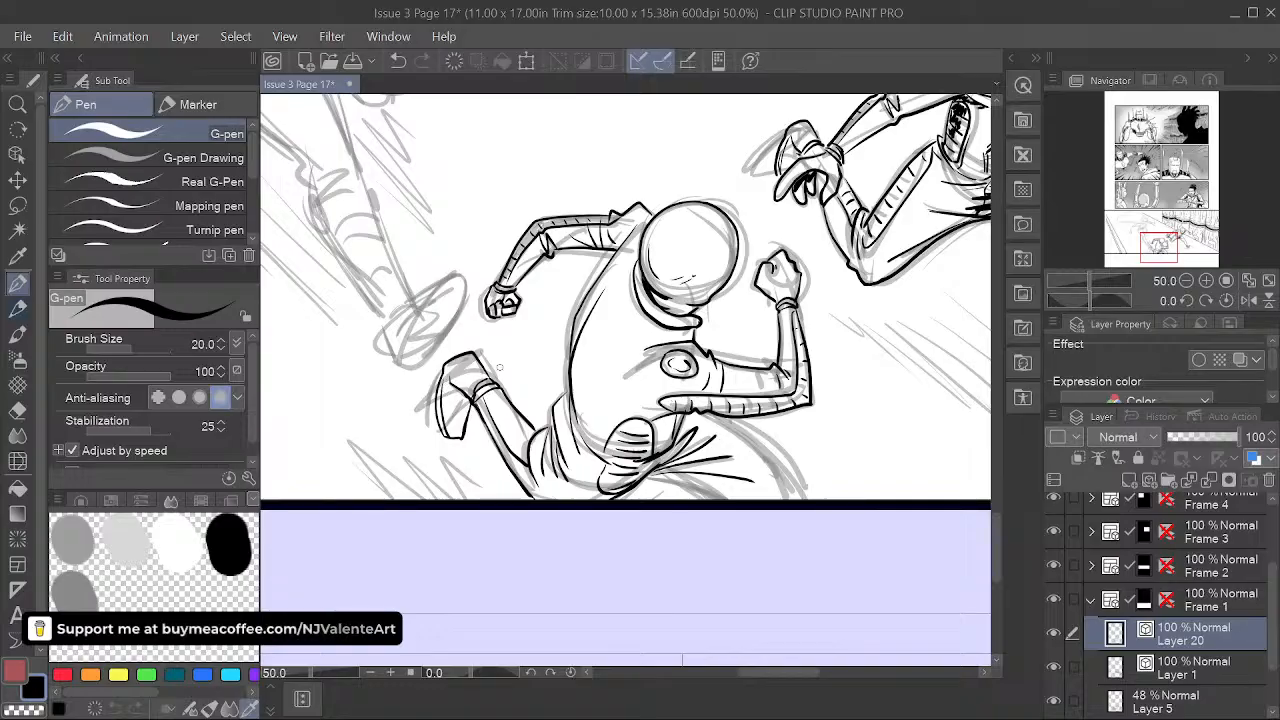
- Ink the runner's front thigh down to the panel border and thicken the black fold shadows at the hip
key(space)
drag(754, 529, 503, 491)
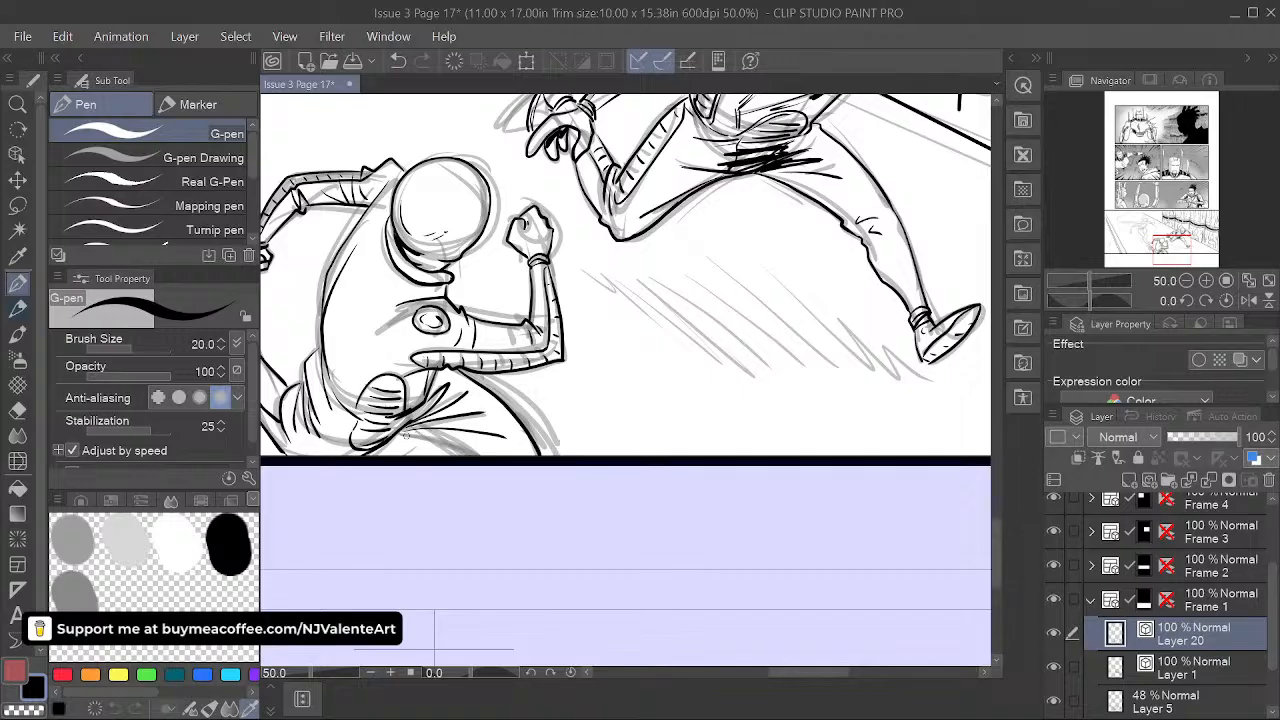
drag(430, 440, 463, 455)
key(space)
drag(547, 516, 815, 511)
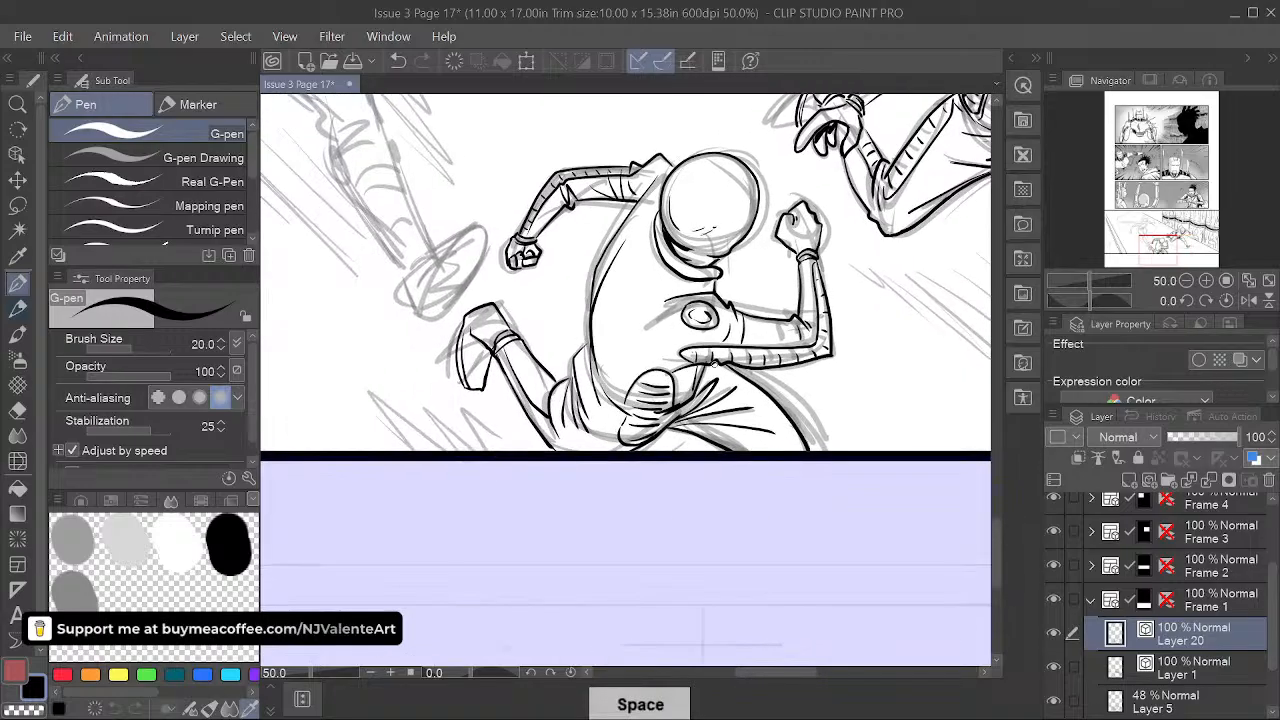
mouse_move(716, 381)
mouse_down()
mouse_move(674, 418)
mouse_move(704, 408)
mouse_move(688, 430)
mouse_up()
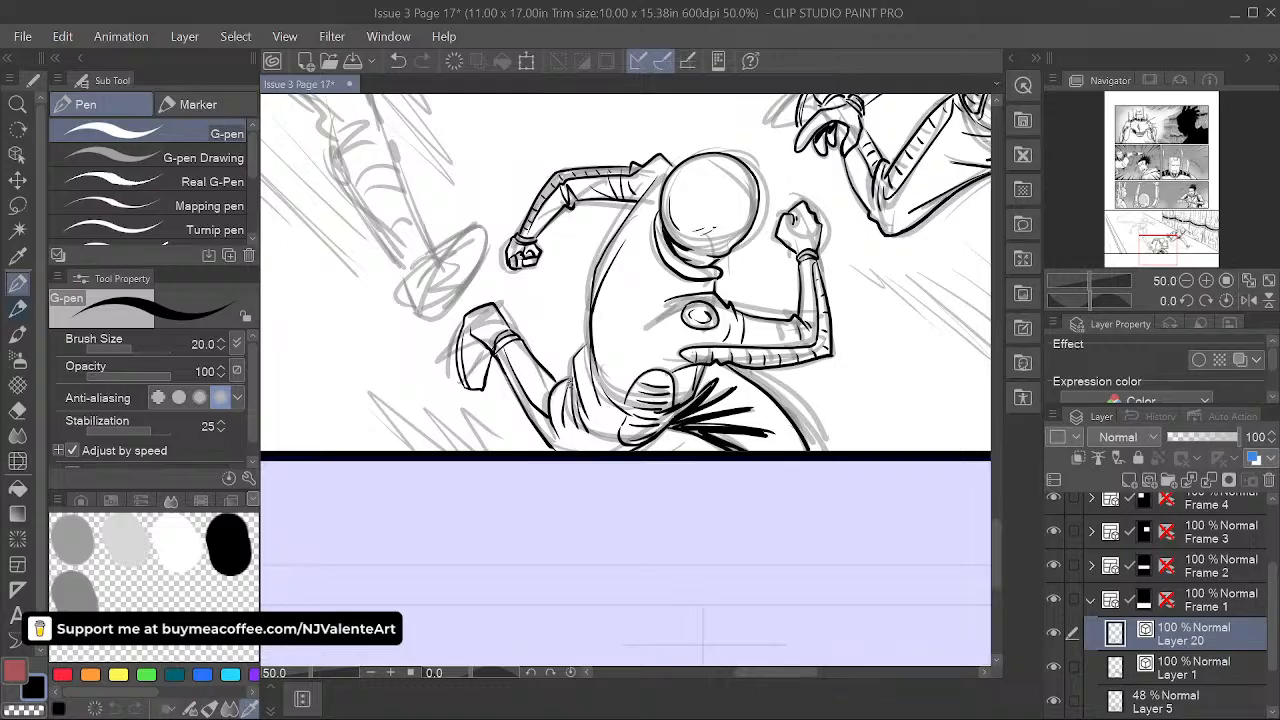
- Add bands and black shadows to the runner's trailing leg and boot, plus crease lines on the torso
mouse_move(570, 383)
mouse_down()
mouse_move(562, 403)
mouse_move(550, 397)
mouse_up()
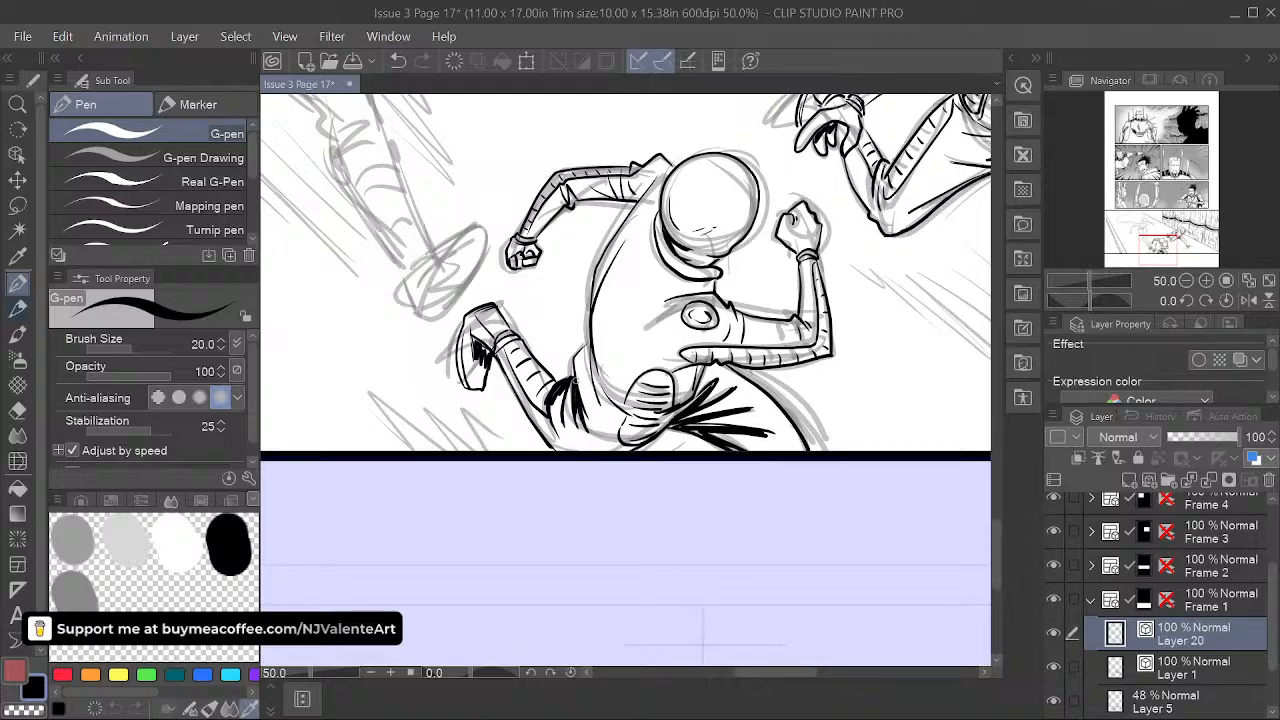
drag(594, 394, 597, 398)
key(space)
mouse_move(693, 317)
mouse_down()
mouse_move(613, 351)
mouse_move(615, 337)
mouse_up()
drag(545, 262, 530, 380)
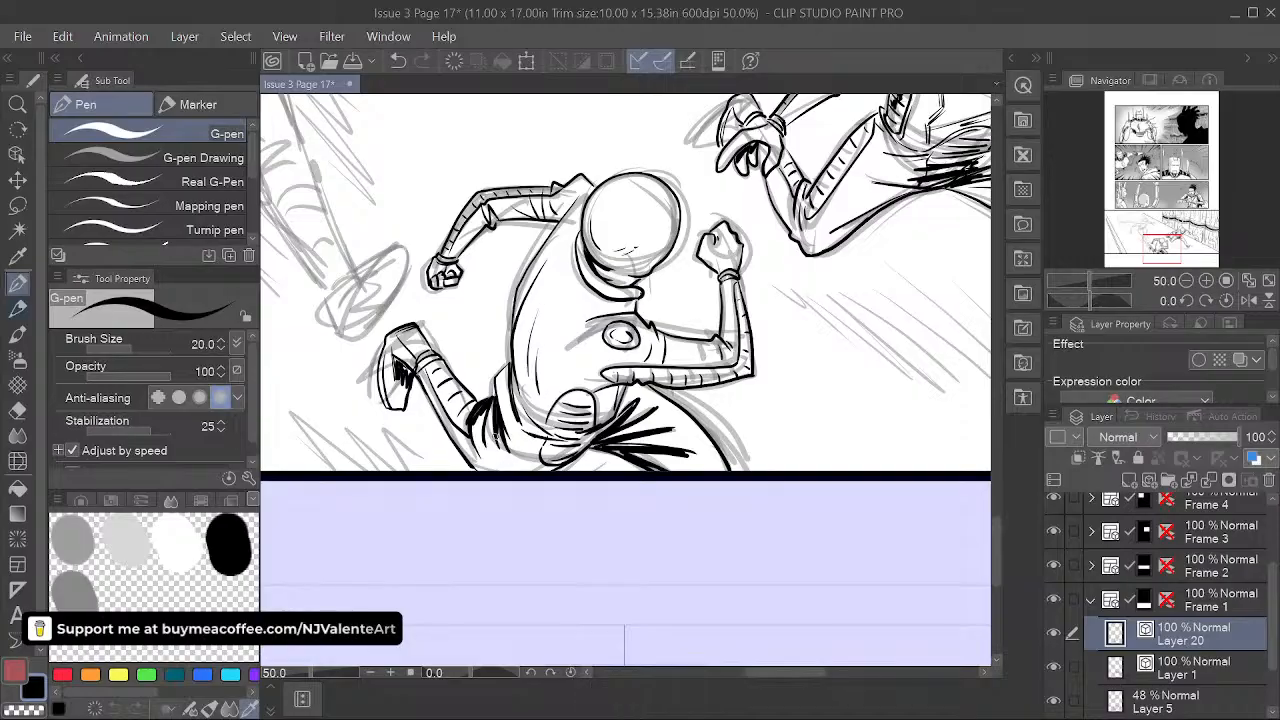
- Add dark shading to the runner's collar beneath the helmet
key(space)
drag(751, 517, 694, 587)
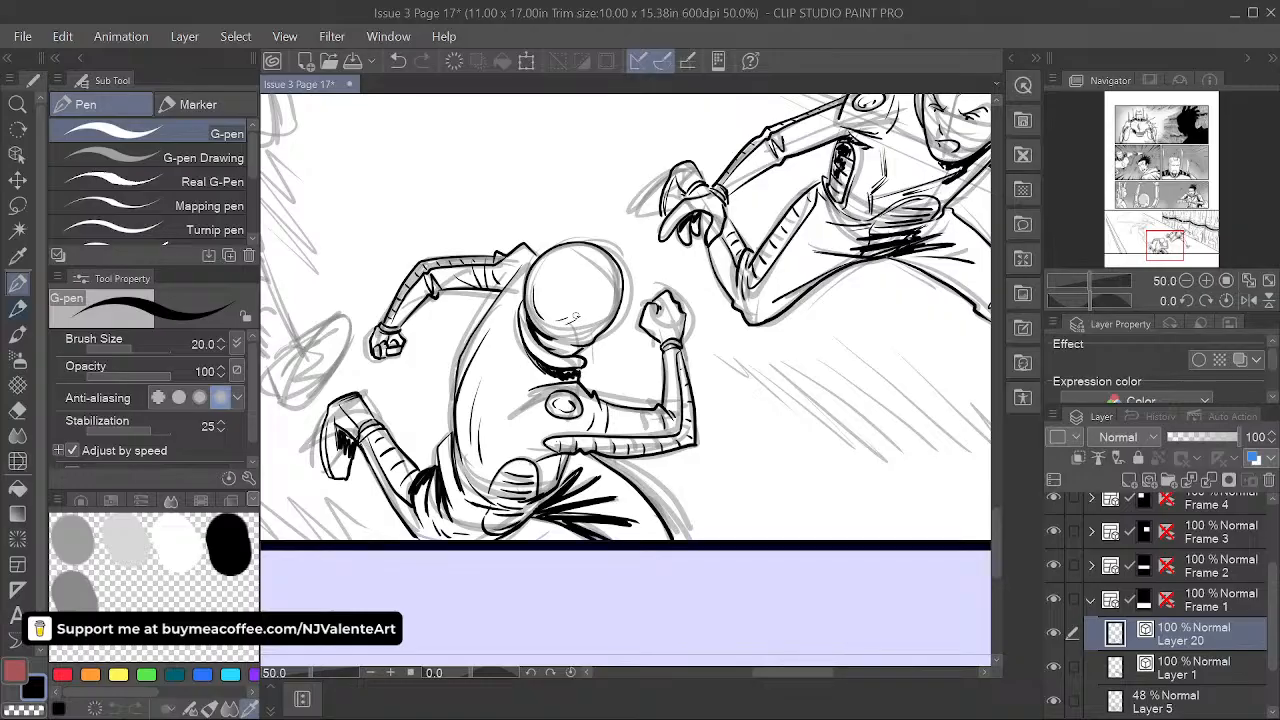
key(space)
drag(731, 508, 775, 513)
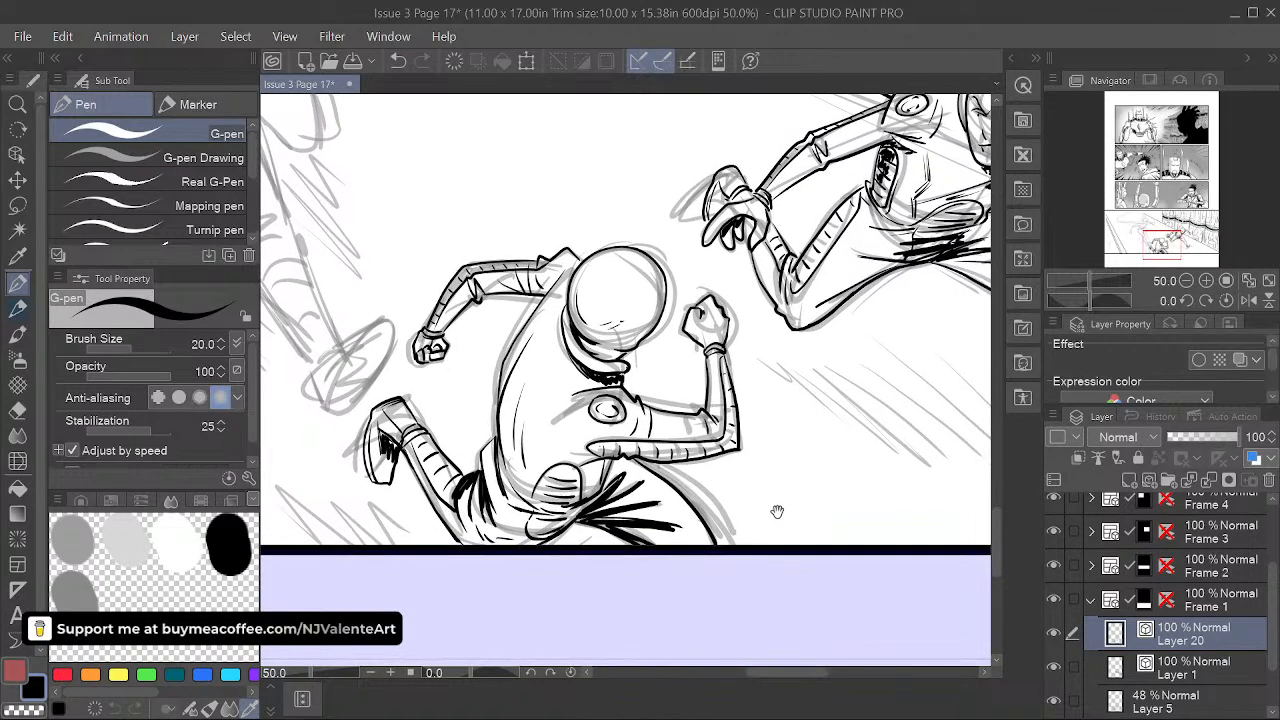
- Ink the caped figure's head outline, jaw and ear, redoing the first stroke across the top of the head
key(space)
mouse_move(826, 438)
mouse_down()
mouse_move(552, 537)
mouse_move(742, 496)
mouse_move(985, 531)
mouse_up()
drag(651, 387, 610, 510)
drag(658, 413, 677, 534)
drag(717, 455, 734, 483)
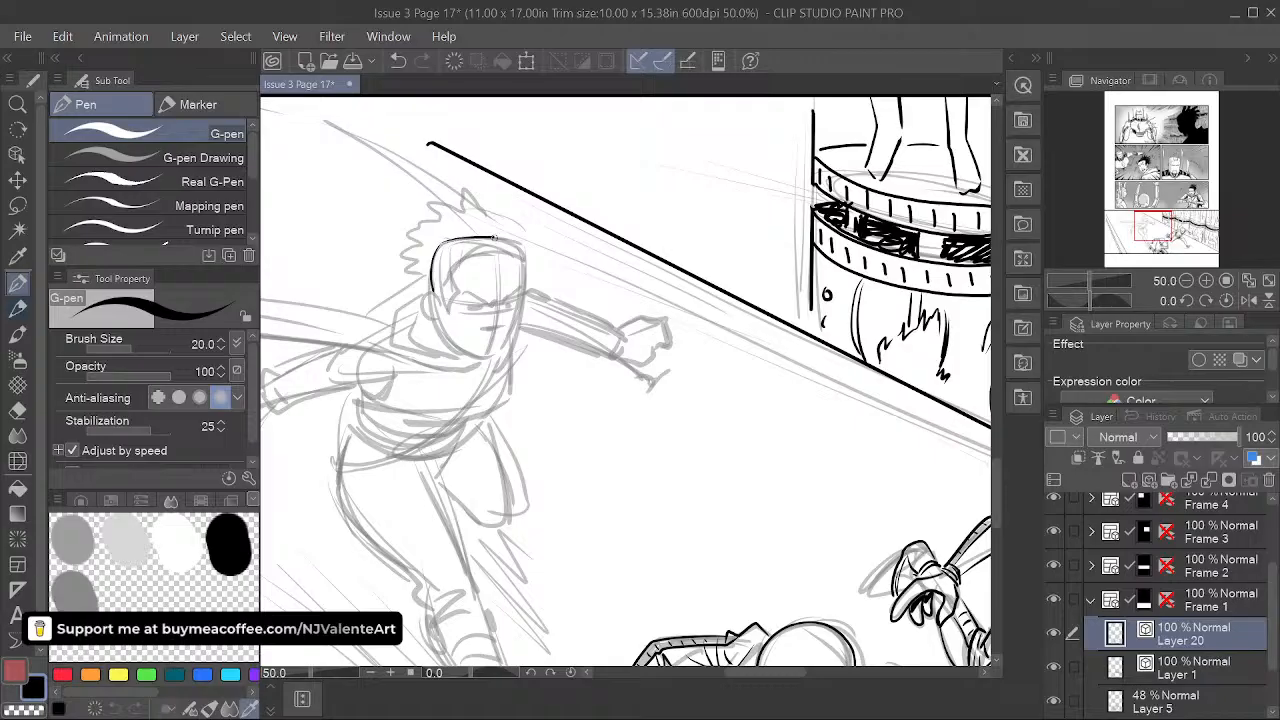
mouse_move(435, 244)
mouse_down()
mouse_move(518, 241)
mouse_move(545, 299)
mouse_up()
key(ctrl+z)
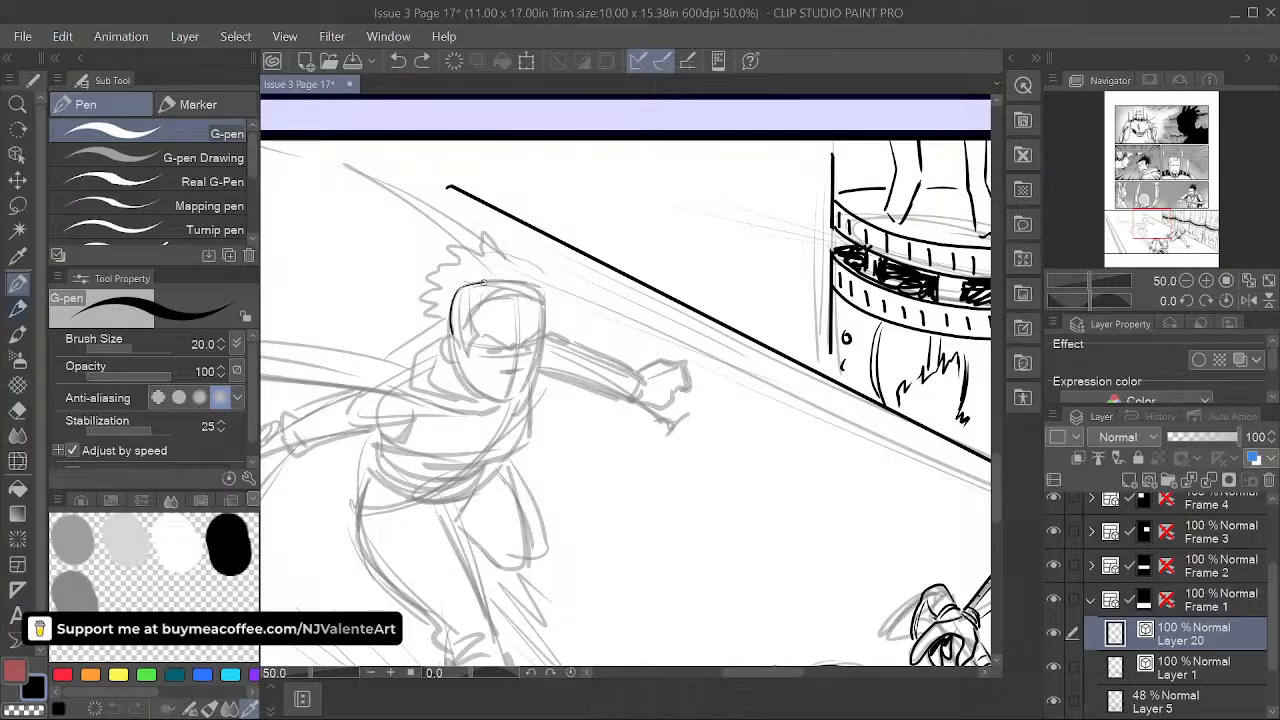
drag(459, 289, 523, 283)
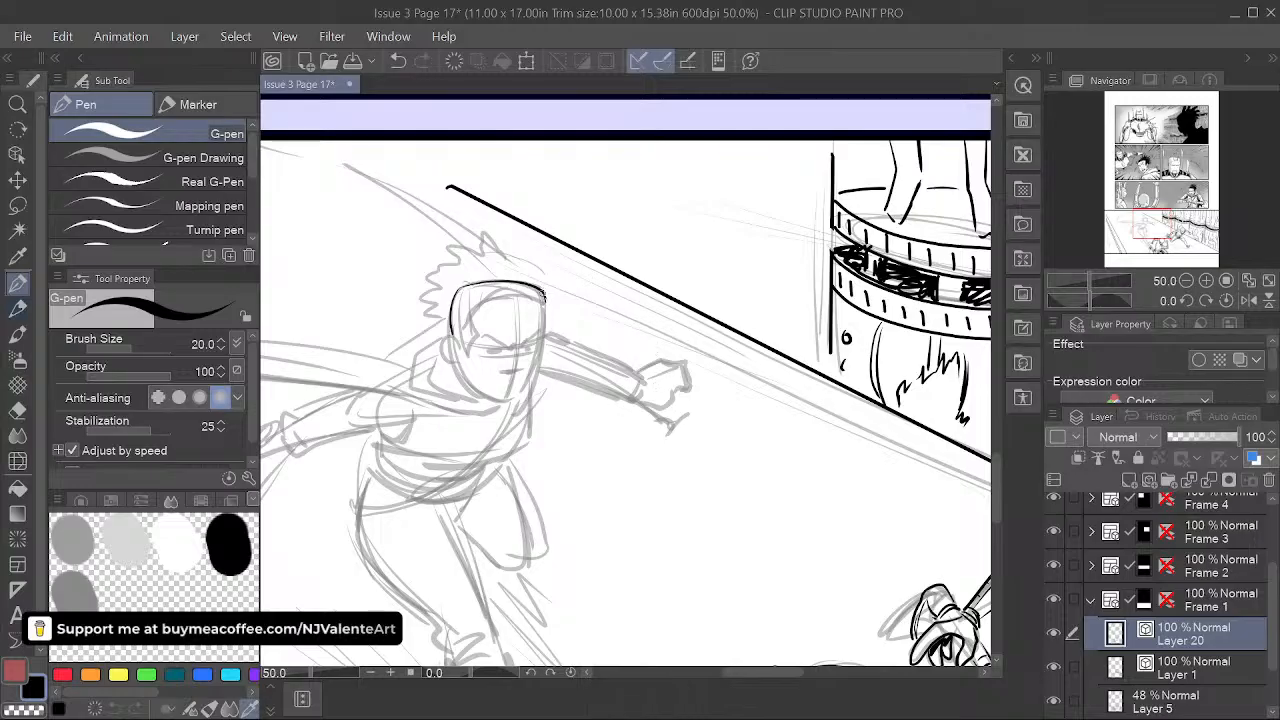
drag(546, 330, 516, 402)
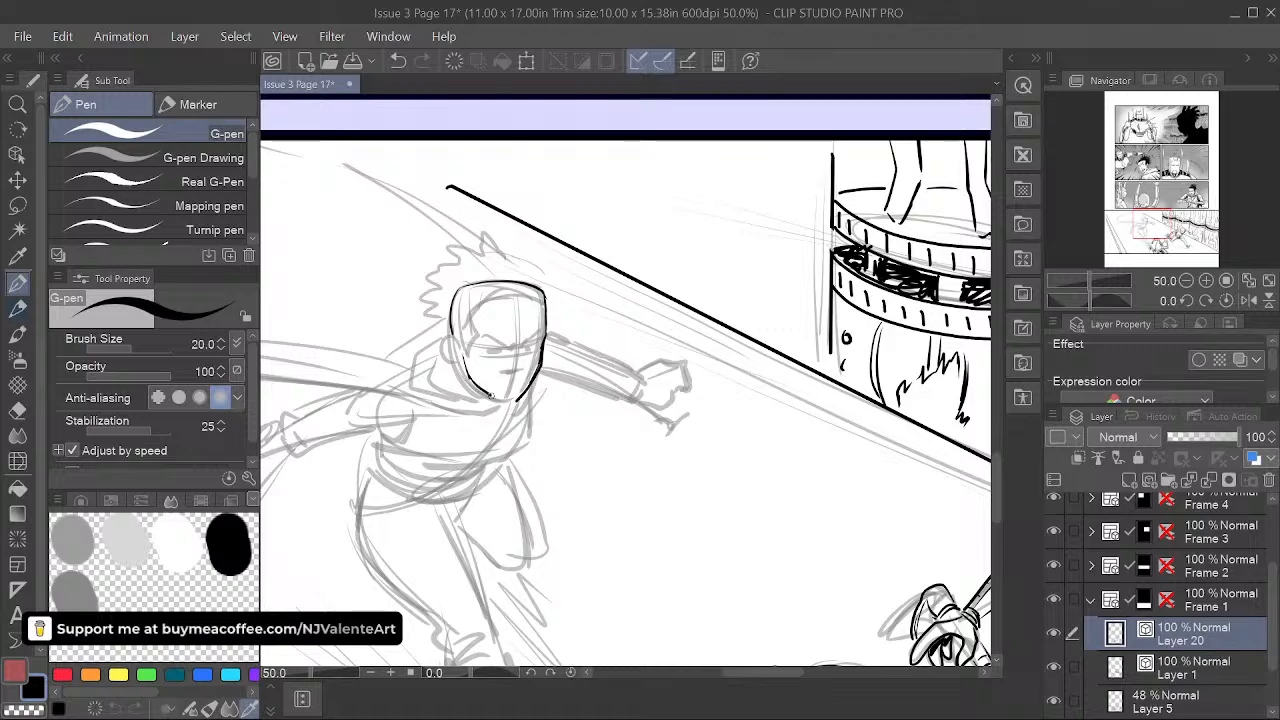
drag(466, 368, 518, 400)
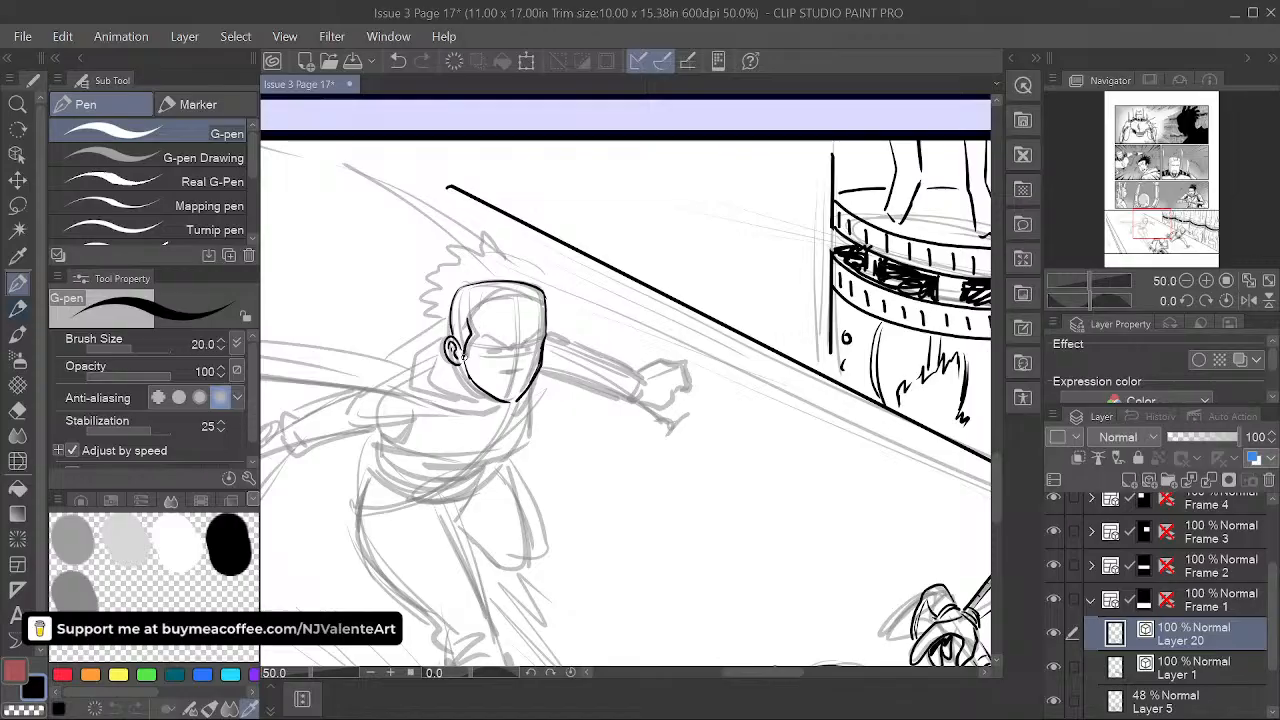
- Ink the caped figure's hairline, frowning brows, eyes, nose, mouth and earring, and shade under the jaw
drag(472, 312, 543, 297)
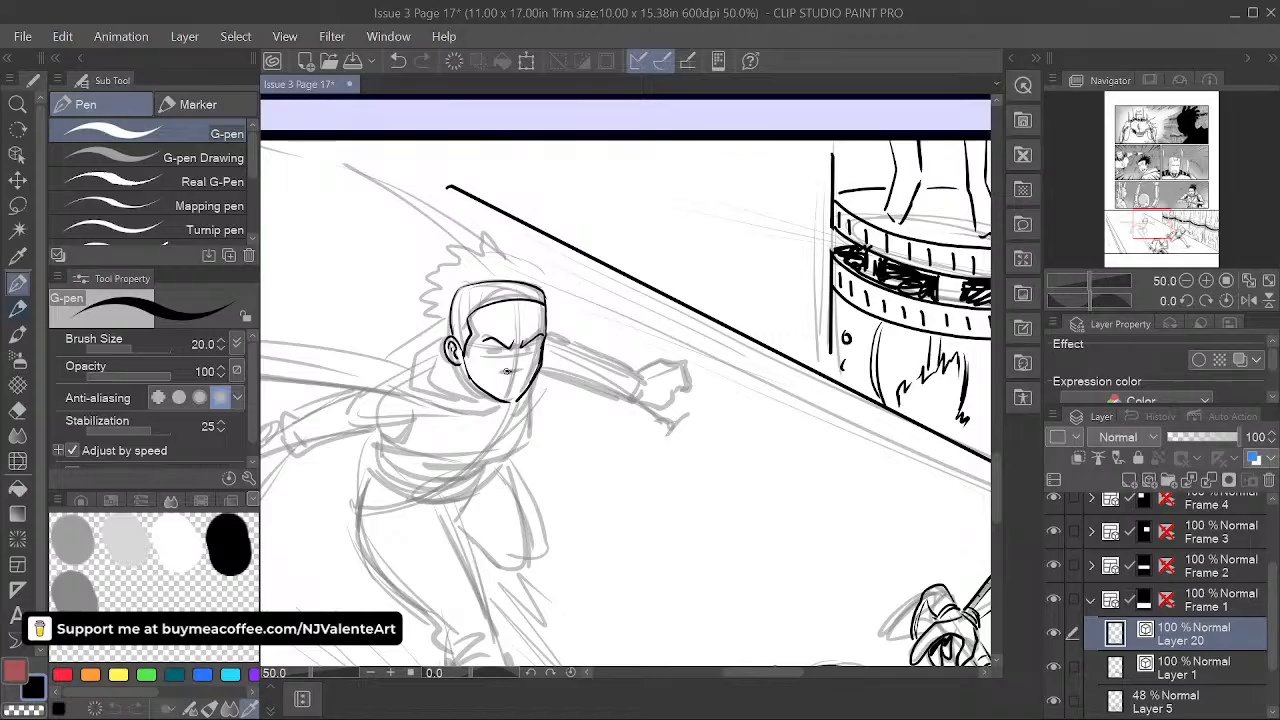
drag(515, 370, 522, 370)
drag(513, 379, 520, 383)
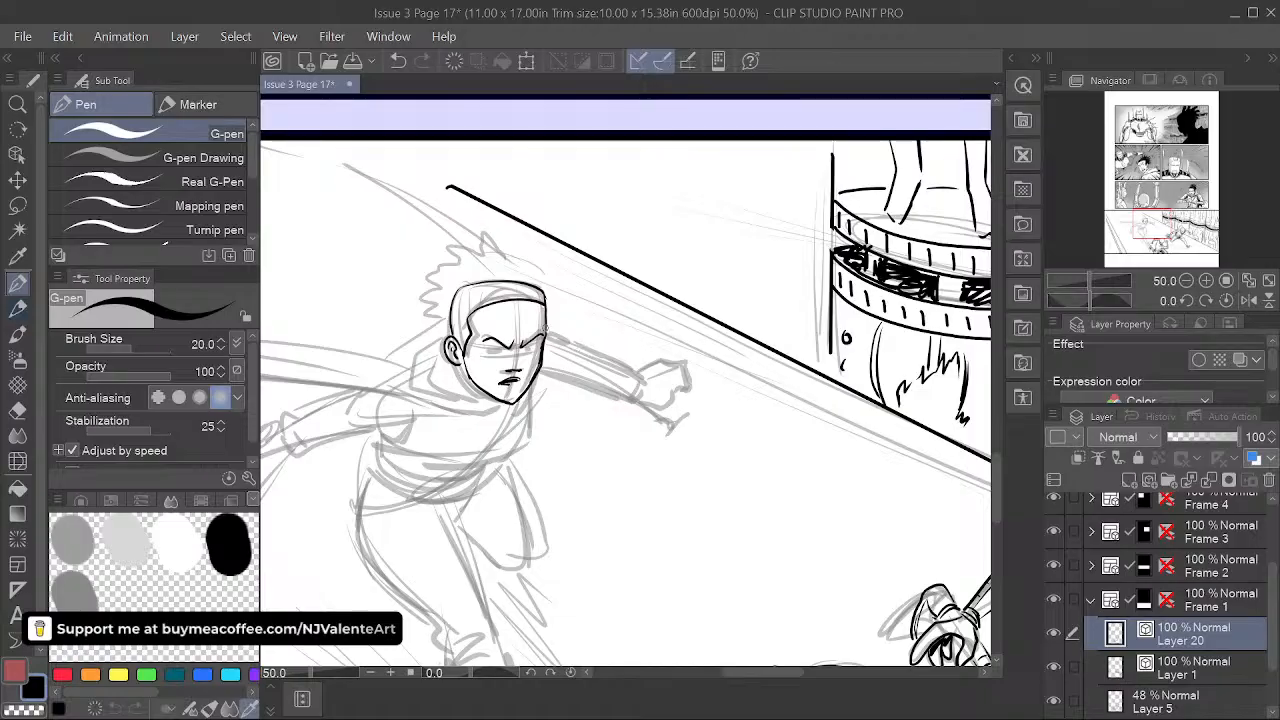
drag(463, 358, 472, 380)
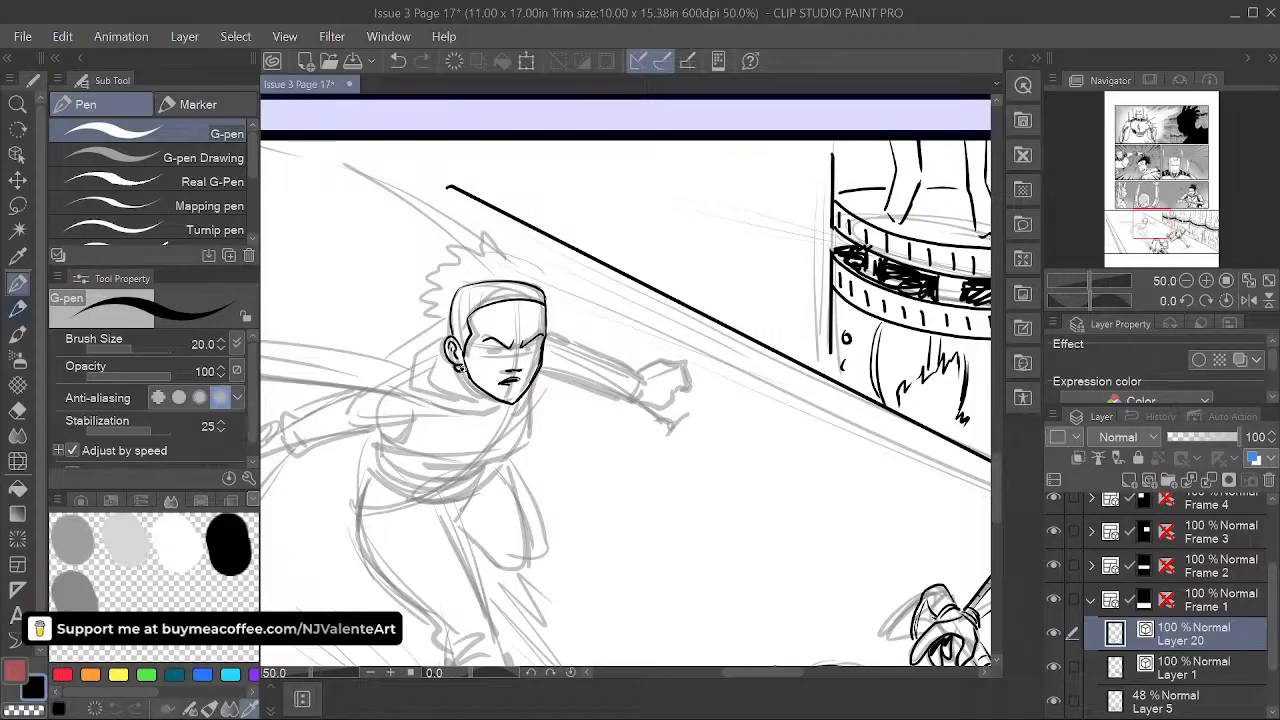
click(458, 367)
drag(463, 372, 480, 399)
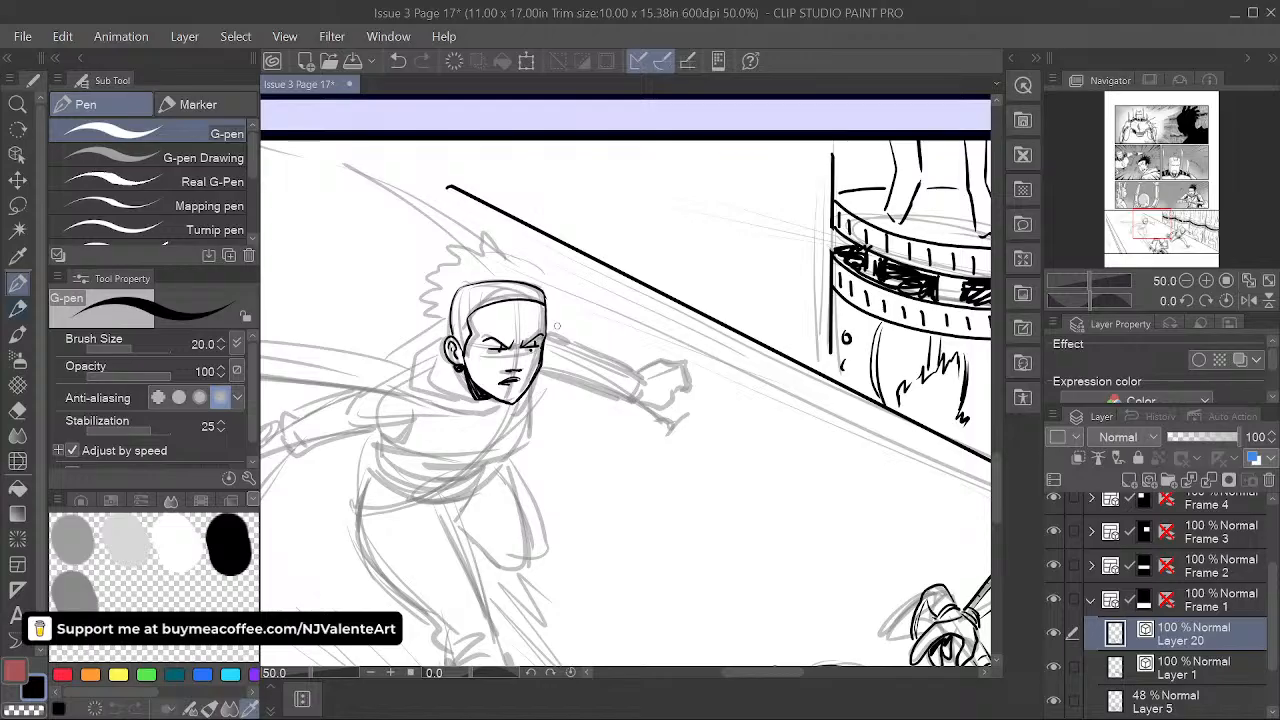
- Ink the raised collar around the caped figure's neck, with dark shading inside it
drag(629, 484, 674, 449)
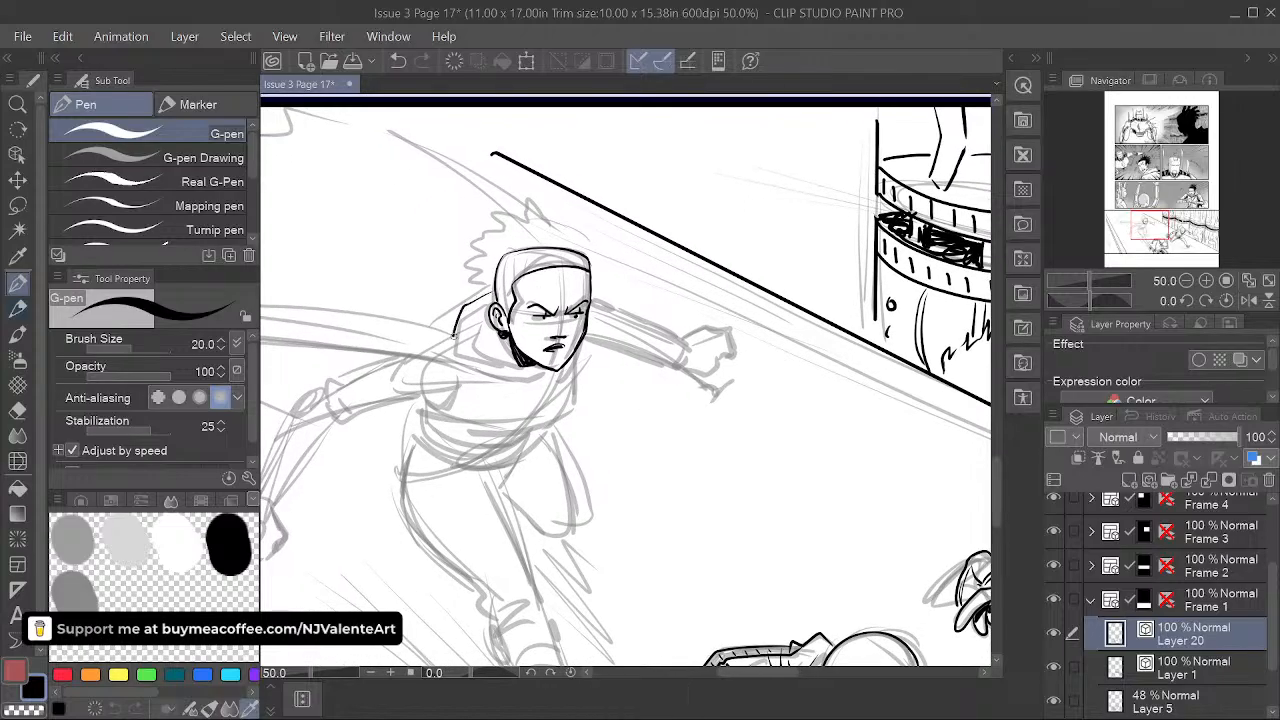
mouse_move(489, 298)
mouse_down()
mouse_move(480, 339)
mouse_move(511, 357)
mouse_up()
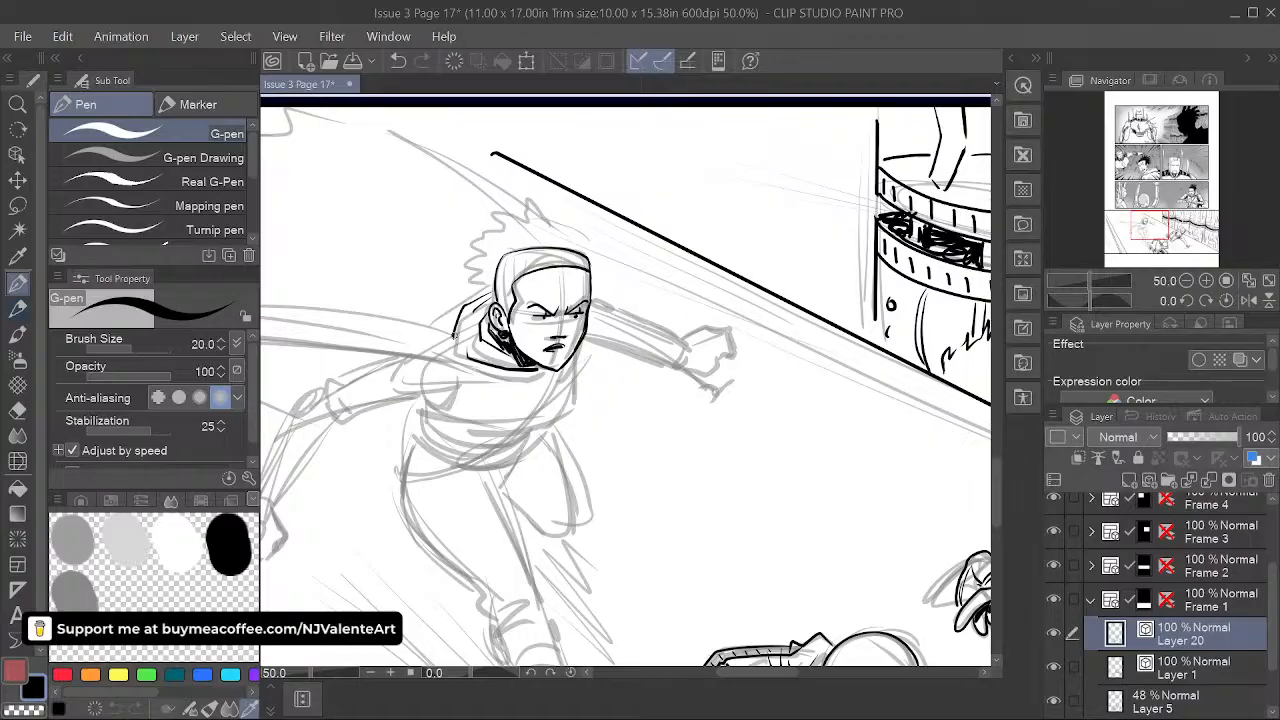
drag(456, 359, 529, 371)
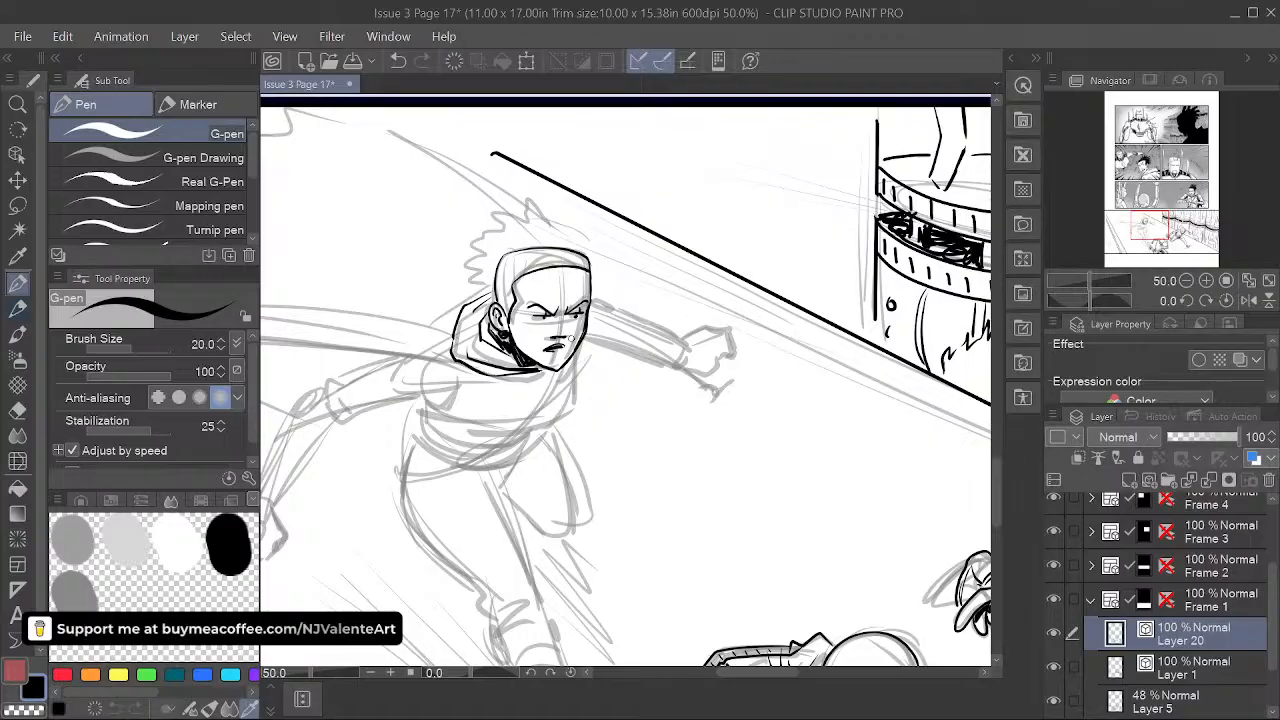
- Ink the billowing cape's lower edge, rounded far end and wavy trailing edge
drag(597, 322, 788, 431)
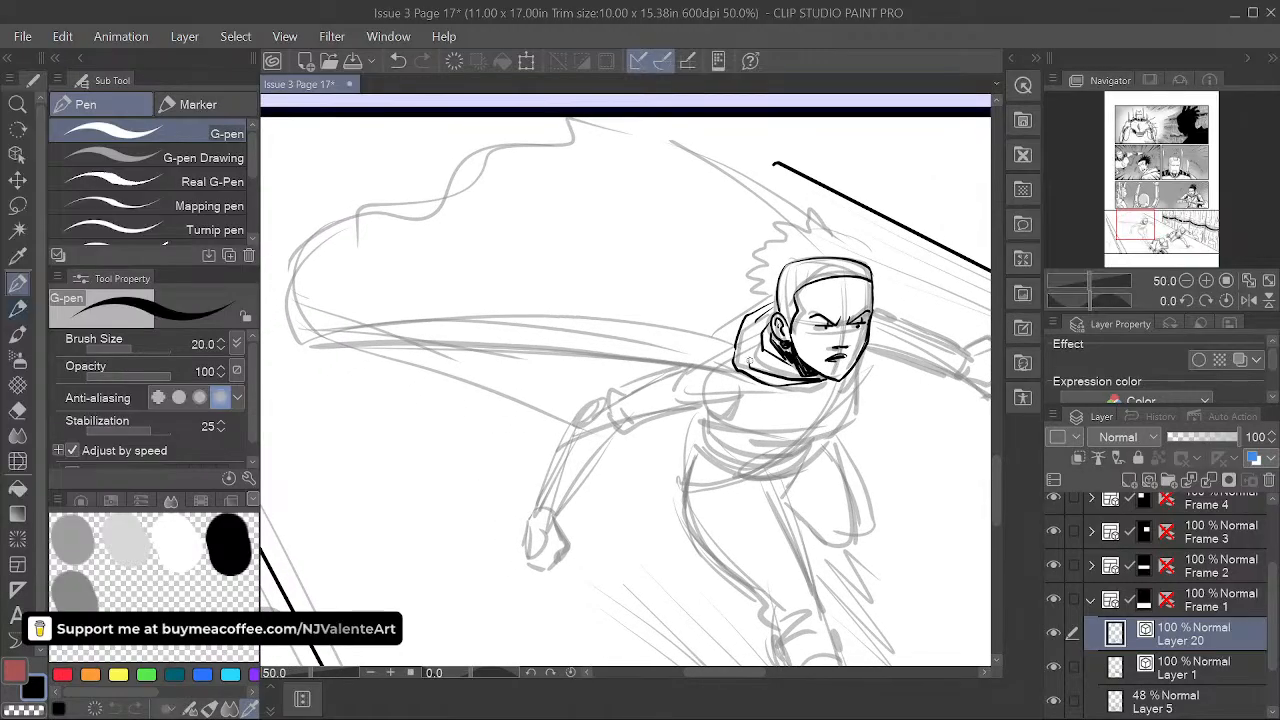
mouse_move(694, 366)
mouse_down()
mouse_move(423, 332)
mouse_move(318, 344)
mouse_move(318, 247)
mouse_up()
key(space)
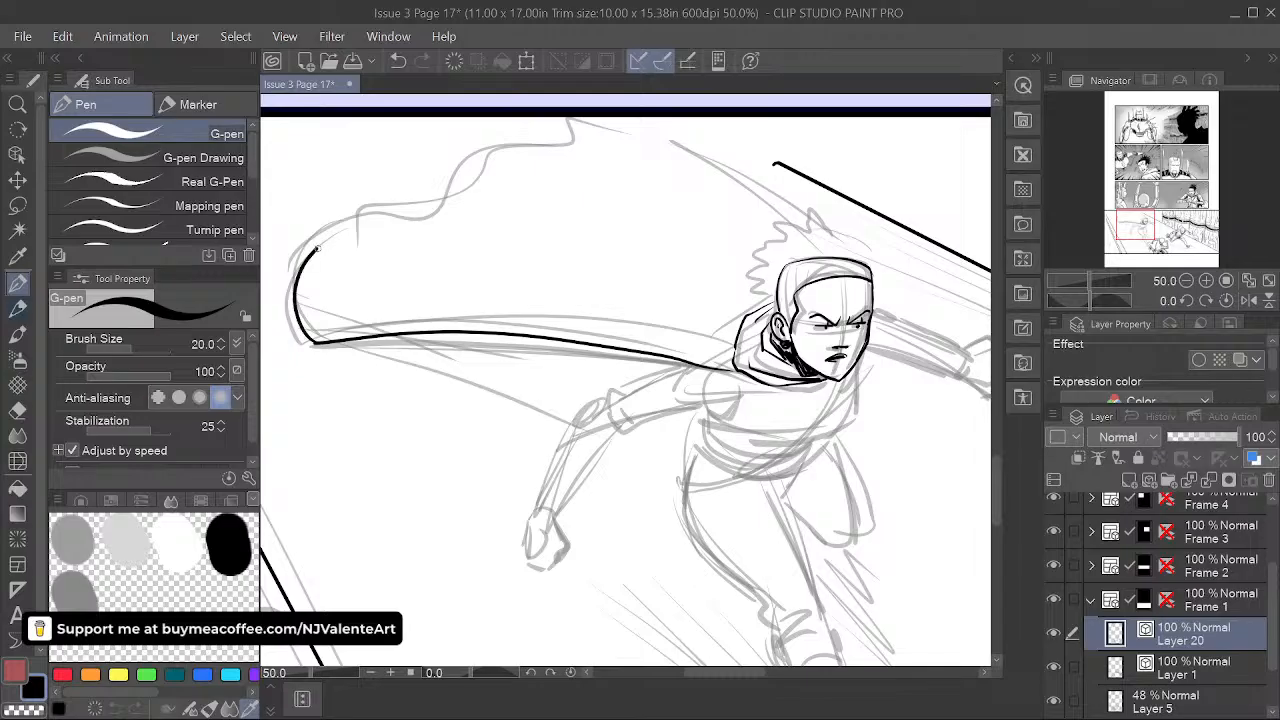
mouse_move(398, 224)
mouse_down()
mouse_move(452, 181)
mouse_move(578, 128)
mouse_up()
- Ink the cape's upper edge down toward the head, with a fold line descending from its wavy peak
key(space)
drag(770, 264, 627, 304)
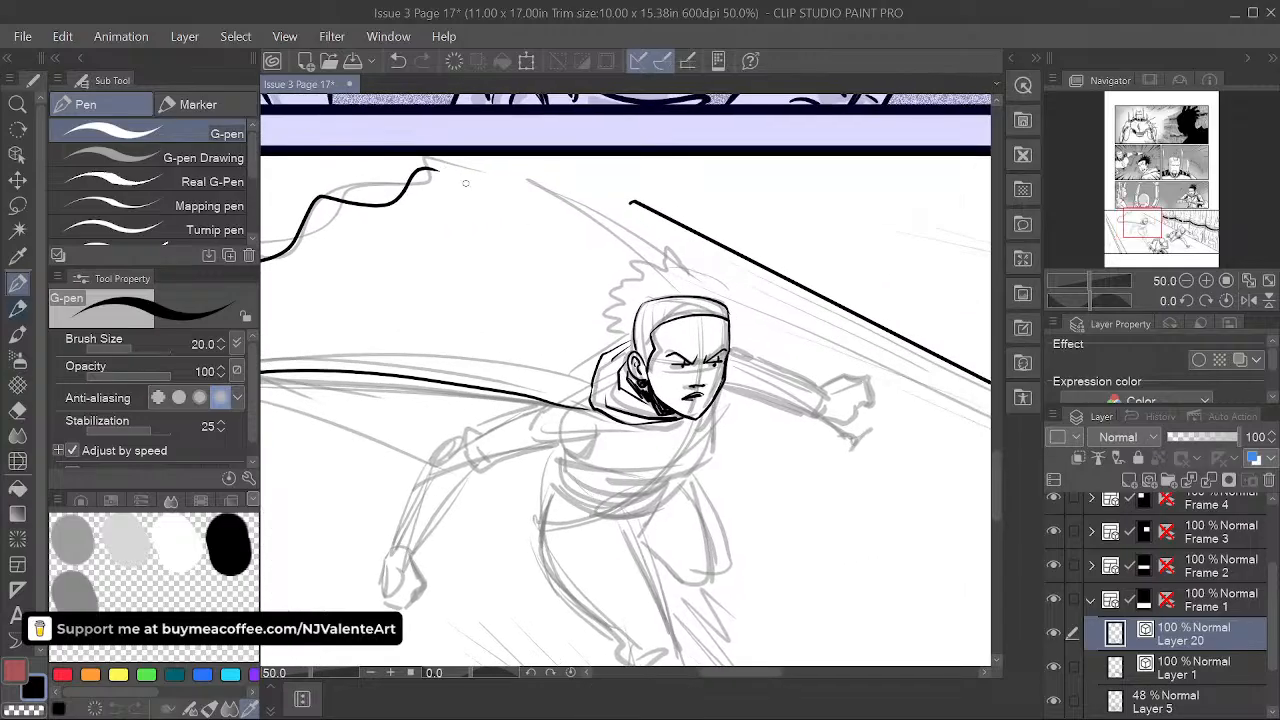
drag(434, 171, 590, 247)
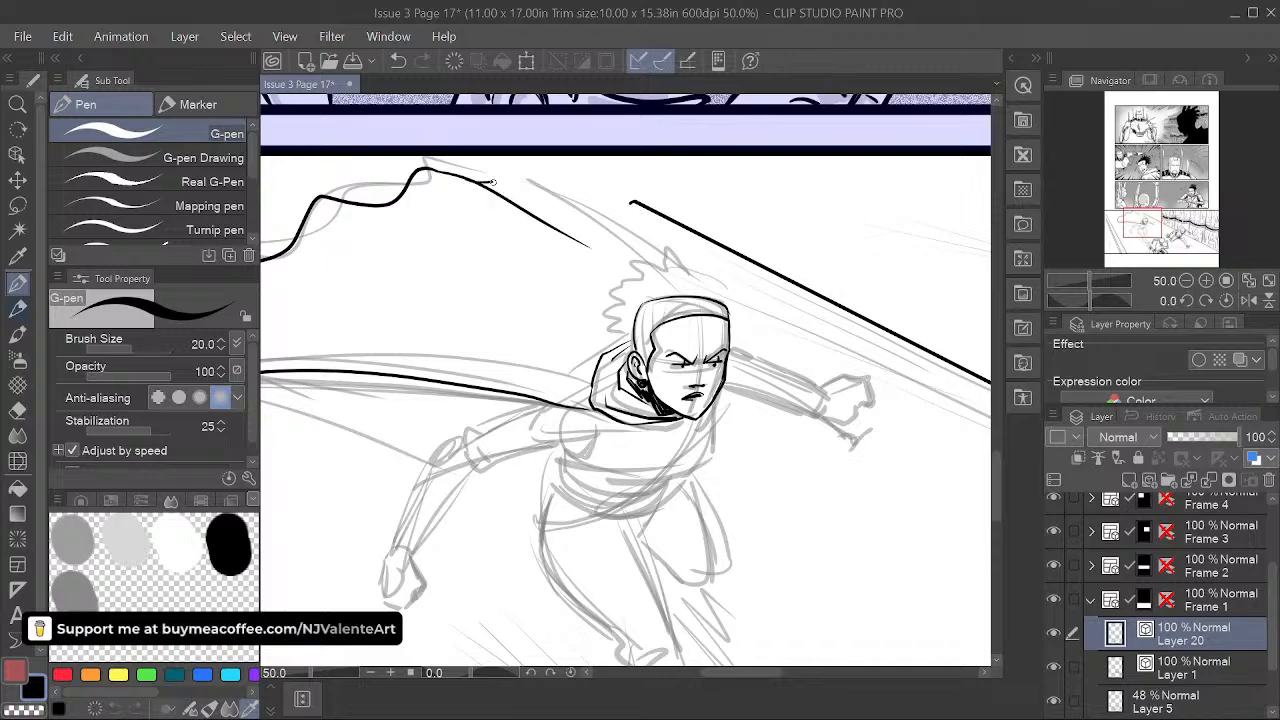
drag(490, 185, 525, 171)
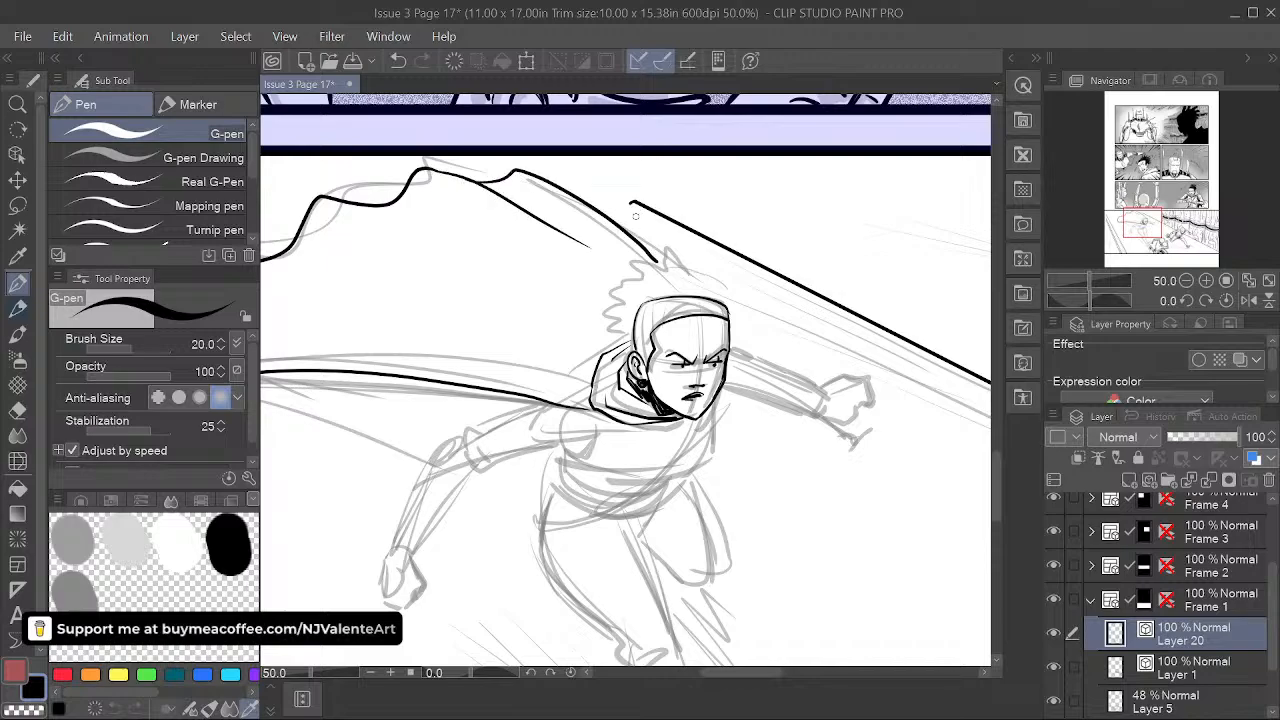
- Ink a long thin fold line across the middle of the cape
key(space)
drag(635, 216, 820, 167)
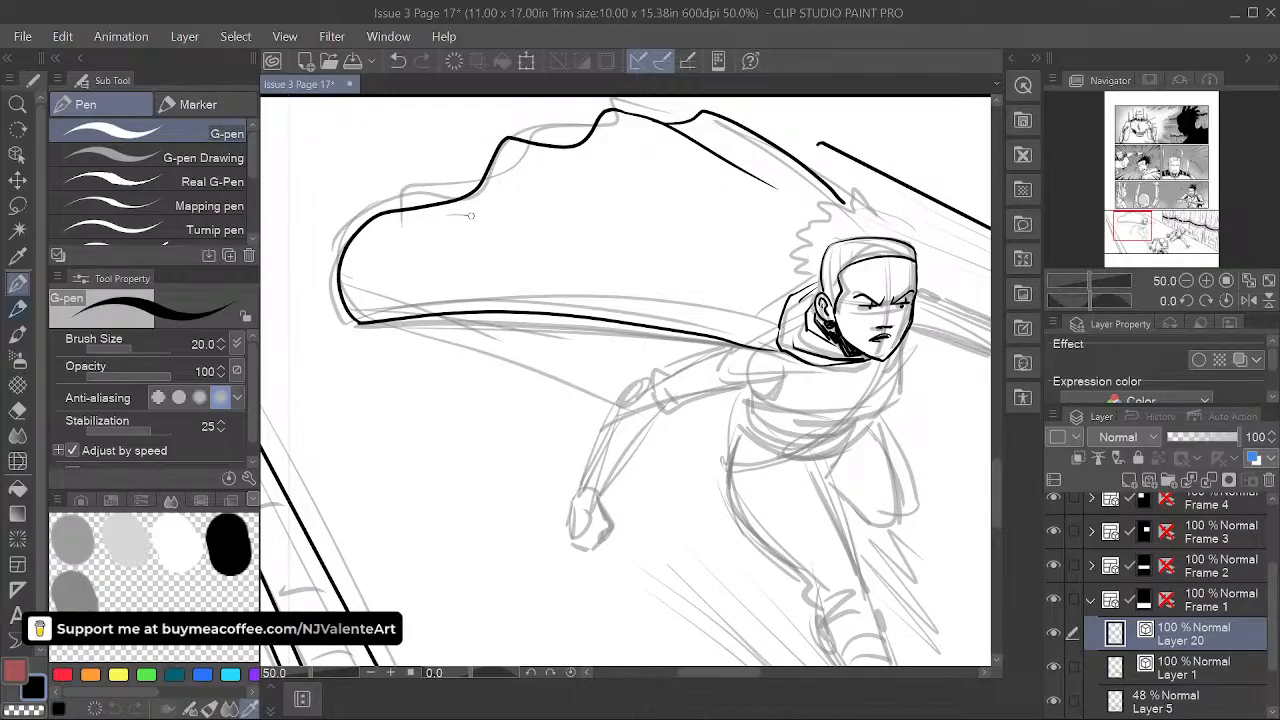
mouse_move(678, 240)
mouse_down()
mouse_move(448, 214)
mouse_move(515, 255)
mouse_move(521, 239)
mouse_up()
key(space)
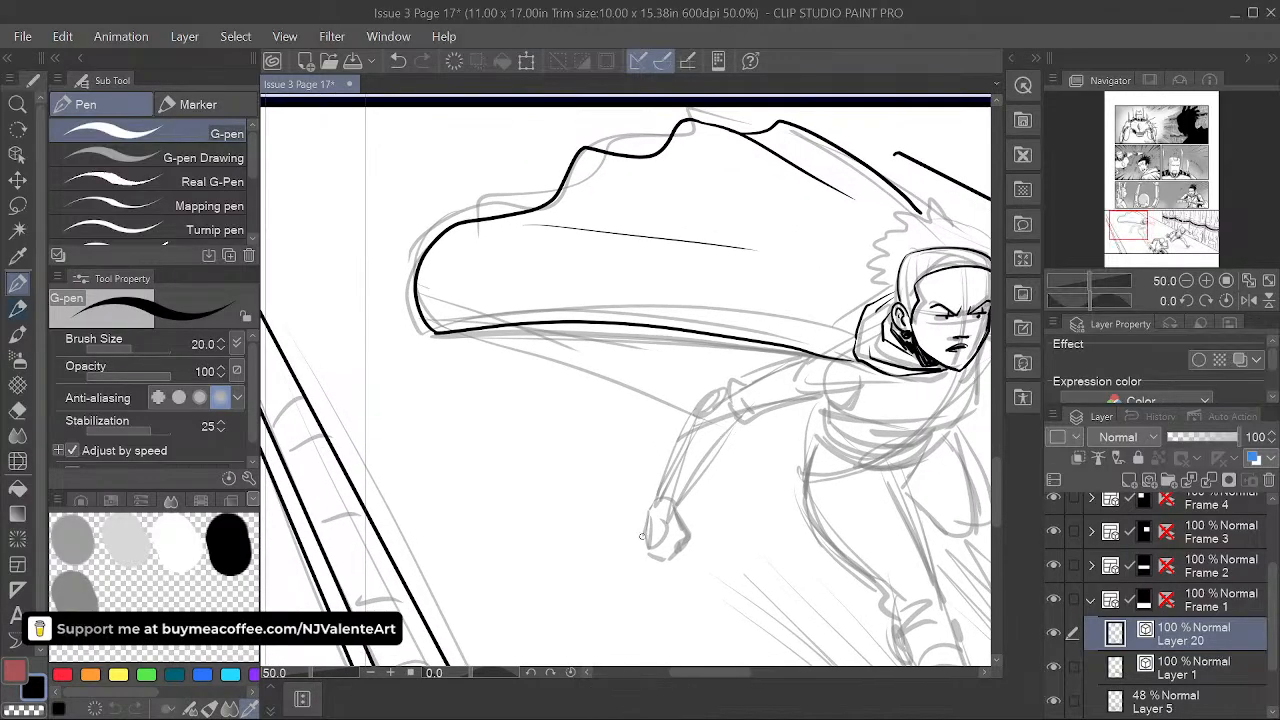
- Undo the thin middle fold line and ink long tapering fold lines from the cape's wavy trailing edge toward the figure
key(ctrl+z)
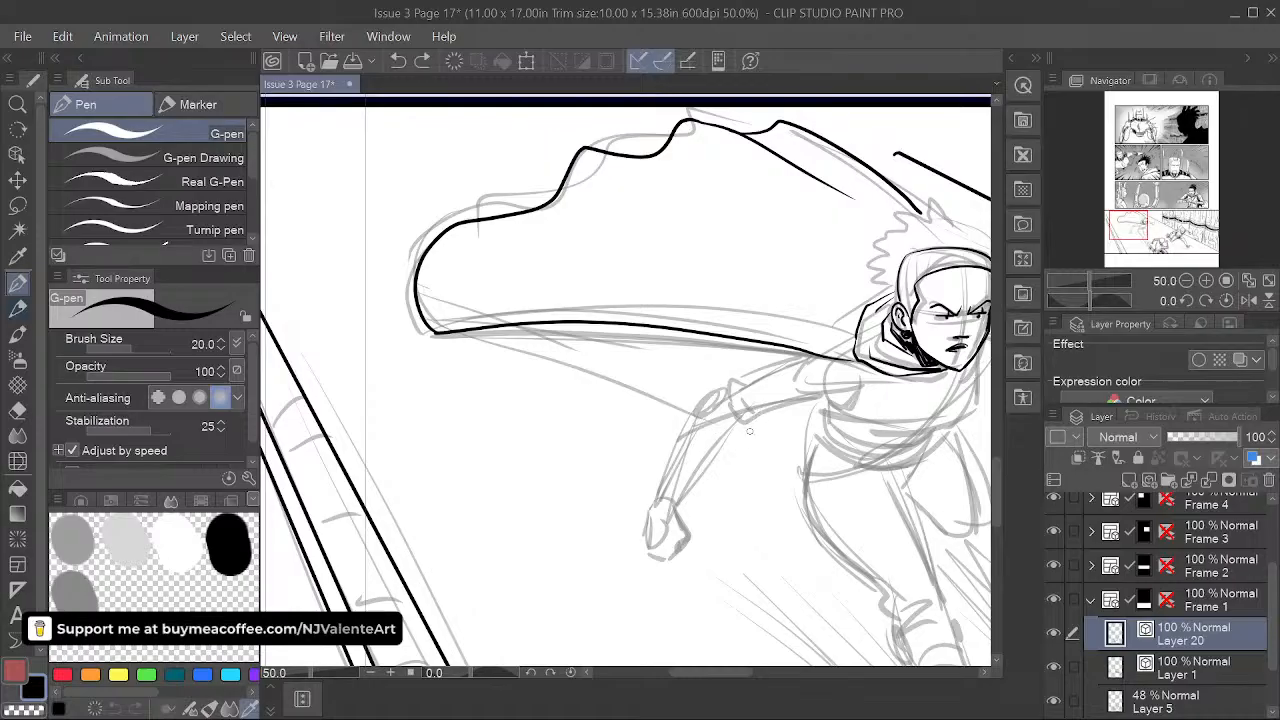
key(r)
drag(822, 379, 748, 279)
key(p)
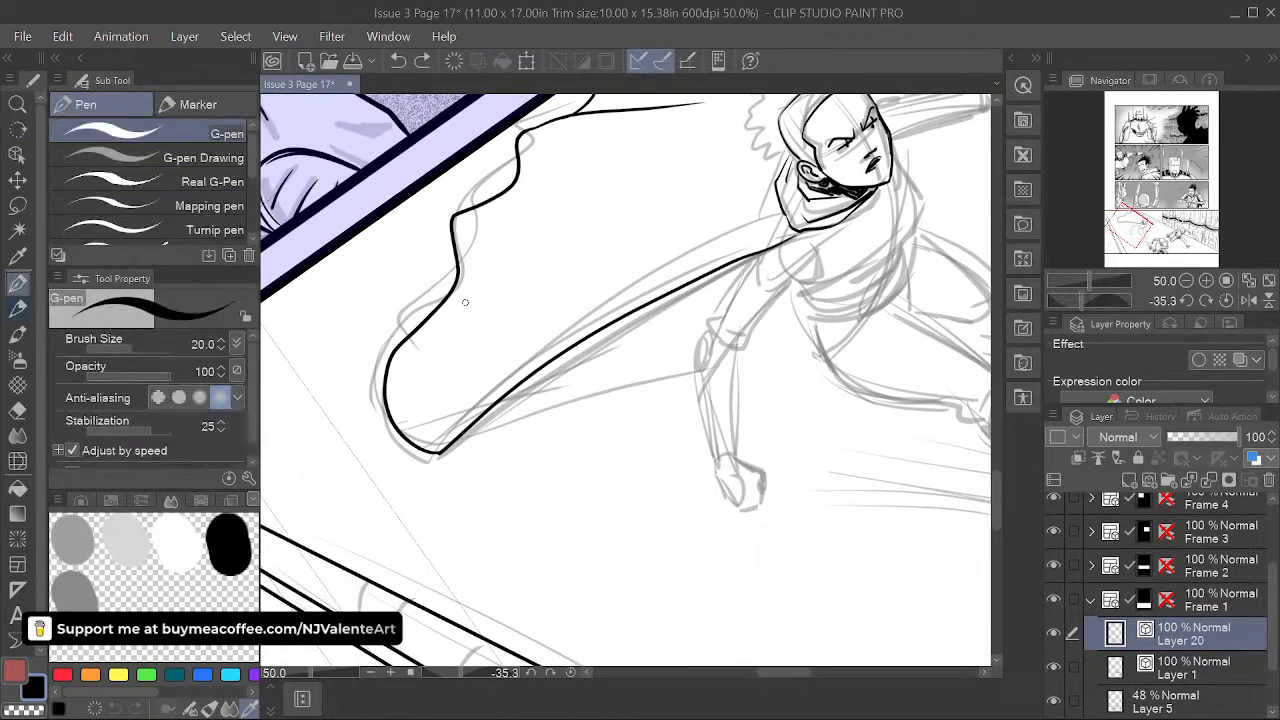
drag(399, 350, 666, 208)
drag(482, 284, 688, 190)
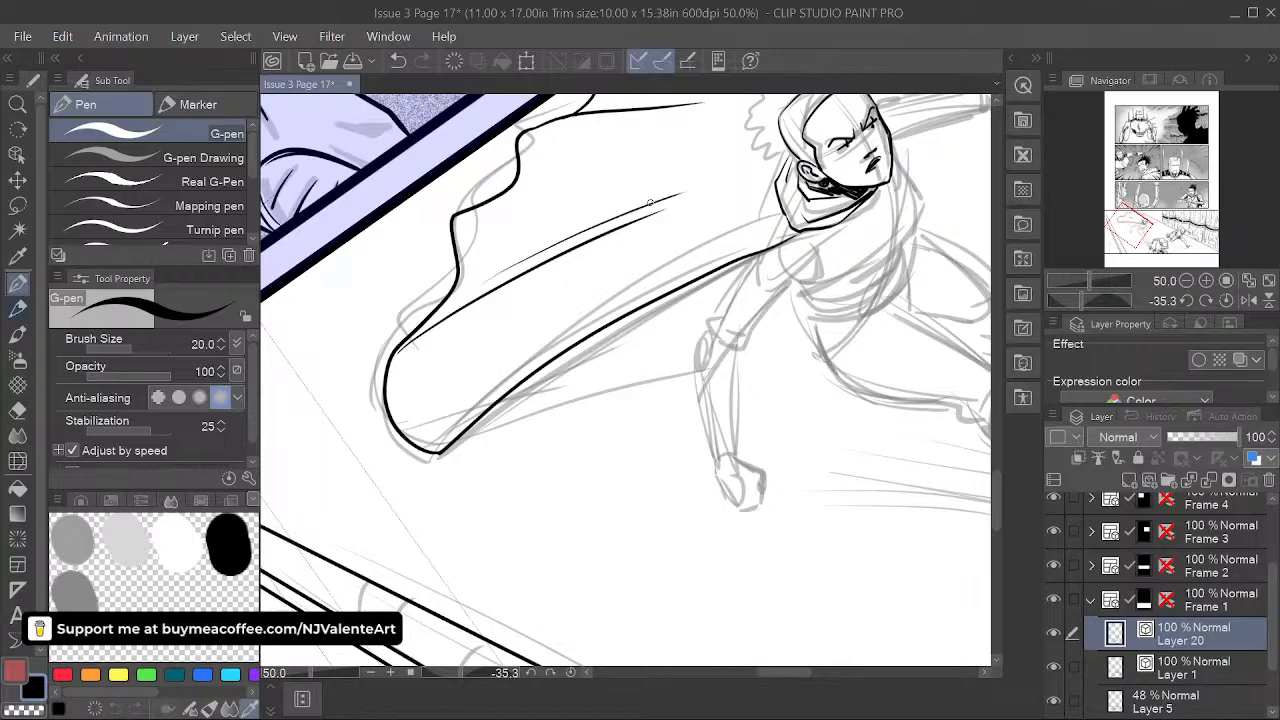
drag(544, 238, 708, 174)
- Ink the remaining cape folds: a hooked fold behind the head, a long fold above the lower edge, and short lines at the far end
key(space)
drag(744, 292, 618, 412)
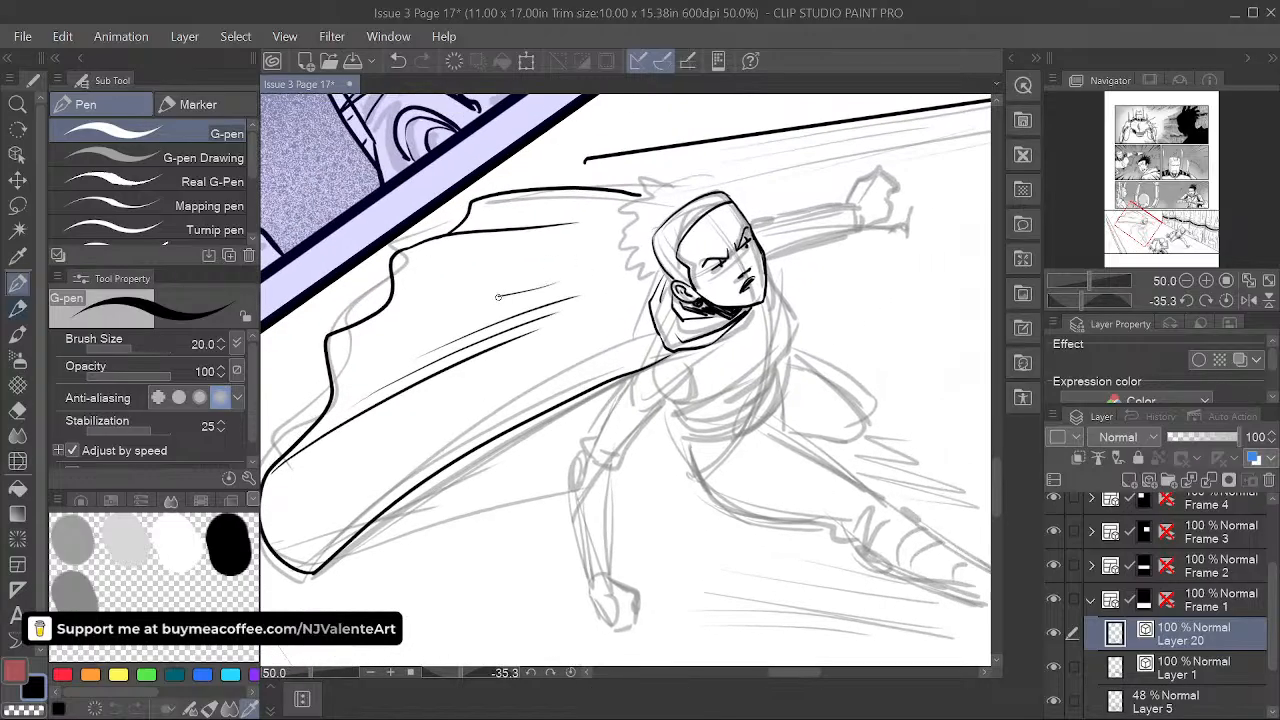
drag(488, 296, 536, 281)
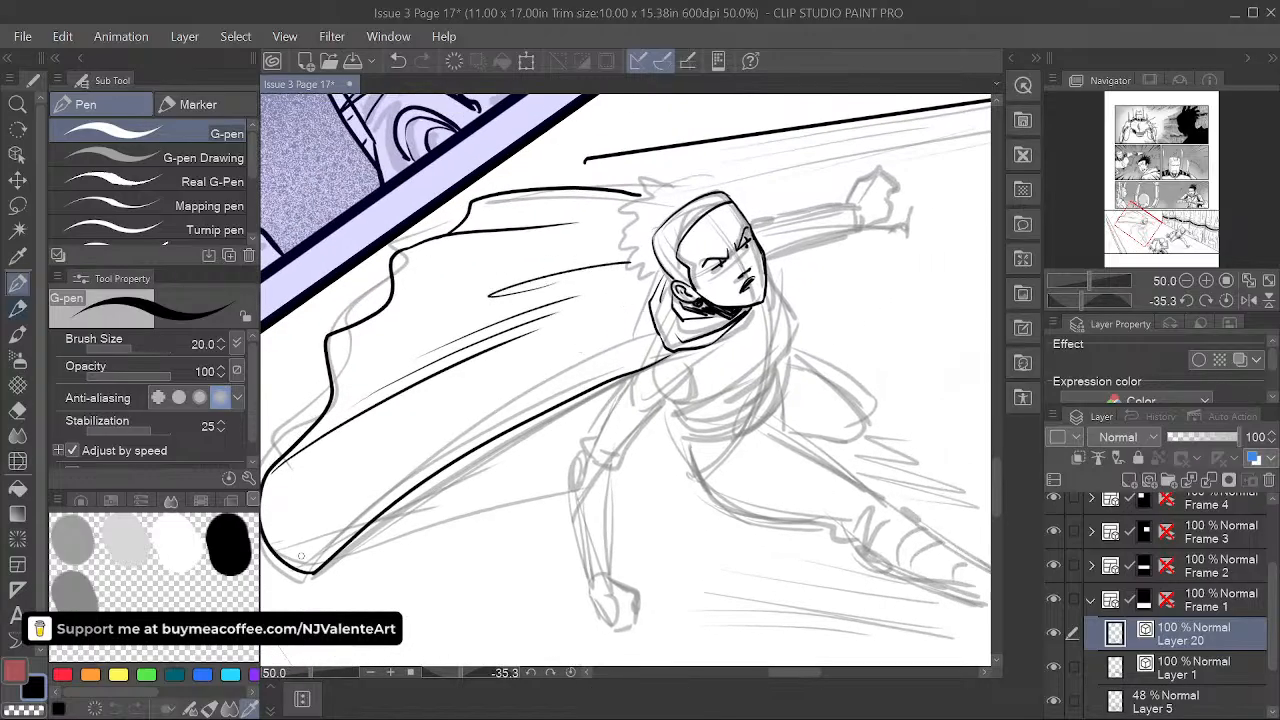
mouse_move(283, 549)
mouse_down()
mouse_move(322, 522)
mouse_move(312, 546)
mouse_move(328, 547)
mouse_move(589, 357)
mouse_up()
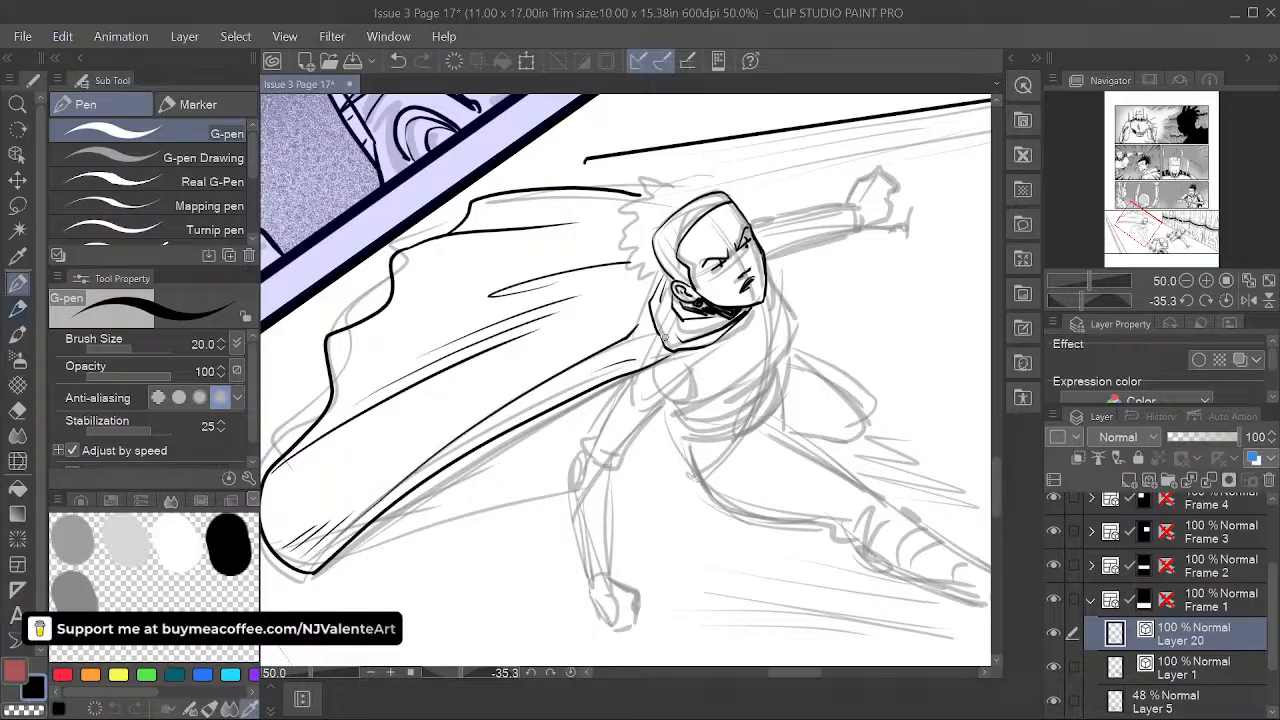
drag(716, 450, 748, 436)
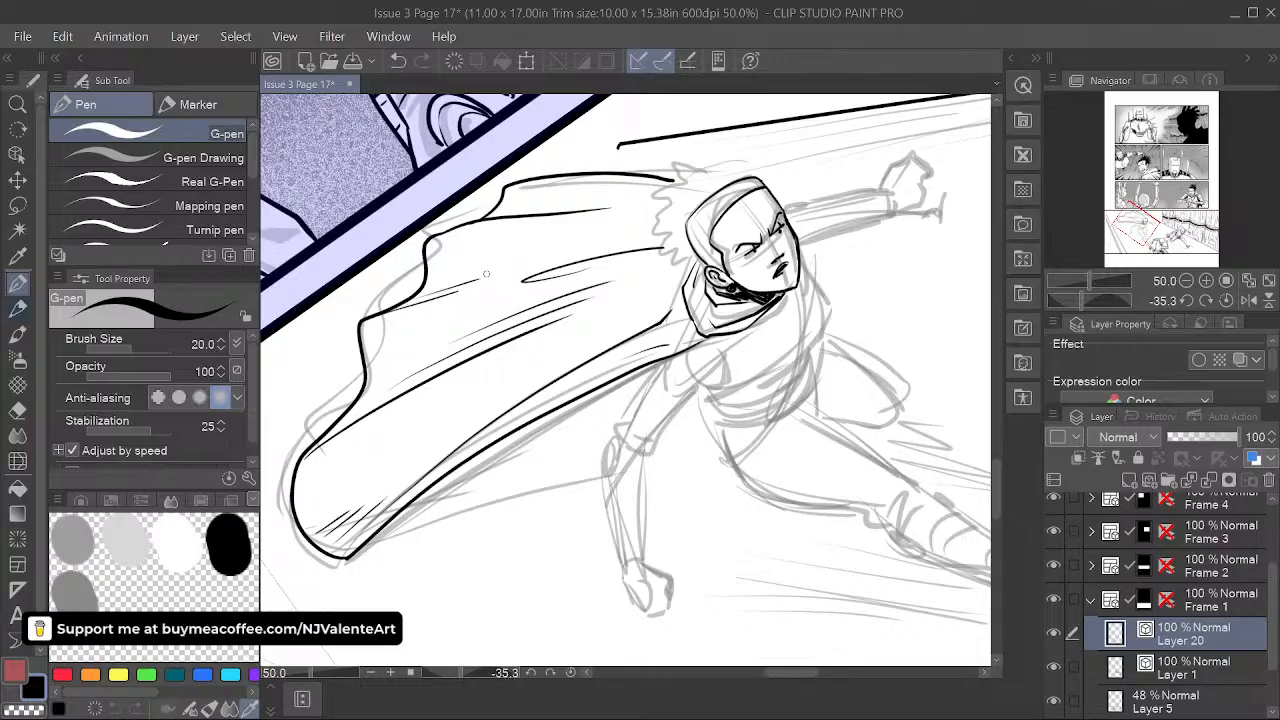
- Fill the caped figure's close-cropped hair around the forehead and temple with solid black strokes
drag(668, 530, 573, 460)
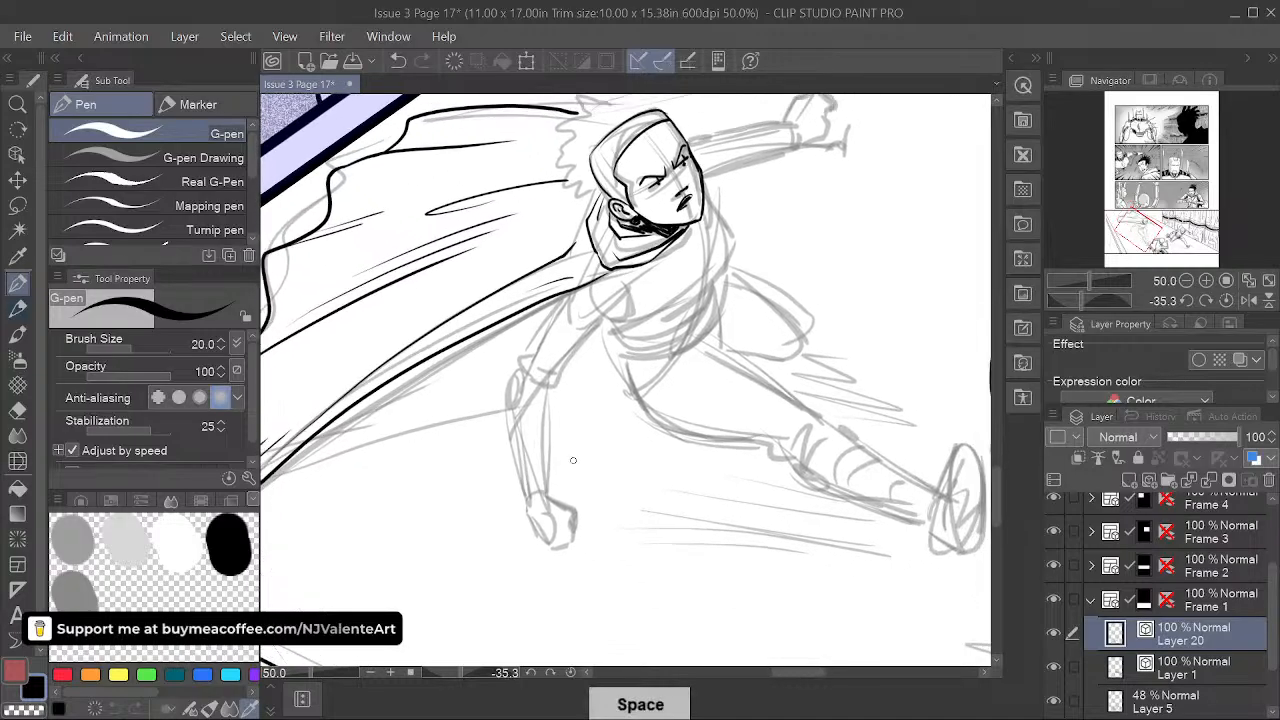
click(572, 673)
drag(840, 397, 708, 526)
drag(734, 432, 723, 454)
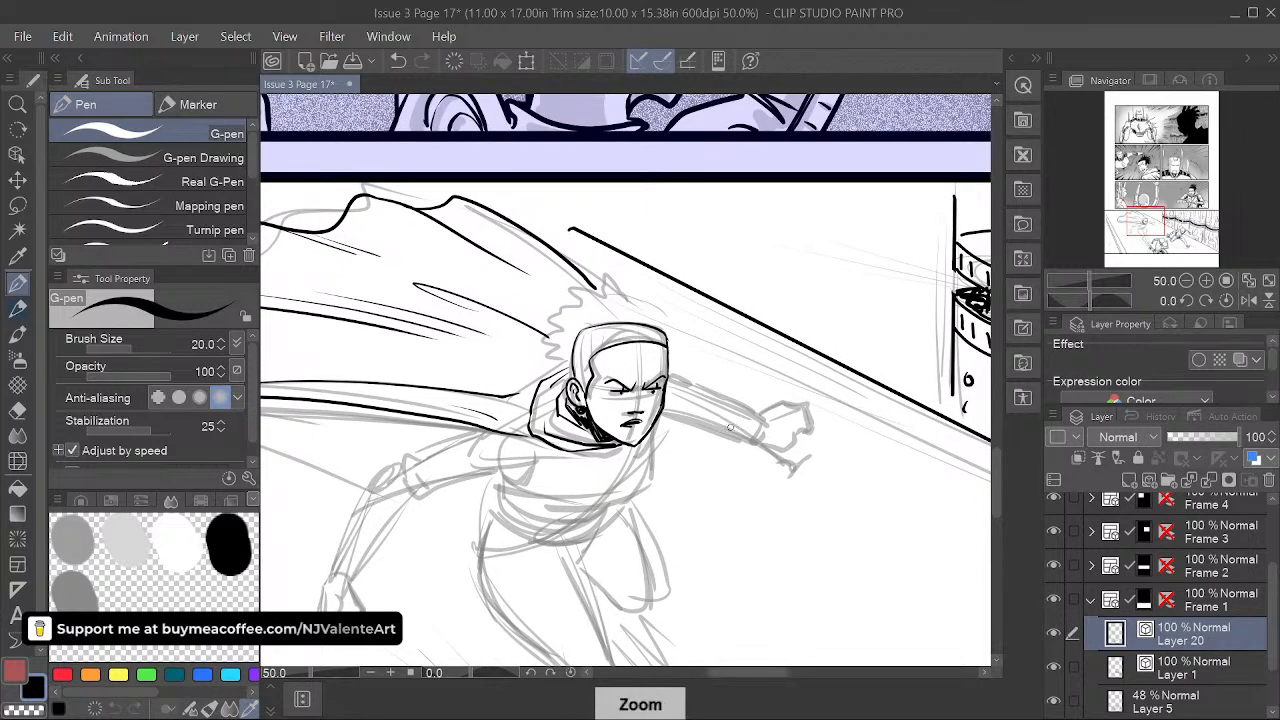
scroll(728, 430, up, 2)
drag(654, 380, 779, 482)
mouse_move(547, 372)
mouse_down()
mouse_move(582, 336)
mouse_move(674, 330)
mouse_move(554, 367)
mouse_move(562, 436)
mouse_up()
mouse_move(578, 366)
mouse_down()
mouse_move(676, 323)
mouse_move(607, 329)
mouse_move(682, 329)
mouse_move(716, 350)
mouse_move(592, 350)
mouse_move(576, 369)
mouse_move(652, 334)
mouse_up()
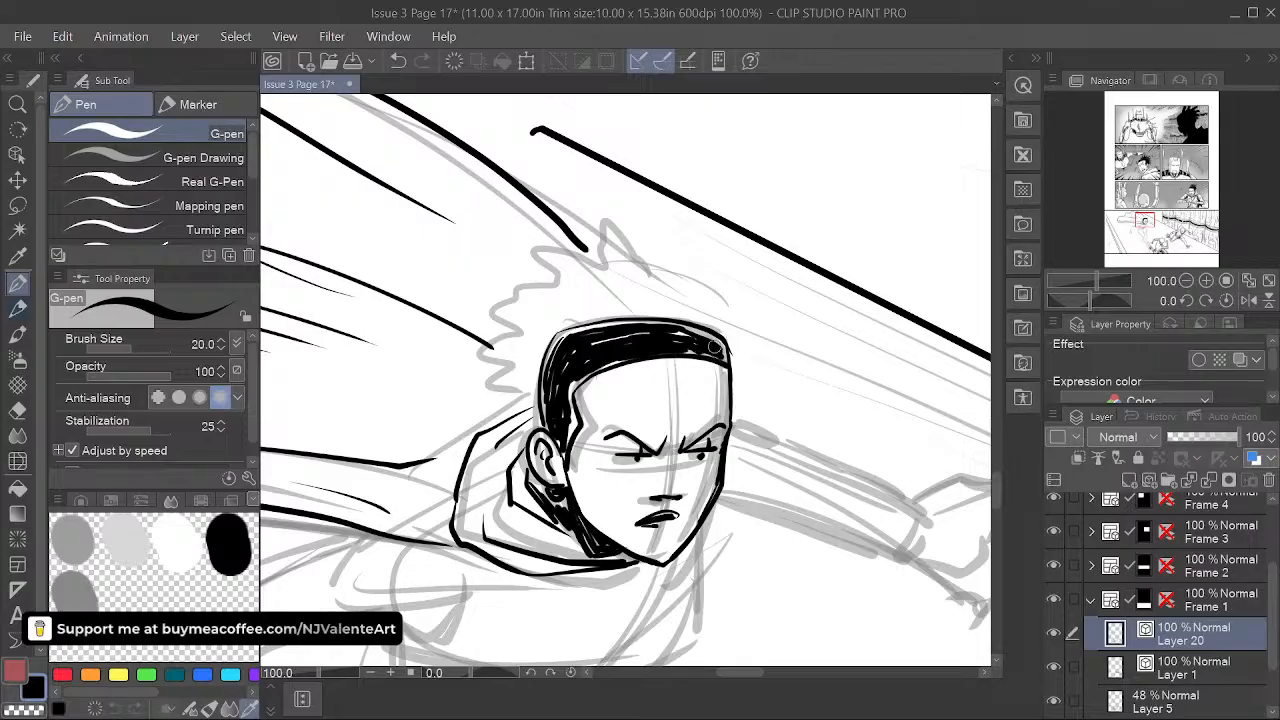
- Ink the outline of the spiky locks of hair from the top of the head down the back
key(space)
drag(760, 501, 736, 436)
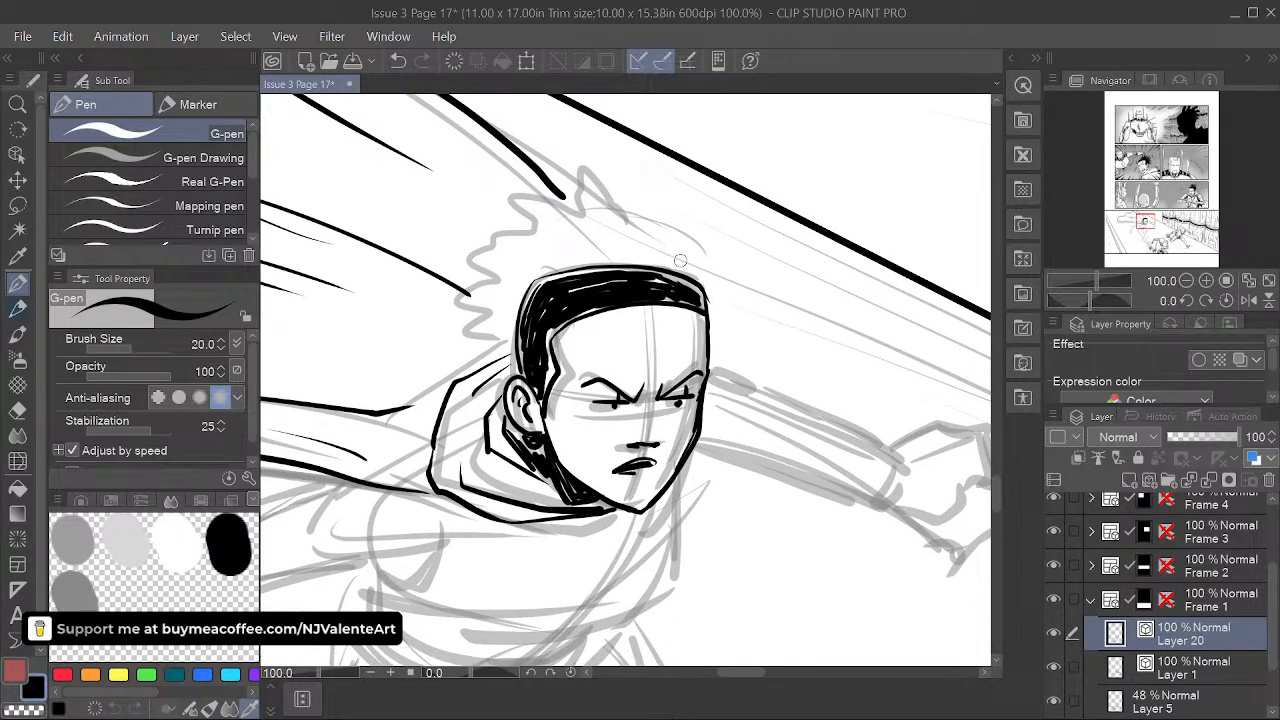
mouse_move(680, 268)
mouse_down()
mouse_move(654, 211)
mouse_move(633, 230)
mouse_move(583, 171)
mouse_move(570, 210)
mouse_move(540, 203)
mouse_up()
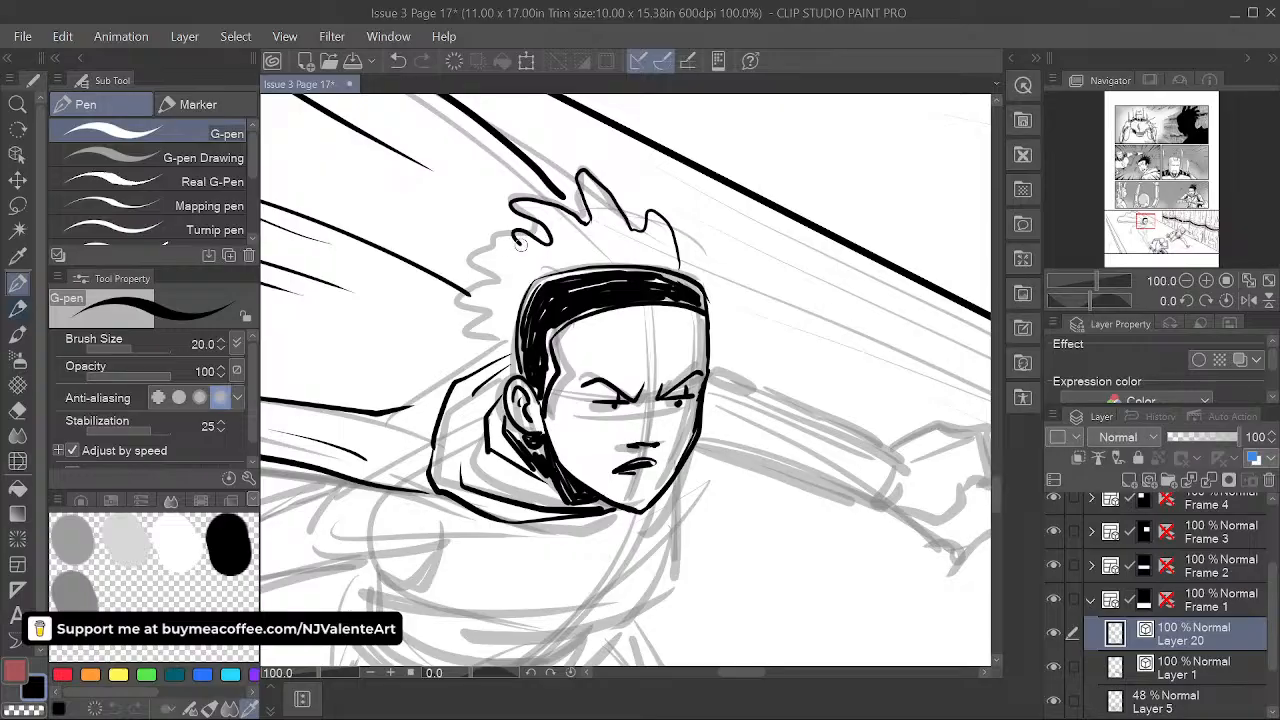
mouse_move(490, 255)
mouse_down()
mouse_move(505, 288)
mouse_move(474, 310)
mouse_up()
- Fill the spiky locks with black, leaving small highlights and a thin gap above the hairline, and save the page
key(space)
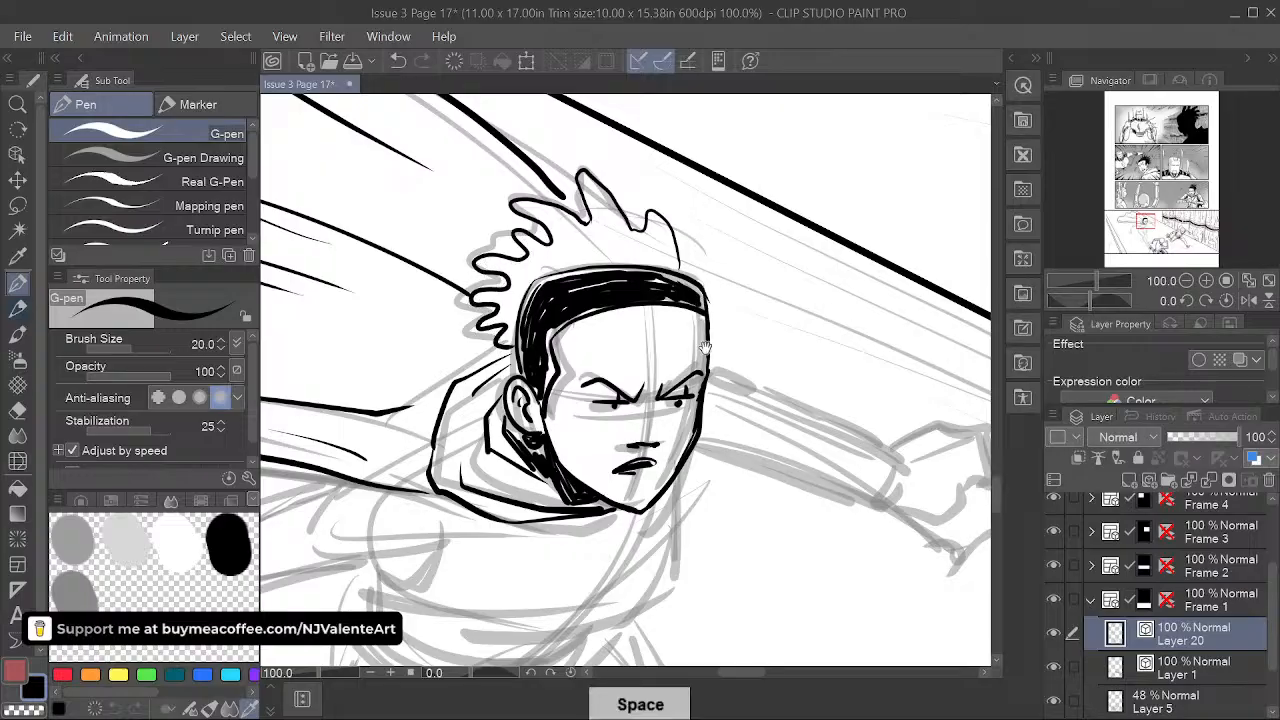
mouse_move(583, 178)
mouse_down()
mouse_move(503, 258)
mouse_move(506, 294)
mouse_move(508, 266)
mouse_up()
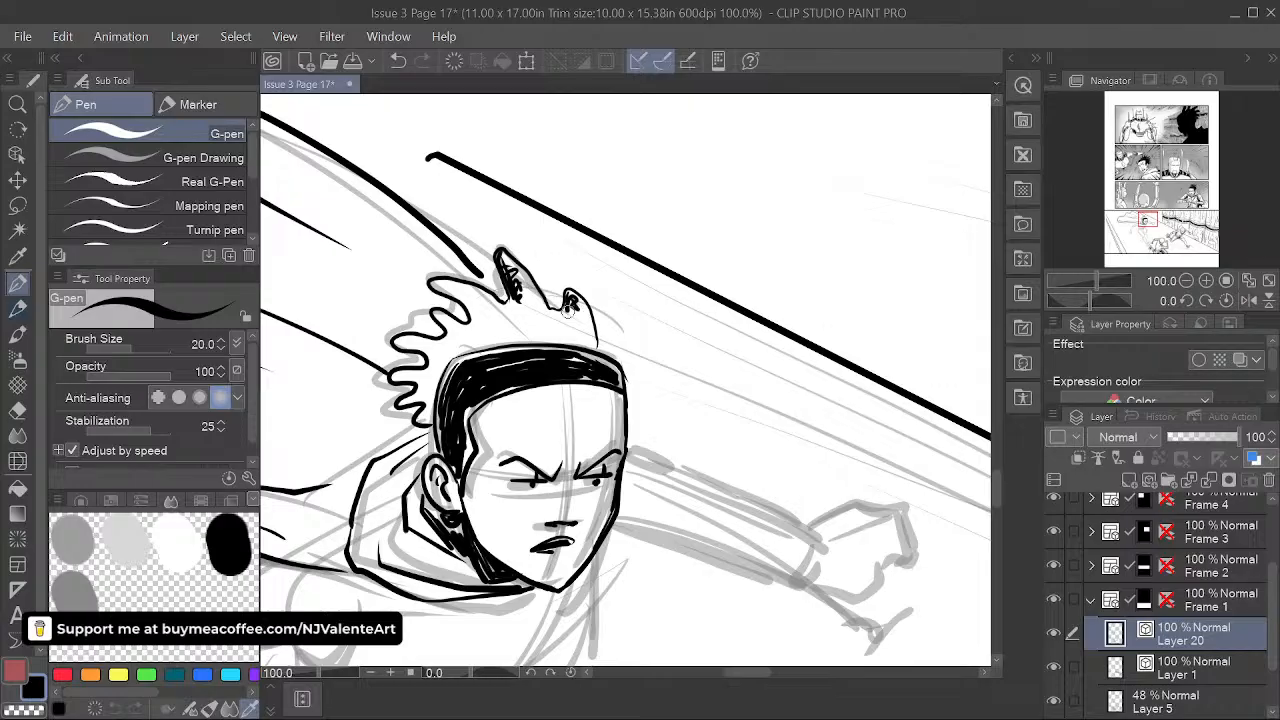
mouse_move(570, 312)
mouse_down()
mouse_move(542, 322)
mouse_move(515, 298)
mouse_up()
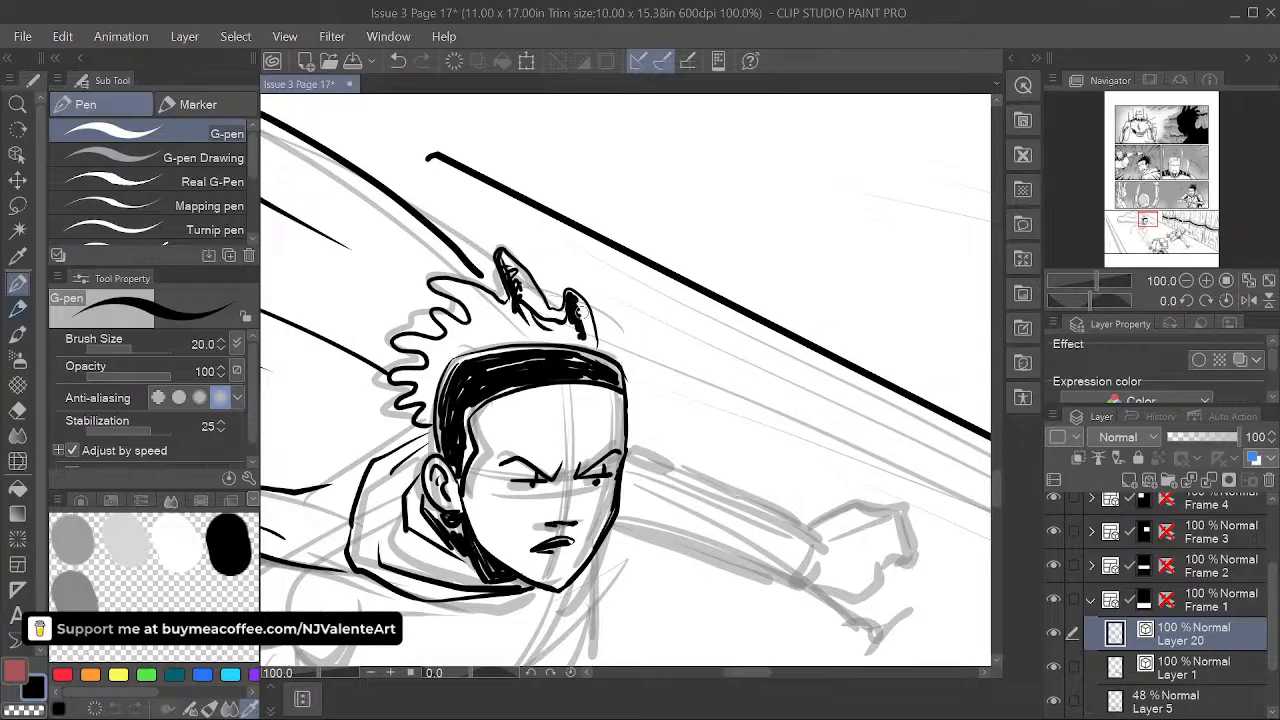
mouse_move(500, 306)
mouse_down()
mouse_move(436, 288)
mouse_move(474, 314)
mouse_move(458, 294)
mouse_move(508, 313)
mouse_move(470, 314)
mouse_move(469, 333)
mouse_move(438, 316)
mouse_move(471, 336)
mouse_move(484, 317)
mouse_move(556, 300)
mouse_move(479, 332)
mouse_up()
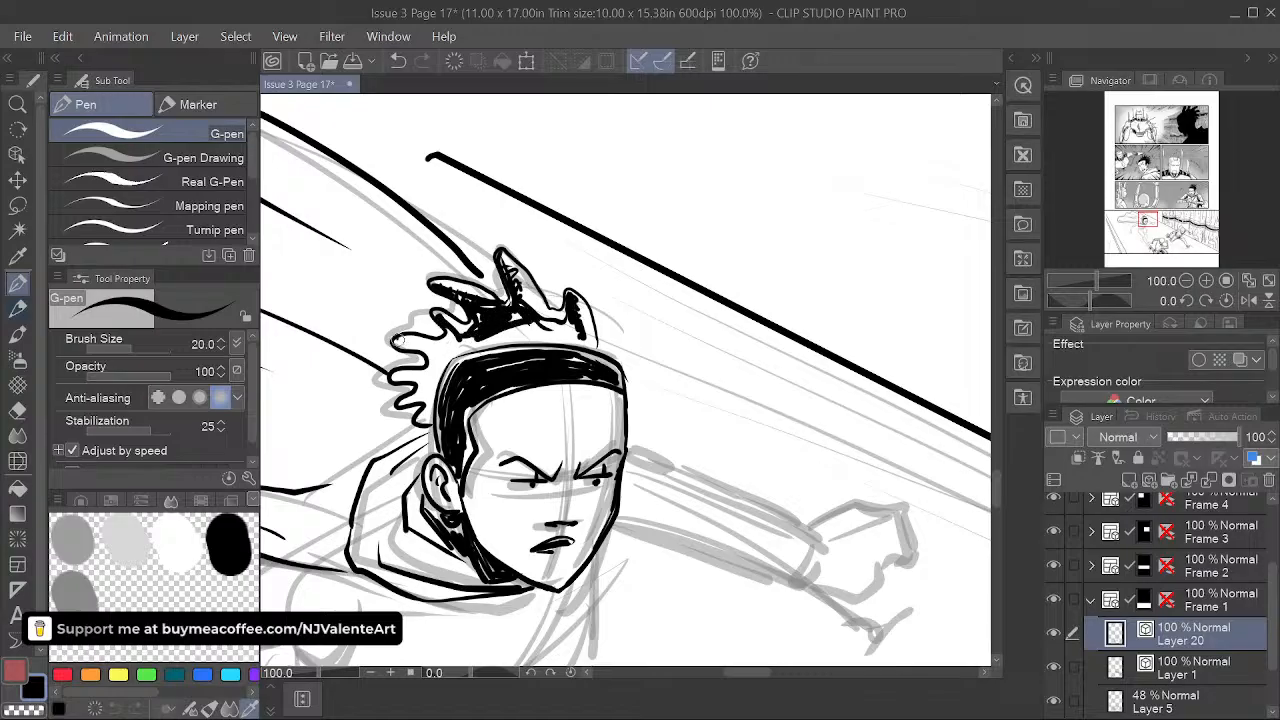
mouse_move(396, 340)
mouse_down()
mouse_move(456, 341)
mouse_move(437, 361)
mouse_move(513, 322)
mouse_move(570, 315)
mouse_move(536, 325)
mouse_move(577, 329)
mouse_move(500, 333)
mouse_move(583, 342)
mouse_up()
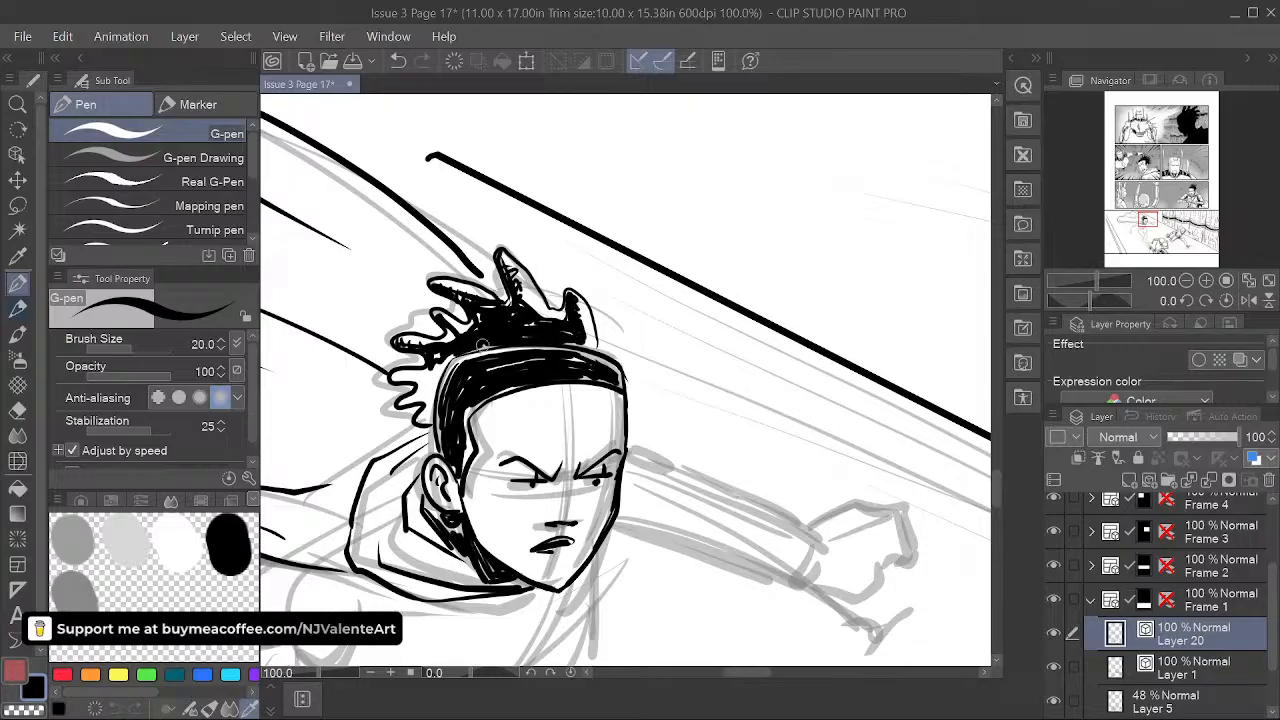
mouse_move(498, 343)
mouse_down()
mouse_move(397, 377)
mouse_move(419, 376)
mouse_move(425, 394)
mouse_move(411, 403)
mouse_move(437, 380)
mouse_up()
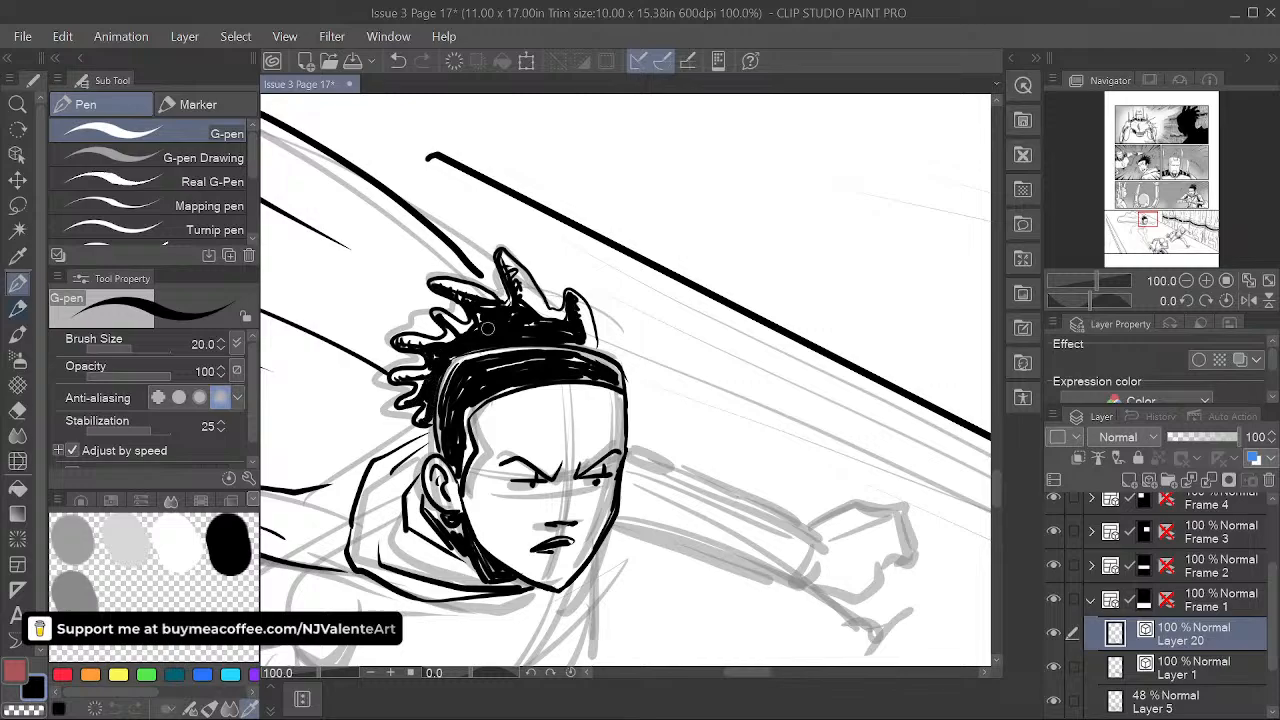
key(ctrl+s)
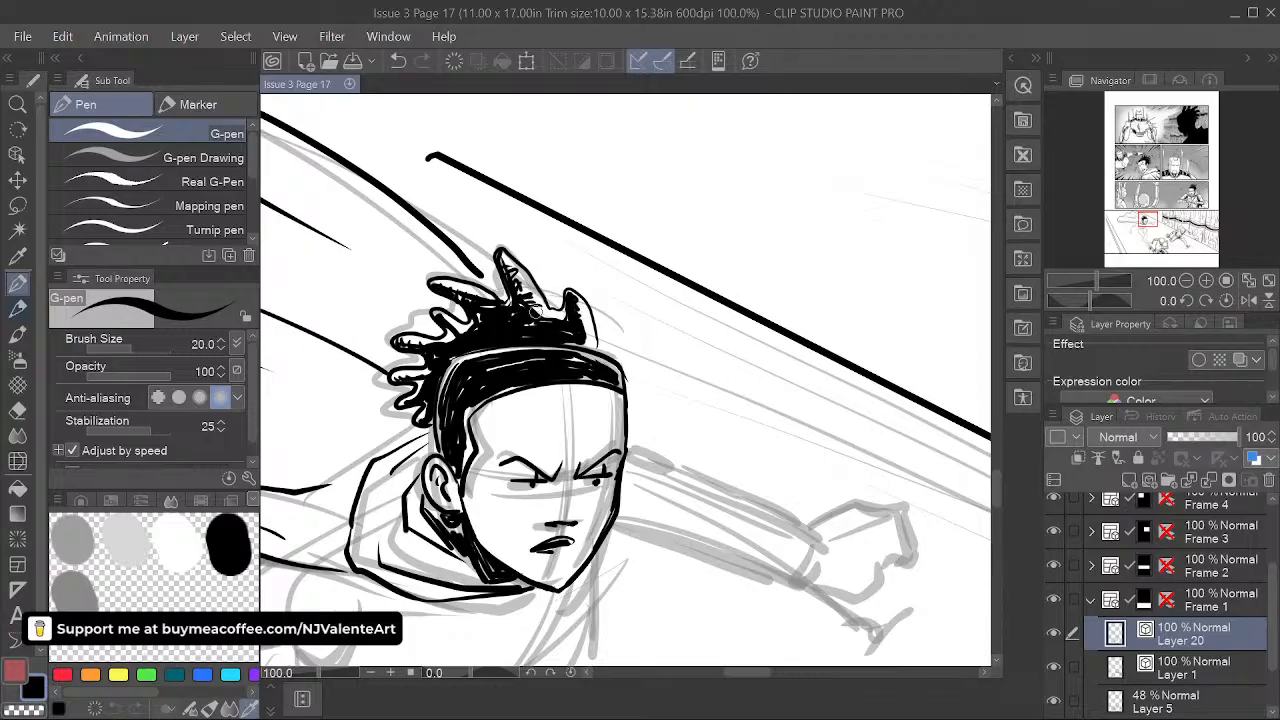
- Add small crease lines to the caped figure's forehead and short hatching under the eye on the cheek
key(space)
drag(691, 456, 691, 346)
drag(550, 312, 563, 340)
drag(500, 312, 497, 330)
key(space)
drag(616, 434, 636, 354)
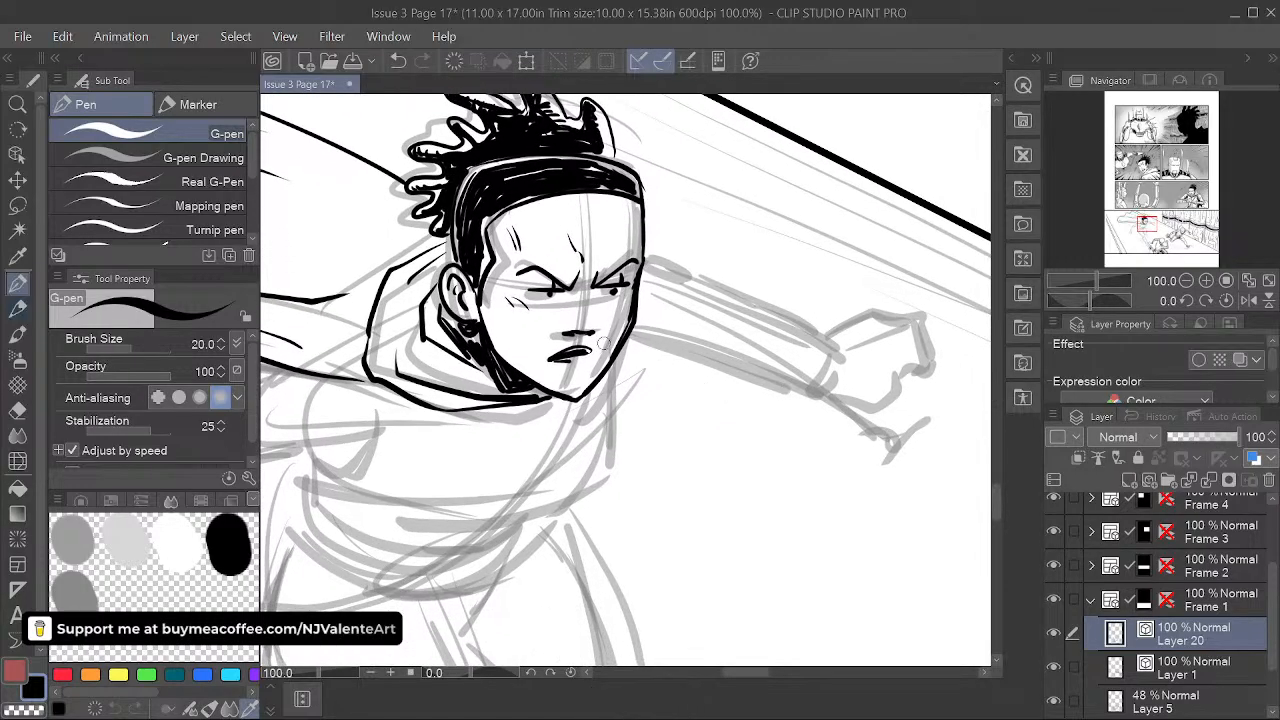
key(ctrl+z)
drag(536, 308, 549, 322)
- Ink the diagonal strap from the collar across the torso to the hip, plus the curved armhole edge
key(space)
scroll(716, 522, down, 2)
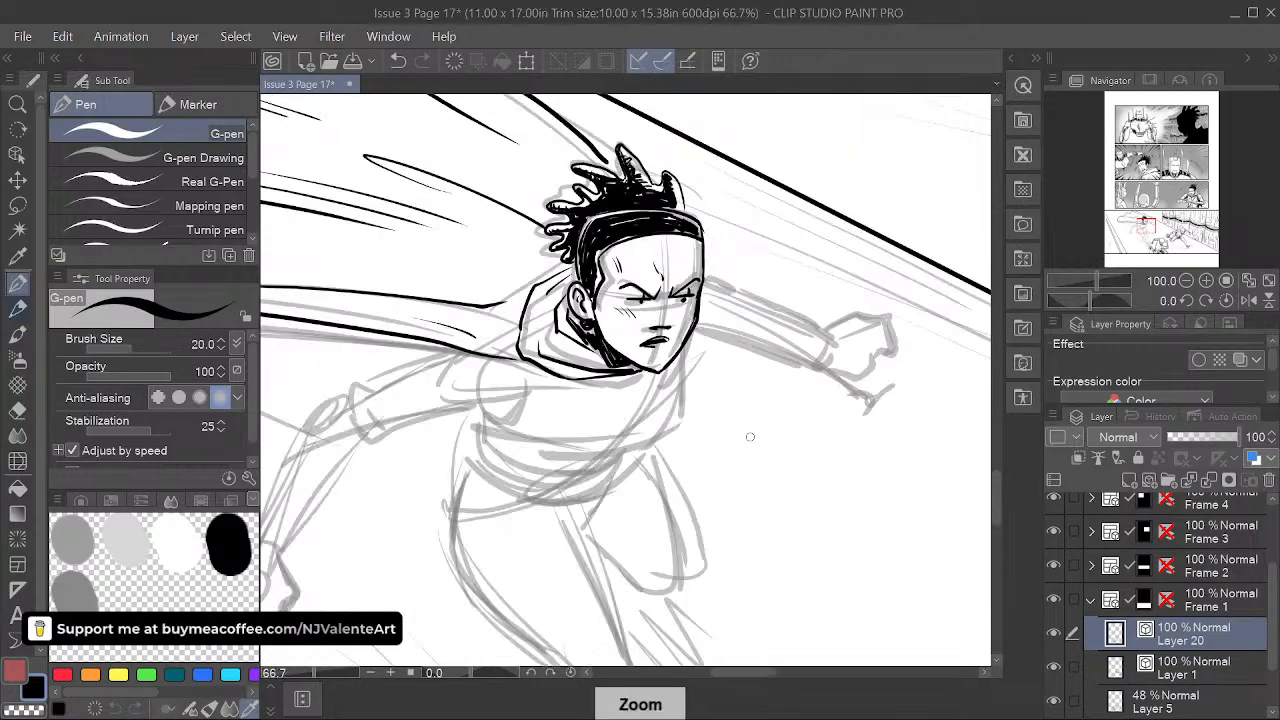
scroll(710, 477, down, 1)
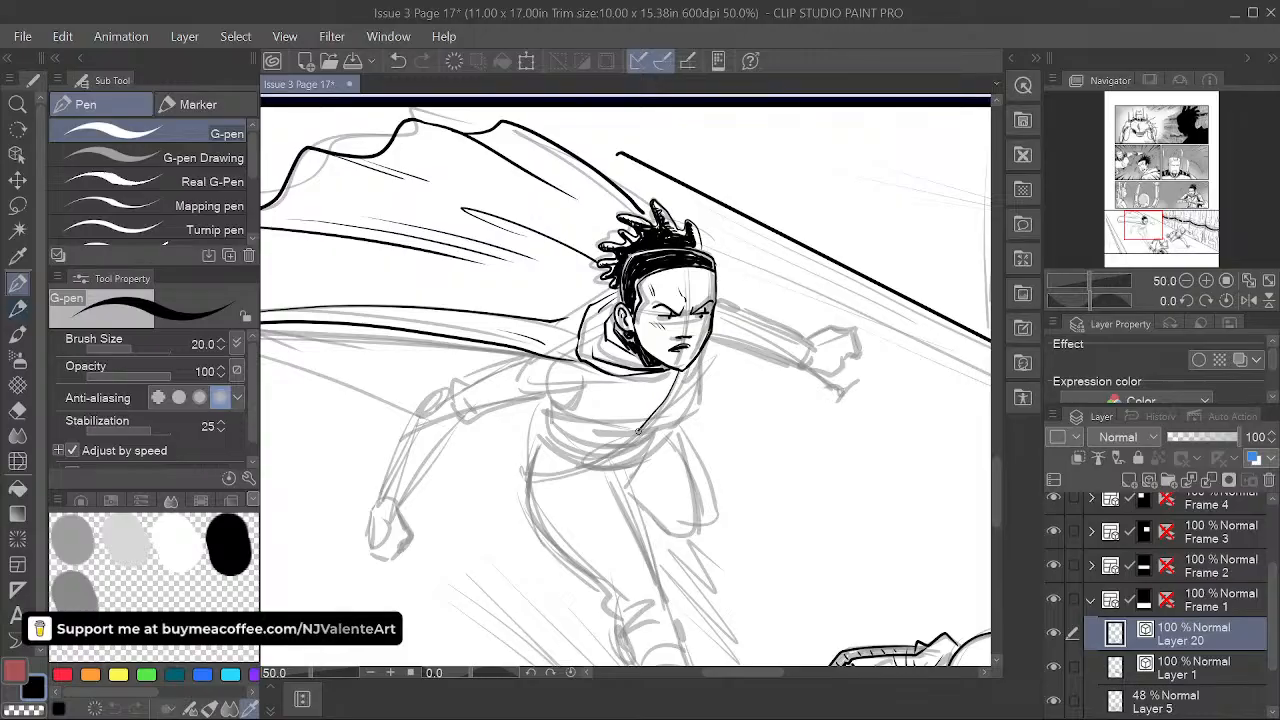
drag(638, 432, 597, 463)
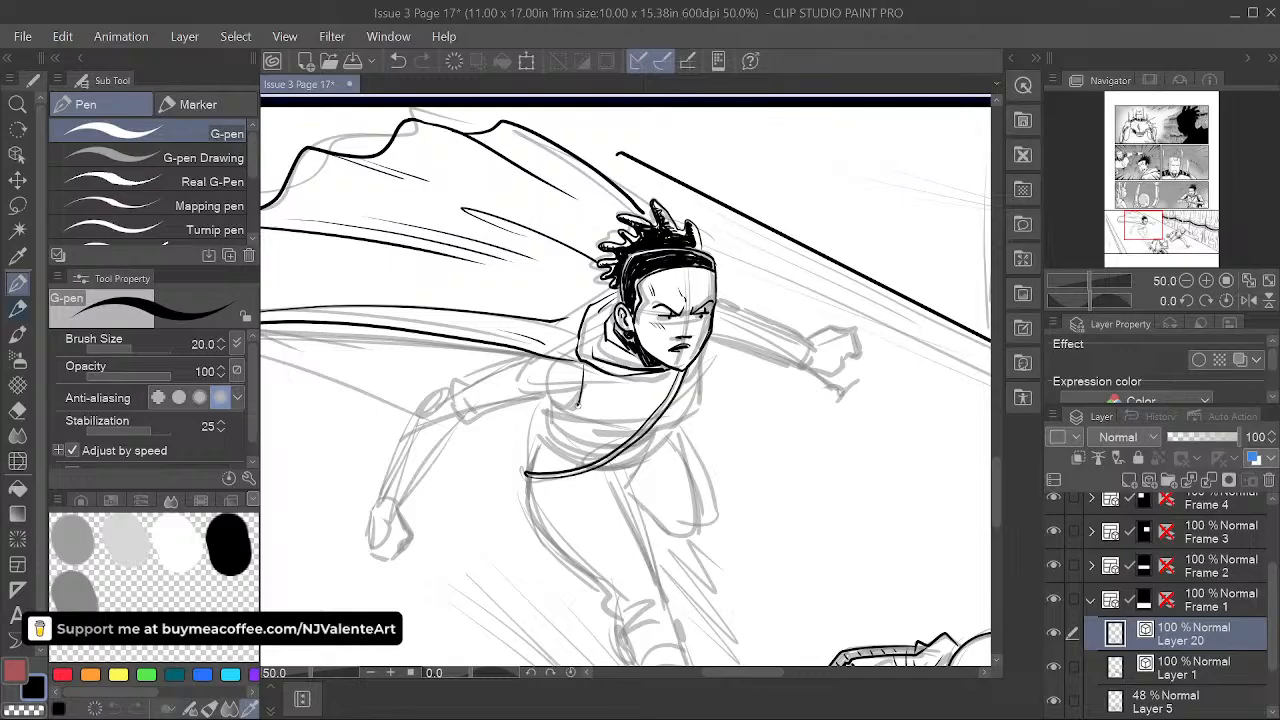
drag(548, 396, 575, 407)
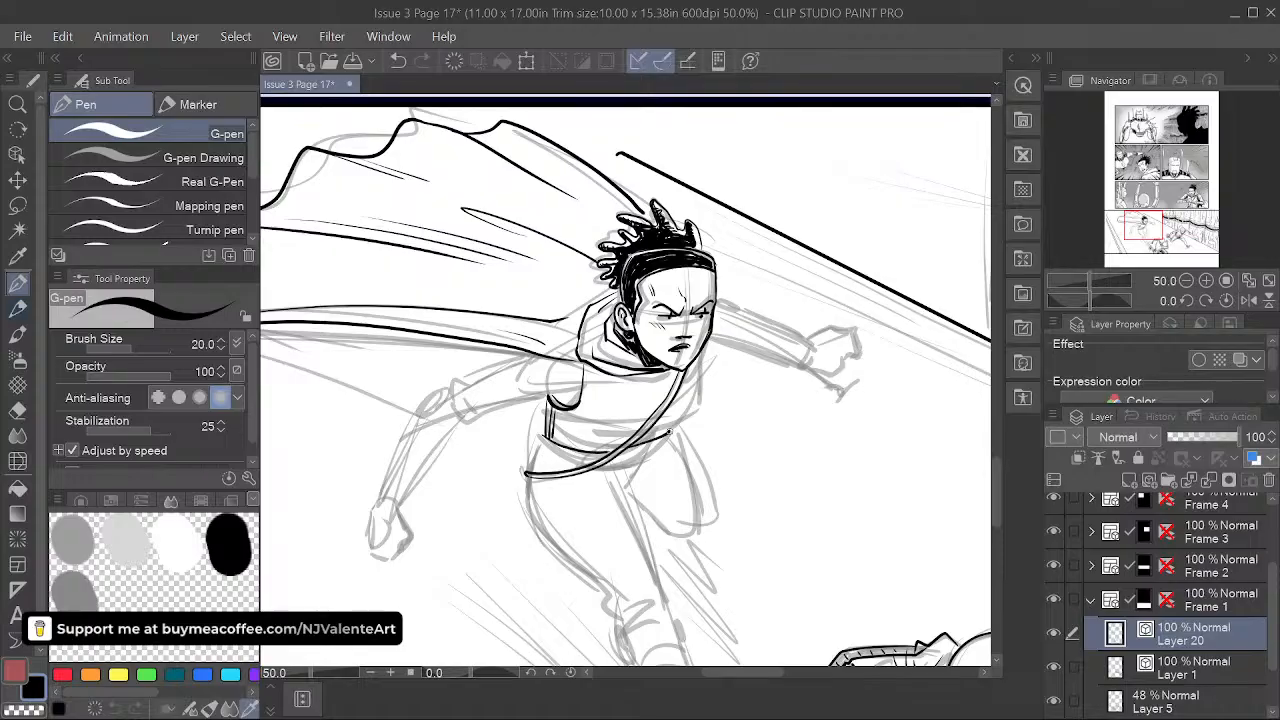
- Ink the waist sash folds, the chest's centre line and the torso's far side, with black shading in the armhole
drag(669, 434, 643, 451)
drag(546, 441, 570, 458)
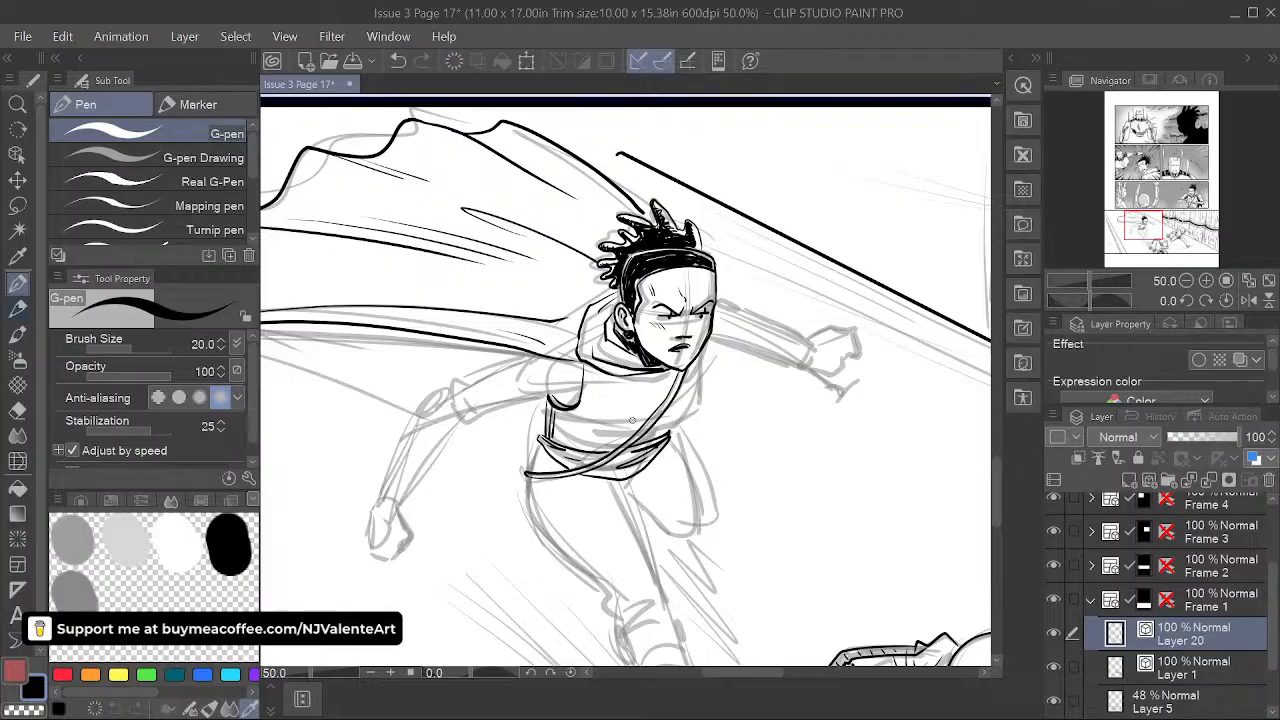
drag(653, 388, 649, 420)
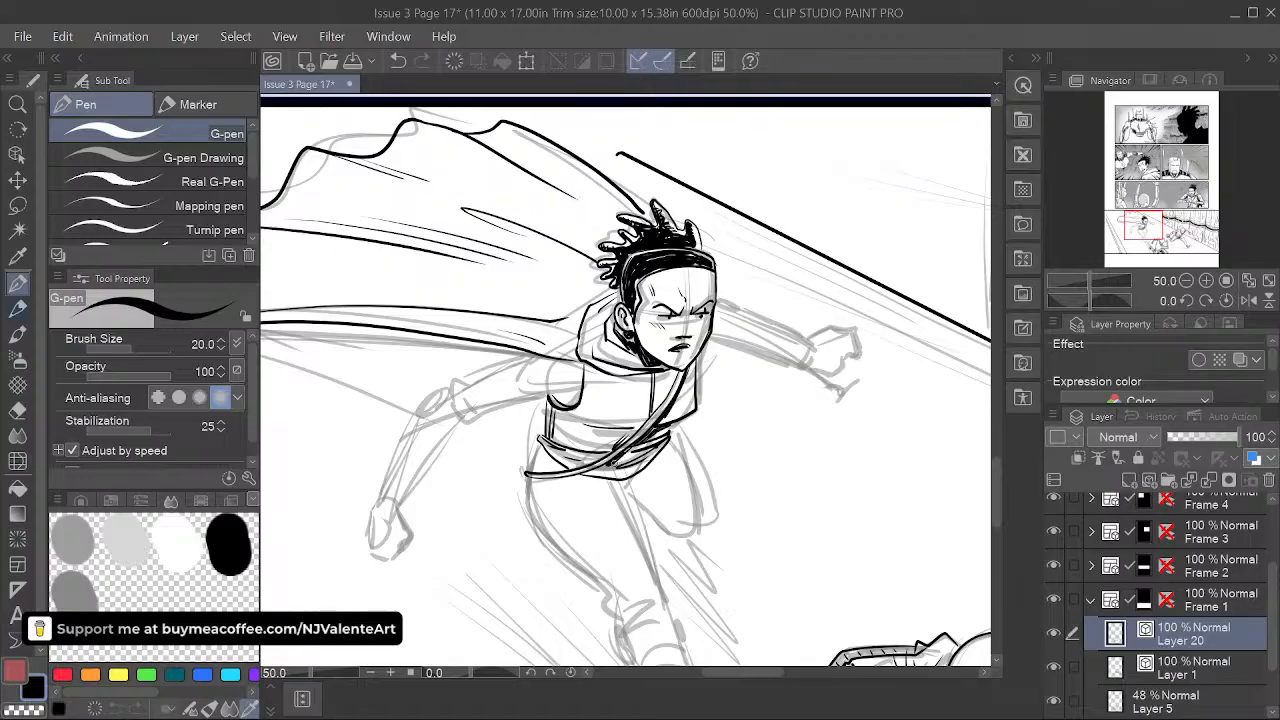
key(space)
drag(741, 522, 678, 514)
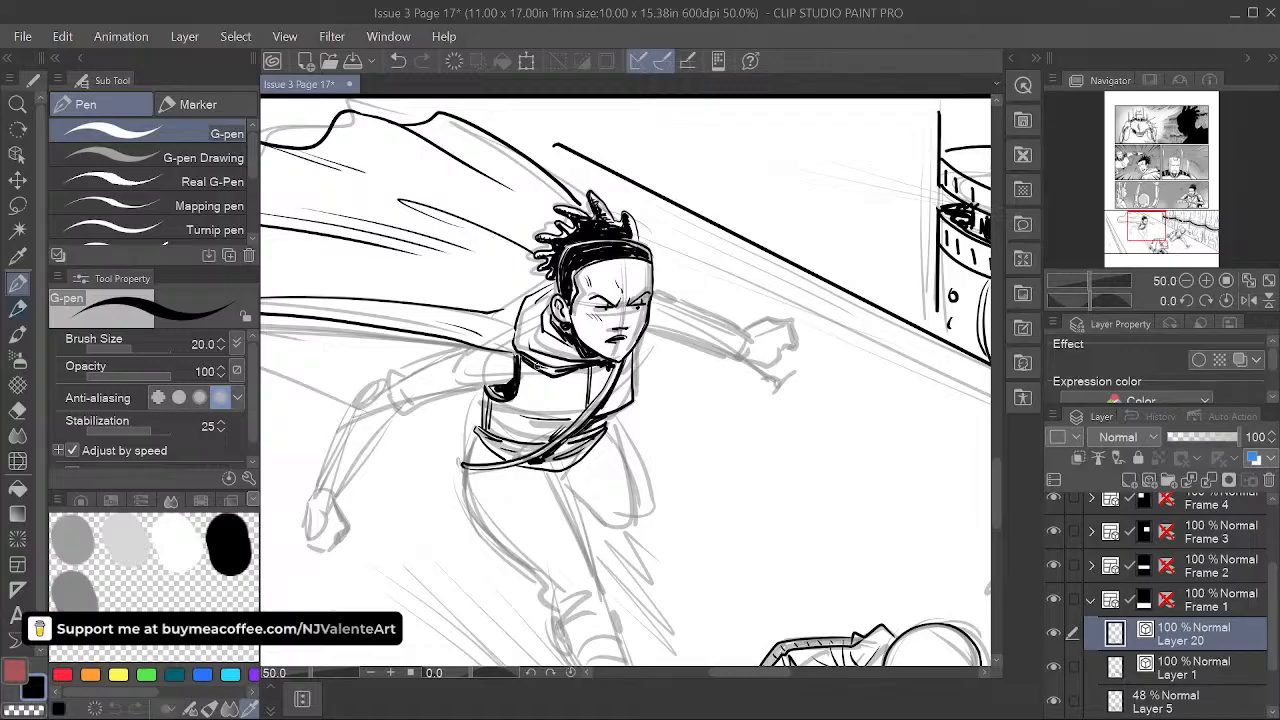
- Ink the front leg from hip to knee and the bent rear thigh, with crotch shading and trouser creases
key(space)
mouse_move(696, 524)
mouse_down()
mouse_move(697, 429)
mouse_move(686, 466)
mouse_move(659, 434)
mouse_up()
key(space)
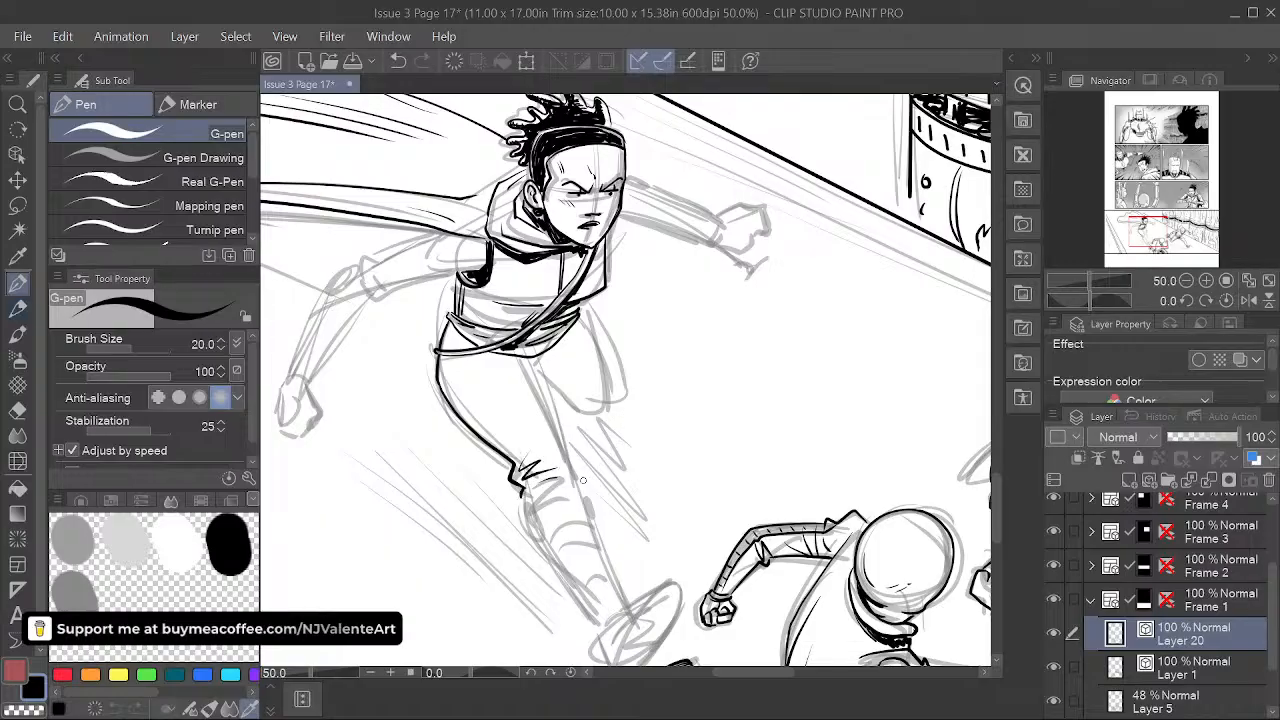
drag(519, 358, 578, 498)
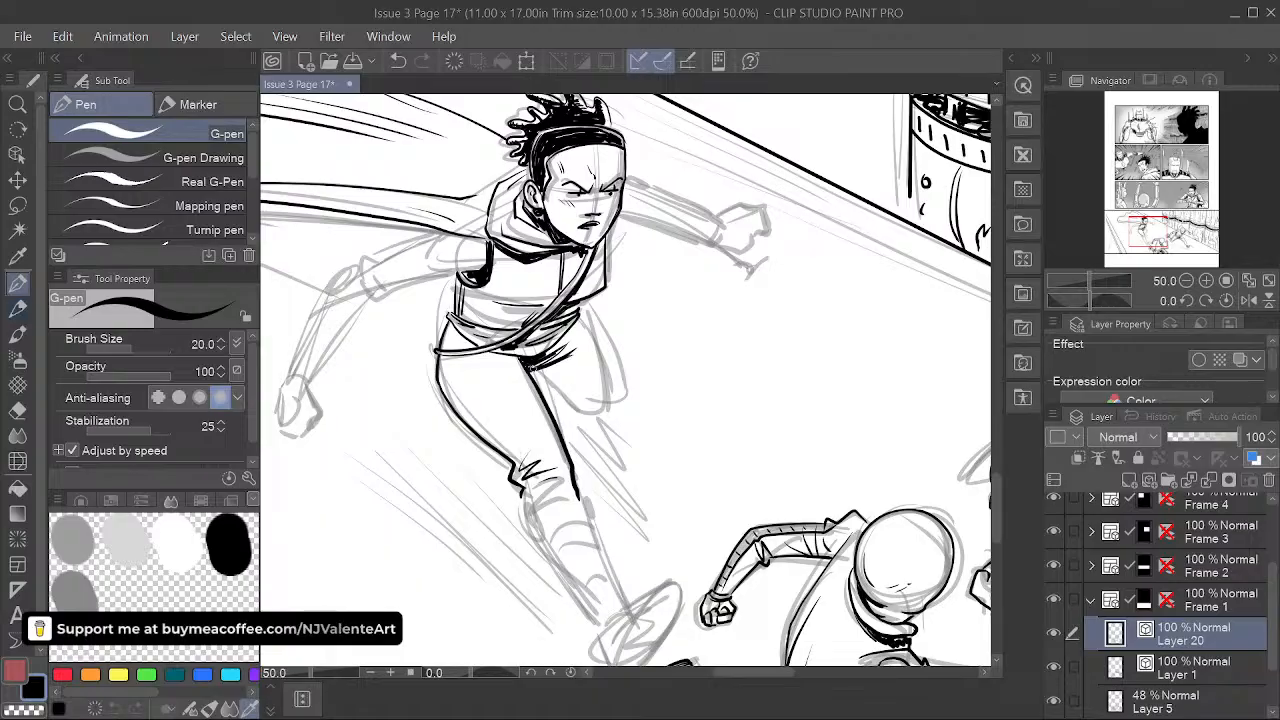
drag(602, 365, 600, 412)
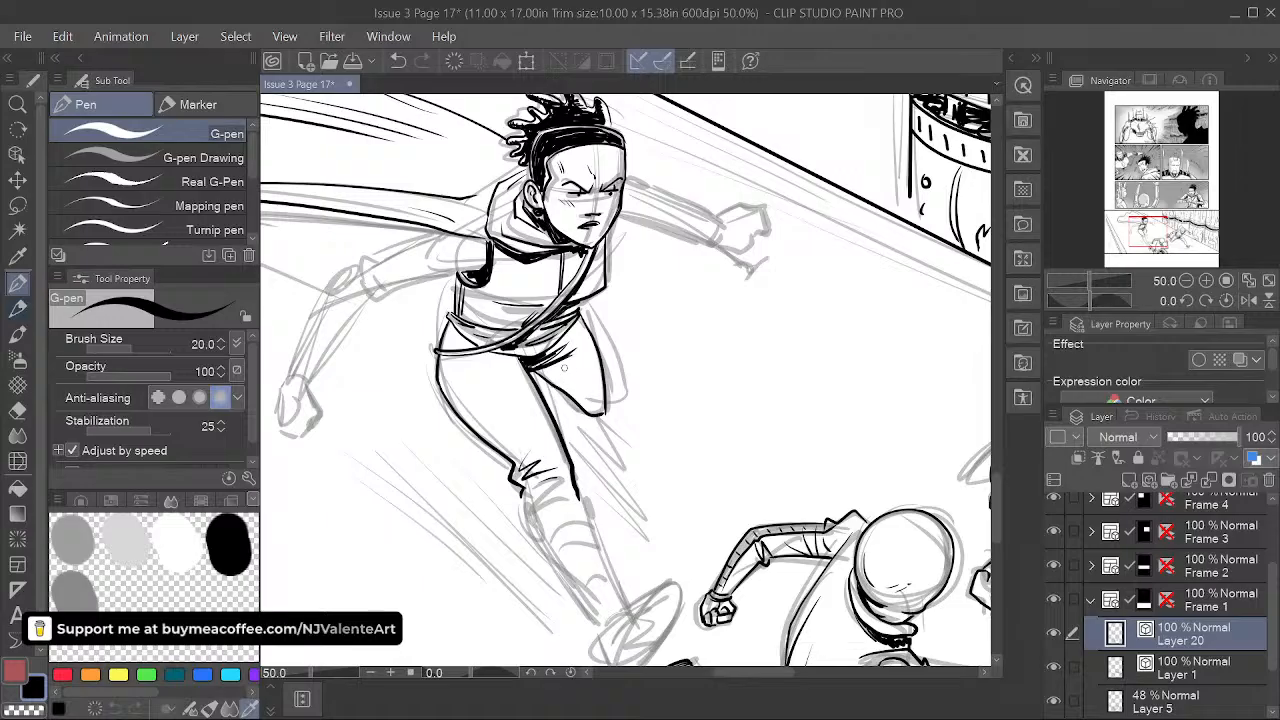
drag(562, 366, 575, 388)
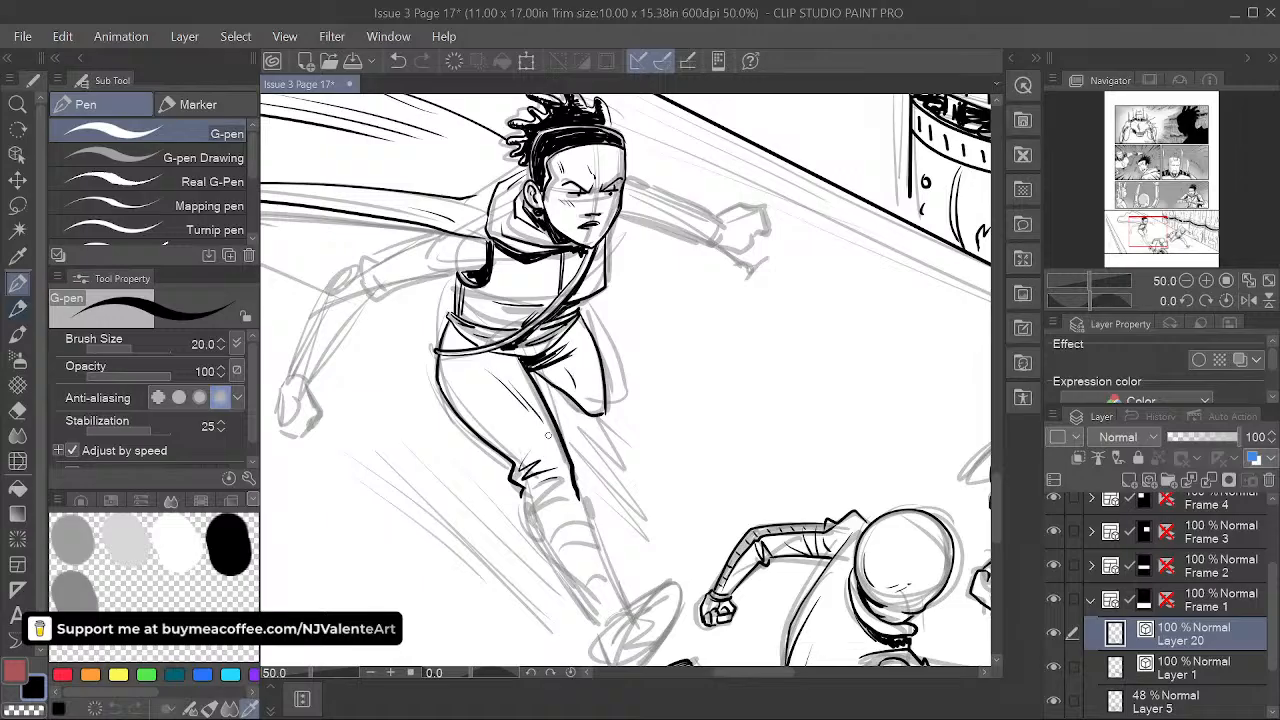
- Ink the small oval pad beside the front knee and the curved cuff band across the top of the boot
drag(676, 500, 677, 434)
key(ctrl+z)
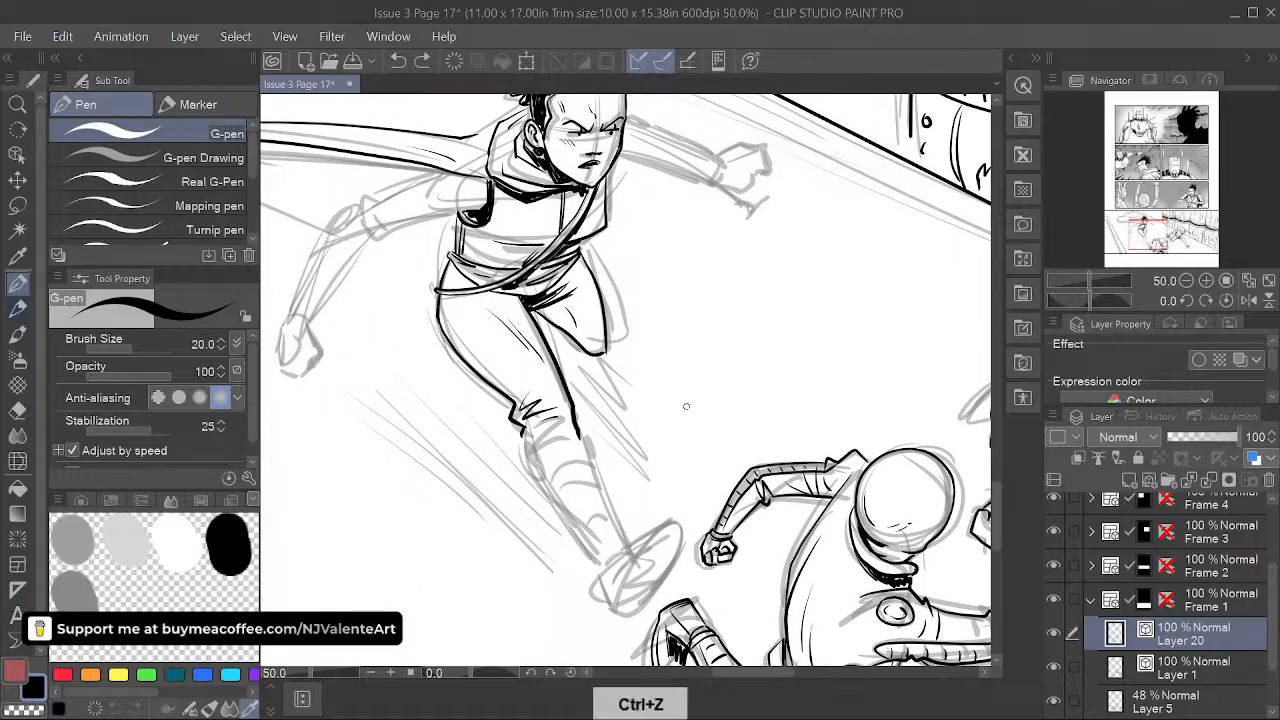
drag(528, 470, 522, 449)
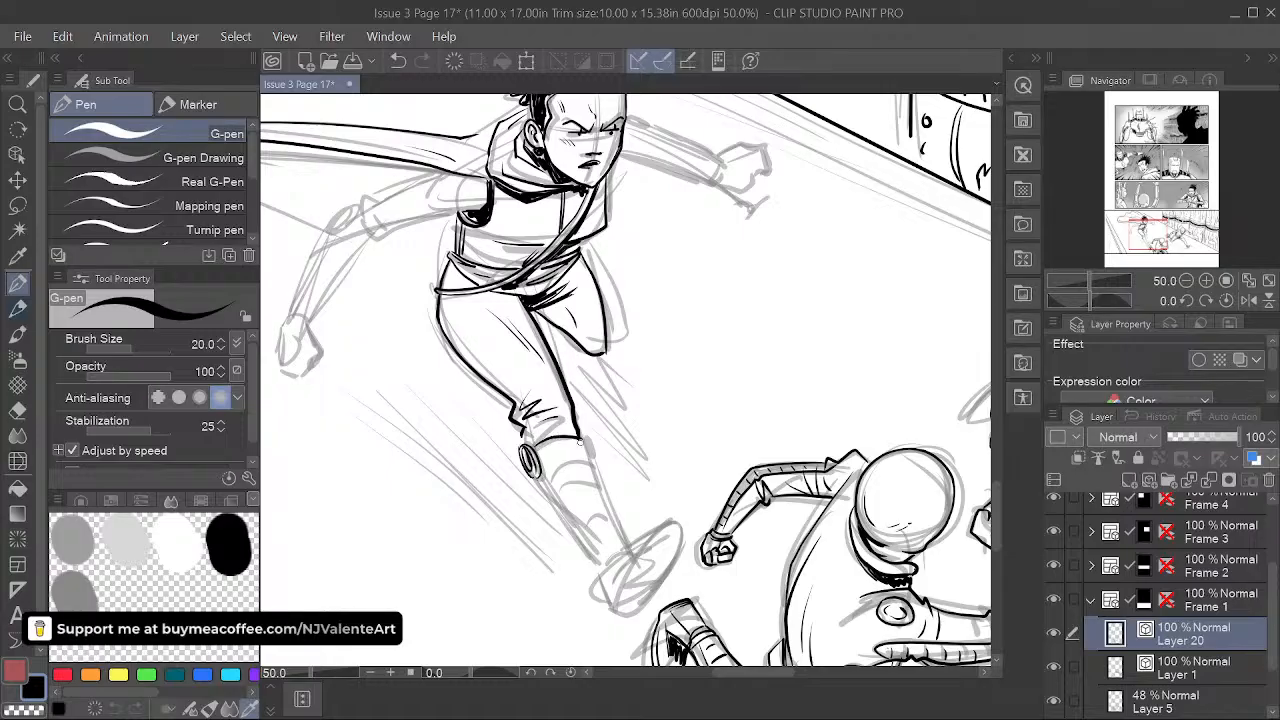
key(ctrl+z)
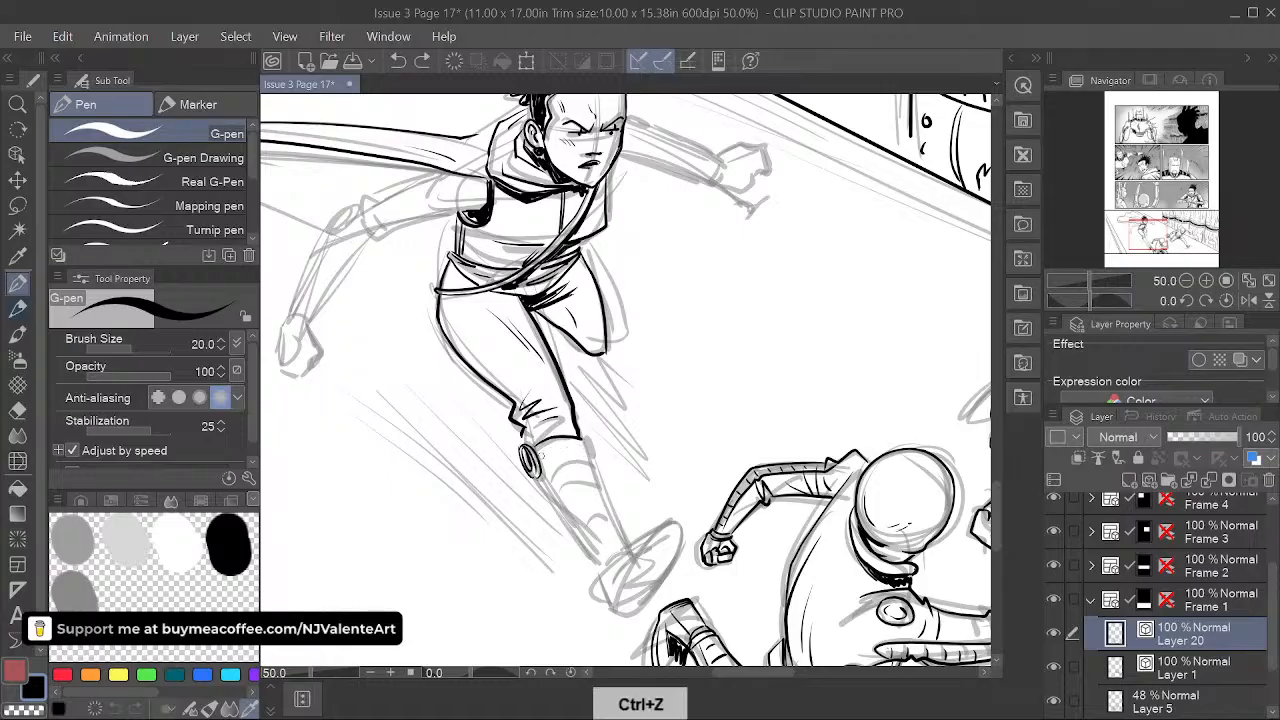
drag(580, 449, 543, 456)
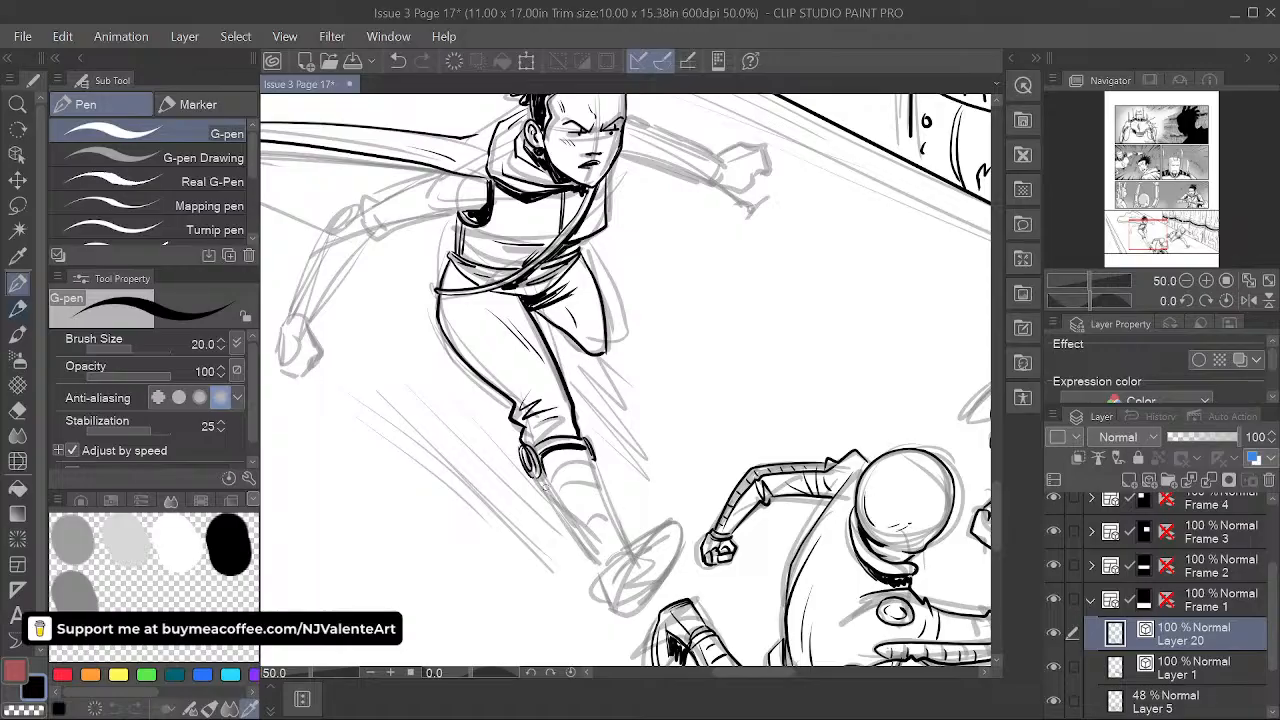
- Ink the caped runner's front boot with both shin edges, the ankle stud, curved wrap bands and upturned sole
drag(540, 482, 596, 570)
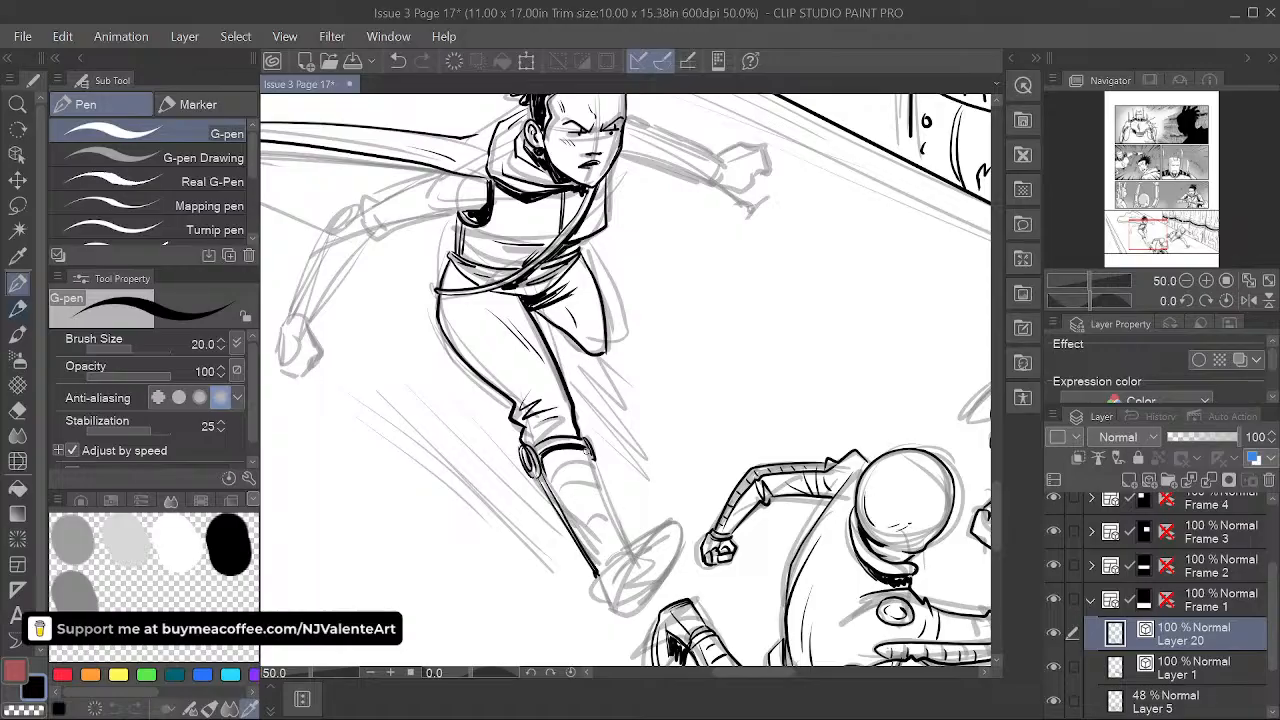
drag(592, 458, 628, 549)
drag(606, 505, 627, 544)
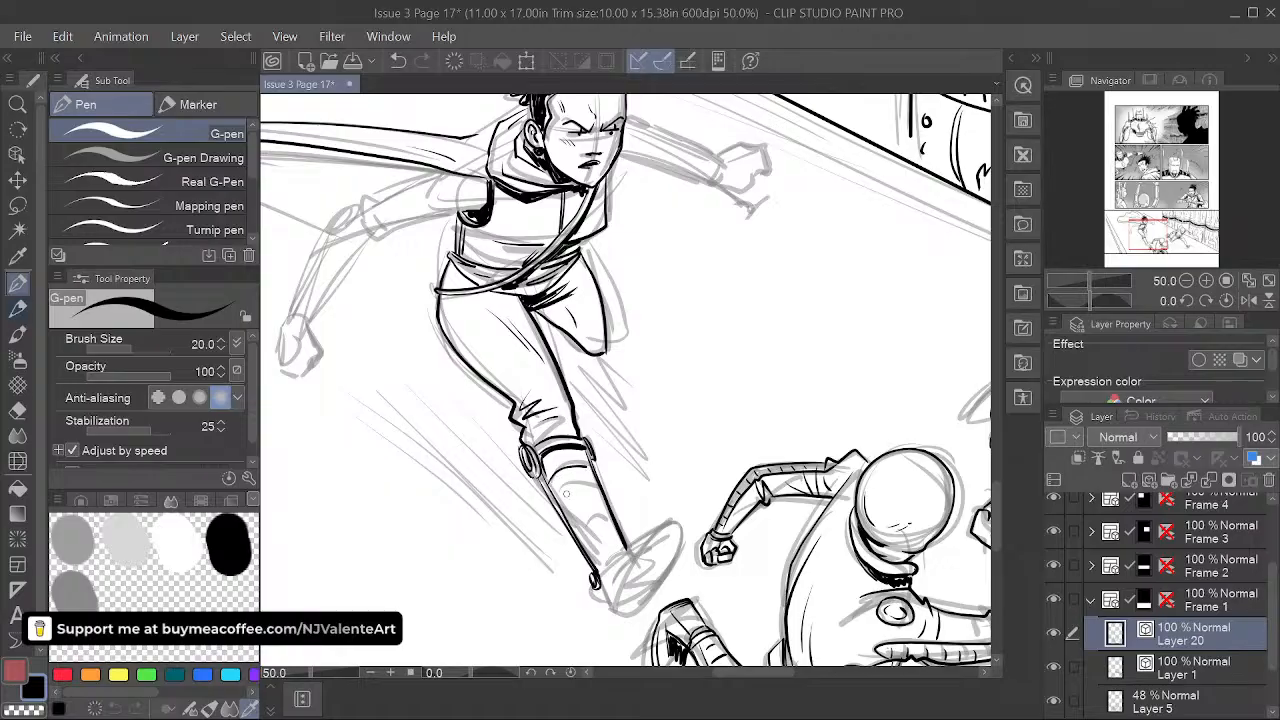
mouse_move(572, 526)
mouse_down()
mouse_move(606, 511)
mouse_move(587, 546)
mouse_move(598, 536)
mouse_move(628, 542)
mouse_up()
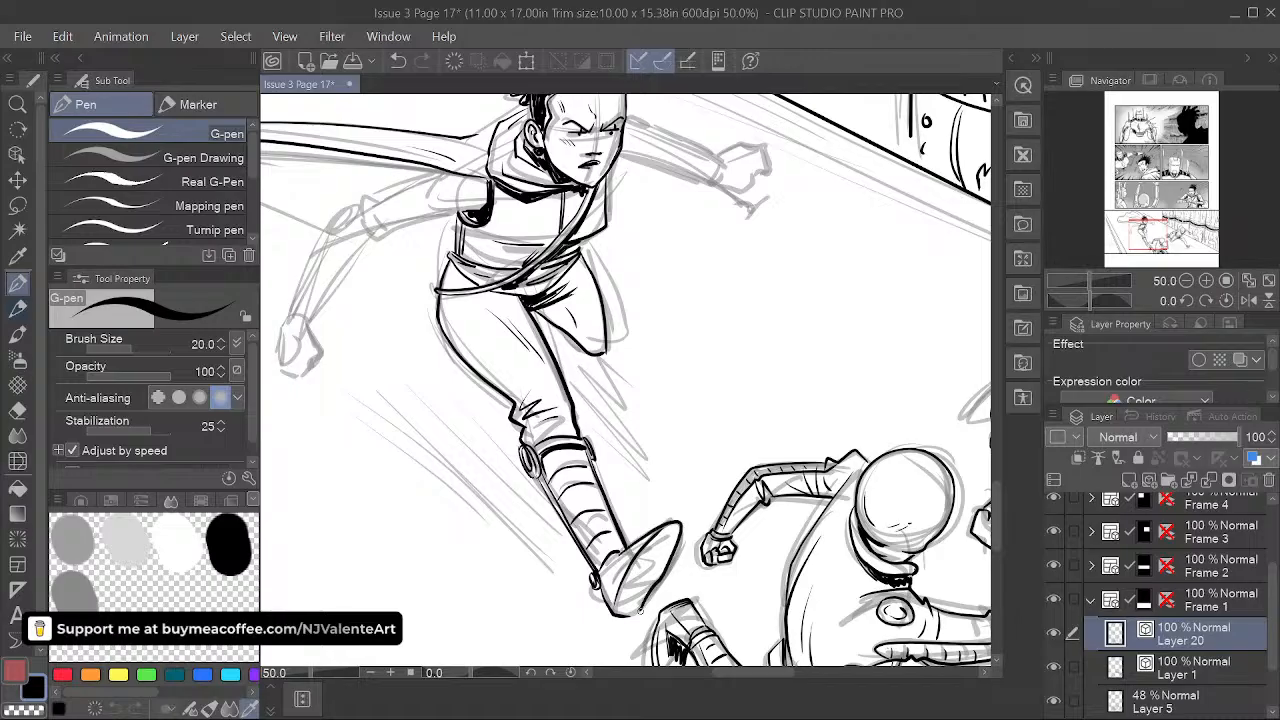
- Hatch shading onto the front boot's sole and along the wrapped shin
key(space)
drag(686, 564, 718, 524)
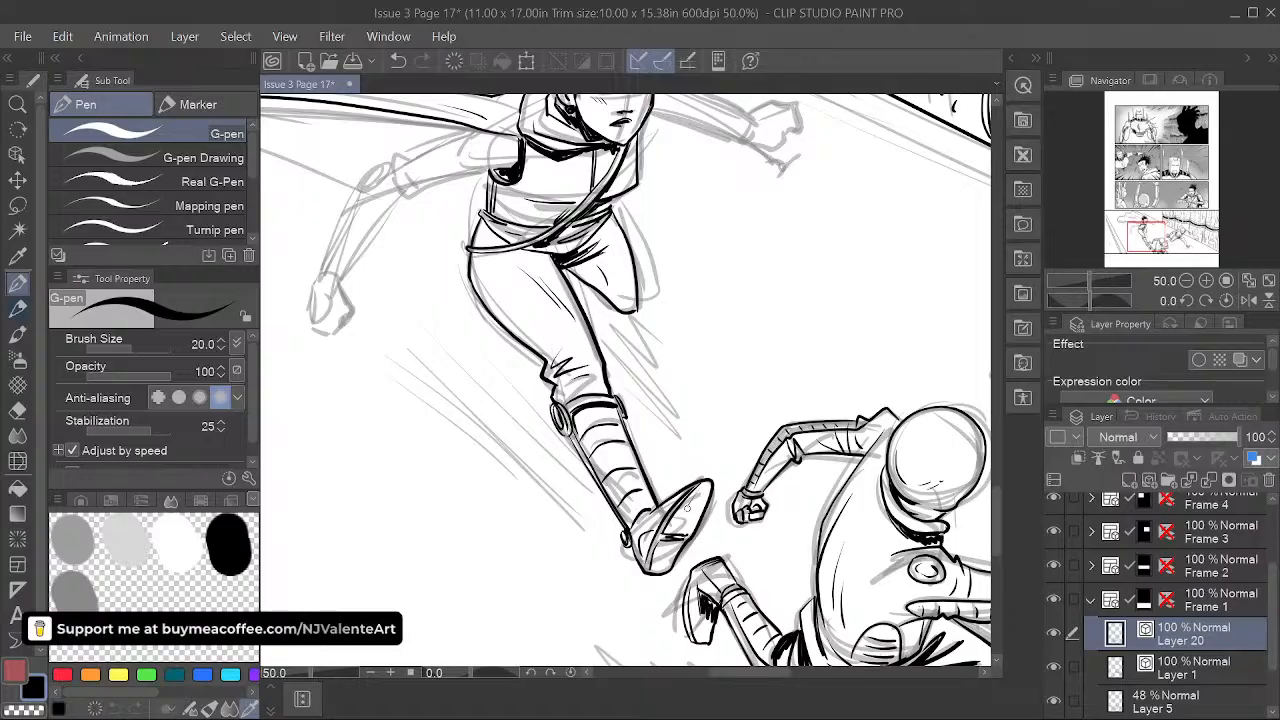
drag(671, 541, 656, 572)
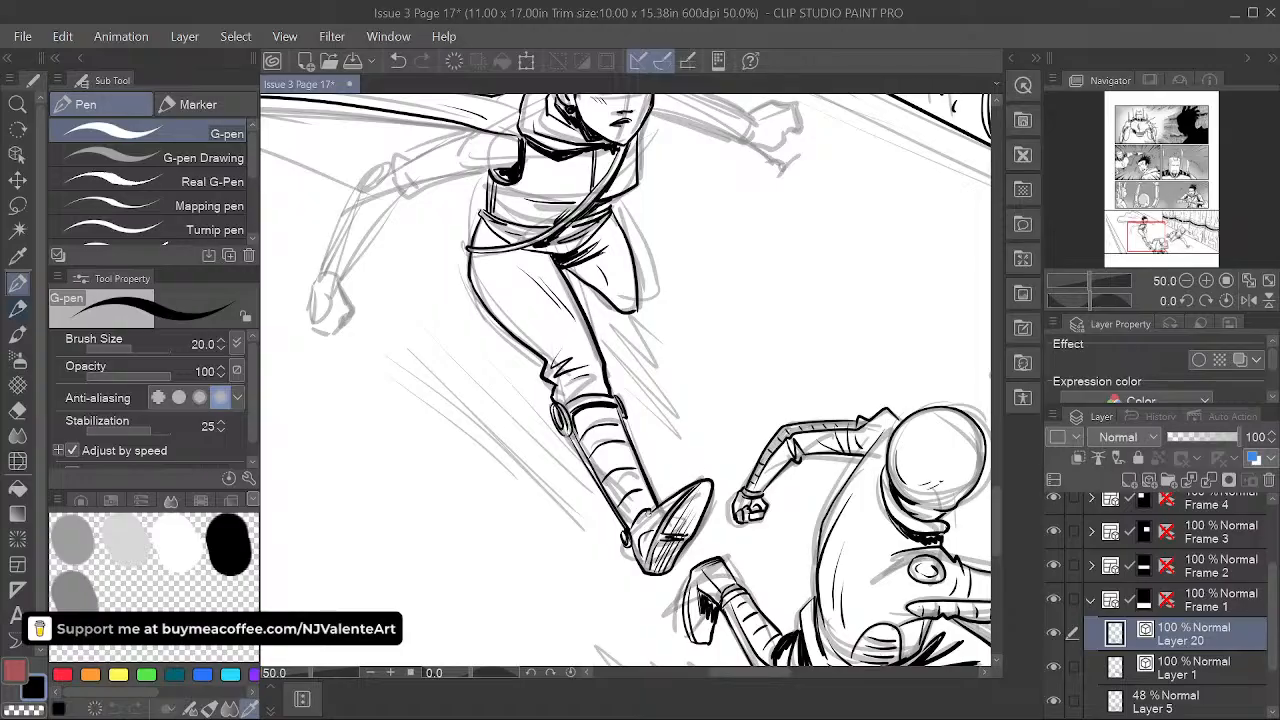
drag(577, 420, 630, 524)
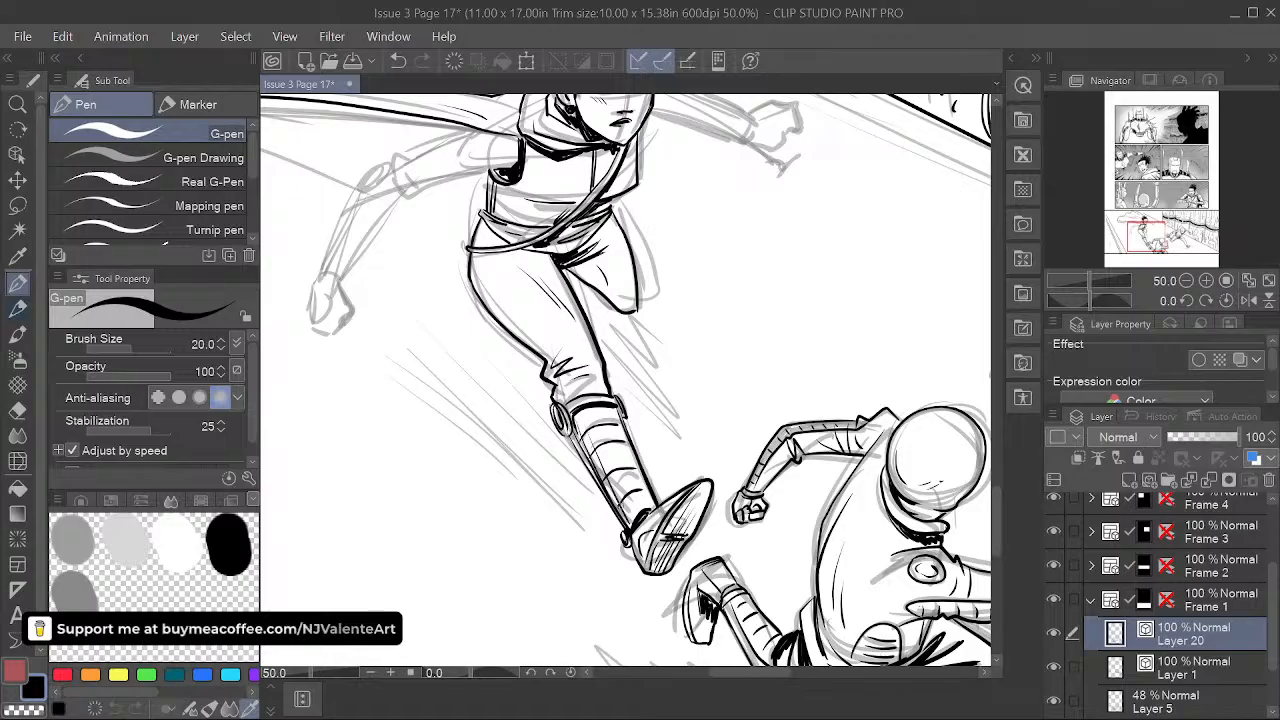
drag(602, 448, 632, 518)
drag(618, 472, 636, 512)
- Ink the caped runner's trailing upper arm from shoulder to elbow, with sleeve folds and a flared cuff
key(space)
mouse_move(710, 386)
mouse_down()
mouse_move(739, 485)
mouse_move(717, 535)
mouse_up()
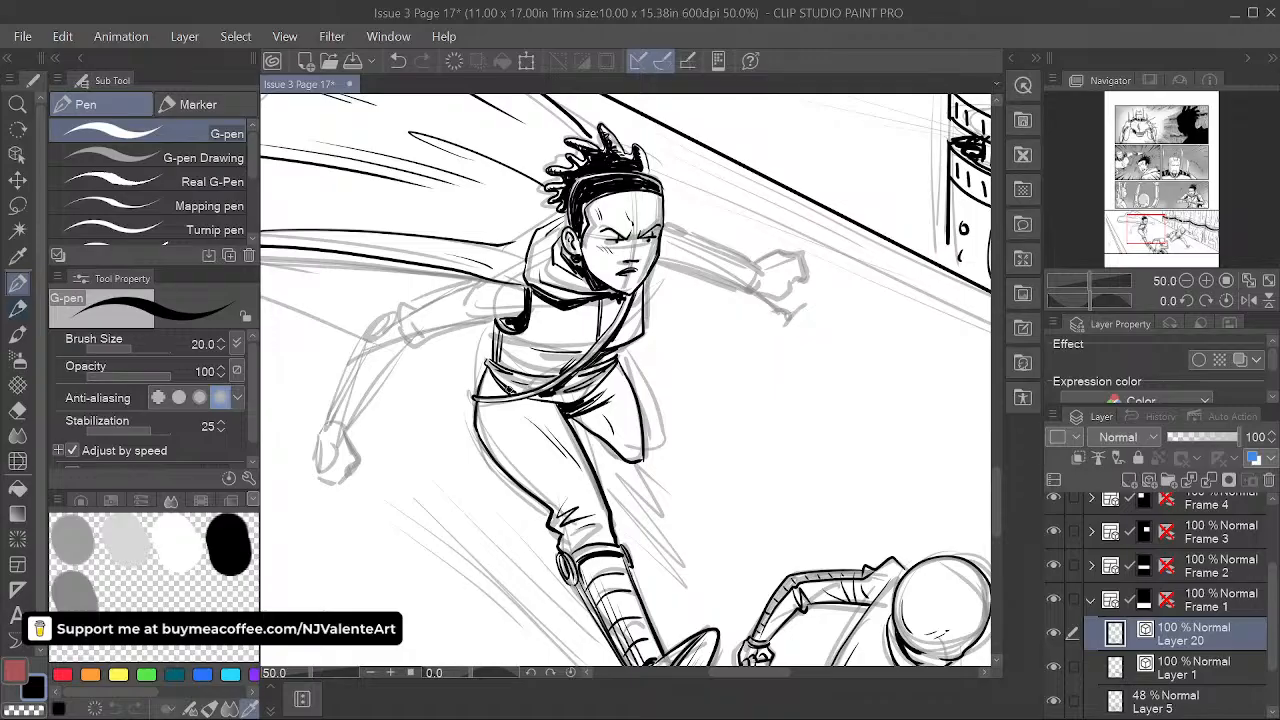
key(space)
drag(681, 449, 756, 503)
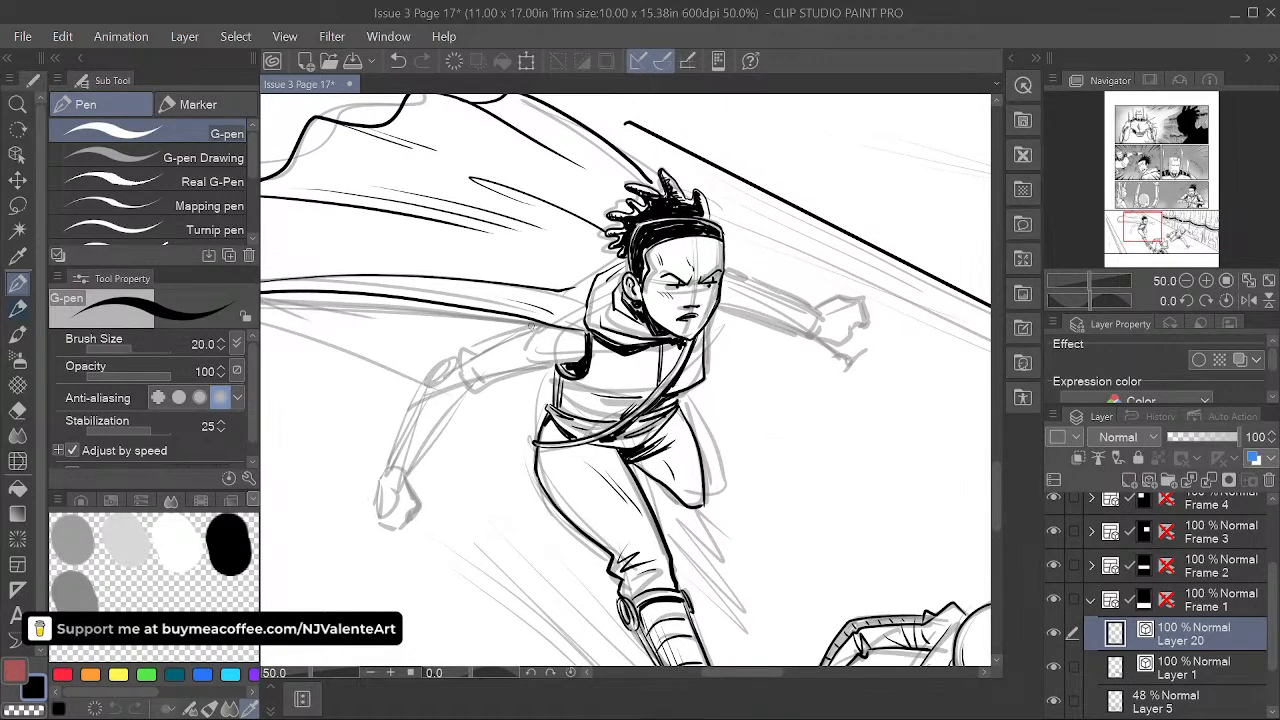
mouse_move(515, 346)
mouse_down()
mouse_move(538, 325)
mouse_move(558, 368)
mouse_up()
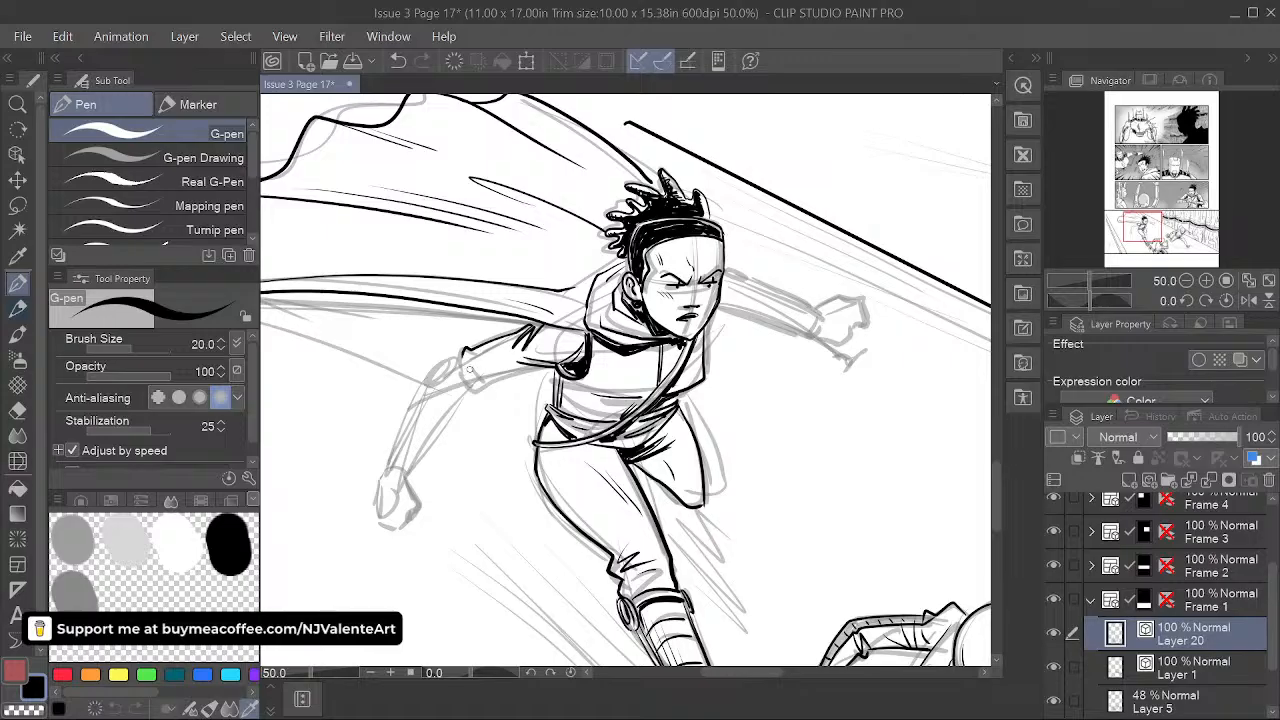
mouse_move(470, 366)
mouse_down()
mouse_move(477, 385)
mouse_move(543, 367)
mouse_up()
- Ink the oval elbow pad and both outer edges of the trailing forearm down to the wrist
key(space)
drag(676, 474, 685, 472)
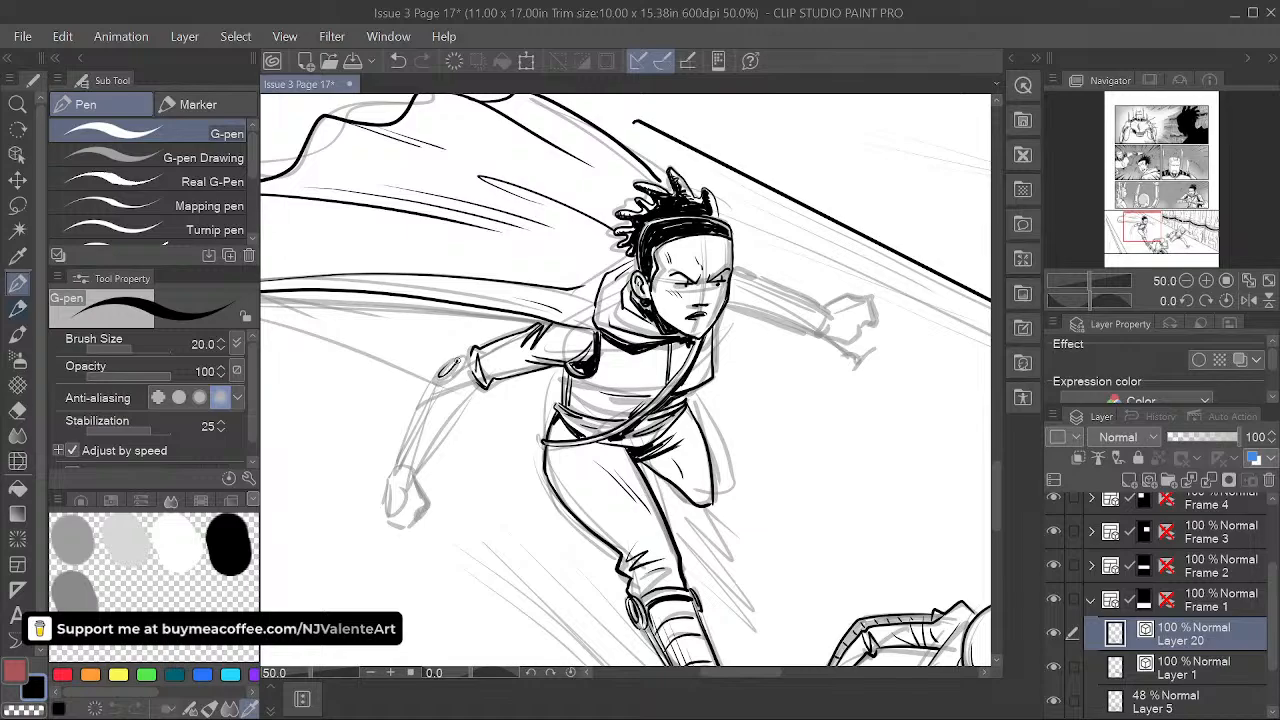
drag(444, 360, 447, 371)
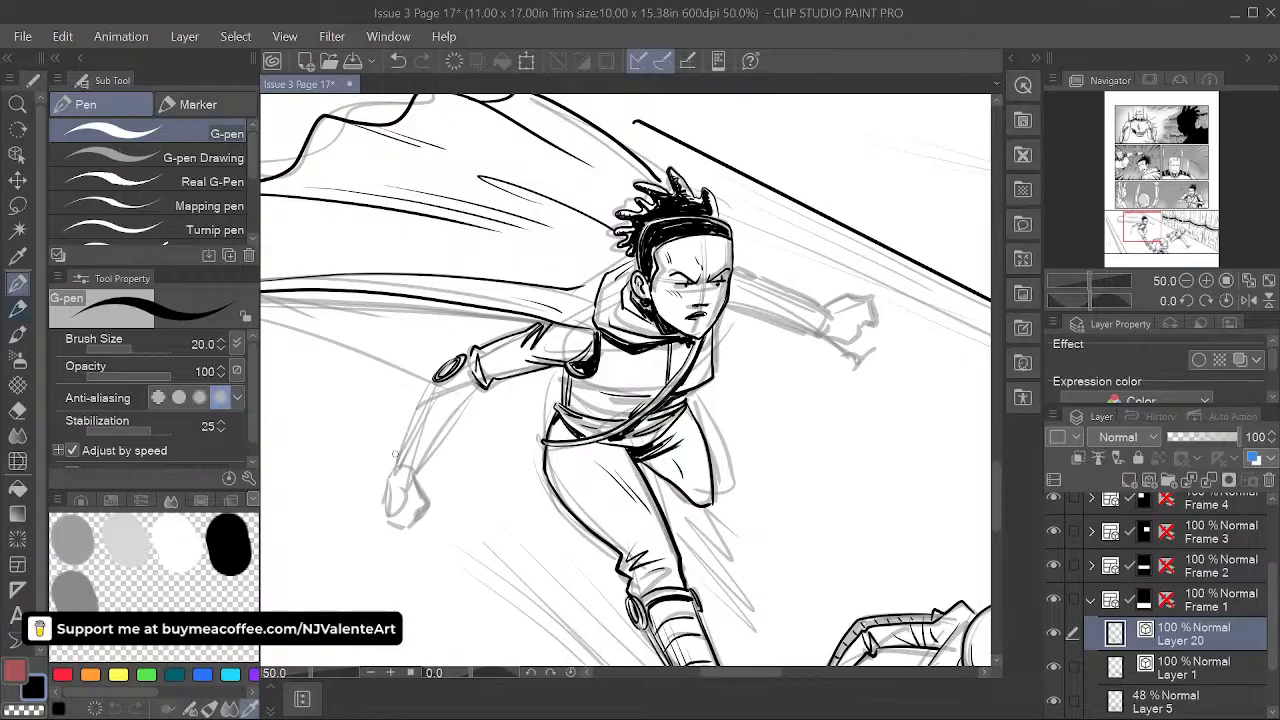
drag(399, 458, 396, 467)
drag(421, 404, 437, 380)
drag(399, 466, 438, 383)
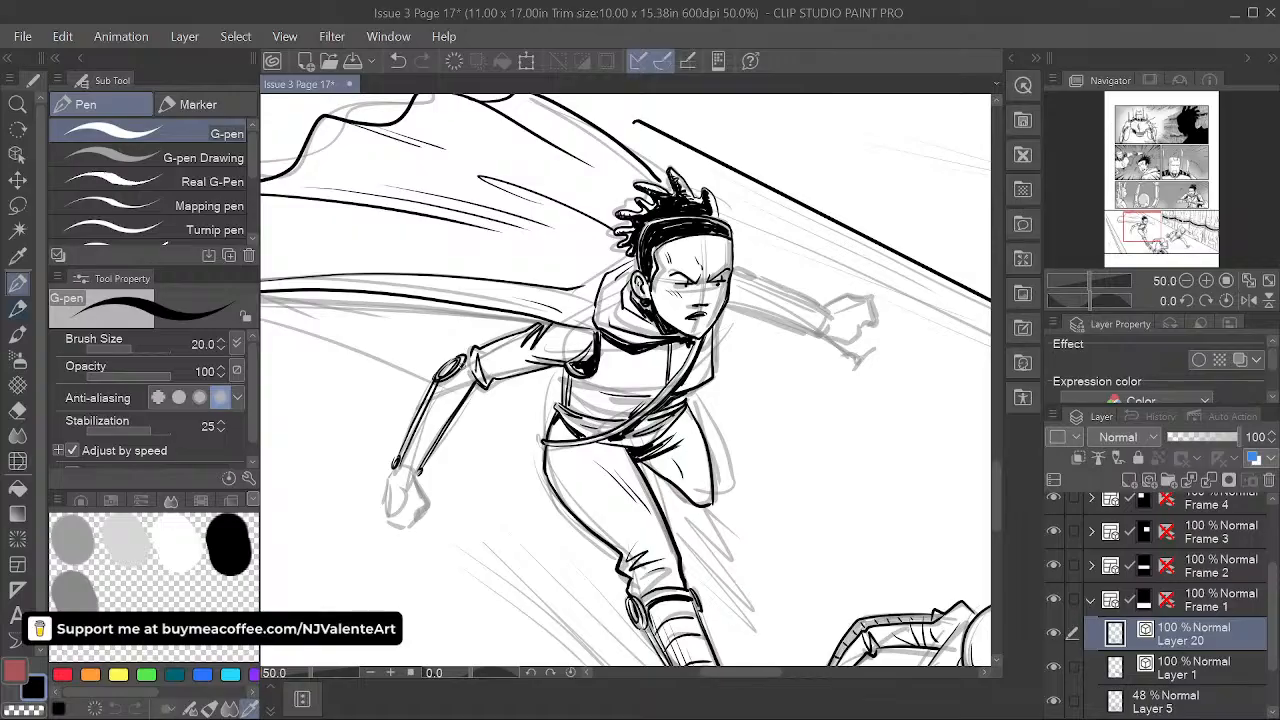
- Ink the wrap bands and shading on the trailing forearm's bracer, plus the clenched fist
drag(400, 466, 419, 461)
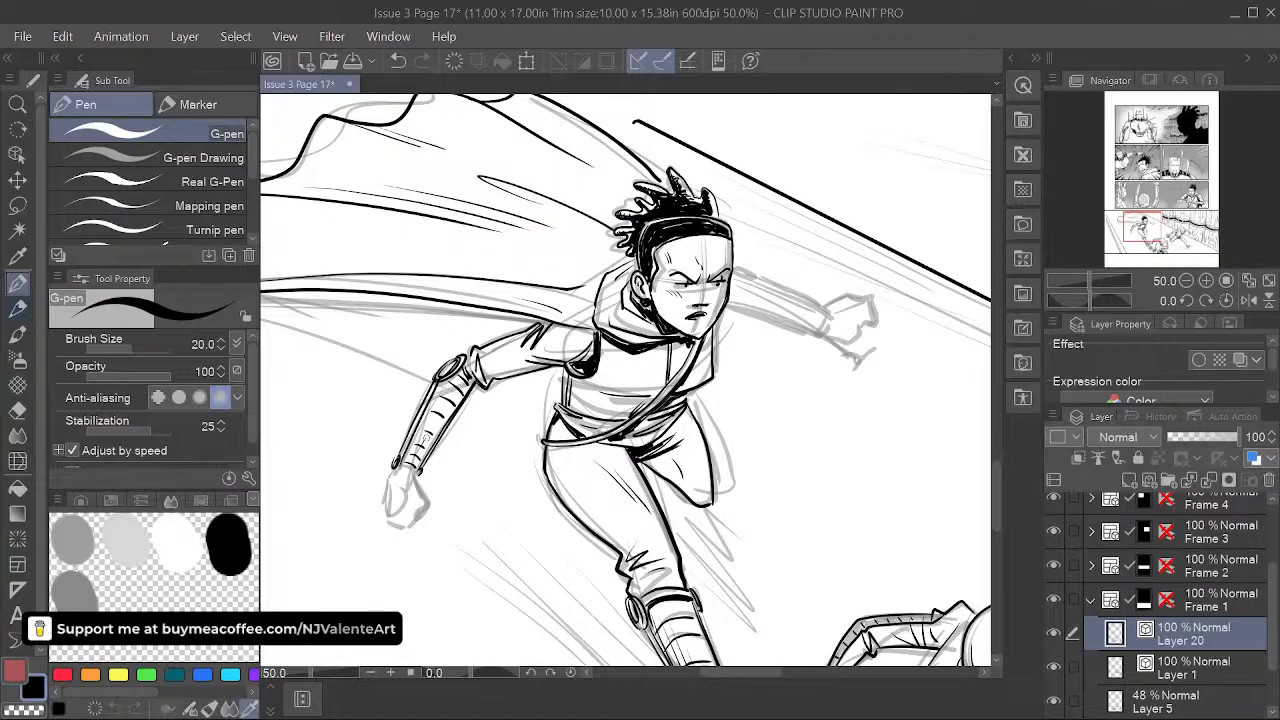
drag(433, 422, 418, 459)
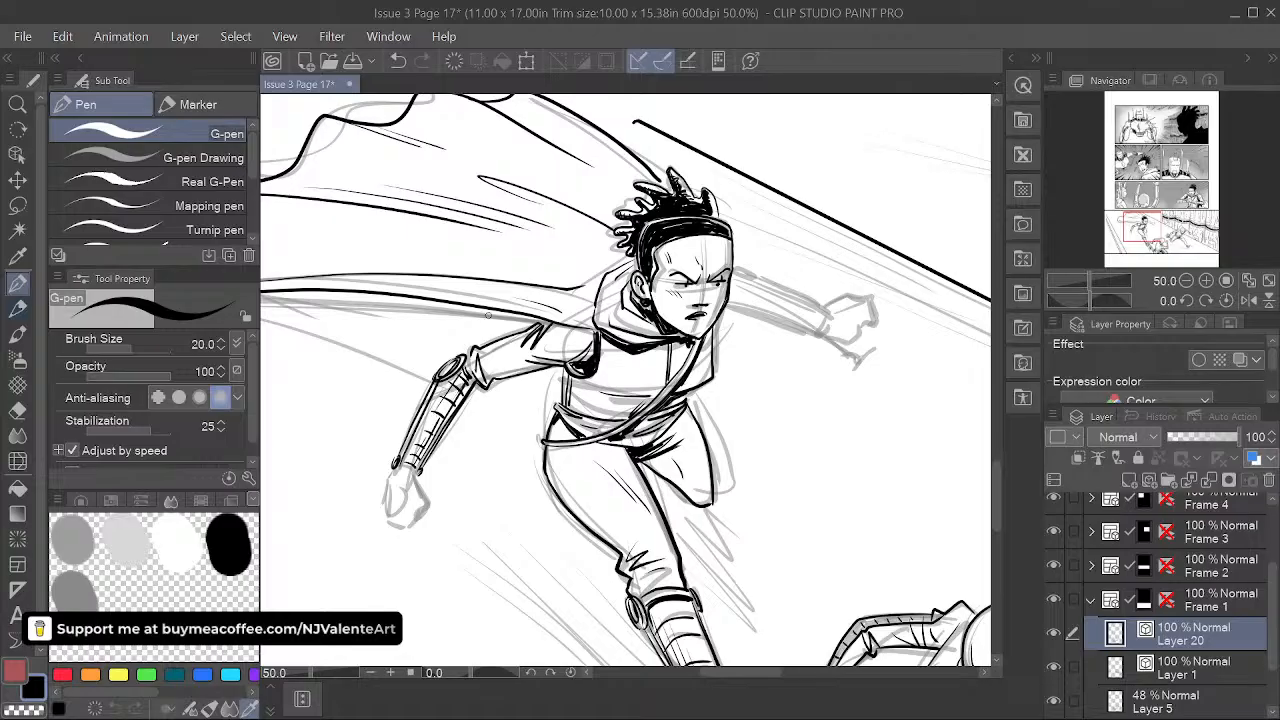
drag(488, 315, 494, 251)
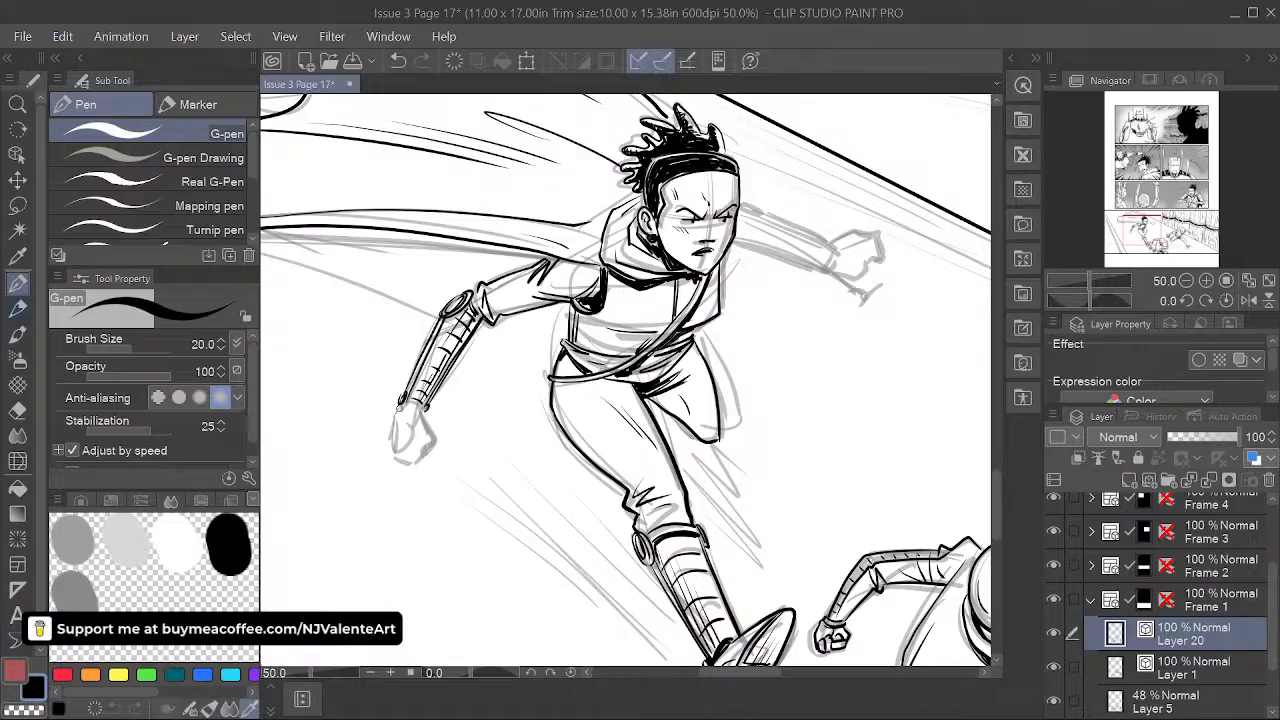
mouse_move(395, 410)
mouse_down()
mouse_move(405, 460)
mouse_move(432, 450)
mouse_up()
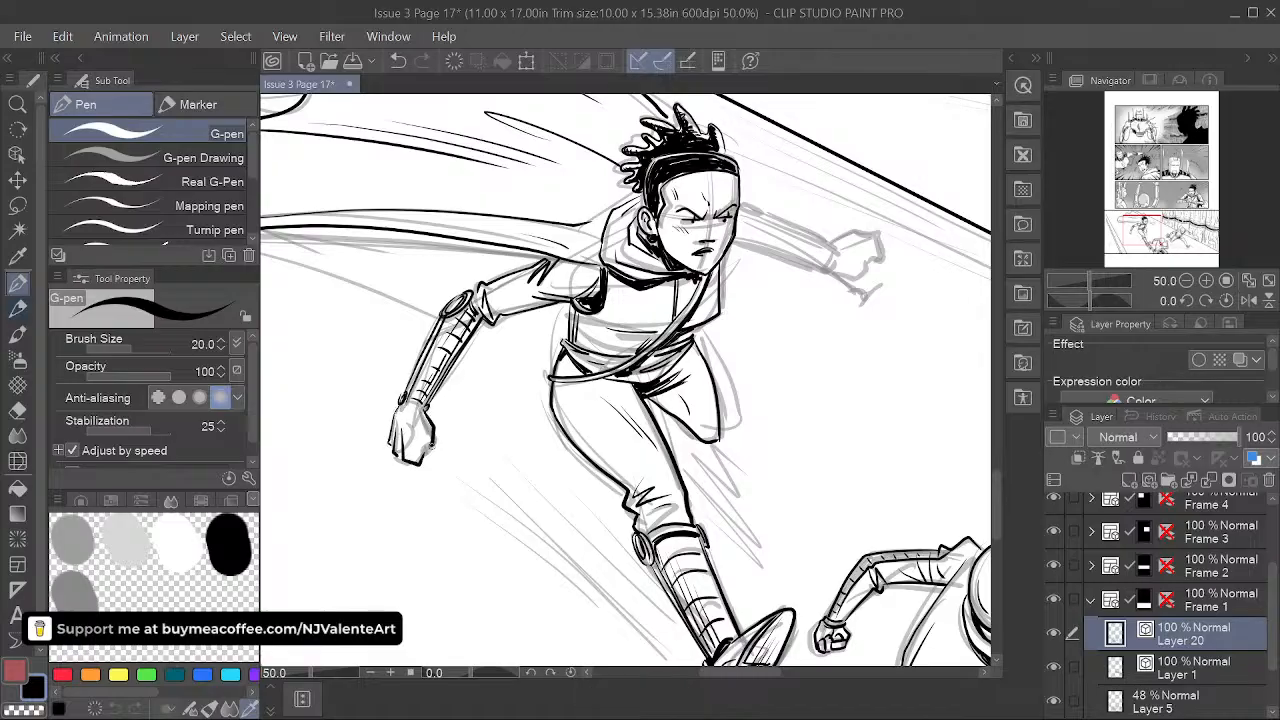
- Ink the far outstretched forearm with its banded bracer and fist on a rotated canvas, and restore the upright view
key(space)
drag(638, 507, 571, 527)
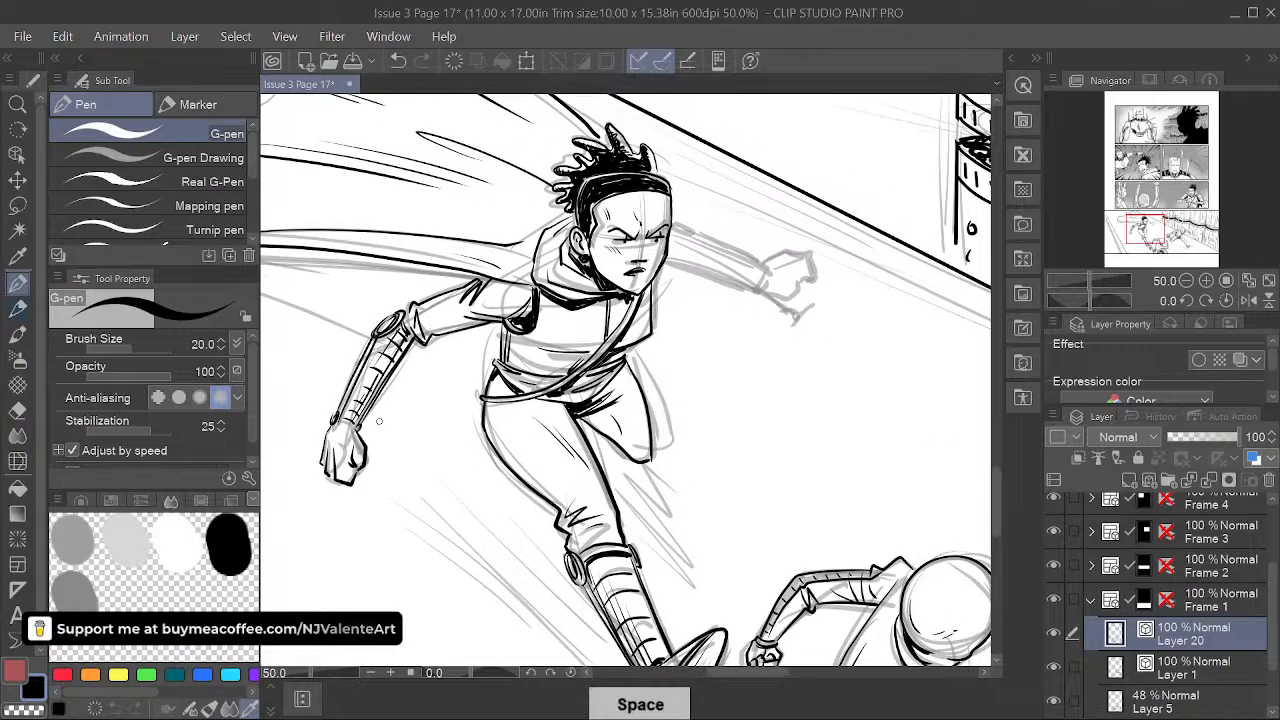
key(space)
drag(757, 466, 560, 517)
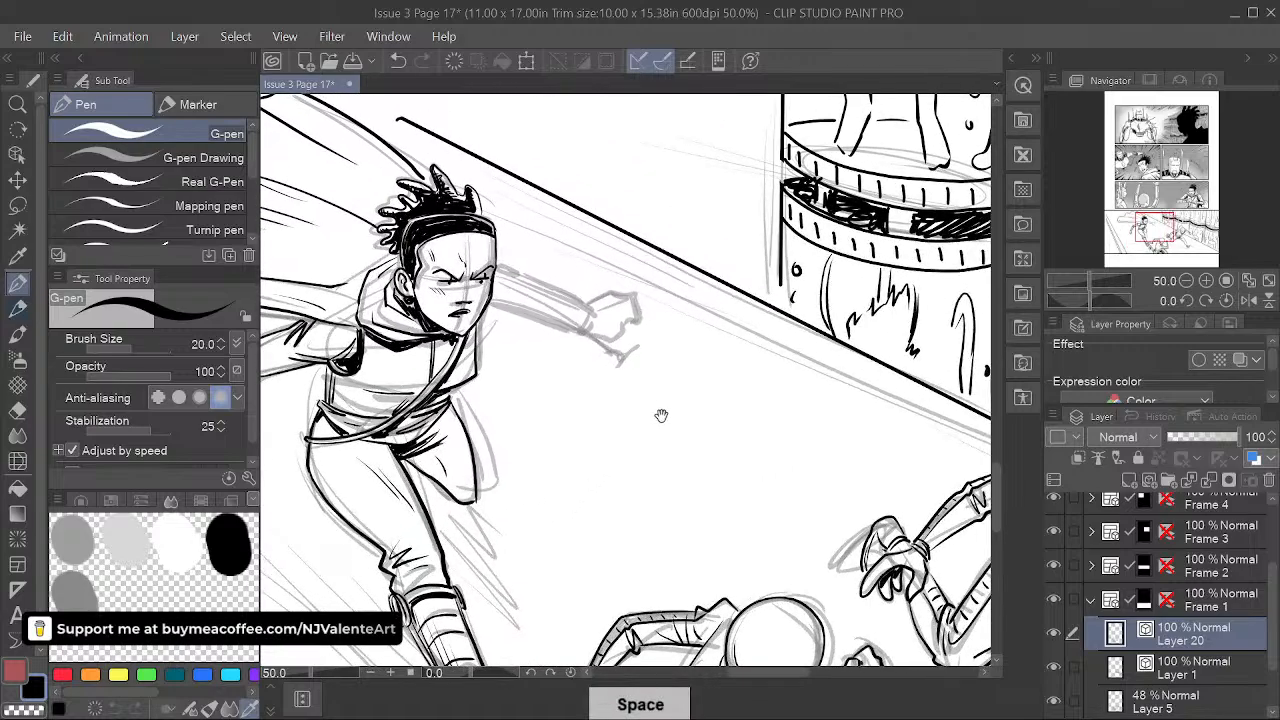
drag(660, 414, 720, 369)
drag(838, 493, 818, 453)
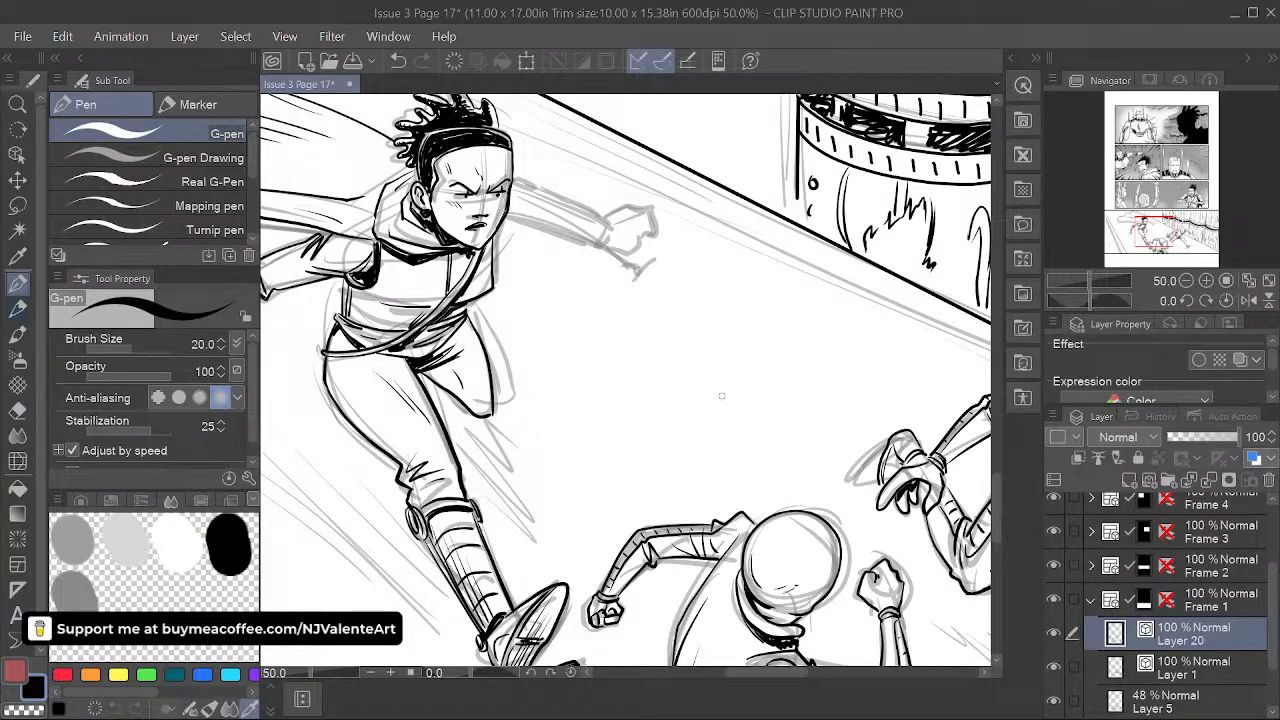
key(shift+space)
drag(743, 357, 706, 271)
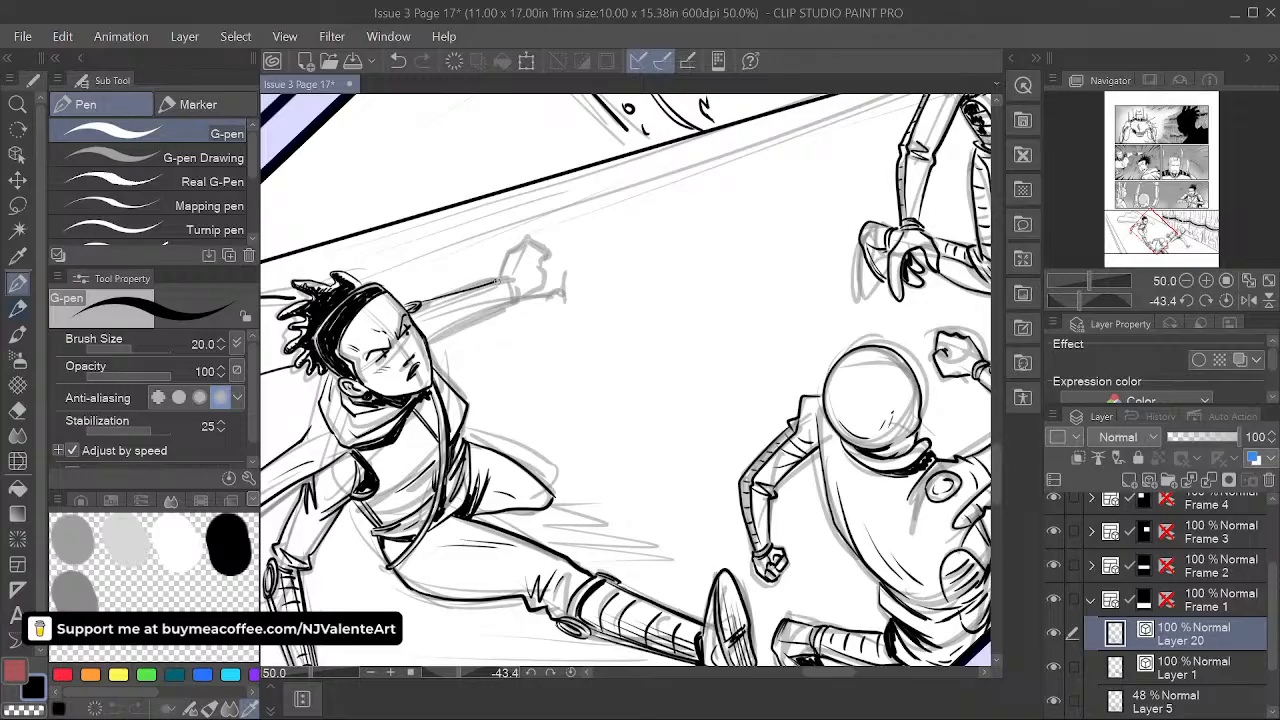
drag(418, 306, 495, 282)
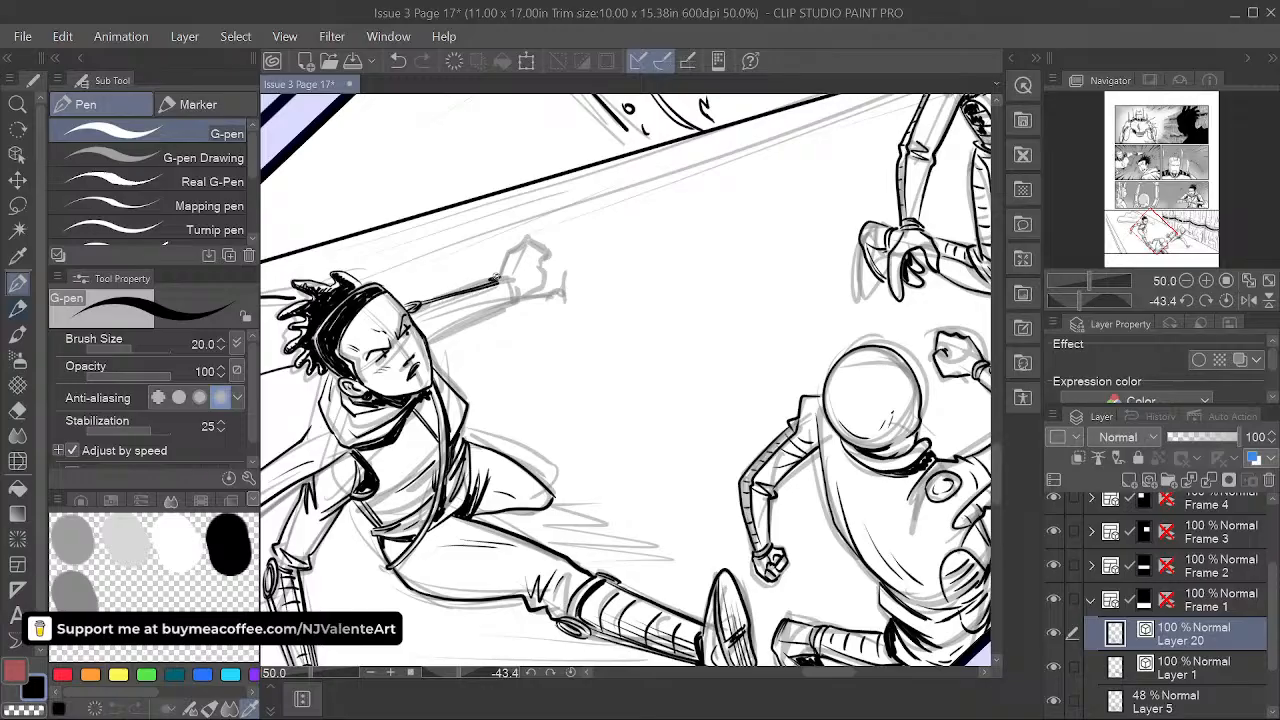
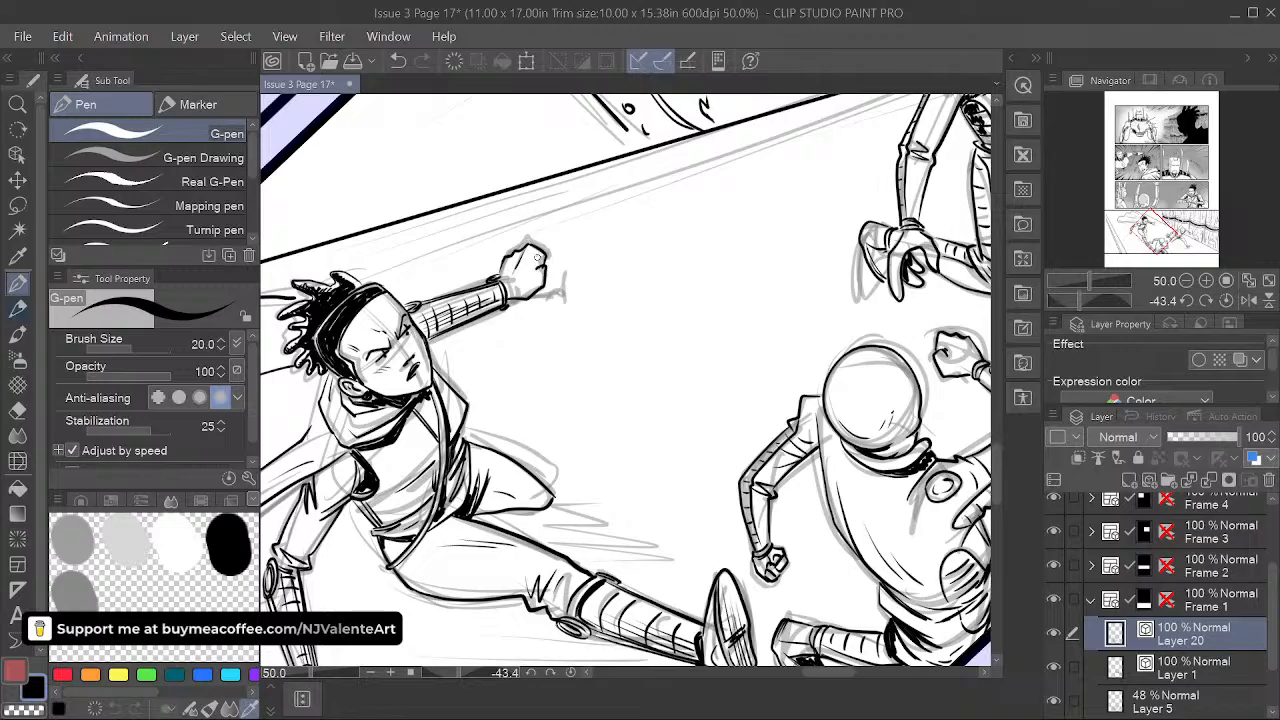
key(space)
drag(631, 441, 671, 360)
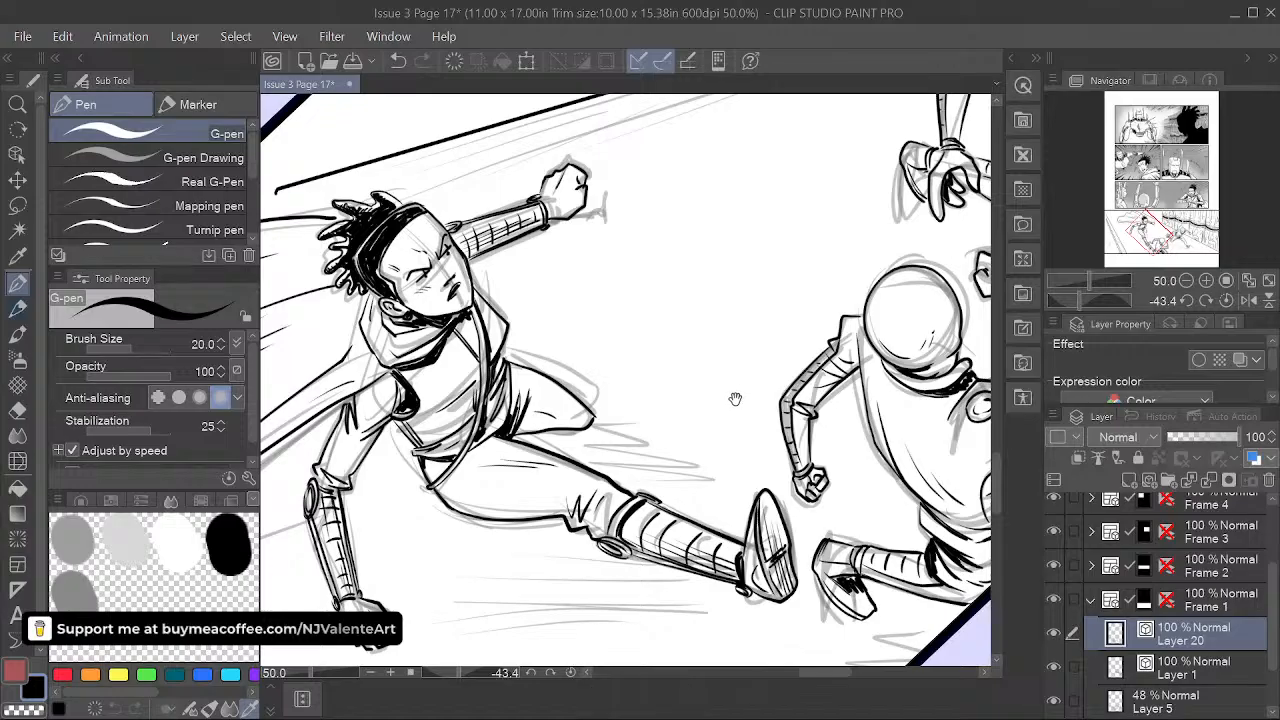
click(570, 670)
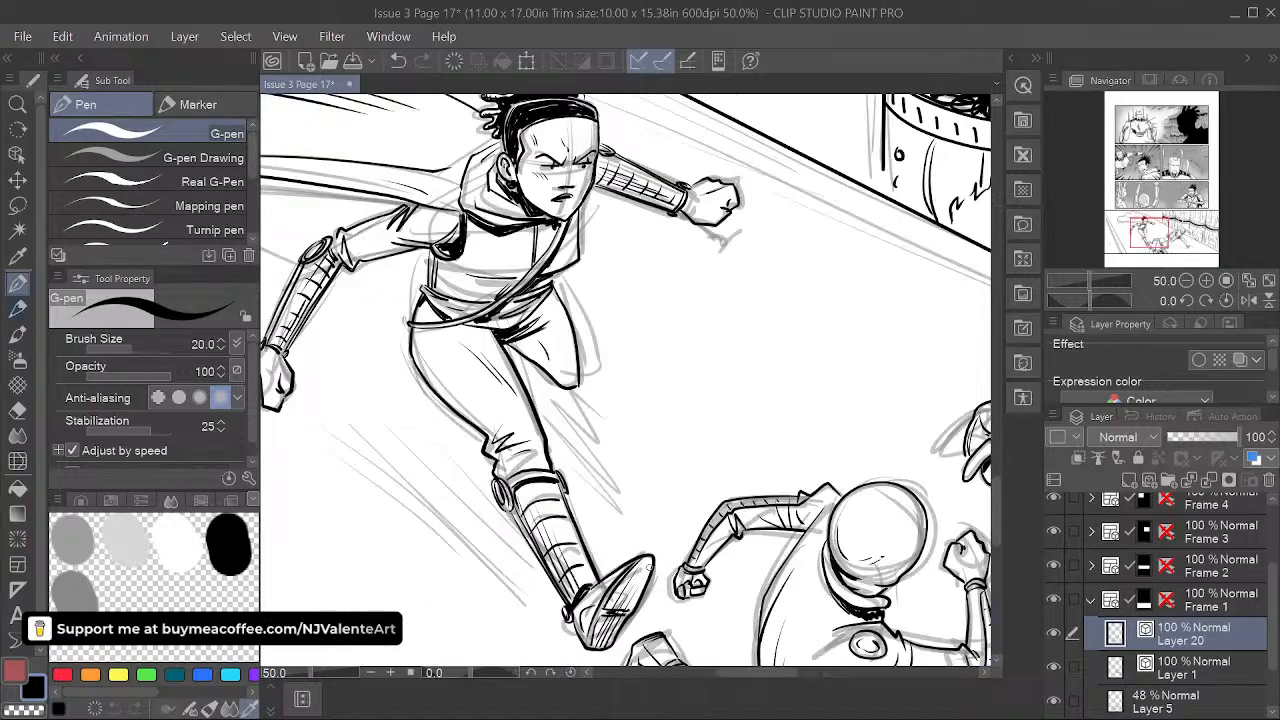
key(space)
drag(730, 405, 752, 441)
drag(731, 494, 569, 471)
key(e)
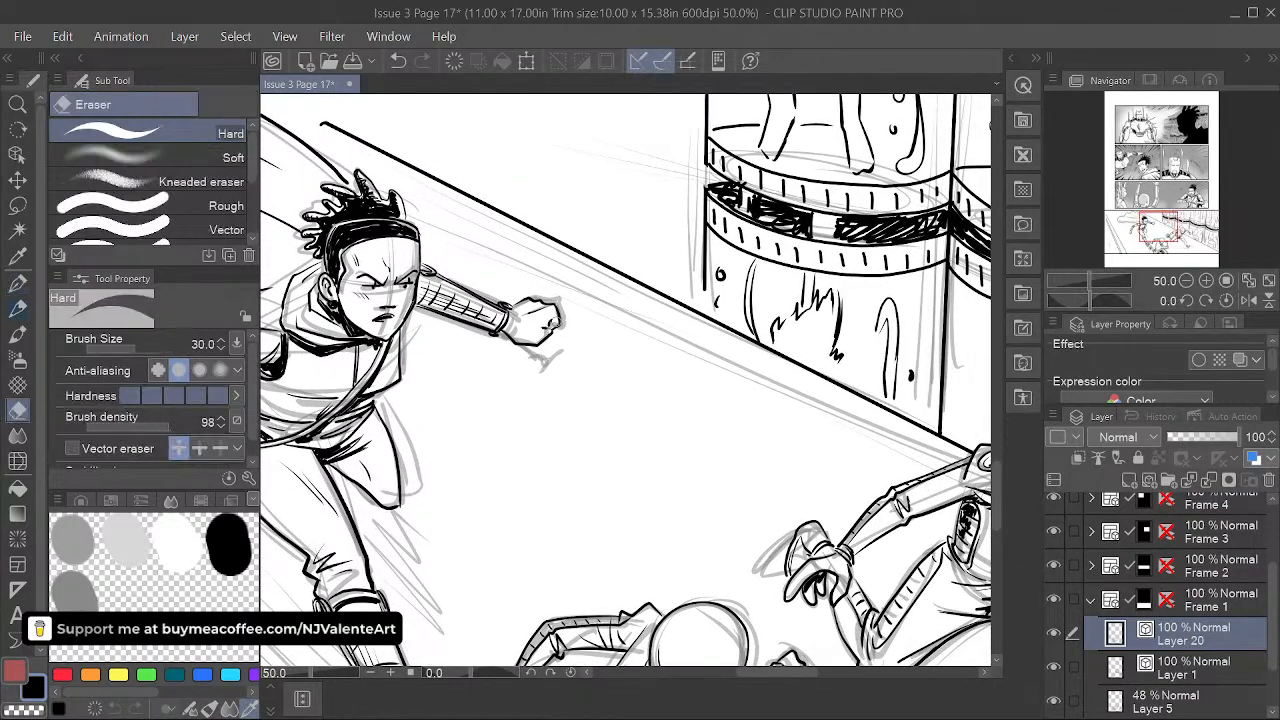
key(p)
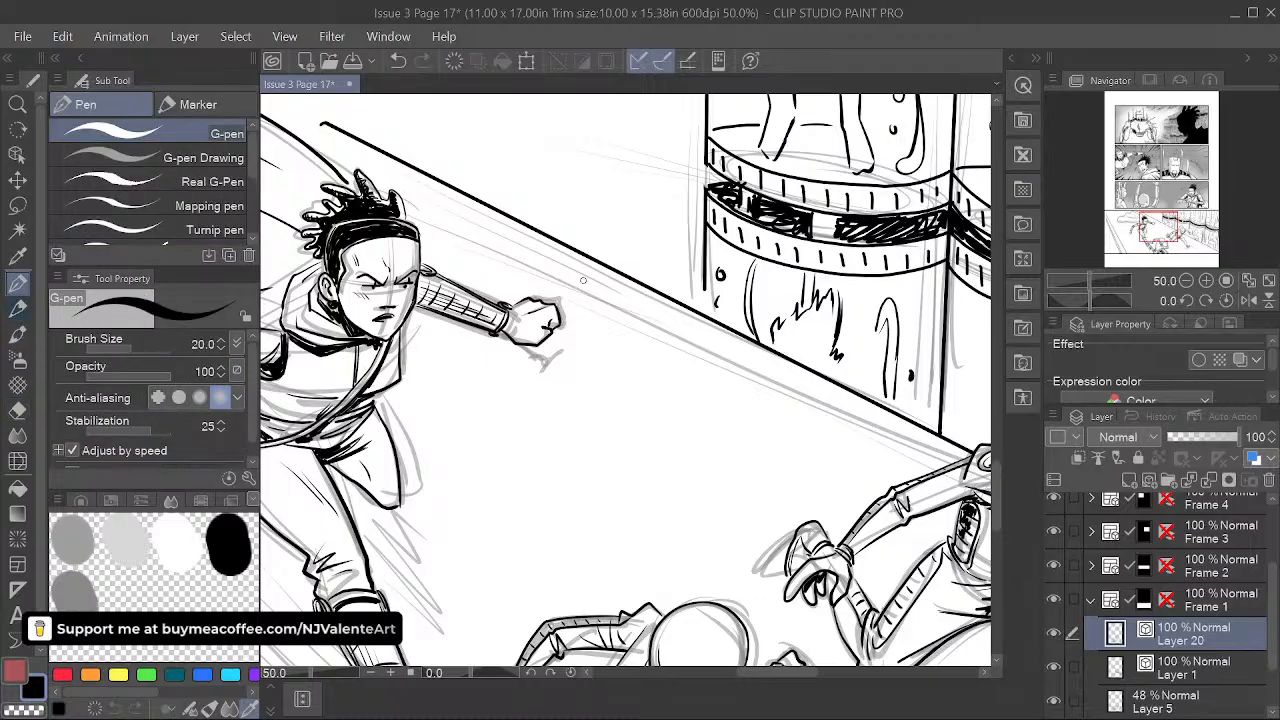
drag(627, 489, 687, 497)
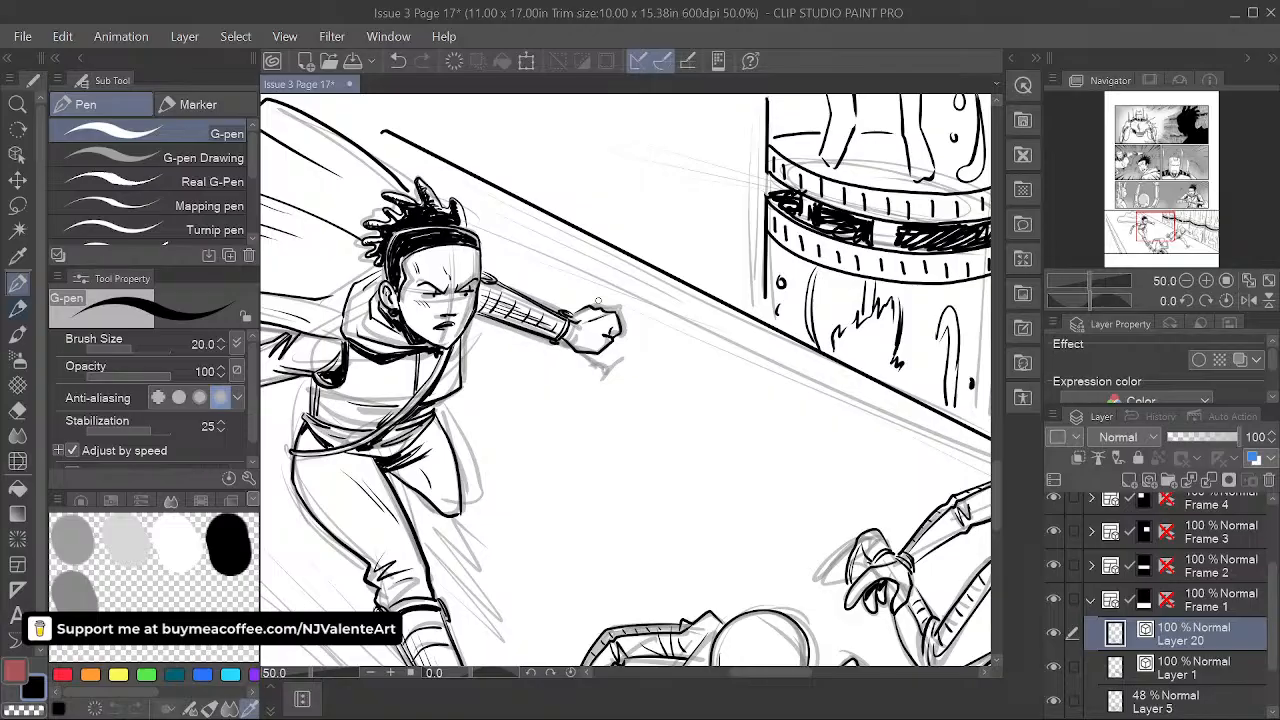
drag(598, 300, 723, 223)
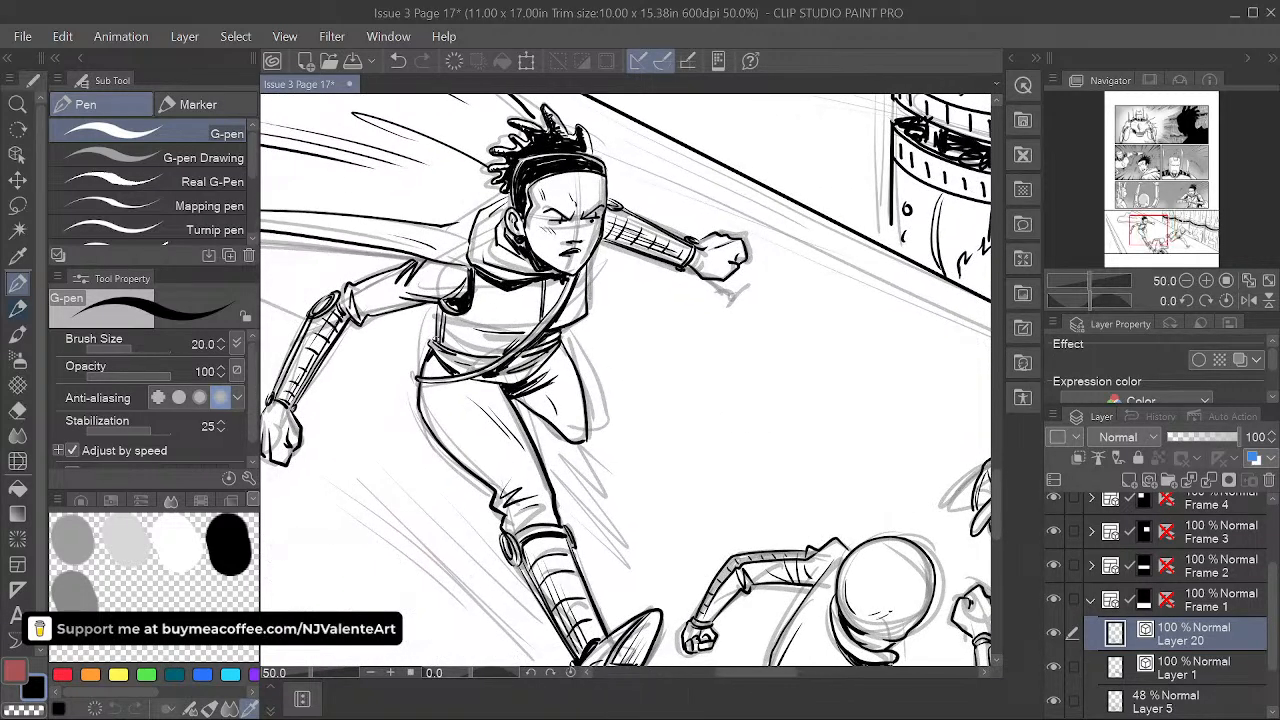
drag(623, 425, 735, 469)
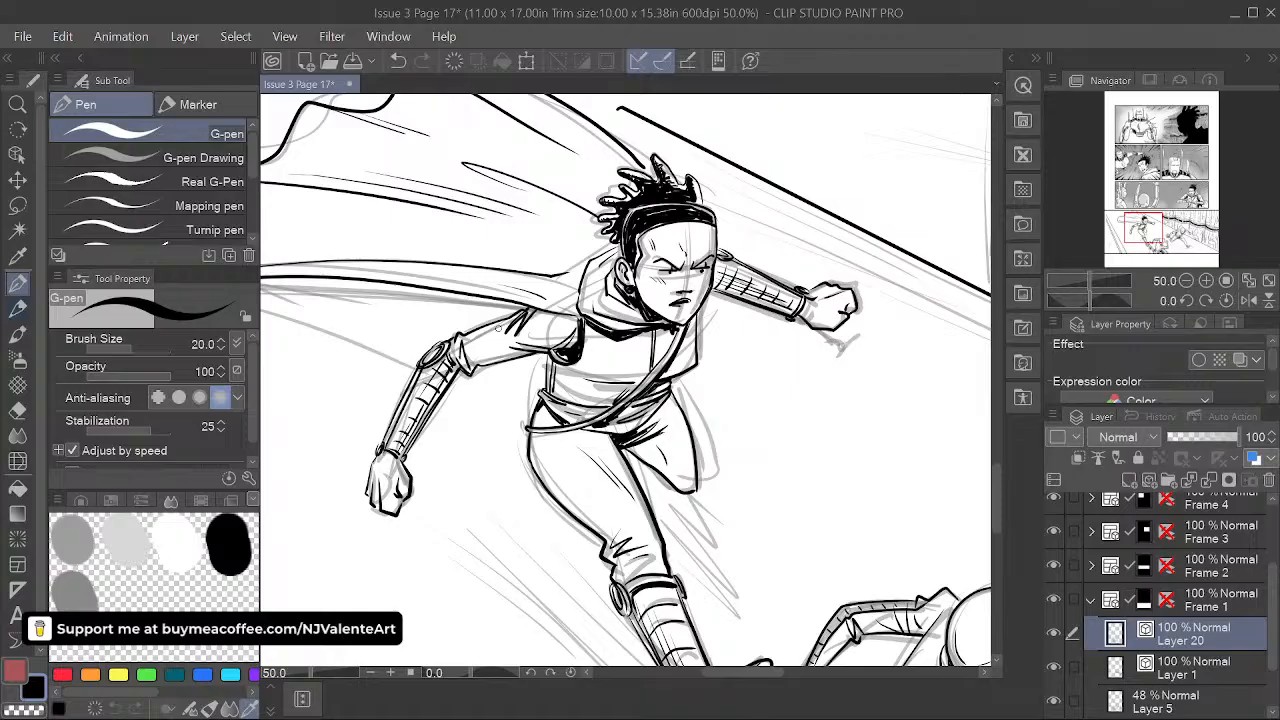
key(ctrl+z)
key(space)
drag(757, 553, 662, 478)
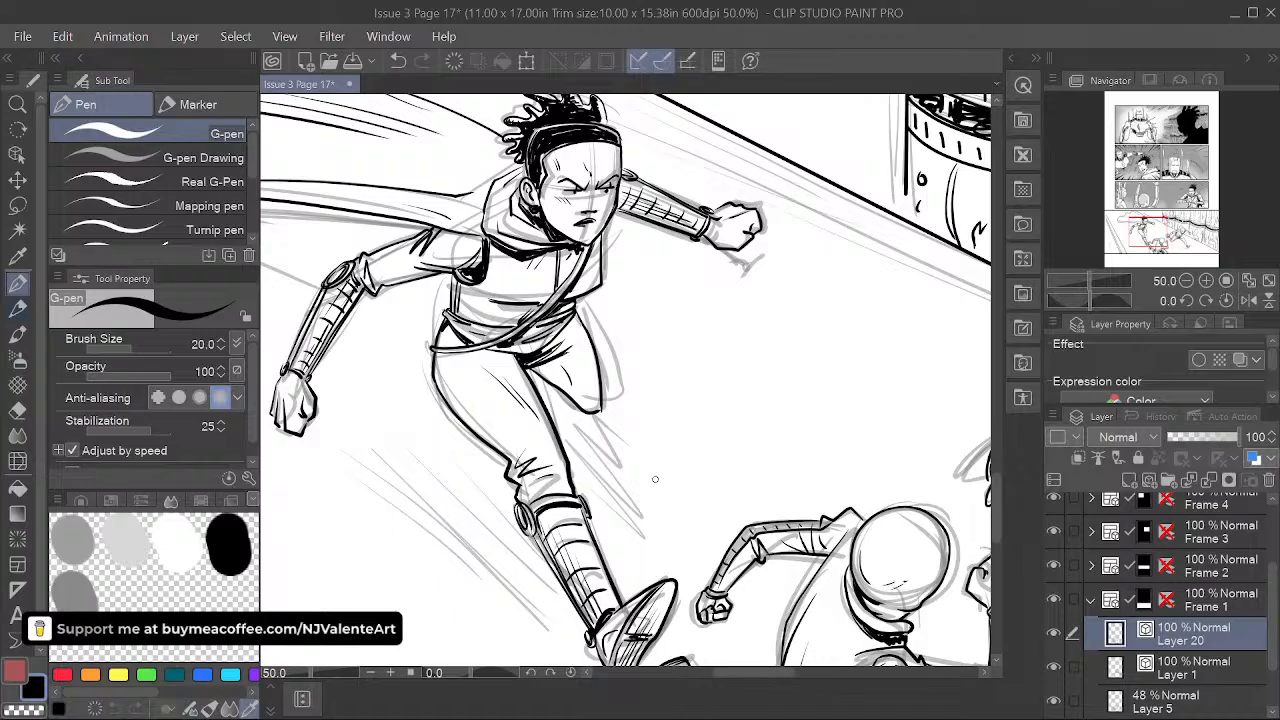
- Save the comic page with the whole bottom panel in view
scroll(655, 479, down, 2)
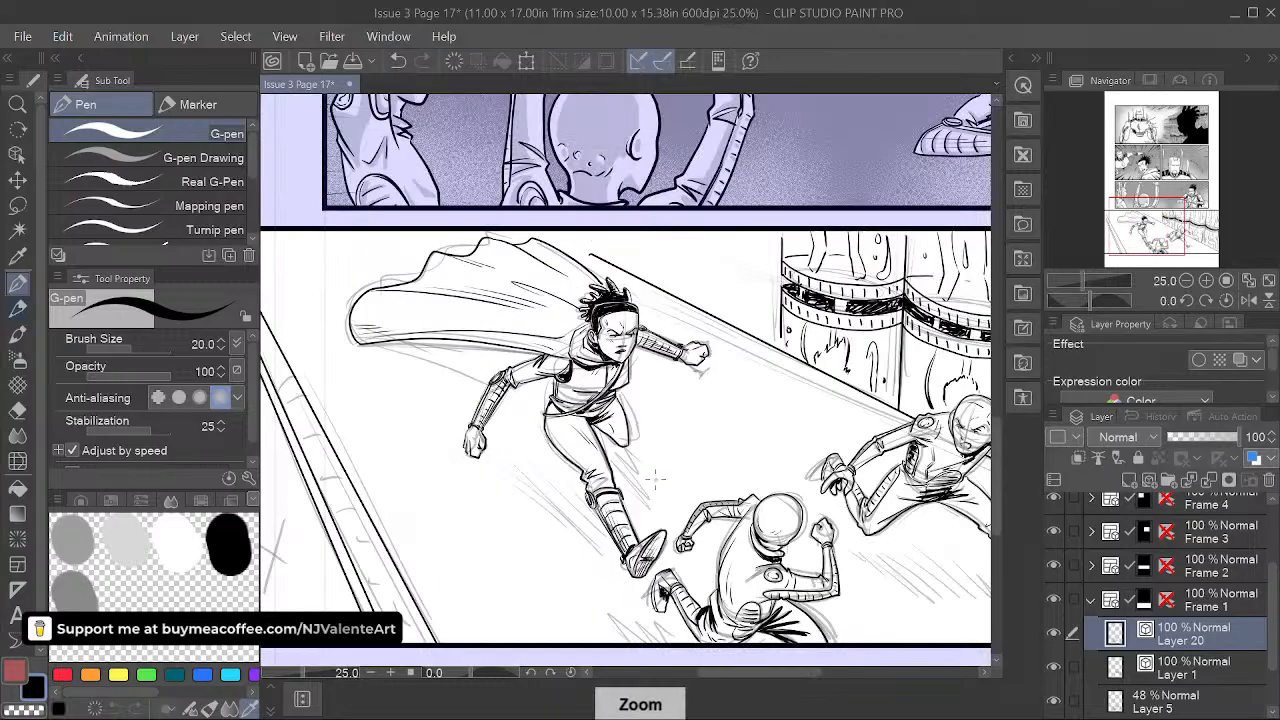
key(space)
drag(795, 647, 652, 567)
key(space)
drag(697, 521, 752, 526)
key(space)
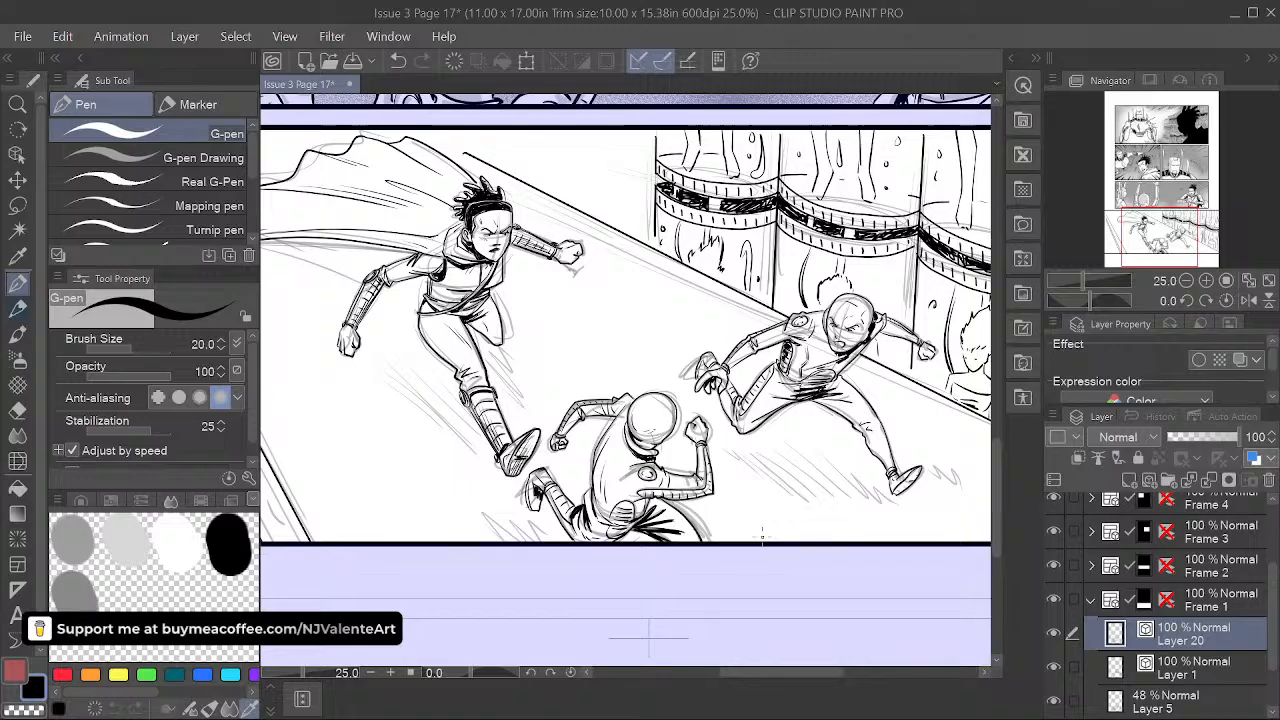
key(ctrl+s)
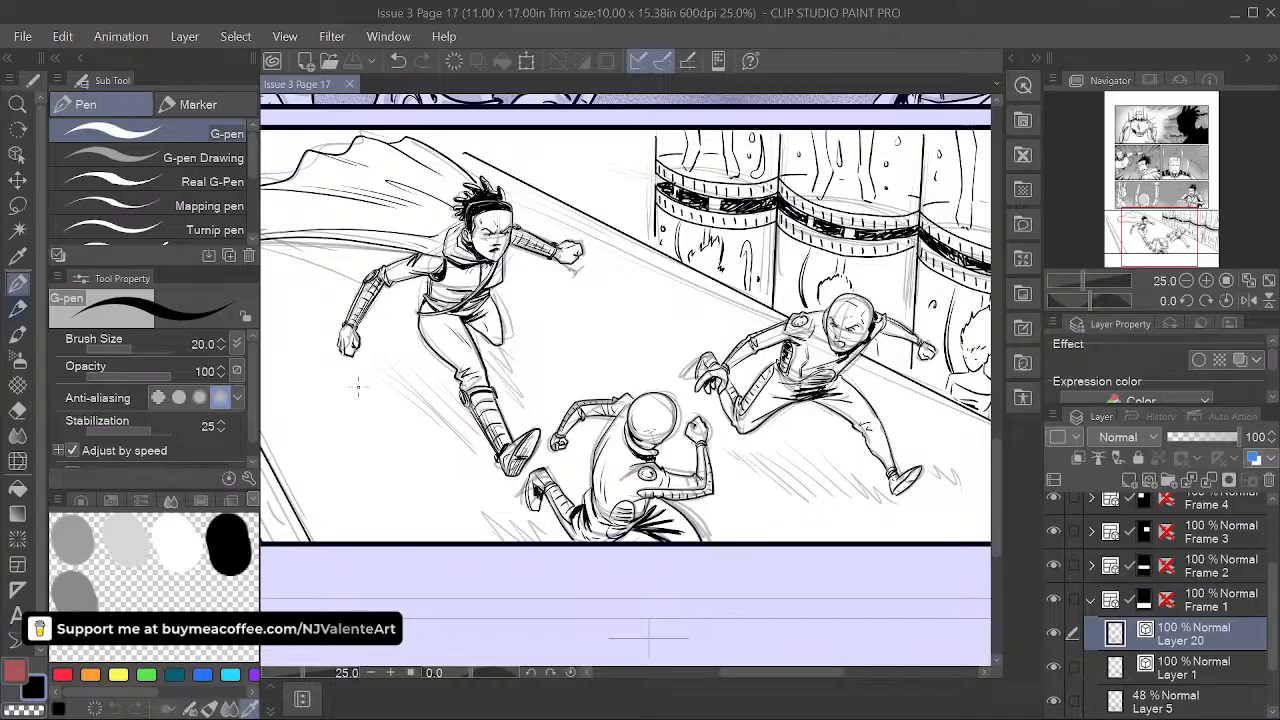
drag(368, 399, 384, 411)
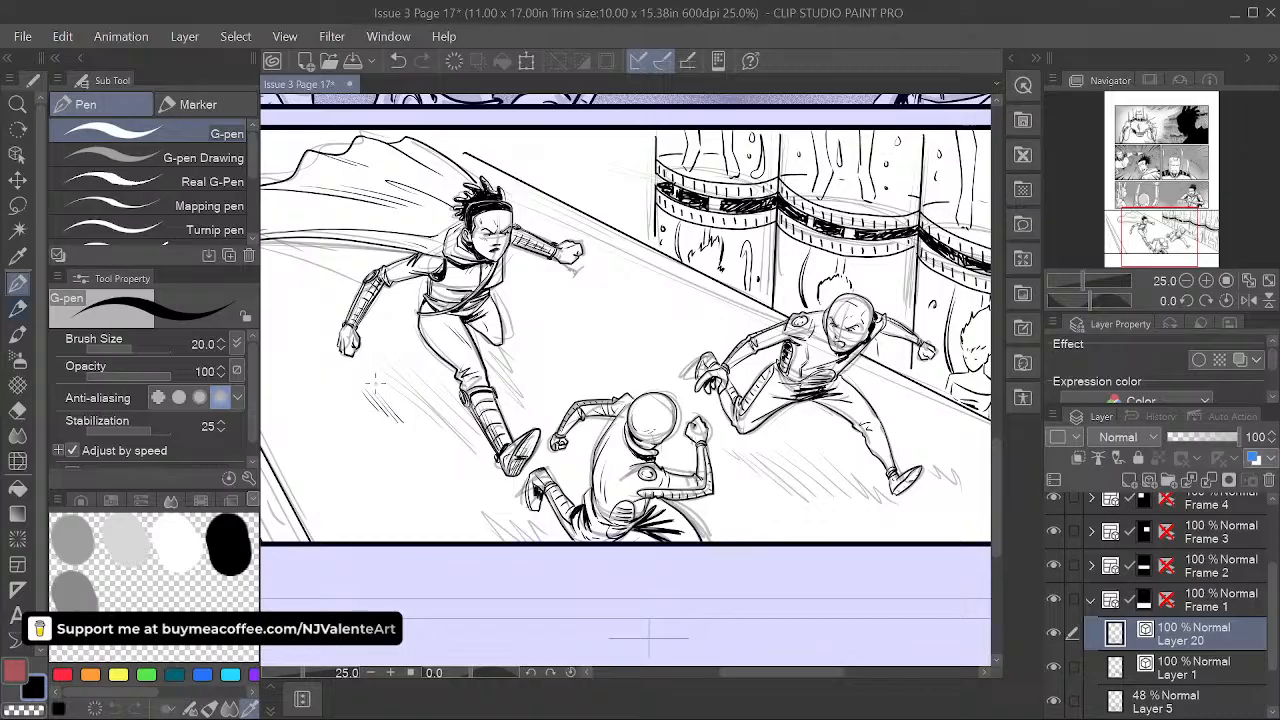
drag(428, 416, 462, 456)
drag(430, 400, 468, 456)
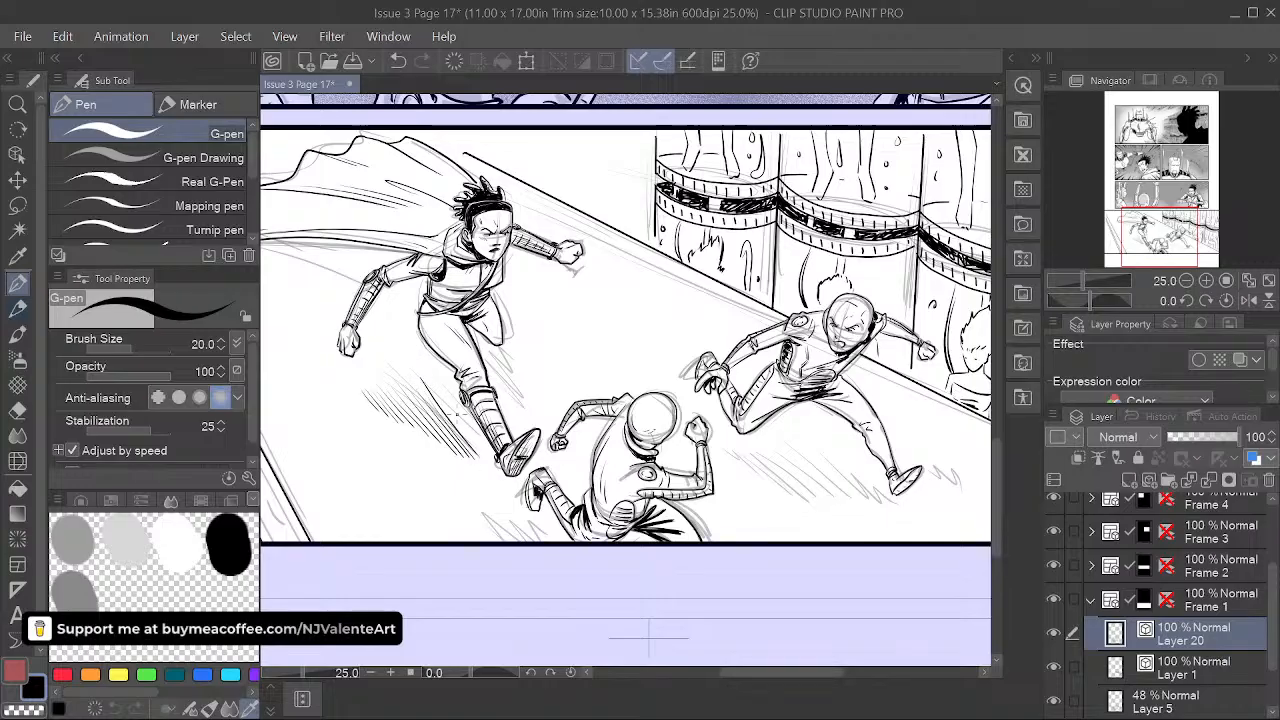
key(ctrl+z)
drag(447, 409, 480, 448)
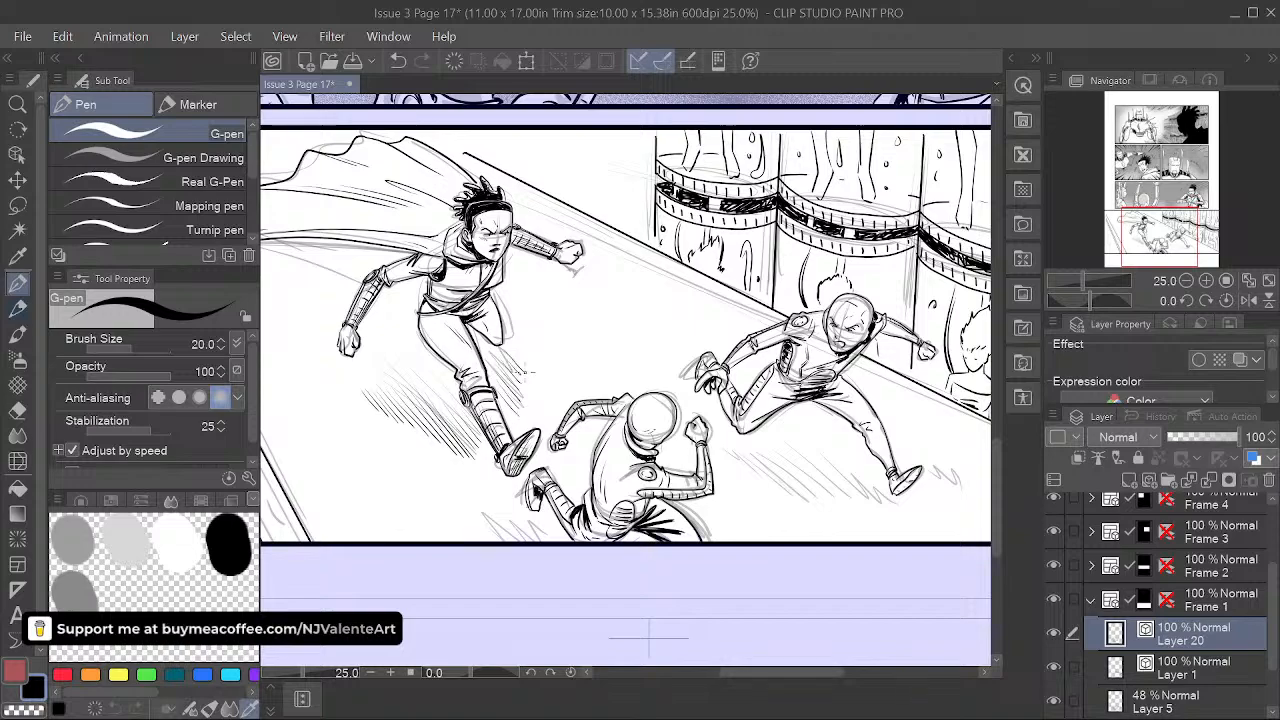
drag(687, 620, 732, 584)
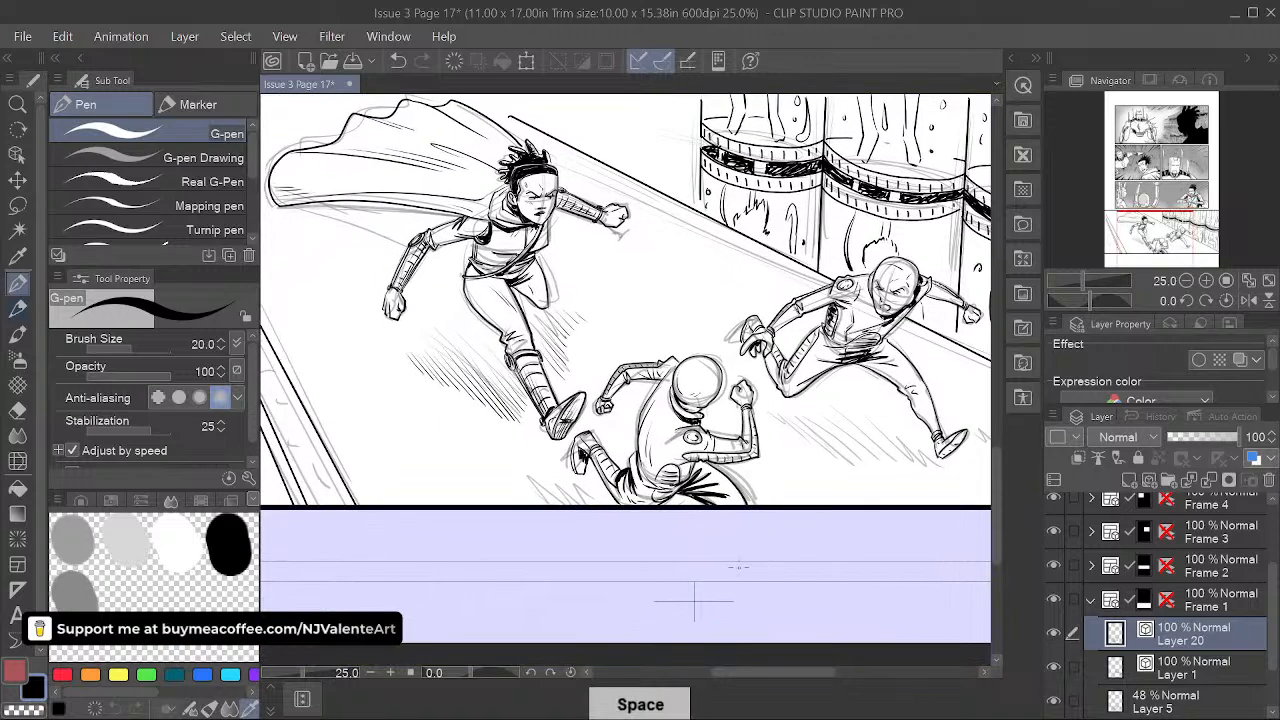
key(ctrl+z)
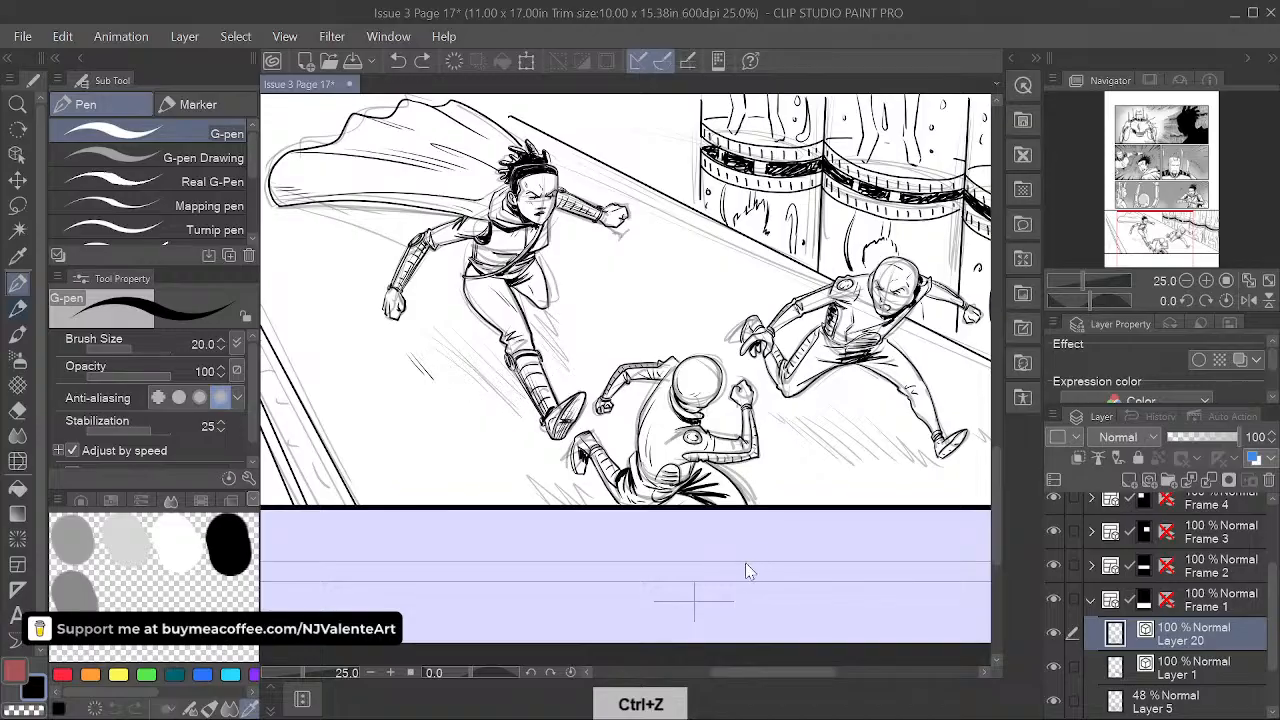
- Add a new raster layer directly above sketch Layer 5 and lasso the jagged ground shadow on both sides of the caped runner's legs
click(1222, 700)
click(1133, 477)
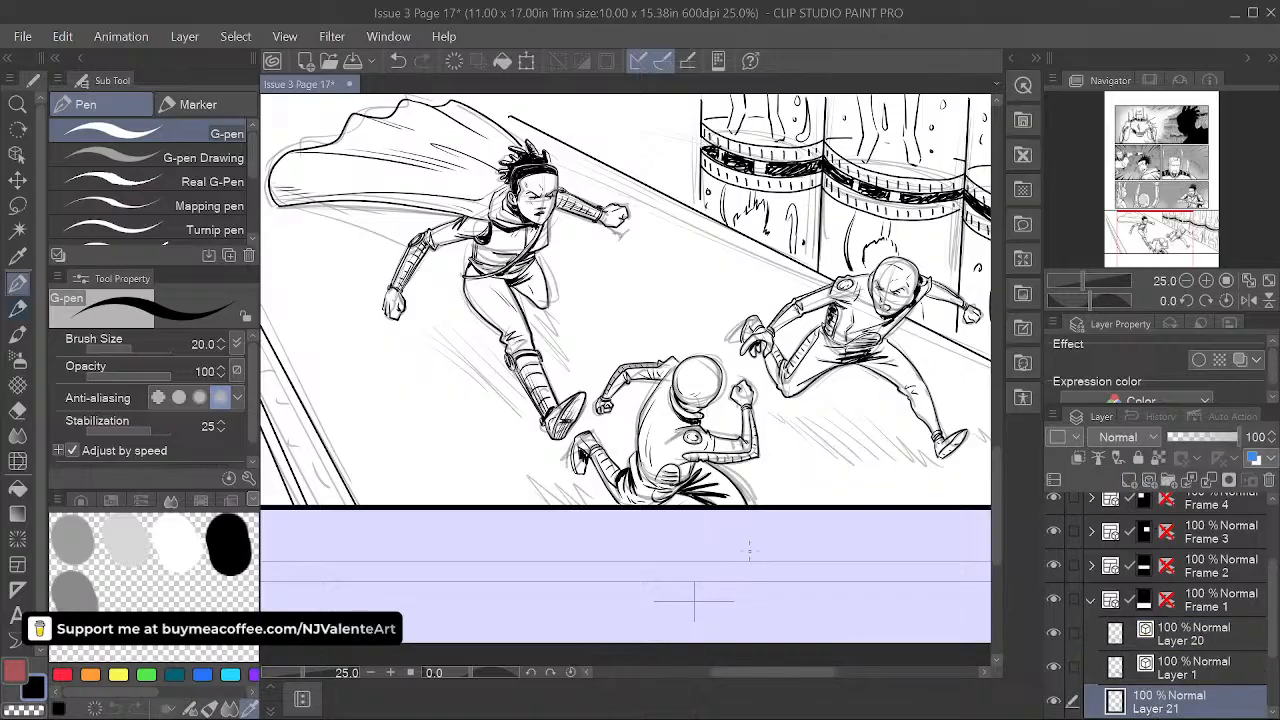
key(m)
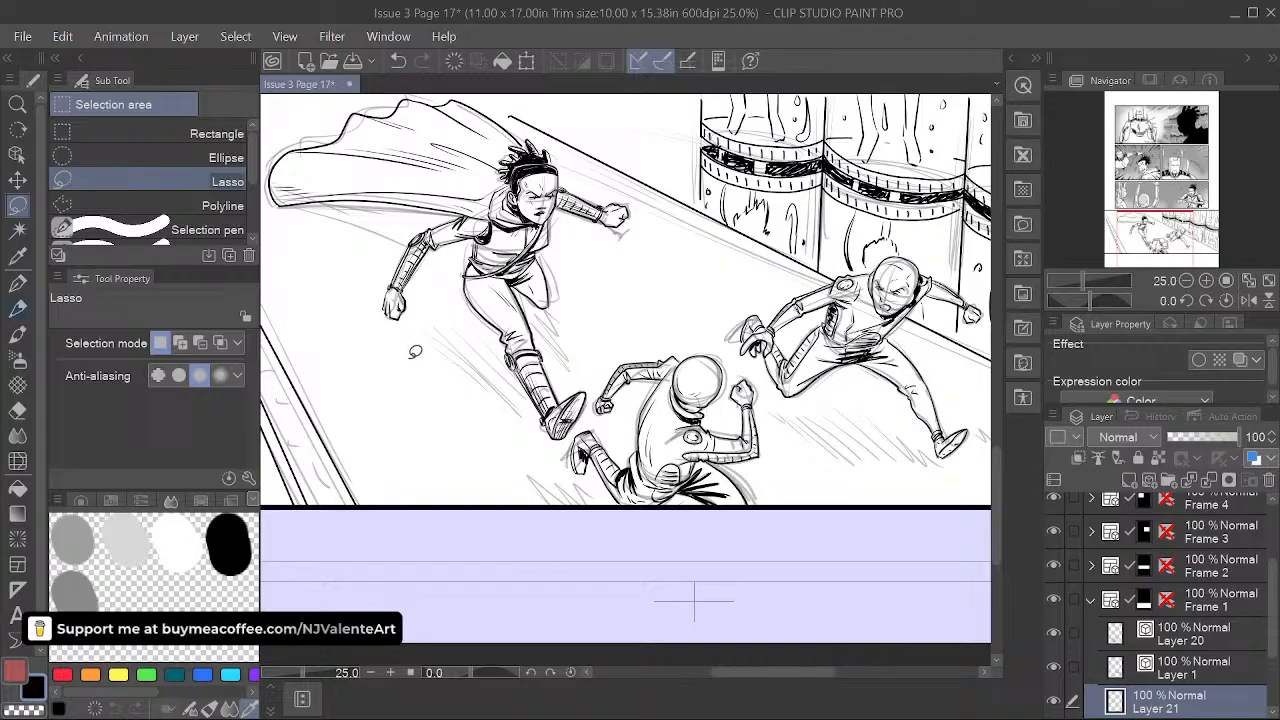
drag(401, 355, 418, 377)
mouse_move(510, 411)
mouse_down()
mouse_move(546, 414)
mouse_move(511, 351)
mouse_up()
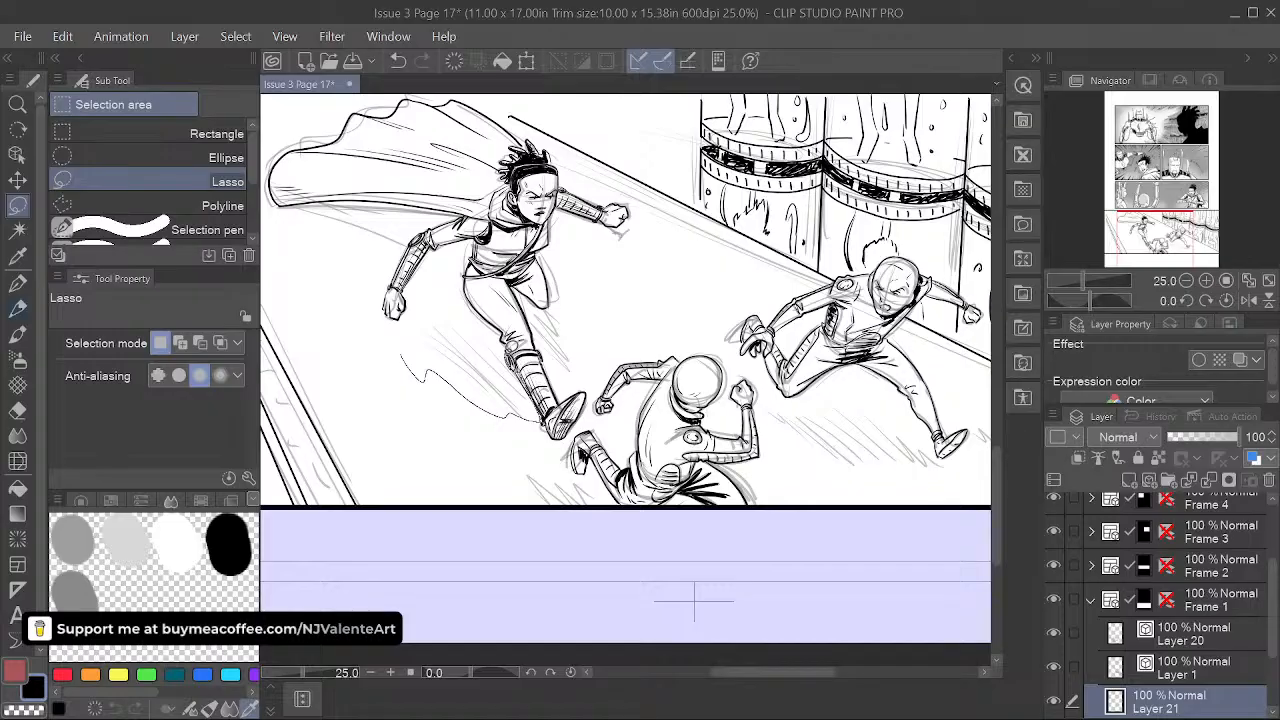
drag(421, 343, 404, 353)
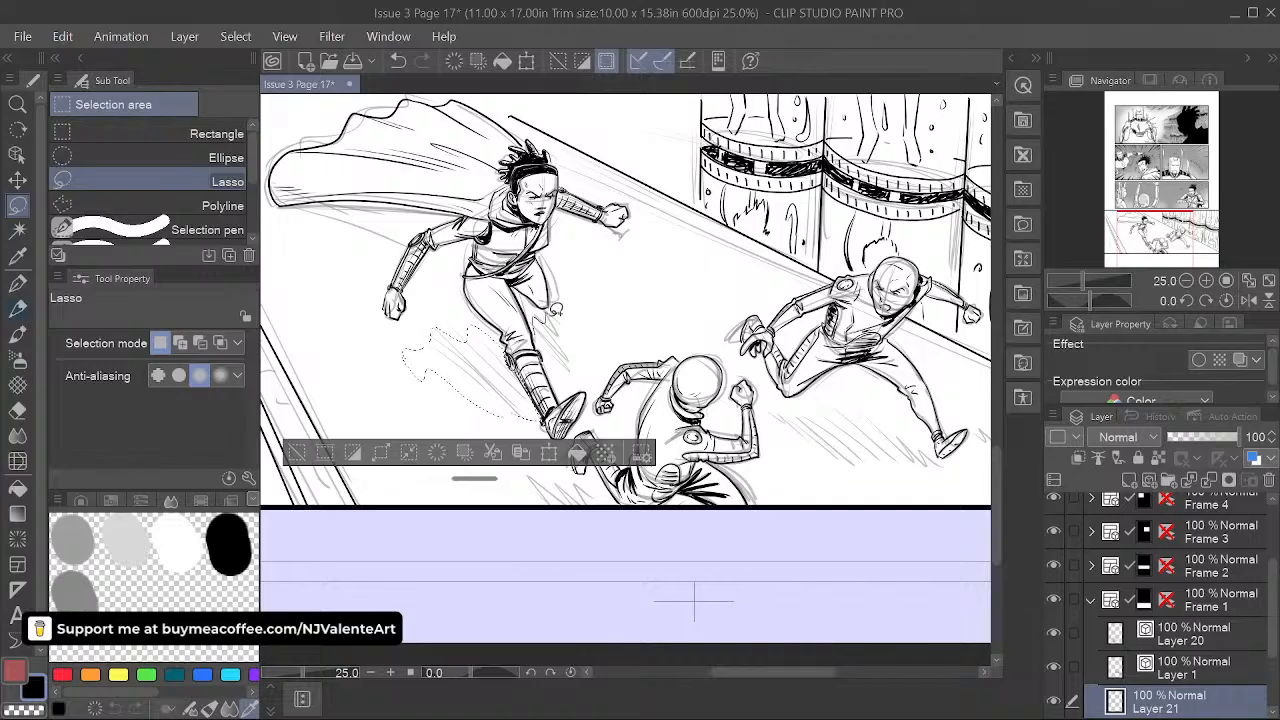
mouse_move(556, 311)
mouse_down()
mouse_move(618, 298)
mouse_move(637, 325)
mouse_move(590, 347)
mouse_move(594, 391)
mouse_up()
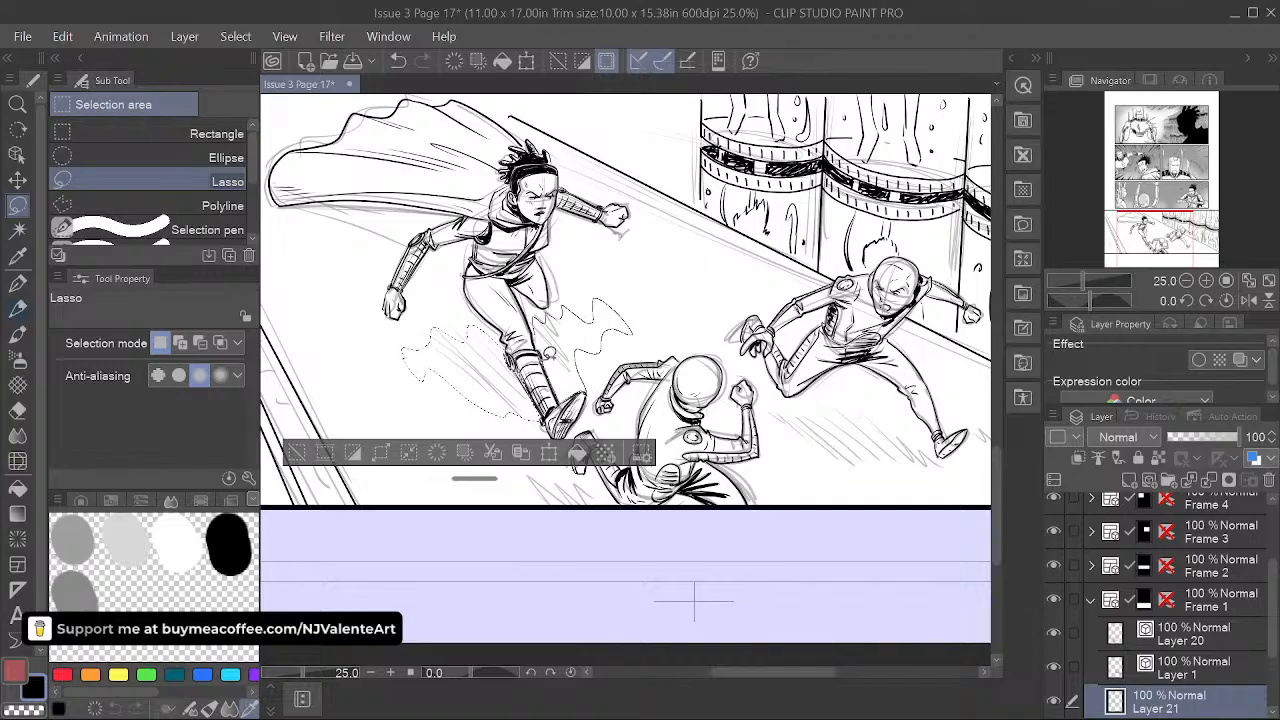
drag(733, 515, 715, 465)
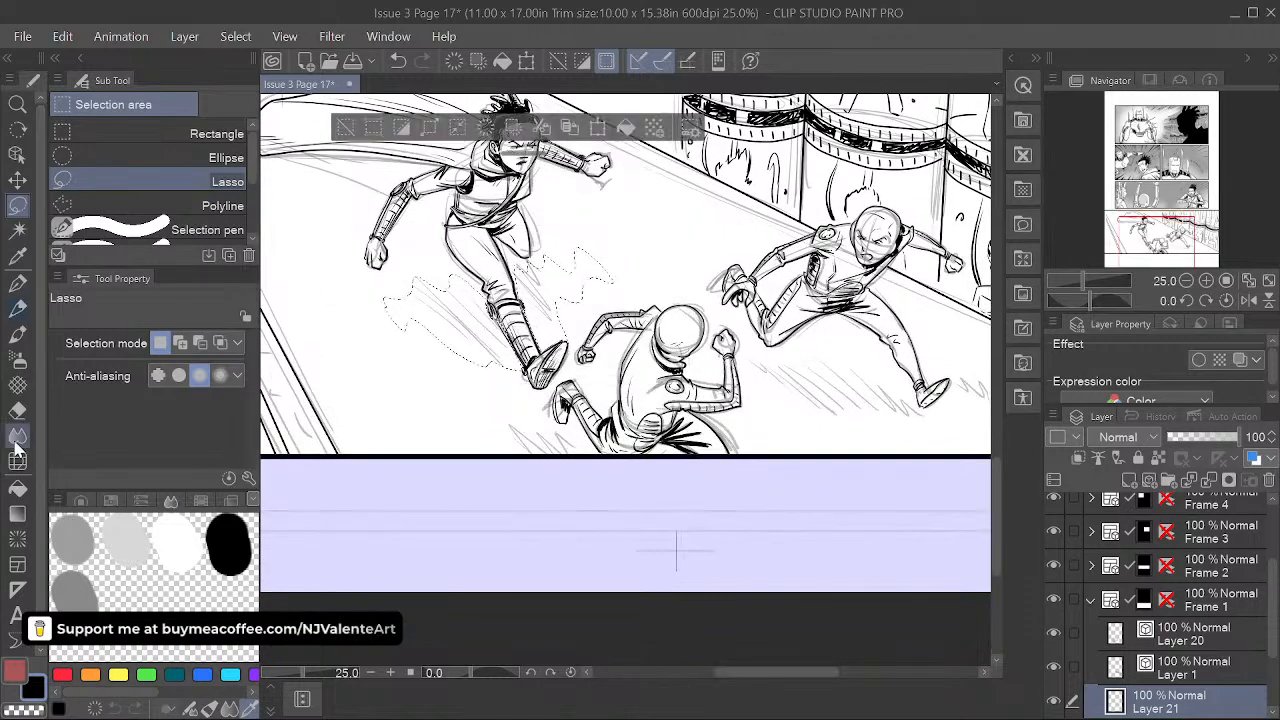
- Fill the caped runner's selected shadow with the Light crosshatch brush at size 1700 and clear the selection
click(17, 385)
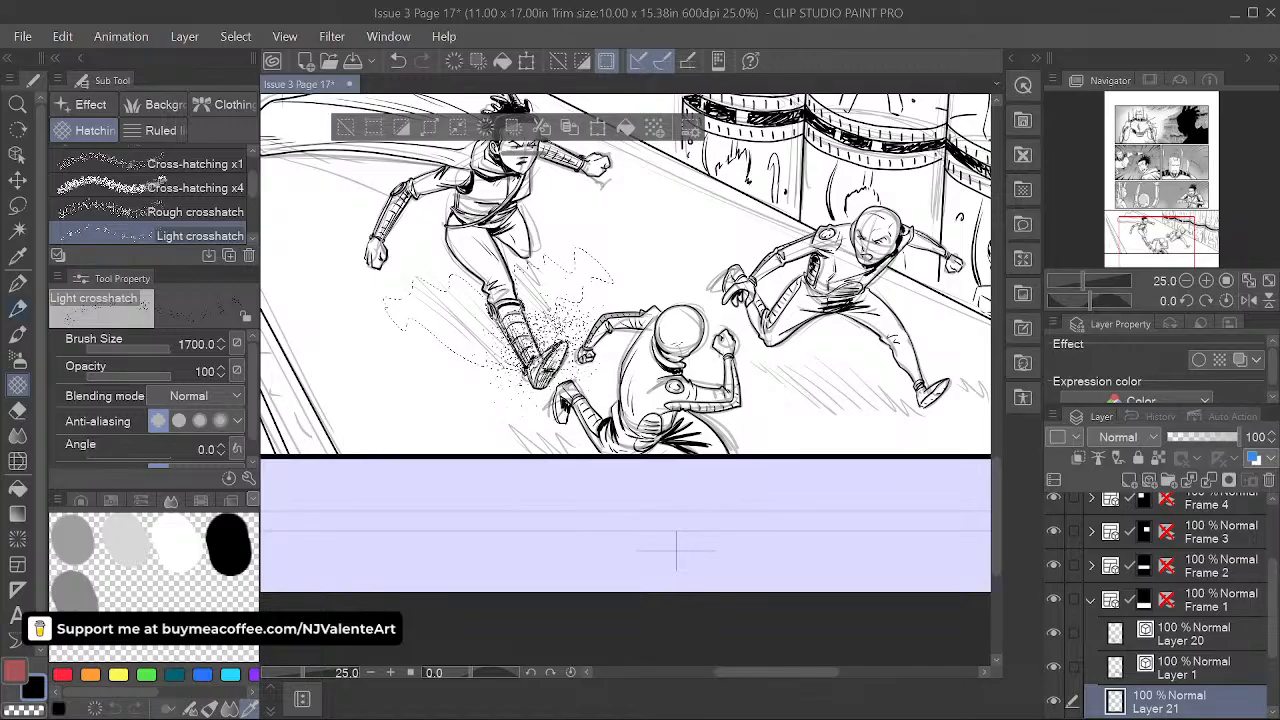
mouse_move(515, 385)
mouse_down()
mouse_move(500, 335)
mouse_move(575, 287)
mouse_up()
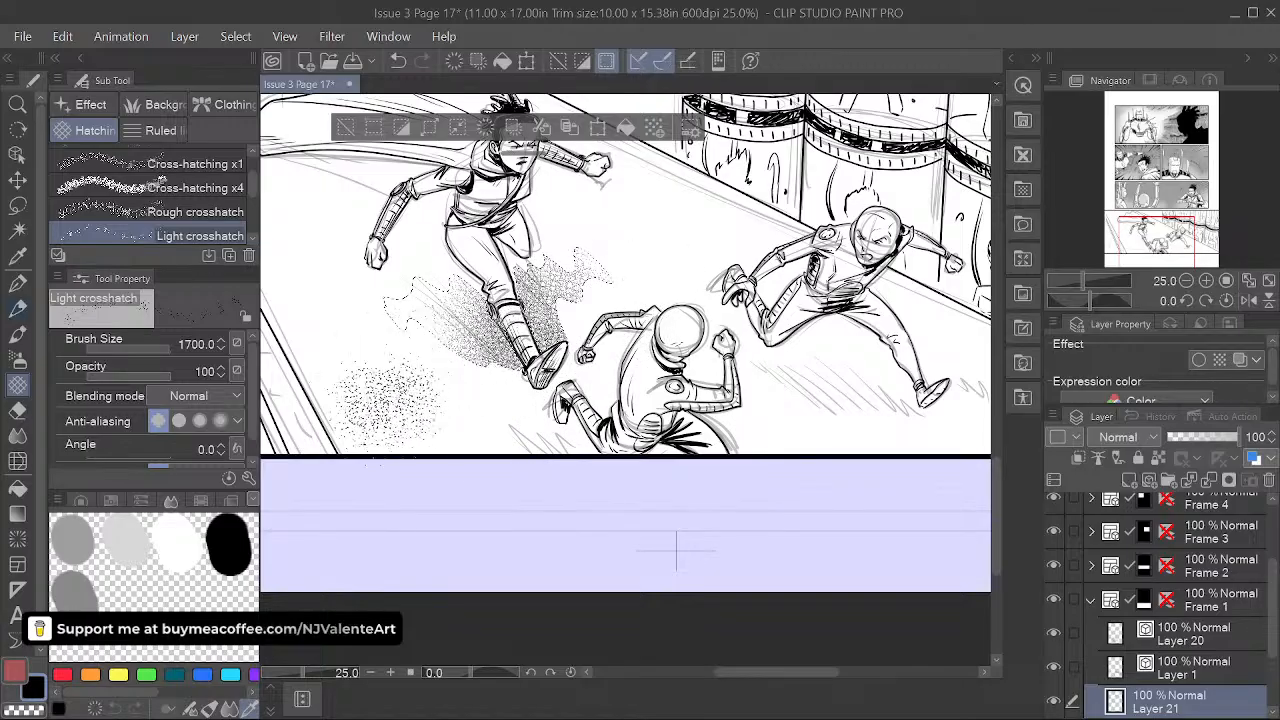
drag(490, 350, 425, 325)
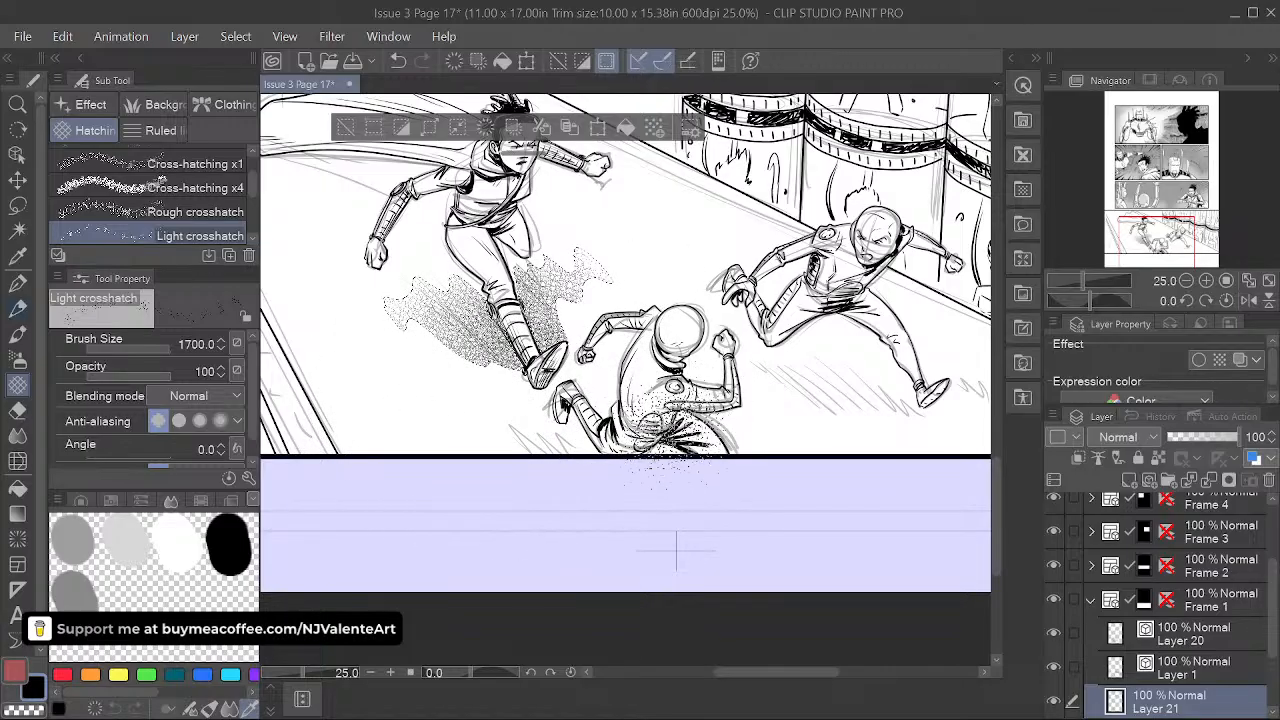
key(space)
drag(771, 557, 737, 560)
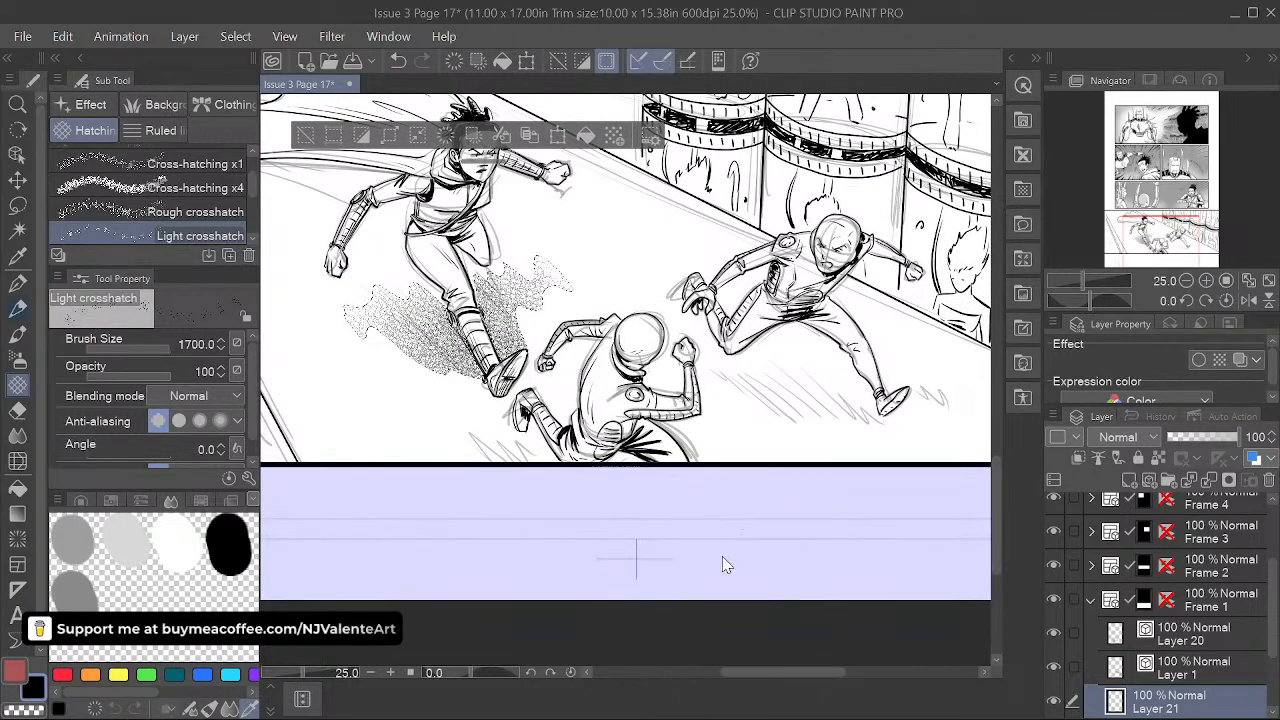
key(space)
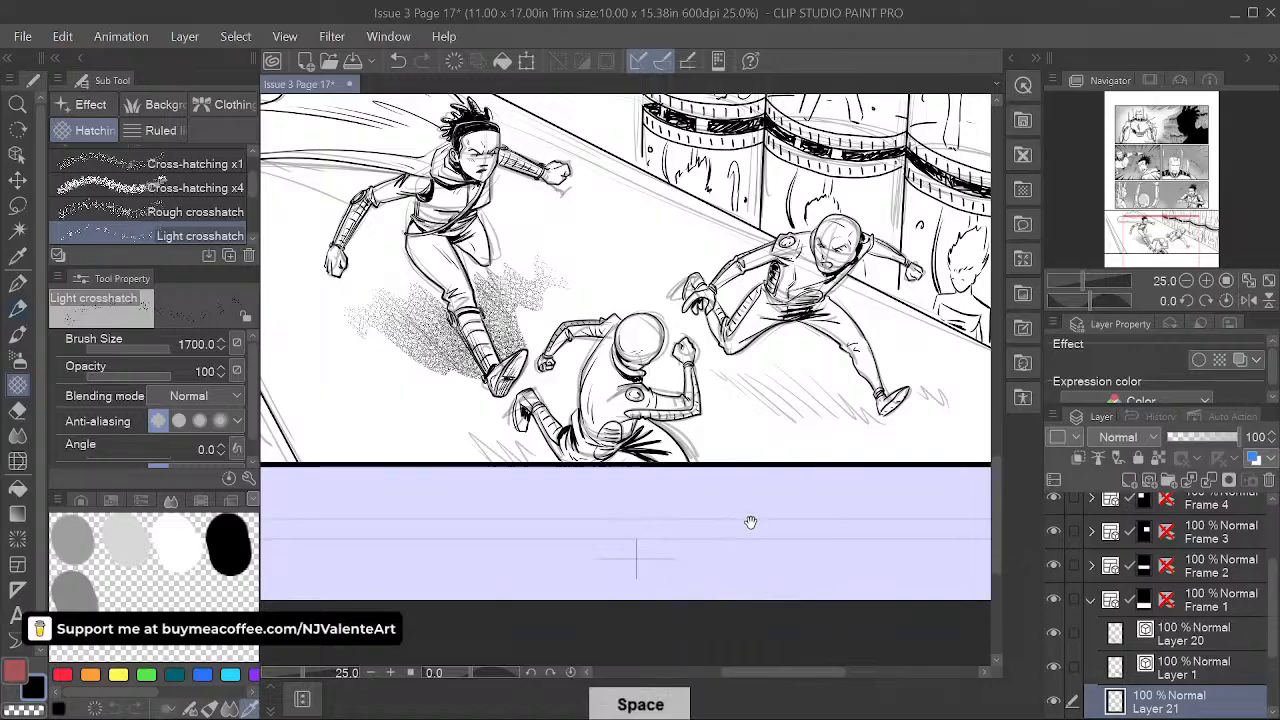
drag(749, 520, 653, 468)
- Lasso the ground shadow patches around the foreground runner at the panel's lower border and fill them with Light crosshatch
key(m)
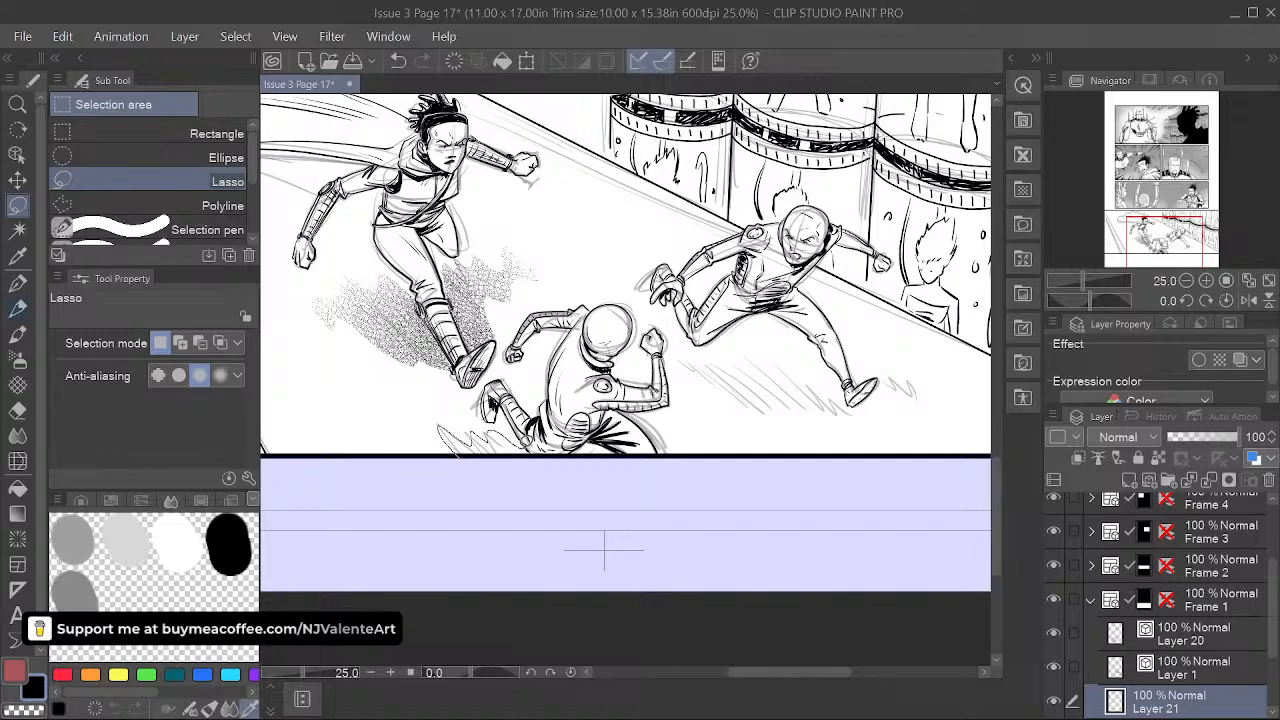
drag(462, 449, 460, 453)
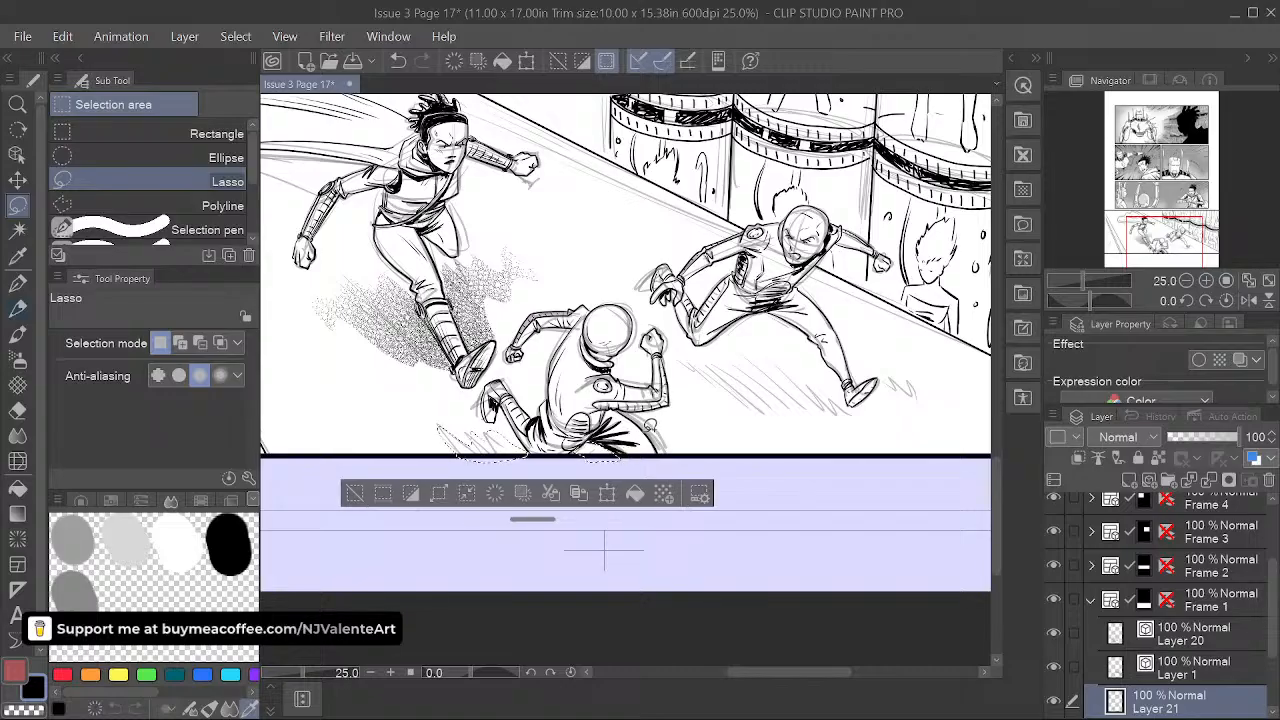
mouse_move(689, 398)
mouse_down()
mouse_move(706, 428)
mouse_move(700, 452)
mouse_move(668, 458)
mouse_move(652, 430)
mouse_move(686, 400)
mouse_up()
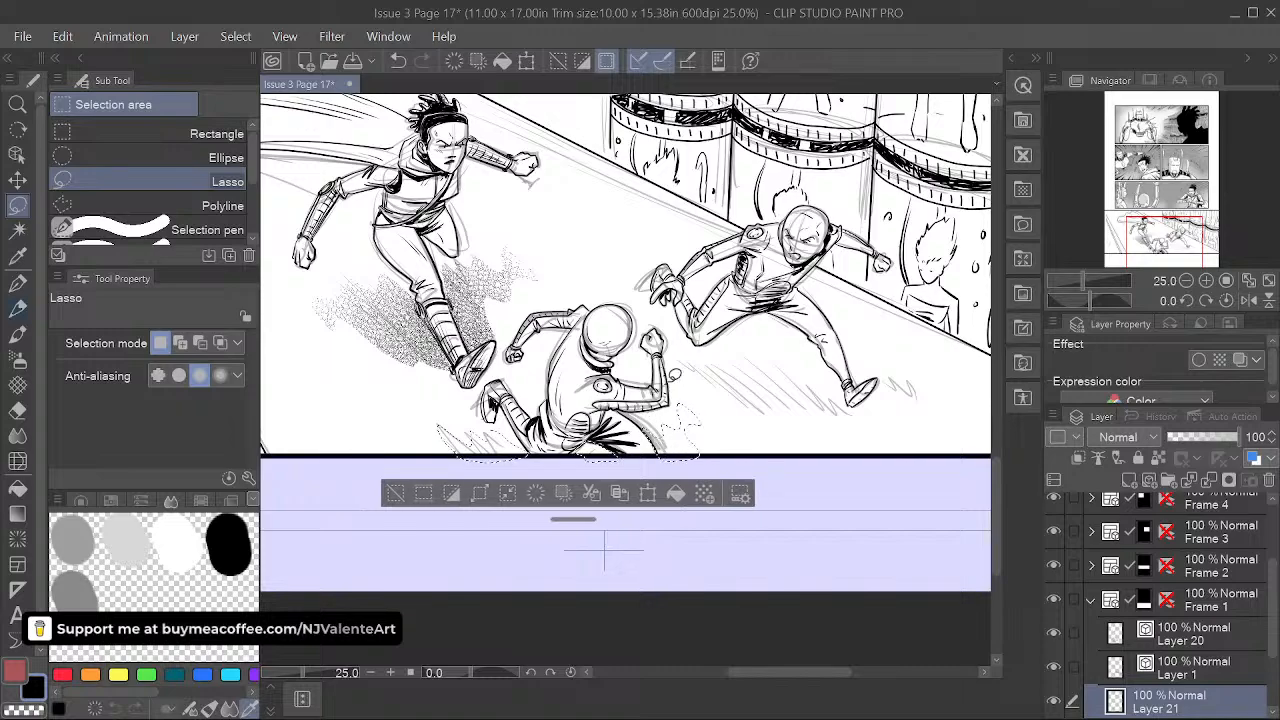
click(18, 385)
drag(575, 519, 597, 163)
mouse_move(703, 408)
mouse_down()
mouse_move(704, 501)
mouse_move(629, 491)
mouse_move(479, 516)
mouse_move(674, 501)
mouse_move(664, 486)
mouse_move(554, 516)
mouse_move(619, 486)
mouse_move(599, 526)
mouse_move(669, 496)
mouse_move(639, 486)
mouse_move(519, 501)
mouse_move(655, 498)
mouse_up()
key(space)
drag(801, 499, 549, 551)
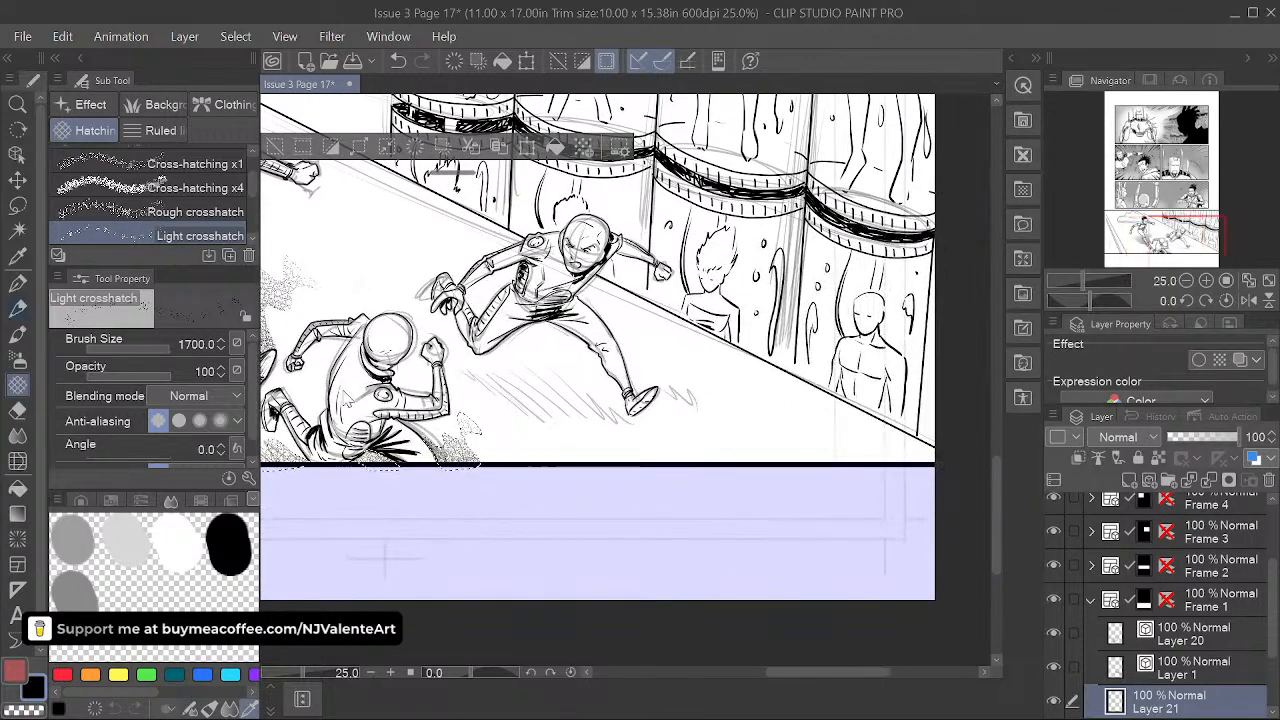
- Lasso the jagged ground shadow beneath the bald runner near the tanks, including the patch beyond the planted foot
click(17, 205)
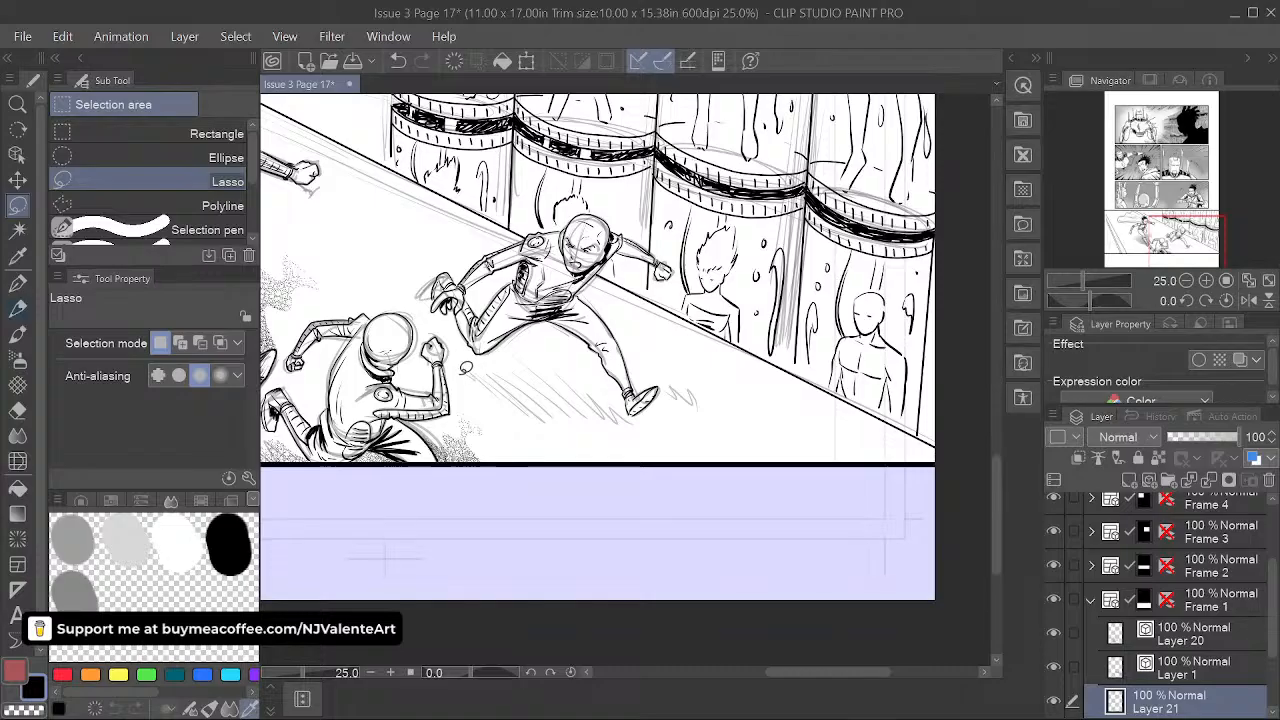
mouse_move(476, 371)
mouse_down()
mouse_move(530, 405)
mouse_move(587, 408)
mouse_up()
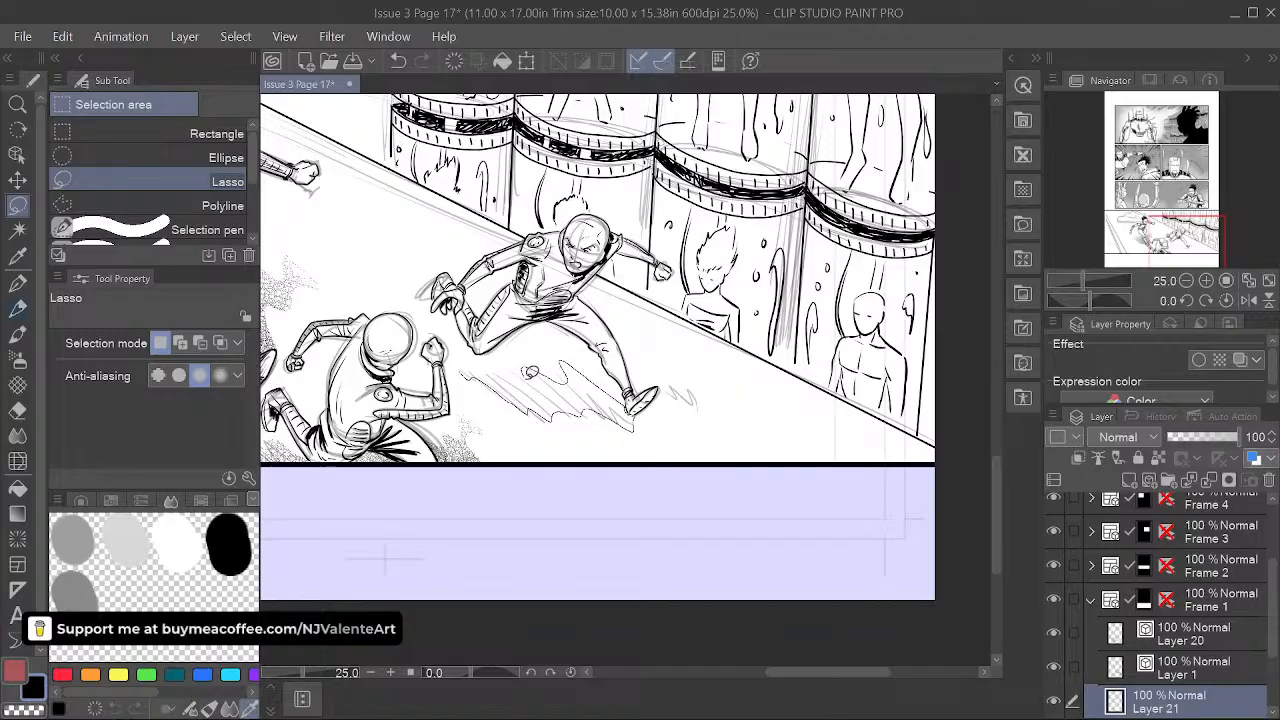
drag(478, 366, 465, 347)
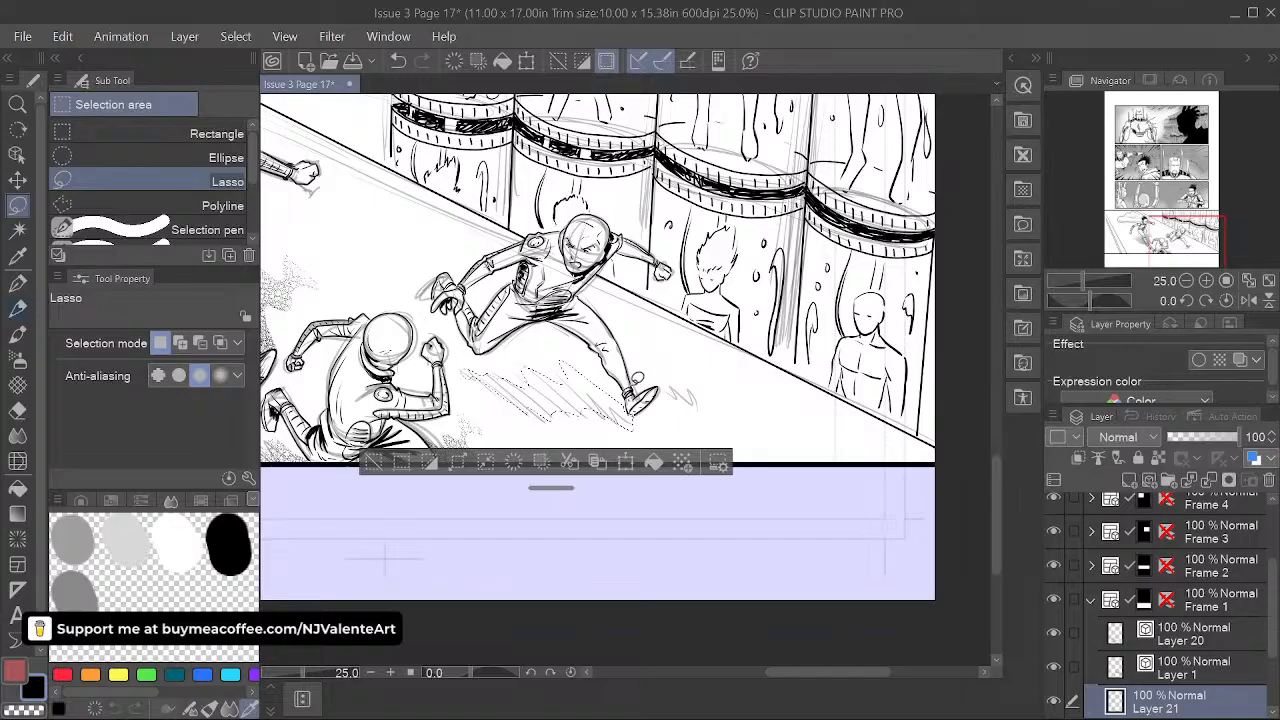
mouse_move(648, 363)
mouse_down()
mouse_move(662, 348)
mouse_move(704, 374)
mouse_move(694, 388)
mouse_move(678, 382)
mouse_up()
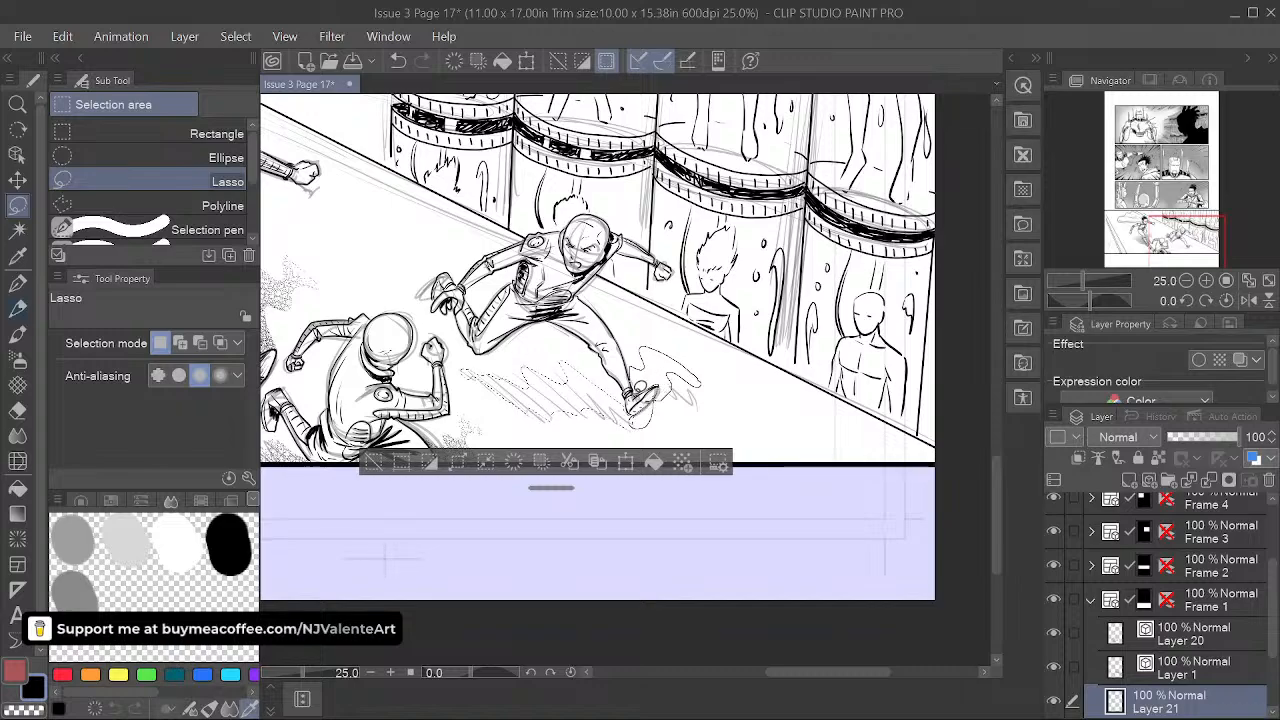
drag(641, 387, 642, 380)
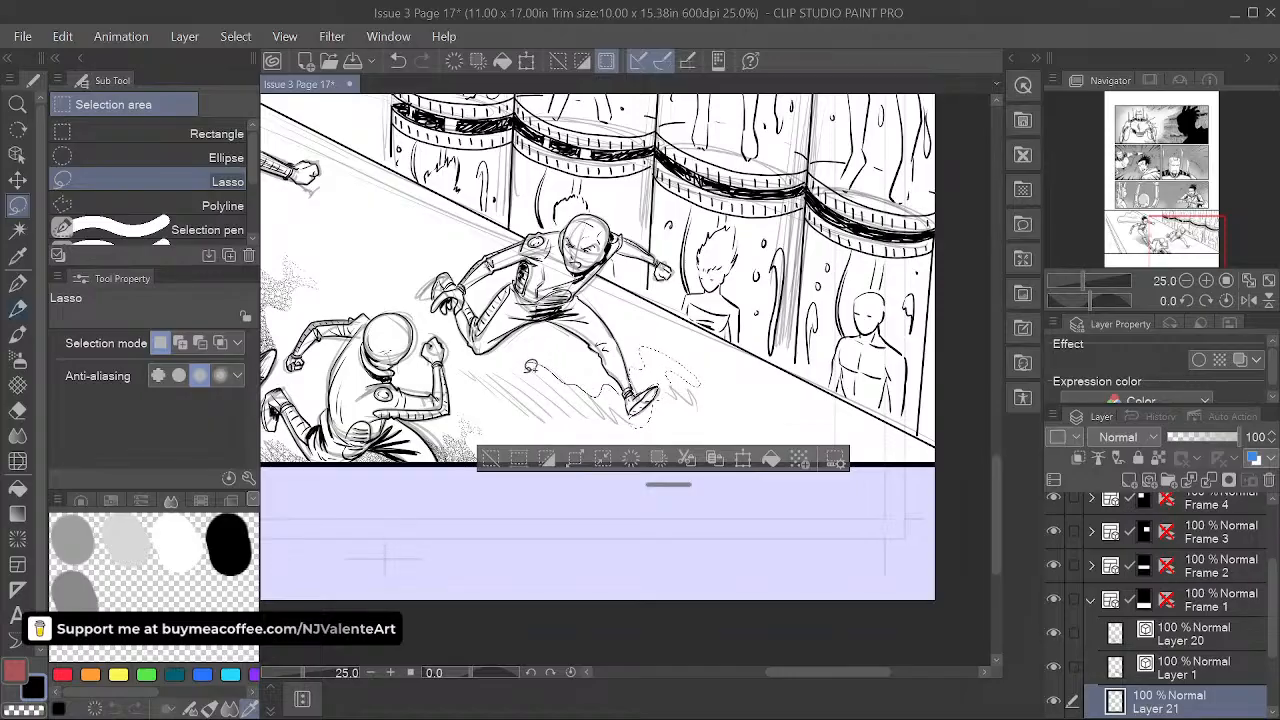
drag(623, 381, 493, 375)
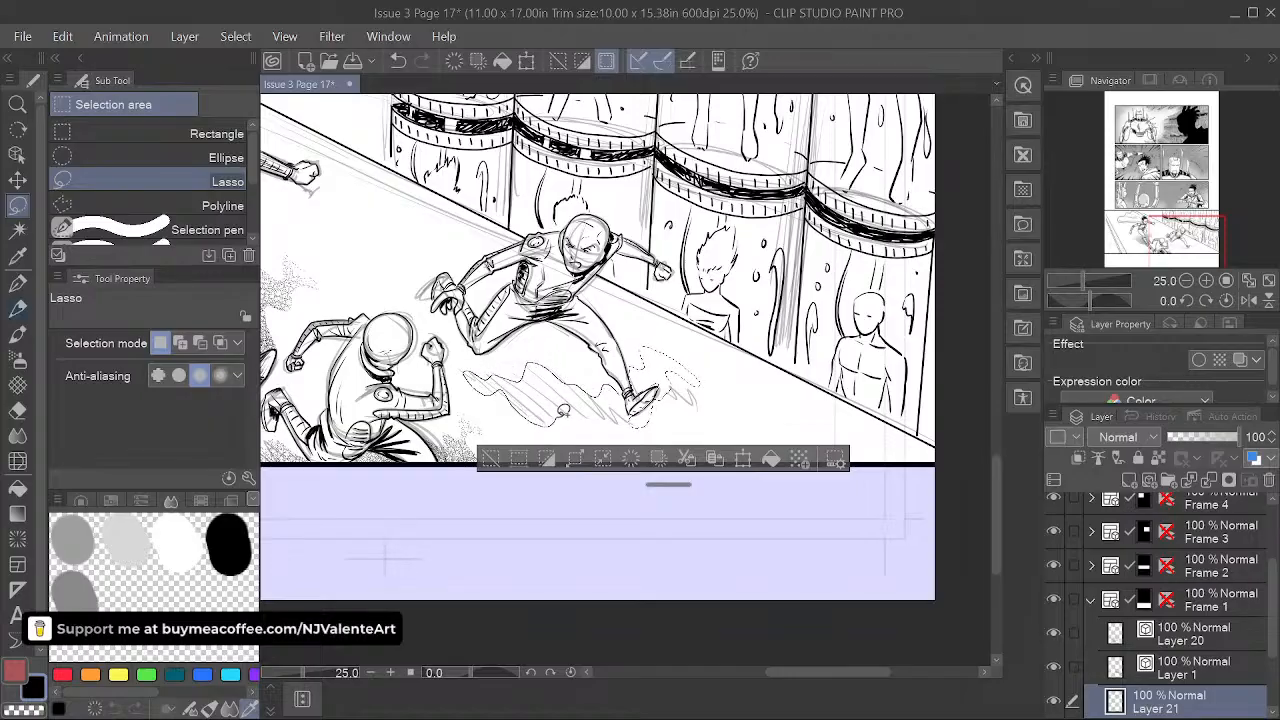
mouse_move(563, 410)
mouse_down()
mouse_move(603, 426)
mouse_move(653, 422)
mouse_move(628, 339)
mouse_up()
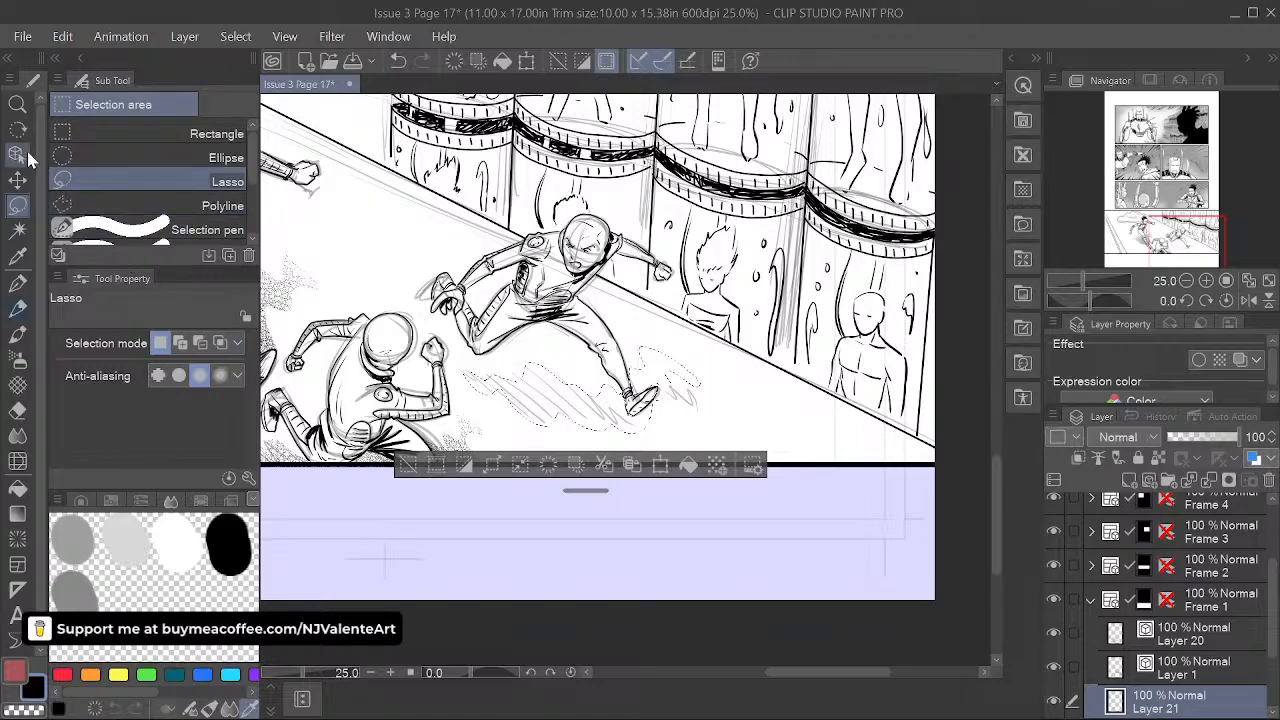
- Fill the selected shadow under the bald runner near the tanks with Light crosshatch and clear the selection
click(18, 386)
drag(505, 368, 560, 385)
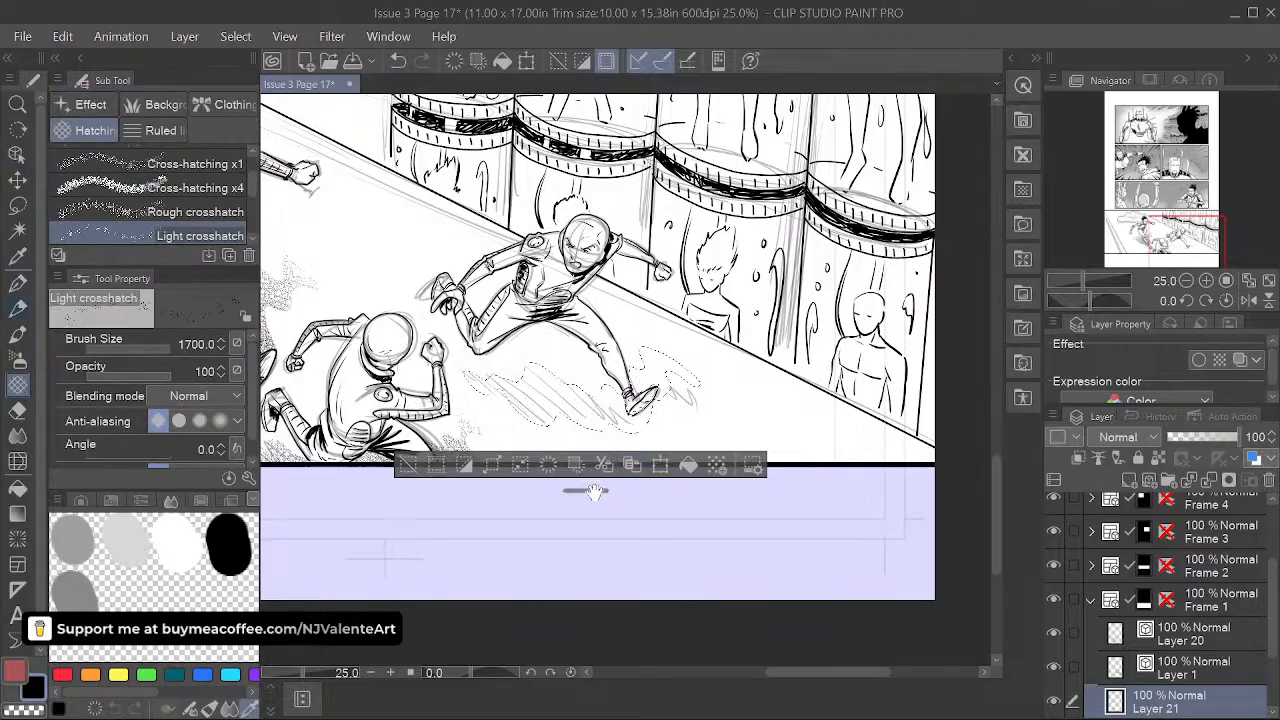
drag(586, 491, 602, 159)
mouse_move(666, 394)
mouse_down()
mouse_move(610, 440)
mouse_move(557, 448)
mouse_move(586, 477)
mouse_move(668, 482)
mouse_move(510, 500)
mouse_up()
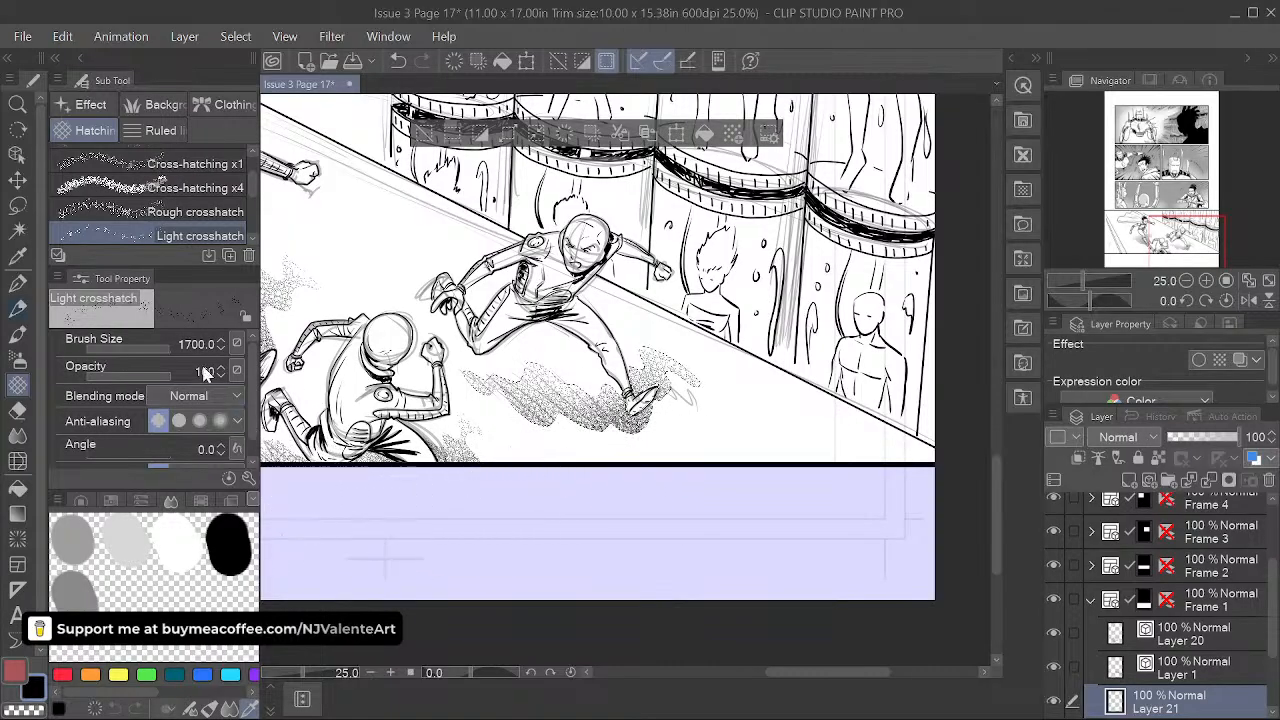
click(17, 283)
key(space)
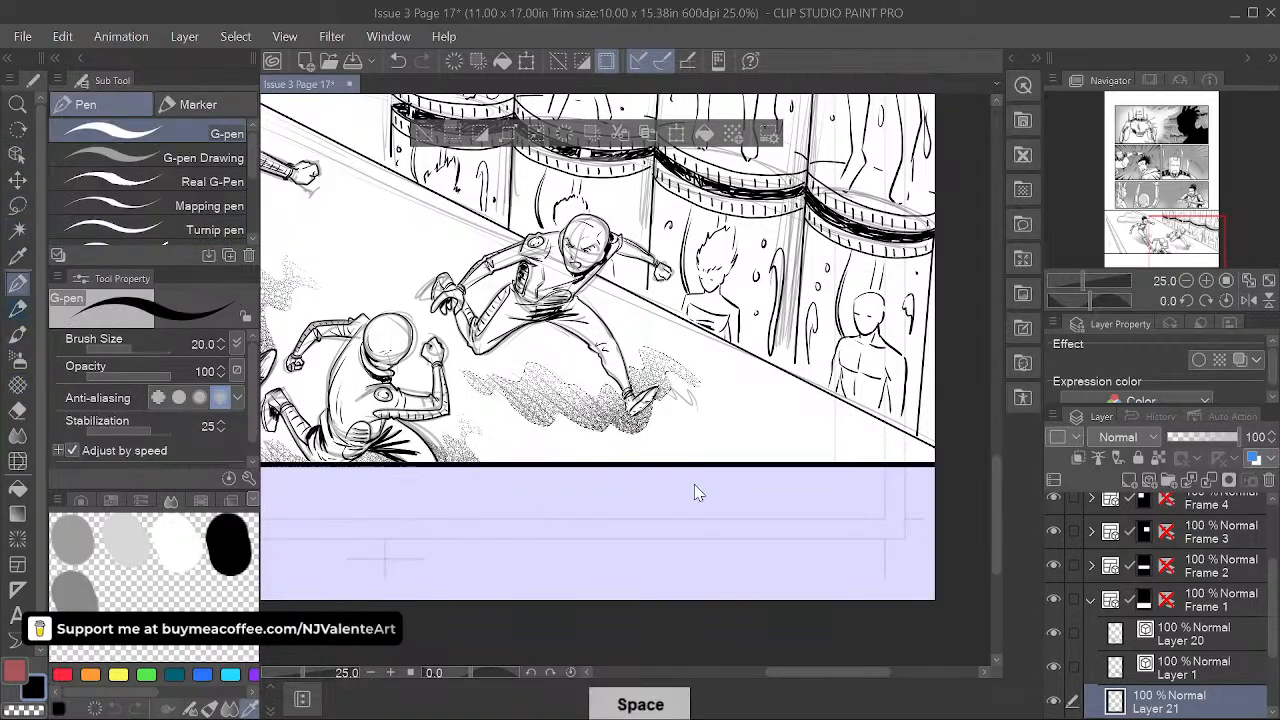
key(ctrl+d)
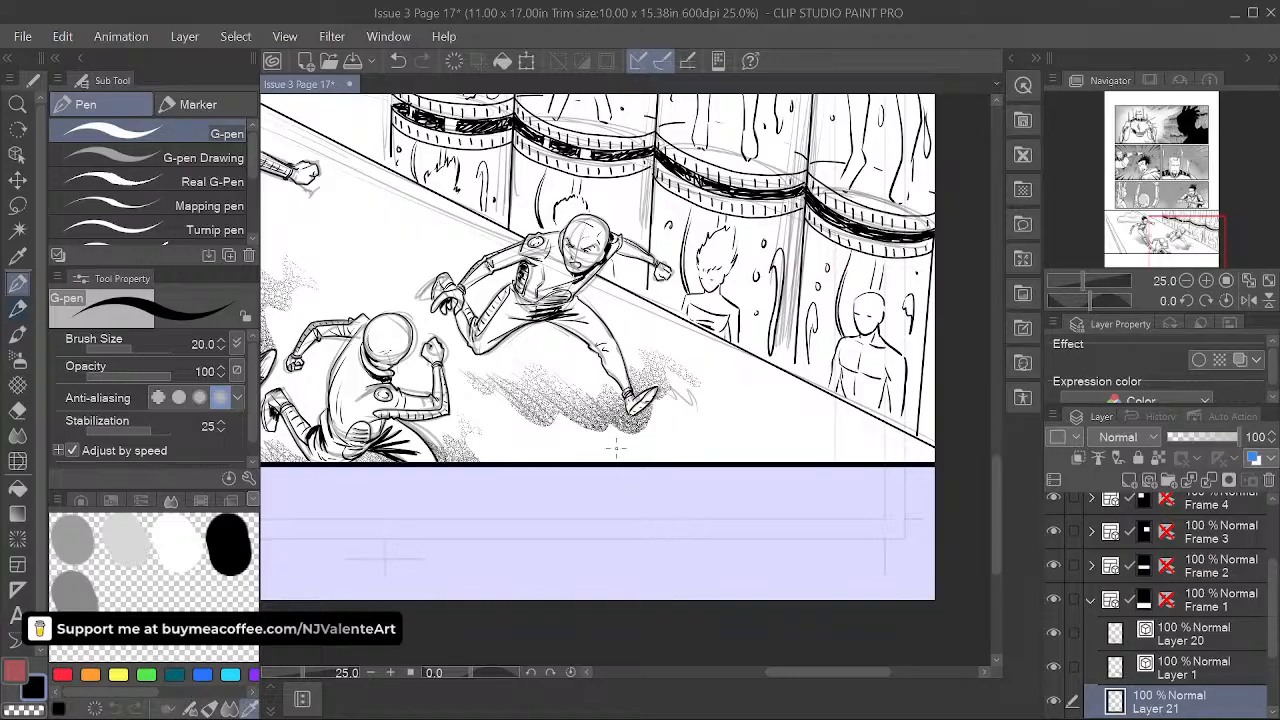
key(space)
drag(537, 517, 573, 537)
click(17, 385)
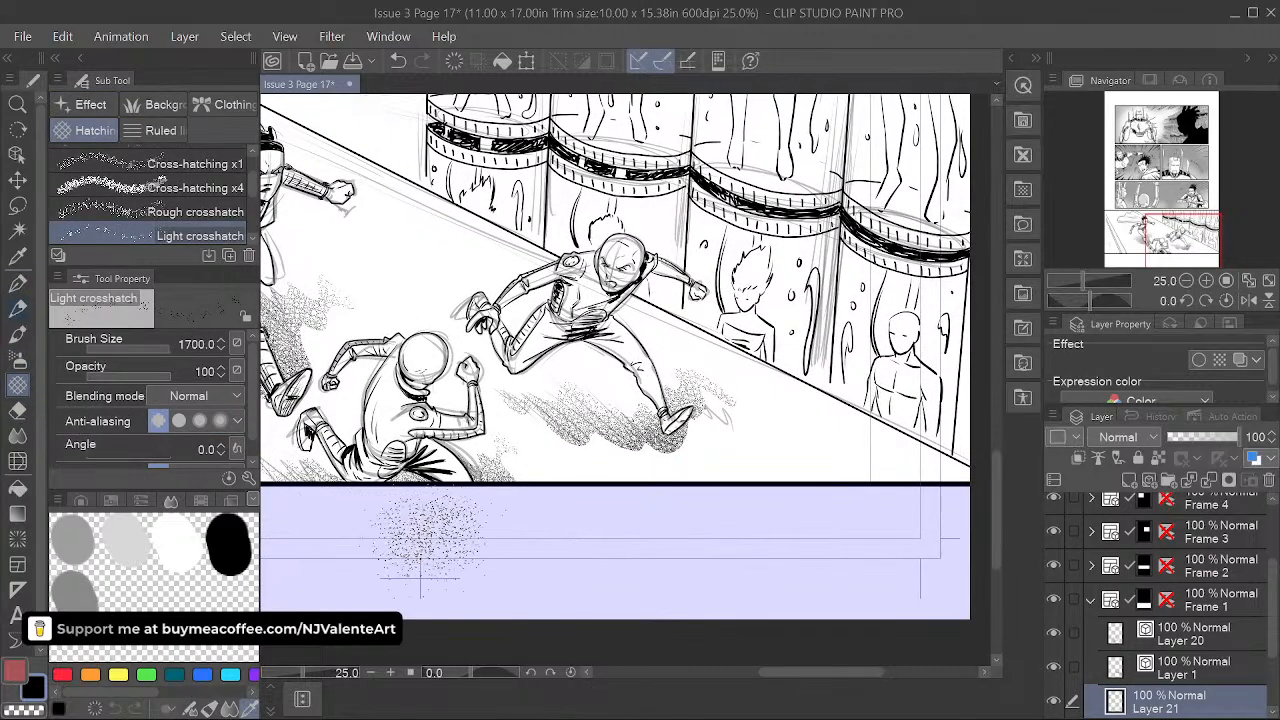
key(space)
drag(675, 525, 723, 509)
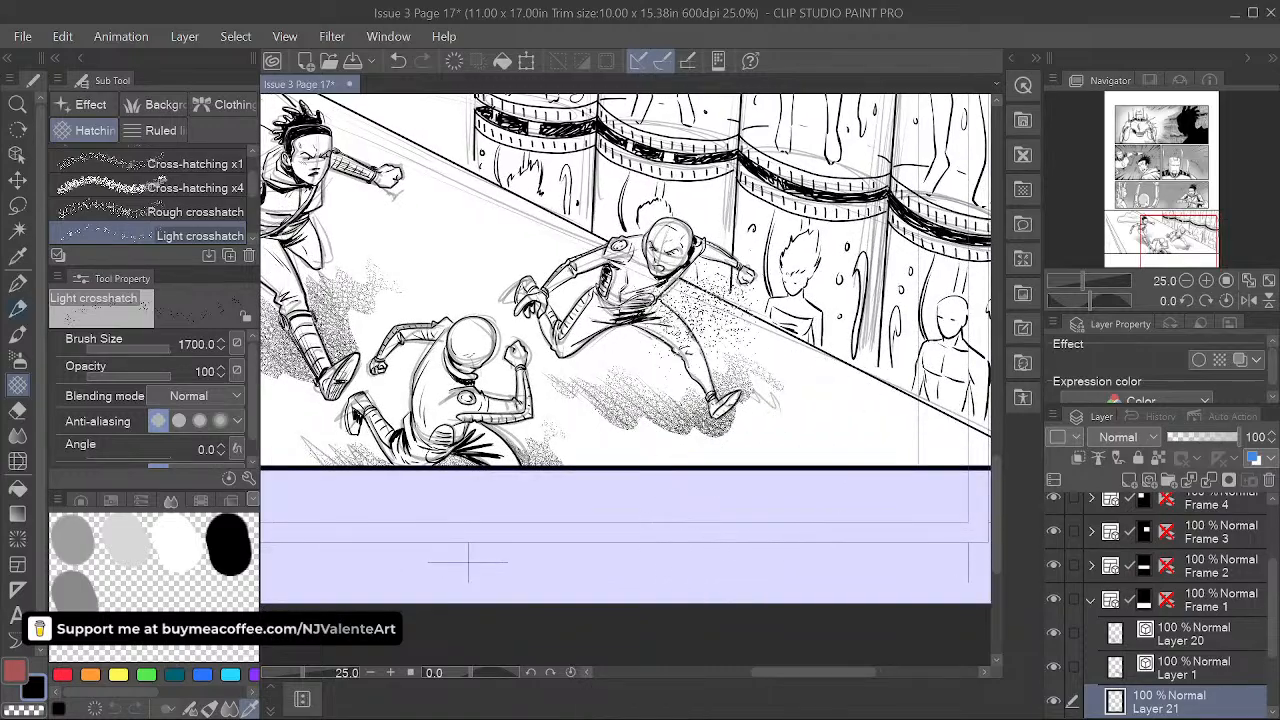
drag(691, 407, 759, 539)
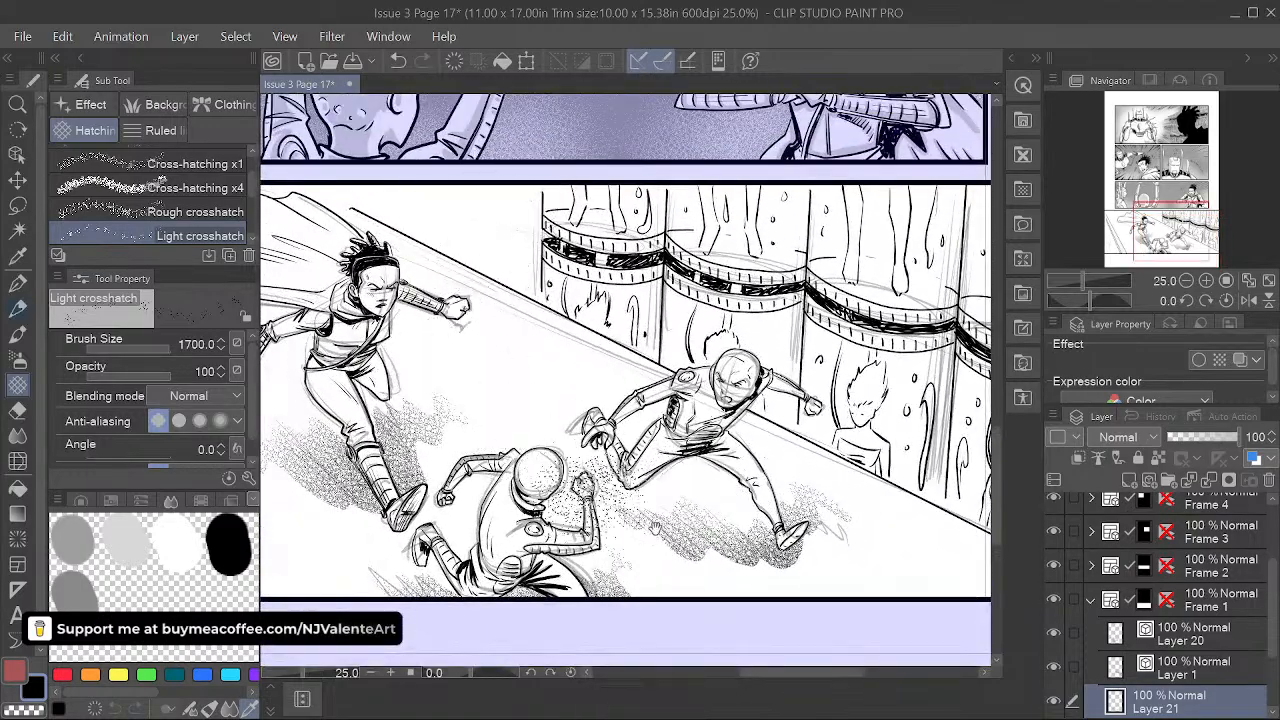
key(space)
drag(802, 614, 846, 540)
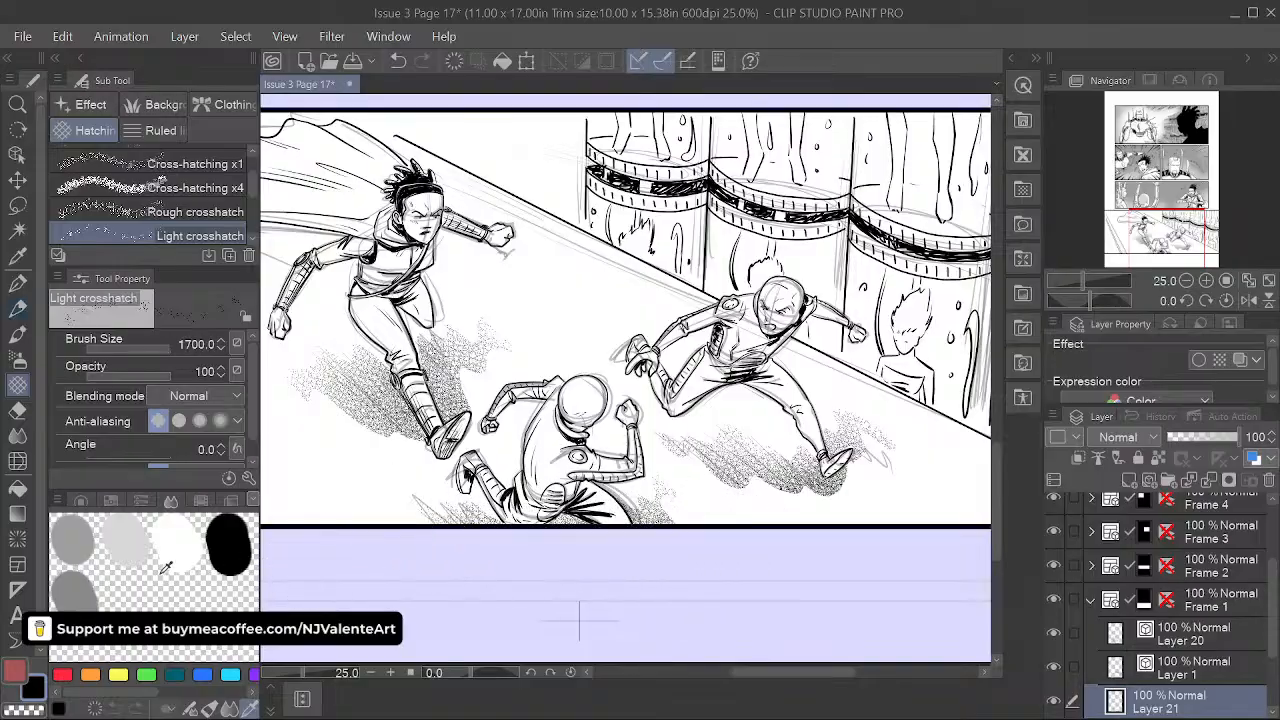
- Ink the short crossbar marks along the diagonal rail at the panel's edge on Layer 1 with the Milli pen at size 12
click(17, 284)
drag(748, 550, 711, 539)
scroll(732, 526, down, 2)
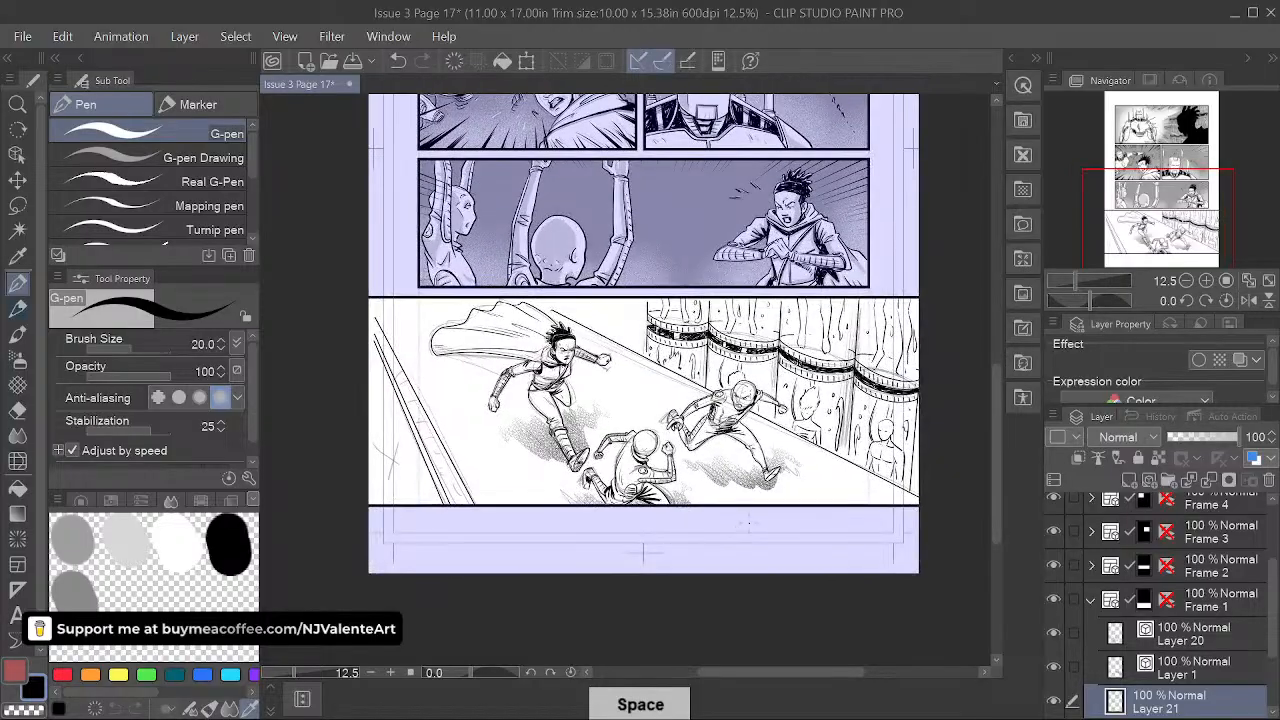
click(1225, 644)
click(1053, 633)
click(1053, 633)
click(1231, 672)
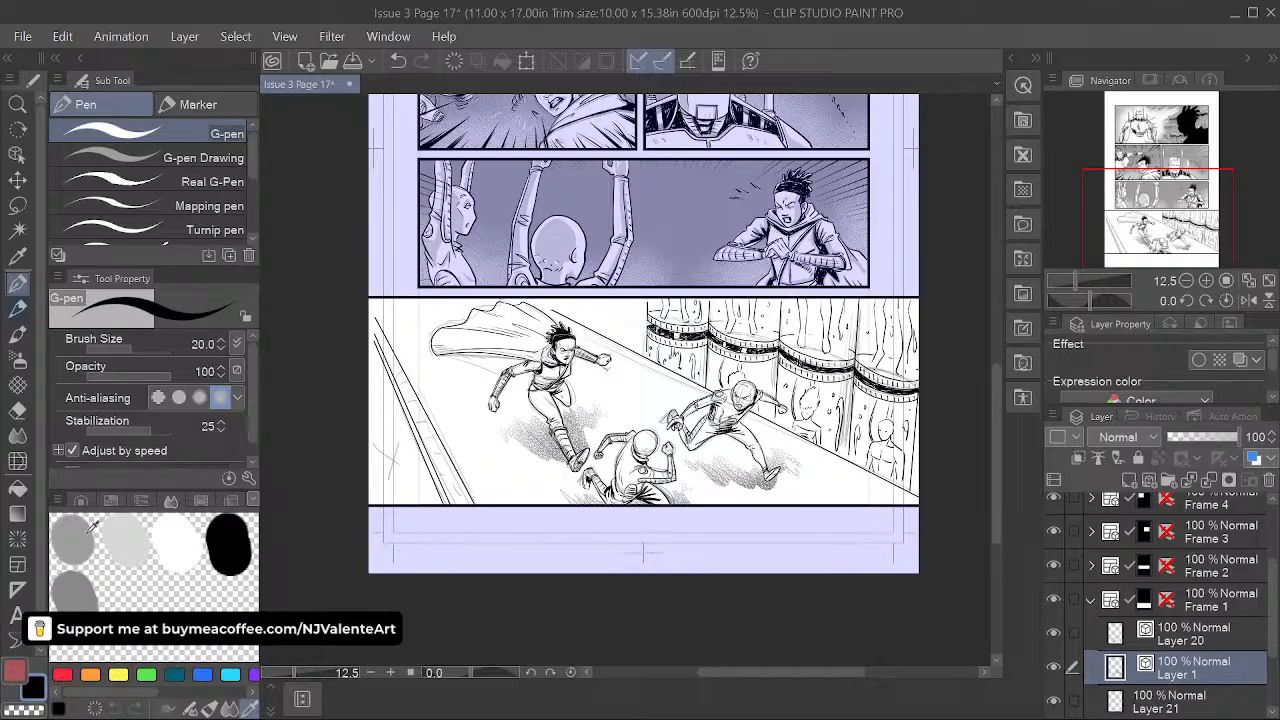
key(ctrl+plus)
key(ctrl+plus)
click(200, 109)
mouse_move(373, 539)
mouse_down()
mouse_move(388, 482)
mouse_move(556, 427)
mouse_move(636, 507)
mouse_up()
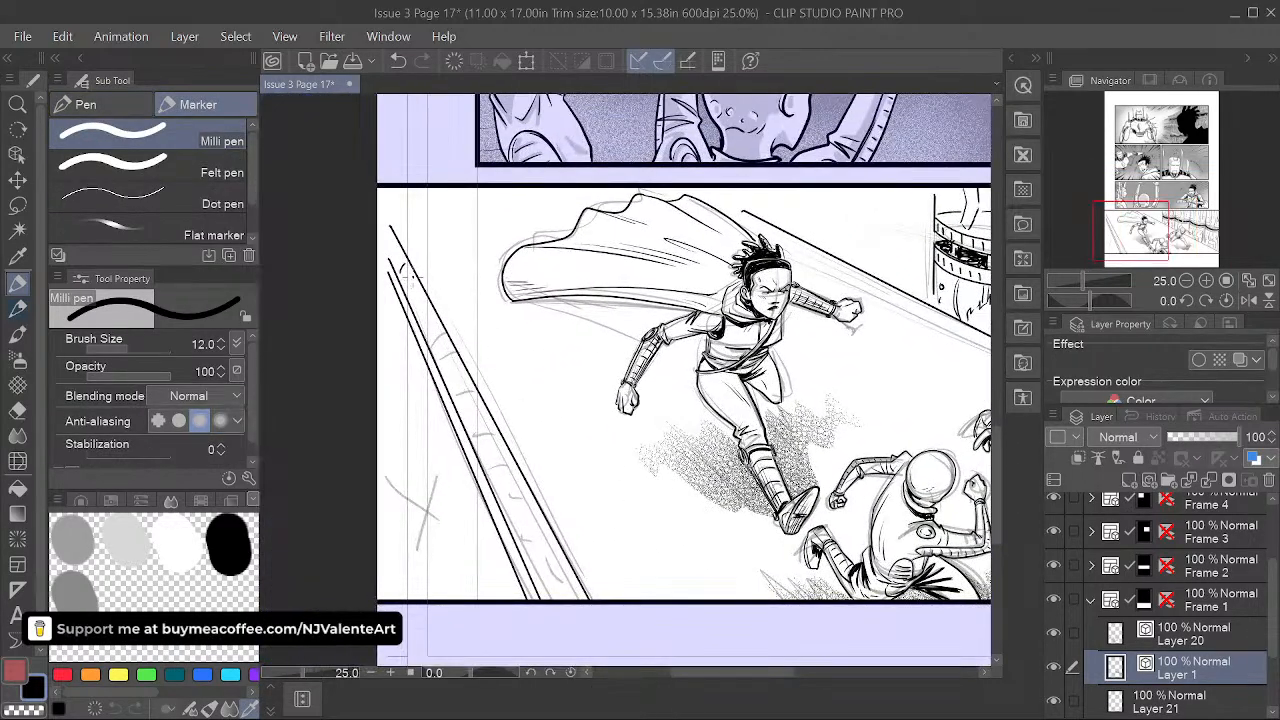
drag(414, 275, 438, 341)
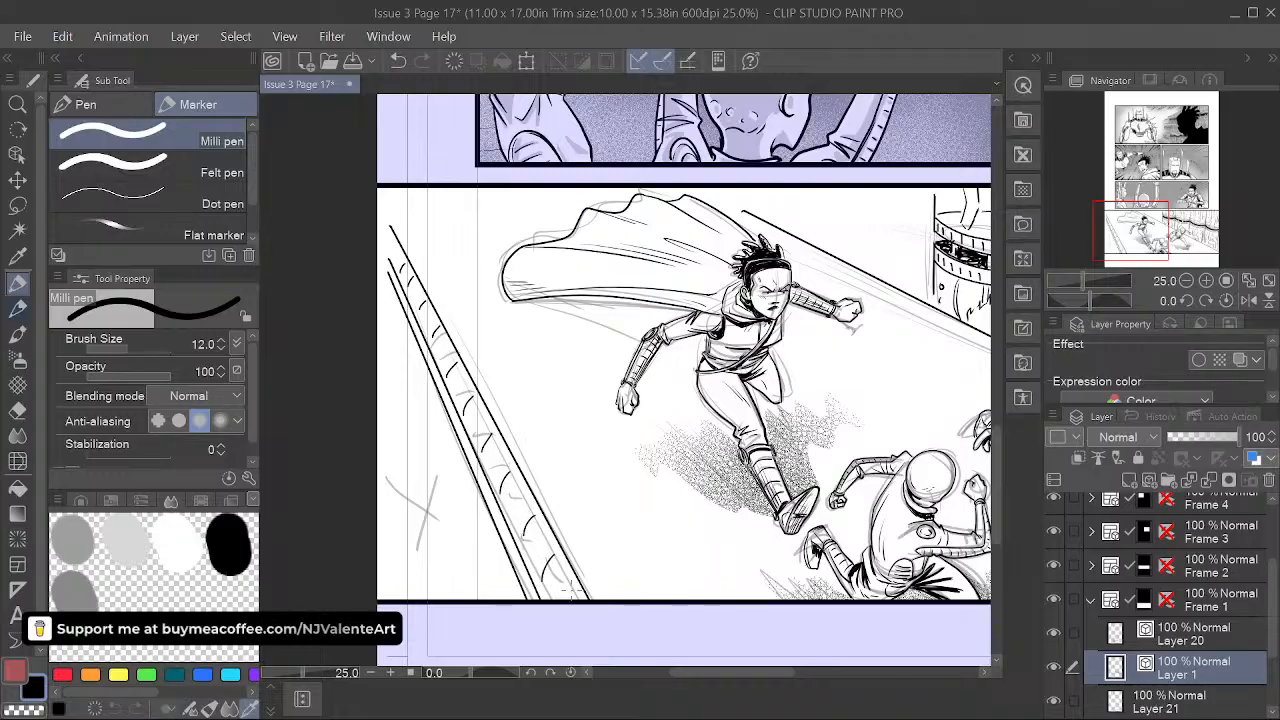
- Hide Layer 5, the 48% opacity pencil sketch inside Frame 1, to leave only the inks showing
scroll(633, 571, down, 4)
drag(633, 571, 538, 535)
scroll(659, 514, up, 2)
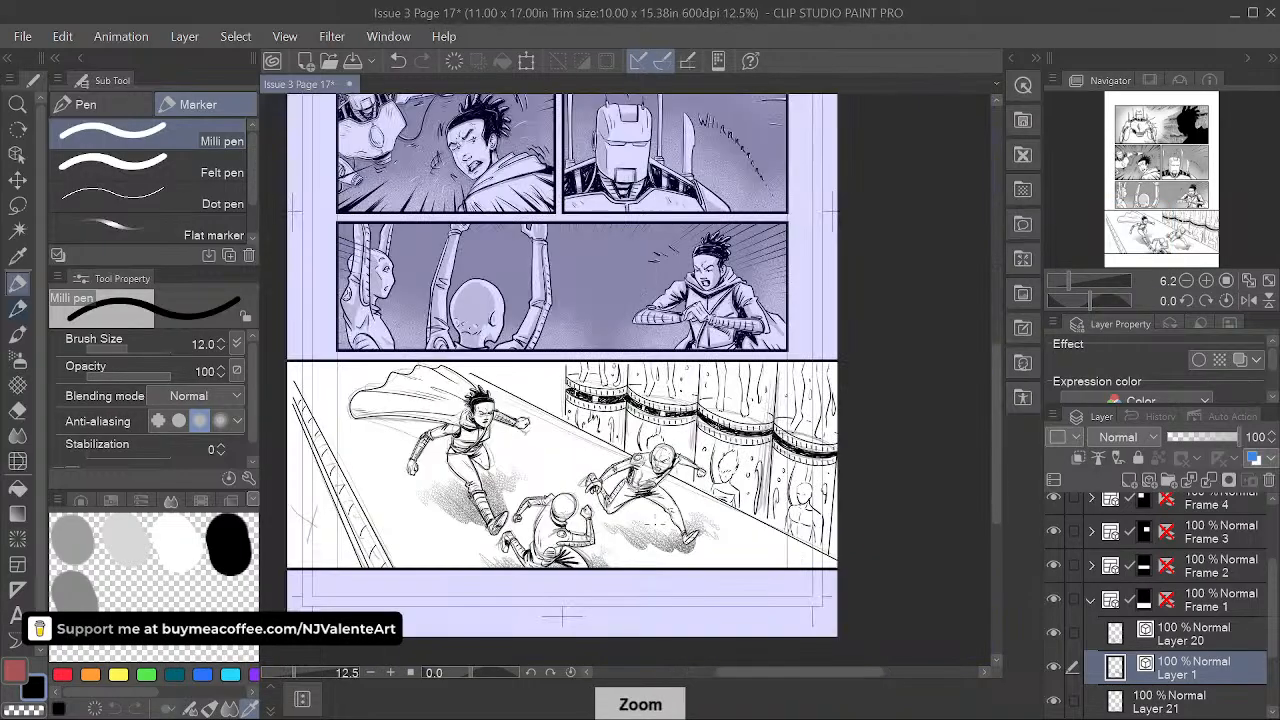
drag(680, 570, 739, 546)
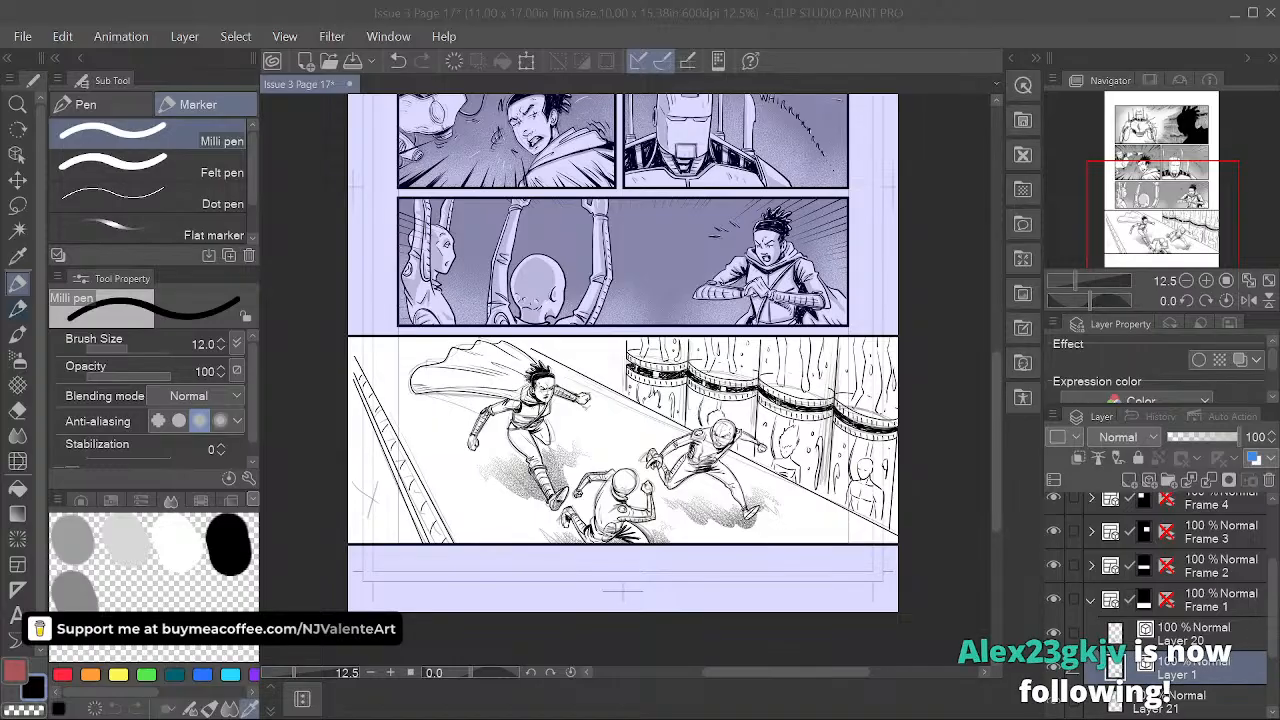
click(862, 13)
scroll(1150, 640, down, 2)
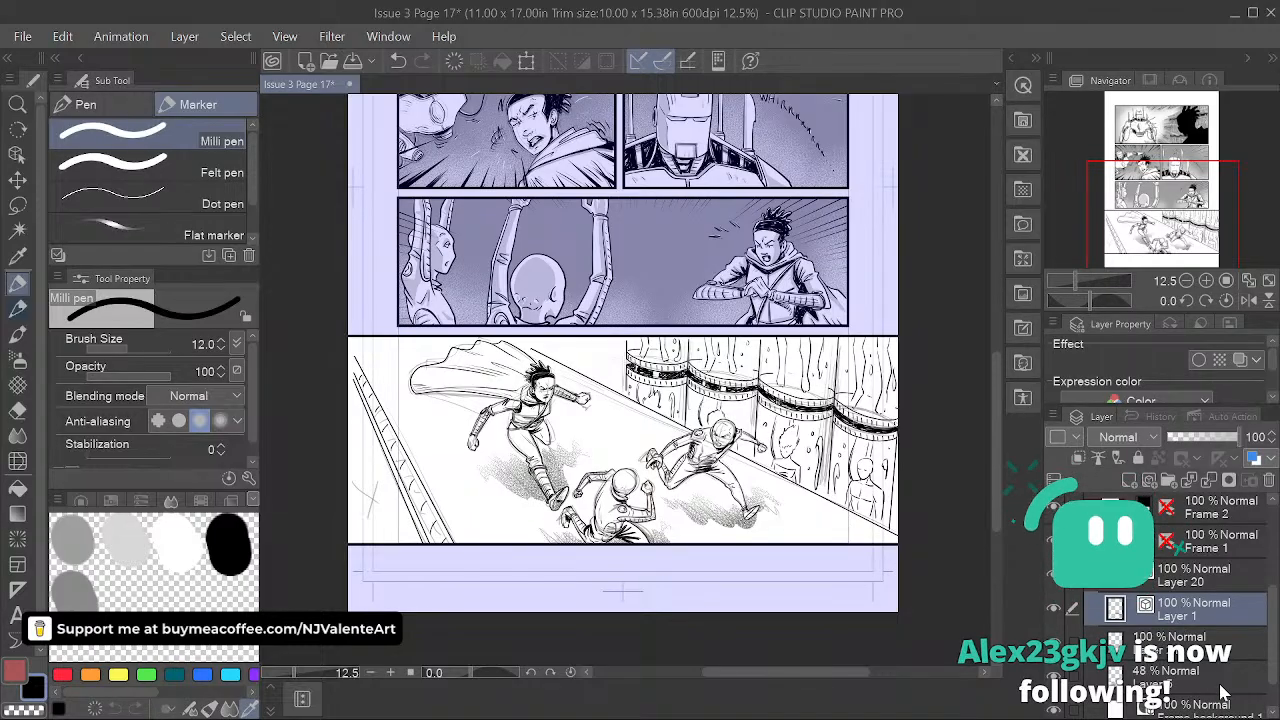
click(1088, 689)
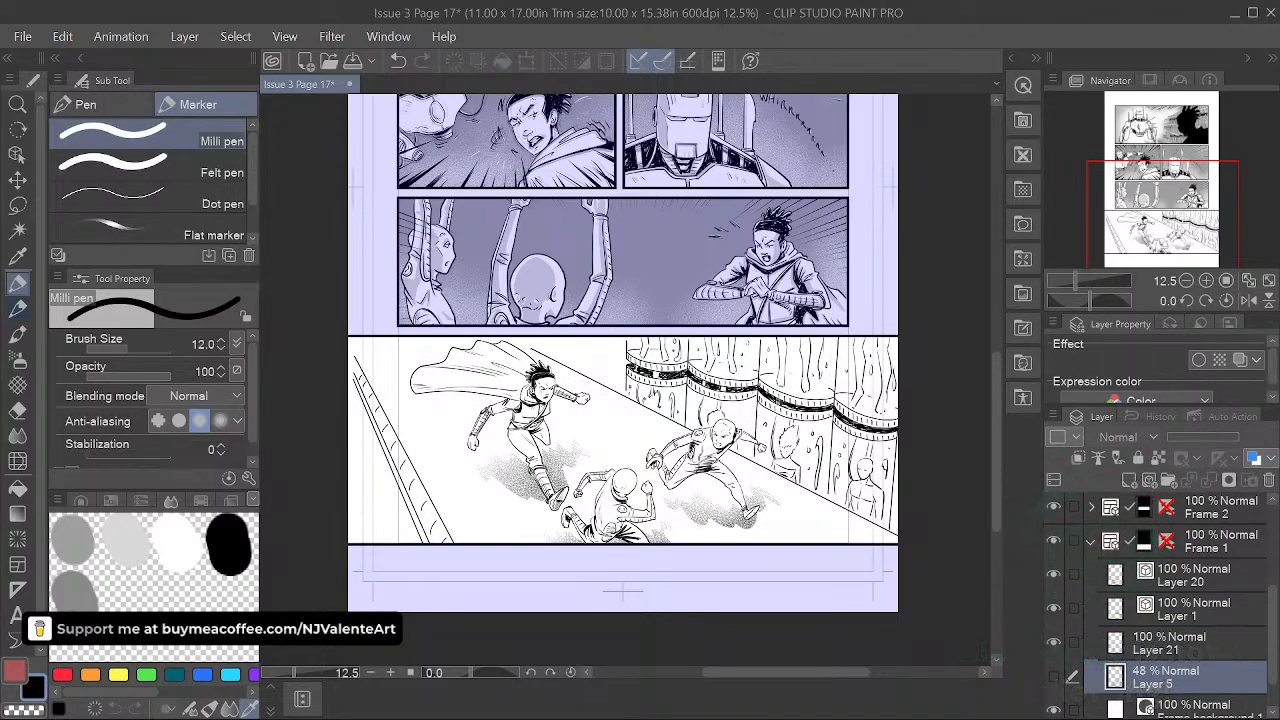
scroll(734, 389, up, 3)
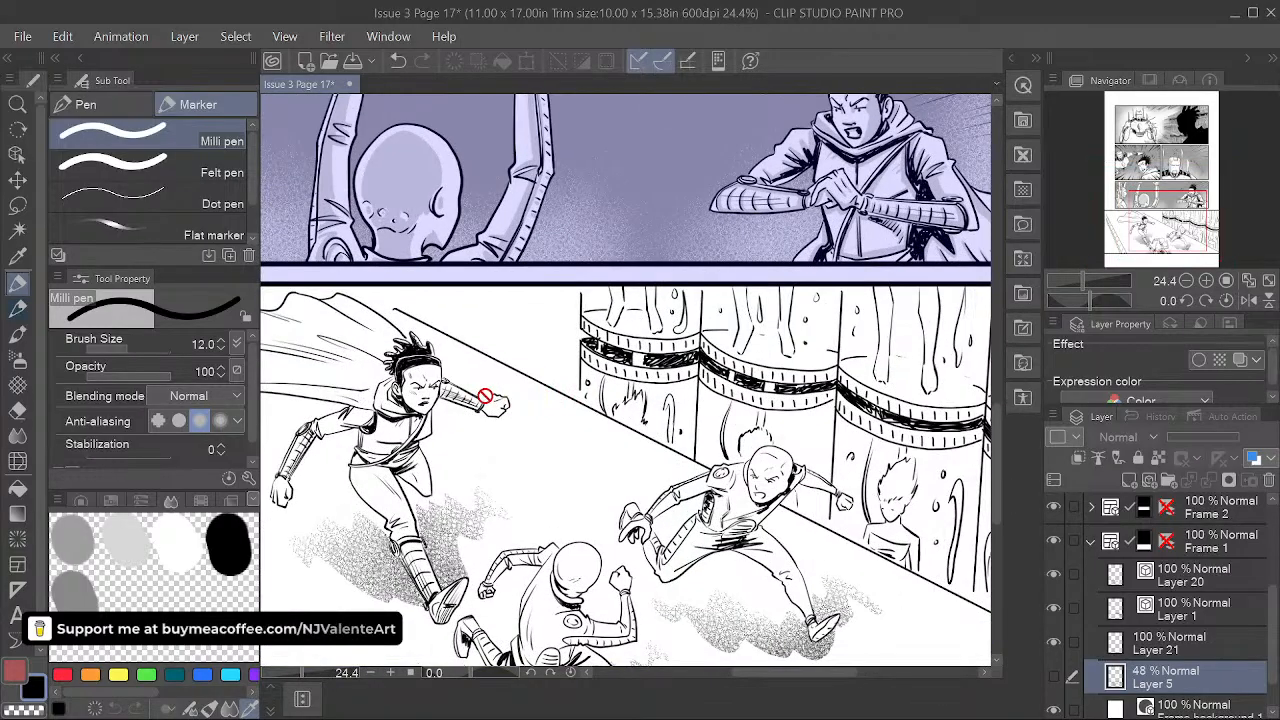
scroll(484, 397, down, 3)
scroll(484, 397, down, 1)
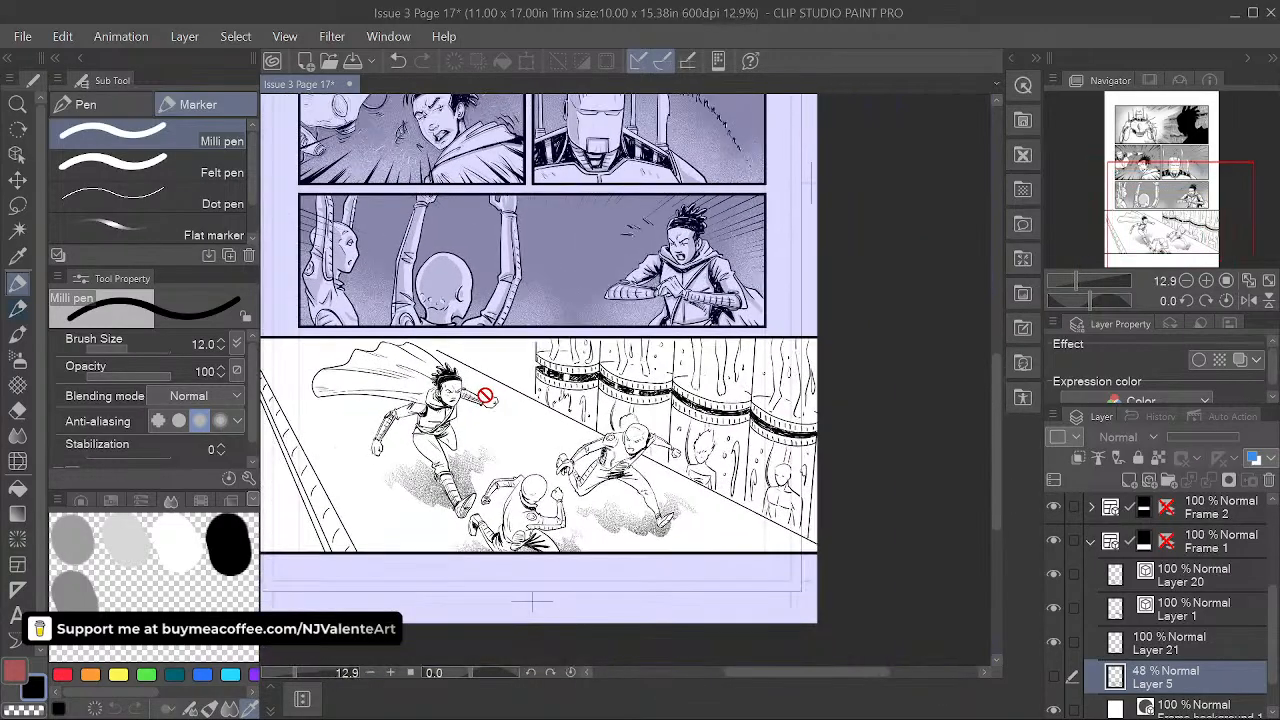
drag(533, 415, 646, 408)
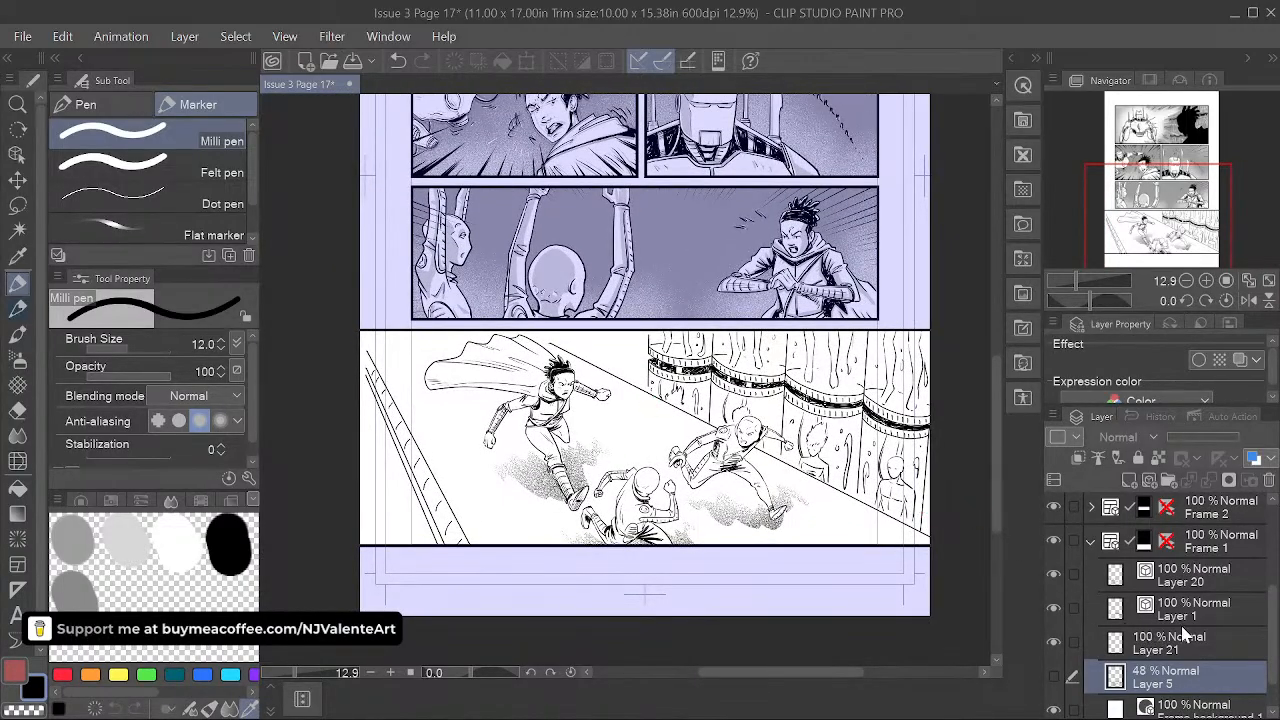
- Create a layer above Layer 5, auto-select the floor around the figures referring to all layers, and fill it with gray
click(1130, 481)
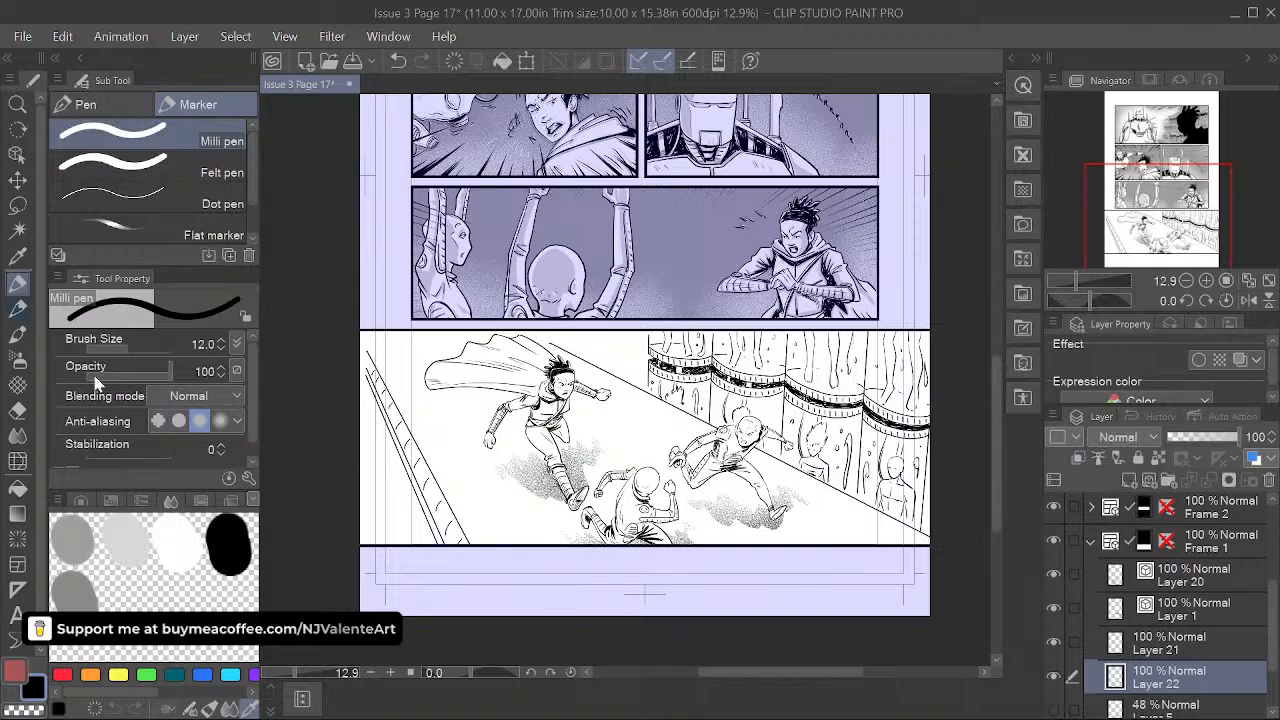
click(80, 104)
click(18, 231)
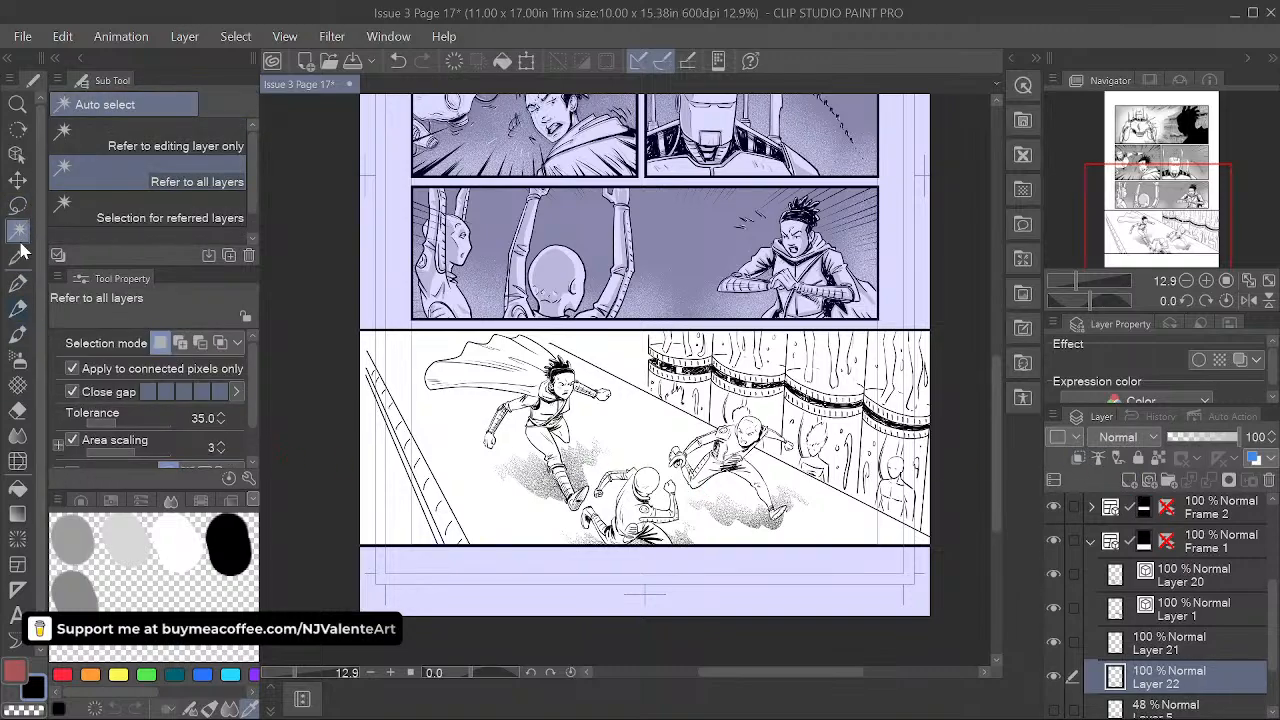
click(397, 489)
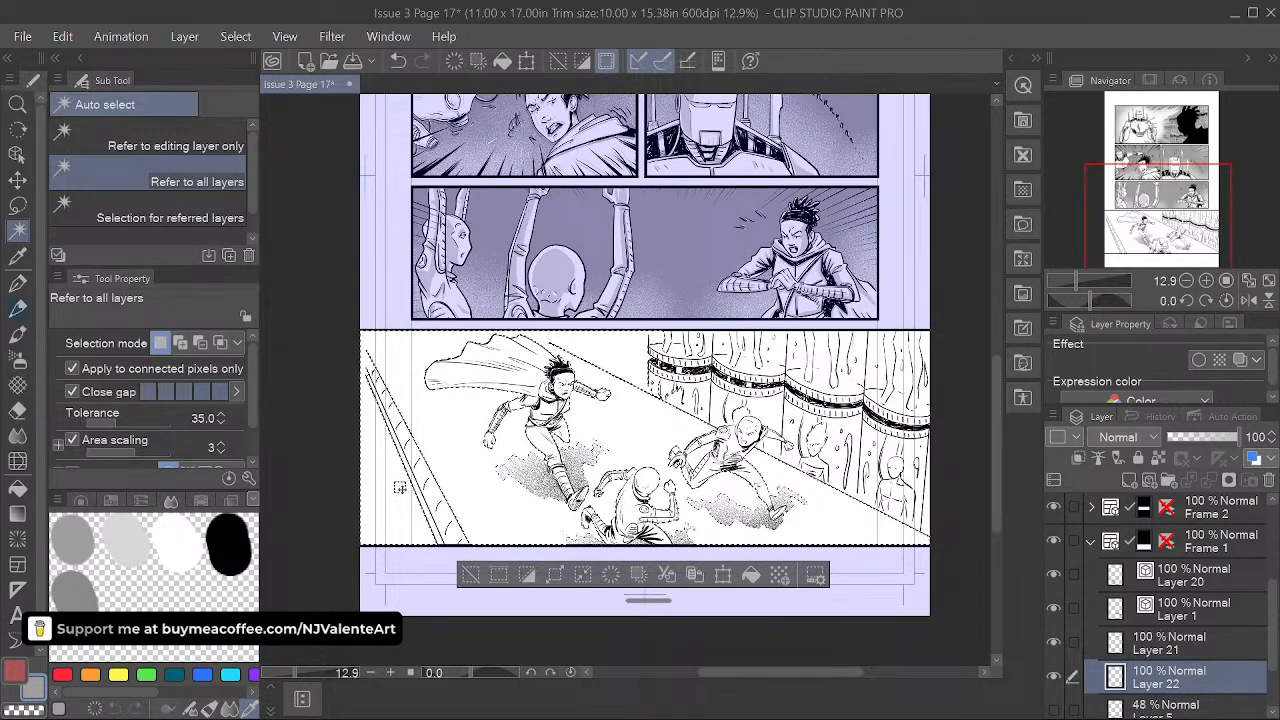
click(1052, 606)
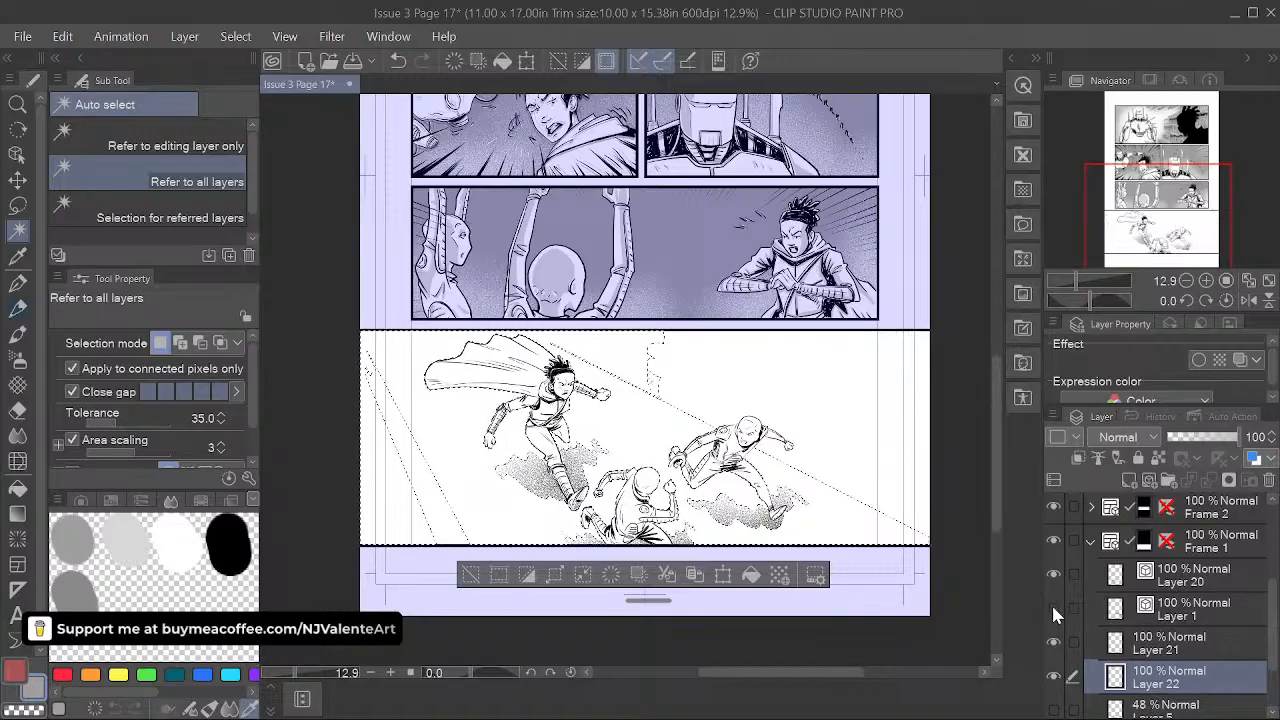
click(1052, 606)
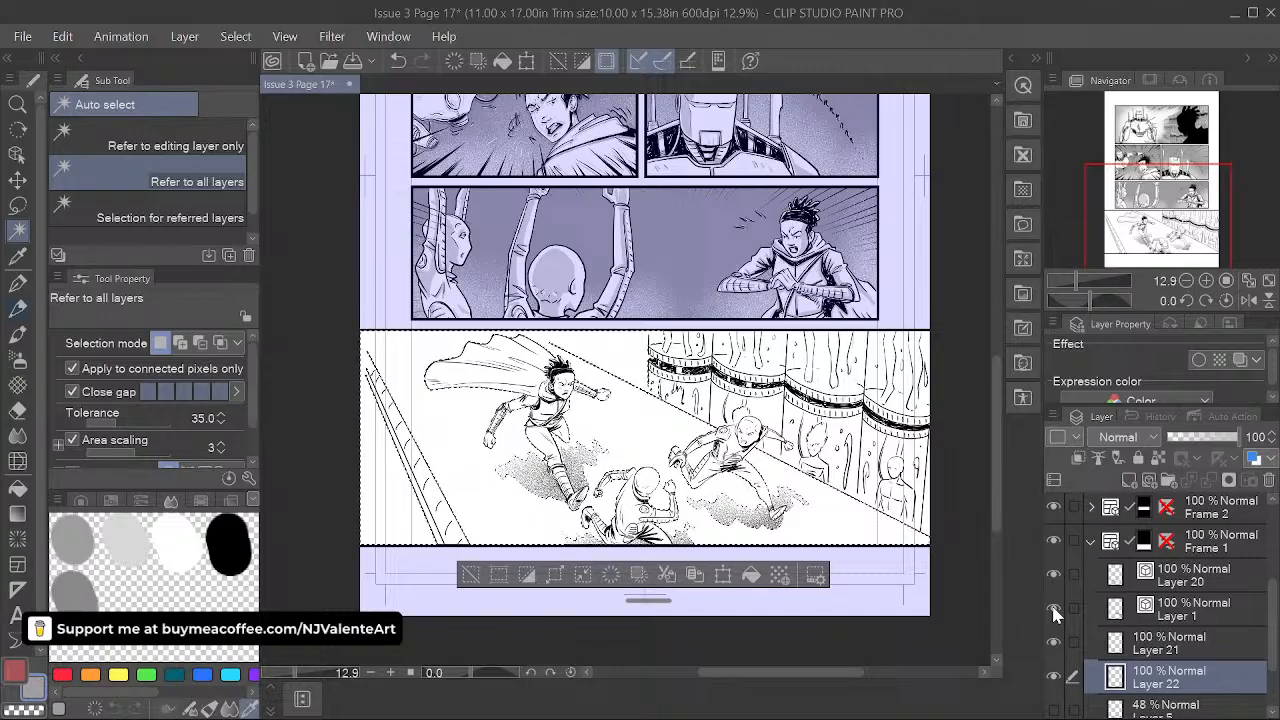
click(754, 576)
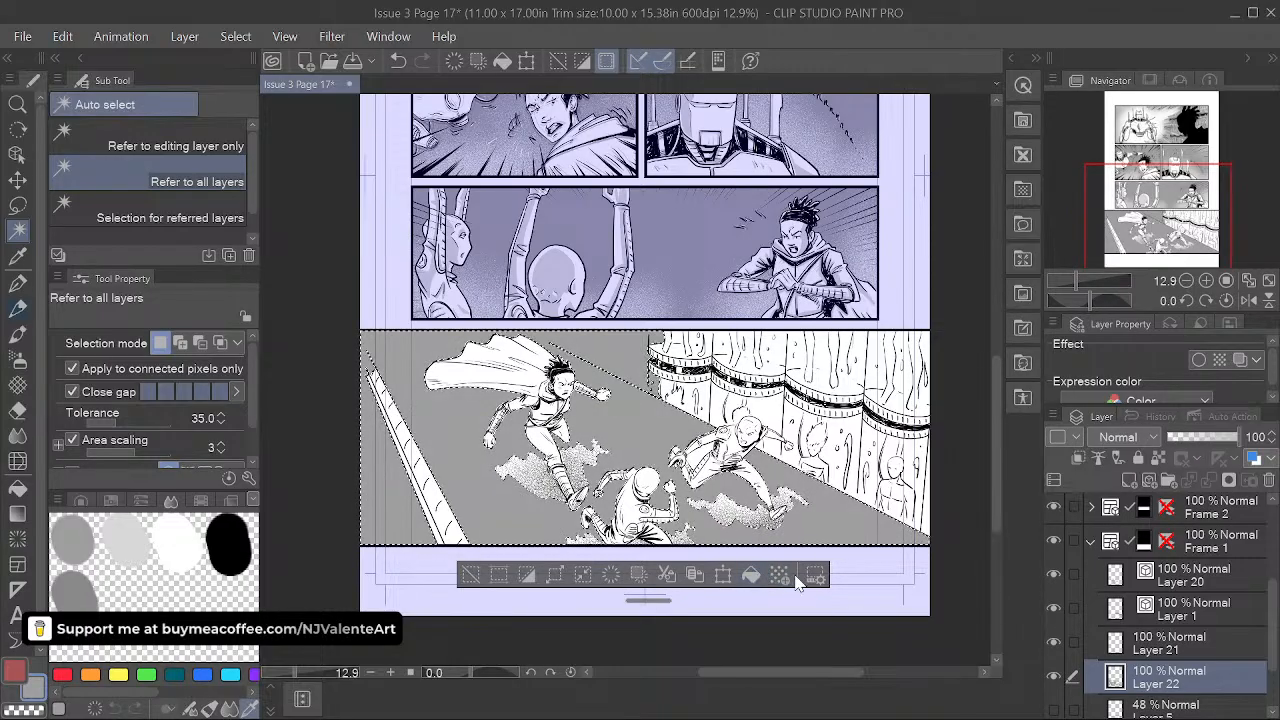
click(1054, 677)
click(1054, 677)
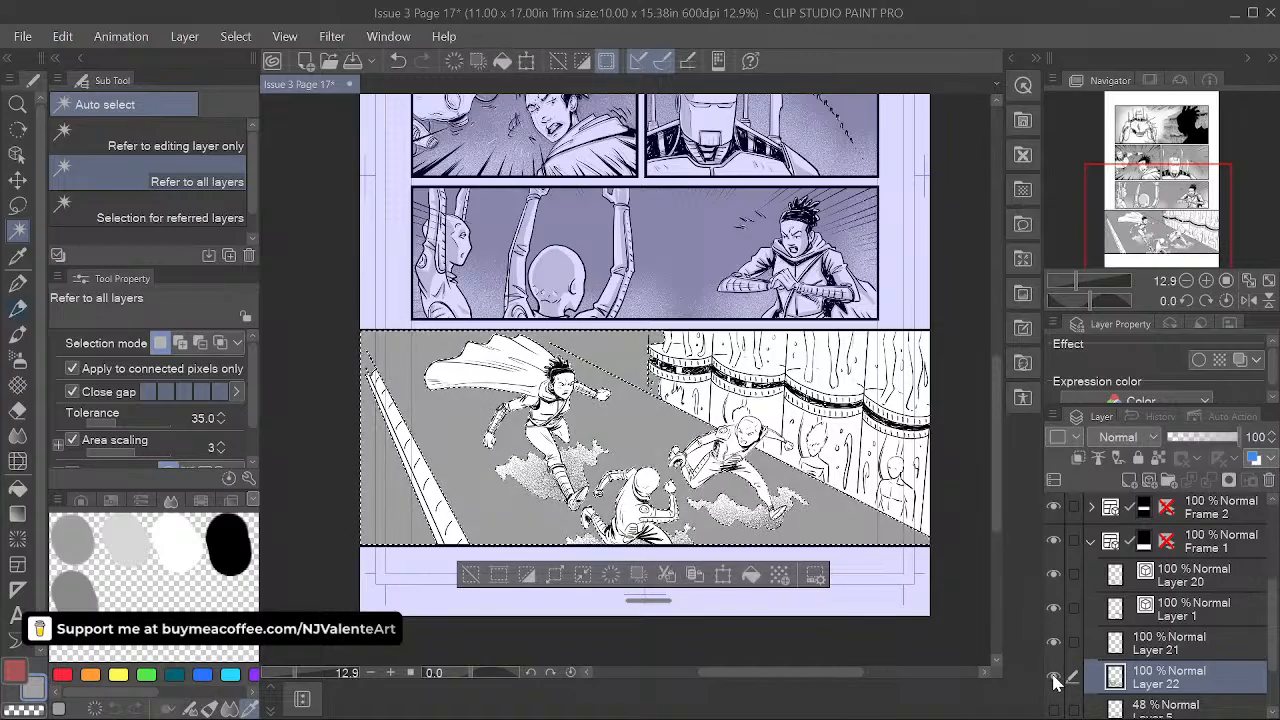
- Hide Layer 1, auto-select the white area behind the tanks, fill it with the same gray, and clear the selection
click(1053, 608)
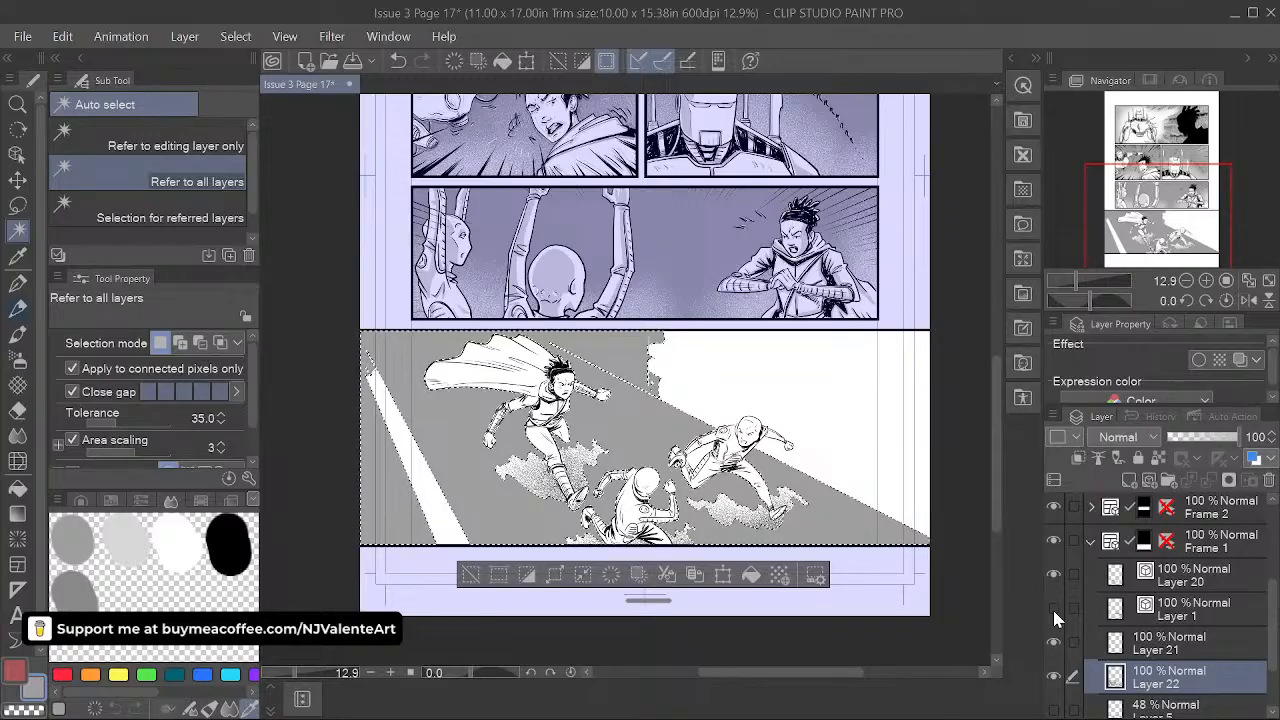
shift+click(798, 385)
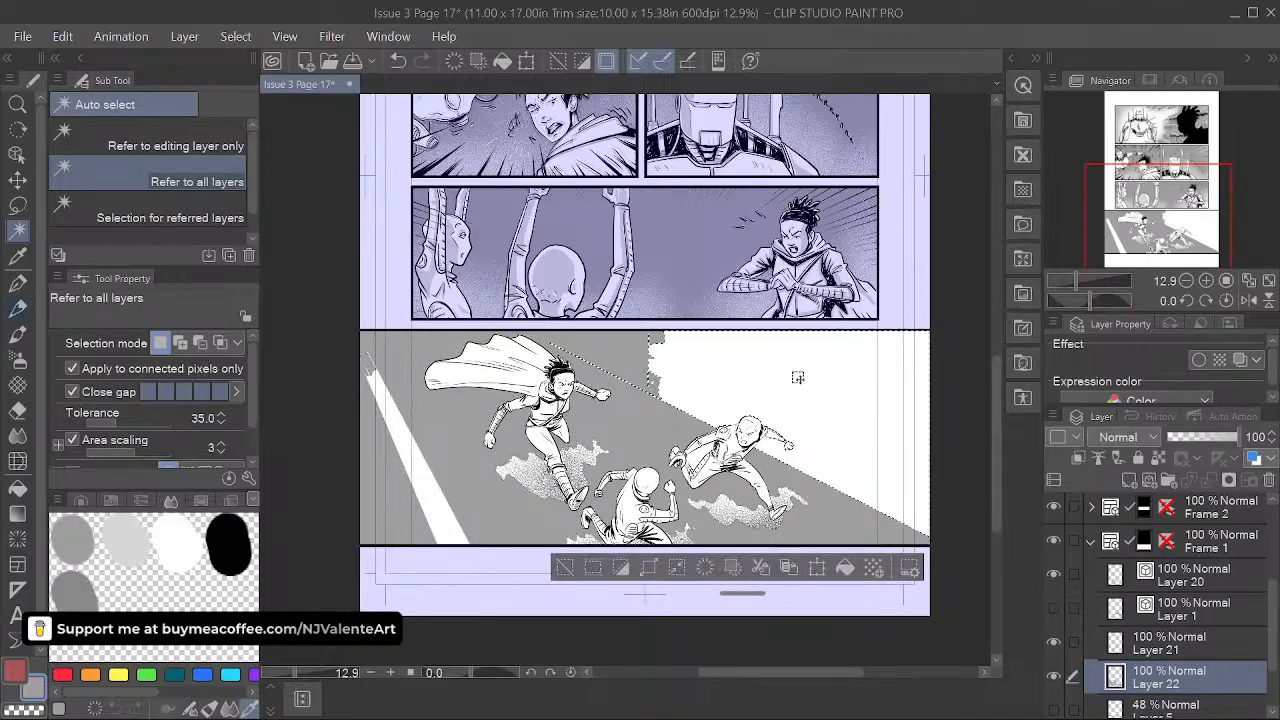
click(842, 572)
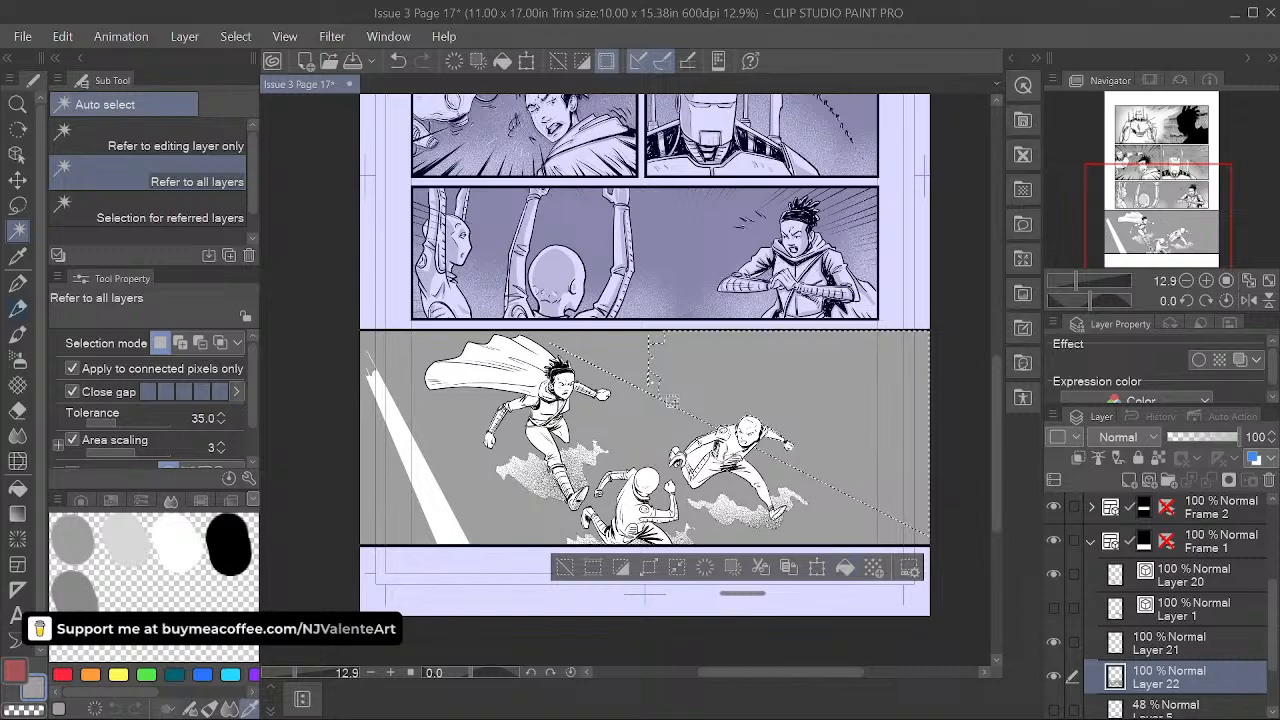
key(ctrl+d)
- Auto-select the enclosed gap between the bald runner's arm and body, fill it with gray, and clear the selection
scroll(660, 390, up, 4)
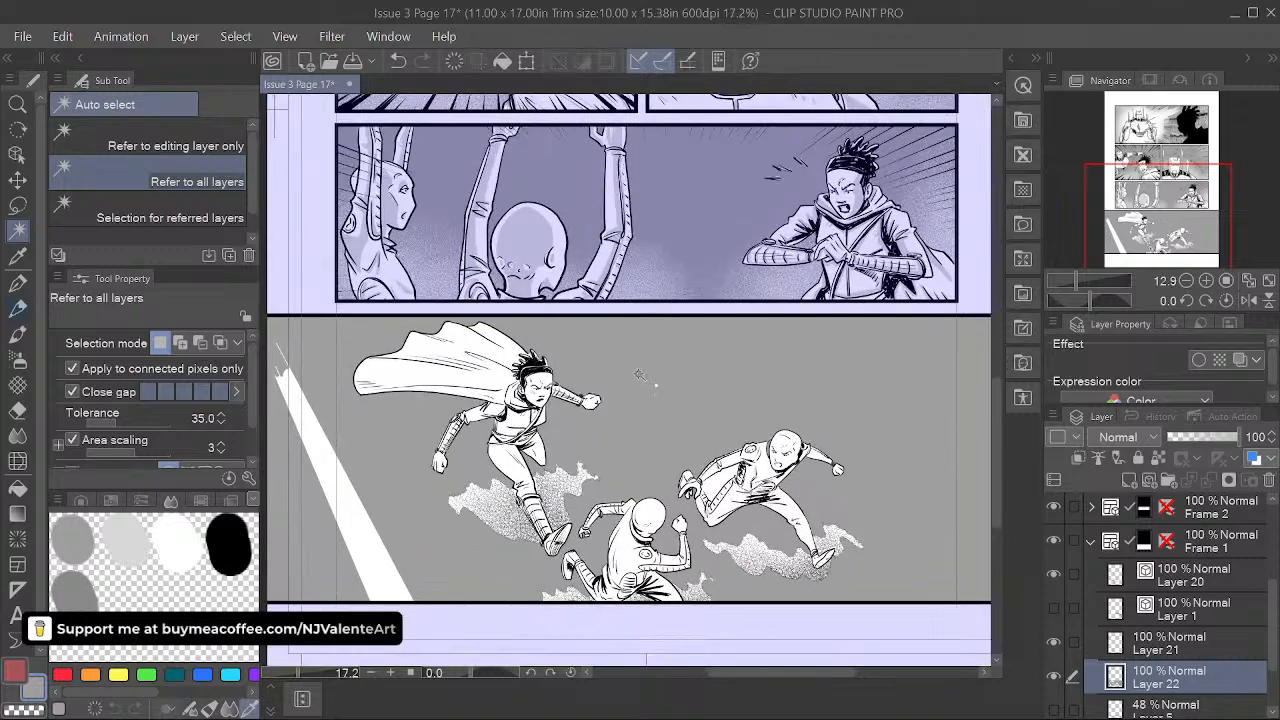
click(19, 282)
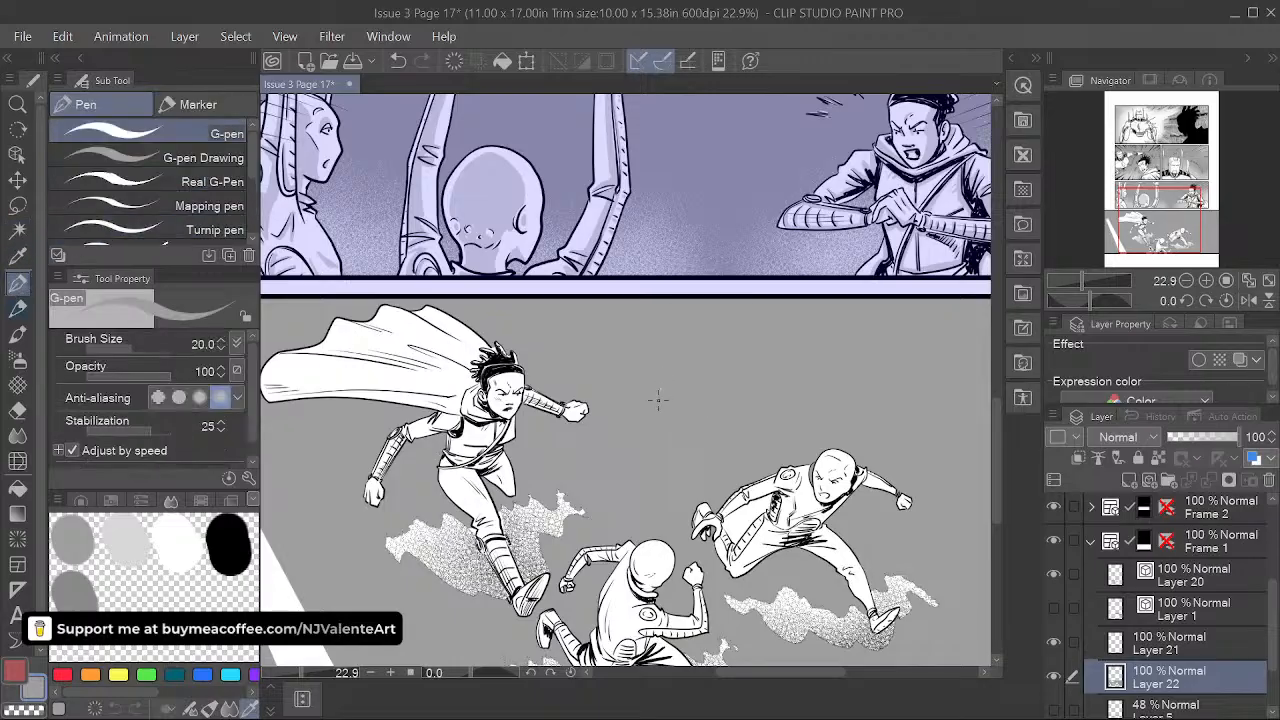
key(space)
drag(697, 474, 711, 464)
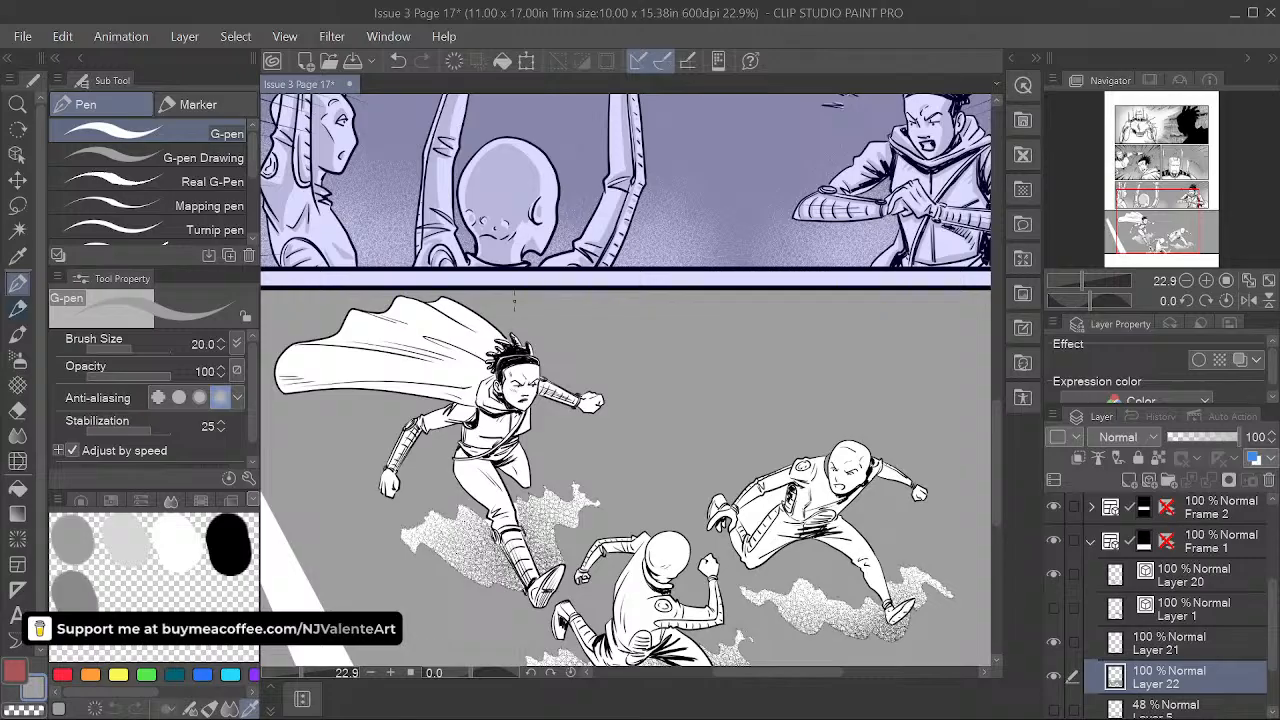
key(space)
drag(819, 548, 751, 398)
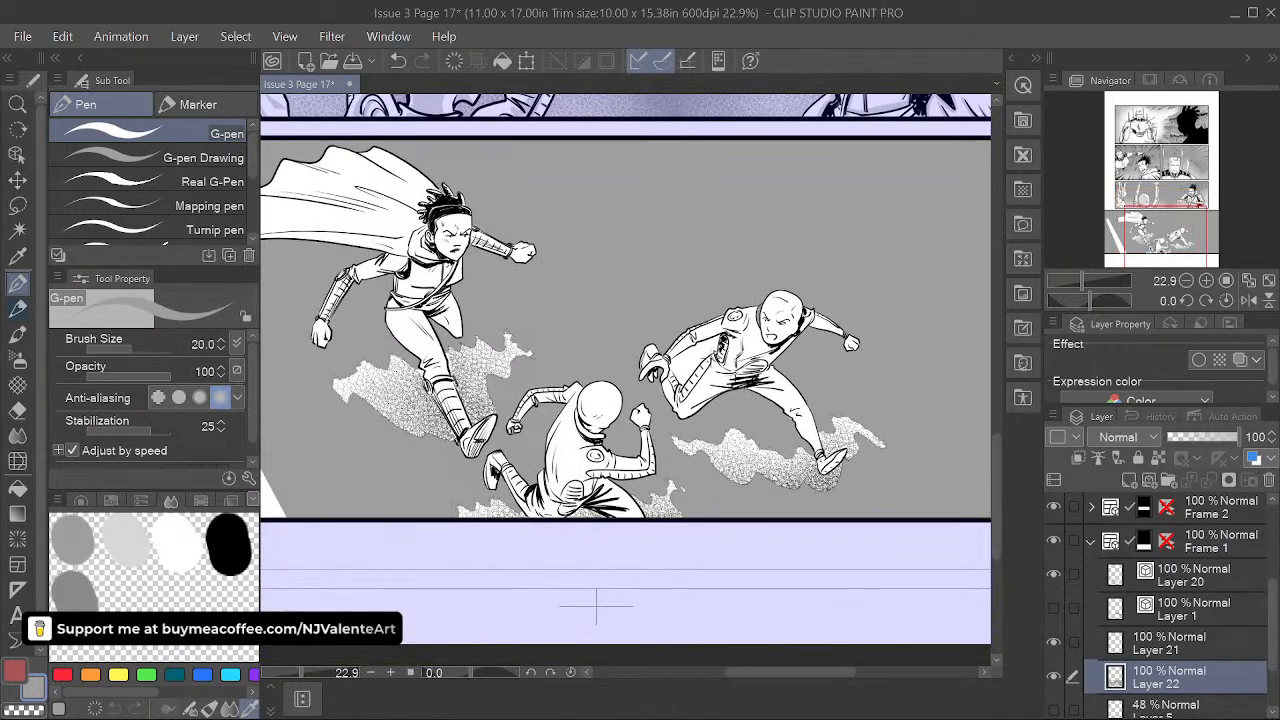
scroll(702, 367, up, 2)
key(space)
drag(705, 397, 592, 454)
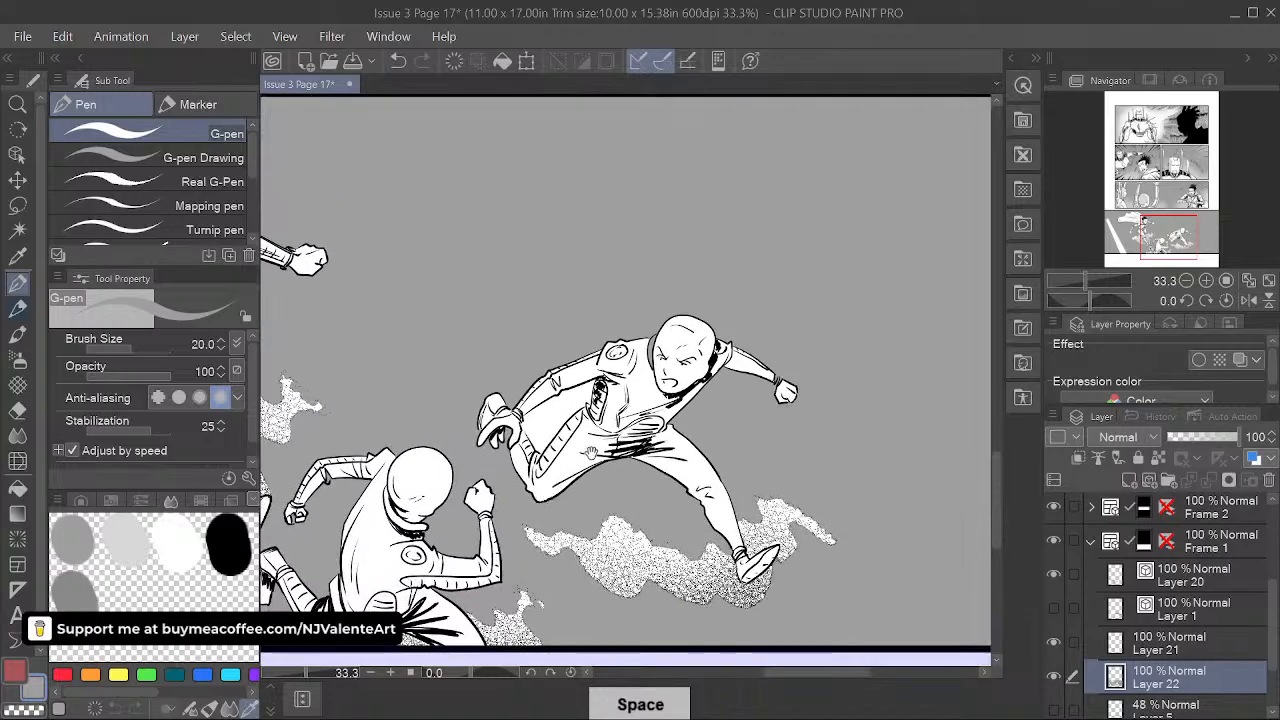
click(17, 230)
click(560, 415)
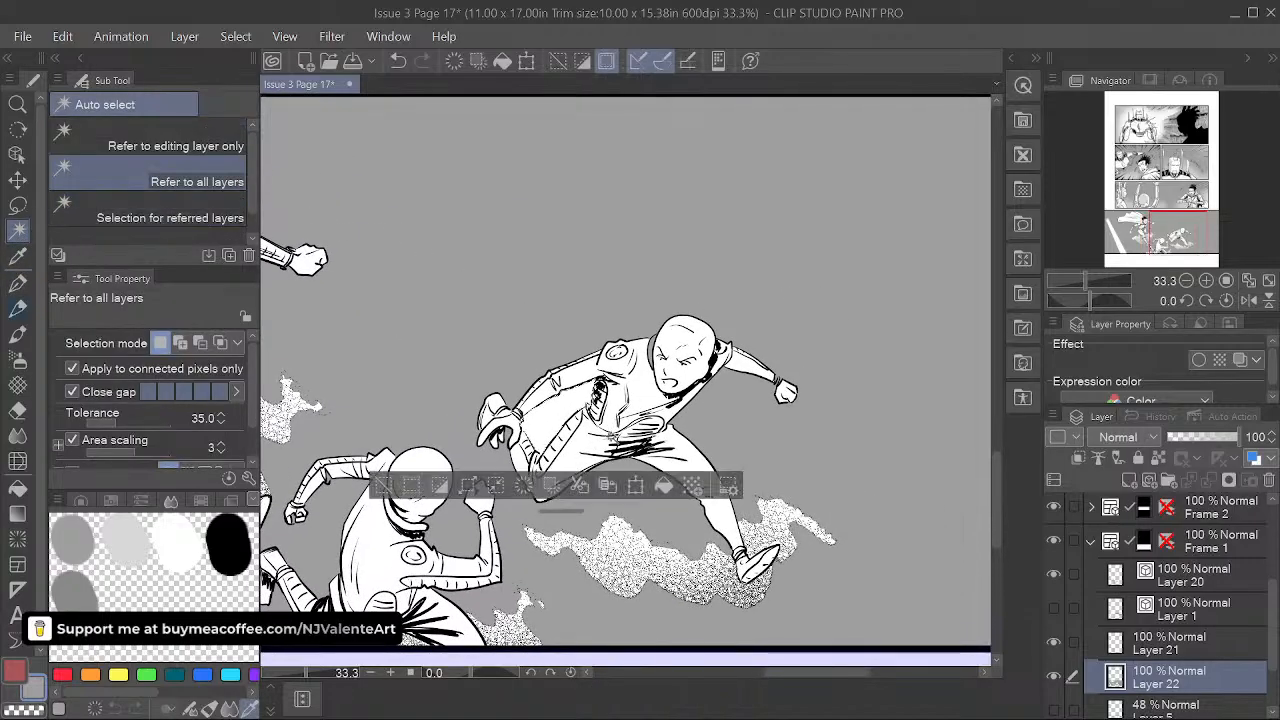
click(662, 486)
click(17, 283)
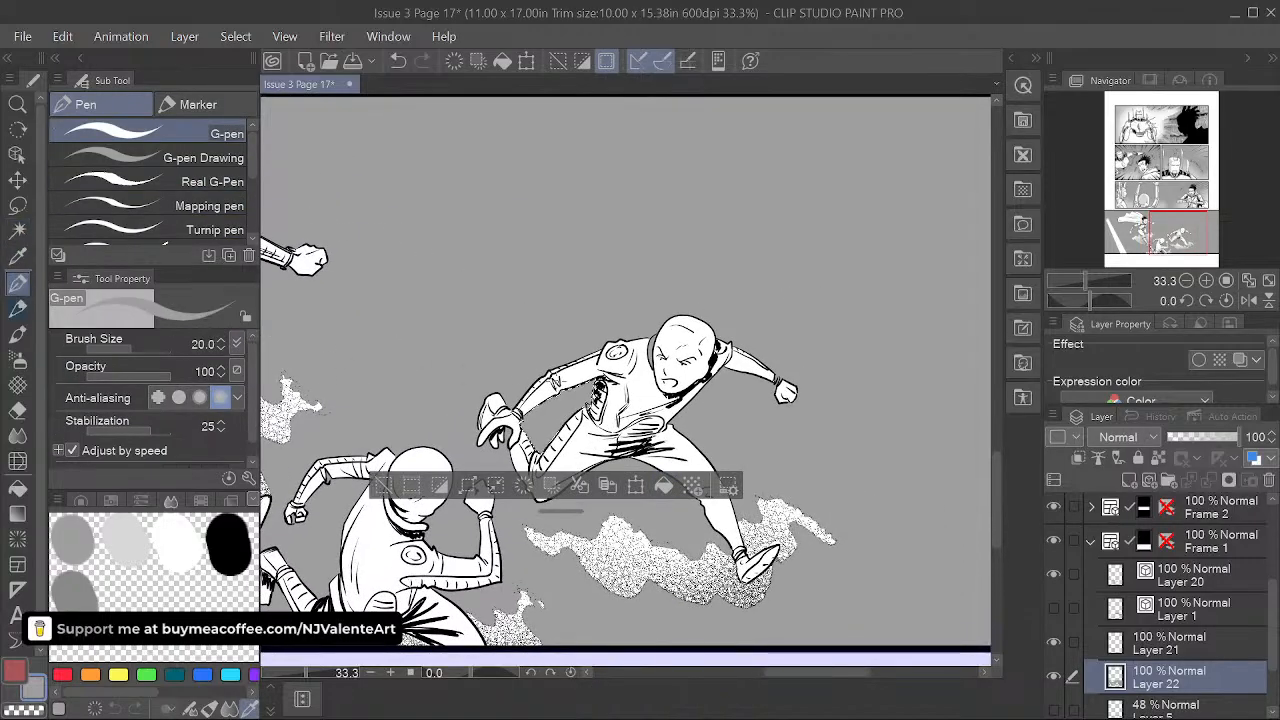
click(17, 410)
scroll(625, 410, up, 1)
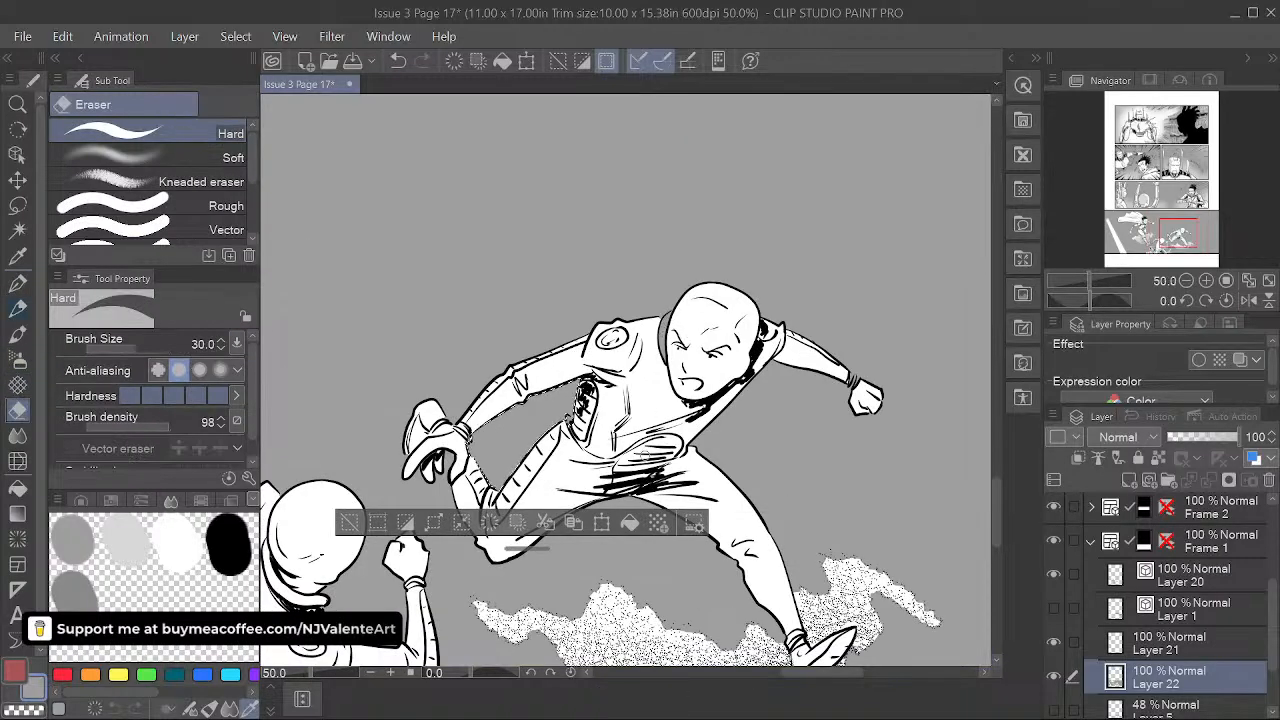
key(ctrl+d)
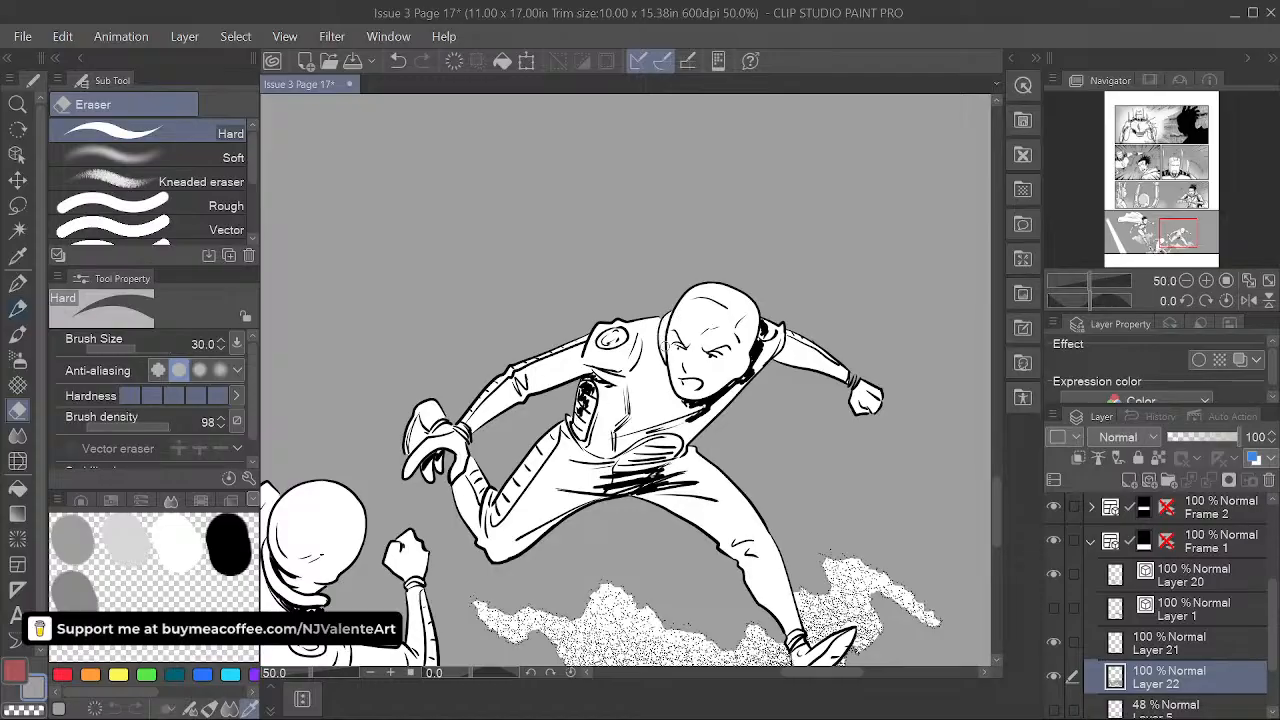
- Check the gray background fill with Layer 1's tank and rail linework shown, then hide that layer again
scroll(683, 341, down, 4)
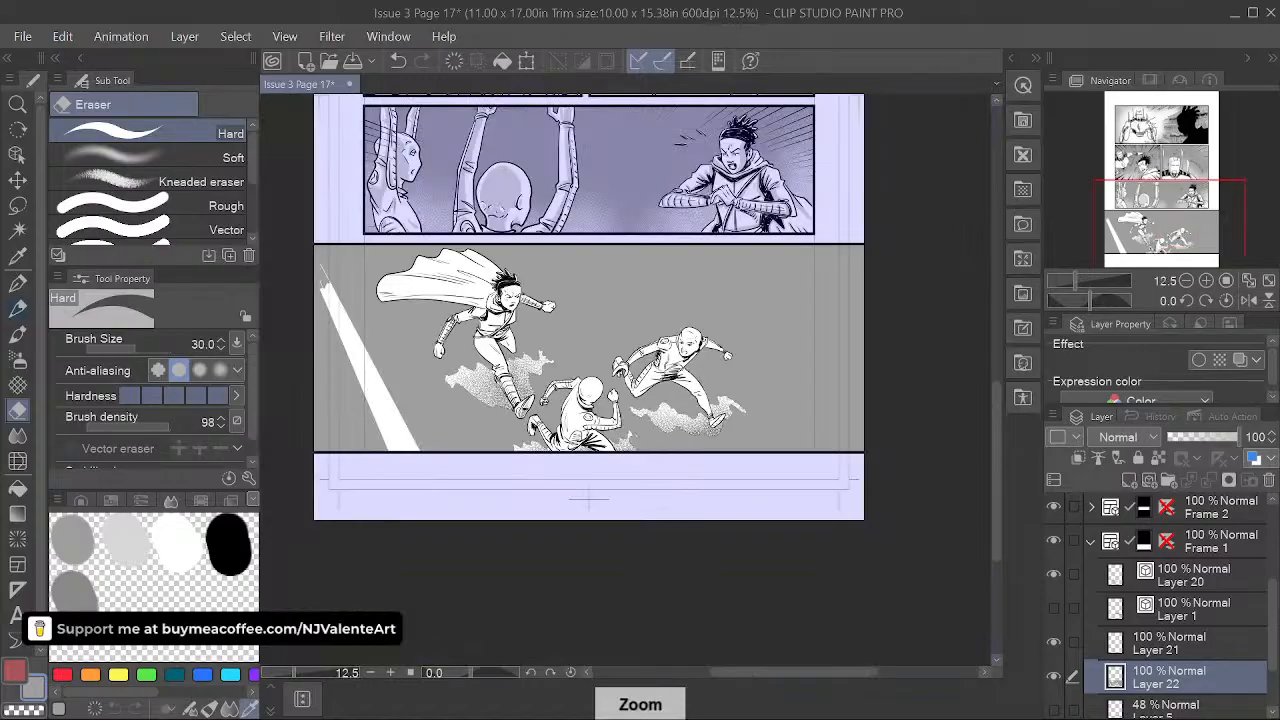
drag(683, 341, 725, 357)
click(1054, 608)
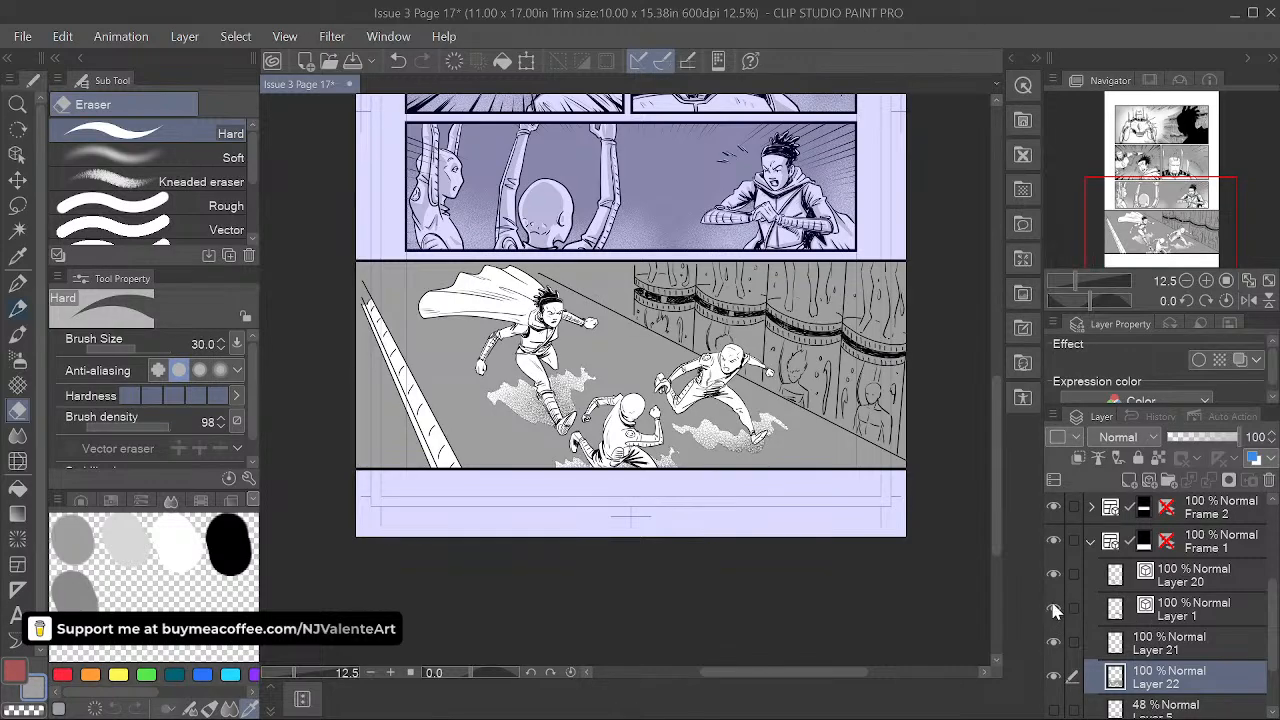
click(1054, 608)
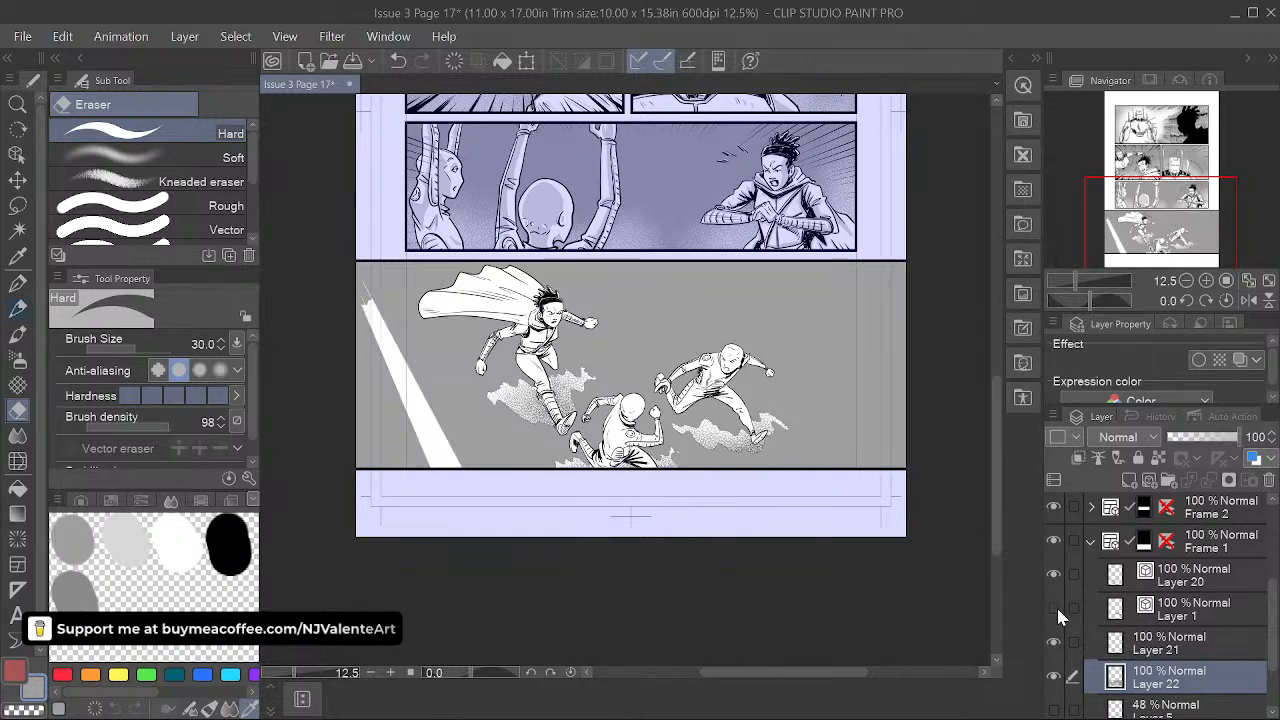
- Select Layer 20 and examine the caped figure's inked face and upper body up close
click(1215, 608)
click(1165, 576)
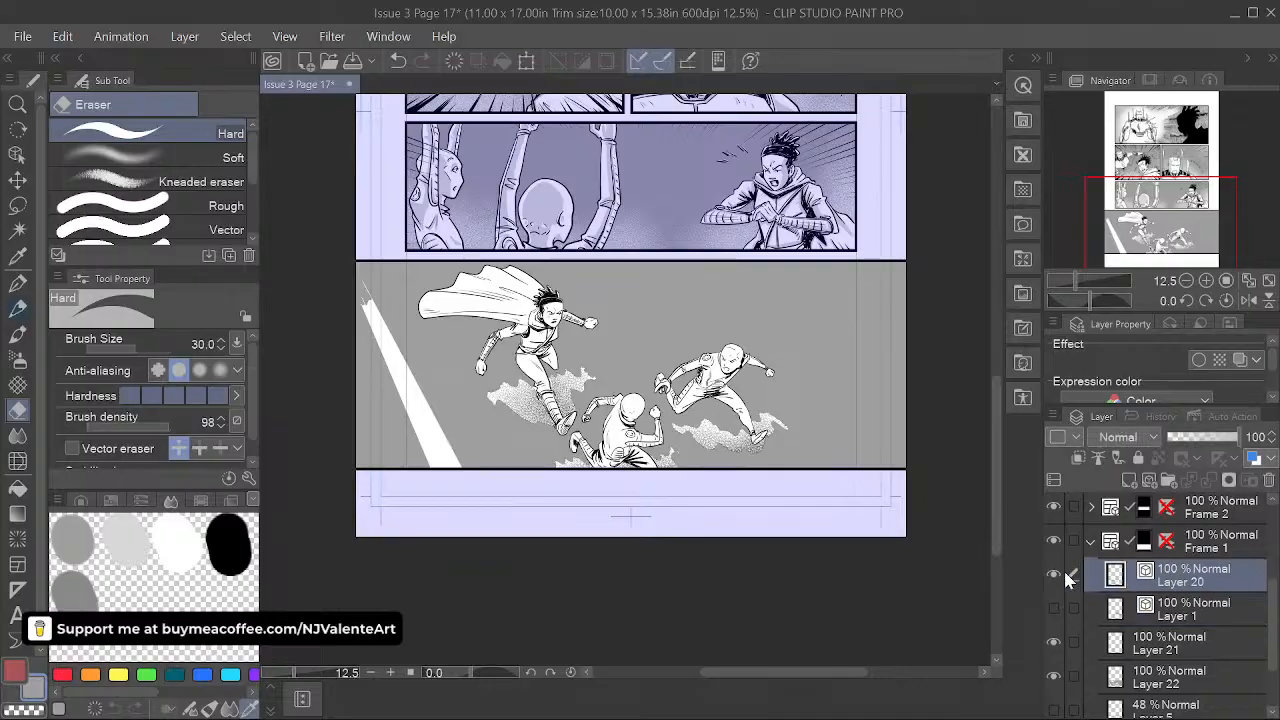
scroll(564, 437, up, 3)
drag(564, 437, 631, 580)
scroll(574, 463, up, 2)
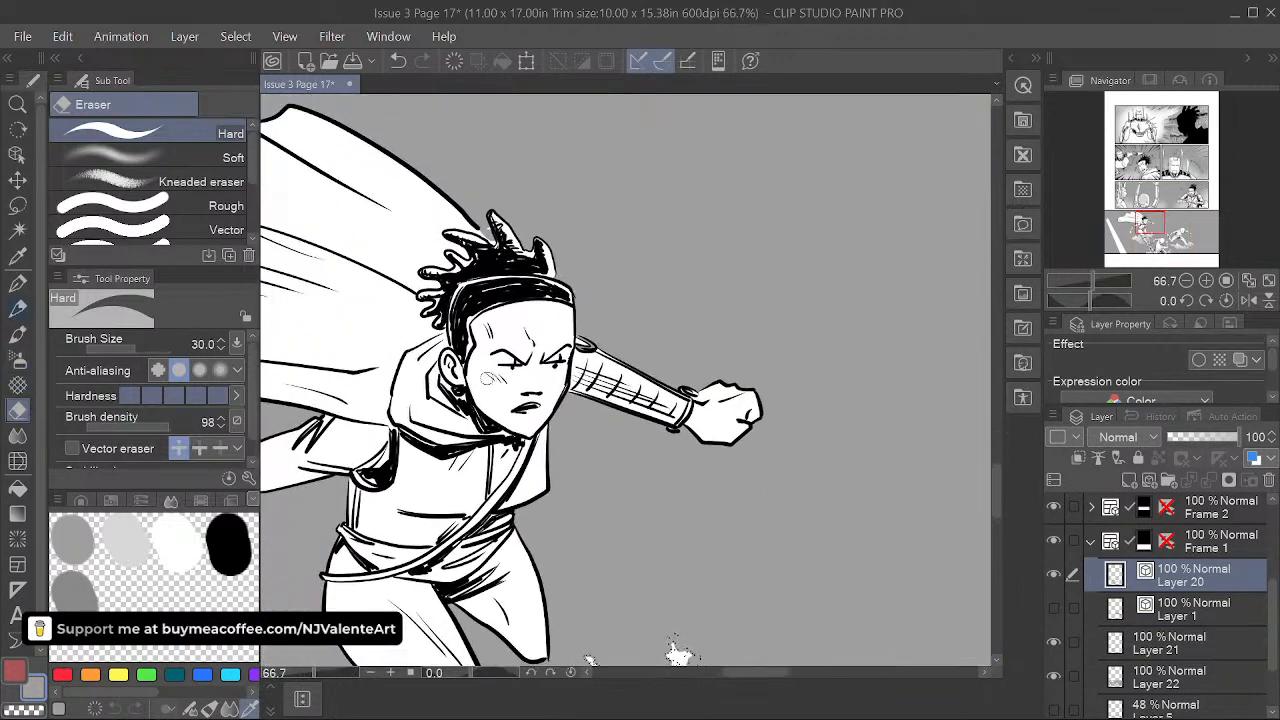
scroll(518, 296, down, 1)
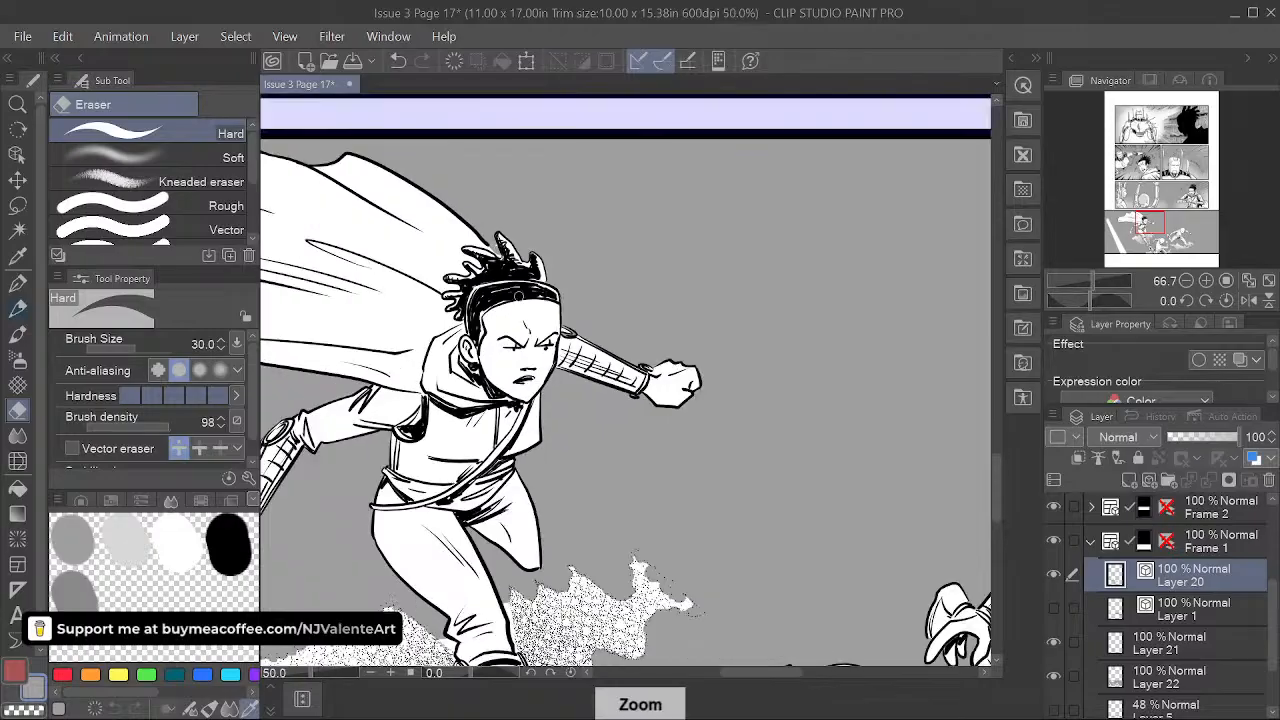
scroll(518, 296, down, 2)
scroll(729, 510, down, 2)
drag(729, 510, 705, 478)
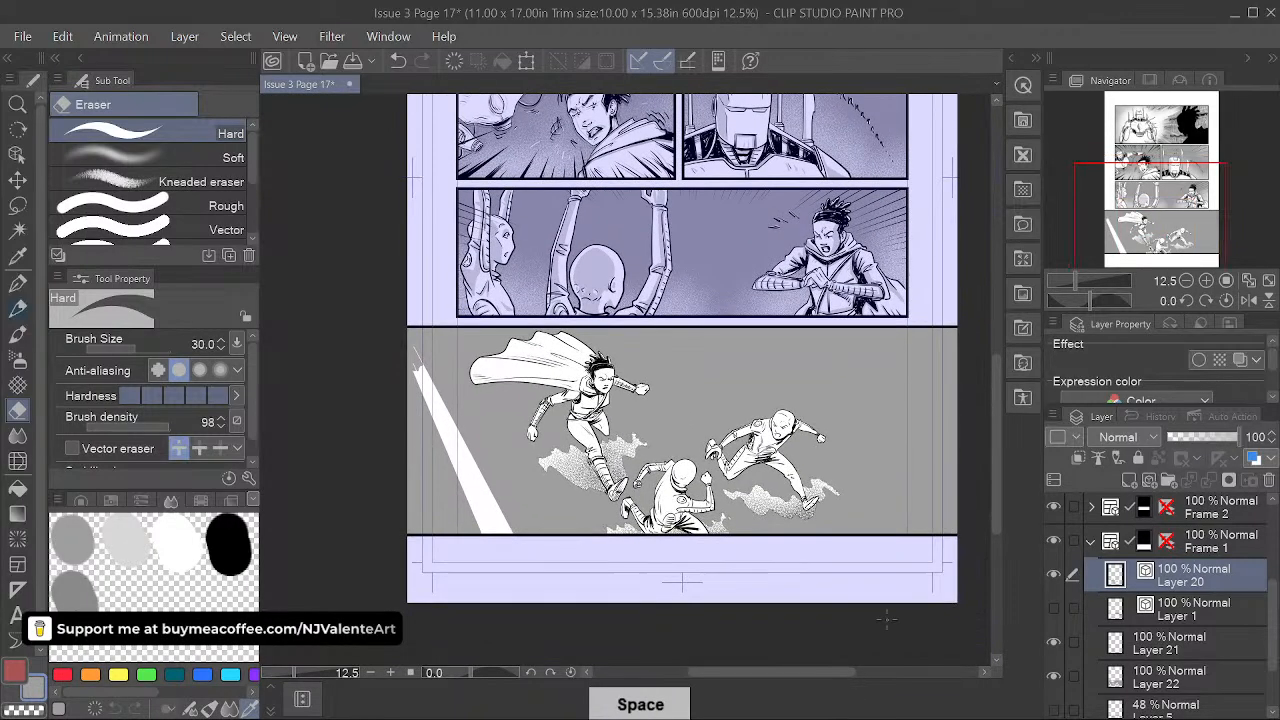
- Paint gray over the white rail strip on Layer 22 with the G-pen at size 120, and show Layer 1
click(1220, 680)
click(1053, 676)
click(1053, 676)
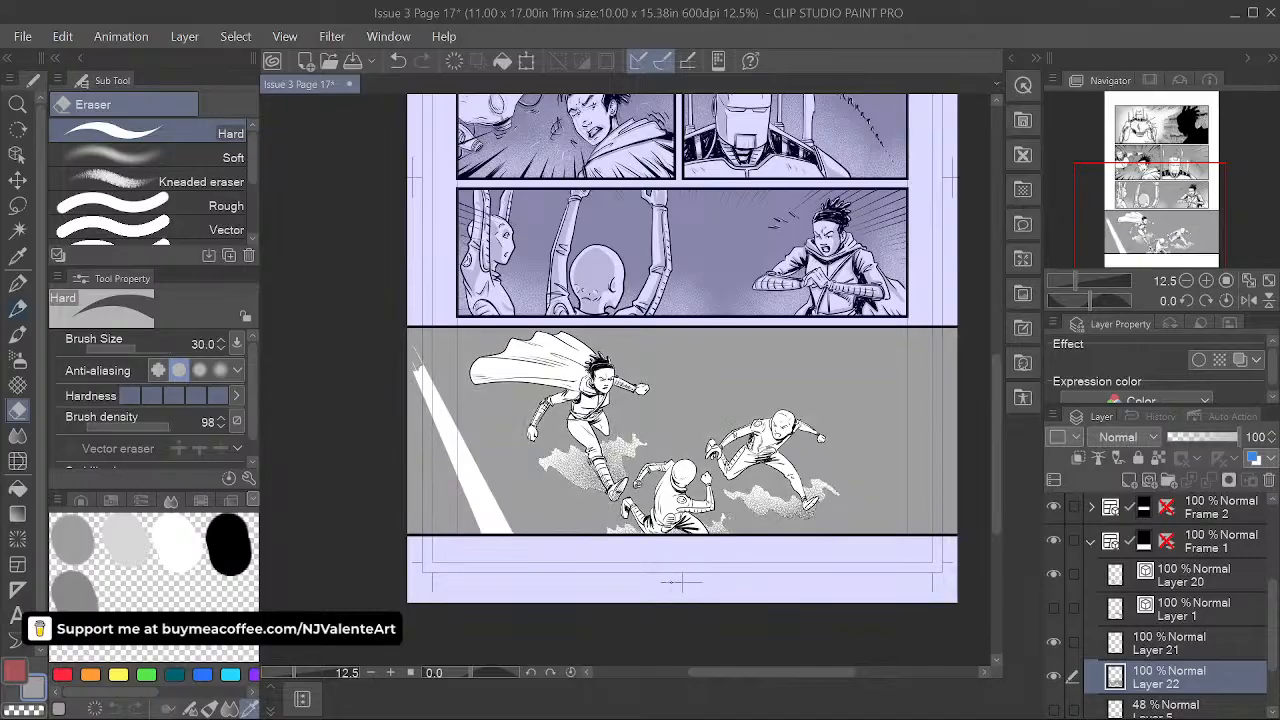
key(p)
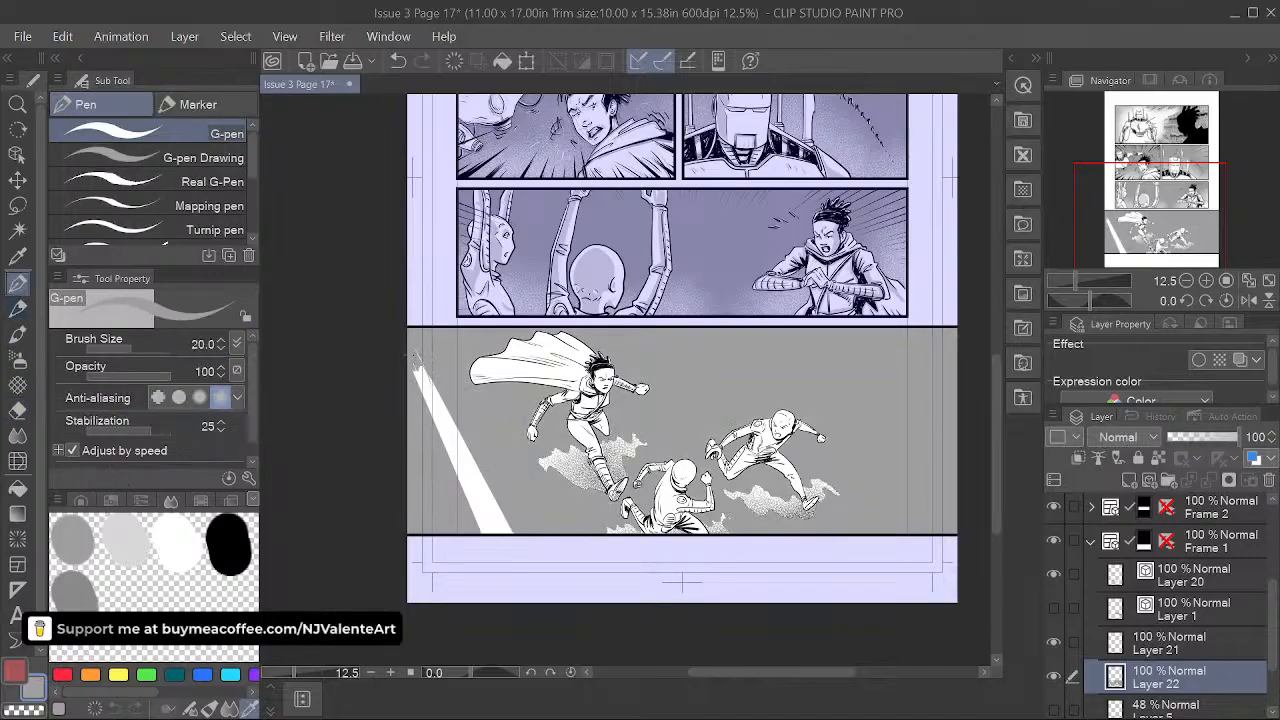
key(bracketright)
key(bracketright)
key(bracketright)
key(bracketright)
key(bracketright)
key(bracketright)
key(bracketright)
key(bracketright)
key(bracketright)
mouse_move(423, 362)
mouse_down()
mouse_move(449, 411)
mouse_move(423, 395)
mouse_up()
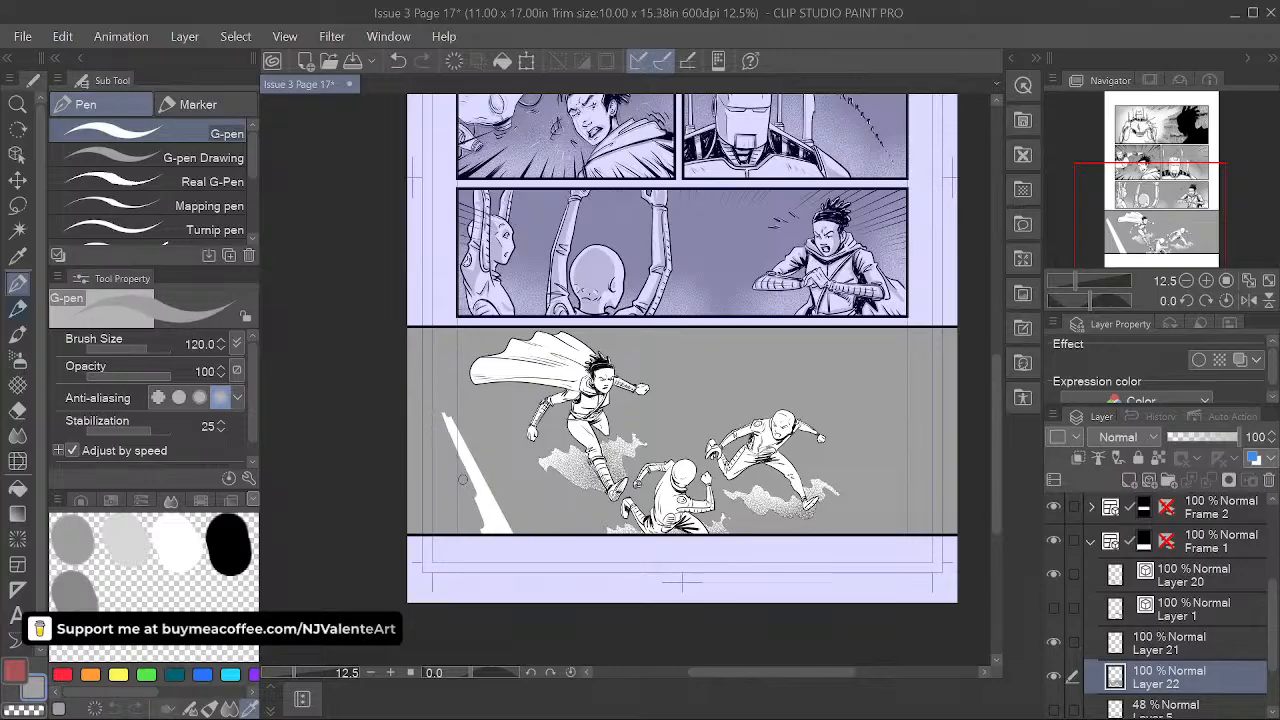
drag(472, 477, 465, 450)
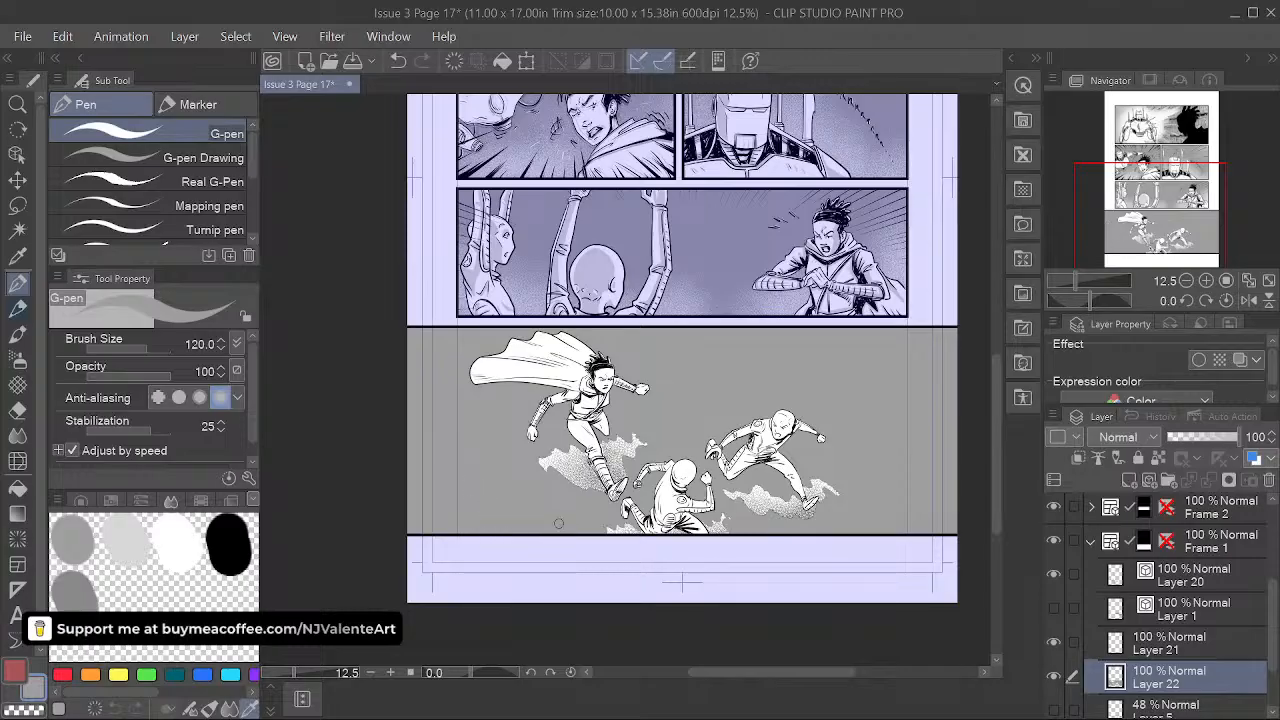
click(1058, 609)
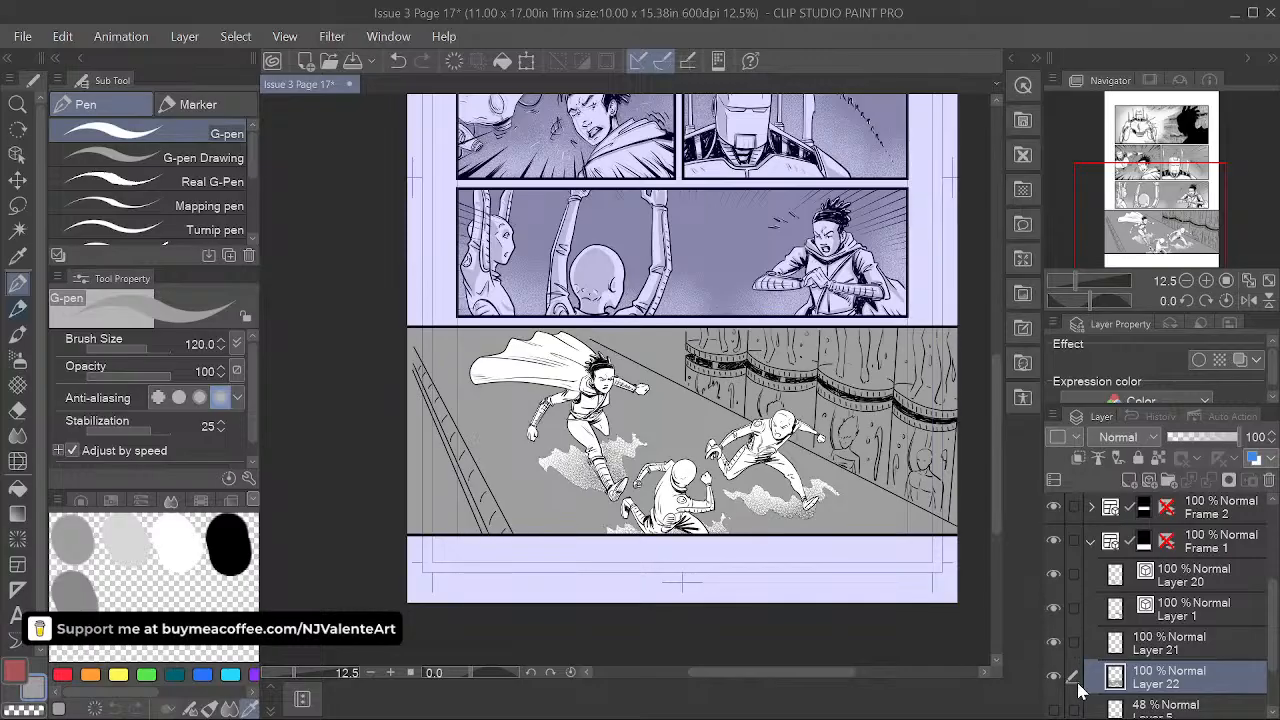
- Lasso the upper part of the tank wall on Layer 22, following the floor line beside the caped figure
key(space)
drag(738, 560, 710, 540)
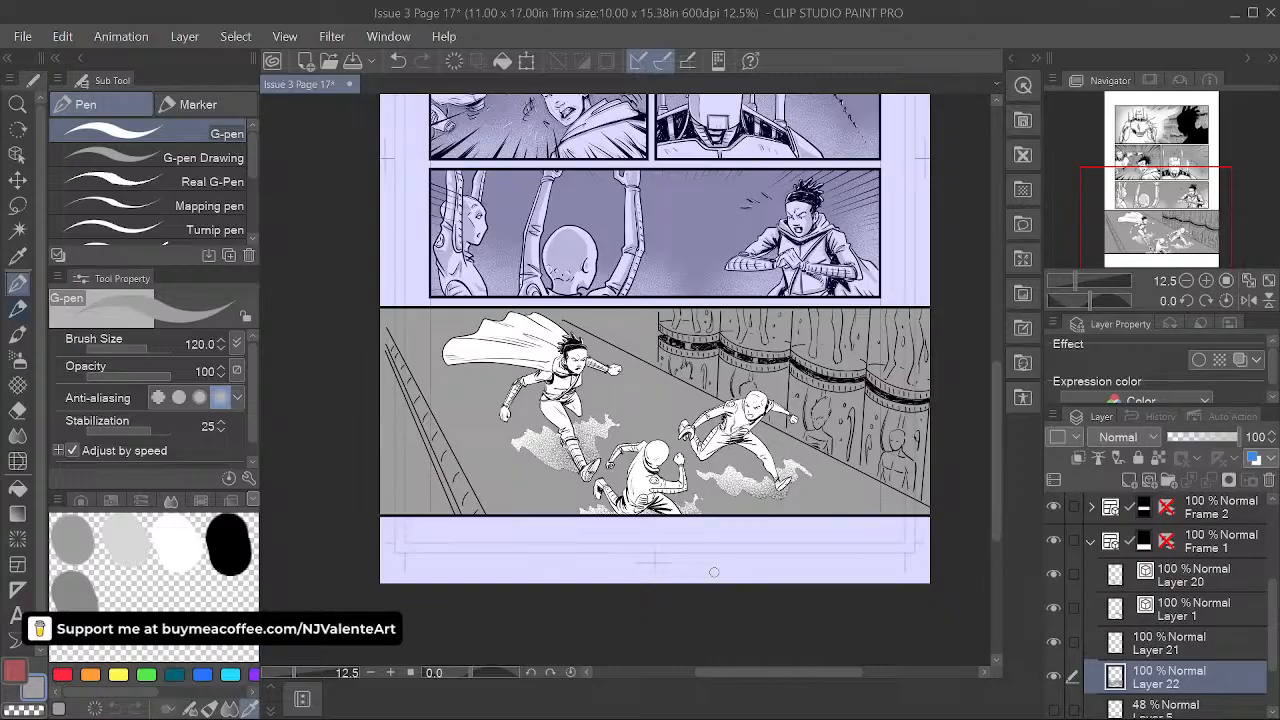
click(17, 205)
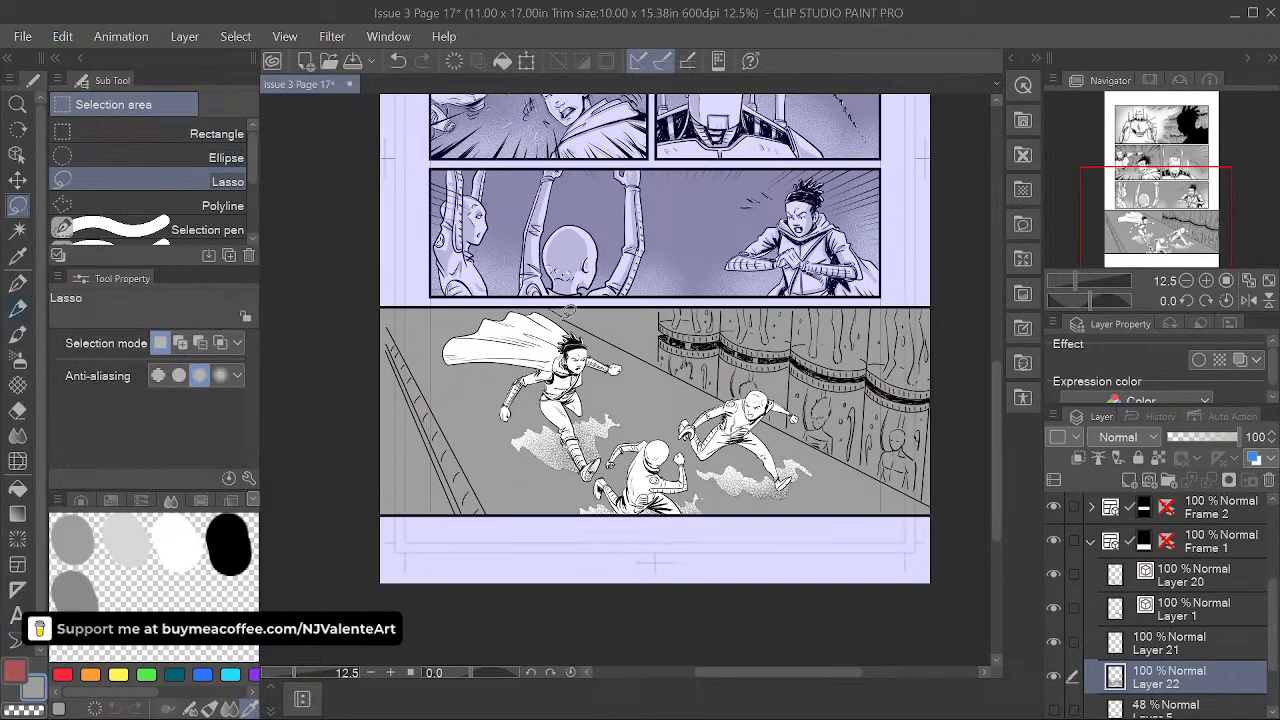
drag(566, 312, 642, 350)
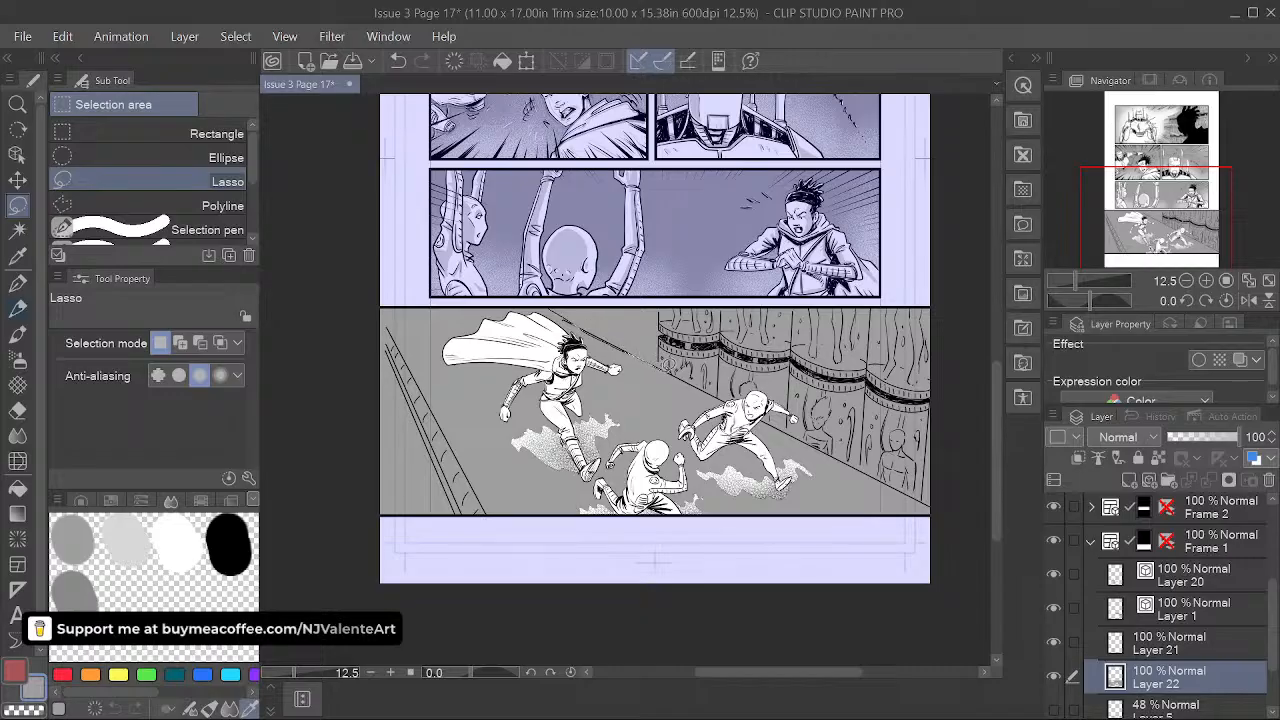
drag(570, 298, 562, 306)
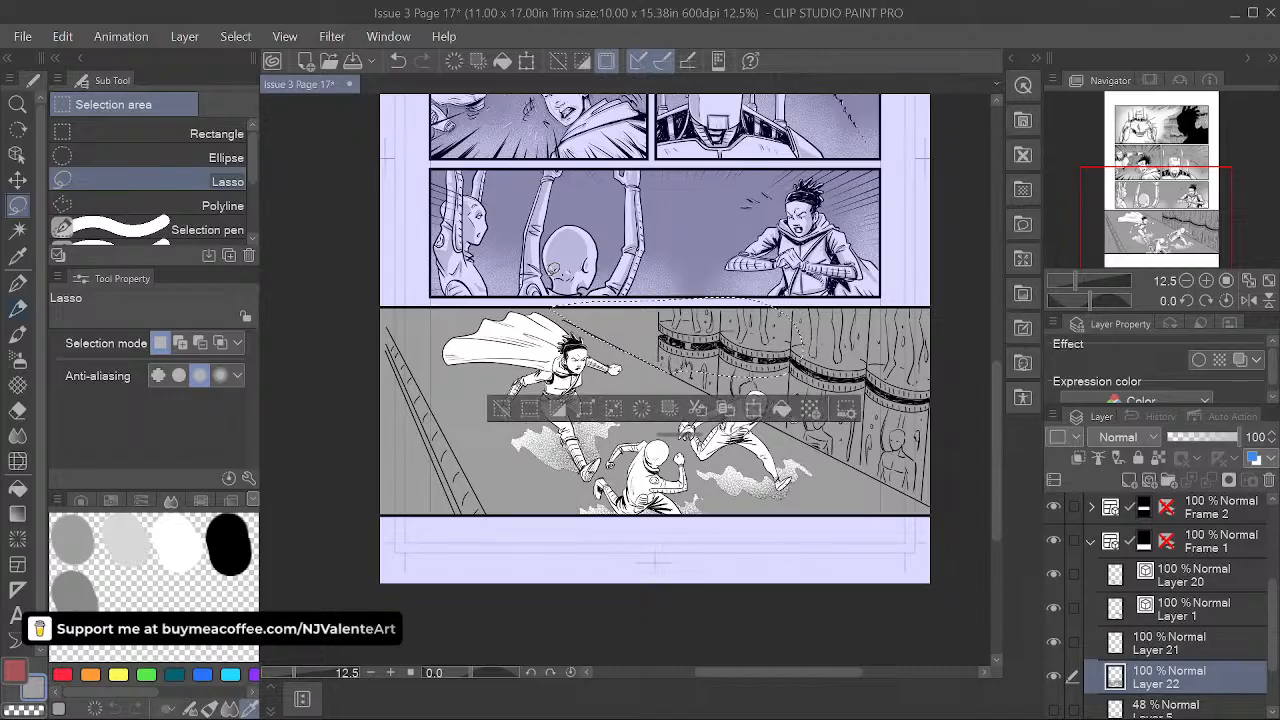
key(space)
drag(826, 554, 740, 547)
scroll(705, 436, up, 3)
key(space)
mouse_move(750, 445)
mouse_down()
mouse_move(776, 438)
mouse_move(950, 523)
mouse_move(980, 568)
mouse_up()
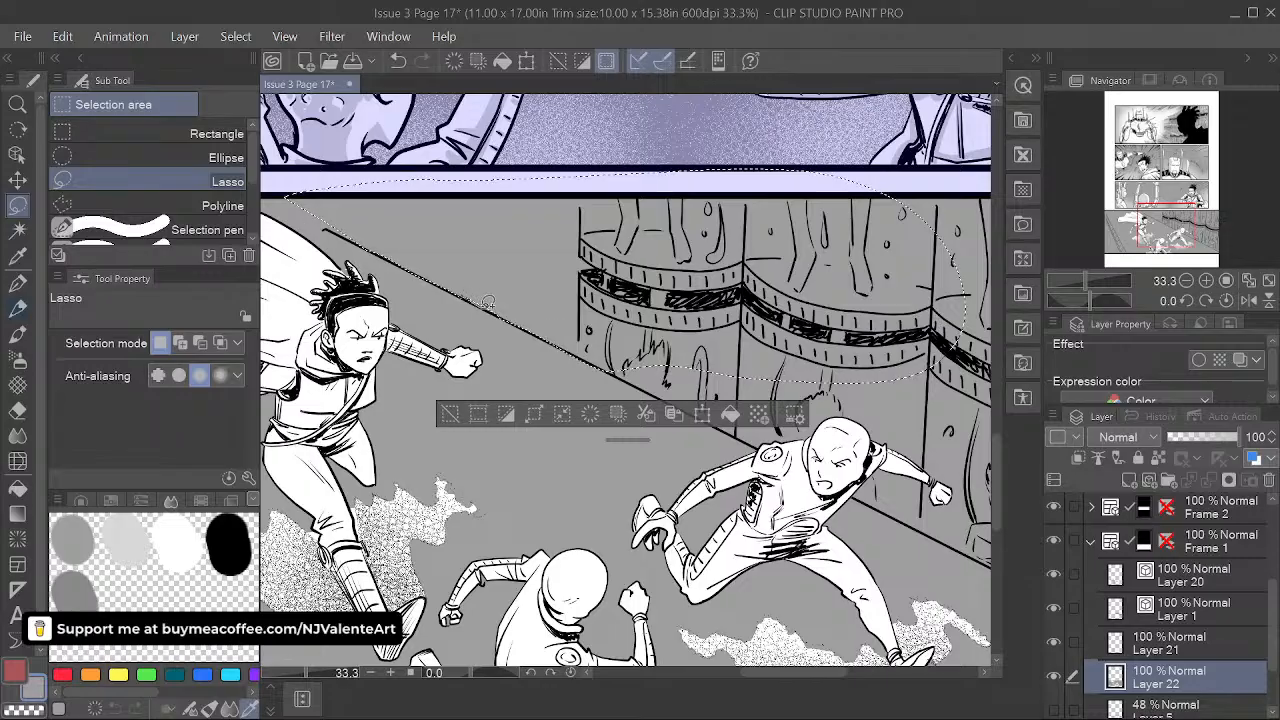
mouse_move(287, 199)
mouse_down()
mouse_move(371, 240)
mouse_move(273, 185)
mouse_up()
key(space)
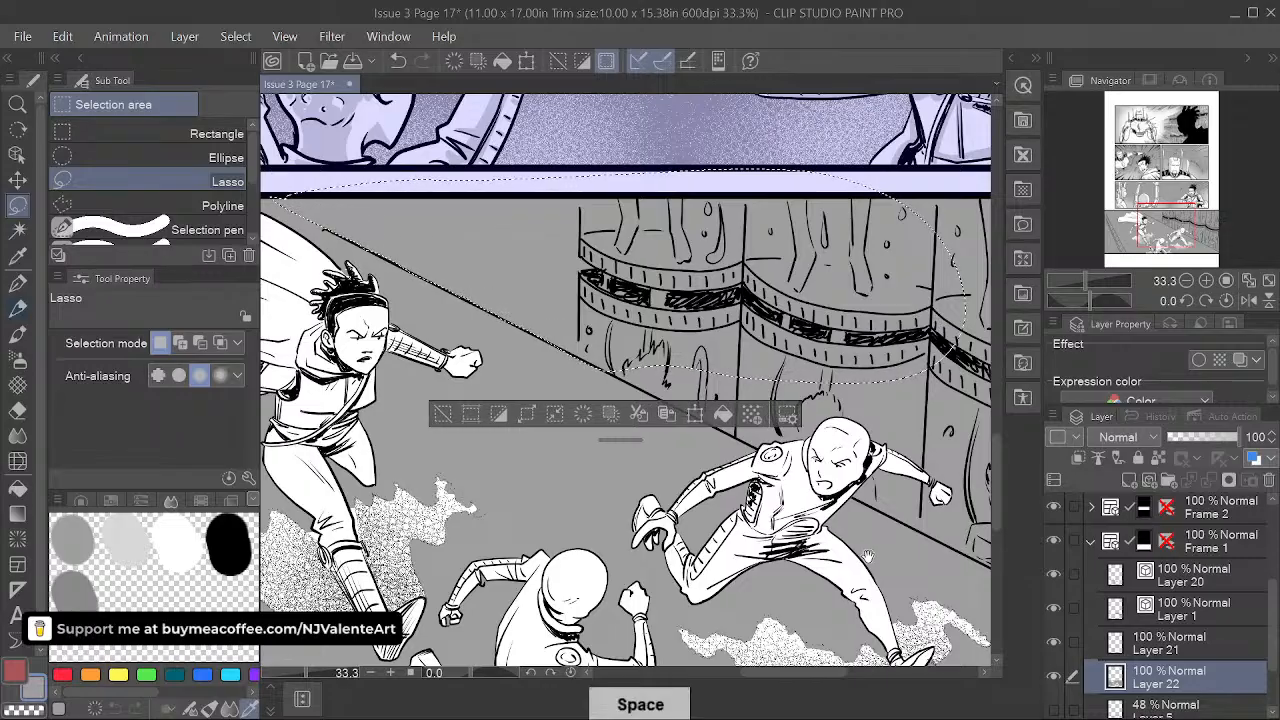
- Extend the lasso selection over the middle tanks, following the wall's base behind the bald runner
drag(640, 470, 531, 168)
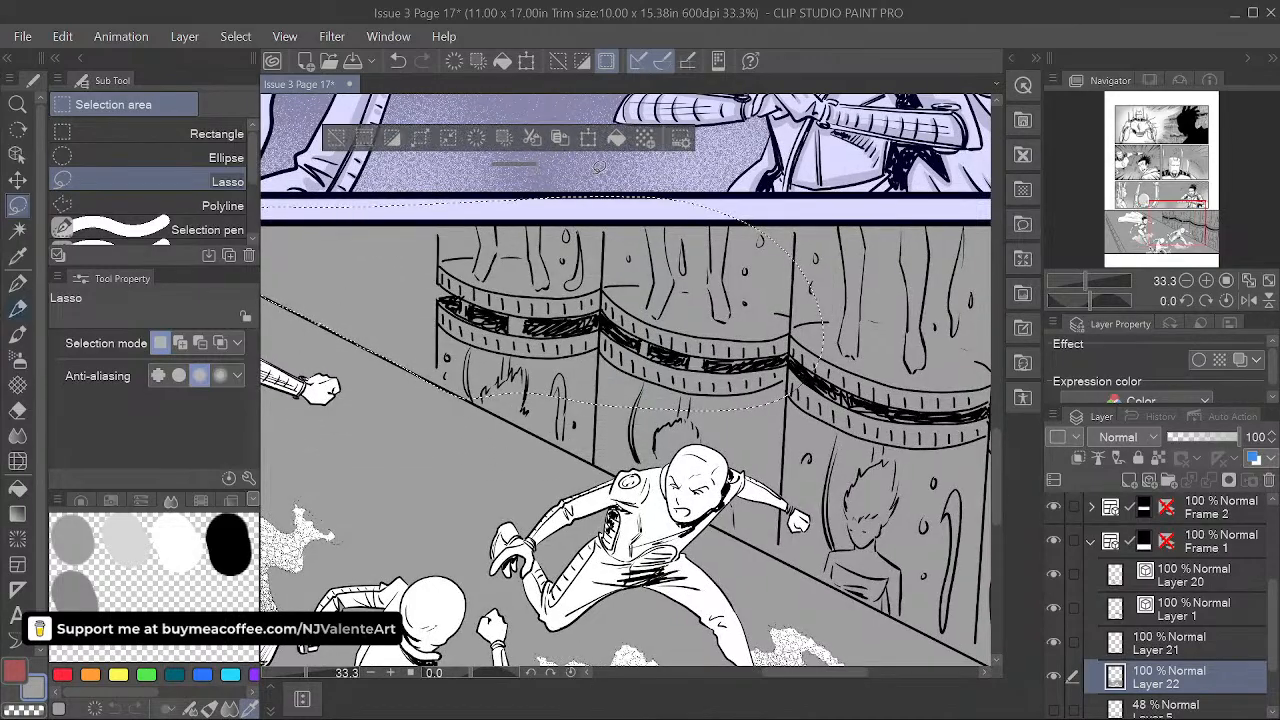
key(space)
mouse_move(833, 547)
mouse_down()
mouse_move(701, 517)
mouse_move(675, 534)
mouse_up()
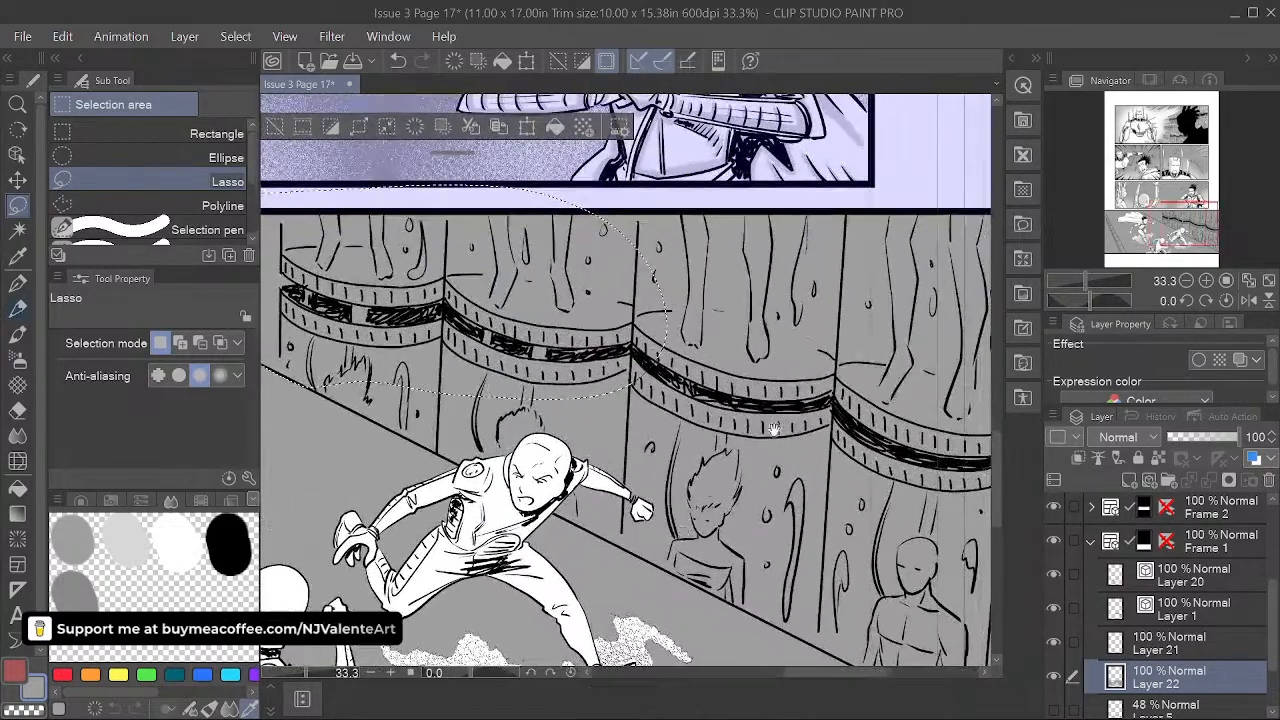
drag(777, 428, 752, 457)
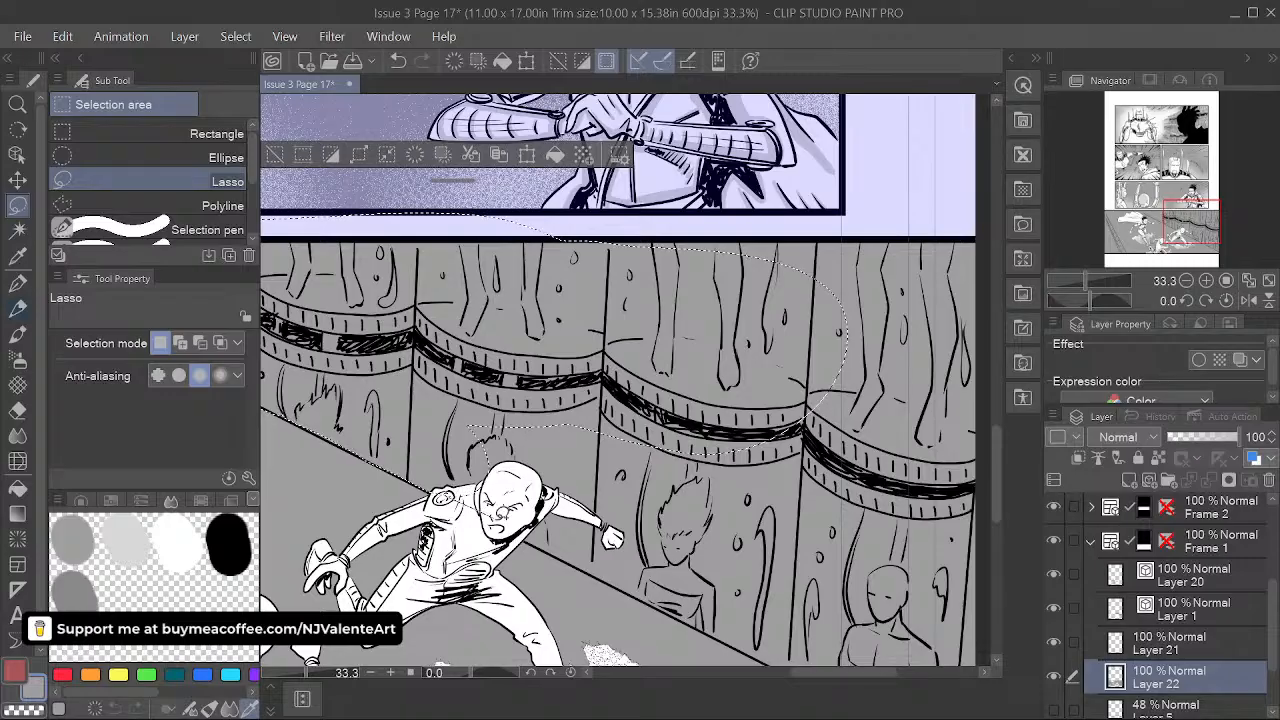
drag(534, 532, 472, 428)
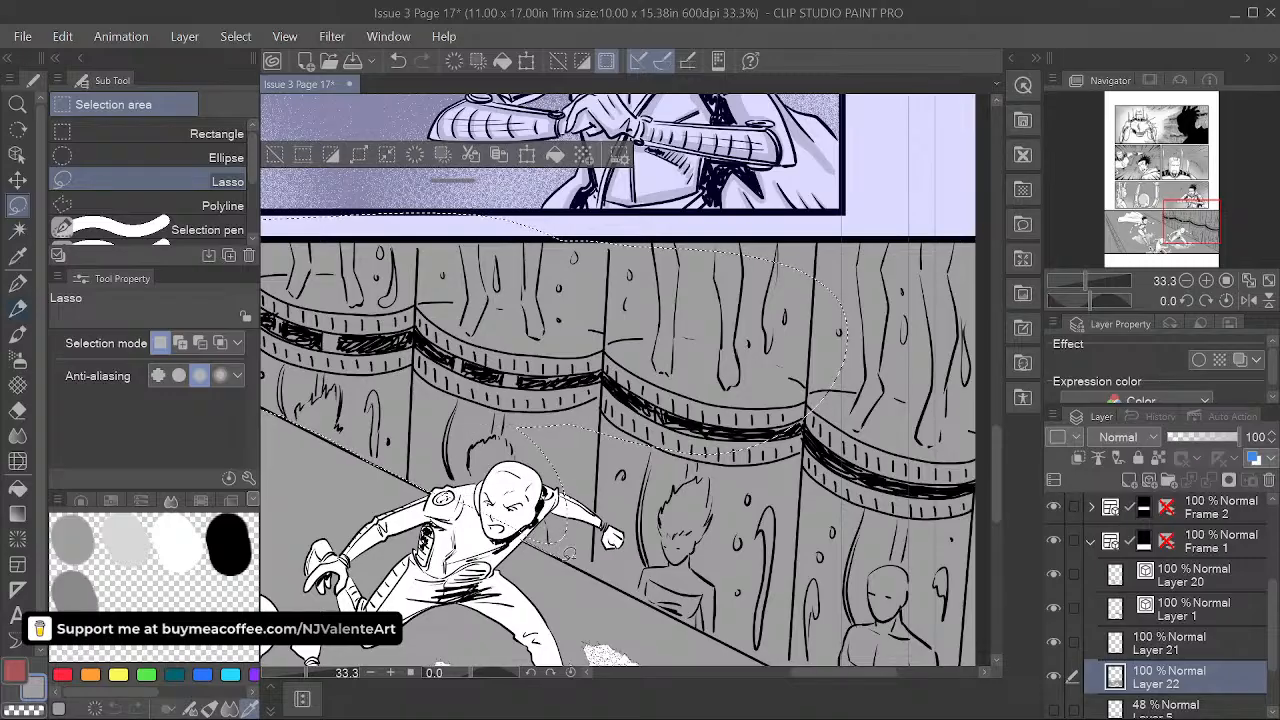
drag(524, 532, 461, 407)
mouse_move(580, 563)
mouse_down()
mouse_move(592, 573)
mouse_move(728, 465)
mouse_move(577, 368)
mouse_up()
- Extend the selection over the remaining tanks to the page's right edge and down along the floor line
key(space)
drag(890, 494, 690, 489)
drag(504, 226, 598, 227)
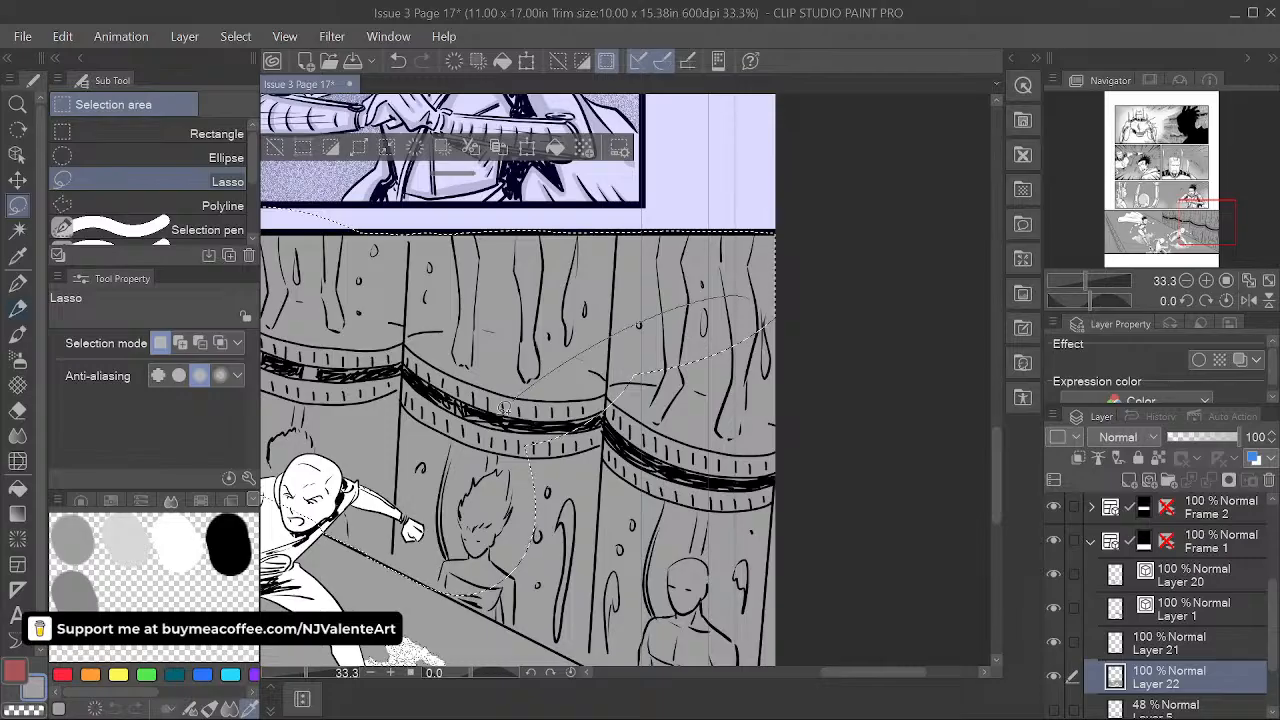
key(space)
drag(843, 543, 814, 298)
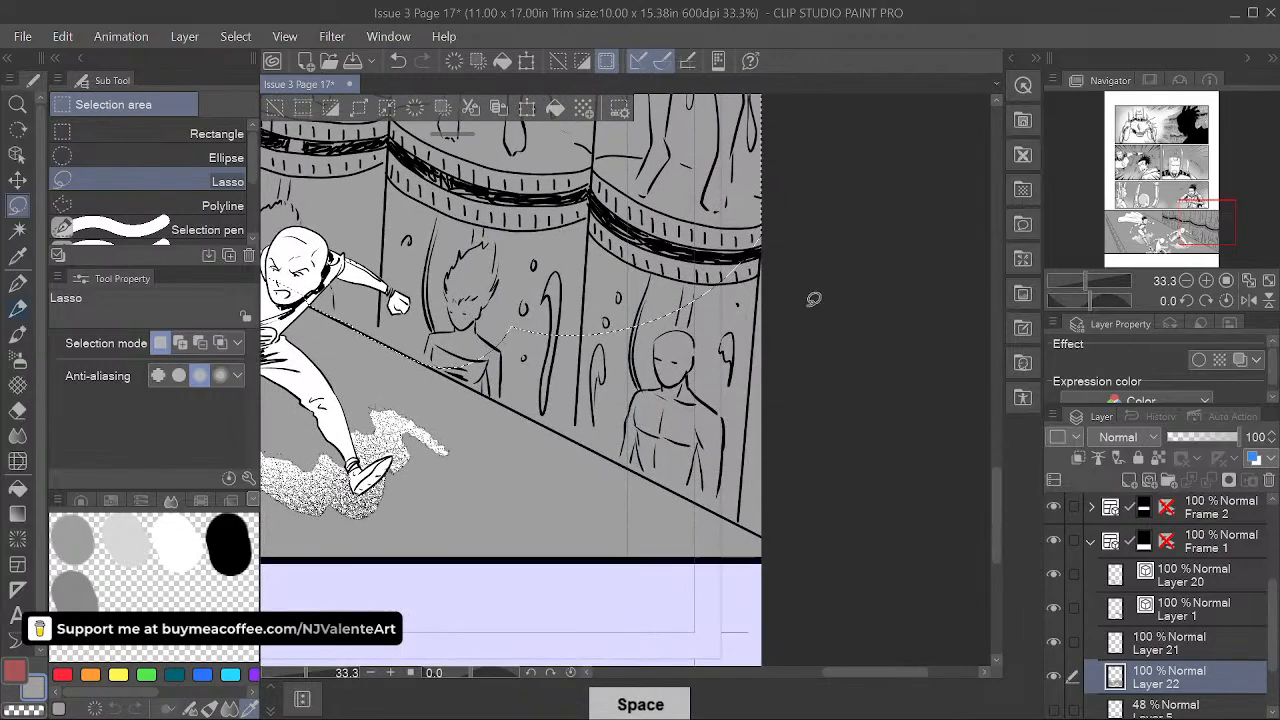
drag(825, 443, 814, 275)
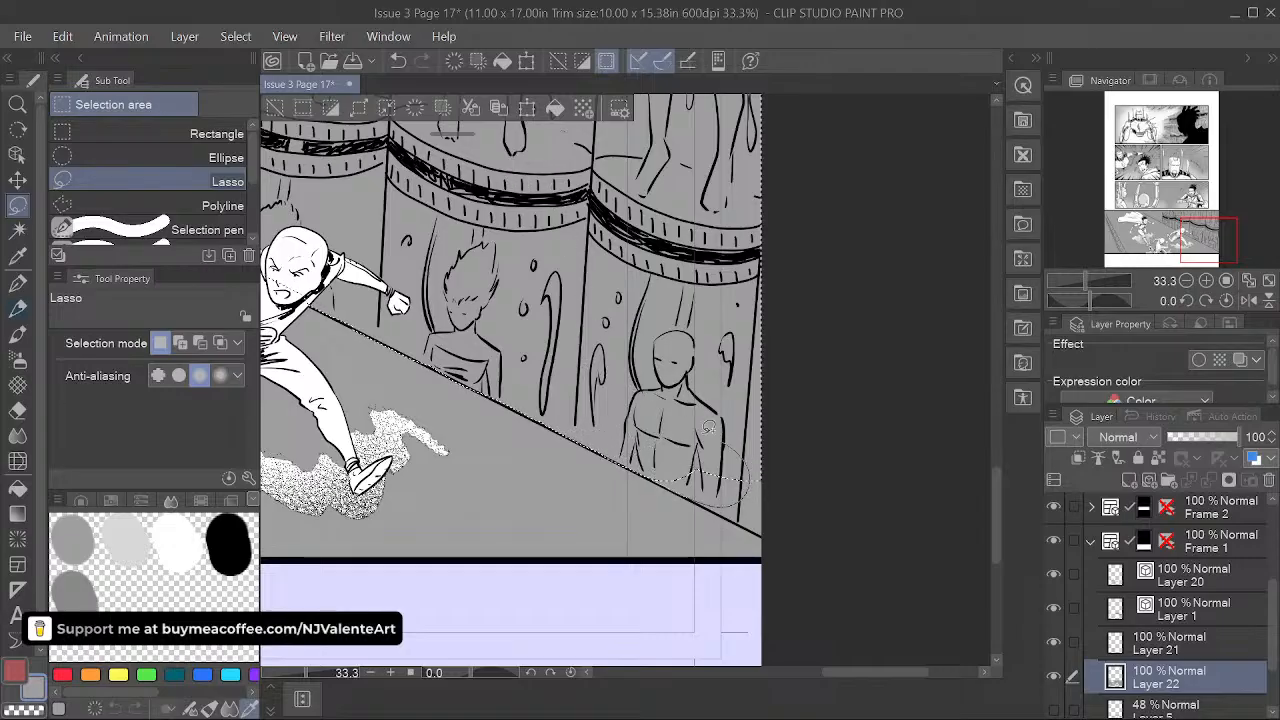
drag(709, 427, 696, 425)
mouse_move(688, 492)
mouse_down()
mouse_move(769, 531)
mouse_move(735, 430)
mouse_up()
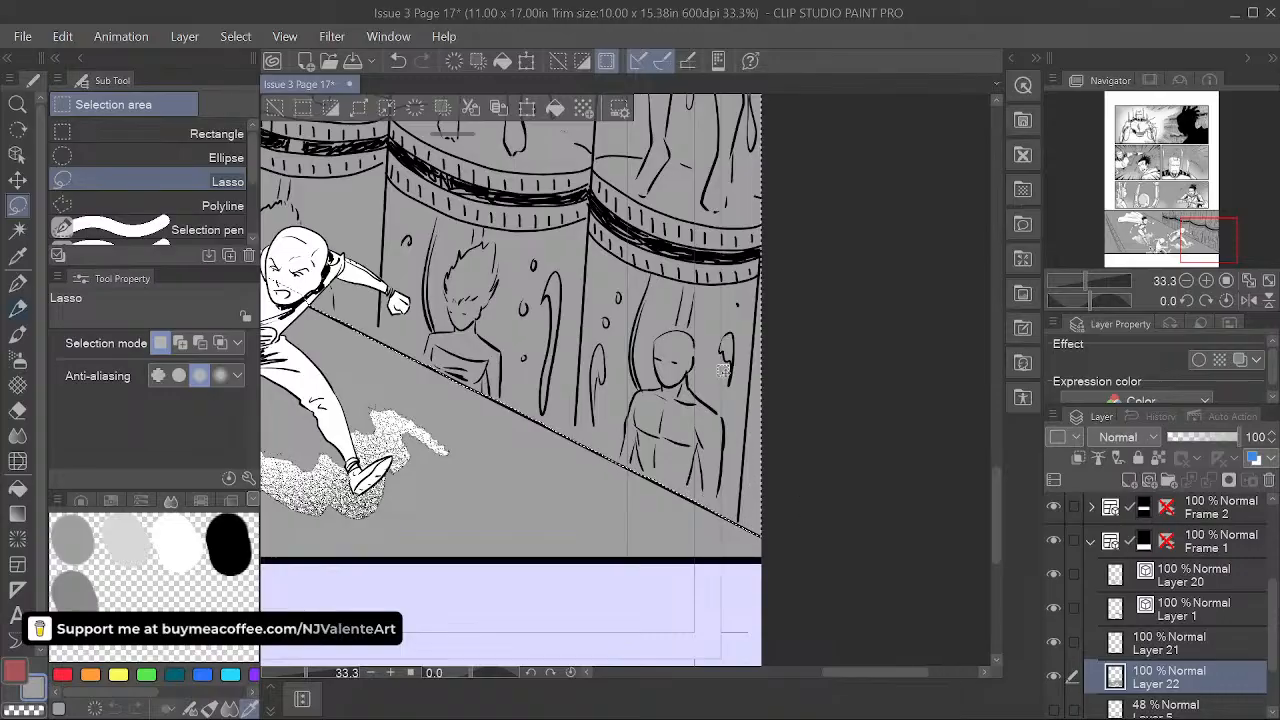
- Try to lasso the gray area outside the rail at the panel's left edge, and undo that selection
key(space)
drag(521, 370, 785, 435)
drag(525, 451, 855, 405)
mouse_move(350, 490)
mouse_down()
mouse_move(621, 464)
mouse_move(831, 546)
mouse_up()
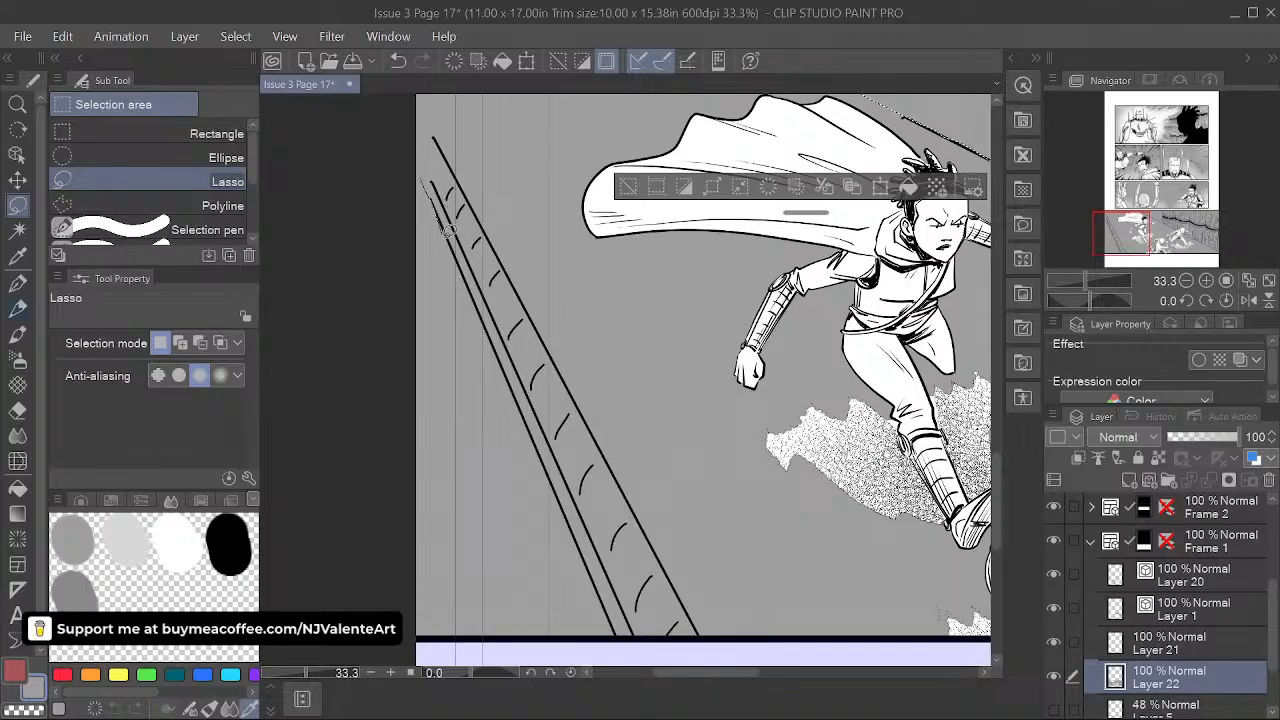
mouse_move(448, 230)
mouse_down()
mouse_move(412, 186)
mouse_move(456, 258)
mouse_move(403, 190)
mouse_move(486, 313)
mouse_up()
drag(523, 466, 370, 402)
mouse_move(456, 262)
mouse_down()
mouse_move(548, 492)
mouse_move(490, 383)
mouse_up()
mouse_move(546, 466)
mouse_down()
mouse_move(614, 617)
mouse_move(558, 656)
mouse_move(404, 462)
mouse_up()
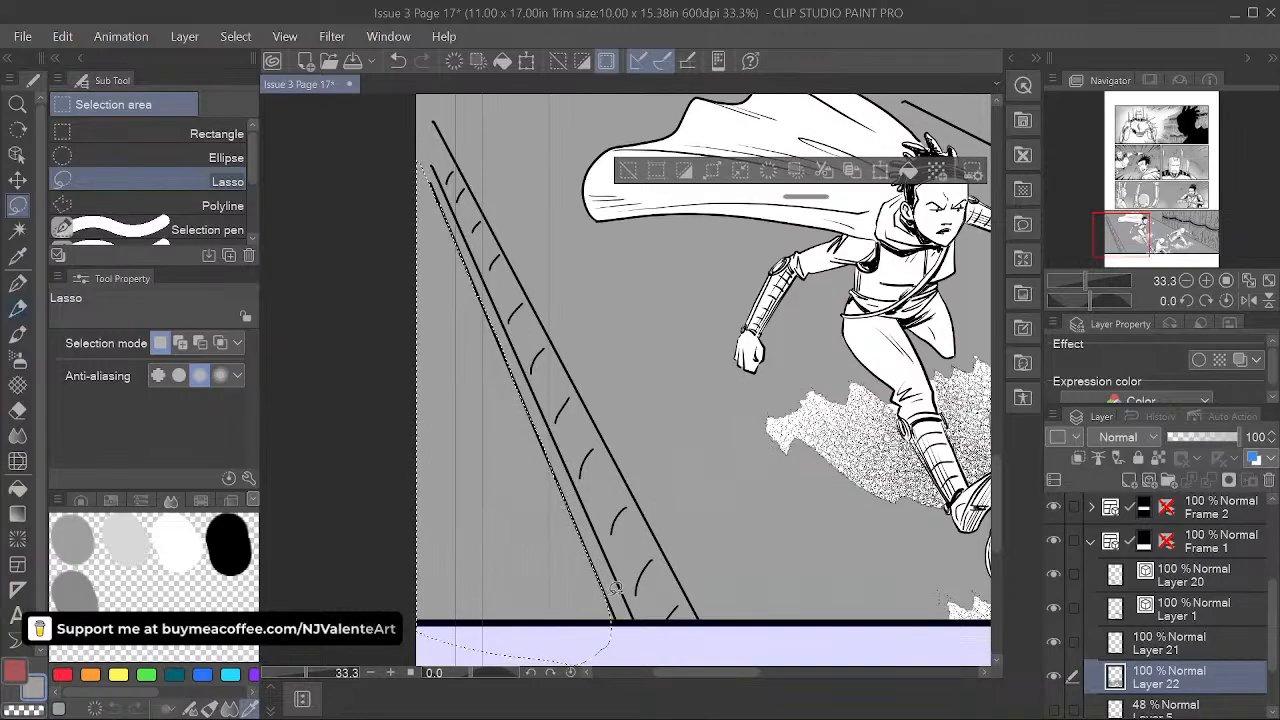
scroll(690, 509, down, 1)
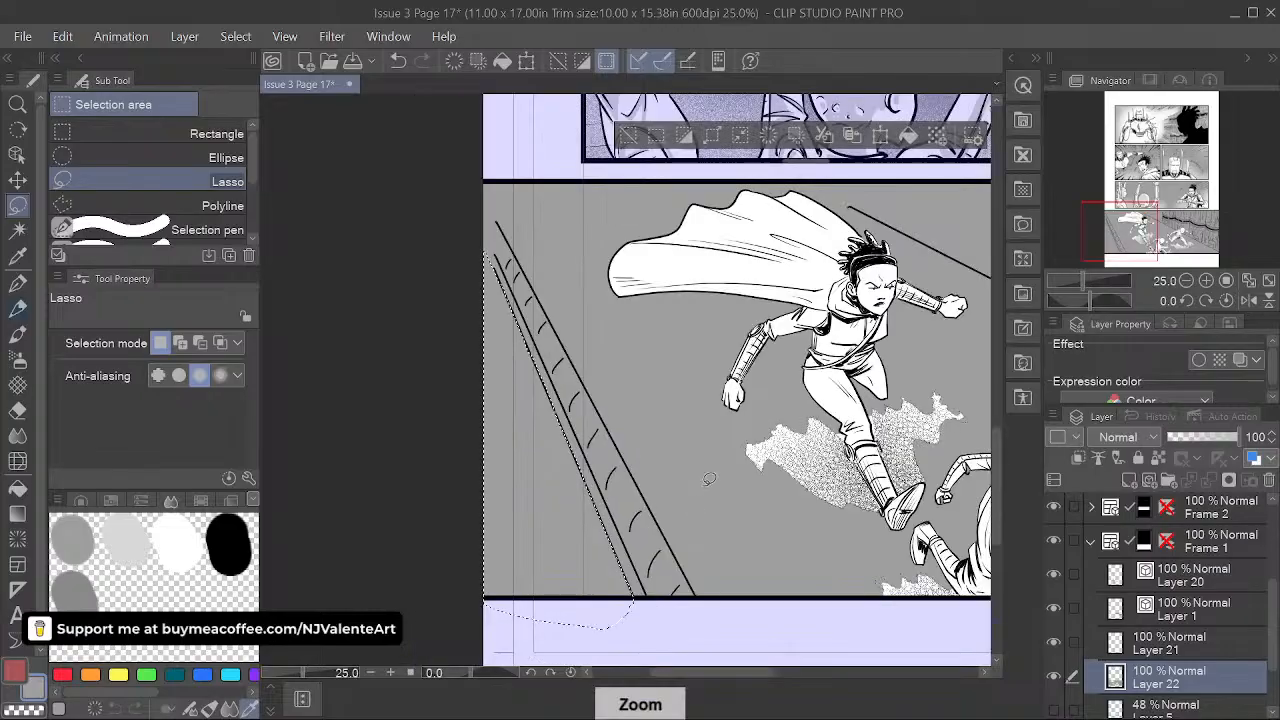
drag(708, 481, 508, 531)
scroll(640, 555, down, 2)
drag(735, 648, 624, 628)
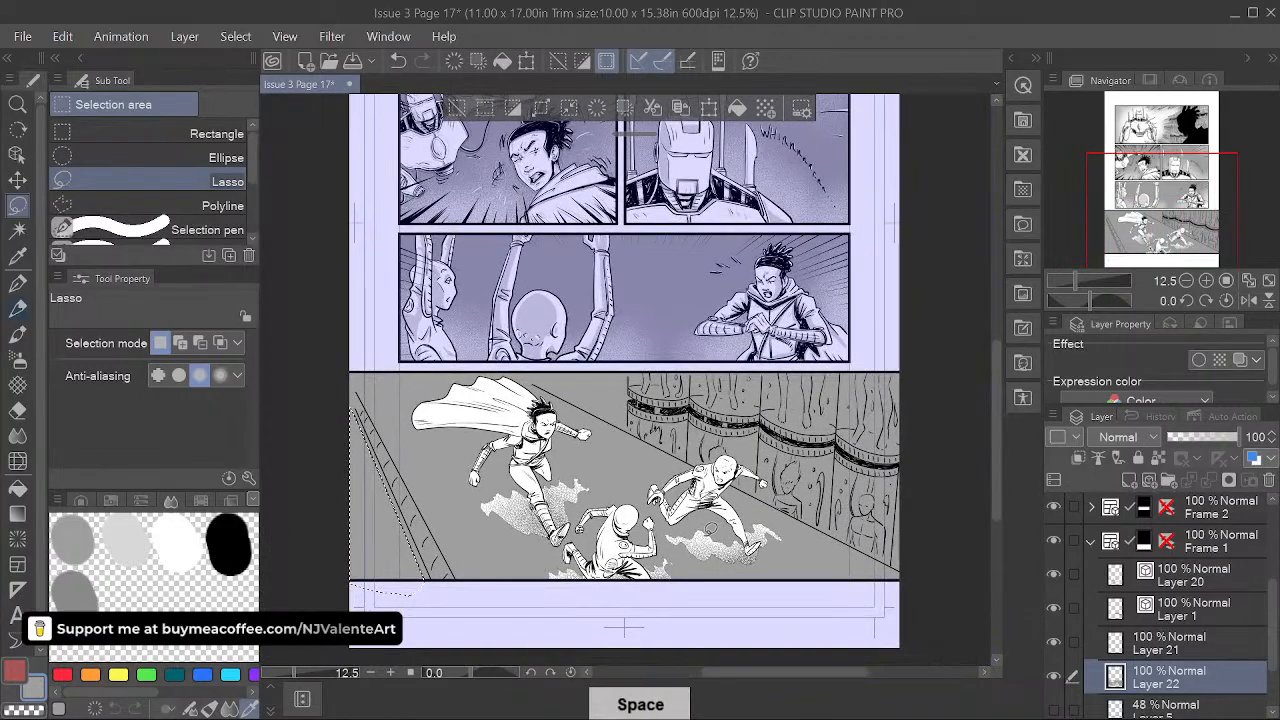
key(ctrl+z)
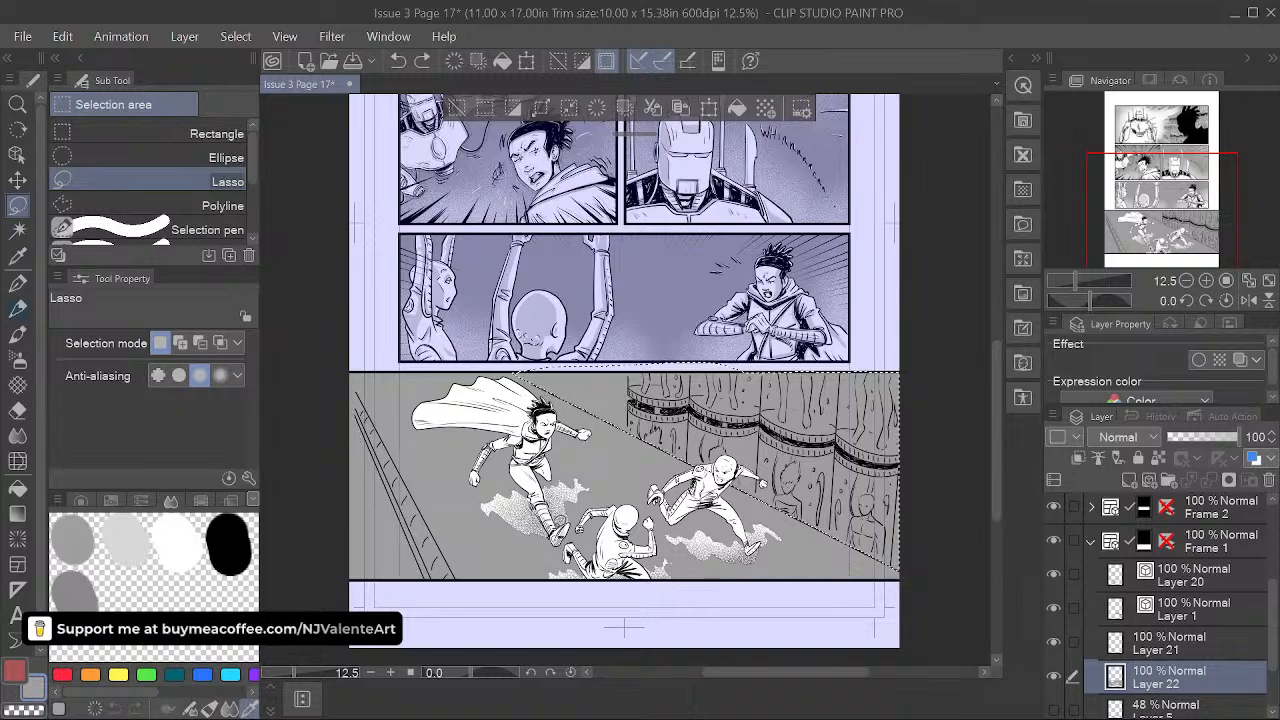
- Add the gray area outside the rail, down to the panel's lower border, to the tank wall selection
scroll(379, 422, up, 2)
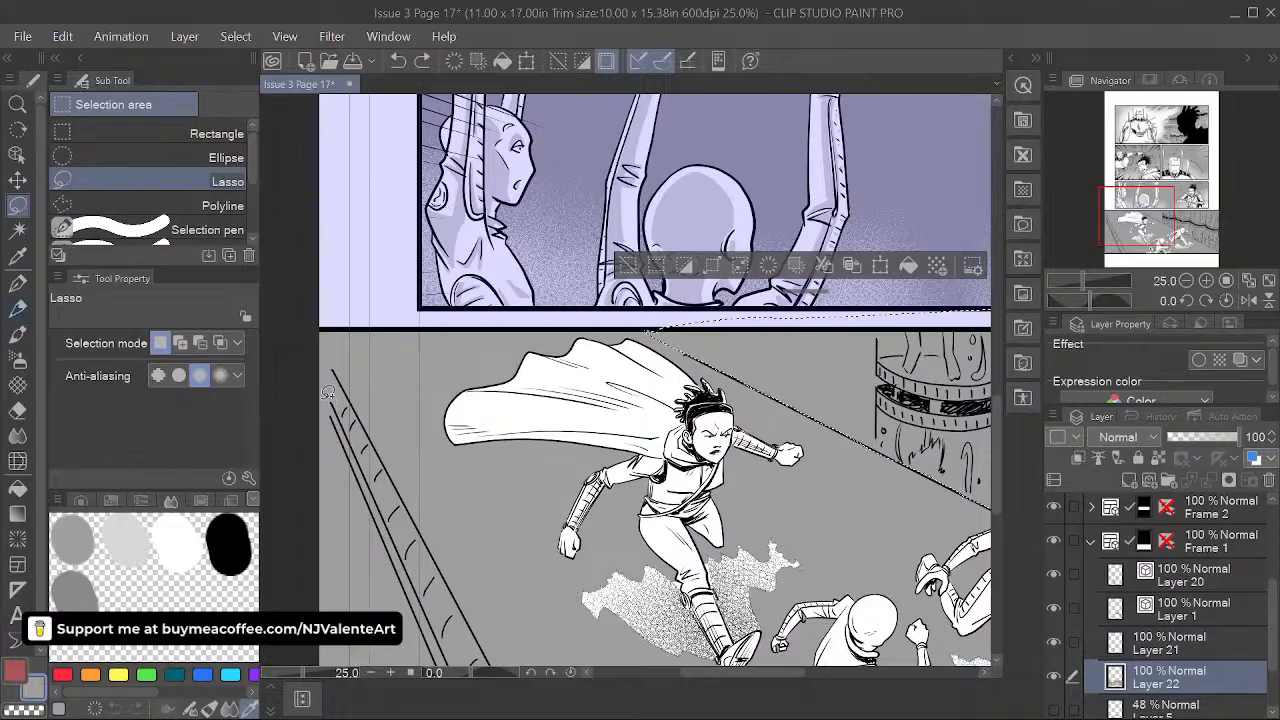
mouse_move(350, 448)
mouse_down()
mouse_move(332, 389)
mouse_move(370, 489)
mouse_move(357, 588)
mouse_move(322, 401)
mouse_up()
key(space)
mouse_move(410, 650)
mouse_down()
mouse_move(355, 341)
mouse_move(402, 441)
mouse_up()
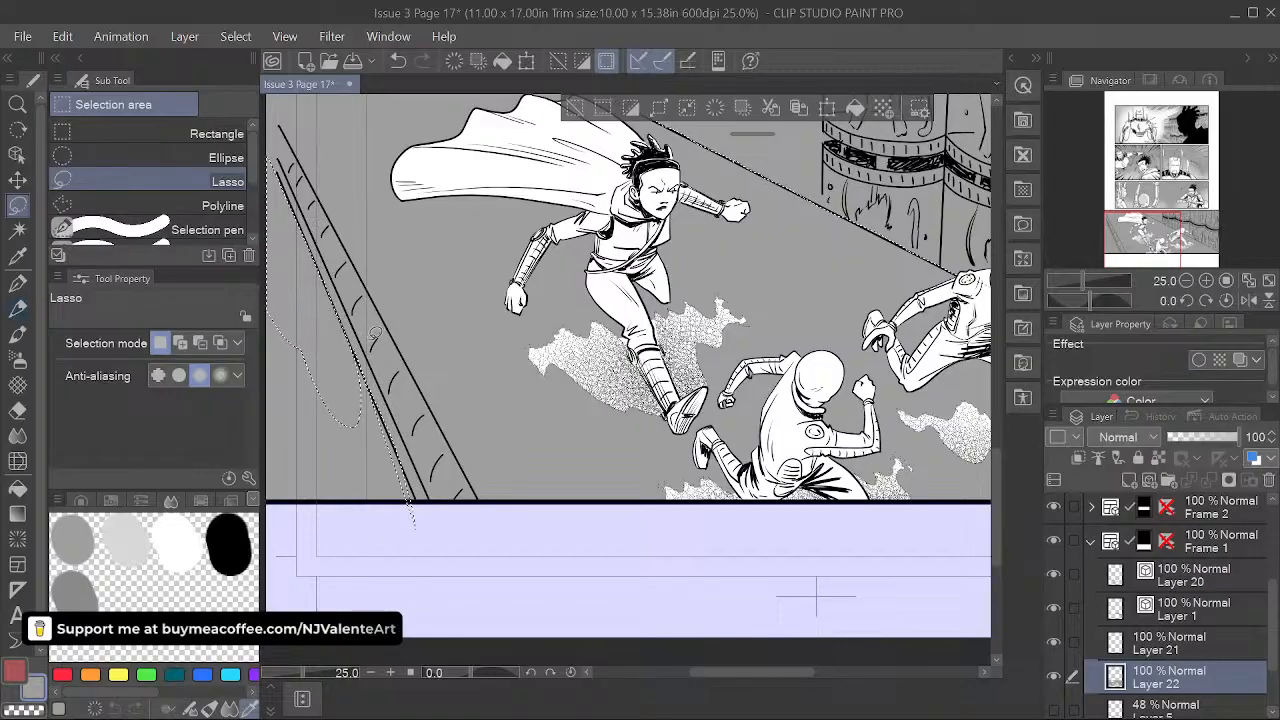
key(ctrl+z)
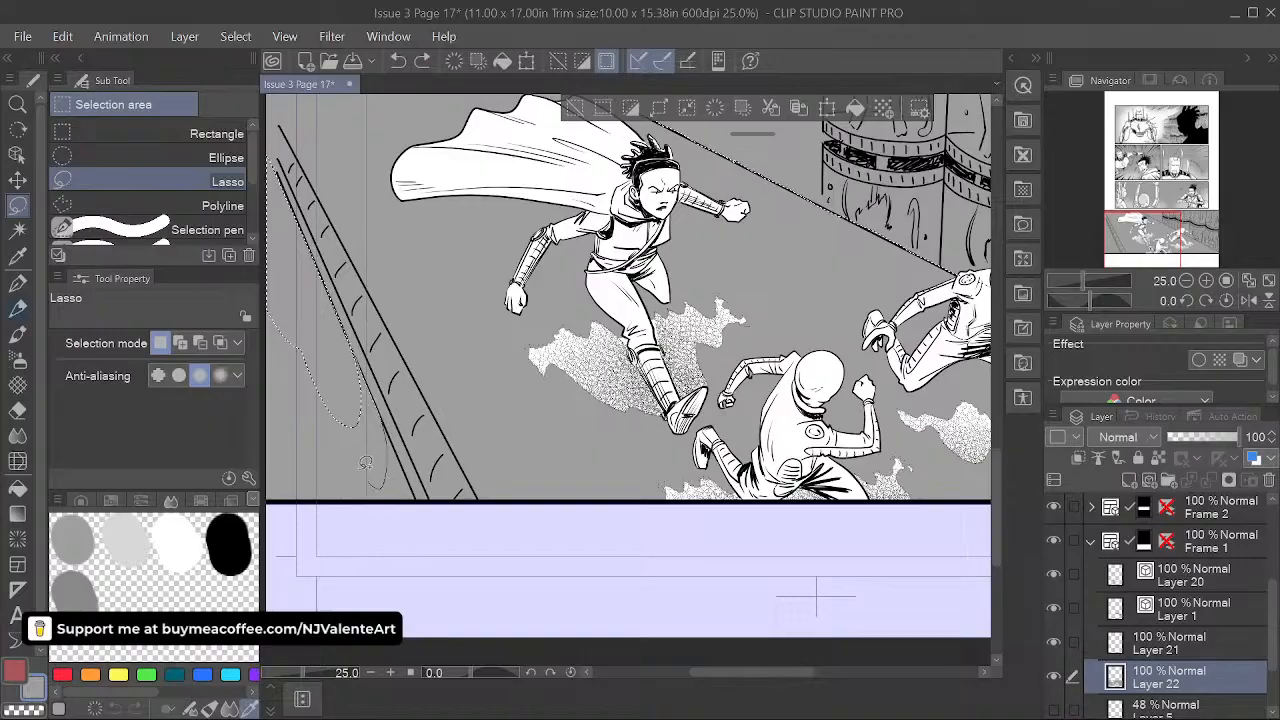
mouse_move(386, 428)
mouse_down()
mouse_move(412, 521)
mouse_move(362, 455)
mouse_up()
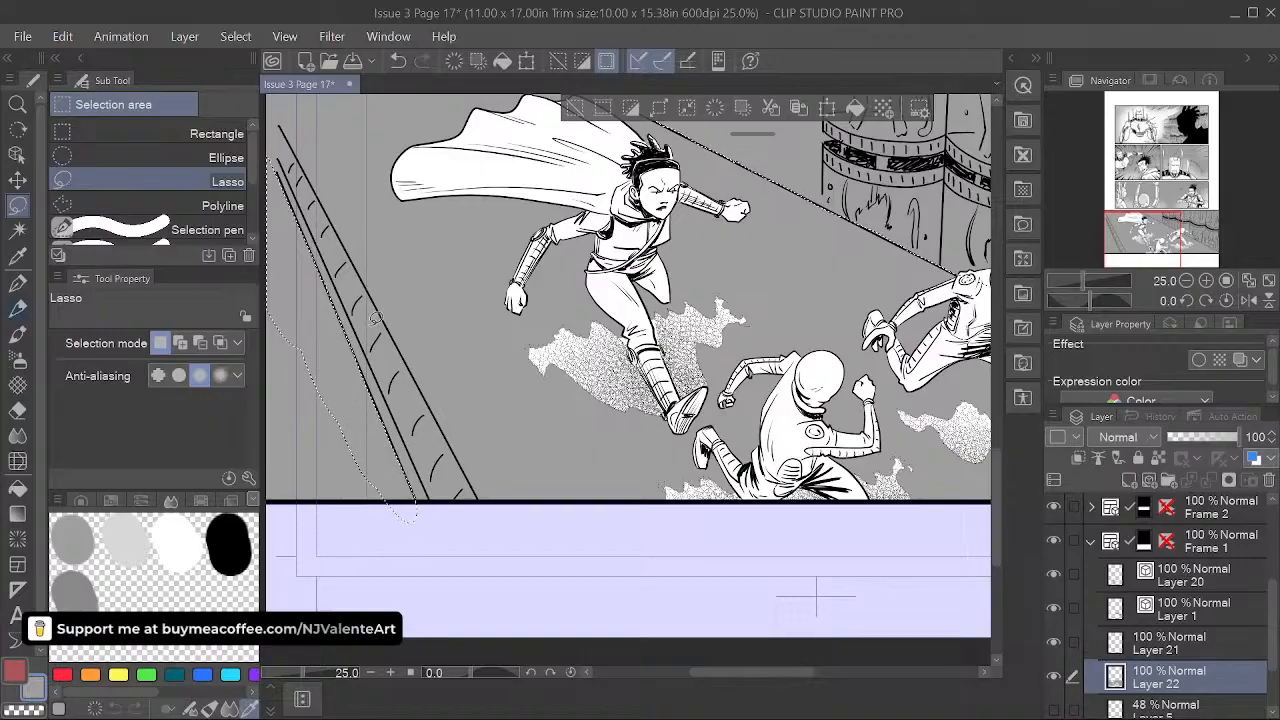
key(space)
drag(473, 386, 590, 392)
mouse_move(384, 274)
mouse_down()
mouse_move(354, 424)
mouse_move(451, 592)
mouse_move(543, 554)
mouse_move(479, 404)
mouse_move(369, 262)
mouse_up()
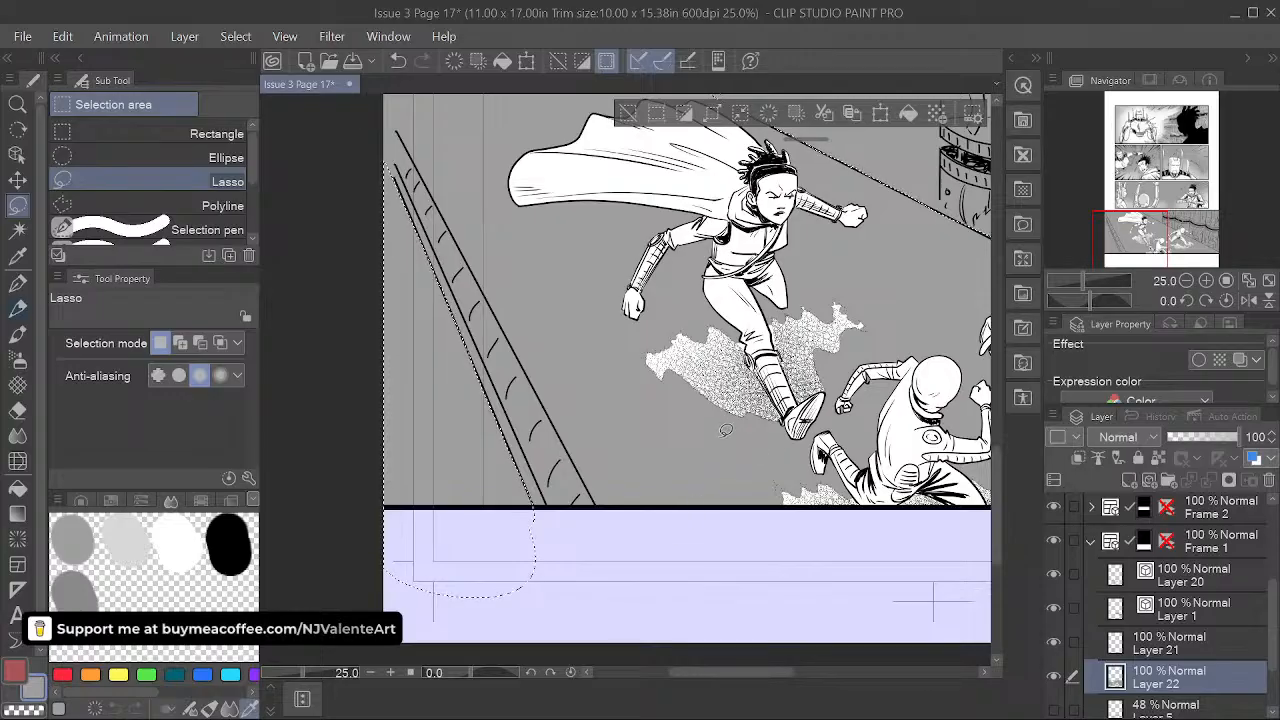
- Delete the gray on Layer 22 from the selected tank wall and the area outside the rail
scroll(725, 436, down, 2)
key(space)
drag(725, 436, 545, 469)
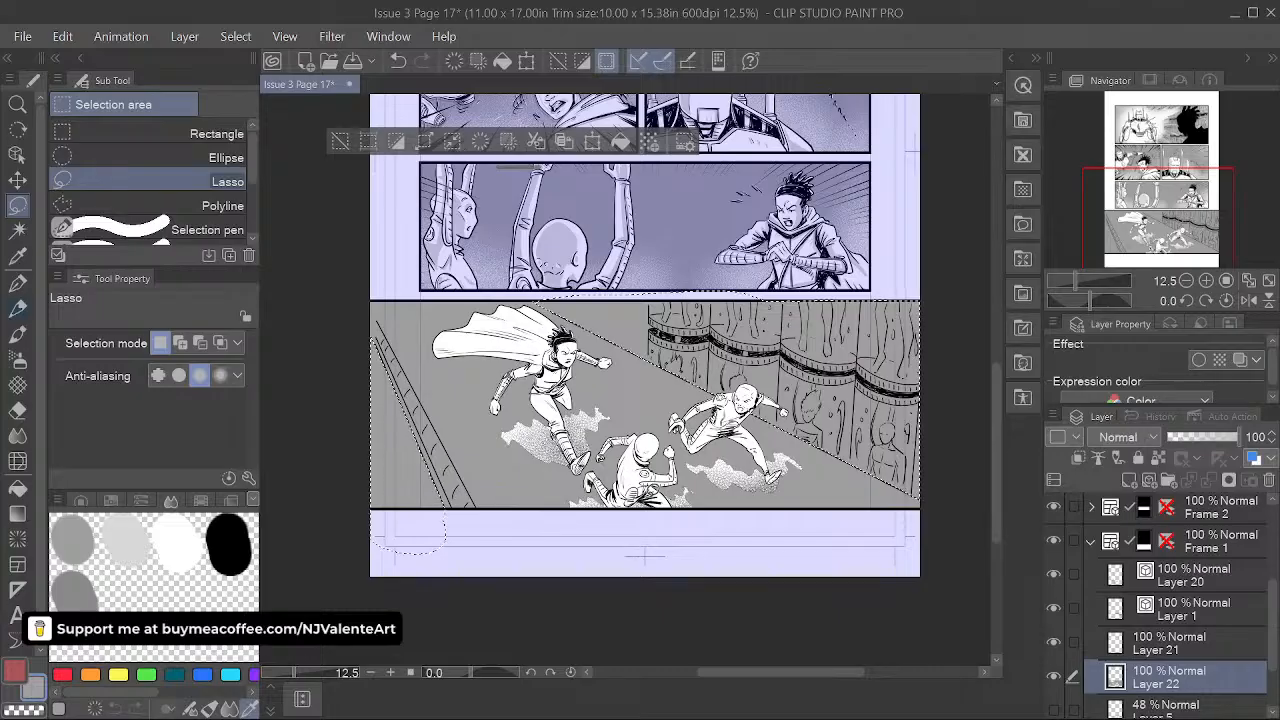
key(Delete)
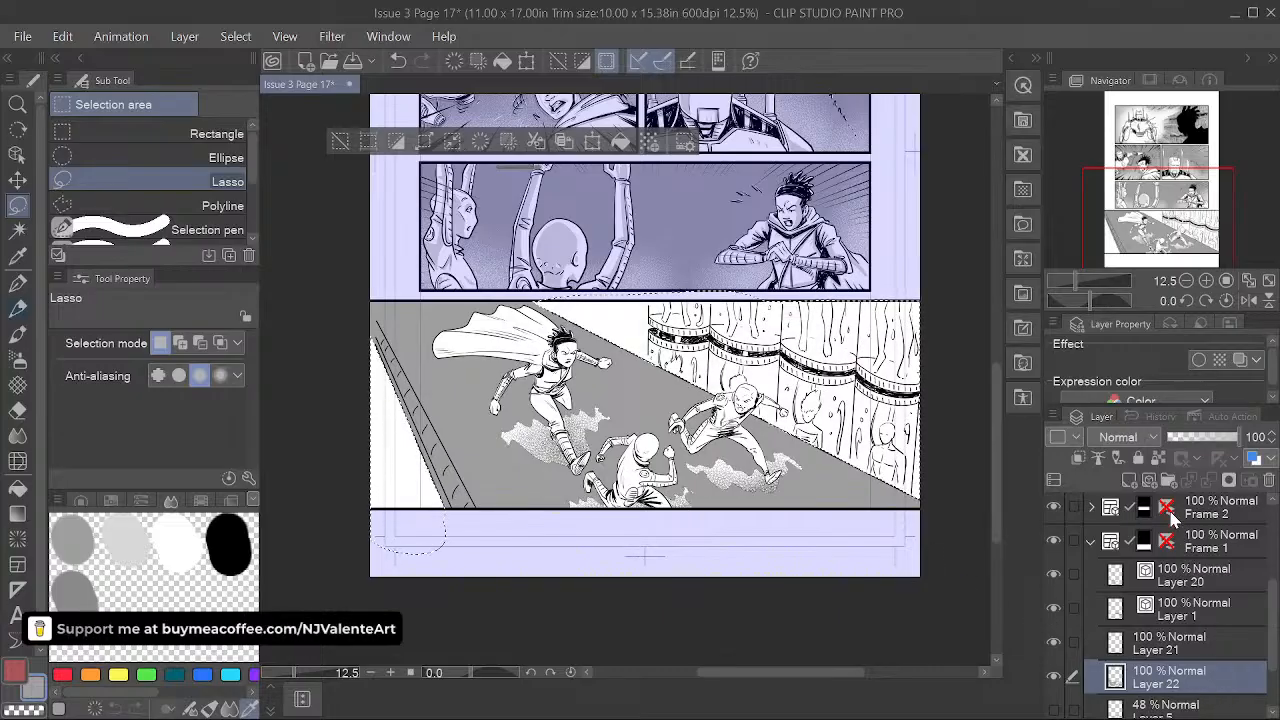
- Paste the copied gray tone as a separate layer between Layer 22 and Layer 5
click(1207, 705)
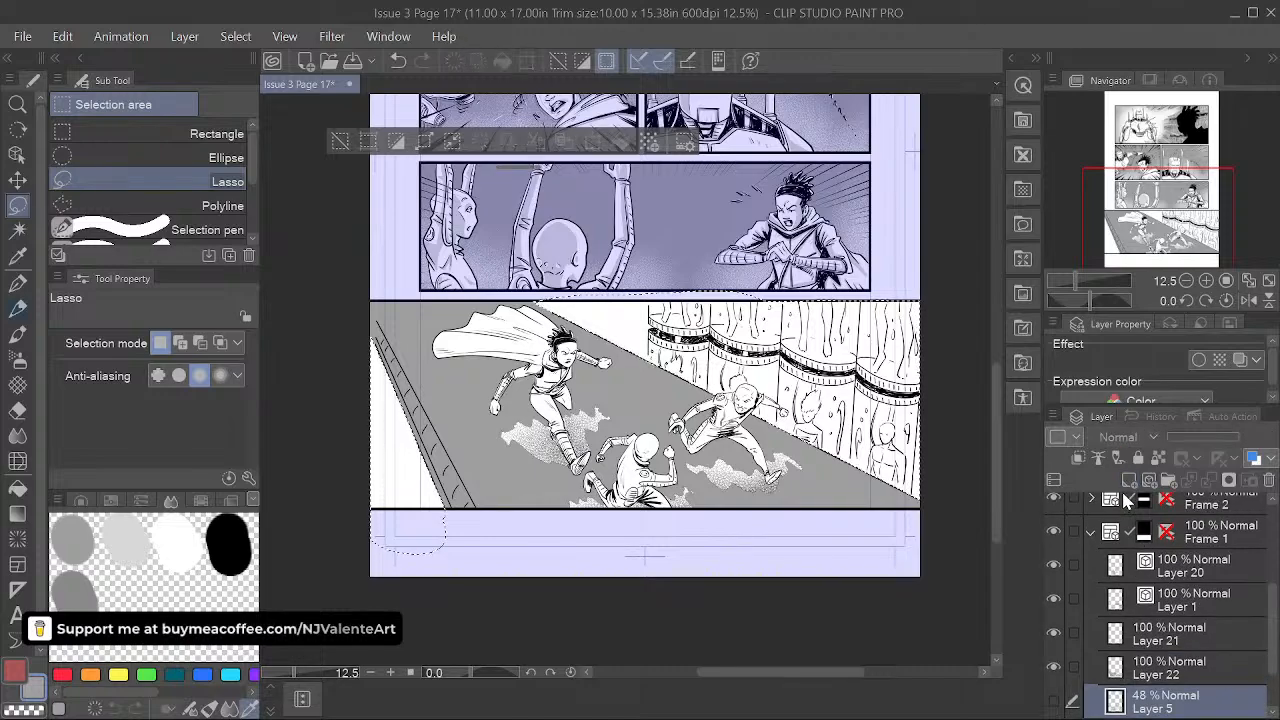
click(1129, 481)
key(ctrl+v)
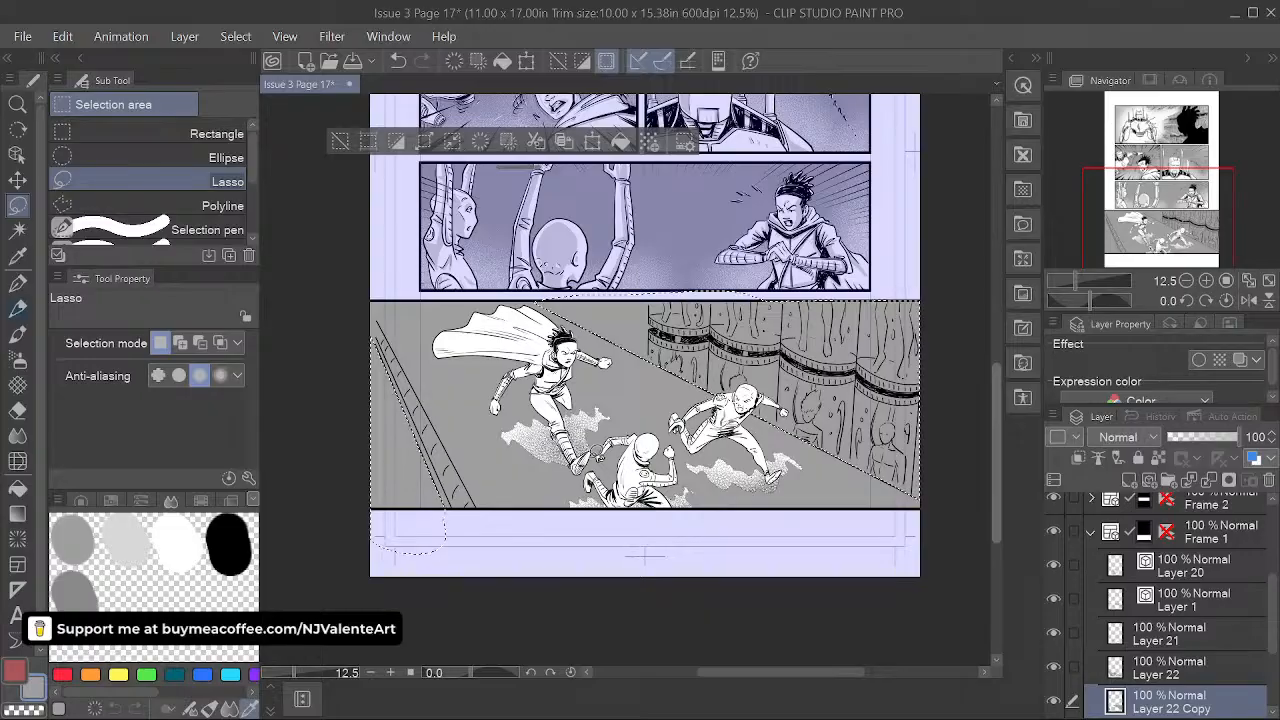
- Texture the gray tank wall and the area outside the rail in white with the Light crosshatch brush at size 2000
click(18, 385)
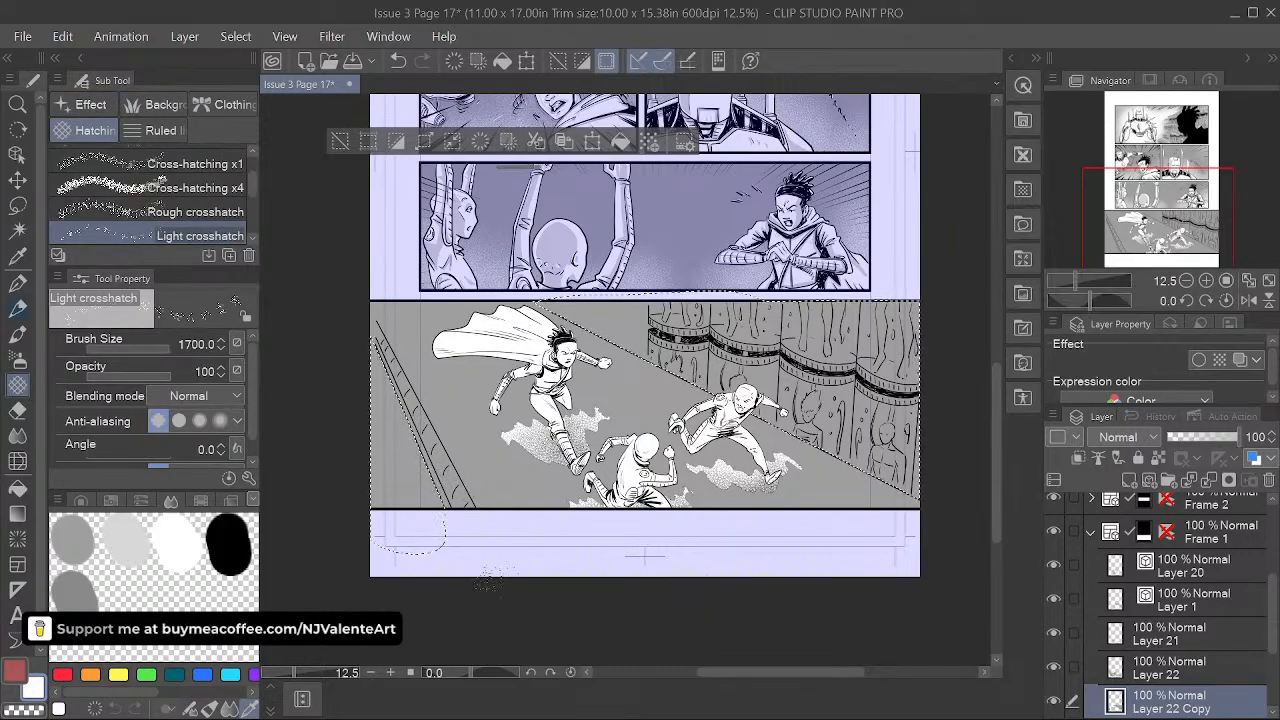
key(bracketright)
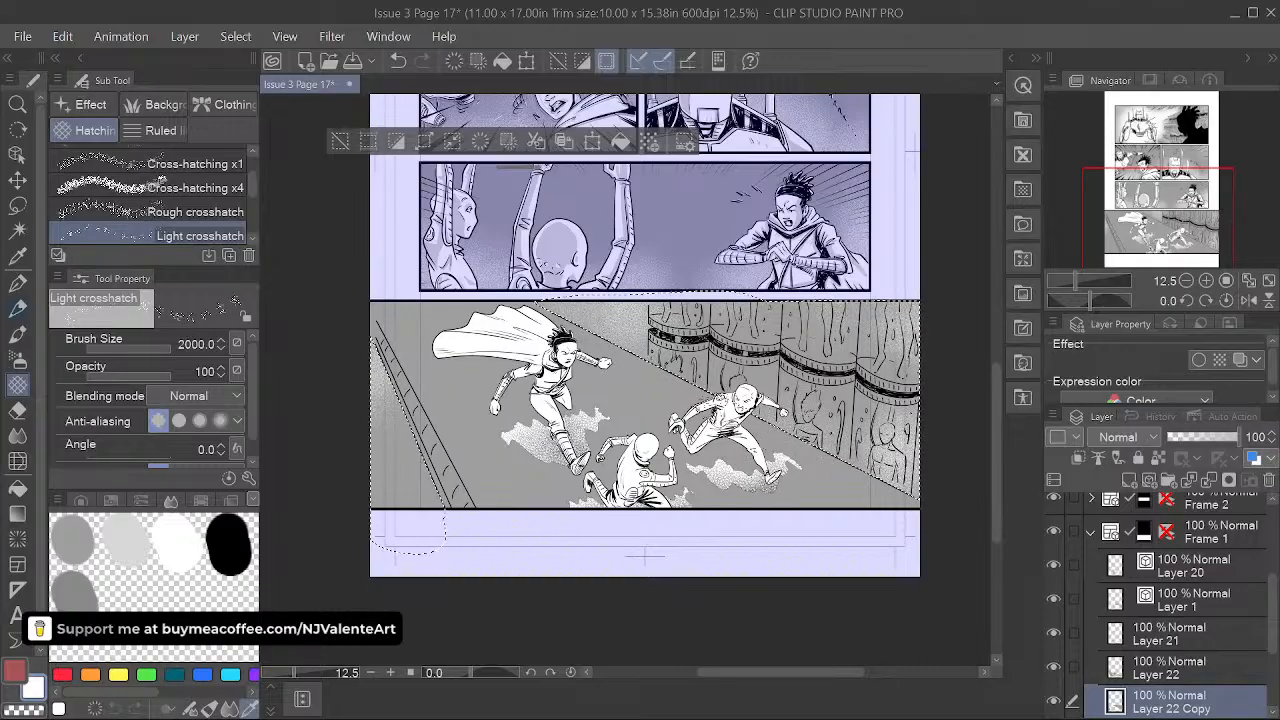
drag(897, 478, 560, 308)
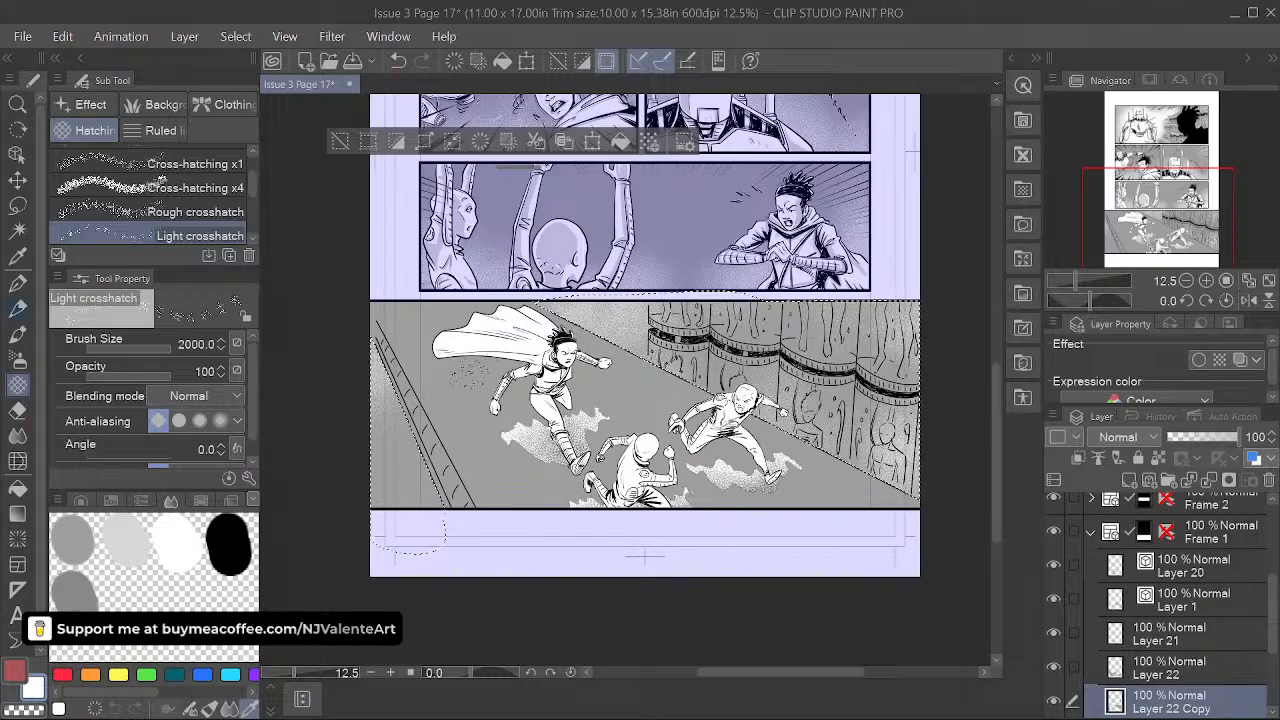
mouse_move(469, 374)
mouse_down()
mouse_move(440, 425)
mouse_move(467, 393)
mouse_up()
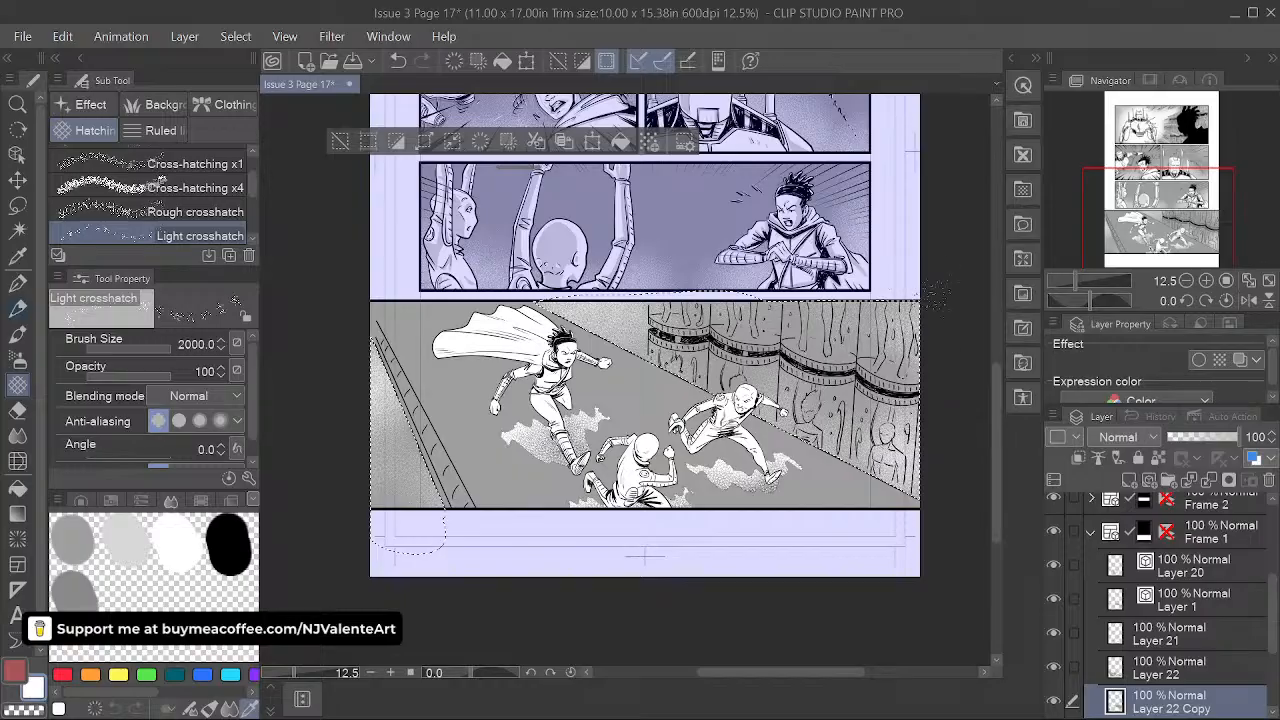
drag(930, 295, 853, 325)
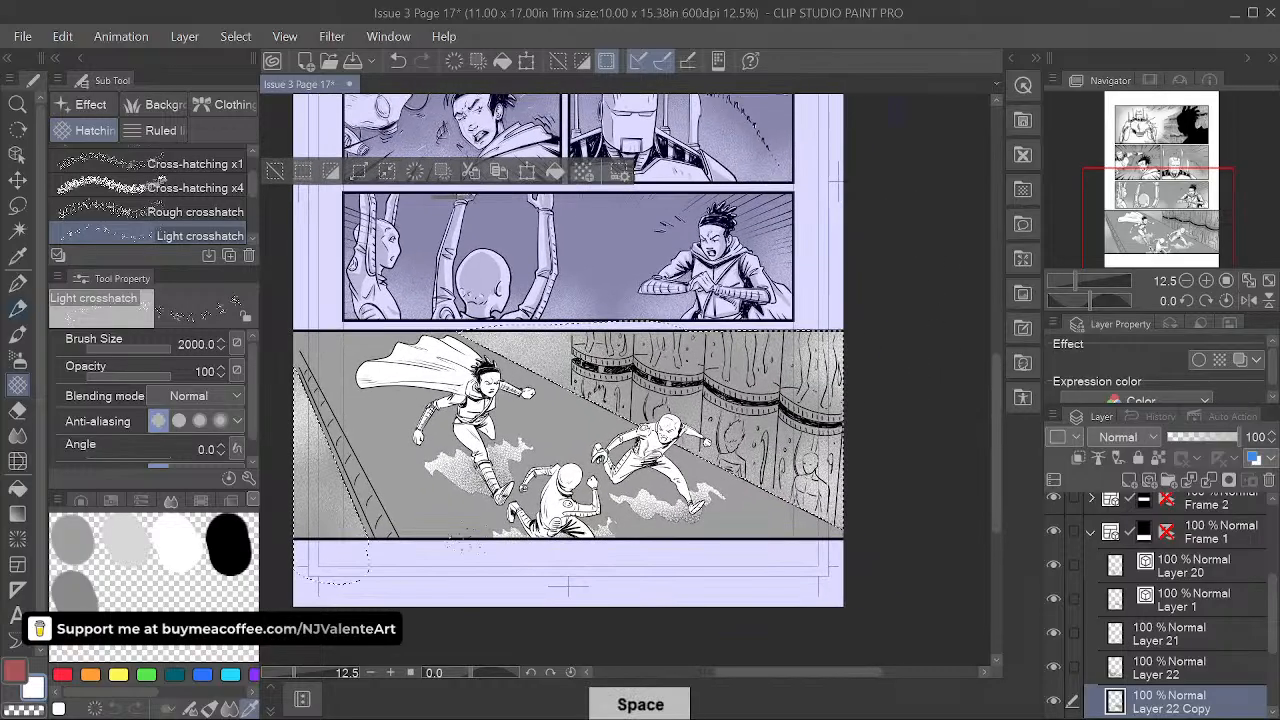
- Erase thin vertical highlights along the edges of the farther tanks on Layer 22 Copy with the Hard eraser at size 30
click(18, 411)
drag(789, 466, 801, 466)
scroll(706, 398, up, 2)
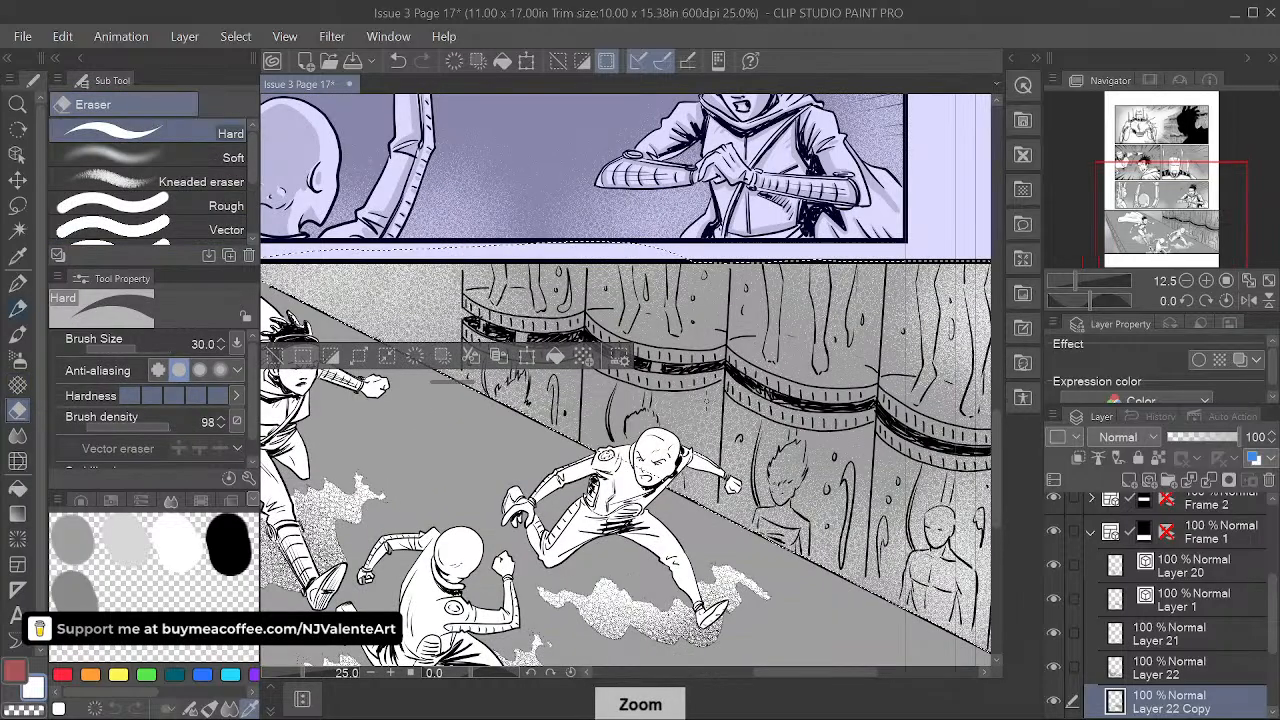
scroll(706, 398, up, 1)
drag(706, 398, 867, 436)
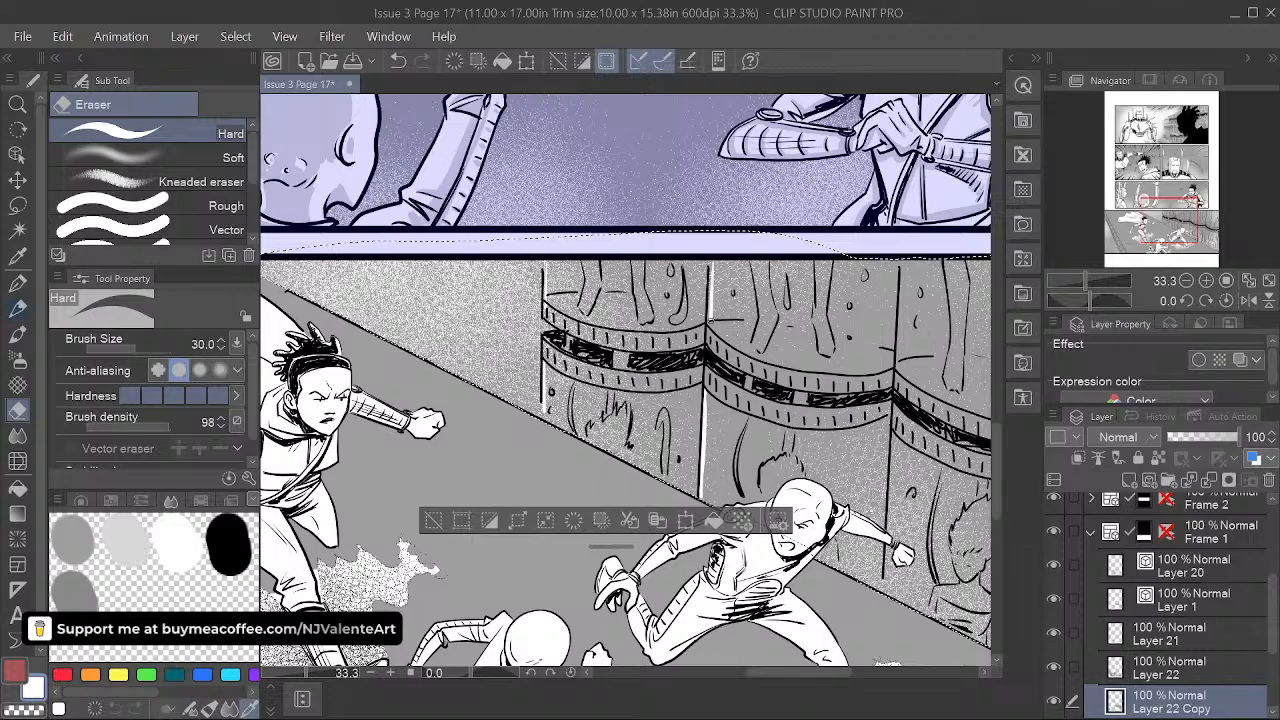
drag(580, 440, 290, 400)
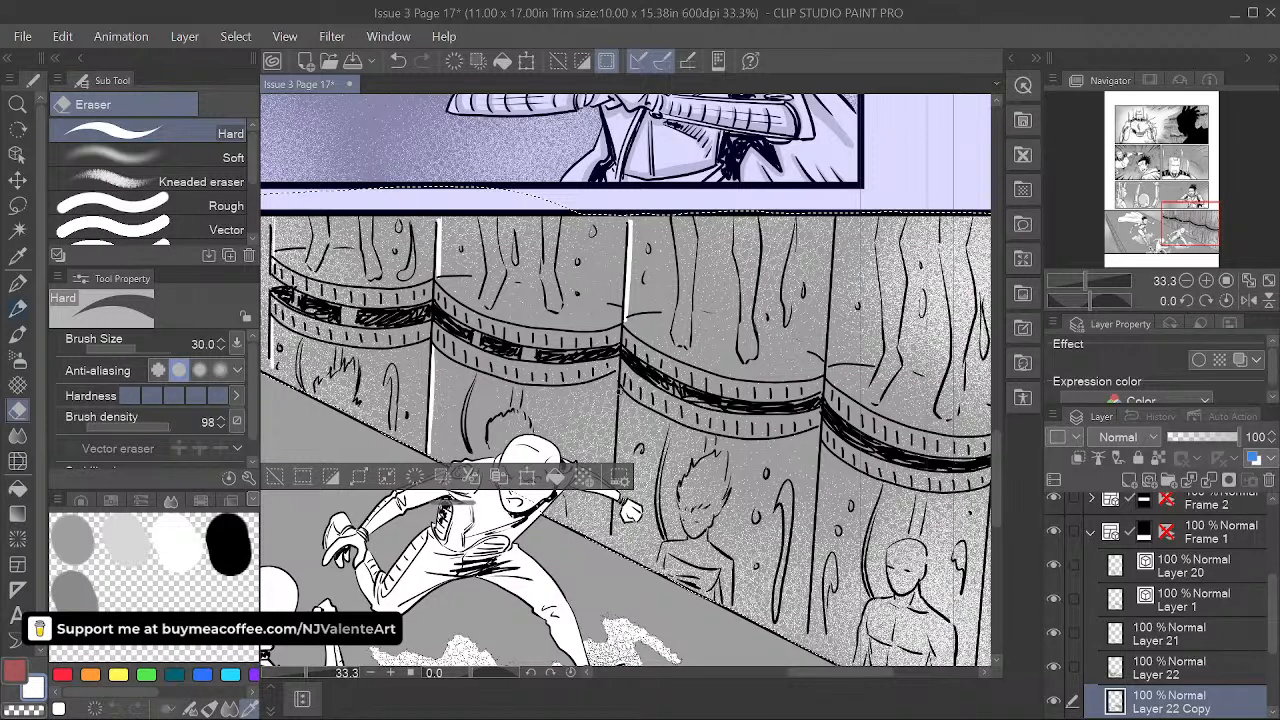
- Continue the erased edge highlights along the seams of the nearer tanks down to the floor line
drag(621, 386, 618, 436)
drag(465, 500, 535, 155)
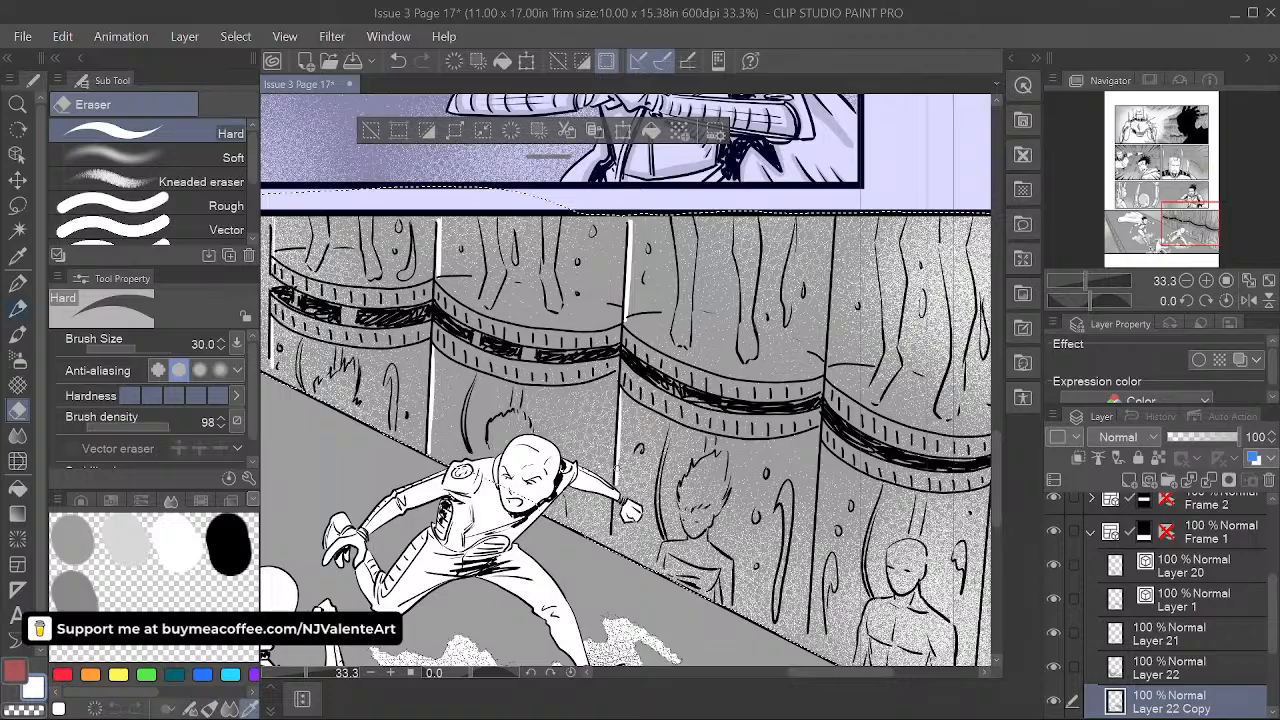
drag(616, 486, 614, 541)
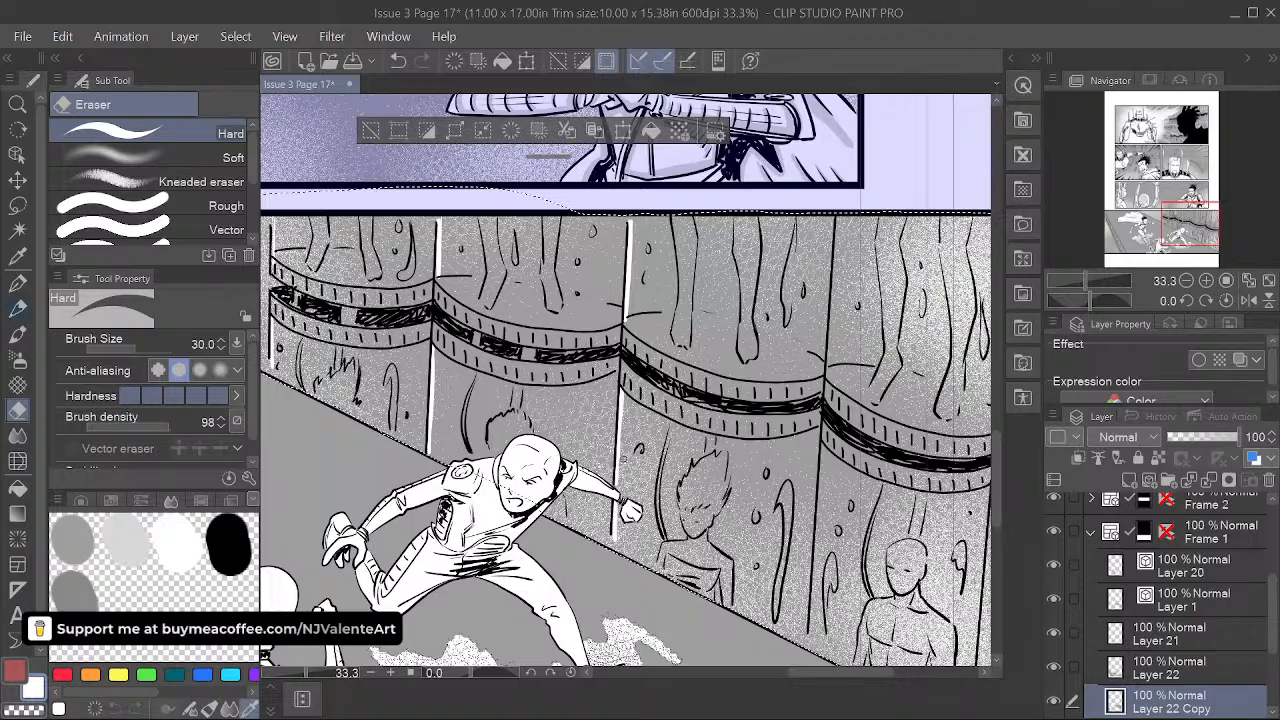
drag(792, 521, 611, 530)
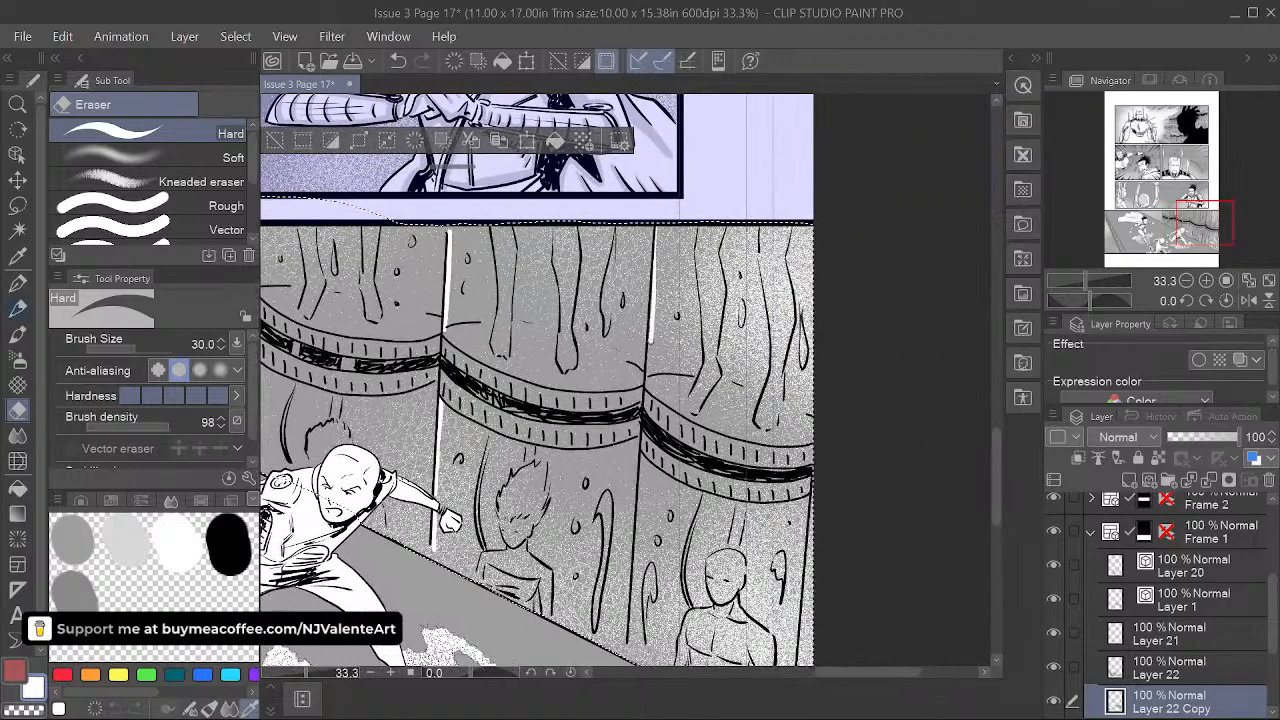
drag(650, 338, 647, 382)
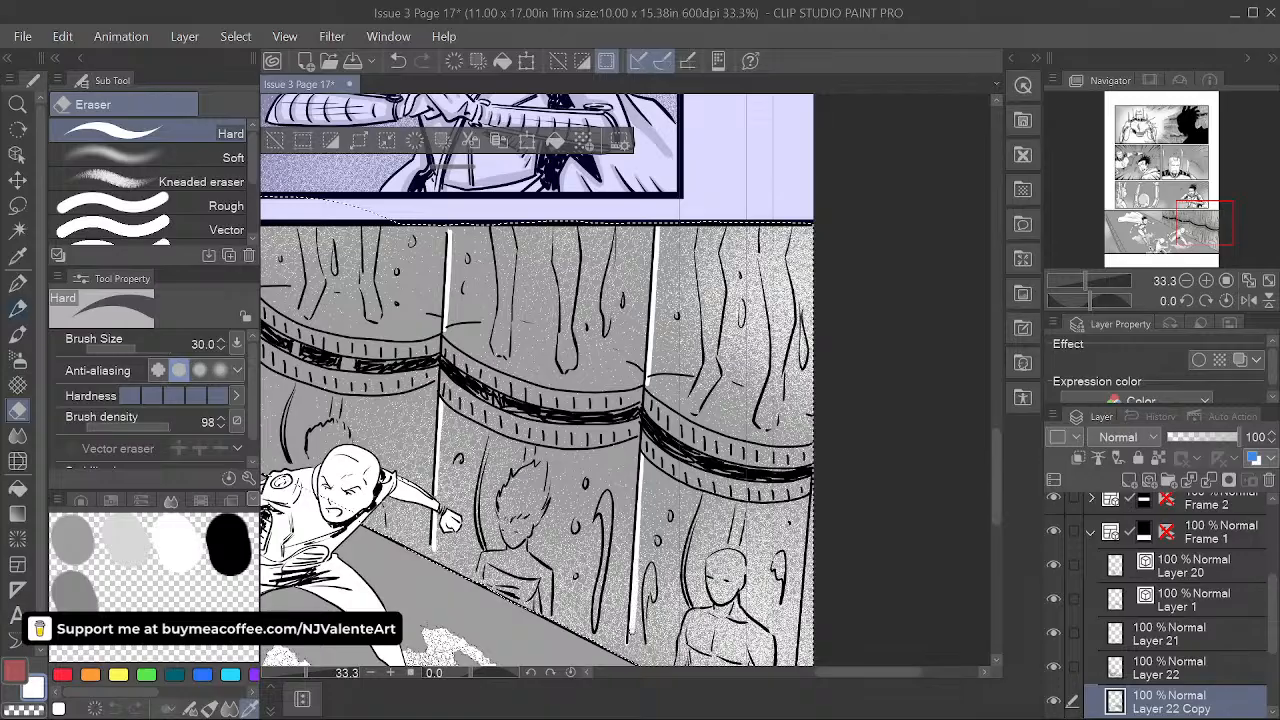
drag(636, 578, 658, 484)
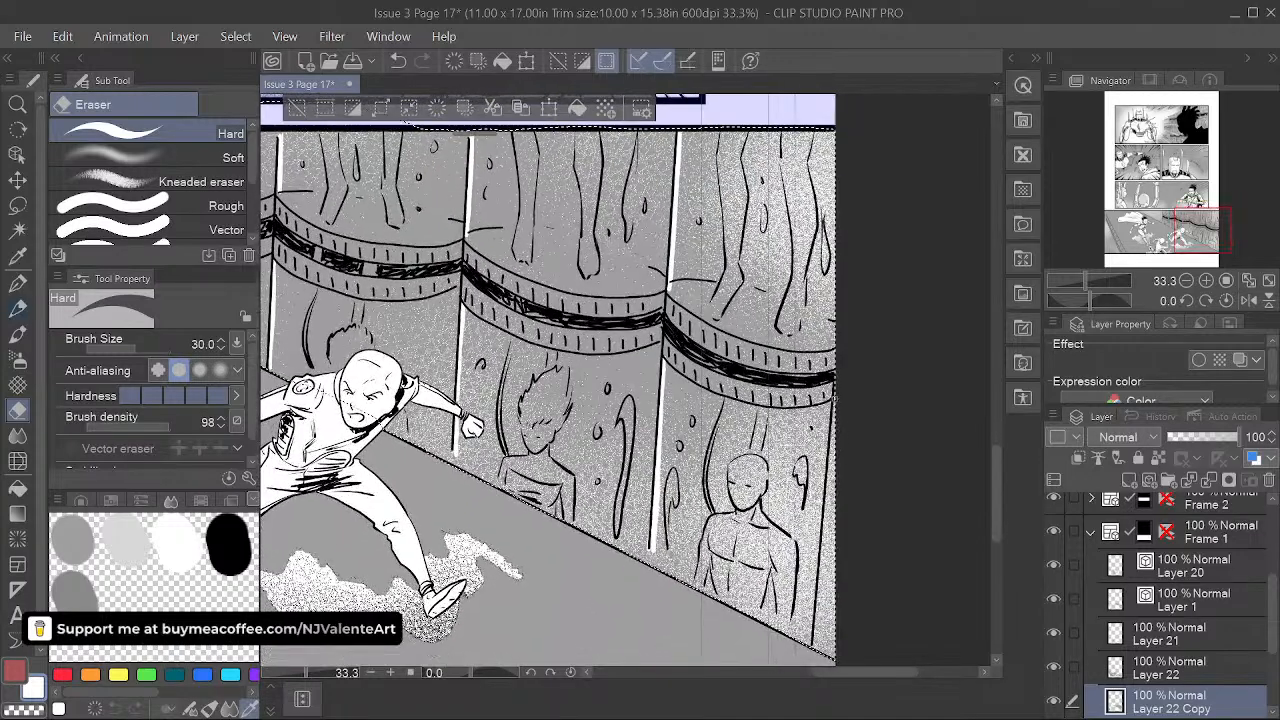
drag(818, 622, 816, 634)
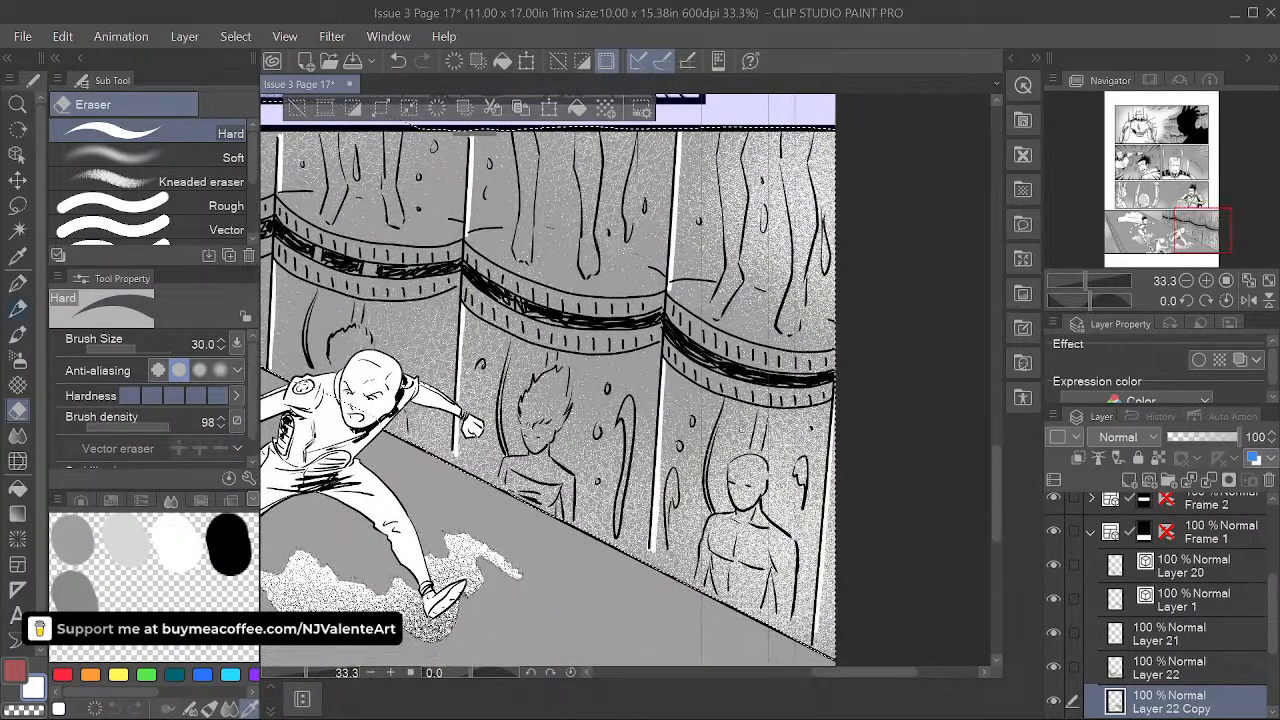
- Erase thin vertical glass reflections over the figure in the lower half of the tank nearest the page's right edge
drag(741, 405, 743, 595)
drag(756, 528, 754, 607)
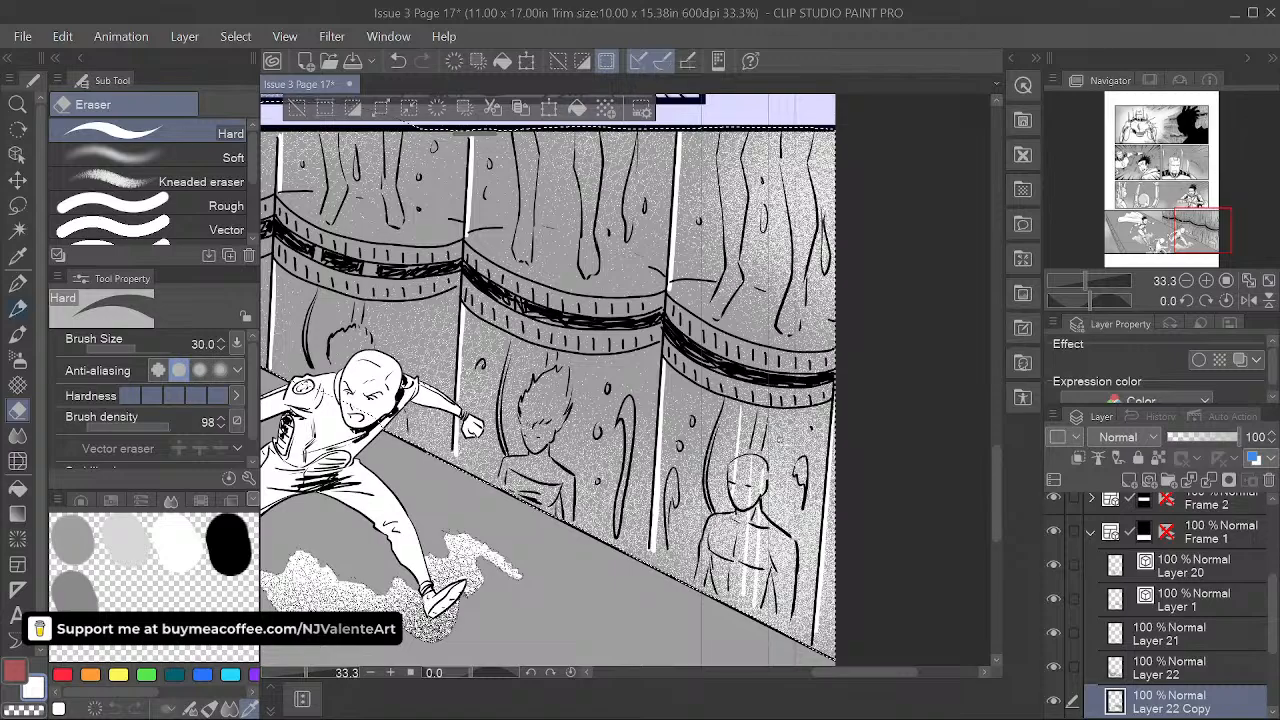
drag(794, 405, 781, 525)
drag(778, 529, 774, 607)
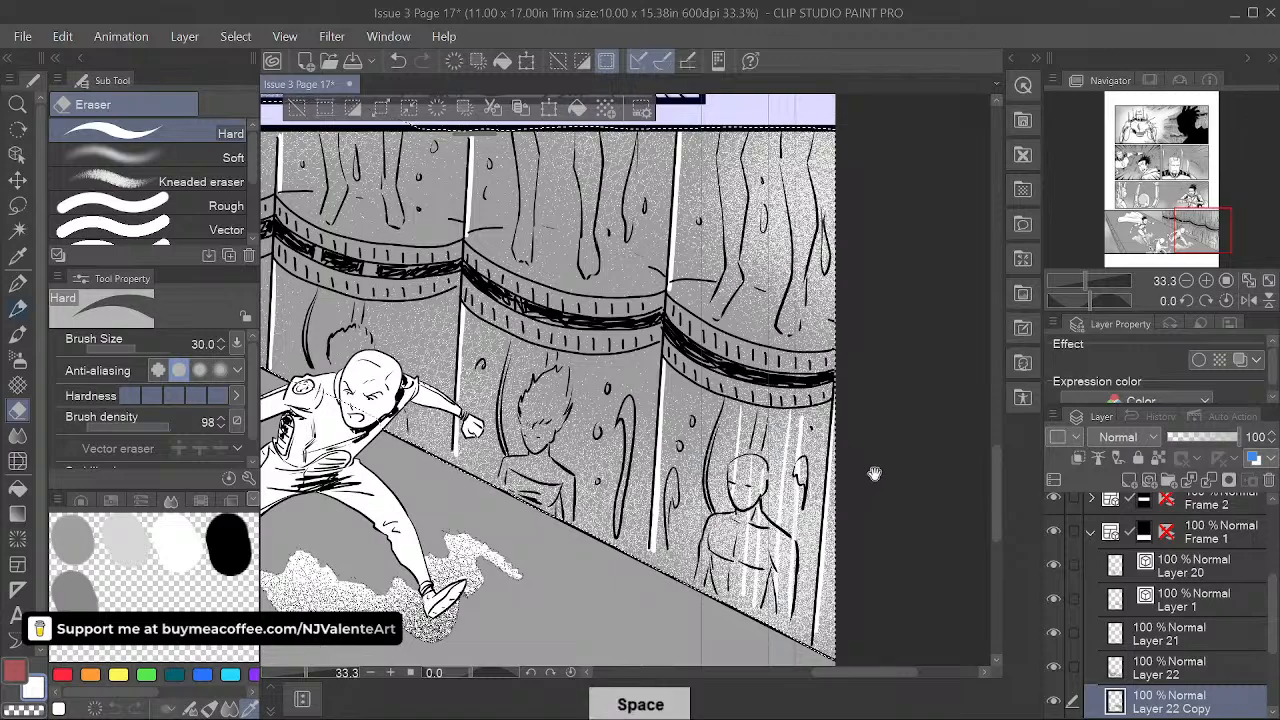
- Enlarge the eraser to size 60 and add broader vertical reflections to the upper and lower halves of the nearest tank
mouse_move(874, 474)
mouse_down()
mouse_move(886, 496)
mouse_move(812, 490)
mouse_up()
scroll(864, 472, down, 1)
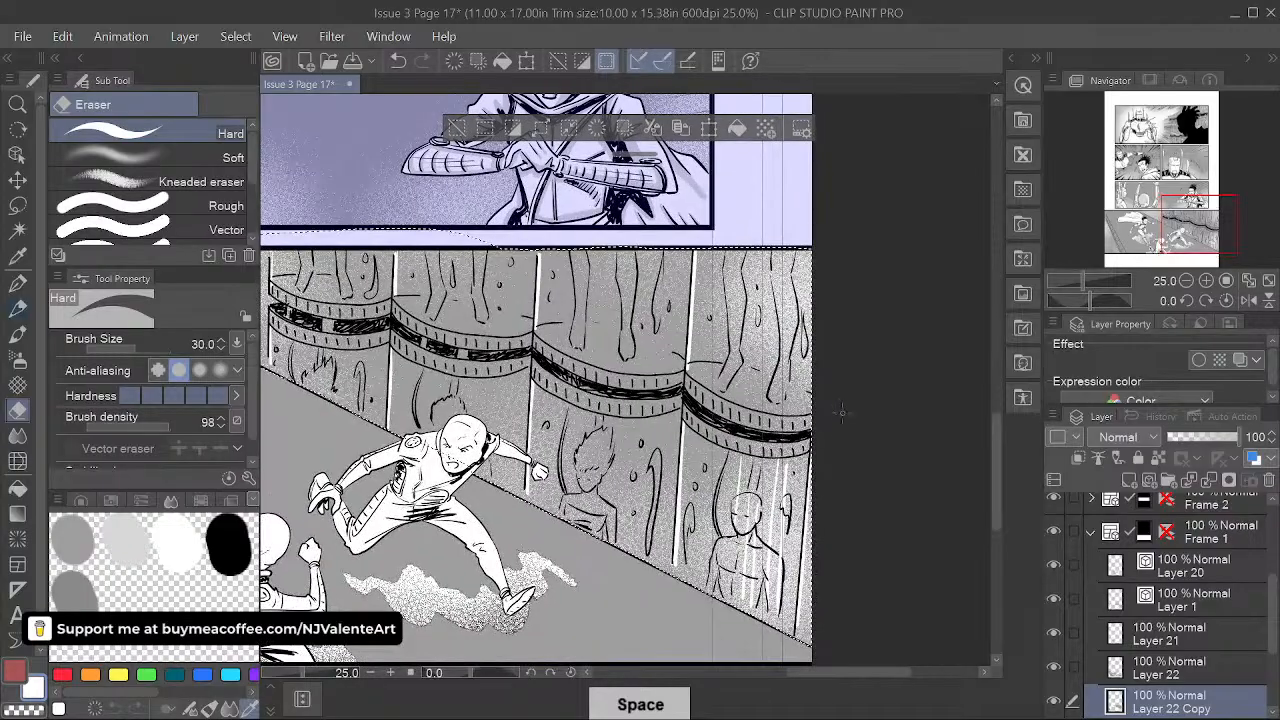
key(])
key(])
key(])
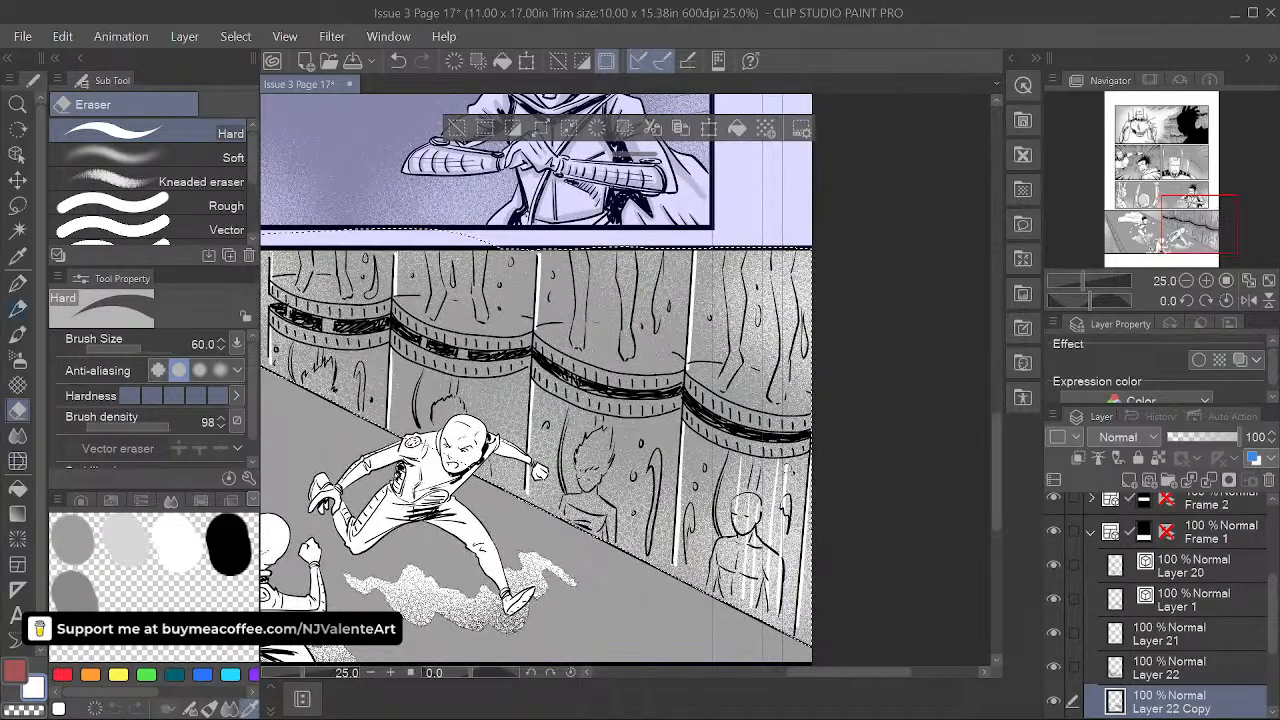
drag(782, 532, 780, 576)
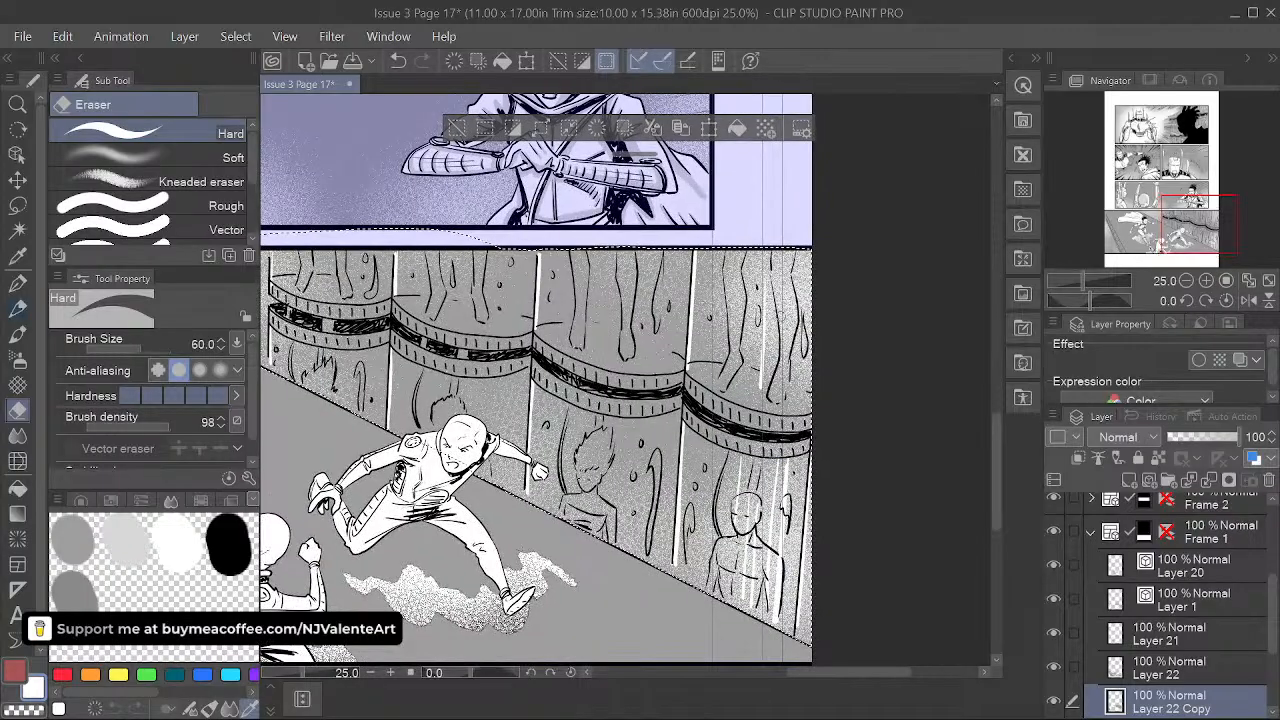
mouse_move(788, 262)
mouse_down()
mouse_move(779, 408)
mouse_move(790, 406)
mouse_up()
- Erase vertical reflection streaks around the legs in the upper half of the second-nearest tank
drag(568, 254, 567, 328)
drag(588, 268, 596, 352)
drag(630, 264, 630, 374)
drag(642, 256, 642, 366)
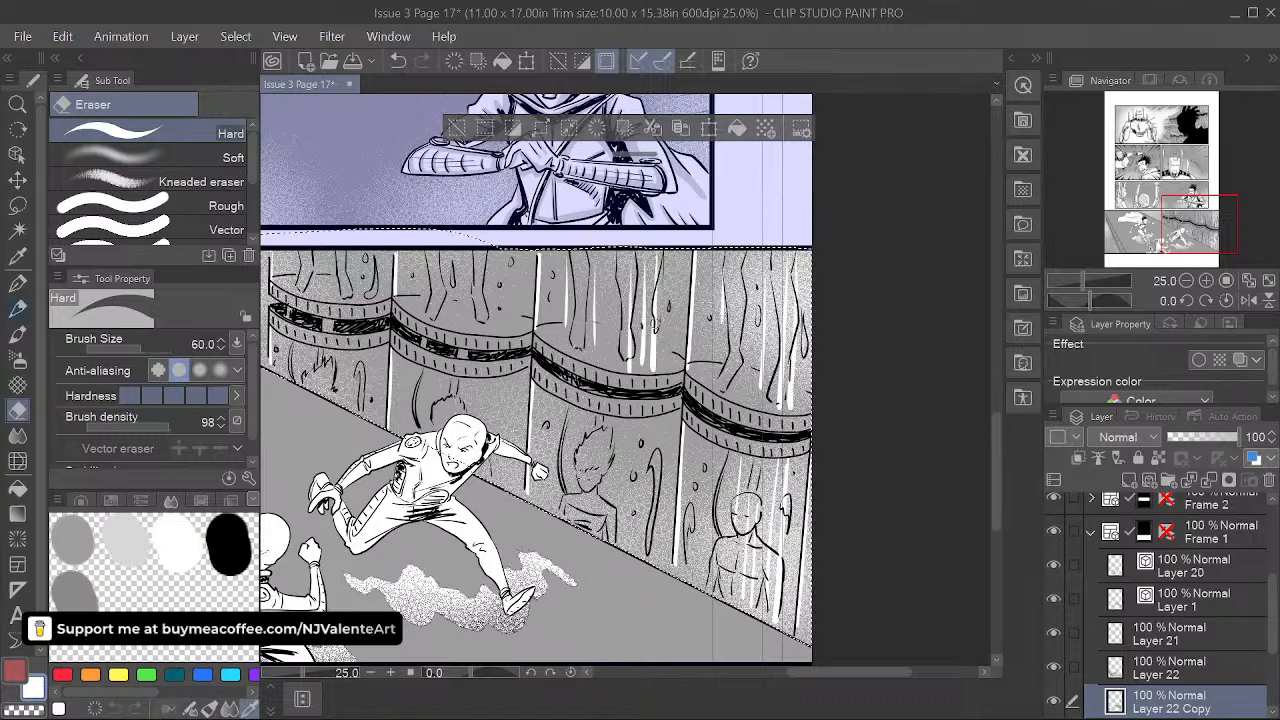
drag(656, 256, 652, 348)
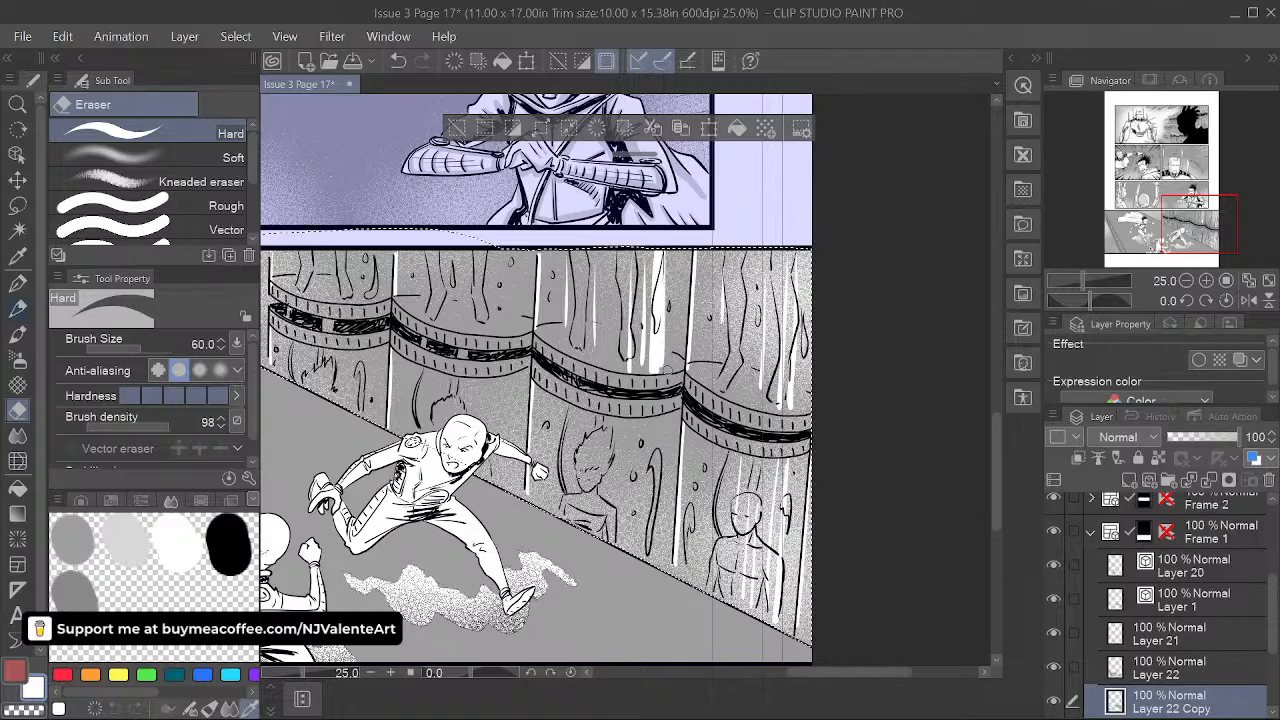
- Erase vertical reflection streaks beside and over the spiky-haired figure in the second-nearest tank's lower half
drag(634, 508, 635, 548)
drag(642, 419, 638, 553)
drag(648, 434, 643, 538)
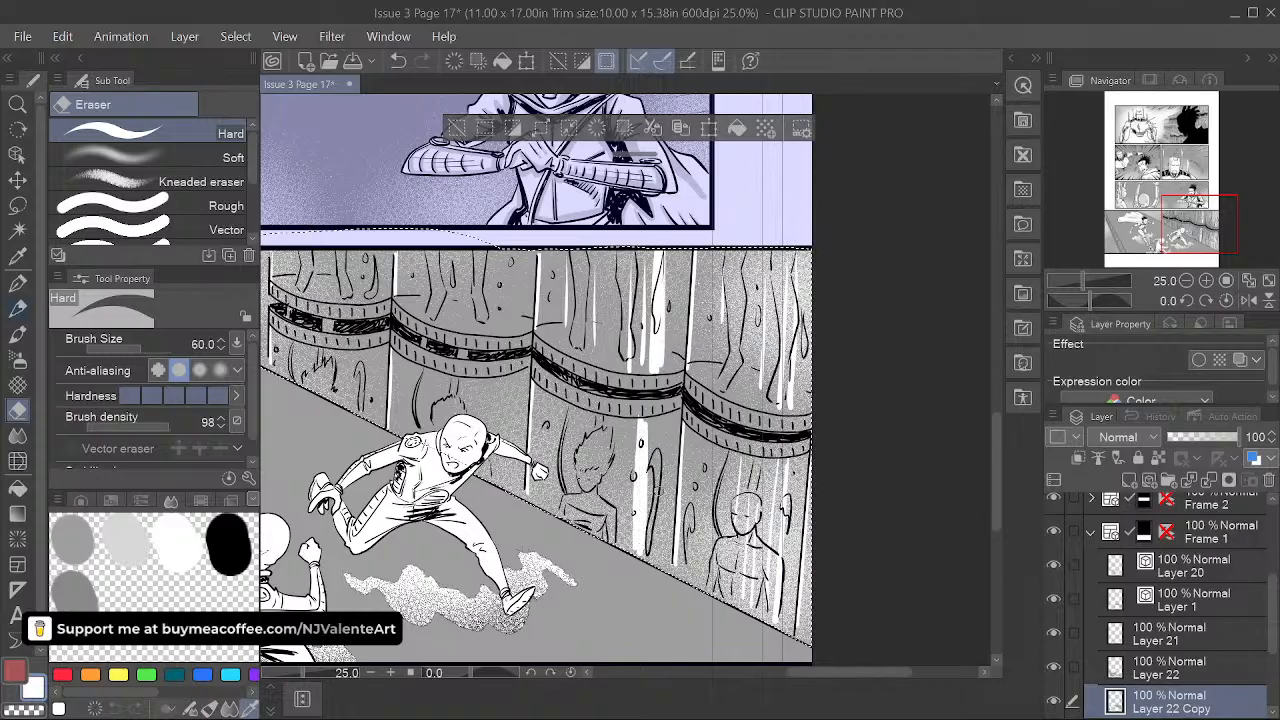
drag(660, 490, 657, 552)
mouse_move(587, 430)
mouse_down()
mouse_move(581, 523)
mouse_move(608, 529)
mouse_up()
drag(614, 433, 609, 501)
drag(630, 420, 621, 542)
- Erase vertical reflection streaks on the two farther tanks behind the leaping bald figure
key(space)
drag(731, 432, 851, 462)
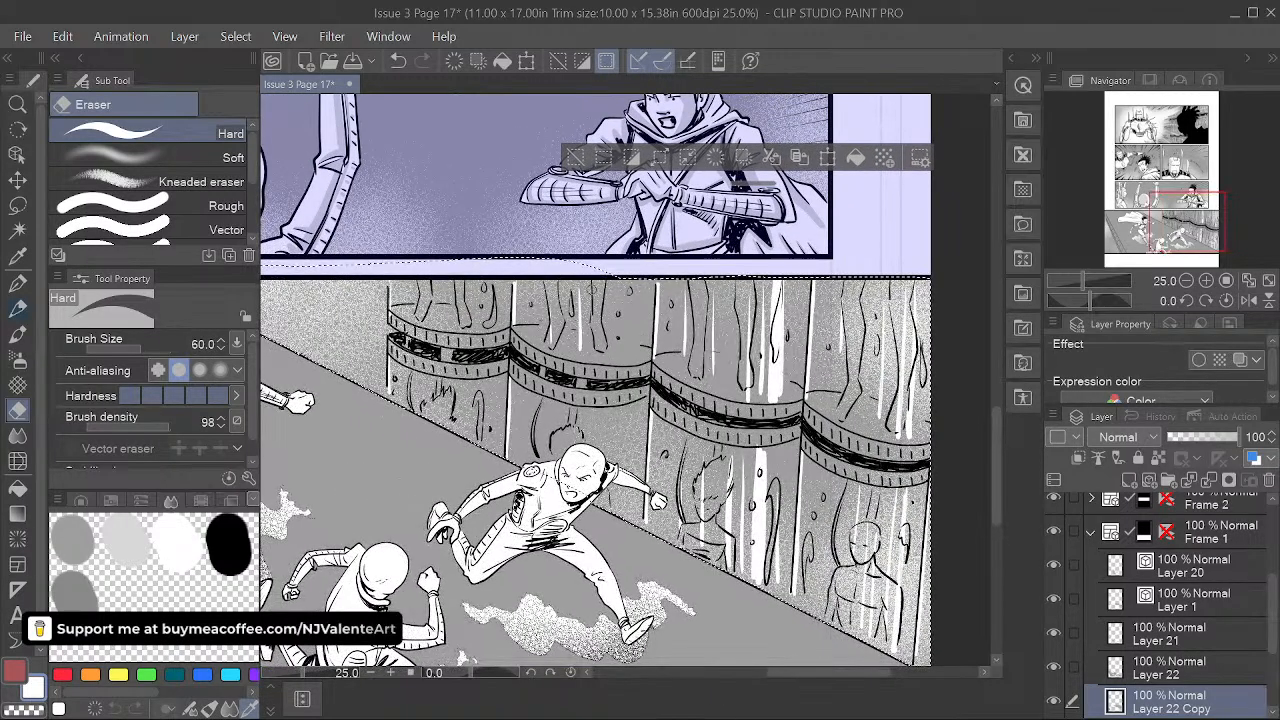
drag(592, 289, 591, 352)
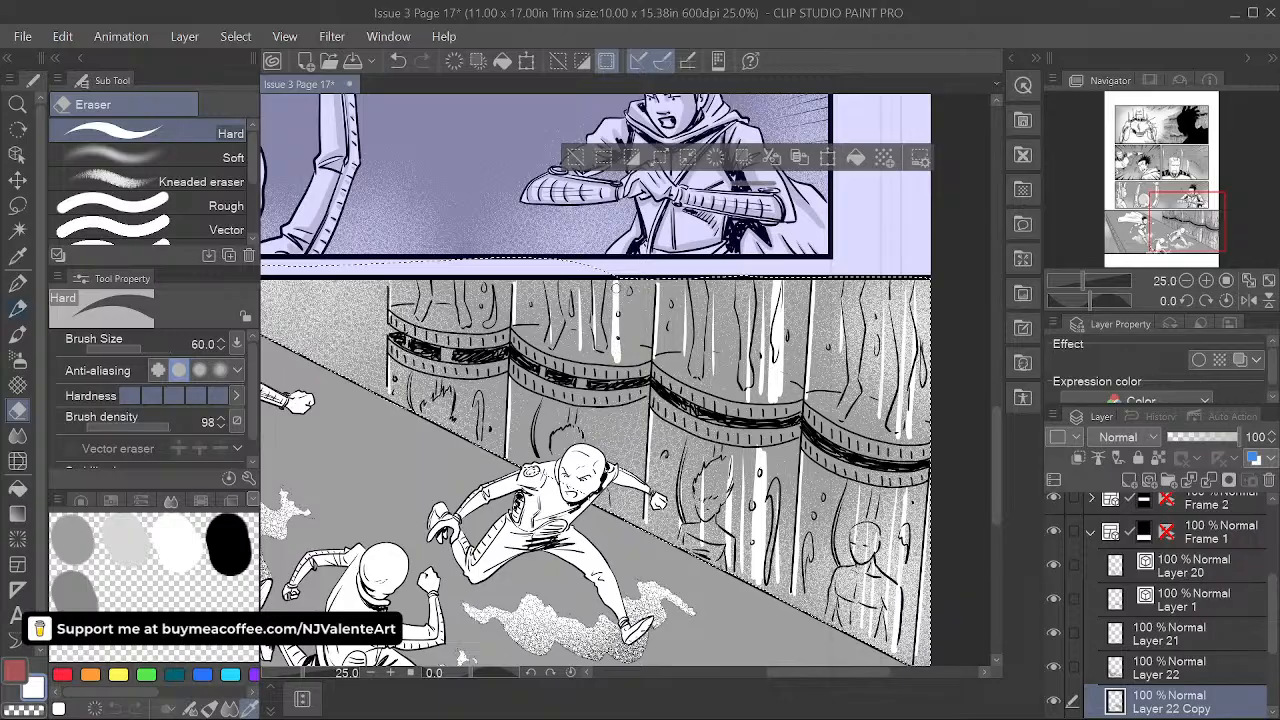
drag(629, 282, 628, 338)
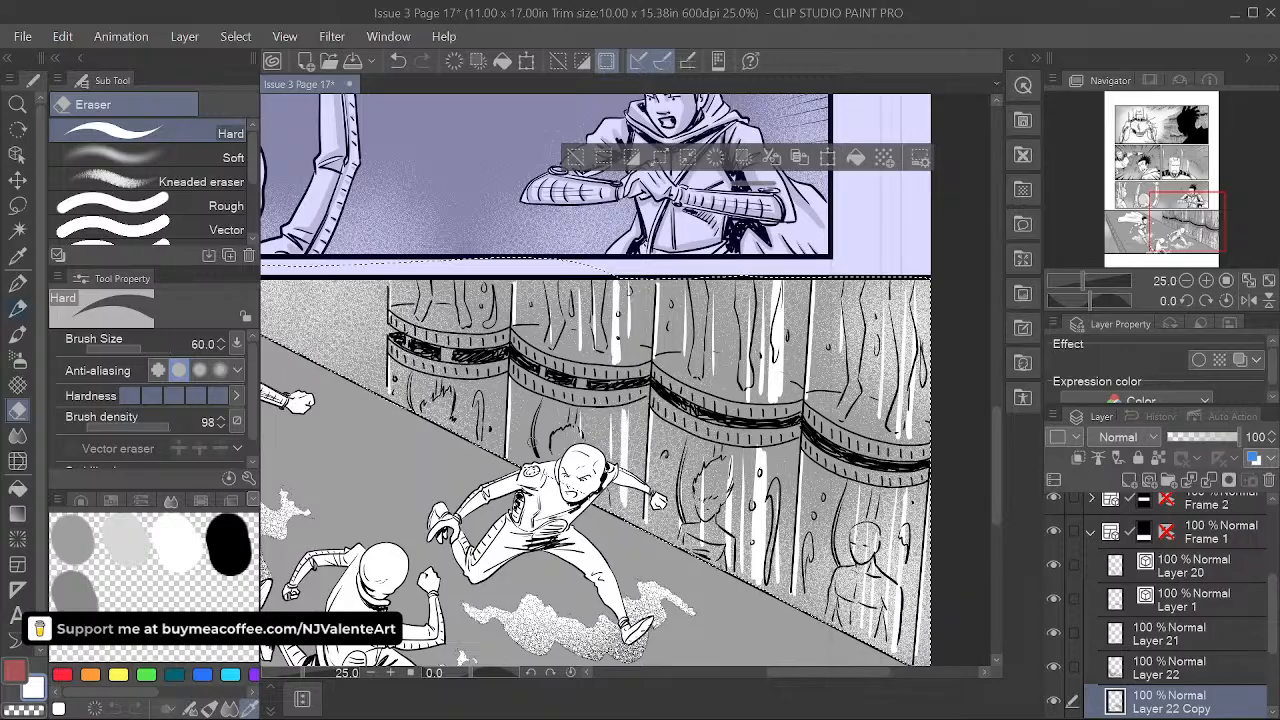
drag(472, 284, 471, 324)
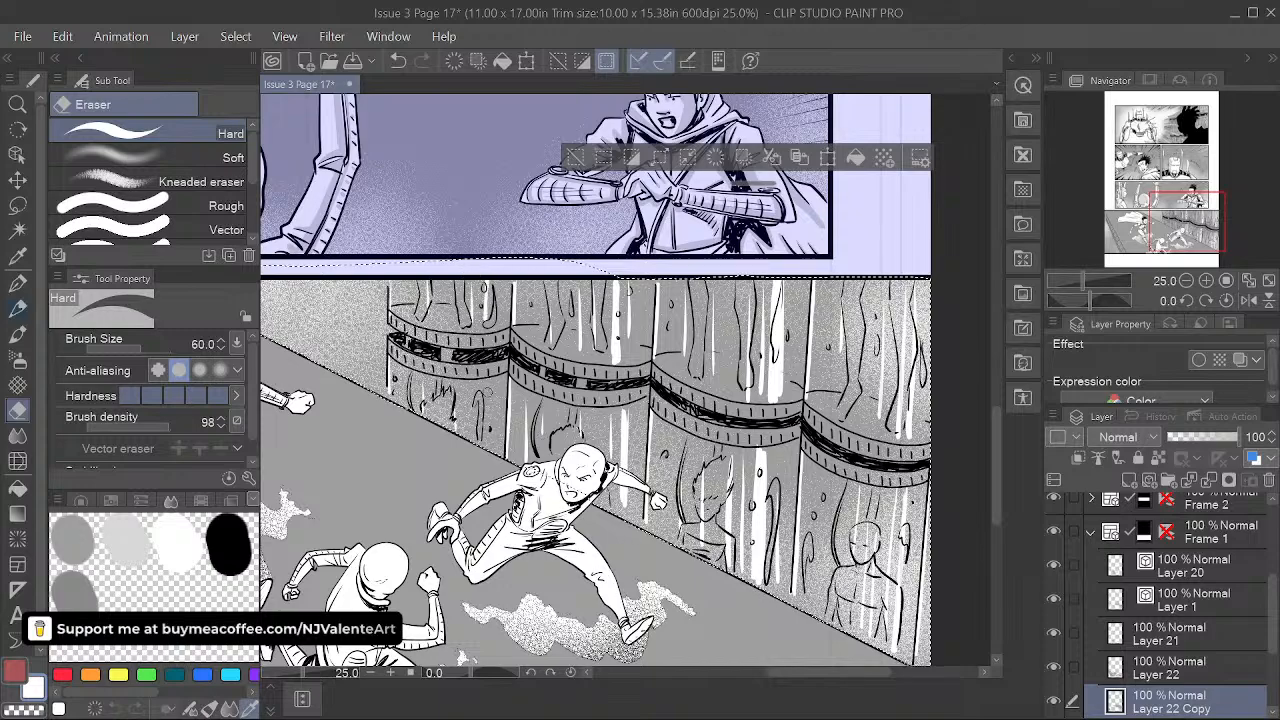
- Make Layer 22 active, toggle its visibility to check the floor tone, and clear the selection
mouse_move(496, 400)
mouse_down()
mouse_move(496, 442)
mouse_move(582, 408)
mouse_up()
key(space)
scroll(582, 408, down, 2)
key(space)
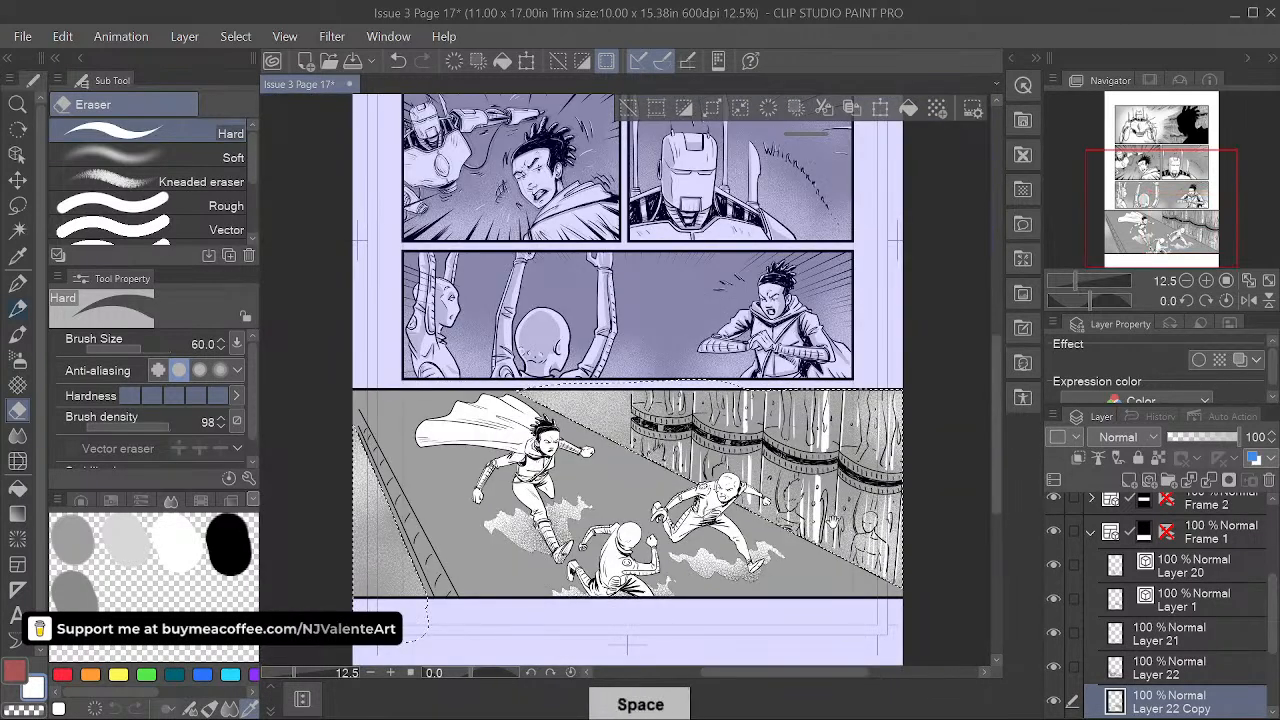
drag(836, 630, 812, 583)
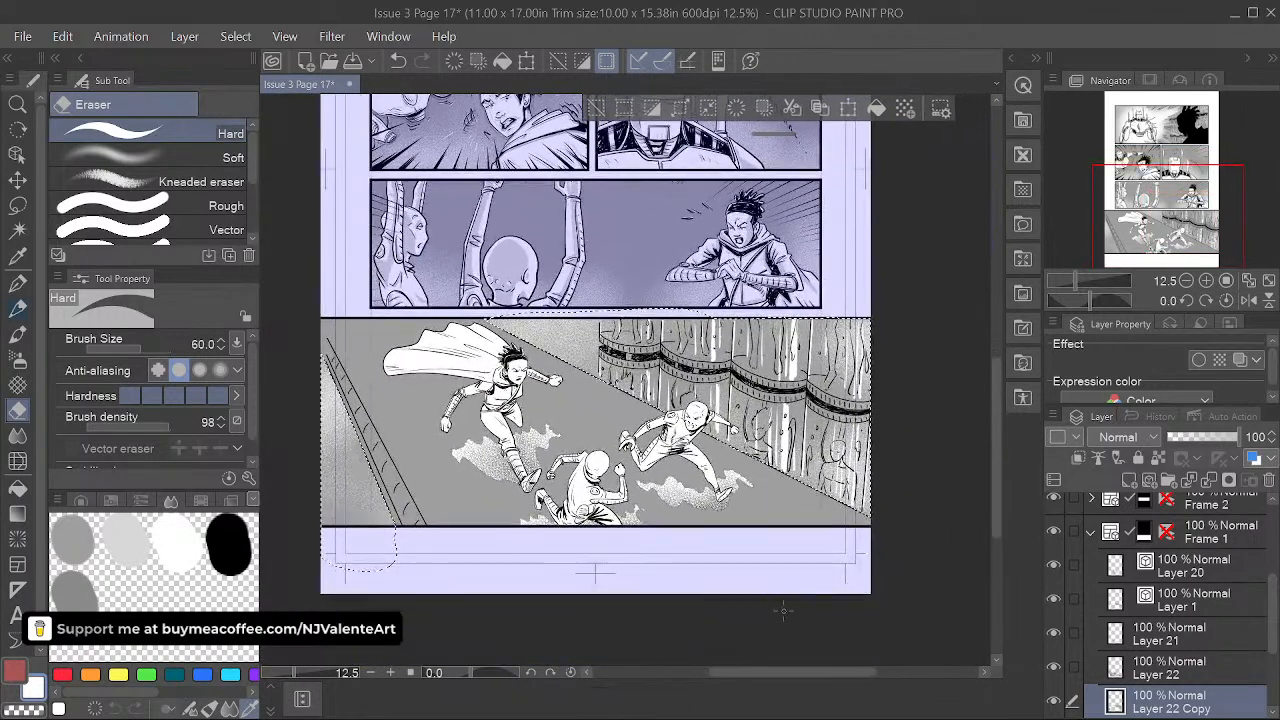
click(1138, 667)
click(1053, 667)
click(1054, 668)
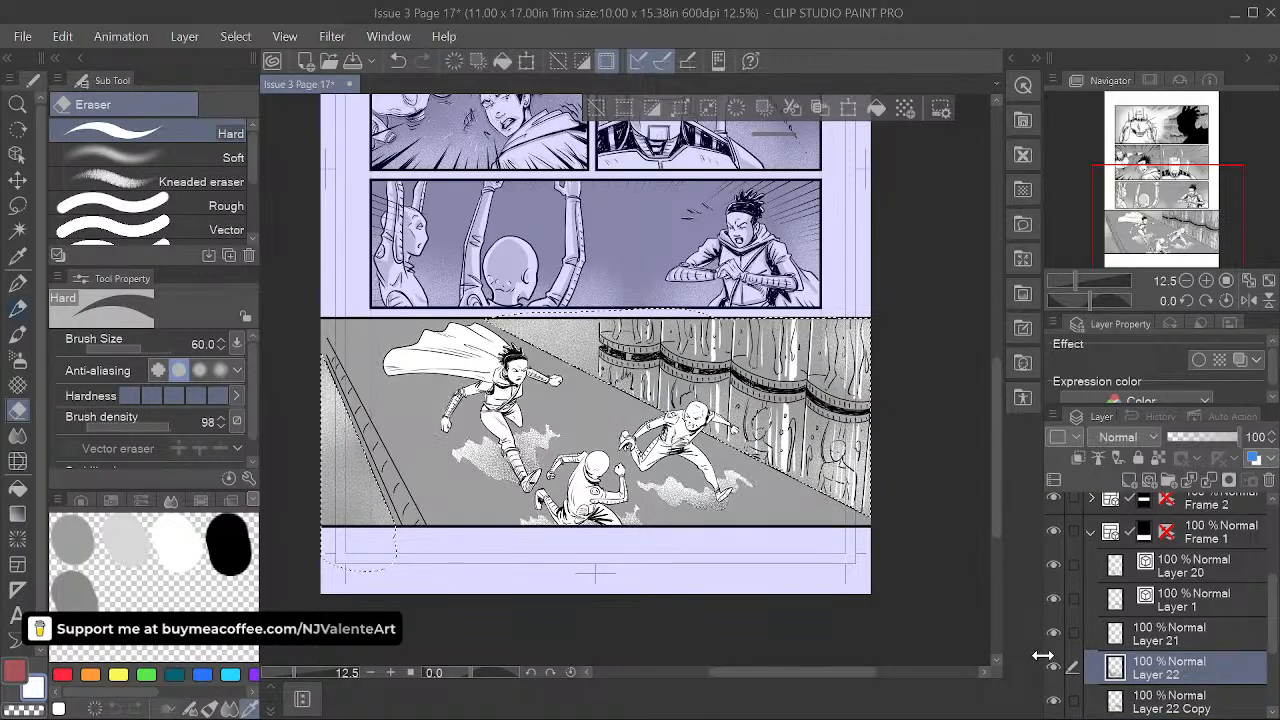
key(ctrl+d)
- Try to erase a highlight along the rail's inner edge on Layer 22, and undo the stroke
scroll(332, 323, up, 3)
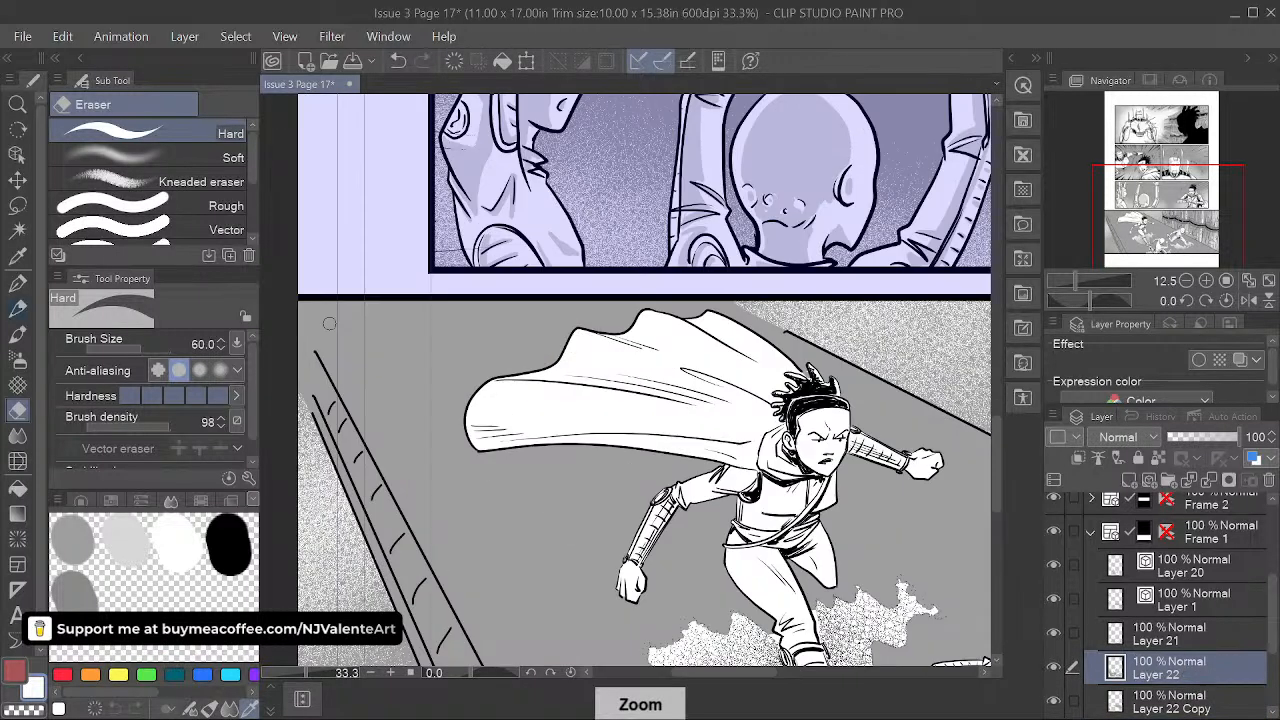
key(space)
drag(514, 586, 448, 345)
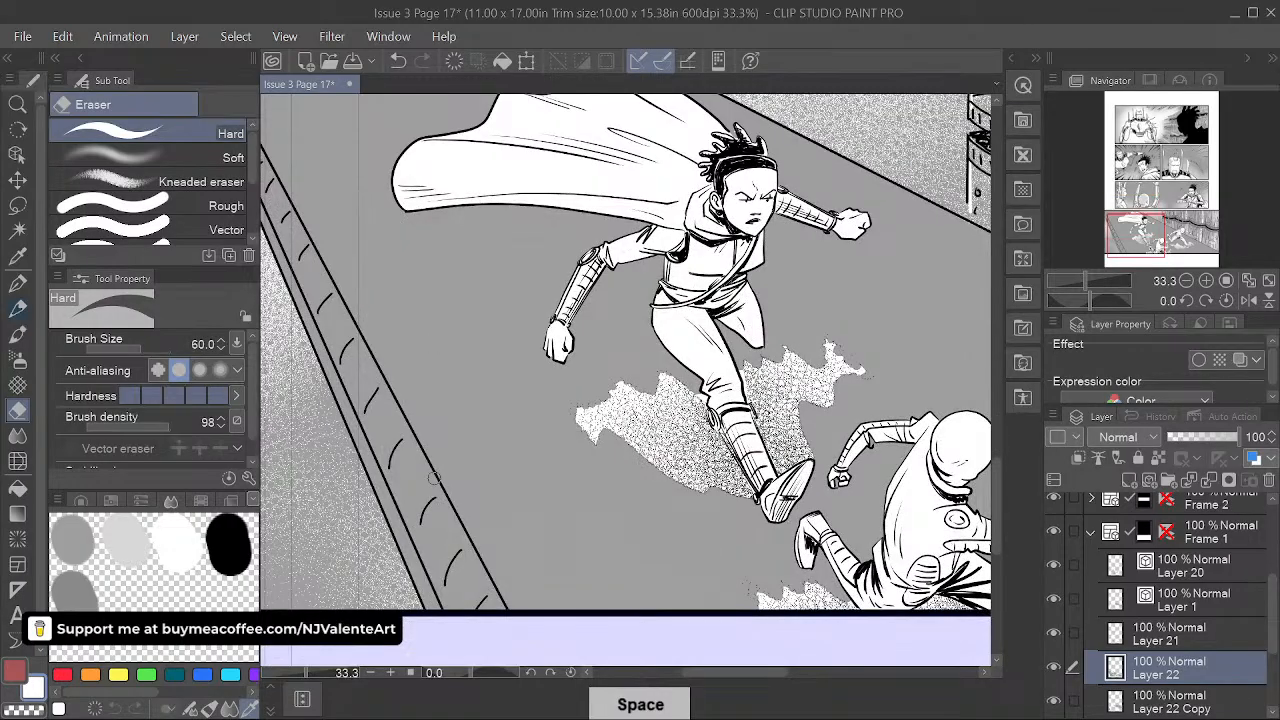
mouse_move(438, 498)
mouse_down()
mouse_move(502, 607)
mouse_move(604, 585)
mouse_up()
key(space)
key(ctrl+z)
key(space)
drag(604, 440, 653, 482)
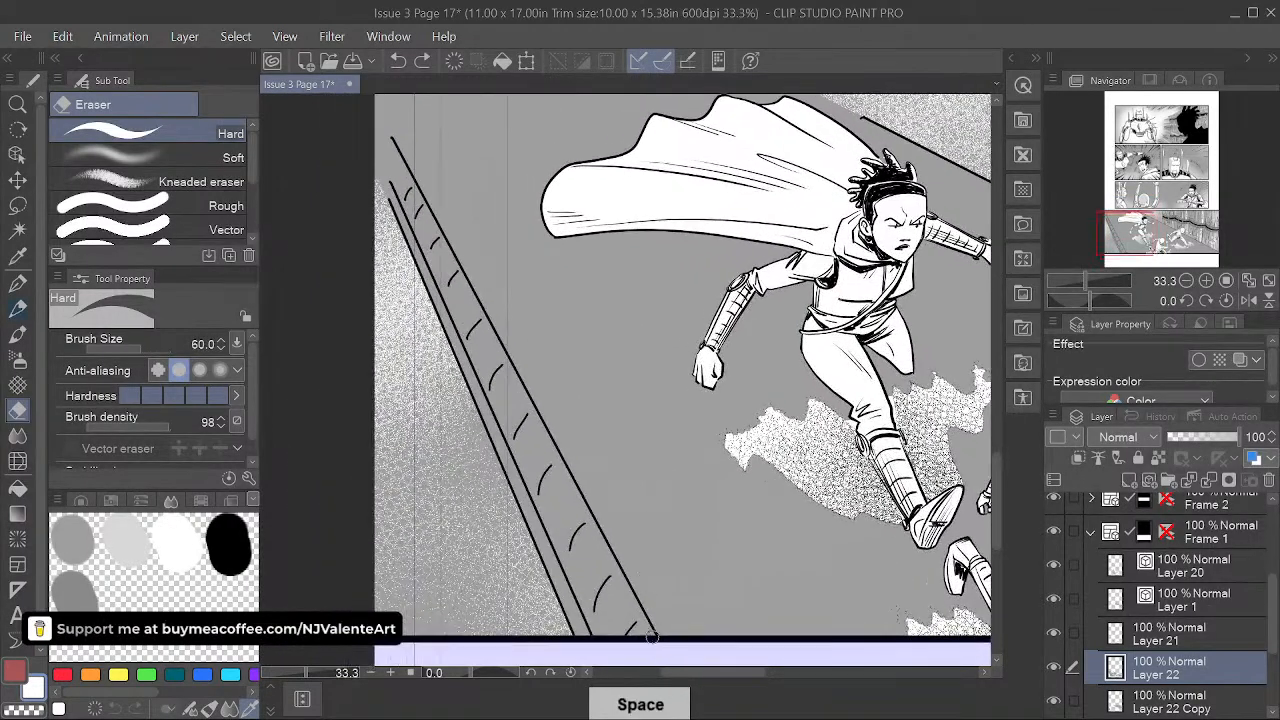
click(652, 639)
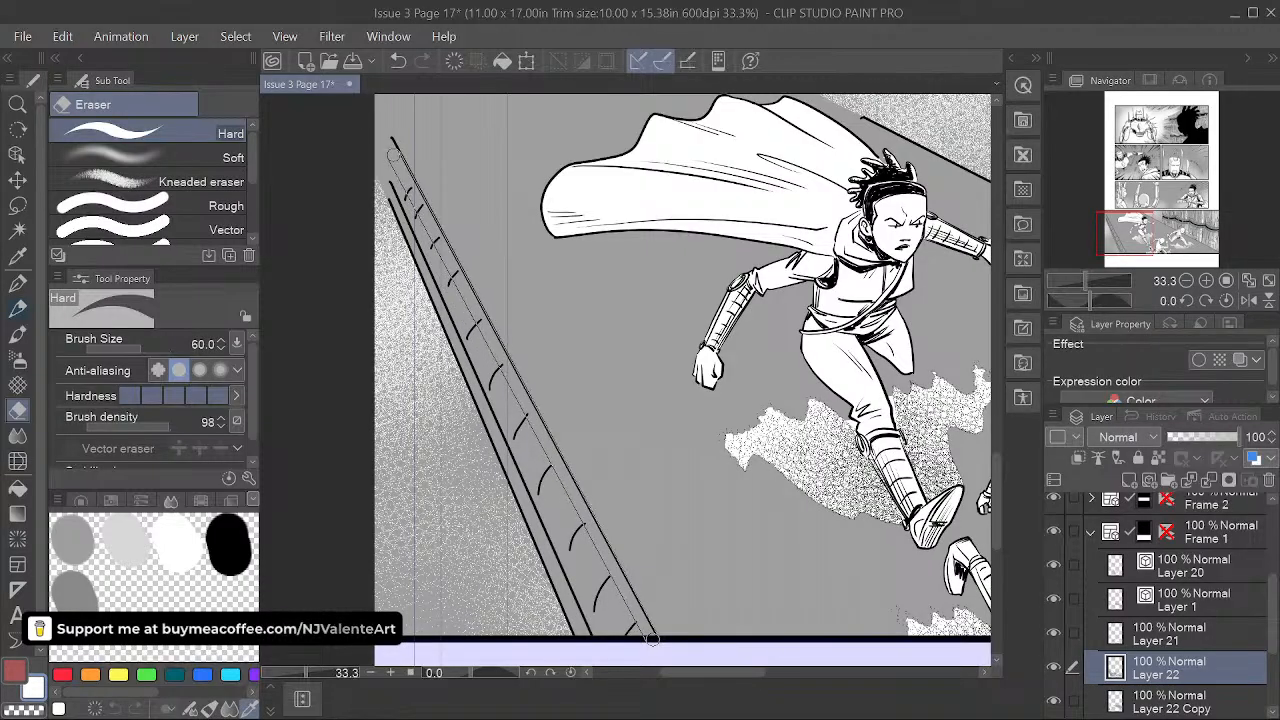
shift+click(393, 153)
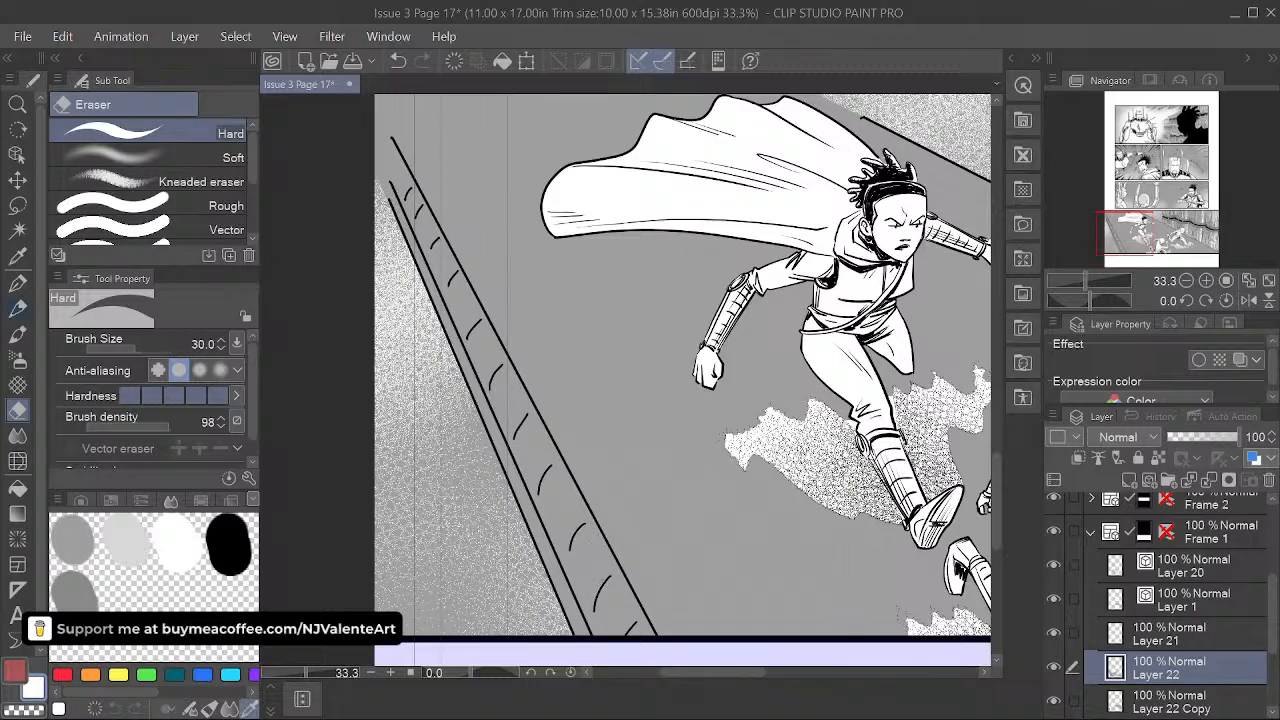
- Erase a white highlight along the rail's full inner edge on Layer 22 with the Hard eraser at size 30
key(r)
mouse_move(820, 540)
mouse_down()
mouse_move(865, 305)
mouse_move(771, 175)
mouse_up()
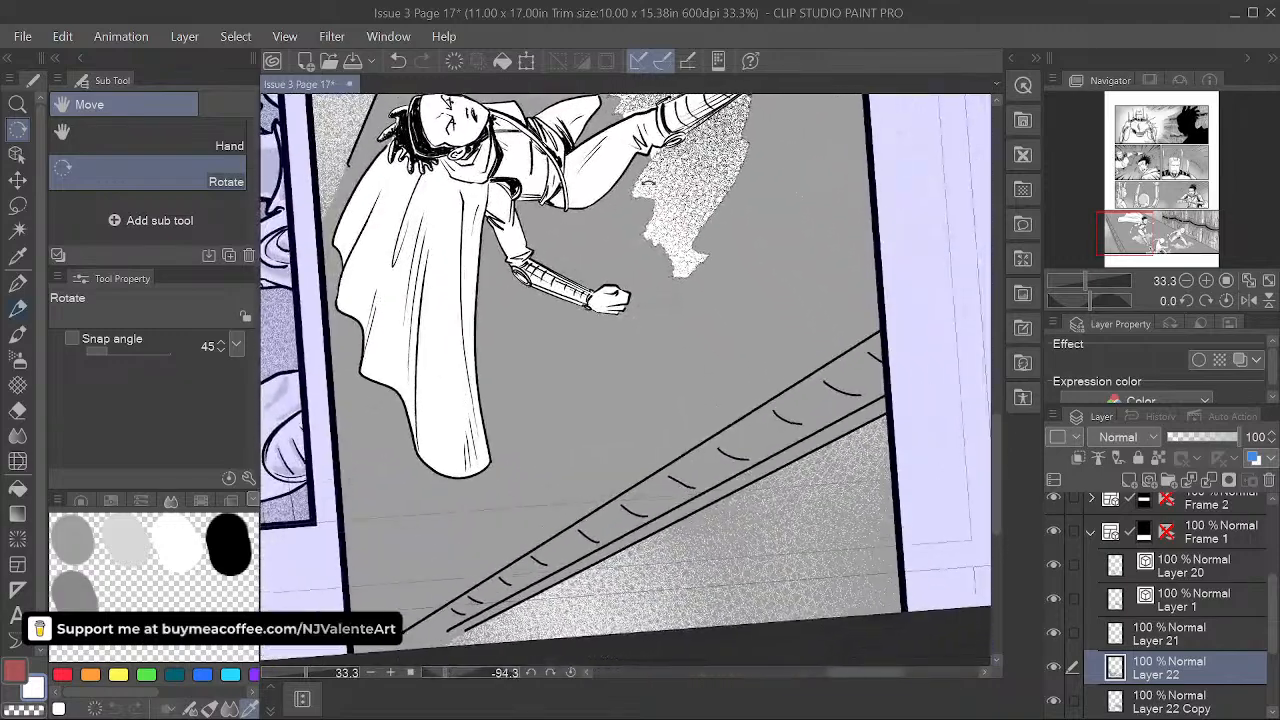
key(e)
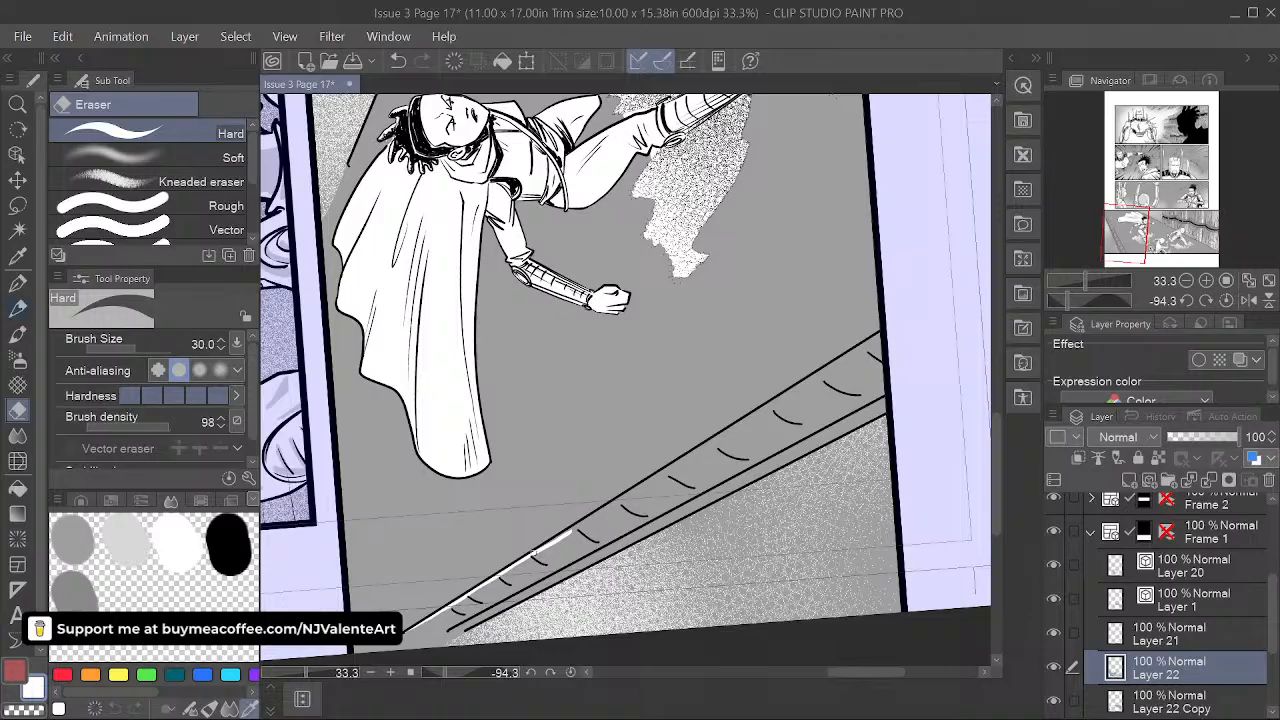
drag(615, 502, 698, 452)
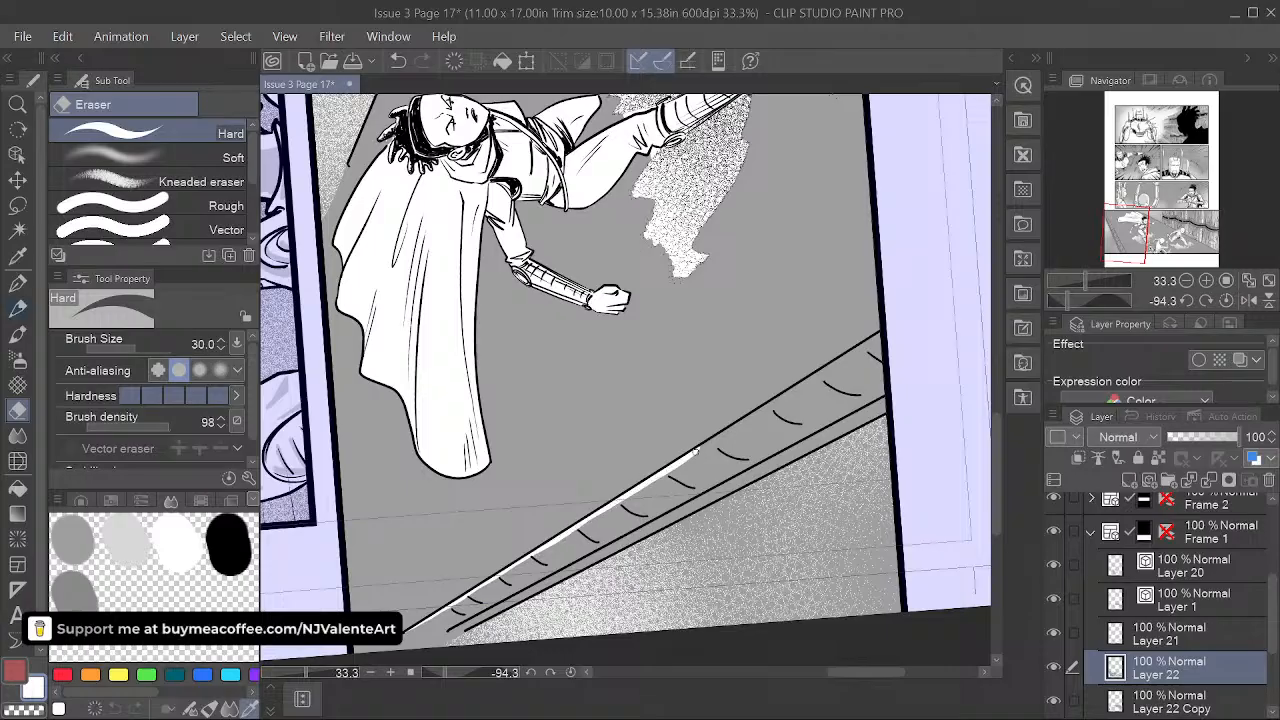
drag(700, 450, 772, 403)
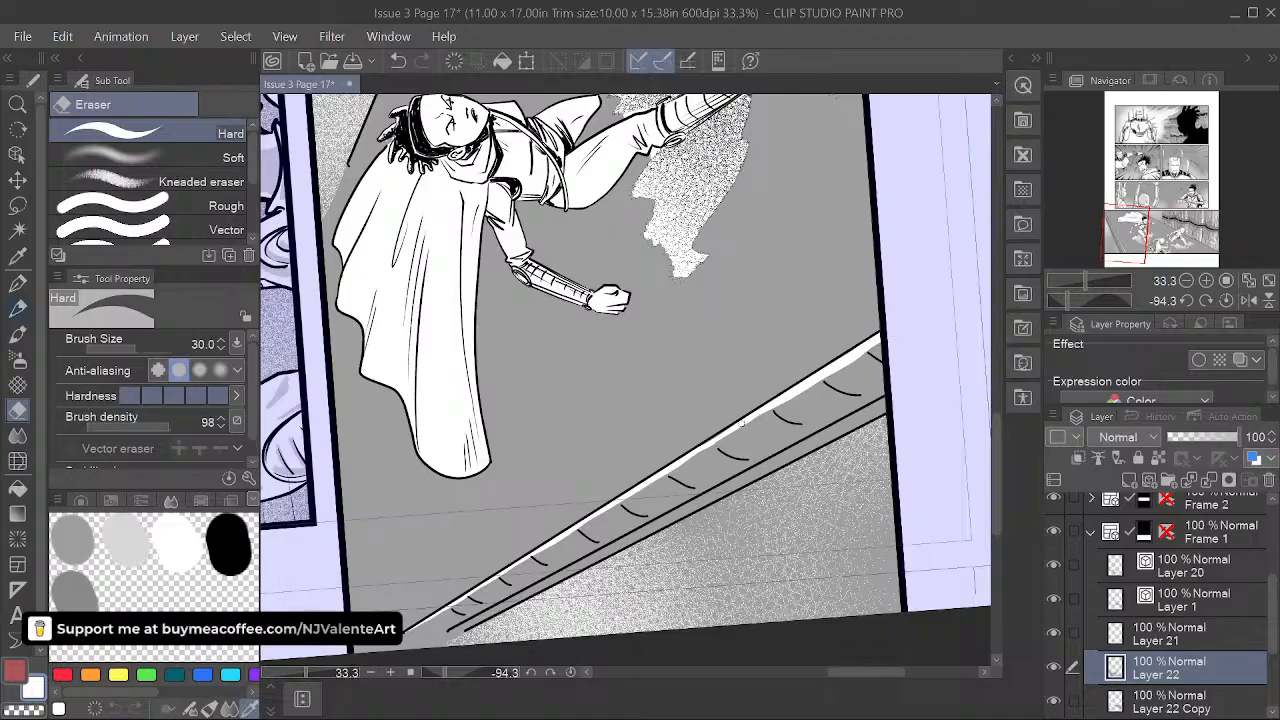
- Erase highlights beside the rail's curved marks and along its narrow outer strip, undoing and redrawing strokes that miss the shape
key(space)
drag(559, 514, 530, 422)
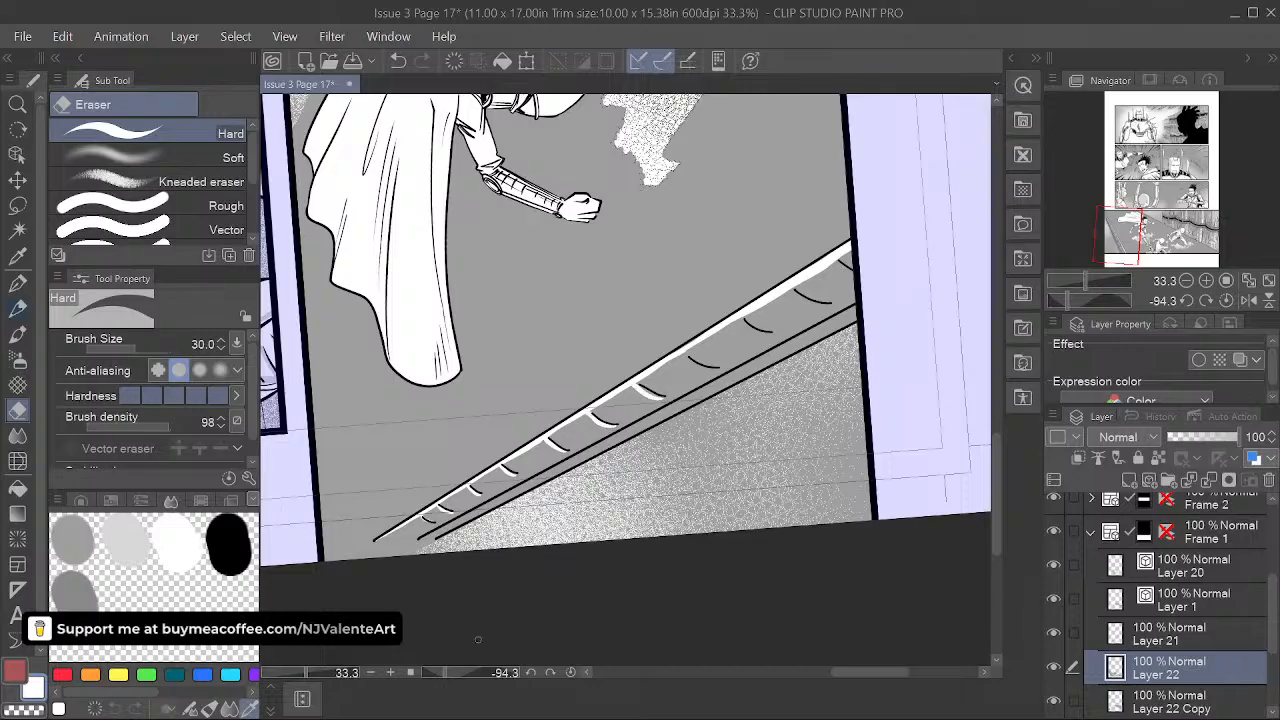
click(571, 672)
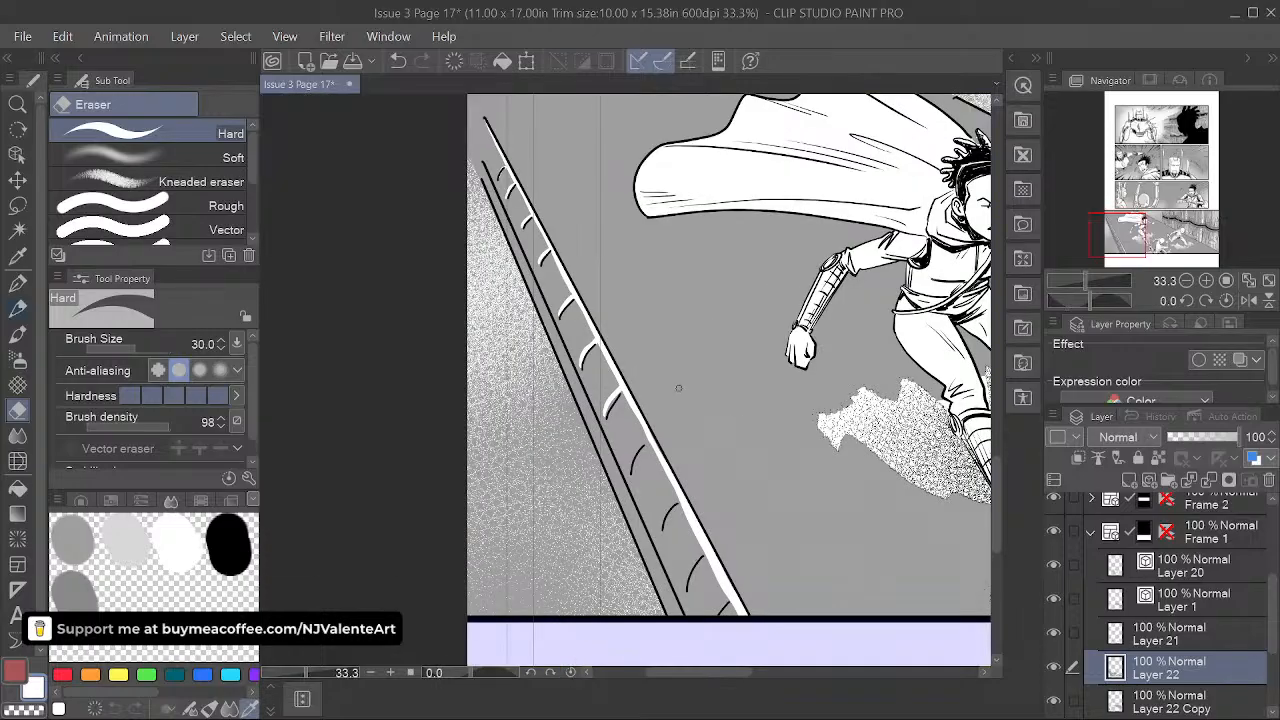
key(ctrl+z)
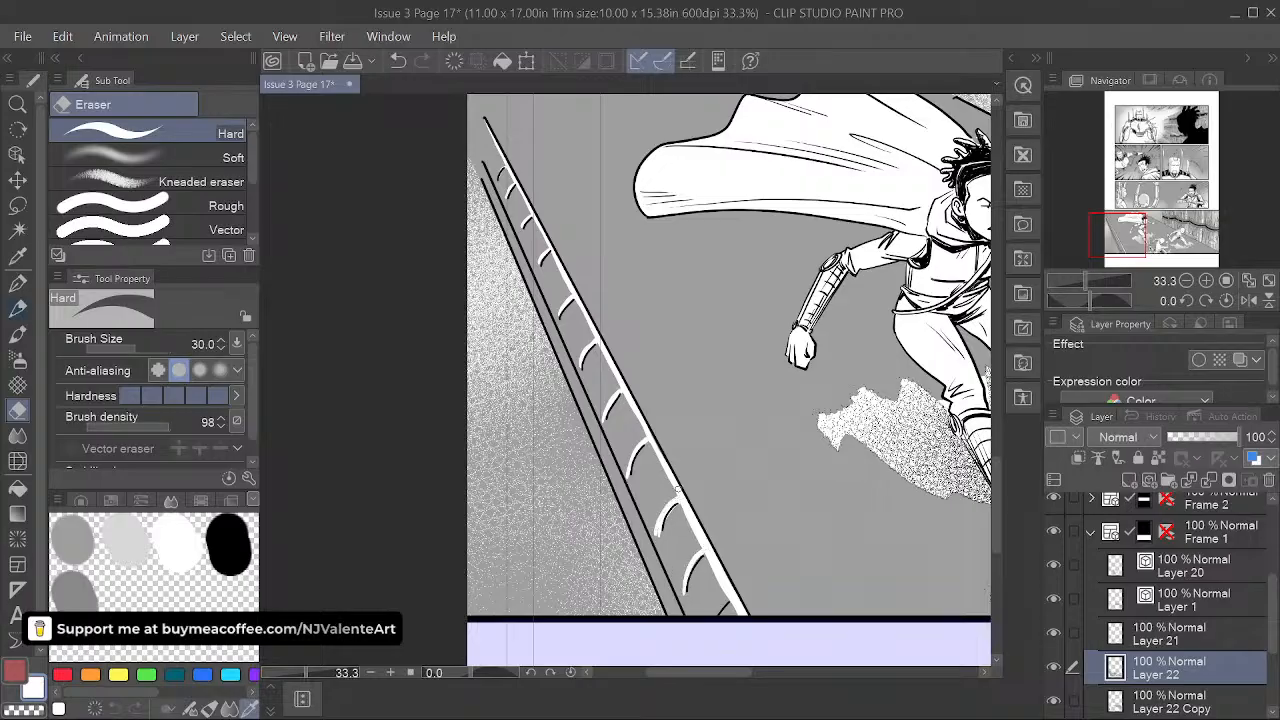
key(ctrl+z)
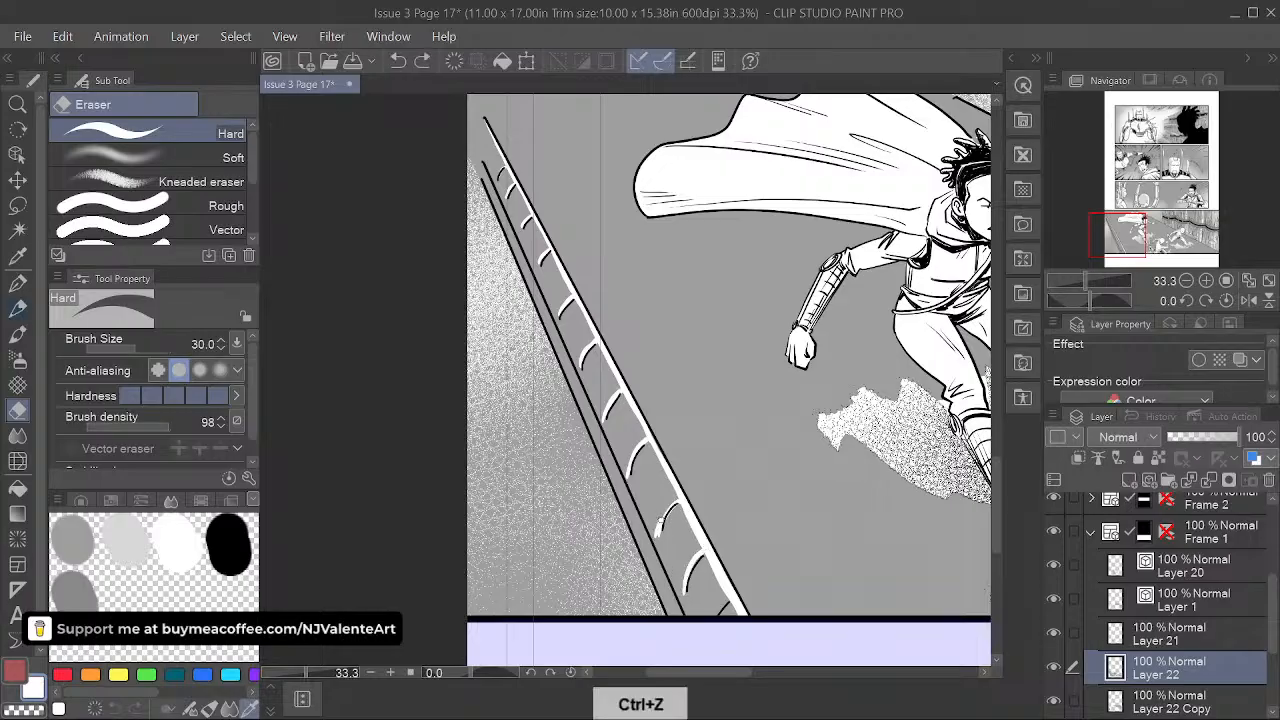
drag(659, 528, 679, 499)
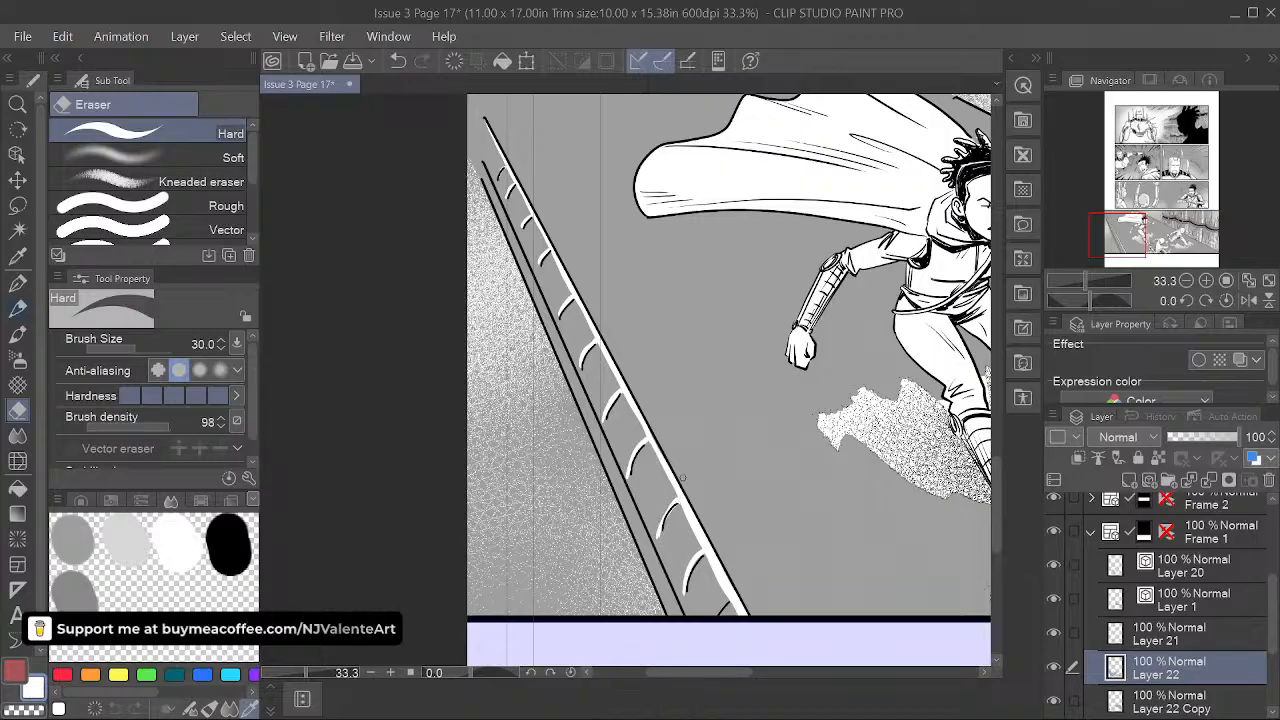
key(ctrl+z)
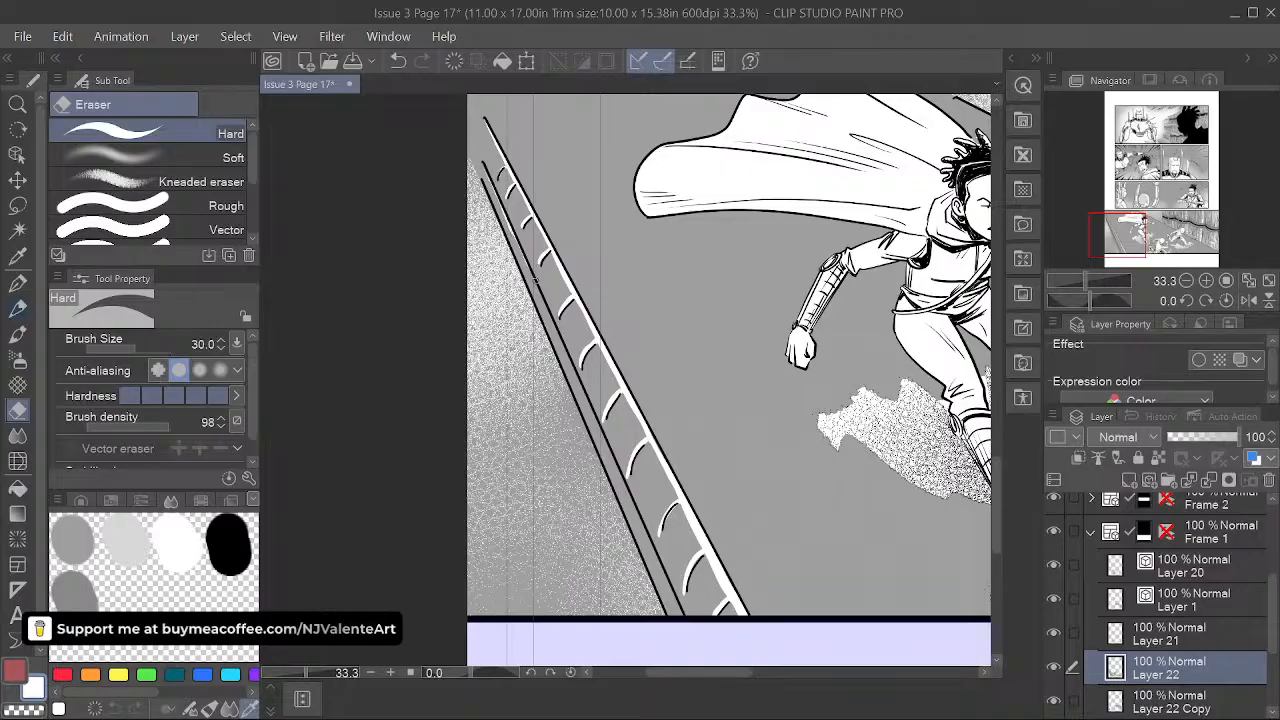
key(ctrl+z)
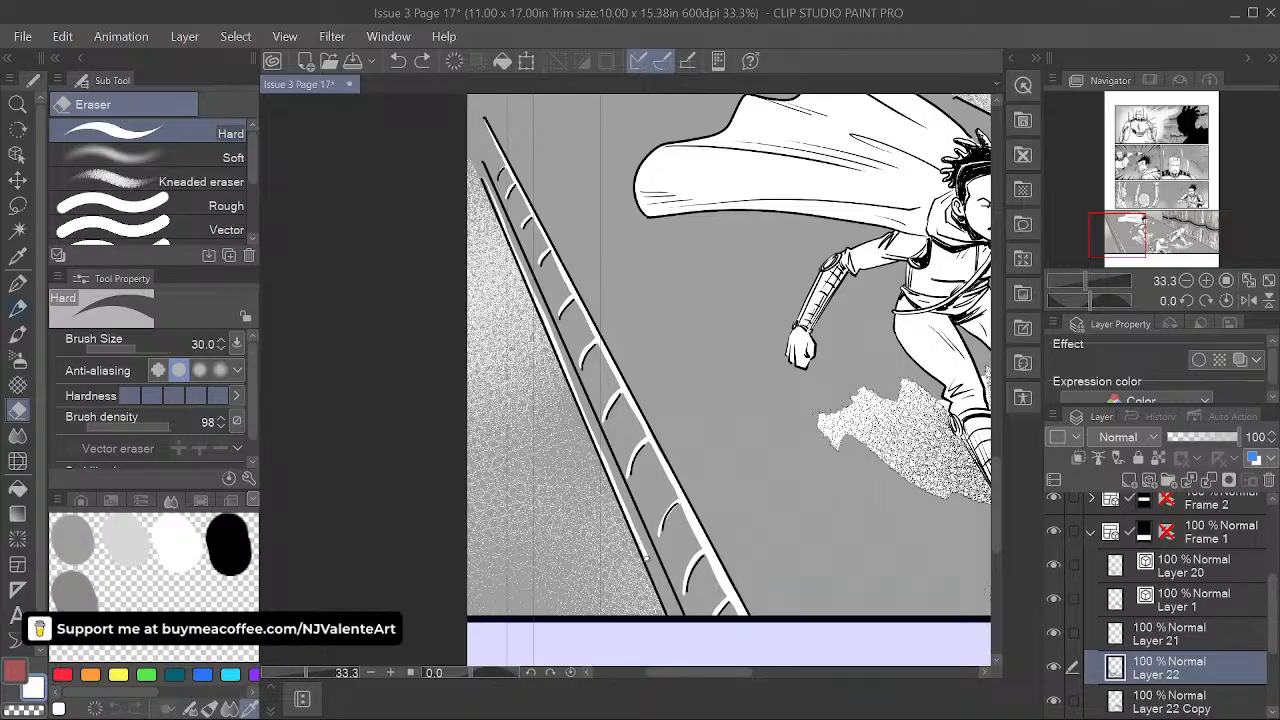
- Try to fade the floor tone around the caped figure with the Soft eraser at size 1200
key(space)
drag(742, 418, 649, 446)
scroll(695, 448, down, 3)
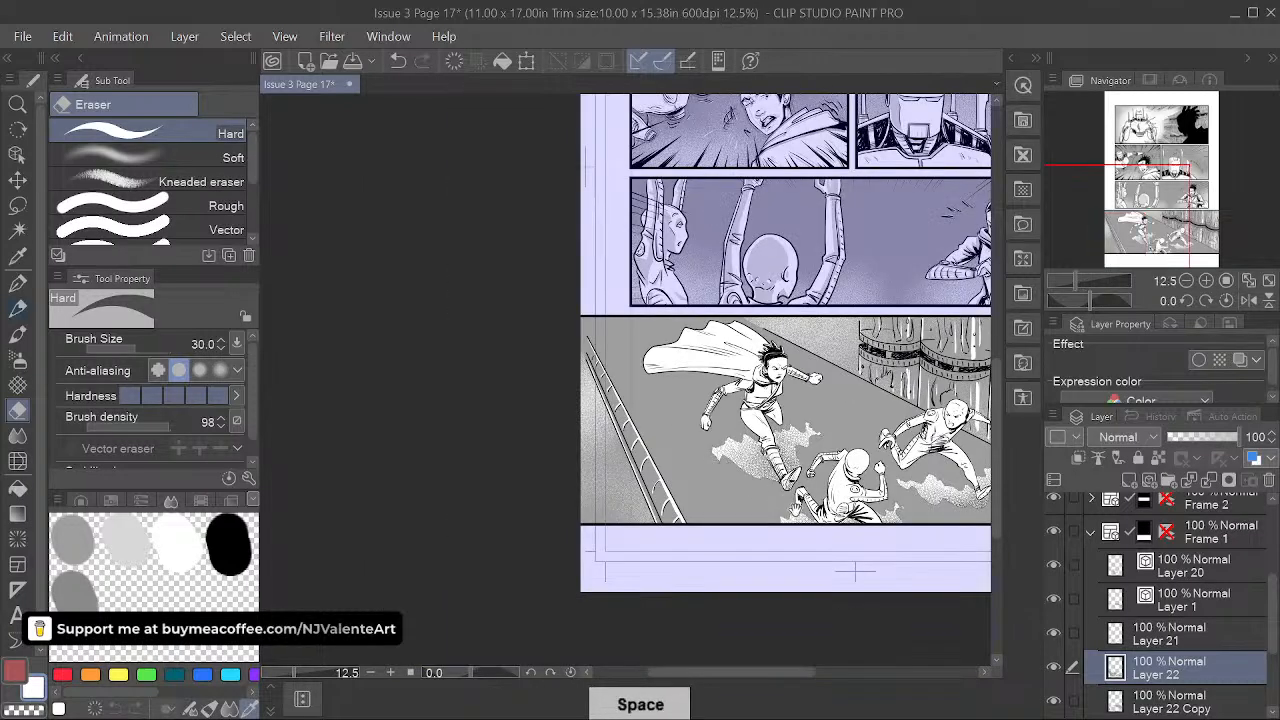
drag(826, 539, 657, 543)
click(194, 162)
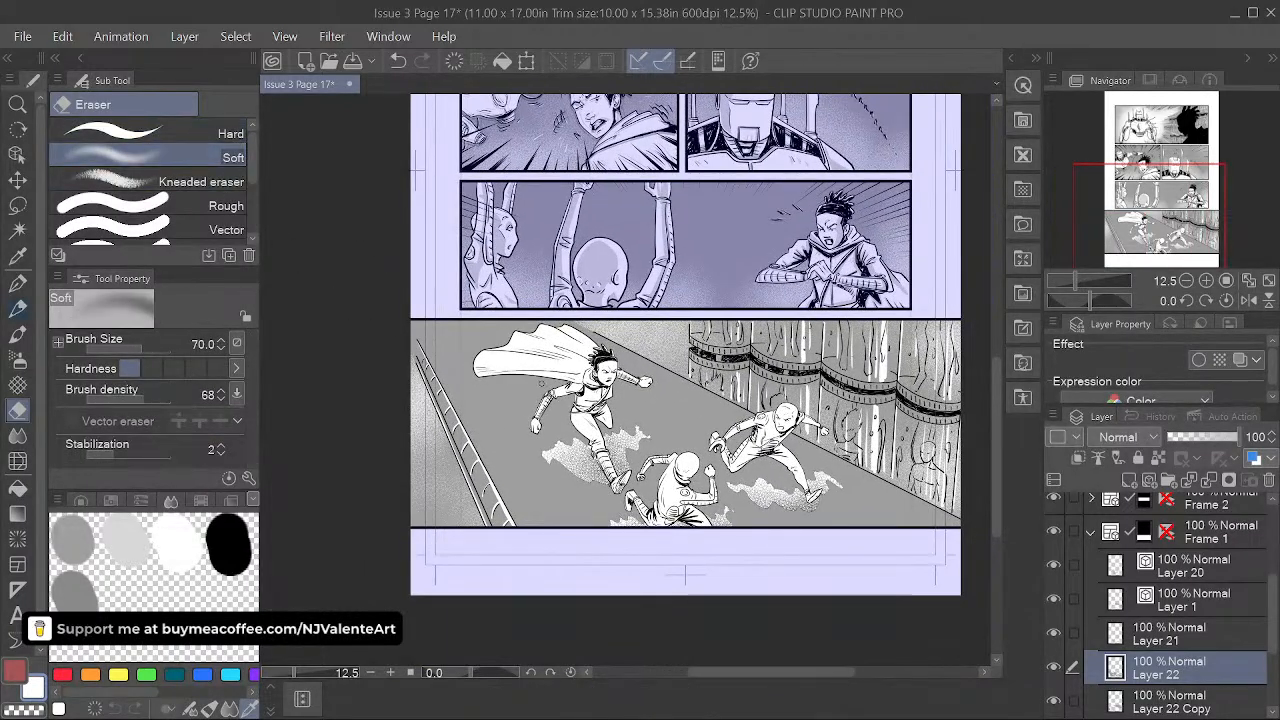
scroll(670, 405, up, 3)
scroll(678, 395, down, 3)
key(bracketright)
key(bracketright)
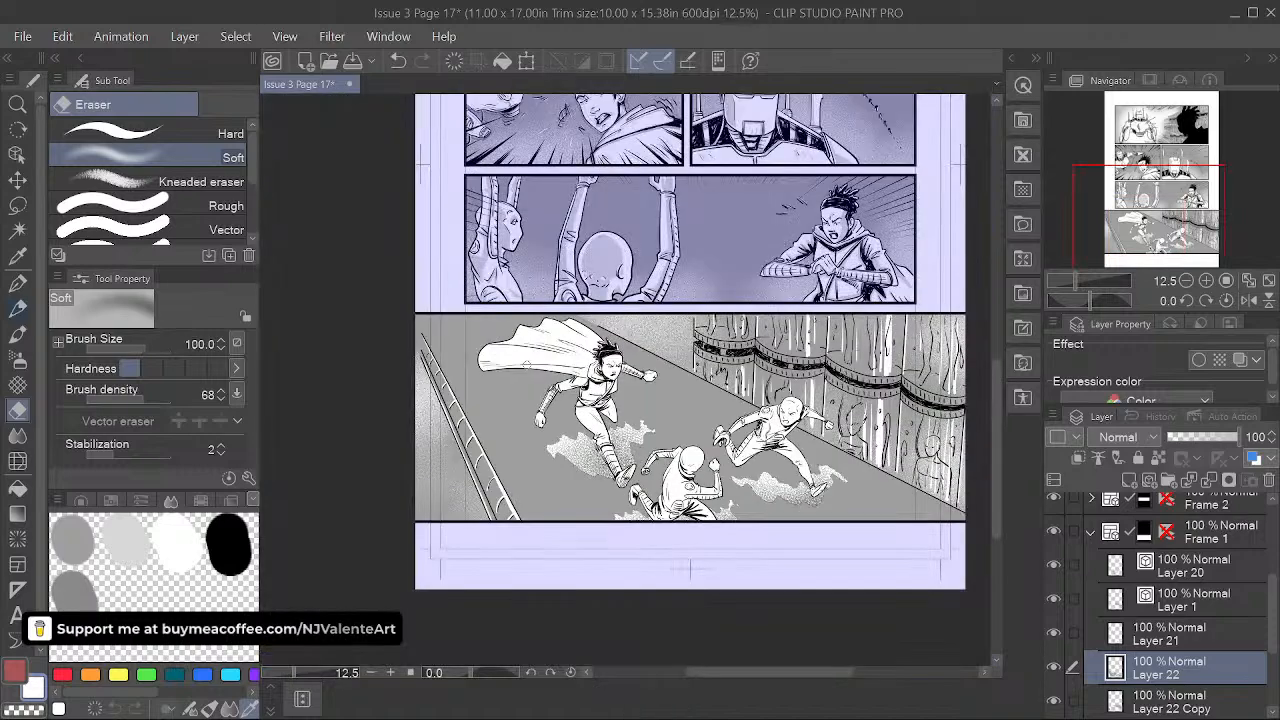
key(bracketright)
key(bracketright)
key(bracketright)
key(bracketright)
key(bracketright)
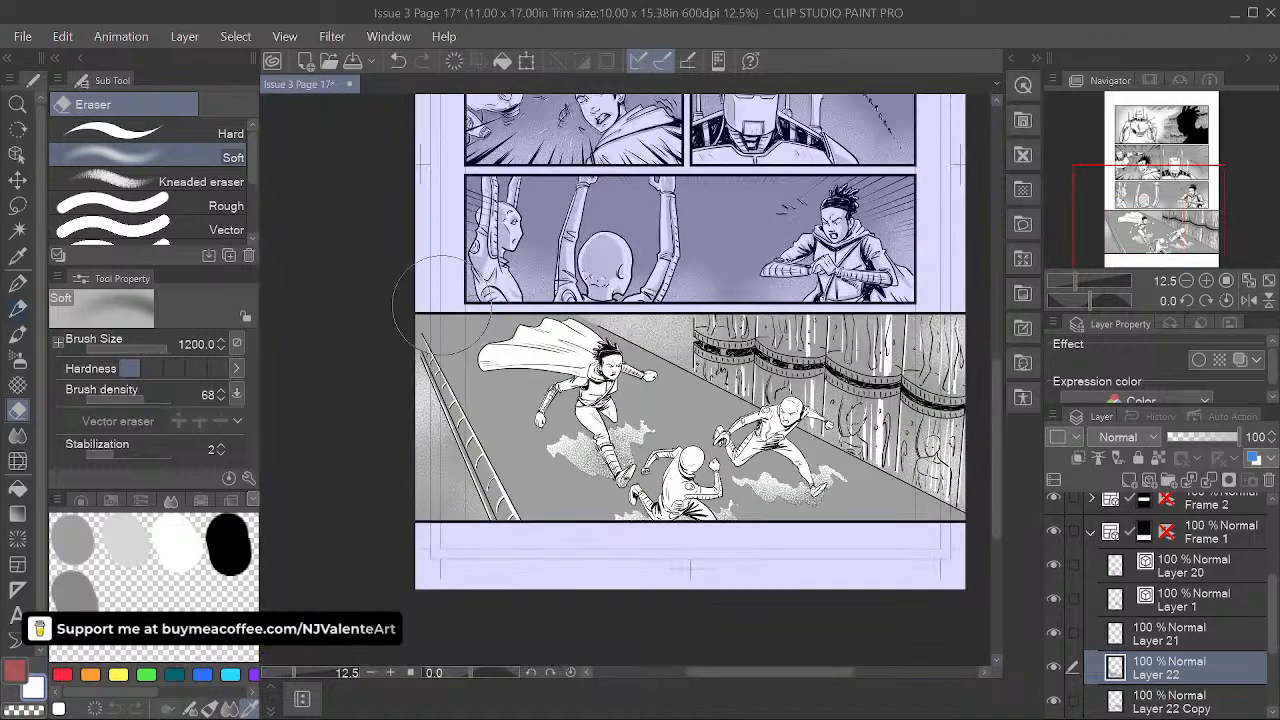
mouse_move(412, 310)
mouse_down()
mouse_move(557, 317)
mouse_move(442, 329)
mouse_move(570, 347)
mouse_move(480, 359)
mouse_move(610, 372)
mouse_move(512, 395)
mouse_move(558, 404)
mouse_up()
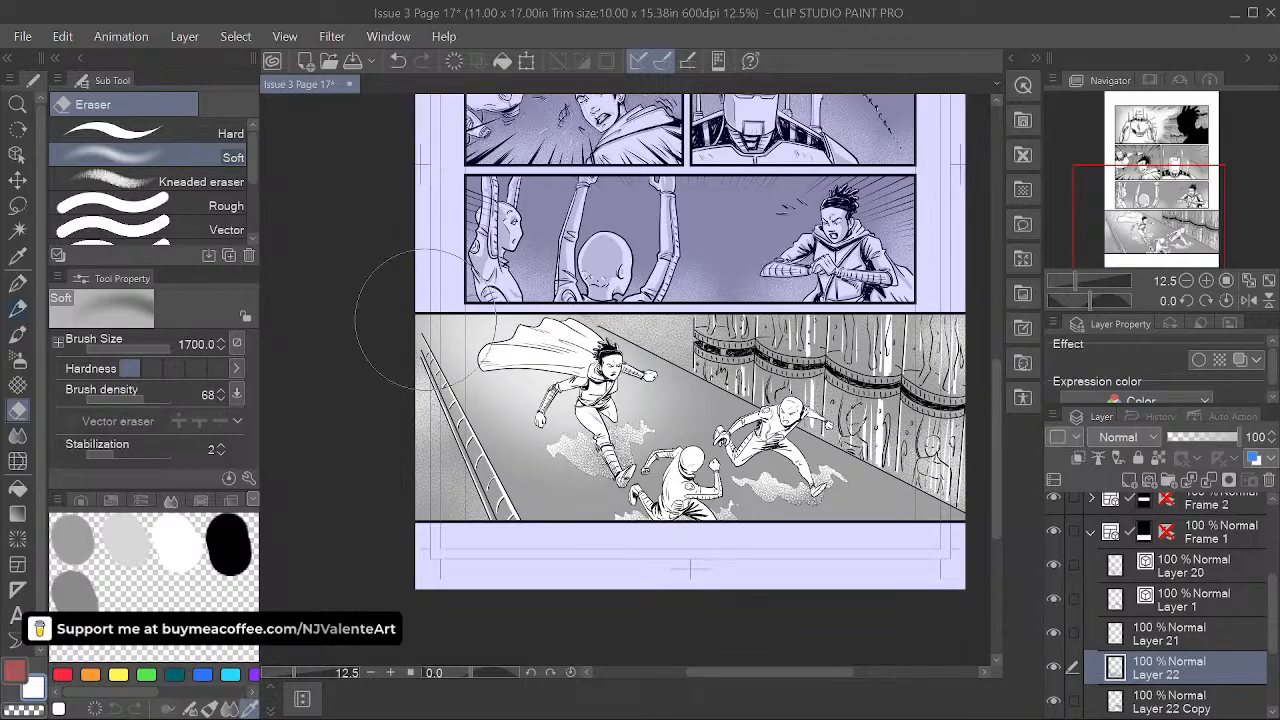
- Try to soften the floor tone near the panel's upper-left corner and lower edge with the Soft eraser at size 1700
mouse_move(427, 320)
mouse_down()
mouse_move(510, 323)
mouse_move(397, 323)
mouse_move(591, 318)
mouse_move(460, 337)
mouse_up()
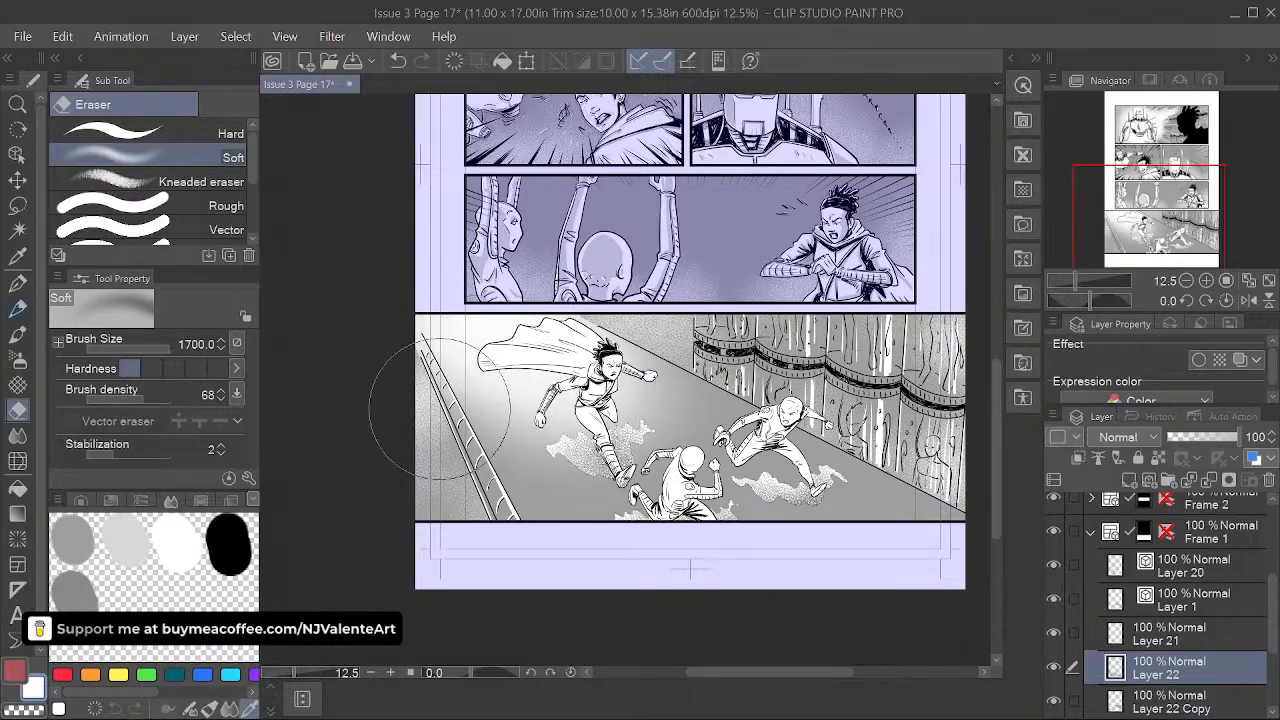
mouse_move(908, 558)
mouse_down()
mouse_move(849, 549)
mouse_move(678, 565)
mouse_move(847, 525)
mouse_move(921, 536)
mouse_move(715, 450)
mouse_move(702, 575)
mouse_up()
drag(538, 544, 463, 543)
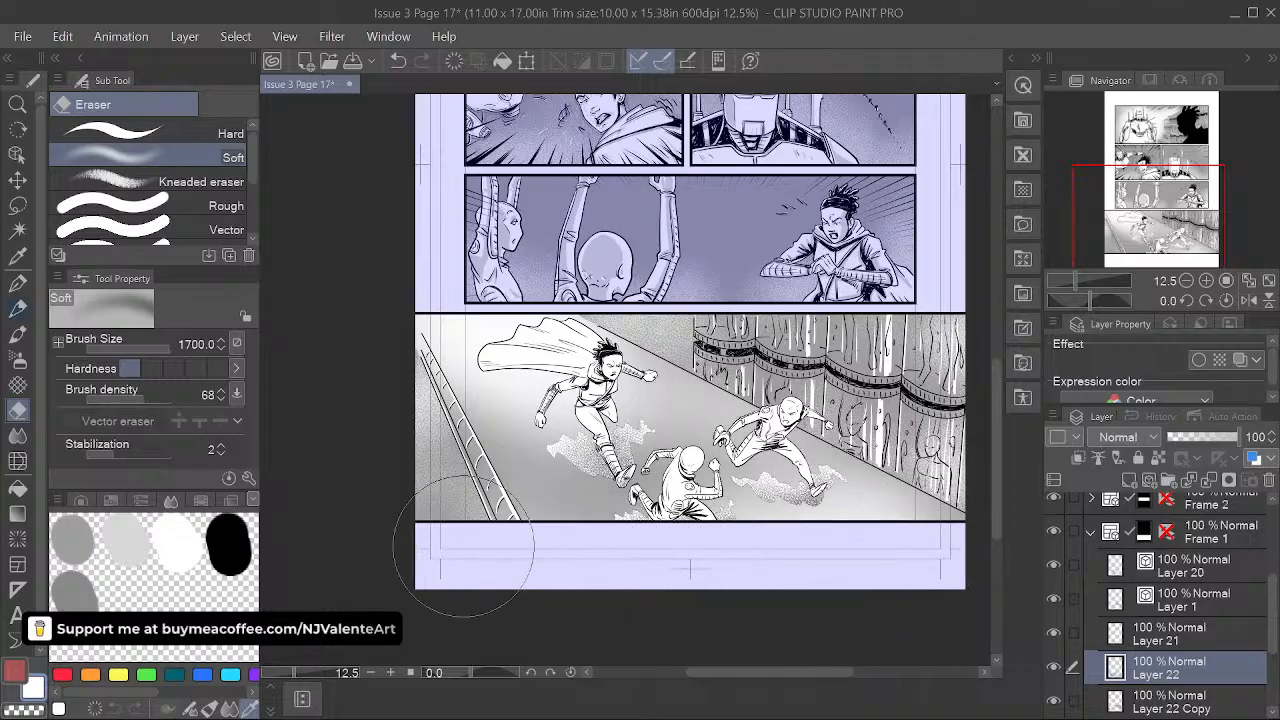
key(space)
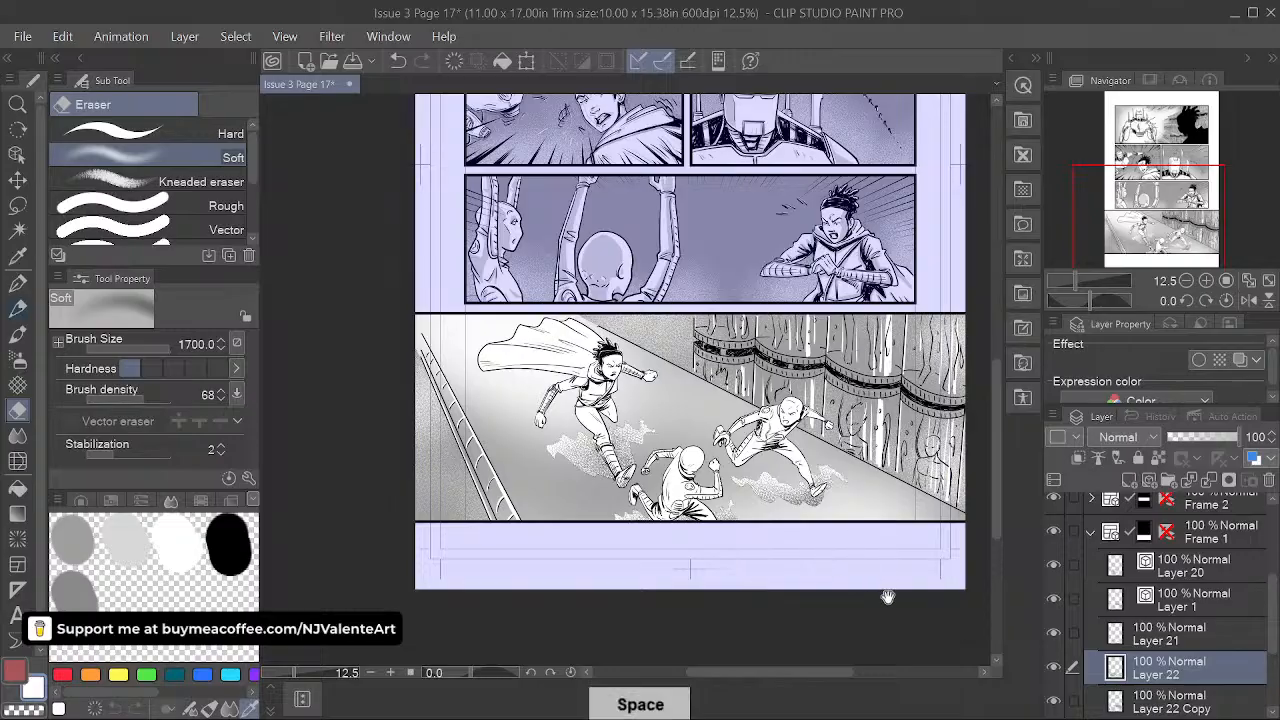
drag(886, 594, 819, 560)
key(bracketleft)
key(bracketleft)
key(bracketleft)
key(bracketleft)
key(bracketleft)
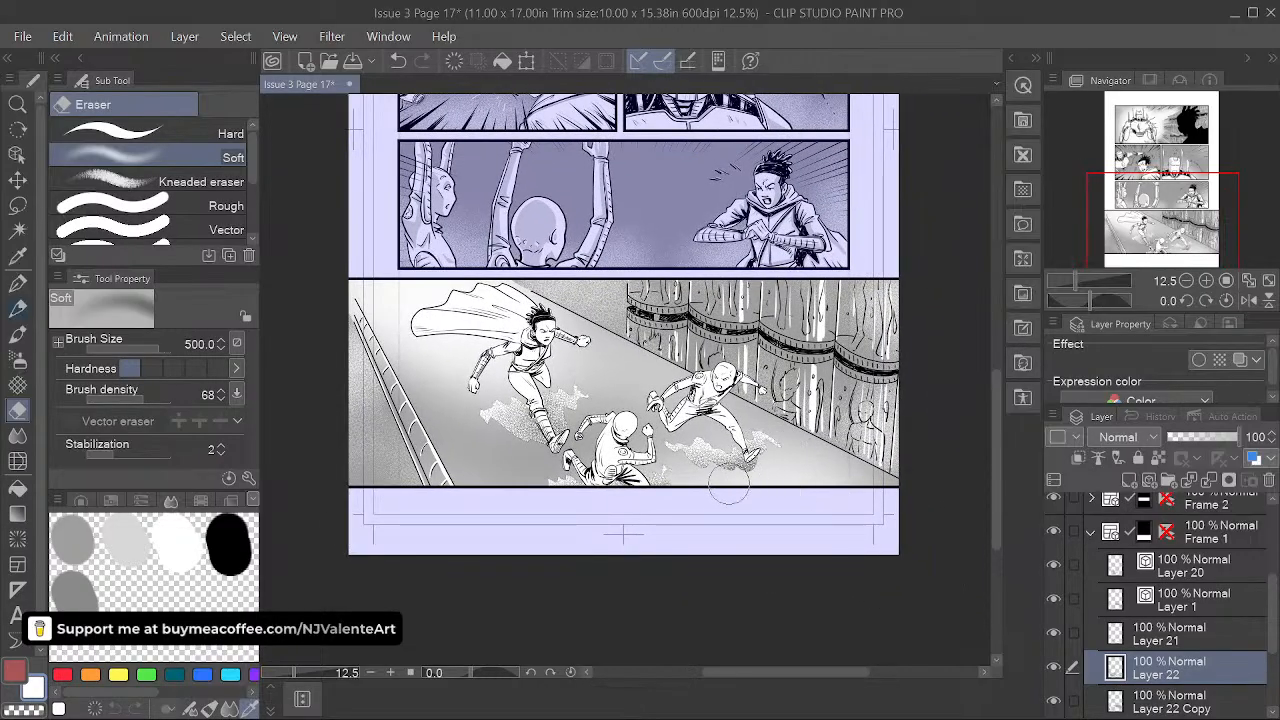
key(bracketleft)
key(bracketleft)
key(bracketleft)
key(bracketleft)
key(bracketright)
key(bracketright)
key(bracketright)
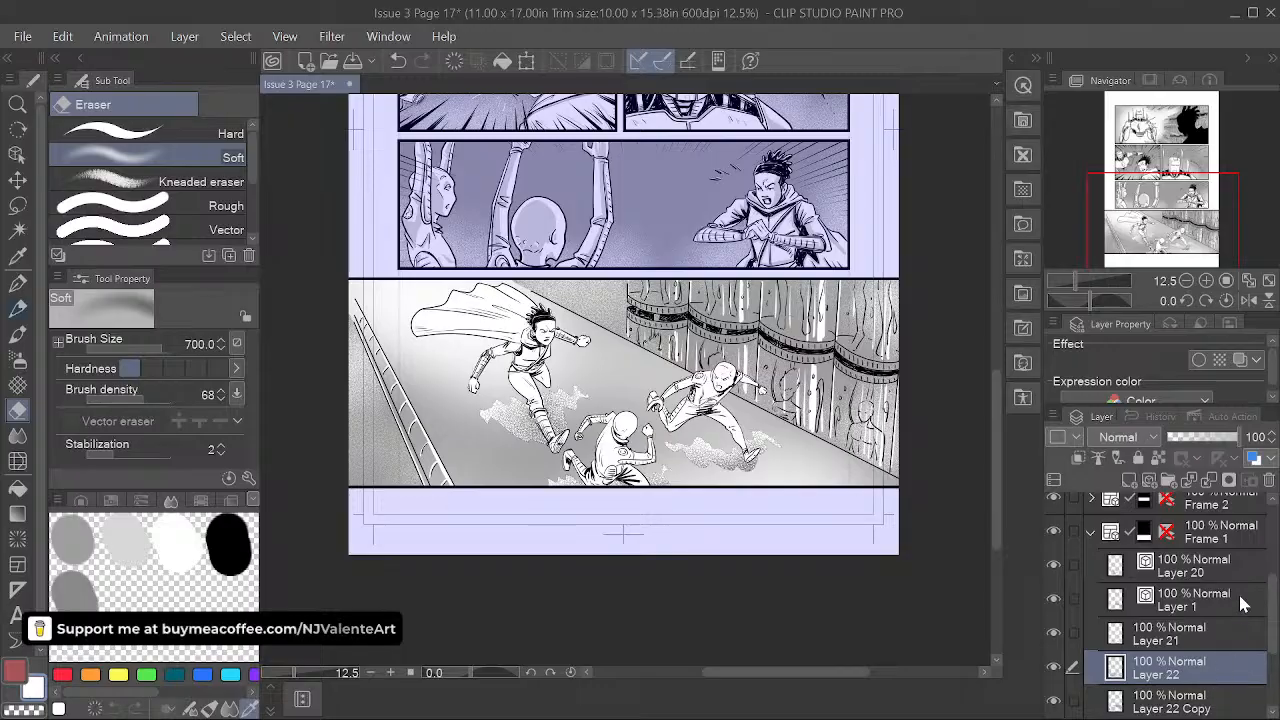
- Hide the crosshatch texture on Layer 21 and undo the soft fades on the floor tone
scroll(1190, 676, down, 1)
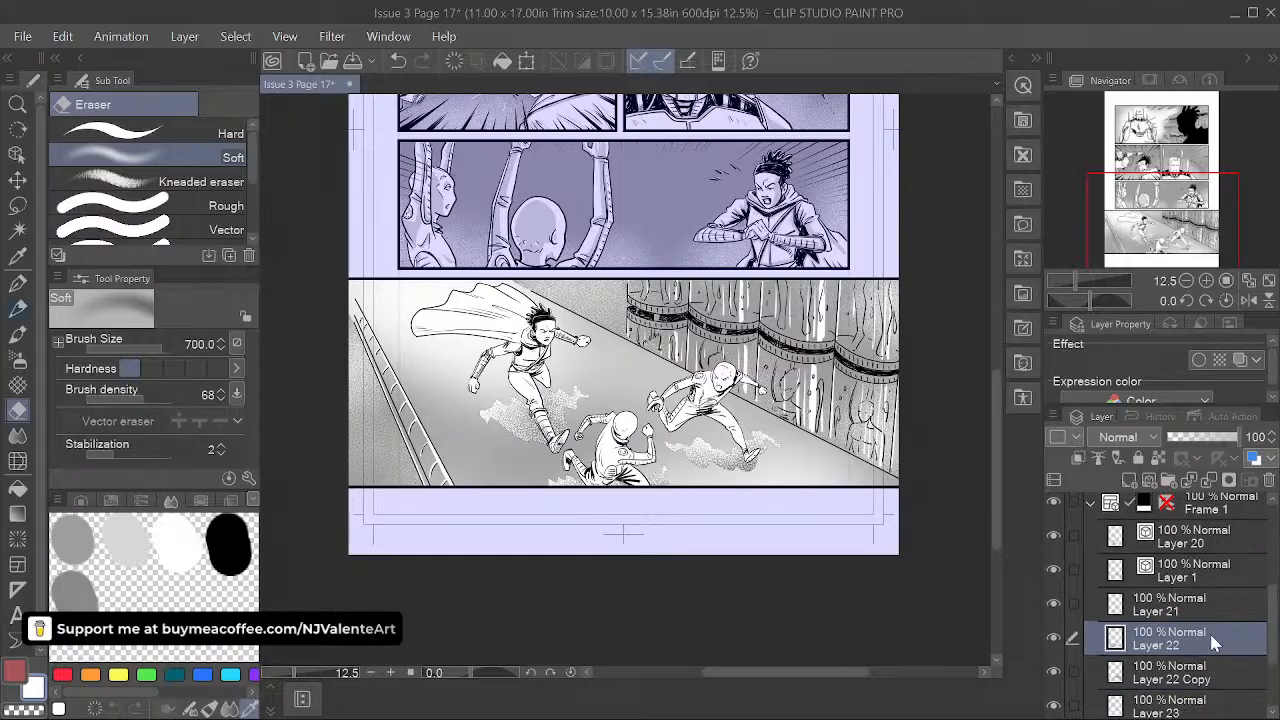
click(1158, 612)
click(1057, 605)
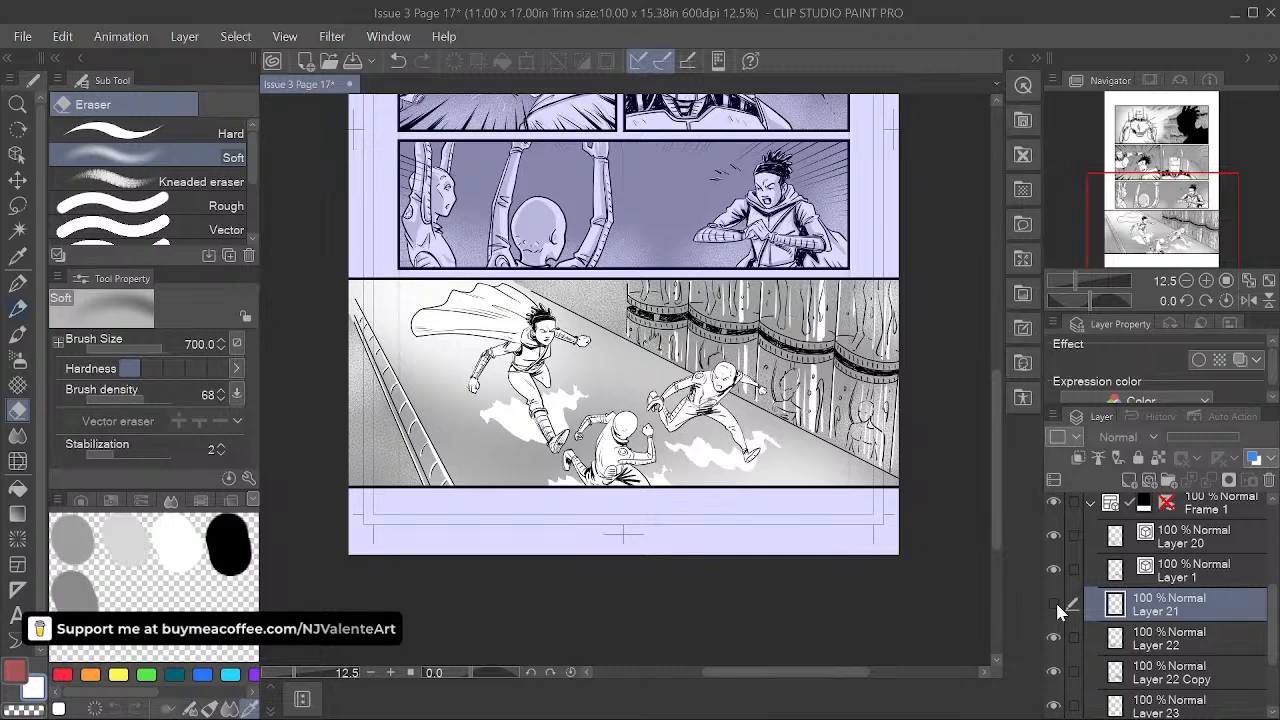
key(ctrl+z)
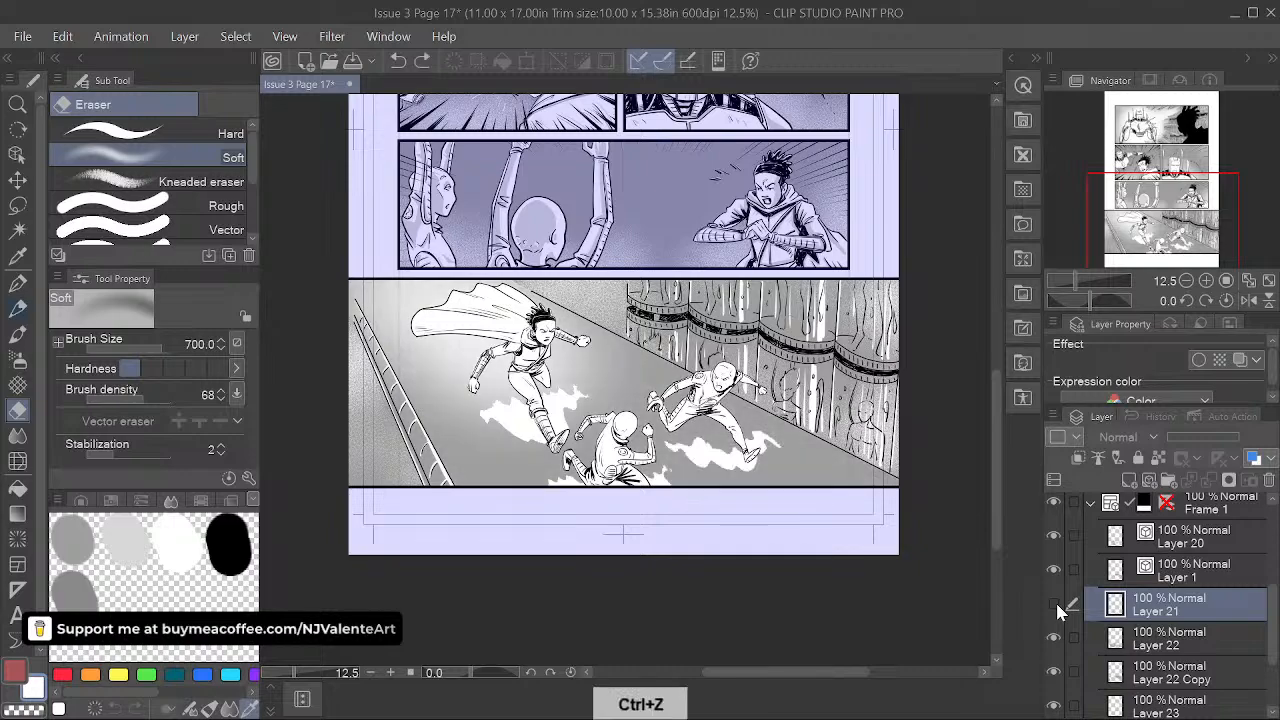
- Toggle Layer 22 Copy and Layer 22 to check their tones, leaving both visible and Layer 22 active
click(1210, 670)
click(1053, 671)
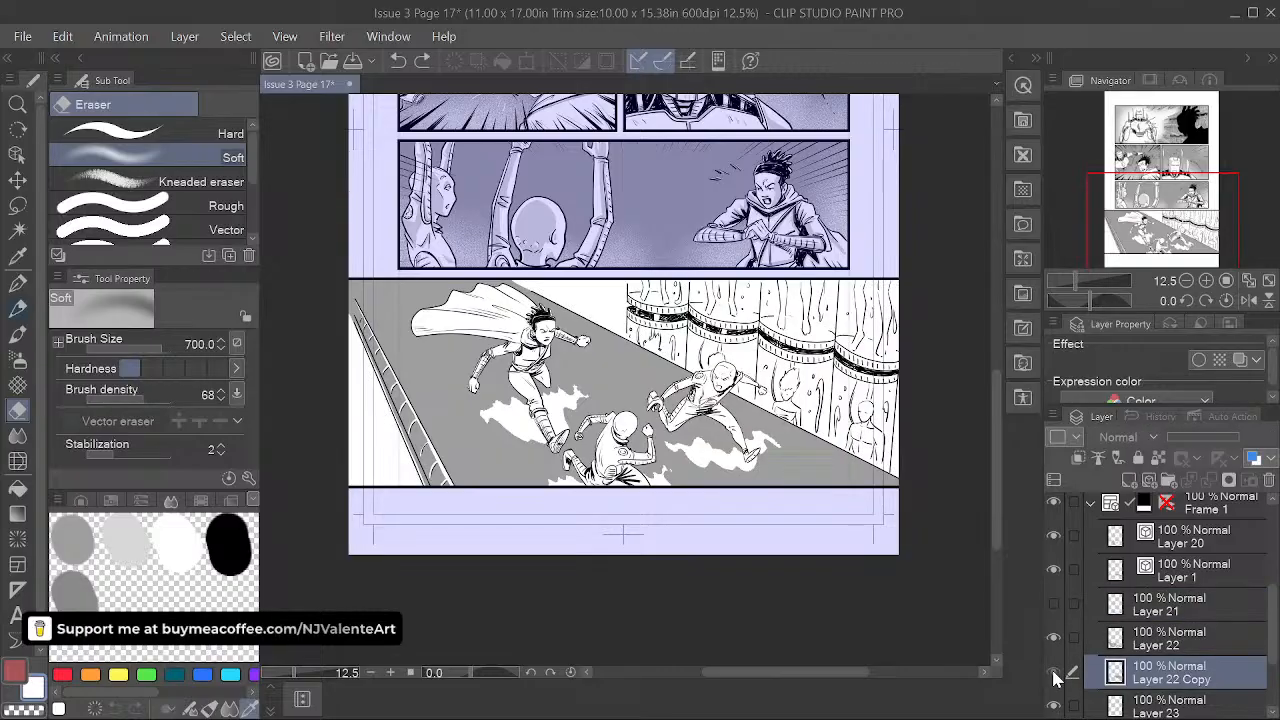
click(1053, 671)
click(1185, 650)
click(1053, 637)
click(1053, 637)
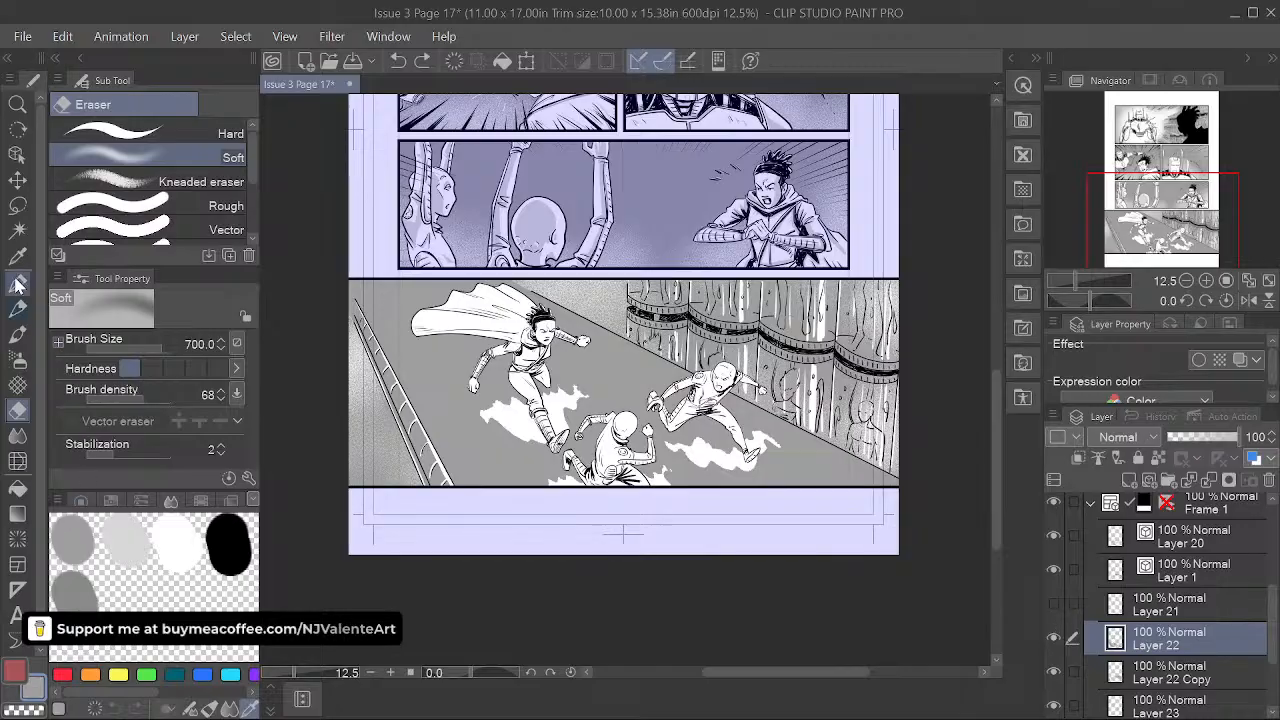
- Paint gray floor tone over the white dust shapes around the caped figure's front leg with the G-pen at size 120
click(17, 283)
scroll(490, 412, up, 3)
drag(452, 405, 482, 458)
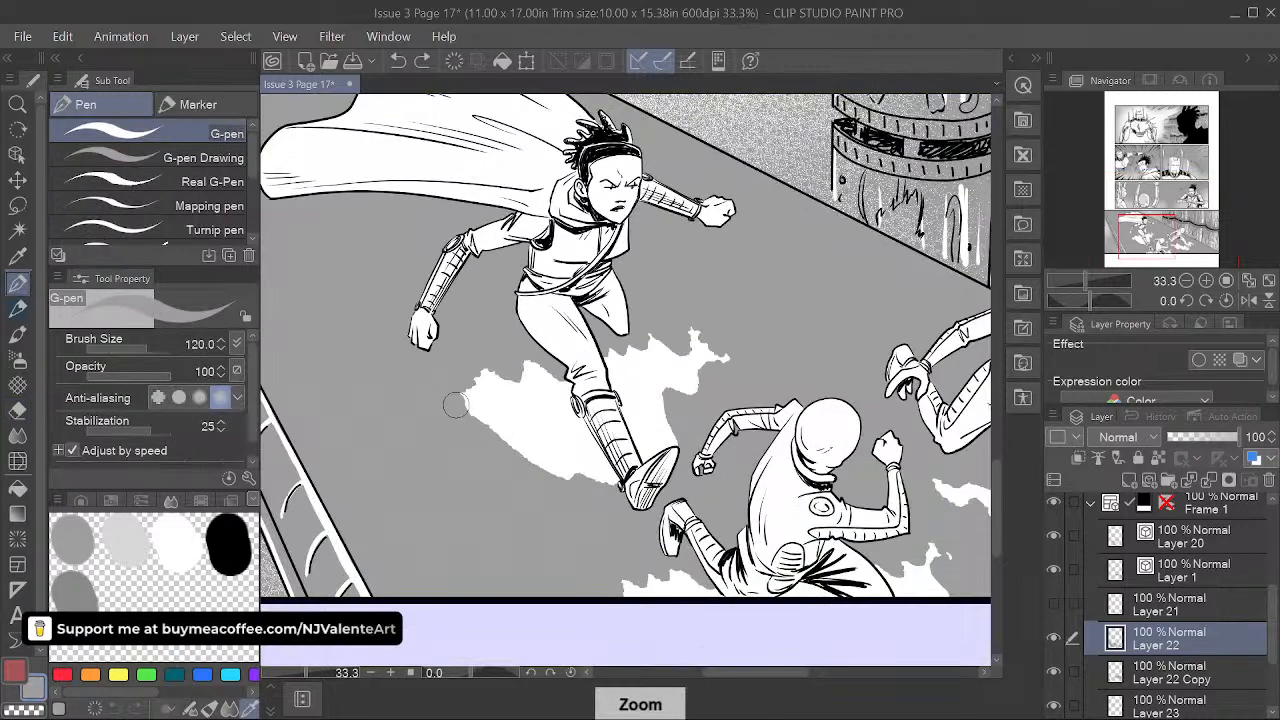
mouse_move(455, 404)
mouse_down()
mouse_move(488, 422)
mouse_move(470, 387)
mouse_move(503, 408)
mouse_move(520, 401)
mouse_move(522, 371)
mouse_move(558, 395)
mouse_move(516, 367)
mouse_move(542, 468)
mouse_move(575, 430)
mouse_move(666, 429)
mouse_move(611, 349)
mouse_move(544, 447)
mouse_move(587, 472)
mouse_up()
mouse_move(614, 349)
mouse_down()
mouse_move(630, 370)
mouse_move(640, 352)
mouse_move(701, 373)
mouse_move(691, 318)
mouse_up()
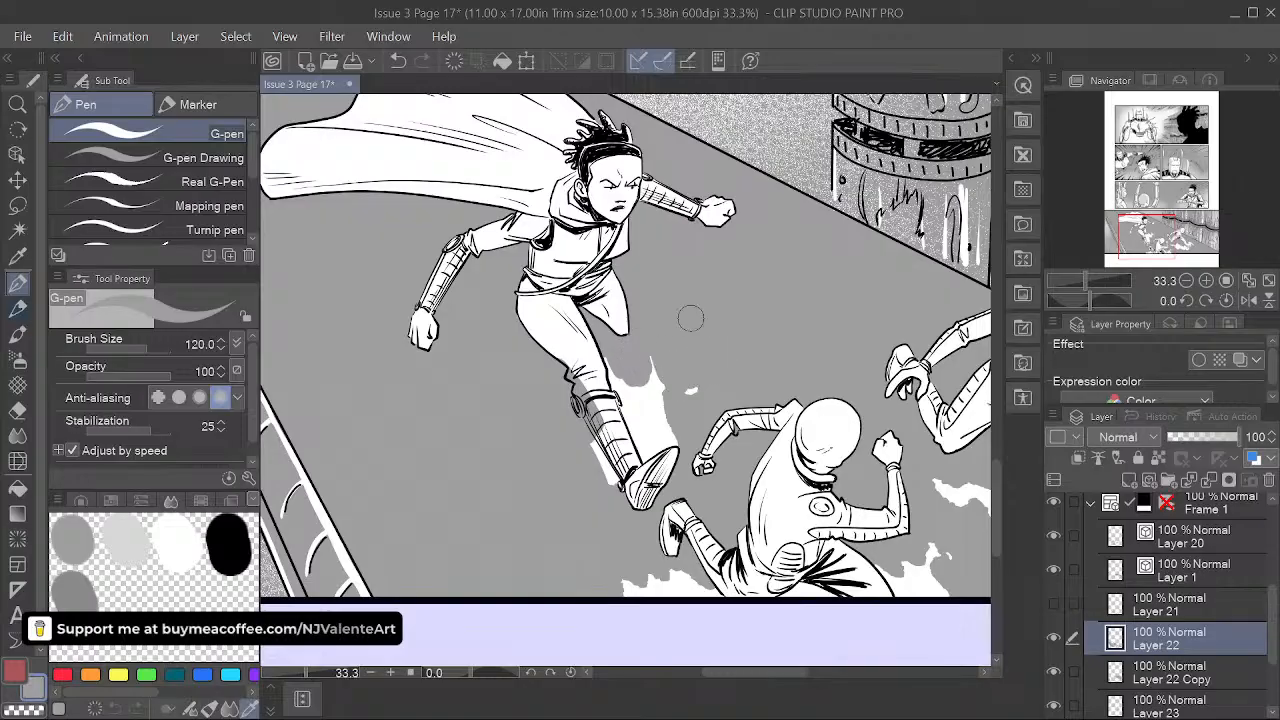
mouse_move(665, 379)
mouse_down()
mouse_move(614, 362)
mouse_move(644, 410)
mouse_move(652, 376)
mouse_up()
- Paint gray floor tone over the white gap behind the caped figure's front boot with the G-pen at size 25
click(17, 410)
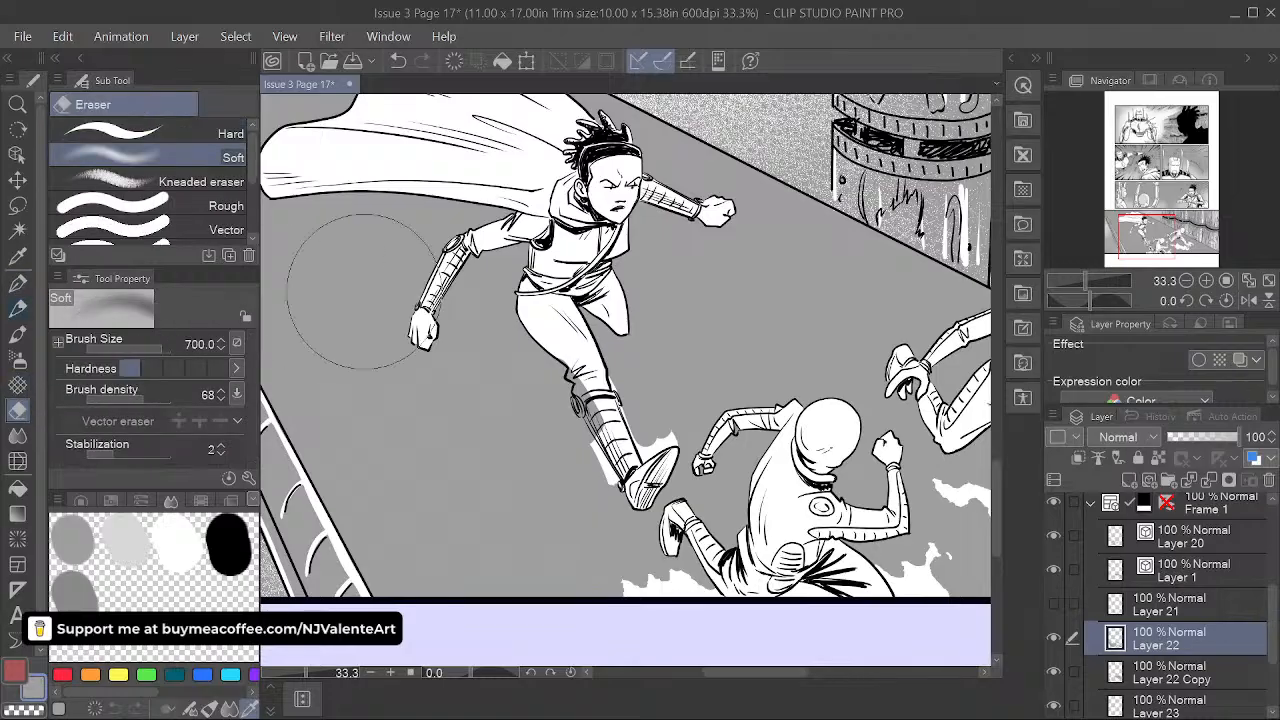
click(200, 133)
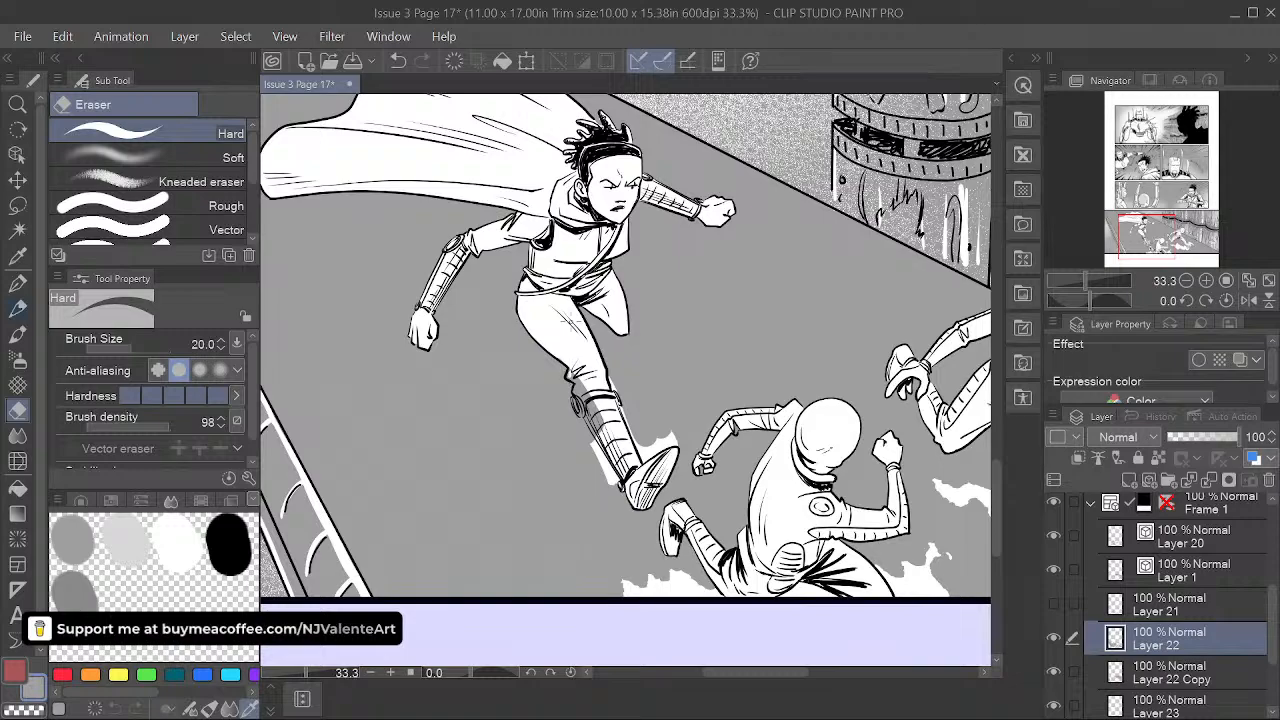
scroll(560, 295, up, 1)
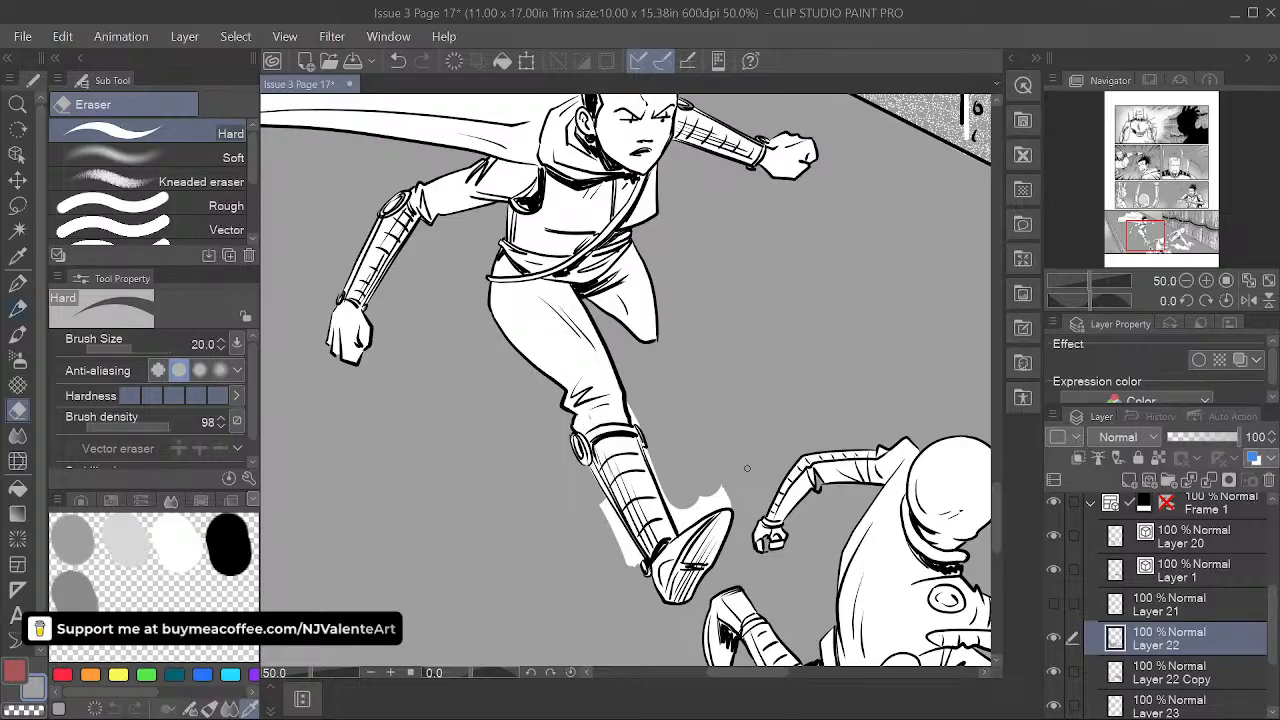
key(space)
key(space)
key(space)
drag(787, 512, 741, 508)
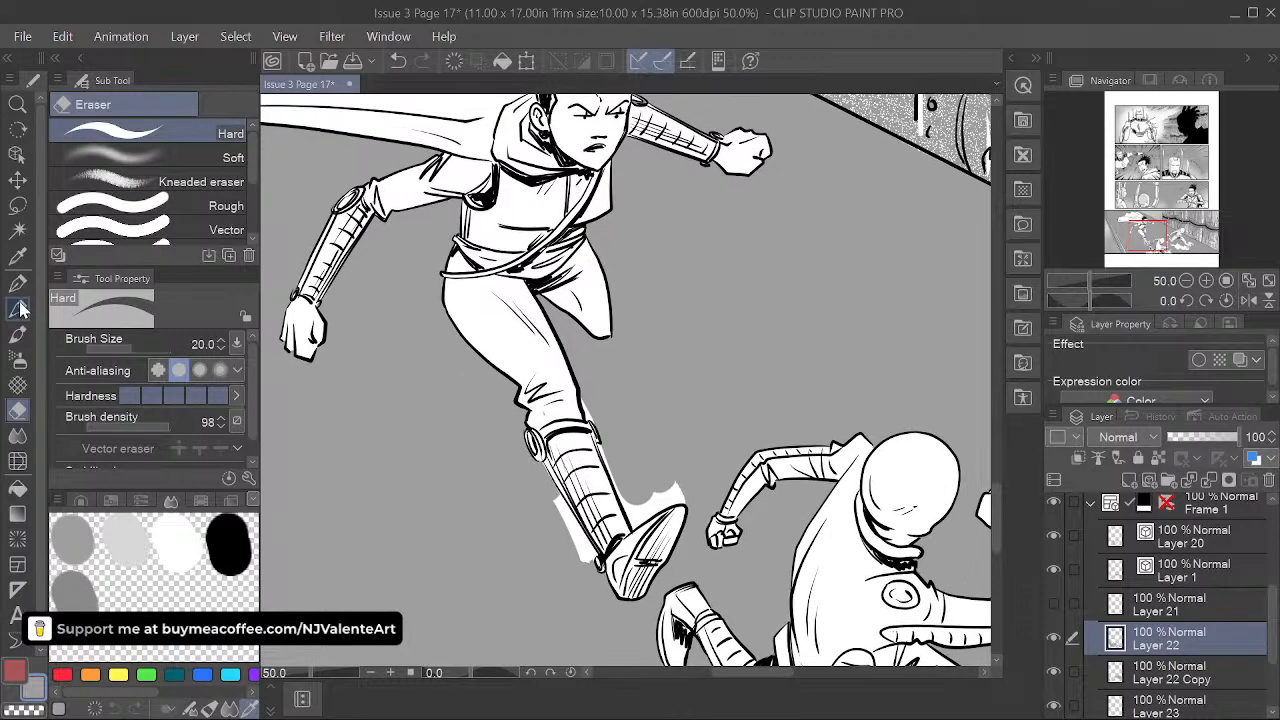
key(p)
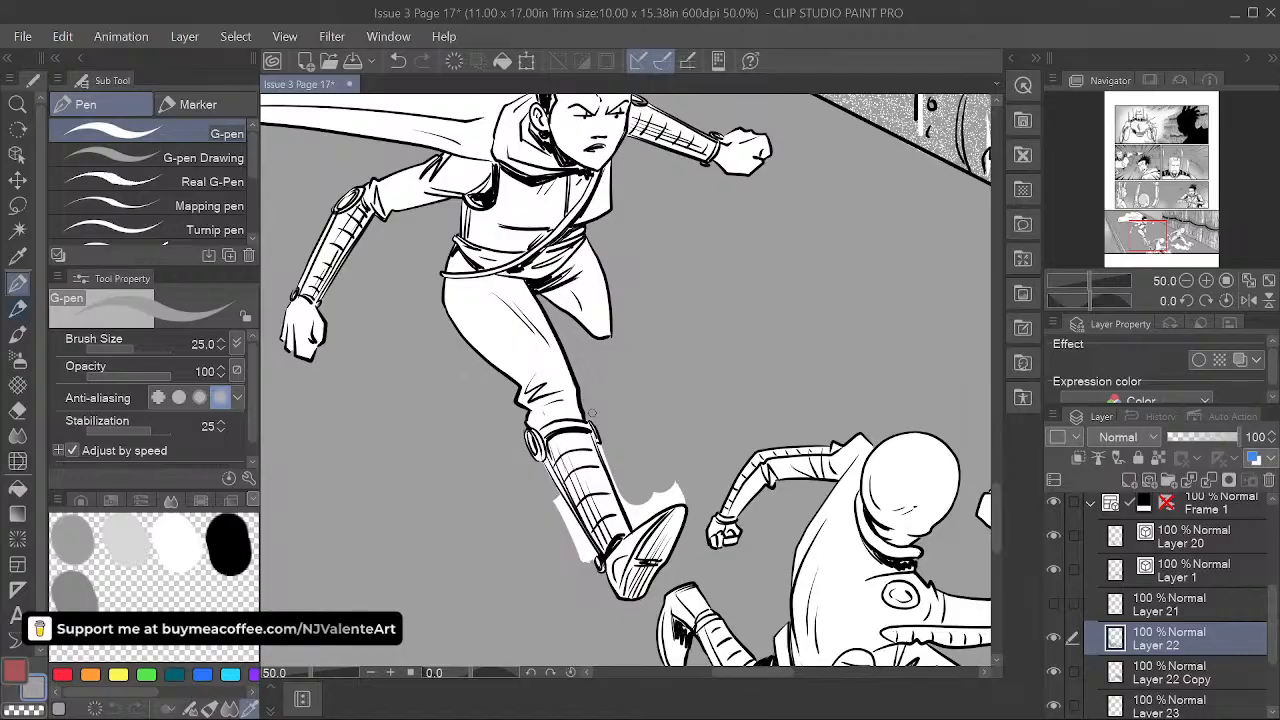
click(32, 402)
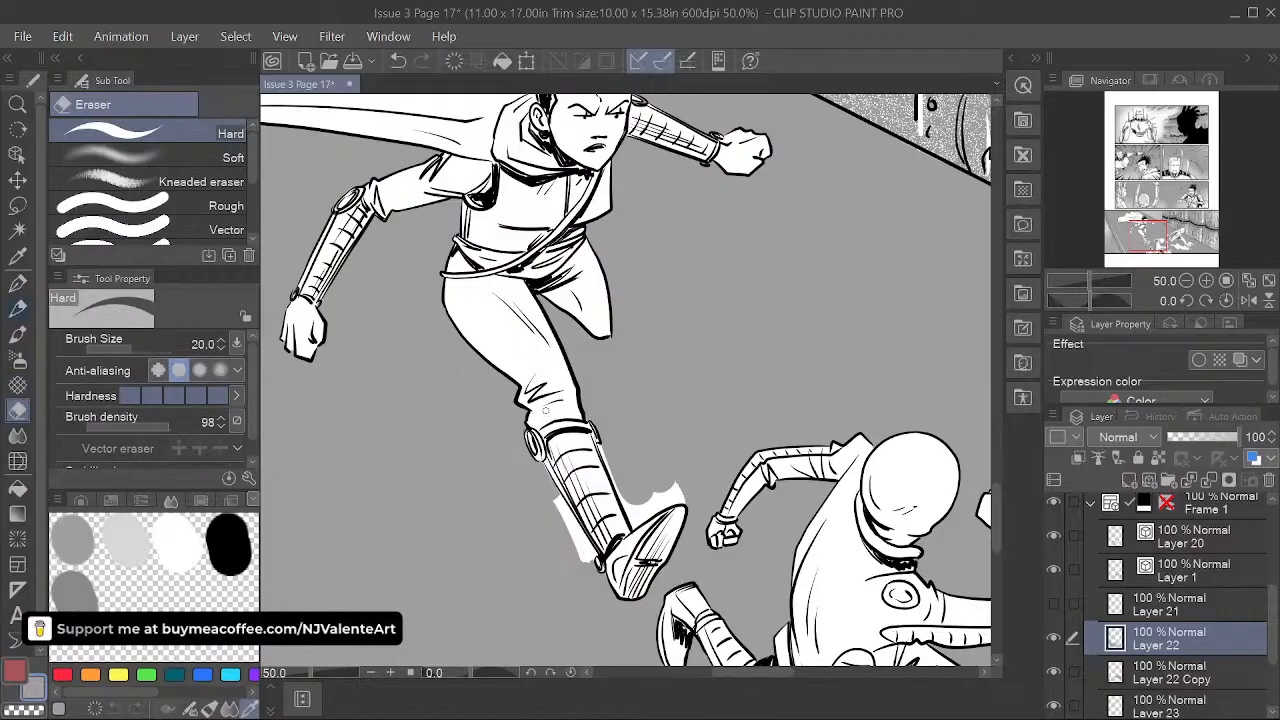
key(p)
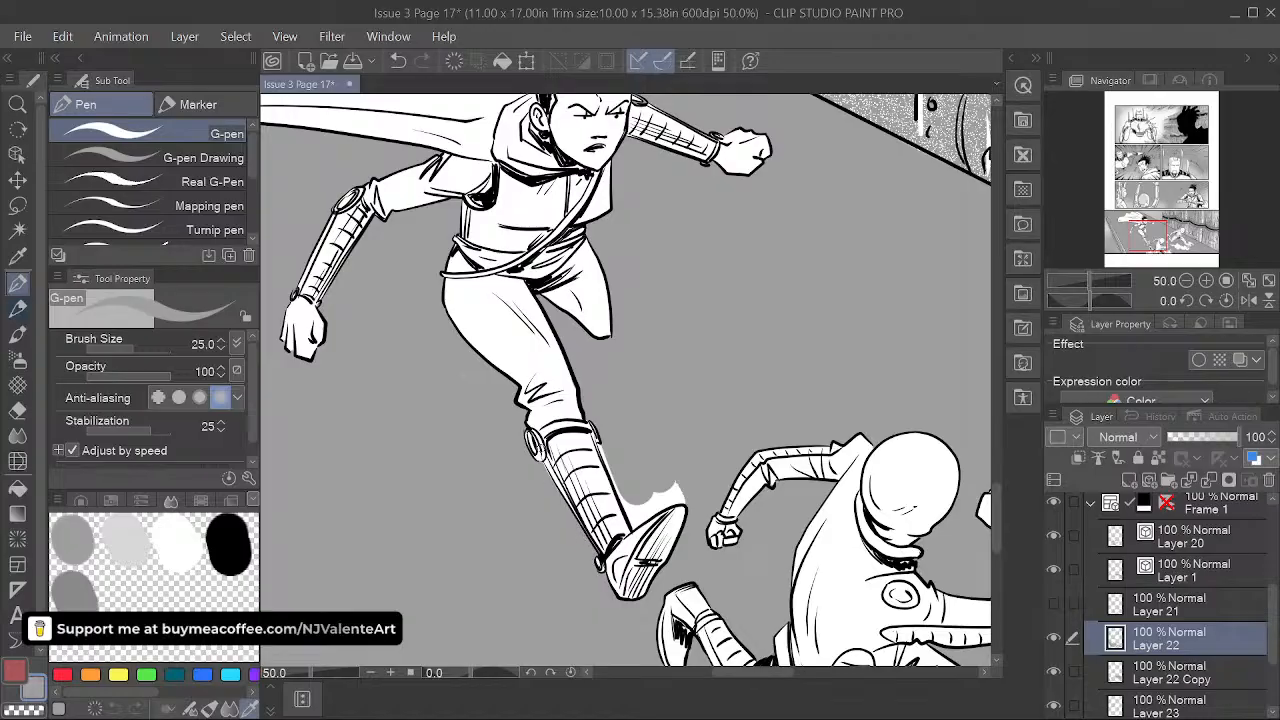
- Auto-select the remaining white dust shapes around the three figures' feet, referring to all layers, fill them with the gray floor tone, and deselect
key(w)
click(636, 515)
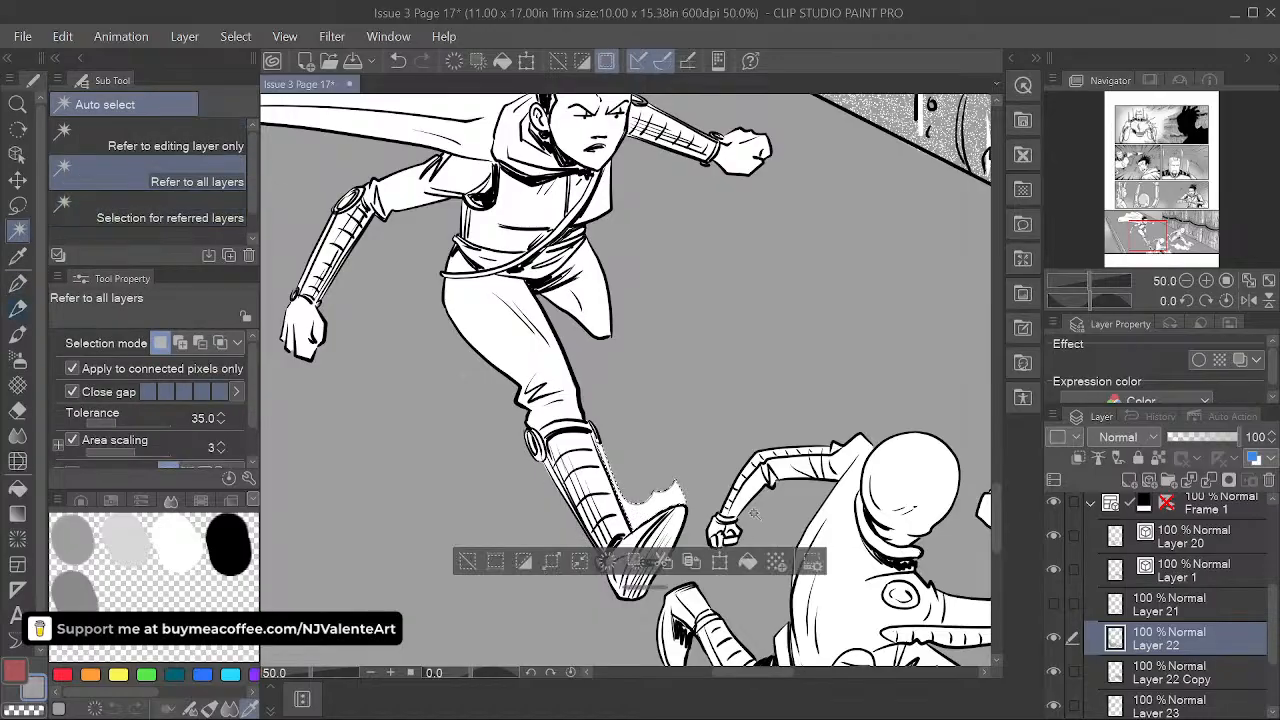
key(space)
drag(865, 615, 660, 415)
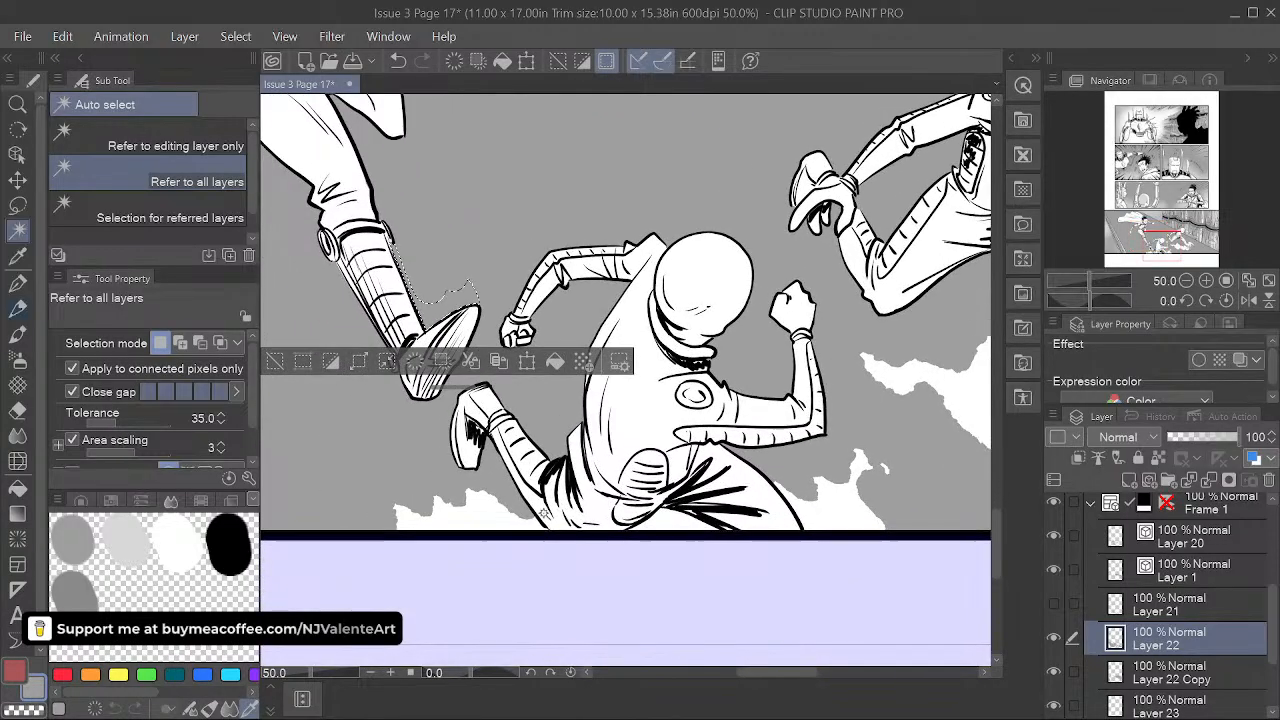
shift+click(697, 521)
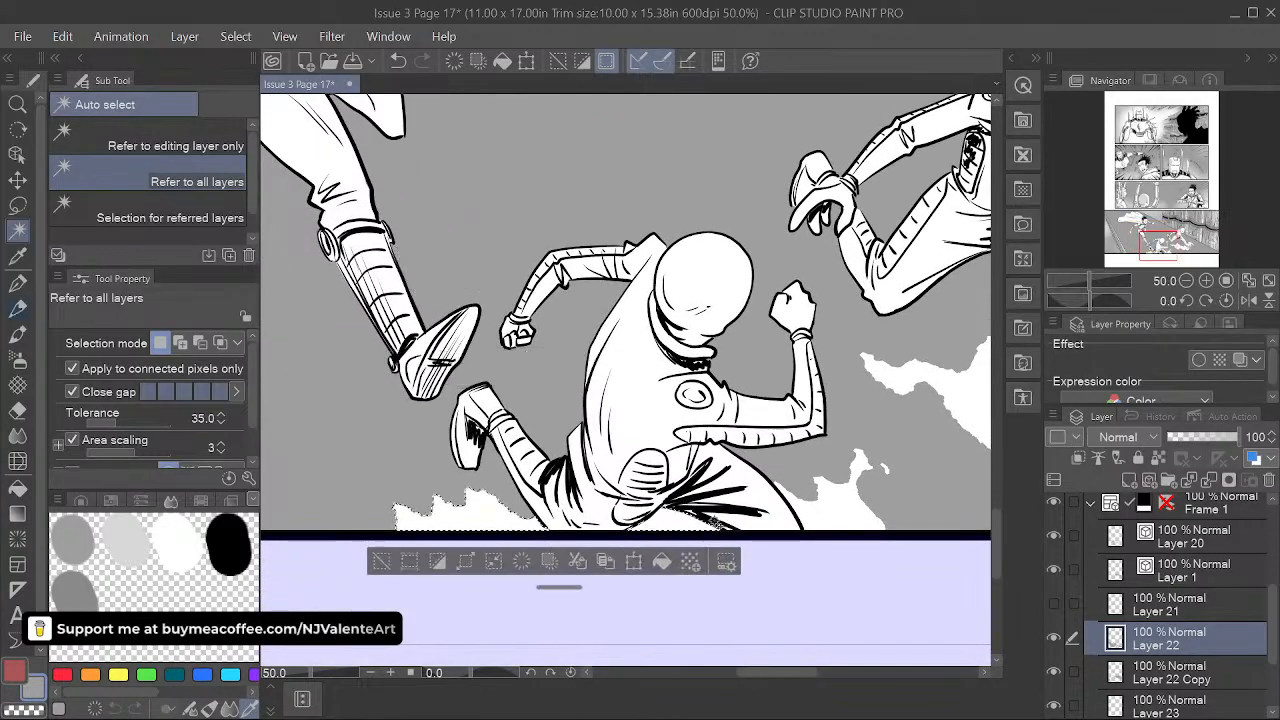
shift+click(838, 503)
shift+click(943, 377)
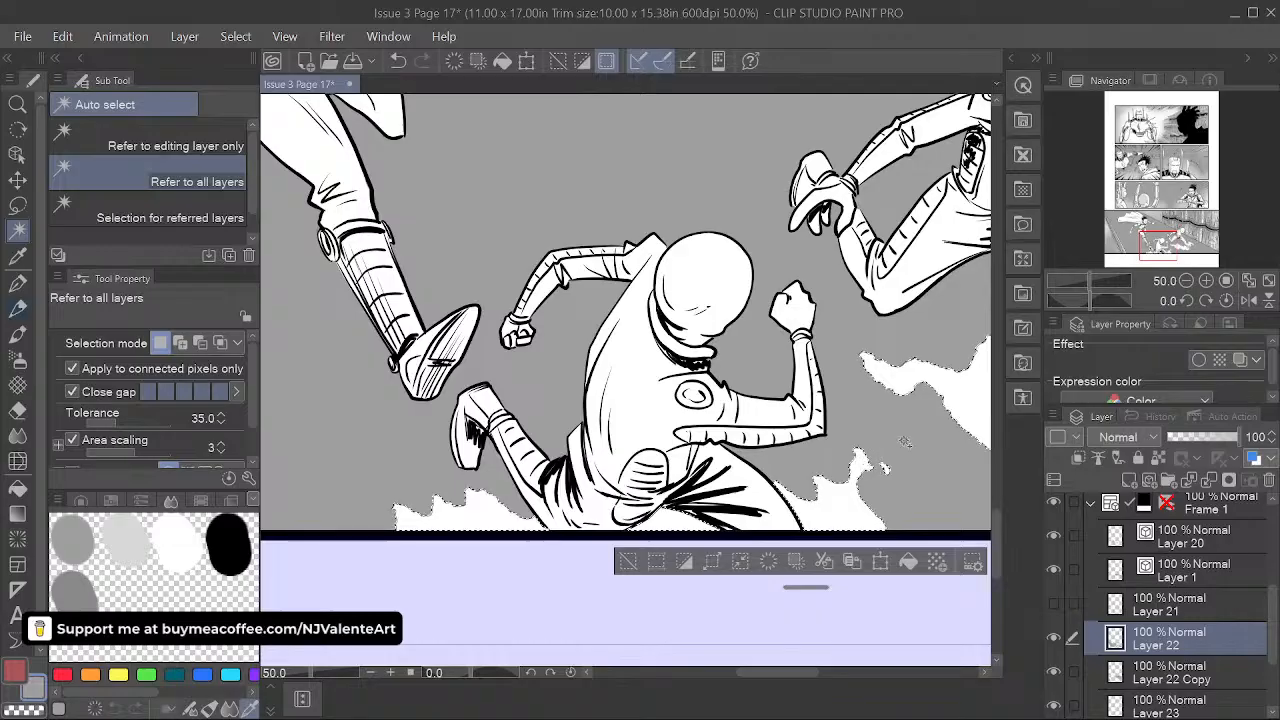
key(space)
drag(903, 441, 600, 490)
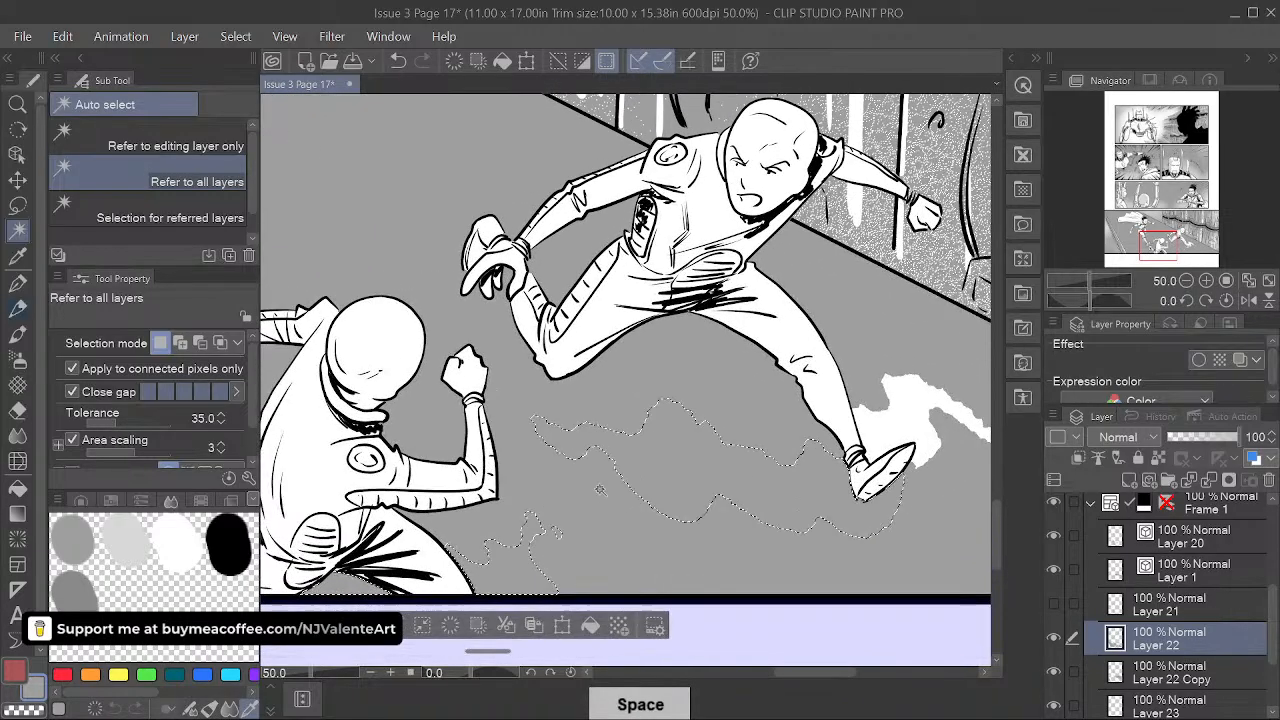
shift+click(955, 405)
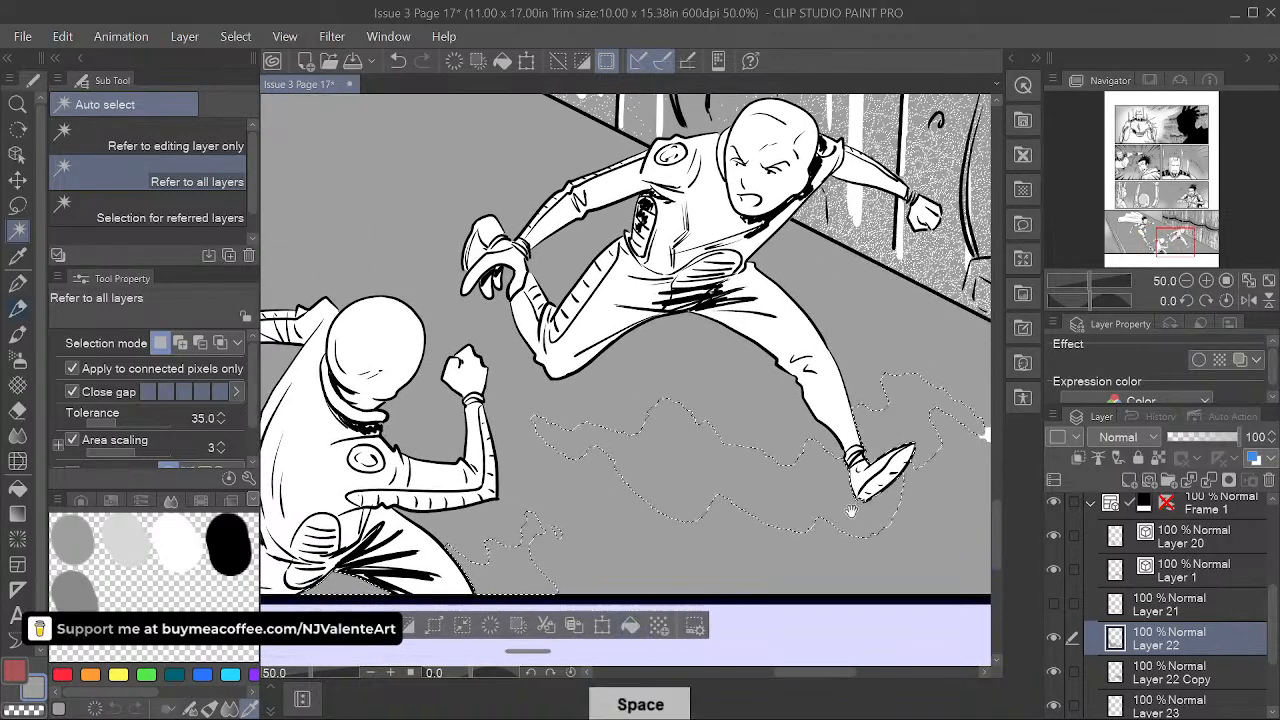
drag(851, 511, 664, 521)
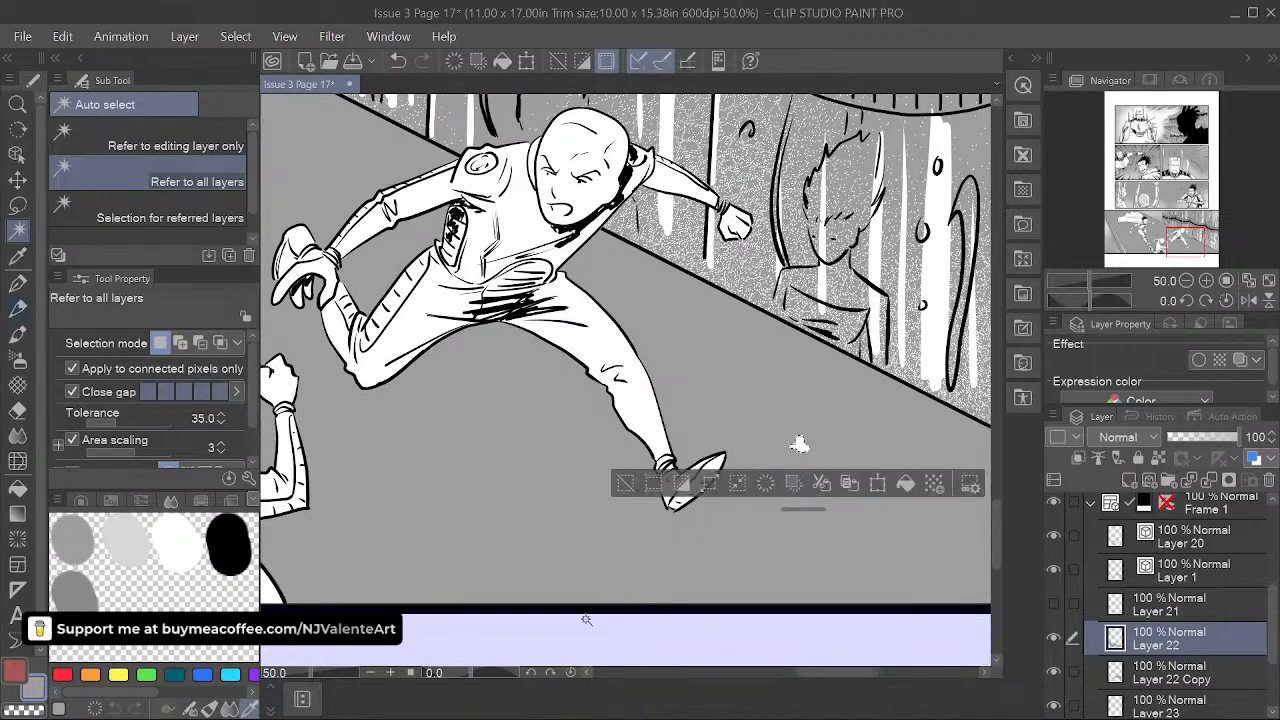
key(ctrl+d)
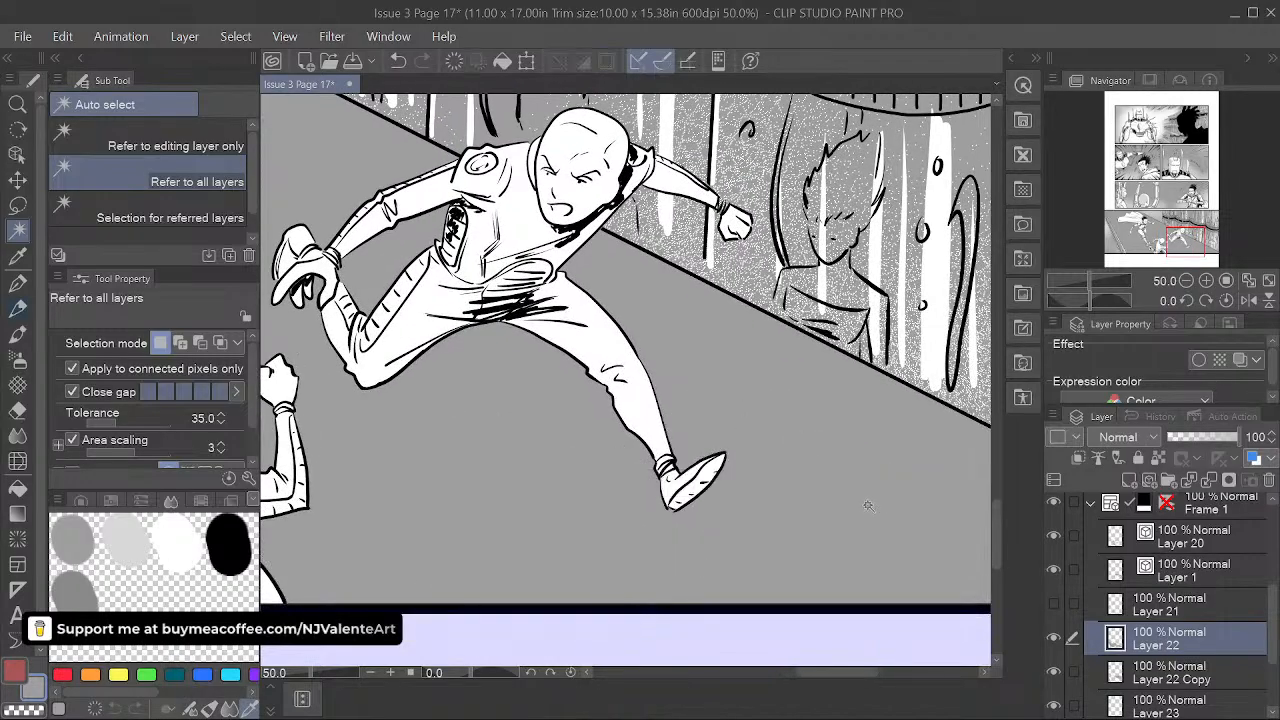
- Show the crosshatch dust texture on Layer 21 and toggle Layer 22 to check its tone, leaving it visible and active
scroll(858, 511, down, 6)
scroll(754, 537, up, 2)
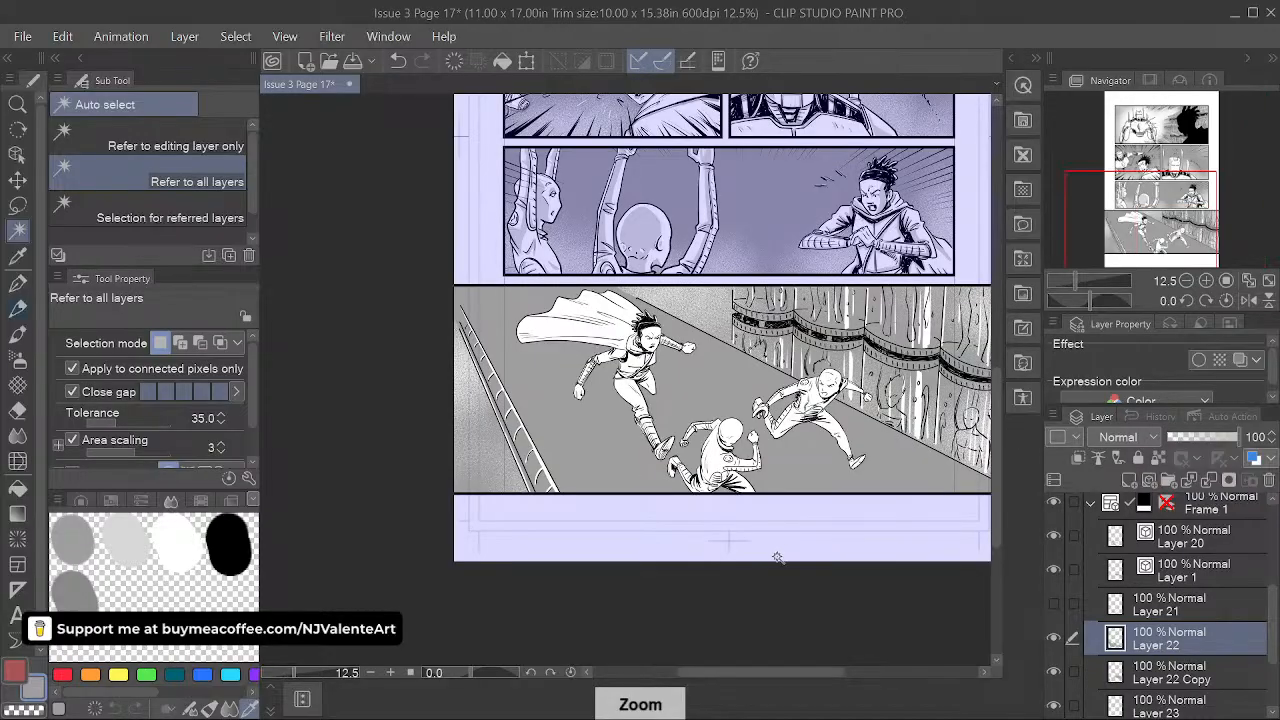
key(space)
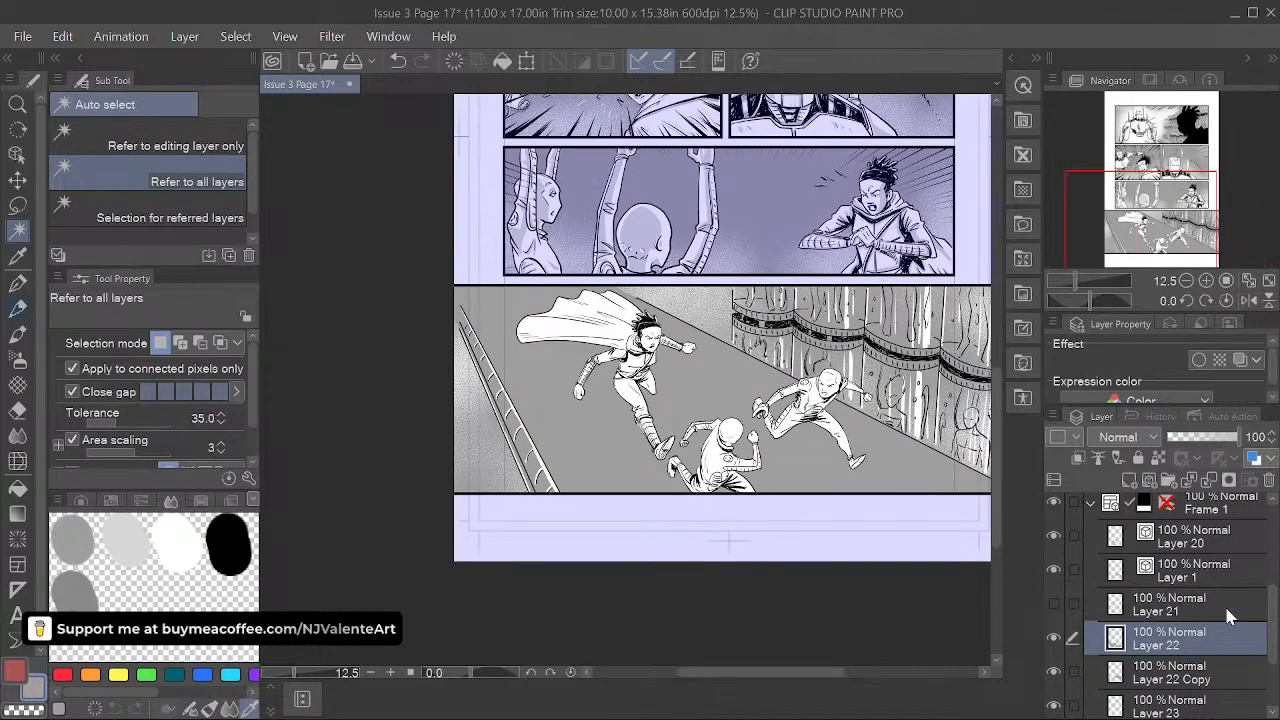
click(1050, 605)
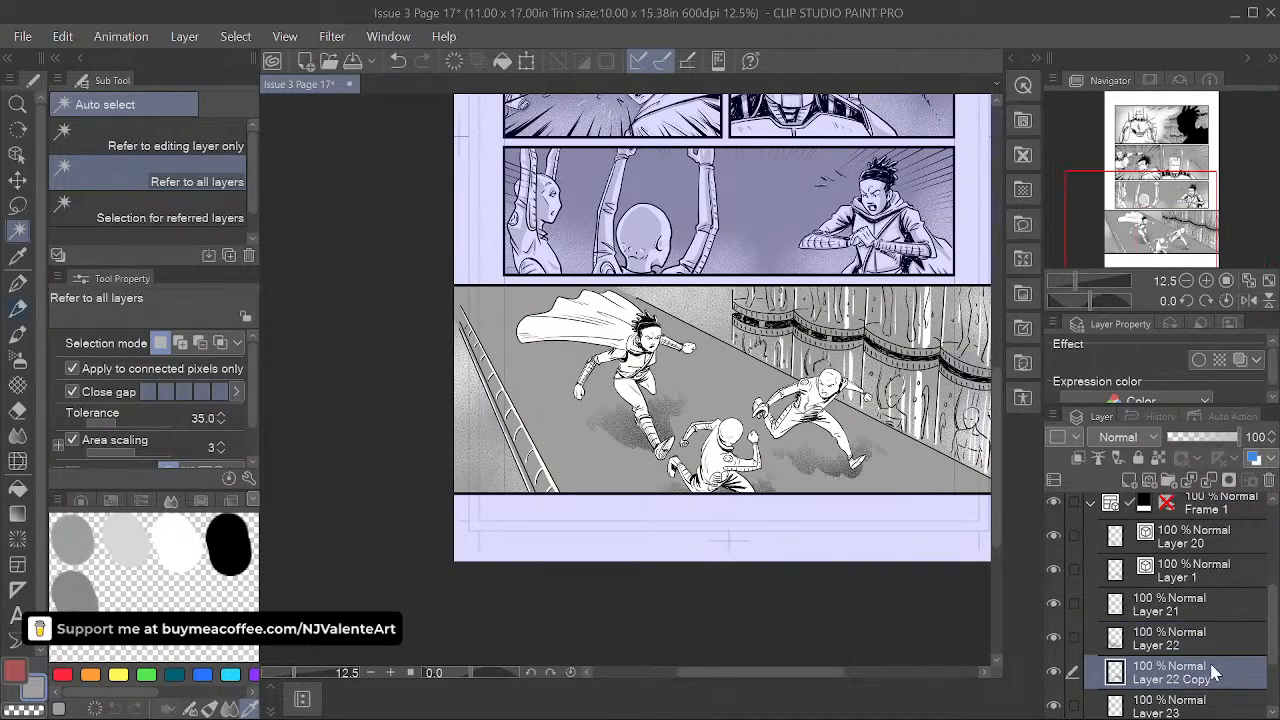
click(1054, 639)
click(1054, 639)
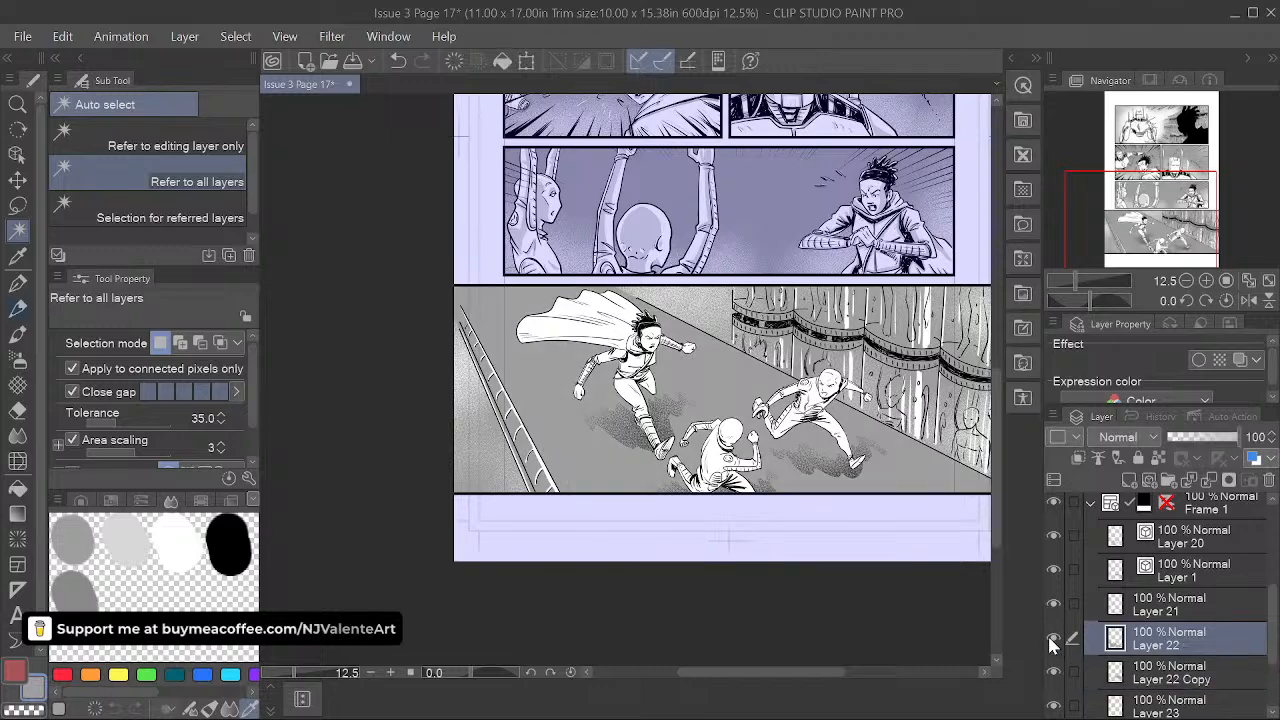
- Fade the floor tone on Layer 22 toward the panel's edges with the Soft eraser, using sizes between 600 and 1200
scroll(973, 562, up, 2)
scroll(745, 541, down, 2)
key(space)
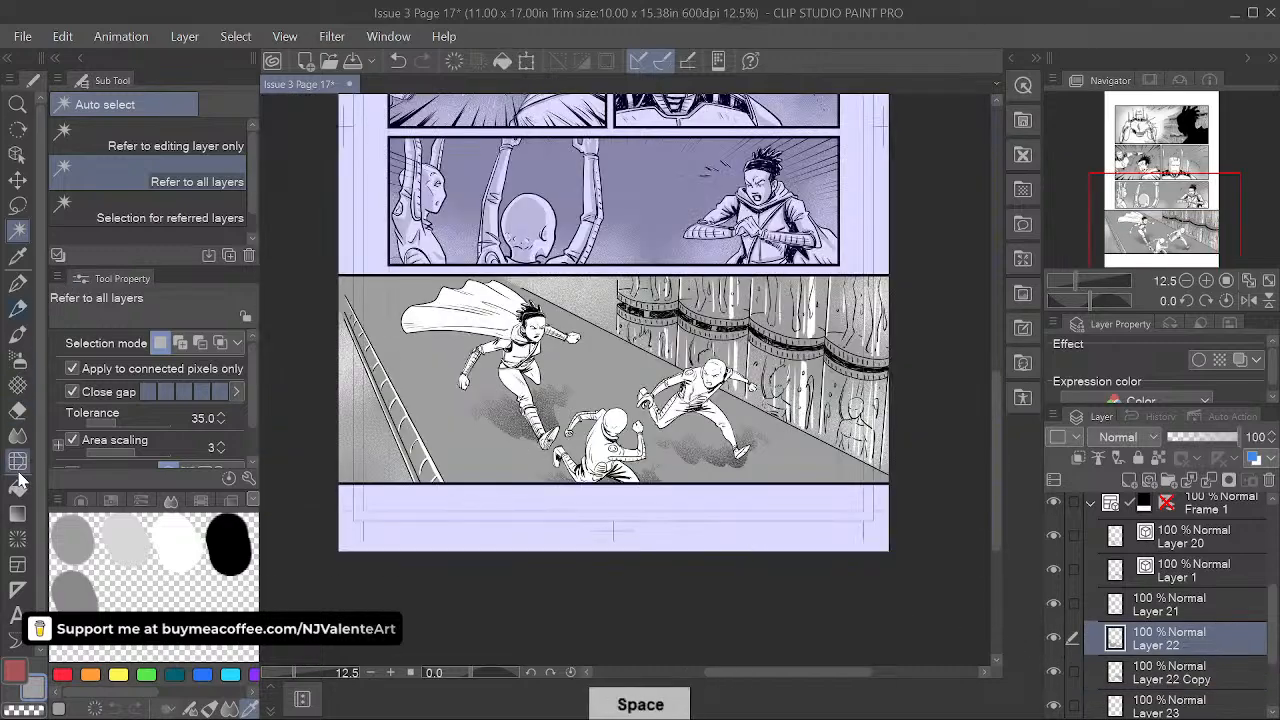
click(17, 410)
click(208, 160)
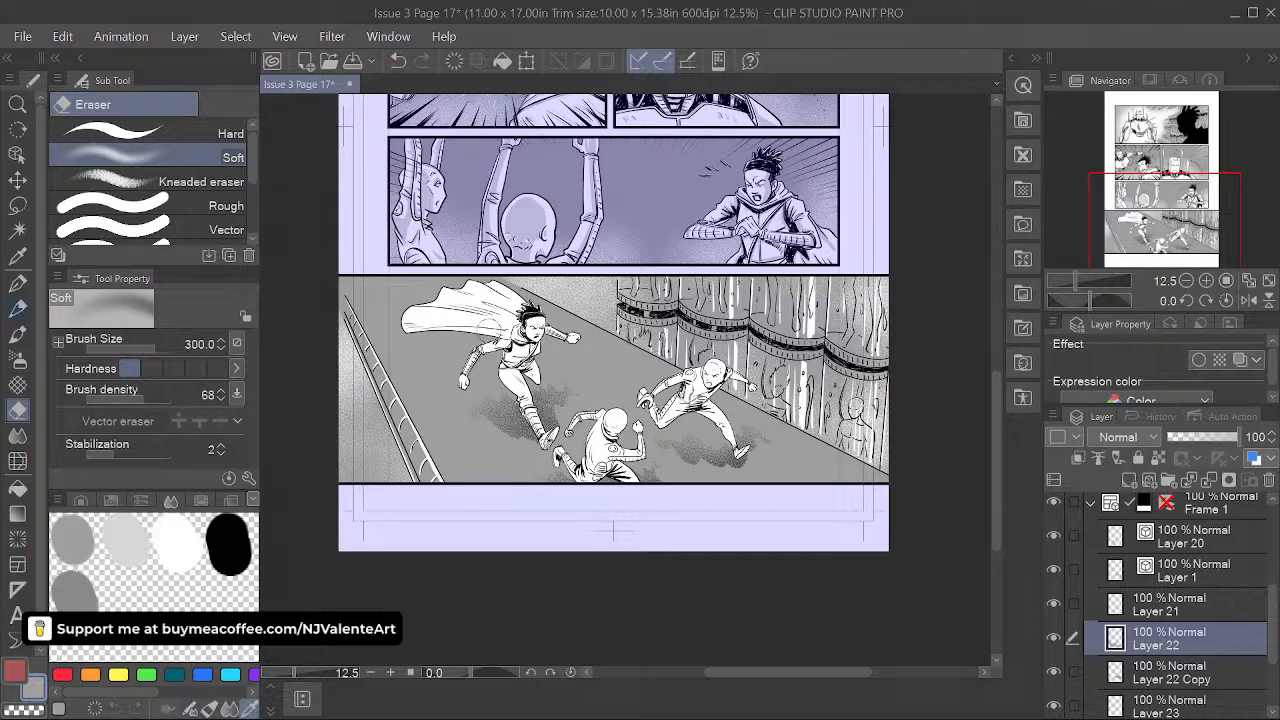
key(bracketright)
key(bracketright)
key(bracketright)
key(bracketright)
key(bracketright)
key(bracketright)
key(bracketright)
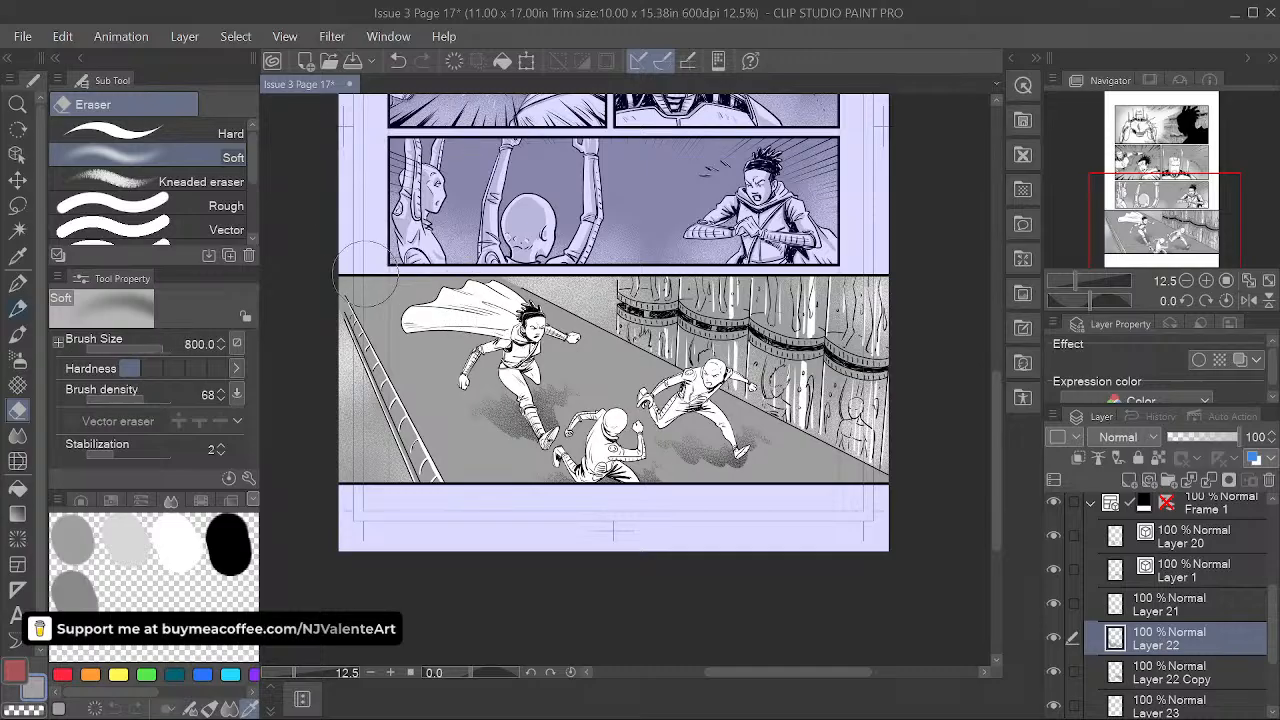
mouse_move(455, 258)
mouse_down()
mouse_move(477, 288)
mouse_move(348, 288)
mouse_move(435, 303)
mouse_move(386, 303)
mouse_move(485, 346)
mouse_move(589, 348)
mouse_move(633, 488)
mouse_move(555, 490)
mouse_move(778, 495)
mouse_move(663, 486)
mouse_move(861, 515)
mouse_move(765, 466)
mouse_move(491, 480)
mouse_move(559, 515)
mouse_move(745, 442)
mouse_move(563, 330)
mouse_move(735, 430)
mouse_move(827, 516)
mouse_move(550, 441)
mouse_move(409, 295)
mouse_move(337, 289)
mouse_move(425, 287)
mouse_move(362, 288)
mouse_move(470, 293)
mouse_up()
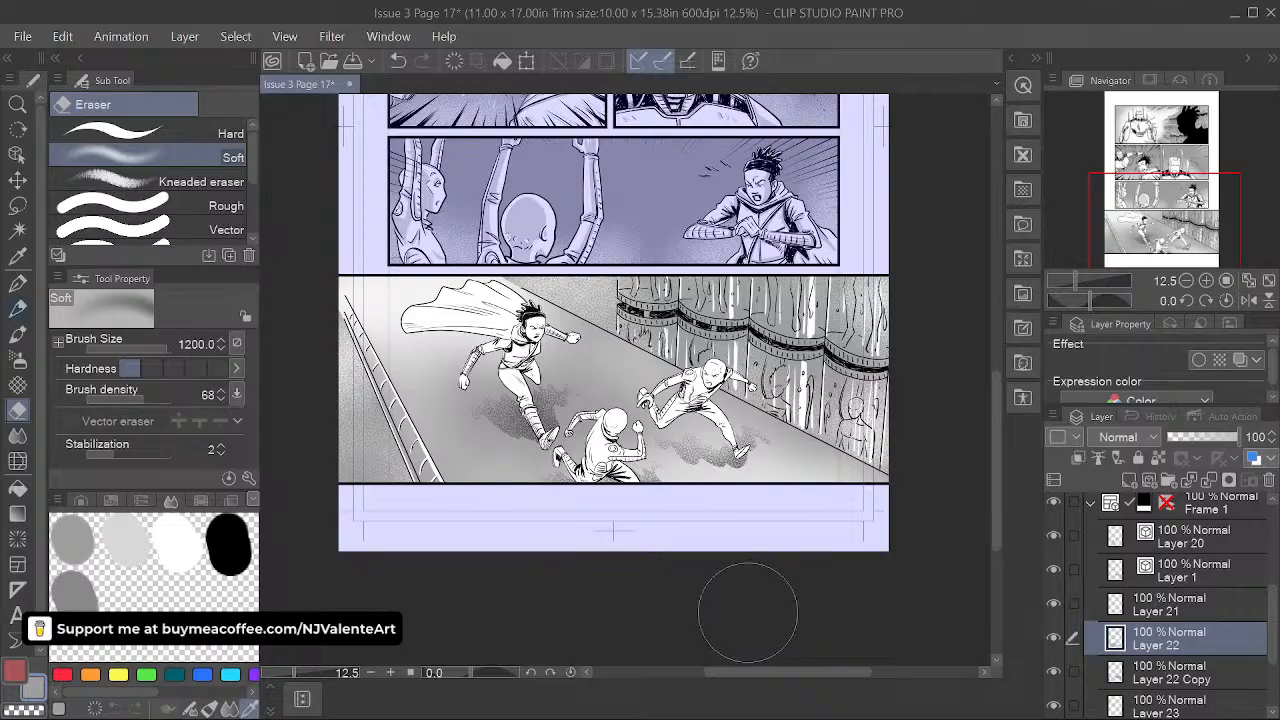
key(bracketleft)
key(bracketleft)
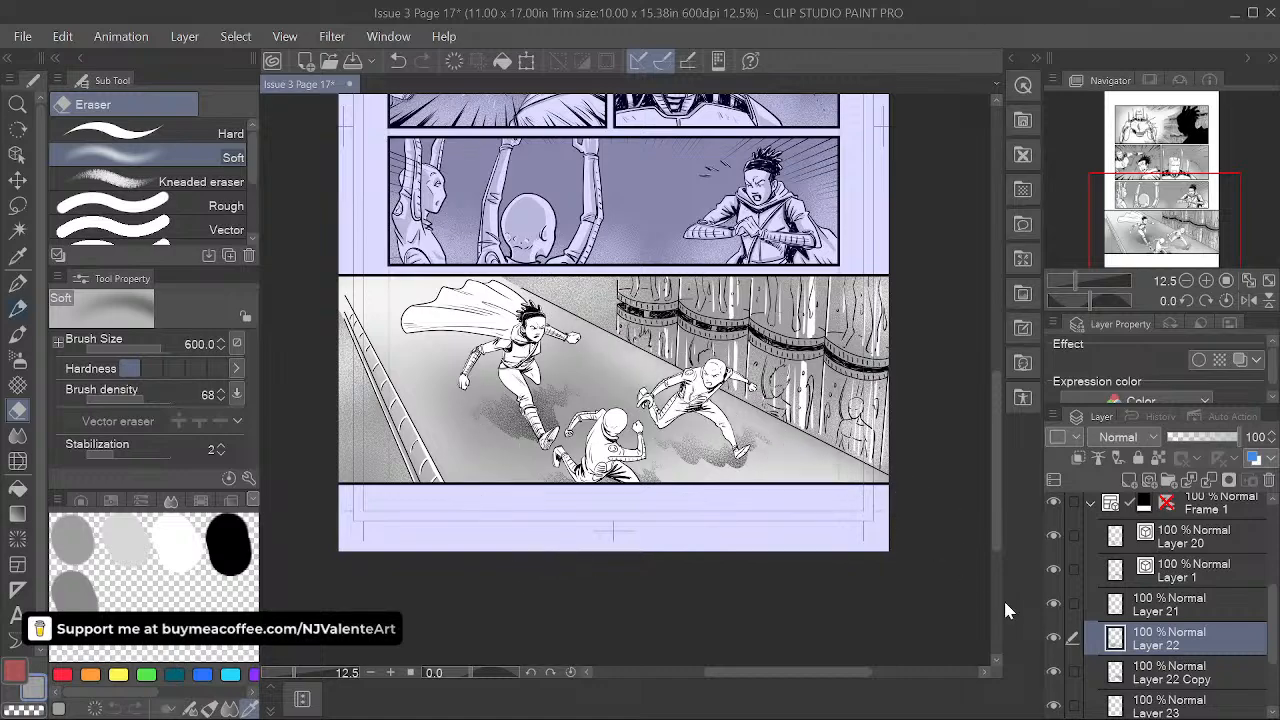
- Erase thin diagonal light streaks across the floor tone with the Soft eraser at size 100, undoing unwanted strokes
key(space)
drag(846, 583, 820, 535)
key(bracketleft)
key(bracketleft)
key(bracketleft)
key(bracketleft)
key(bracketleft)
key(bracketleft)
key(bracketleft)
key(bracketleft)
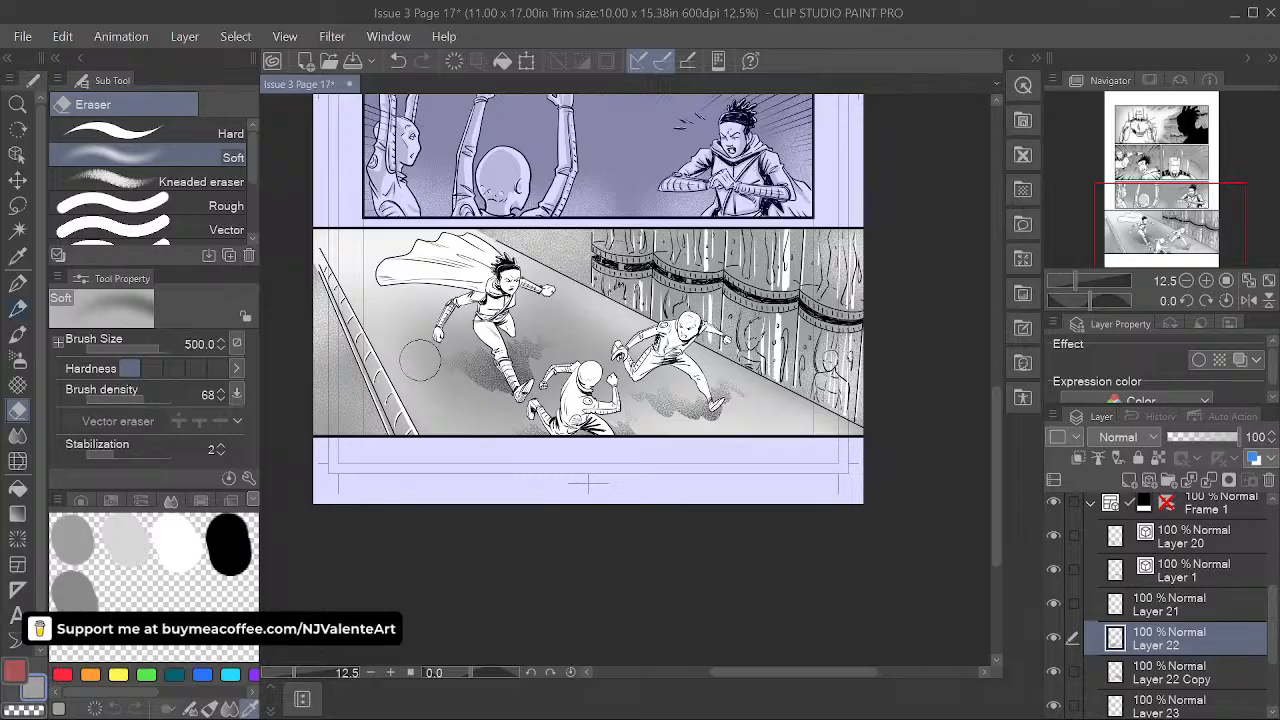
key(bracketleft)
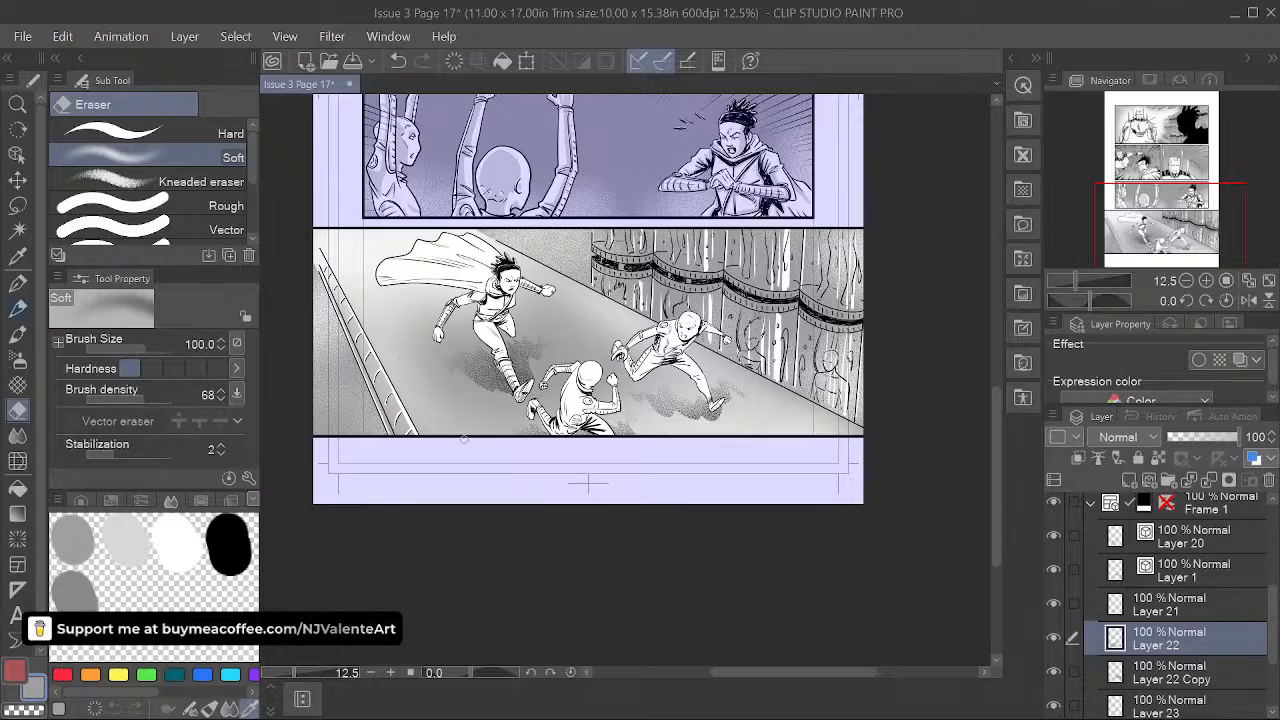
drag(564, 501, 626, 557)
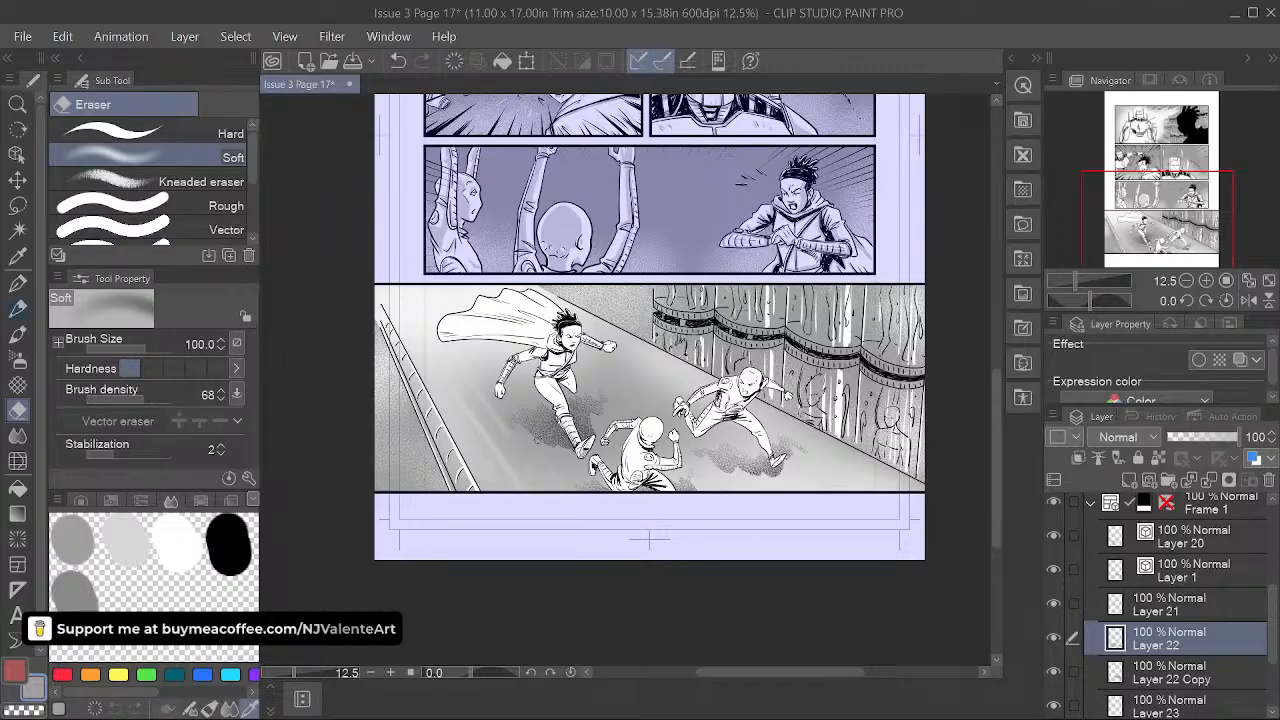
key(ctrl+z)
key(ctrl+z)
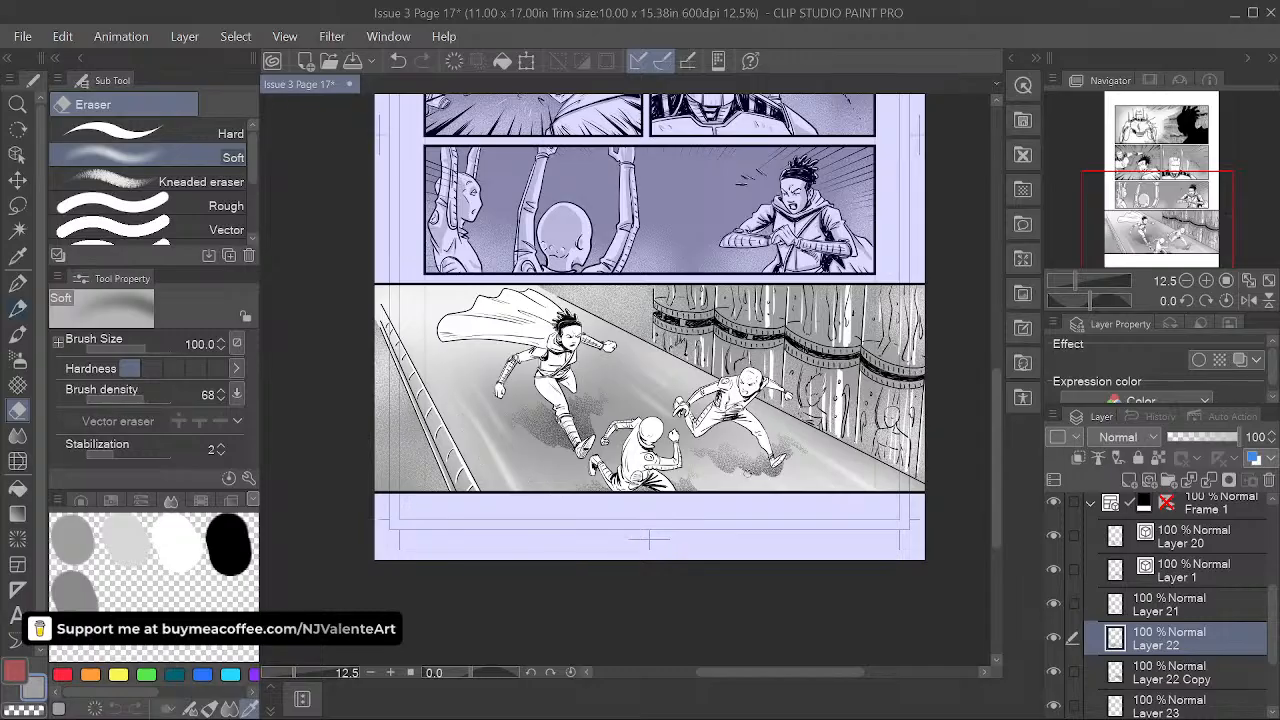
- Add a new raster layer directly above Layer 22 and pick the light gray swatch as the drawing color
key(space)
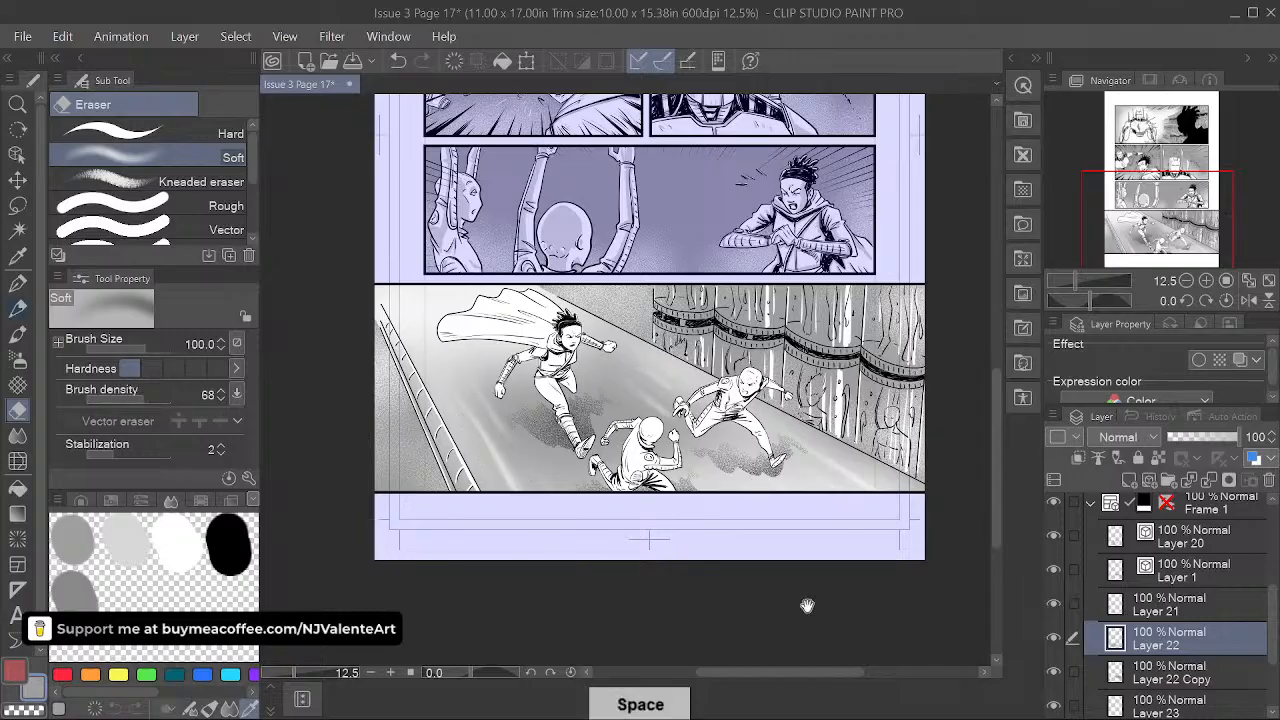
drag(806, 603, 780, 606)
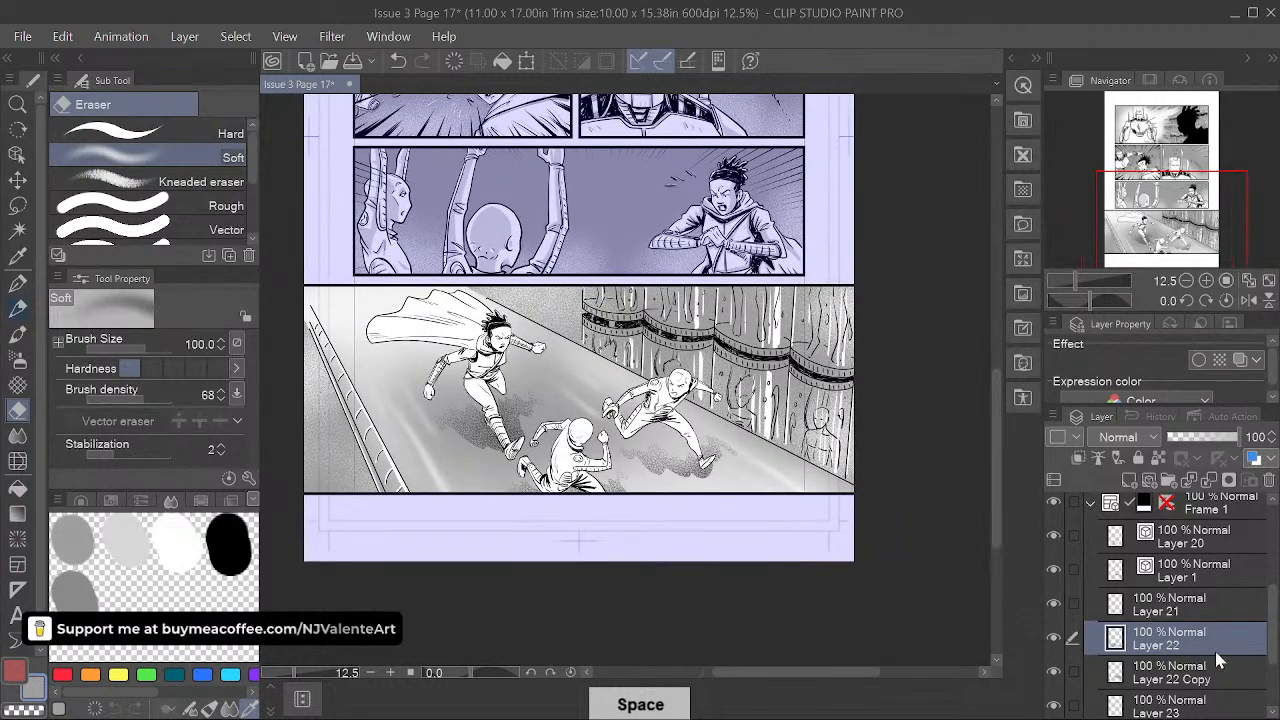
click(1130, 481)
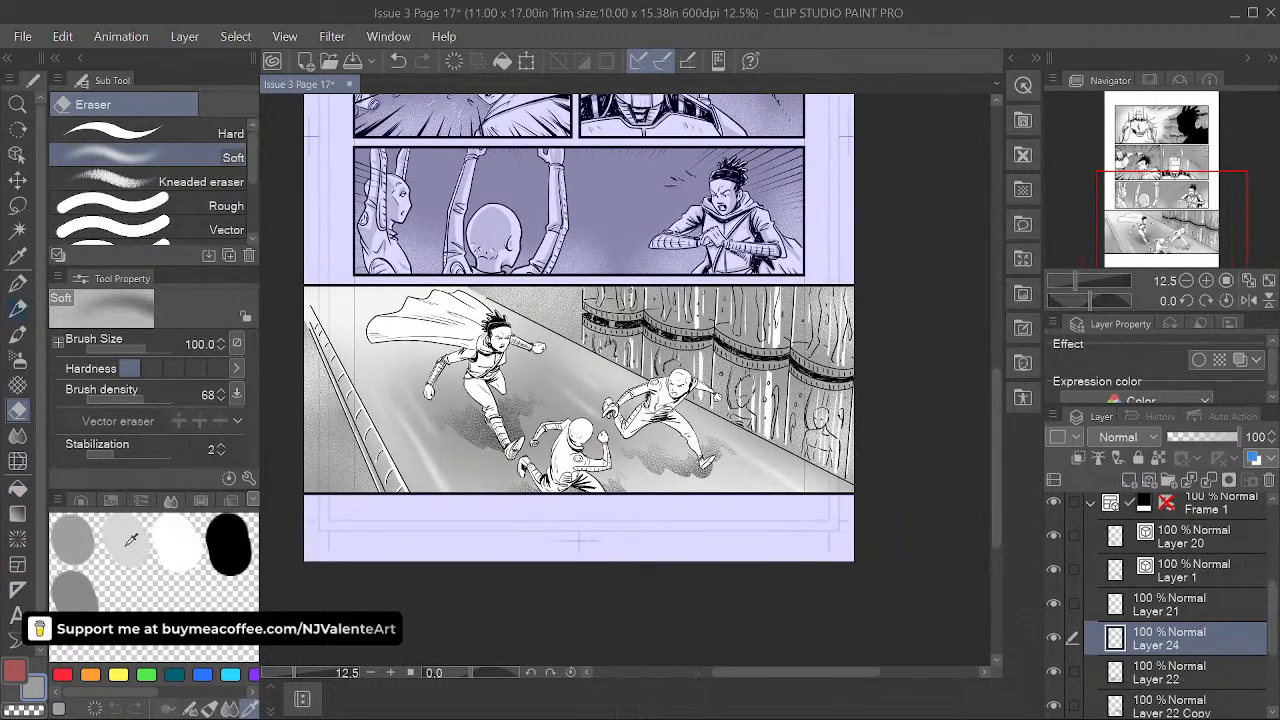
key(space)
drag(856, 542, 878, 542)
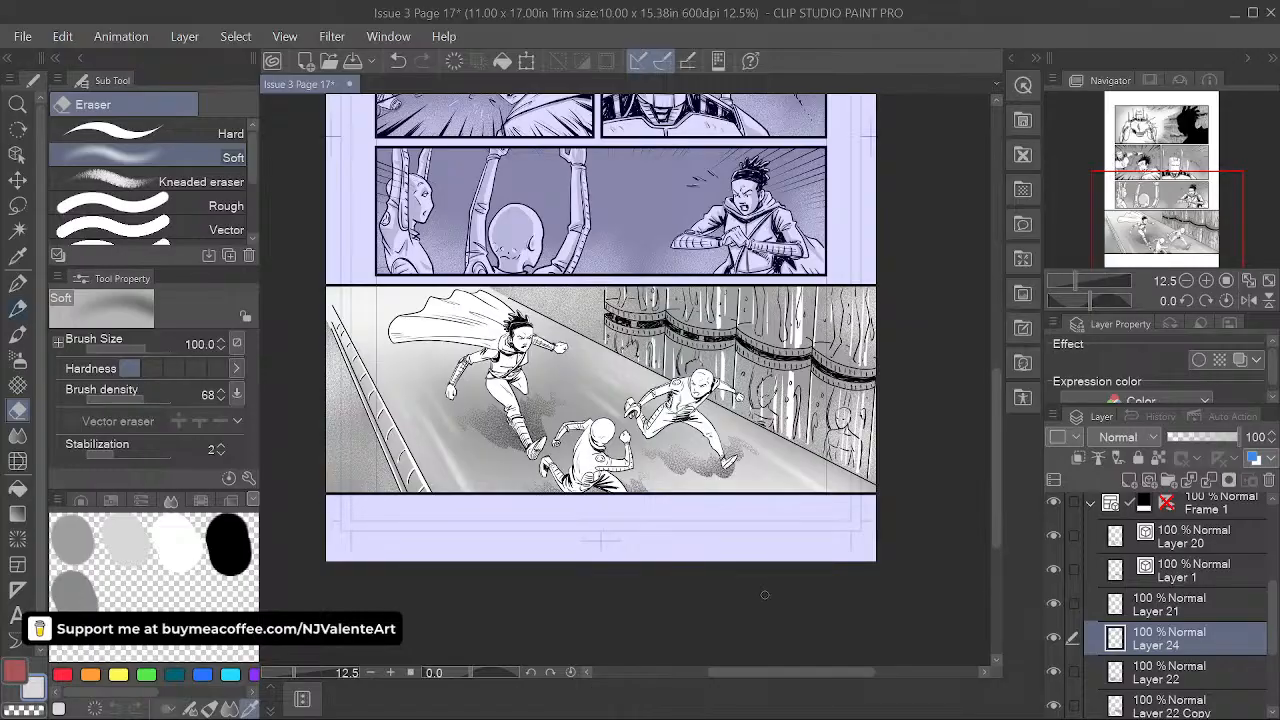
- Shade the caped runner's face, hood, torso, sleeves and raised thigh in light gray on Layer 24 with the G-pen at size 25
scroll(764, 595, up, 2)
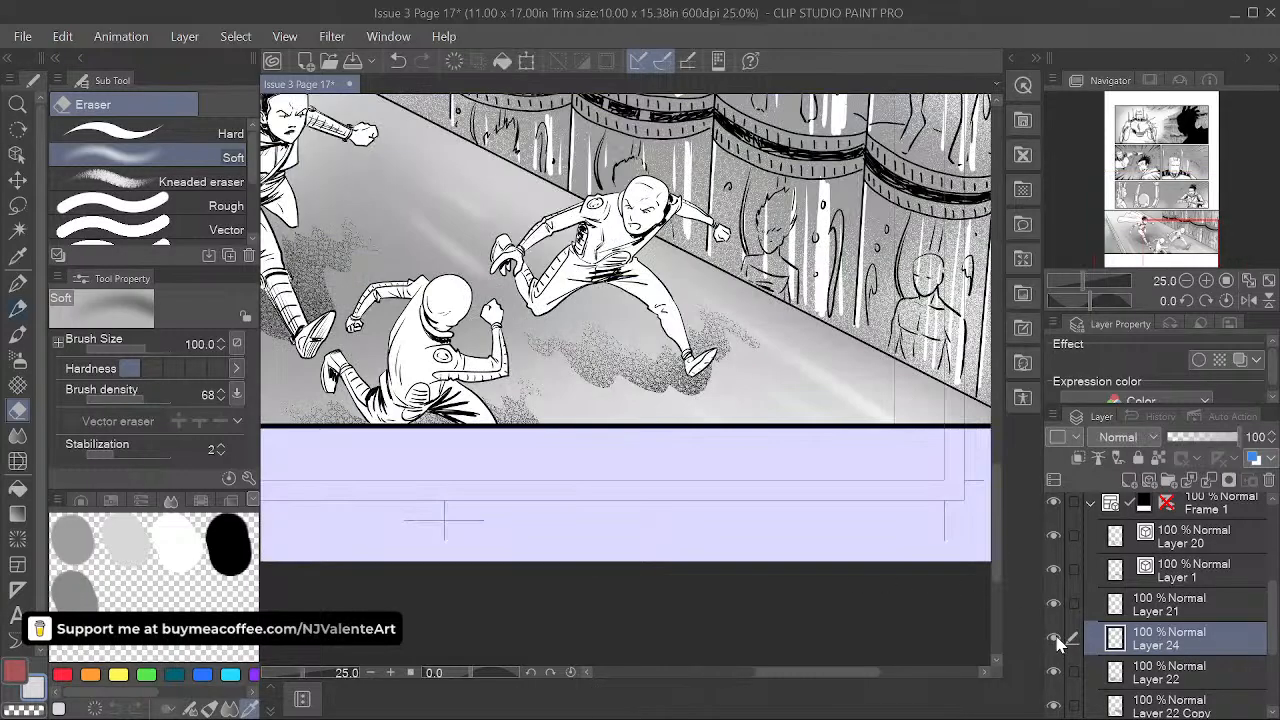
key(space)
drag(318, 294, 749, 521)
scroll(551, 394, up, 1)
key(space)
scroll(759, 480, up, 1)
key(space)
drag(717, 363, 672, 452)
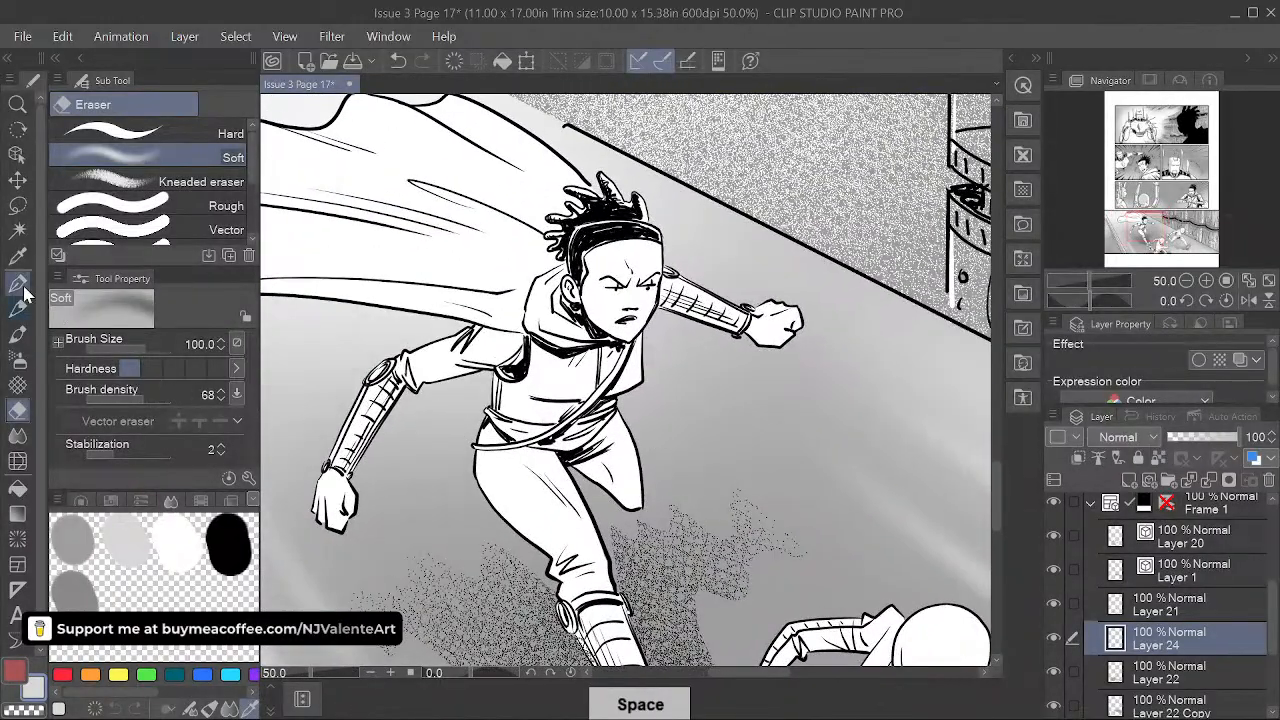
click(18, 285)
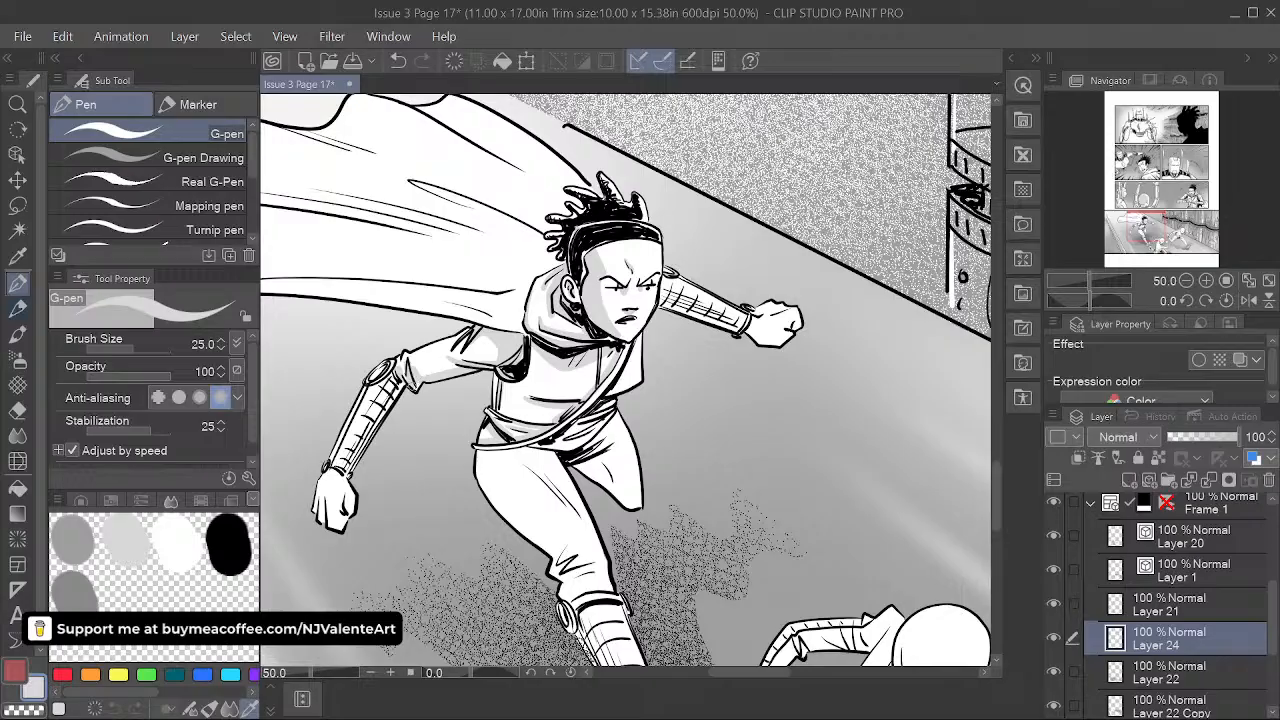
mouse_move(661, 500)
mouse_down()
mouse_move(661, 476)
mouse_move(648, 483)
mouse_up()
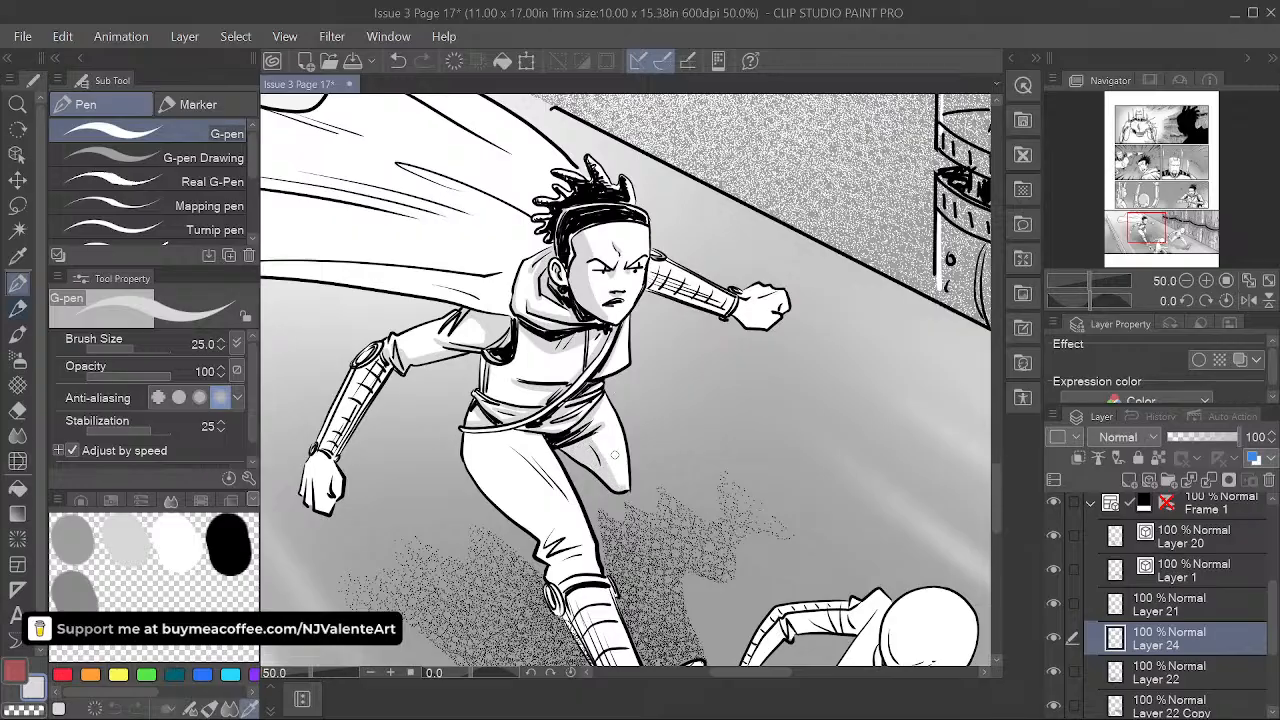
key(space)
drag(615, 485, 621, 412)
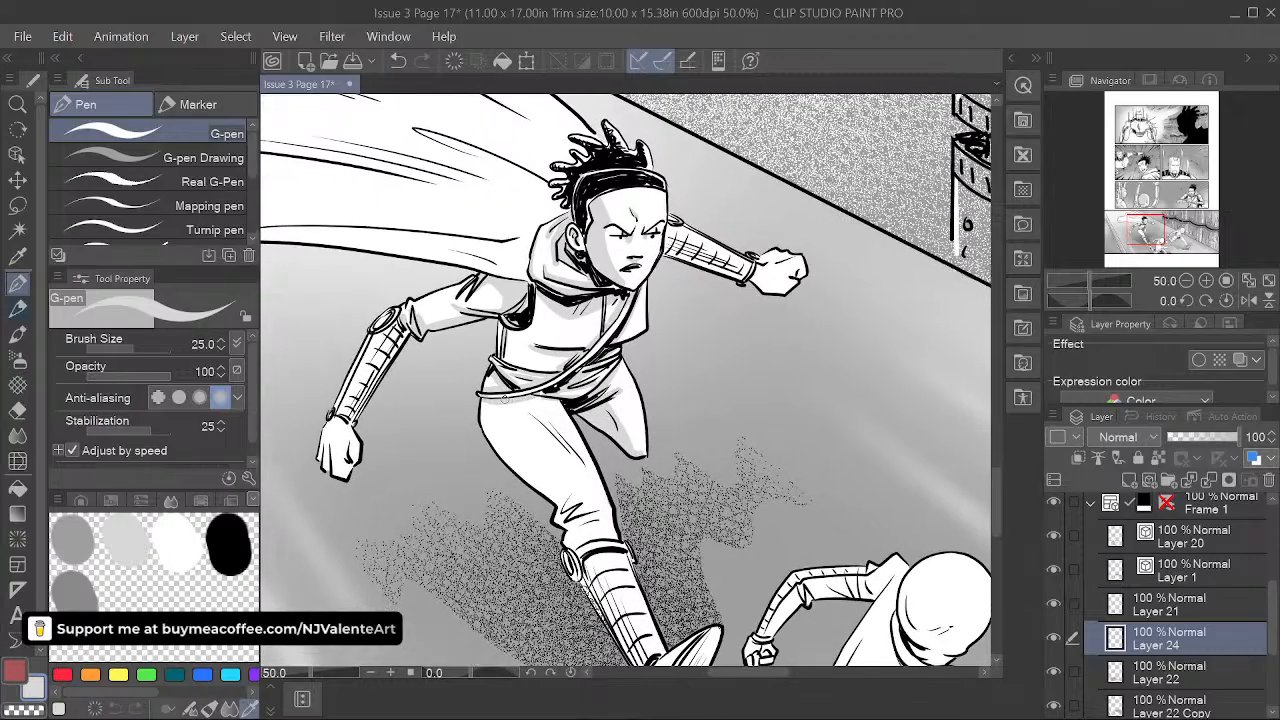
- Shade the caped runner's front leg from thigh to boot in light gray and save the page
key(space)
drag(551, 383, 466, 326)
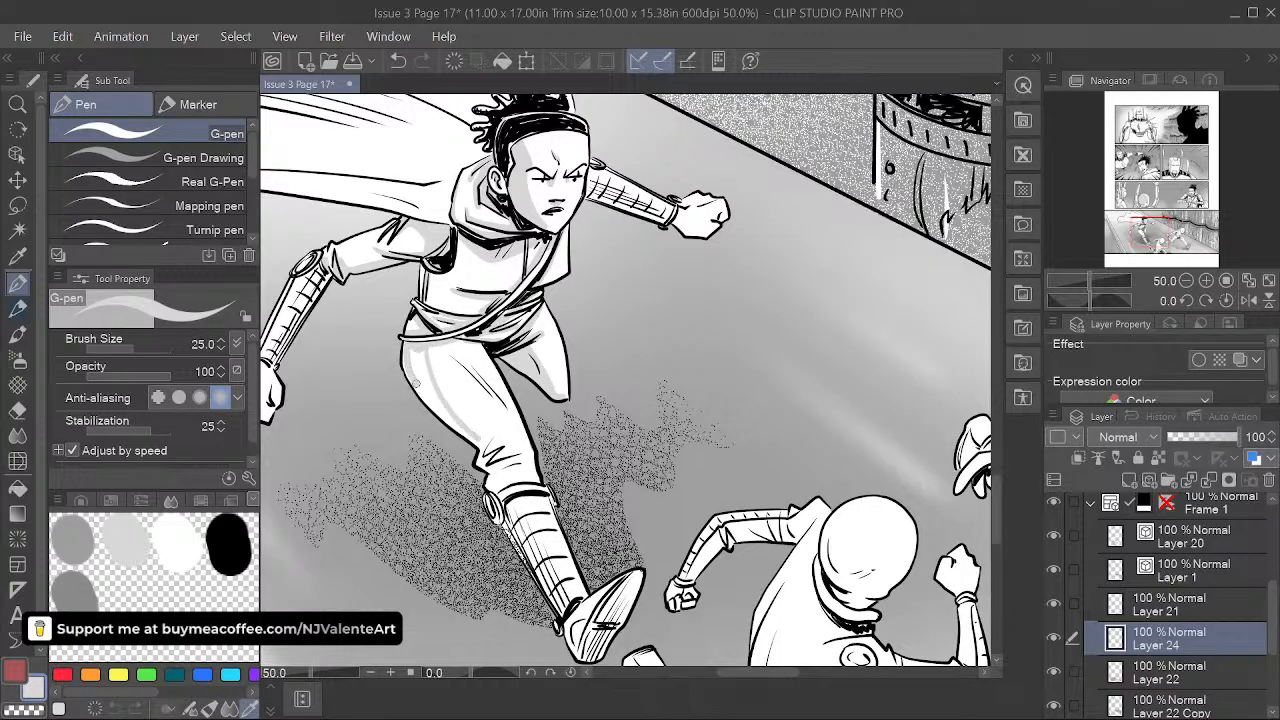
drag(421, 350, 447, 418)
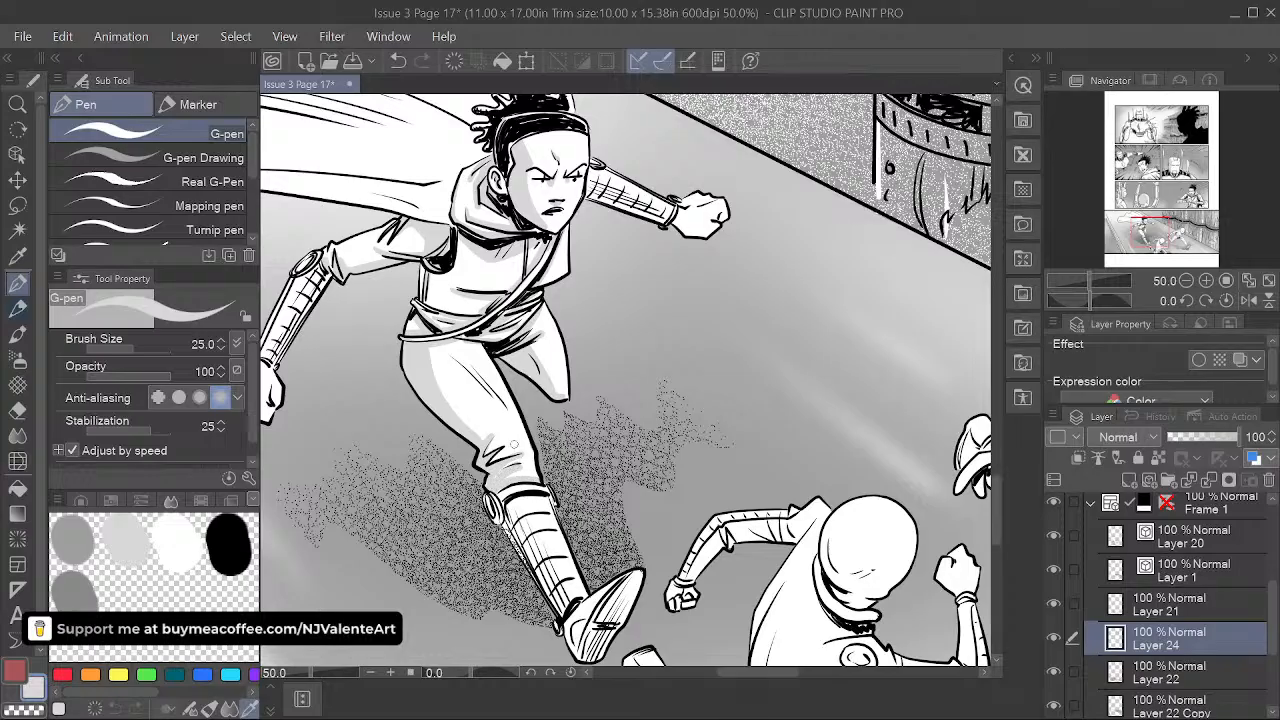
drag(557, 389, 572, 428)
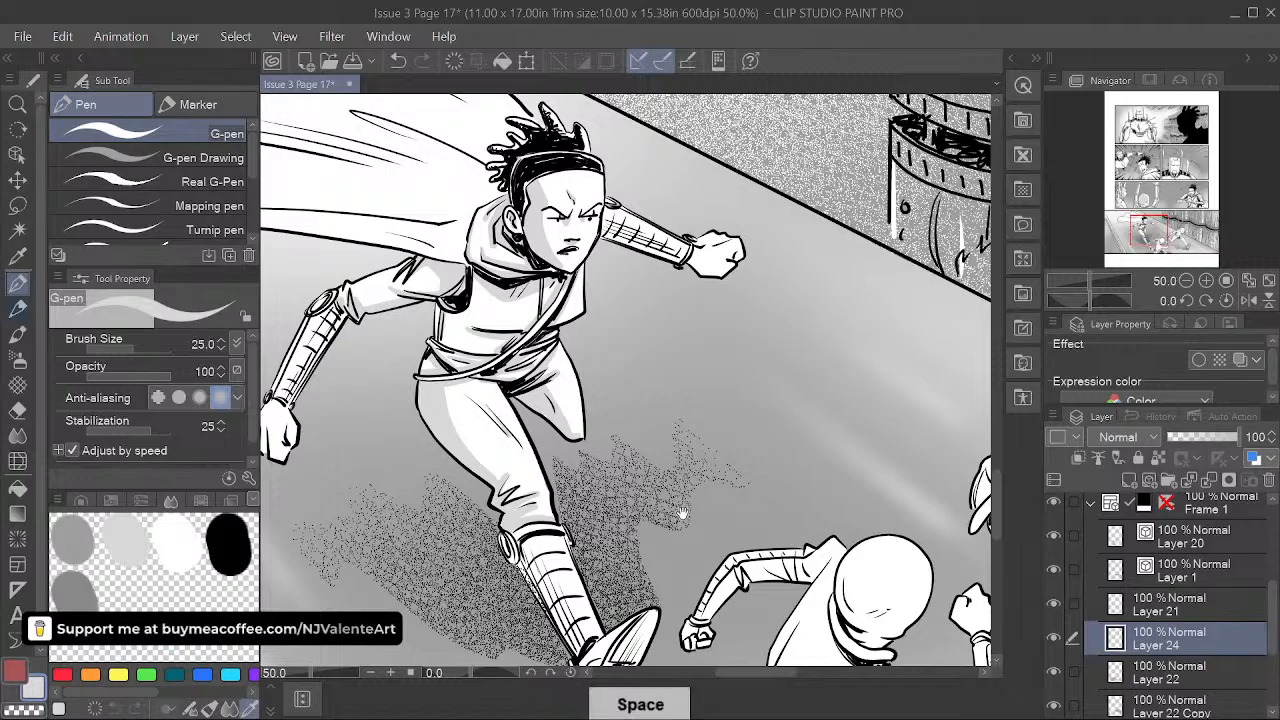
drag(652, 544, 654, 525)
key(ctrl+z)
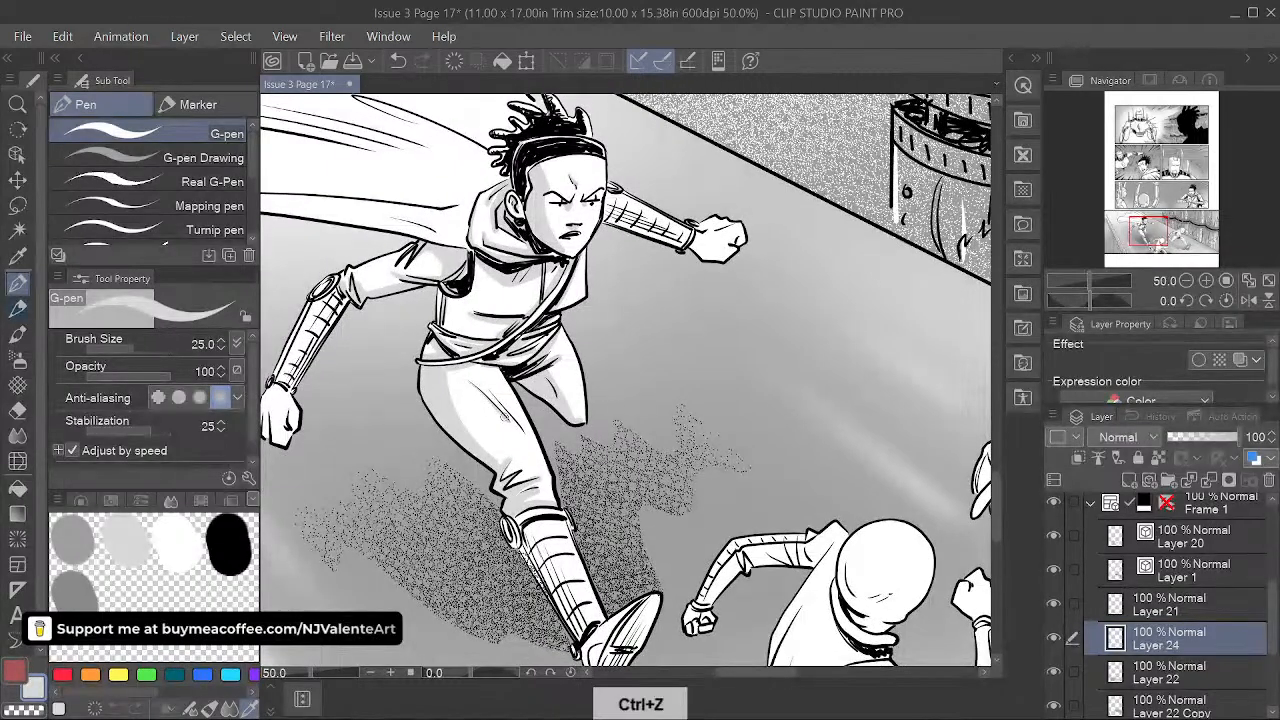
drag(683, 497, 687, 420)
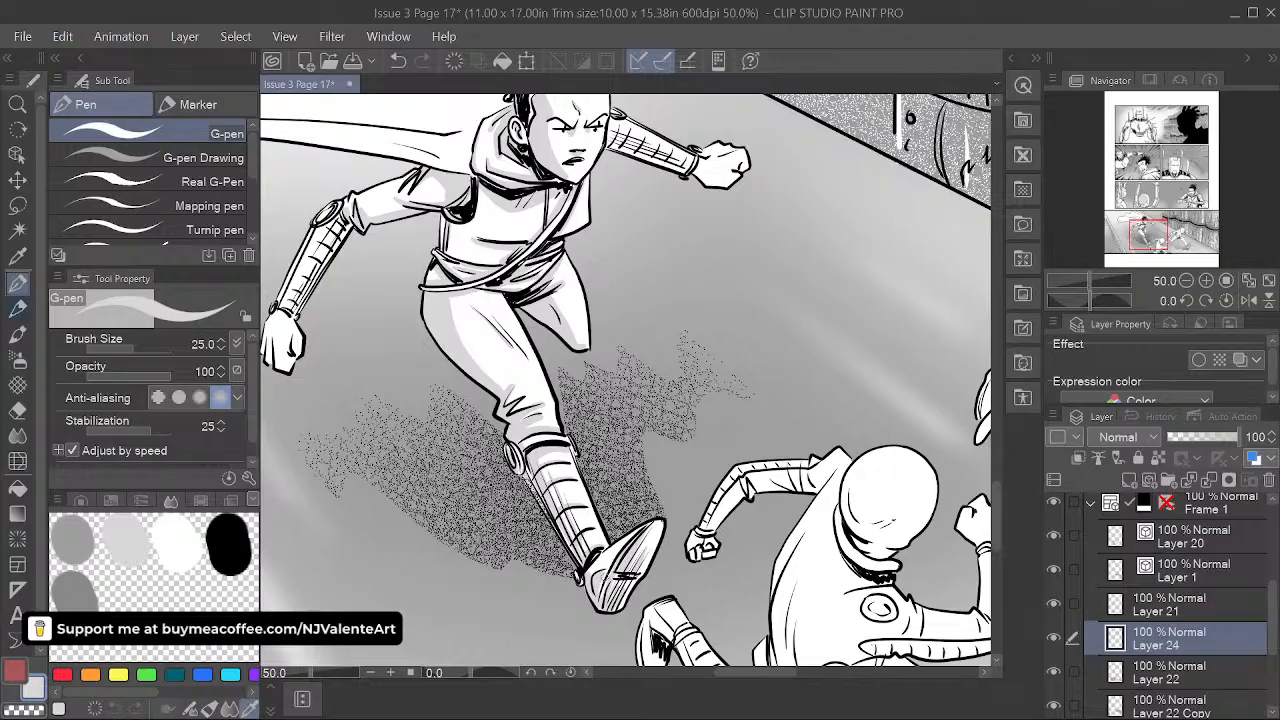
drag(621, 538, 726, 616)
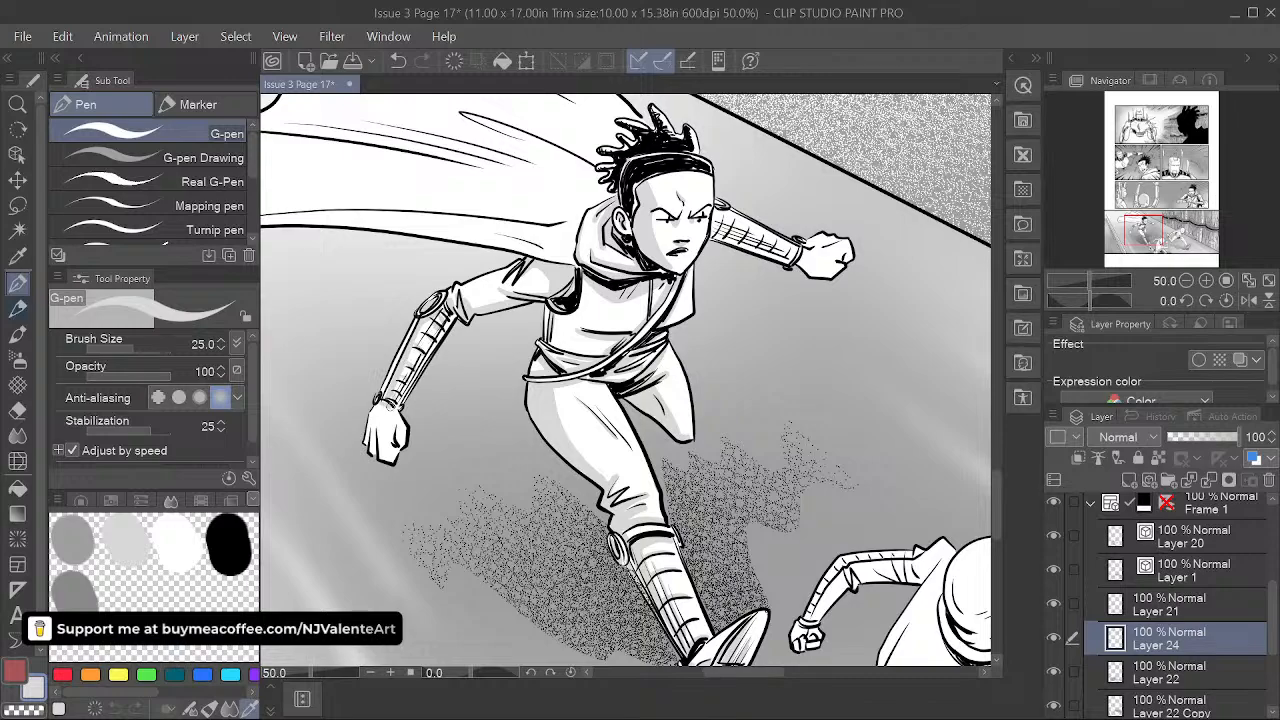
key(ctrl+s)
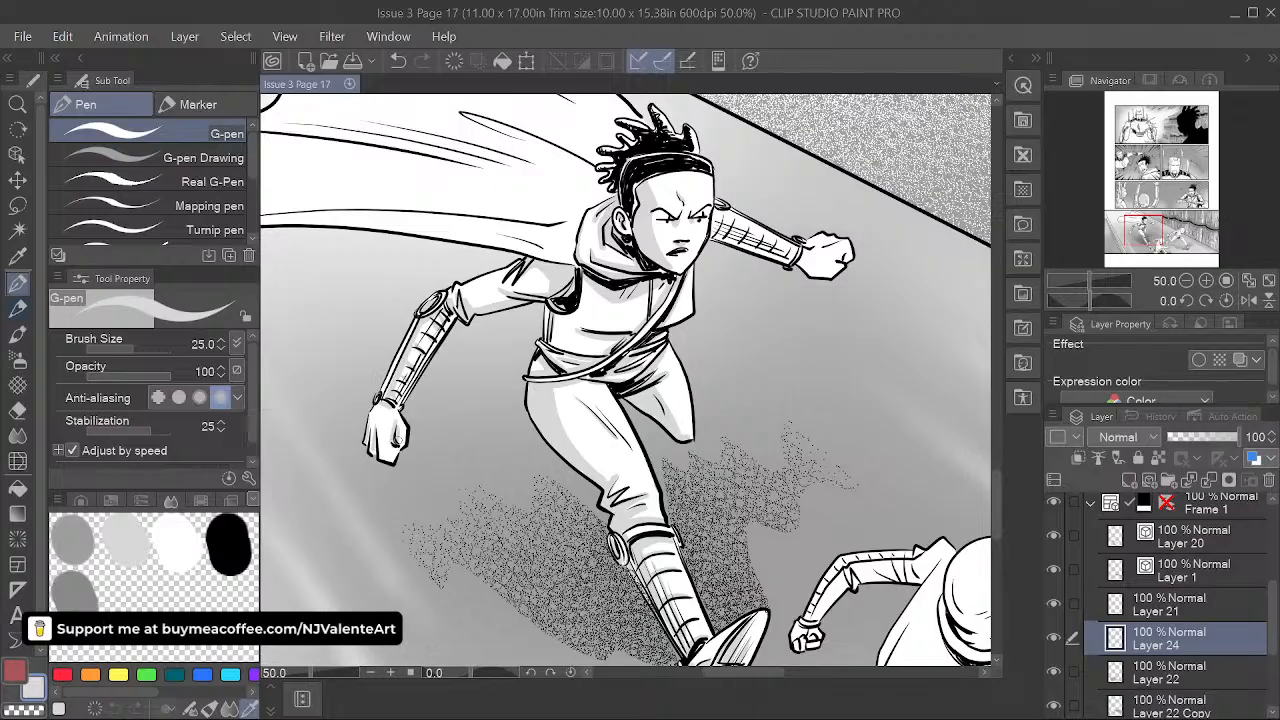
- Add light gray shading to the caped runner's outstretched forearm and fist
key(space)
drag(720, 222, 643, 267)
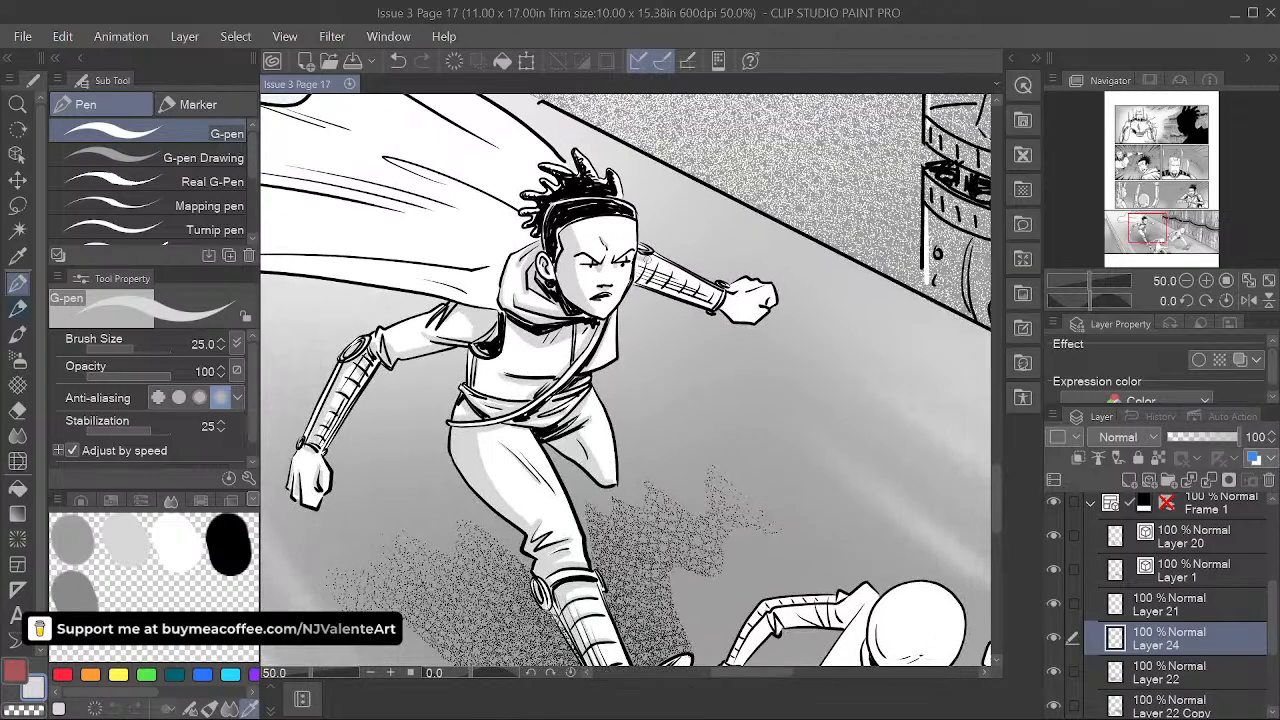
drag(644, 262, 656, 284)
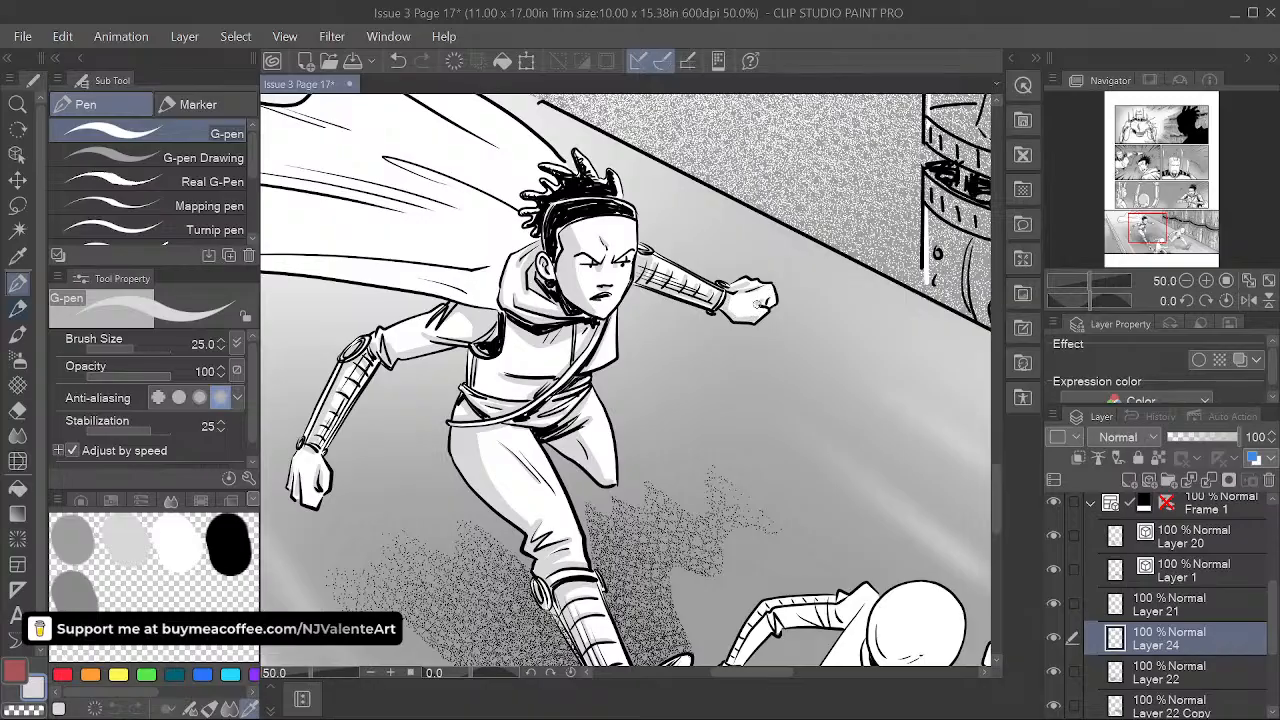
key(space)
drag(688, 413, 744, 477)
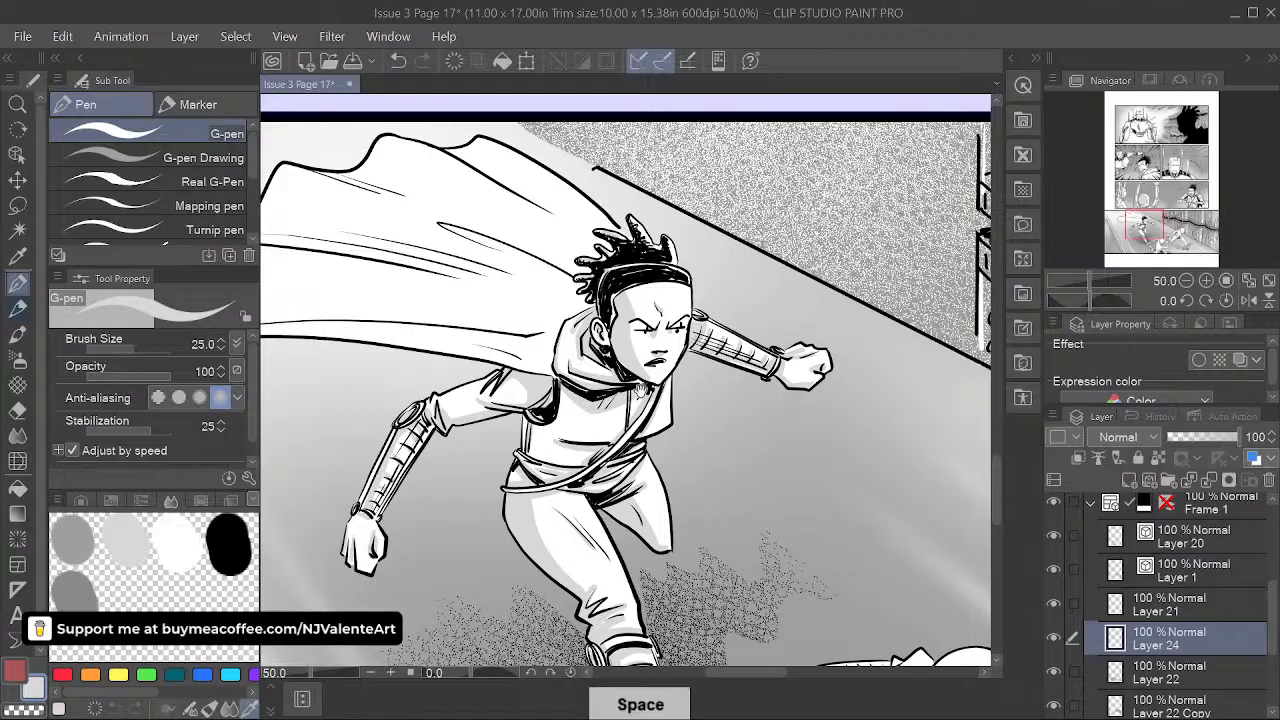
- Rotate the canvas view and shade the cape's central fold and the area where it meets the shoulders in light gray
drag(580, 250, 584, 278)
drag(700, 318, 720, 403)
drag(723, 266, 711, 441)
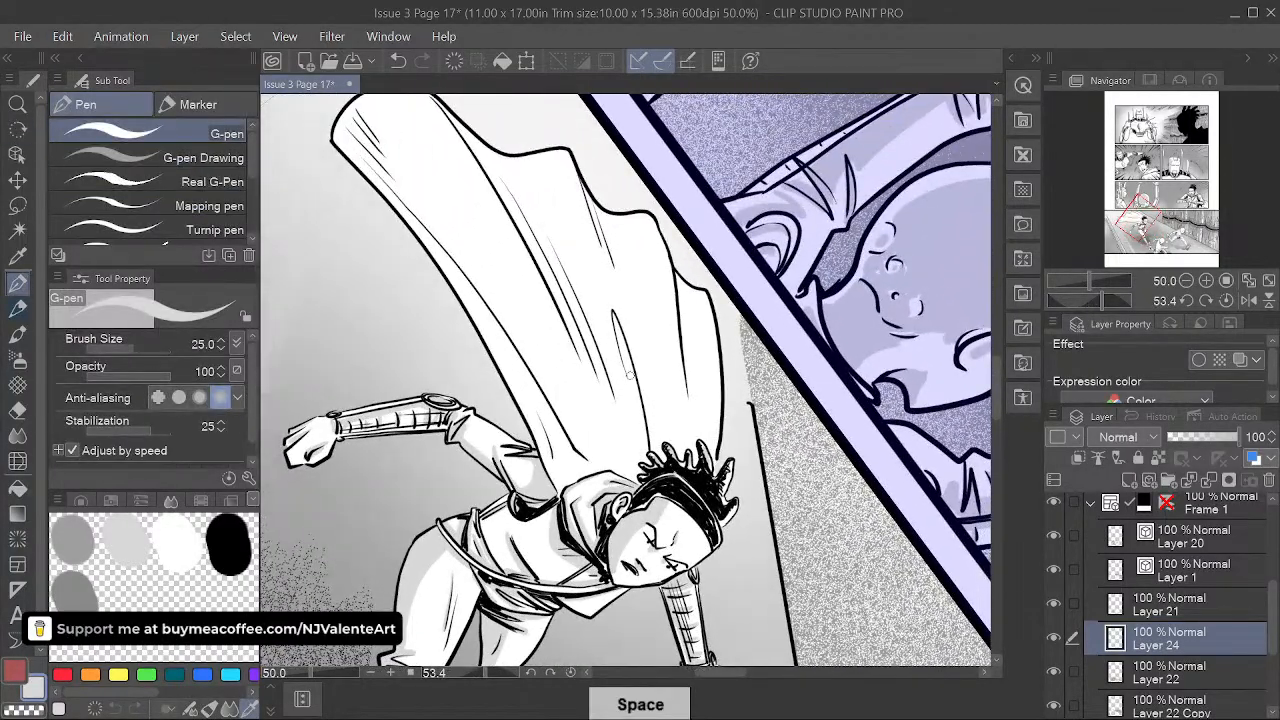
mouse_move(632, 375)
mouse_down()
mouse_move(616, 335)
mouse_move(643, 421)
mouse_up()
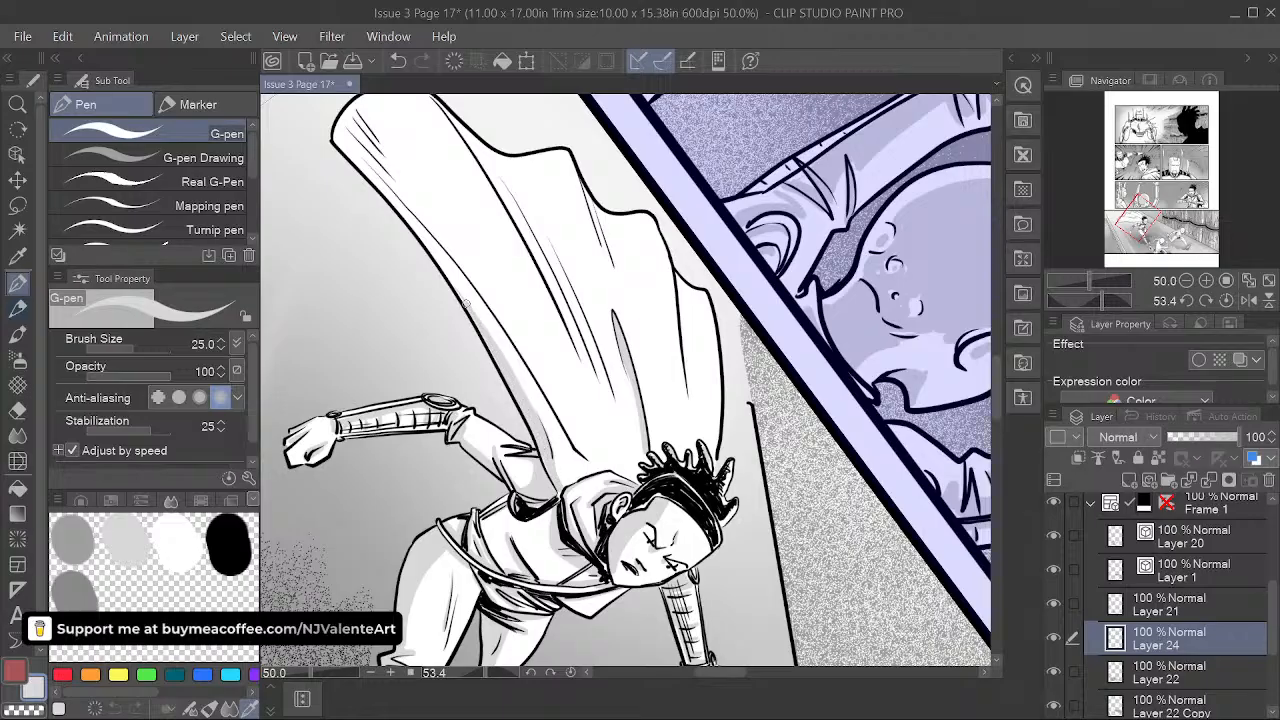
mouse_move(564, 486)
mouse_down()
mouse_move(597, 466)
mouse_move(570, 435)
mouse_move(632, 447)
mouse_up()
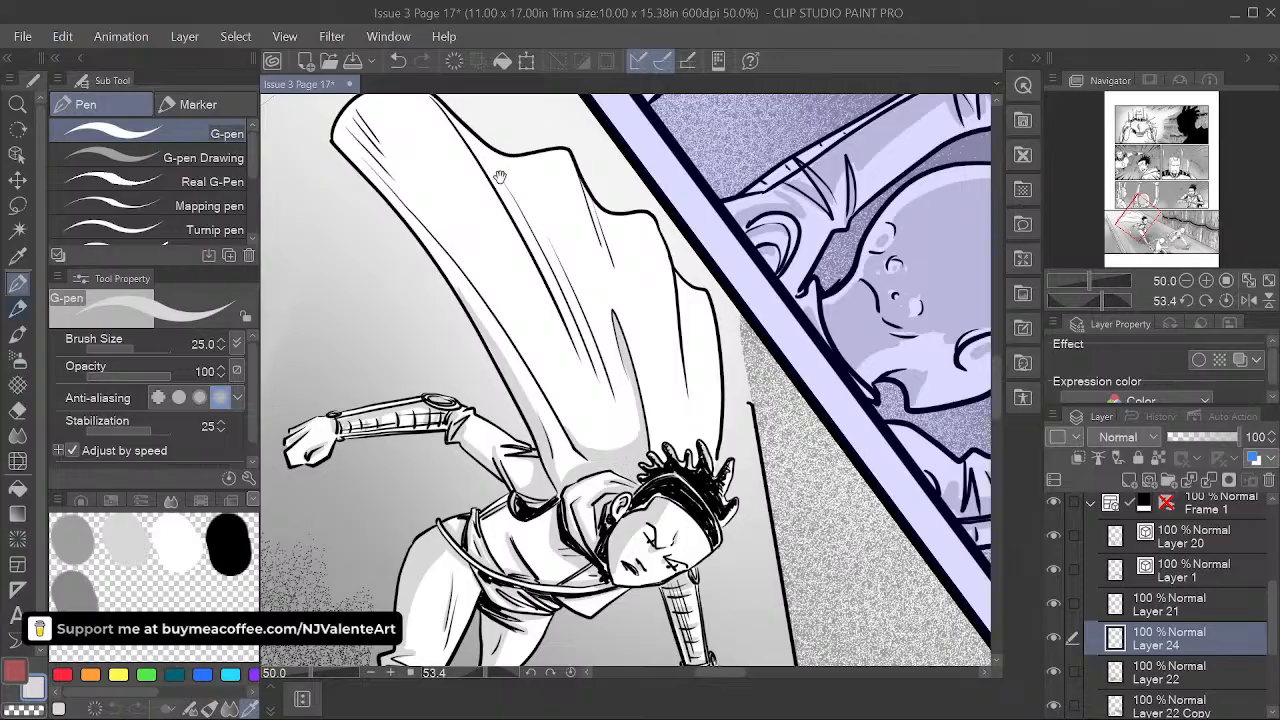
- Shade a long light gray fold along the cape's lower edge, undoing the unwanted strokes
key(space)
drag(599, 319, 609, 369)
drag(386, 223, 469, 313)
key(ctrl+z)
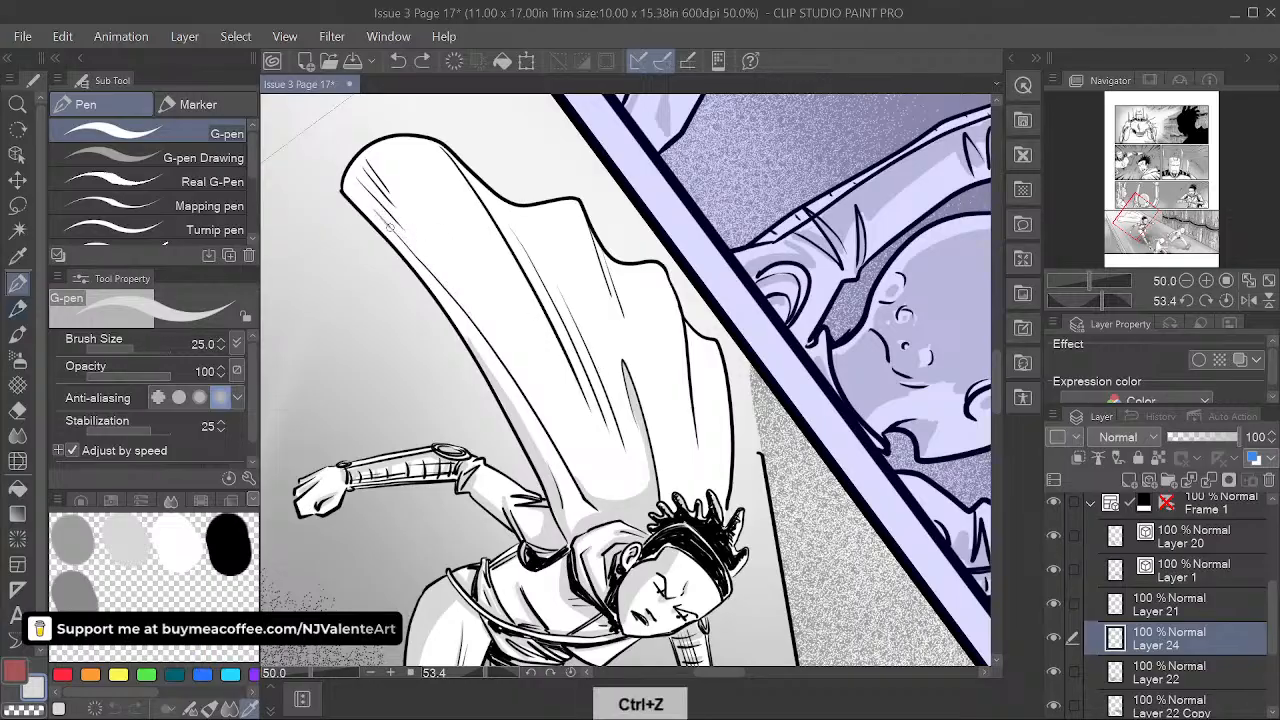
drag(390, 227, 433, 270)
key(ctrl+z)
mouse_move(390, 227)
mouse_down()
mouse_move(493, 342)
mouse_move(569, 464)
mouse_up()
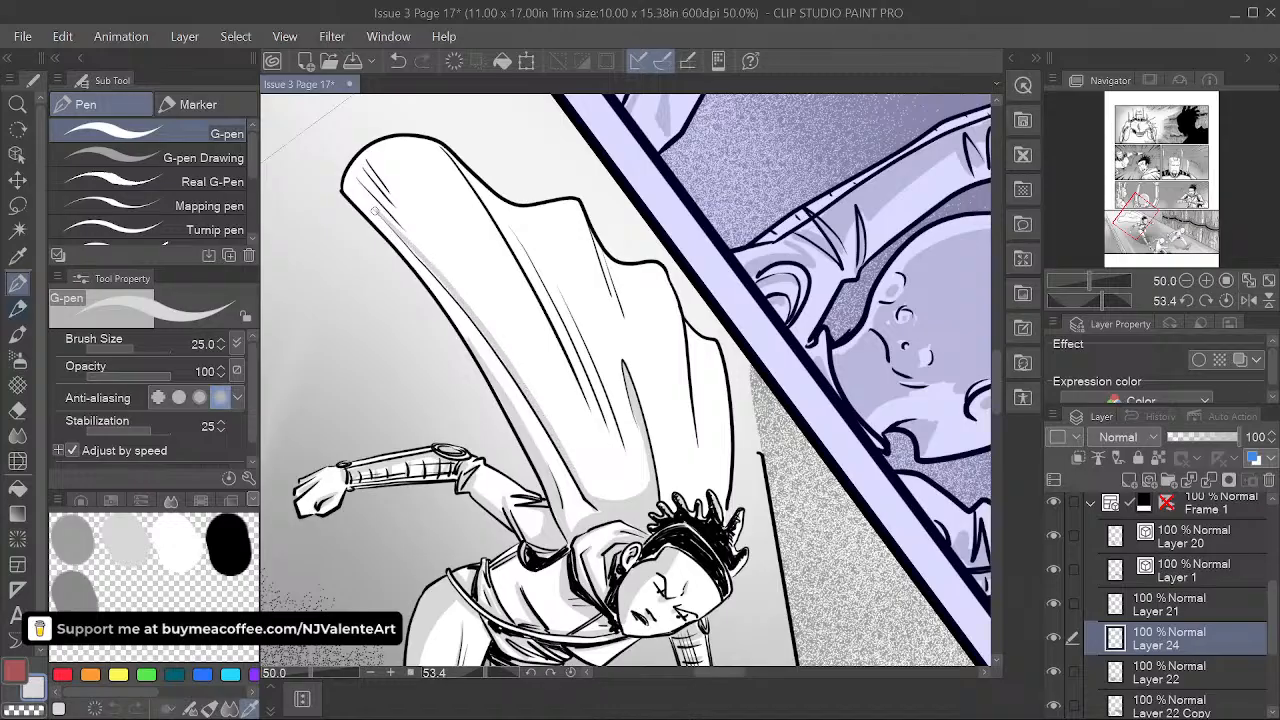
- Shade the cape's upper folds in light gray and add thin streaks along the fabric toward the hair and hem
drag(444, 146, 545, 302)
drag(585, 390, 524, 244)
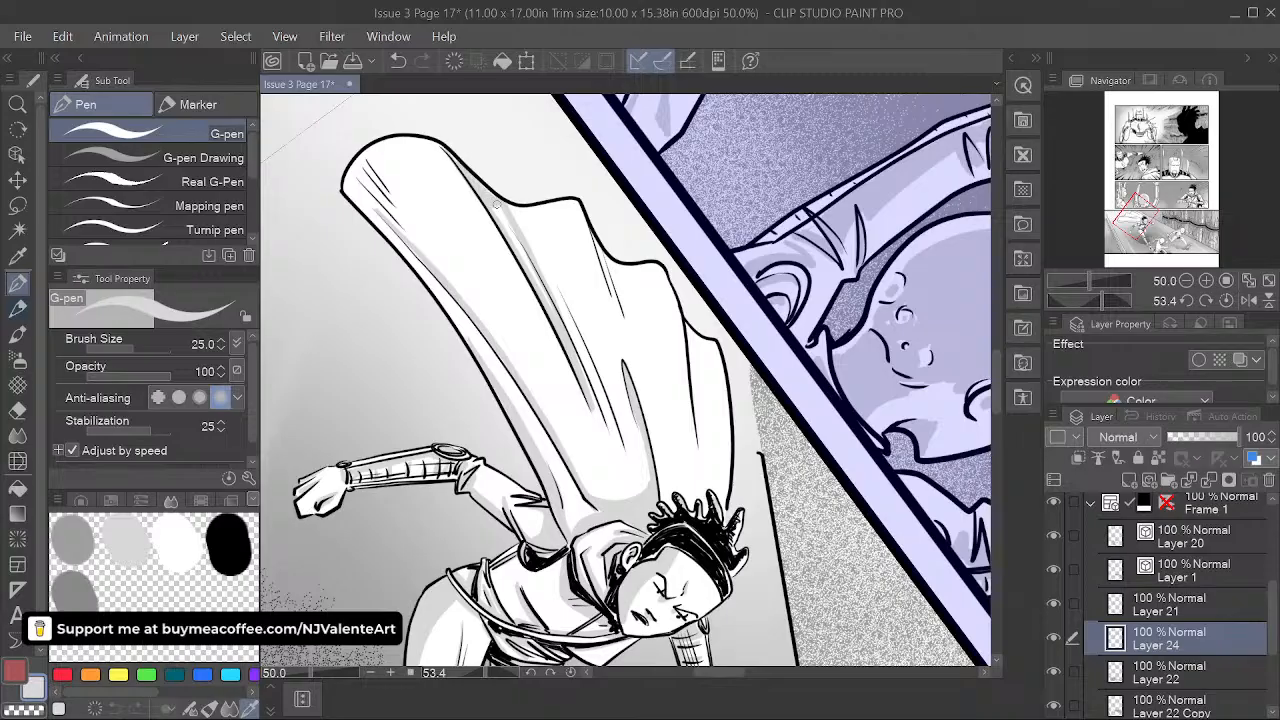
drag(502, 215, 557, 316)
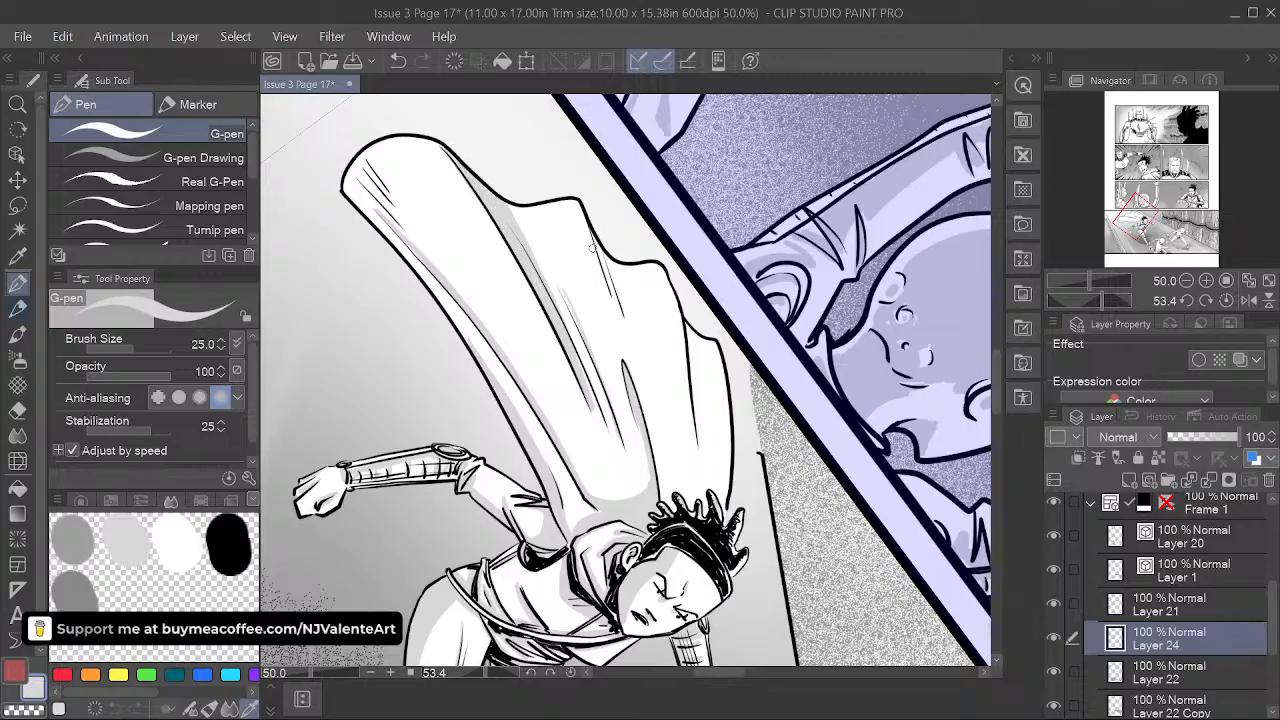
drag(626, 329, 611, 288)
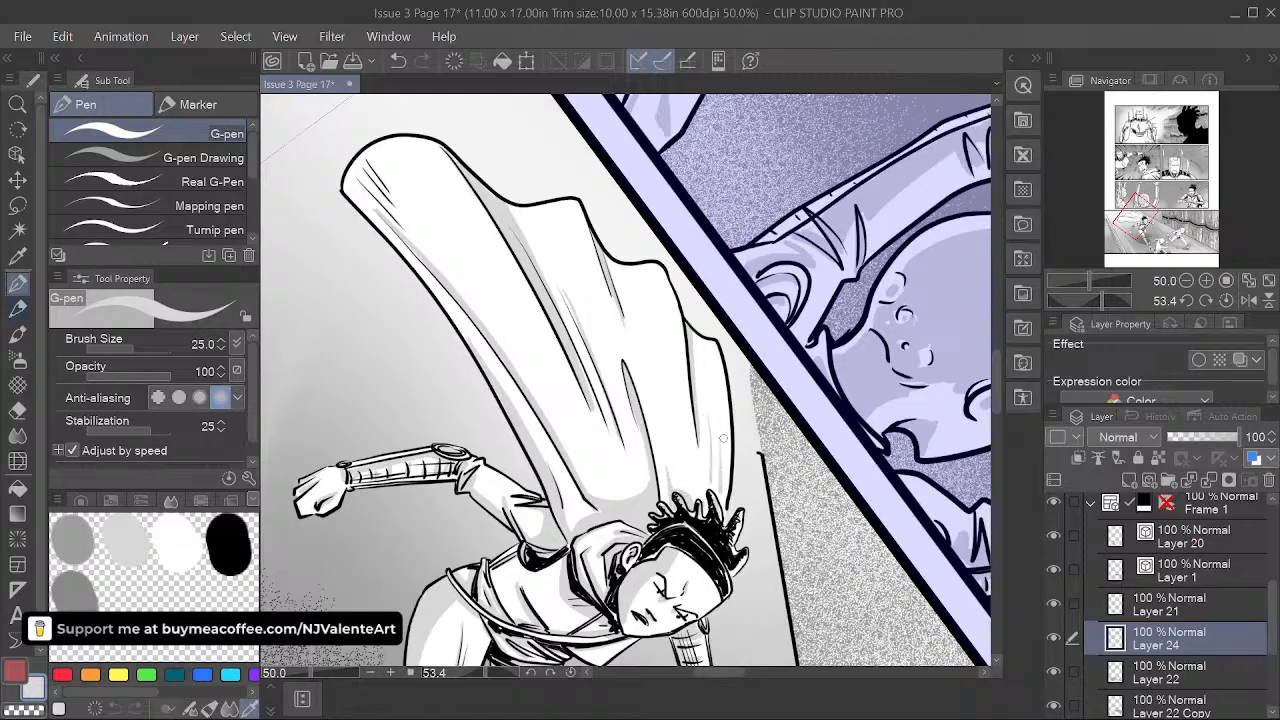
drag(711, 467, 731, 391)
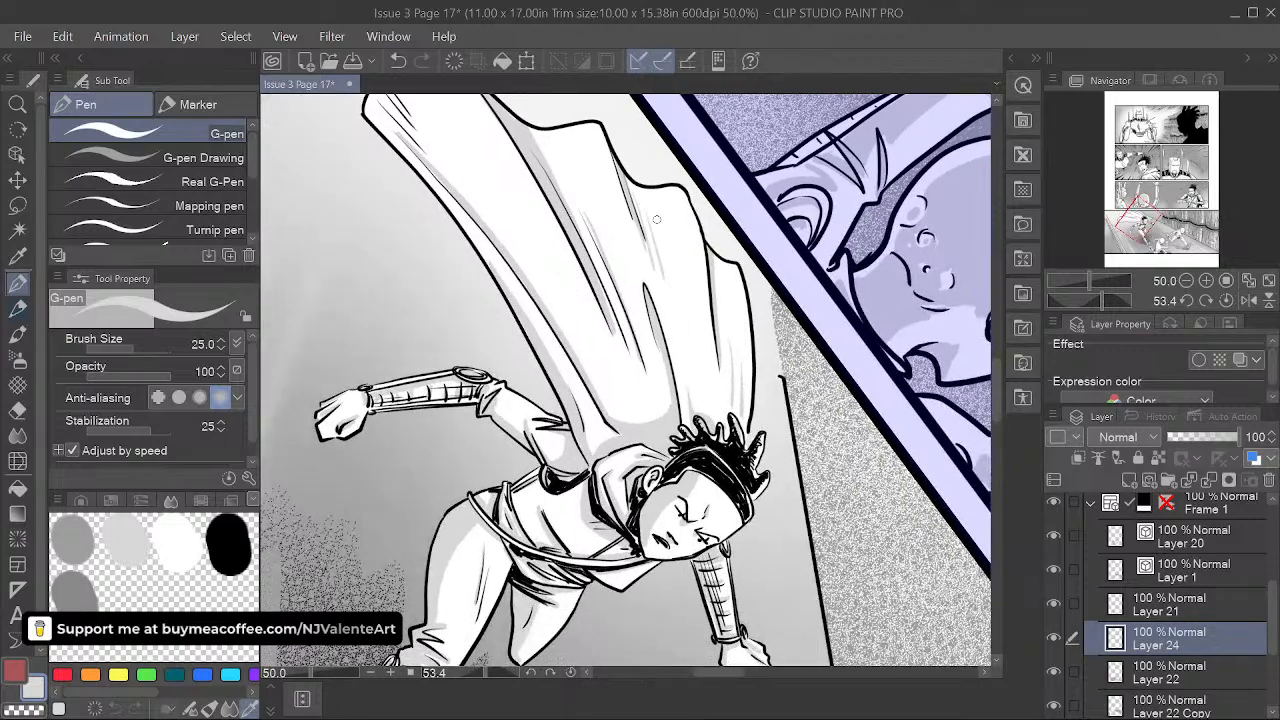
drag(575, 185, 585, 249)
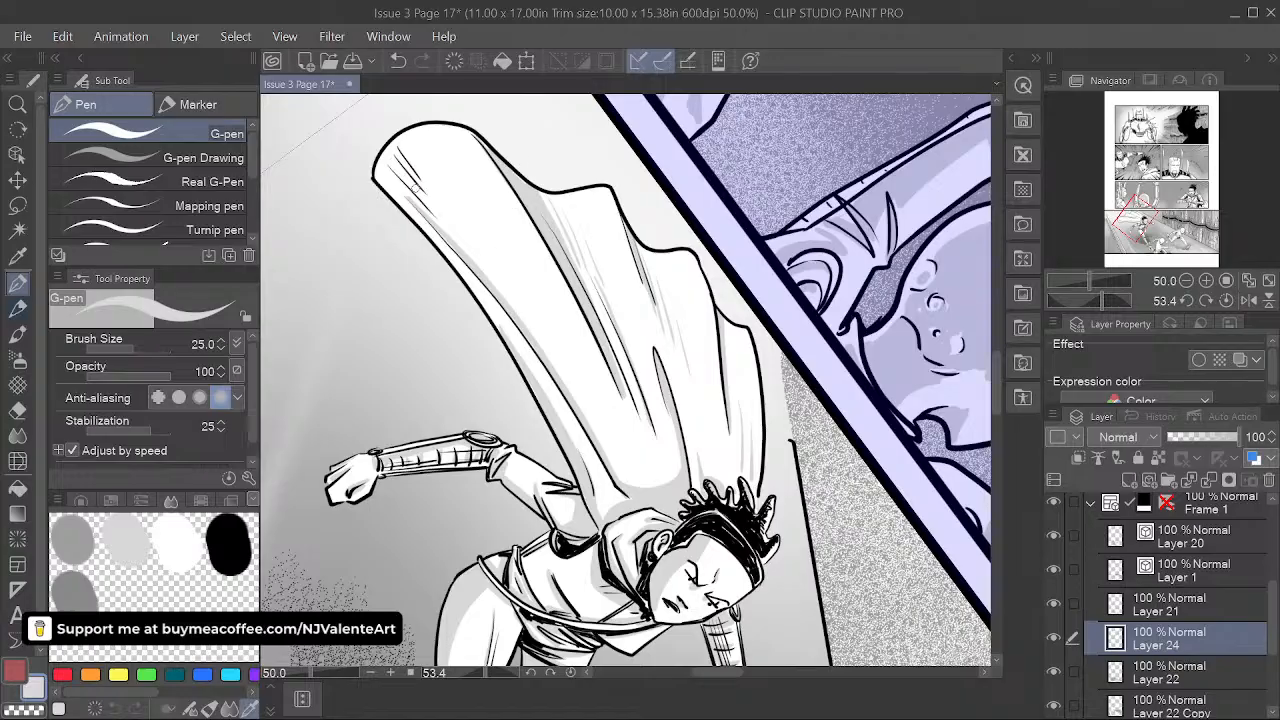
drag(656, 476, 660, 426)
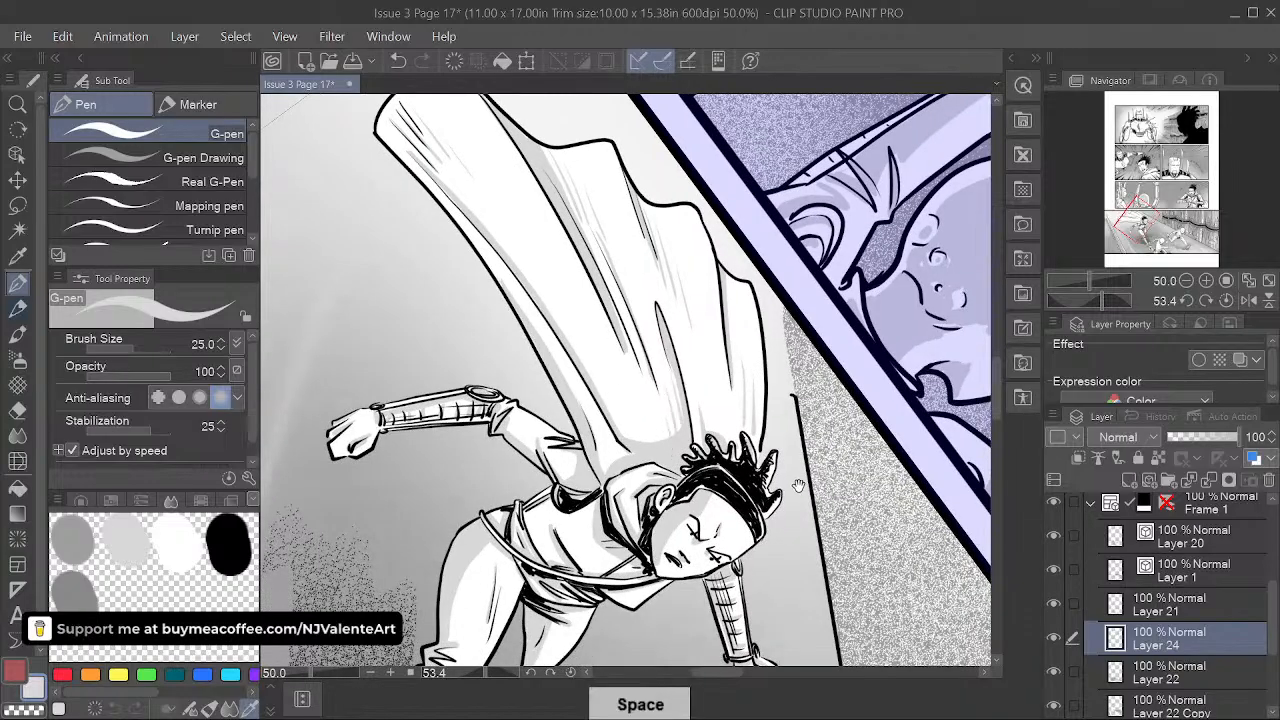
- Reset the canvas rotation and shade the foreground bald runner's trailing arm in light gray
drag(687, 381, 719, 166)
click(571, 673)
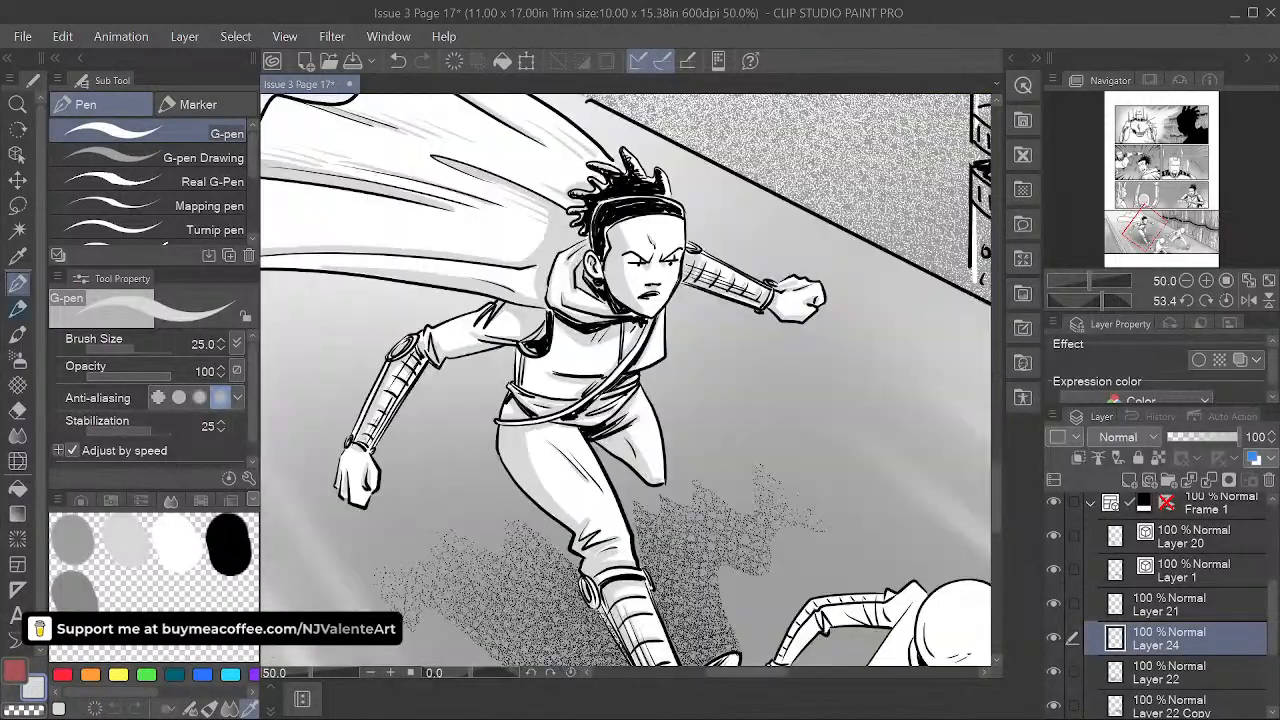
drag(797, 454, 775, 446)
scroll(778, 425, down, 1)
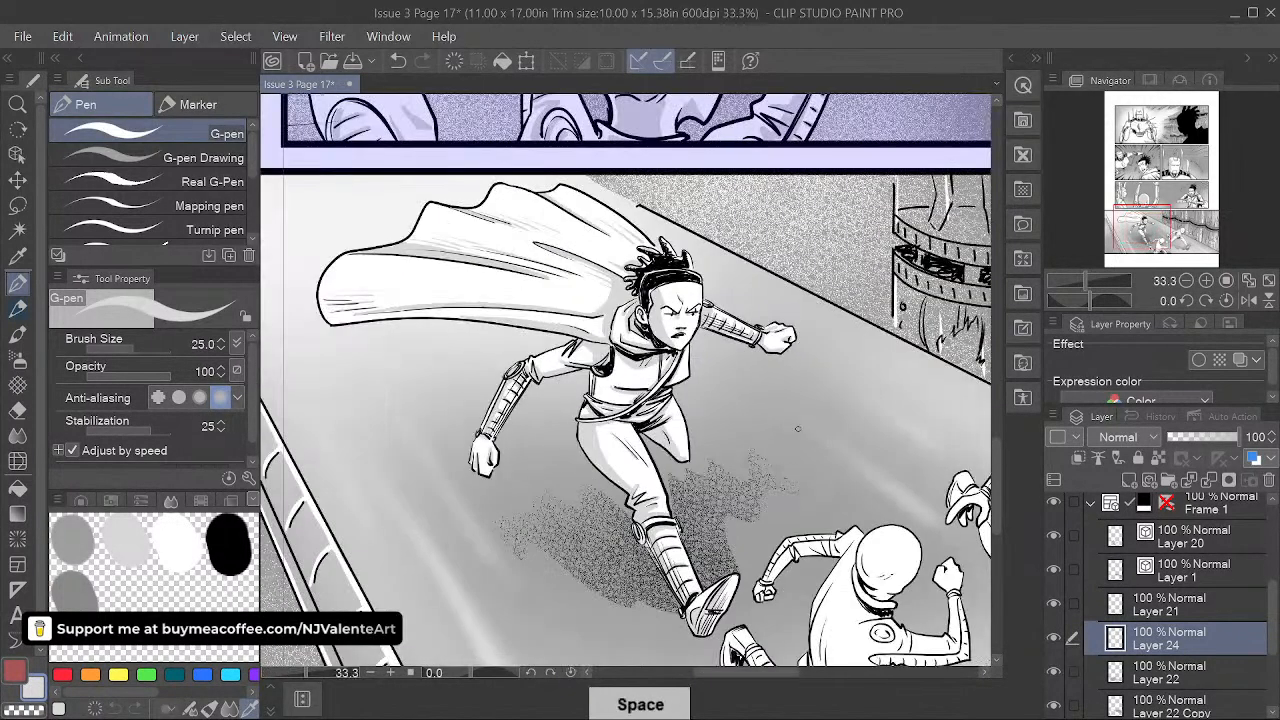
scroll(798, 416, down, 1)
drag(803, 568, 654, 524)
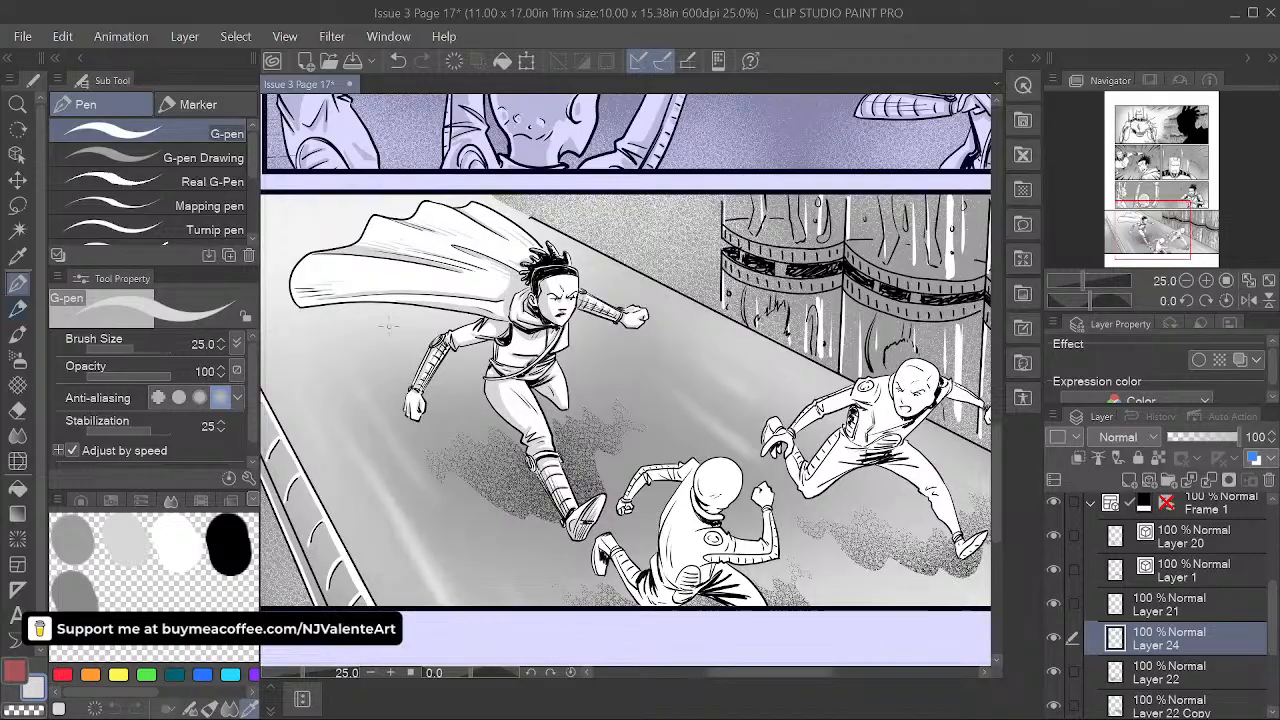
drag(800, 567, 748, 532)
scroll(746, 537, up, 2)
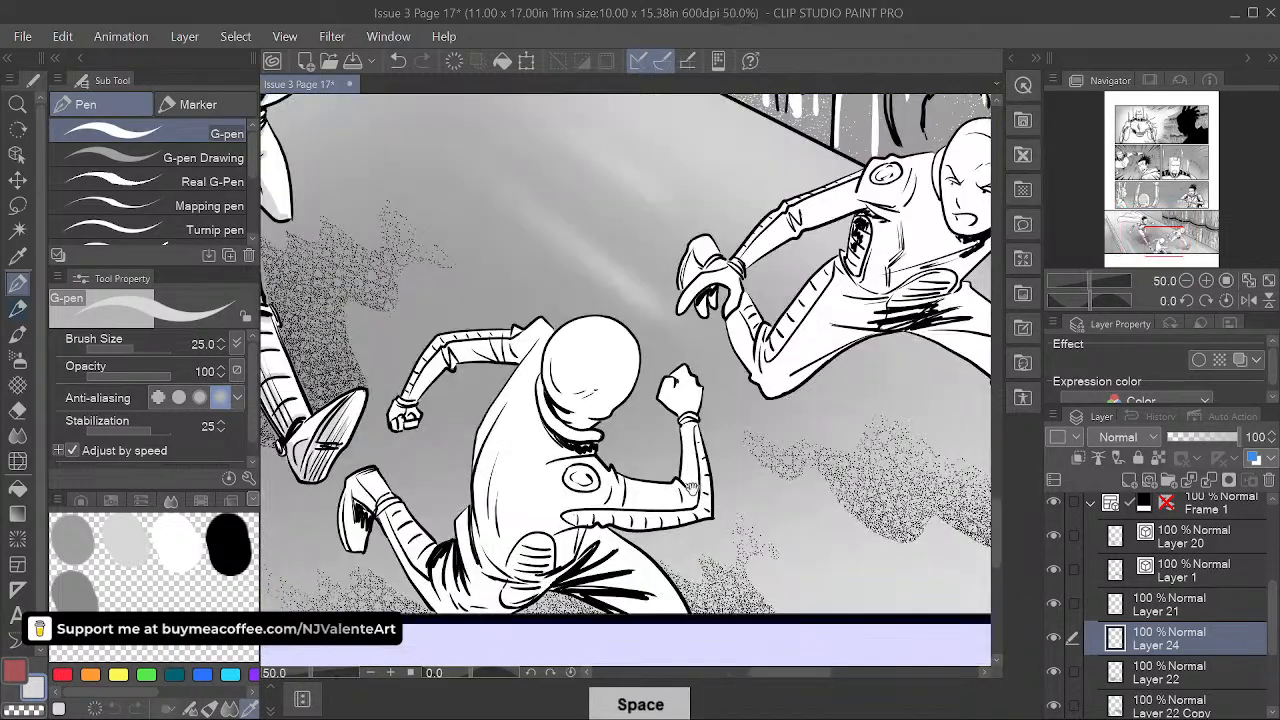
drag(555, 325, 783, 378)
scroll(783, 378, up, 1)
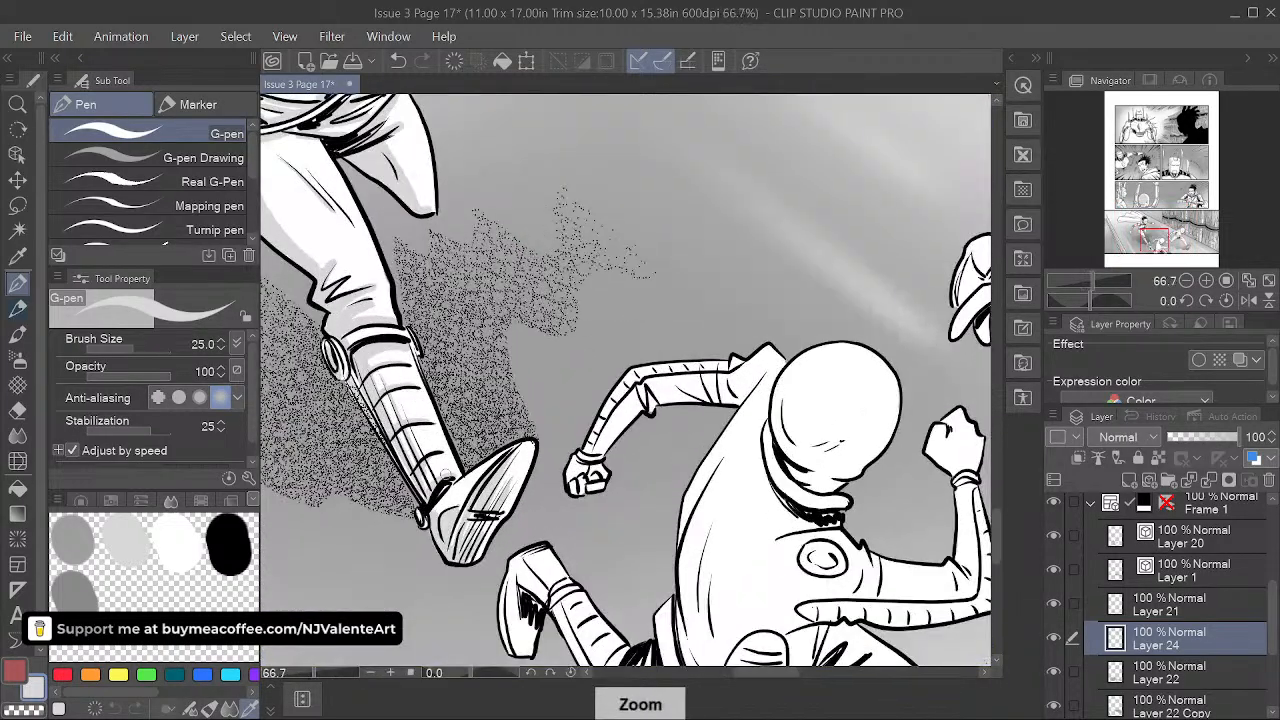
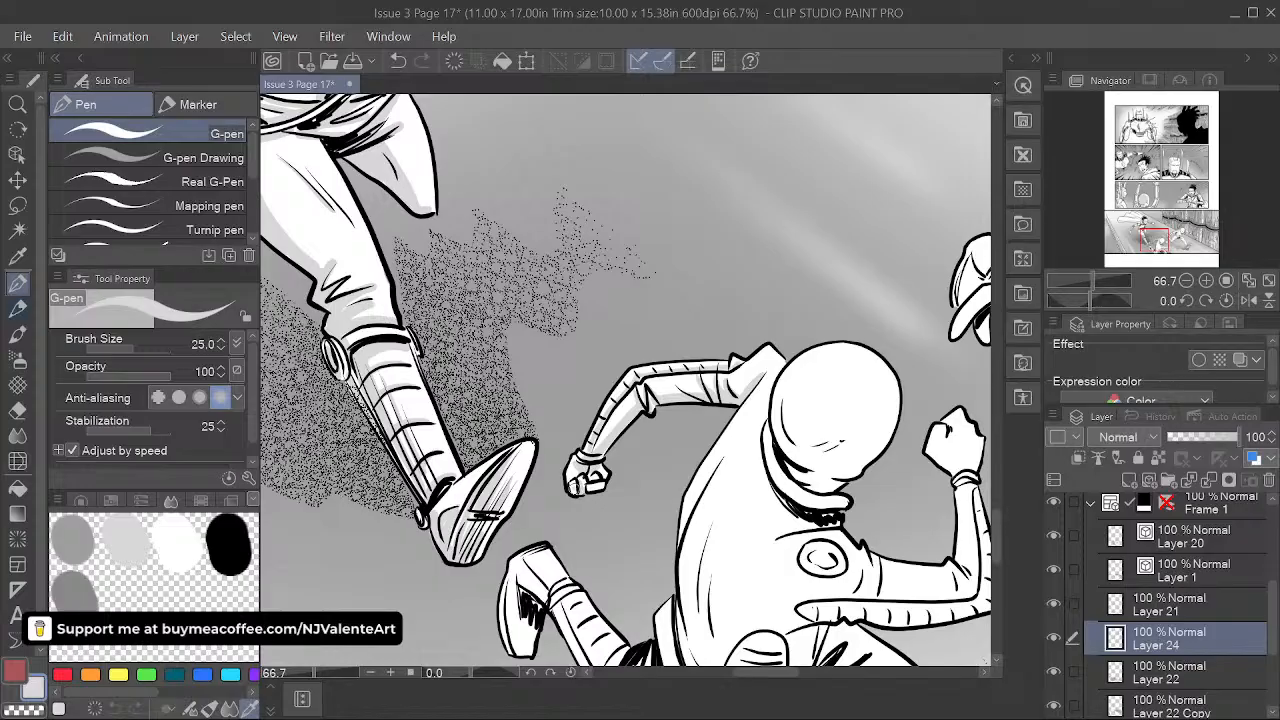
- Shade the foreground bald runner's head, neck and collar area in light gray
drag(595, 478, 483, 343)
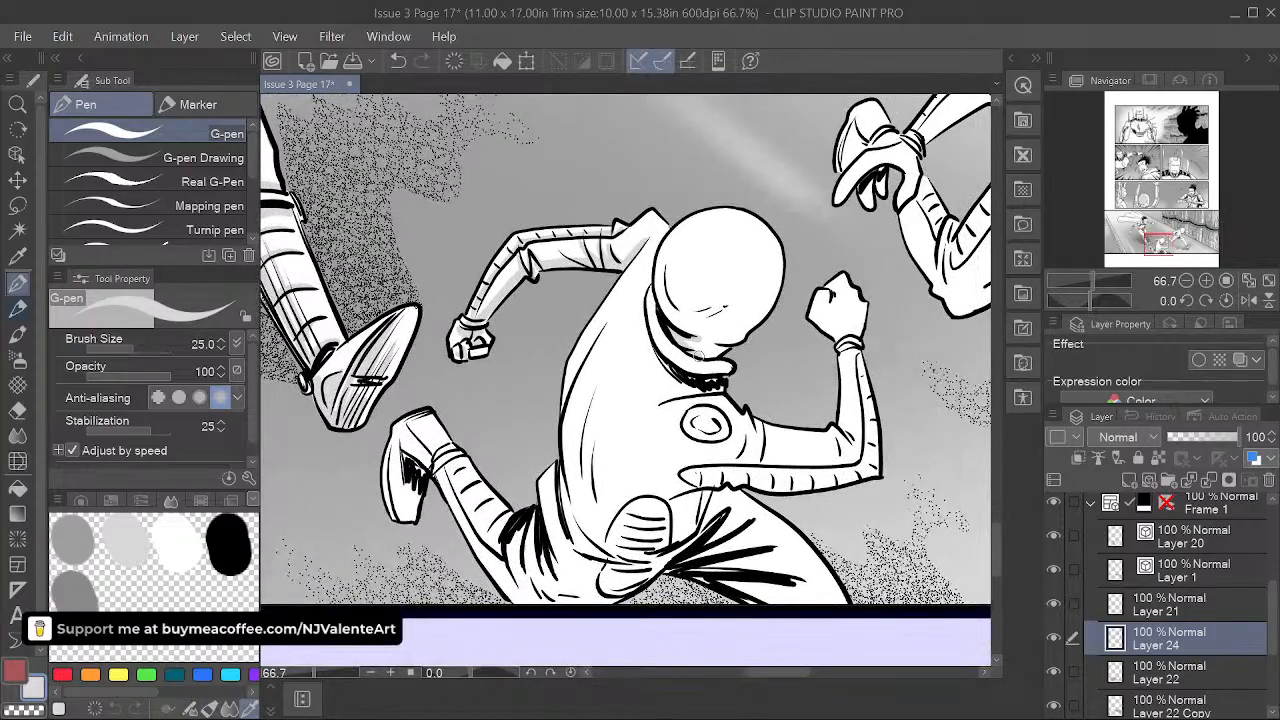
mouse_move(674, 306)
mouse_down()
mouse_move(700, 316)
mouse_move(757, 286)
mouse_up()
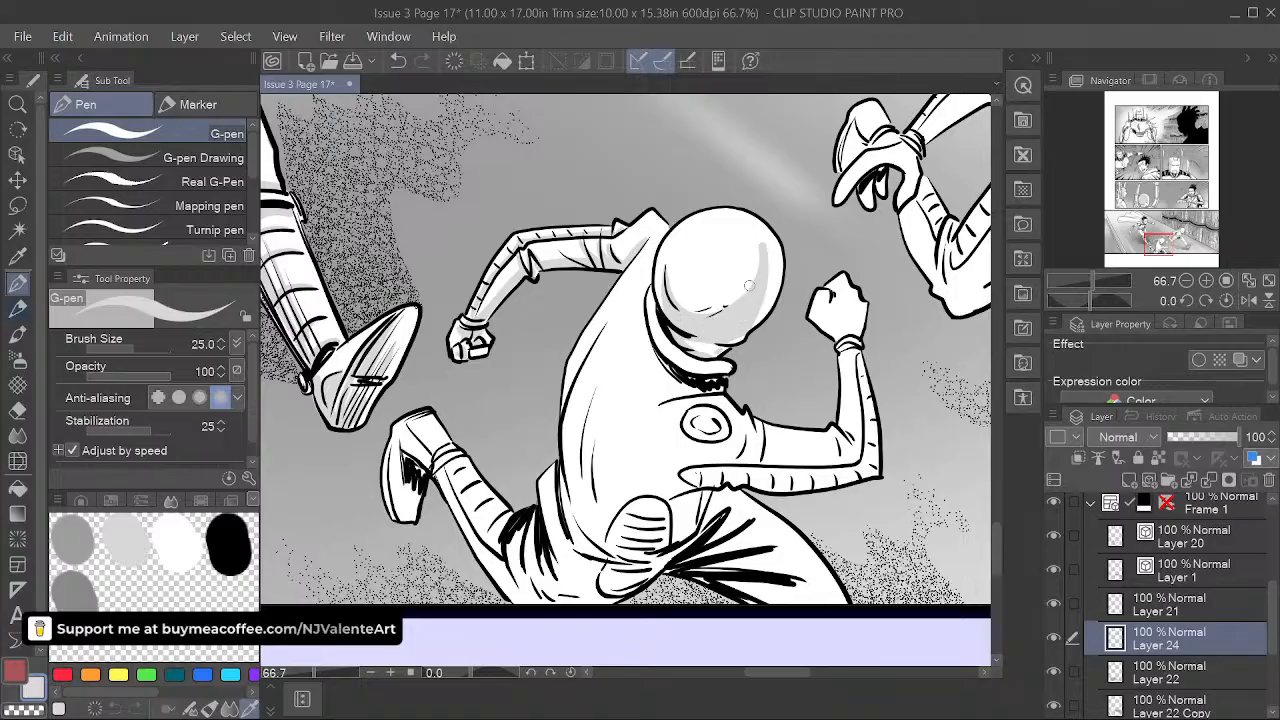
mouse_move(650, 287)
mouse_down()
mouse_move(681, 359)
mouse_move(725, 371)
mouse_up()
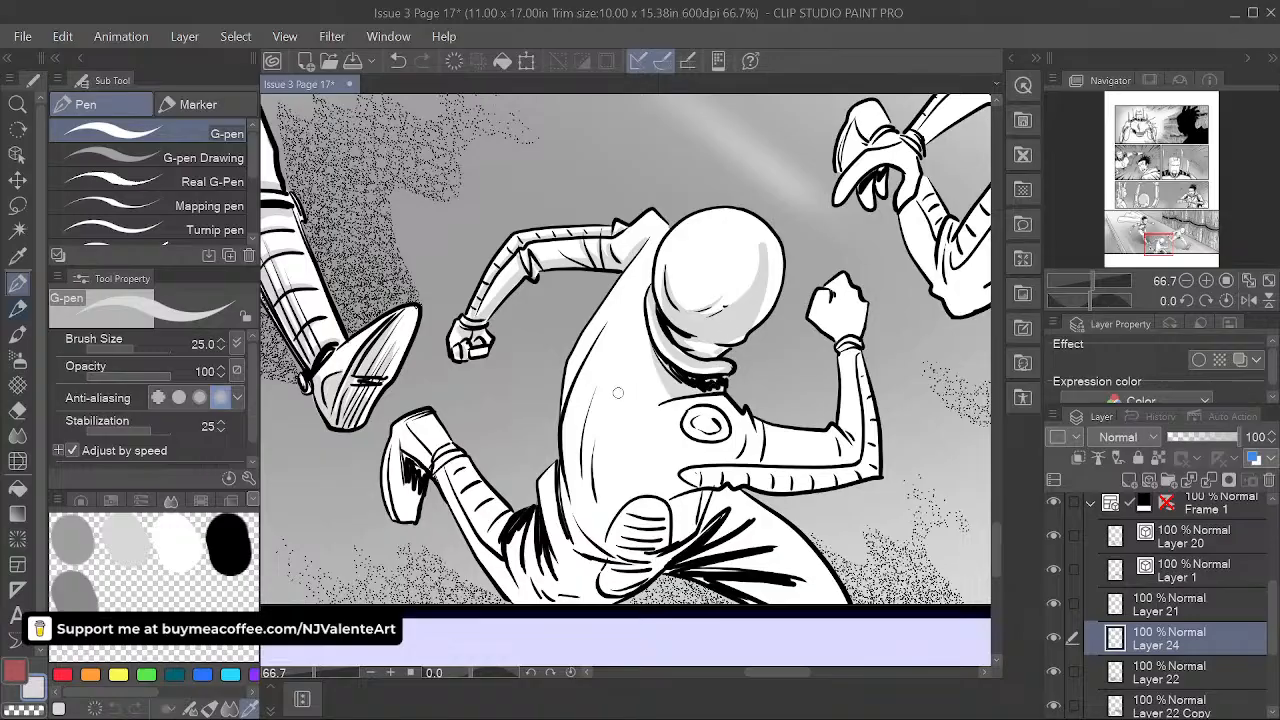
- Shade the foreground bald runner's back and lower side with long light gray strokes following the torso's curve
mouse_move(600, 335)
mouse_down()
mouse_move(576, 380)
mouse_move(566, 500)
mouse_up()
mouse_move(592, 390)
mouse_down()
mouse_move(578, 455)
mouse_move(588, 508)
mouse_up()
drag(591, 449, 600, 530)
mouse_move(578, 470)
mouse_down()
mouse_move(588, 538)
mouse_move(604, 548)
mouse_up()
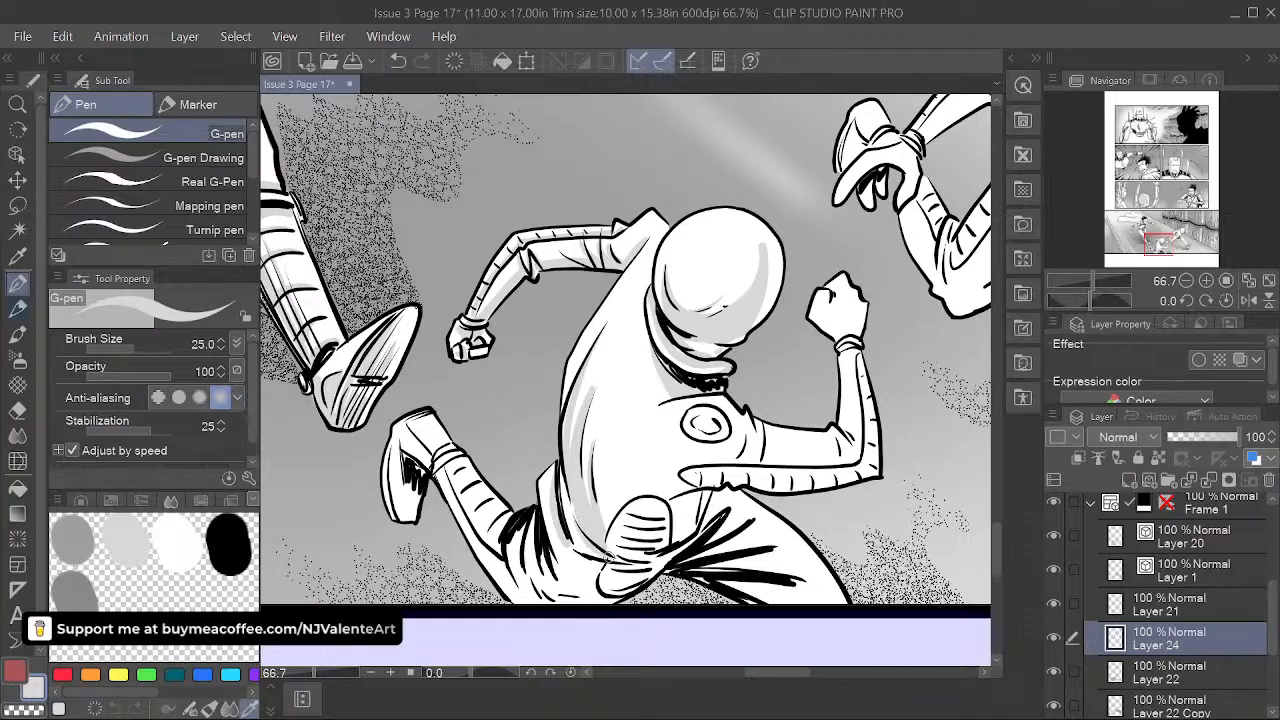
mouse_move(608, 559)
mouse_down()
mouse_move(630, 566)
mouse_move(660, 538)
mouse_move(612, 558)
mouse_up()
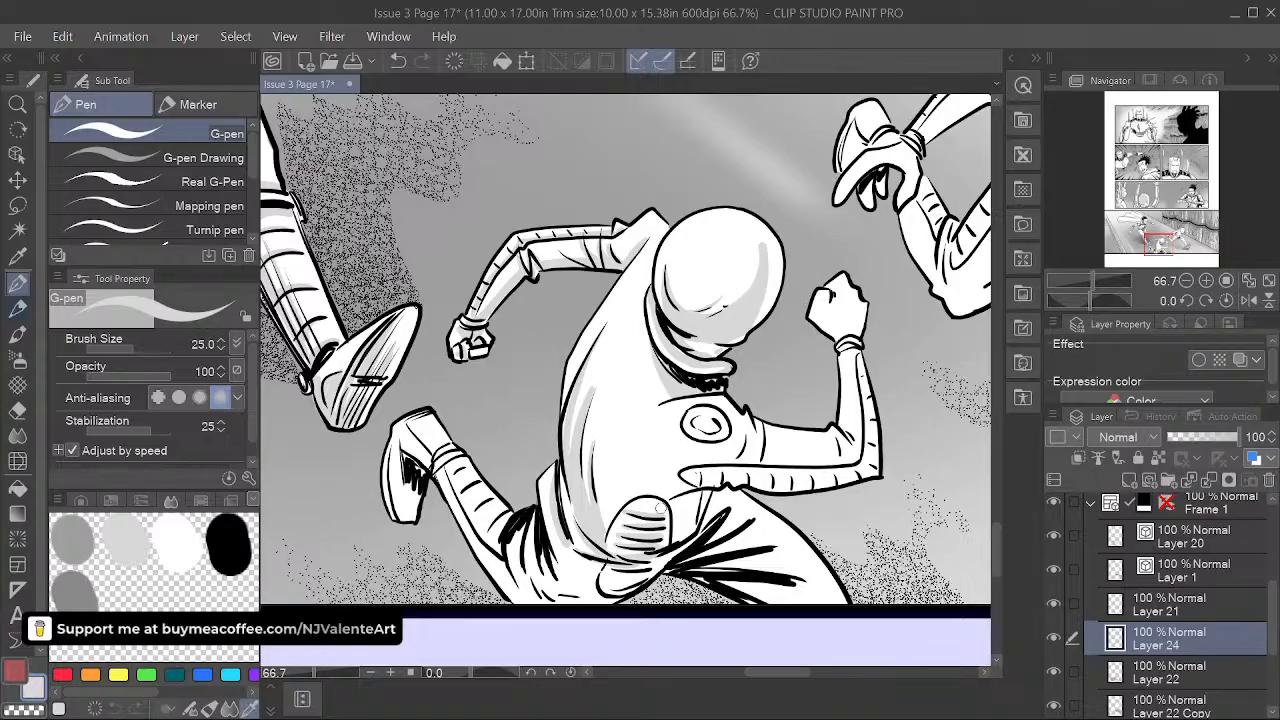
- Shade the foreground runner's waist, chest side, forward arm and raised fist in light gray
mouse_move(700, 493)
mouse_down()
mouse_move(686, 542)
mouse_move(702, 493)
mouse_move(696, 532)
mouse_move(688, 475)
mouse_up()
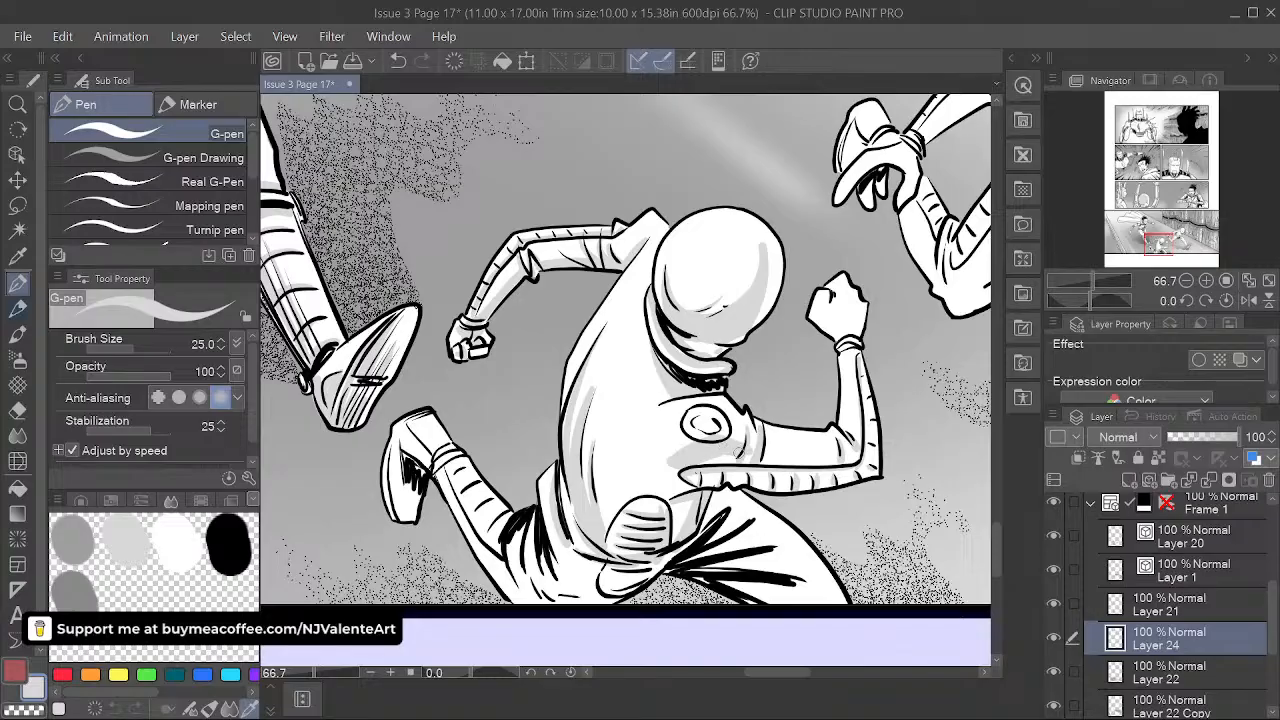
drag(791, 461, 858, 452)
drag(732, 467, 749, 459)
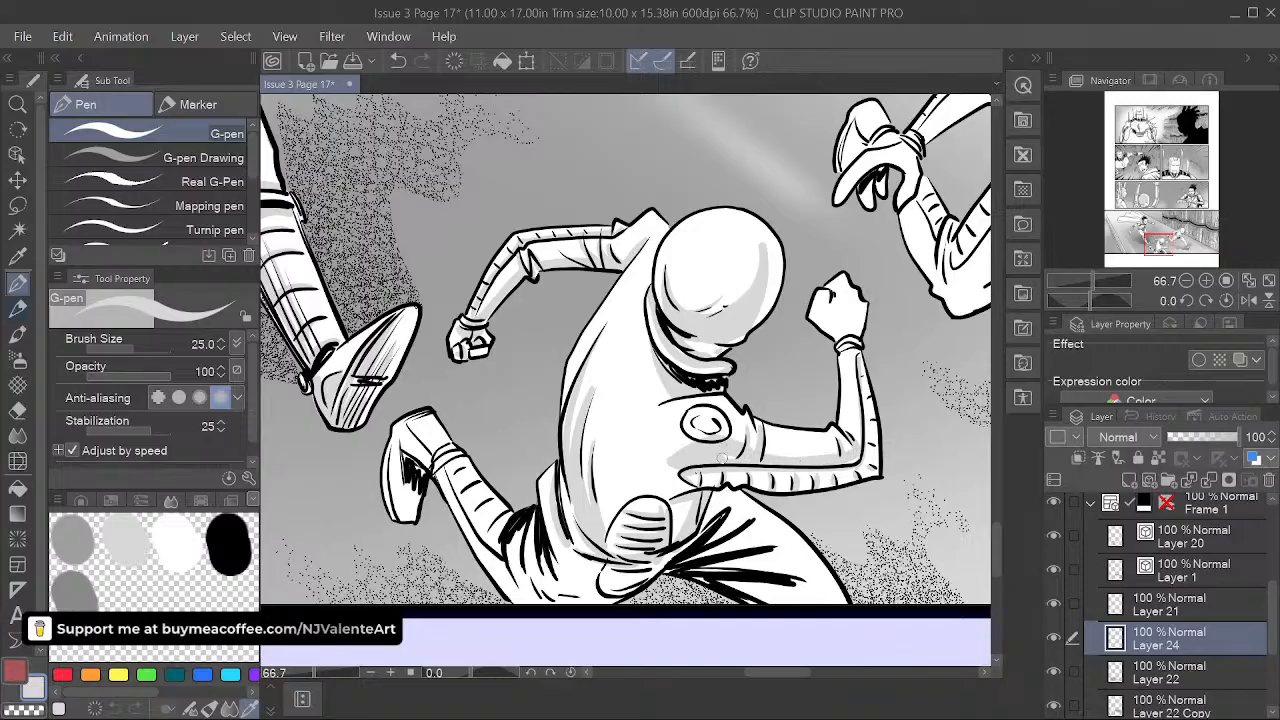
key(space)
drag(859, 375, 854, 420)
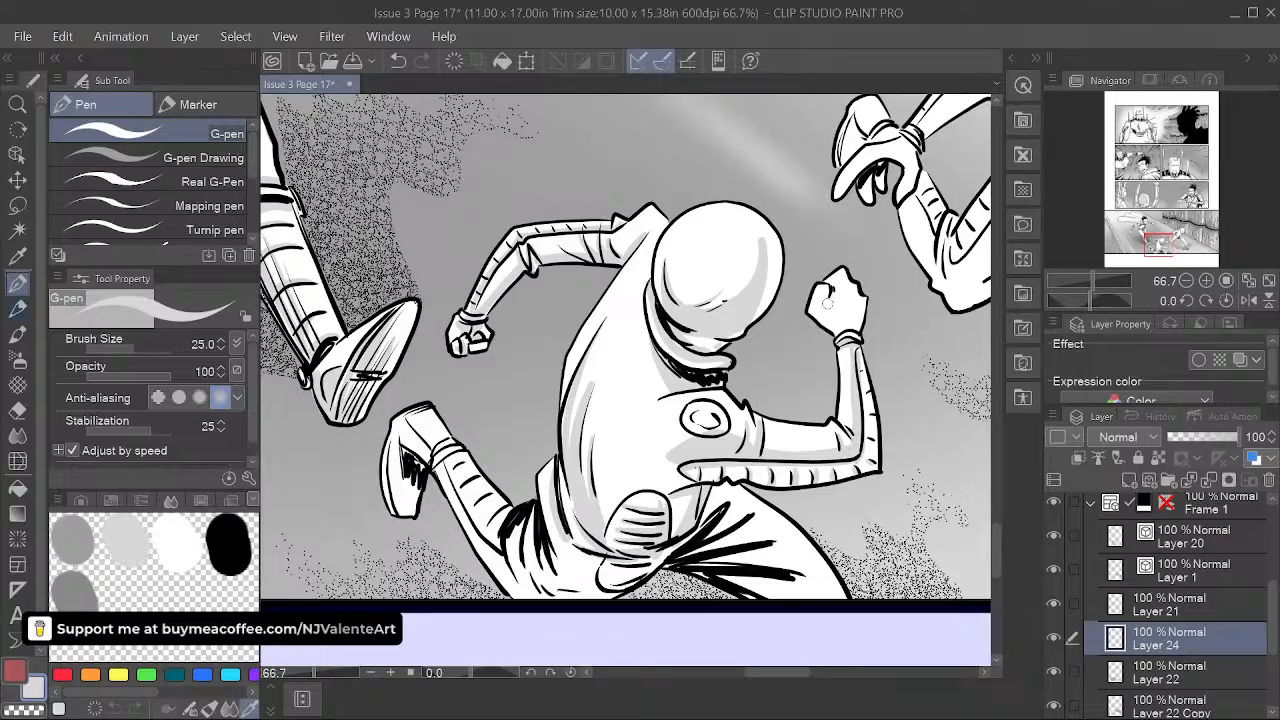
drag(829, 287, 826, 296)
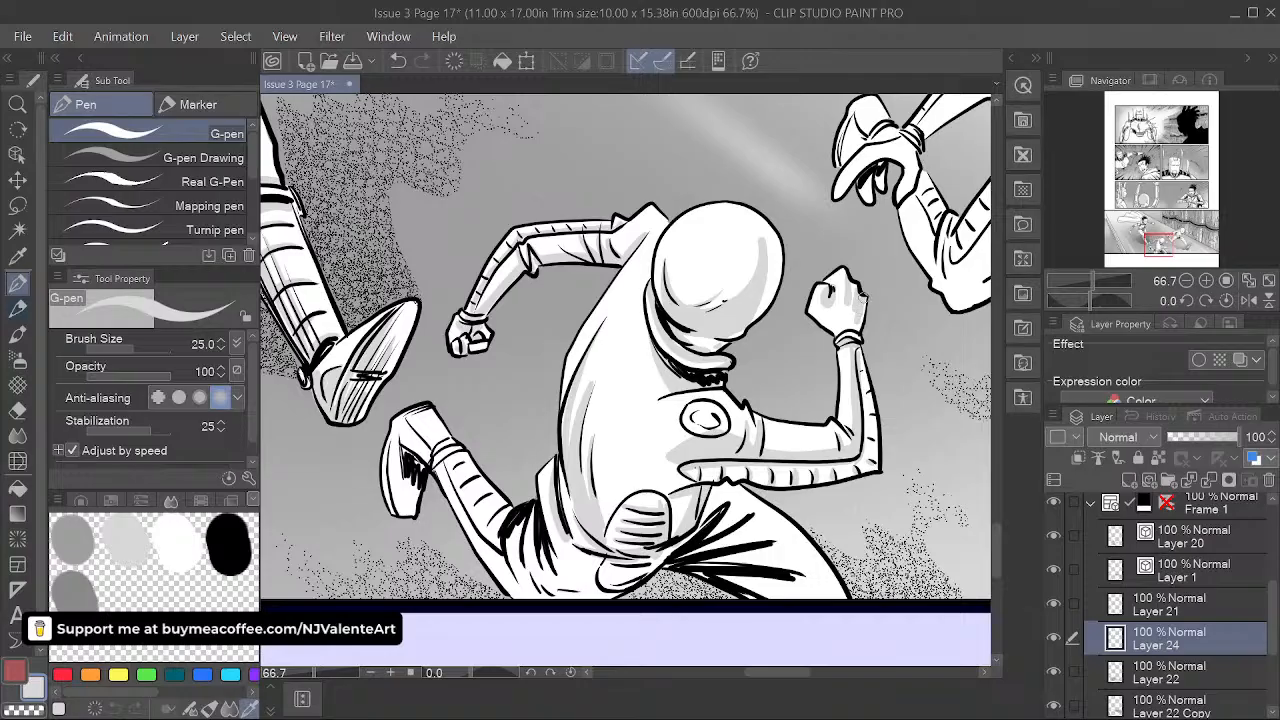
- Shade the folds of the foreground runner's front thigh in light gray
key(space)
drag(845, 328, 877, 248)
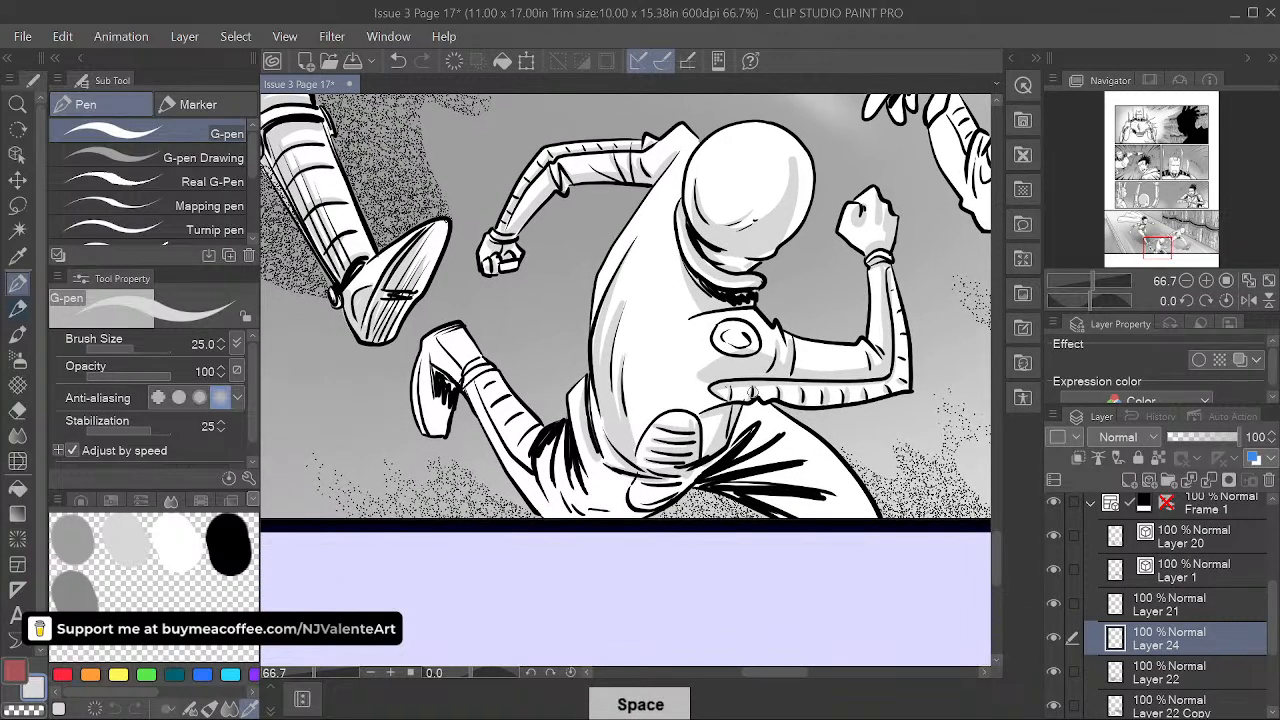
drag(695, 475, 784, 429)
drag(708, 480, 807, 460)
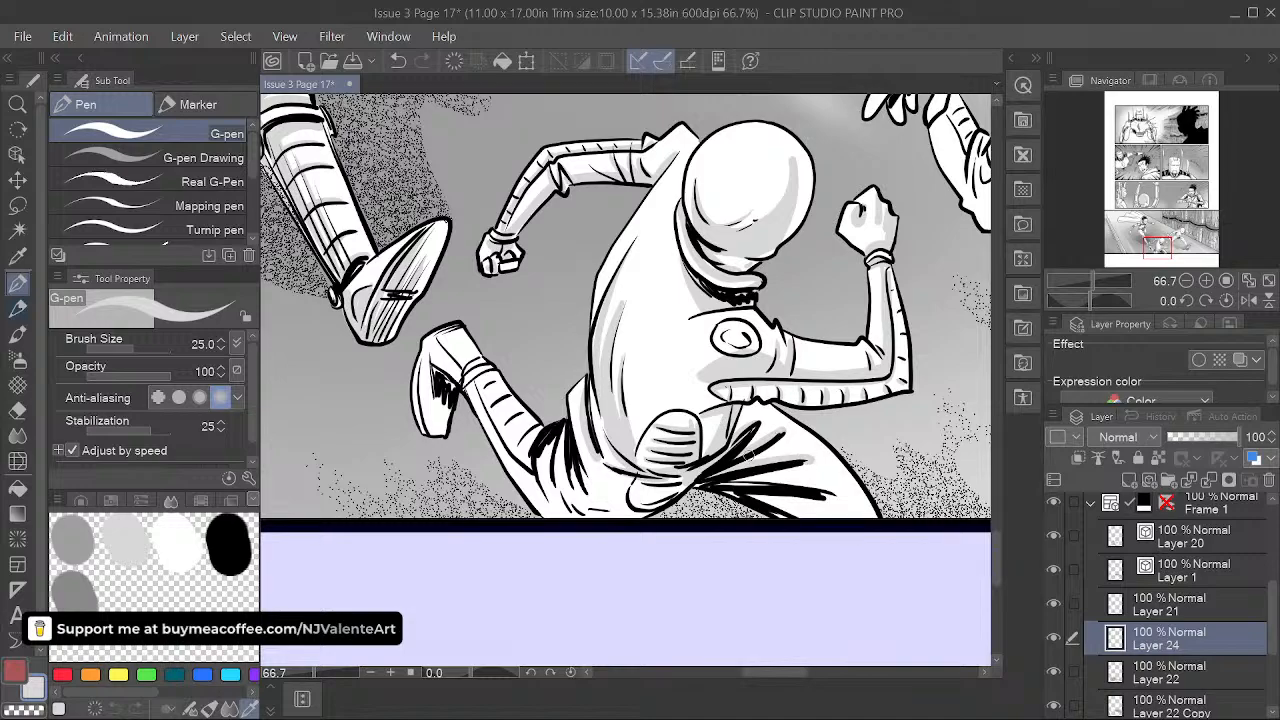
drag(723, 480, 822, 500)
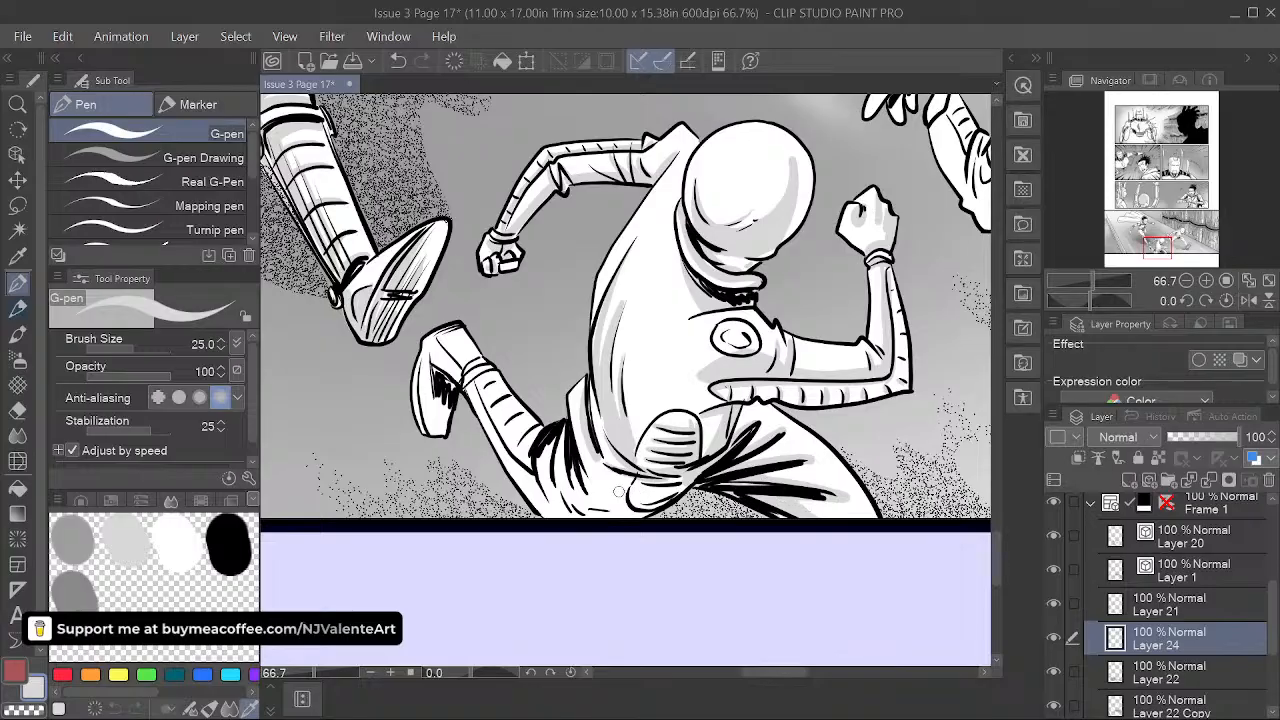
- Shade the foreground runner's hip, trailing leg and shoe in light gray, undoing the last unwanted stroke
mouse_move(687, 484)
mouse_down()
mouse_move(626, 491)
mouse_move(660, 504)
mouse_up()
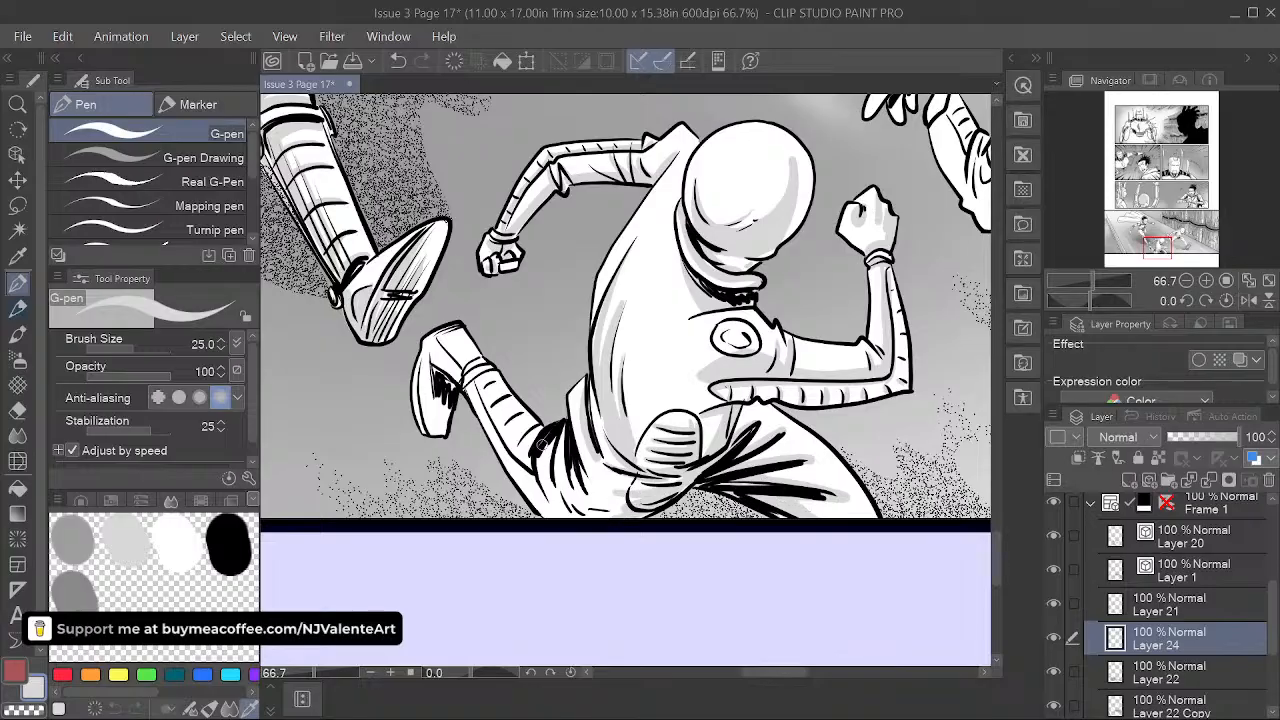
mouse_move(546, 440)
mouse_down()
mouse_move(536, 466)
mouse_move(556, 486)
mouse_up()
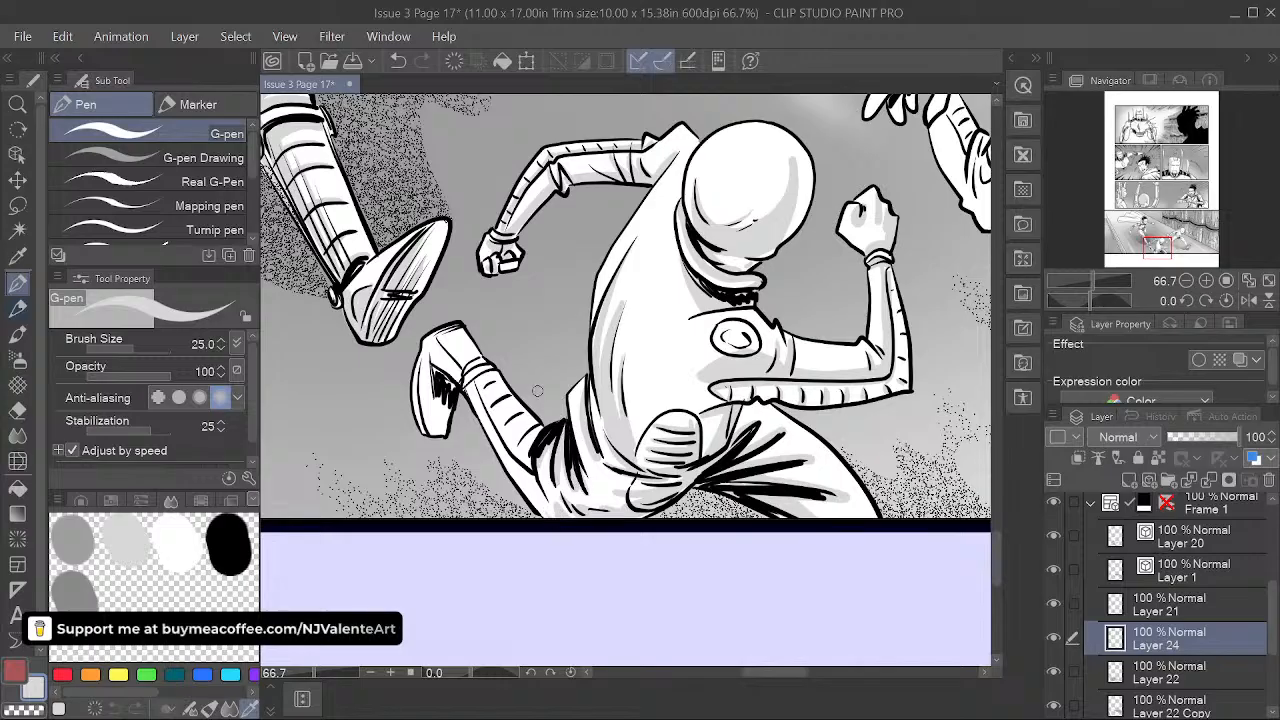
mouse_move(508, 397)
mouse_down()
mouse_move(534, 430)
mouse_move(535, 467)
mouse_up()
drag(511, 423, 529, 452)
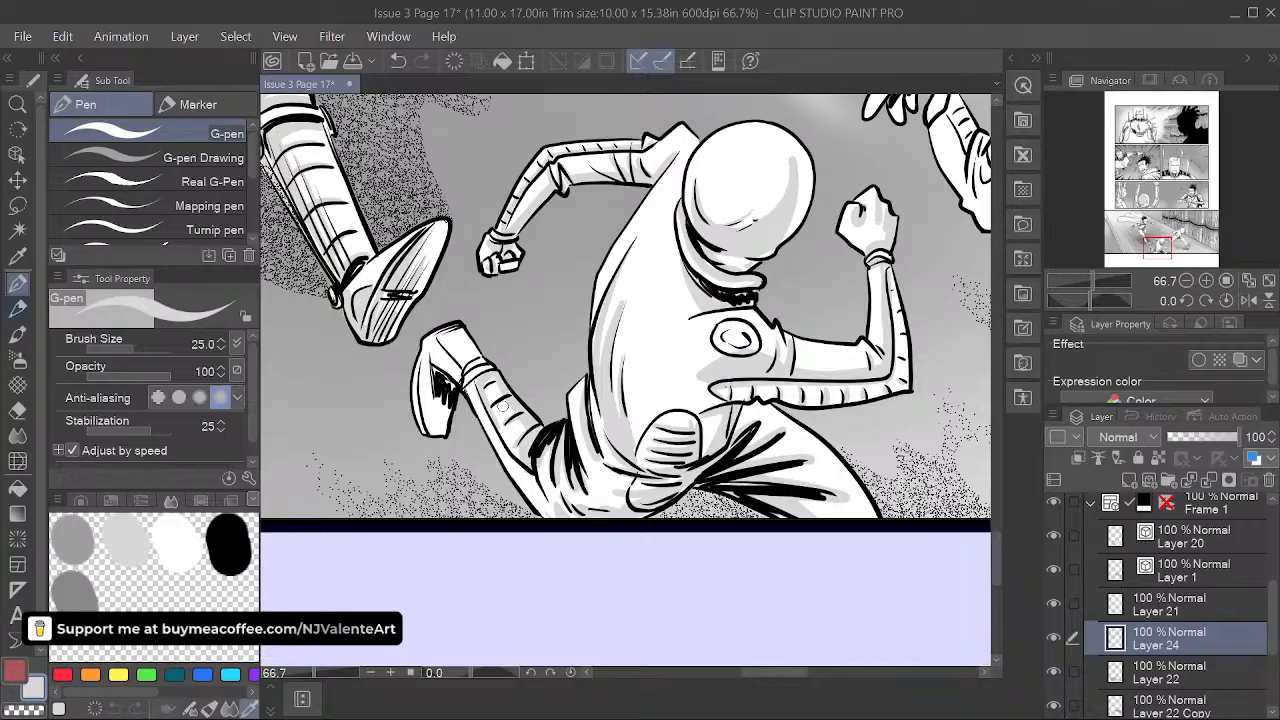
mouse_move(459, 331)
mouse_down()
mouse_move(483, 362)
mouse_move(439, 430)
mouse_up()
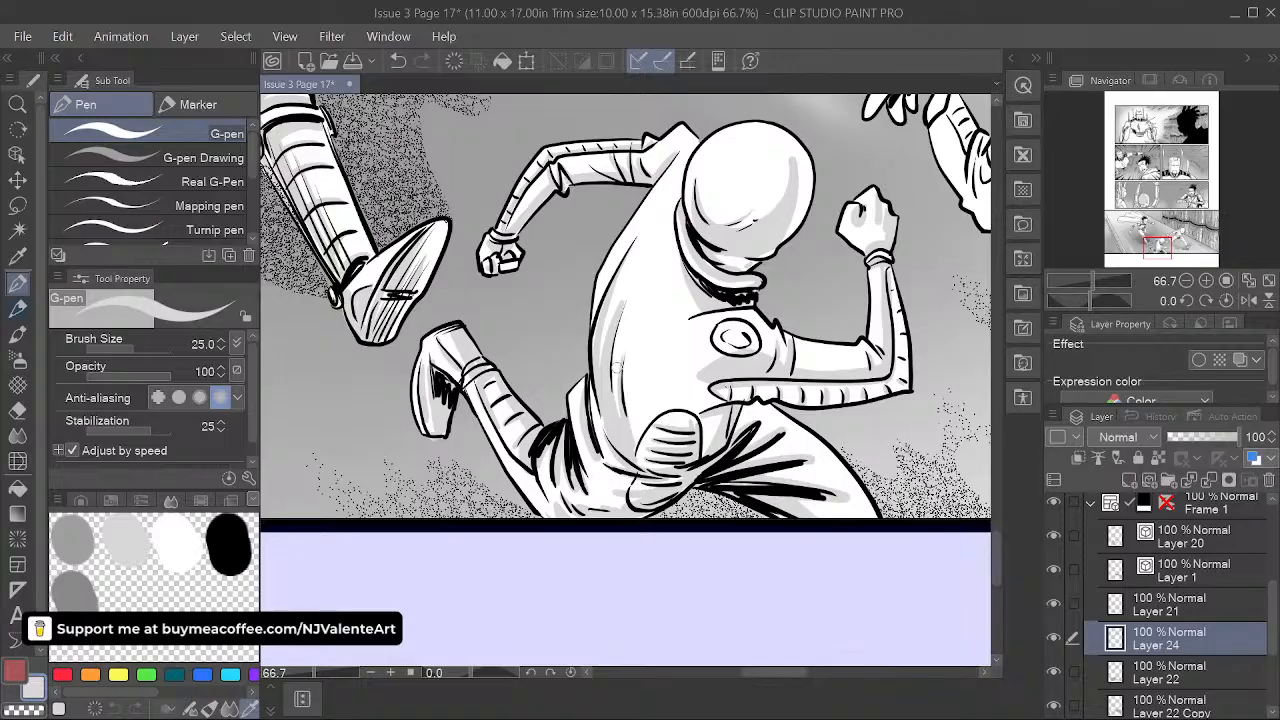
key(ctrl+z)
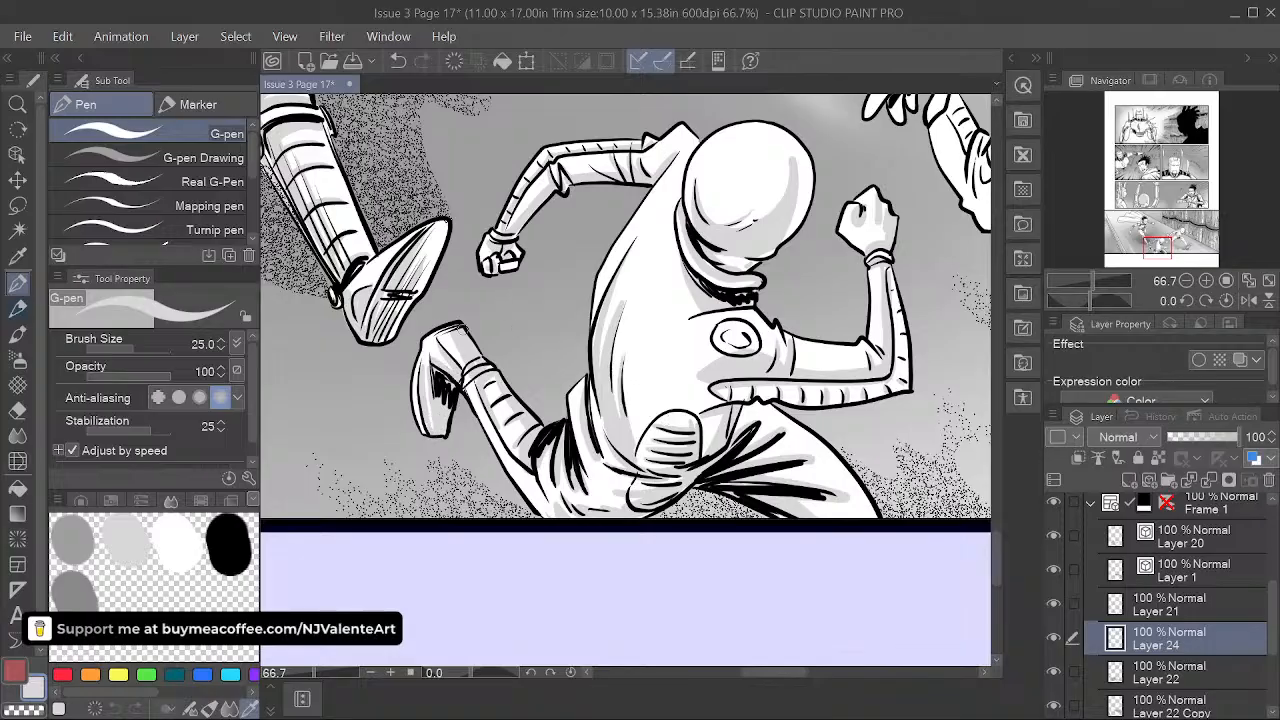
- Check what Layer 21 and Layer 22 contain around the leaping bald figure by hiding and showing each layer
key(space)
mouse_move(905, 491)
mouse_down()
mouse_move(772, 497)
mouse_move(687, 537)
mouse_up()
key(space)
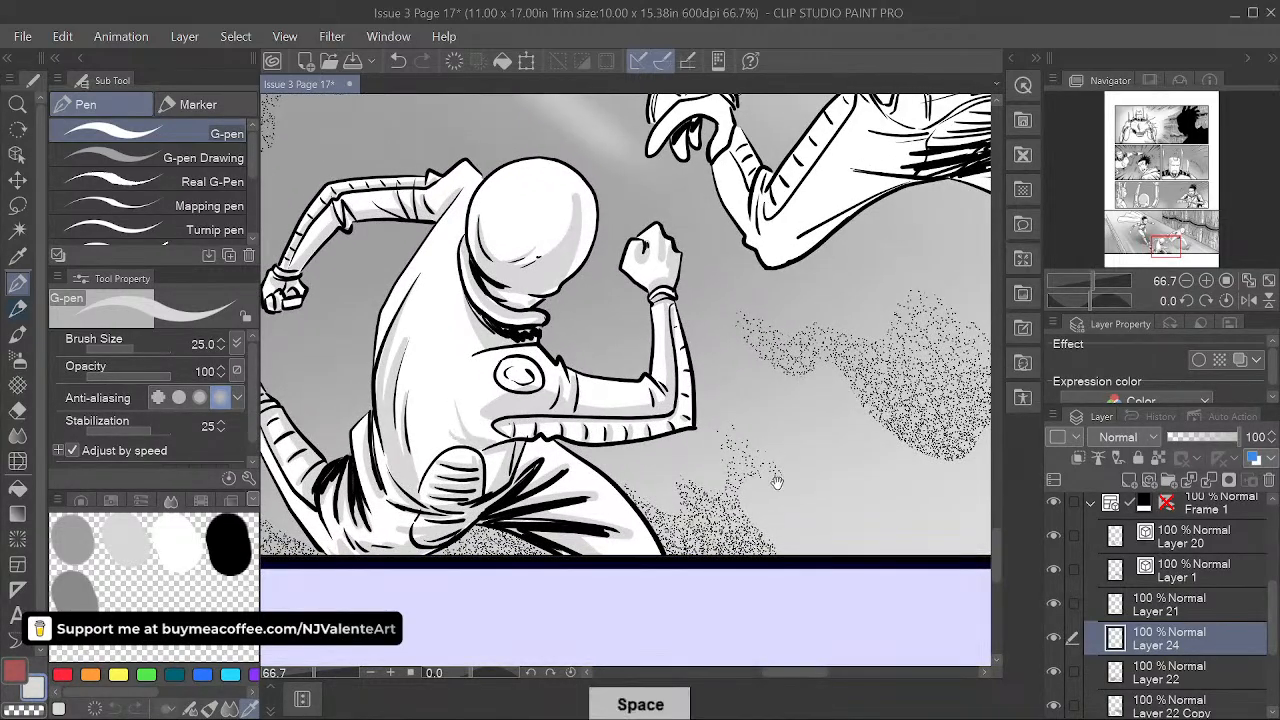
drag(766, 496, 680, 540)
drag(700, 487, 577, 557)
mouse_move(759, 456)
mouse_down()
mouse_move(711, 508)
mouse_move(706, 559)
mouse_up()
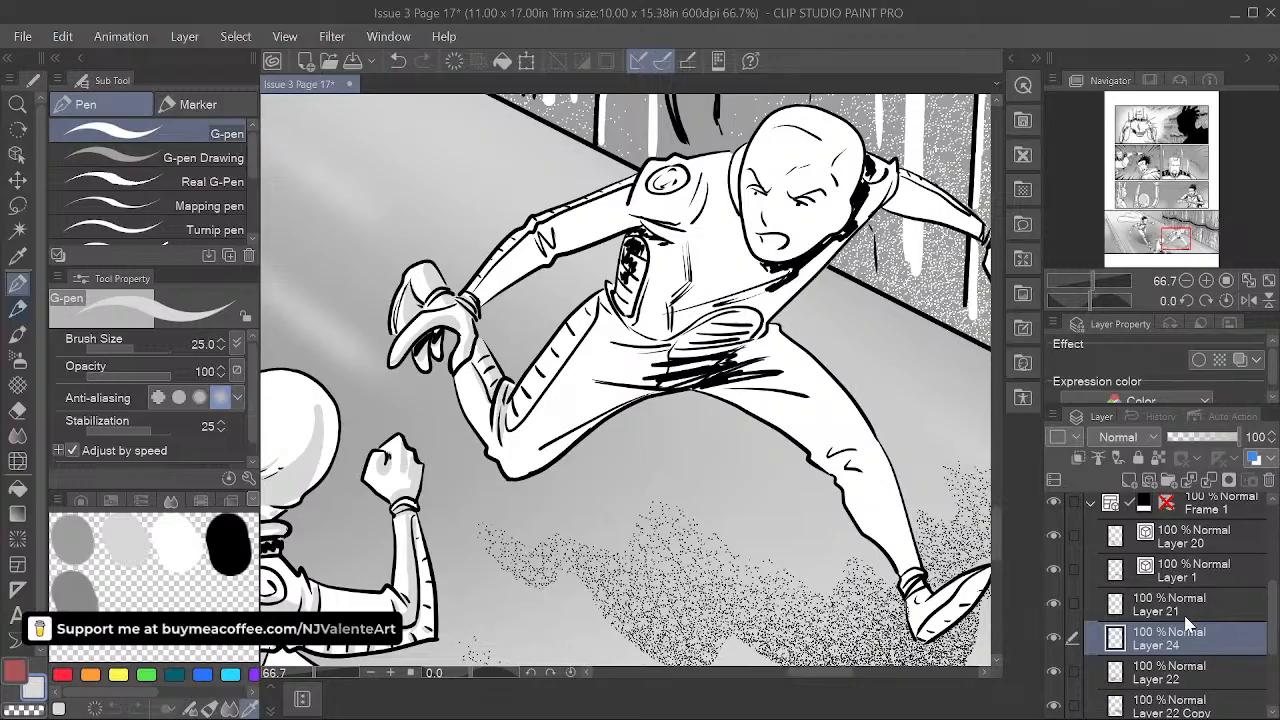
click(1070, 604)
click(1053, 603)
click(1053, 603)
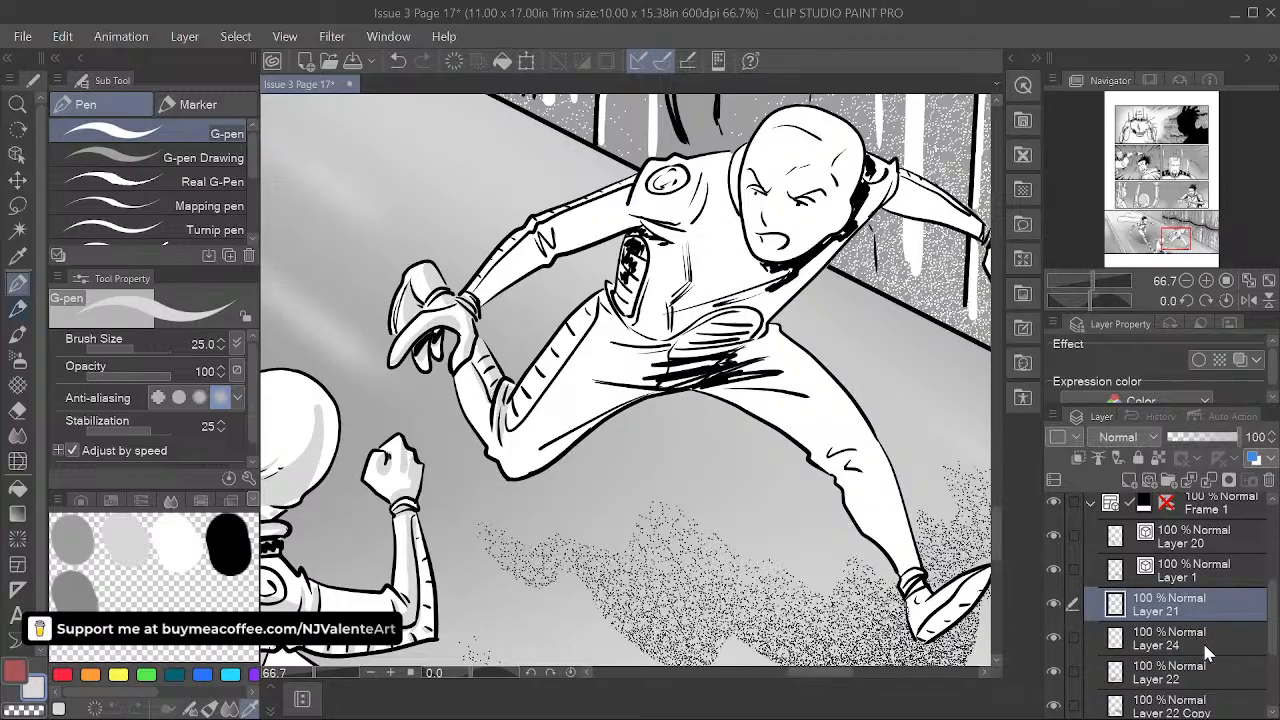
click(1200, 680)
click(1055, 671)
click(1055, 672)
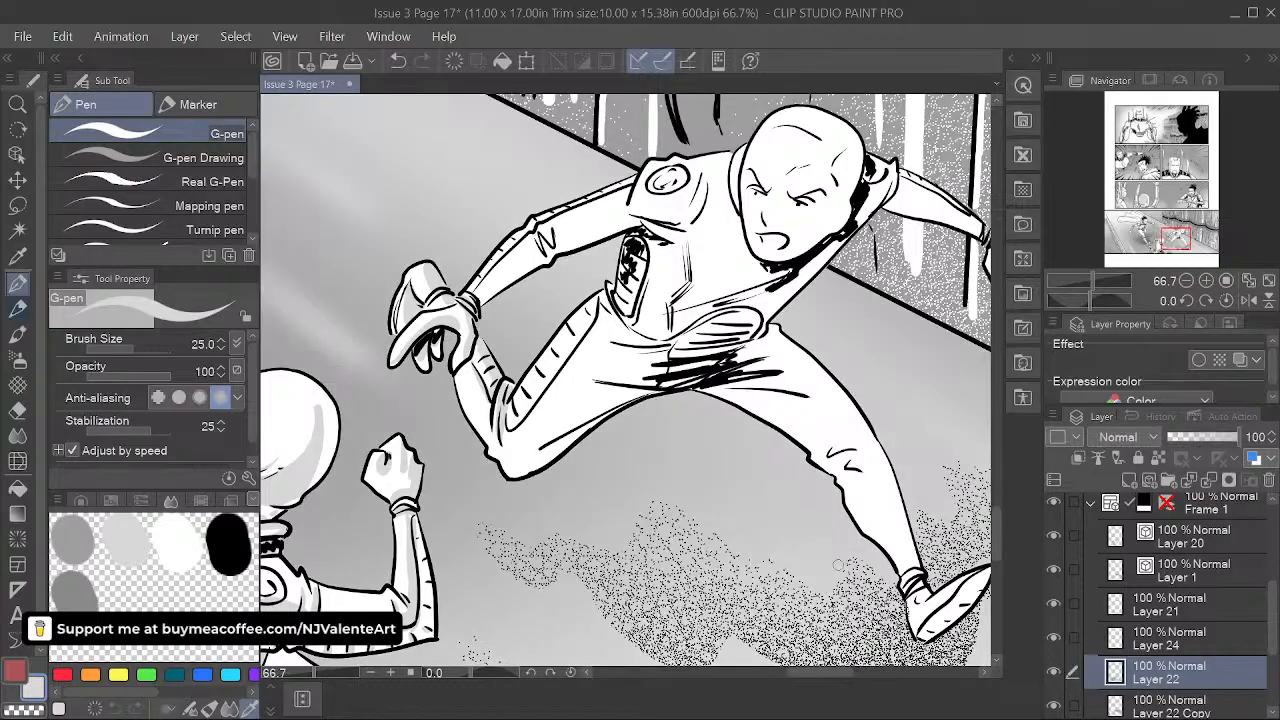
- Reduce the Soft eraser's brush size to 30 and switch to the Hard eraser
click(17, 410)
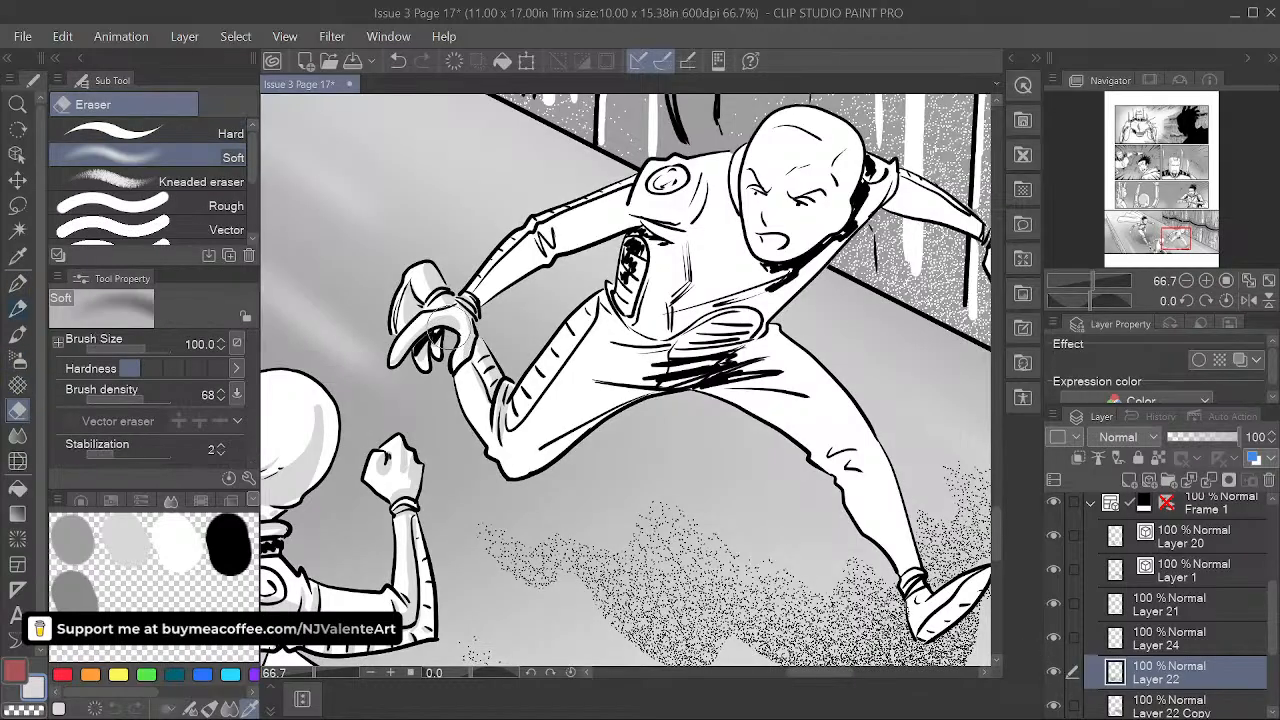
key(bracketleft)
key(bracketleft)
key(bracketleft)
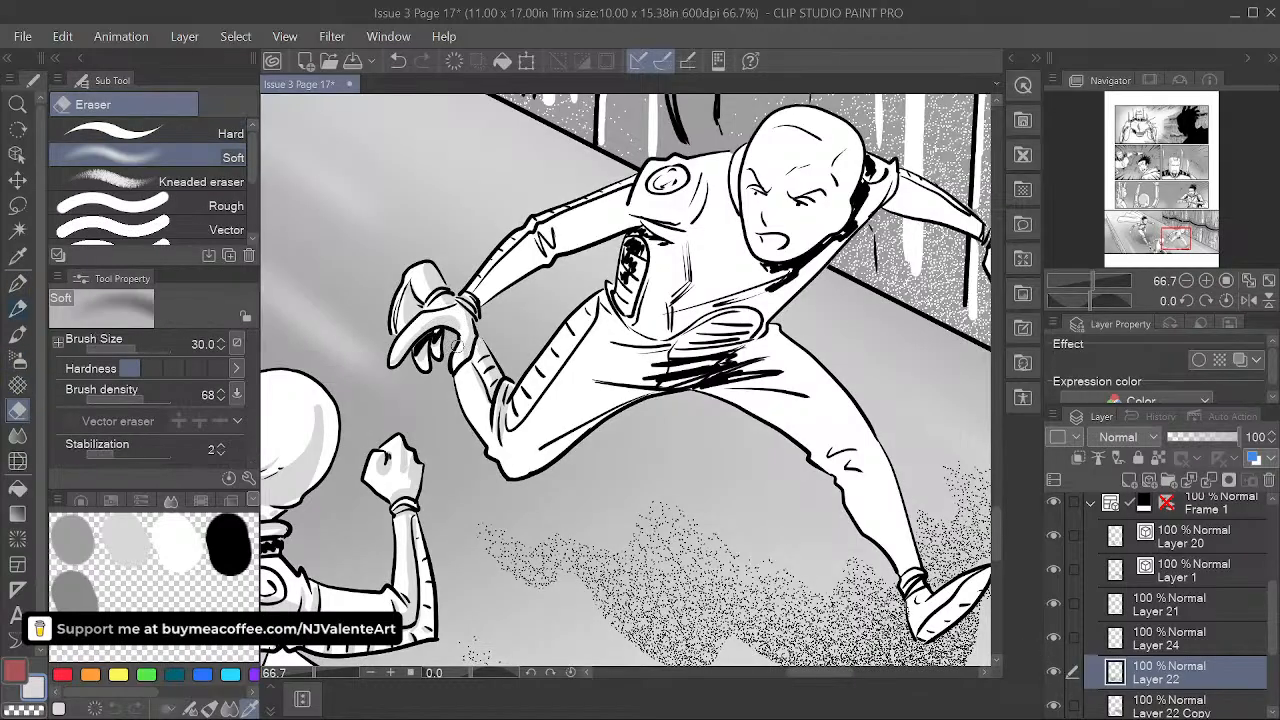
click(150, 133)
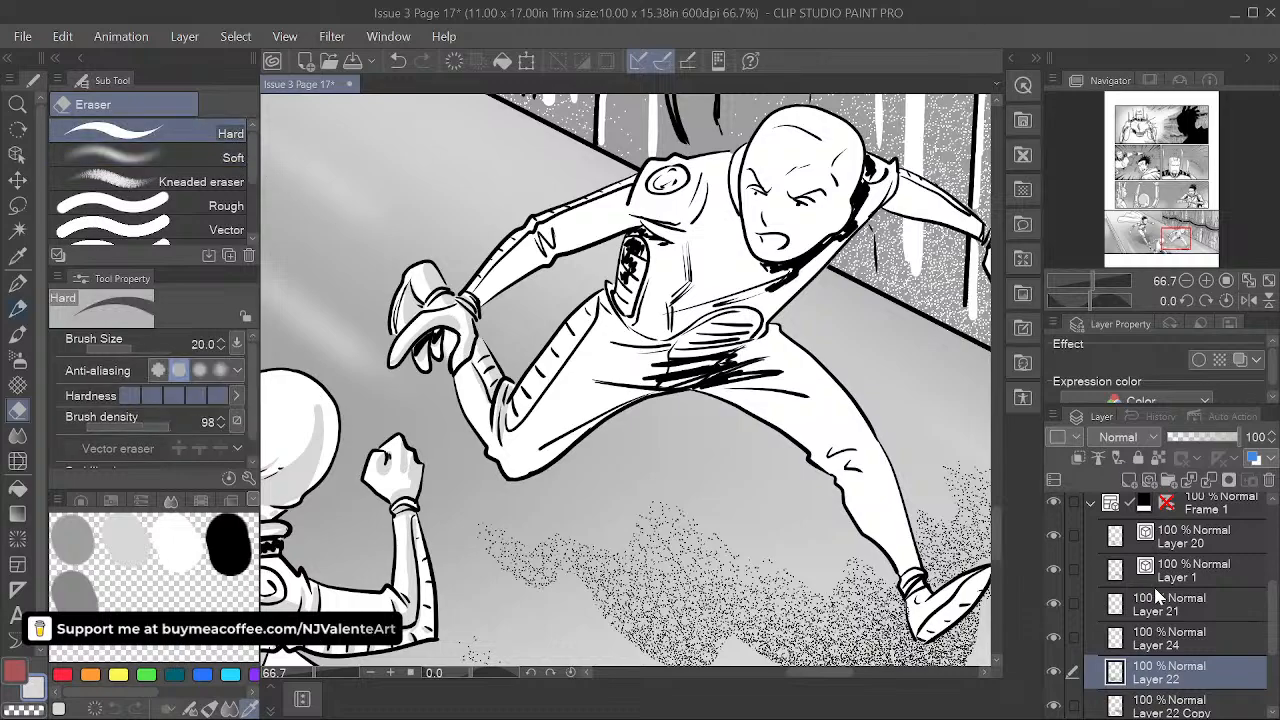
- Check what Layer 20 and Layer 22 contain by hiding and showing each, returning to the G-pen
click(1195, 537)
click(1055, 535)
click(1055, 535)
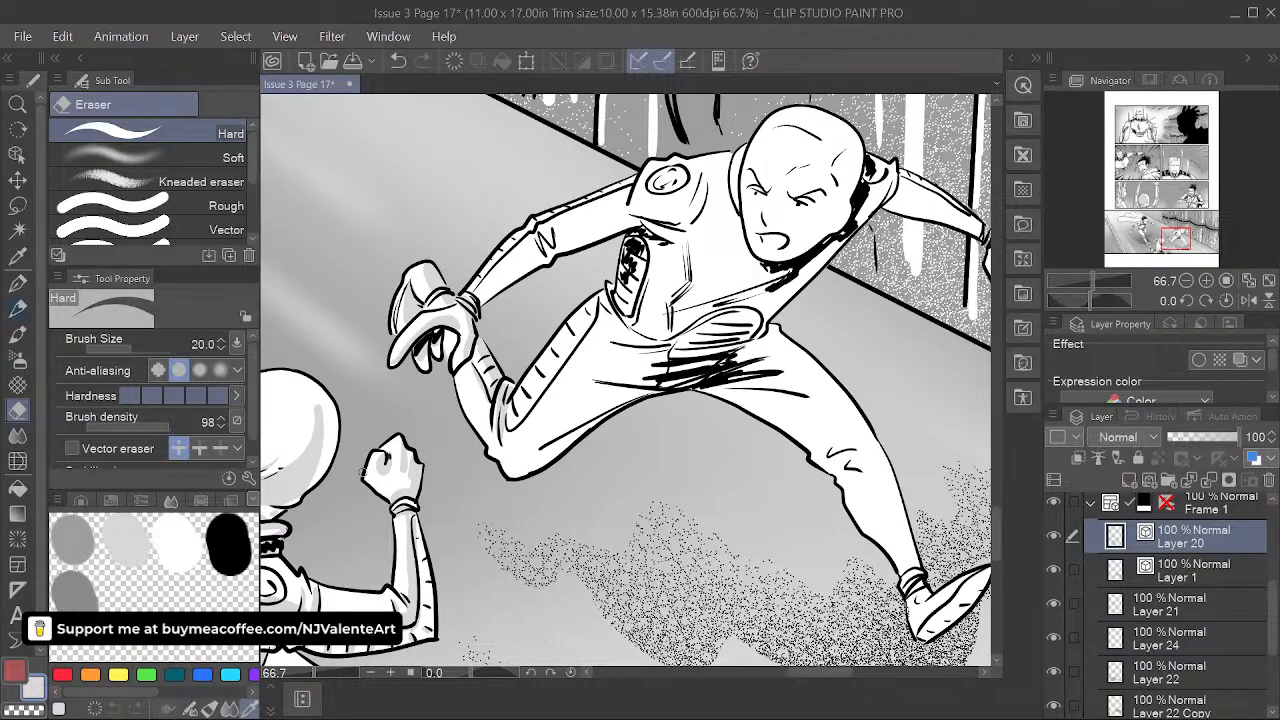
click(17, 283)
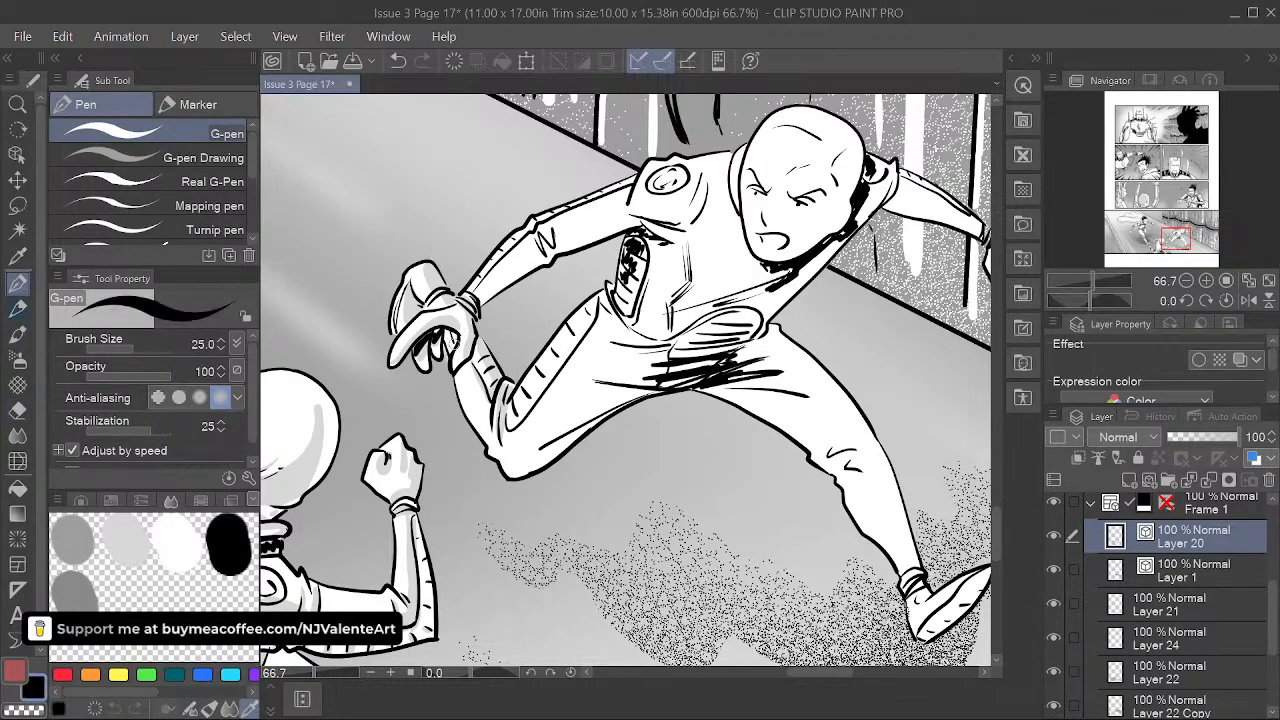
click(1180, 671)
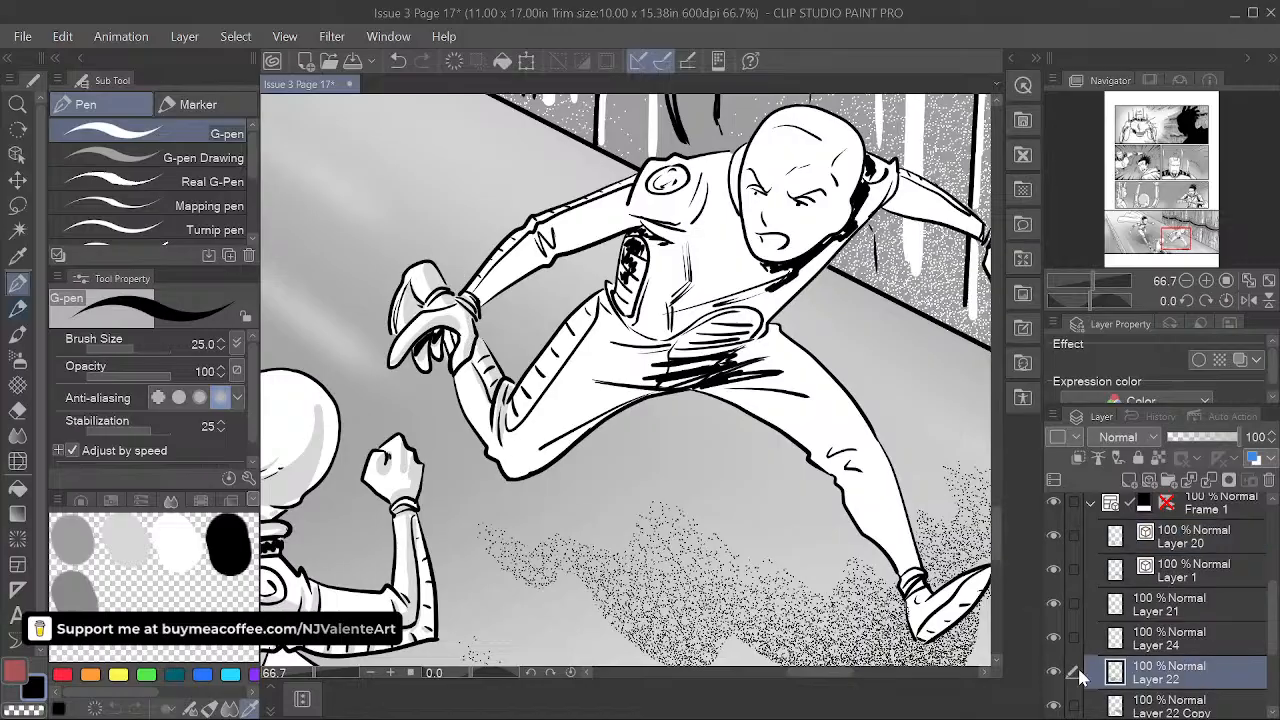
click(1054, 671)
click(1054, 671)
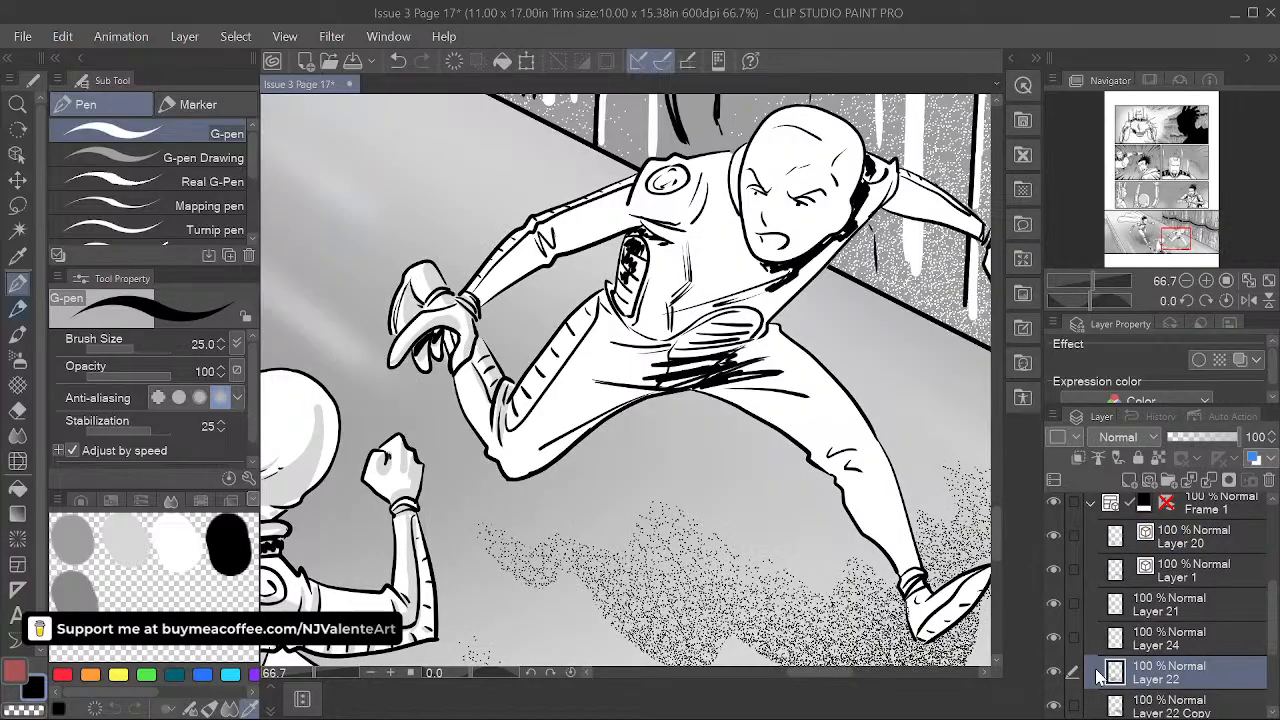
- Return to Layer 24 and, in light gray, shade the leaping bald figure's side and bent upper arm
click(1222, 703)
click(1215, 636)
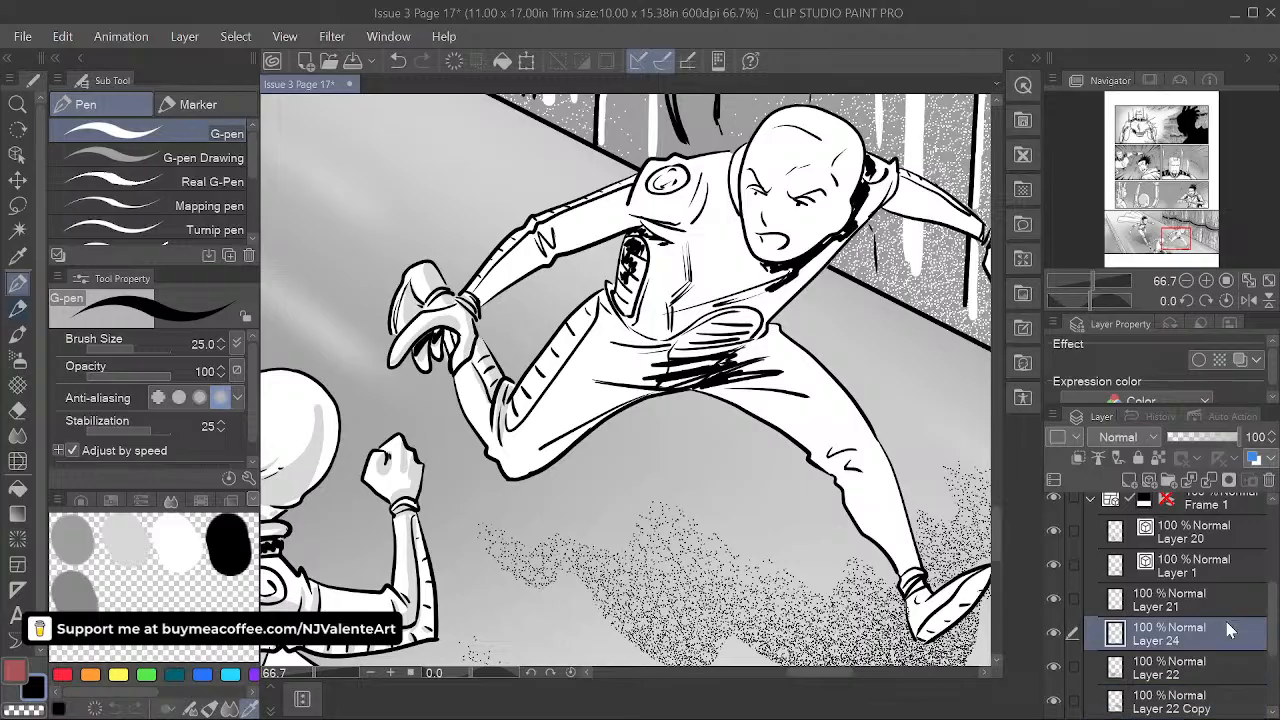
click(1052, 634)
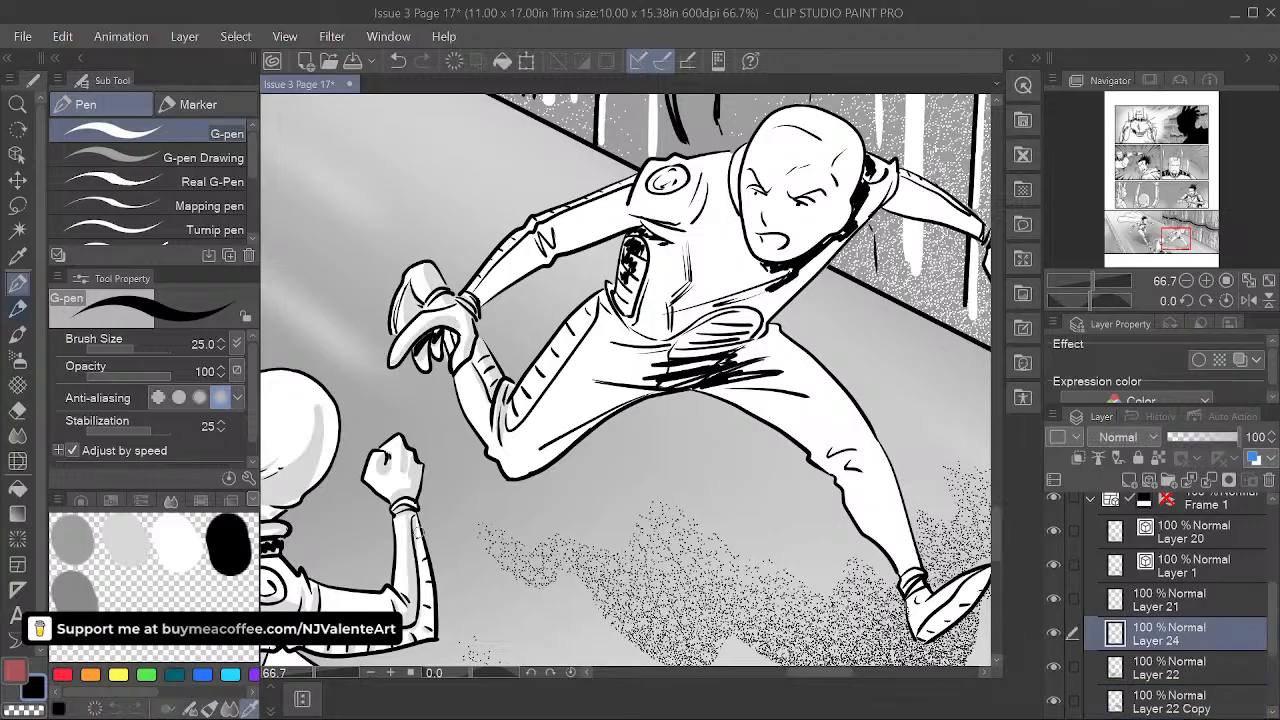
click(127, 548)
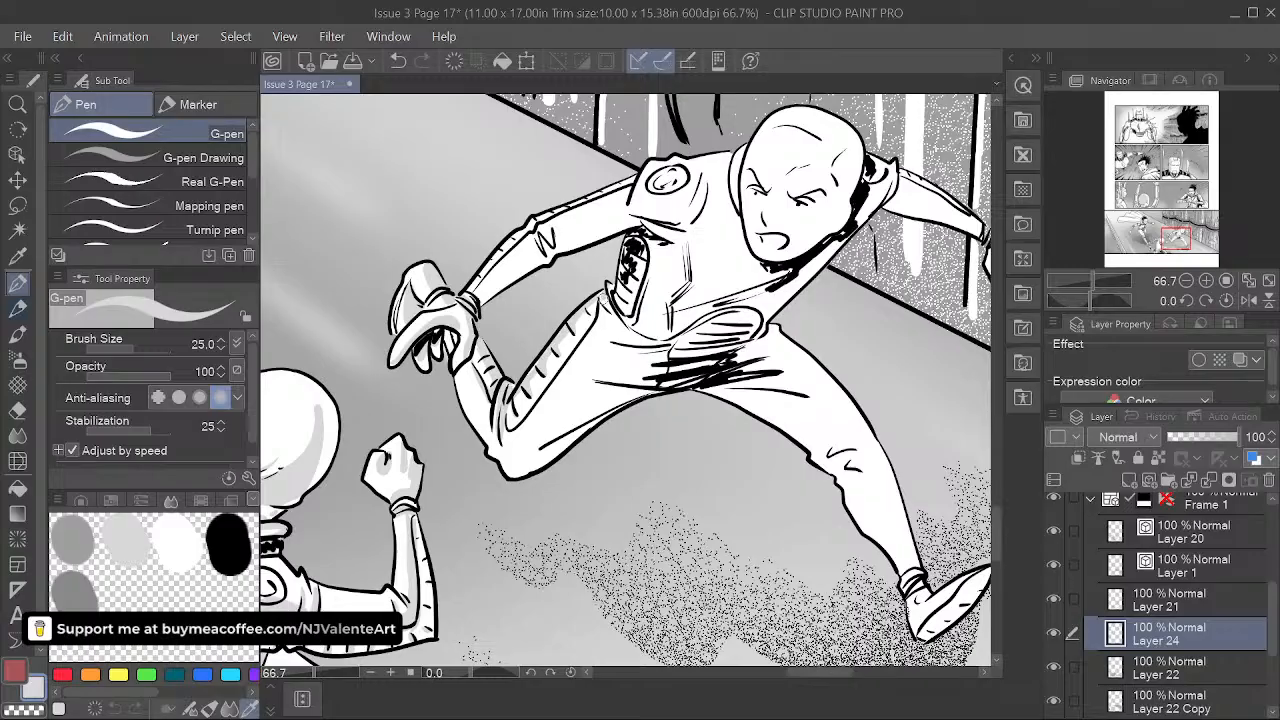
drag(634, 246, 626, 284)
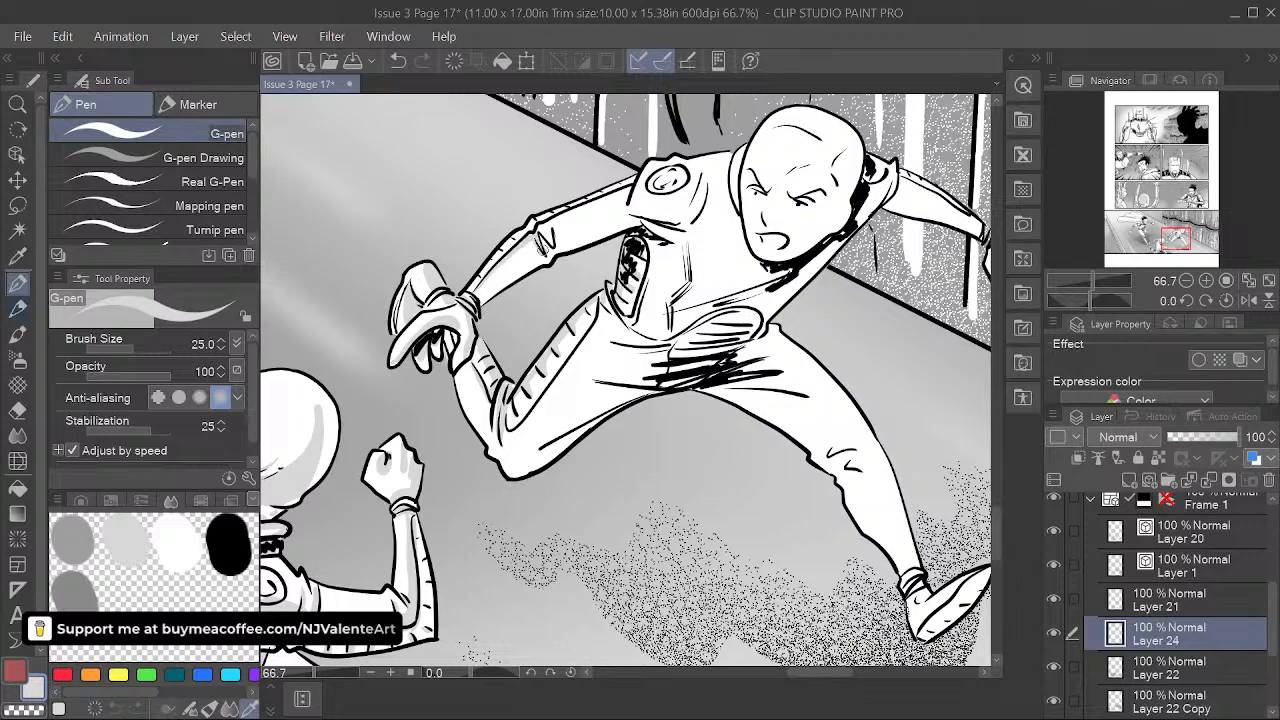
drag(569, 213, 626, 192)
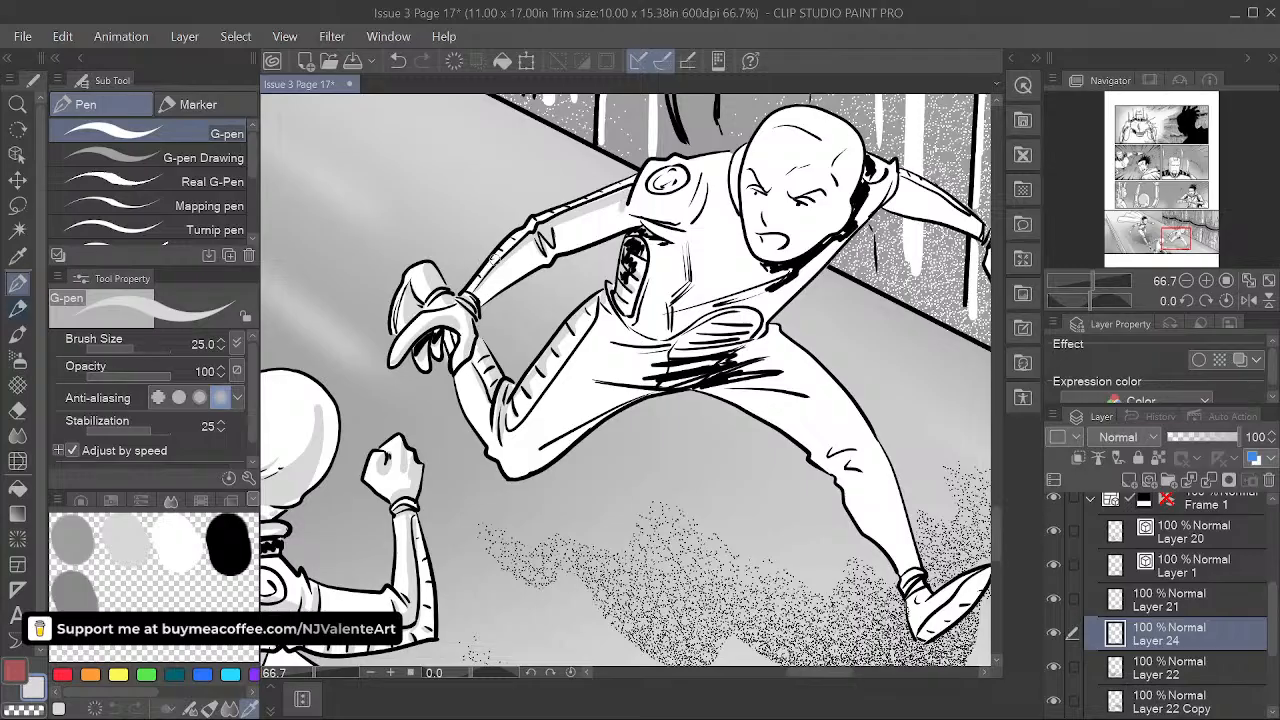
- Shade the leaping figure's shoulder and chest in light gray and rework the tone along the outstretched arm
key(space)
drag(638, 196, 559, 337)
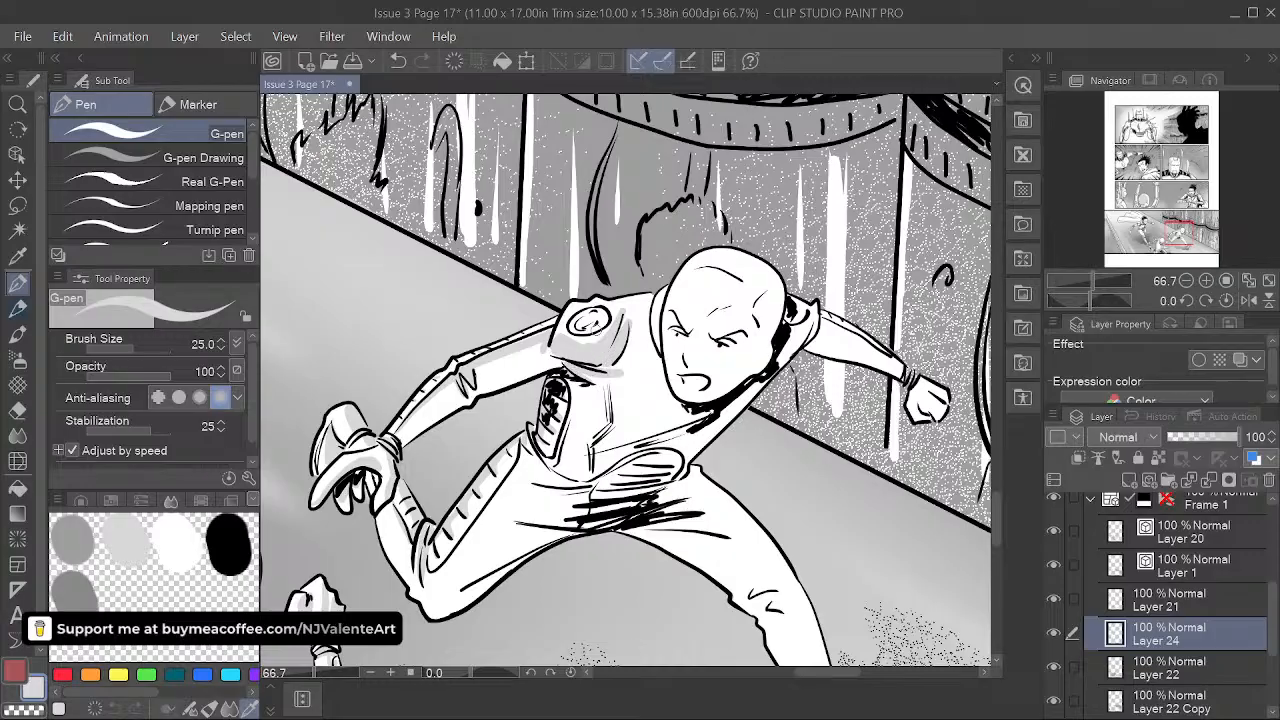
key(space)
drag(714, 490, 716, 476)
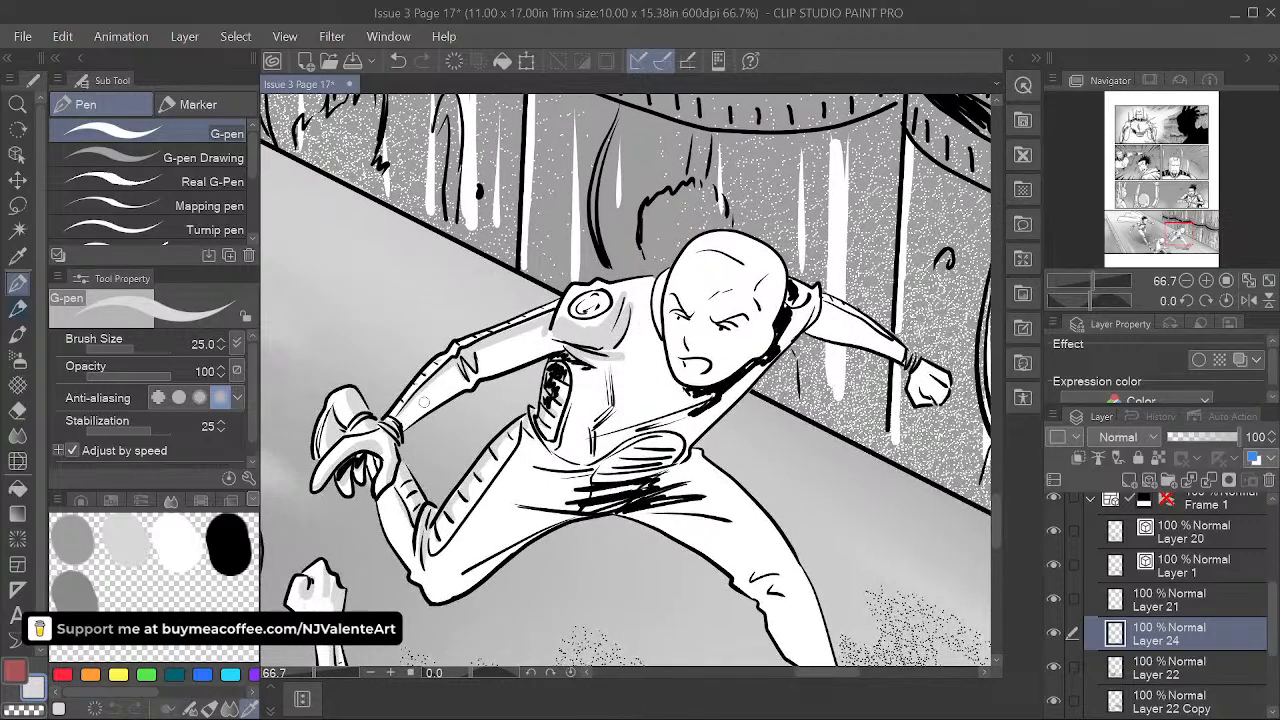
click(17, 410)
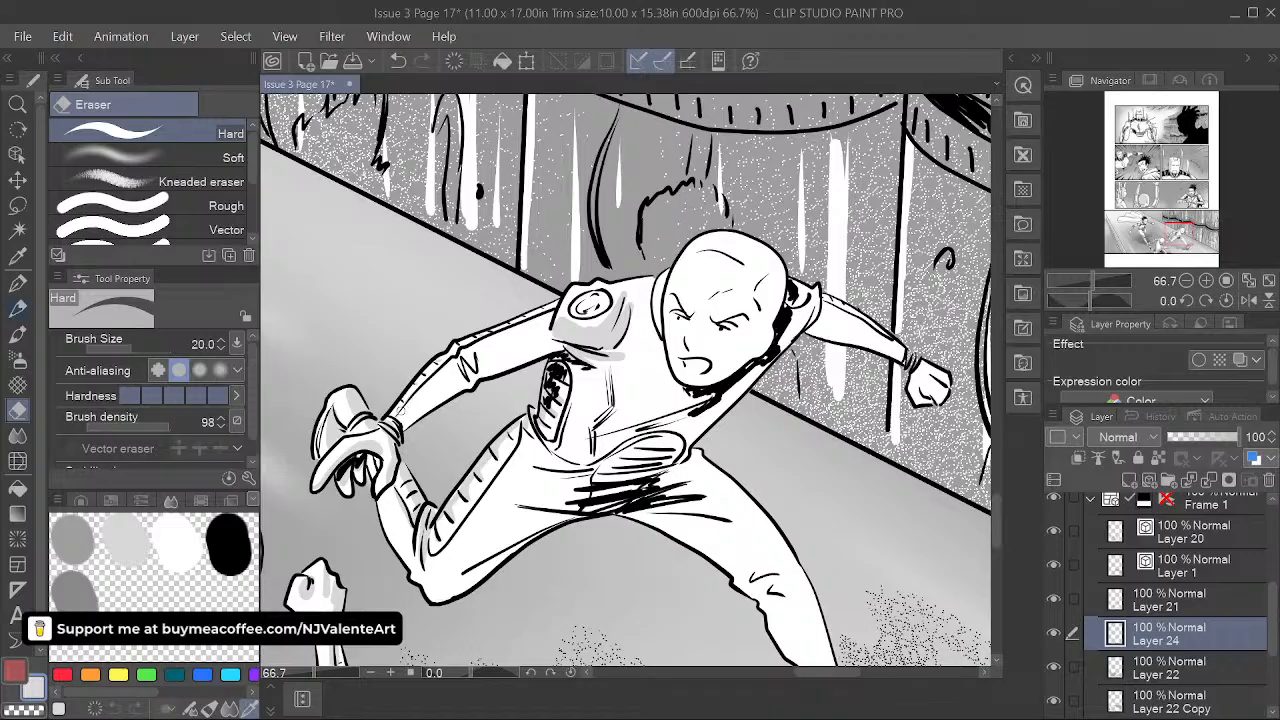
key(p)
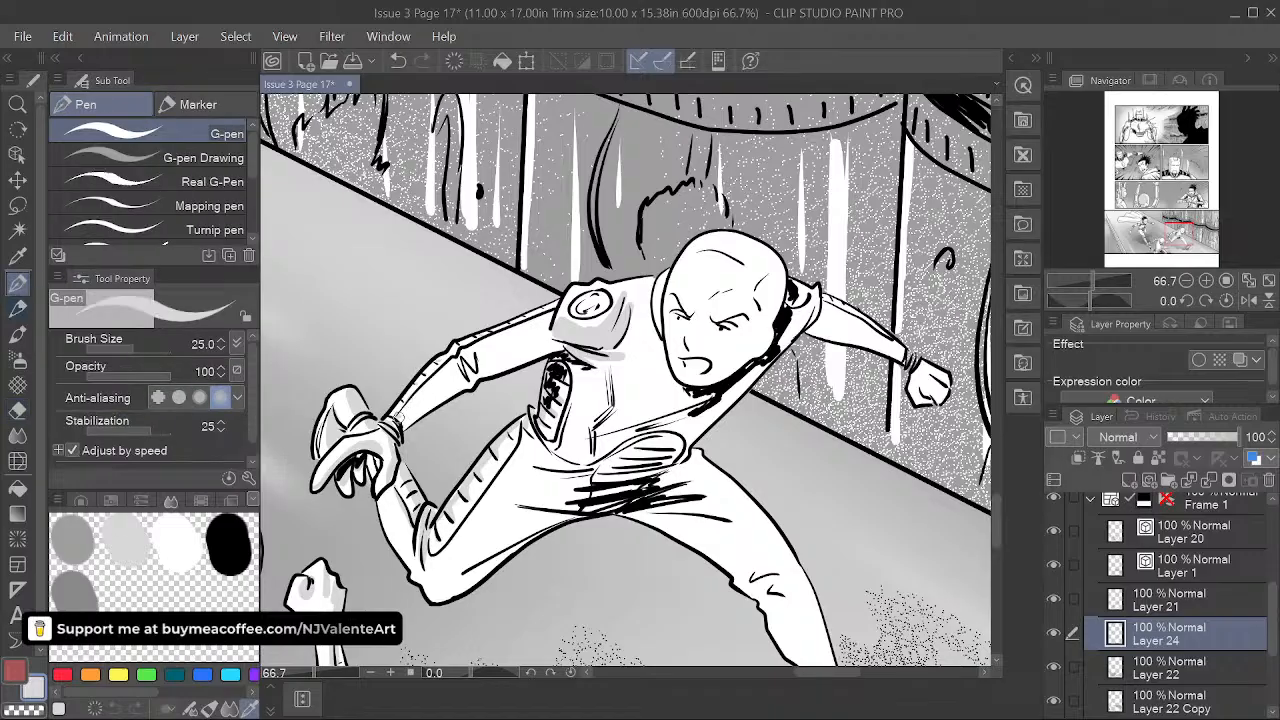
mouse_move(437, 398)
mouse_down()
mouse_move(475, 366)
mouse_move(558, 343)
mouse_up()
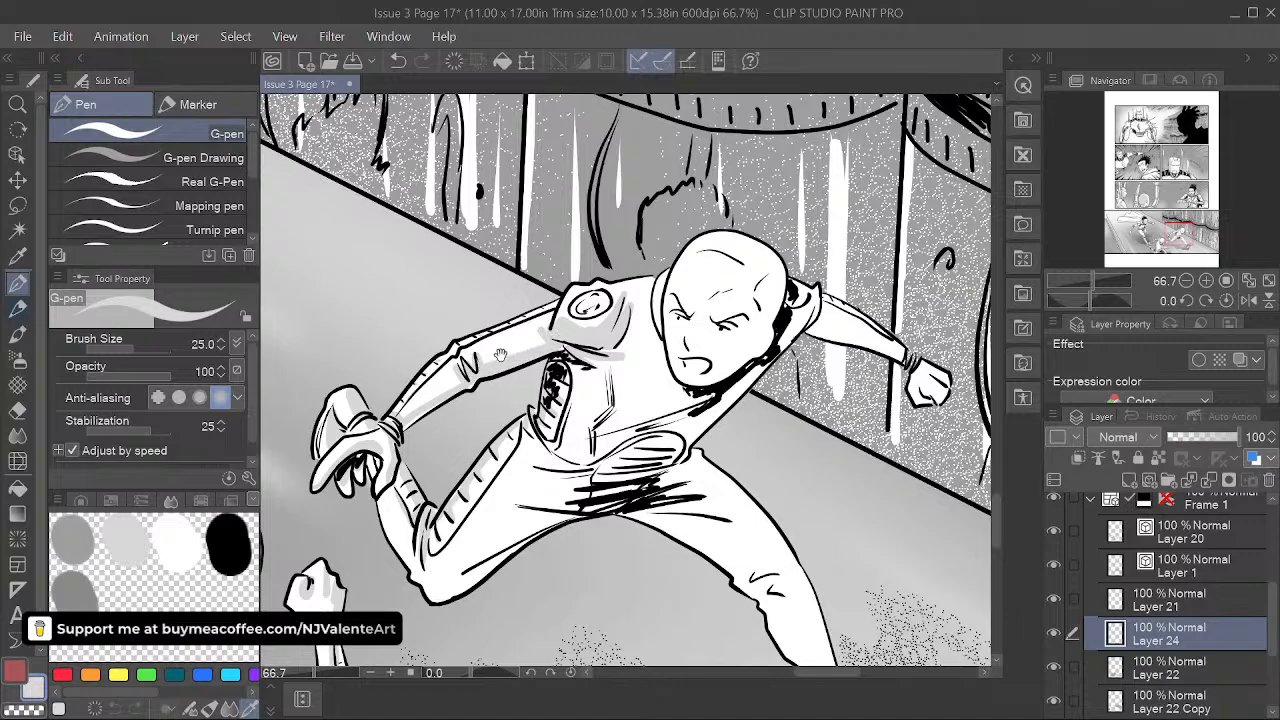
- Shade the side of the leaping bald figure's head, forehead and the side of the torso in light gray
drag(500, 355, 376, 405)
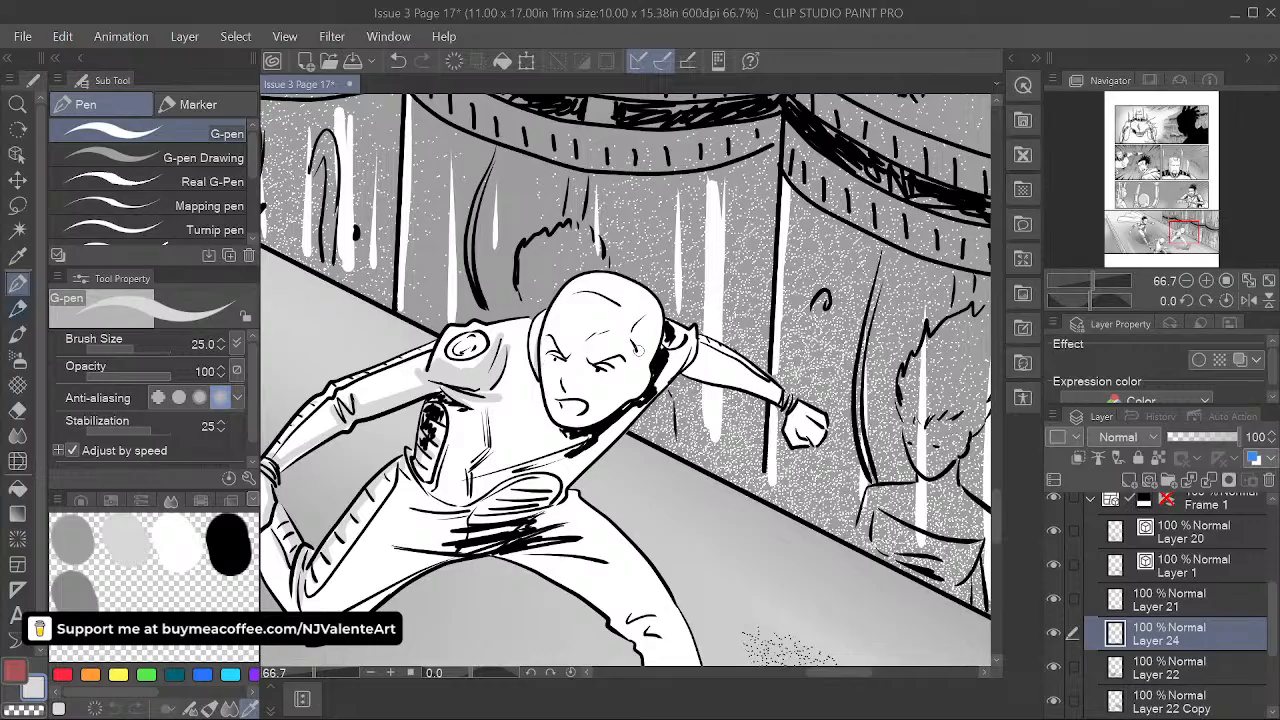
drag(650, 313, 577, 428)
mouse_move(641, 341)
mouse_down()
mouse_move(654, 312)
mouse_move(635, 371)
mouse_up()
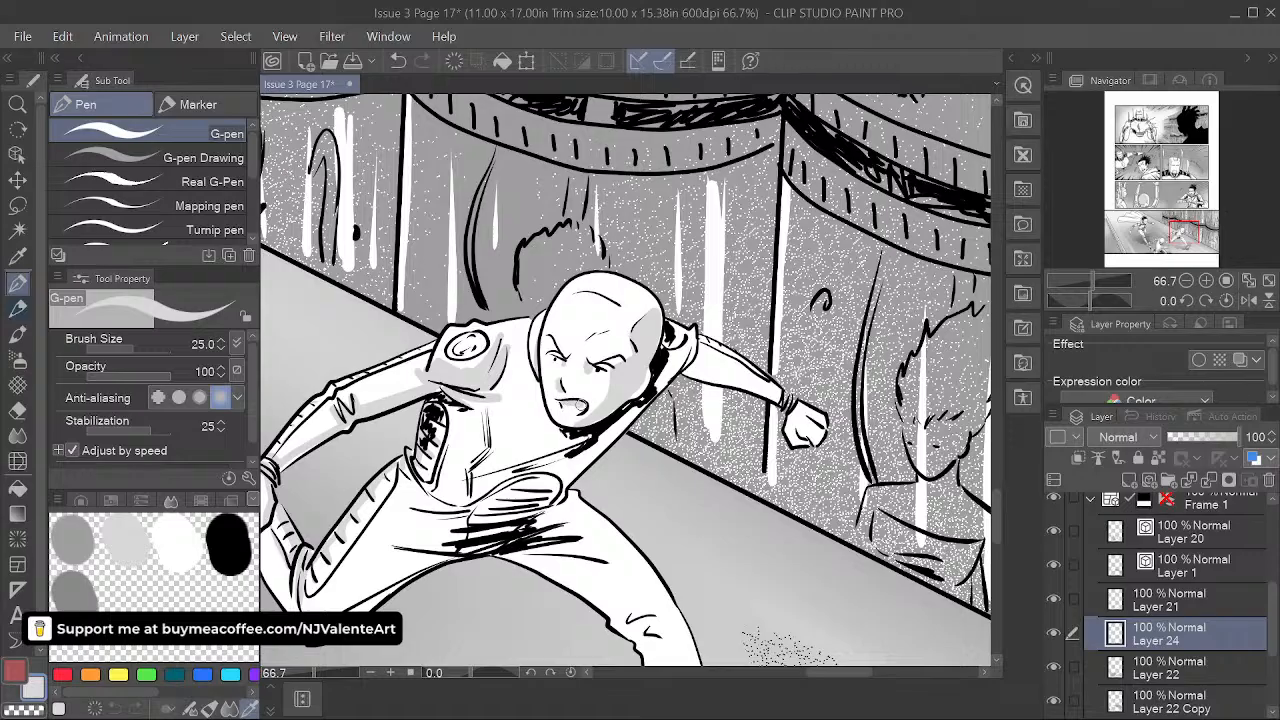
mouse_move(580, 349)
mouse_down()
mouse_move(617, 300)
mouse_move(637, 317)
mouse_up()
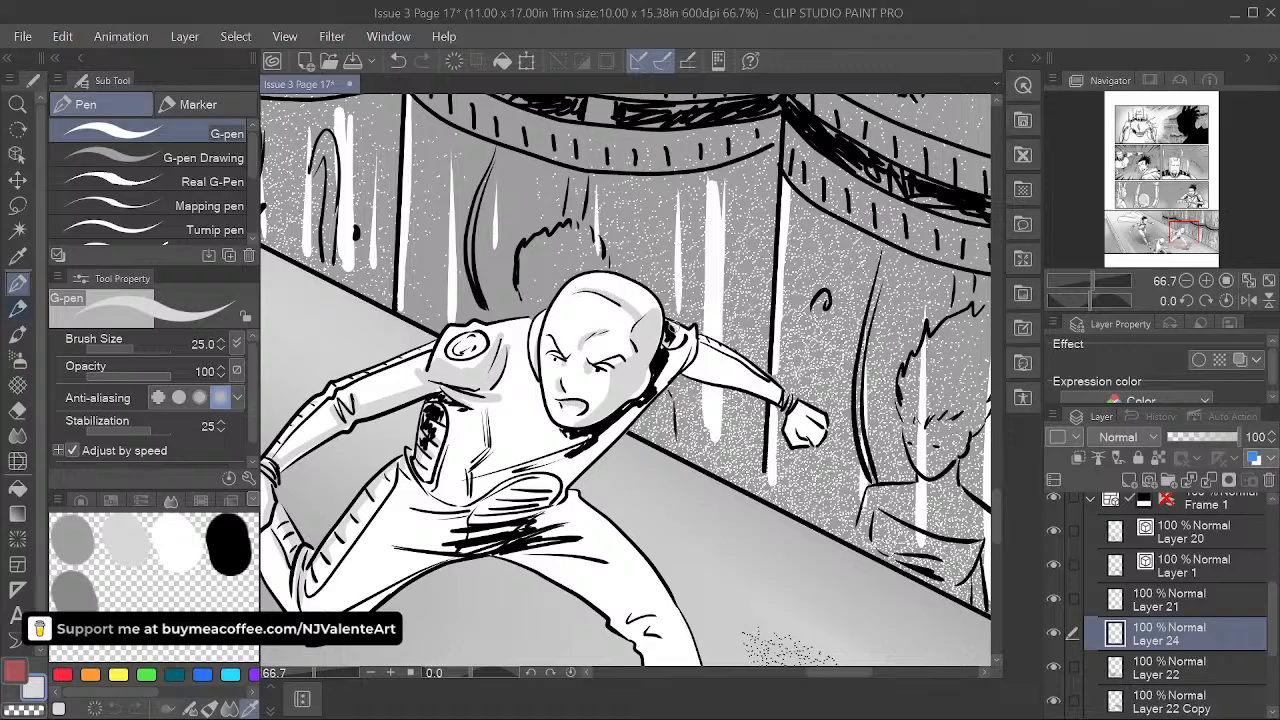
drag(627, 412, 586, 447)
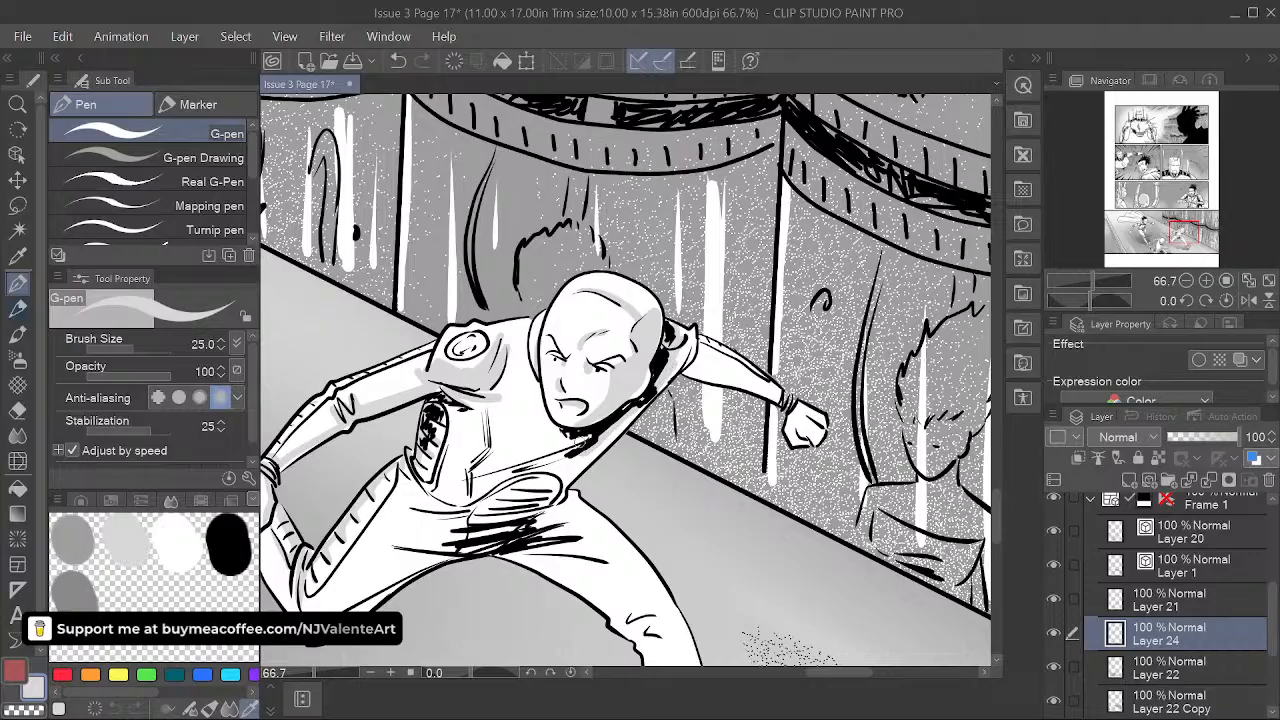
- Add light gray shading across the leaping figure's waist and hips and along the bent leg down to the knee
drag(471, 479, 569, 449)
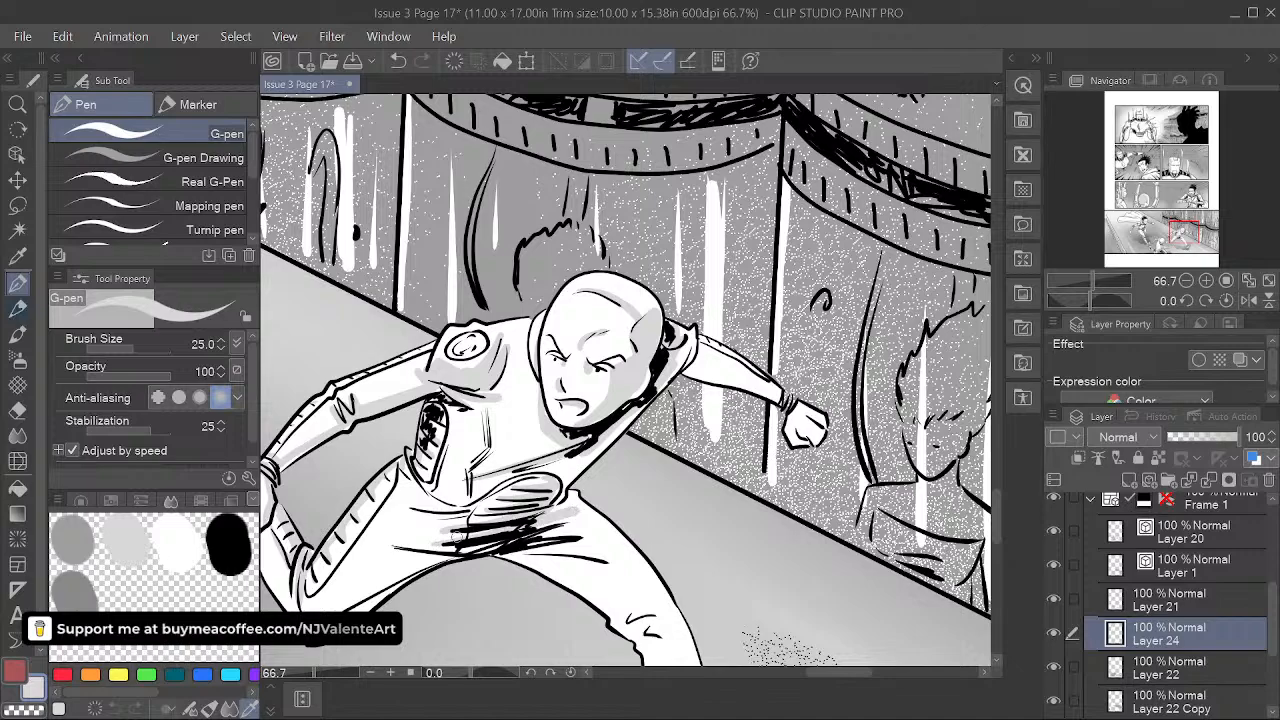
drag(399, 544, 487, 549)
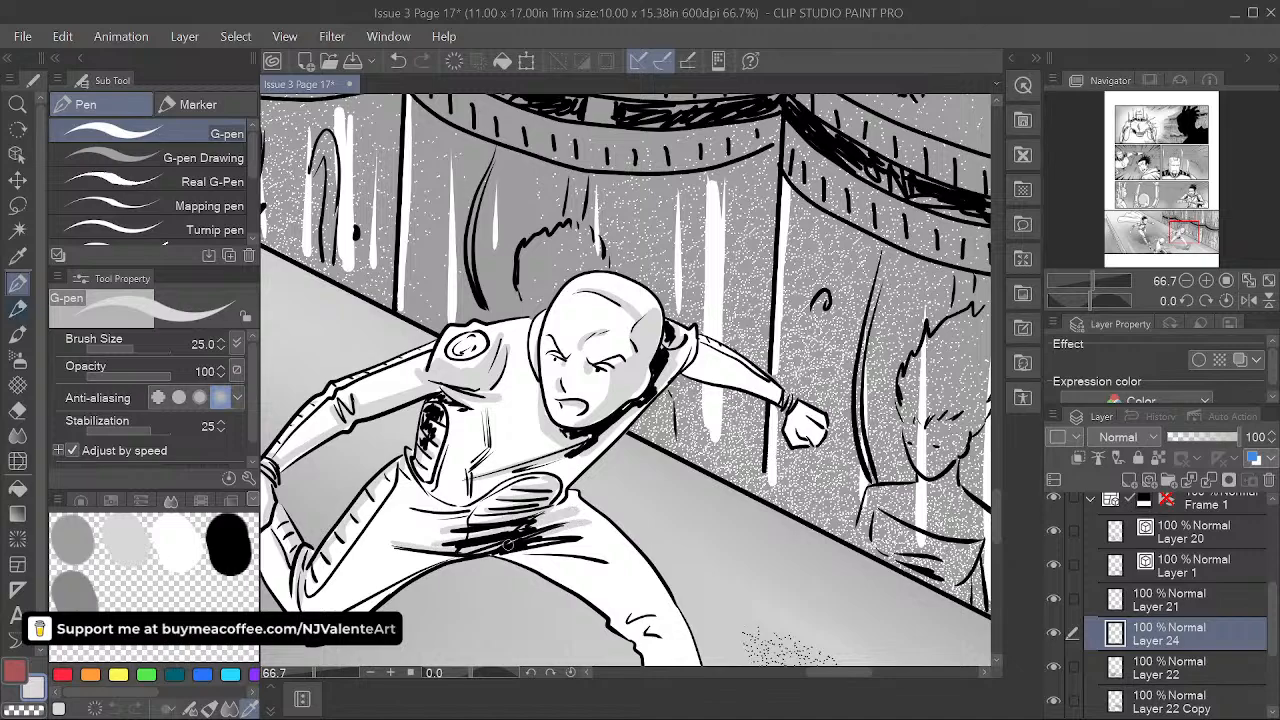
key(space)
drag(565, 452, 497, 397)
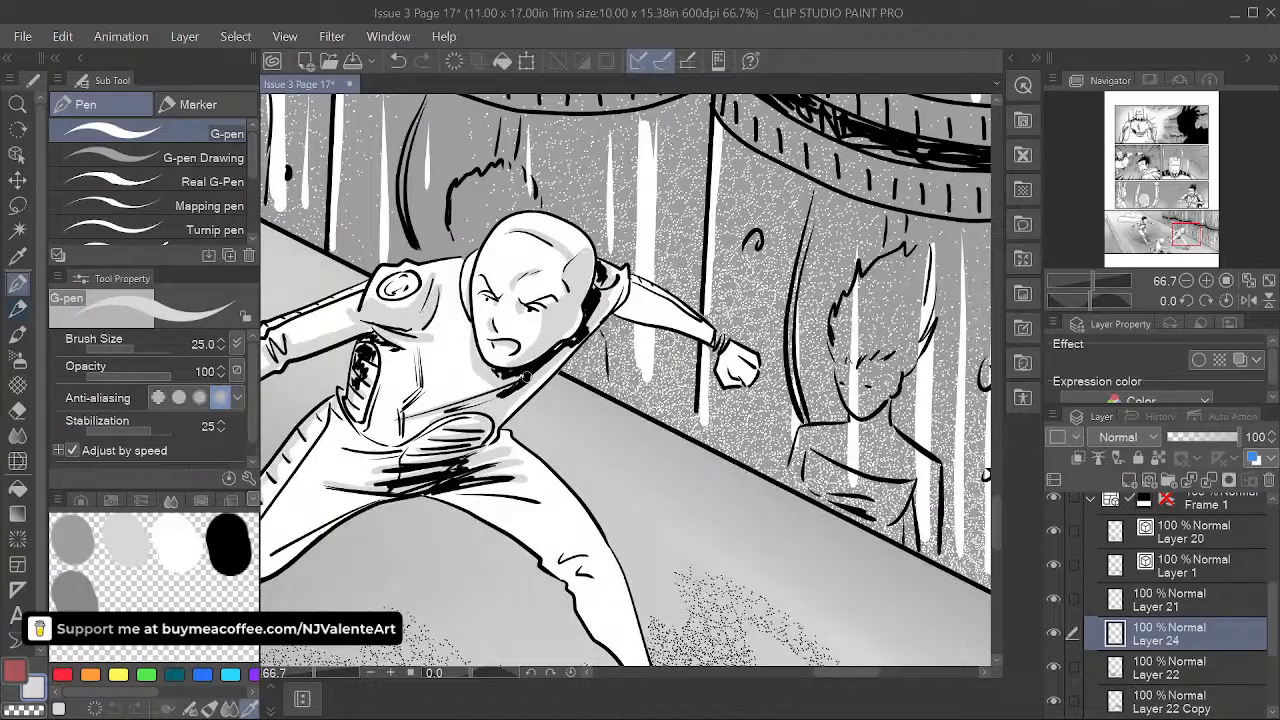
key(space)
drag(496, 424, 601, 444)
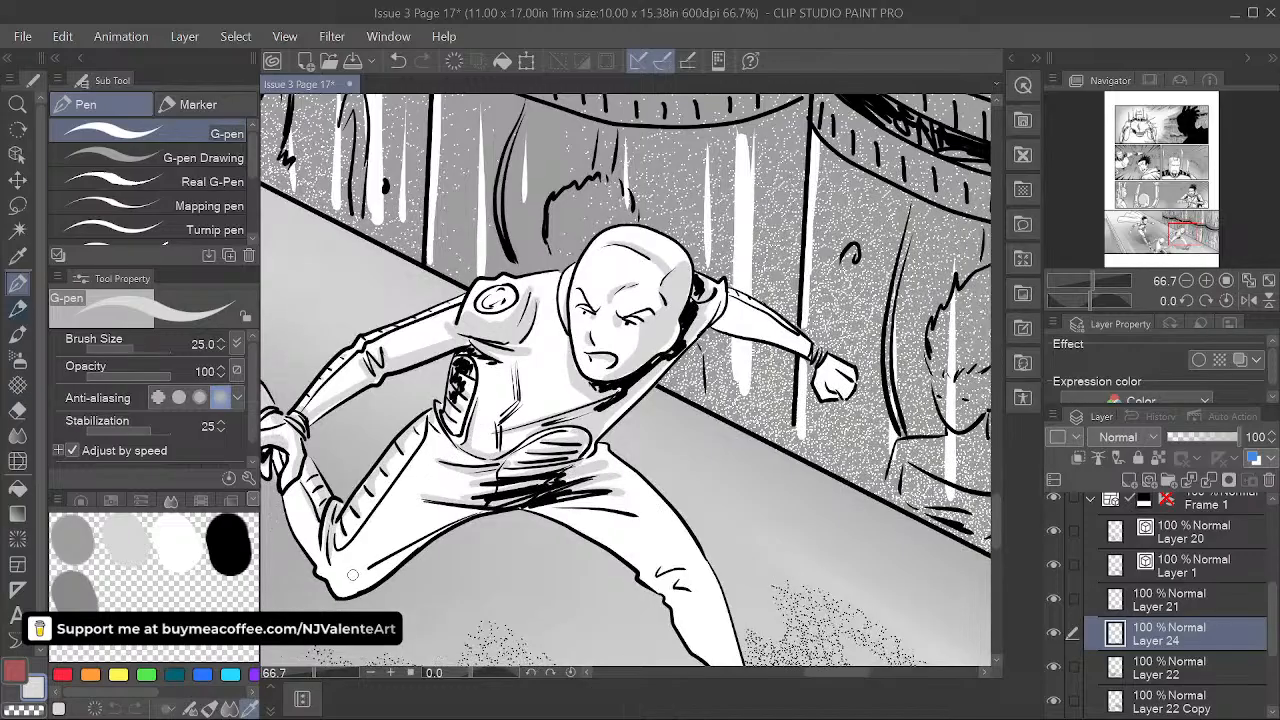
drag(352, 575, 442, 524)
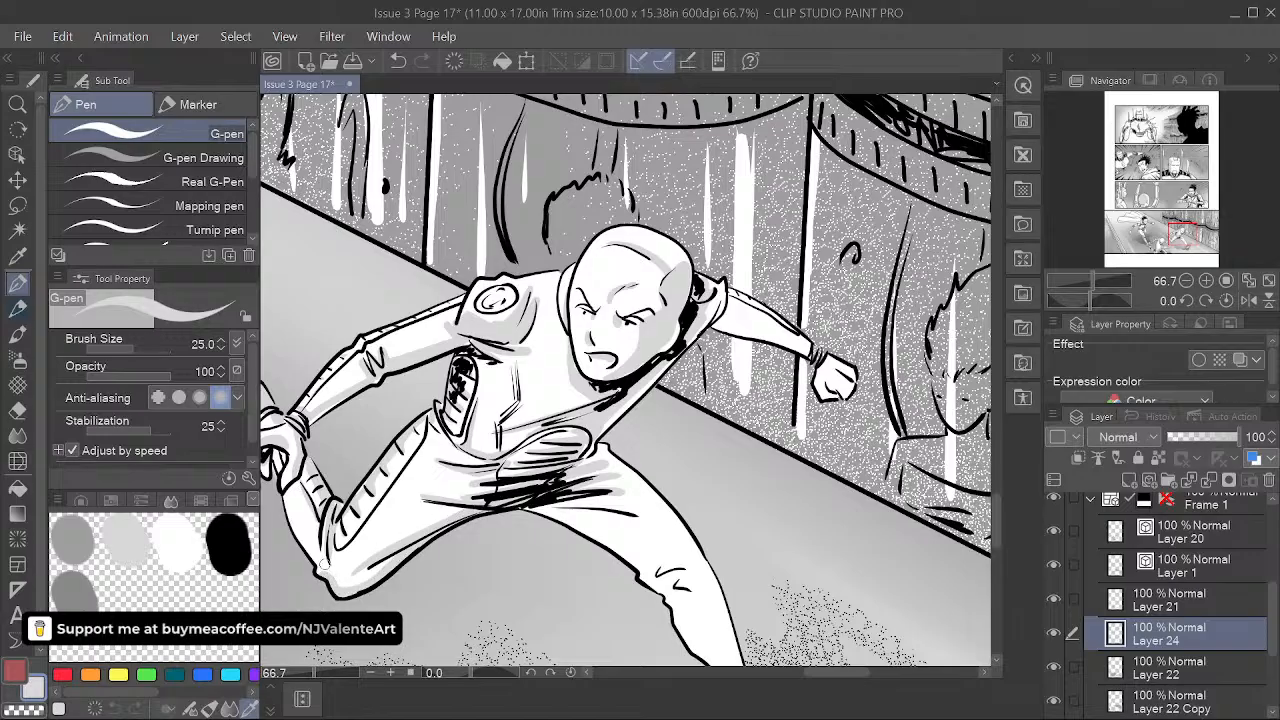
- Shade the underside of the leaping figure's outstretched leg, the shin and the foot in light gray
drag(327, 428, 249, 303)
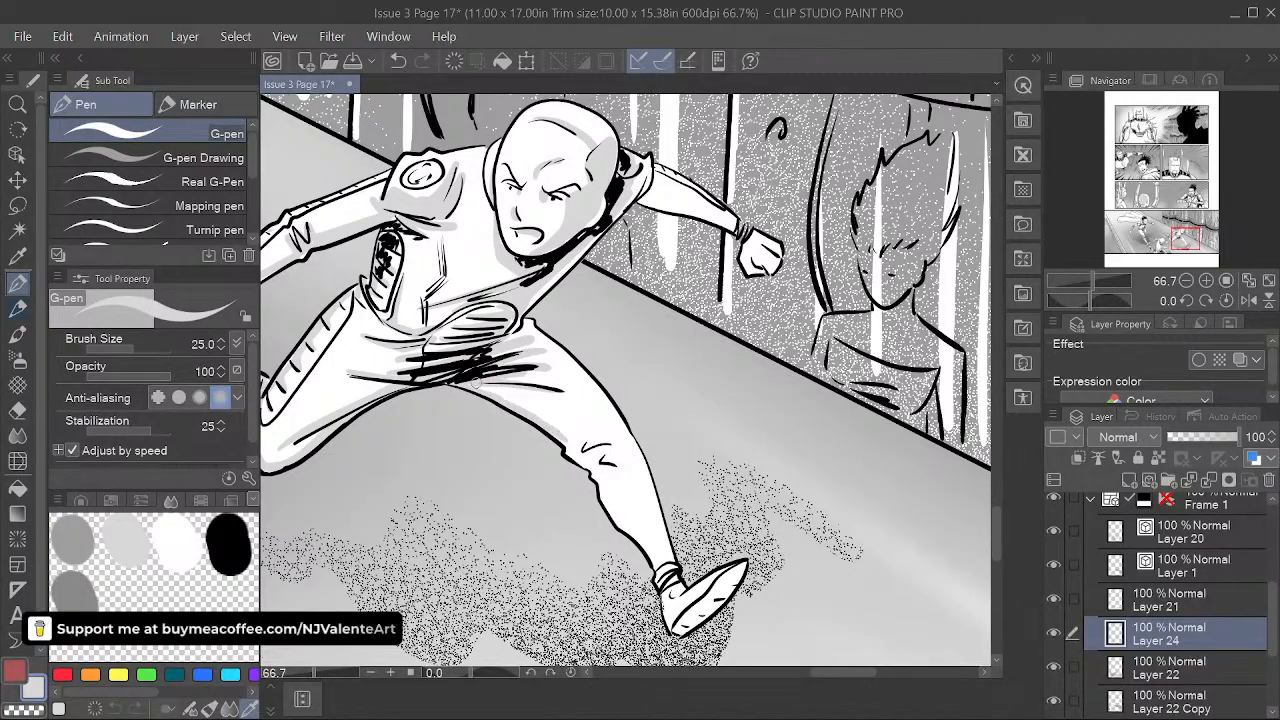
drag(477, 384, 542, 418)
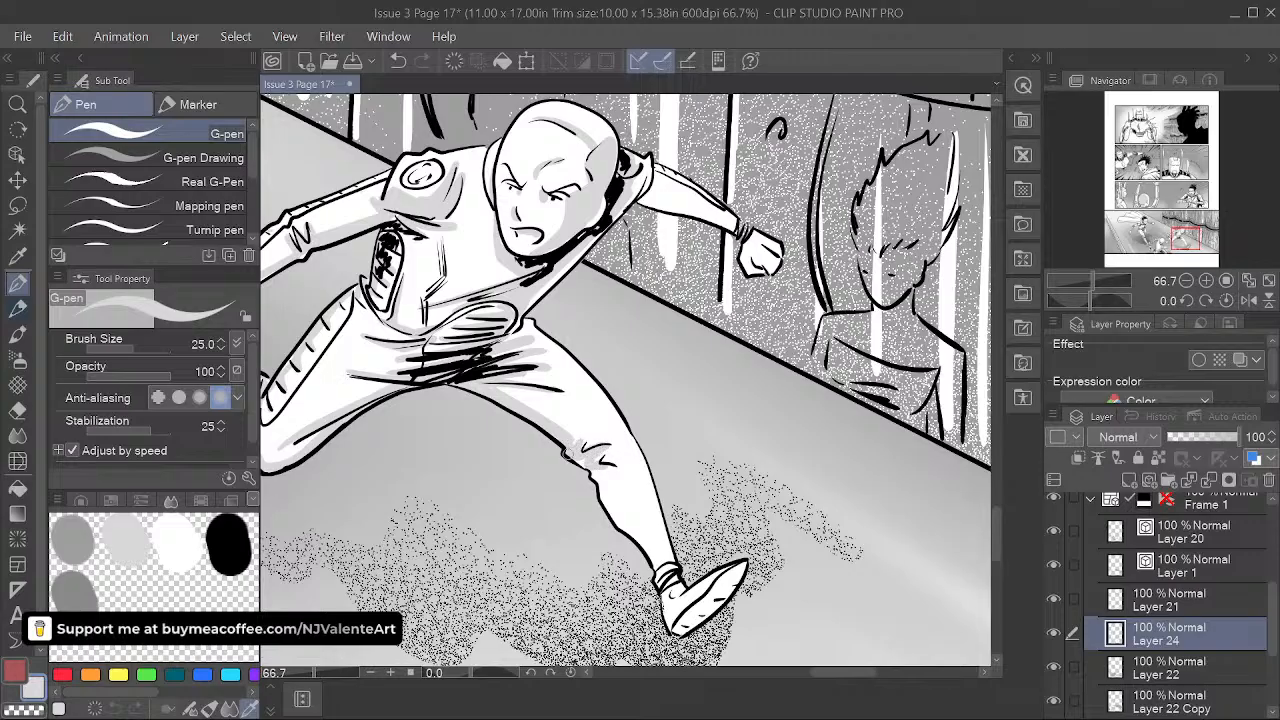
drag(603, 466, 660, 580)
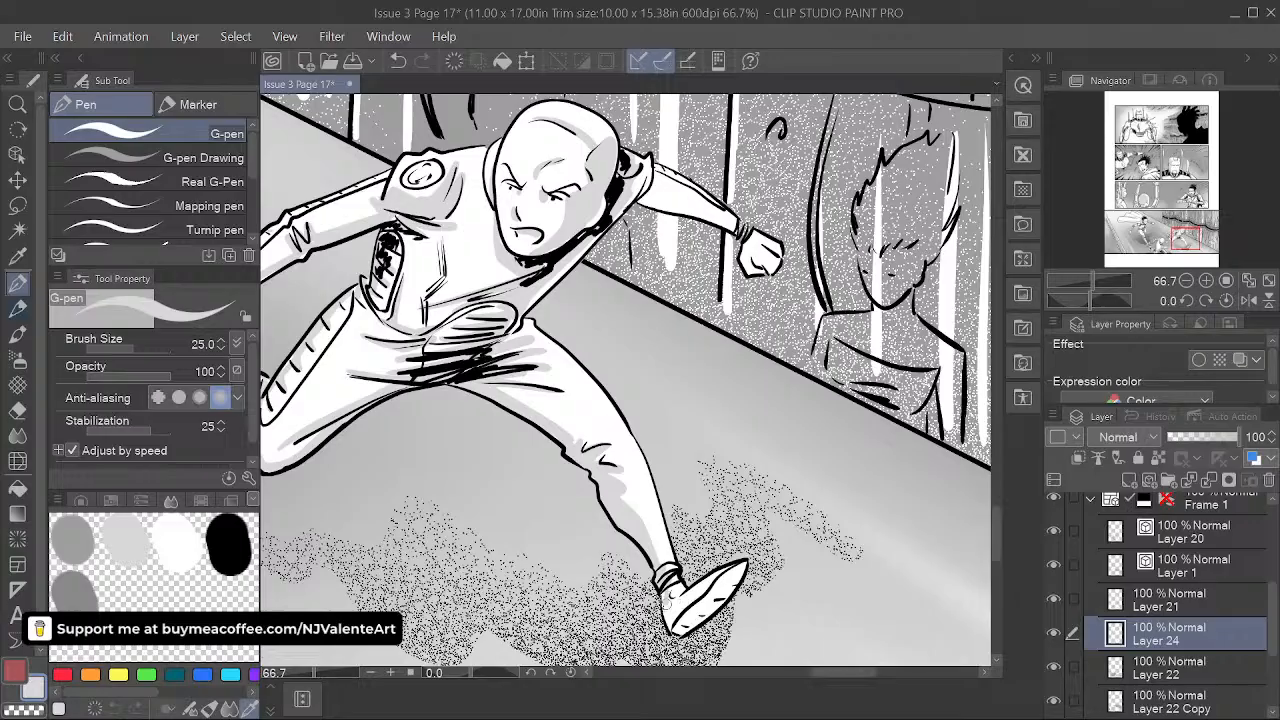
mouse_move(667, 602)
mouse_down()
mouse_move(671, 626)
mouse_move(722, 576)
mouse_up()
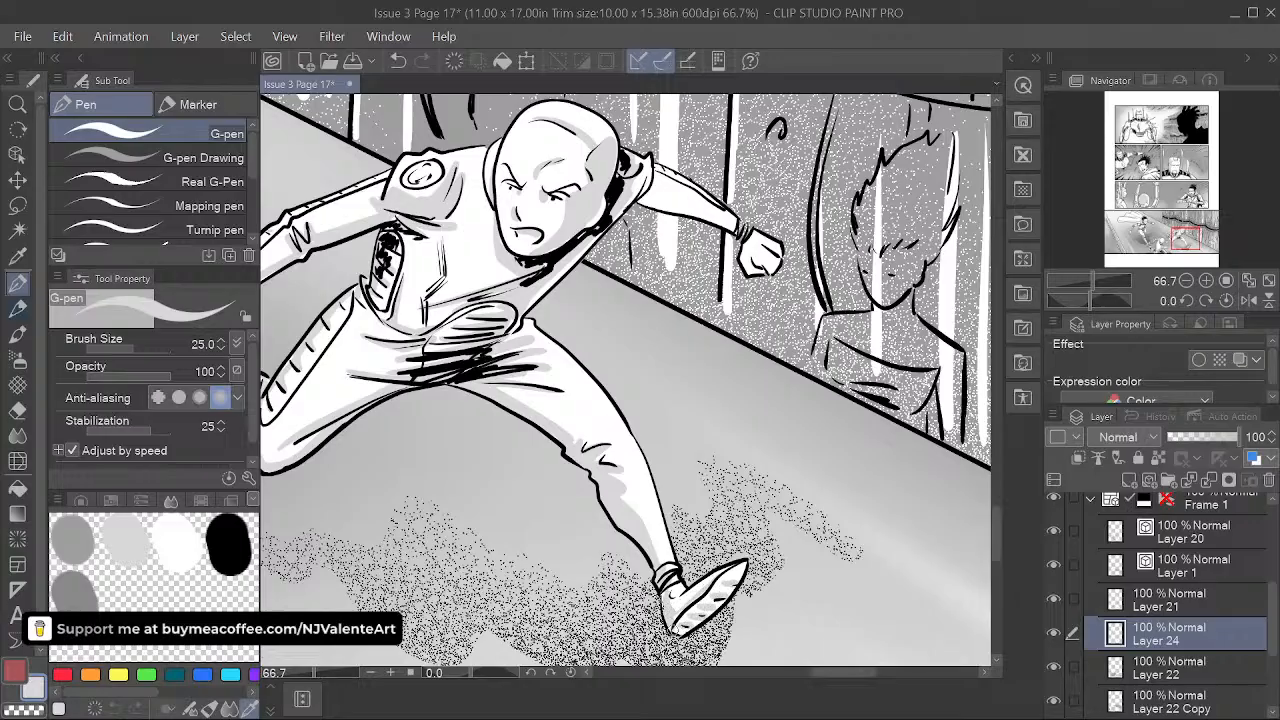
- Review the leaping figure's far arm and the surrounding wall, and examine the bottom panel as a whole
key(space)
drag(720, 455, 617, 565)
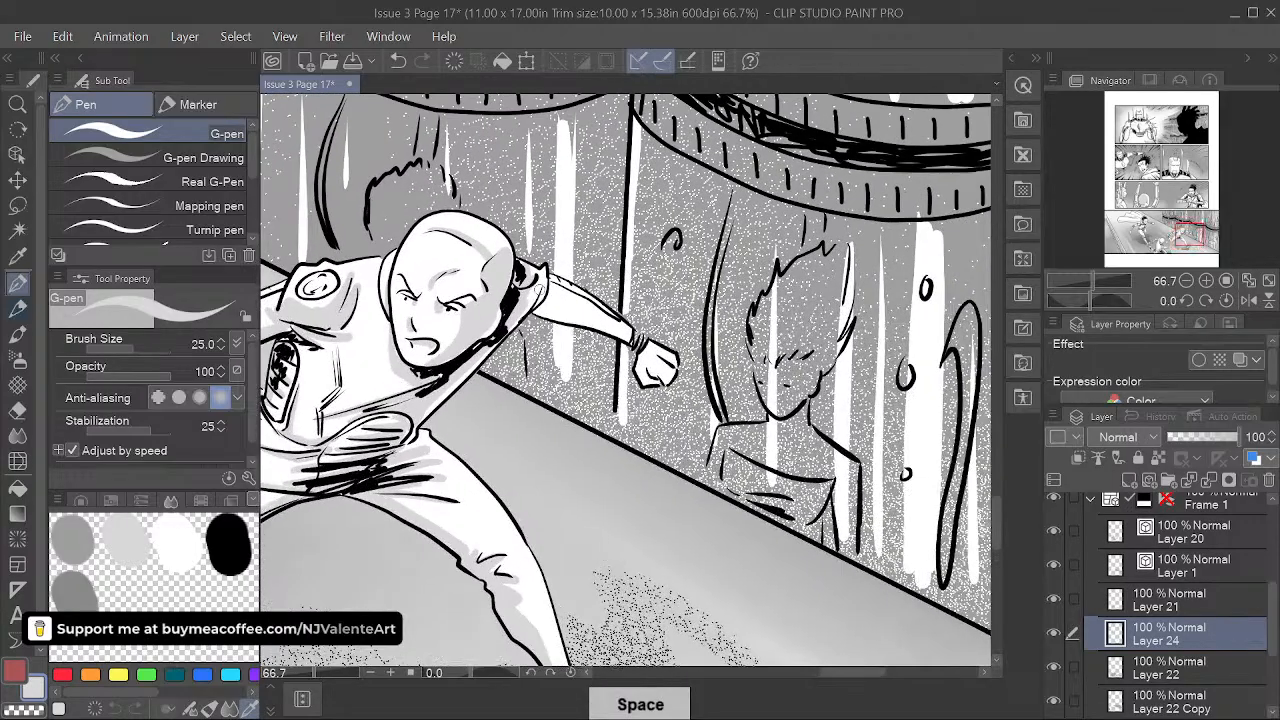
key(space)
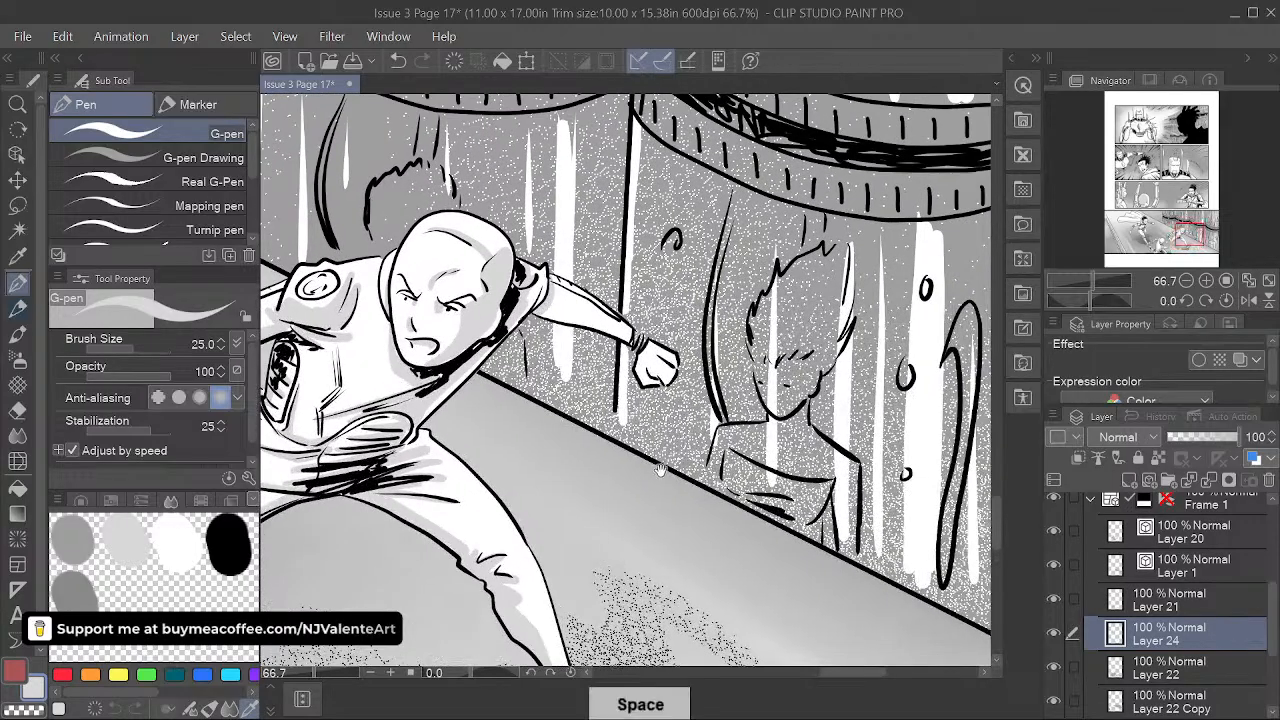
drag(660, 470, 627, 477)
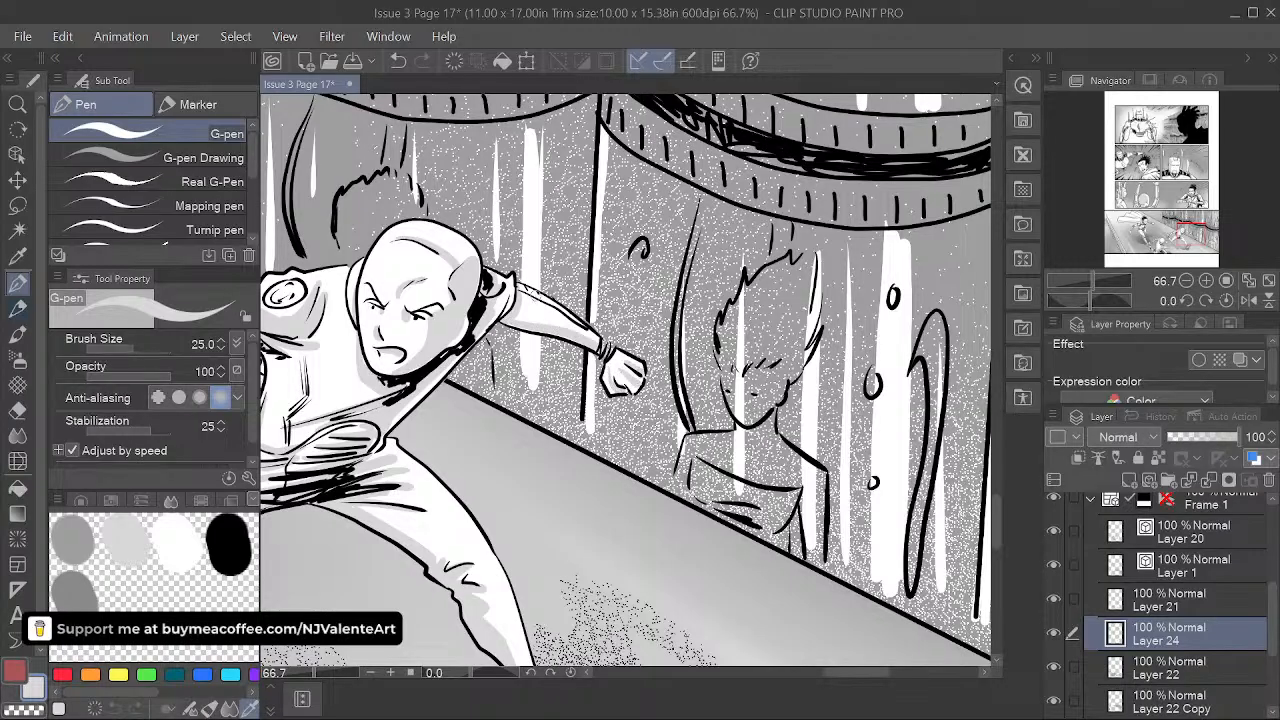
key(space)
drag(588, 510, 681, 453)
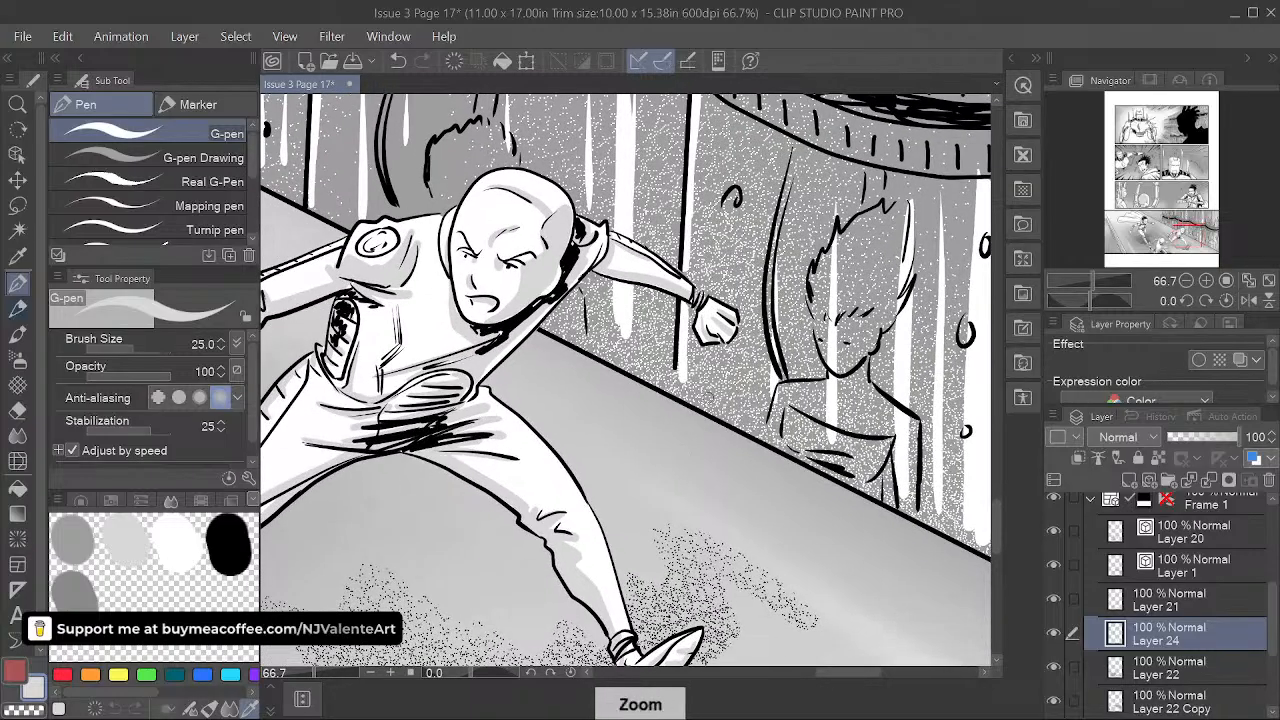
scroll(681, 453, down, 2)
key(space)
drag(762, 556, 794, 511)
scroll(790, 505, down, 1)
scroll(787, 485, down, 1)
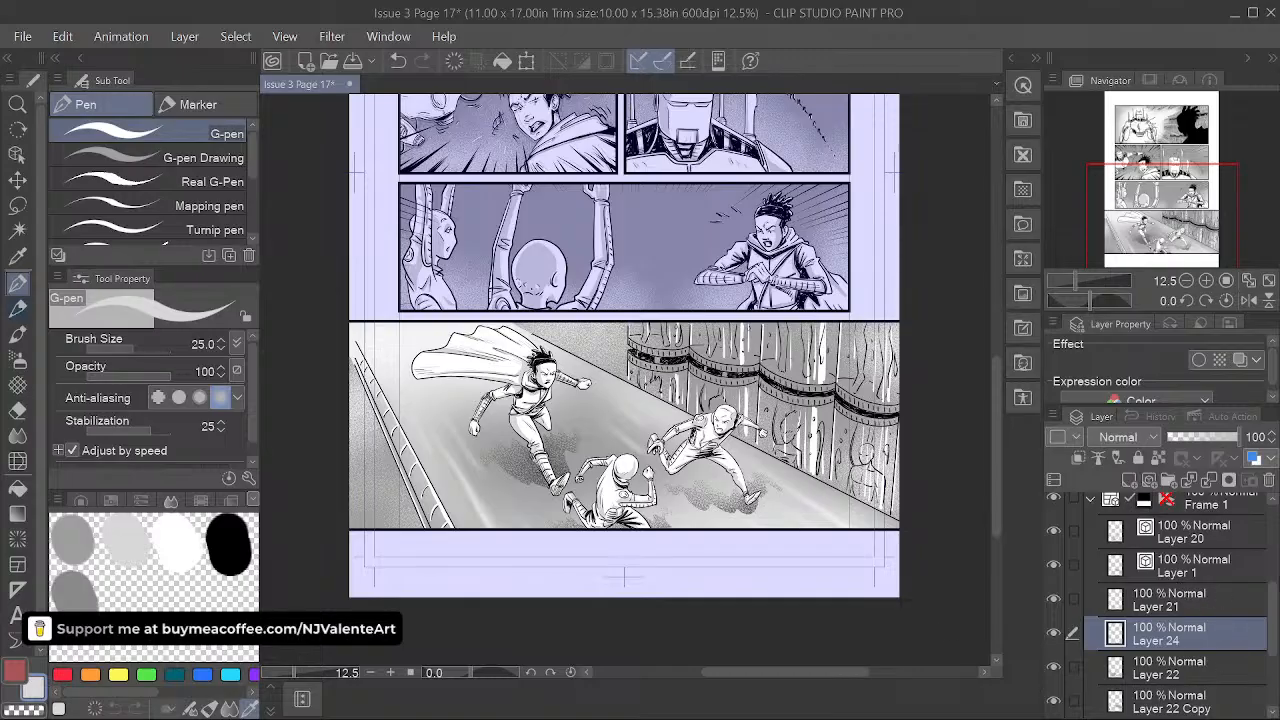
- Collapse the Frame 1 folder and select the 58% Multiply photo layer above the frames
scroll(1090, 650, up, 1)
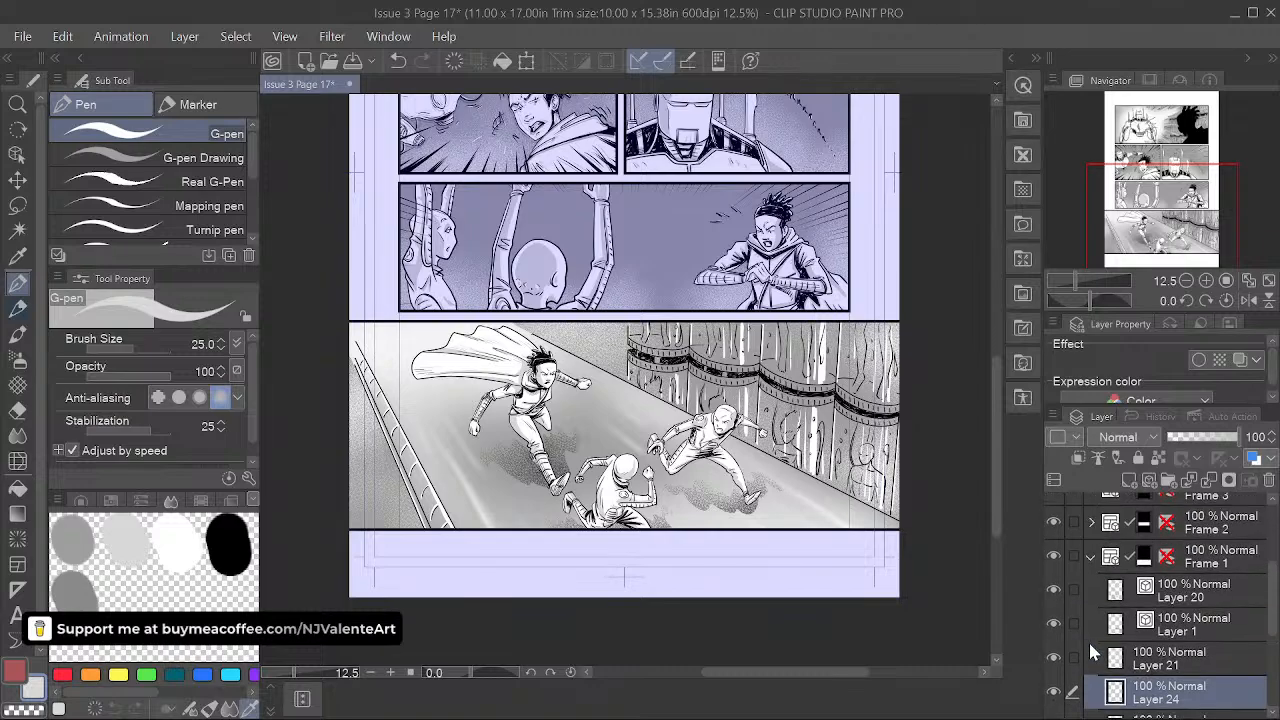
click(1090, 557)
click(1203, 540)
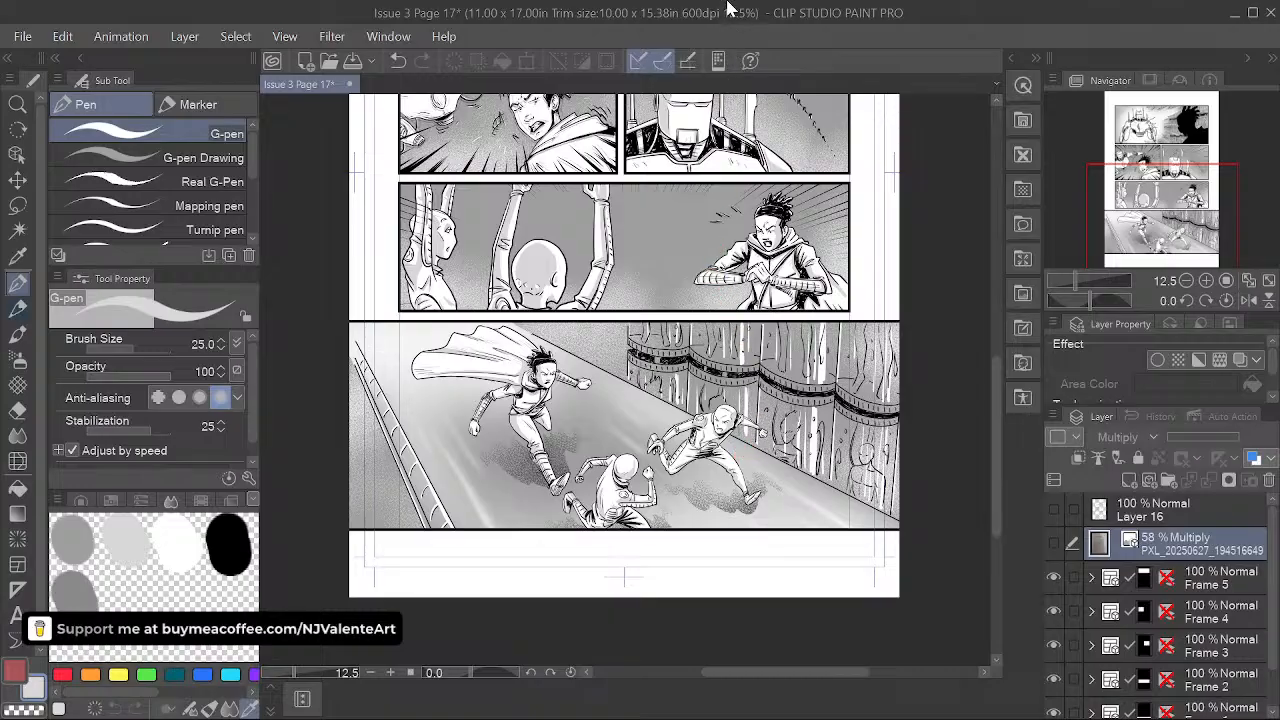
- Look over the complete page and save the Issue 3 Page 17 file
scroll(600, 400, down, 1)
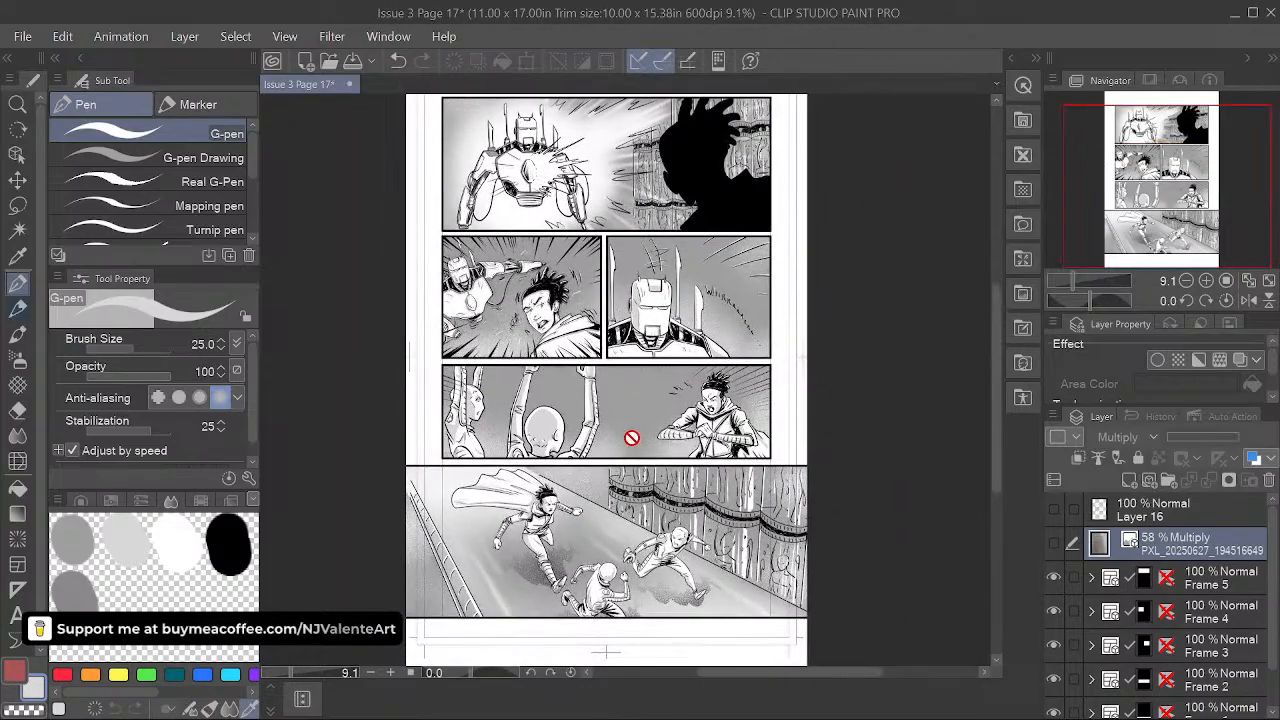
scroll(634, 437, down, 1)
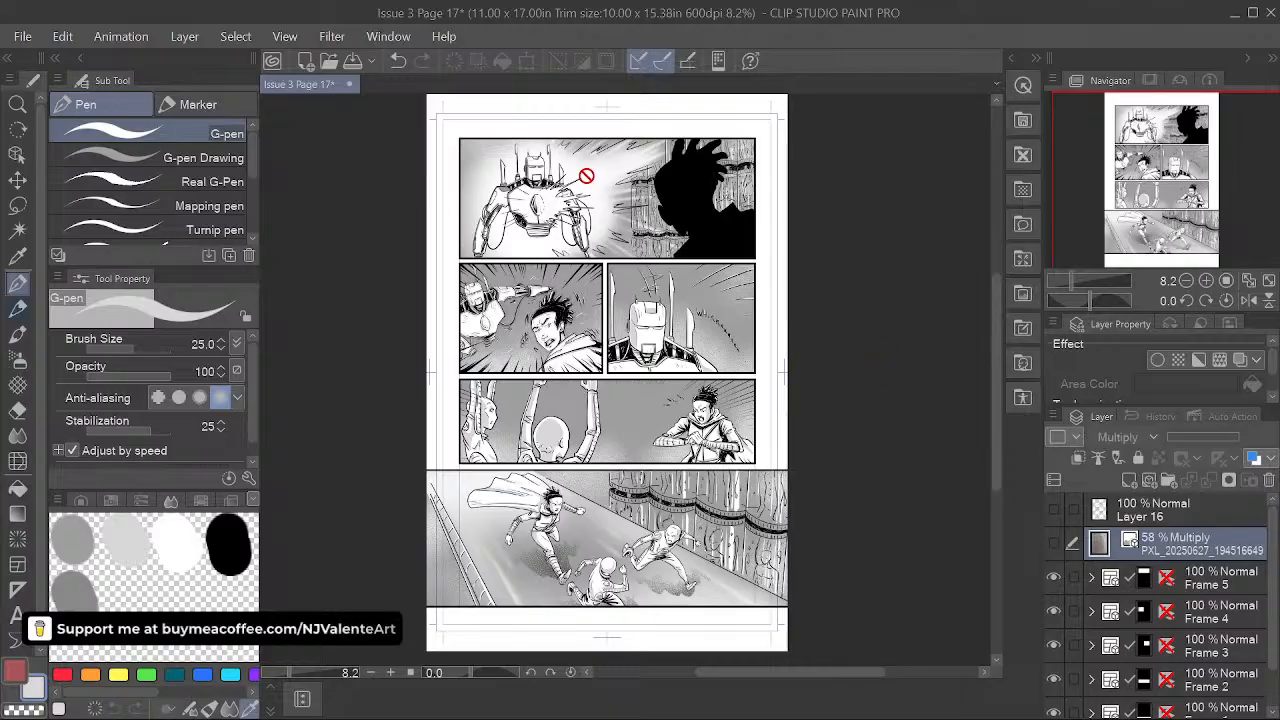
click(27, 41)
click(84, 153)
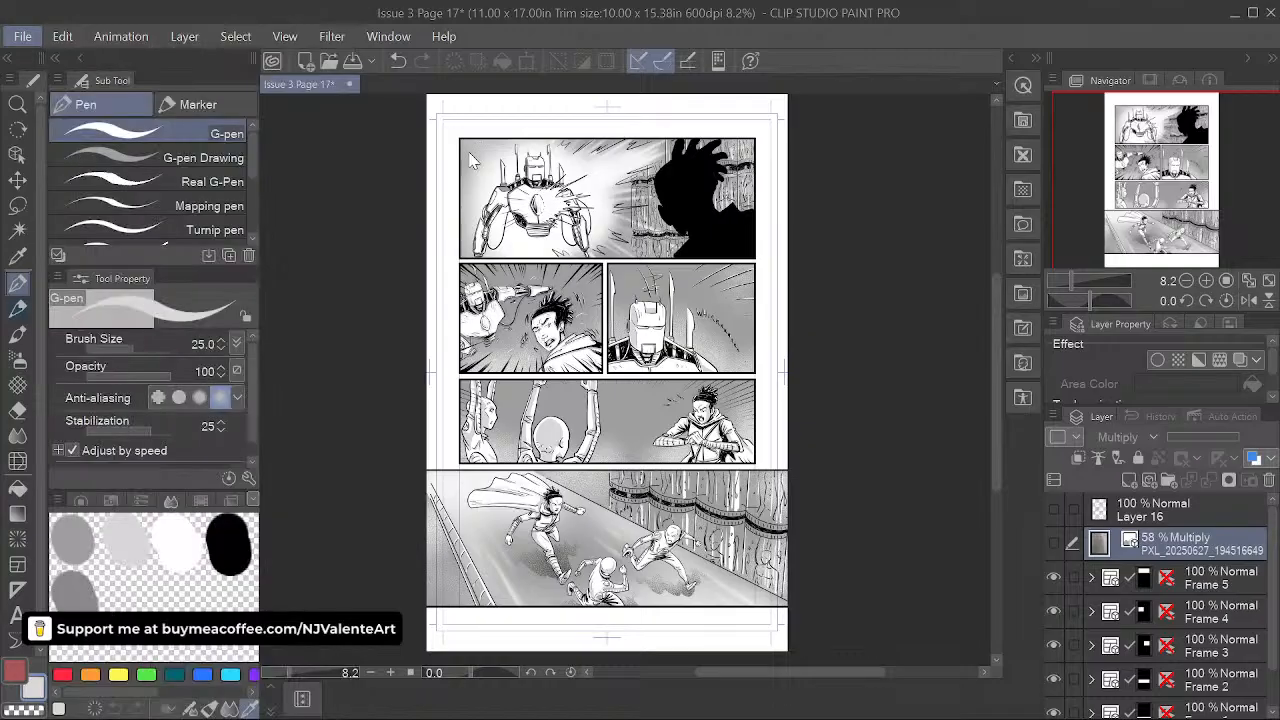